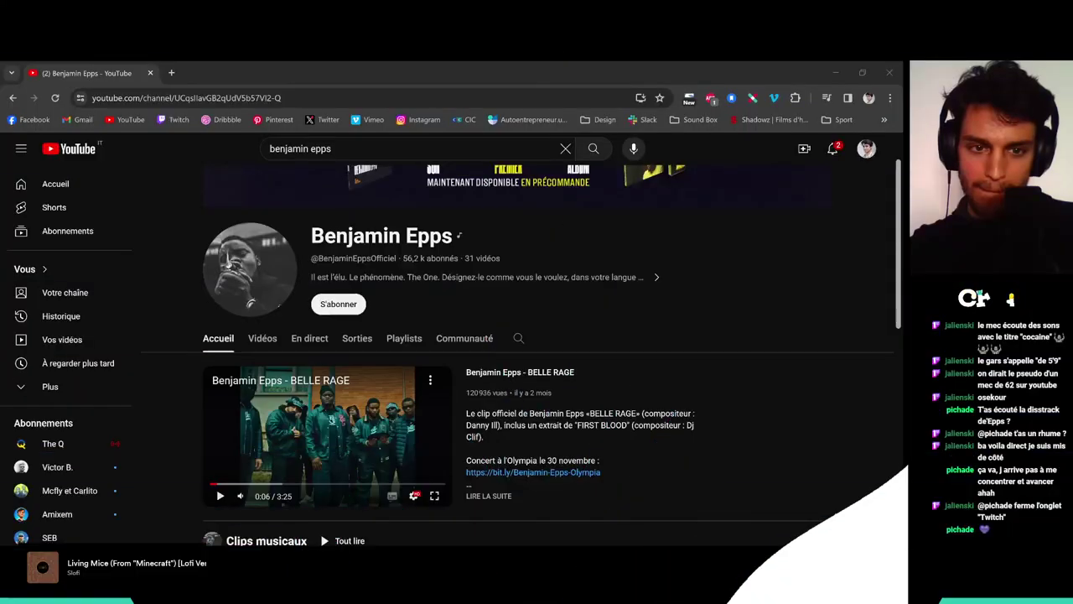
Switch the stream from the webcam scene to the screen-capture scene
key("alt+Tab")
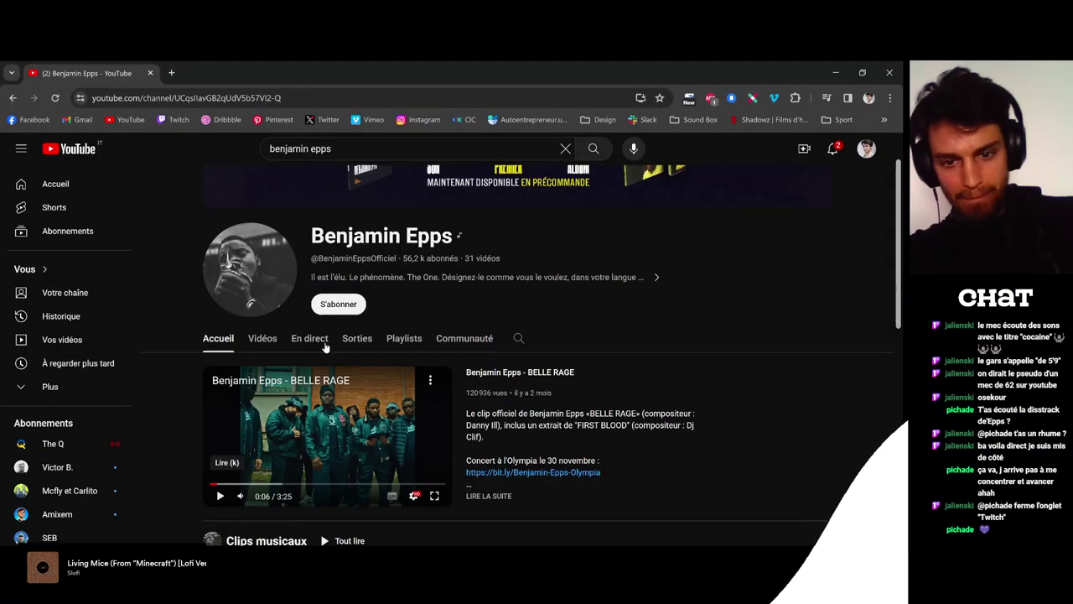
Browse the channel's Vidéos tab and open the 'RESTE DANS TA MERDE' clip
left_click(262, 338)
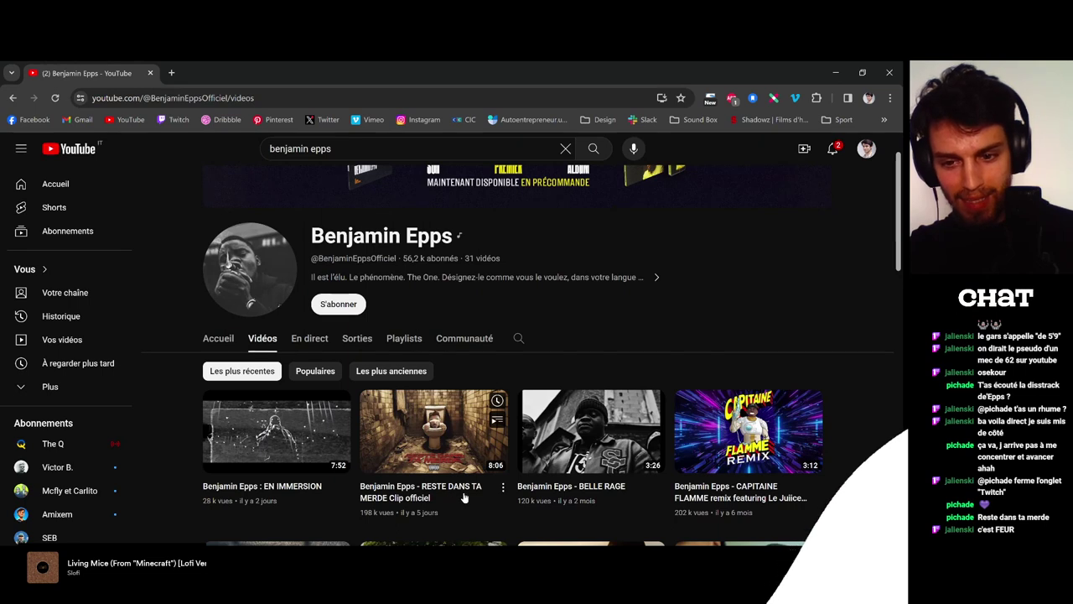
scroll(464, 499, "down", 3)
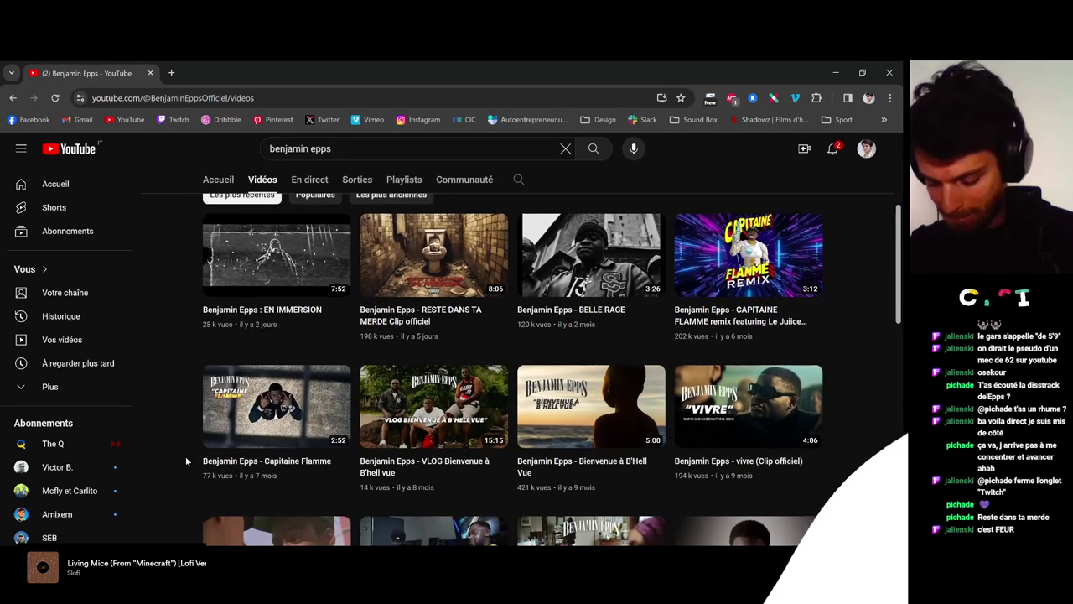
scroll(411, 384, "up", 2)
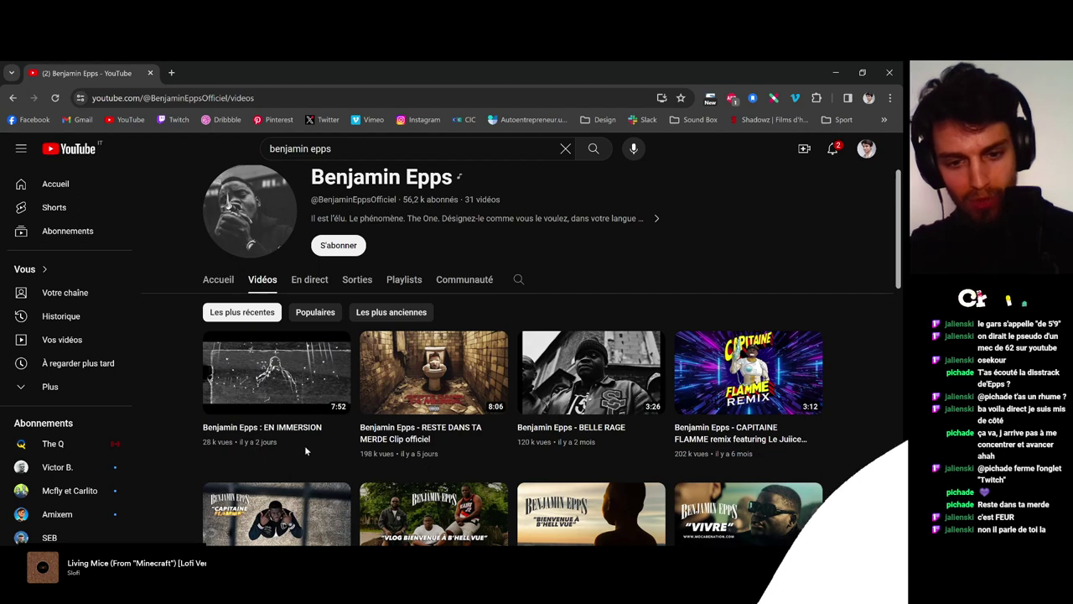
mouse_move(474, 453)
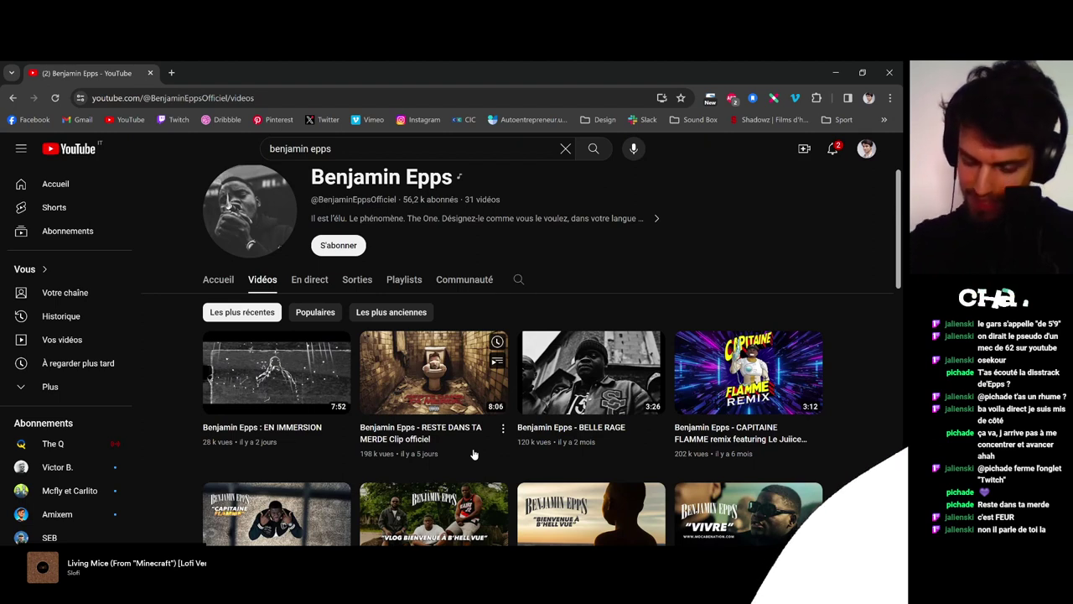
left_click(451, 387)
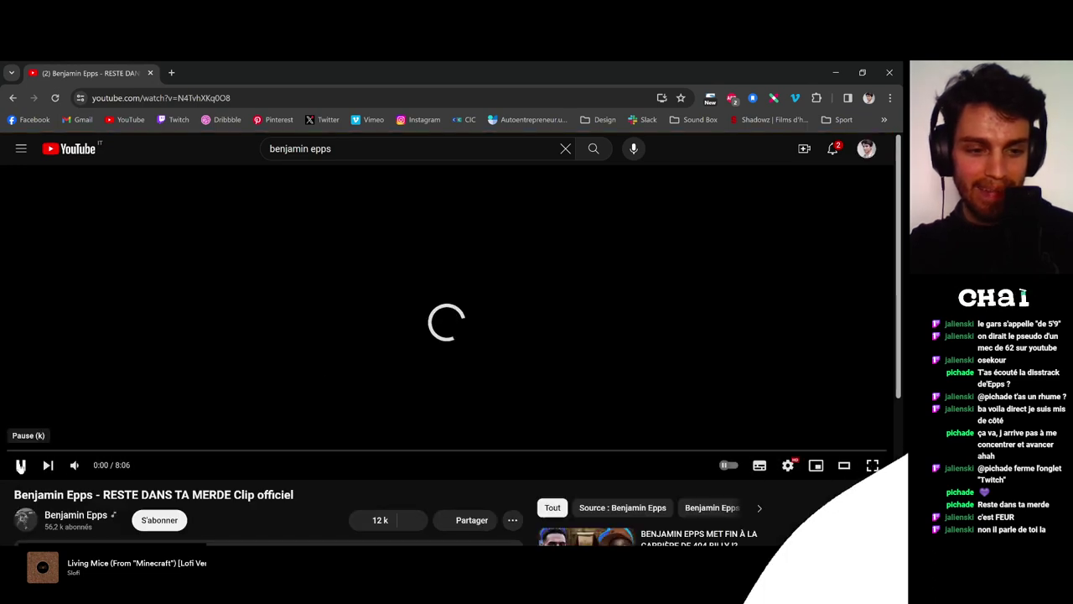
Get the 'RESTE DANS TA MERDE' clip playing after pausing it during loading
left_click(21, 466)
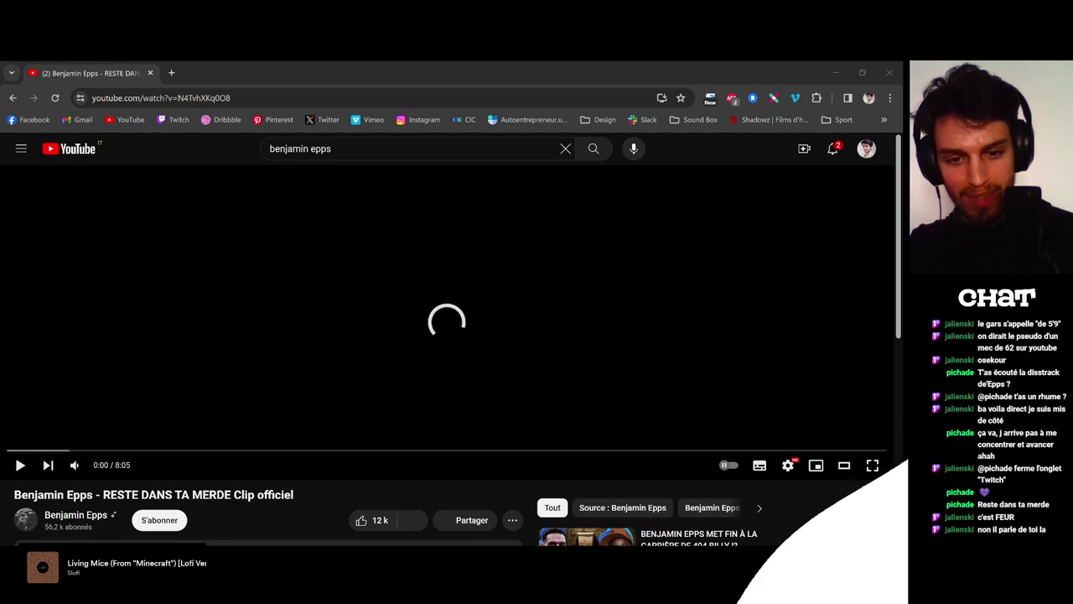
left_click(282, 353)
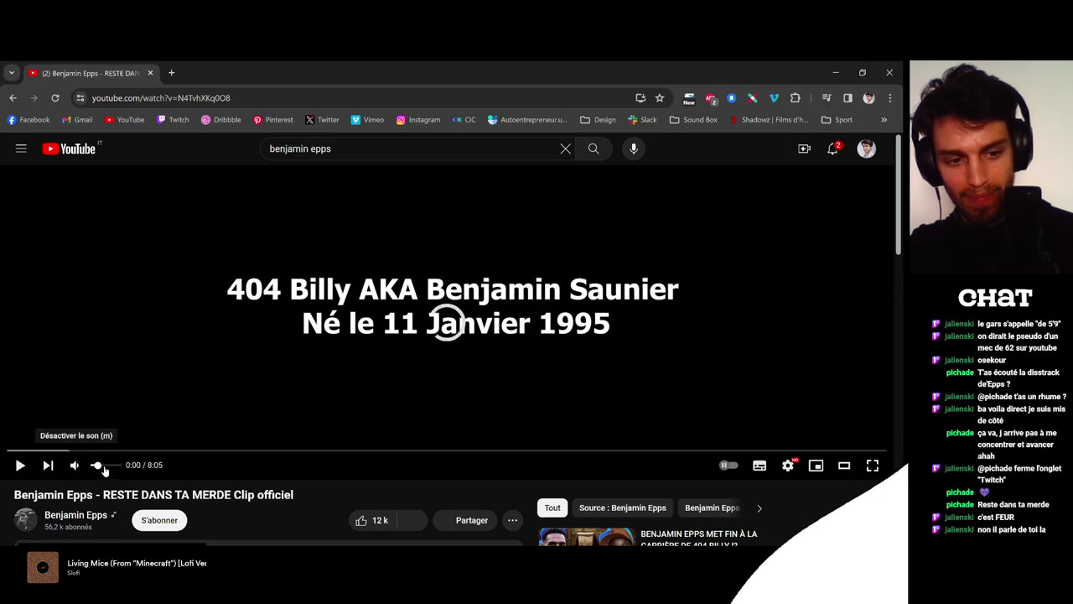
left_click(117, 468)
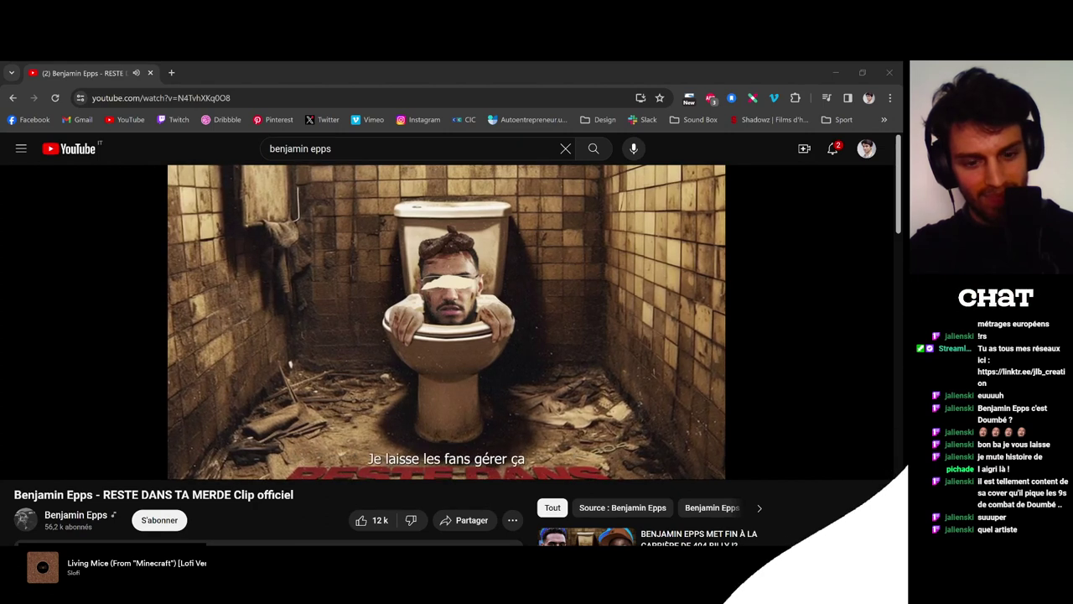
Expand the clip's full description with '...afficher plus'
left_click(265, 528)
scroll(265, 529, "down", 3)
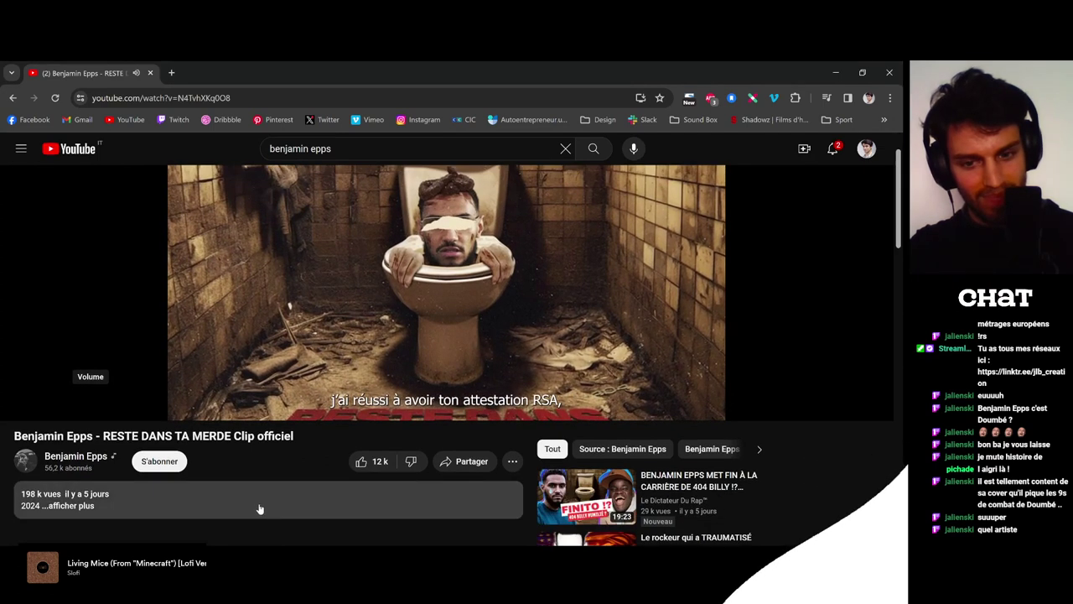
scroll(255, 502, "down", 2)
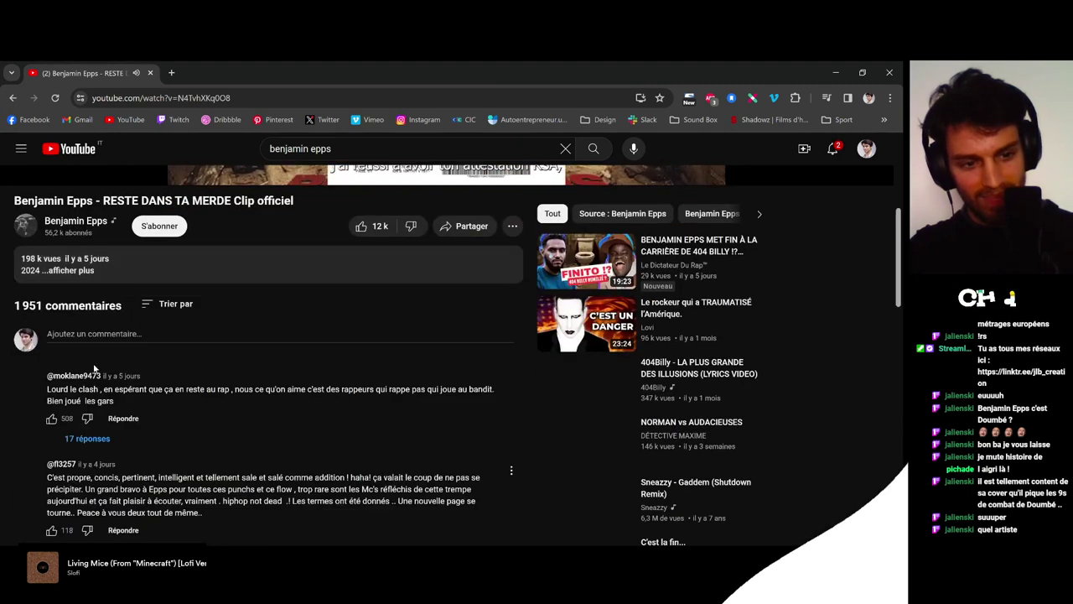
scroll(172, 420, "up", 2)
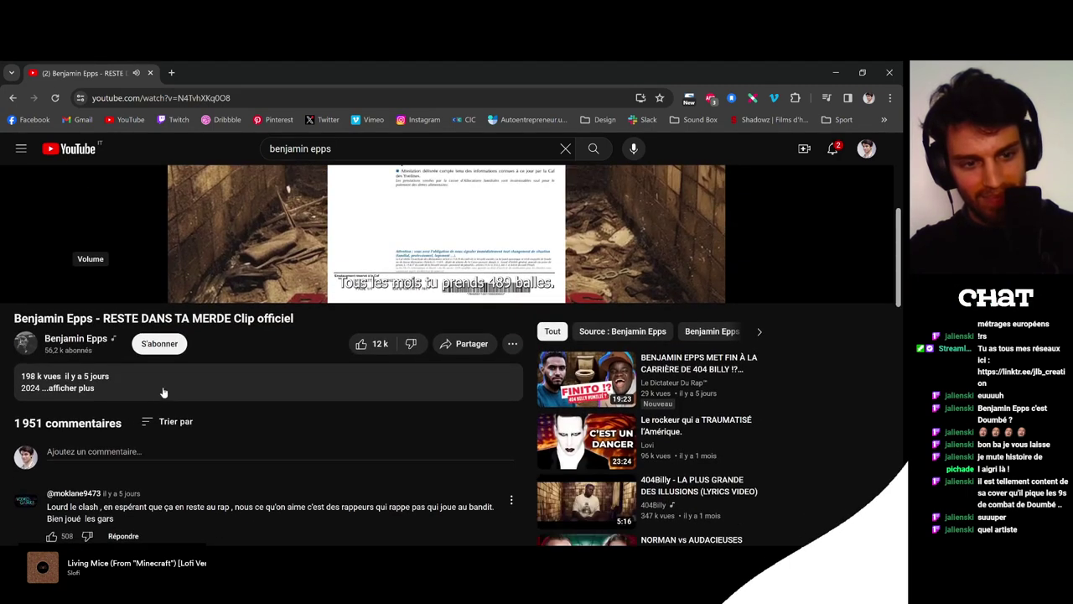
left_click(71, 388)
scroll(71, 384, "down", 1)
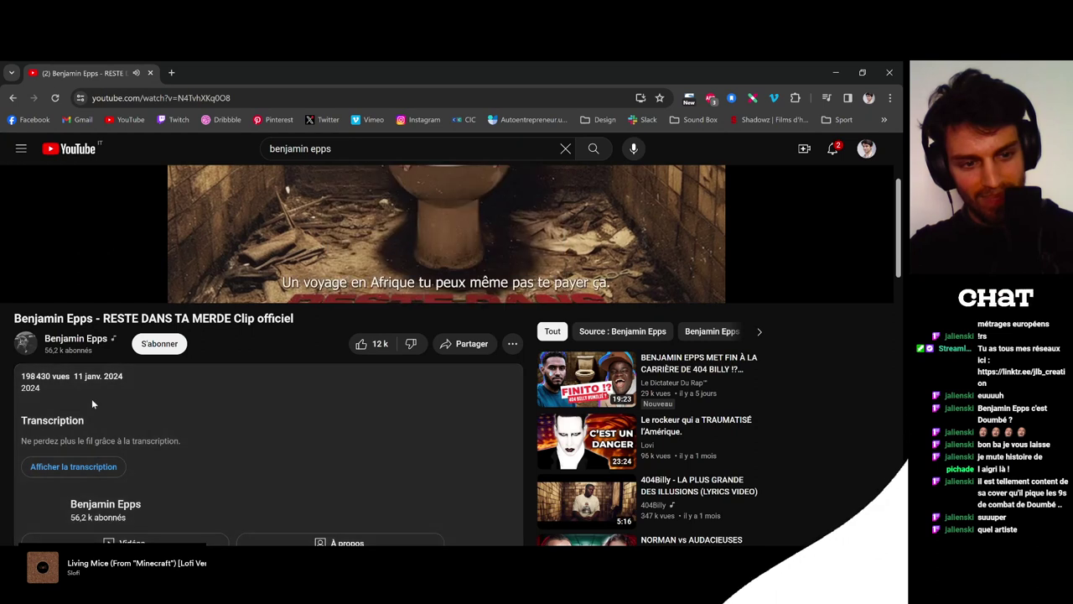
scroll(119, 413, "up", 3)
scroll(297, 506, "up", 1)
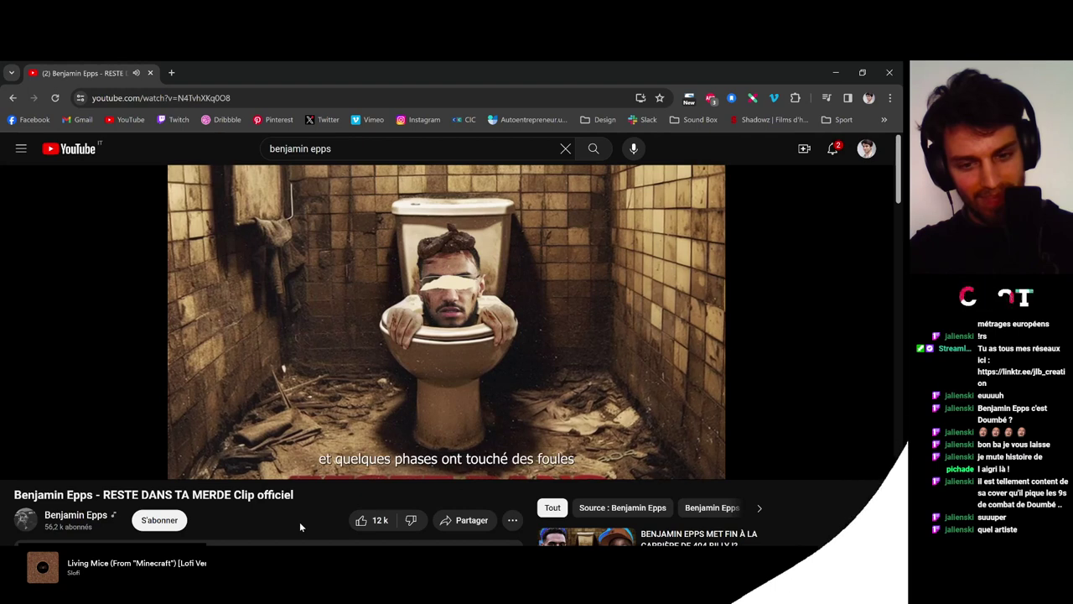
Pause the music video at 3:56
mouse_move(394, 395)
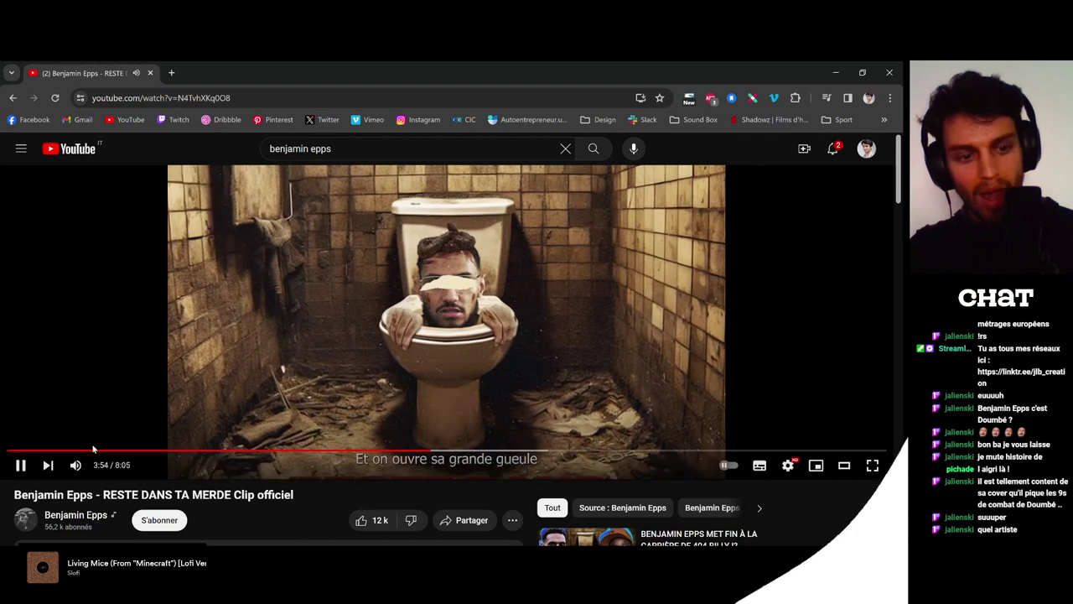
left_click(17, 467)
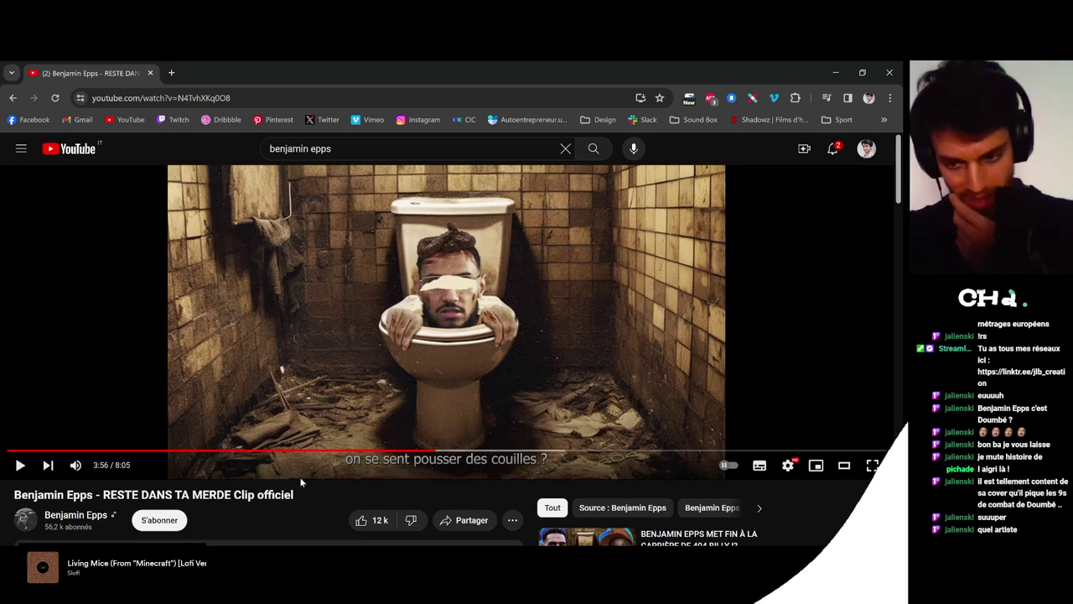
scroll(300, 476, "down", 2)
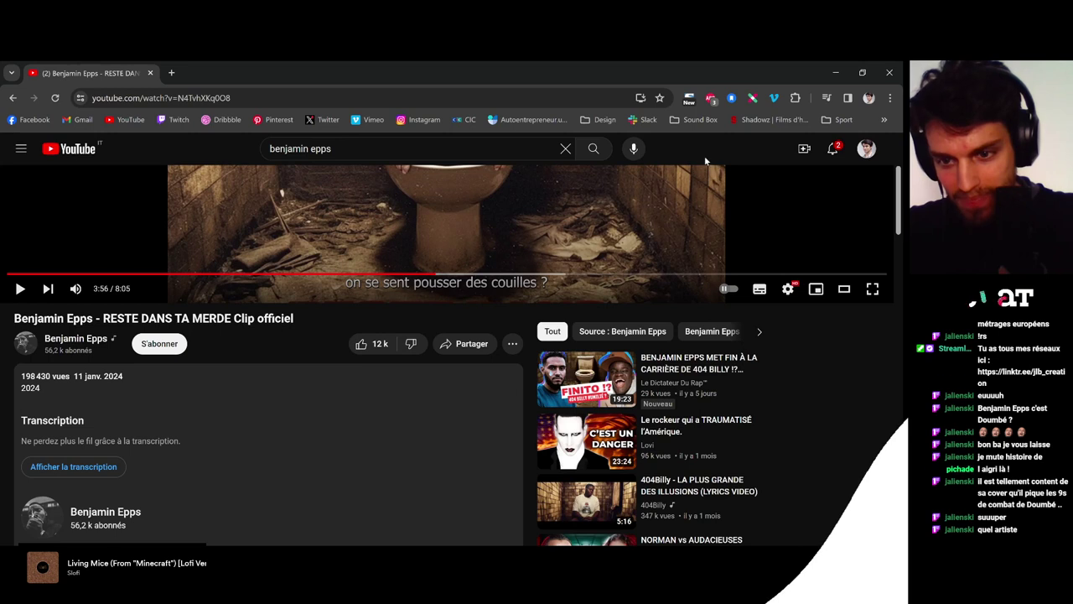
Search Google for '404 billy' in a new tab and scroll the results
left_click(171, 73)
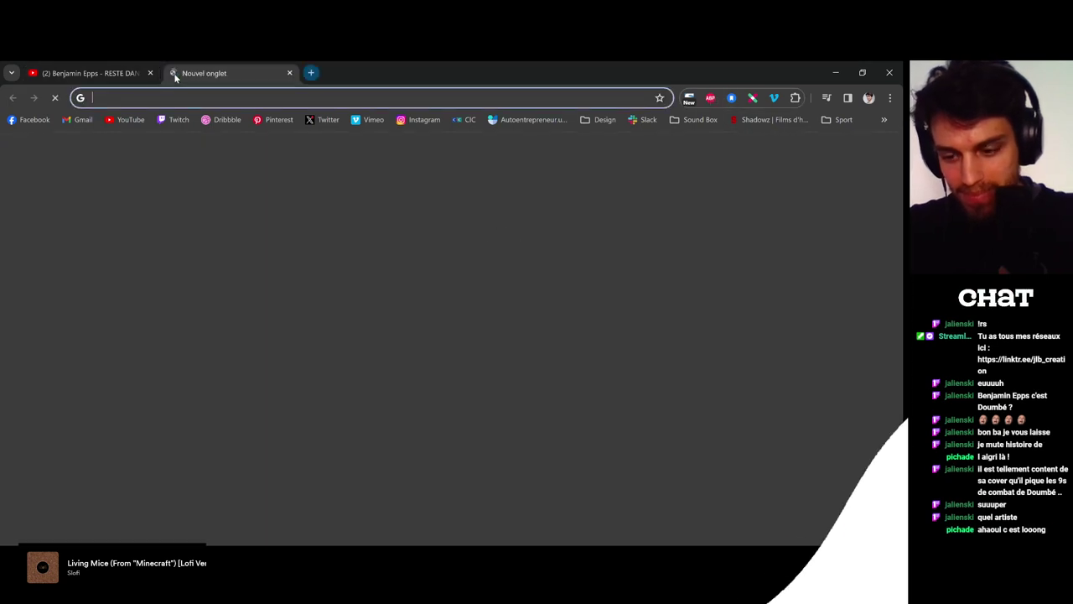
type("404 billy")
key("Return")
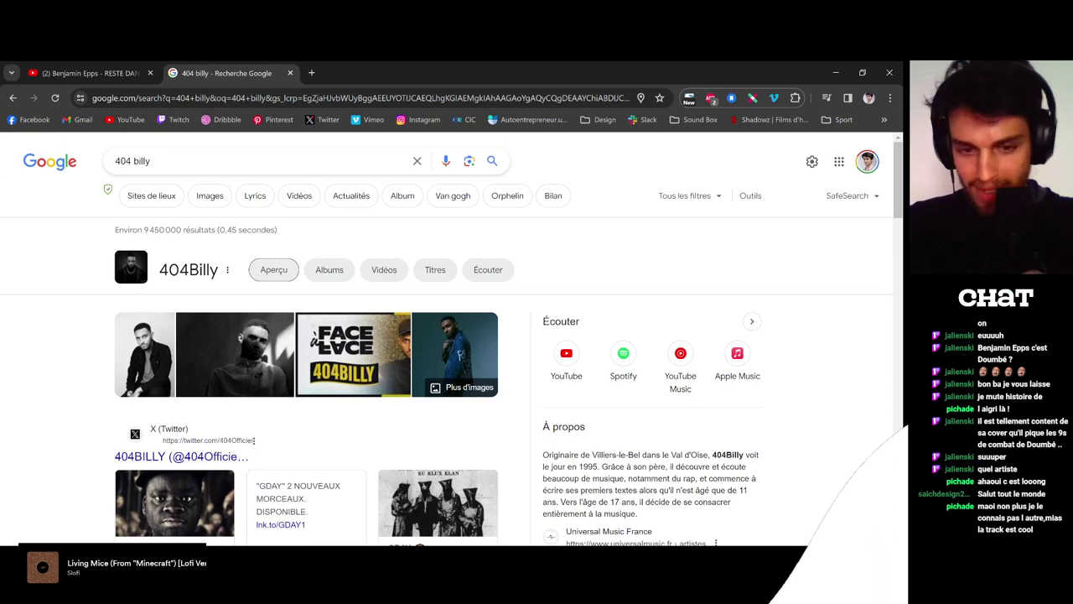
scroll(113, 358, "down", 3)
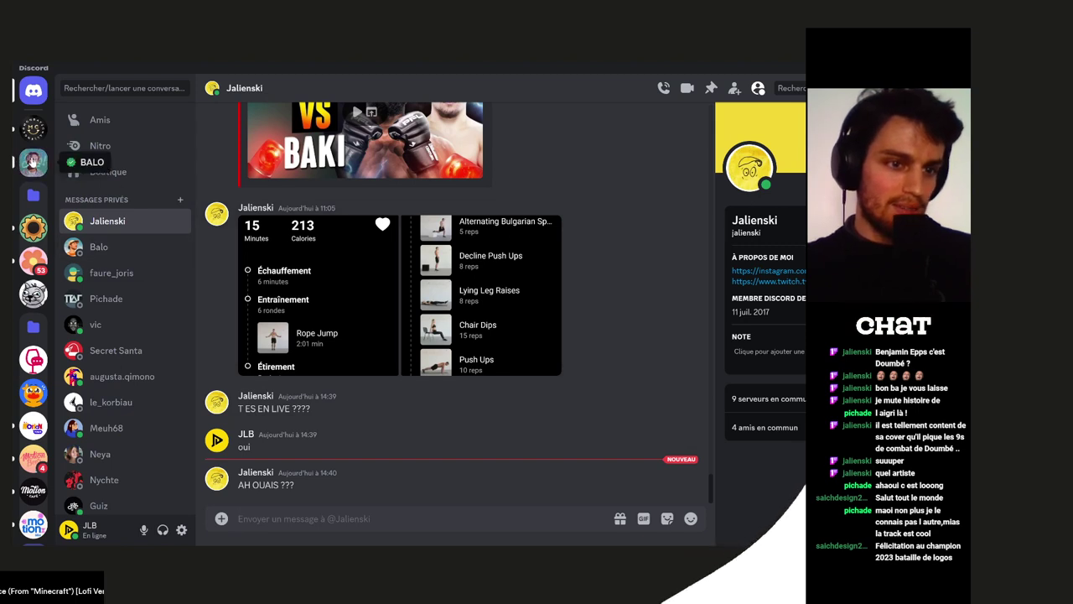
Open the #classement-batailles-2023 ranking channel in the BALO server
left_click(33, 162)
scroll(134, 348, "up", 3)
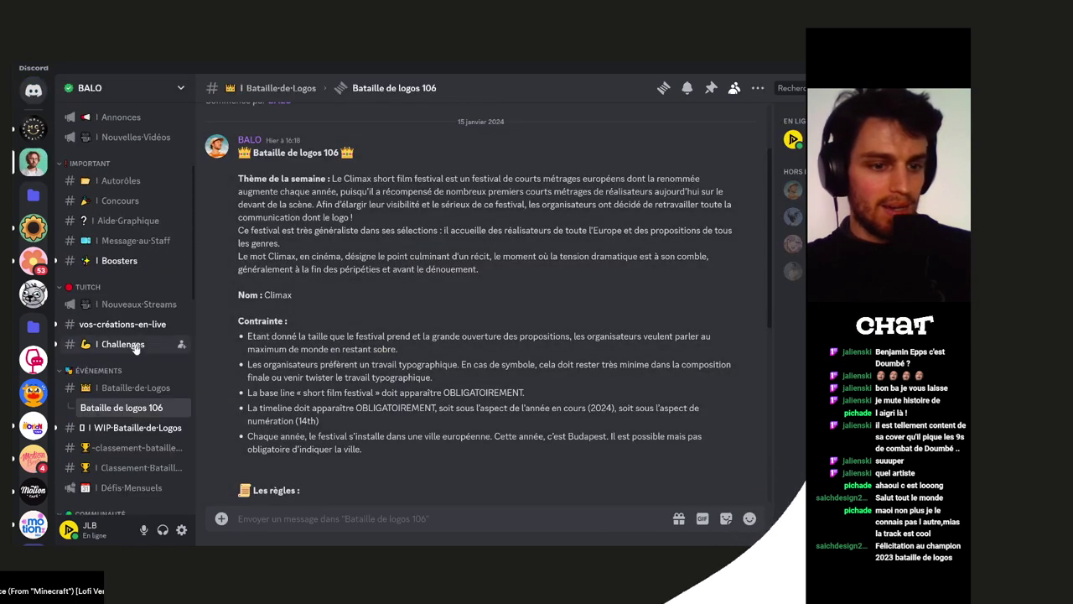
left_click(143, 448)
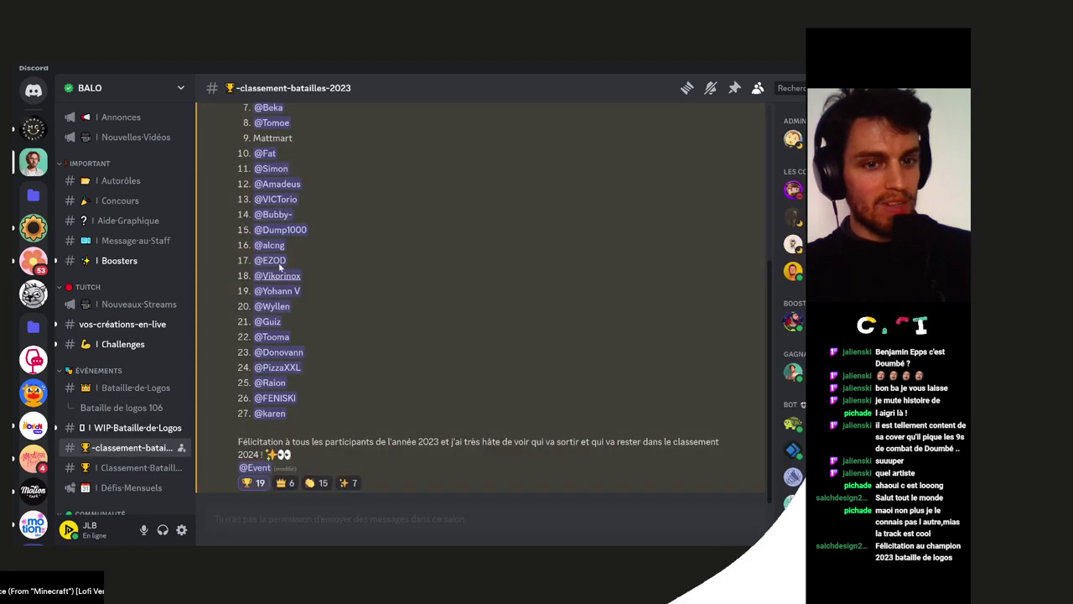
scroll(365, 340, "up", 5)
Highlight the first, second and third-place lines of the 2023 ranking in turn
left_click_drag(355, 276, 230, 277)
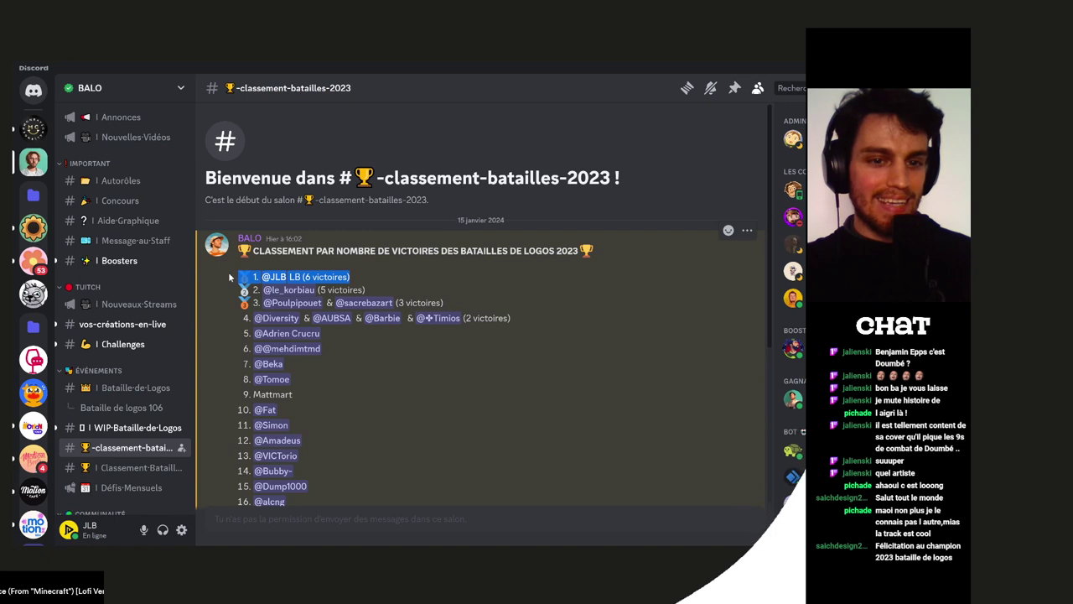
left_click(229, 274)
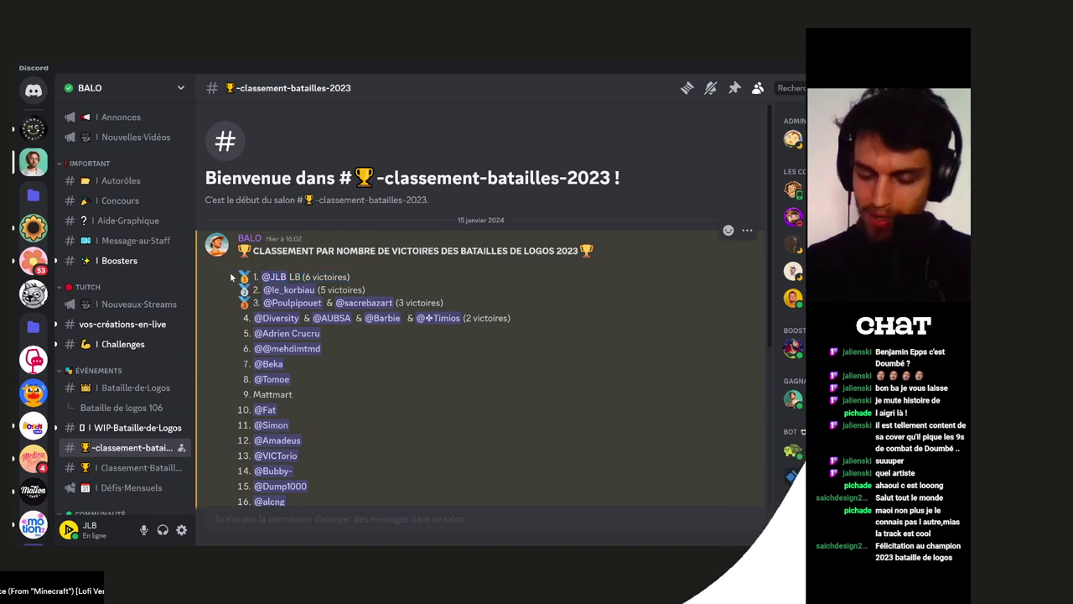
left_click_drag(367, 290, 277, 291)
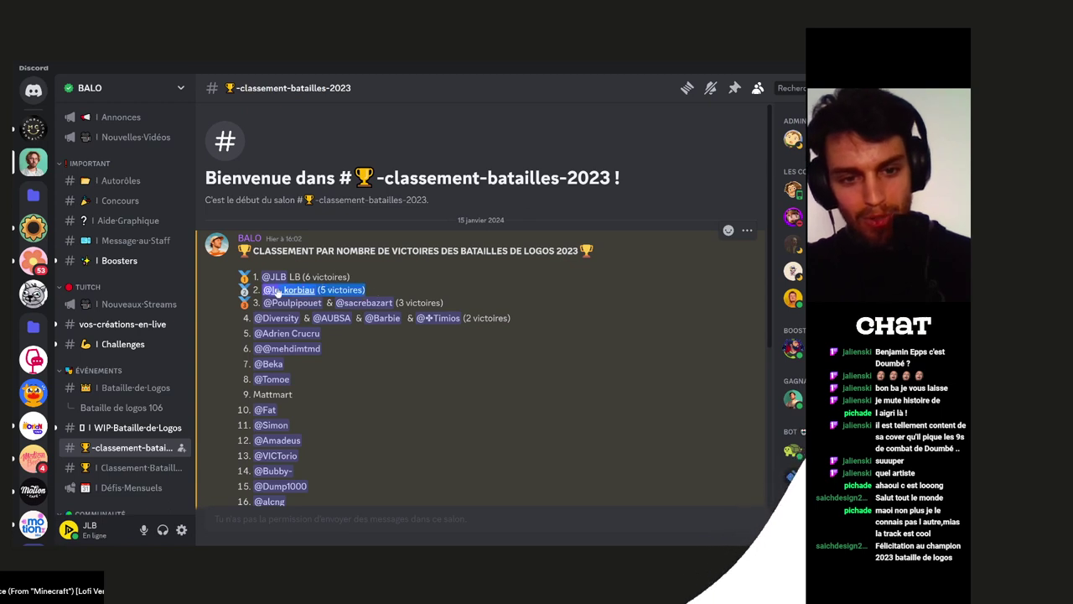
left_click(404, 287)
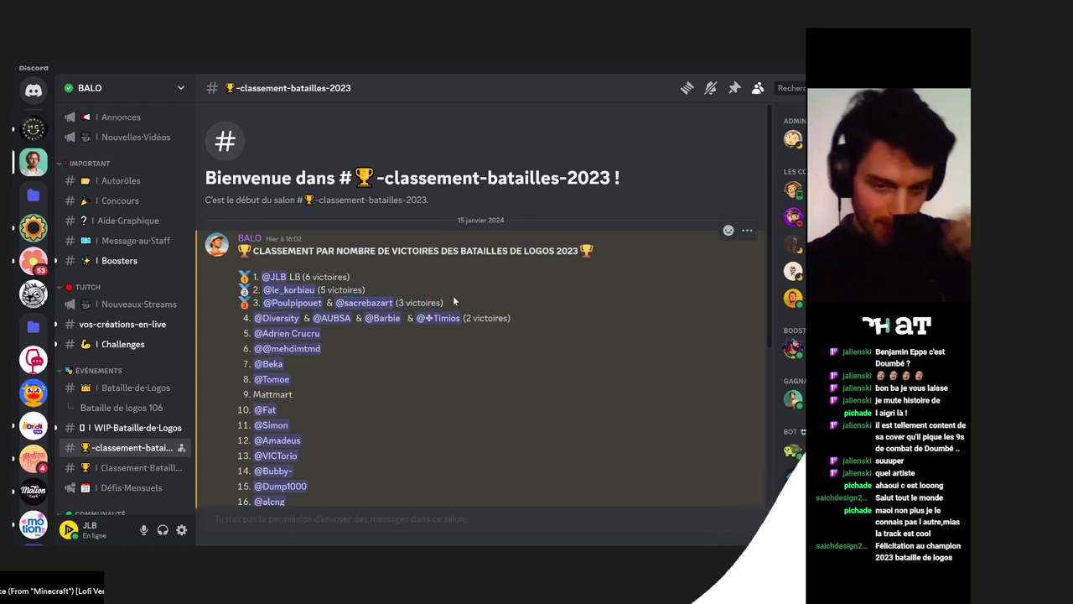
left_click_drag(457, 304, 275, 309)
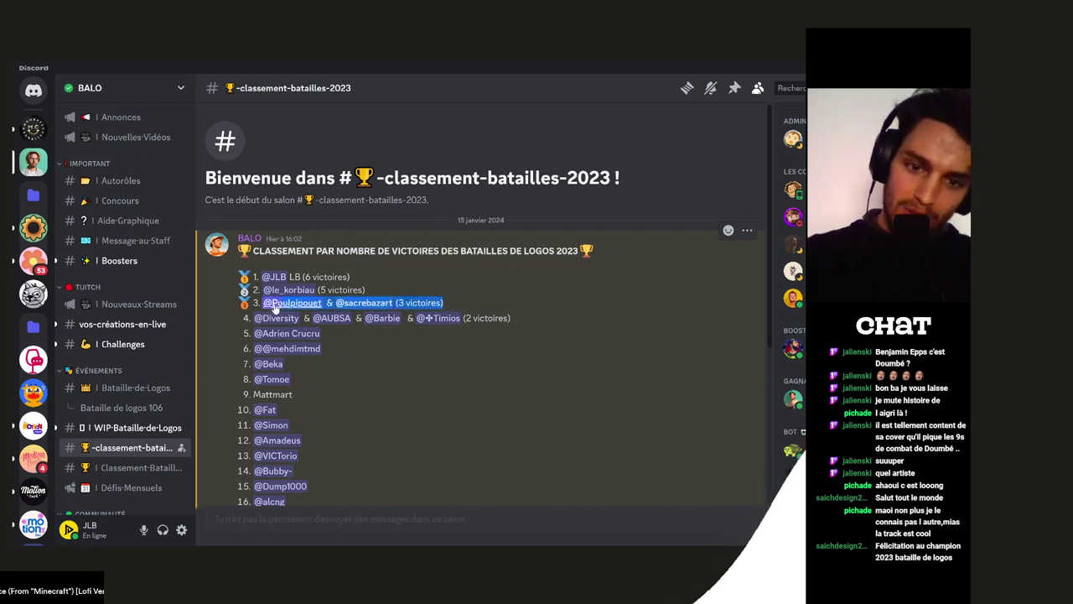
left_click(205, 305)
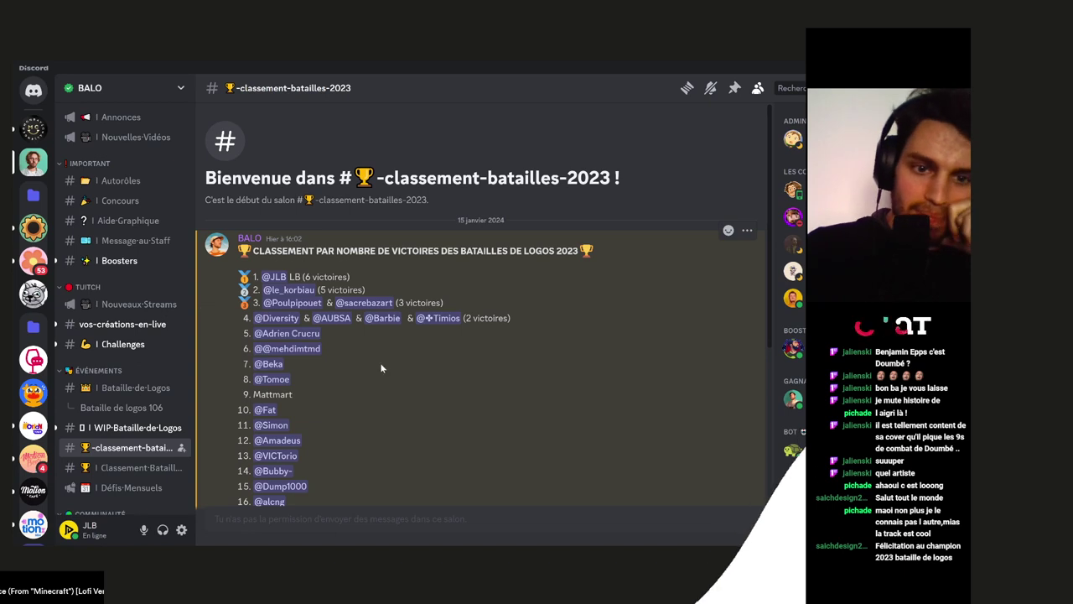
scroll(402, 366, "down", 3)
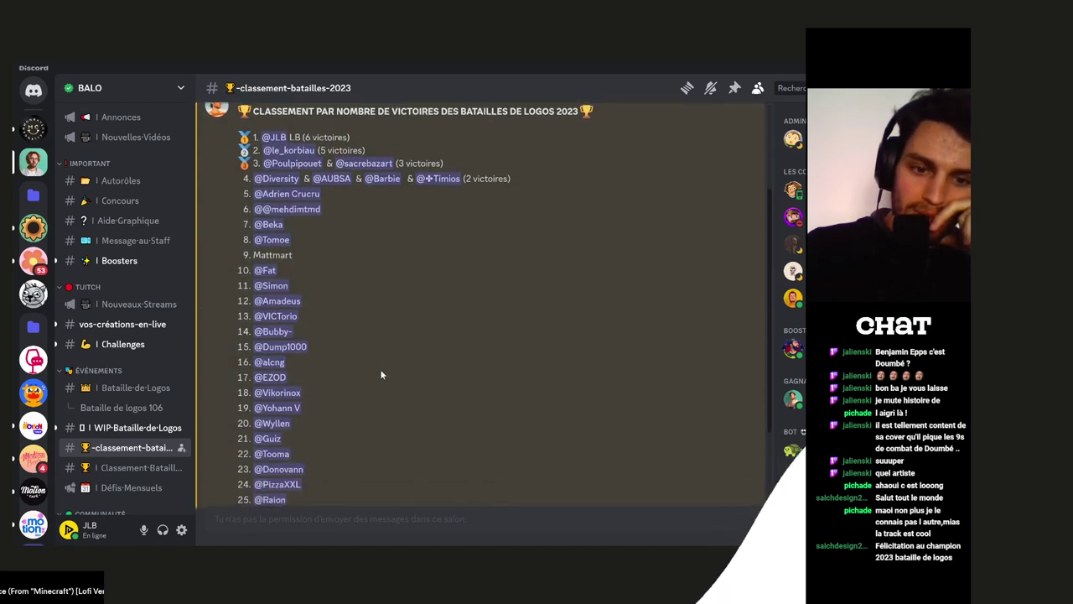
scroll(381, 374, "up", 3)
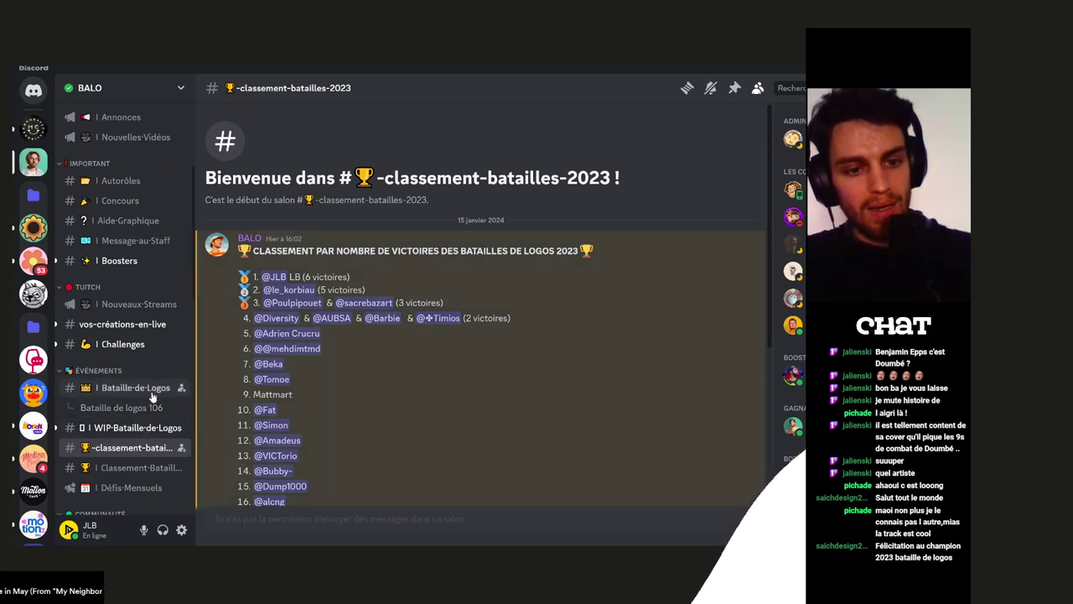
Find the Bataille de logos 105 winning post and view the designer's profile
left_click(94, 393)
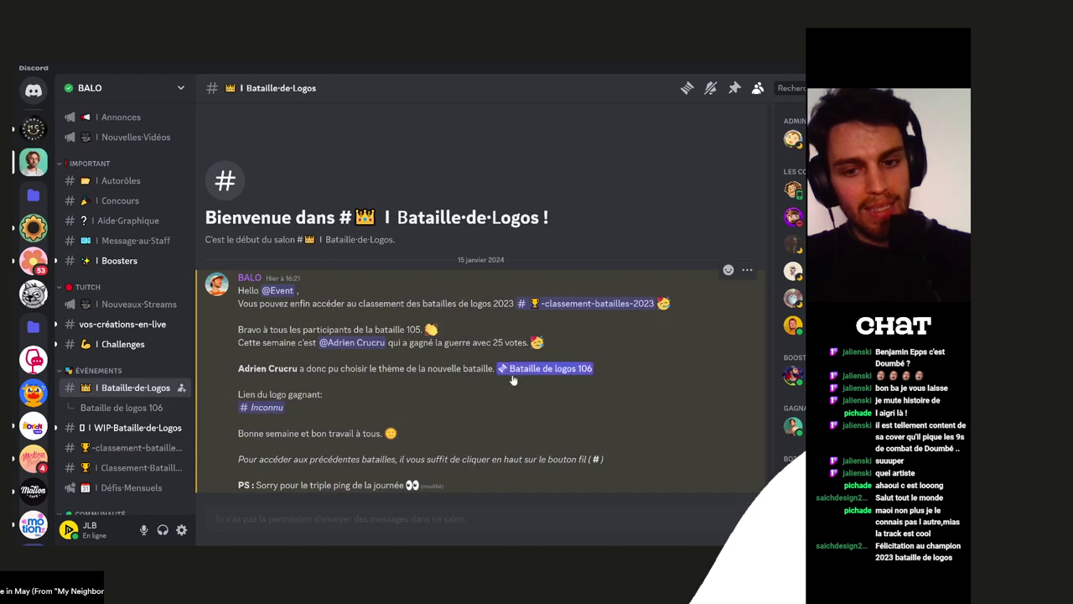
left_click(265, 408)
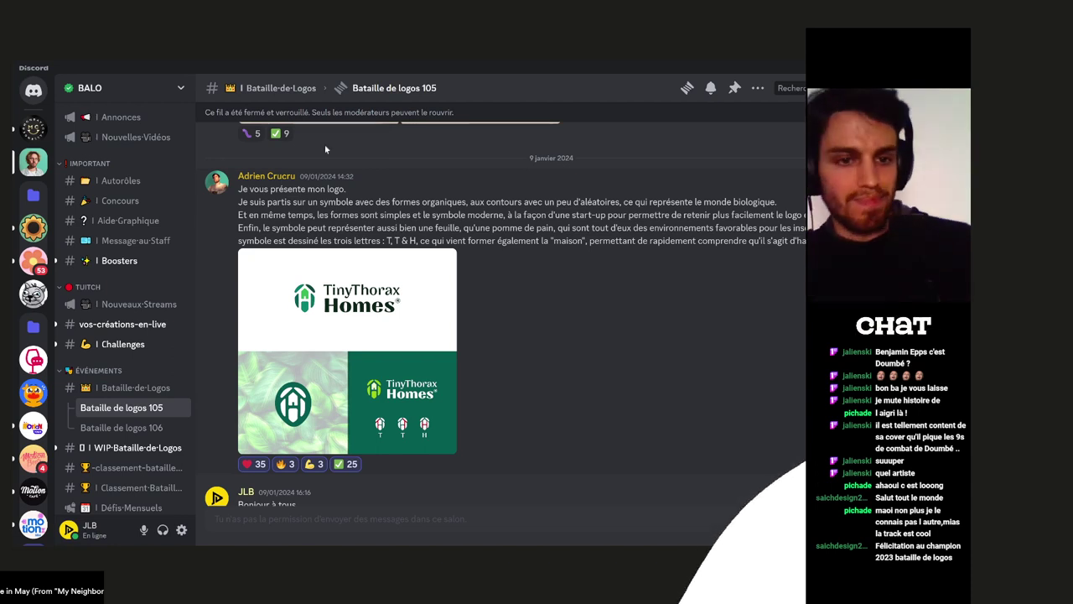
left_click(265, 176)
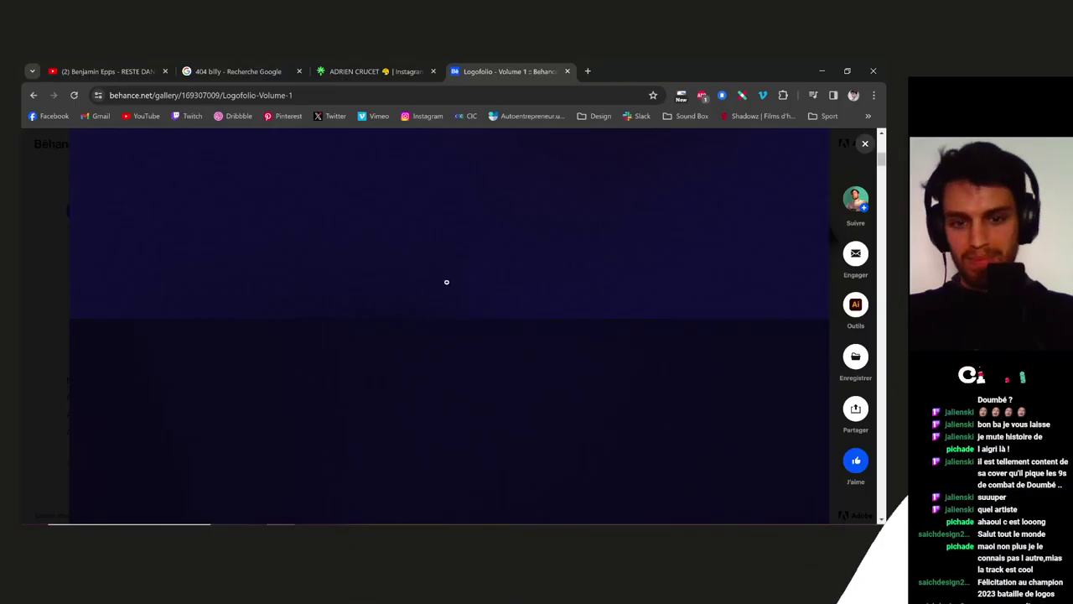
Open the designer's Instagram link from their Linktree page in a new tab
left_click(359, 76)
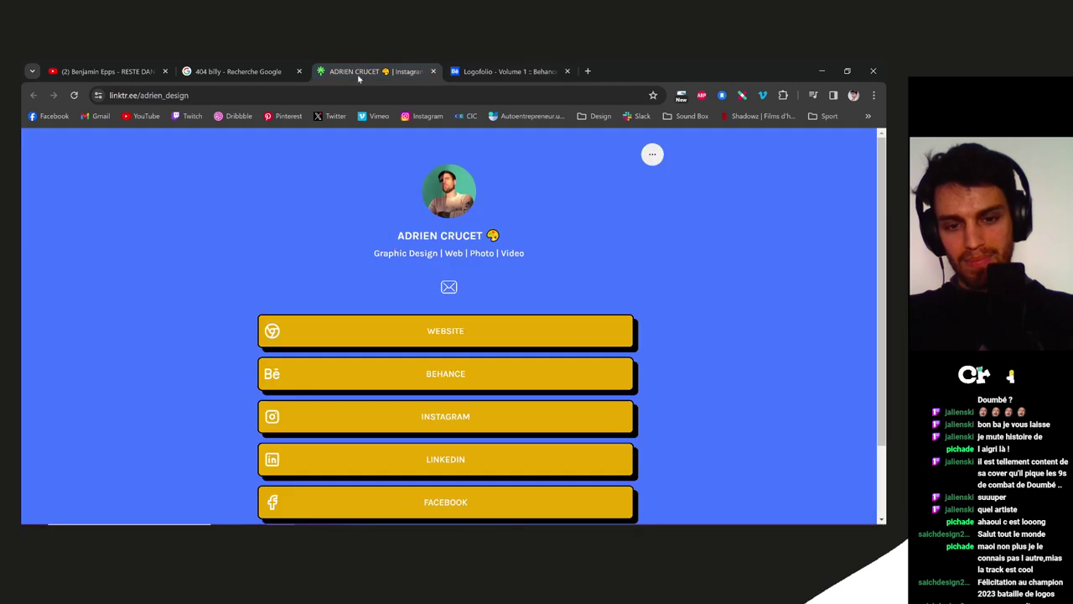
right_click(465, 426)
left_click(525, 272)
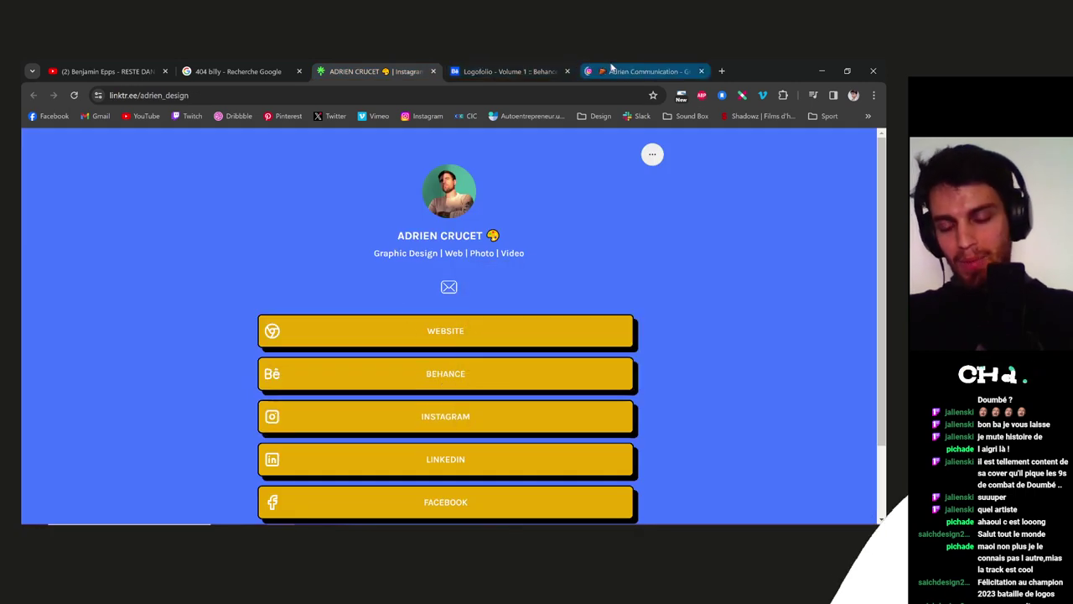
left_click(612, 70)
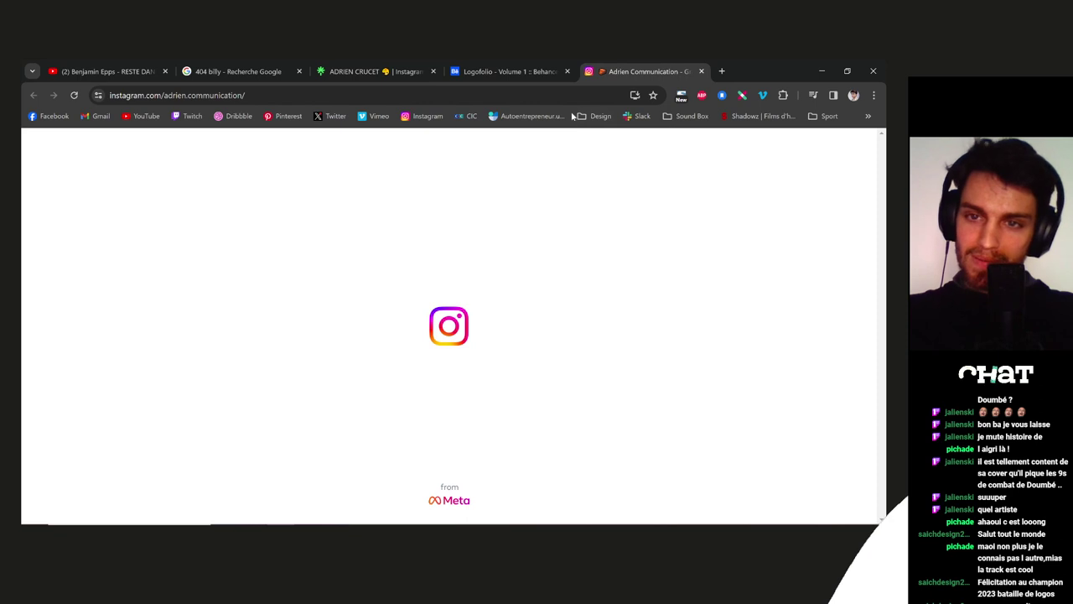
View and close the DEFI BRIQUES Jour 3 and Jour 4 Instagram posts
scroll(748, 340, "down", 8)
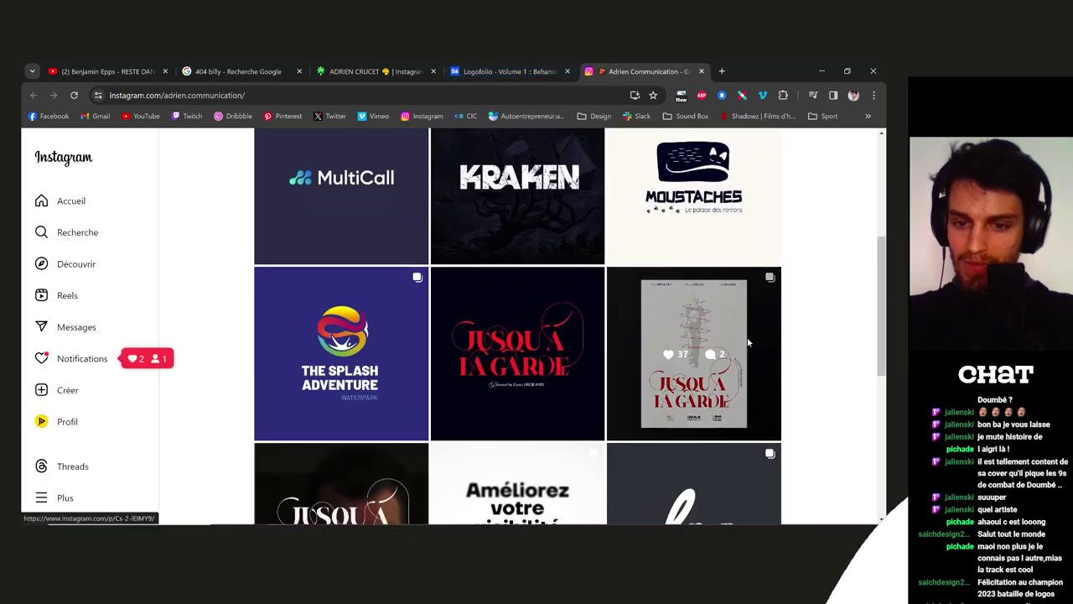
scroll(748, 340, "down", 5)
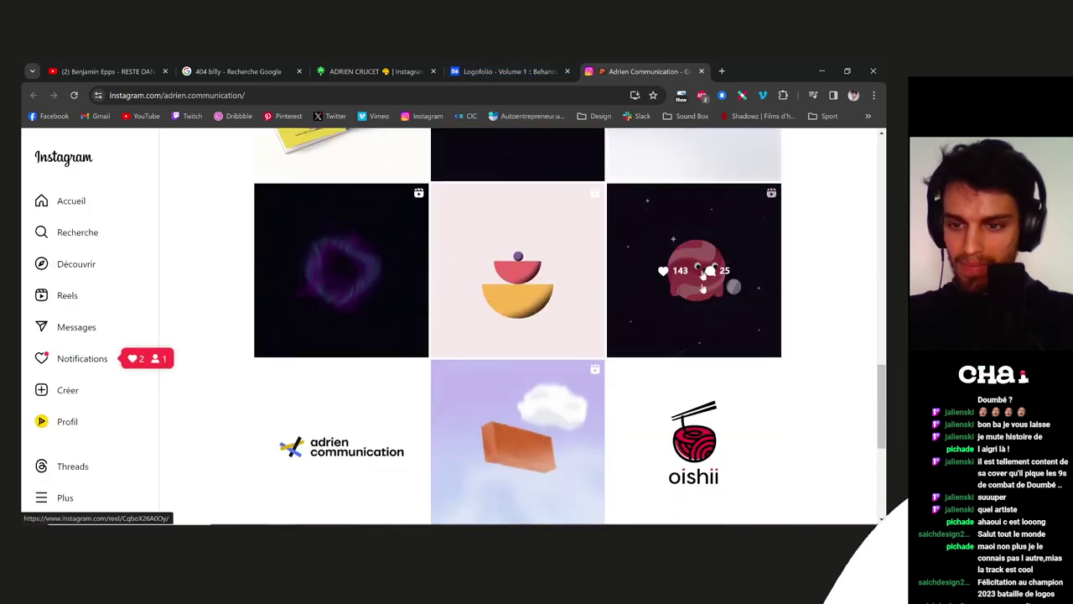
left_click(701, 356)
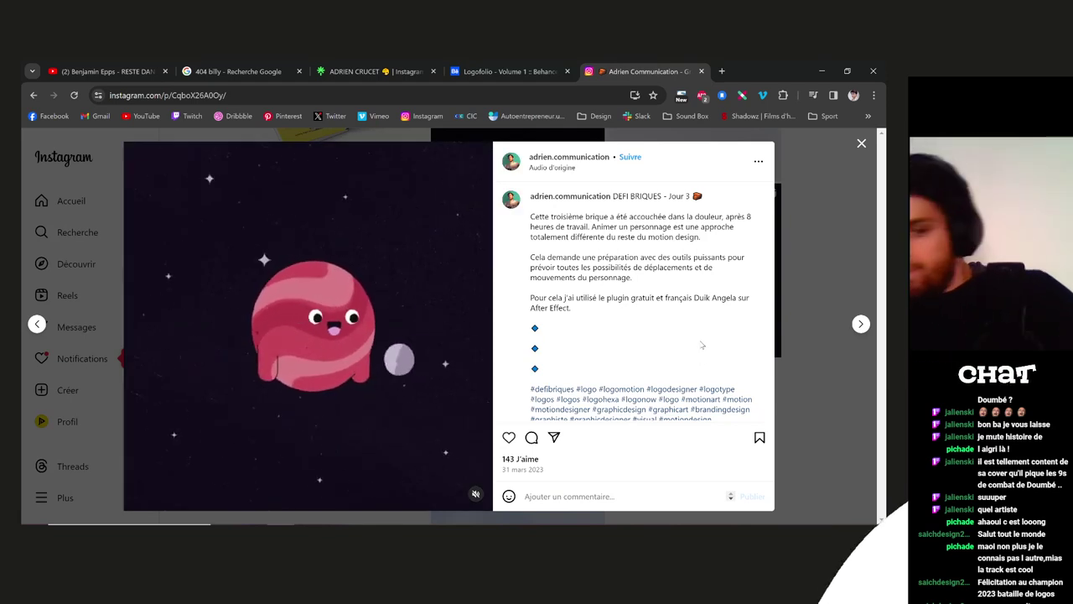
left_click(792, 246)
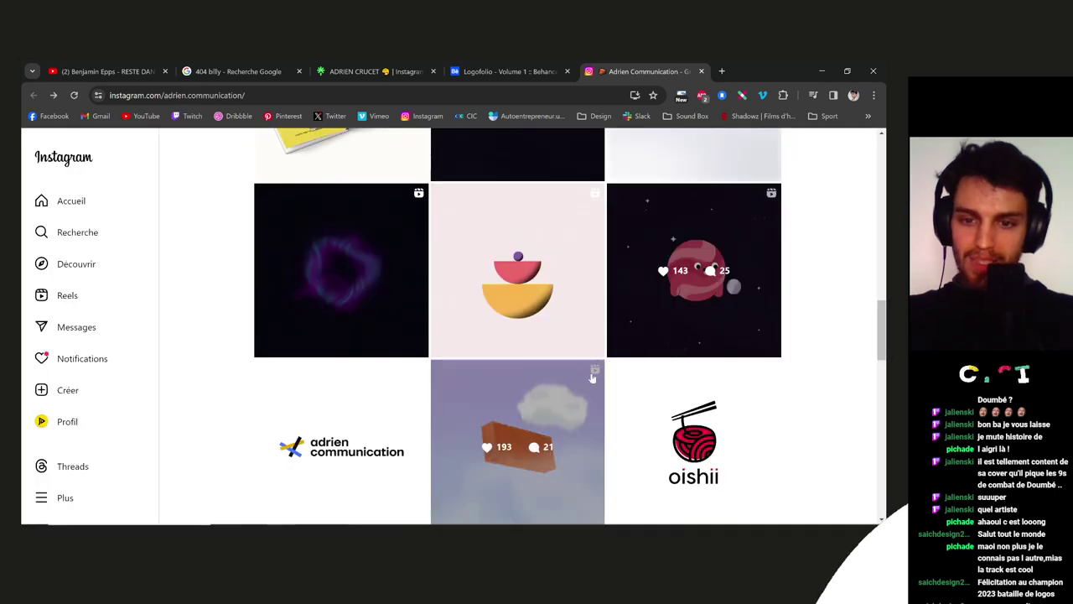
left_click(486, 346)
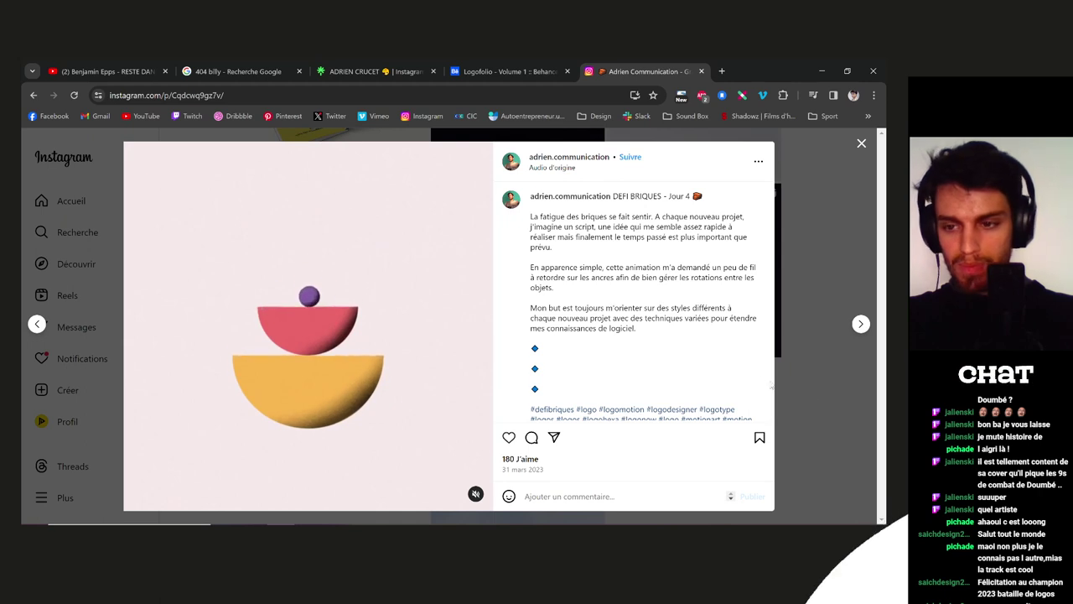
key("Escape")
Return to the Logofolio Volume 1 Behance tab and scroll into the gallery
scroll(816, 385, "up", 2)
scroll(816, 385, "up", 5)
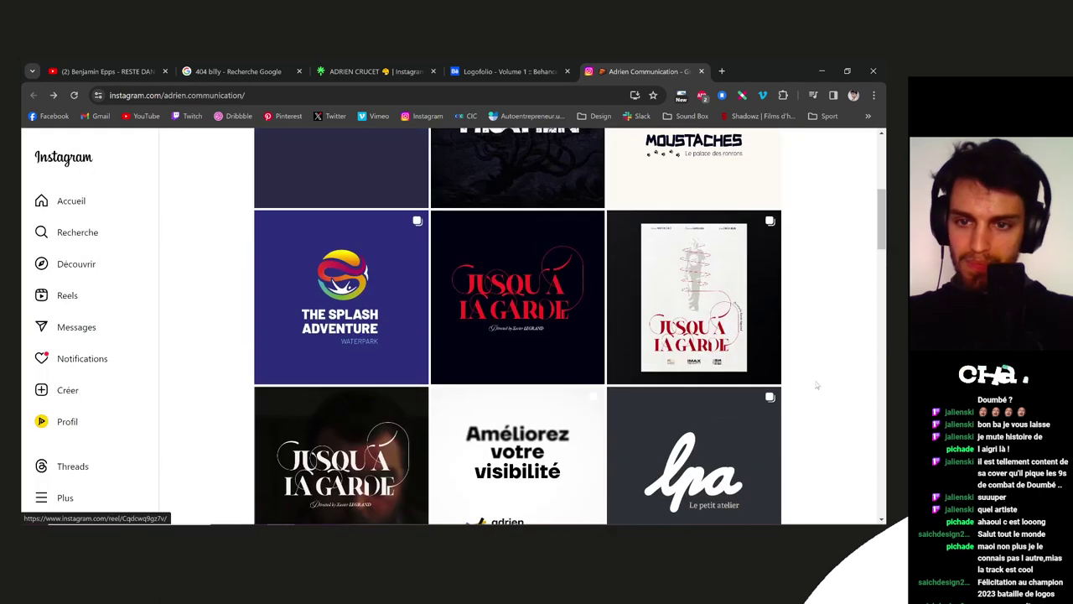
left_click(507, 71)
scroll(265, 324, "down", 3)
scroll(104, 298, "down", 3)
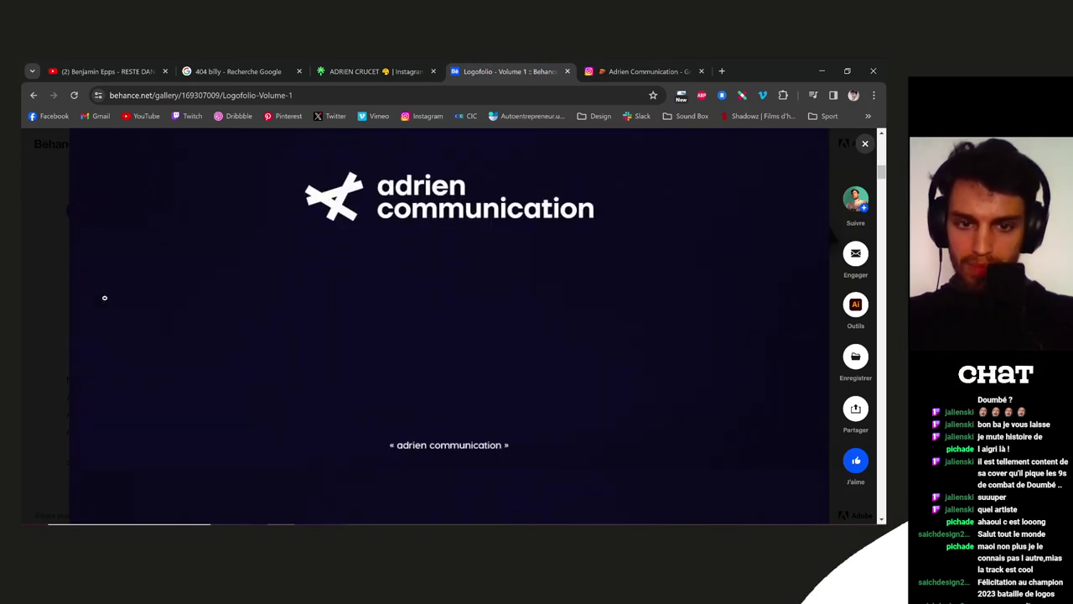
Scroll down through the Logofolio Volume 1 logos
mouse_move(856, 243)
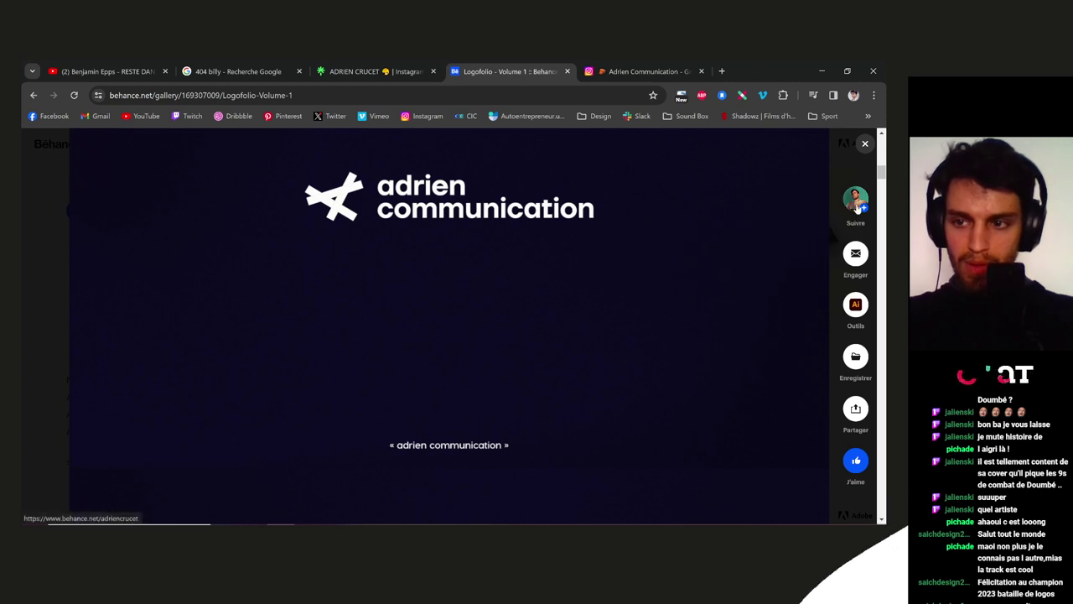
scroll(422, 281, "down", 1)
scroll(294, 288, "down", 7)
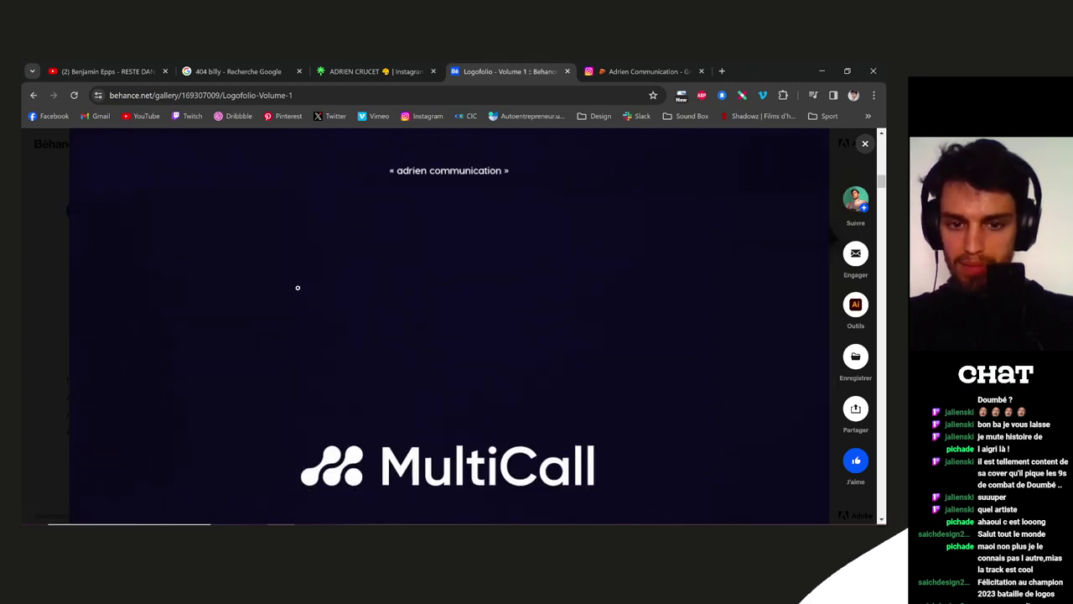
scroll(109, 273, "down", 2)
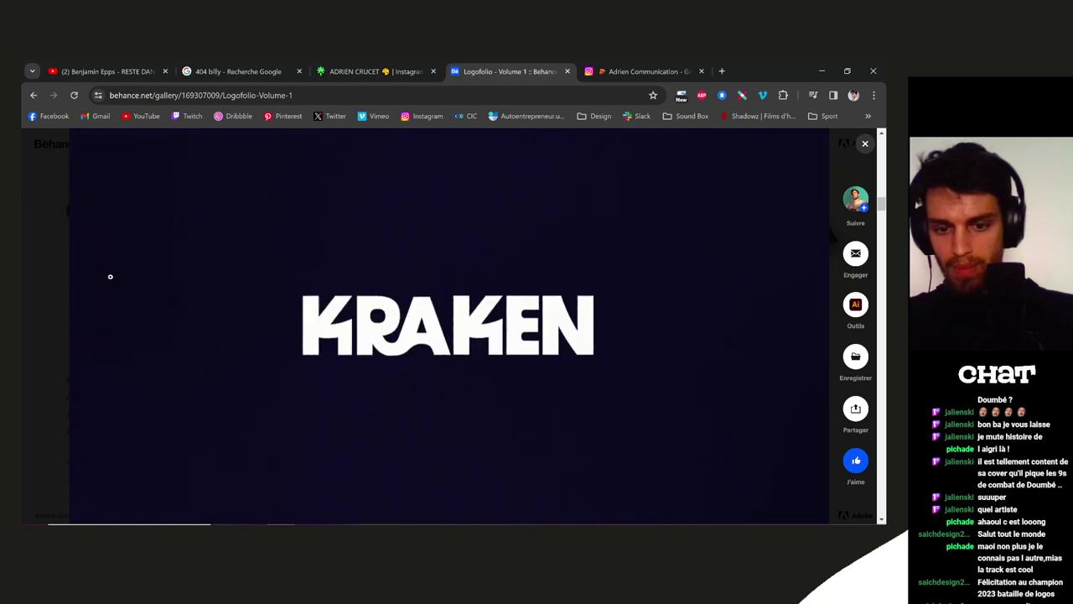
scroll(72, 283, "down", 1)
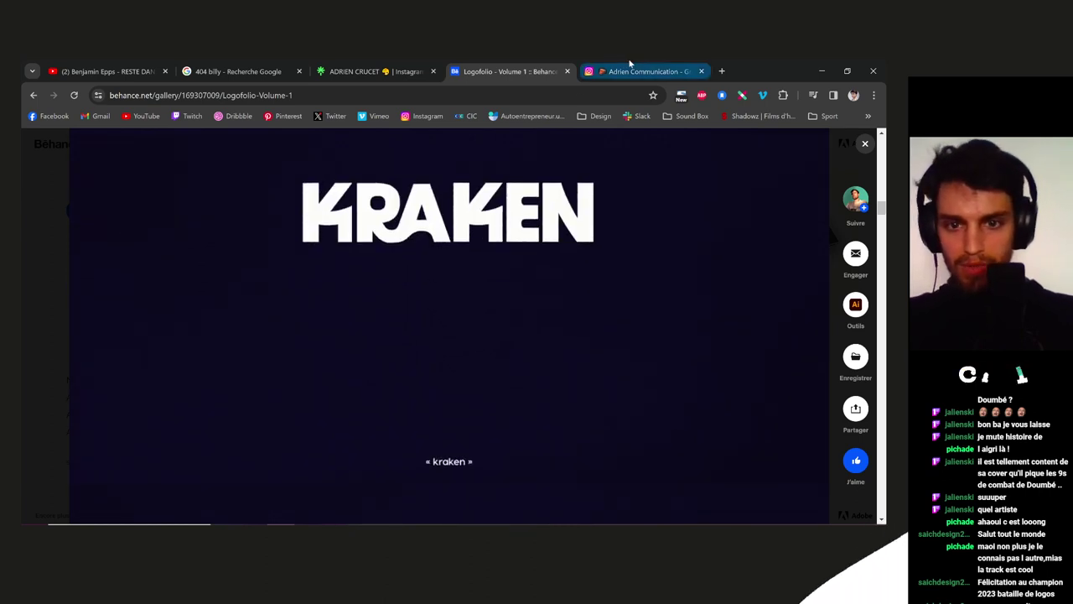
Open the KRAKEN post on the designer's Instagram profile
left_click(645, 72)
scroll(529, 298, "down", 2)
left_click(528, 298)
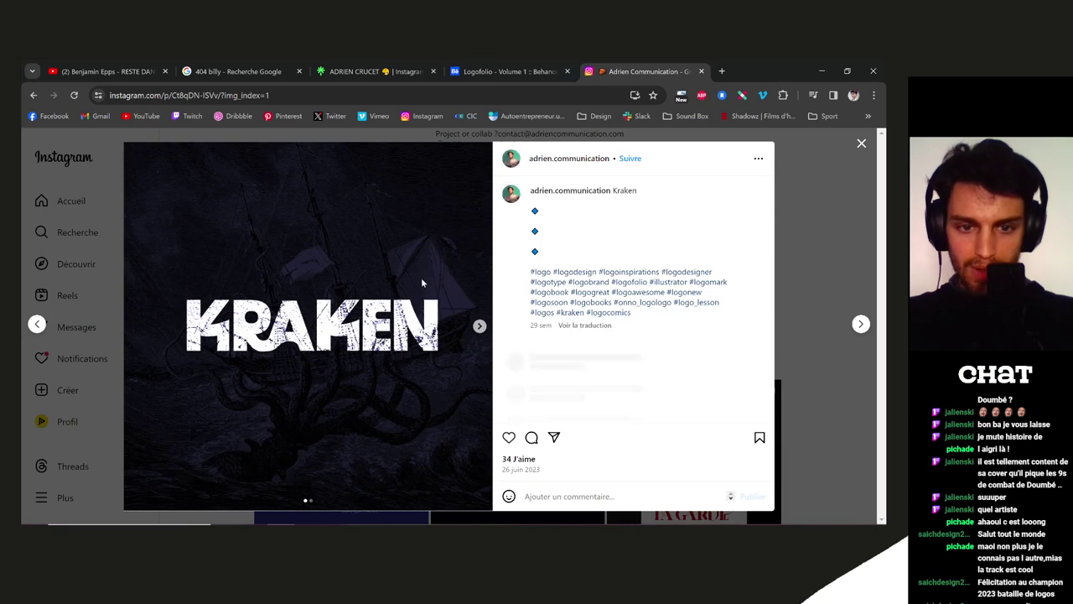
Scroll the Logofolio on Behance down to its credits, then close the project
left_click(524, 71)
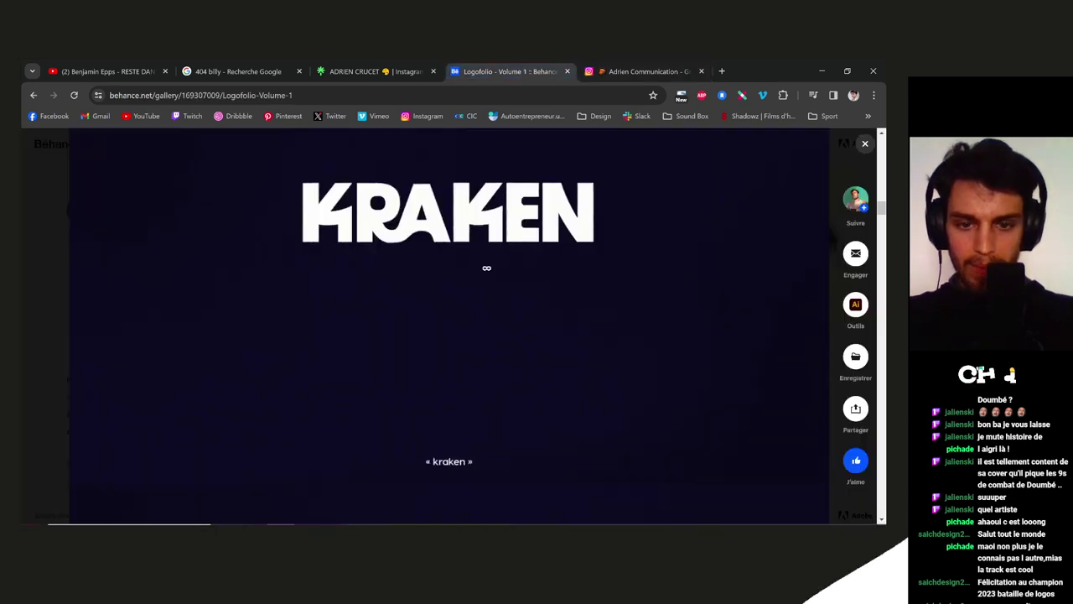
scroll(297, 253, "down", 3)
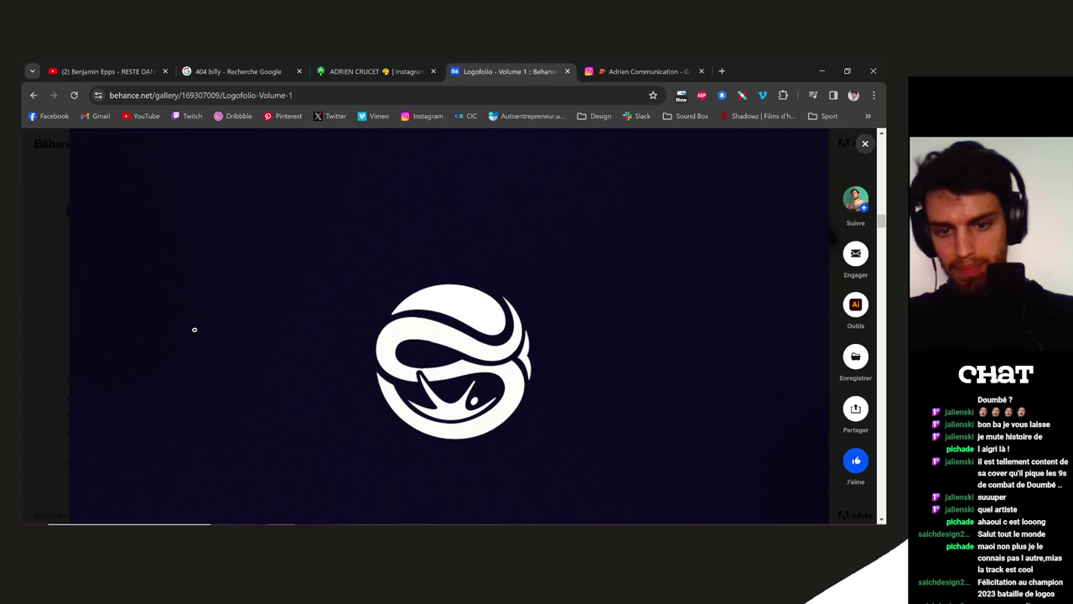
scroll(194, 329, "down", 4)
scroll(194, 328, "up", 2)
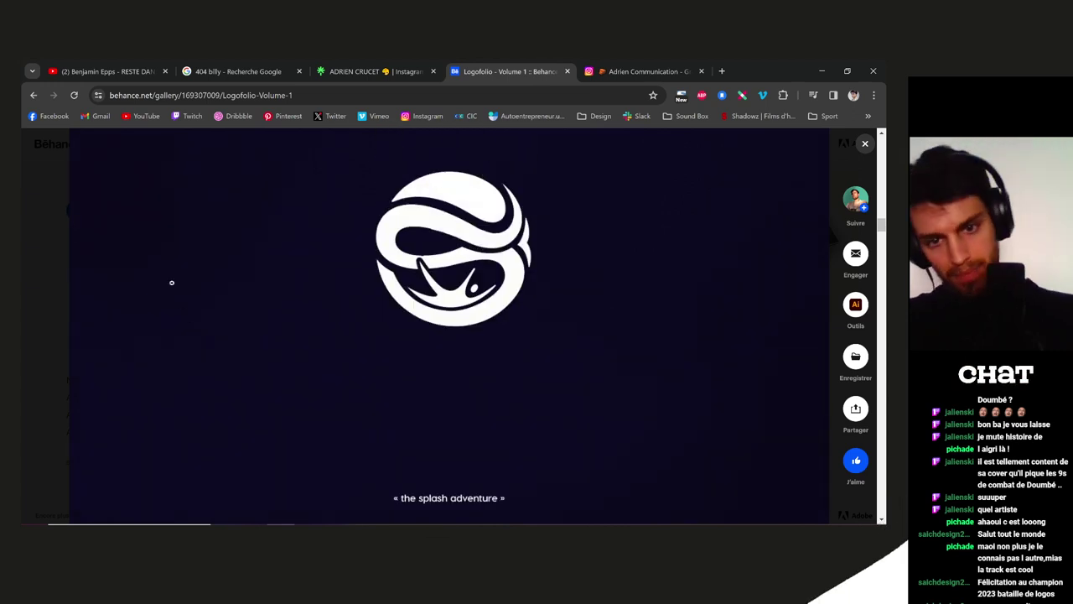
scroll(171, 286, "down", 5)
scroll(173, 270, "down", 8)
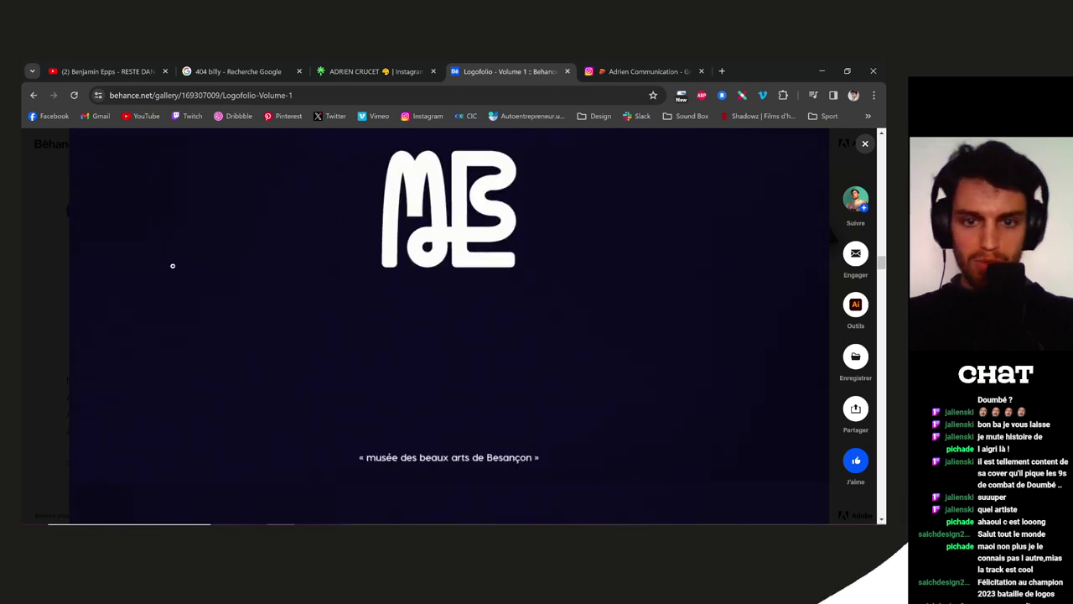
scroll(456, 271, "down", 5)
scroll(274, 278, "down", 2)
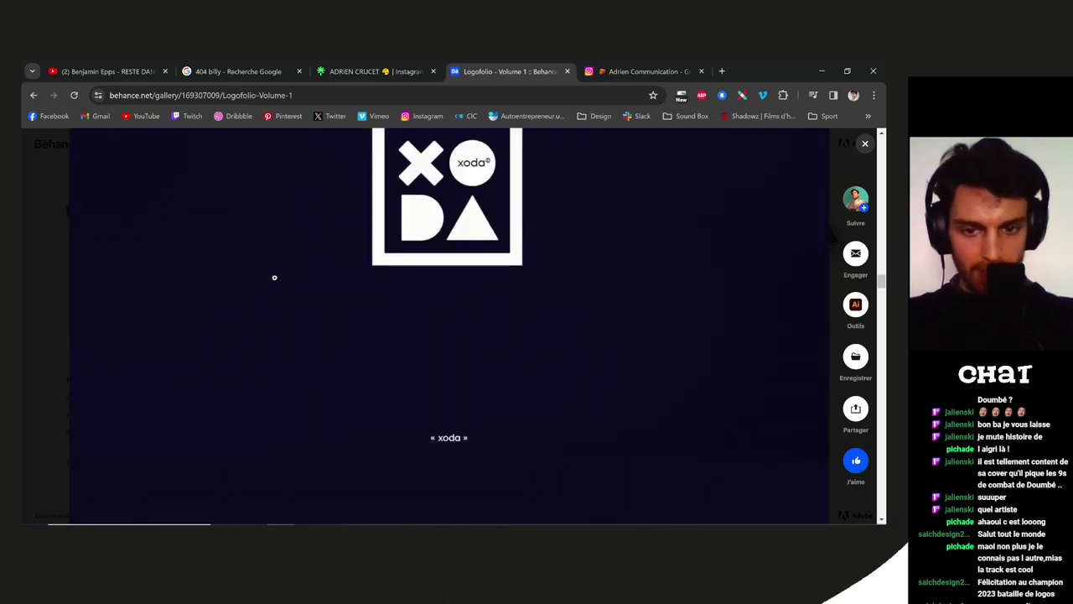
scroll(274, 277, "down", 5)
scroll(274, 277, "down", 1)
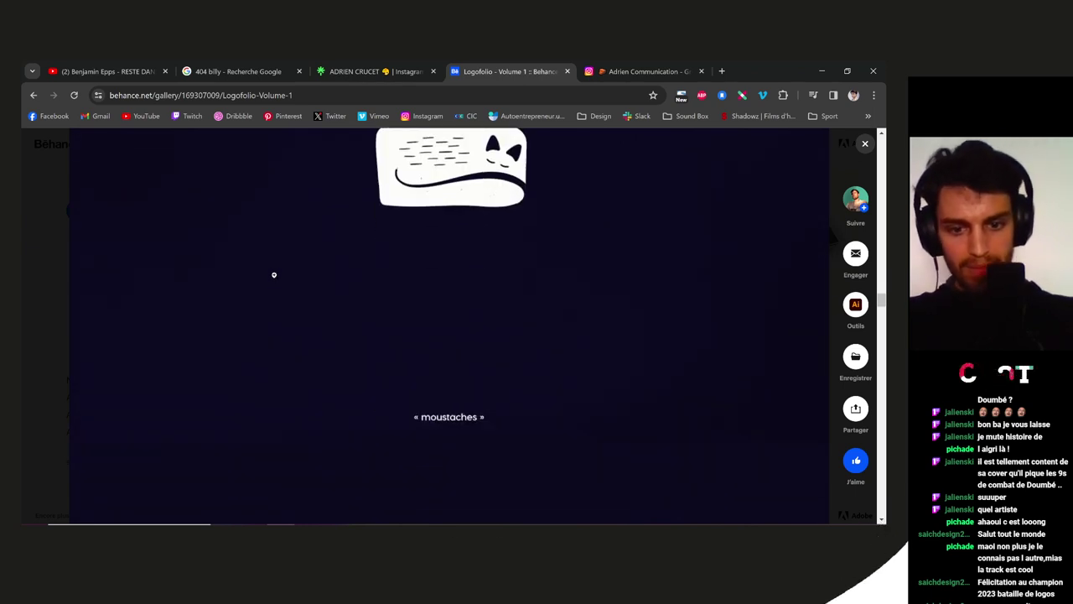
scroll(275, 271, "down", 7)
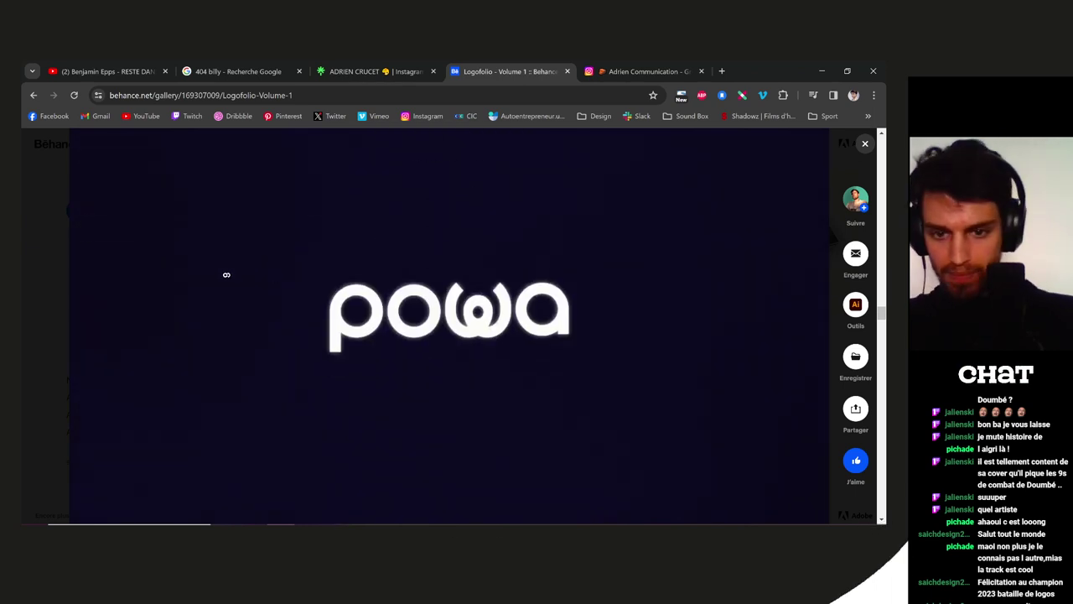
scroll(210, 284, "down", 10)
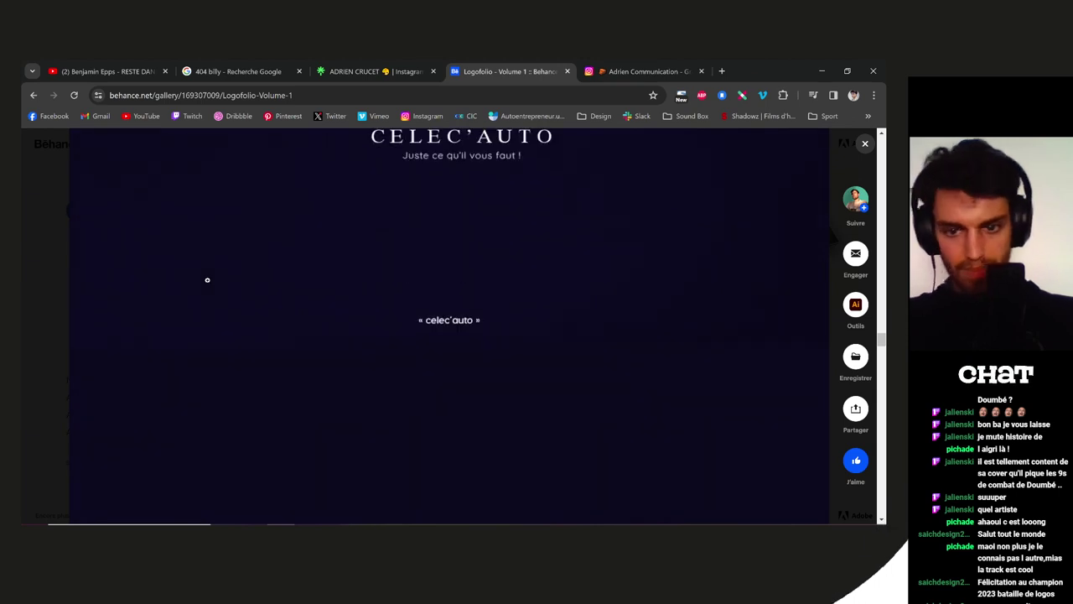
scroll(206, 282, "down", 10)
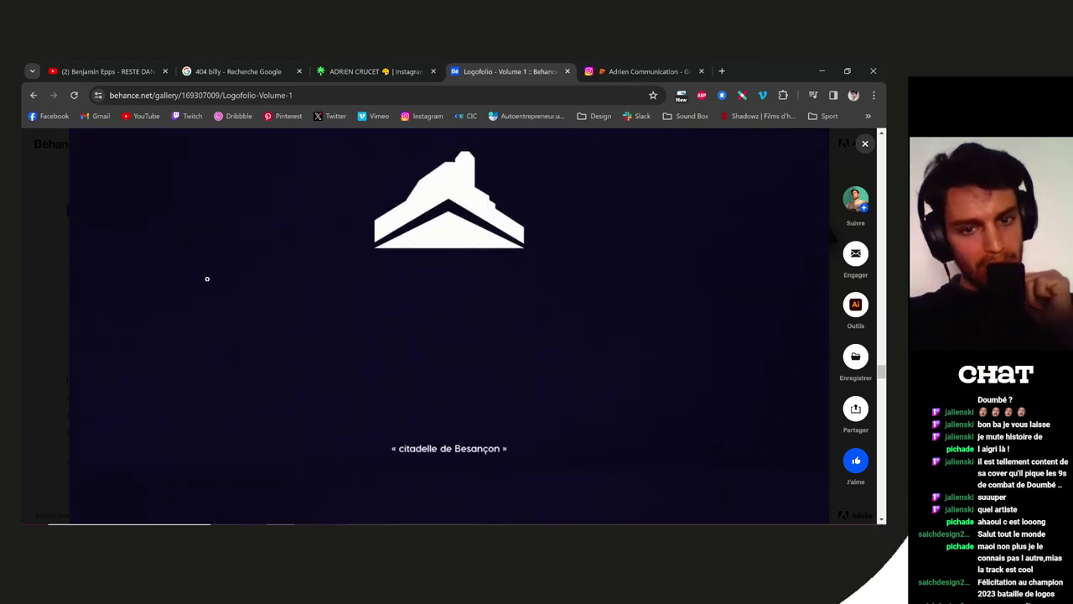
scroll(206, 281, "down", 2)
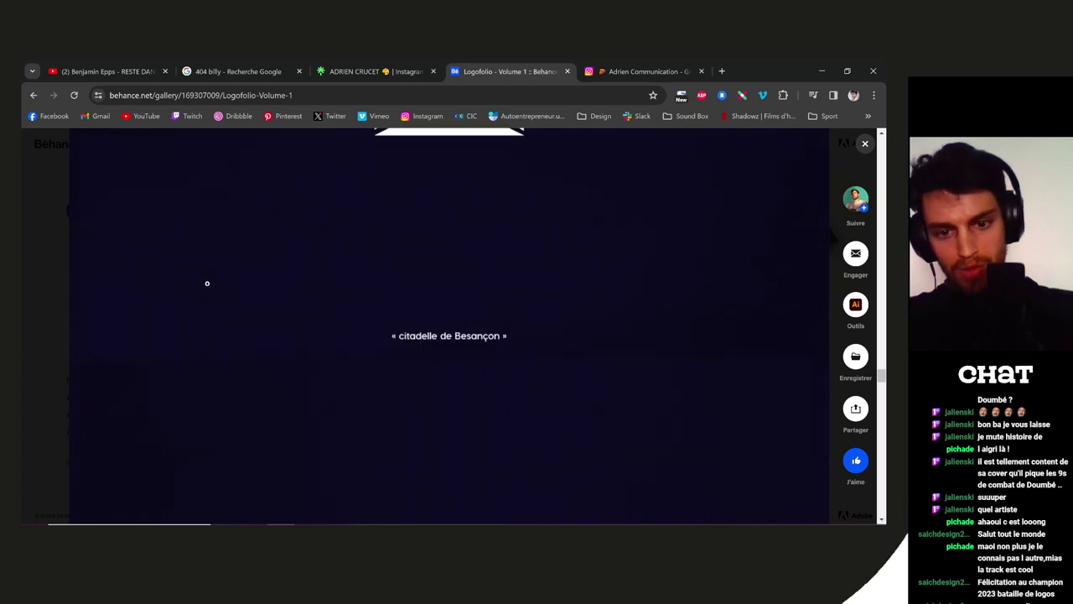
scroll(208, 282, "down", 6)
scroll(210, 282, "down", 6)
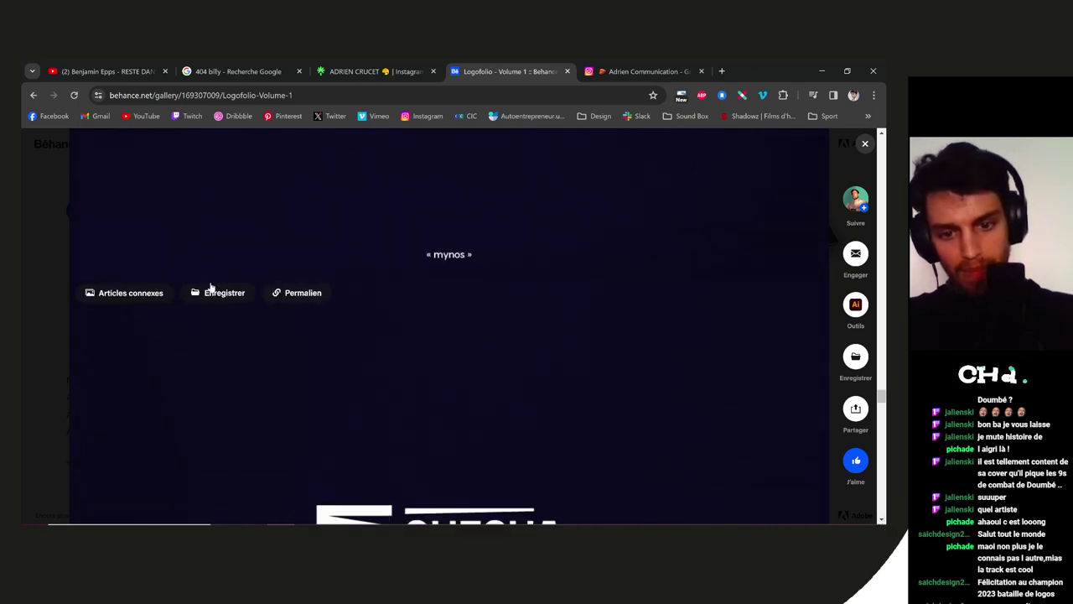
scroll(211, 283, "down", 6)
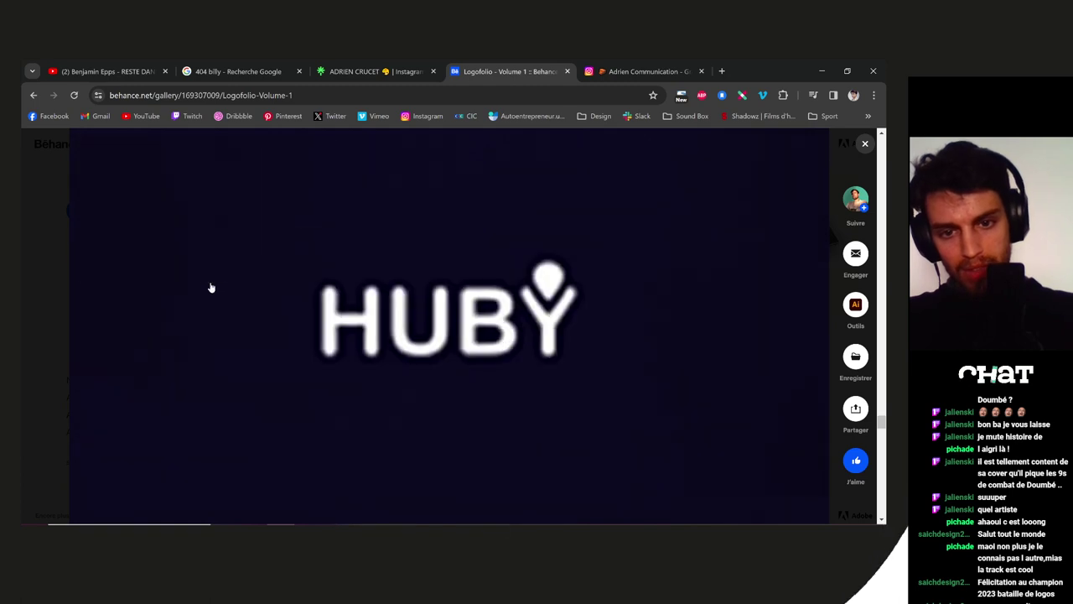
scroll(211, 283, "down", 12)
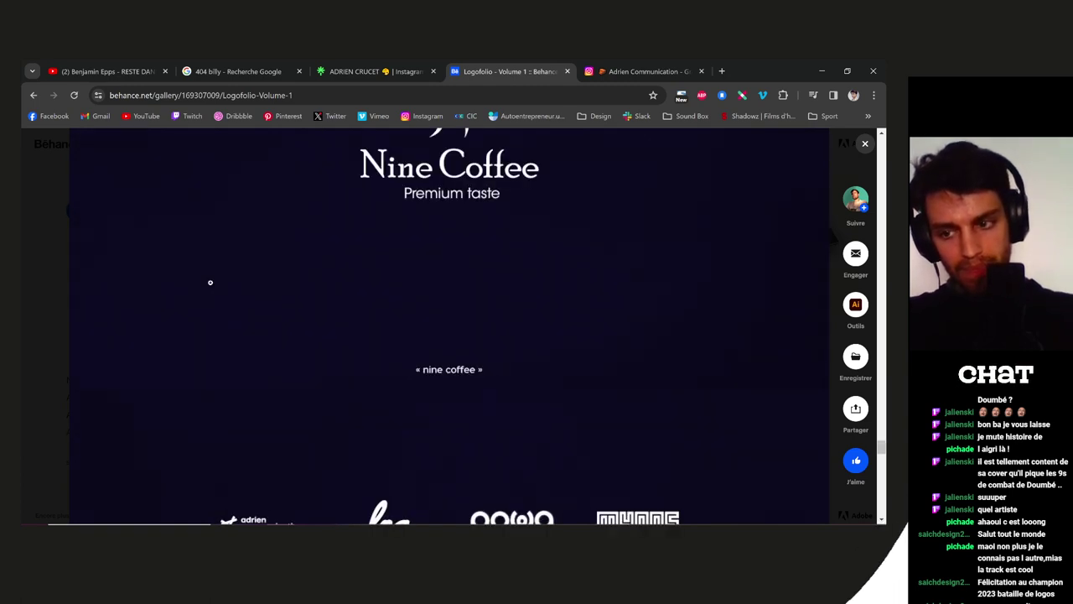
scroll(211, 283, "down", 2)
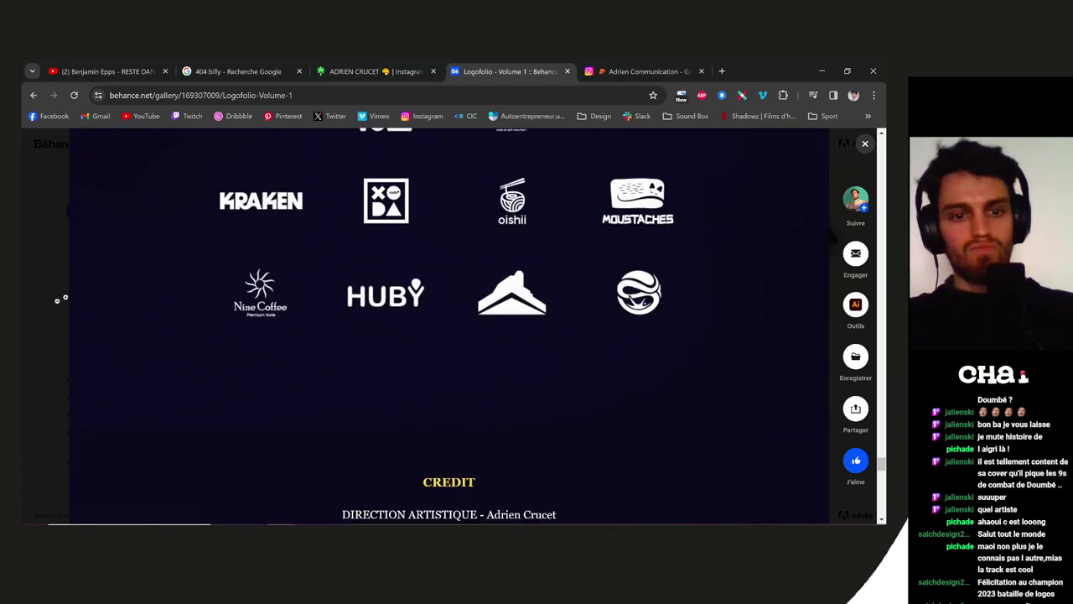
left_click(25, 307)
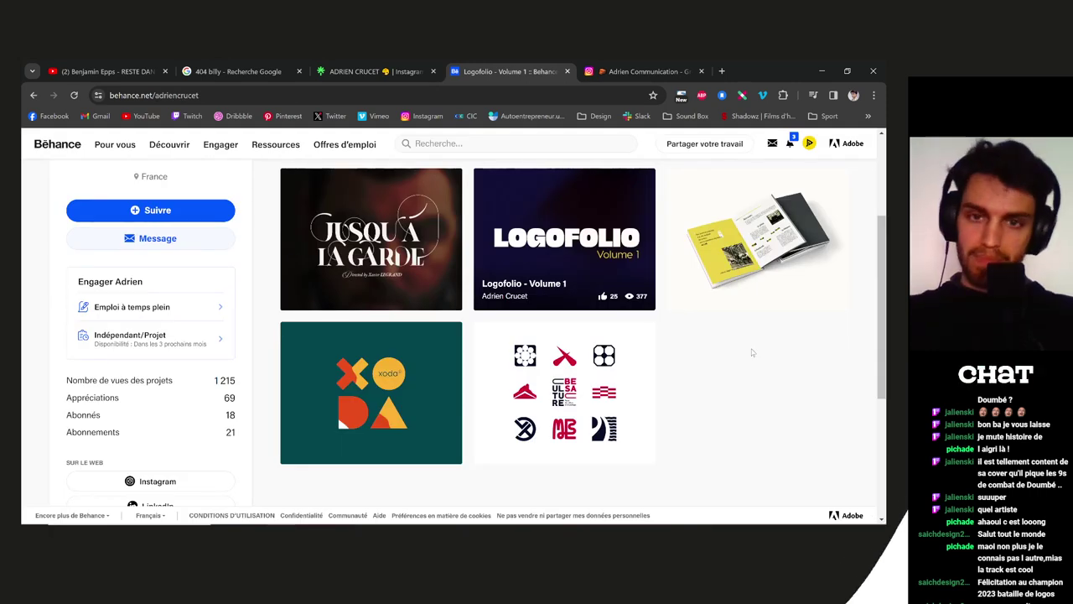
Dismiss the member profile card in Discord and open the Climax-themed Bataille de logos 106 thread
key("alt+Tab")
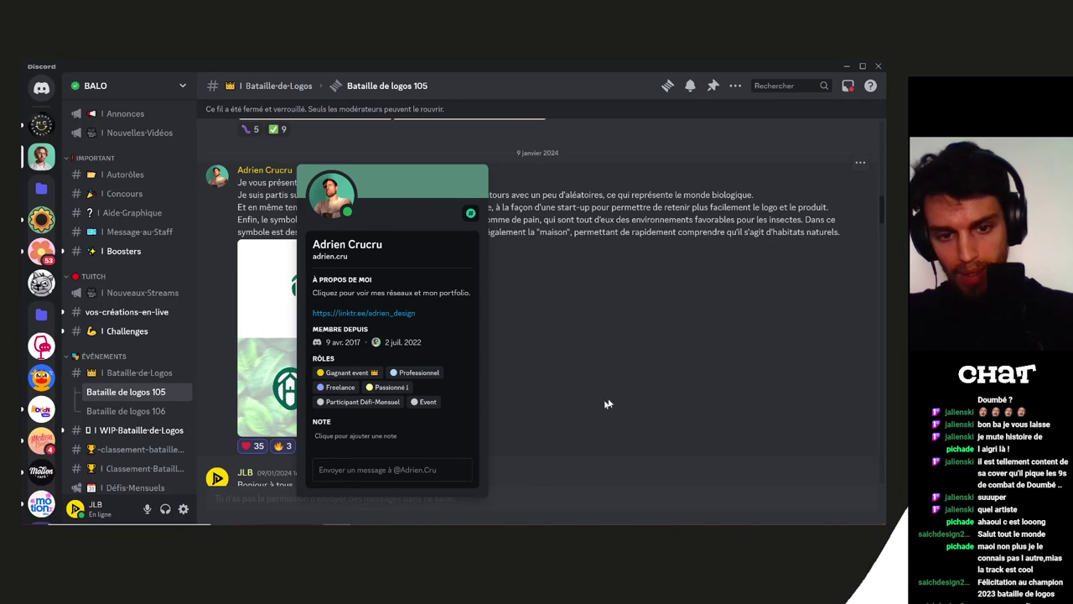
left_click(635, 390)
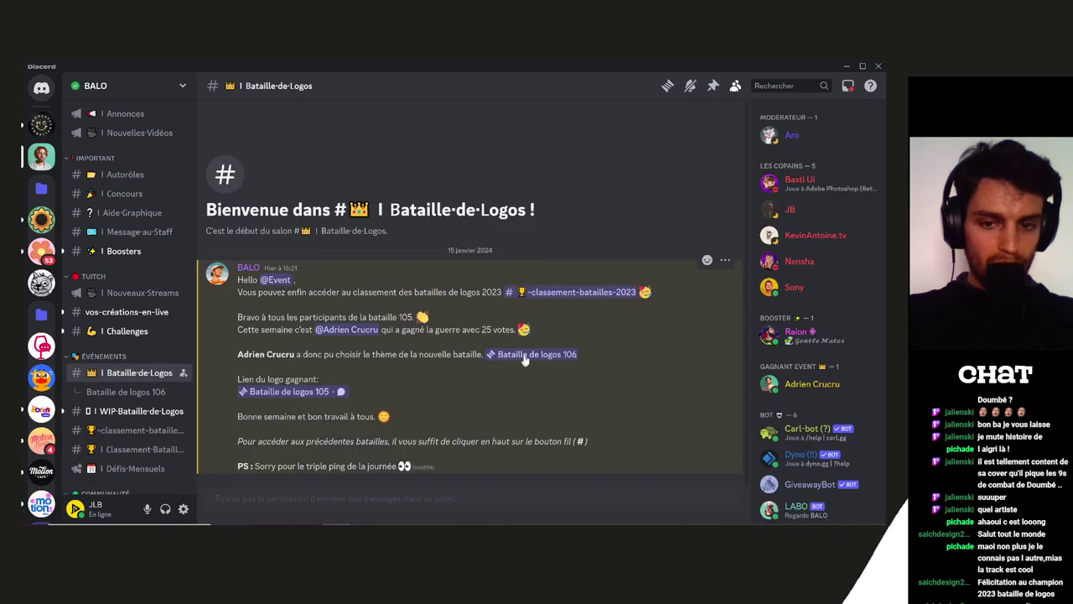
left_click(529, 354)
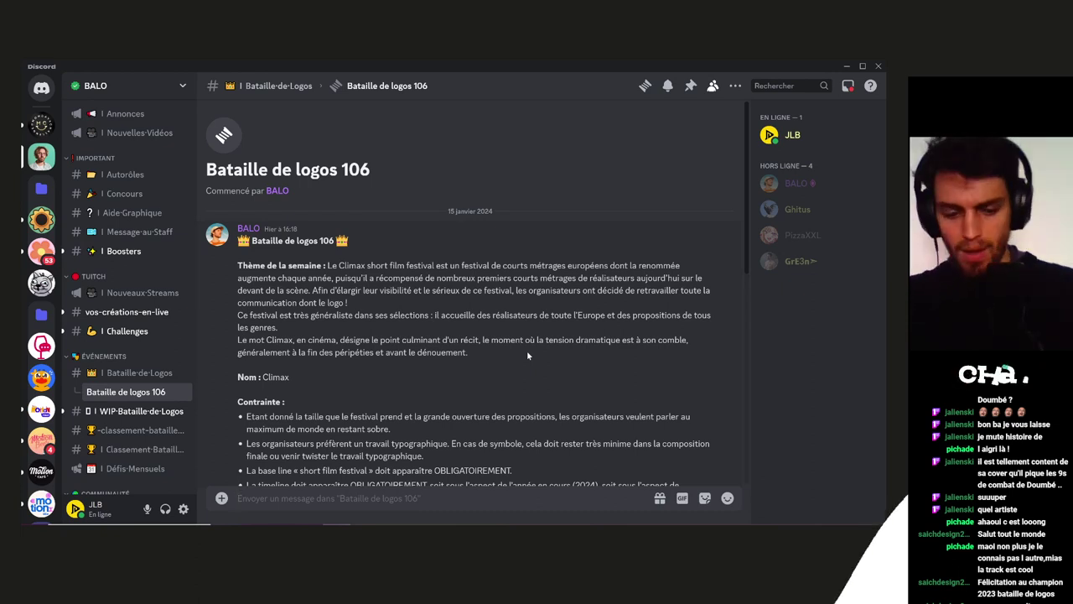
key("XF86AudioLowerVolume")
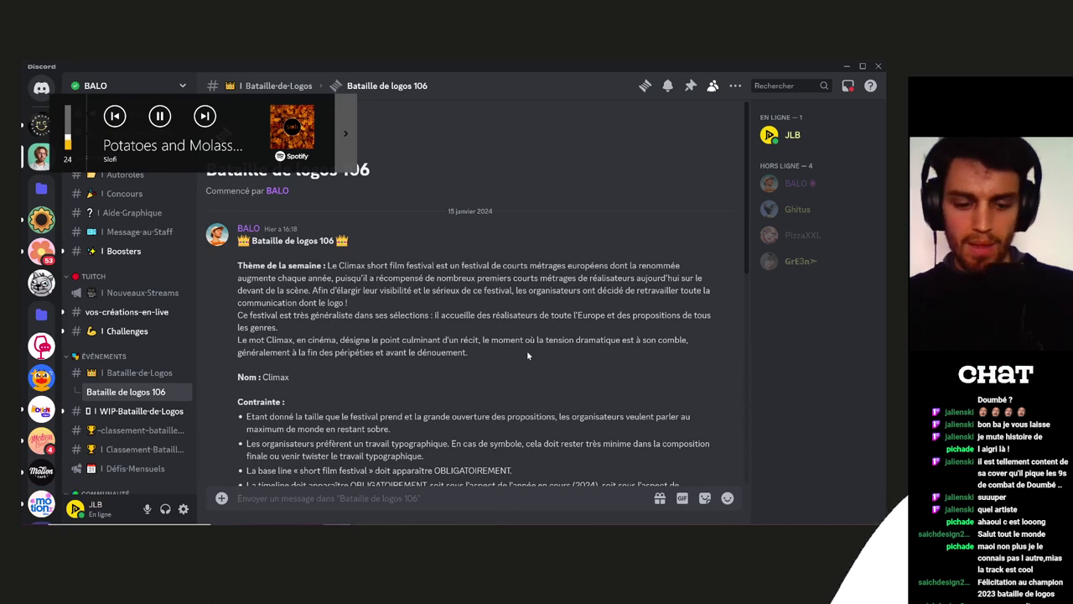
key("XF86AudioNext")
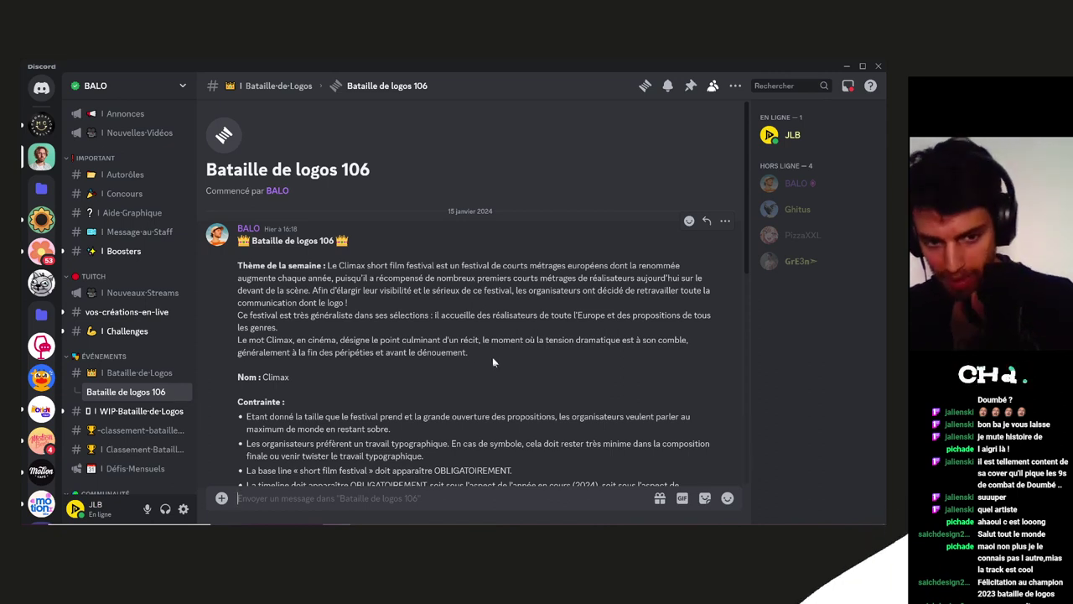
scroll(411, 360, "down", 3)
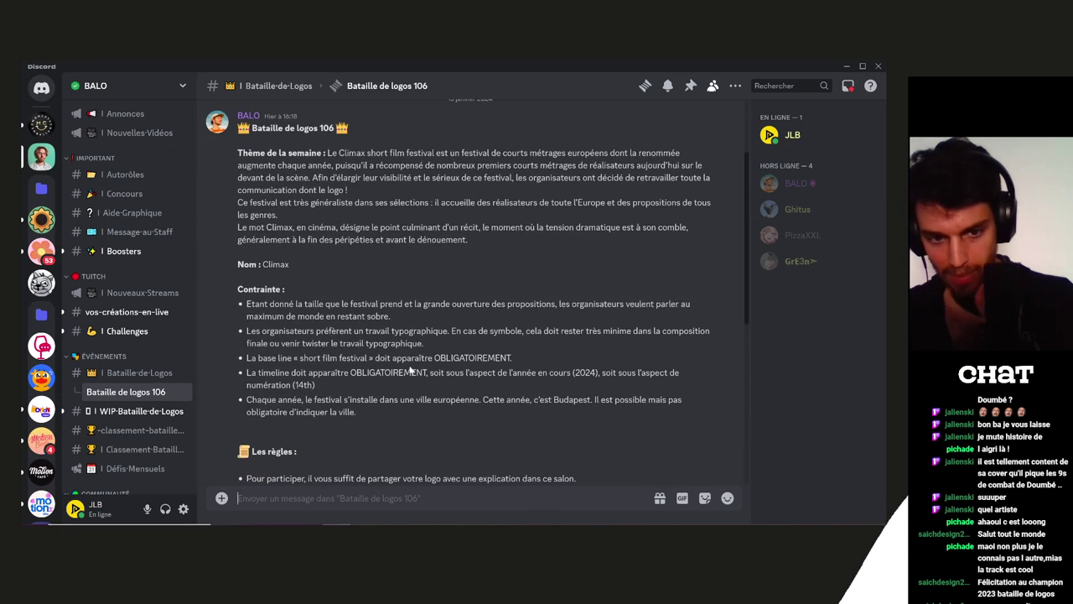
left_click_drag(286, 291, 239, 264)
left_click(338, 274)
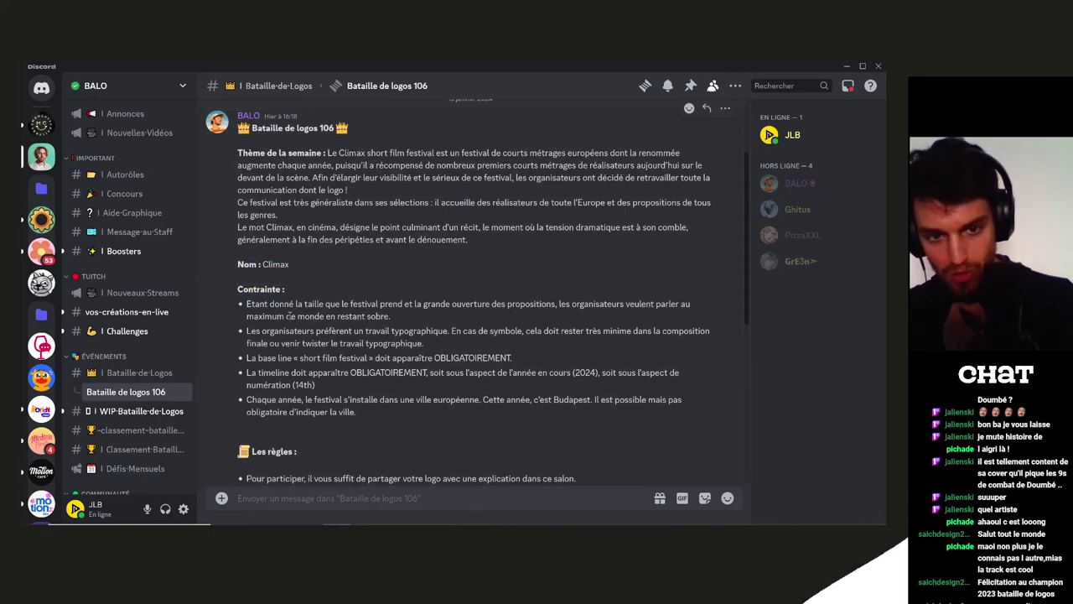
left_click_drag(292, 303, 449, 318)
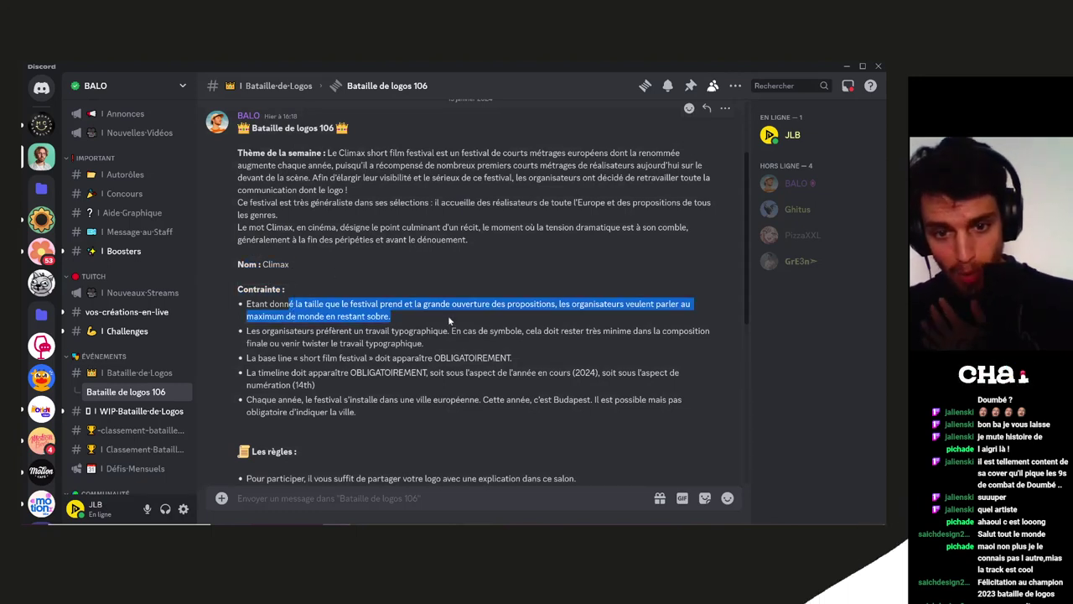
left_click(442, 374)
left_click_drag(237, 305, 450, 319)
left_click(450, 320)
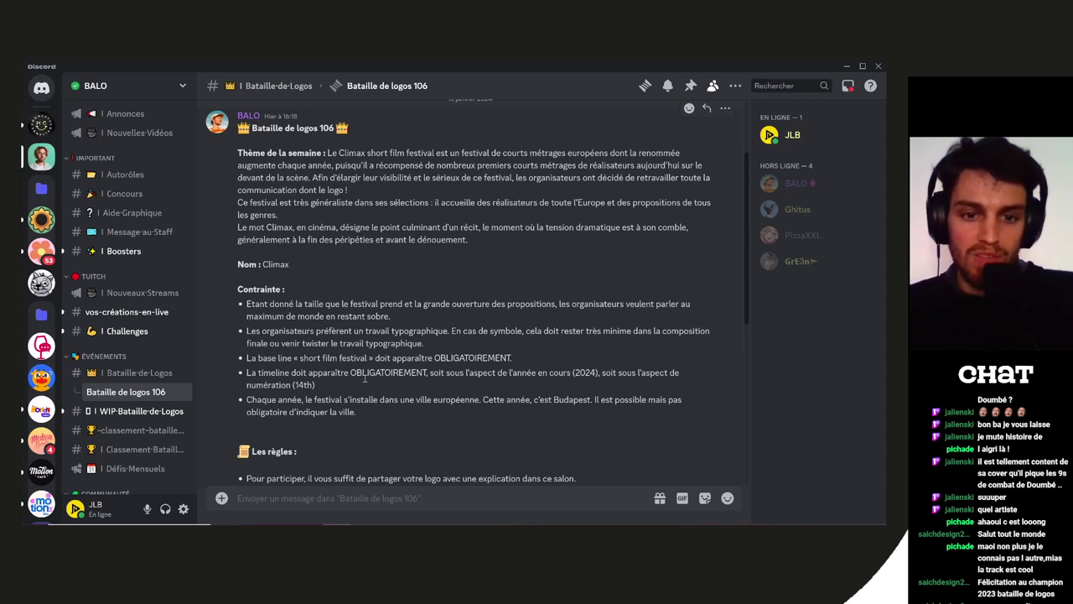
left_click_drag(293, 357, 533, 366)
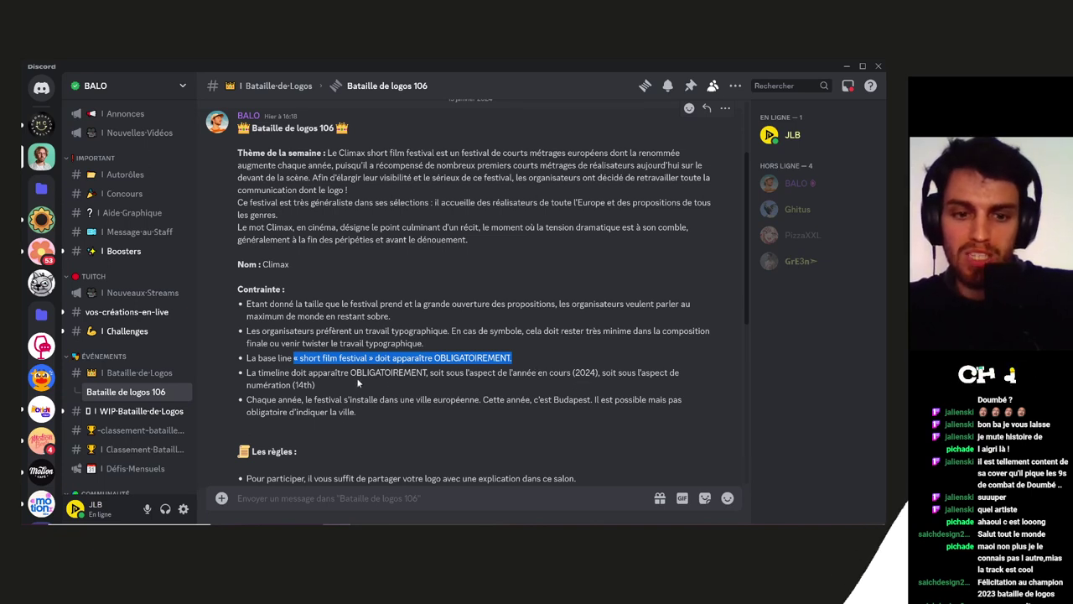
left_click_drag(293, 385, 336, 393)
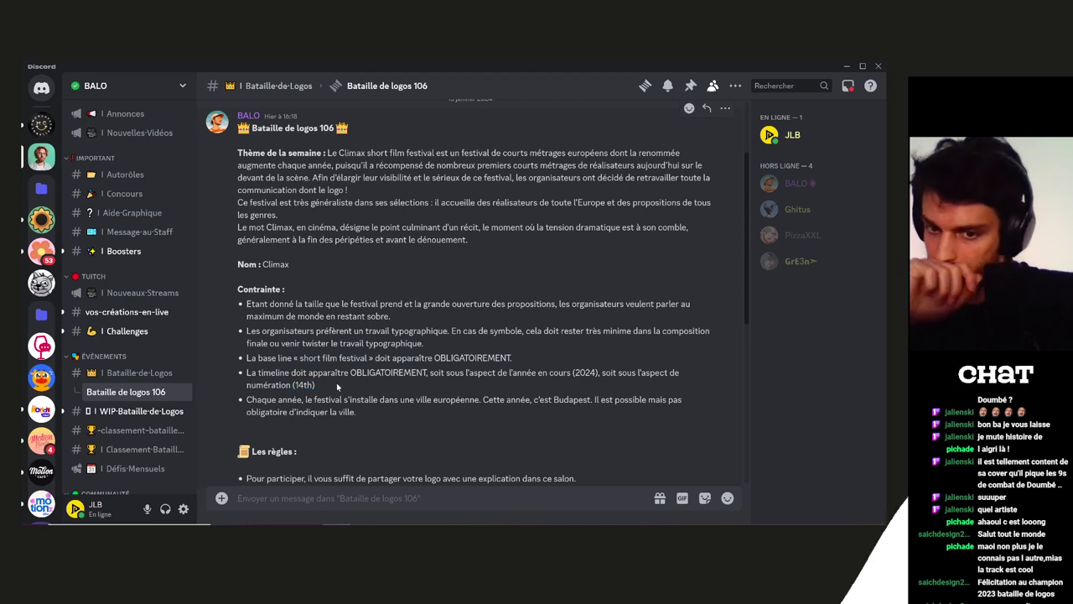
left_click_drag(245, 411, 401, 418)
left_click(411, 420)
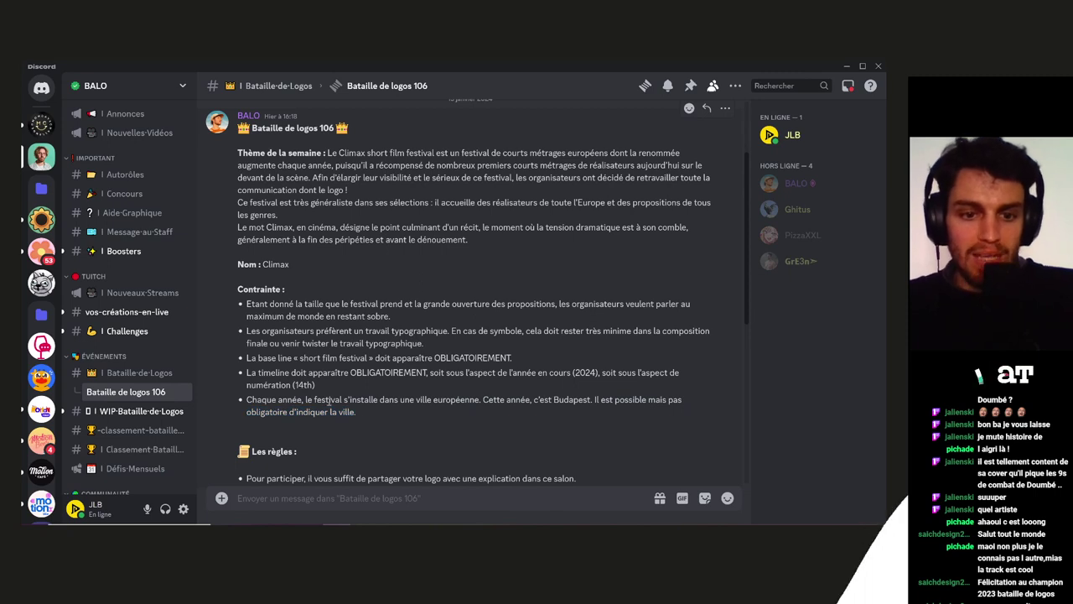
left_click_drag(252, 397, 458, 410)
left_click(458, 410)
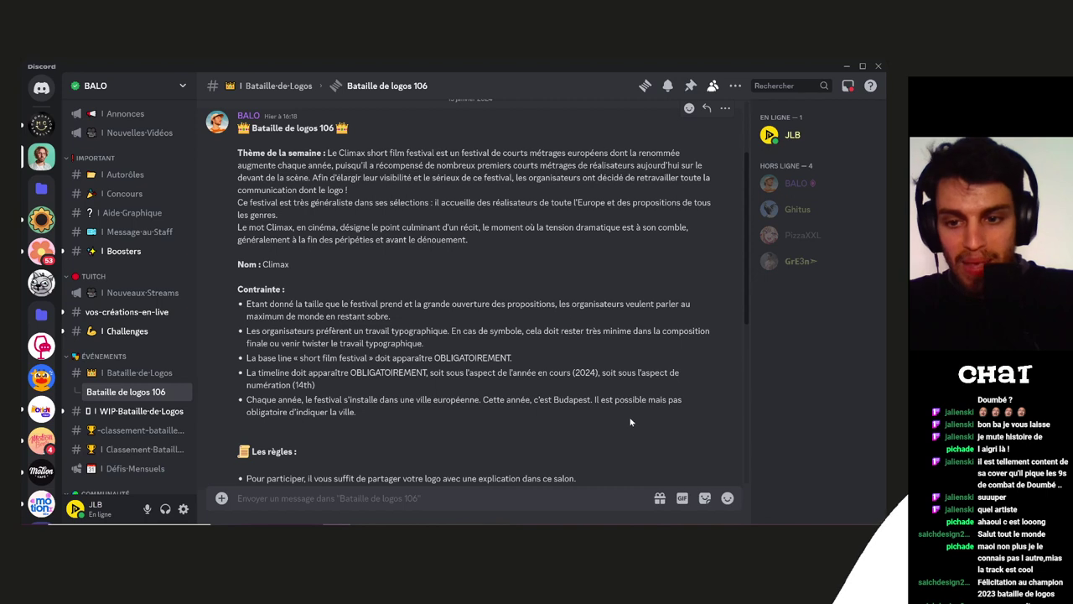
left_click_drag(259, 412, 415, 412)
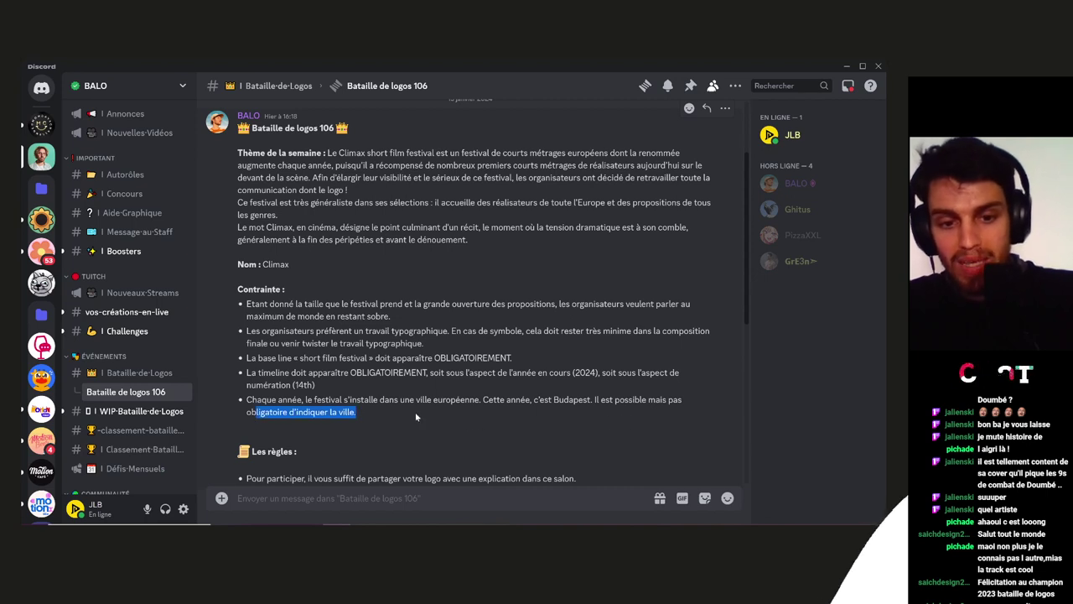
left_click(415, 412)
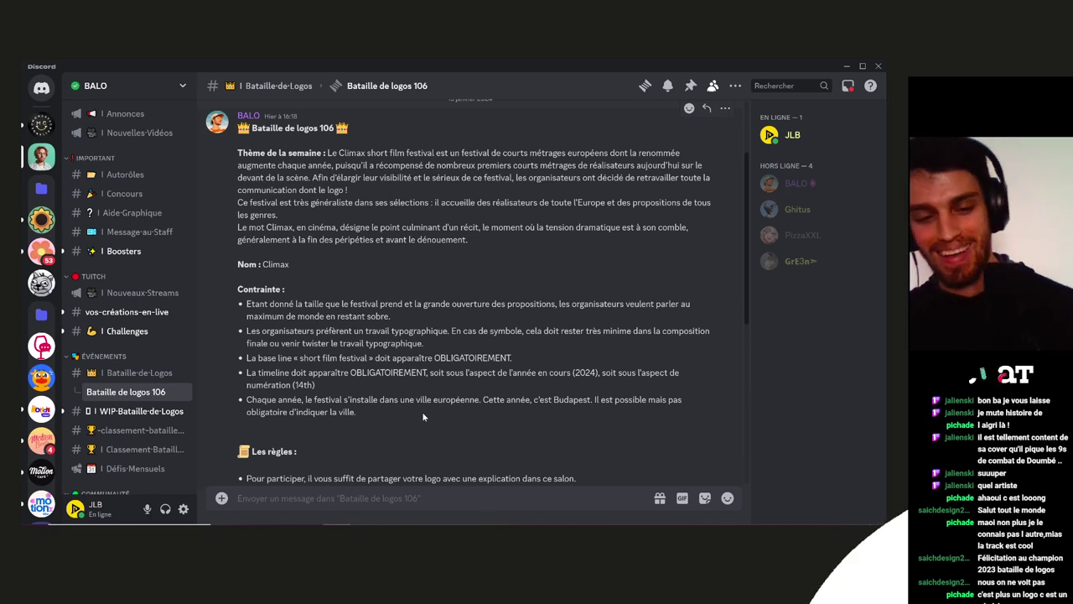
scroll(422, 397, "down", 8)
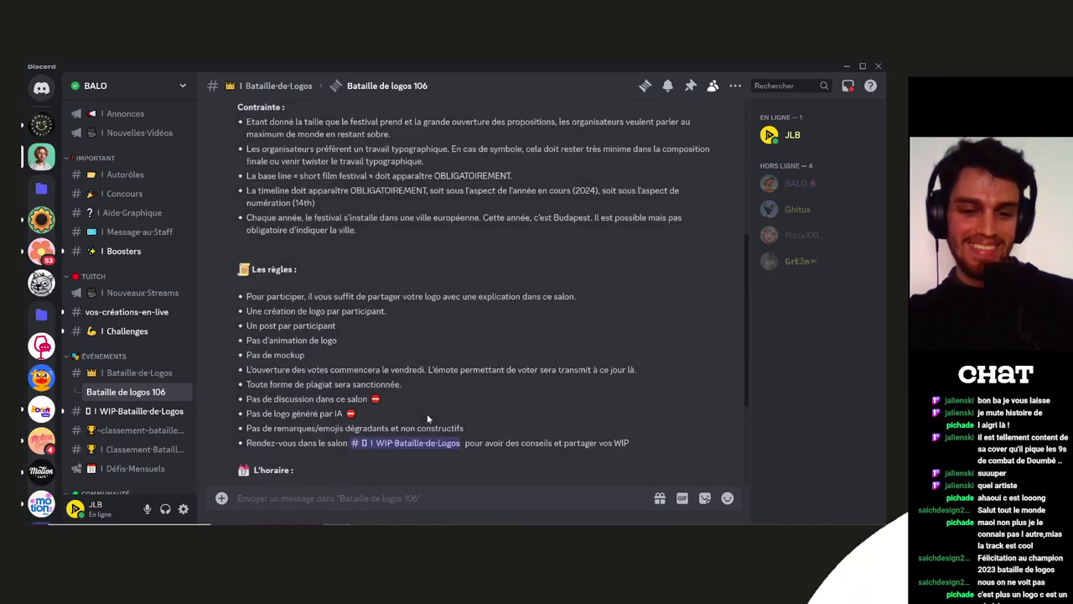
scroll(370, 375, "up", 10)
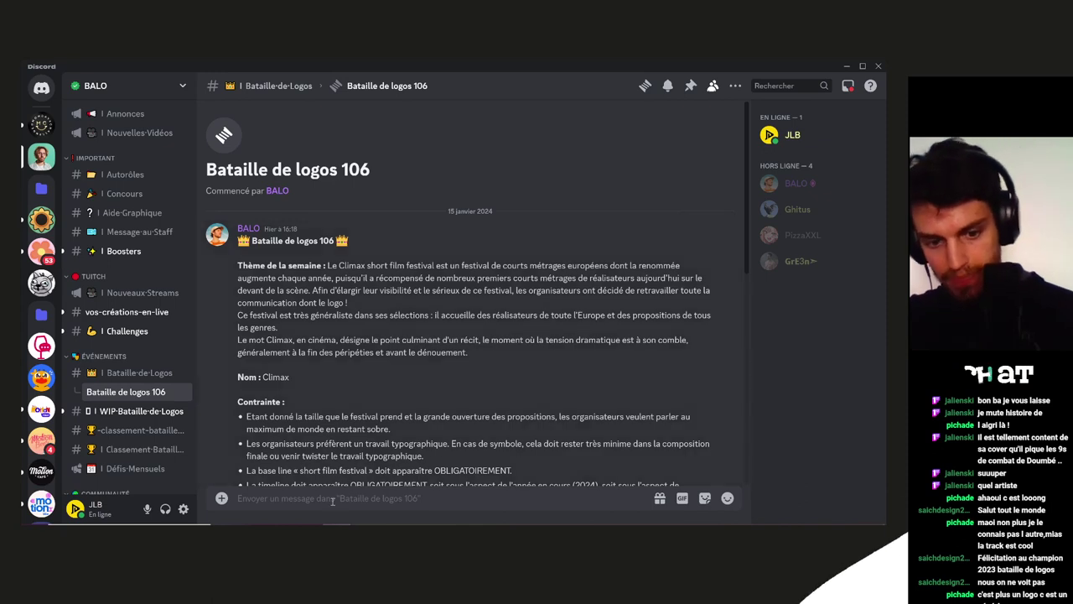
In Logo.ai, set up the Paintbrush with no fill and the default black stroke, undoing a trial stroke
key("alt+Tab")
scroll(411, 359, "up", 2)
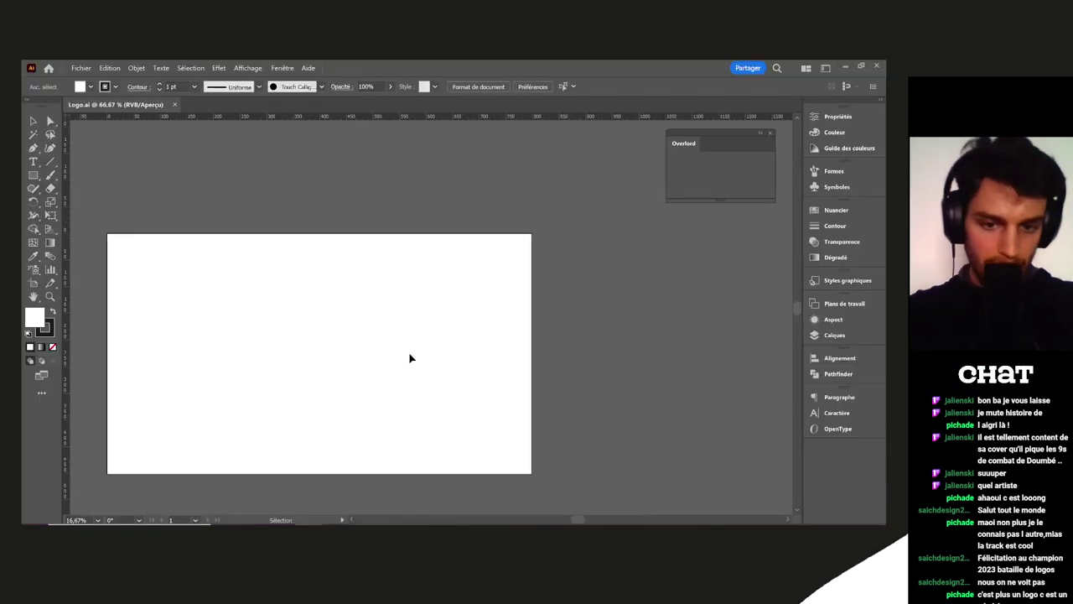
left_click_drag(374, 349, 480, 294)
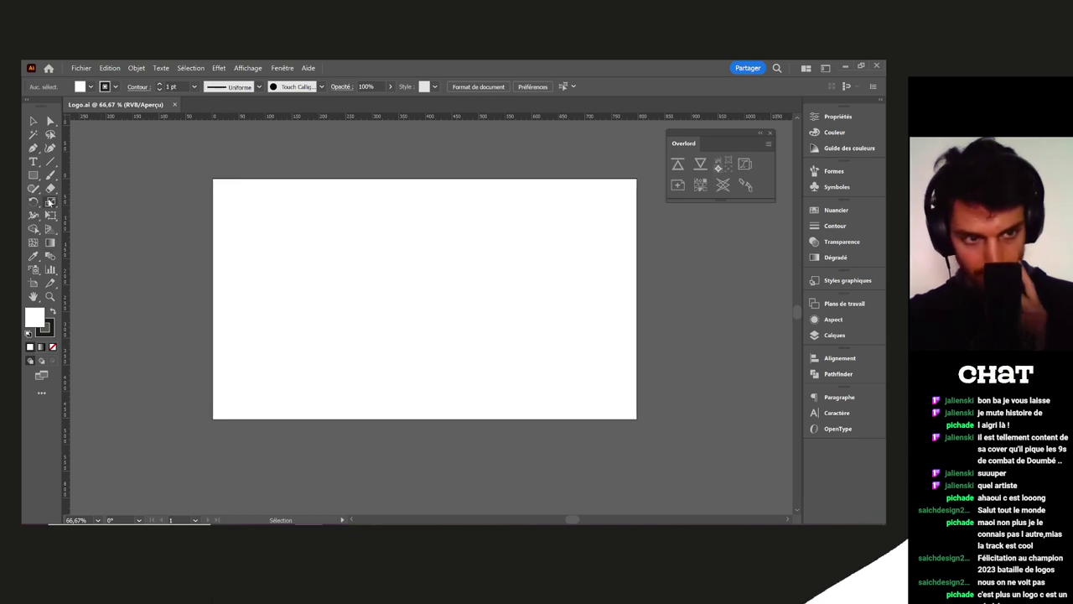
left_click(50, 174)
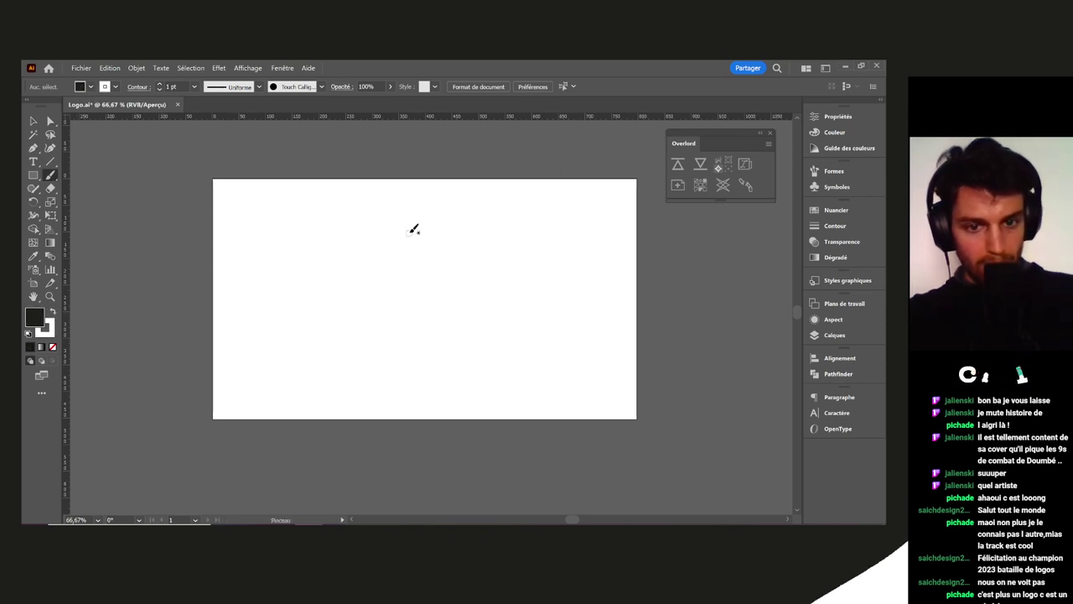
key("slash")
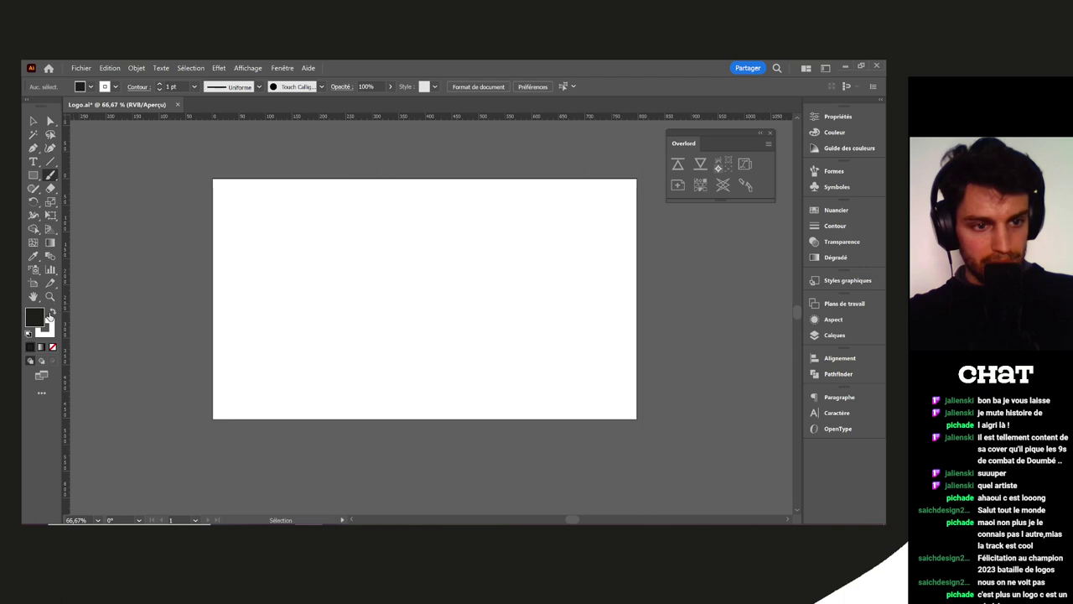
key("d")
left_click_drag(207, 335, 341, 204)
key("ctrl+z")
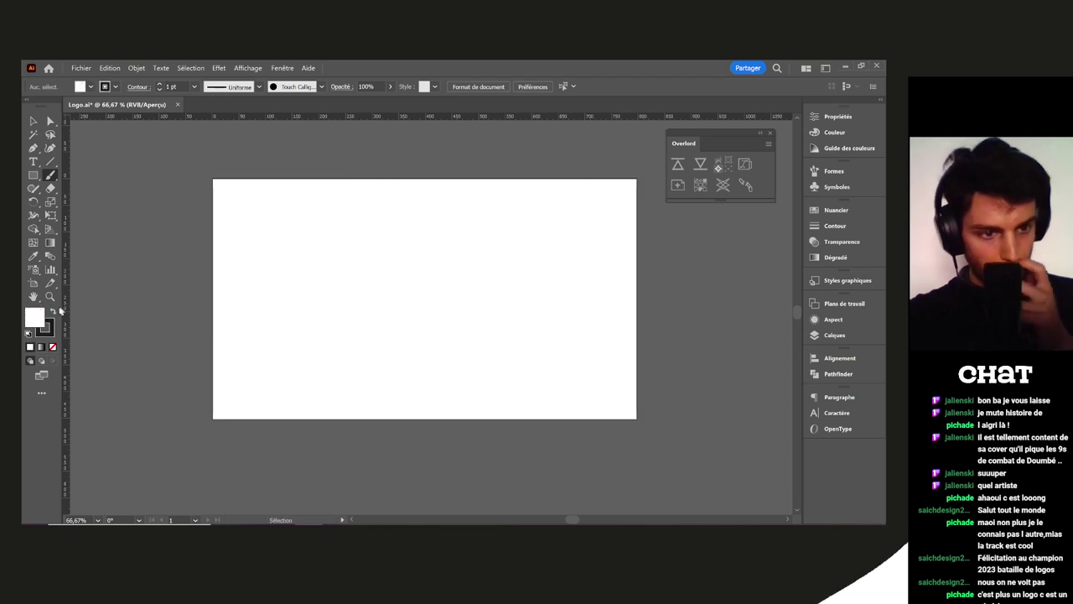
Brush-sketch CLI above a small mAX, removing the stray curve over the A
left_click_drag(348, 351, 415, 234)
key("ctrl+z")
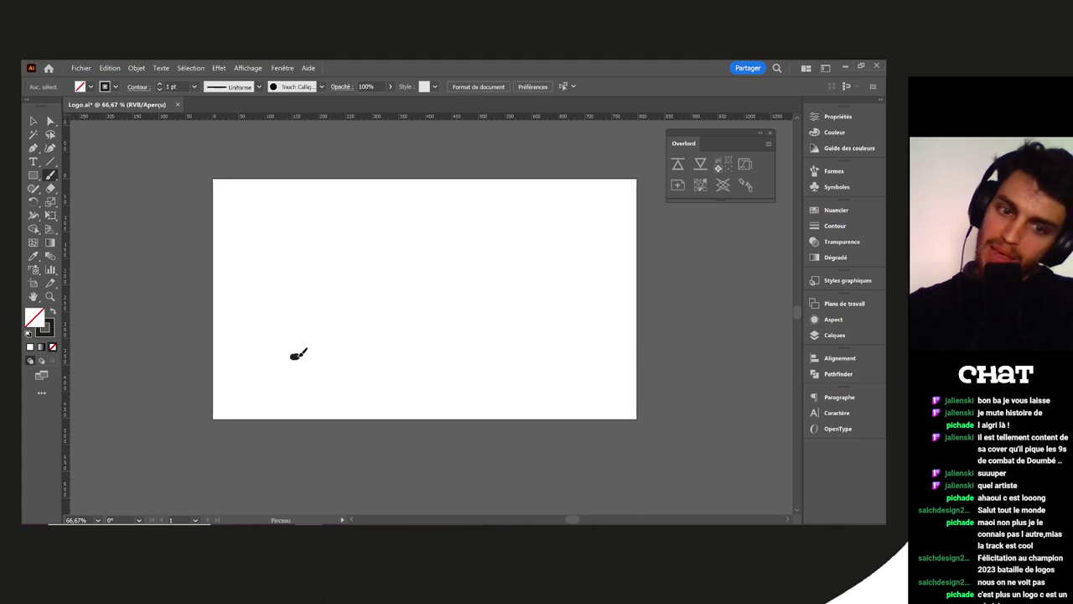
left_click_drag(343, 336, 355, 330)
key("ctrl+z")
left_click_drag(291, 351, 296, 348)
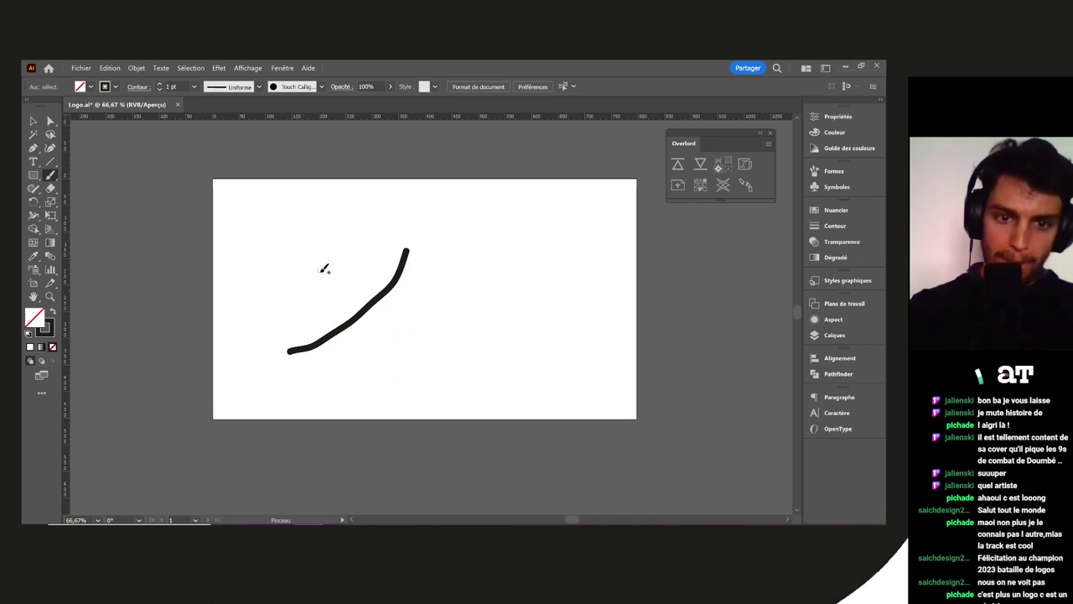
mouse_move(333, 268)
left_mouse_down()
mouse_move(323, 245)
mouse_move(302, 255)
left_mouse_up()
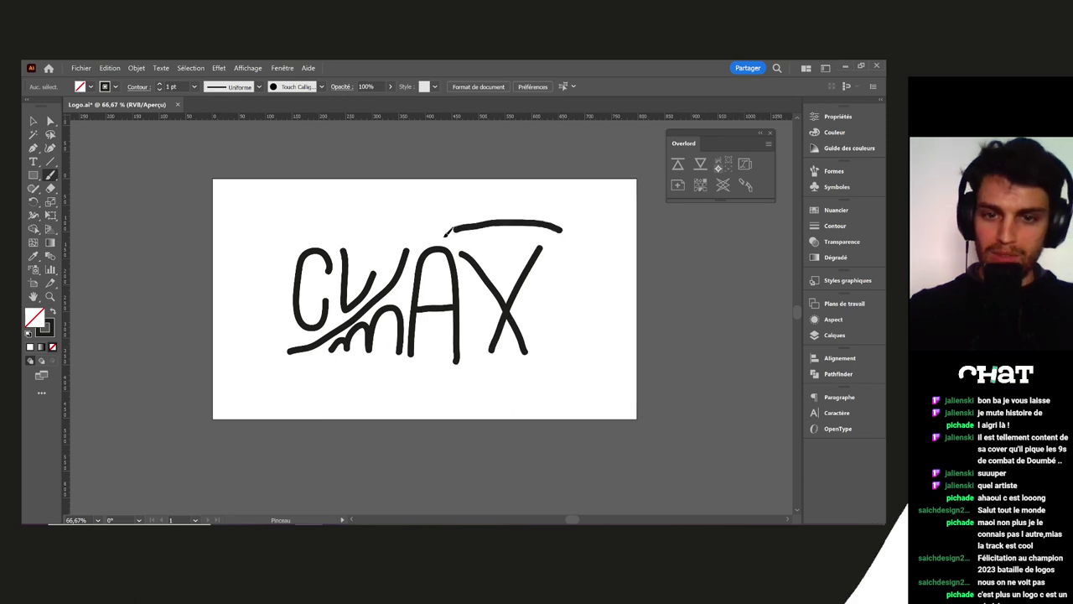
key("ctrl+z")
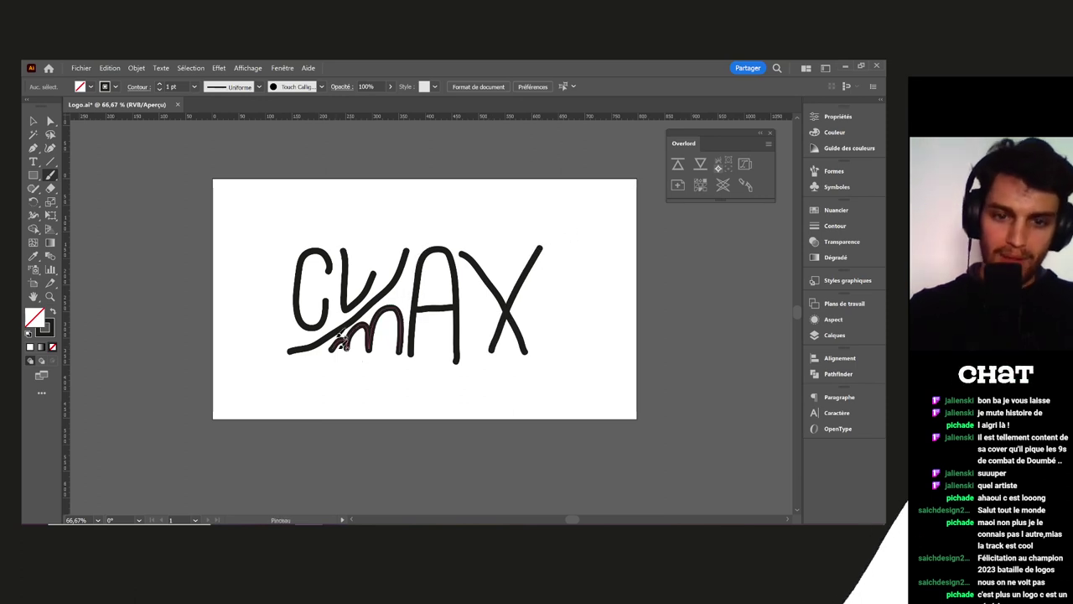
Stretch the X stroke taller with the Selection tool
mouse_move(372, 335)
left_mouse_down()
mouse_move(531, 314)
mouse_move(437, 305)
mouse_move(416, 334)
left_mouse_up()
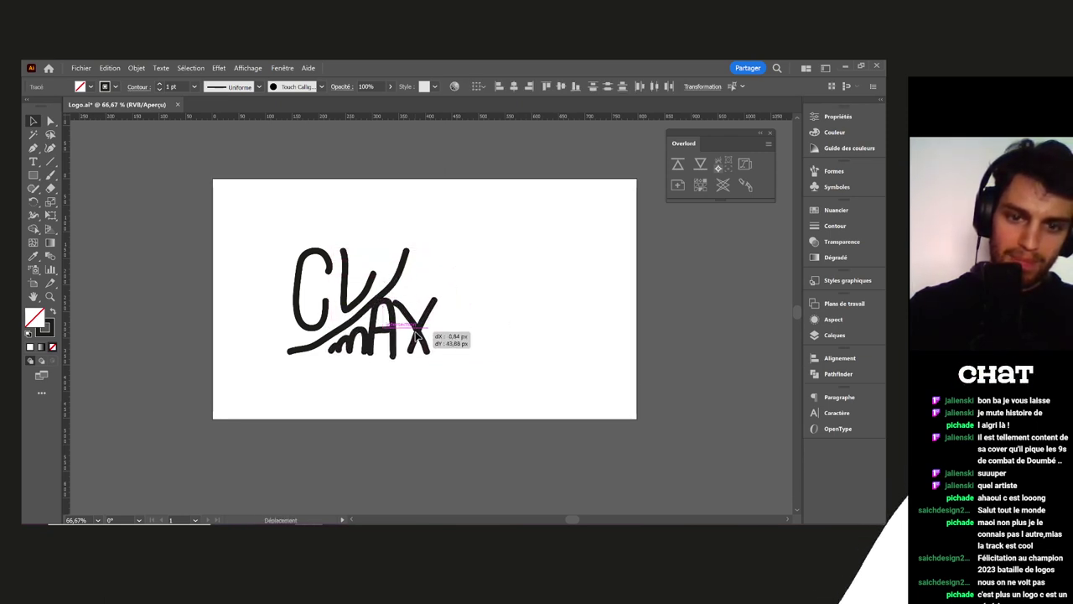
left_click(461, 324)
left_click(418, 333)
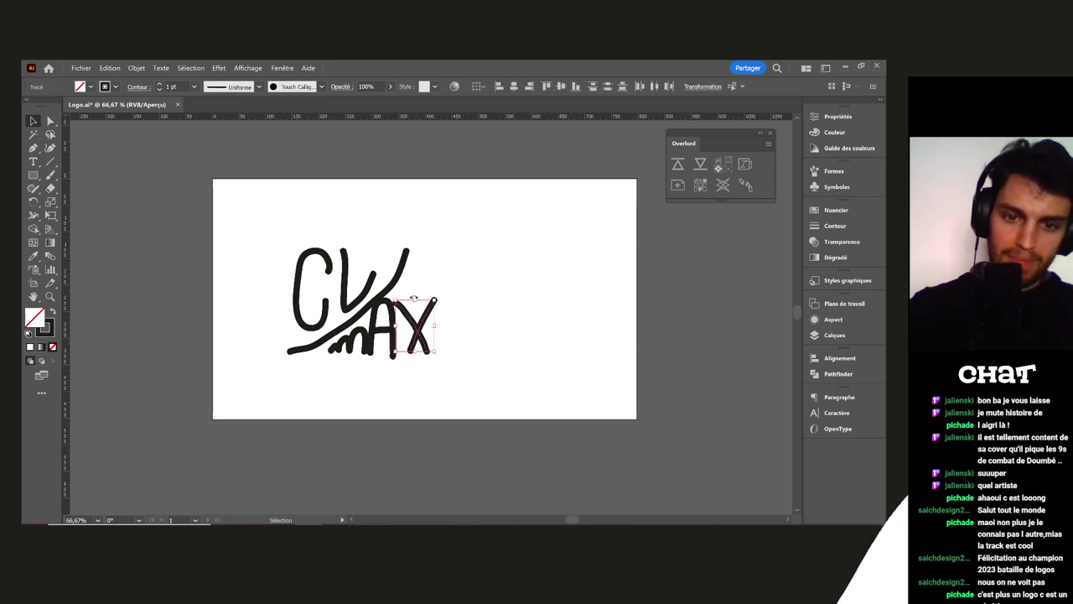
mouse_move(416, 299)
left_mouse_down()
mouse_move(417, 252)
mouse_move(417, 272)
left_mouse_up()
left_click(478, 342)
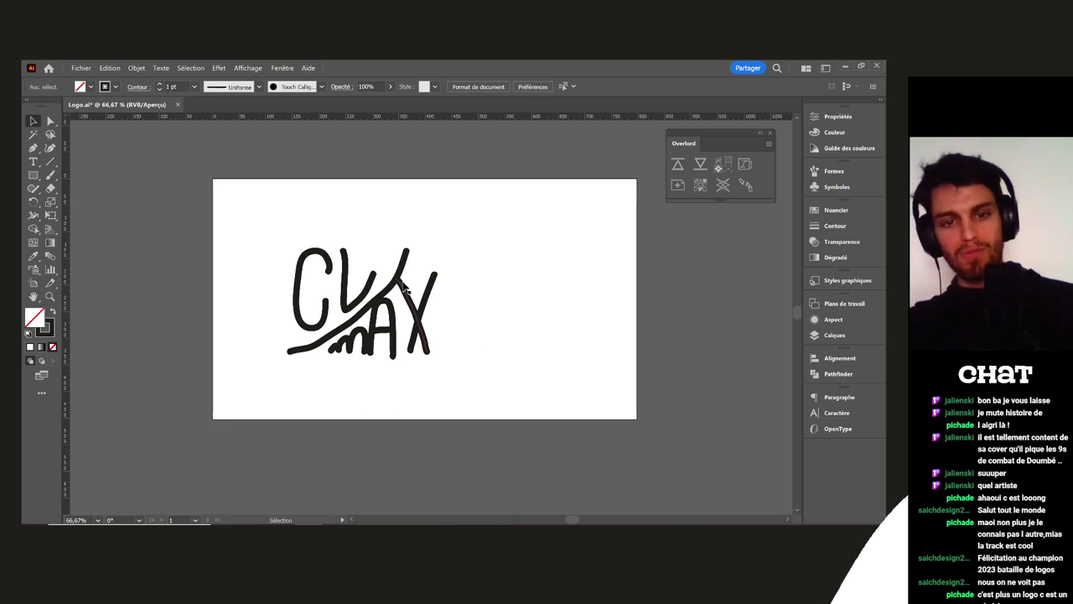
Widen the artboard to the right with the Artboard tool
left_click_drag(391, 247, 397, 233)
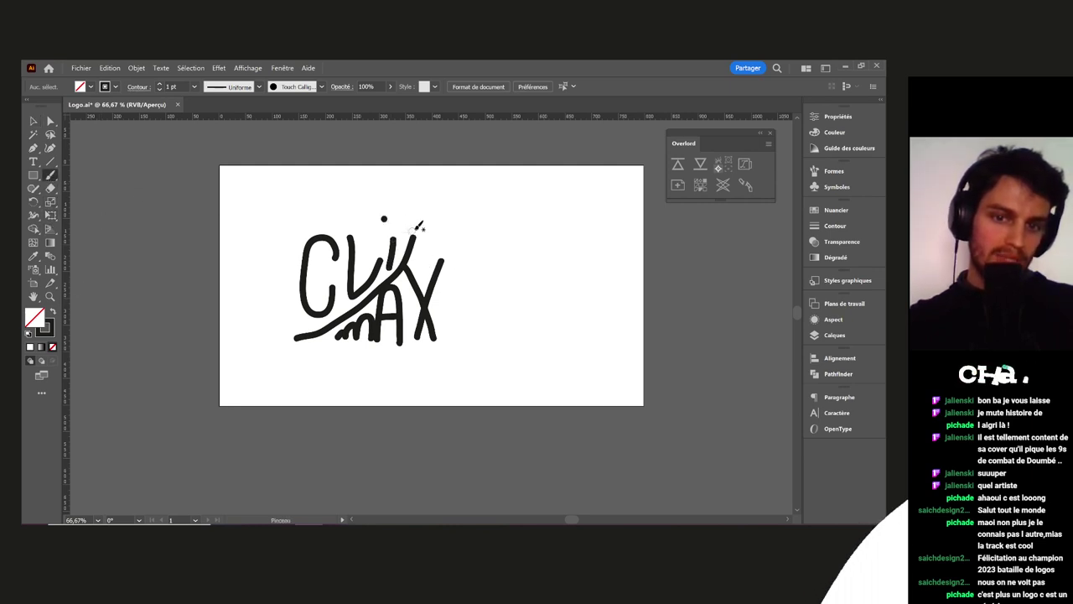
left_click_drag(486, 343, 328, 285)
scroll(400, 307, "down", 1)
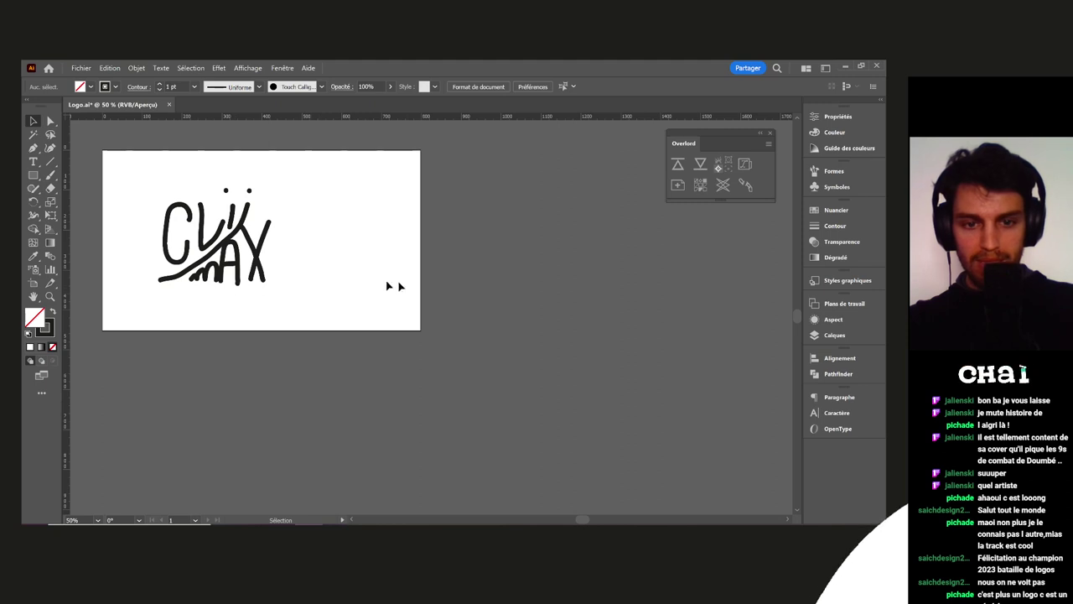
key("shift+o")
left_click_drag(420, 240, 566, 240)
key("Escape")
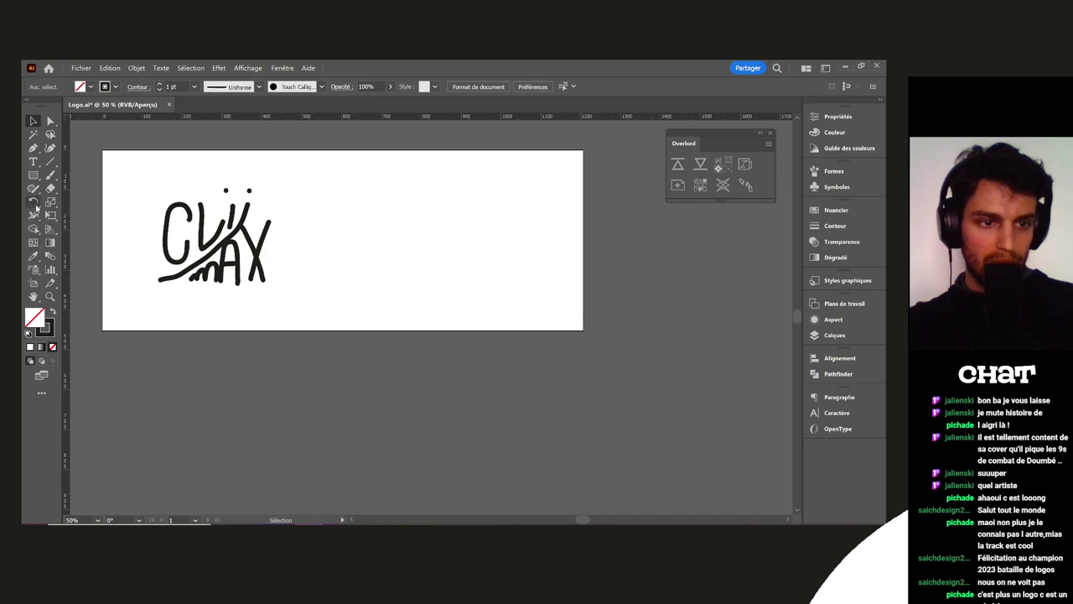
Brush a peaked arc, then letter CL and MAX over it as a second sketch
left_click(50, 175)
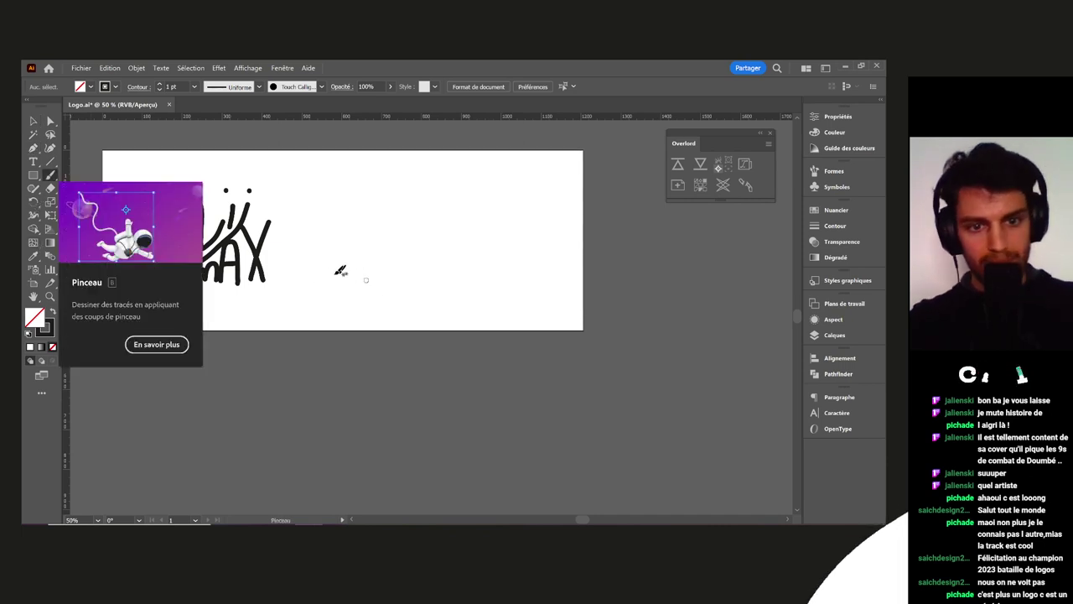
mouse_move(312, 272)
left_mouse_down()
mouse_move(382, 227)
mouse_move(394, 196)
left_mouse_up()
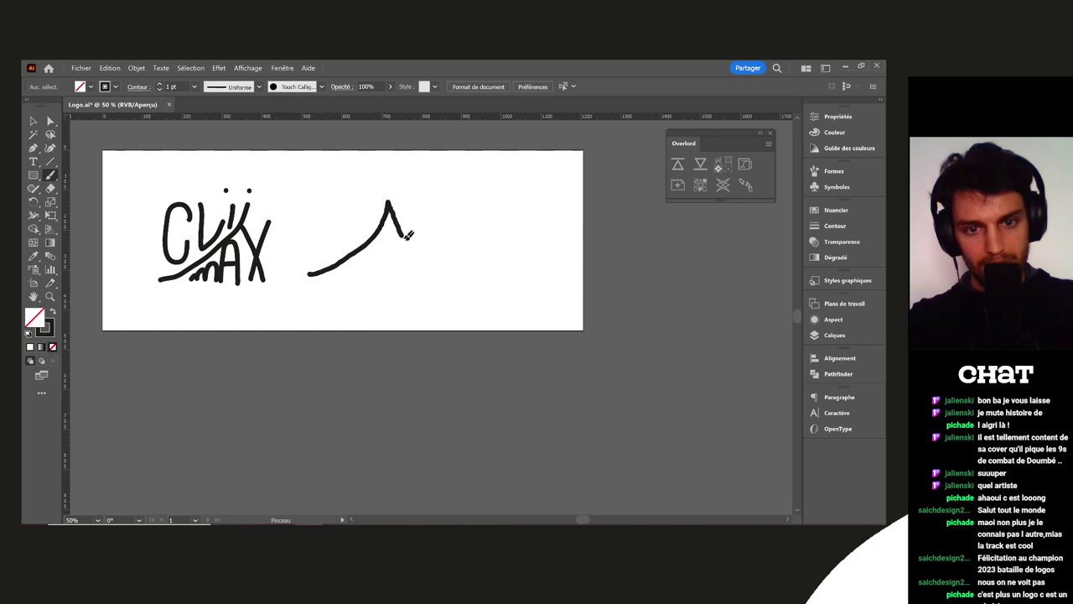
left_click_drag(505, 271, 507, 275)
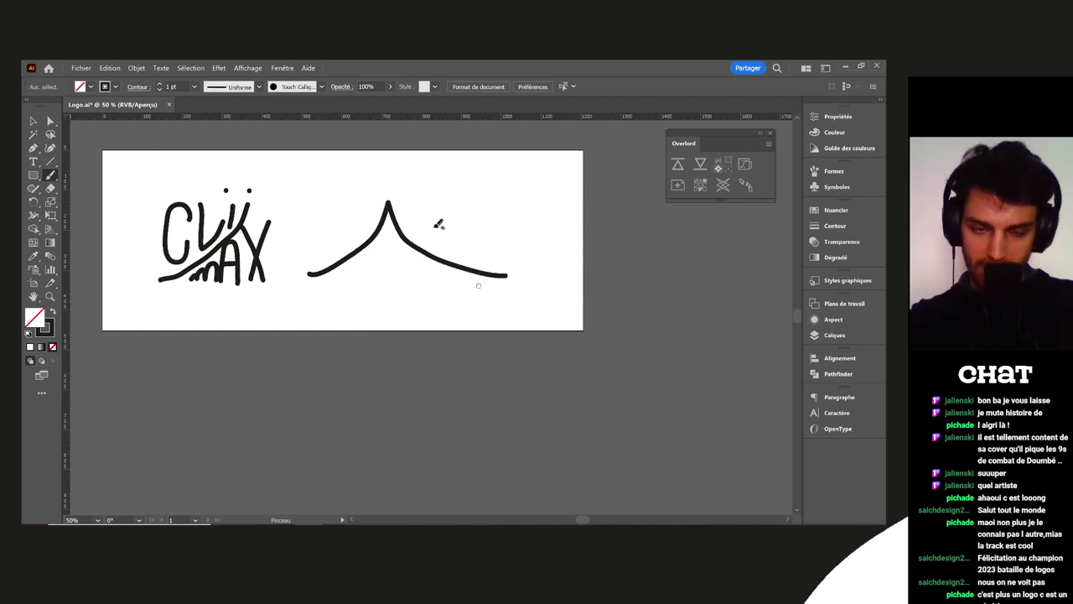
left_click_drag(328, 222, 329, 213)
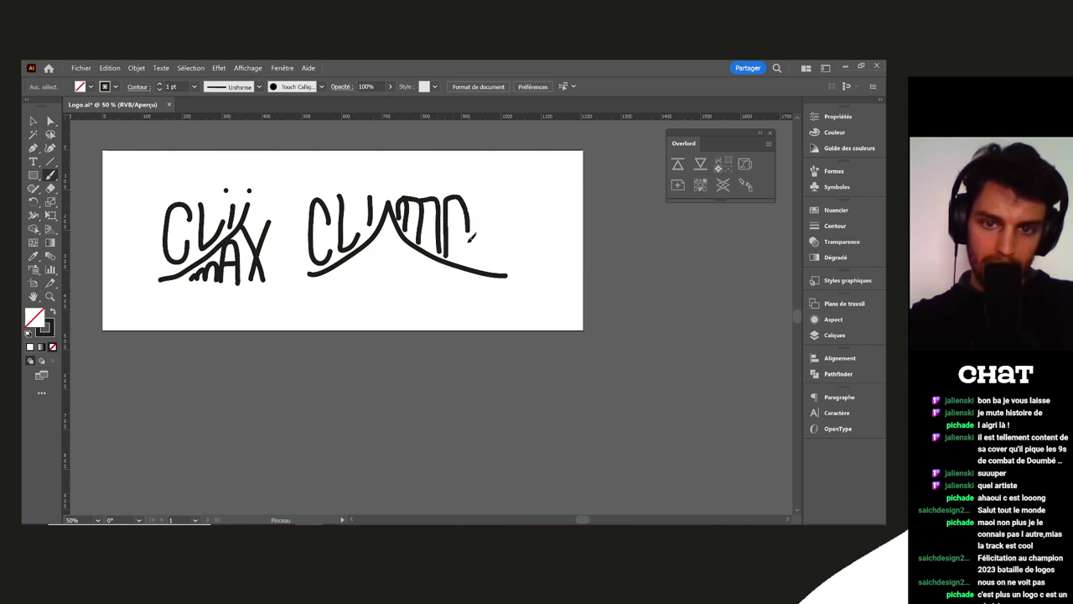
left_click_drag(477, 193, 508, 275)
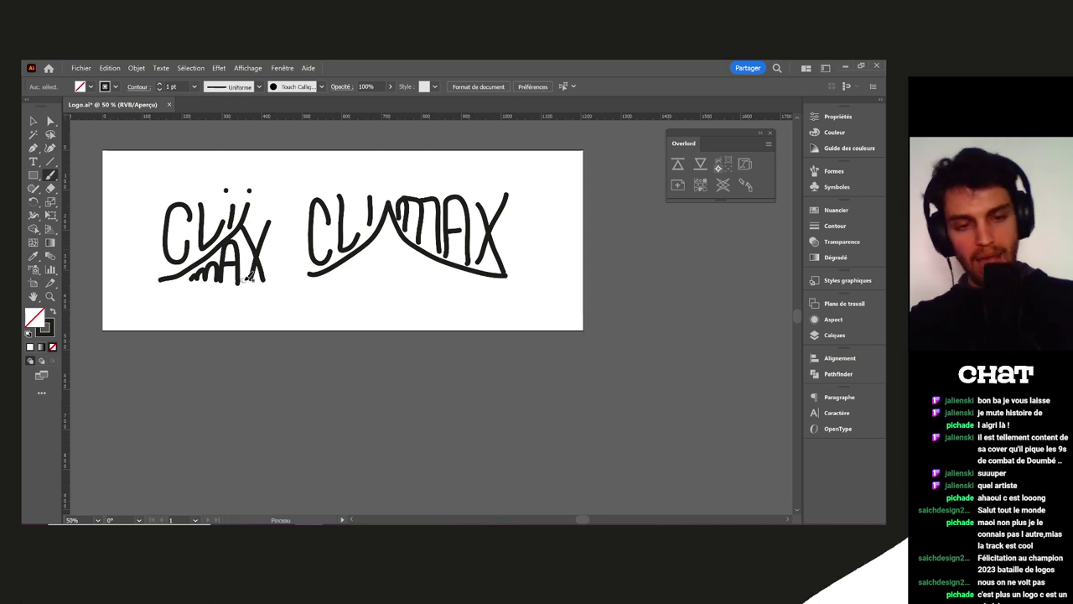
Marquee-select all paths of the left CLIMAX sketch
key("v")
left_click_drag(253, 295, 128, 131)
left_click_drag(225, 286, 197, 272)
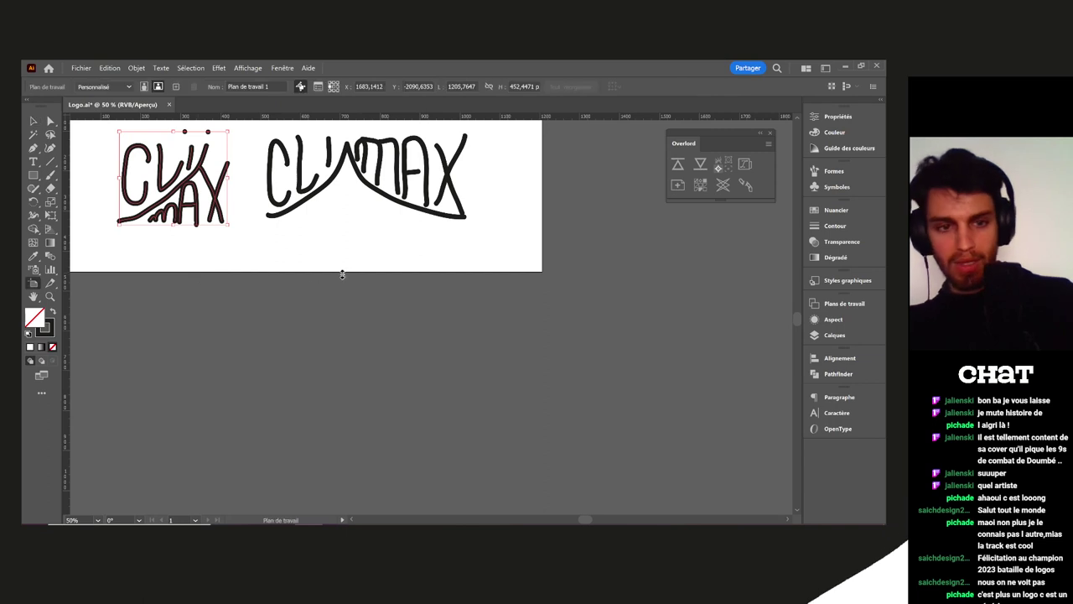
Drag the artboard's bottom edge down to add space below the sketches
key("shift+o")
left_click_drag(302, 272, 290, 377)
key("v")
left_click_drag(255, 302, 408, 304)
left_click(407, 306)
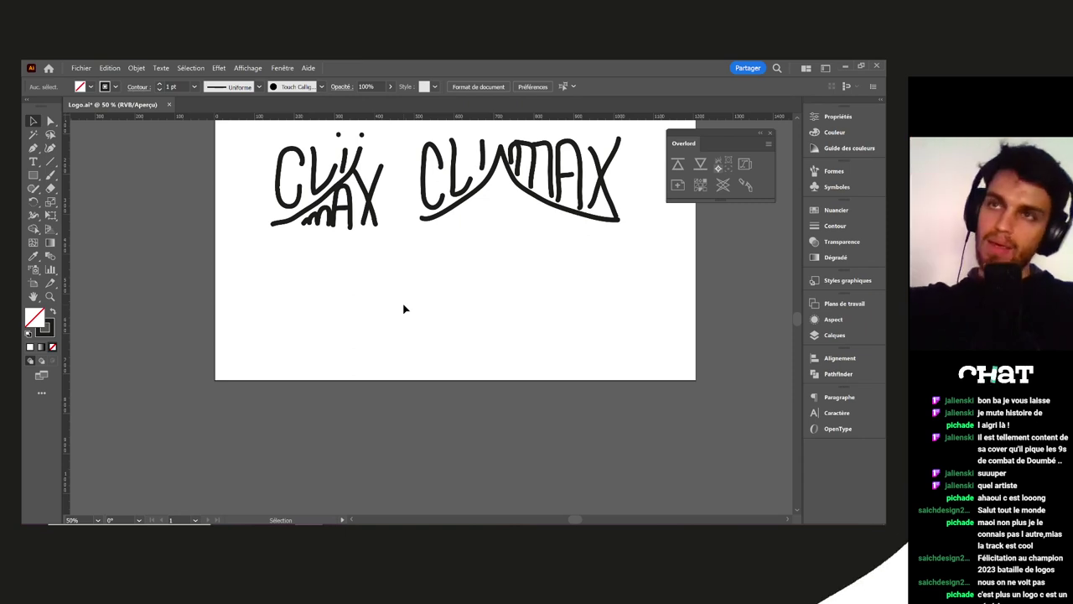
Zoom to 66.67% and lengthen the artboard further downward
left_click_drag(312, 230, 294, 274)
scroll(294, 285, "up", 1)
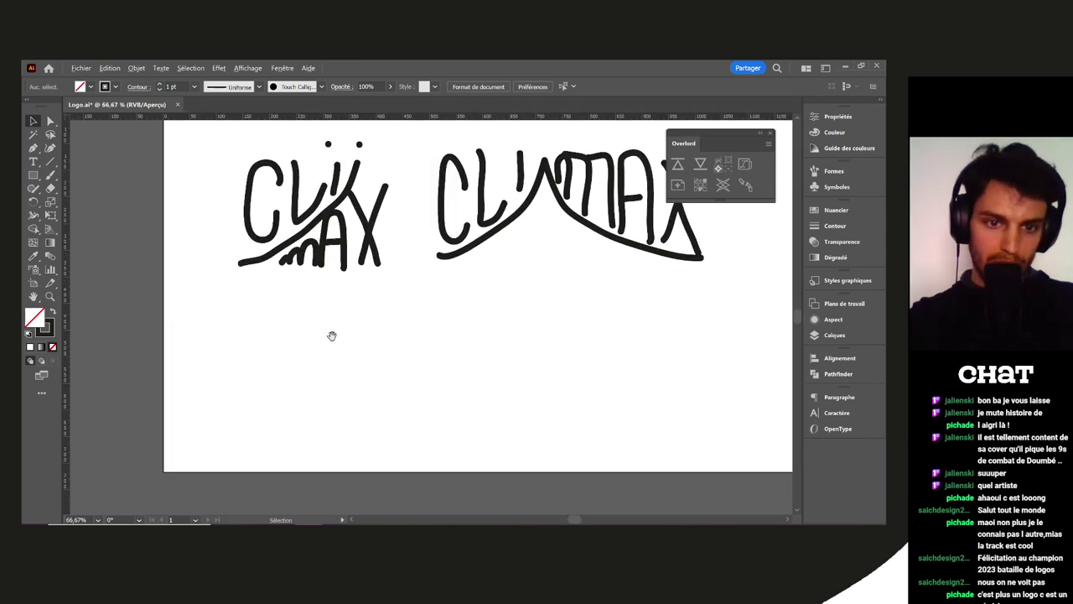
left_click_drag(331, 337, 314, 342)
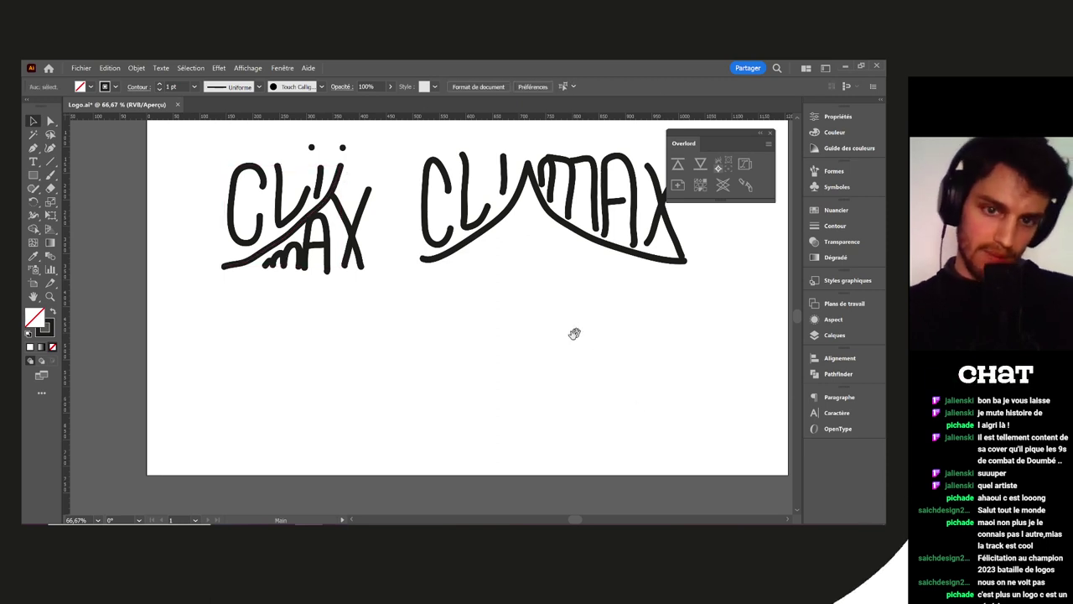
scroll(553, 352, "up", 1)
scroll(553, 353, "right", 1)
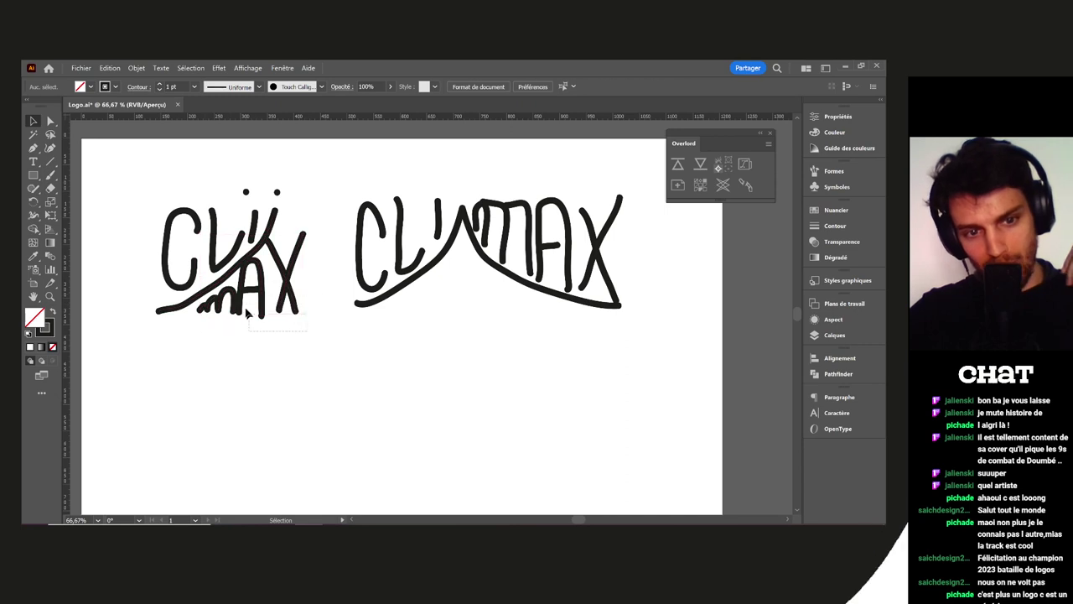
left_click_drag(339, 357, 222, 291)
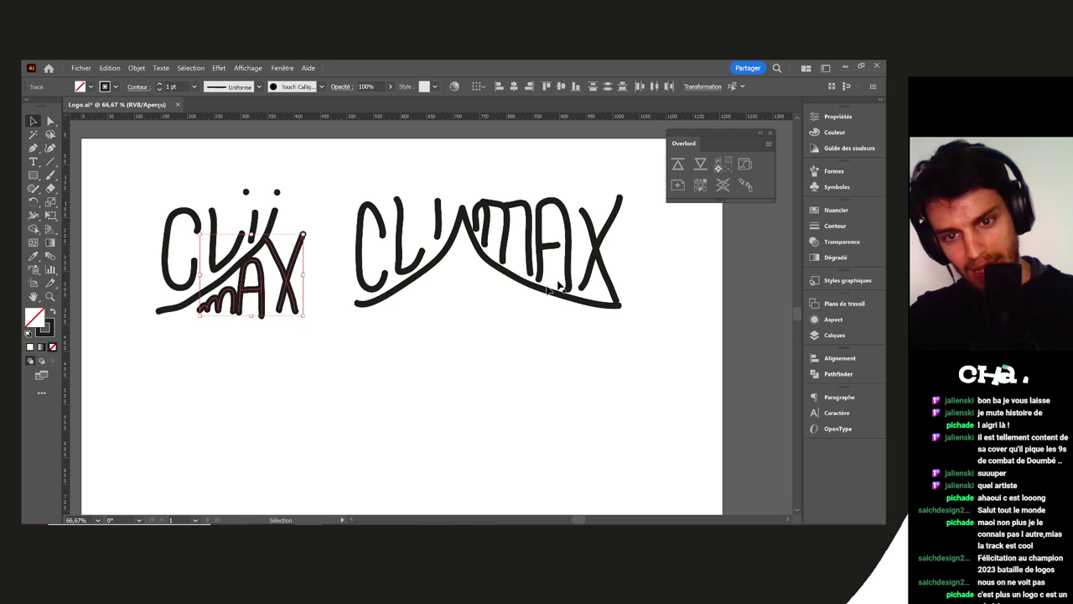
left_click(361, 344)
left_click_drag(323, 312, 275, 292)
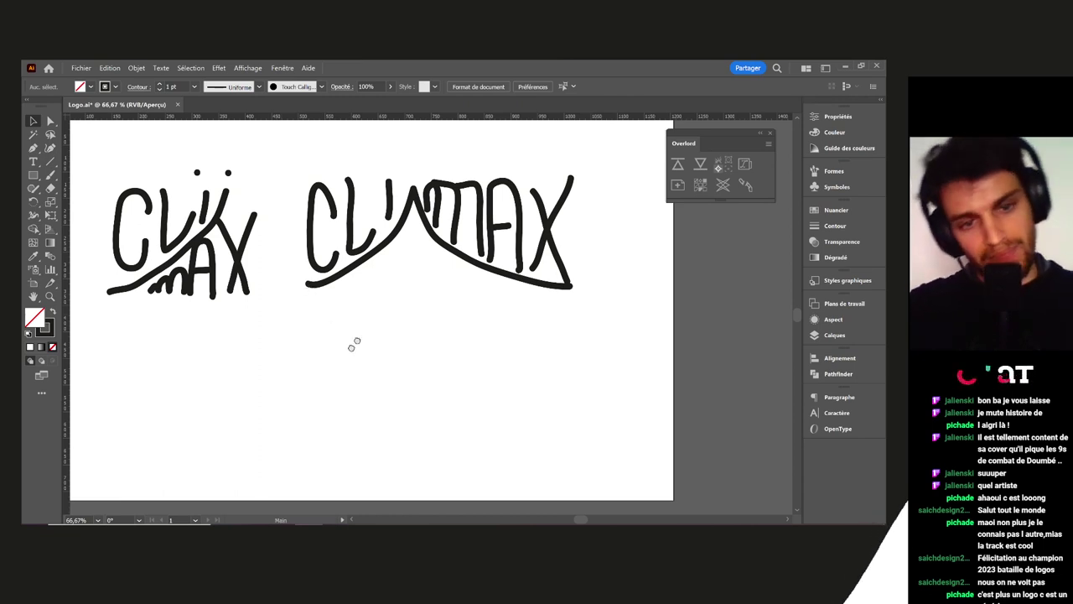
left_click_drag(355, 345, 380, 312)
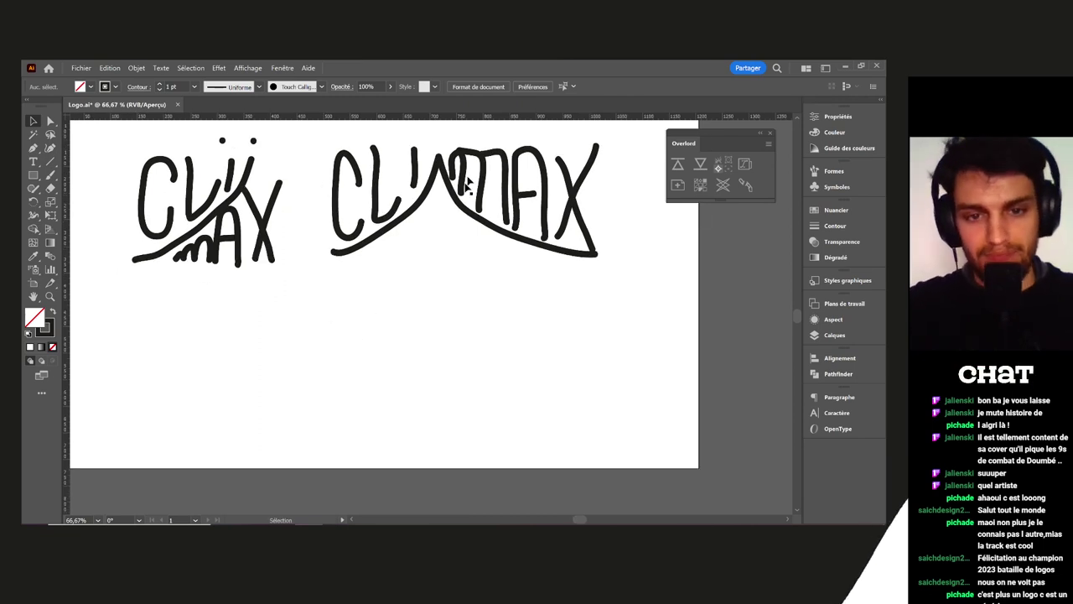
left_click_drag(475, 183, 507, 120)
key("shift+o")
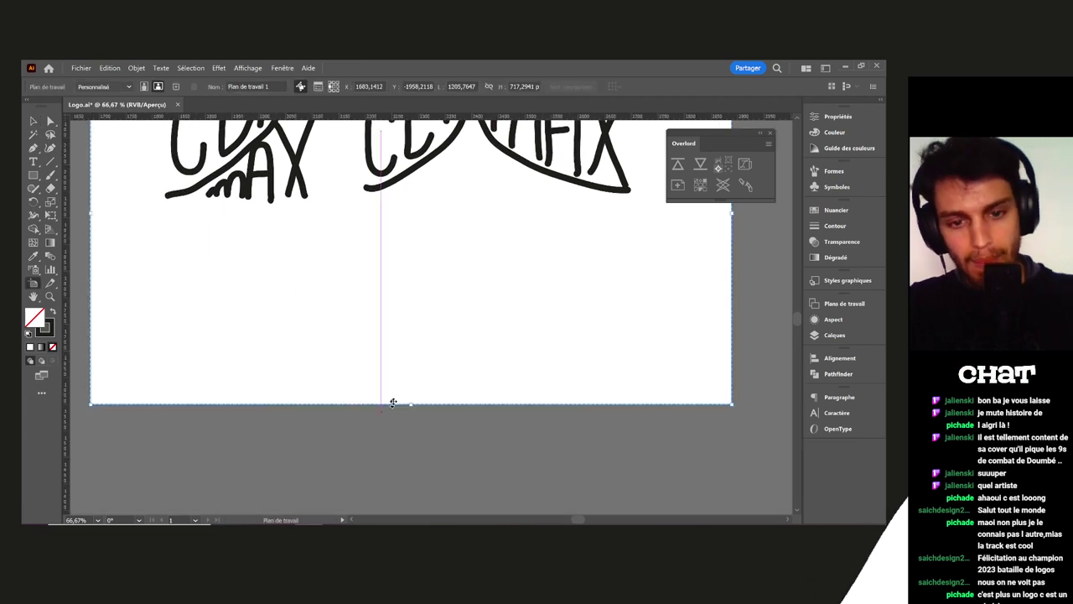
left_click_drag(413, 408, 416, 445)
Draw a square below the left sketch with the Rectangle tool
key("v")
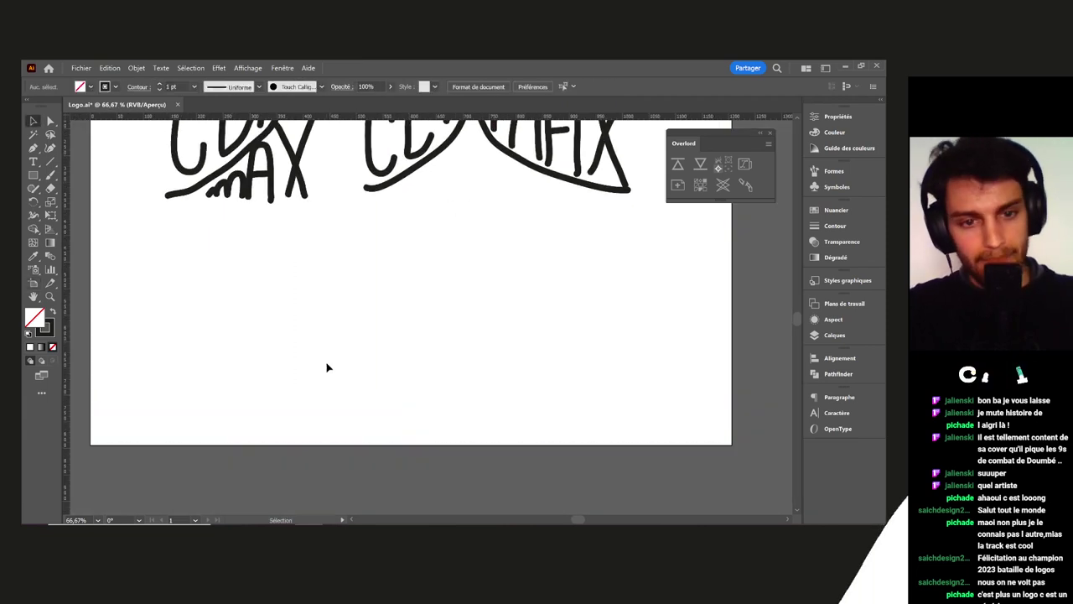
key("m")
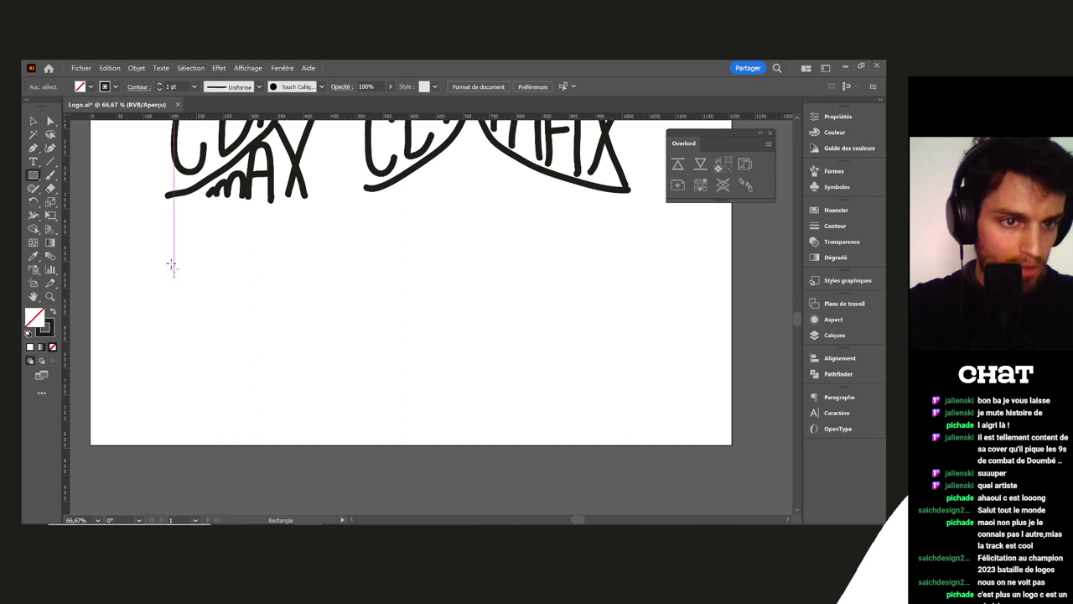
left_click_drag(174, 250, 308, 381)
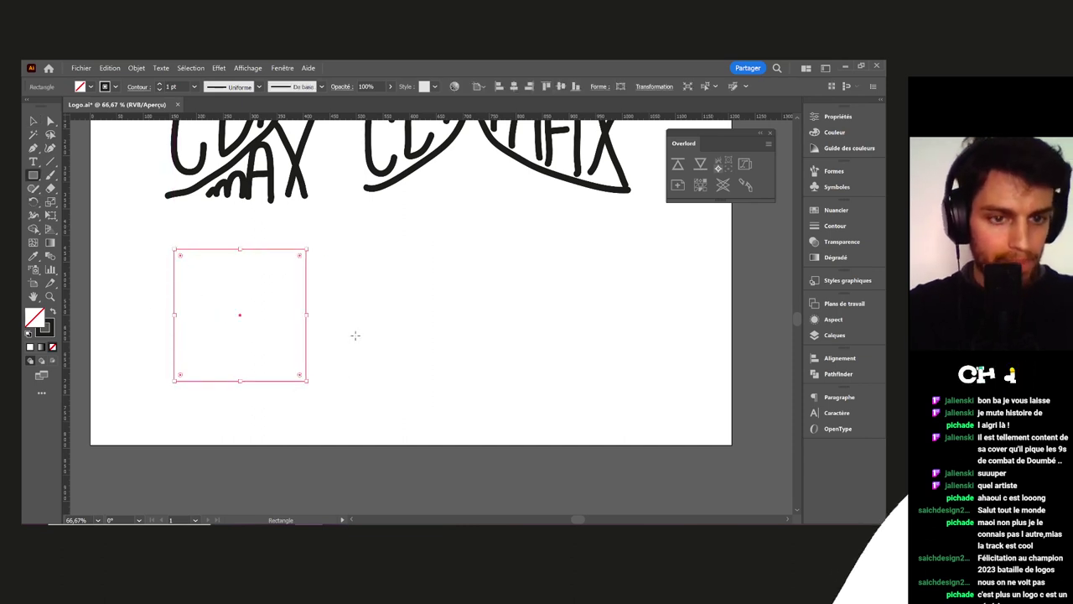
key("v")
left_click(137, 273)
Brush a smooth curve from the square's bottom-left to its top-right corner, replacing the undone diagonals
key("b")
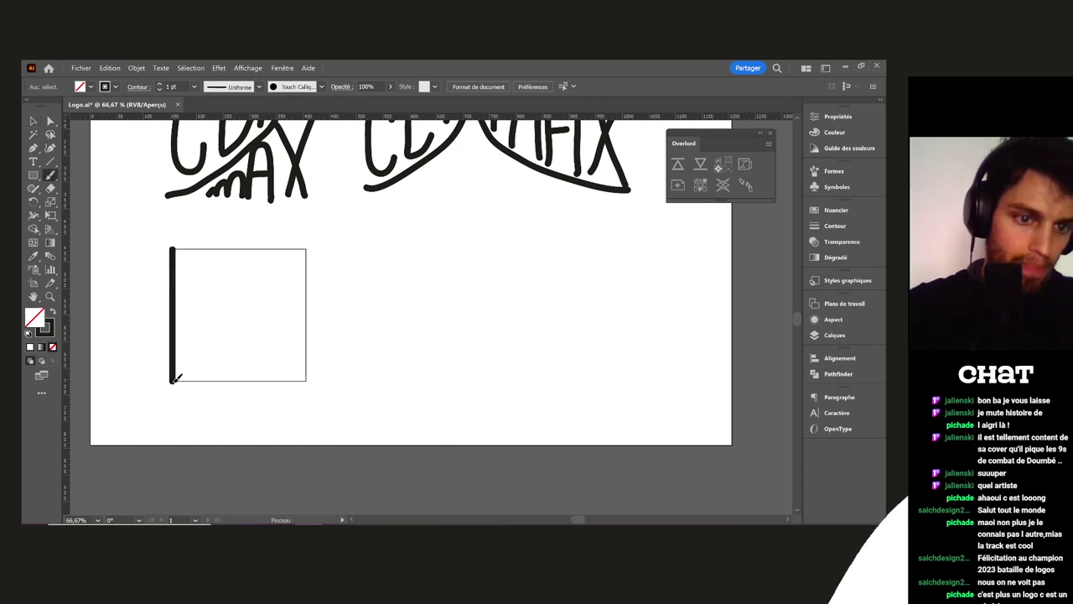
mouse_move(177, 377)
left_mouse_down()
mouse_move(305, 380)
mouse_move(310, 236)
mouse_move(304, 251)
mouse_move(172, 248)
left_mouse_up()
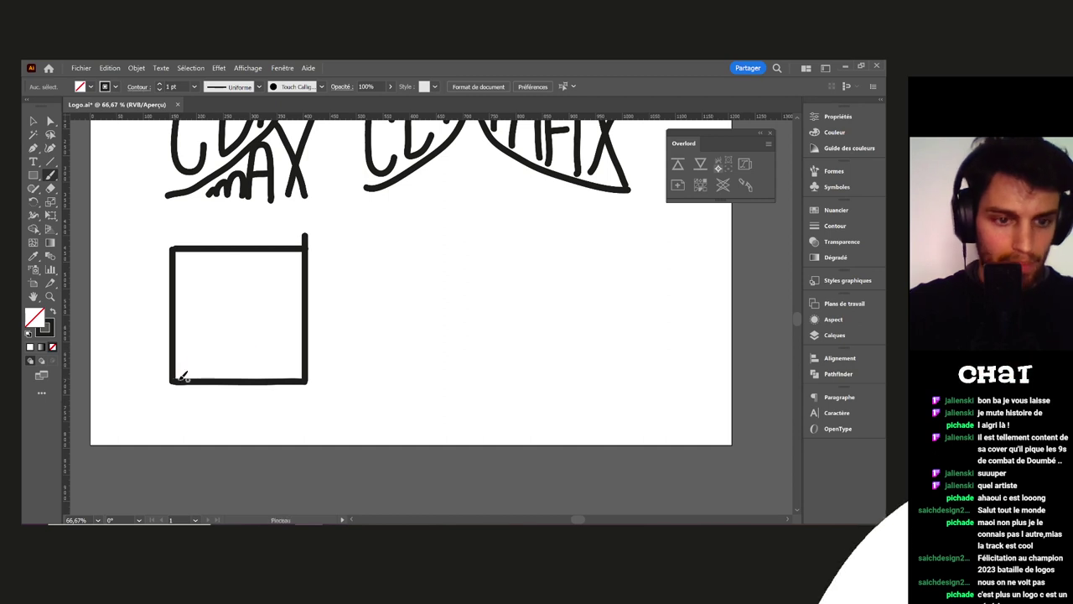
left_click_drag(173, 378, 304, 244)
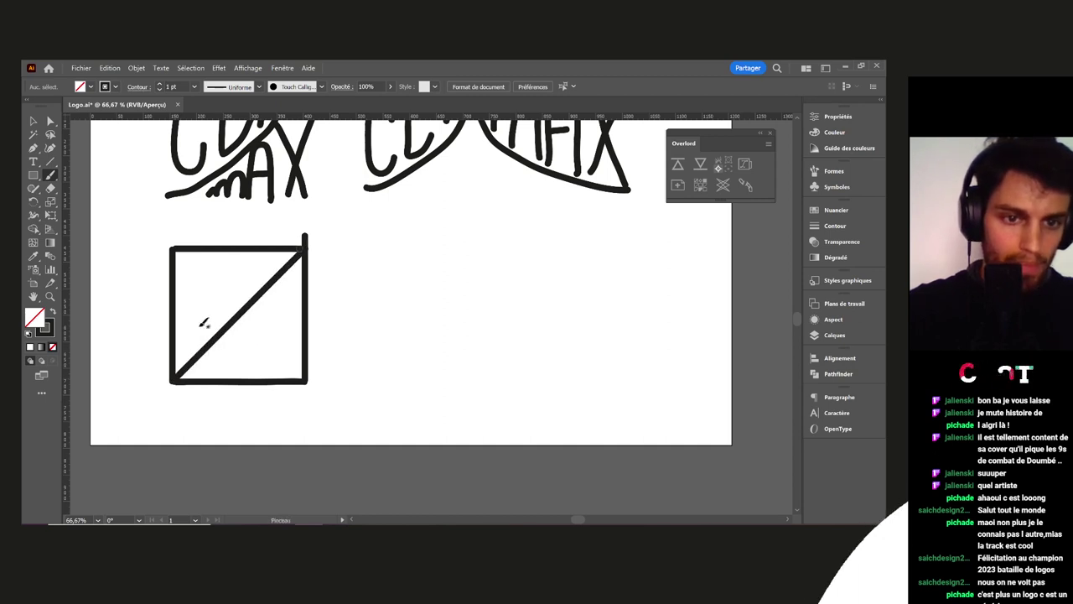
key("ctrl+z")
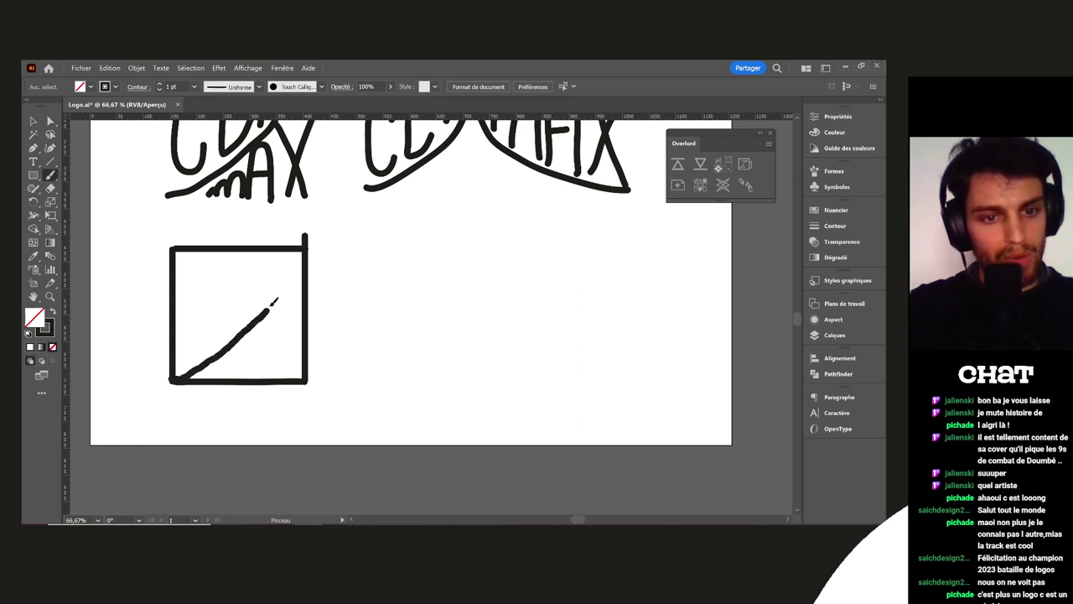
key("ctrl+z")
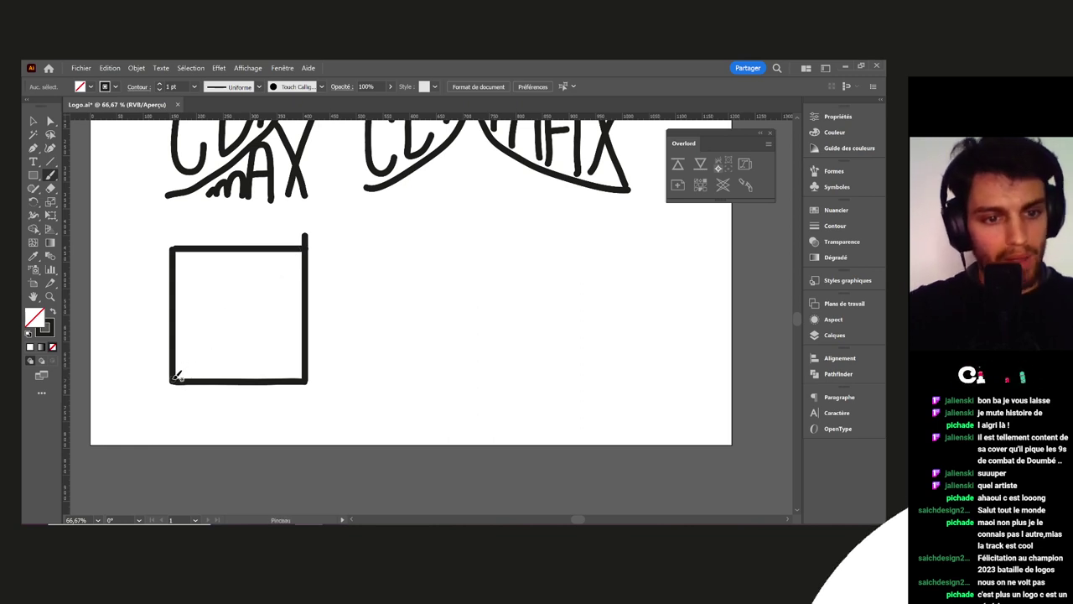
left_click_drag(174, 379, 199, 366)
mouse_move(259, 322)
left_mouse_down()
mouse_move(300, 276)
mouse_move(305, 236)
left_mouse_up()
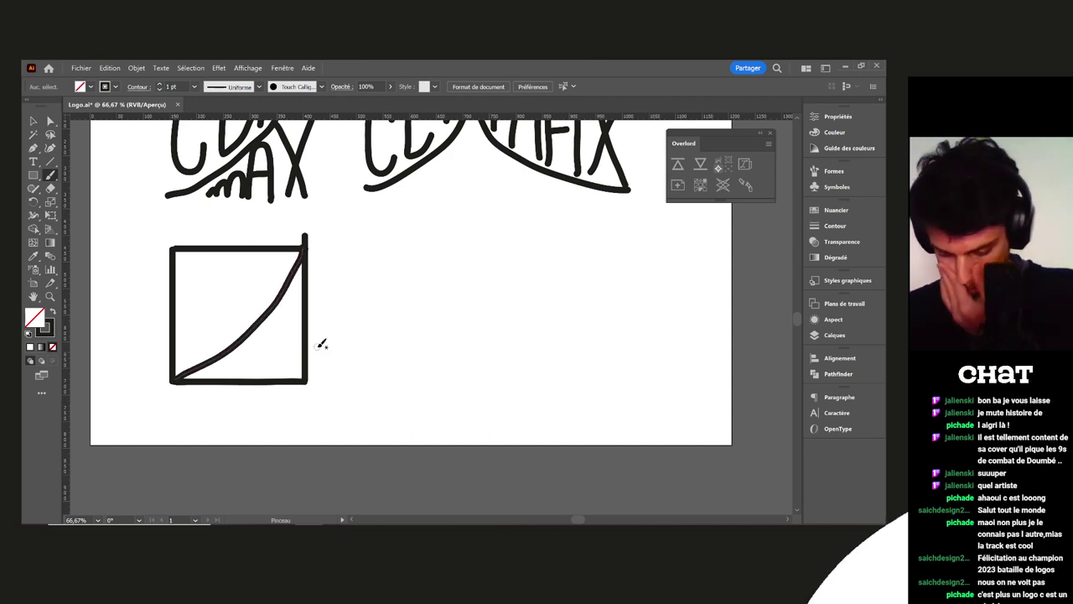
key("ctrl+shift+a")
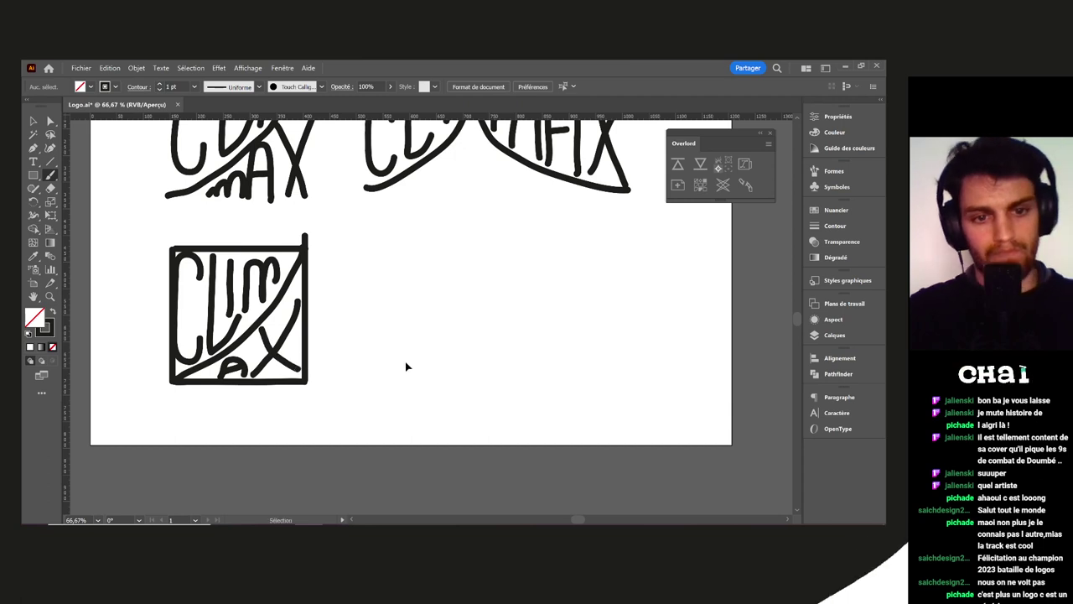
Select only the boxed sketch's square frame and curved diagonal, undoing an accidental copy
left_click_drag(401, 336, 318, 363)
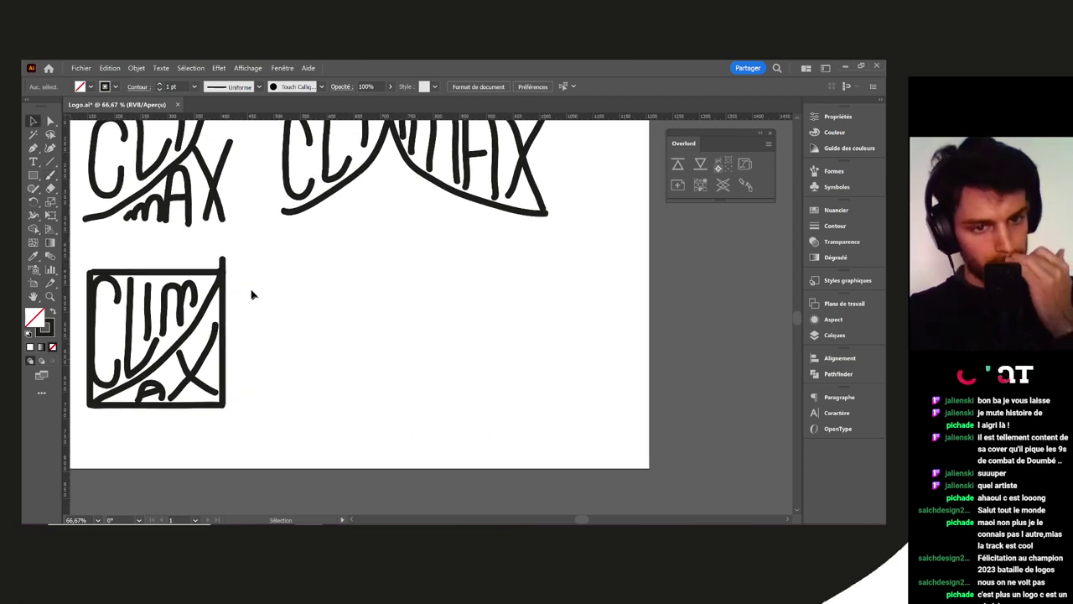
left_click(219, 287)
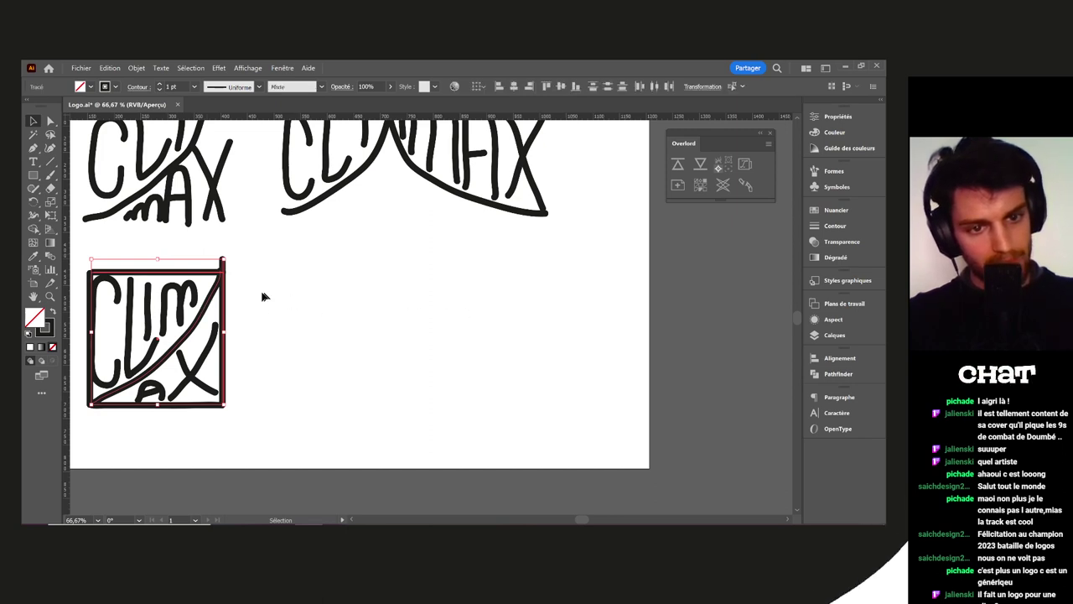
left_click_drag(215, 292, 435, 295)
key("ctrl+z")
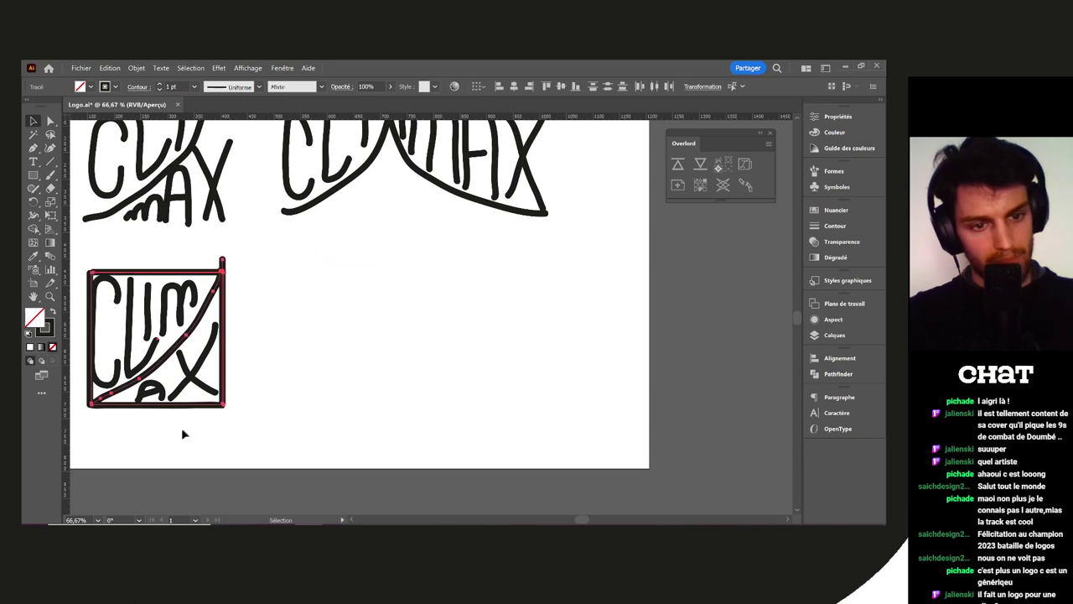
scroll(183, 434, "left", 2)
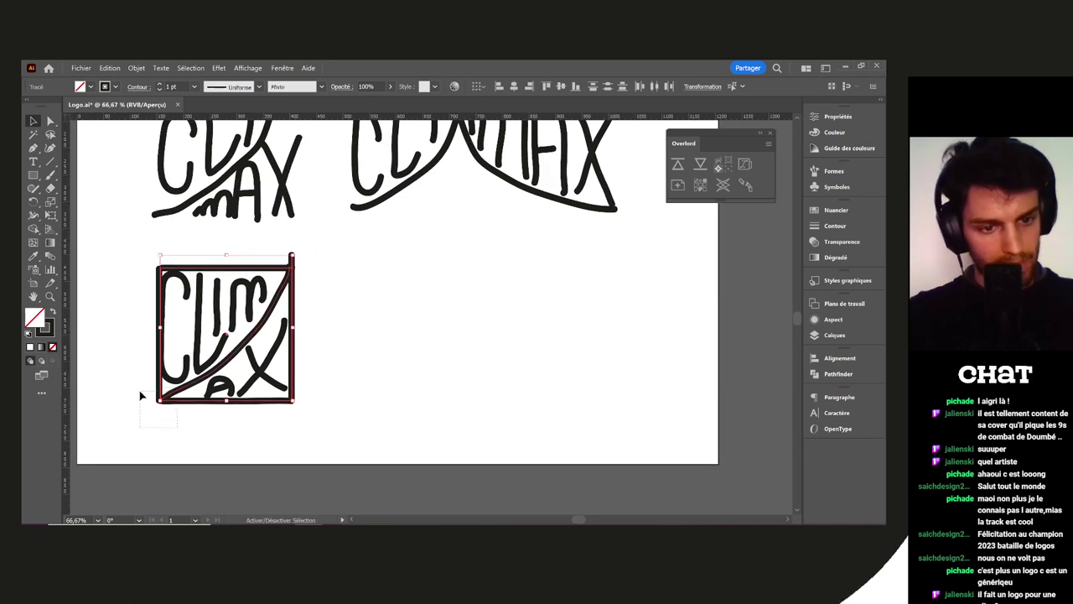
left_click(181, 393)
Copy the frame and curved diagonal to the right of the lettered box
left_click_drag(188, 405, 400, 404)
left_click(554, 379)
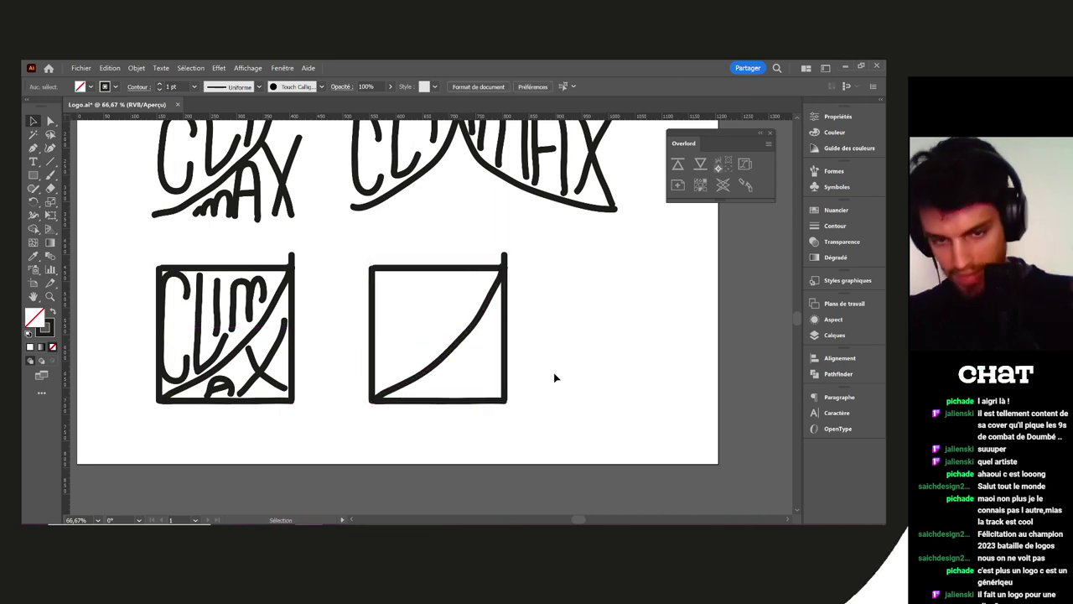
left_click_drag(549, 346, 465, 346)
scroll(430, 278, "up", 2)
Close the copy's top-right corner by pulling the vertical stroke down to the top edge
left_click(407, 235)
left_click_drag(405, 232, 405, 258)
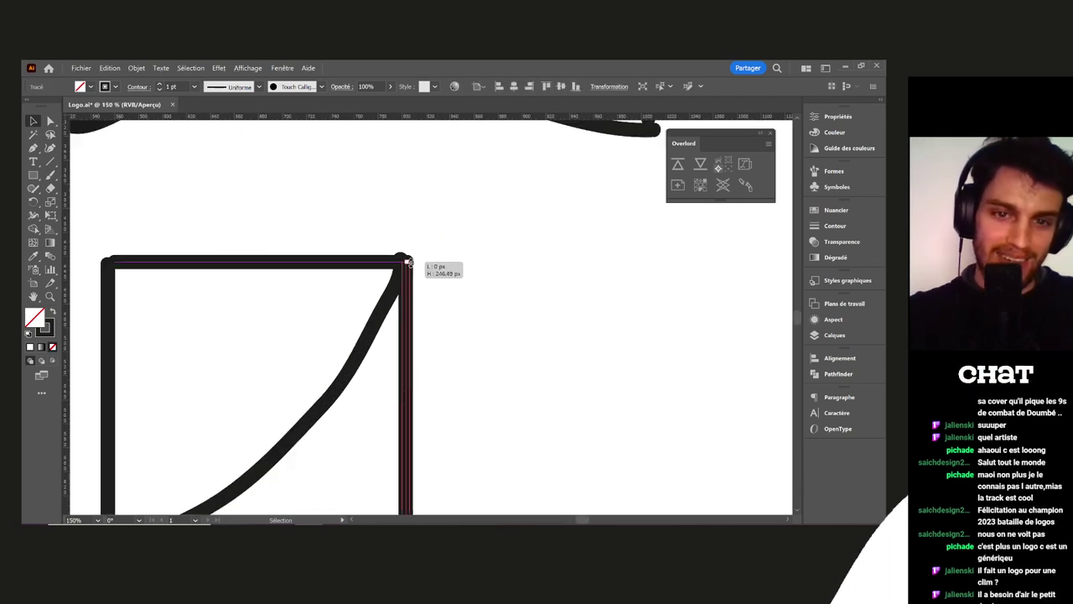
left_click(472, 272)
left_click(402, 261)
left_click_drag(401, 260, 405, 265)
left_click(495, 308)
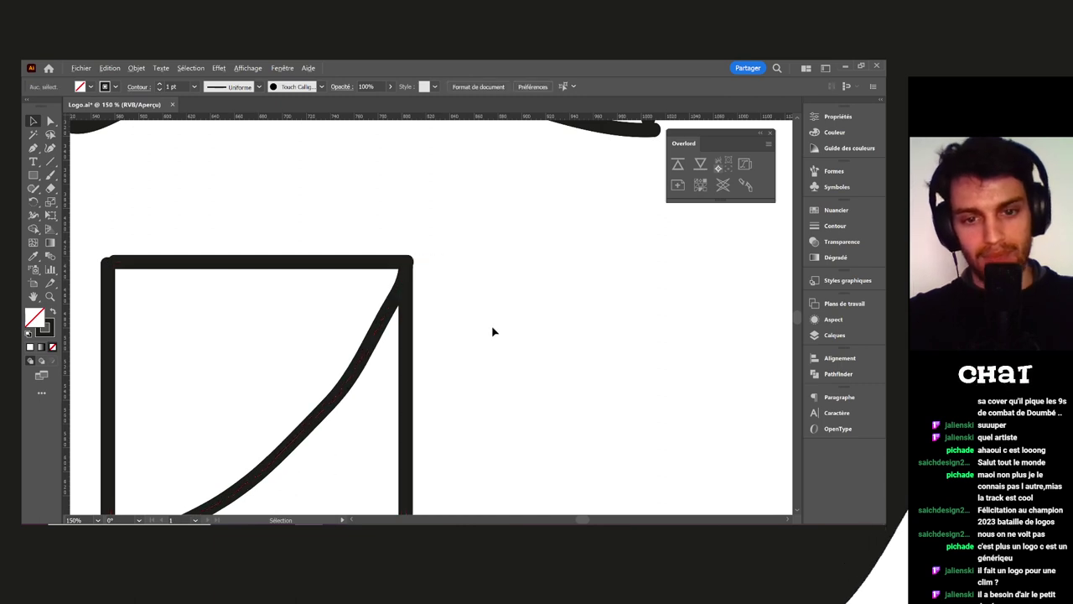
scroll(494, 329, "down", 3)
left_click_drag(501, 328, 474, 286)
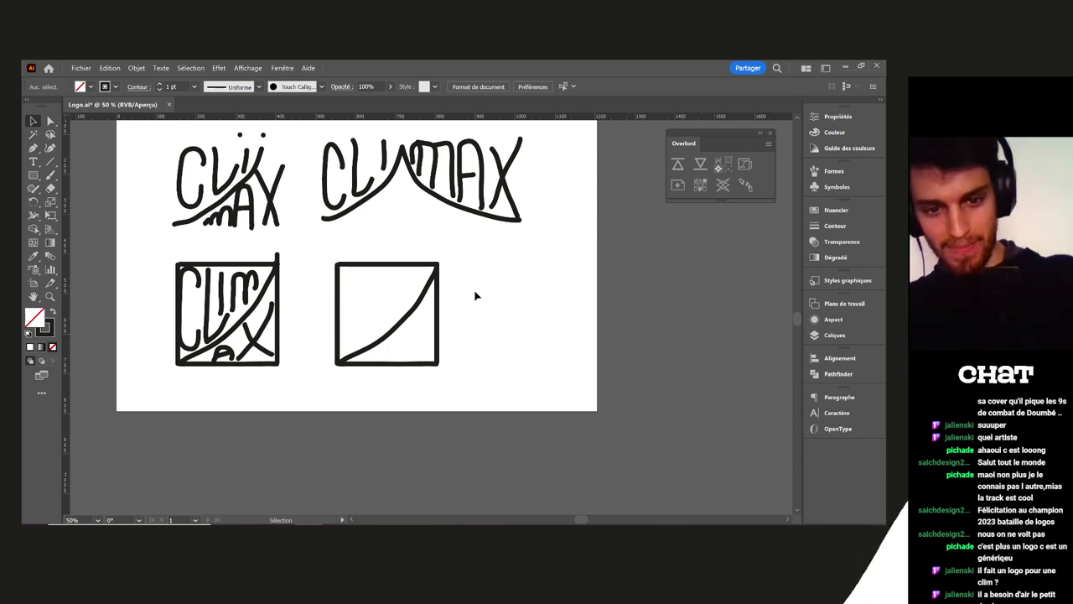
Place point text 'CLIMAX' beside the artboard, discarding the stray text boxes
left_click_drag(534, 387, 572, 408)
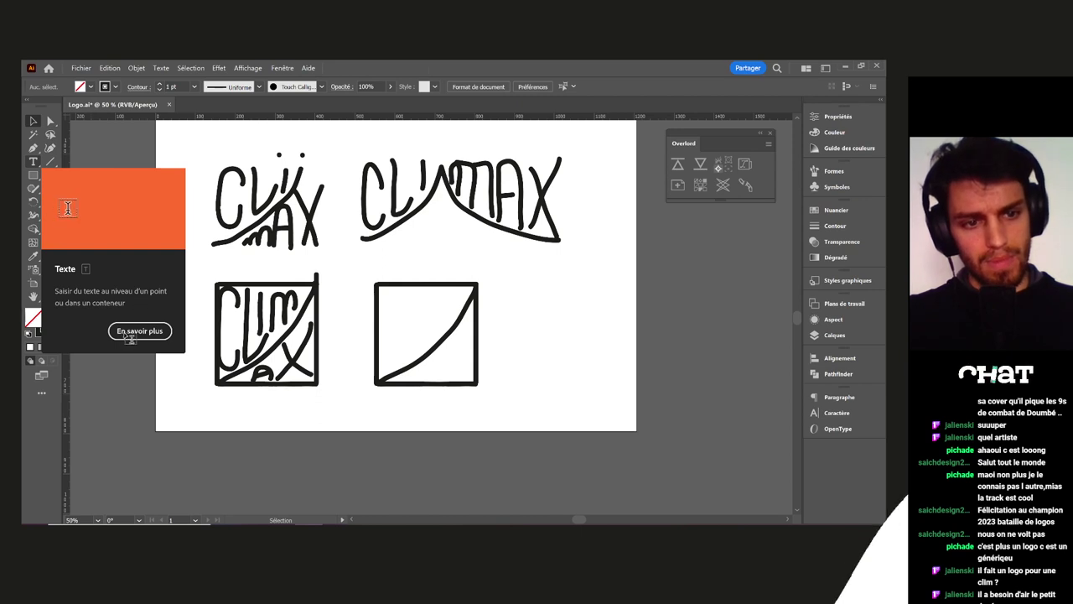
left_click_drag(110, 201, 446, 326)
left_click_drag(567, 383, 286, 378)
key("BackSpace")
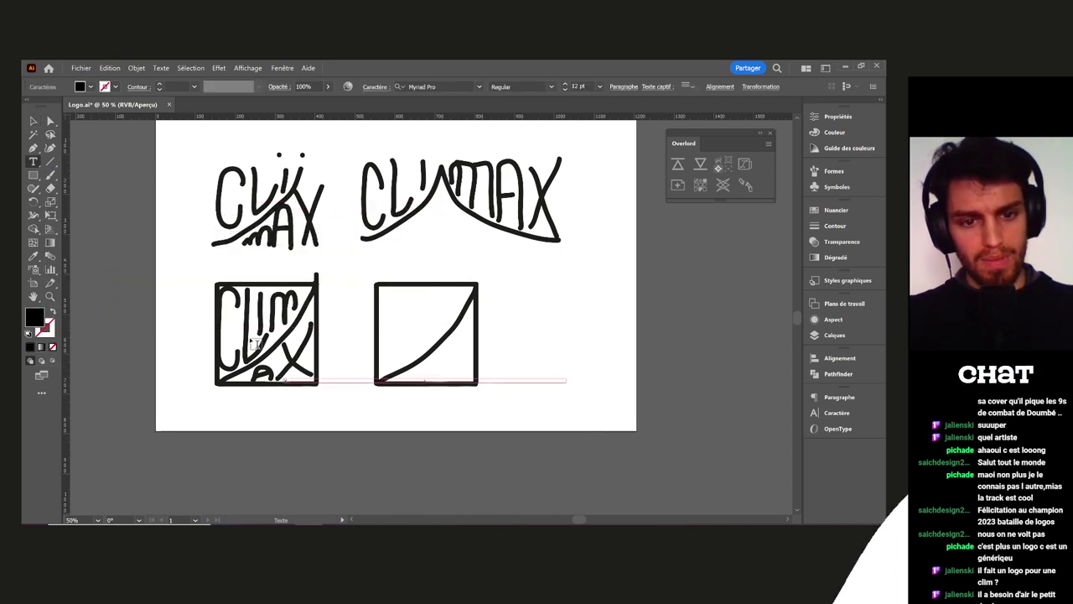
key("ctrl+z")
key("ctrl+z")
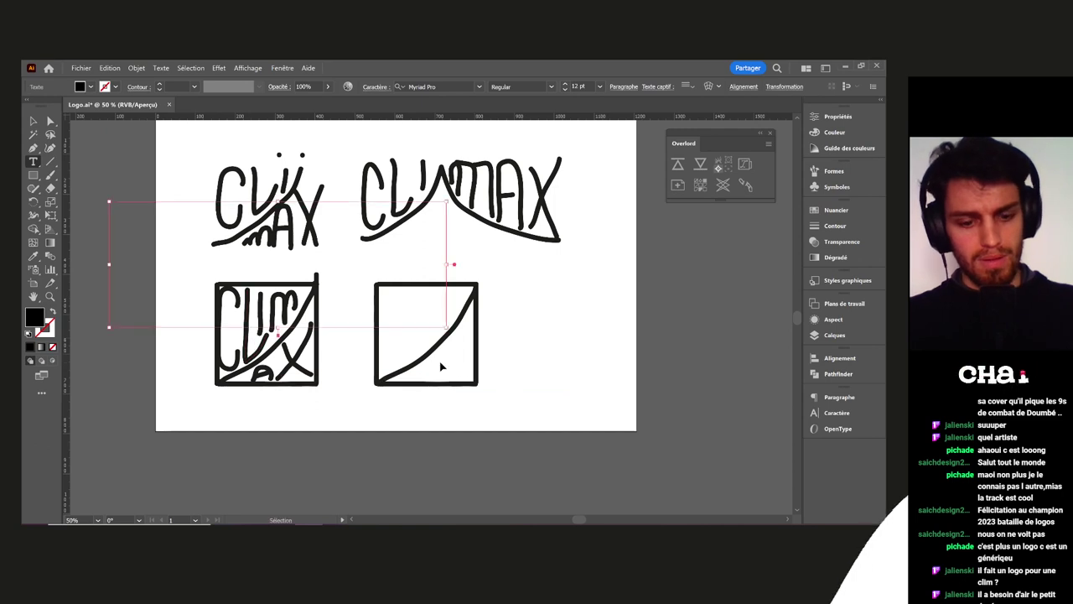
key("ctrl+z")
key("ctrl+z")
left_click_drag(447, 325, 207, 277)
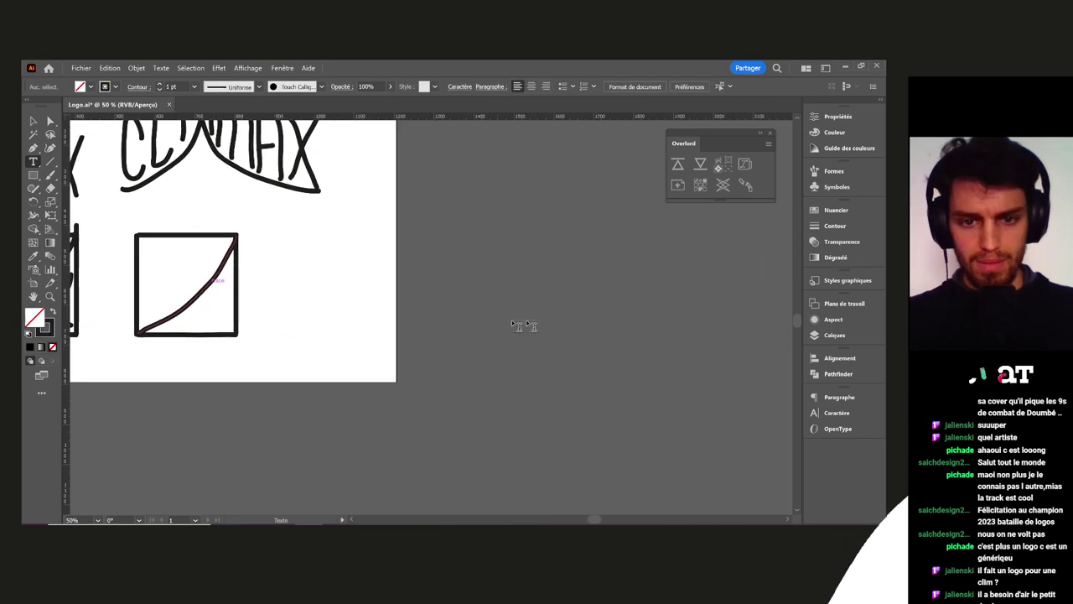
left_click(528, 322)
type("CLIM")
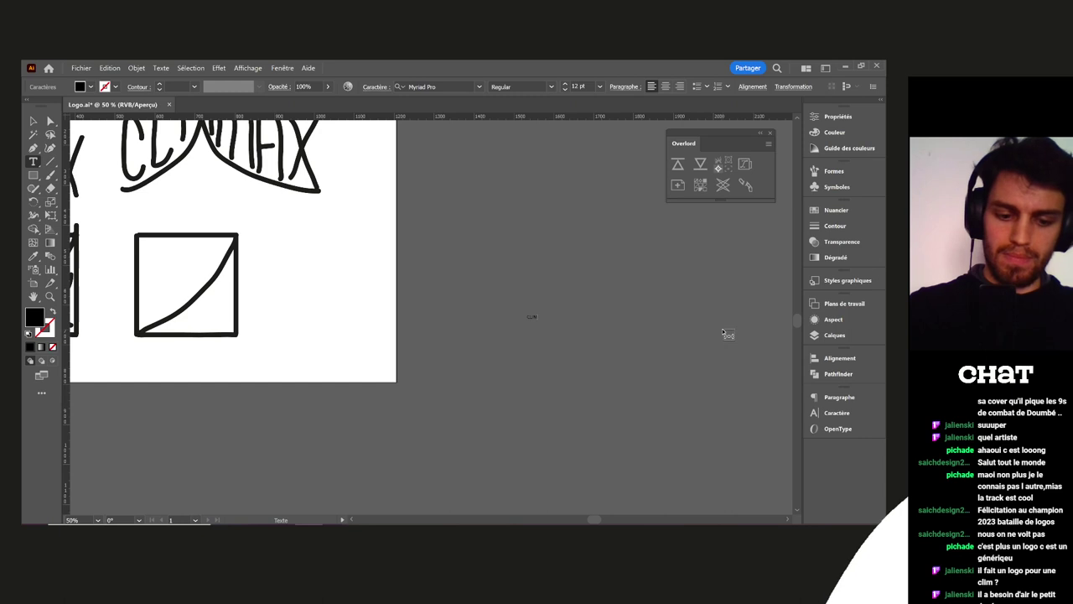
type("AX")
key("Escape")
left_click(611, 366)
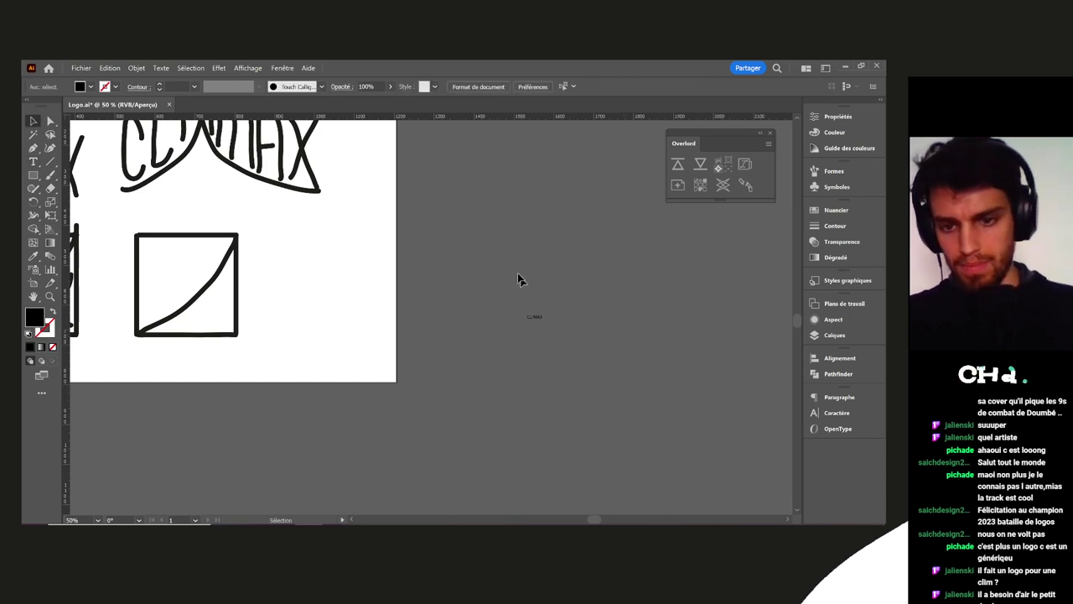
Scale the CLIMAX text up and move it further right
left_click(527, 322)
left_click_drag(527, 322, 352, 457)
left_click_drag(452, 347, 515, 345)
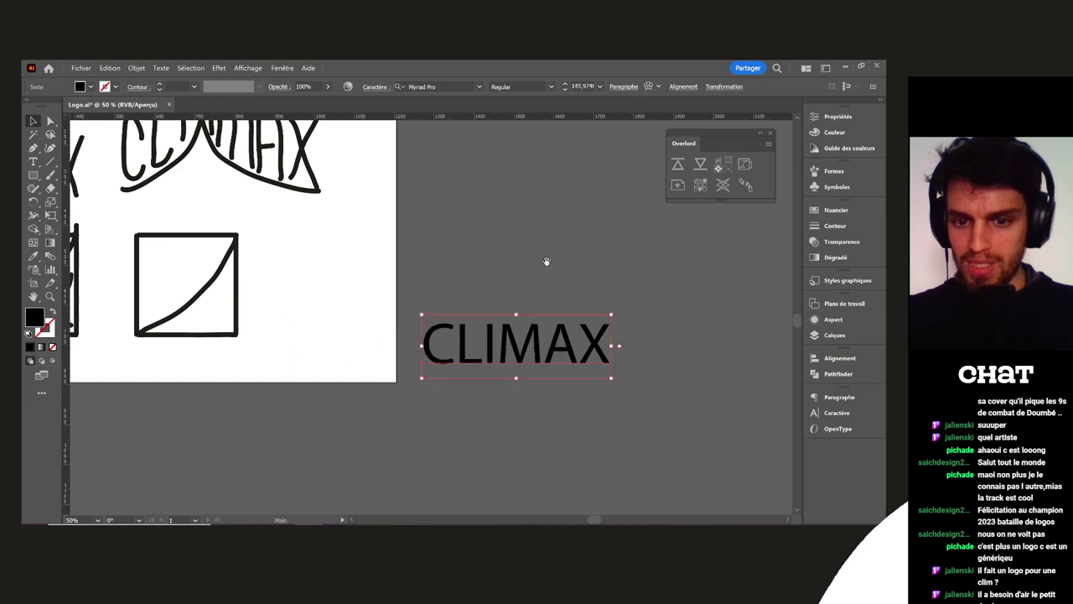
scroll(376, 324, "right", 3)
Set the CLIMAX text in the Fit Wide font
left_click(443, 86)
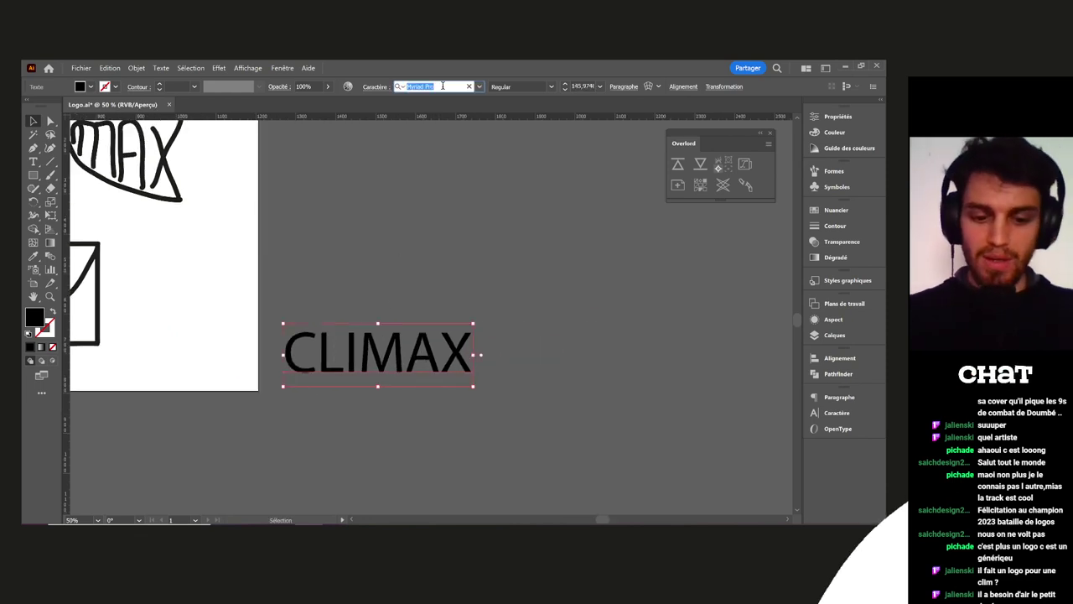
type("fit")
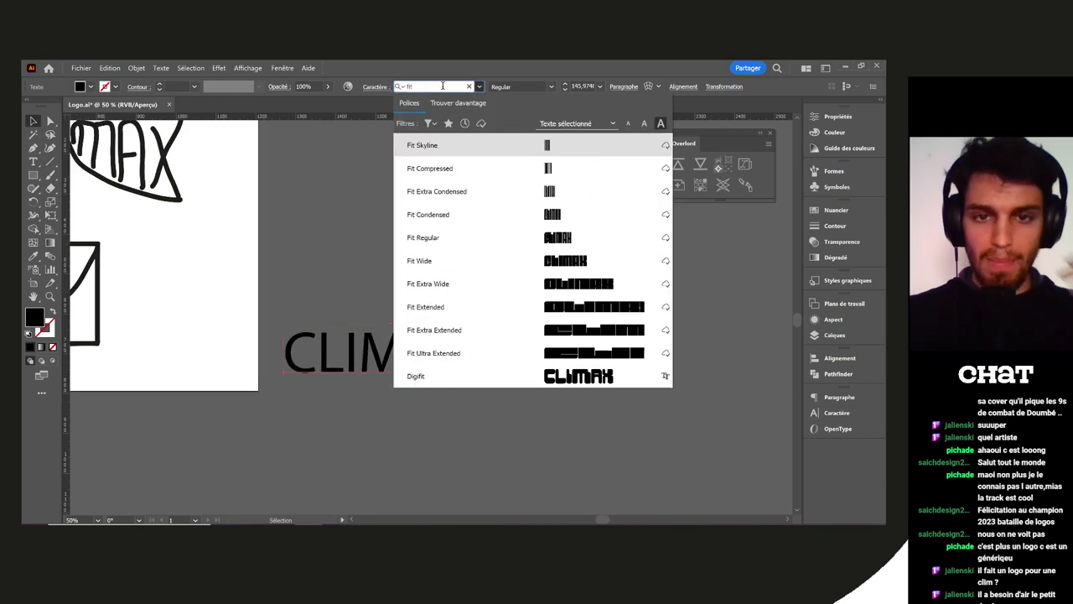
left_click(497, 265)
left_click(472, 413)
left_click_drag(425, 363, 471, 201)
left_click_drag(419, 258, 375, 311)
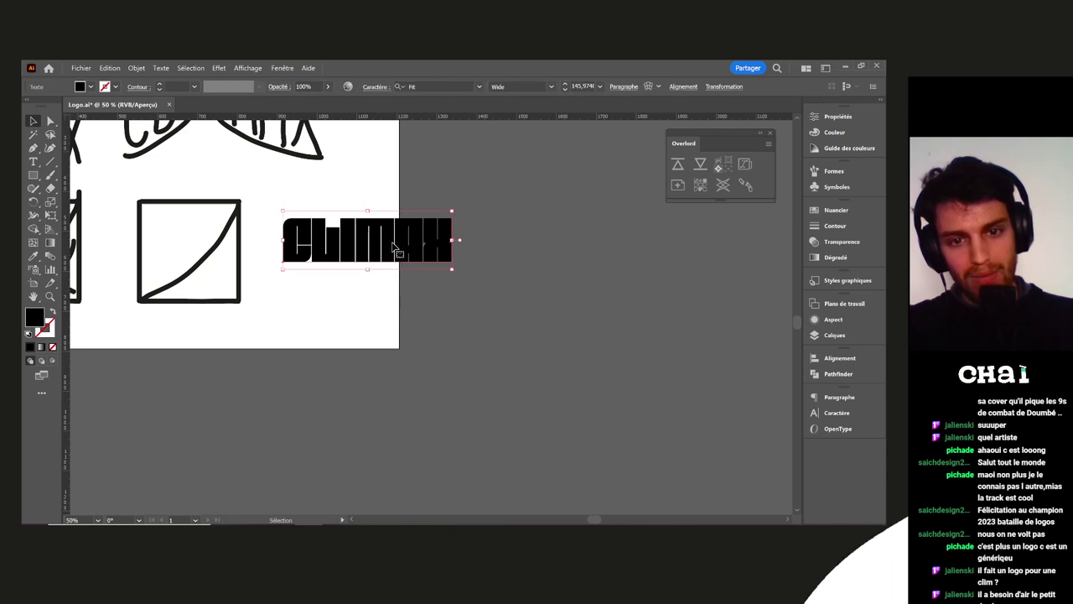
Break the CLIMAX text into CLI stacked over MAX
double_click(355, 238)
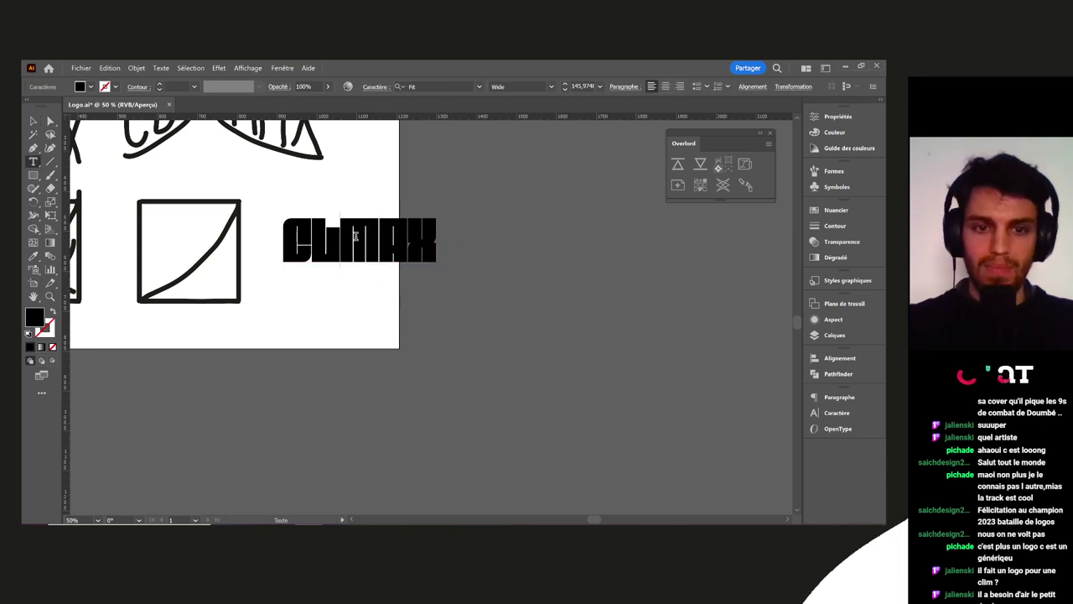
key("Return")
key("Escape")
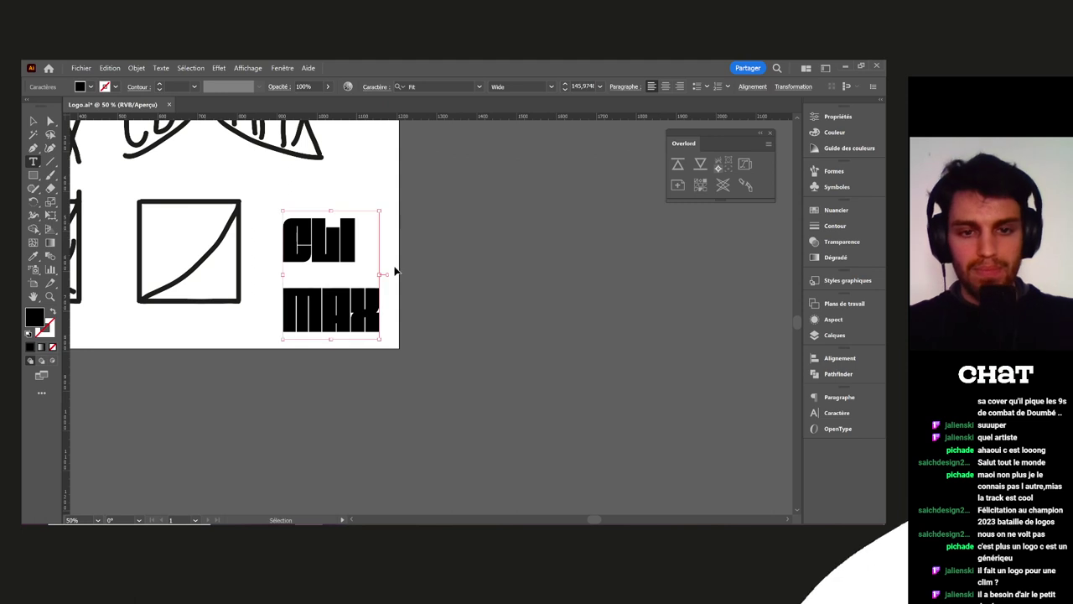
left_click(430, 290, "ctrl")
key("v")
scroll(414, 287, "down", 2)
left_click_drag(421, 284, 663, 307)
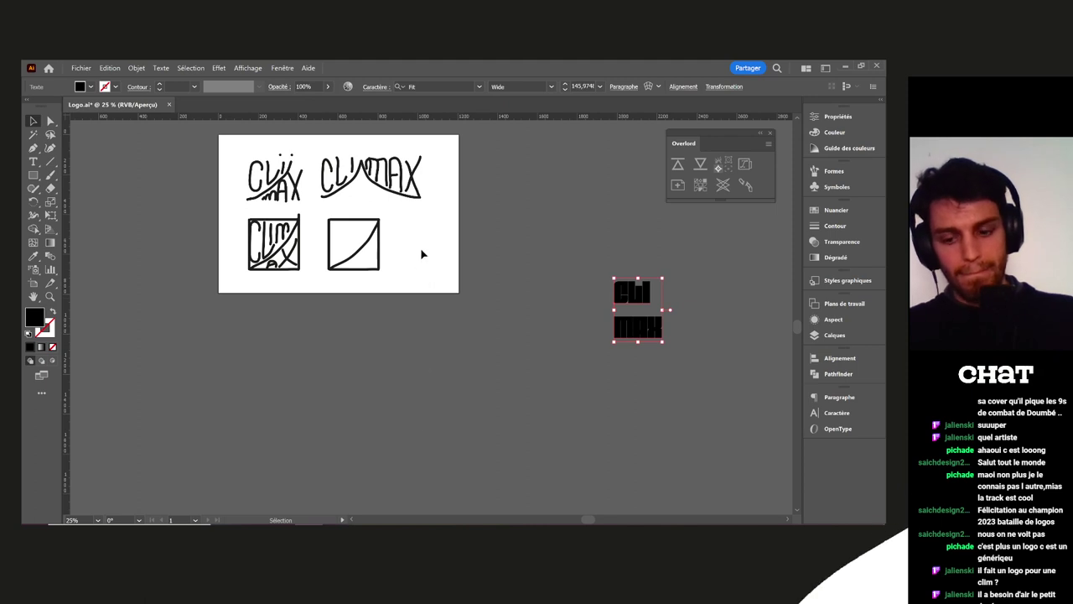
Duplicate the artboard below and delete the copied sketches from it
key("shift+o")
left_click_drag(423, 254, 415, 406)
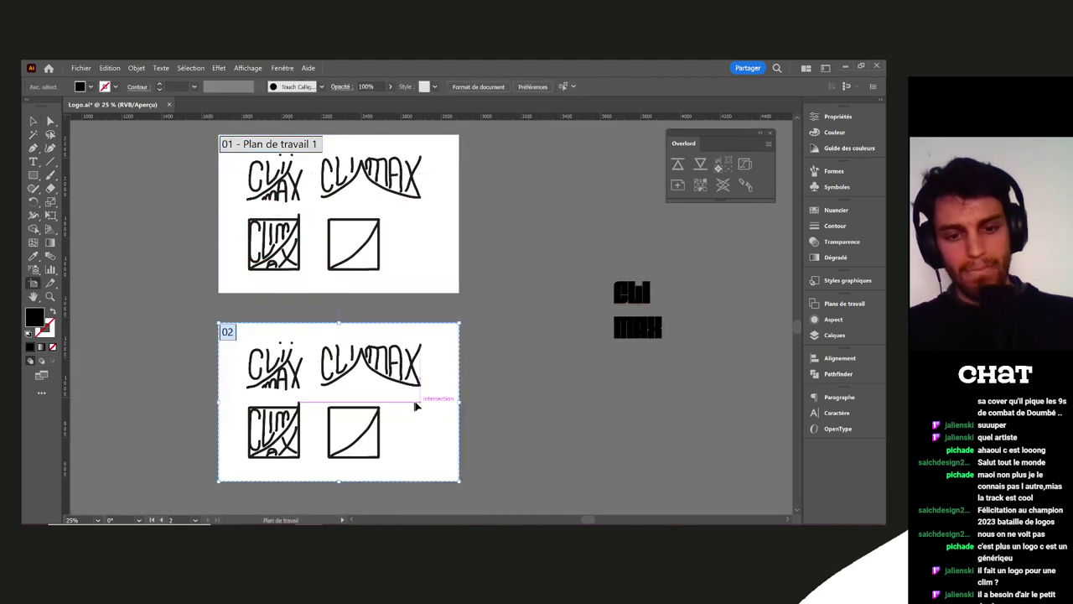
key("v")
left_click_drag(437, 357, 201, 446)
key("Delete")
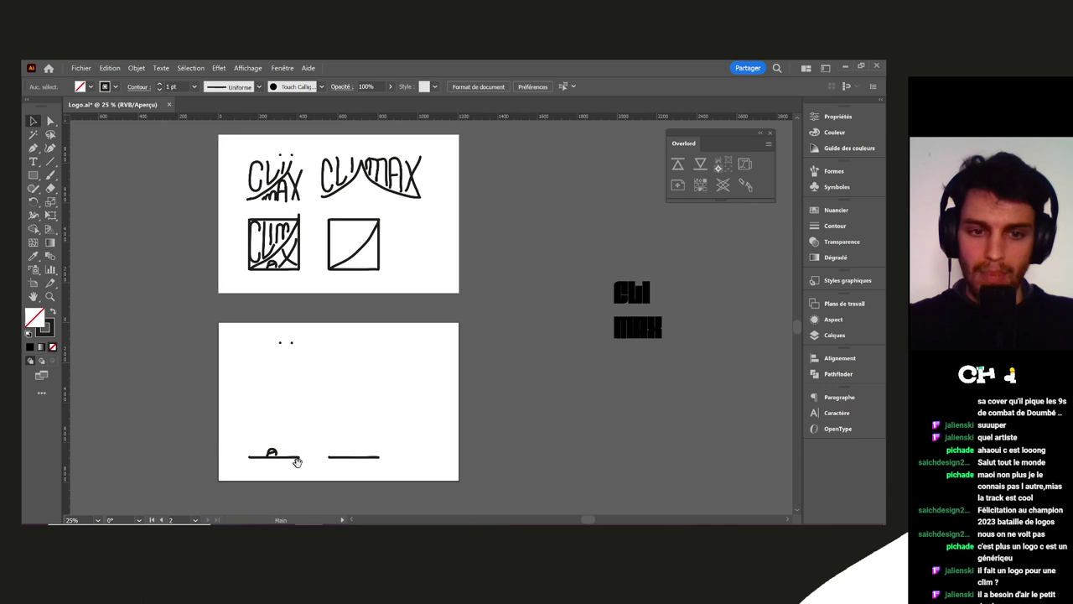
left_click_drag(297, 462, 333, 401)
left_click_drag(235, 276, 484, 441)
key("Delete")
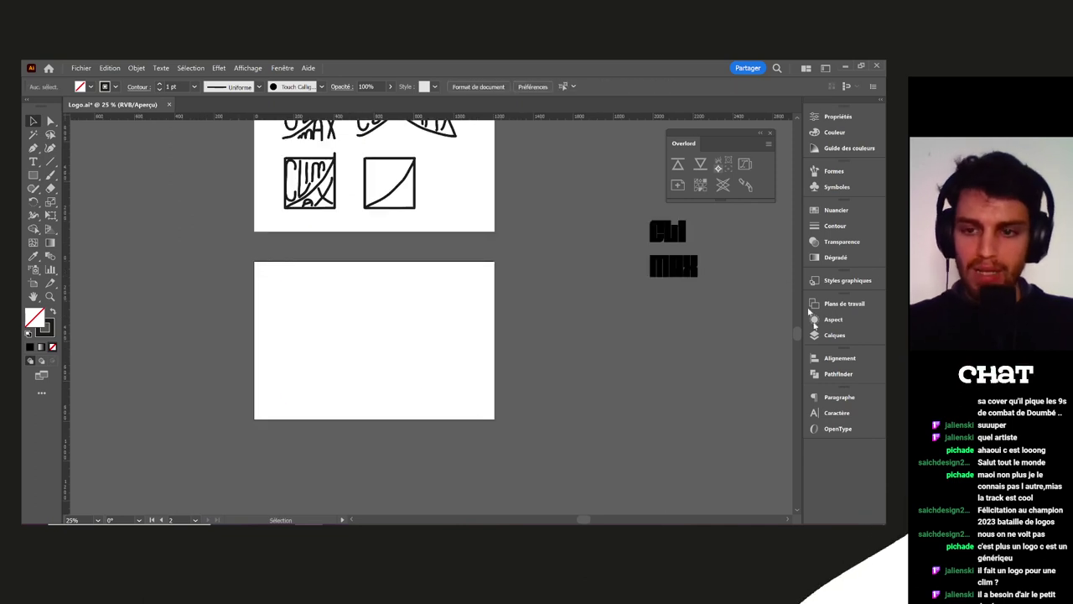
Move the CLI MAX text onto the second artboard
left_click_drag(672, 266, 39, 324)
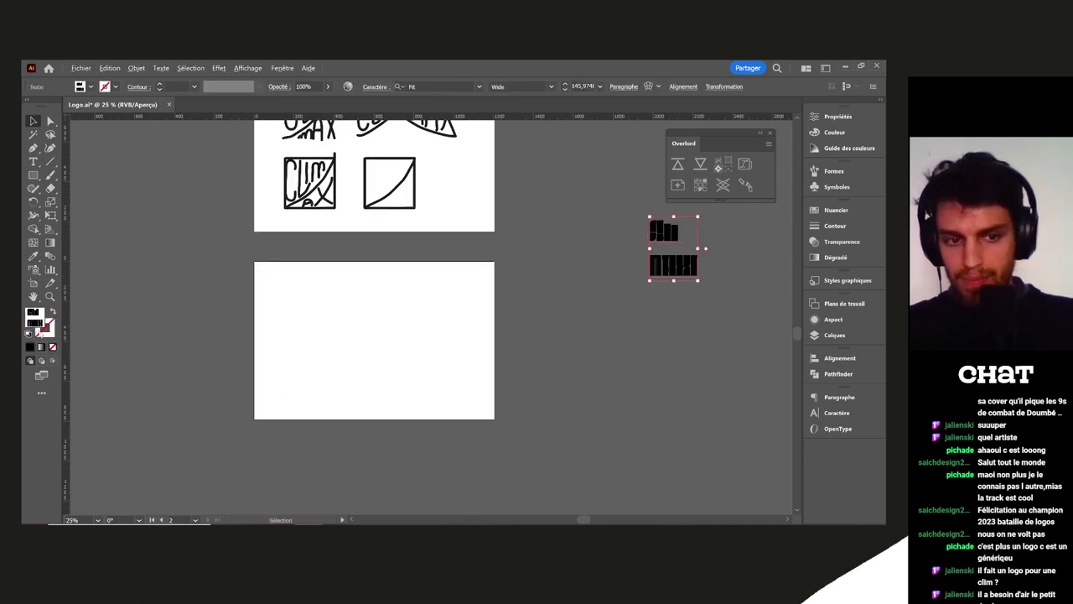
left_click_drag(656, 268, 197, 325)
scroll(216, 331, "up", 2)
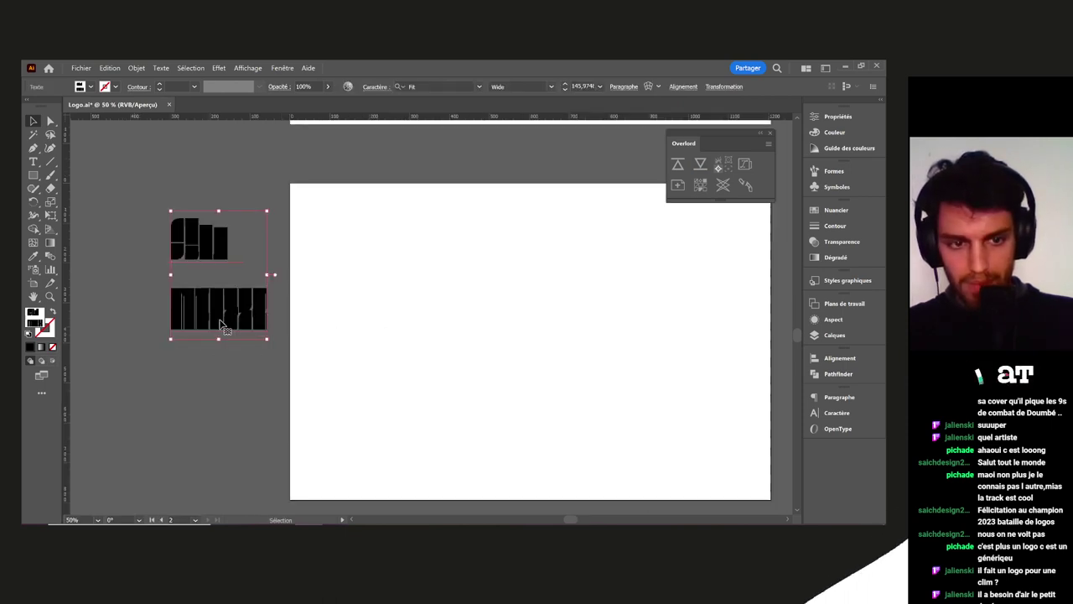
scroll(220, 322, "up", 2)
left_click_drag(254, 347, 348, 369)
scroll(348, 369, "down", 2)
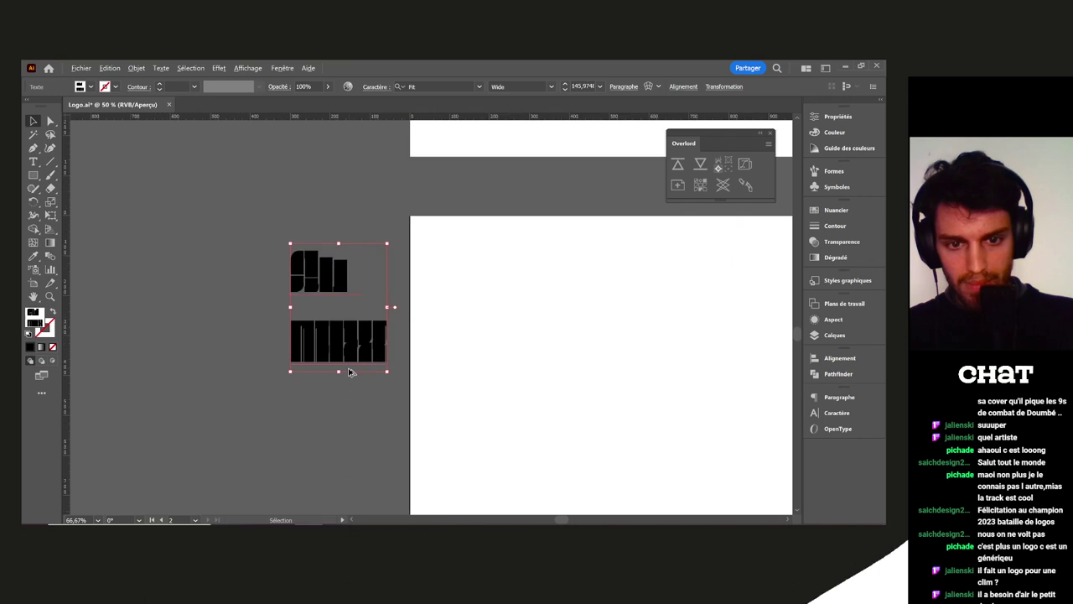
scroll(350, 372, "down", 5)
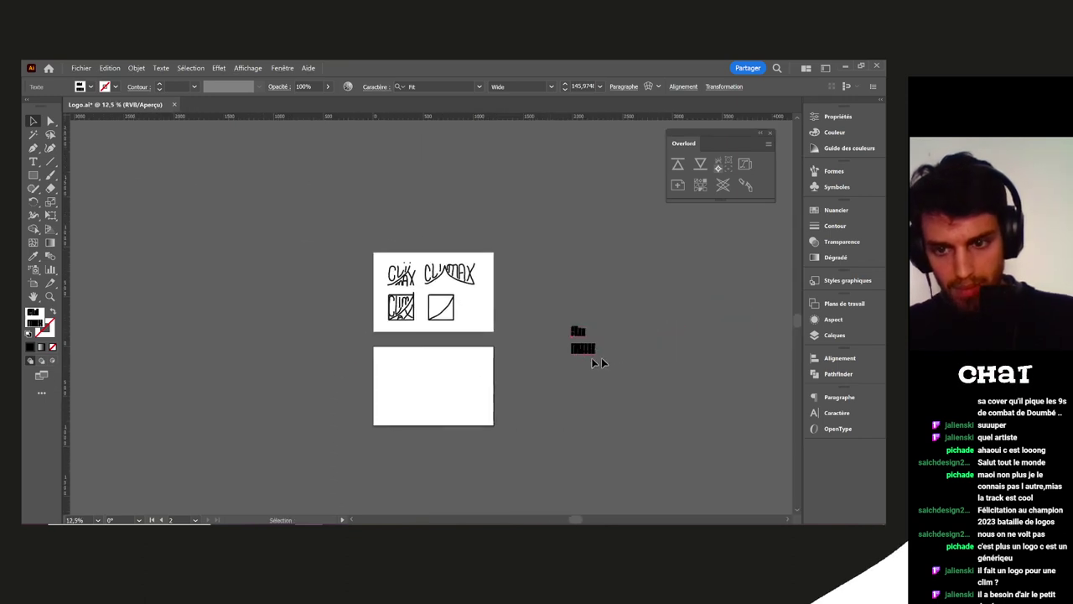
scroll(601, 361, "up", 3)
key("ctrl+z")
key("ctrl+z")
scroll(552, 382, "down", 1)
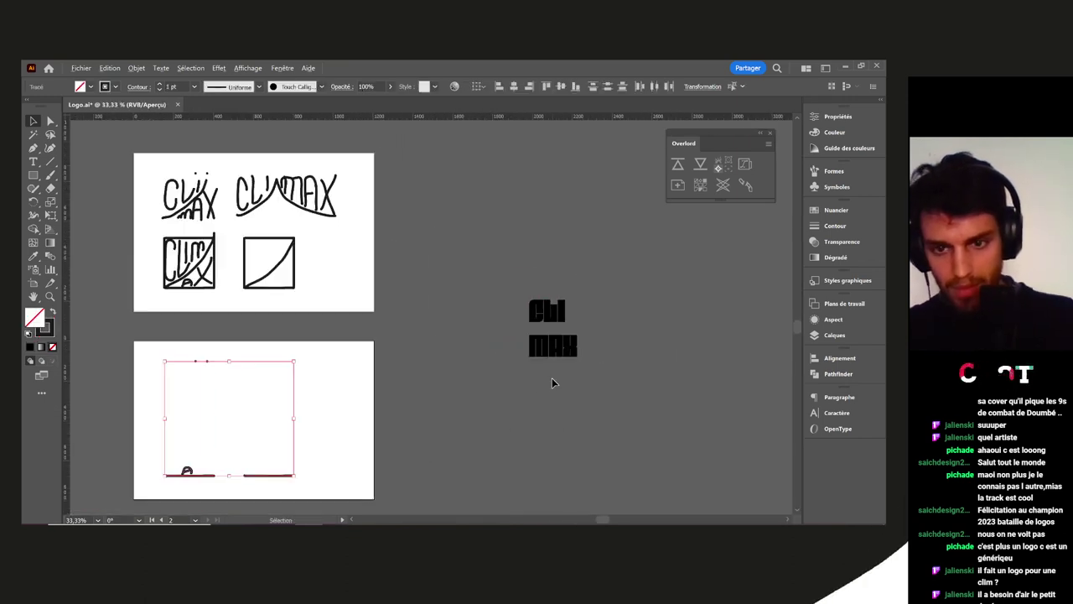
scroll(552, 384, "down", 2)
left_click_drag(606, 344, 371, 383)
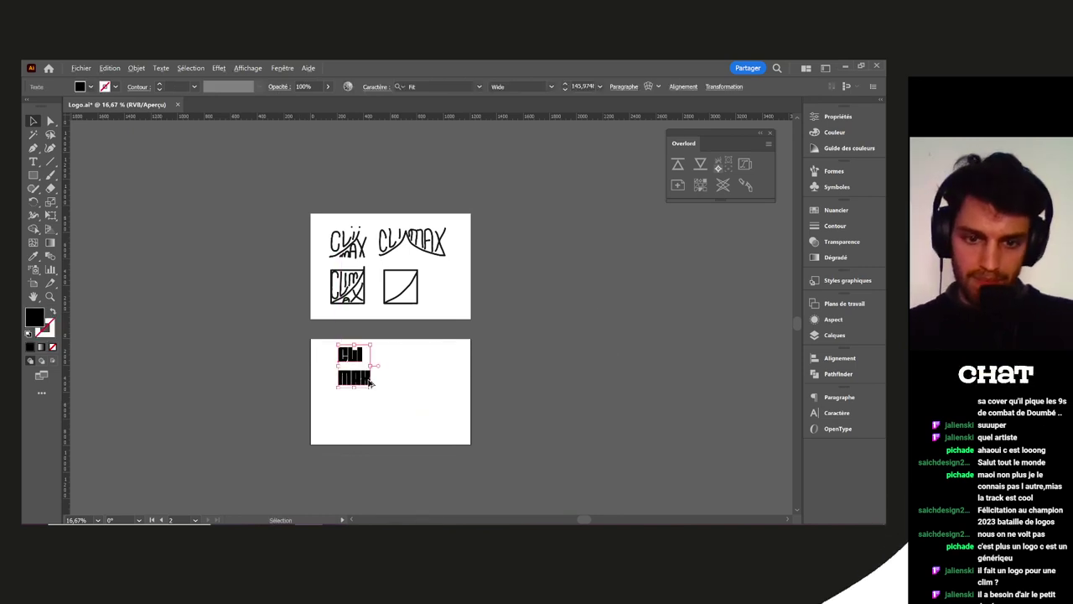
scroll(445, 383, "up", 4)
Leave a copy of CLI MAX left of the artboard, then outline and ungroup the original
left_click_drag(445, 383, 234, 322)
left_click_drag(520, 317, 401, 347)
left_click(401, 347)
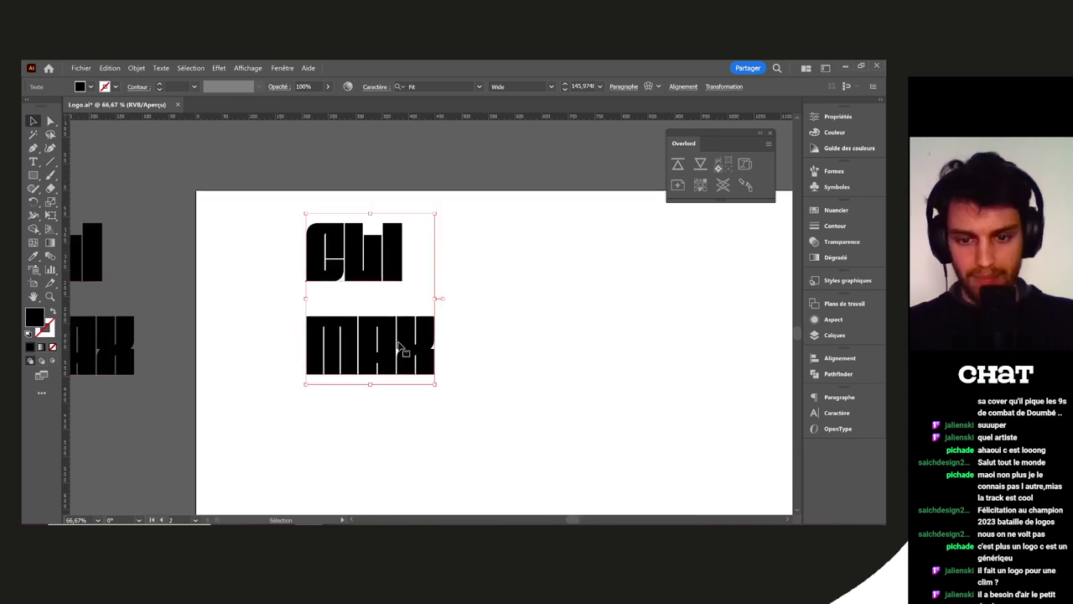
key("ctrl+shift+o")
left_click(463, 317)
left_click(344, 359)
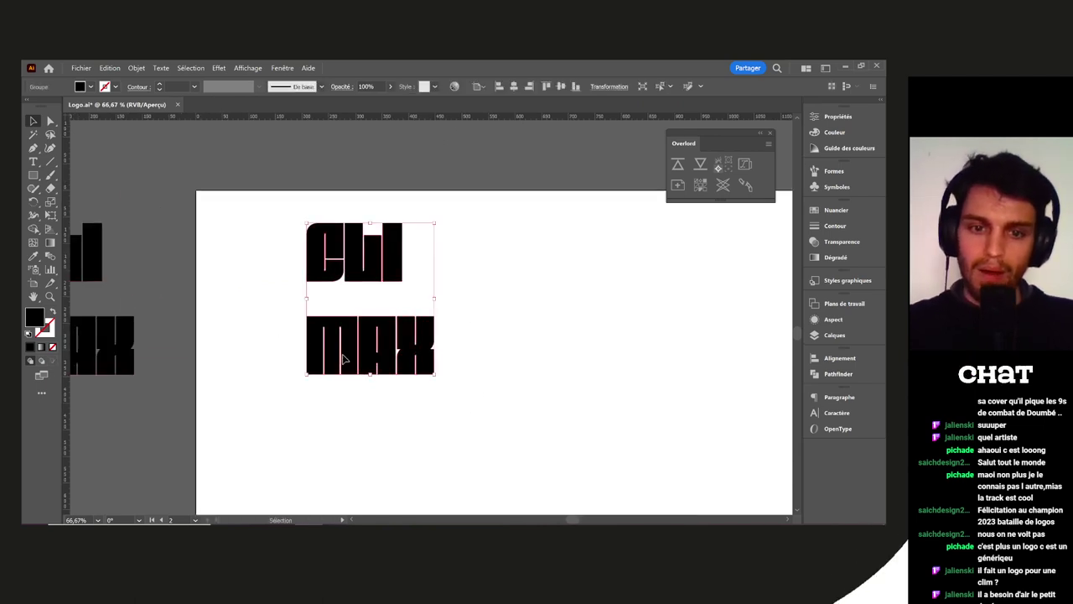
key("ctrl+shift+g")
left_click(412, 356)
key("ctrl+shift+g")
Move the MAX row up so it sits tight beneath CLI
left_click(513, 406)
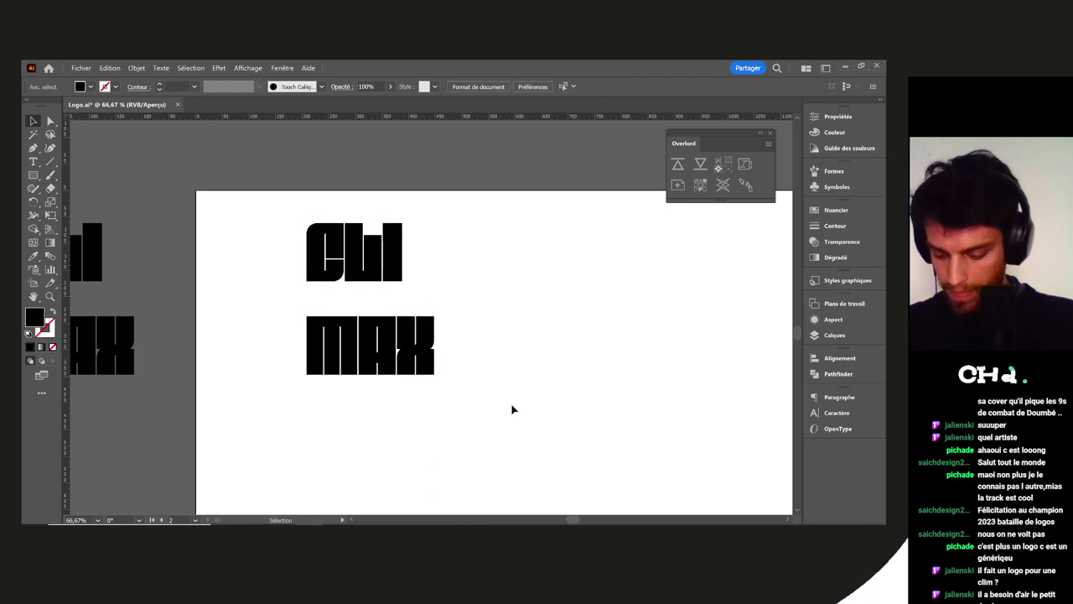
left_click_drag(347, 351, 275, 353)
left_click(338, 390)
scroll(331, 284, "up", 3)
scroll(289, 326, "up", 4)
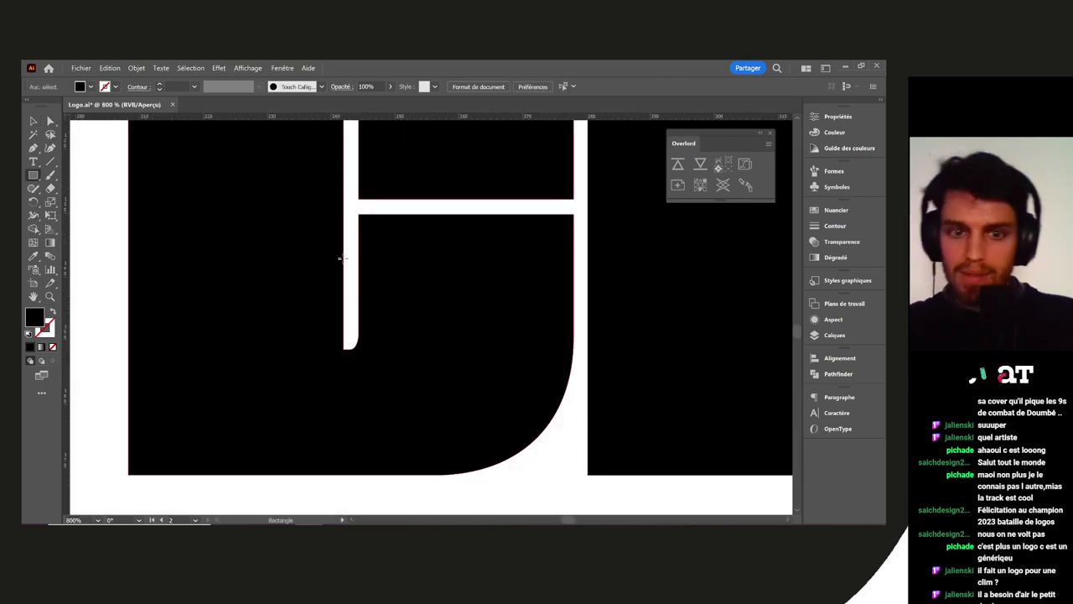
Draw a small black rectangle over the white gap and move it down-left to the corner
left_click_drag(344, 262, 359, 277)
key("v")
key("Delete")
scroll(359, 264, "up", 5)
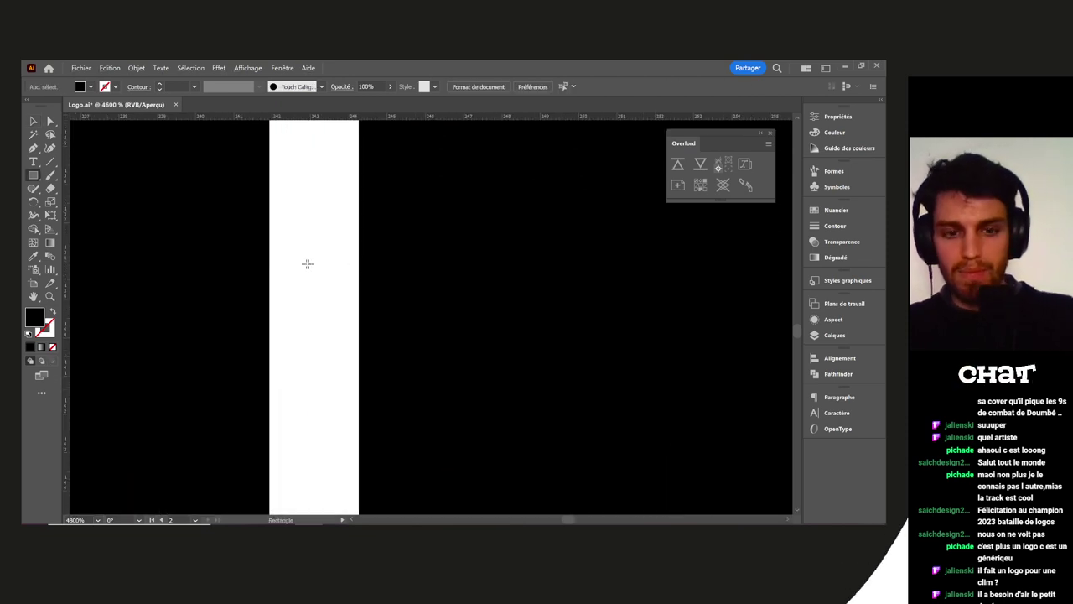
left_click_drag(270, 258, 364, 329)
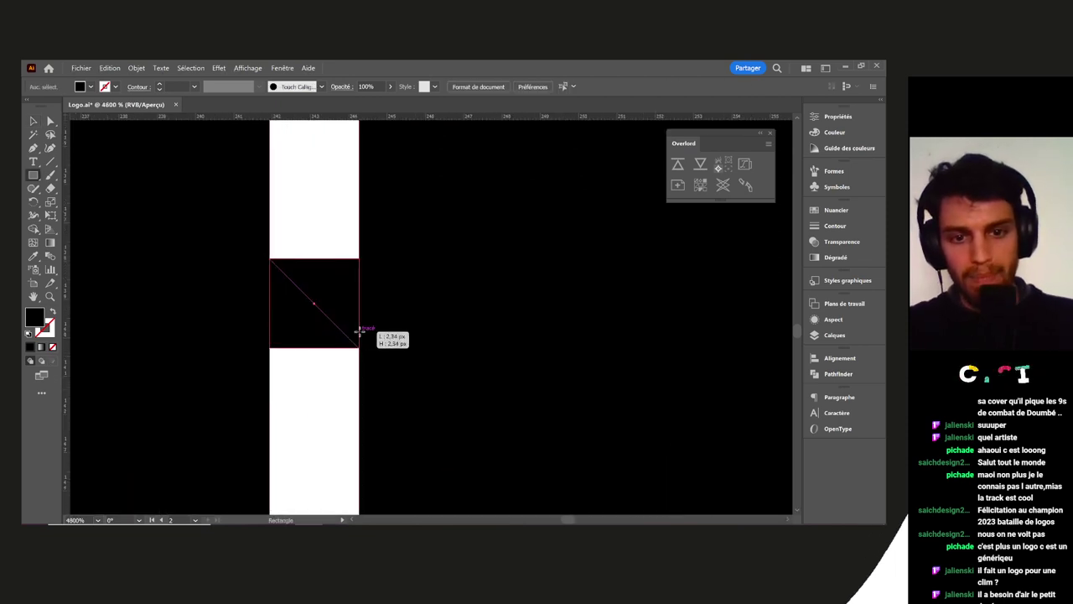
scroll(360, 328, "down", 5)
key("v")
scroll(346, 327, "down", 5)
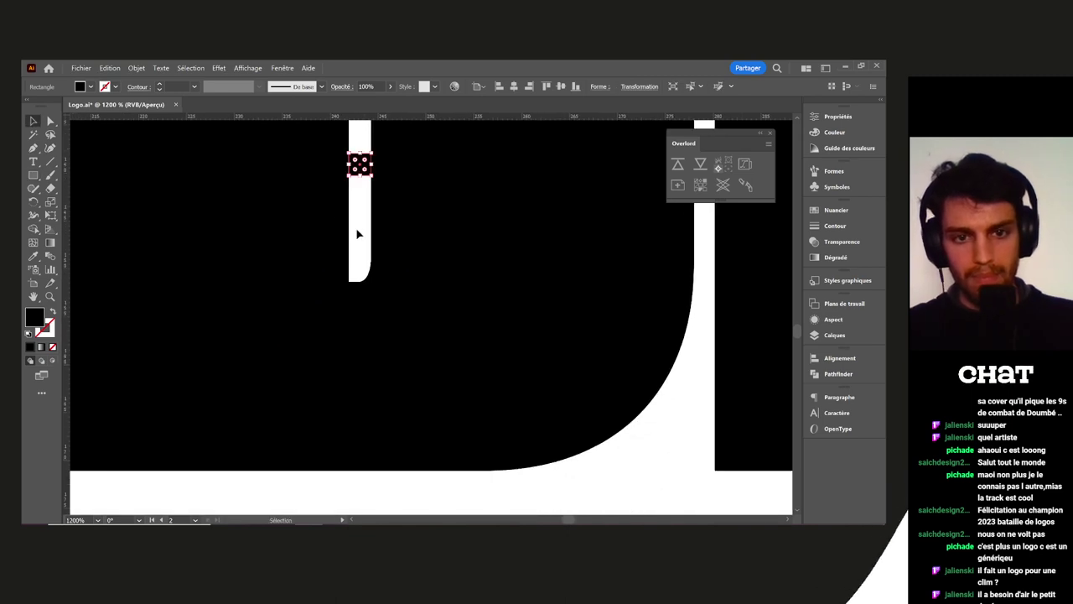
scroll(359, 232, "down", 2)
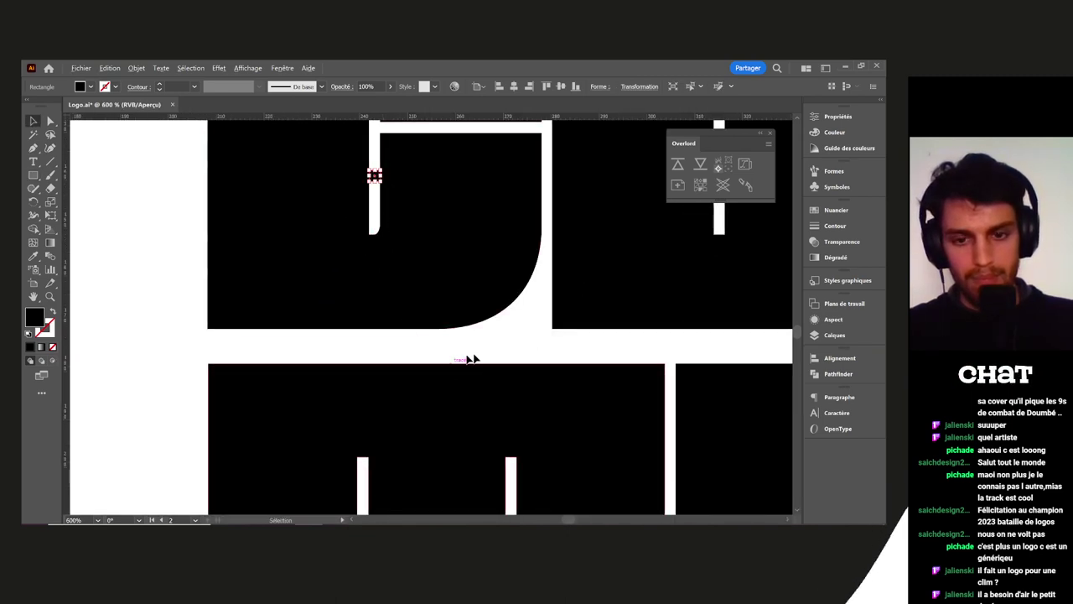
left_click_drag(374, 176, 329, 405)
Raise the lower letter block slightly and shift the small black square to the left
scroll(223, 359, "up", 2)
left_click_drag(330, 445, 330, 400)
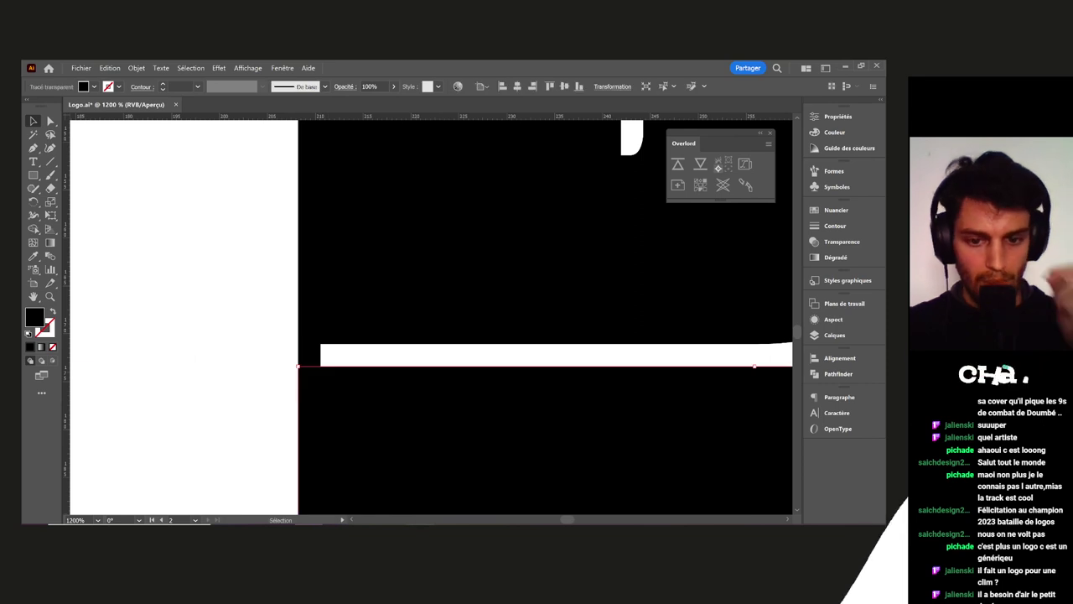
mouse_move(421, 533)
left_click(435, 510)
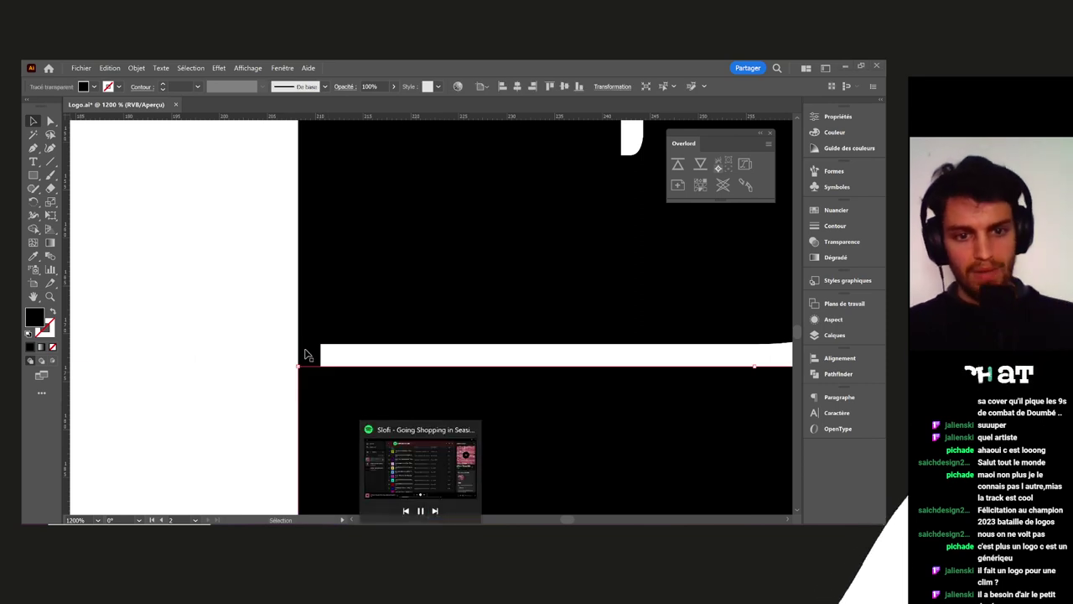
scroll(241, 341, "down", 4)
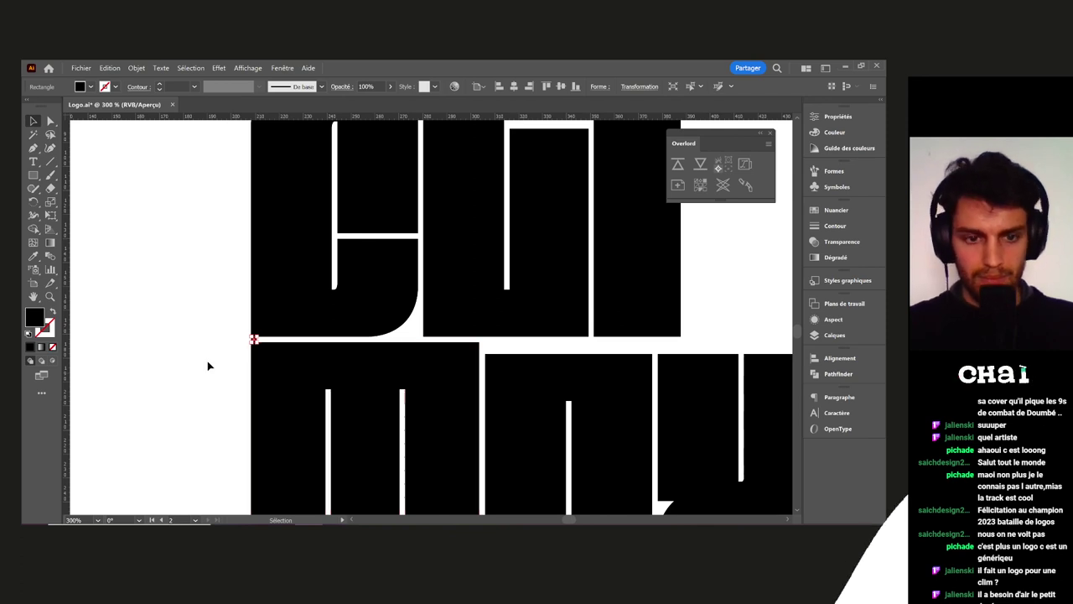
scroll(235, 362, "up", 4)
left_click_drag(311, 272, 174, 279)
left_click(242, 354)
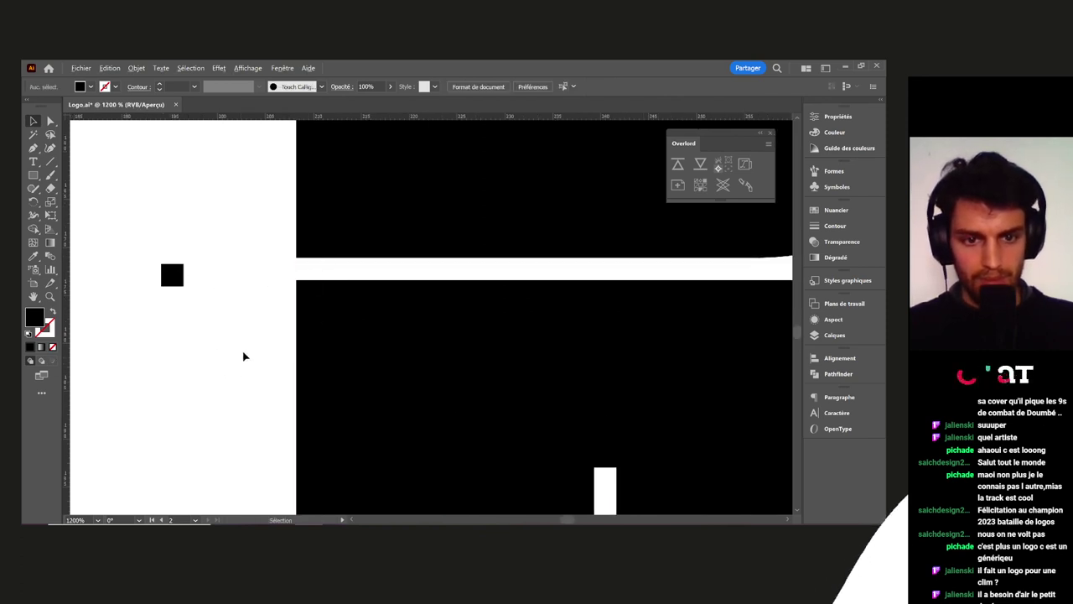
Raise the M about 57 px to align it with the rest of the block
scroll(243, 356, "down", 7)
left_click_drag(529, 337, 626, 330)
scroll(529, 379, "up", 2)
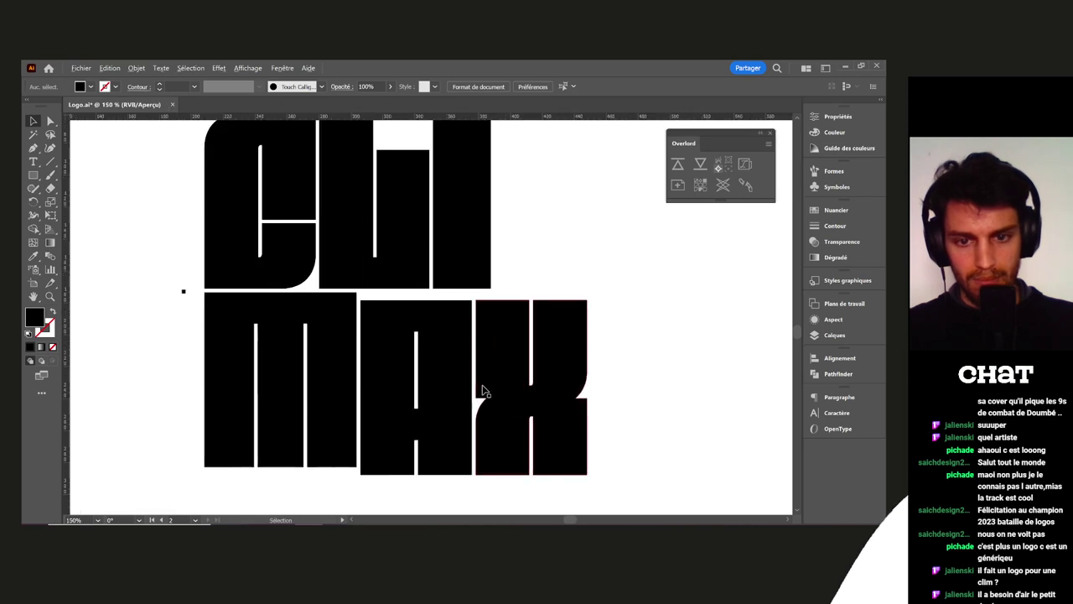
left_click_drag(659, 372, 619, 458)
left_click(357, 401)
scroll(201, 283, "up", 5)
left_click_drag(255, 436, 254, 393)
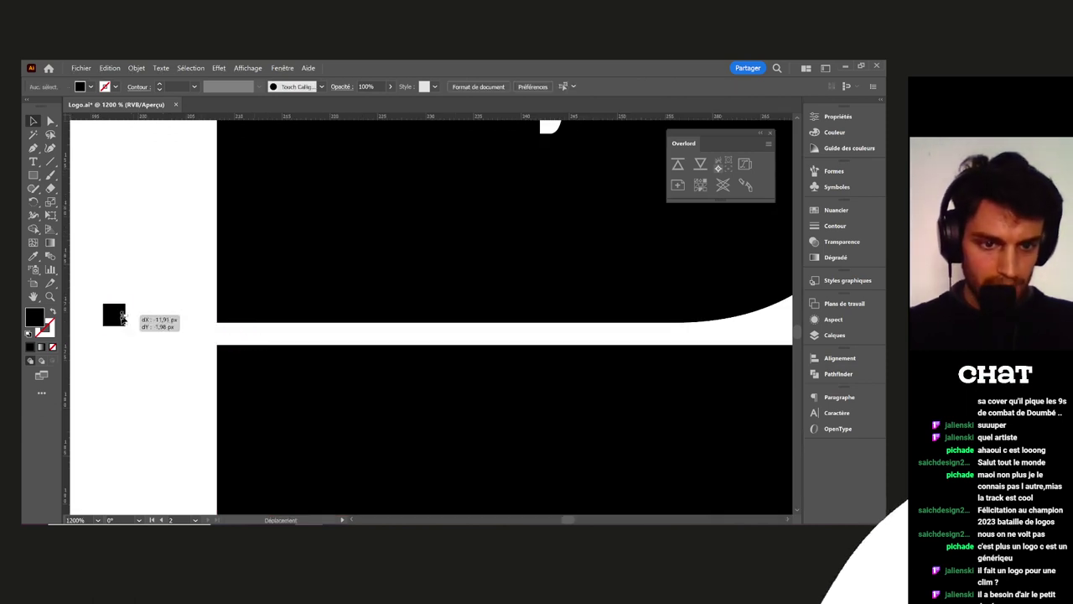
scroll(156, 348, "down", 4)
left_click_drag(541, 366, 600, 357)
left_click(599, 356)
scroll(600, 357, "down", 2)
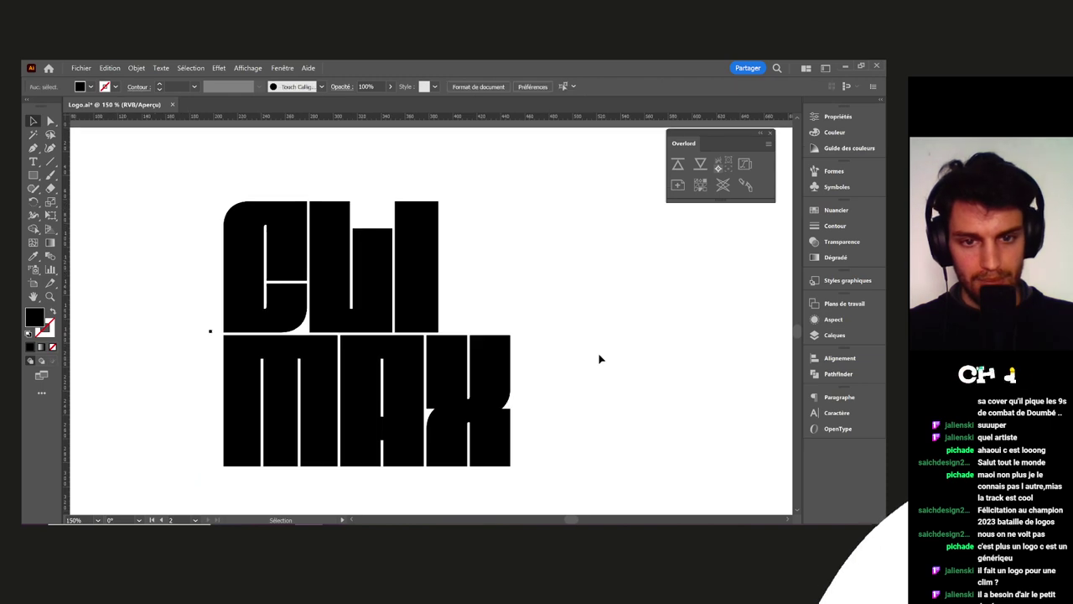
left_click_drag(499, 272, 521, 227)
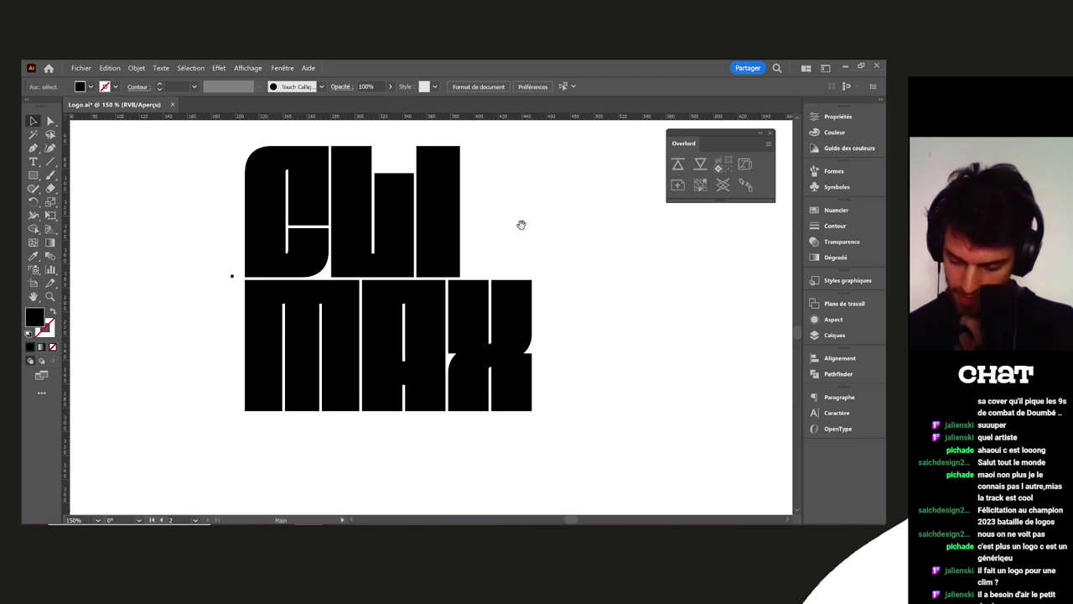
left_click_drag(522, 170, 536, 206)
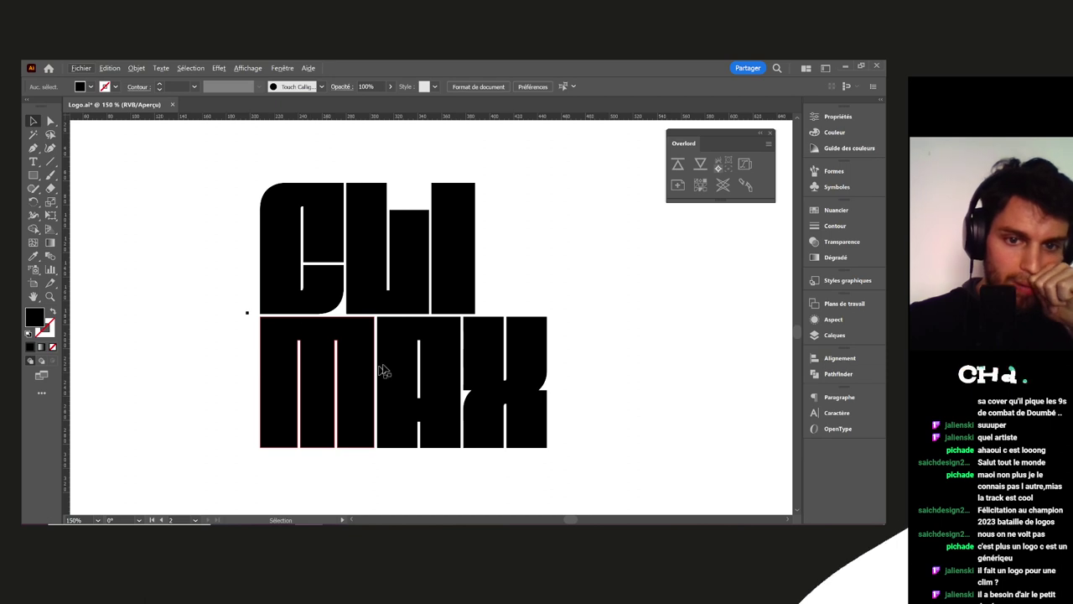
scroll(529, 335, "down", 2)
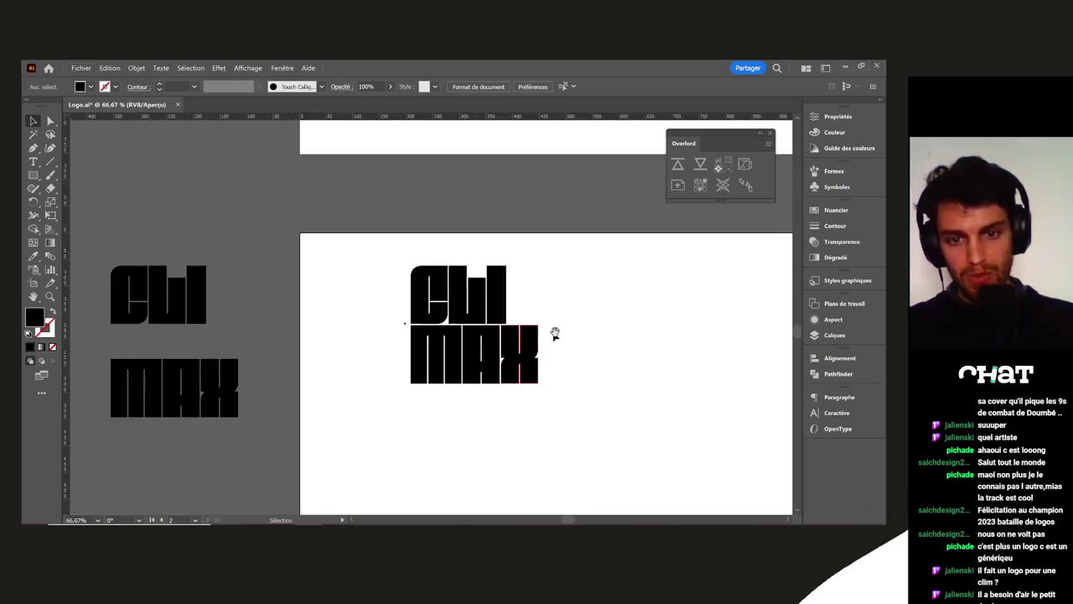
left_click_drag(550, 336, 500, 333)
scroll(492, 335, "up", 1)
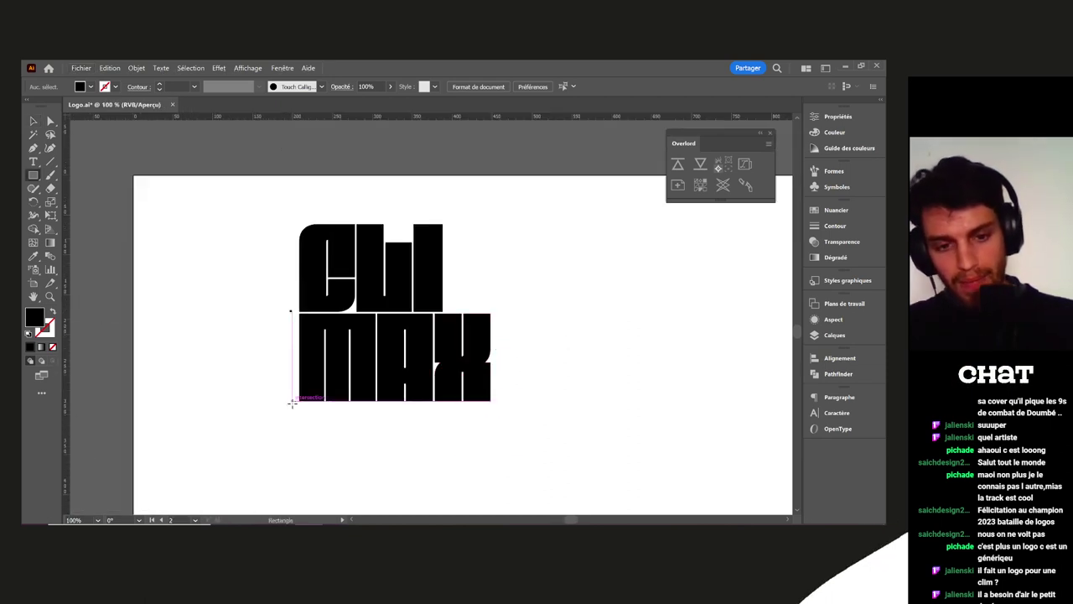
key("m")
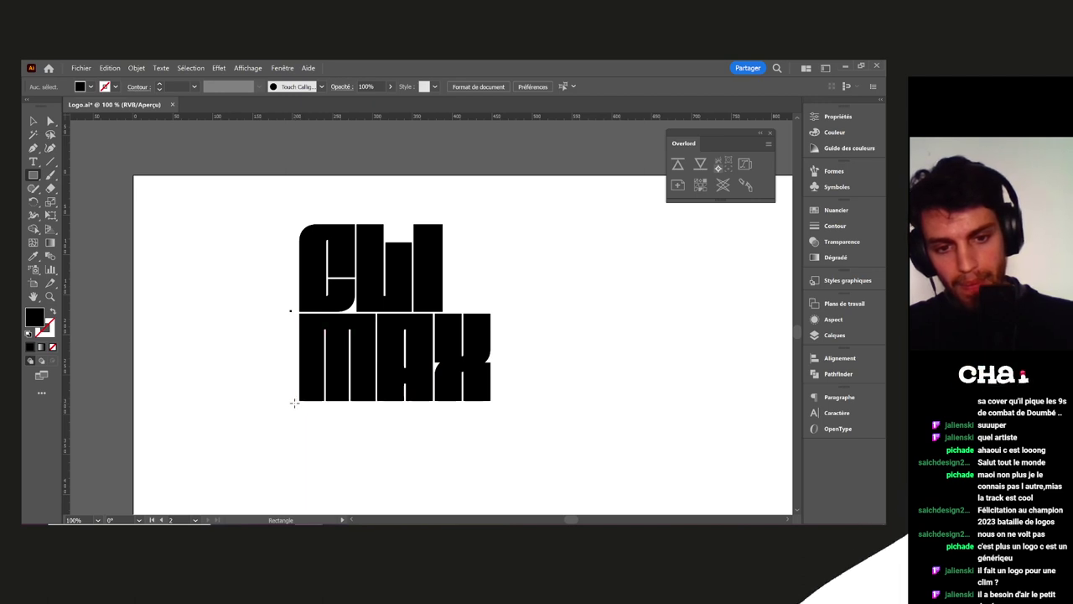
mouse_move(299, 401)
left_mouse_down()
mouse_move(517, 225)
mouse_move(416, 265)
mouse_move(394, 226)
left_mouse_up()
key("v")
scroll(490, 233, "up", 4)
left_click_drag(492, 307, 381, 144)
left_click_drag(312, 342, 302, 211)
left_click_drag(271, 283, 324, 283)
scroll(502, 324, "down", 4)
scroll(501, 324, "left", 1)
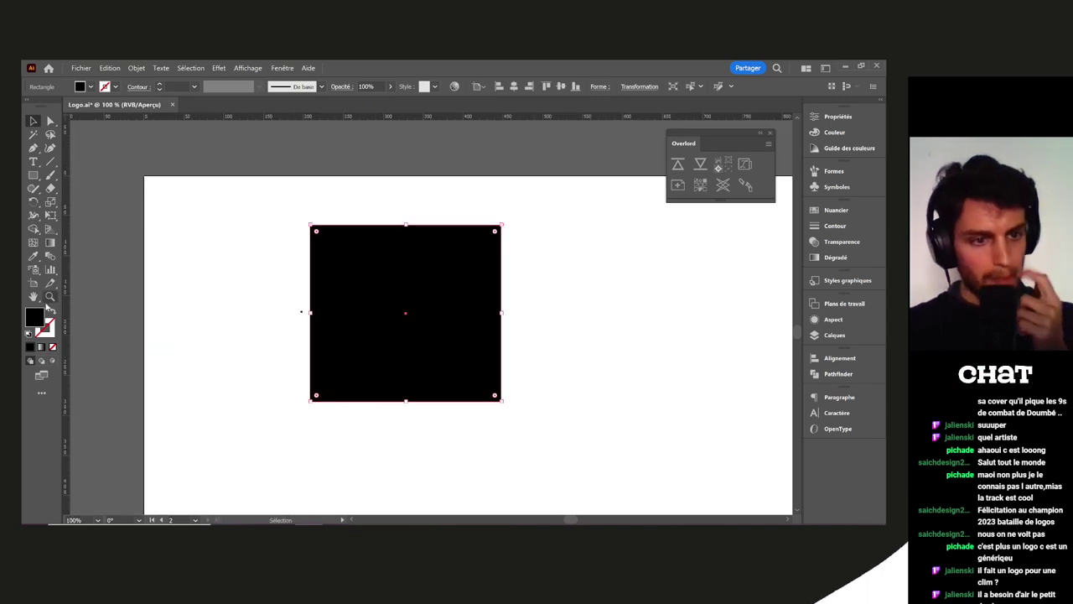
key("shift+x")
key("shift+x")
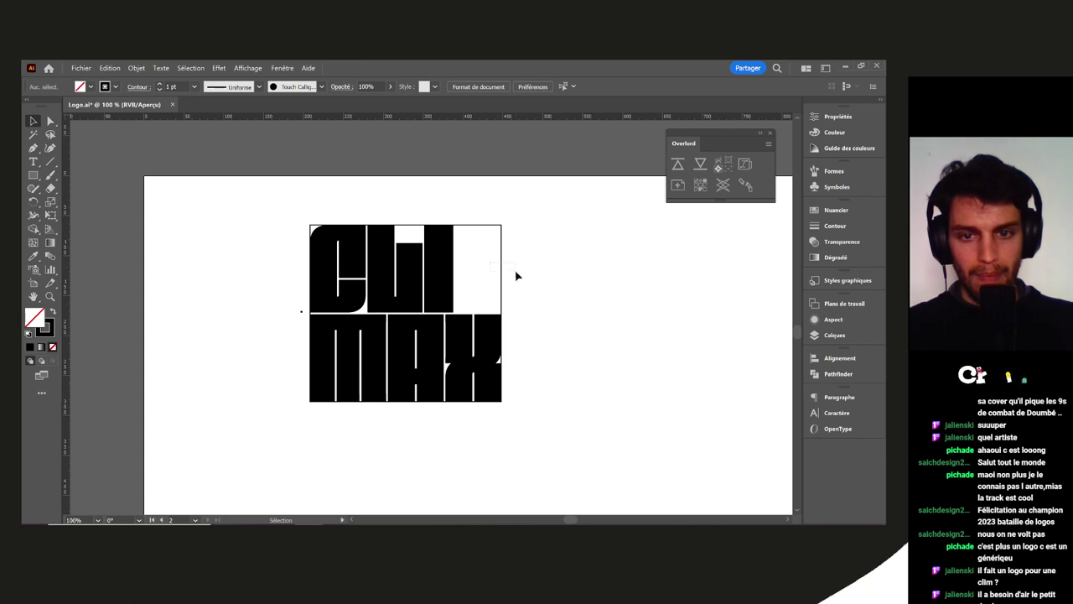
key("shift+x")
mouse_move(407, 225)
left_mouse_down()
mouse_move(408, 199)
mouse_move(407, 224)
left_mouse_up()
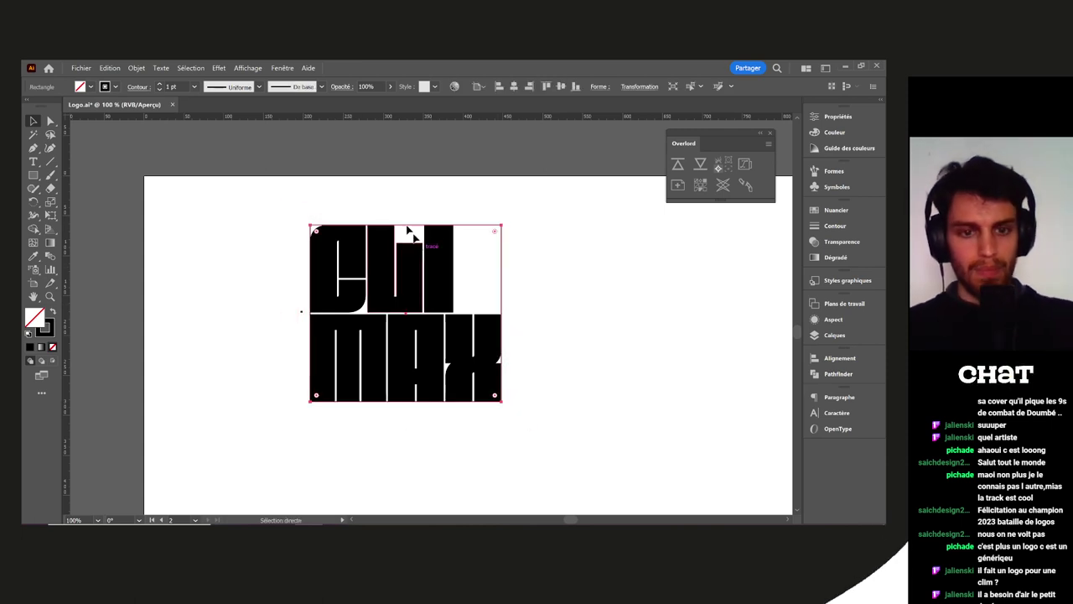
left_click(143, 68)
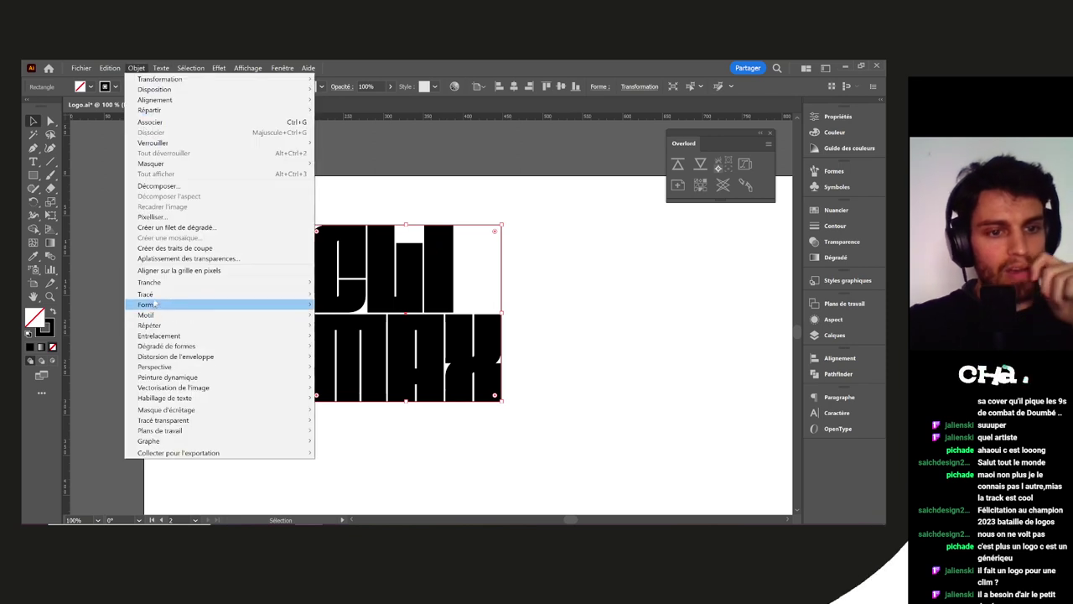
mouse_move(276, 294)
left_click(349, 327)
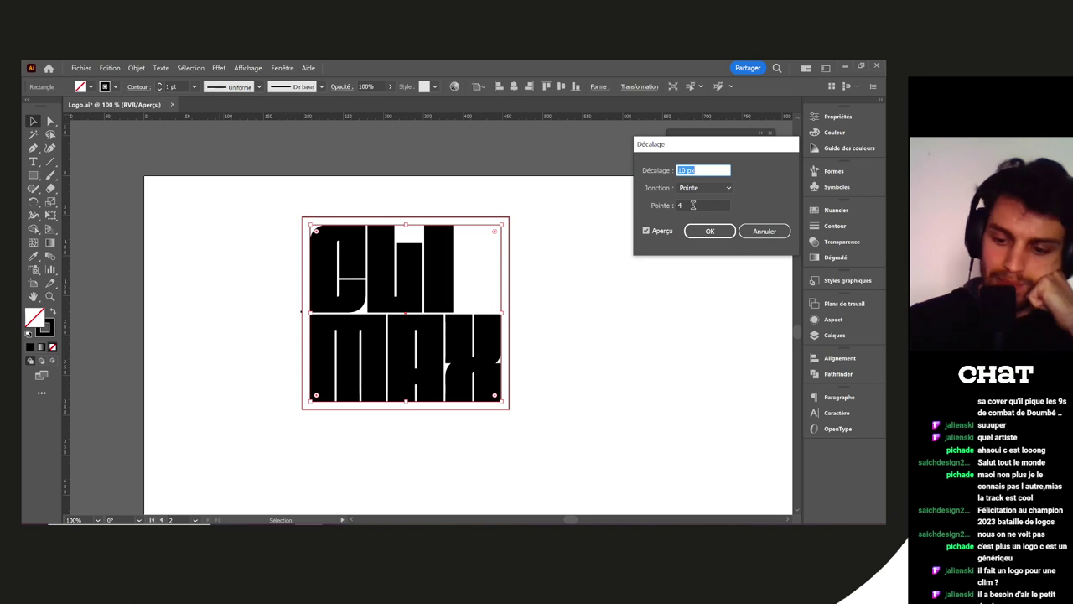
key("Down")
key("Down")
key("Down")
key("Up")
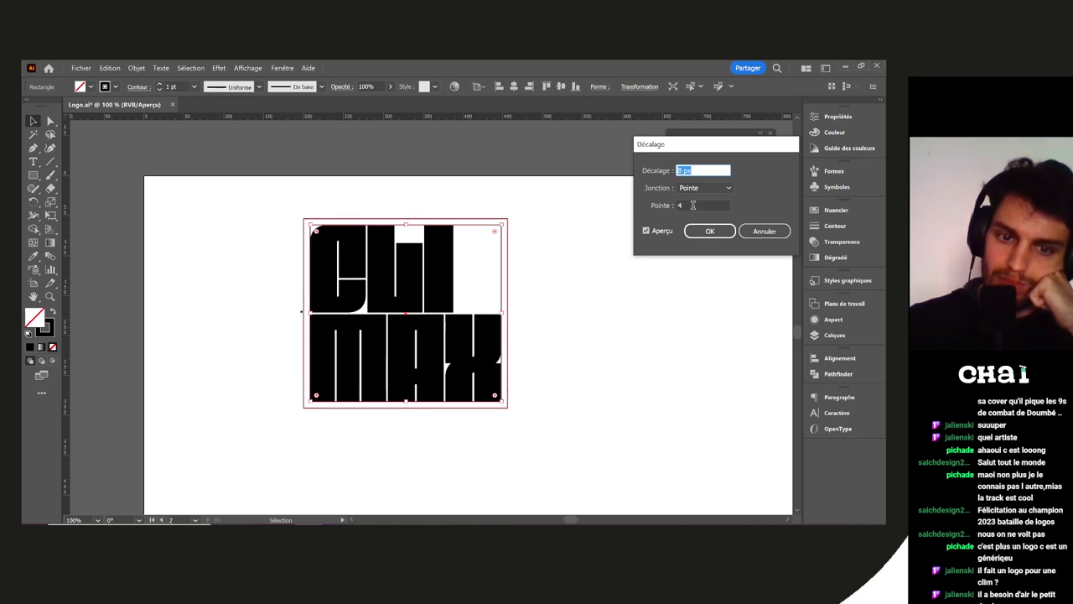
key("Down")
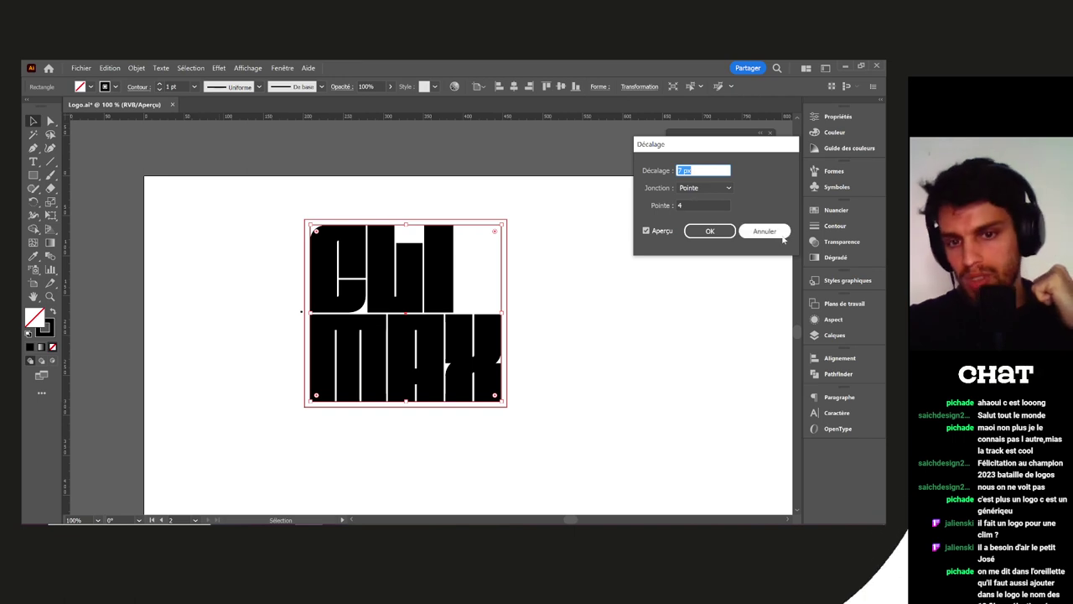
left_click(764, 230)
left_click(578, 309)
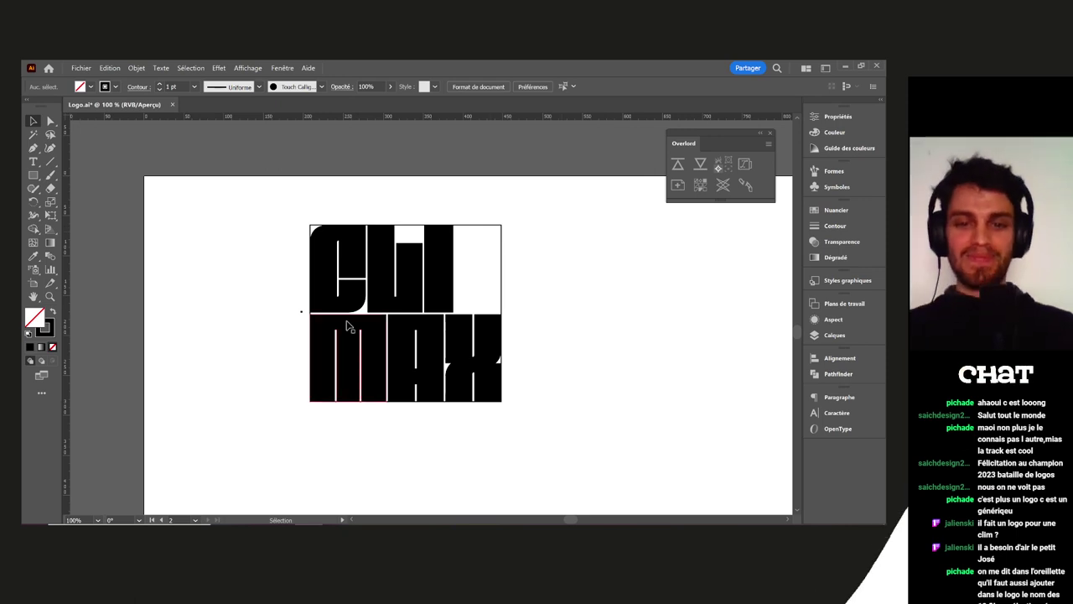
Draw a horizontal line with the Line tool from the small black square's centre
scroll(346, 322, "up", 3)
left_click_drag(213, 329, 406, 348)
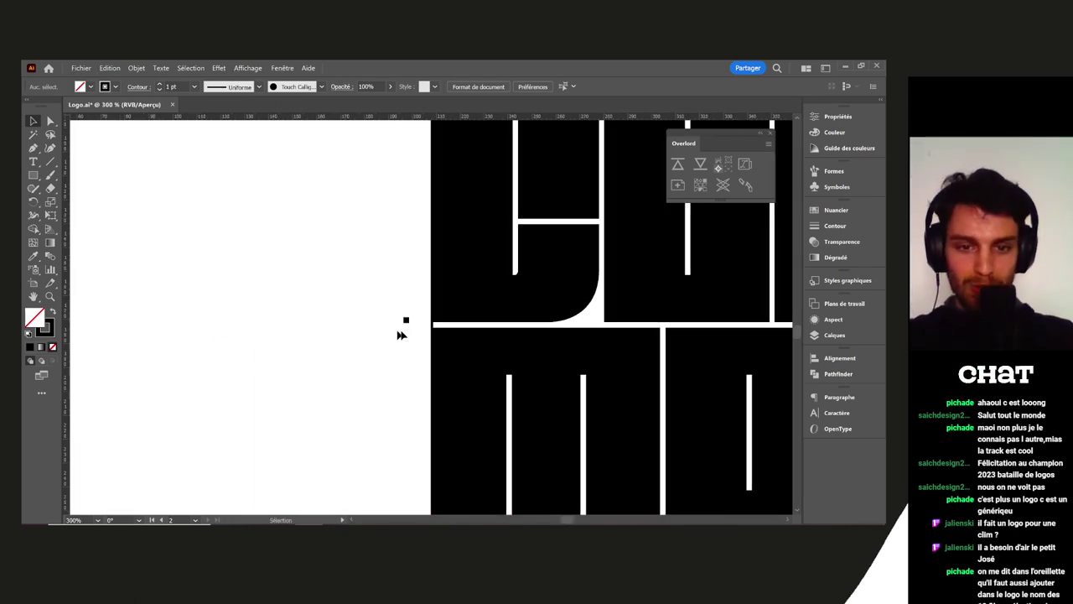
scroll(406, 331, "up", 5)
left_click_drag(508, 324, 428, 317)
left_click_drag(317, 274, 307, 299)
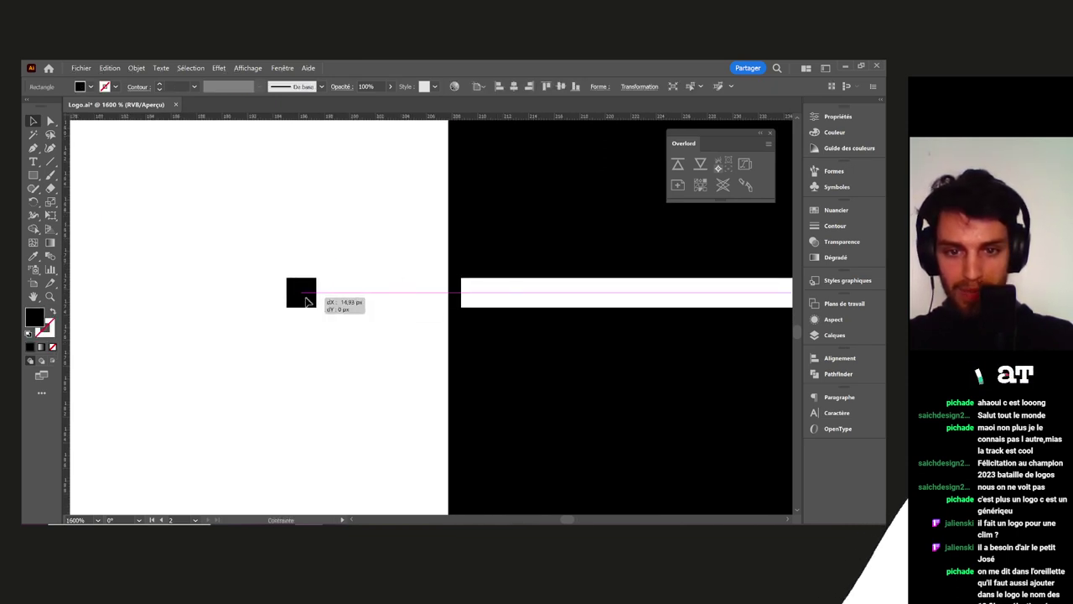
left_click(324, 343)
key("backslash")
scroll(333, 294, "up", 2)
scroll(325, 295, "up", 1)
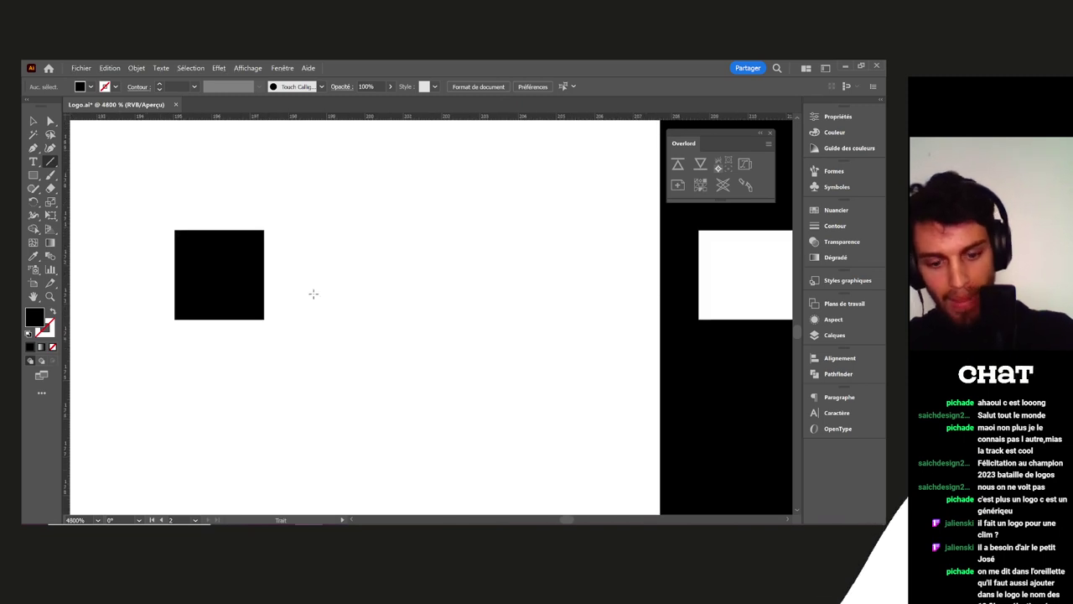
key("ctrl+y")
left_click_drag(219, 273, 429, 275)
key("ctrl+y")
key("v")
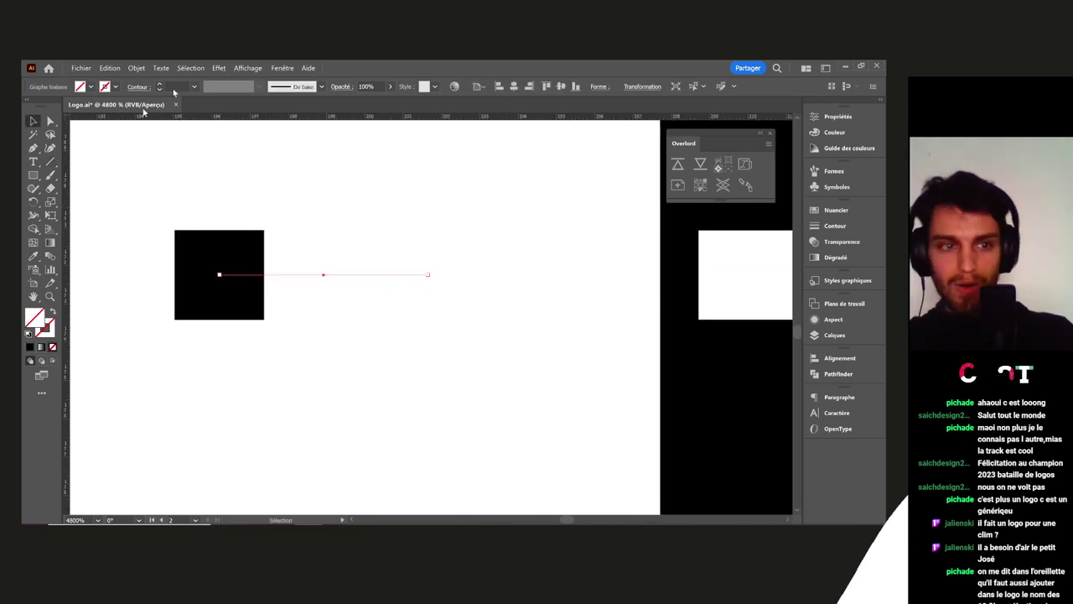
Give the line a black stroke with a 2,33 pt weight
left_click(116, 87)
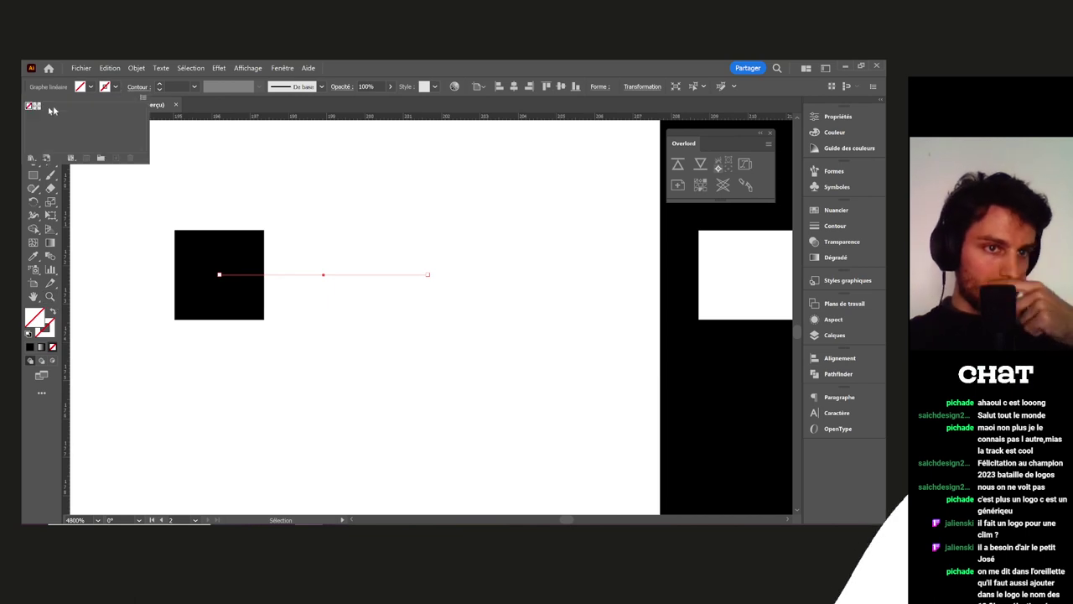
left_click(35, 110)
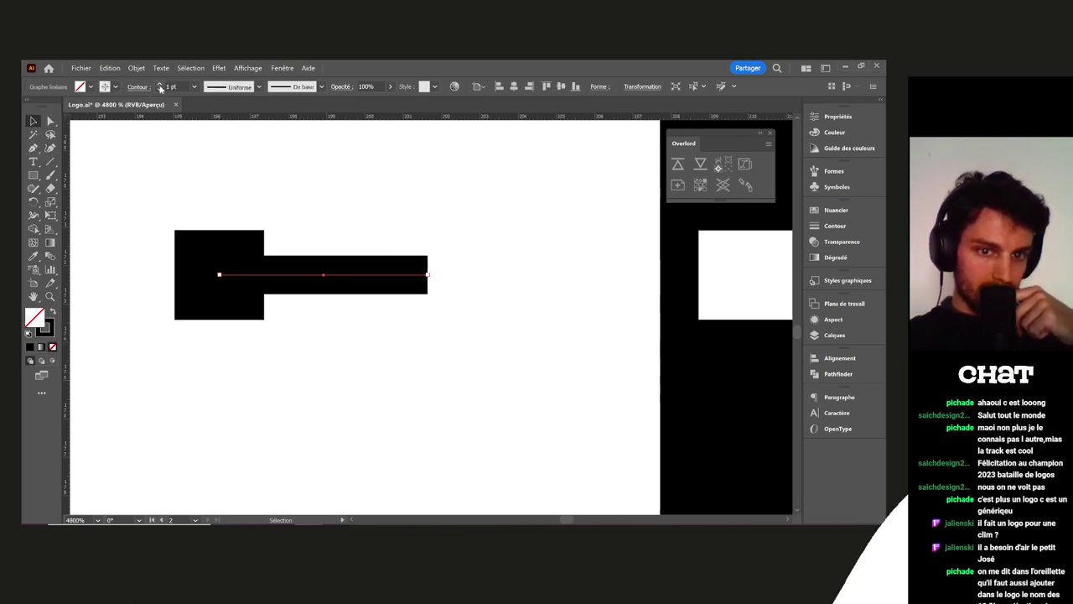
left_click(159, 84)
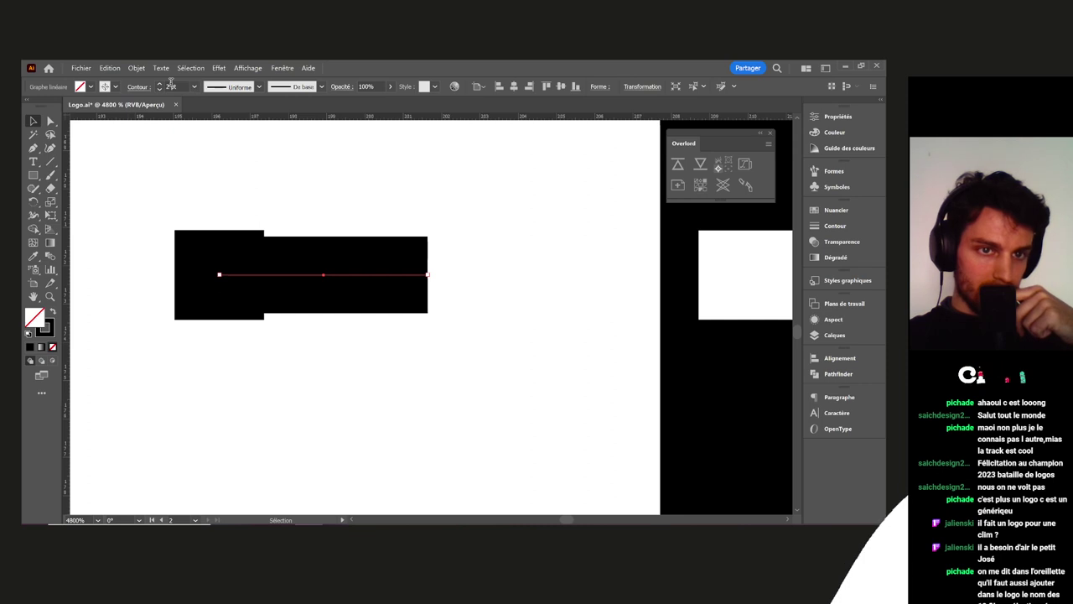
left_click(160, 85)
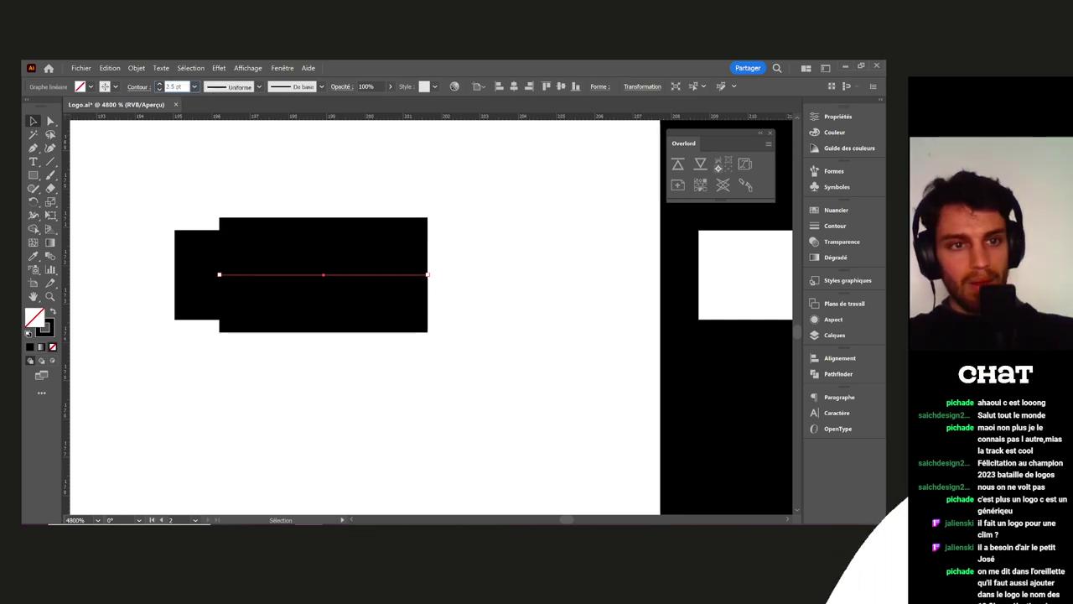
key("Return")
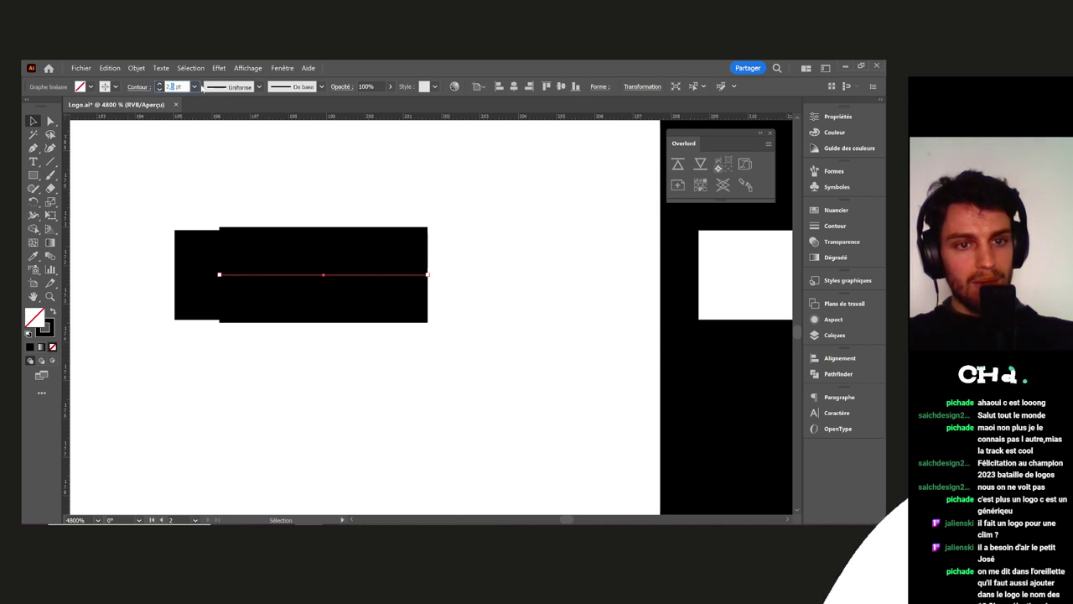
type("3")
key("Return")
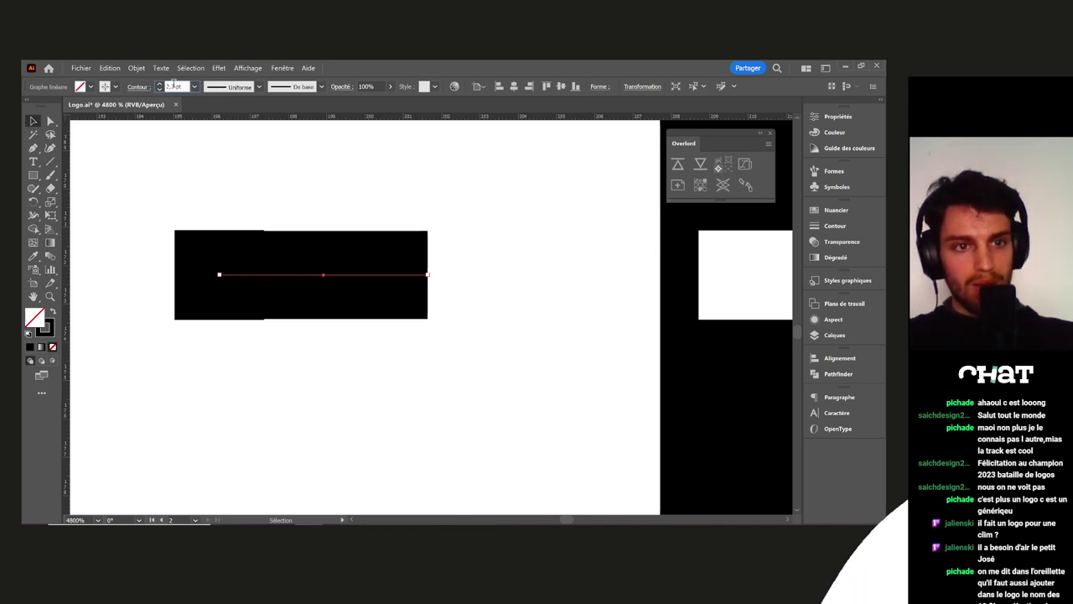
type("5")
key("Return")
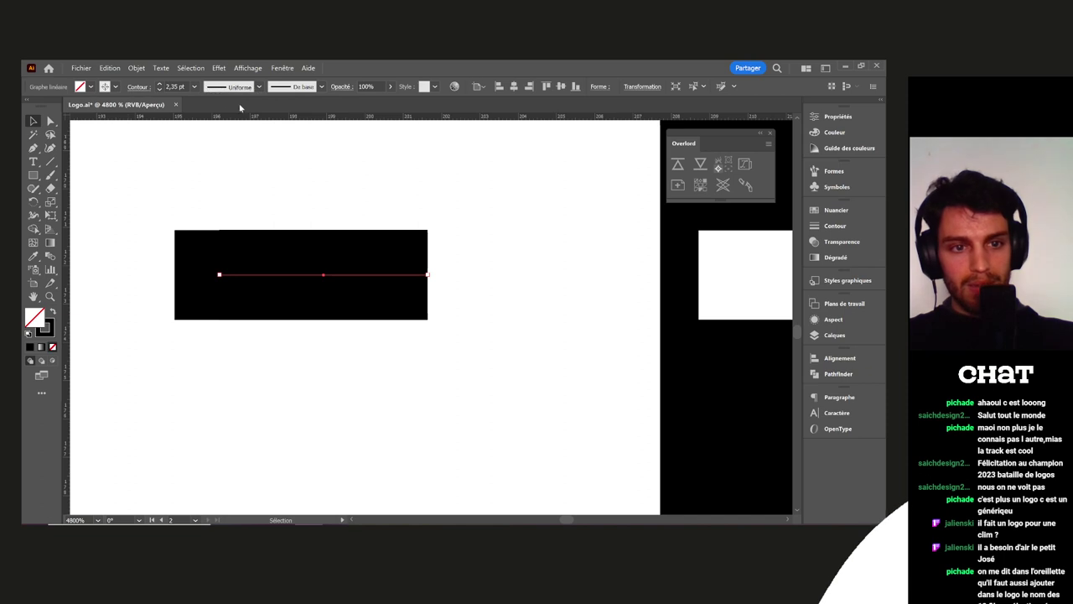
left_click(178, 87)
key("BackSpace")
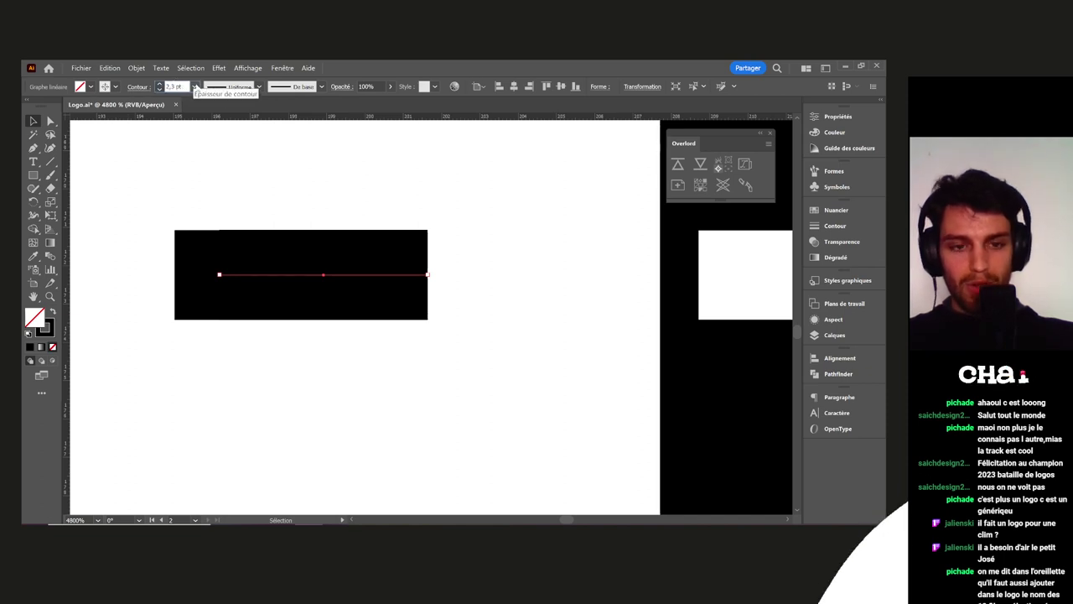
type("2,33")
key("Return")
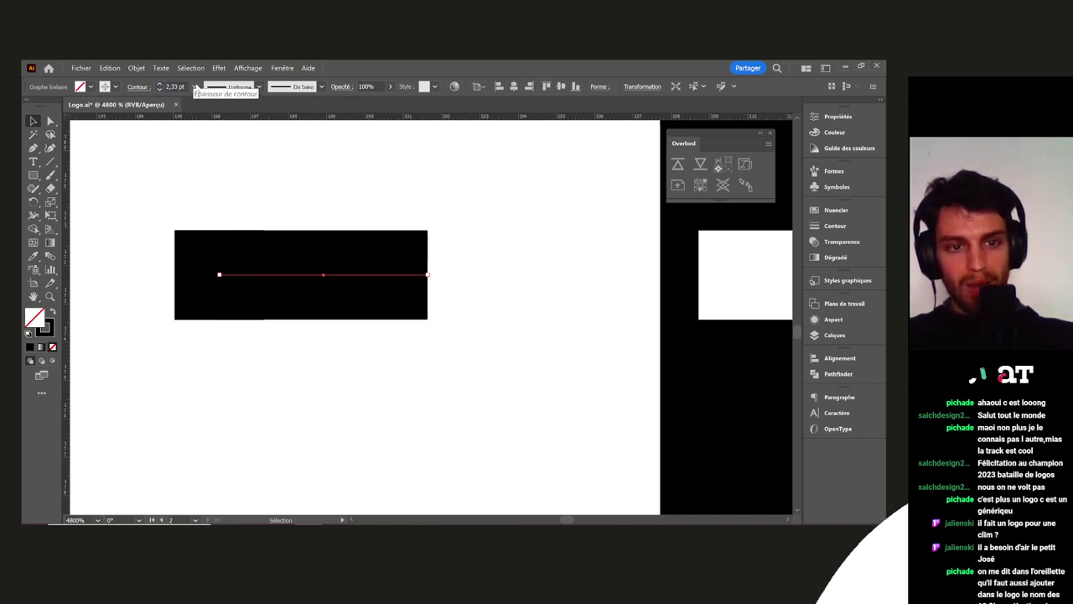
Move the small black square to the left of the bar
left_click(417, 410)
left_click_drag(216, 286, 108, 286)
scroll(292, 340, "down", 5)
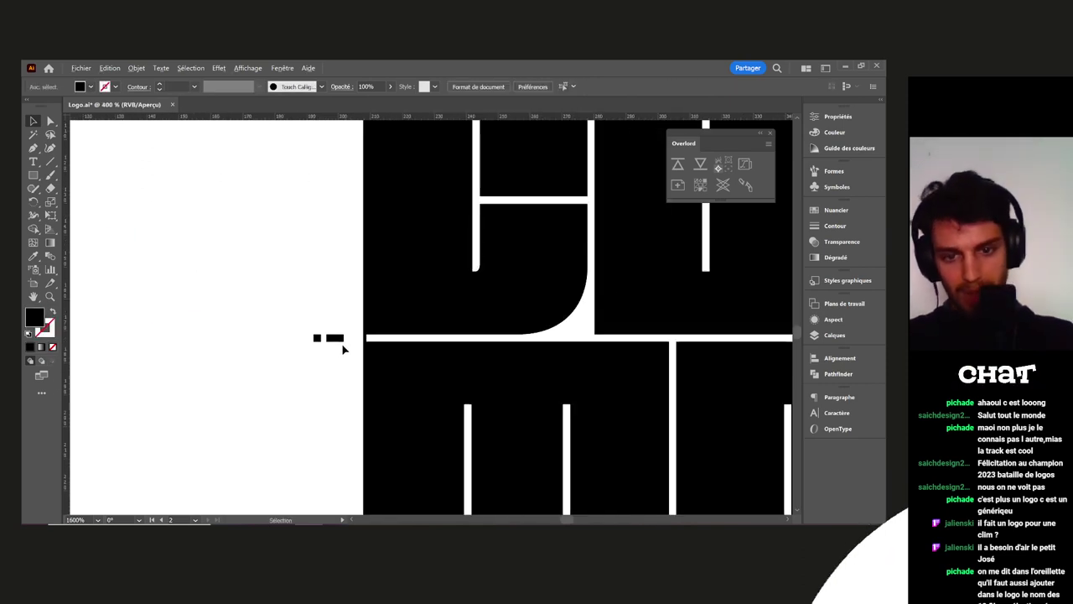
Alt-drag two copies of the black block to the right beside the CLI row
scroll(342, 343, "down", 5)
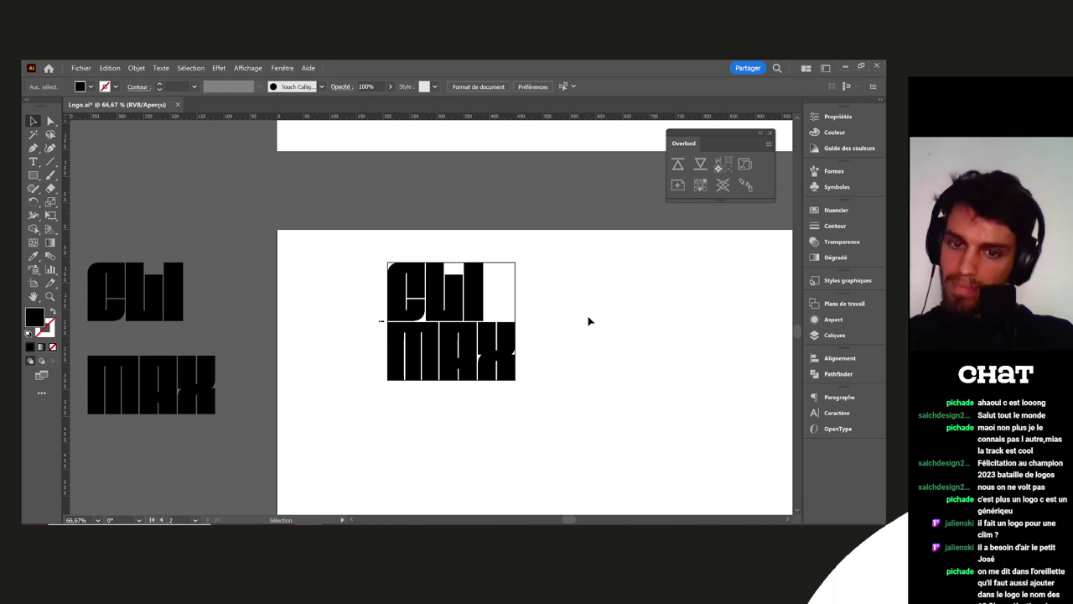
scroll(521, 333, "up", 2)
scroll(588, 312, "left", 2)
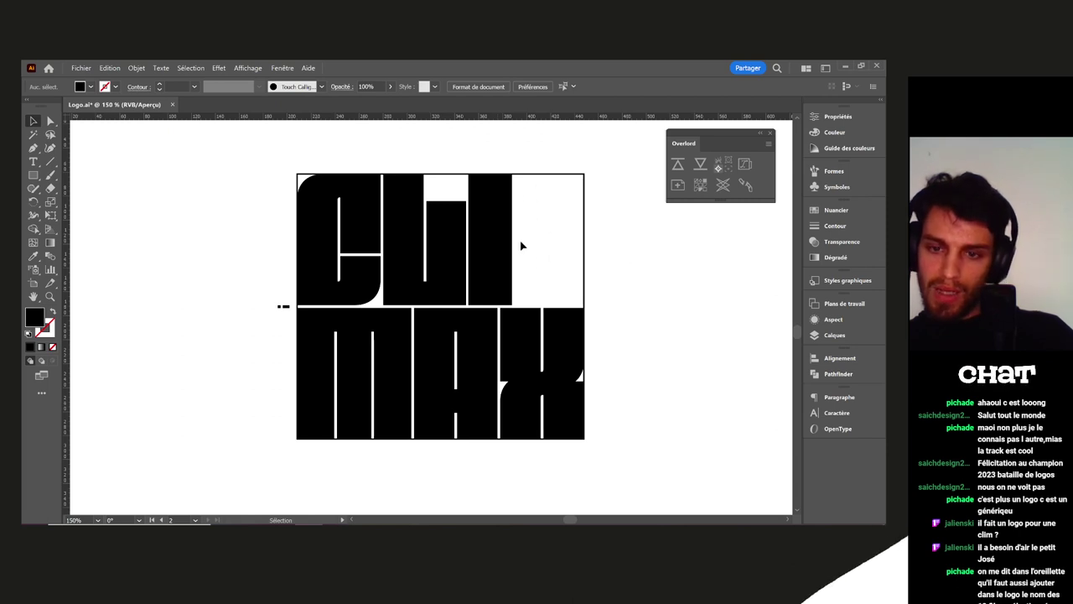
scroll(521, 245, "up", 2)
left_click_drag(433, 290, 525, 288)
scroll(629, 299, "down", 2)
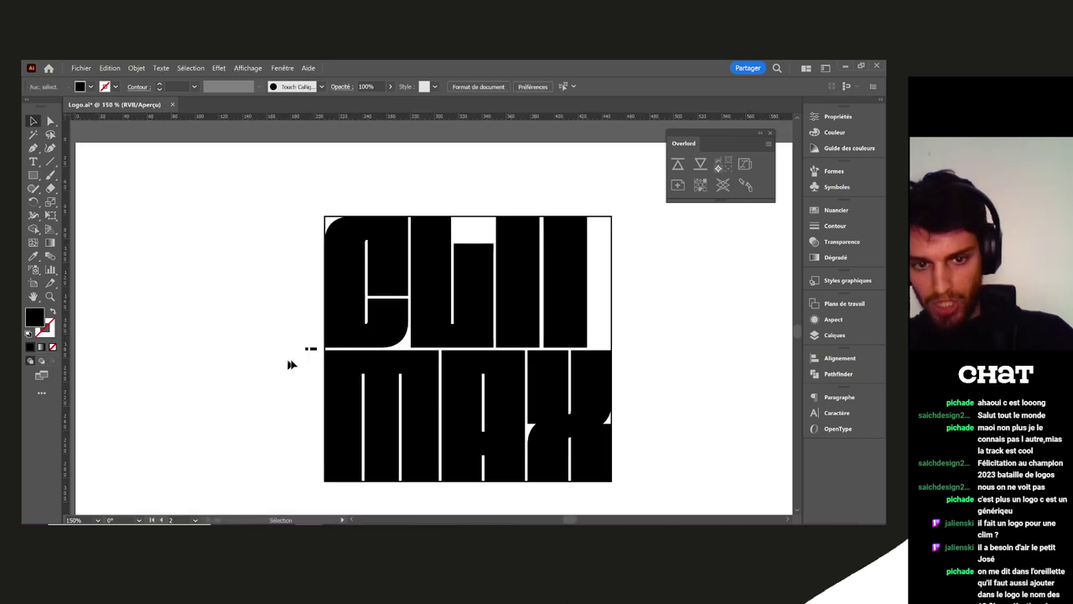
scroll(289, 364, "up", 3)
left_click_drag(304, 342, 745, 300)
key("space")
In Outline view, nudge the copied block further right into alignment
left_click_drag(745, 301, 364, 332)
key("ctrl+y")
left_click_drag(507, 333, 525, 319)
scroll(525, 326, "up", 8)
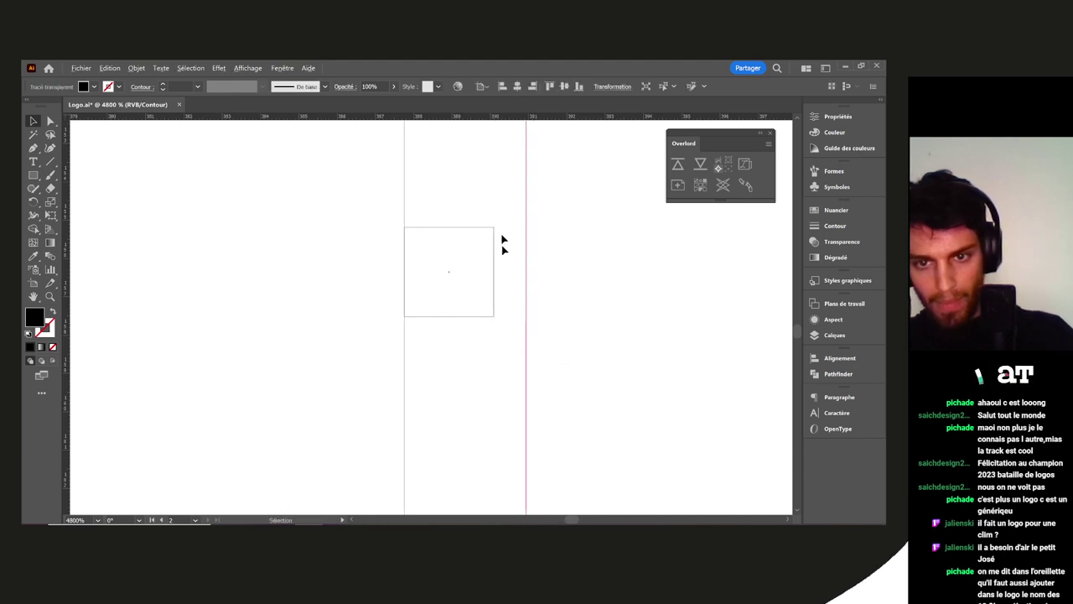
Widen the last black block beside CLI to 57,5 px, reaching the logo's right edge
left_click(507, 269)
scroll(509, 265, "down", 3)
scroll(512, 276, "up", 2)
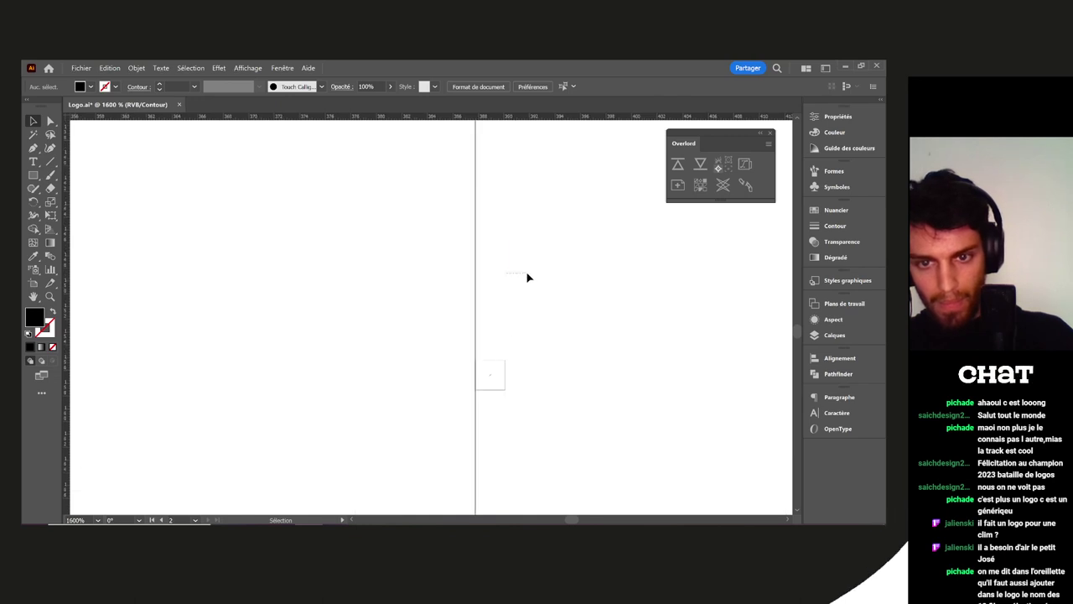
left_click(527, 277)
scroll(511, 227, "down", 3)
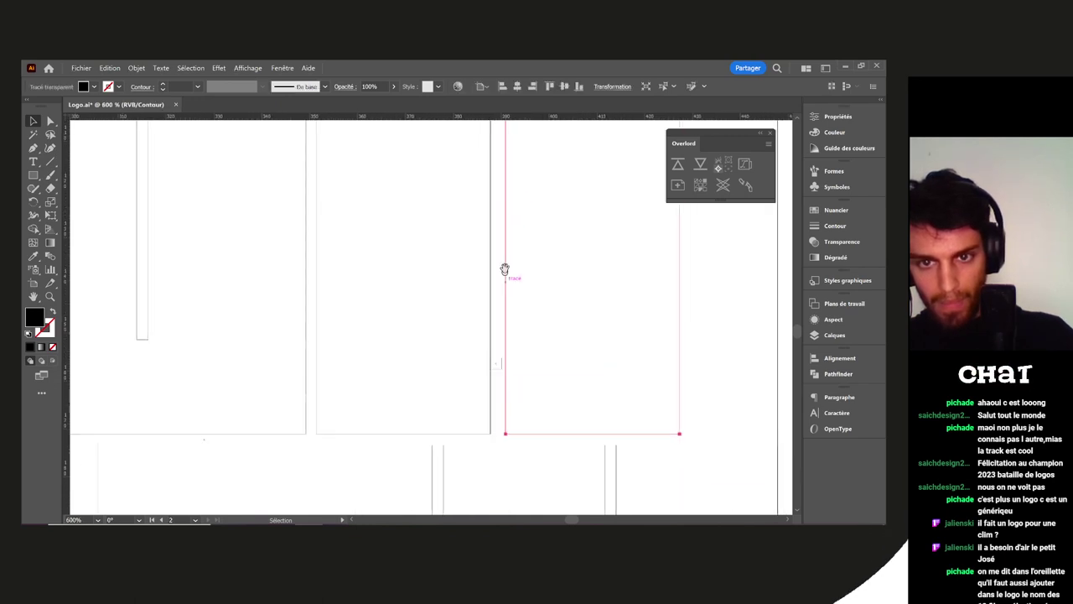
scroll(508, 268, "up", 3)
scroll(517, 312, "down", 2)
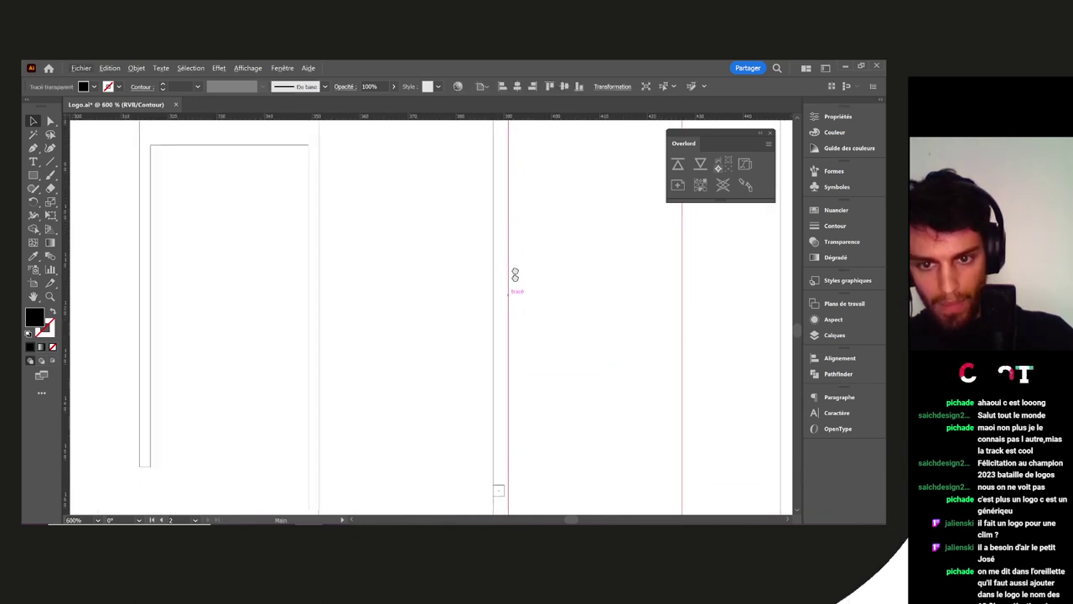
left_click_drag(503, 211, 499, 215)
left_click_drag(673, 274, 461, 234)
left_click_drag(465, 180, 565, 181)
left_click(321, 369)
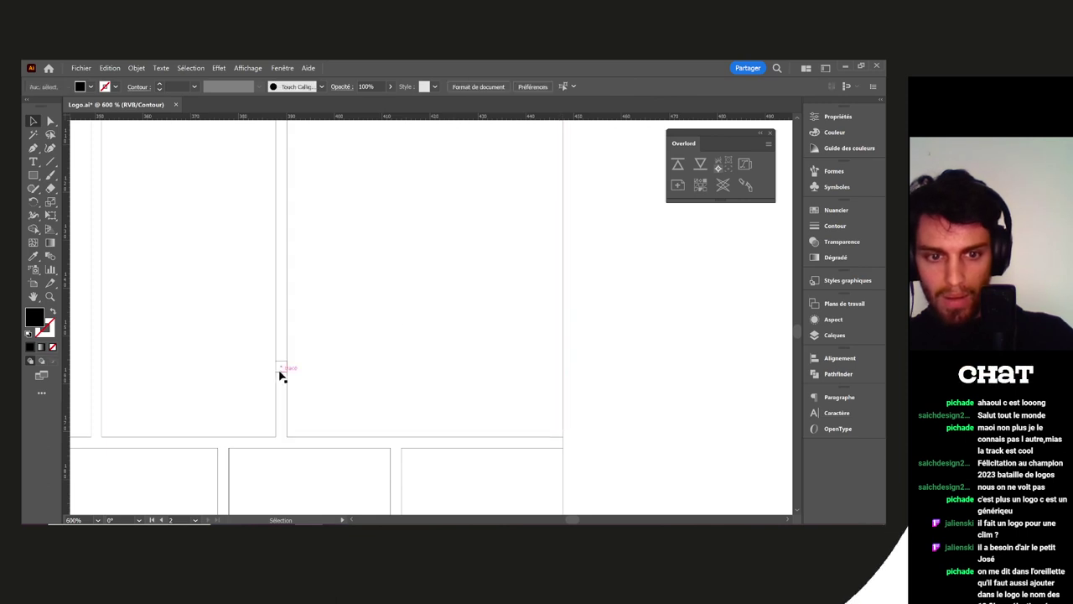
key("ctrl+y")
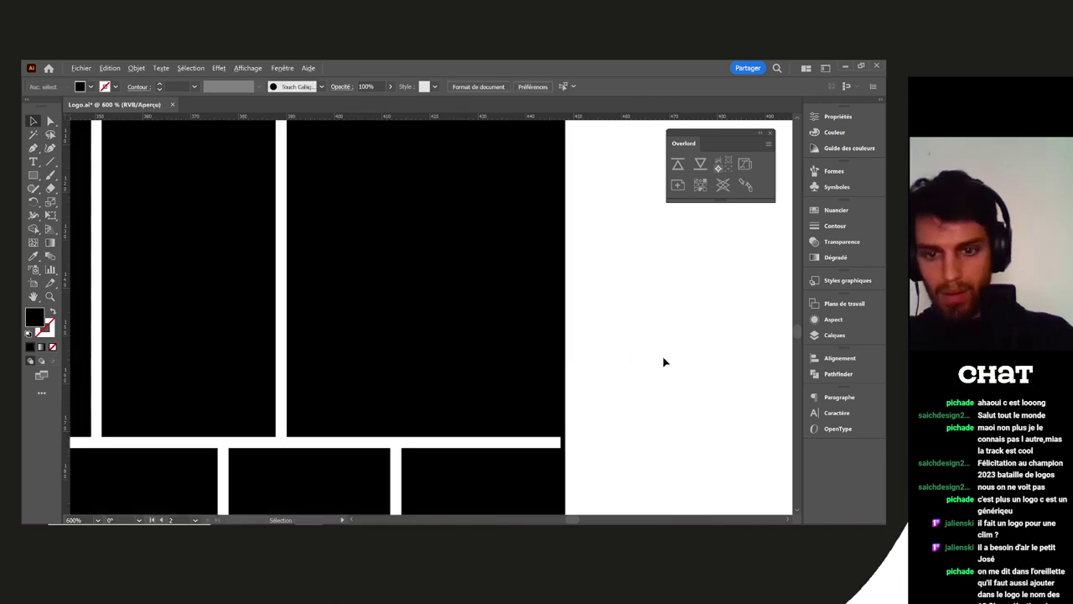
key("ctrl+1")
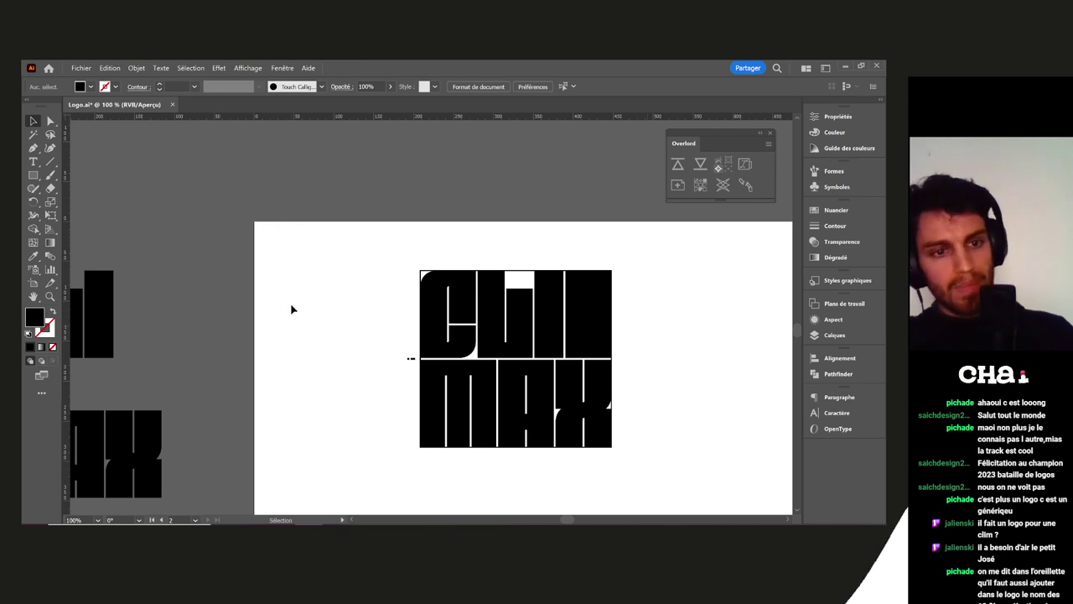
Duplicate the CLI/MAX text and place the copy beside the compact logo
scroll(291, 306, "down", 2)
left_click_drag(303, 327, 322, 275)
left_click_drag(243, 336, 705, 336)
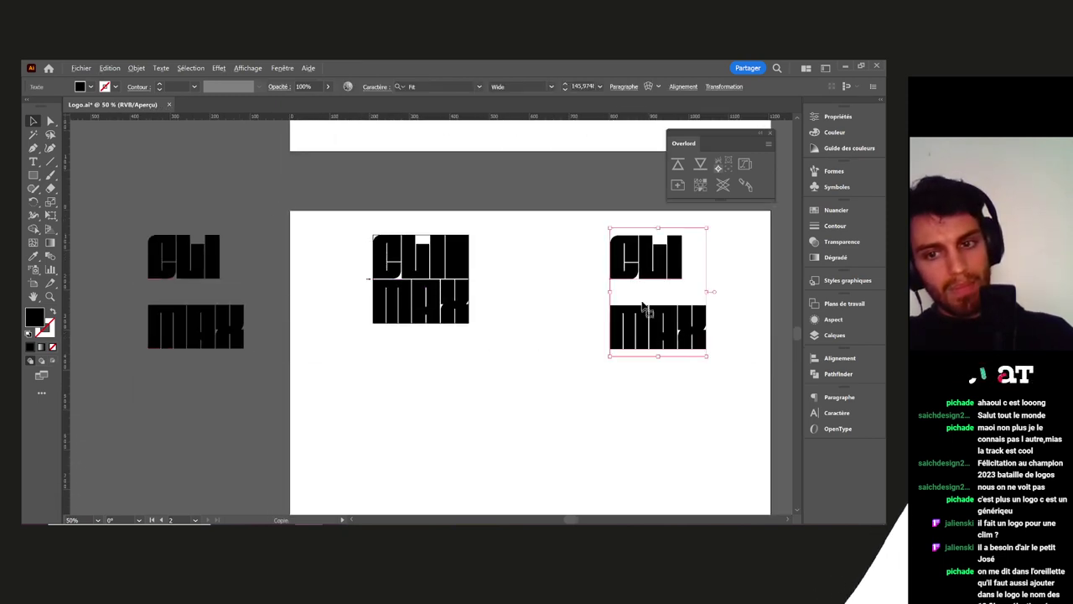
left_click_drag(642, 316, 523, 354)
scroll(518, 378, "up", 1)
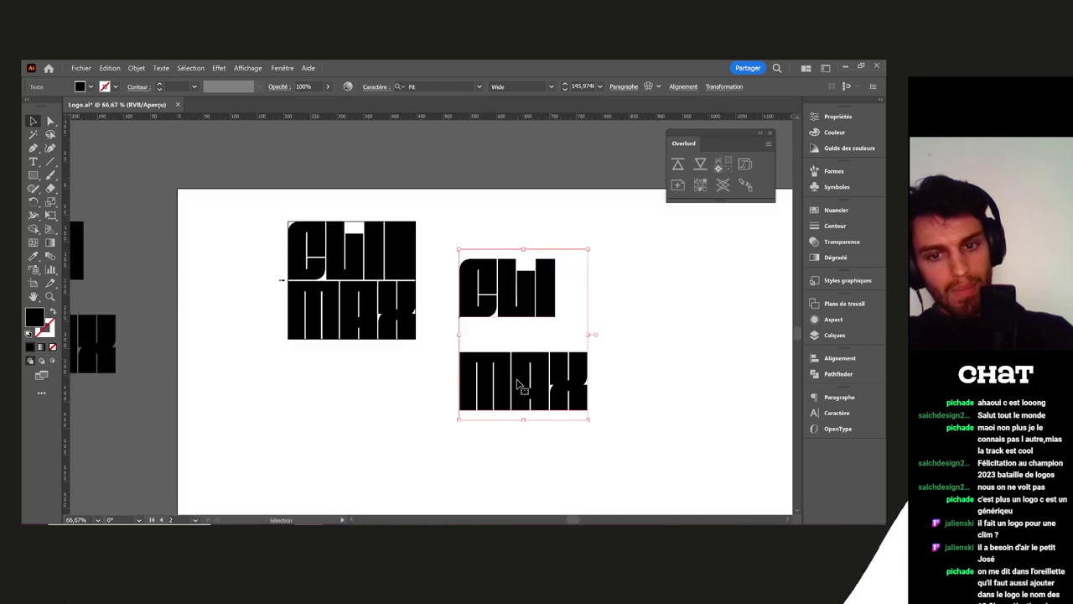
Replace the copy's text with 14 and add 'th' on a new line
key("ctrl+a")
left_click(514, 380)
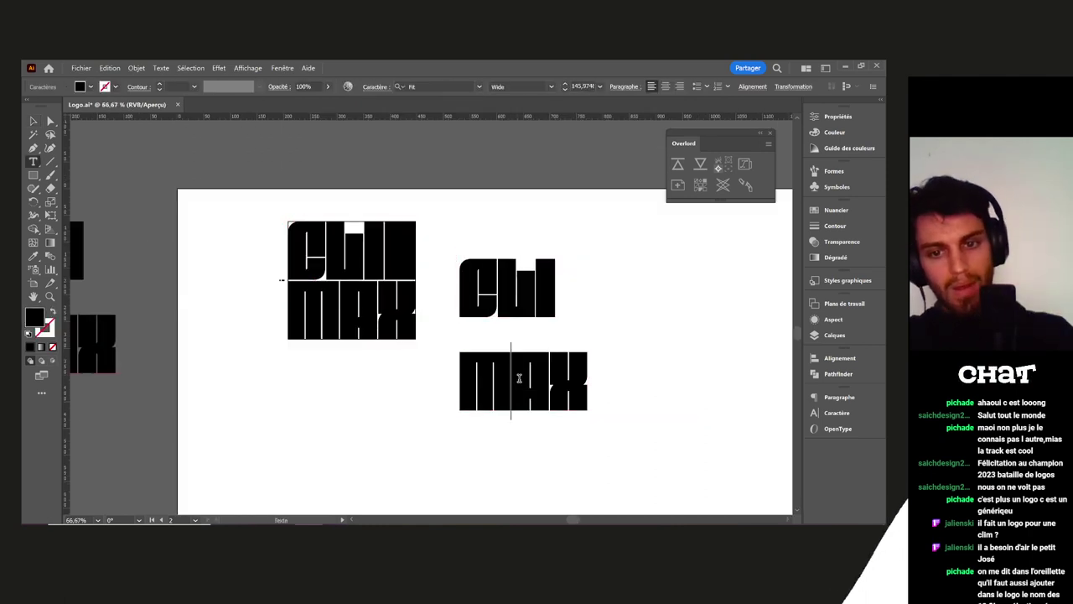
key("ctrl+a")
type("14")
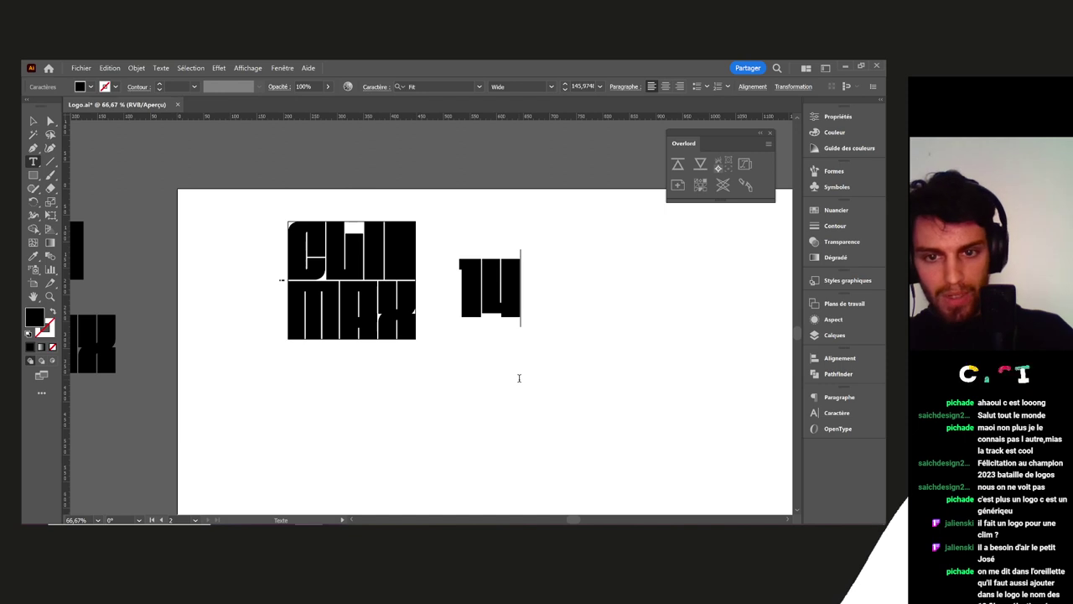
left_click(520, 342, "ctrl")
key("v")
scroll(545, 332, "up", 2)
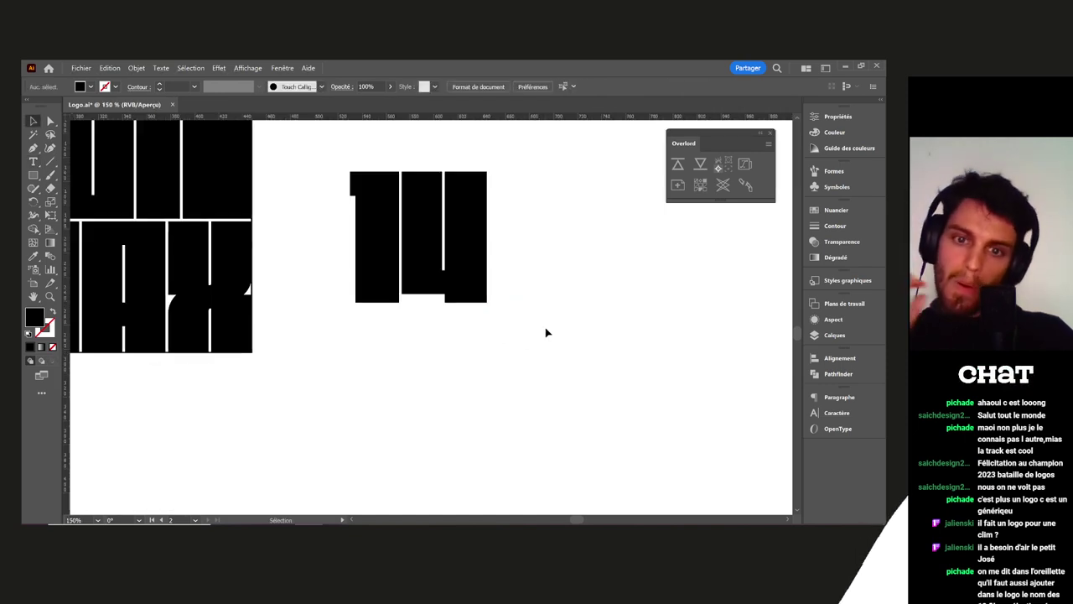
double_click(450, 285)
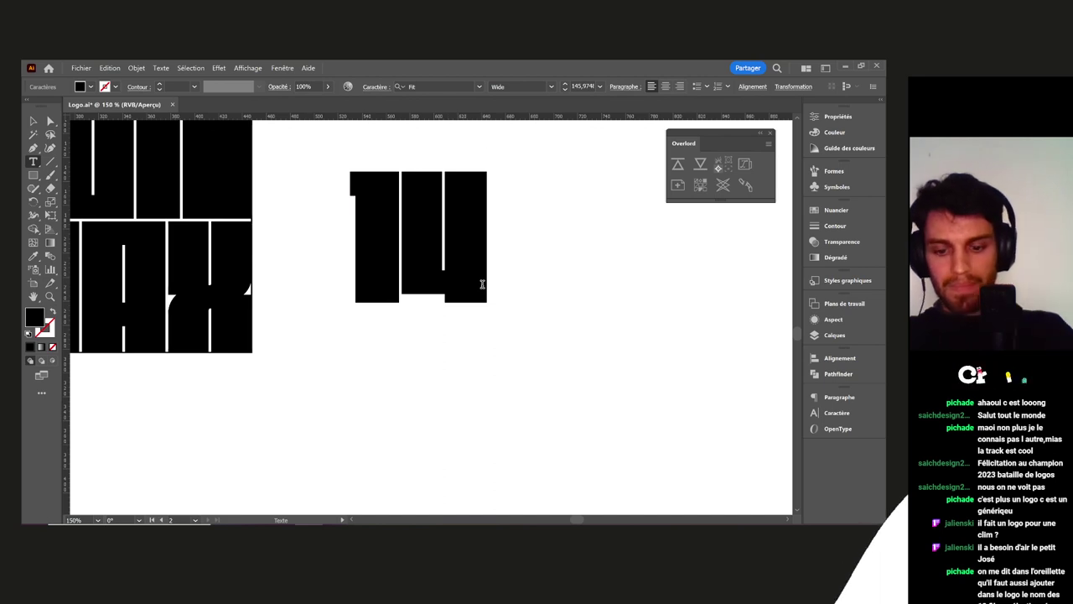
key("Return")
type("th")
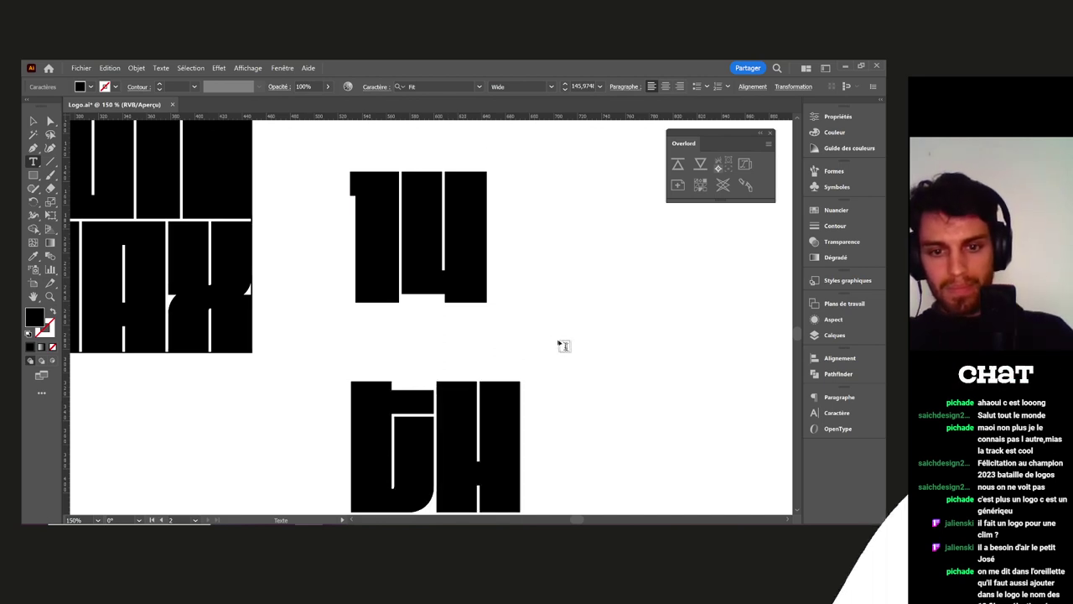
Convert the 14 TH text to outlines with Ctrl+Shift+O
scroll(561, 344, "right", 1)
left_click(599, 378, "ctrl")
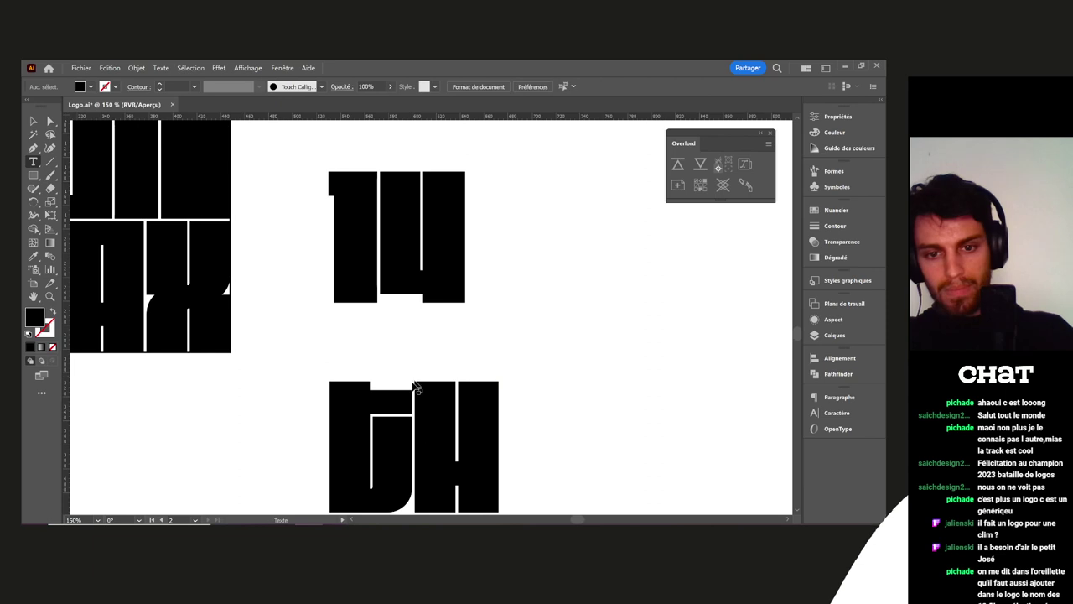
key("v")
left_click(424, 436)
key("ctrl+shift+o")
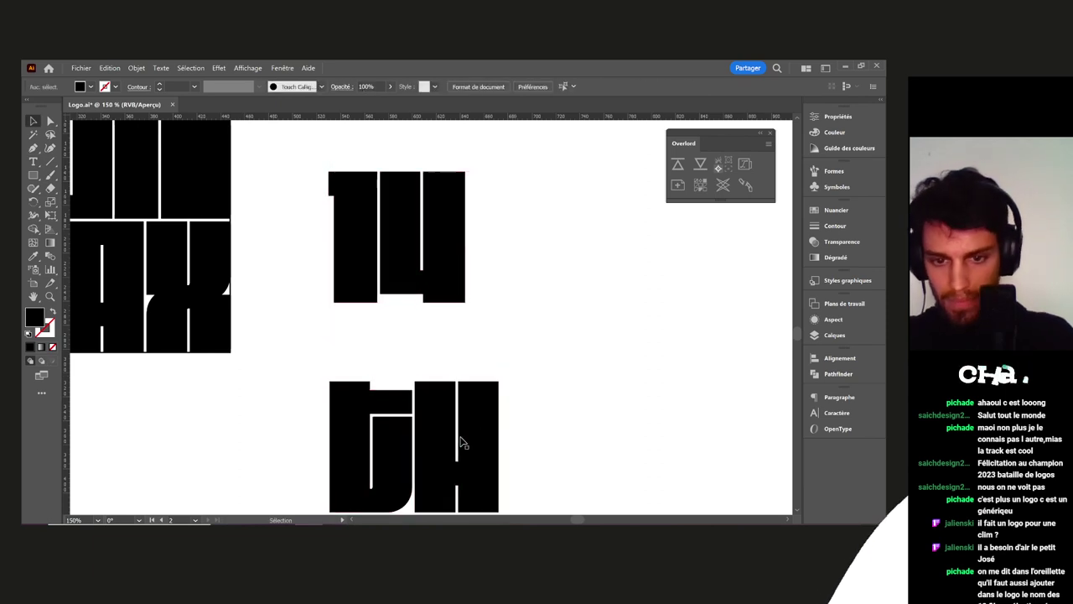
Move the TH letters up beneath 14 and shrink them
left_click(546, 453)
left_click_drag(384, 470, 390, 394)
left_click_drag(500, 379, 453, 368)
left_click(560, 351)
Select both 14 and TH shapes and colour them white with the Eyedropper
scroll(560, 352, "down", 3)
left_click_drag(556, 356, 554, 387)
left_click_drag(556, 413, 443, 289)
scroll(493, 343, "up", 2)
key("i")
left_click(568, 325)
Move the white 14/TH into the black block beside CLI and scale it to fit
left_click_drag(417, 288, 494, 297)
scroll(427, 303, "up", 3)
left_click_drag(303, 303, 367, 303)
left_click_drag(435, 303, 435, 266)
left_click(566, 286)
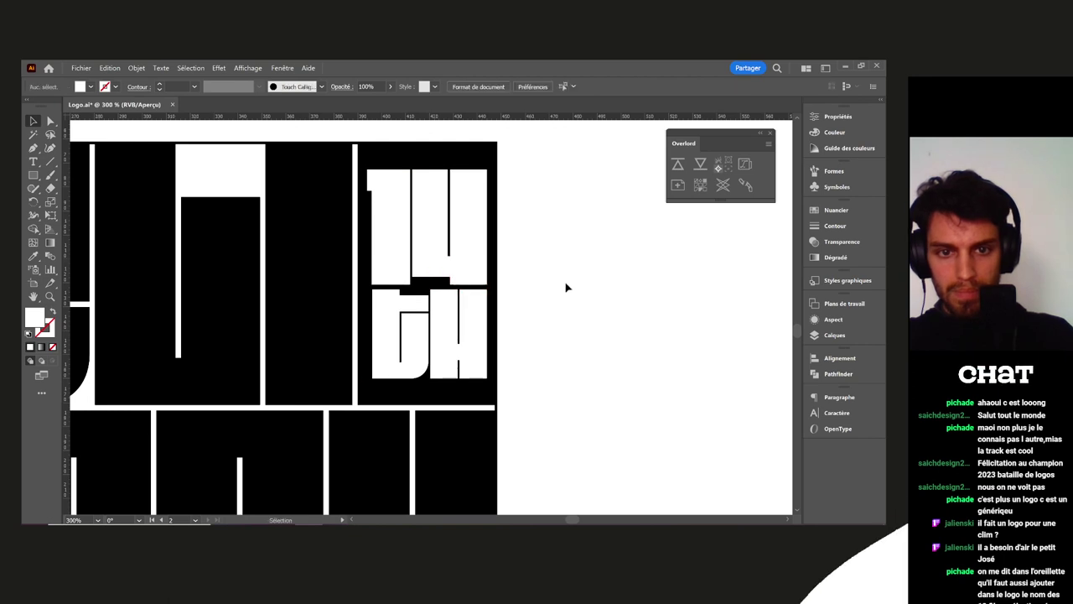
Delete the leftover unfilled rectangle
scroll(567, 286, "down", 5)
left_click_drag(611, 310, 579, 278)
left_click_drag(476, 224, 285, 222)
key("Delete")
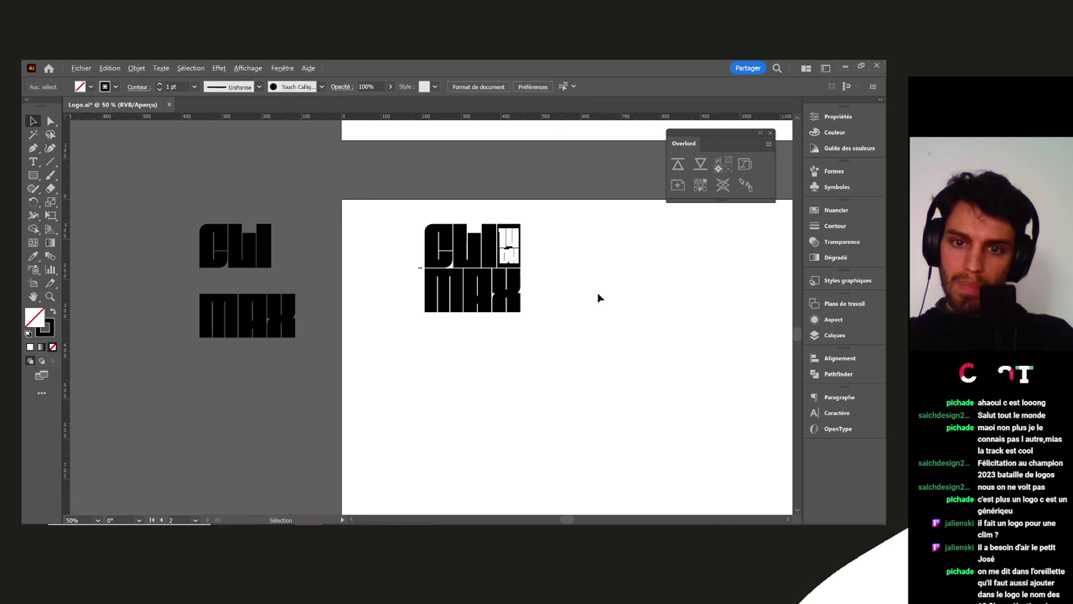
Alt-drag a duplicate of the whole logo to the right of the original
scroll(599, 297, "up", 1)
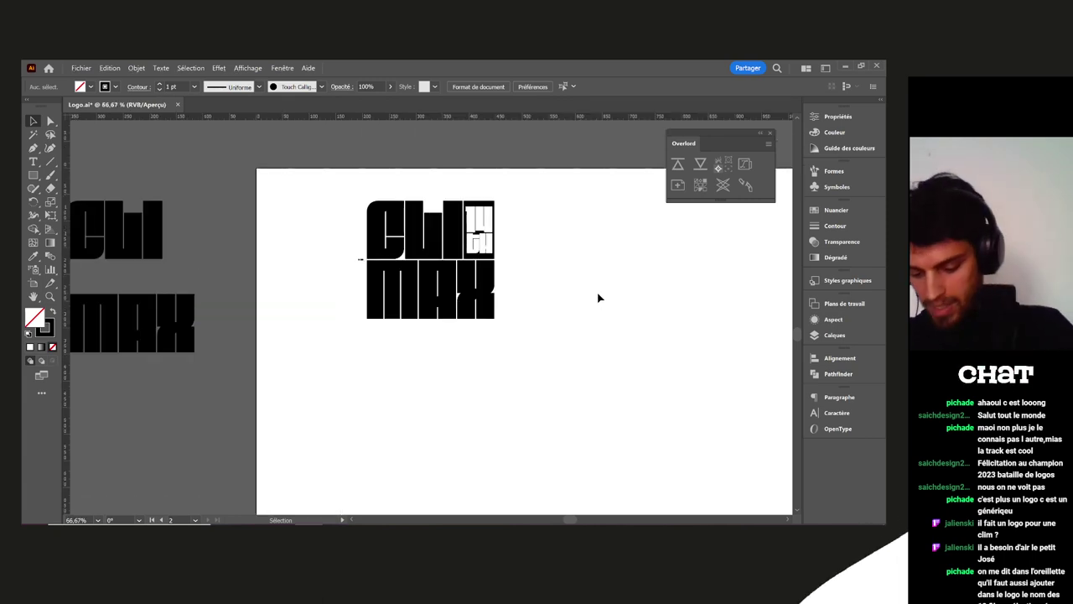
scroll(530, 259, "up", 1)
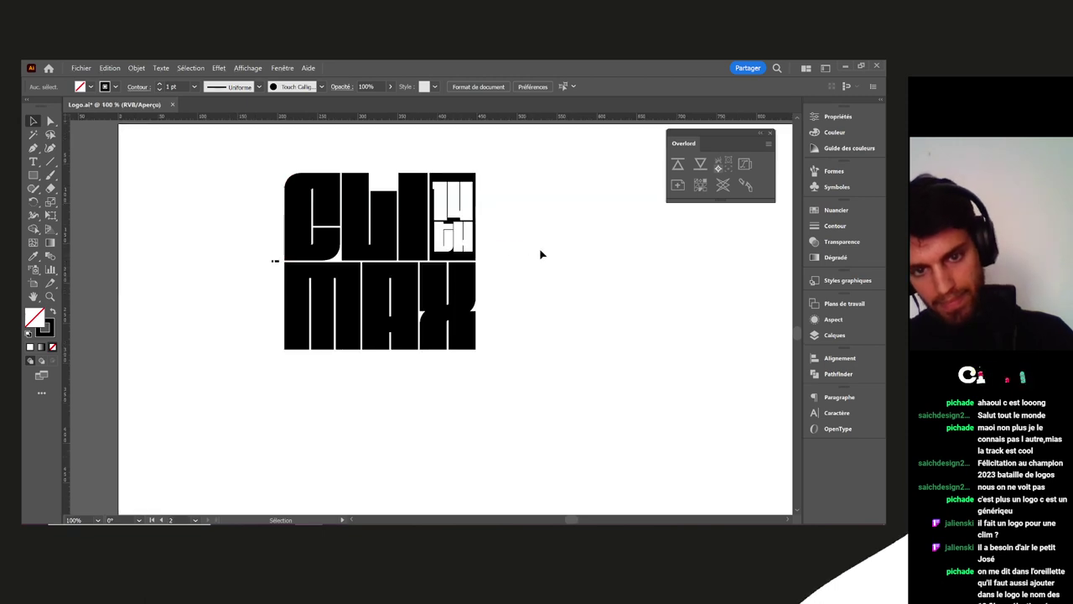
scroll(575, 278, "up", 1)
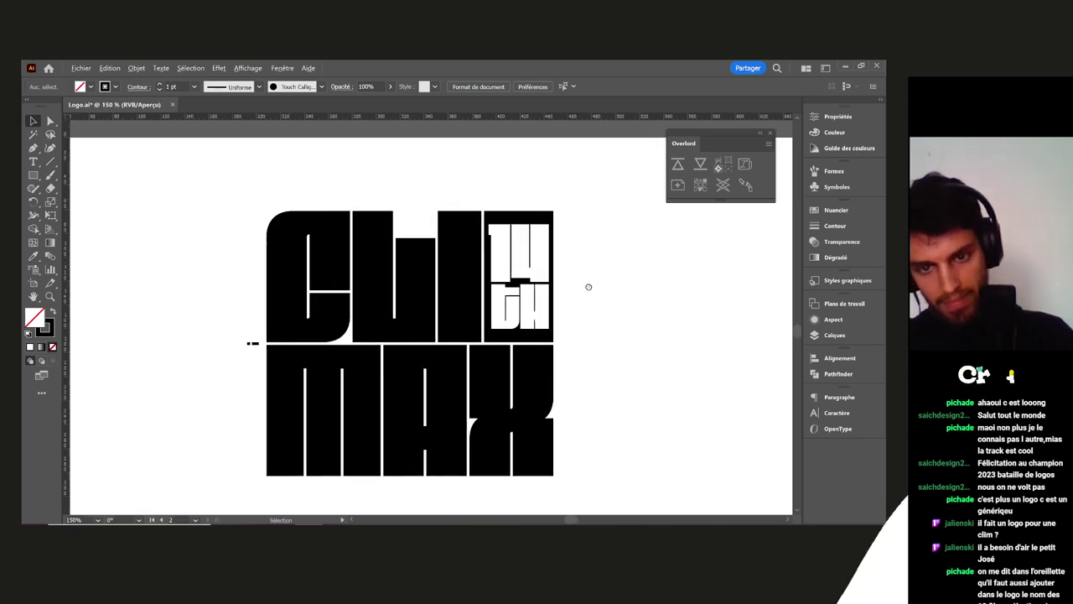
left_click(290, 324)
scroll(647, 323, "down", 2)
left_click_drag(647, 323, 516, 280)
left_click_drag(532, 240, 349, 363)
left_click_drag(360, 348, 537, 350)
In the duplicate, move the 14 TH block left over the C
left_click(597, 392)
left_click_drag(607, 401, 463, 402)
scroll(549, 258, "up", 2)
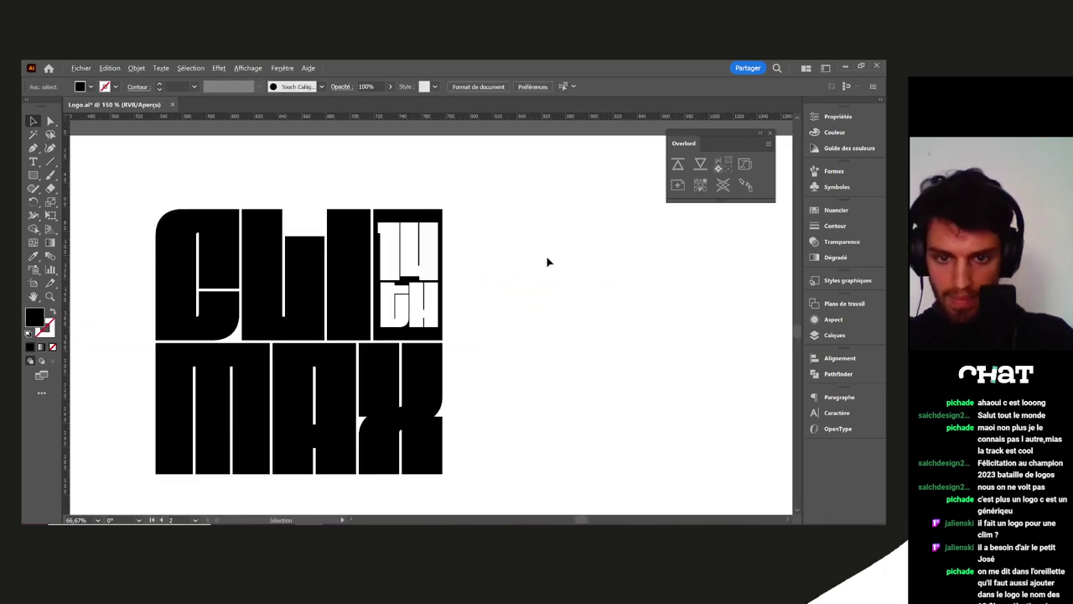
left_click_drag(440, 280, 545, 284)
left_click(435, 299)
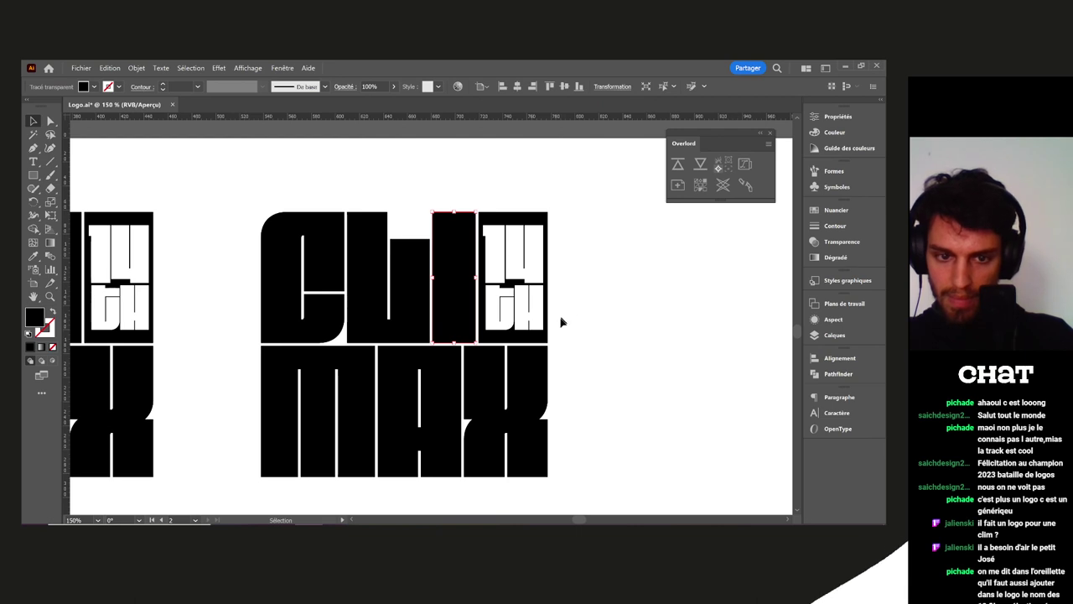
left_click(506, 313)
left_click(631, 308)
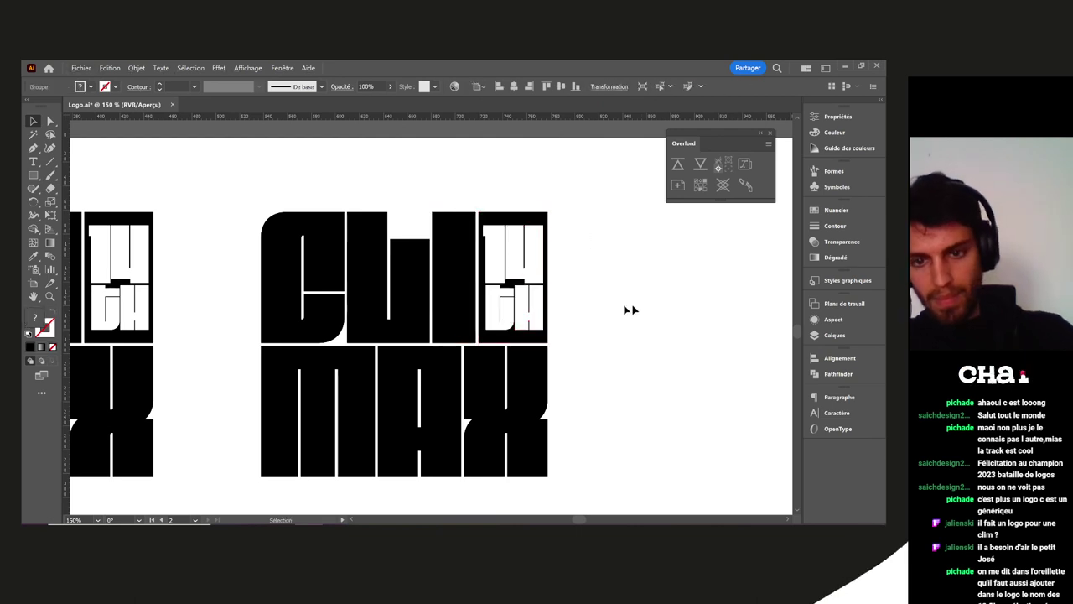
scroll(604, 301, "up", 2)
scroll(687, 319, "down", 1)
left_click_drag(643, 304, 363, 304)
Shift the duplicate's CLI letters right to uncover the 14 TH block
left_click(447, 318)
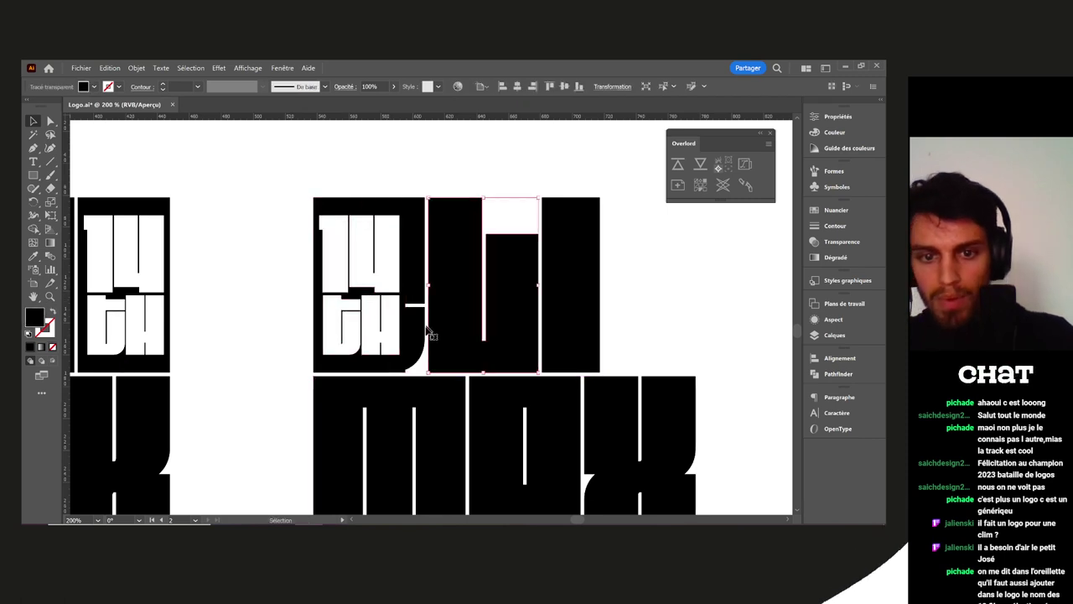
left_click(417, 328)
left_click(453, 333, "shift")
left_click_drag(578, 338, 682, 344)
Alt-drag a third copy of the 14-first logo further to the right
left_click(743, 373)
scroll(743, 373, "down", 3)
left_click_drag(741, 371, 609, 325)
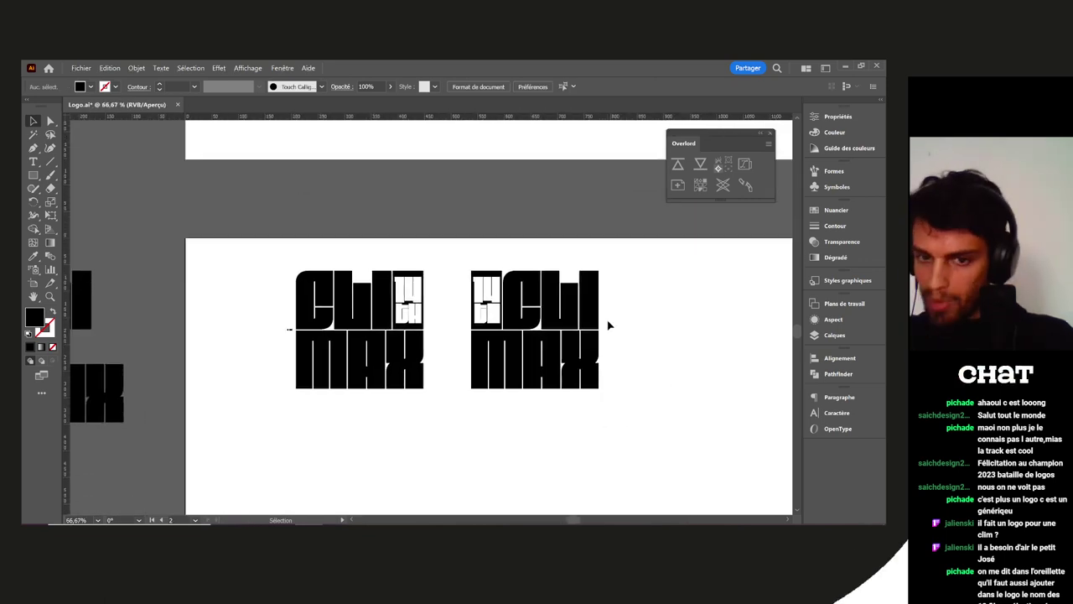
scroll(502, 320, "up", 1)
left_click(484, 317)
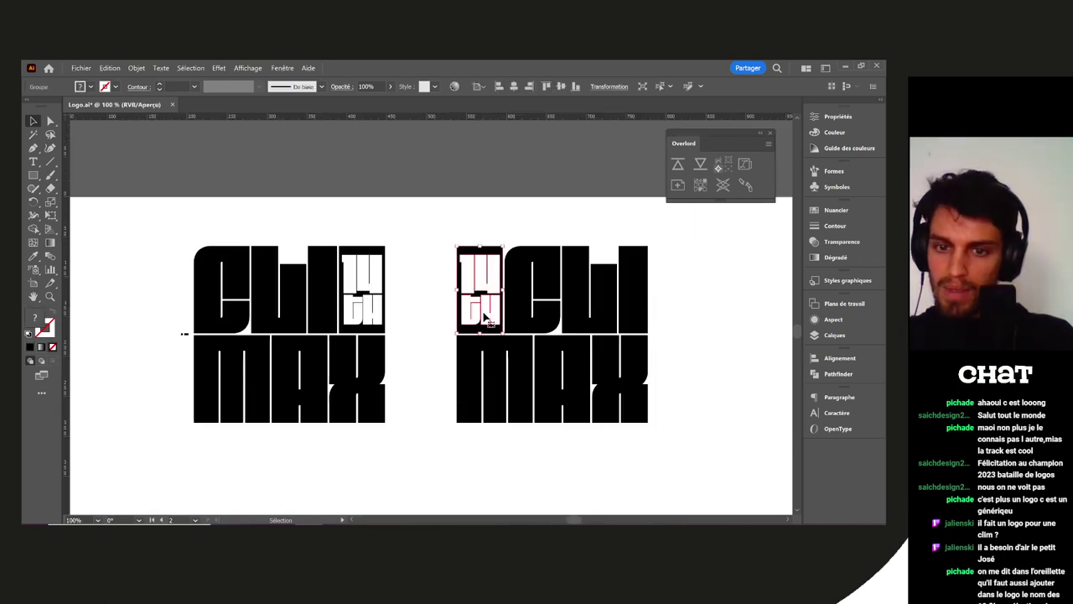
left_click_drag(696, 381, 541, 353)
left_click_drag(553, 235, 289, 389)
left_click_drag(343, 347, 556, 355)
left_click(511, 448)
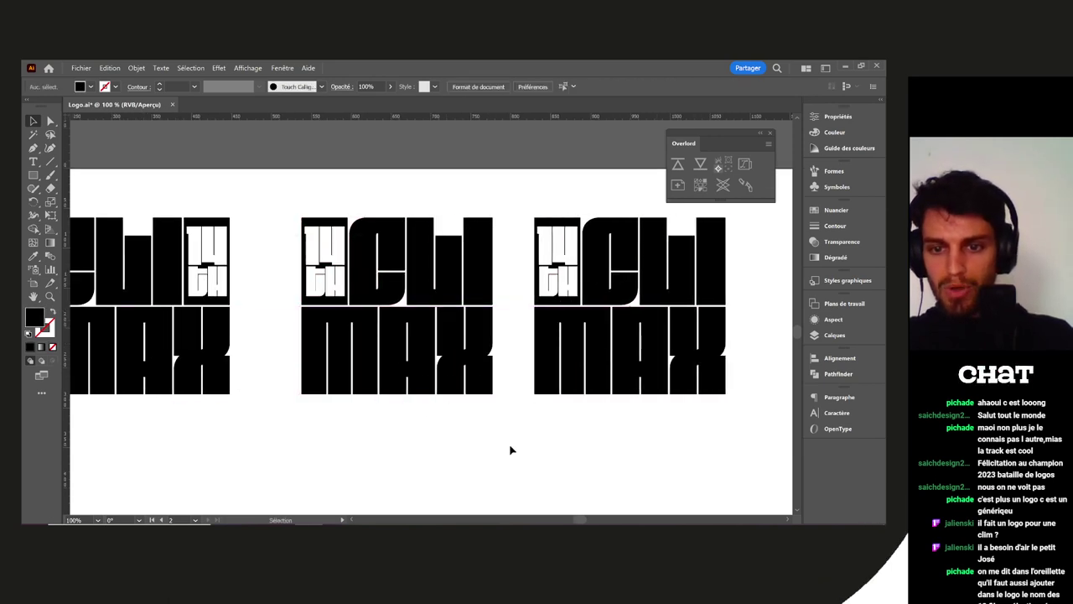
Copy the CLI MAX text below the logos and retype it as 14TH on one line
scroll(510, 448, "down", 3)
left_click_drag(189, 325, 394, 420)
double_click(394, 416)
key("ctrl+a")
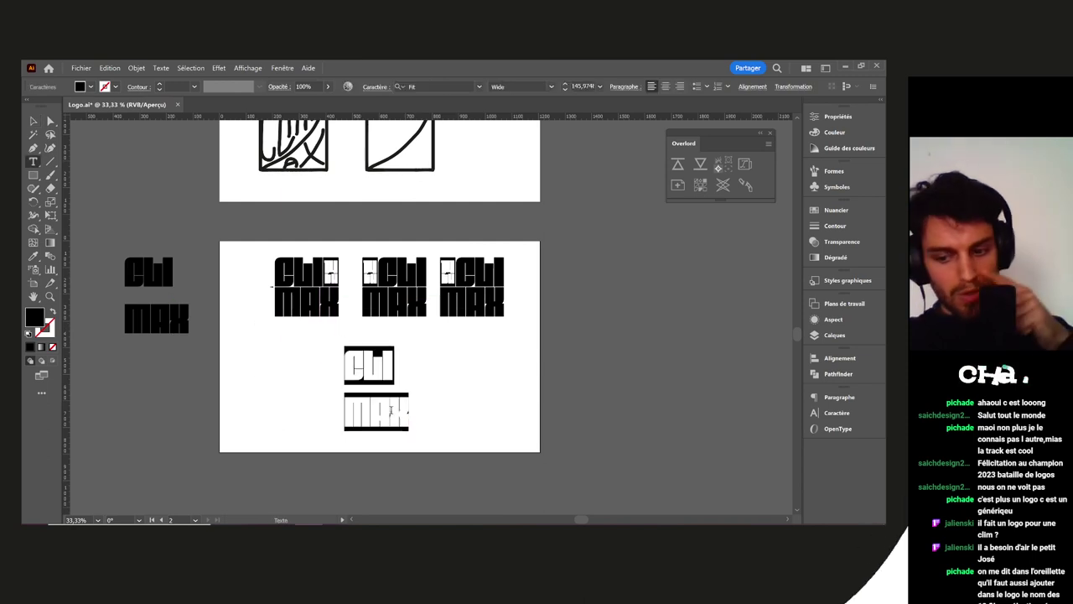
type("14")
key("Return")
type("th")
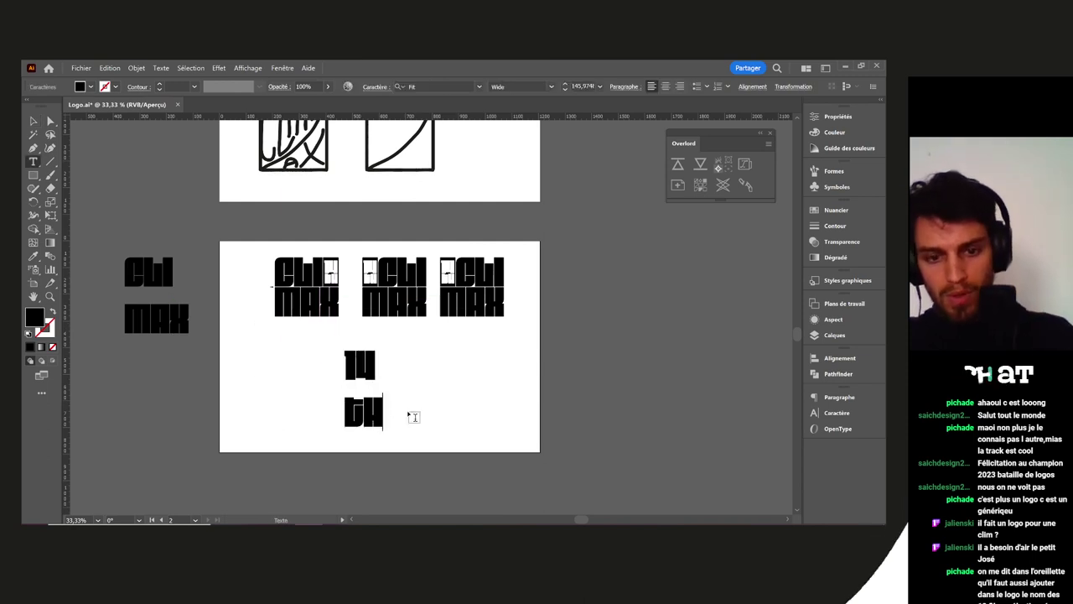
scroll(391, 417, "up", 2)
key("ctrl+z")
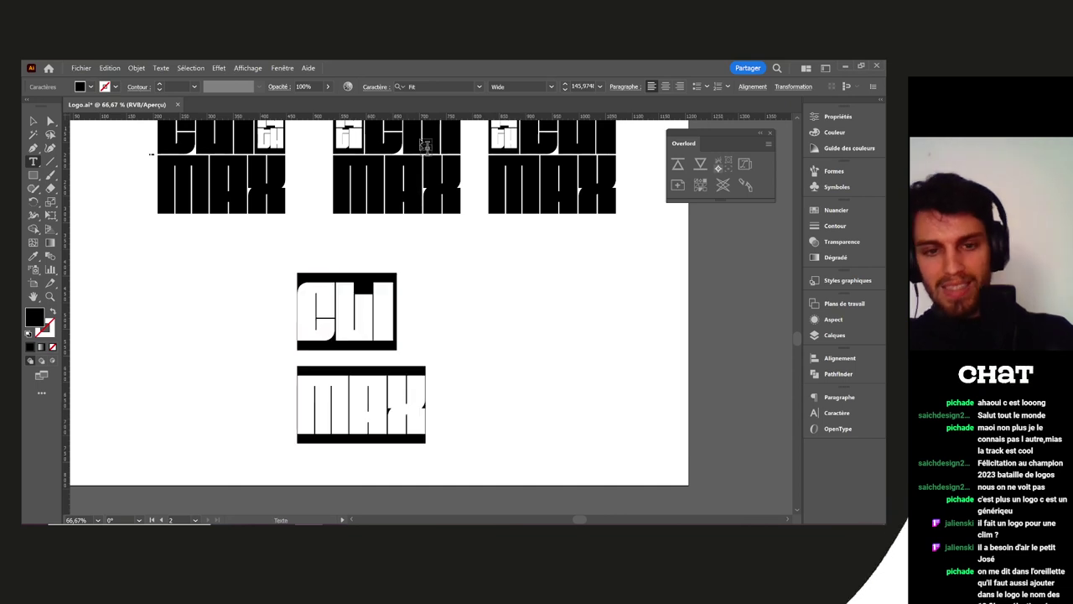
left_click(341, 332)
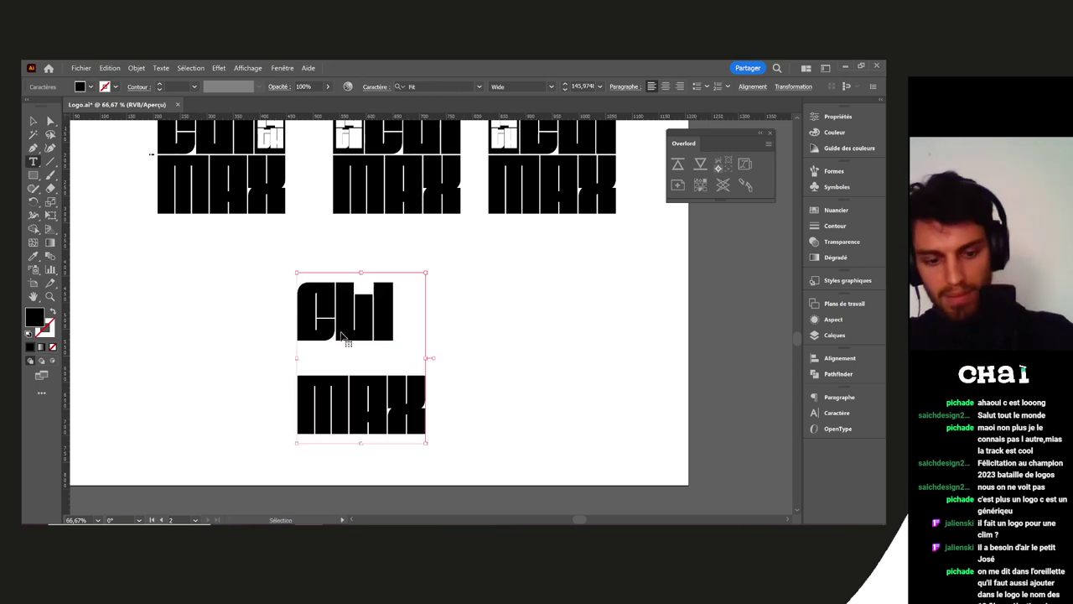
key("ctrl+a")
type("14TH")
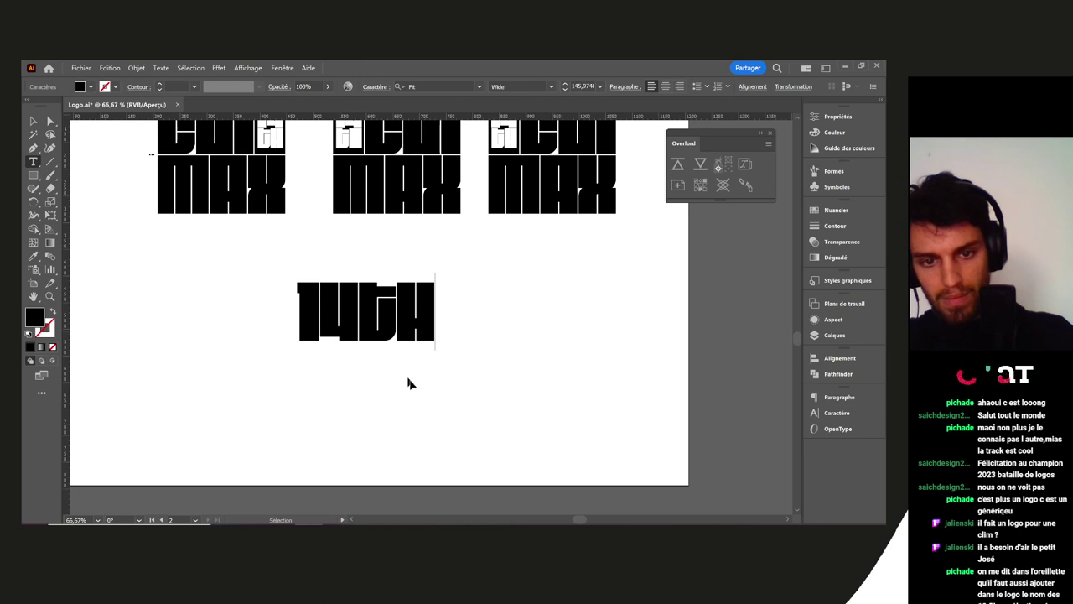
key("Escape")
Rotate the 14TH text a quarter turn counter-clockwise and place it below the logos
scroll(401, 378, "up", 2)
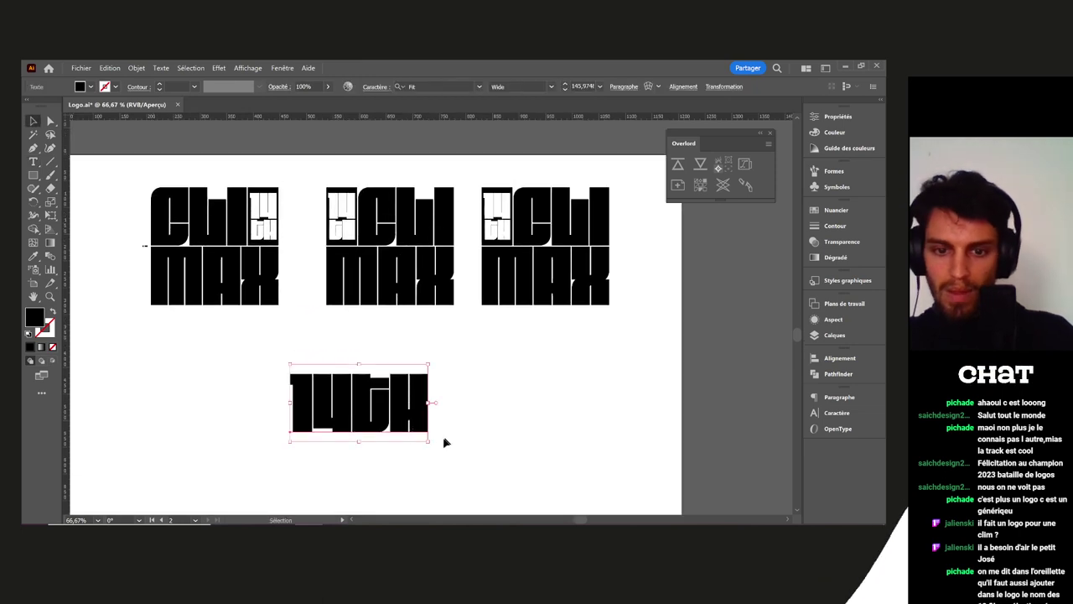
left_click_drag(431, 445, 402, 334)
left_click_drag(379, 415, 508, 239)
left_click_drag(479, 294, 398, 488)
Delete the small white pieces from the third logo's block, then select the vertical 14TH text
left_click(497, 220)
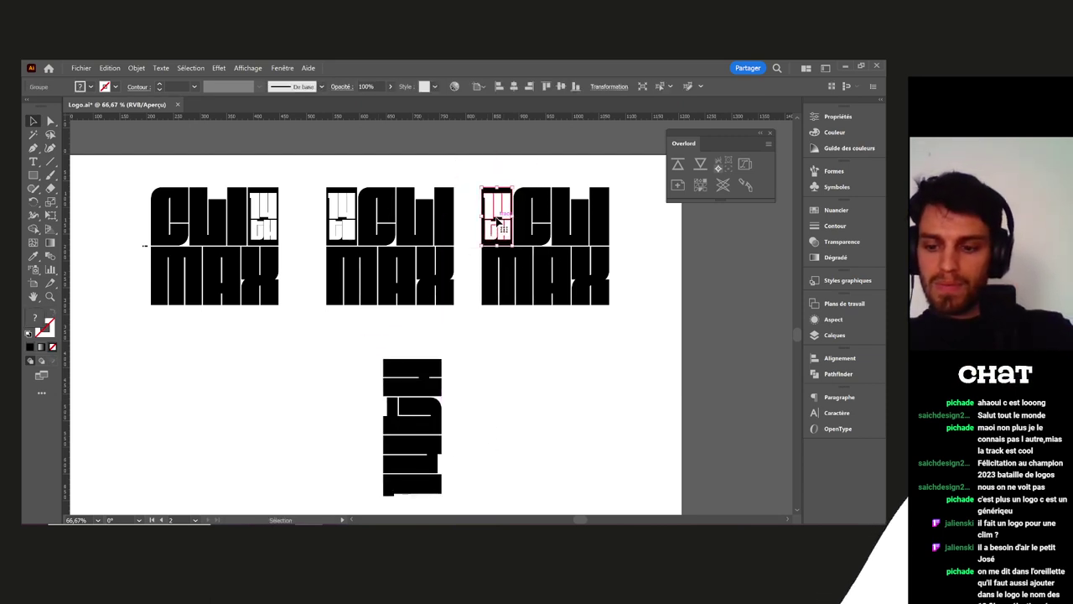
key("Delete")
key("ctrl+z")
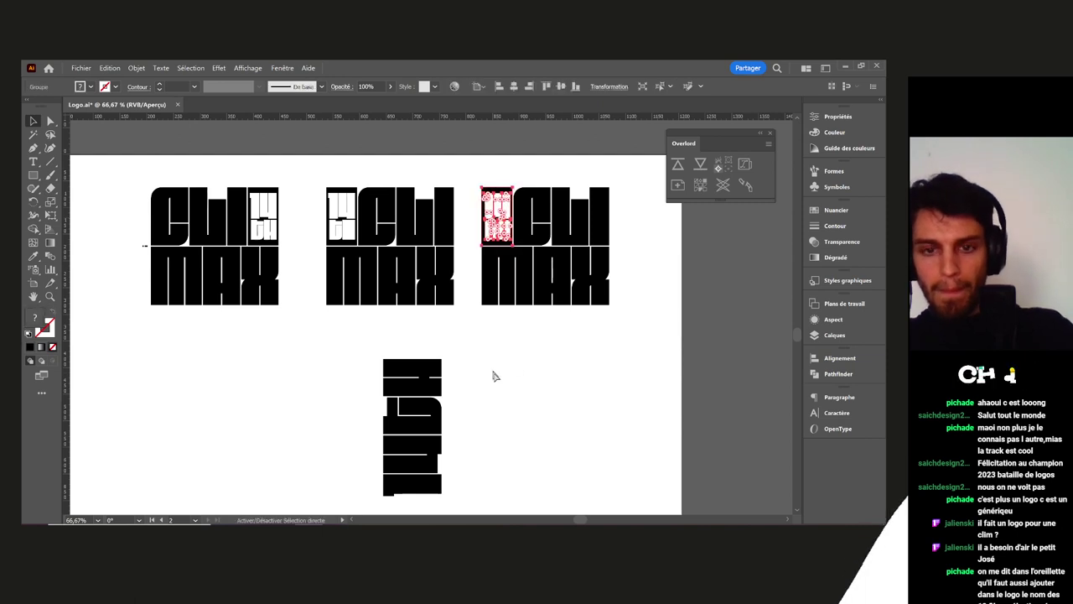
left_click(504, 228)
key("Delete")
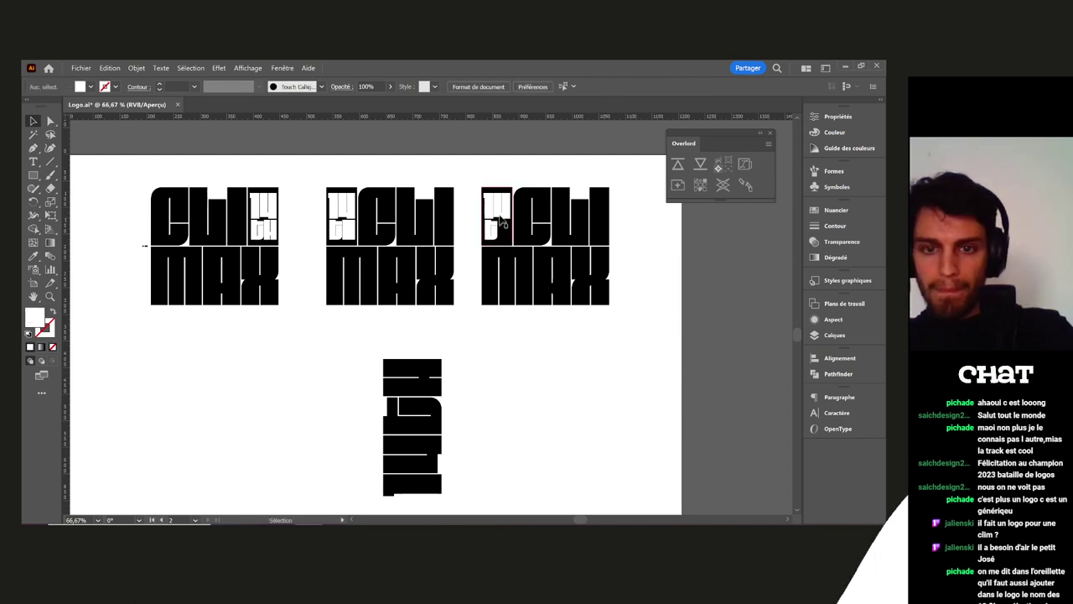
left_click(503, 211)
key("Delete")
left_click(491, 215)
key("Delete")
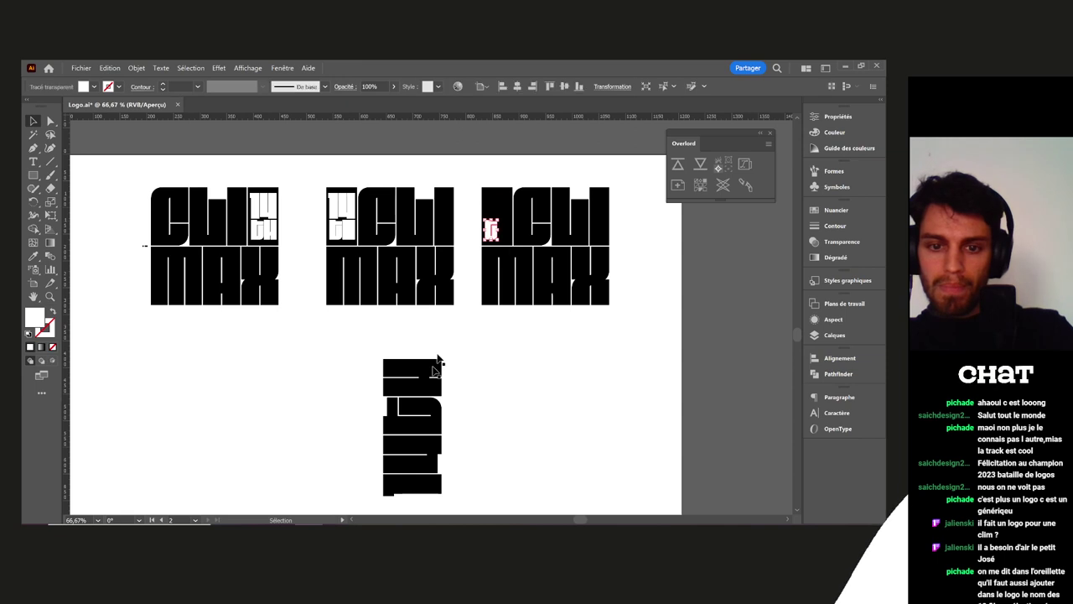
key("t")
double_click(405, 435)
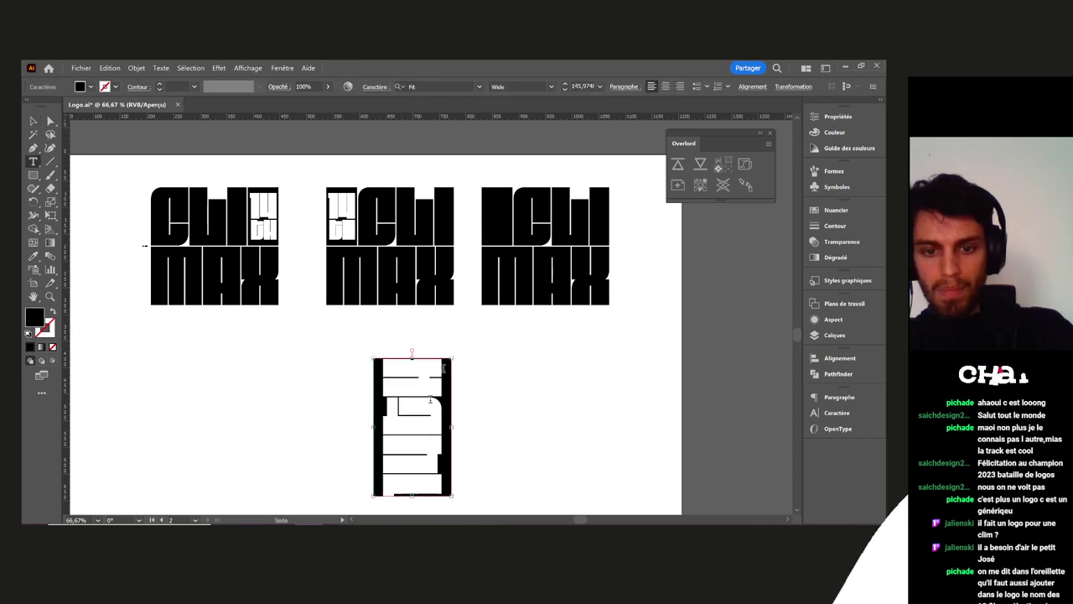
Try Autumn Regular and AT Aura on the vertical 14th, then settle on BentonSans Black
left_click(475, 87)
scroll(573, 286, "down", 8)
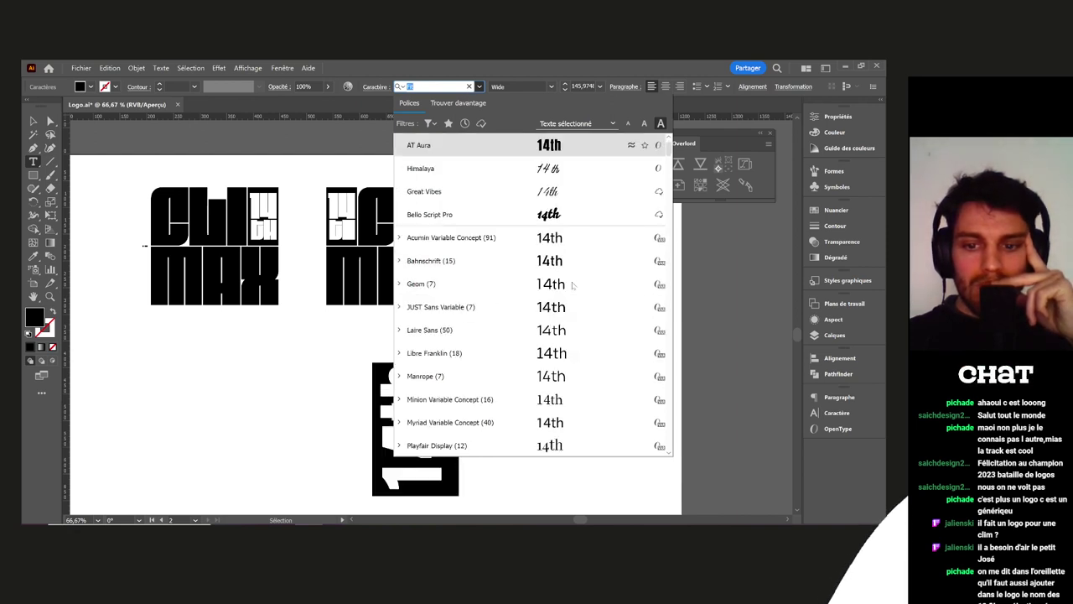
scroll(555, 271, "down", 4)
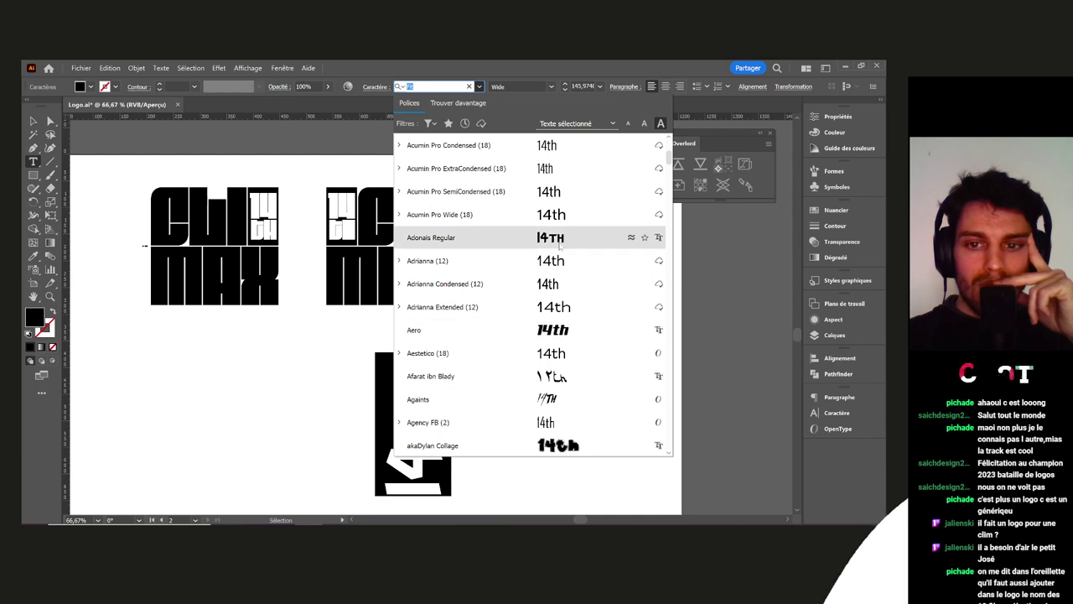
scroll(528, 285, "down", 3)
scroll(566, 340, "down", 6)
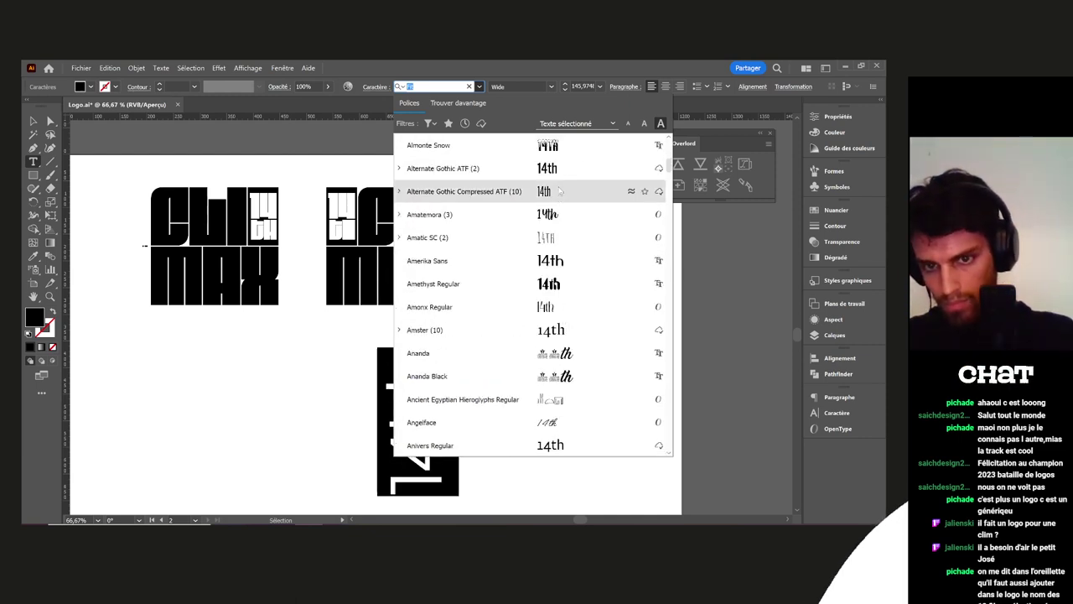
scroll(566, 340, "up", 3)
scroll(573, 309, "down", 12)
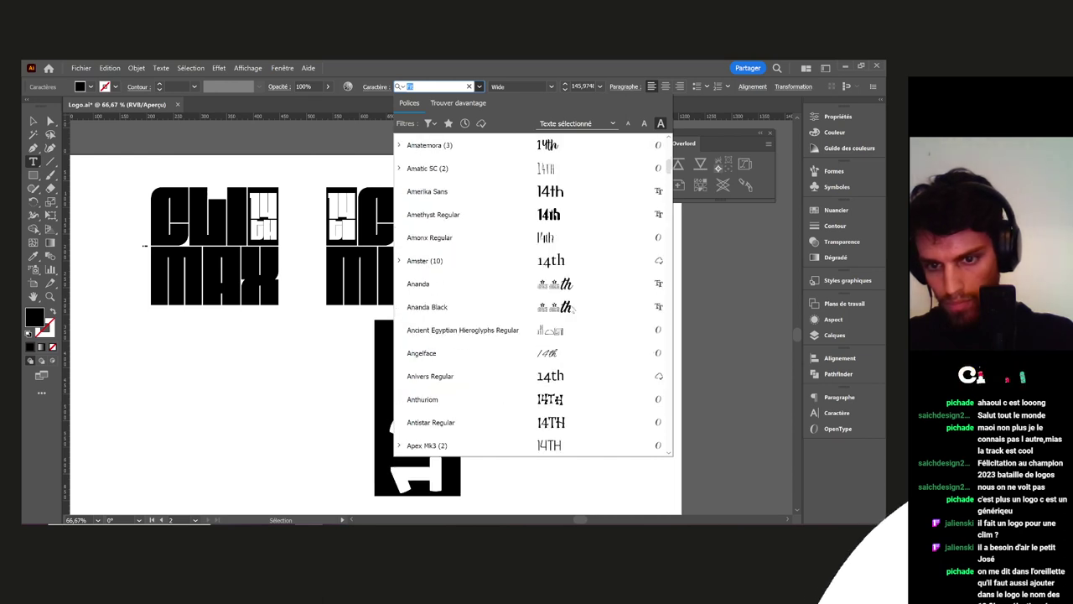
scroll(573, 310, "down", 3)
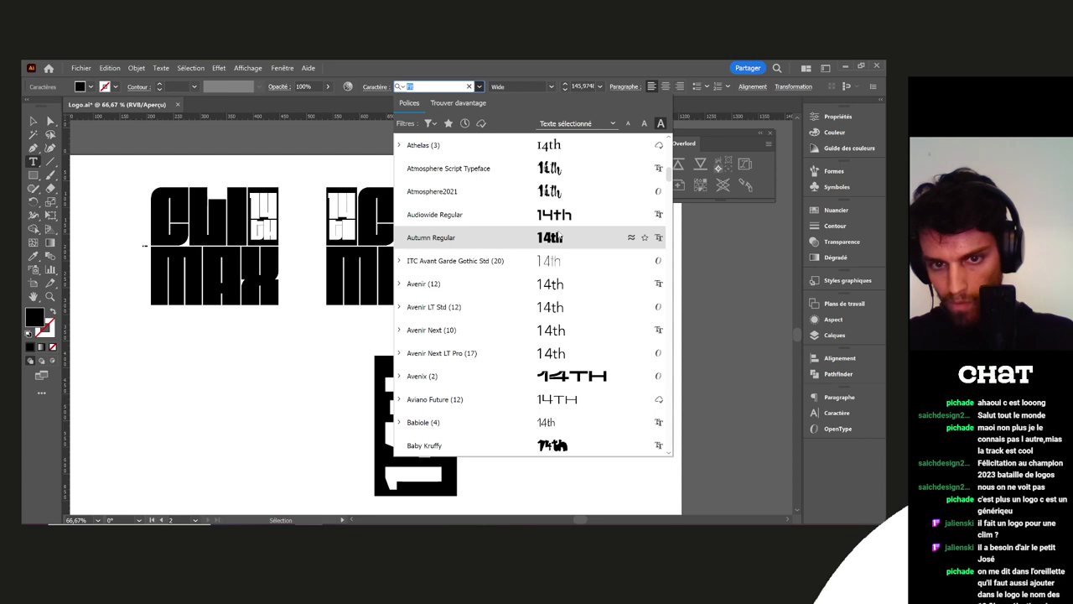
left_click(573, 238)
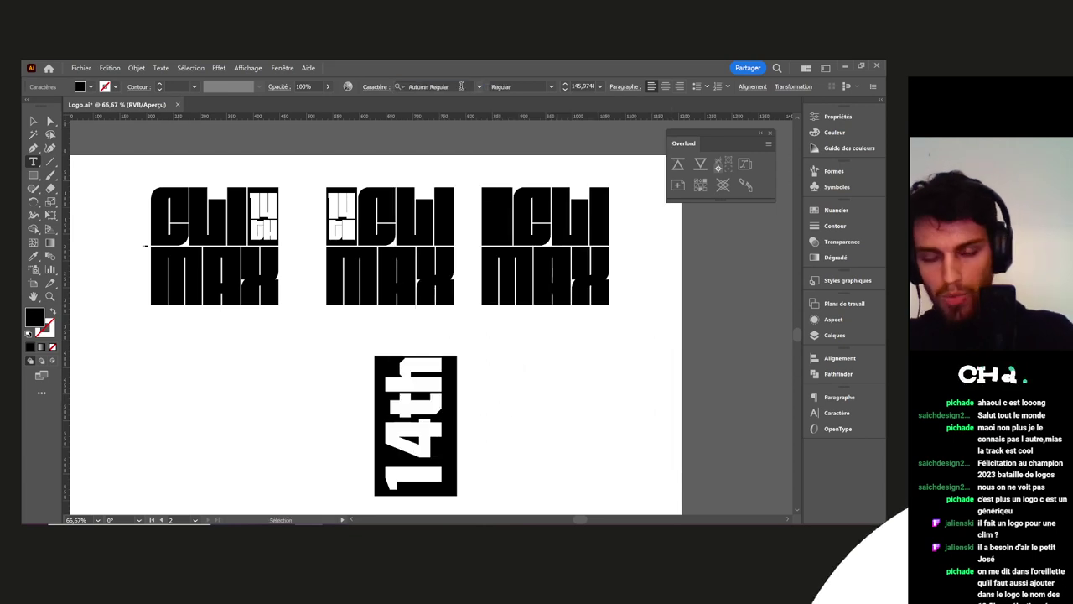
left_click(480, 87)
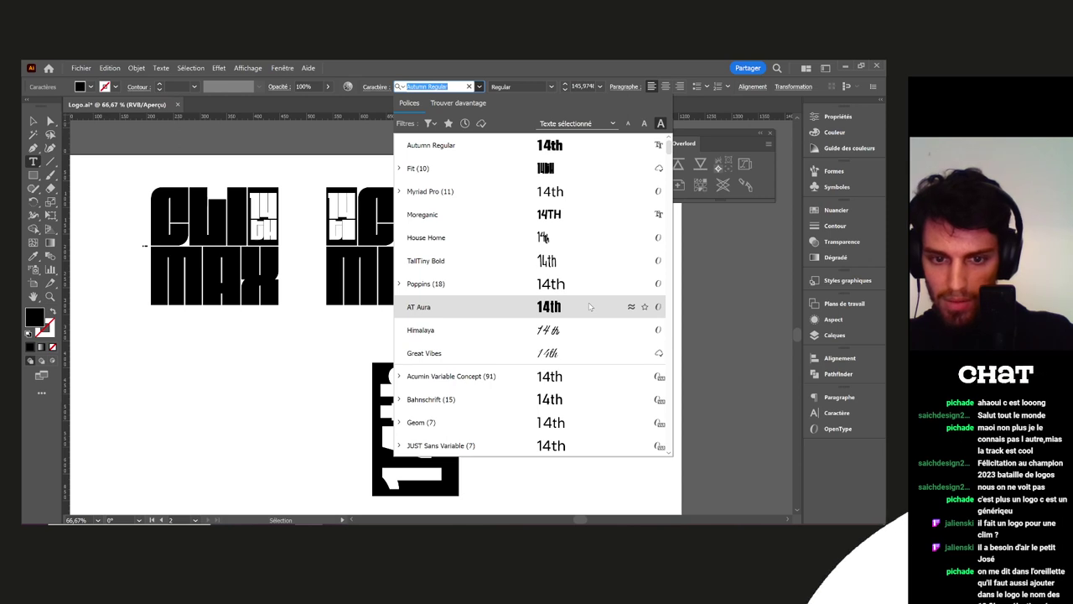
left_click(590, 308)
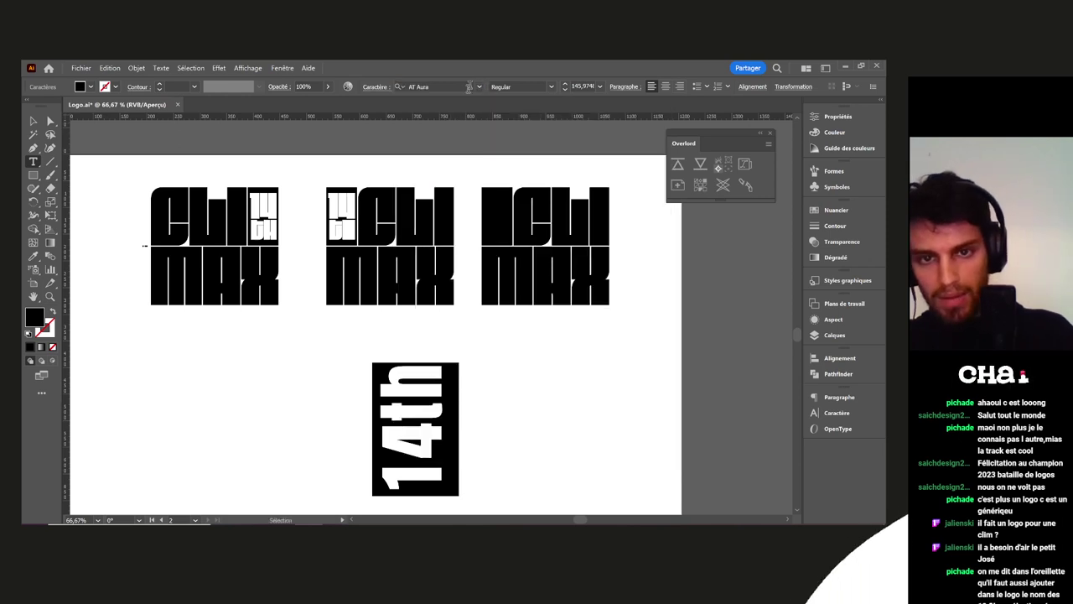
left_click(480, 87)
scroll(596, 350, "down", 15)
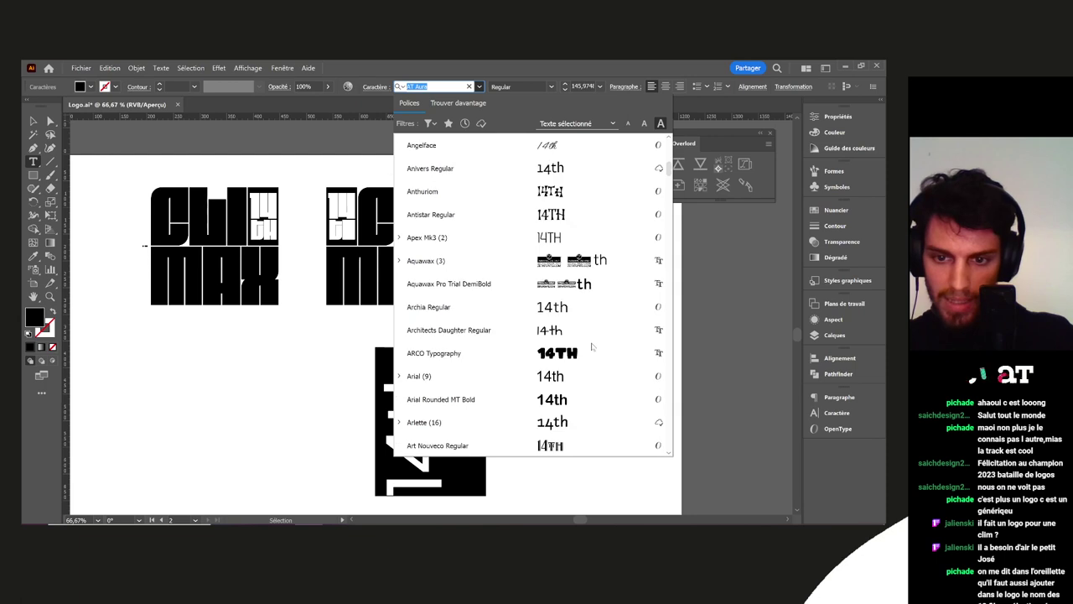
scroll(594, 348, "down", 4)
scroll(593, 346, "up", 3)
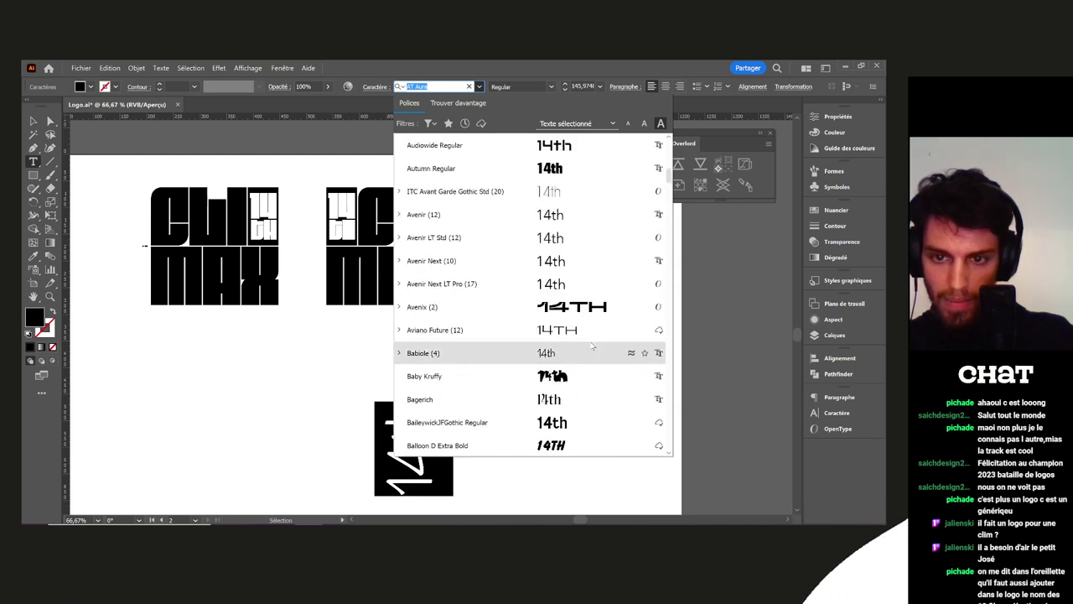
scroll(592, 346, "down", 6)
scroll(593, 345, "down", 5)
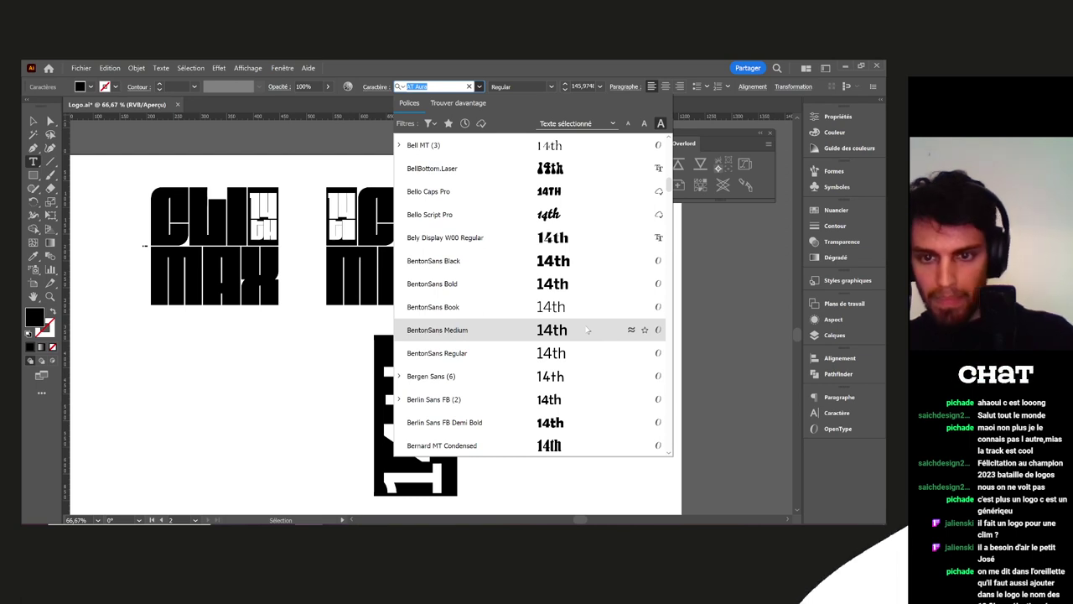
left_click(567, 262)
Move the 14th text up toward the logos and colour it white with the eyedropper
key("Escape")
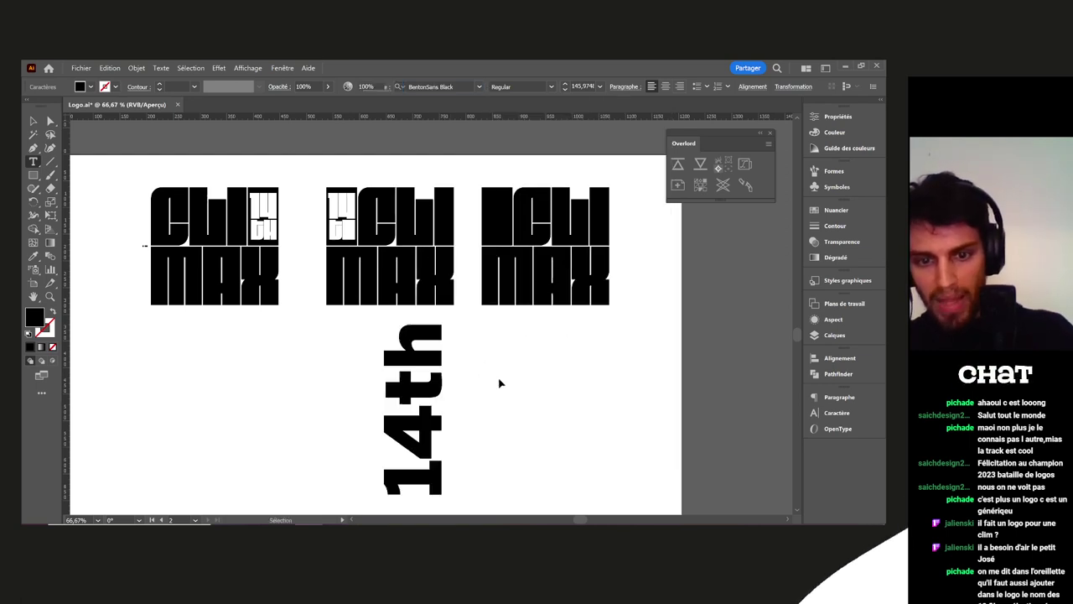
left_click_drag(417, 427, 486, 350)
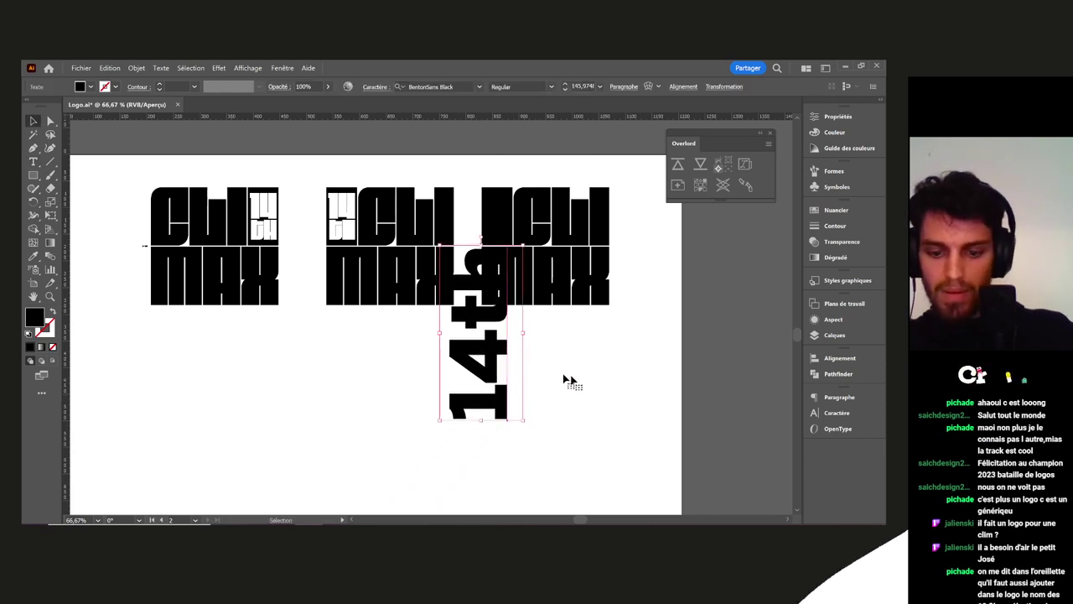
key("i")
left_click(561, 372)
key("v")
left_click(560, 380)
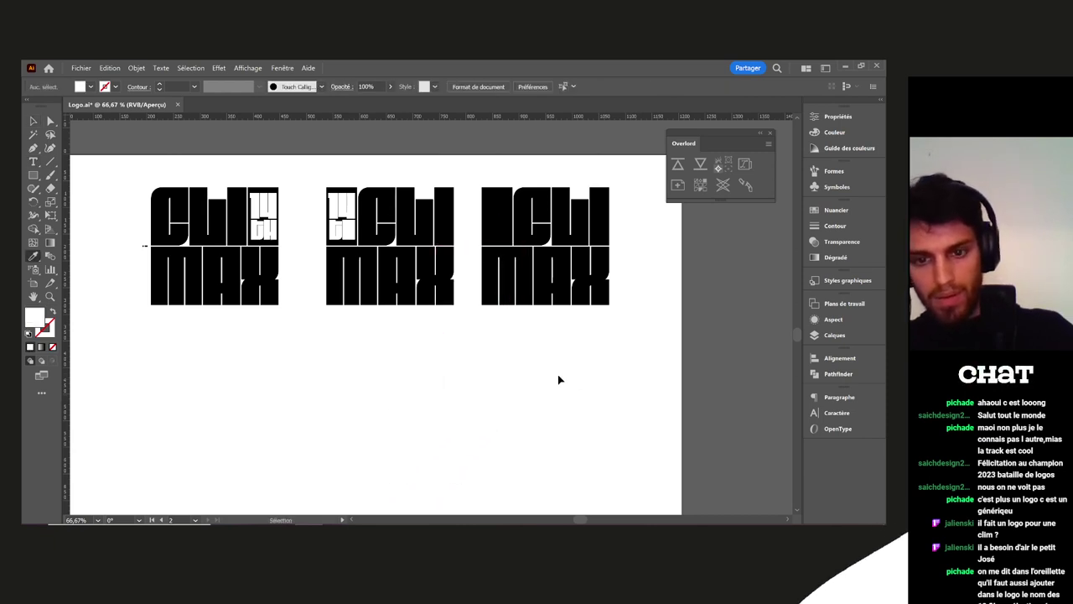
Place the white 14th beside CLI in the third logo and bring it to the front
left_click(480, 349)
left_click_drag(491, 366, 504, 268)
right_click(505, 268)
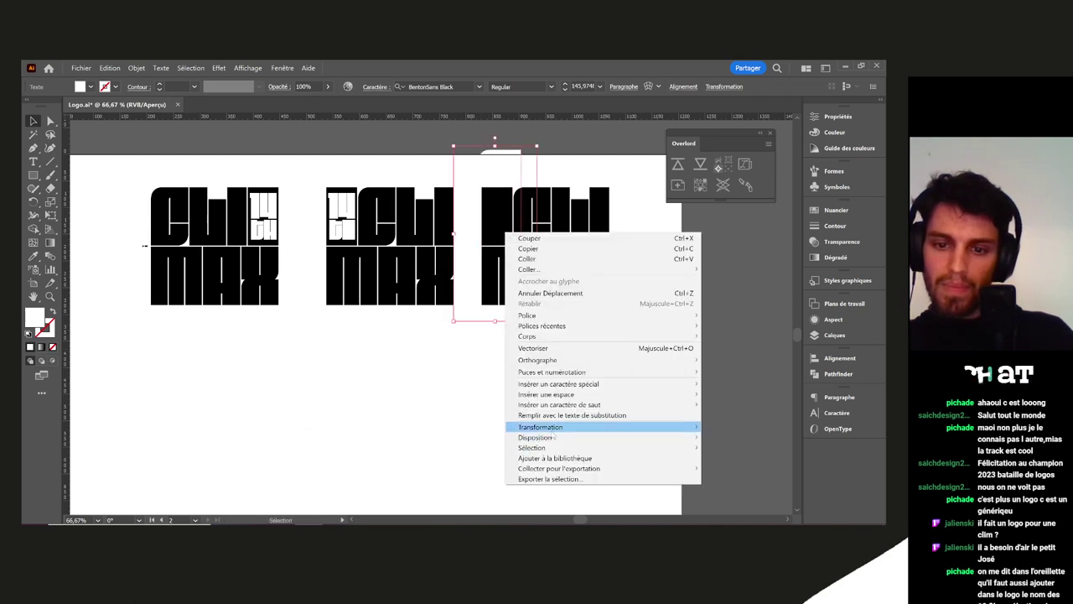
mouse_move(545, 437)
left_click(478, 437)
Scale the 14th down and fit it inside the third logo's black block
left_click_drag(495, 322, 495, 241)
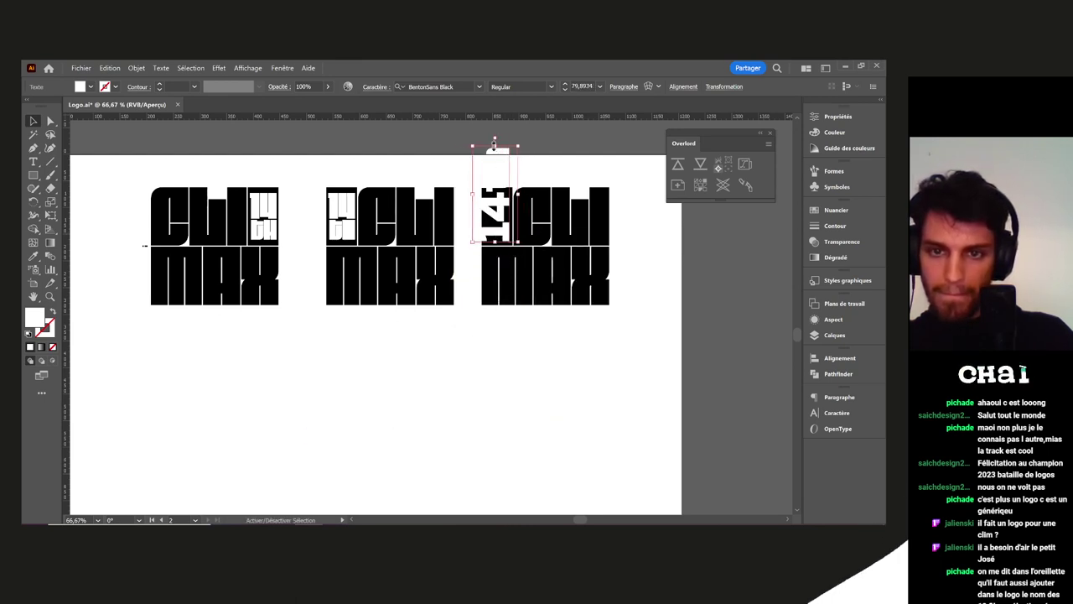
left_click_drag(495, 143, 499, 195)
key("ctrl+shift+a")
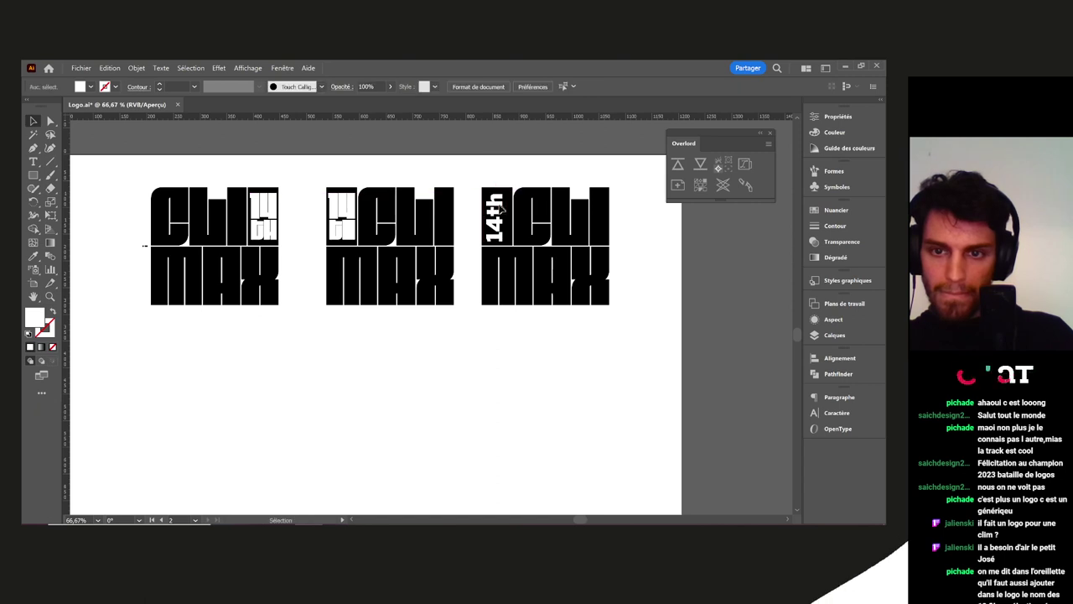
scroll(499, 207, "up", 3)
left_click_drag(505, 245, 472, 261)
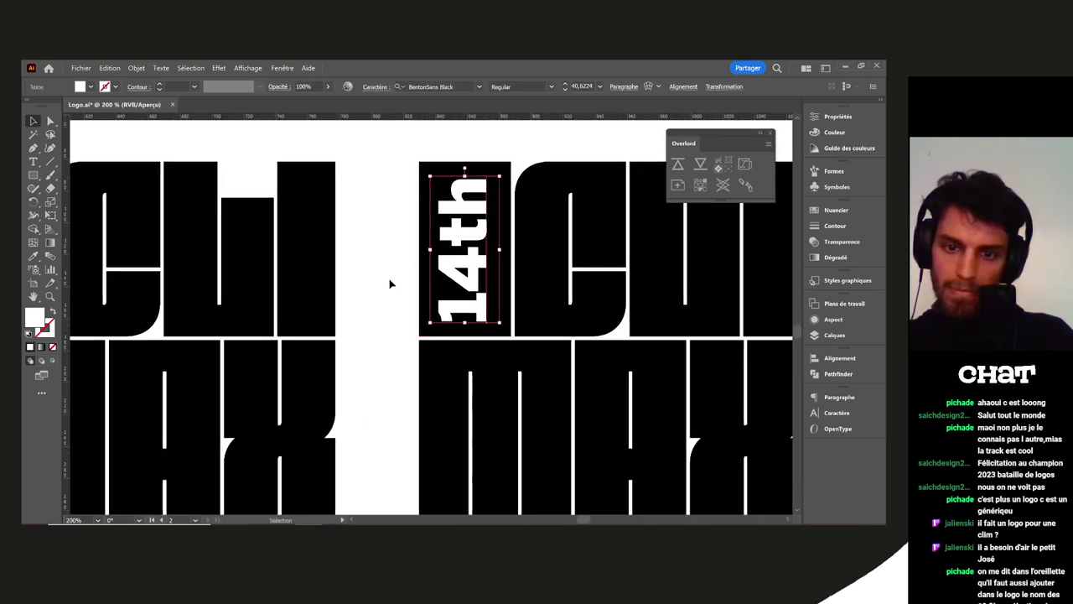
scroll(390, 284, "down", 2)
left_click(619, 313)
left_click_drag(621, 311, 577, 311)
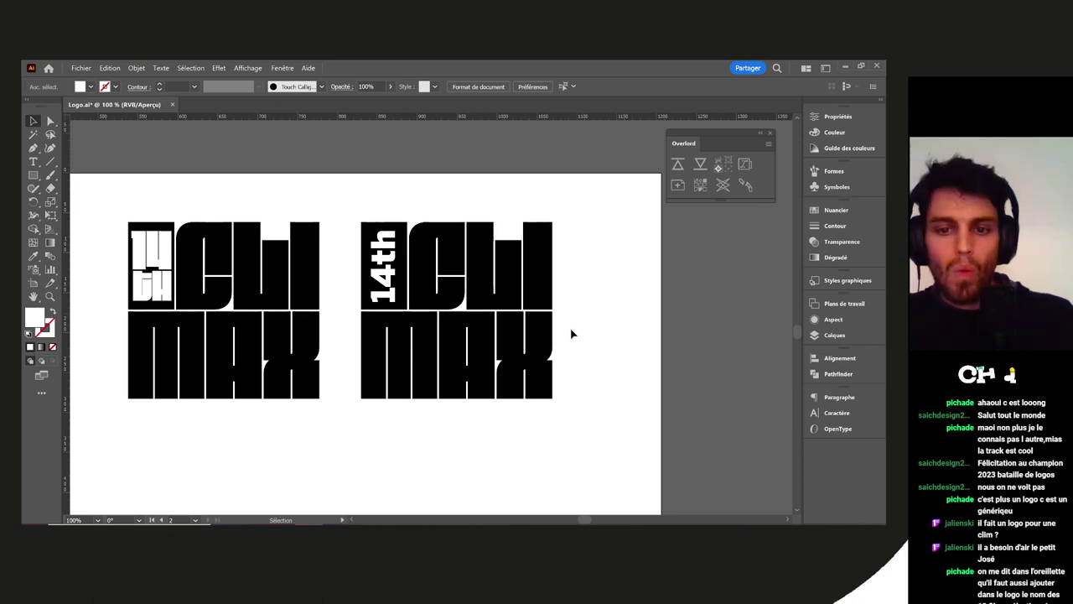
left_click_drag(599, 325, 658, 331)
scroll(622, 333, "up", 1)
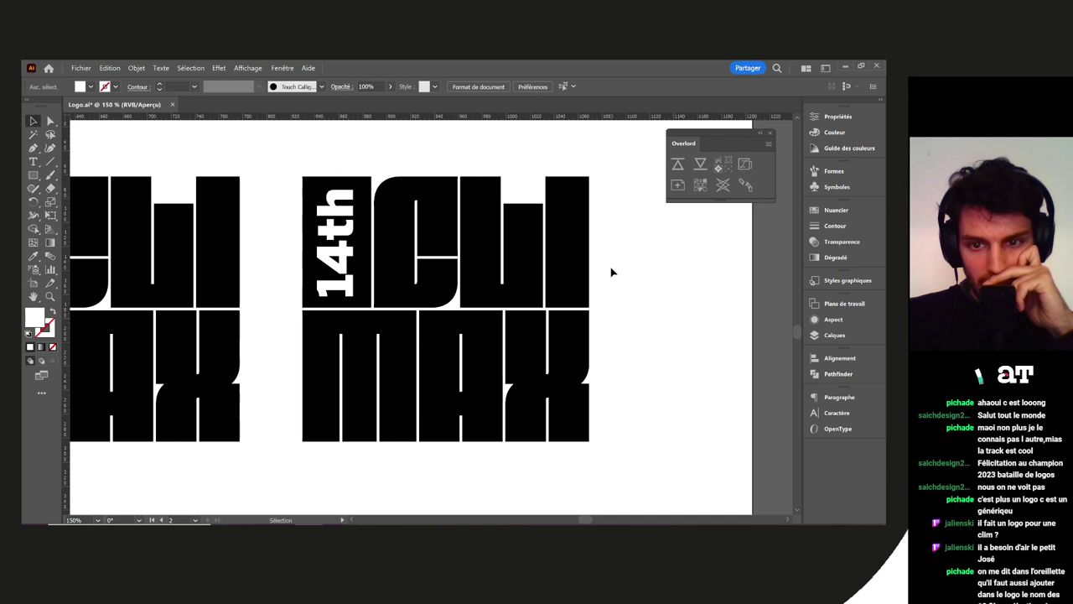
scroll(613, 273, "down", 4)
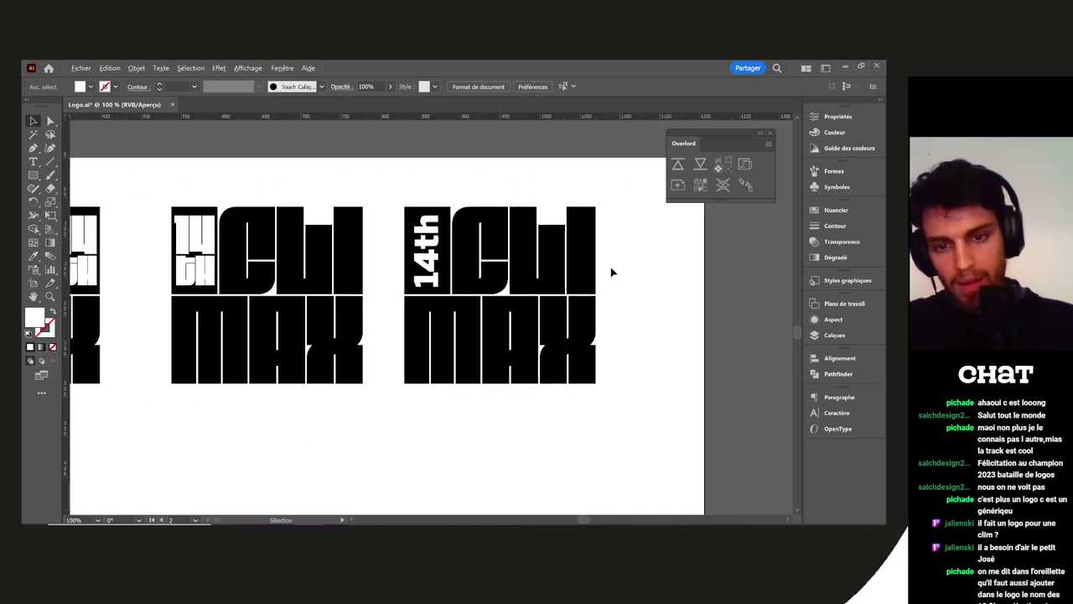
scroll(599, 366, "down", 2)
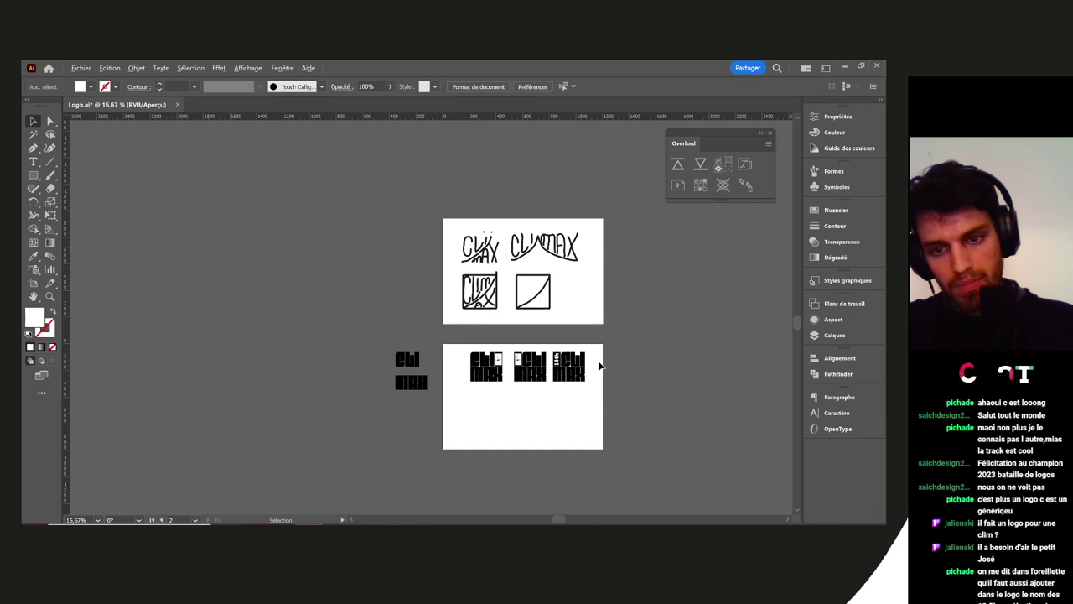
scroll(599, 365, "up", 5)
scroll(591, 319, "down", 1)
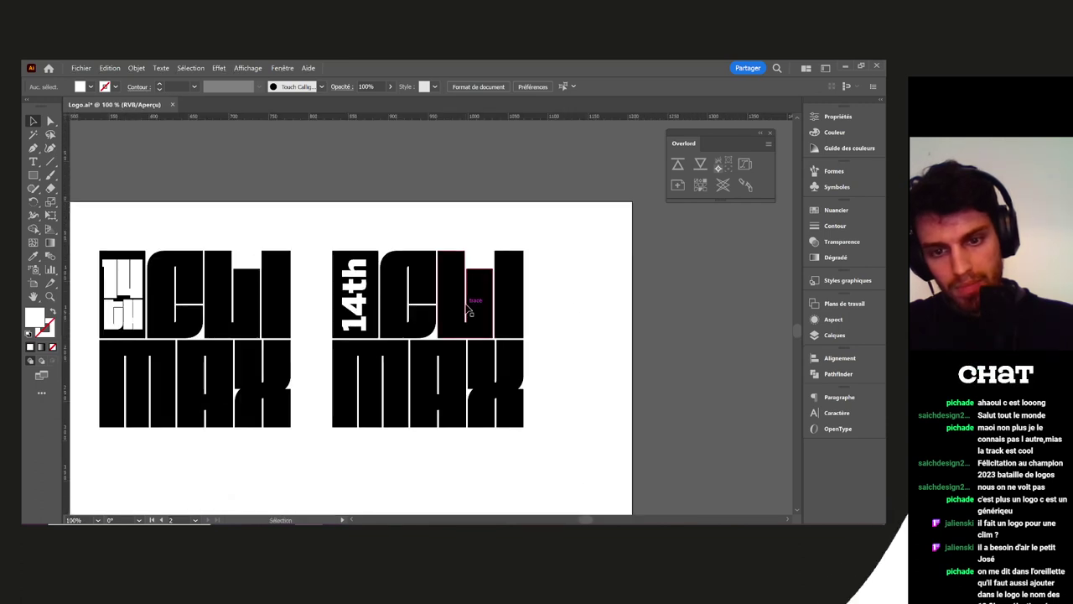
scroll(598, 319, "down", 1)
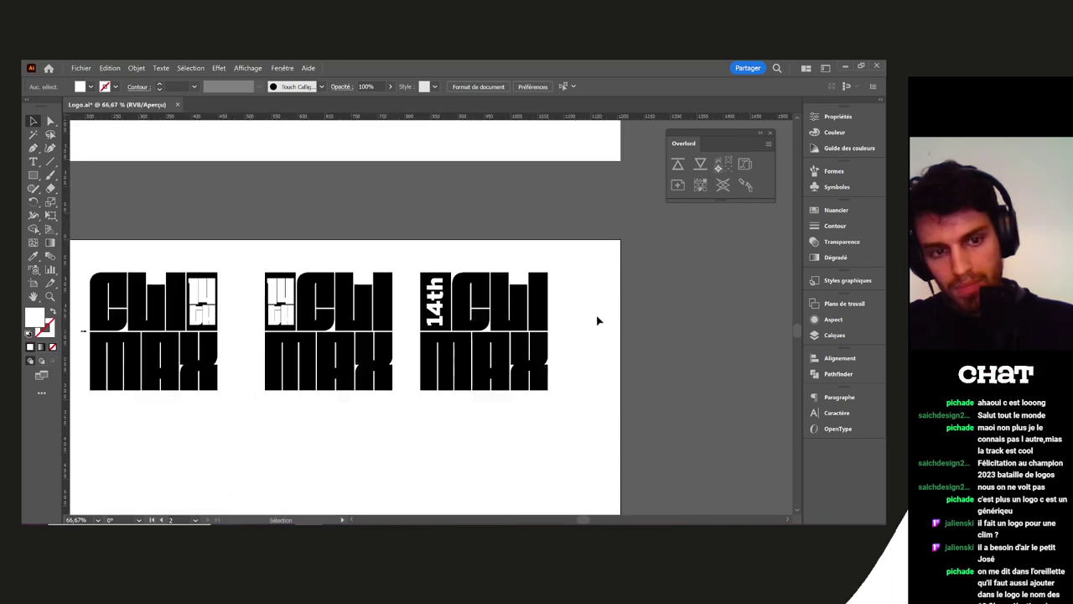
scroll(591, 319, "up", 2)
left_click_drag(592, 316, 641, 293)
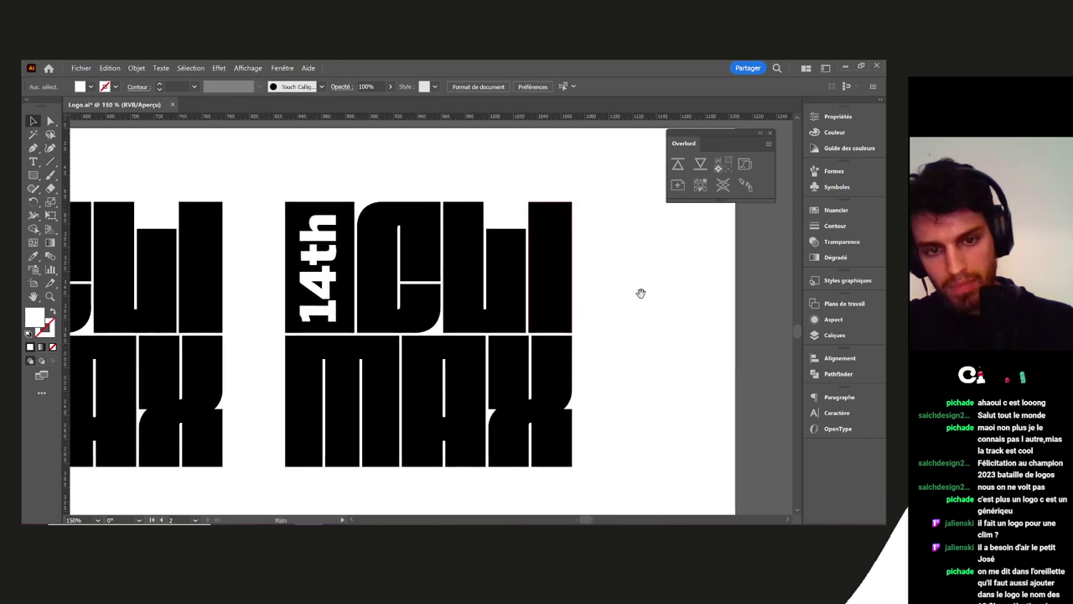
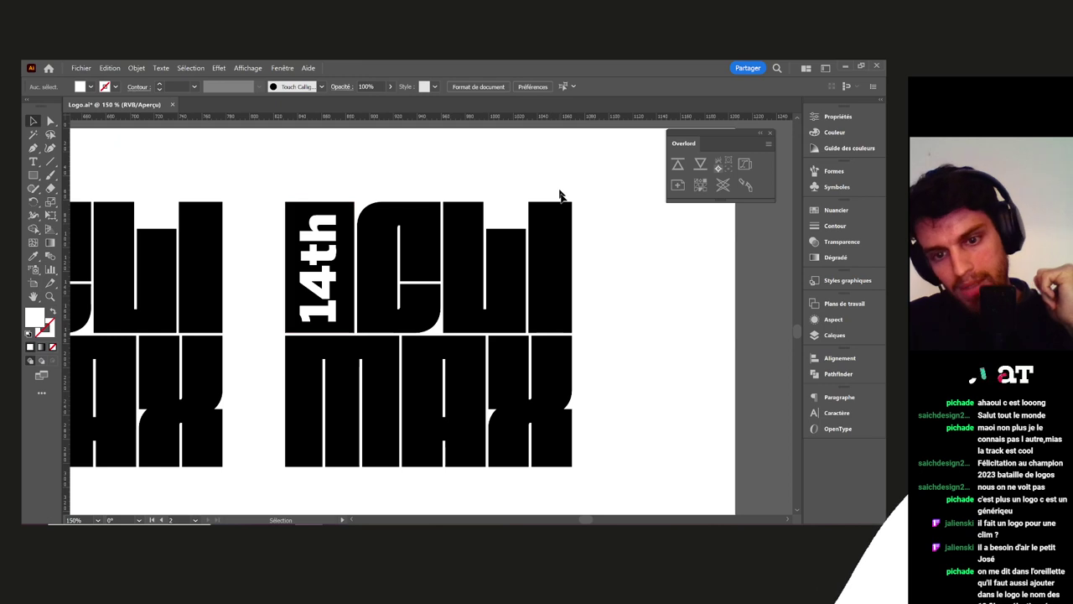
Nudge the third 14th CLIMAX logo slightly lower on the artboard
scroll(618, 383, "down", 2)
scroll(618, 388, "down", 2)
left_click_drag(527, 199, 276, 323)
scroll(285, 340, "up", 4)
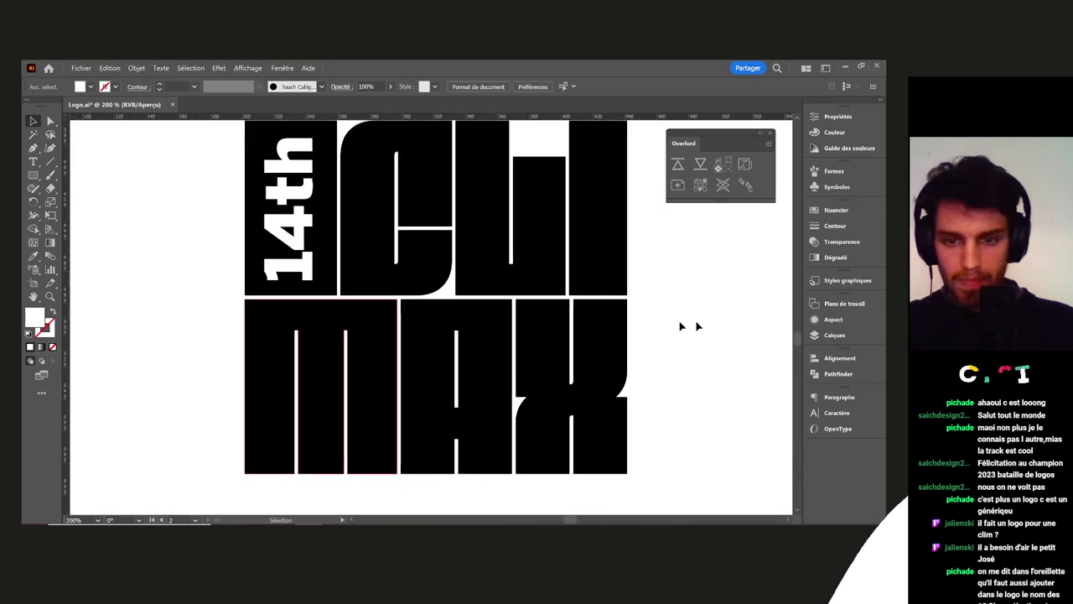
scroll(640, 365, "down", 2)
scroll(637, 364, "up", 4)
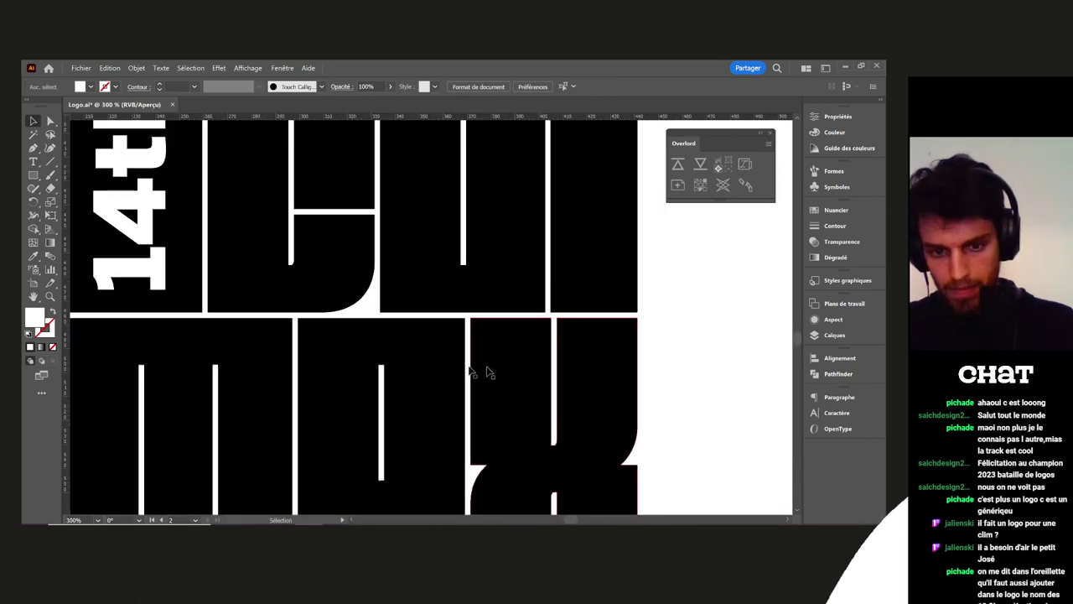
scroll(625, 386, "down", 2)
key("m")
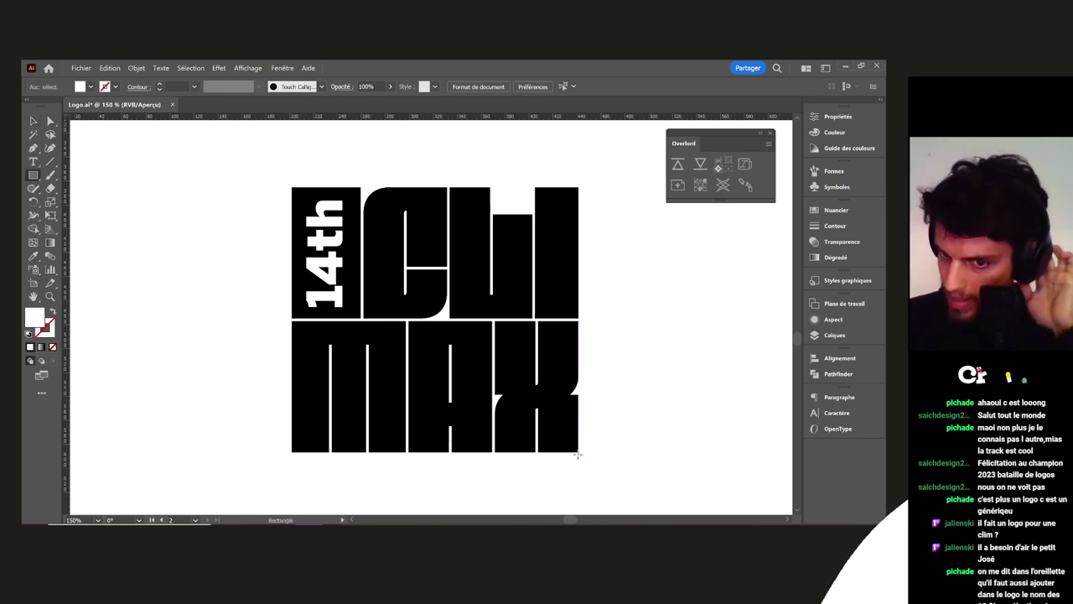
Draw a black rectangle covering the whole logo and set its opacity to 50%
mouse_move(579, 452)
left_mouse_down()
mouse_move(394, 265)
mouse_move(292, 187)
left_mouse_up()
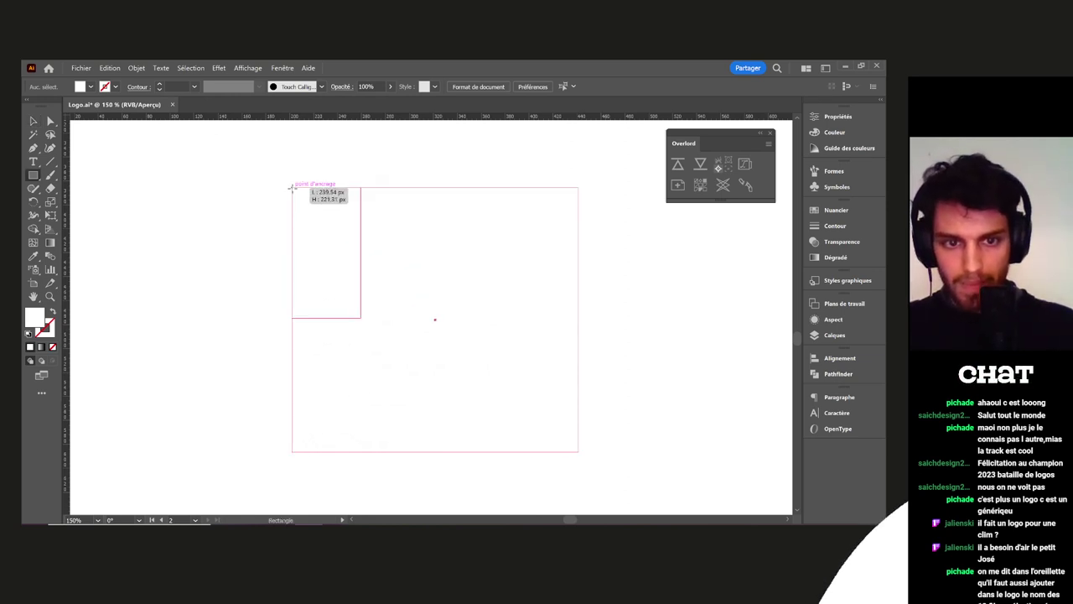
key("v")
left_click(91, 87)
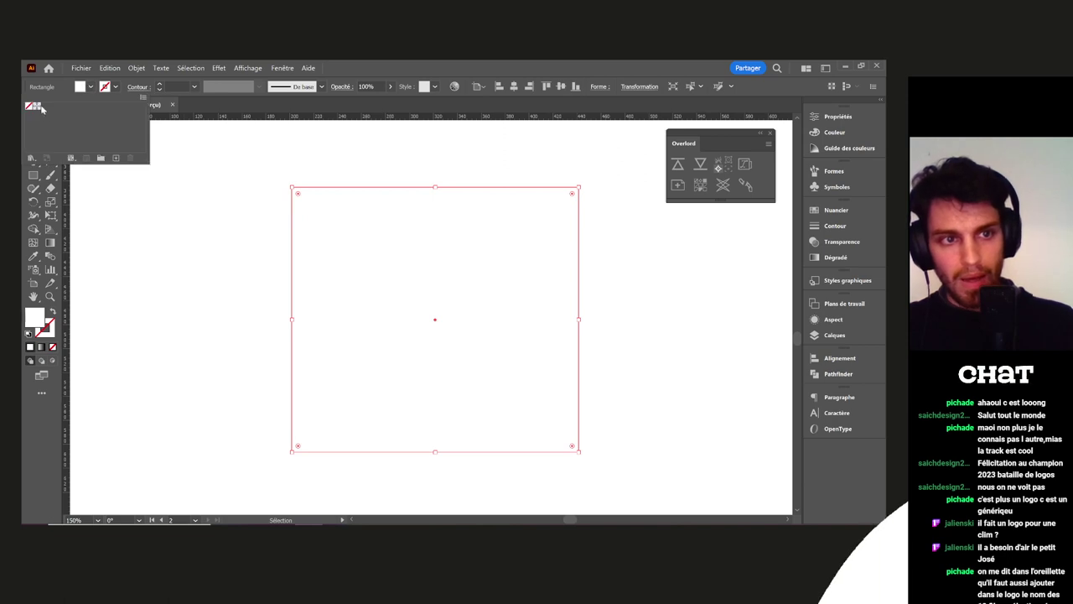
left_click(36, 106)
left_click(374, 83)
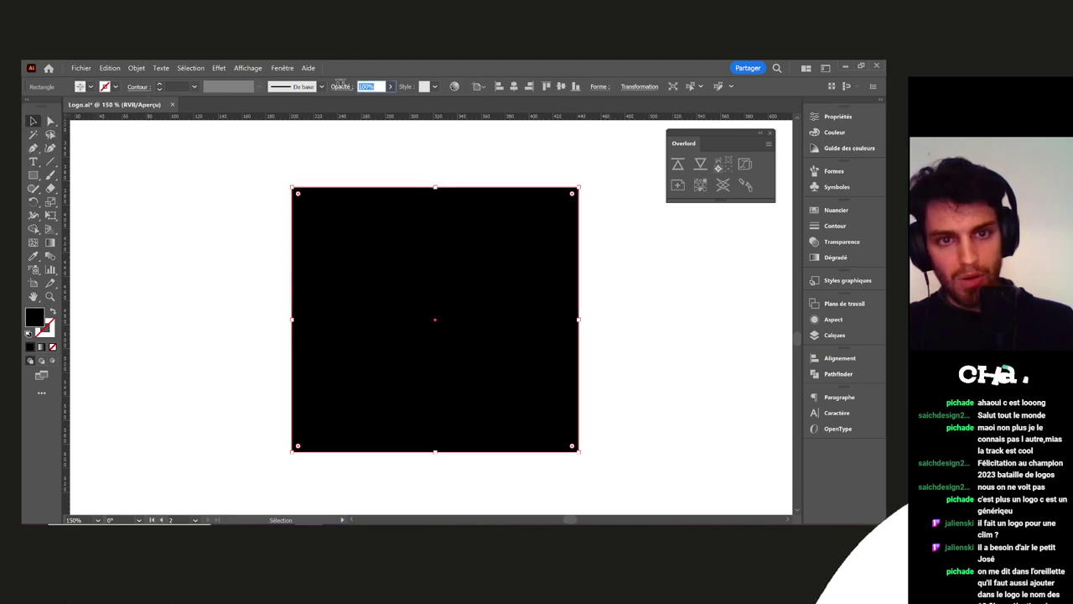
type("50")
key("Return")
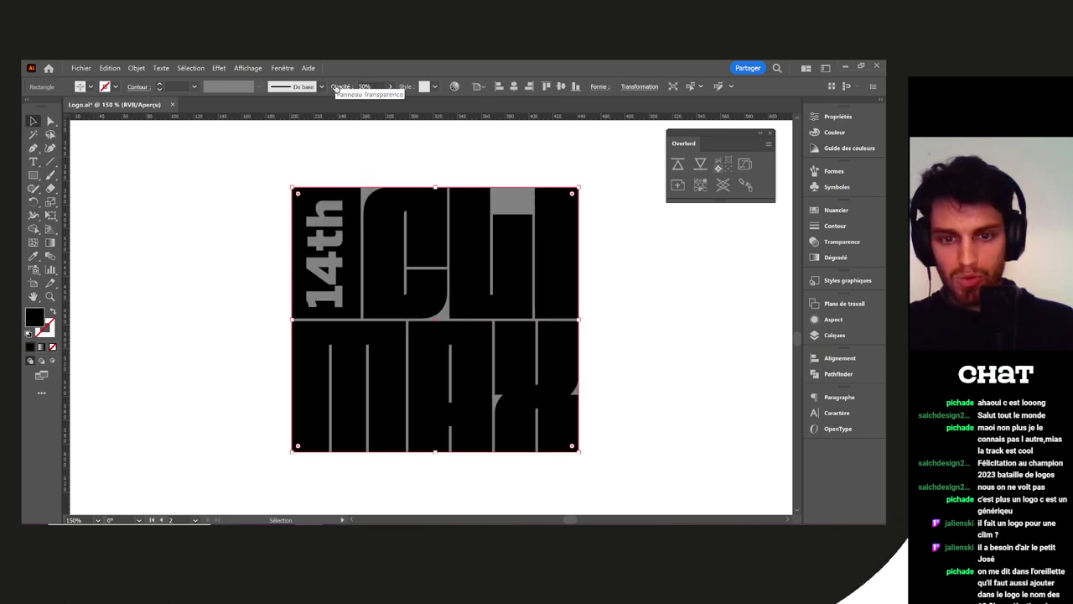
Send the 50% black rectangle to the back behind the logo
right_click(531, 286)
mouse_move(554, 477)
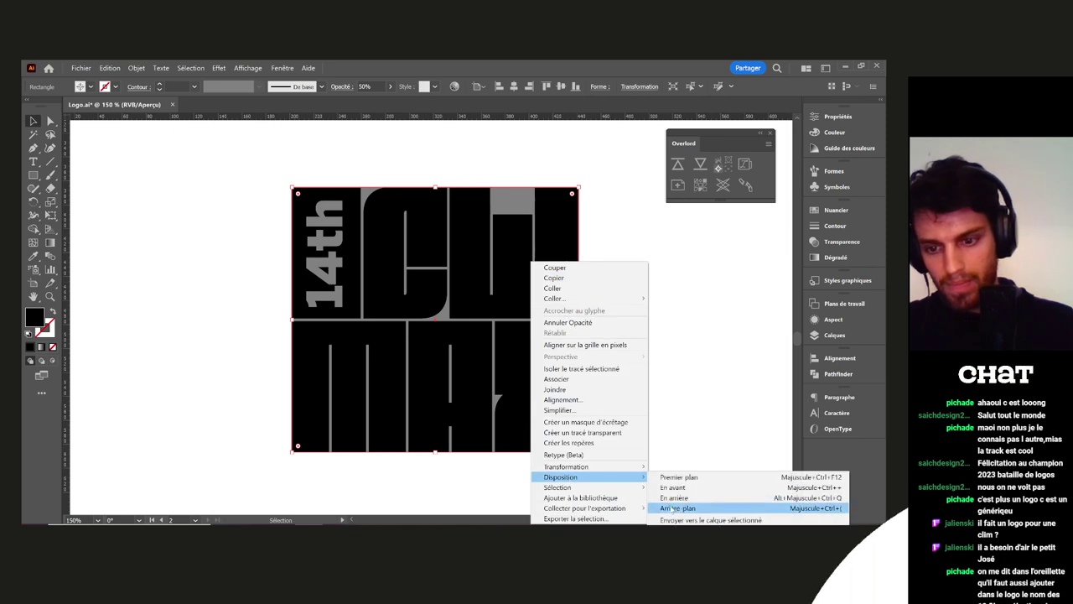
left_click(673, 509)
left_click(662, 374)
scroll(390, 341, "up", 2)
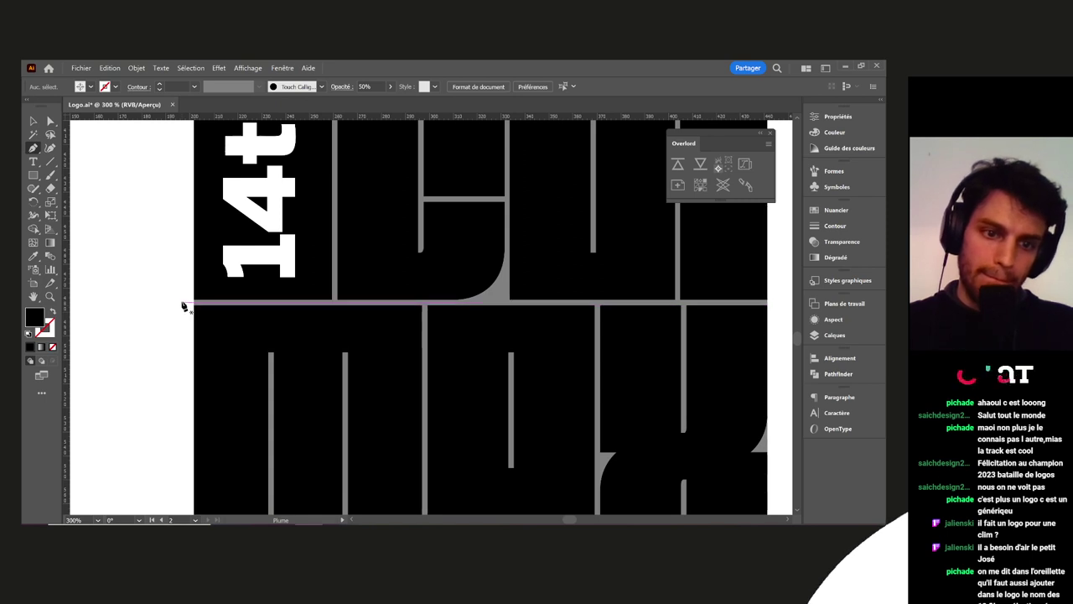
Draw a Pen curve from the logo's left edge, dipping through MAX up to the top-right corner
scroll(237, 308, "right", 4)
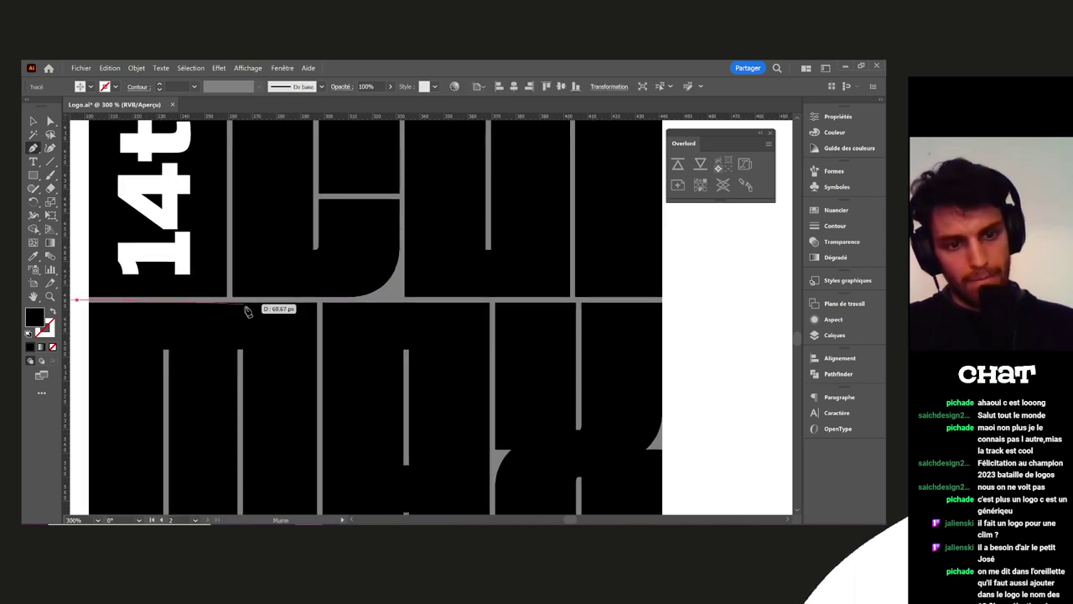
left_click_drag(335, 358, 465, 417)
key("ctrl+z")
left_click_drag(364, 442, 470, 439)
key("ctrl+z")
left_click_drag(376, 422, 528, 427)
left_click_drag(522, 385, 470, 418)
scroll(522, 385, "down", 1)
left_click_drag(566, 184, 565, 210)
key("a")
scroll(594, 326, "down", 1)
left_click_drag(611, 333, 602, 278)
Give the curve a stroke with no fill and bring up the colour swatches and Couleur panel
left_click(52, 312)
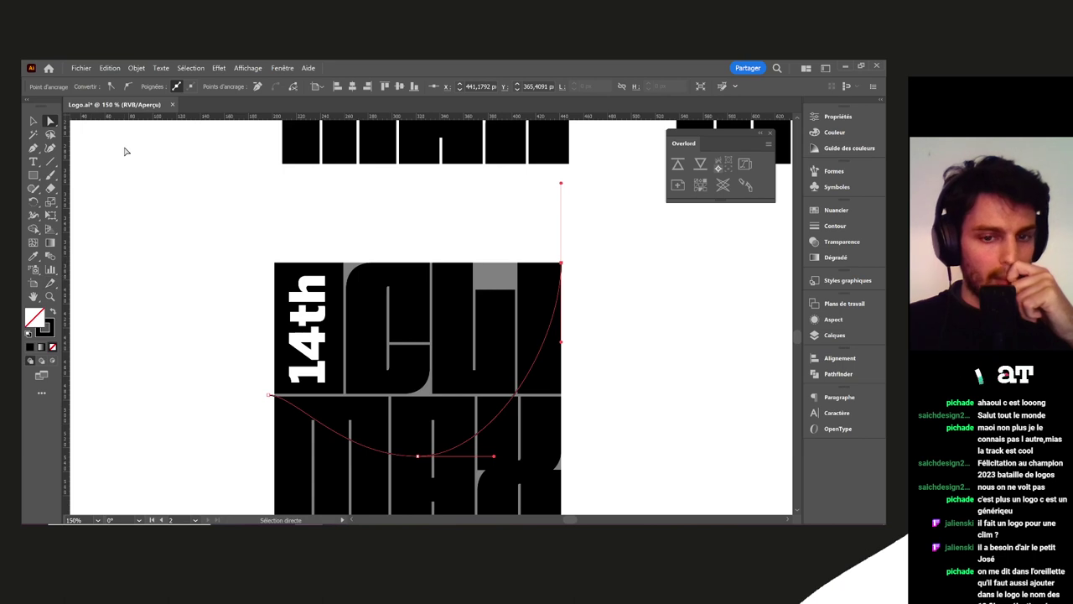
scroll(282, 257, "up", 3)
key("i")
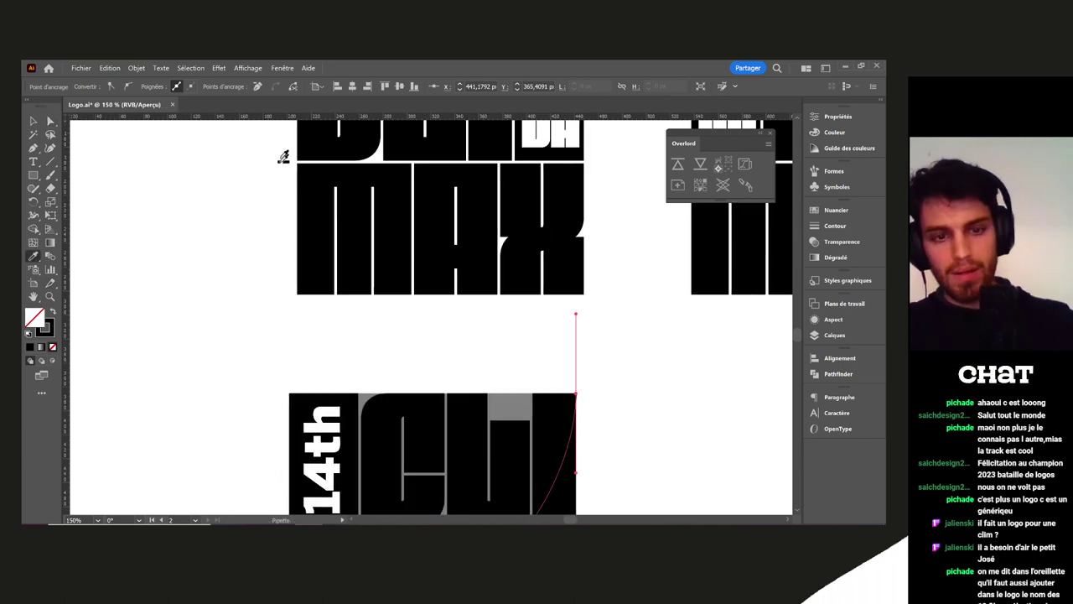
left_click_drag(542, 319, 465, 216)
key("v")
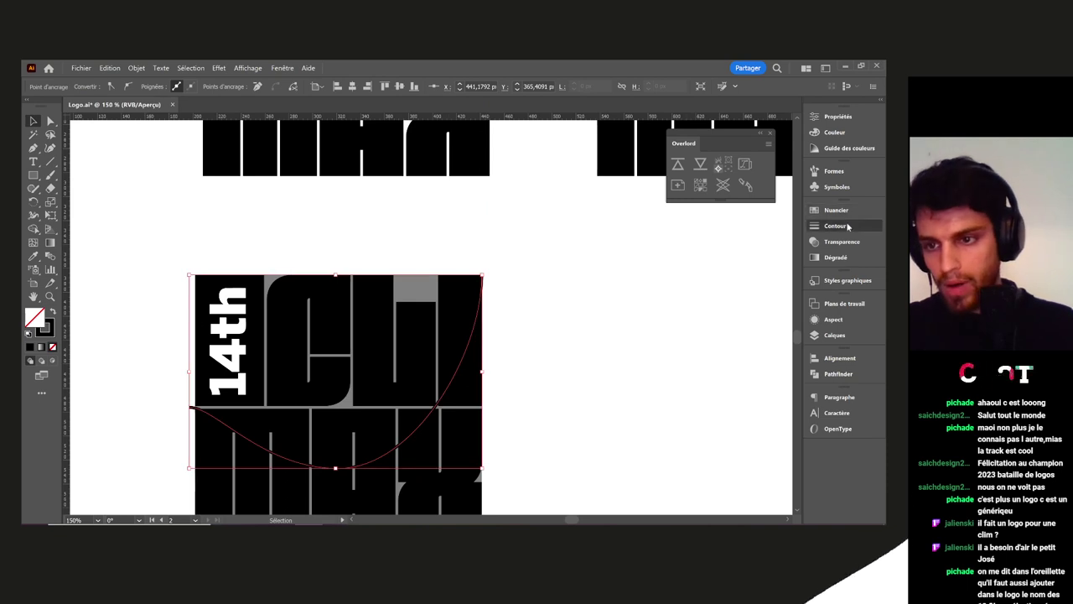
left_click(842, 225)
left_click(836, 210)
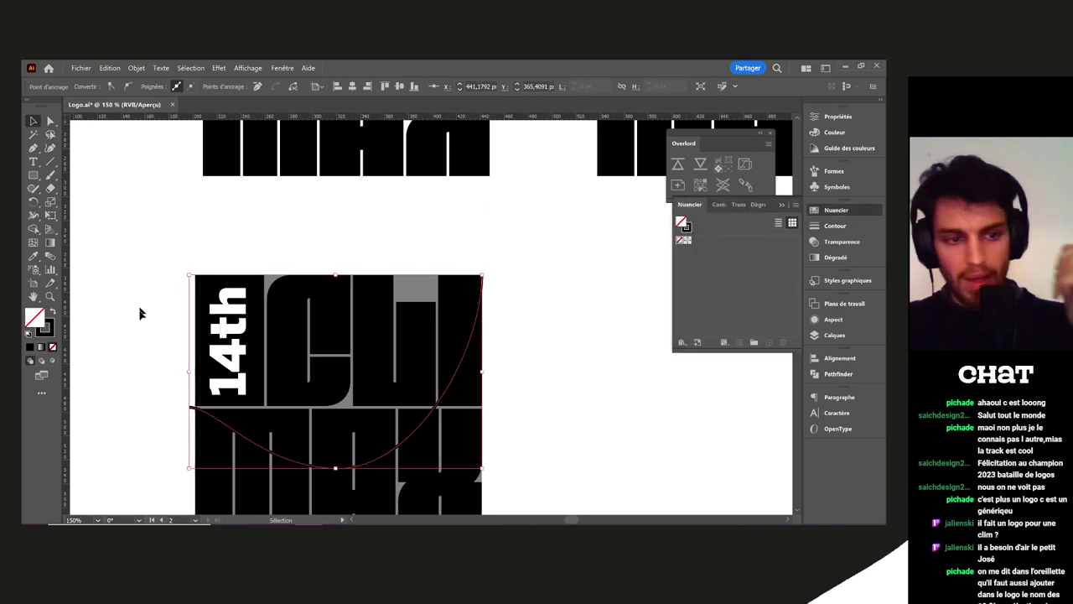
key("F6")
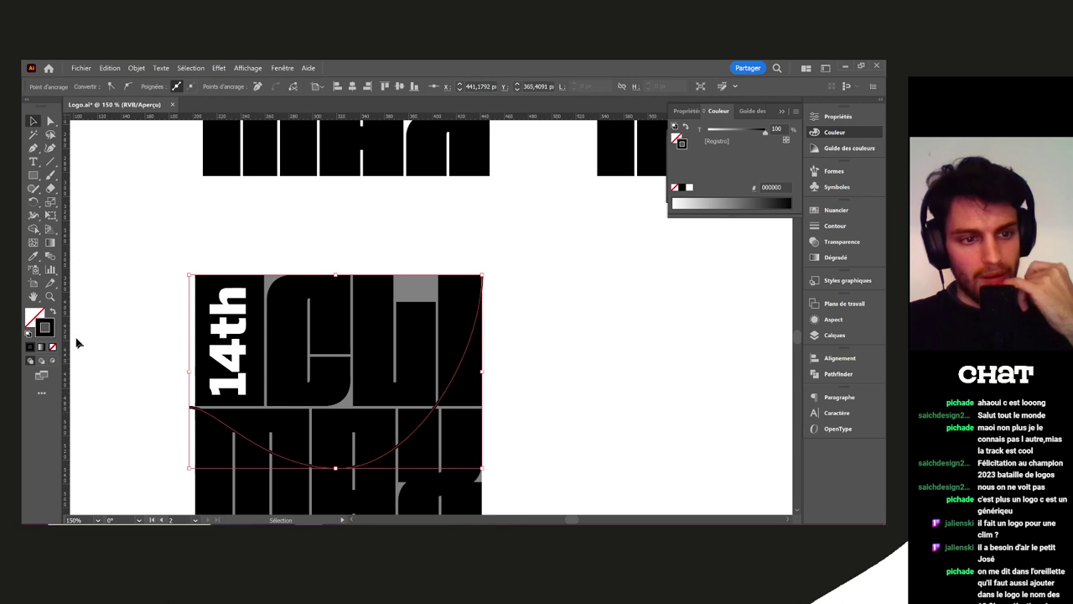
Set the curve's stroke colour to white FFFFFF
double_click(45, 328)
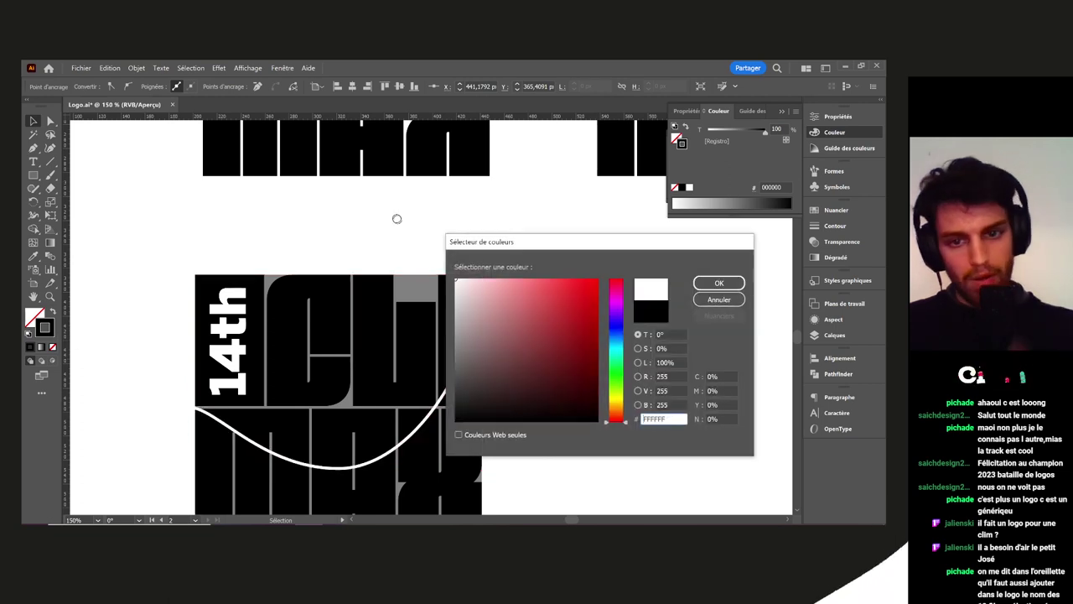
key("Return")
key("space")
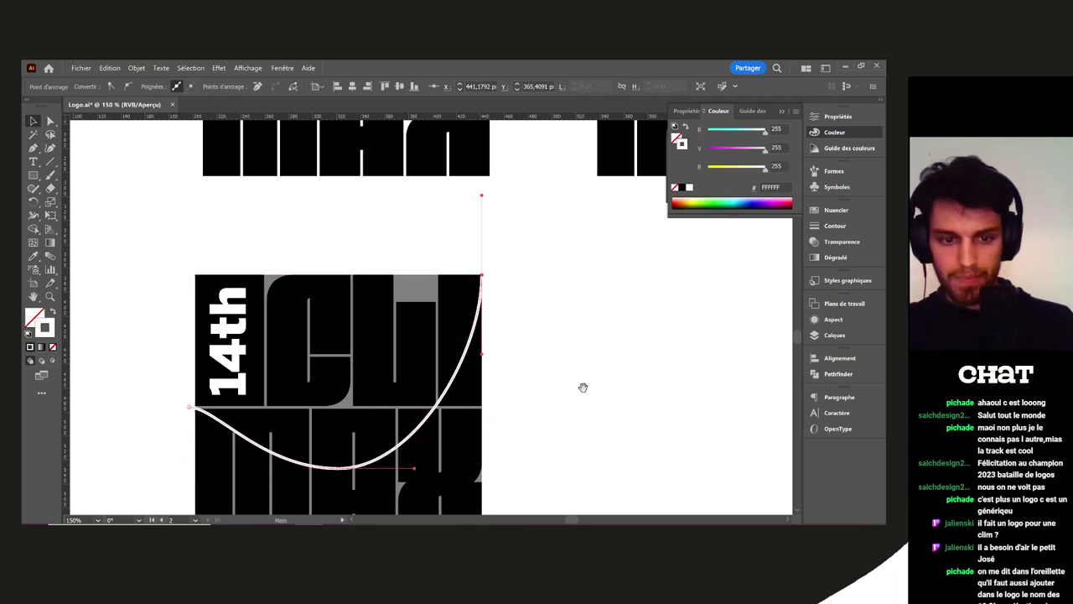
left_click_drag(582, 387, 583, 288)
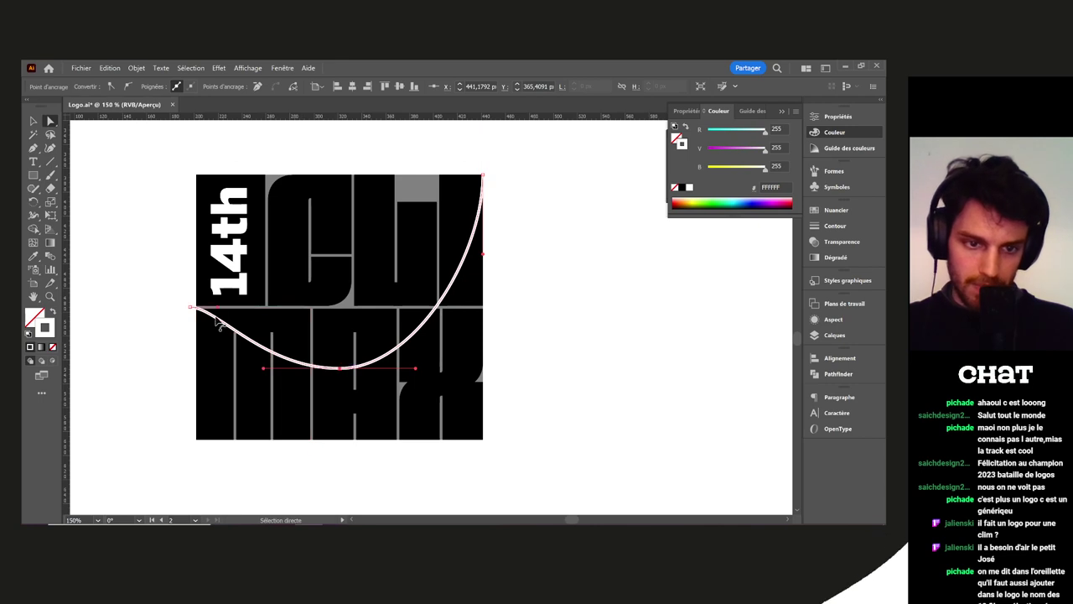
left_click(179, 335)
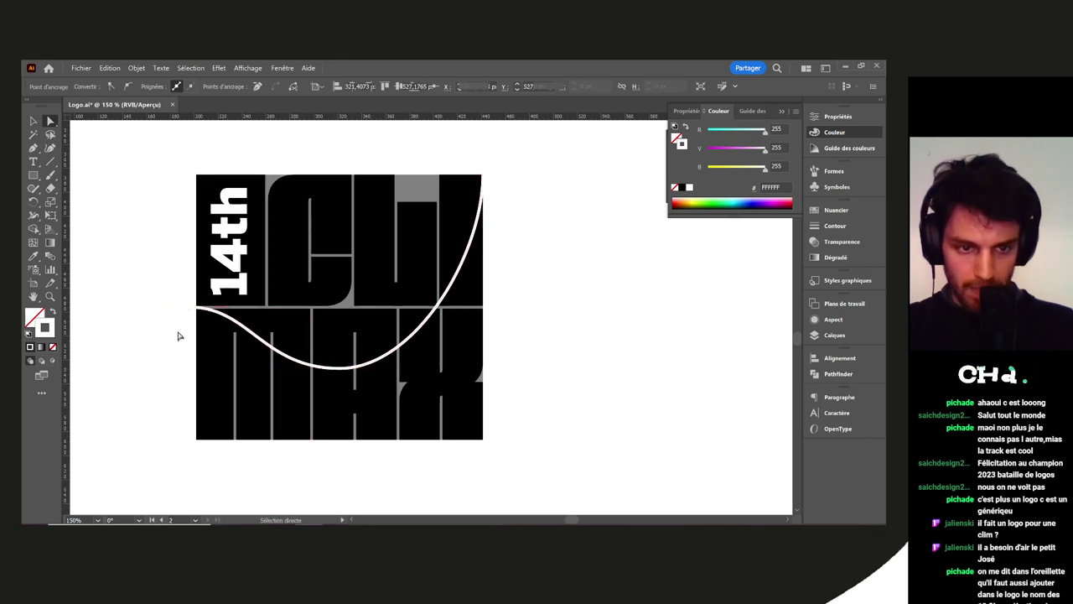
Reshape the white wave: pull its left end to the logo edge and adjust its low point
scroll(180, 328, "up", 2)
left_click_drag(228, 295, 215, 291)
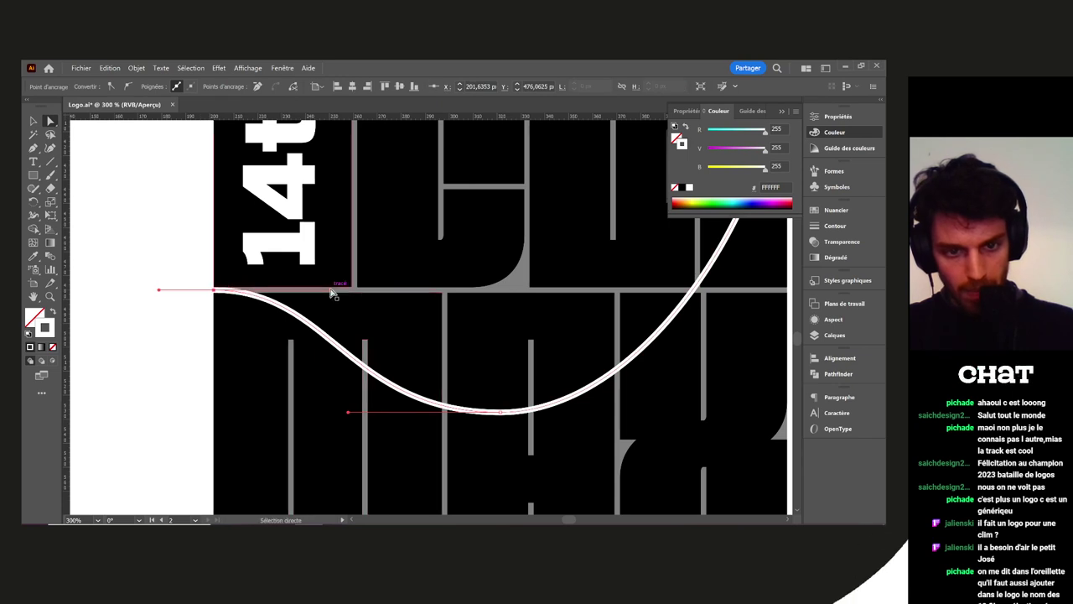
scroll(394, 358, "down", 1)
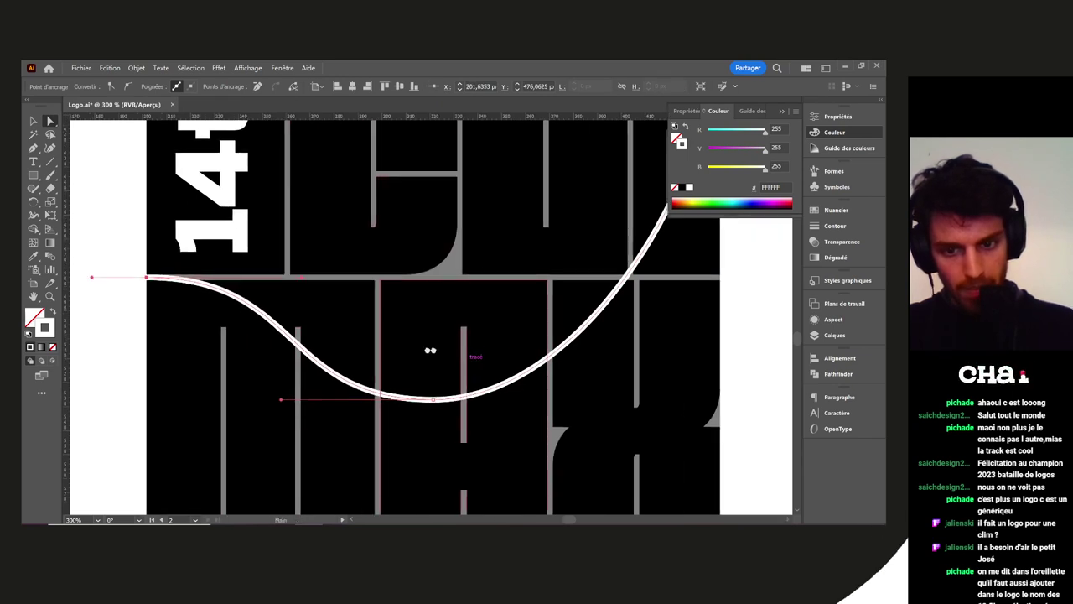
left_click_drag(367, 386, 382, 383)
left_click(660, 364)
scroll(666, 359, "down", 1)
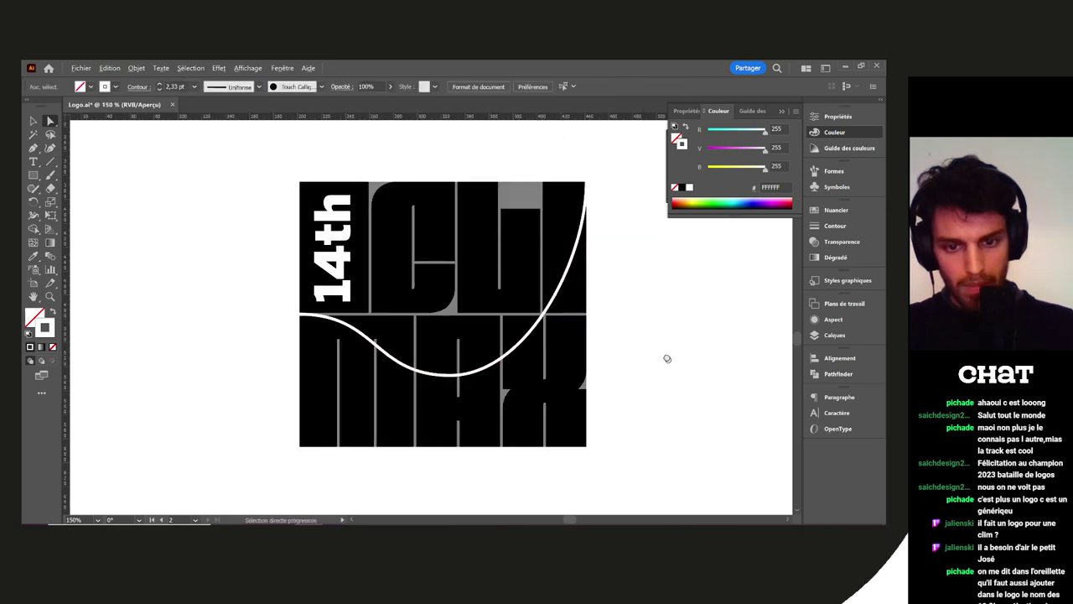
scroll(658, 325, "down", 1)
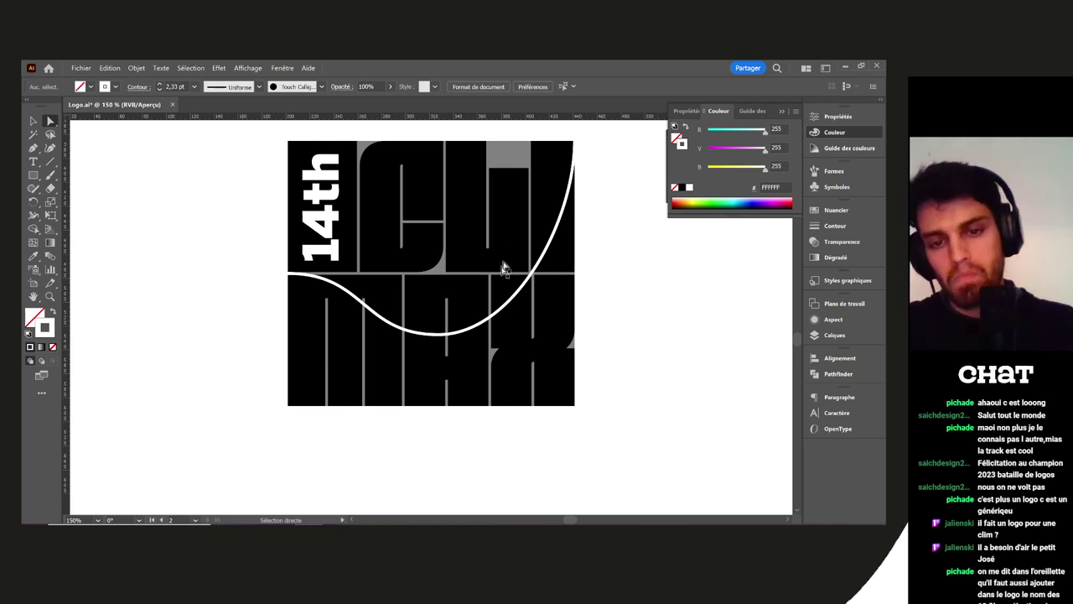
left_click_drag(446, 336, 438, 312)
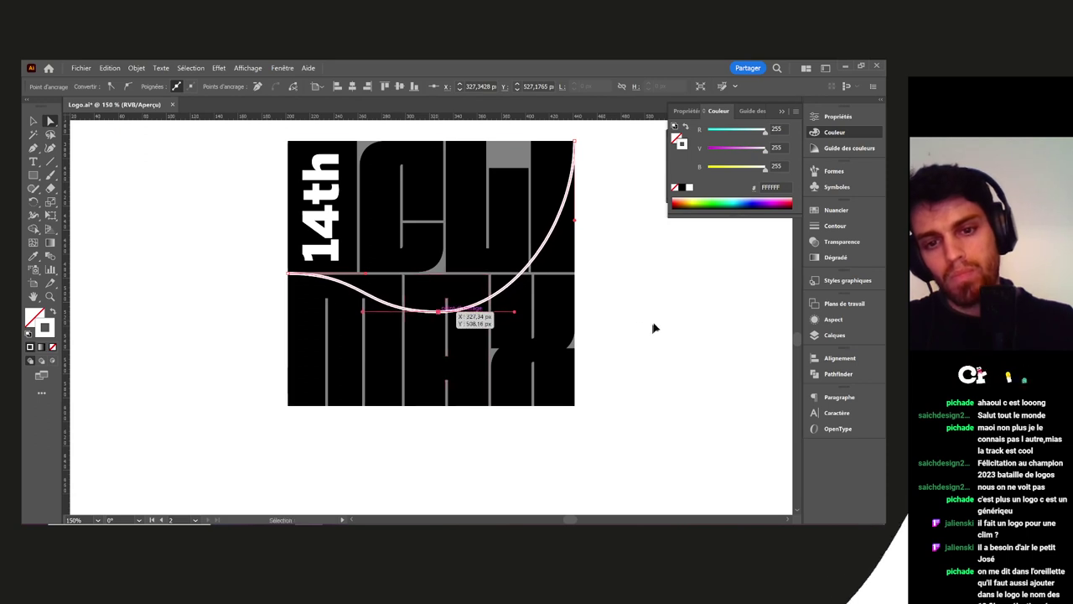
key("v")
left_click(654, 327)
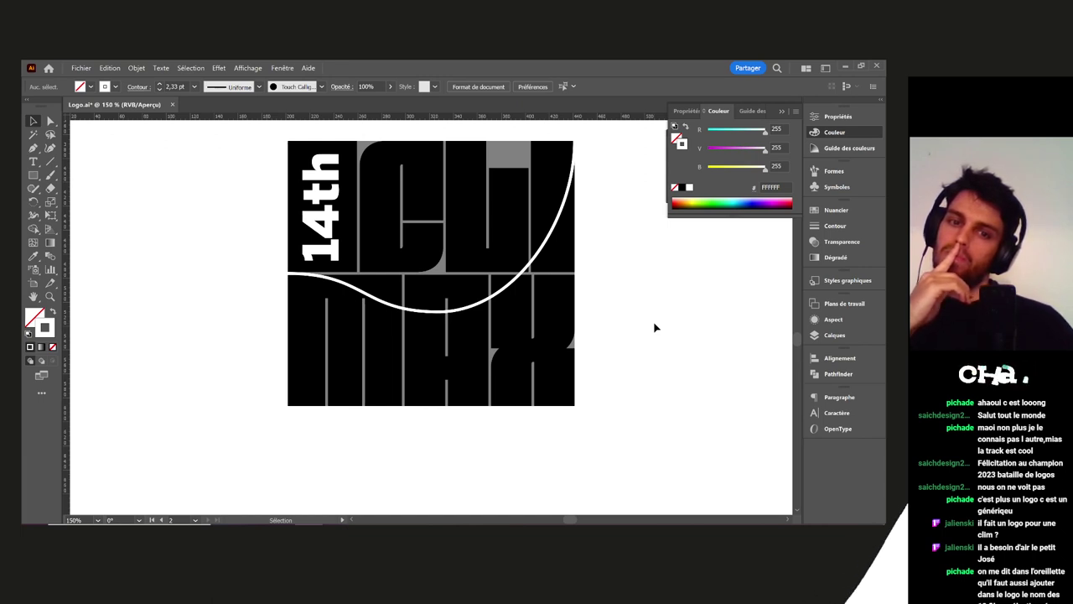
Duplicate the whole logo with its wave 350 px to the right
left_click_drag(642, 348, 598, 345)
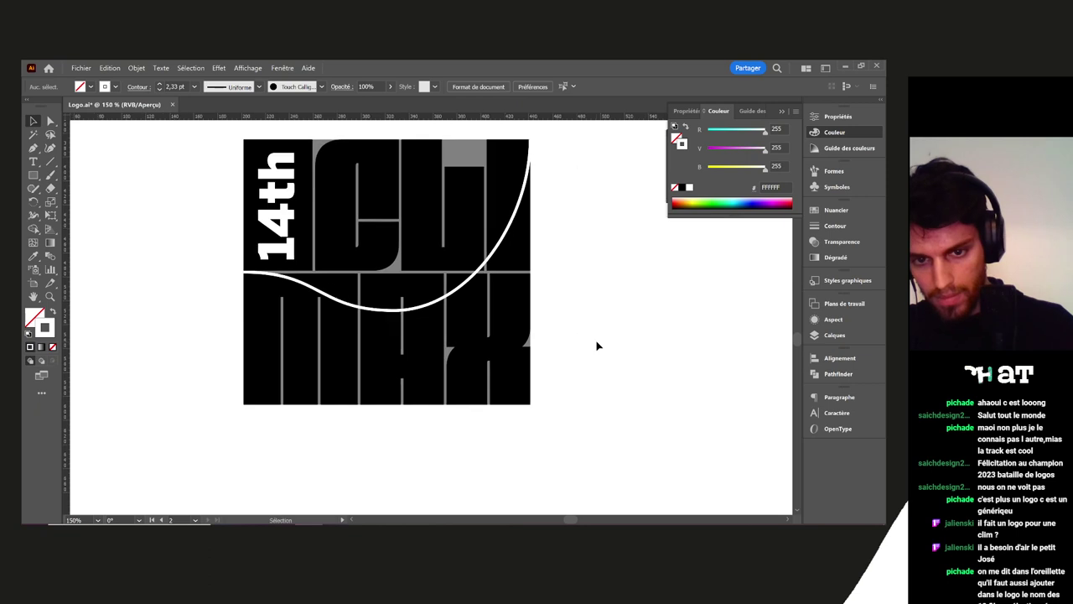
scroll(608, 332, "down", 1)
left_click_drag(679, 333, 637, 327)
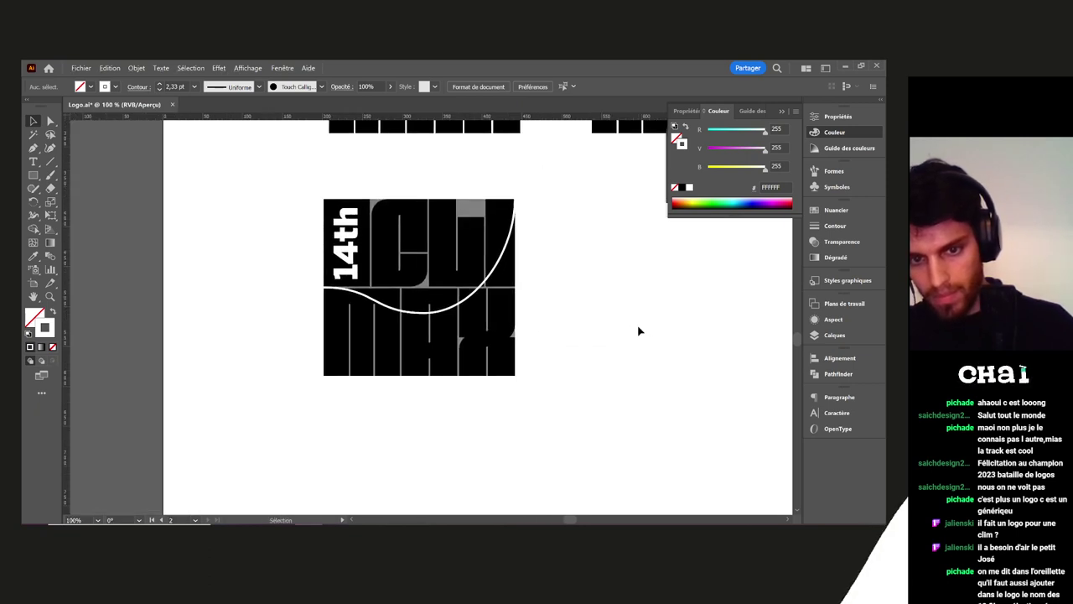
scroll(618, 304, "right", 3)
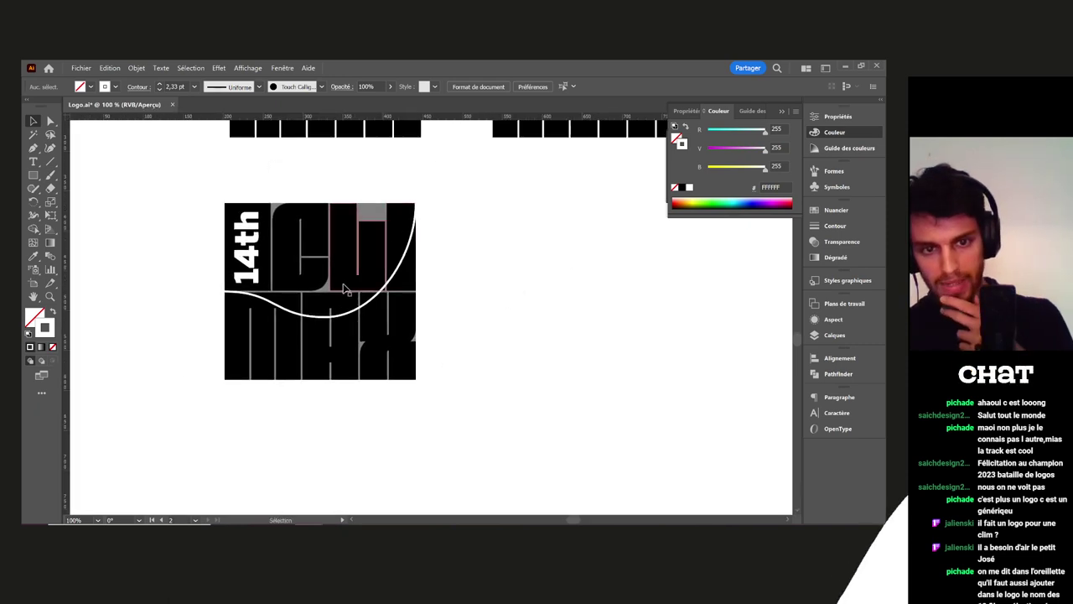
left_click_drag(202, 249, 202, 204)
left_click_drag(248, 253, 541, 254)
left_click(578, 428)
left_click_drag(578, 428, 420, 410)
In Outline view, lower the block's top edge down to the bottom of the wave
scroll(468, 328, "up", 4)
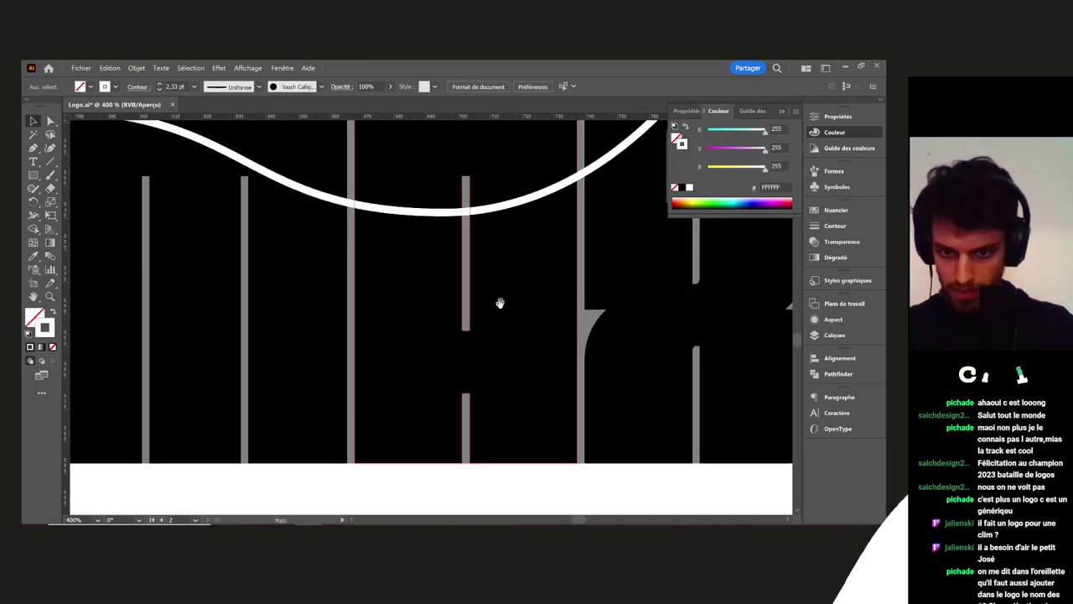
left_click_drag(501, 303, 505, 374)
key("ctrl+y")
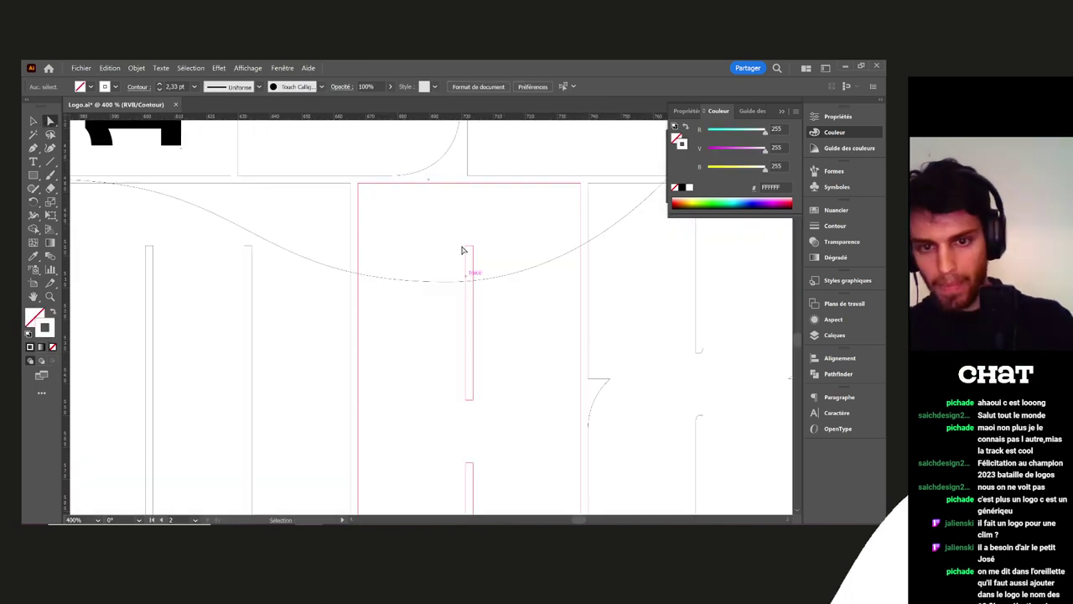
left_click_drag(493, 255, 473, 248)
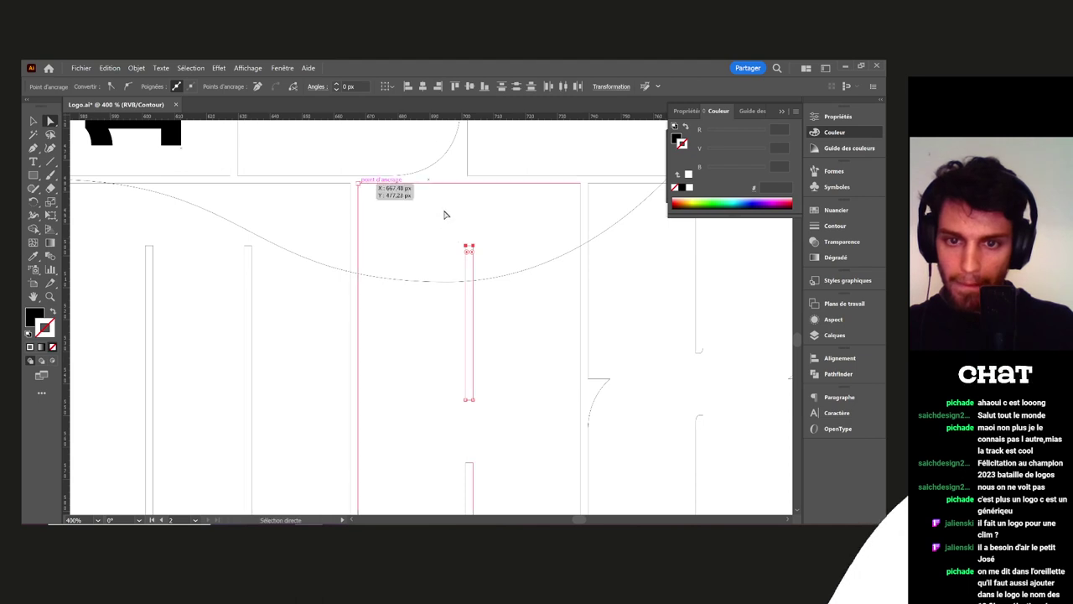
left_click(371, 193)
left_click(360, 186)
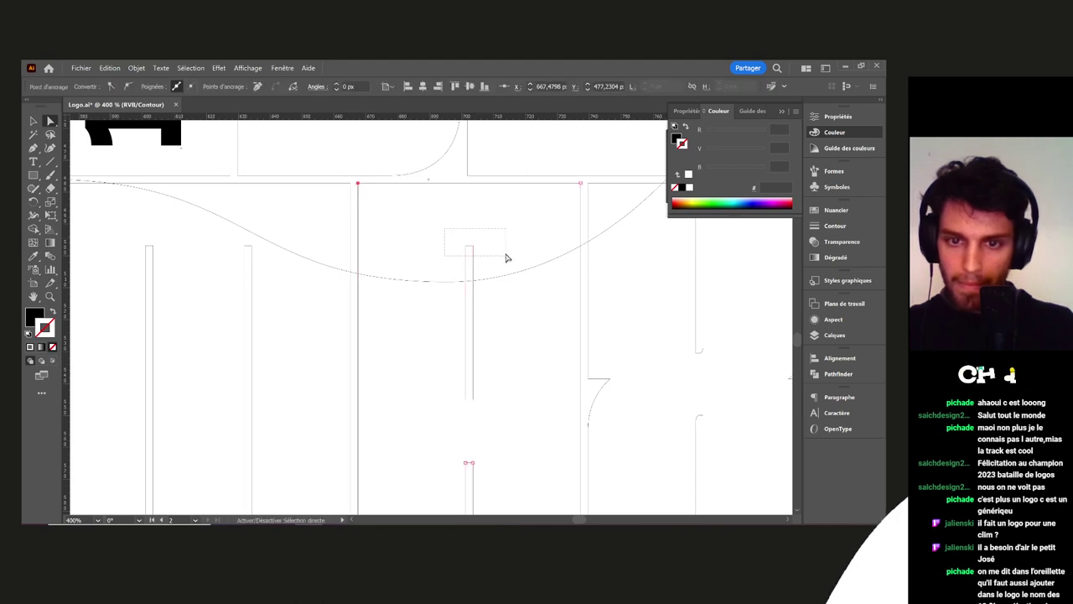
left_click_drag(506, 258, 506, 256)
left_click_drag(581, 187, 570, 288)
left_click(576, 267)
scroll(580, 279, "up", 2)
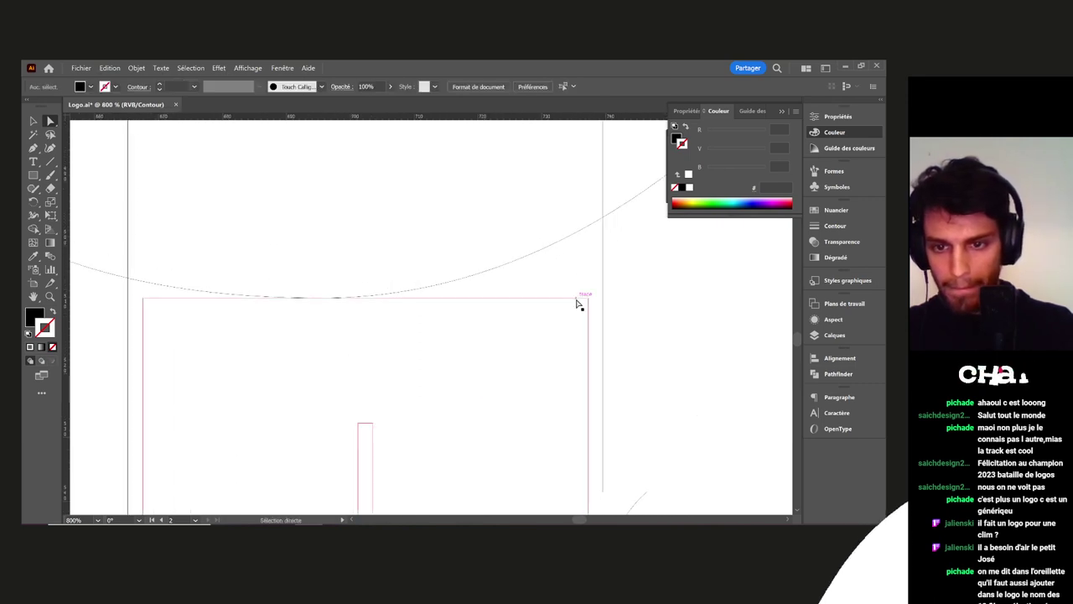
Isolate the block, add an anchor on its top edge and raise the top-right corner toward the wave
left_click(576, 300)
key("p")
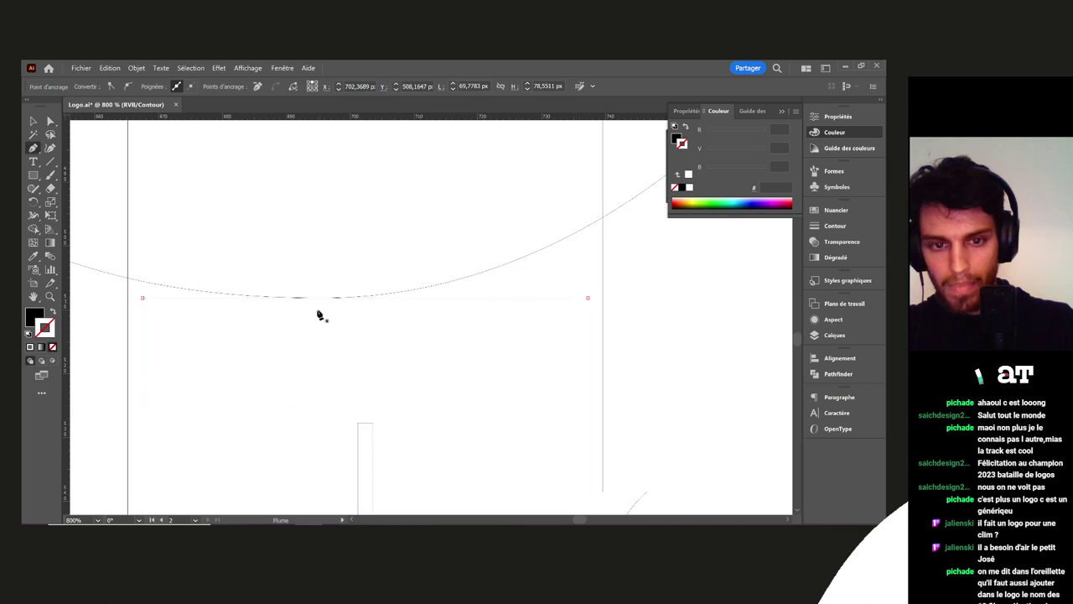
left_click(321, 298)
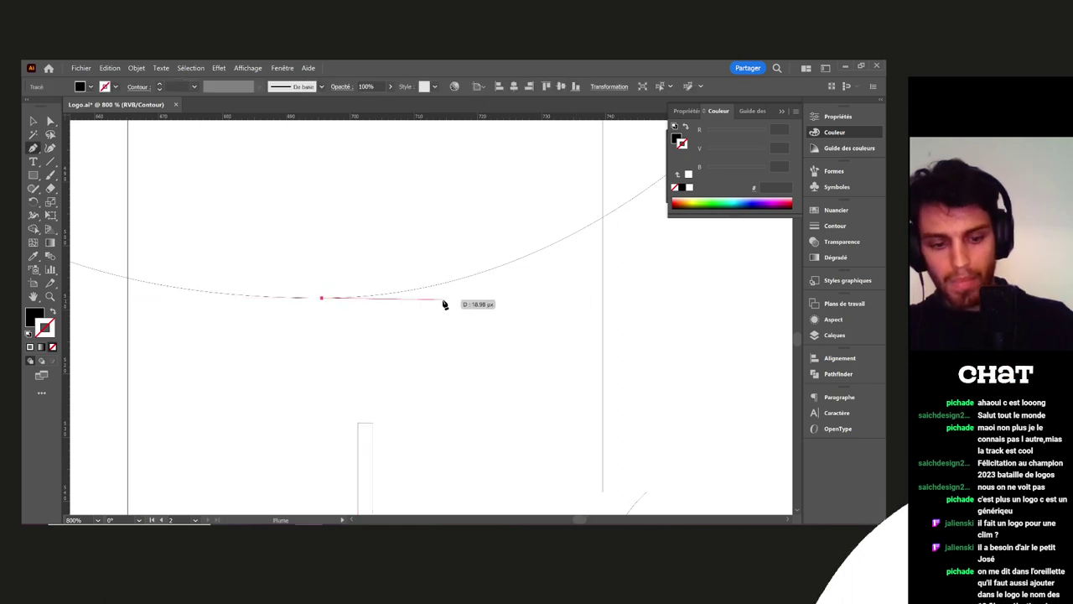
key("ctrl+z")
key("v")
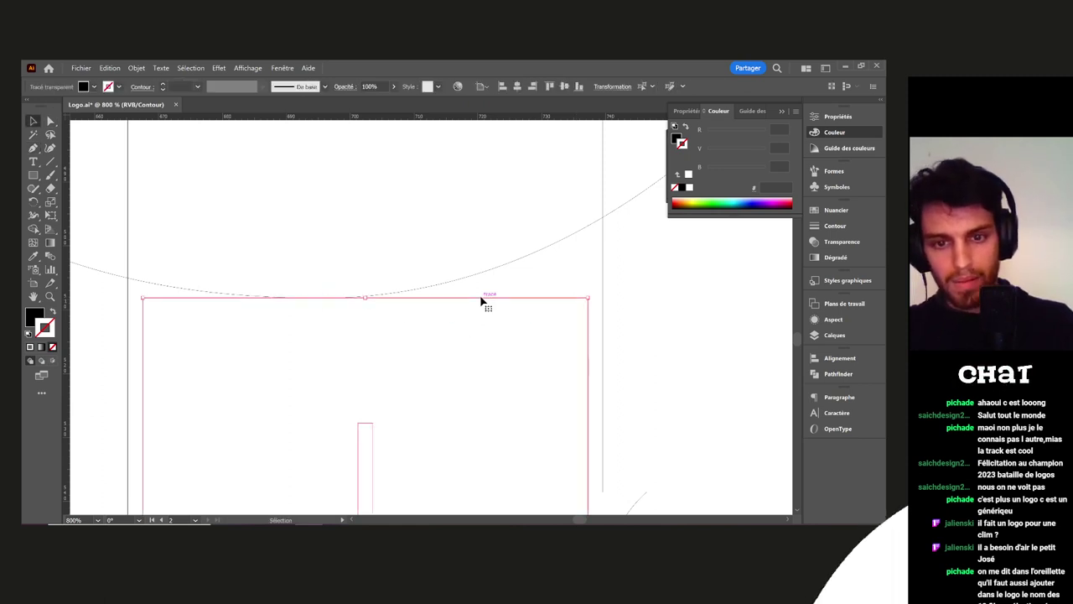
double_click(471, 302)
key("ctrl+y")
key("p")
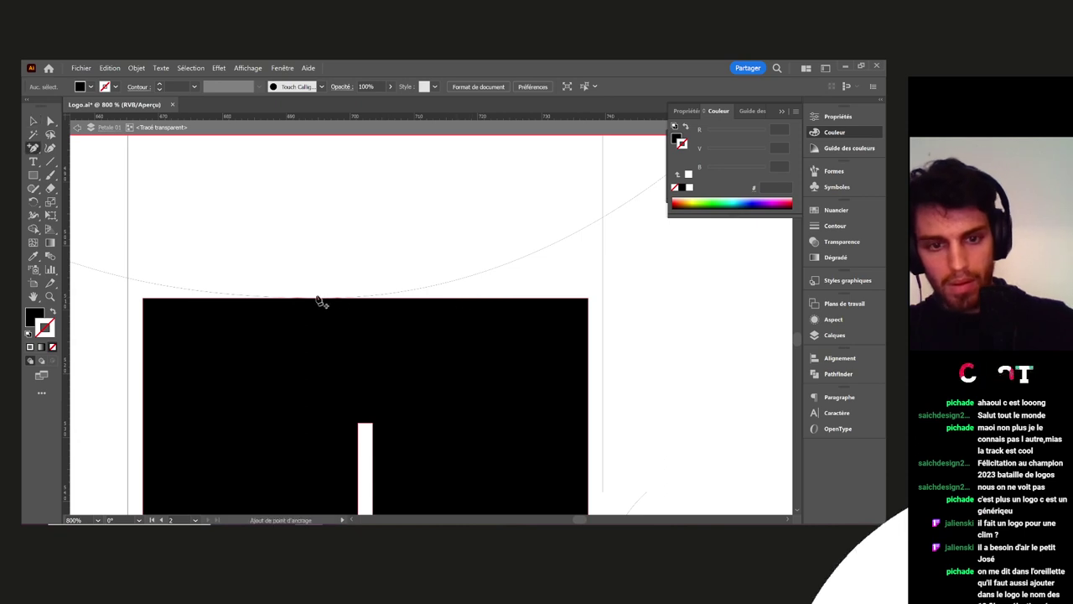
key("ctrl+y")
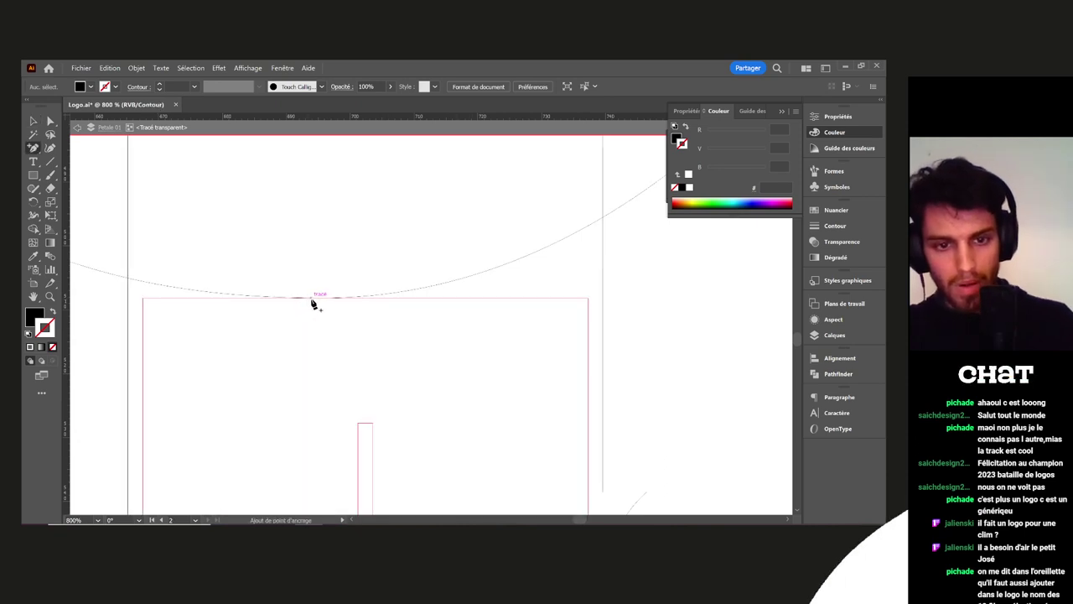
left_click(312, 299)
key("a")
left_click_drag(587, 299, 590, 231)
Lift the left corner point onto the curve and convert it to a smooth point
scroll(547, 297, "left", 2)
left_click(309, 302)
scroll(308, 302, "up", 3)
scroll(308, 305, "up", 5)
left_click_drag(276, 307, 270, 206)
scroll(438, 282, "down", 2)
left_click_drag(542, 291, 302, 338)
scroll(394, 338, "down", 2)
left_click_drag(479, 338, 404, 342)
scroll(411, 347, "right", 1)
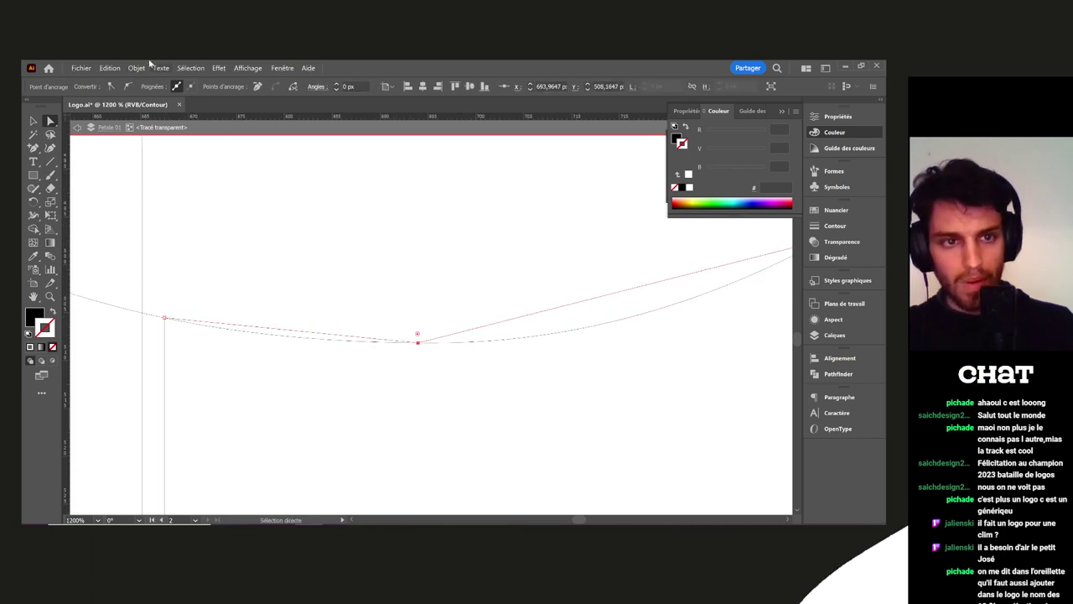
left_click(129, 88)
left_click_drag(552, 348, 584, 349)
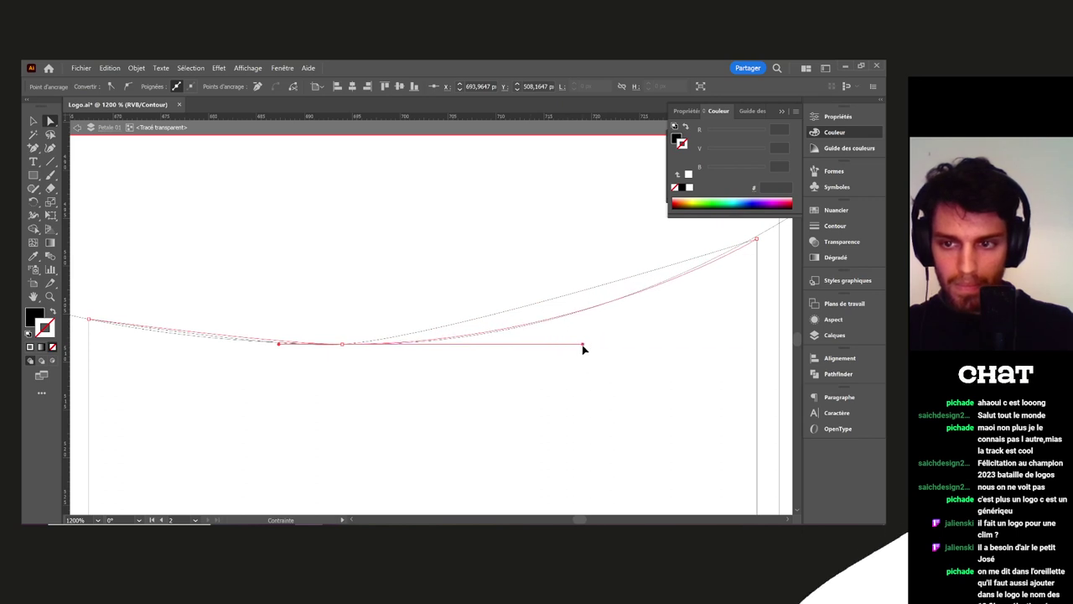
Align the remaining edge point and its handle with the wave line
scroll(620, 289, "up", 5)
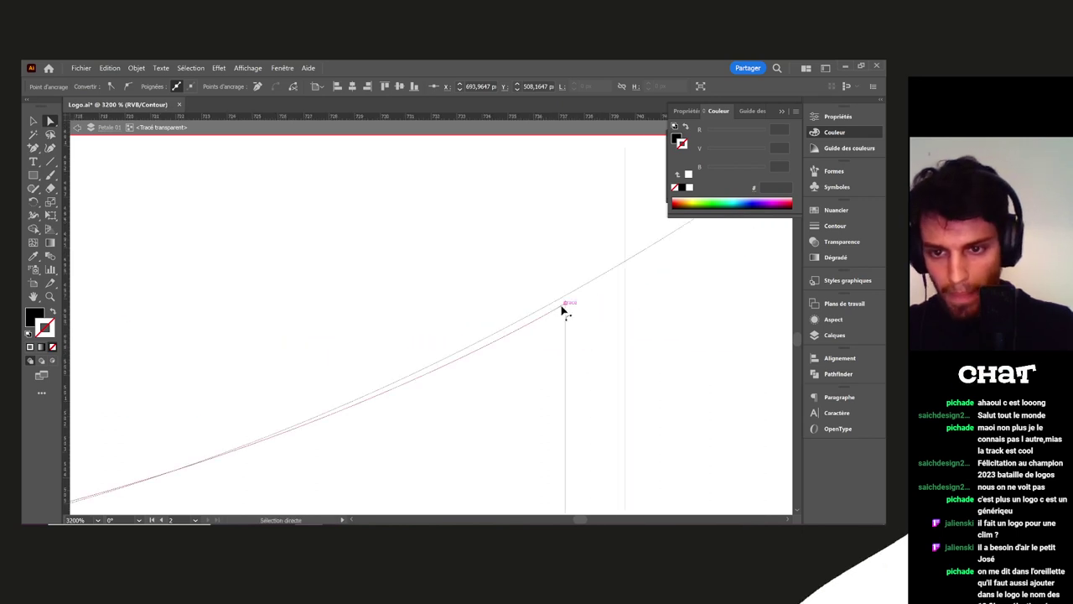
left_click_drag(568, 307, 565, 299)
scroll(579, 330, "down", 5)
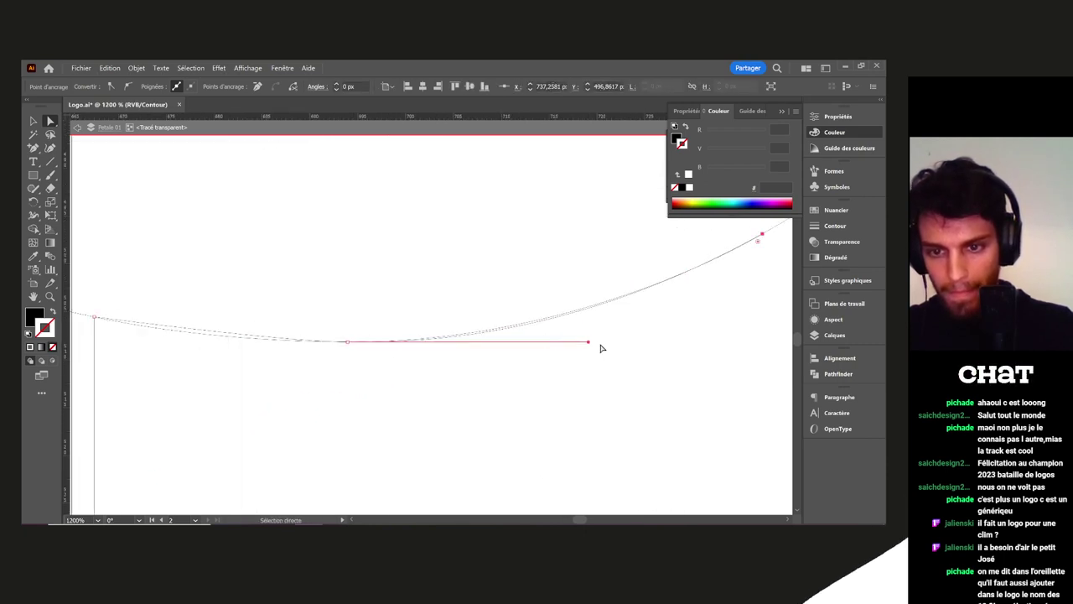
left_click_drag(588, 346, 611, 345)
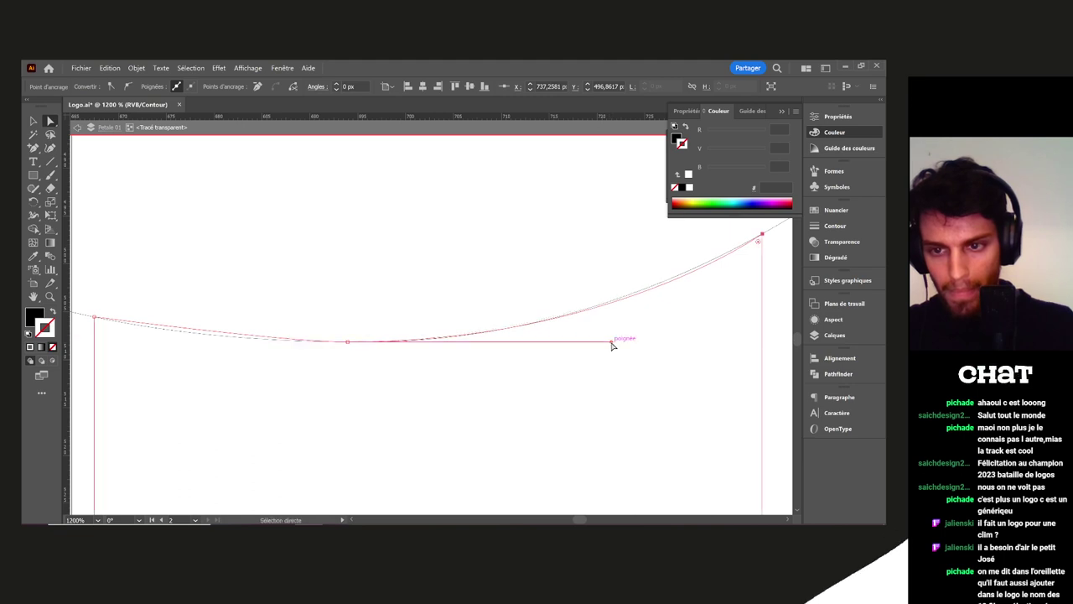
left_click_drag(489, 309, 630, 312)
left_click_drag(426, 315, 543, 313)
left_click(606, 343)
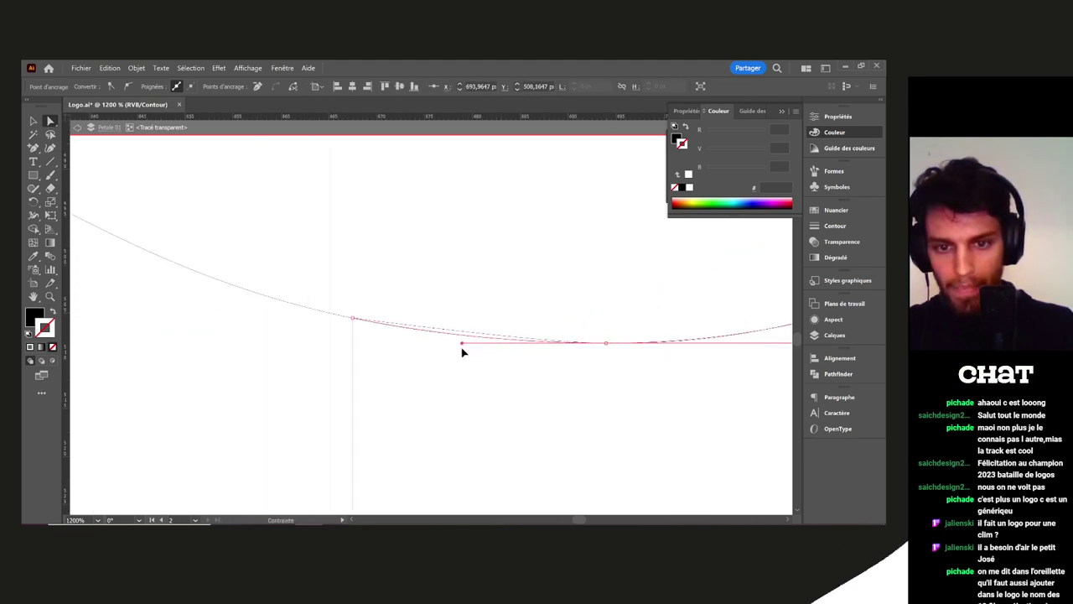
left_click(462, 352)
Check the reshaped letters, exit isolation, then select and zoom into the left letter group
scroll(482, 277, "down", 4)
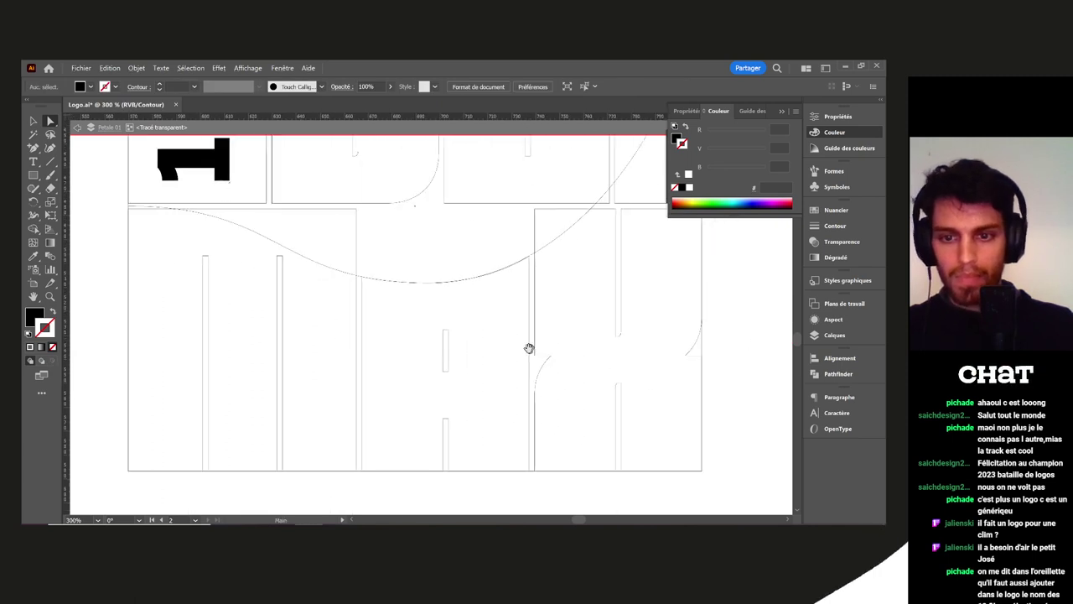
left_click_drag(529, 348, 397, 352)
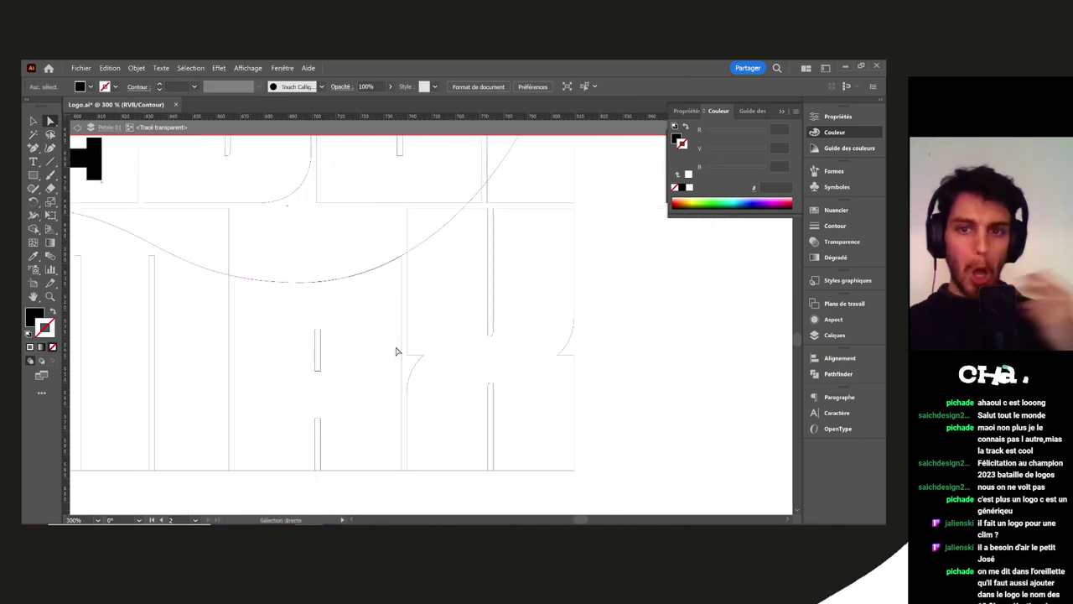
left_click_drag(453, 270, 394, 390)
left_click_drag(439, 311, 406, 426)
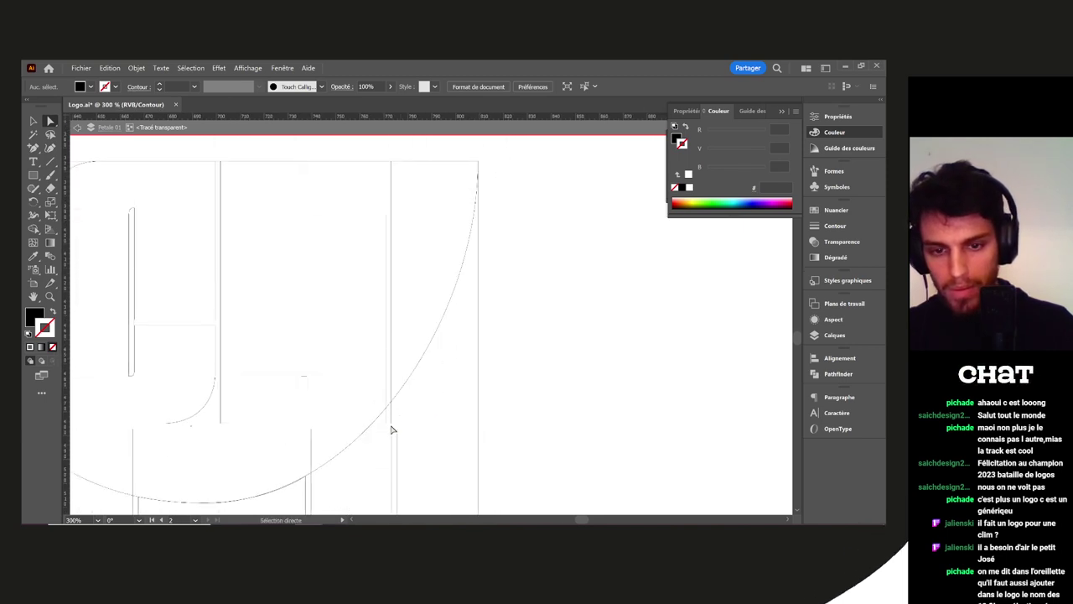
double_click(530, 410)
left_click_drag(520, 400, 612, 237)
left_click_drag(369, 343, 562, 307)
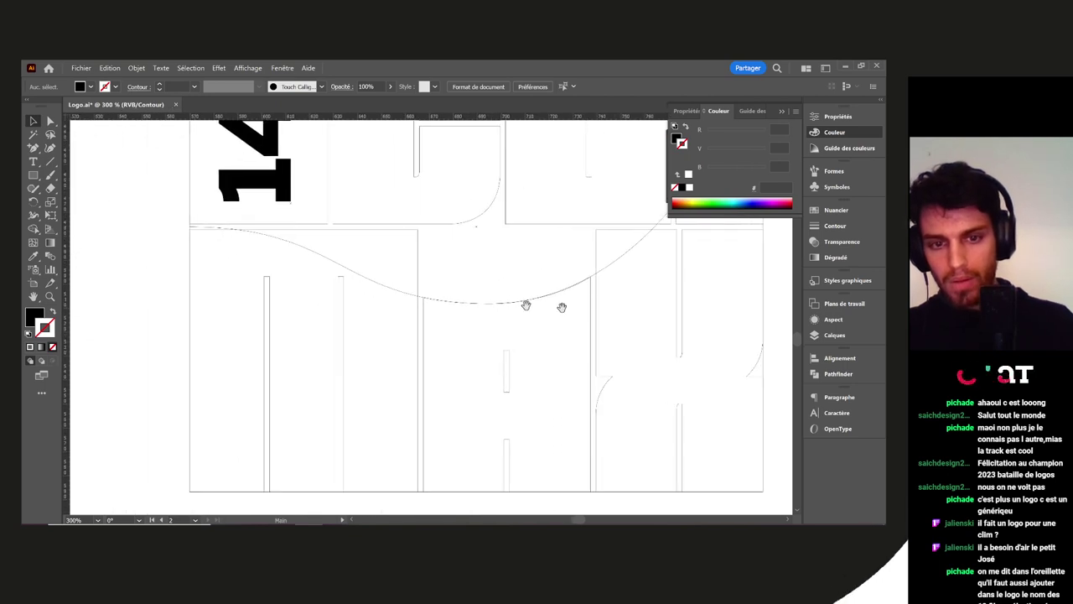
left_click(419, 275)
key("ctrl+plus")
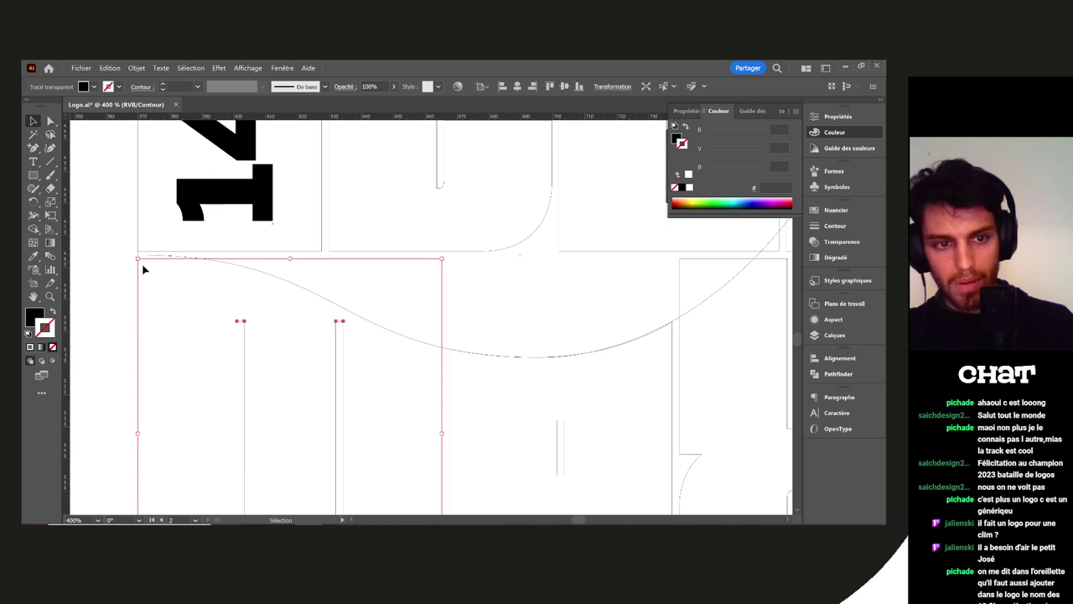
Pull the shape's top-right corner down so it sits exactly on the wave curve
left_click_drag(139, 259, 135, 272)
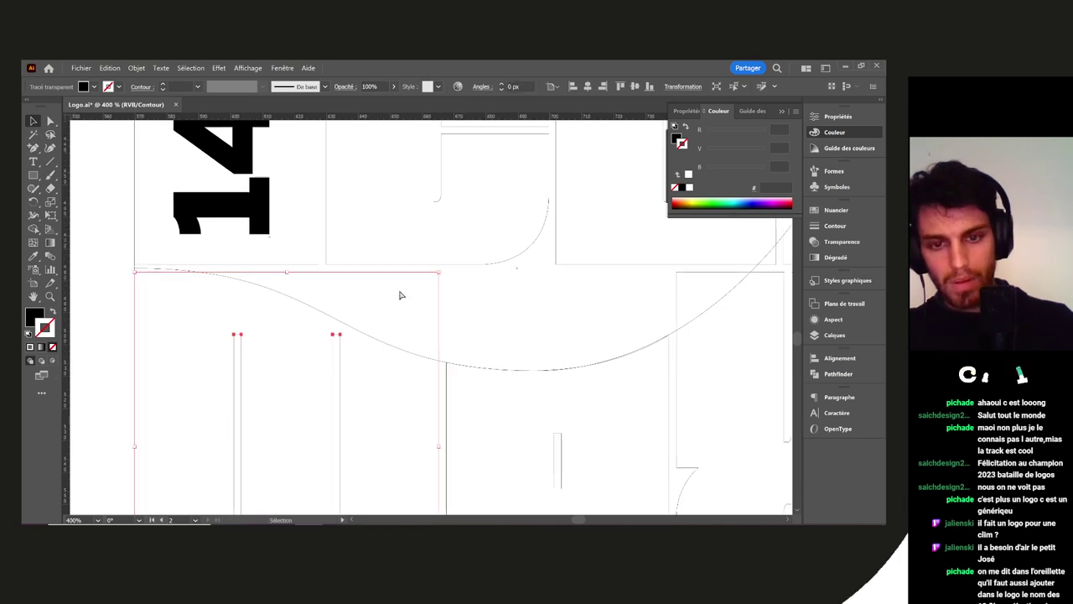
left_click(439, 274)
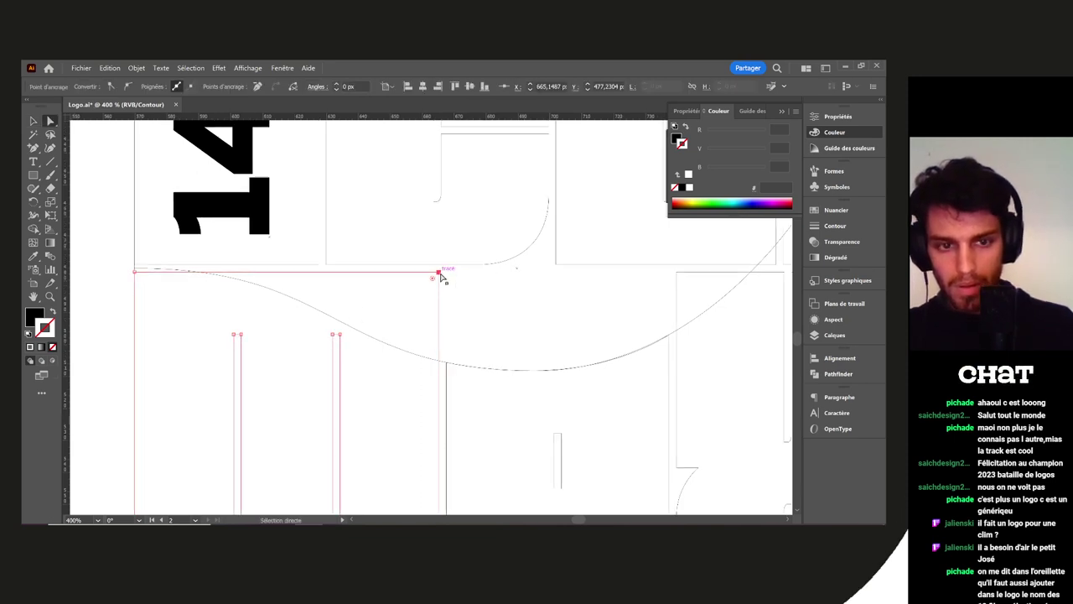
scroll(144, 286, "up", 1)
scroll(144, 286, "up", 1)
left_click(125, 254)
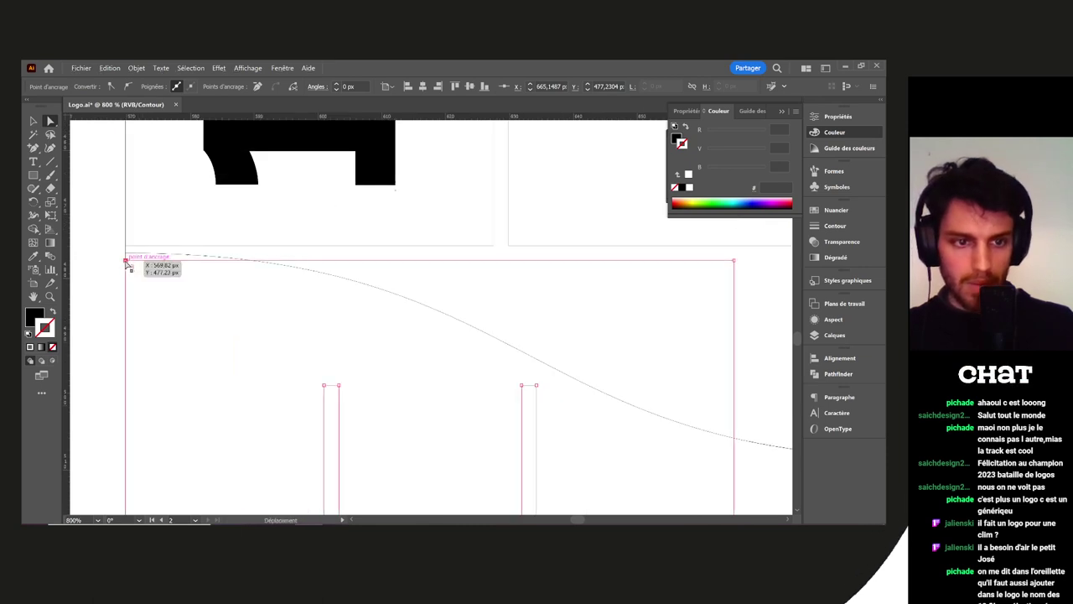
left_click_drag(562, 311, 405, 292)
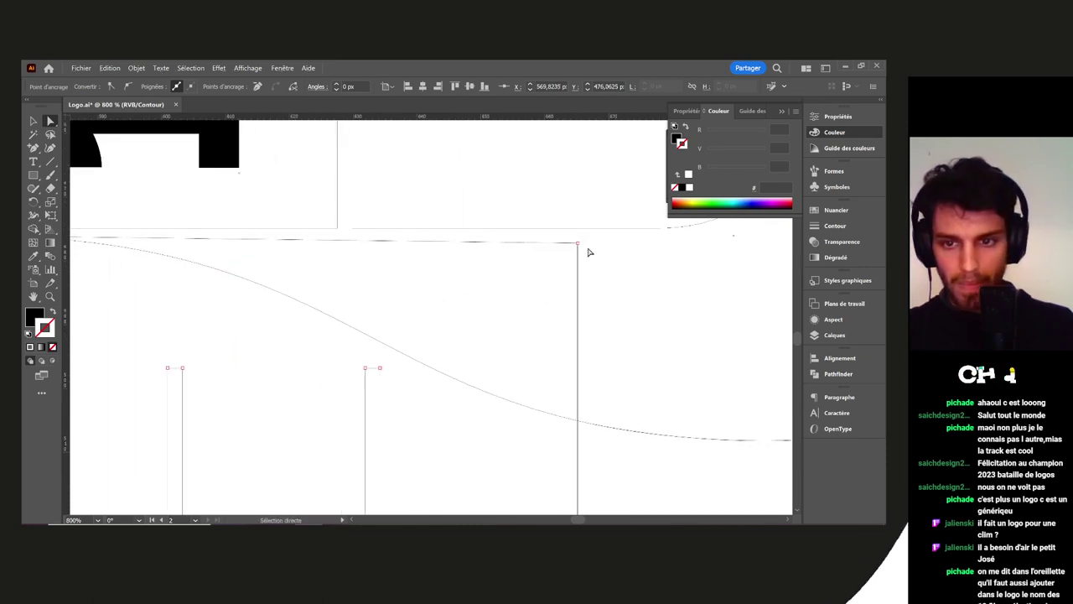
left_click_drag(578, 243, 579, 412)
scroll(579, 412, "up", 4)
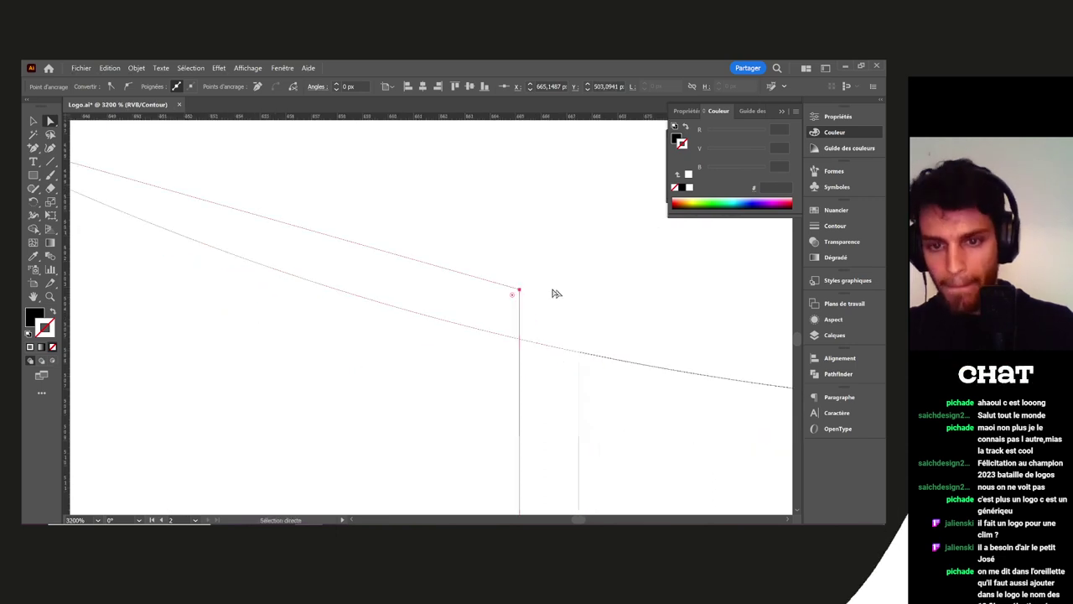
left_click_drag(520, 292, 521, 343)
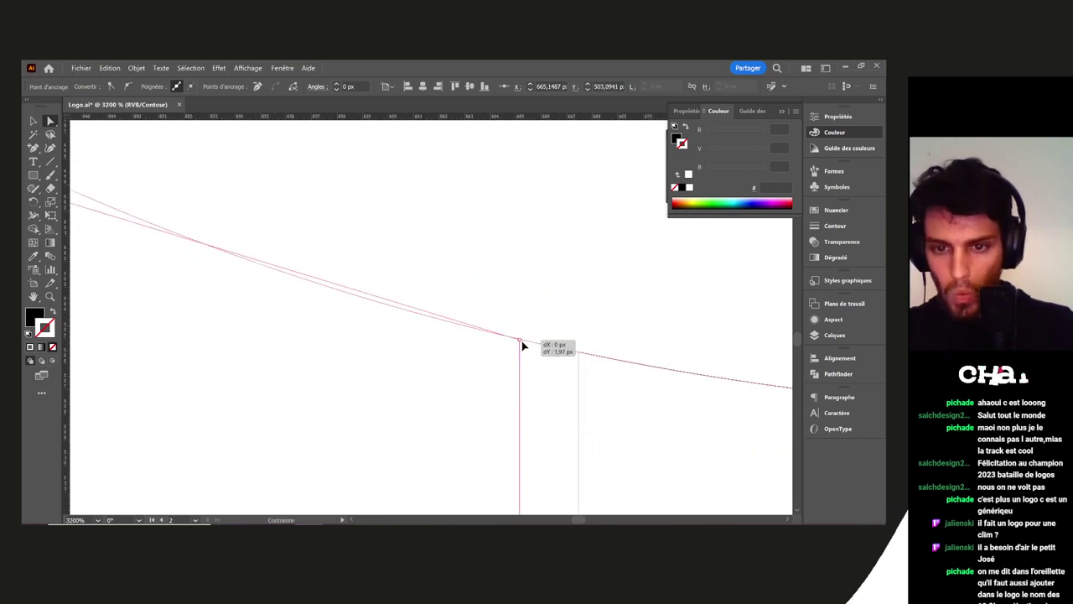
Make the edge's left end point smooth and adjust its handles to flatten the wave's top
scroll(522, 340, "down", 8)
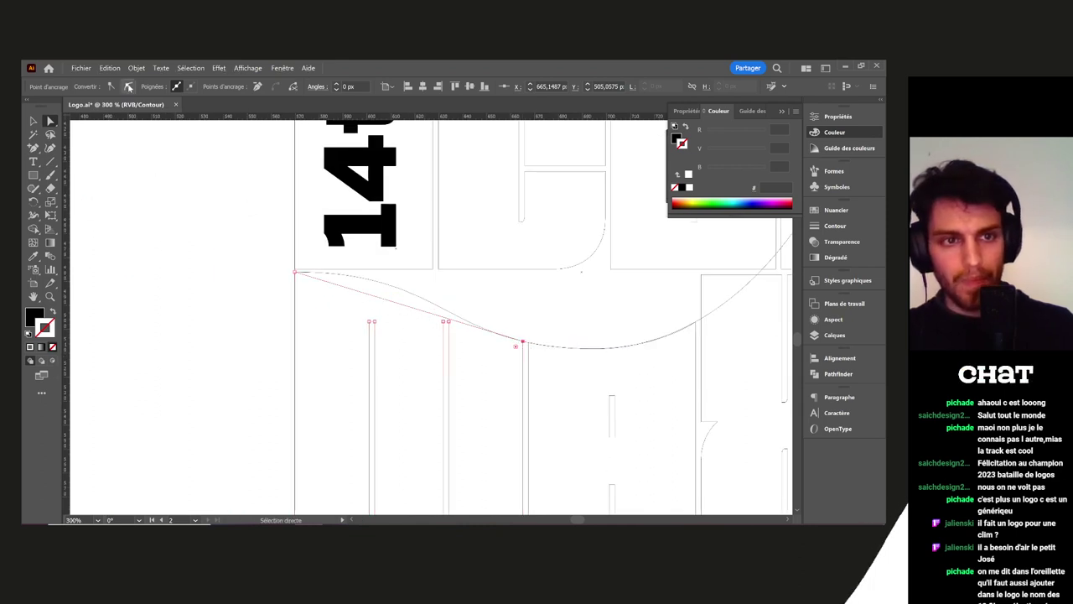
left_click(520, 343)
left_click(296, 272)
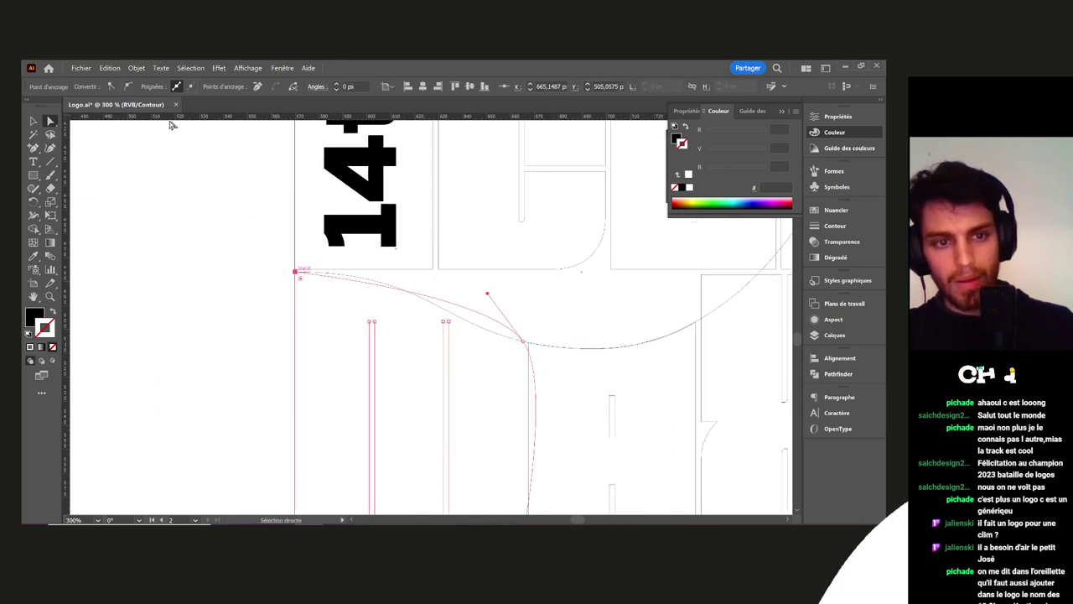
left_click(128, 87)
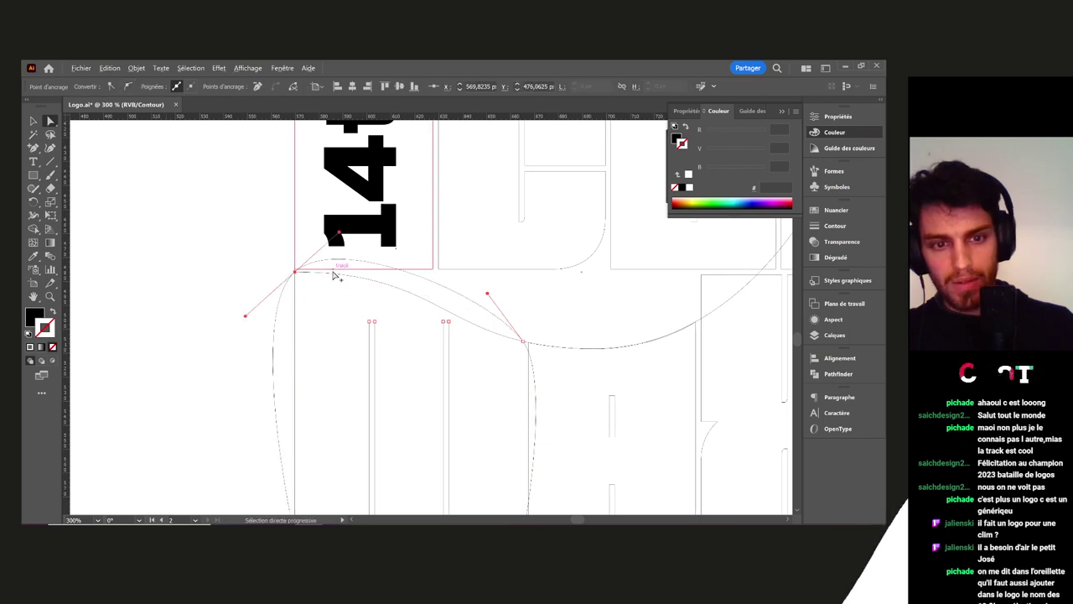
left_click_drag(248, 320, 311, 324)
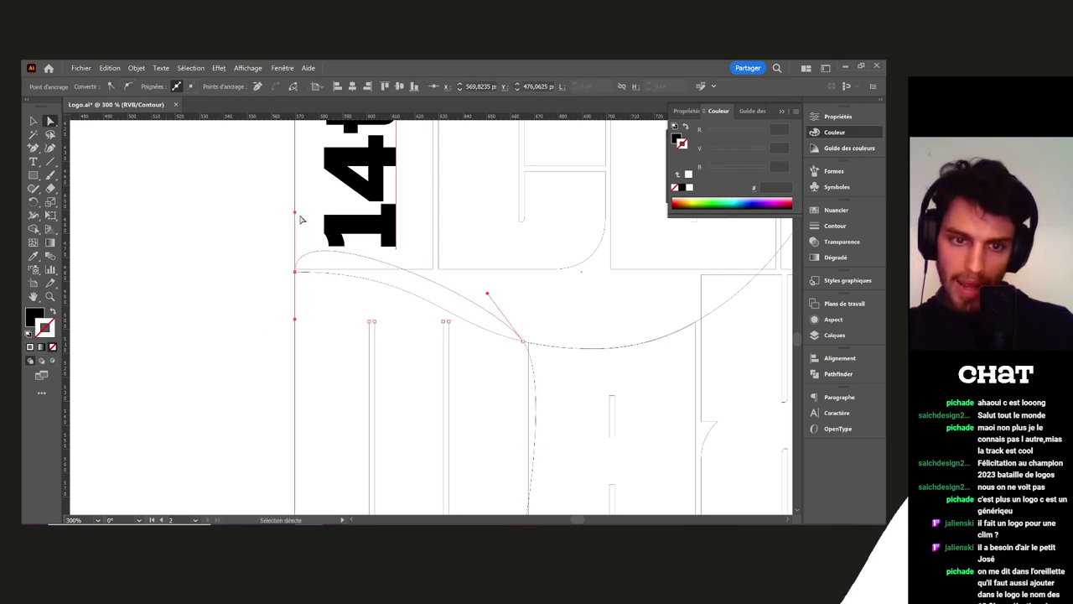
left_click_drag(297, 215, 346, 273)
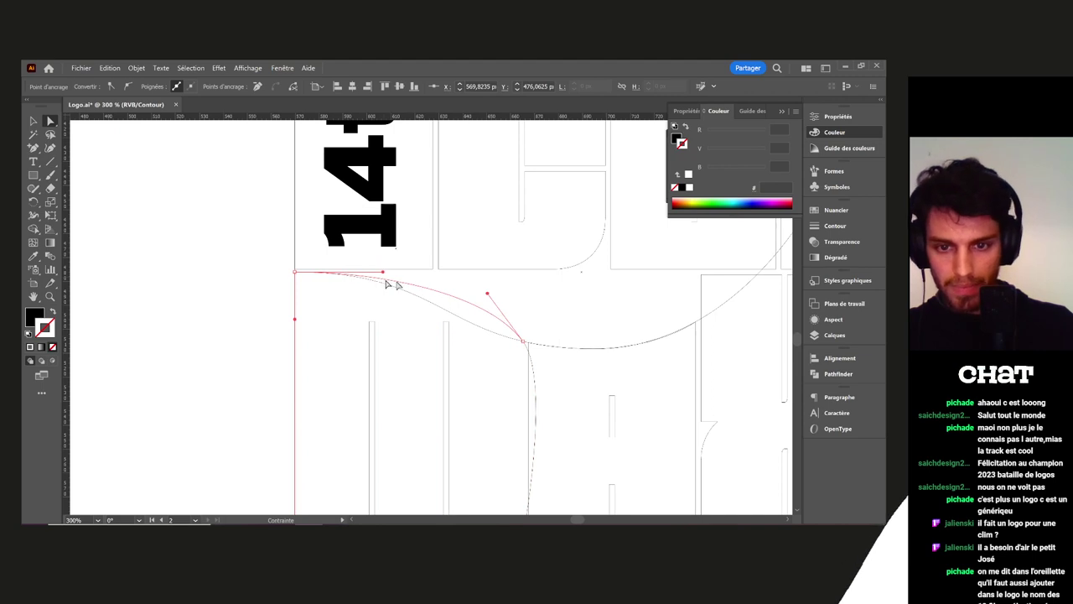
Set the wave's middle anchor handles vertical and shorten them to soften the S-curve
key("v")
scroll(530, 341, "up", 2)
left_click(515, 343)
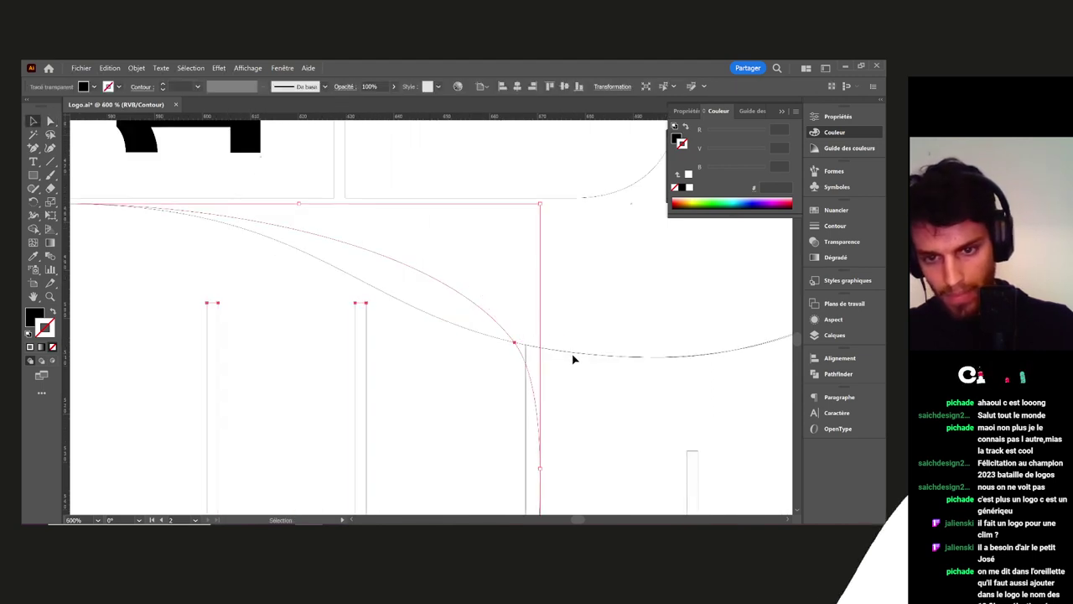
scroll(574, 358, "down", 1)
key("a")
left_click(534, 346)
scroll(542, 345, "down", 2)
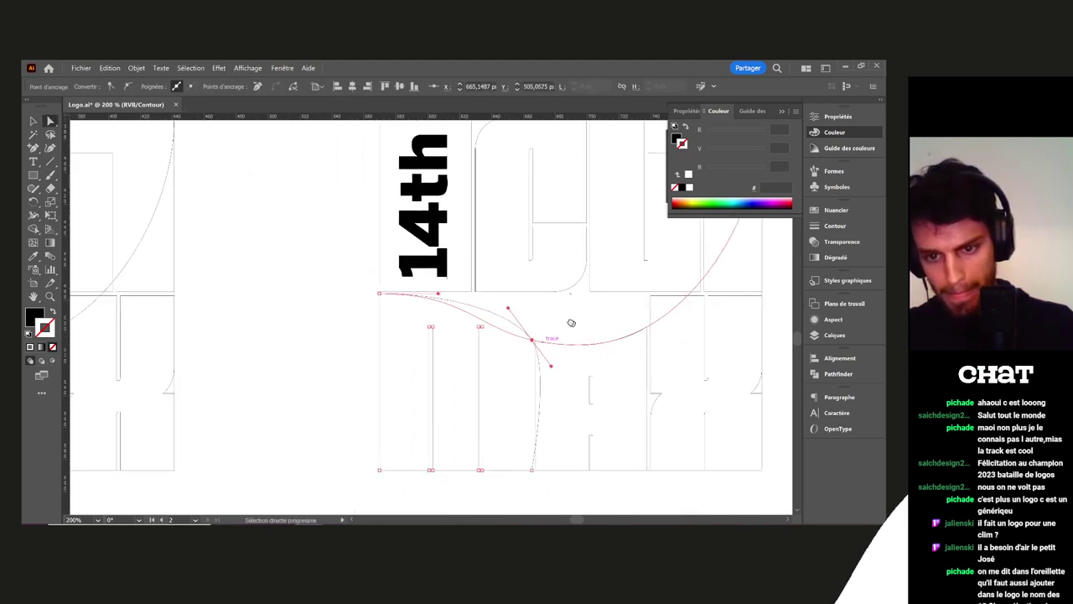
scroll(557, 329, "up", 1)
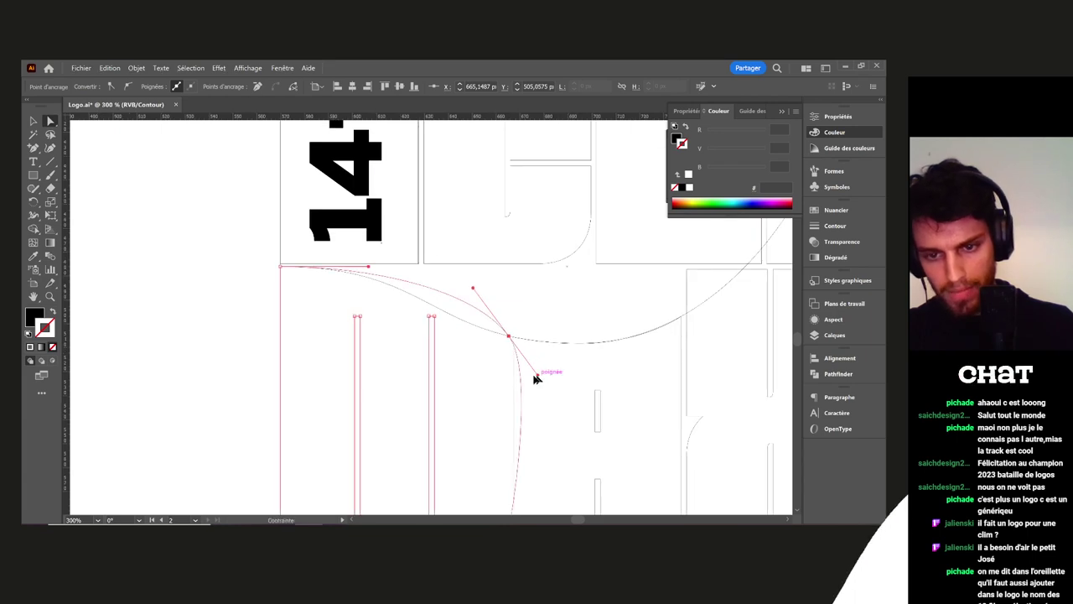
left_click_drag(538, 375, 508, 375)
left_click_drag(509, 278, 493, 297)
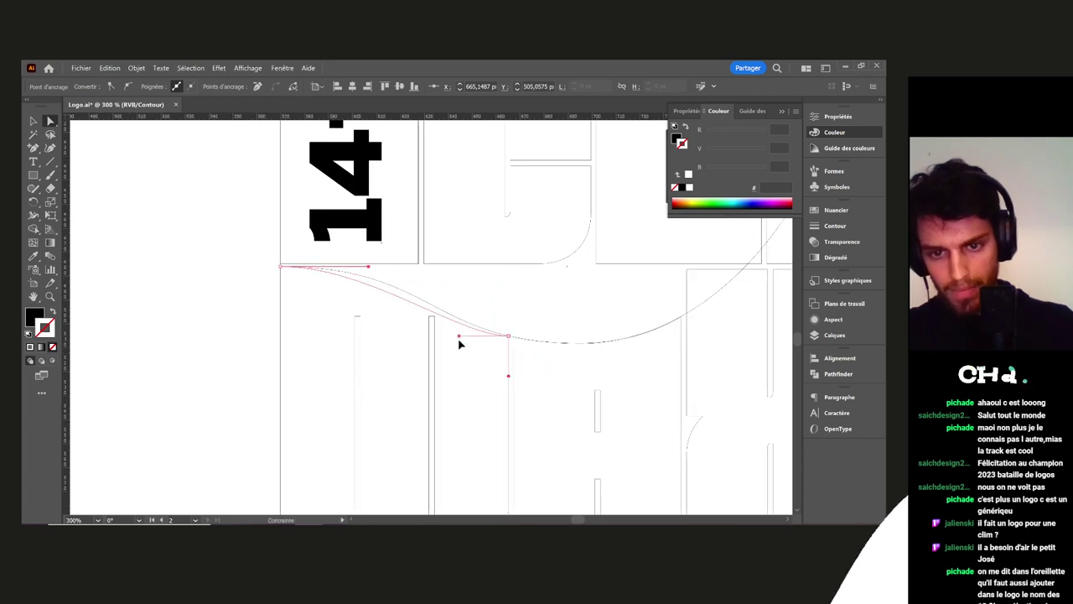
key("ctrl+plus")
key("ctrl+plus")
left_click_drag(535, 336, 520, 312)
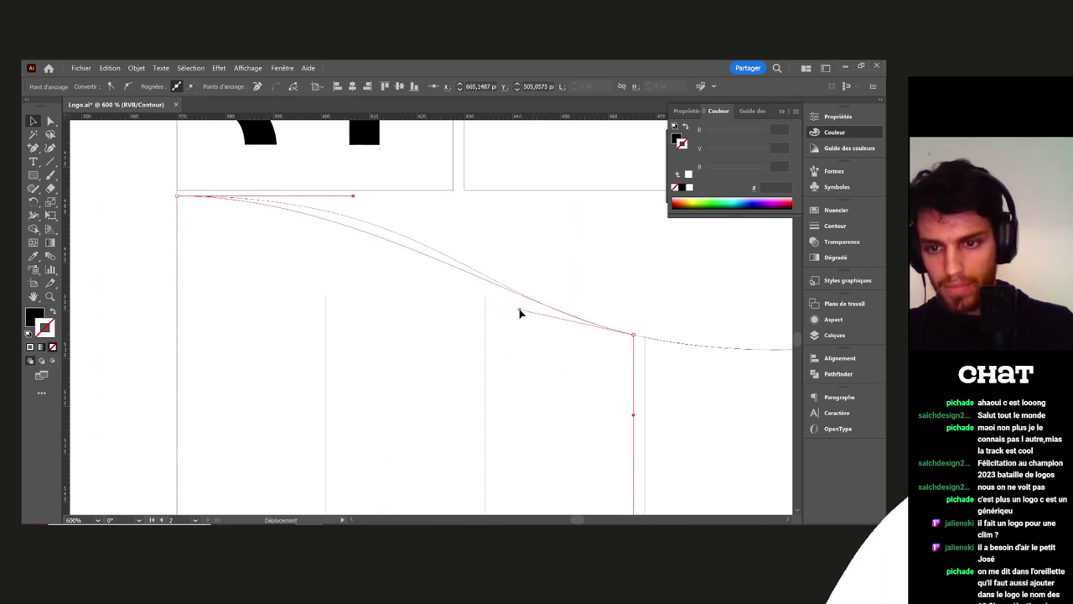
Extend the wave's left anchor handle and fine-tune the curve handles against the vertical bar
left_click(358, 196)
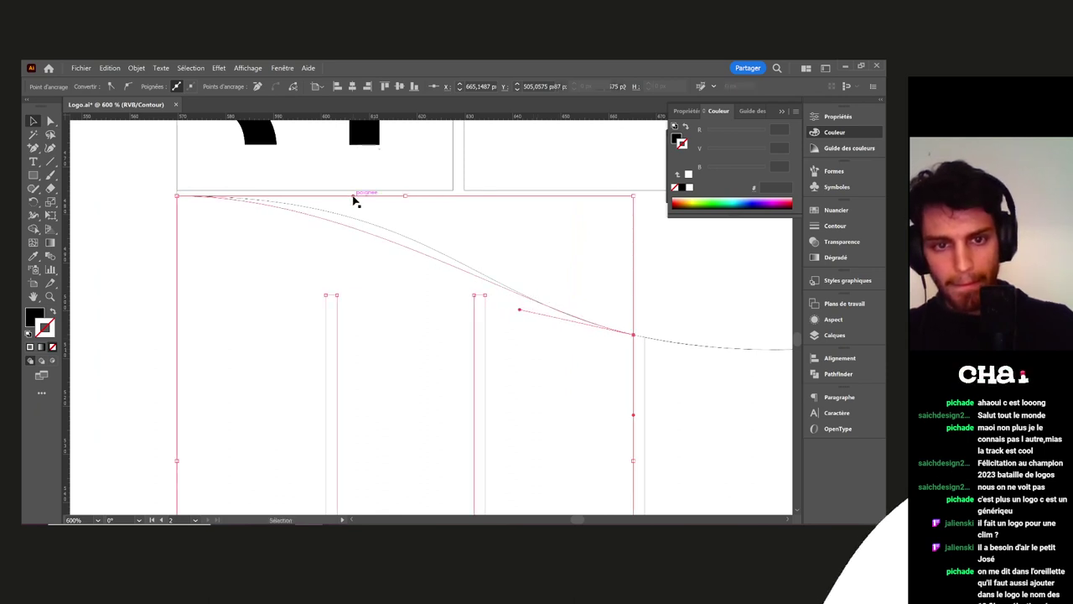
key("a")
left_click_drag(358, 198, 408, 199)
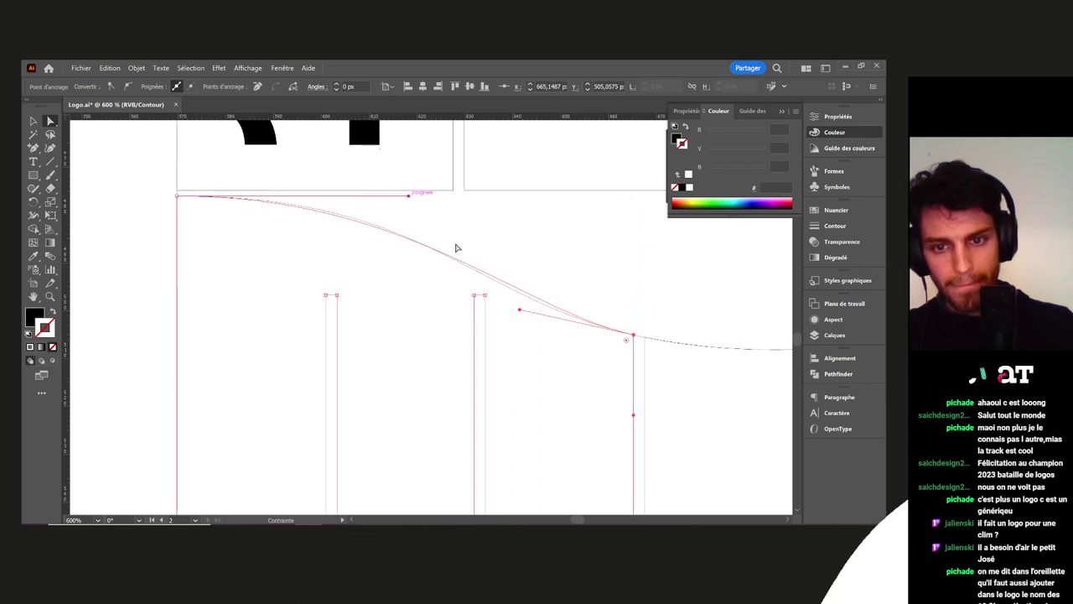
left_click_drag(484, 302, 485, 301)
left_click_drag(410, 198, 425, 197)
left_click_drag(486, 302, 487, 392)
Lower the tops of both thin slot rectangles about 31 px so they start beneath the wave
left_click(479, 297)
scroll(494, 383, "down", 3)
left_click_drag(518, 347, 488, 262)
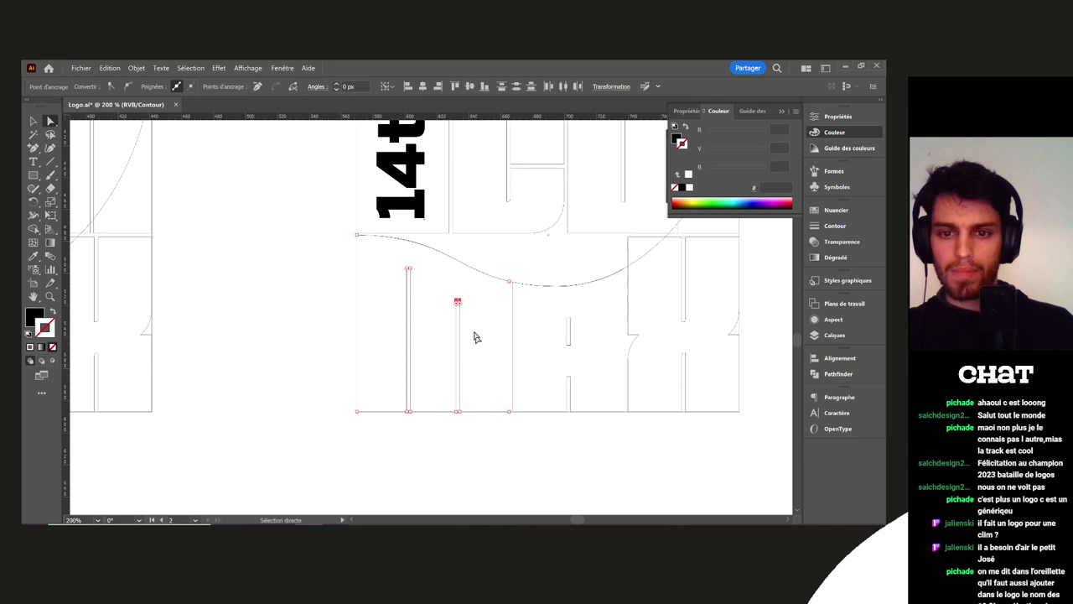
scroll(430, 304, "up", 1)
key("ctrl+z")
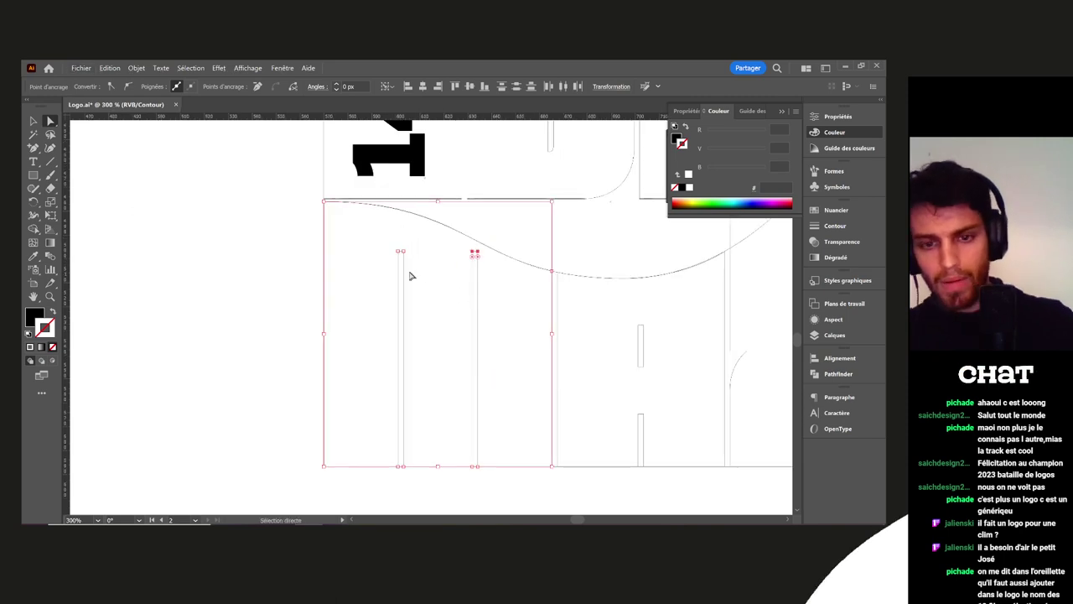
left_click_drag(421, 245, 406, 327)
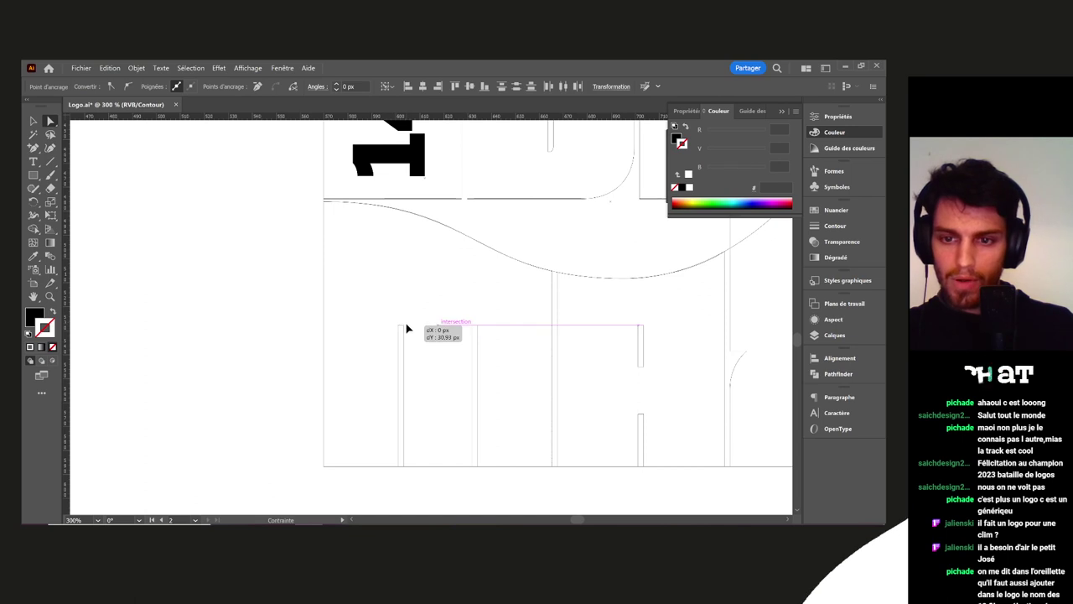
left_click_drag(613, 331, 474, 319)
left_click(443, 475)
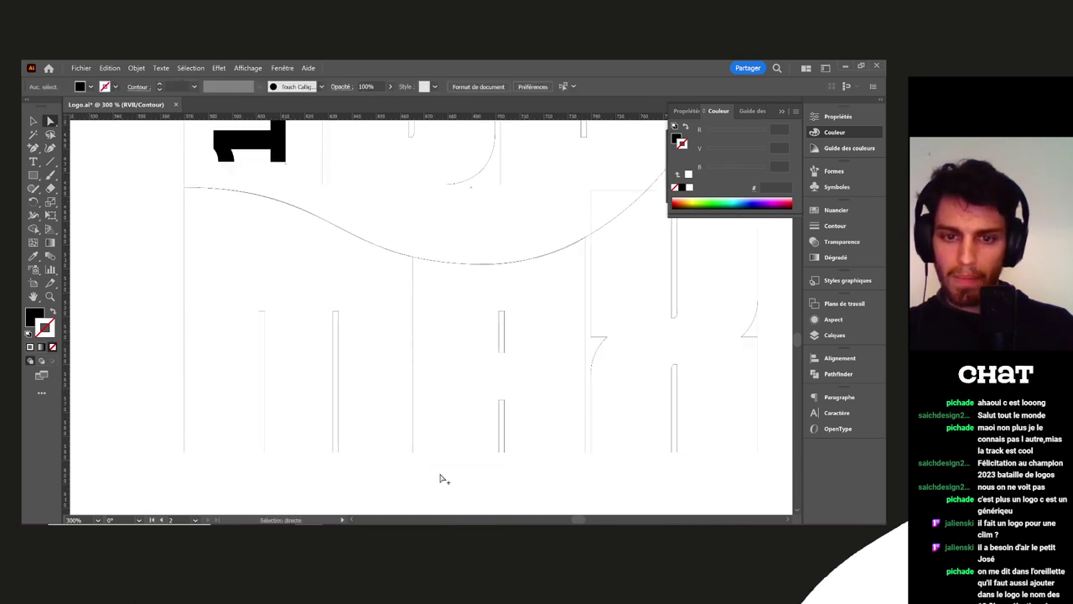
scroll(442, 465, "down", 1)
left_click_drag(506, 420, 448, 406)
key("v")
left_click_drag(666, 369, 621, 388)
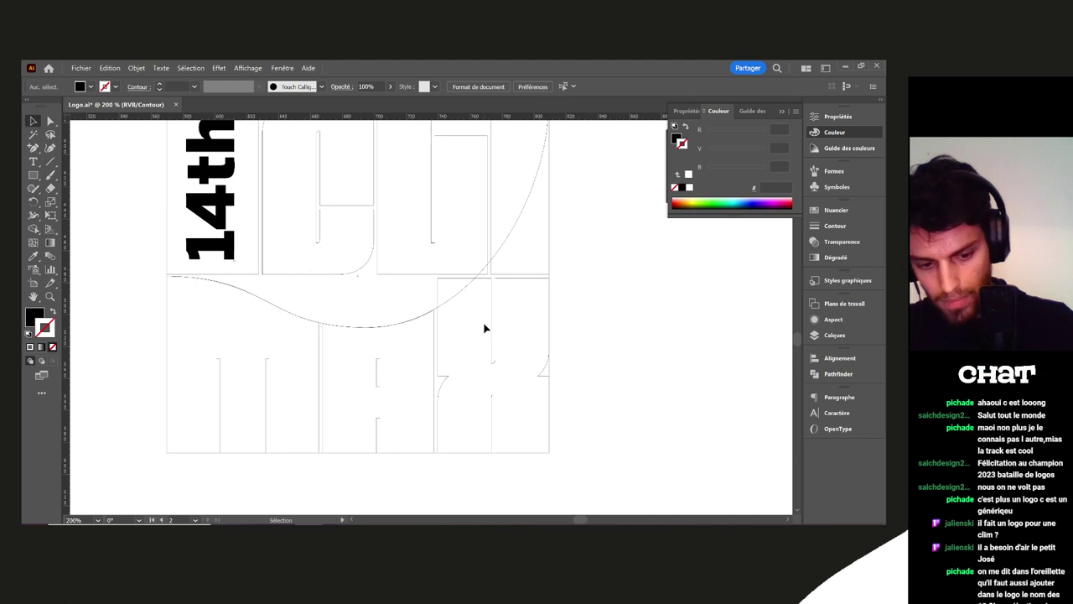
scroll(453, 282, "up", 2)
Move the letter's corner anchors beside the arc so they meet the arc
left_click(415, 274)
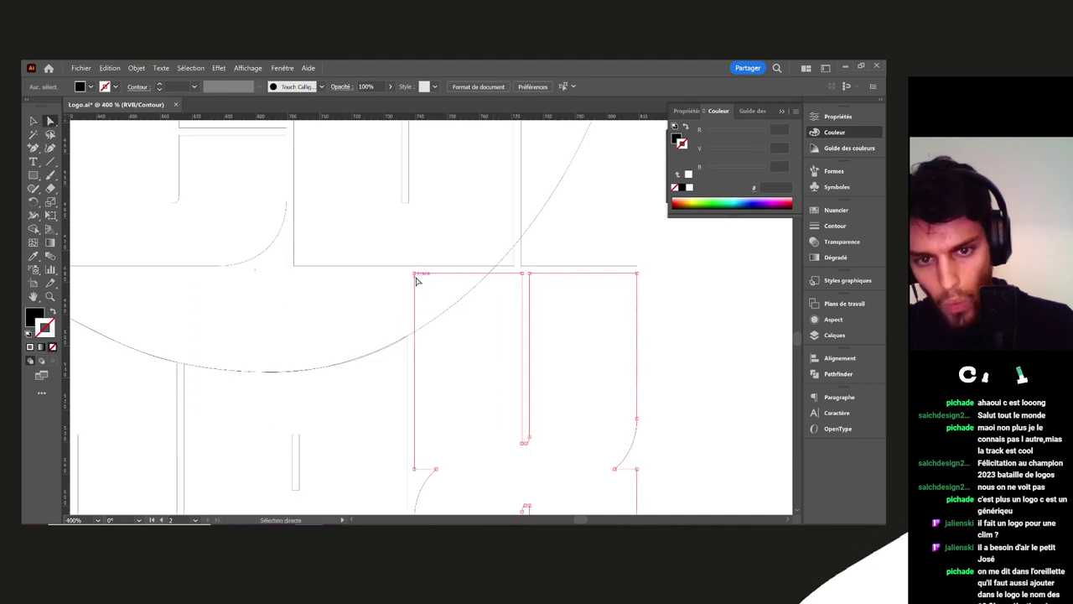
scroll(417, 275, "up", 2)
left_click_drag(399, 238, 400, 353)
key("space")
left_click_drag(617, 271, 510, 407)
left_click(505, 370)
left_click_drag(506, 363, 506, 300)
Convert the bottom anchor on the arc to a smooth point and swing its handle along the arc
scroll(423, 277, "down", 2)
scroll(423, 277, "left", 2)
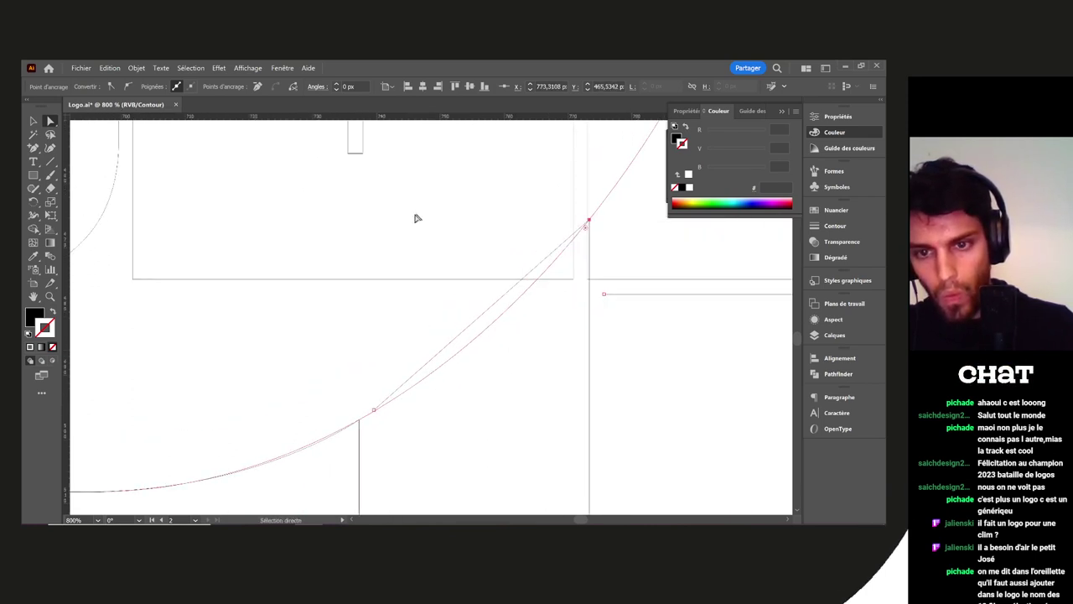
left_click(374, 411)
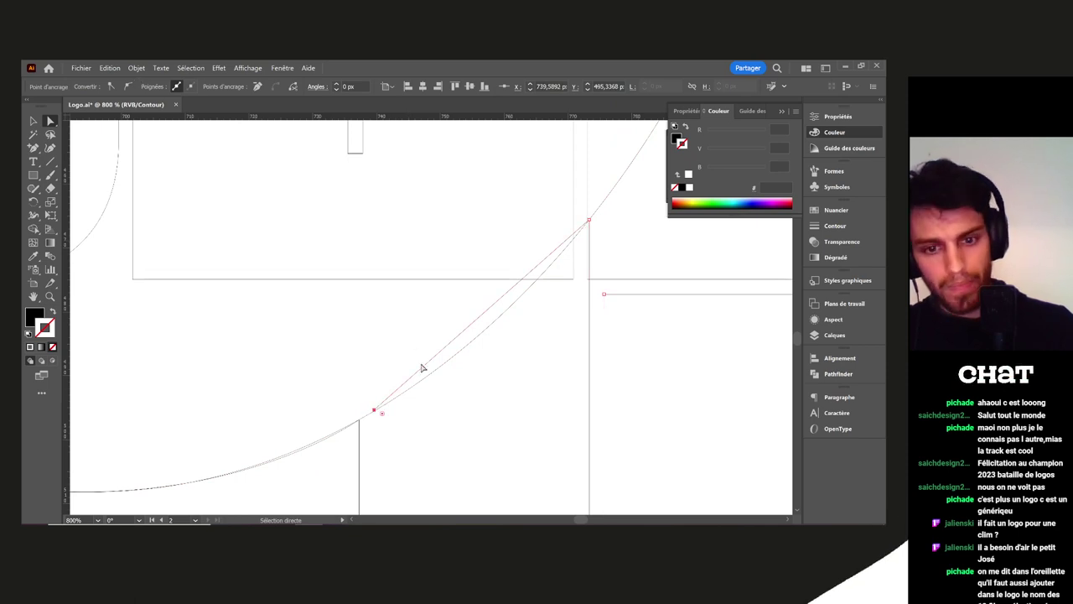
left_click(130, 87)
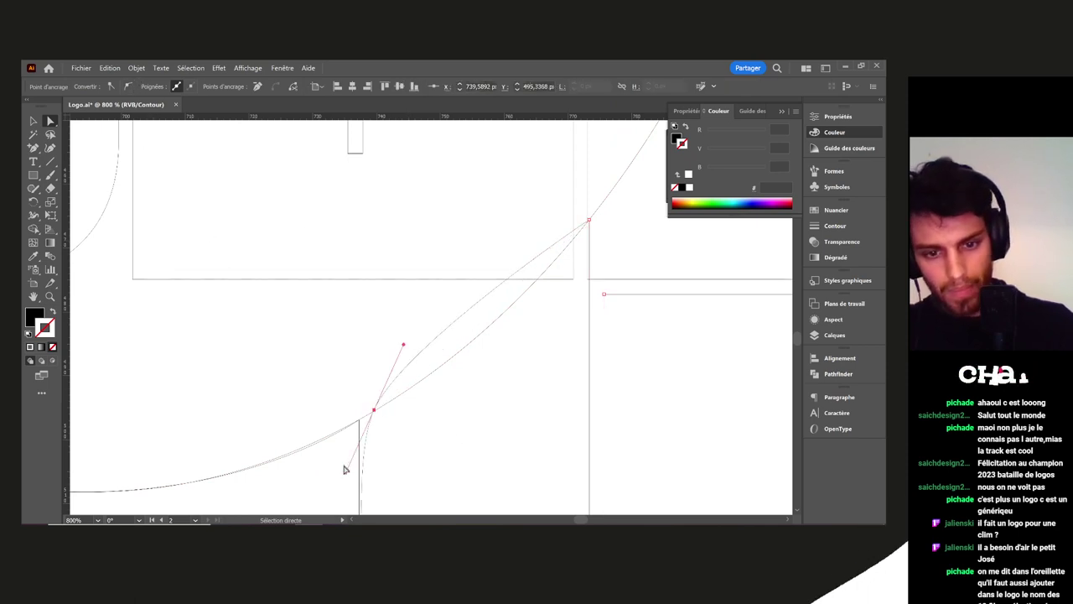
left_click_drag(344, 469, 359, 476)
left_click_drag(375, 340, 471, 369)
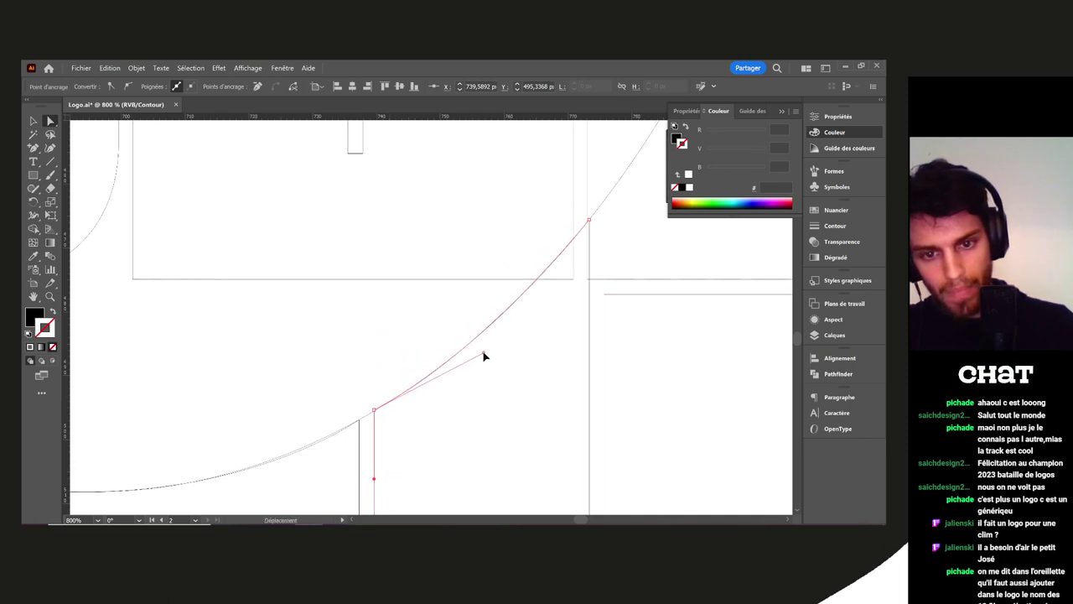
Move the anchor where the letter meets the arc up and position it precisely on the arc
left_click(630, 284, "ctrl")
scroll(629, 284, "down", 2)
left_click_drag(630, 284, 451, 292)
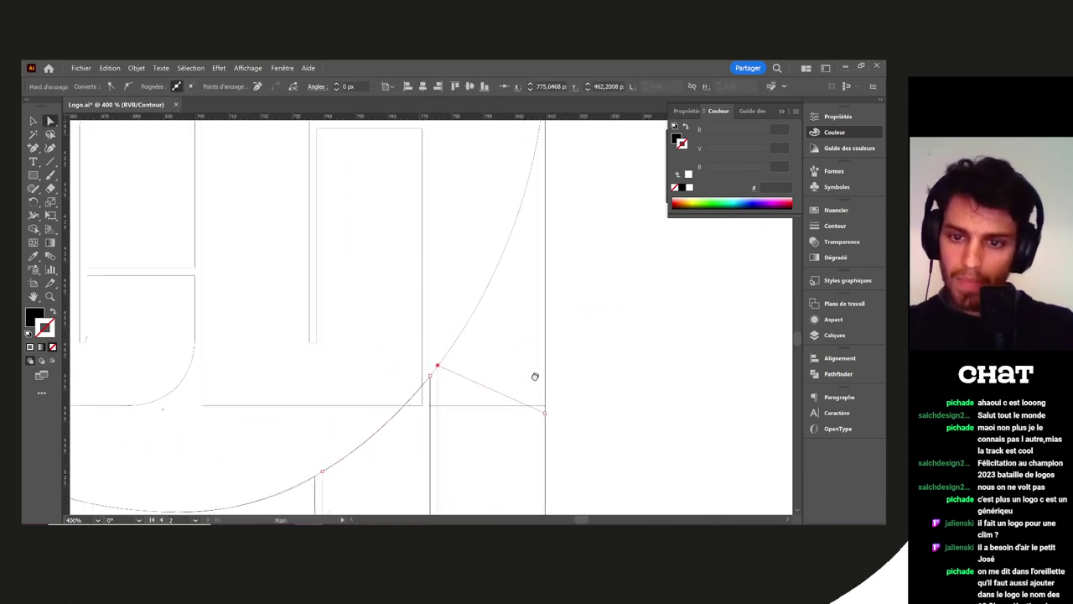
scroll(566, 408, "down", 1)
left_click(555, 411)
left_click_drag(556, 412, 556, 235)
scroll(521, 350, "up", 3)
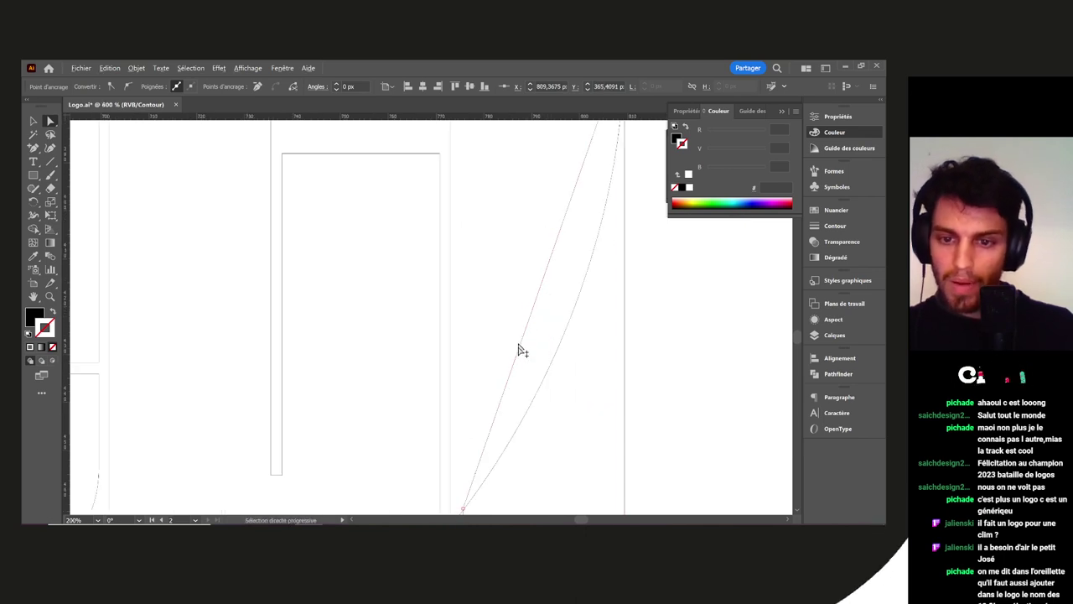
scroll(469, 331, "up", 2)
scroll(364, 431, "up", 3)
left_click_drag(360, 362, 369, 370)
Align that anchor's handles vertically and pull the upper handle to match the arc
scroll(372, 395, "down", 4)
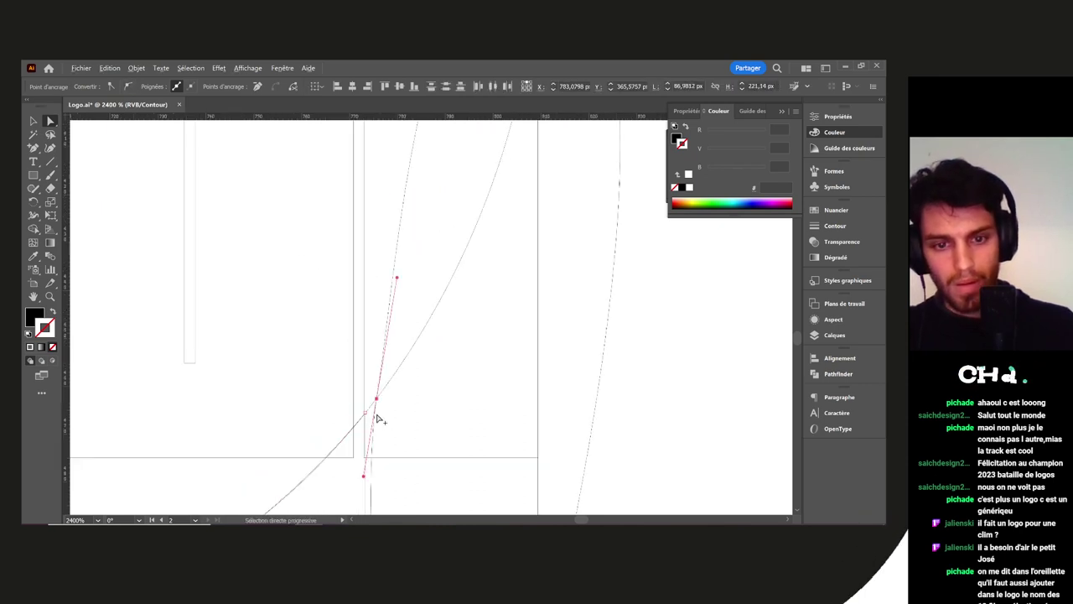
left_click_drag(348, 392, 364, 395)
key("ctrl+z")
left_click(363, 317)
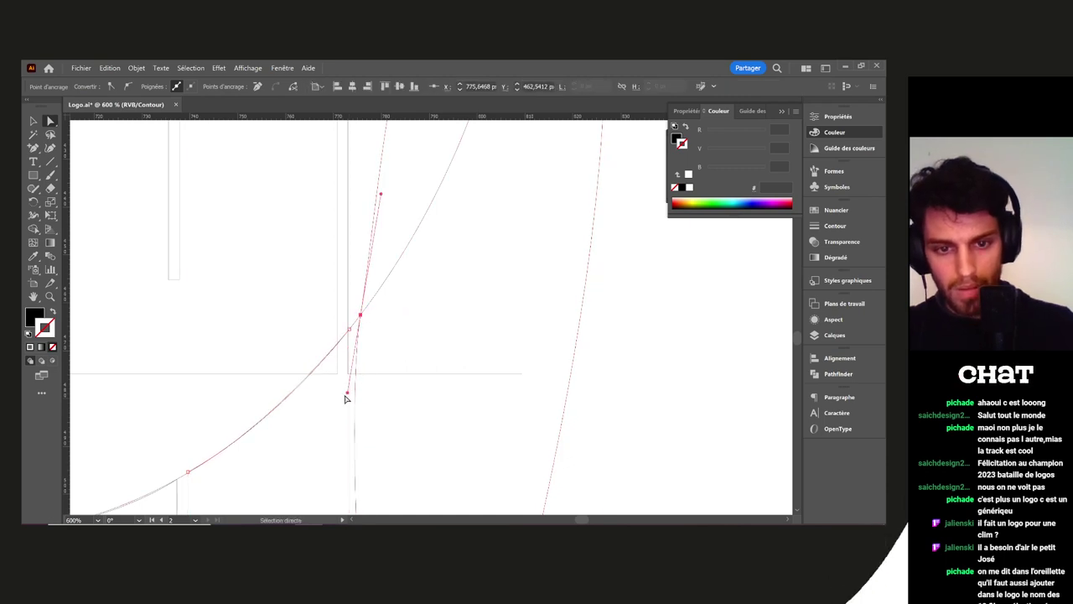
left_click_drag(349, 396, 369, 397)
left_click_drag(403, 287, 385, 378)
left_click_drag(341, 287, 379, 305)
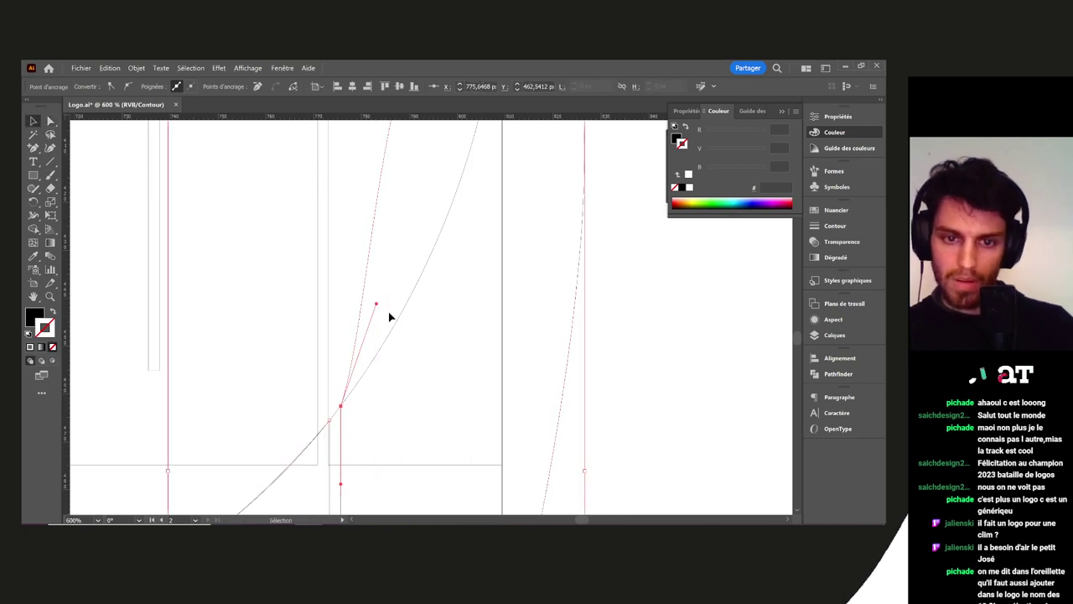
Reshape the top of the letter's edge to hug the arc up to the logo's top-right corner
key("ctrl+minus")
key("ctrl+minus")
key("a")
left_click_drag(435, 151, 458, 357)
left_click_drag(423, 239, 396, 418)
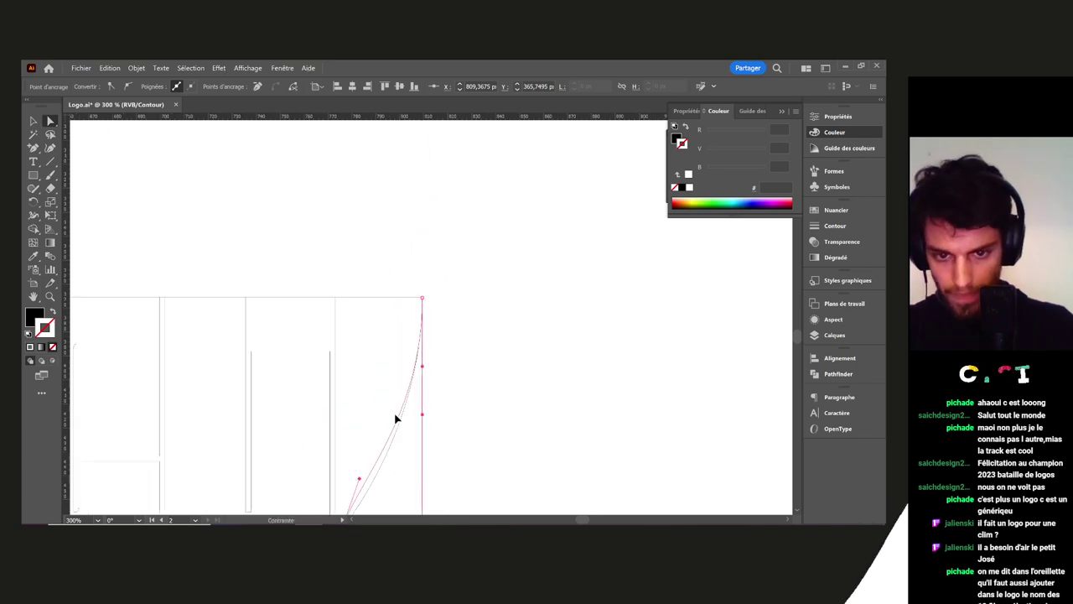
left_click_drag(411, 377, 413, 384)
key("v")
scroll(465, 352, "down", 4)
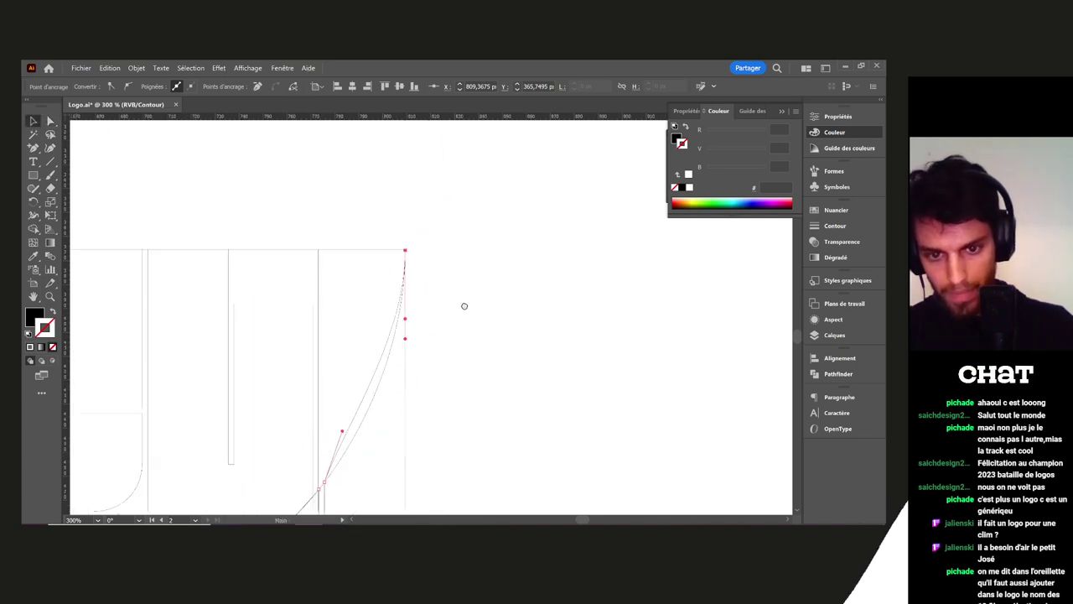
key("a")
left_click_drag(324, 334, 335, 345)
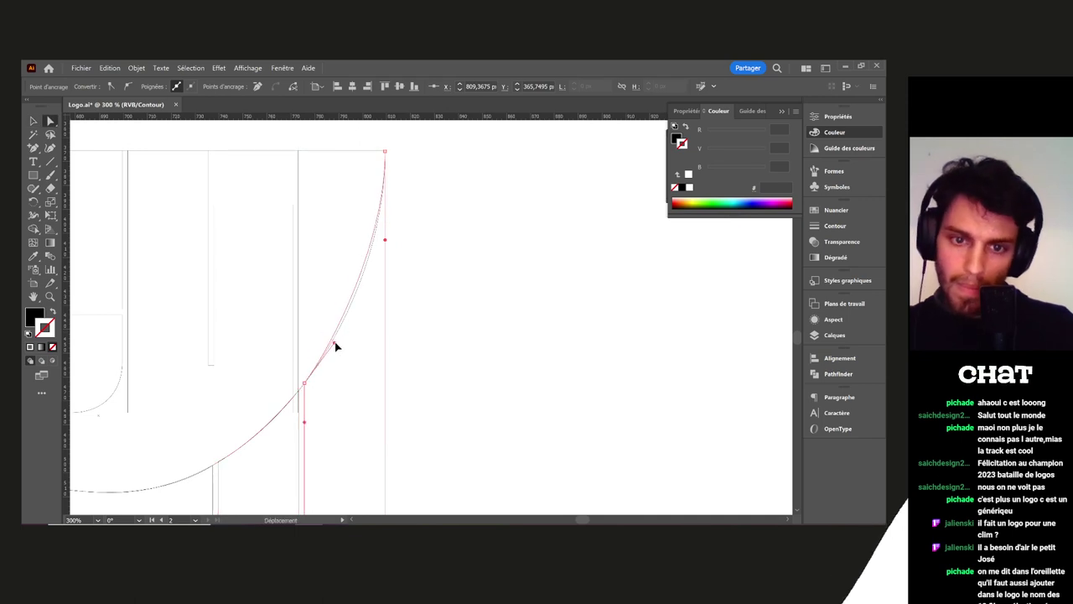
key("v")
left_click(441, 337)
scroll(454, 348, "down", 3)
left_click_drag(500, 388, 498, 337)
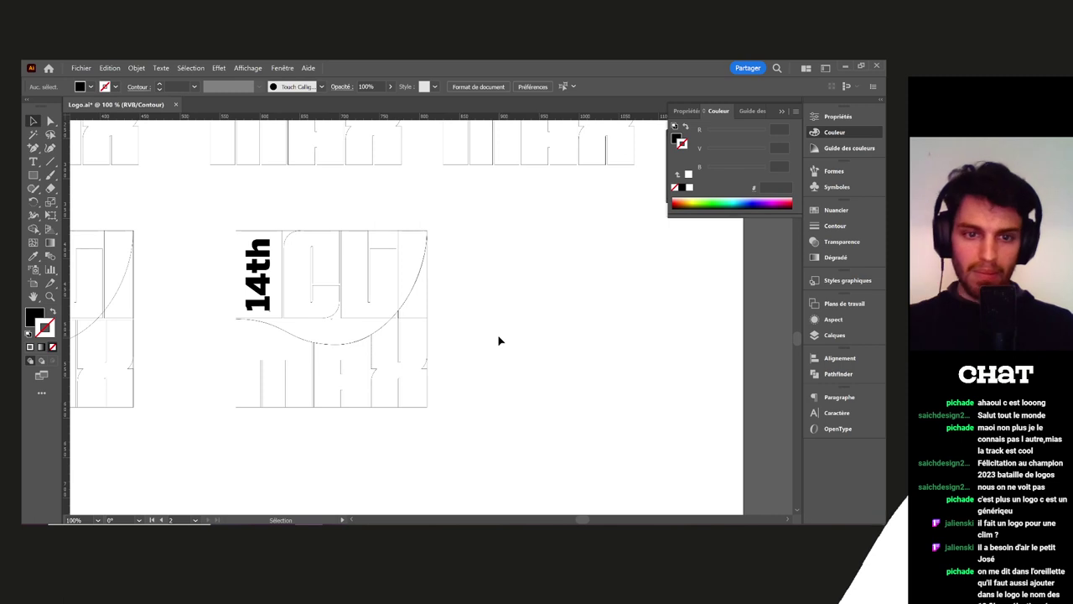
Slide the wave's left end anchor under 14th along the guide
left_click_drag(306, 302, 372, 307)
scroll(414, 299, "up", 4)
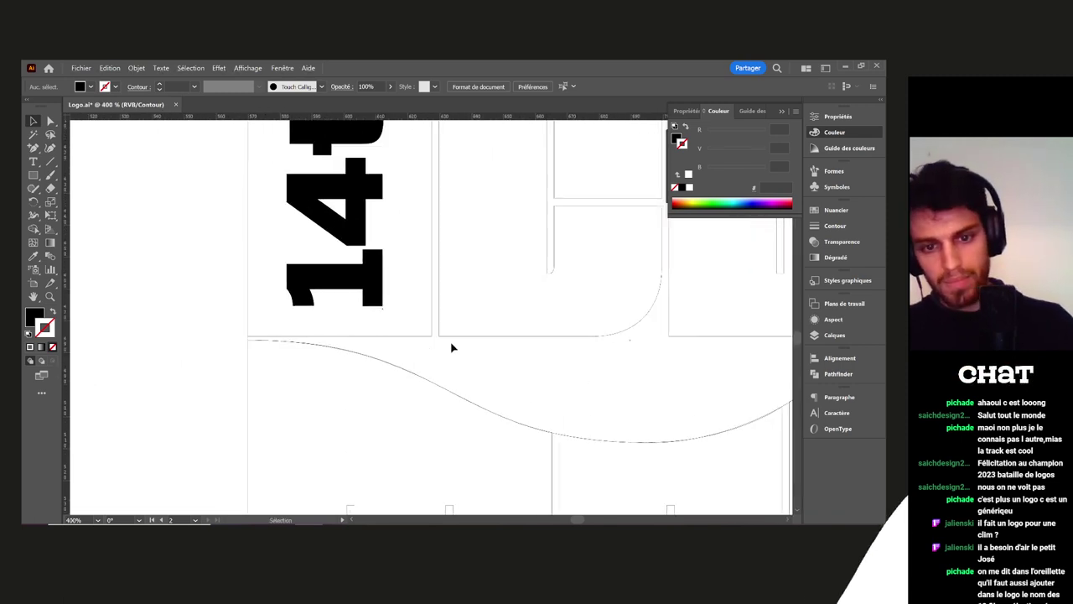
left_click(432, 338)
scroll(433, 340, "up", 2)
left_click_drag(437, 336, 426, 379)
left_click_drag(360, 318, 516, 388)
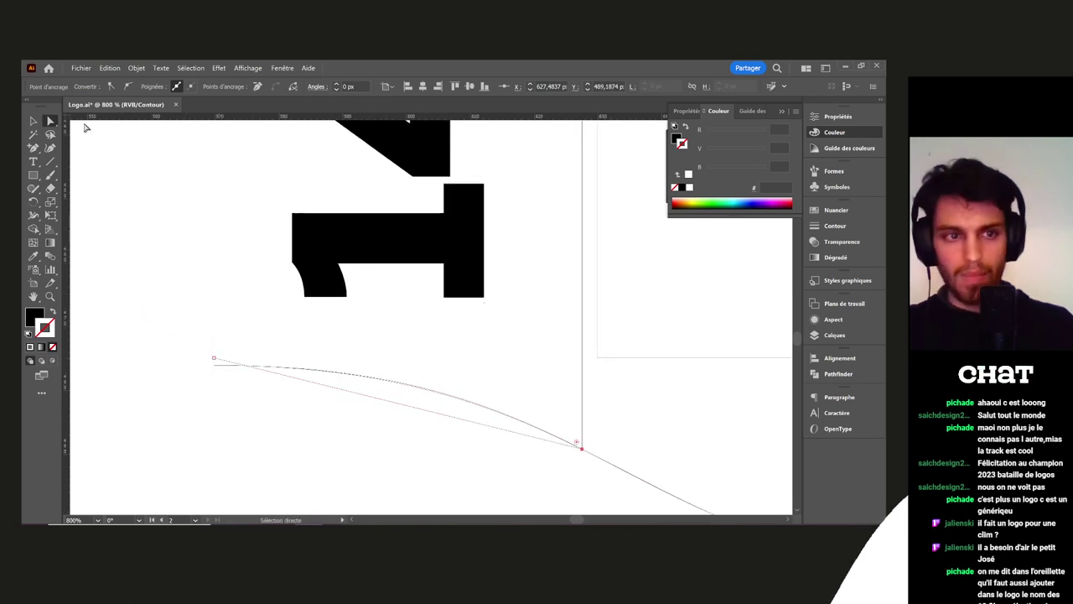
left_click_drag(215, 358, 215, 368)
Make the wave's middle anchor smooth with vertical handles so the letter edge curves through it
left_click_drag(470, 337, 387, 294)
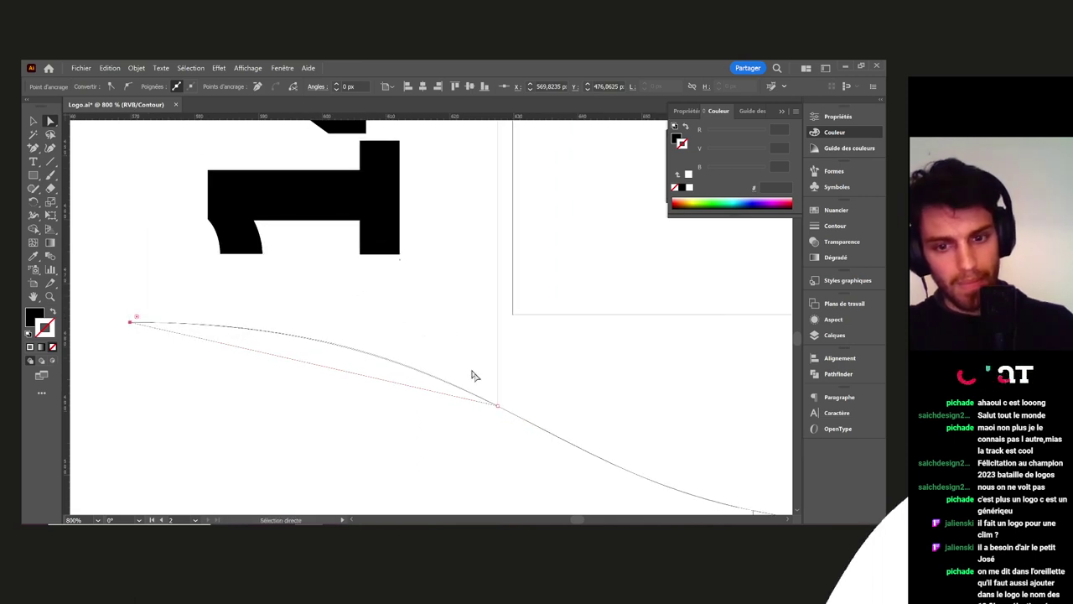
left_click(127, 86)
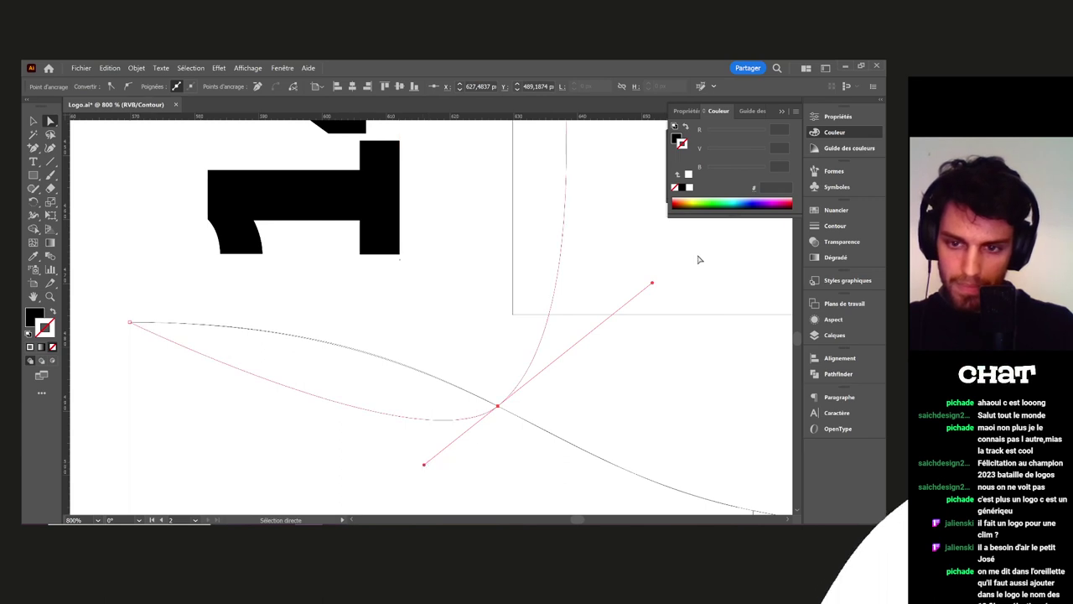
left_click_drag(654, 287, 482, 243)
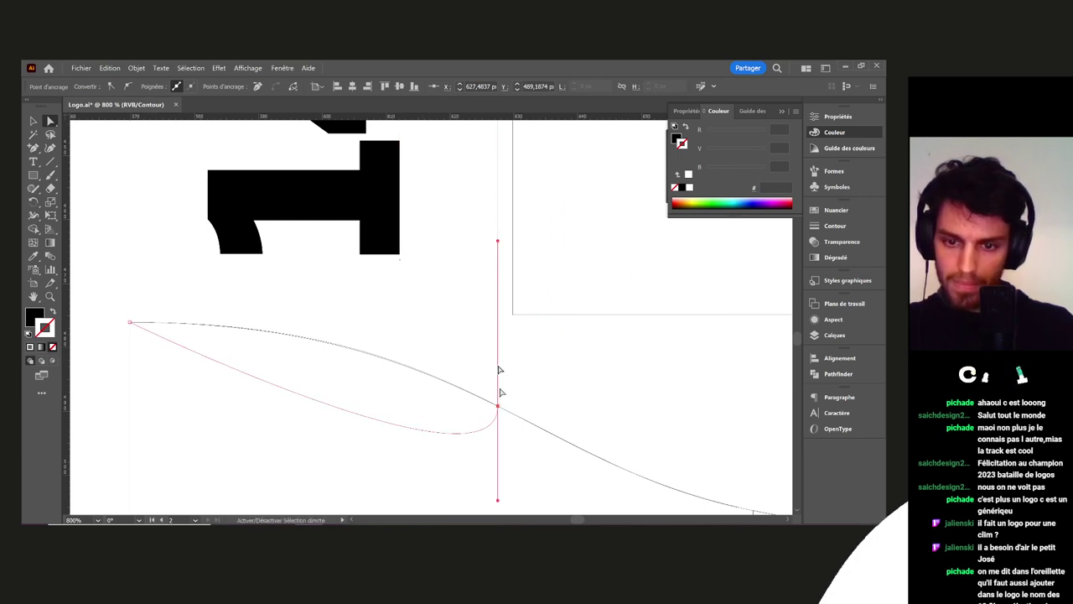
left_click_drag(499, 502, 331, 314)
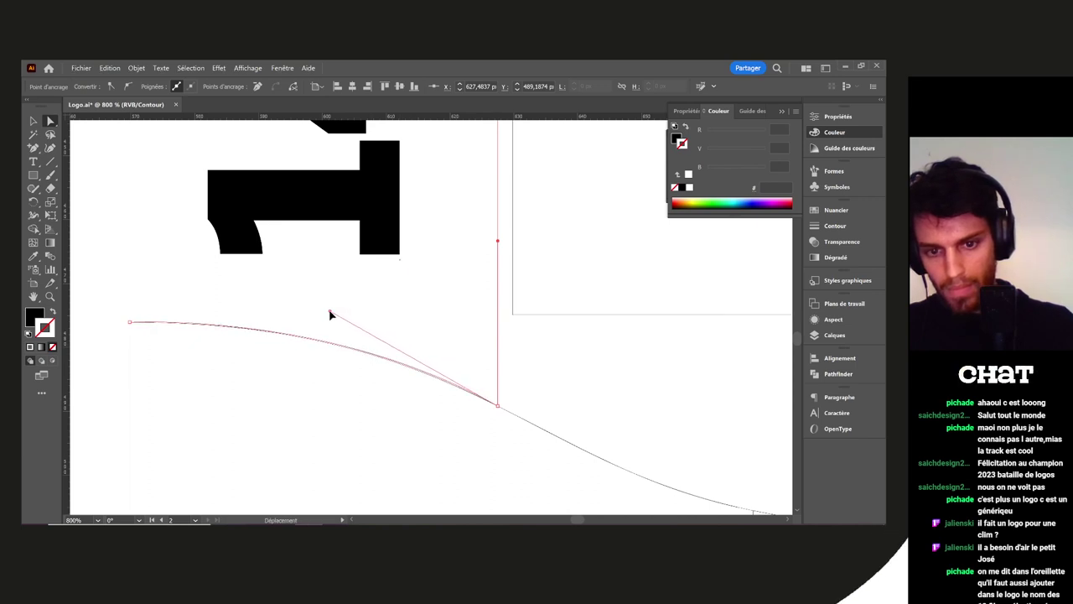
key("v")
left_click(630, 374)
scroll(631, 374, "down", 6)
left_click_drag(666, 388, 574, 366)
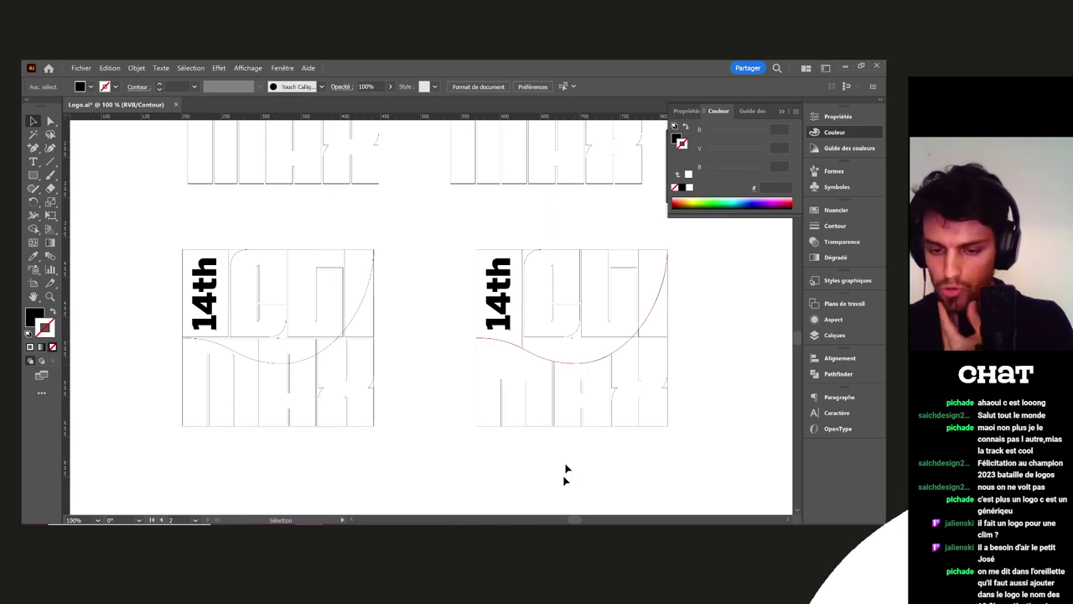
Snap the letter's corner anchor beside the 14th down onto the wave
scroll(536, 344, "up", 4)
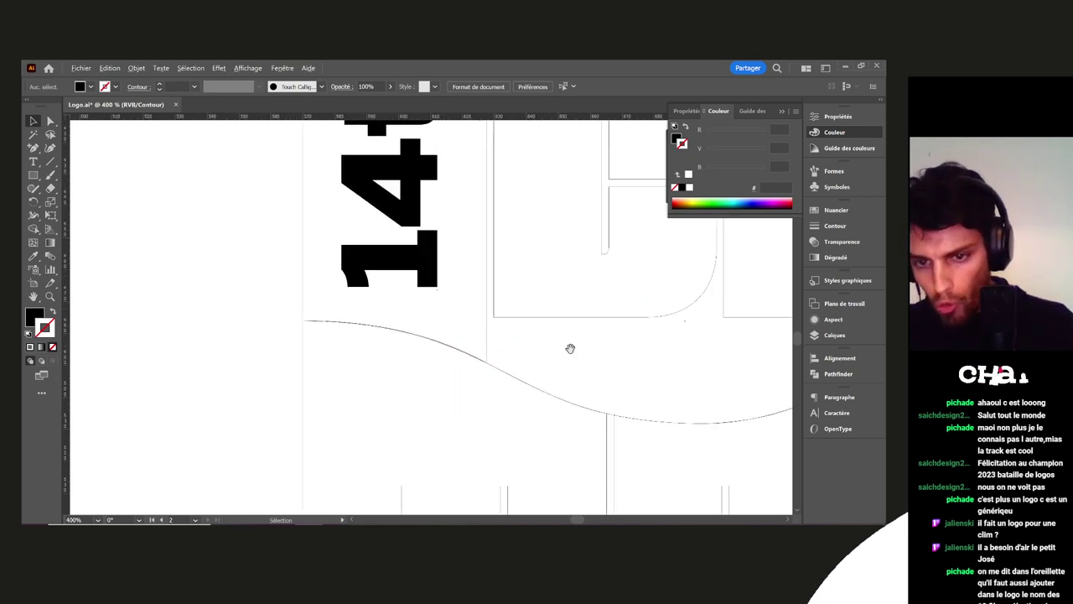
left_click_drag(570, 347, 517, 301)
left_click_drag(444, 269, 446, 321)
scroll(541, 293, "right", 3)
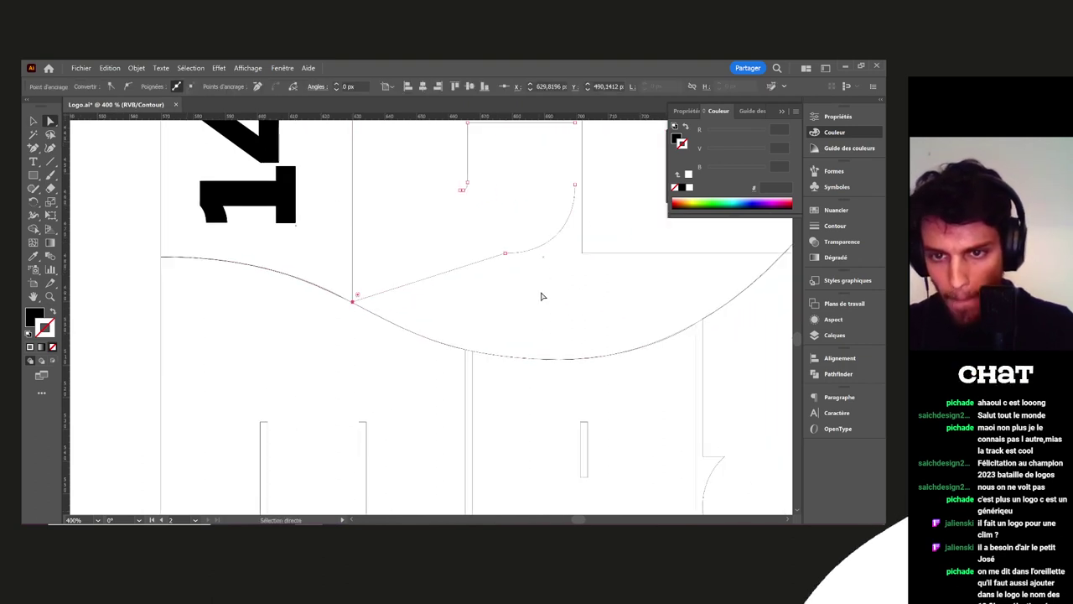
left_click_drag(541, 291, 537, 327)
scroll(525, 333, "up", 2)
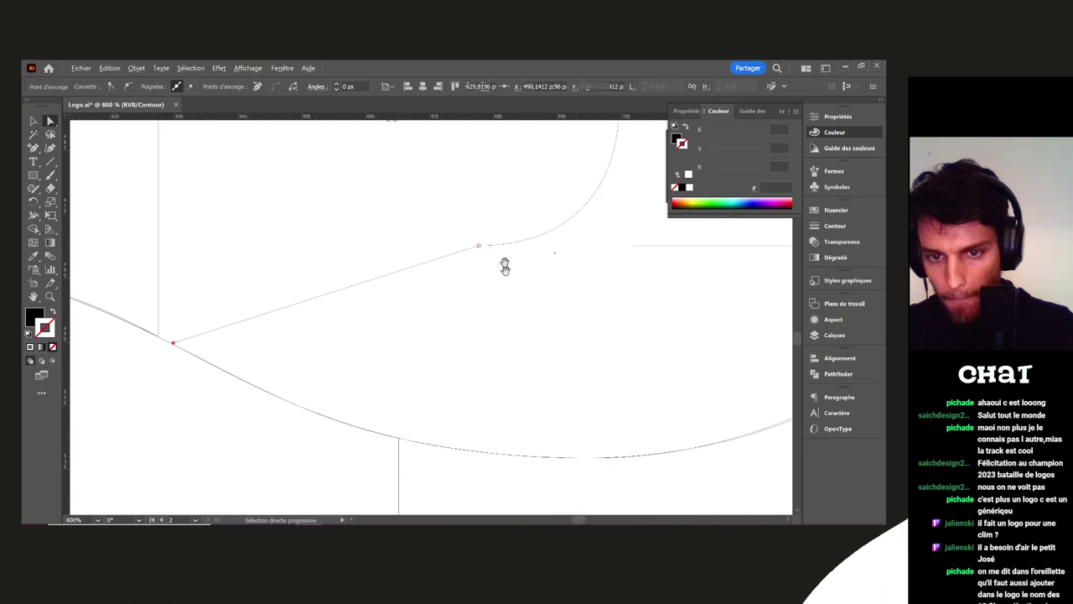
left_click_drag(504, 264, 475, 191)
scroll(538, 263, "down", 3)
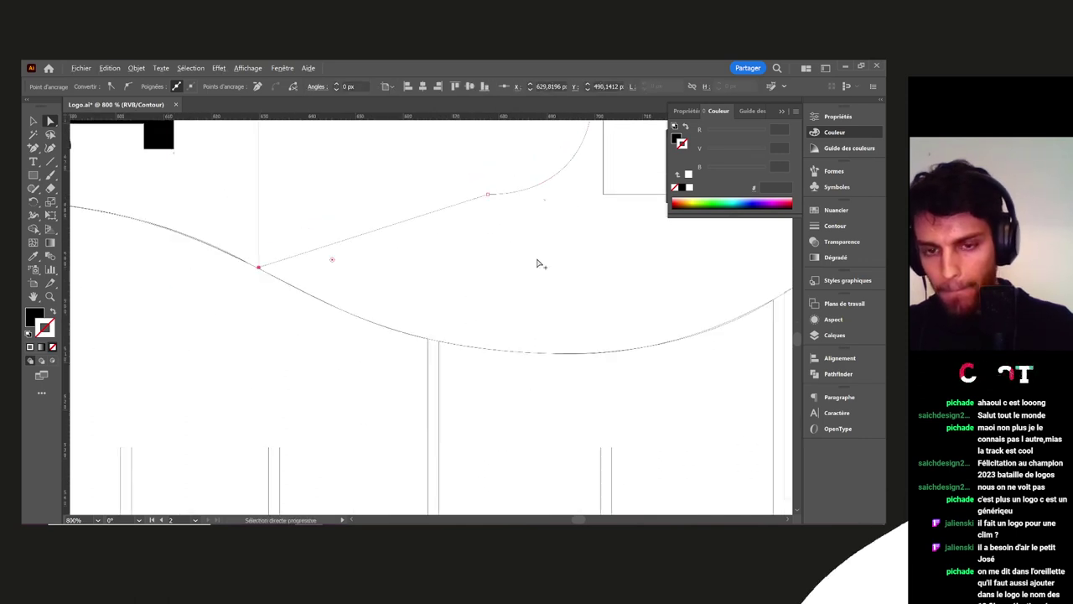
left_click_drag(539, 265, 534, 335)
Lower the corner anchors, make the join anchor smooth, and level its handle along the wave
key("a")
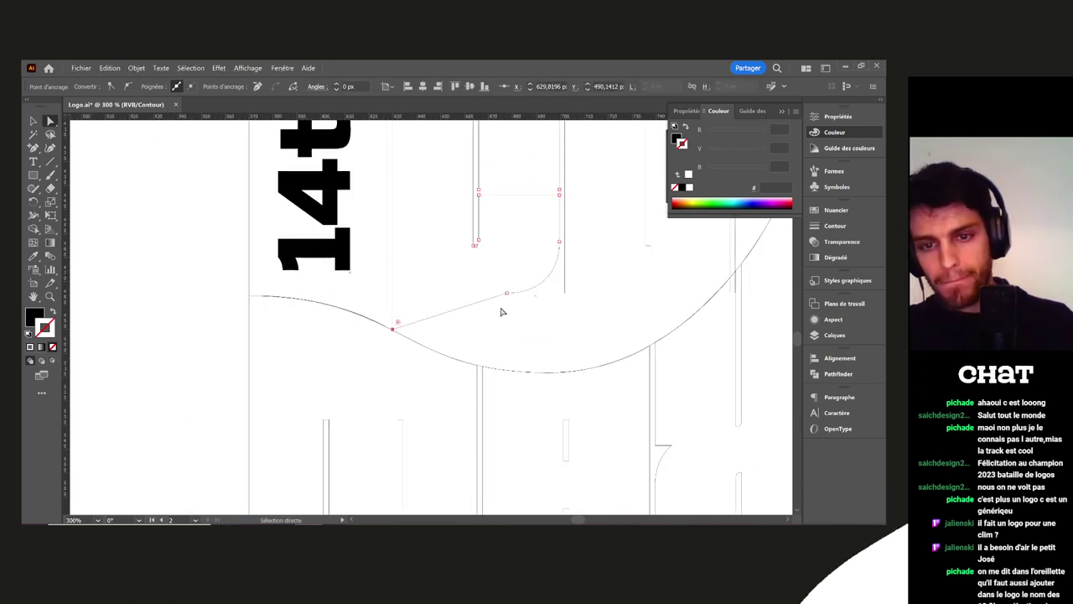
left_click_drag(559, 242, 560, 312)
scroll(543, 345, "up", 5)
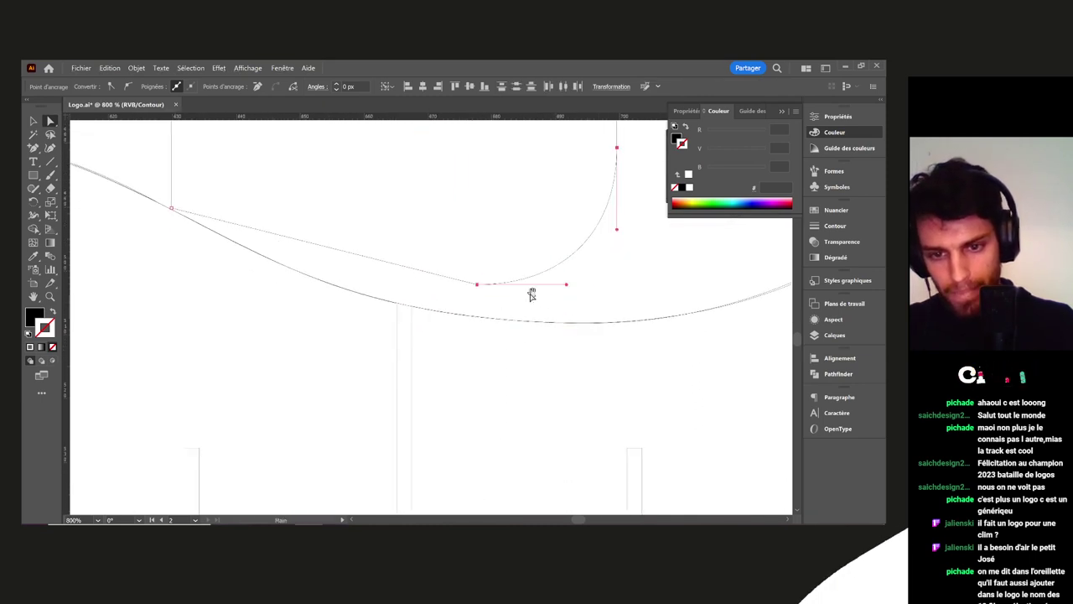
left_click_drag(473, 277, 474, 342)
scroll(455, 328, "down", 4)
scroll(402, 301, "up", 2)
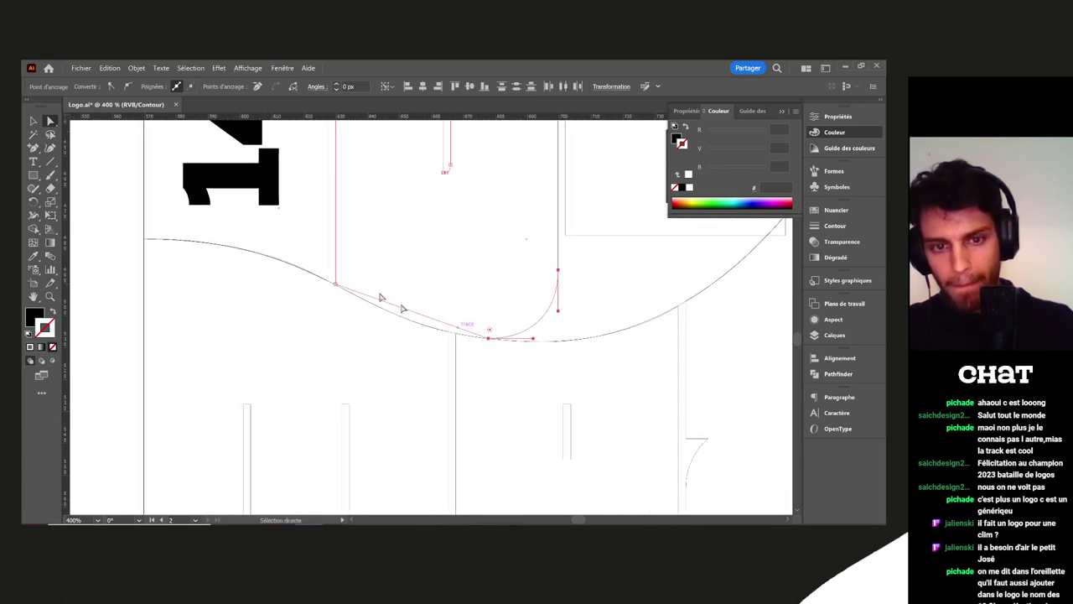
left_click(558, 366)
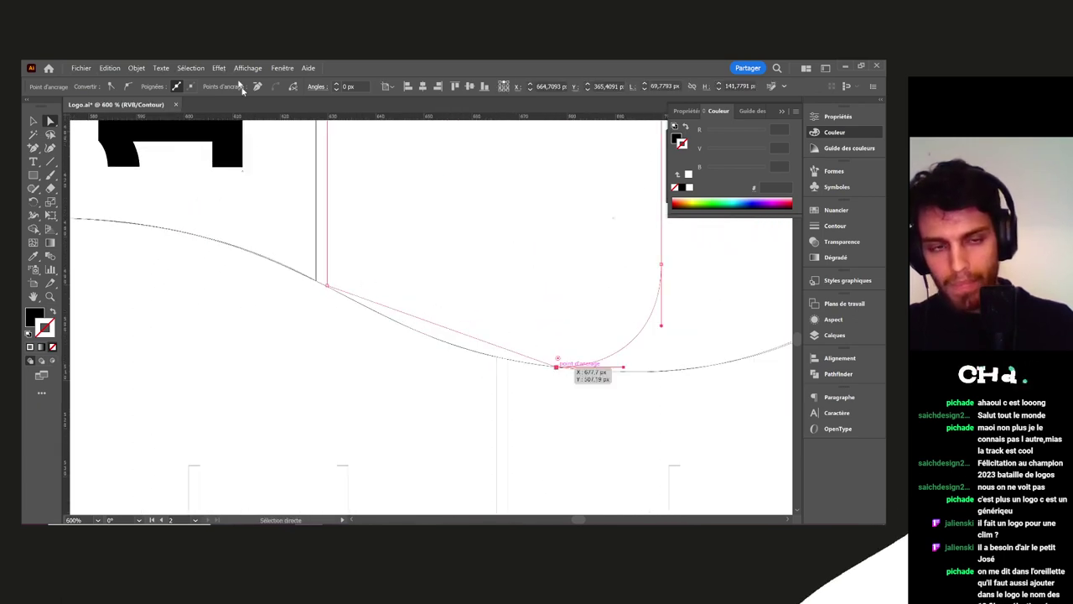
left_click(128, 86)
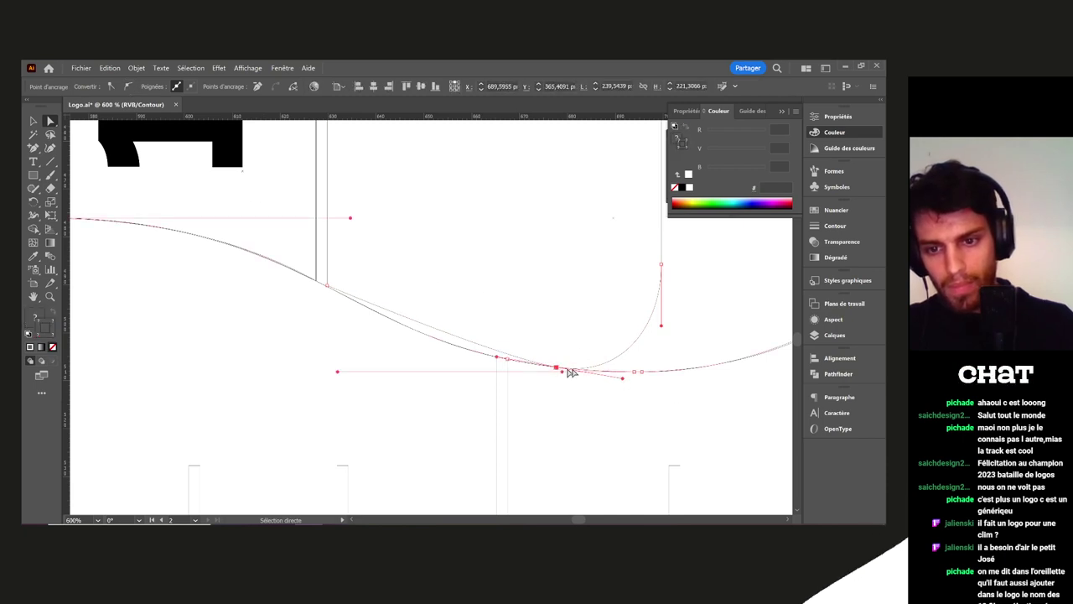
left_click(599, 388)
left_click(560, 369)
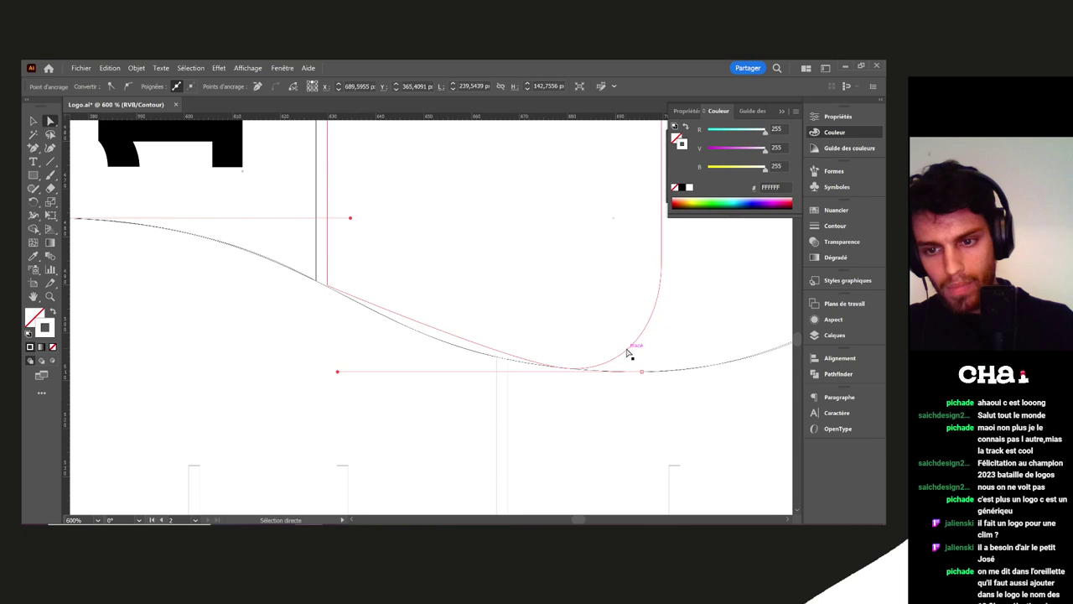
left_click(628, 353)
left_click_drag(624, 382, 627, 361)
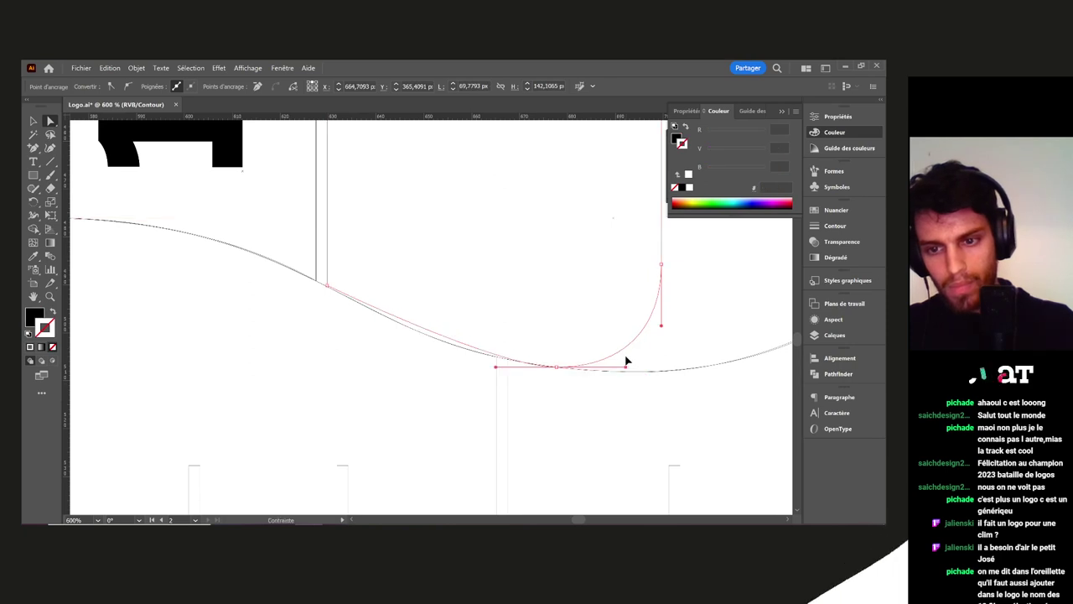
Tilt, rotate and lengthen the curve's handles so the letter edge follows the wave
scroll(508, 372, "up", 2)
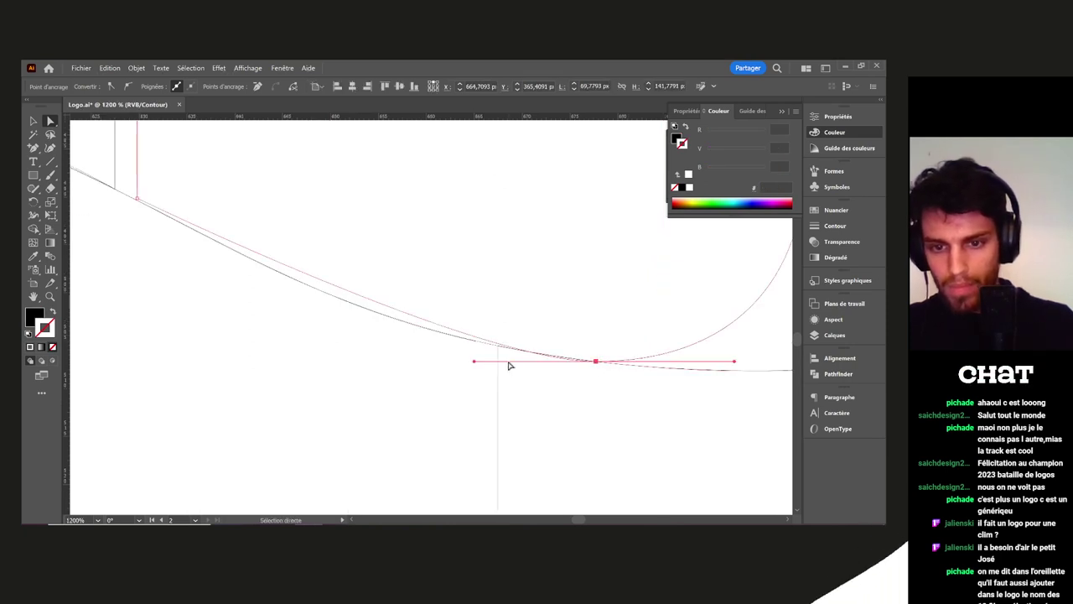
left_click_drag(475, 362, 470, 352)
scroll(134, 201, "up", 5)
left_click_drag(142, 249, 235, 259)
scroll(374, 255, "down", 5)
left_click_drag(391, 254, 170, 177)
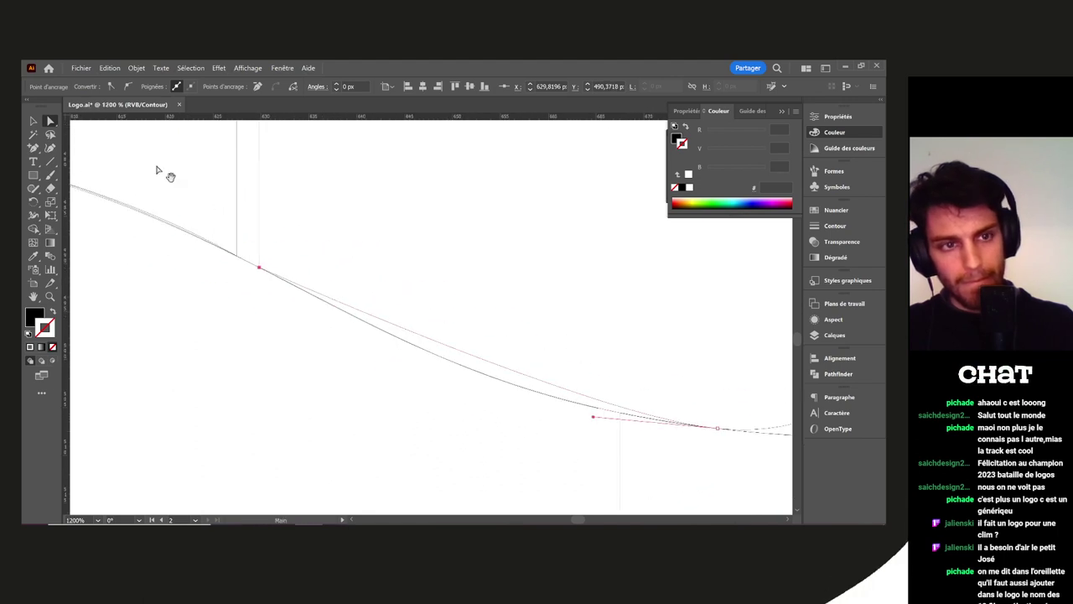
scroll(343, 286, "down", 3)
left_click_drag(318, 339, 342, 319)
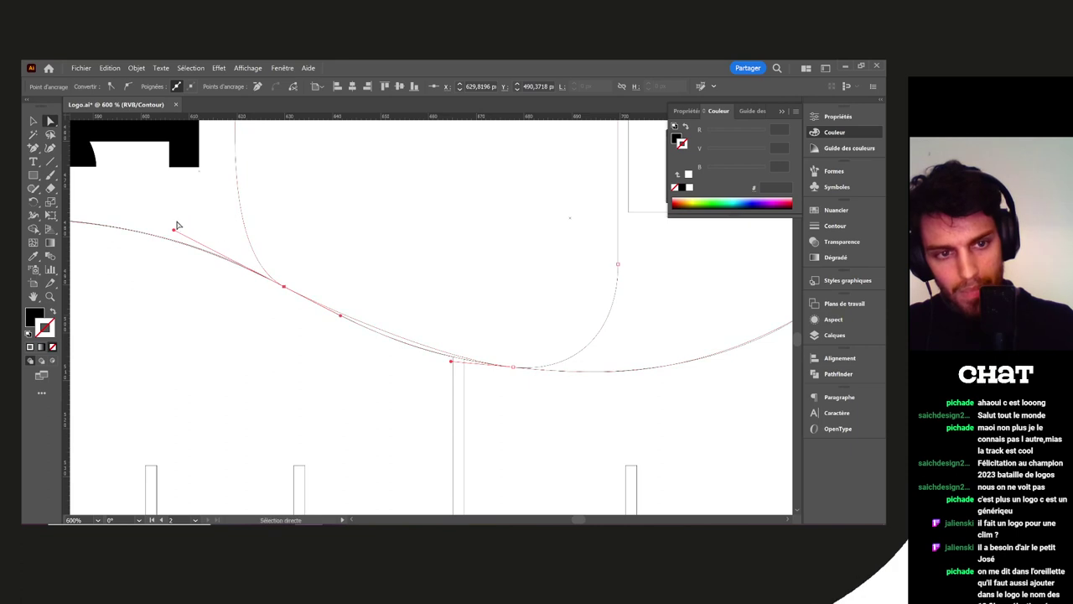
key("v")
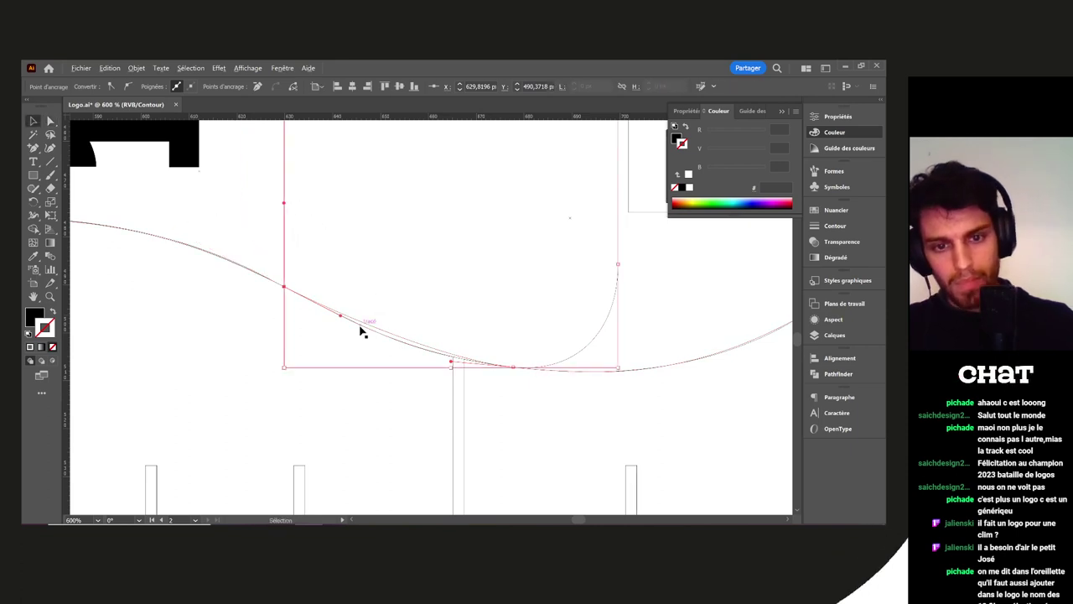
scroll(361, 331, "up", 3)
key("a")
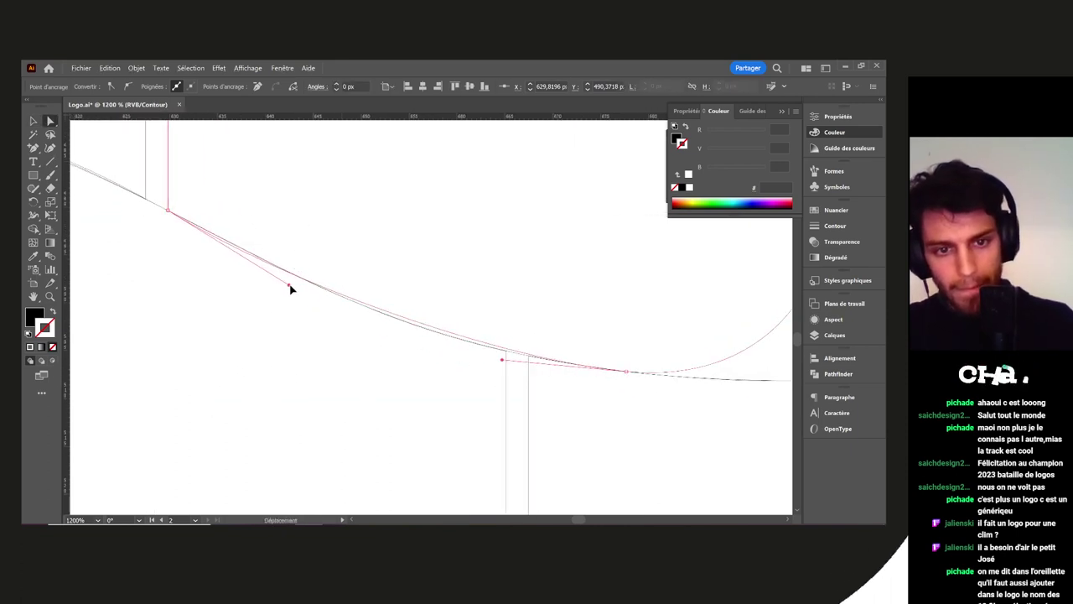
left_click_drag(291, 288, 308, 287)
left_click_drag(503, 362, 436, 350)
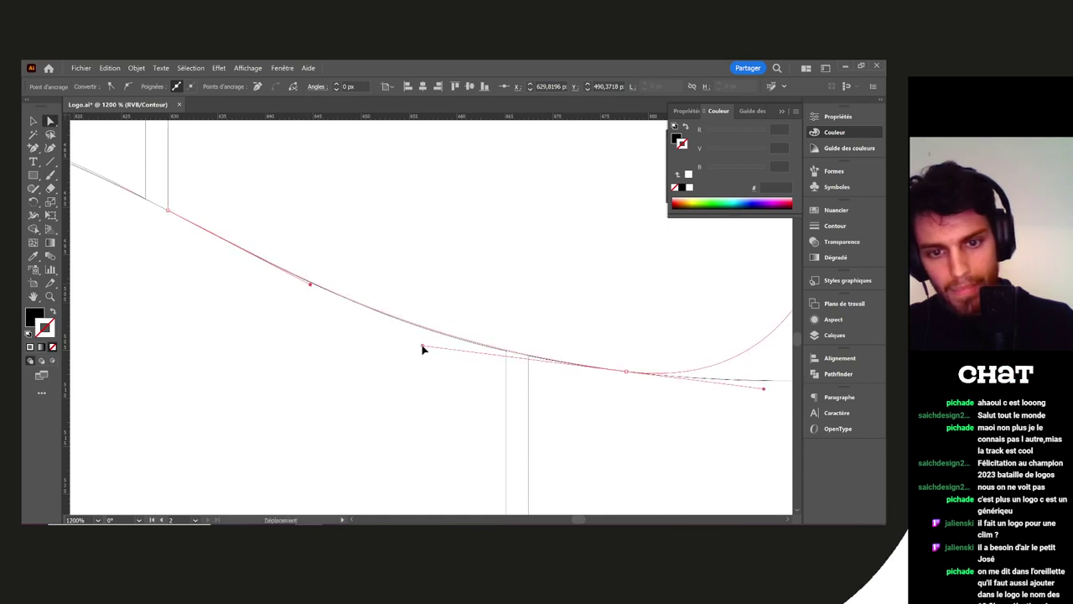
scroll(462, 350, "down", 4)
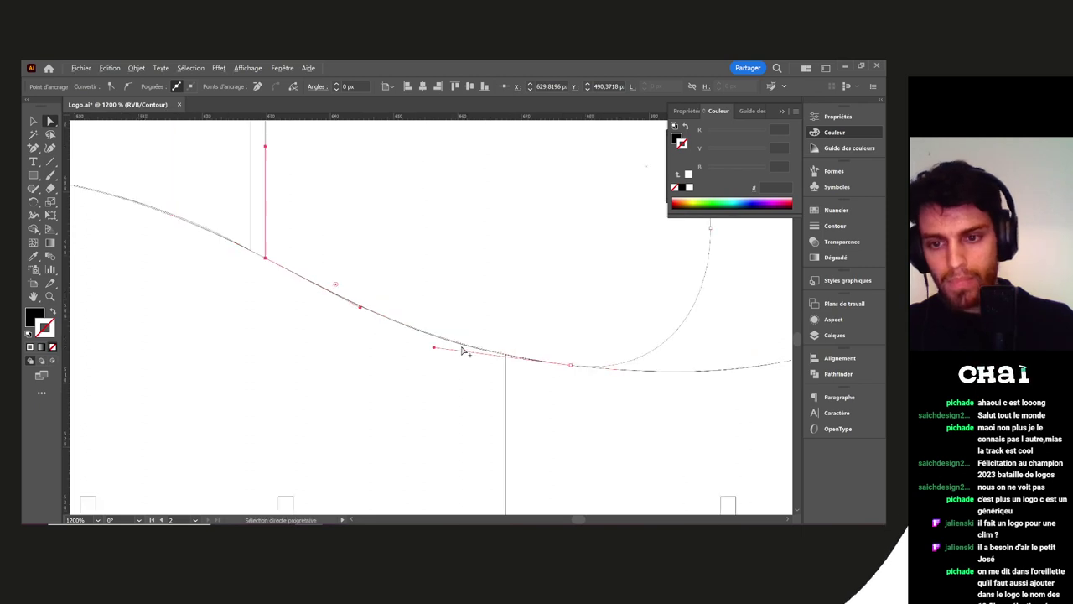
Deselect the path and center the next letter join in view
key("v")
left_click(608, 299)
left_click_drag(600, 300, 410, 382)
key("a")
scroll(446, 362, "up", 4)
scroll(467, 356, "down", 3)
left_click_drag(639, 290, 529, 374)
scroll(575, 348, "up", 4)
left_click_drag(546, 326, 508, 297)
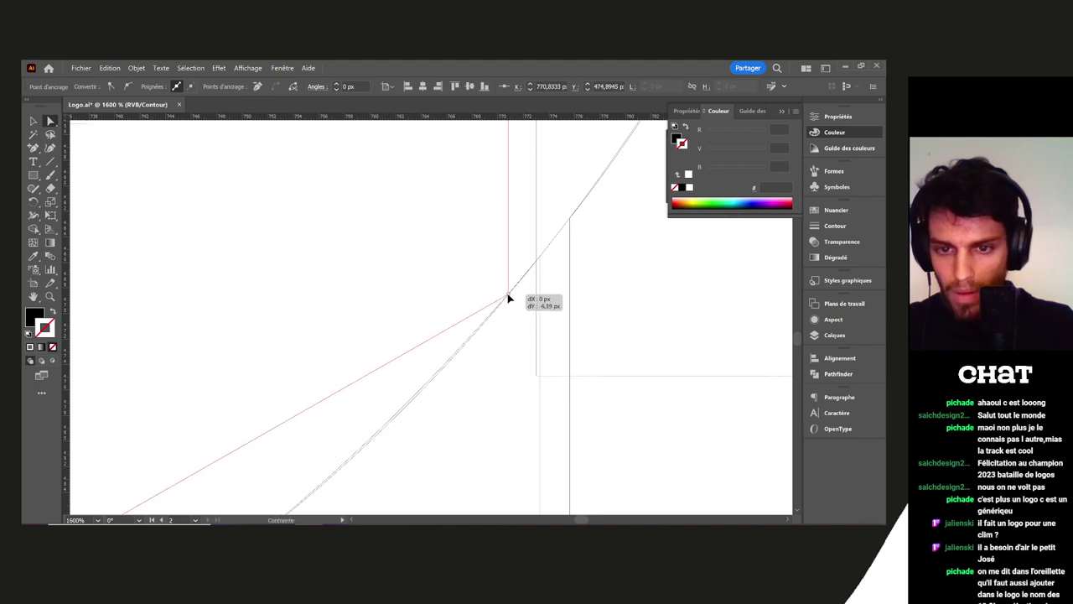
Make the curve's bottom anchor smooth and swing its handles to follow the wave
scroll(508, 299, "down", 4)
left_click_drag(407, 290, 491, 269)
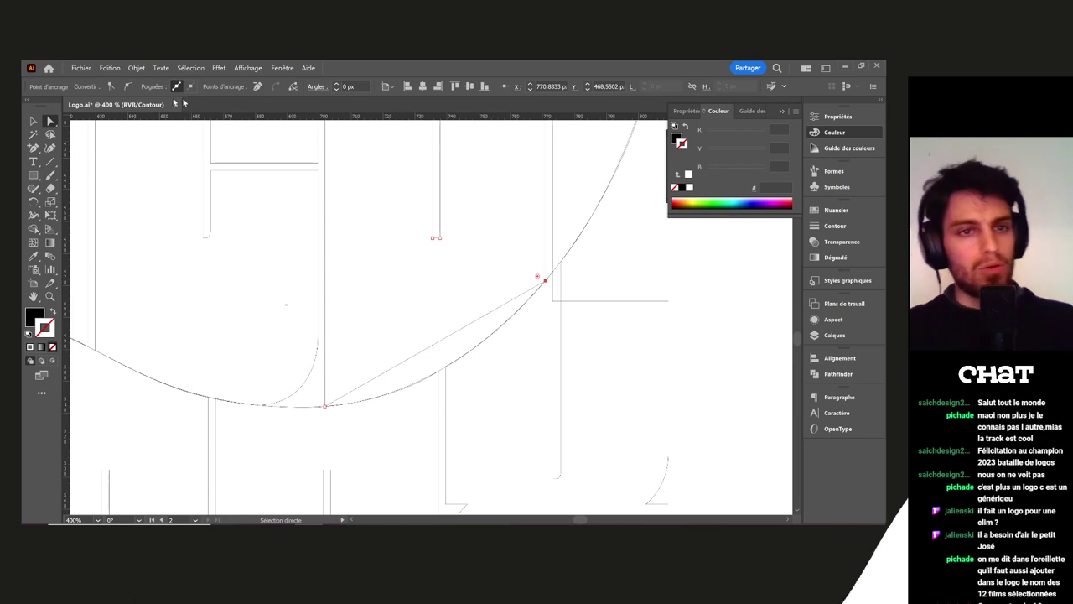
left_click(131, 86)
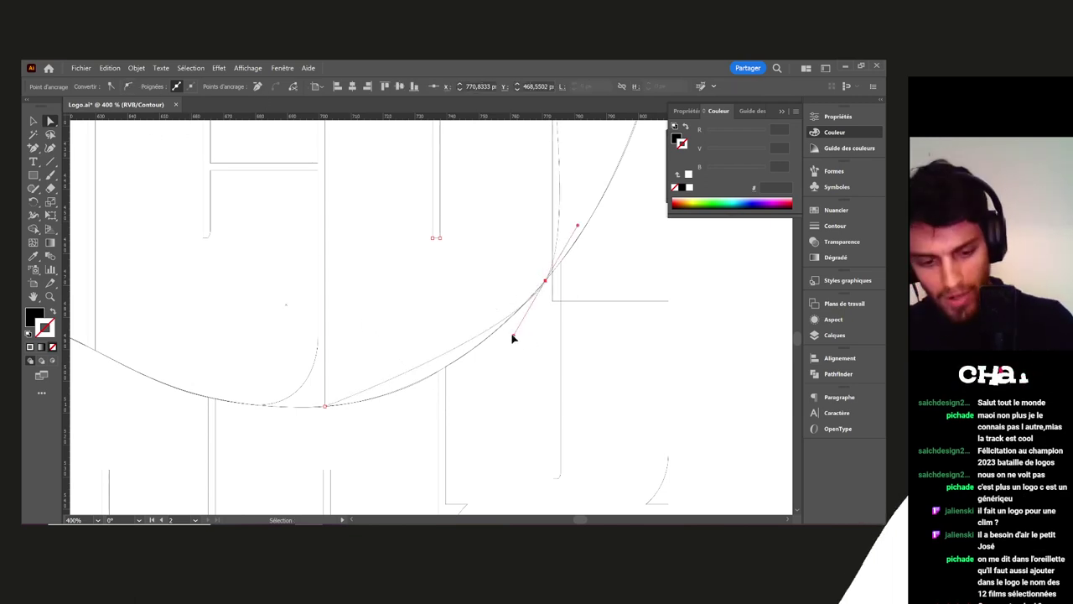
key("ctrl+z")
left_click(326, 406)
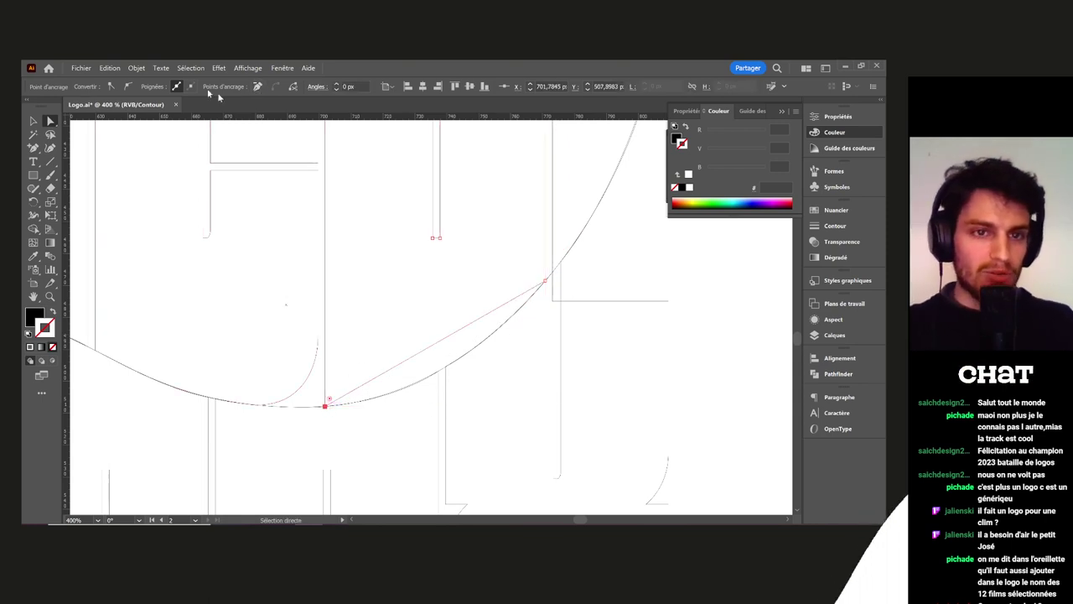
left_click(130, 87)
left_click_drag(227, 353, 357, 326)
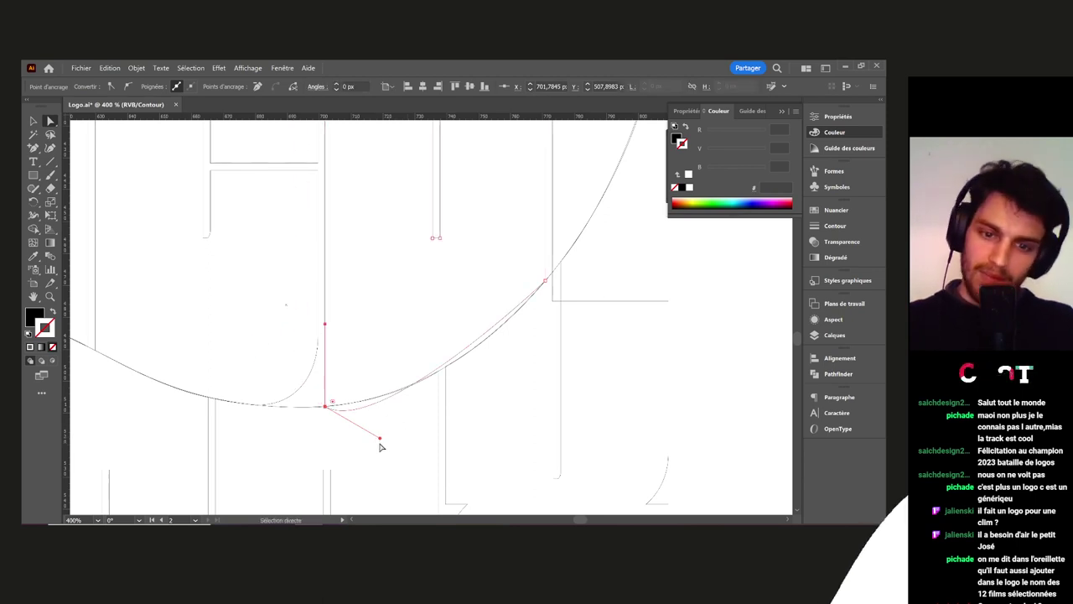
left_click_drag(380, 438, 466, 392)
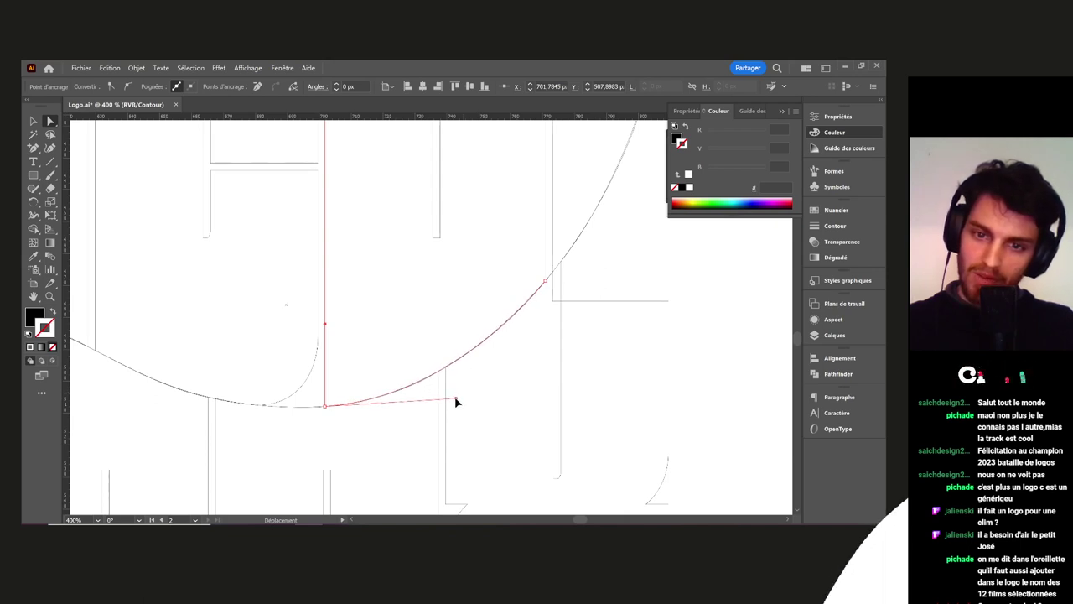
left_click(728, 357)
Raise the curve's anchor up to the artboard's top edge
left_click_drag(697, 316, 599, 511)
left_click_drag(593, 389, 587, 346)
key("v")
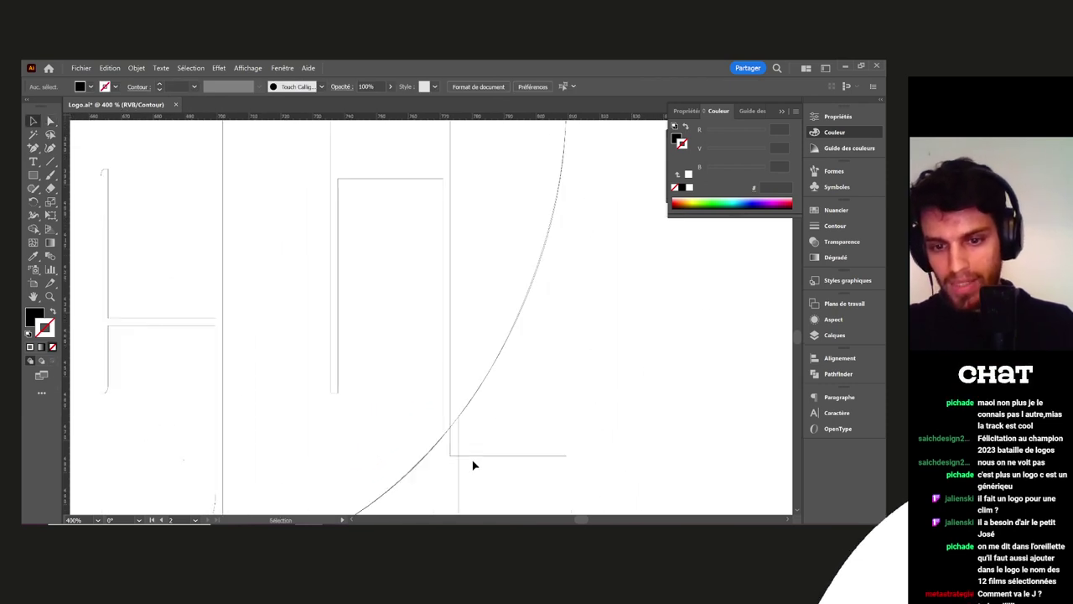
key("a")
scroll(450, 461, "up", 3)
left_click_drag(458, 454, 457, 368)
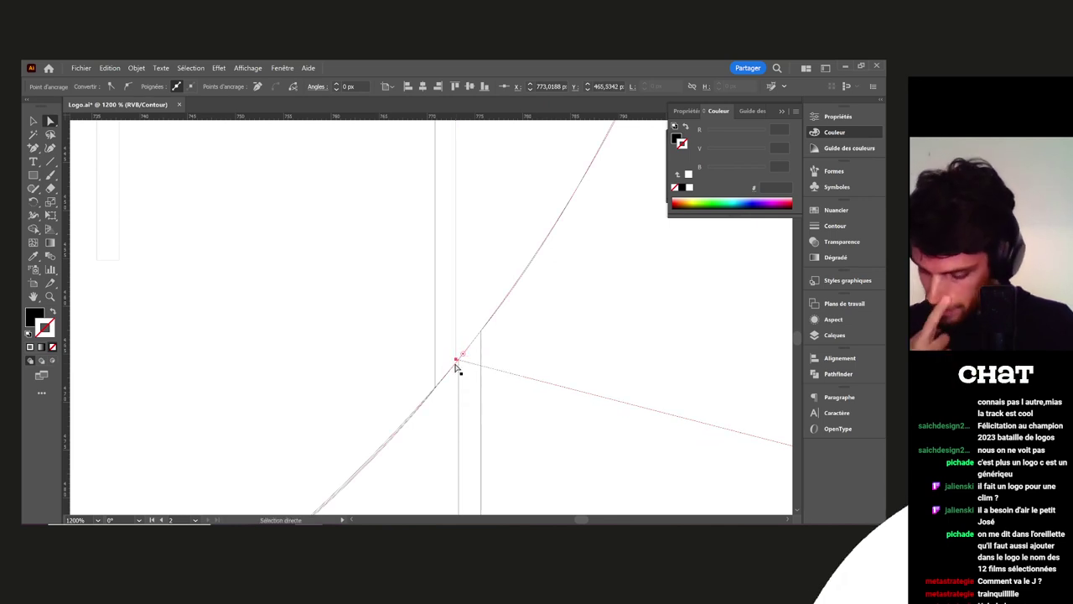
scroll(457, 368, "down", 5)
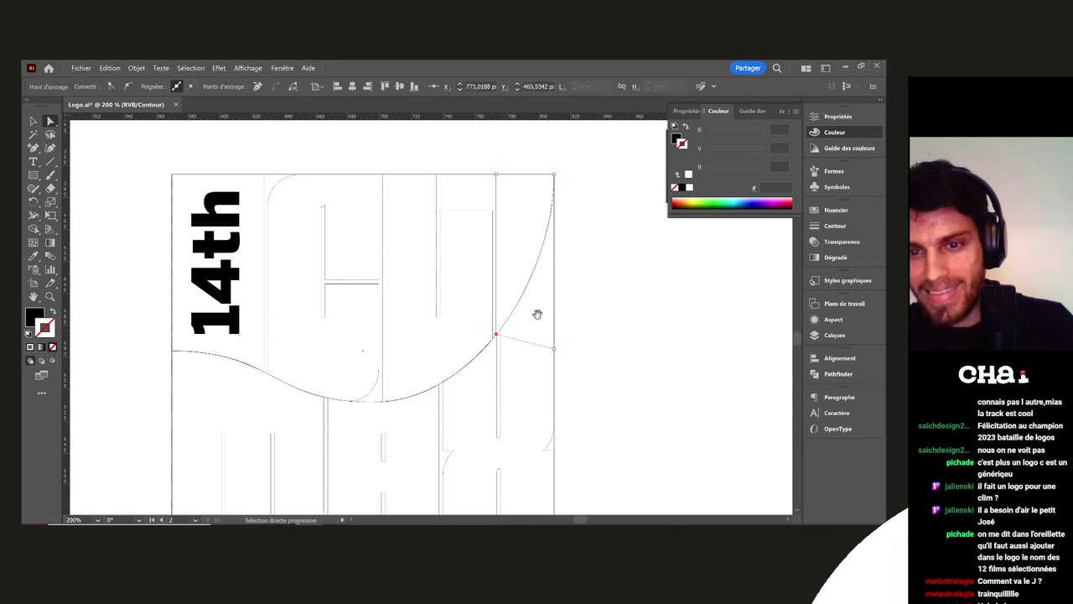
left_click_drag(530, 374, 531, 203)
scroll(481, 377, "up", 2)
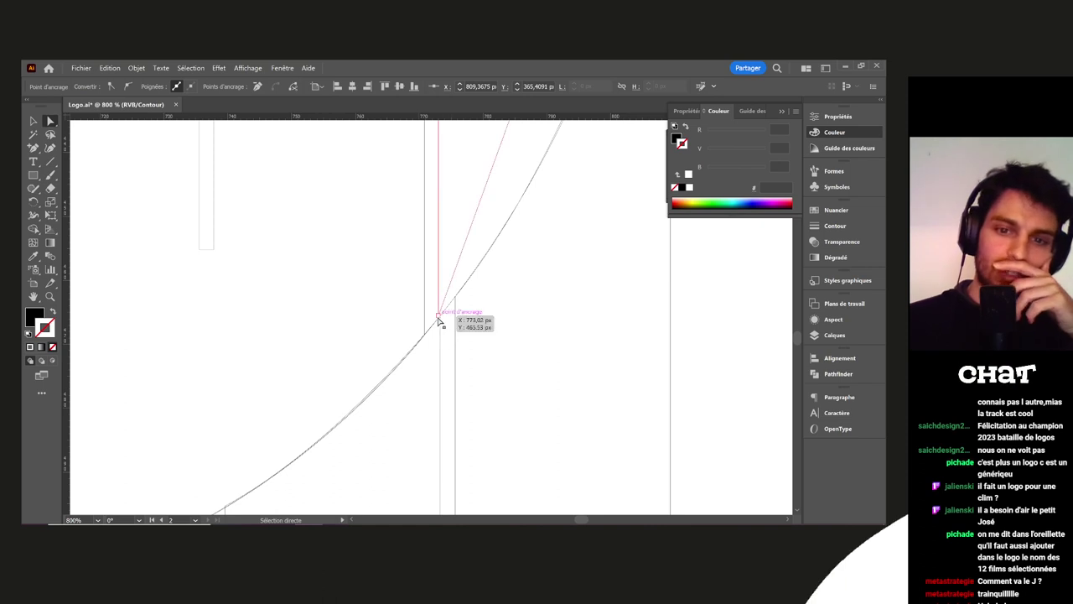
scroll(459, 321, "down", 4)
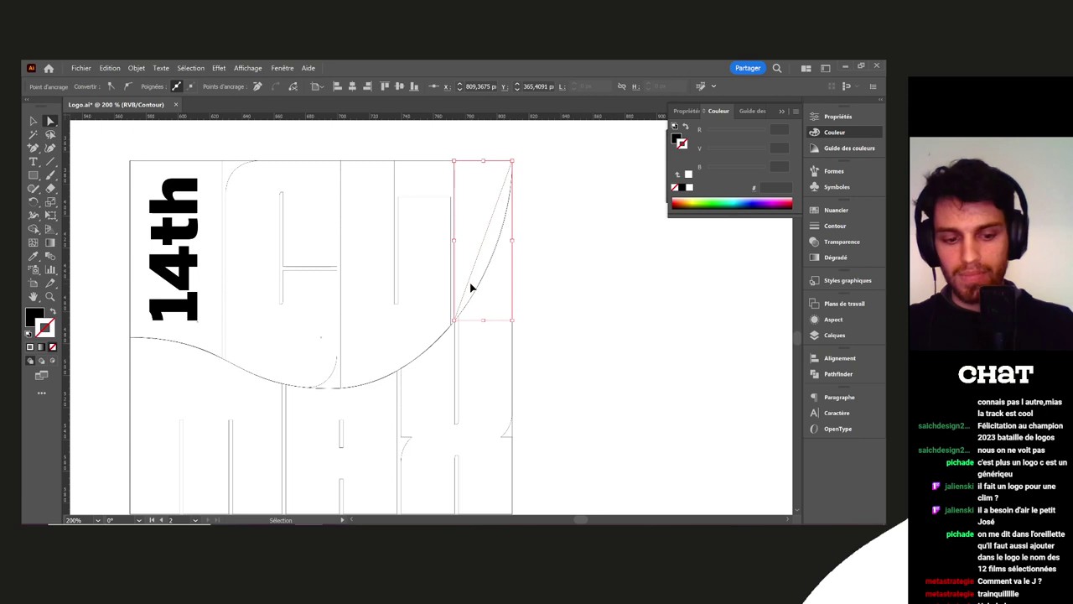
Select the tall right-hand rectangle and drag its edge toward the curve
left_click(577, 319)
key("v")
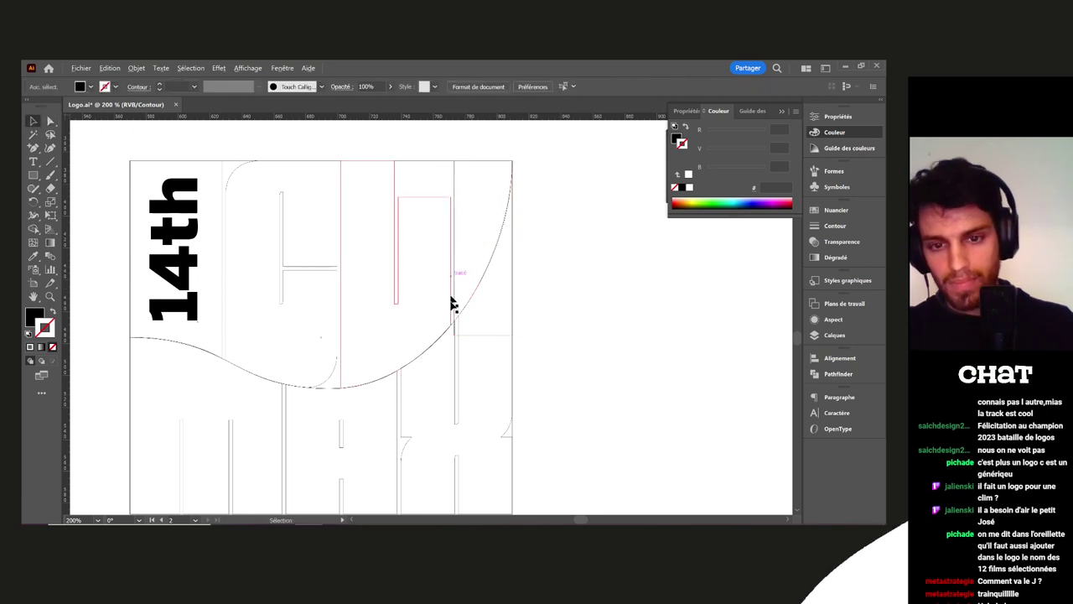
scroll(450, 322, "up", 5)
left_click(479, 256)
scroll(479, 280, "down", 4)
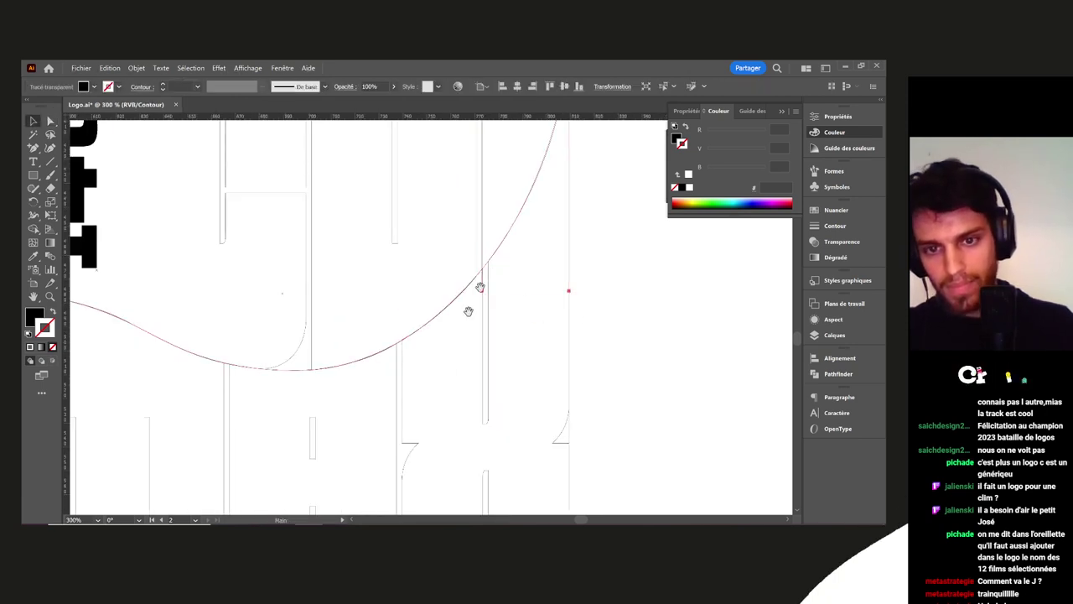
scroll(441, 350, "up", 3)
scroll(426, 235, "down", 2)
left_click_drag(412, 144, 421, 152)
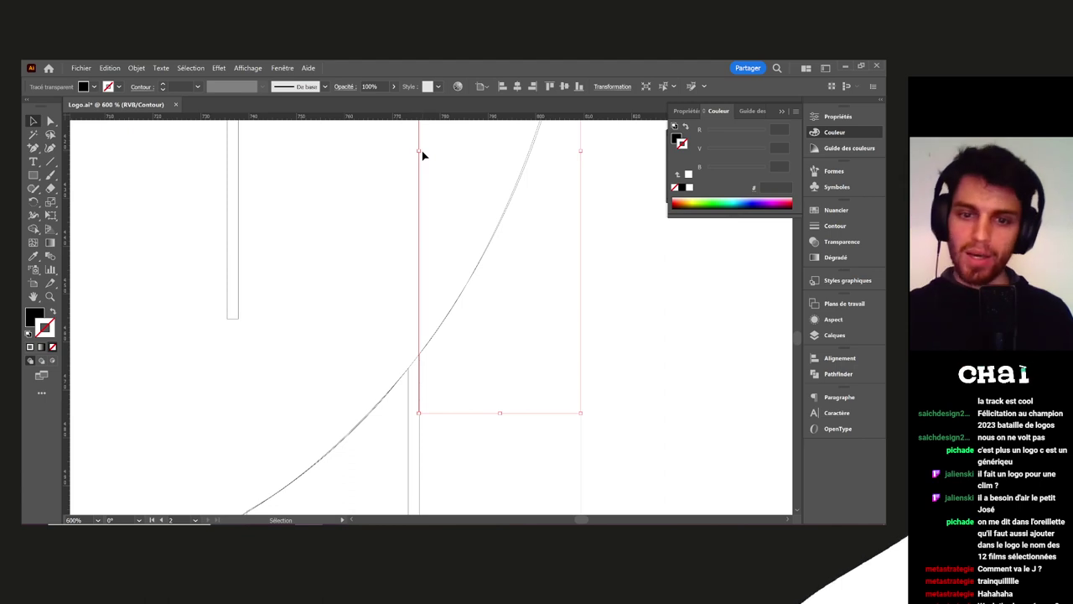
Cycle briefly through other open windows and return to Logo.ai
key("alt+Tab")
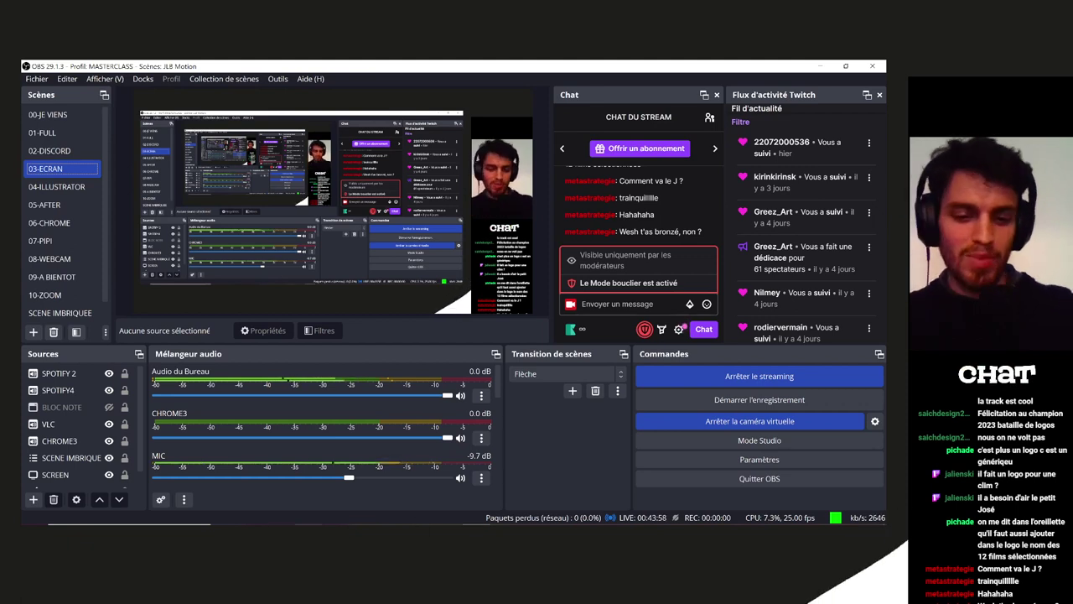
key("alt+Tab")
key("alt+Tab")
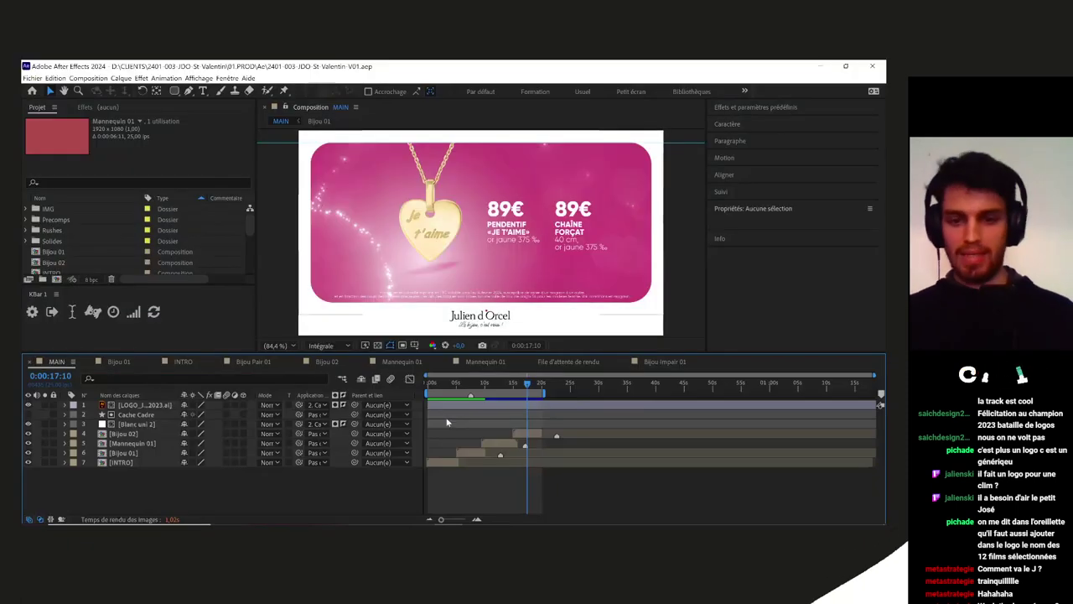
key("alt+Tab")
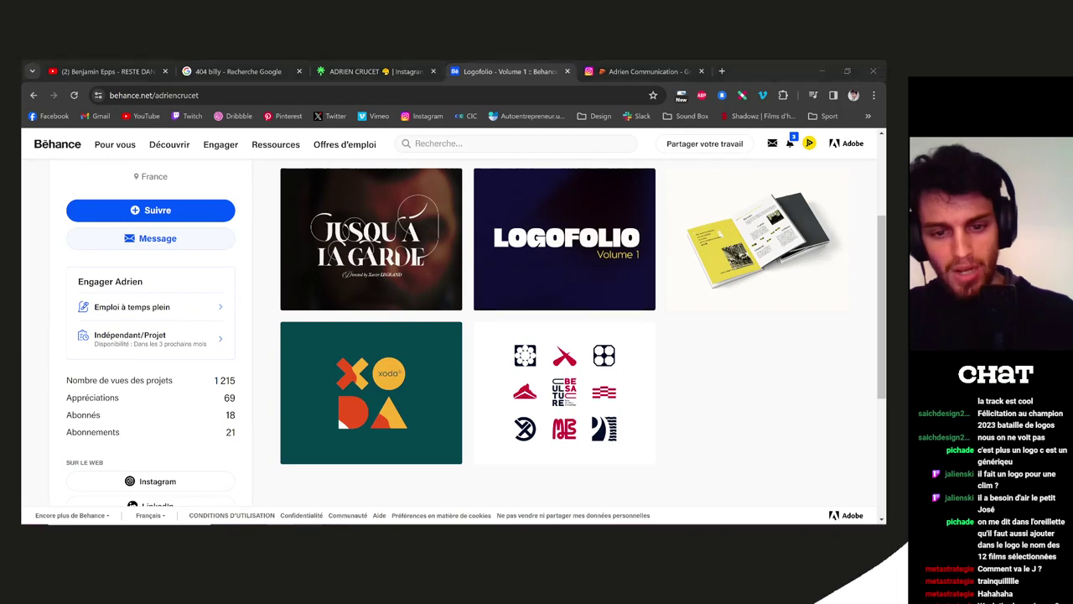
key("alt+Tab")
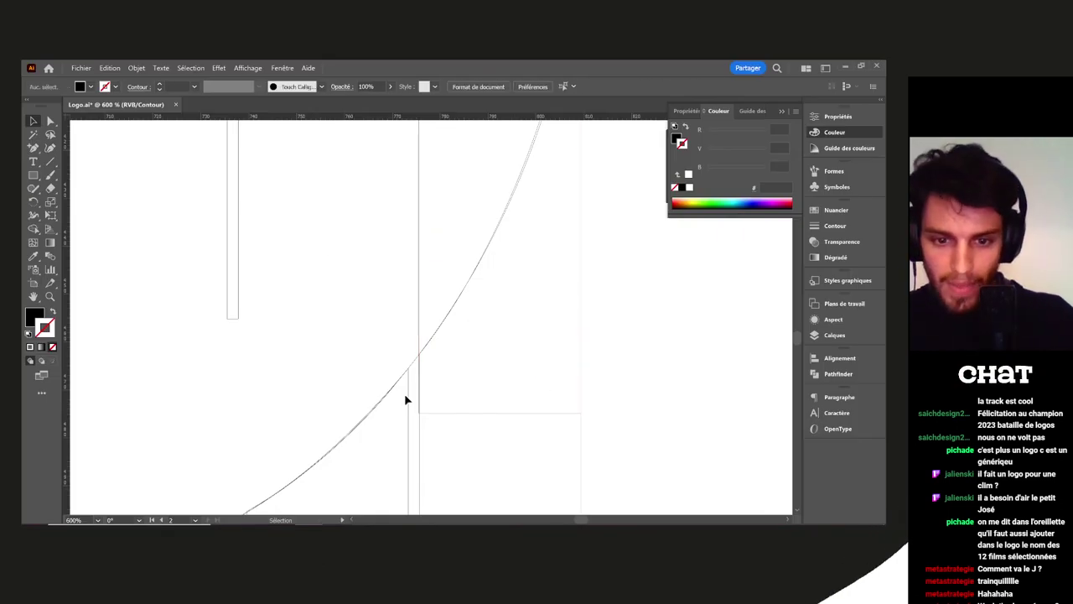
Move the anchor where the curve meets the shape's edge
key("a")
left_click(398, 390)
left_click(395, 351)
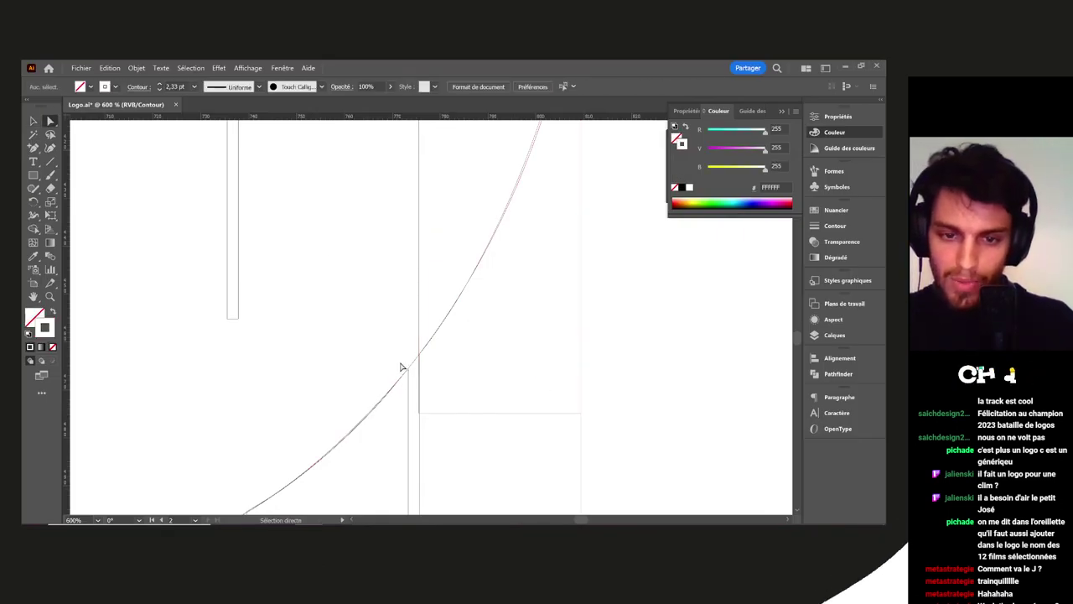
scroll(403, 364, "down", 5)
left_click_drag(403, 364, 426, 355)
key("v")
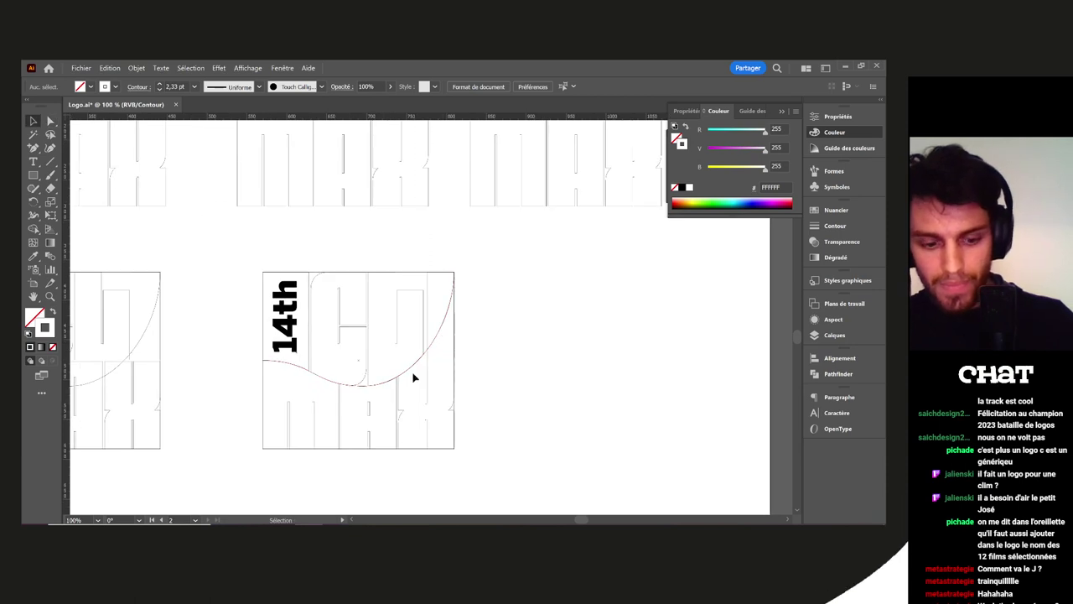
key("a")
scroll(421, 354, "up", 5)
left_click_drag(436, 361, 448, 355)
left_click_drag(393, 332, 443, 207)
Adjust the curve's lower handle and check the shape's top-right anchor
left_click_drag(352, 419, 357, 422)
left_click_drag(407, 257, 386, 480)
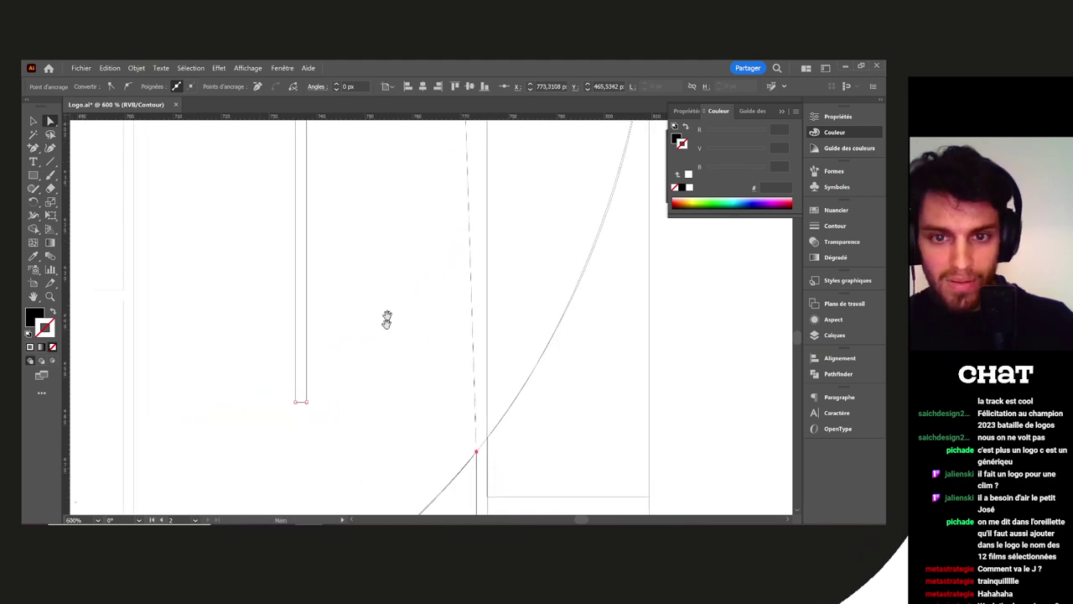
left_click_drag(388, 318, 363, 497)
left_click_drag(442, 260, 393, 137)
left_click(383, 159)
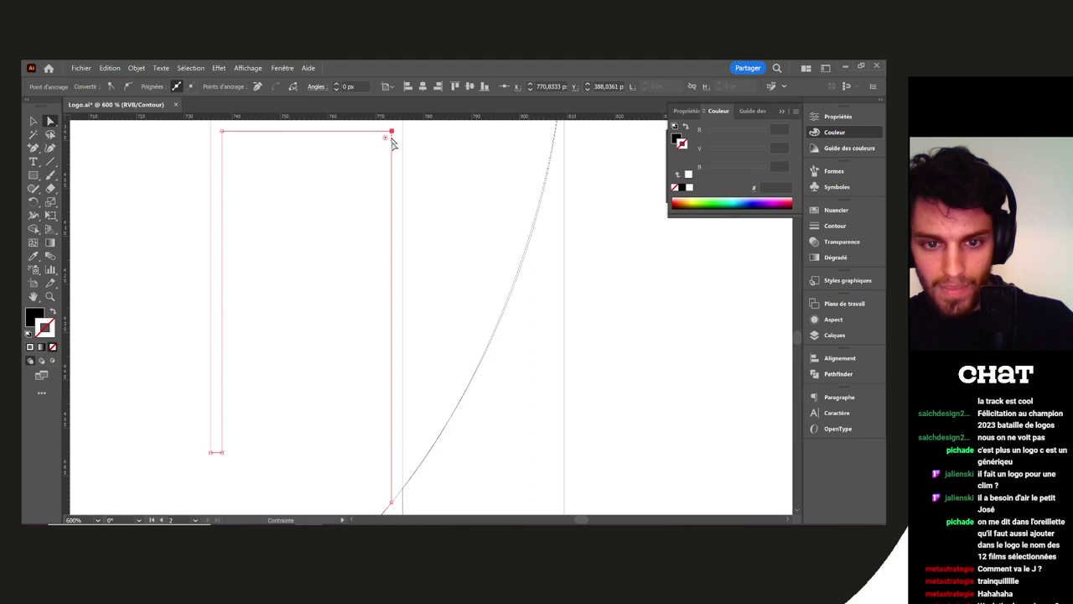
left_click(640, 343)
scroll(637, 352, "down", 2)
left_click_drag(641, 352, 602, 321)
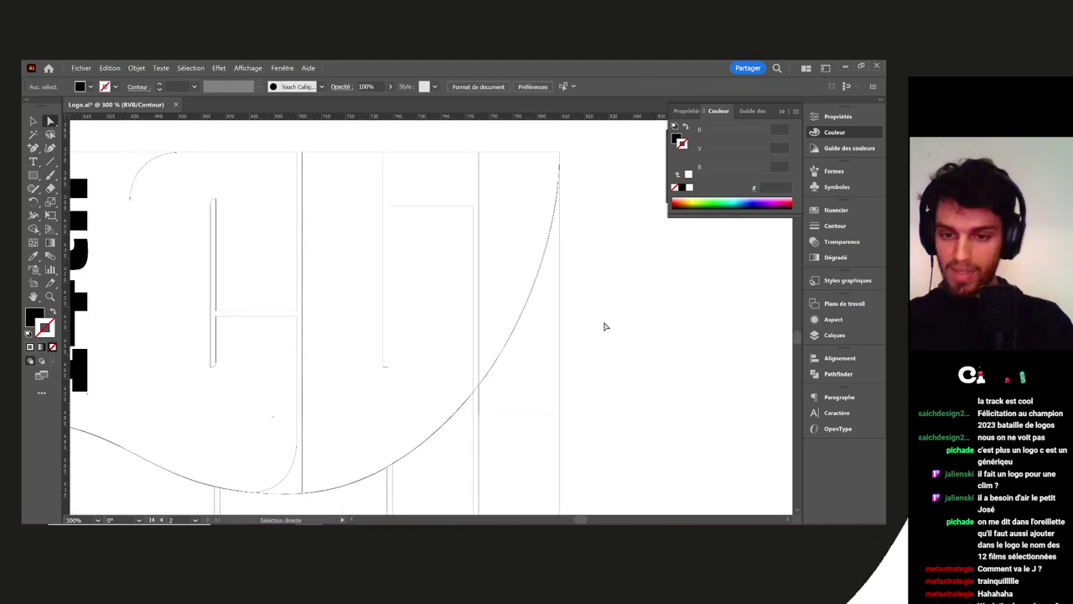
Raise the tall rectangle's bottom edge and move its corner anchor up onto the curve
key("v")
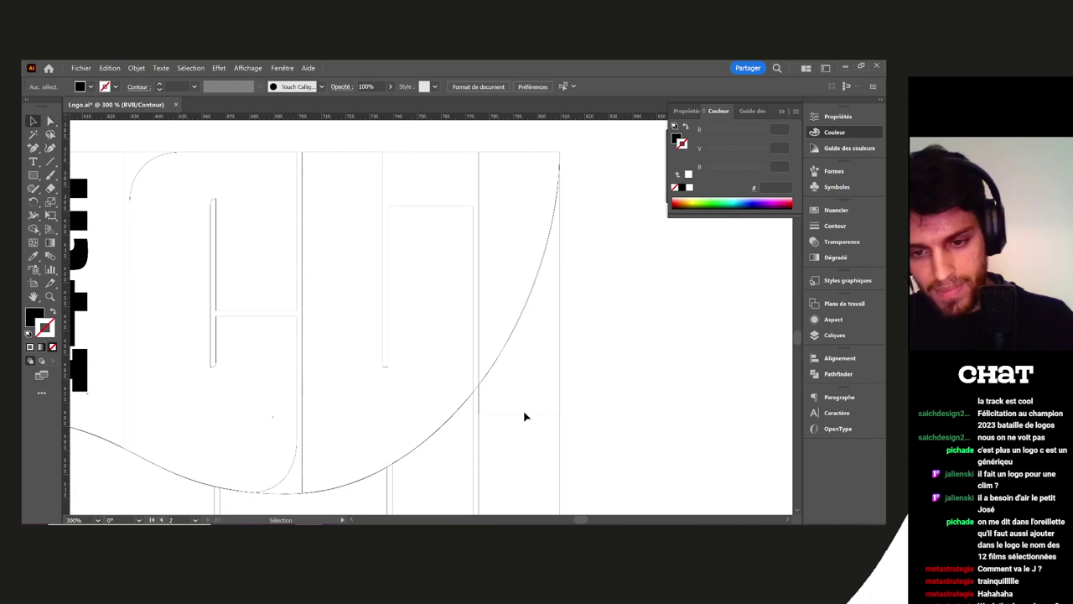
left_click(520, 415)
left_click_drag(520, 417, 520, 383)
scroll(515, 391, "up", 5)
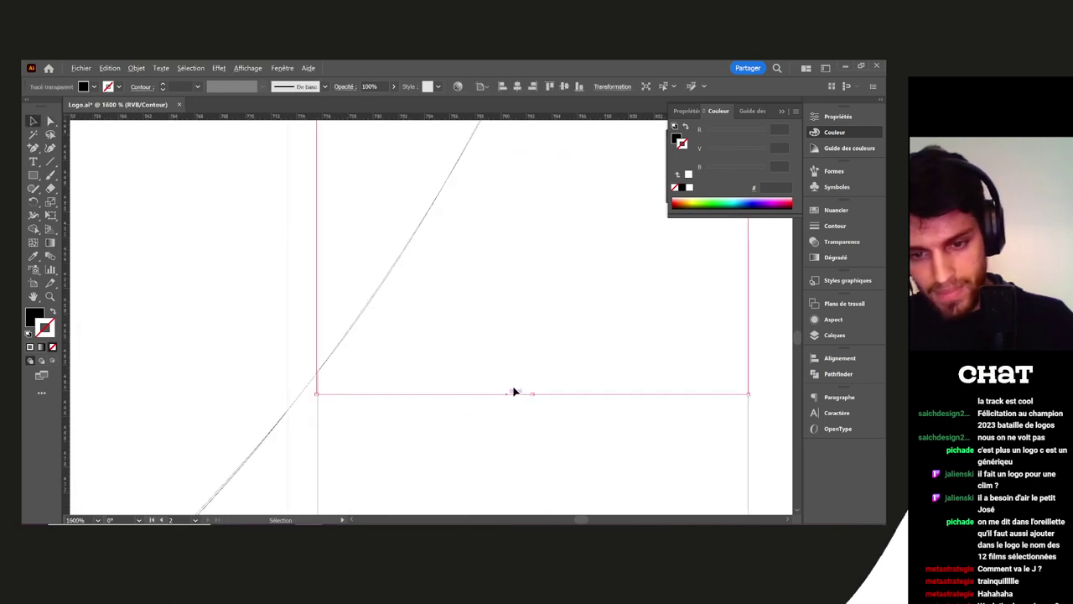
key("a")
left_click(348, 379)
scroll(349, 381, "up", 3)
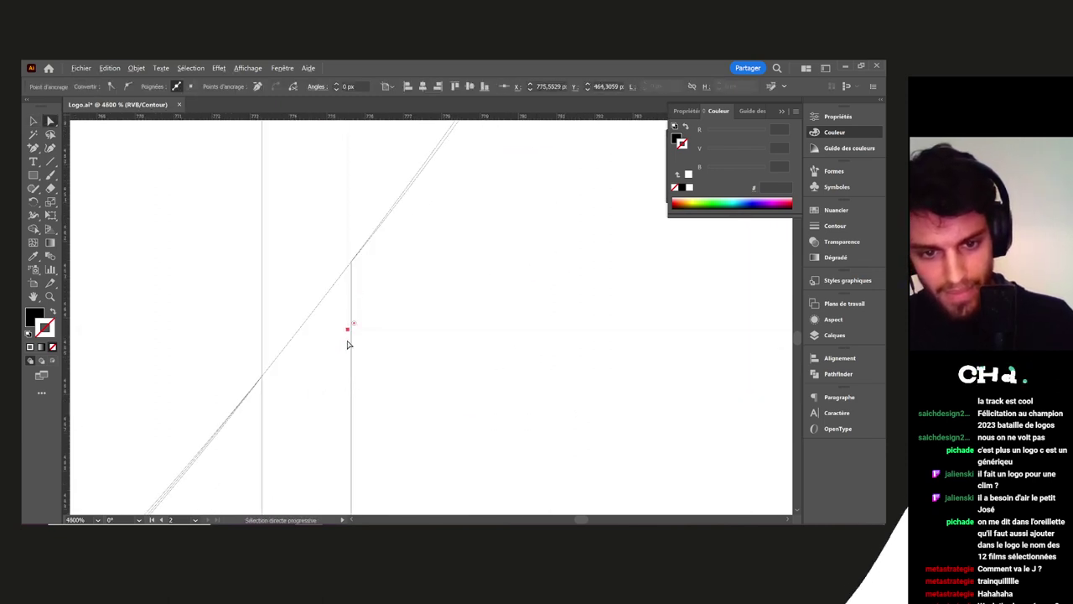
key("v")
scroll(400, 318, "down", 4)
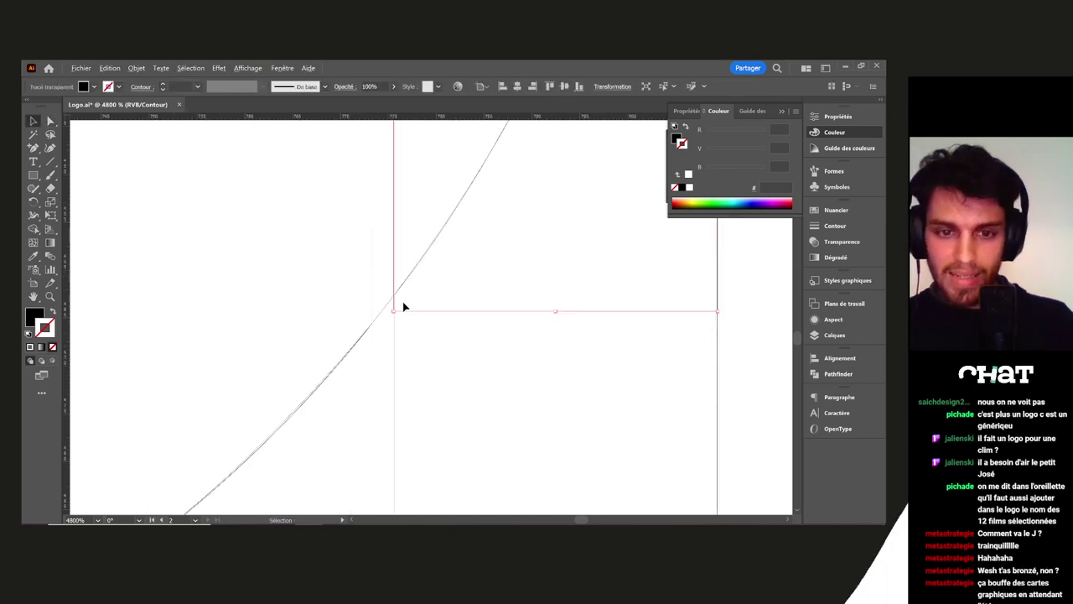
scroll(395, 311, "up", 4)
left_click_drag(319, 330, 324, 333)
scroll(428, 367, "down", 3)
key("a")
left_click_drag(385, 388, 384, 361)
Make the lower-left corner a smooth point and bend its handles to match the wave
scroll(484, 387, "down", 6)
left_click_drag(505, 401, 504, 239)
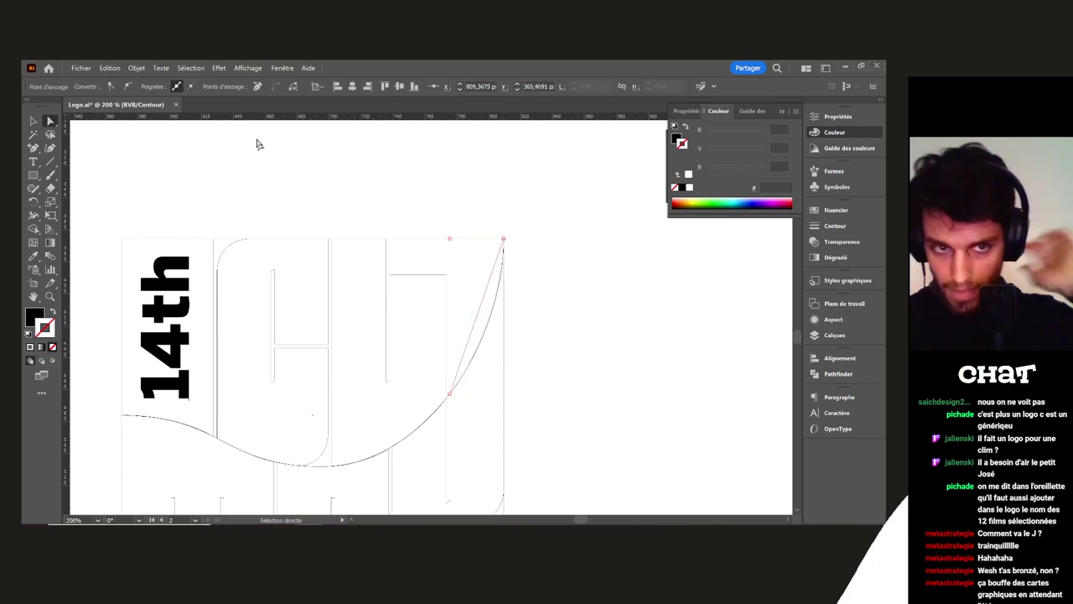
left_click(450, 394)
left_click(128, 87)
left_click_drag(412, 388, 460, 359)
left_click_drag(451, 437, 471, 411)
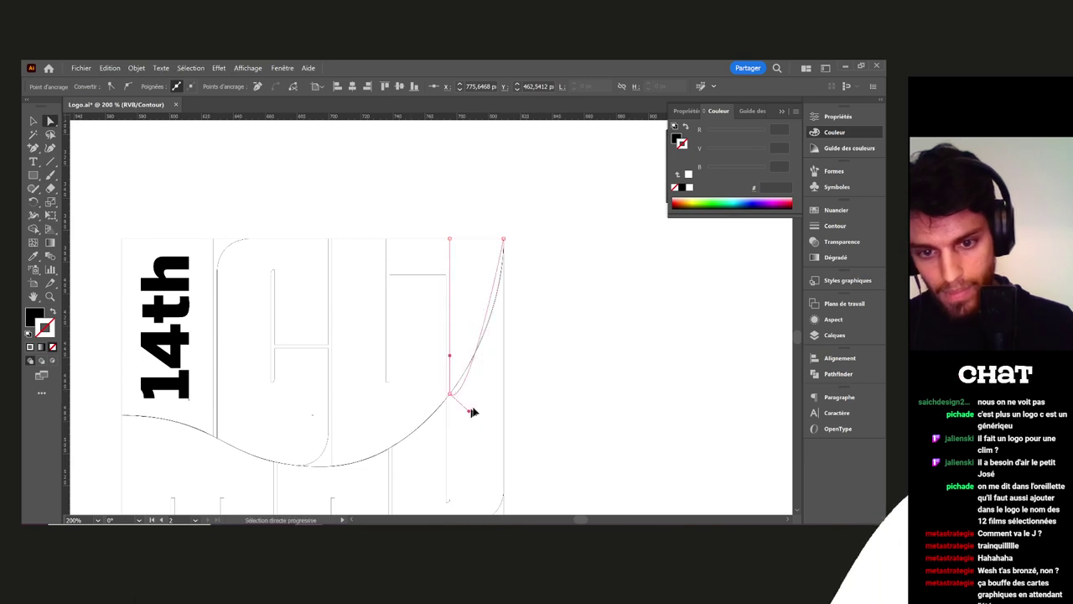
Fine-tune the top handle so the edge hugs the big arc, then deselect
key("v")
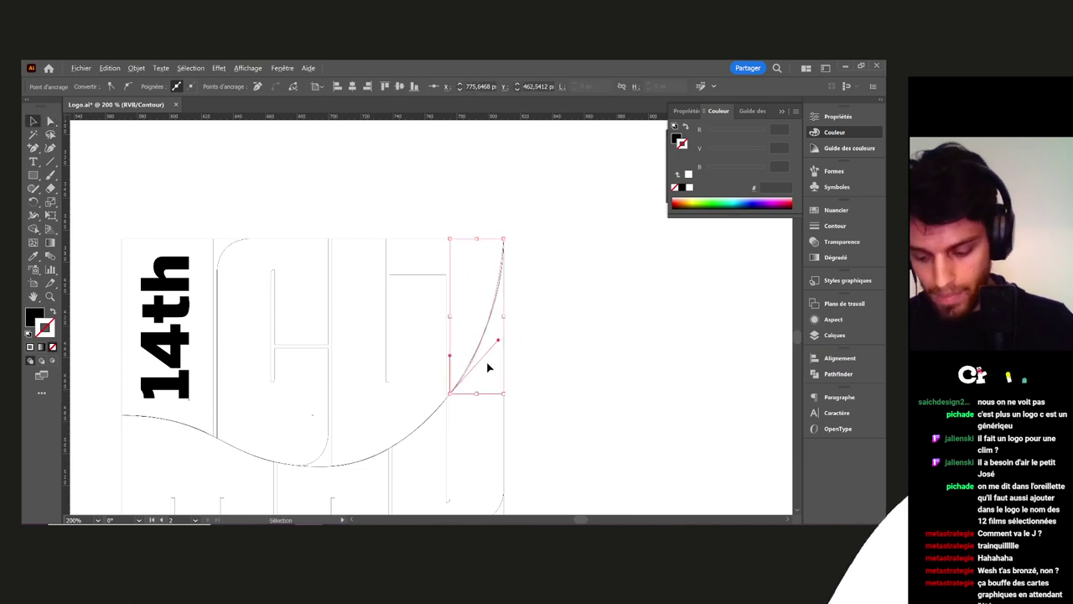
scroll(489, 367, "up", 1)
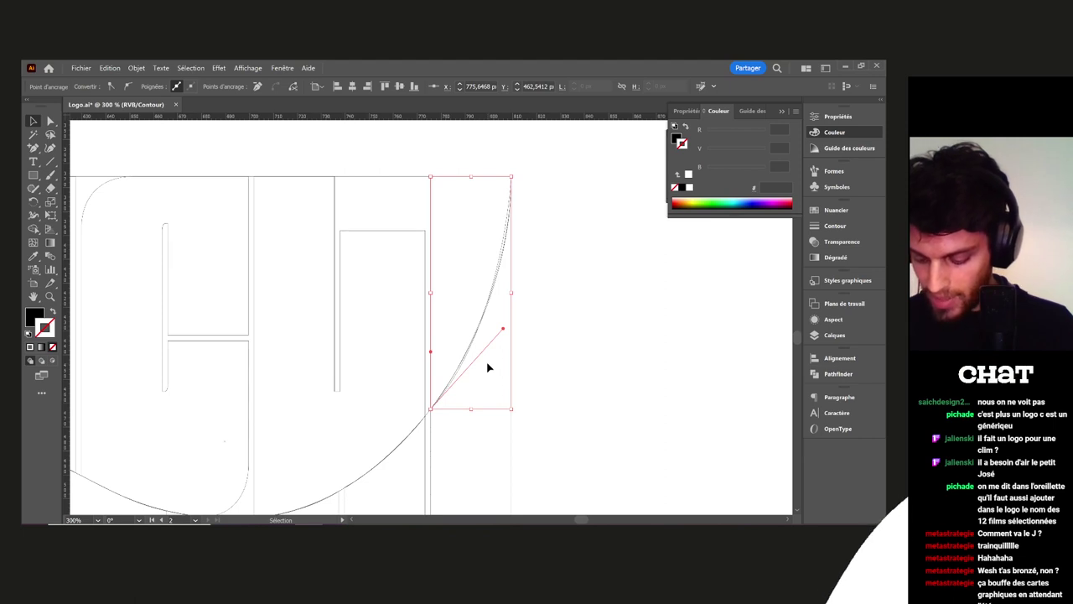
left_click_drag(477, 314, 437, 270)
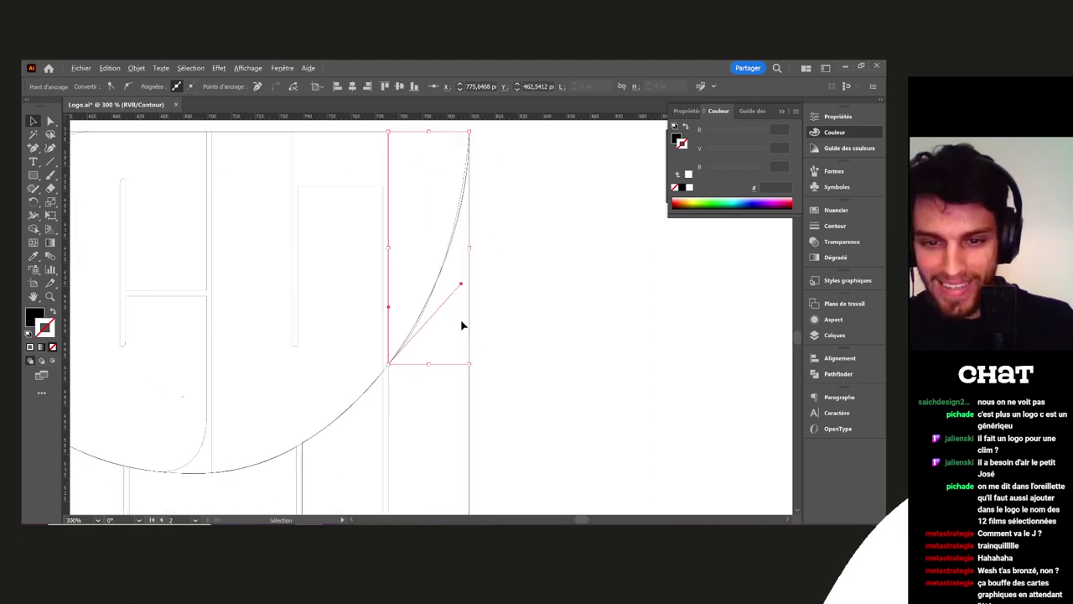
scroll(462, 324, "up", 1)
left_click_drag(450, 341, 422, 412)
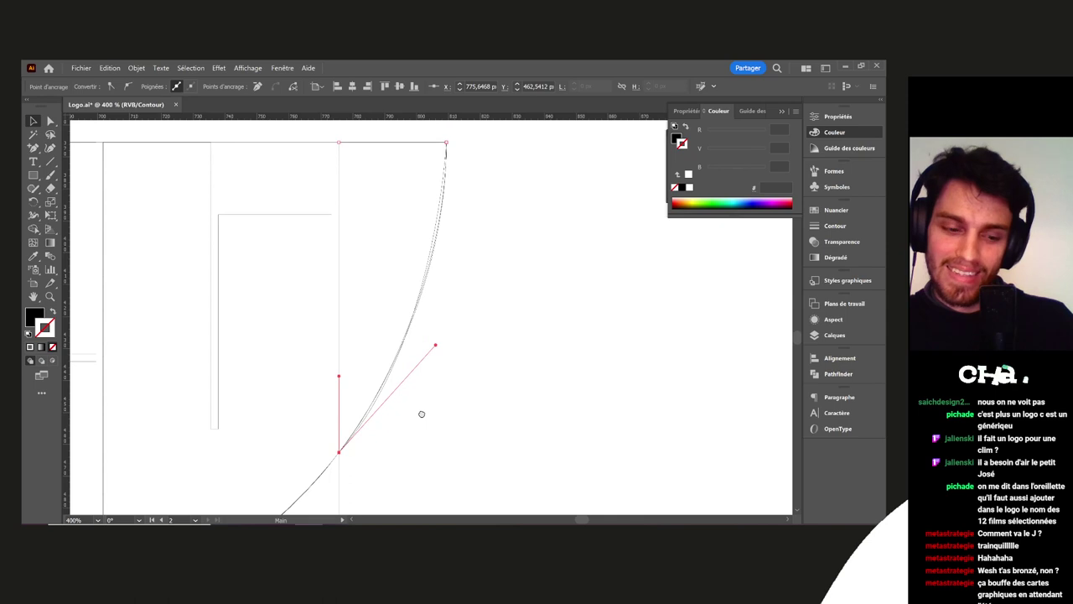
key("a")
left_click_drag(435, 347, 452, 306)
key("v")
left_click(507, 353)
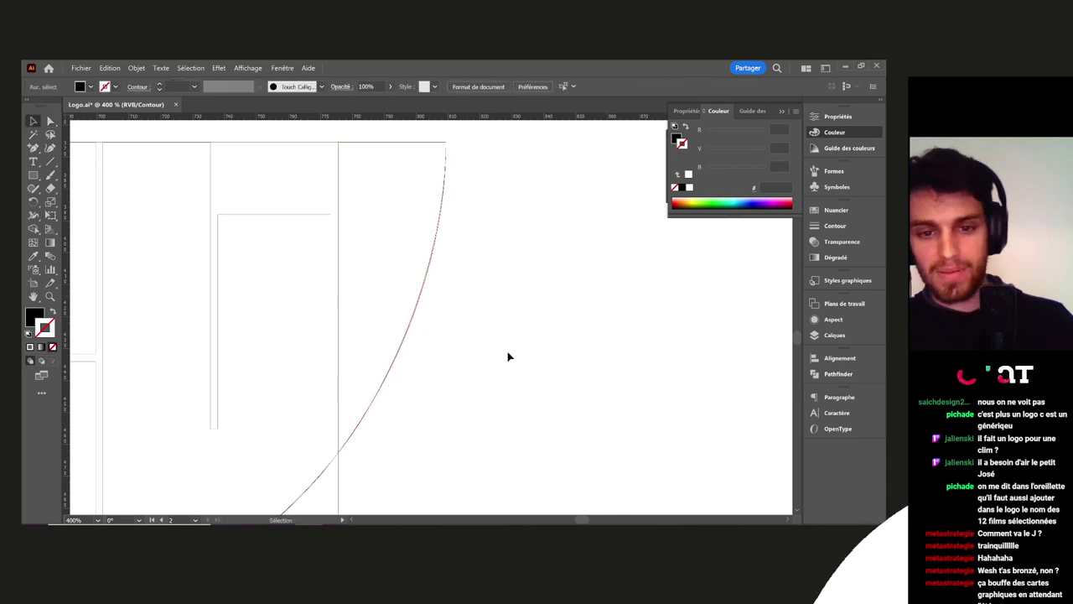
scroll(508, 353, "down", 4)
Switch to Preview with Ctrl+Y and remove the grey rectangle behind the newest 14th variant
left_click_drag(580, 369, 569, 339)
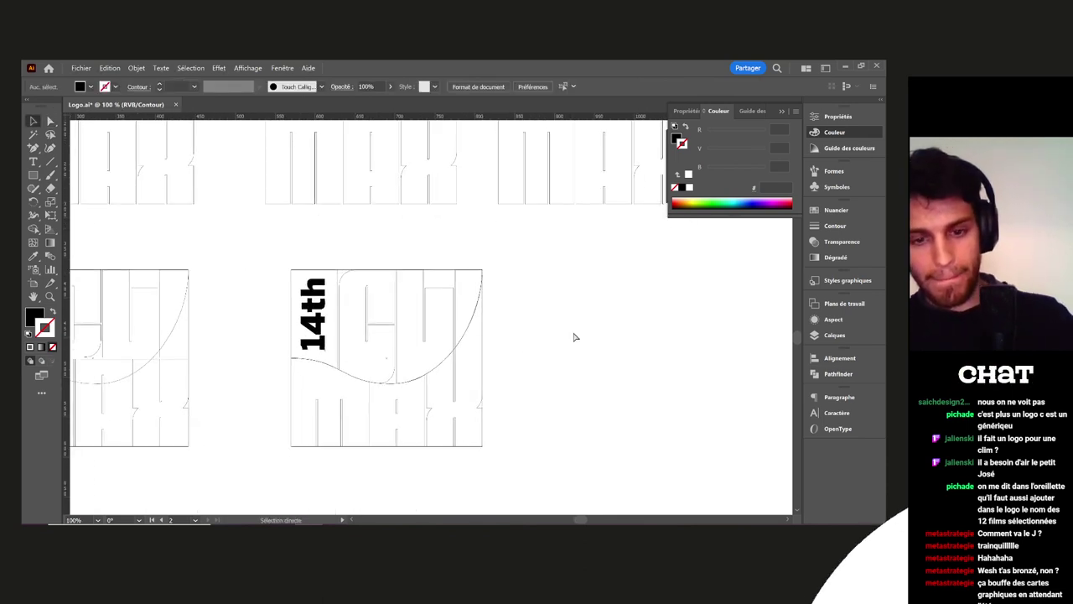
key("ctrl+y")
scroll(579, 350, "down", 1)
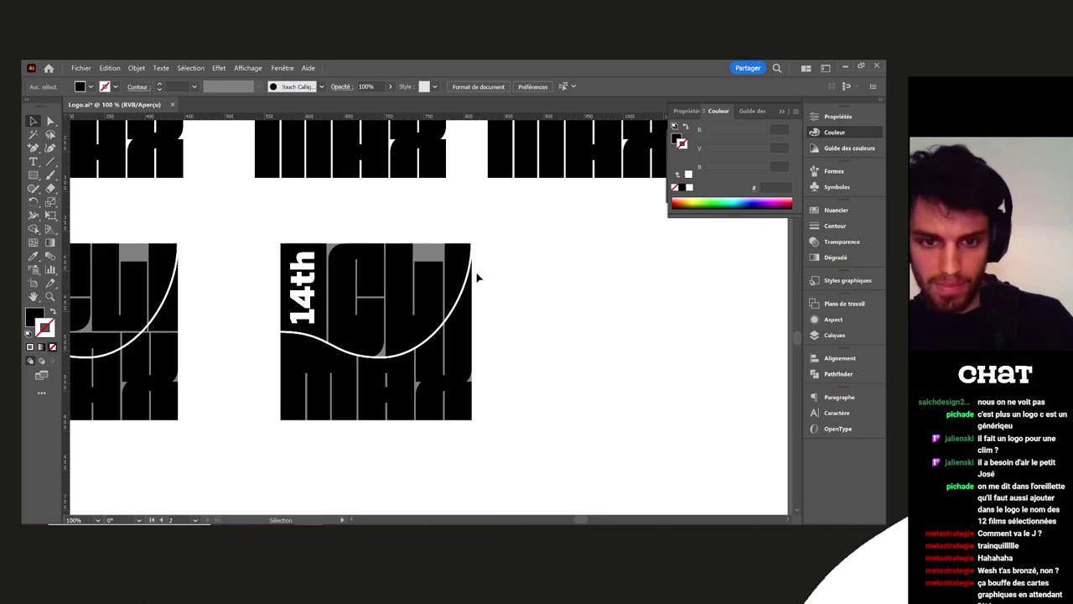
left_click_drag(553, 386, 491, 318)
left_click(379, 206)
key("ctrl+shift+a")
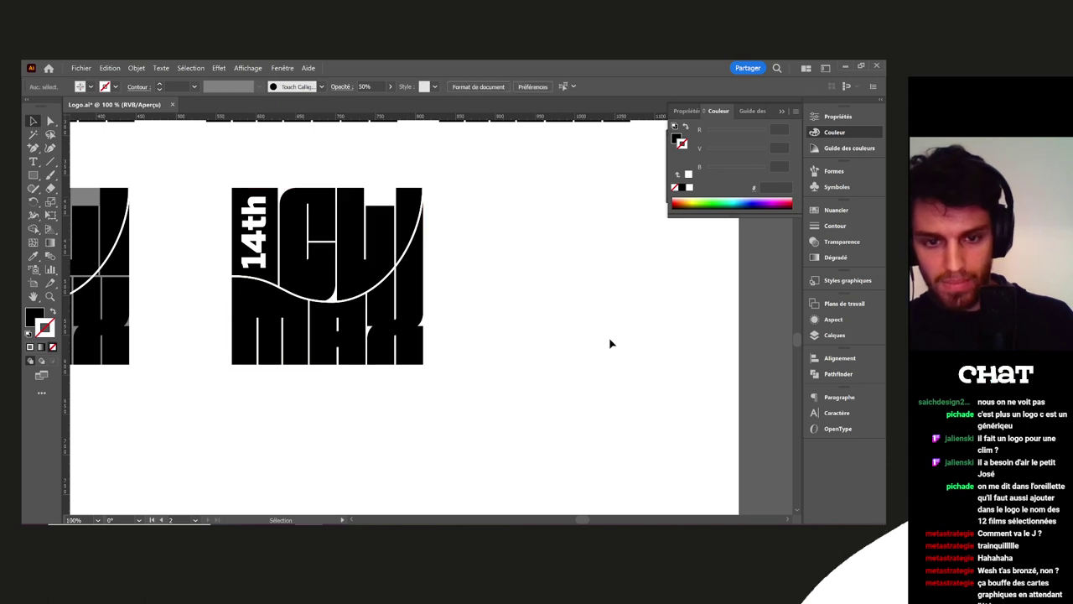
scroll(609, 337, "down", 2)
left_click_drag(609, 338, 592, 310)
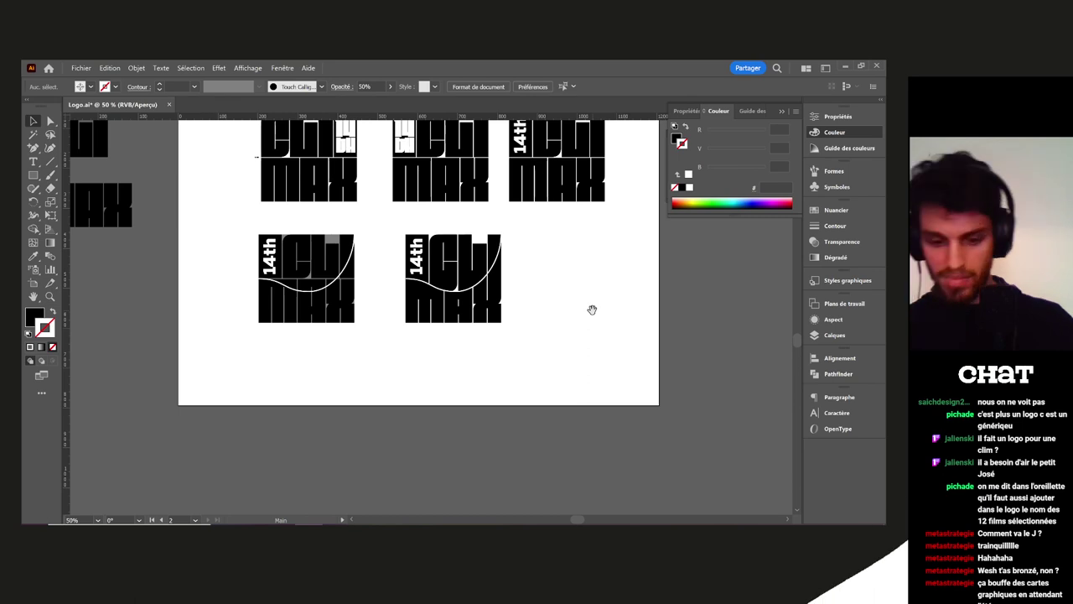
Alt-drag the second bottom-row logo to make a third copy on its right
left_click_drag(434, 274, 431, 272)
scroll(598, 311, "right", 3)
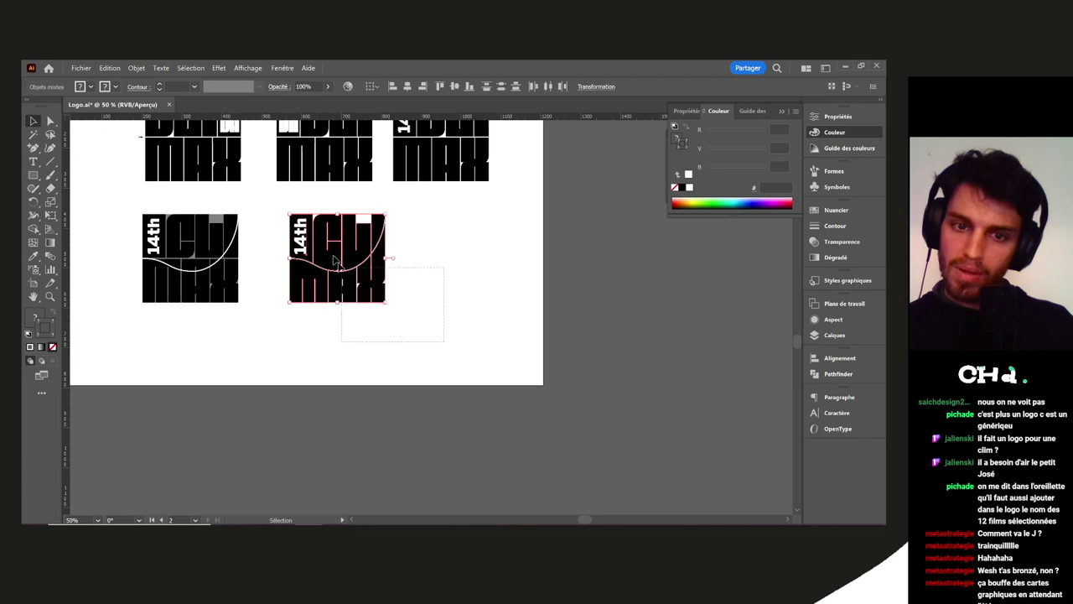
left_click_drag(312, 267, 426, 314)
key("ctrl+shift+o")
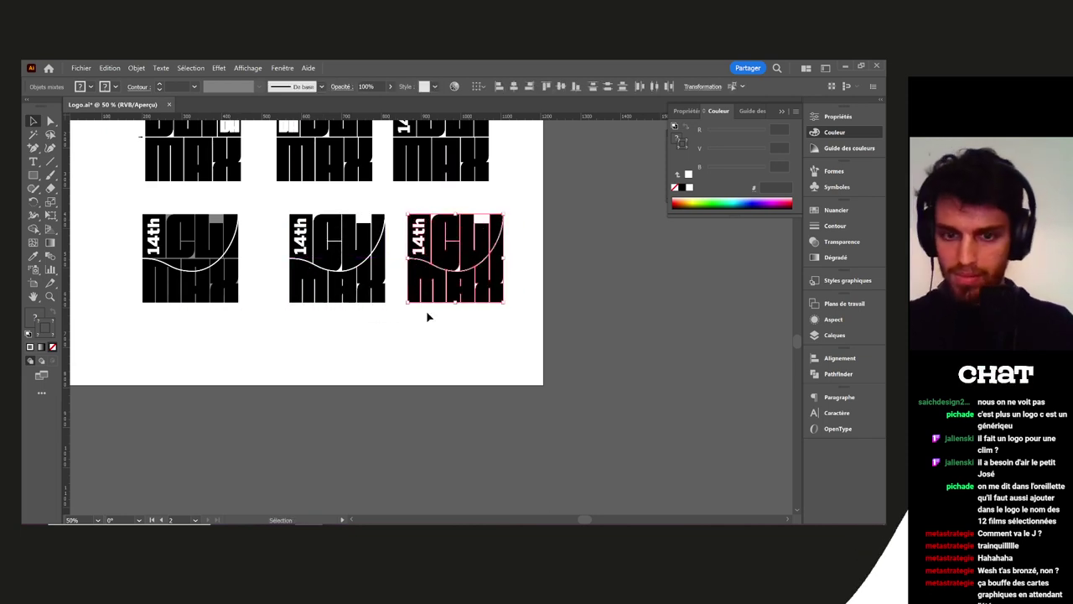
left_click(467, 353)
scroll(486, 325, "up", 3)
left_click_drag(493, 339, 544, 469)
left_click_drag(615, 442, 403, 331)
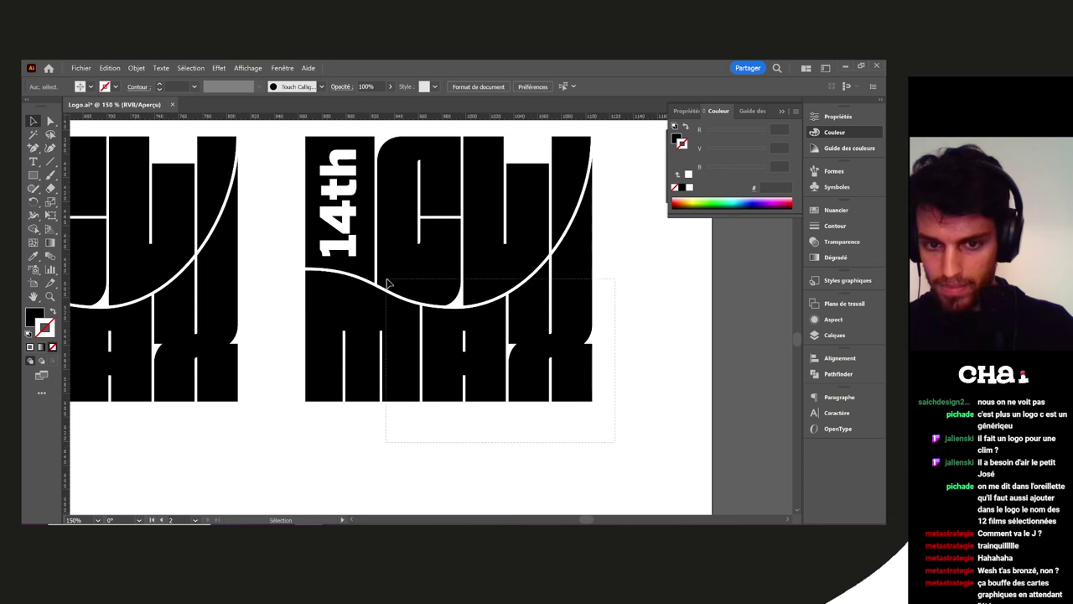
Outline the white wave stroke into a filled shape with Objet > Tracé > Vectoriser le contour
left_click_drag(387, 279, 385, 277)
left_click(427, 424)
left_click(538, 271)
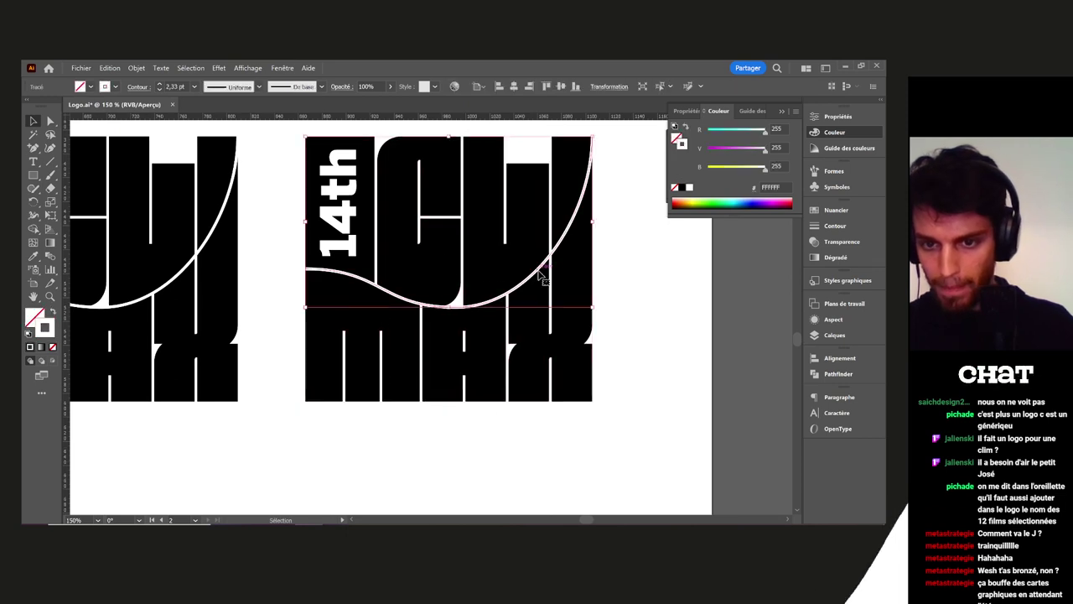
left_click(144, 71)
mouse_move(218, 294)
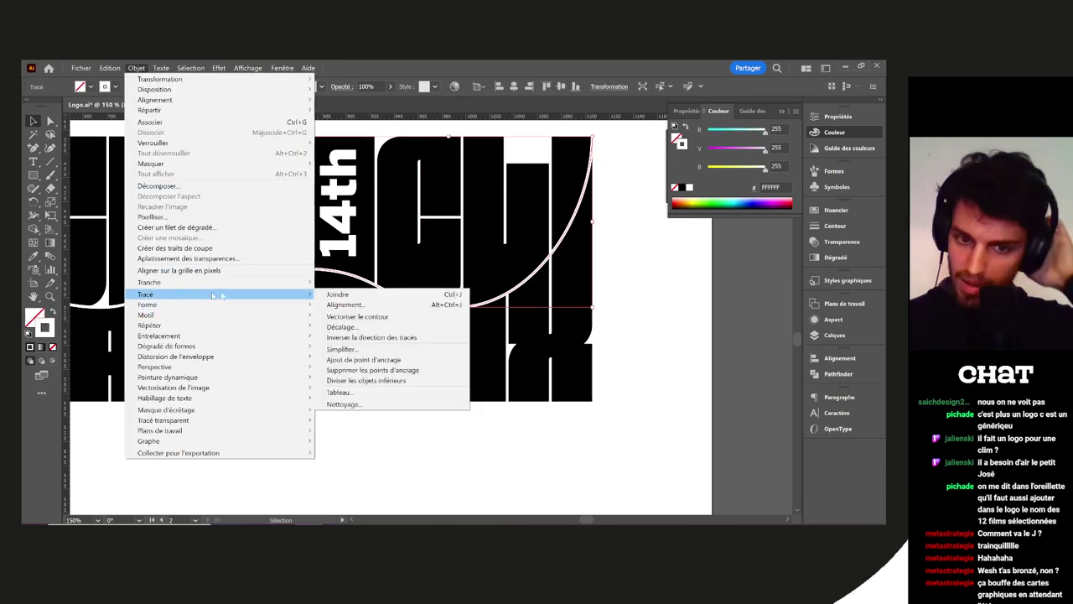
left_click(366, 317)
left_click(663, 402)
left_click_drag(642, 425, 404, 300)
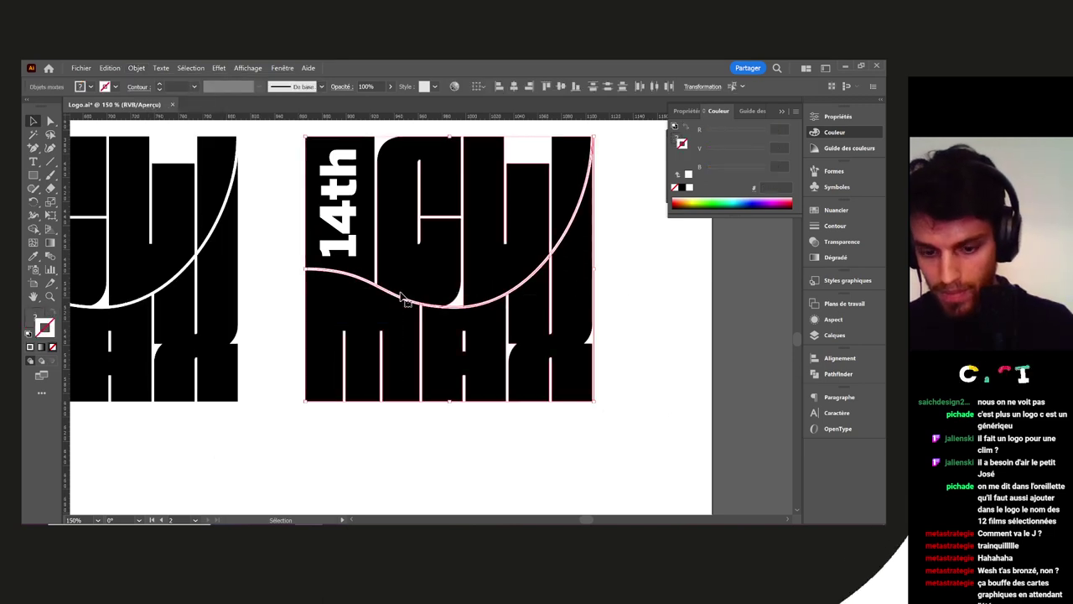
With Shape Builder, remove the wave's upper strip and merge the pieces at the junction
key("shift+m")
scroll(237, 253, "up", 5)
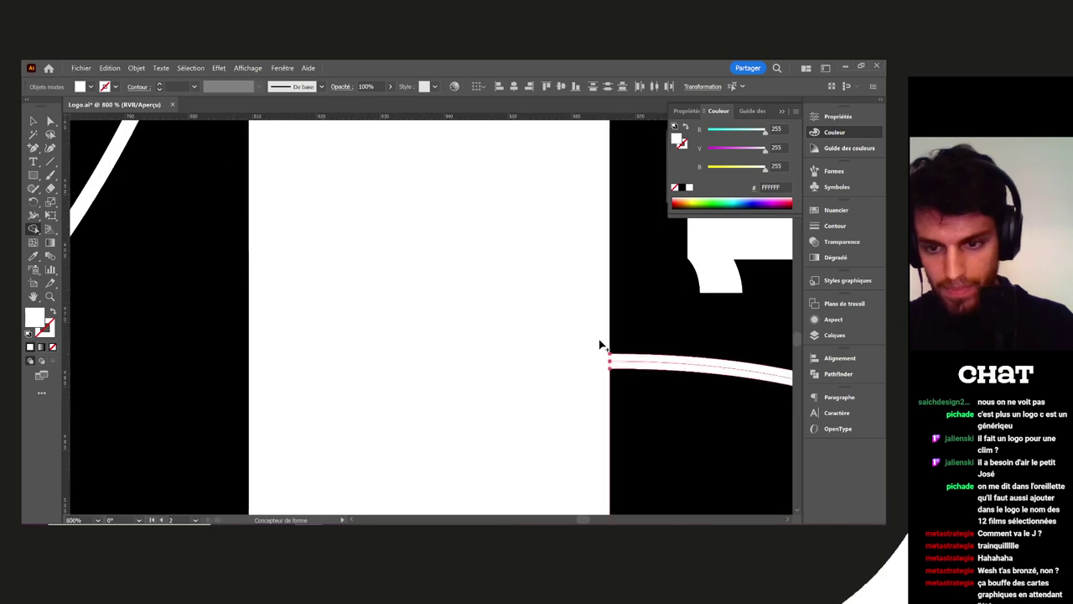
left_click_drag(591, 336, 270, 301)
left_click(308, 322, "alt")
left_click_drag(637, 328, 302, 200)
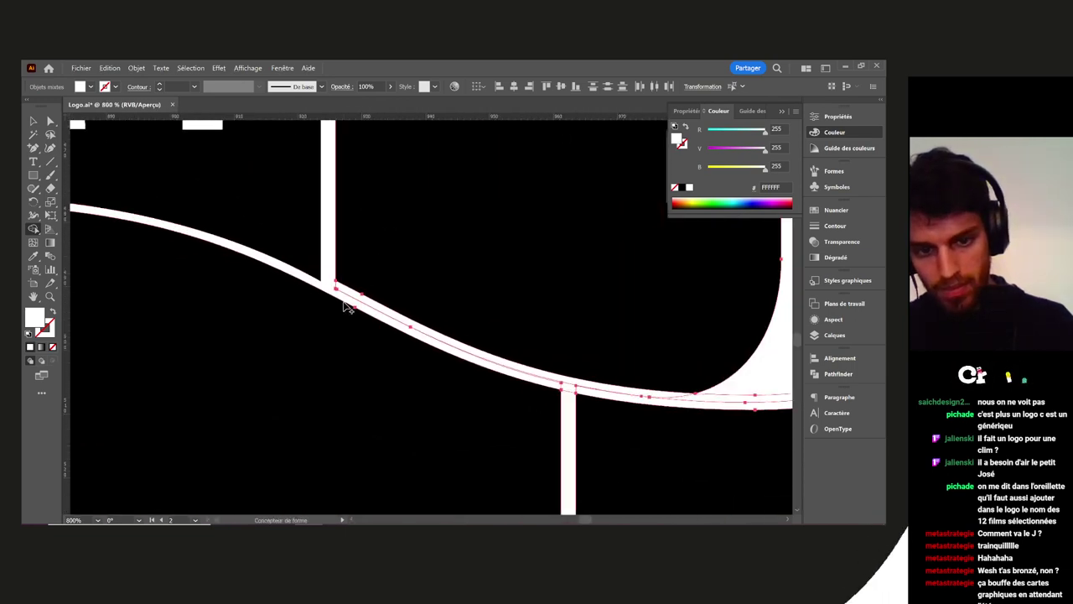
left_click_drag(611, 355, 443, 341)
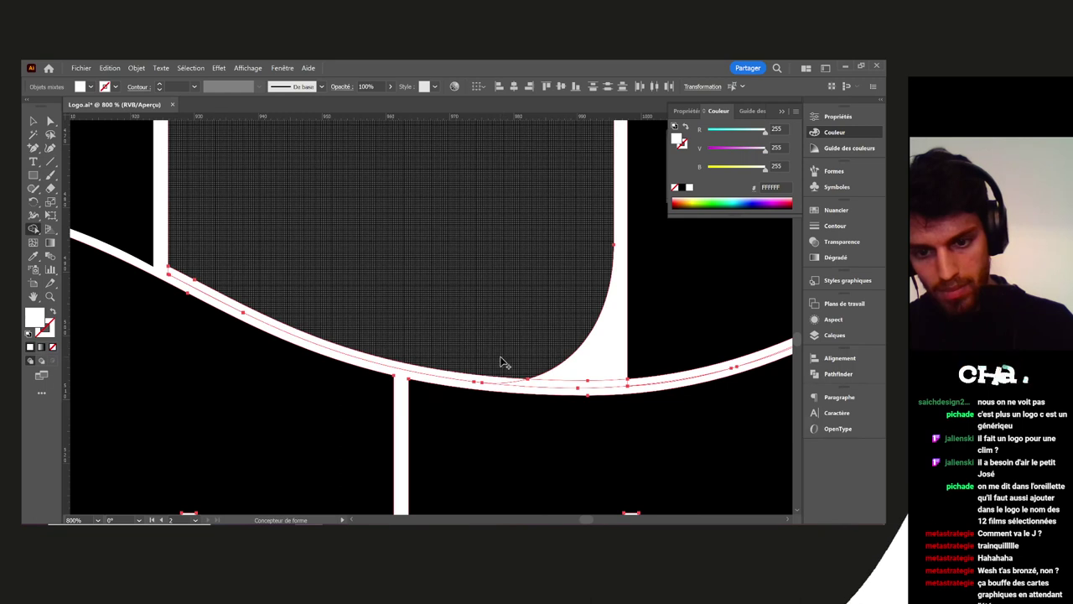
left_click_drag(544, 388, 571, 371)
left_click_drag(475, 369, 470, 381)
Remove the strip inside the wave band around the rounded corner
scroll(395, 324, "right", 5)
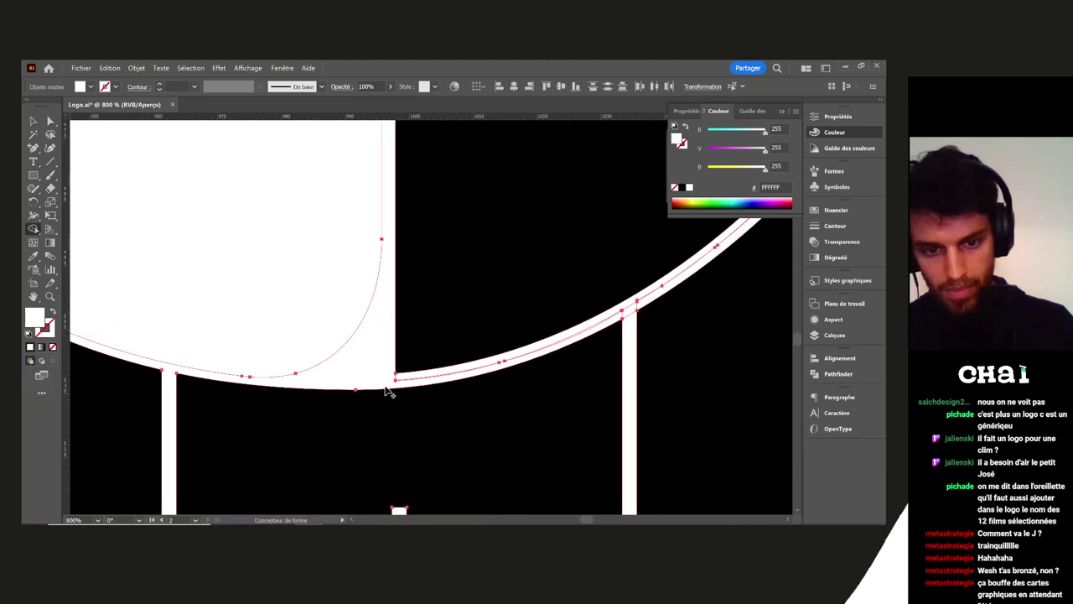
scroll(371, 369, "right", 5)
scroll(218, 478, "up", 3)
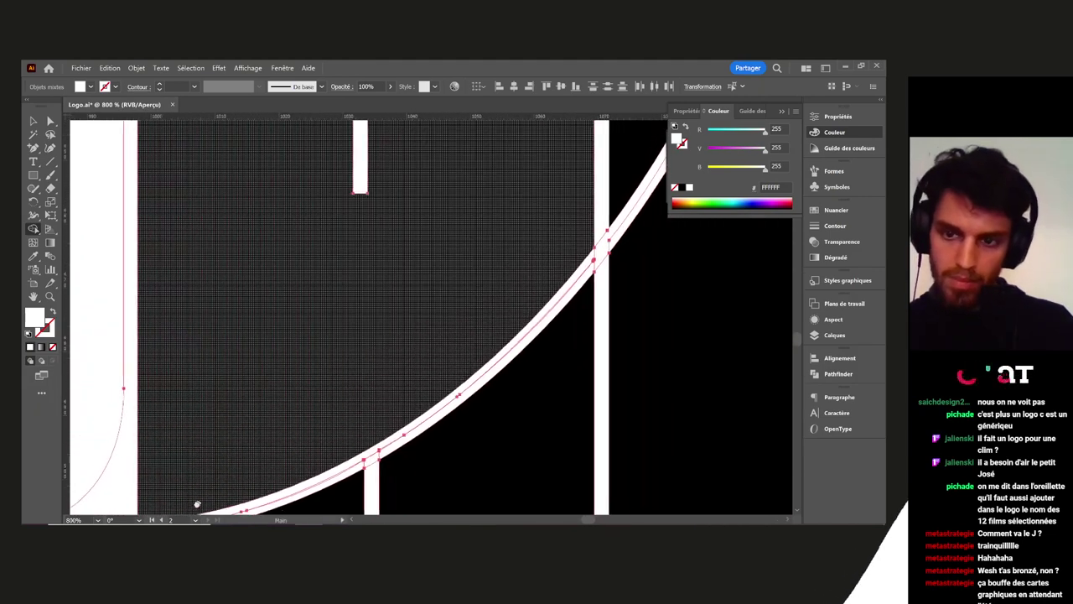
left_click_drag(204, 483, 555, 405)
left_click_drag(346, 388, 485, 382)
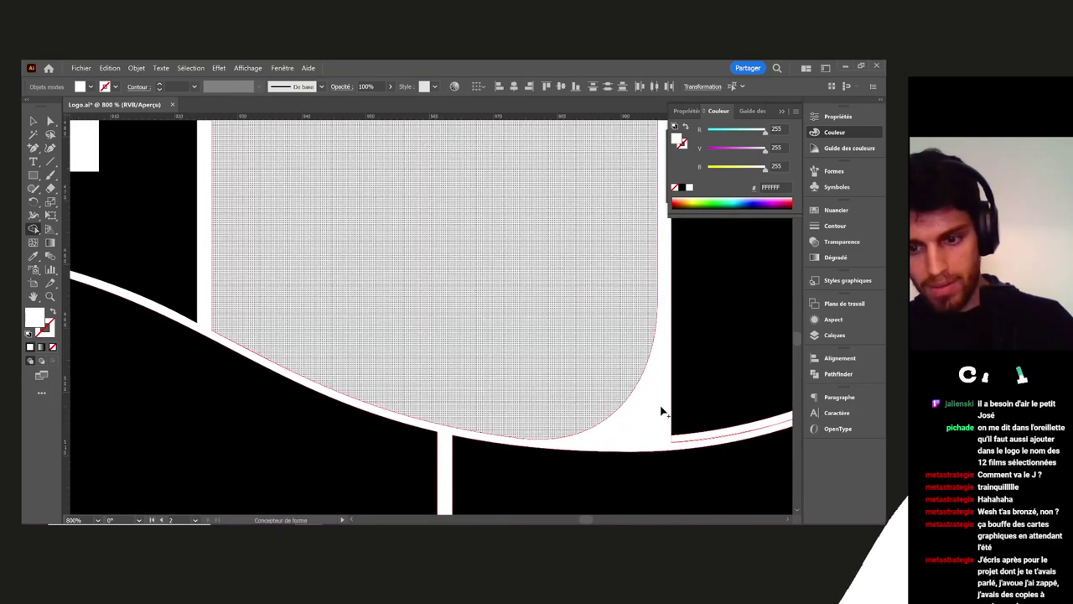
scroll(522, 375, "down", 3)
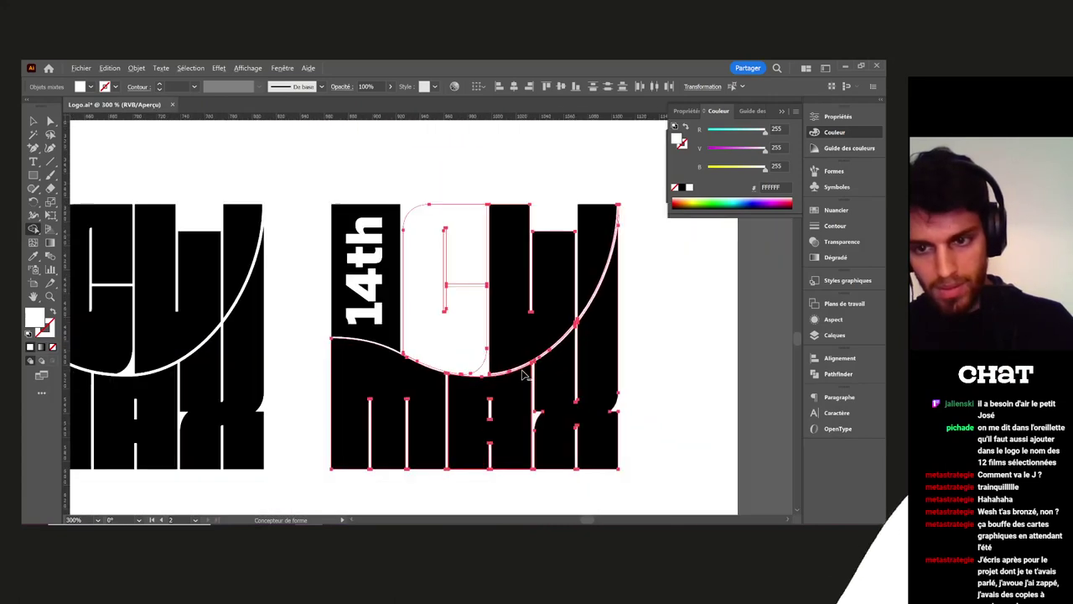
scroll(521, 375, "up", 4)
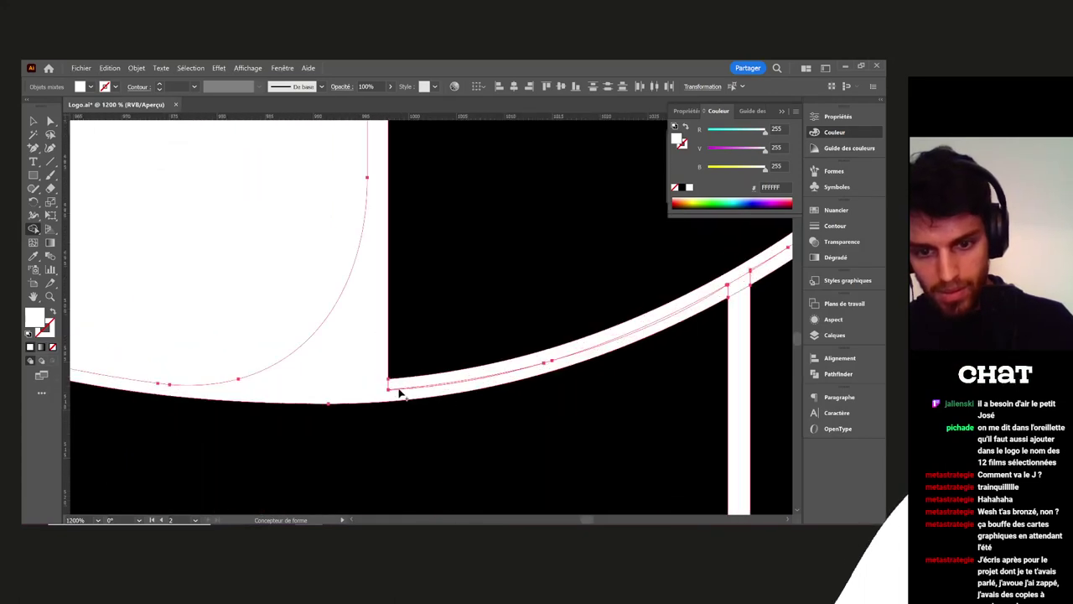
left_click_drag(525, 381, 538, 377)
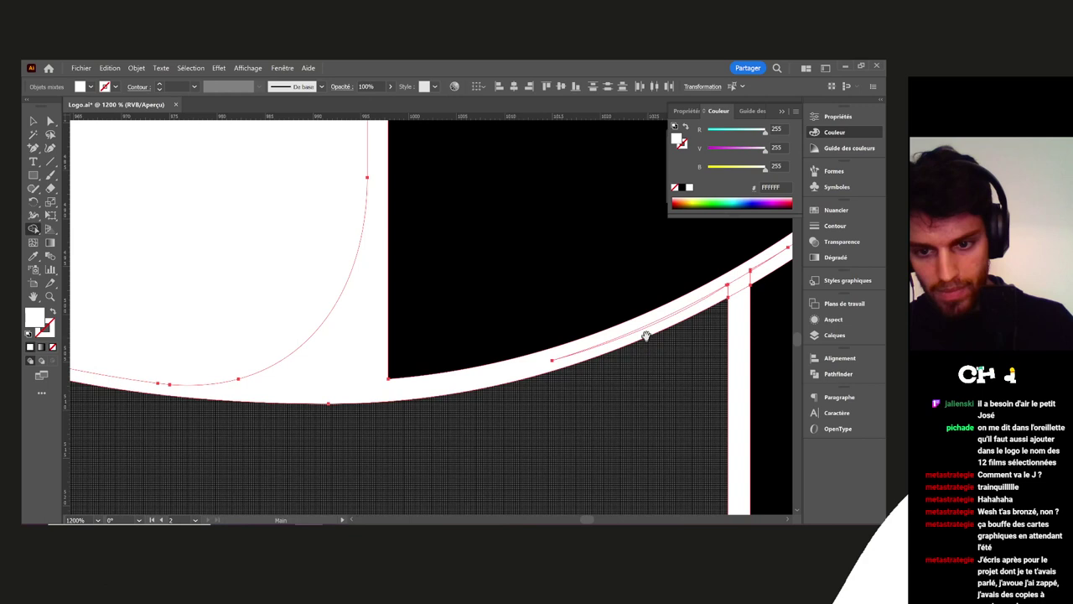
Trim the inner path lines and leftover slivers along the rest of the curve
left_click_drag(756, 299, 527, 372)
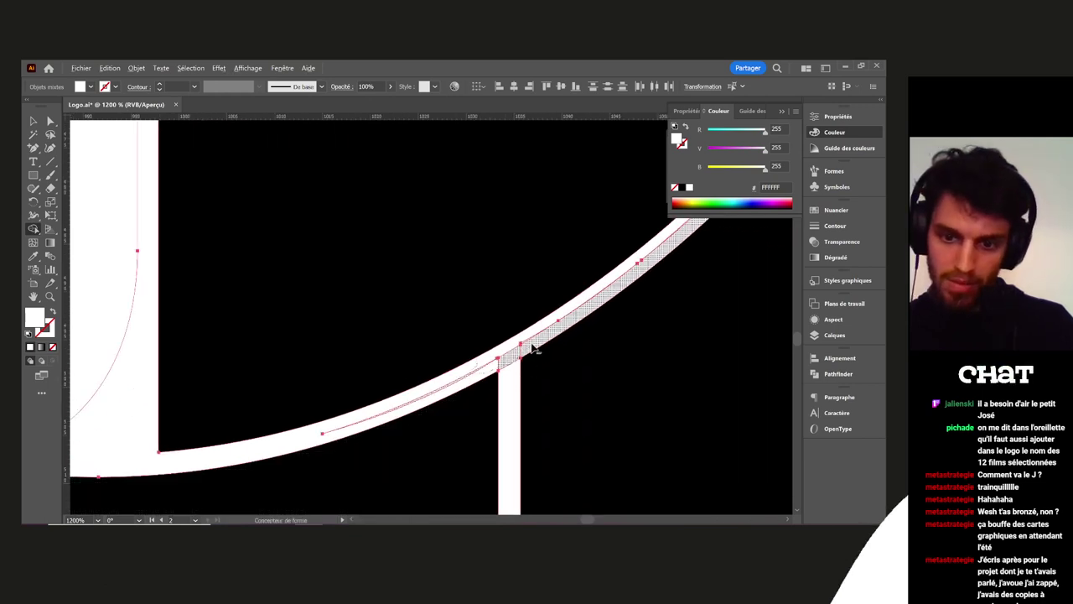
left_click_drag(607, 289, 367, 460)
left_click_drag(481, 337, 428, 408)
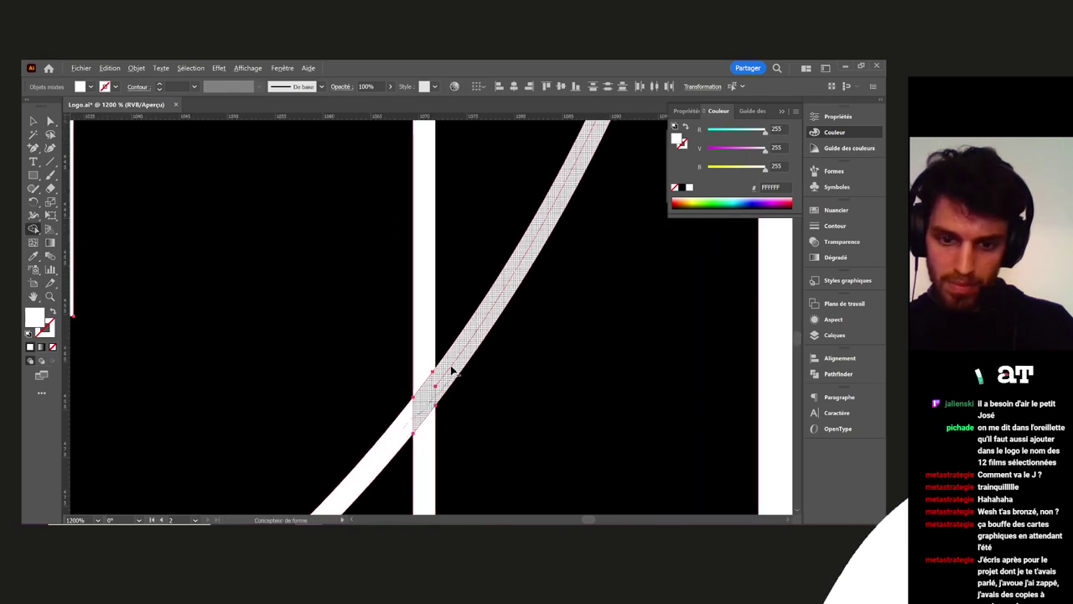
left_click_drag(446, 368, 450, 363)
left_click_drag(506, 295, 472, 339)
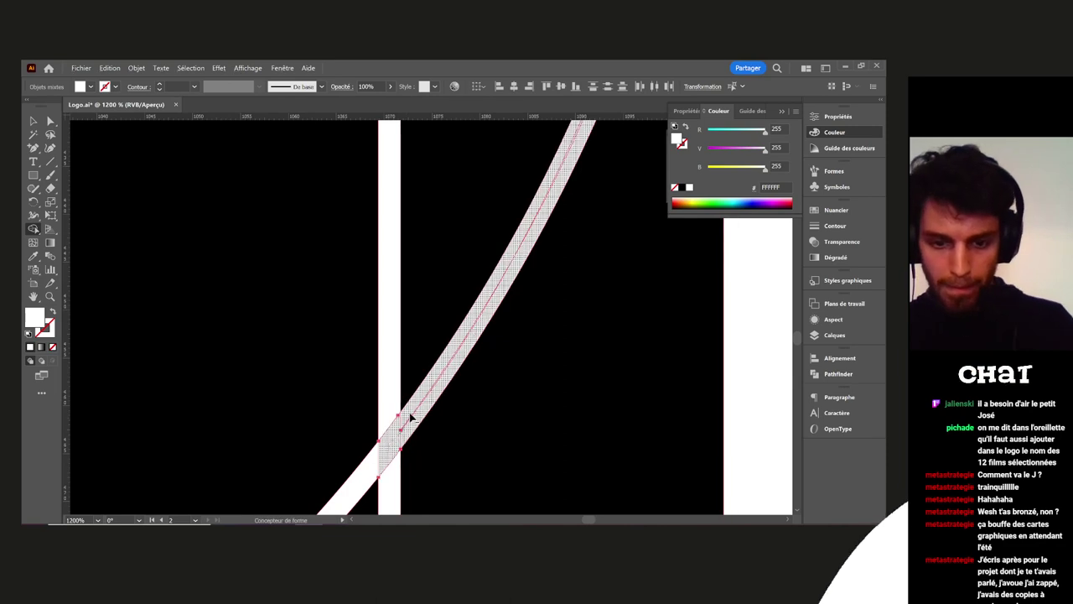
left_click(411, 416, "alt")
scroll(425, 373, "down", 3, "alt")
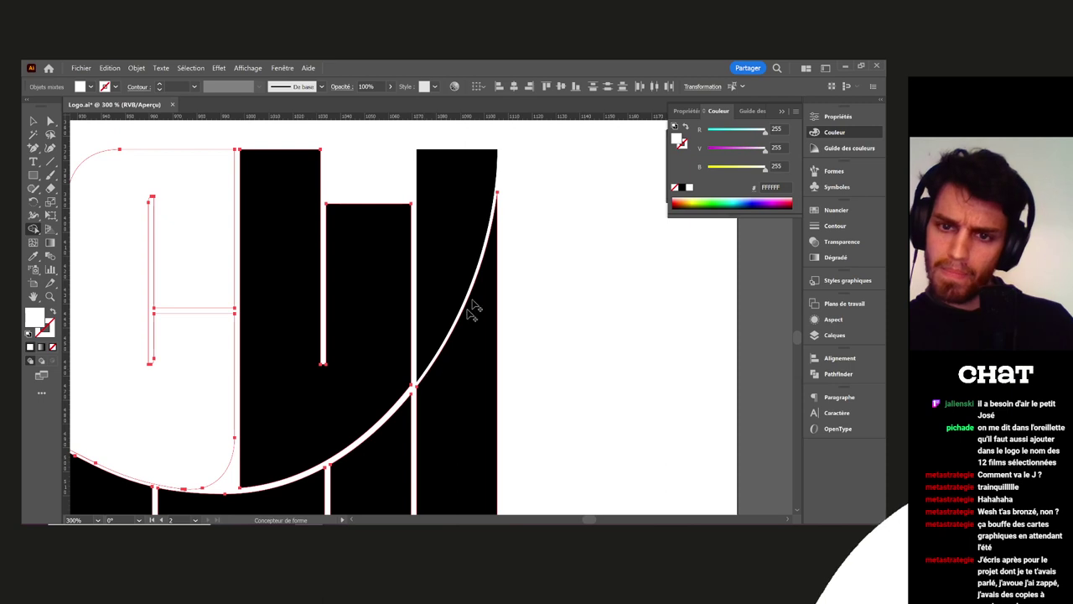
Undo the wave edits back to before the third logo copy
key("v")
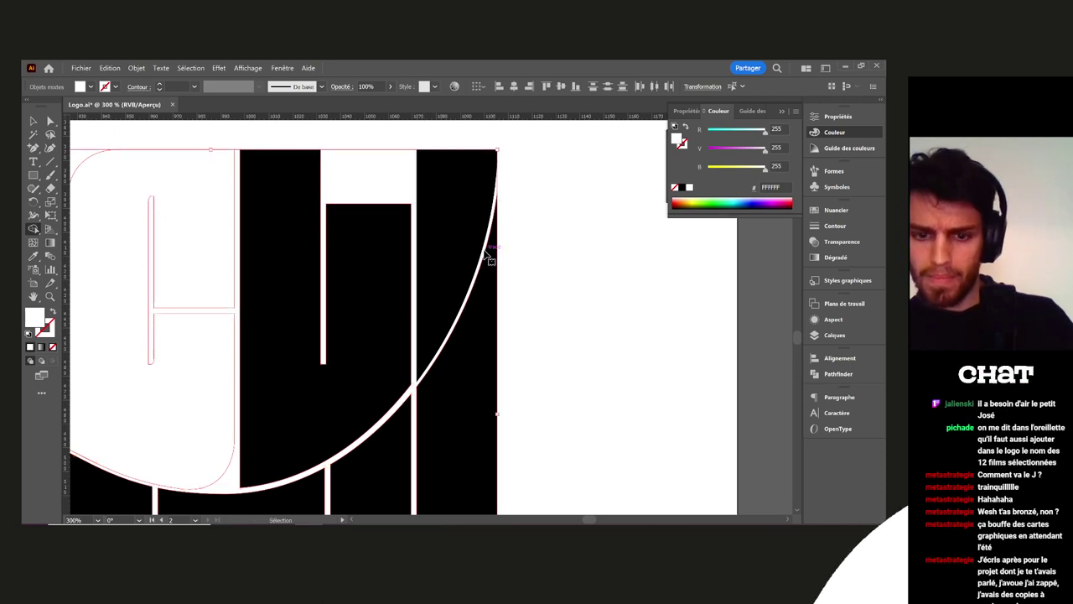
key("ctrl+z")
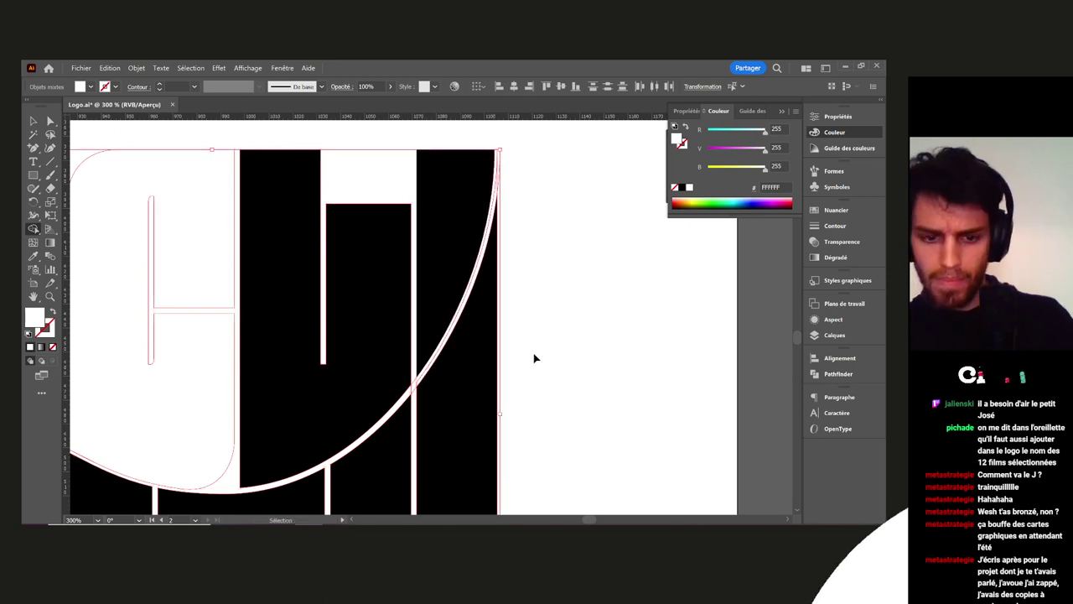
scroll(535, 377, "down", 2)
left_click_drag(466, 378, 560, 360)
key("ctrl+z")
key("ctrl+z")
key("ctrl+z")
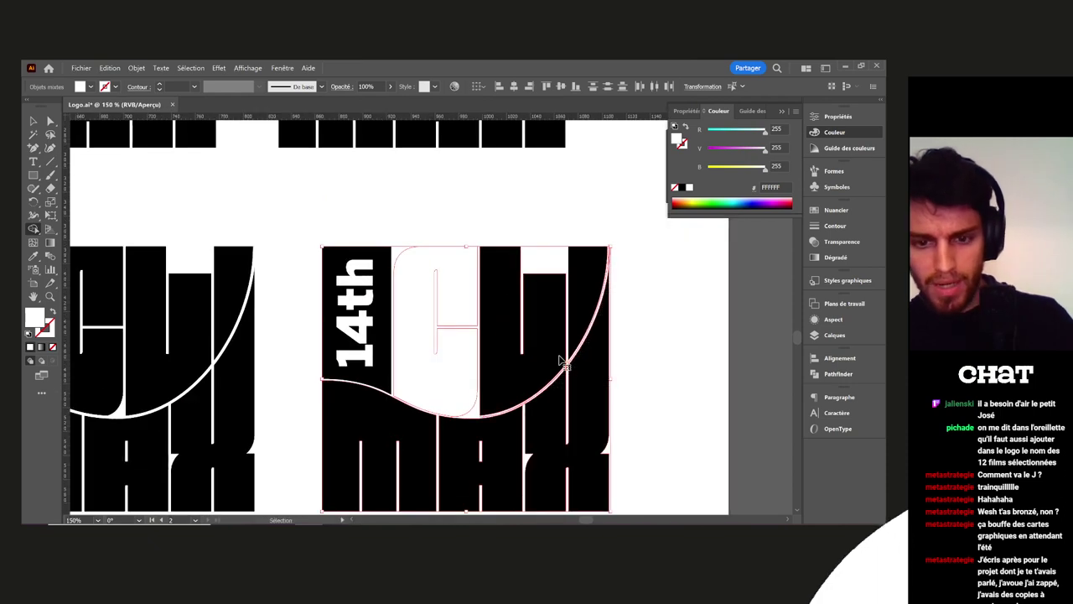
key("ctrl+z")
key("ctrl+z")
key("ctrl+z")
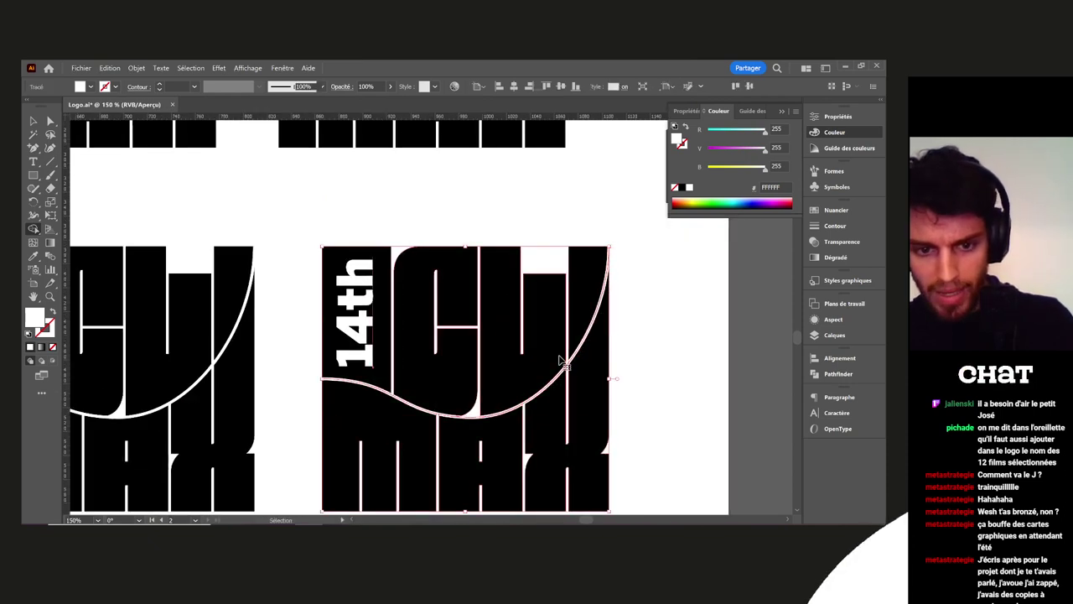
key("shift+m")
Alt-drag the second bottom logo to make a fresh copy on its right
key("v")
scroll(448, 362, "down", 2)
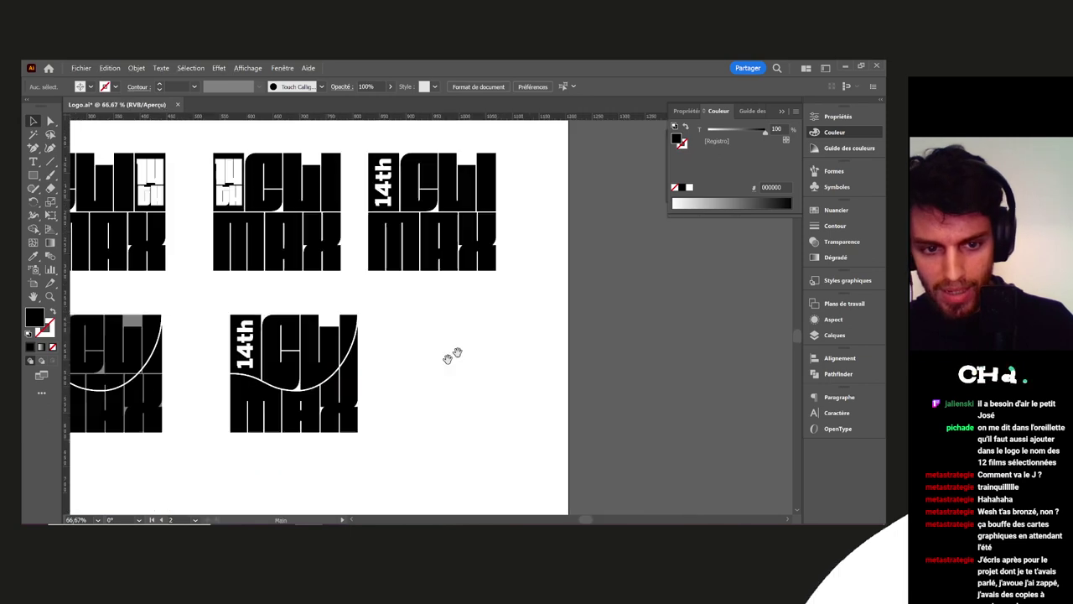
left_click_drag(403, 287, 258, 395)
left_click_drag(445, 412, 224, 254)
left_click_drag(289, 349, 449, 349)
Convert the copy's white wave stroke to an outlined shape with Vectoriser le contour
left_click(141, 70)
mouse_move(277, 297)
left_click(356, 315)
left_click(138, 69)
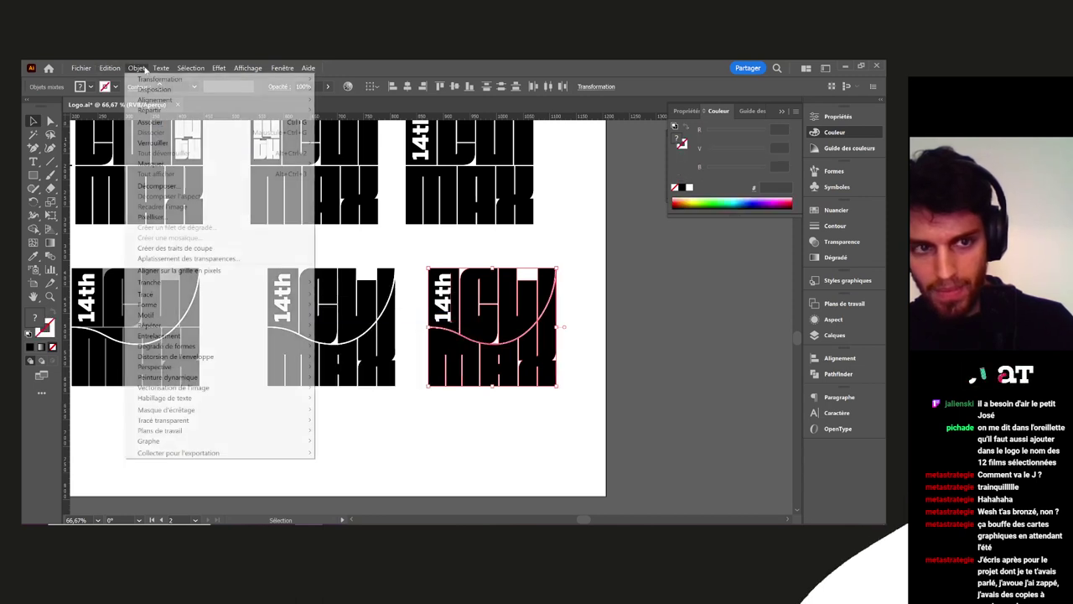
left_click(142, 70)
left_click(429, 58)
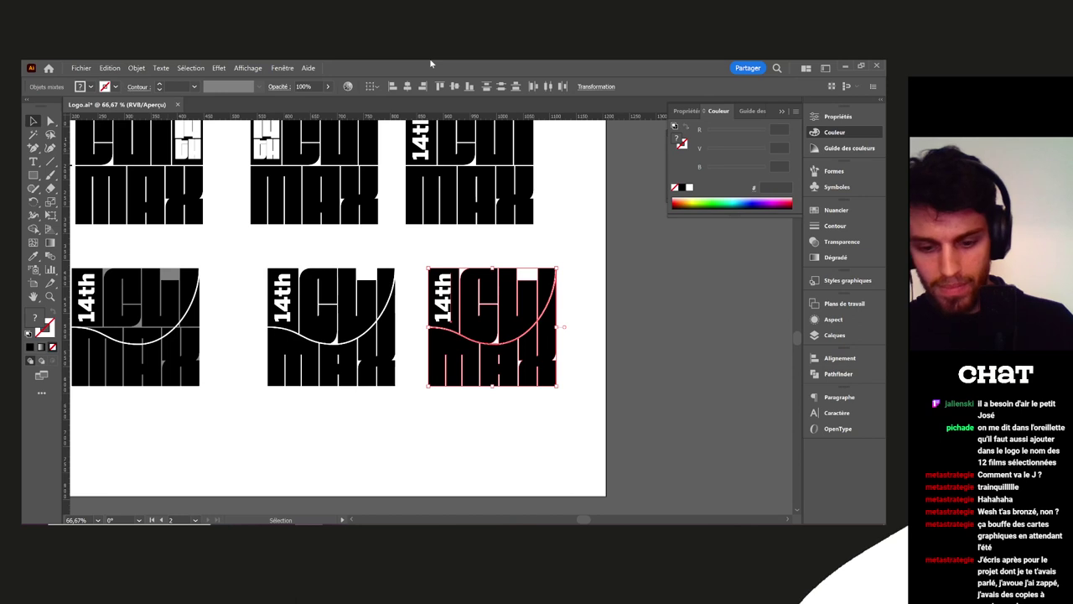
left_click(537, 453)
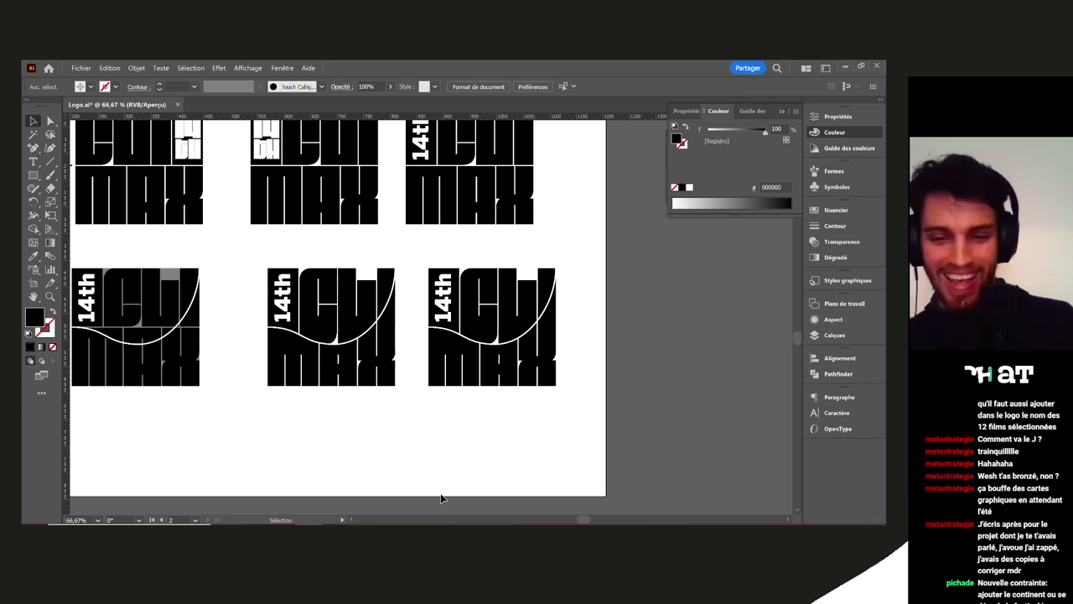
Select the right logo and zoom in on its wave curve
scroll(505, 323, "up", 4)
scroll(508, 332, "down", 3)
scroll(639, 354, "down", 2)
left_click_drag(706, 433, 379, 290)
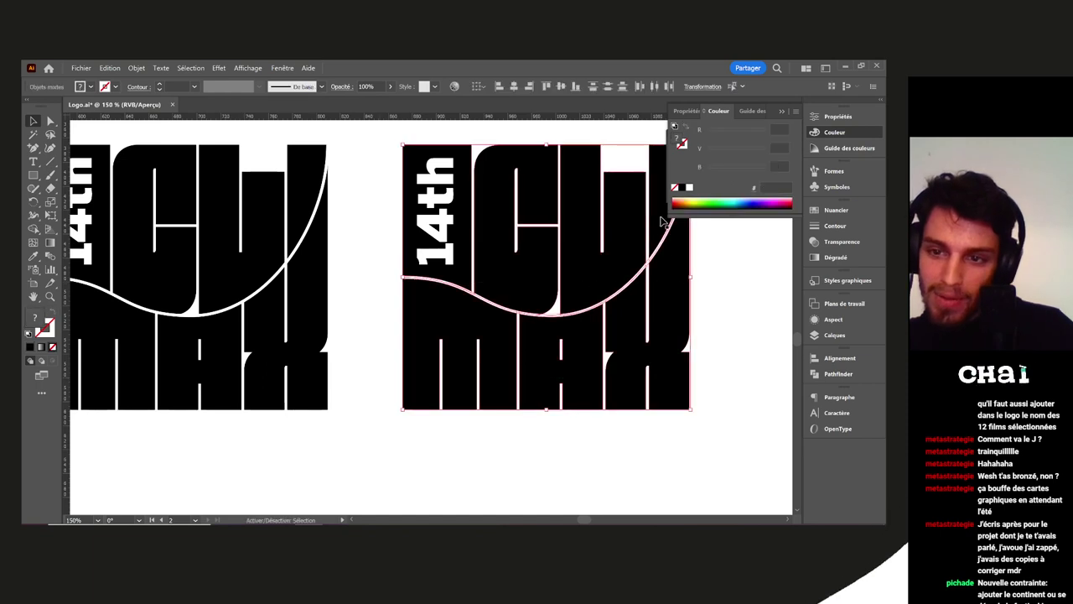
left_click_drag(596, 253, 557, 251)
scroll(447, 307, "up", 4)
left_click_drag(399, 259, 439, 286)
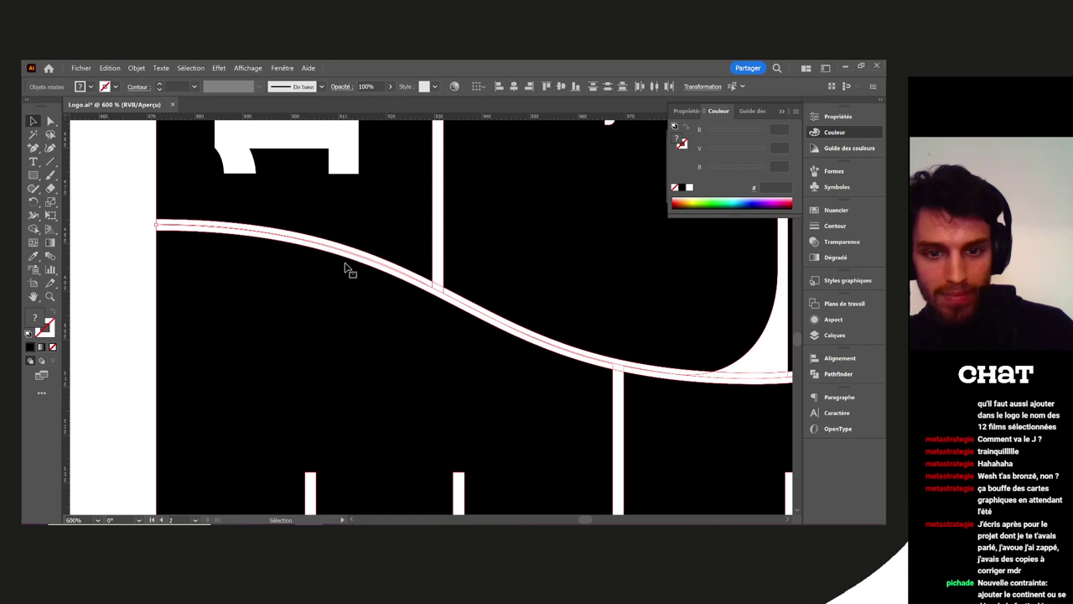
scroll(170, 238, "up", 2)
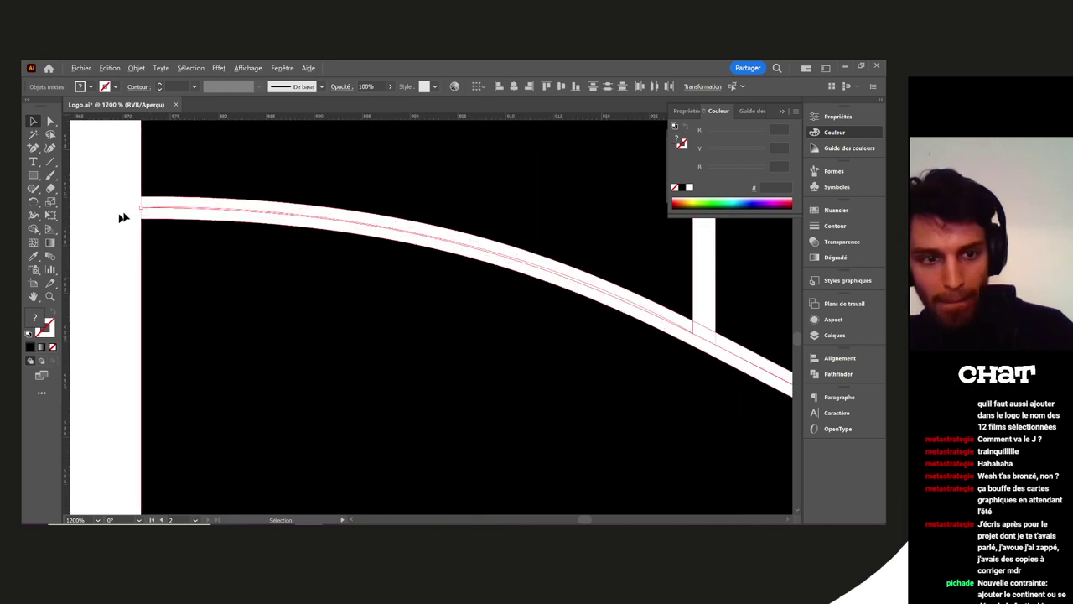
scroll(211, 254, "down", 10)
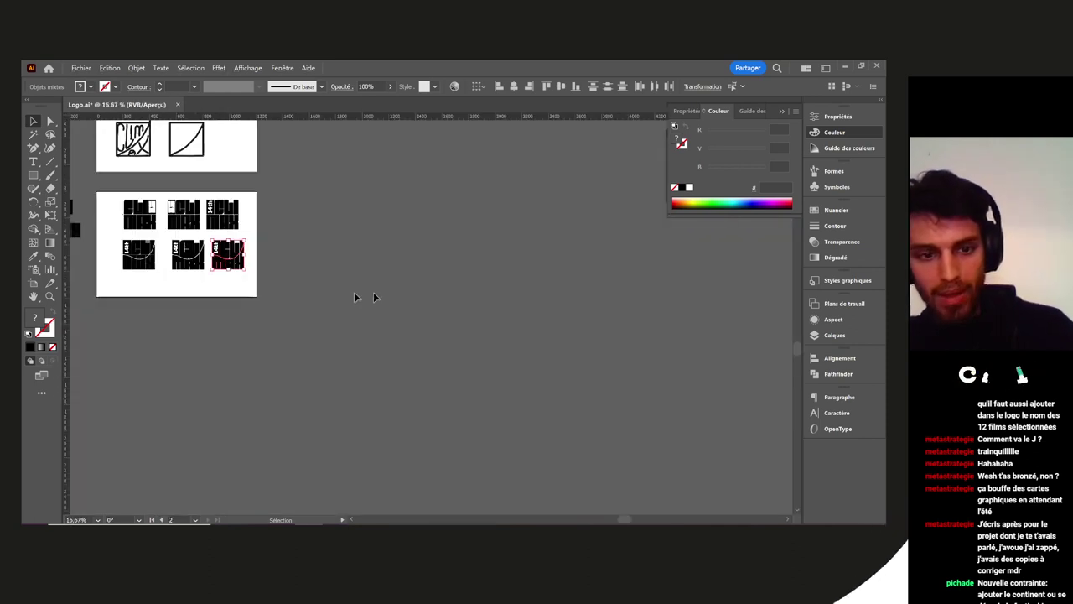
Select the rightmost logo, then use Shape Builder on the curve's left end, removing strips and merging the upper region into black
scroll(323, 304, "left", 2)
scroll(324, 304, "up", 4)
left_click_drag(437, 355, 281, 270)
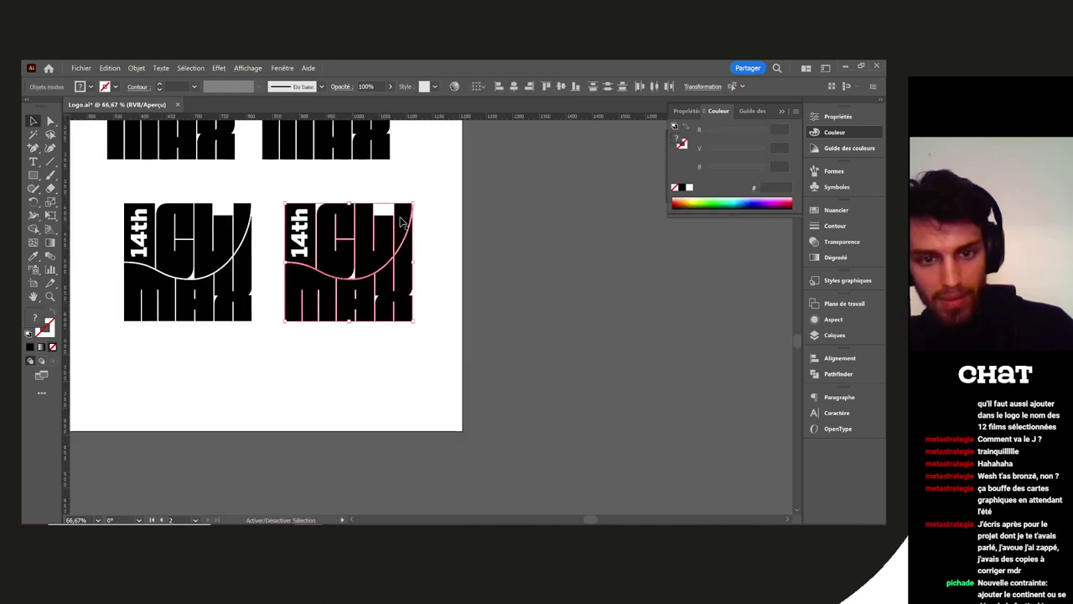
key("shift+m")
scroll(311, 292, "up", 3)
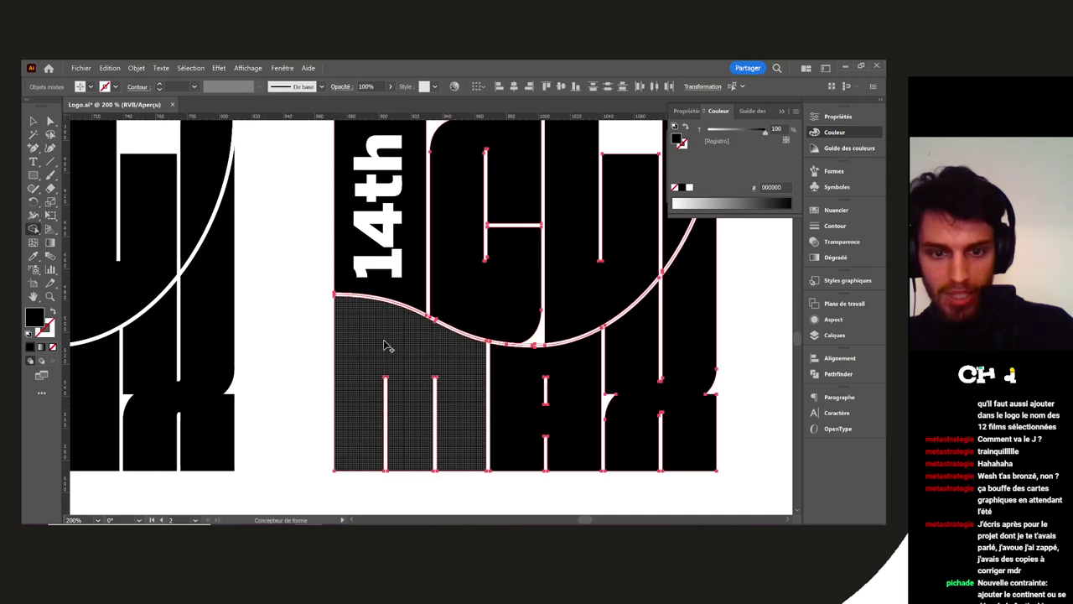
scroll(340, 281, "up", 5)
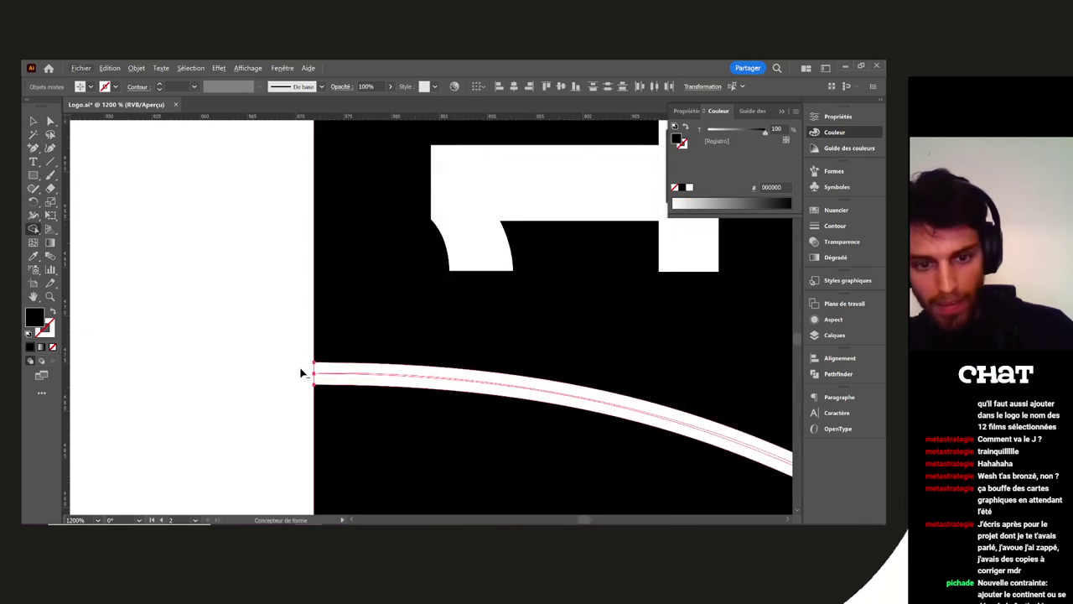
left_click_drag(340, 372, 350, 382)
left_click_drag(676, 371, 332, 227)
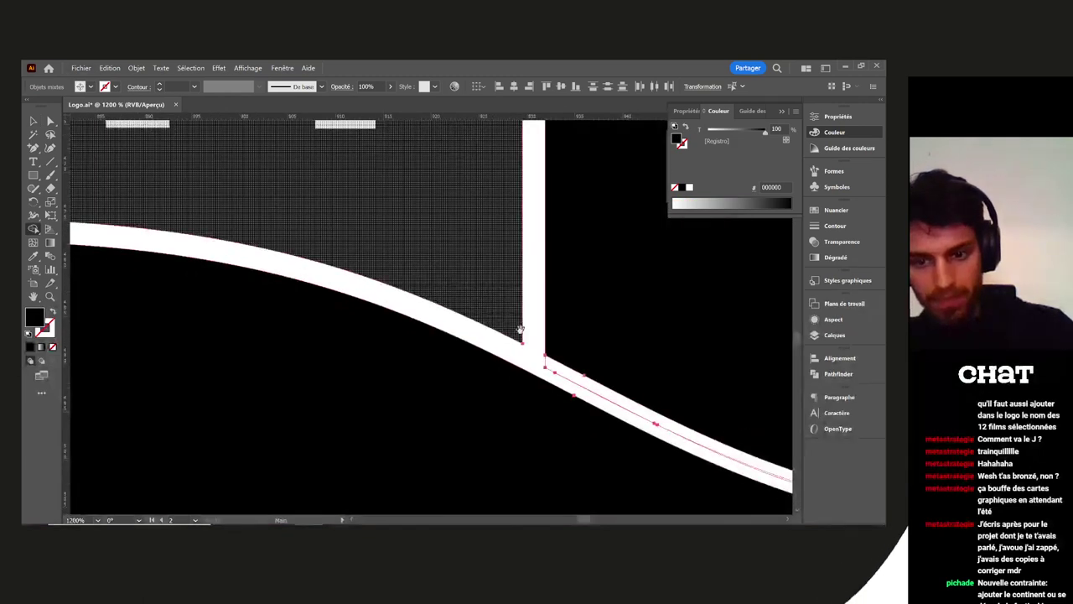
left_click_drag(521, 329, 333, 276)
left_click(403, 335)
Remove inner strip lines and merge the white strip pieces into the curve
mouse_move(457, 367)
left_mouse_down()
mouse_move(342, 332)
mouse_move(402, 361)
left_mouse_up()
left_click_drag(543, 376, 339, 327)
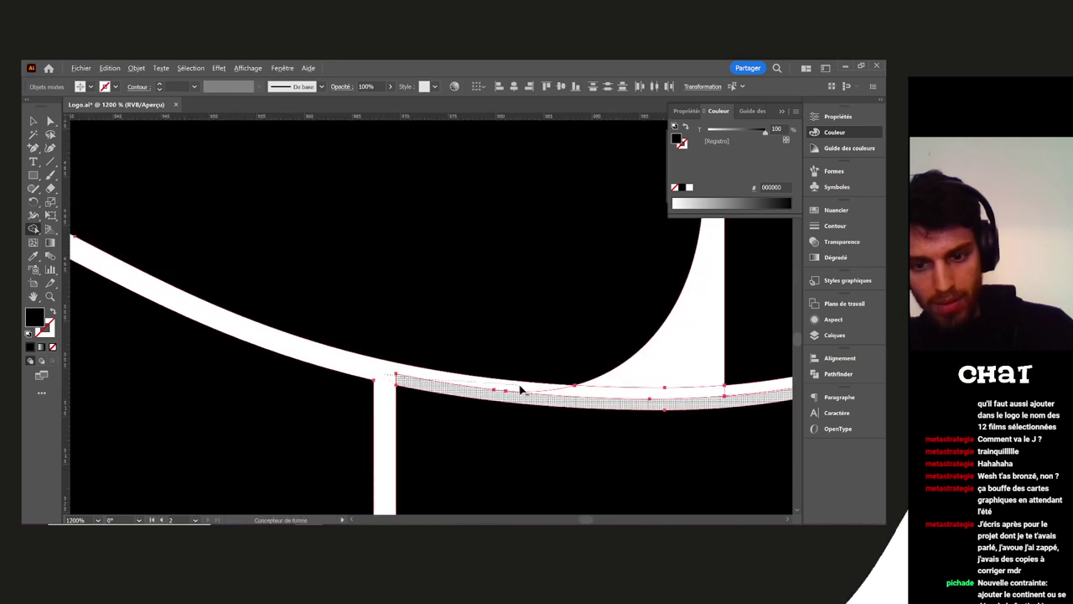
mouse_move(717, 398)
left_mouse_down()
mouse_move(760, 396)
mouse_move(431, 393)
mouse_move(182, 436)
left_mouse_up()
left_click_drag(315, 407, 260, 412)
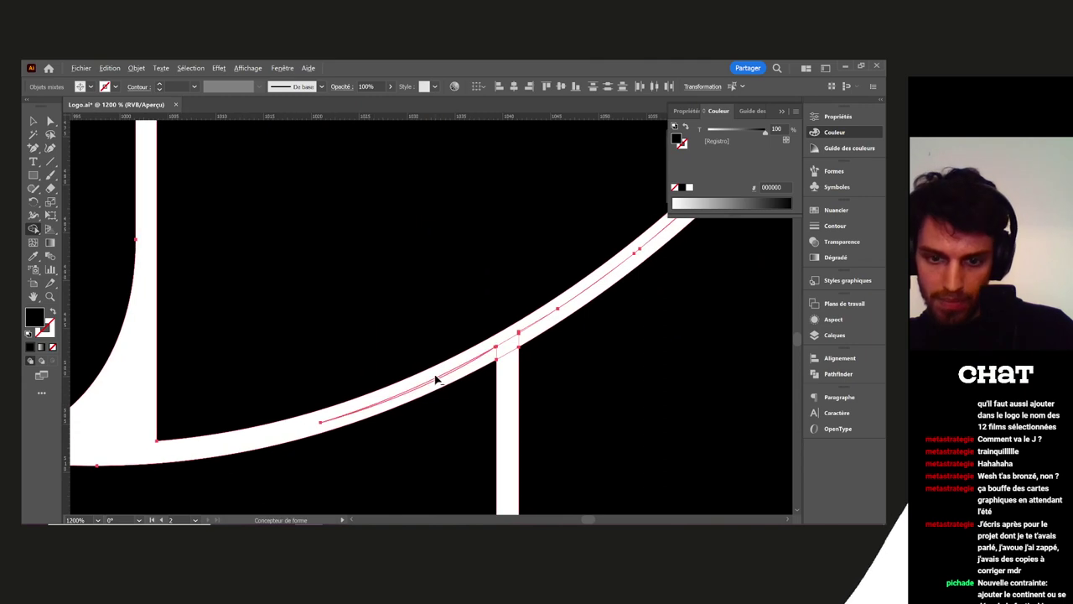
left_click(525, 328)
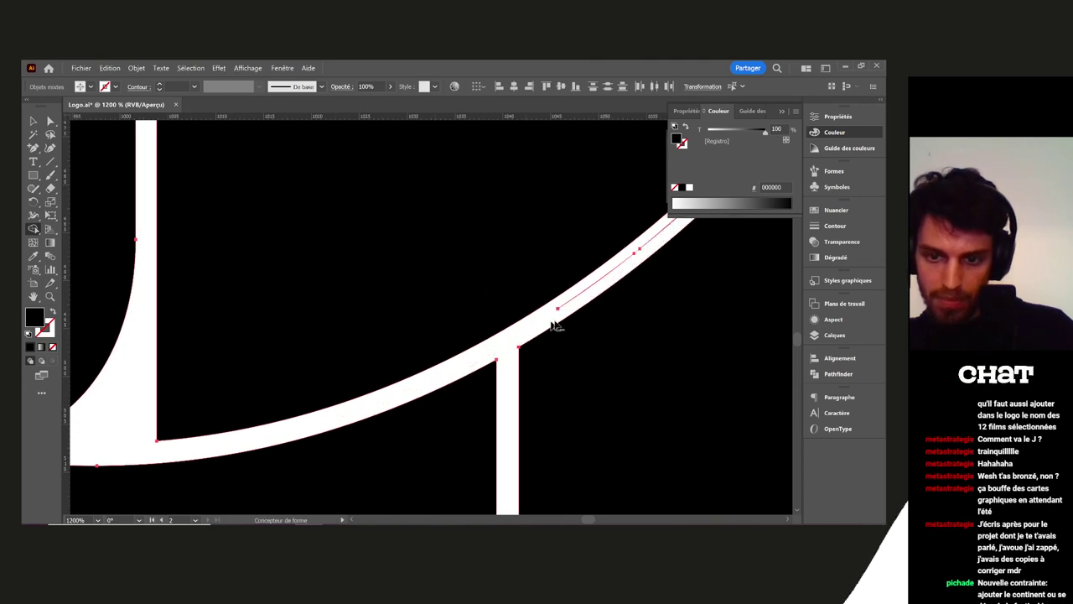
left_click_drag(553, 326, 461, 355)
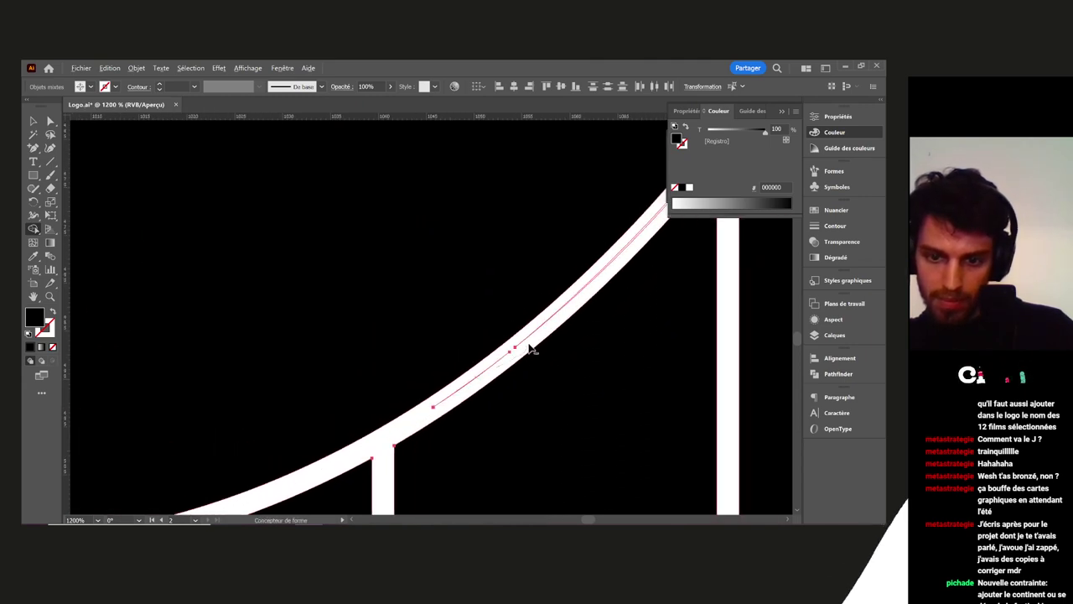
mouse_move(581, 294)
left_mouse_down()
mouse_move(623, 260)
mouse_move(371, 425)
mouse_move(322, 481)
left_mouse_up()
mouse_move(425, 393)
left_mouse_down()
mouse_move(470, 330)
mouse_move(452, 343)
left_mouse_up()
Delete the last thin slivers near the curve's top end
left_click_drag(561, 201, 419, 367)
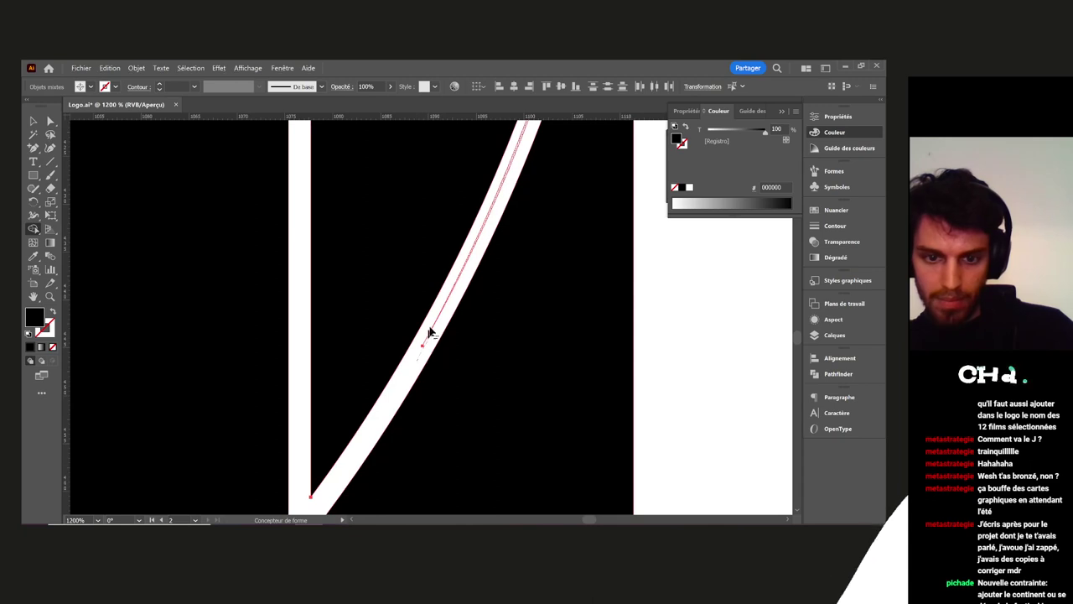
left_click_drag(503, 192, 367, 455)
scroll(367, 456, "up", 5)
scroll(379, 412, "right", 2)
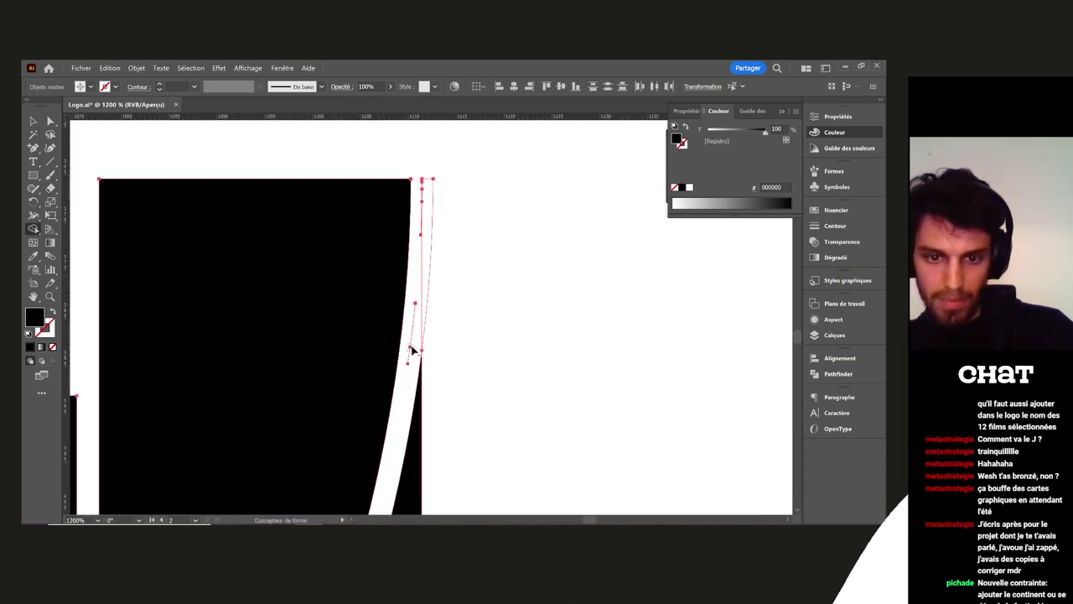
left_click(428, 206, "alt")
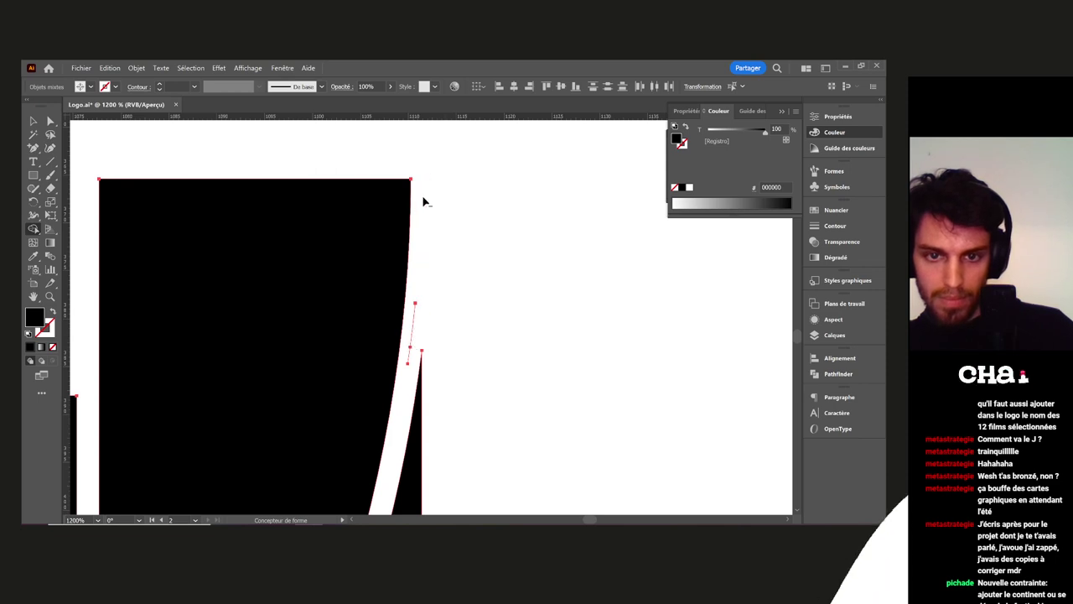
left_click(413, 354, "alt")
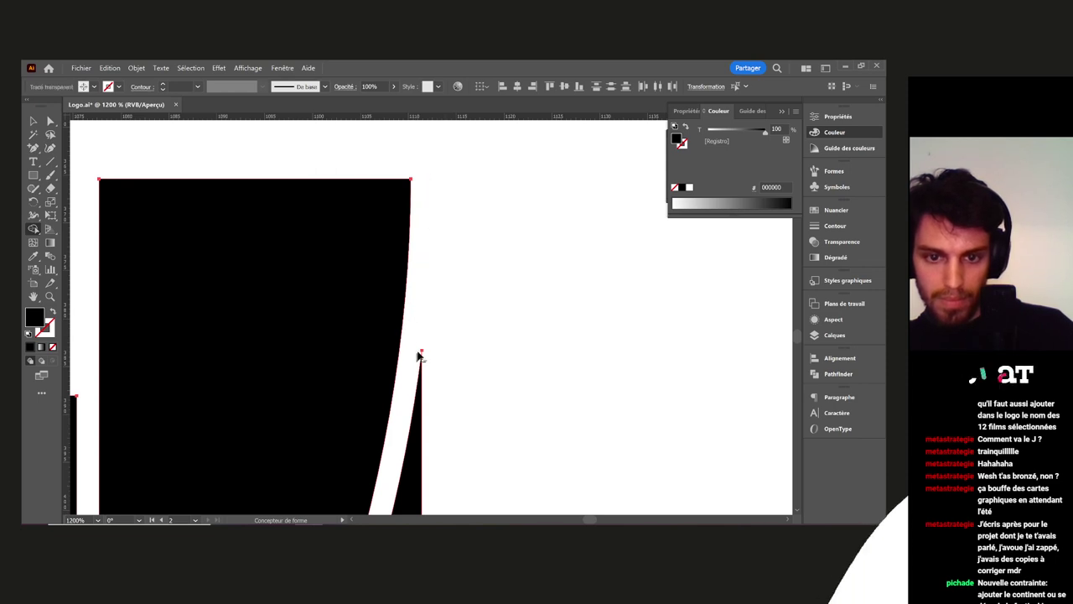
key("v")
scroll(428, 324, "down", 10)
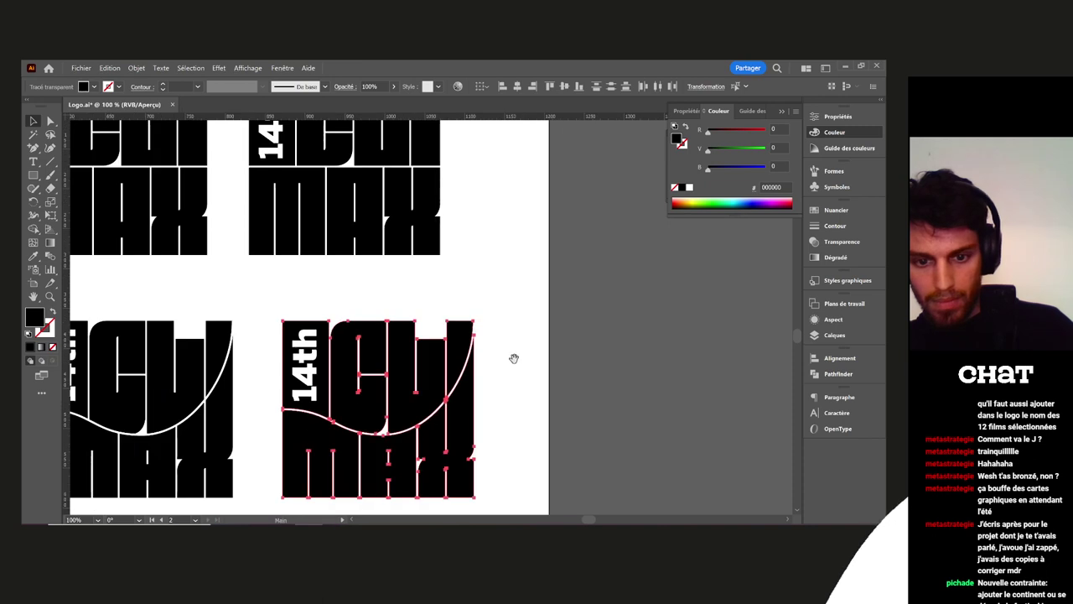
left_click(517, 345)
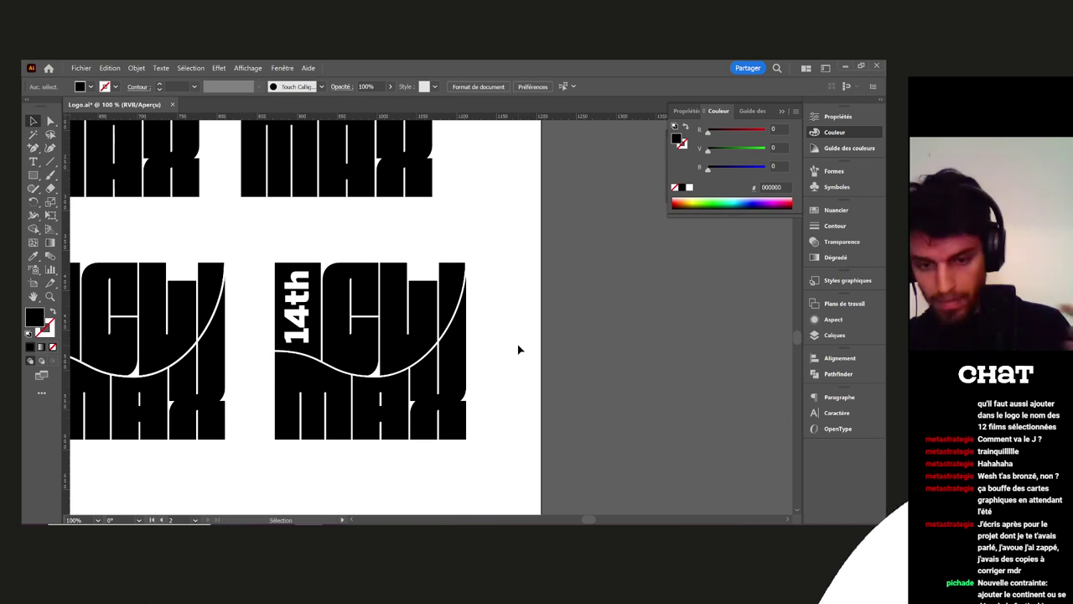
scroll(525, 342, "down", 2)
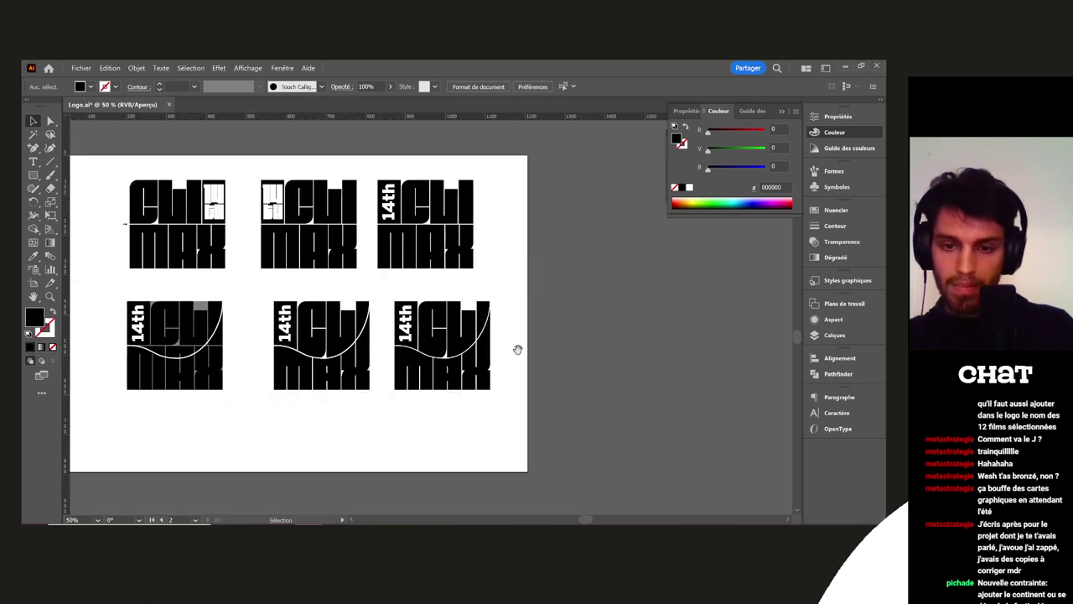
scroll(521, 319, "down", 1)
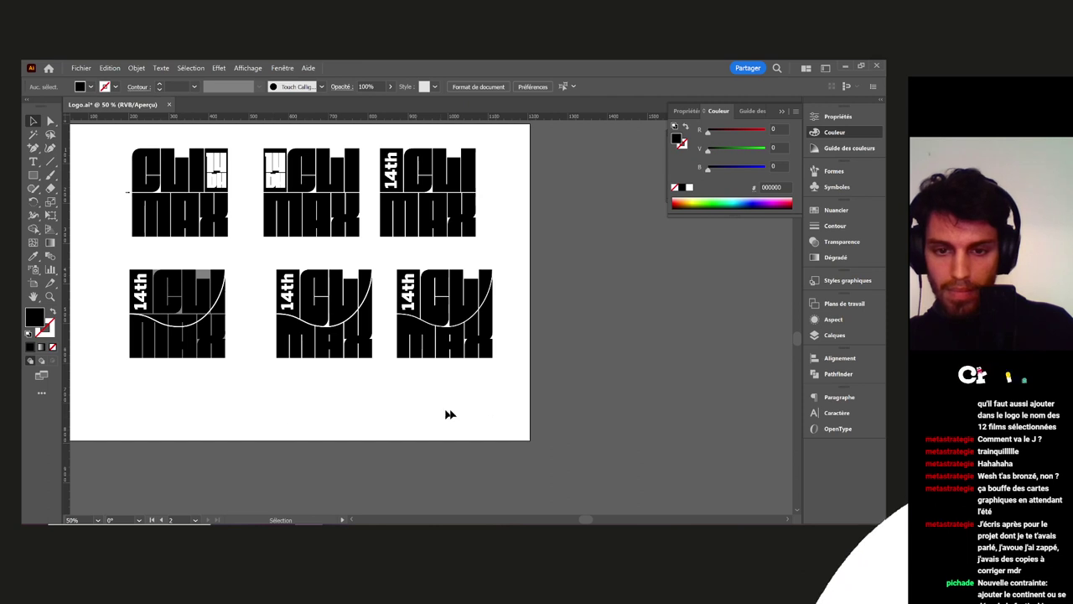
scroll(450, 414, "down", 2)
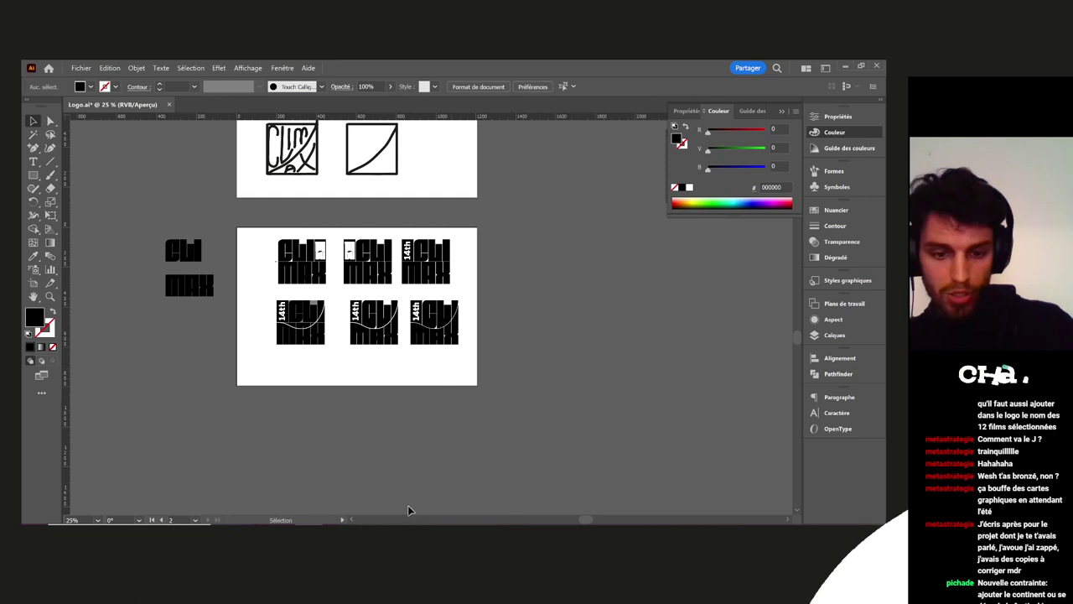
mouse_move(476, 532)
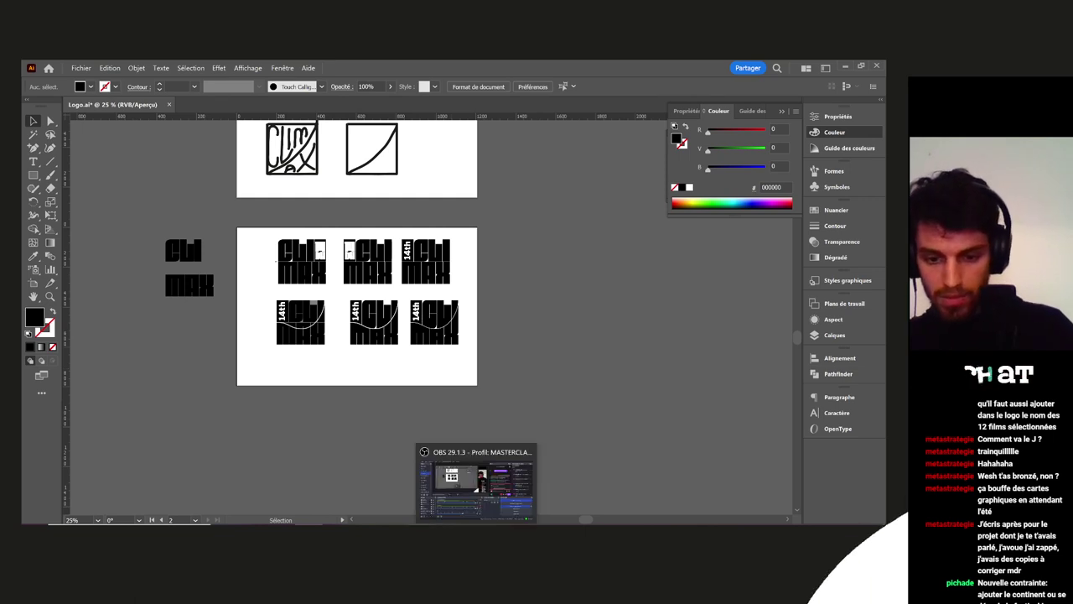
left_click(337, 528)
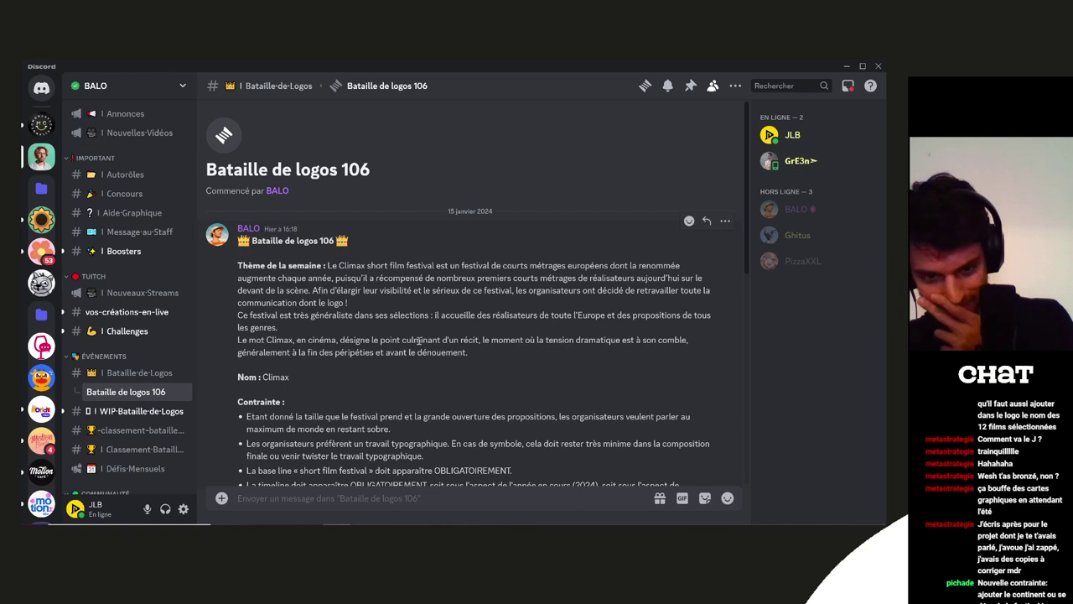
left_click_drag(367, 265, 437, 263)
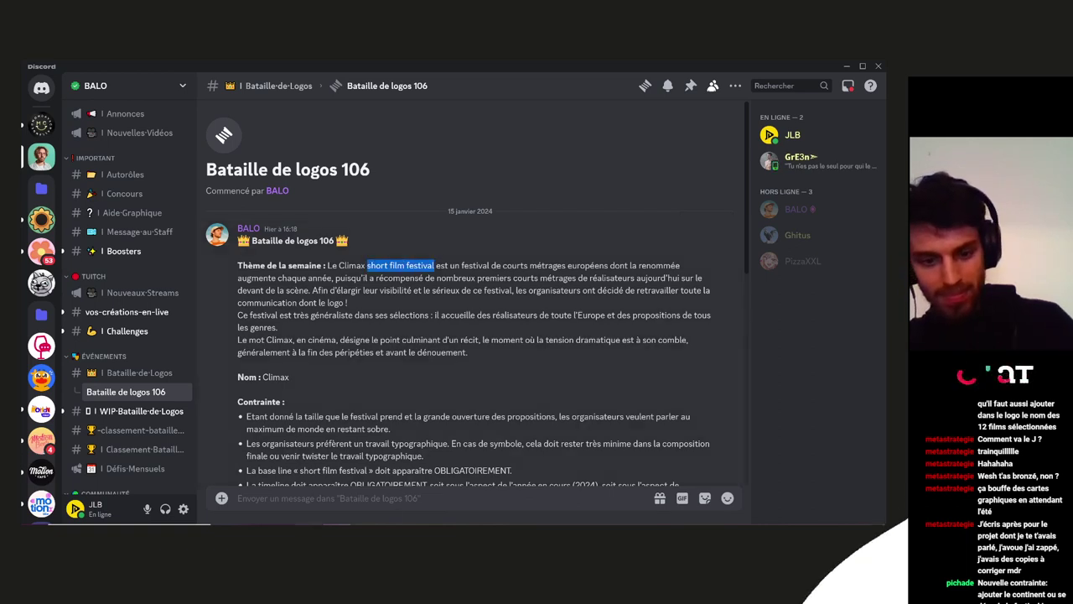
key("alt+Tab")
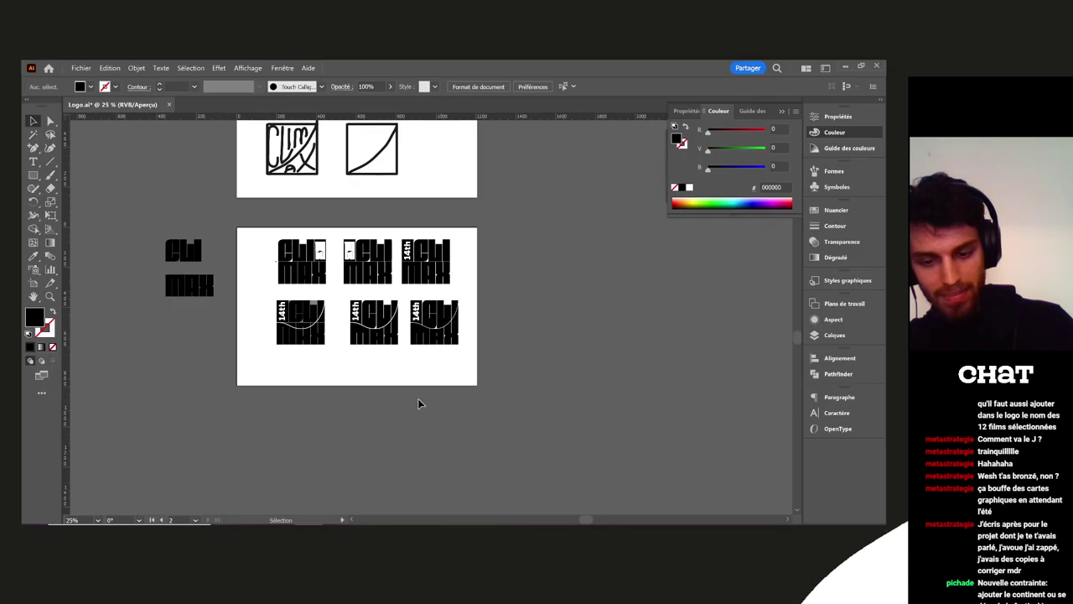
Widen artboard 02 by dragging its right edge
key("shift+o")
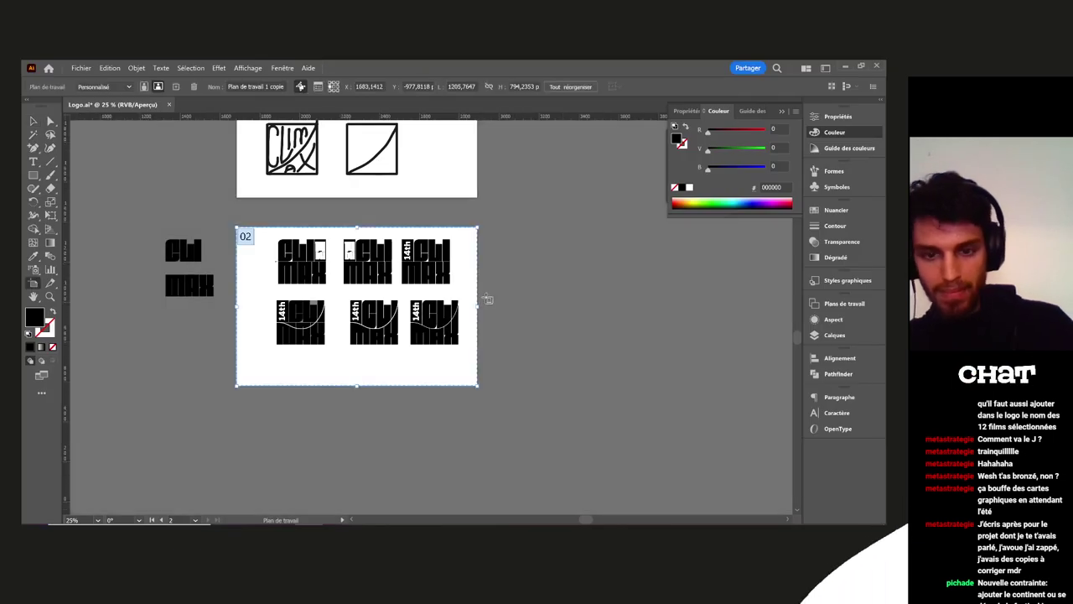
left_click_drag(477, 305, 649, 305)
key("v")
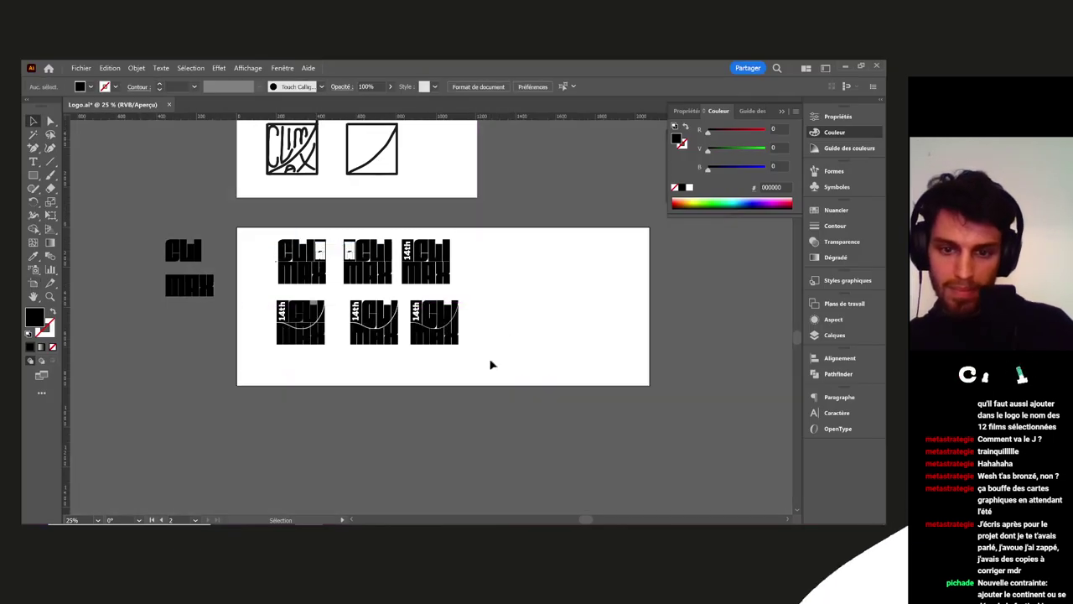
Alt-drag the third lower logo to add a fourth copy on its right
left_click_drag(403, 307, 514, 323)
left_click(537, 374)
scroll(538, 374, "up", 2)
left_click_drag(385, 359, 600, 365)
scroll(436, 335, "down", 1)
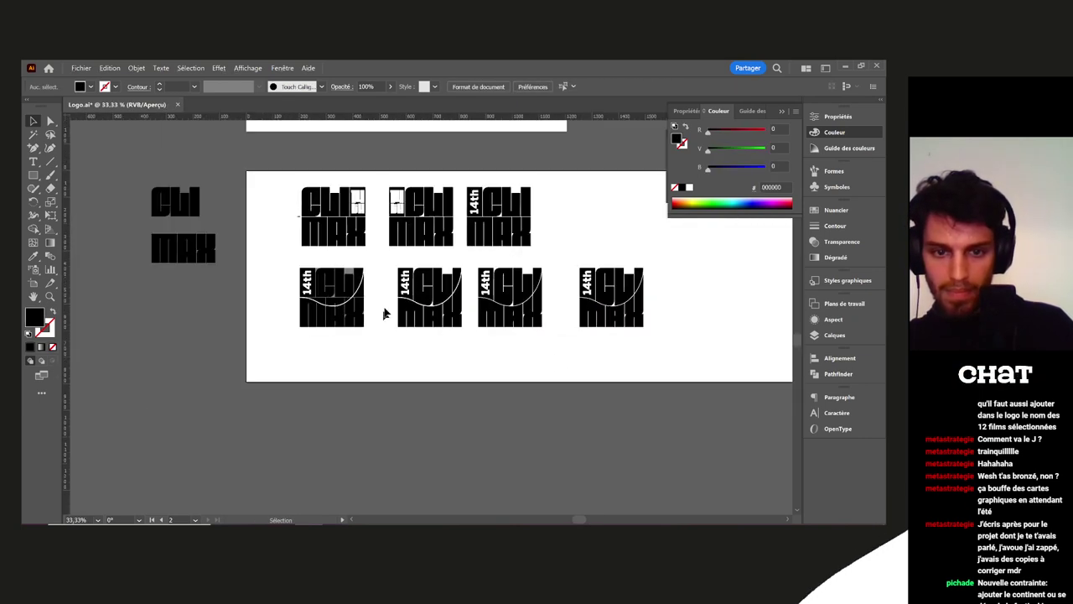
Alt-drag a copy of the '14th' text into empty space and rotate it horizontal
left_click_drag(404, 289, 561, 382)
scroll(621, 362, "up", 1)
scroll(620, 362, "up", 1)
left_click_drag(638, 338, 529, 358)
Make the loose text black and replace it with 'short film festival'
key("i")
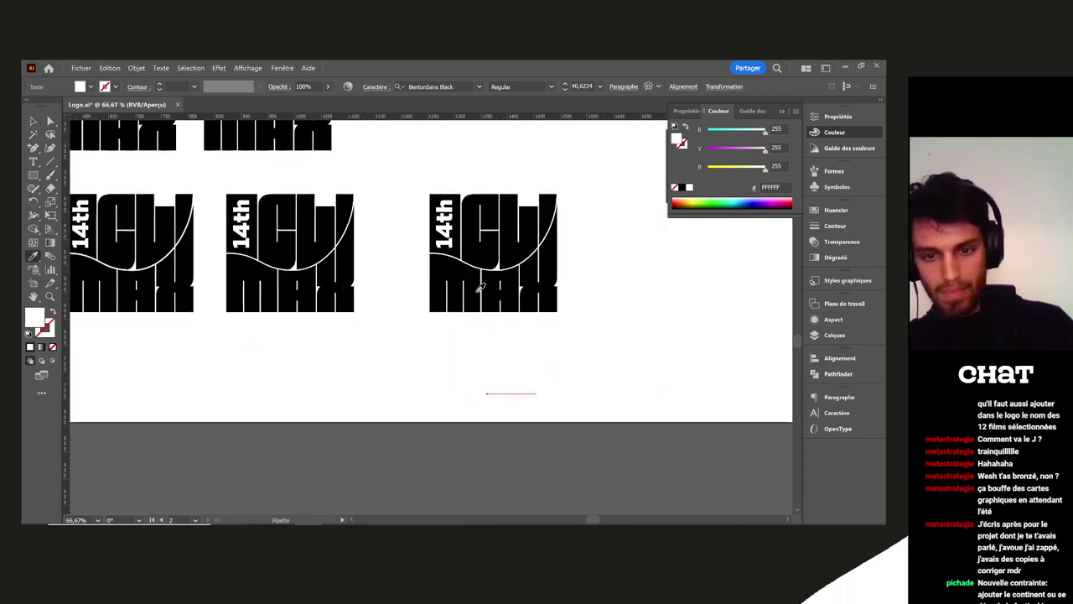
left_click(480, 288)
left_click(555, 403, "ctrl")
key("v")
double_click(517, 388)
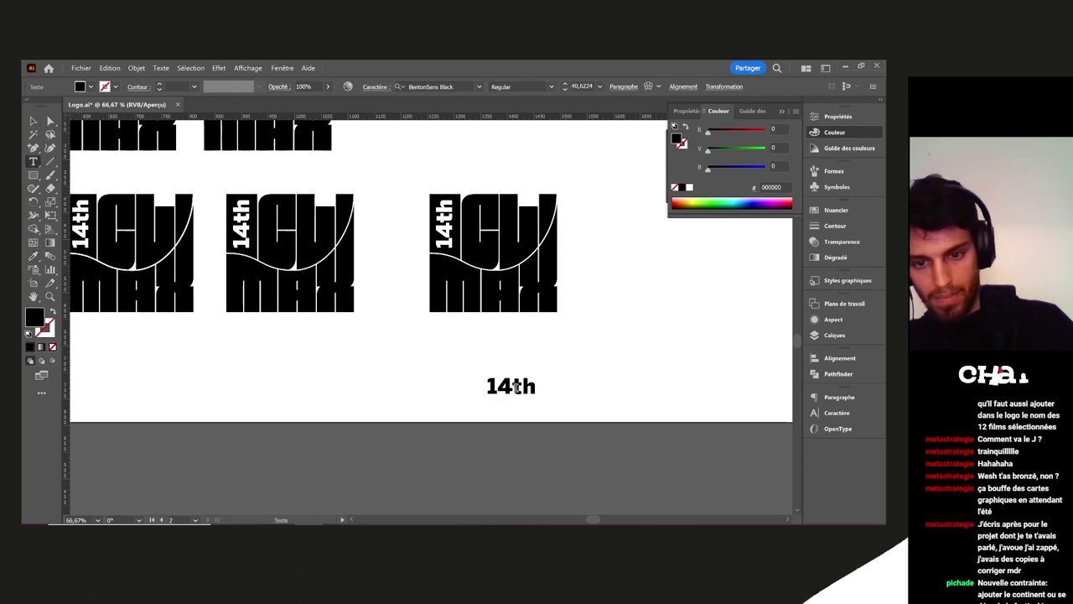
key("ctrl+a")
type("short film festival")
key("Escape")
Set the text to small caps in the Character panel and move it under the logo
left_click_drag(610, 388, 545, 386)
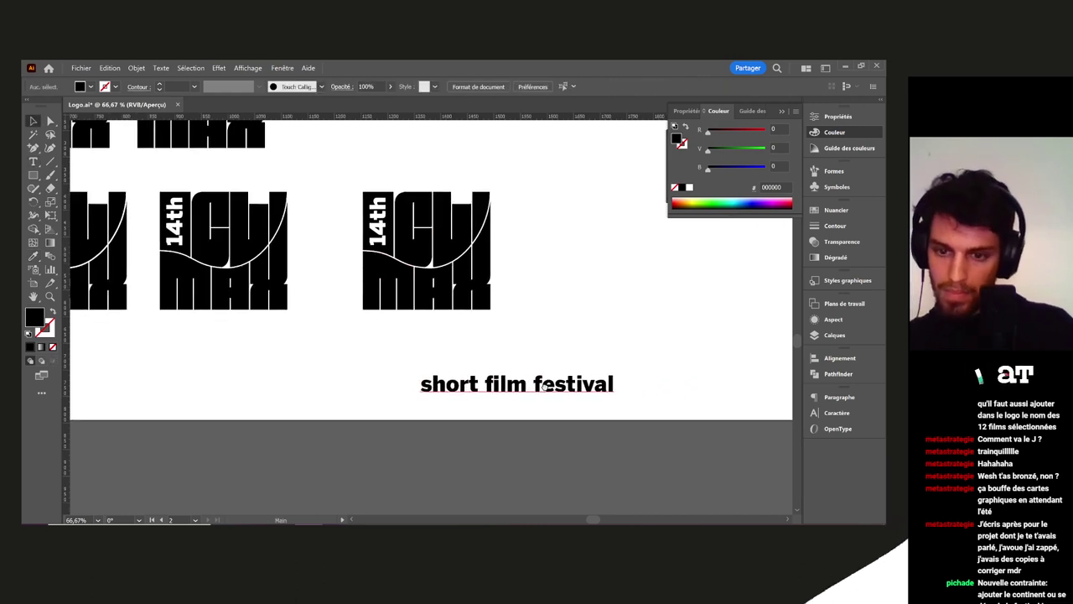
left_click(545, 386)
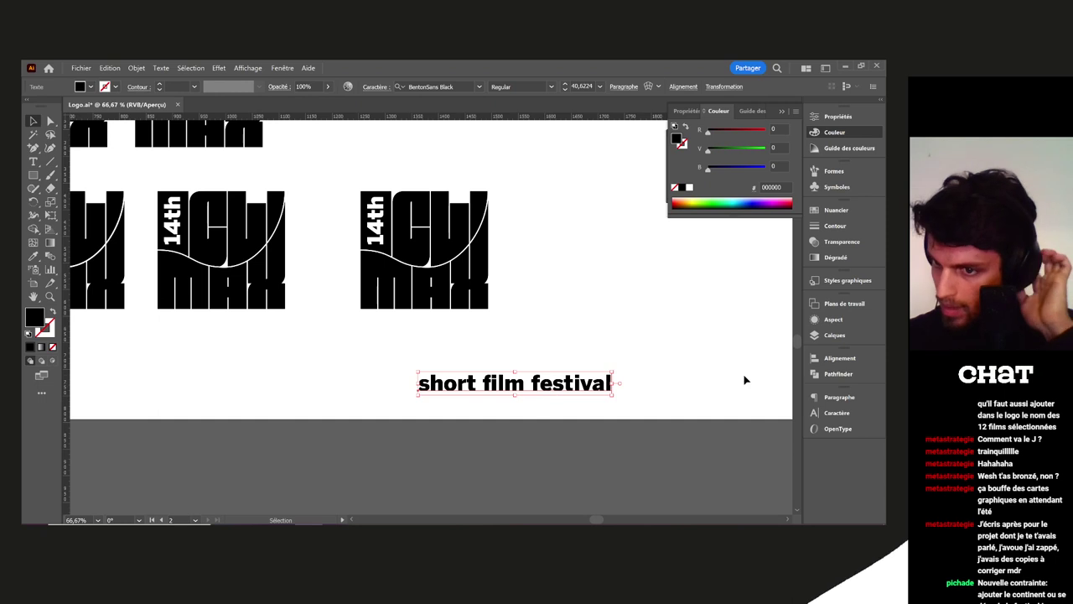
left_click(849, 414)
left_click(850, 414)
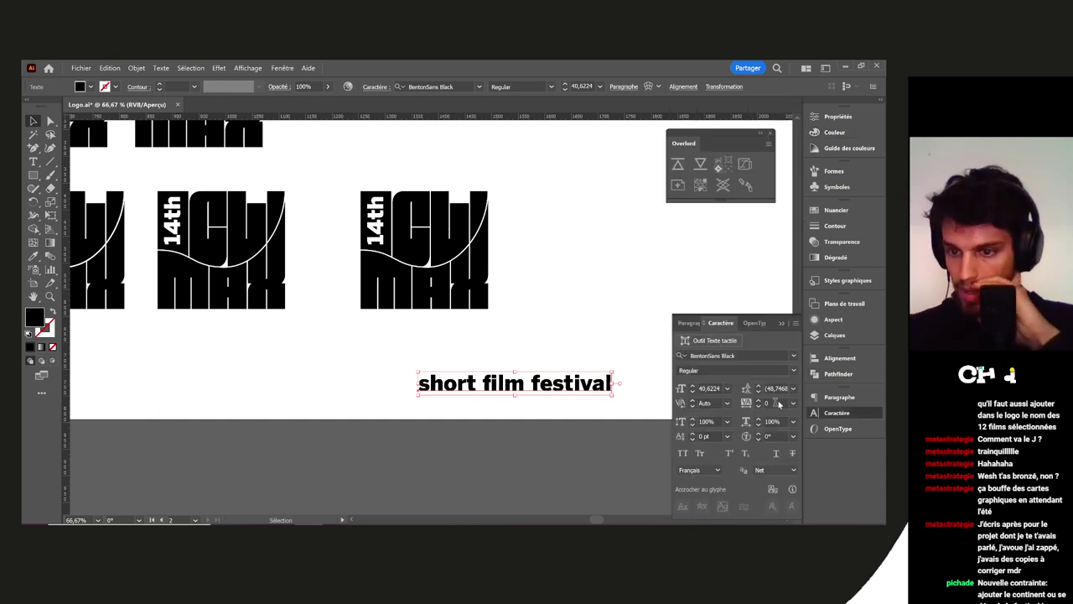
left_click(700, 453)
left_click(553, 405)
left_click_drag(507, 396, 493, 338)
Retype the F and set SHORT FILM FESTIVAL to all caps beneath the rightmost logo
double_click(502, 337)
triple_click(501, 337)
type("F")
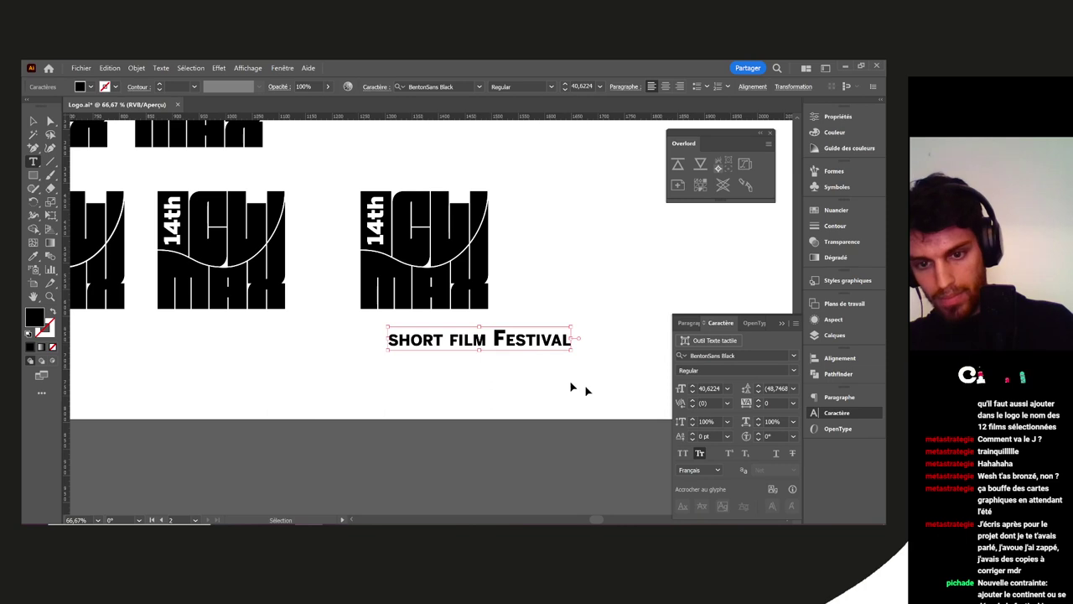
key("ctrl+a")
left_click(682, 453)
key("Escape")
left_click(577, 347)
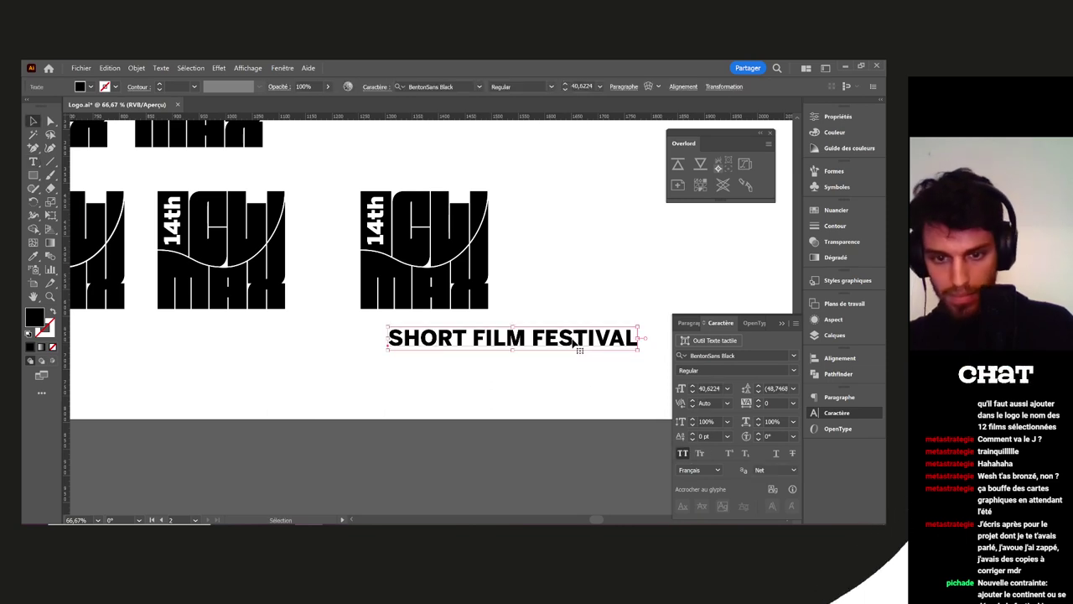
left_click_drag(551, 336, 536, 475)
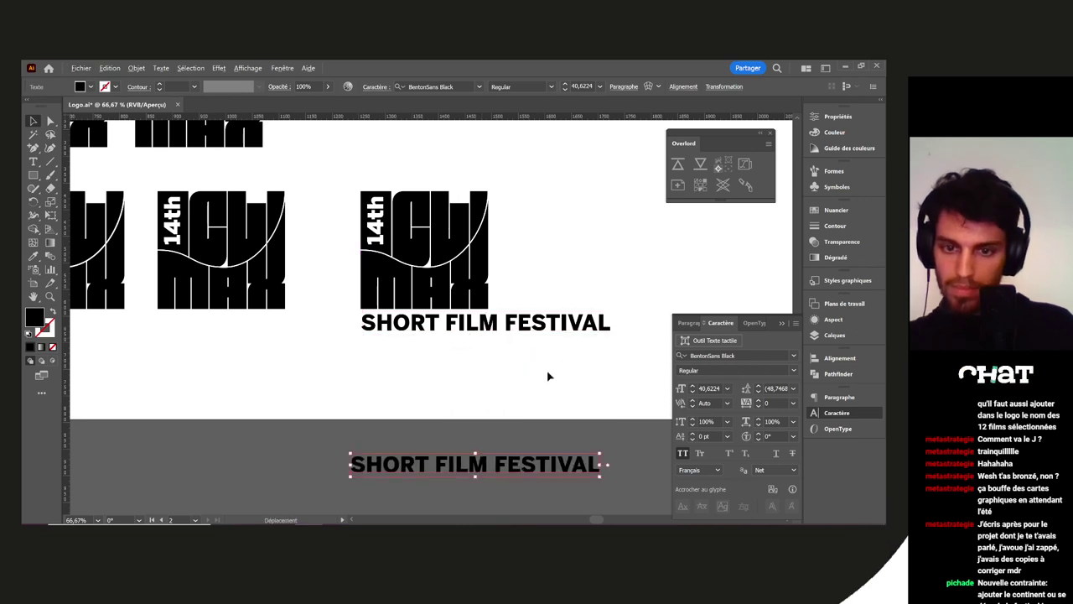
Outline the festival text, scale it to the logo's width and nudge it up closer
left_click(552, 332)
key("ctrl+shift+o")
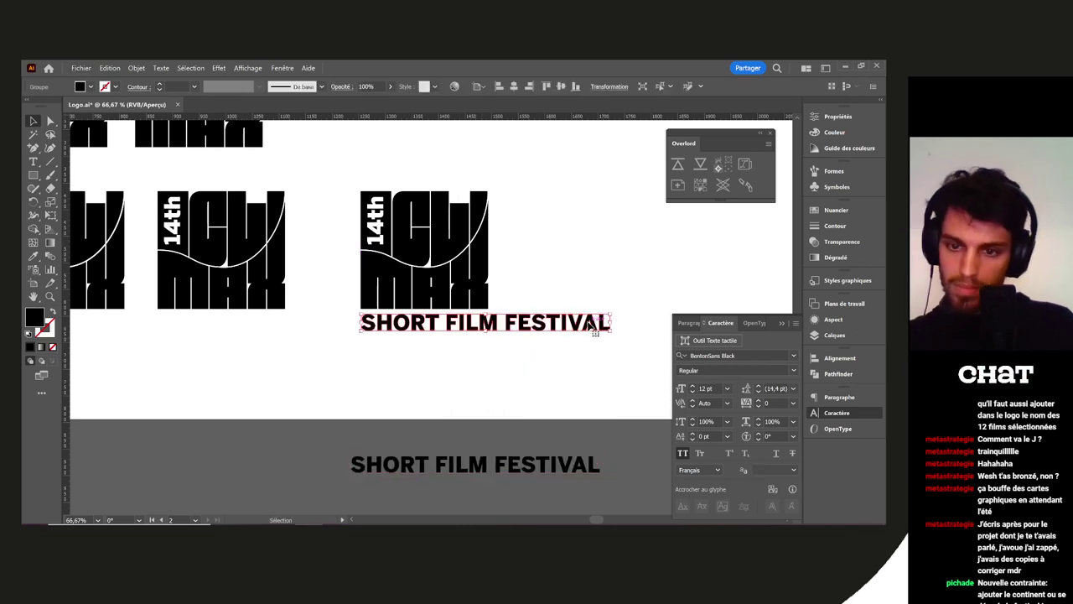
left_click_drag(612, 324, 532, 345)
left_click(525, 322)
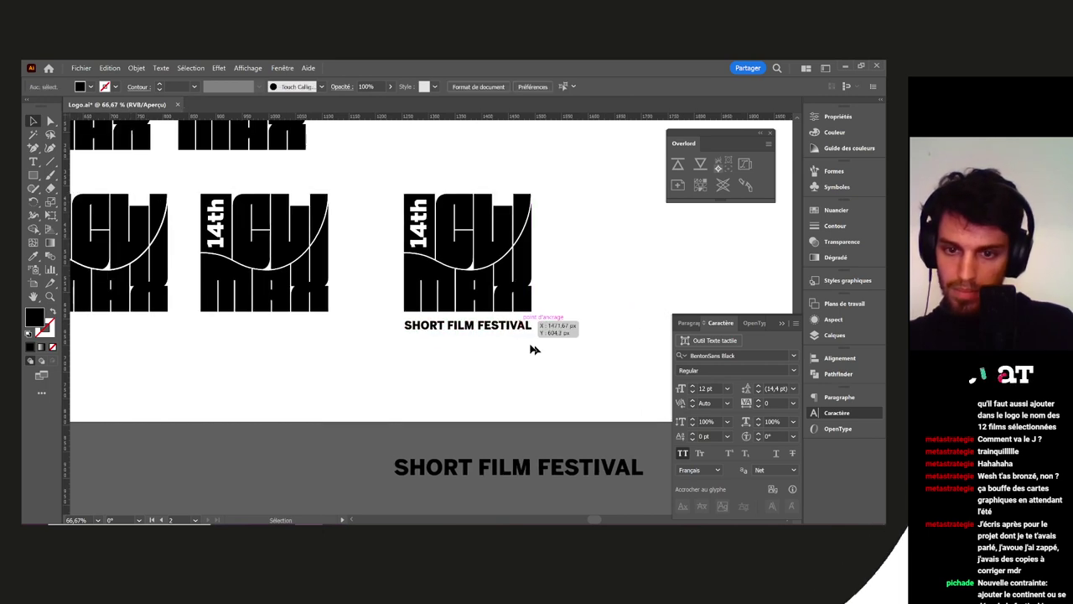
scroll(532, 345, "up", 3)
left_click_drag(389, 363, 623, 396)
left_click(406, 336)
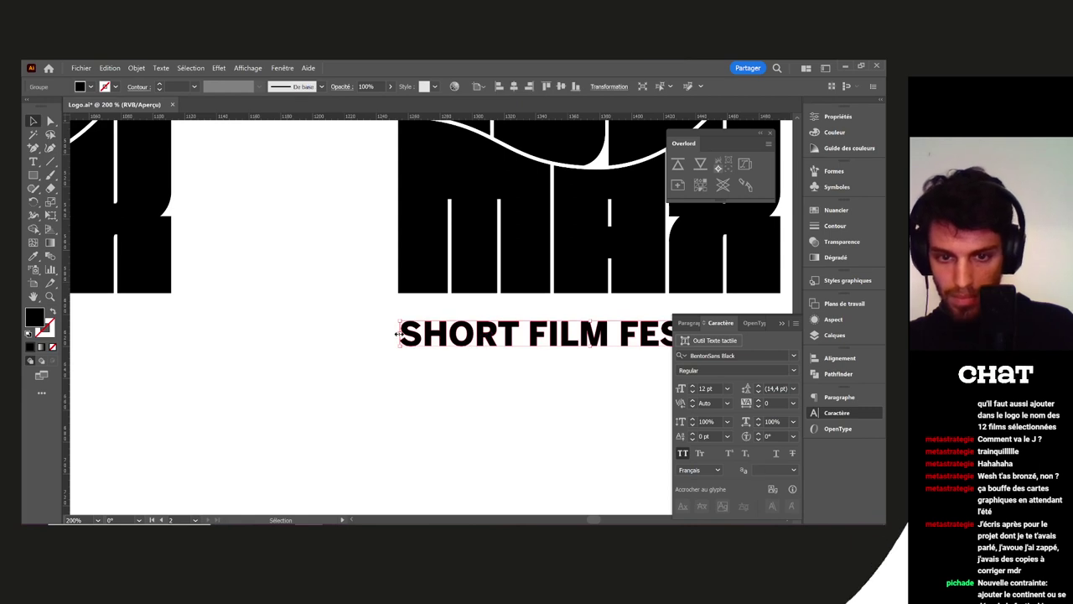
scroll(399, 334, "up", 3)
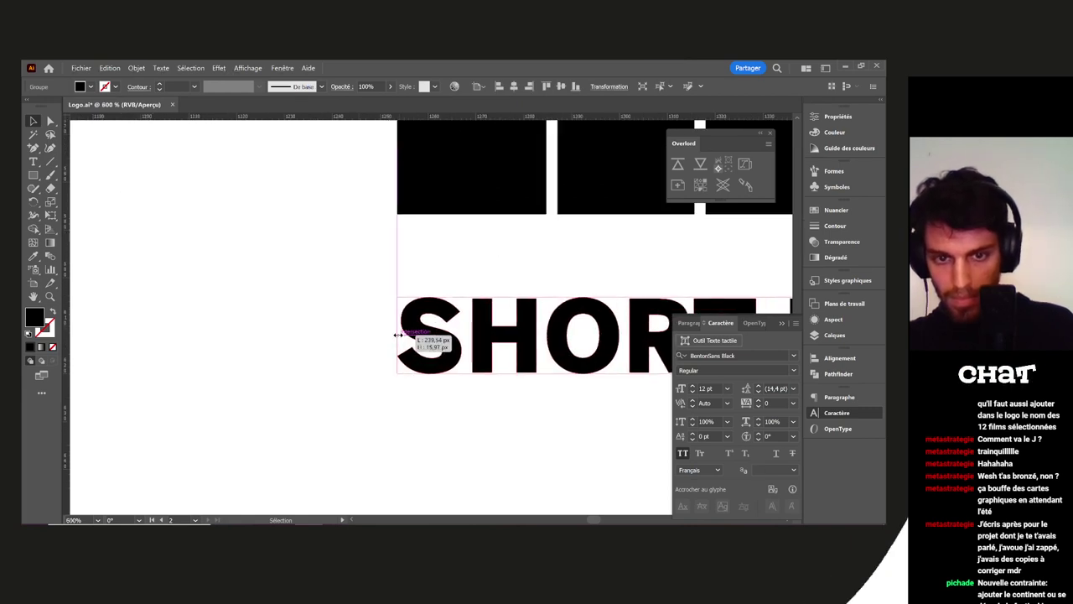
scroll(579, 431, "down", 3)
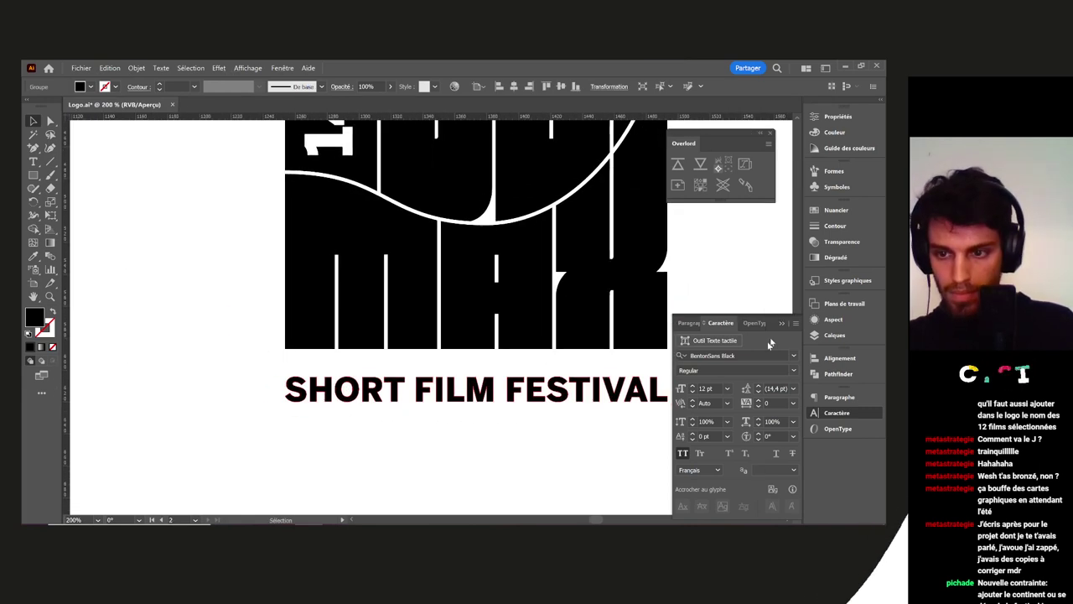
left_click_drag(563, 403, 558, 388)
scroll(554, 402, "down", 4)
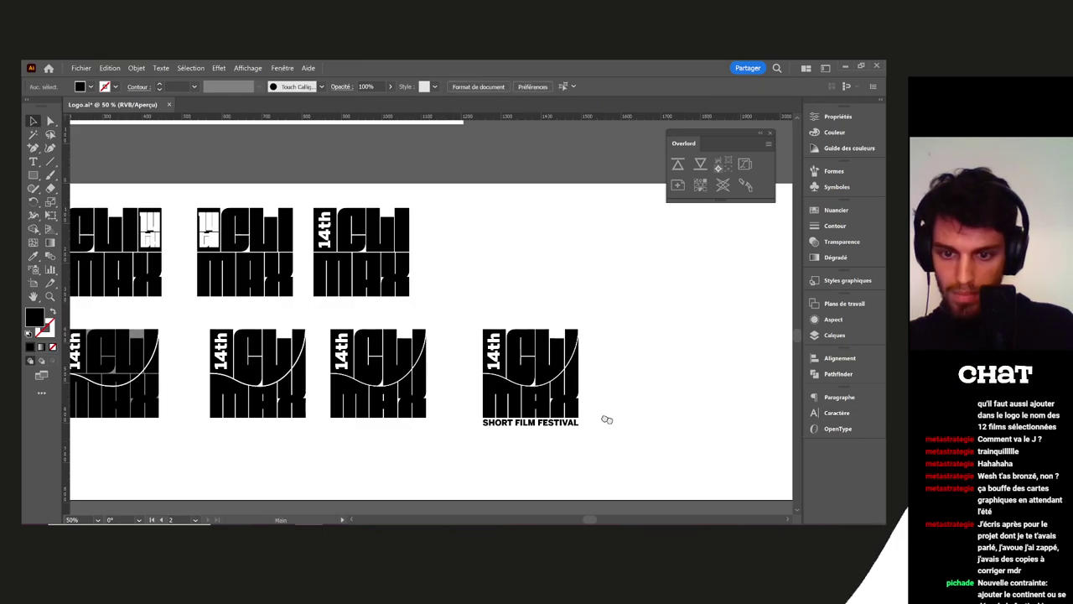
Move the spare SHORT FILM FESTIVAL text onto the logo artboard's upper right
left_click_drag(608, 419, 567, 407)
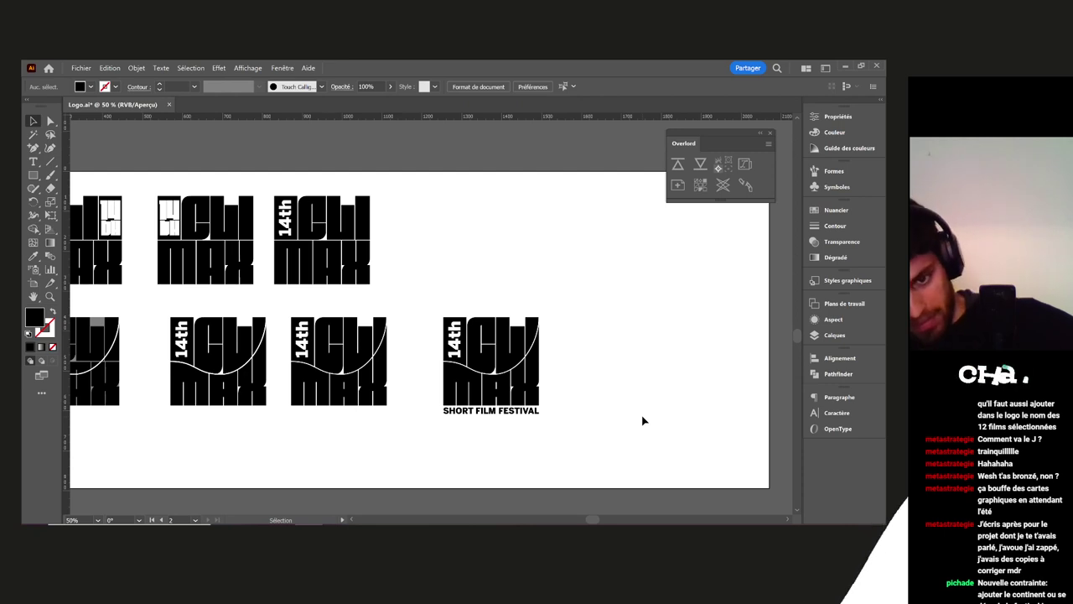
scroll(576, 348, "down", 1)
left_click_drag(636, 359, 590, 312)
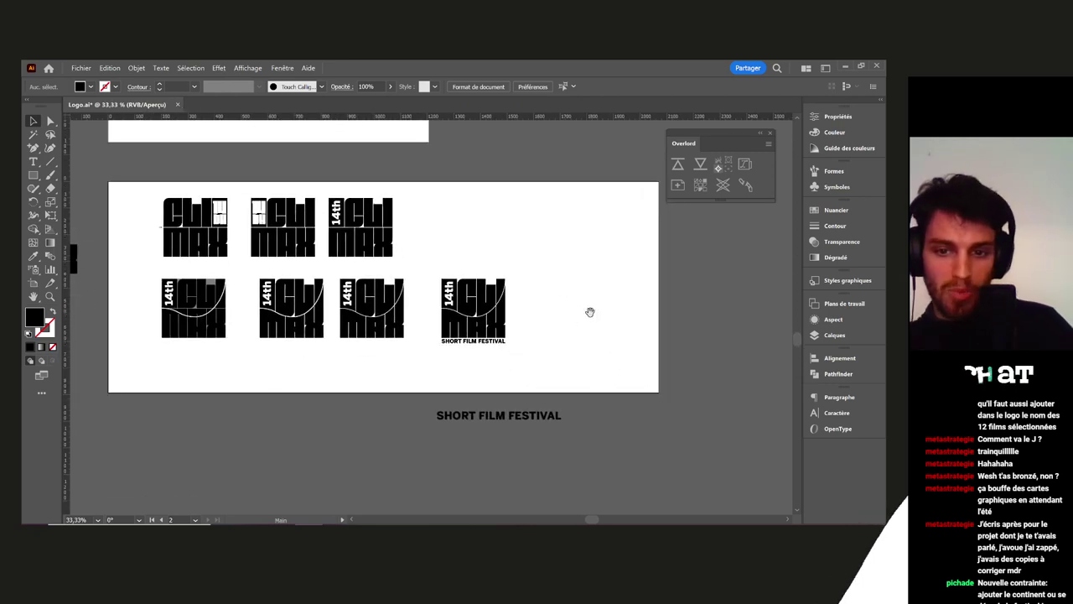
left_click(496, 417)
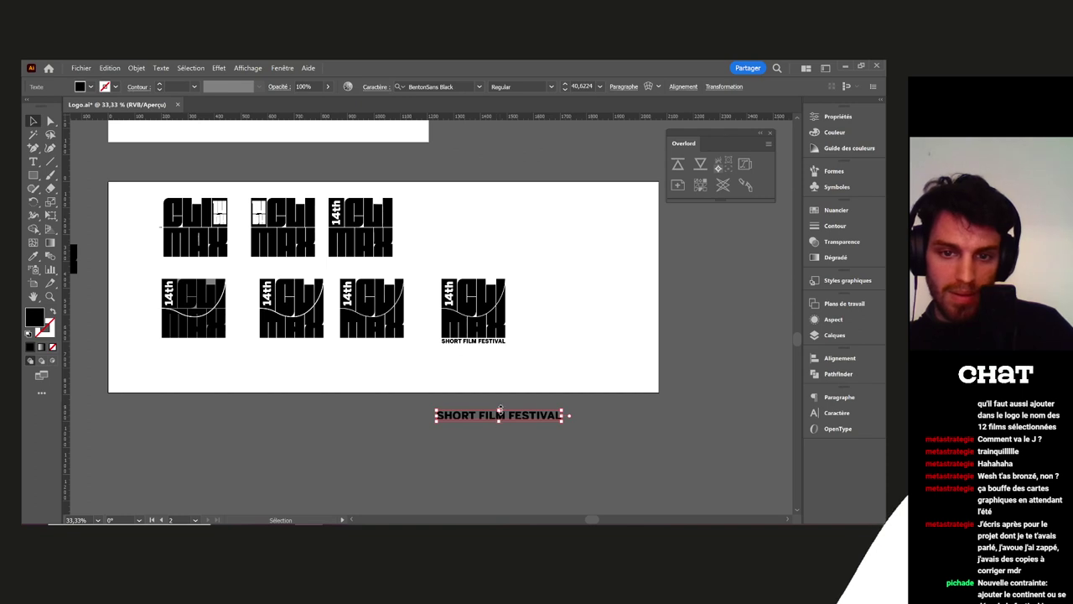
left_click_drag(496, 420, 539, 243)
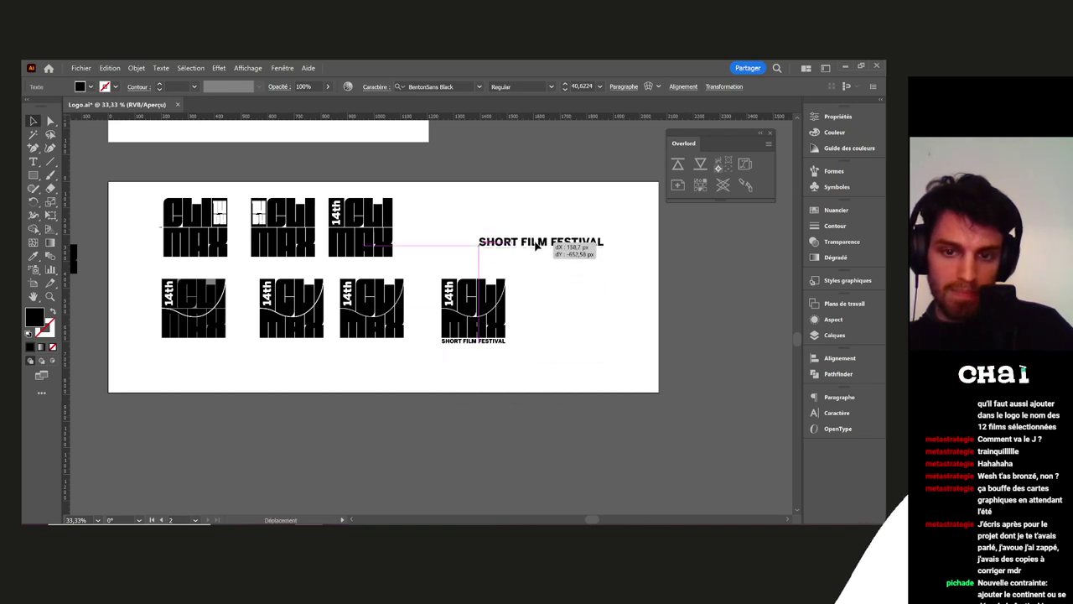
left_click(547, 299)
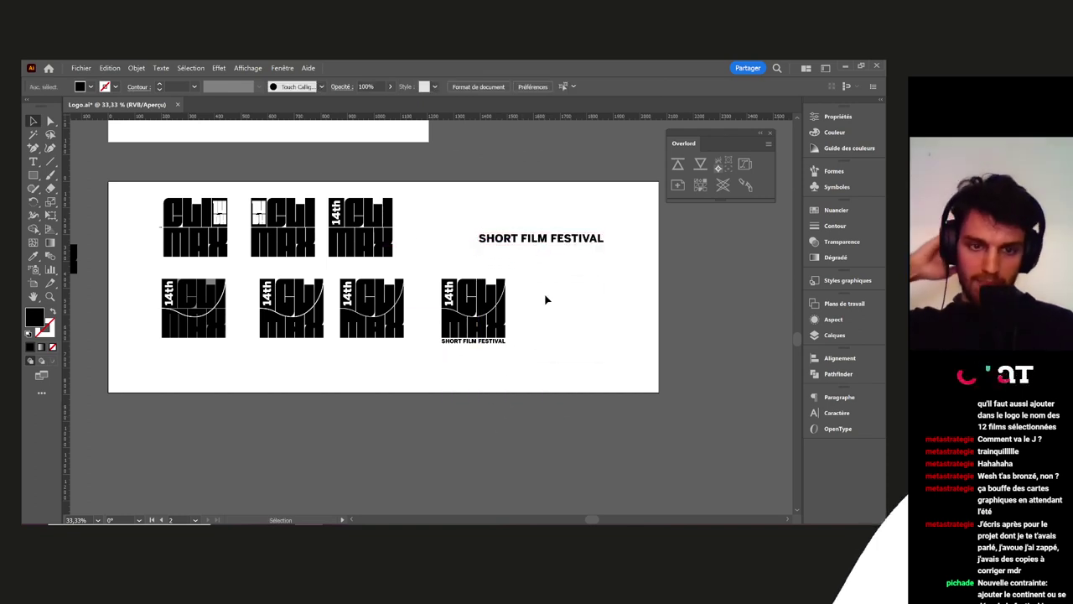
Resize the logo artboard tighter around the logos with the Artboard tool
left_click_drag(548, 303, 582, 360)
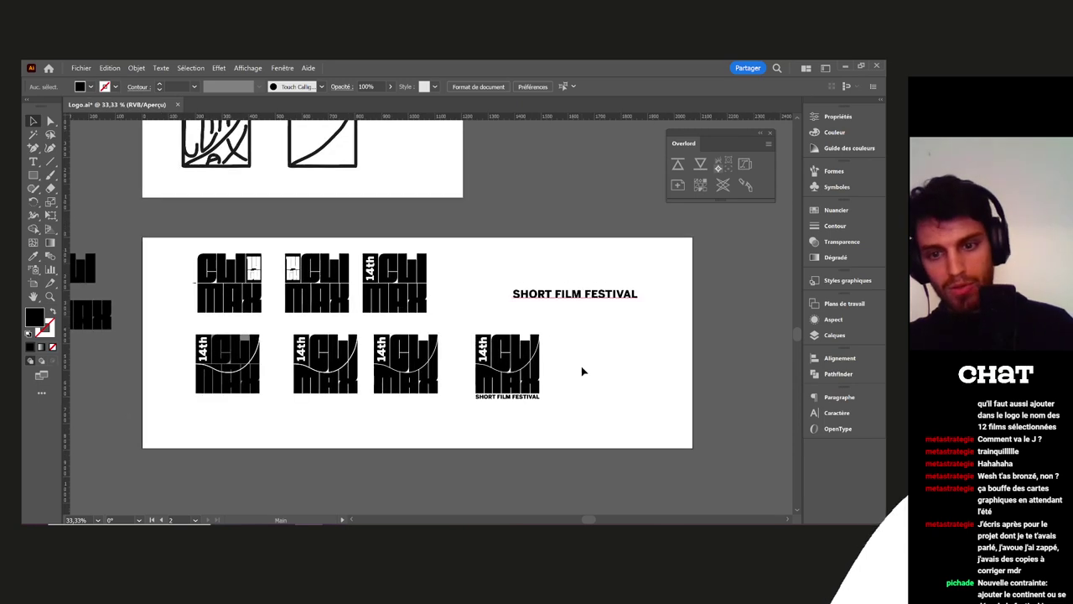
left_click_drag(489, 277, 559, 321)
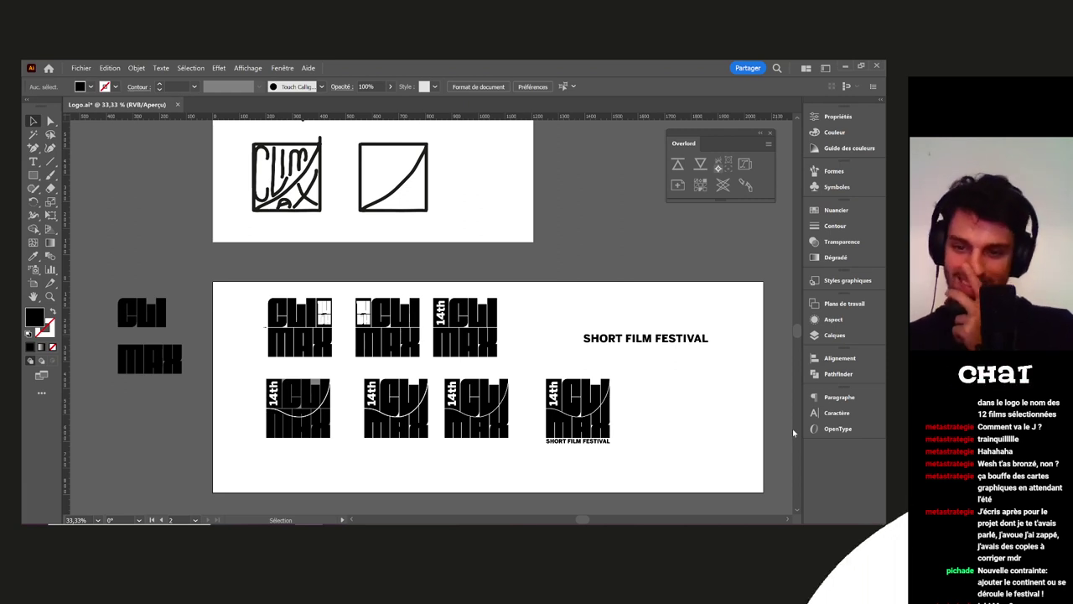
left_click_drag(643, 276, 592, 256)
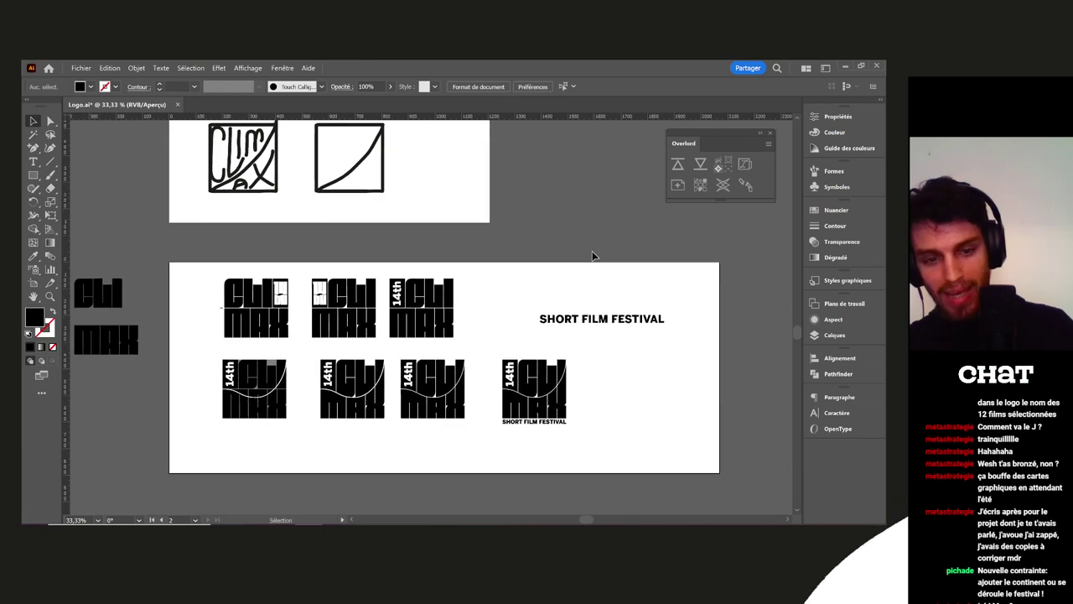
left_click_drag(664, 380, 622, 284)
key("shift+o")
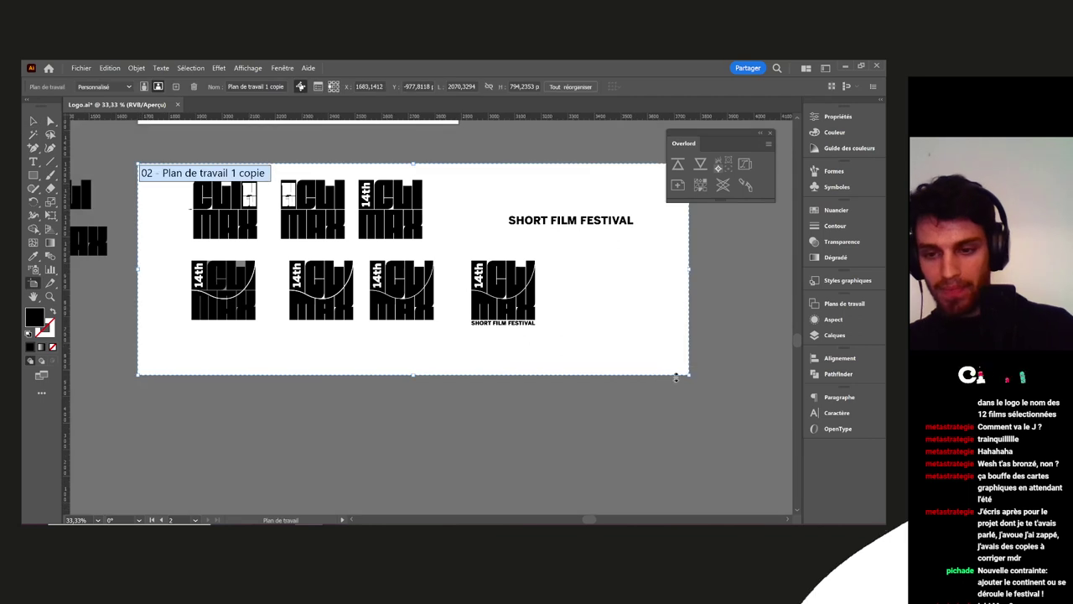
left_click_drag(688, 377, 646, 336)
key("Escape")
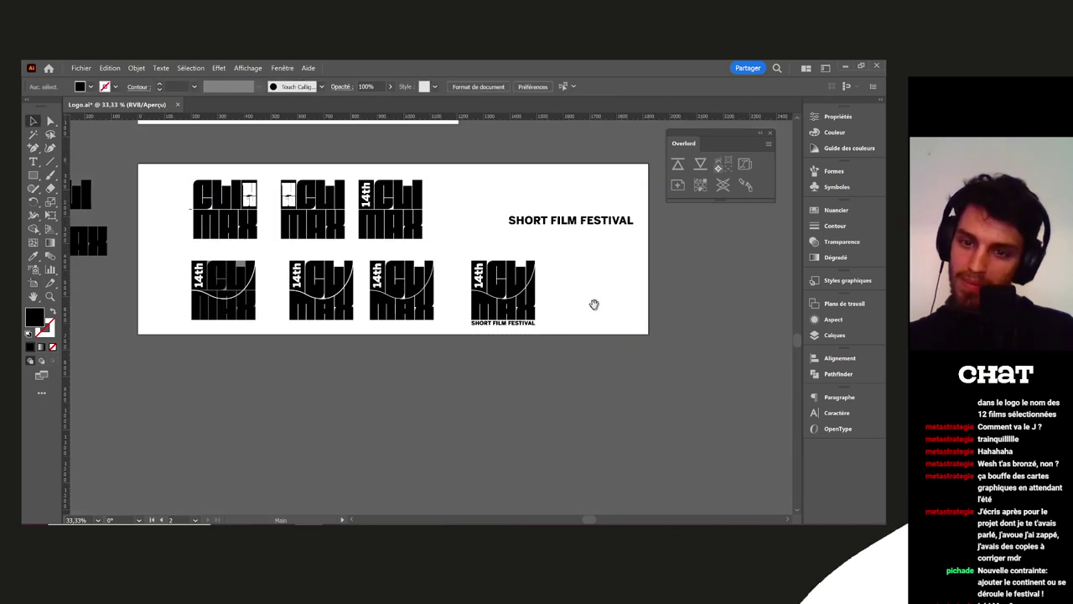
left_click_drag(180, 276, 172, 289)
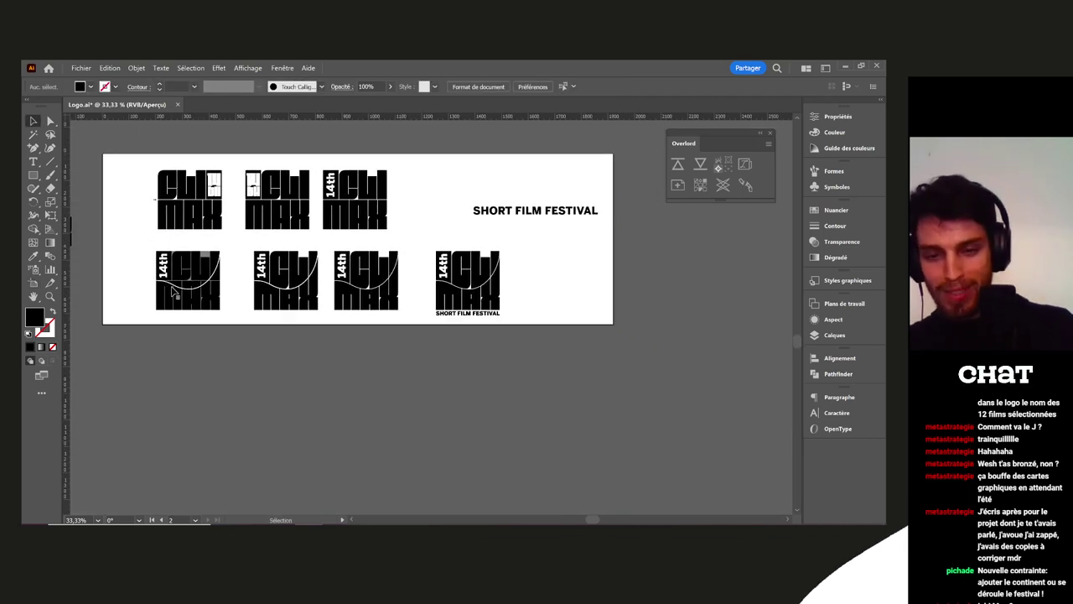
Alt-drag the artboard to duplicate it, with its artwork, below the original
key("shift+o")
left_click_drag(426, 216, 507, 415)
key("Escape")
scroll(522, 445, "down", 3)
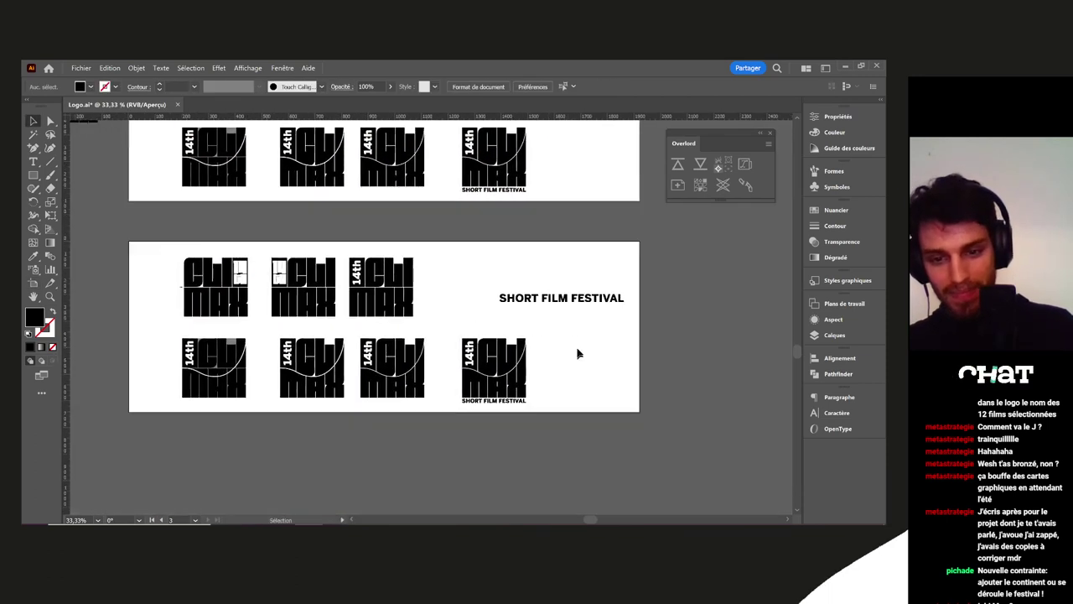
Delete the bottom row and the top three logos from the new artboard copy
left_click_drag(155, 409, 185, 384)
key("Delete")
left_click_drag(446, 321, 160, 269)
key("Delete")
Move the festival text to the artboard's left centre and zoom in on it
left_click_drag(538, 302, 287, 343)
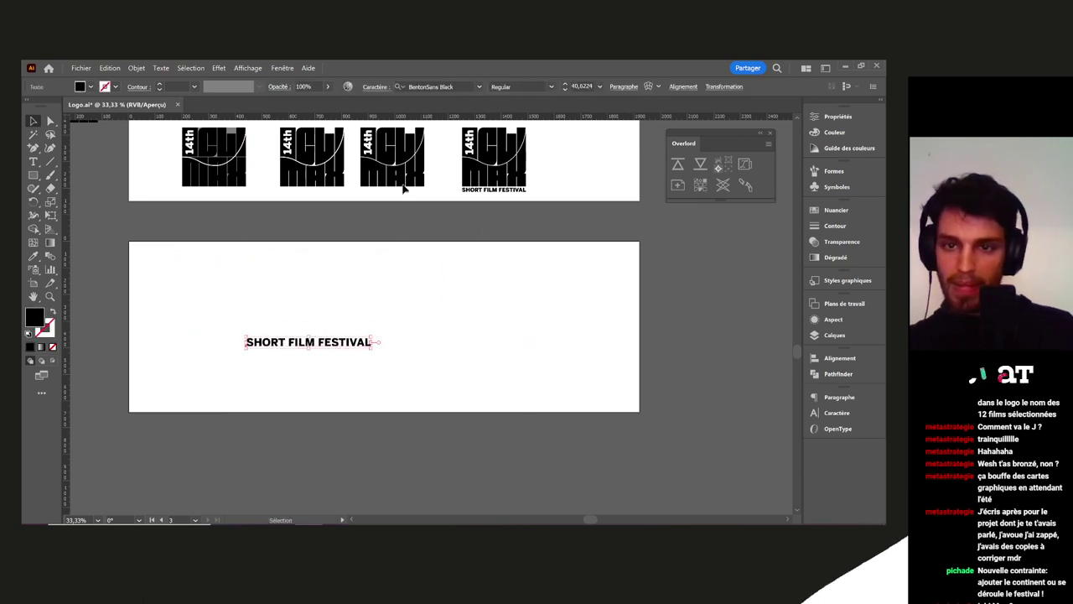
key("ctrl+plus")
left_click(254, 69)
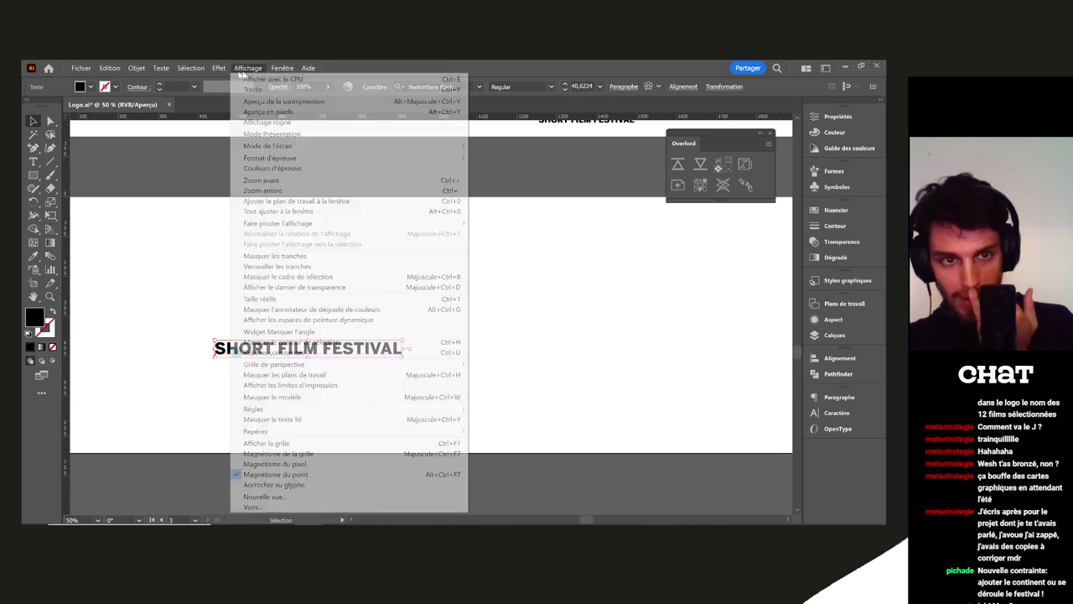
left_click(466, 80)
Scroll through the Control bar font list and set SHORT FILM FESTIVAL in BOREX
left_click(479, 87)
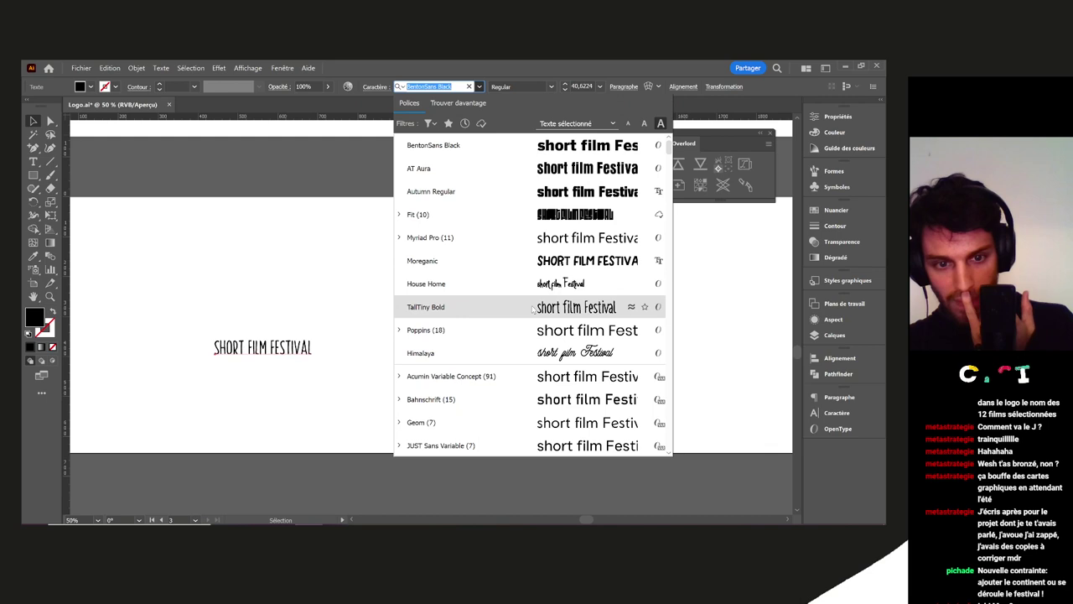
scroll(570, 319, "down", 8)
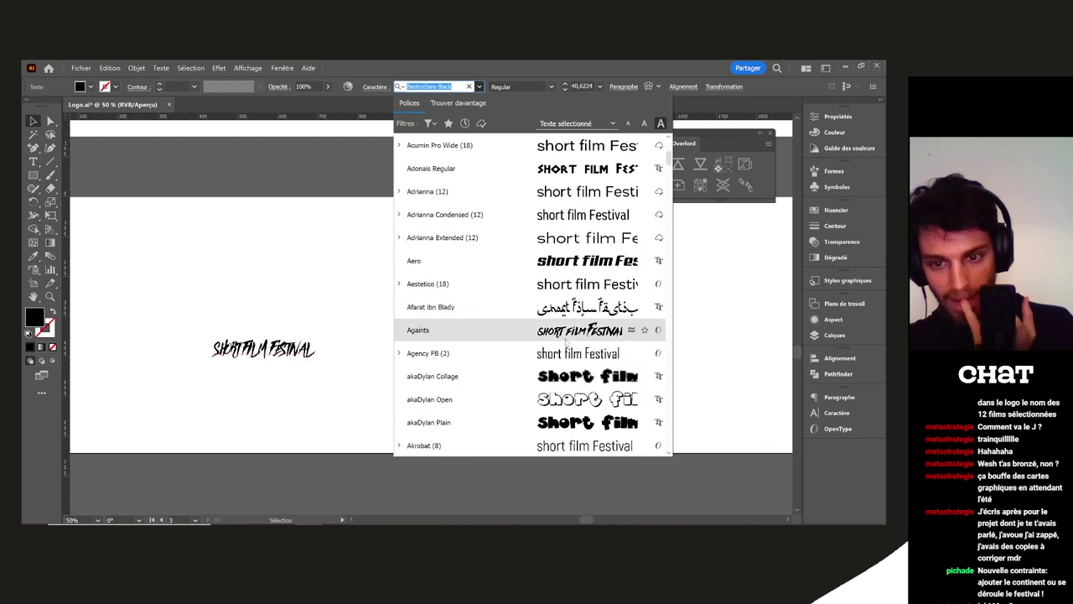
scroll(511, 390, "down", 4)
scroll(510, 390, "down", 15)
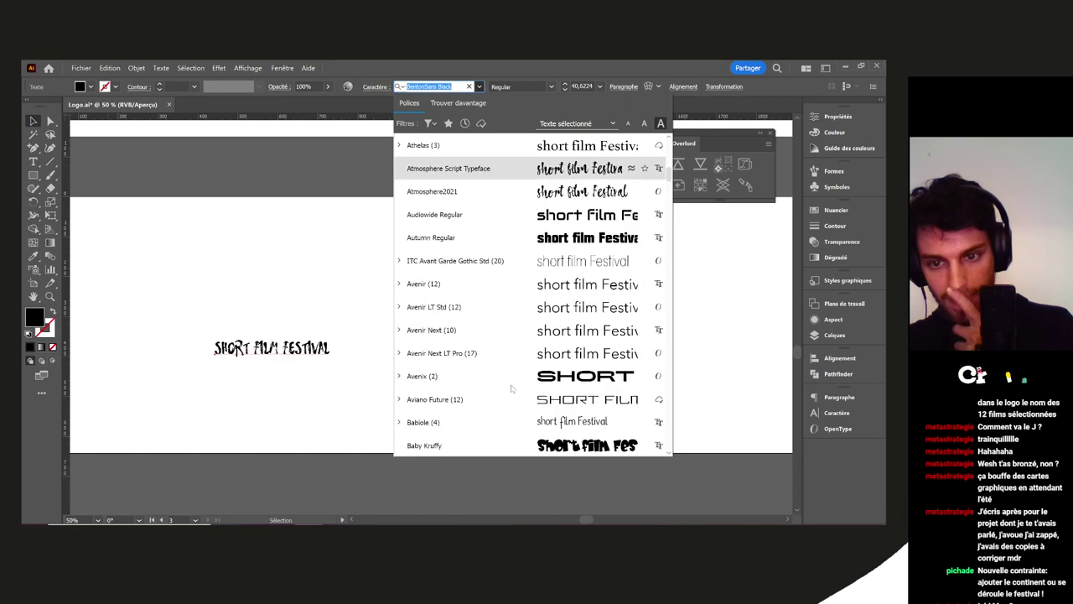
scroll(511, 390, "down", 3)
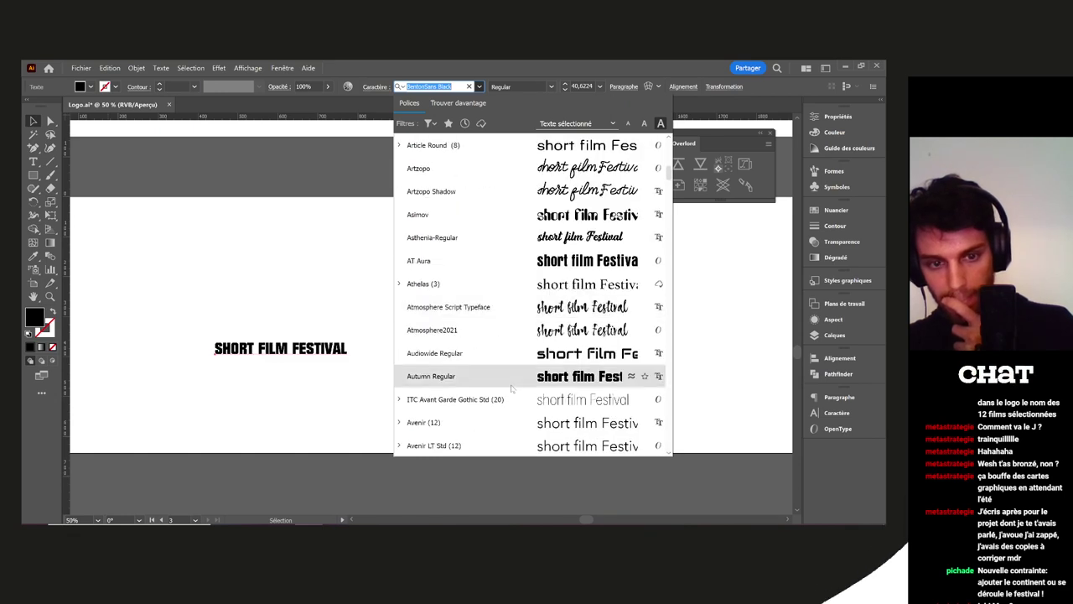
scroll(509, 302, "down", 15)
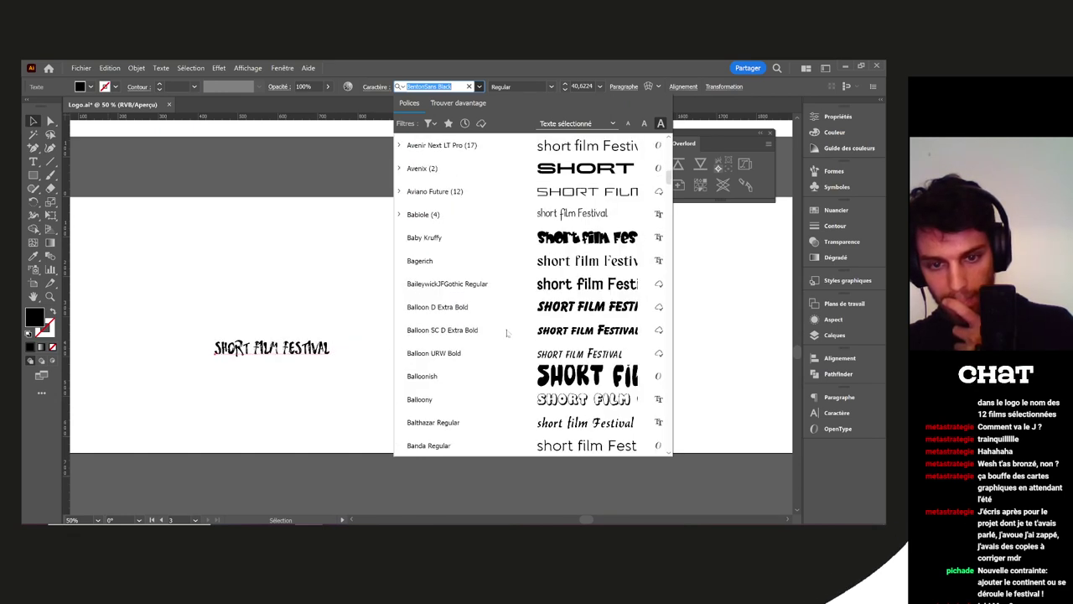
scroll(509, 333, "down", 10)
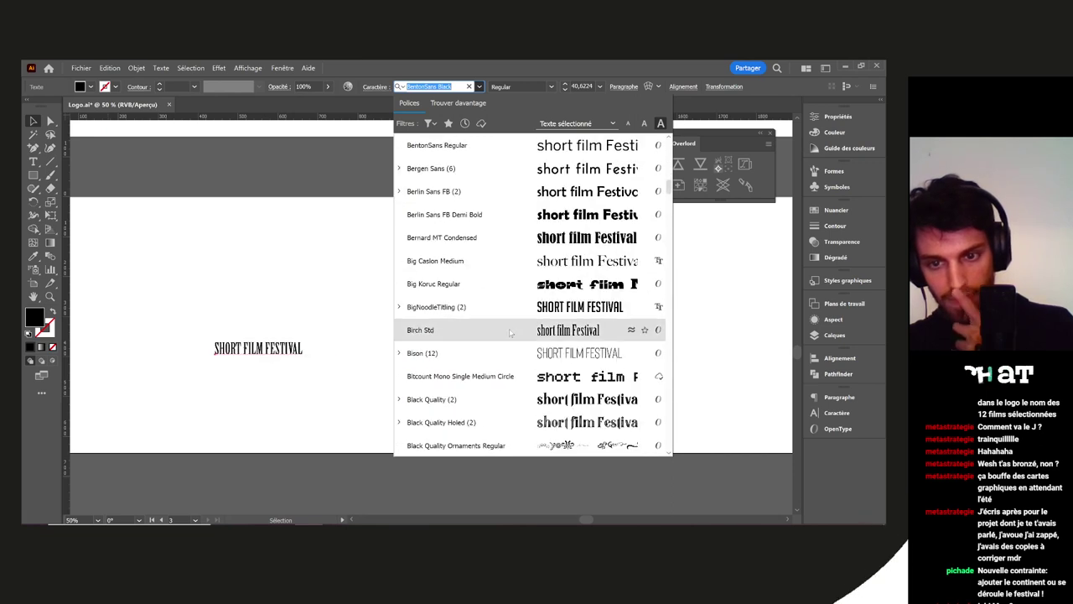
scroll(509, 332, "down", 5)
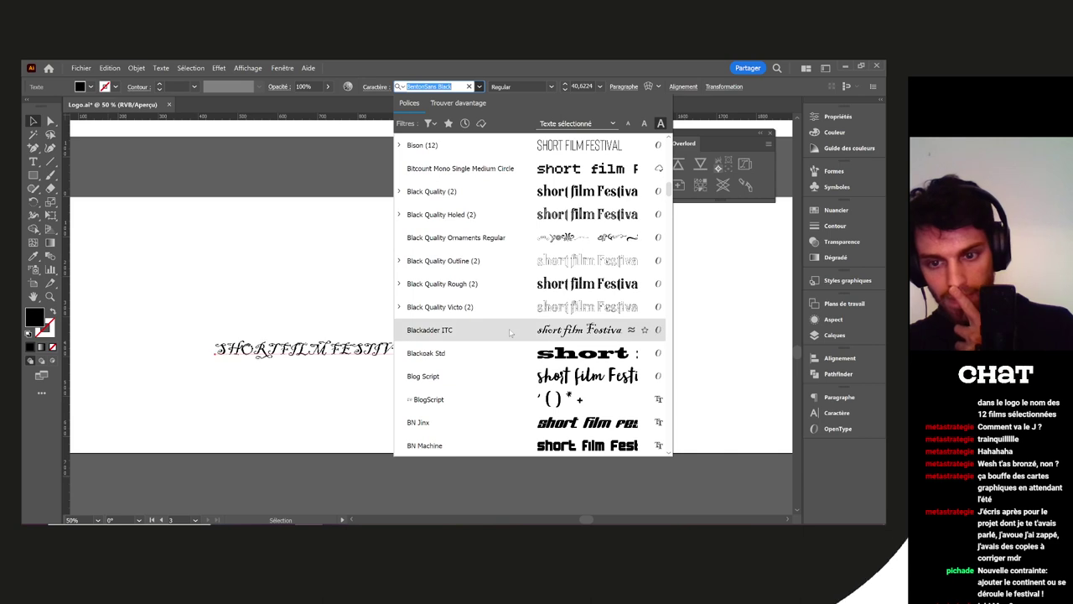
scroll(509, 333, "down", 3)
scroll(509, 333, "down", 1)
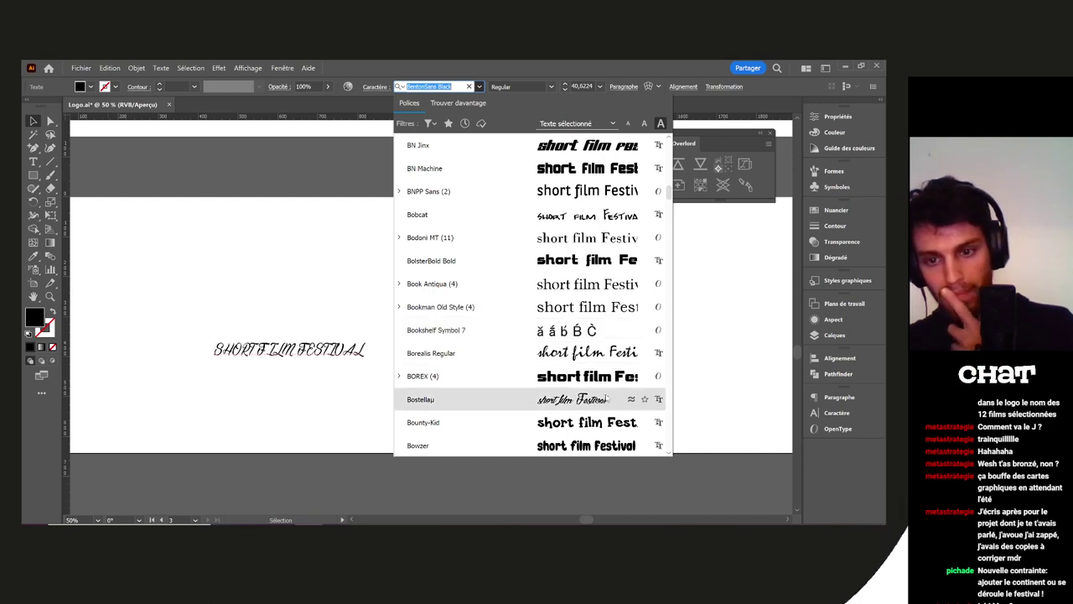
left_click(402, 374)
Replace the festival text with CLI / MAX and move it toward the artboard centre
double_click(388, 354)
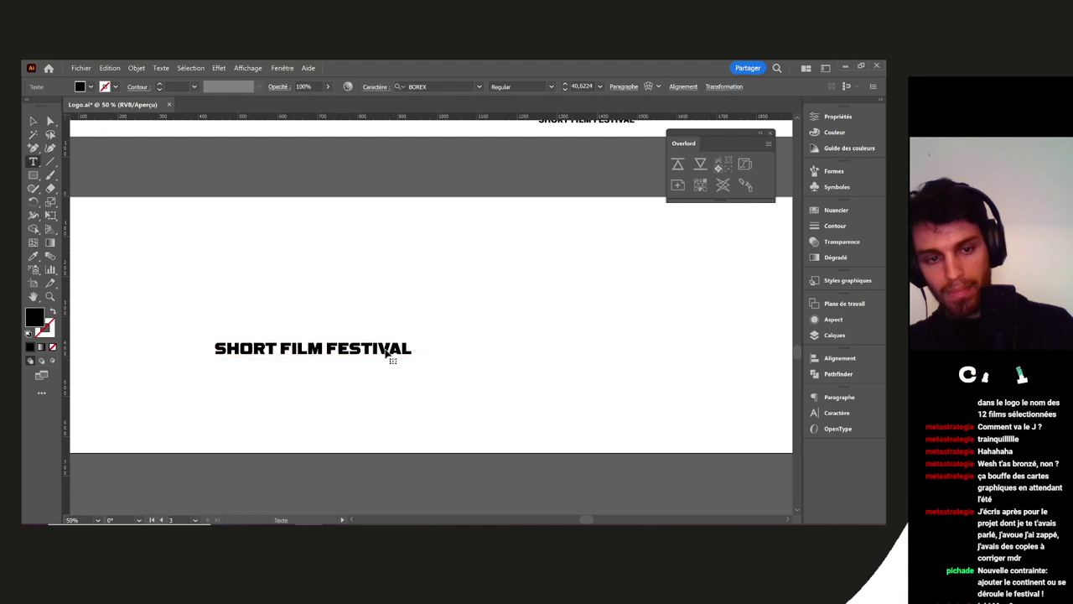
key("ctrl+a")
type("CLIM")
key("BackSpace")
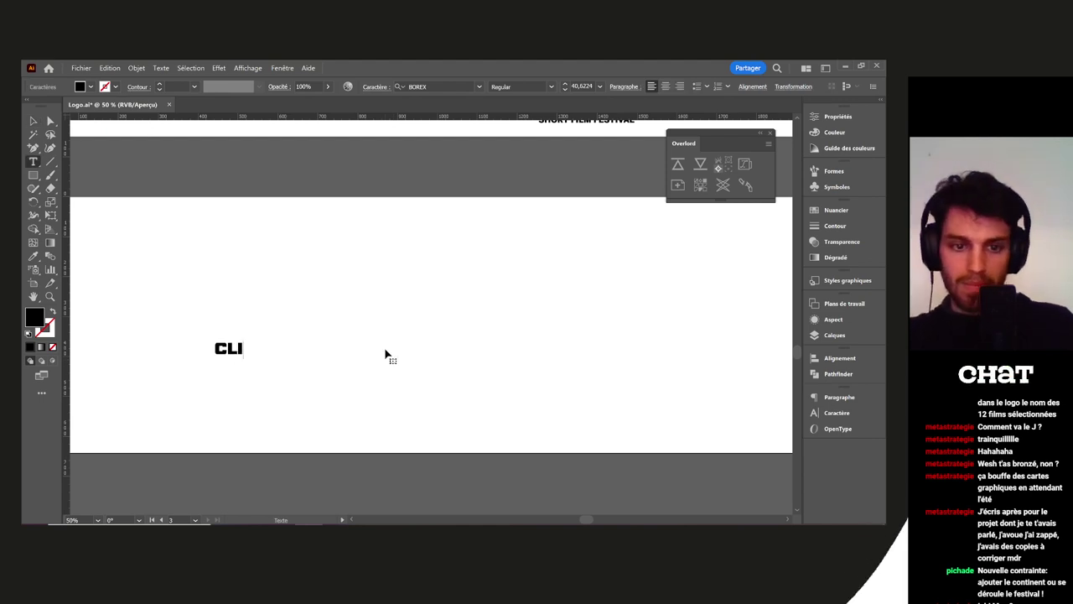
type("MAX")
key("Escape")
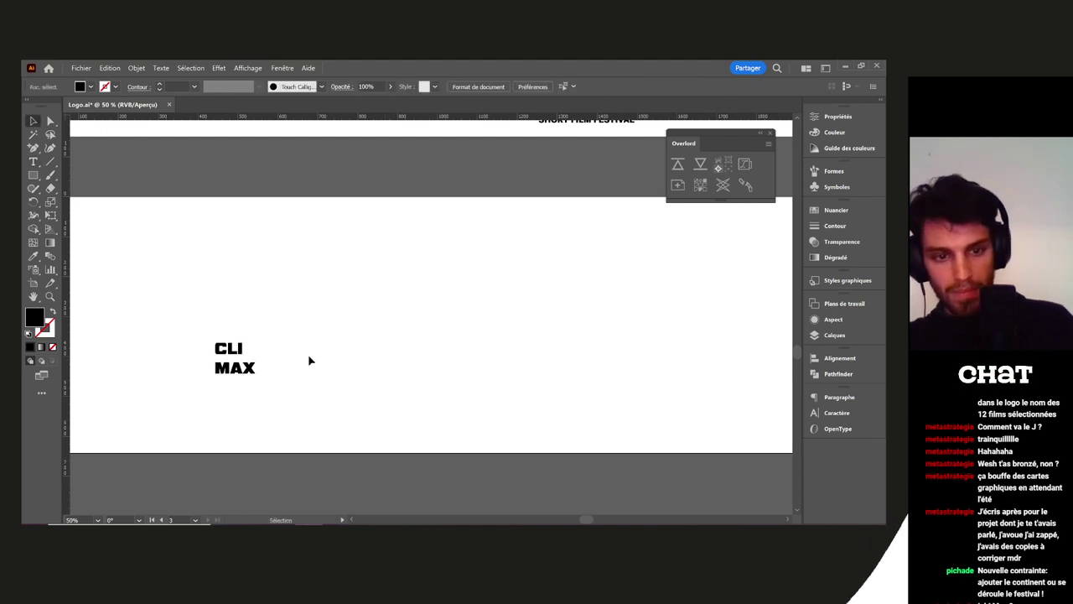
scroll(298, 375, "up", 2)
left_click_drag(205, 361, 397, 343)
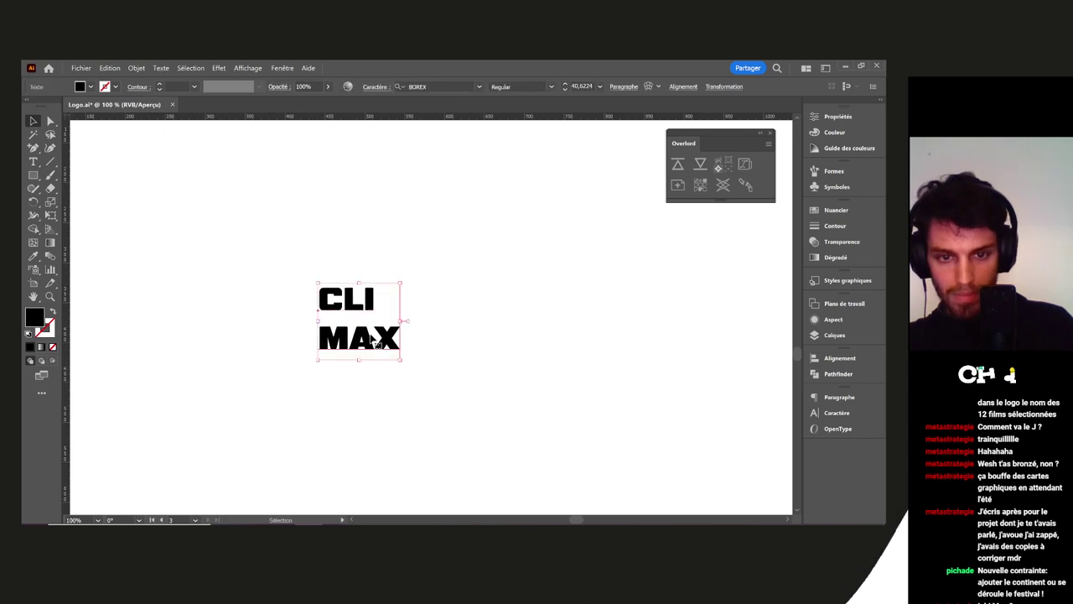
scroll(401, 323, "up", 2)
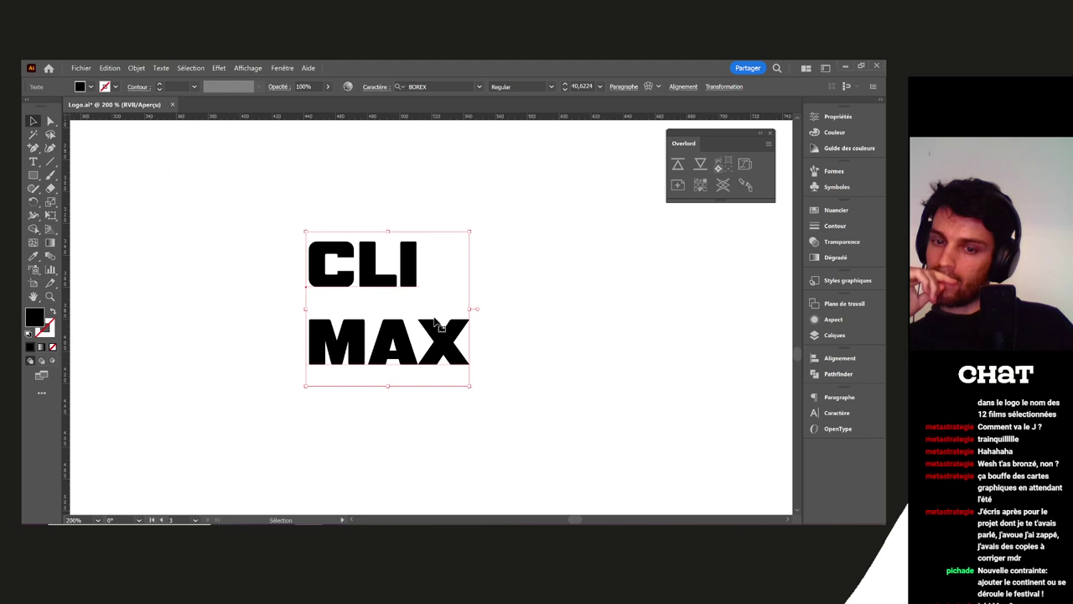
left_click_drag(422, 306, 442, 302)
Tighten the CLI/MAX leading to 34 pt in the Character panel
left_click(460, 303)
left_click(413, 332)
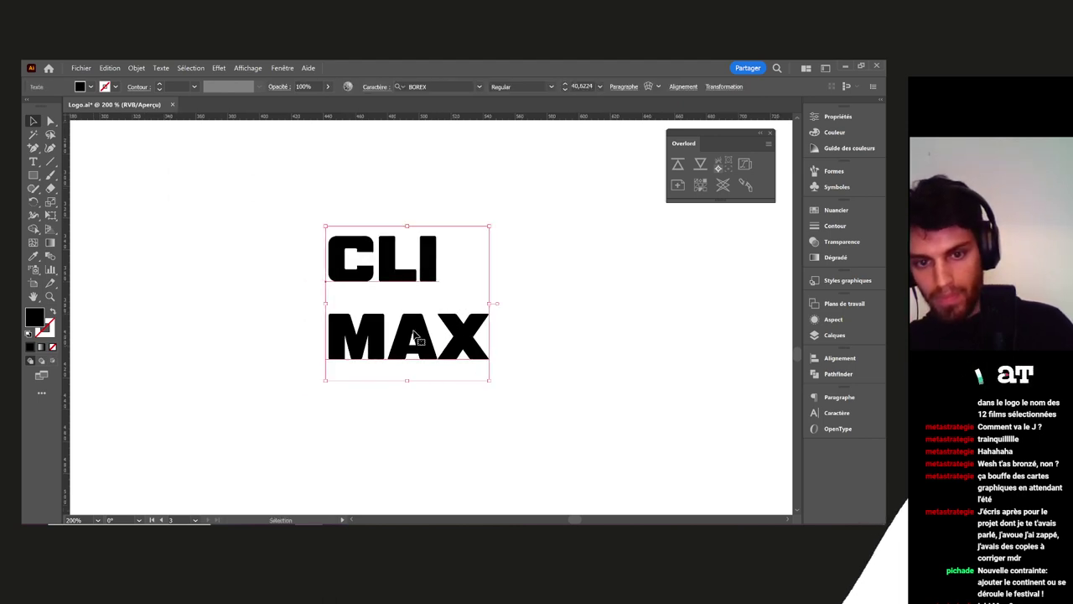
double_click(414, 337)
key("ctrl+a")
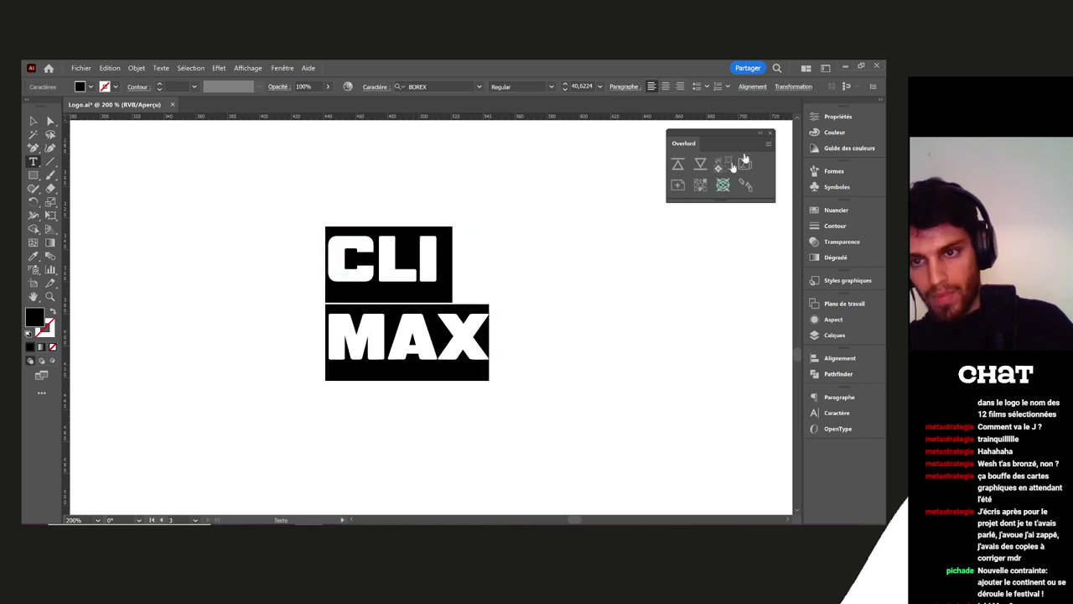
left_click(836, 412)
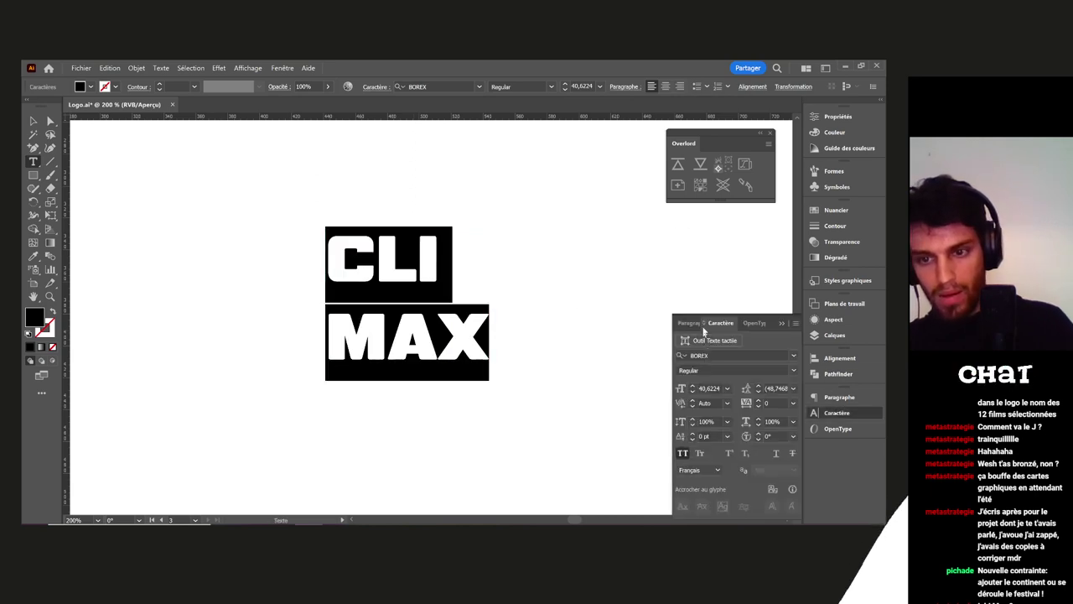
left_click(759, 391)
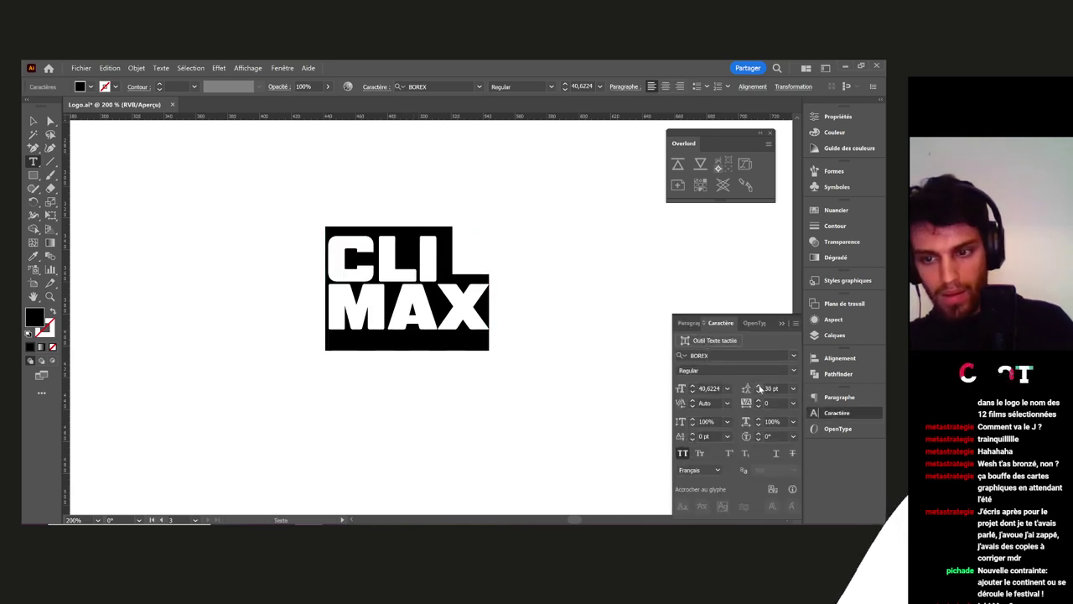
left_click(759, 386)
left_click(759, 386)
left_click(759, 386)
key("Escape")
left_click(547, 350)
Alt-drag a copy of CLI/MAX and right-align it in the Paragraph panel
scroll(546, 350, "down", 2)
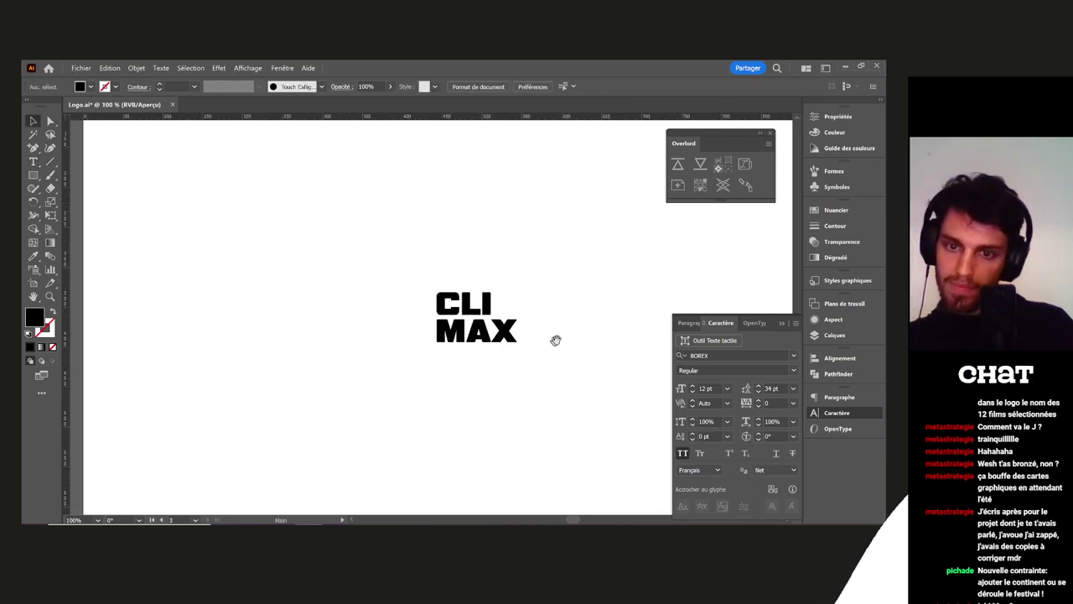
left_click_drag(556, 341, 494, 338)
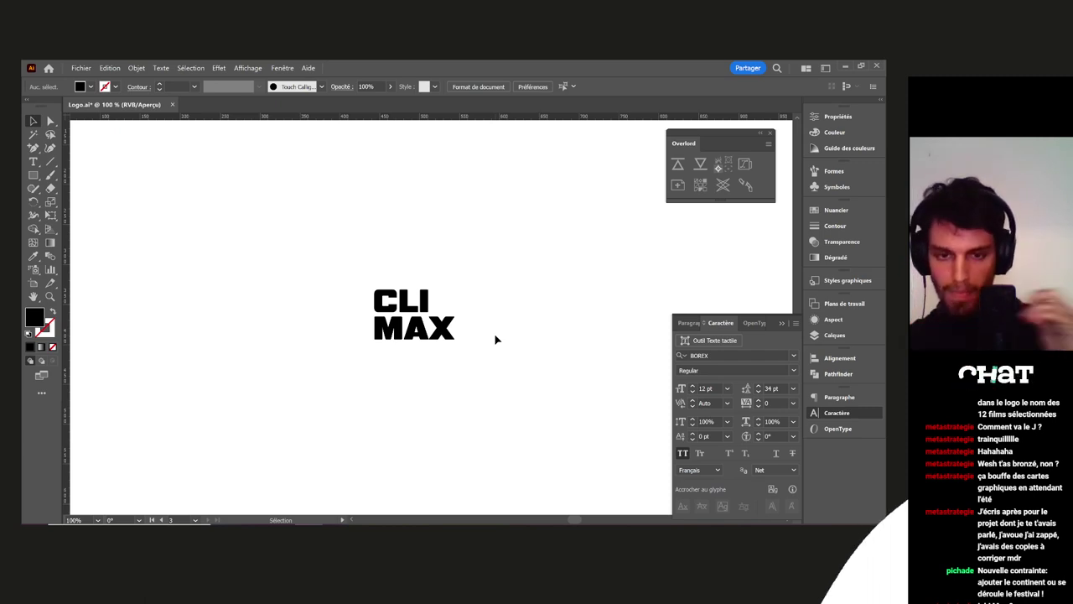
left_click_drag(425, 331, 342, 281)
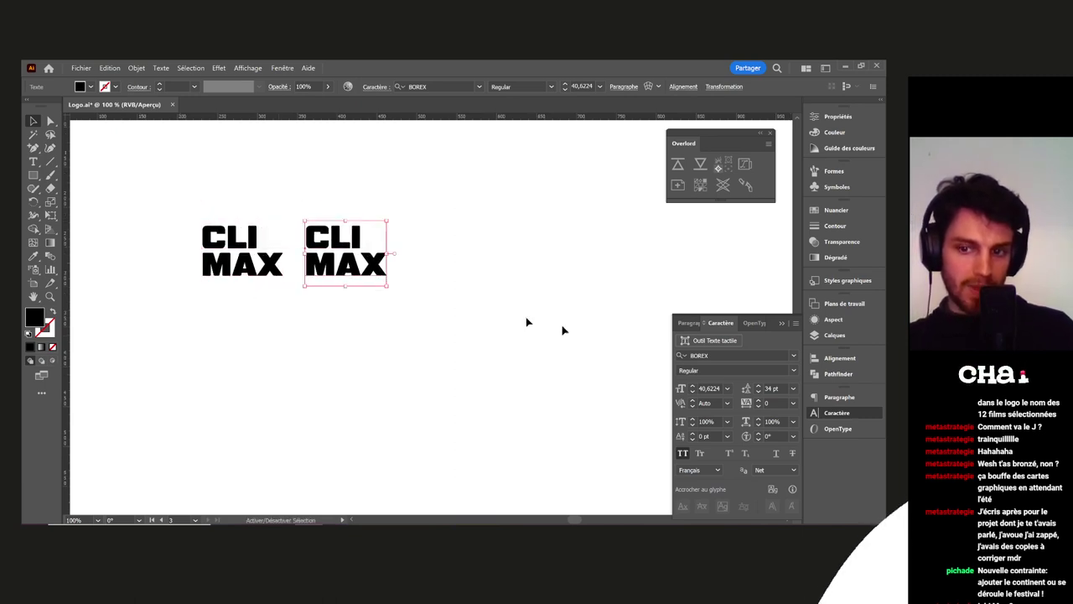
left_click(839, 397)
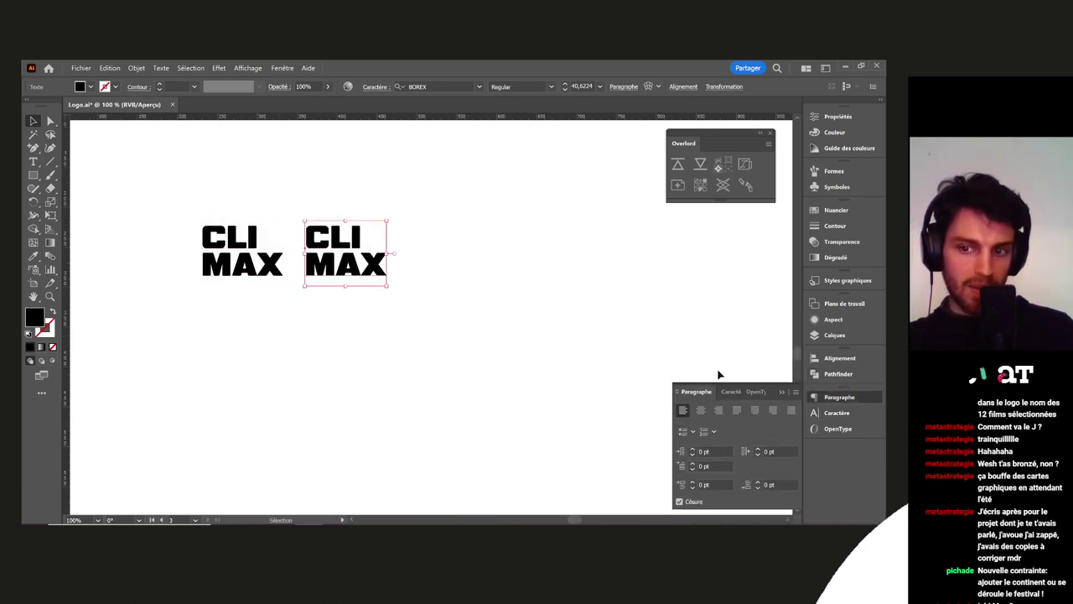
left_click(718, 410)
left_click_drag(295, 266, 392, 280)
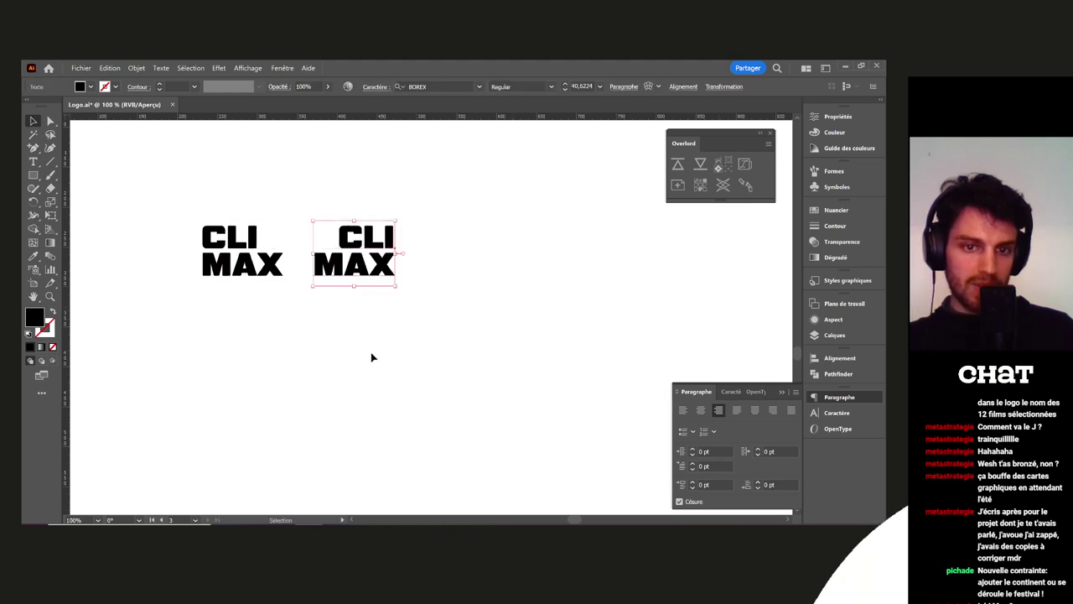
Move both CLI/MAX texts toward the artboard's top-left
scroll(392, 320, "down", 2)
left_click_drag(392, 321, 391, 268)
left_click(522, 327)
left_click_drag(509, 284, 436, 290)
left_click(456, 273)
left_click(50, 174)
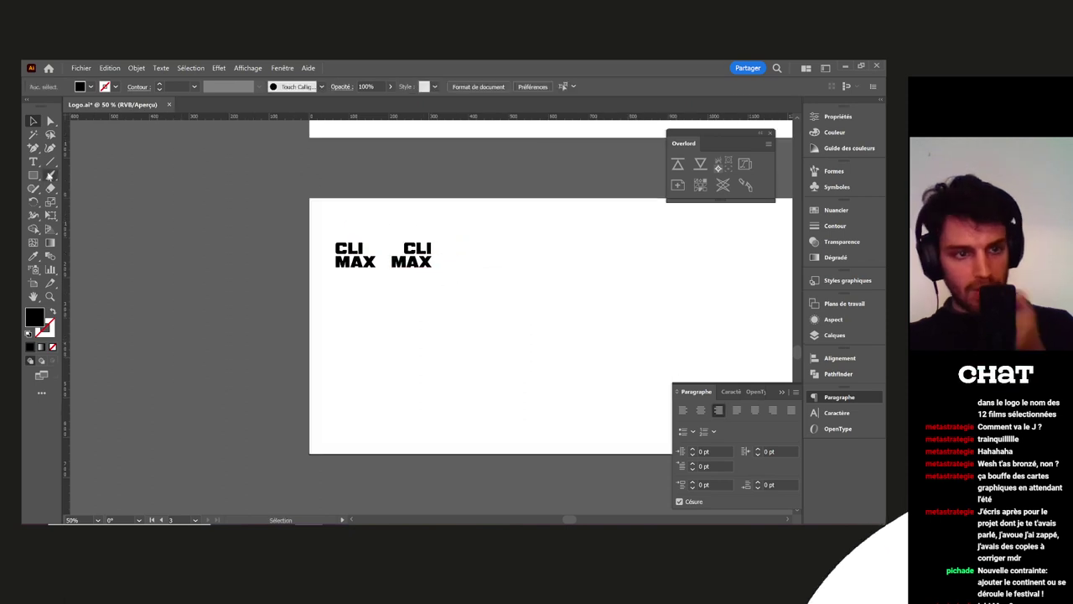
scroll(419, 318, "up", 2)
scroll(419, 318, "right", 2)
Paintbrush a long sweeping curve with an X and M strokes, undoing stray strokes
mouse_move(403, 373)
left_mouse_down()
mouse_move(447, 333)
mouse_move(460, 293)
left_mouse_up()
key("ctrl+z")
mouse_move(378, 402)
left_mouse_down()
mouse_move(460, 337)
mouse_move(483, 277)
left_mouse_up()
left_click_drag(449, 360, 463, 395)
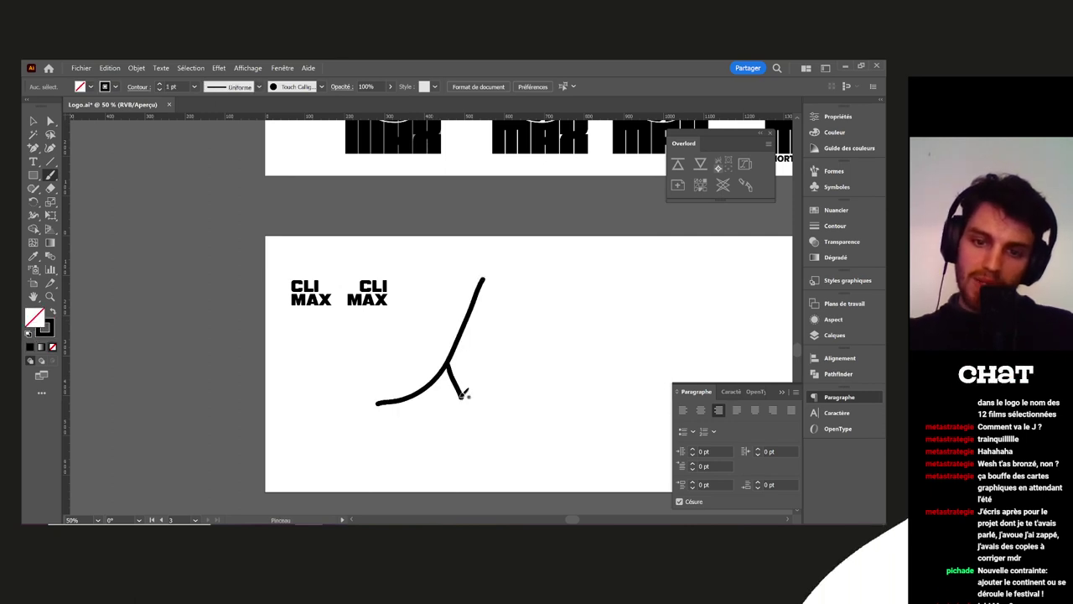
key("ctrl+z")
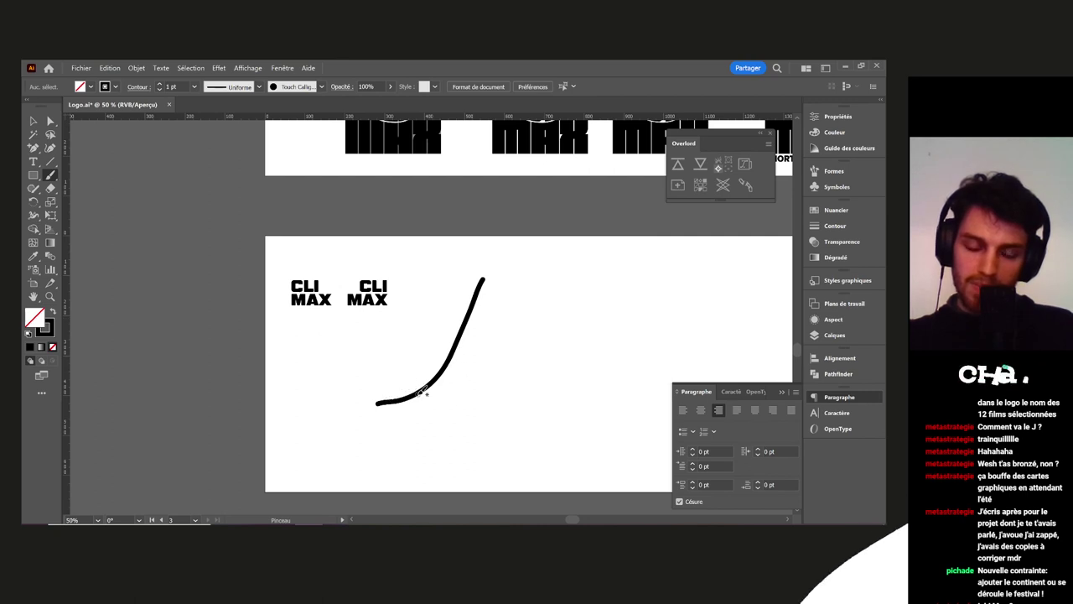
mouse_move(457, 362)
left_mouse_down()
mouse_move(478, 406)
mouse_move(438, 390)
mouse_move(538, 412)
left_mouse_up()
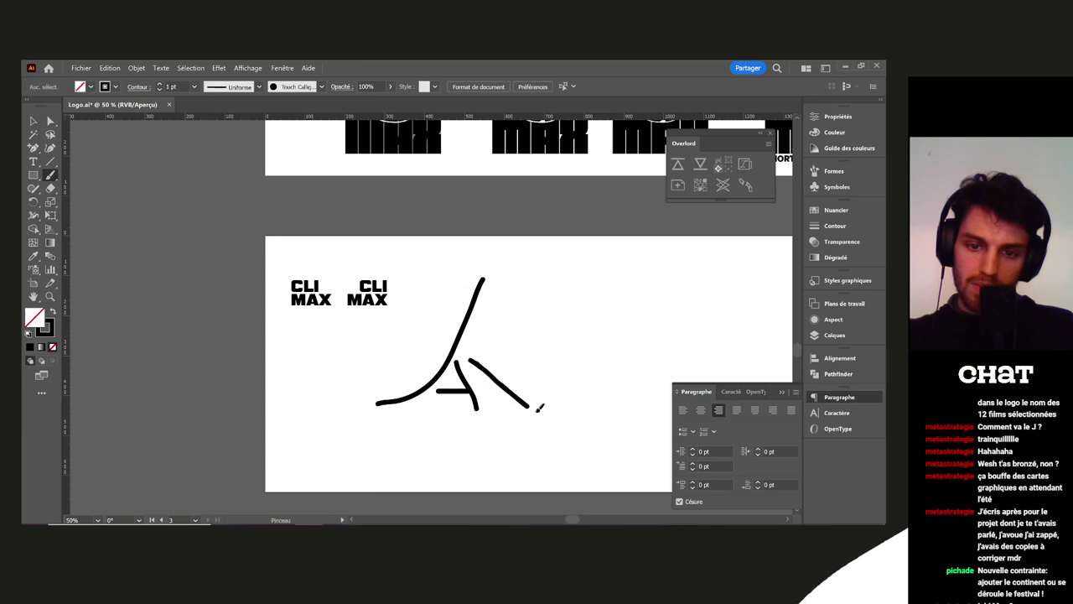
left_click_drag(518, 366, 495, 411)
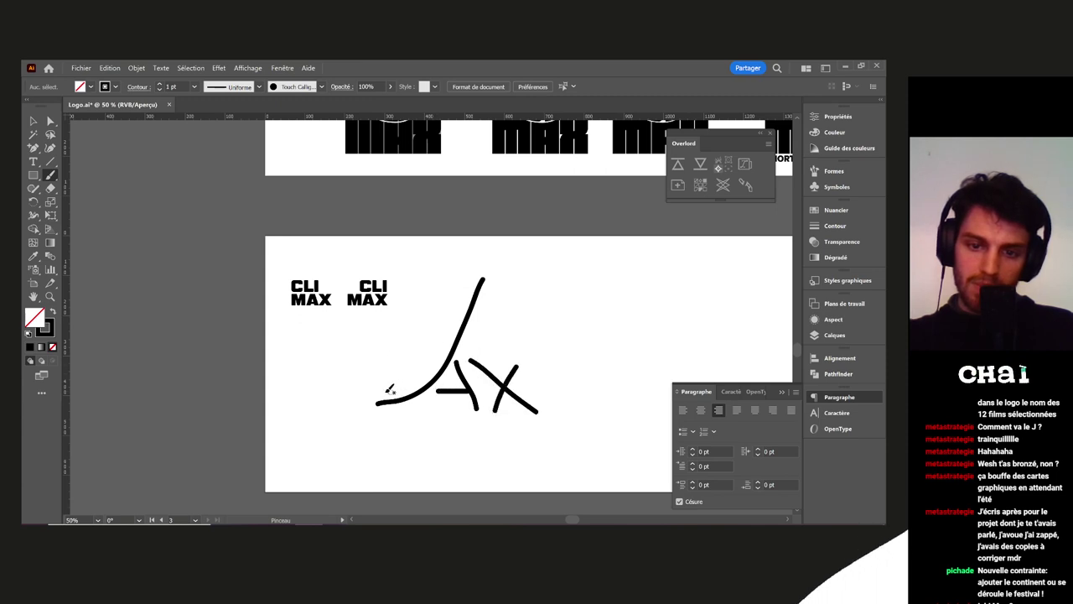
mouse_move(380, 389)
left_mouse_down()
mouse_move(382, 355)
mouse_move(405, 380)
mouse_move(434, 374)
left_mouse_up()
mouse_move(405, 292)
left_mouse_down()
mouse_move(422, 324)
mouse_move(433, 302)
mouse_move(458, 332)
left_mouse_up()
Marquee-select the hand-drawn CL/MAX sketch and move it to the right
key("v")
left_click_drag(583, 400, 556, 390)
left_click_drag(557, 415, 374, 319)
mouse_move(429, 354)
left_mouse_down()
mouse_move(659, 330)
mouse_move(597, 317)
mouse_move(639, 316)
left_mouse_up()
left_click(514, 383)
left_click_drag(472, 376, 316, 447)
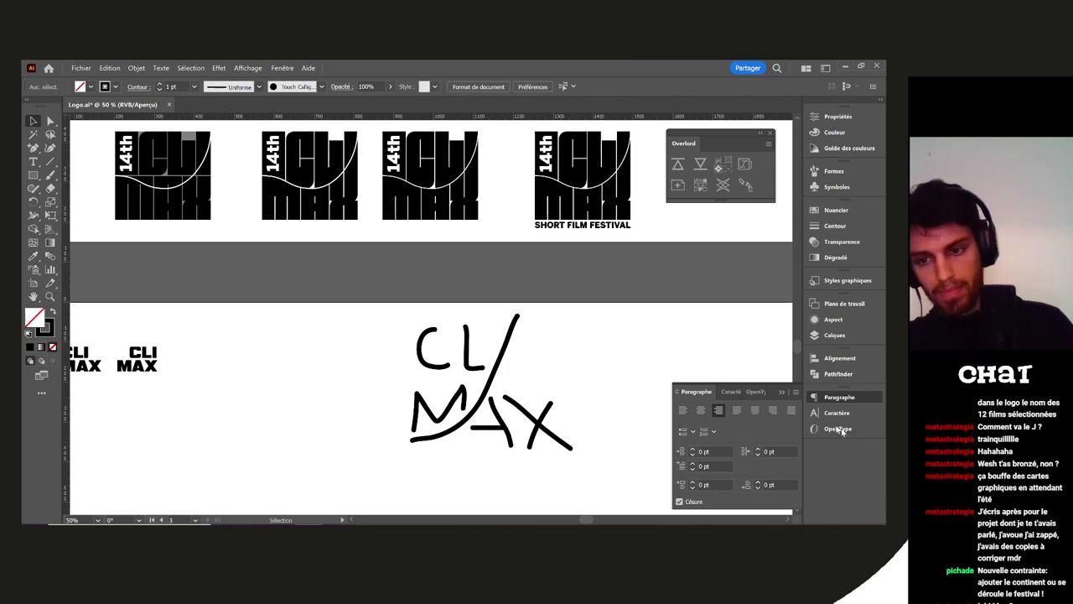
left_click(783, 392)
left_click_drag(620, 370, 724, 347)
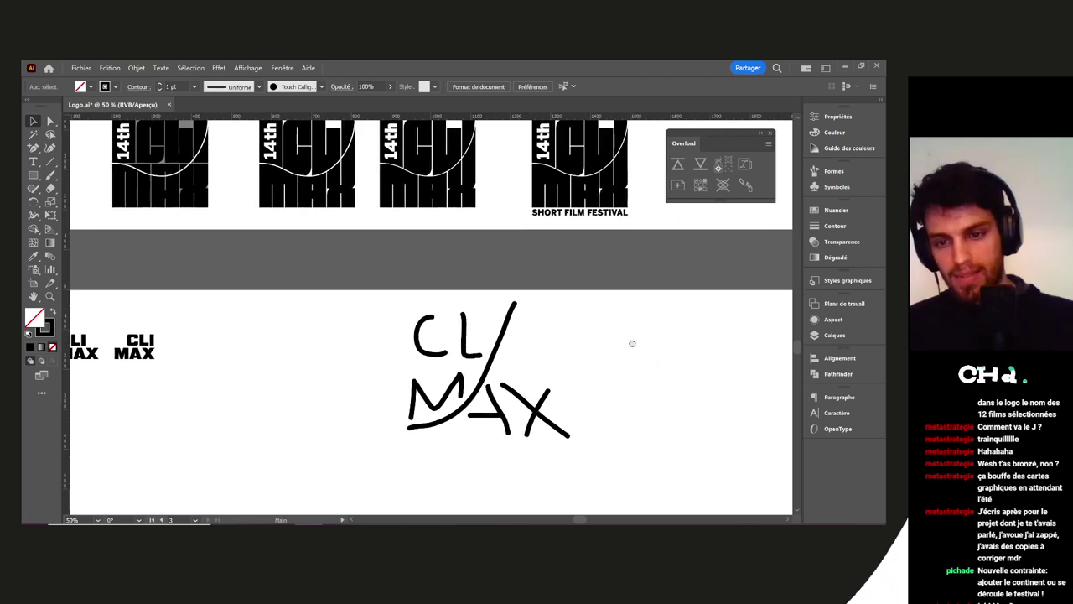
scroll(632, 343, "right", 3)
scroll(386, 394, "right", 2)
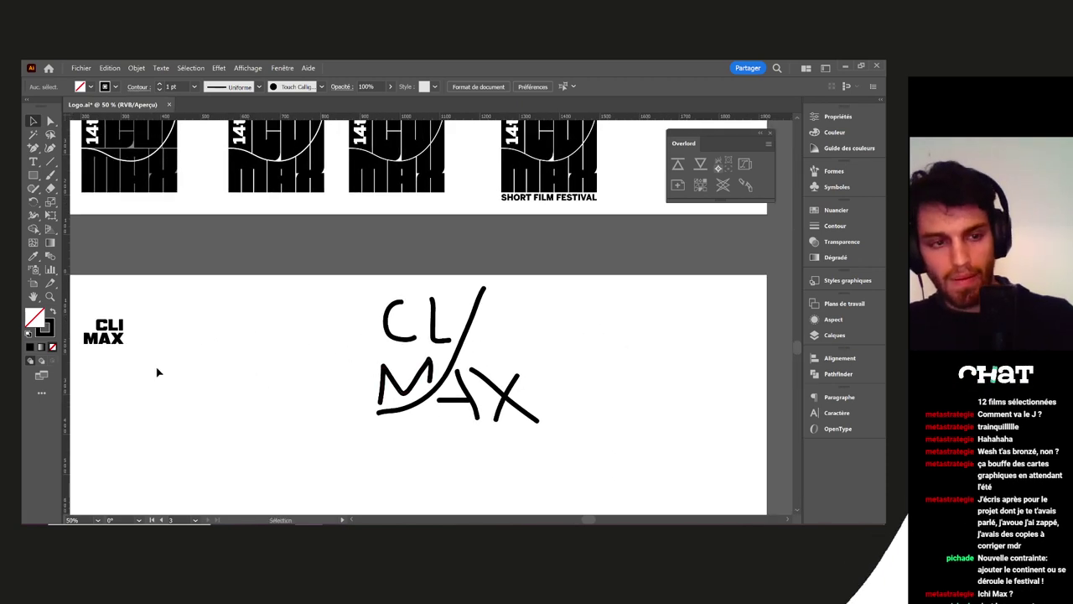
Paintbrush a second CL/MAX sketch below the typed texts: tall curve, crossing X, L, C and M
left_click(50, 175)
mouse_move(264, 352)
left_mouse_down()
mouse_move(389, 324)
mouse_move(408, 297)
left_mouse_up()
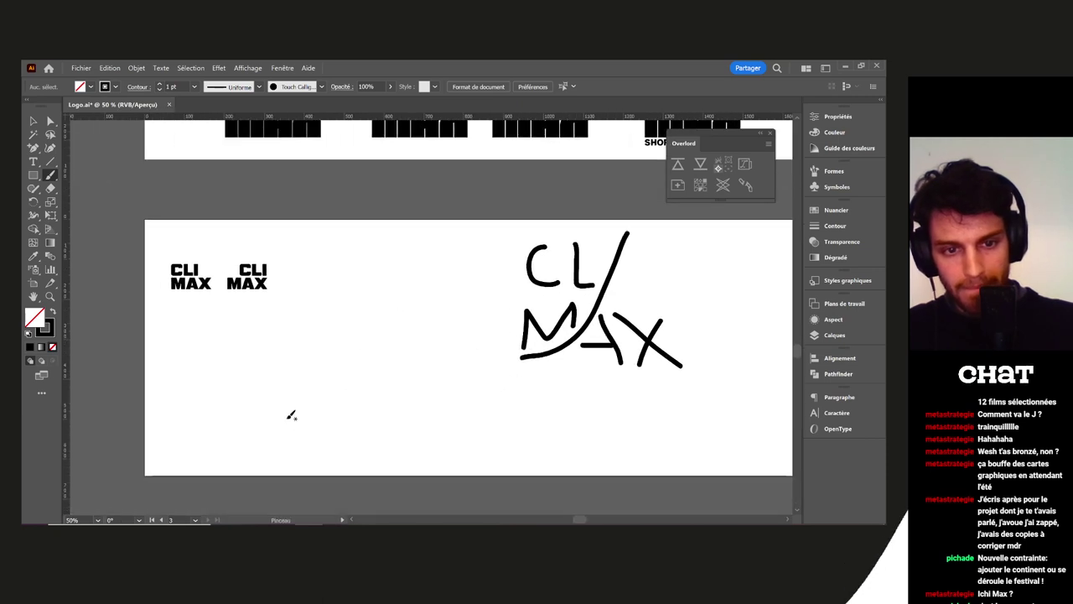
left_click(262, 410)
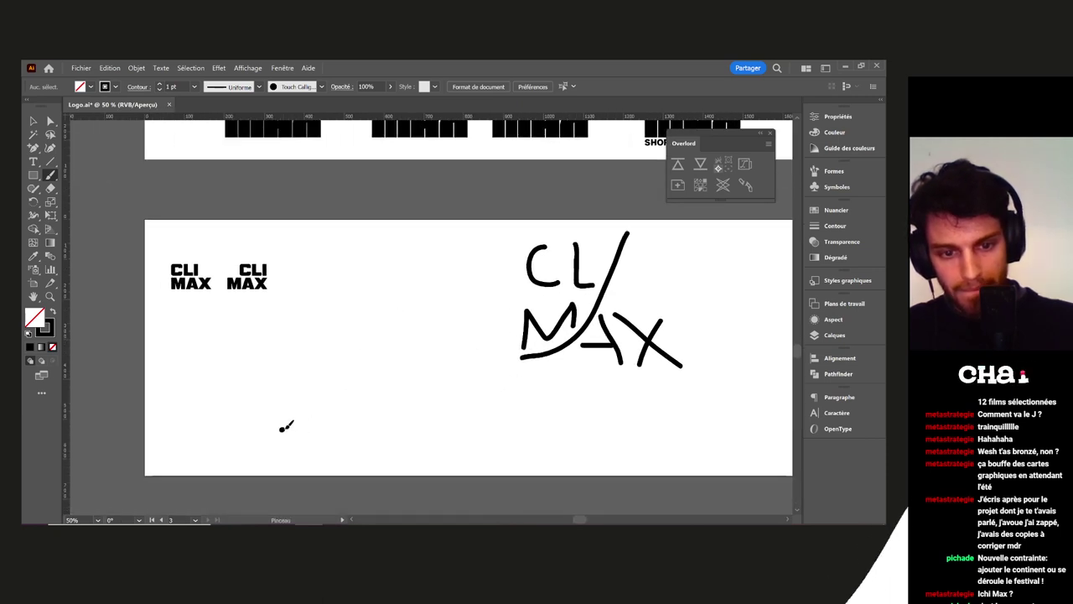
mouse_move(282, 428)
left_mouse_down()
mouse_move(313, 408)
mouse_move(327, 334)
left_mouse_up()
left_click_drag(295, 386, 339, 421)
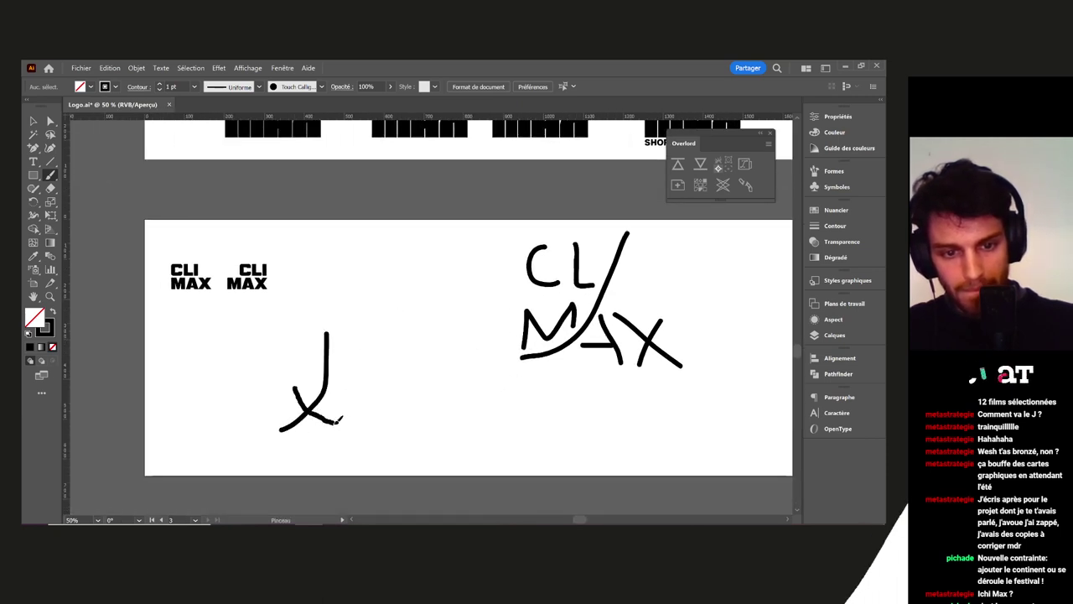
mouse_move(294, 334)
left_mouse_down()
mouse_move(297, 369)
mouse_move(326, 366)
left_mouse_up()
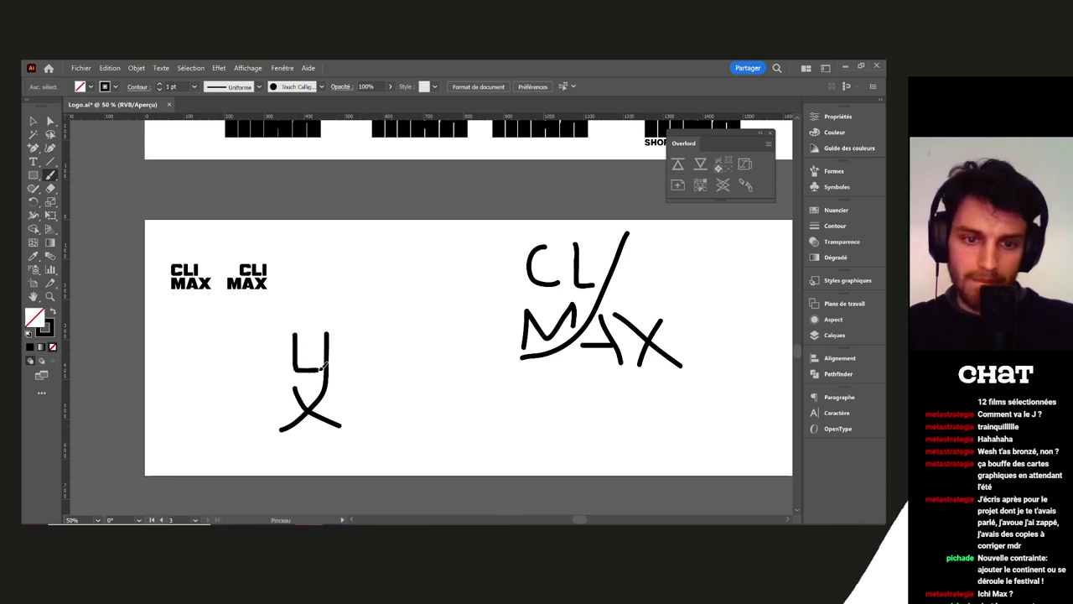
mouse_move(278, 336)
left_mouse_down()
mouse_move(253, 352)
mouse_move(279, 369)
left_mouse_up()
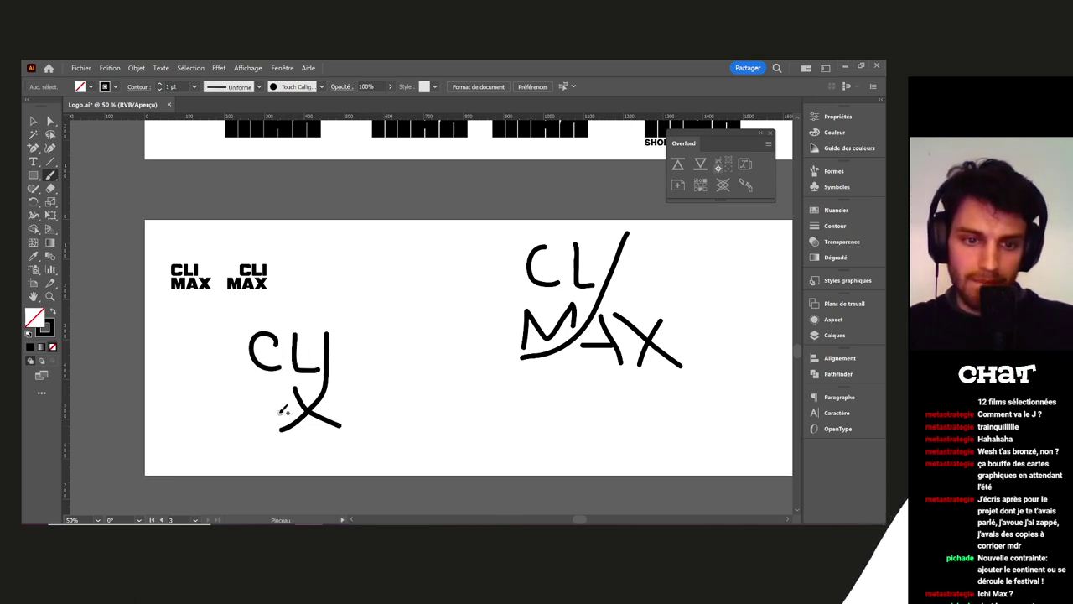
mouse_move(275, 428)
left_mouse_down()
mouse_move(264, 385)
mouse_move(249, 391)
mouse_move(245, 421)
mouse_move(248, 410)
mouse_move(272, 407)
mouse_move(234, 425)
mouse_move(232, 384)
mouse_move(220, 400)
mouse_move(206, 388)
mouse_move(198, 422)
left_mouse_up()
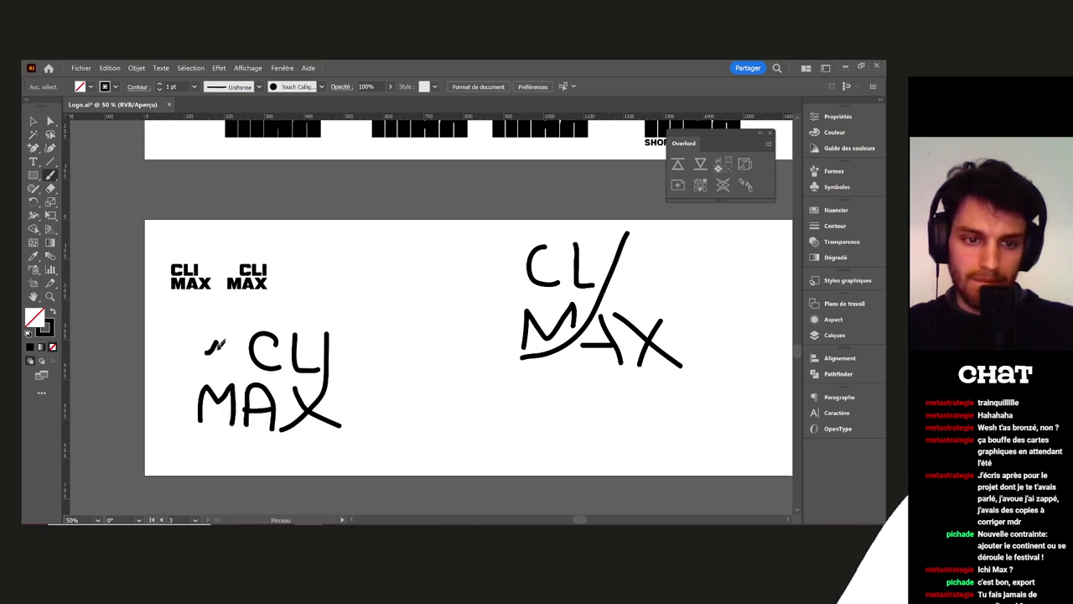
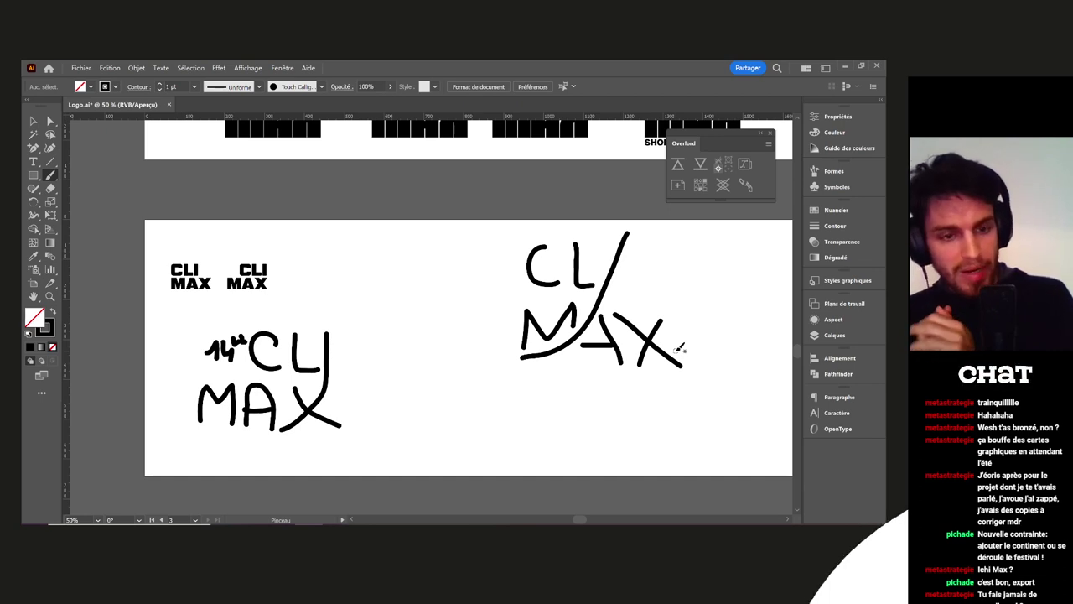
Pan left and briefly marquee-select the right CLIMAX sketch, then deselect it
left_click_drag(642, 296, 557, 308)
key("v")
left_click_drag(642, 403, 590, 372)
left_click_drag(613, 388, 372, 254)
scroll(413, 249, "left", 2)
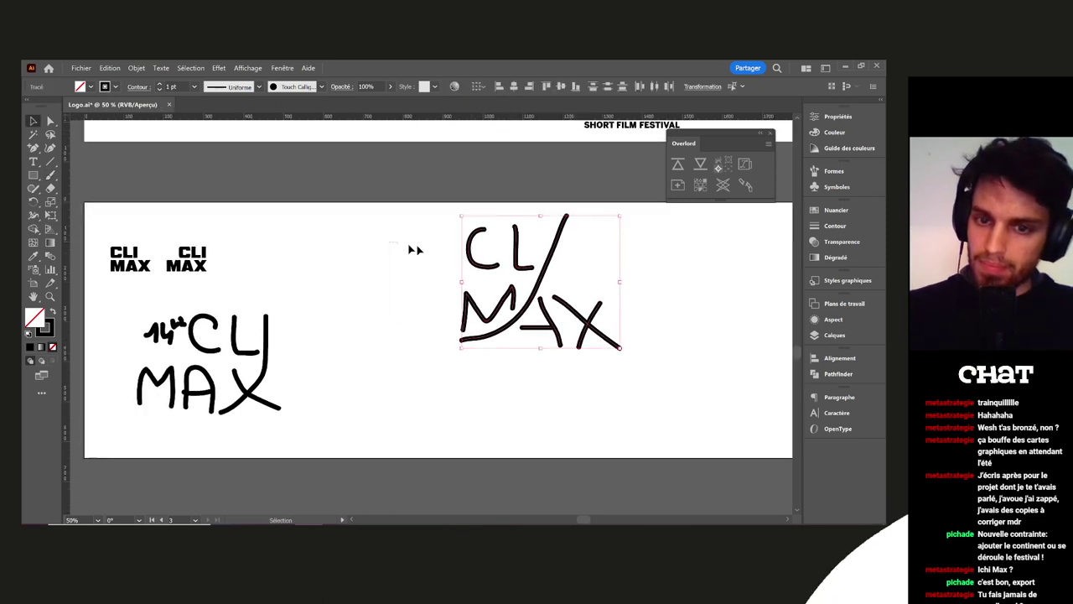
left_click(658, 391)
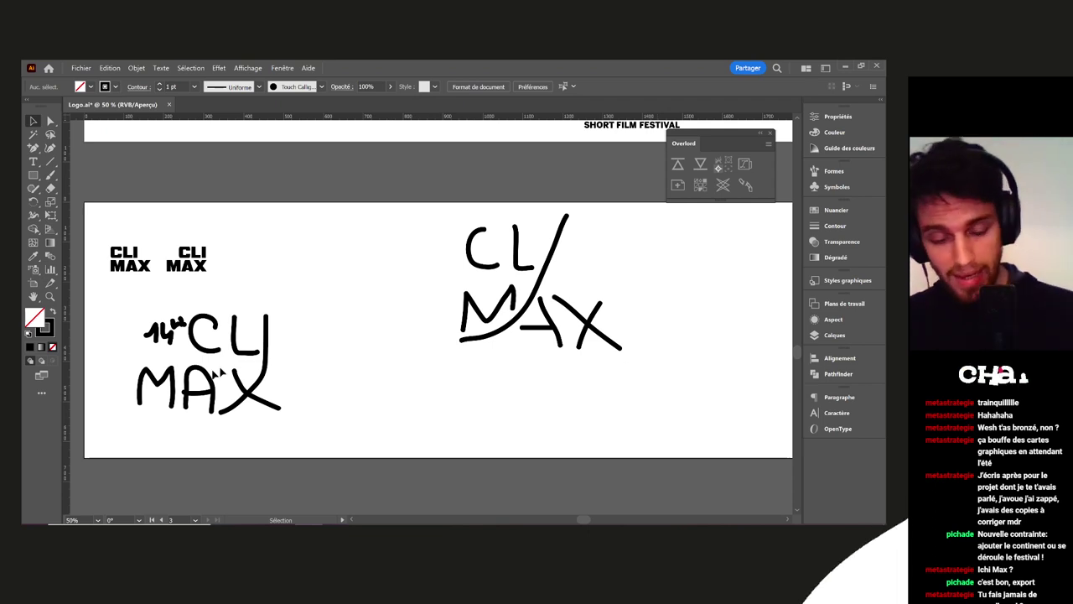
Zoom out to review the CLIMAX logo artboards, then switch to the Discord brief
left_click_drag(341, 408, 365, 431)
scroll(389, 397, "down", 2)
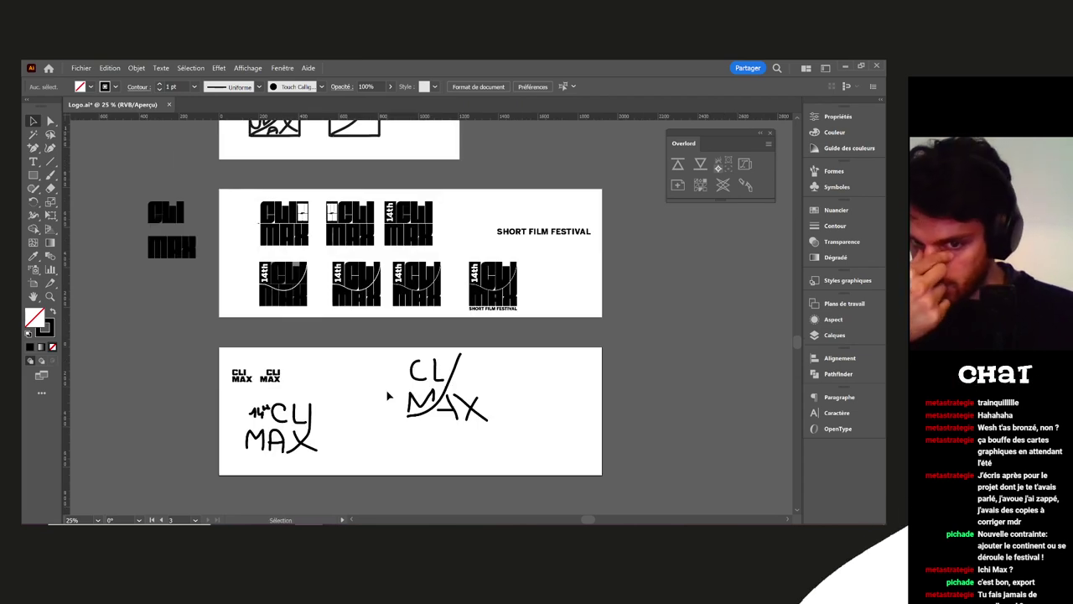
scroll(333, 389, "up", 4)
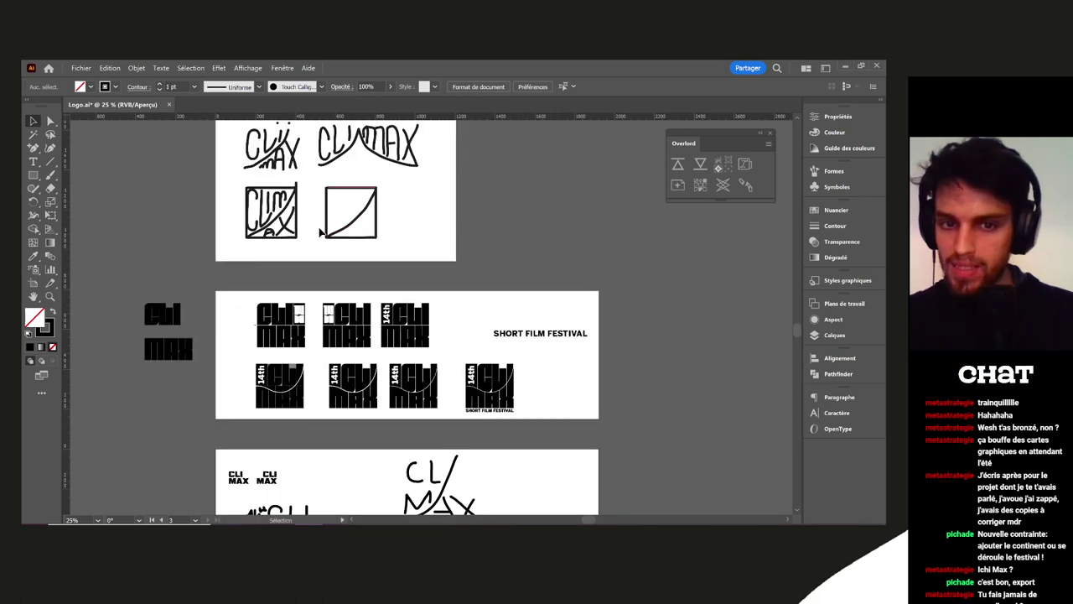
scroll(329, 250, "down", 1)
scroll(445, 359, "up", 1)
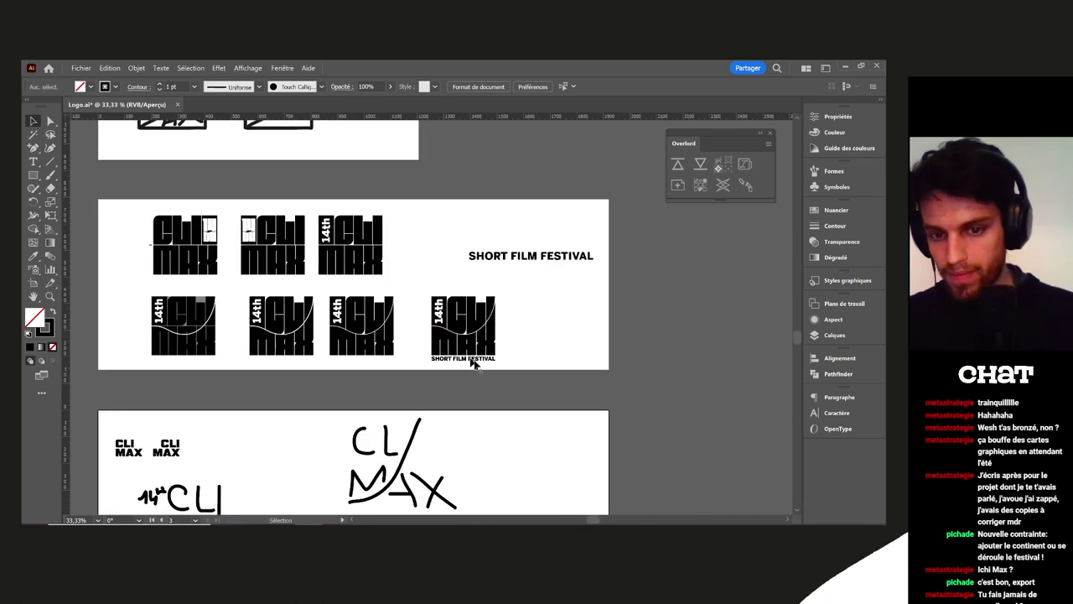
left_click_drag(348, 401, 375, 366)
scroll(375, 343, "down", 1)
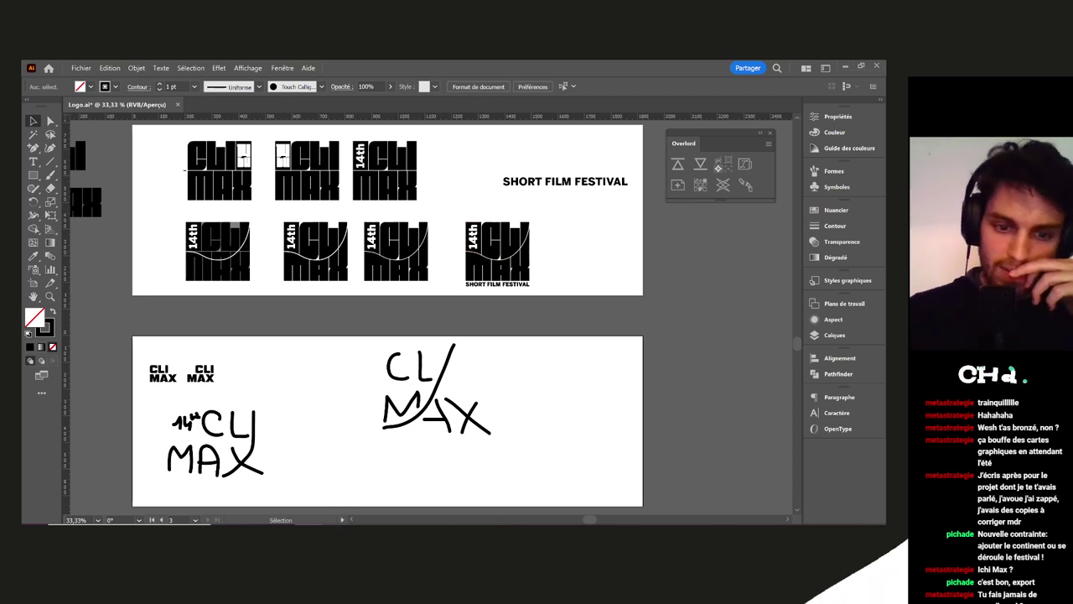
key("alt+Tab")
Reread the festival description and 'Le mot Climax' lines of the brief, then go to the browser
left_click_drag(606, 277, 697, 317)
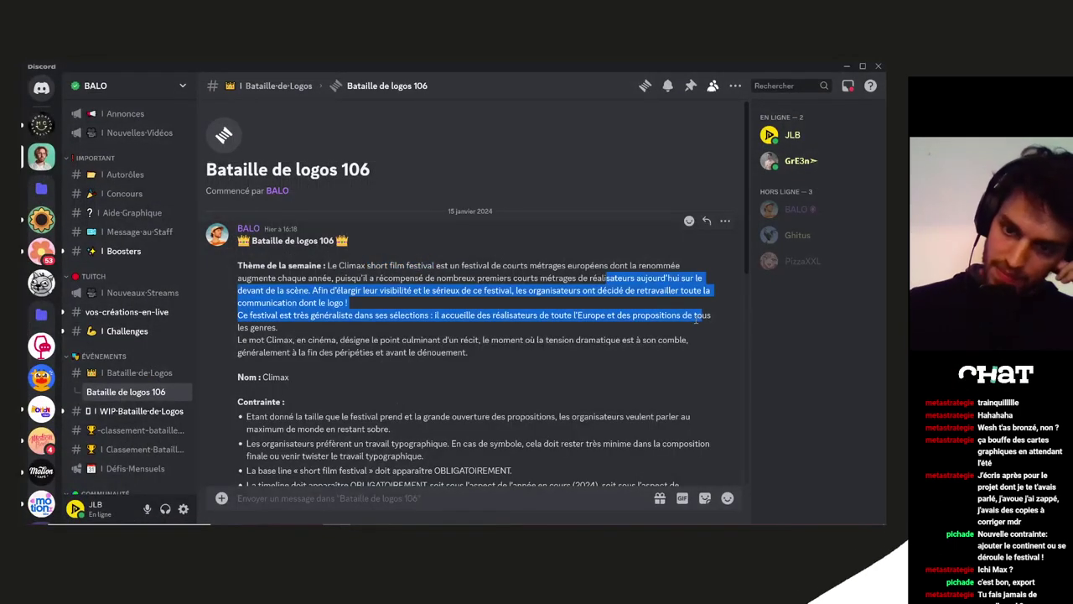
left_click(681, 333)
left_click_drag(426, 339, 551, 342)
left_click(549, 341)
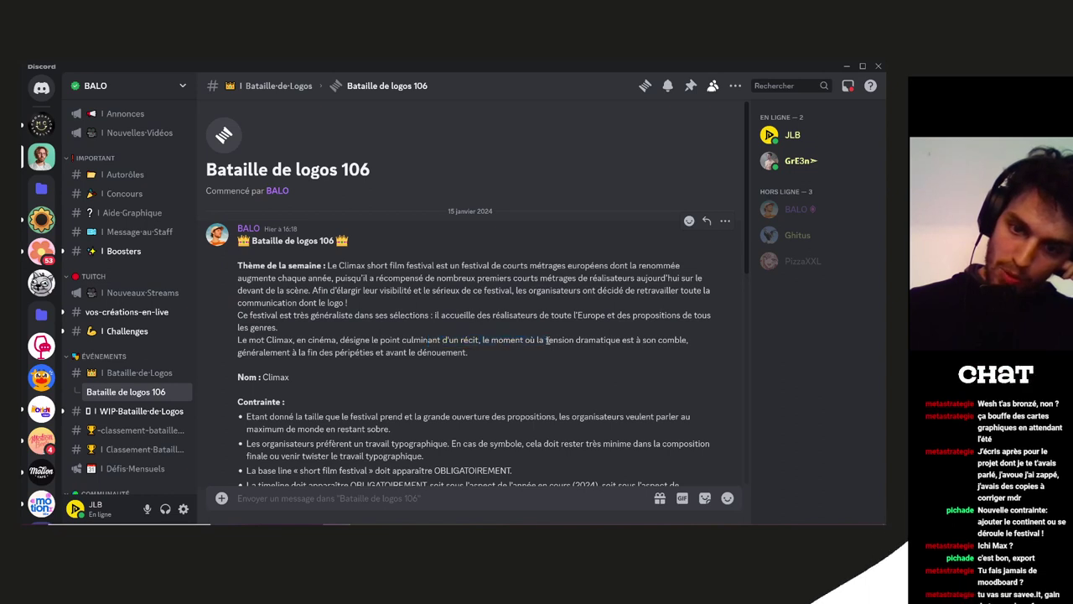
left_click_drag(658, 339, 658, 332)
left_click(654, 342)
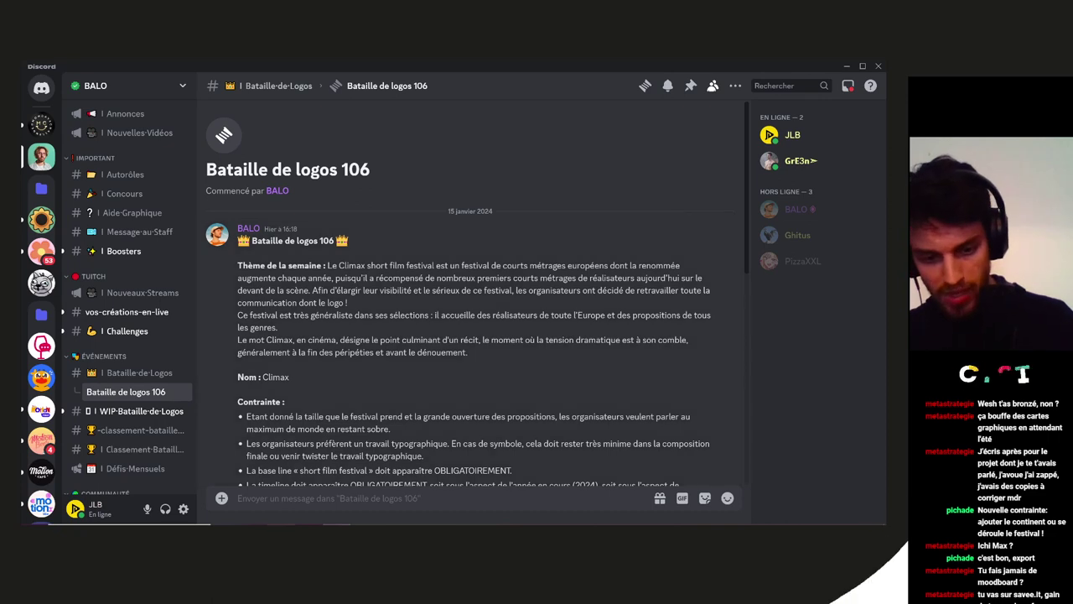
key("alt+Tab")
Load savee.it in a new tab and dismiss the Portfolio beta sign-up prompt
left_click(721, 73)
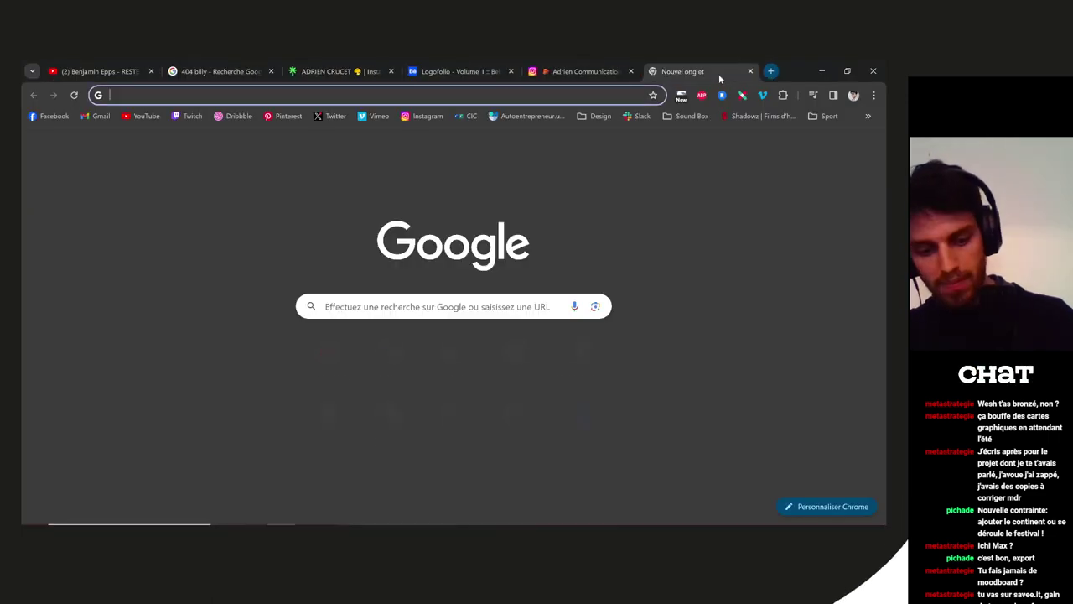
type("savee.it")
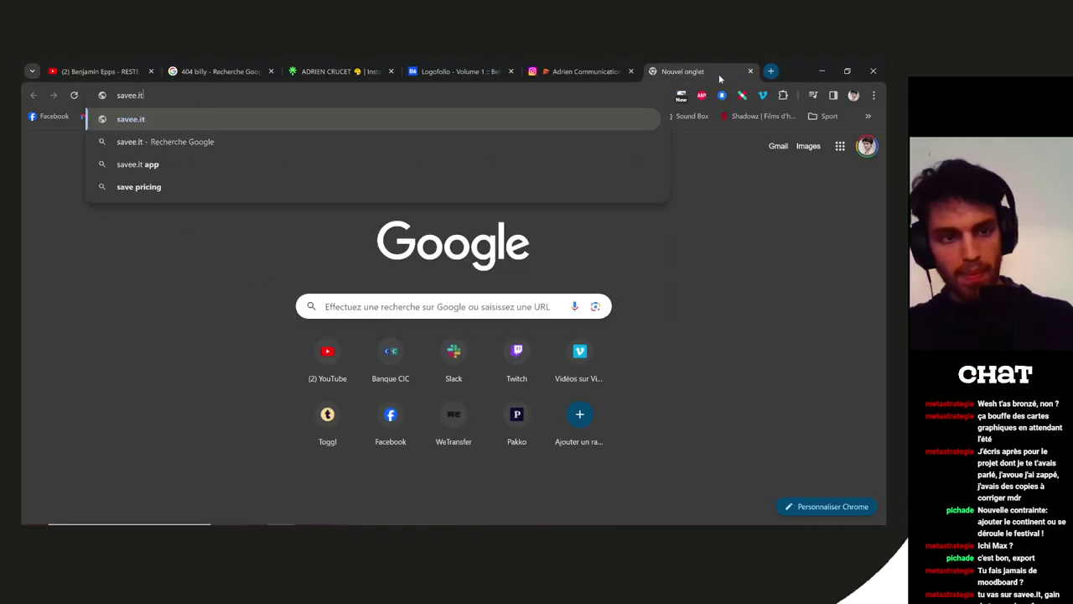
key("Return")
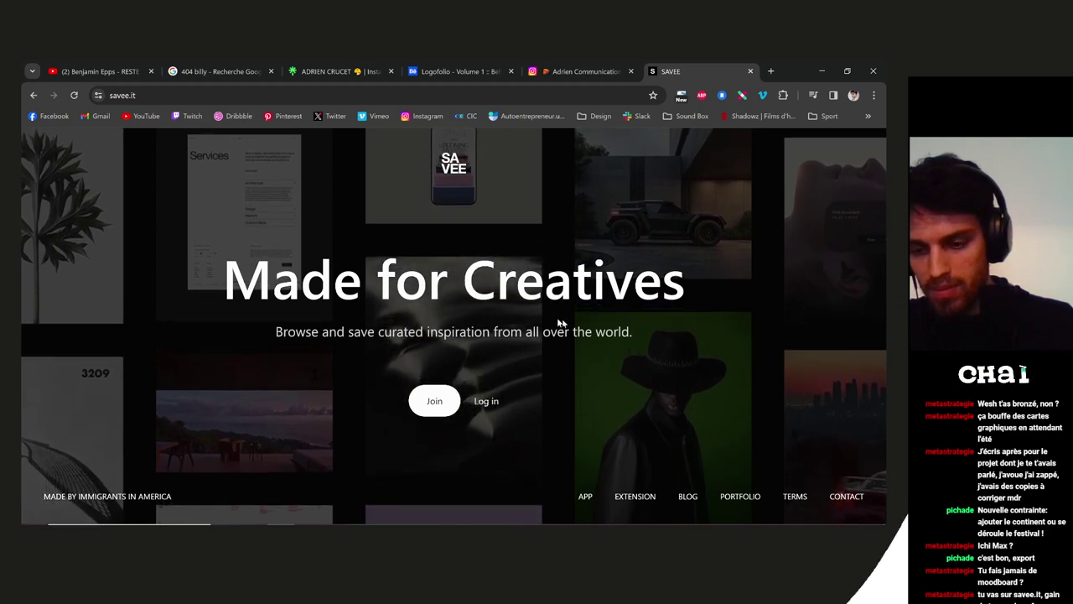
left_click(731, 499)
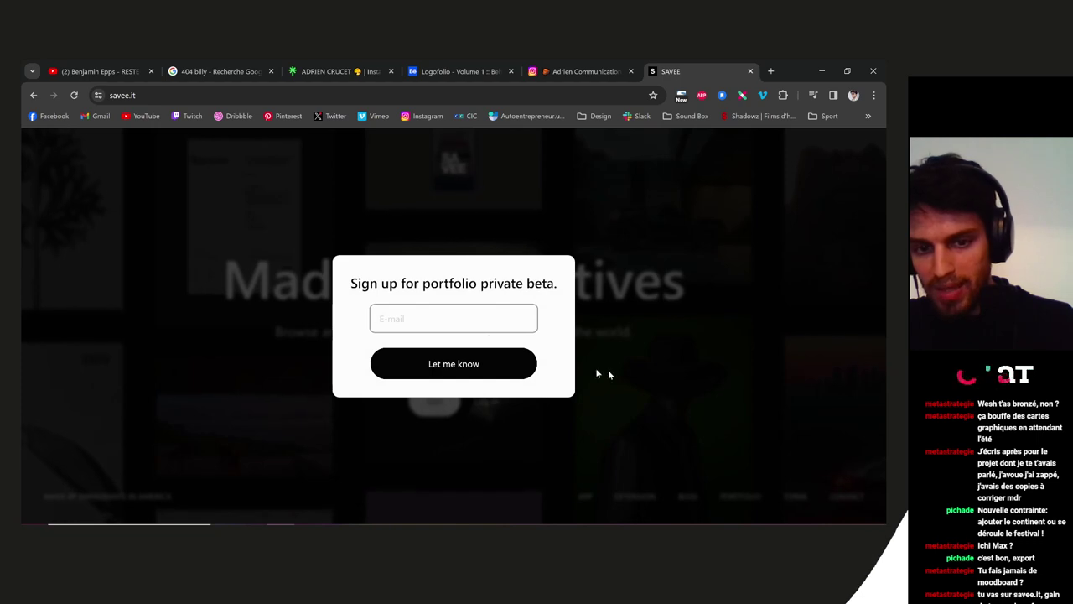
left_click(321, 231)
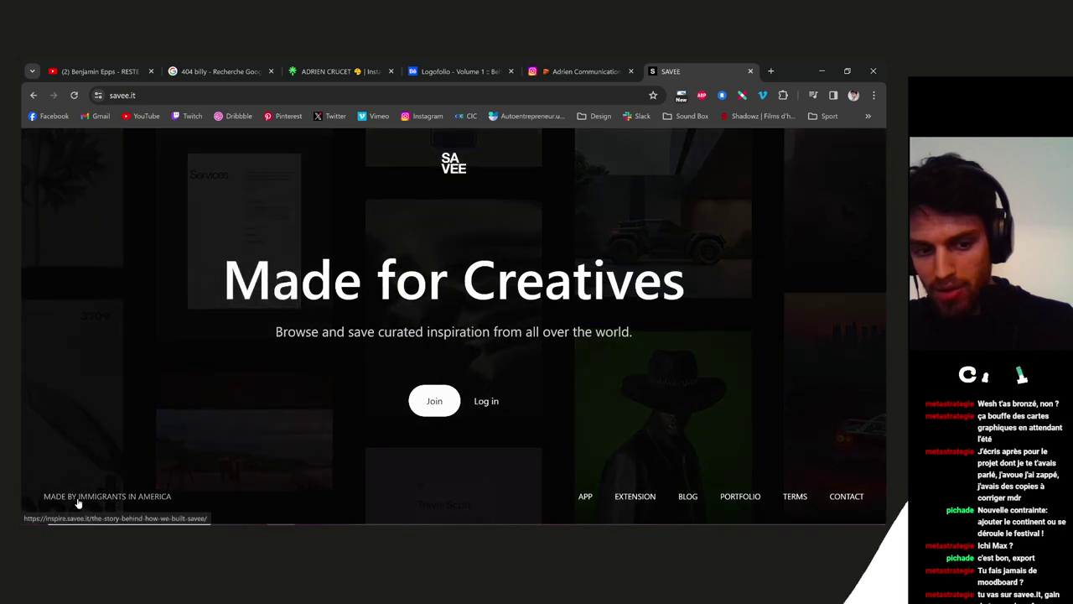
Browse Savee's App Store listing, then close that tab
left_click(585, 495)
left_click(587, 72)
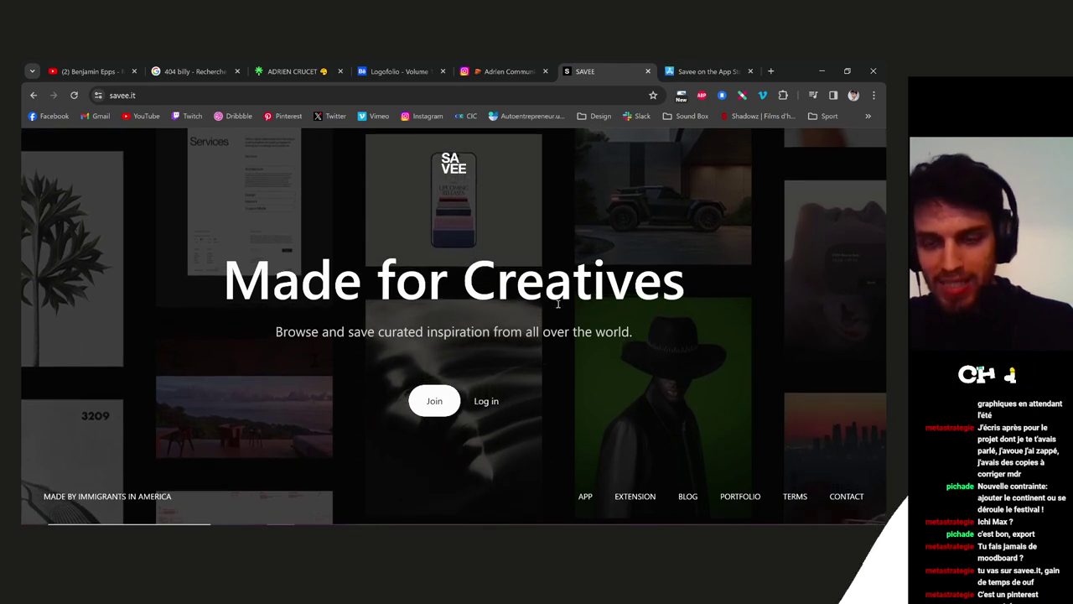
left_click(697, 72)
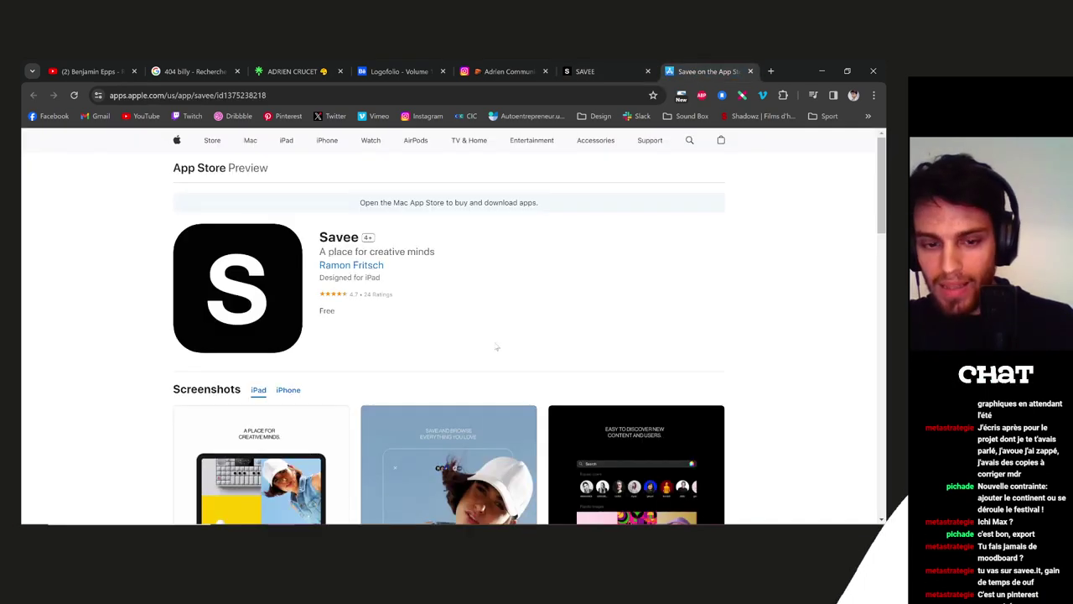
scroll(394, 332, "down", 4)
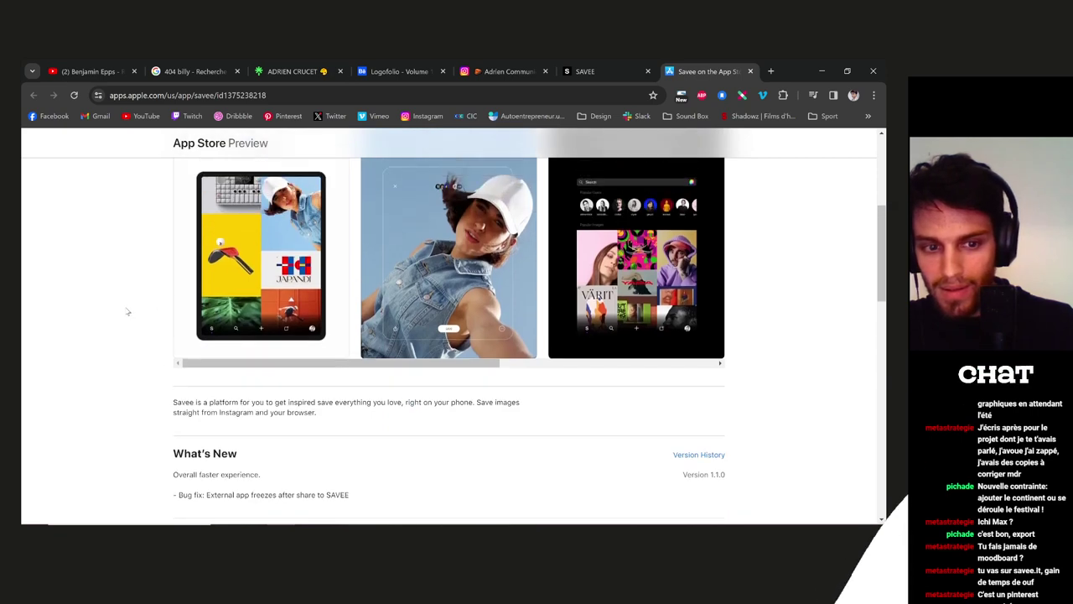
scroll(127, 314, "down", 5)
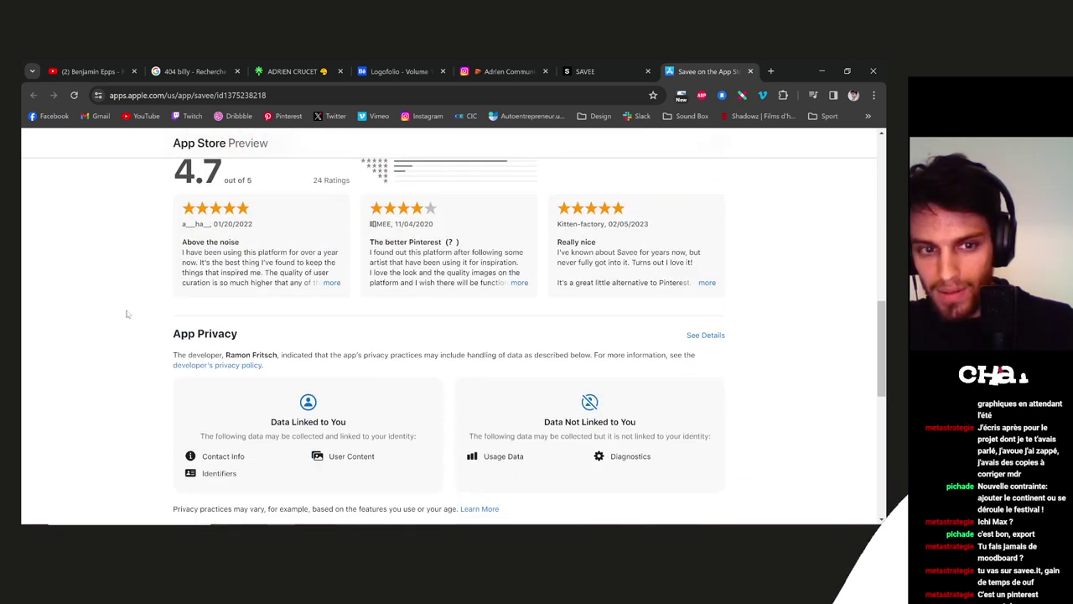
scroll(128, 313, "up", 4)
scroll(127, 314, "down", 1)
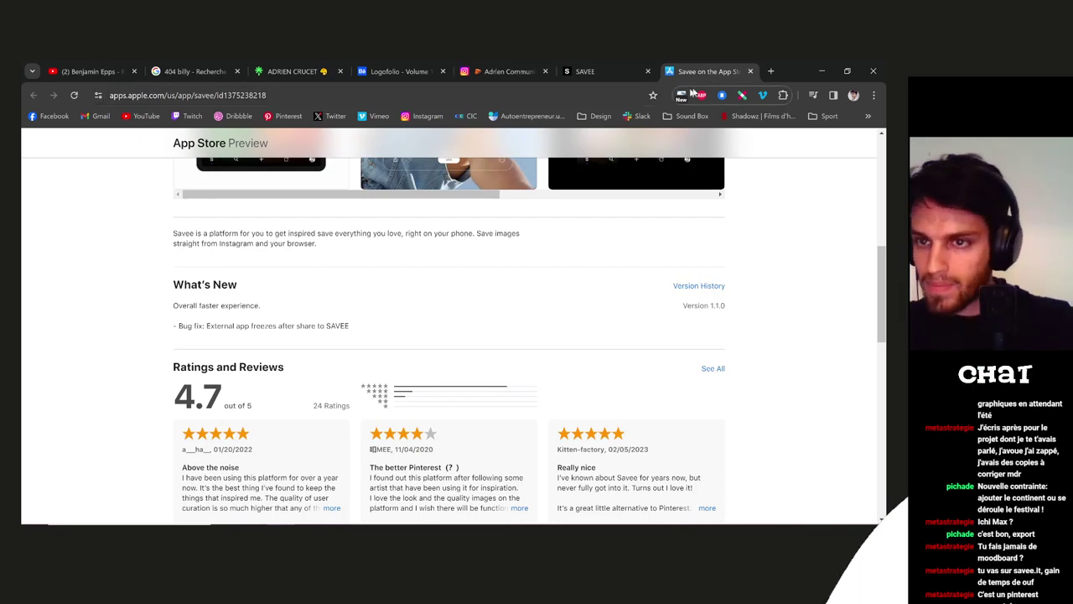
left_click(750, 71)
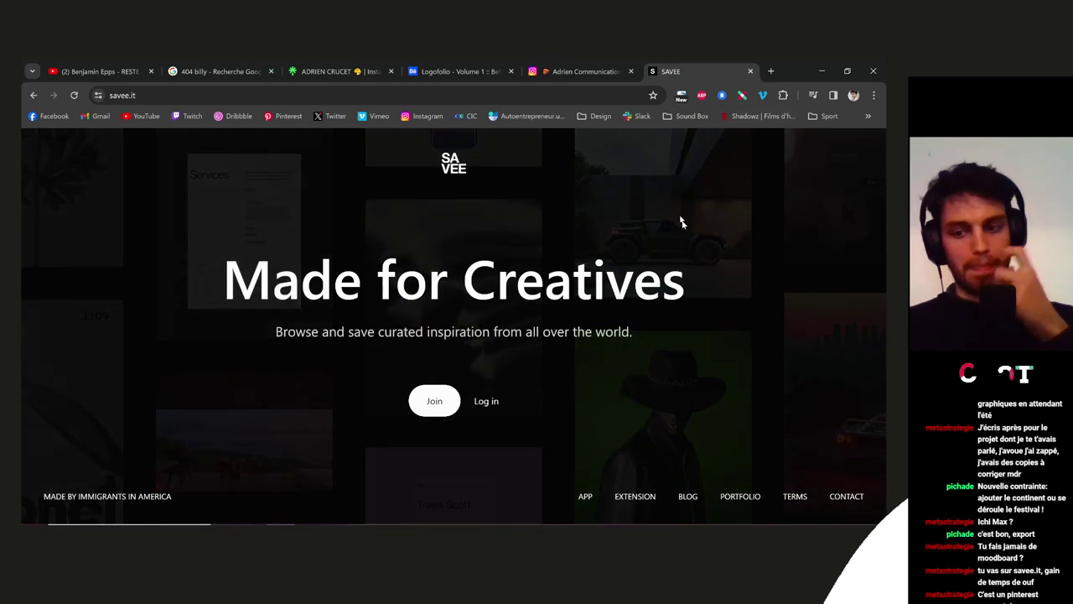
Join Savee by entering a name, the saved e-mail, a username and a password
left_click(428, 401)
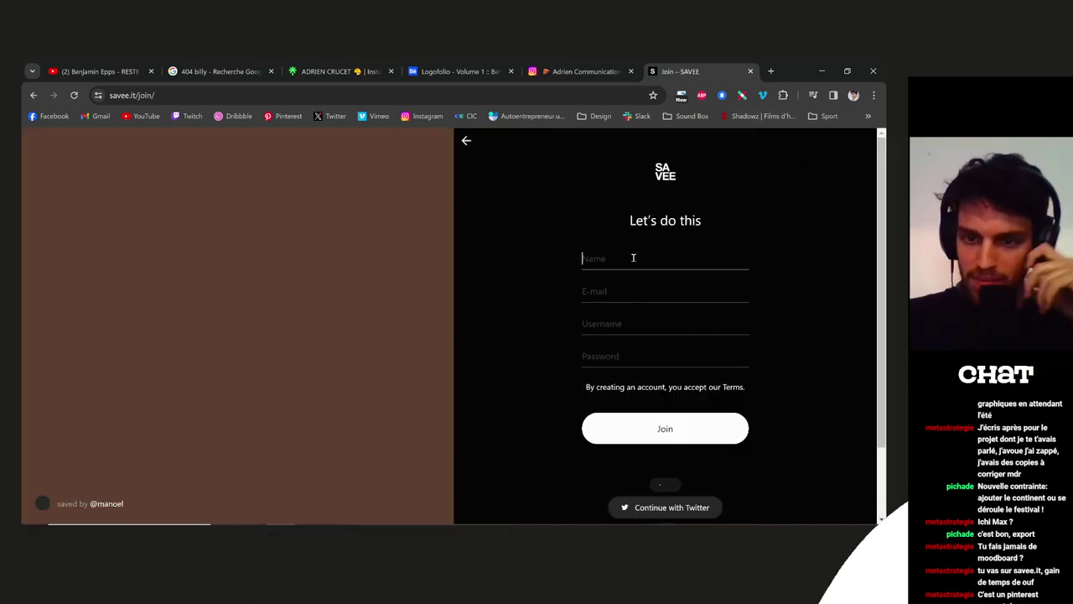
left_click(627, 257)
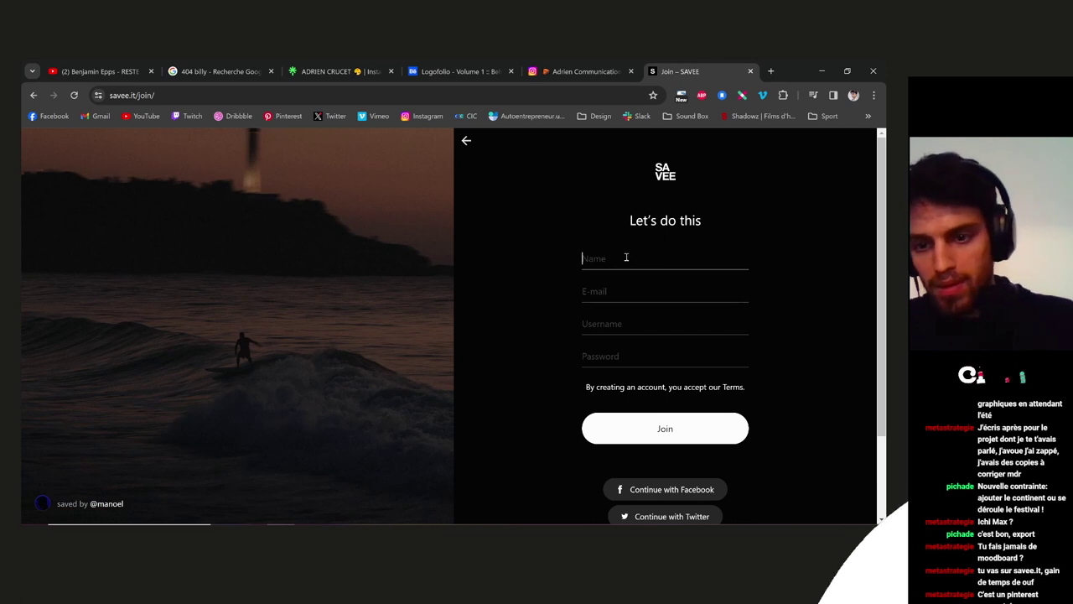
type("Francis")
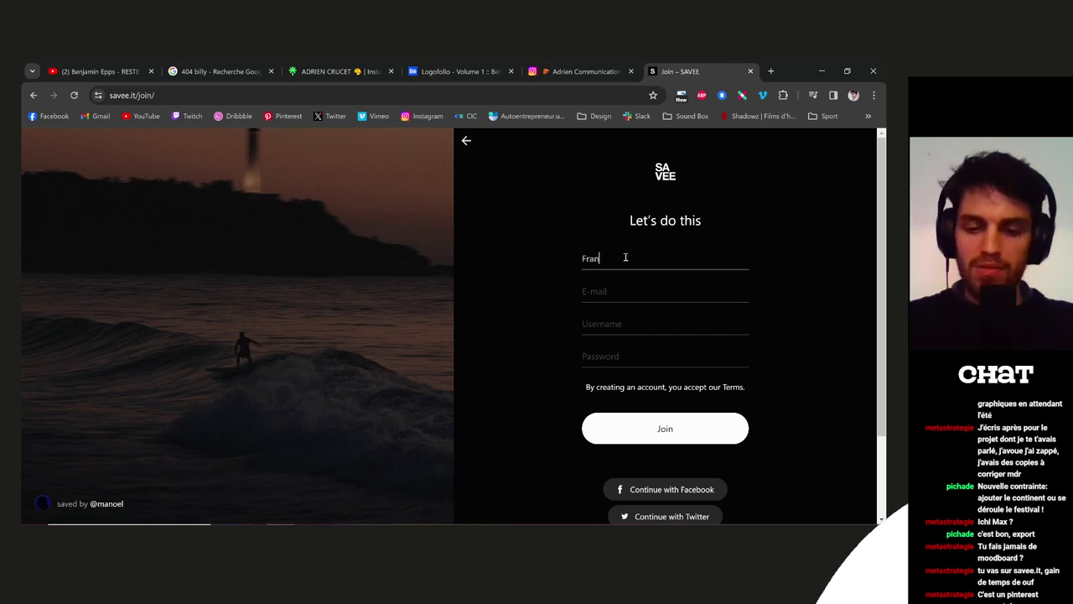
left_click(611, 291)
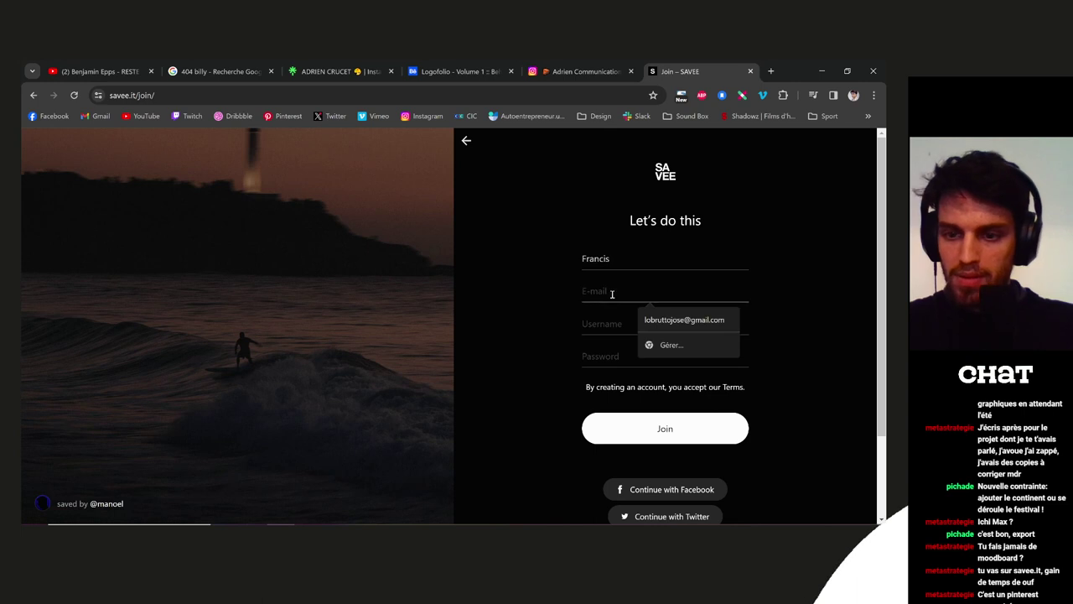
left_click(671, 319)
left_click(617, 323)
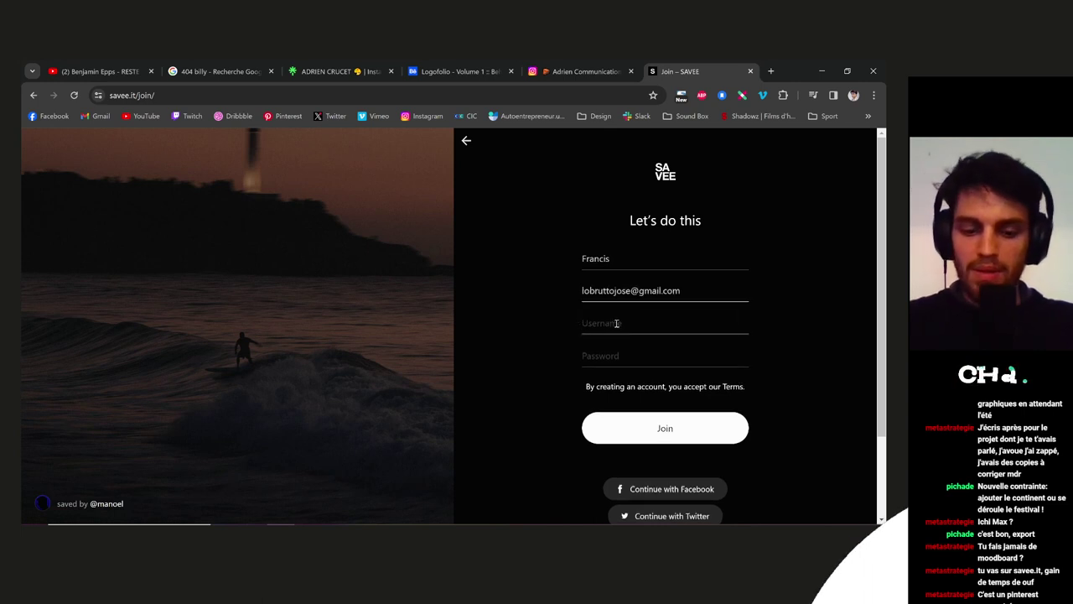
type("Ngannou")
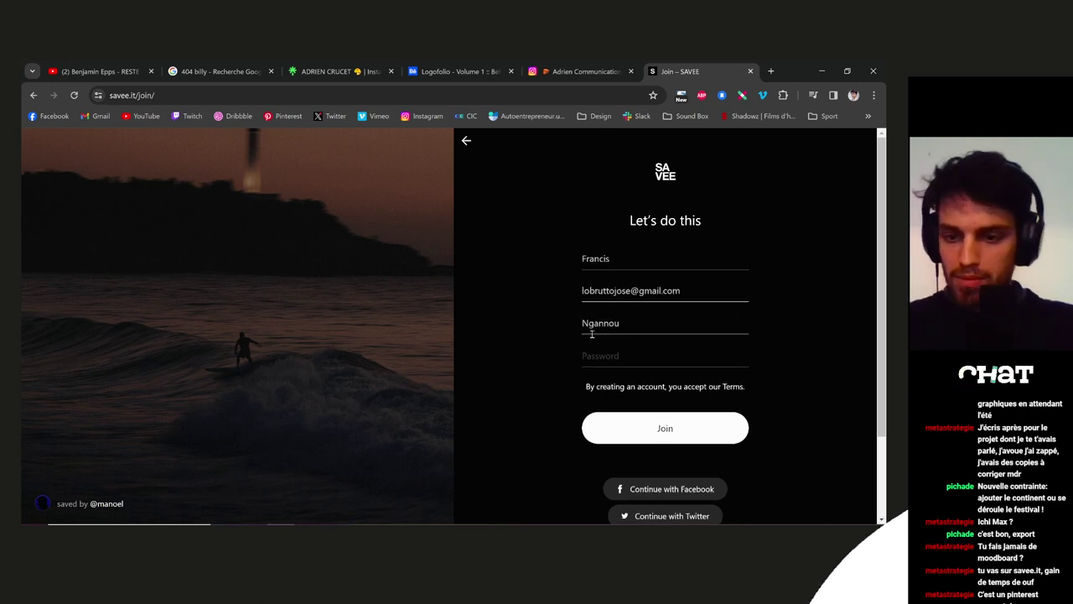
left_click(604, 356)
type("••••••••••")
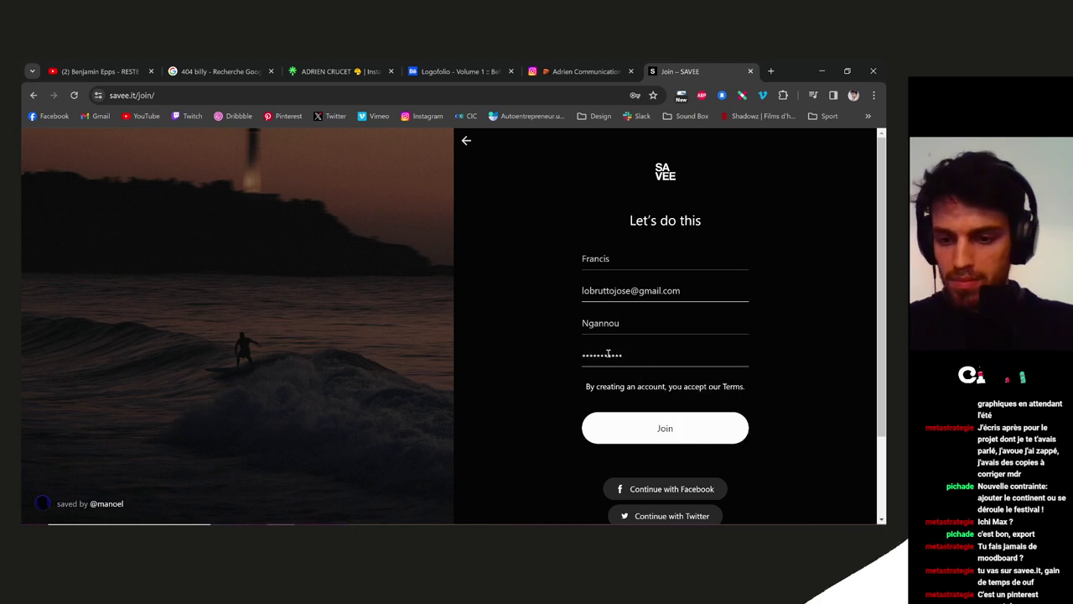
left_click(676, 429)
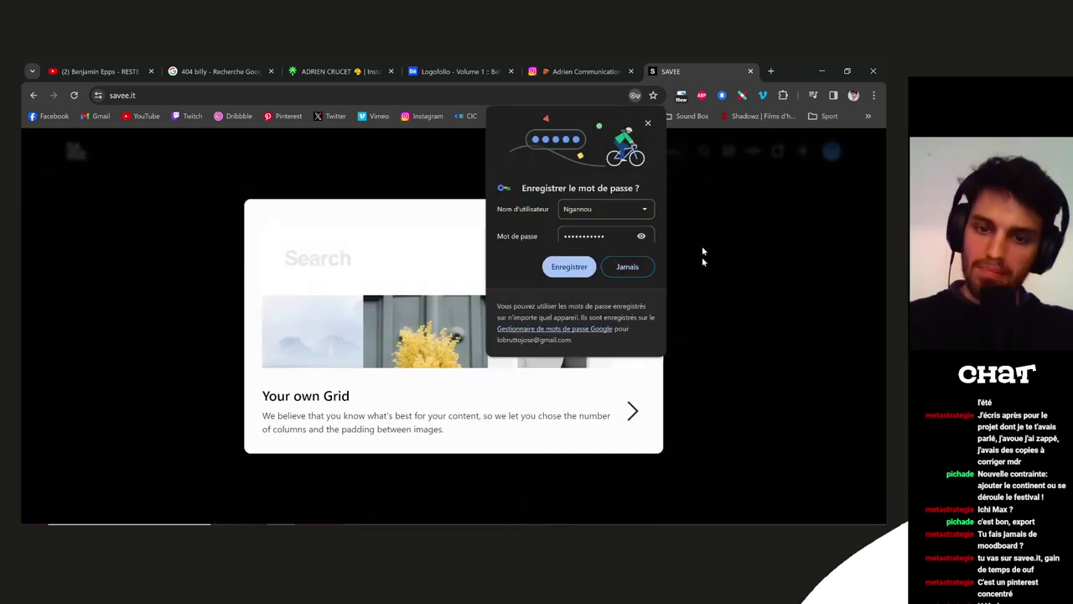
Decline the browser's password-save offer and step through all onboarding tips to the image feed
left_click(649, 125)
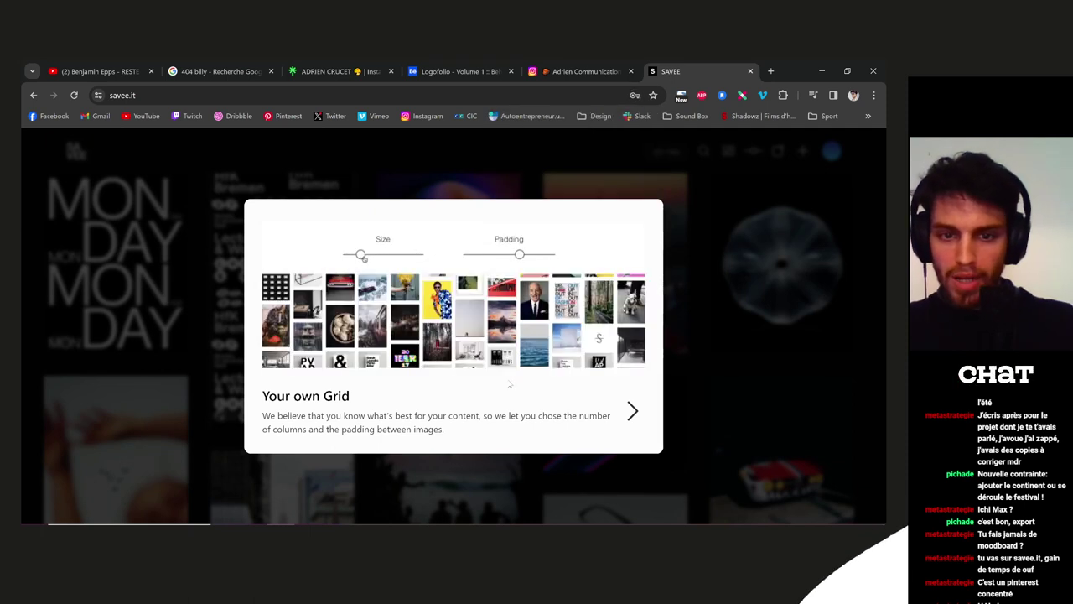
left_click(633, 410)
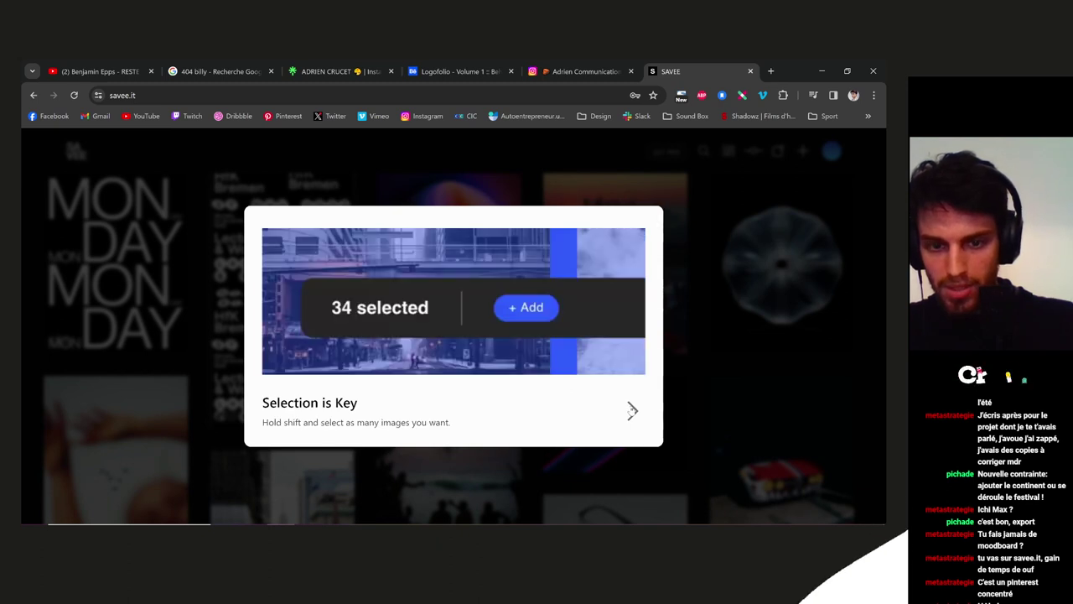
left_click(632, 410)
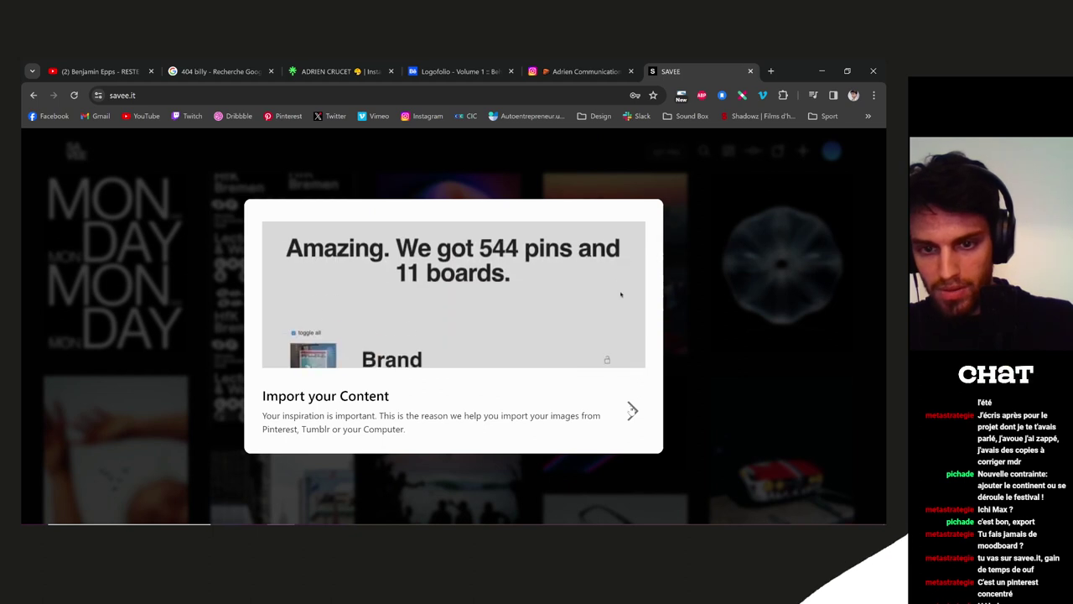
left_click(633, 410)
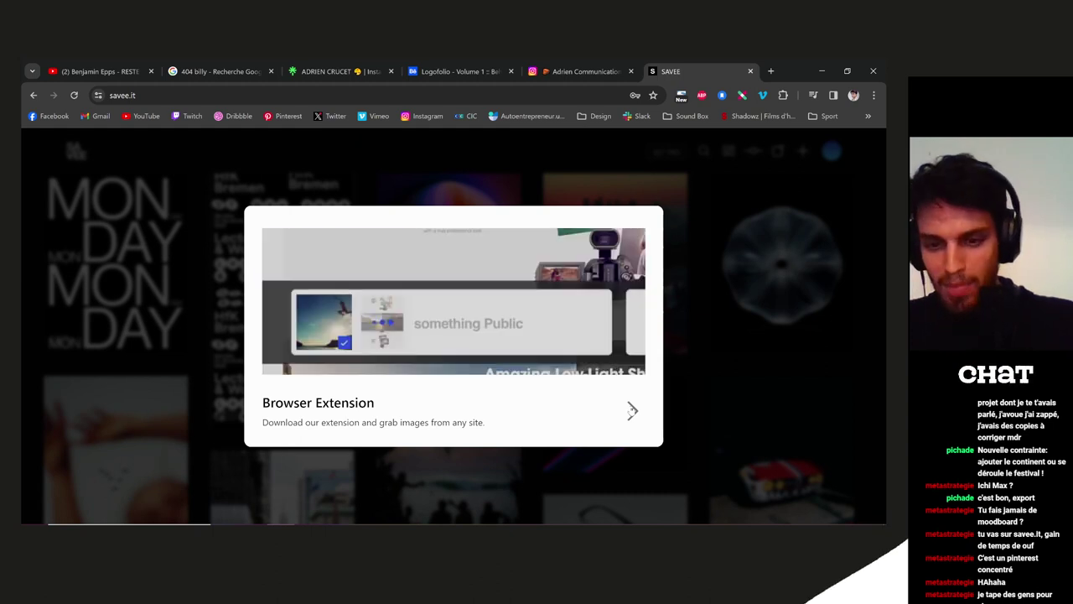
left_click(633, 411)
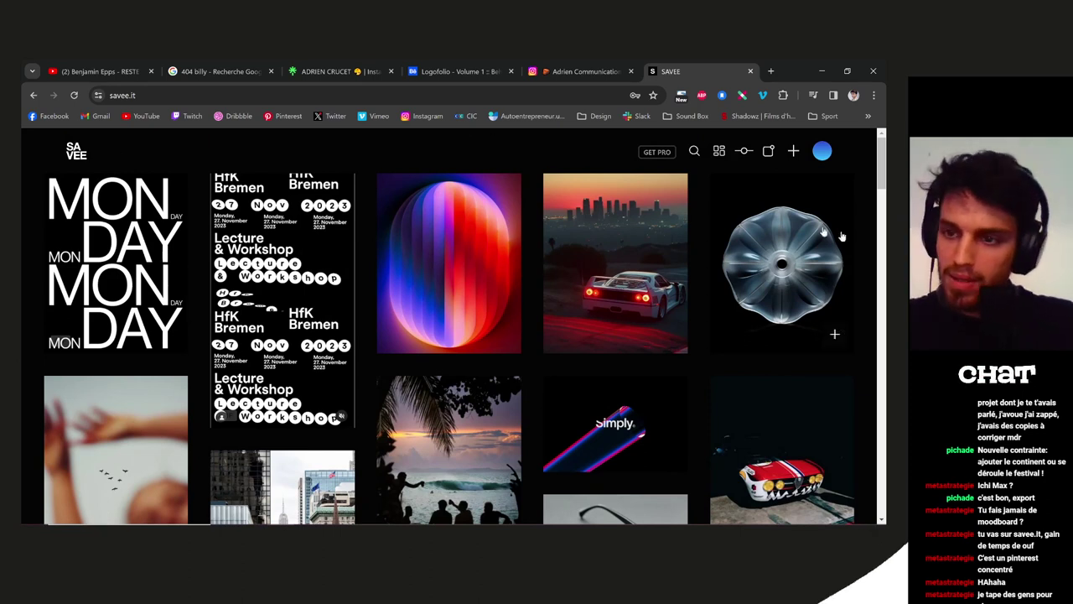
scroll(838, 243, "down", 10)
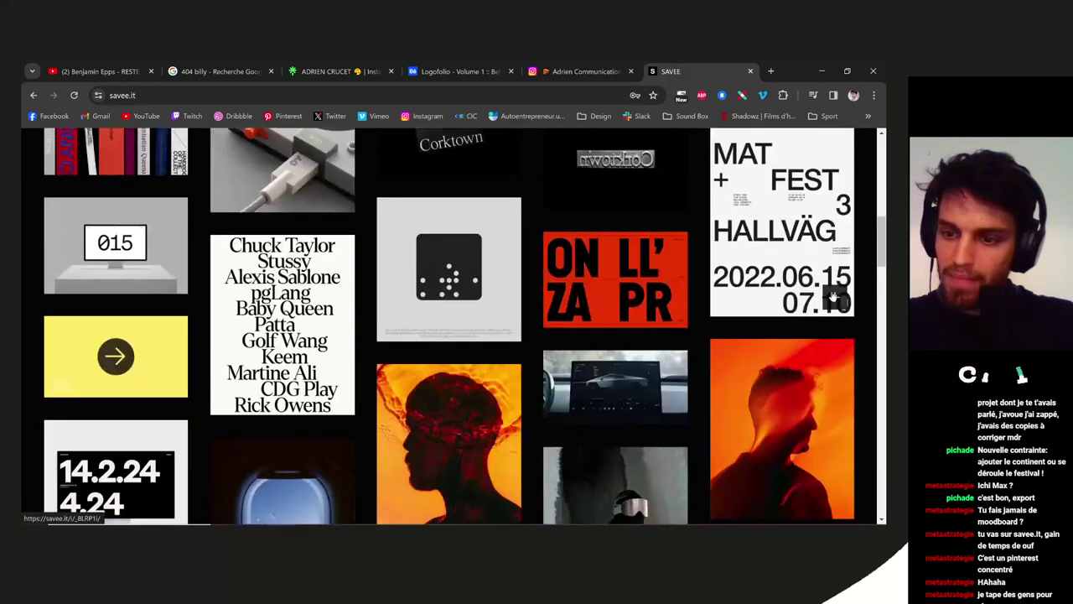
scroll(858, 297, "down", 8)
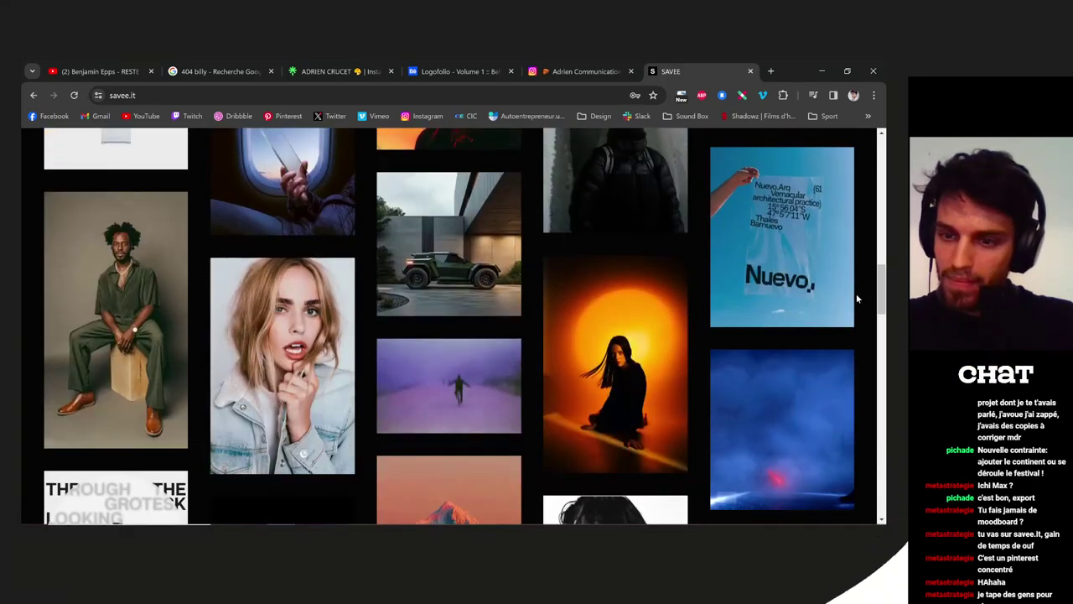
scroll(857, 298, "down", 4)
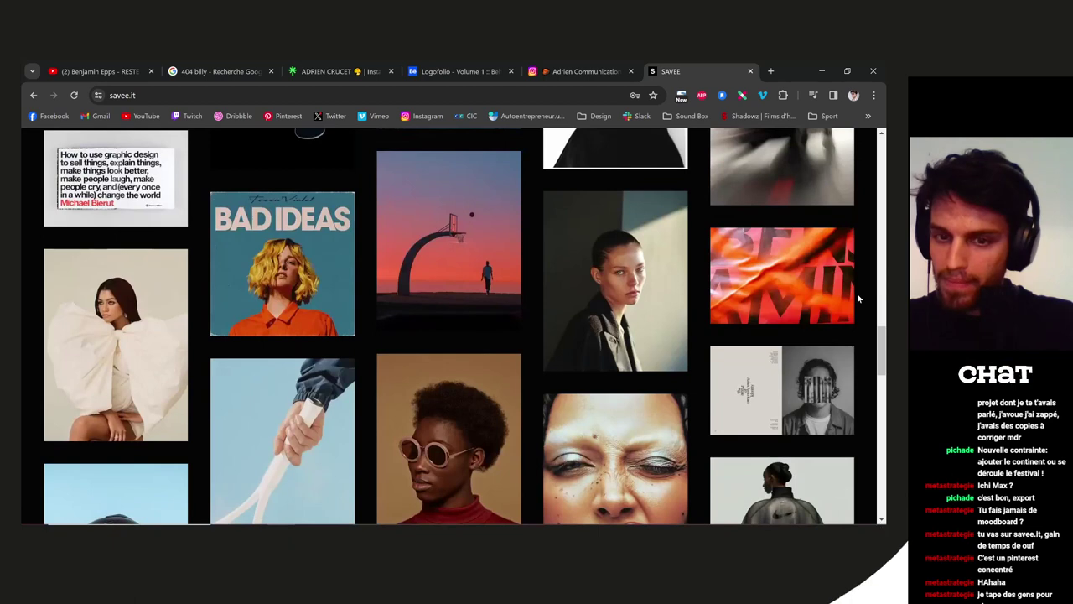
scroll(858, 295, "down", 4)
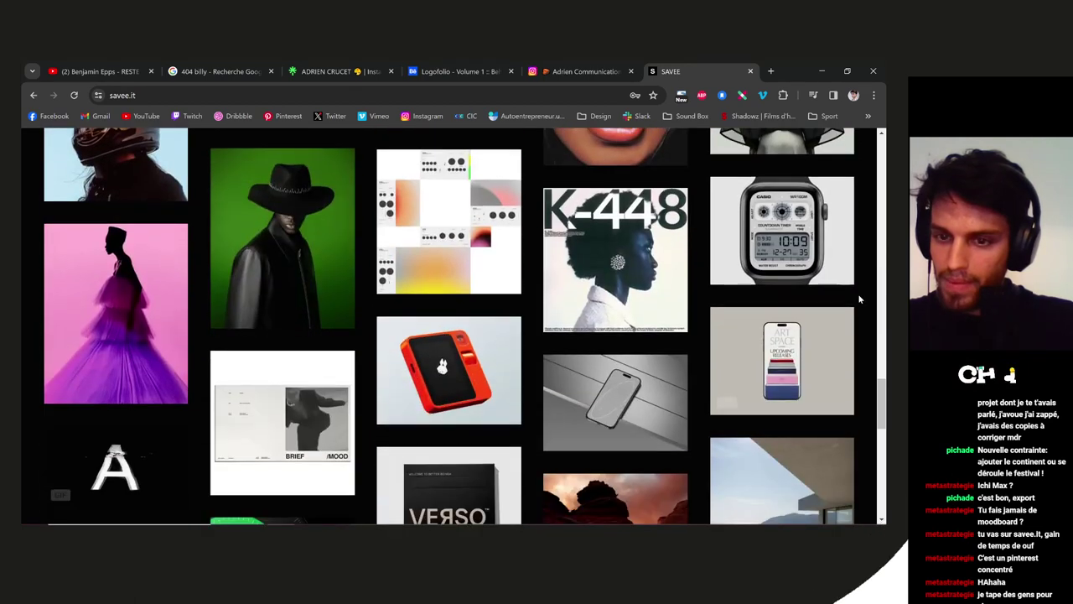
scroll(864, 384, "up", 15)
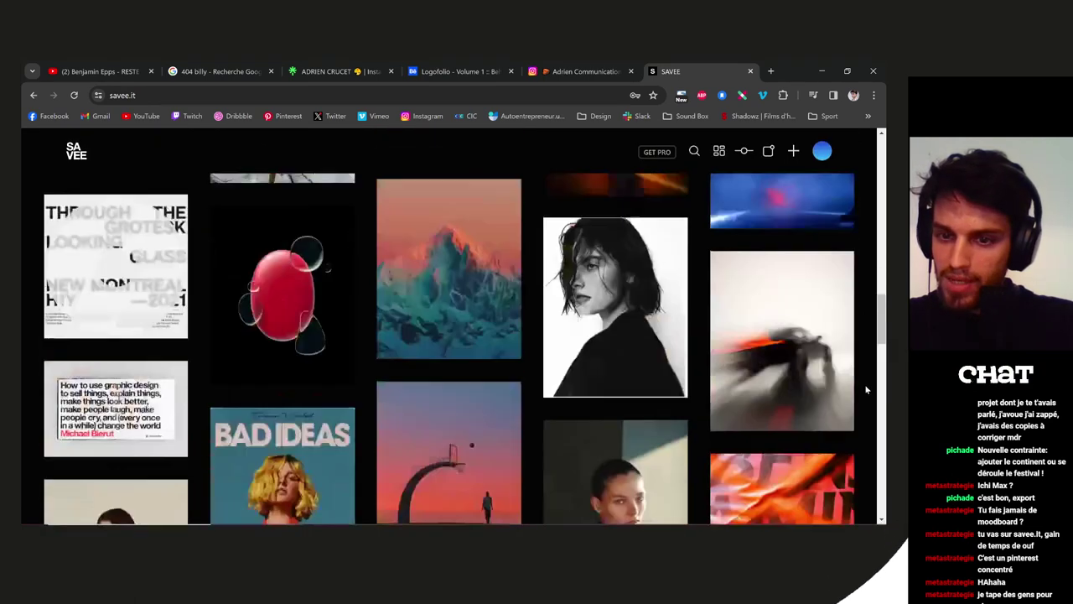
scroll(867, 388, "up", 10)
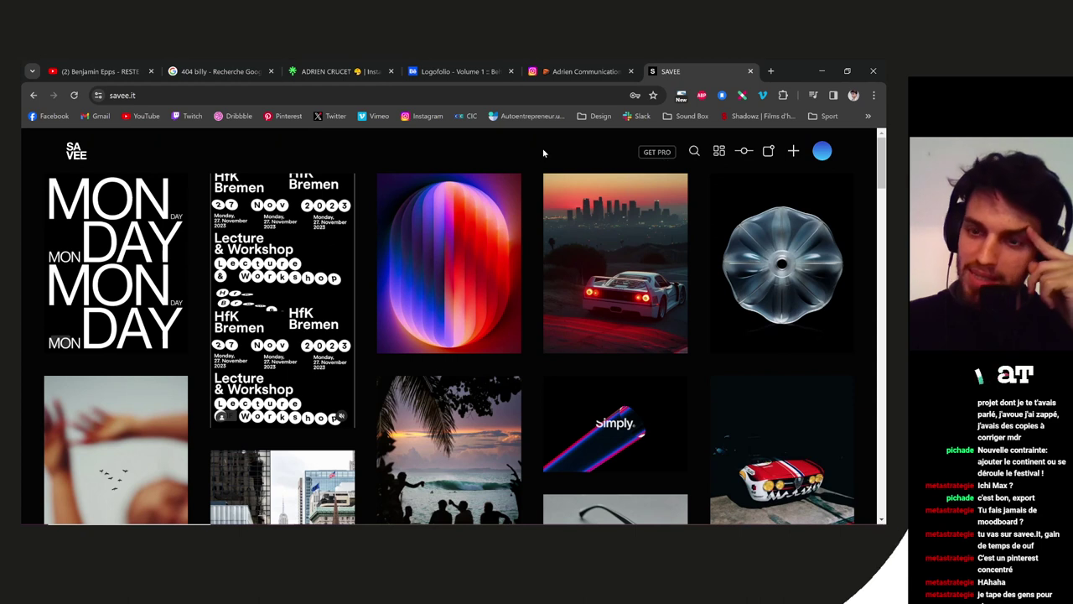
Search Savee for 'short film festival logo' and view the lanyard and tote bag festival image
left_click(695, 151)
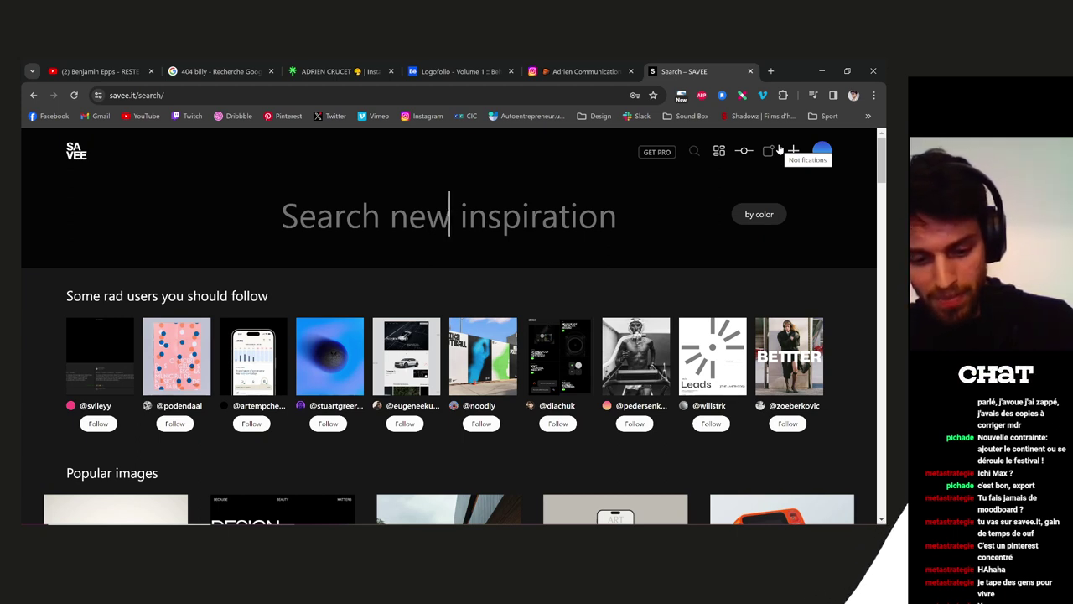
type("short film")
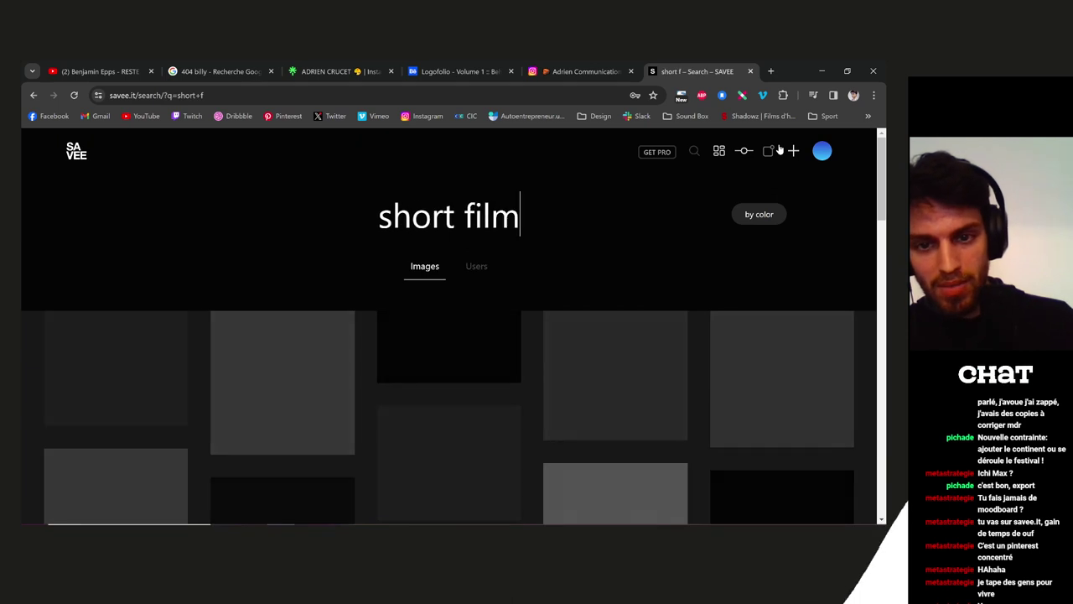
type(" festival l")
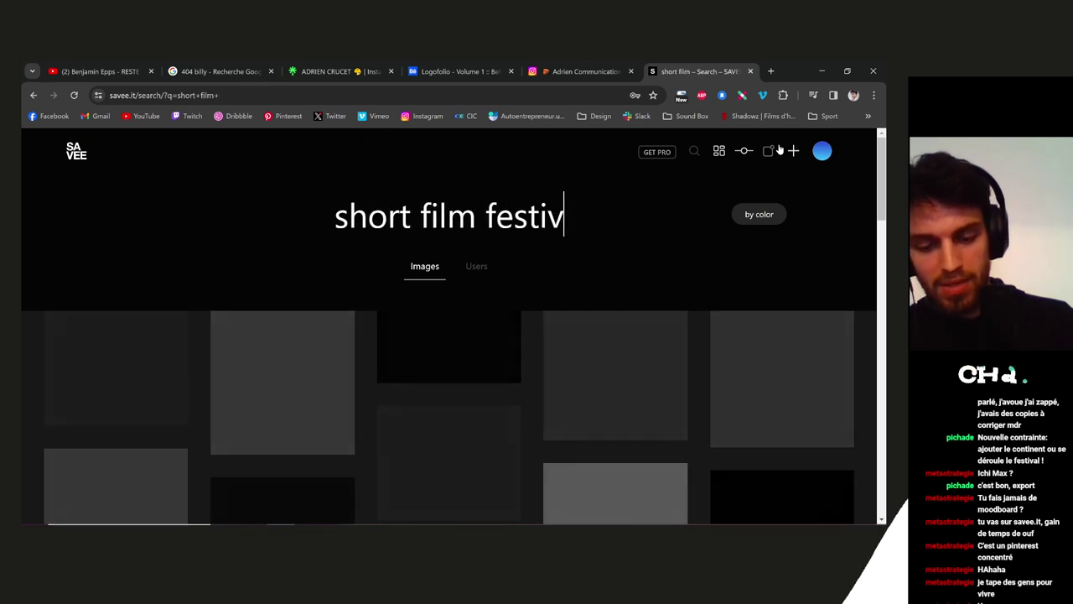
type("ogo")
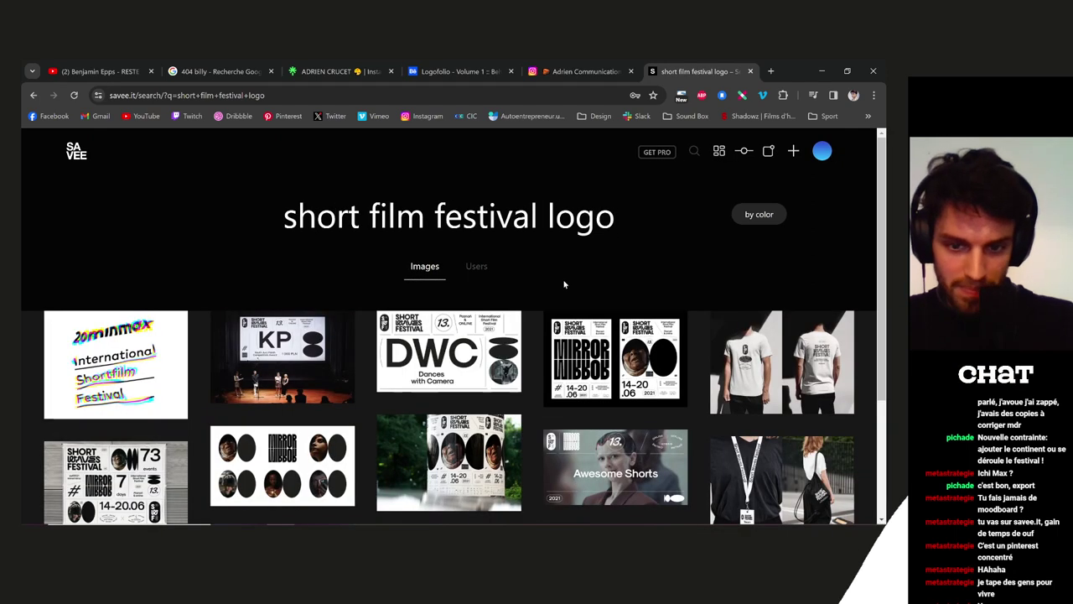
scroll(564, 285, "down", 2)
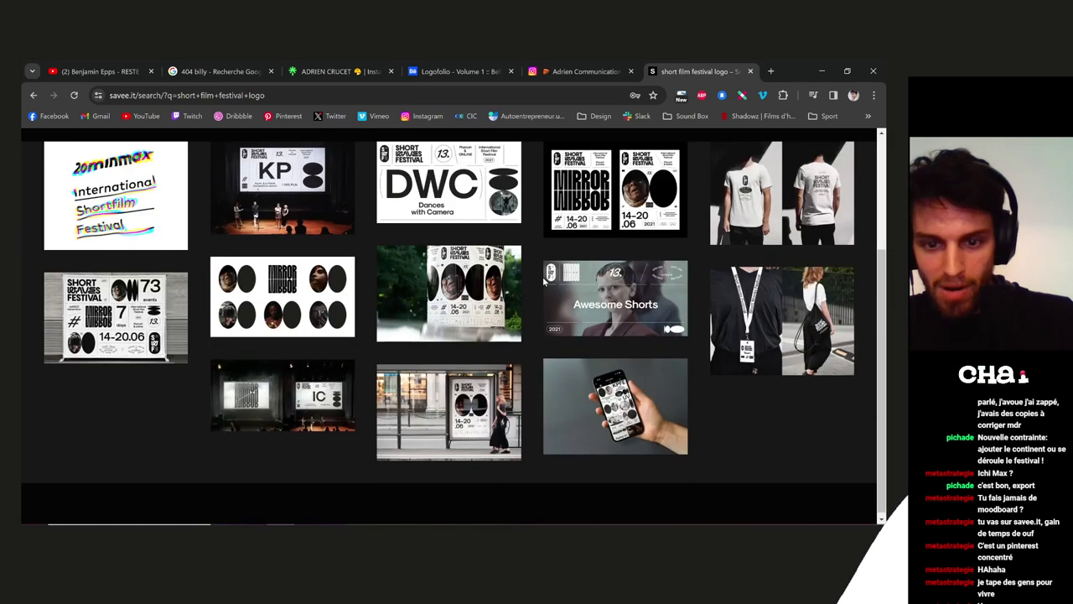
left_click(765, 344)
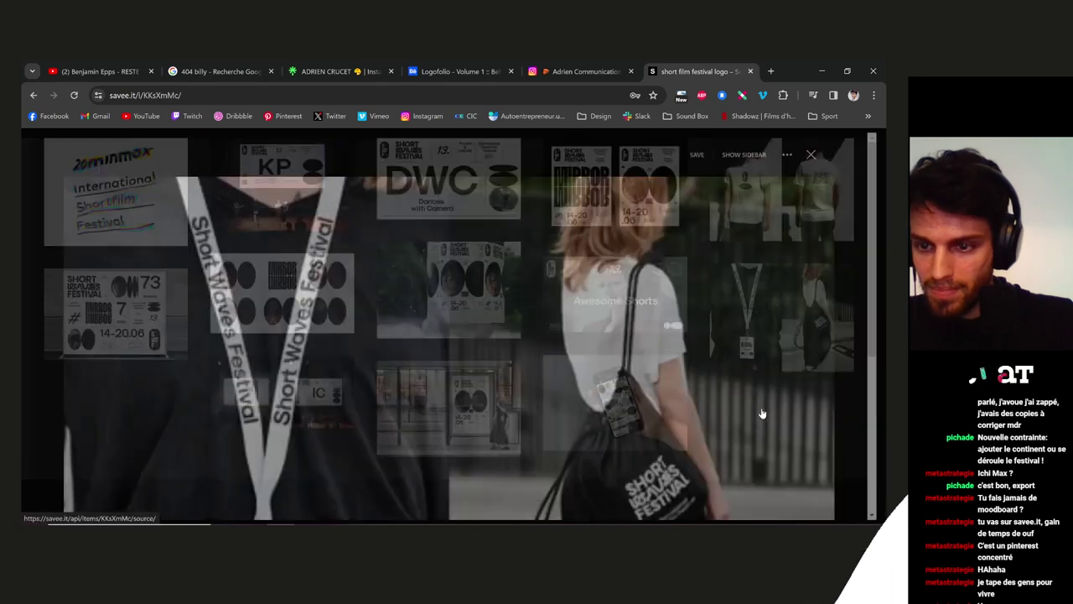
scroll(762, 414, "down", 2)
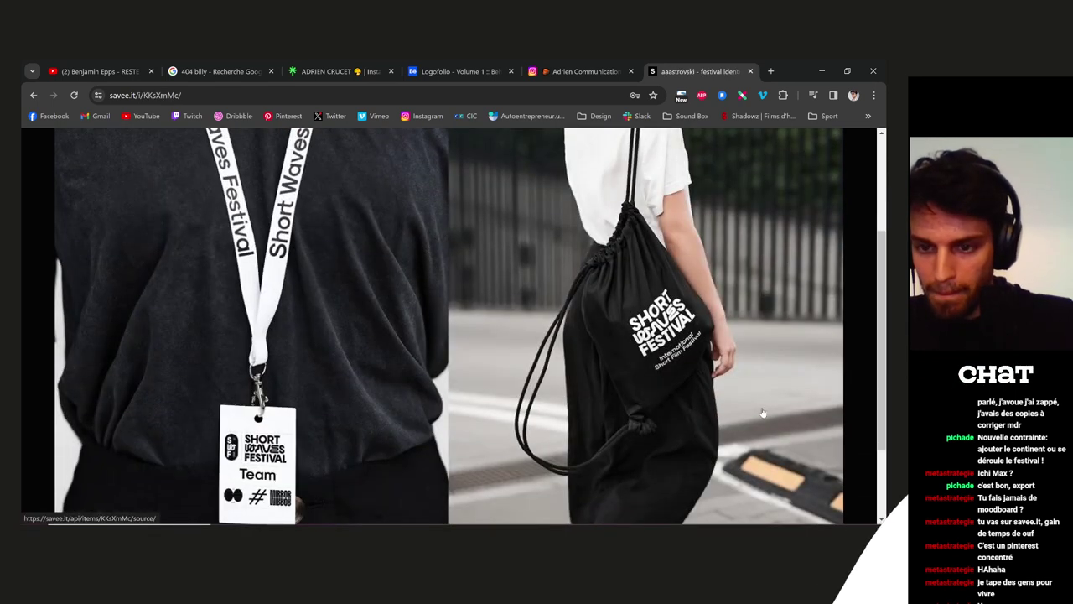
scroll(763, 414, "down", 1)
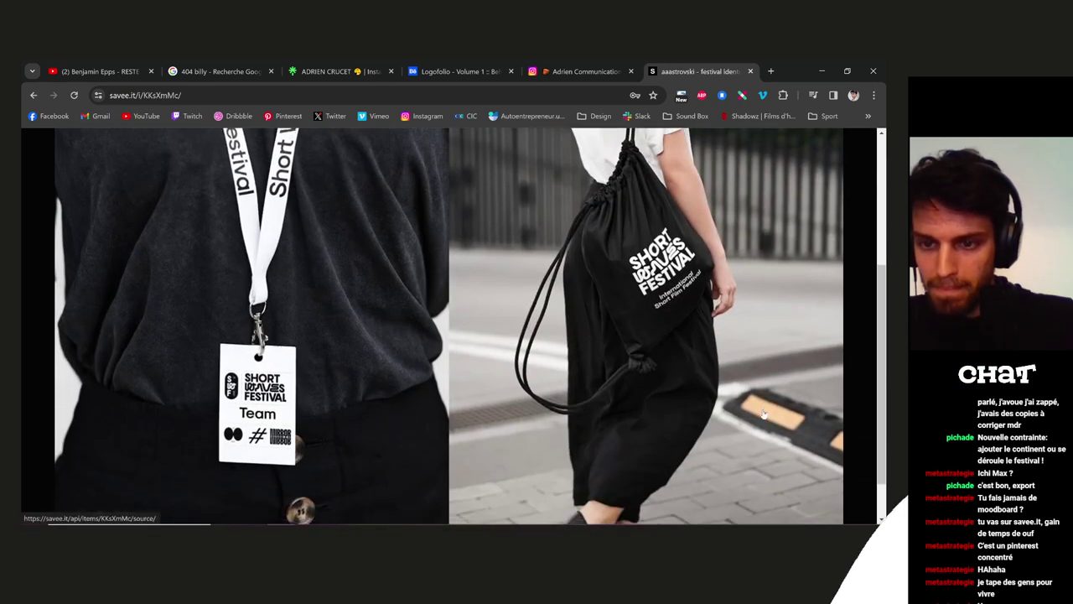
scroll(763, 411, "down", 1)
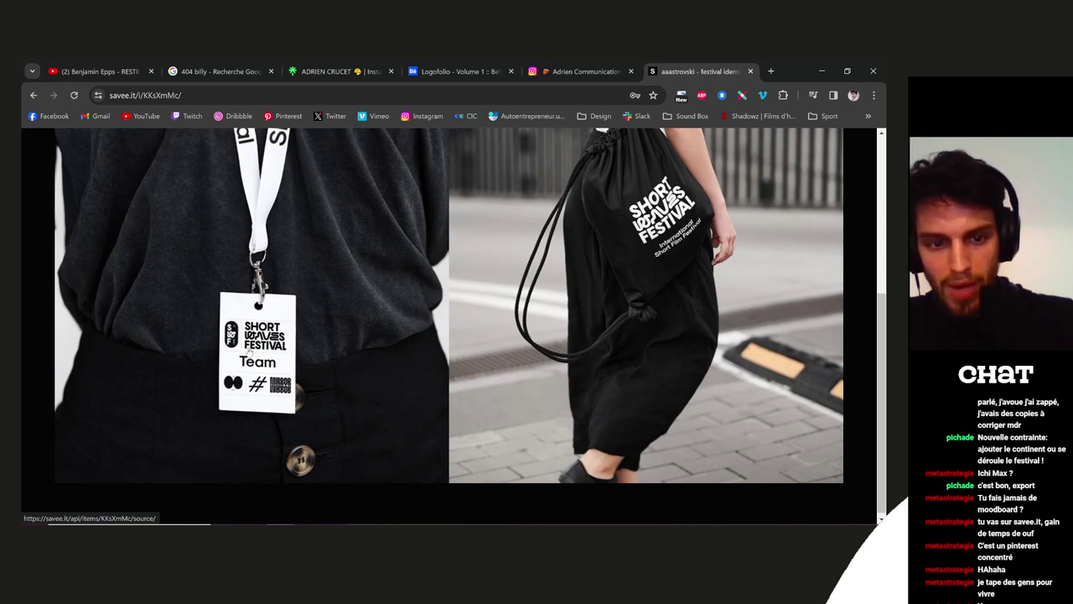
scroll(257, 373, "up", 3)
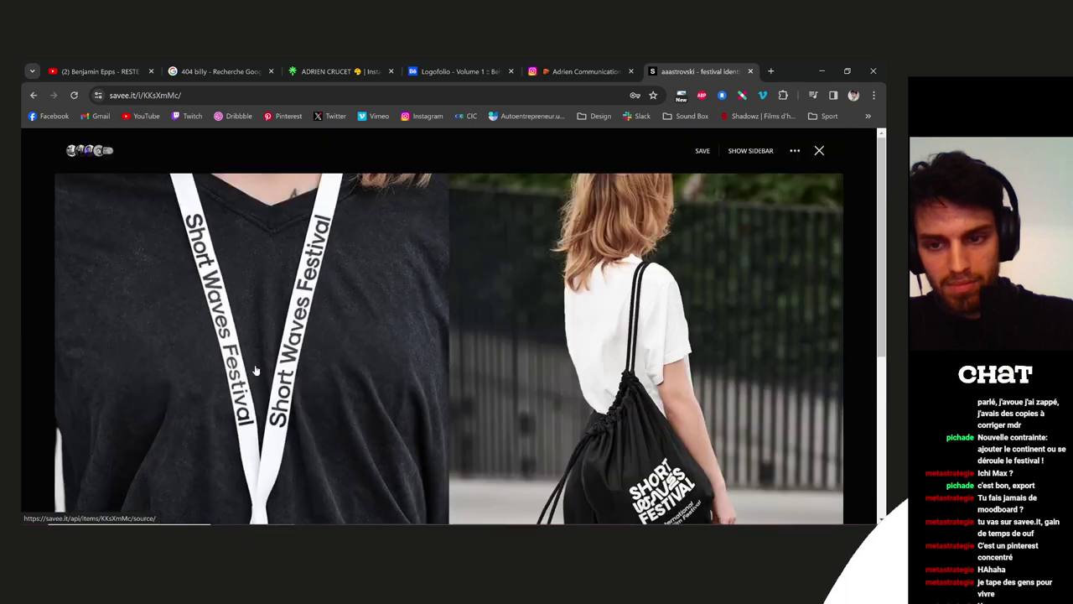
left_click(820, 151)
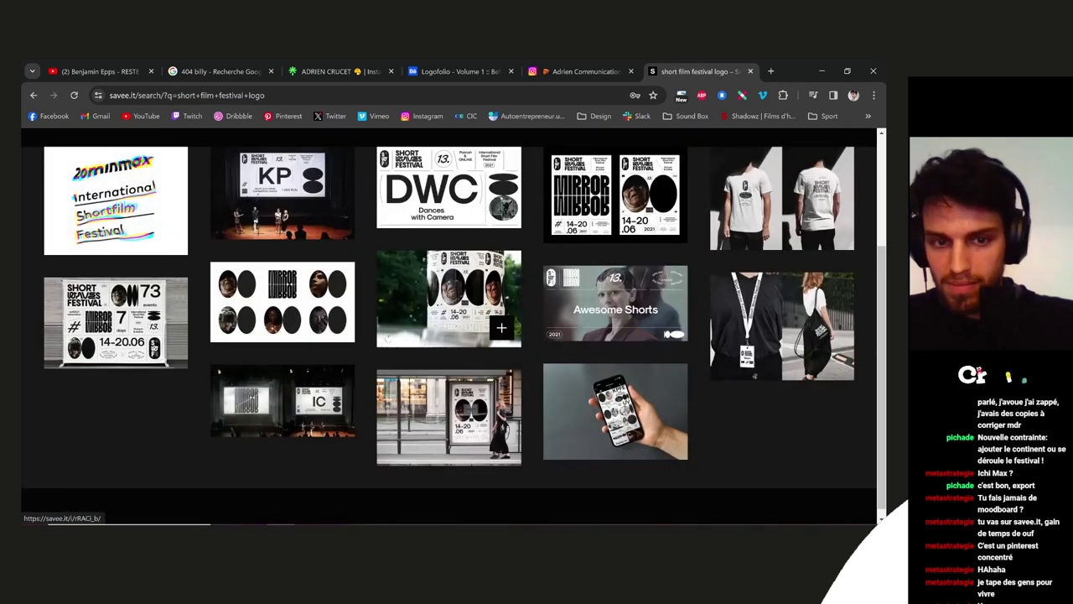
View the MIRROR identity and 20minmax logo, then highlight 'short film festival' in the query
left_click(295, 307)
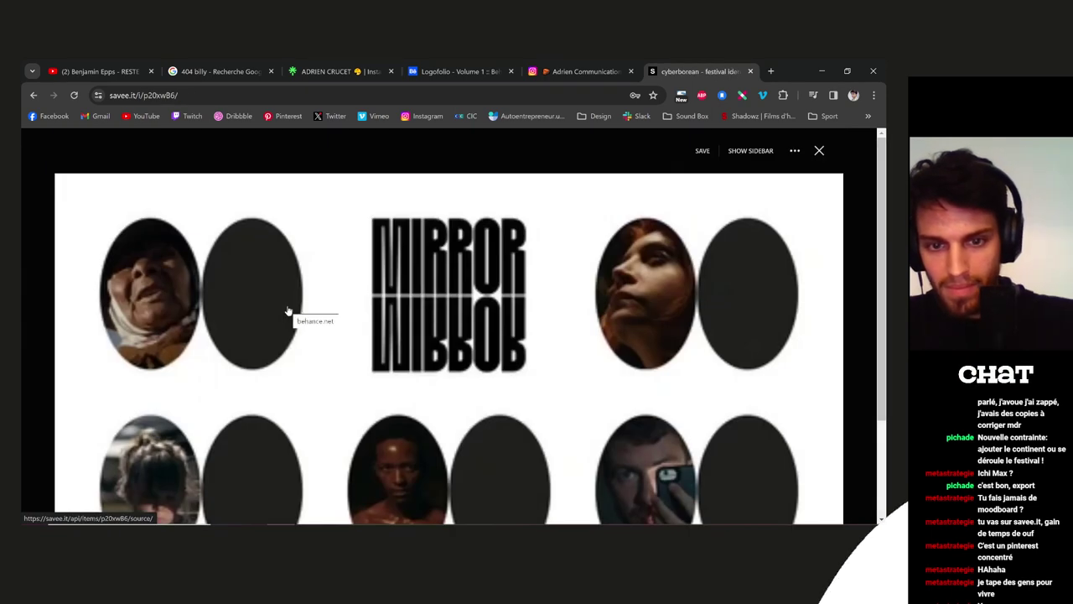
scroll(298, 318, "down", 3)
scroll(298, 318, "up", 3)
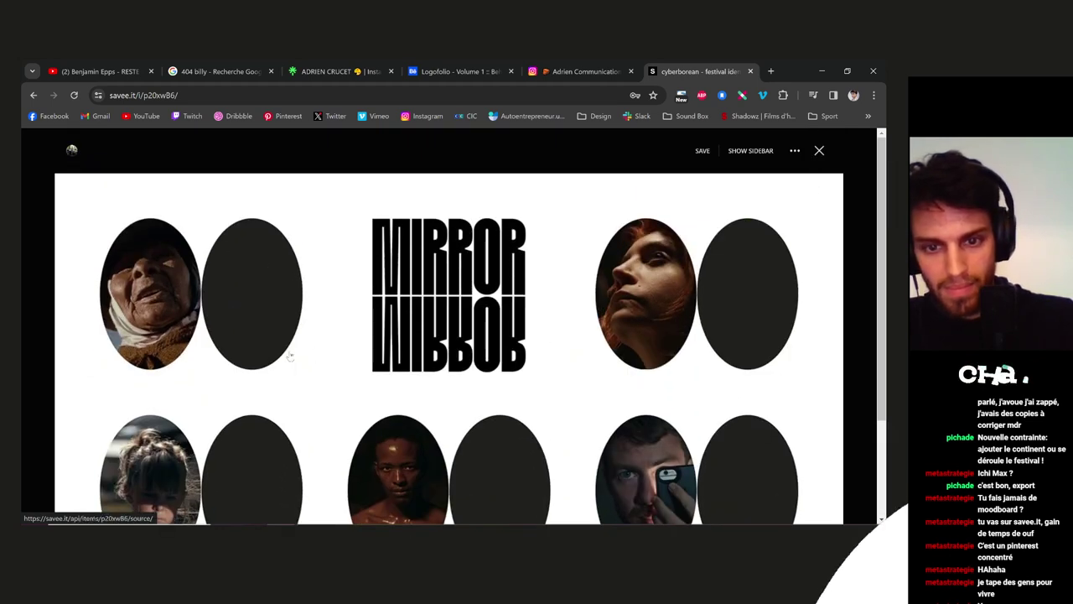
left_click(820, 151)
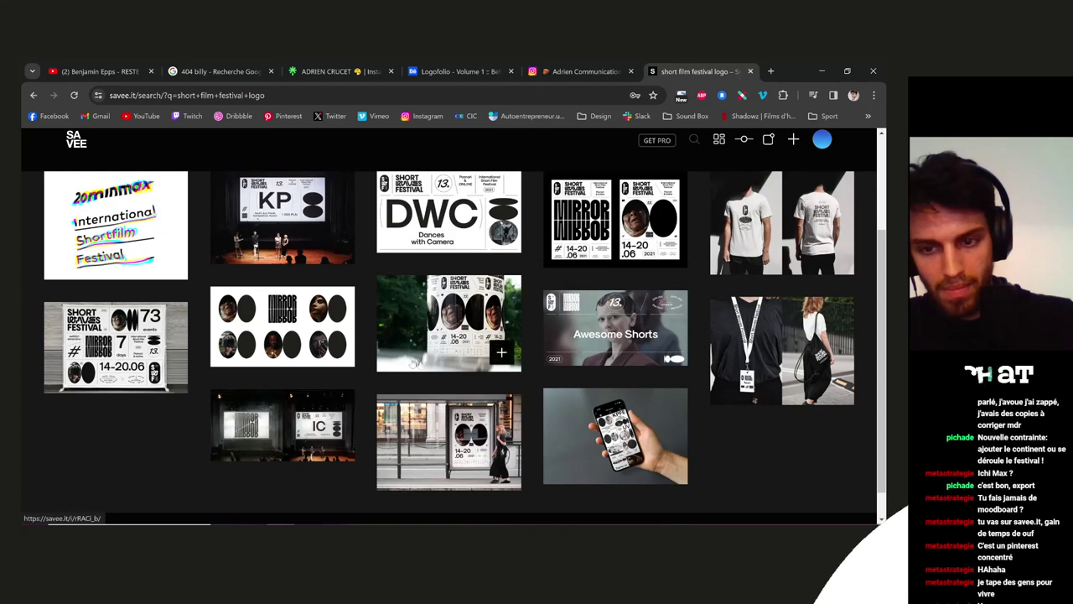
left_click(118, 234)
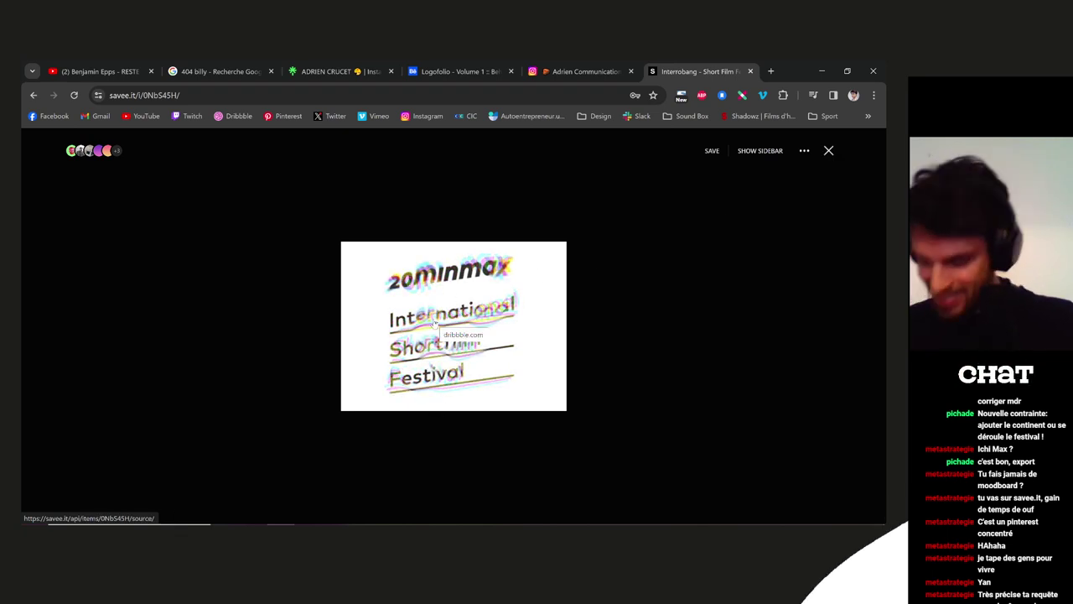
left_click(829, 152)
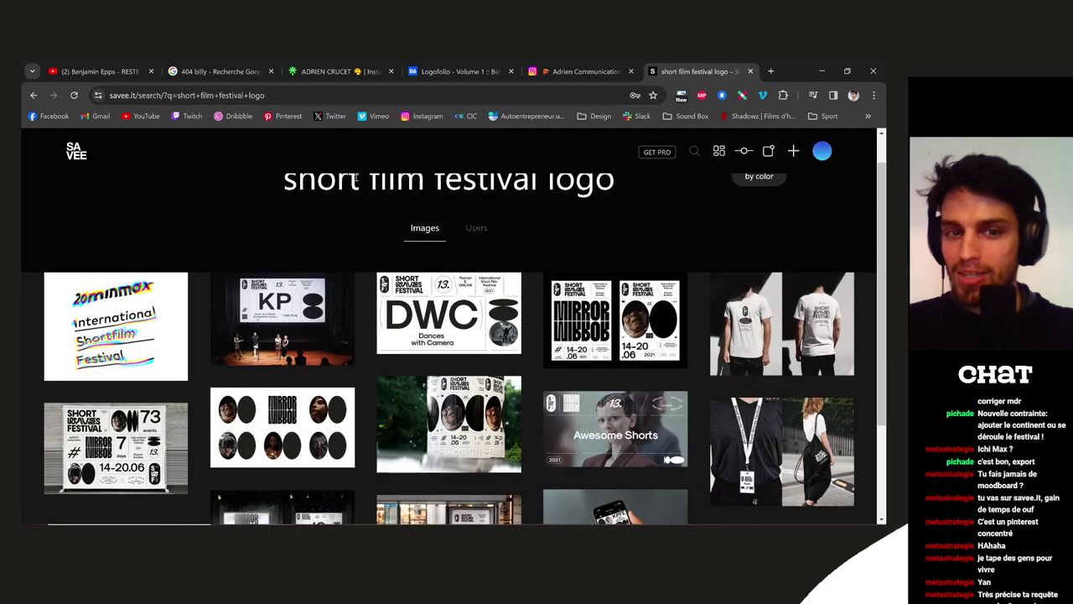
left_click_drag(548, 218, 280, 196)
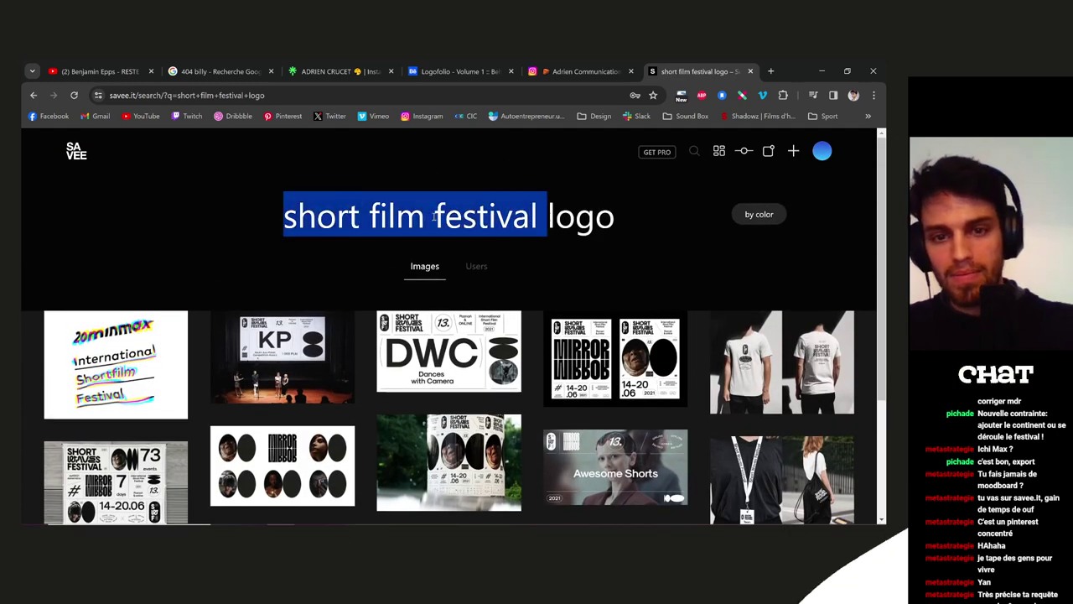
Run a new Savee search for the broader query 'festival logo'
left_click(76, 151)
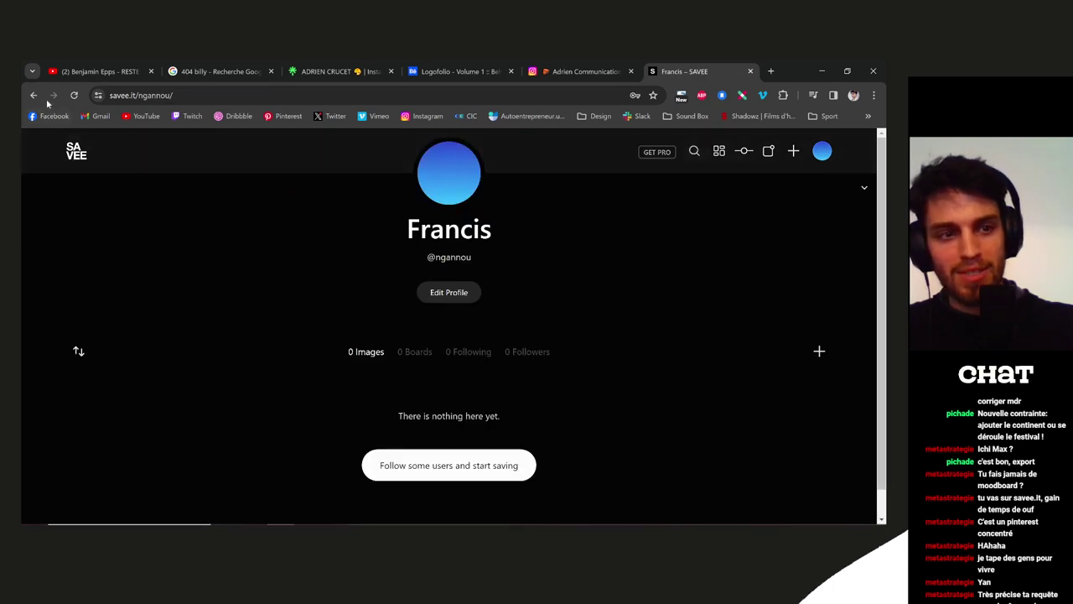
left_click(696, 151)
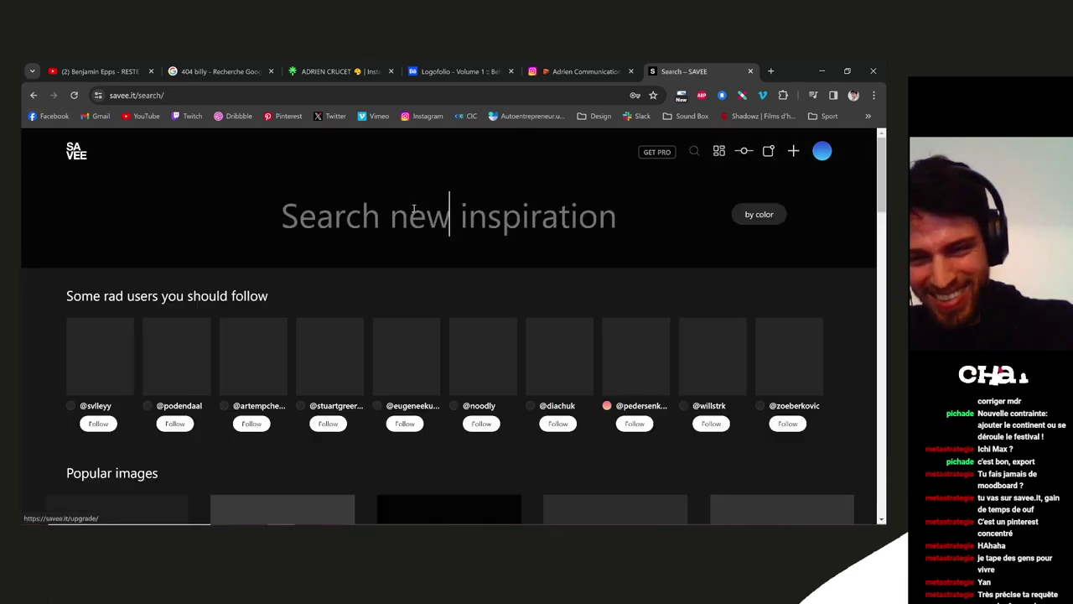
type("festival logo")
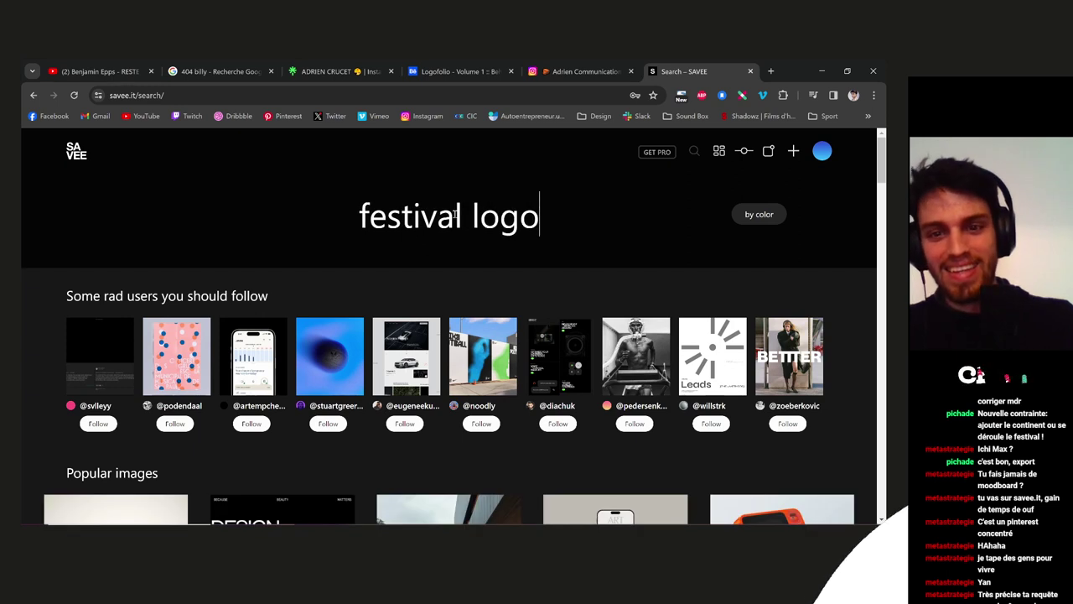
key("Return")
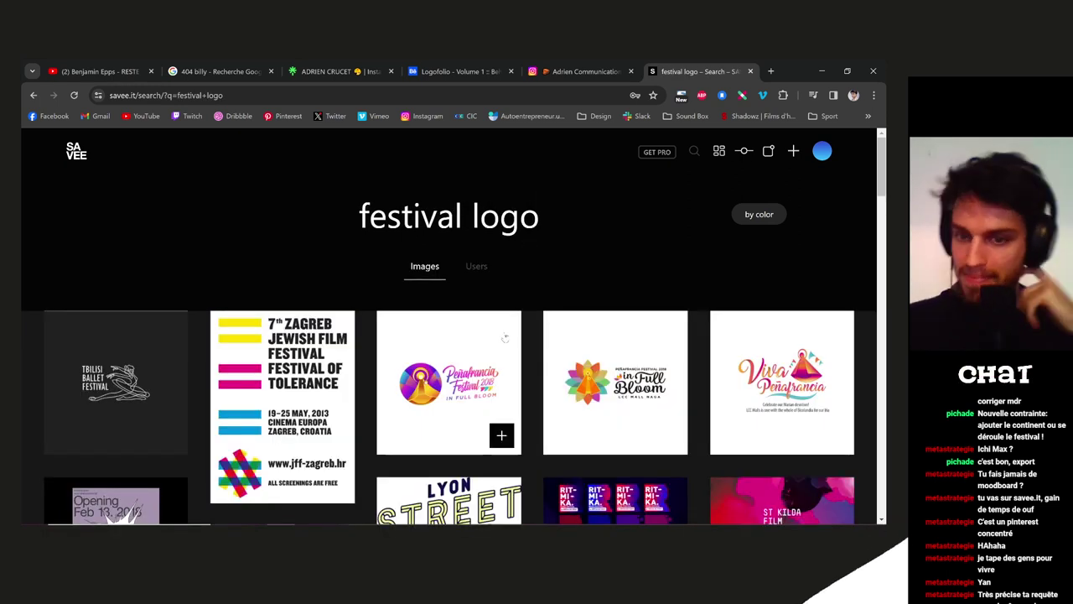
Scroll the festival logo results and view the Québec Jazz en Juin logo full size
scroll(520, 356, "down", 2)
scroll(520, 356, "down", 1)
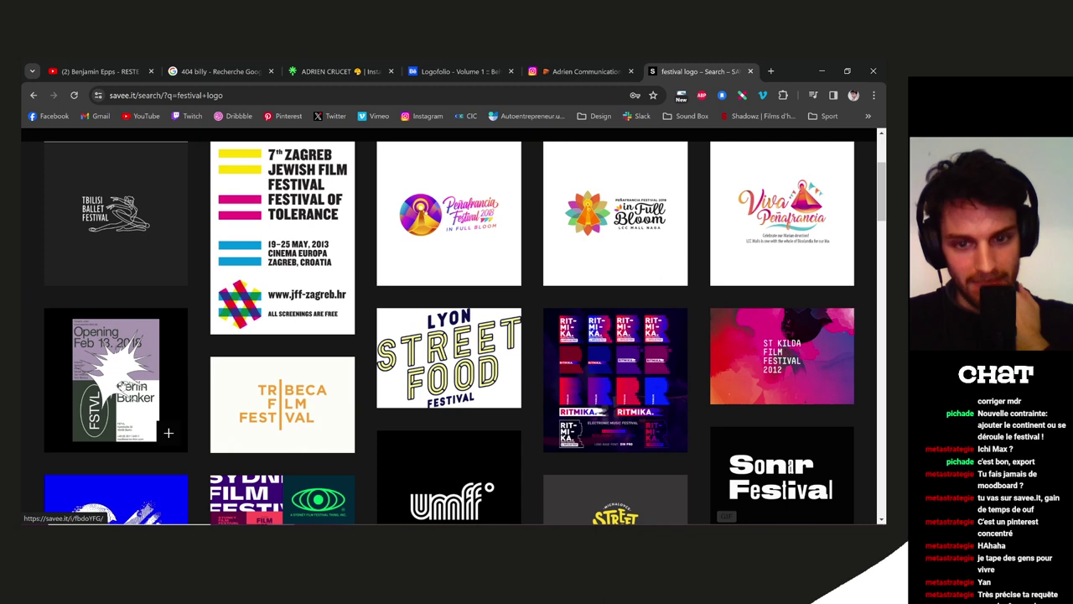
scroll(201, 364, "down", 1)
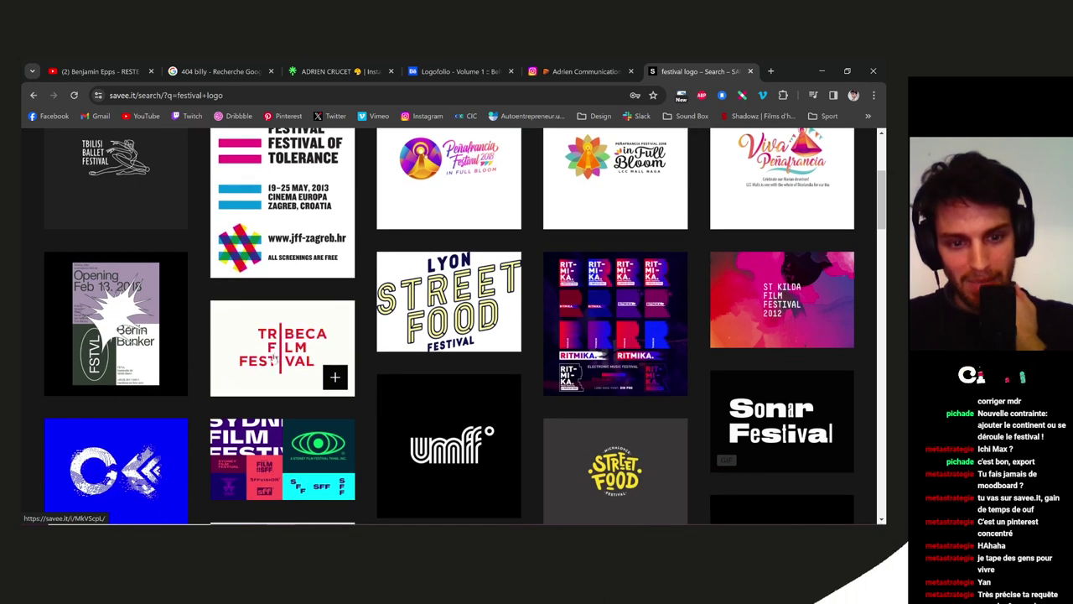
scroll(168, 394, "down", 1)
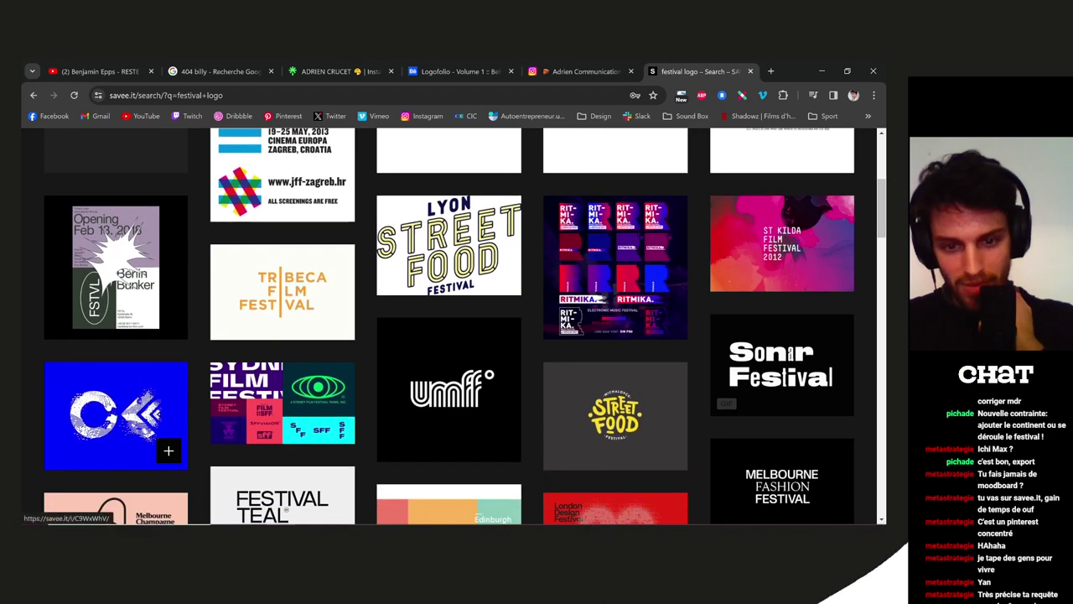
scroll(113, 411, "down", 2)
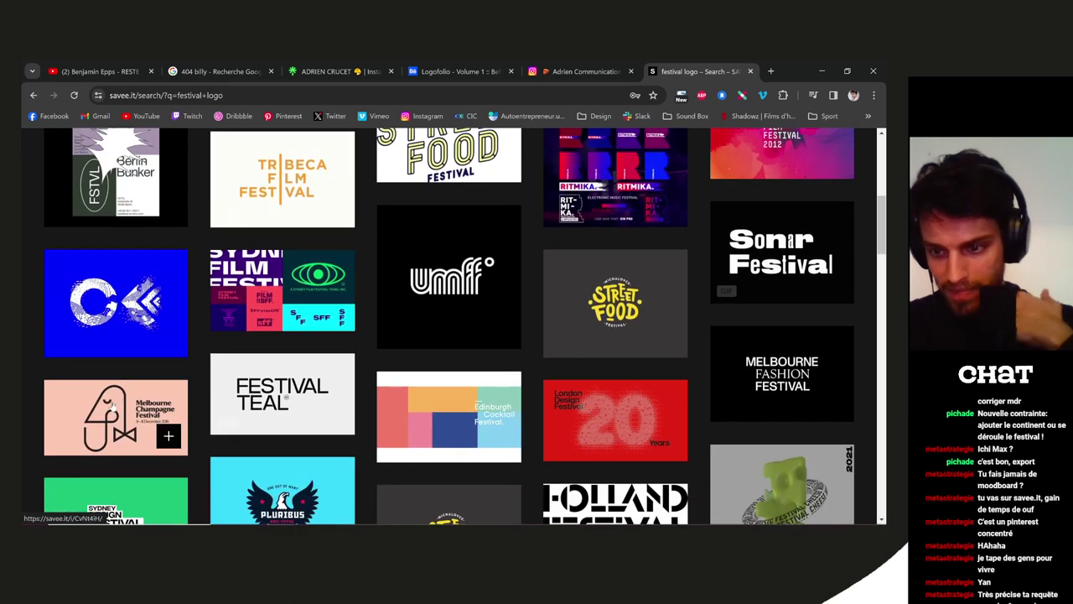
scroll(112, 404, "down", 2)
scroll(112, 404, "down", 2)
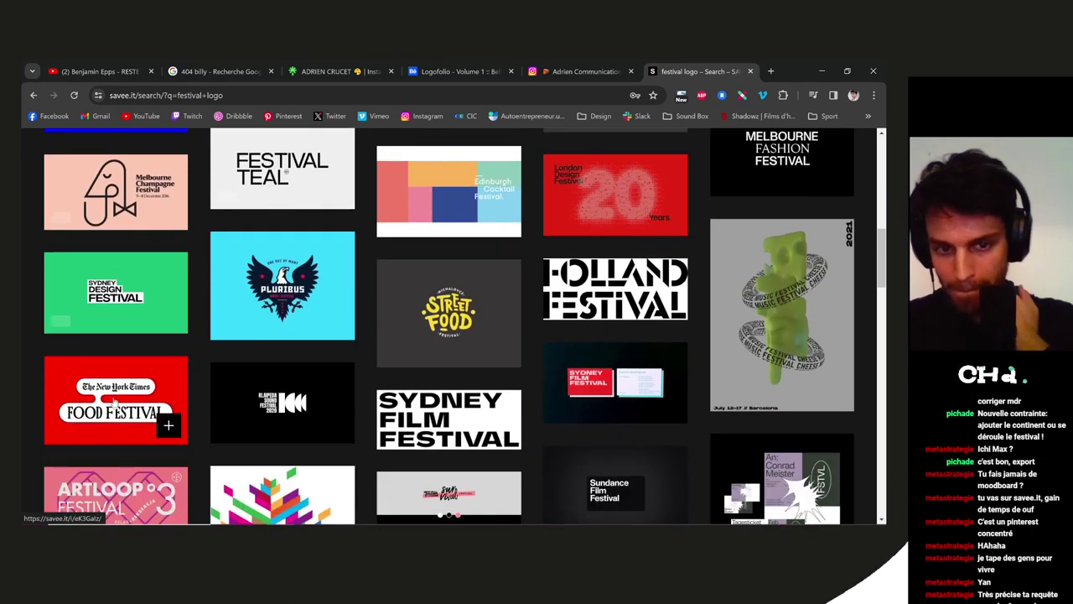
scroll(129, 361, "down", 2)
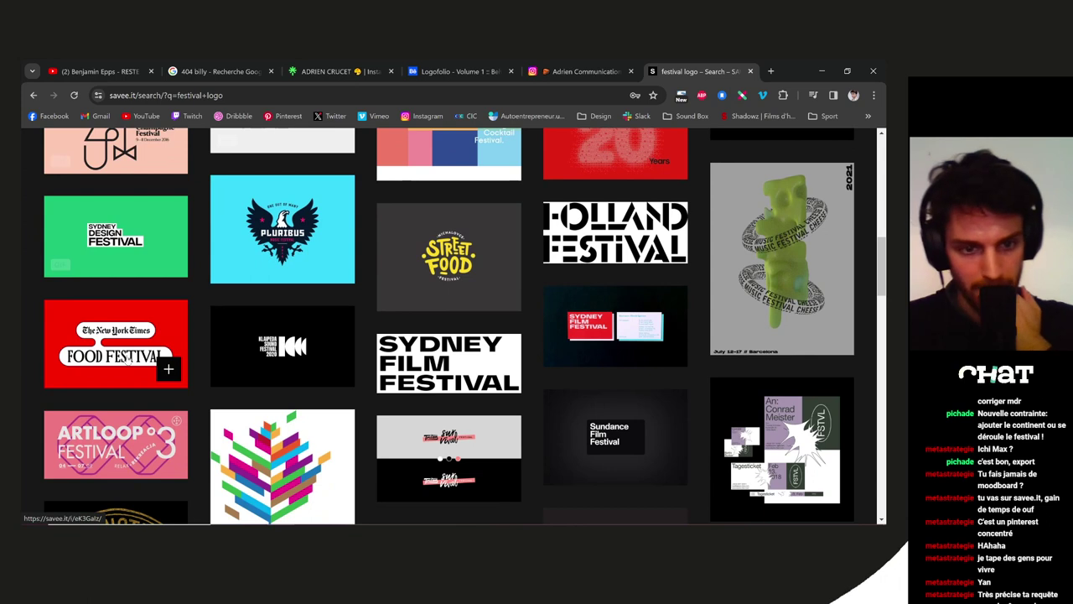
scroll(32, 355, "down", 1)
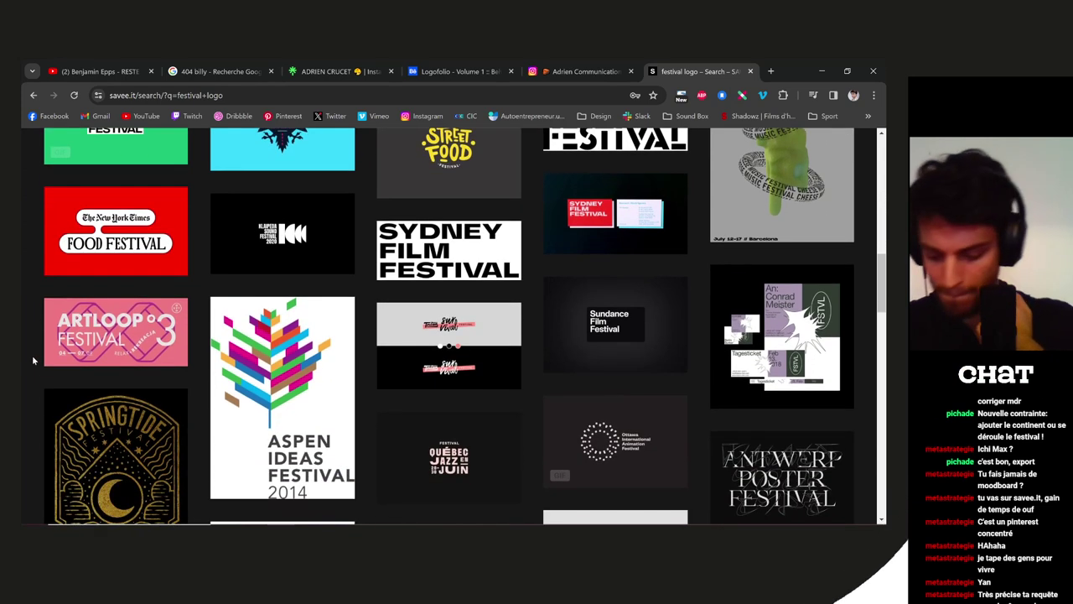
scroll(32, 355, "down", 1)
scroll(35, 354, "down", 1)
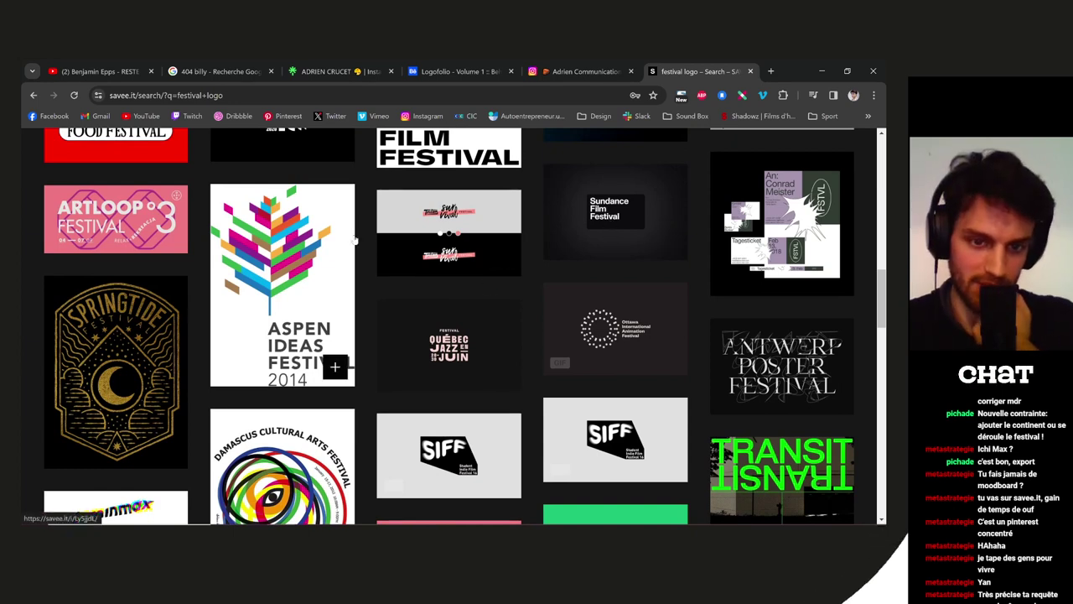
scroll(336, 364, "down", 2)
scroll(374, 317, "down", 1)
scroll(374, 317, "down", 1)
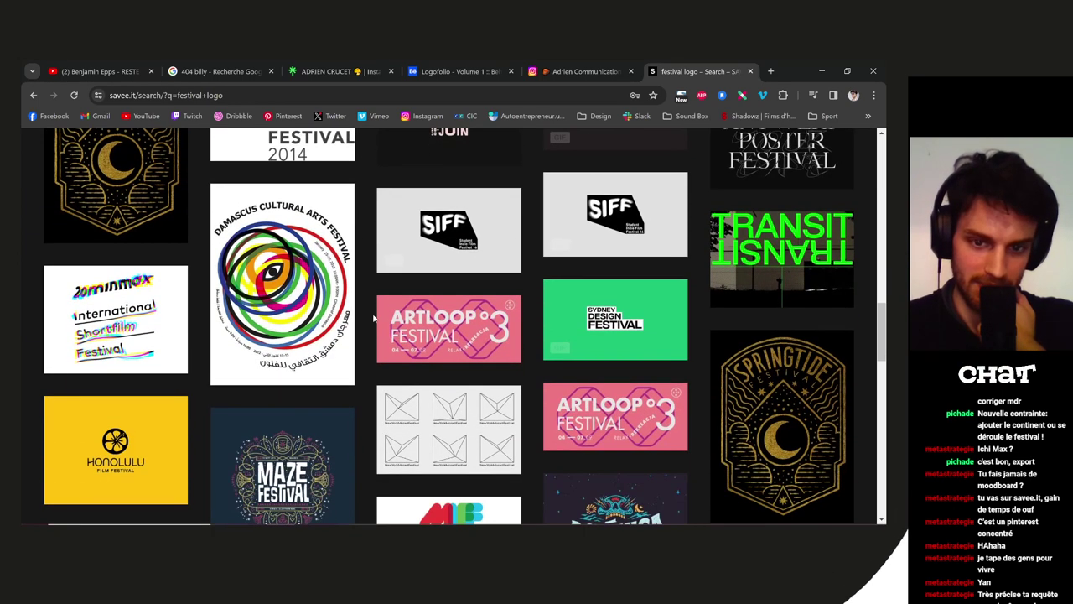
scroll(374, 317, "down", 2)
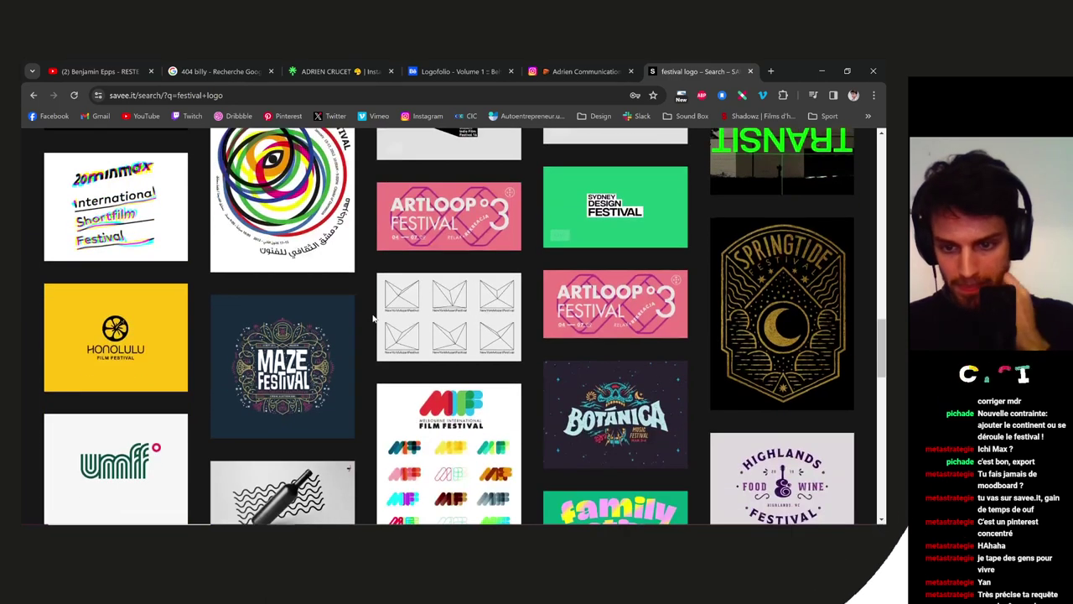
scroll(374, 323, "down", 1)
scroll(374, 329, "down", 1)
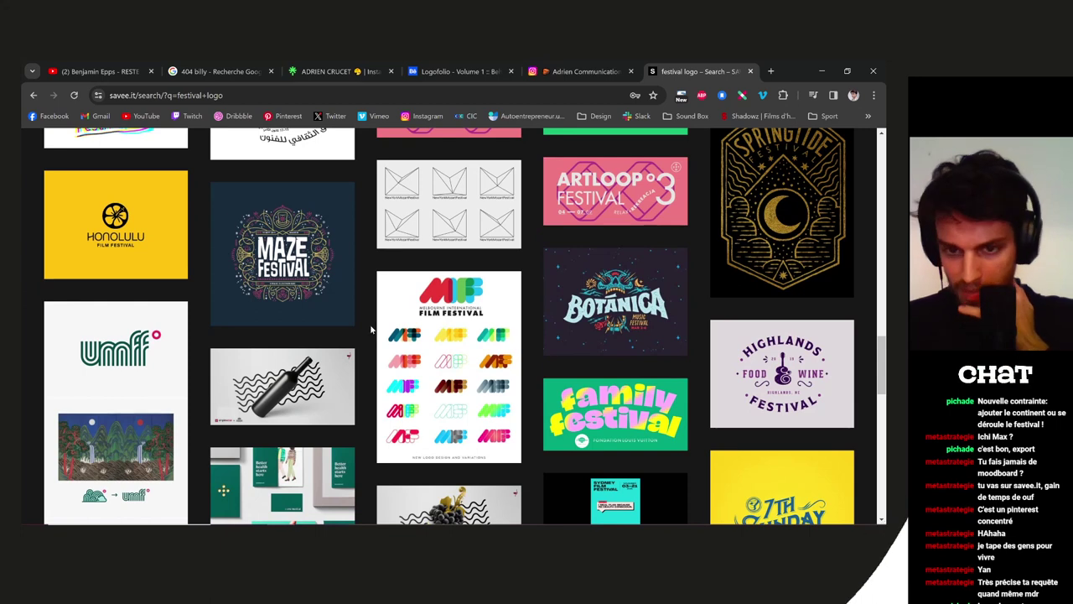
scroll(372, 329, "up", 3)
scroll(386, 337, "up", 3)
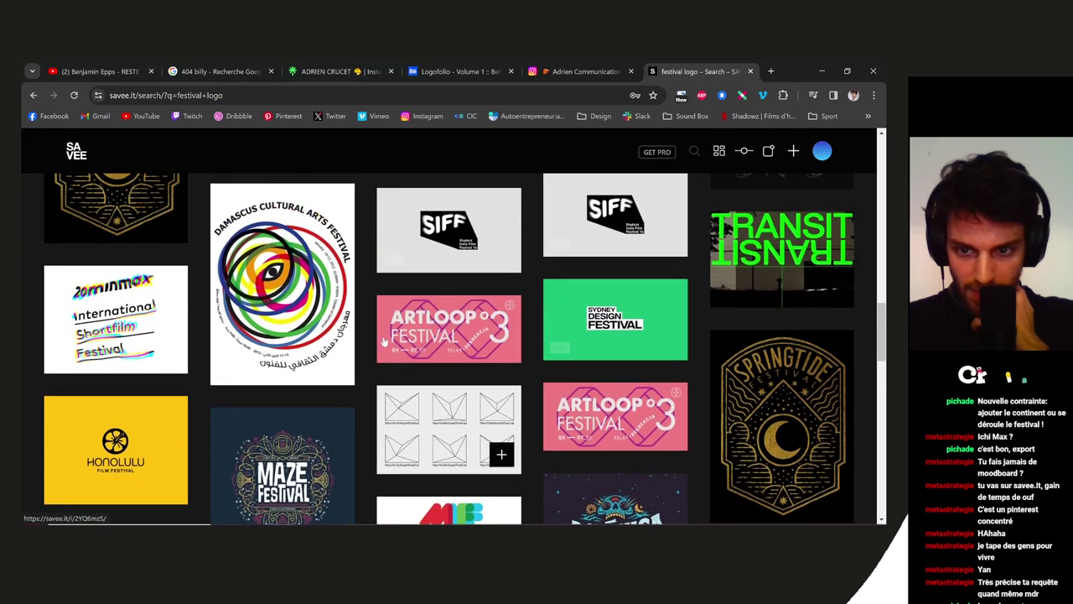
scroll(383, 338, "up", 1)
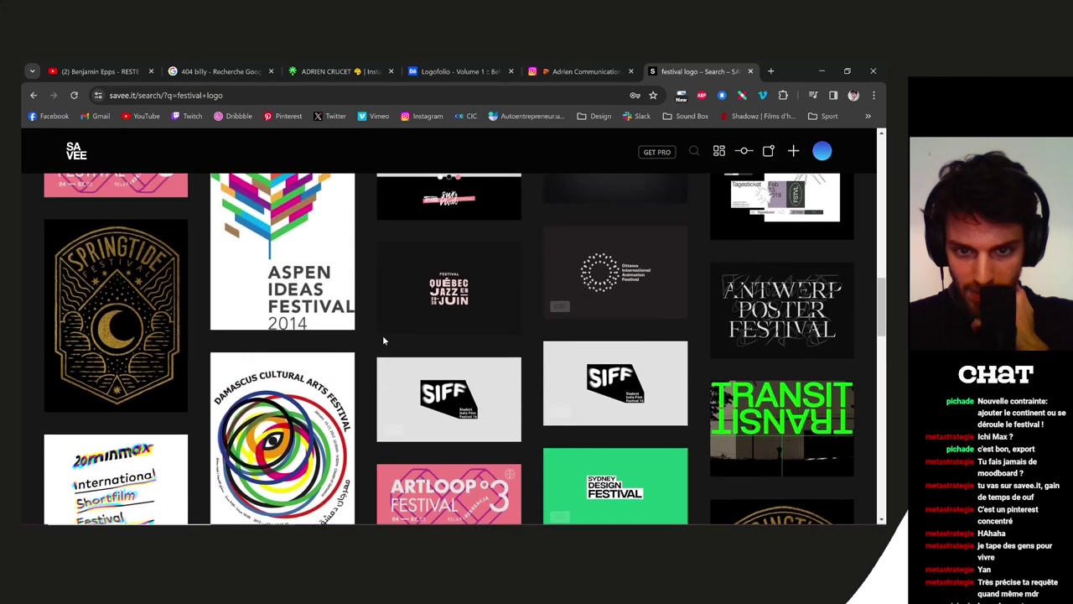
left_click(444, 295)
scroll(403, 351, "down", 3)
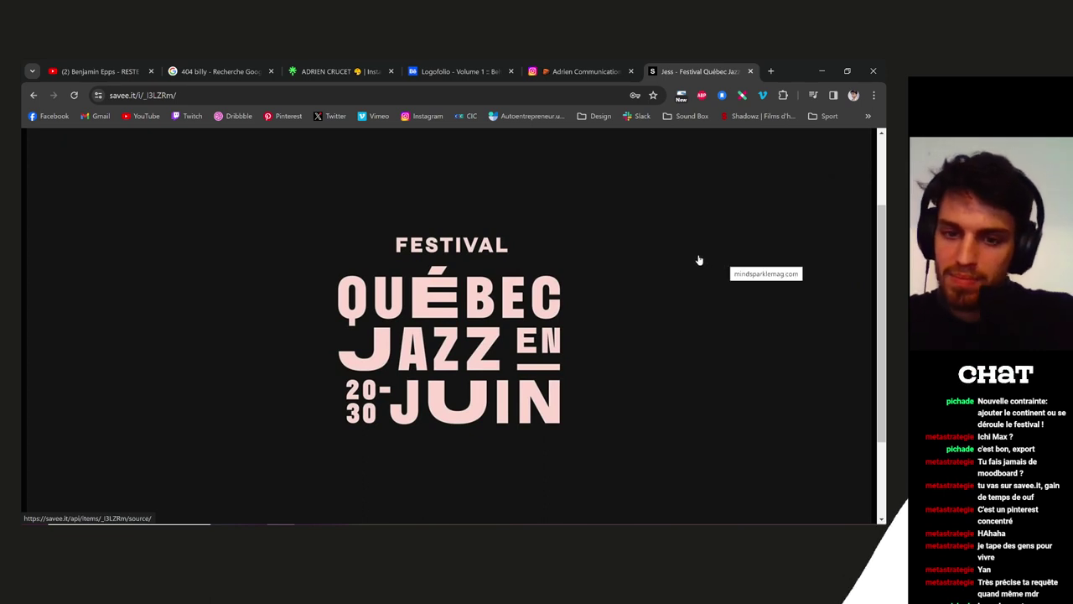
left_click(822, 148)
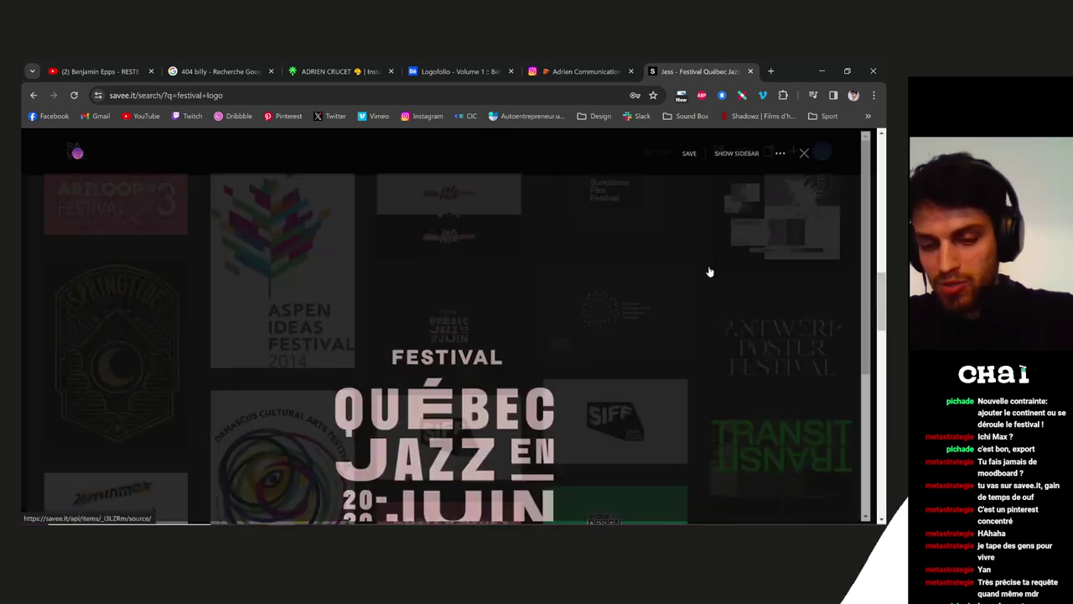
Scroll further and take a full-size look at the Botanica festival logo
scroll(657, 281, "down", 3)
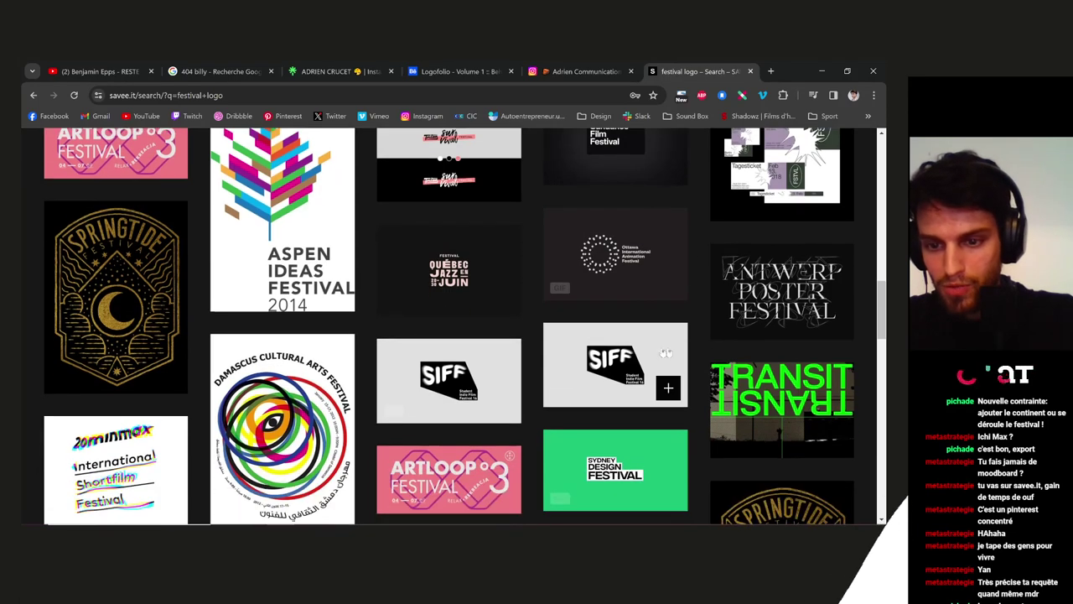
scroll(598, 351, "down", 1)
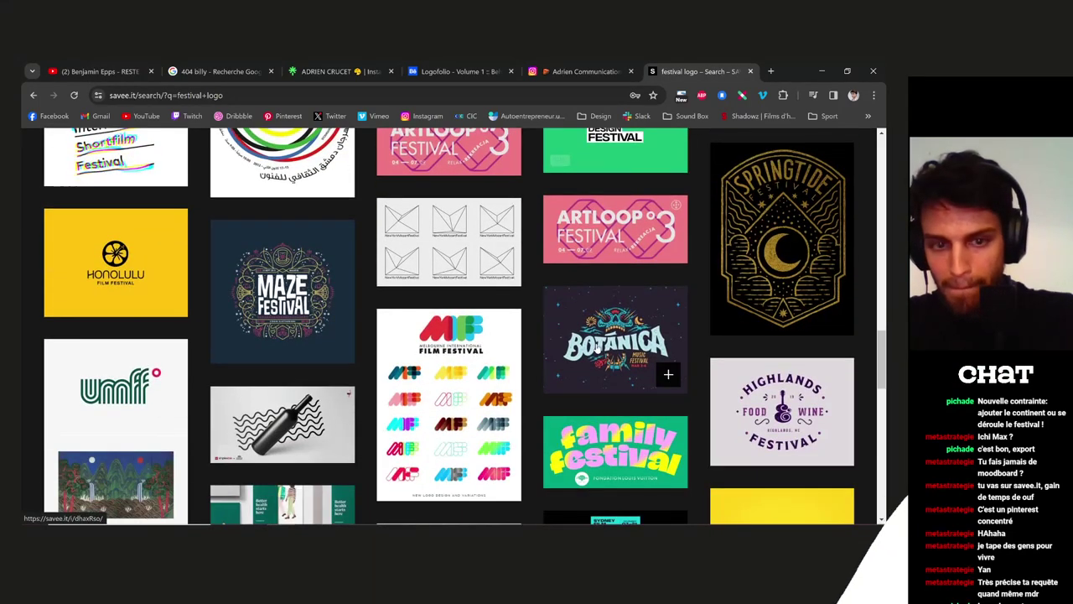
scroll(608, 344, "down", 1)
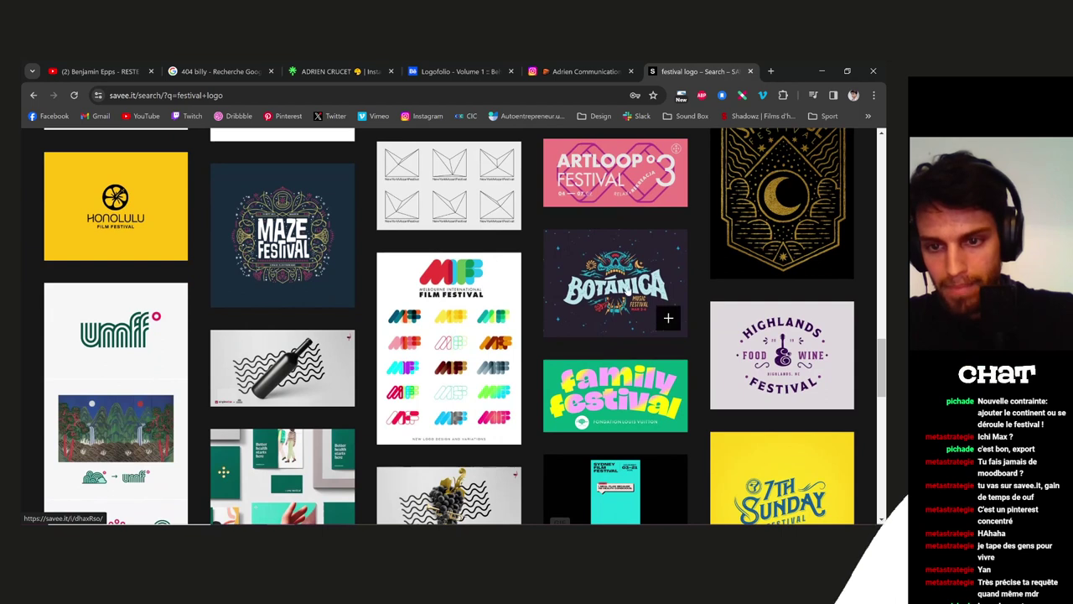
left_click(608, 319)
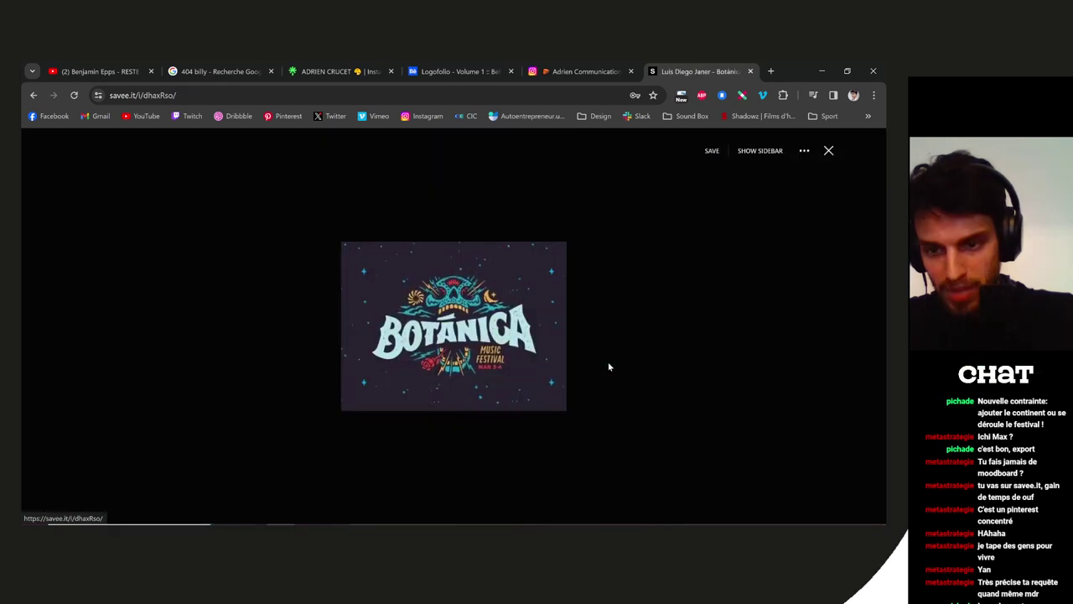
left_click(827, 152)
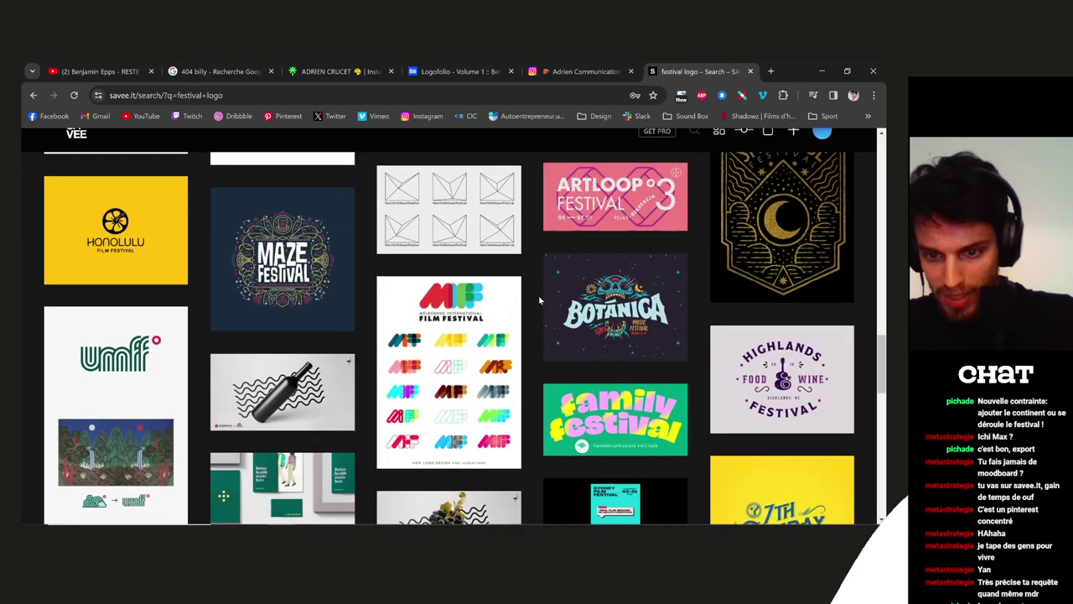
Continue down the results and view the yellow VOLNA logo full size
scroll(539, 302, "down", 4)
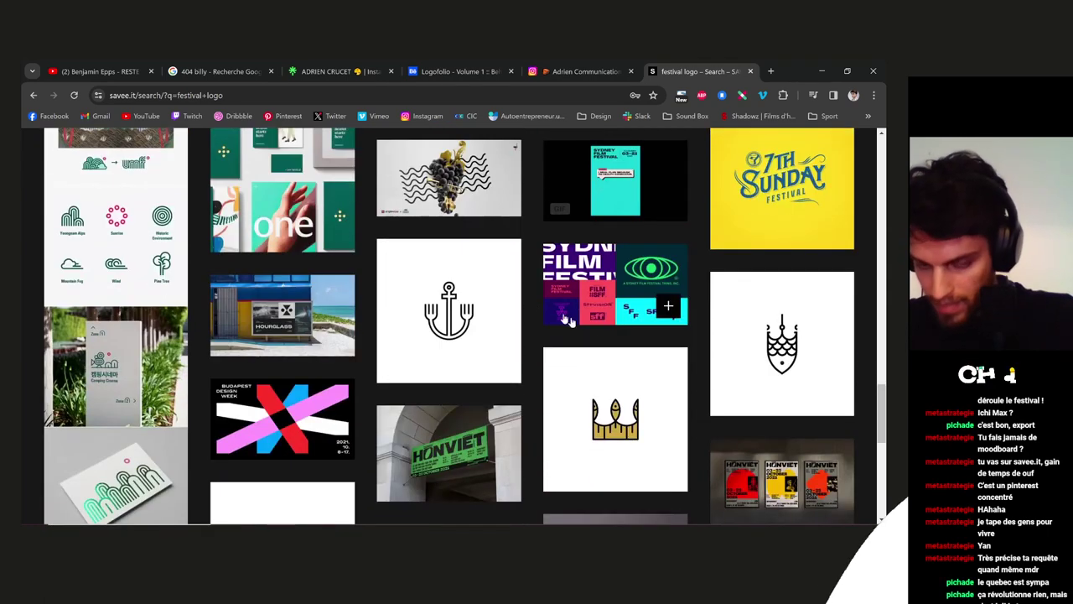
scroll(560, 352, "down", 5)
scroll(562, 361, "up", 2)
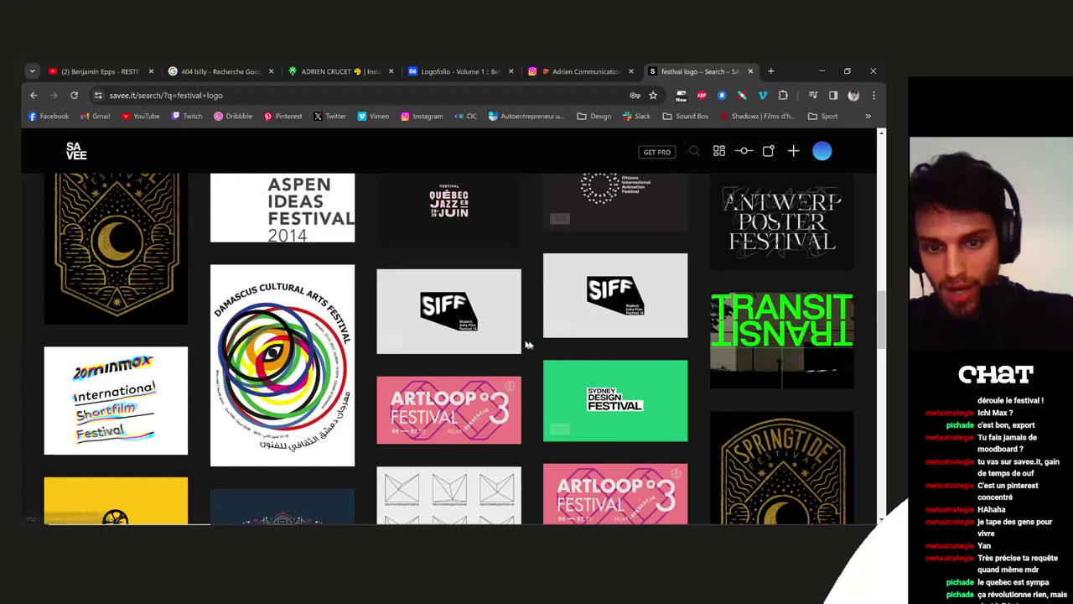
scroll(498, 382, "down", 3)
scroll(498, 381, "down", 4)
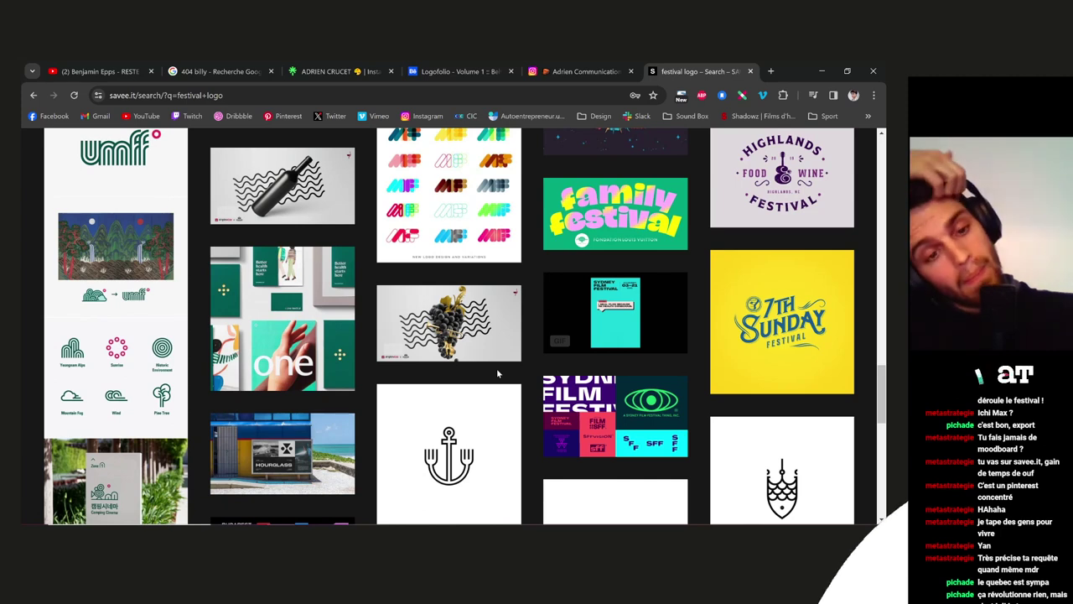
scroll(525, 371, "down", 2)
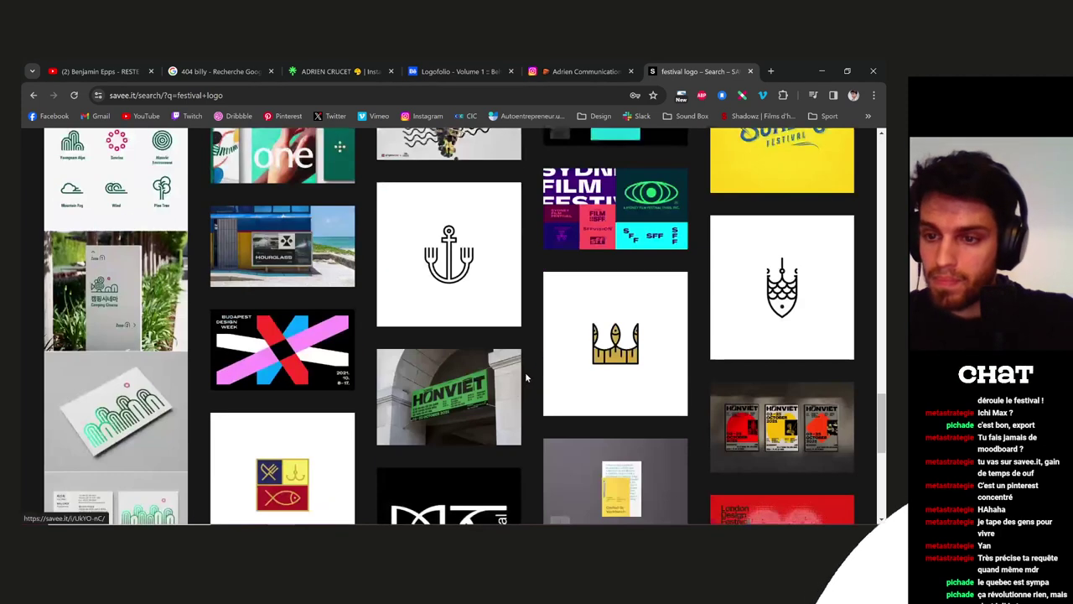
scroll(525, 371, "down", 1)
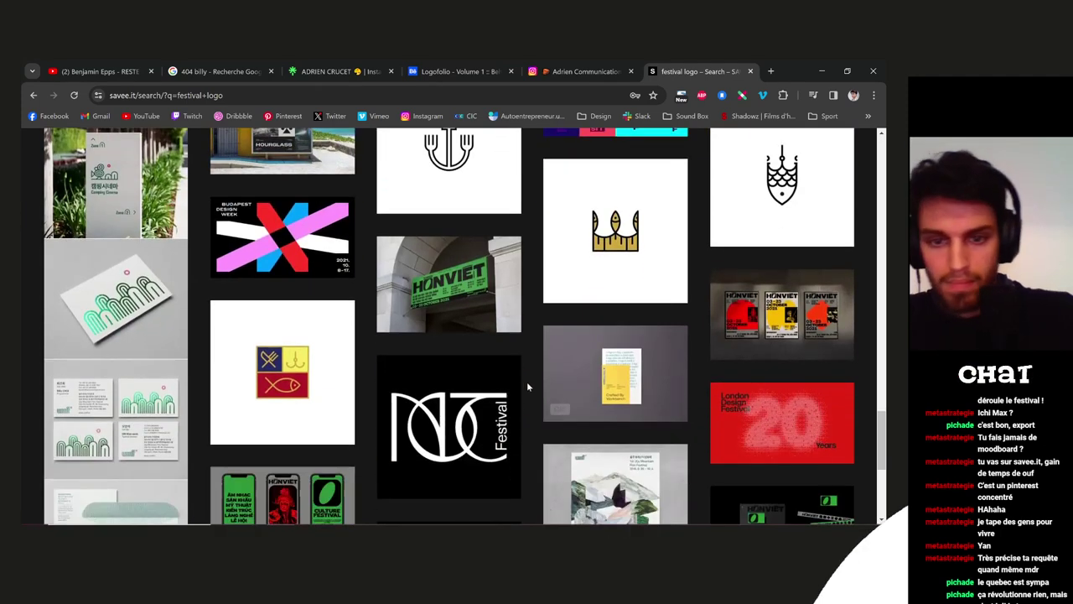
scroll(525, 376, "down", 2)
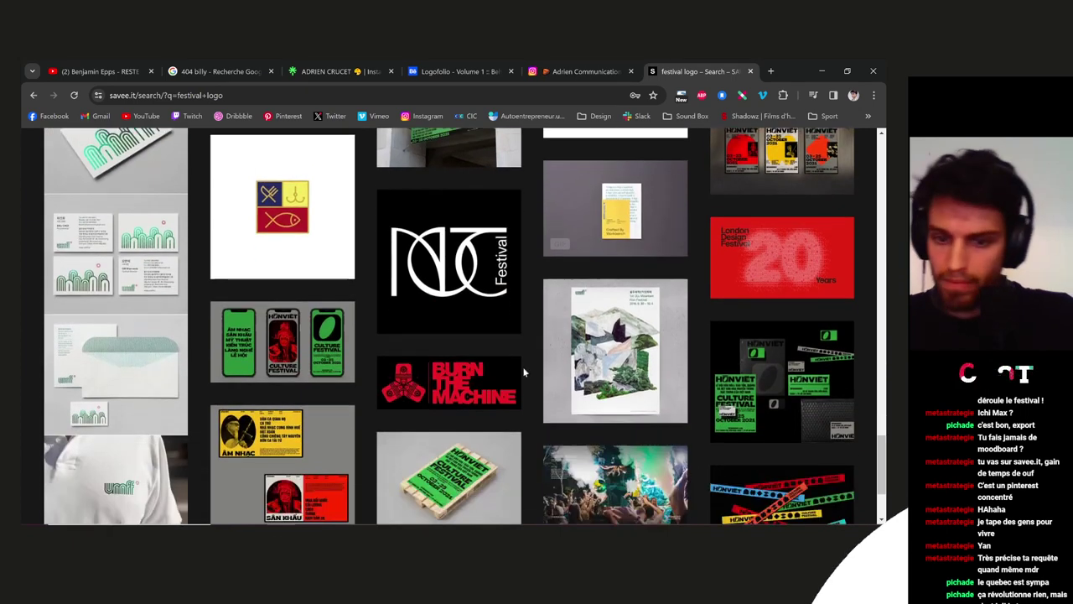
scroll(523, 367, "down", 2)
scroll(534, 374, "down", 1)
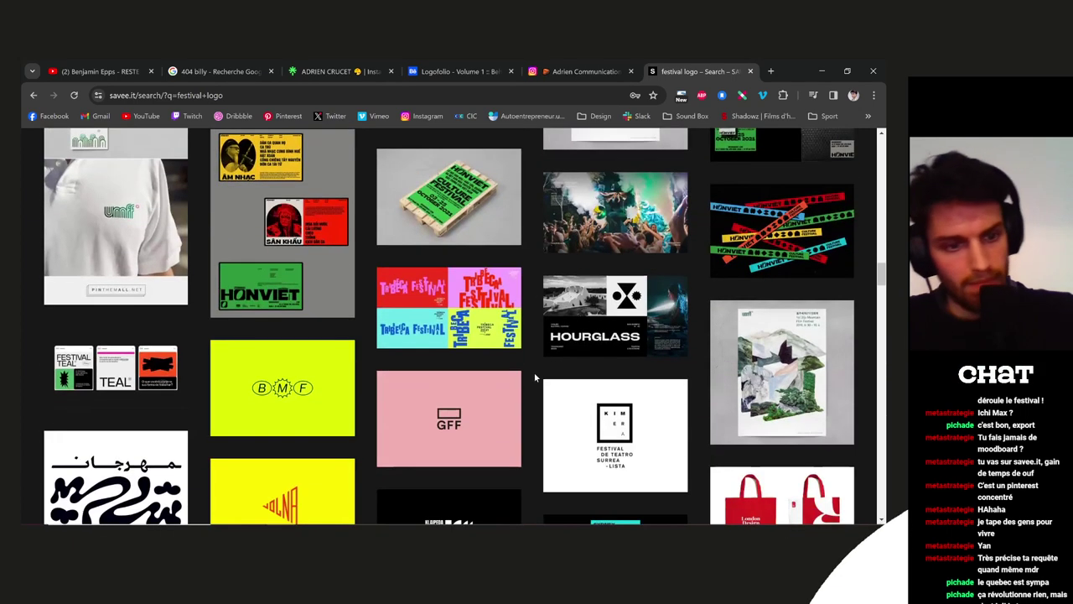
scroll(534, 377, "down", 1)
scroll(534, 376, "down", 3)
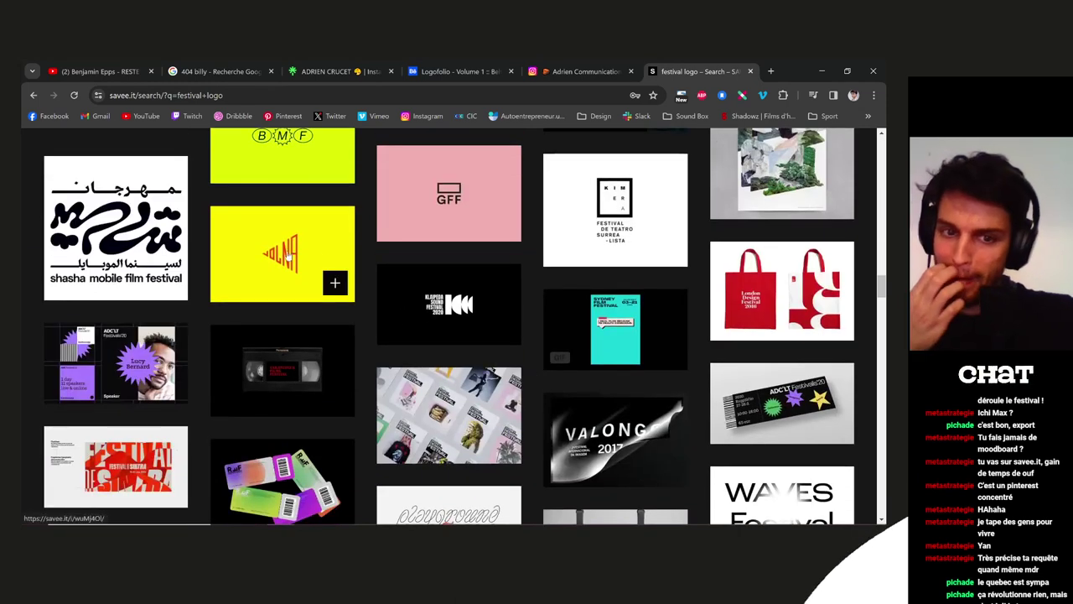
left_click(267, 256)
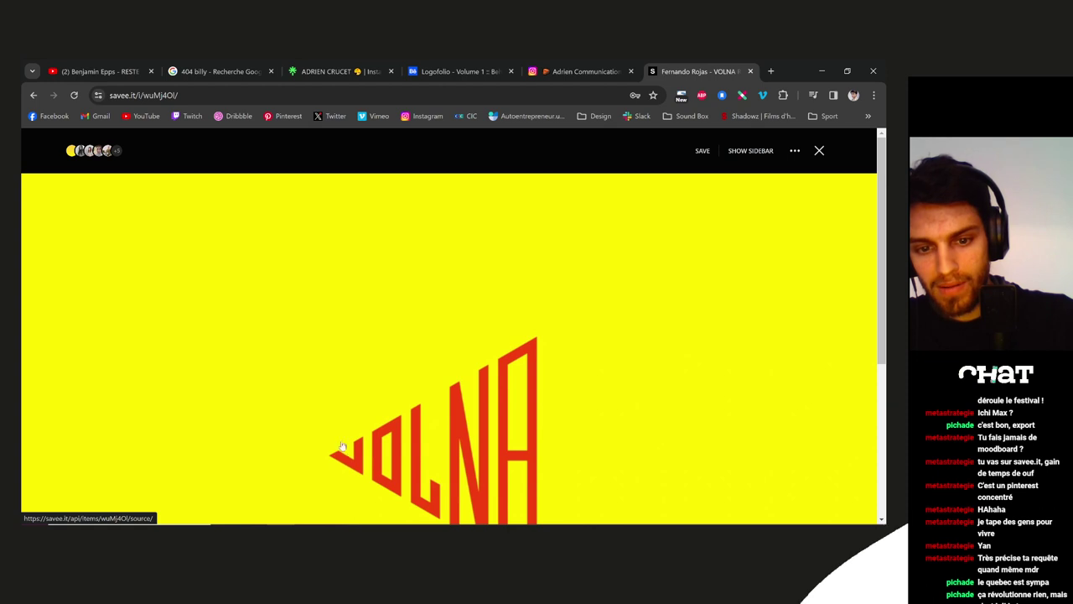
left_click(819, 150)
Scroll on through the remaining festival logos, past Holland Festival and Flow Festival
scroll(750, 373, "down", 3)
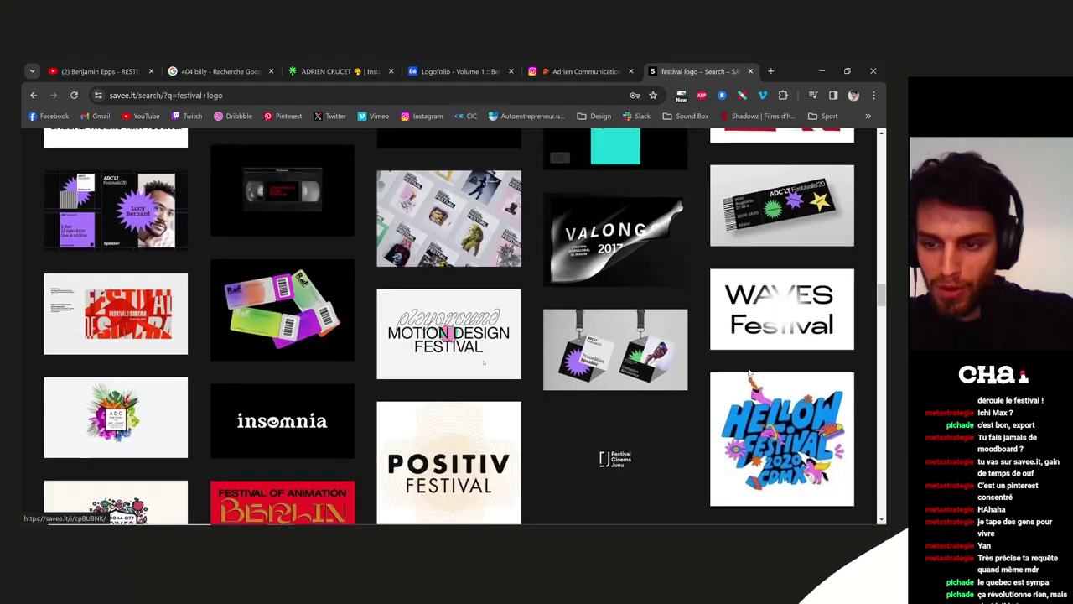
scroll(671, 373, "down", 1)
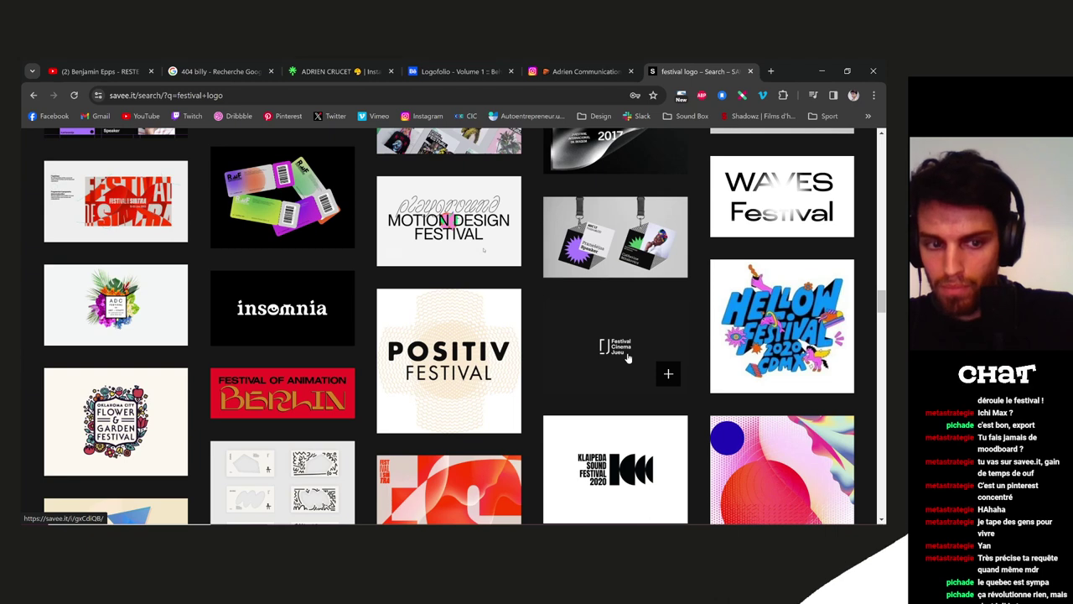
scroll(627, 358, "down", 3)
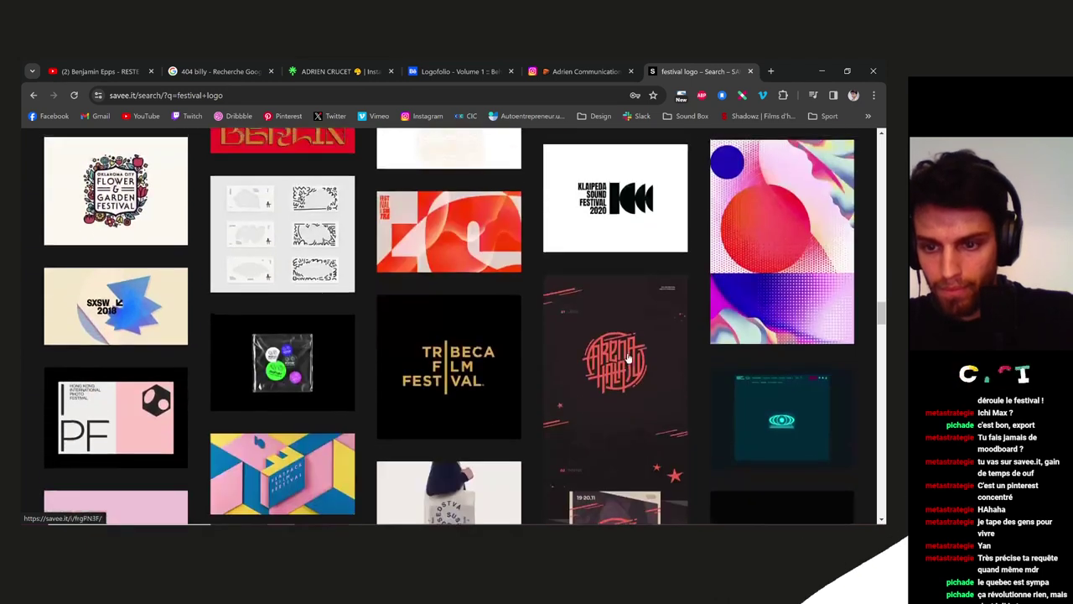
scroll(628, 358, "down", 1)
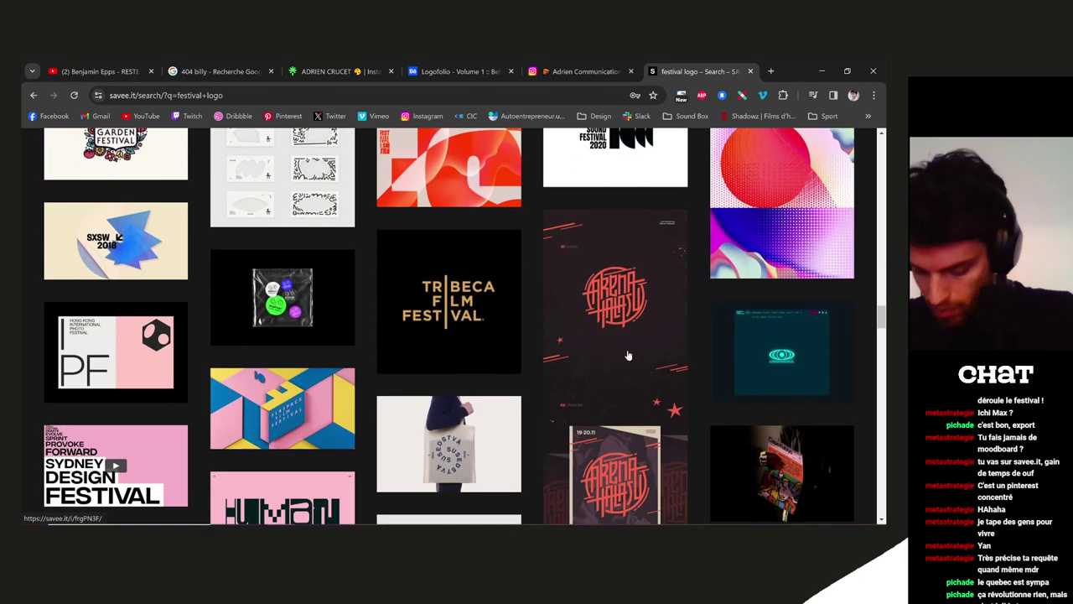
scroll(627, 359, "down", 3)
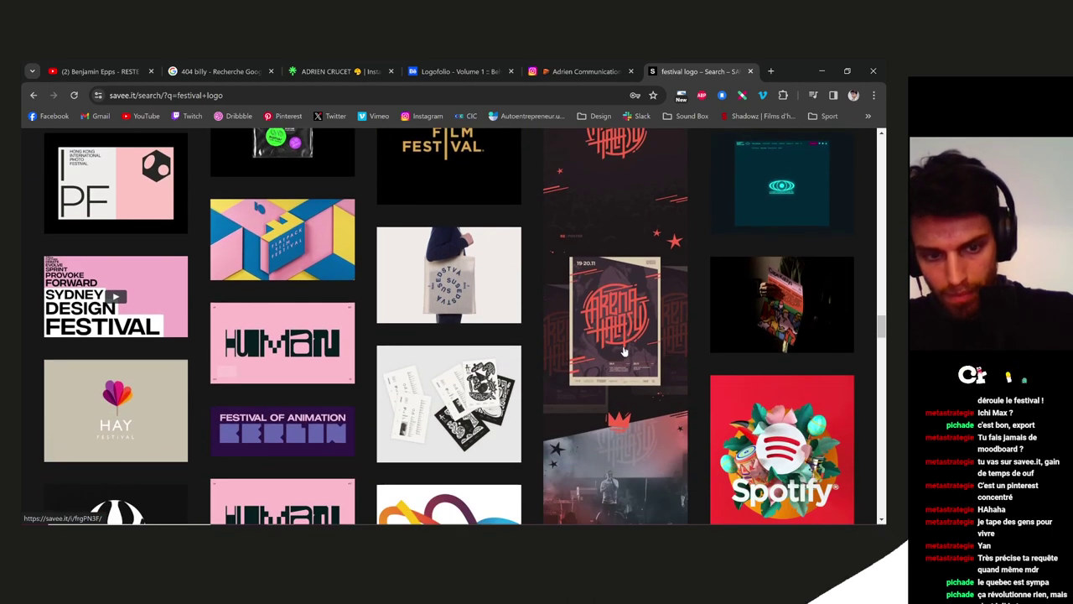
scroll(623, 353, "down", 5)
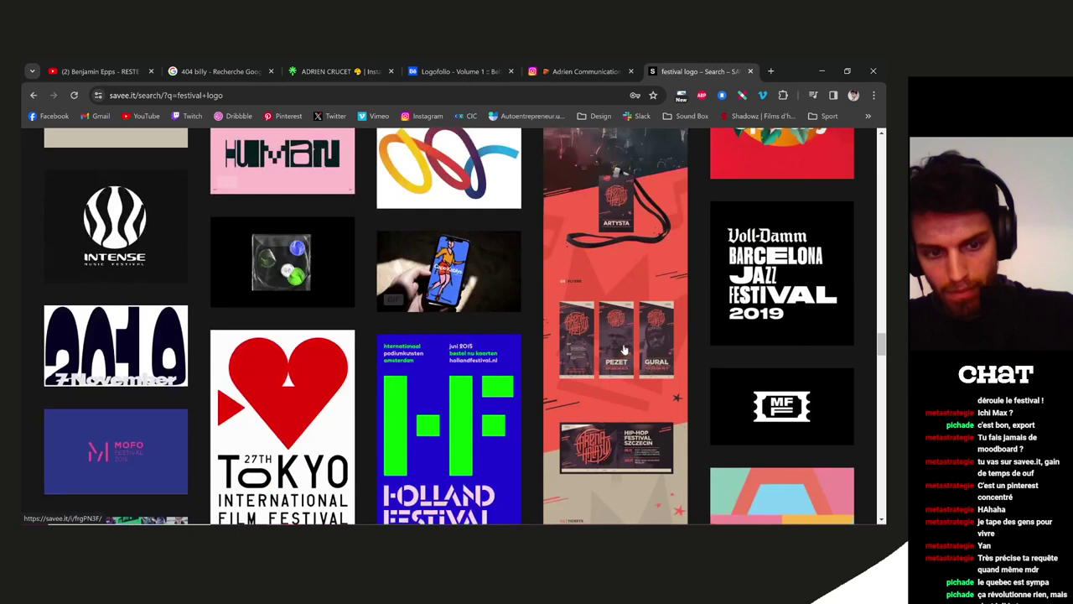
scroll(623, 349, "down", 2)
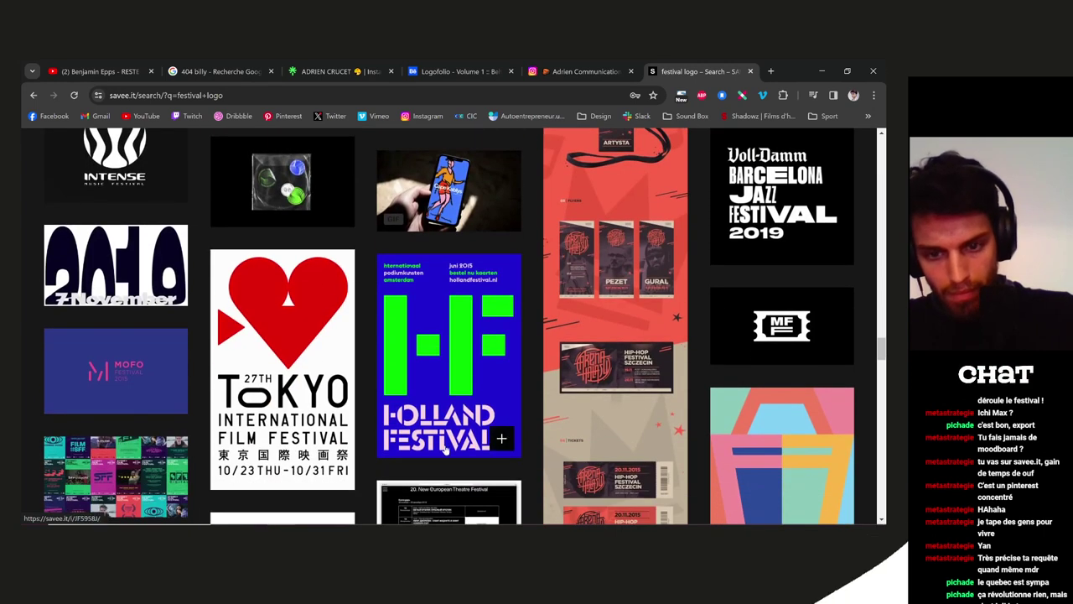
scroll(446, 445, "down", 6)
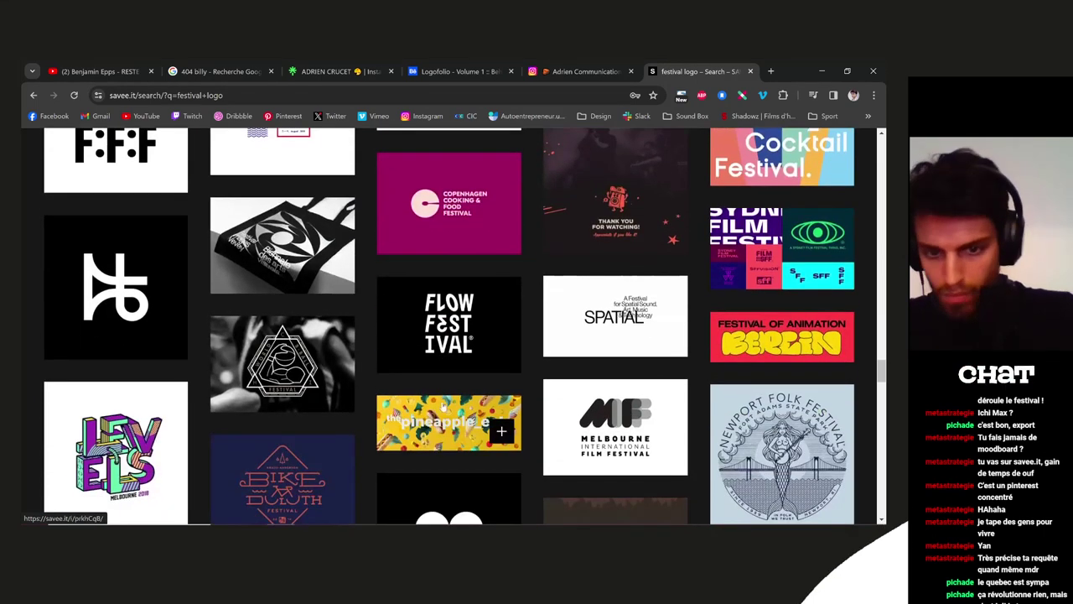
left_click(446, 336)
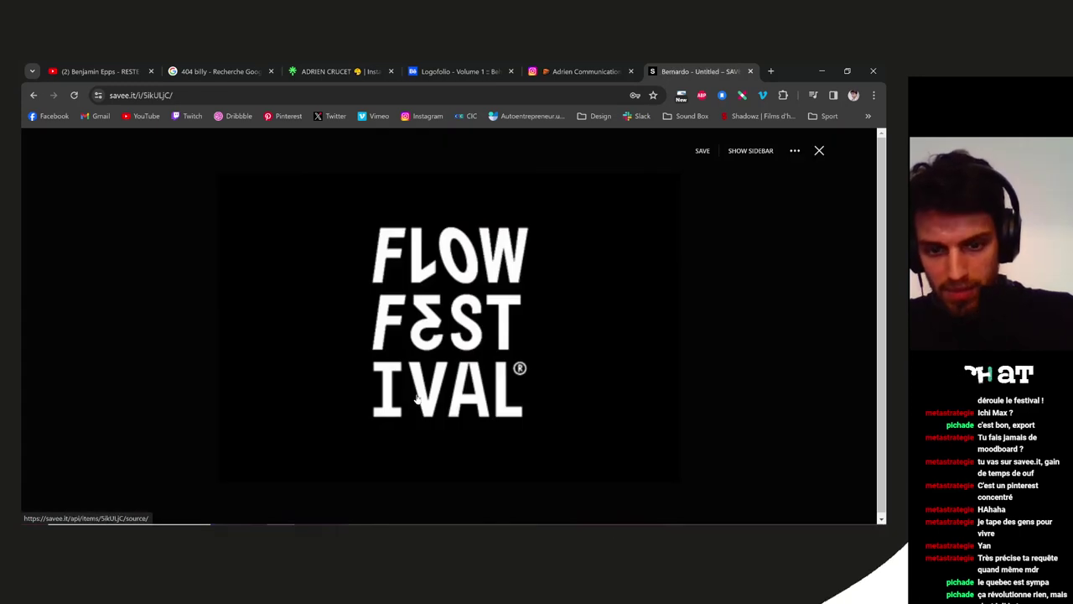
left_click(820, 151)
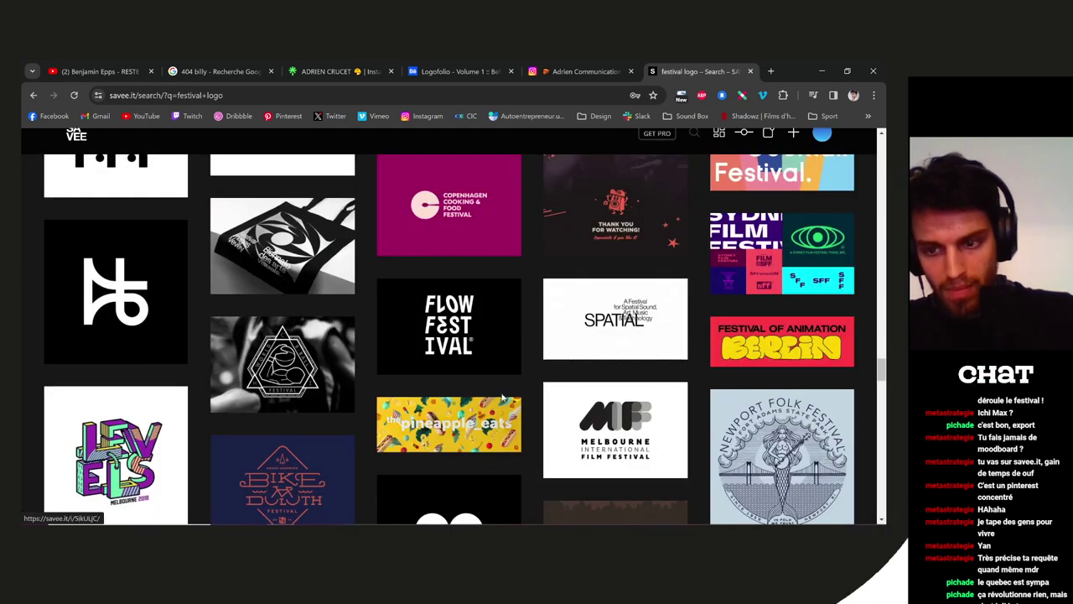
left_click(128, 299)
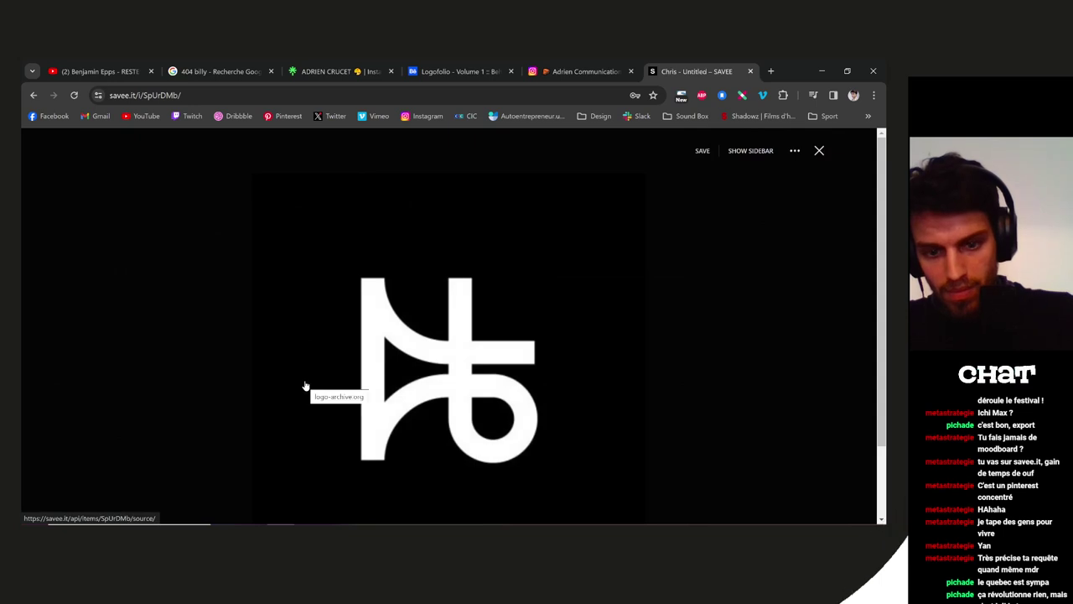
left_click(818, 152)
scroll(613, 371, "down", 5)
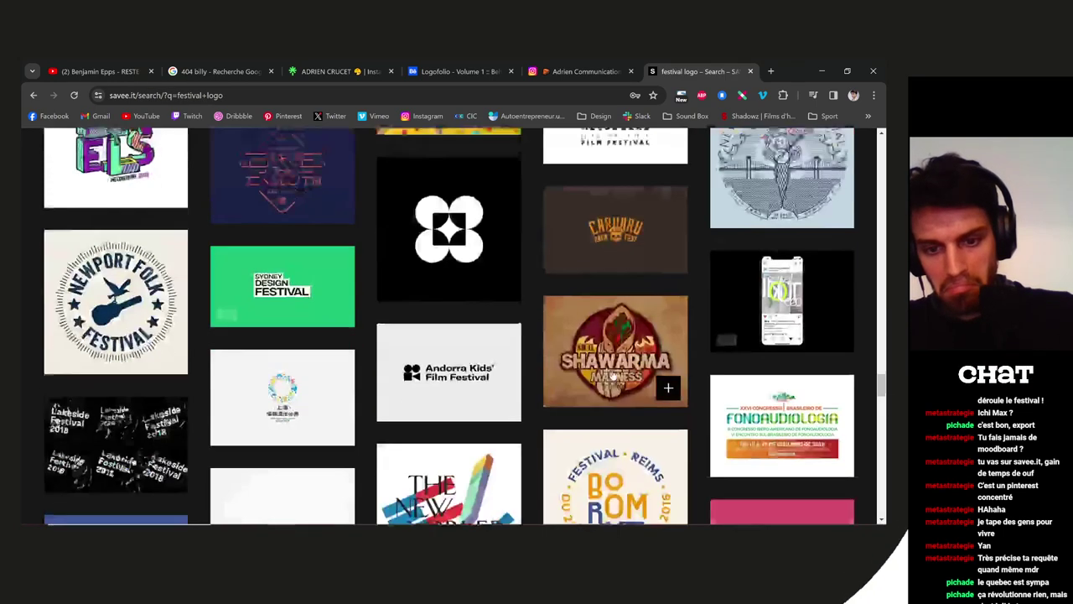
scroll(613, 374, "down", 1)
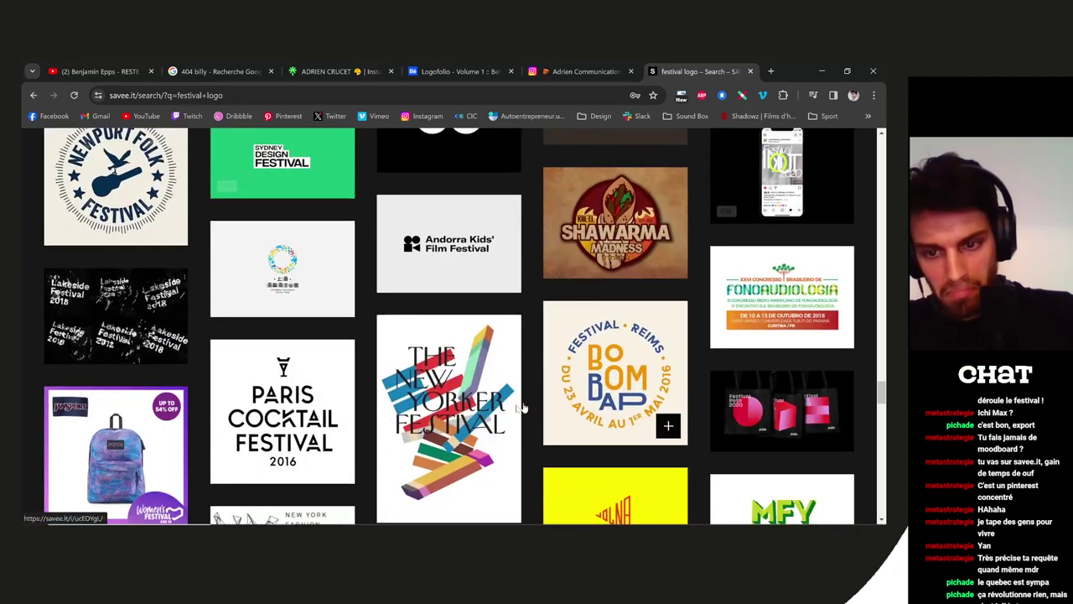
scroll(521, 407, "down", 2)
scroll(779, 424, "down", 1)
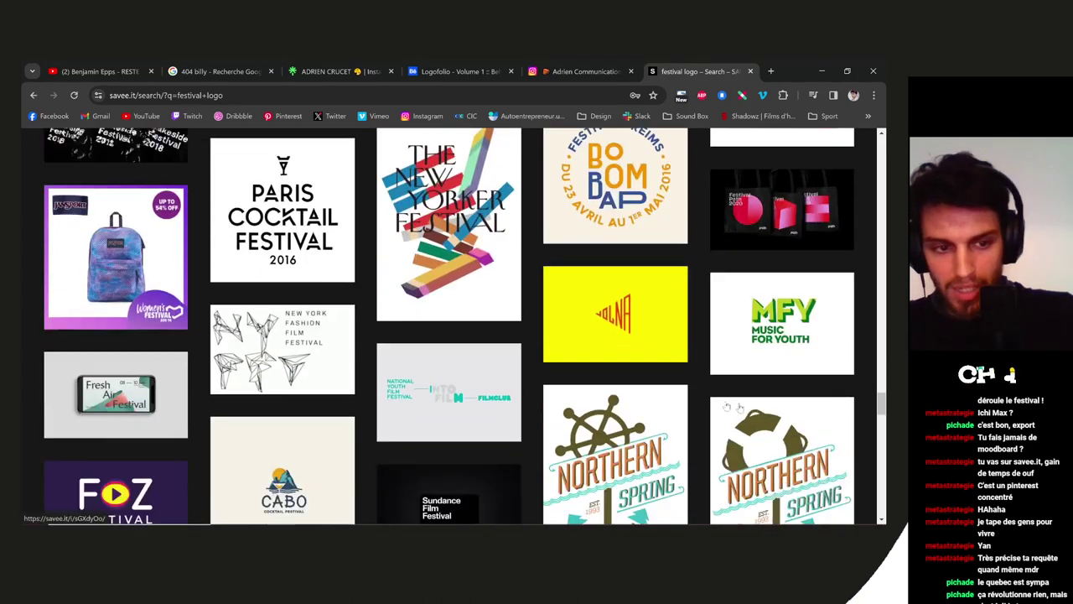
scroll(489, 344, "down", 1)
scroll(489, 344, "up", 10)
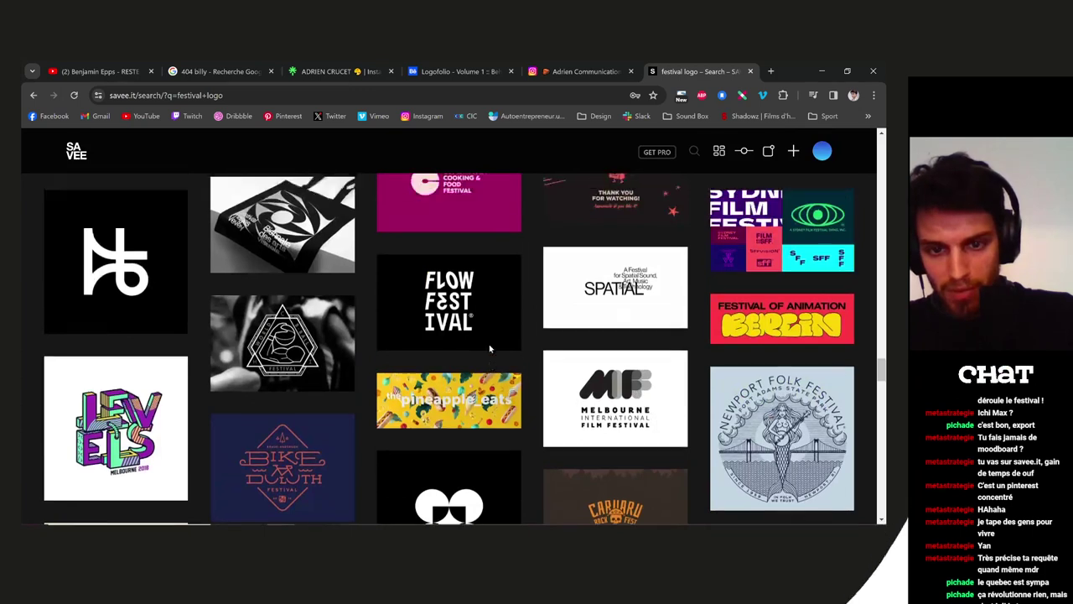
scroll(489, 344, "up", 1)
left_click(442, 436)
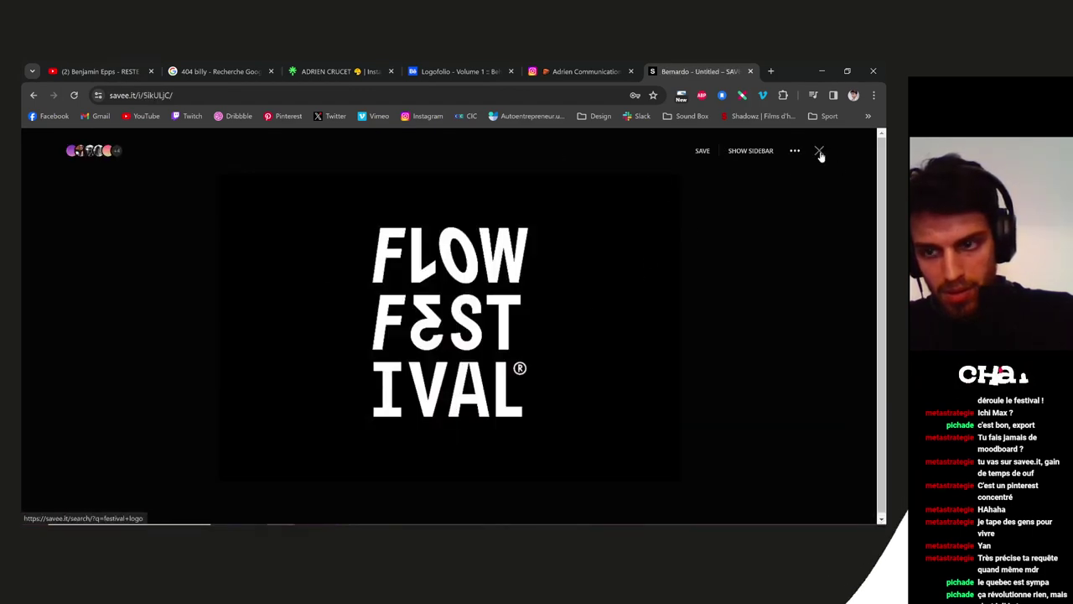
left_click(820, 152)
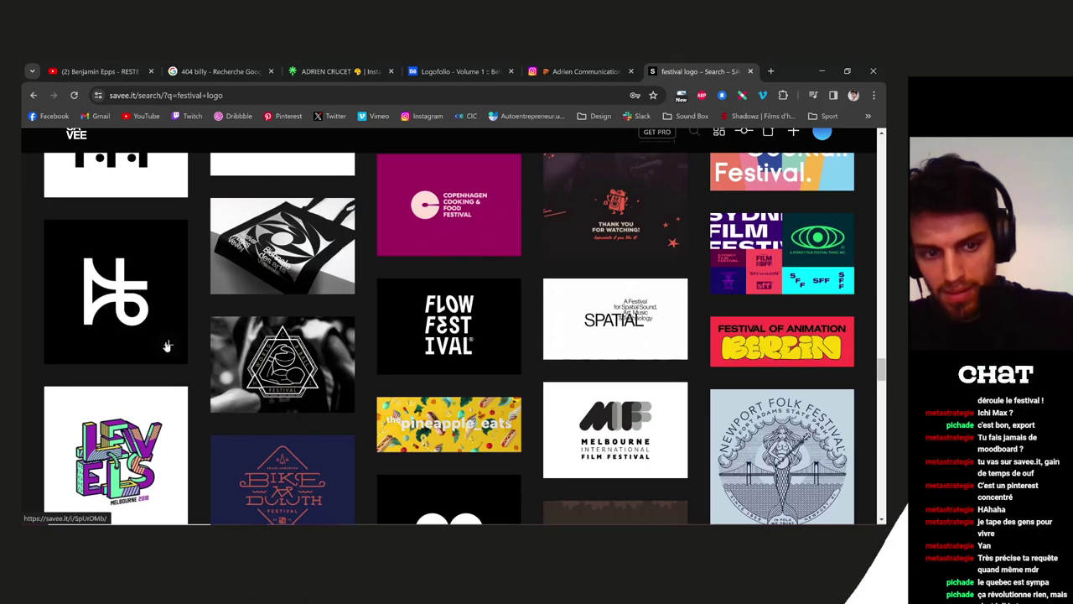
scroll(559, 428, "up", 2)
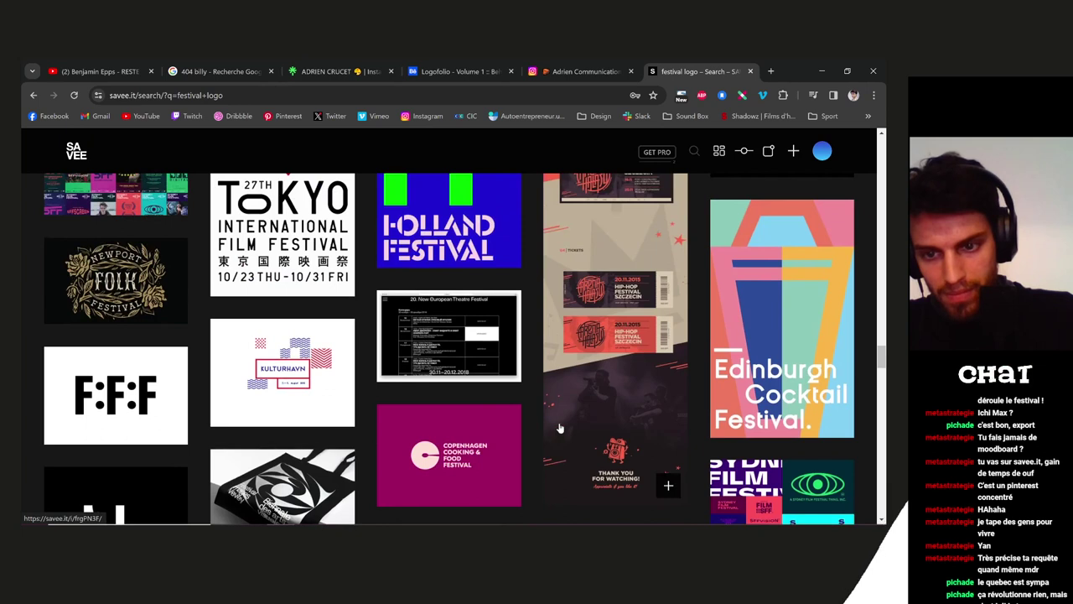
scroll(559, 427, "down", 15)
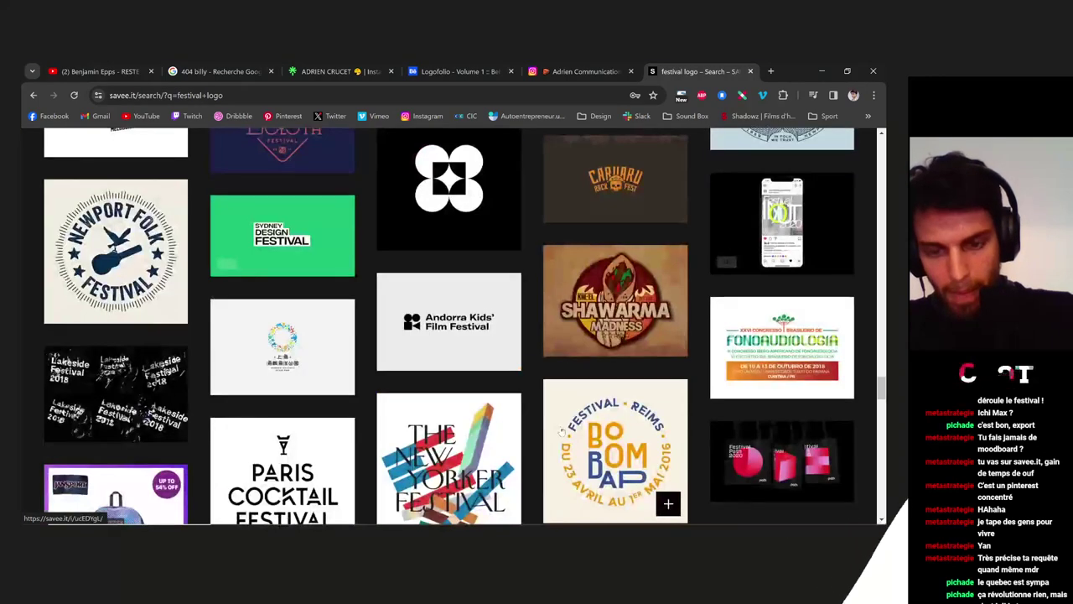
scroll(563, 432, "down", 4)
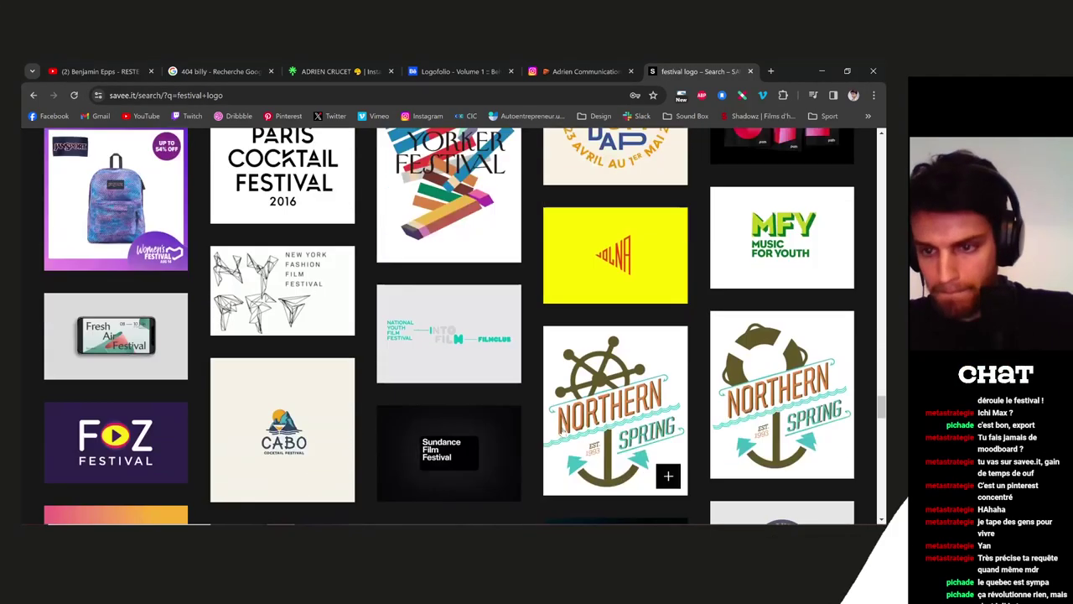
scroll(564, 432, "down", 1)
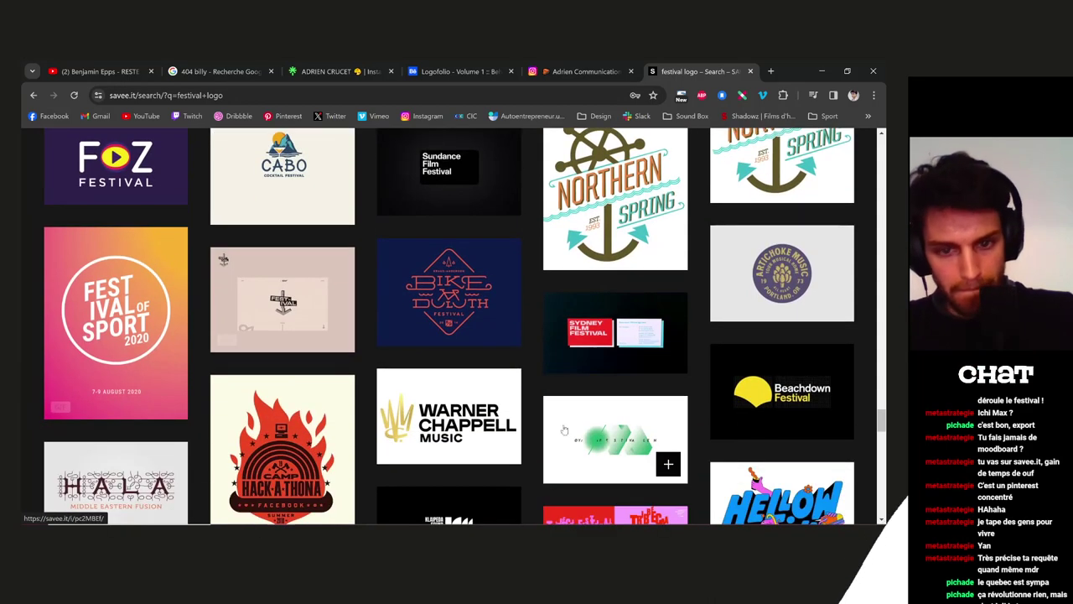
scroll(564, 431, "down", 1)
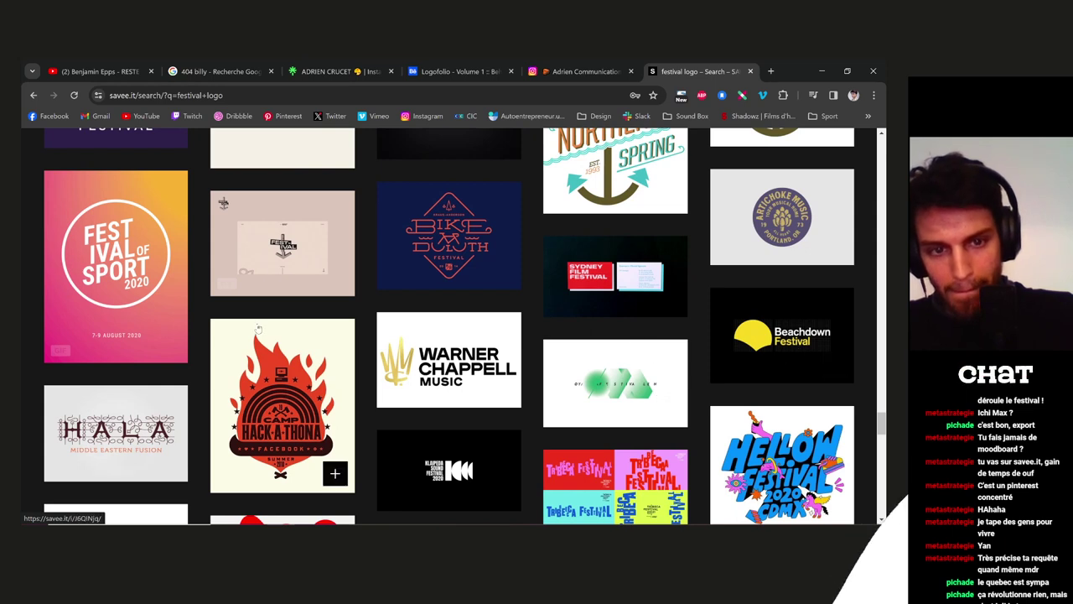
scroll(235, 343, "down", 4)
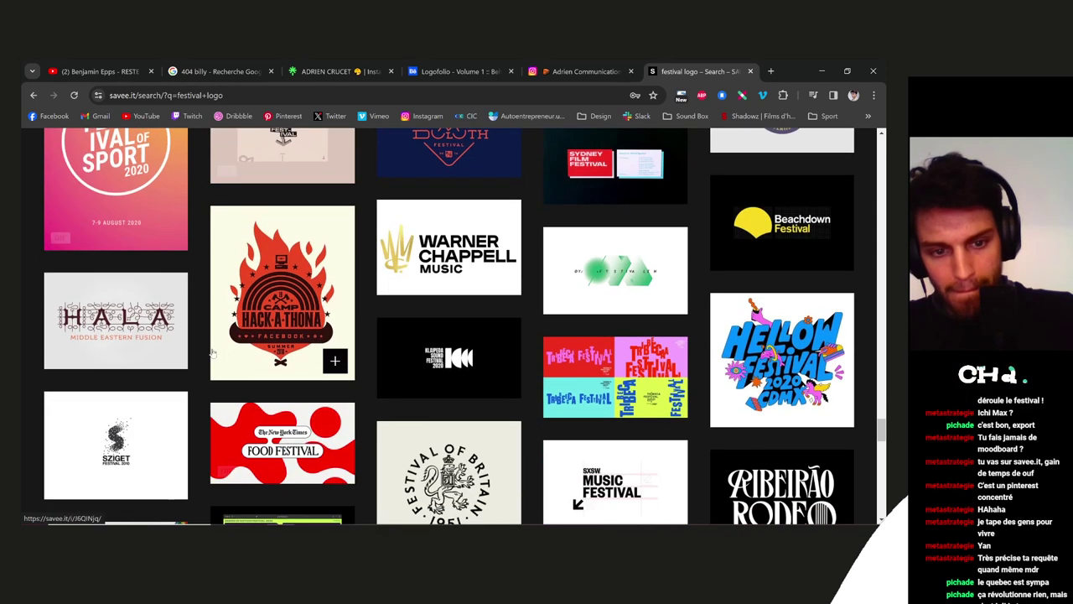
scroll(212, 358, "down", 2)
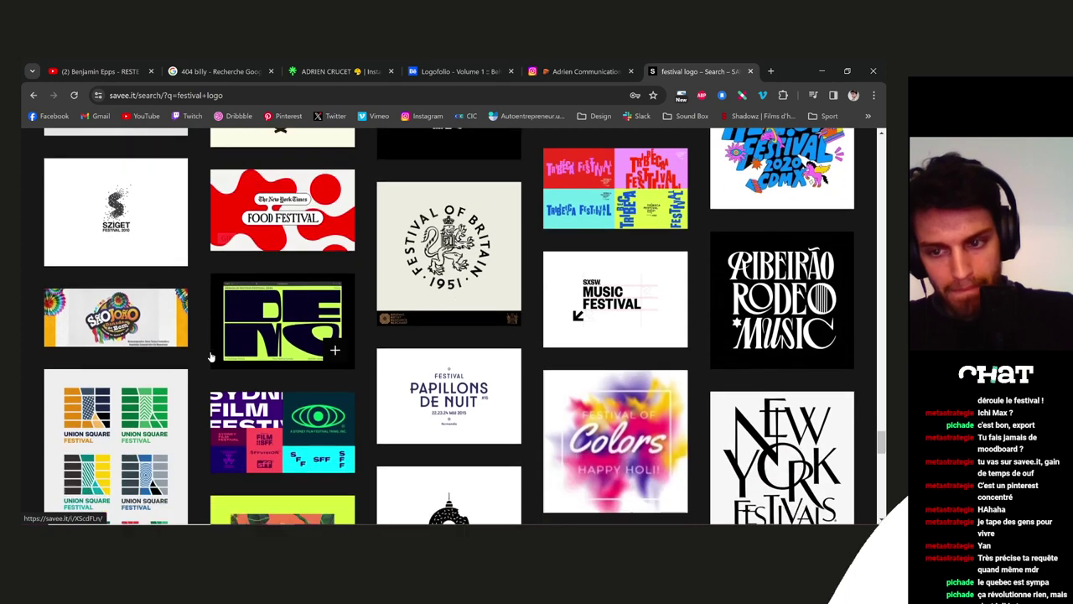
scroll(211, 358, "down", 2)
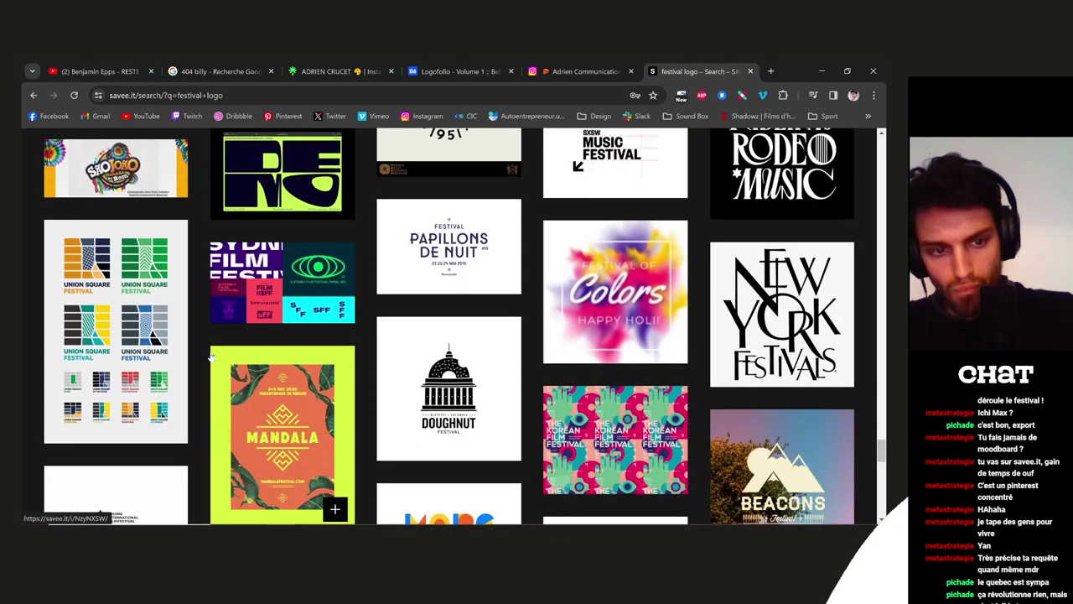
scroll(211, 359, "down", 4)
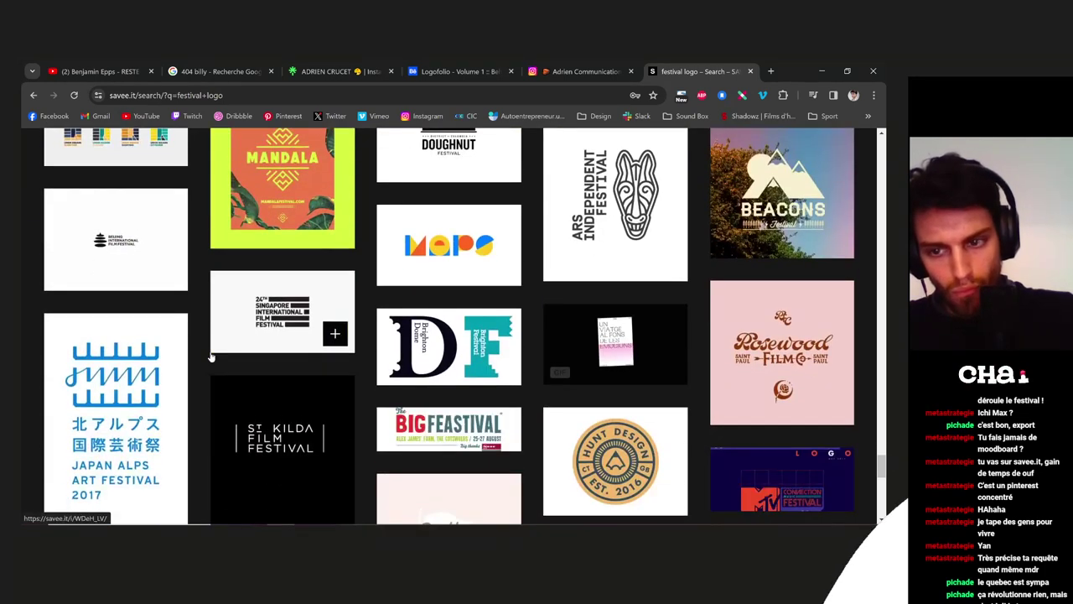
scroll(211, 358, "down", 5)
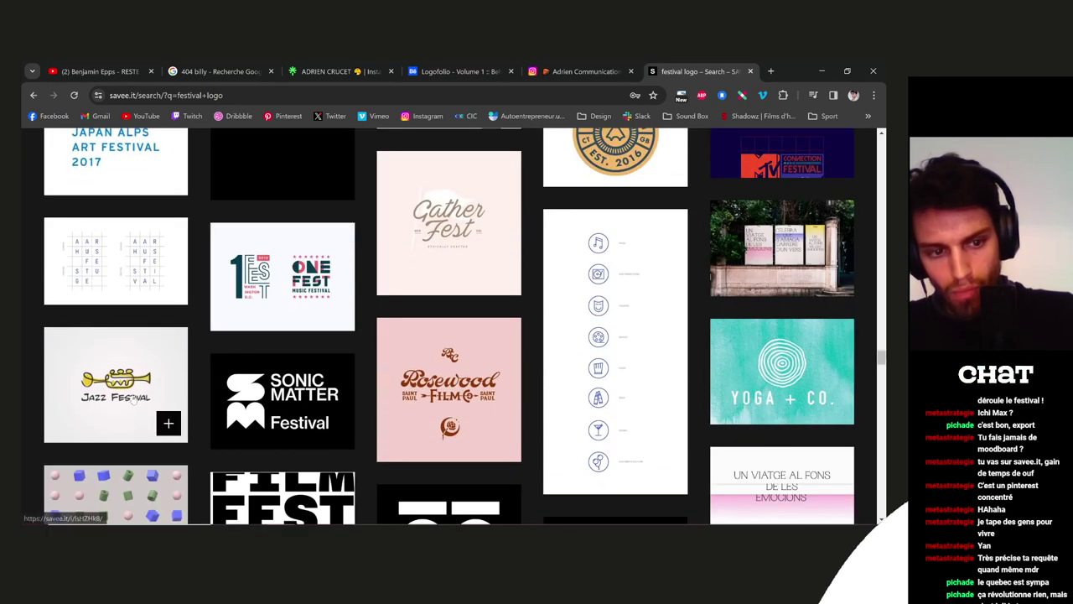
left_click(132, 399)
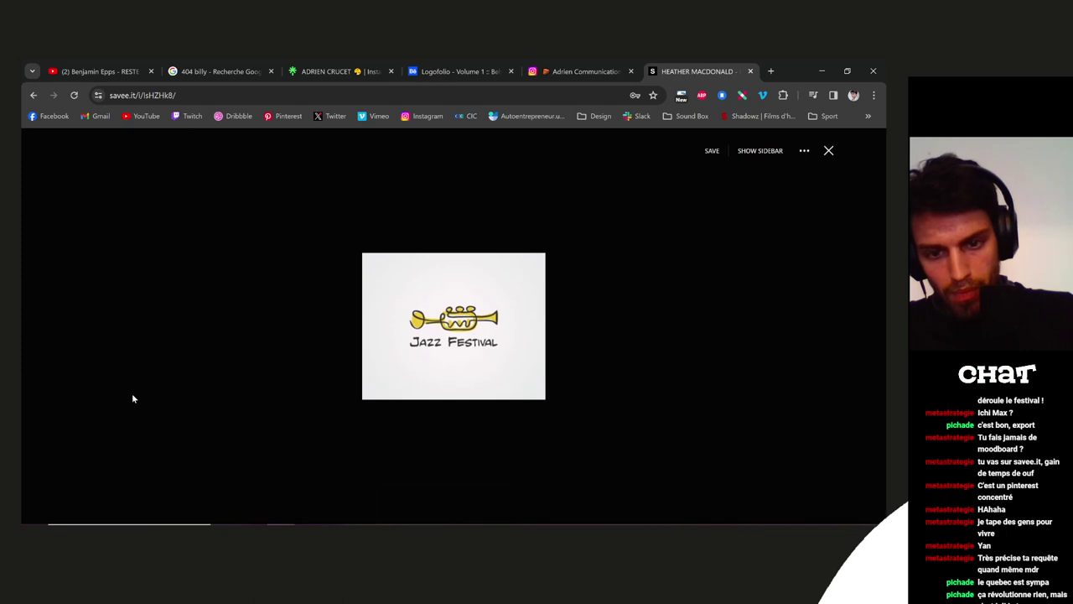
left_click(830, 151)
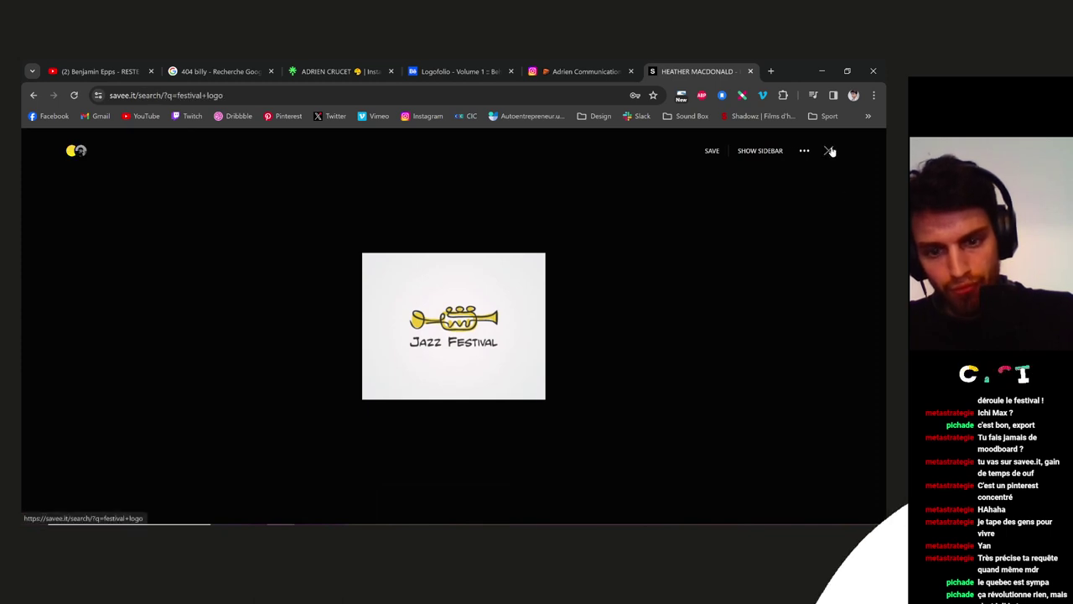
scroll(667, 304, "down", 5)
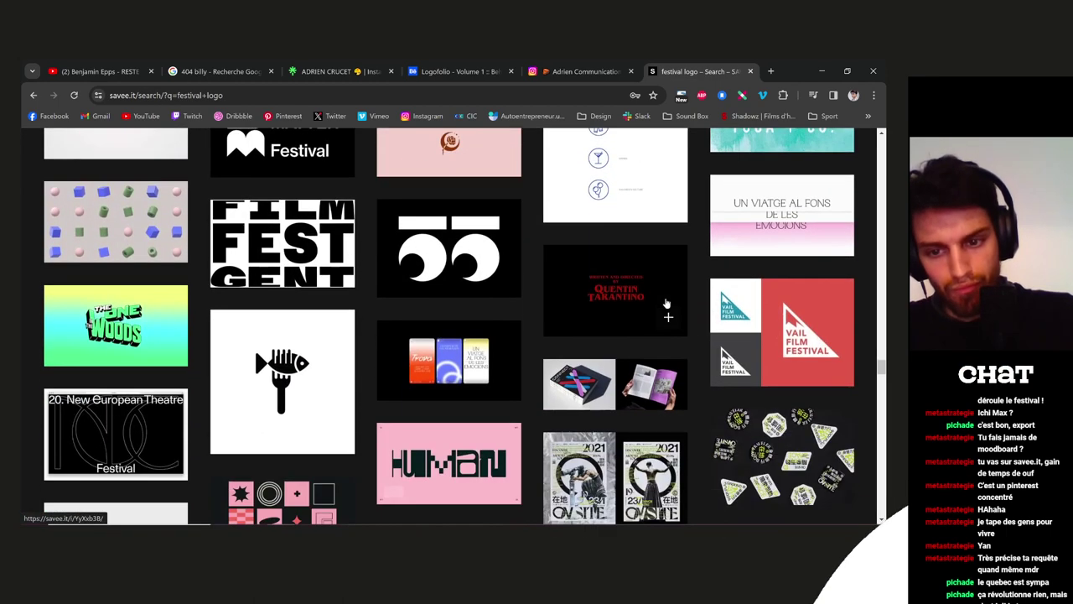
scroll(668, 302, "down", 5)
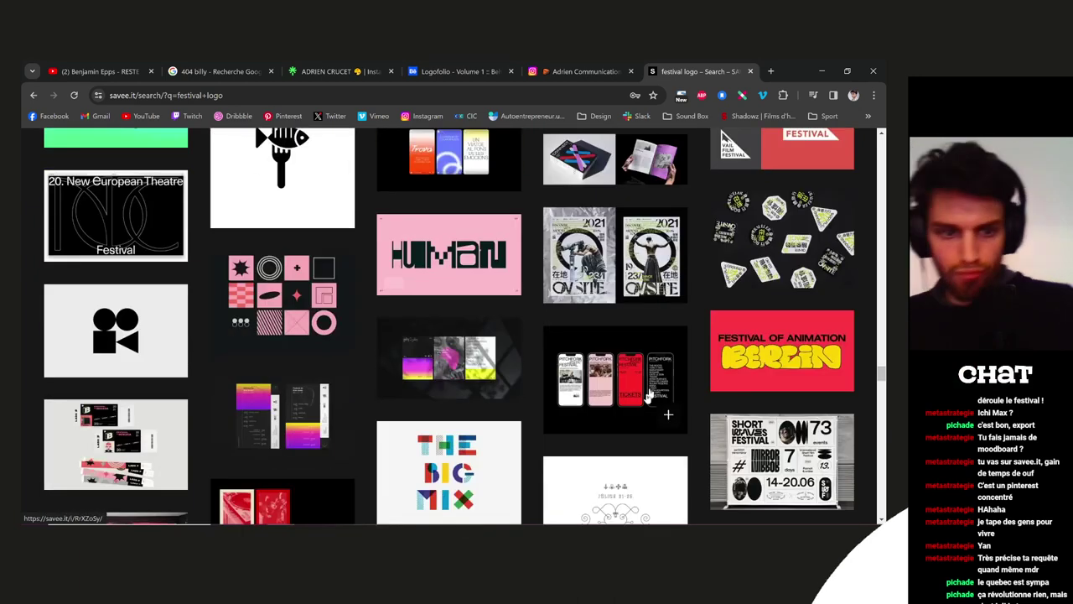
scroll(668, 301, "down", 4)
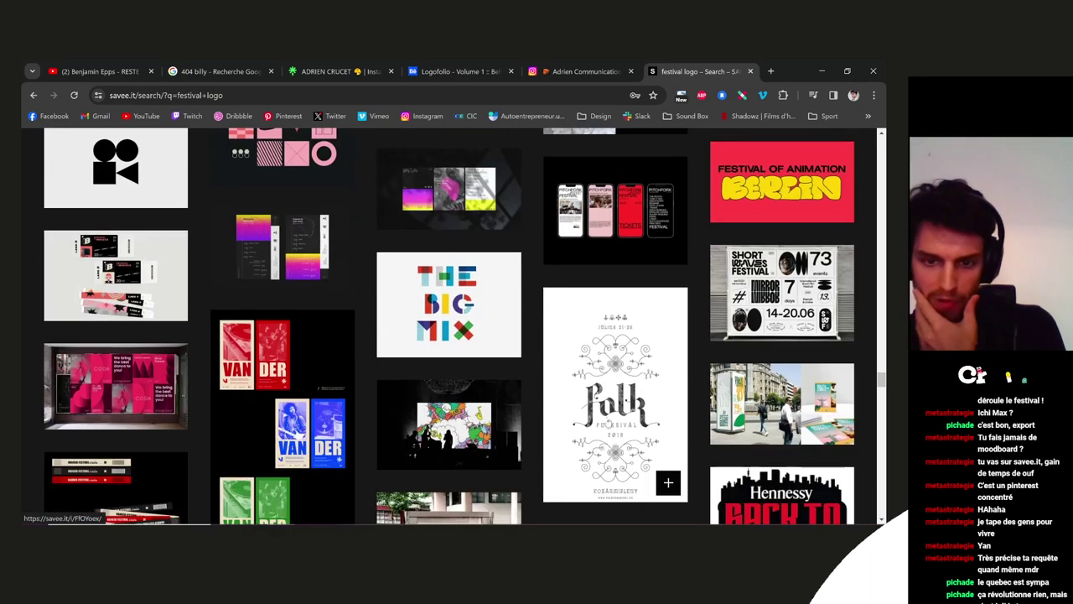
scroll(608, 400, "down", 8)
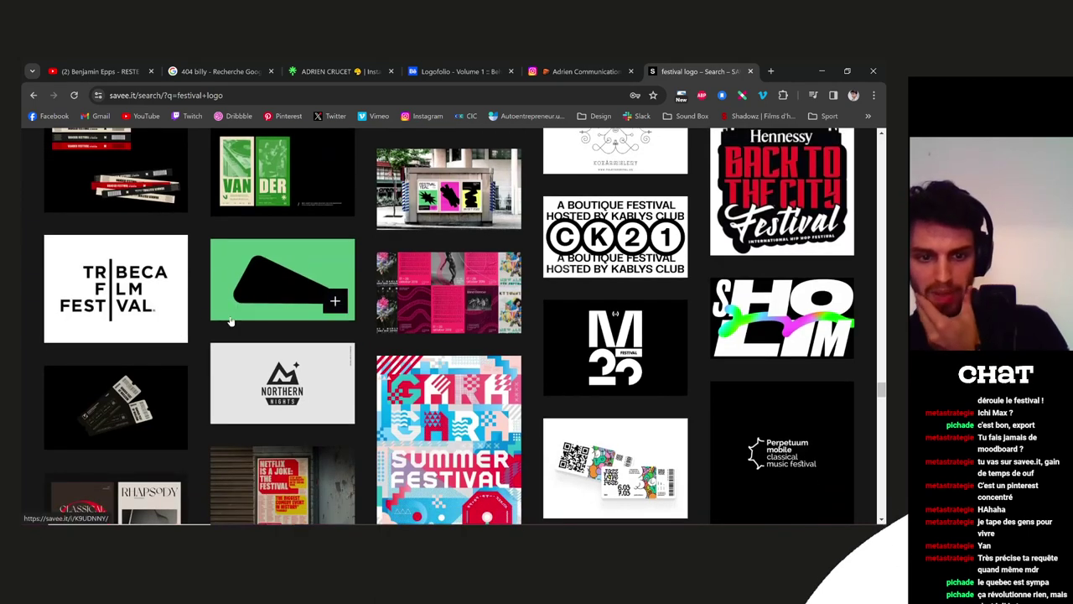
scroll(231, 322, "down", 3)
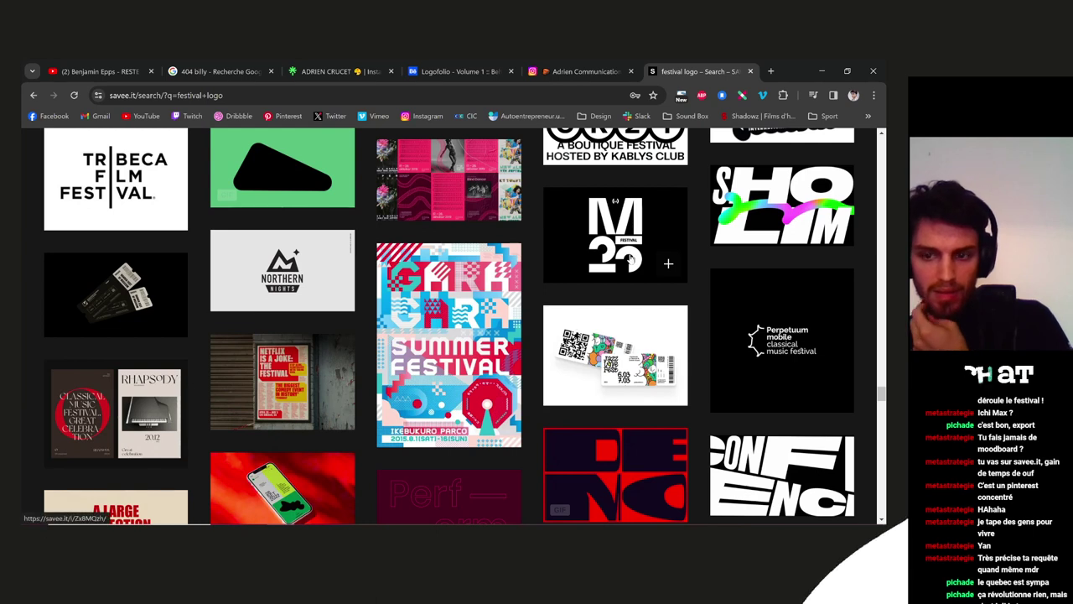
scroll(631, 260, "down", 5)
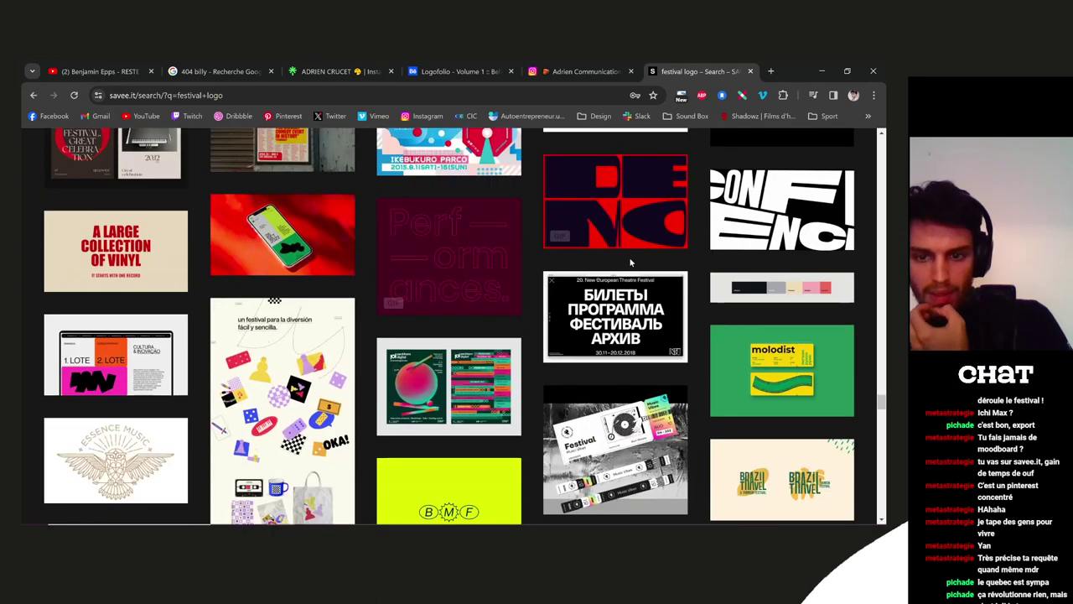
scroll(629, 256, "down", 2)
scroll(629, 257, "down", 3)
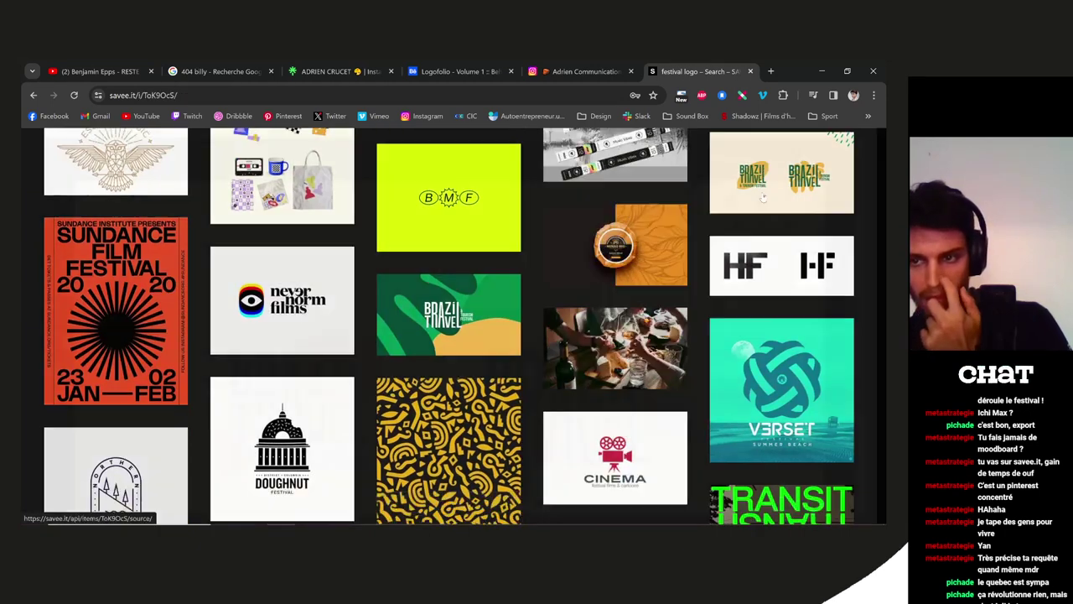
left_click(765, 196)
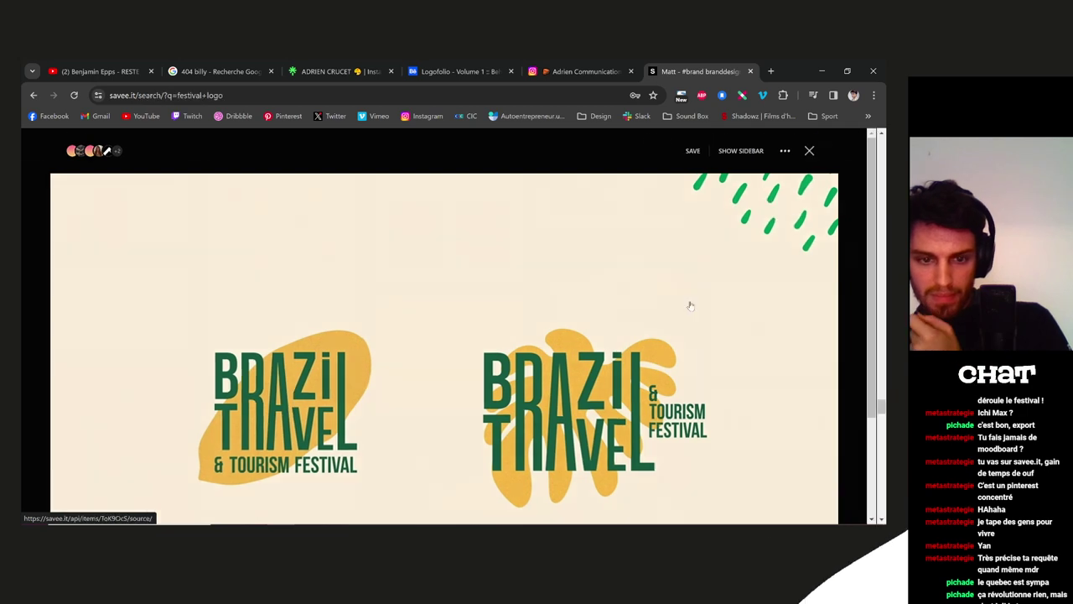
key("Escape")
scroll(571, 392, "down", 1)
scroll(571, 392, "down", 1)
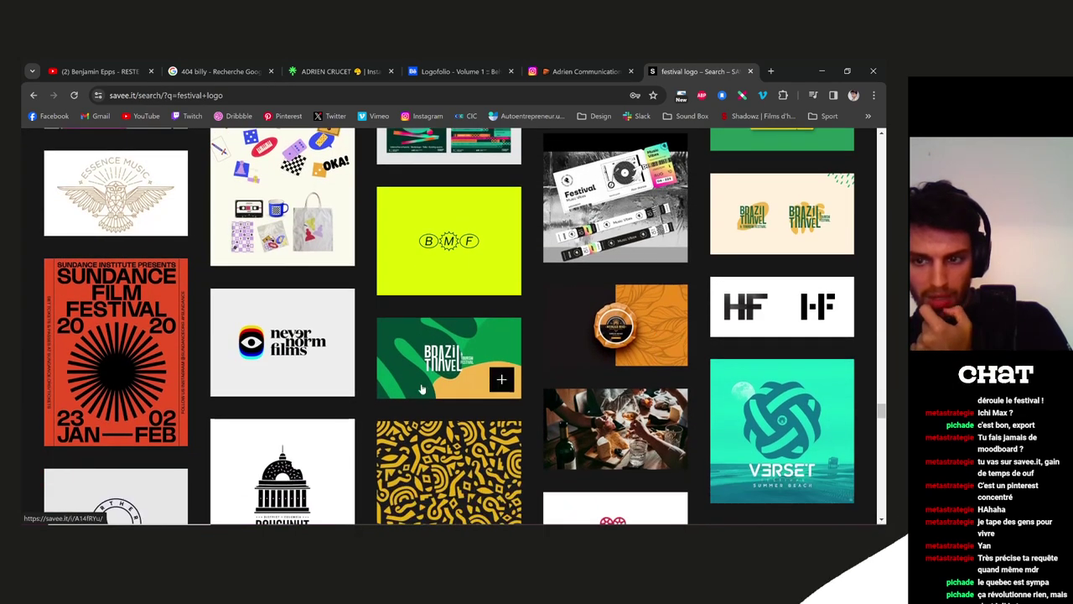
scroll(459, 378, "down", 7)
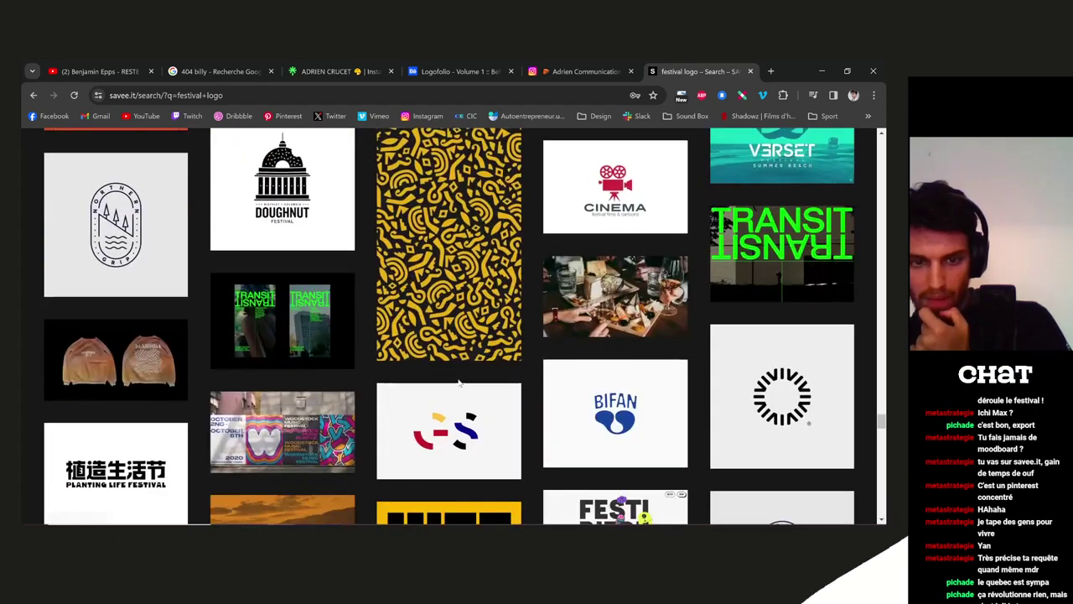
scroll(458, 382, "down", 5)
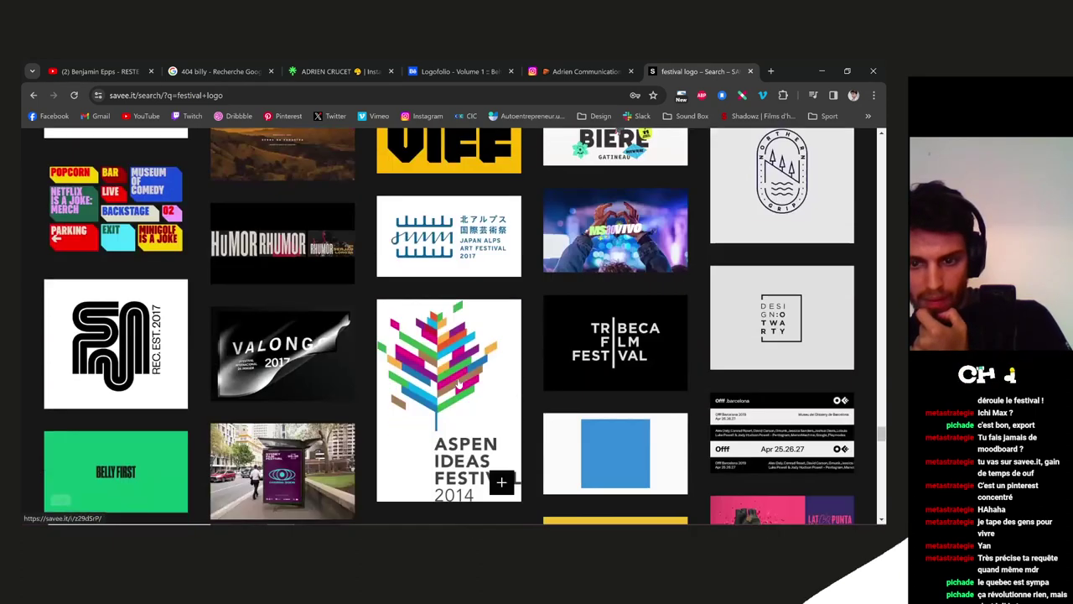
scroll(459, 382, "down", 5)
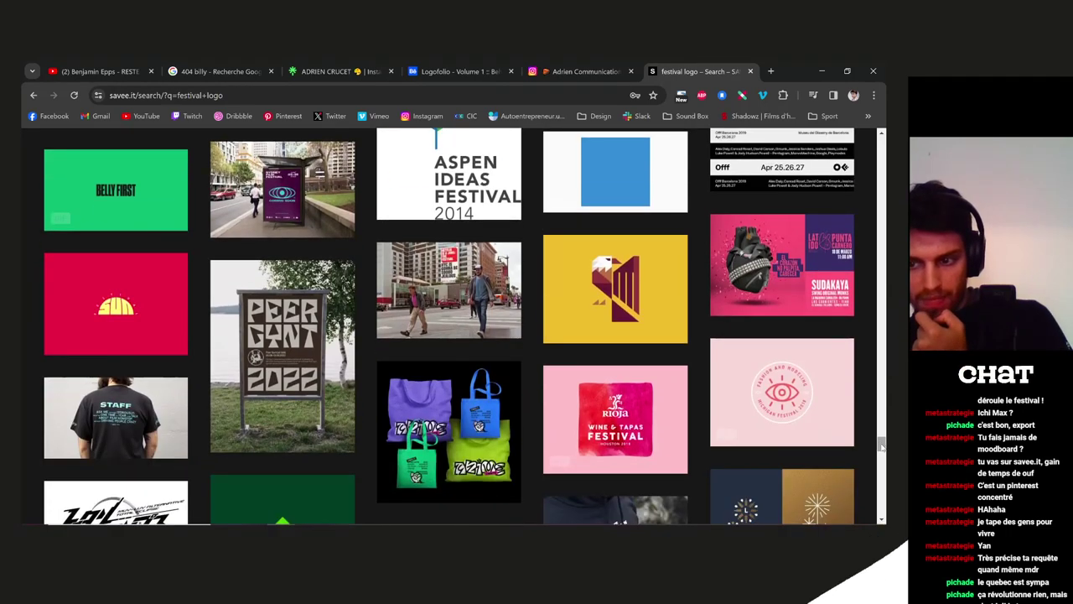
left_click_drag(881, 447, 883, 123)
scroll(650, 359, "down", 6)
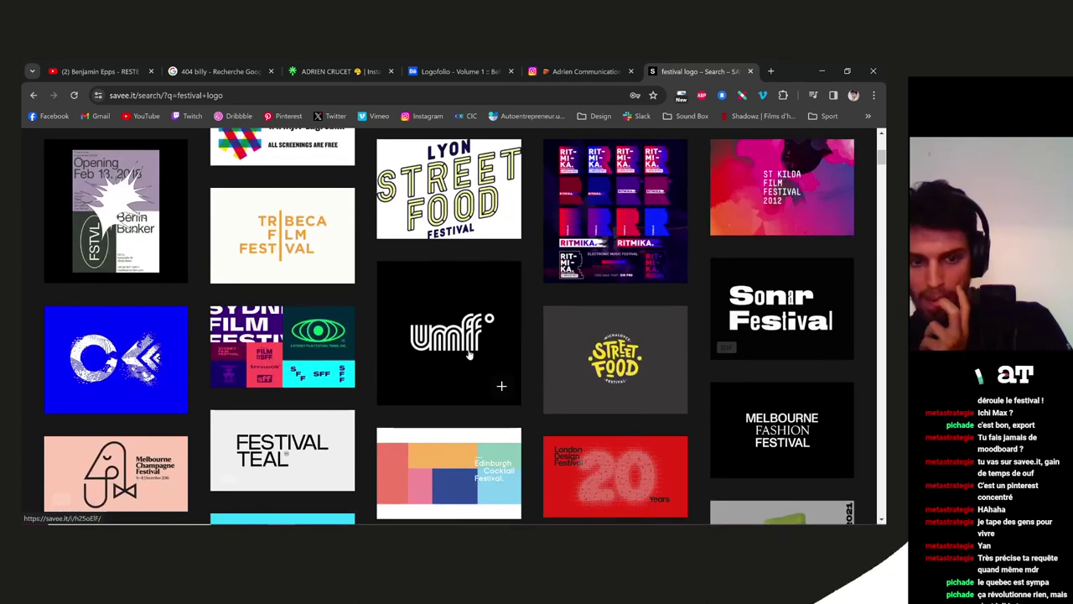
scroll(468, 354, "down", 1)
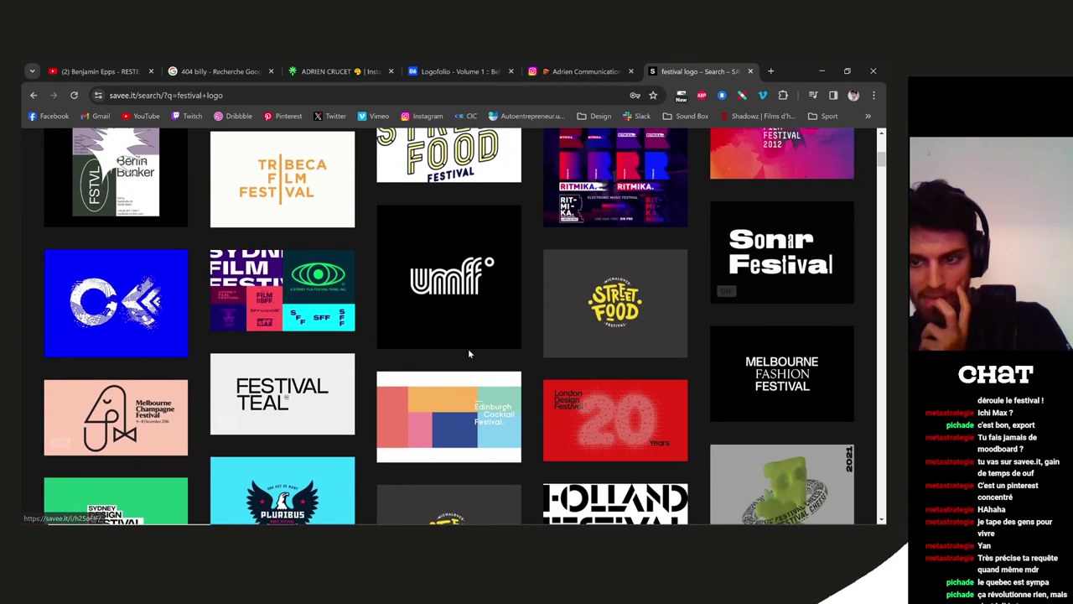
scroll(468, 348, "down", 2)
scroll(469, 354, "down", 2)
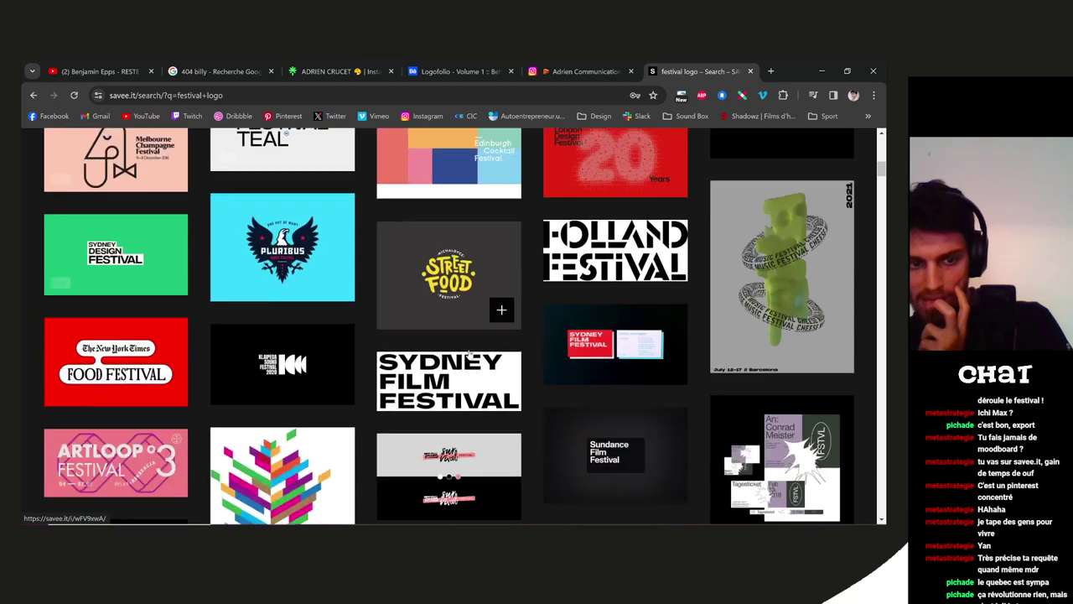
scroll(470, 355, "down", 2)
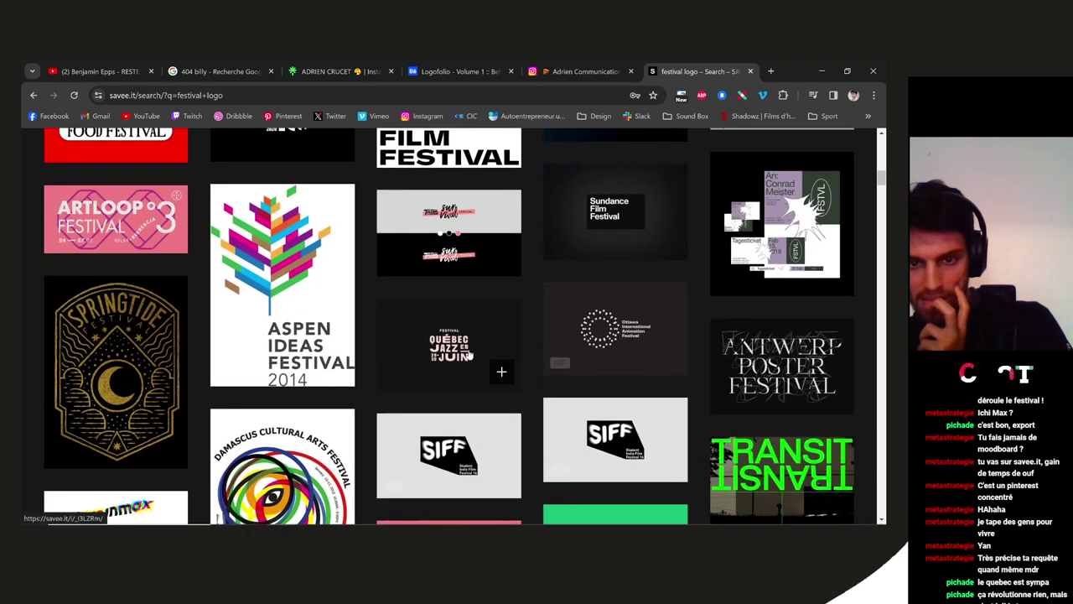
View the Triton Survival festival logo in full, then return to the search results
left_click(434, 265)
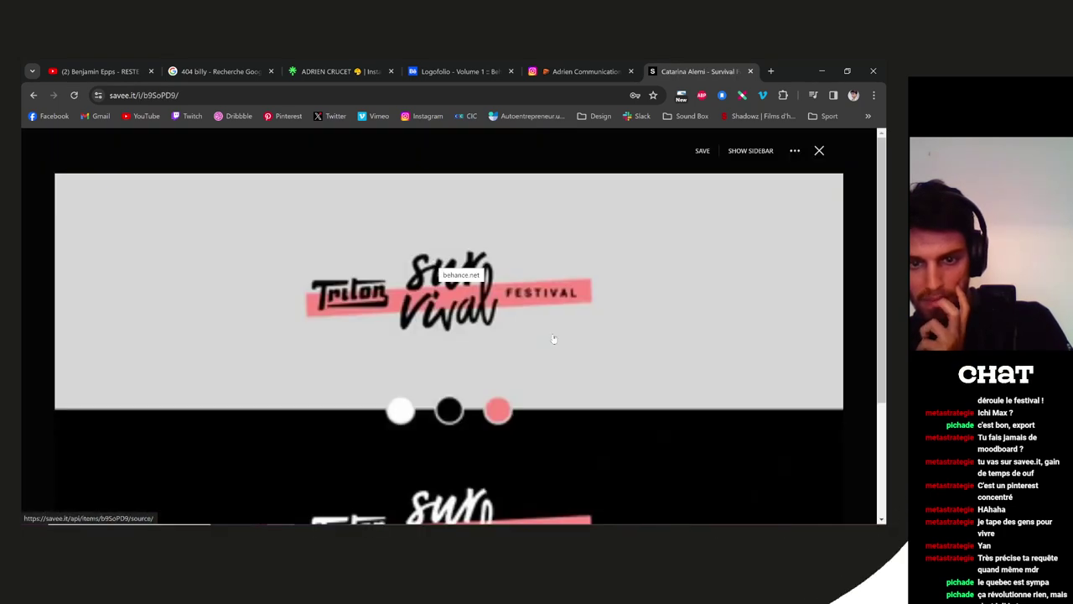
scroll(626, 347, "down", 2)
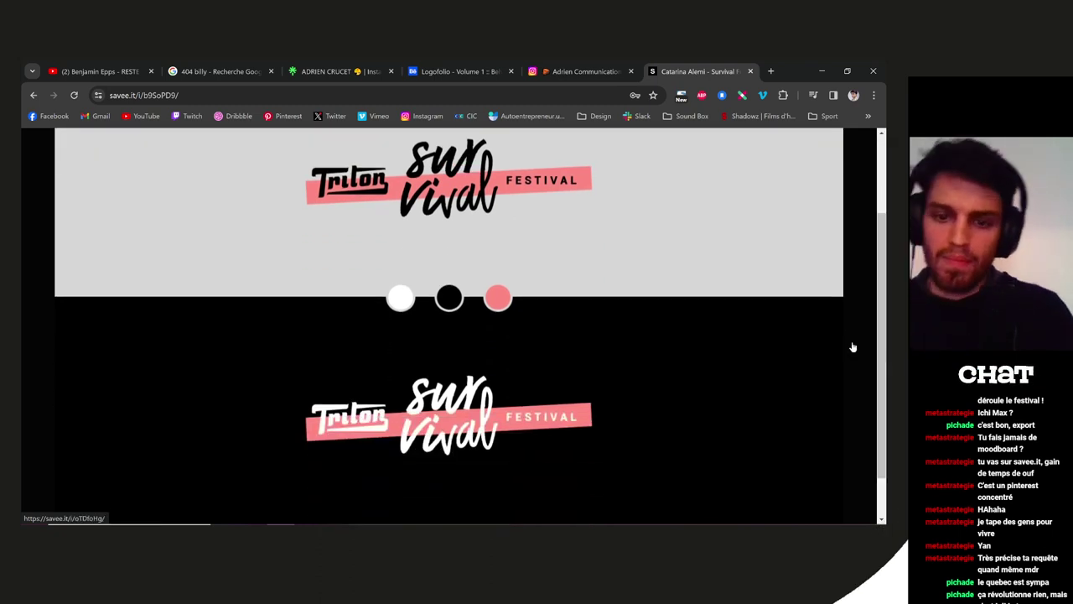
scroll(768, 351, "up", 2)
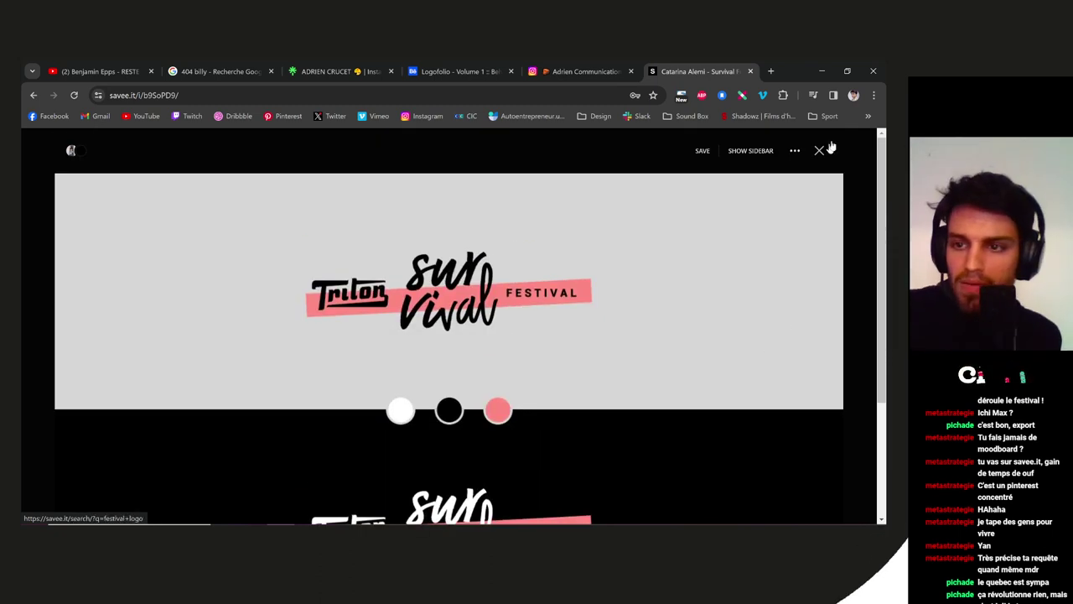
left_click(818, 150)
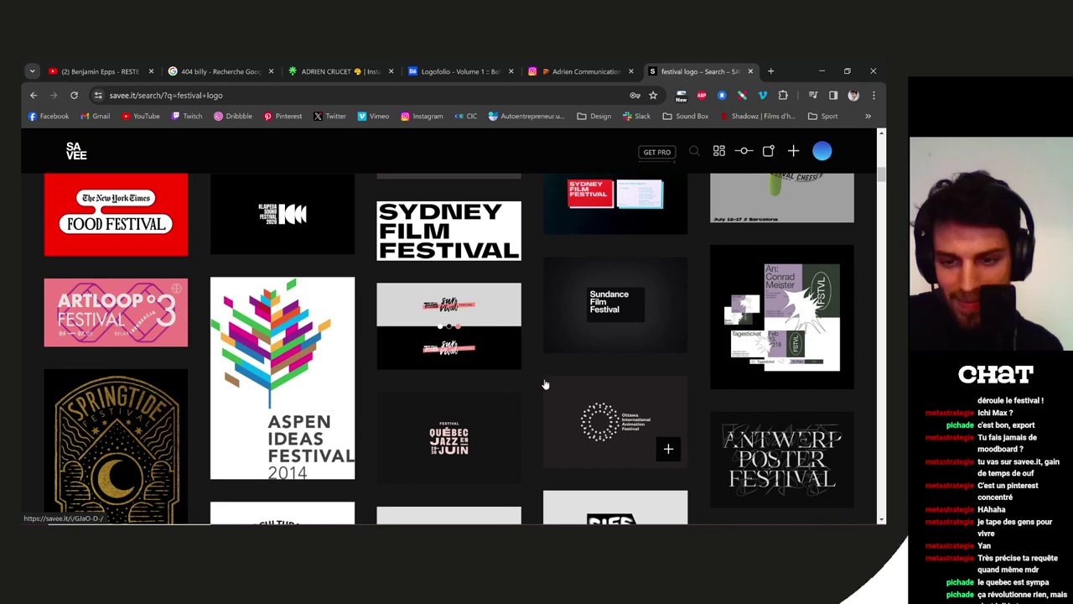
Further down the results, view the Festival Cinema Jueu logo, then close it
scroll(546, 383, "down", 2)
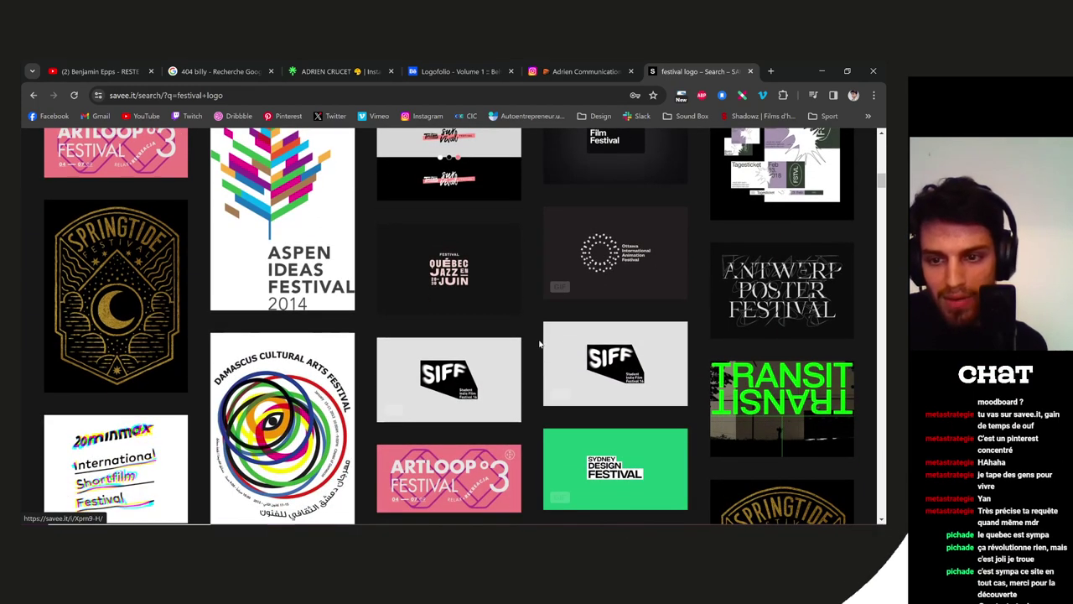
scroll(538, 343, "down", 1)
scroll(538, 343, "down", 4)
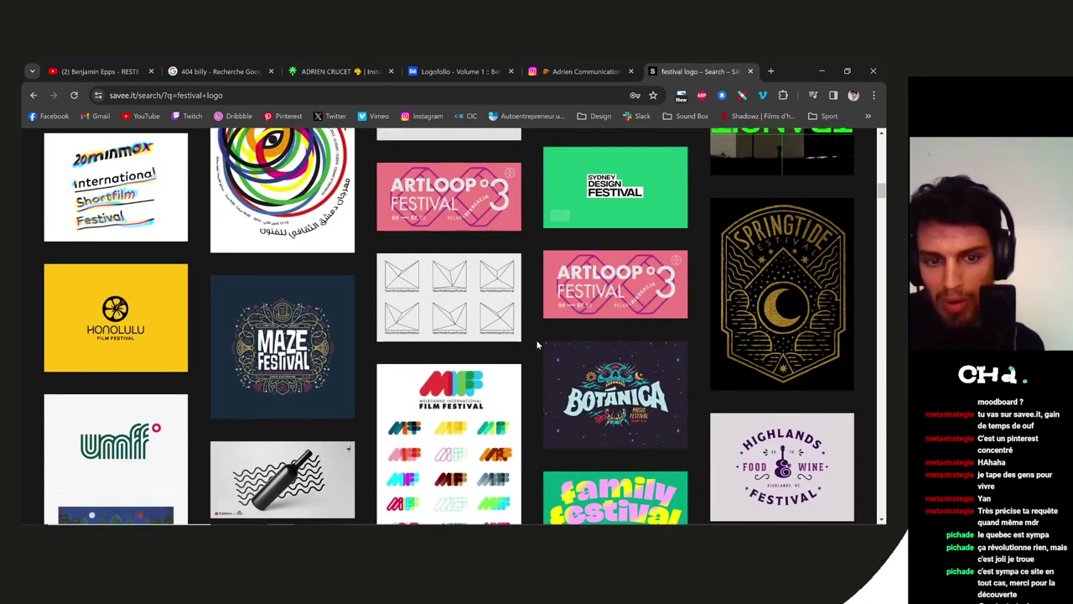
scroll(537, 344, "down", 2)
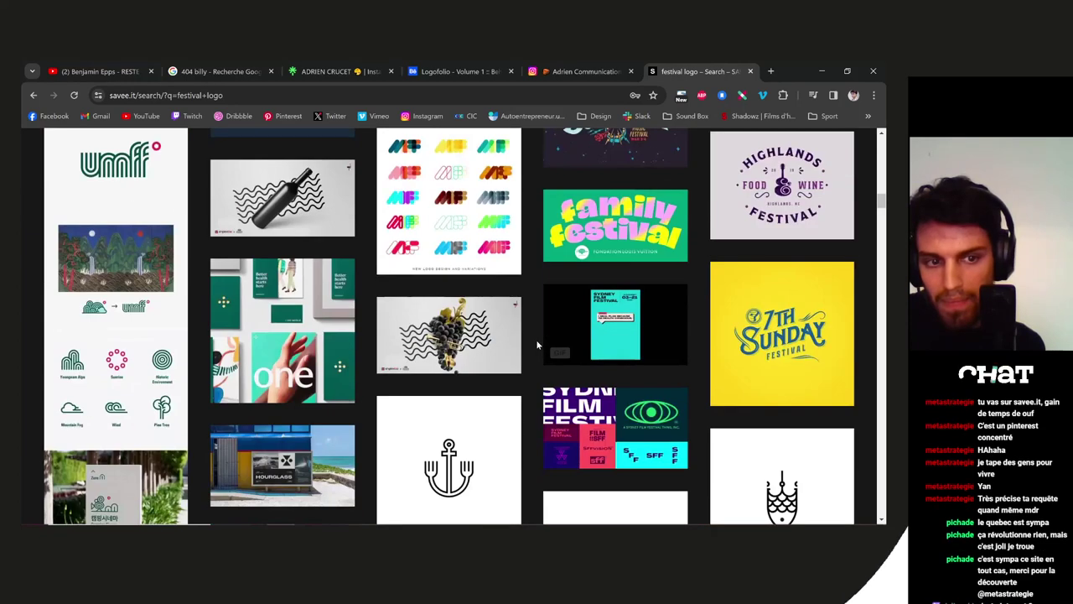
scroll(538, 343, "down", 2)
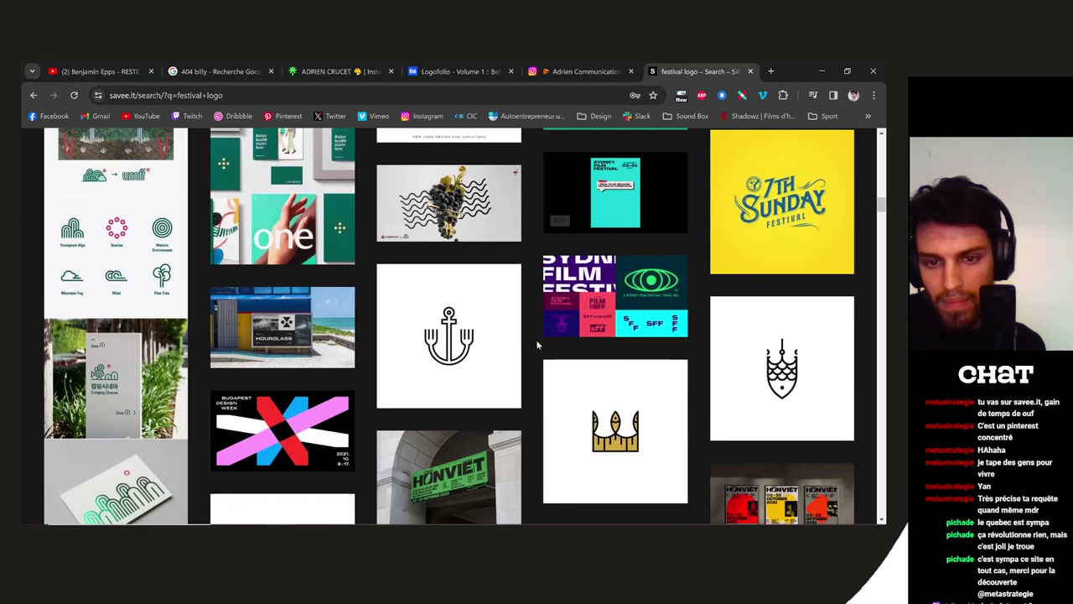
scroll(537, 343, "down", 1)
scroll(537, 344, "down", 2)
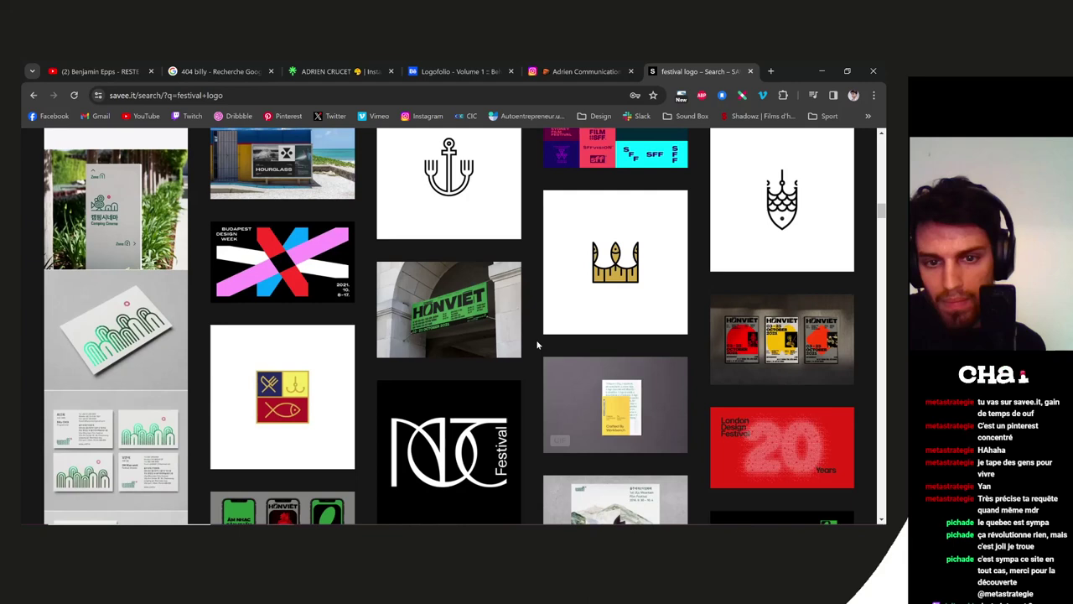
scroll(537, 344, "down", 6)
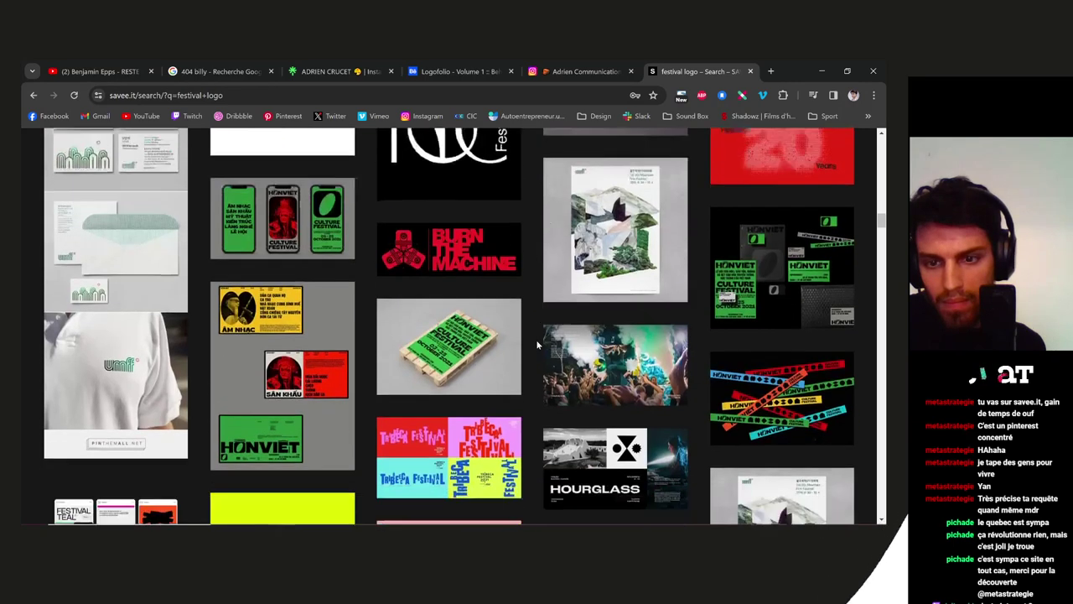
scroll(537, 343, "down", 2)
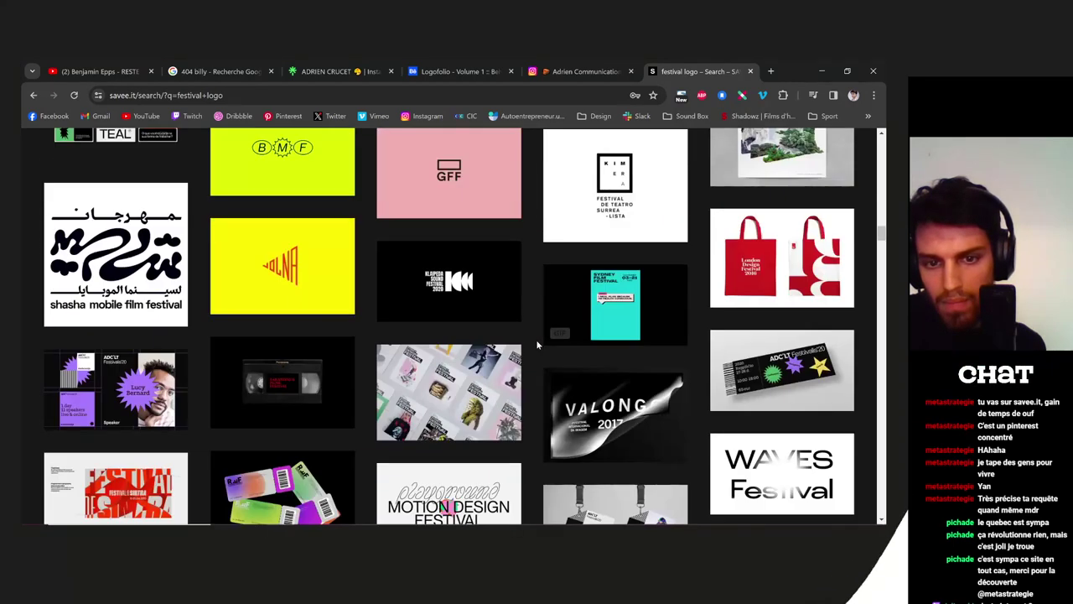
scroll(538, 343, "down", 3)
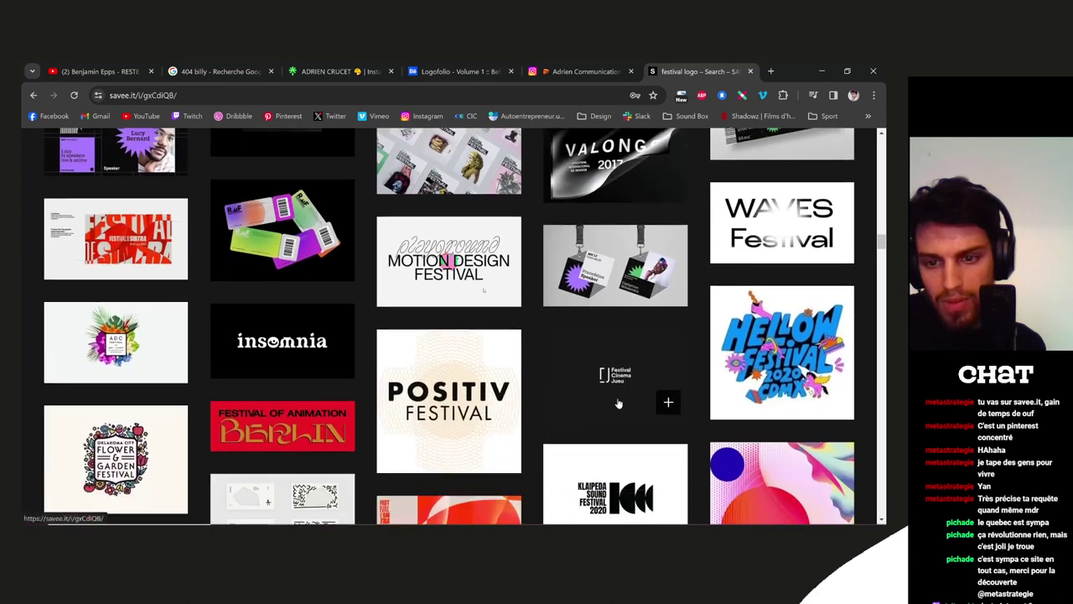
left_click(615, 405)
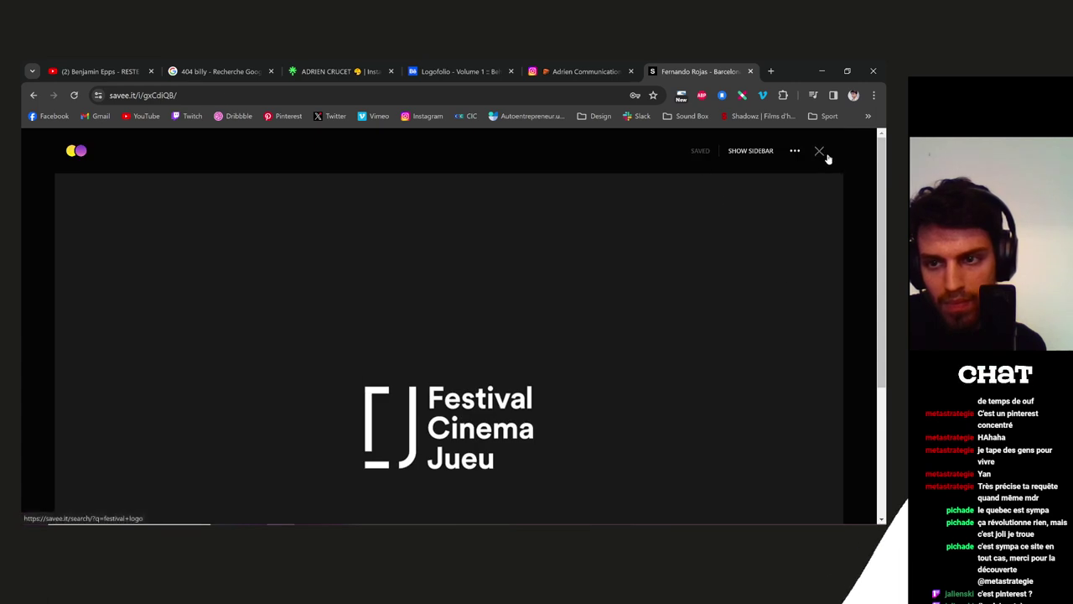
left_click(819, 150)
Browse further through the results, then switch back to the CLIMAX logo file
scroll(569, 343, "down", 3)
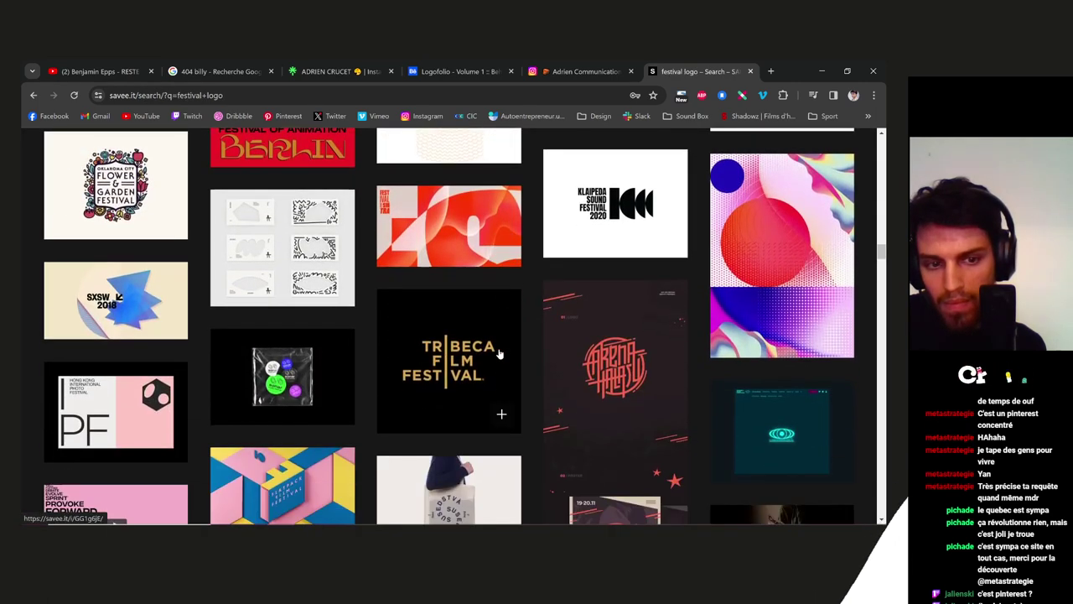
scroll(500, 357, "down", 3)
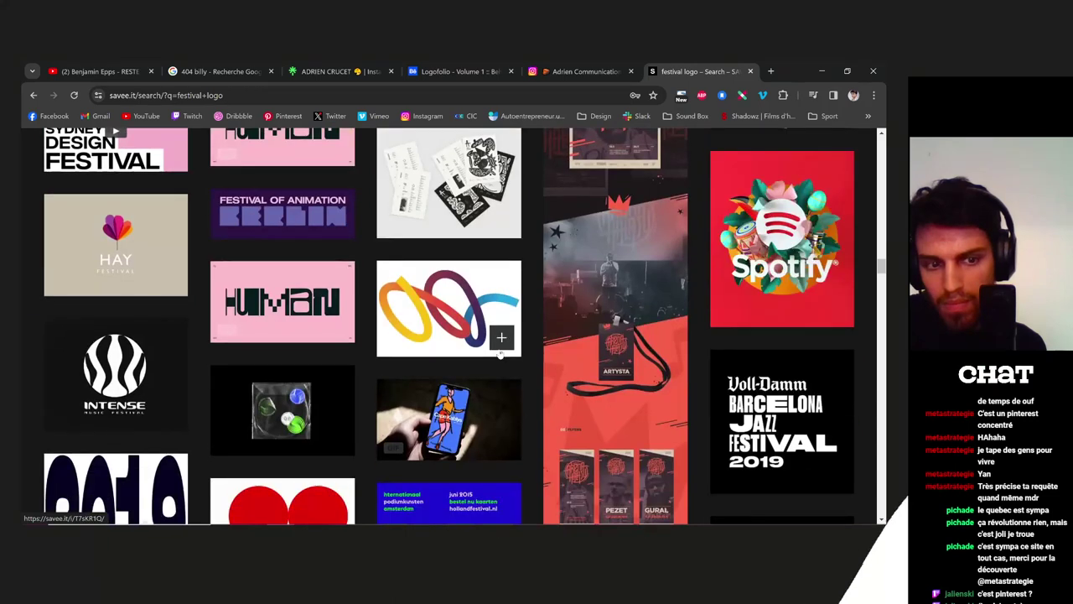
scroll(500, 357, "down", 3)
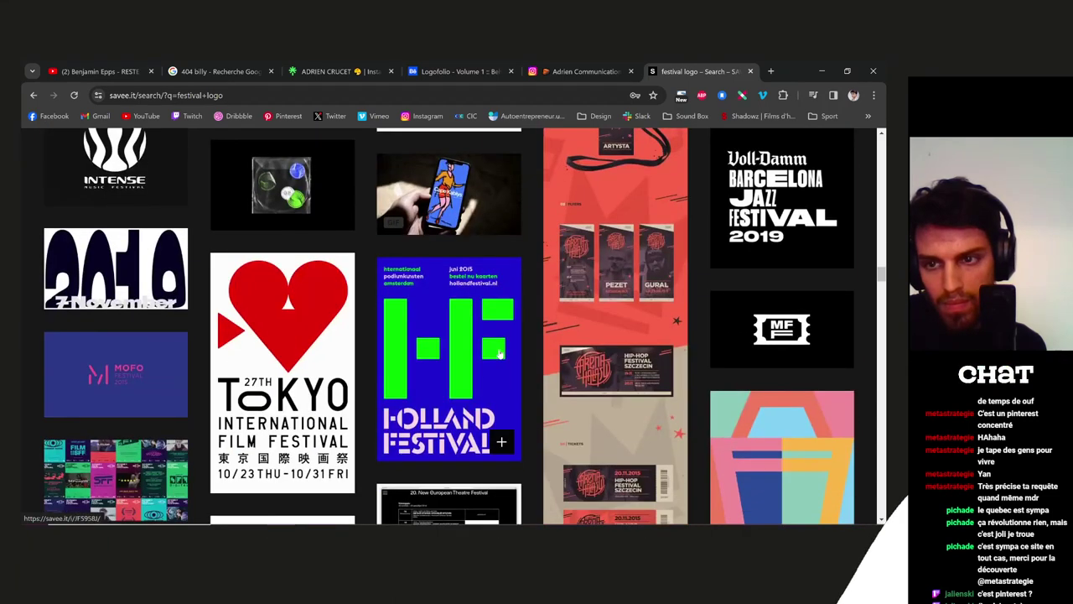
scroll(500, 356, "down", 3)
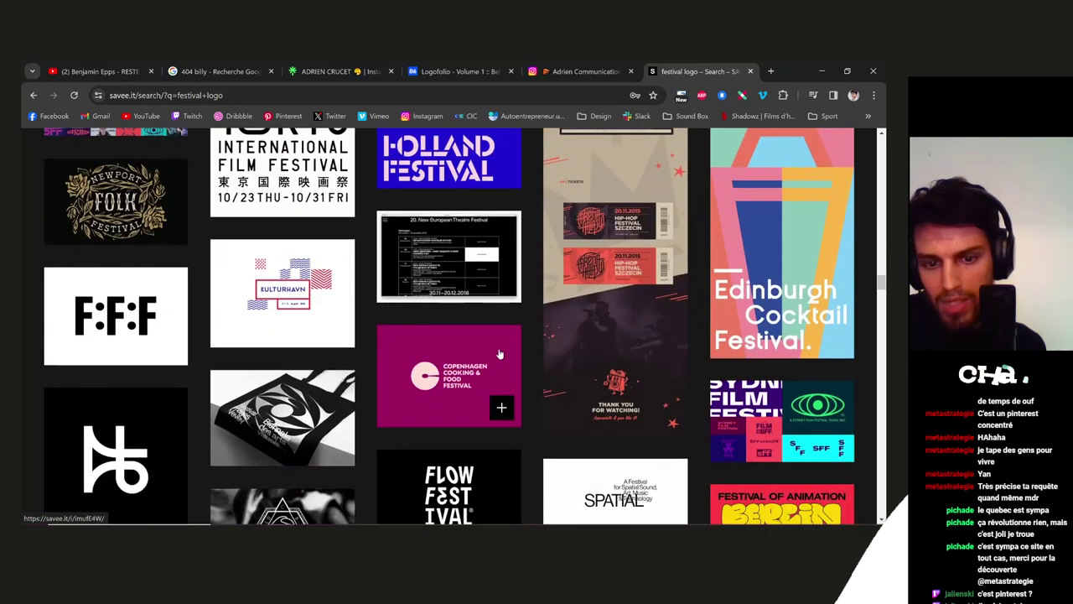
scroll(500, 355, "down", 5)
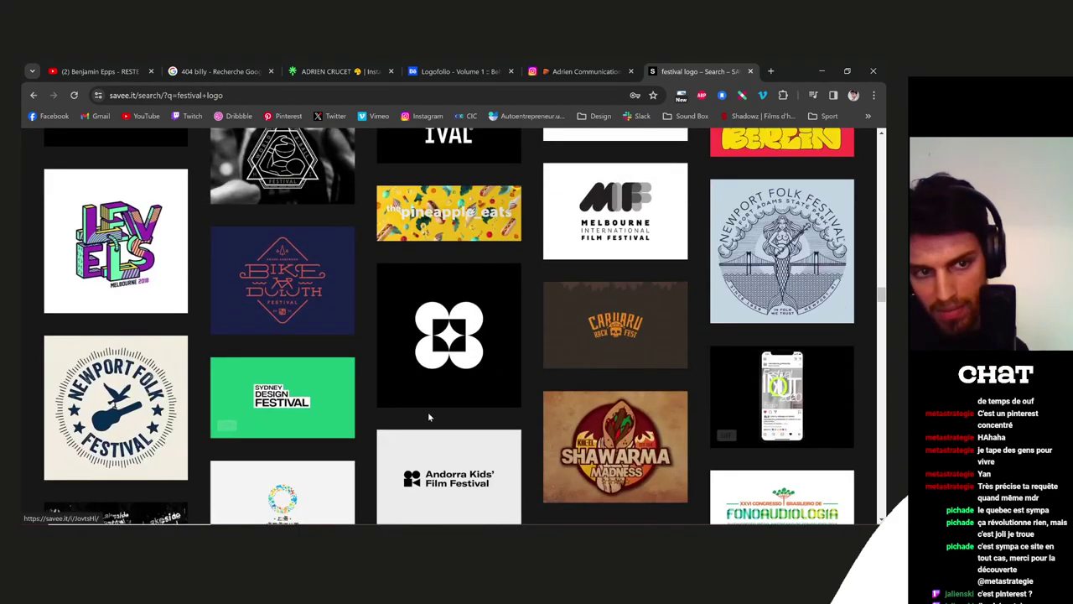
key("alt+Tab")
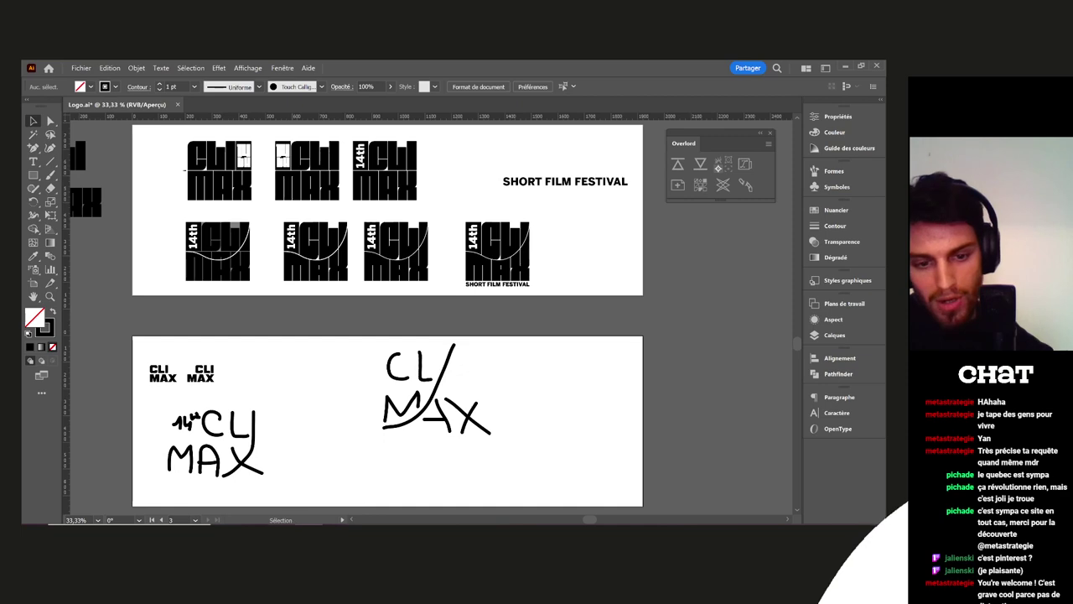
Return from Logo.ai to the Savee festival logo results, then head to the account profile
mouse_move(281, 533)
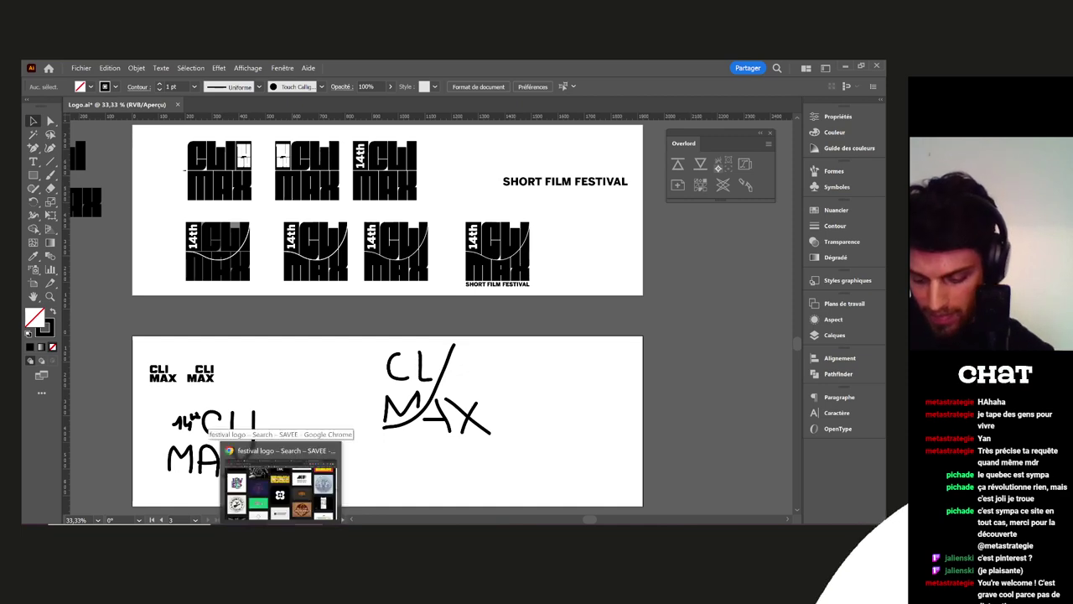
left_click(281, 532)
scroll(495, 391, "up", 15)
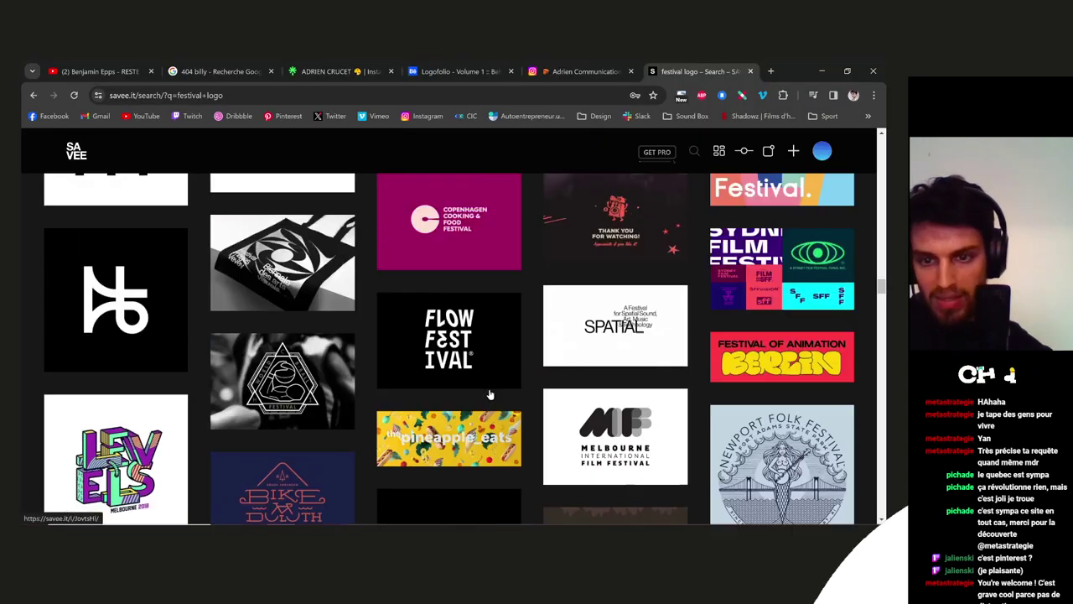
scroll(490, 394, "up", 5)
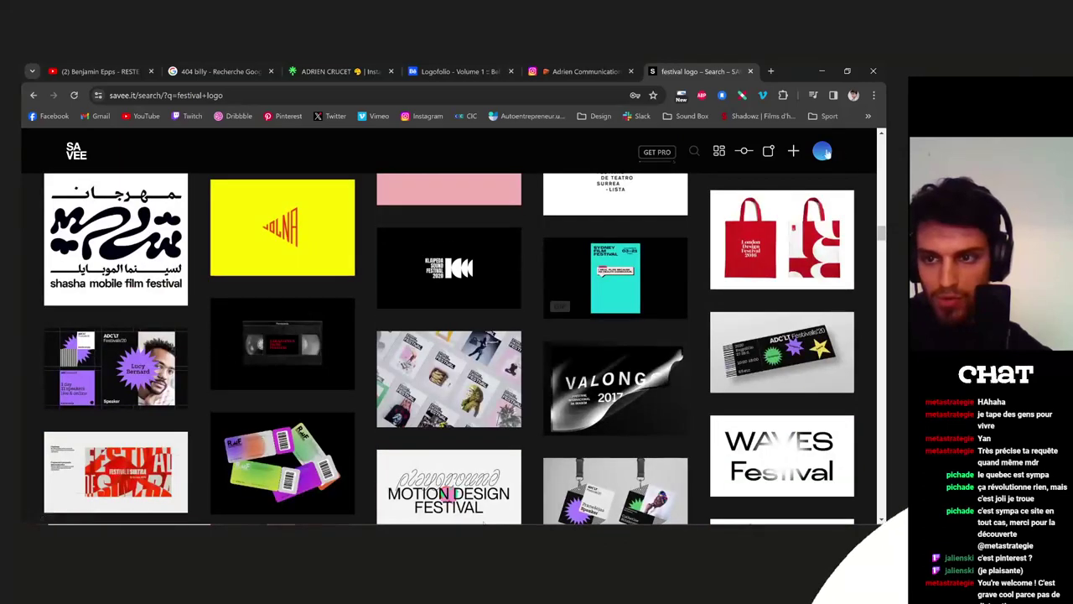
left_click(822, 151)
On the profile with five saved logos, show the Upload, Import and New board choices
scroll(428, 312, "down", 2)
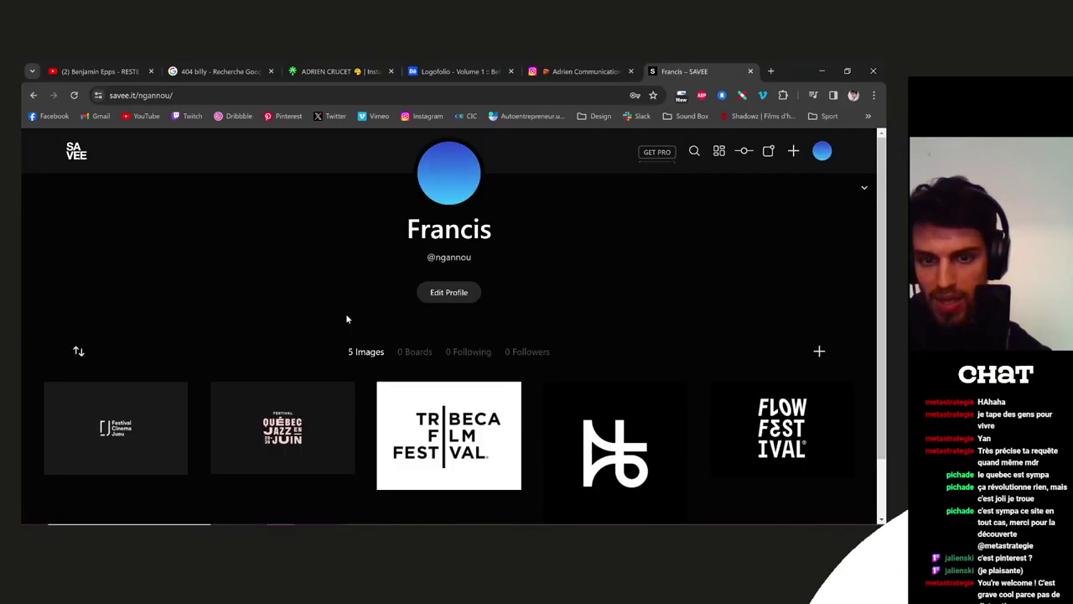
left_click_drag(84, 453, 576, 479)
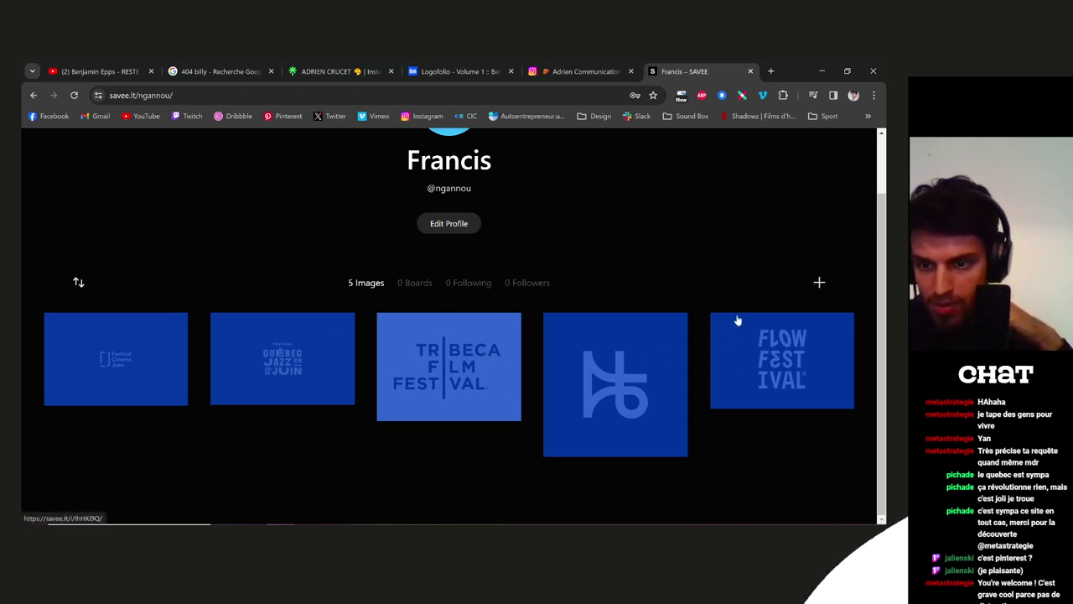
left_click(820, 283)
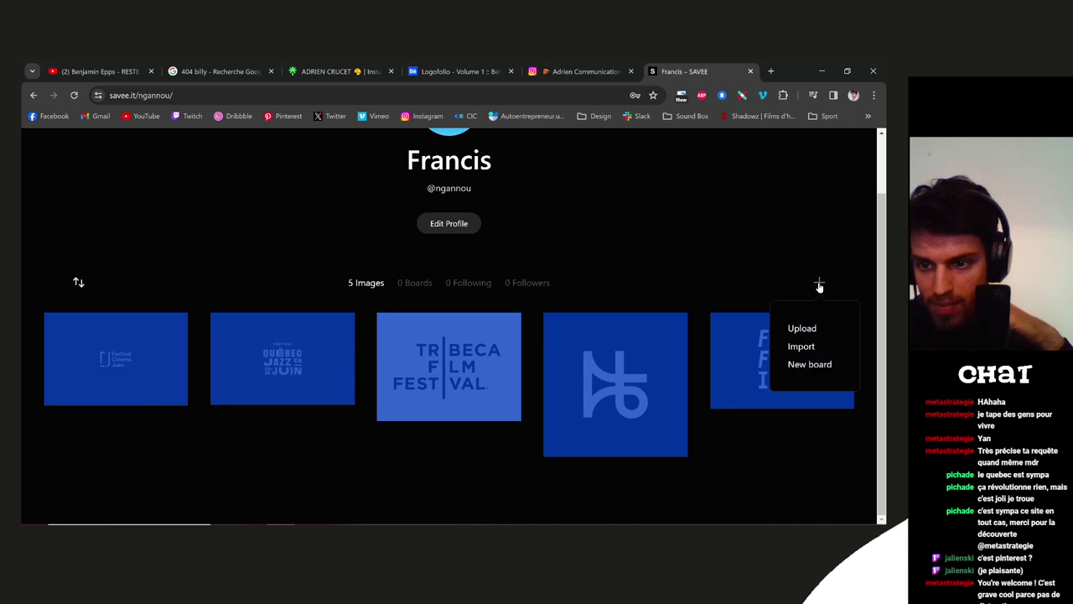
Create a new board named 'Festival Logo'
left_click(812, 366)
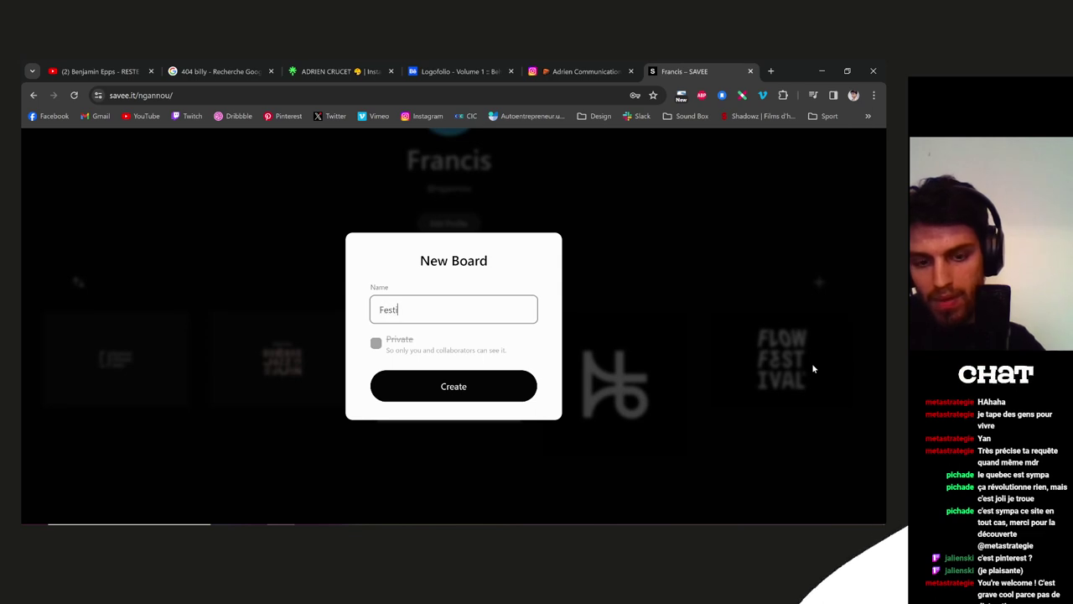
type("Festival Logo")
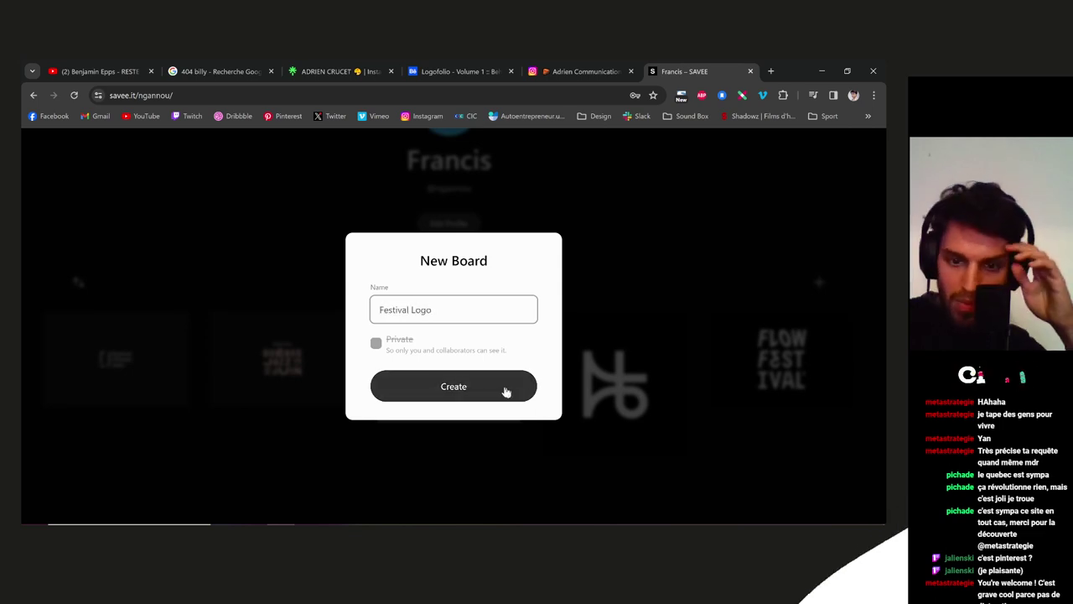
left_click(478, 387)
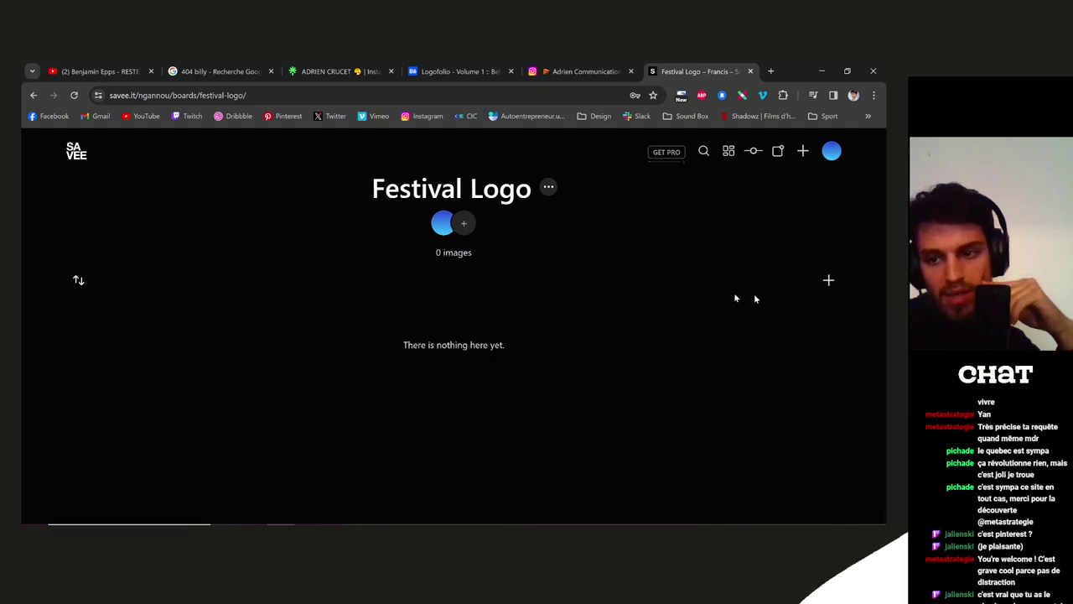
Select the five saved images on the profile and open the Festival Logo board
left_click(818, 151)
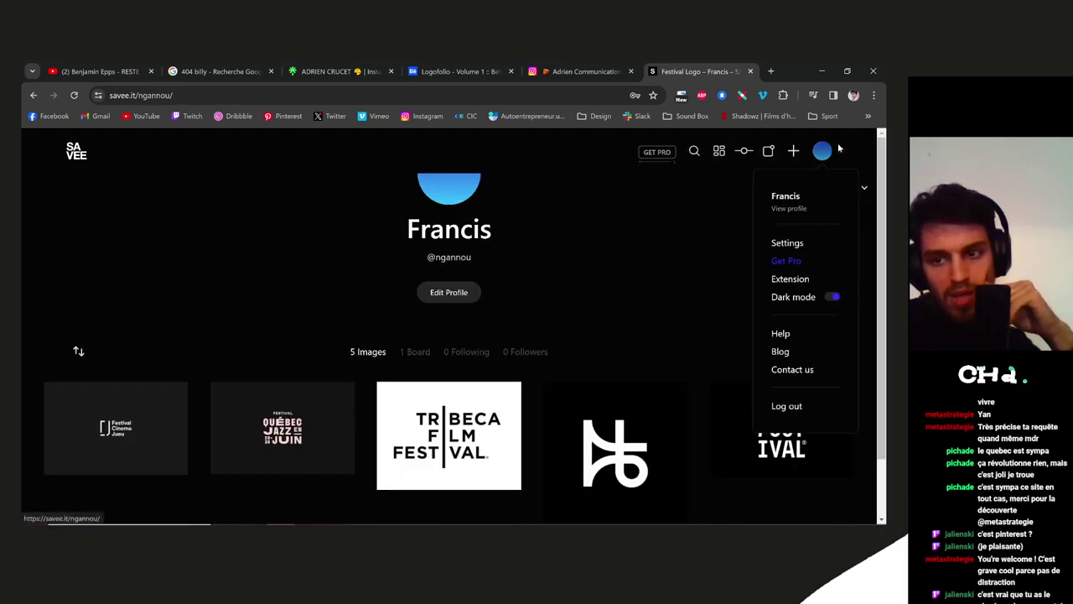
scroll(556, 378, "down", 1)
left_click_drag(153, 446, 414, 282)
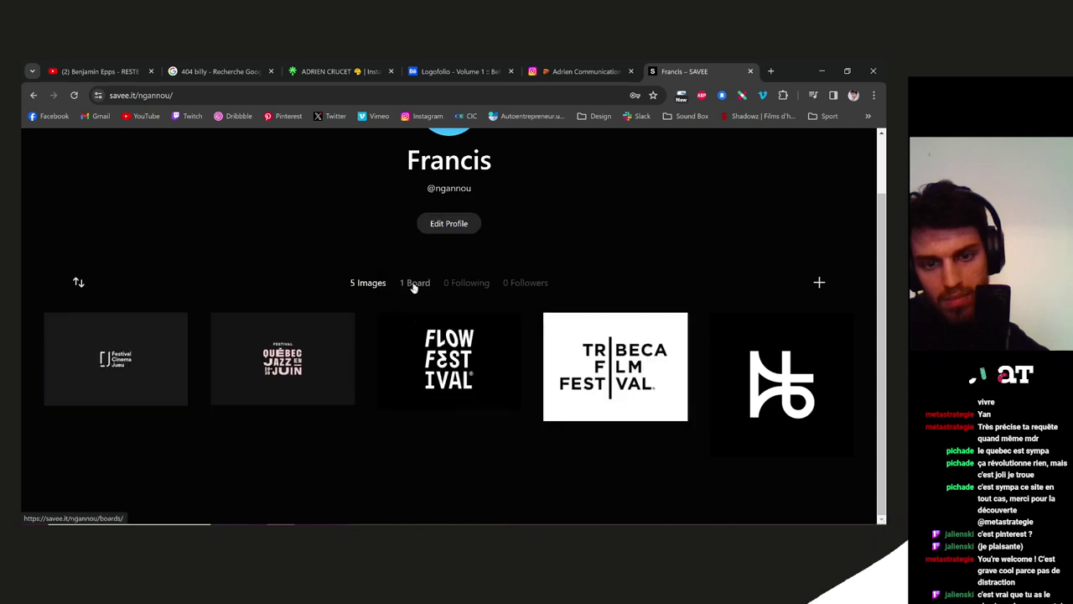
left_click(413, 283)
scroll(271, 371, "down", 1)
left_click(202, 361)
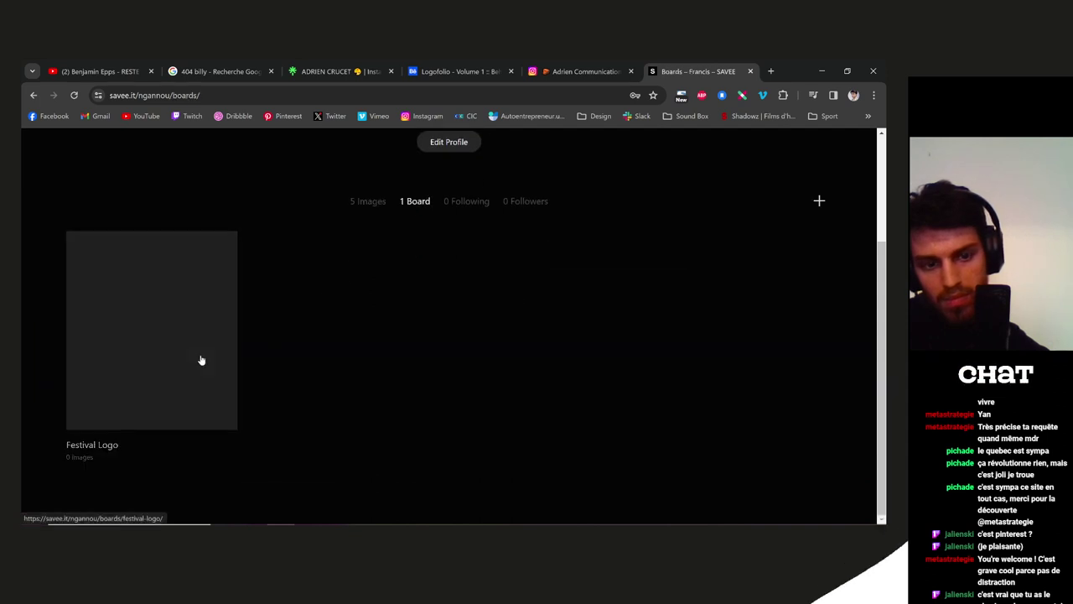
Open the board's Import from Pinterest page
triple_click(449, 349)
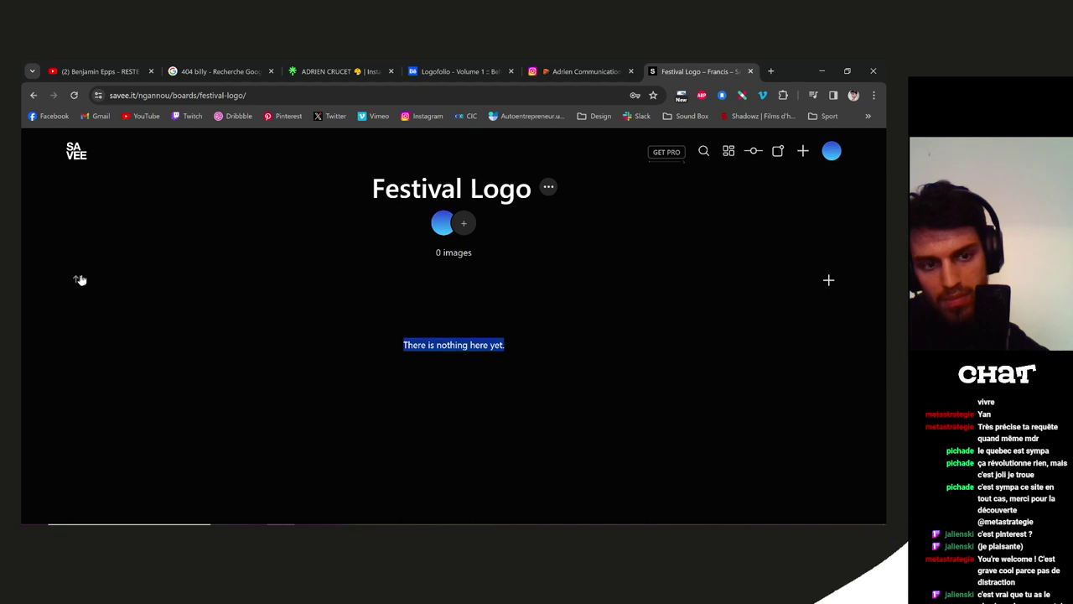
left_click(820, 283)
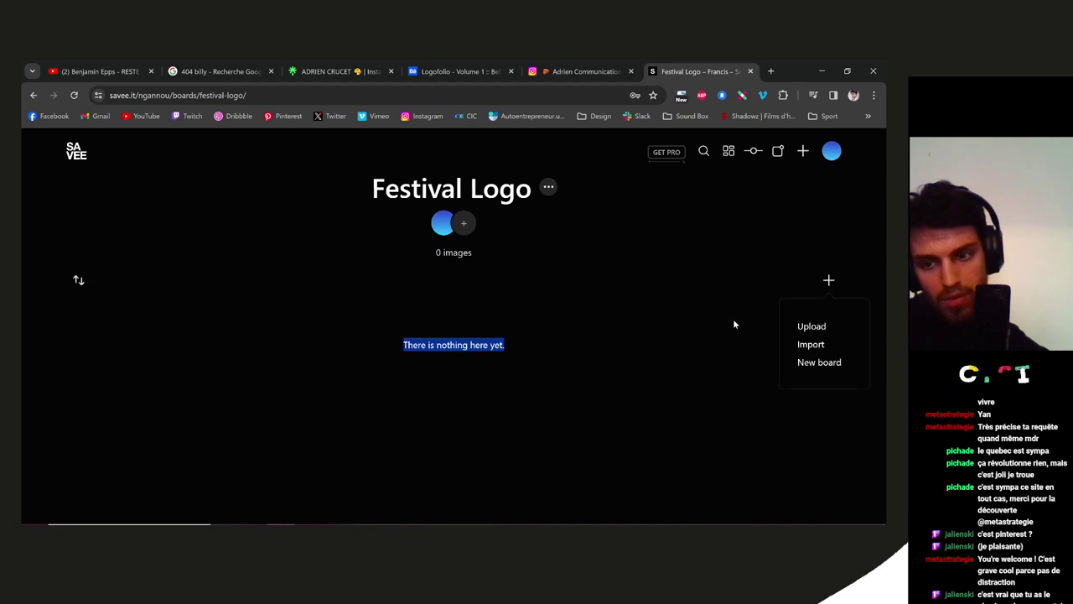
left_click(810, 345)
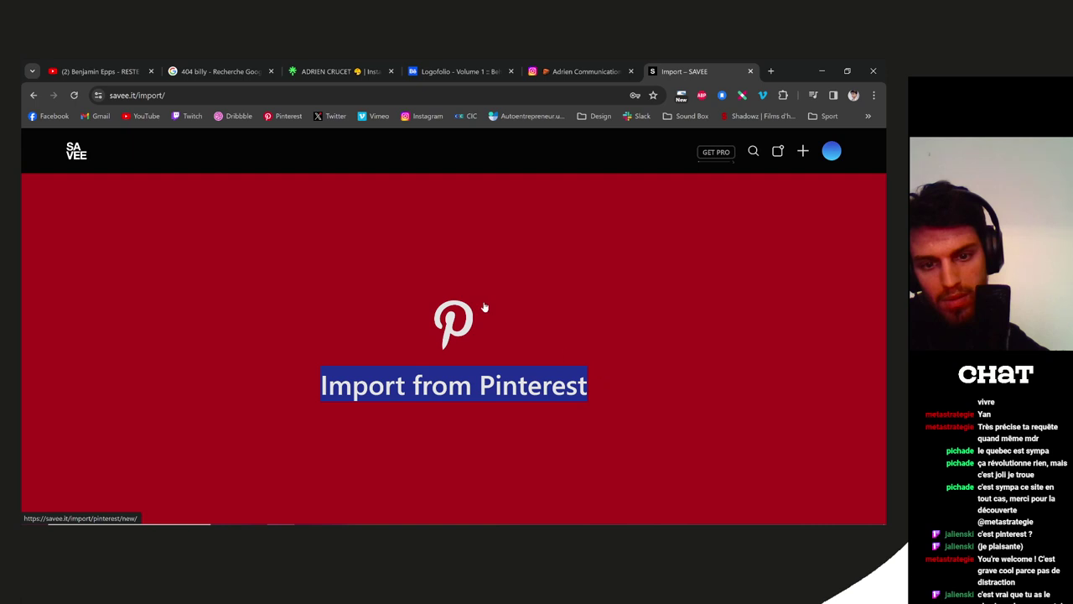
Back on the Festival Logo board, bring up the image upload overlay and close it
left_click(33, 95)
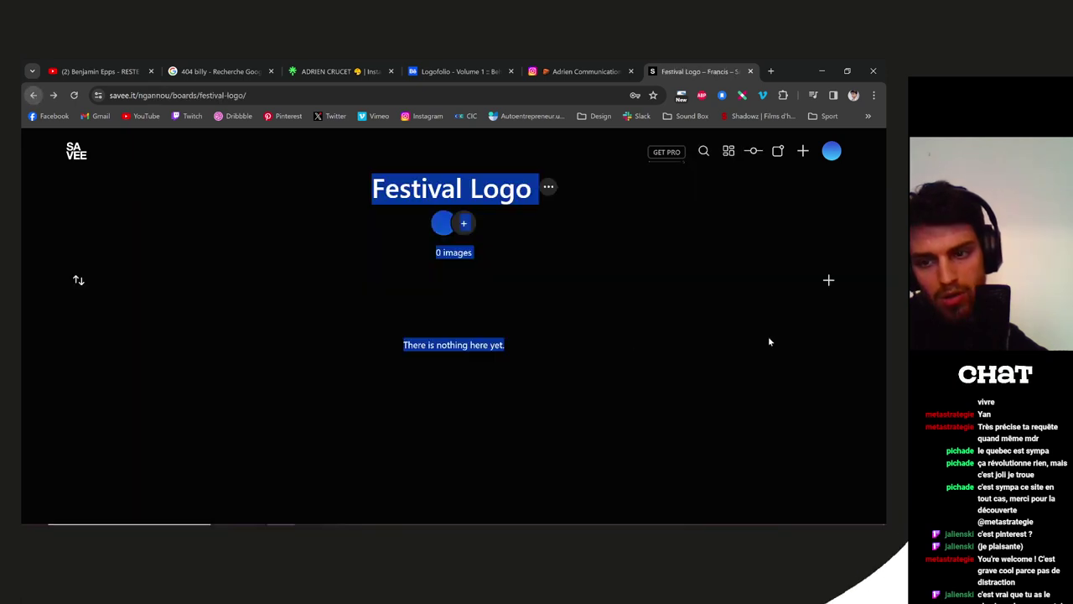
left_click(825, 282)
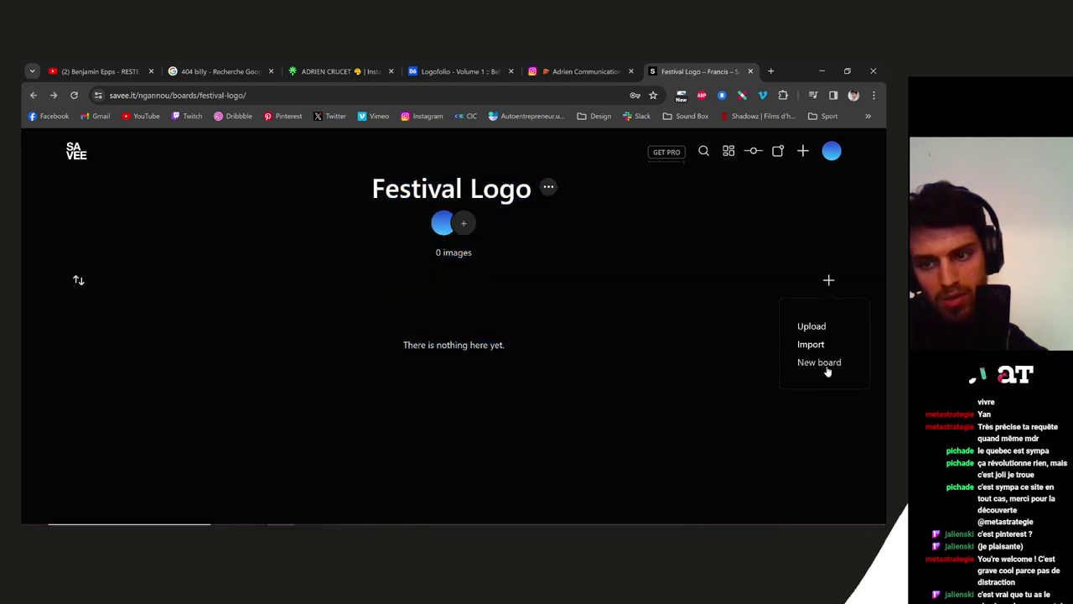
left_click(813, 327)
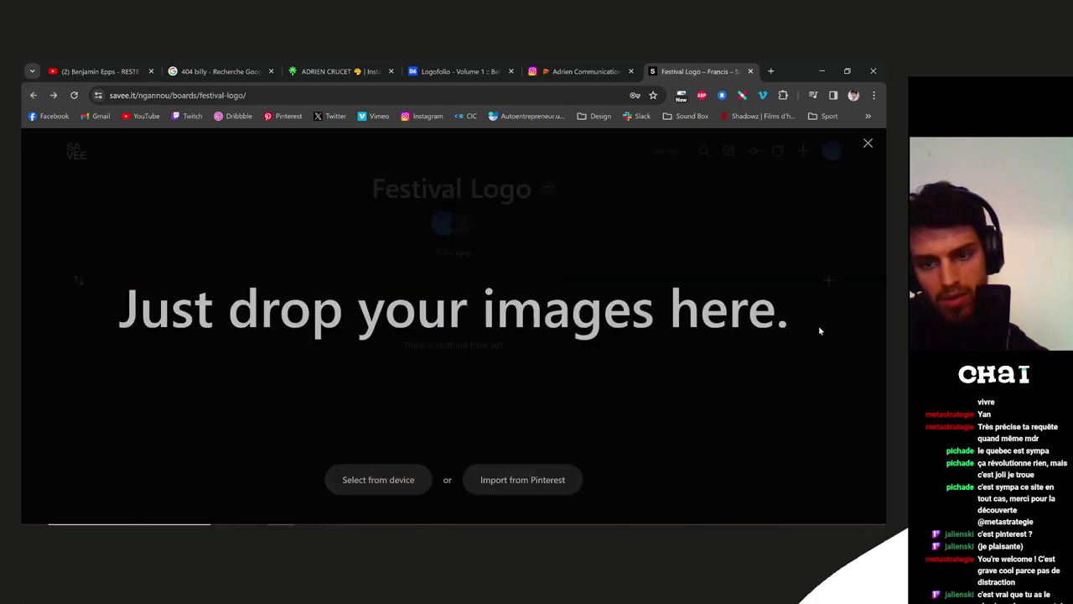
left_click(873, 141)
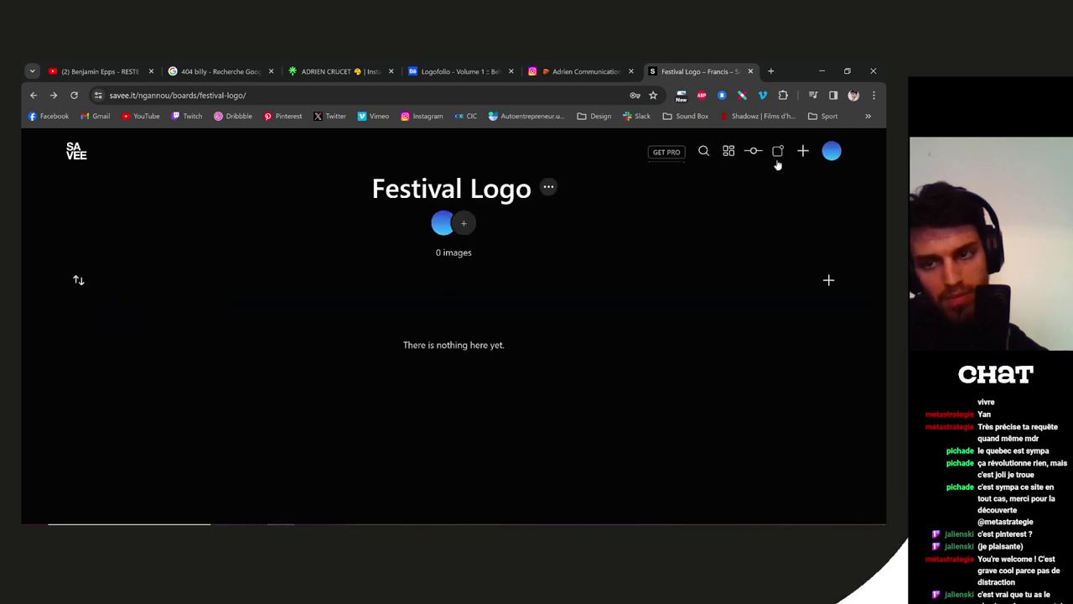
From the profile, try dragging the Québec Jazz image onto the board, then clear the selection
left_click(831, 151)
left_click(788, 201)
scroll(296, 391, "down", 1)
left_click_drag(299, 374, 426, 288)
left_click_drag(198, 379, 411, 281)
left_click(453, 432)
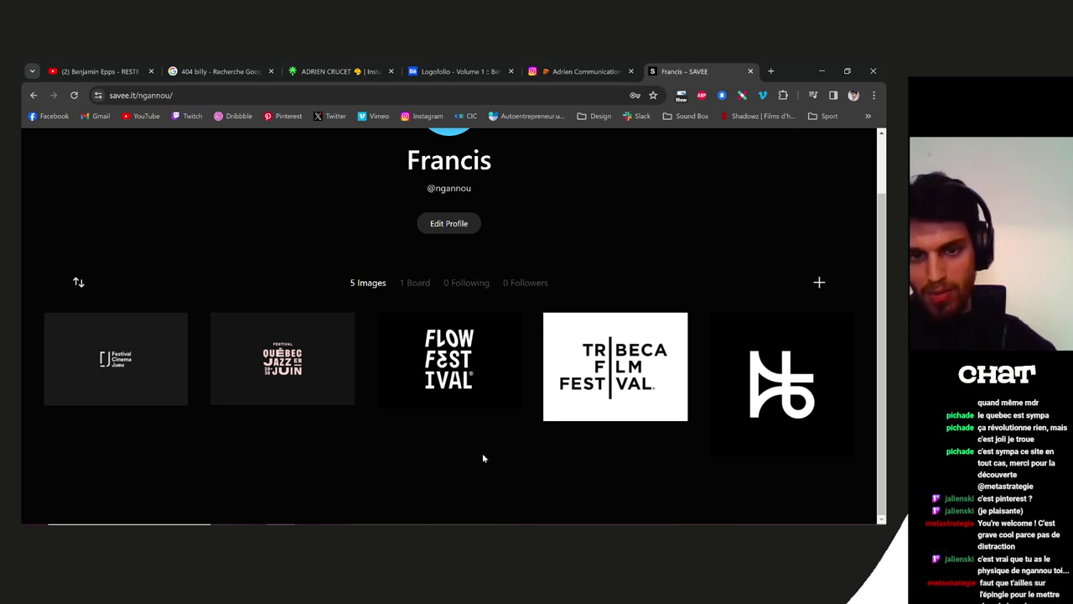
scroll(483, 453, "up", 1)
mouse_move(483, 458)
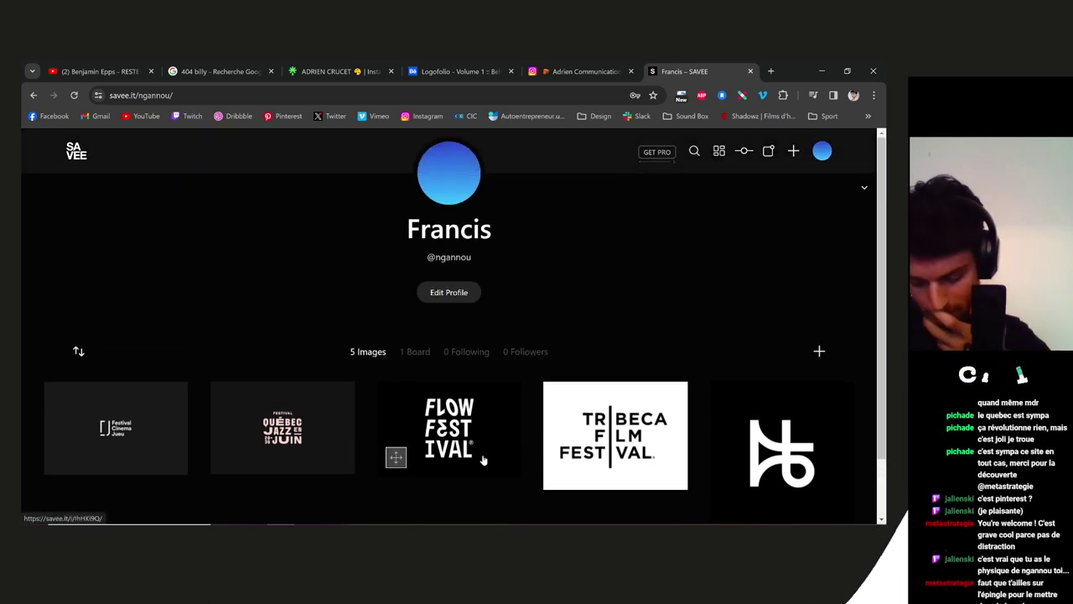
left_click(156, 449)
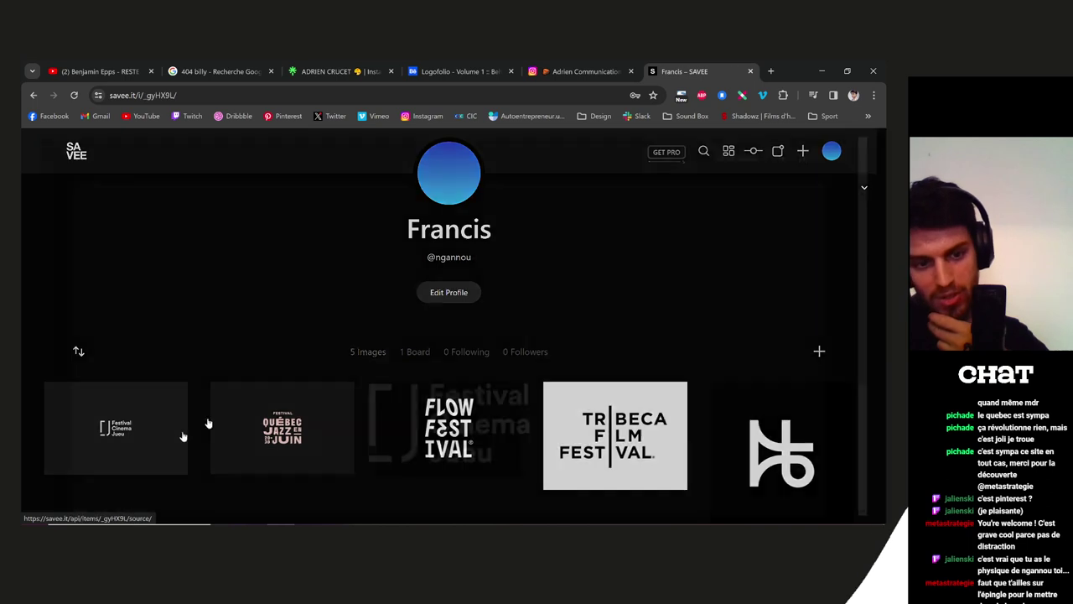
left_click(794, 154)
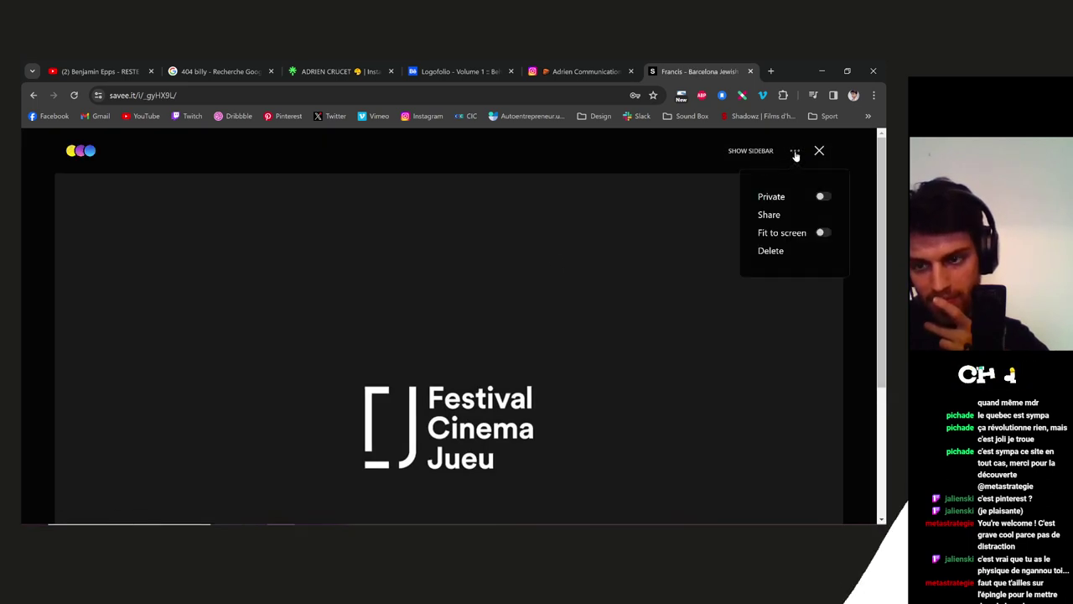
scroll(707, 405, "down", 4)
scroll(707, 404, "up", 4)
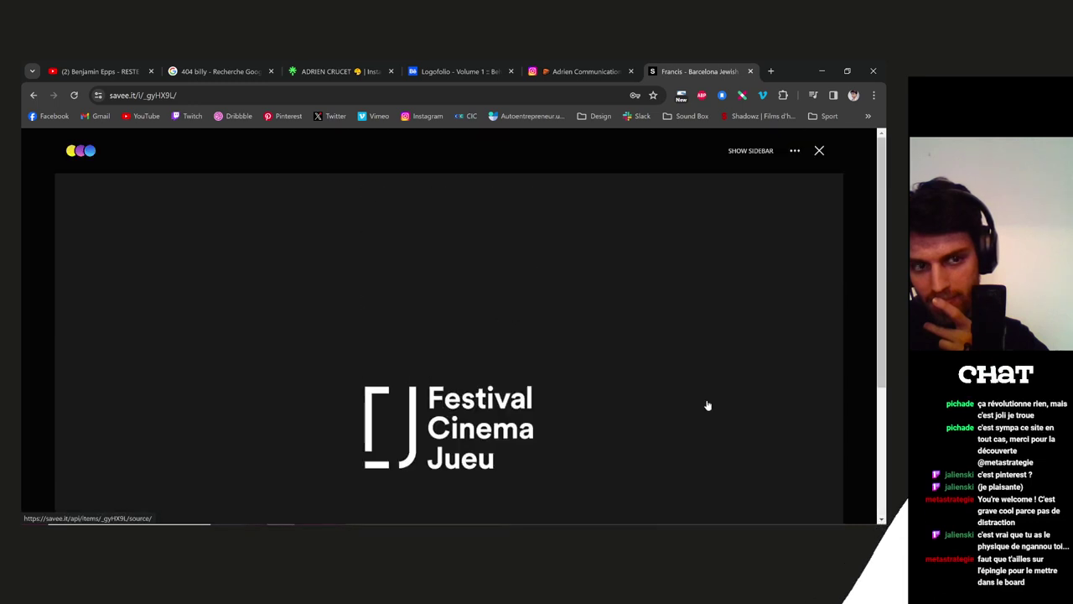
left_click(88, 154)
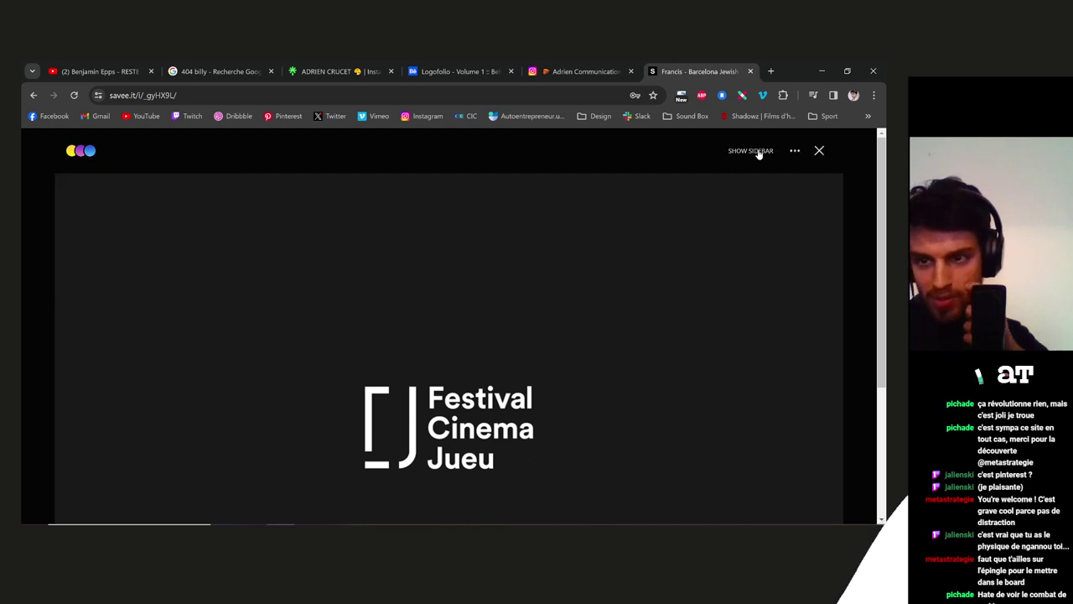
left_click(792, 151)
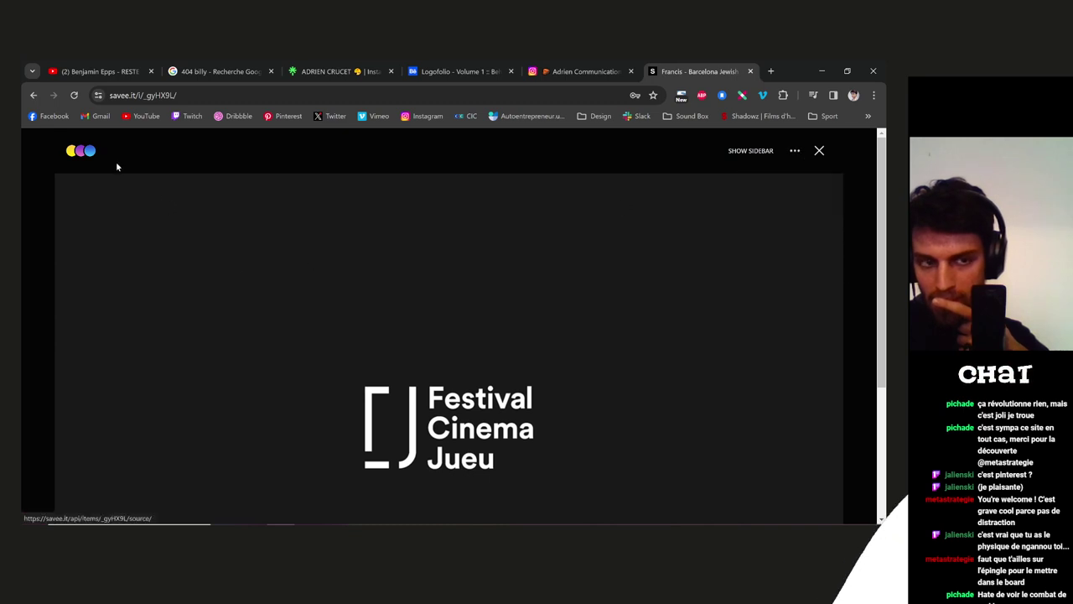
mouse_move(81, 155)
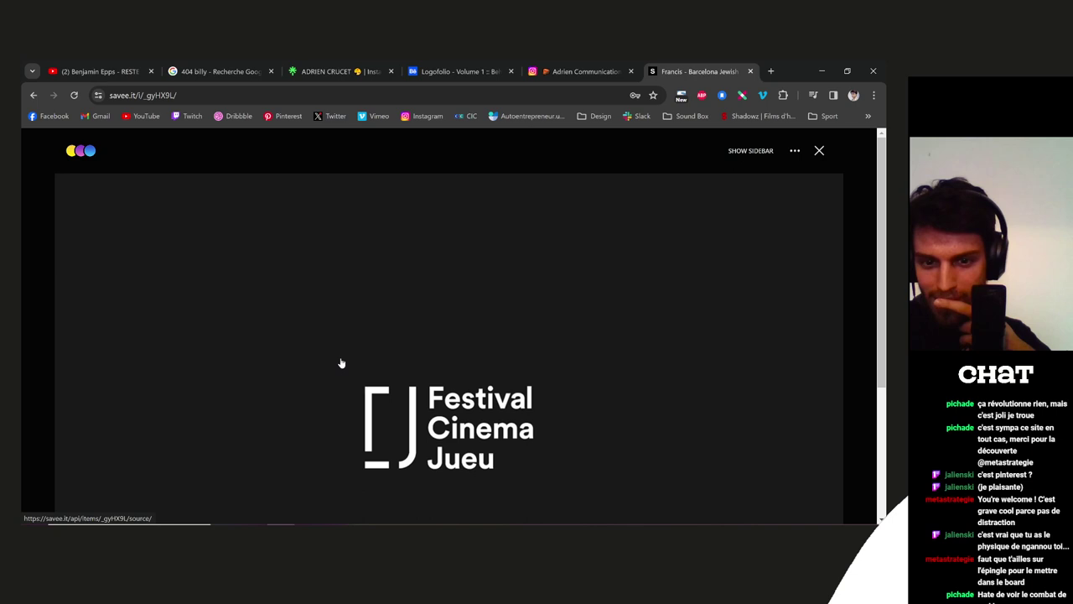
scroll(340, 364, "down", 3)
scroll(341, 364, "up", 3)
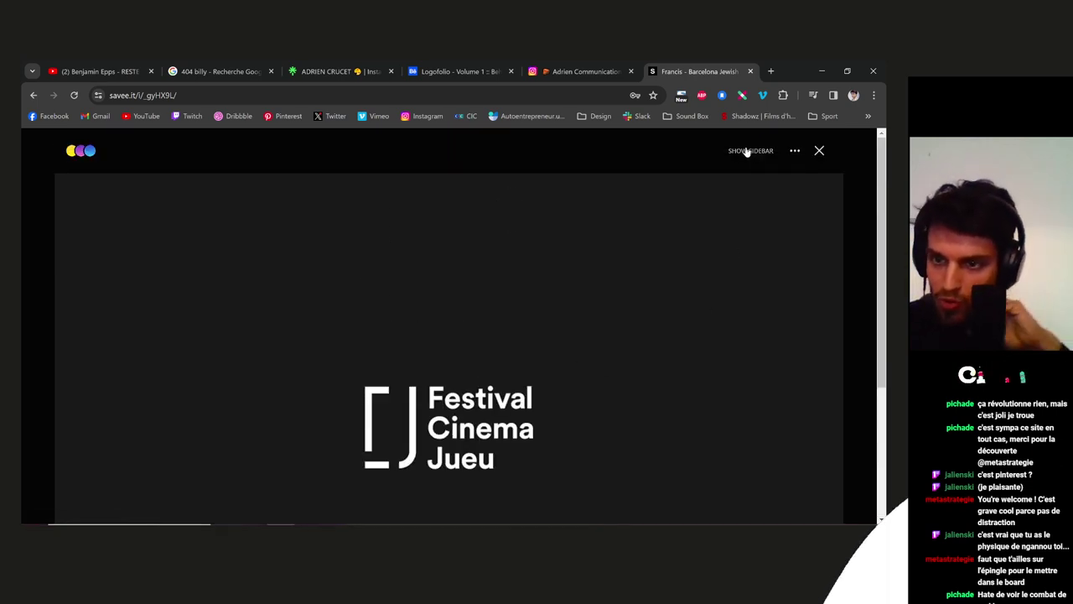
left_click(794, 151)
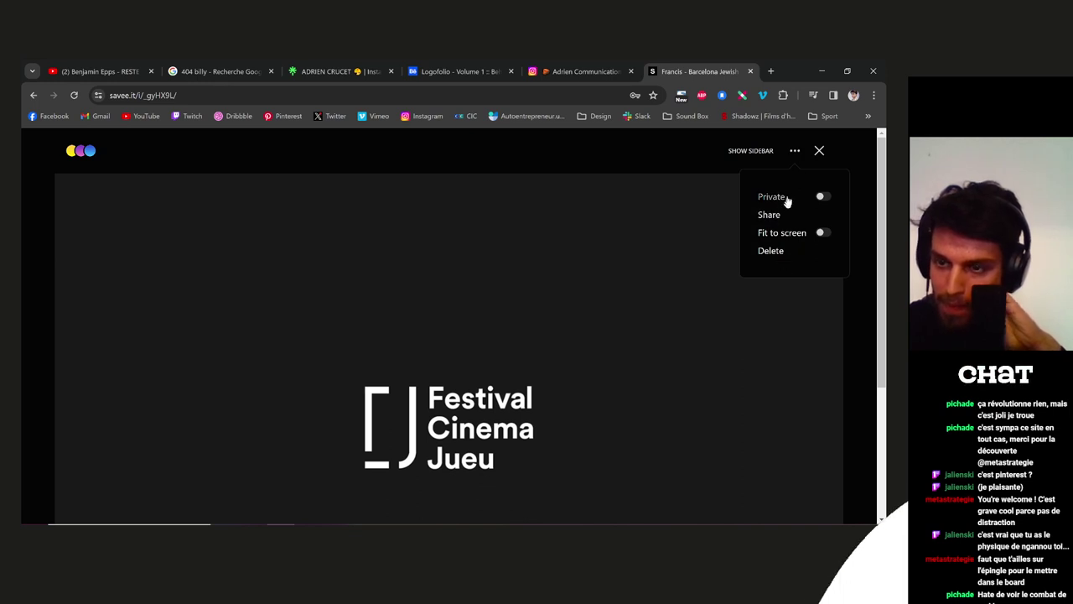
left_click(819, 150)
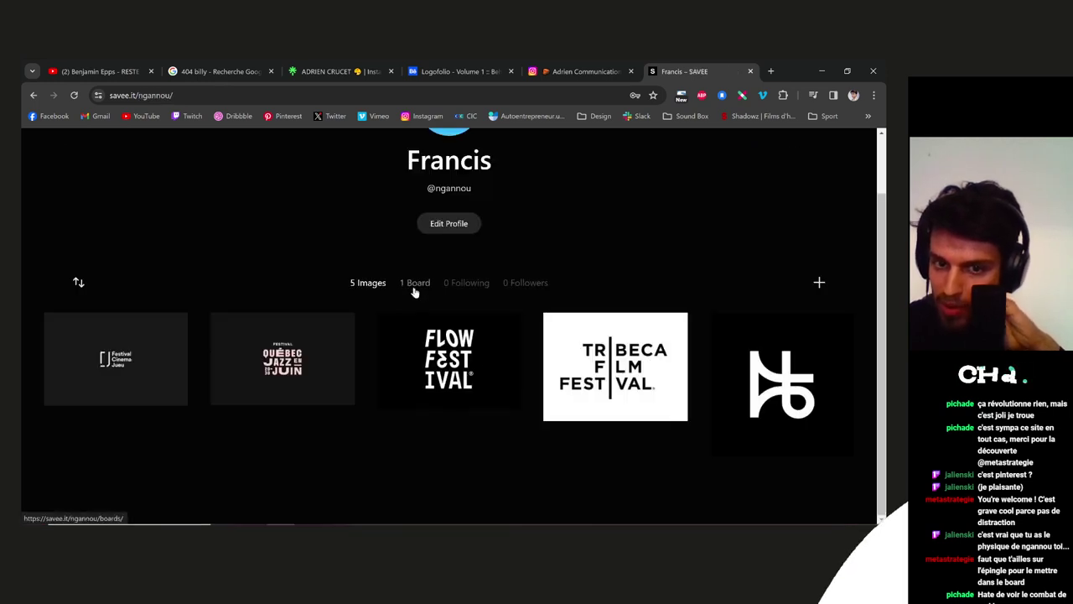
Add the Tribeca and Festival Cinema Jueu images to the Festival Logo board
left_click(614, 367)
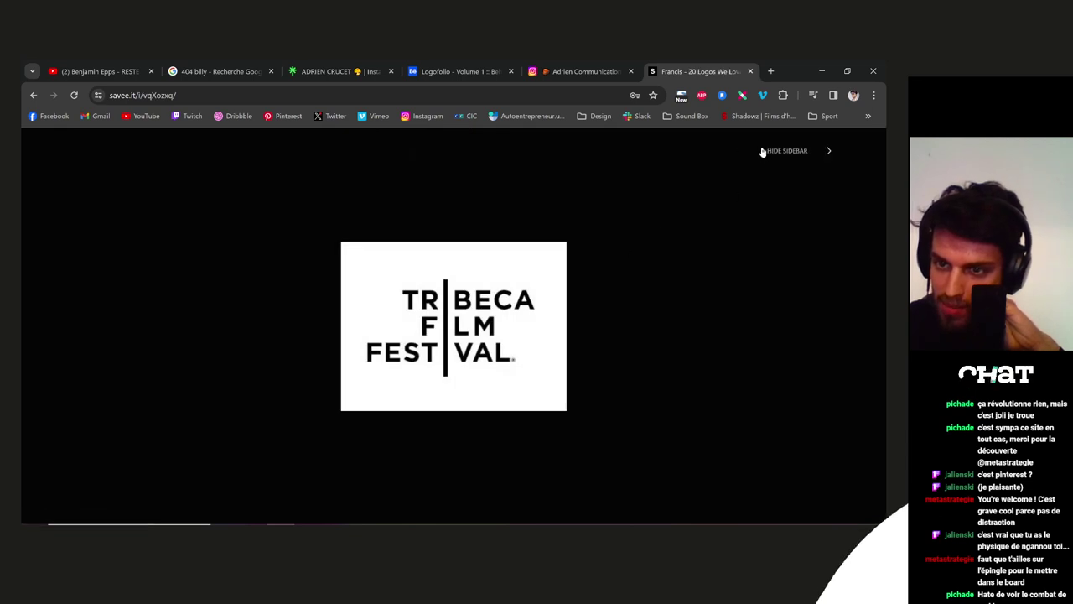
left_click(762, 151)
left_click(720, 243)
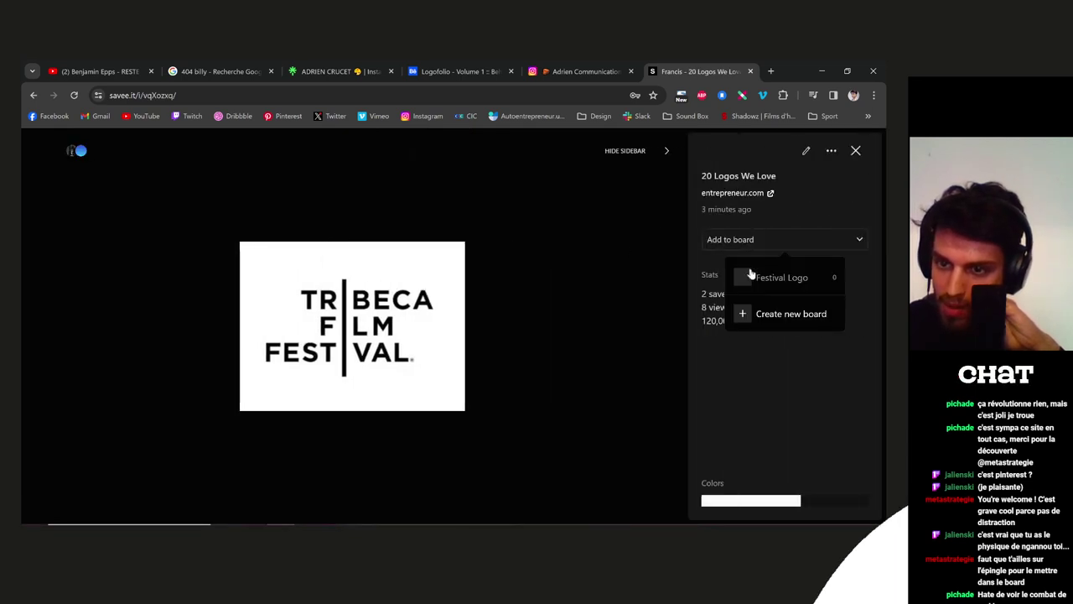
left_click(776, 281)
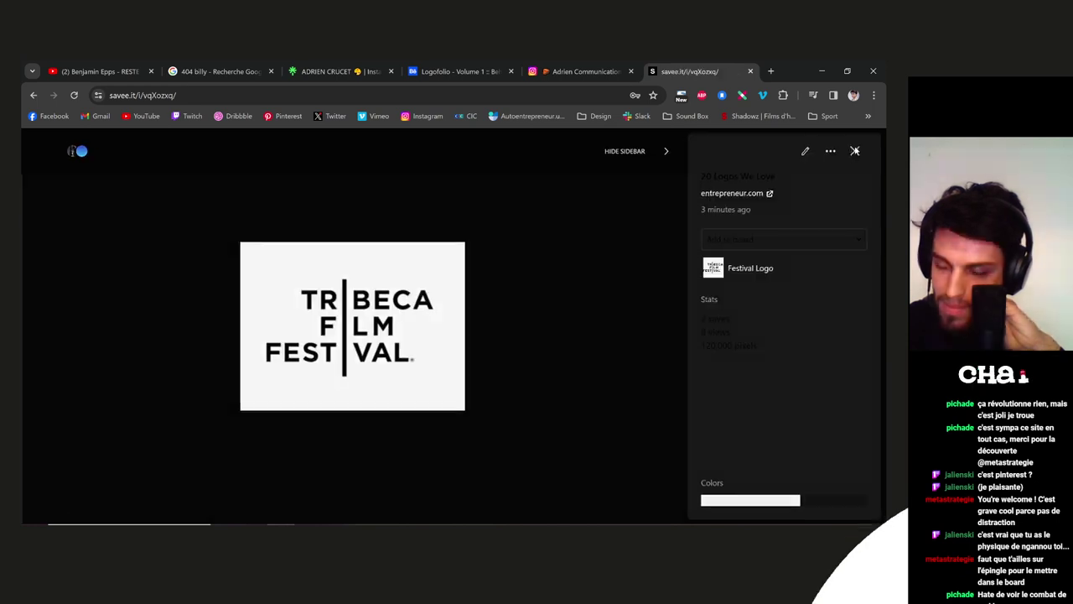
left_click(857, 151)
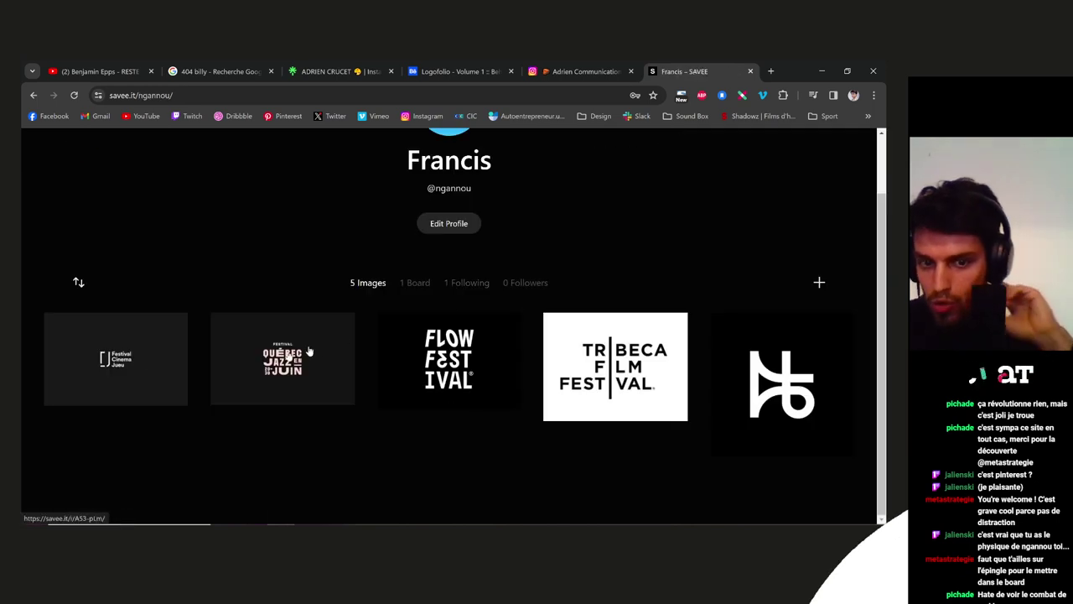
left_click(102, 374)
left_click(727, 243)
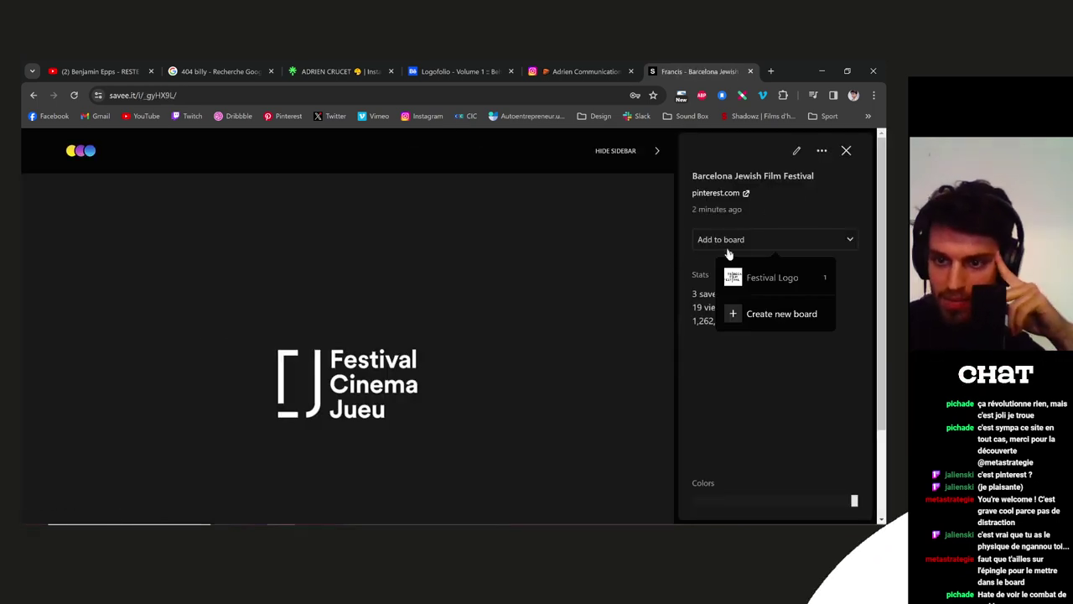
left_click(760, 285)
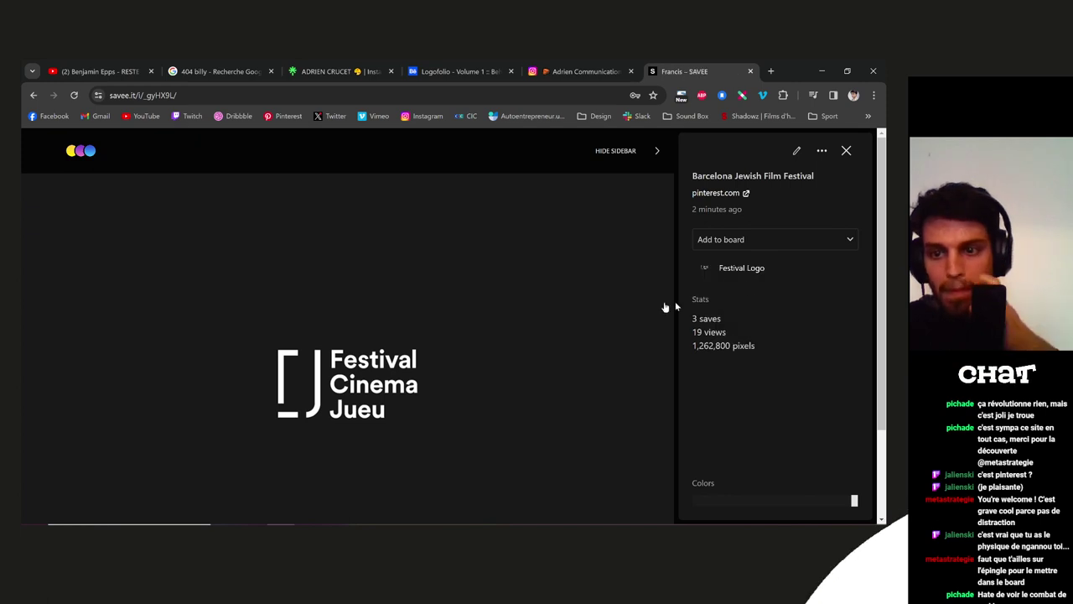
left_click(658, 153)
left_click(793, 150)
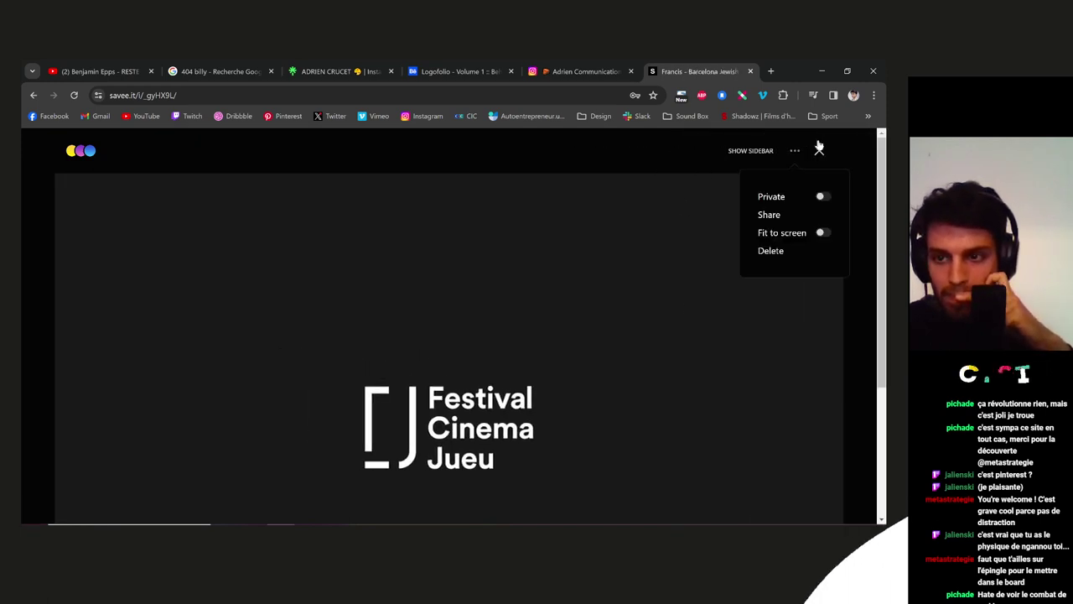
left_click(817, 150)
Add the Québec Jazz and FLOW FESTIVAL logos to the Festival Logo board
left_click(283, 359)
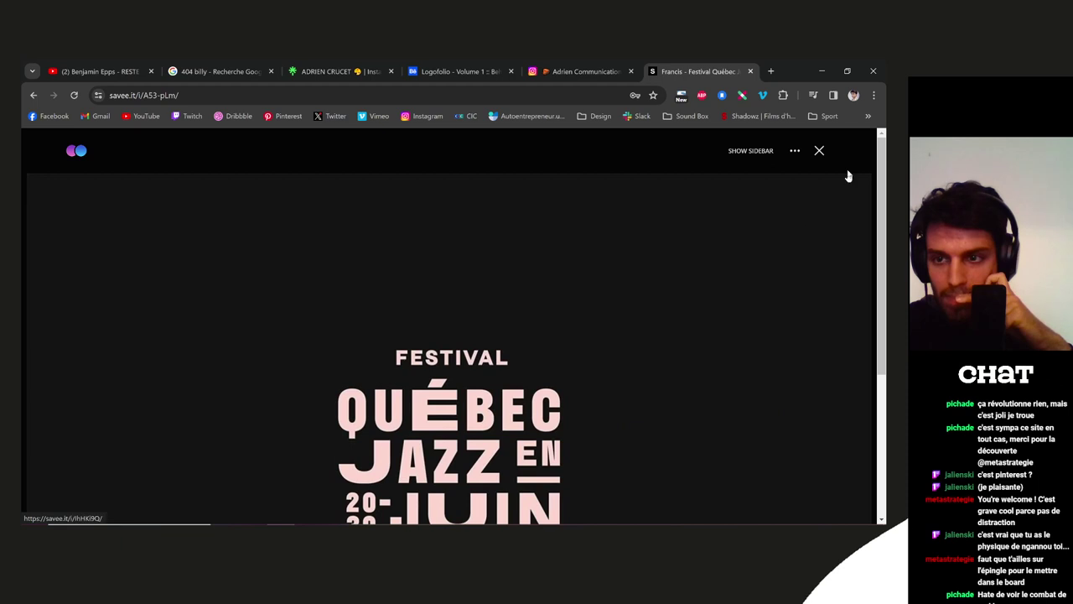
left_click(761, 152)
left_click(719, 241)
left_click(762, 288)
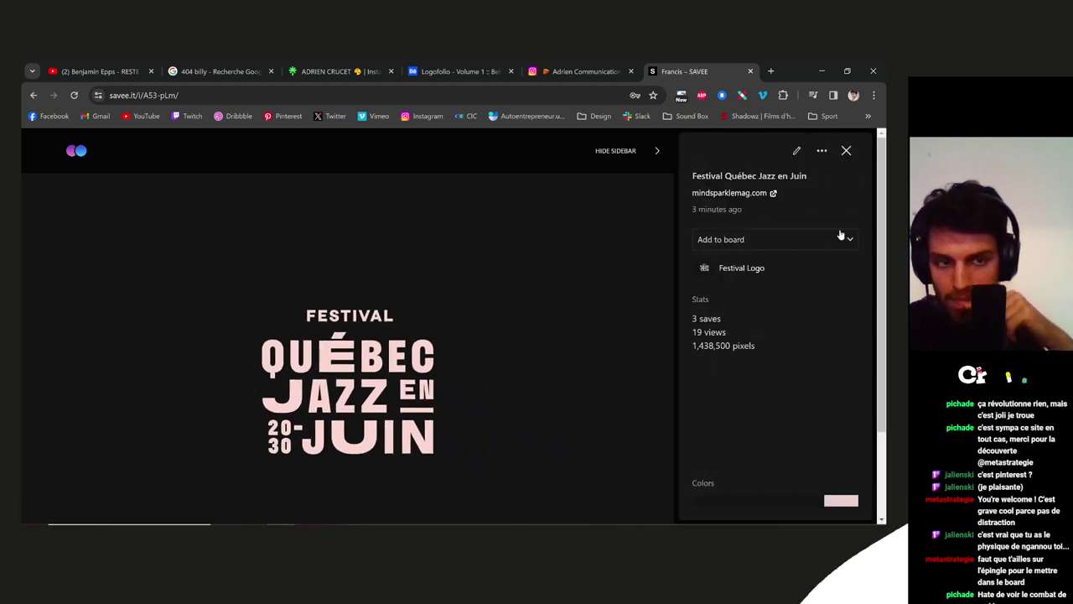
left_click(846, 151)
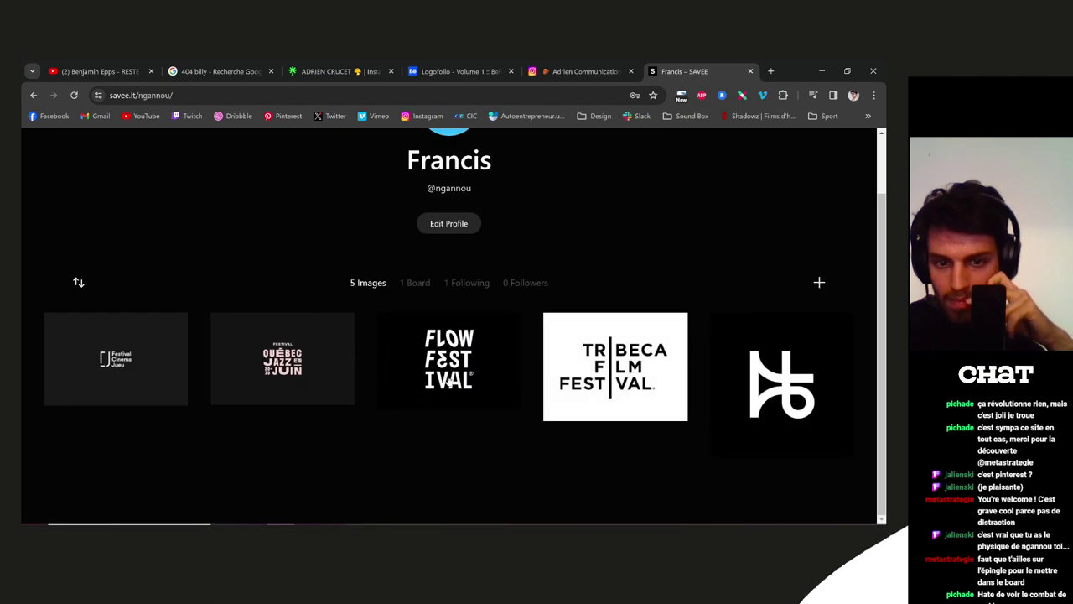
left_click(448, 382)
left_click(745, 239)
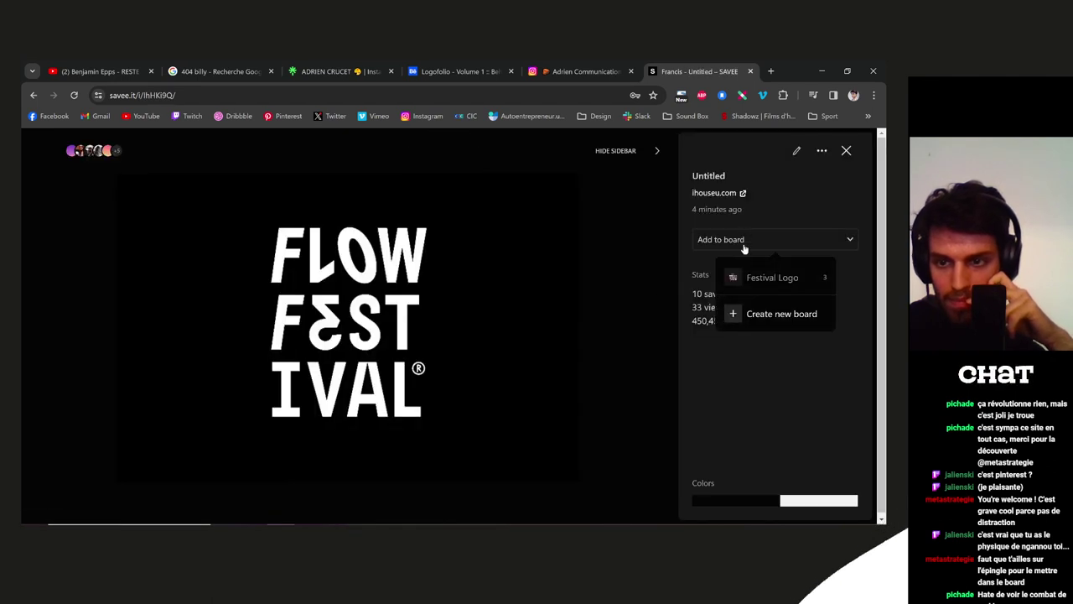
left_click(754, 279)
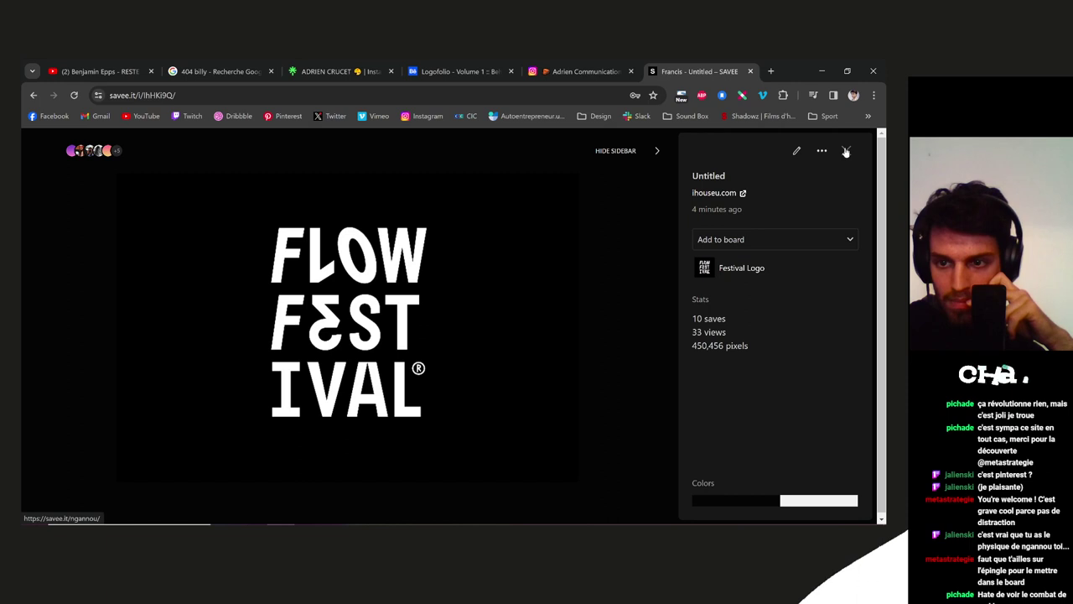
left_click(847, 151)
Recheck the TRIBECA logo, then save the fifth logo to Festival Logo
left_click(604, 361)
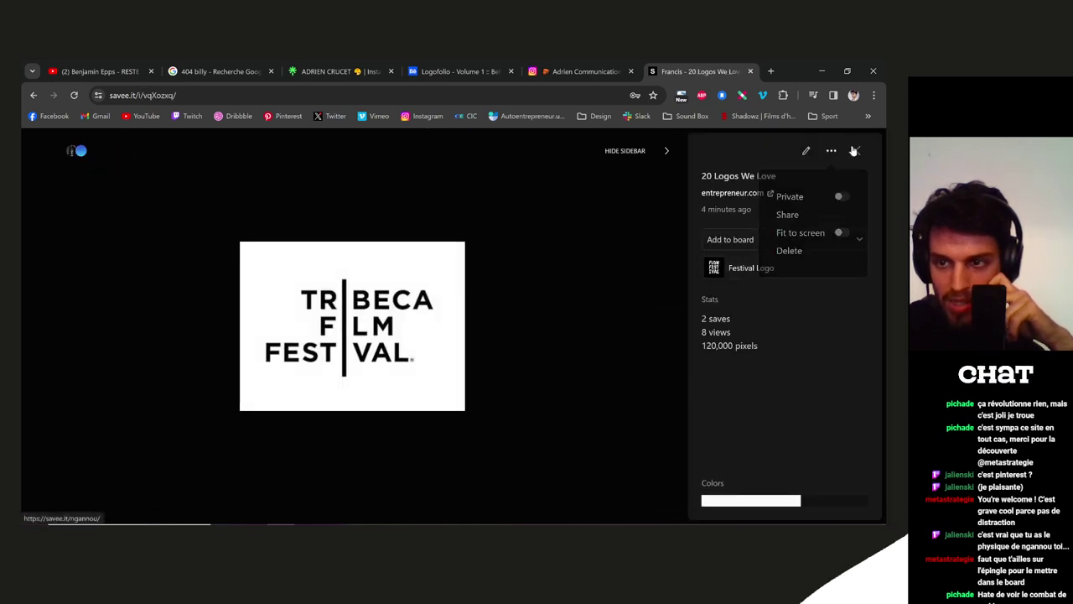
left_click(856, 150)
left_click(781, 377)
left_click(776, 241)
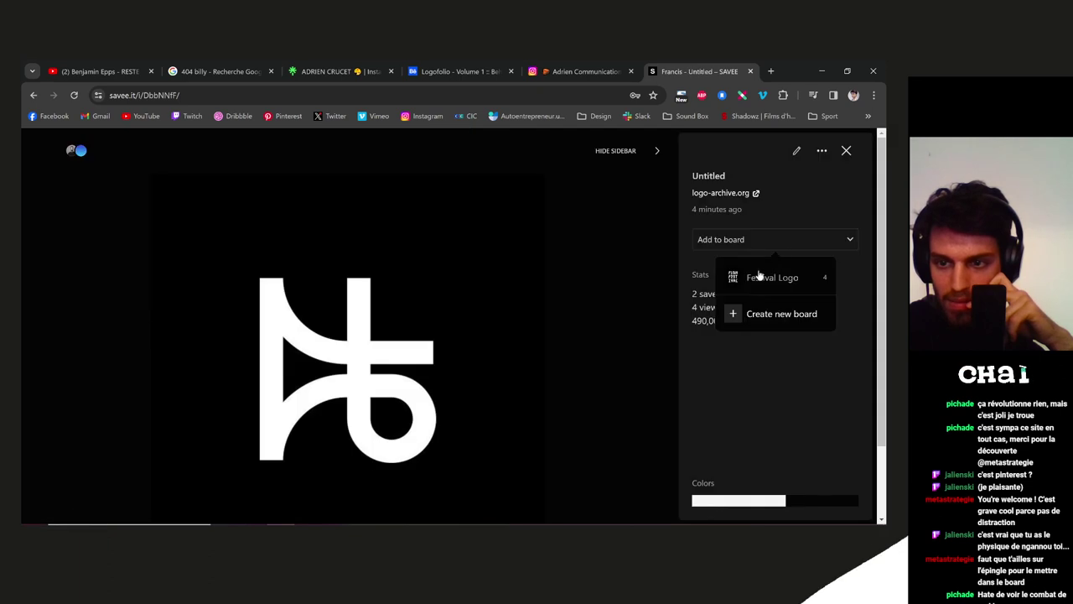
left_click(754, 284)
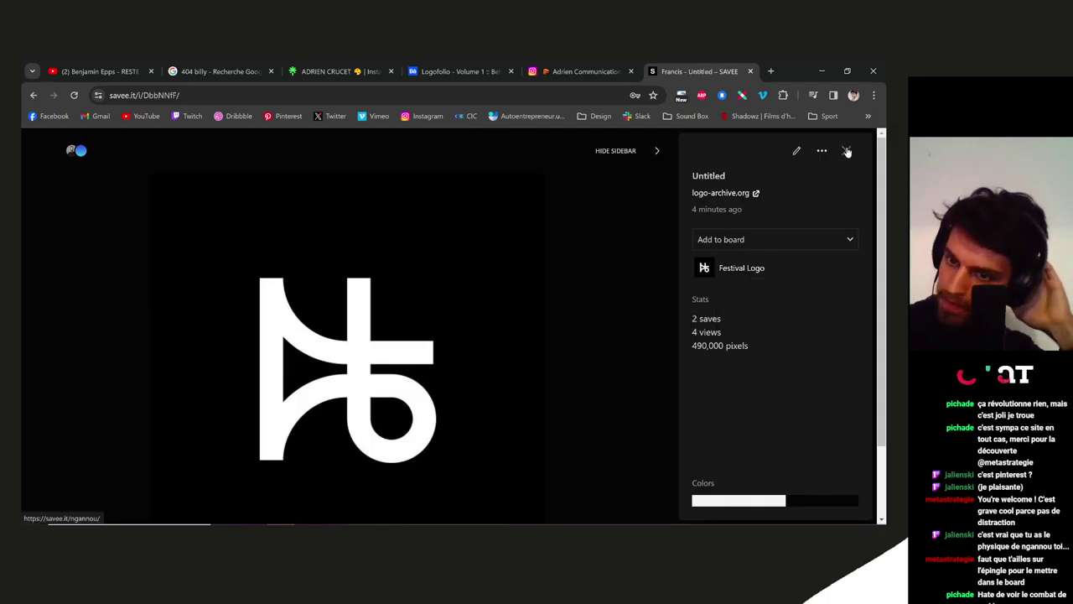
left_click(847, 152)
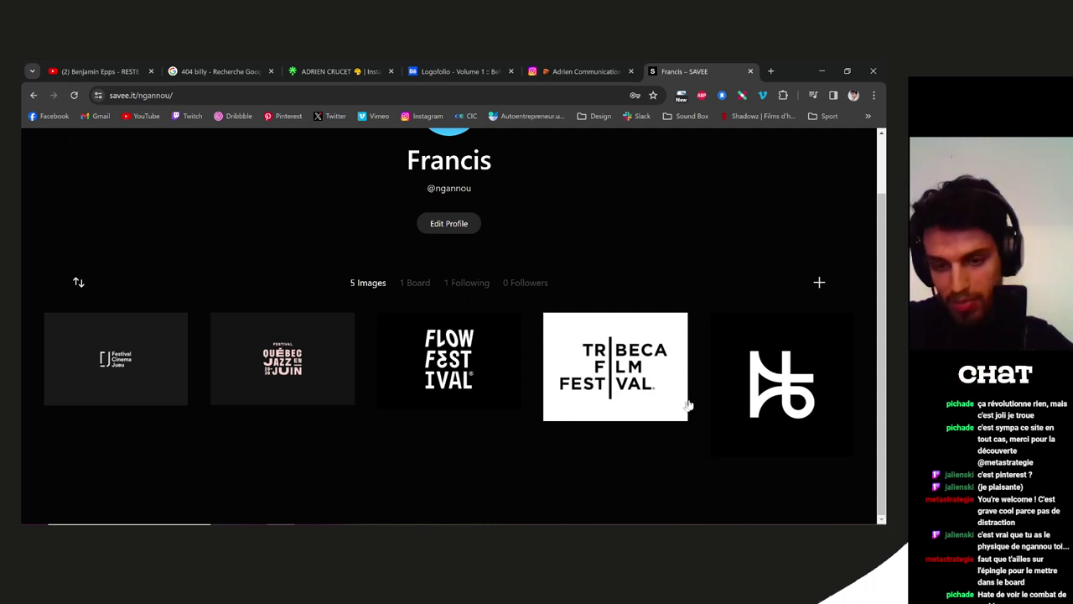
left_click(771, 71)
type("entraineur ")
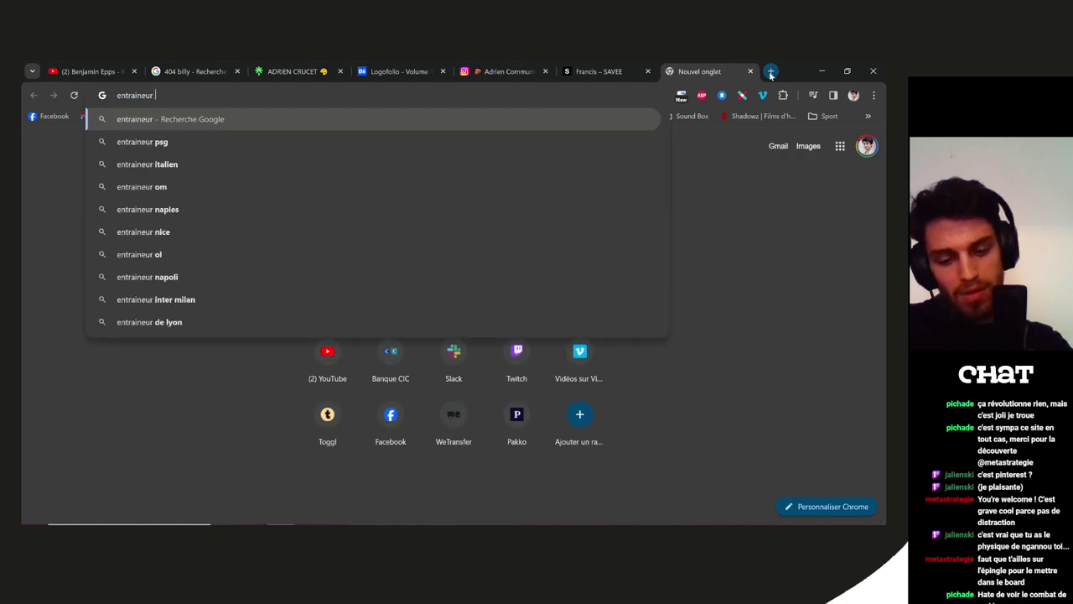
type("ngagnou")
key("Return")
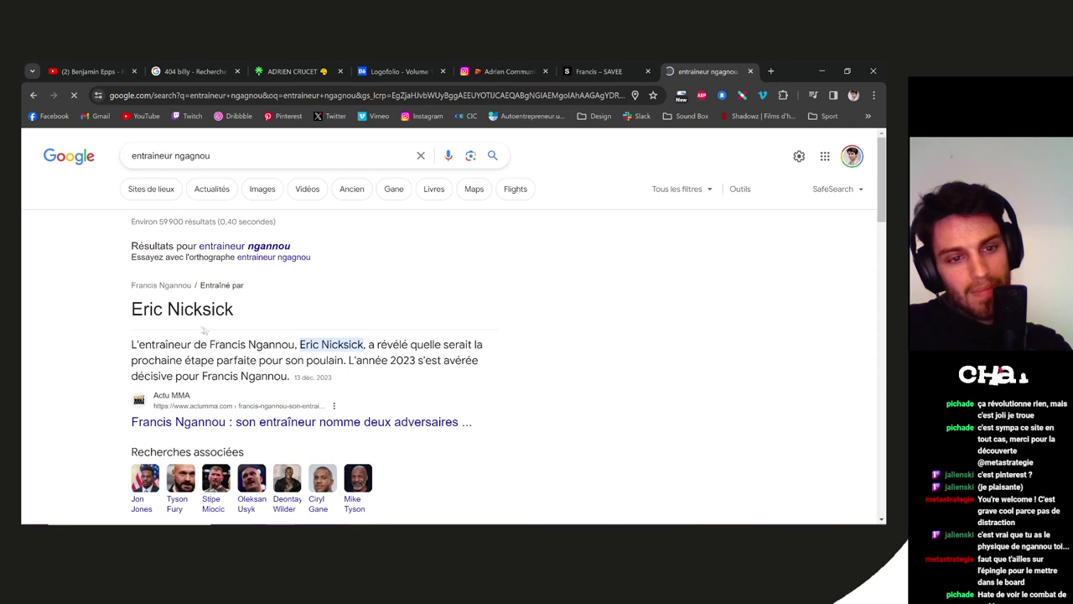
scroll(201, 331, "down", 1)
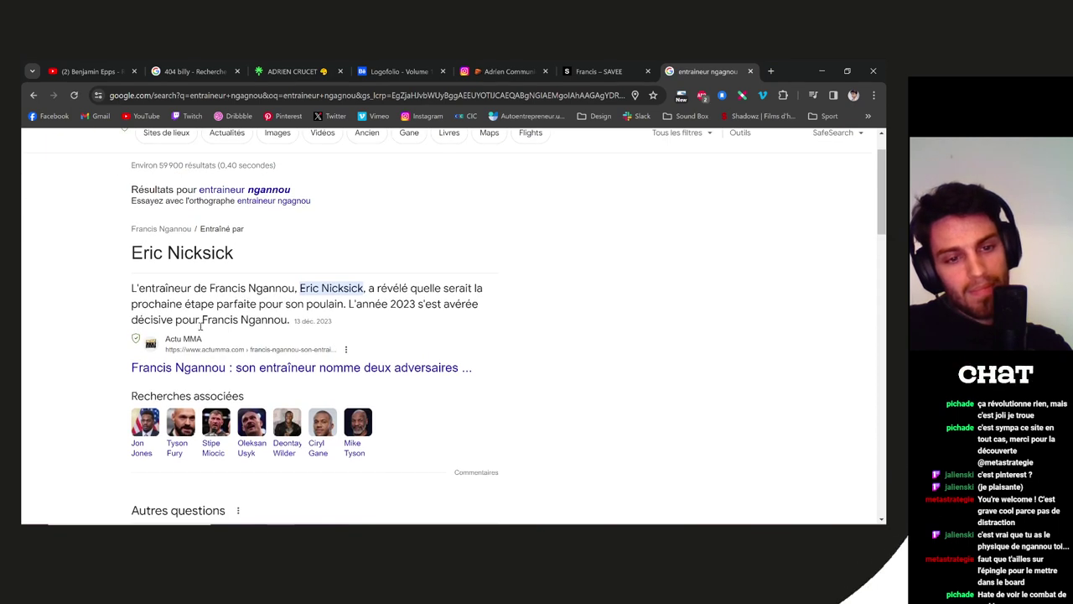
left_click_drag(366, 291, 483, 291)
left_click(483, 292)
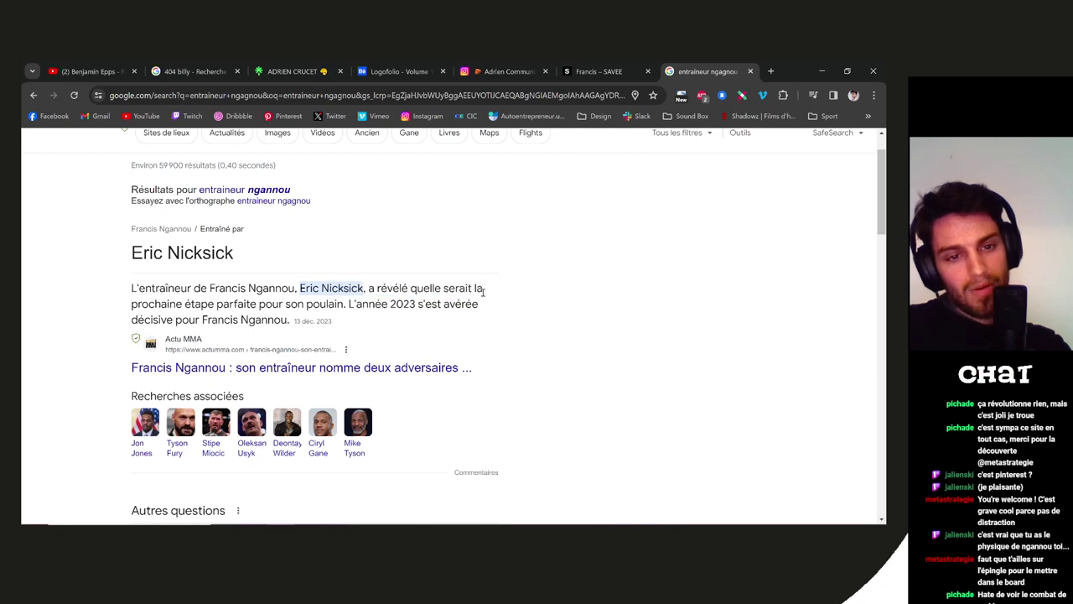
scroll(483, 290, "down", 5)
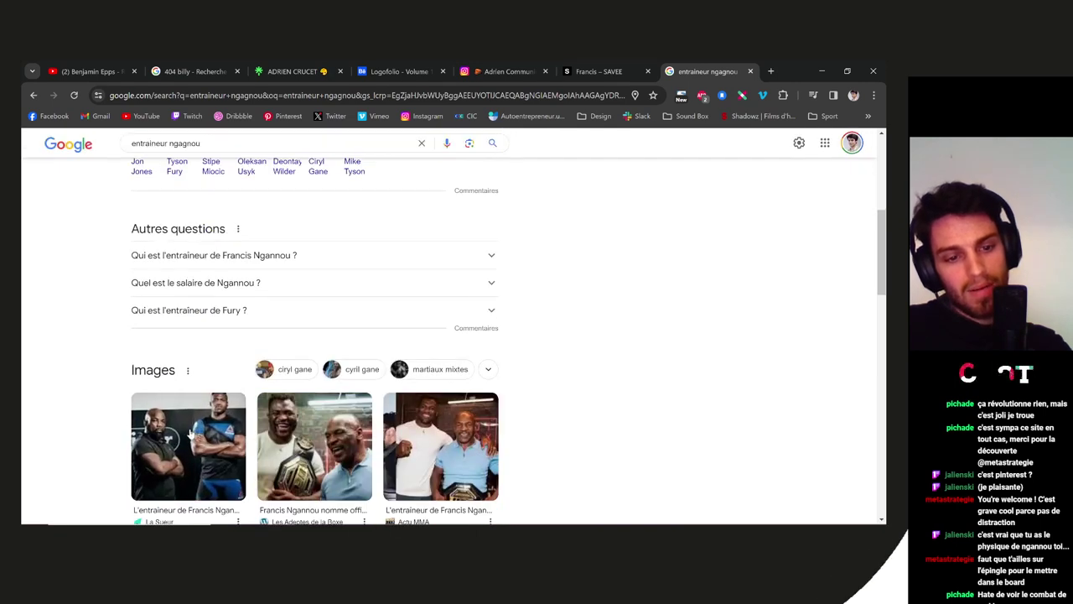
scroll(176, 407, "down", 1)
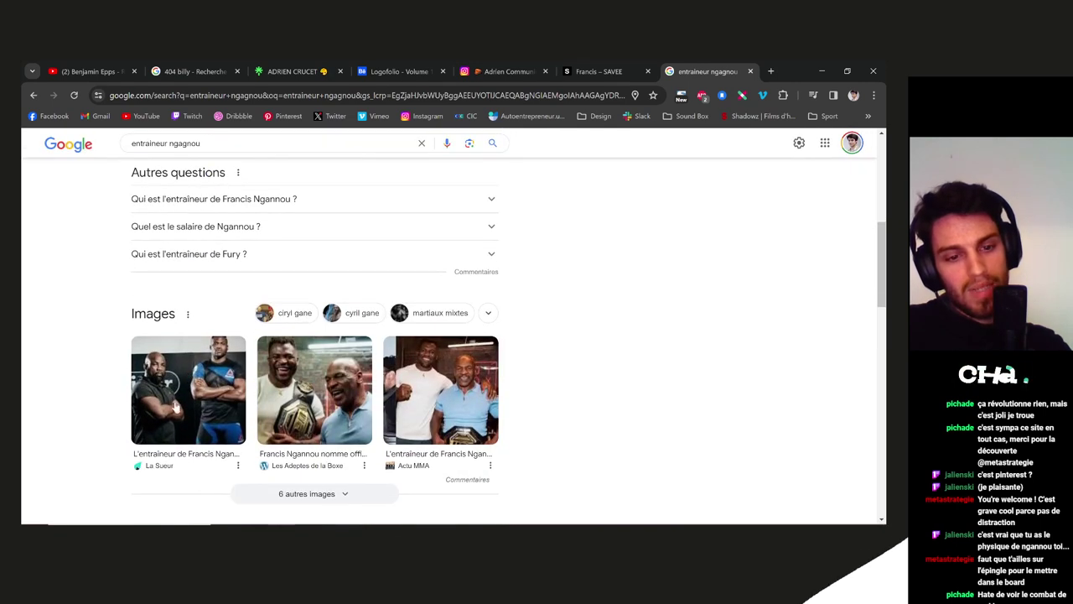
left_click(154, 376)
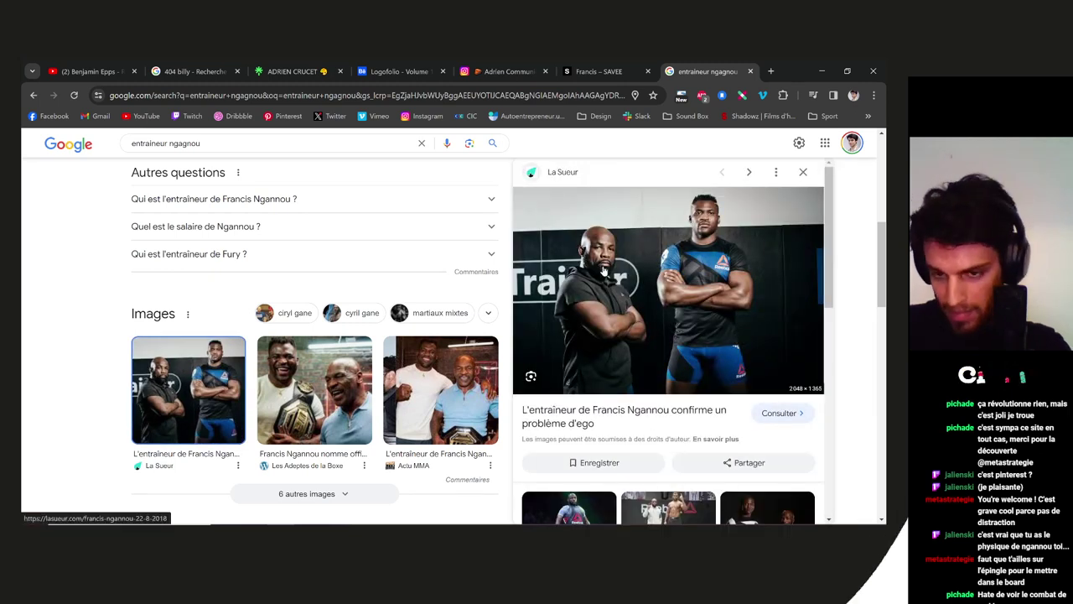
scroll(604, 271, "down", 2)
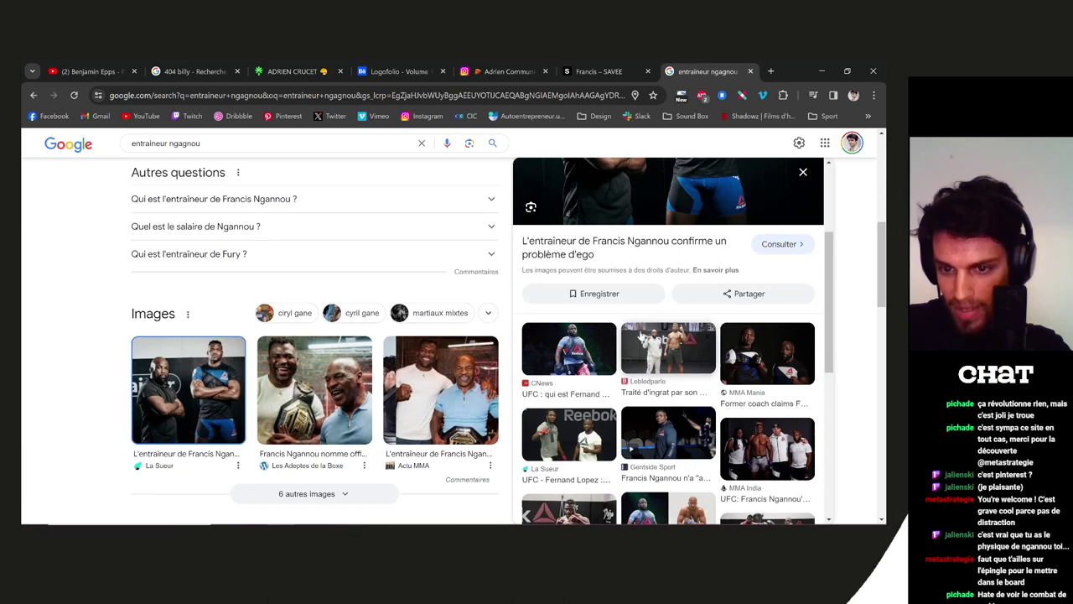
scroll(635, 339, "down", 1)
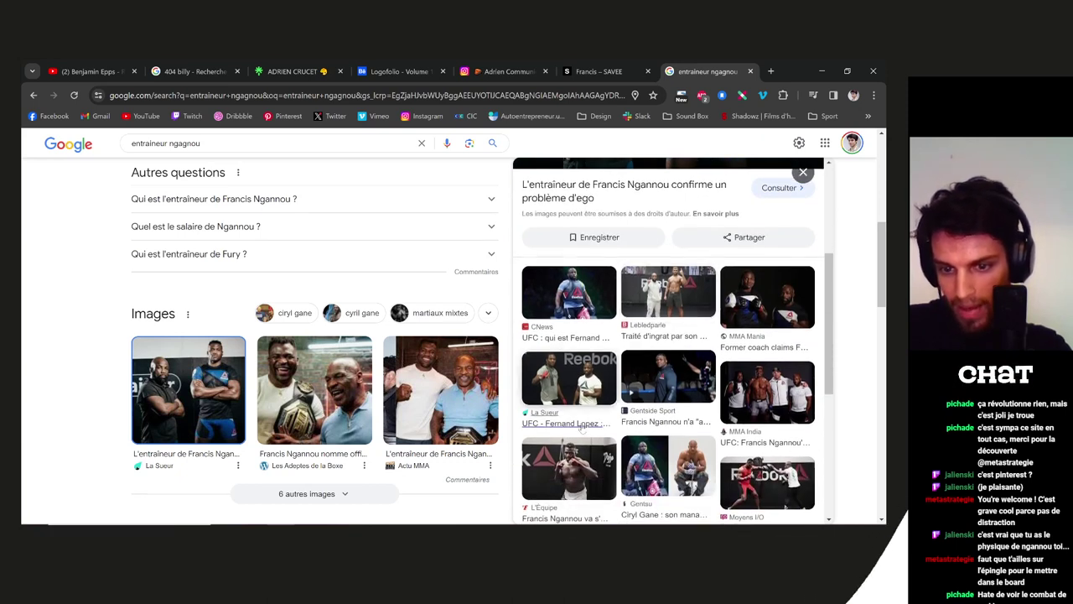
left_click(752, 71)
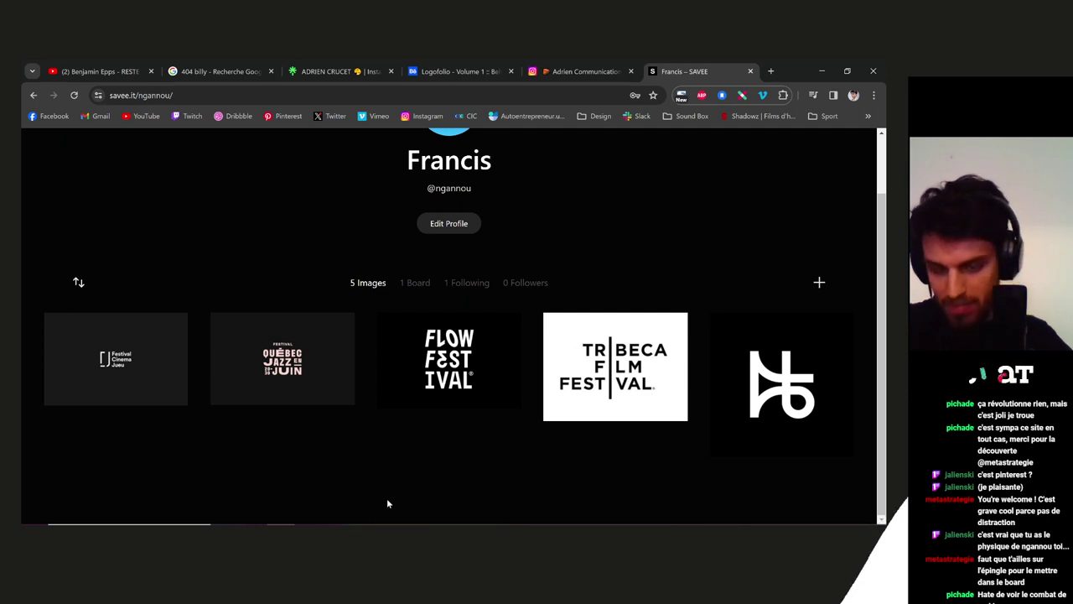
Load the Savee home feed via the SAVEE logo
left_click_drag(119, 96, 211, 96)
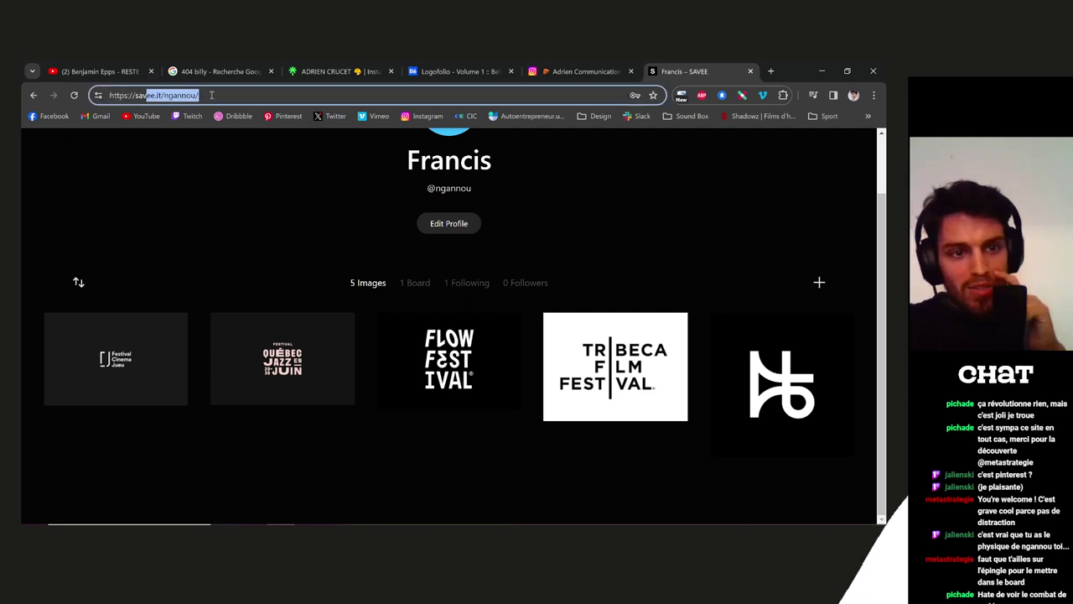
left_click(214, 96)
scroll(154, 210, "up", 1)
scroll(154, 210, "up", 2)
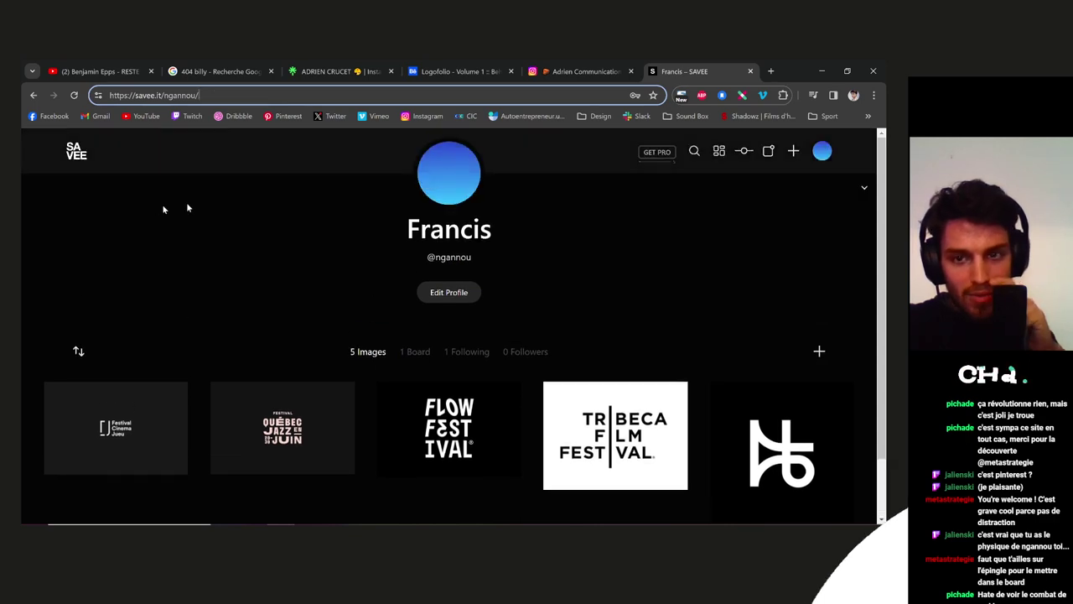
left_click(74, 150)
Glance over the home feed, then switch back to the CLIMAX logo document
scroll(750, 345, "down", 20)
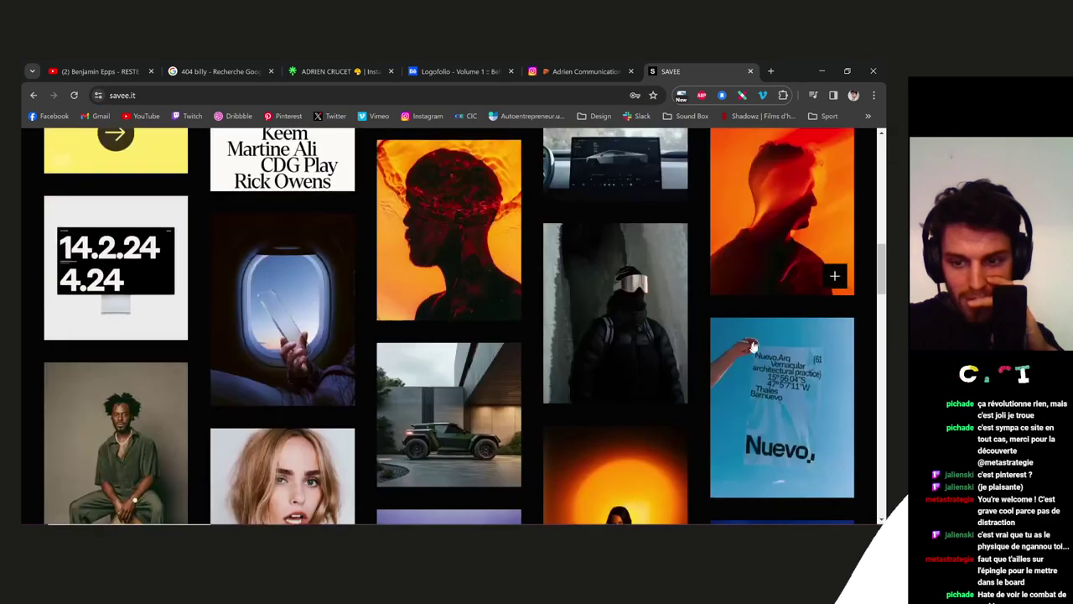
scroll(751, 344, "up", 12)
scroll(751, 344, "up", 5)
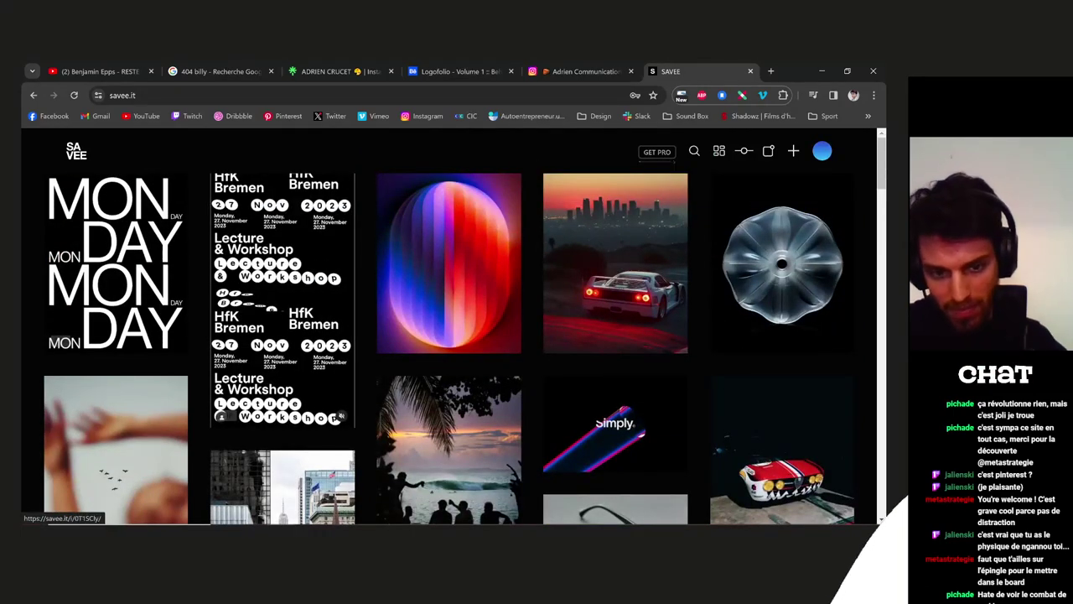
key("alt+Tab")
left_click_drag(559, 414, 552, 388)
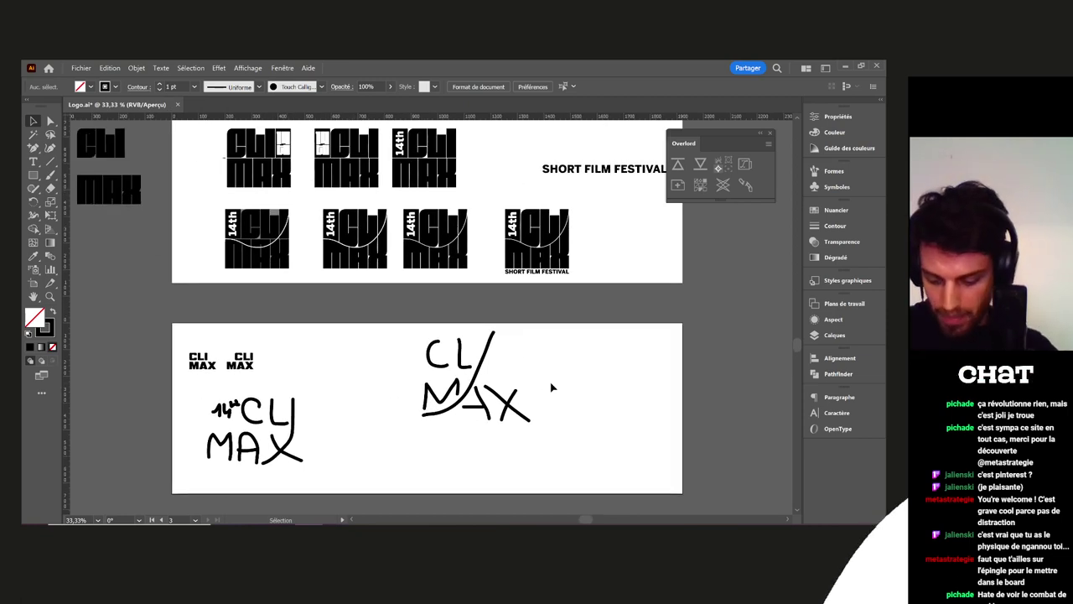
left_click_drag(560, 461, 399, 328)
left_click(390, 375)
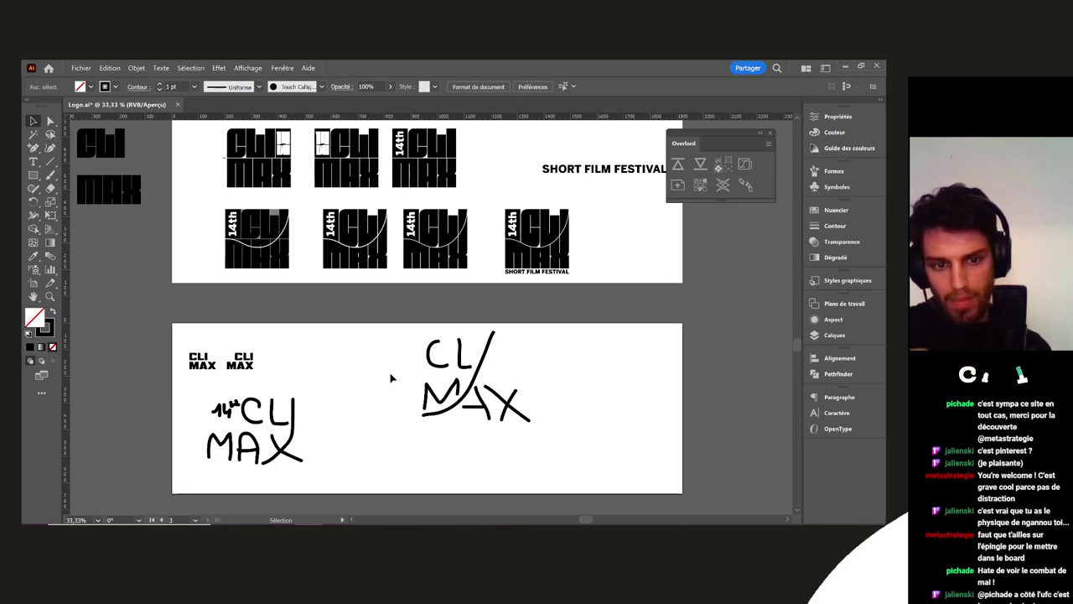
scroll(254, 362, "up", 4)
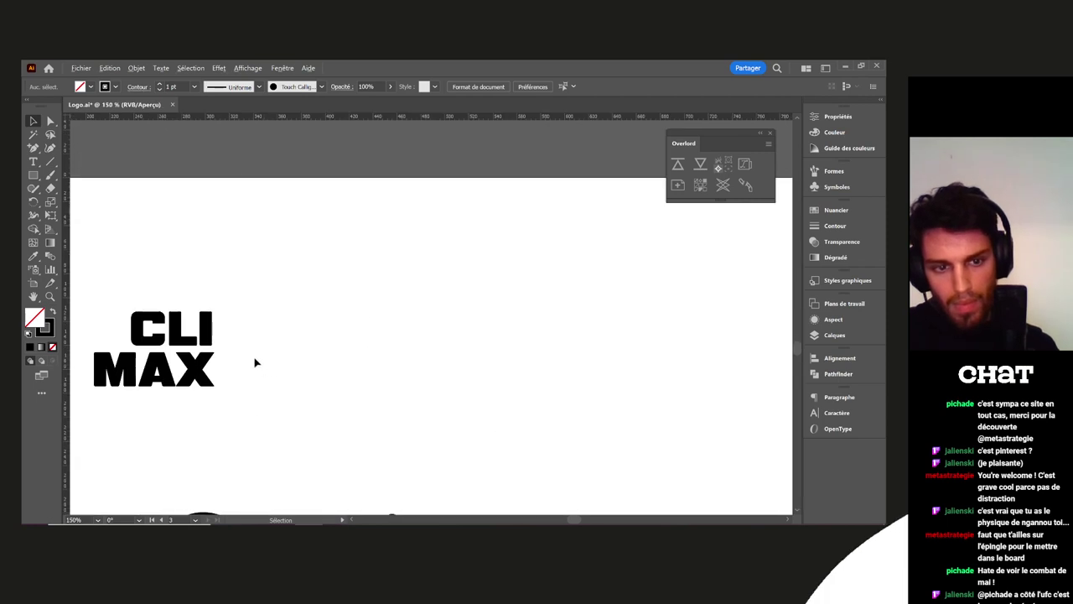
scroll(417, 369, "down", 3)
left_click_drag(444, 383, 400, 335)
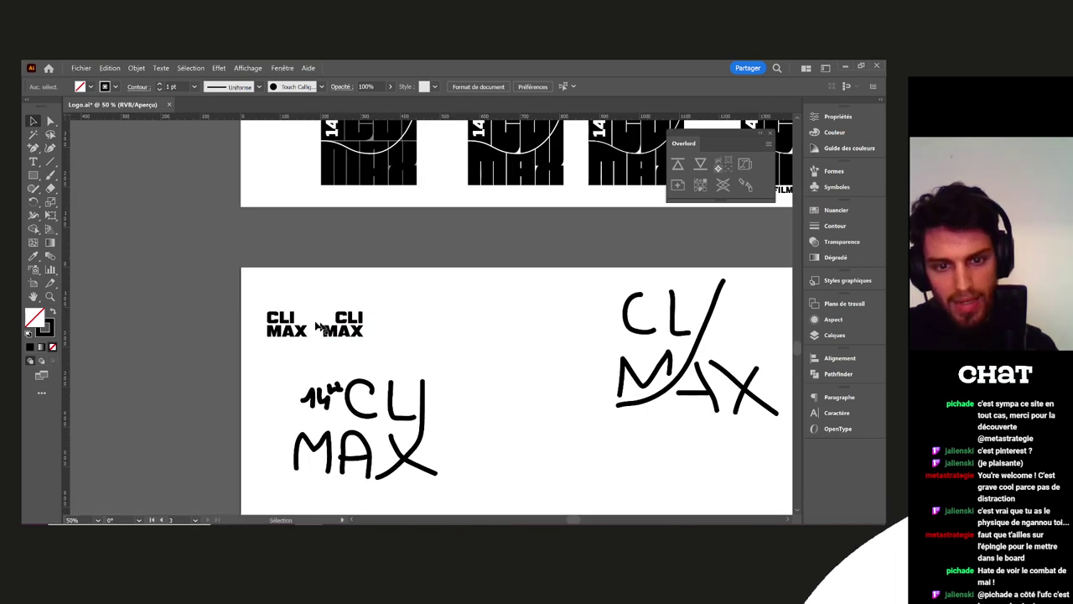
scroll(319, 325, "up", 5)
scroll(409, 266, "right", 2)
Draw a small black square, no outline, placed just before CLI
key("m")
left_click_drag(352, 269, 419, 326)
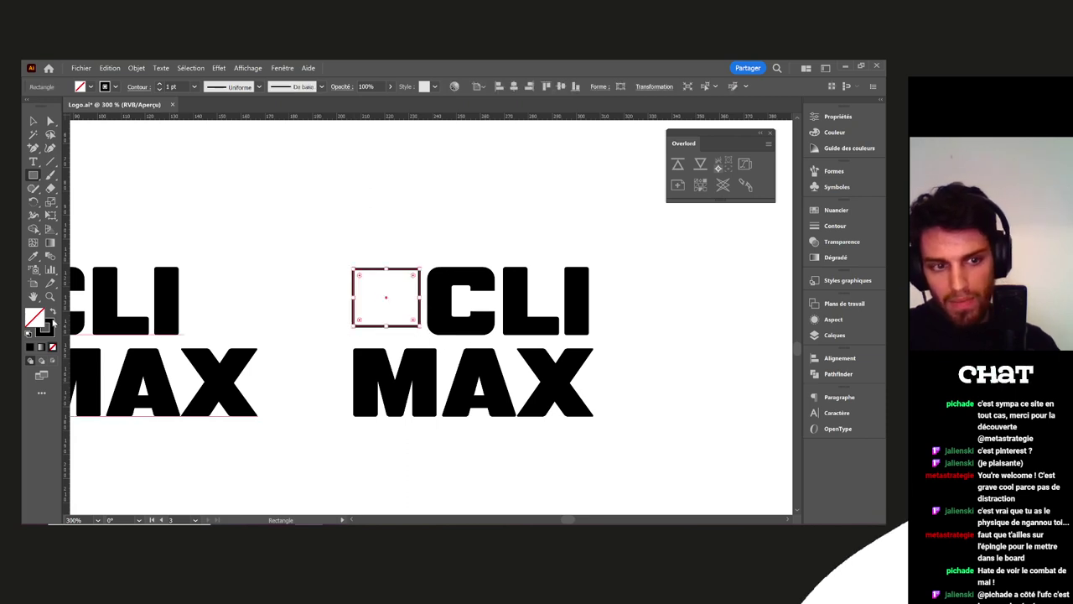
left_click(54, 311)
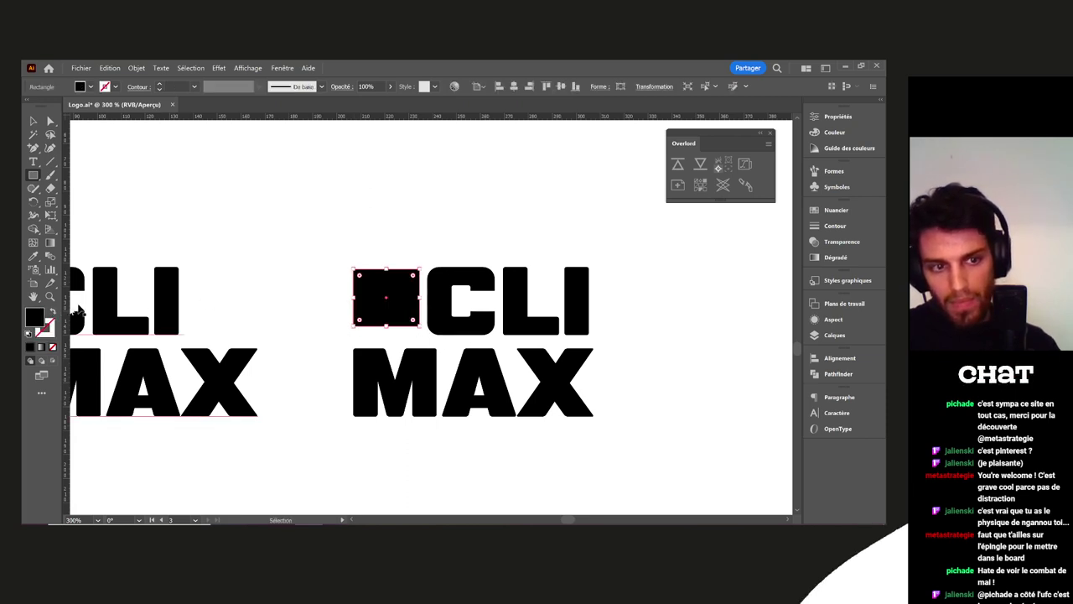
key("ctrl+shift+a")
key("v")
left_click_drag(392, 308, 391, 311)
key("ctrl+shift+a")
Select the black-square CLIMAX logo to check it, then deselect
scroll(433, 352, "down", 3)
left_click_drag(520, 377, 462, 340)
left_click_drag(481, 362, 326, 260)
left_click(502, 336)
scroll(492, 366, "down", 2)
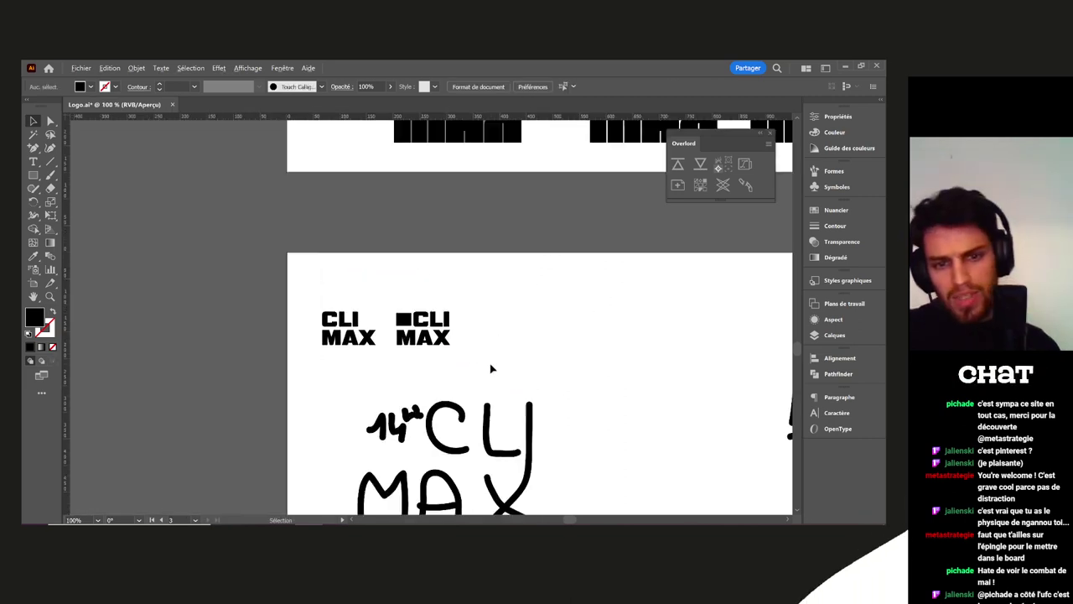
left_click_drag(401, 314, 395, 311)
Create a rectangle 16 px wide through the Rectangle dialog
key("m")
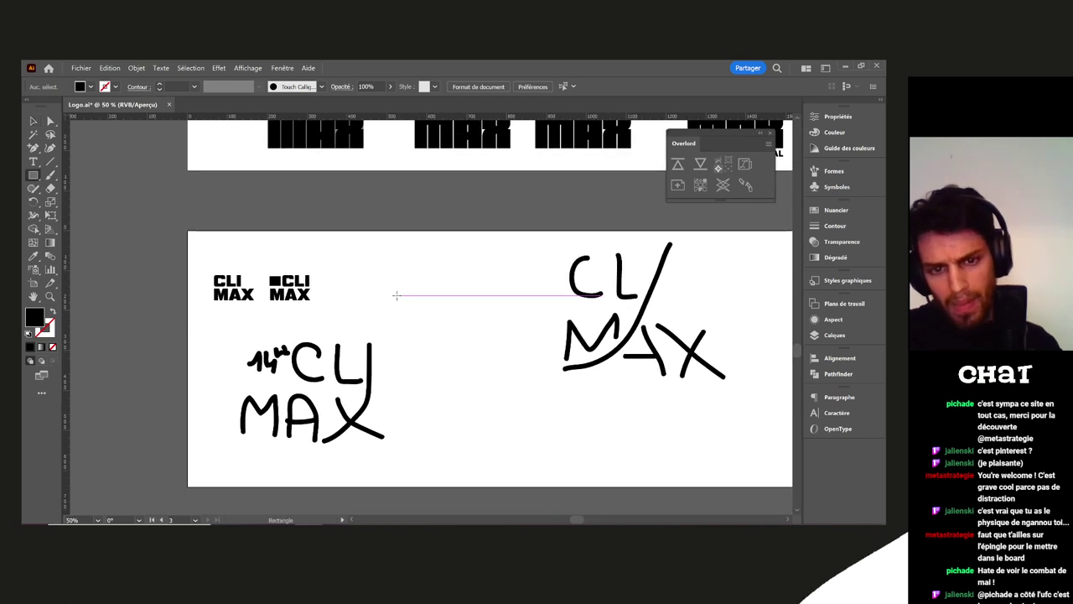
left_click(396, 295)
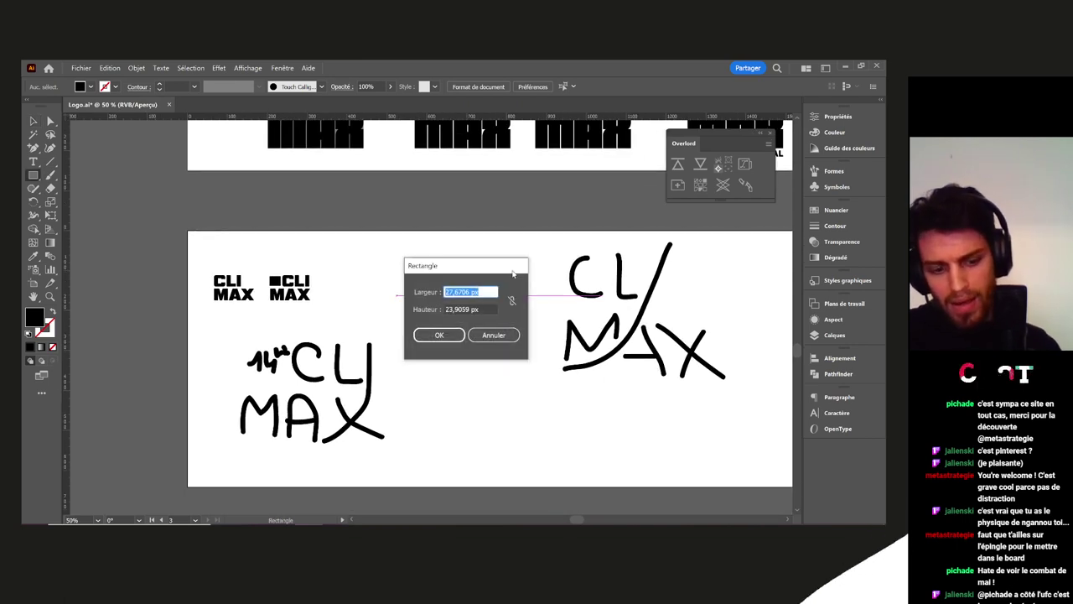
type("16")
key("Tab")
key("Return")
Enlarge the new black rectangle and move it beside the small CLI/MAX logos
key("v")
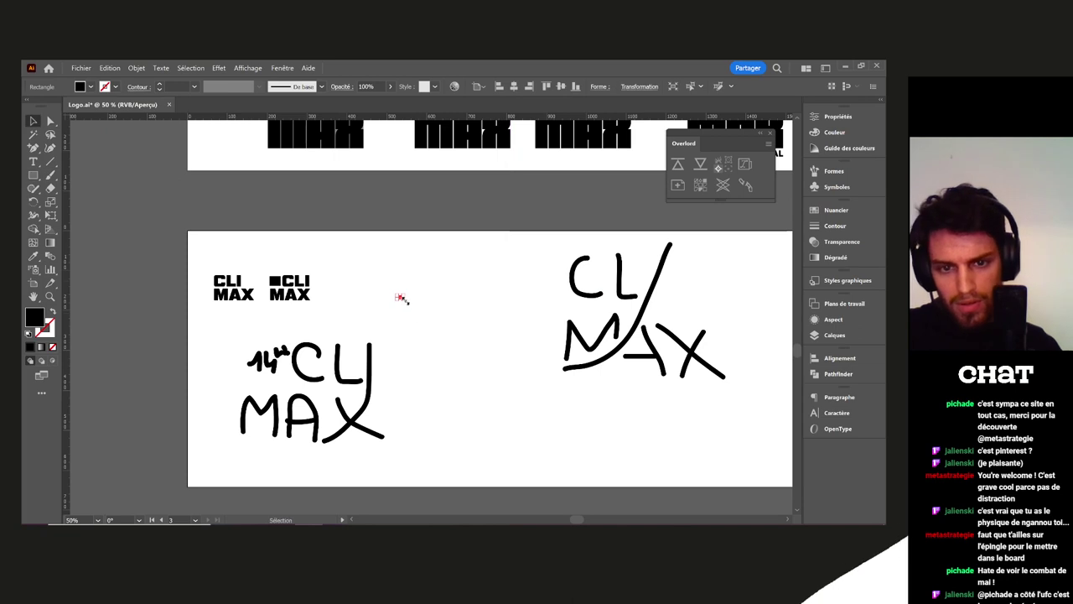
scroll(404, 299, "up", 5)
left_click_drag(396, 303, 631, 455)
scroll(565, 392, "down", 4)
left_click_drag(565, 393, 458, 311)
left_click(458, 315)
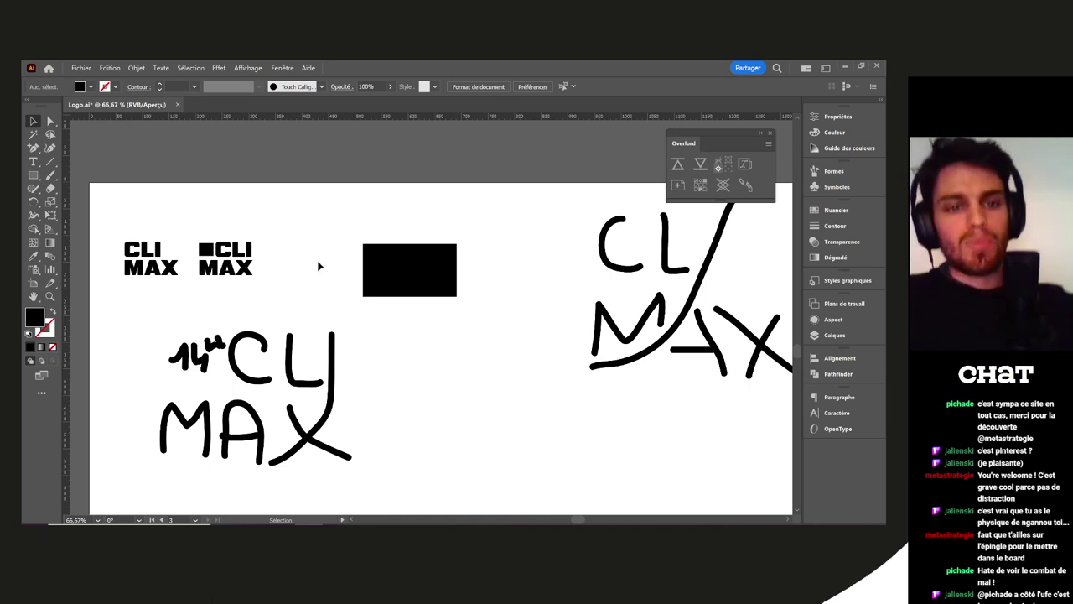
Move the black rectangle over the second CLI MAX logo and set it to 50% opacity
left_click_drag(431, 282, 264, 268)
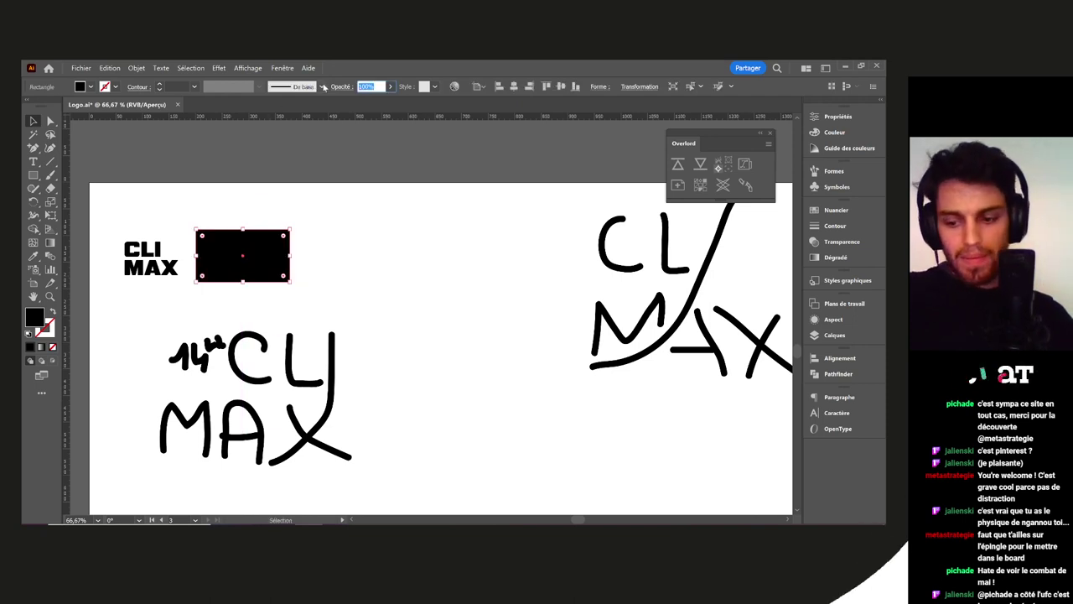
key("5")
left_click(293, 270)
scroll(294, 270, "up", 3)
left_click_drag(291, 264, 605, 276)
Scale the grey rectangle down proportionally and position it over the logo
left_click(591, 186)
left_click_drag(594, 172, 527, 188)
left_click_drag(516, 233, 506, 205)
left_click_drag(494, 261, 486, 261)
left_click(570, 289)
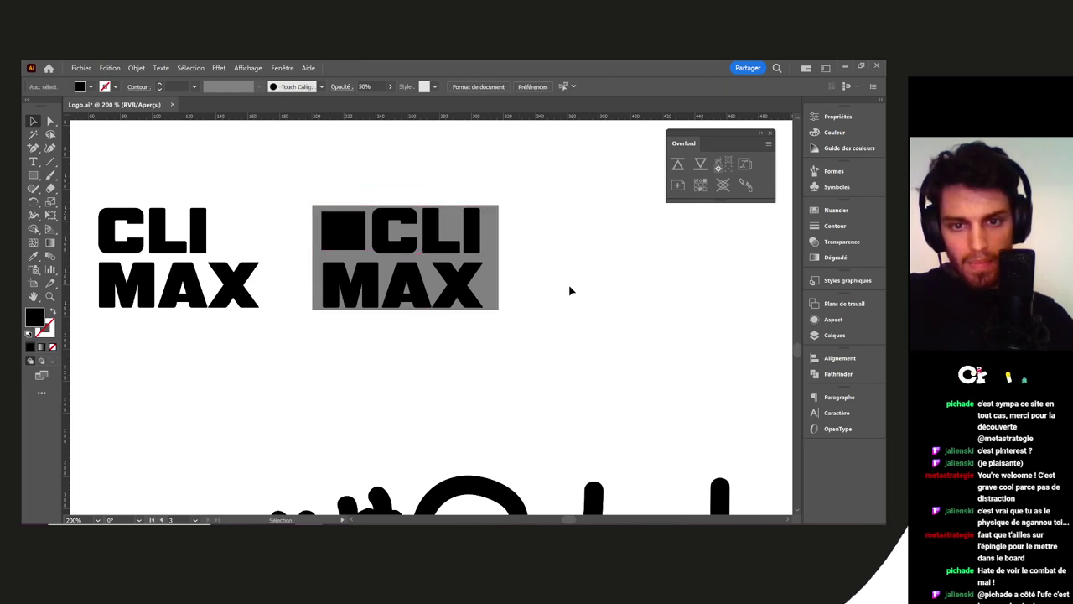
Try shifting the grey rectangle to the right, undoing both attempts
scroll(570, 282, "down", 2)
left_click_drag(571, 282, 514, 246)
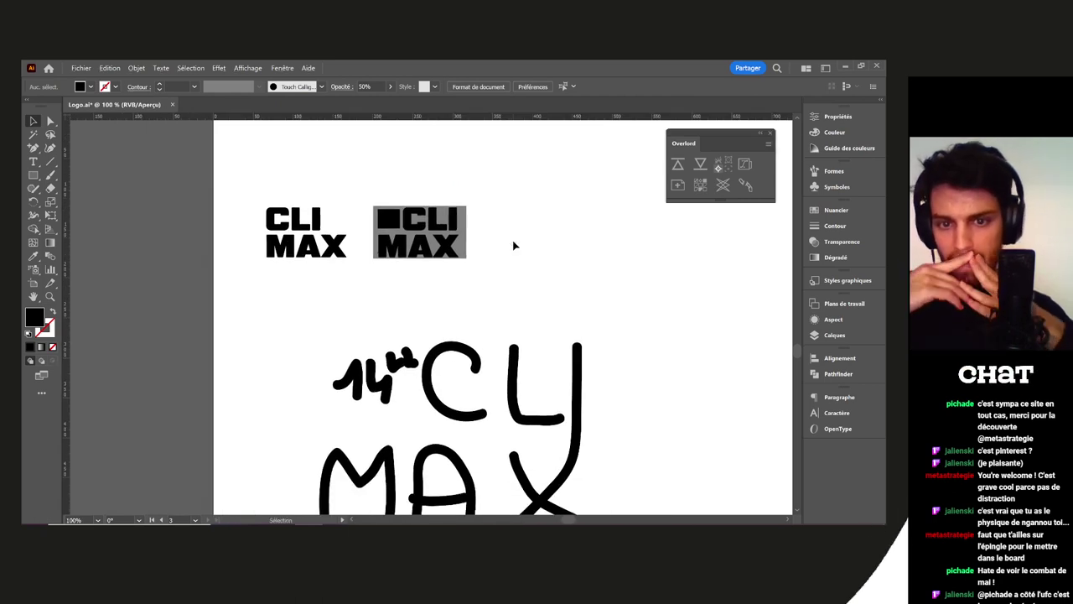
scroll(451, 234, "down", 1)
left_click_drag(388, 198, 462, 213)
key("ctrl+z")
left_click(390, 199)
left_click_drag(389, 199, 482, 241)
key("ctrl+z")
left_click(454, 208)
scroll(362, 207, "up", 4)
scroll(365, 208, "up", 3)
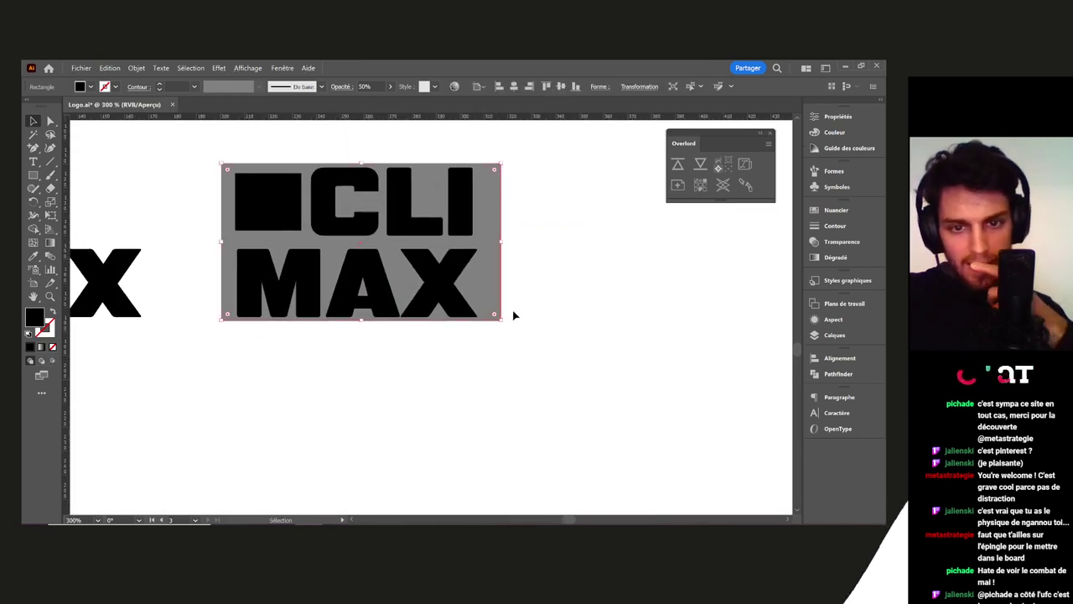
Send the grey rectangle to the back (Disposition > Arrière-plan) behind the CLI MAX lettering
right_click(493, 257)
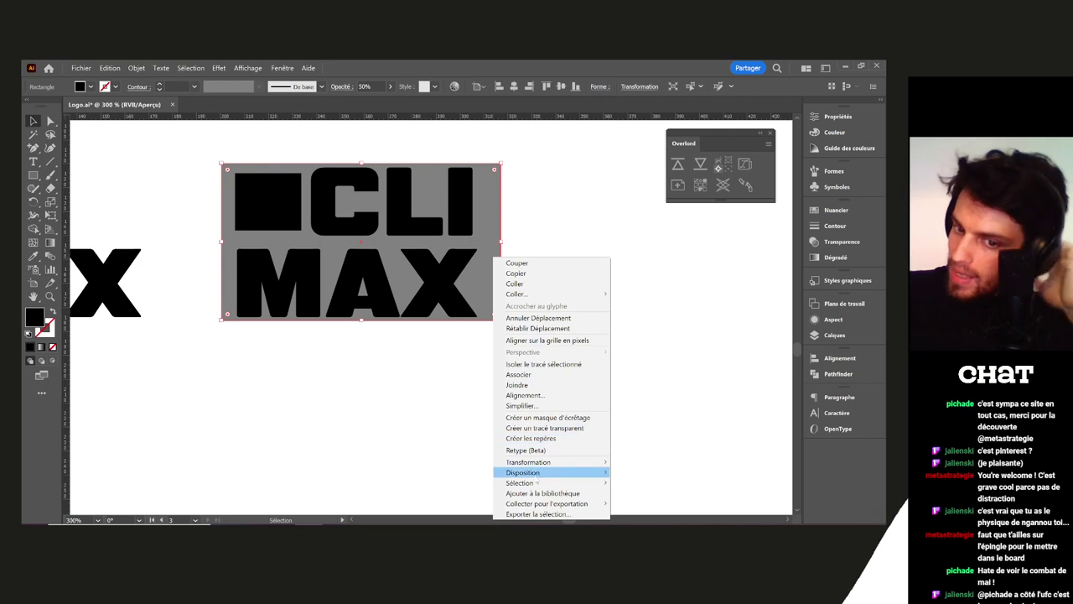
mouse_move(536, 473)
left_click(651, 504)
left_click(508, 297)
left_click(472, 289)
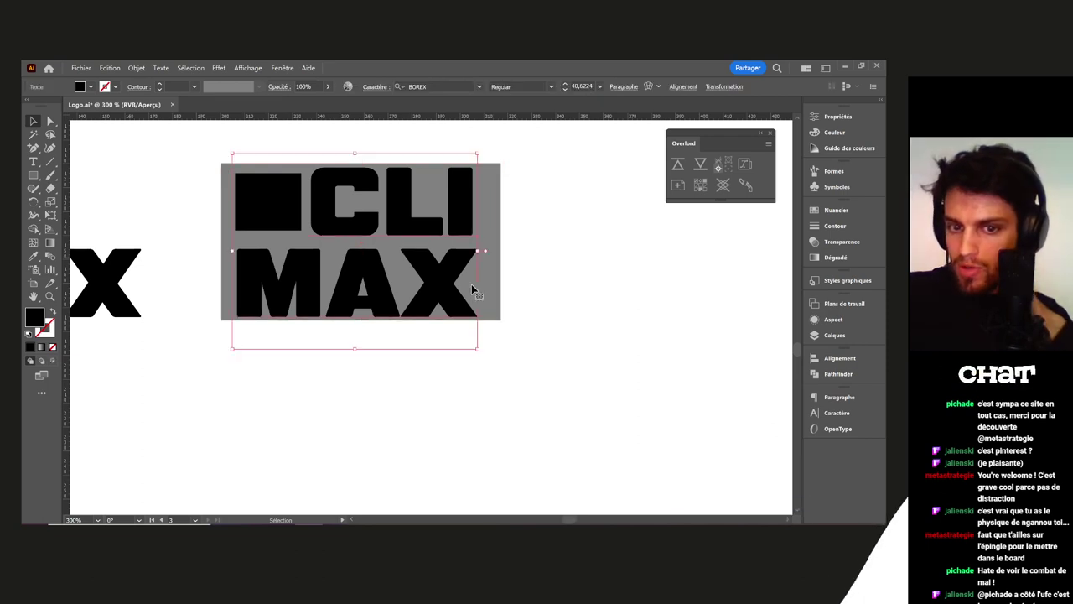
left_click(550, 261)
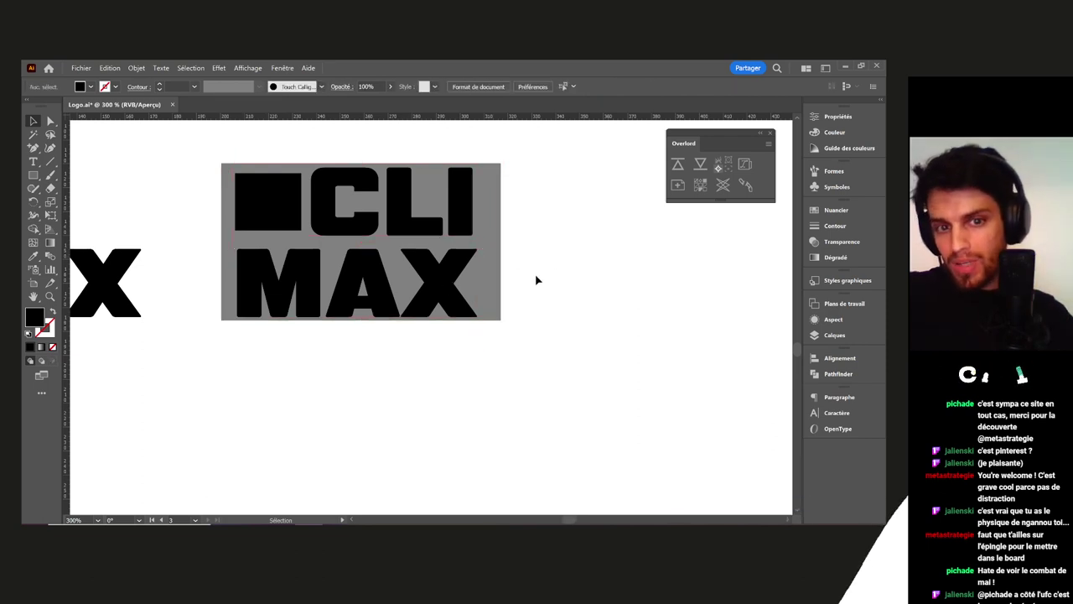
scroll(536, 275, "down", 3)
left_click_drag(605, 314, 474, 263)
scroll(474, 263, "down", 2)
scroll(553, 281, "right", 5)
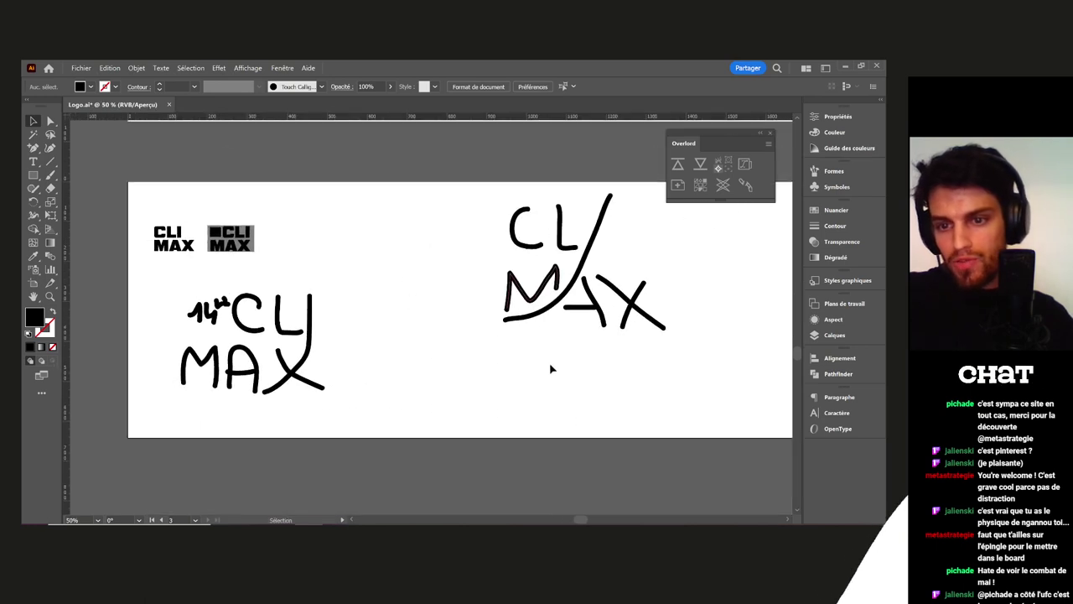
Move a grey panel away from the logos into empty artboard space
left_click(535, 314)
left_click_drag(297, 267, 191, 216)
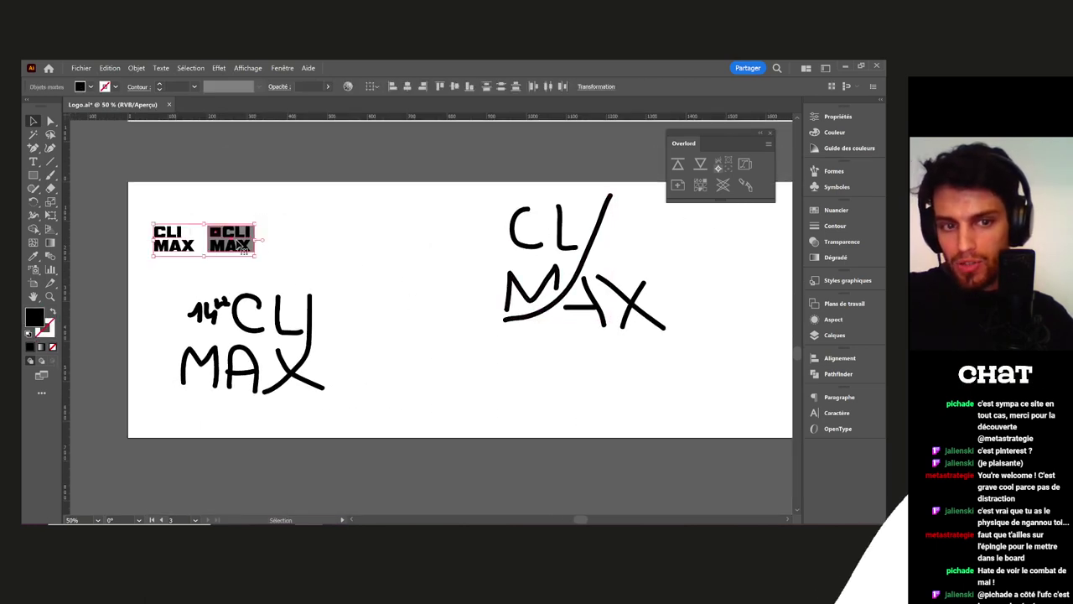
left_click(316, 263)
left_click_drag(256, 246, 551, 338)
scroll(566, 409, "up", 4)
left_click(551, 335)
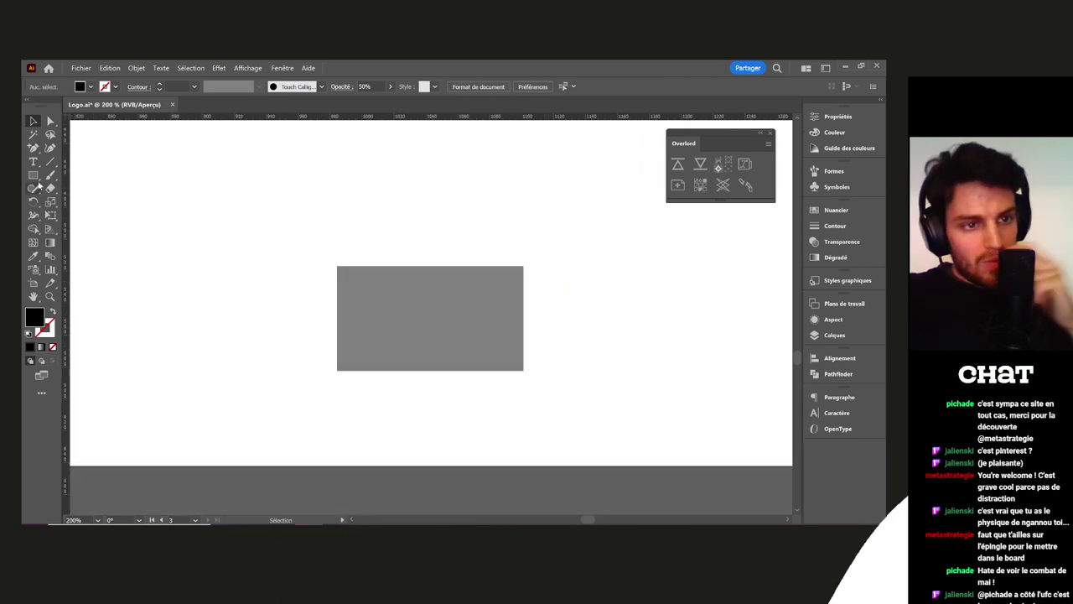
Draw a curved path with the Pen tool from the panel's top-right corner
key("p")
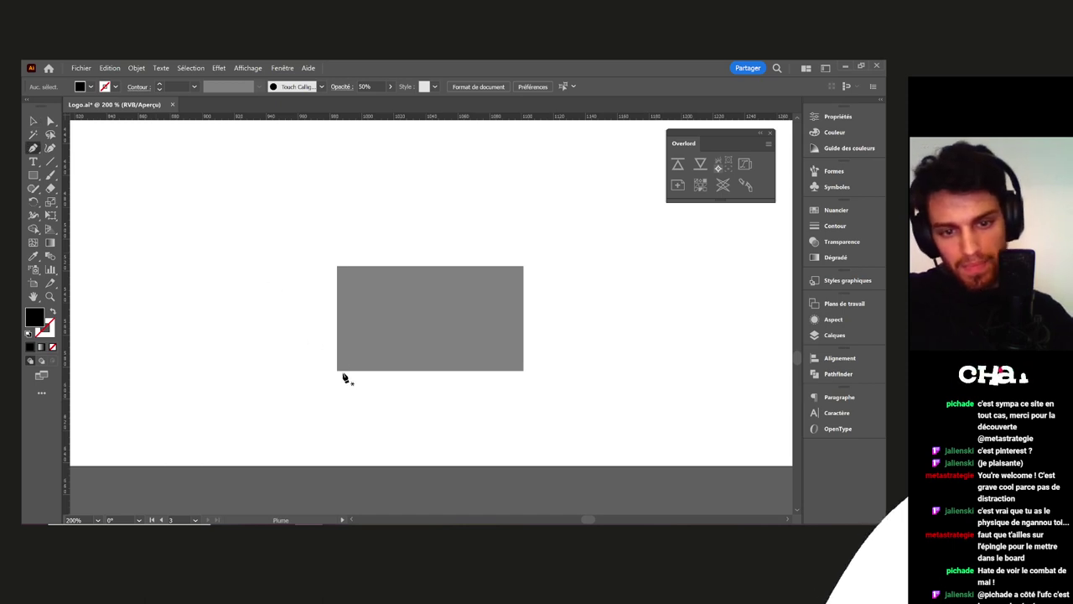
left_click(524, 268)
left_click_drag(528, 234, 527, 236)
key("ctrl+z")
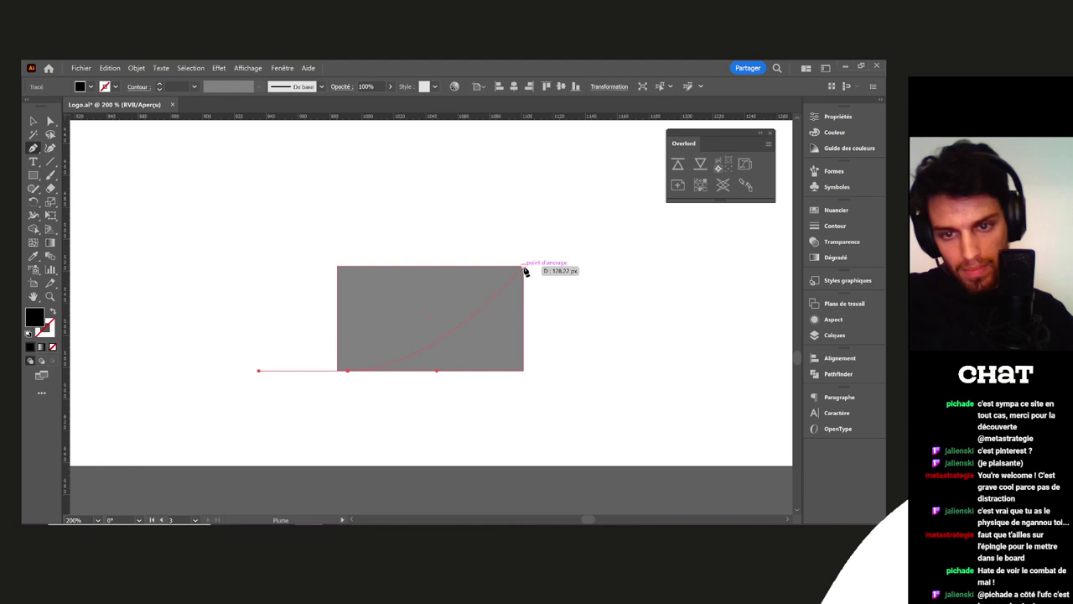
key("v")
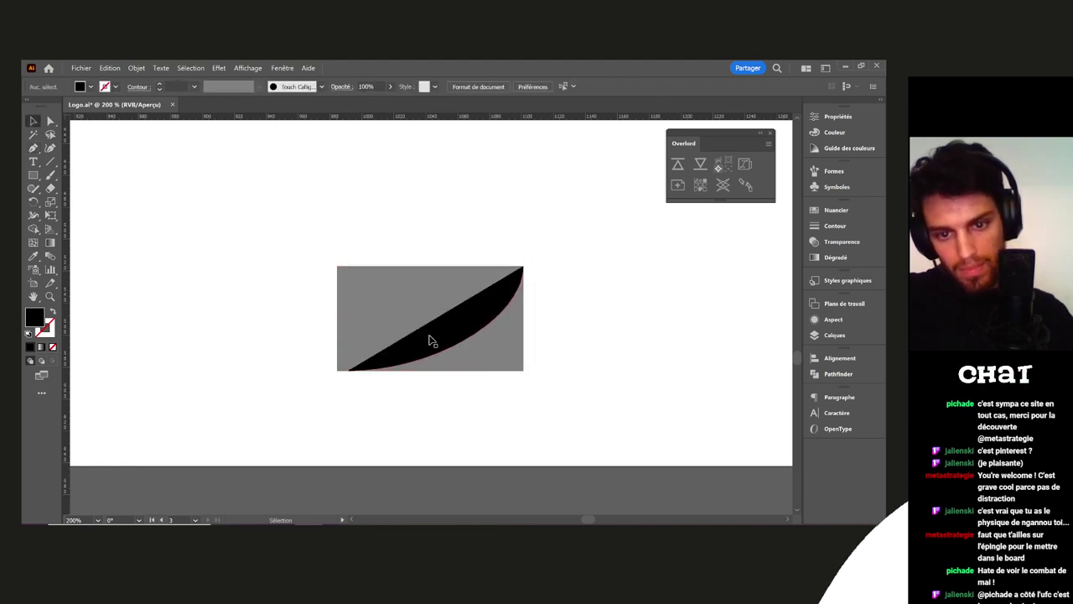
Give the curve a white stroke and no fill
left_click(52, 311)
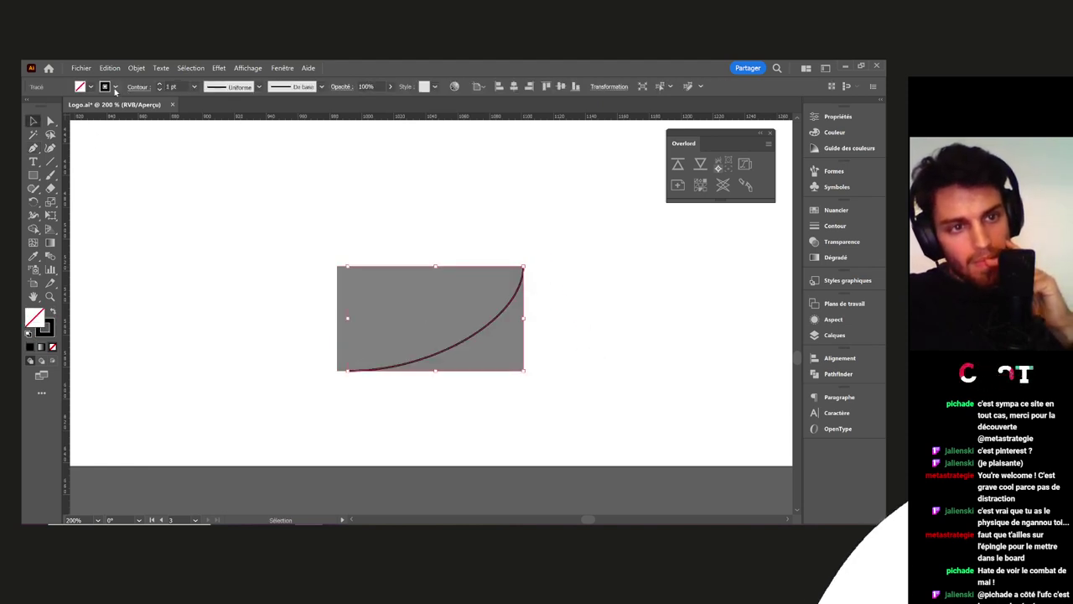
left_click(115, 89)
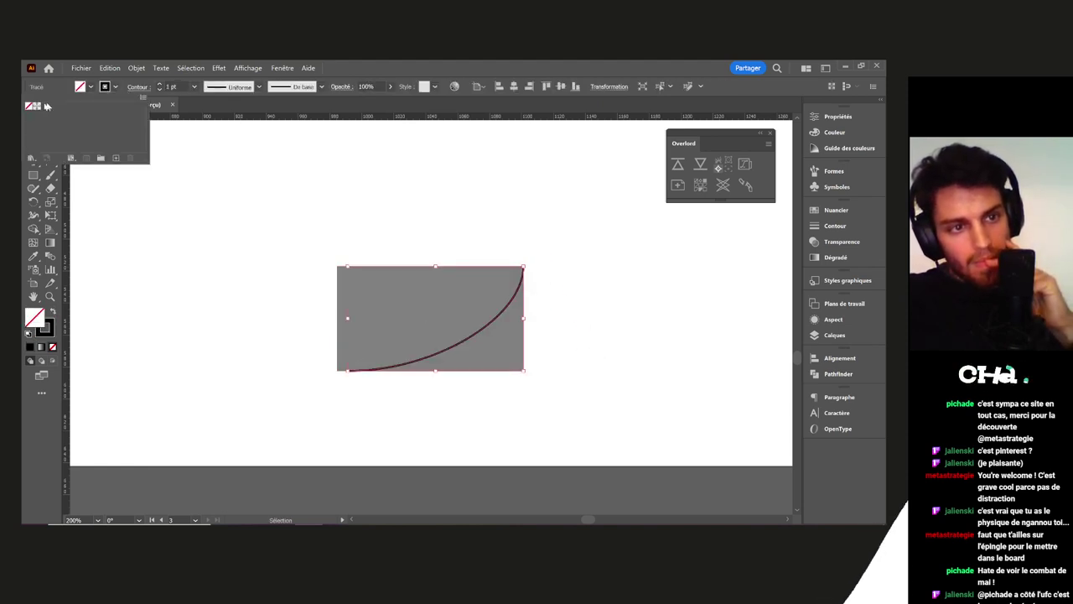
double_click(37, 320)
left_click_drag(501, 312, 430, 219)
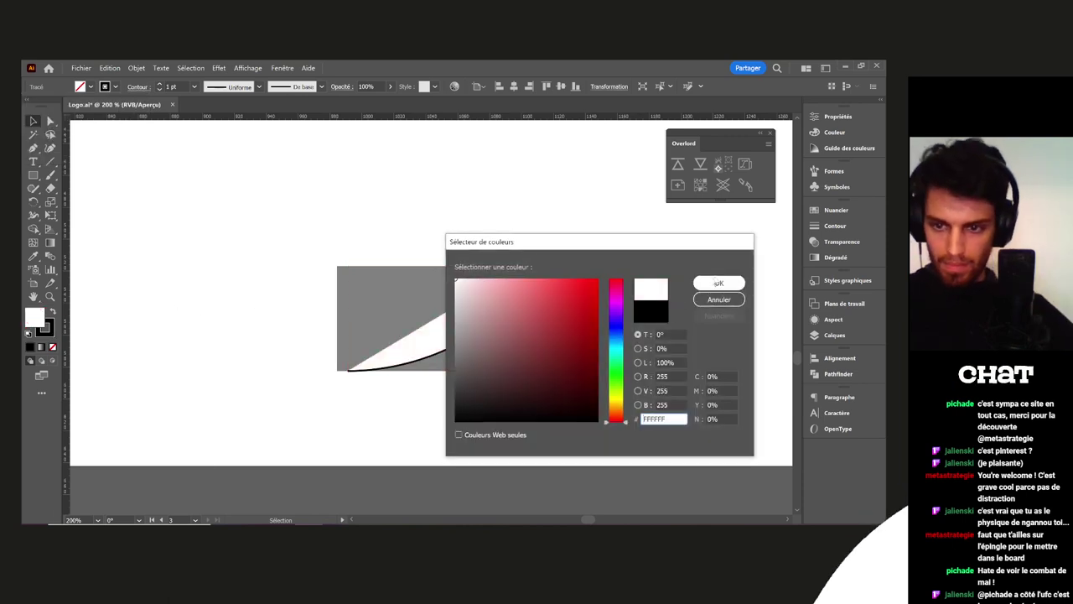
left_click(717, 283)
left_click(52, 312)
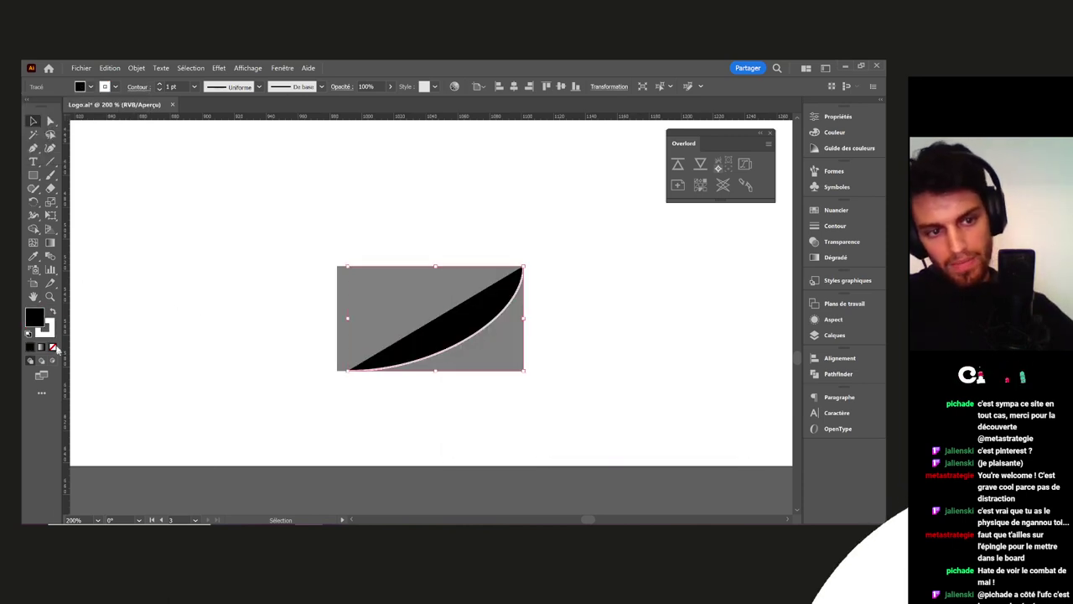
left_click(54, 347)
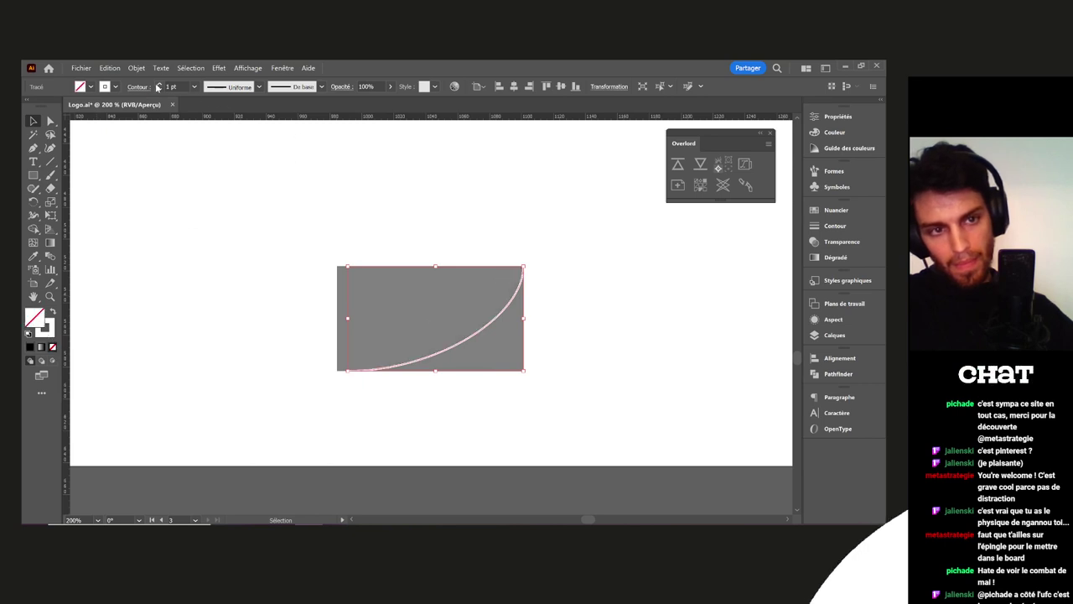
left_click(347, 392)
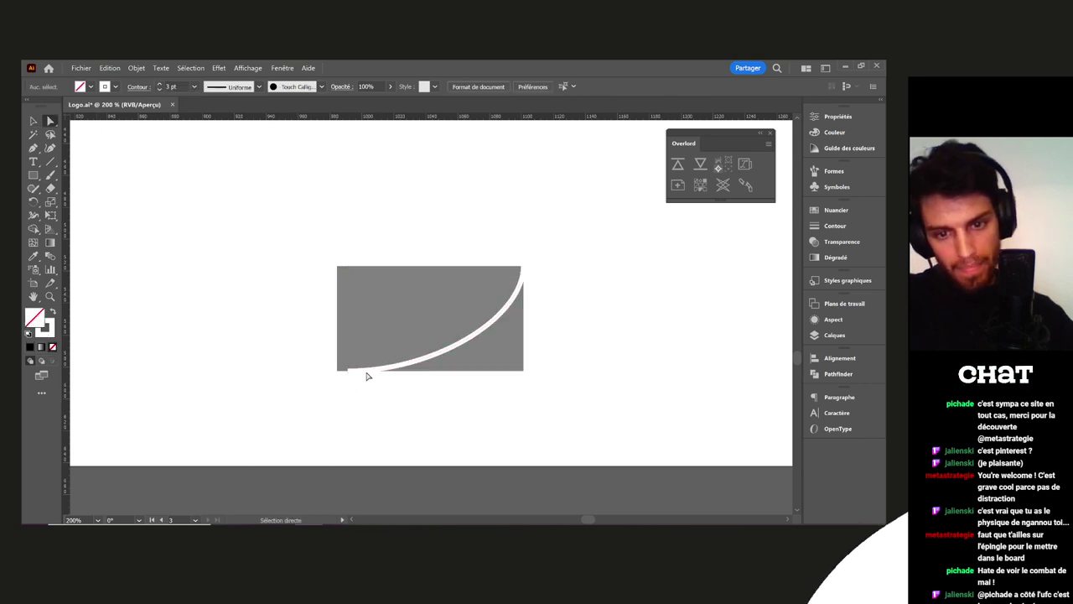
scroll(367, 376, "up", 4)
left_click(329, 368)
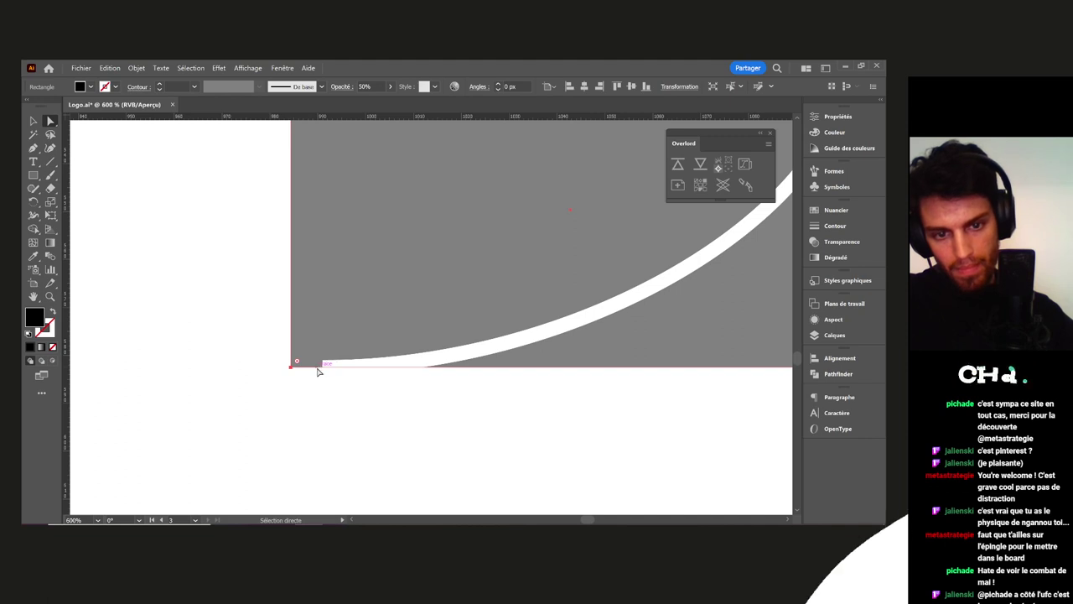
Send the grey rectangle to the back (Disposition > Arrière-plan) behind the white curve
left_click_drag(324, 370, 298, 369)
key("ctrl+z")
left_click(333, 377)
left_click(448, 358)
right_click(449, 359)
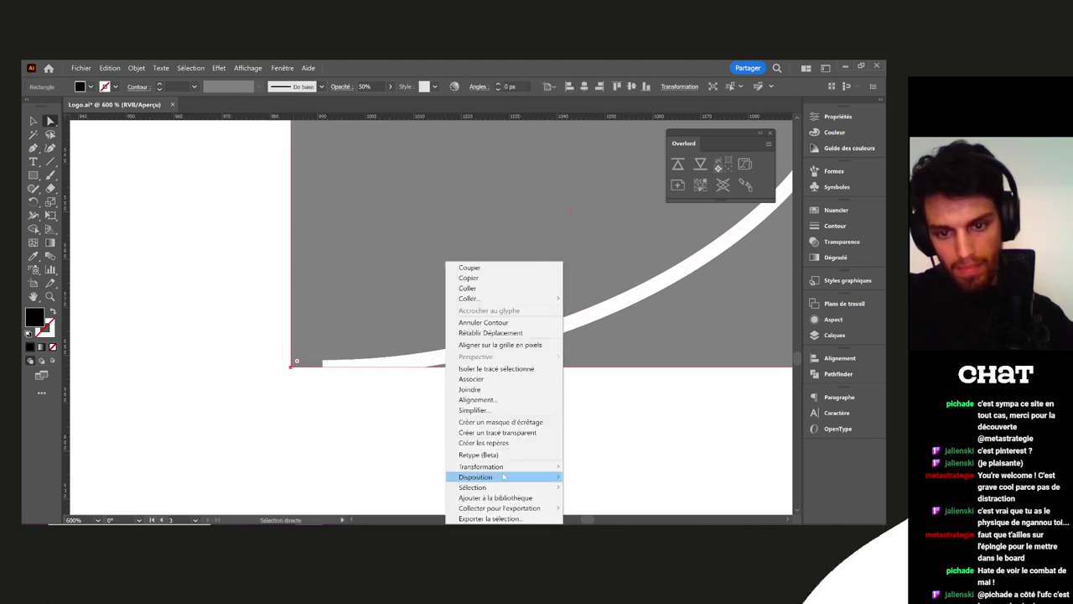
mouse_move(503, 477)
left_click(585, 508)
left_click(453, 378)
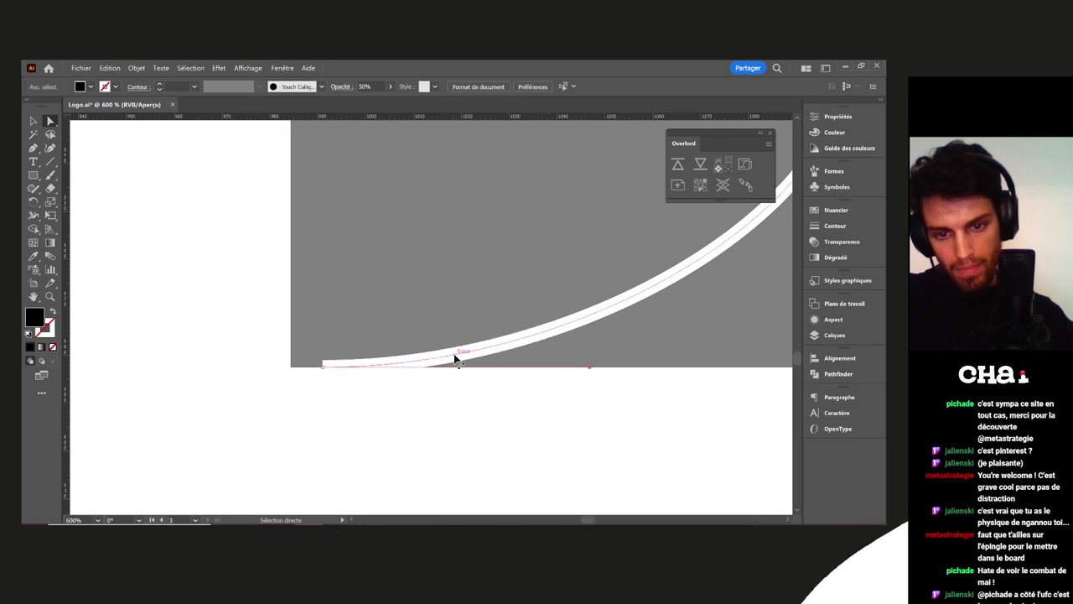
Move the curve's left anchor to the panel edge and drag its handle down into an S-curve
left_click(455, 359)
left_click_drag(323, 368, 291, 368)
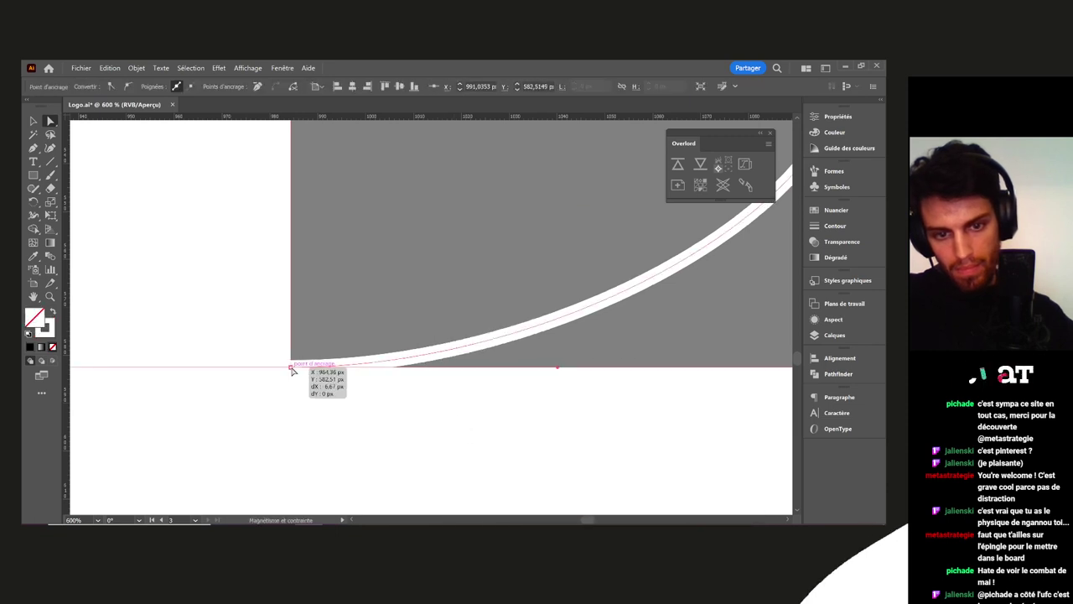
left_click(397, 382)
scroll(398, 383, "down", 4)
left_click_drag(444, 383, 425, 383)
left_click(443, 353)
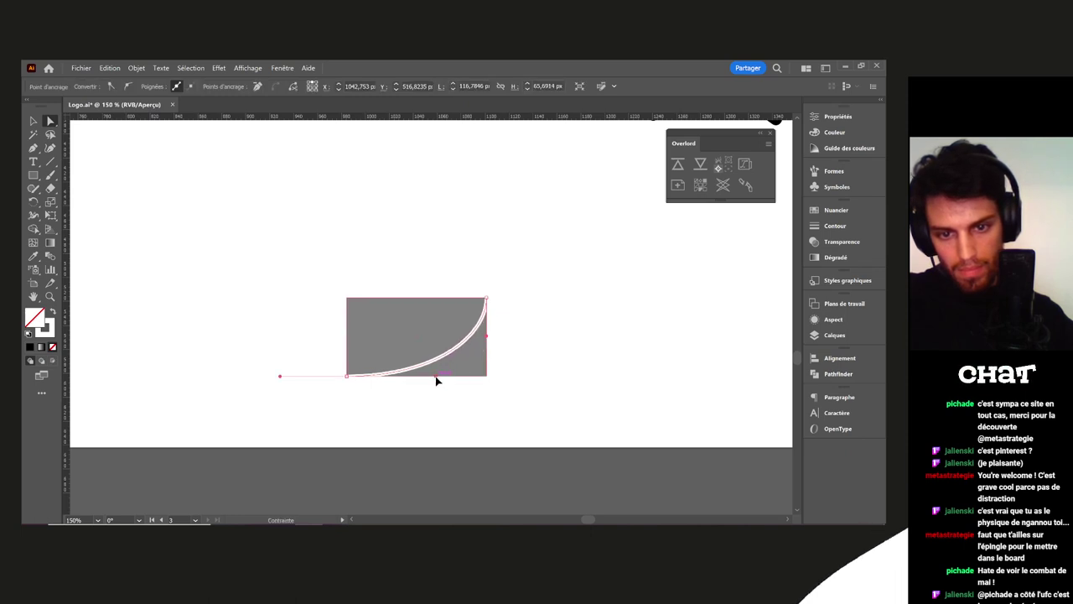
left_click_drag(436, 381, 346, 349)
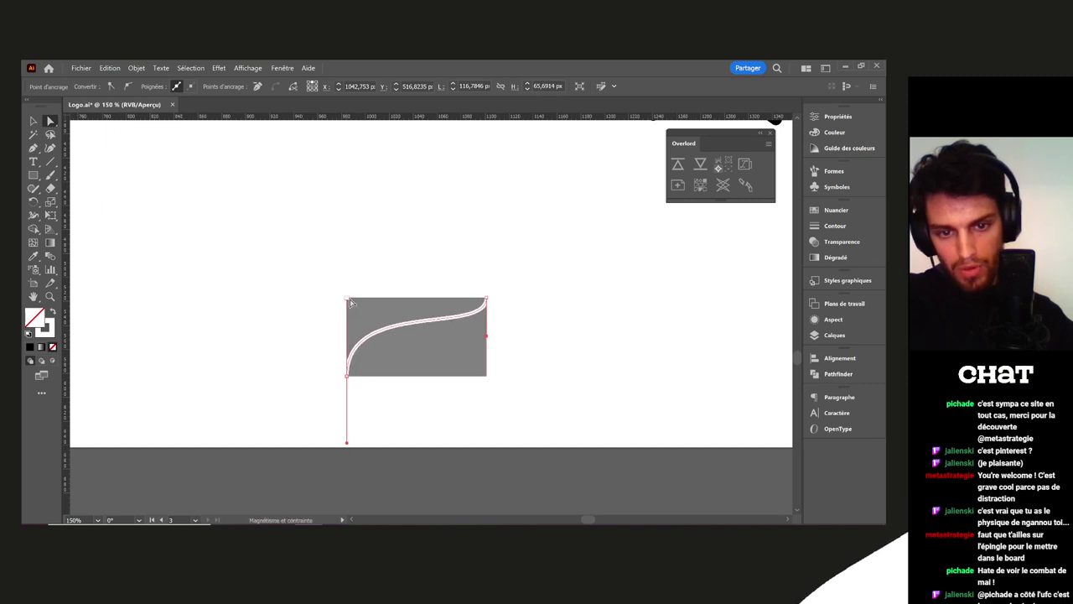
left_click(507, 374)
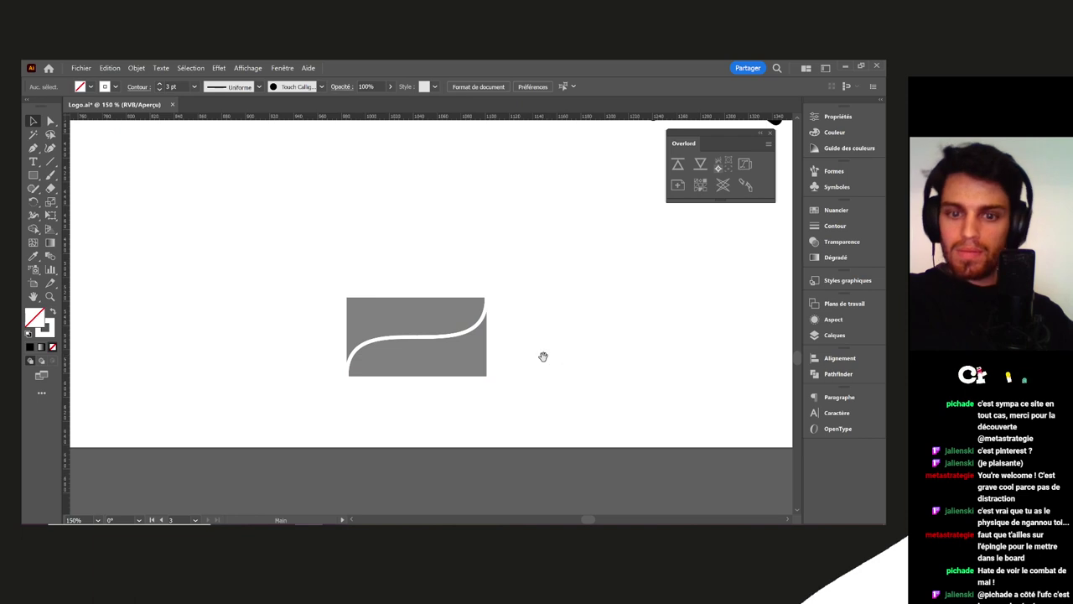
left_click_drag(543, 356, 598, 326)
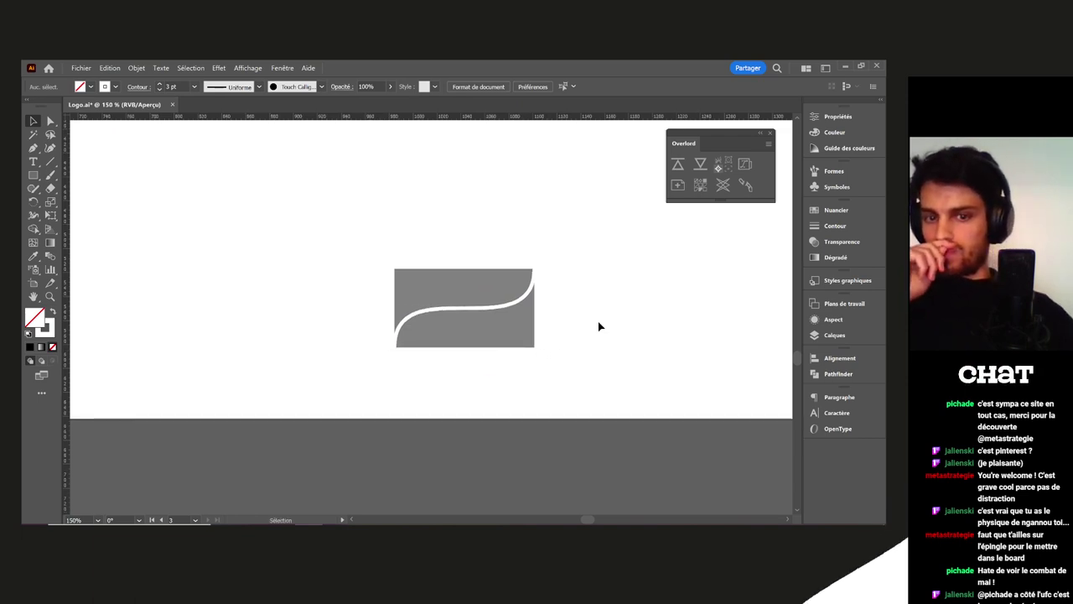
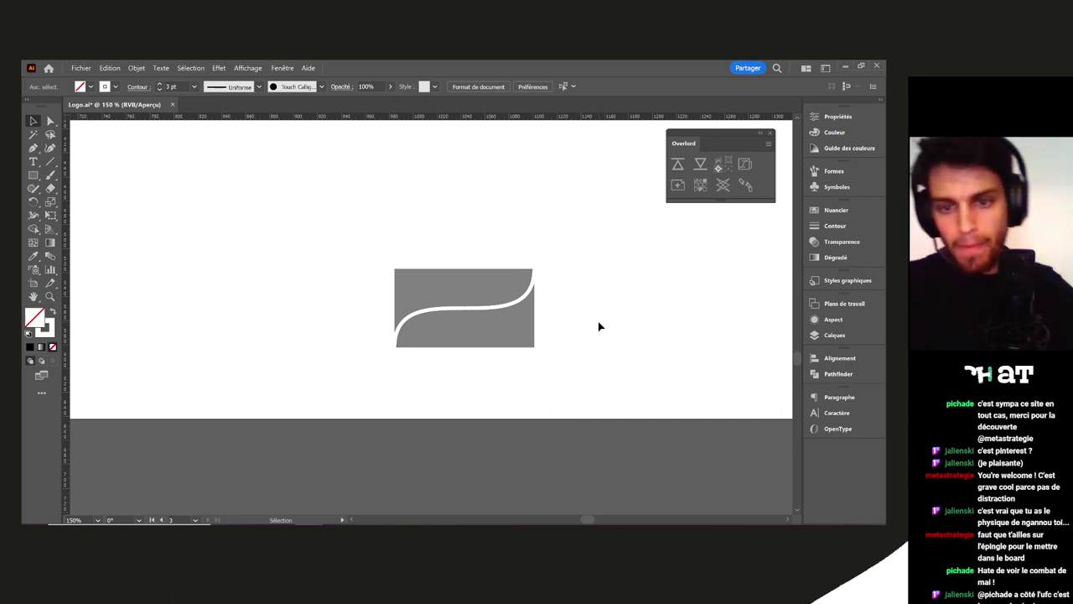
Check the white curved band's anchor points with Direct Selection, then deselect it
left_click(486, 311)
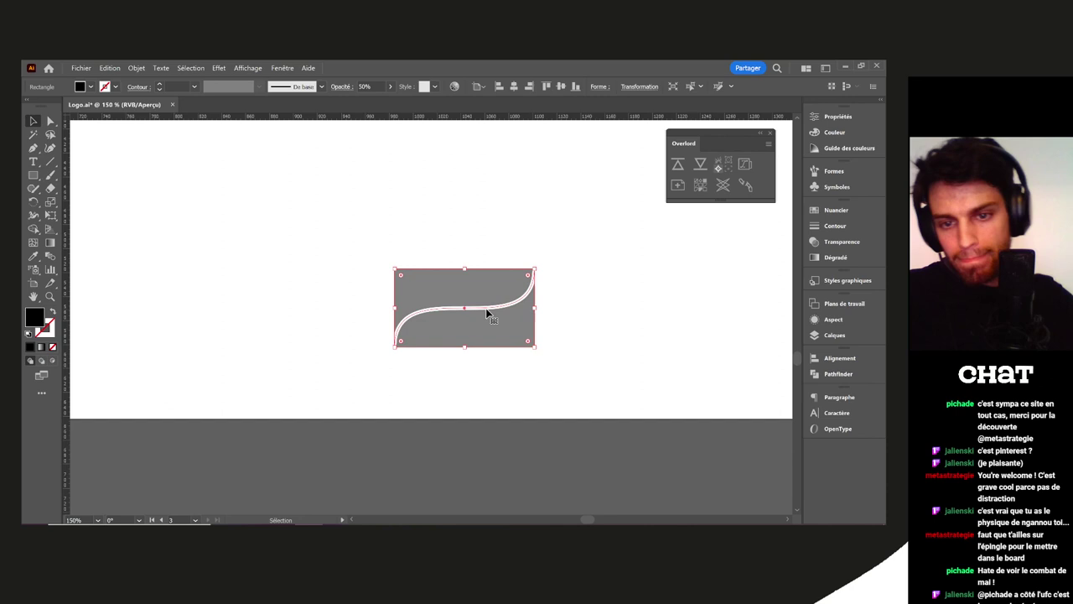
key("a")
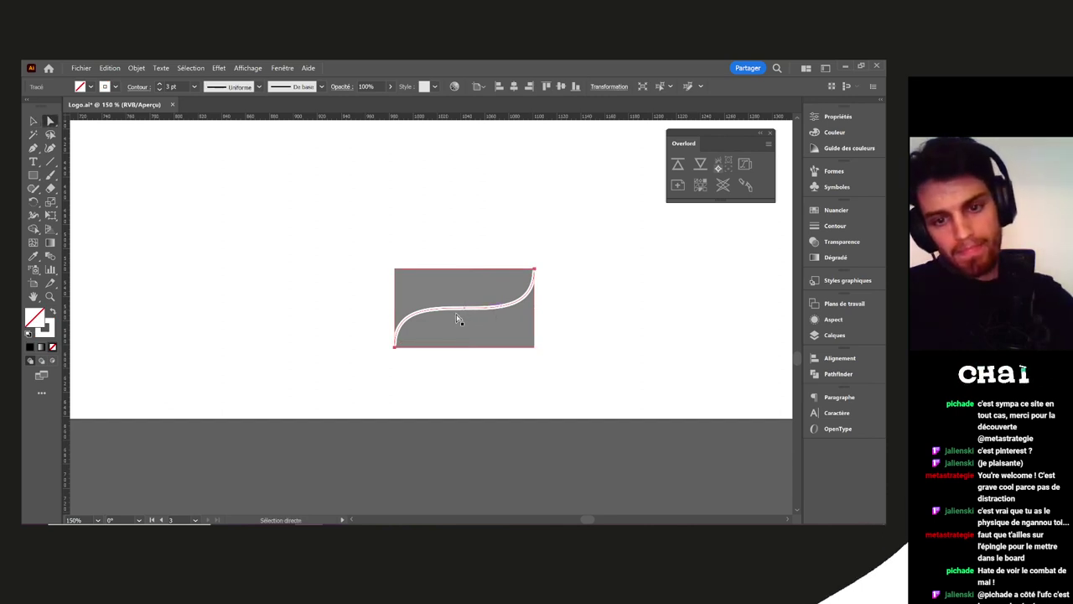
key("v")
left_click(556, 385)
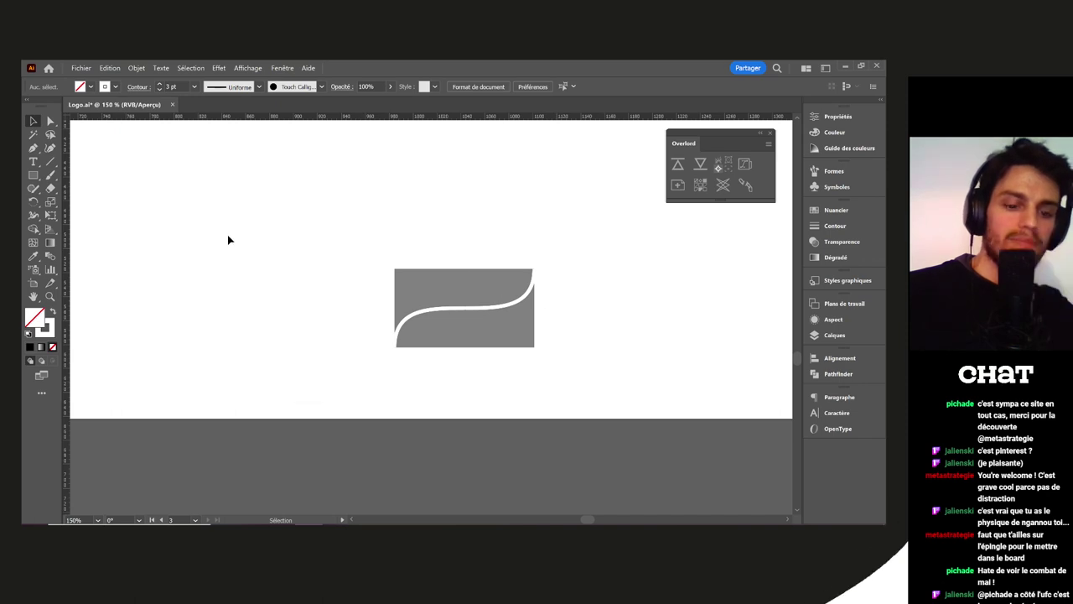
Alt-drag a copy of the CLI MAX lettering beside the grey rectangle
scroll(270, 244, "down", 3)
left_click_drag(275, 252, 391, 422)
left_click_drag(280, 272, 342, 244)
left_click_drag(222, 272, 610, 430)
scroll(569, 377, "up", 2)
left_click_drag(570, 377, 506, 316)
Move the duplicate CLI MAX lettering upward onto the grey block
scroll(504, 411, "up", 2)
left_click_drag(522, 401, 559, 382)
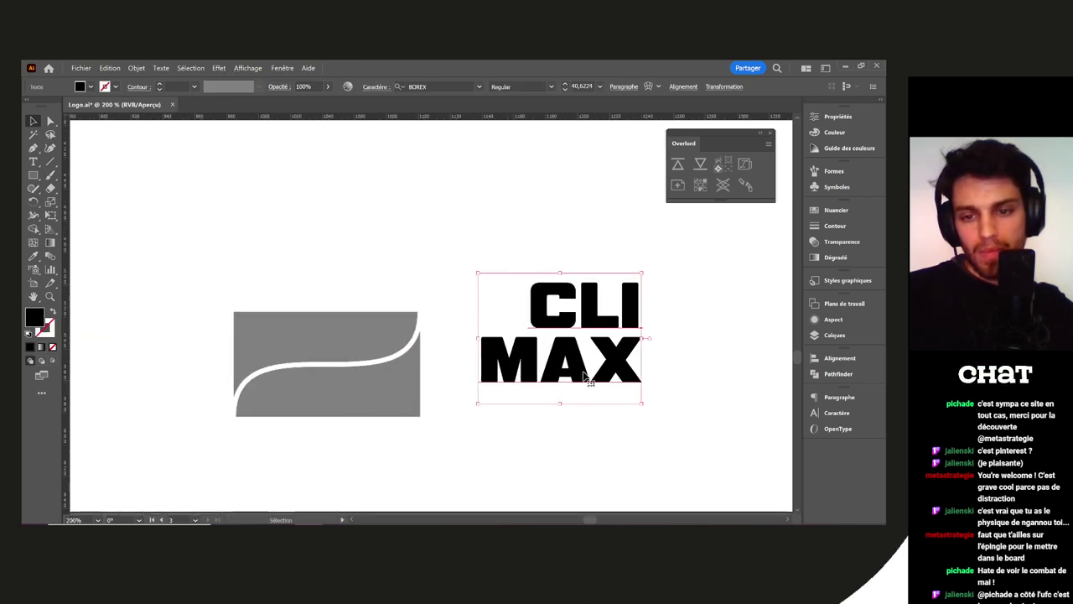
left_click(592, 411)
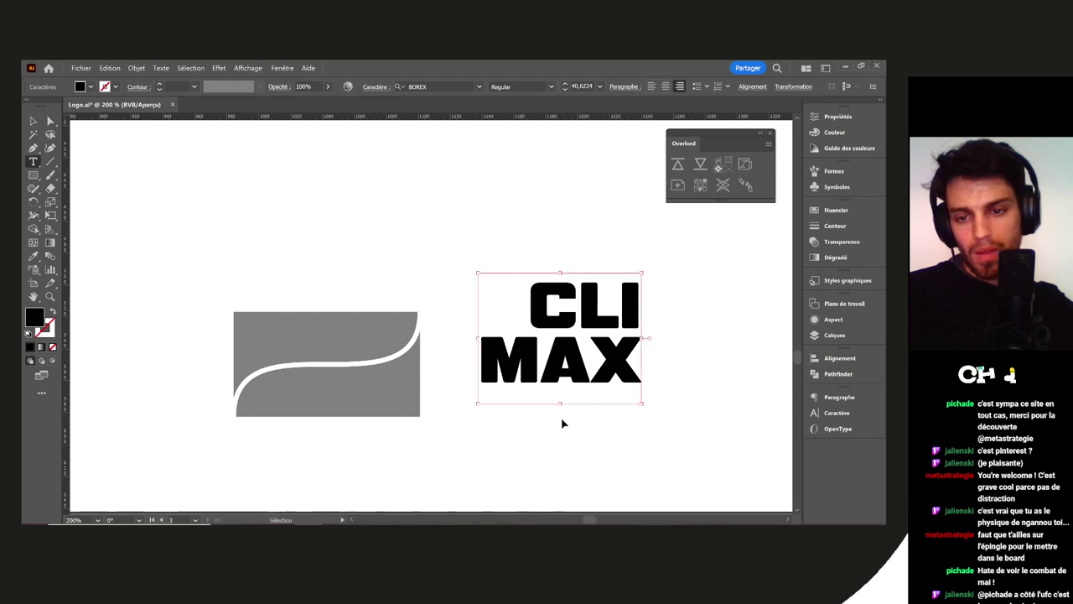
key("t")
key("v")
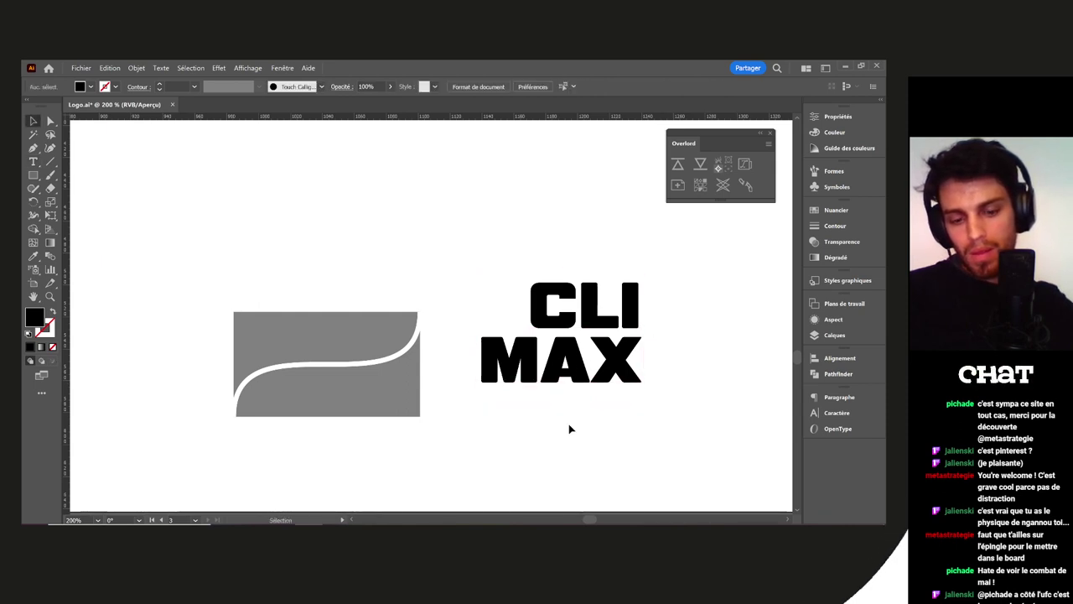
left_click_drag(570, 426, 493, 456)
left_click_drag(536, 392, 475, 420)
Select the lower CLI's C and try it in AT Aura, then AcmeFont Regular
key("t")
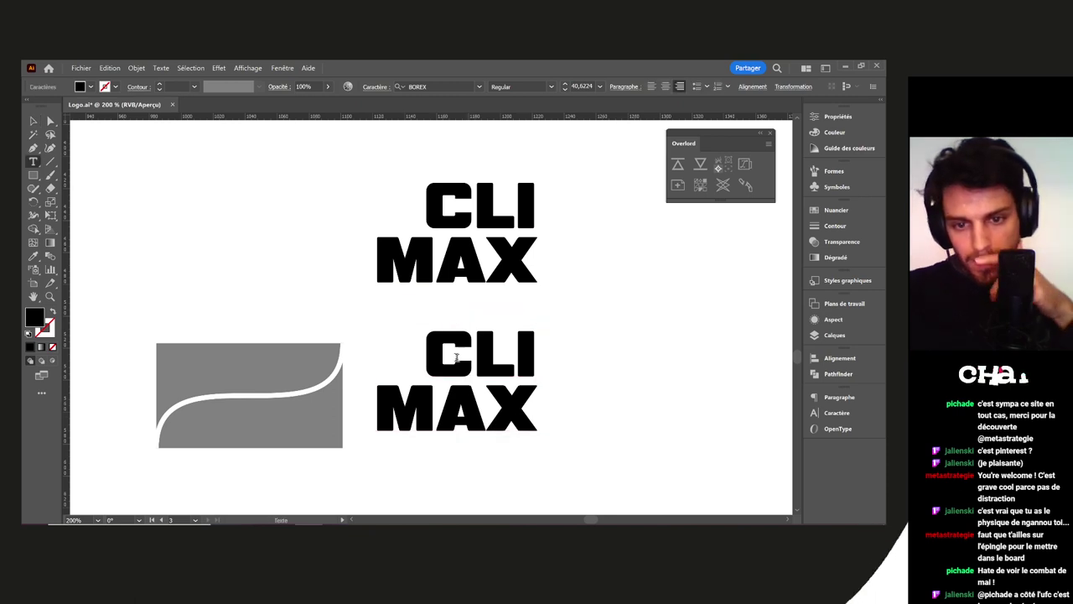
left_click_drag(471, 357, 424, 359)
left_click(442, 86)
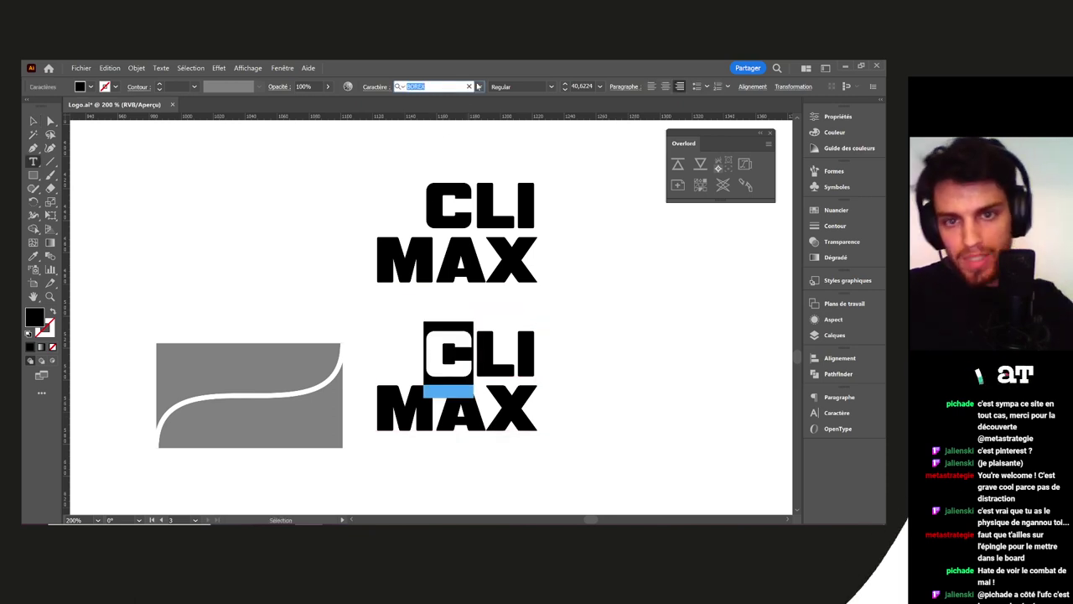
left_click(478, 86)
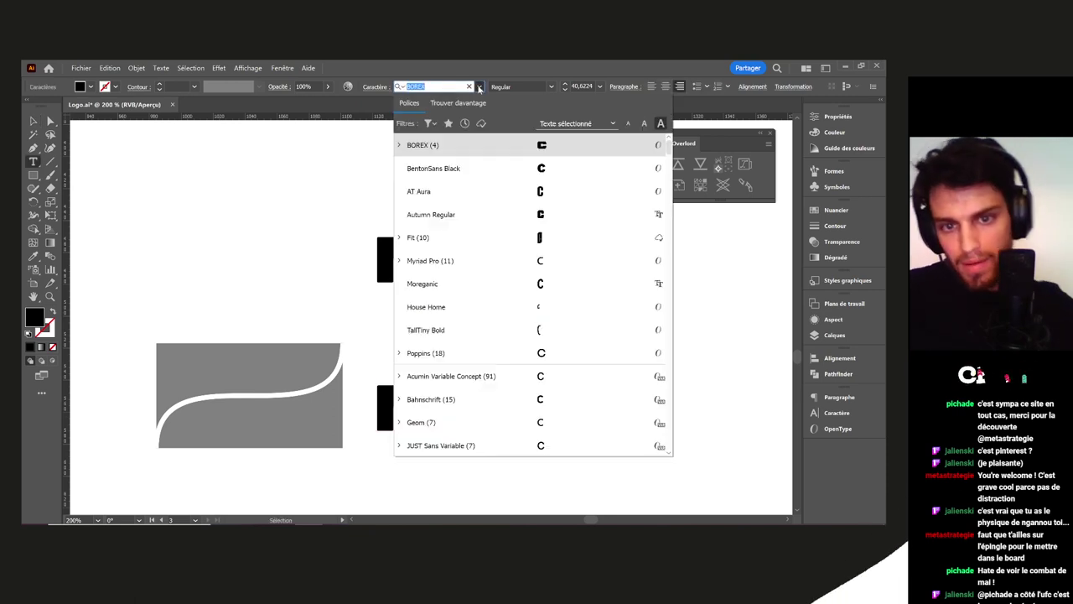
left_click(553, 195)
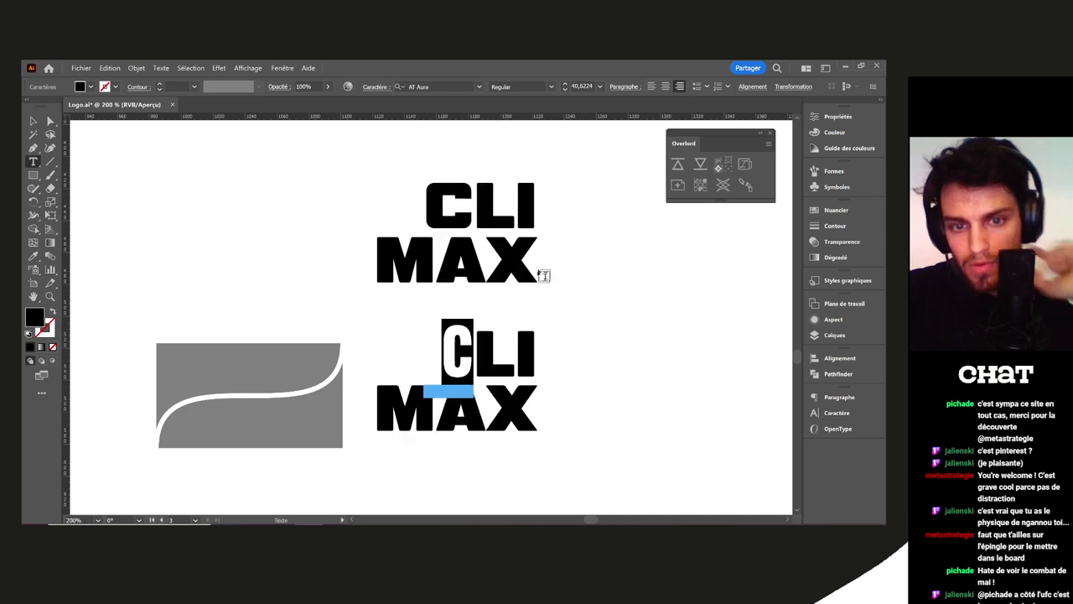
left_click(479, 87)
scroll(568, 369, "down", 5)
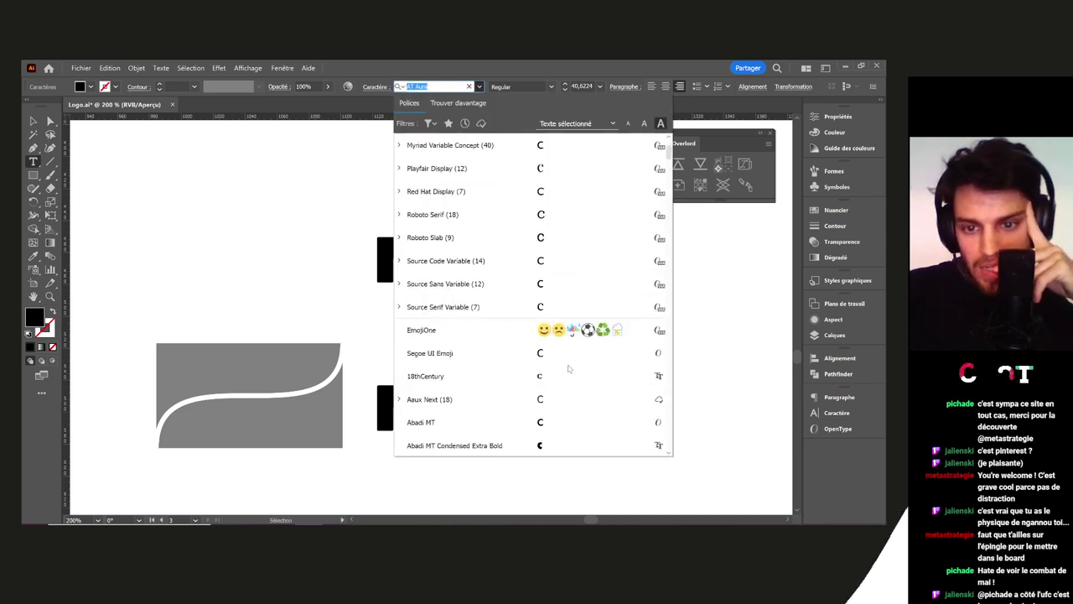
scroll(568, 369, "down", 3)
left_click(543, 384)
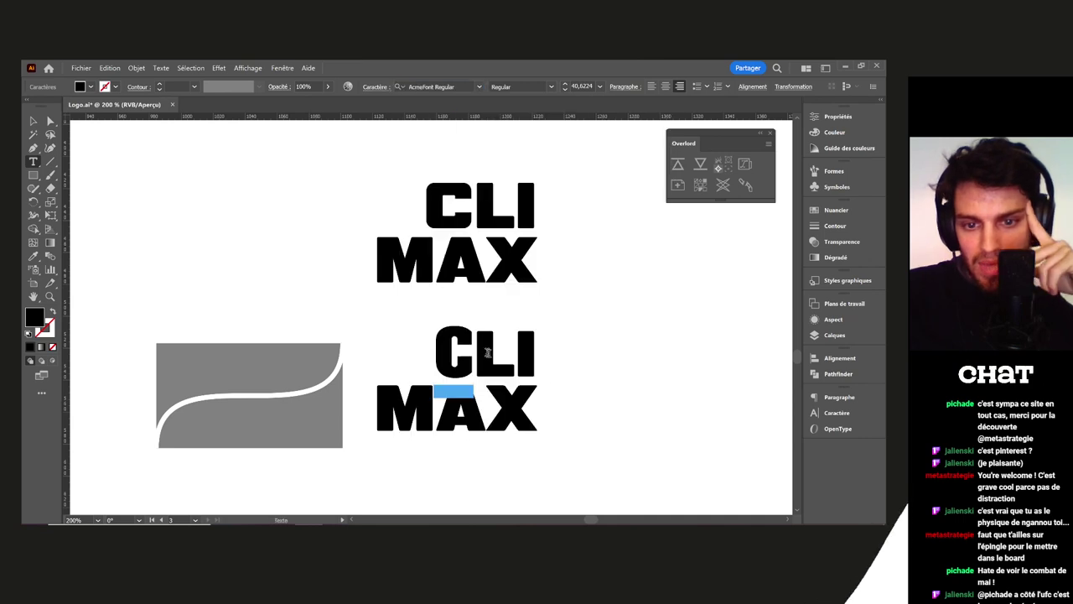
Reselect the C and set it in BaileywickJFGothic Regular
left_click_drag(474, 351, 435, 340)
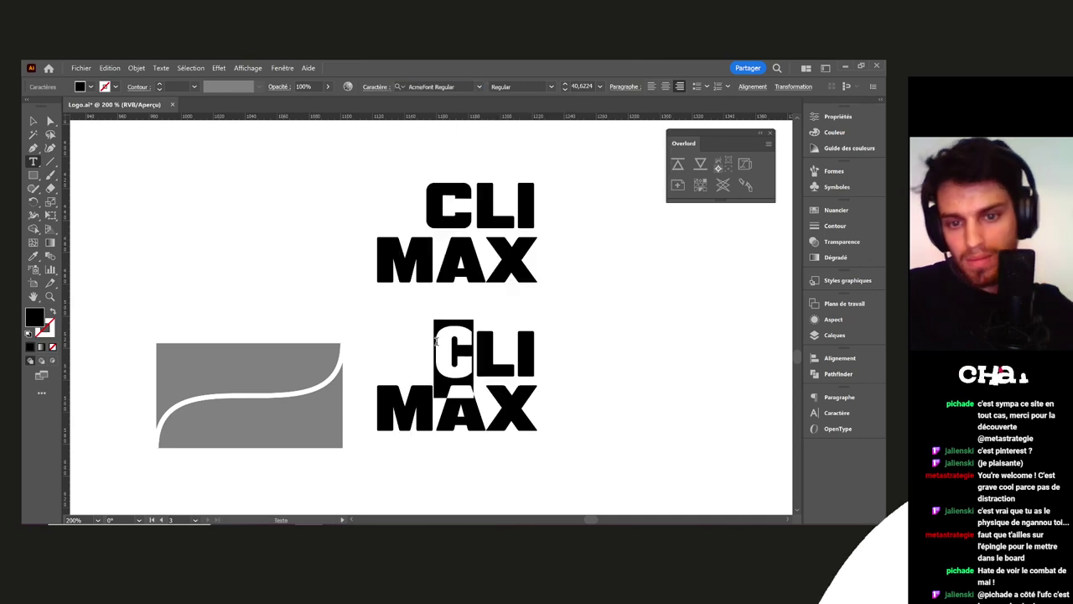
left_click(477, 87)
scroll(592, 336, "down", 10)
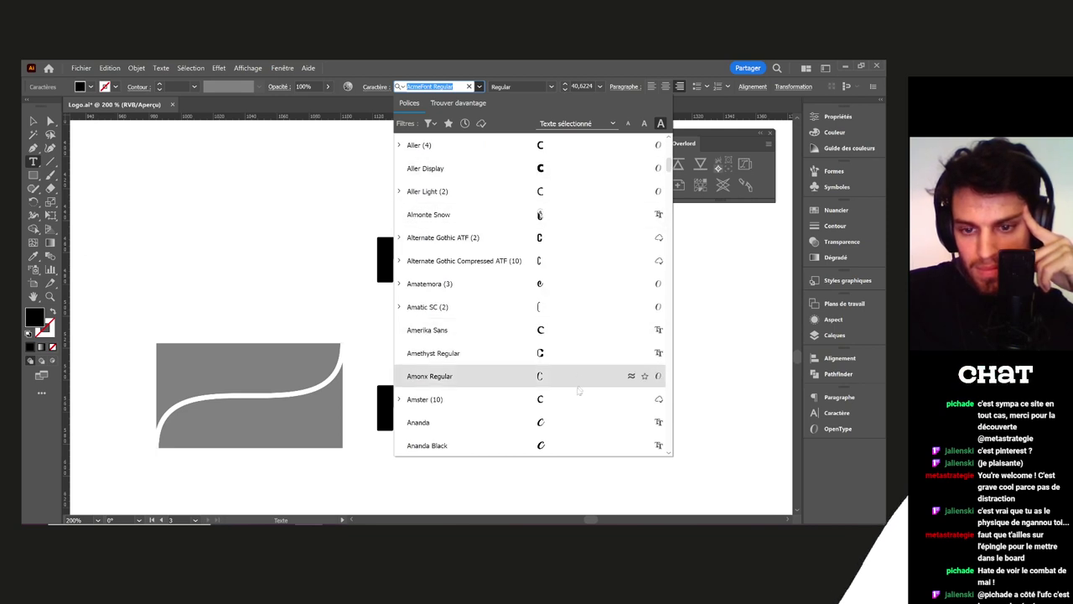
scroll(581, 390, "down", 5)
scroll(556, 356, "down", 5)
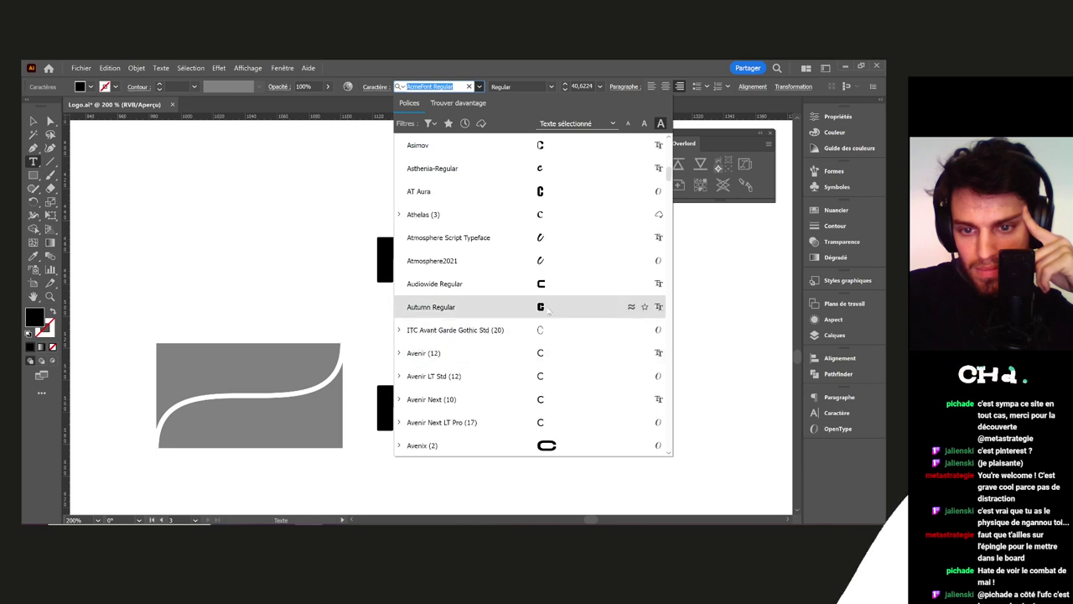
scroll(557, 307, "down", 3)
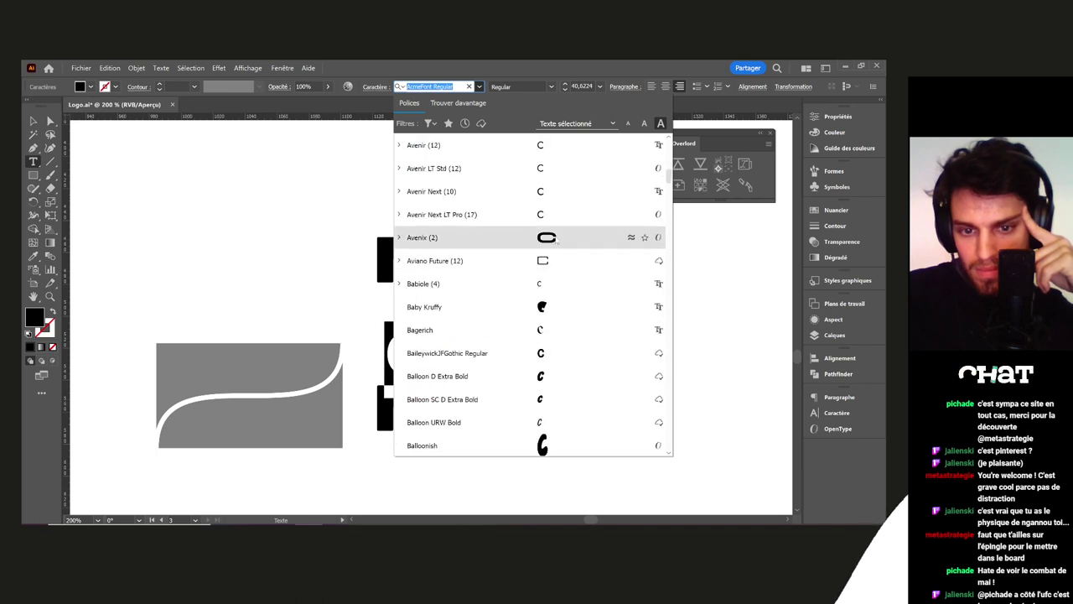
left_click(551, 359)
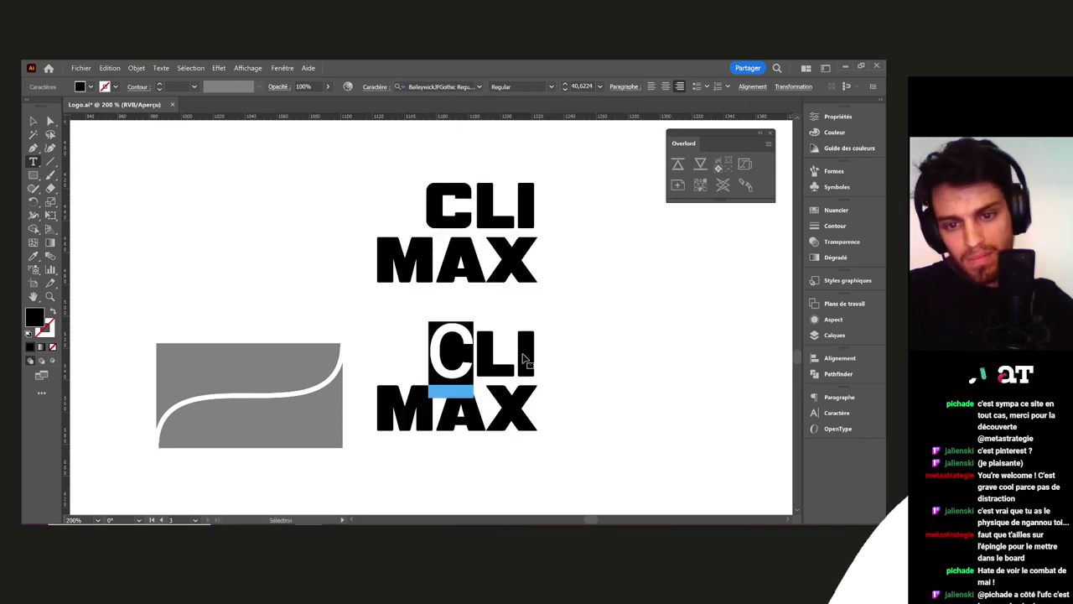
Look at fonts for the I without changing it, then reselect the C and finish editing
left_click_drag(521, 352, 530, 352)
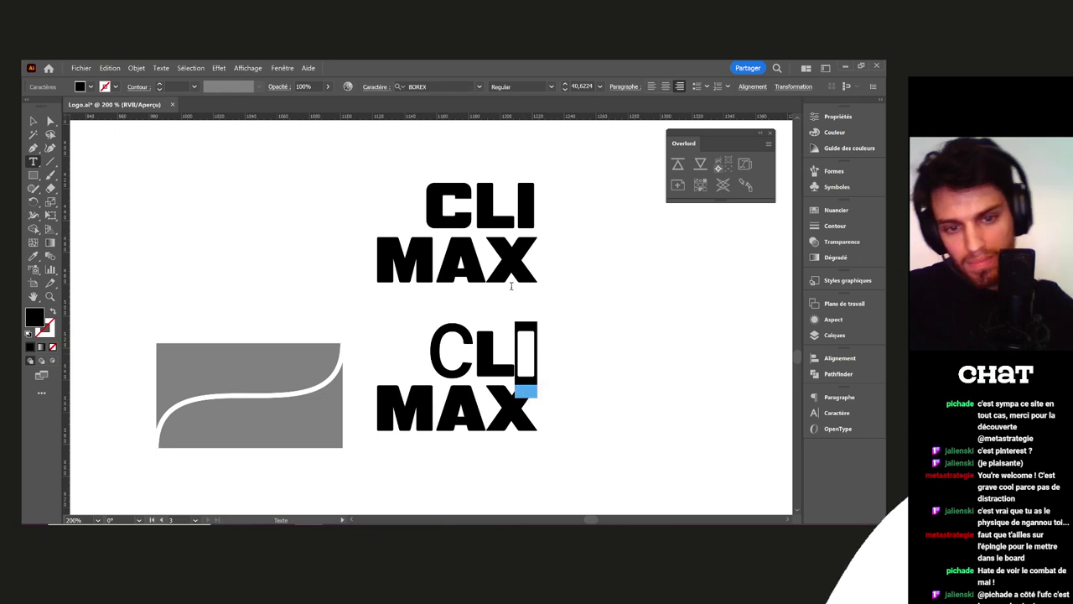
left_click(479, 86)
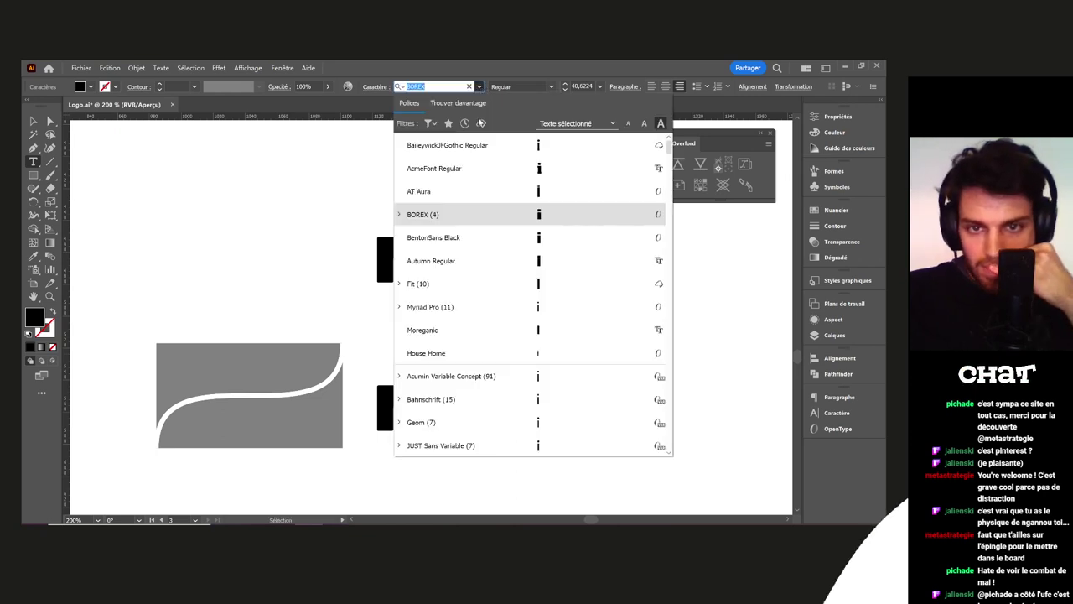
left_click(695, 325, "ctrl")
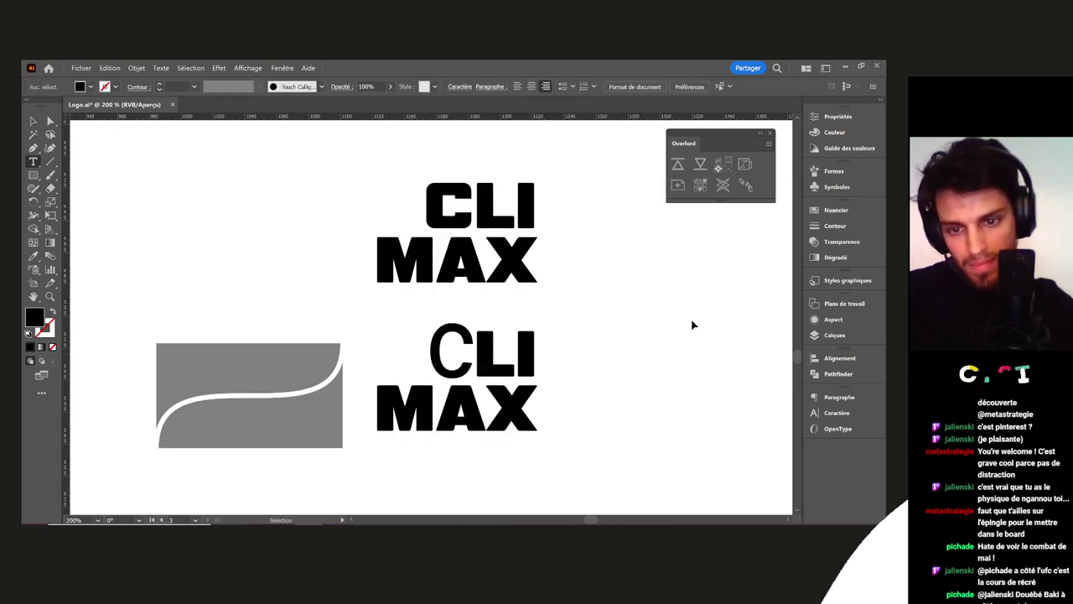
left_click_drag(475, 356, 442, 358)
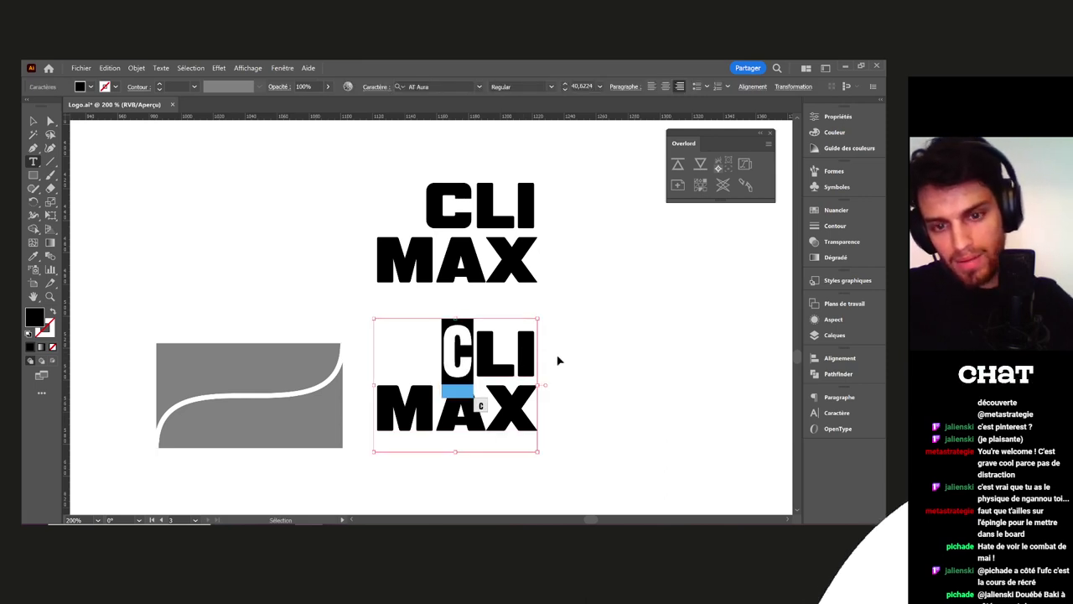
key("Escape")
left_click(550, 359)
Move the lower CLI MAX onto the grey shape, then drag only the MAX letters onto it
left_click_drag(461, 359, 260, 375)
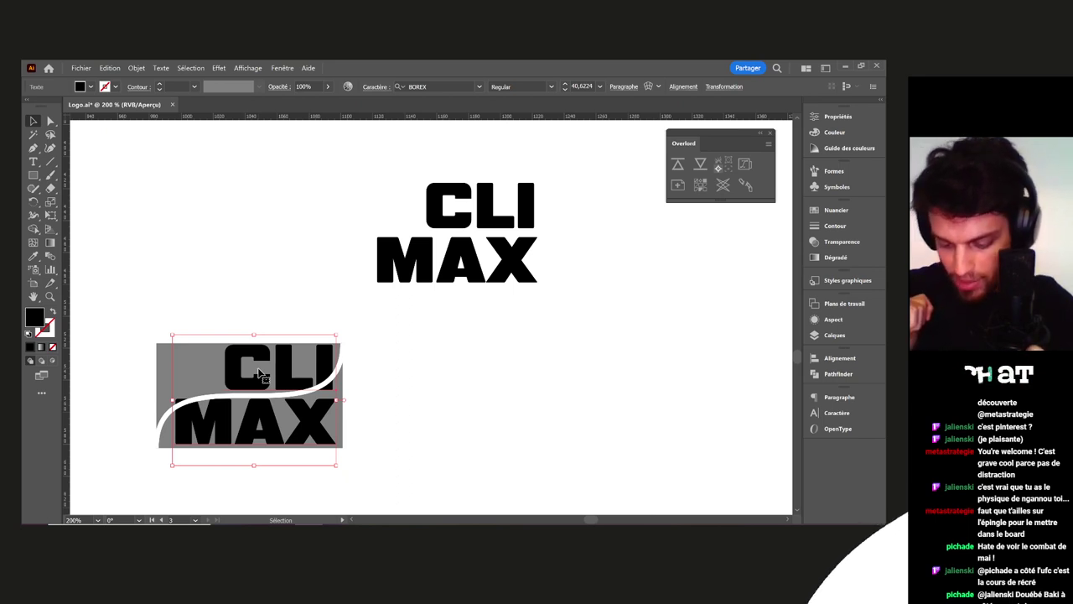
left_click_drag(383, 396, 571, 377)
left_click_drag(498, 443, 530, 383)
key("a")
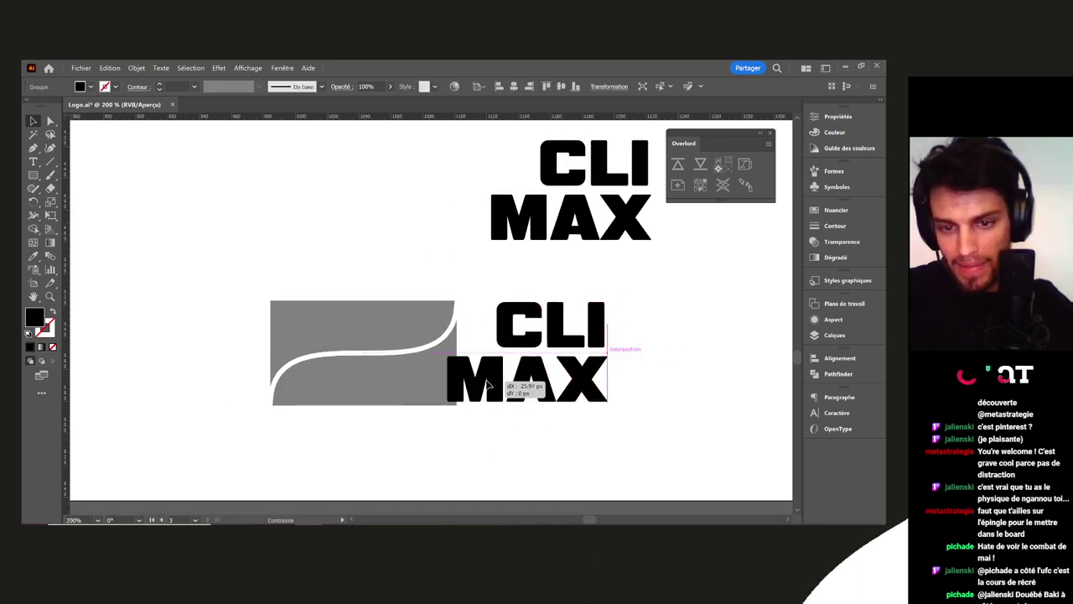
key("v")
left_click(611, 412)
left_click(509, 383)
left_click_drag(509, 383, 331, 387)
Widen the M, then select M, A and X together and raise them to the white band
scroll(445, 336, "up", 5)
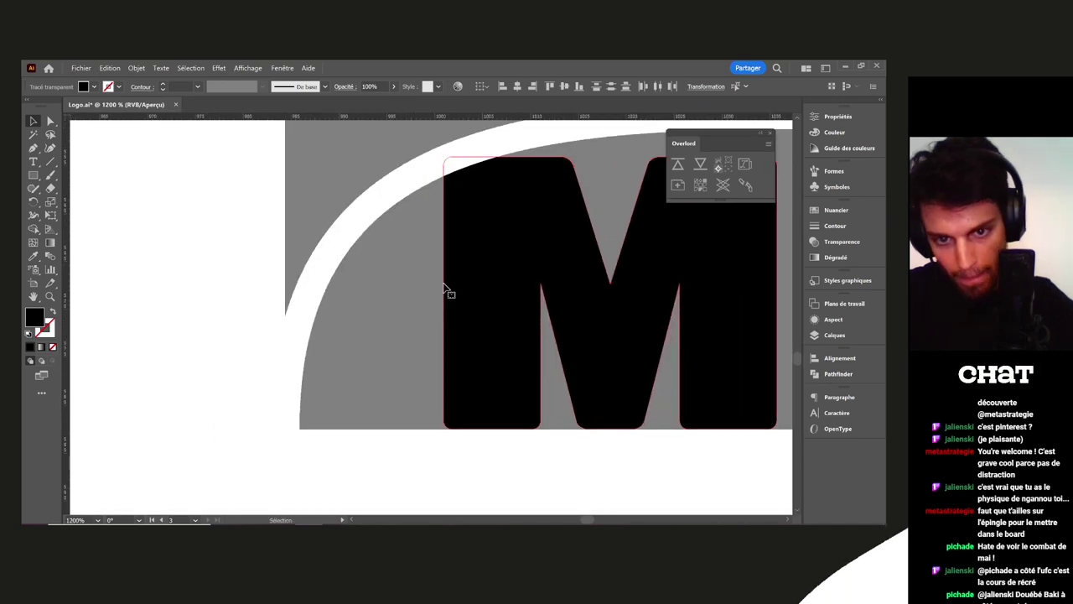
left_click_drag(445, 292, 285, 298)
left_click_drag(501, 369, 498, 343)
key("ctrl+z")
left_click(745, 412, "shift")
left_click_drag(746, 412, 315, 391)
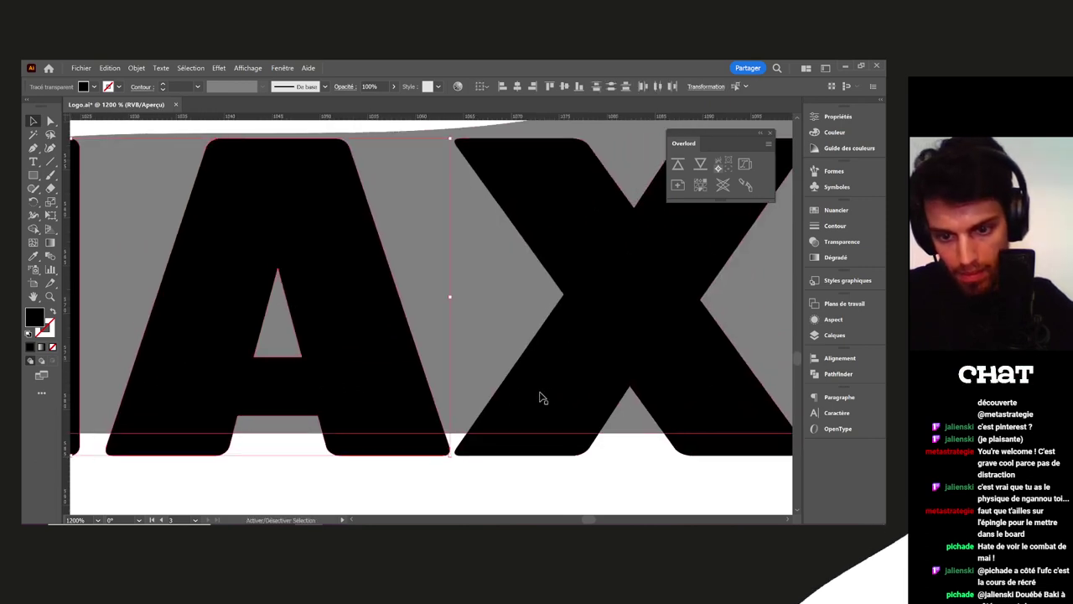
left_click(584, 376, "shift")
left_click_drag(587, 369, 587, 351)
Try stretching the X to the shape's edge, then deselect and fit the artboard in view
scroll(587, 361, "right", 5)
scroll(587, 361, "up", 3)
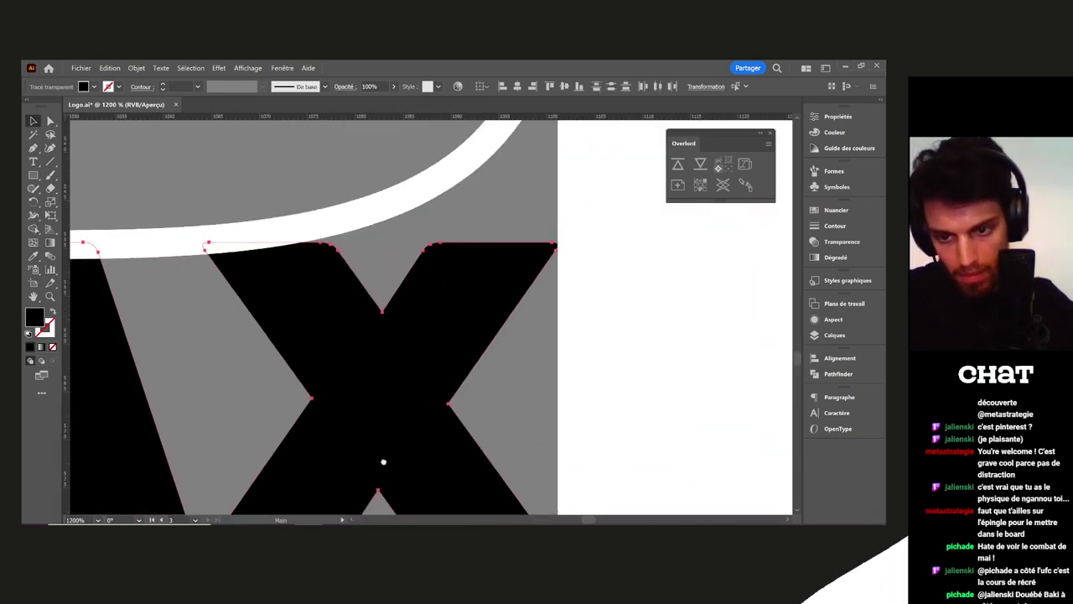
mouse_move(559, 402)
left_mouse_down()
mouse_move(541, 401)
mouse_move(561, 403)
left_mouse_up()
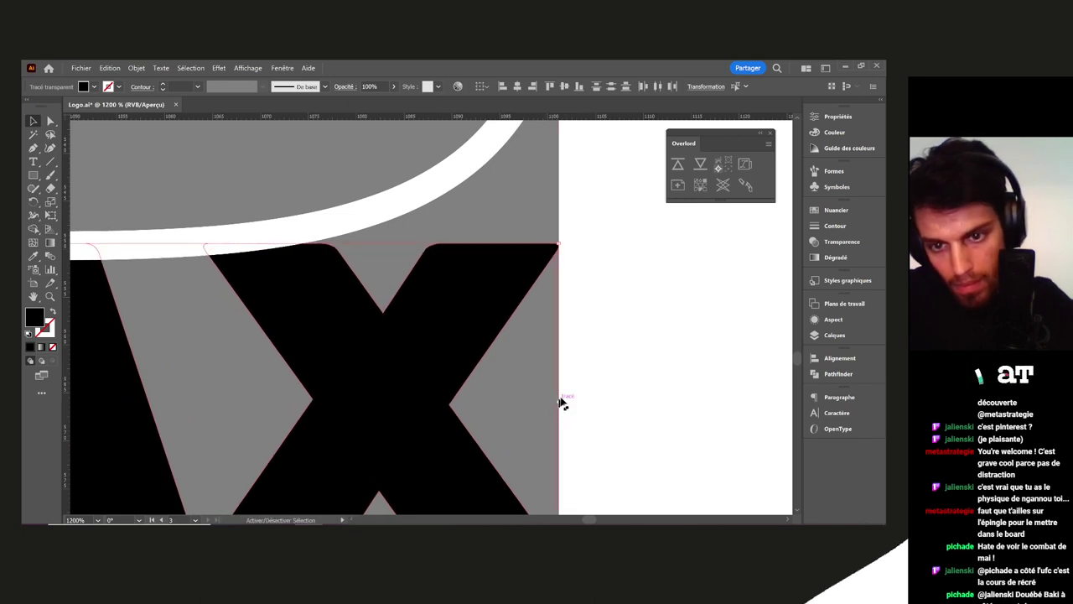
left_click(613, 378)
key("ctrl+0")
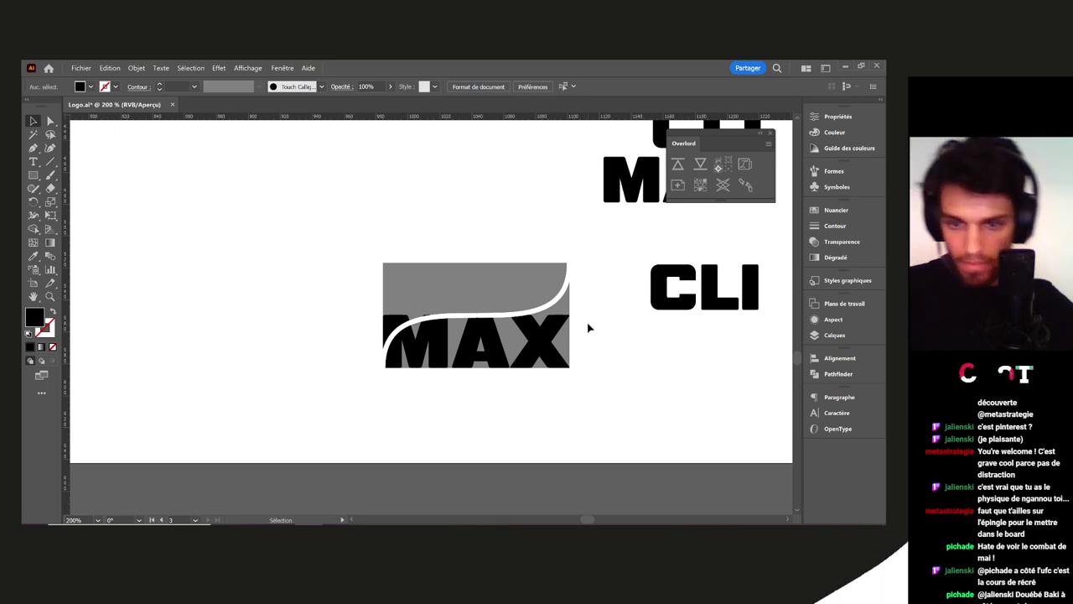
Inspect the MAX lettering and white curve, then select the X letter
left_click(541, 336)
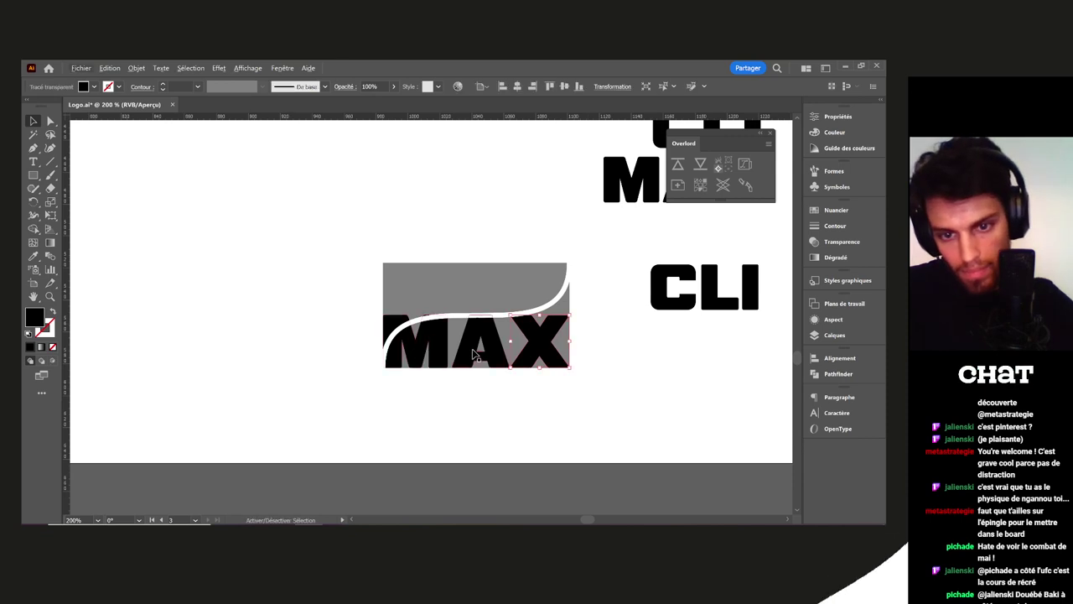
scroll(417, 353, "up", 1)
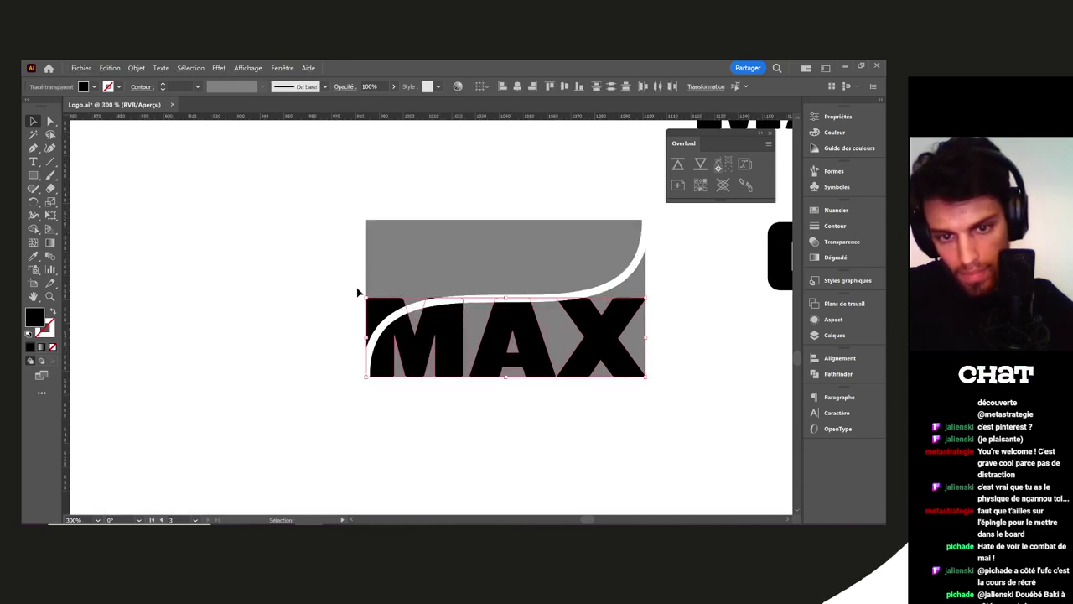
left_click(621, 419)
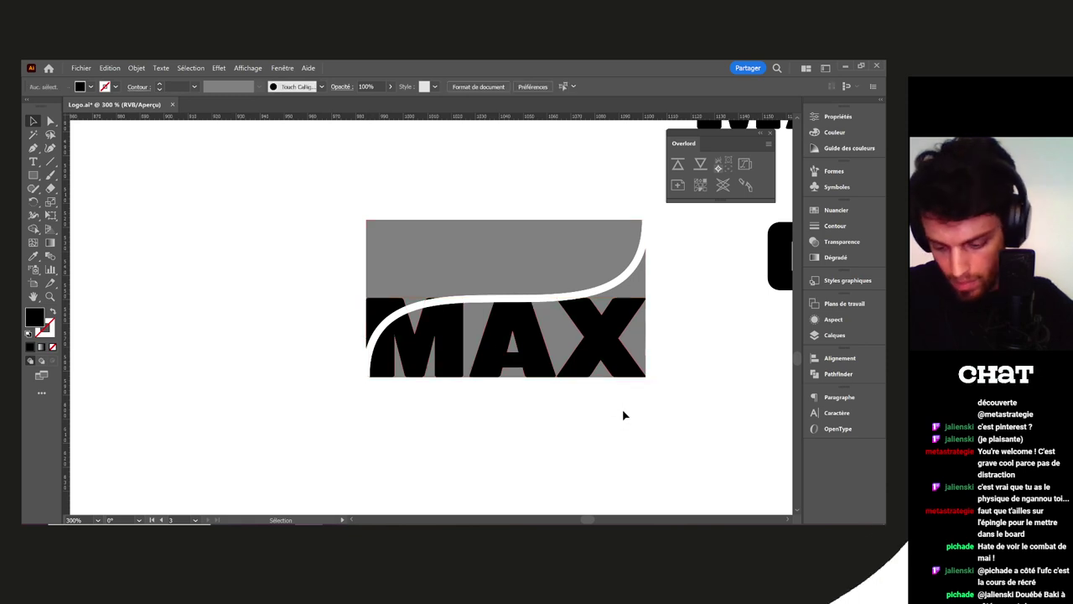
scroll(418, 380, "up", 3)
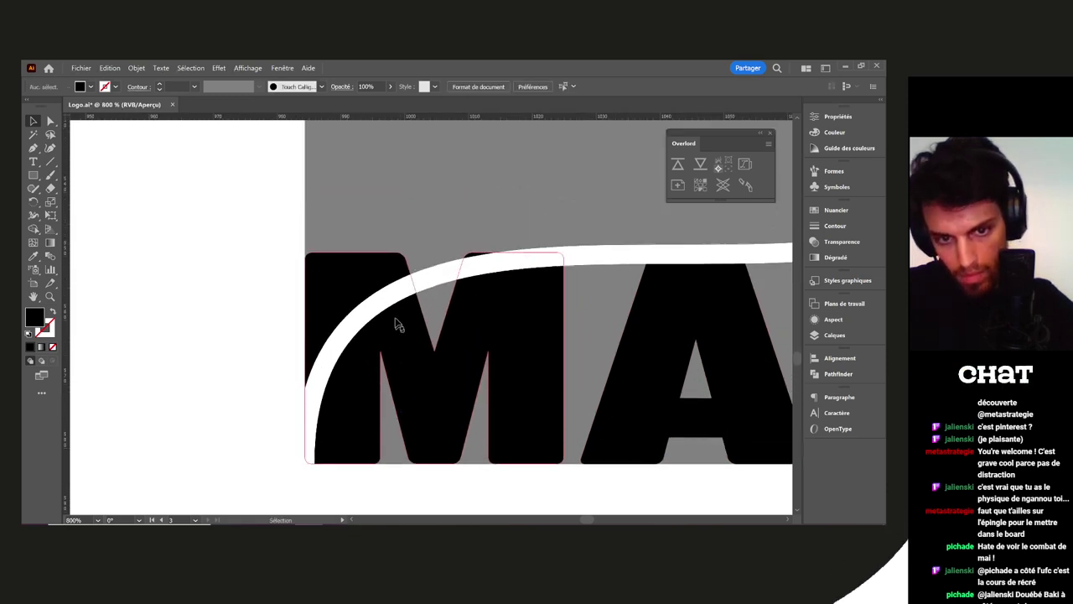
left_click(387, 300)
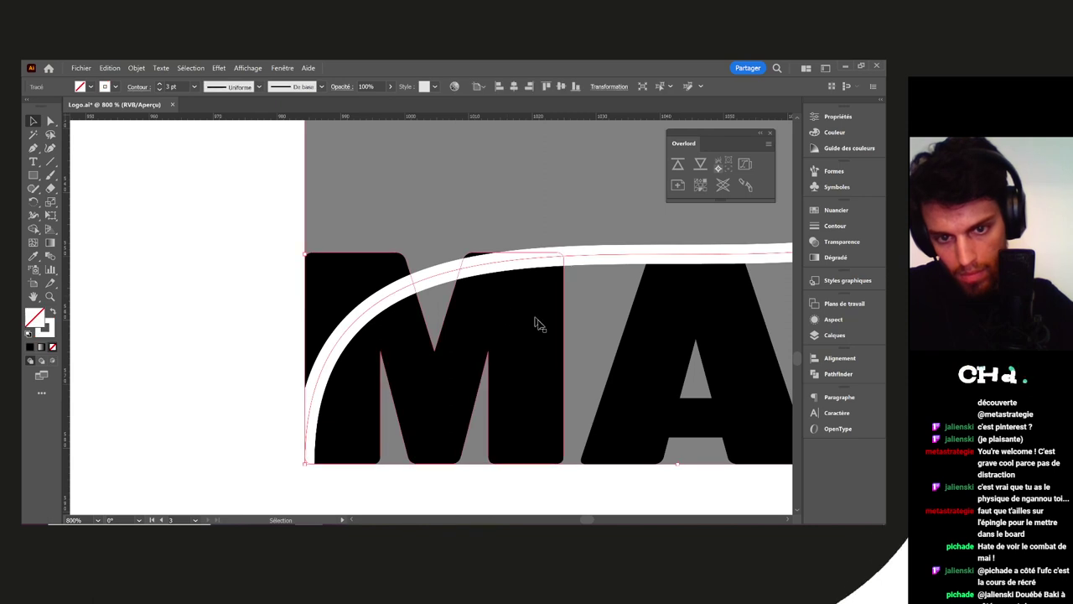
scroll(533, 324, "right", 3)
scroll(495, 485, "down", 1)
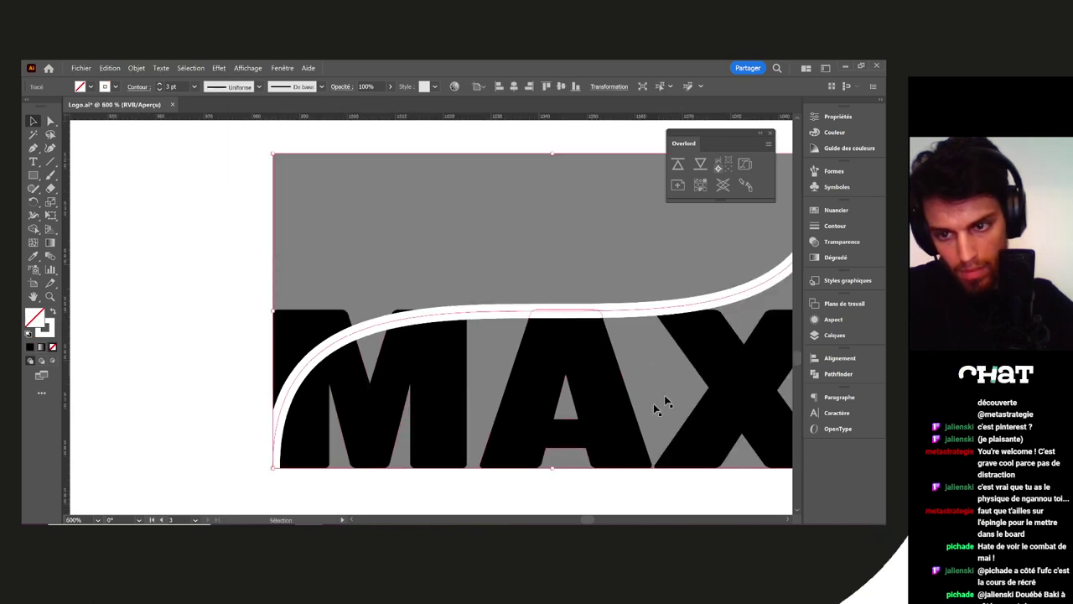
left_click_drag(671, 397, 453, 391)
left_click(699, 348)
left_click(561, 339)
scroll(560, 340, "up", 2)
Drag the top anchors of the X's right arm up along the curve into a spike
key("a")
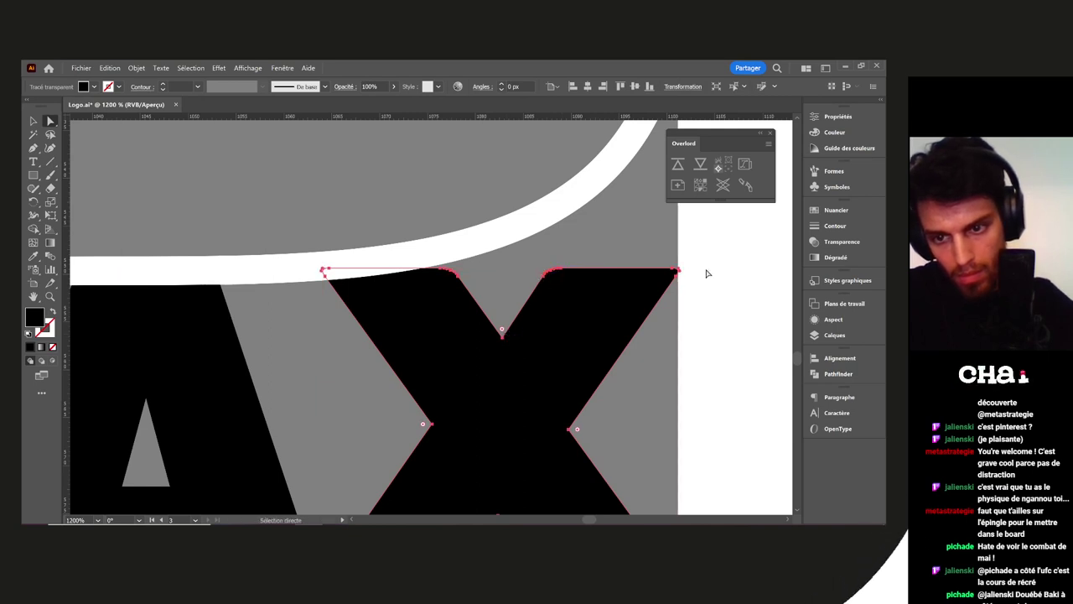
left_click(543, 278, "shift")
left_click_drag(567, 242, 541, 254)
key("v")
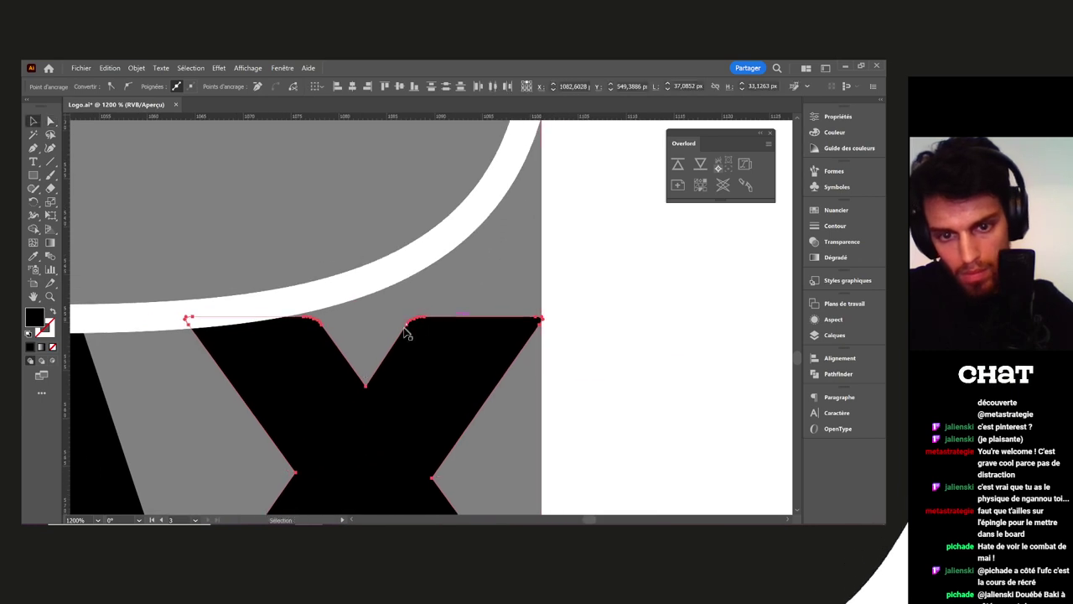
left_click(406, 328)
key("a")
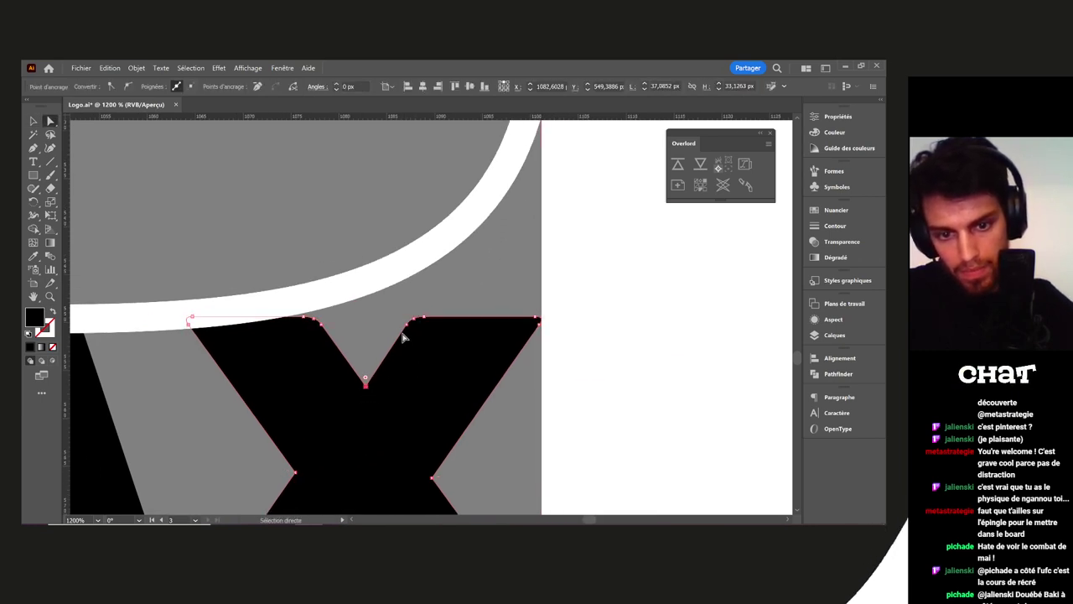
left_click_drag(411, 320, 504, 181)
left_click_drag(412, 320, 556, 117)
scroll(556, 281, "up", 3)
mouse_move(538, 161)
left_mouse_down()
mouse_move(559, 232)
mouse_move(555, 213)
mouse_move(584, 257)
mouse_move(521, 168)
left_mouse_up()
Pull the X's inner corner up to widen the spike and fine-tune the notch anchor
scroll(503, 335, "down", 5)
scroll(503, 336, "right", 2)
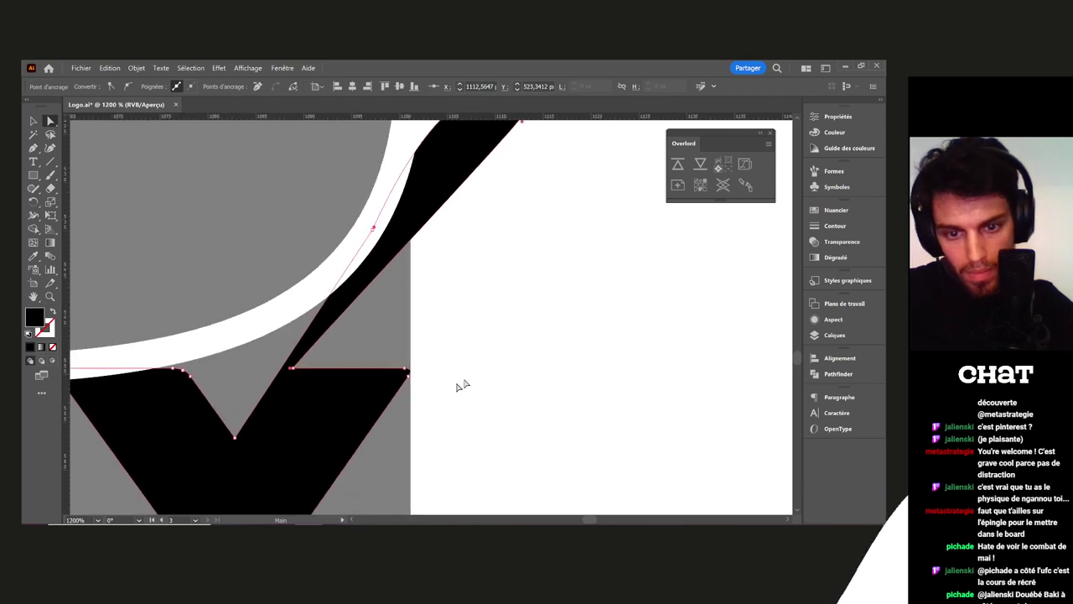
mouse_move(294, 371)
left_mouse_down()
mouse_move(450, 305)
mouse_move(514, 233)
left_mouse_up()
left_click_drag(438, 345, 471, 360)
left_click(441, 401)
key("v")
scroll(418, 388, "up", 2)
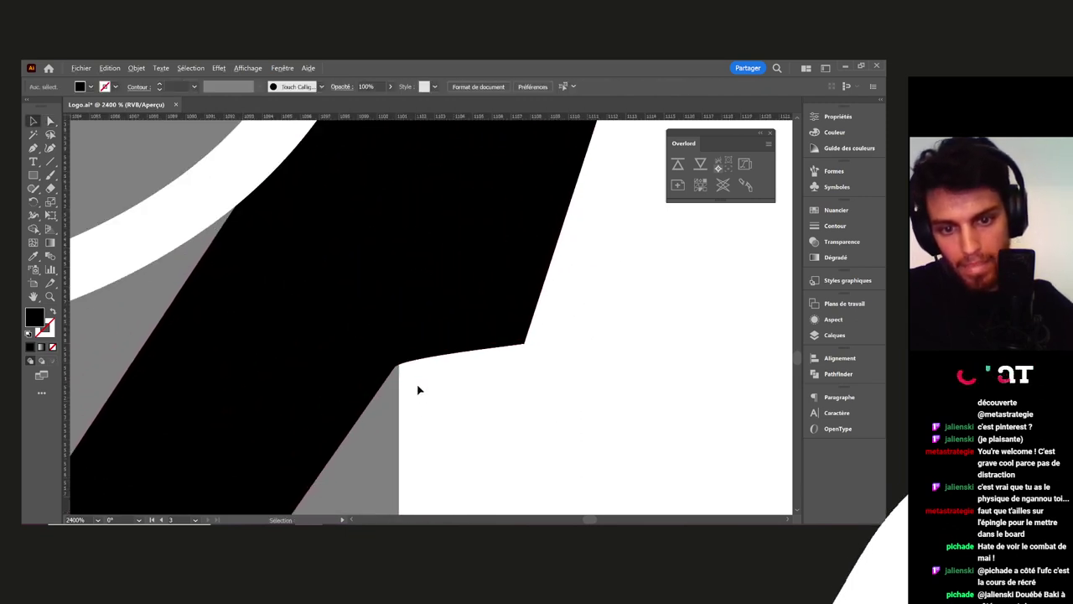
key("ctrl+plus")
key("a")
left_click(401, 384)
left_click_drag(401, 384, 433, 346)
key("ctrl+minus")
key("ctrl+minus")
Deselect the reshaped X and pan to view the whole MAX logo
left_click_drag(456, 390, 452, 263)
scroll(492, 336, "down", 4)
left_click(529, 362)
key("v")
left_click_drag(551, 371, 625, 375)
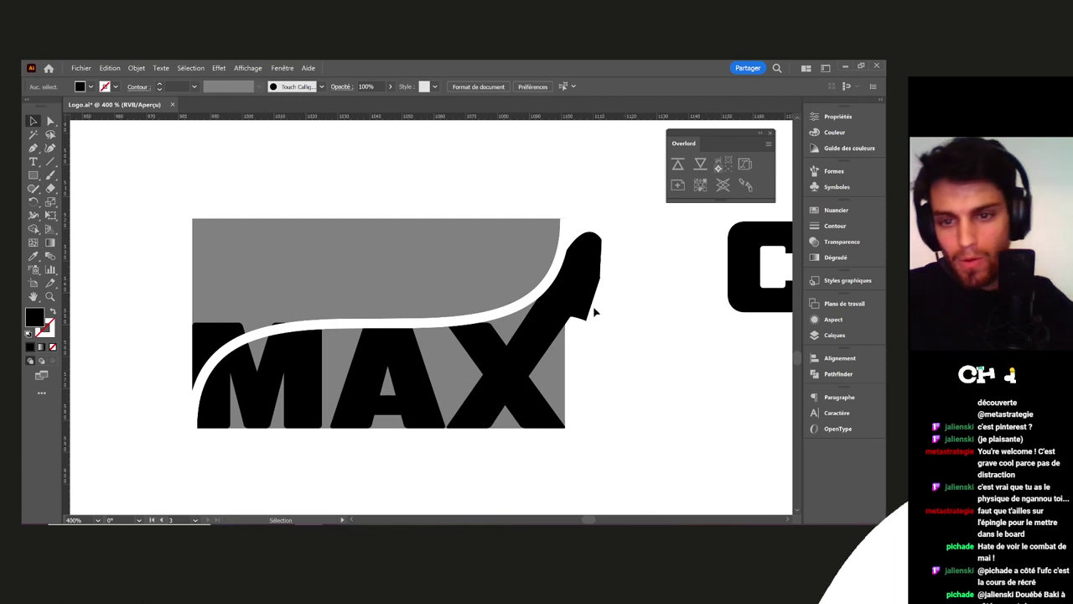
left_click_drag(579, 231, 530, 333)
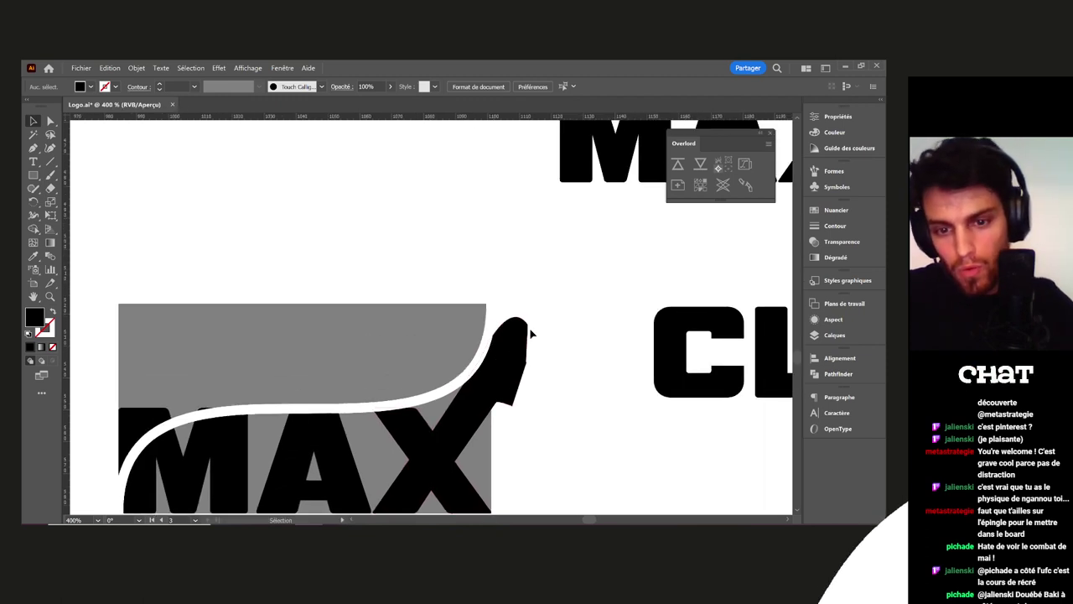
left_click_drag(503, 371, 617, 270)
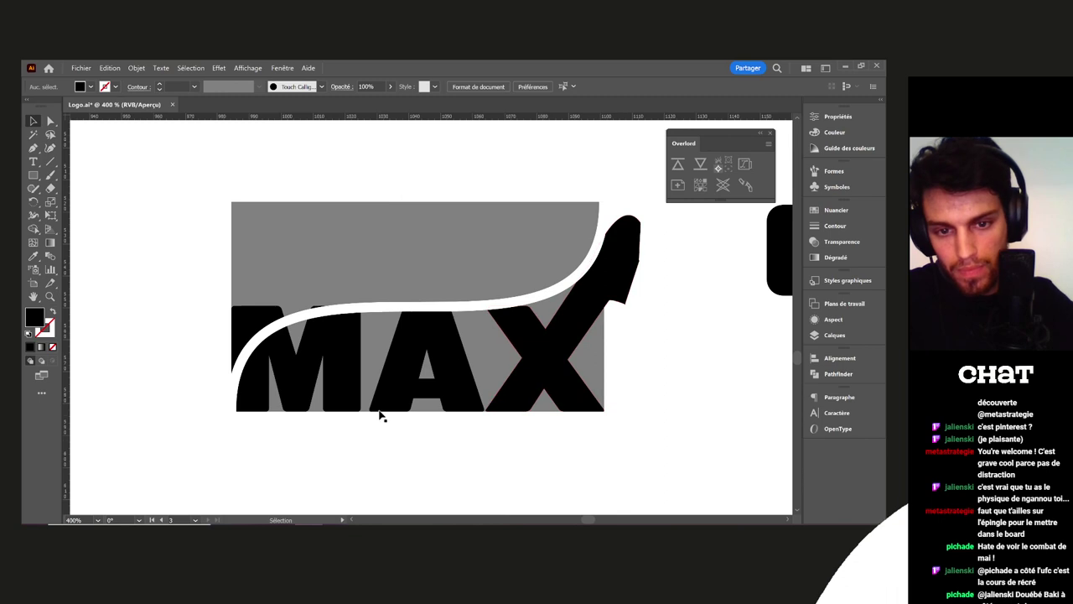
Select the C, L and I and move them onto the grey shape above MAX
left_click_drag(377, 324, 388, 349)
left_click_drag(705, 373, 542, 331)
left_click(690, 309)
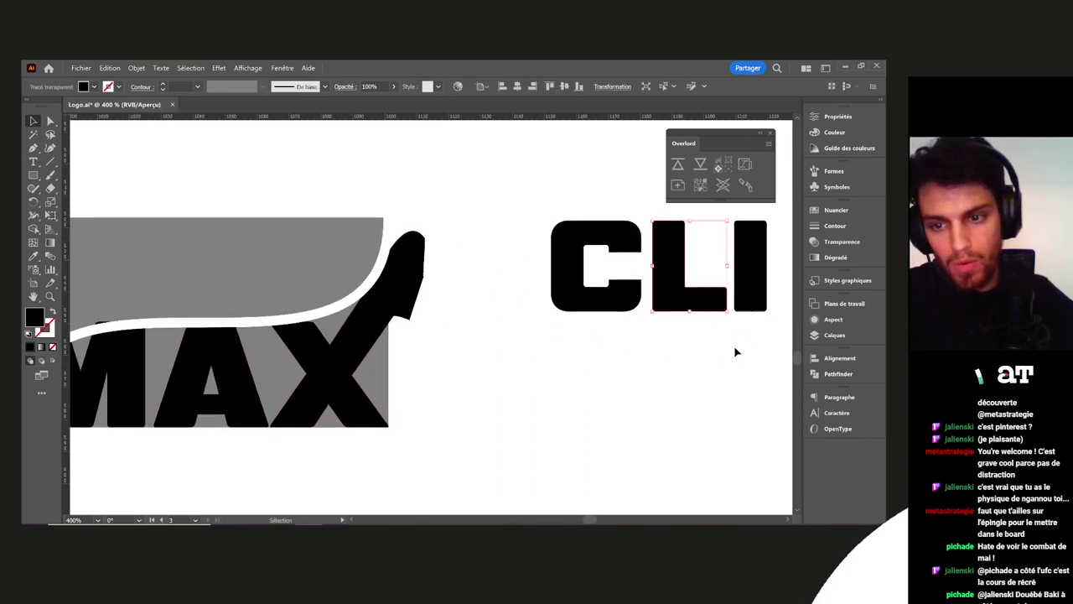
left_click(755, 306)
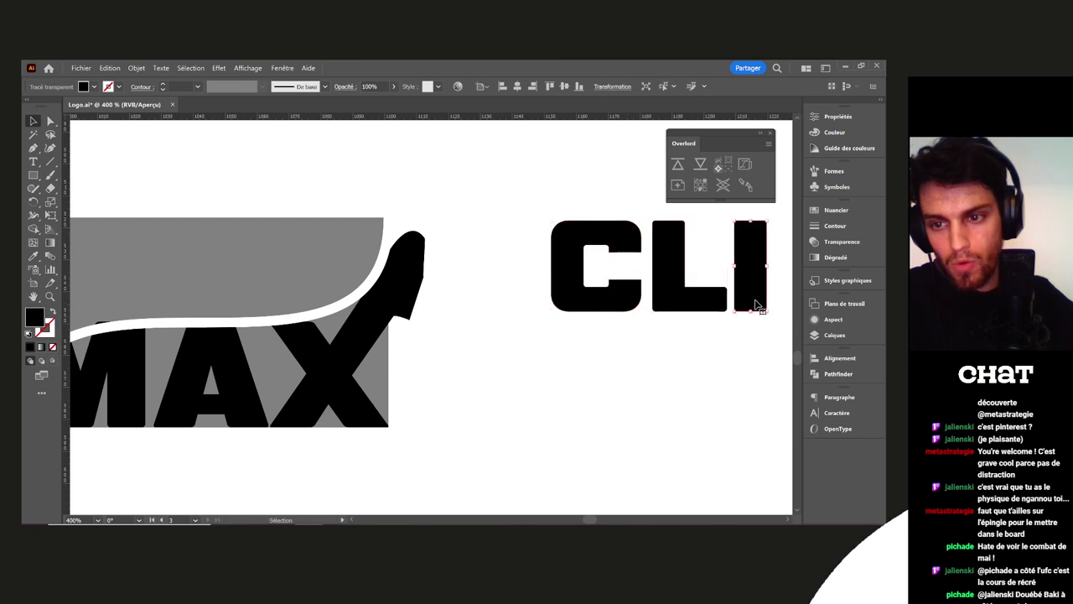
left_click(698, 309, "shift")
left_click(613, 308, "shift")
left_click_drag(758, 305, 332, 298)
left_click_drag(332, 298, 463, 372)
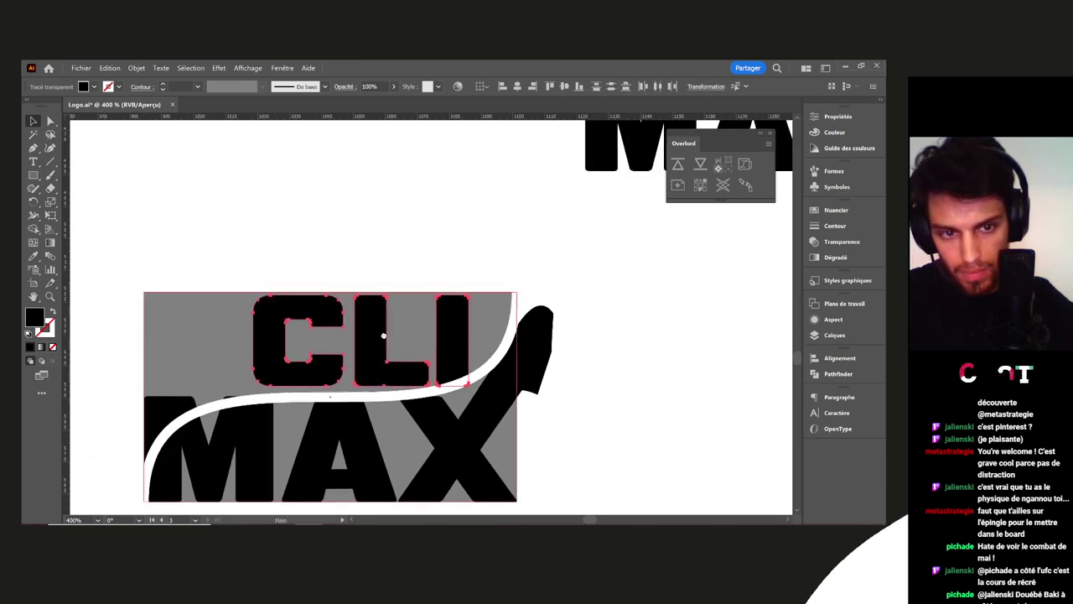
Scale the CLI letters taller, stretching them down to the curve in Outline view
scroll(370, 291, "up", 3)
left_click_drag(347, 312, 349, 302)
left_click_drag(398, 373, 450, 259)
key("ctrl+y")
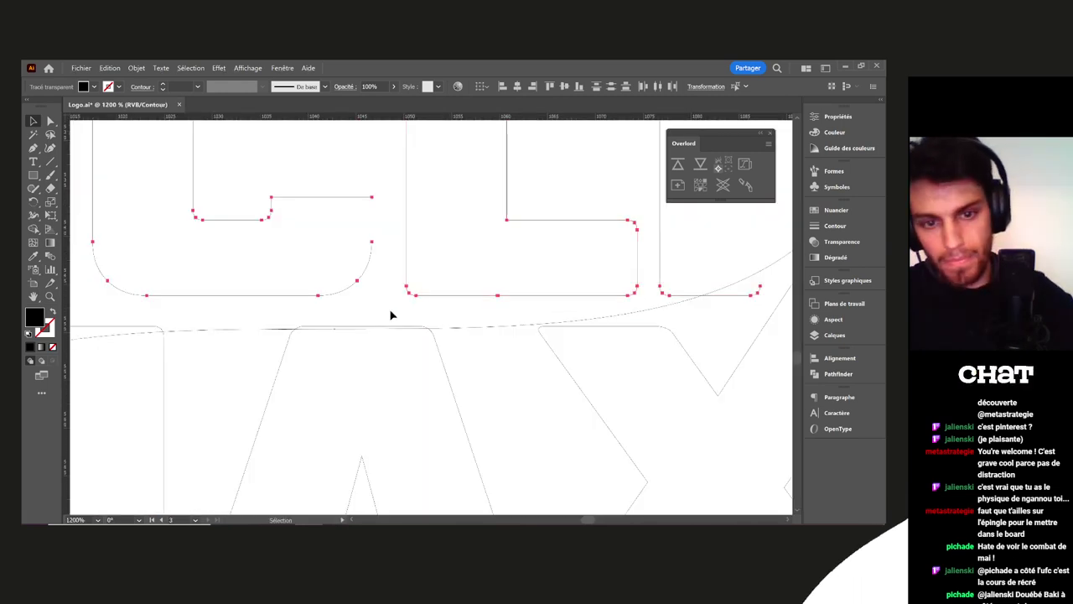
left_click_drag(426, 297, 411, 326)
key("ctrl+y")
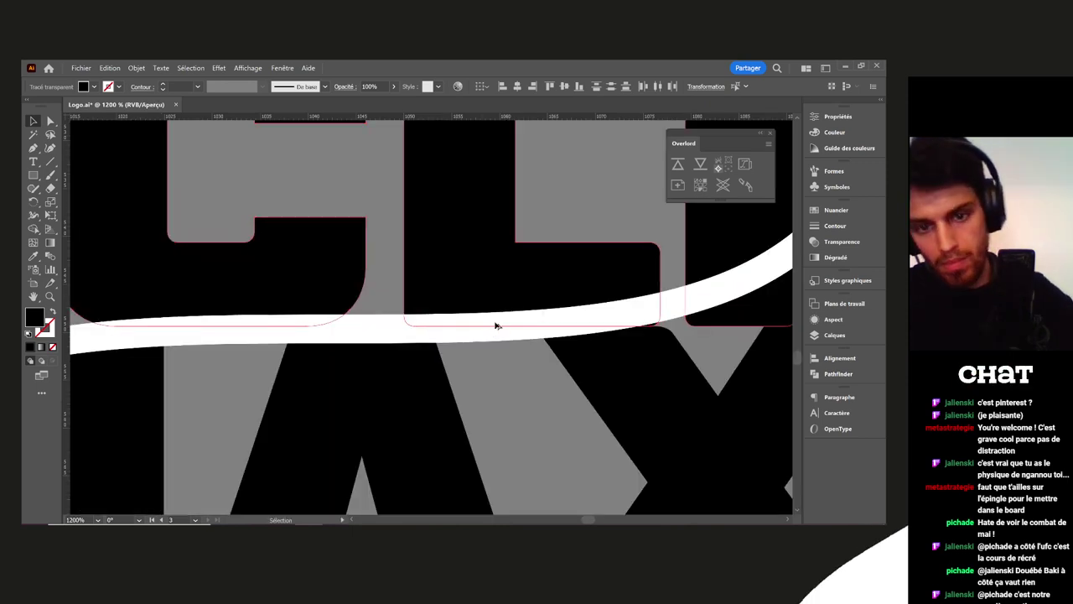
scroll(530, 323, "down", 4)
left_click_drag(559, 301, 482, 305)
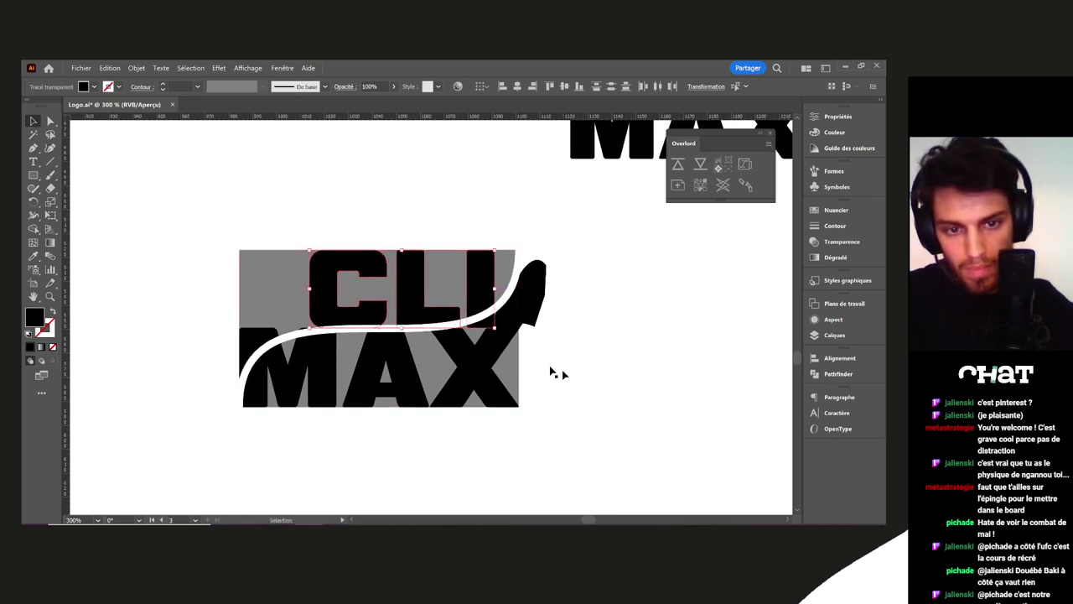
Shift the I's transparent path slightly to the right
left_click(530, 335)
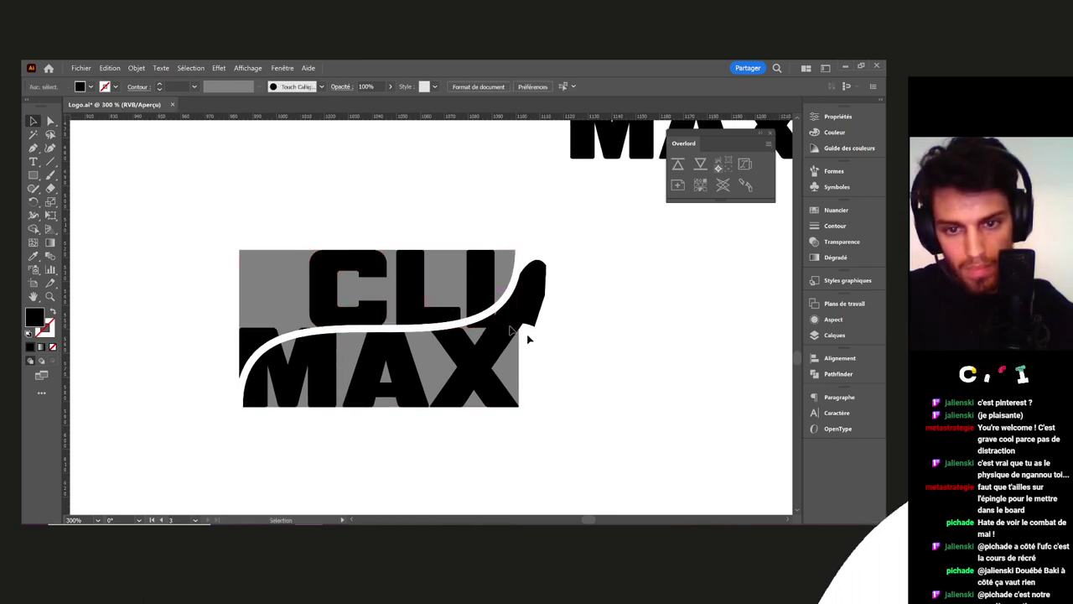
left_click(484, 294)
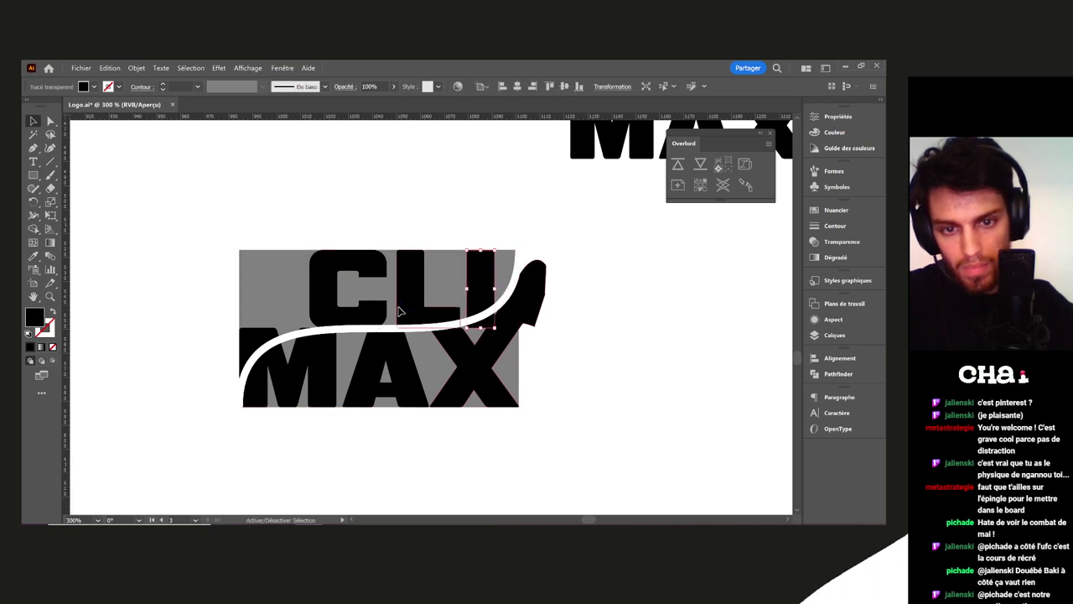
left_click(399, 312, "shift")
left_click_drag(491, 295, 520, 298)
key("ctrl+z")
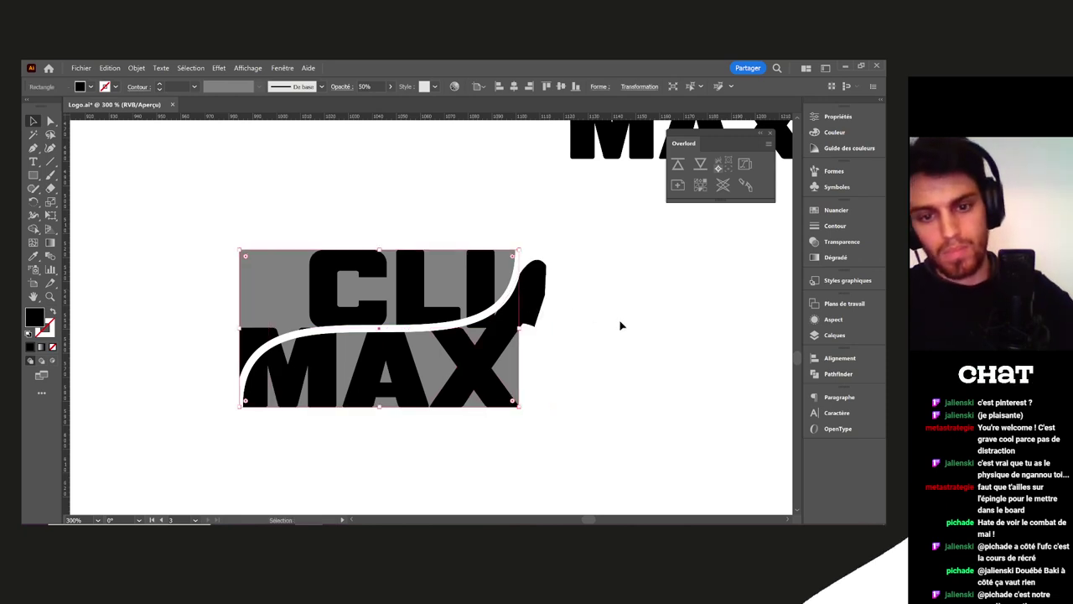
left_click(621, 324)
left_click(501, 290)
left_click_drag(497, 289, 523, 291)
left_click(641, 334)
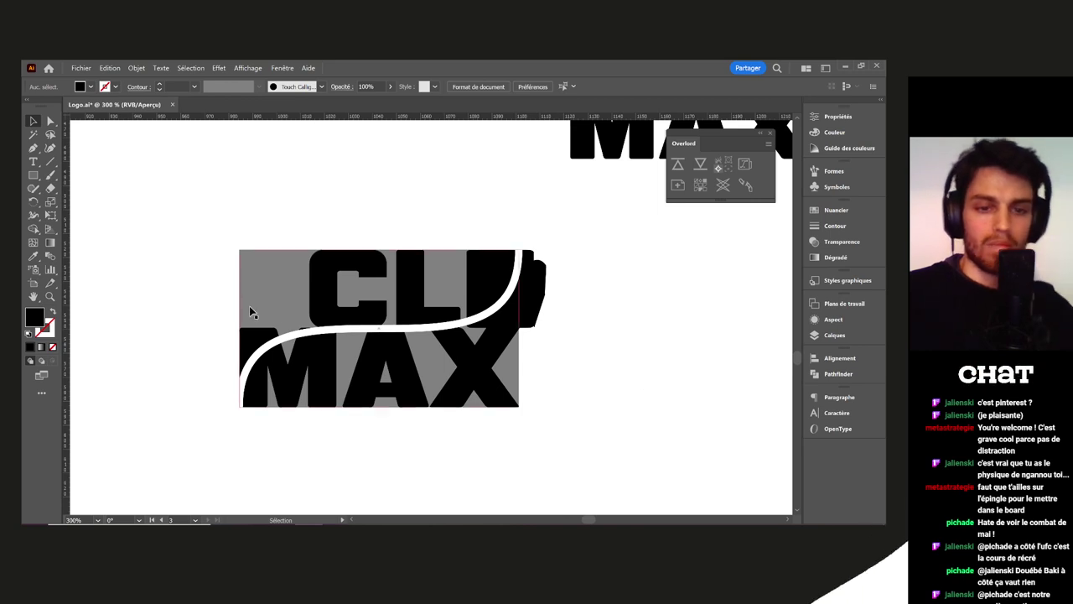
Draw a tall black rectangle from the grey shape's top-left corner down over the M
scroll(252, 312, "up", 2)
left_click_drag(267, 311, 283, 311)
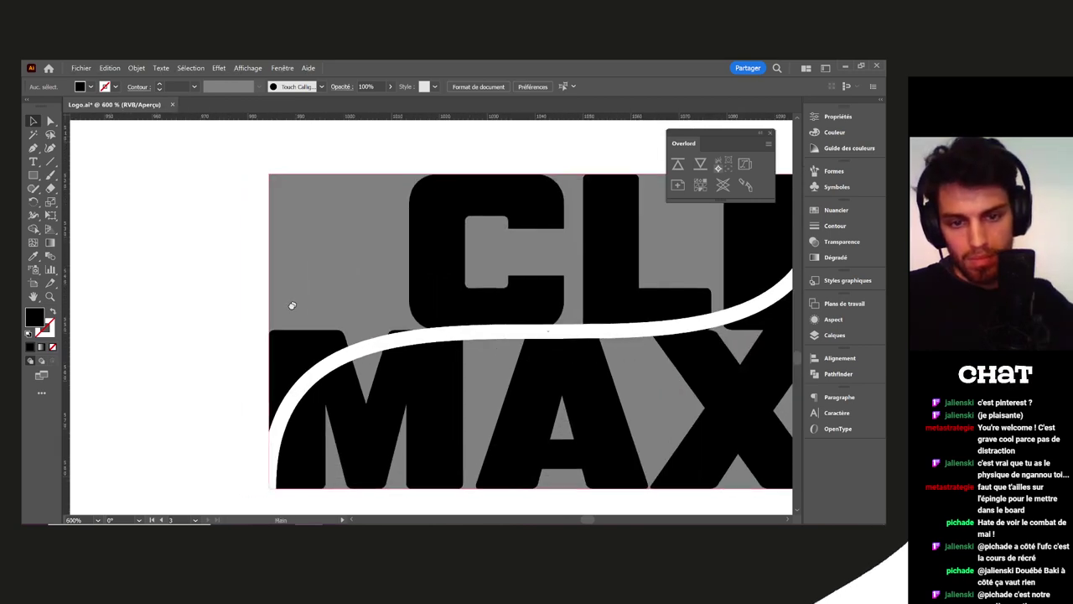
key("m")
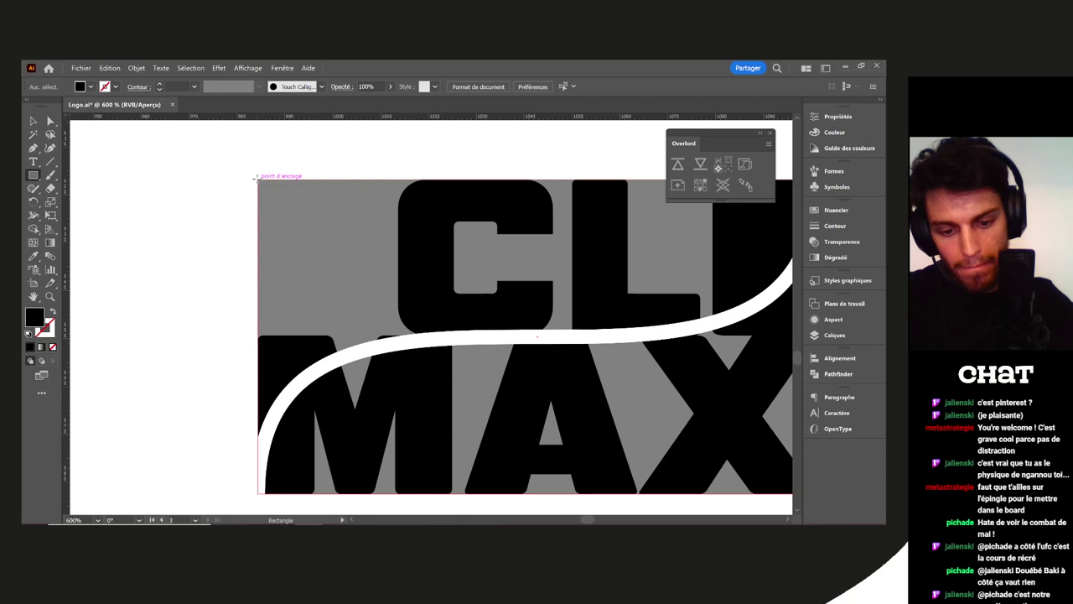
left_click_drag(256, 178, 386, 451)
scroll(431, 391, "down", 3)
left_click_drag(437, 388, 368, 378)
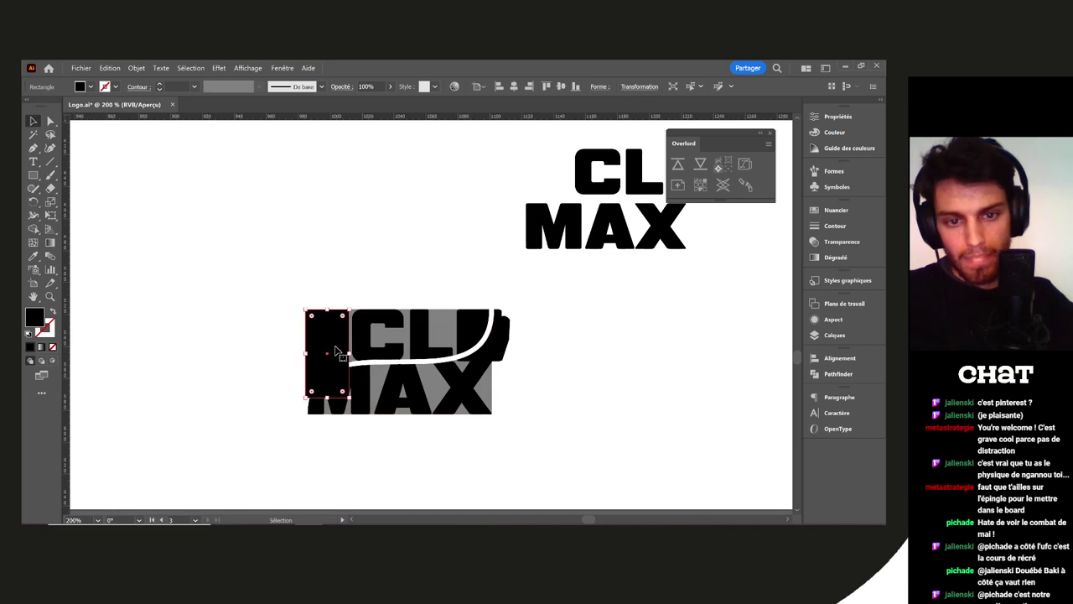
Select all the CLI MAX logo shapes and Alt-drag a duplicate to the right
key("ctrl+shift+a")
left_click(410, 362)
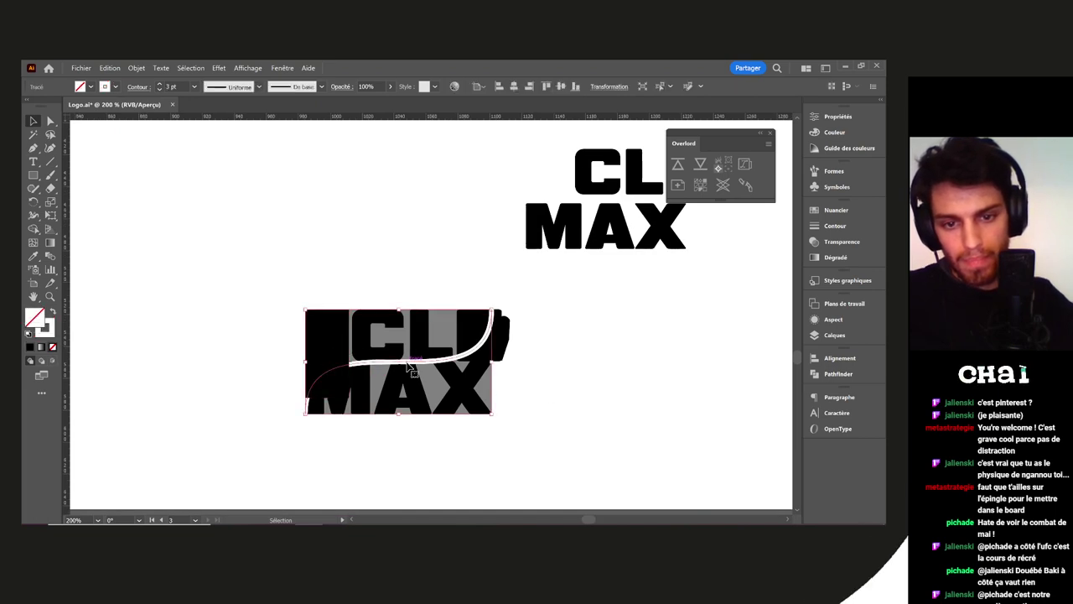
scroll(411, 369, "up", 1)
left_click(493, 364)
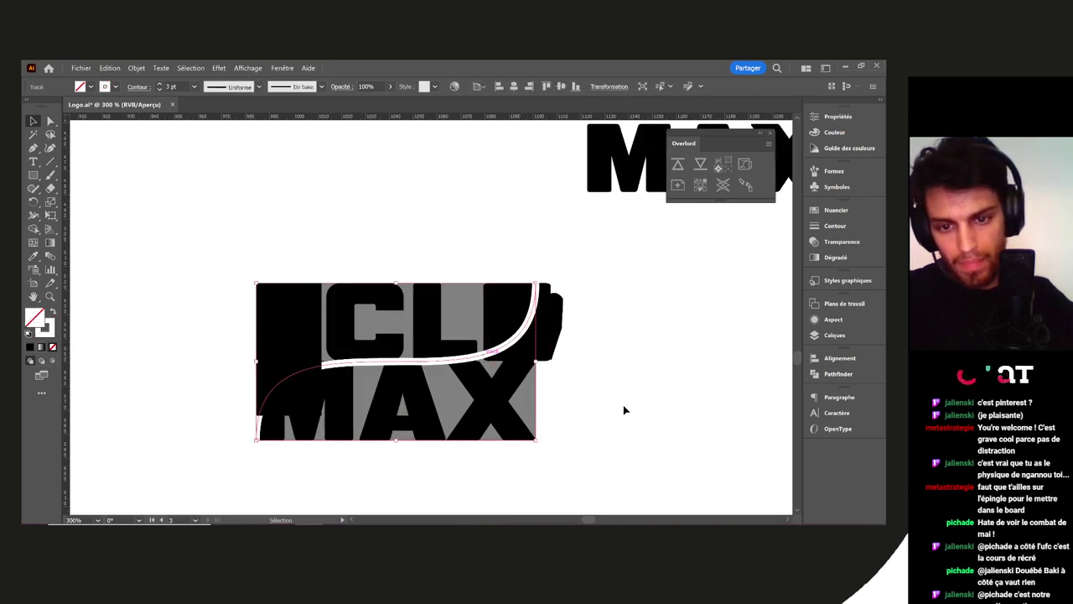
left_click_drag(210, 283, 208, 282)
scroll(293, 296, "down", 2)
left_click_drag(416, 338, 527, 323)
left_click(594, 377)
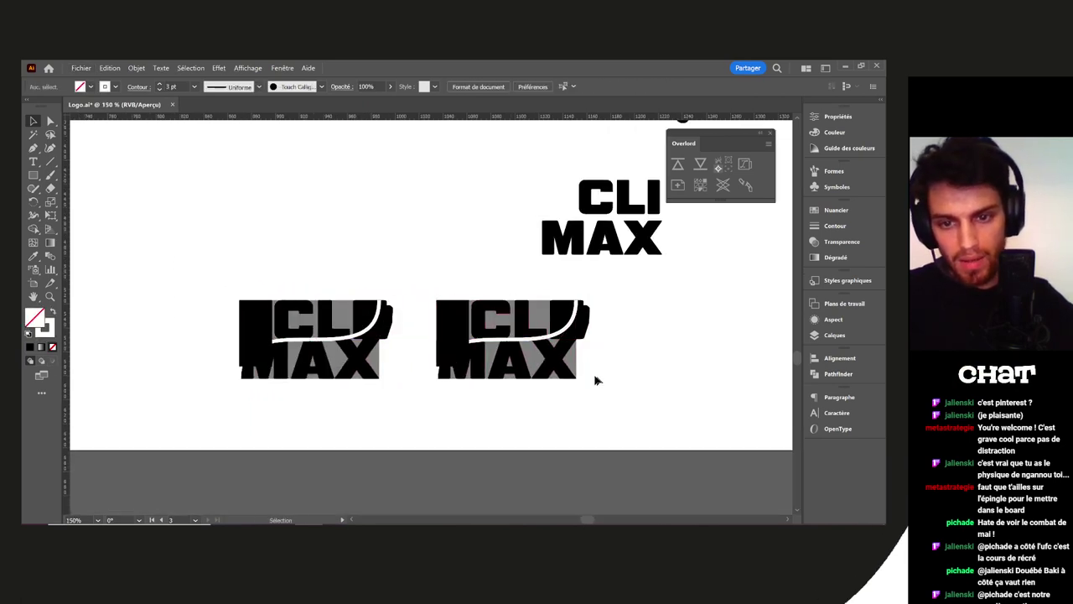
Select the duplicate's grey rectangle and its white swoosh
scroll(593, 378, "up", 2)
left_click_drag(582, 393, 651, 436)
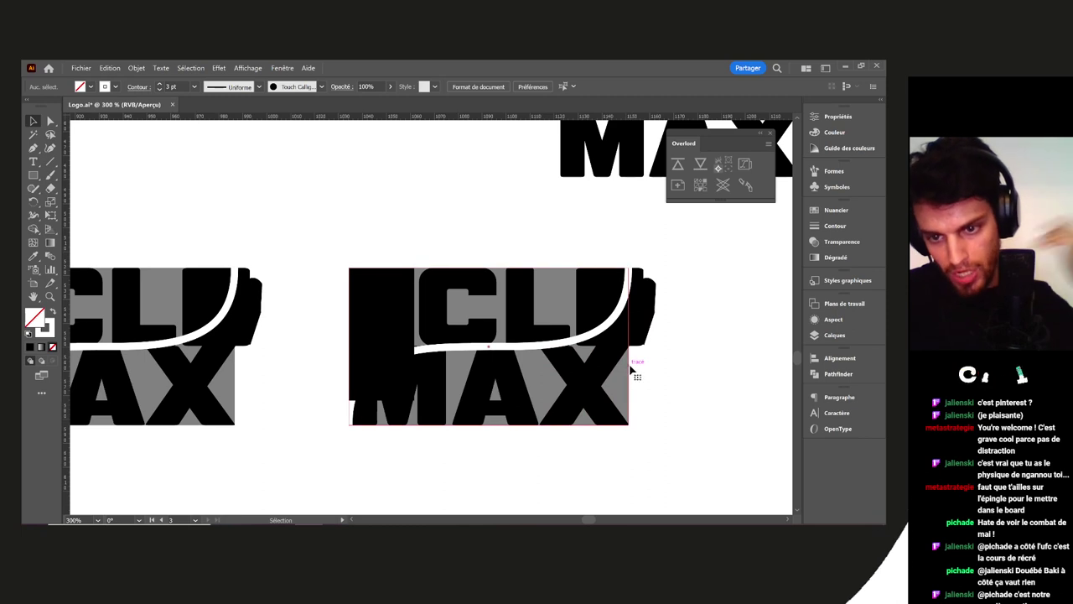
left_click(629, 369)
left_click(652, 419)
left_click(629, 403)
left_click(671, 424)
left_click(623, 391)
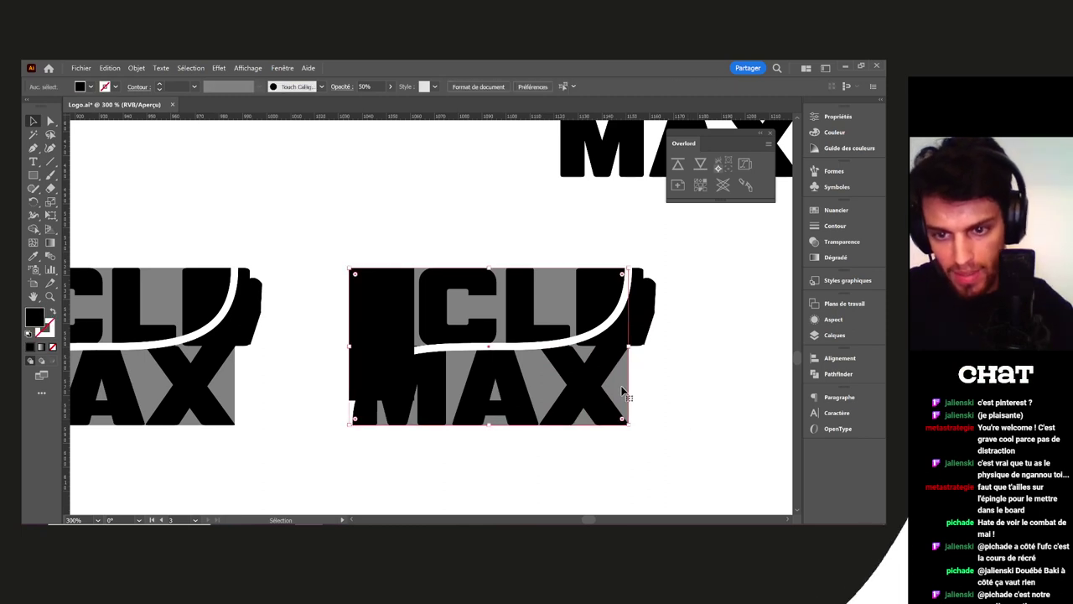
scroll(538, 359, "up", 3)
left_click(511, 332)
Outline the copied swoosh's stroke with Objet > Tracé > Vectoriser le contour
left_click(136, 68)
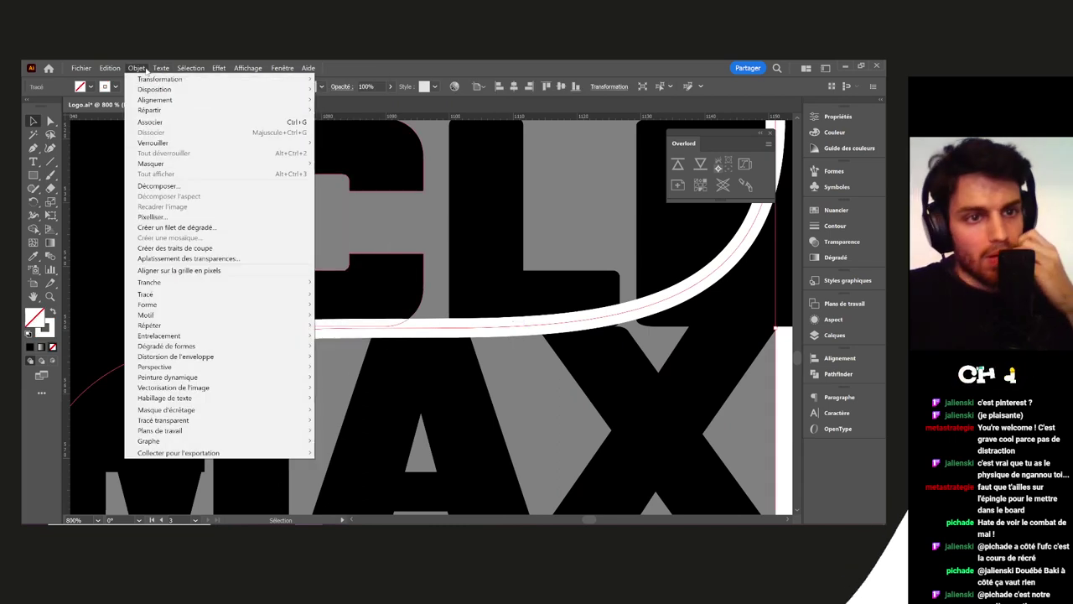
mouse_move(181, 299)
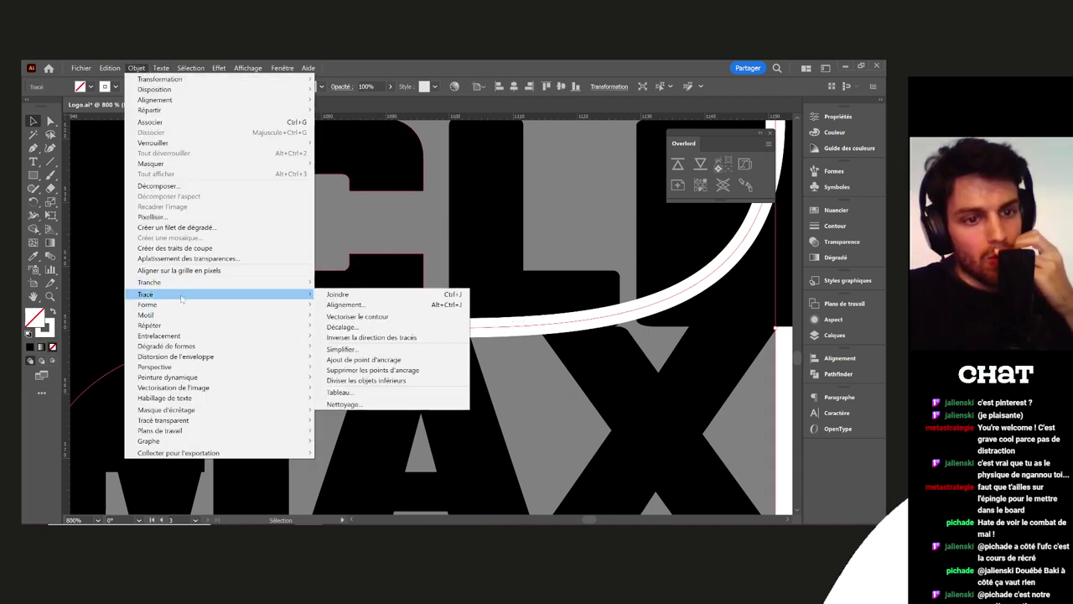
left_click(367, 317)
Zoom out and select all the copied logo's shapes for the Shape Builder
key("ctrl+minus")
key("ctrl+minus")
key("ctrl+minus")
key("ctrl+minus")
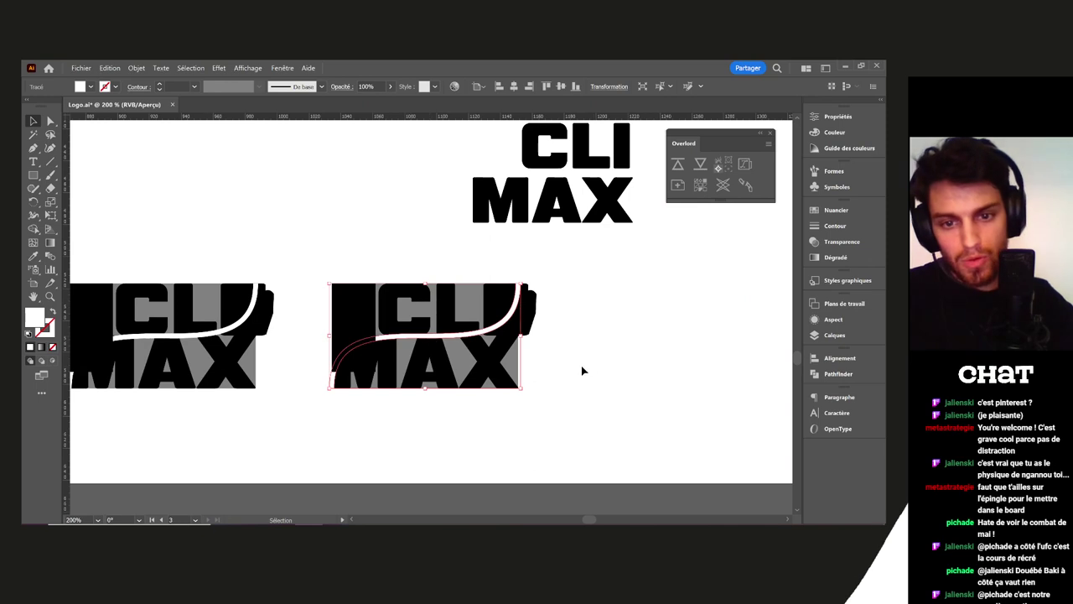
scroll(583, 371, "up", 1)
left_click_drag(607, 418, 244, 232)
key("shift+m")
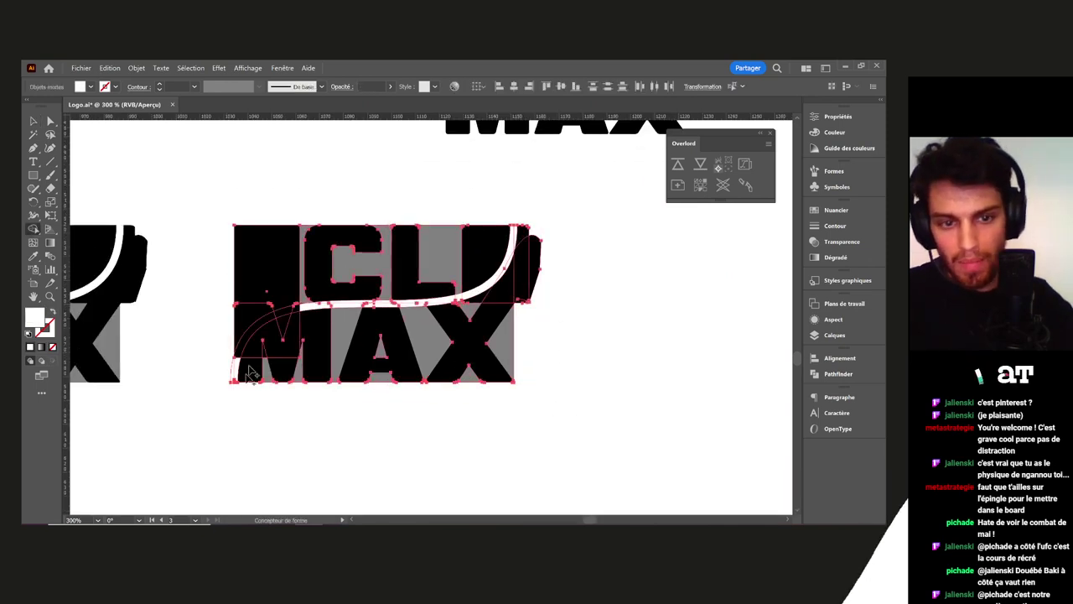
Merge the arc band pieces, the curve junction and the L's counter into single shapes
scroll(249, 372, "up", 4)
mouse_move(151, 432)
left_mouse_down()
mouse_move(168, 427)
mouse_move(202, 334)
left_mouse_up()
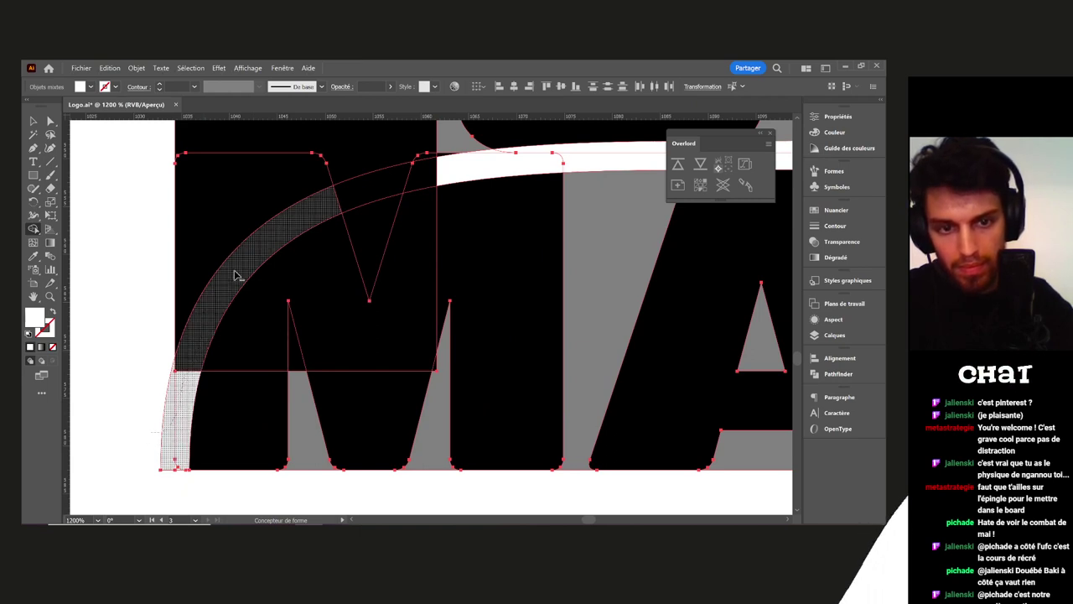
mouse_move(306, 223)
left_mouse_down()
mouse_move(377, 192)
mouse_move(492, 168)
mouse_move(434, 199)
mouse_move(350, 276)
left_mouse_up()
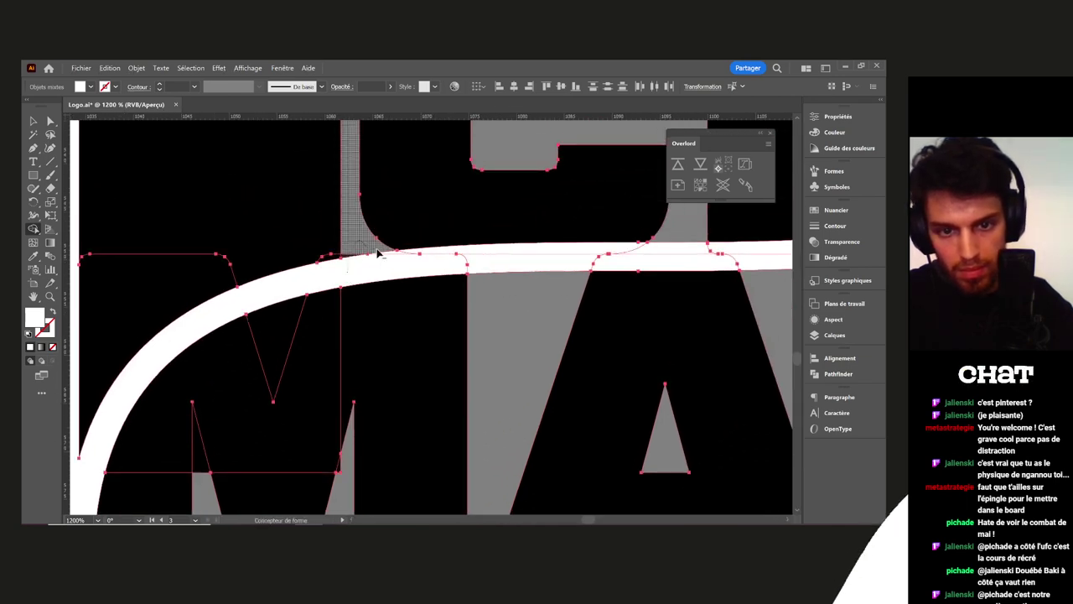
mouse_move(401, 263)
left_mouse_down()
mouse_move(445, 251)
mouse_move(578, 255)
mouse_move(342, 285)
mouse_move(578, 276)
mouse_move(322, 275)
left_mouse_up()
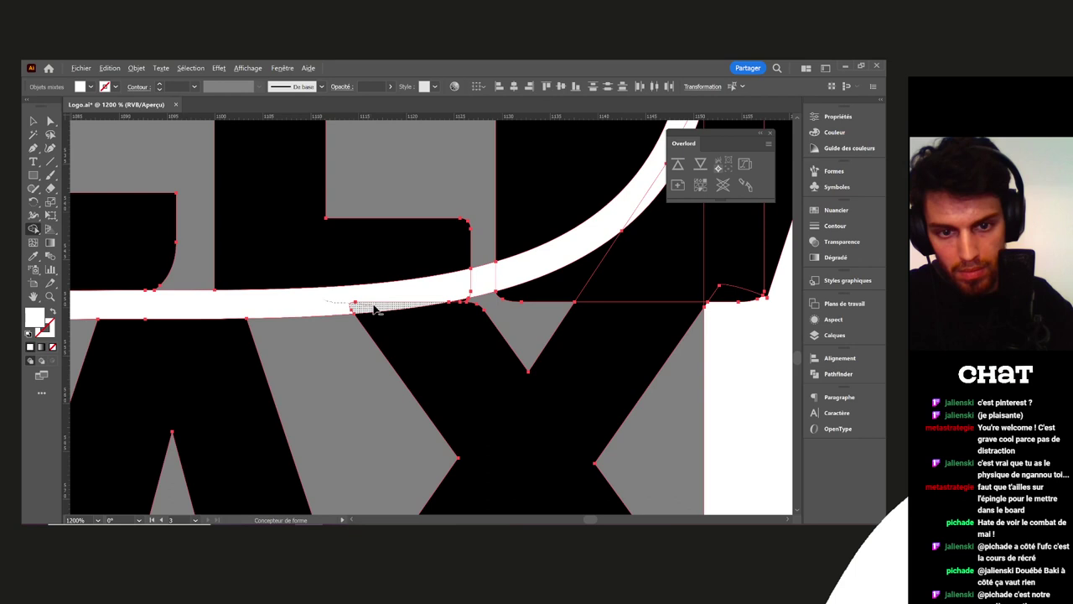
scroll(444, 289, "up", 3)
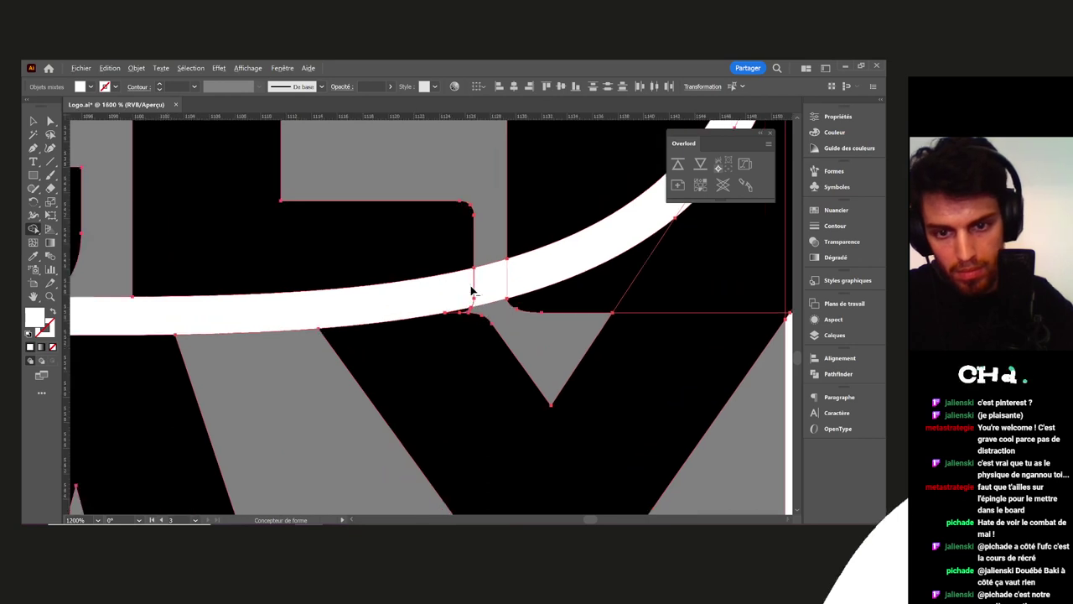
mouse_move(482, 352)
left_mouse_down()
mouse_move(559, 361)
mouse_move(591, 335)
mouse_move(571, 303)
mouse_move(500, 335)
mouse_move(471, 309)
left_mouse_up()
scroll(584, 328, "down", 3)
left_click_drag(383, 341, 388, 284)
Alt-remove the grey gaps around the A and X, including the A's triangle and base
left_click(357, 310, "alt")
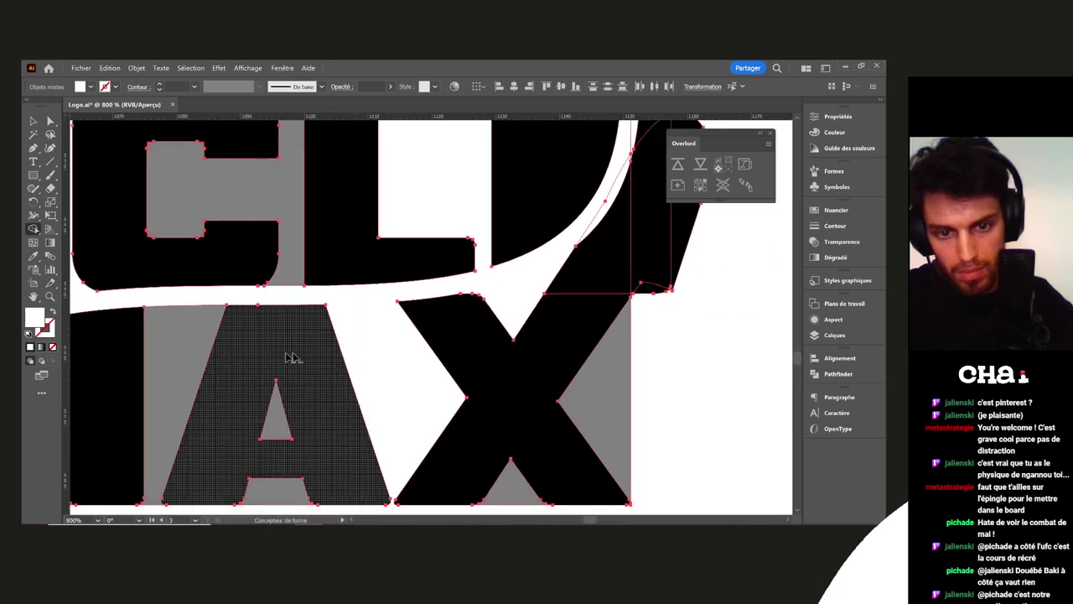
left_click(179, 355, "alt")
left_click(283, 421, "alt")
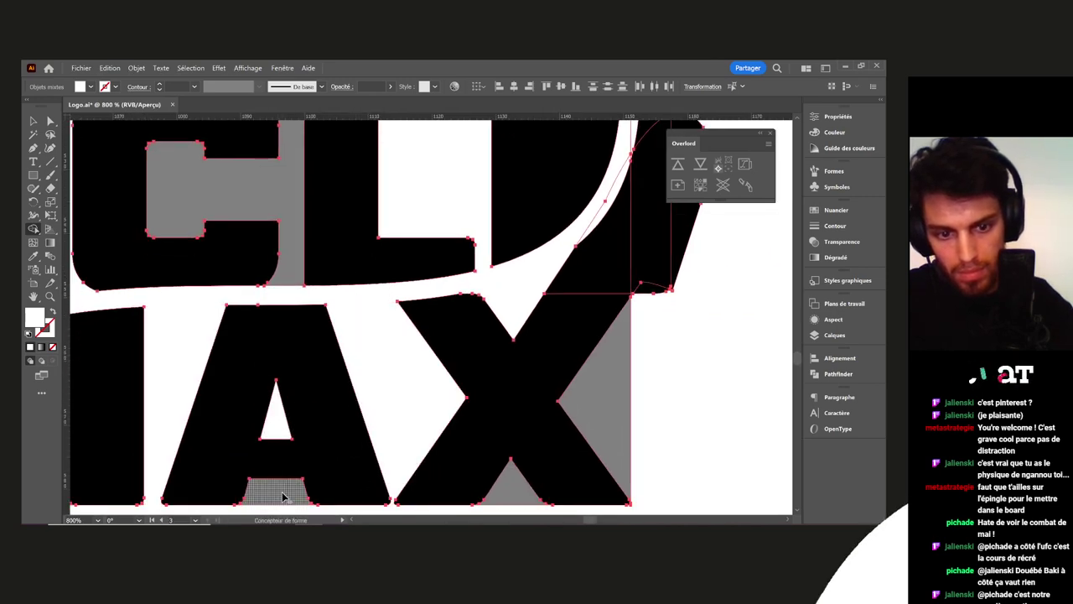
left_click(282, 495, "alt")
left_click(510, 492, "alt")
left_click_drag(662, 377, 546, 444)
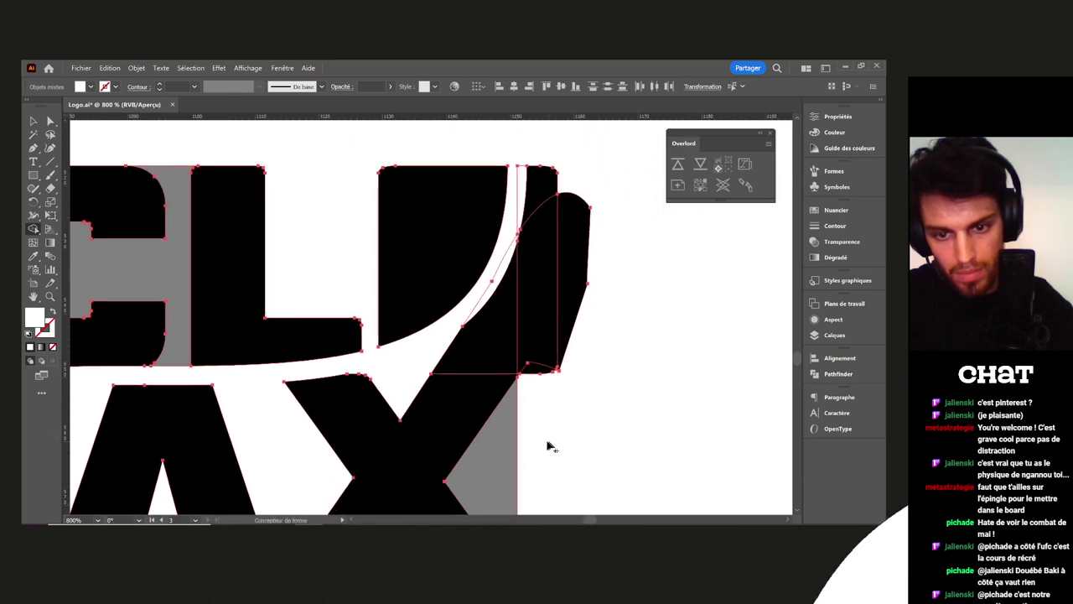
left_click(494, 457, "alt")
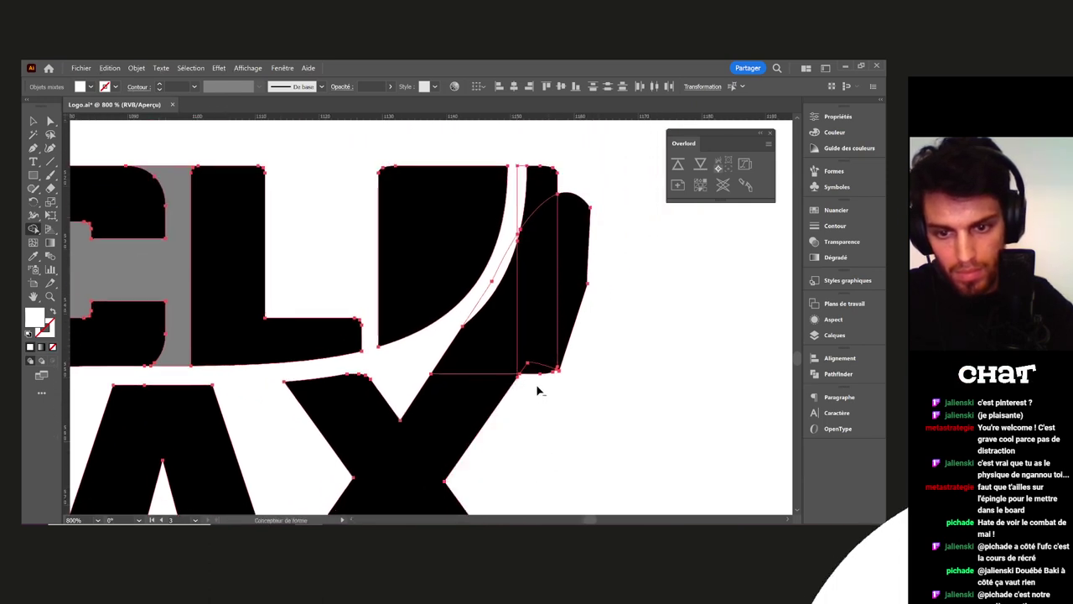
scroll(530, 396, "up", 1)
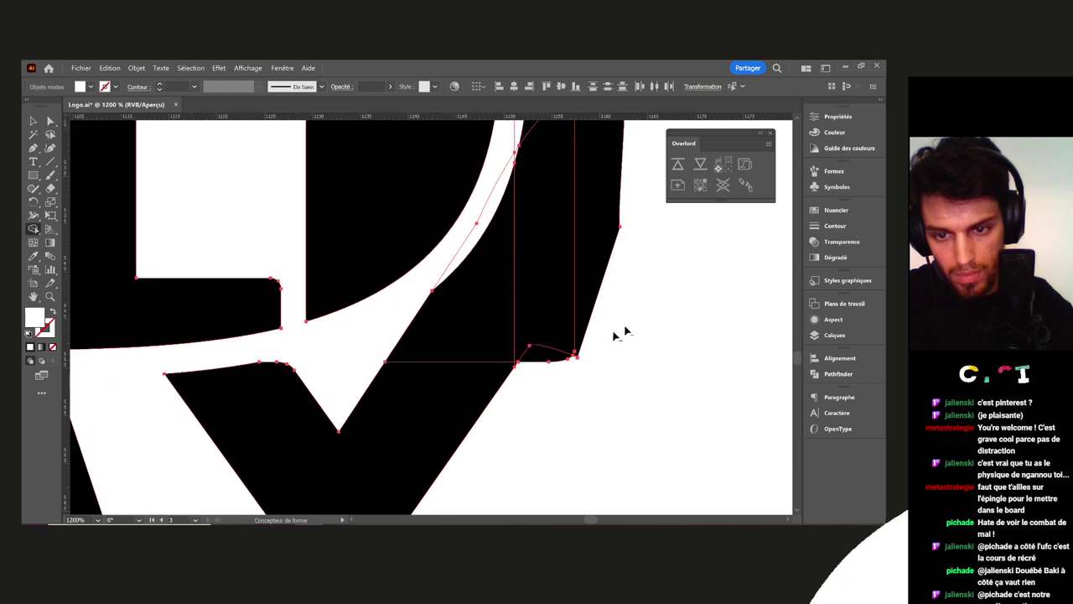
left_click(518, 367, "alt")
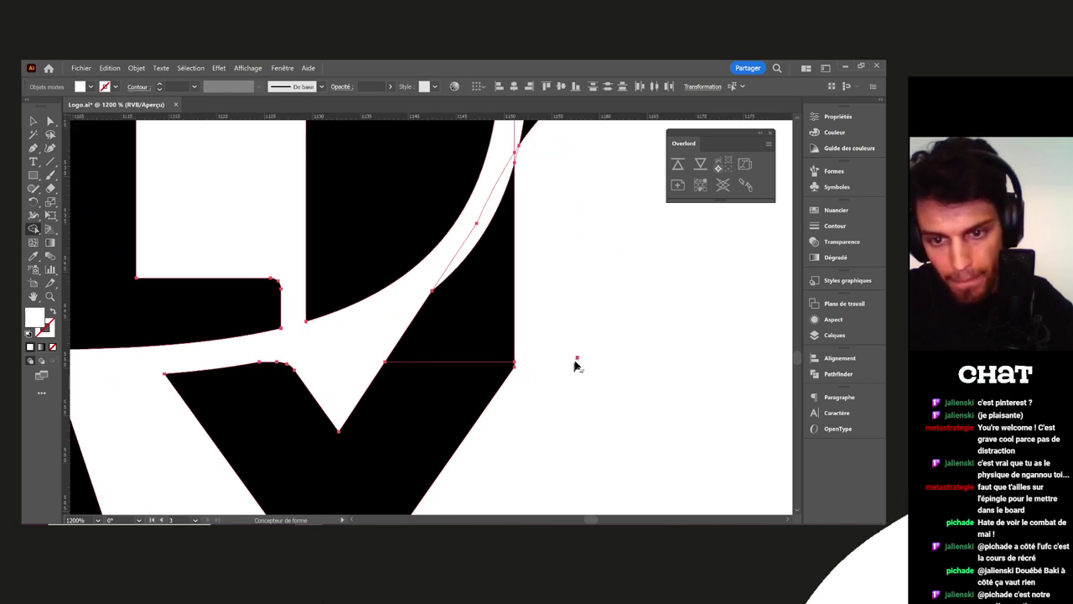
Remove the pieces beside the white curve's top and the region inside the C
left_click_drag(566, 238, 558, 441)
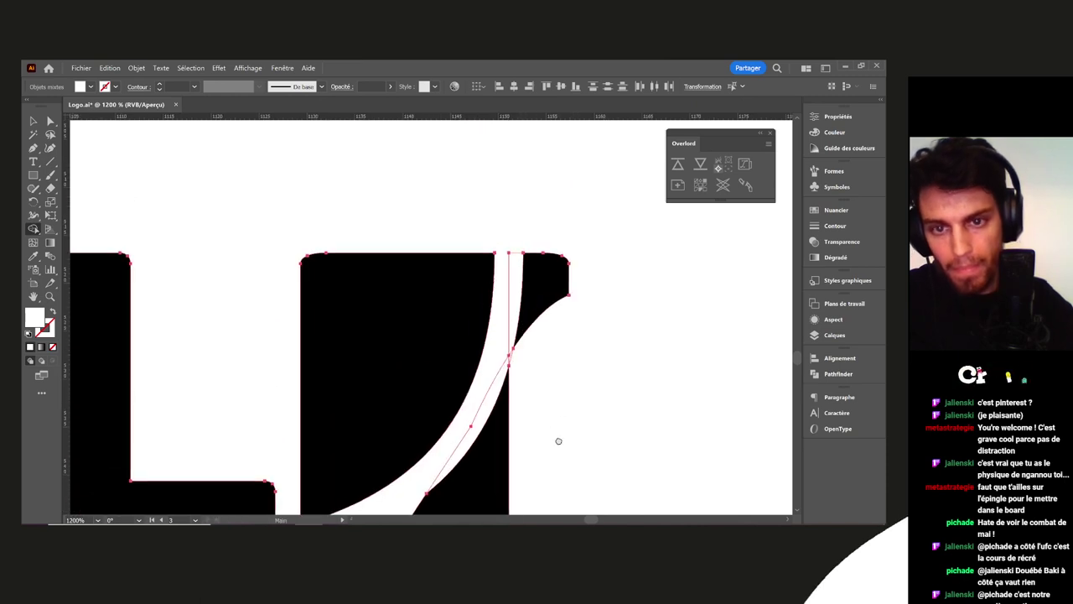
left_click(546, 263, "alt")
left_click_drag(556, 325, 626, 224)
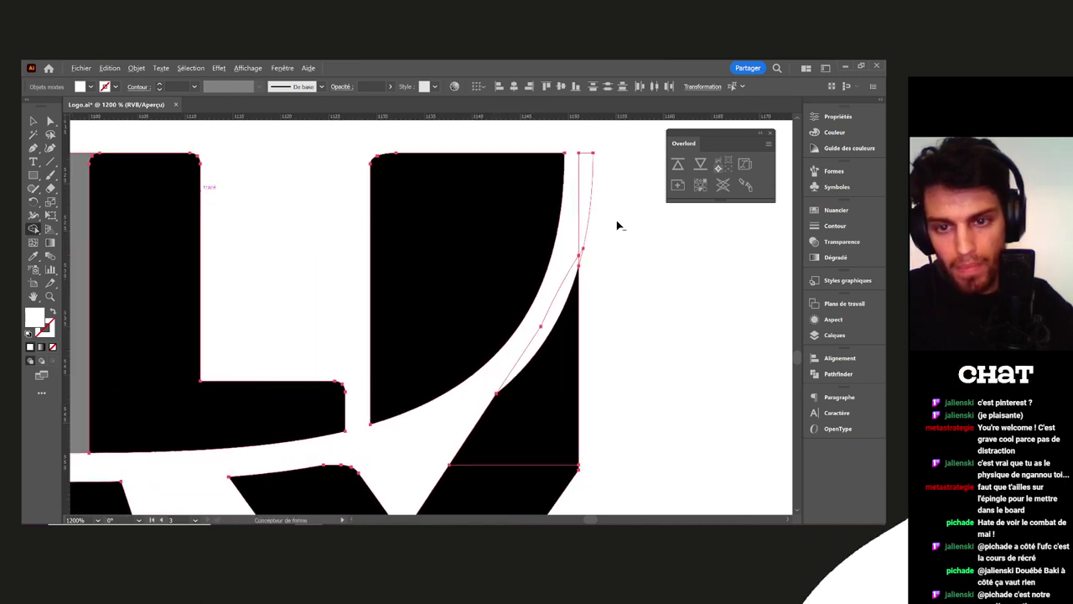
left_click(517, 358, "alt")
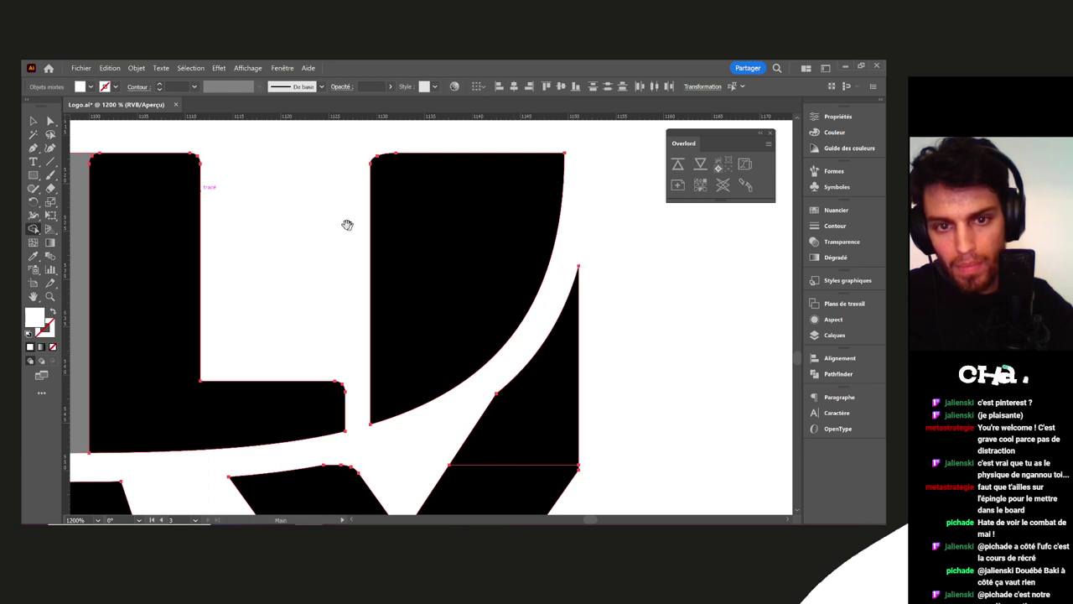
left_click_drag(348, 223, 643, 264)
left_click_drag(367, 240, 528, 316)
left_click(526, 316, "alt")
Remove the M's inner gaps and merge its left leg and top block into one shape
left_click_drag(394, 350, 695, 209)
left_click_drag(512, 315, 606, 175)
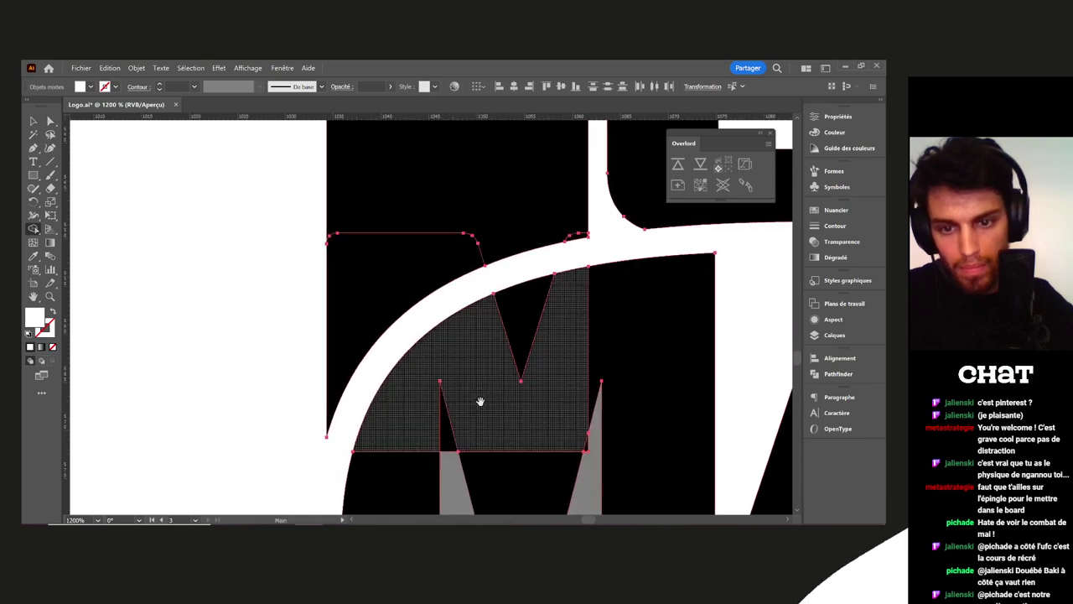
scroll(384, 399, "down", 5)
left_click(413, 323, "alt")
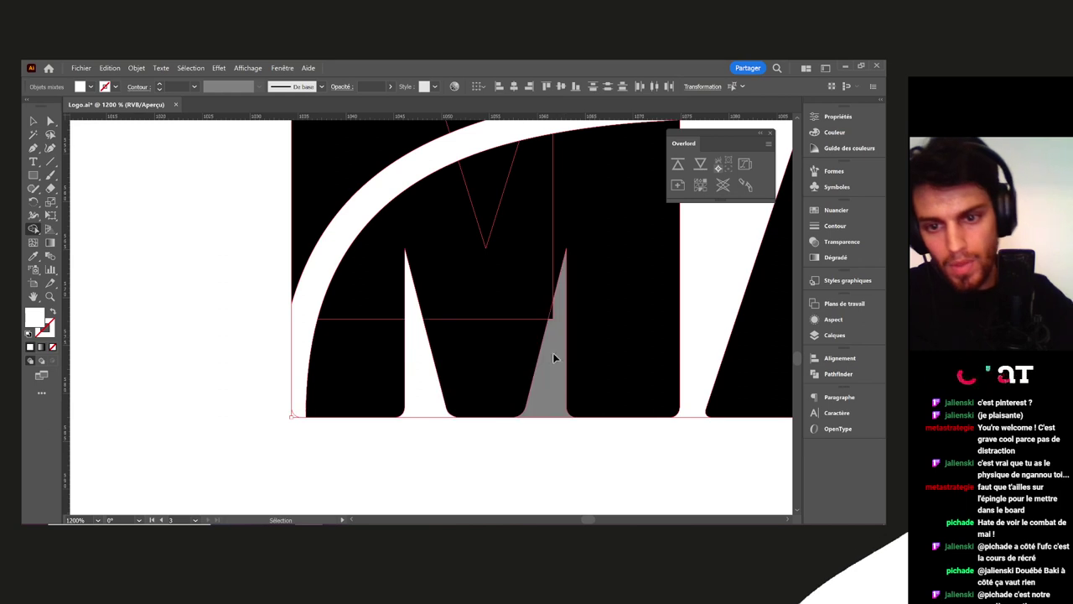
left_click(550, 327, "alt")
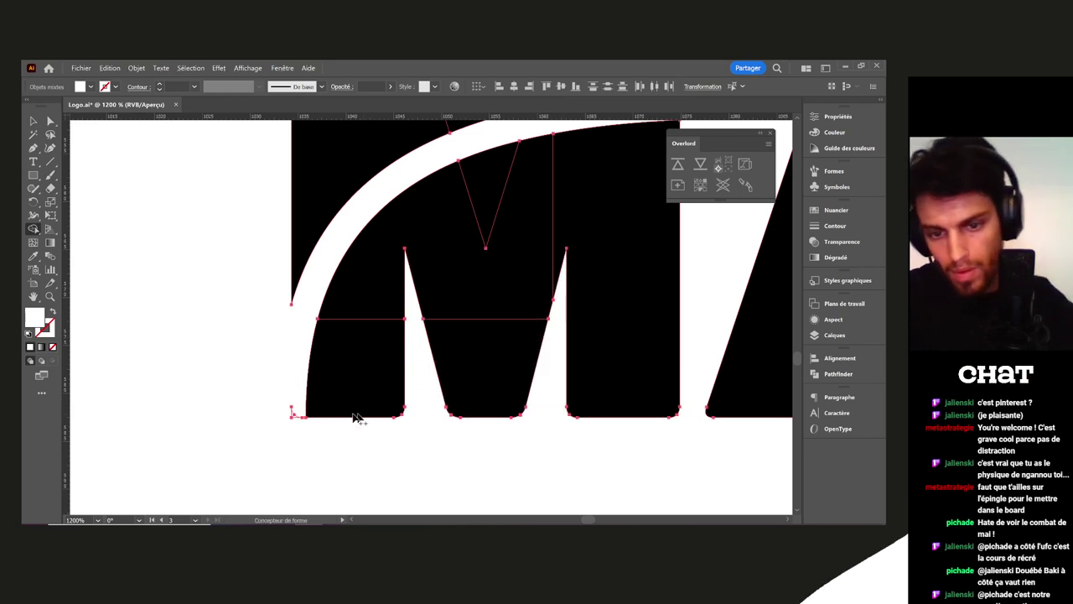
mouse_move(383, 359)
left_mouse_down()
mouse_move(398, 233)
mouse_move(425, 206)
mouse_move(485, 366)
mouse_move(522, 277)
mouse_move(577, 201)
left_mouse_up()
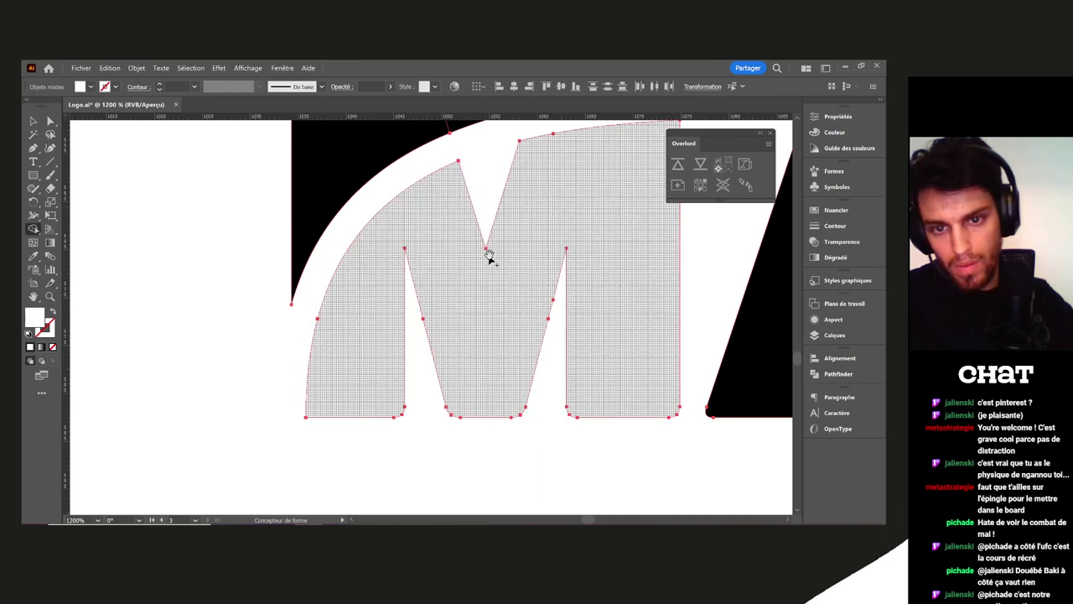
left_click_drag(492, 252, 395, 495)
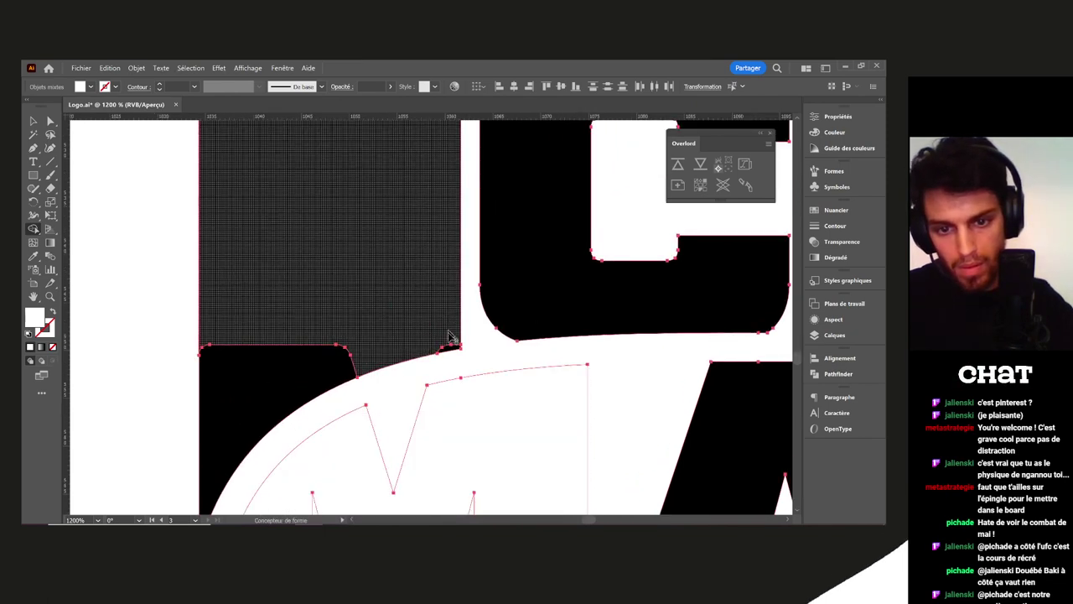
left_click_drag(431, 354, 308, 377)
scroll(425, 391, "down", 2)
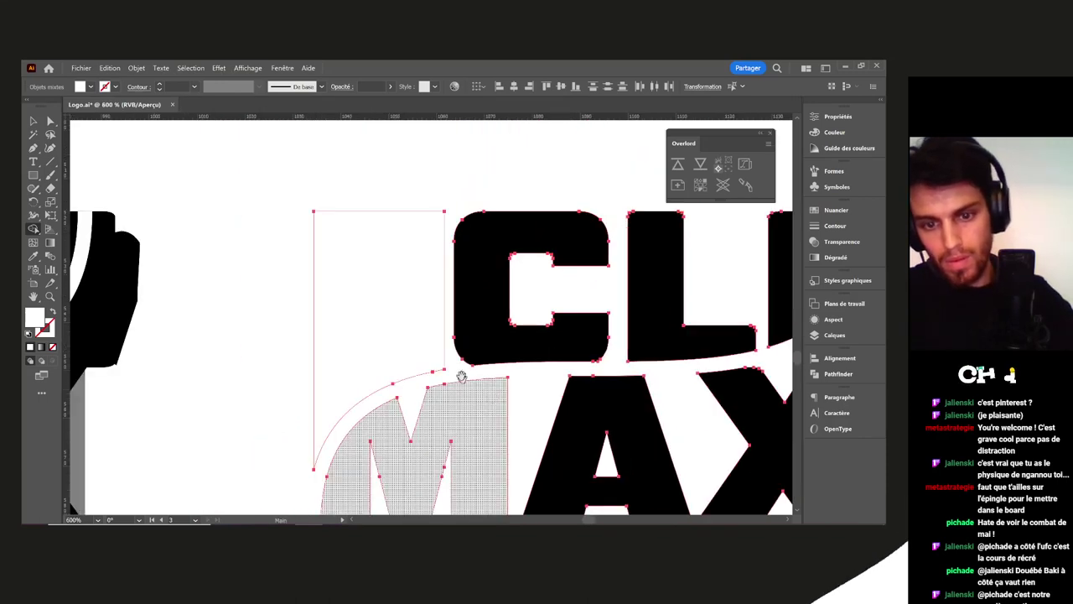
left_click_drag(461, 375, 403, 306)
Eyedrop the letters' black fill onto the merged shapes and deselect
key("v")
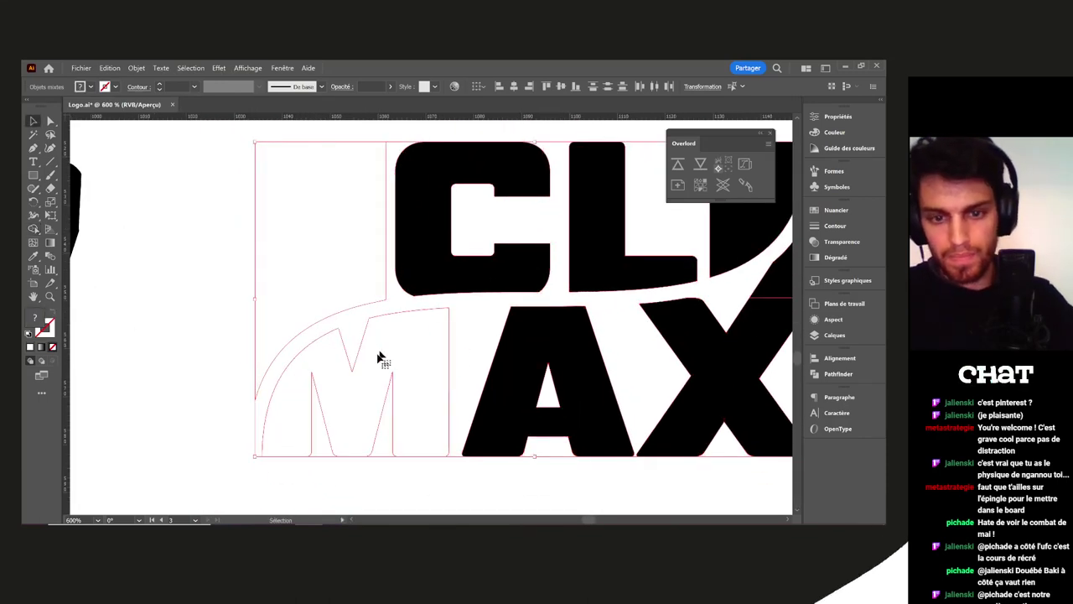
key("i")
left_click(434, 268)
key("ctrl+shift+a")
key("v")
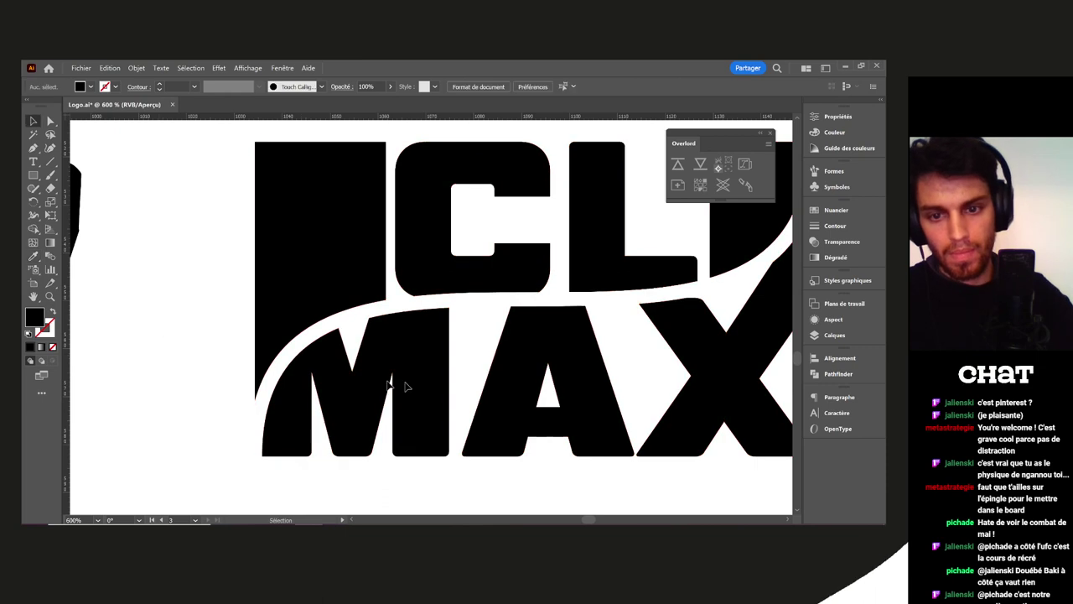
scroll(566, 394, "down", 4)
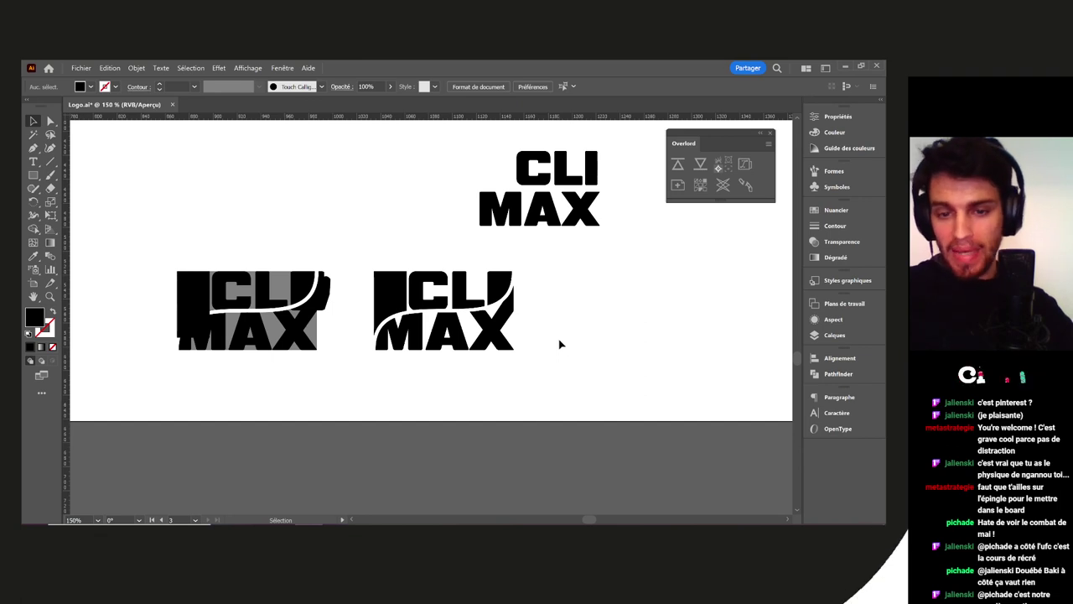
Bring the vertical 14th group to the front with Disposition > Premier plan
left_click_drag(423, 384, 490, 394)
scroll(544, 287, "down", 3)
left_click_drag(590, 307, 494, 421)
scroll(494, 421, "down", 2)
left_click_drag(556, 342, 537, 357)
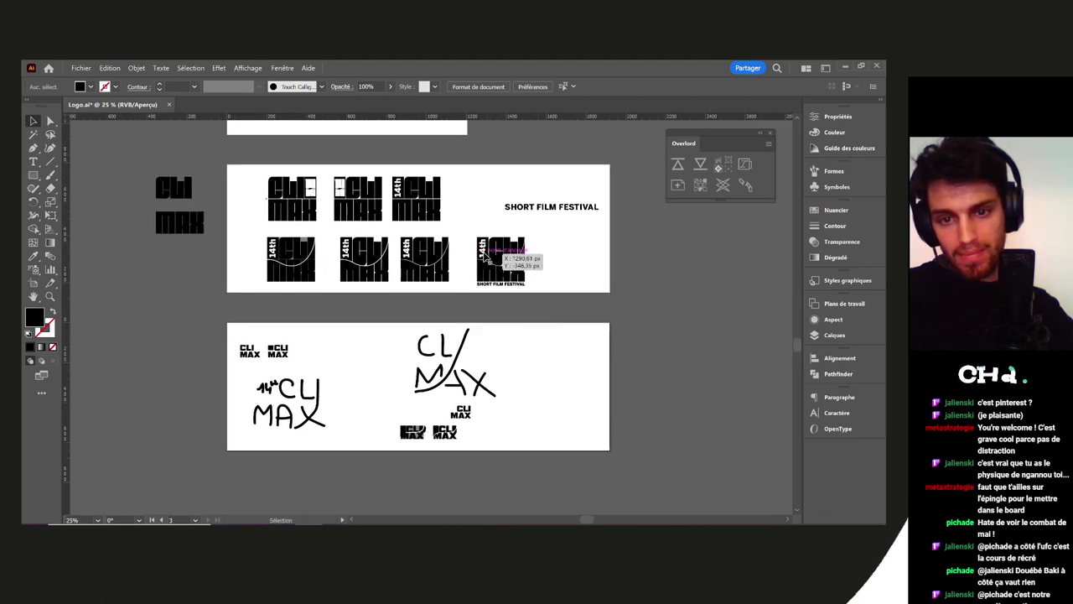
left_click(437, 427)
scroll(438, 426, "up", 7)
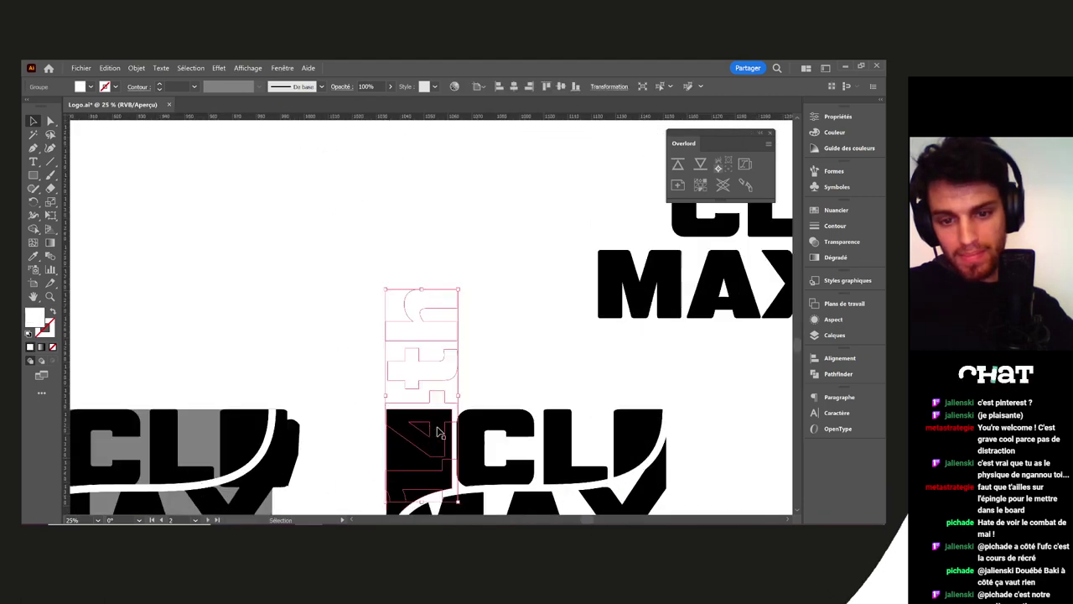
scroll(438, 432, "up", 6)
right_click(400, 291)
mouse_move(452, 453)
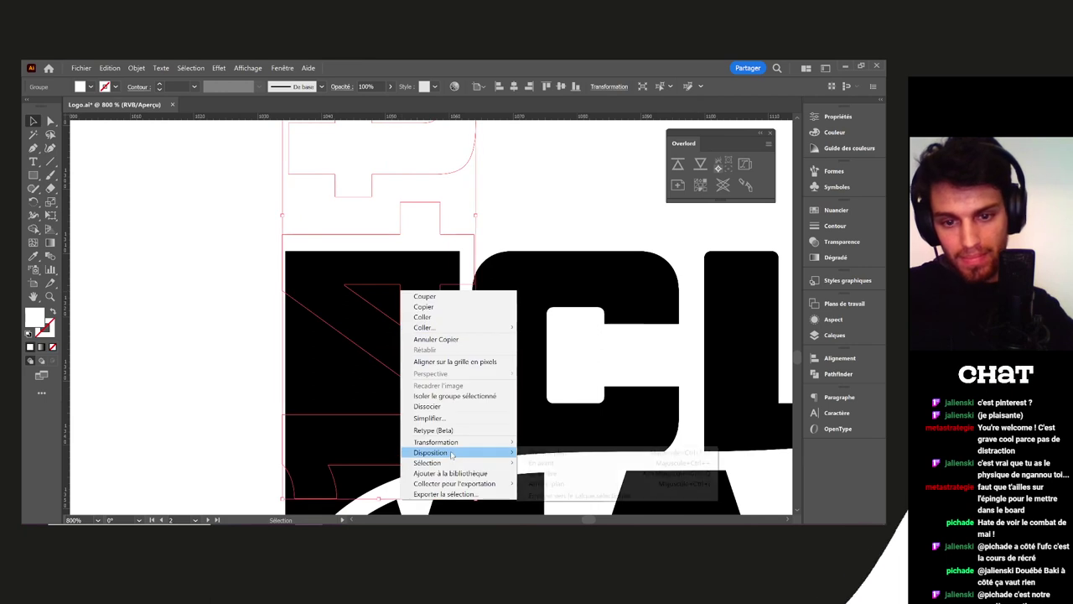
left_click(552, 454)
Scale the 14th group down proportionally and move it up into the black block
scroll(503, 228, "down", 3)
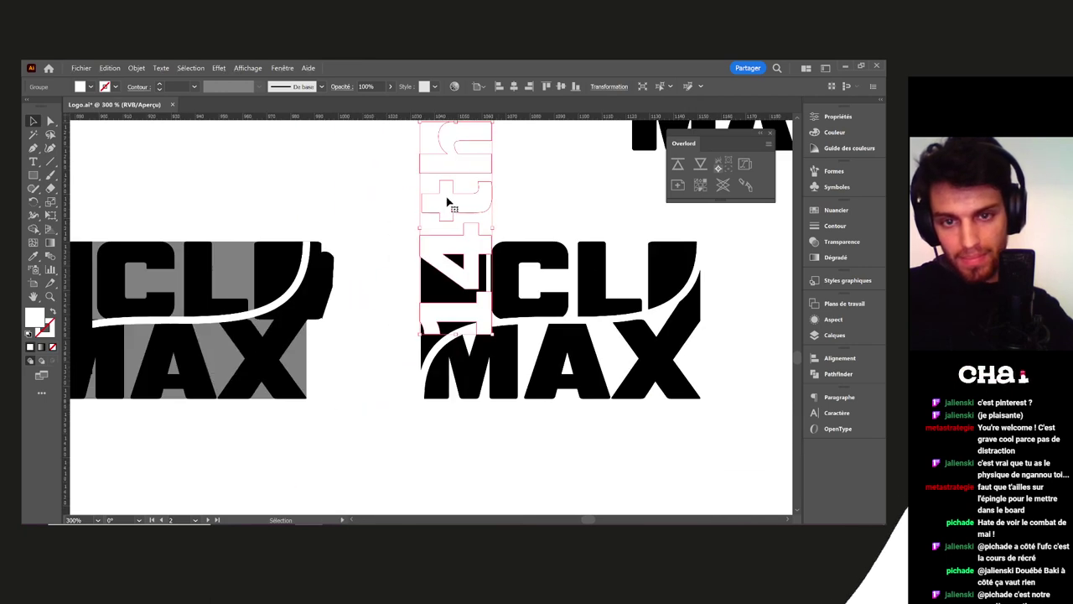
scroll(452, 198, "down", 1)
left_click_drag(455, 152, 457, 216)
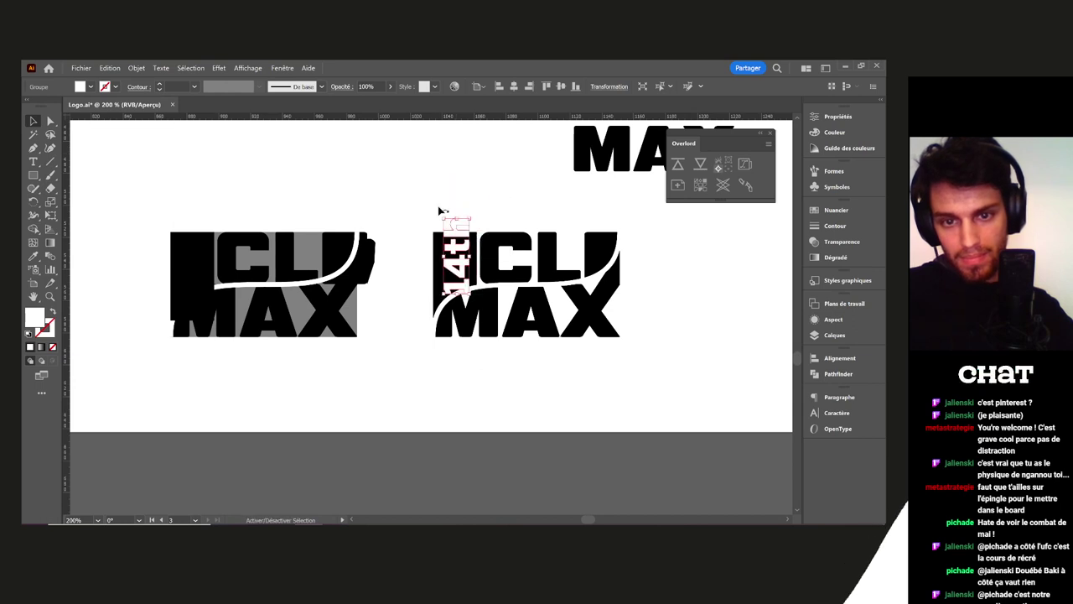
left_click(441, 210)
scroll(460, 281, "up", 4)
scroll(468, 276, "up", 2)
left_click_drag(472, 295, 465, 245)
scroll(462, 238, "up", 3)
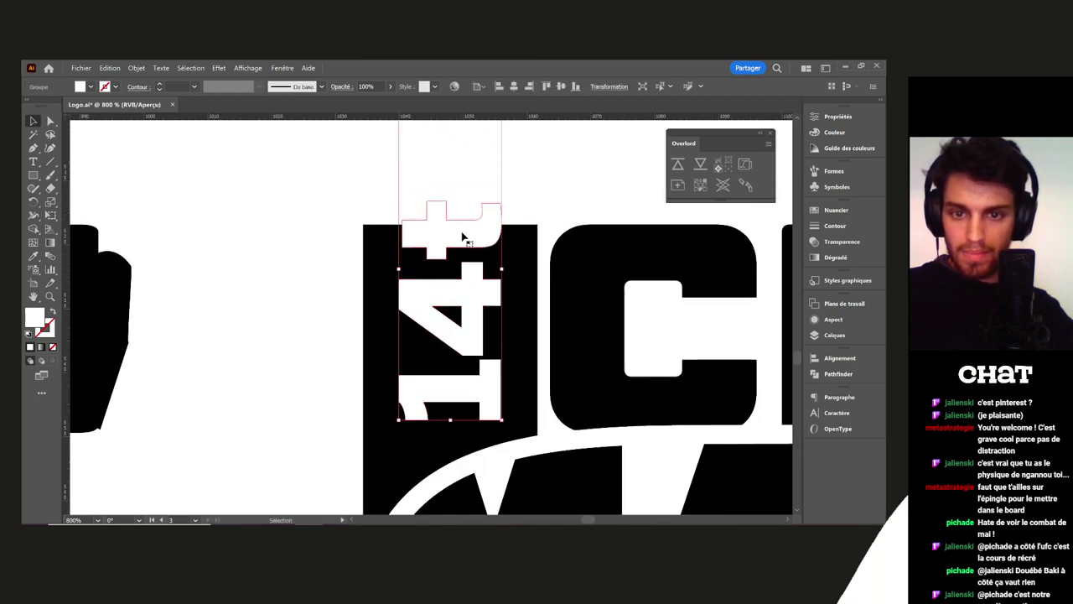
Isolate the 14th group and delete its 'th' suffix, leaving a plain 14
double_click(462, 237)
key("ctrl+minus")
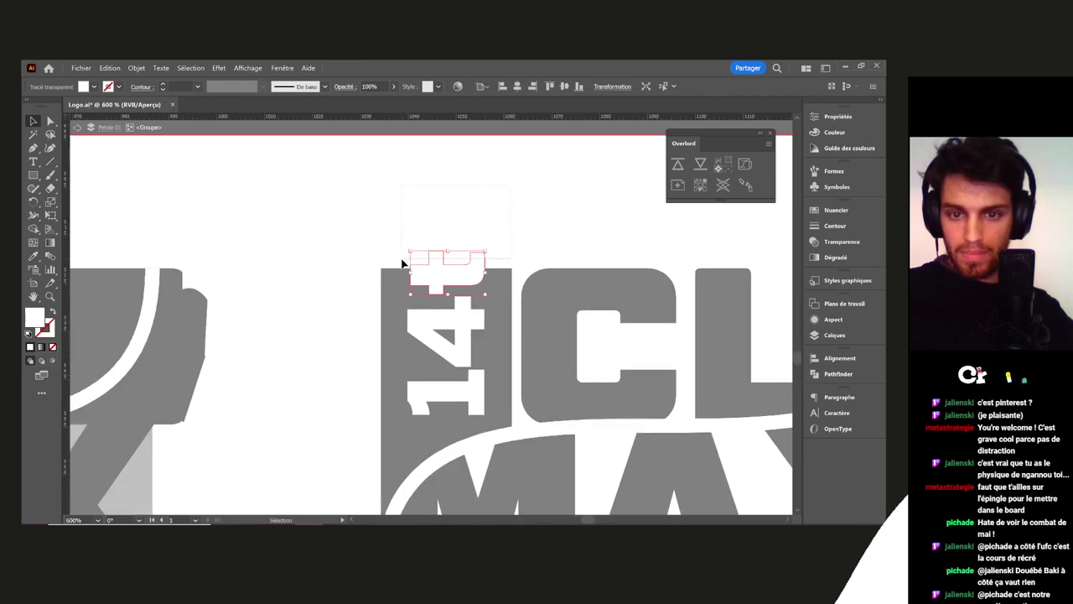
key("Delete")
double_click(422, 234)
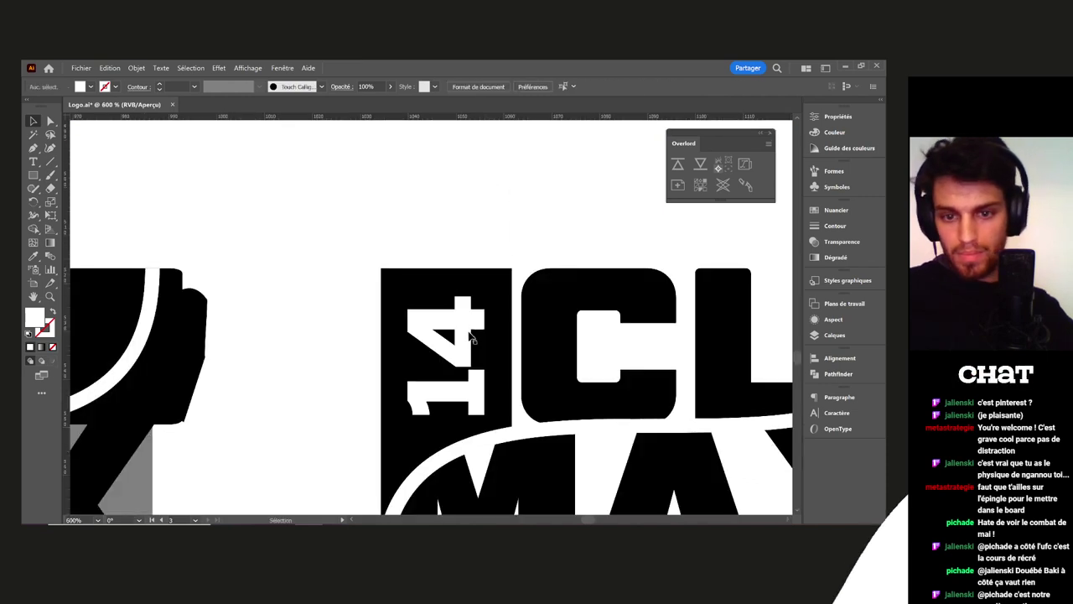
left_click(440, 386)
left_click_drag(342, 453, 304, 357)
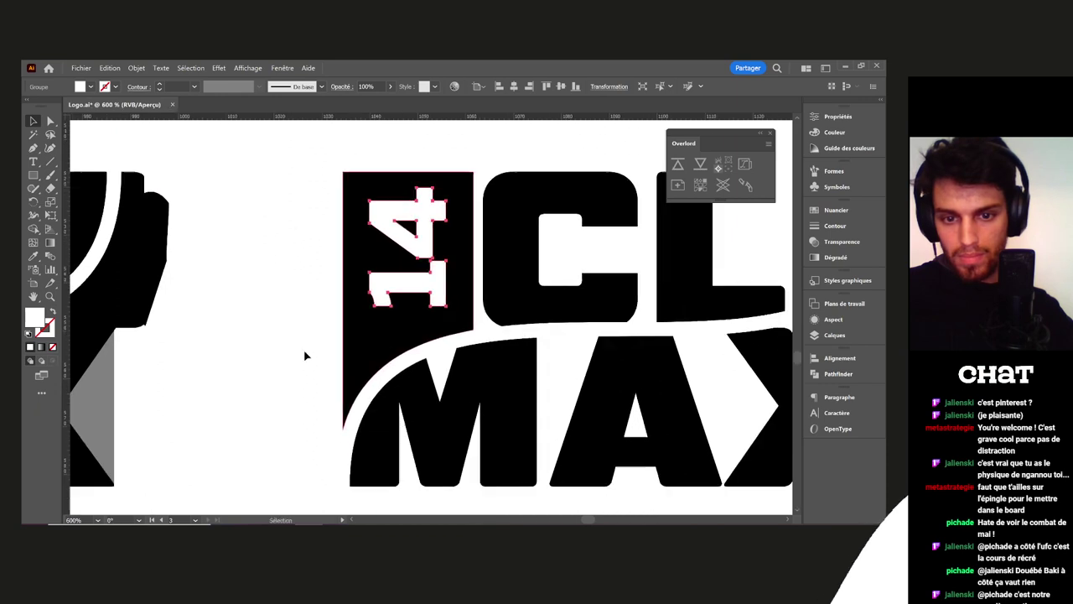
left_click(304, 358)
scroll(366, 344, "up", 1)
left_click_drag(423, 337, 359, 366)
key("l")
Turn the circle into a white ring and nudge it beside the 14 as a degree sign
left_click(52, 312)
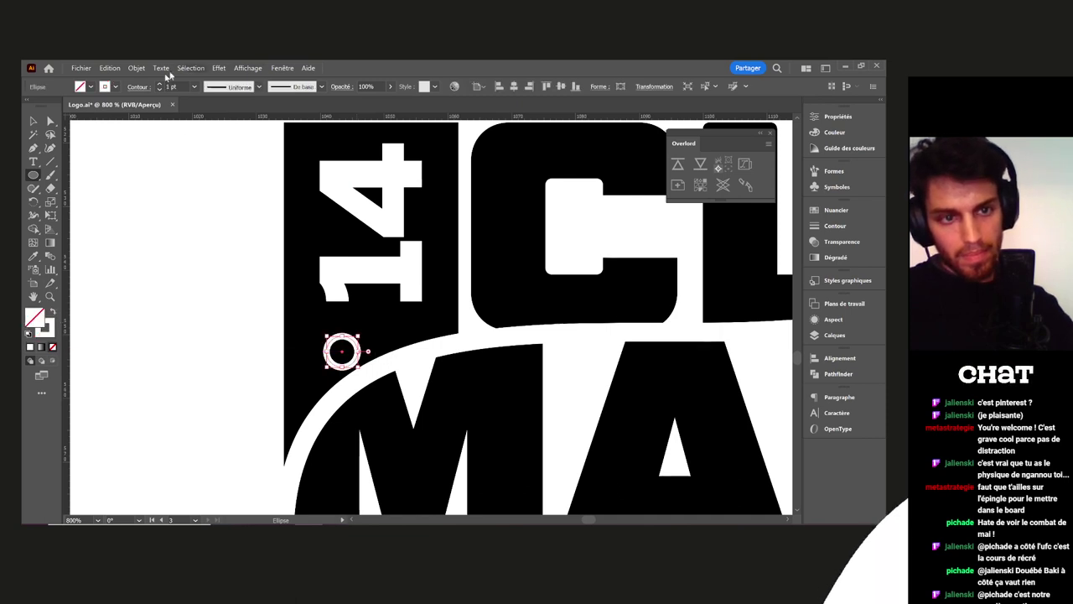
left_click(281, 344)
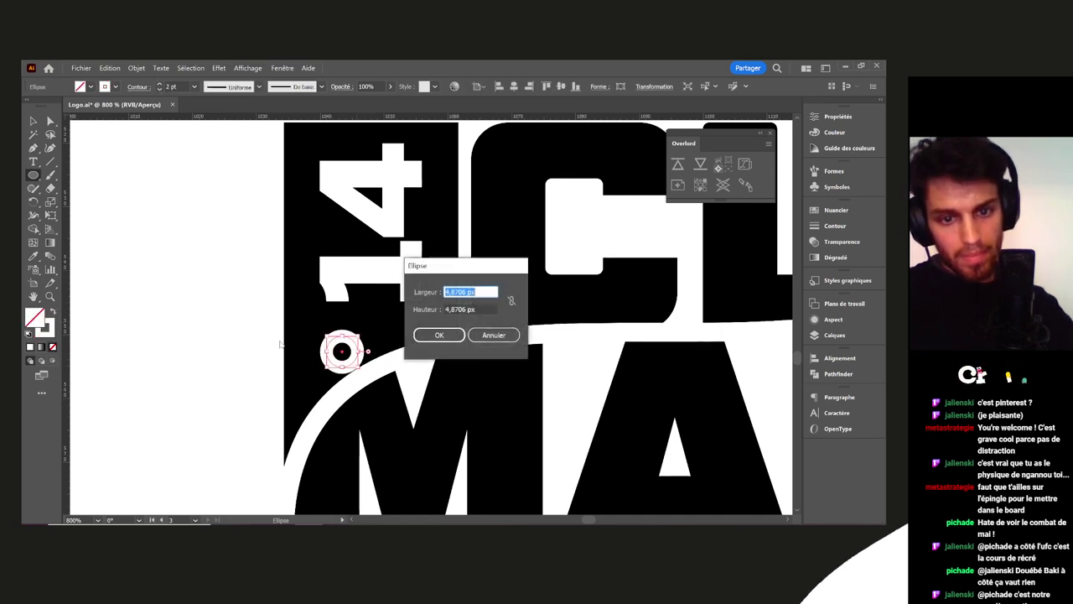
left_click(502, 336)
key("v")
left_click_drag(360, 368, 344, 349)
left_click(195, 327)
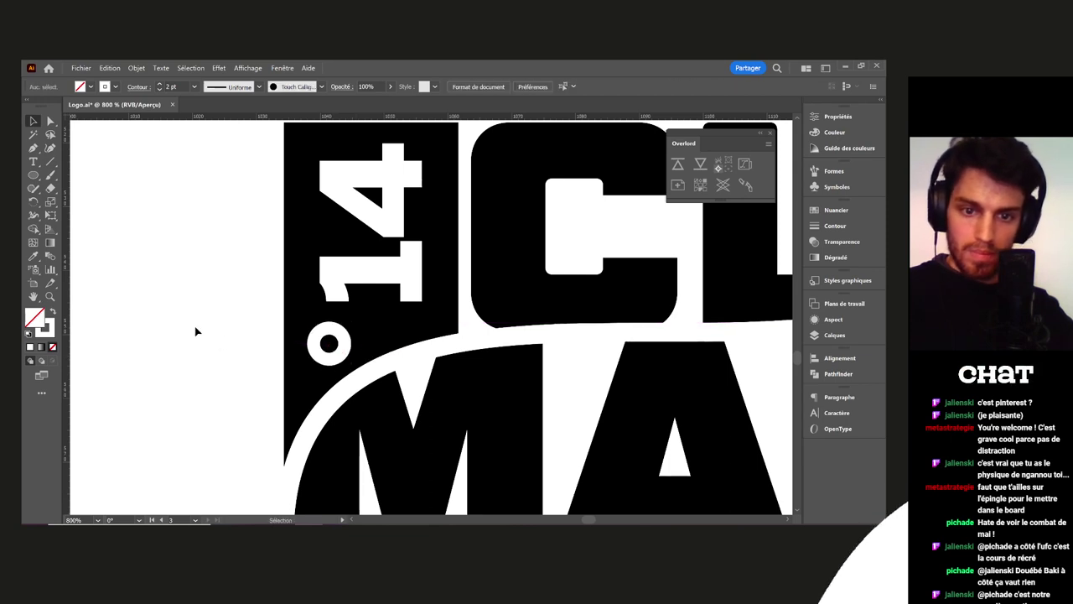
Pan across the canvas to look over the other logo drafts
scroll(195, 327, "down", 6)
left_click_drag(434, 355, 585, 338)
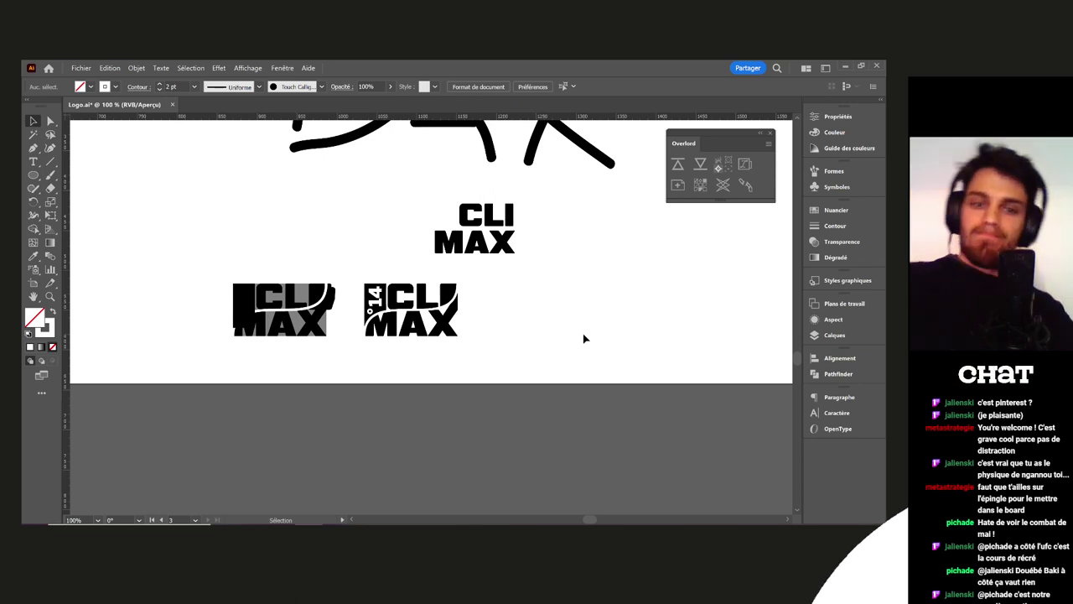
scroll(587, 338, "down", 2)
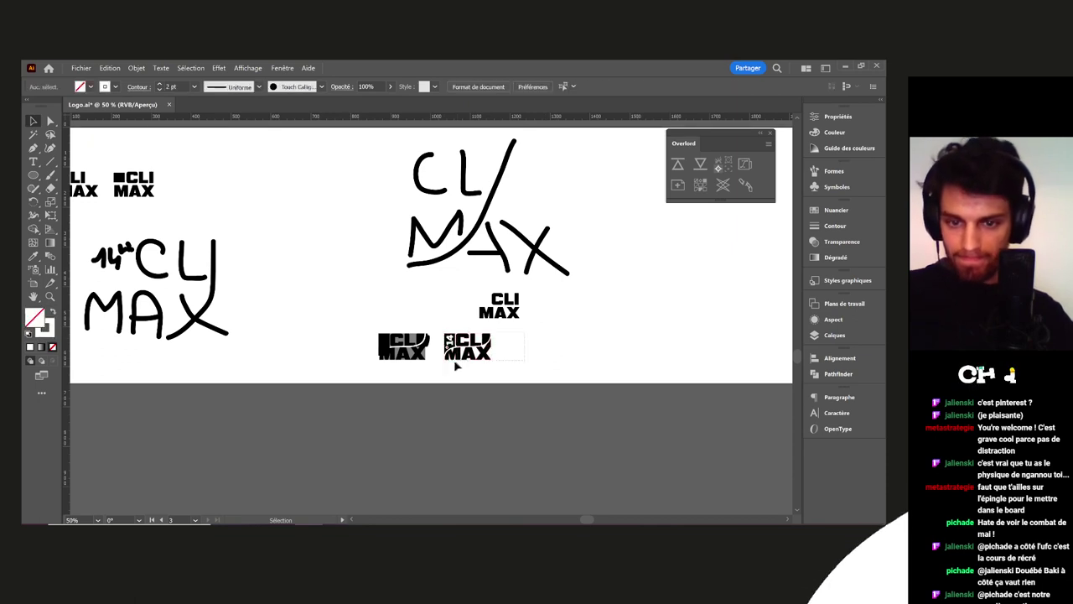
scroll(554, 336, "down", 3)
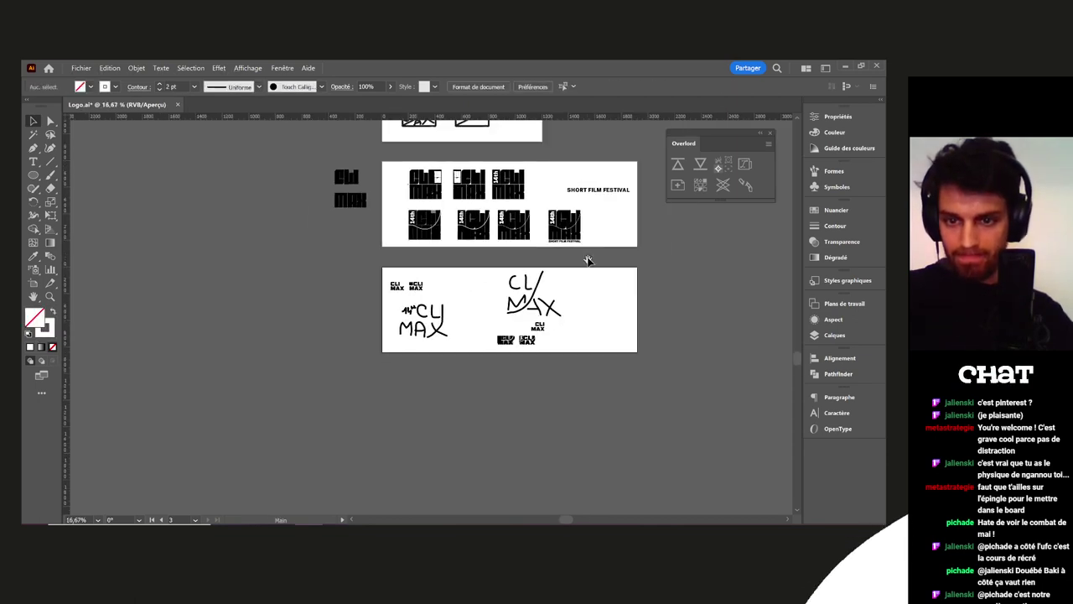
scroll(567, 242, "up", 3)
Scale SHORT FILM FESTIVAL proportionally to match the logo's width
left_click_drag(566, 235, 472, 394)
scroll(587, 402, "down", 3)
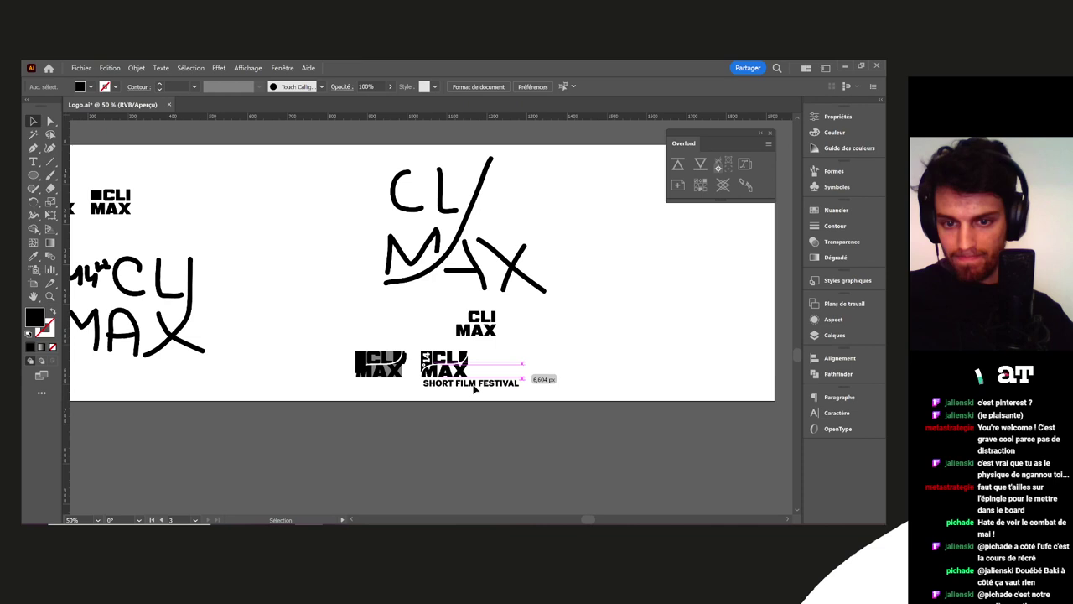
scroll(465, 391, "up", 5)
left_click_drag(676, 359, 366, 326)
Position SHORT FILM FESTIVAL snugly under MAX and check the complete logo
left_click_drag(256, 368, 660, 397)
scroll(510, 388, "up", 3)
left_click_drag(508, 382, 438, 460)
scroll(450, 459, "down", 2)
left_click_drag(609, 461, 493, 432)
scroll(554, 458, "down", 4)
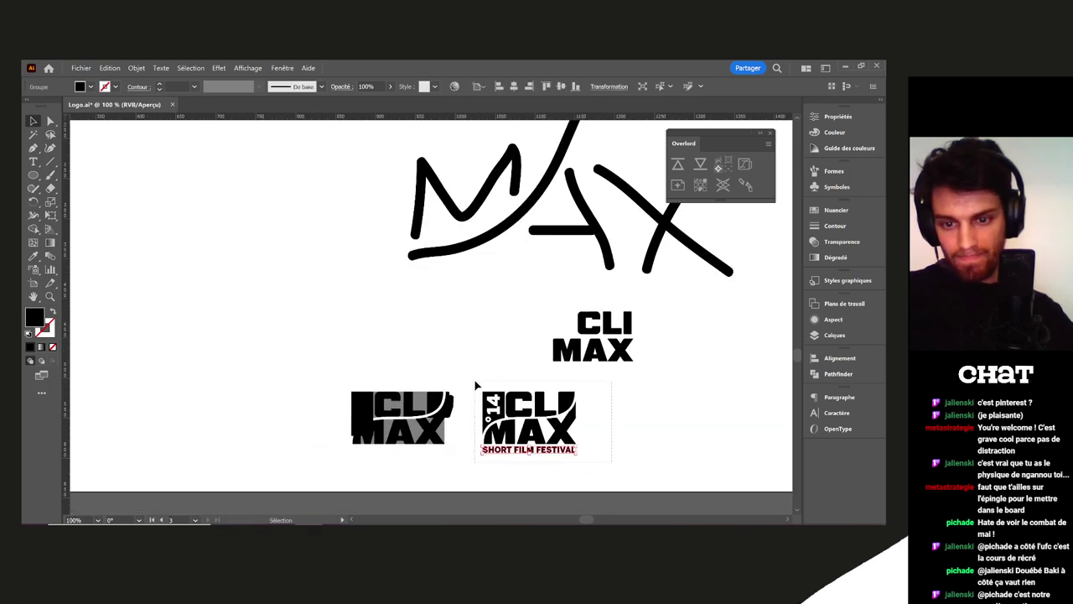
left_click_drag(476, 385, 495, 406)
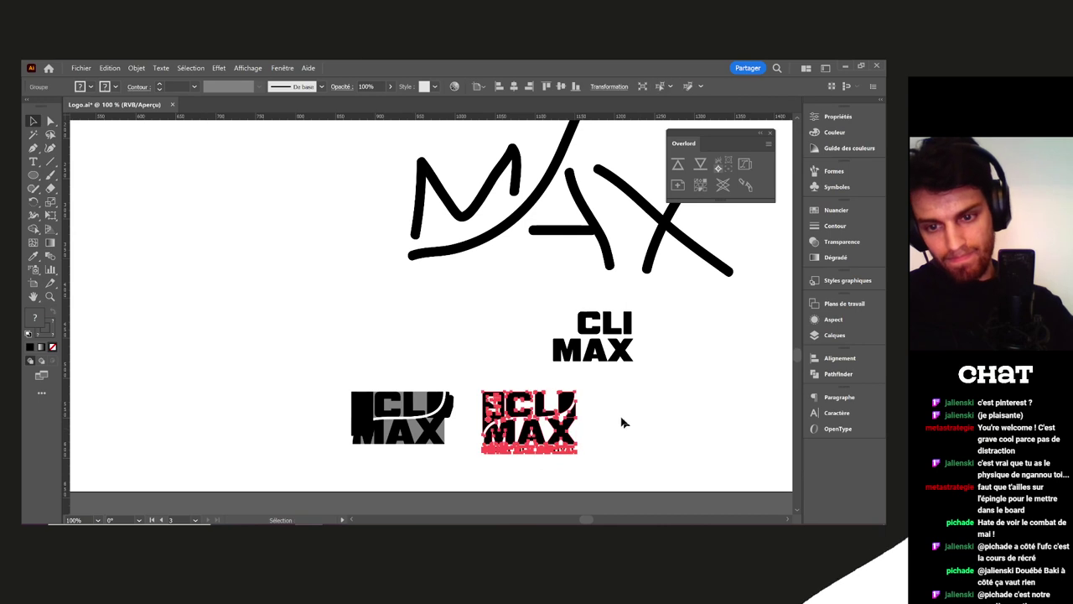
left_click(637, 428)
scroll(625, 419, "down", 5)
scroll(520, 411, "right", 3)
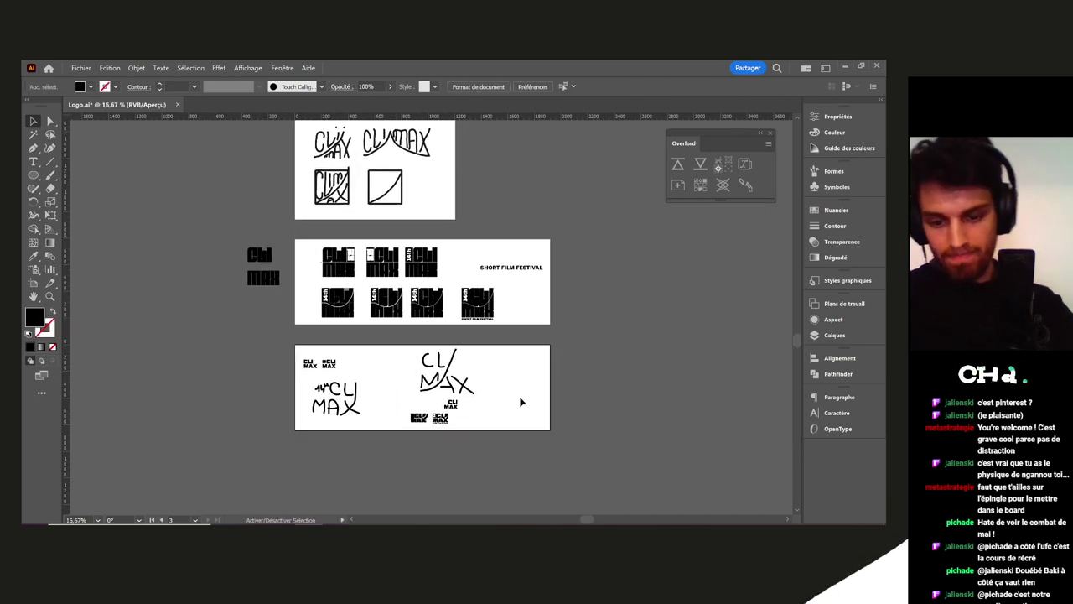
Draw a first new artboard, then undo it along with an accidental move of the M piece
key("shift+o")
scroll(554, 281, "right", 2)
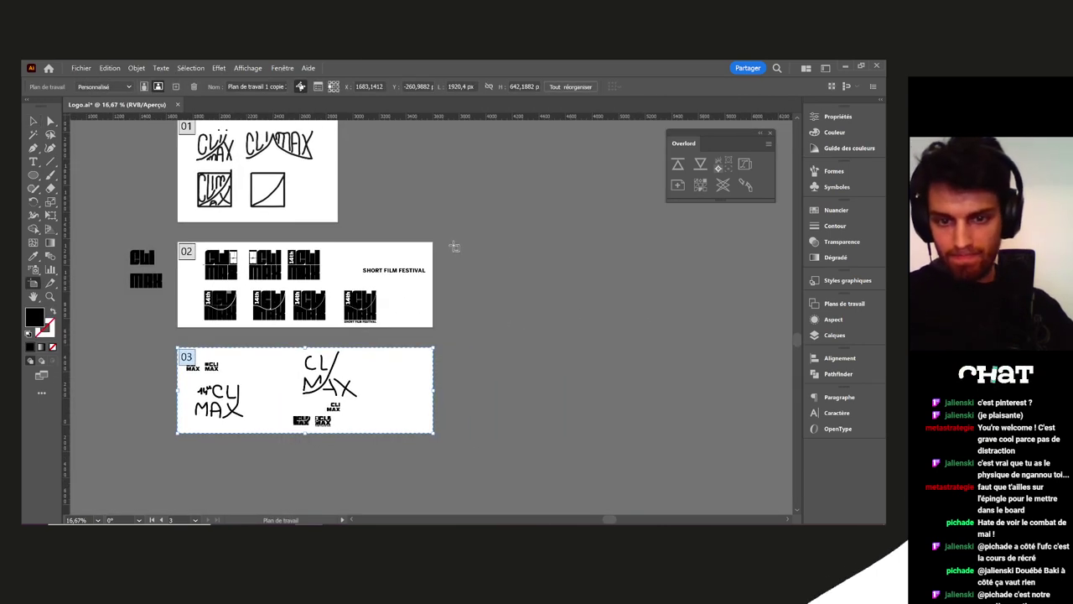
left_click_drag(452, 242, 580, 326)
key("v")
left_click_drag(349, 314, 332, 328)
key("ctrl+z")
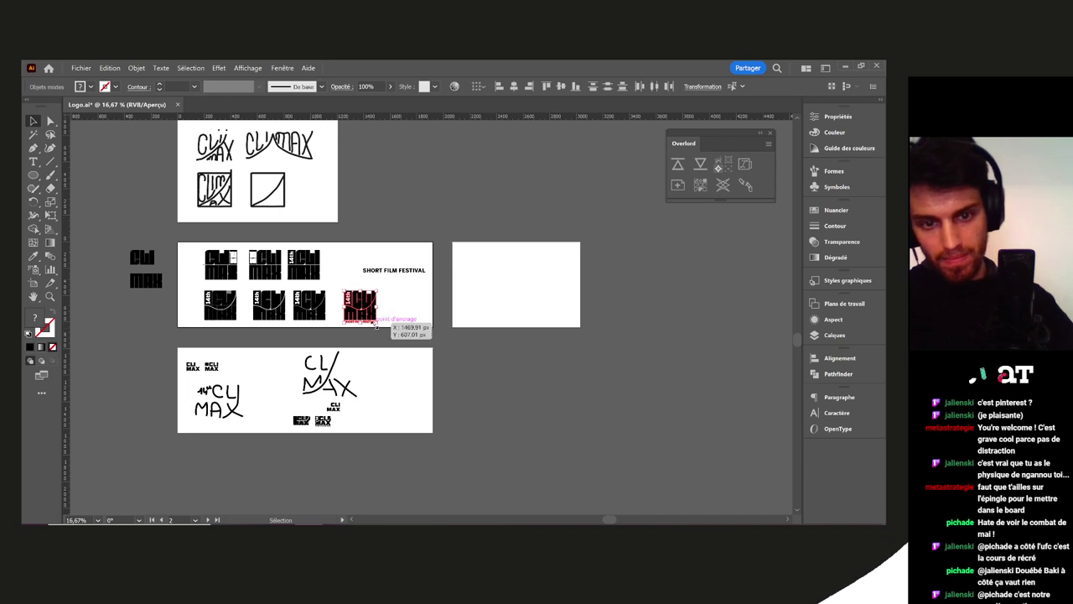
key("ctrl+z")
key("ctrl+z")
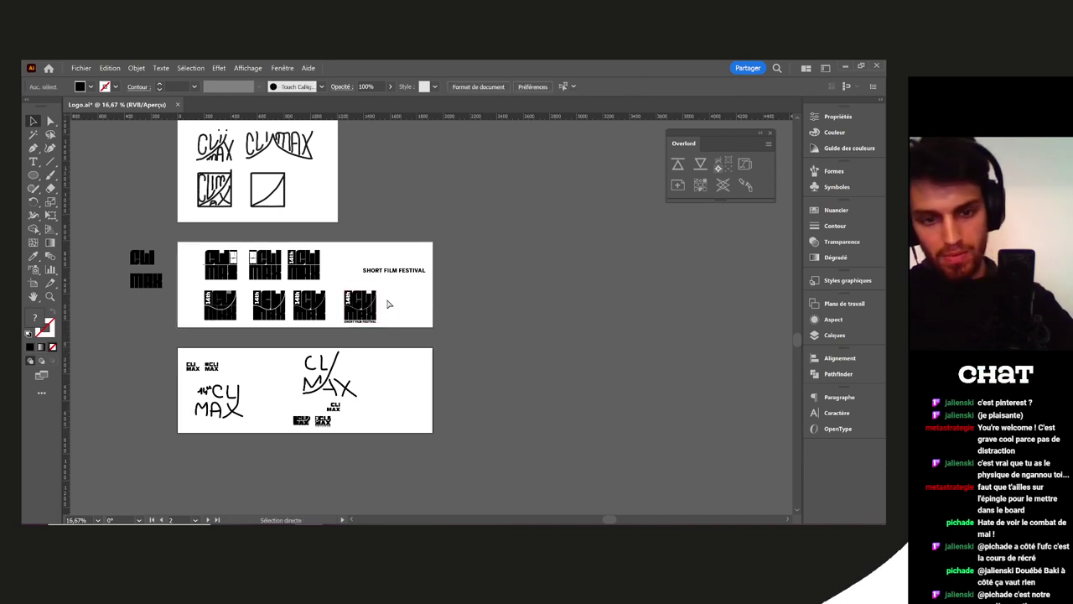
key("ctrl+z")
Draw a new artboard right of artboard 02 and Alt-drag copies of both logos onto it
key("shift+o")
left_click_drag(450, 244, 560, 328)
key("v")
left_click_drag(391, 287, 331, 329)
key("ctrl+g")
left_click_drag(387, 307, 468, 312)
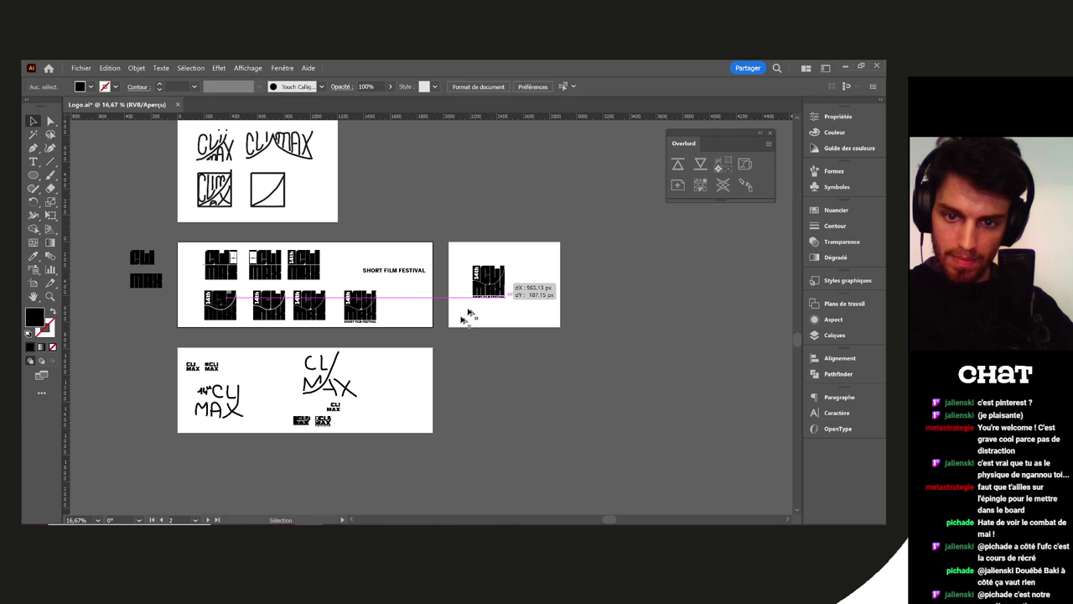
left_click_drag(322, 421, 533, 383)
Make the new artboard taller and move the °14 logo below the 14th logo
scroll(531, 285, "up", 4)
scroll(436, 260, "down", 2)
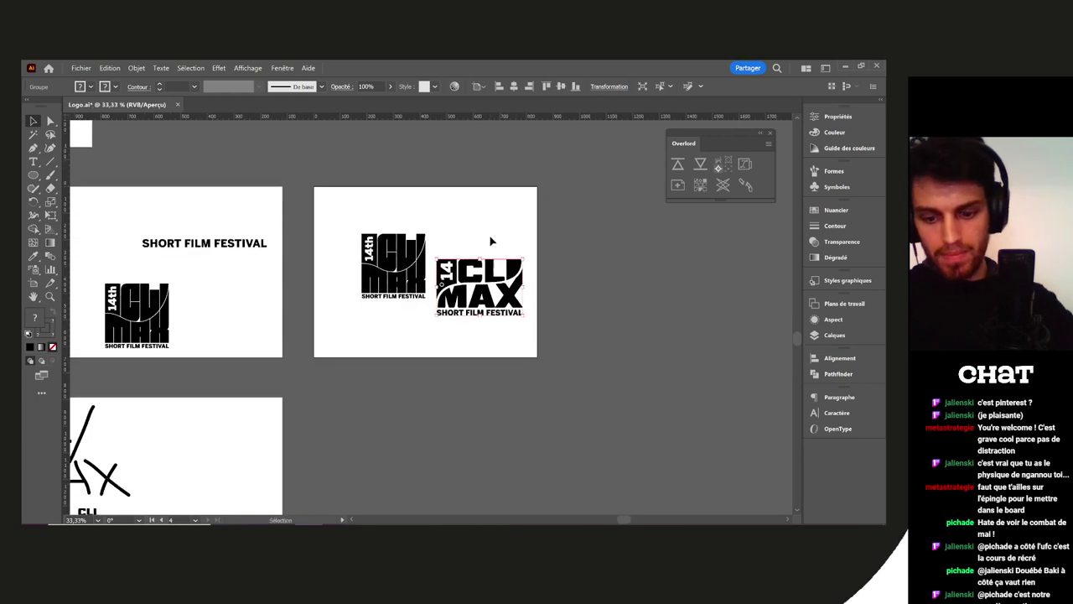
key("shift+o")
left_click_drag(424, 356, 424, 470)
key("Escape")
left_click(478, 360)
left_click_drag(477, 254, 435, 315)
Horizontally centre both logos on the artboard and bring the top logo closer
left_click(394, 266)
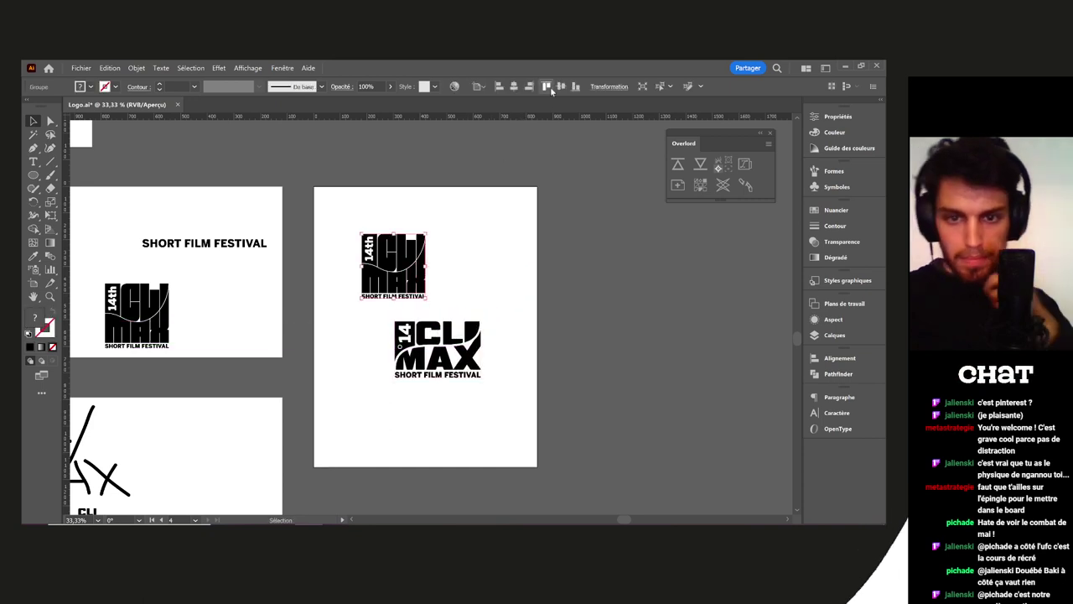
left_click(514, 87)
left_click(522, 279)
left_click(469, 348)
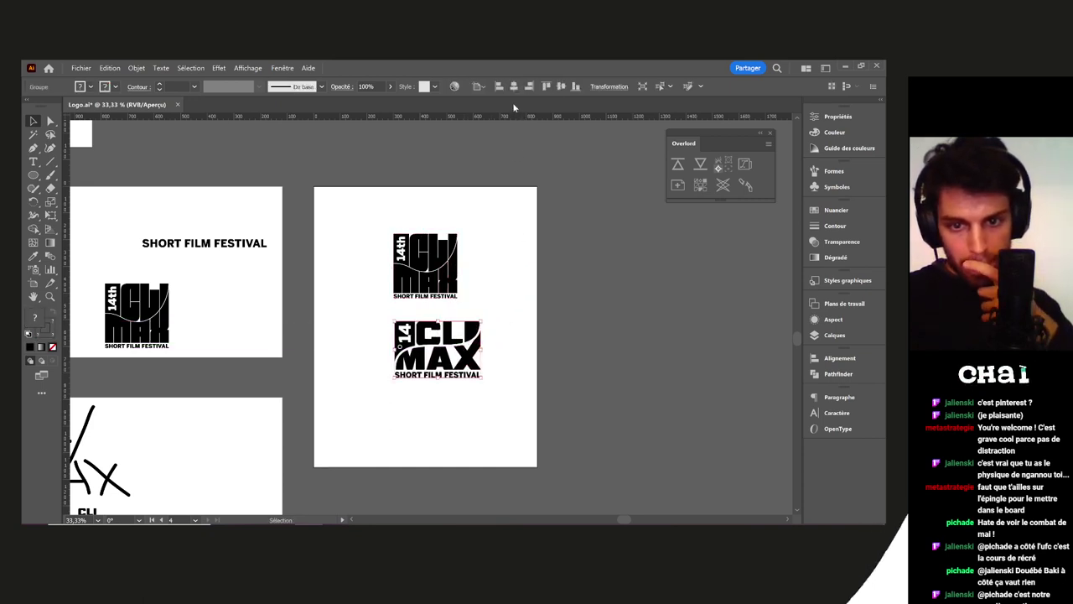
left_click(514, 86)
left_click_drag(439, 279, 520, 270)
left_click(523, 313)
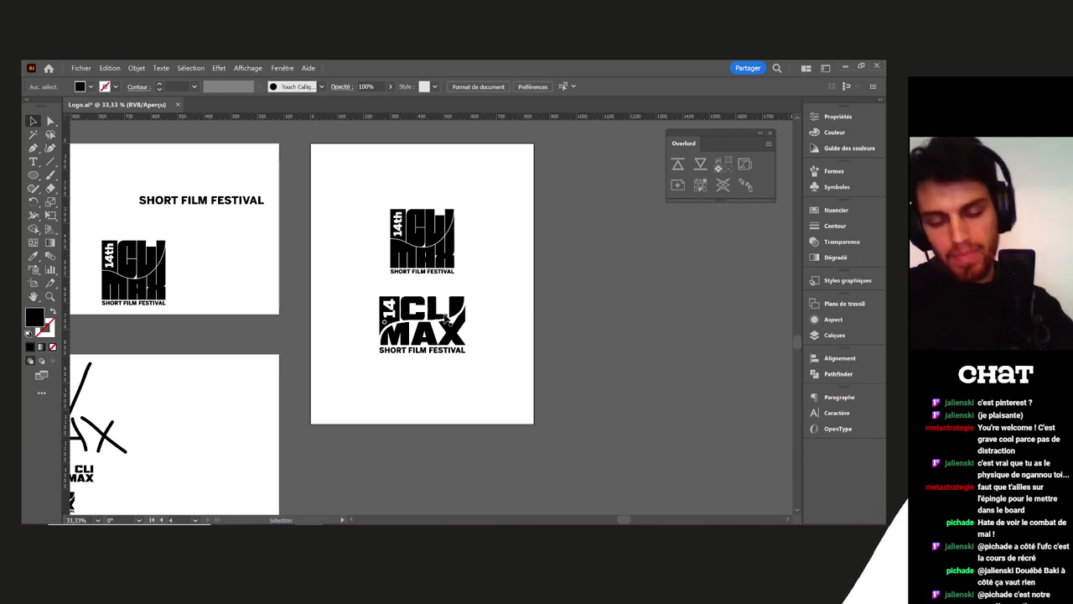
Raise the degree circle's stroke weight from 2 pt to 4 pt
scroll(384, 323, "up", 5)
key("a")
left_click(390, 327)
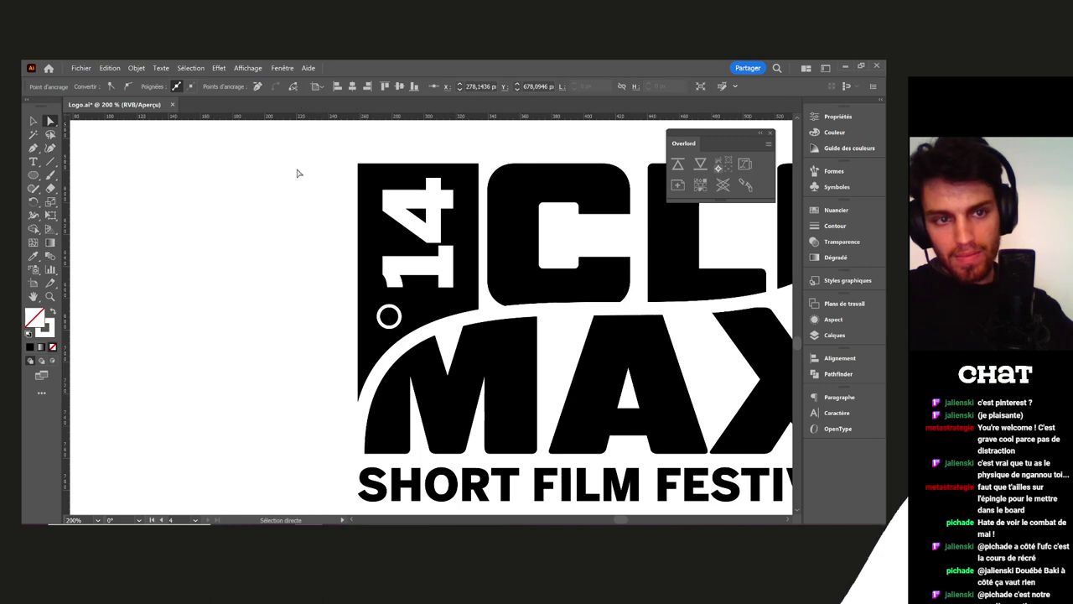
key("v")
left_click(388, 308)
left_click(836, 226)
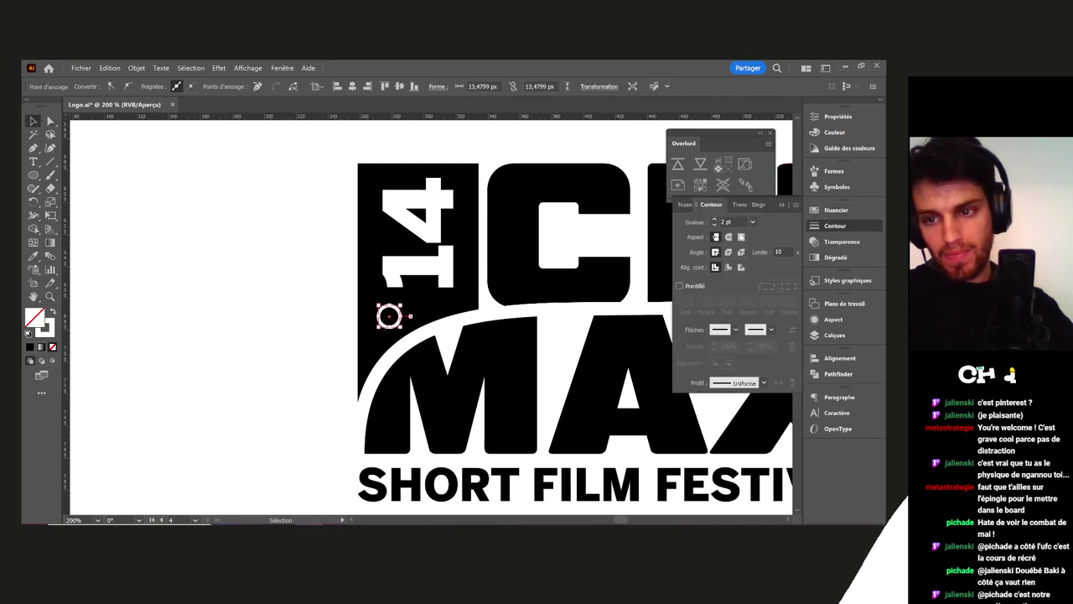
left_click(714, 220)
left_click(714, 219)
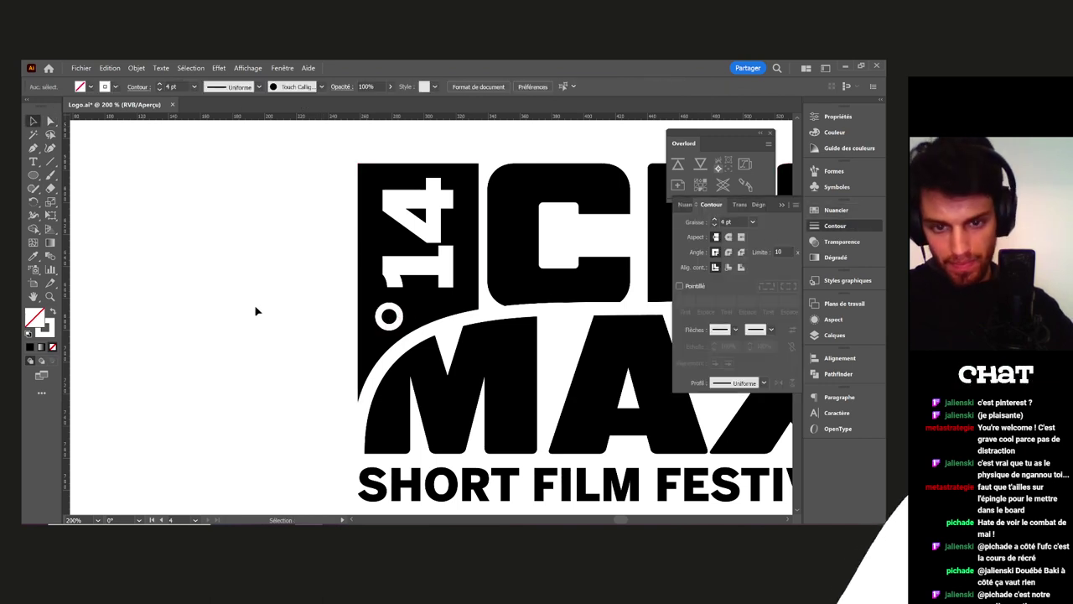
Pan and scroll the canvas to review the two stacked logos
scroll(262, 312, "down", 5)
left_click_drag(409, 361, 426, 347)
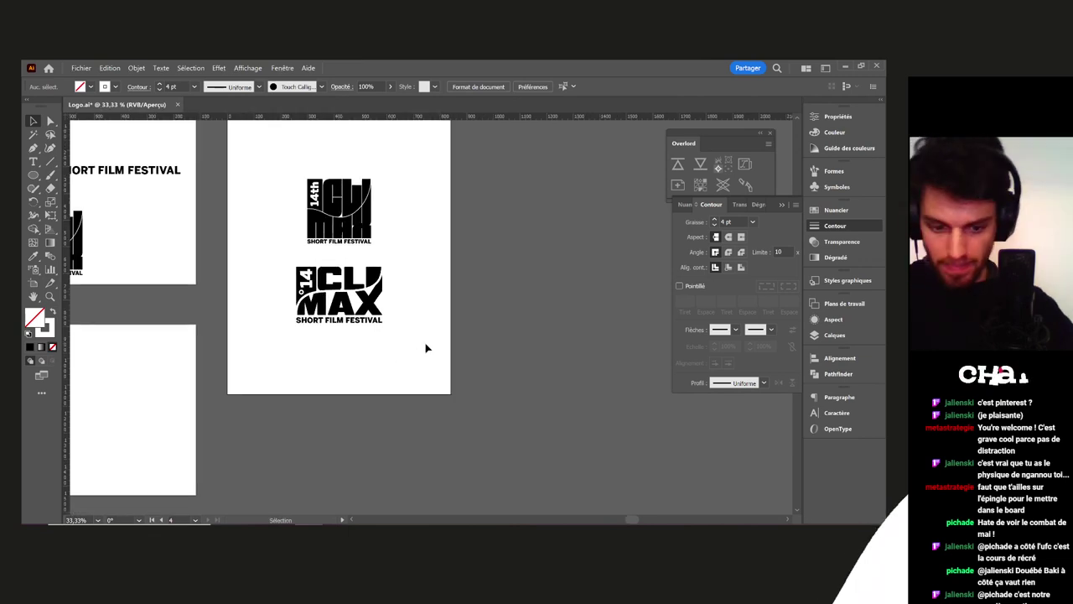
scroll(430, 340, "down", 2)
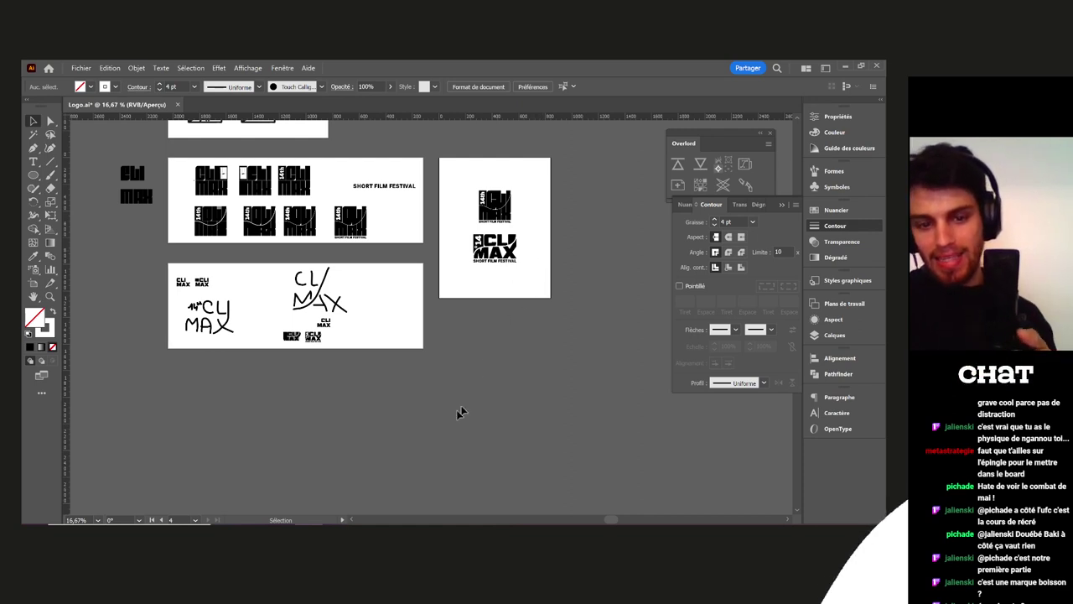
mouse_move(420, 530)
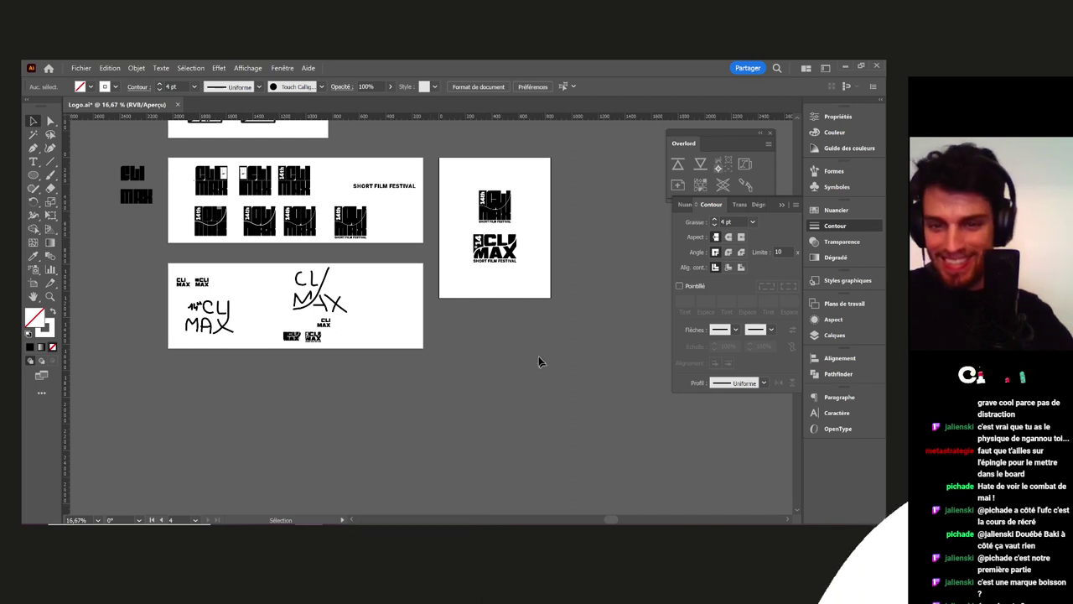
scroll(500, 241, "up", 3)
scroll(570, 310, "down", 4)
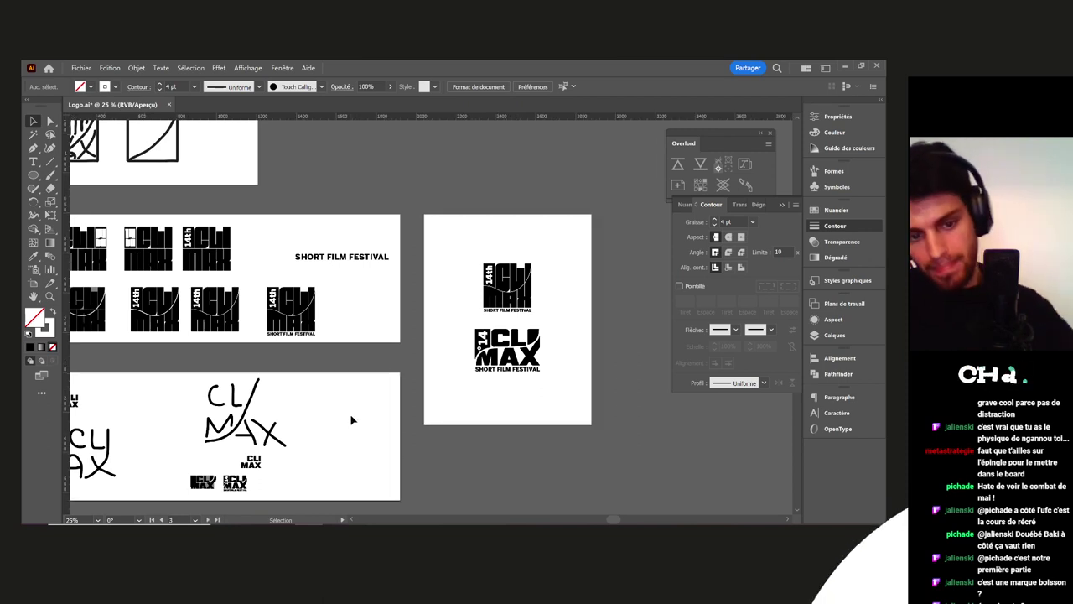
Move the grey rectangle into empty space near the CLI MAX sketch
left_click_drag(353, 419, 428, 347)
scroll(290, 429, "up", 4)
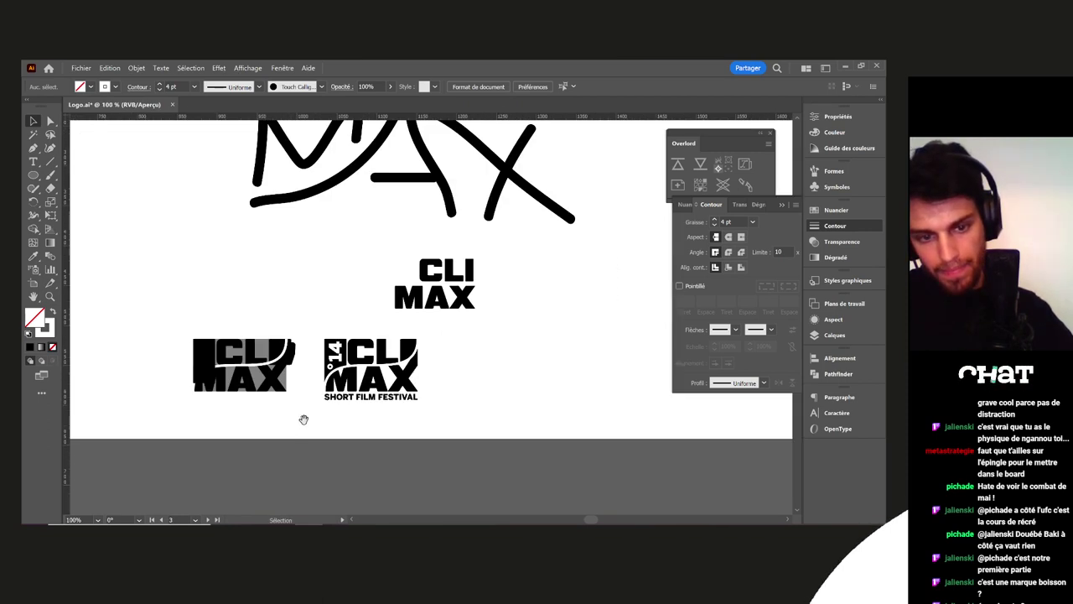
left_click_drag(236, 339, 624, 342)
left_click(564, 370)
left_click_drag(599, 379, 405, 378)
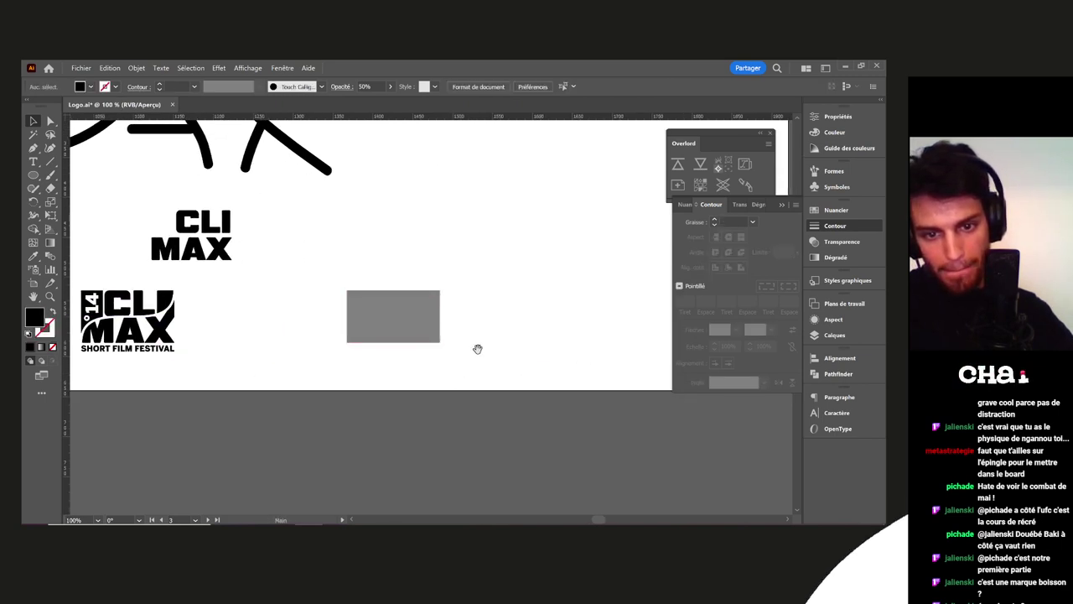
left_click_drag(477, 347, 397, 353)
left_click_drag(325, 319, 454, 236)
left_click(471, 312)
left_click_drag(471, 313, 387, 381)
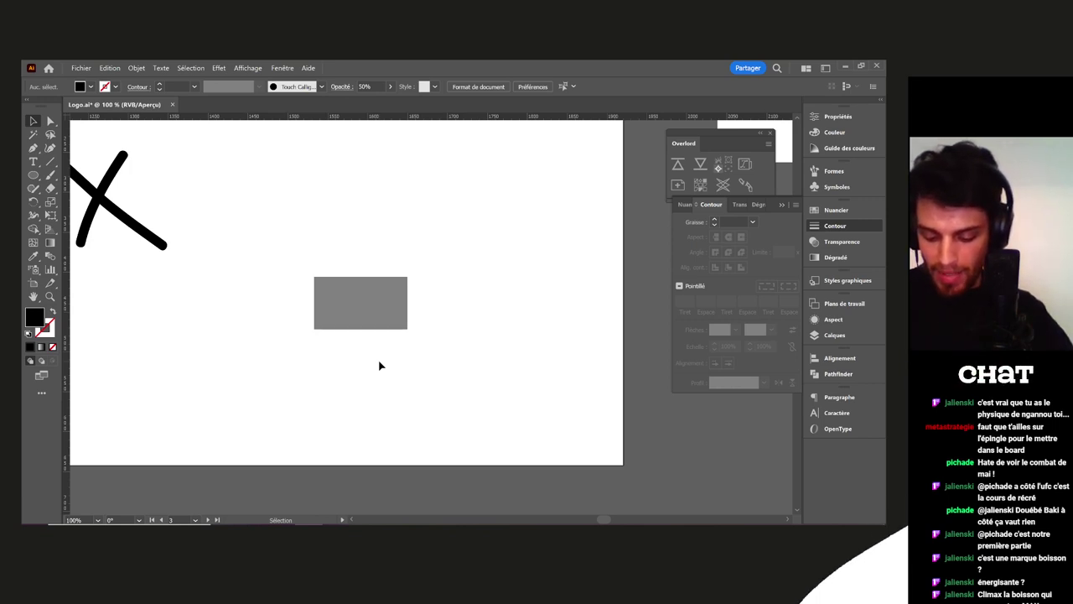
scroll(419, 372, "down", 5)
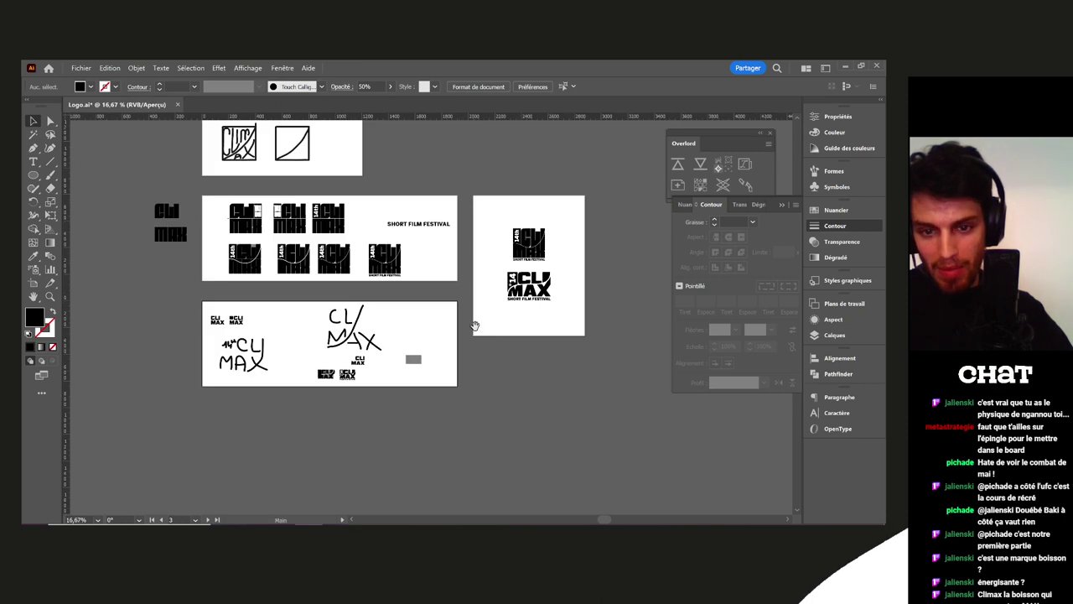
scroll(396, 382, "up", 3)
scroll(397, 382, "up", 3)
left_click_drag(404, 355, 450, 352)
left_click(499, 372)
Alt-drag a copy of the CLI MAX text beside the grey rectangle and zoom to 100%
left_click(450, 352)
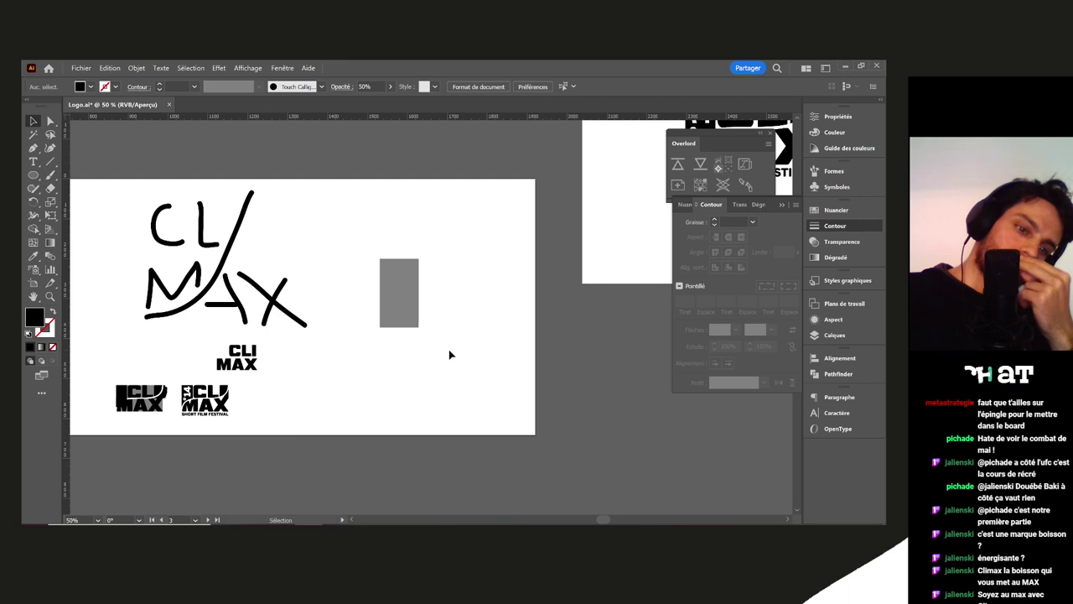
left_click(403, 320)
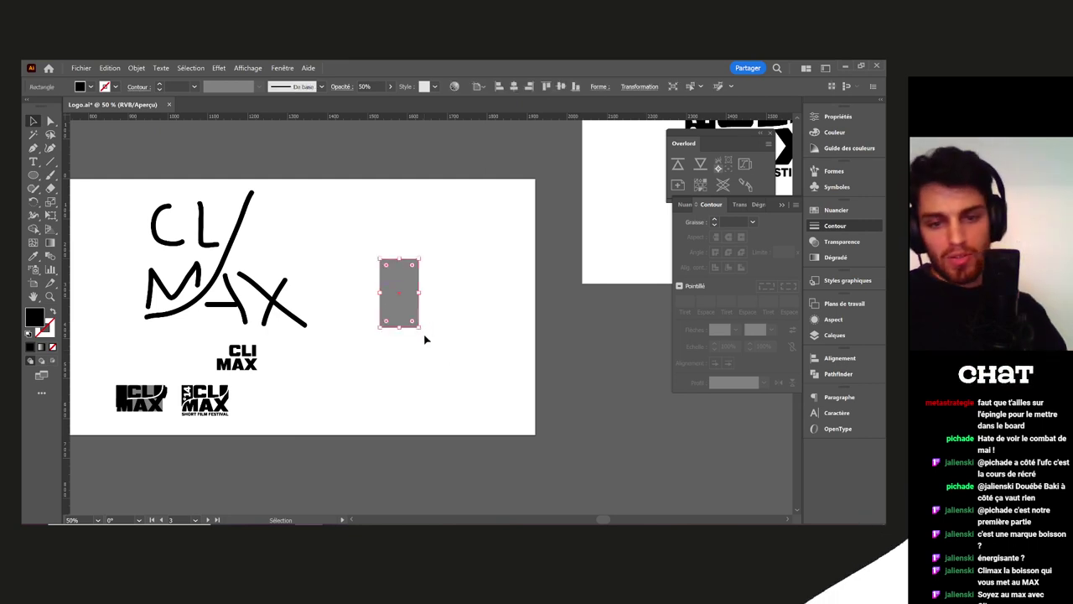
left_click_drag(424, 333, 446, 307)
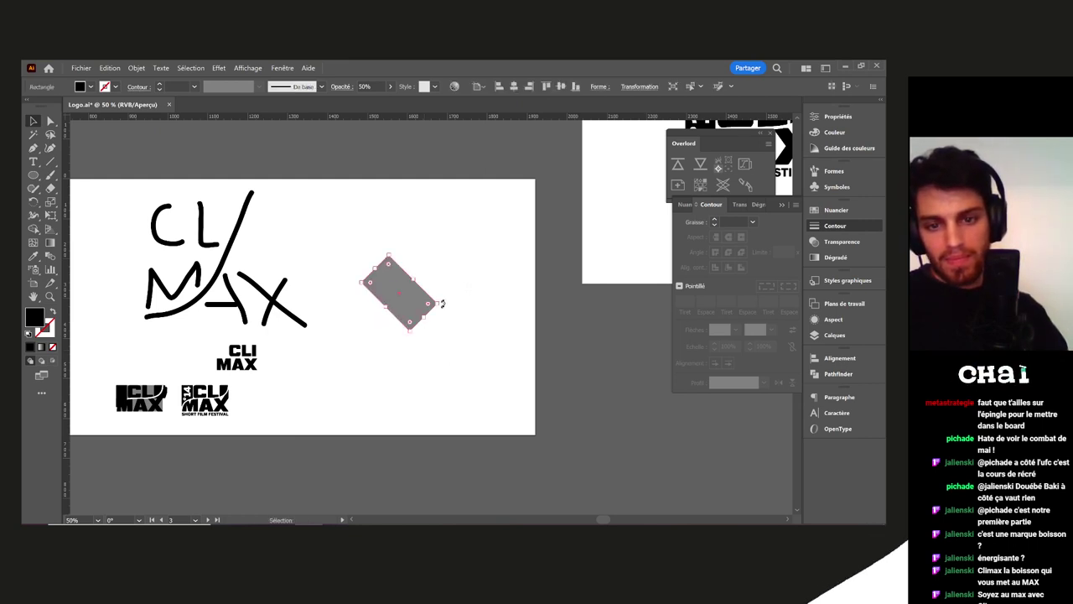
key("ctrl+z")
left_click(471, 293)
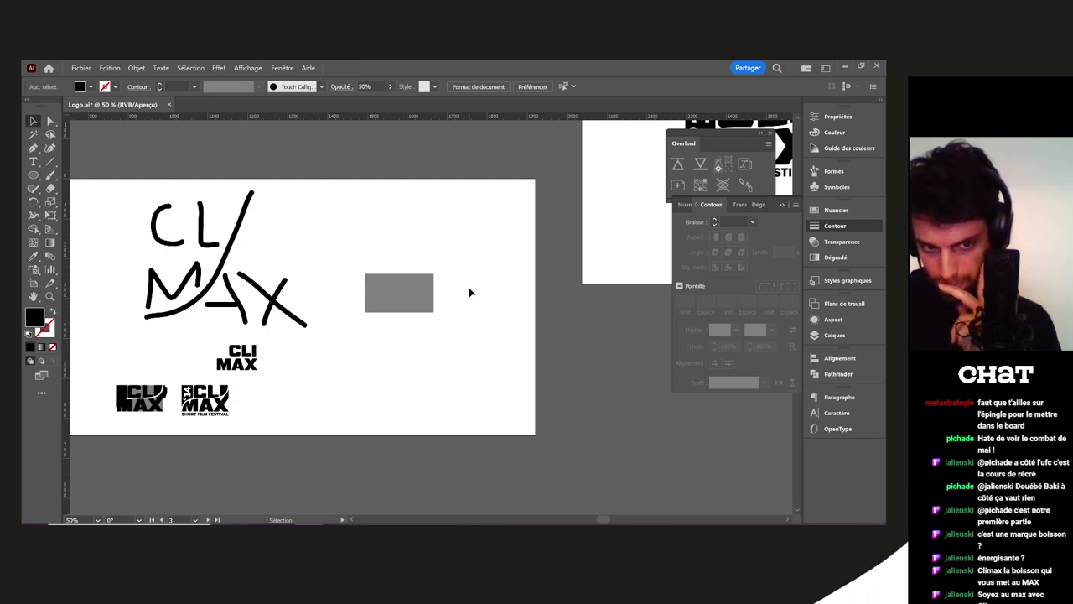
left_click_drag(251, 369, 436, 256)
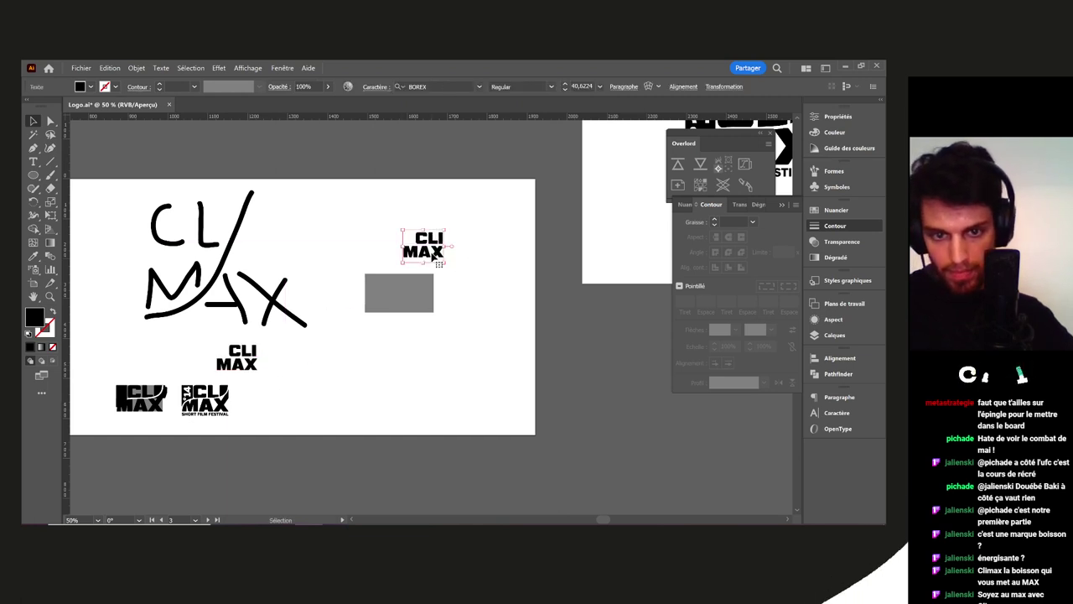
key("ctrl+1")
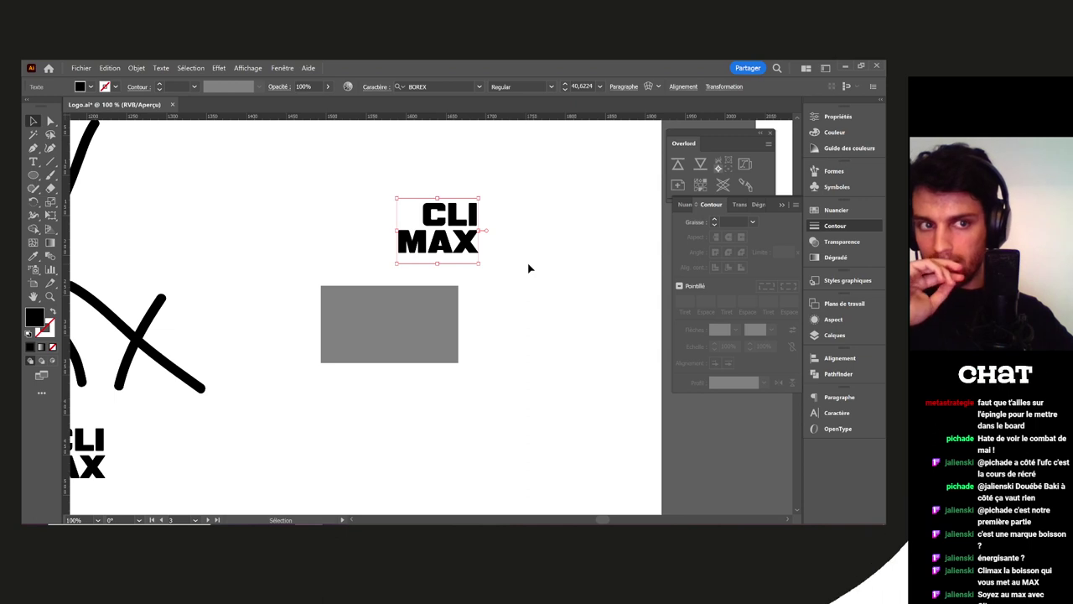
left_click_drag(528, 264, 461, 336)
scroll(510, 333, "down", 2)
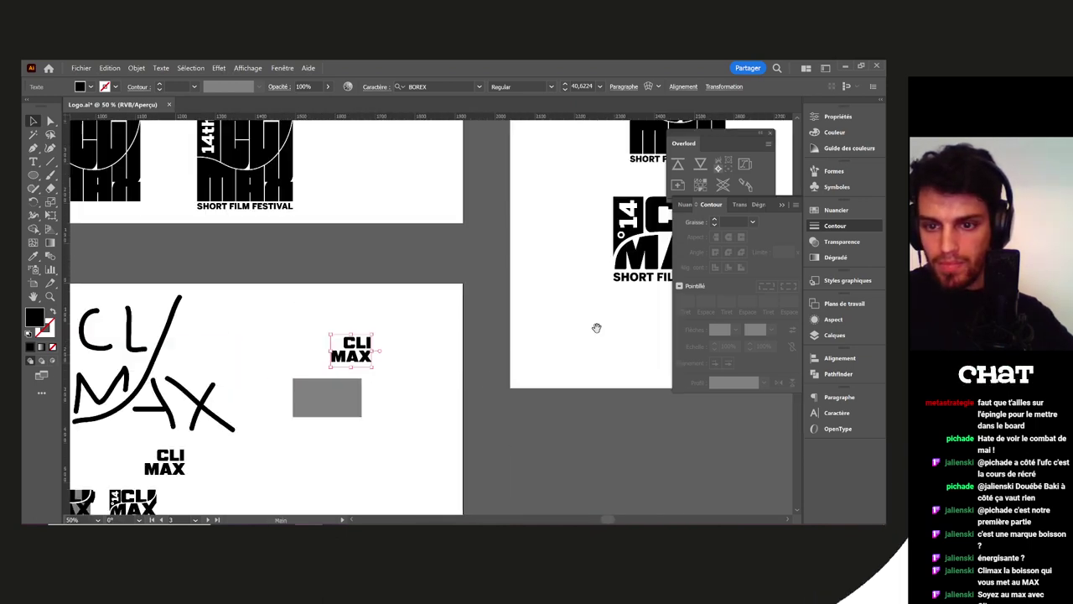
left_click_drag(597, 328, 357, 346)
left_click_drag(388, 342, 414, 339)
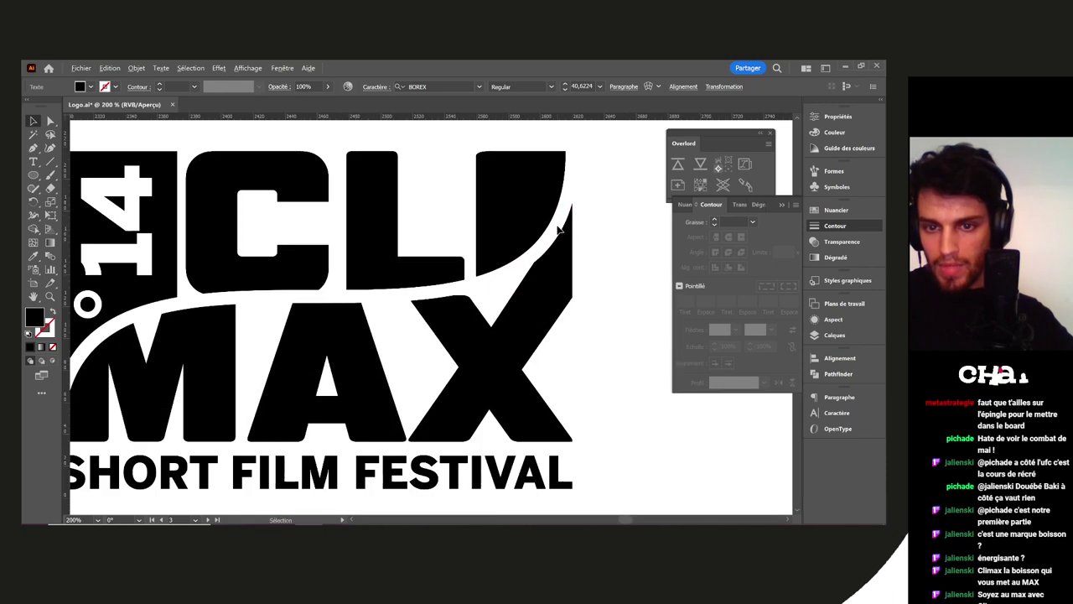
scroll(553, 227, "up", 4)
scroll(524, 327, "down", 6)
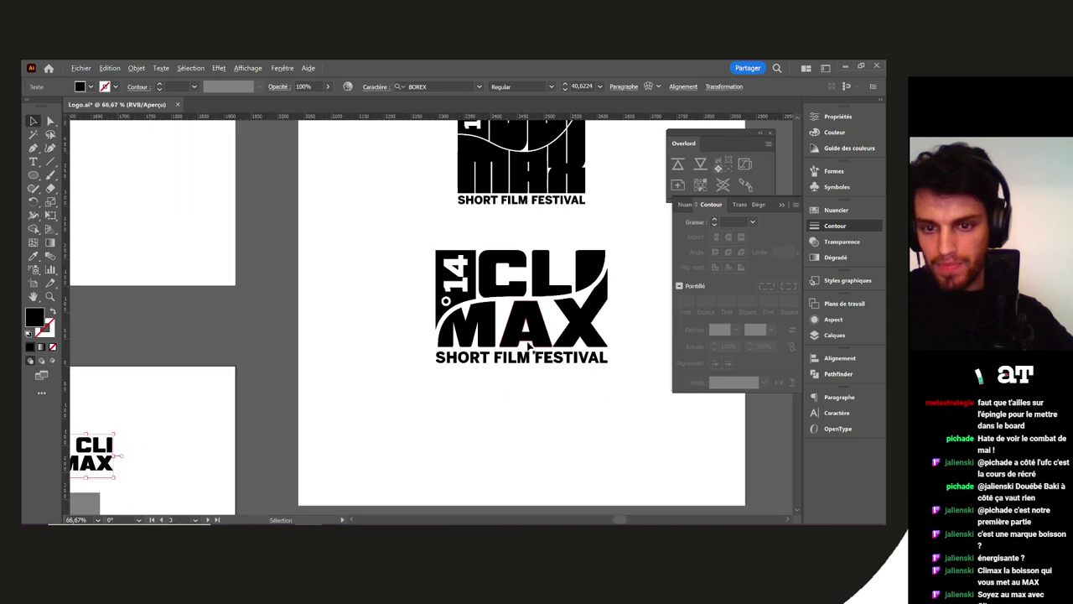
left_click_drag(526, 335, 553, 313)
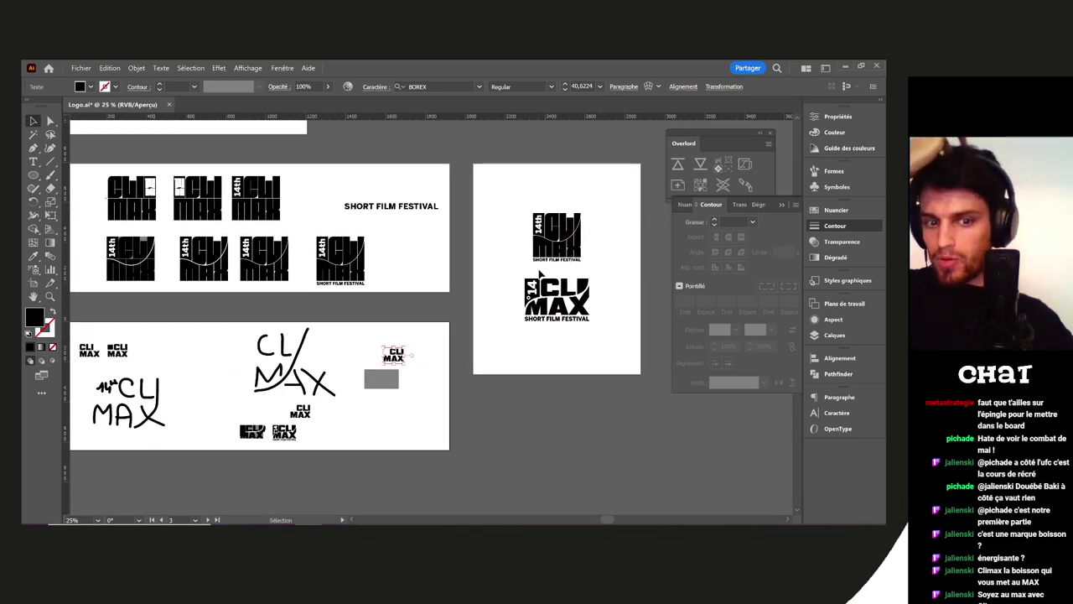
left_click_drag(490, 328, 540, 284)
scroll(446, 330, "up", 4)
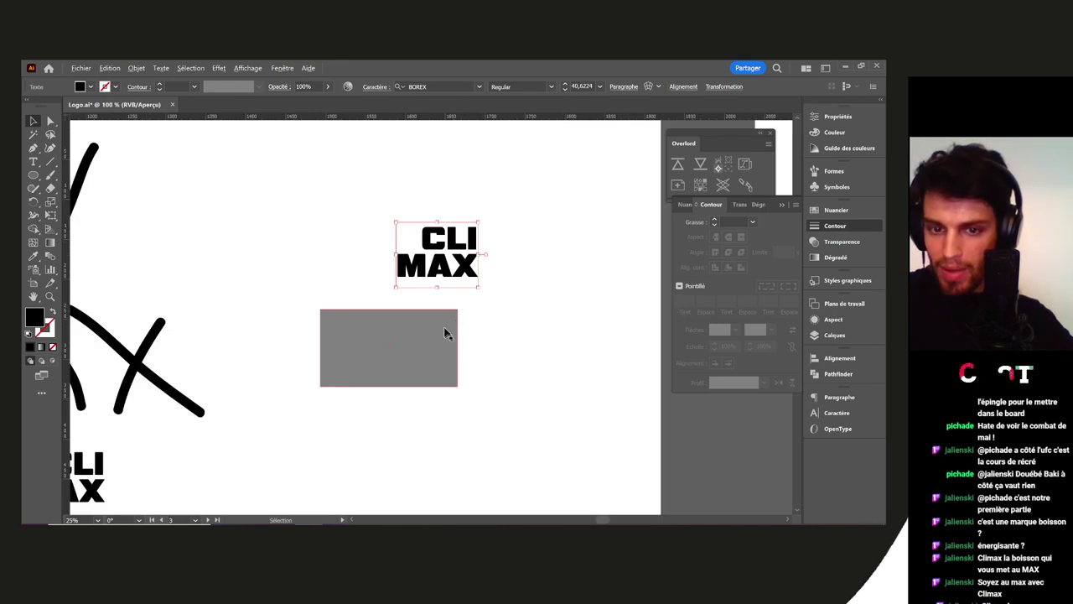
left_click_drag(464, 307, 496, 263)
key("ctrl+alt+bracketright")
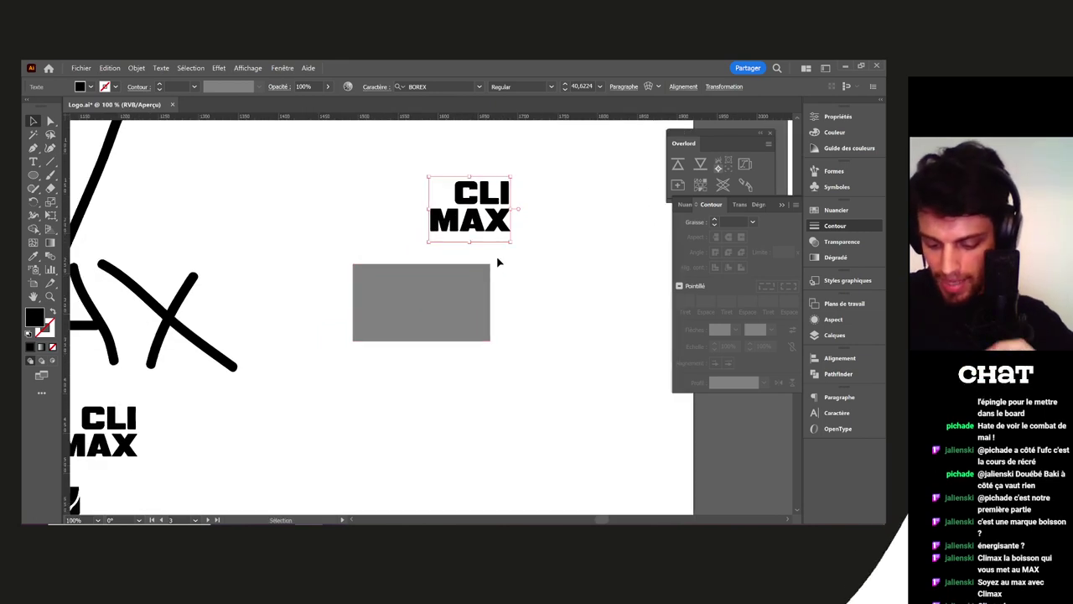
Move the CLI MAX copy onto the grey rectangle and set it in Moreganic
left_click_drag(489, 226, 451, 335)
left_click(468, 87)
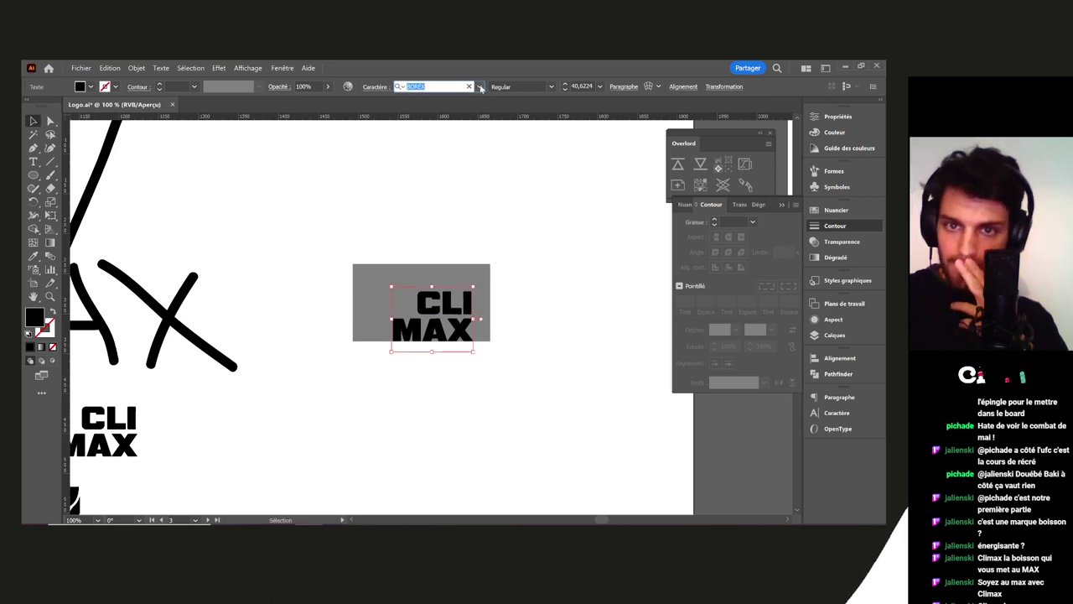
left_click(480, 87)
left_click(573, 330)
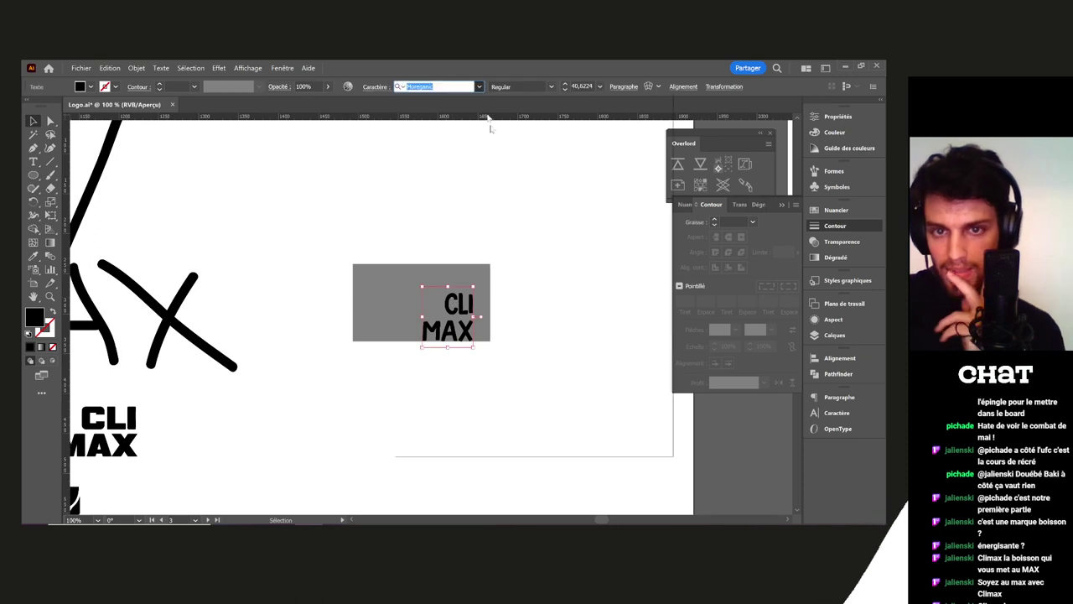
Change the CLI MAX font to Baron Neue
left_click(479, 87)
scroll(587, 327, "up", 3)
scroll(592, 336, "up", 10)
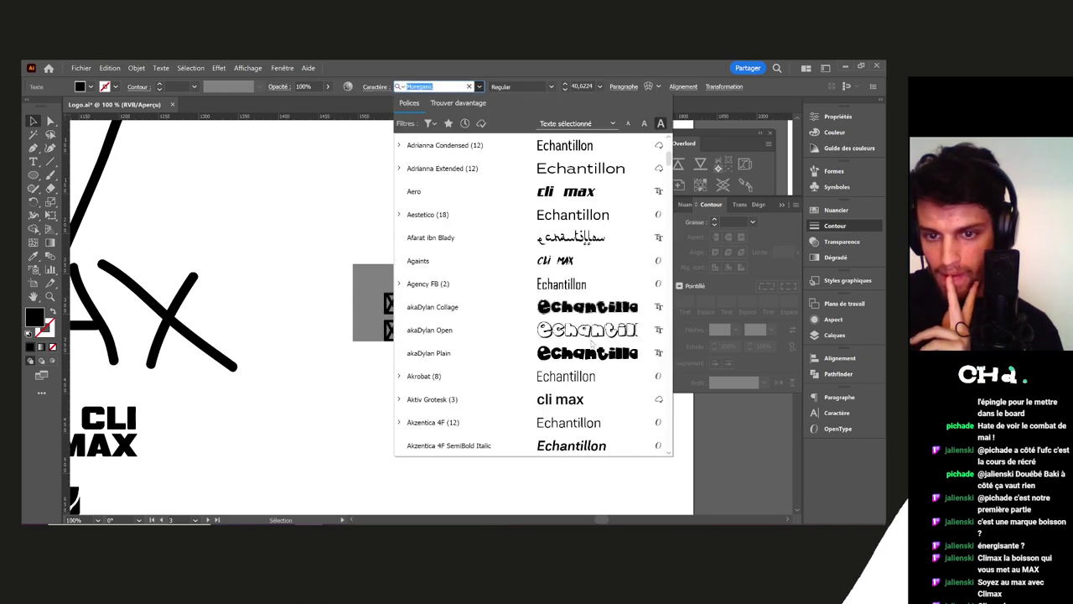
scroll(592, 345, "down", 5)
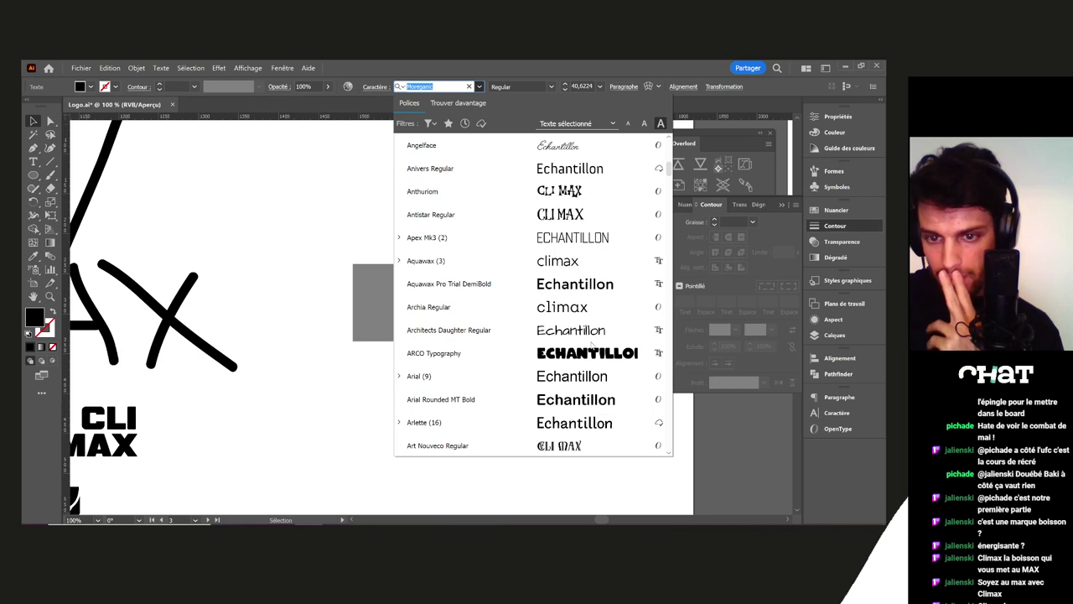
scroll(592, 346, "down", 4)
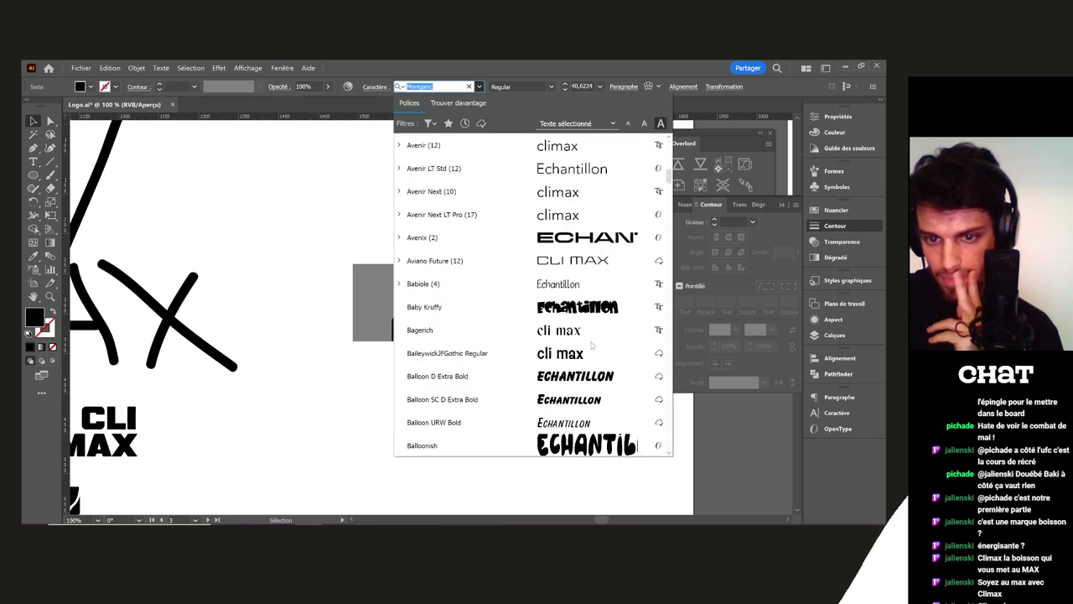
scroll(587, 285, "down", 3)
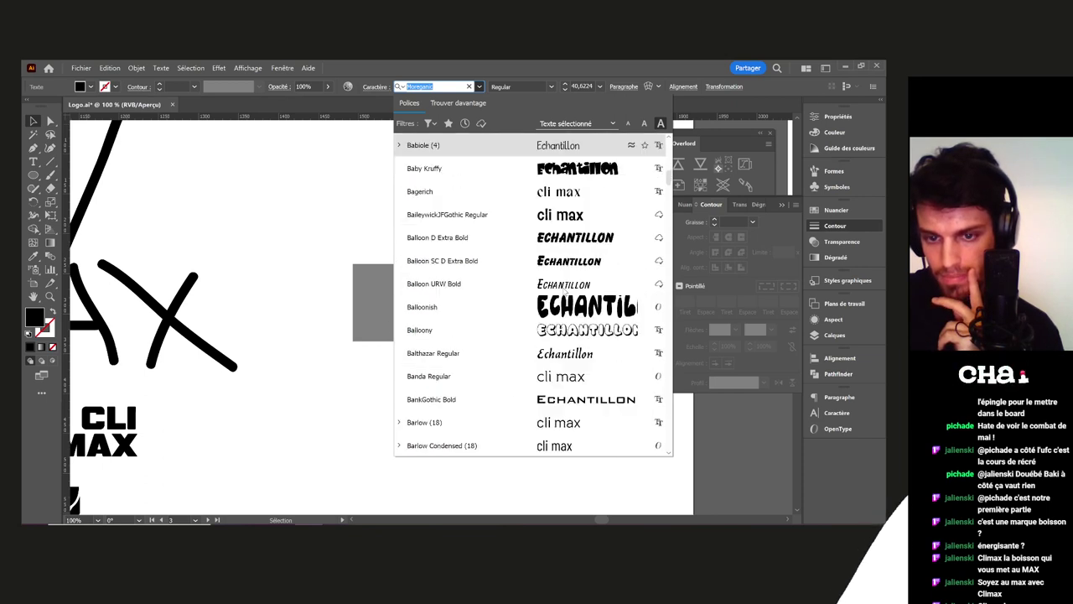
scroll(572, 224, "down", 6)
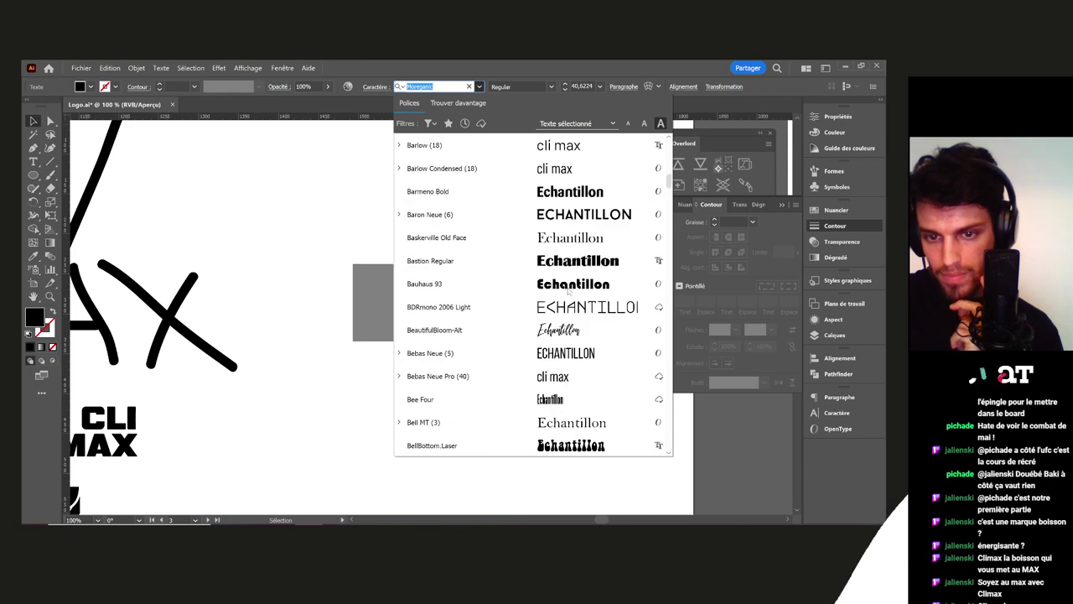
scroll(569, 277, "down", 5)
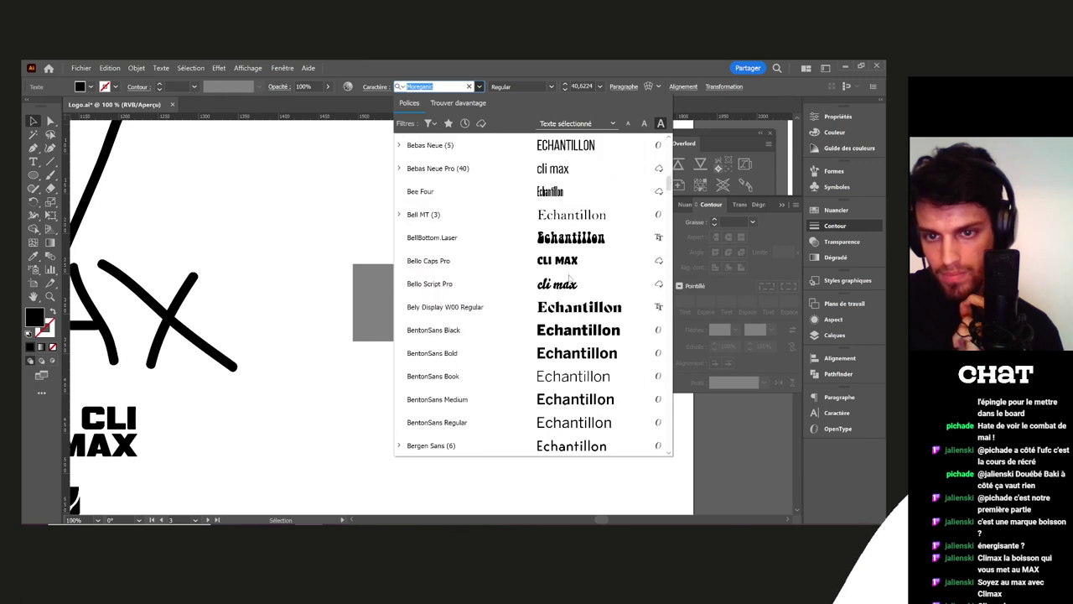
scroll(570, 277, "up", 5)
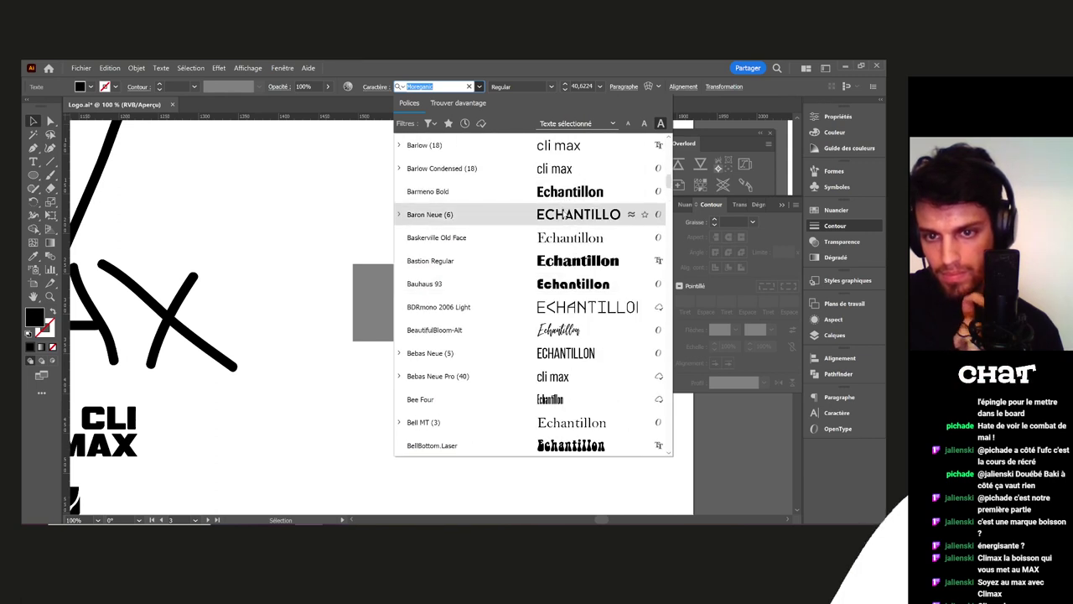
left_click(566, 215)
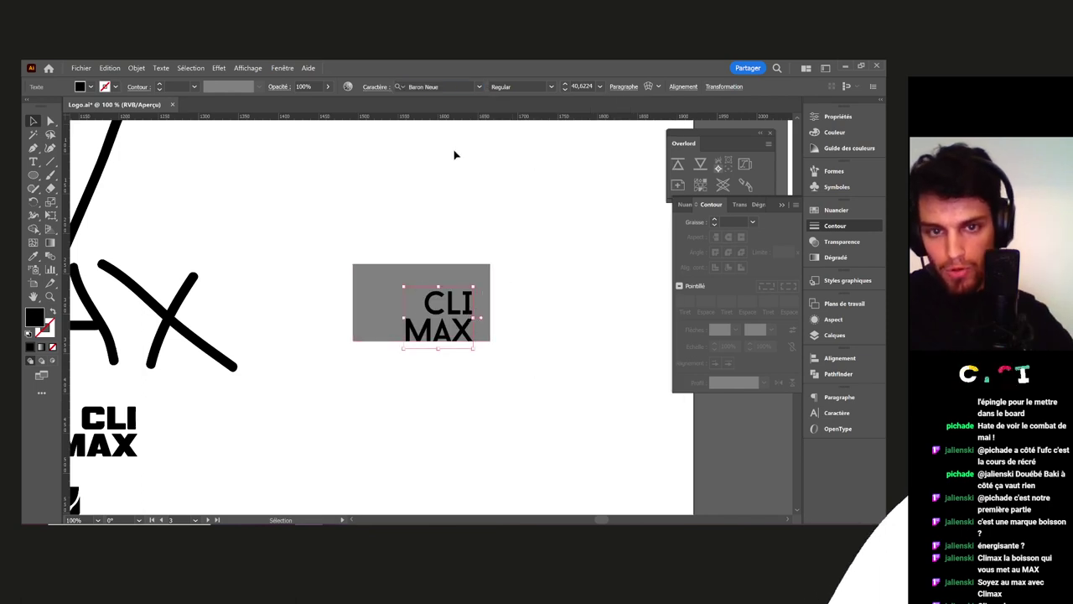
Set the text to Baron Neue Black and move it up and left
left_click(551, 87)
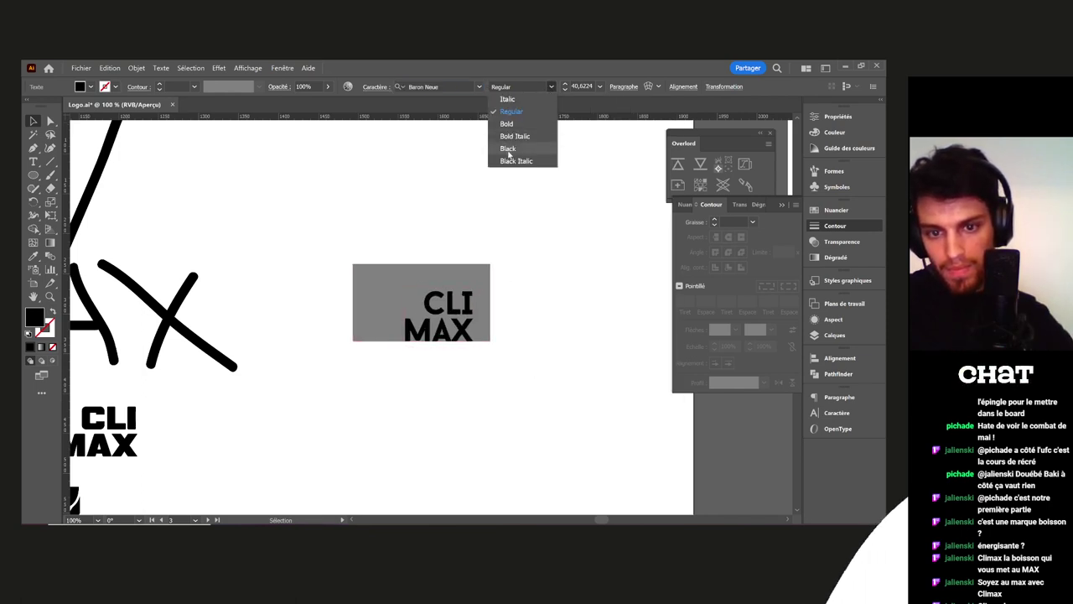
left_click(508, 152)
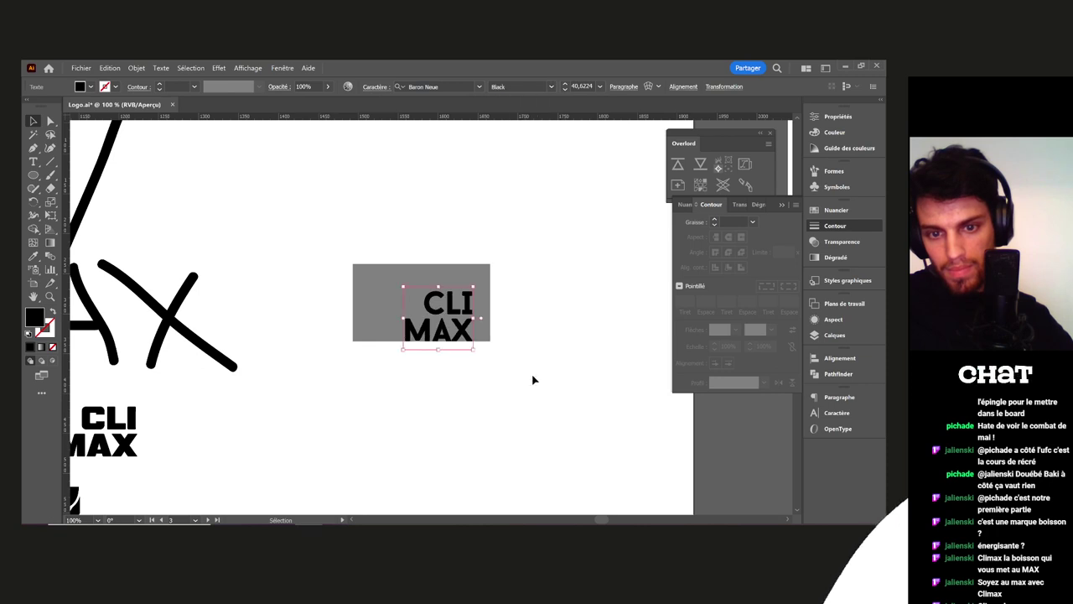
left_click(531, 378)
left_click(426, 314)
mouse_move(404, 287)
left_mouse_down()
mouse_move(369, 258)
mouse_move(401, 268)
mouse_move(391, 270)
left_mouse_up()
left_click(627, 320)
left_click_drag(503, 302, 454, 317)
scroll(527, 316, "up", 5)
scroll(604, 334, "down", 3)
left_click(444, 271)
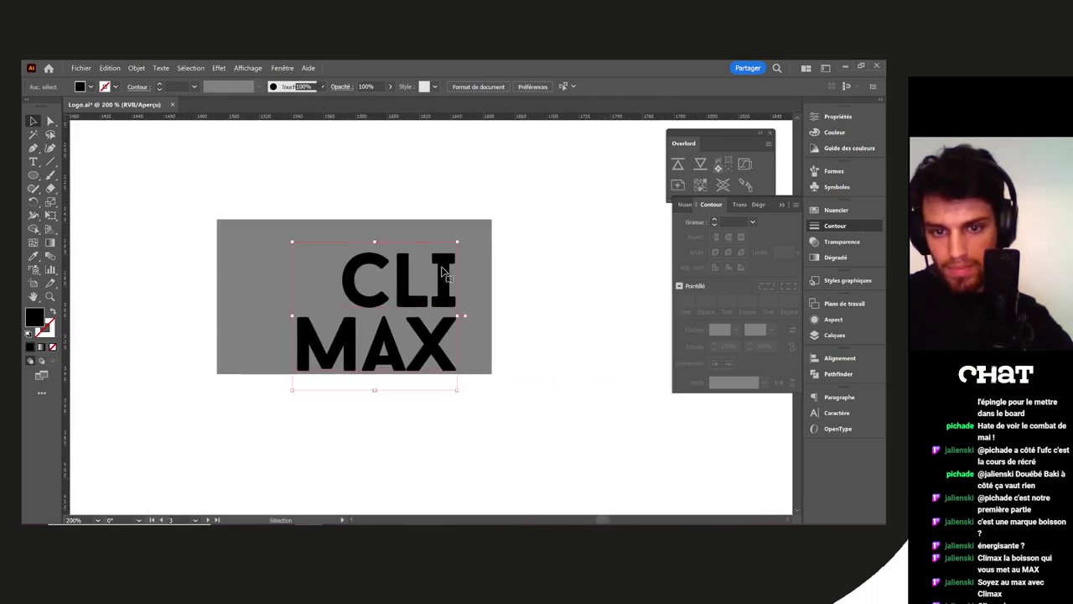
left_click(581, 339)
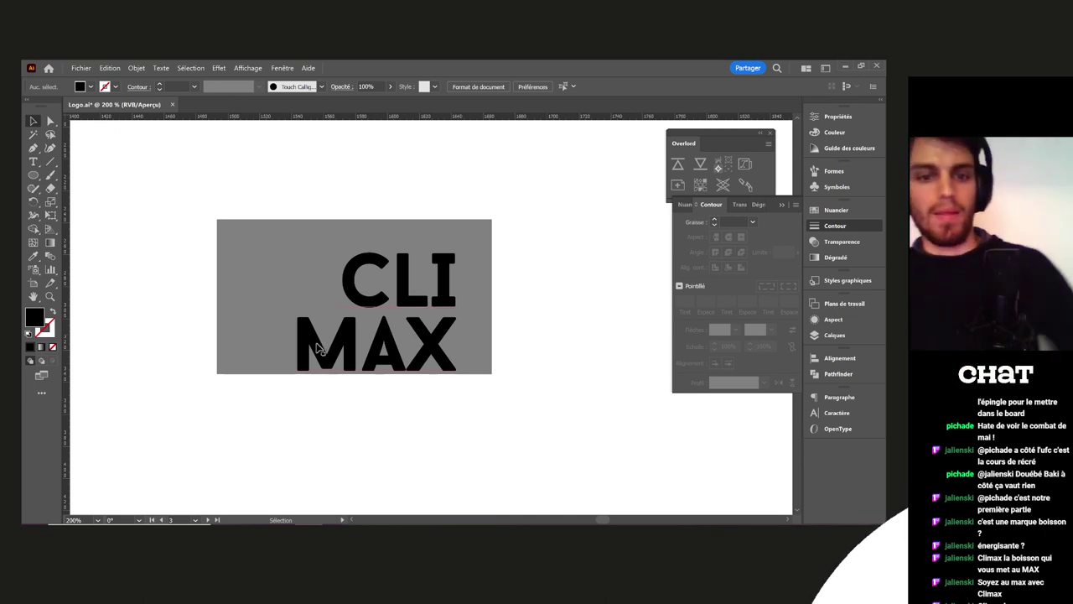
Join CLI and MAX into one line reading CLIMAX and lower it within the rectangle
double_click(346, 348)
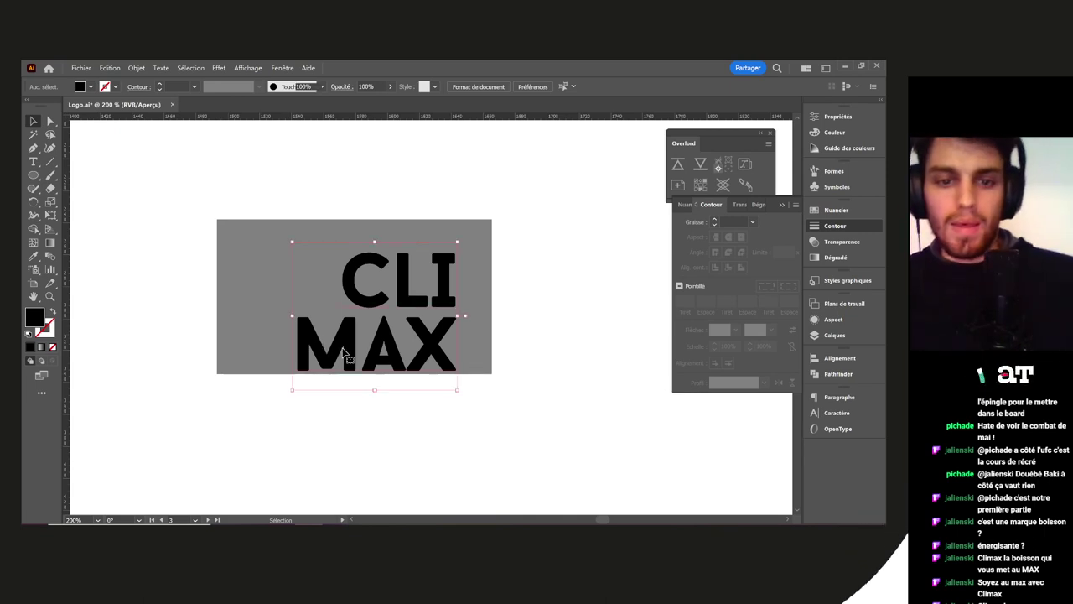
left_click(298, 351)
key("BackSpace")
key("Escape")
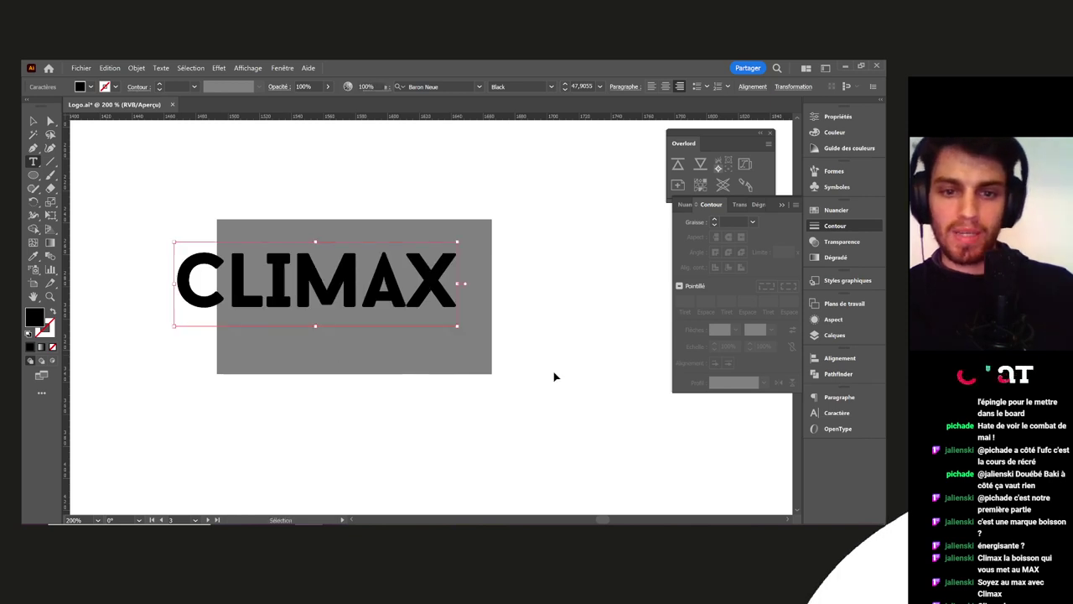
scroll(420, 265, "down", 1)
scroll(420, 265, "left", 1)
left_click_drag(419, 265, 445, 296)
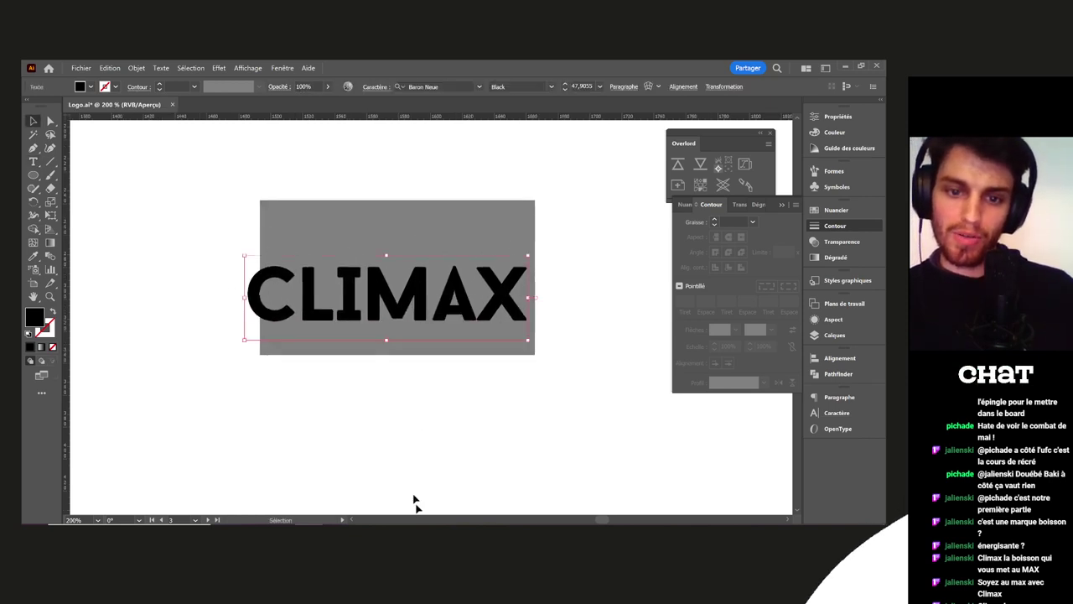
key("alt+Tab")
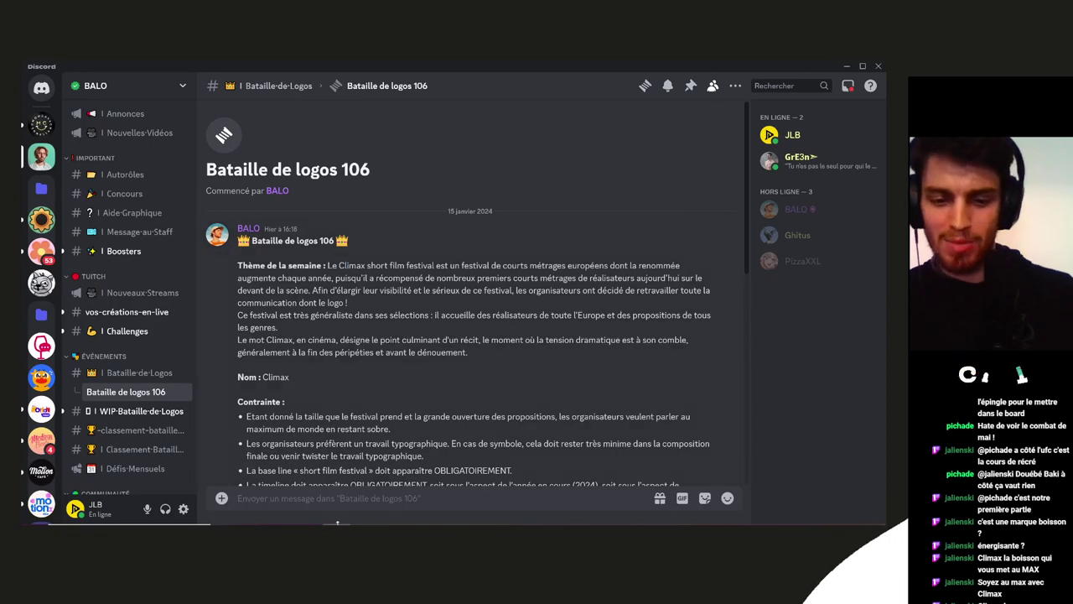
key("alt+Tab")
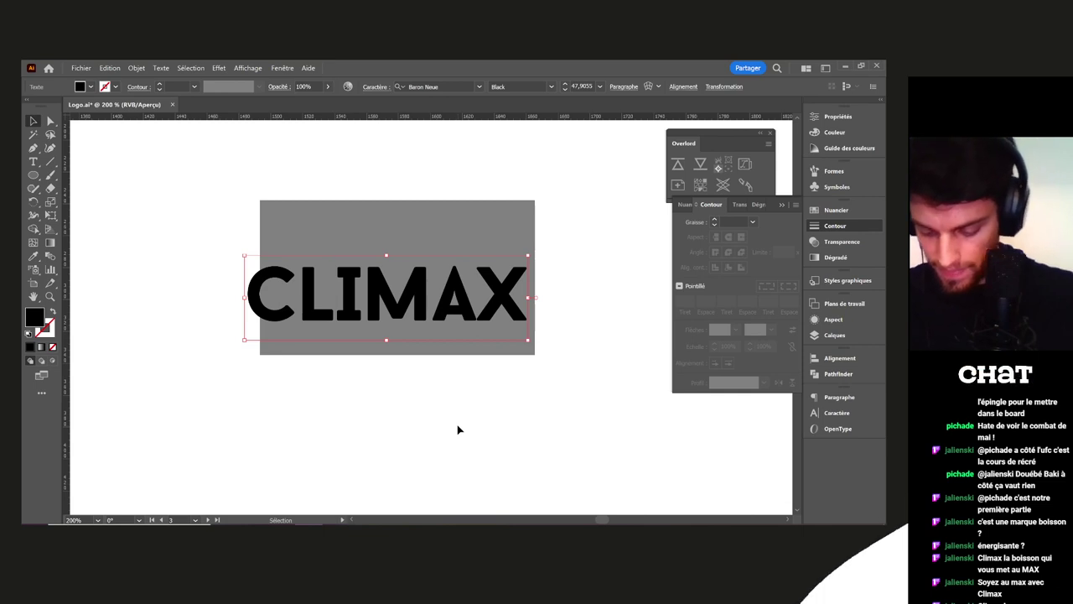
Nudge the CLIMAX text up slightly and delete the grey rectangle
left_click(454, 386)
left_click_drag(394, 304, 401, 294)
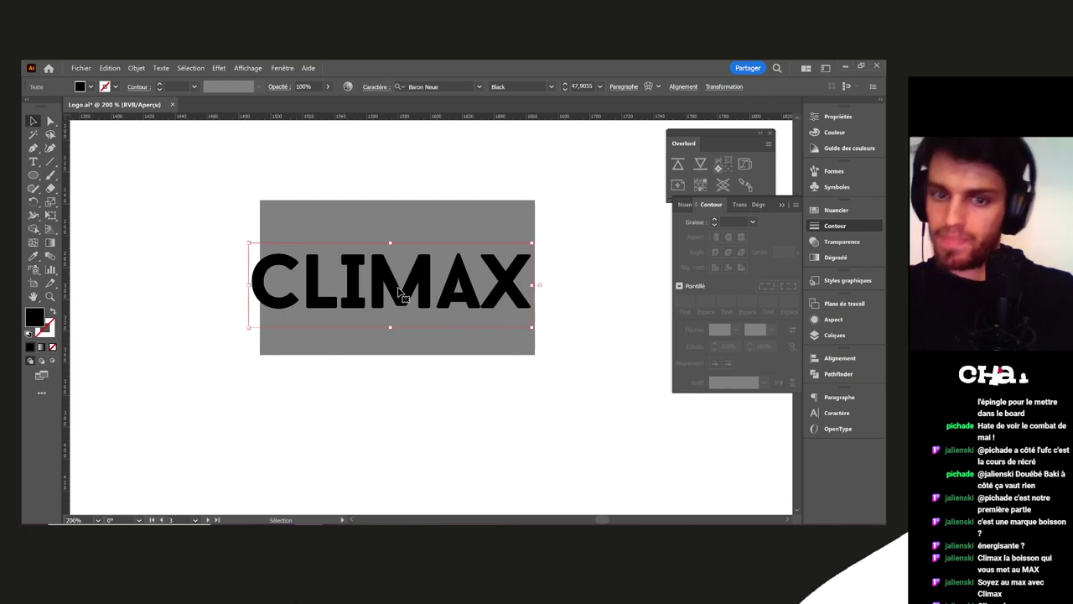
scroll(399, 292, "right", 3)
left_click(380, 359)
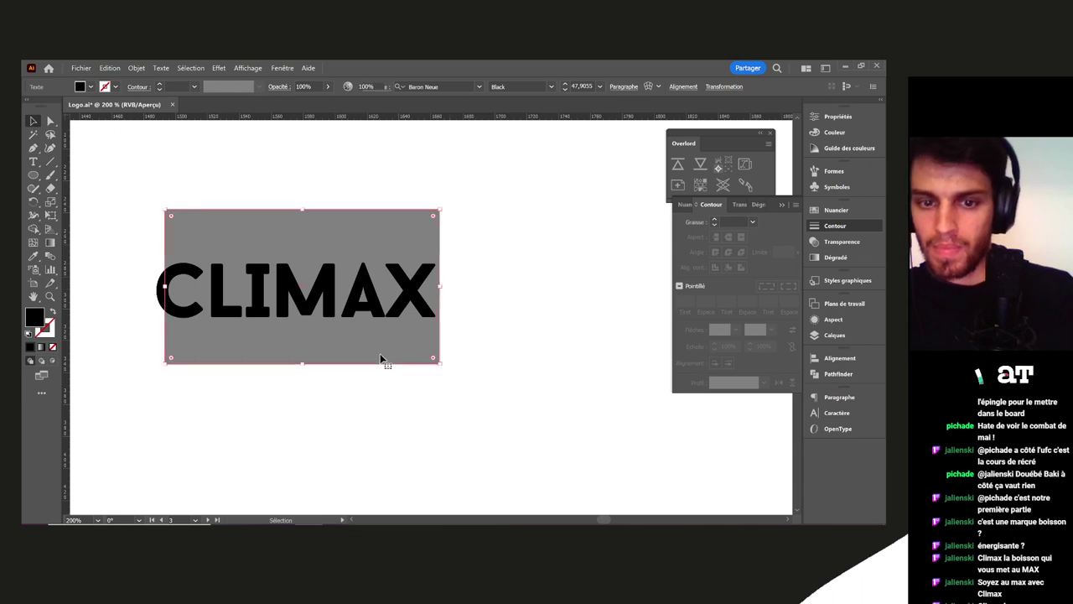
key("Delete")
Shift CLIMAX slightly right and convert it to outlines with Ctrl+Shift+O
left_click_drag(405, 351, 436, 343)
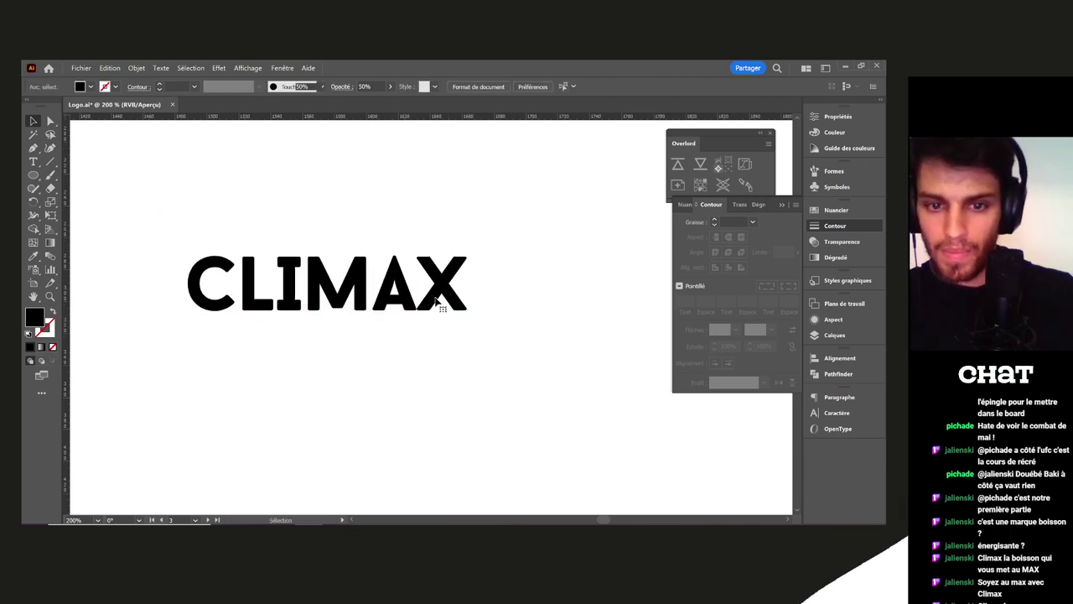
left_click(435, 302)
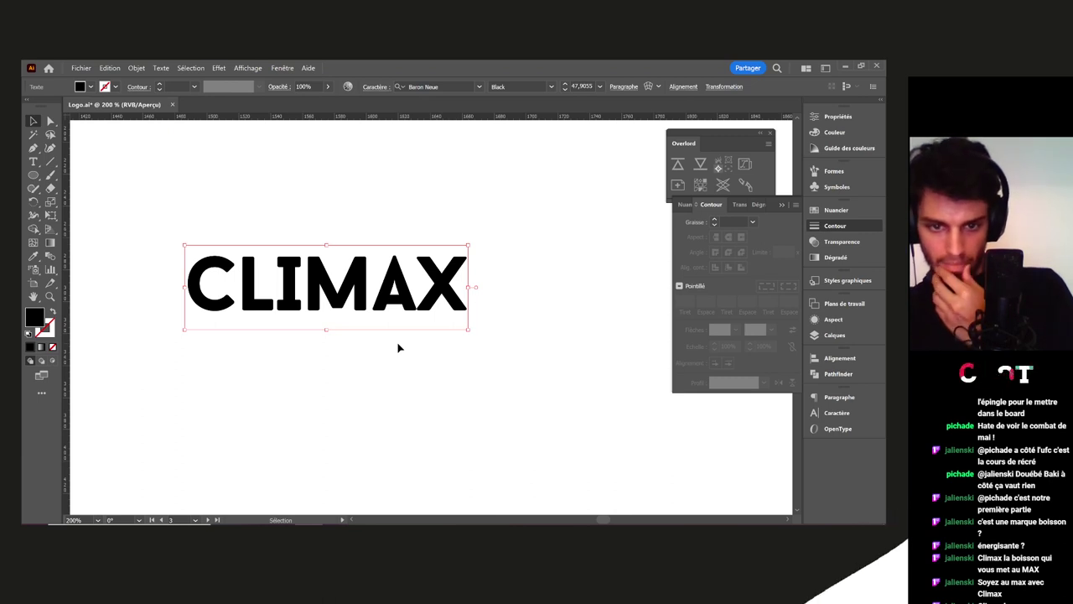
left_click_drag(383, 328, 447, 330)
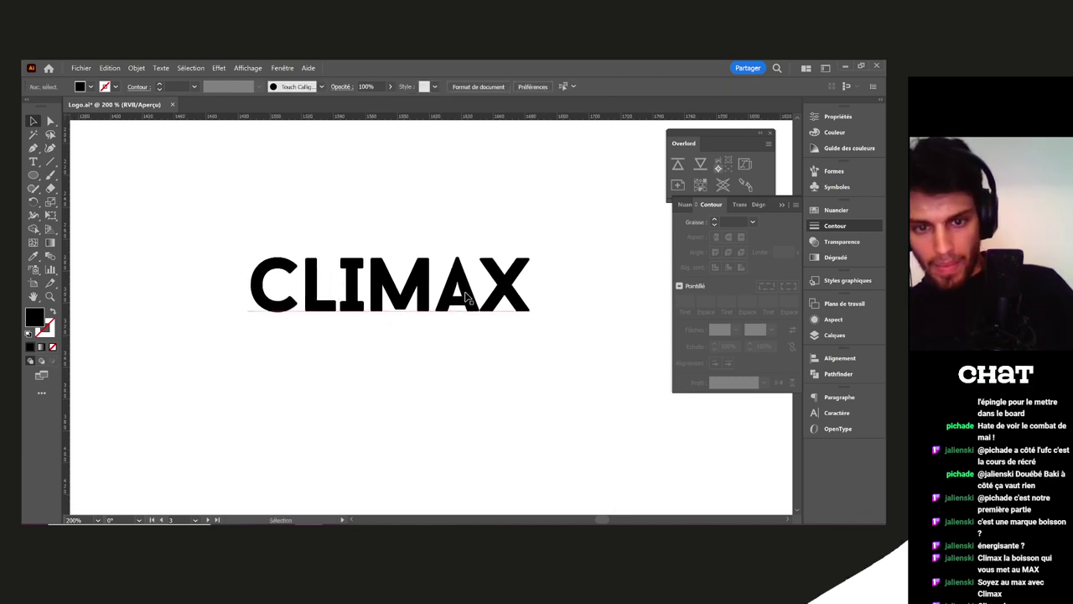
scroll(417, 330, "up", 1)
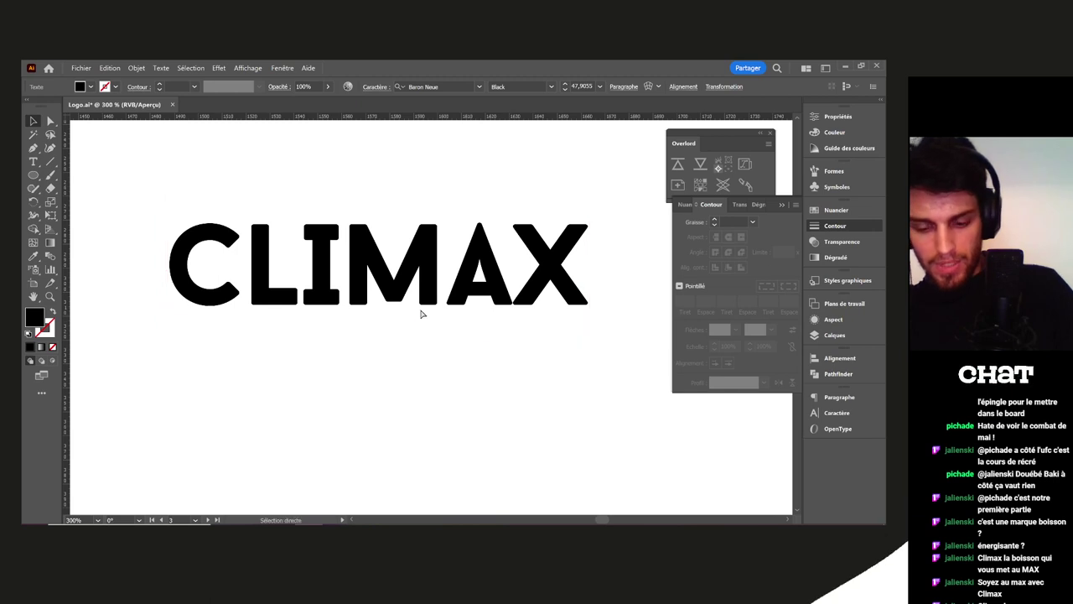
key("ctrl+shift+a")
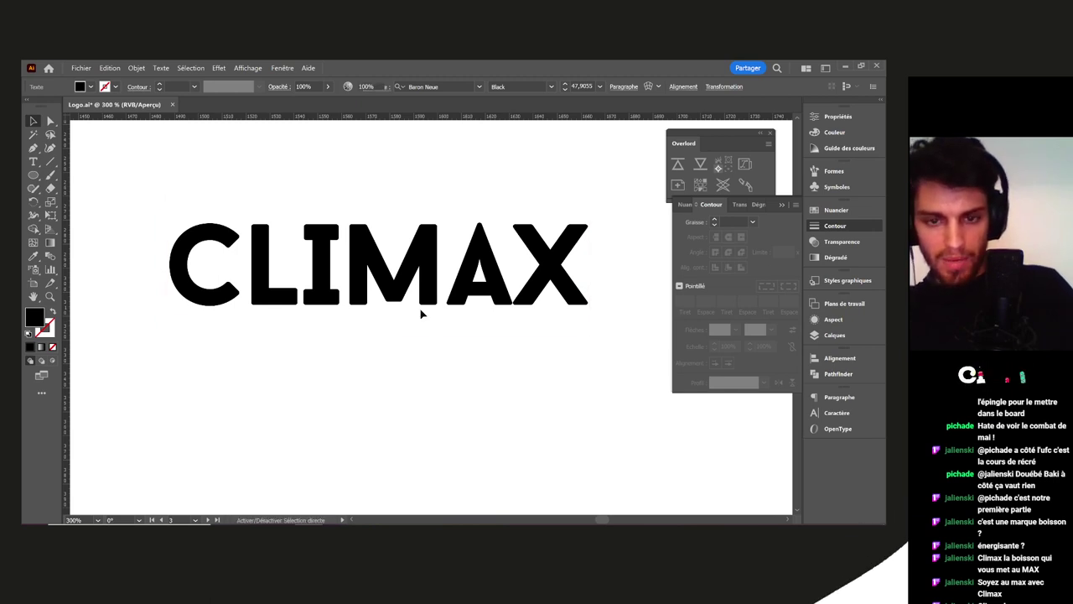
key("ctrl+shift+o")
left_click(437, 345)
left_click_drag(366, 349, 417, 349)
scroll(522, 305, "up", 1)
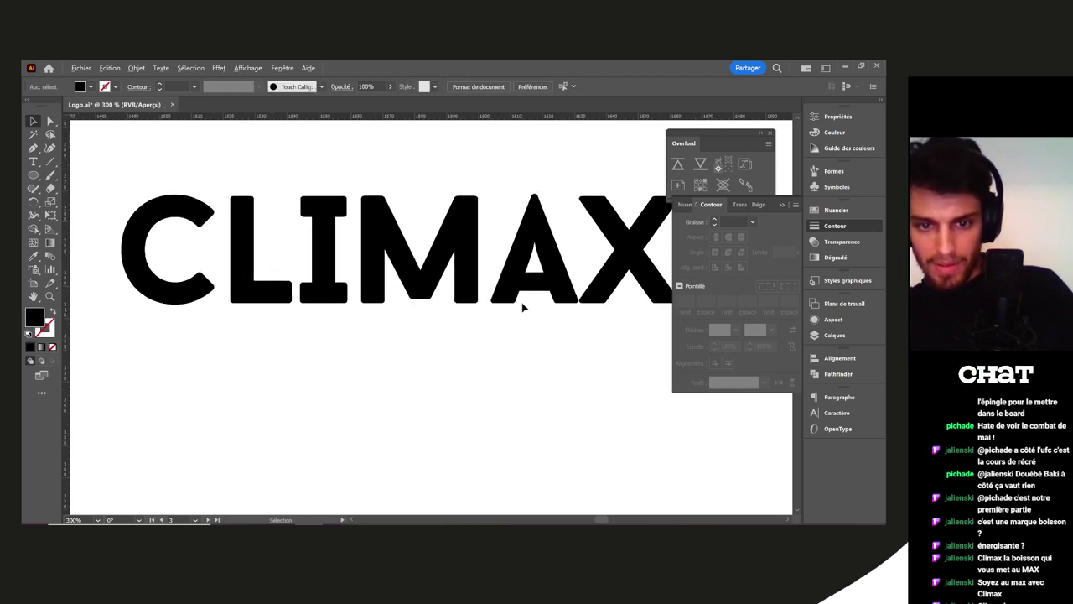
scroll(506, 304, "up", 1)
scroll(470, 319, "up", 1)
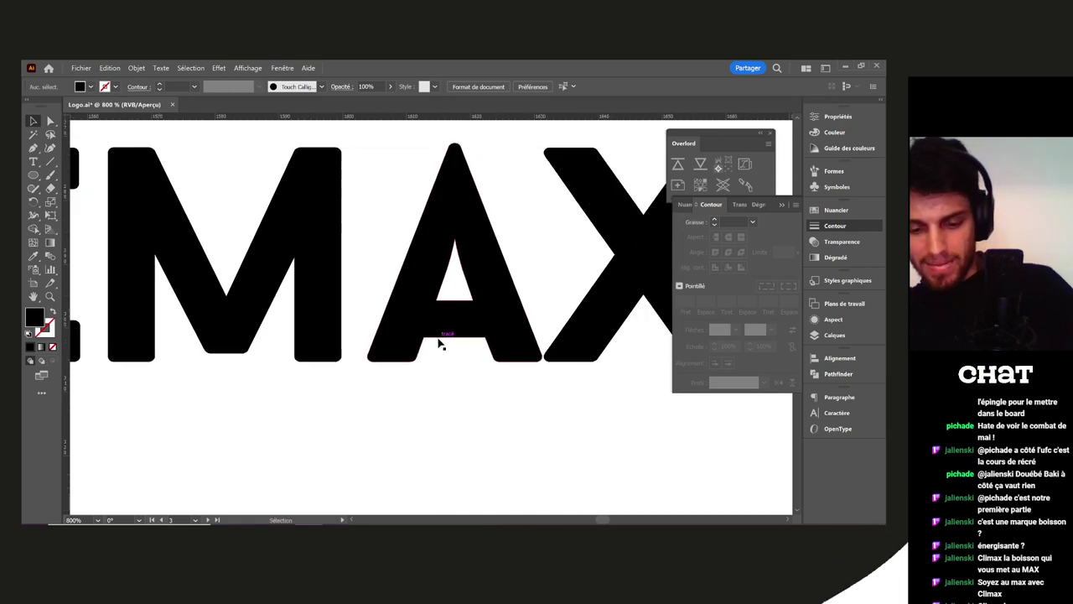
Draw a rectangle under the A's crossbar and fill it red
key("backslash")
scroll(452, 316, "up", 1)
left_click_drag(436, 326, 513, 321)
key("ctrl+z")
key("m")
key("v")
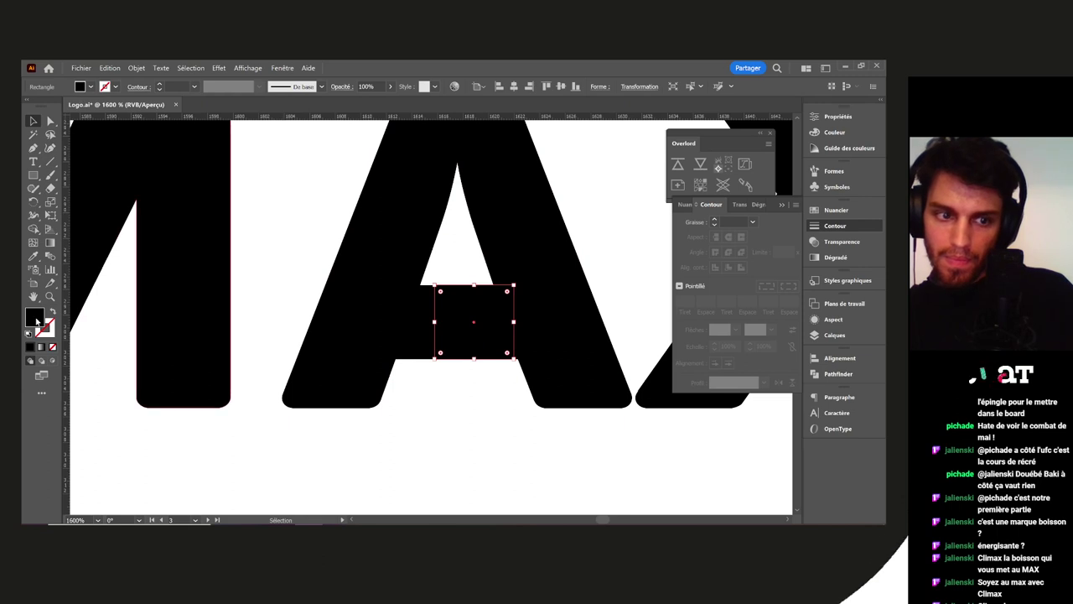
left_click(544, 307)
left_click(717, 288)
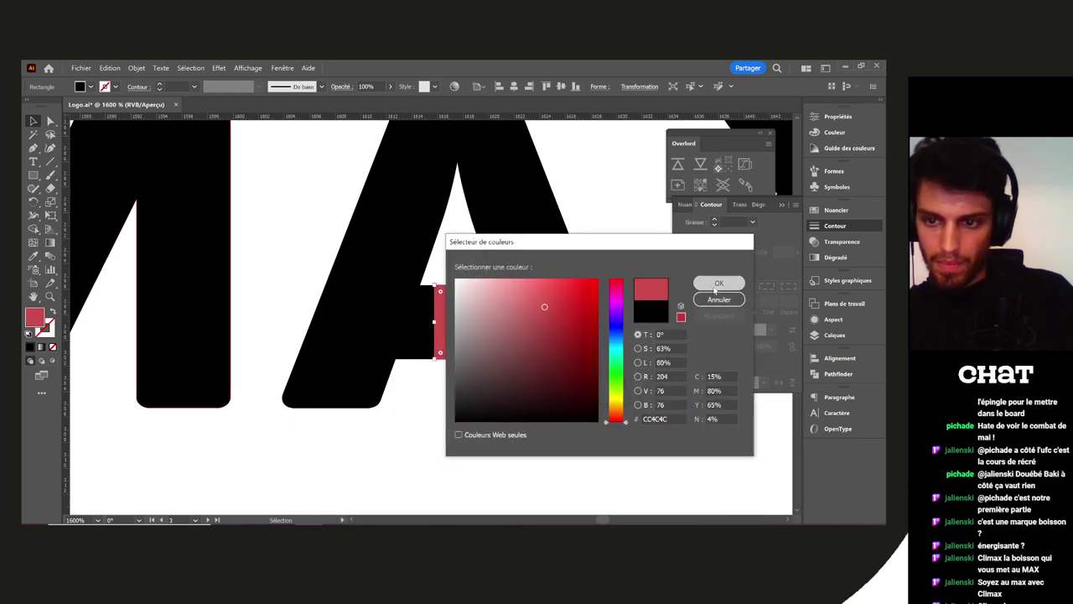
left_click(439, 452)
Draw a horizontal line left from the square's centre with a black stroke
key("backslash")
scroll(480, 331, "up", 2)
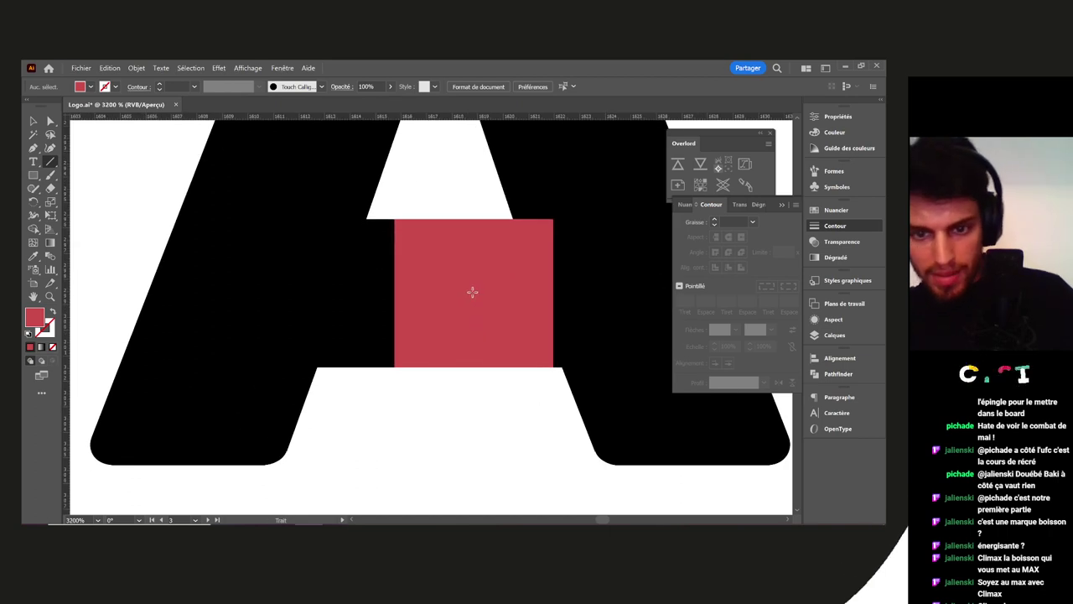
left_click_drag(471, 292, 283, 293)
key("v")
left_click(115, 87)
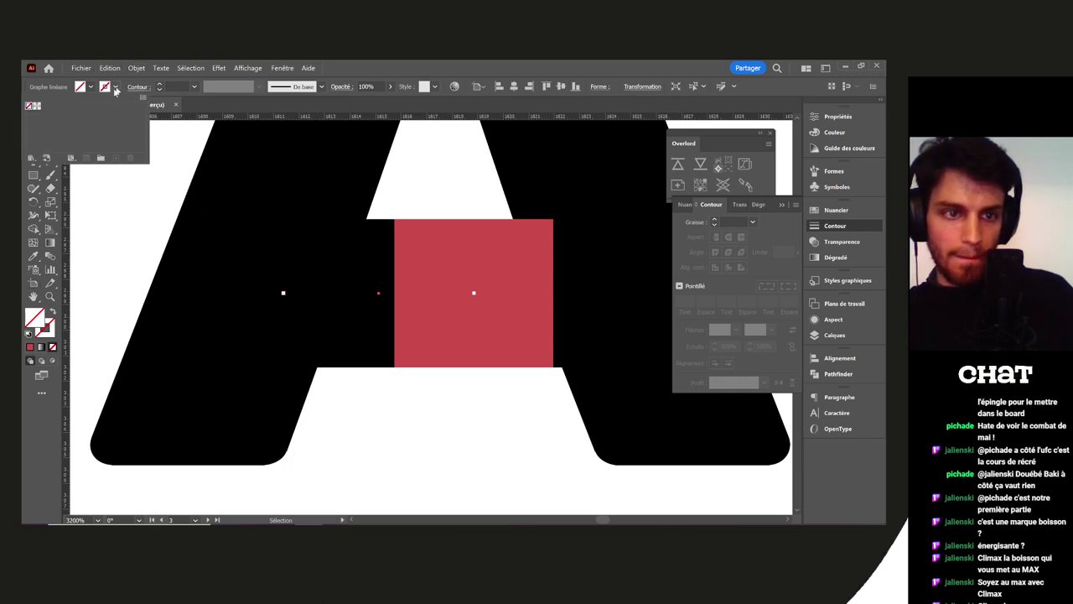
left_click(31, 108)
Set the line's stroke weight to 5,8 pt
left_click(159, 87)
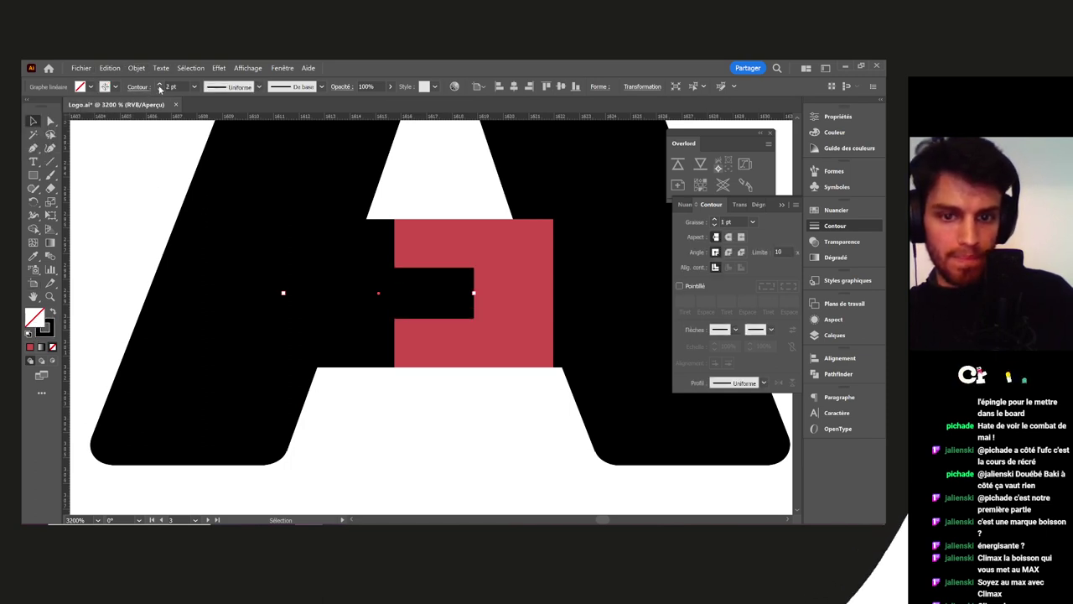
left_click(159, 86)
left_click(160, 86)
left_click(160, 86)
left_click(159, 86)
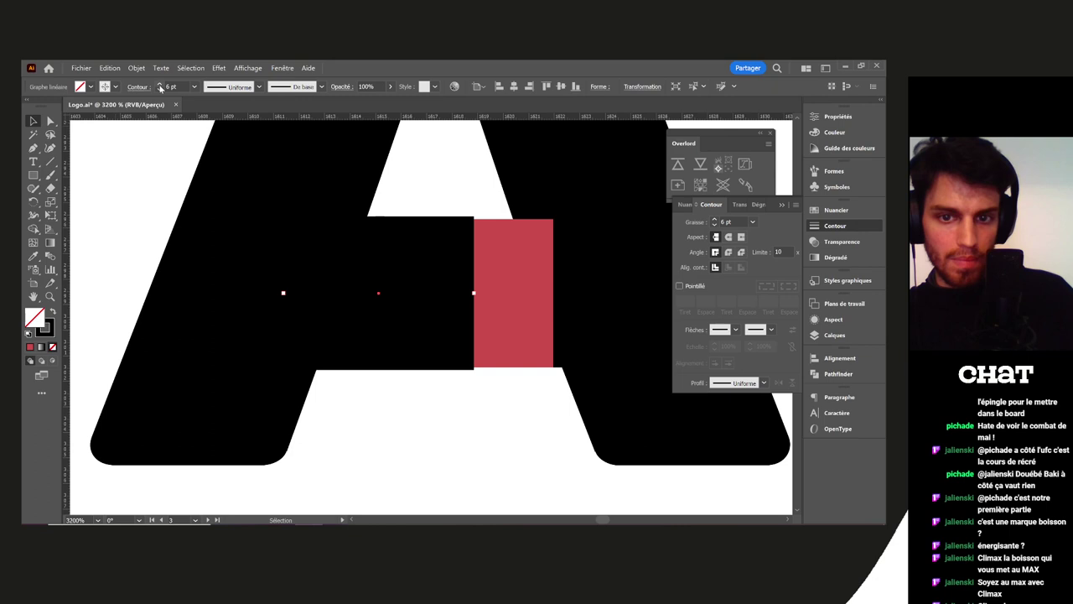
left_click(169, 85)
type("5,8")
key("Return")
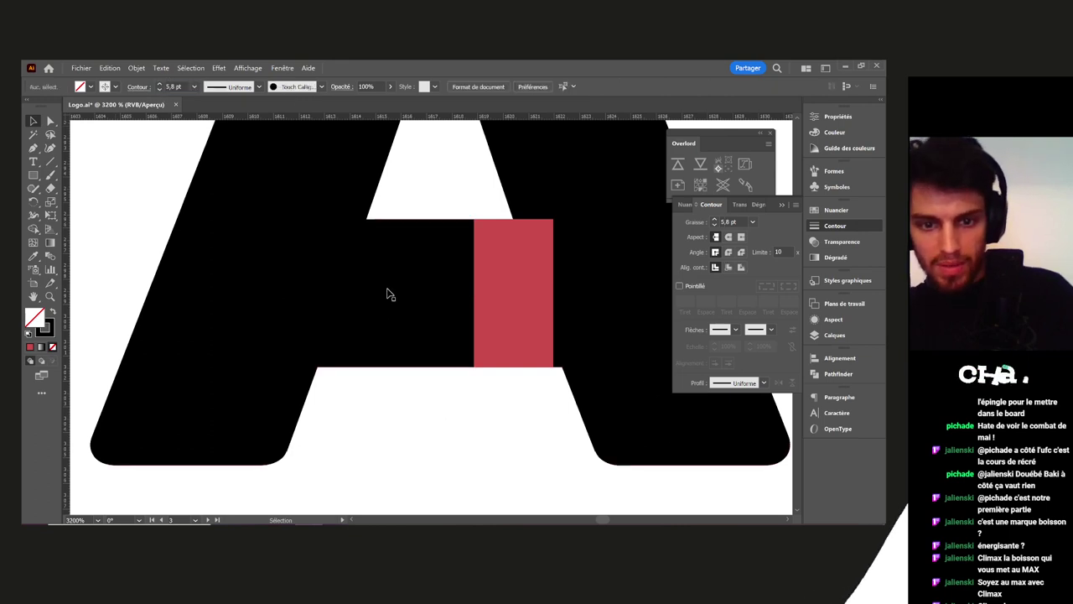
Move the black bar down below CLIMAX and delete the red square
mouse_move(390, 293)
left_mouse_down()
mouse_move(392, 429)
mouse_move(598, 316)
mouse_move(342, 345)
left_mouse_up()
key("ctrl+minus")
key("ctrl+minus")
key("ctrl+minus")
left_click(413, 386)
scroll(424, 389, "down", 2)
left_click_drag(434, 384, 314, 356)
scroll(559, 349, "down", 2)
left_click(600, 317)
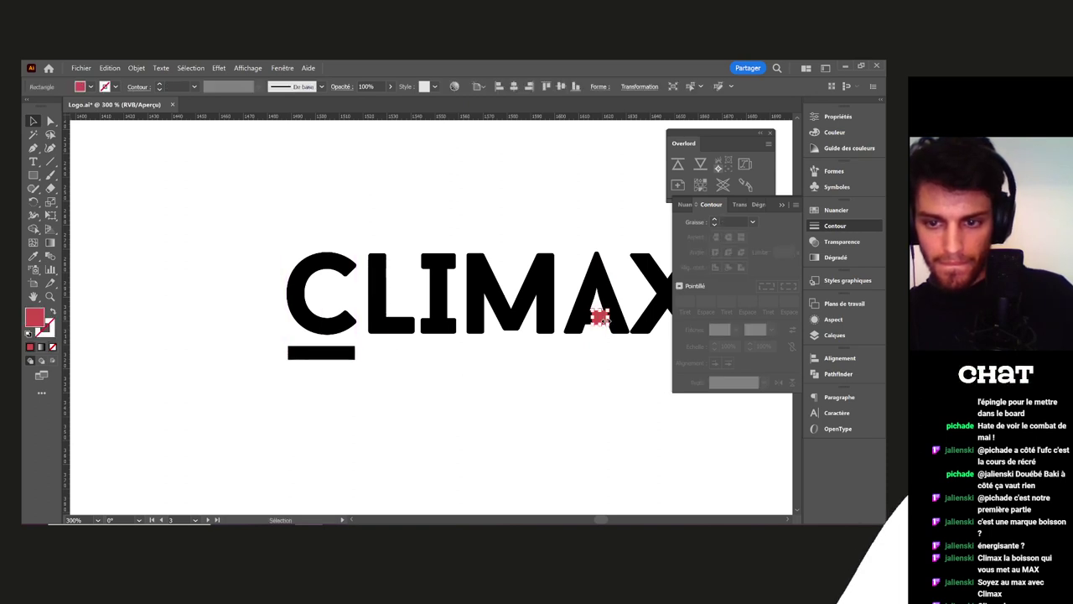
key("Delete")
Stretch the bar's right end toward the A with Direct Selection
key("a")
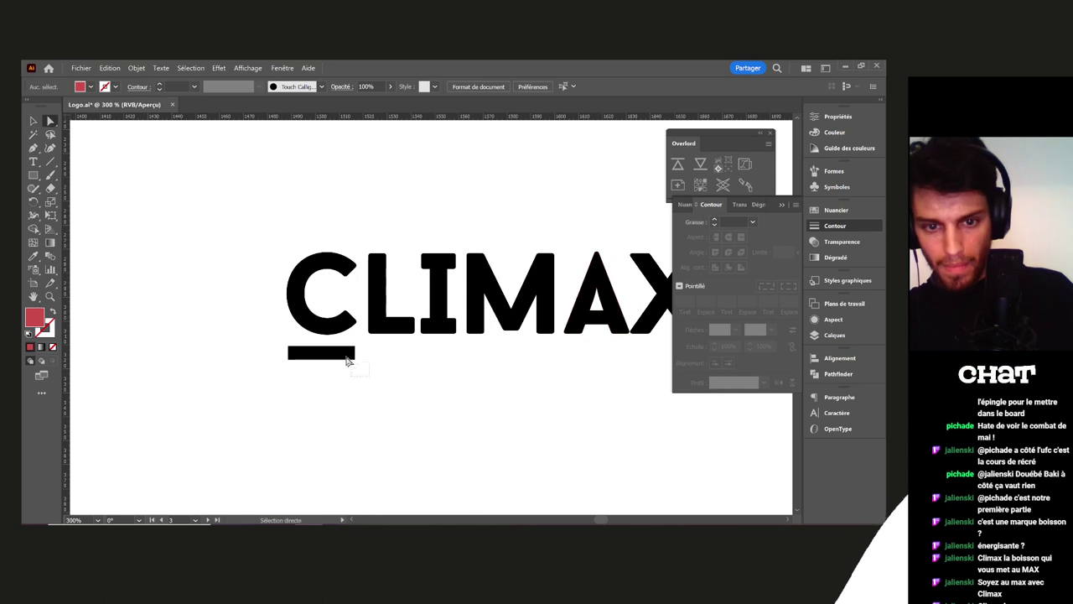
left_click_drag(362, 360, 454, 402)
left_click(606, 363)
scroll(612, 361, "up", 2)
scroll(453, 400, "up", 4)
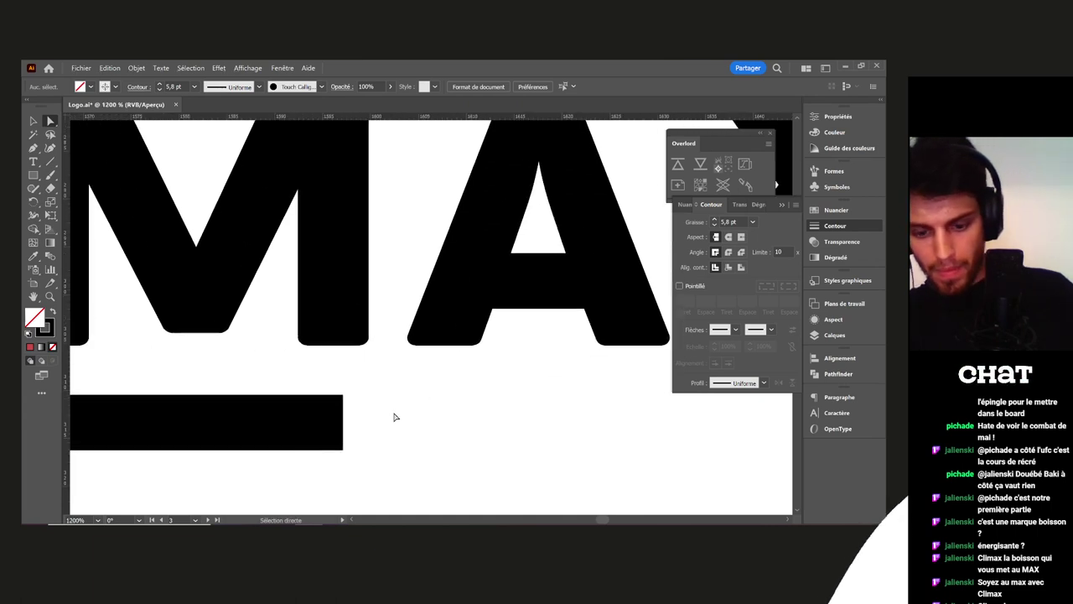
Draw a Pen curve from the bar's right end up into the A's left leg
key("p")
left_click_drag(342, 424, 446, 424)
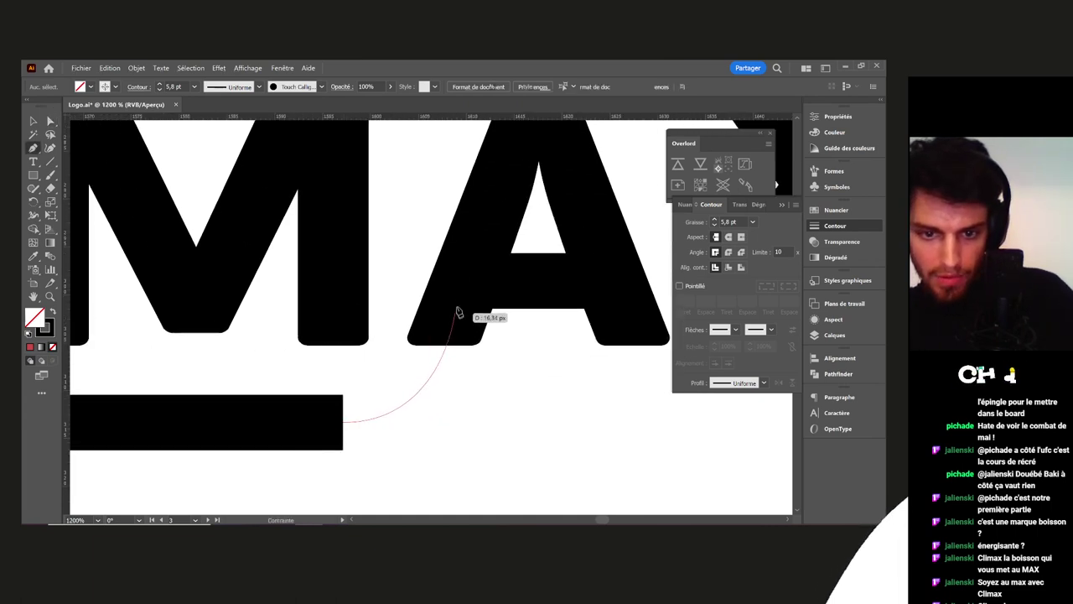
left_click_drag(468, 266, 498, 195)
key("a")
key("space")
left_click_drag(441, 410, 543, 404)
mouse_move(443, 418)
left_mouse_down()
mouse_move(415, 417)
mouse_move(437, 417)
left_mouse_up()
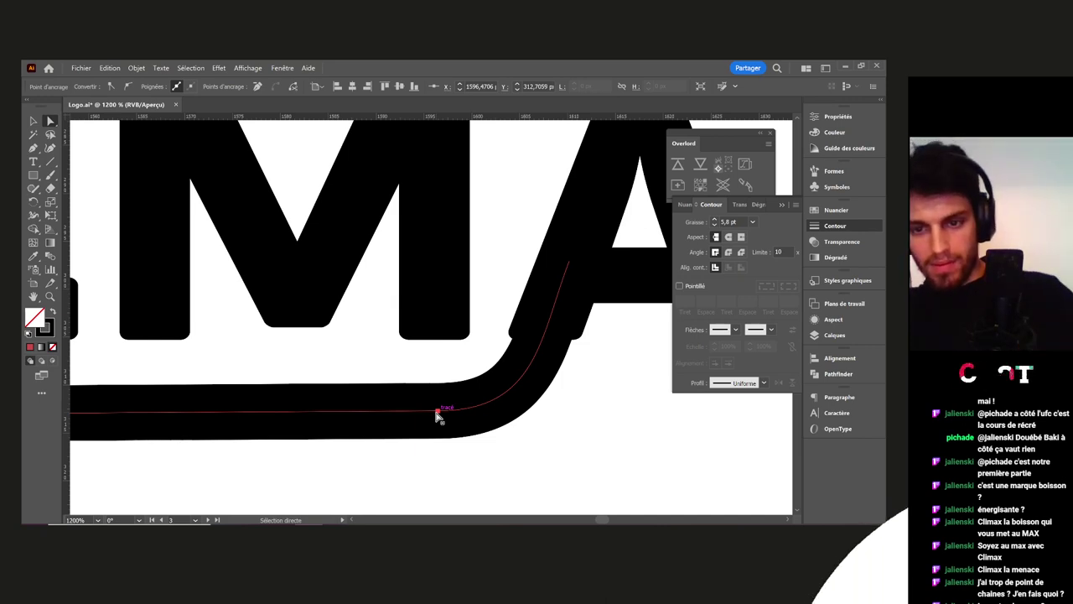
left_click_drag(632, 317, 588, 353)
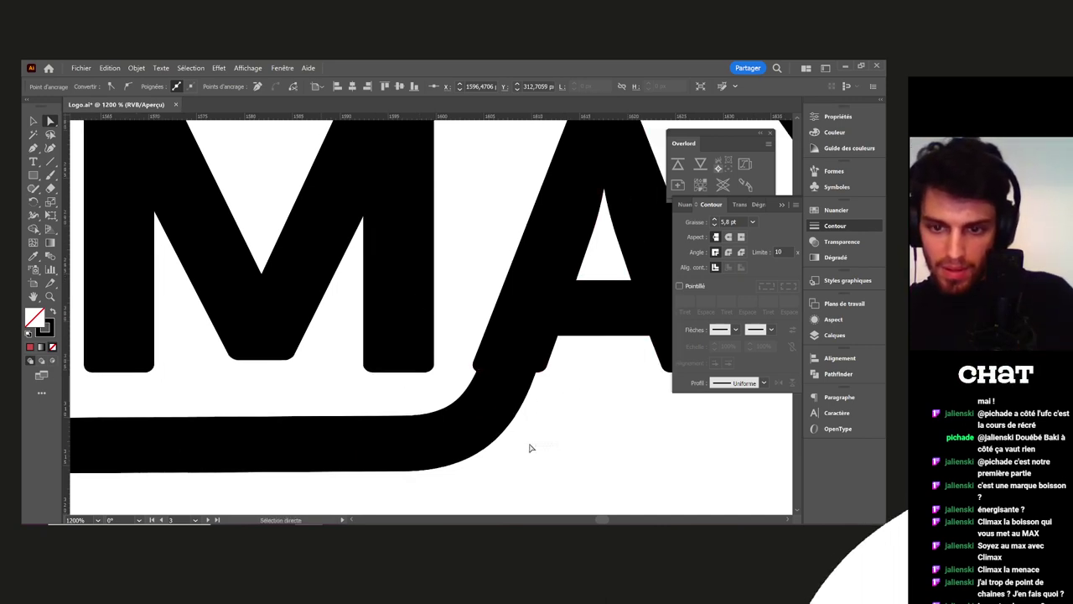
left_click(580, 445)
Set the curved stroke's weight to 7 pt
key("v")
left_click_drag(594, 425, 526, 424)
left_click(388, 422)
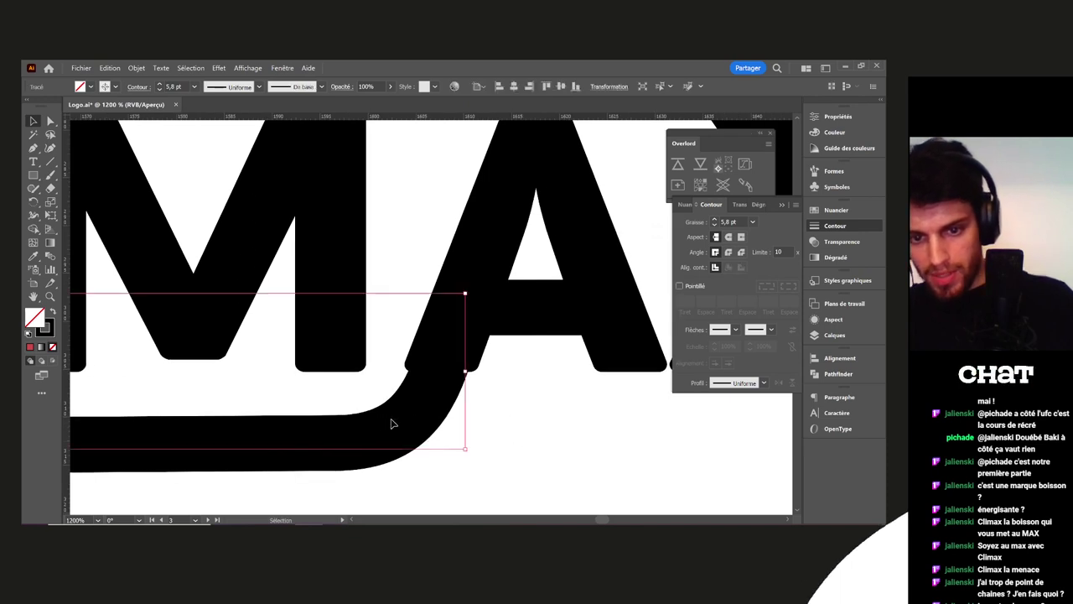
left_click(512, 404)
left_click_drag(373, 393, 374, 463)
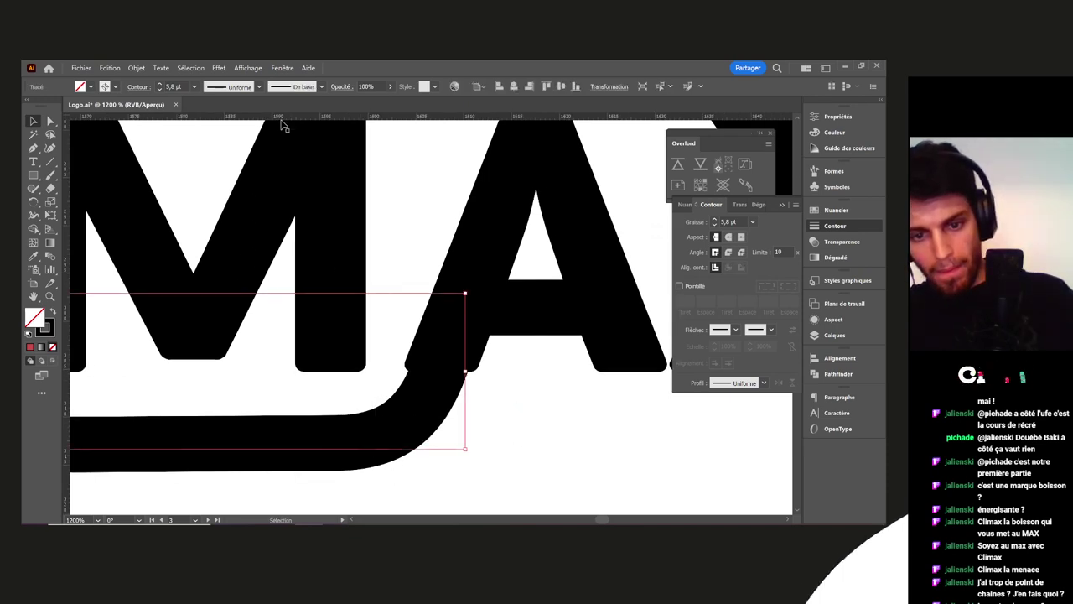
left_click(333, 487)
left_click(289, 417)
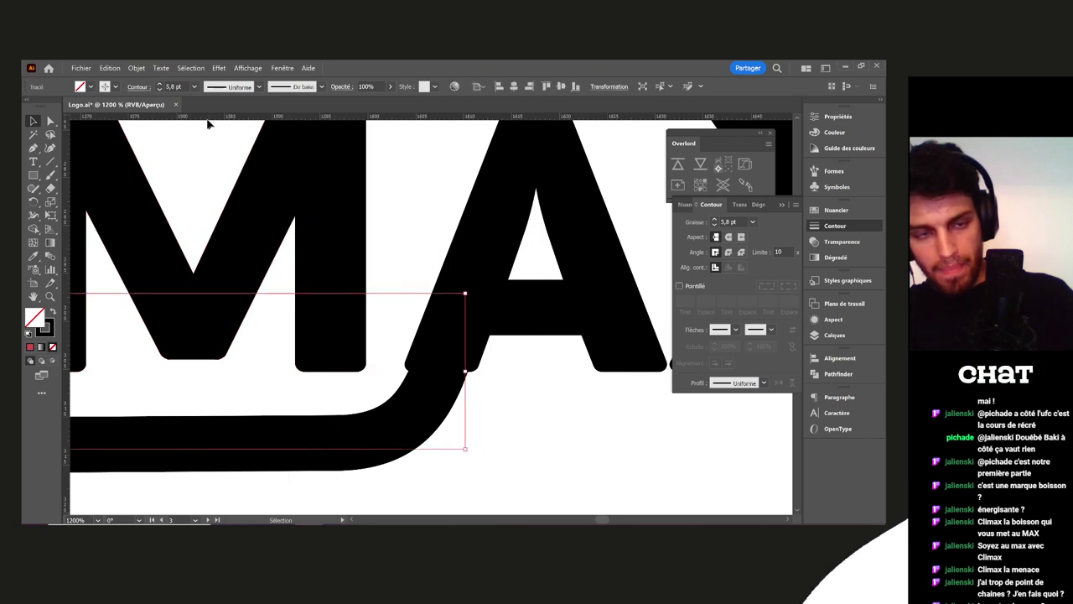
left_click(160, 85)
left_click(160, 85)
left_click(160, 85)
left_click(160, 84)
left_click(161, 89)
left_click(161, 89)
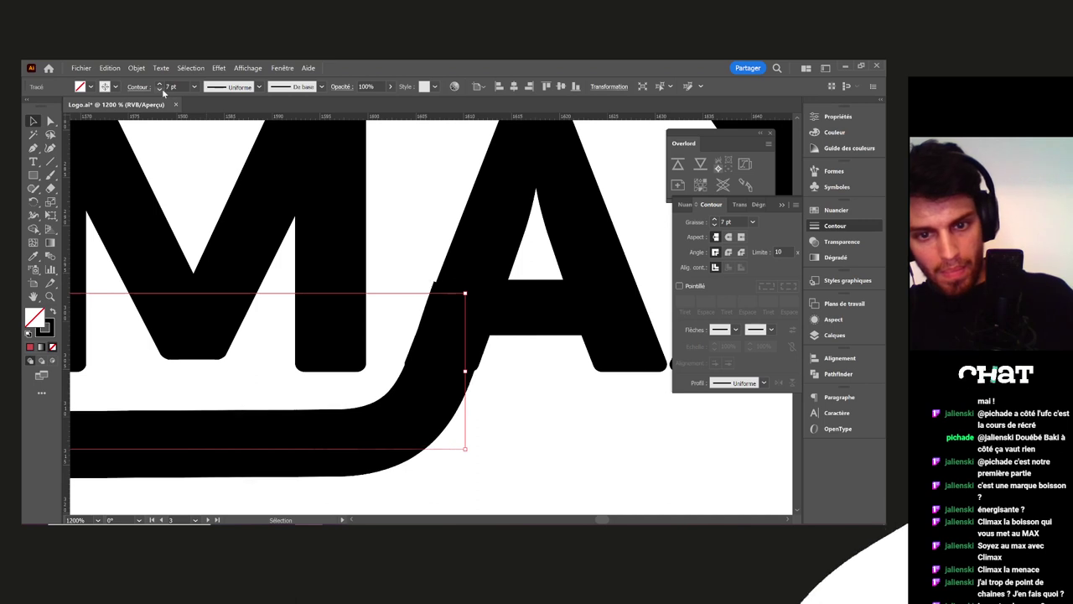
Reshape the curve's segments and lower anchors, checking the result in outline view
key("a")
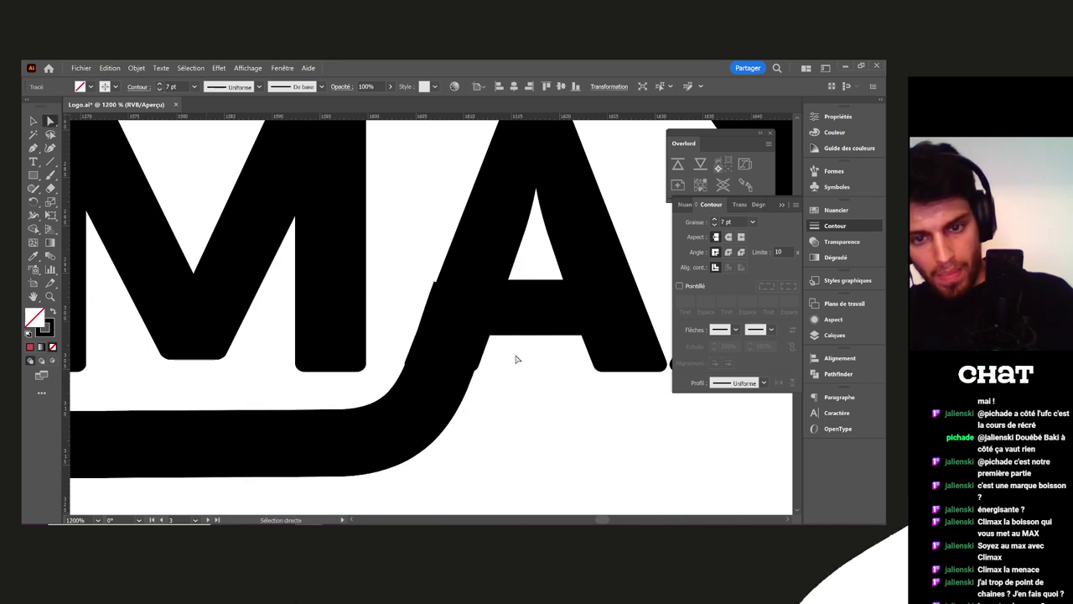
key("ctrl+y")
left_click(490, 316)
key("ctrl+y")
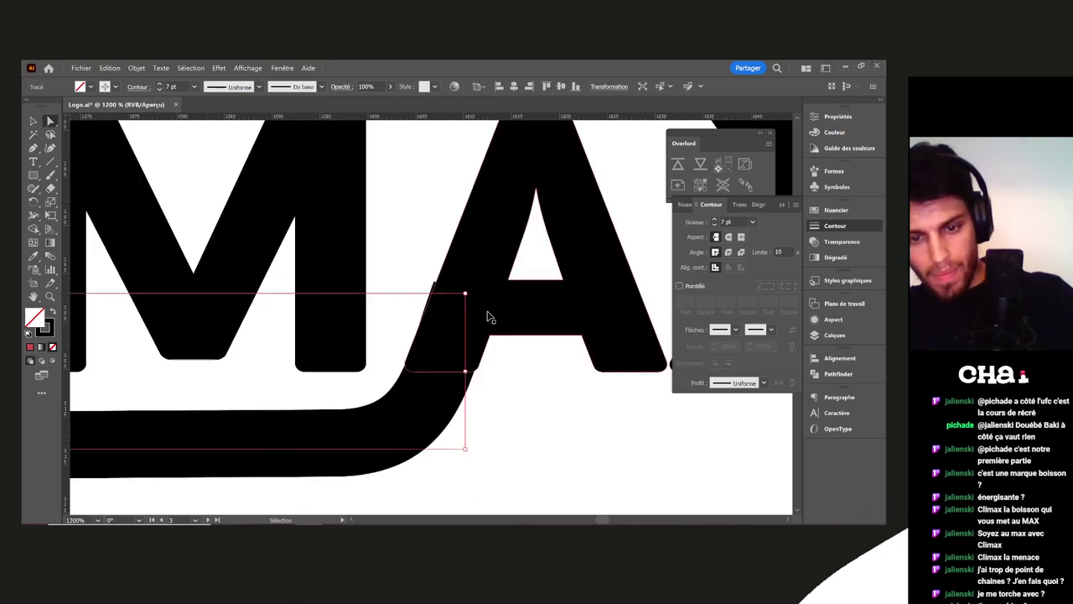
scroll(487, 312, "up", 2)
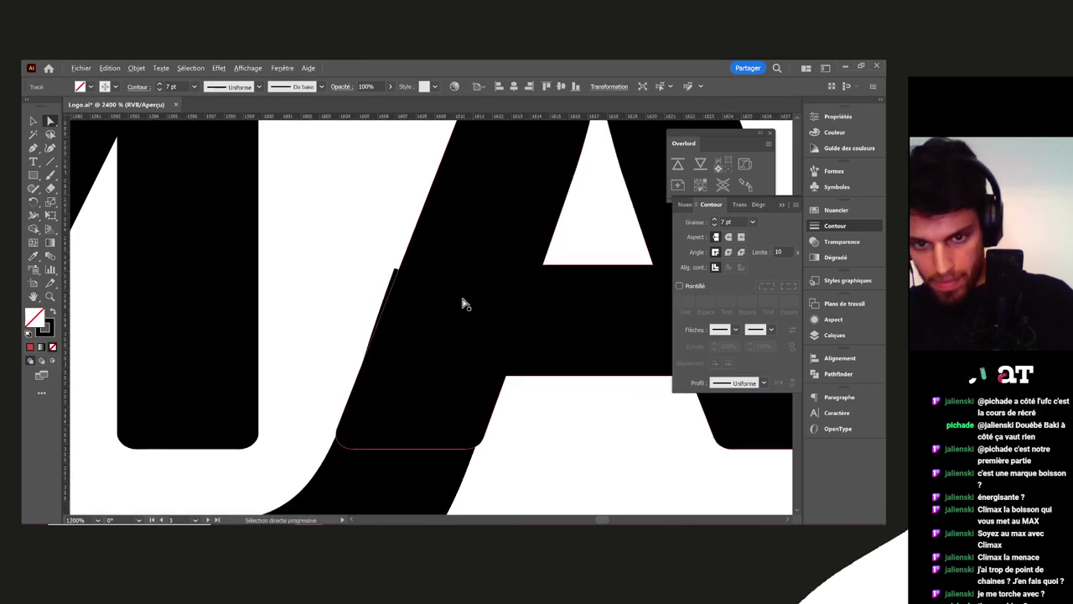
left_click_drag(457, 295, 462, 295)
left_click_drag(463, 320, 467, 247)
scroll(433, 403, "down", 2)
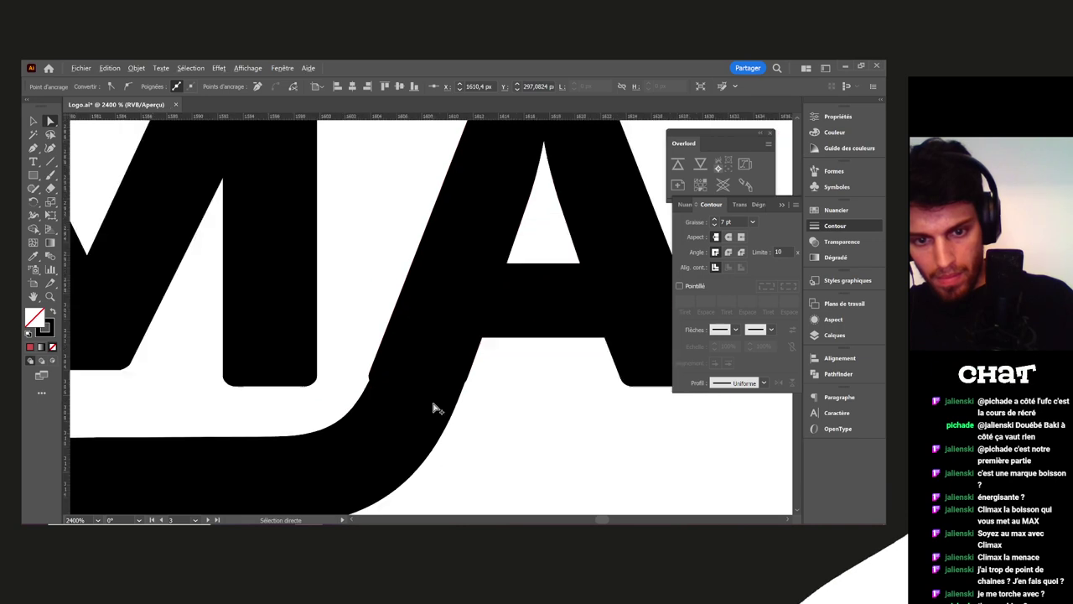
left_click(358, 427)
left_click_drag(282, 391, 355, 491)
scroll(358, 452, "down", 3)
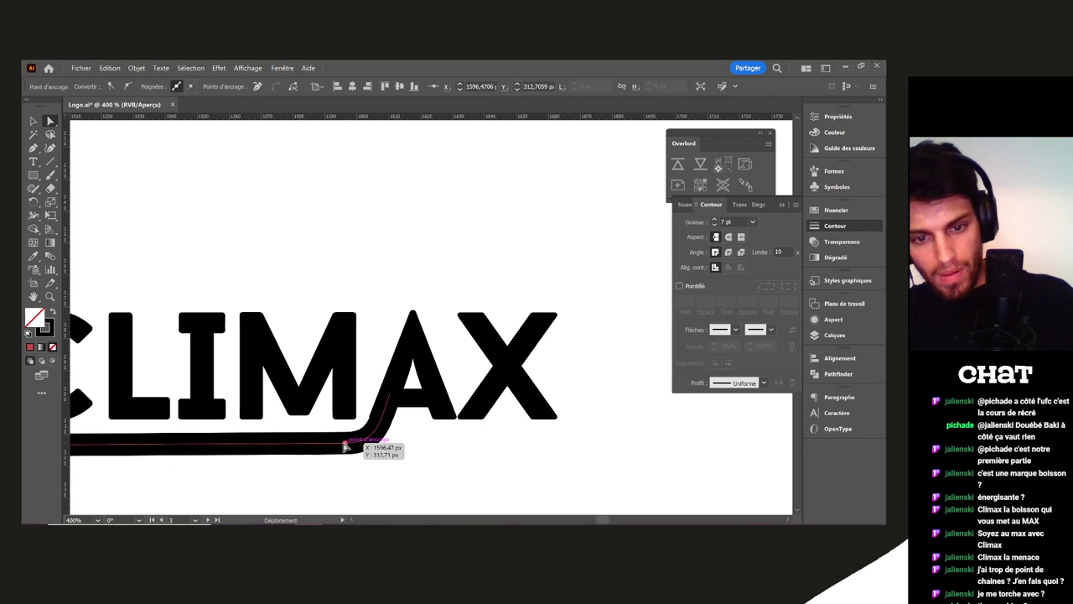
left_click(344, 447)
scroll(345, 447, "up", 3)
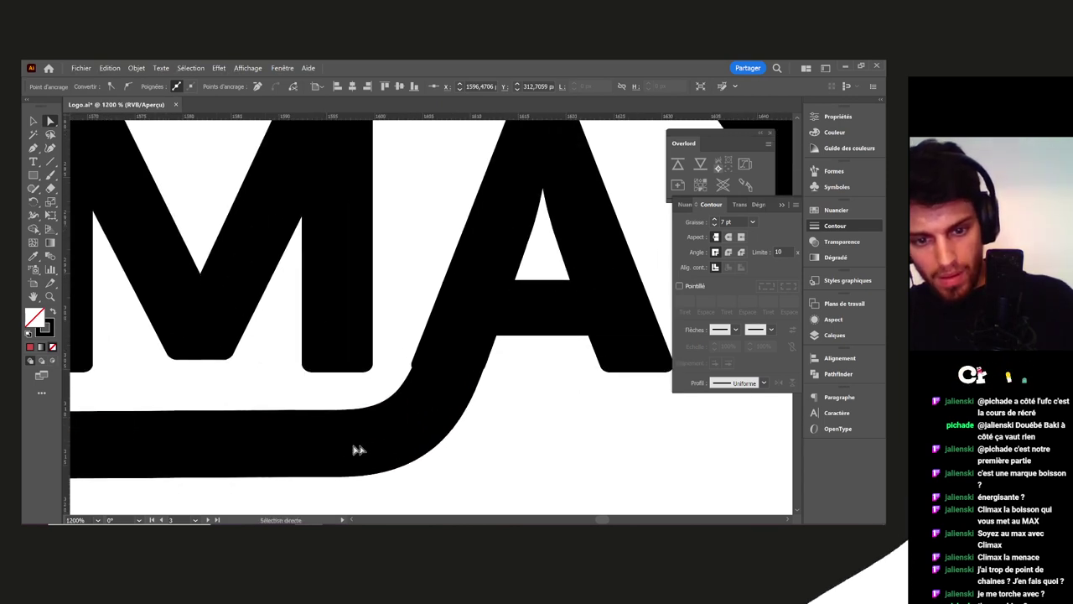
Show the path's handles and fine-tune the curve's anchor and direction handle
left_click(283, 68)
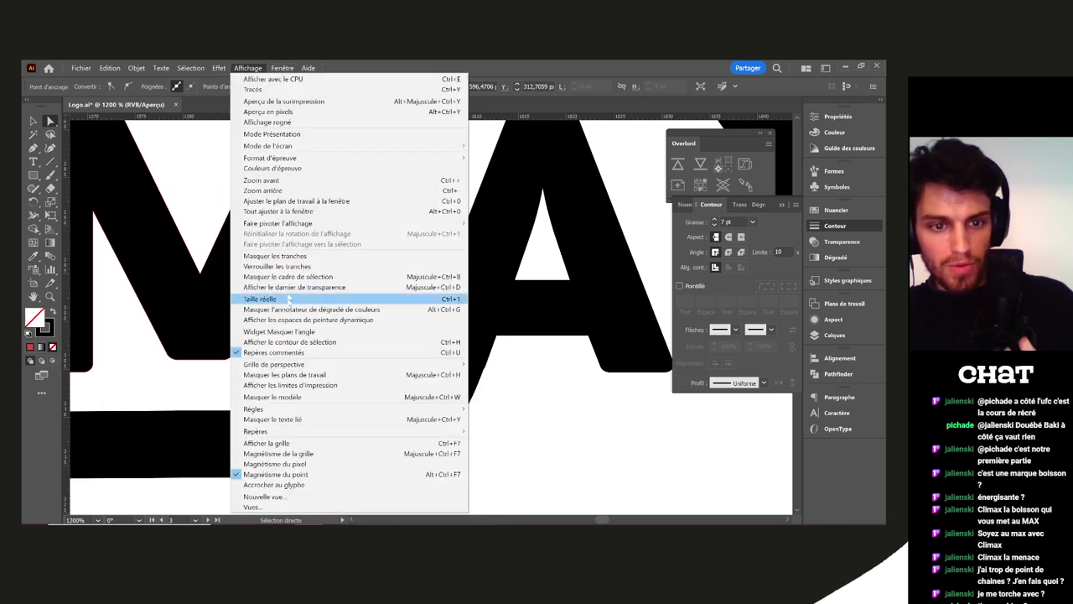
mouse_move(302, 433)
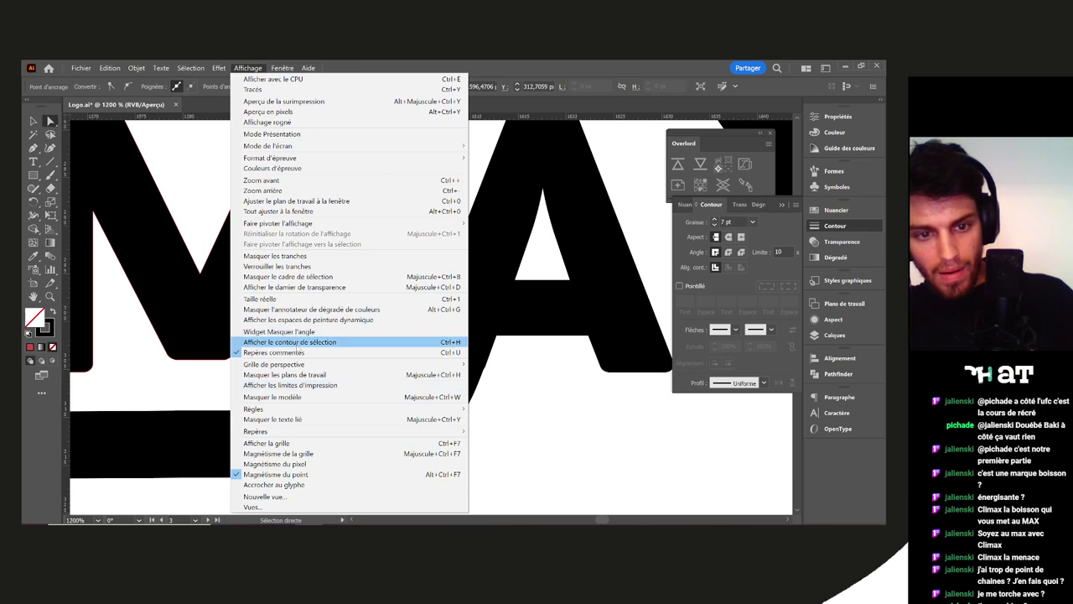
left_click(299, 342)
left_click_drag(340, 446, 332, 447)
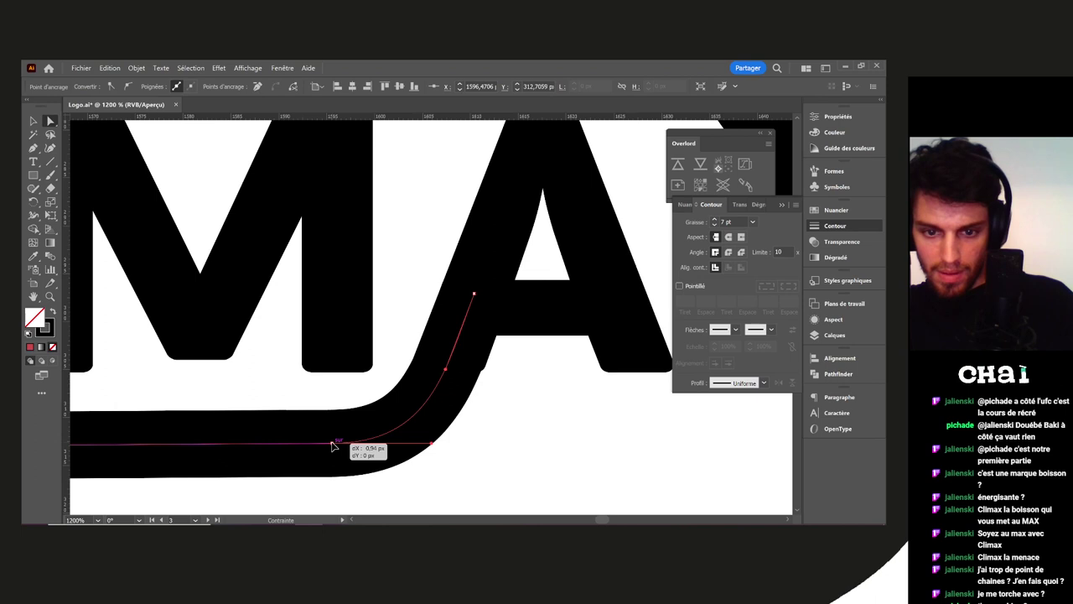
left_click_drag(330, 446, 332, 444)
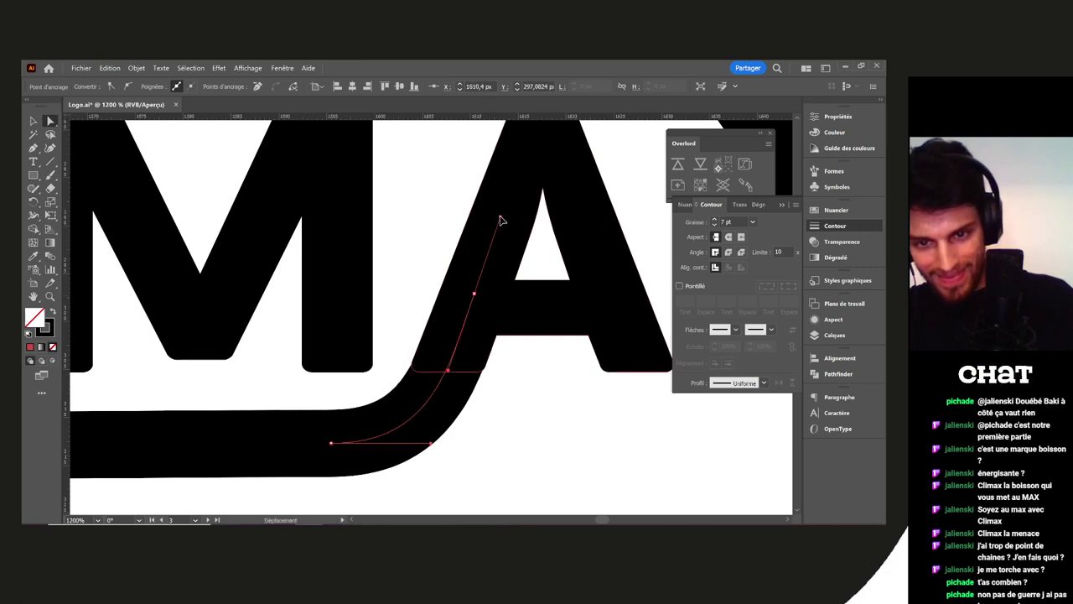
left_click_drag(501, 216, 502, 216)
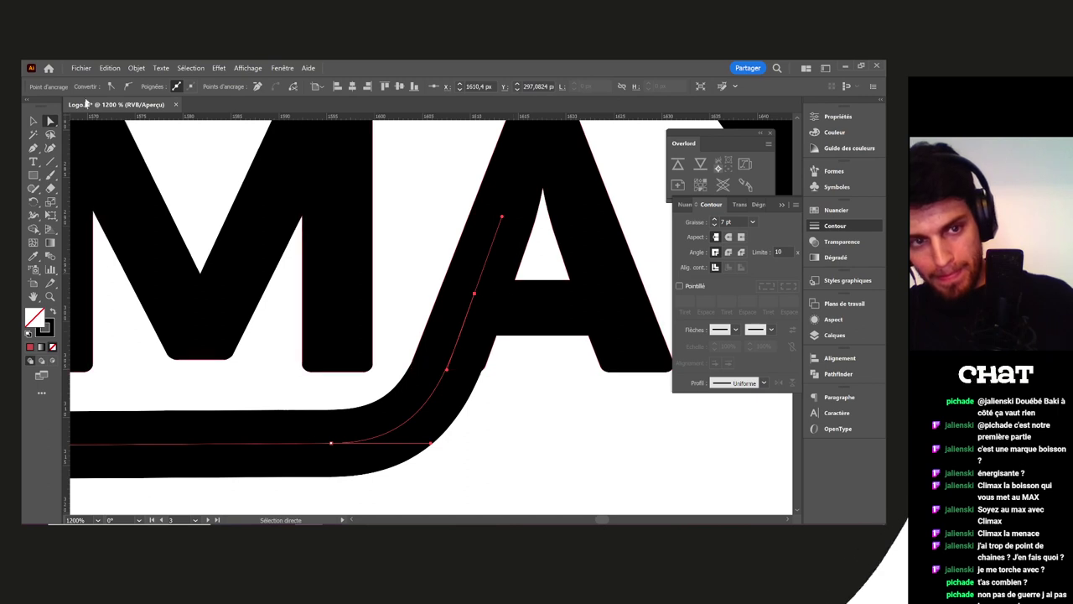
Set the underline's stroke weight to 7,2 pt
left_click(725, 220)
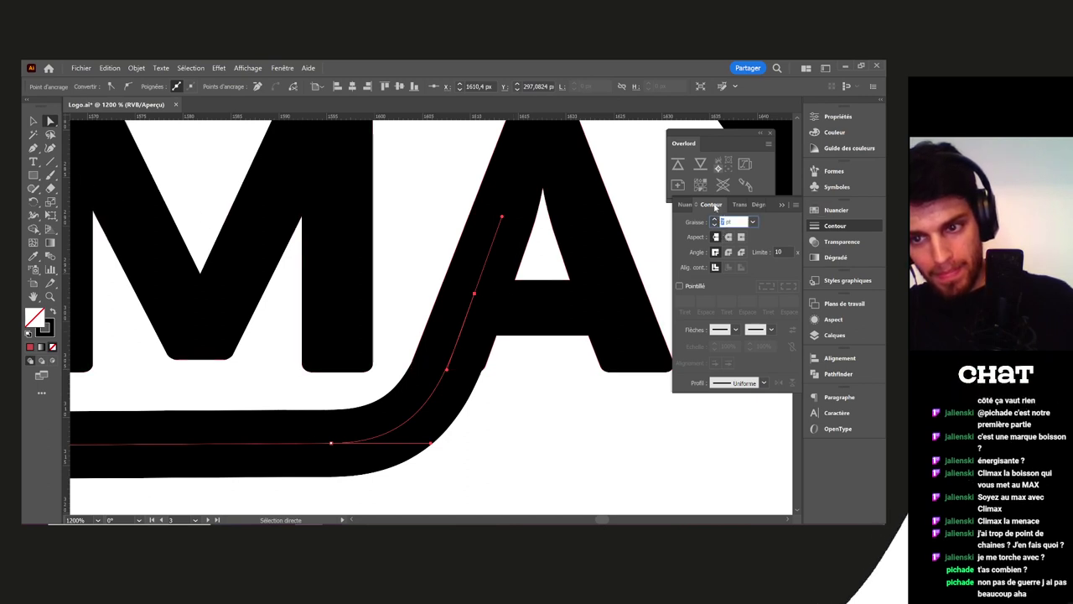
left_click(714, 206)
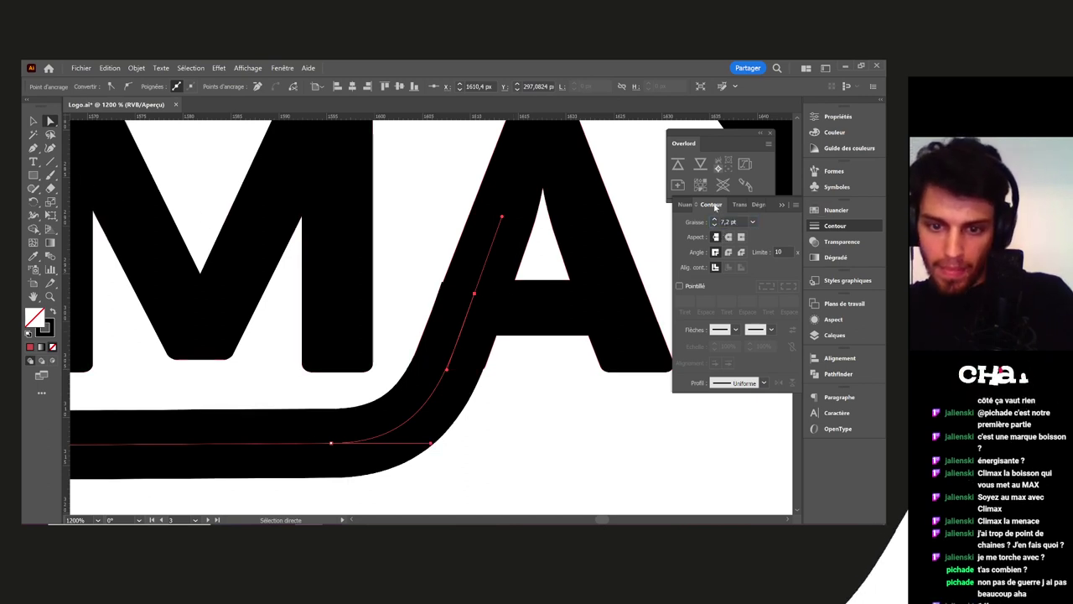
scroll(476, 295, "up", 1)
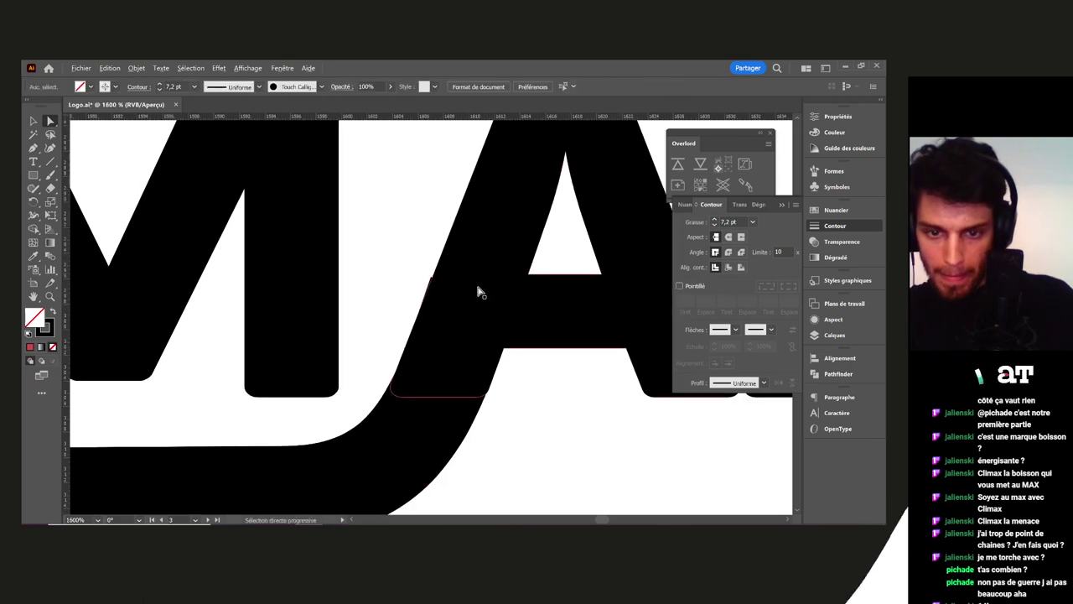
Delete the curved section into the A, leaving the straight underline bar
left_click(478, 297)
left_click_drag(475, 297, 479, 298)
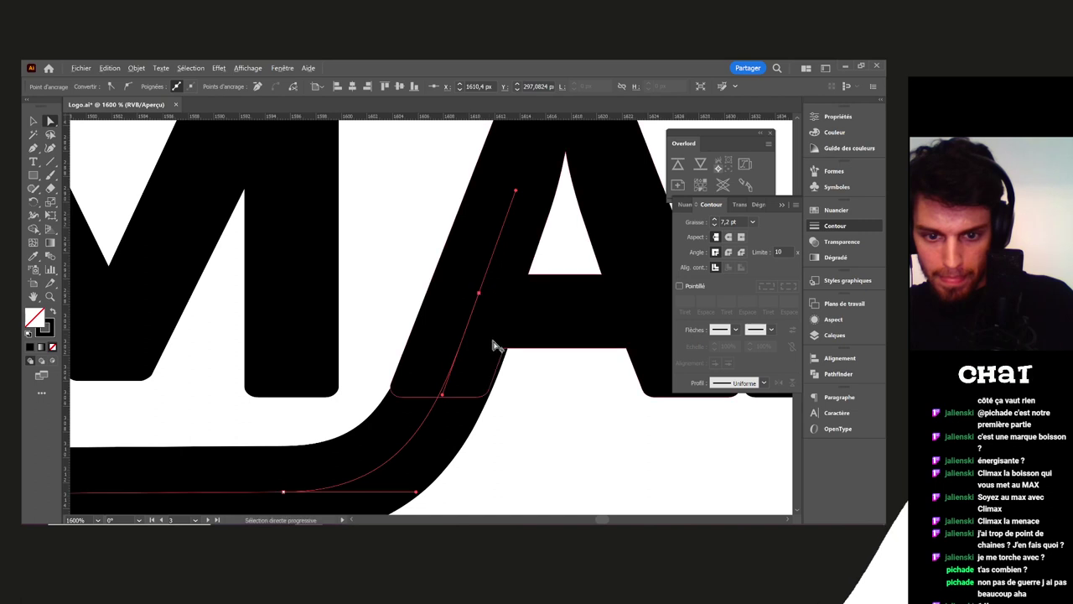
scroll(492, 349, "down", 2)
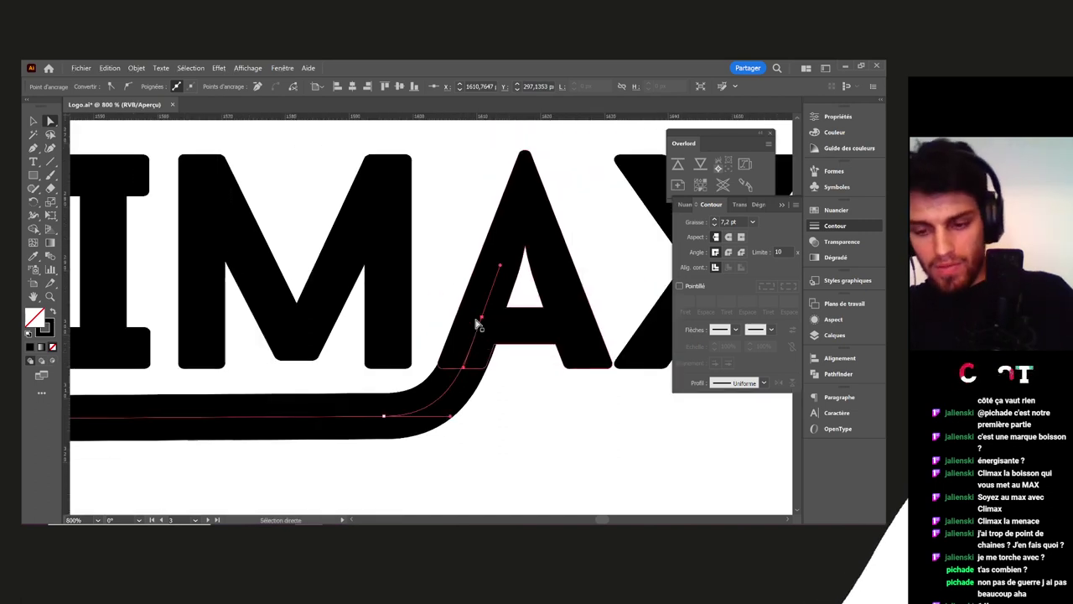
key("Delete")
left_click(465, 443)
left_click_drag(413, 440, 499, 422)
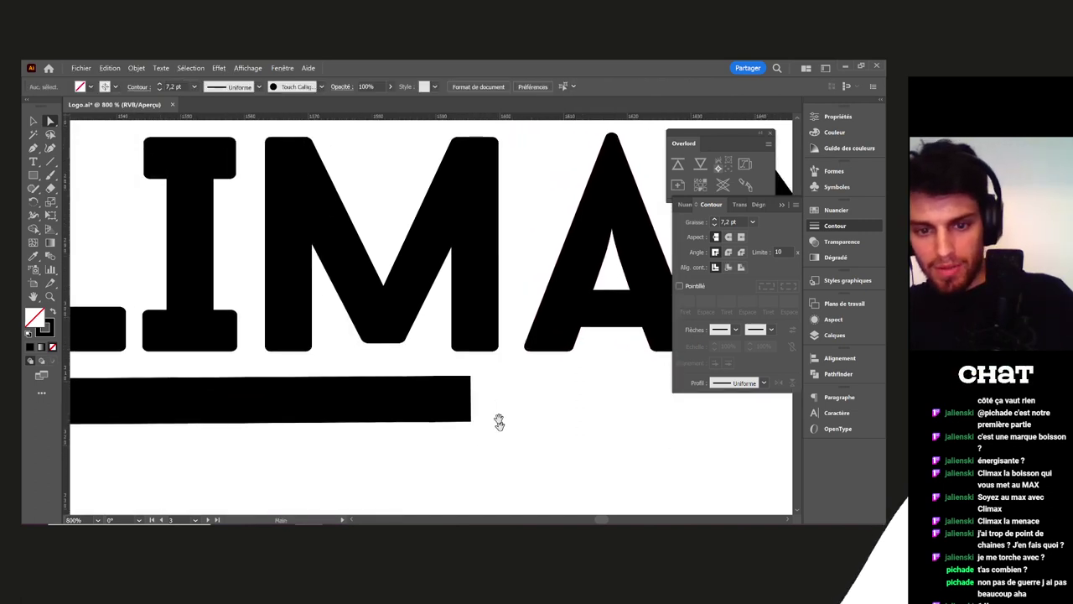
left_click(385, 382)
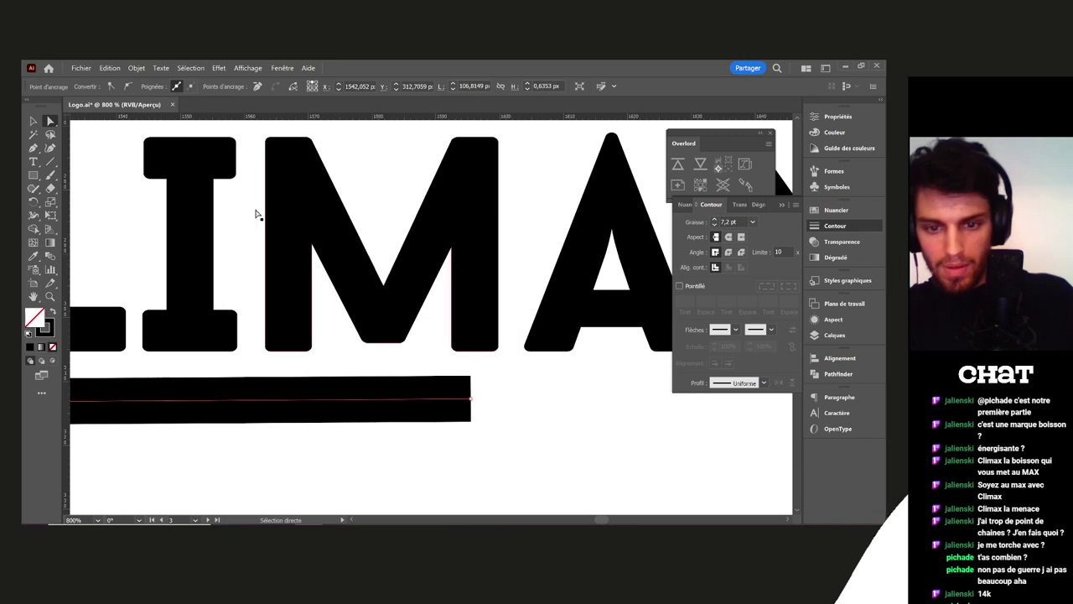
Convert the bar's stroke to a filled shape with Objet > Tracé > Vectoriser le contour
left_click(136, 68)
mouse_move(168, 294)
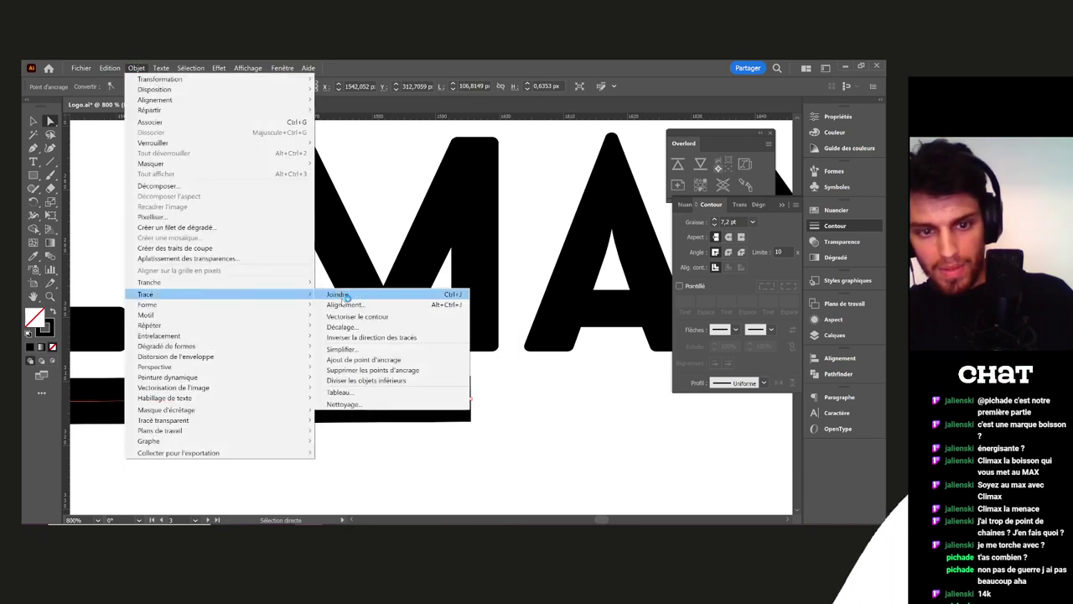
left_click(336, 293)
left_click(539, 410)
left_click_drag(537, 400, 433, 401)
scroll(505, 386, "up", 1)
Draw a closed Pen shape from the bar's corners sweeping up into the A's left leg
key("p")
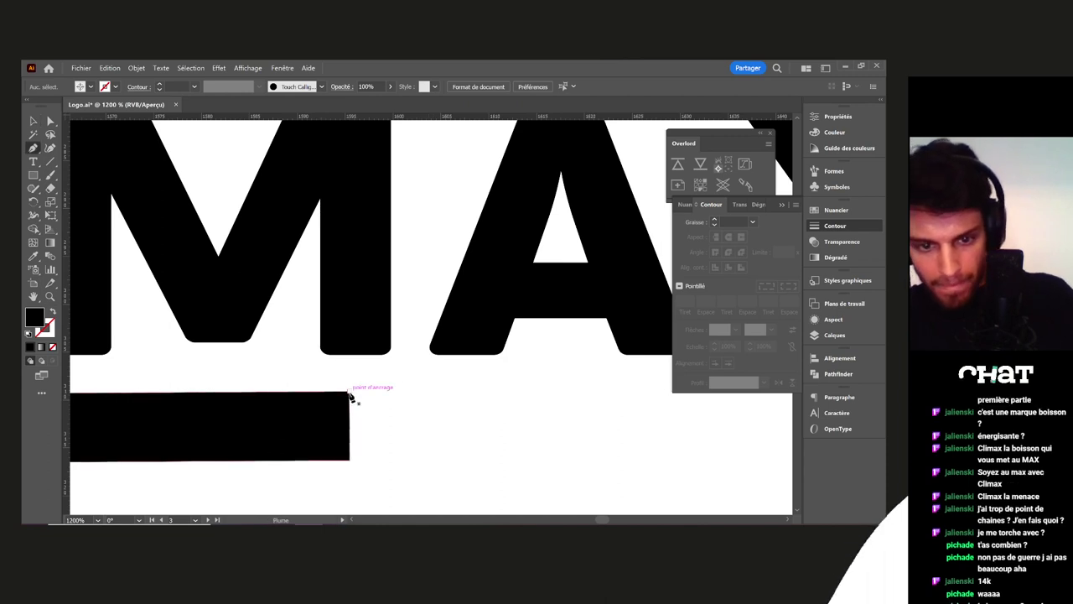
left_click_drag(348, 390, 399, 391)
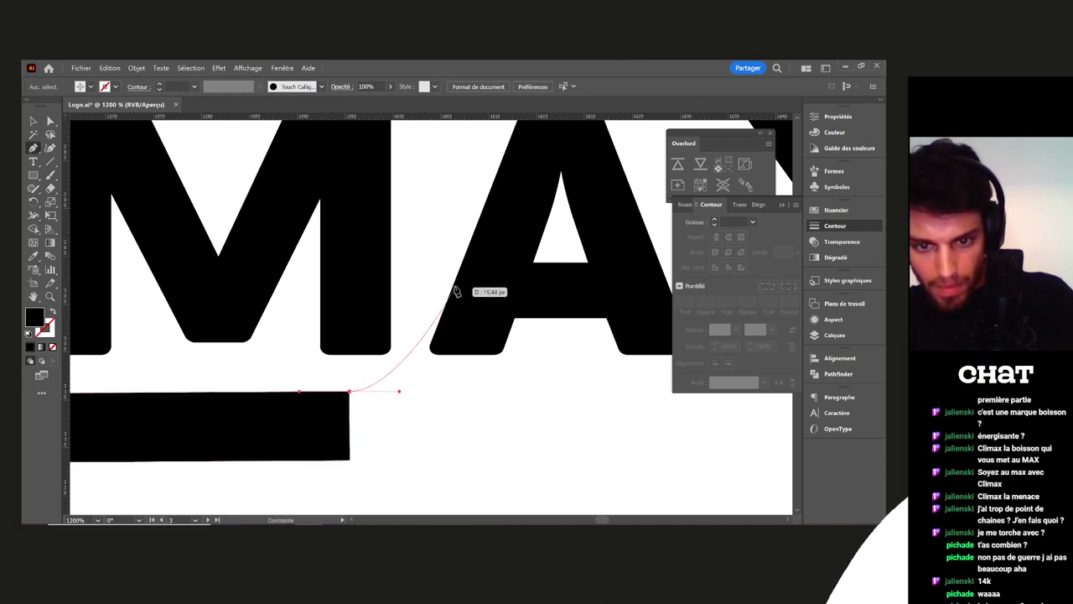
left_click_drag(455, 284, 478, 227)
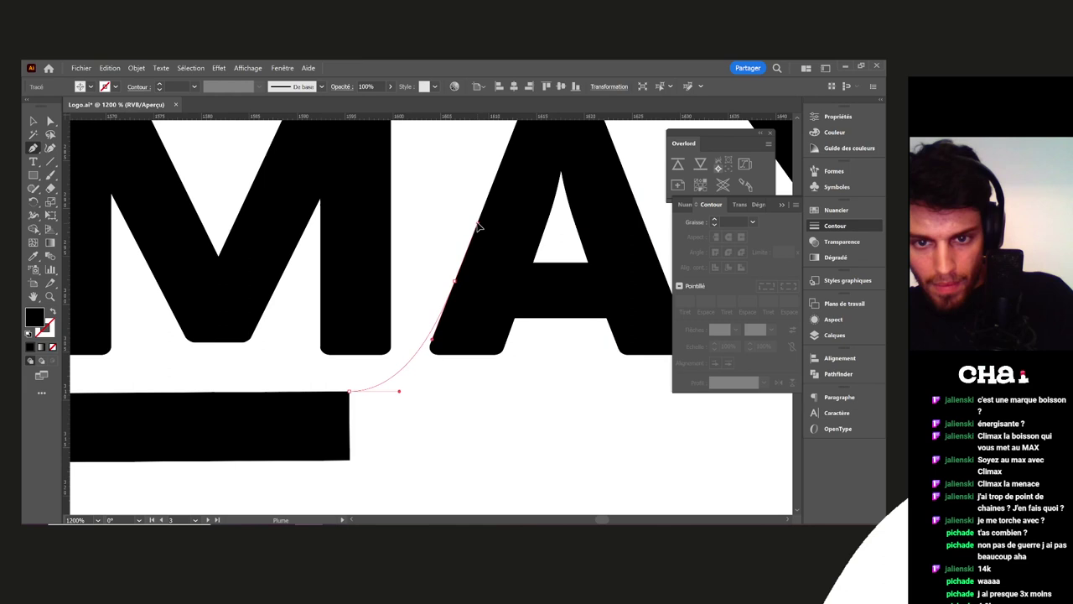
left_click(410, 438, "ctrl")
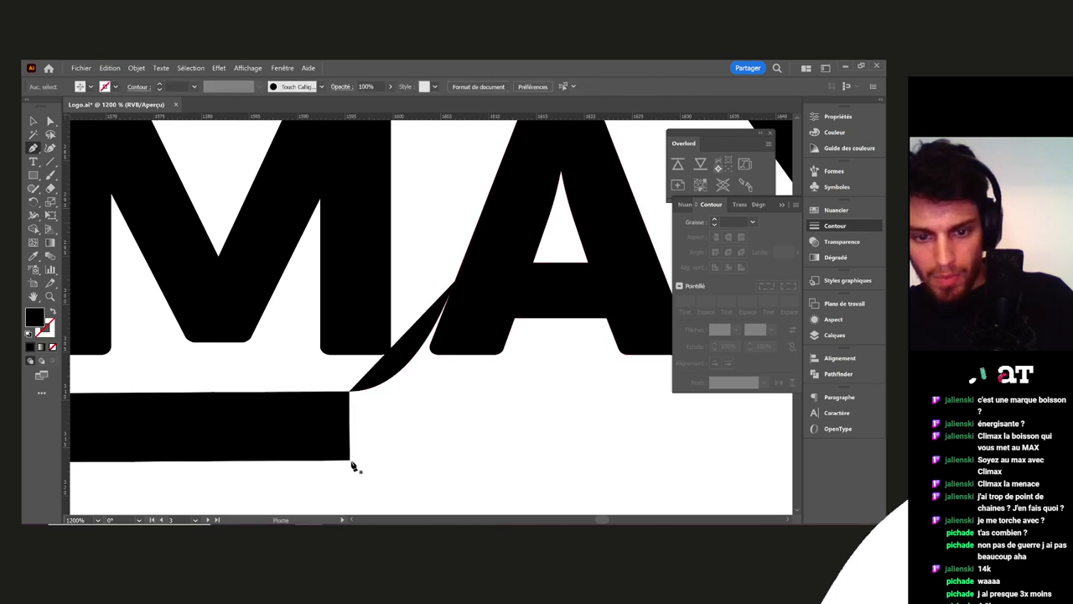
left_click(350, 391)
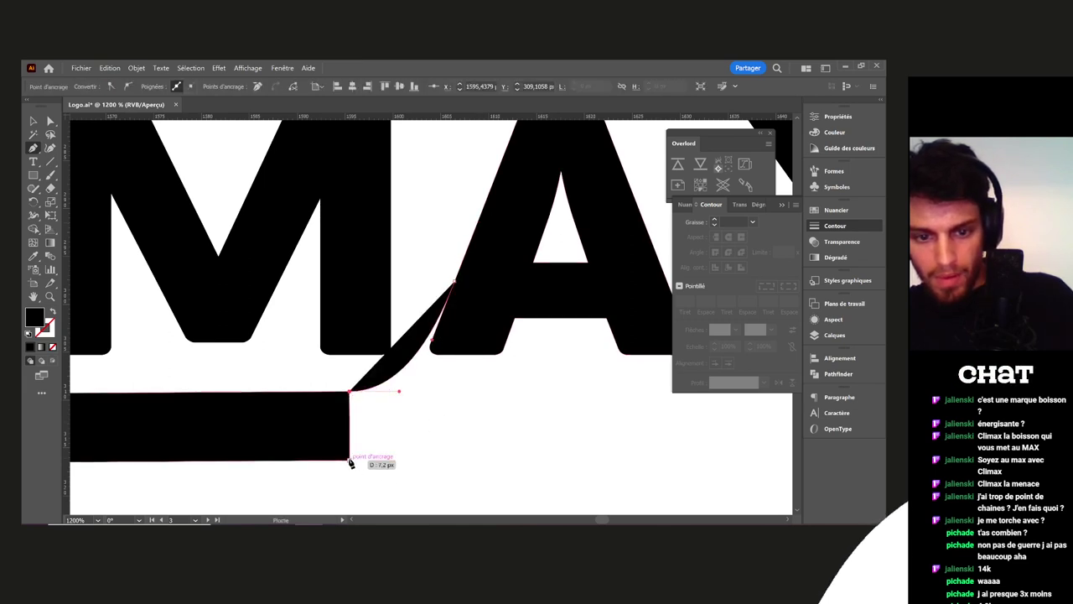
left_click_drag(351, 461, 430, 459)
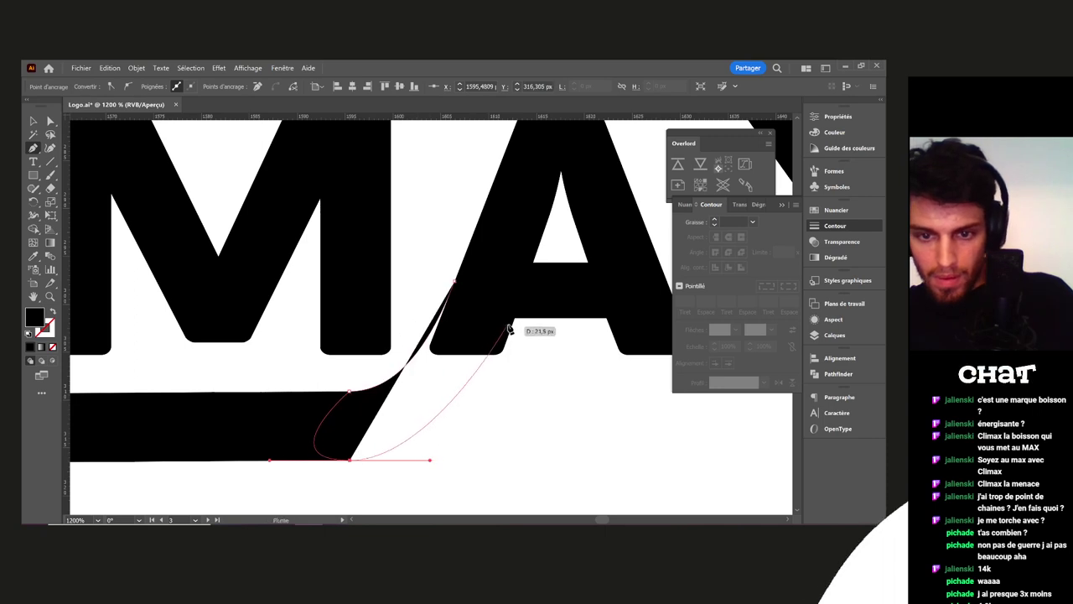
left_click_drag(515, 317, 562, 171)
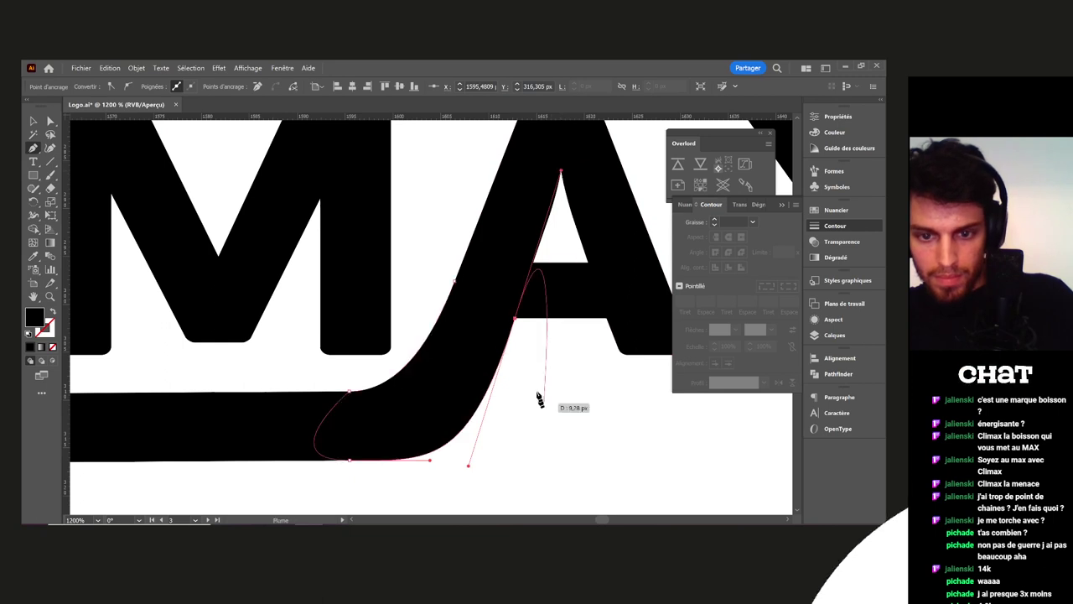
left_click(455, 281)
left_click(561, 454, "ctrl")
Smooth the new shape's lower edge toward the A
key("v")
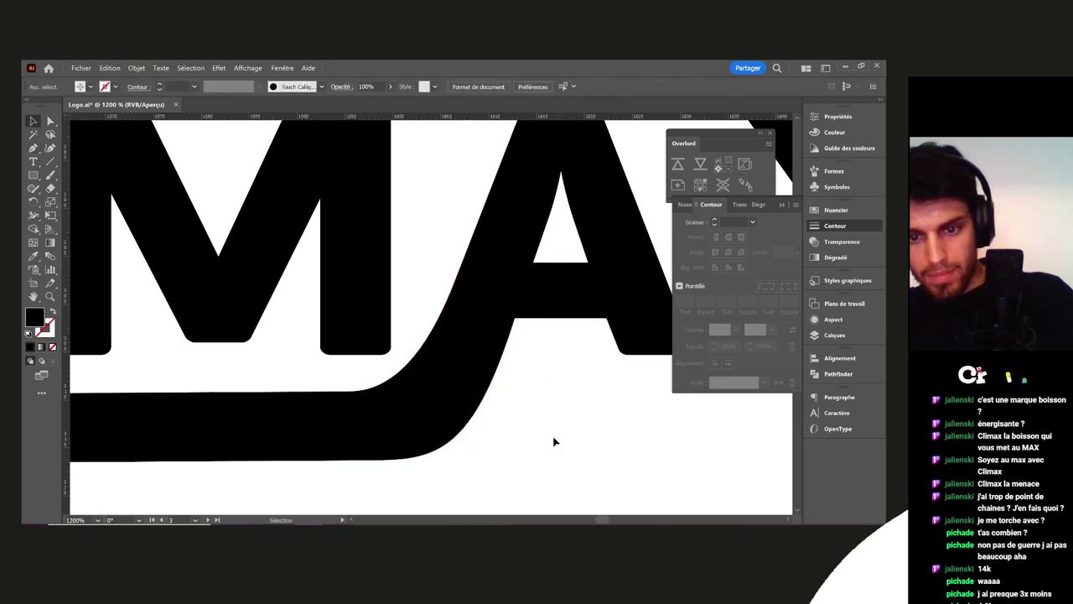
scroll(552, 441, "down", 3)
left_click_drag(551, 441, 452, 461)
scroll(453, 390, "up", 2)
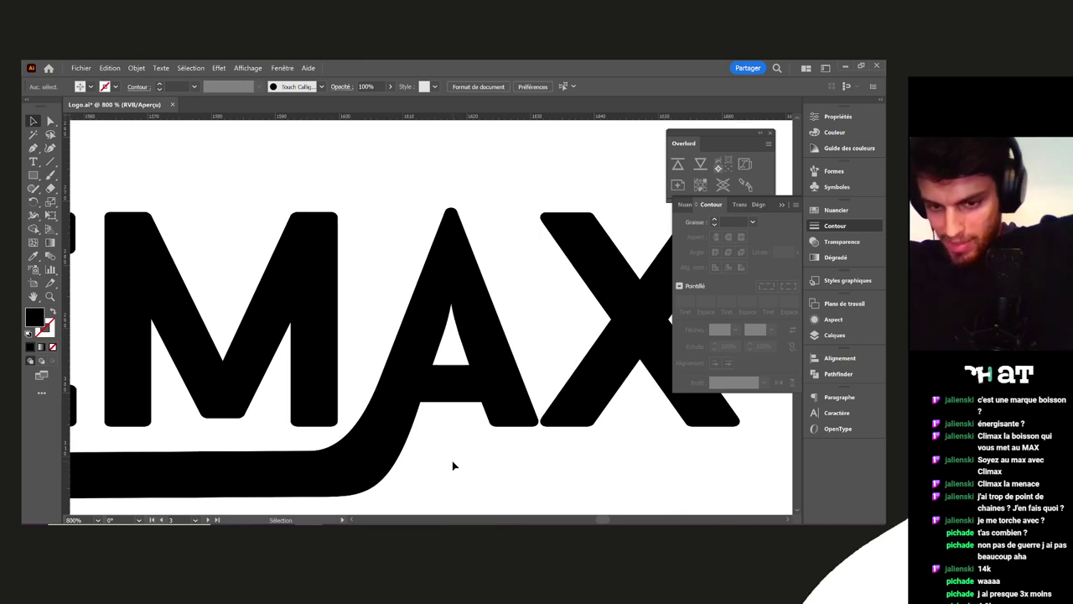
key("a")
left_click(364, 475)
scroll(367, 503, "up", 3)
scroll(367, 503, "down", 2)
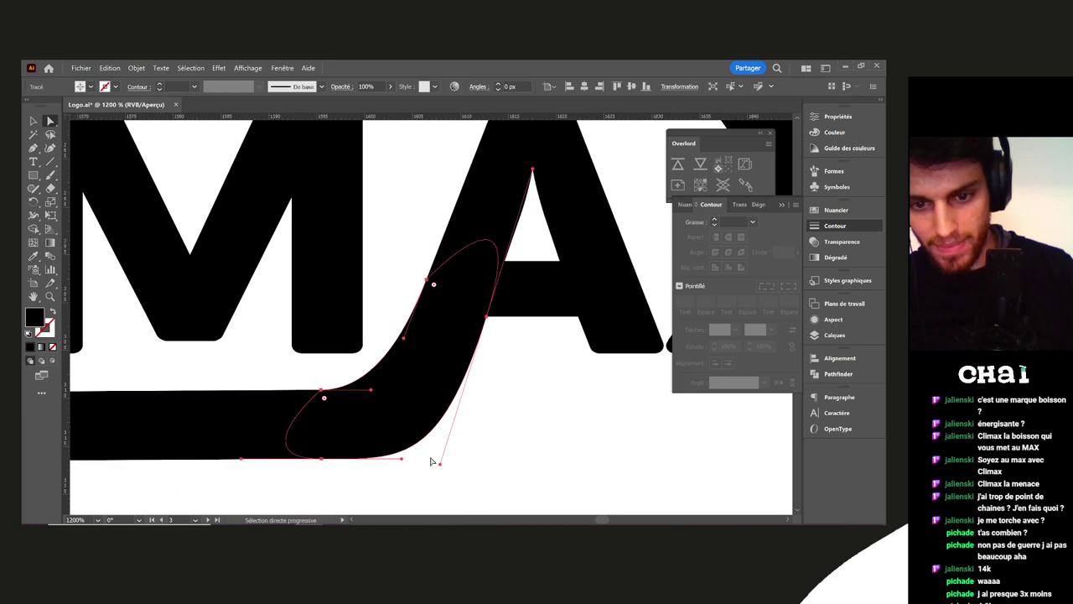
left_click_drag(442, 468, 455, 417)
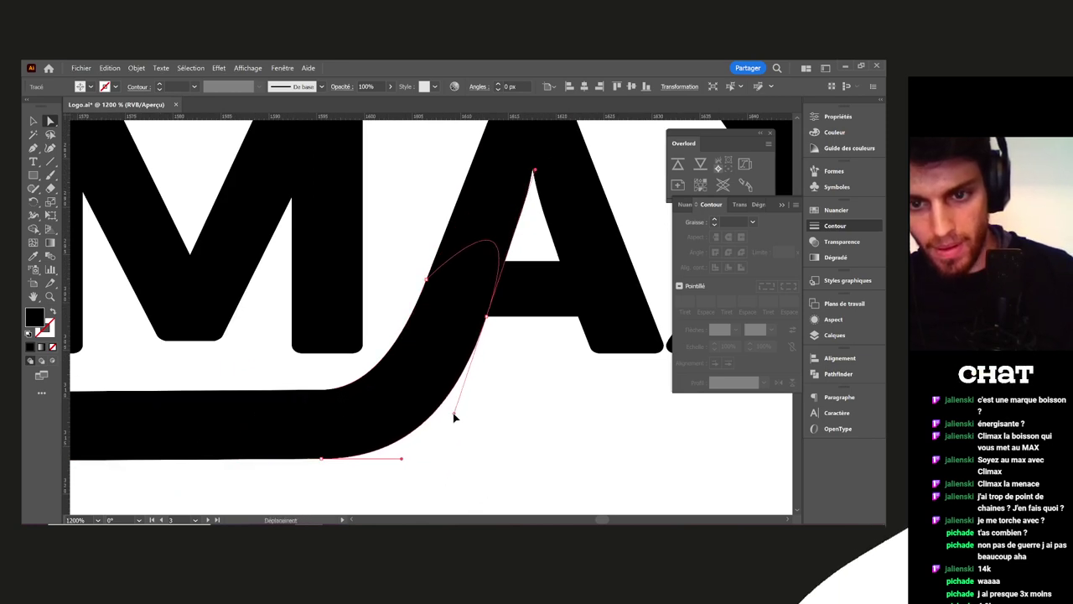
Pull an anchor down-left and align the curve's top with the A's leg
left_click(458, 353)
scroll(472, 346, "up", 1)
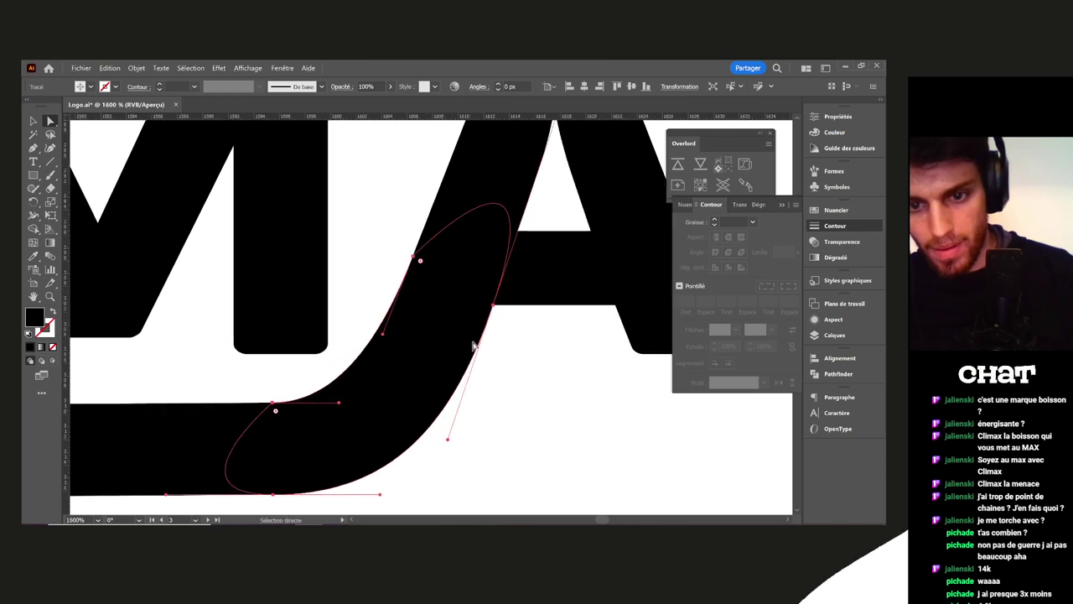
scroll(495, 311, "up", 2)
scroll(494, 313, "up", 2)
left_click_drag(499, 280, 466, 357)
scroll(476, 357, "down", 1)
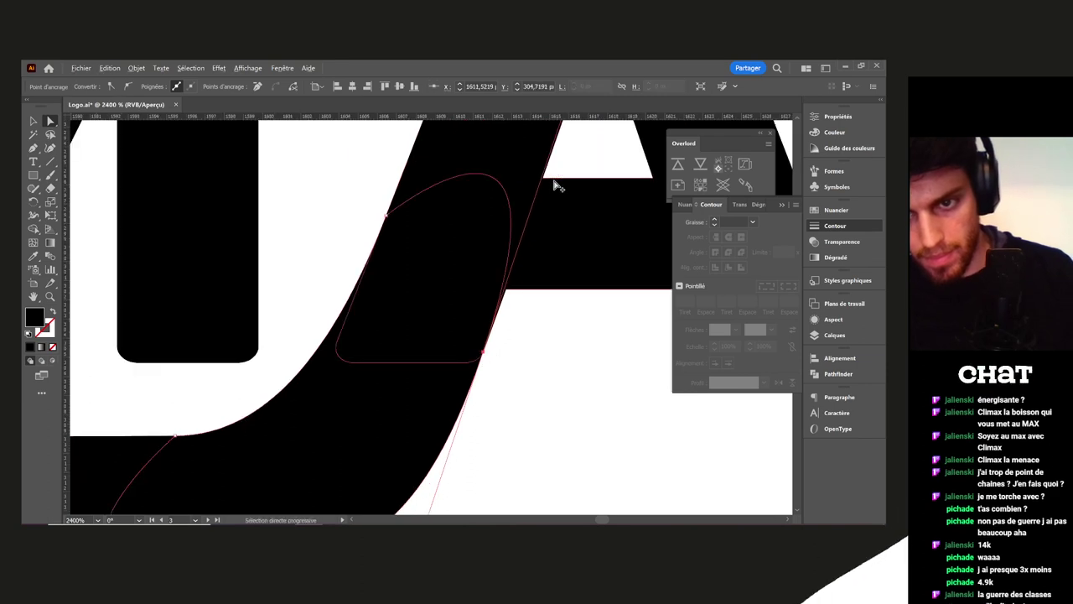
scroll(512, 235, "down", 1)
left_click_drag(520, 189, 527, 187)
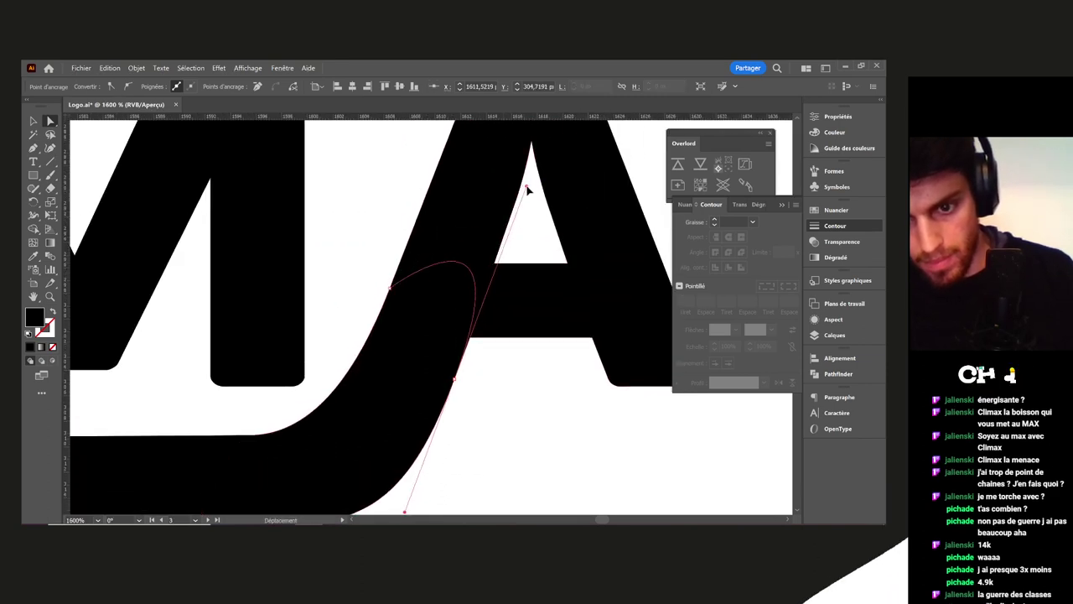
left_click(513, 420)
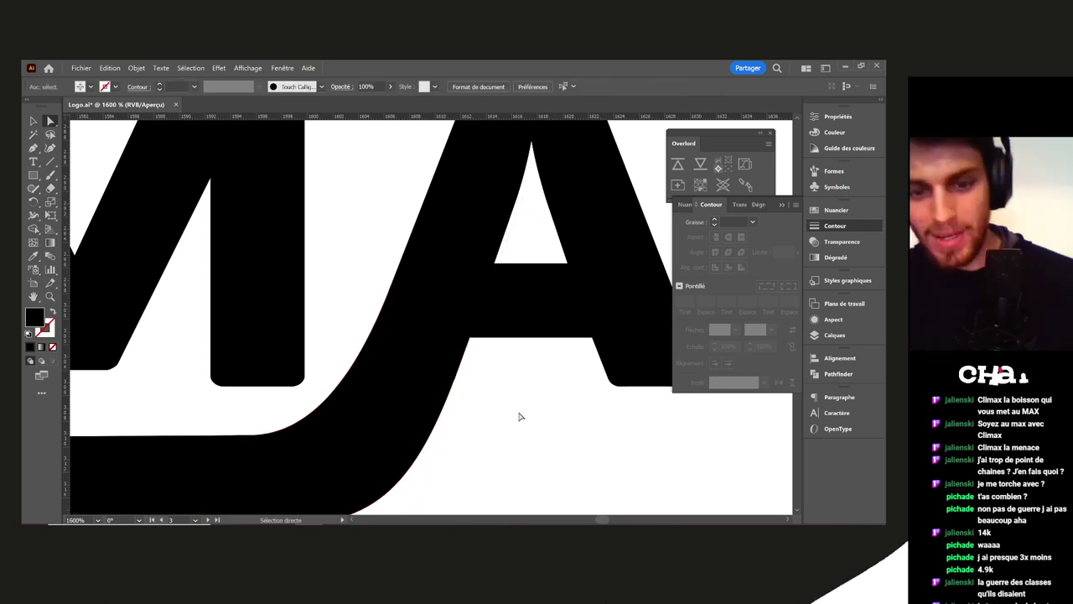
Adjust the inner bend's handles, lengthening then shortening them to tighten the curve
left_click(314, 479)
scroll(332, 406, "down", 3)
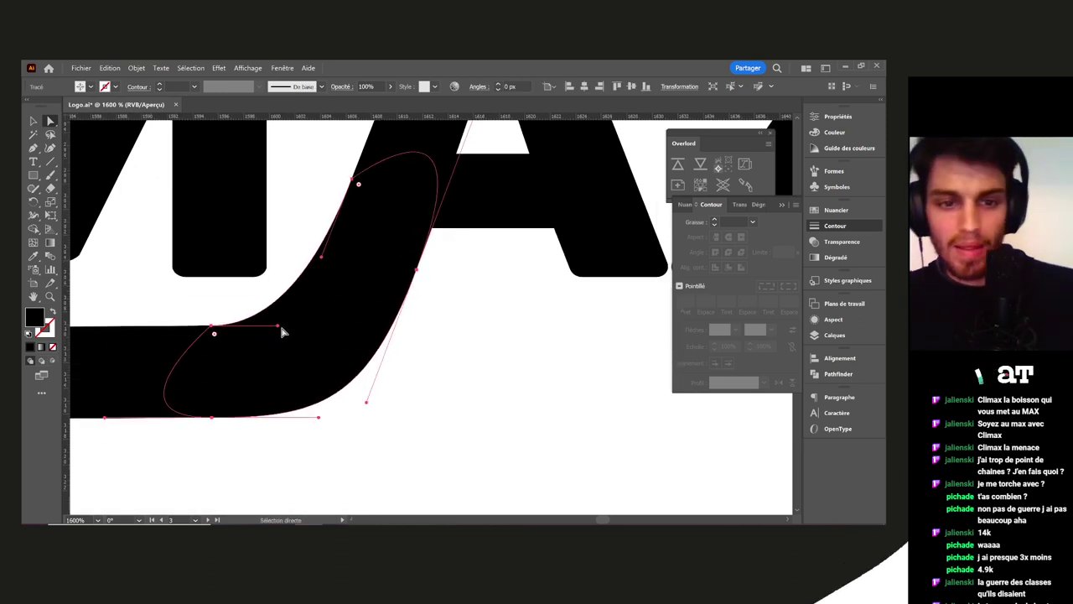
left_click_drag(276, 328, 293, 330)
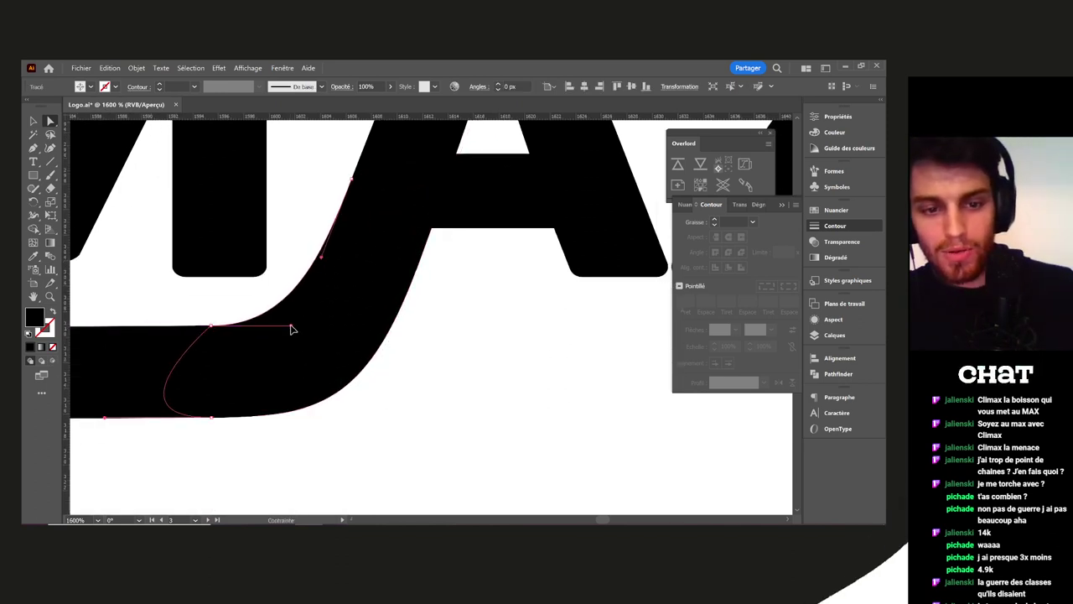
key("v")
left_click(413, 344)
scroll(413, 343, "down", 4)
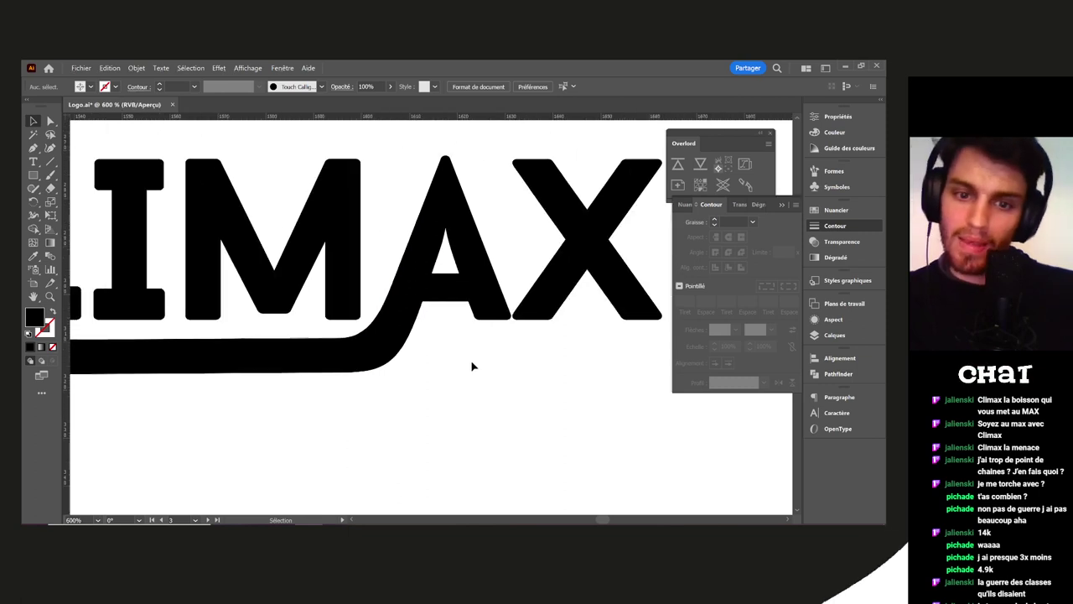
left_click(297, 379)
key("a")
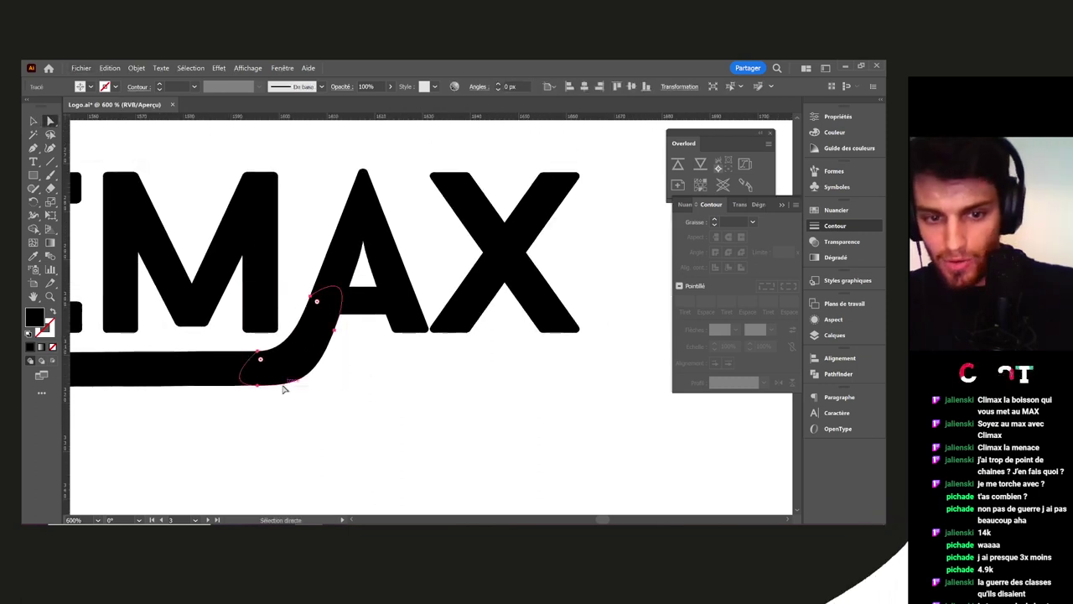
scroll(311, 388, "up", 1)
left_click_drag(292, 386, 278, 387)
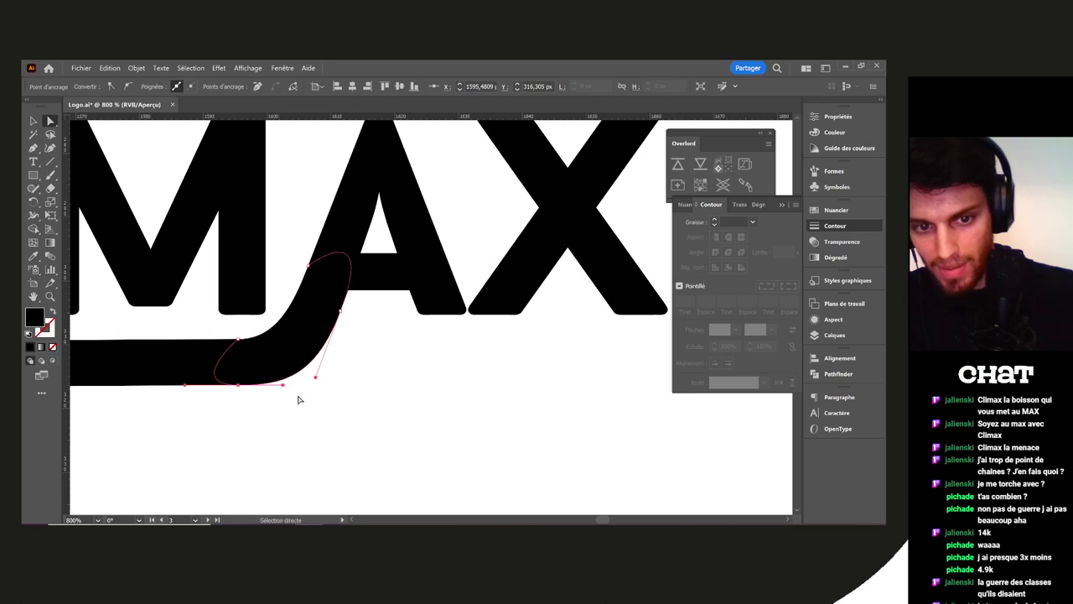
left_click(299, 400)
key("v")
scroll(395, 364, "up", 3)
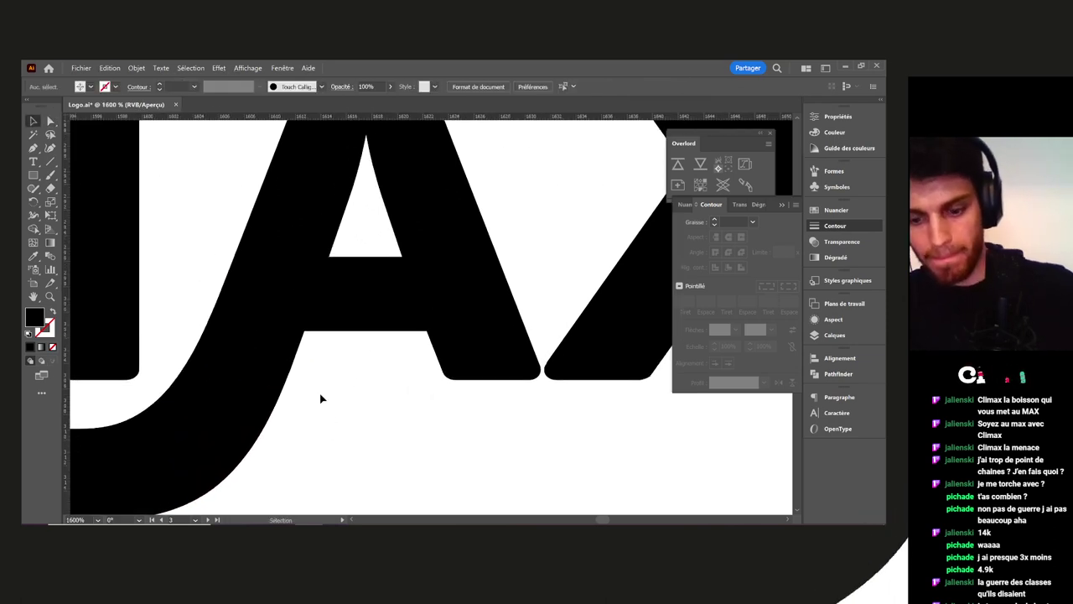
Draw a curved triangle over the A's left leg and fill it white
left_click(304, 332)
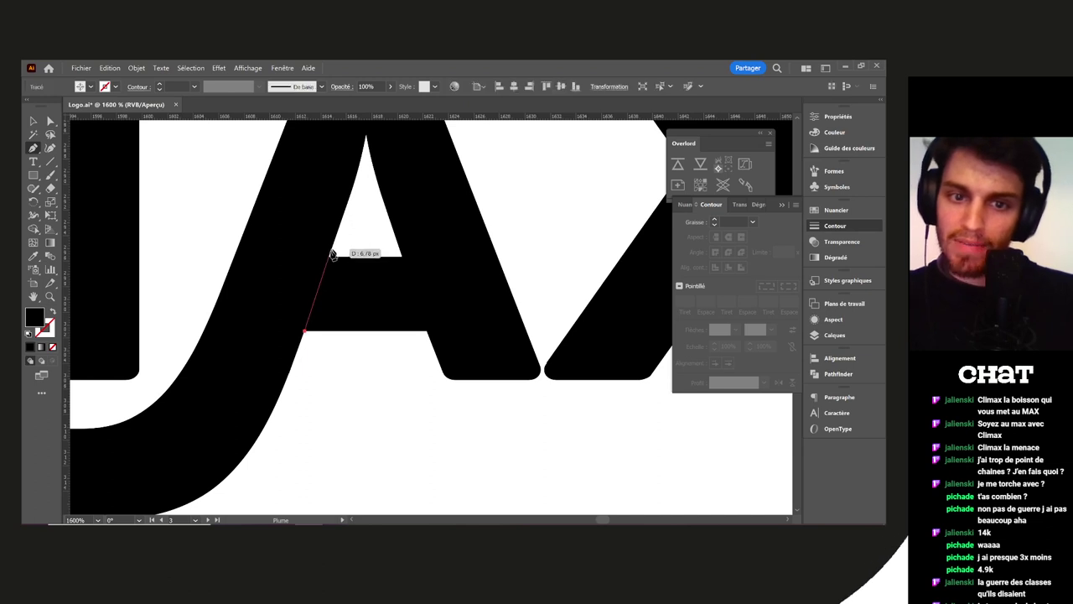
left_click(359, 238)
left_click_drag(313, 385, 305, 337)
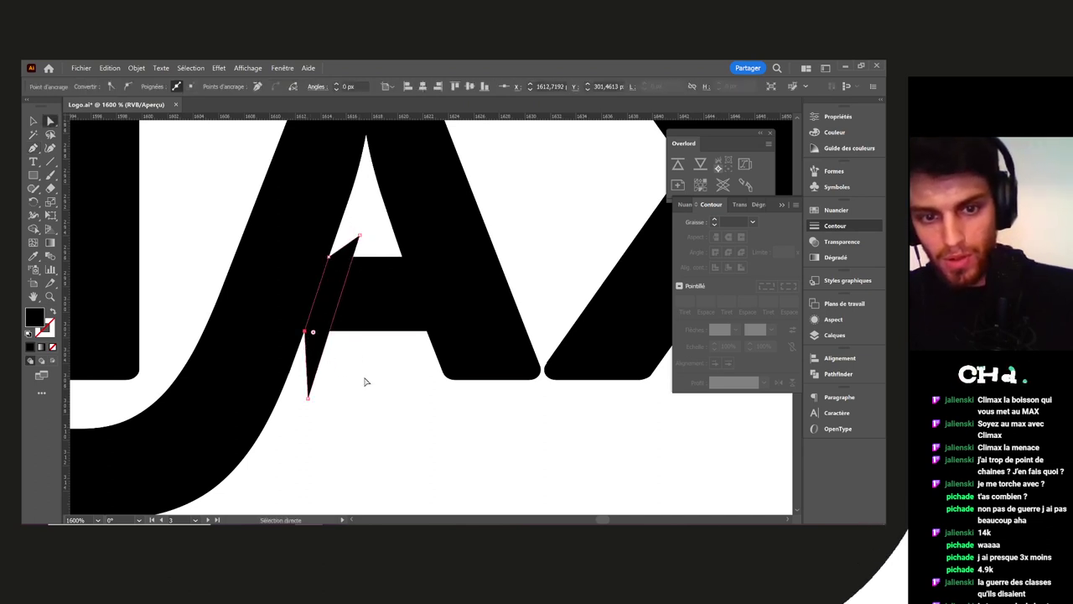
key("i")
left_click(364, 378)
key("v")
left_click(368, 402)
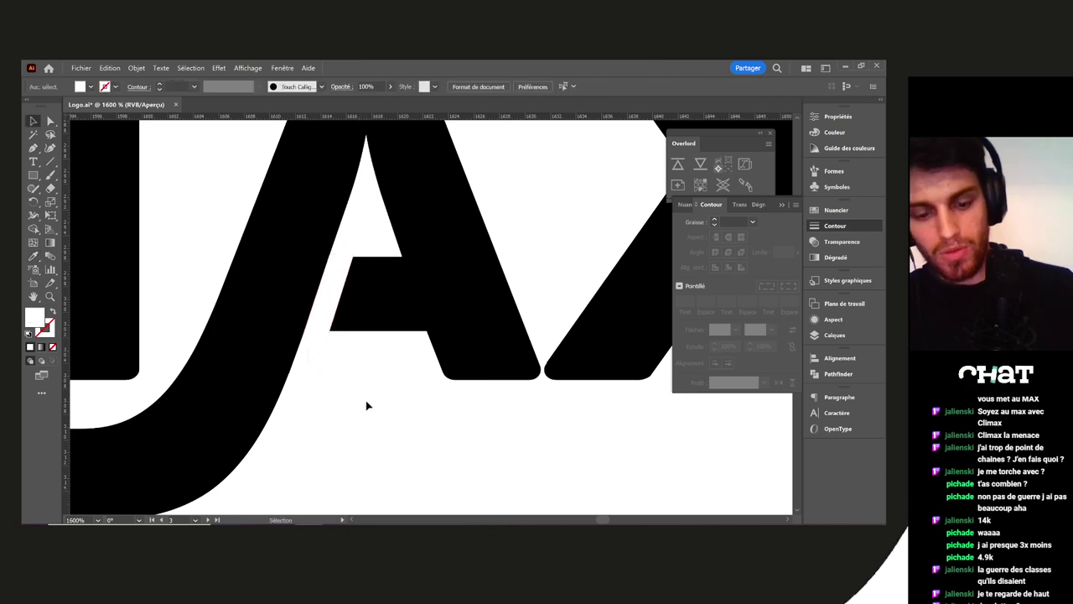
Move one of the white triangle's anchors up along the A's left edge
scroll(366, 403, "down", 2)
left_click_drag(381, 388, 342, 418)
scroll(330, 348, "up", 2)
double_click(308, 386)
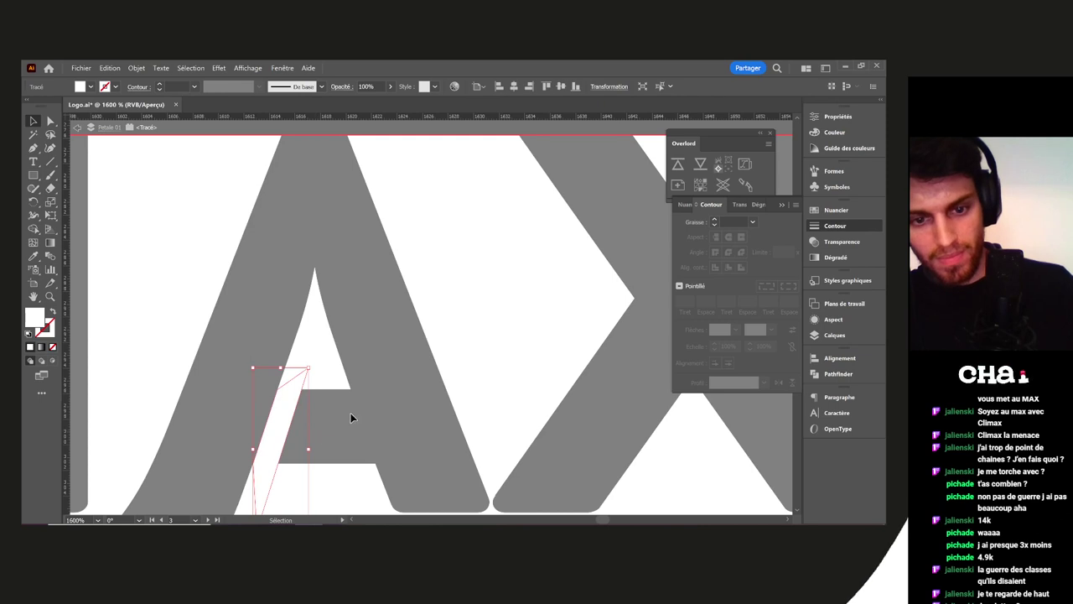
double_click(351, 412)
left_click(299, 375)
key("a")
left_click_drag(283, 373, 317, 244)
key("v")
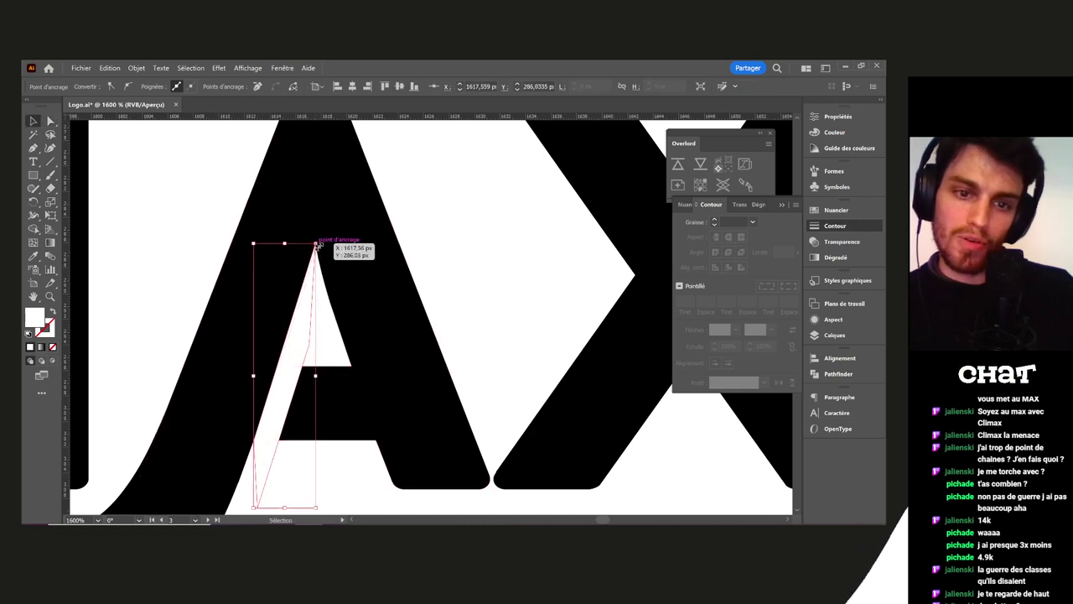
Select the triangle's top anchor, then undo an attempted enlargement of the triangle
key("a")
left_click(256, 439)
left_click(317, 243)
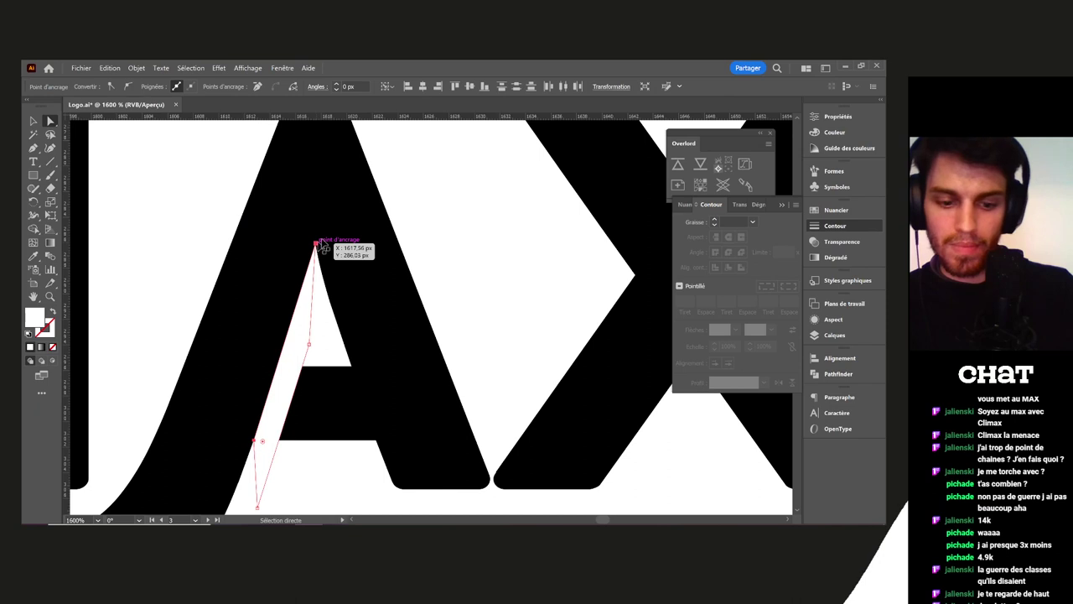
key("v")
scroll(335, 235, "down", 1)
left_click_drag(317, 234, 380, 152)
key("ctrl+z")
left_click(282, 428)
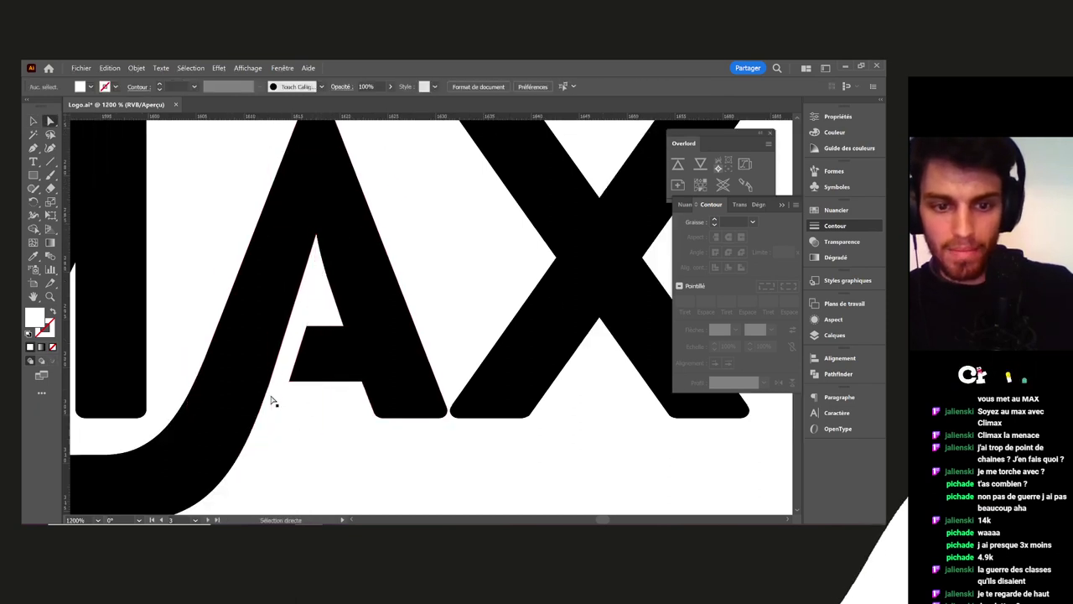
Check the triangle's lower-left anchor and raise its top anchor slightly higher
left_click(270, 389)
left_click(270, 383)
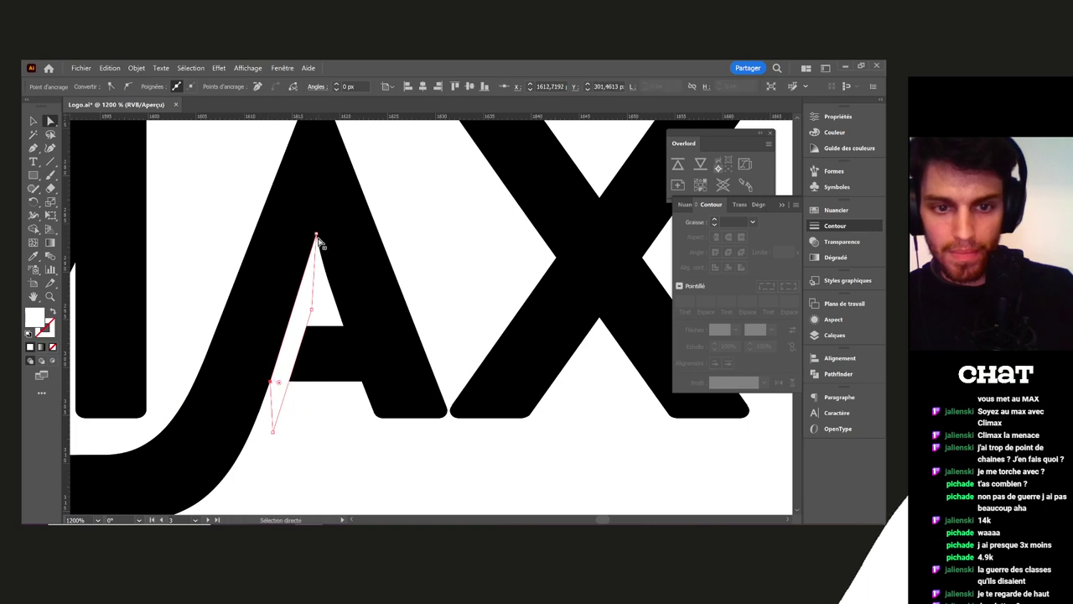
key("v")
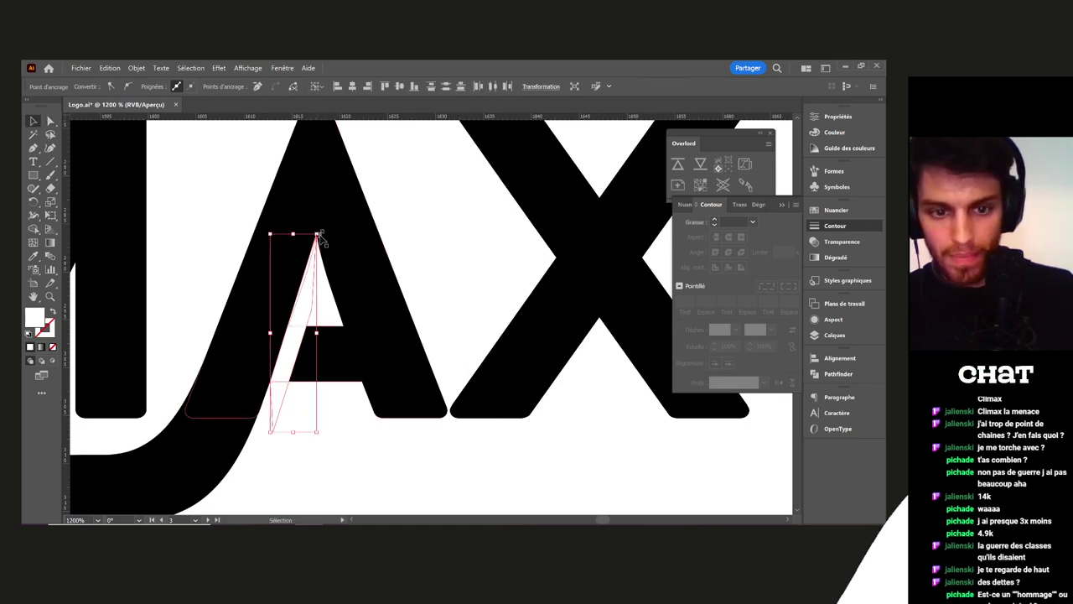
left_click(316, 263)
key("a")
left_click(318, 235)
mouse_move(321, 233)
left_mouse_down()
mouse_move(292, 335)
mouse_move(332, 275)
mouse_move(328, 216)
left_mouse_up()
Alt-drag a copy of the black underline bar up above the AX
left_click_drag(292, 440, 356, 180)
left_click_drag(394, 244, 343, 294)
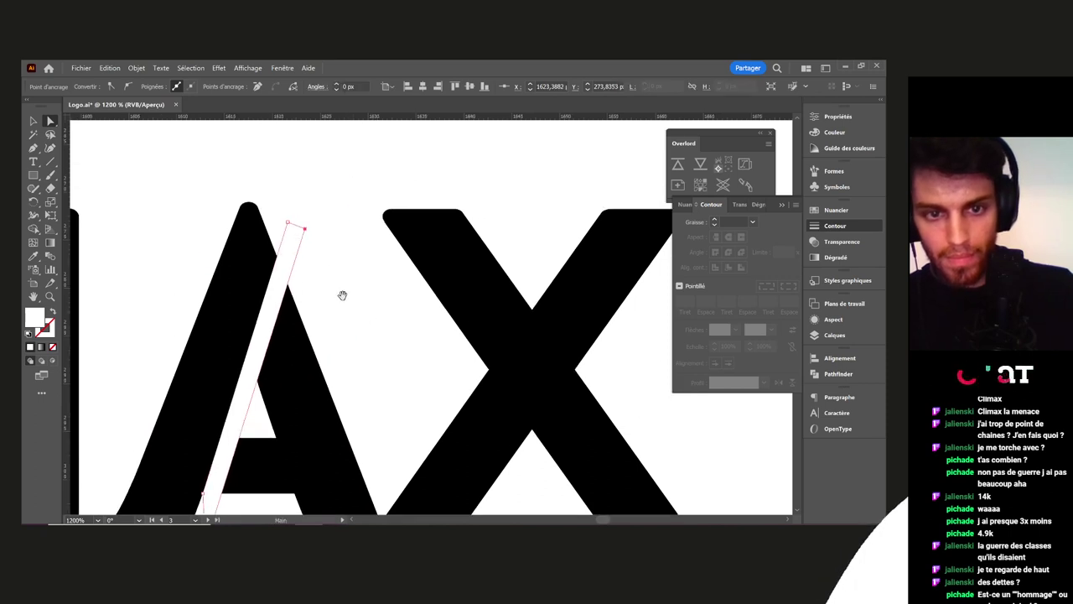
left_click(367, 313)
key("v")
scroll(369, 317, "down", 4)
left_click_drag(268, 421, 354, 430)
left_click_drag(213, 405, 554, 287)
key("ctrl+plus")
key("ctrl+plus")
key("ctrl+plus")
key("ctrl+plus")
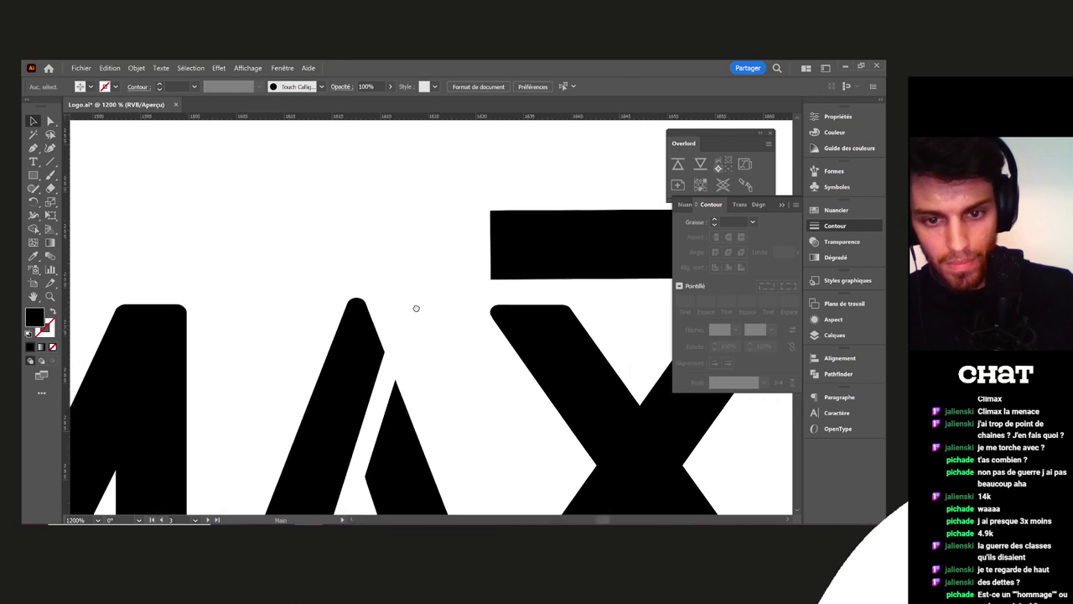
Pen a closed swoosh from the top bar down through the A's gap and back
left_click_drag(416, 308, 406, 308)
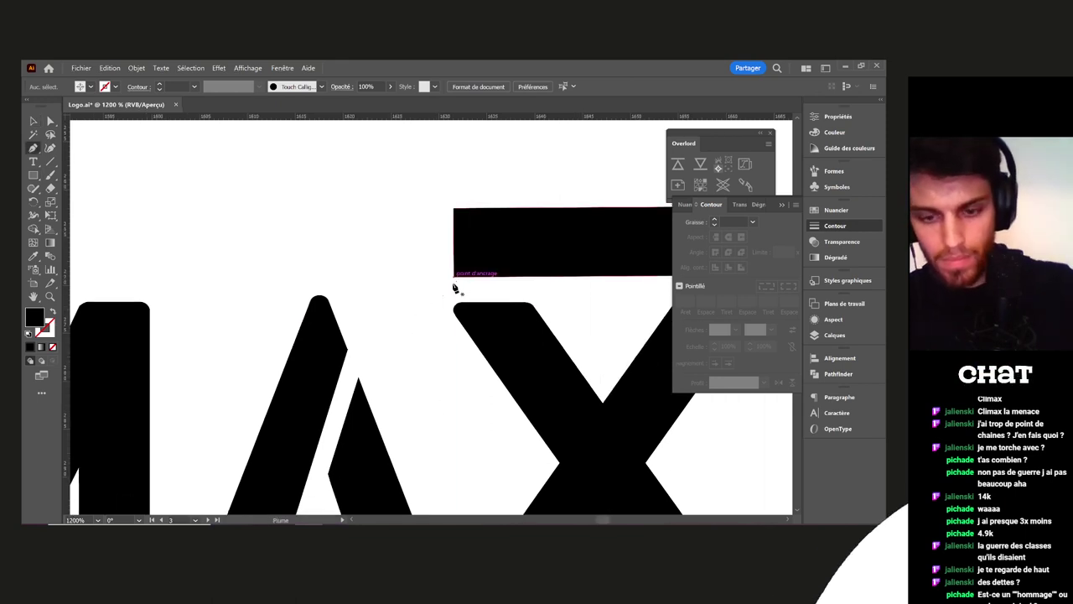
left_click_drag(454, 276, 339, 276)
left_click_drag(411, 285, 411, 285)
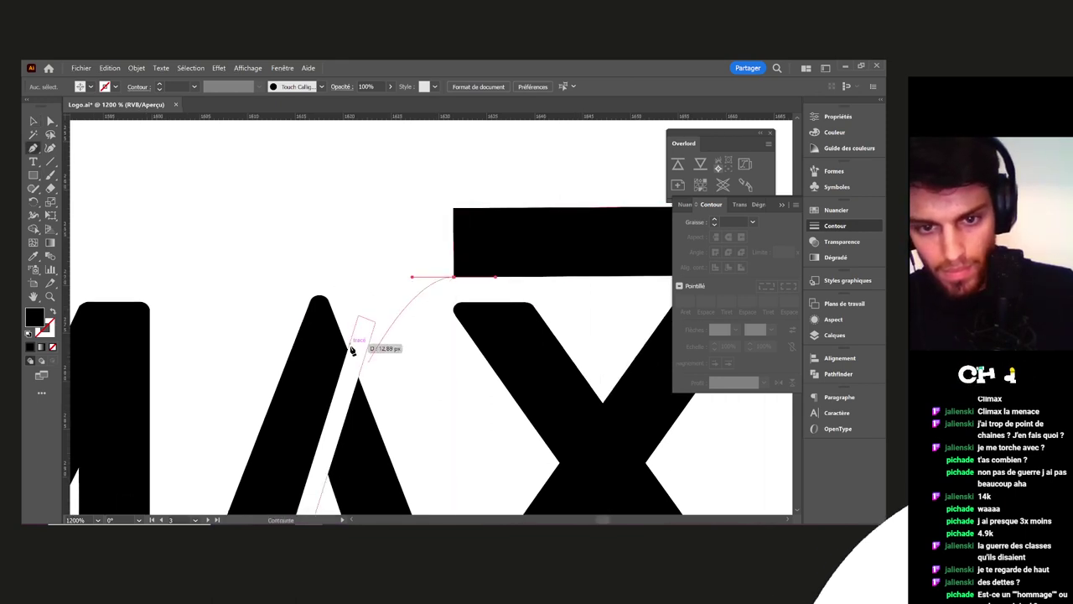
left_click_drag(350, 354, 328, 414)
left_click(306, 388)
left_click_drag(310, 300, 346, 209)
left_click_drag(453, 208, 505, 209)
left_click(454, 278)
key("v")
left_click(441, 171)
Shorten the top bar so it ends flush over the X
scroll(457, 188, "down", 3)
scroll(494, 288, "down", 5)
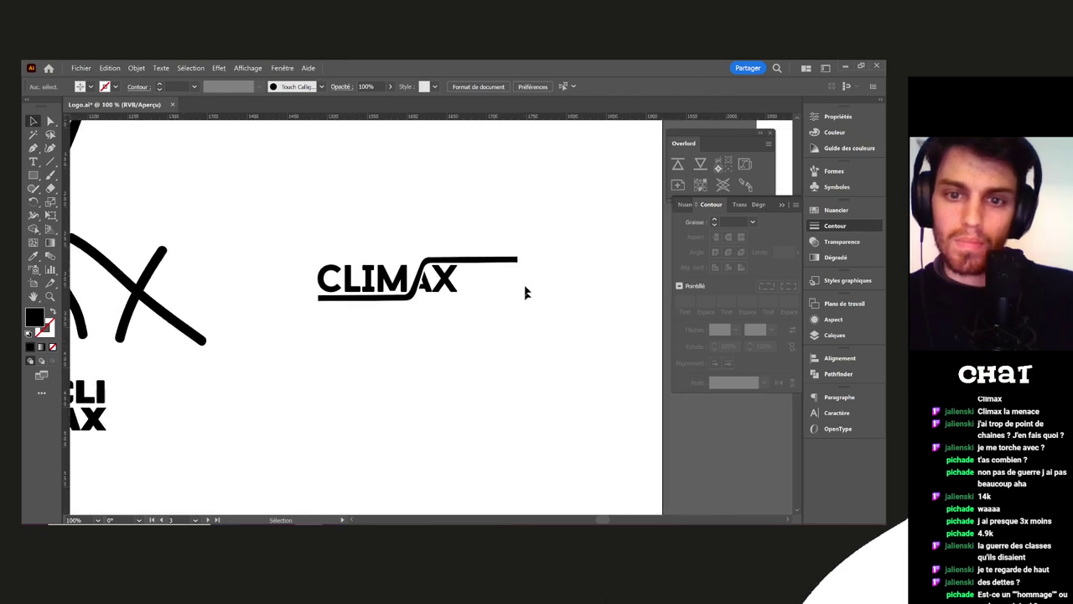
scroll(535, 271, "up", 3)
left_click_drag(556, 246, 379, 257)
left_click(415, 309)
key("v")
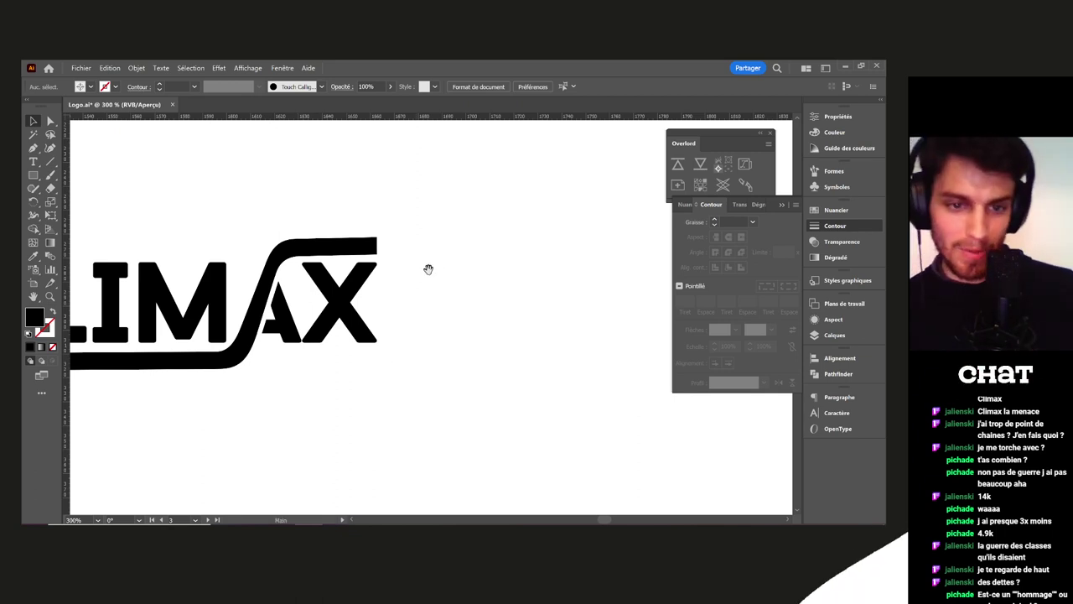
left_click_drag(428, 269, 528, 289)
scroll(526, 290, "down", 2)
left_click_drag(587, 333, 602, 315)
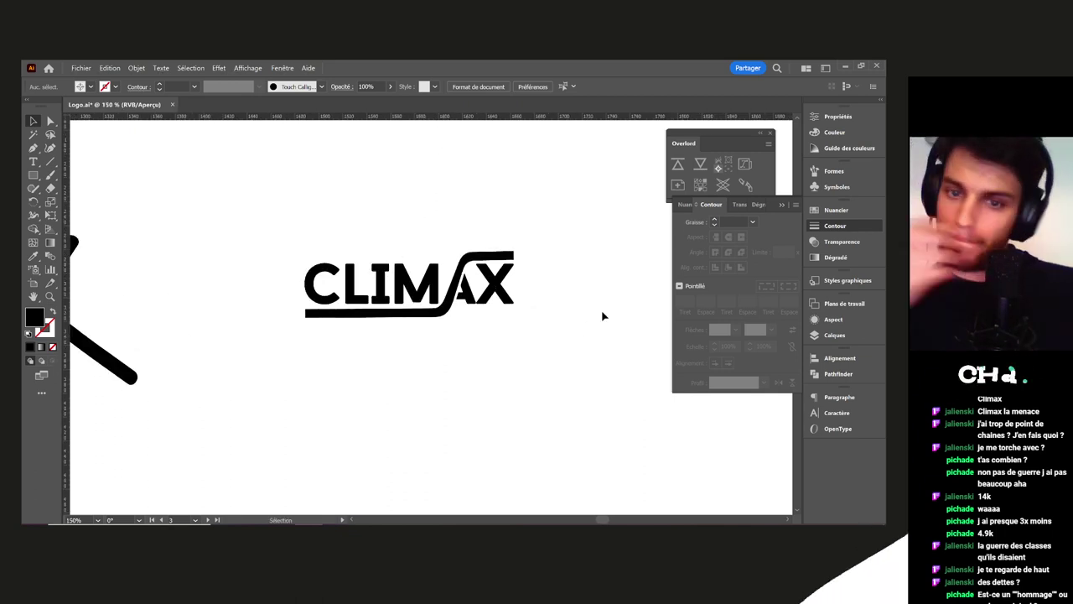
Alt-drag a duplicate of the festival logo next to the swoosh logo
scroll(524, 345, "down", 3)
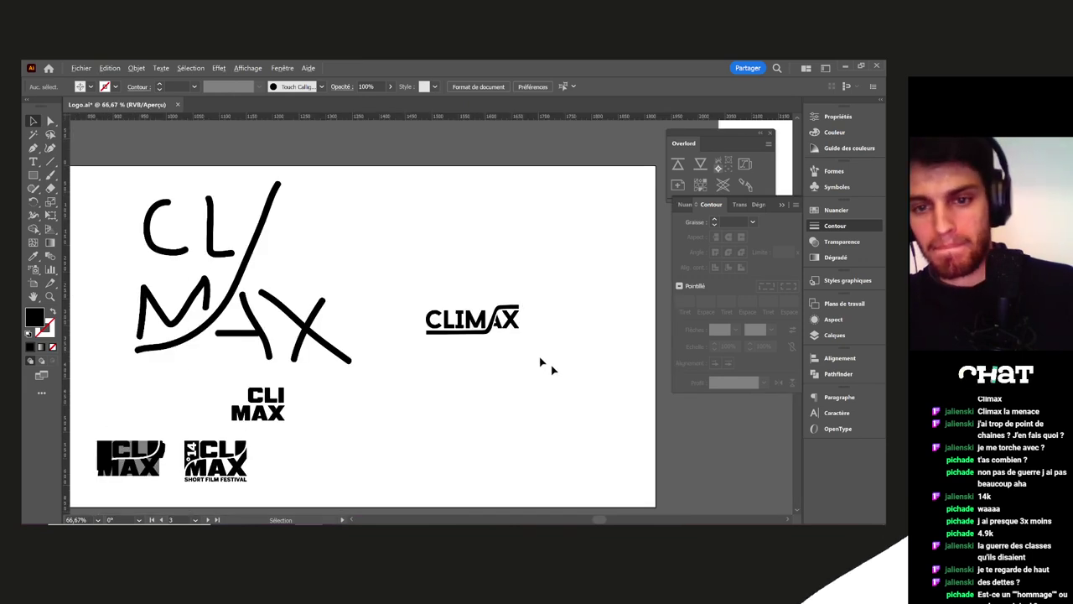
left_click_drag(542, 364, 502, 350)
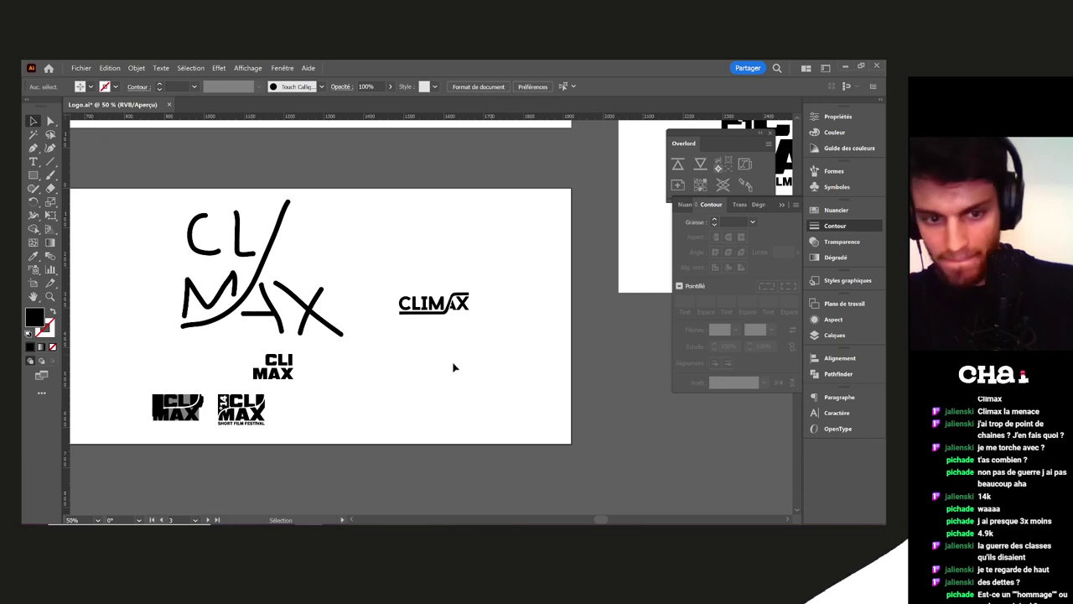
mouse_move(239, 427)
left_mouse_down()
mouse_move(310, 391)
mouse_move(329, 365)
mouse_move(302, 405)
mouse_move(252, 429)
left_mouse_up()
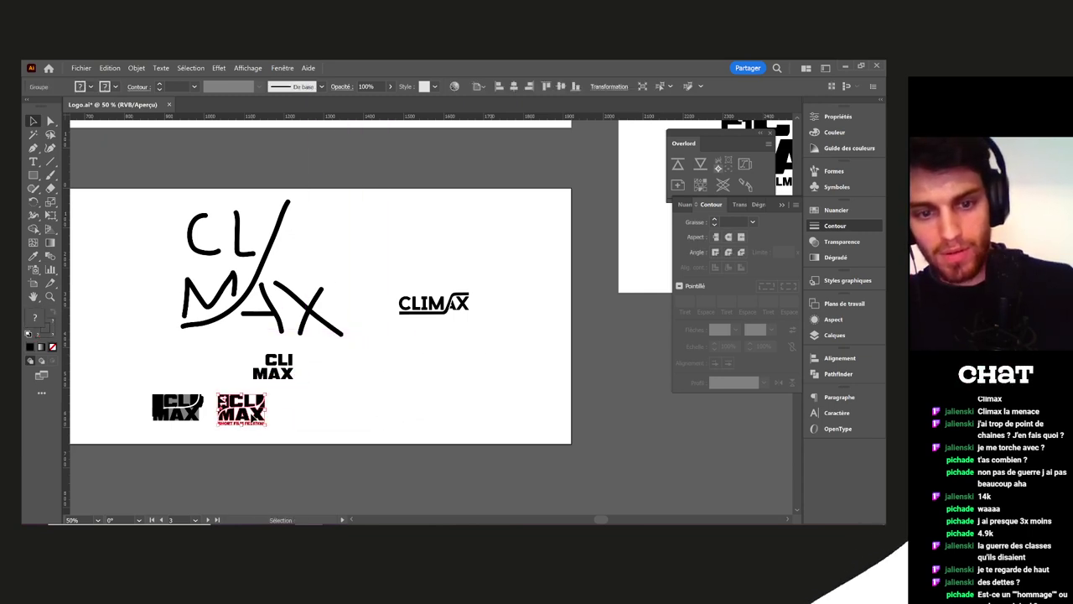
left_click_drag(387, 364, 387, 363)
left_click_drag(243, 423, 454, 392)
scroll(437, 368, "up", 3)
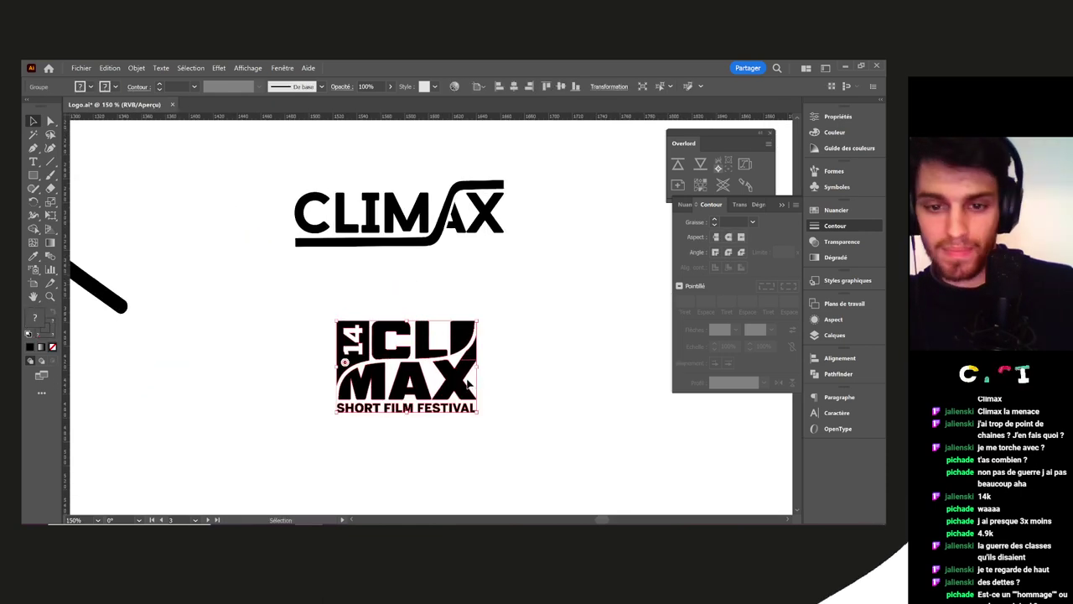
left_click(525, 304)
left_click_drag(316, 385, 317, 384)
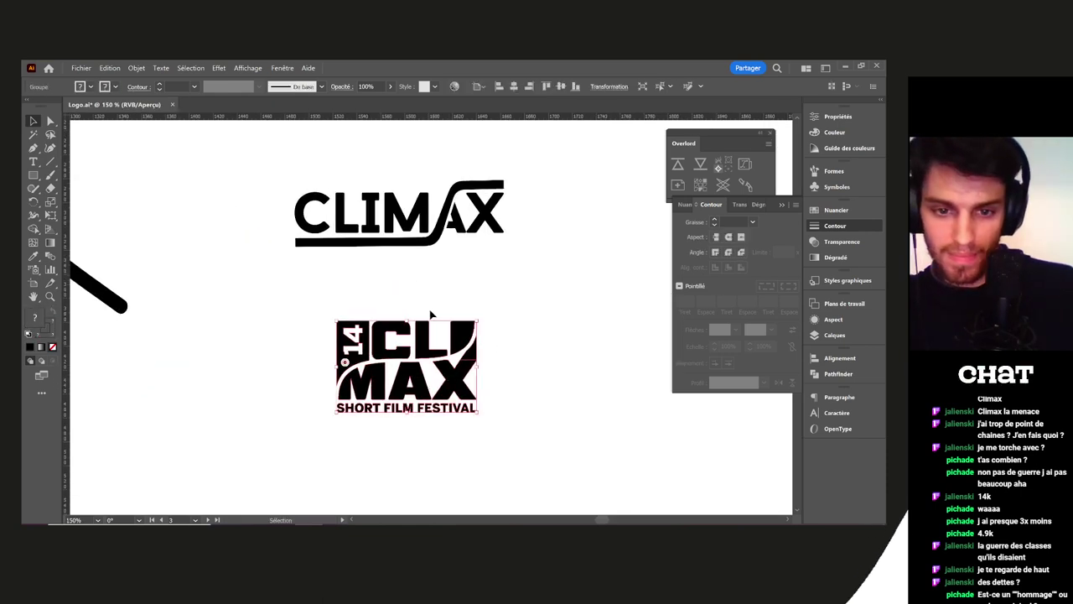
left_click(361, 365)
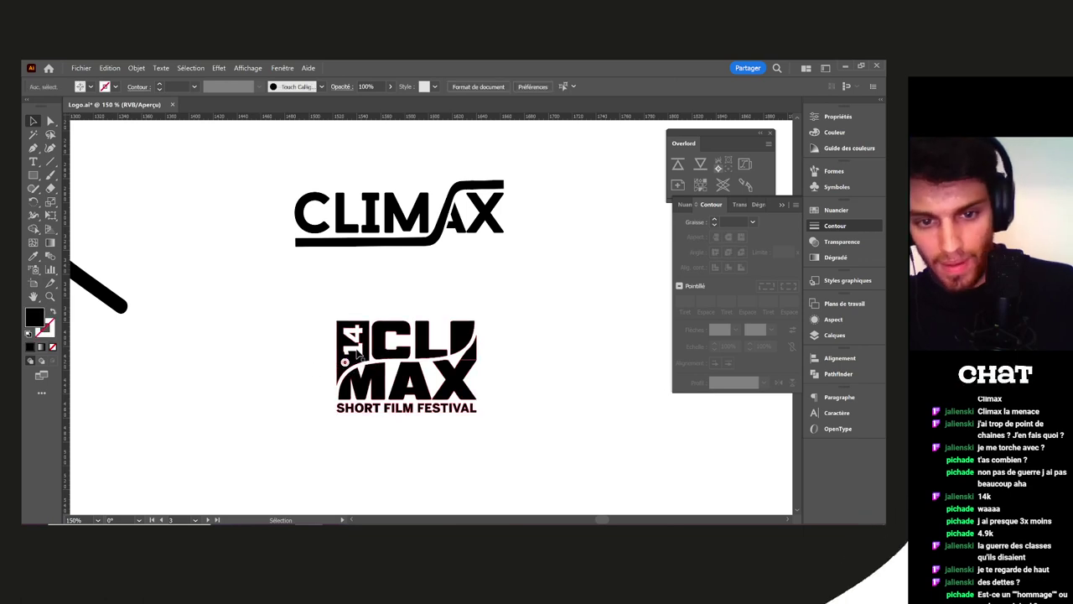
Move SHORT FILM FESTIVAL beneath the swoosh logo and °14 just above its top bar
left_click(371, 342)
left_click(413, 410)
left_click_drag(413, 411, 378, 260)
left_click(251, 366)
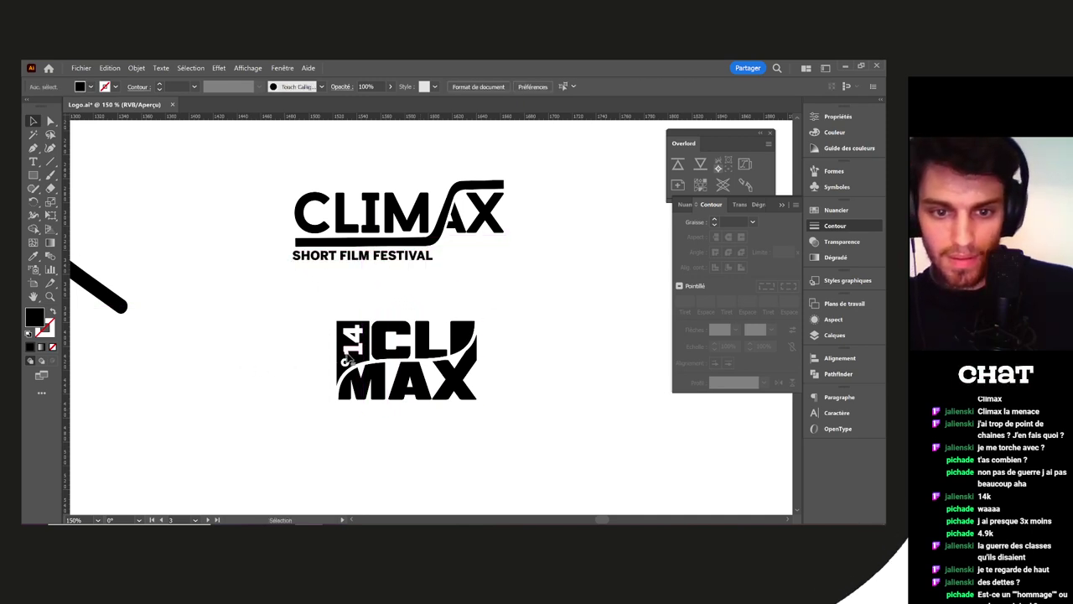
left_click(346, 360)
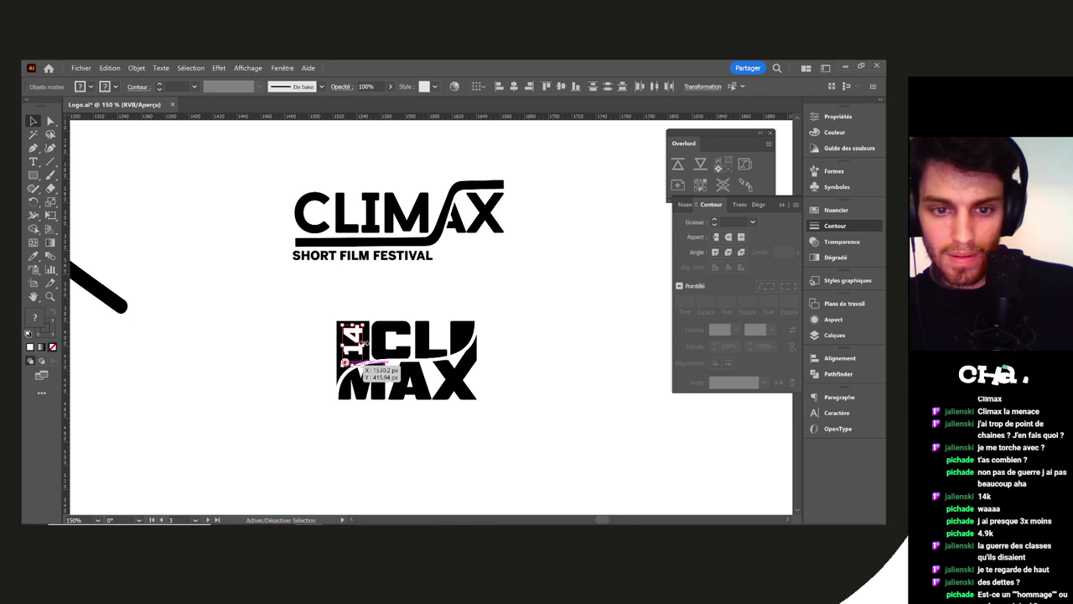
left_click_drag(366, 339, 492, 173)
scroll(505, 177, "up", 2)
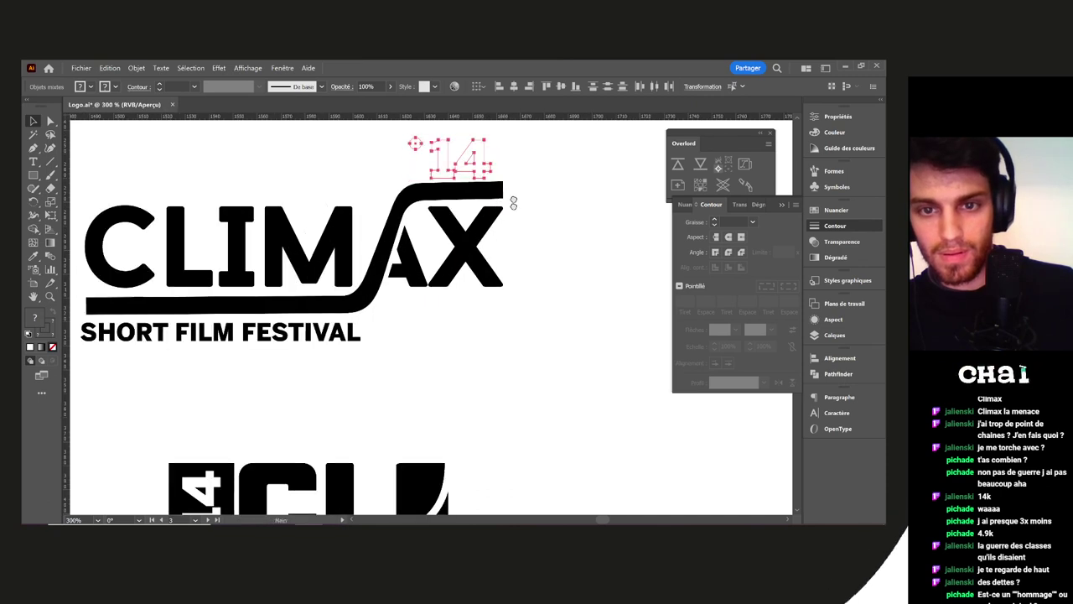
scroll(511, 199, "up", 2)
left_click_drag(481, 227, 485, 223)
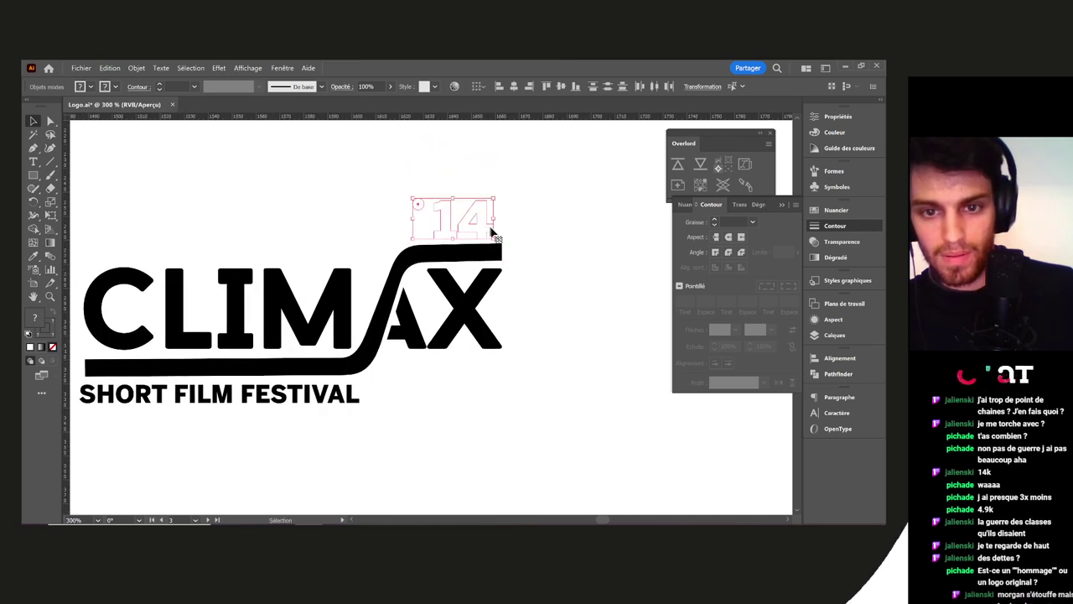
Apply Object > Path > Outline Stroke to the °14 degree circle
left_click(136, 68)
mouse_move(294, 299)
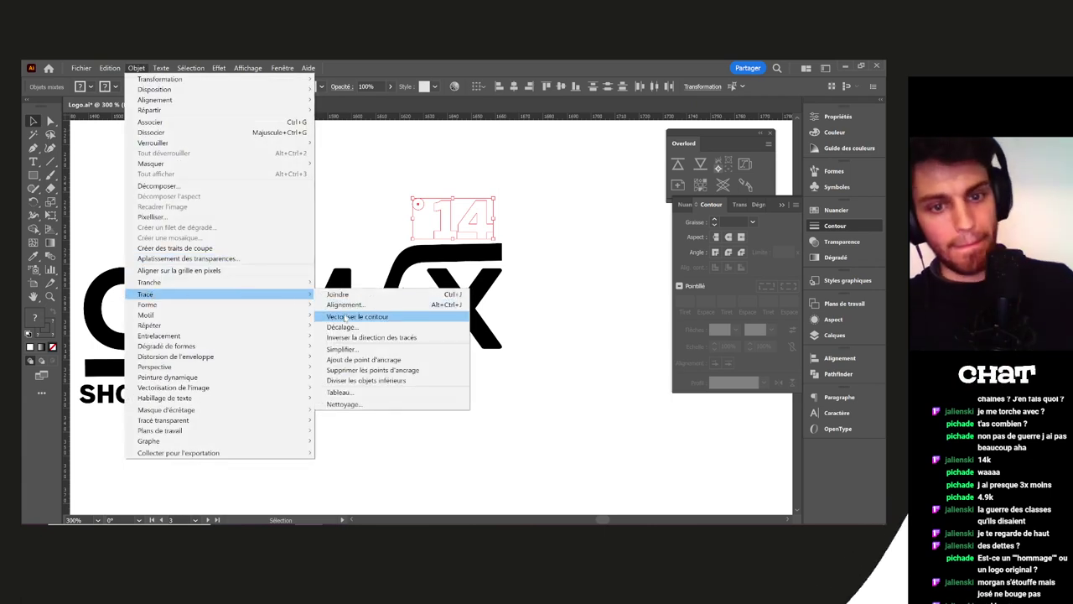
left_click(386, 317)
left_click(584, 288)
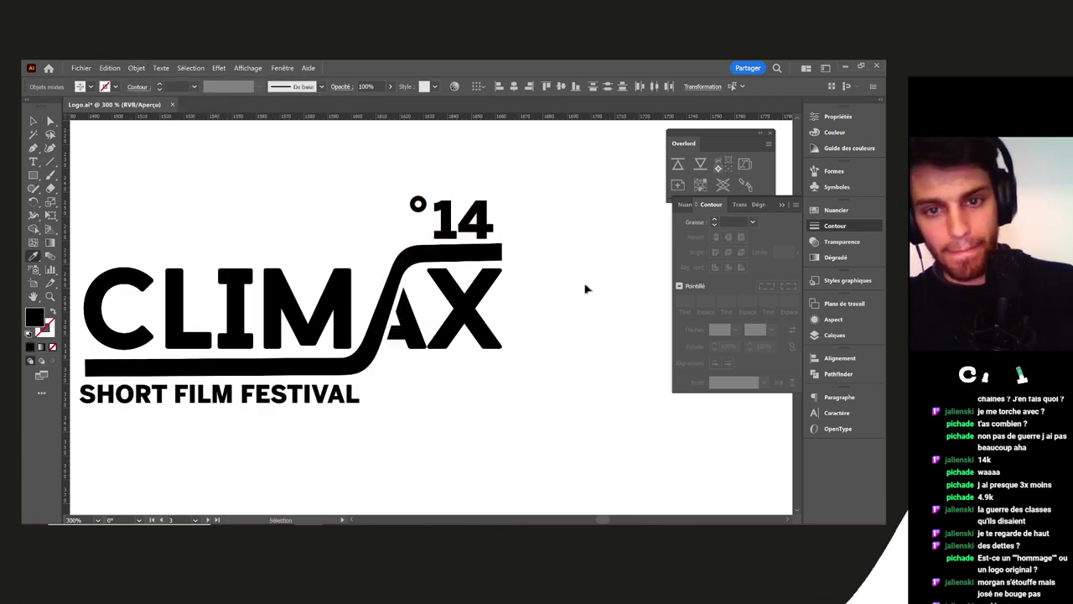
Delete the leftover square logo copy
scroll(571, 290, "down", 3)
scroll(569, 292, "down", 2)
left_click_drag(503, 276, 426, 307)
key("Delete")
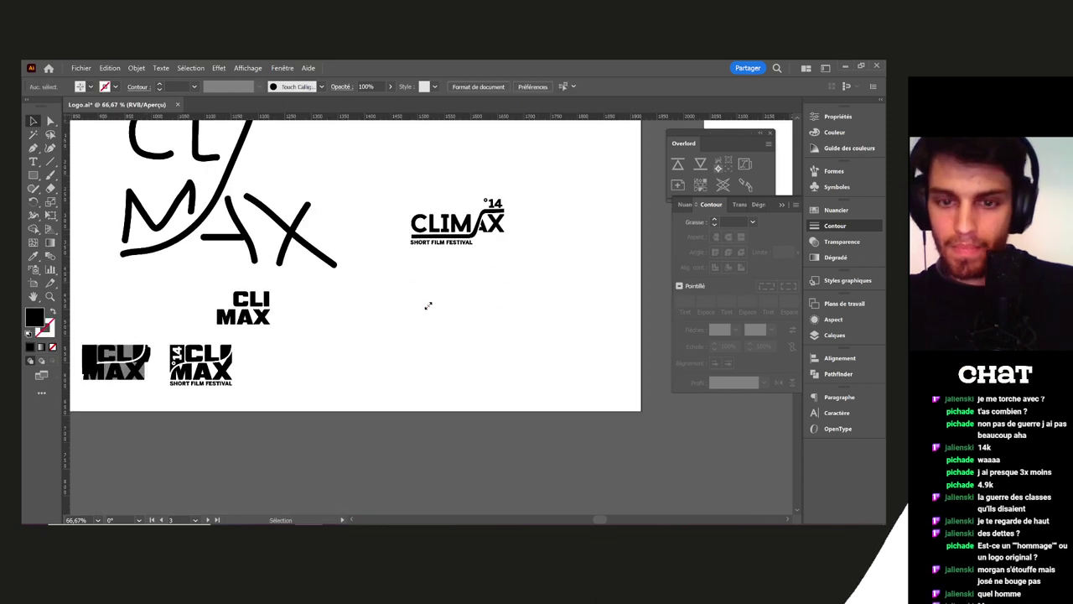
left_click_drag(528, 262, 460, 297)
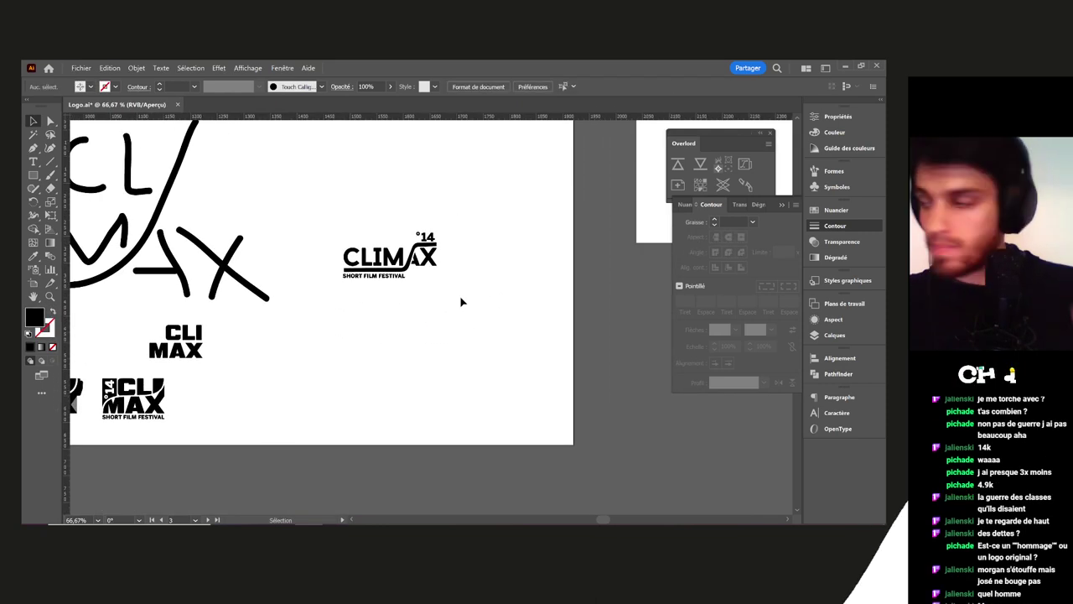
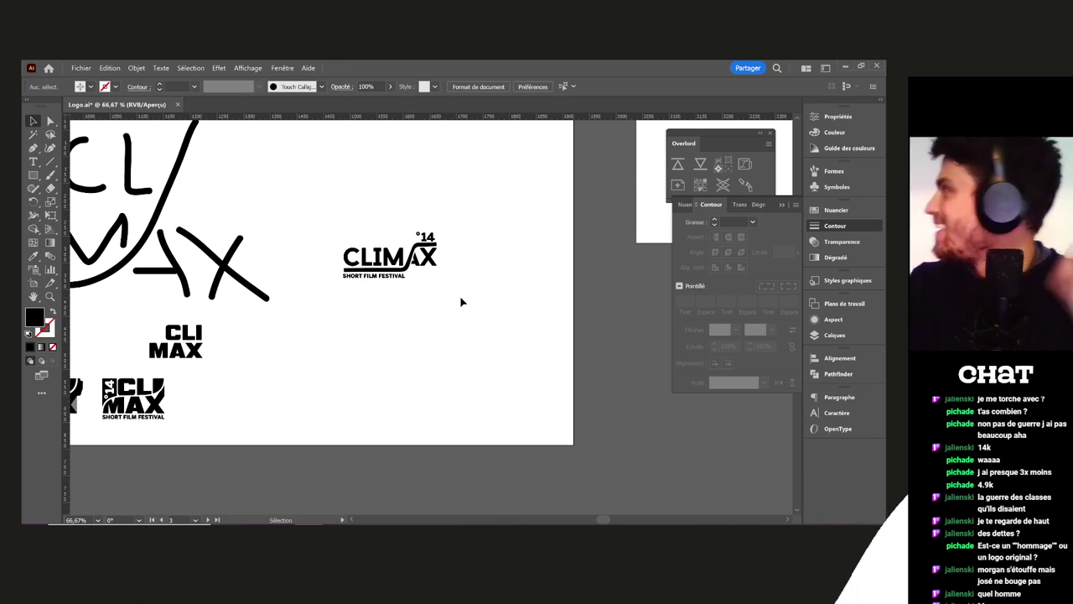
Scale the CLIMAX '14 logo and extend the right artboard downward with the Artboard tool
left_click_drag(483, 277, 381, 361)
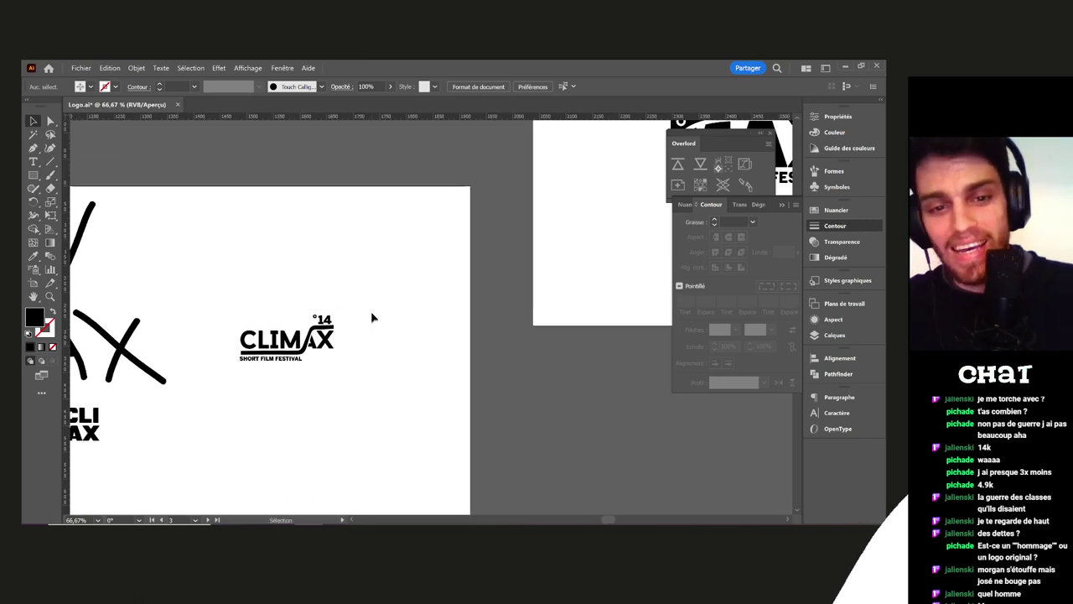
scroll(371, 312, "down", 2)
left_click_drag(348, 309, 518, 332)
left_click_drag(526, 368, 433, 366)
key("shift+o")
key("Escape")
left_click(515, 313)
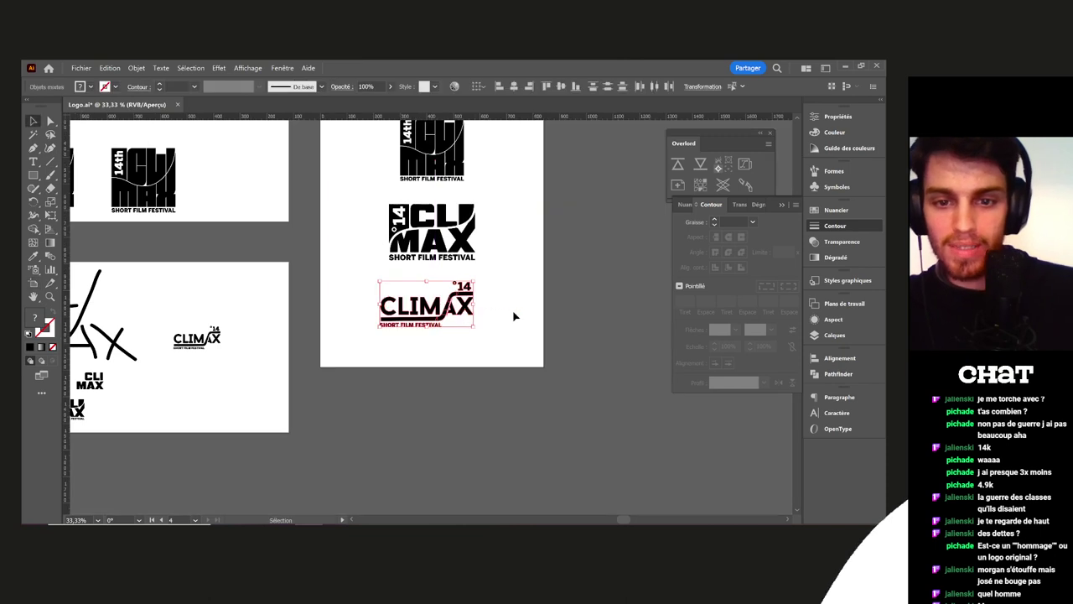
Select the sketches and logos and move them further left on the artboard
left_click_drag(529, 318, 541, 281)
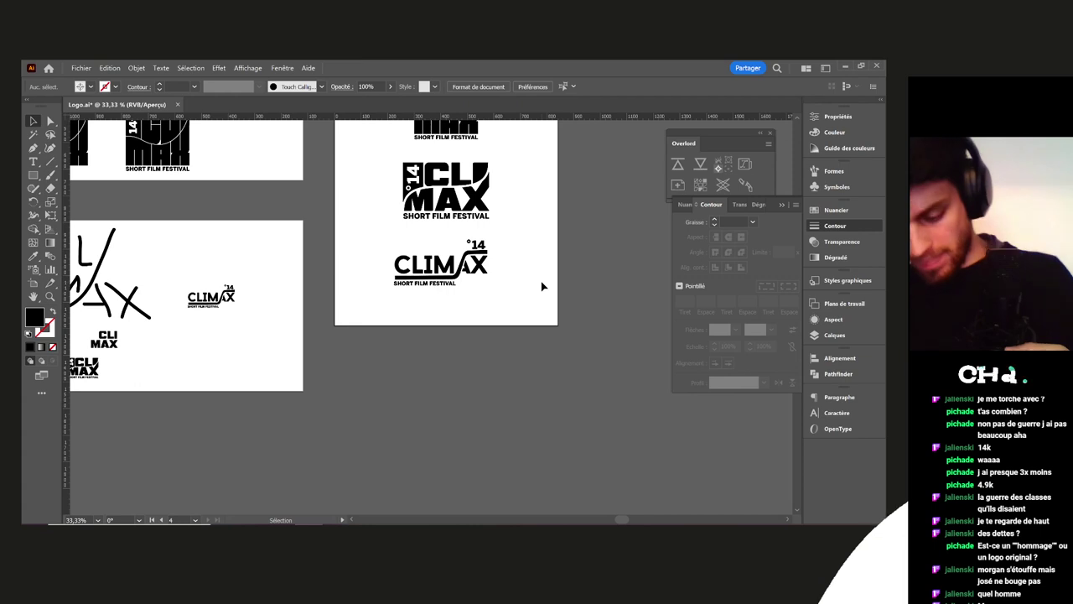
left_click_drag(527, 247, 542, 178)
left_click_drag(334, 317, 553, 328)
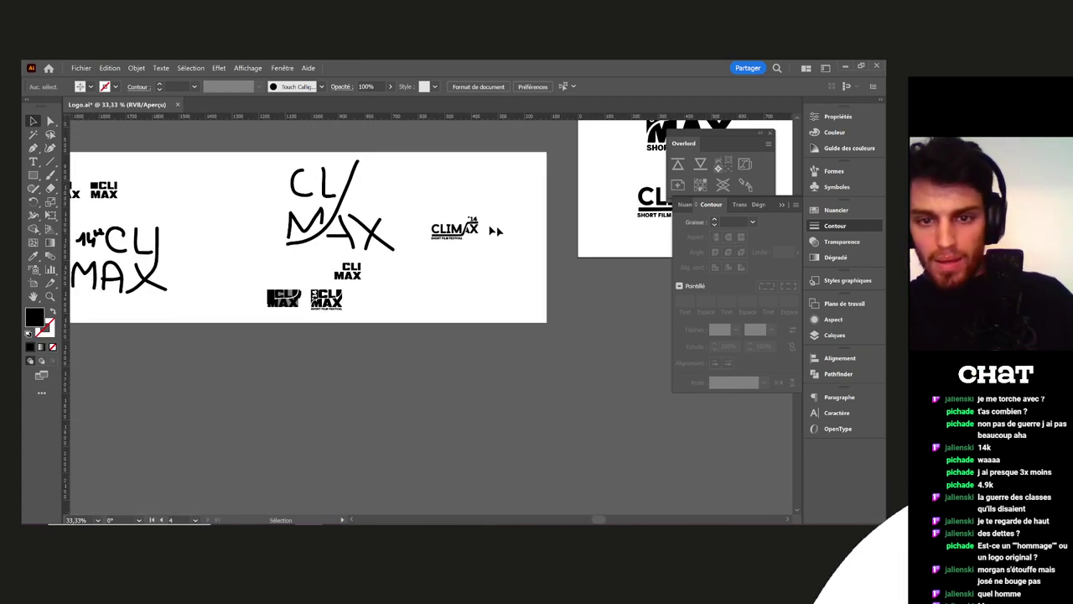
scroll(478, 222, "up", 5)
left_click_drag(450, 285, 470, 279)
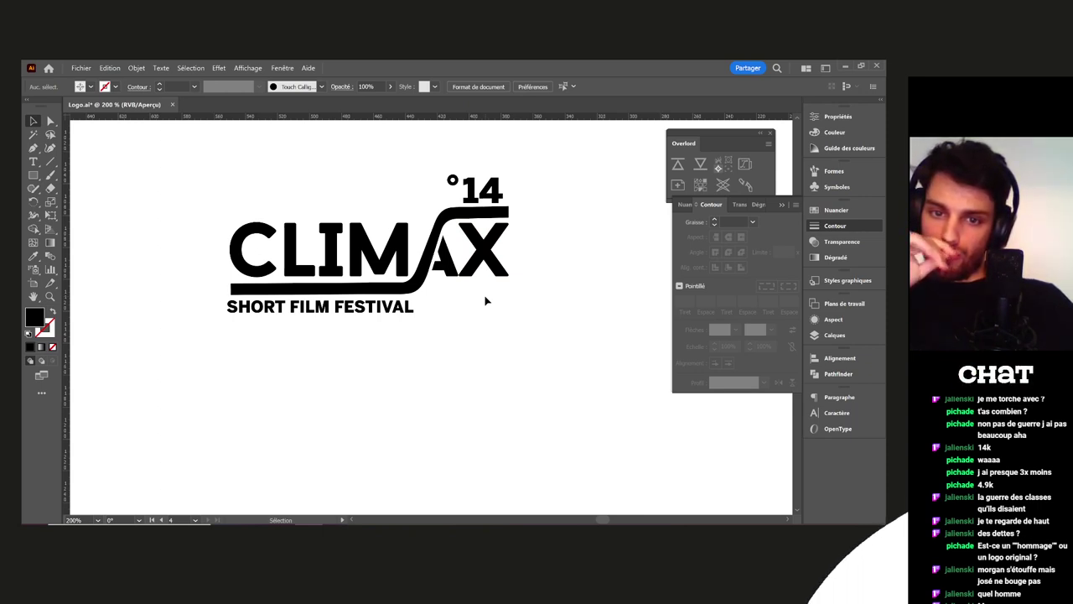
scroll(411, 285, "down", 5)
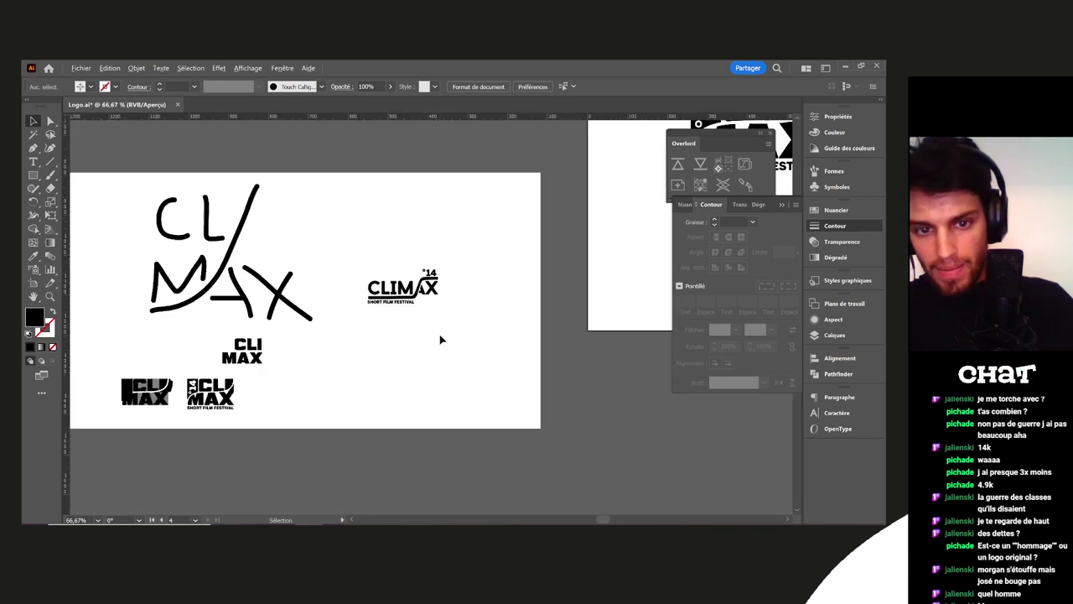
left_click_drag(467, 296, 476, 280)
mouse_move(493, 325)
left_mouse_down()
mouse_move(300, 194)
mouse_move(294, 159)
left_mouse_up()
left_click_drag(304, 197, 224, 199)
left_click(327, 282)
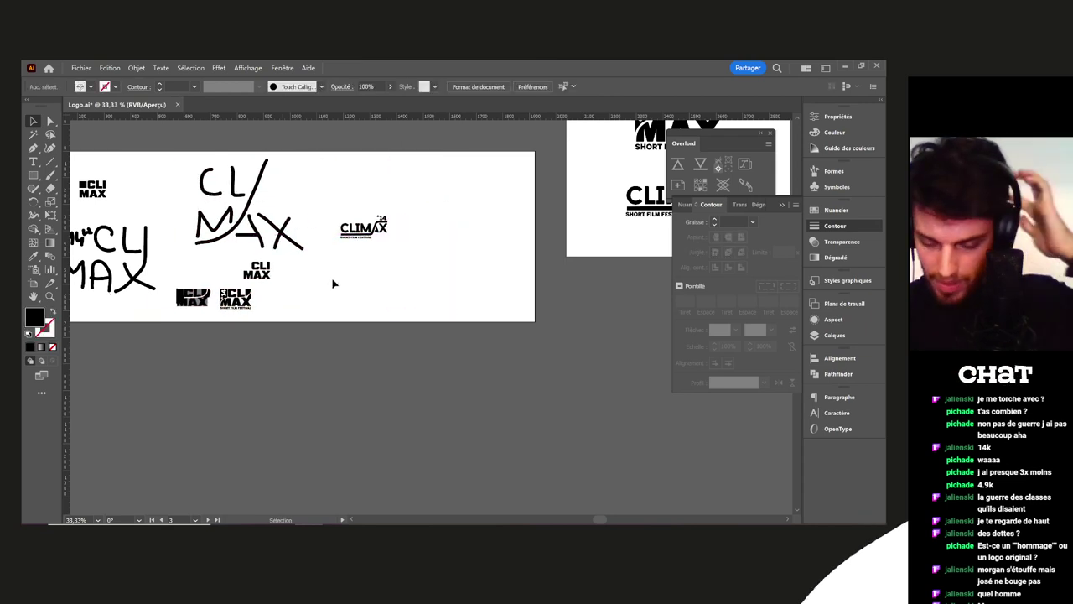
Alt-drag a copy of the small stacked CLI MAX wordmark to the right
scroll(374, 236, "up", 3)
scroll(373, 235, "left", 5)
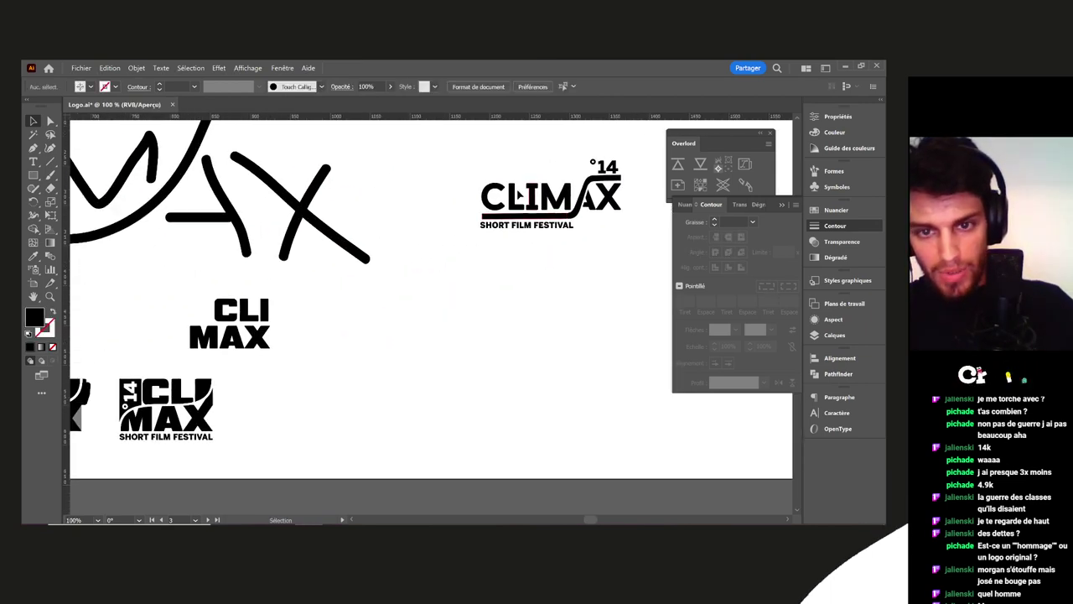
left_click(259, 327)
left_click_drag(244, 332, 521, 334)
left_click_drag(575, 280, 468, 359)
left_click(484, 238)
scroll(548, 297, "down", 2)
scroll(425, 411, "up", 3)
left_click_drag(417, 312, 402, 333)
Delete the line break so the copy reads CLIMAX on one line, then reposition it
double_click(376, 343)
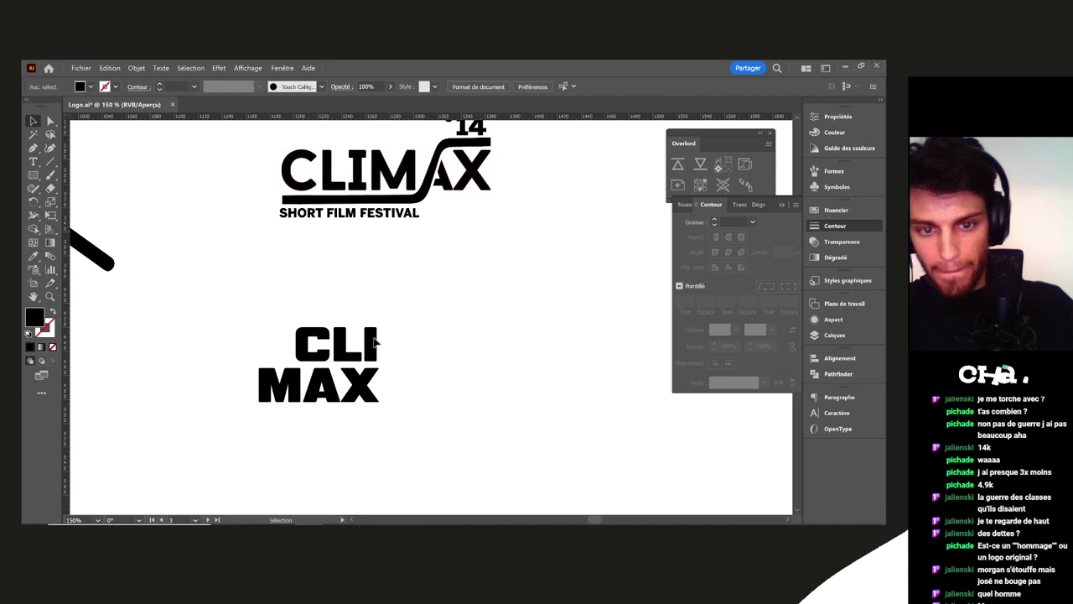
left_click(378, 354)
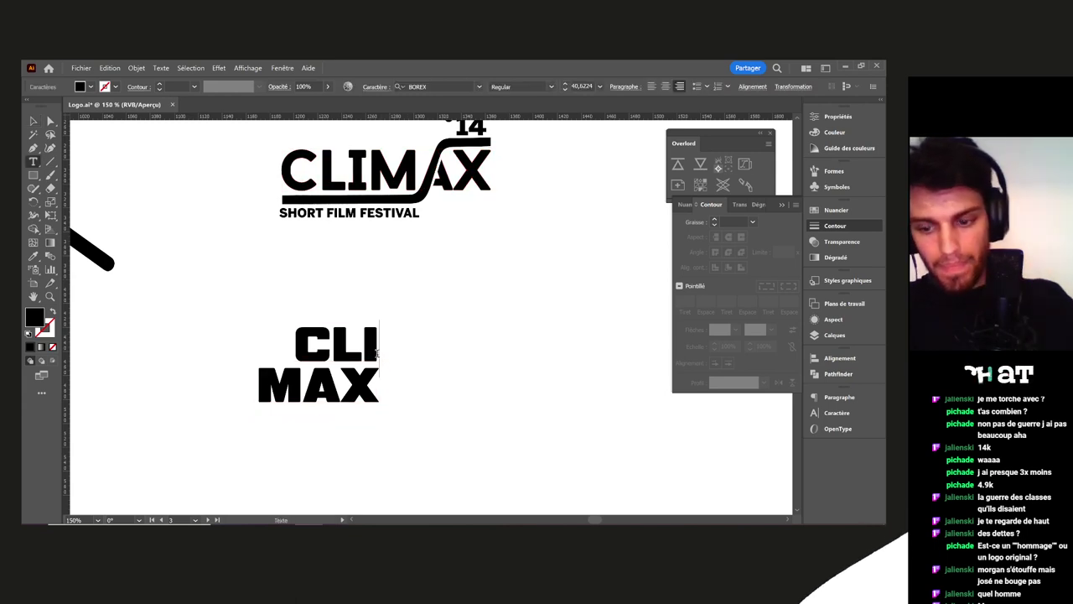
key("Delete")
key("Escape")
left_click_drag(339, 345, 429, 385)
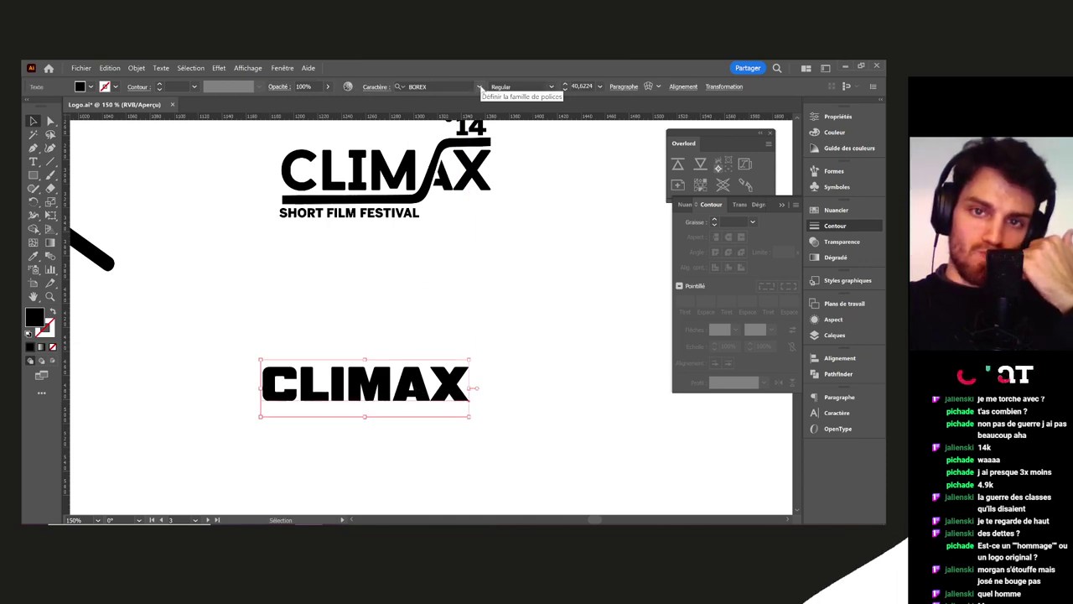
Set the CLIMAX text font to Brozen Oblique
left_click(481, 88)
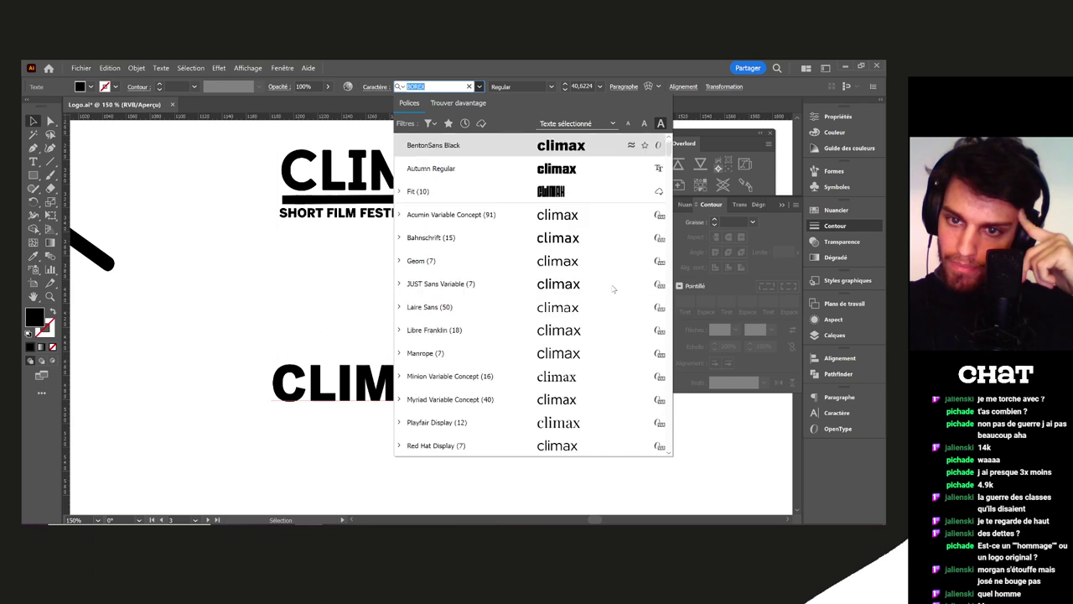
scroll(613, 290, "down", 15)
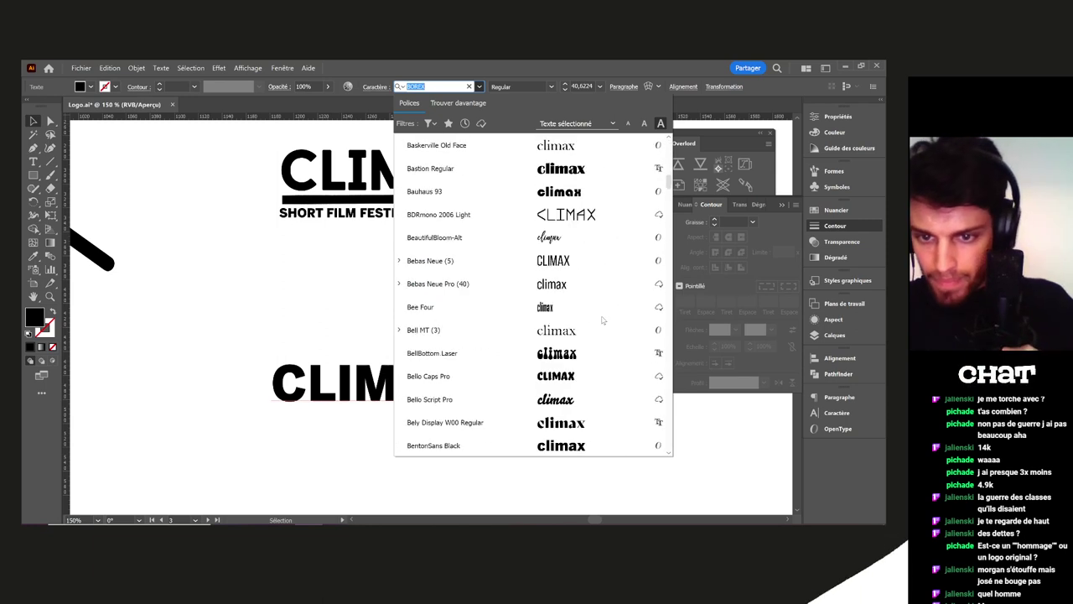
scroll(604, 319, "down", 6)
scroll(604, 320, "up", 2)
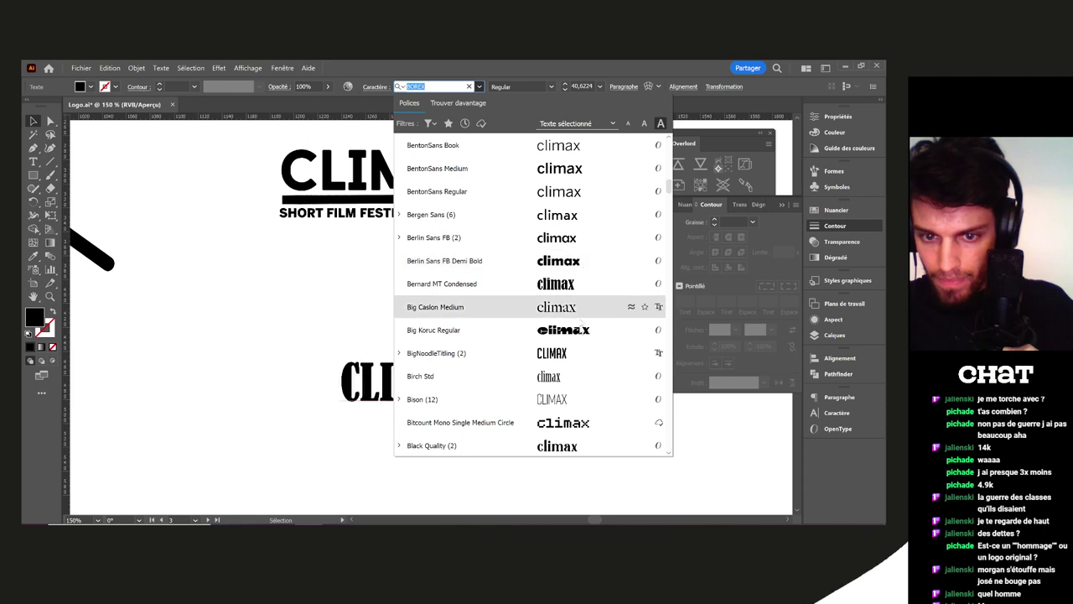
scroll(585, 336, "down", 5)
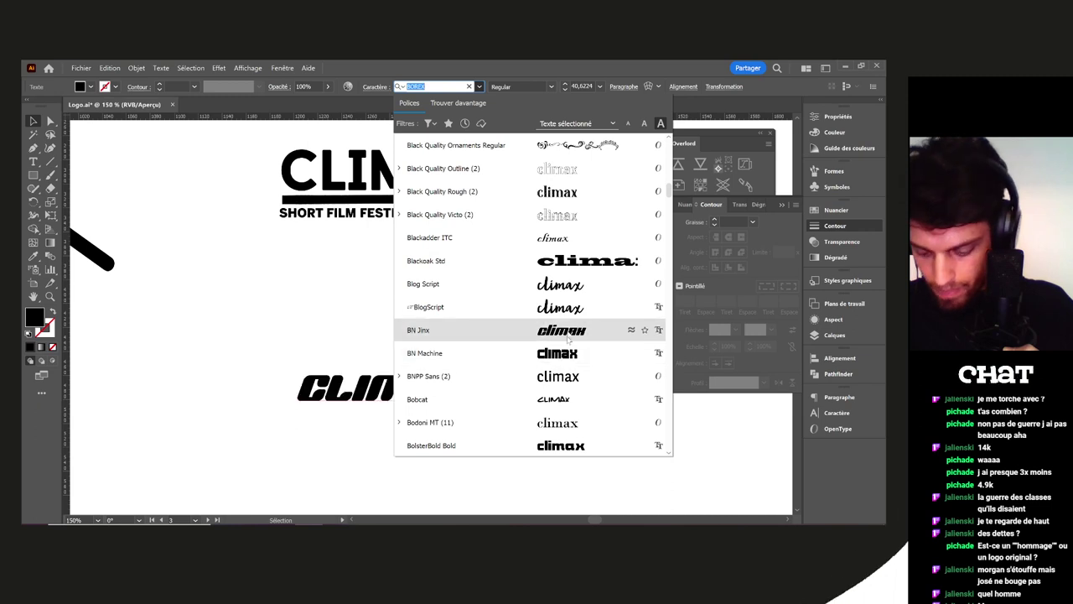
scroll(577, 382, "down", 3)
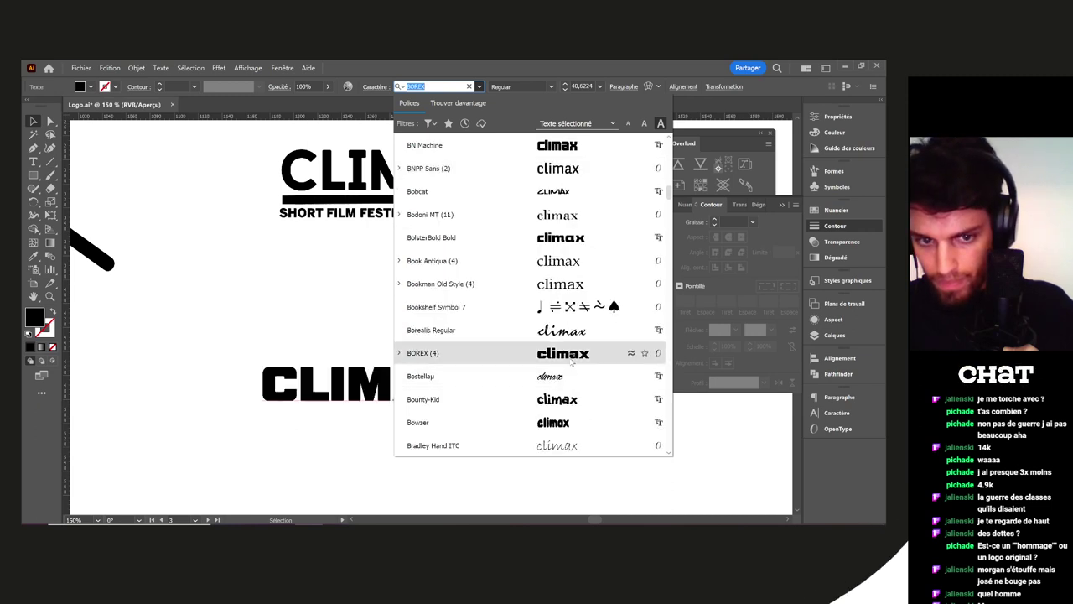
scroll(572, 362, "down", 2)
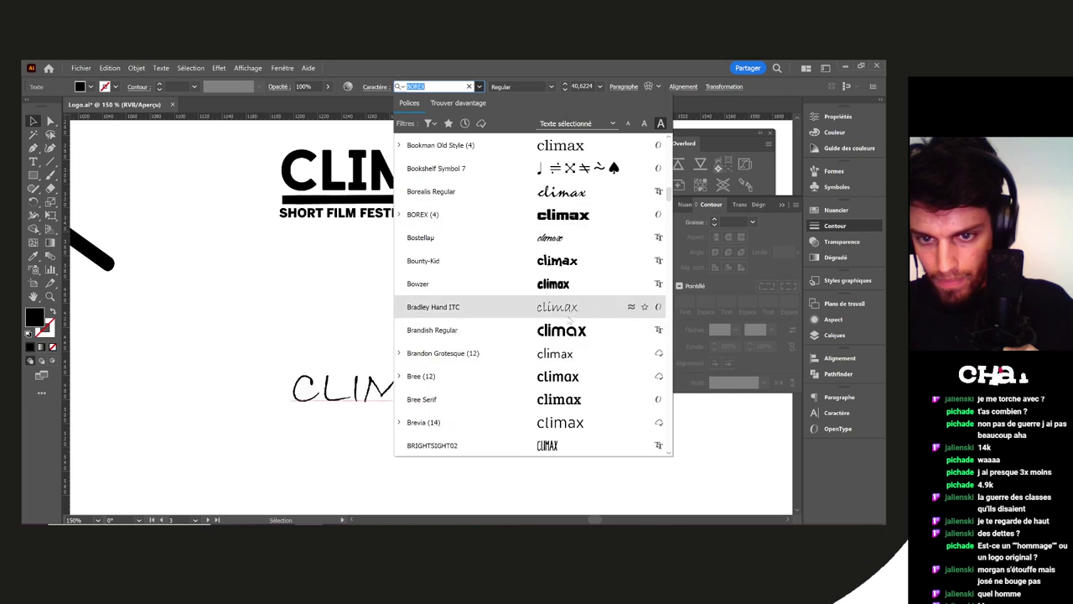
scroll(572, 336, "down", 3)
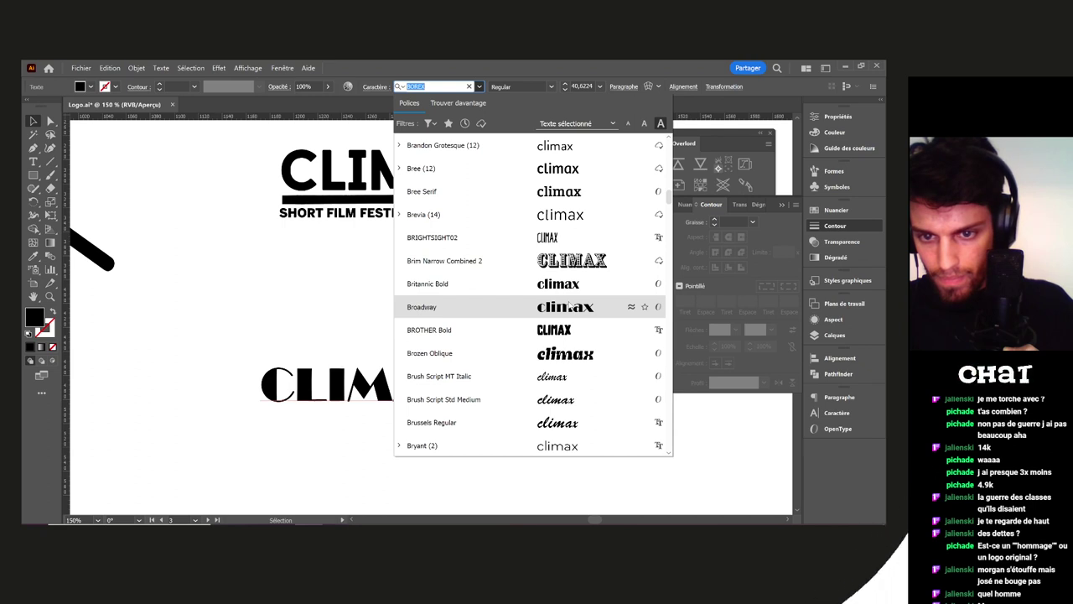
left_click(554, 358)
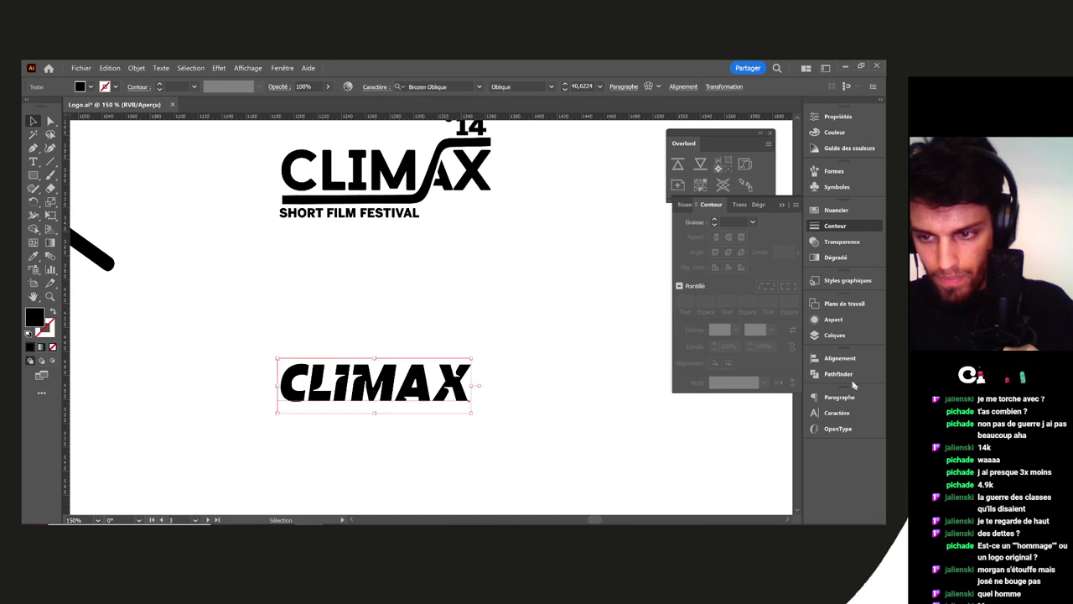
Compare lowercase and All Caps, keep All Caps, and Alt-drag a duplicate CLIMAX above
left_click(836, 413)
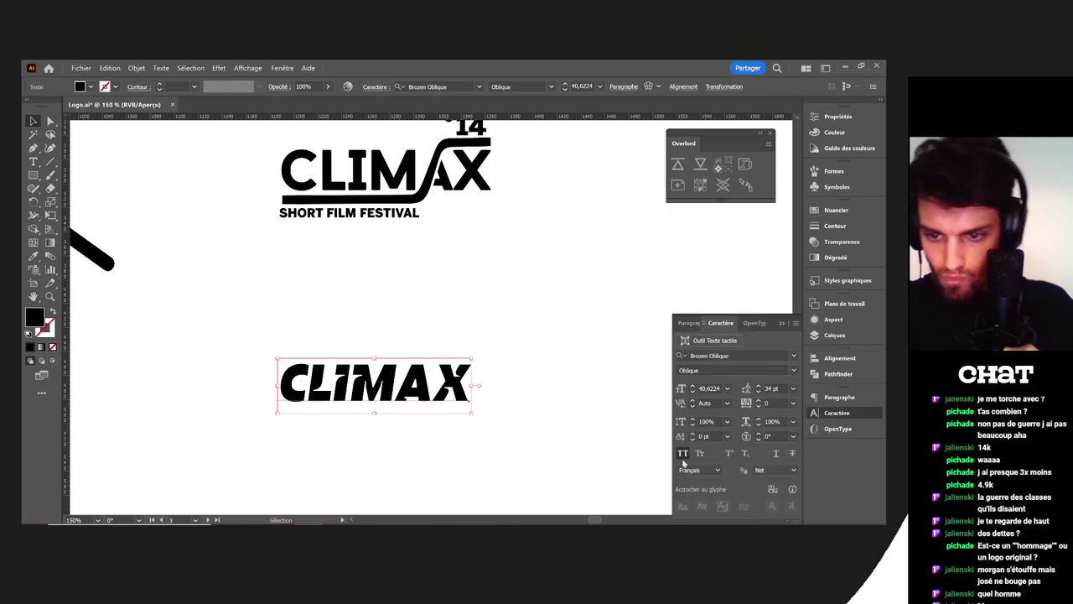
left_click(684, 454)
left_click(686, 454)
left_click(688, 454)
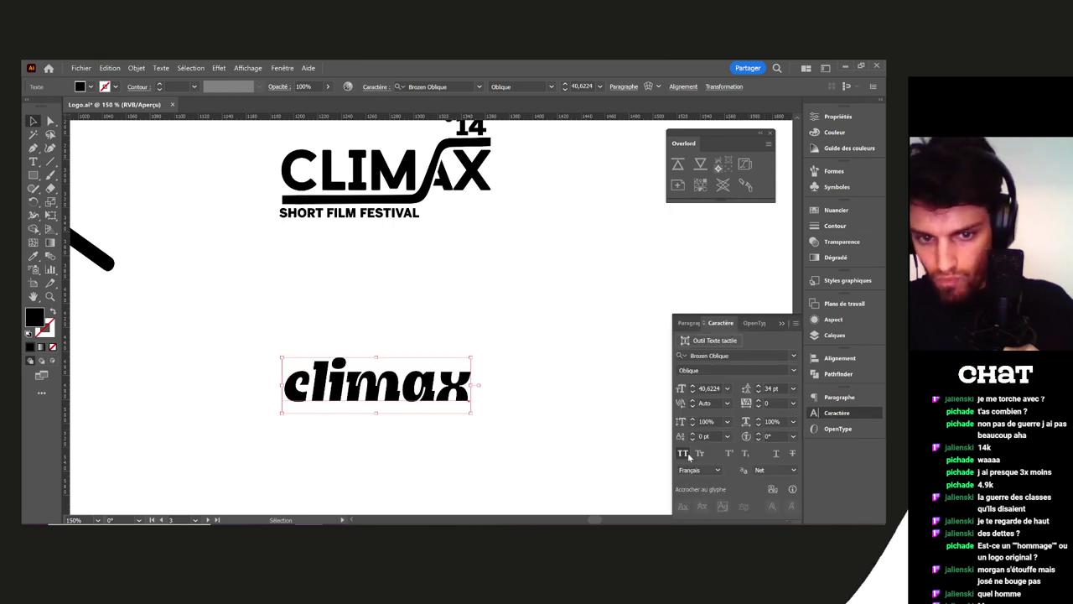
left_click(687, 454)
left_click(688, 454)
left_click(687, 454)
left_click(688, 454)
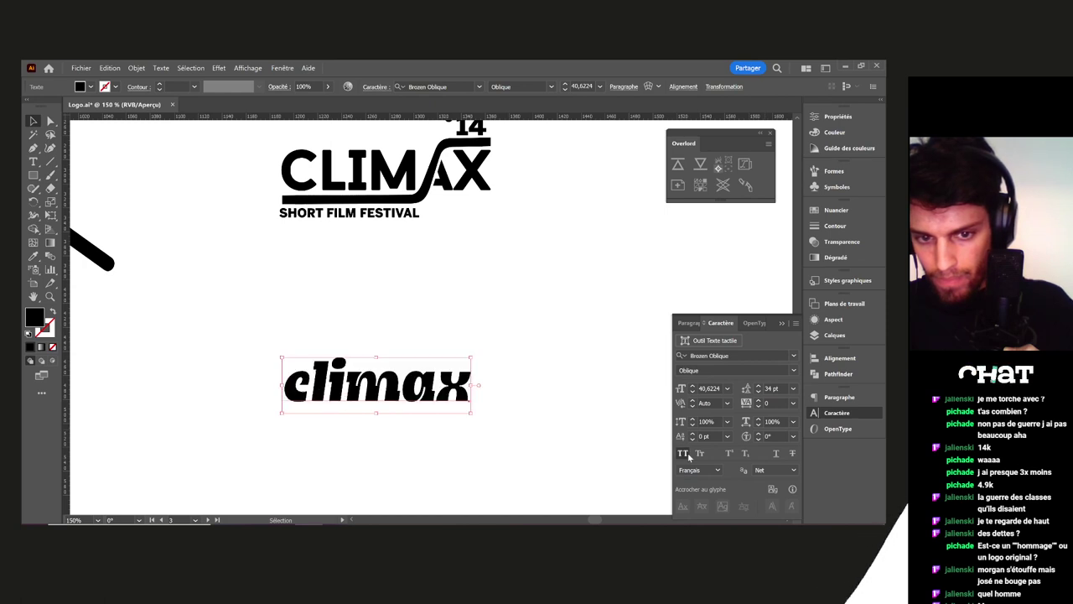
left_click(688, 454)
left_click(688, 454)
left_click(687, 455)
left_click(687, 454)
left_click(688, 455)
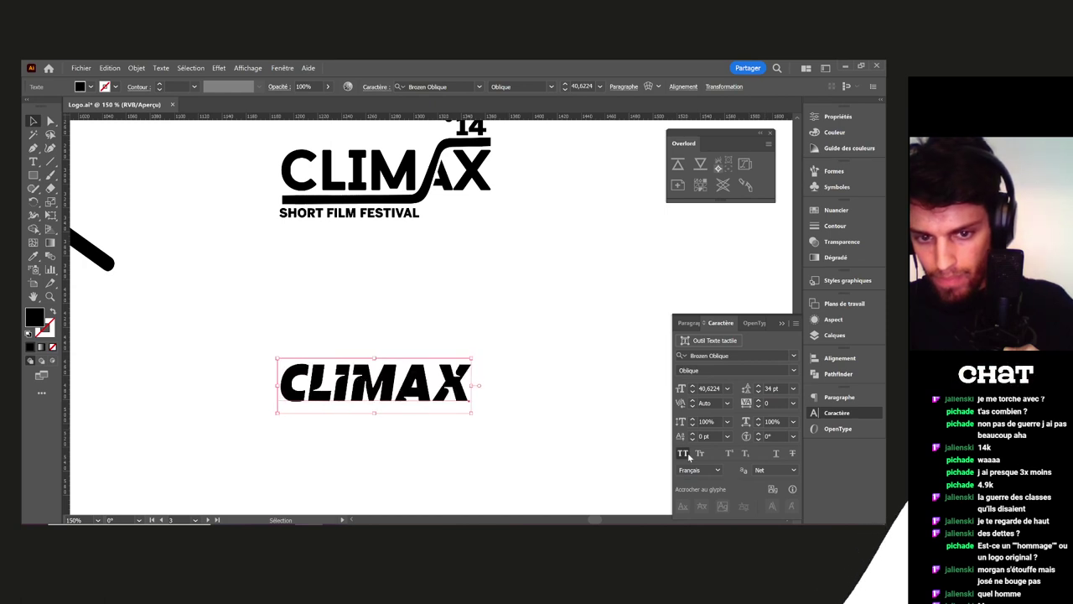
left_click(425, 359)
left_click_drag(446, 398, 365, 413)
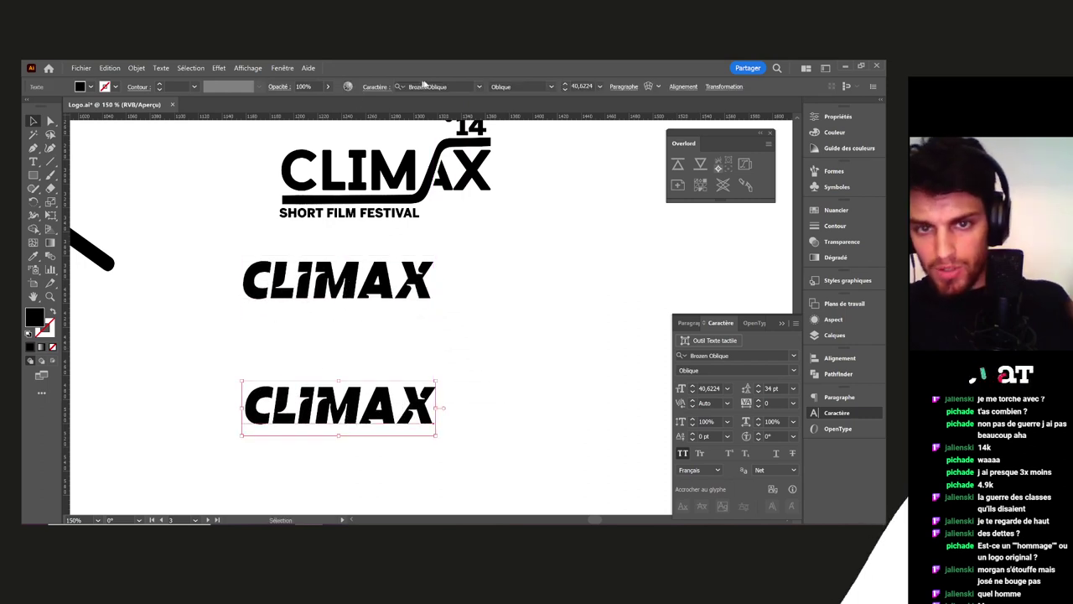
Browse the font list with live preview, comparing typefaces like Coolsville for the lower CLIMAX
left_click(461, 87)
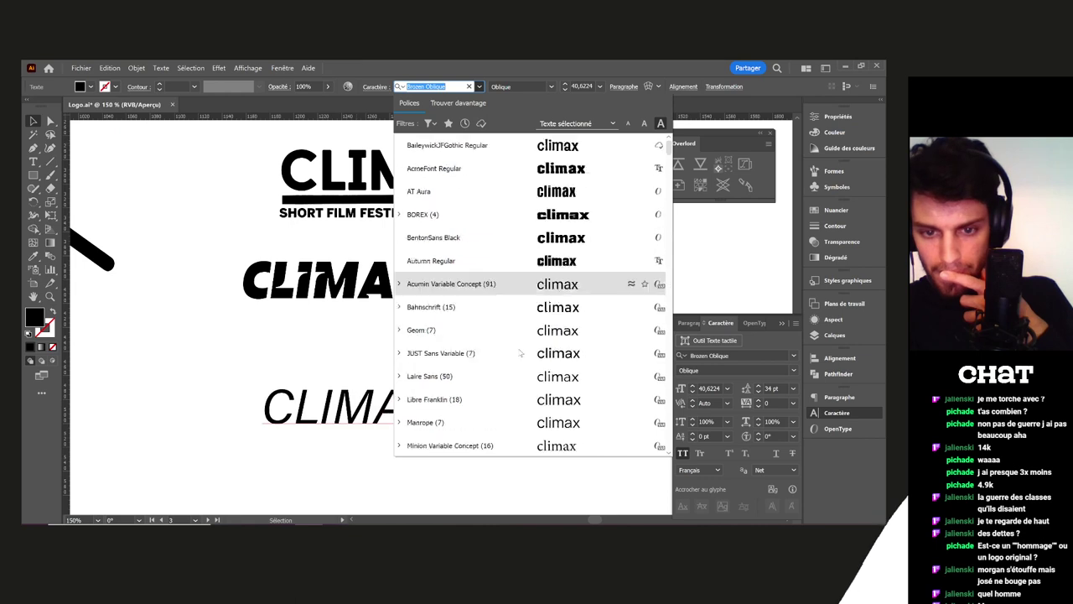
scroll(519, 353, "down", 15)
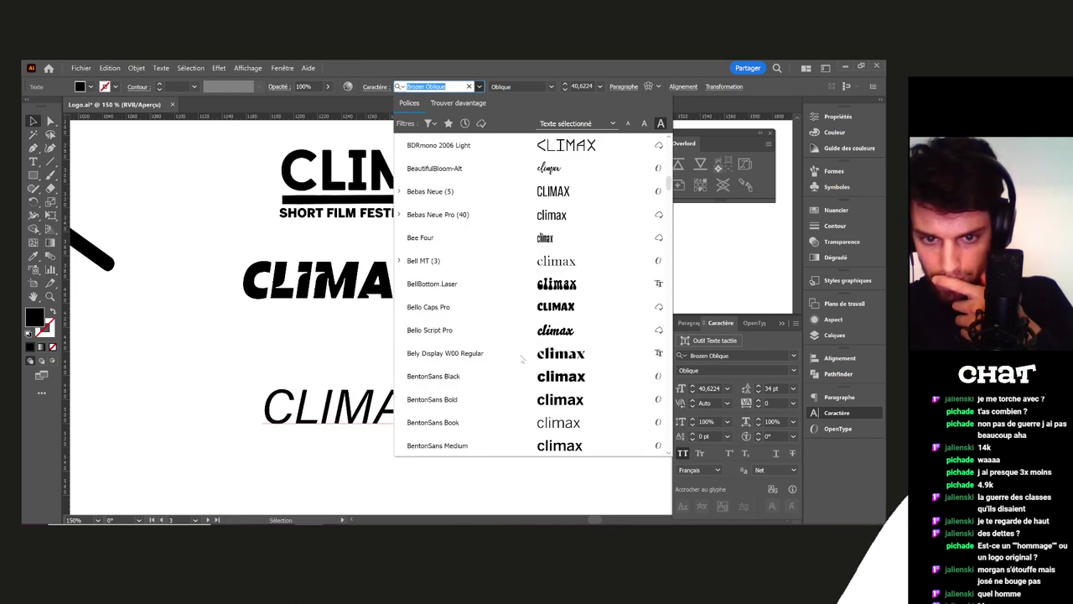
scroll(520, 358, "down", 5)
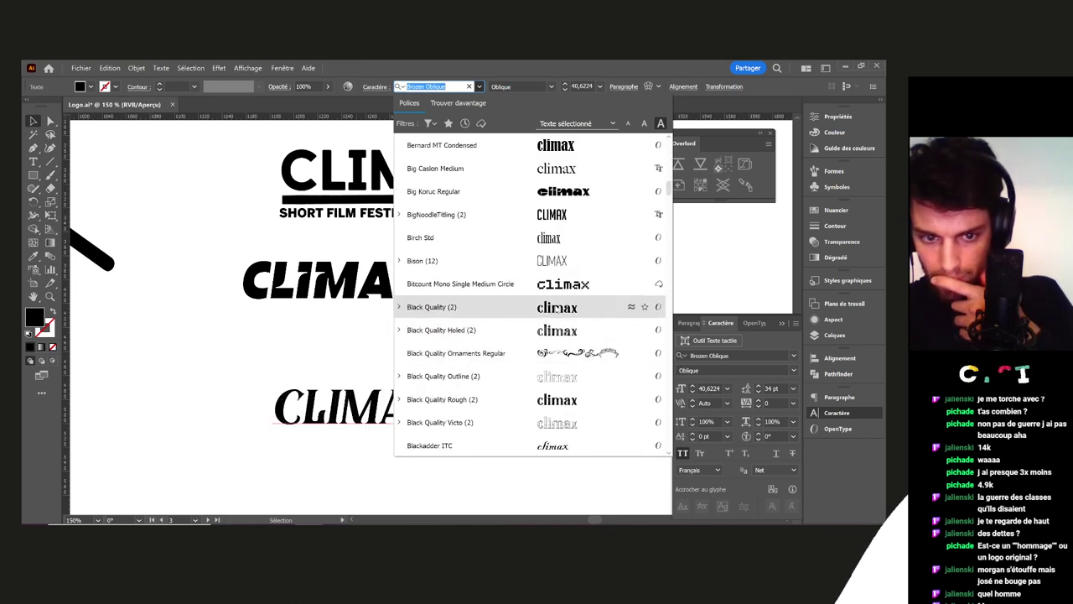
scroll(556, 316, "down", 3)
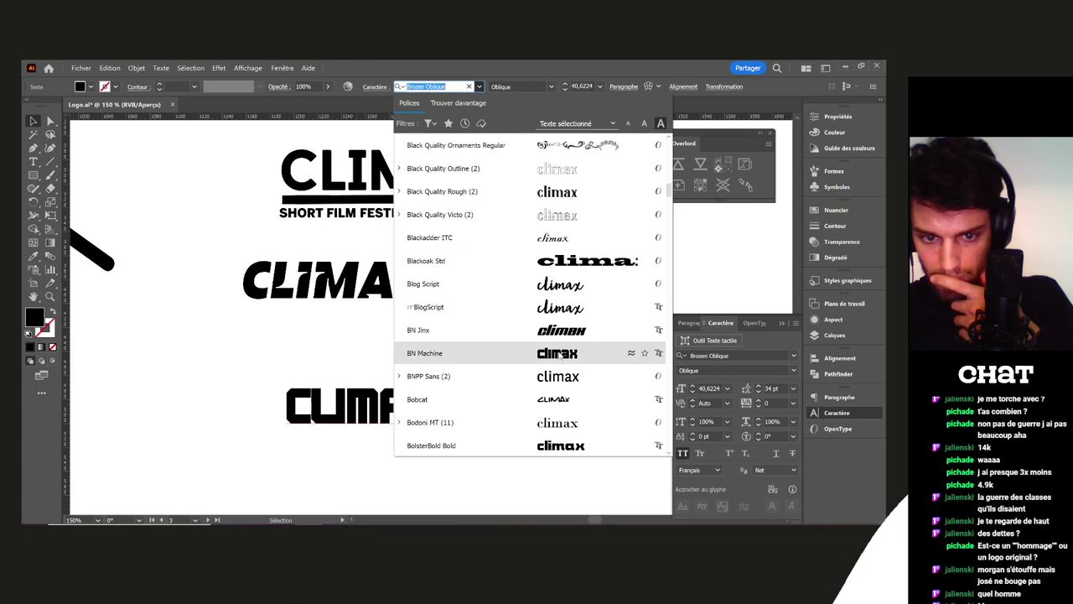
scroll(560, 355, "down", 5)
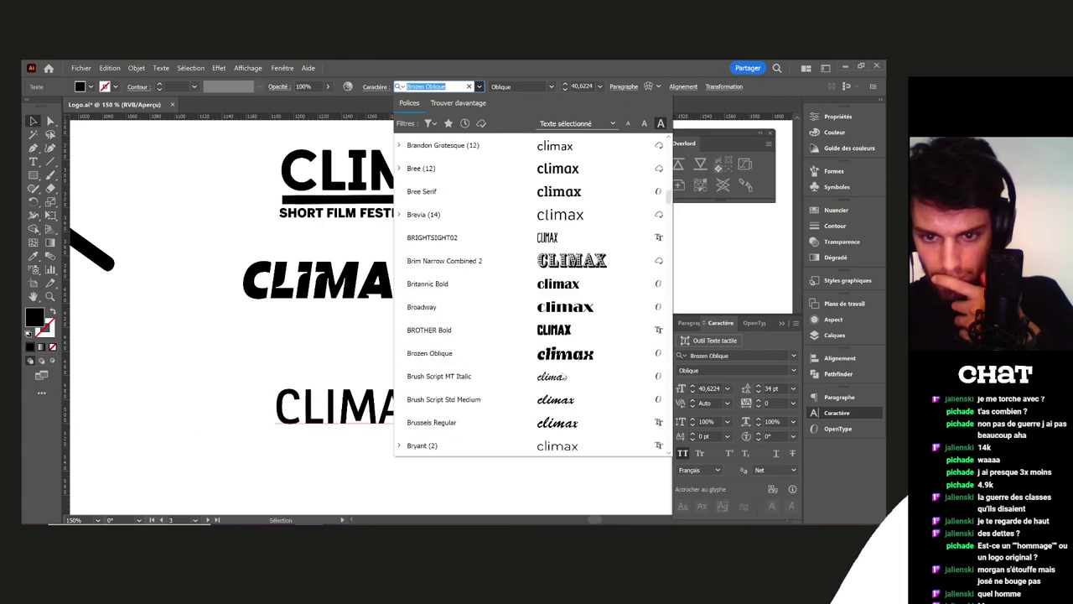
scroll(562, 369, "down", 8)
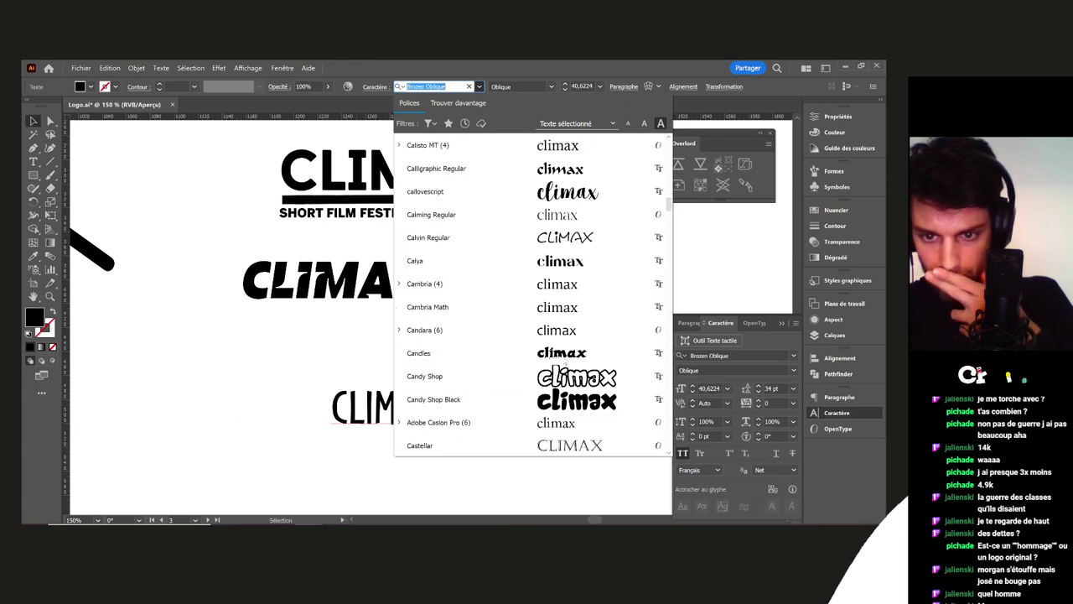
scroll(568, 359, "down", 4)
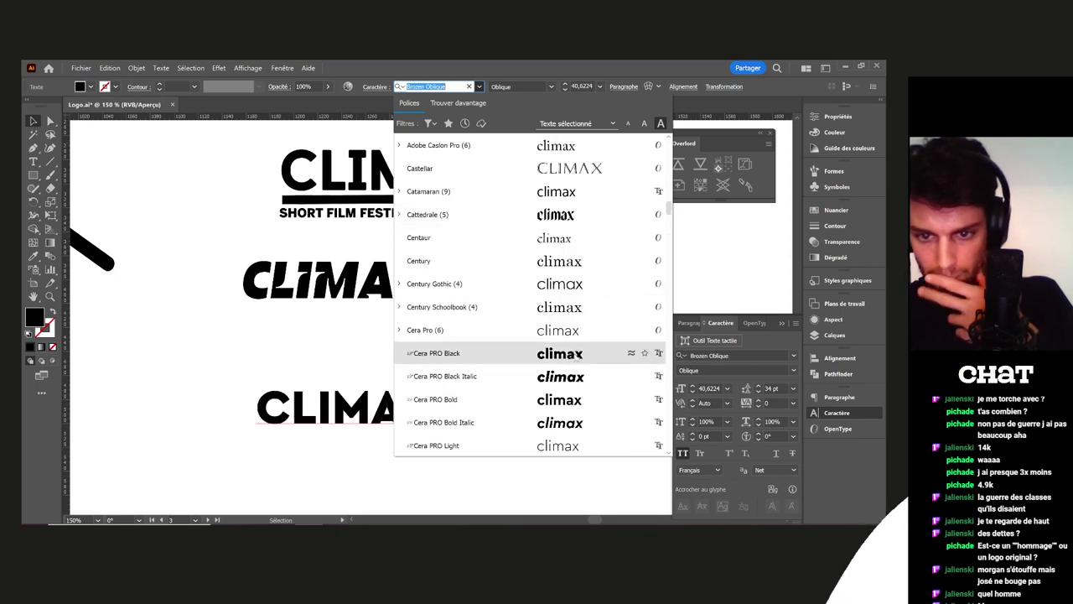
scroll(573, 359, "down", 8)
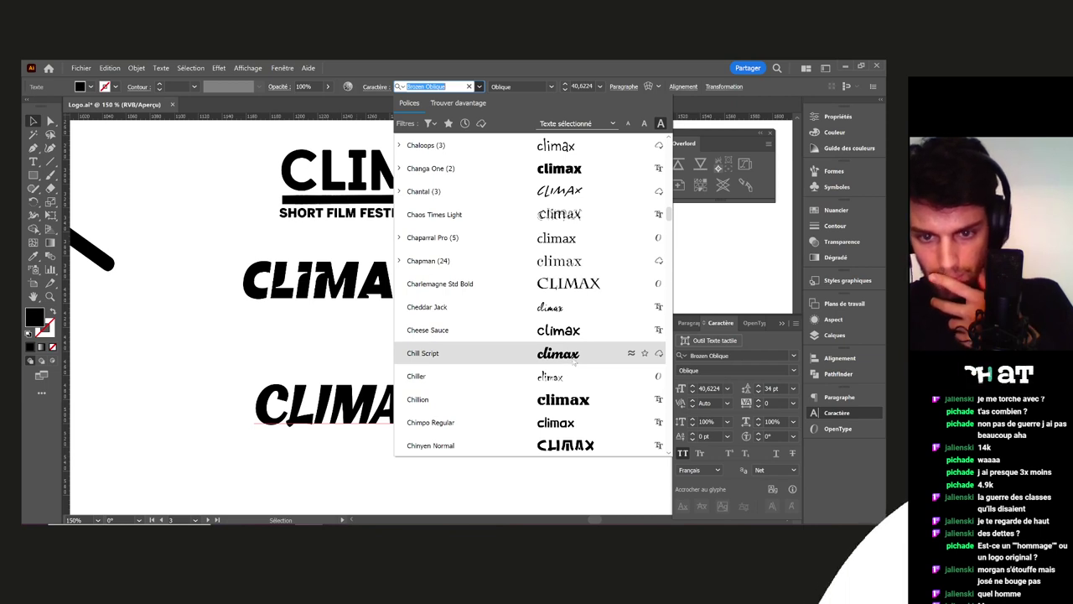
scroll(575, 362, "down", 3)
scroll(577, 338, "down", 6)
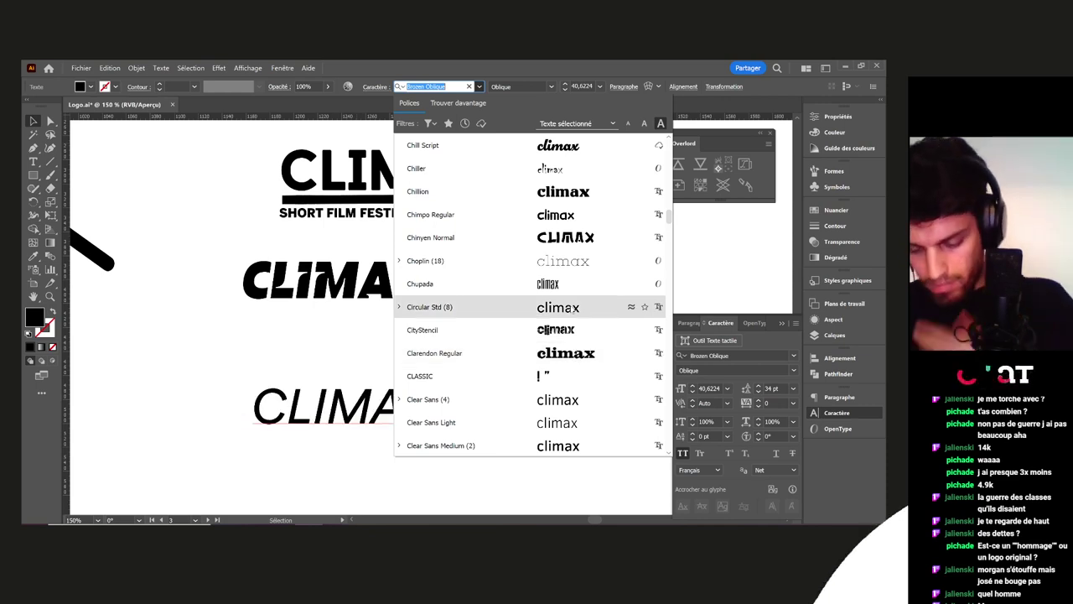
scroll(573, 310, "down", 4)
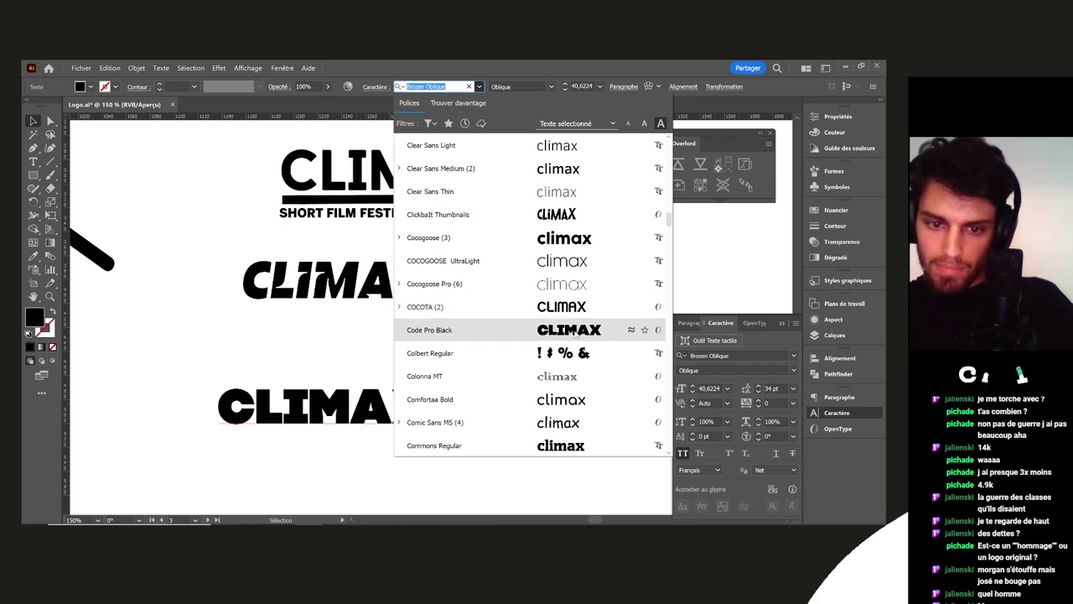
scroll(575, 333, "down", 6)
scroll(575, 334, "down", 4)
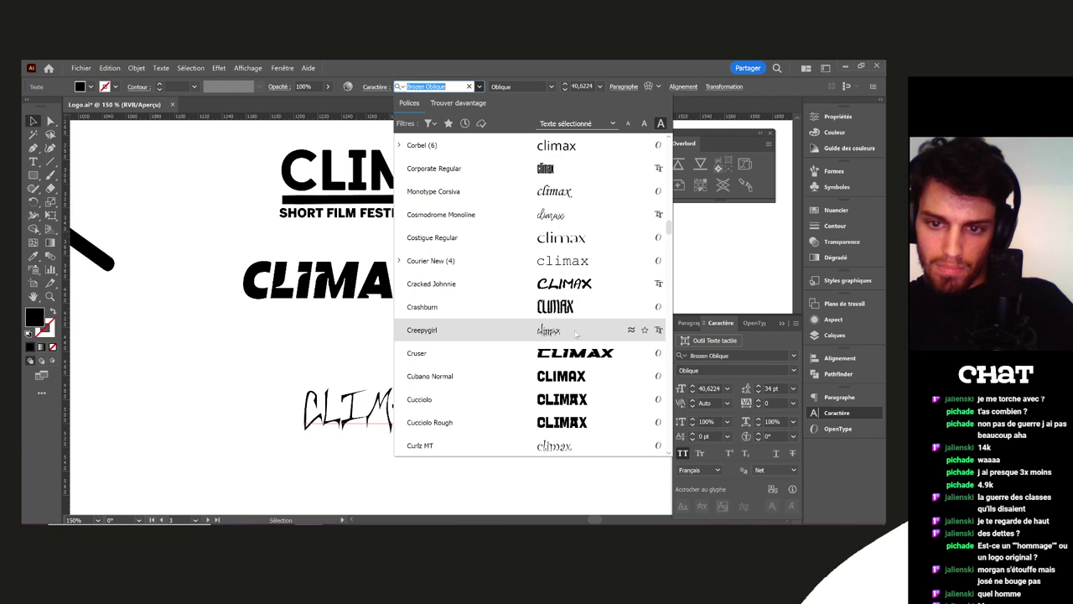
scroll(576, 334, "up", 4)
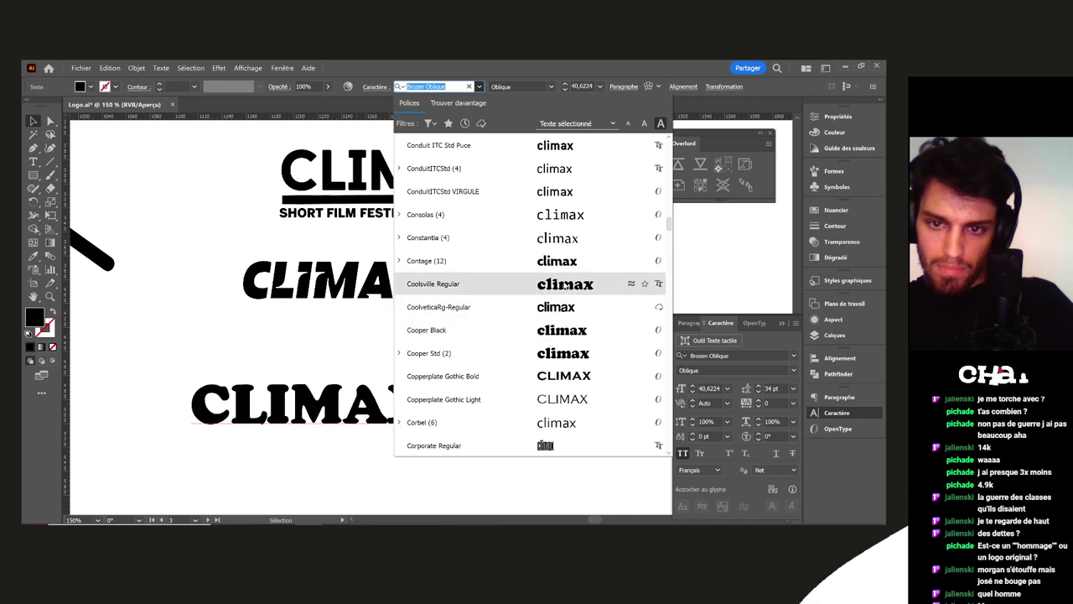
scroll(566, 285, "up", 4)
Apply Code Pro Black to CLIMAX and move the lower CLIMAX up and right
left_click(553, 260)
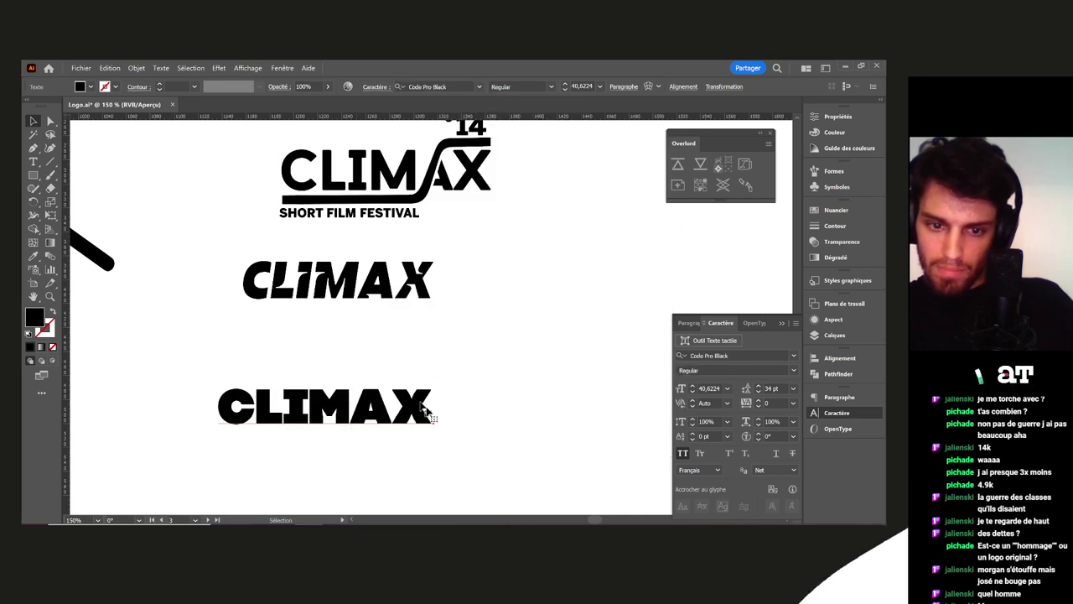
left_click(457, 439)
left_click_drag(521, 407, 535, 297)
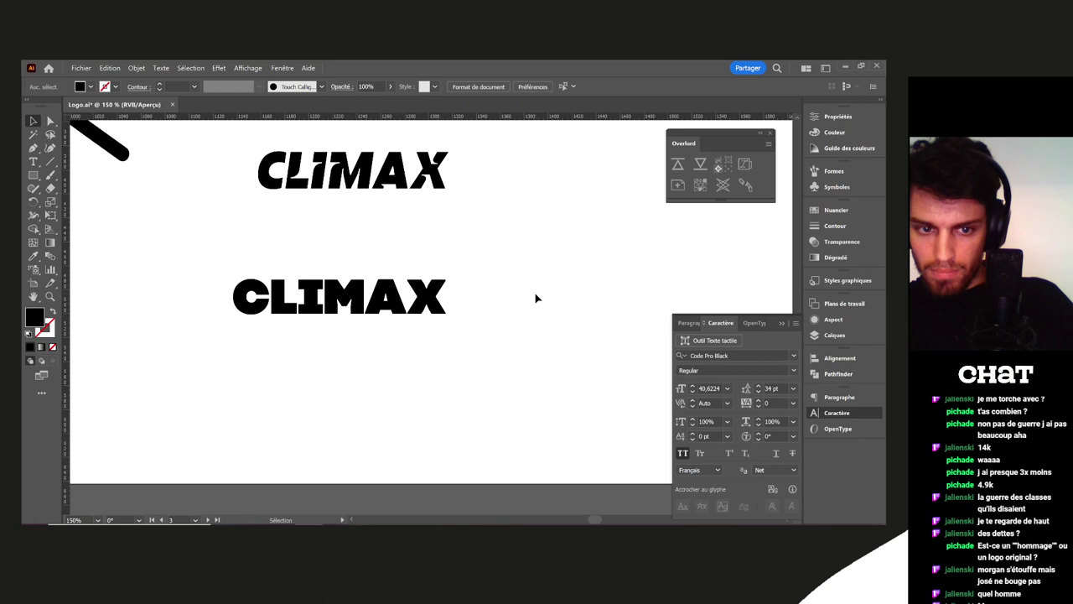
scroll(554, 302, "left", 2)
left_click_drag(447, 312, 407, 302)
left_click(410, 338)
left_click(410, 341)
scroll(408, 323, "up", 5)
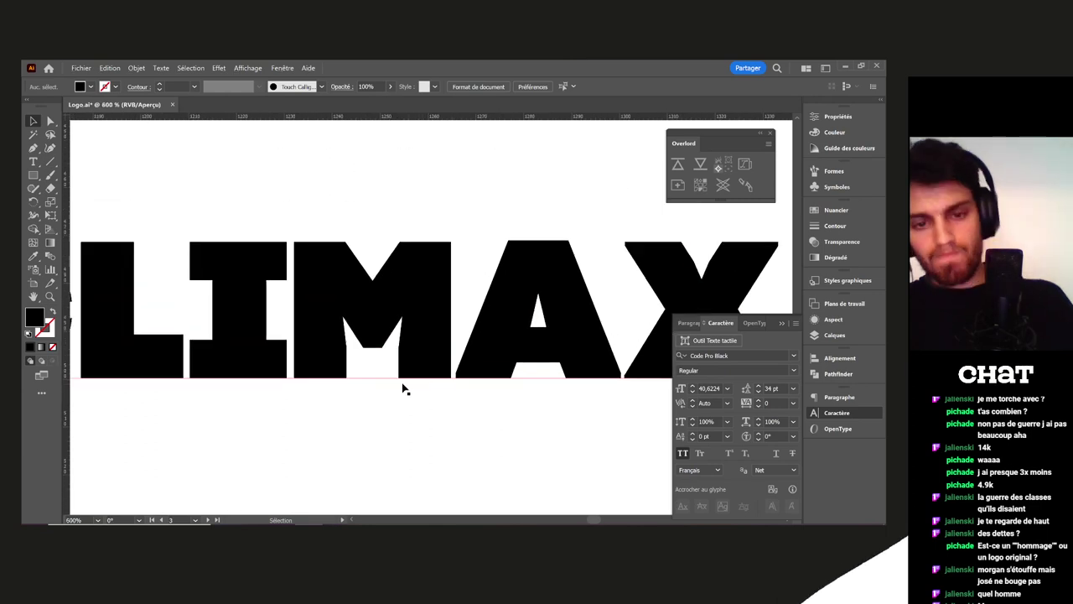
scroll(402, 388, "down", 1)
left_click_drag(431, 398, 395, 274)
scroll(356, 315, "down", 1)
Alt-drag a duplicate of the Code Pro Black CLIMAX below the artboard
left_click(408, 250)
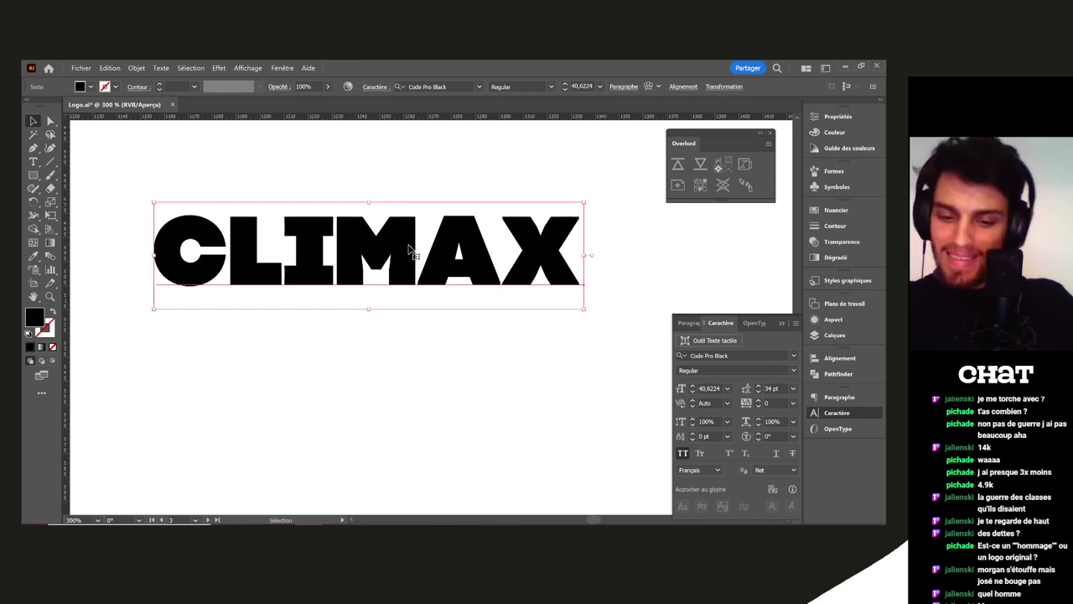
scroll(419, 276, "down", 4)
left_click_drag(412, 287, 411, 417)
left_click(426, 286)
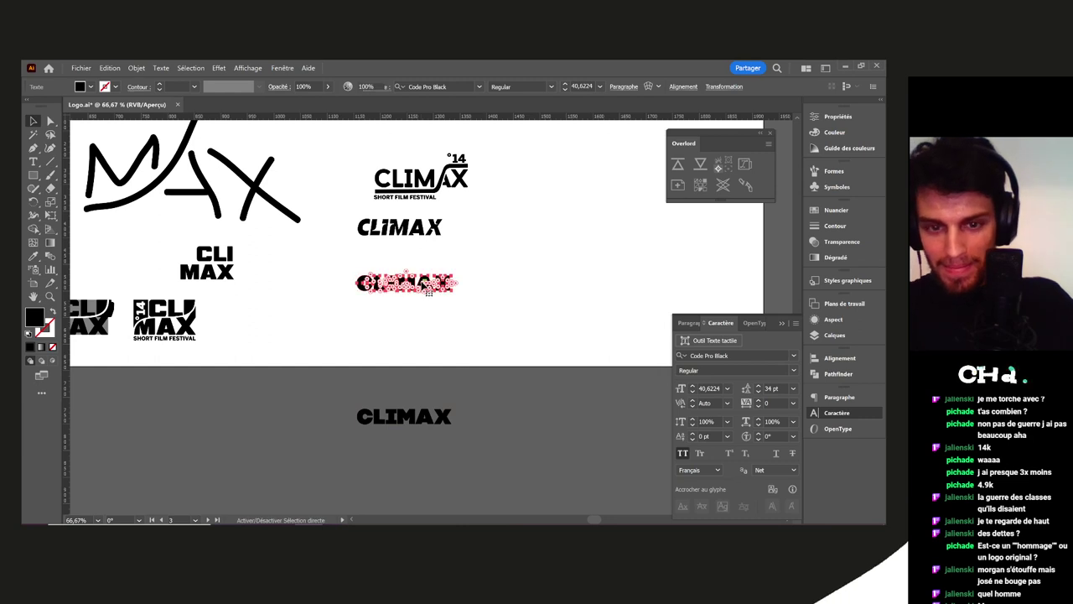
left_click(421, 332)
scroll(396, 287, "up", 9)
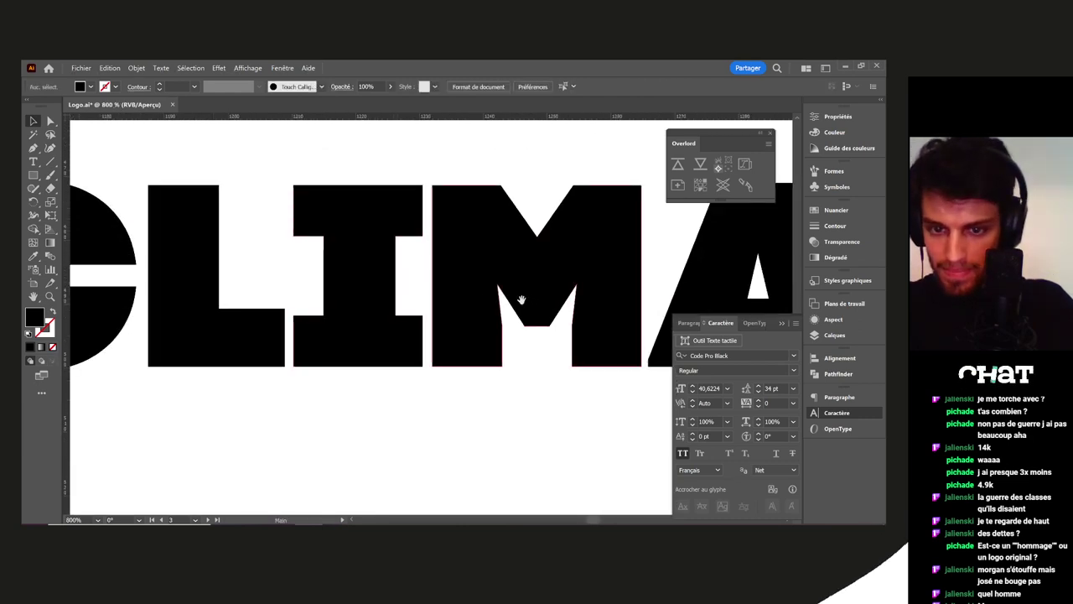
scroll(367, 358, "down", 3)
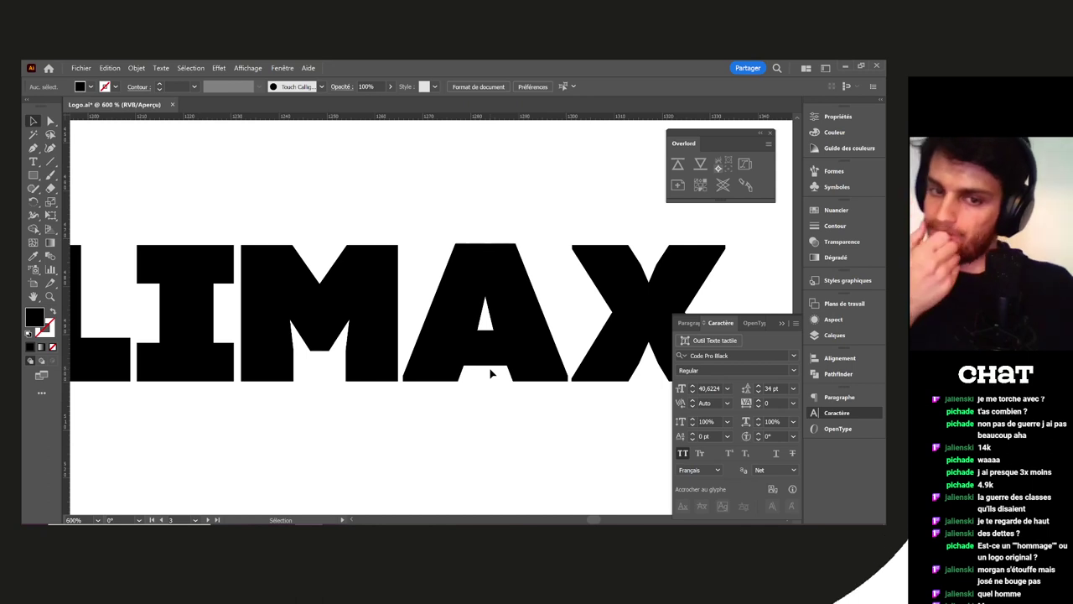
Widen the spacing by pushing the AX letters and the M further right
left_click_drag(501, 369, 420, 304)
left_click(491, 300)
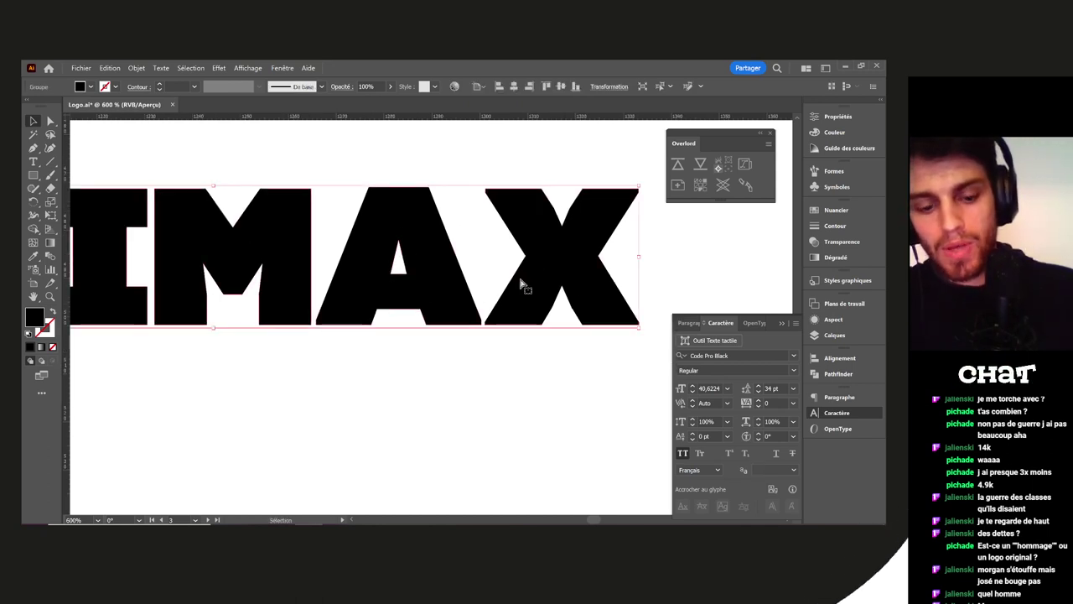
left_click_drag(438, 293, 513, 288)
left_click(463, 376)
left_click_drag(391, 339, 475, 336)
left_click_drag(361, 271, 390, 272)
left_click(346, 303)
scroll(348, 287, "up", 5)
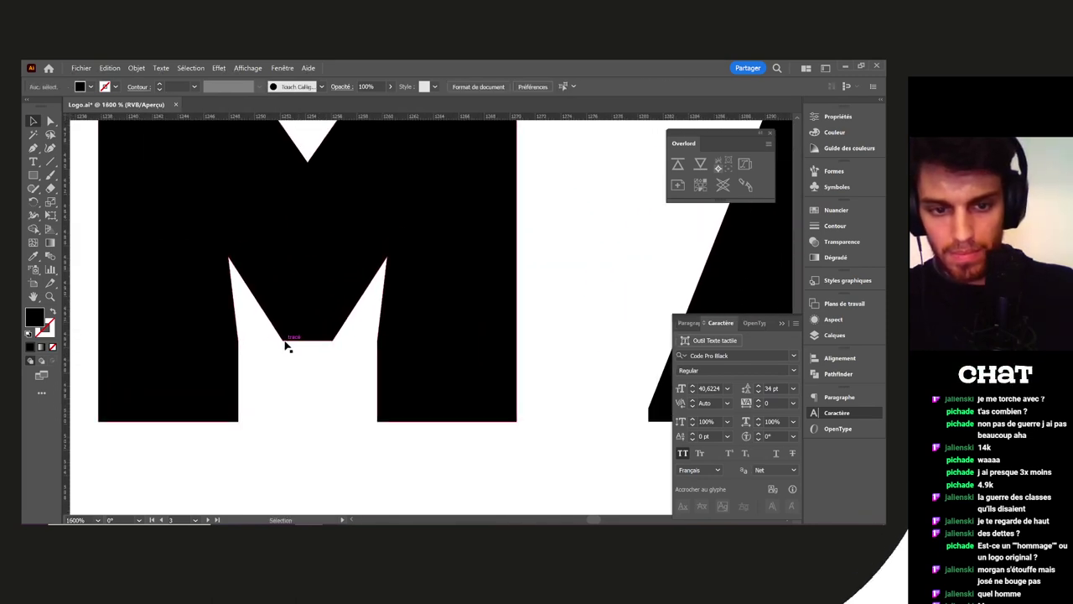
Pull the M's inner V point down to the baseline using Direct Selection
left_click(285, 346)
key("a")
left_click_drag(285, 341, 338, 426)
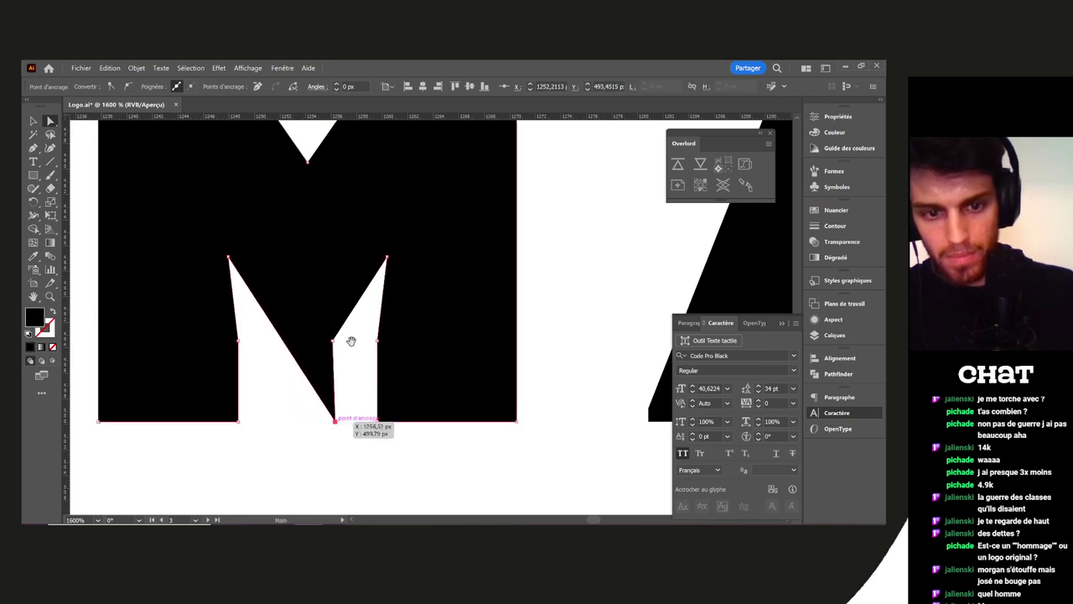
scroll(335, 319, "up", 3)
left_click(334, 445)
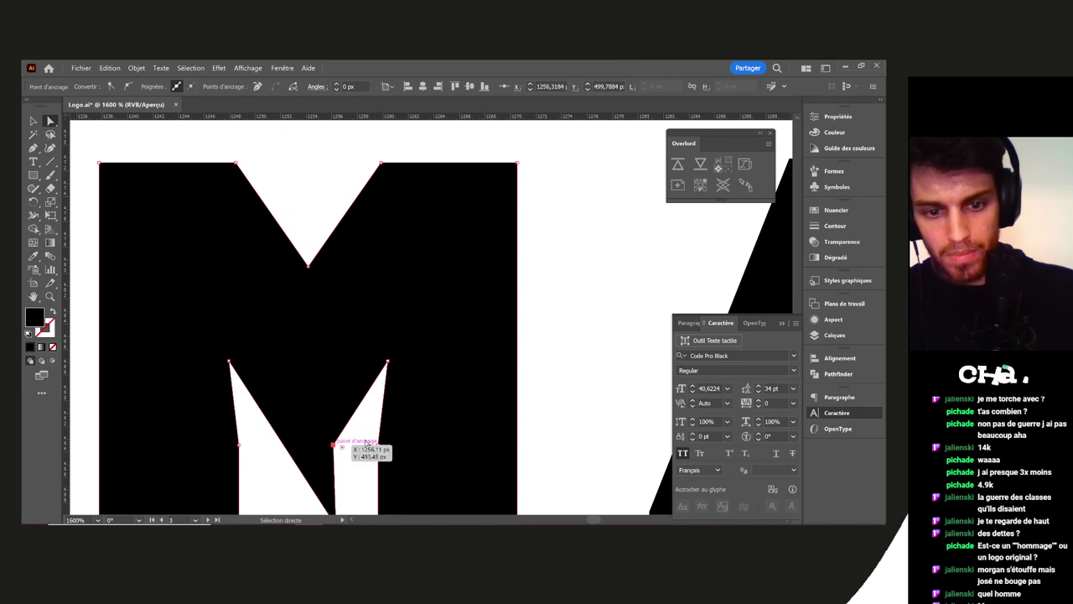
left_click_drag(410, 487, 338, 347)
left_click_drag(303, 282, 295, 489)
left_click(323, 410, "shift")
left_click(332, 329, "shift")
left_click(323, 406, "shift")
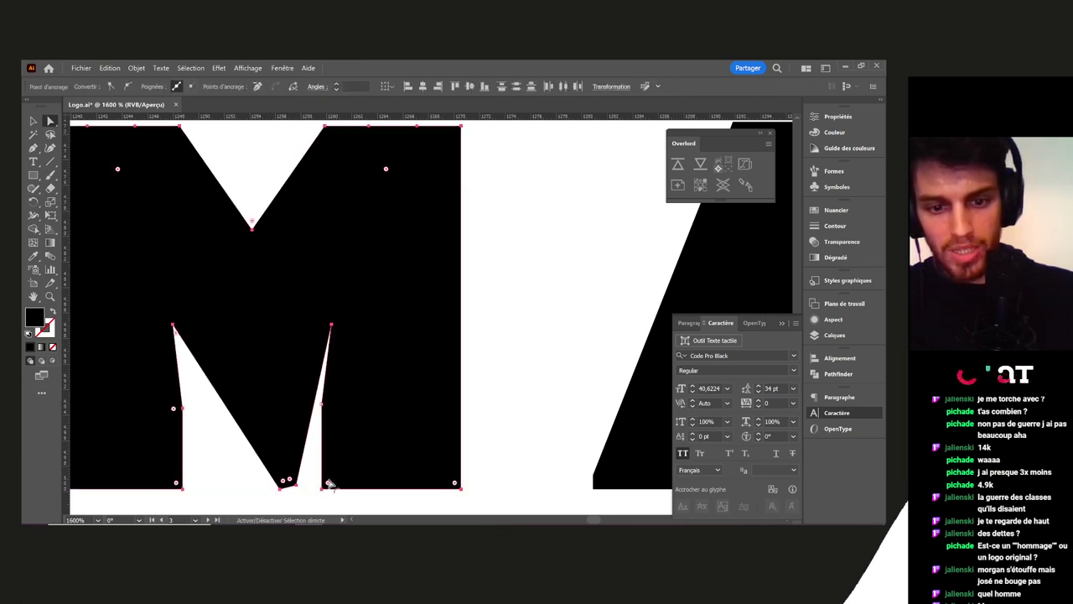
key("v")
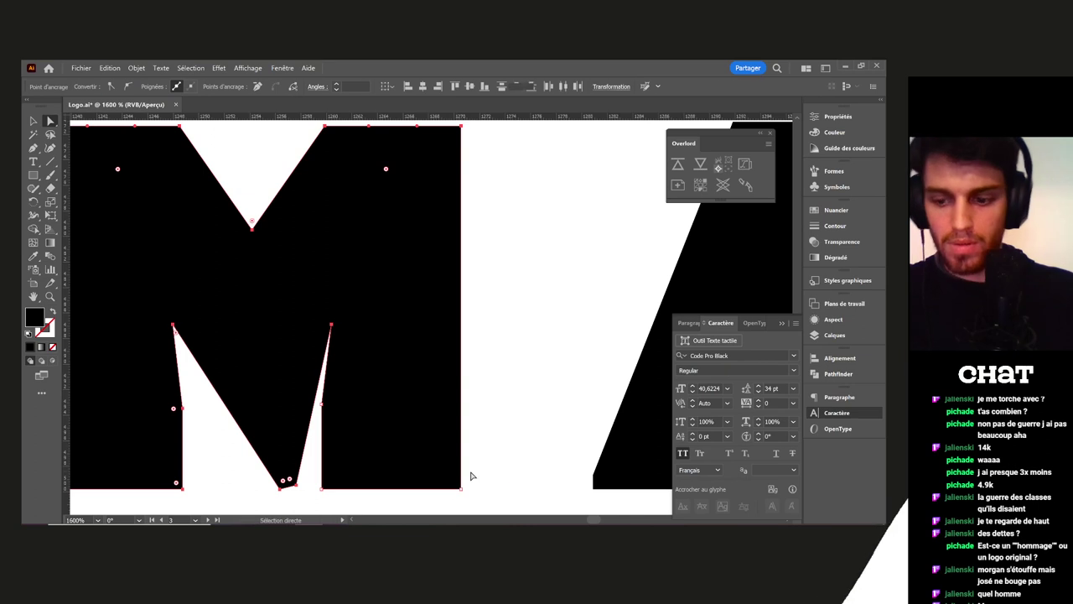
Delete the letter's right-leg and top-right points and adjust its bottom-right corner
key("a")
scroll(462, 498, "down", 2)
left_click_drag(485, 447, 304, 247)
key("Delete")
scroll(304, 248, "down", 2)
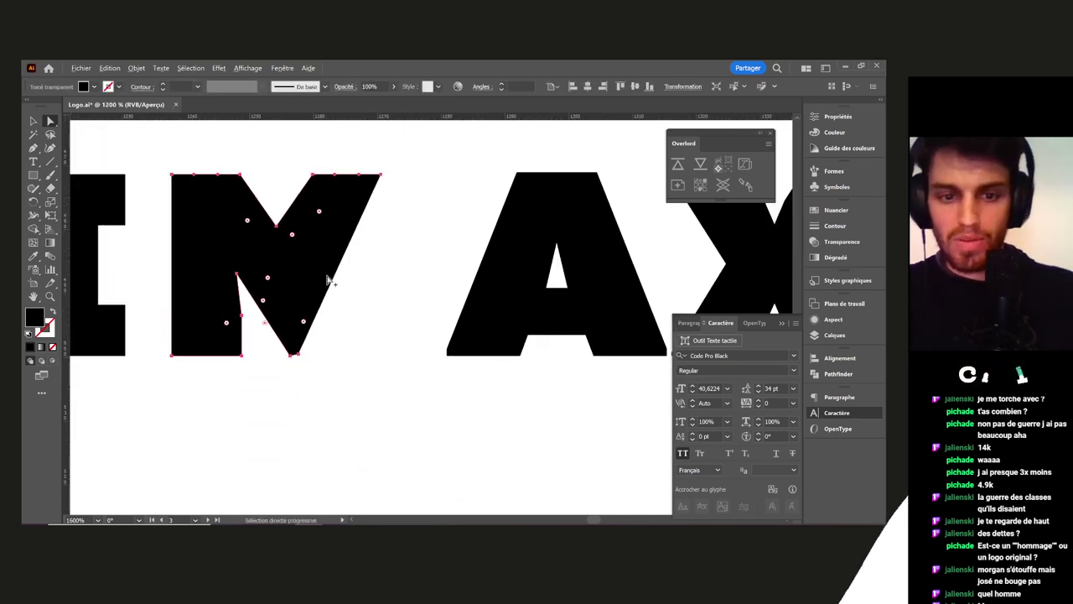
left_click_drag(329, 252, 329, 253)
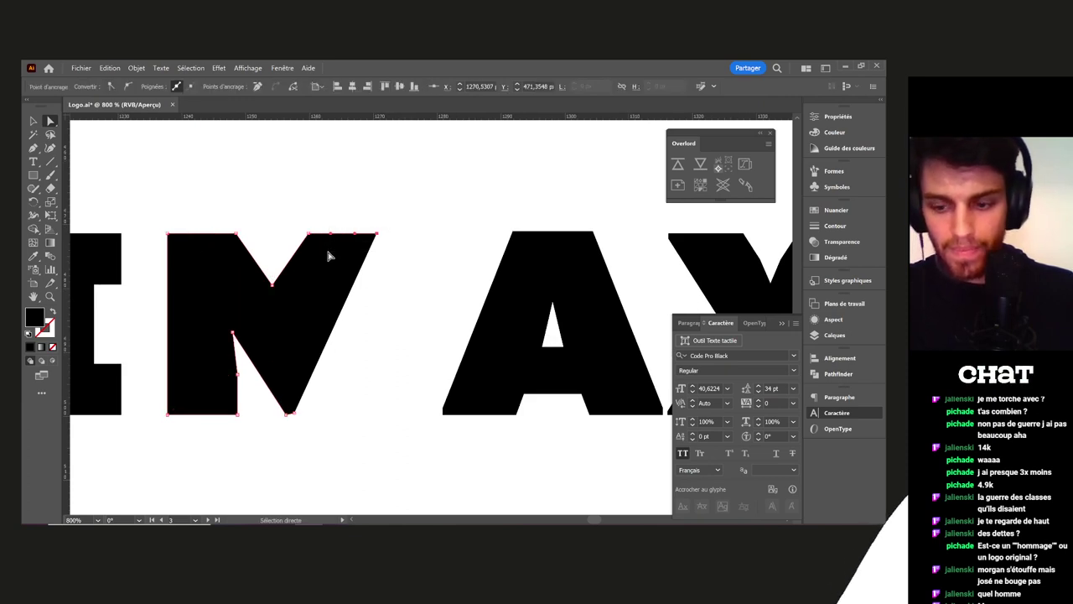
key("Delete")
scroll(335, 301, "up", 2)
left_click_drag(373, 342, 451, 223)
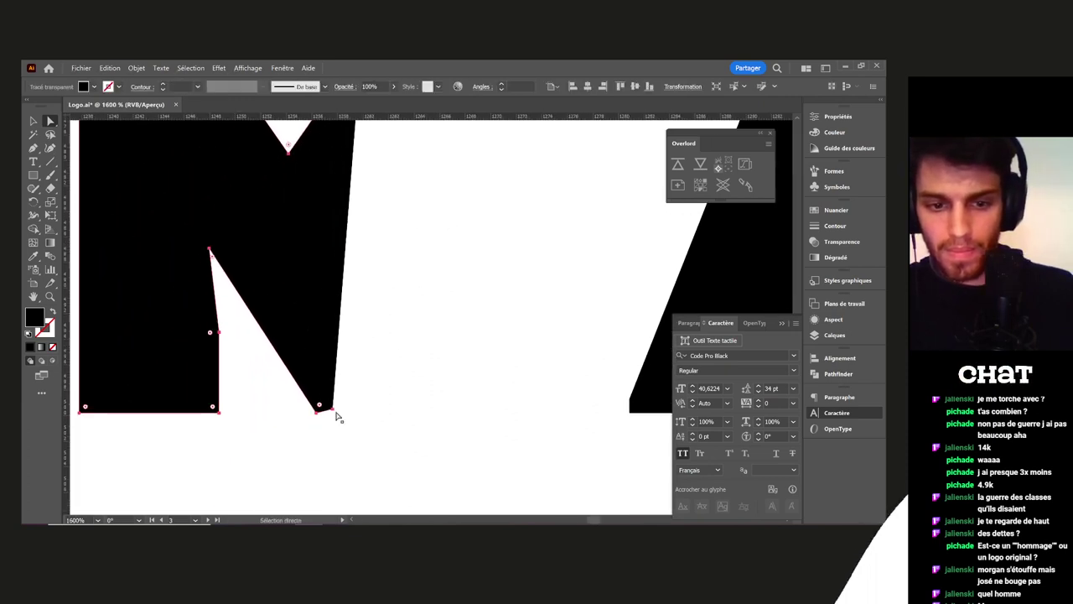
left_click(334, 419)
scroll(334, 420, "up", 1)
left_click_drag(358, 401, 359, 405)
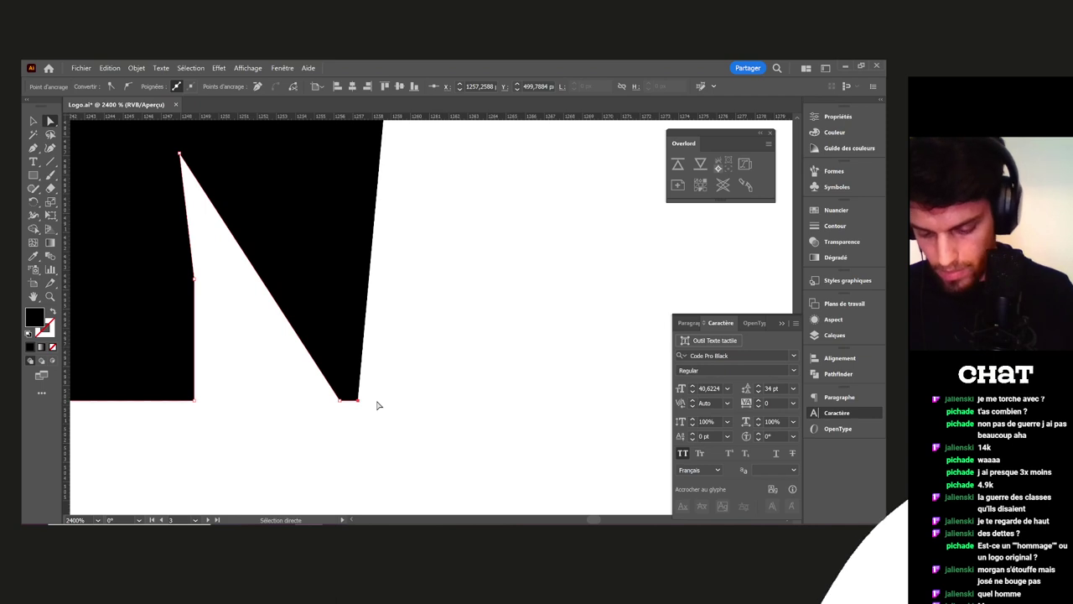
Nudge the inner point and draw a vertical line through the letter's centre
scroll(384, 403, "down", 3)
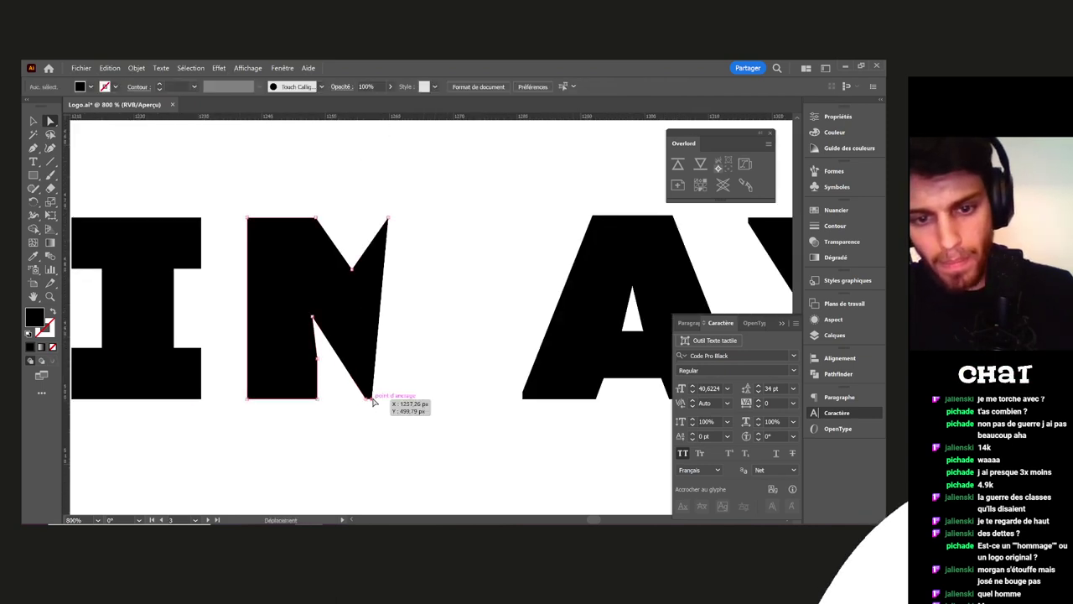
left_click_drag(351, 277, 382, 313)
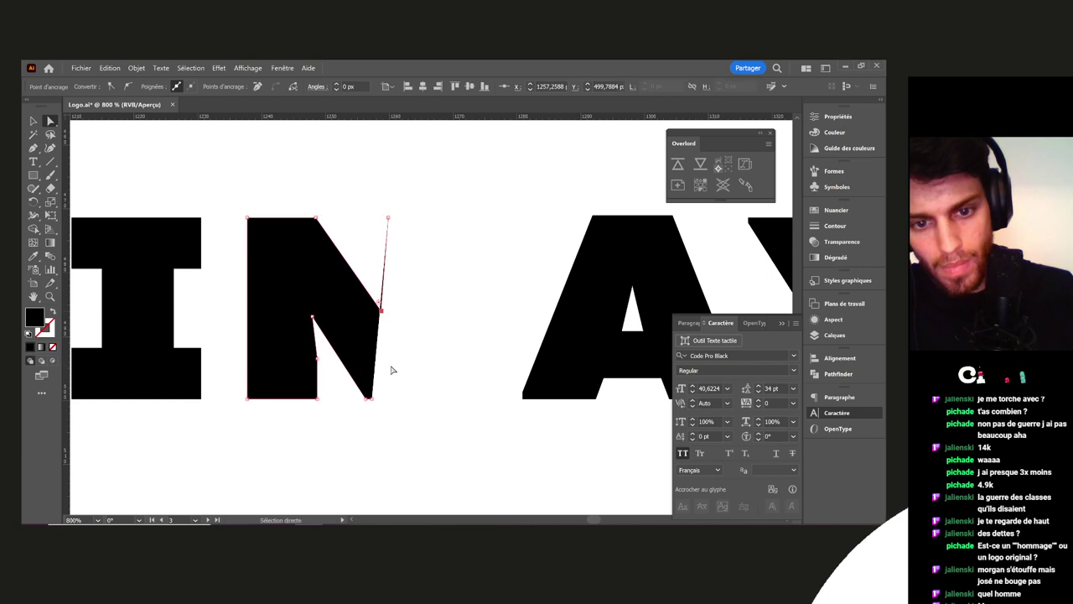
left_click(388, 389)
key("backslash")
left_click_drag(372, 398, 373, 250)
key("v")
left_click_drag(374, 403, 377, 416)
Trim away the sliver right of the line with the Shape Builder
left_click(342, 280, "shift")
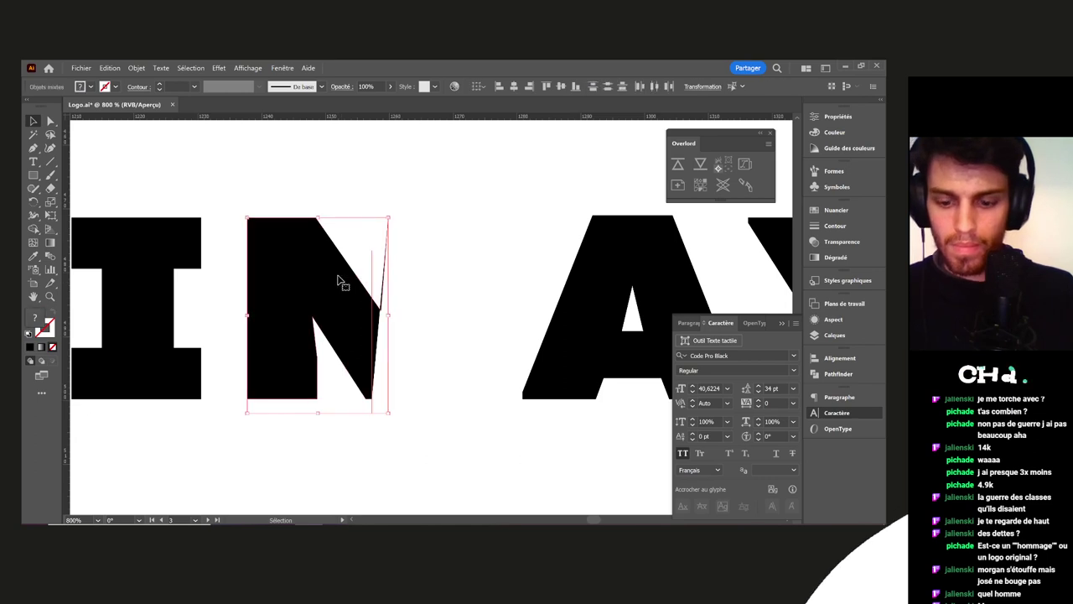
key("shift+m")
left_click_drag(388, 303, 375, 353)
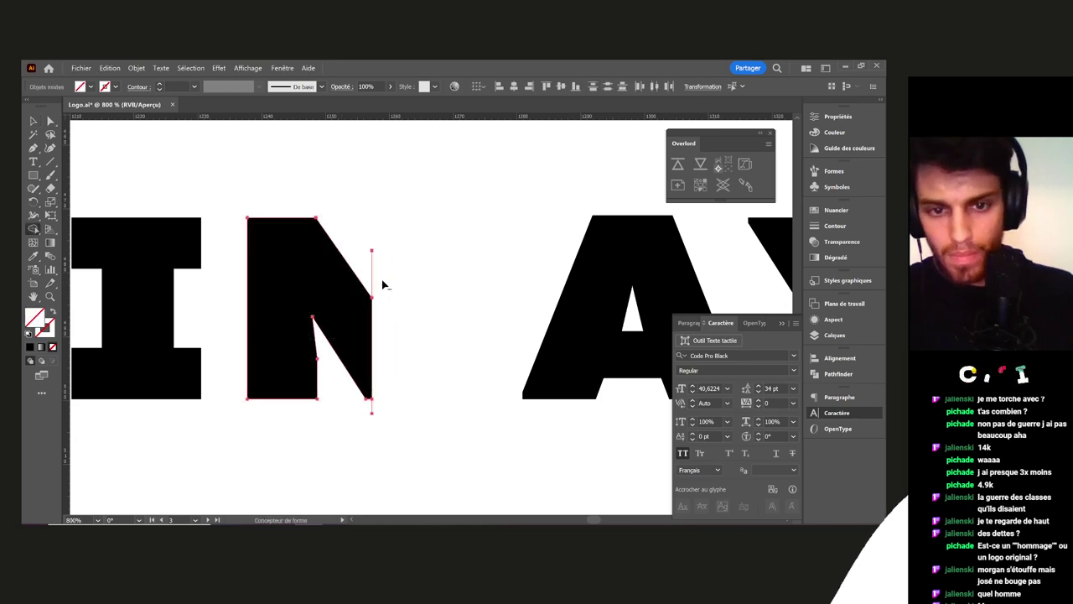
key("v")
left_click(389, 386)
Reflect a copy of the half letter around its anchor to form a symmetrical M
left_click(332, 300)
left_click(33, 202)
left_click_drag(32, 202, 83, 216)
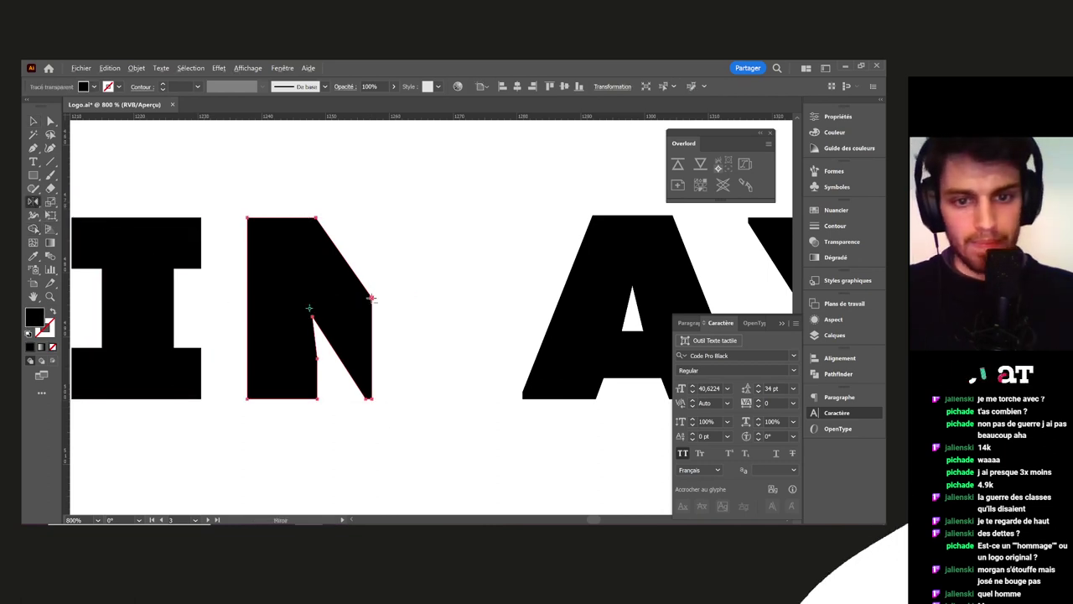
left_click(372, 298, "alt")
left_click(577, 375)
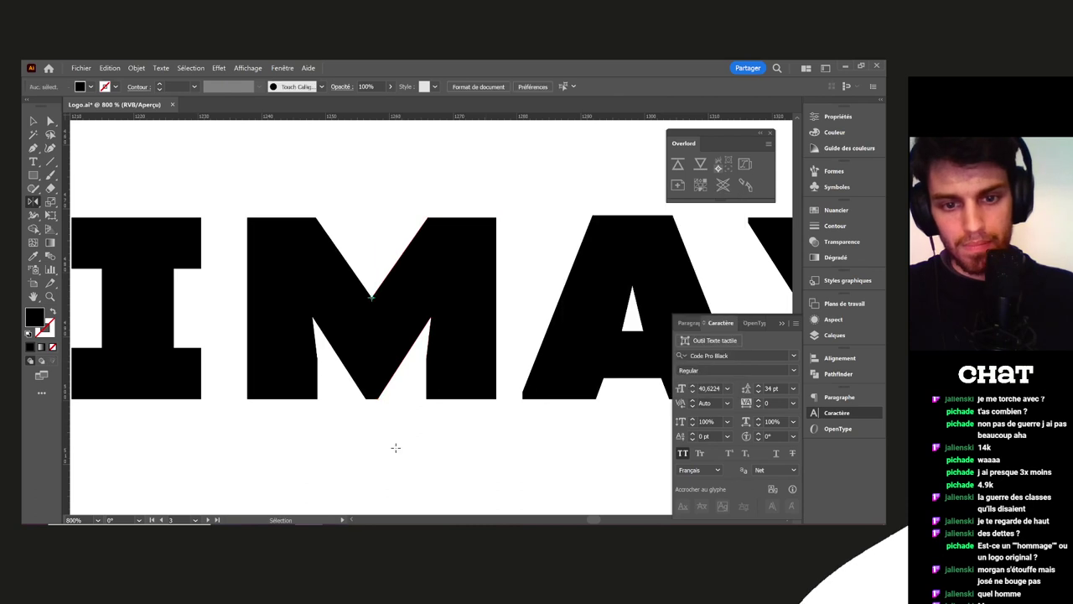
Nudge the A and X path slightly left toward the M
key("v")
left_click_drag(447, 434, 345, 398)
scroll(348, 397, "down", 3)
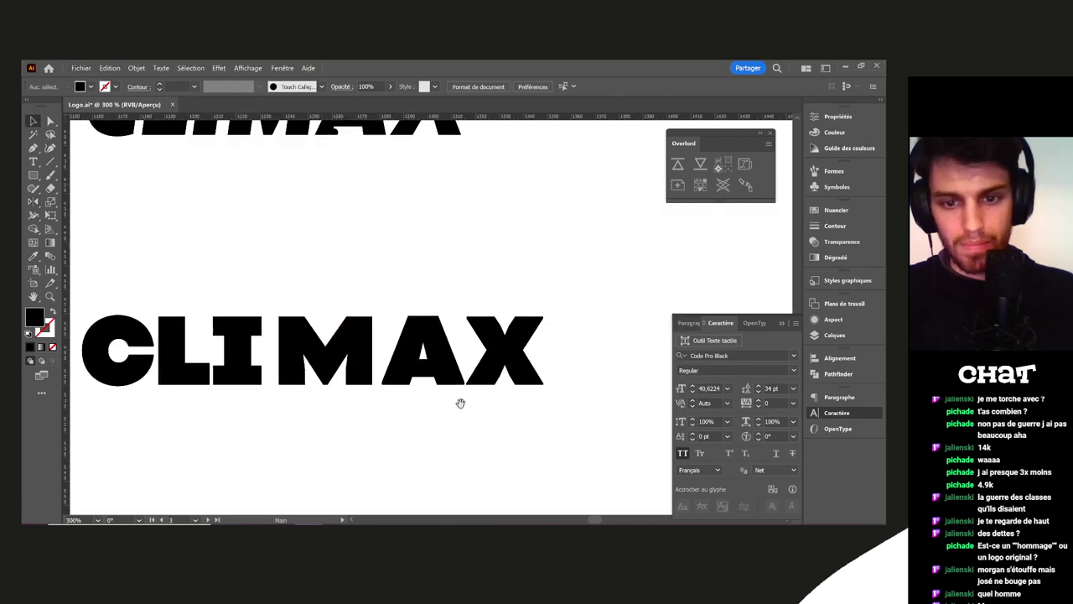
left_click_drag(461, 403, 392, 386)
left_click(372, 334)
left_click_drag(372, 333, 368, 334)
Merge the two halves of the M into one shape with the Shape Builder
left_click_drag(545, 308, 321, 352)
left_click(322, 350)
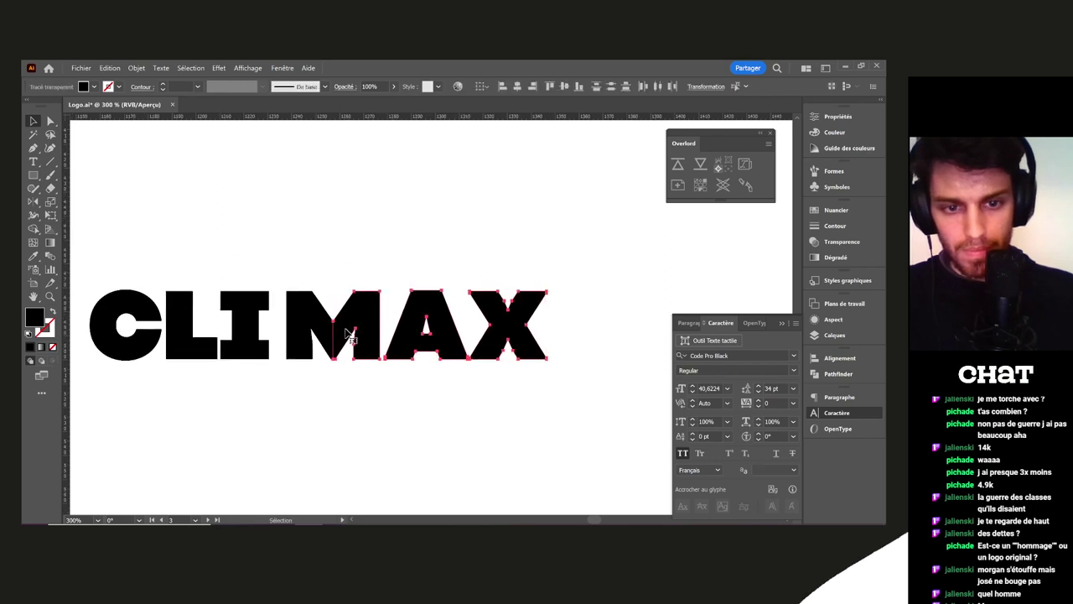
key("shift+m")
left_click_drag(362, 329, 338, 343)
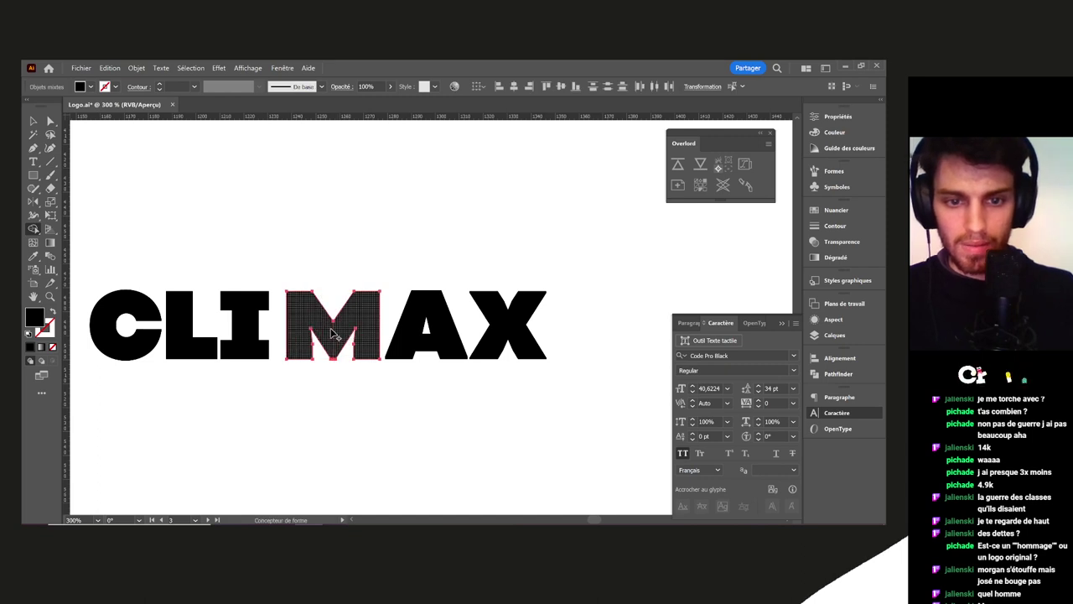
Shift the merged M, A and X left together to close the gap in CLIMAX
key("v")
left_click(426, 395)
left_click_drag(529, 383, 329, 330)
left_click(336, 407)
left_click_drag(349, 413, 436, 409)
left_click_drag(561, 386, 546, 347)
scroll(510, 337, "up", 4)
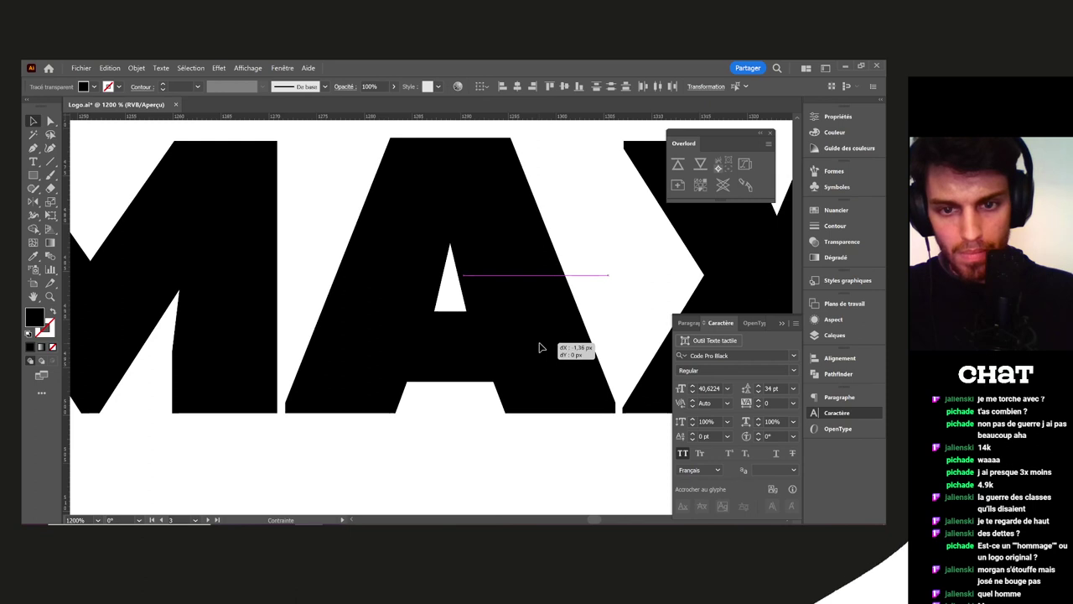
left_click(513, 441)
scroll(513, 441, "down", 3)
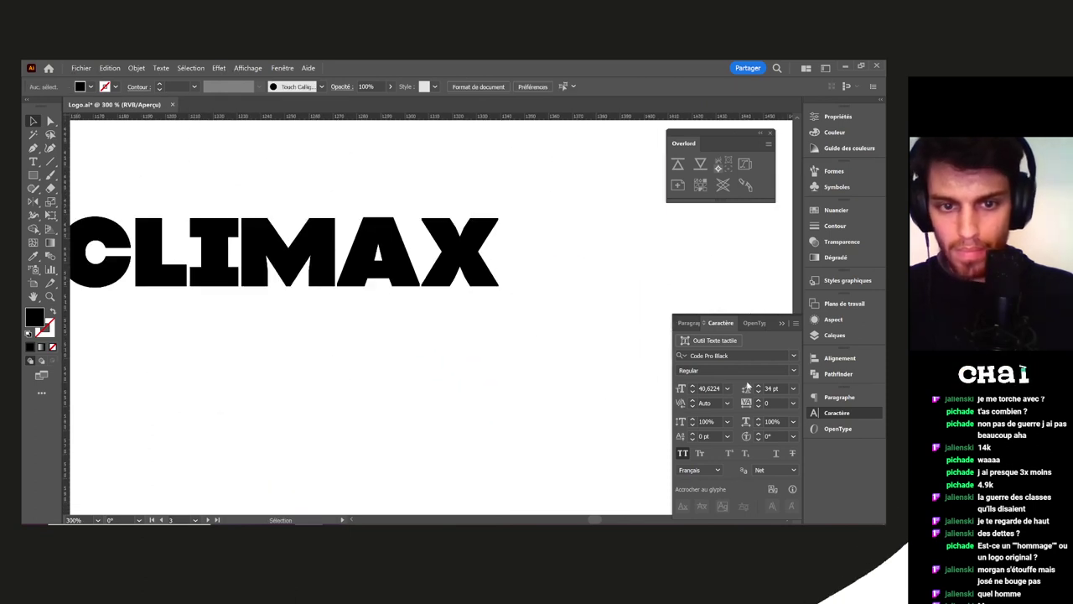
Close the character settings panel and pan out to show the other logo variants
left_click(783, 325)
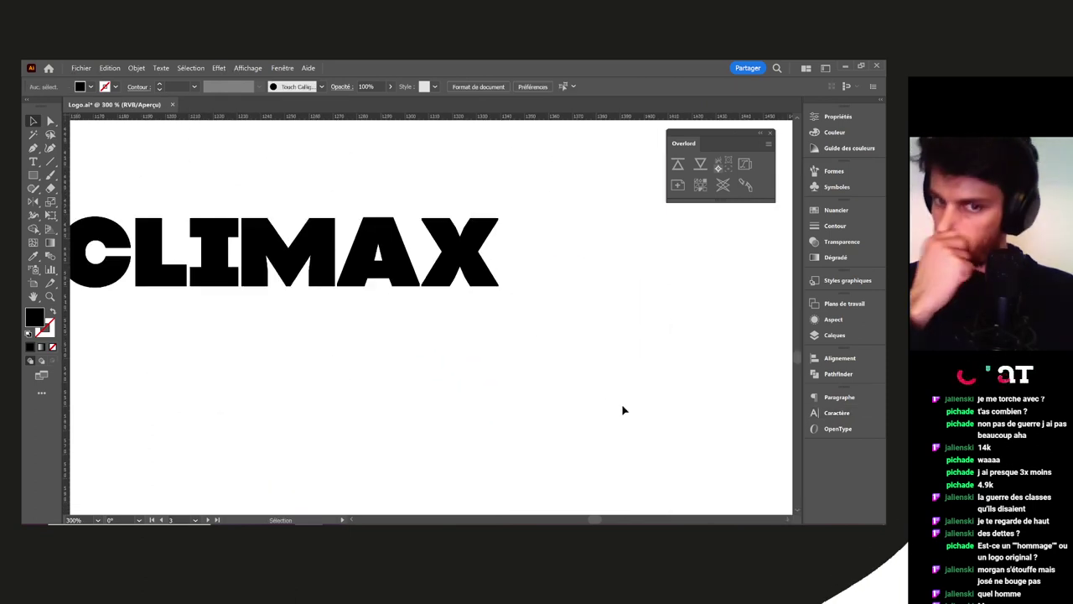
scroll(414, 395, "left", 5)
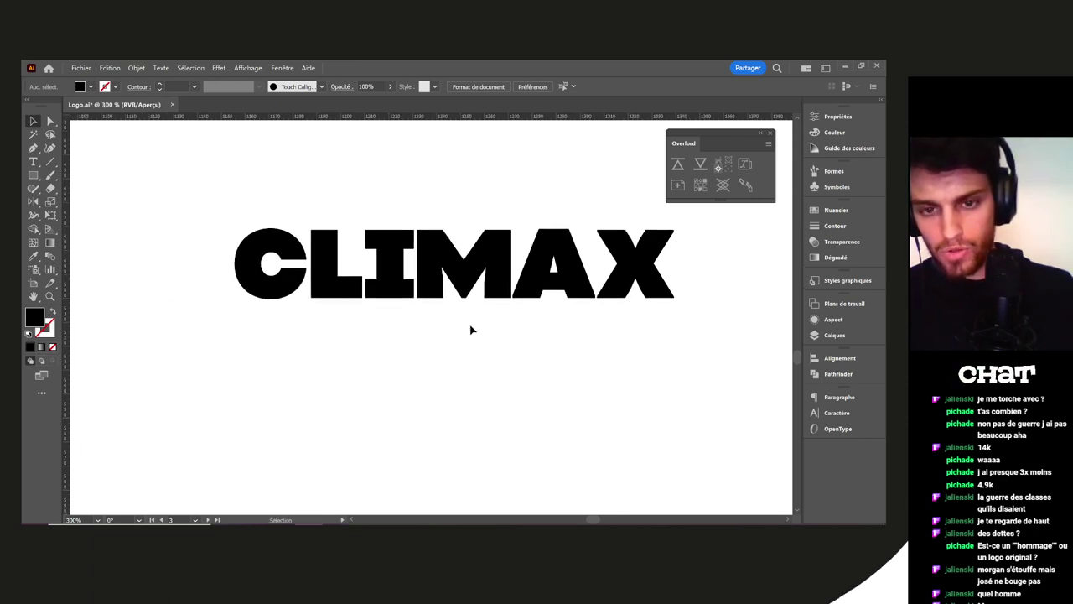
scroll(470, 329, "down", 6)
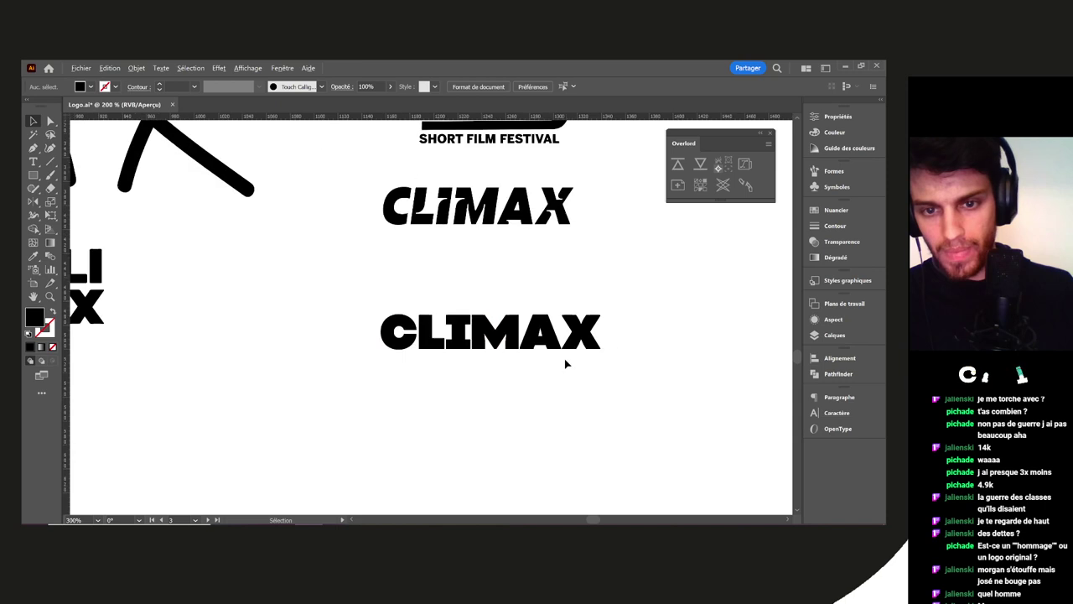
left_click_drag(266, 222, 379, 233)
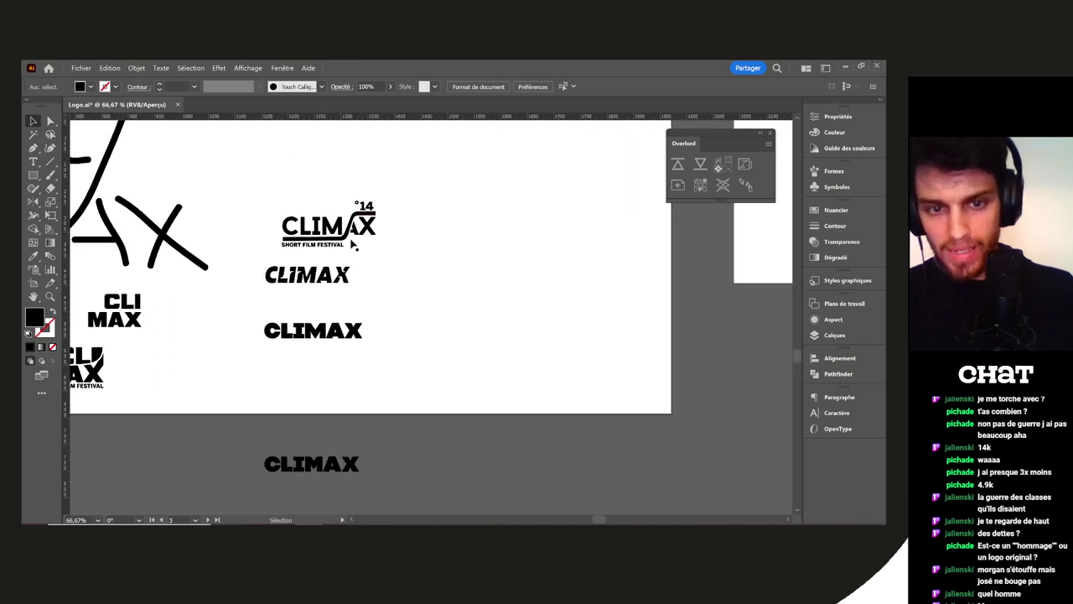
scroll(353, 243, "up", 2)
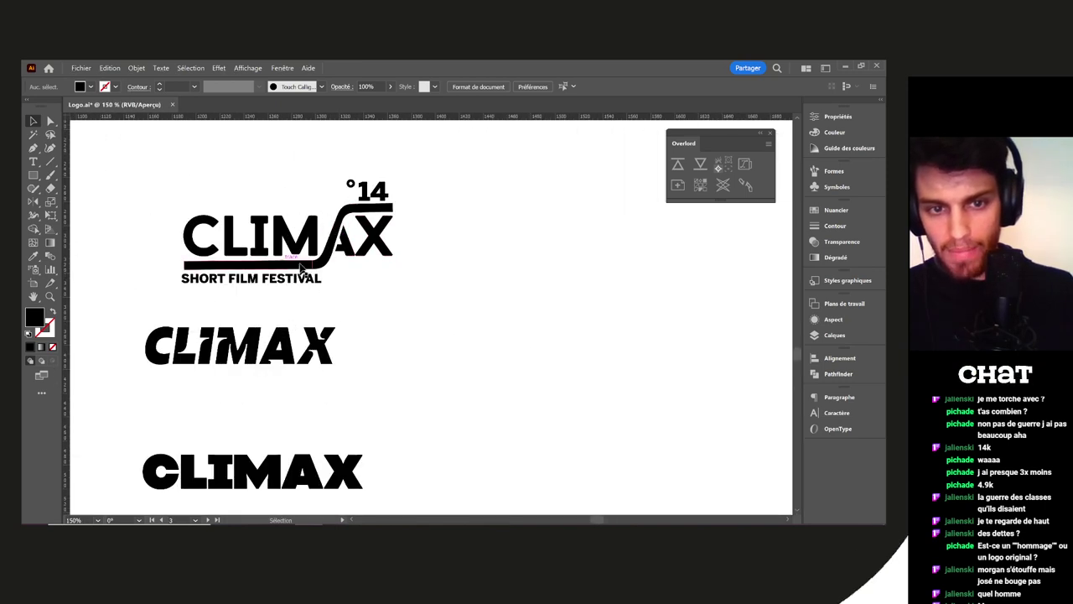
key("backslash")
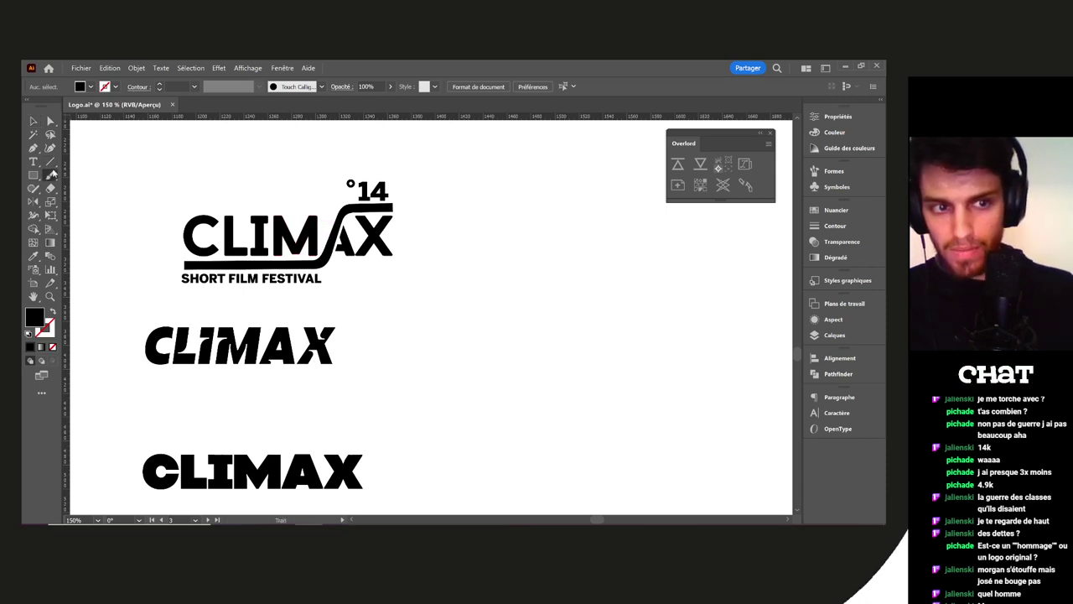
Sketch a rough diagonal slash with C, L, I and an M arch beside the logos
left_click_drag(618, 201, 525, 309)
mouse_move(469, 232)
left_mouse_down()
mouse_move(455, 244)
mouse_move(472, 254)
left_mouse_up()
mouse_move(488, 232)
left_mouse_down()
mouse_move(481, 258)
mouse_move(532, 266)
mouse_move(554, 224)
left_mouse_up()
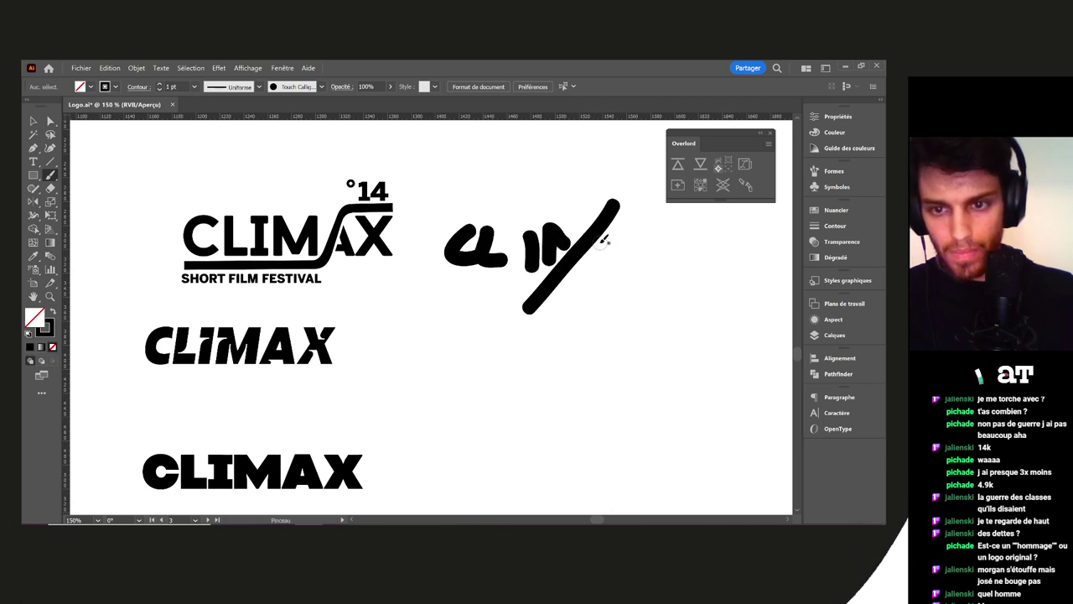
mouse_move(628, 248)
left_mouse_down()
mouse_move(648, 266)
mouse_move(701, 262)
mouse_move(664, 275)
left_mouse_up()
Draw a closed four-anchor slash path over the M of the bottom CLIMAX wordmark
key("v")
key("space")
left_click_drag(585, 370, 566, 250)
key("space")
left_click_drag(426, 317, 505, 308)
scroll(314, 354, "up", 4)
left_click_drag(389, 391, 360, 364)
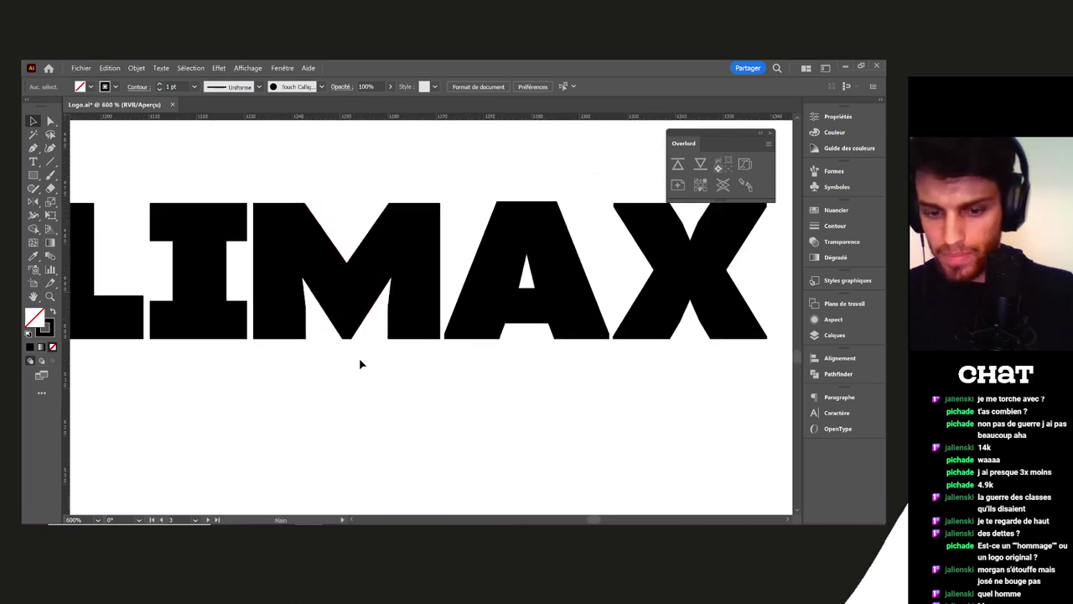
key("p")
left_click(391, 277)
left_click(351, 340)
left_click(347, 266)
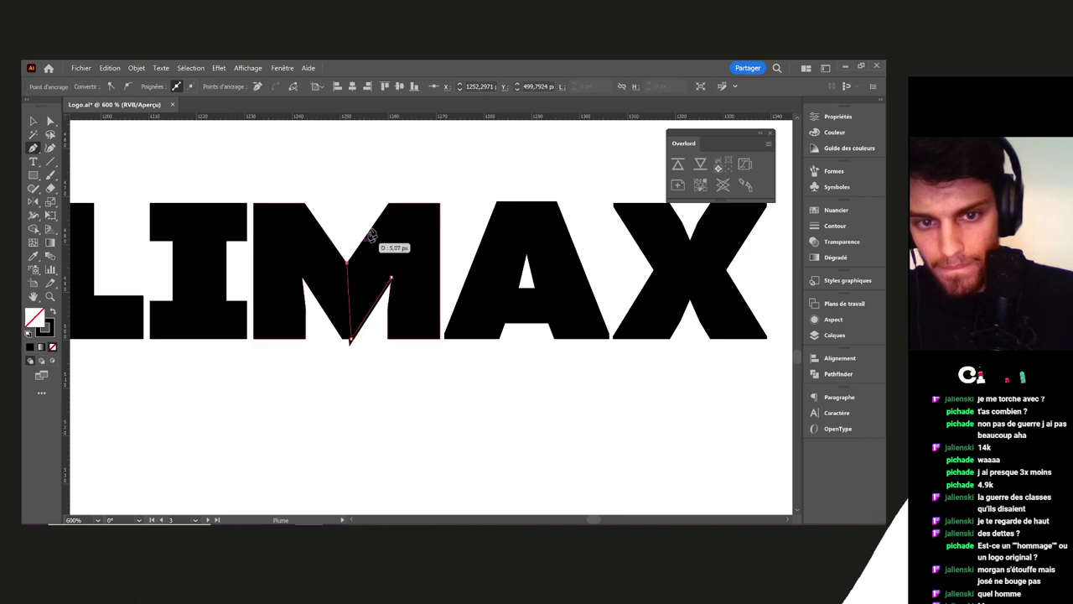
left_click(389, 203)
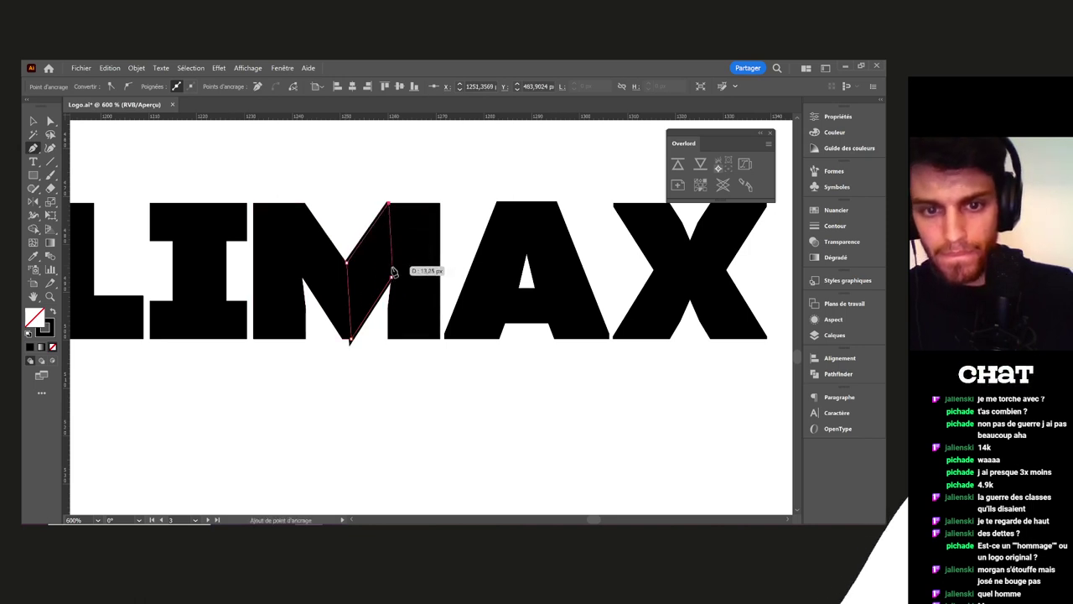
left_click(392, 277)
Drag the slash's anchors so the bar extends above and below the word
key("a")
left_click(392, 279)
left_click_drag(392, 280, 474, 152)
left_click_drag(312, 280, 332, 268)
left_click_drag(412, 193, 450, 140)
left_click_drag(364, 304, 436, 233)
left_click_drag(440, 181, 316, 356)
left_click_drag(481, 341, 421, 367)
left_click_drag(381, 285, 315, 389)
Make the slanted bar solid black by swapping its fill and stroke
key("v")
left_click(399, 352)
left_click_drag(404, 349, 401, 413)
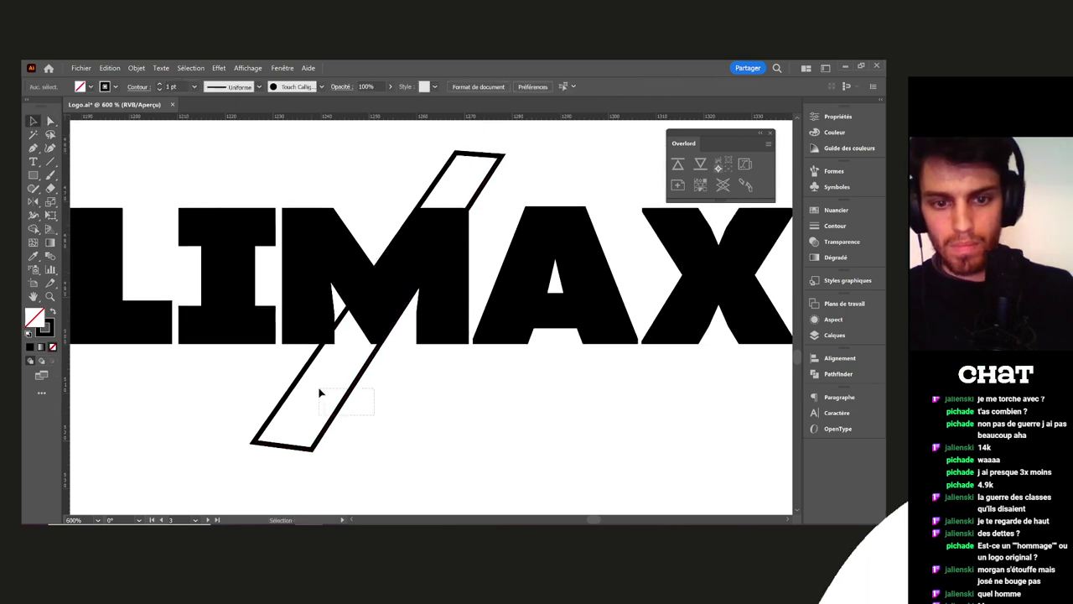
left_click_drag(320, 392, 321, 391)
key("shift+x")
left_click(423, 425)
left_click_drag(406, 374, 420, 404)
left_click(367, 430)
scroll(394, 442, "down", 1)
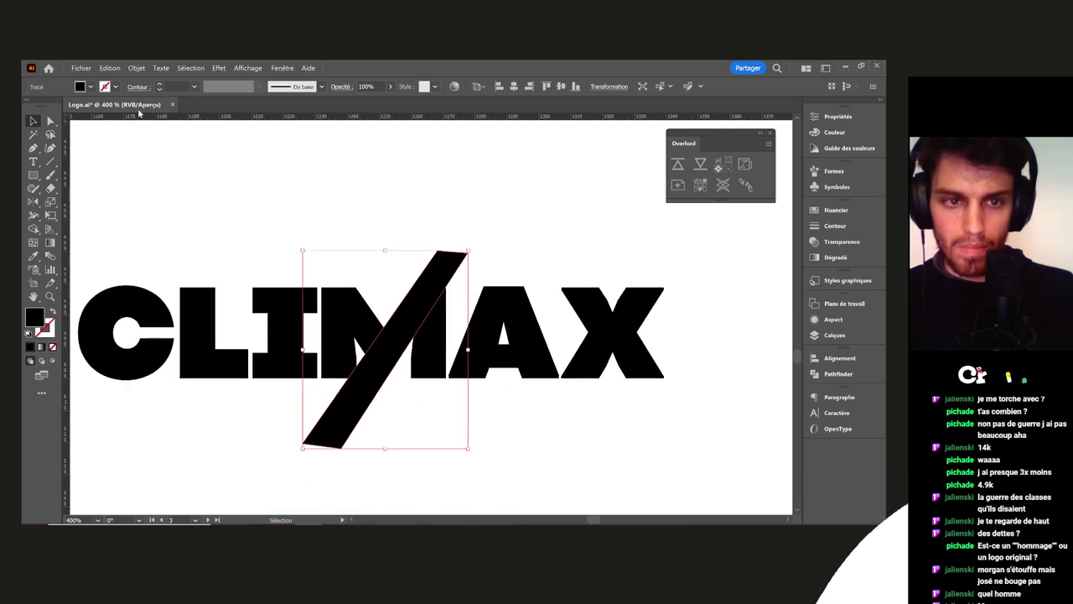
Recolour the slash in black and white, with a 2 pt stroke aligned outside
left_click(90, 89)
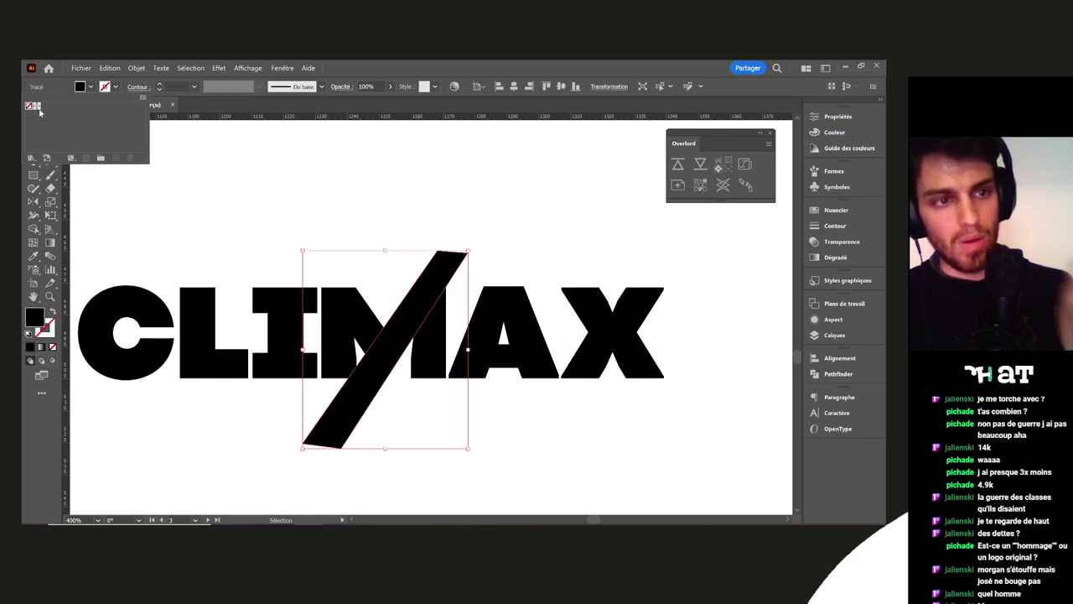
left_click(37, 106)
double_click(34, 317)
left_click_drag(551, 334, 440, 266)
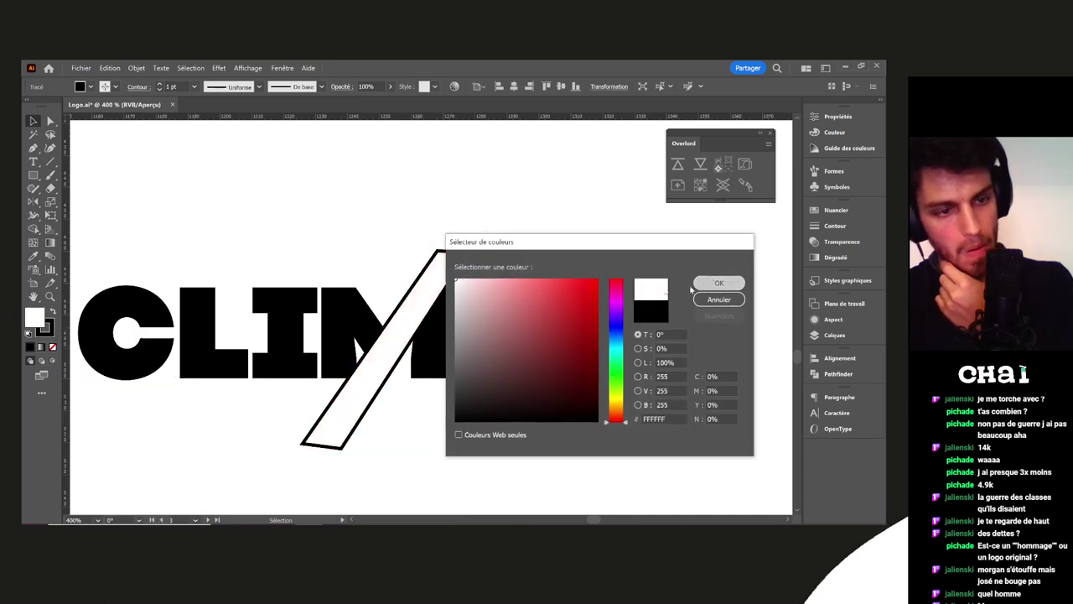
left_click(719, 283)
left_click(52, 313)
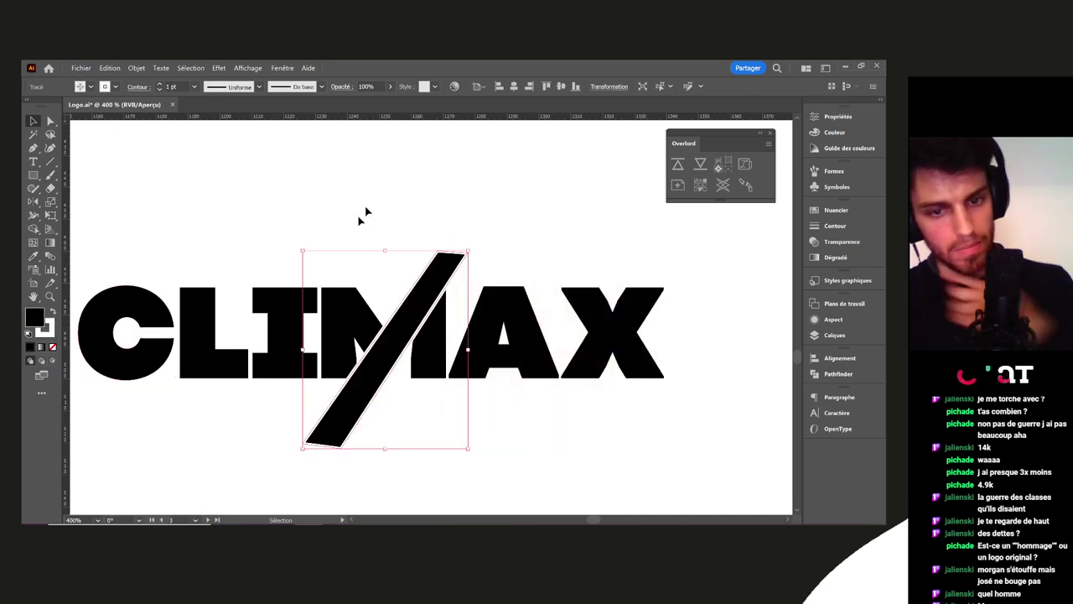
left_click(138, 88)
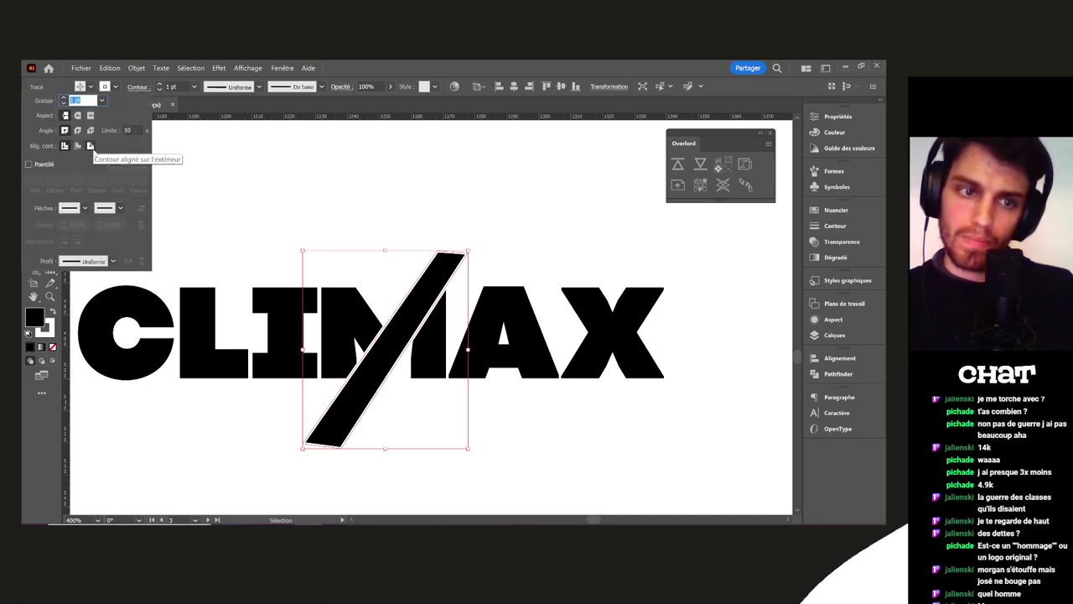
left_click(90, 146)
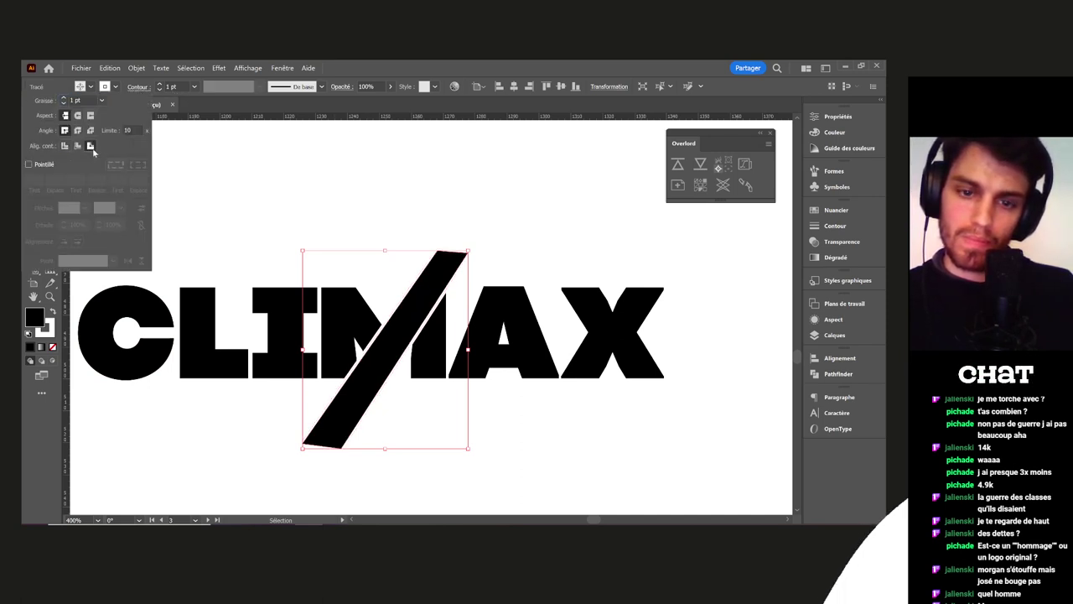
left_click(160, 85)
left_click(528, 428)
Draw a white, strokeless rectangle above the slash
scroll(453, 395, "right", 3)
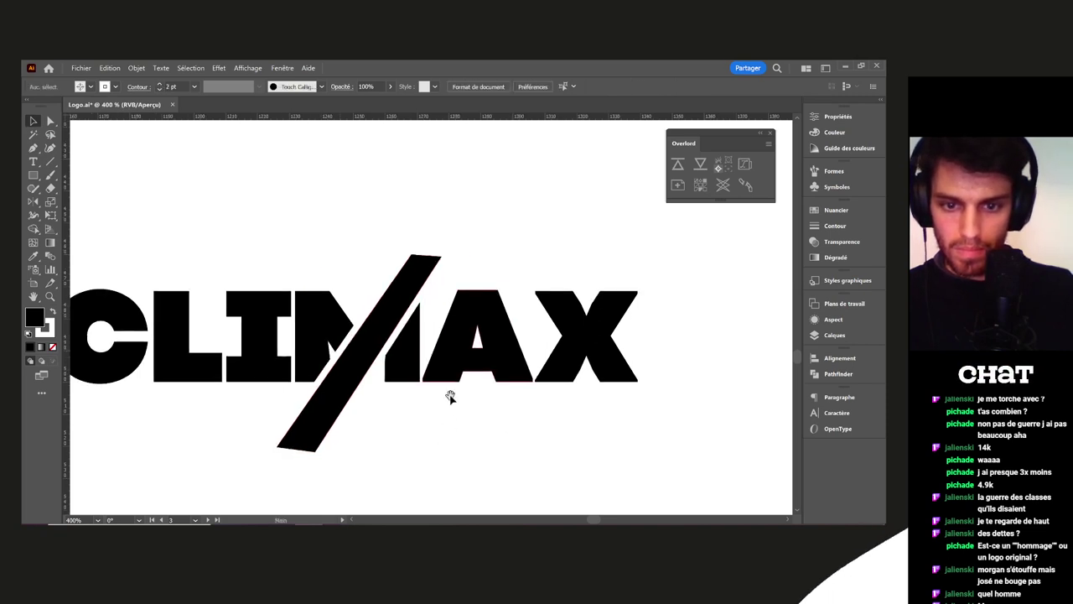
key("m")
mouse_move(332, 197)
left_mouse_down()
mouse_move(374, 219)
mouse_move(475, 240)
left_mouse_up()
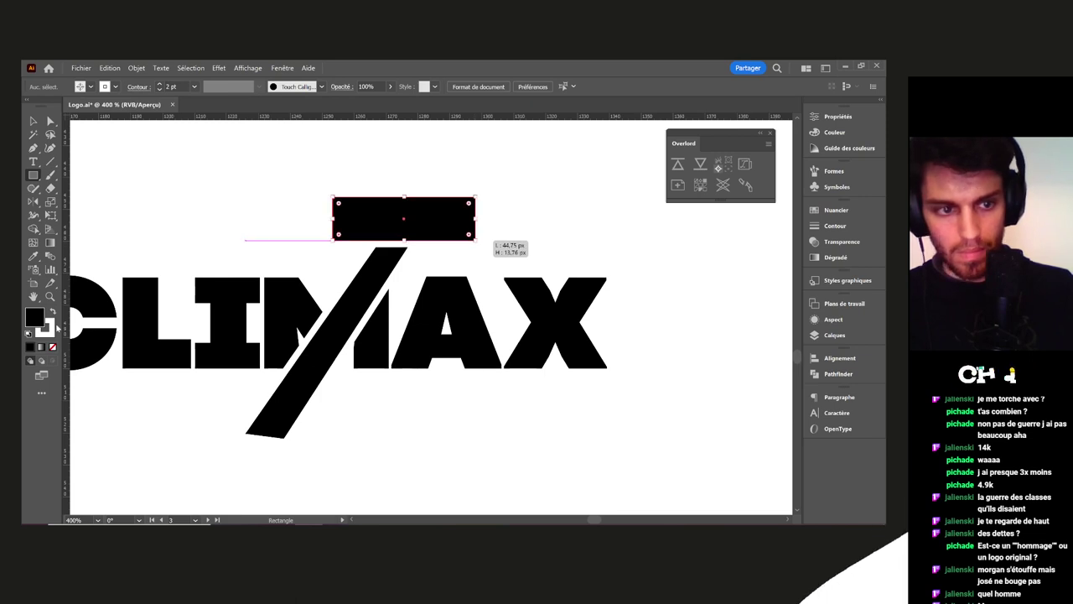
left_click(52, 312)
left_click(52, 347)
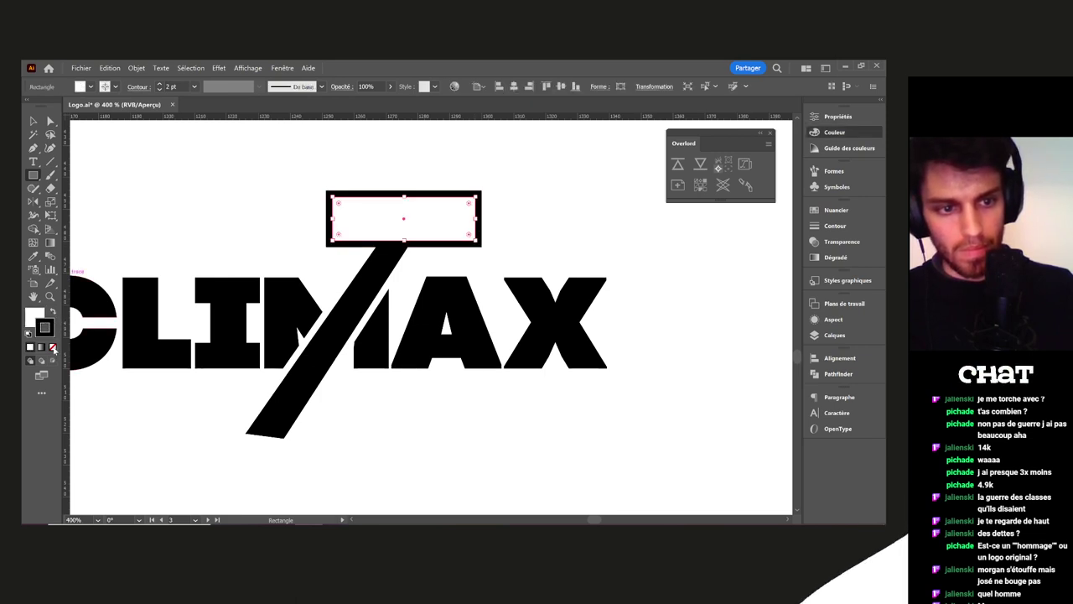
key("v")
left_click_drag(406, 241, 406, 250)
Place a copy of the white rectangle below the slash
left_click_drag(454, 232, 362, 395)
left_click(499, 377)
left_click_drag(508, 377, 606, 388)
scroll(606, 389, "down", 2)
scroll(607, 387, "down", 2)
scroll(608, 387, "right", 2)
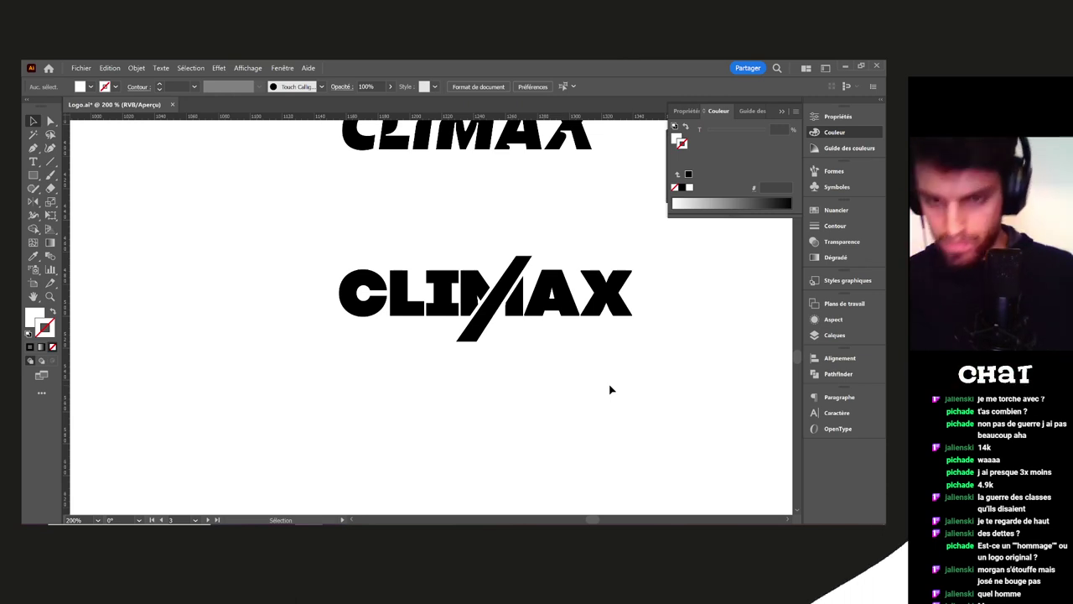
key("space")
left_click_drag(617, 361, 409, 389)
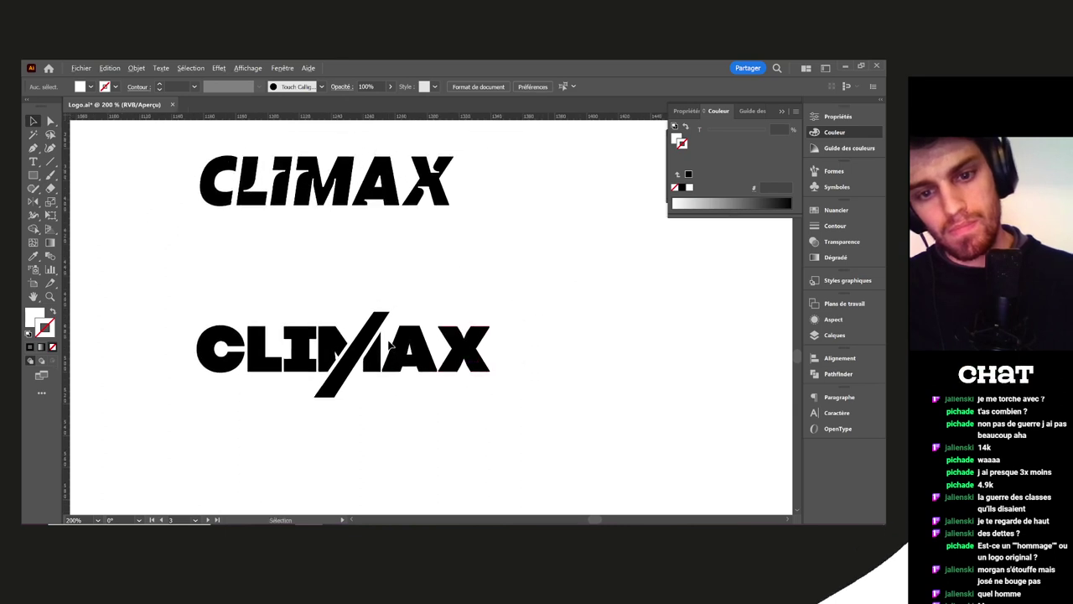
scroll(389, 346, "up", 2)
Move the white rectangle up to expose the top of the slash
left_click(351, 340)
left_click(503, 419)
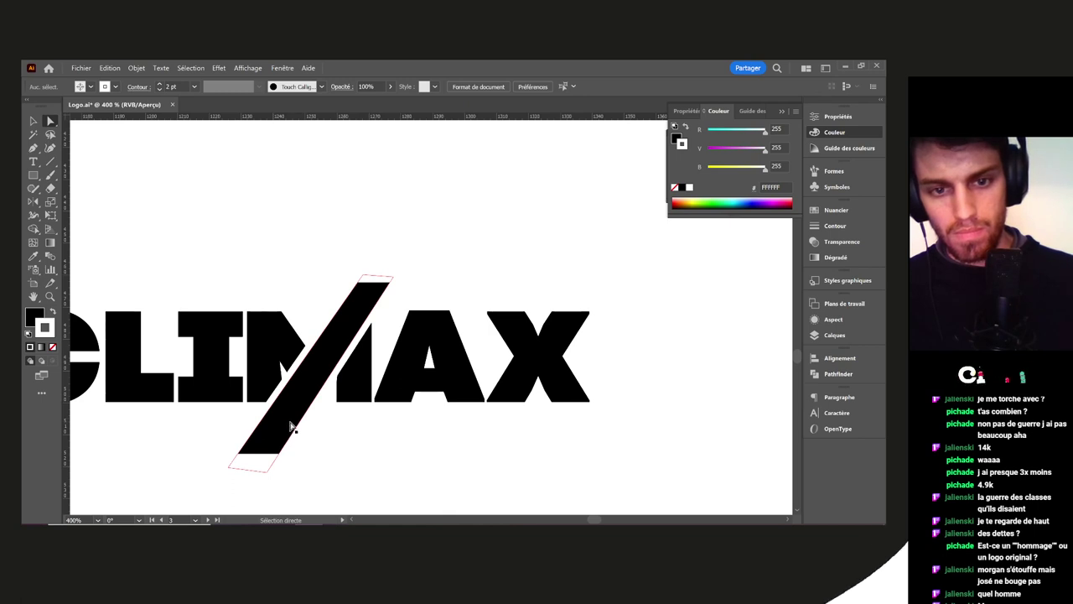
key("space")
left_click_drag(354, 369, 338, 372)
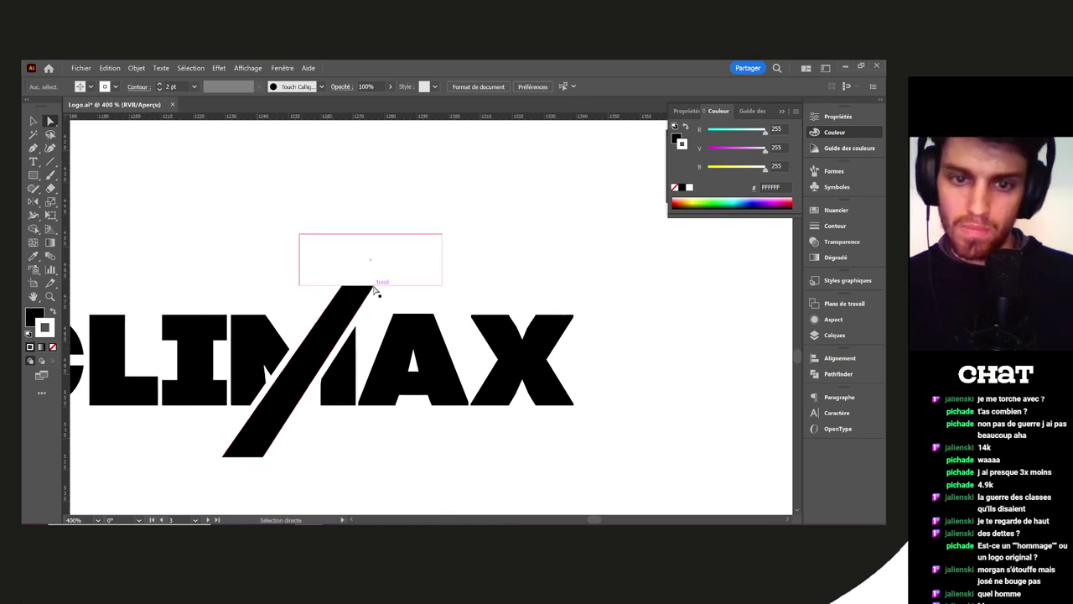
left_click_drag(399, 265, 418, 206)
Try extending the slash's top corner, switch to Outline view, and undo the anchor change
key("v")
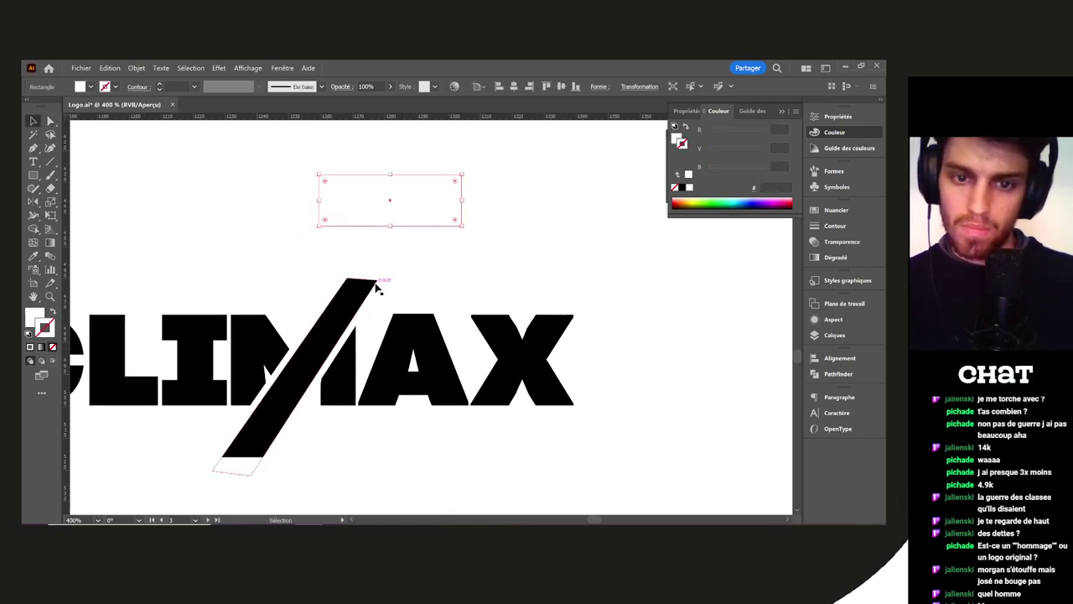
left_click(374, 286)
key("a")
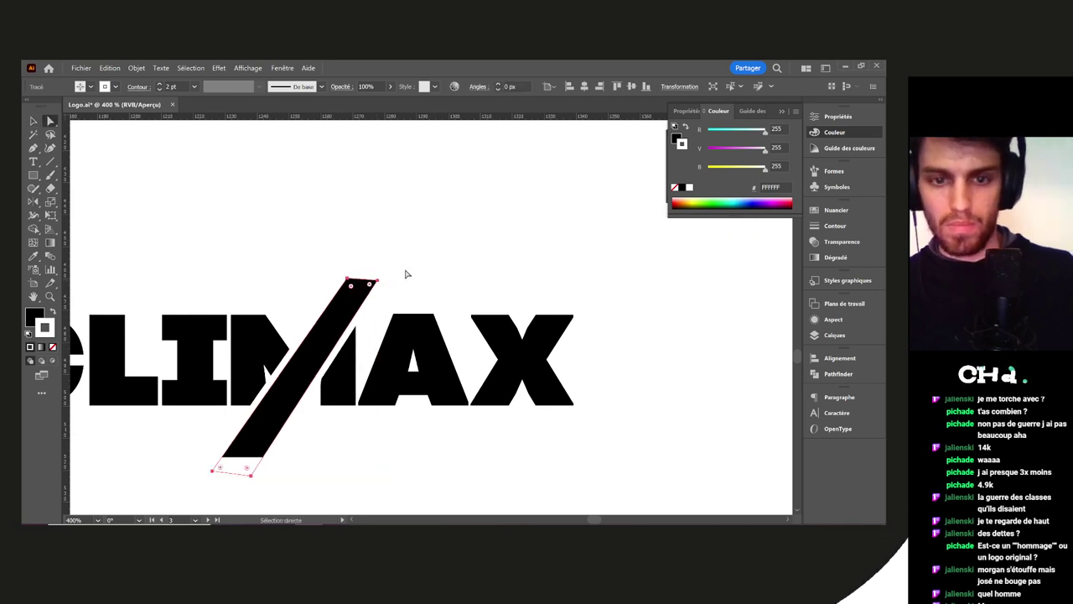
left_click_drag(376, 281, 434, 224)
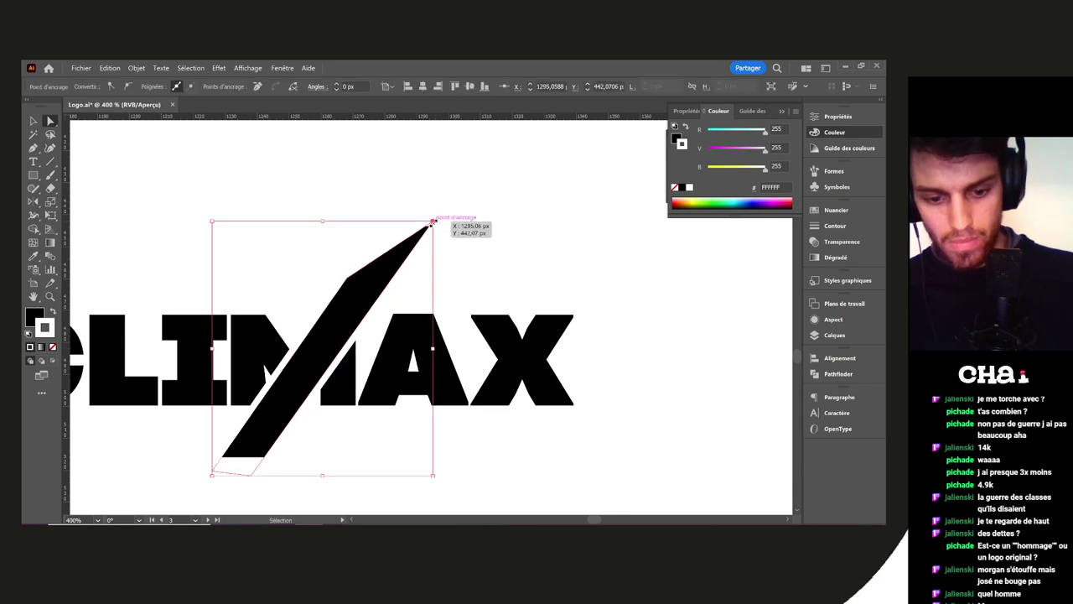
key("ctrl+t")
key("ctrl+y")
key("v")
key("ctrl+z")
Pull the slash's top anchor up under the white rectangle in Outline view
left_click(418, 288)
scroll(425, 269, "left", 1)
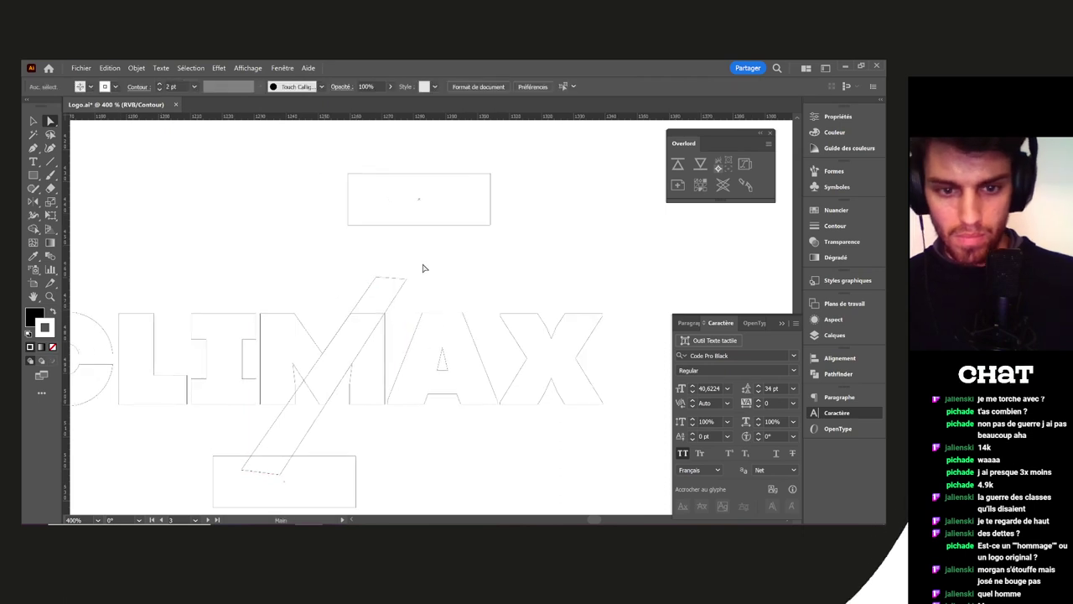
scroll(425, 269, "up", 2)
scroll(476, 233, "down", 2)
left_click_drag(426, 269, 470, 186)
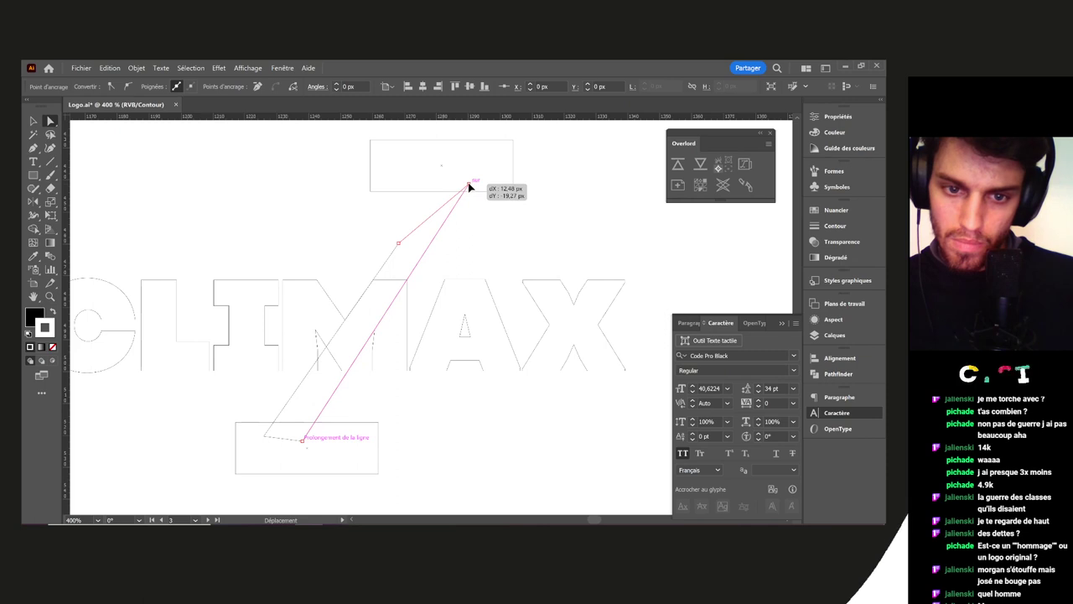
left_click_drag(400, 247, 453, 167)
key("v")
left_click(513, 221)
Drag two lower slash anchors down-left past the rectangle, then return to Preview
scroll(392, 375, "down", 3)
scroll(392, 375, "left", 1)
left_click_drag(355, 329, 312, 392)
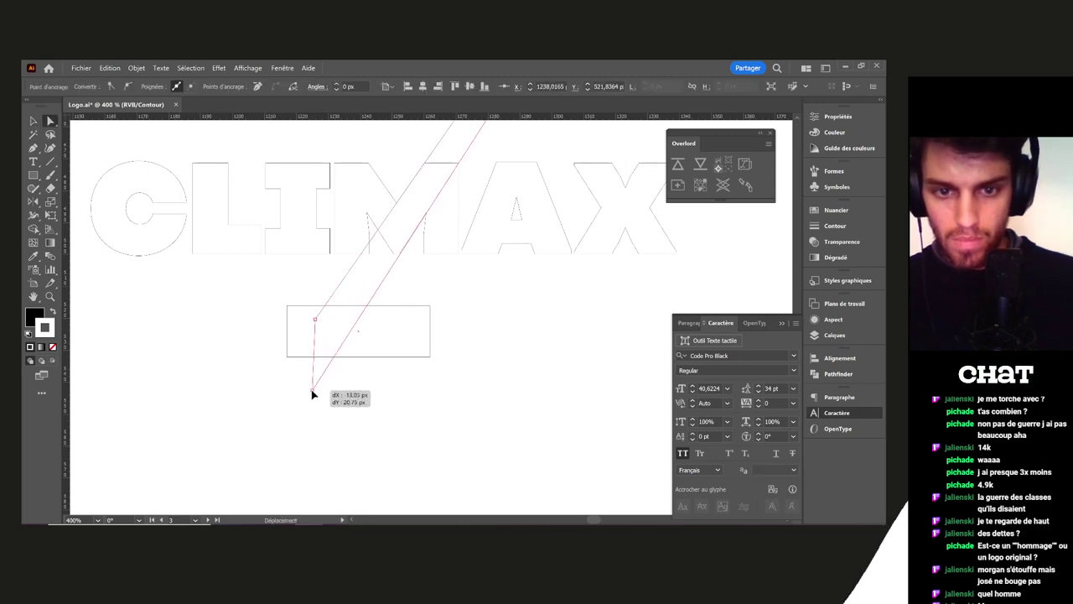
left_click_drag(314, 324, 259, 403)
left_click(377, 396)
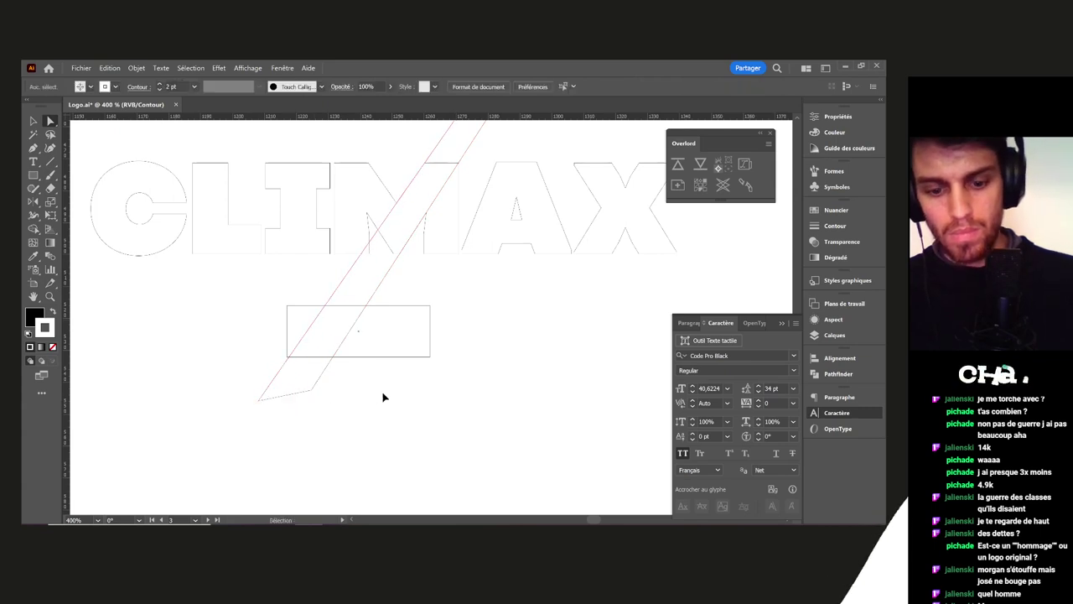
key("ctrl+y")
key("ctrl+1")
Stretch the lower white rectangle downward to trim the slash's bottom
left_click(396, 328)
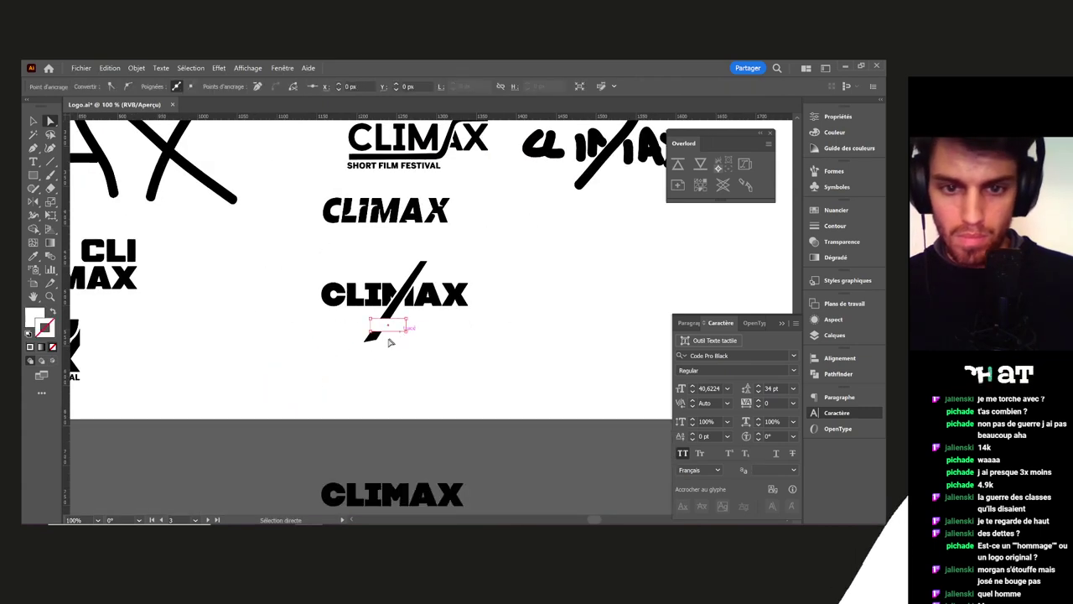
key("v")
scroll(398, 341, "up", 1)
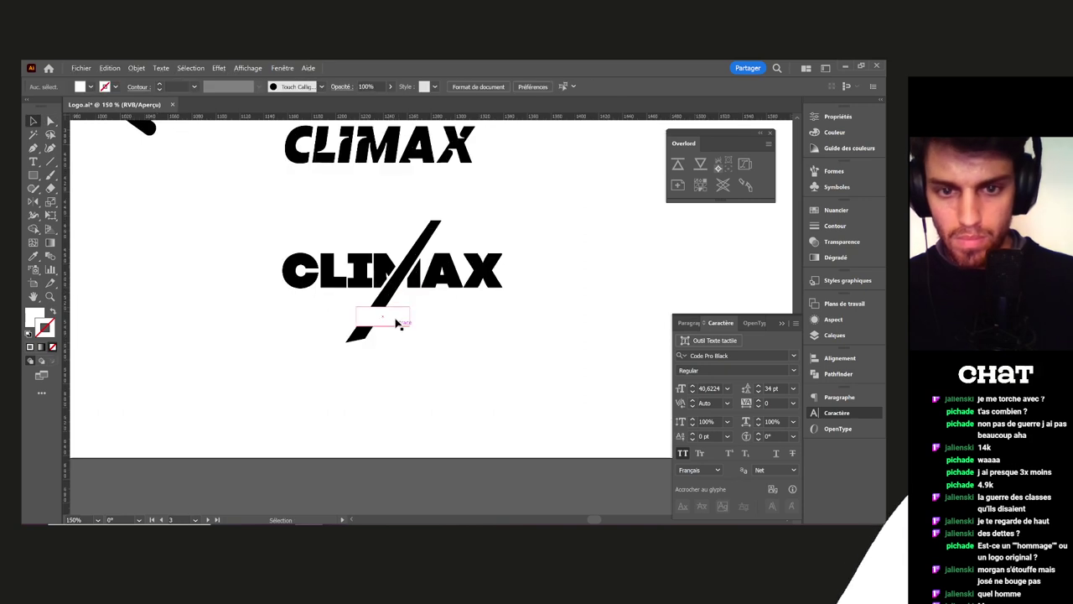
left_click_drag(383, 327, 338, 335)
left_click(447, 200)
Realign the upper white rectangle and copy SHORT FILM FESTIVAL below the slashed CLIMAX
mouse_move(444, 208)
left_mouse_down()
mouse_move(439, 215)
mouse_move(451, 216)
mouse_move(436, 196)
mouse_move(450, 213)
left_mouse_up()
left_click(441, 213, "shift")
left_click_drag(536, 228, 433, 301)
left_click(449, 276)
scroll(449, 277, "down", 1)
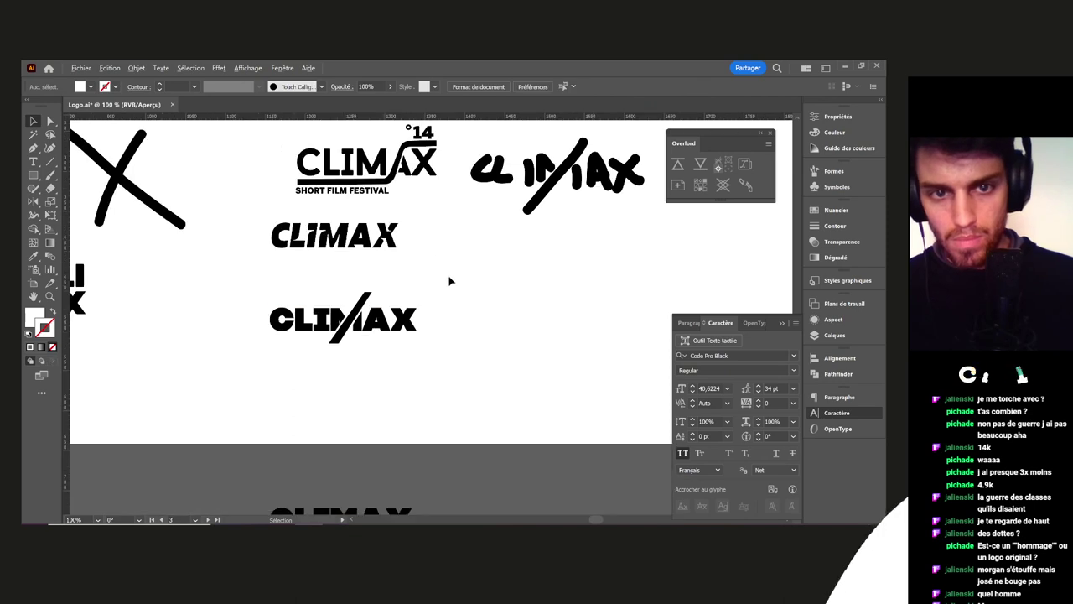
left_click_drag(370, 199, 392, 362)
Bring the SHORT FILM FESTIVAL copy to the front and move it under CLIMAX
right_click(392, 362)
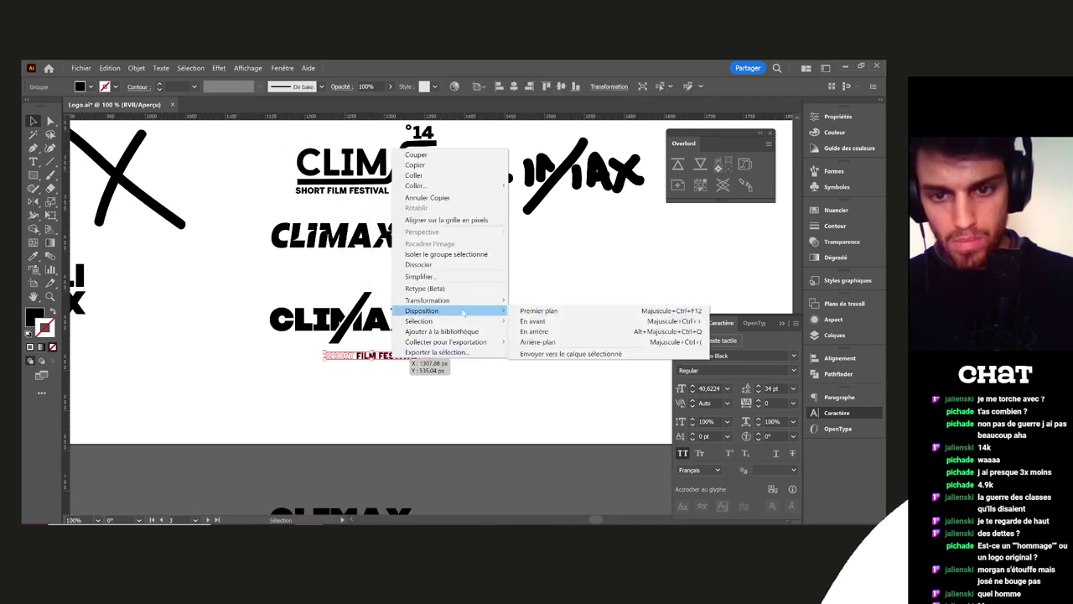
left_click(538, 311)
left_click(461, 352)
left_click_drag(460, 352, 518, 349)
scroll(478, 336, "up", 2)
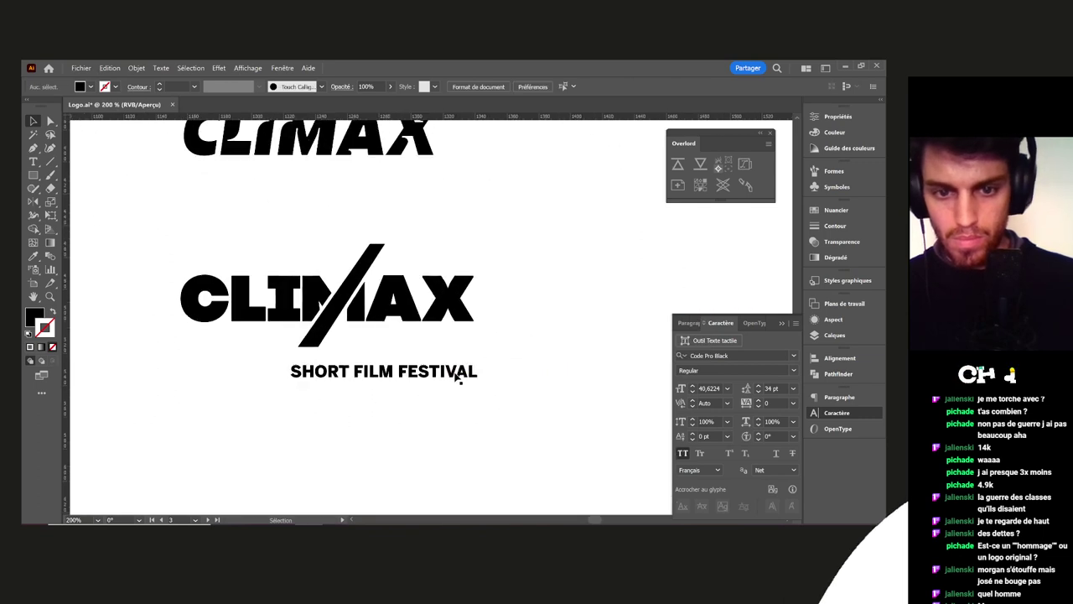
left_click_drag(461, 373, 516, 368)
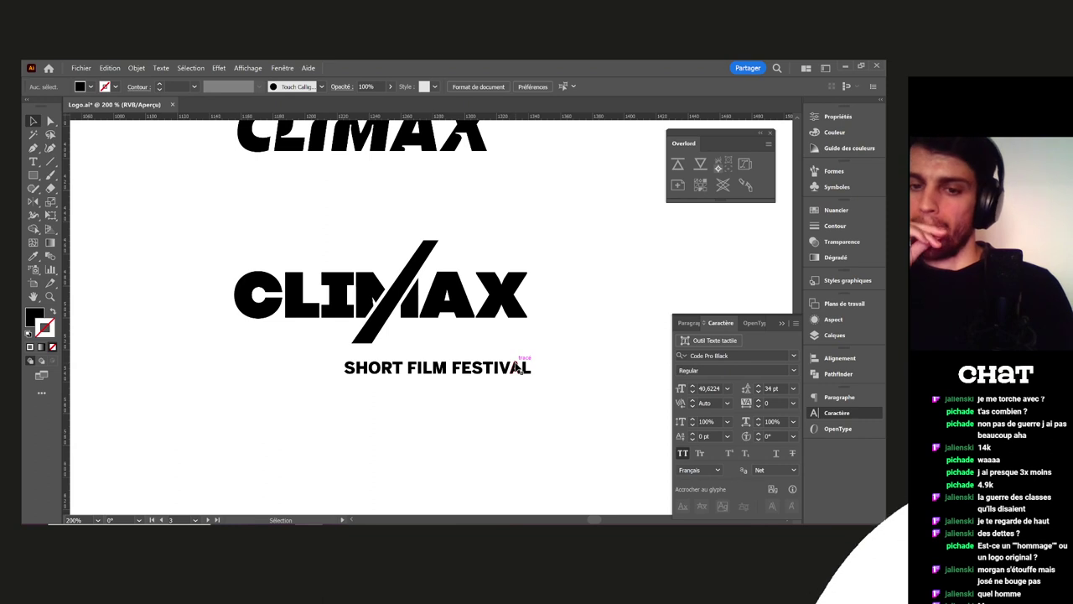
scroll(455, 339, "up", 2)
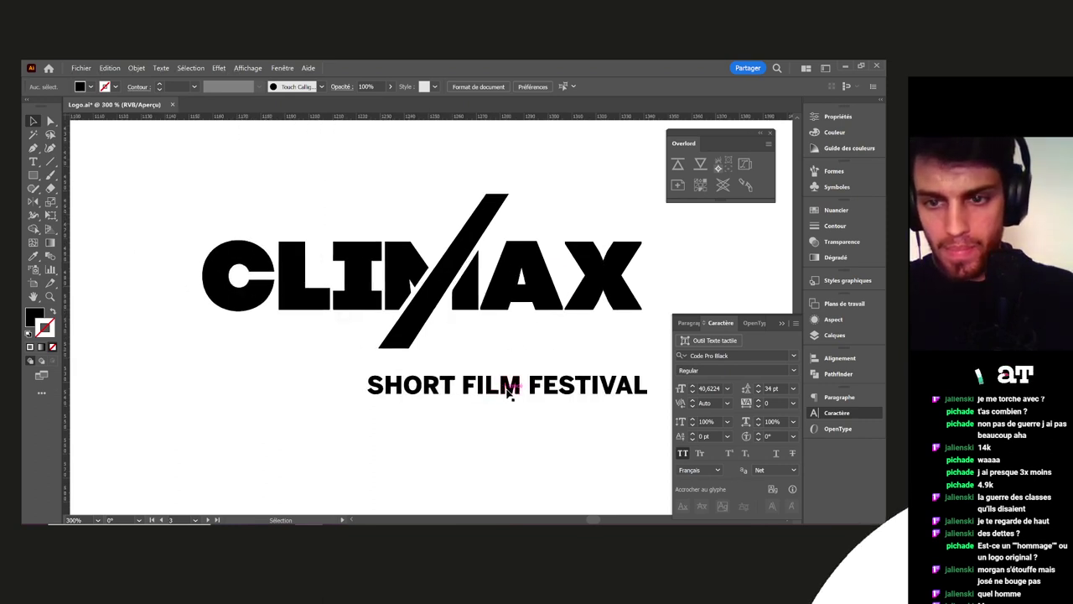
left_click_drag(512, 392, 349, 336)
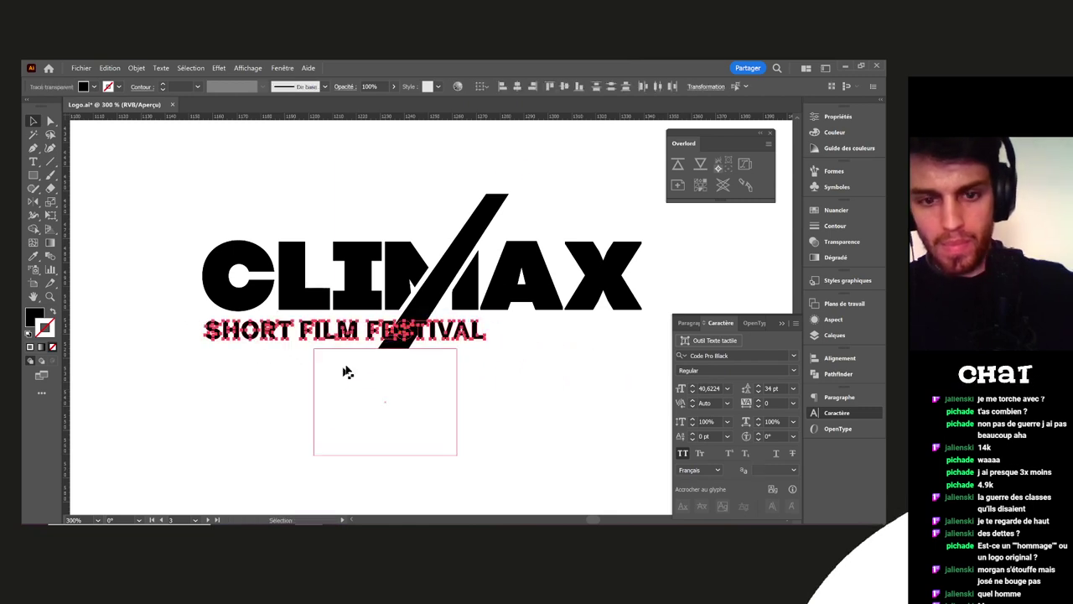
left_click(360, 317)
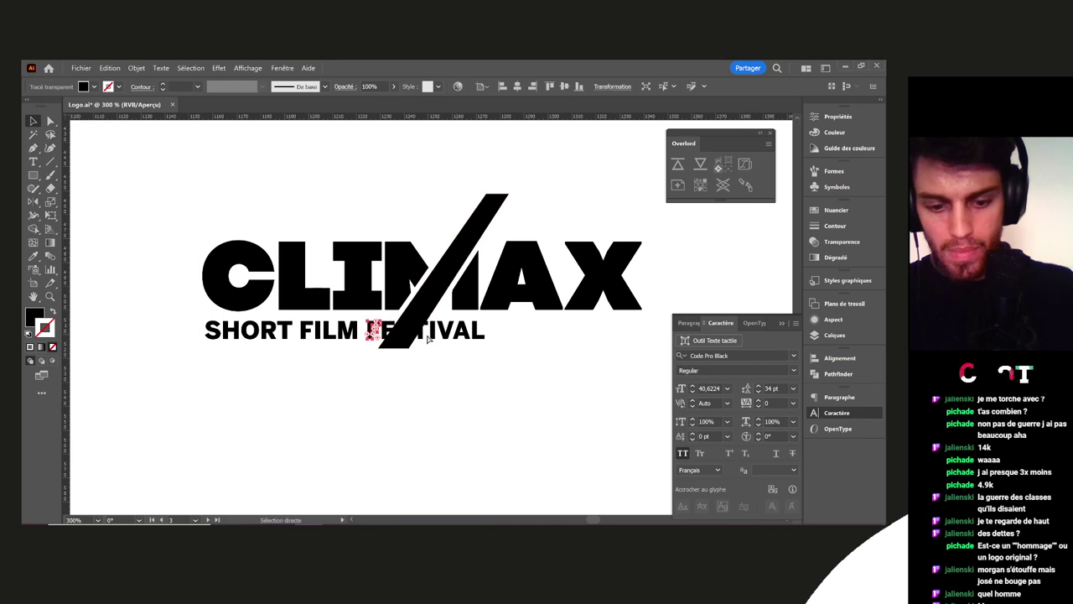
Inside the tagline group, move FESTIVAL to the right of the slash
key("ctrl+y")
left_click(464, 340)
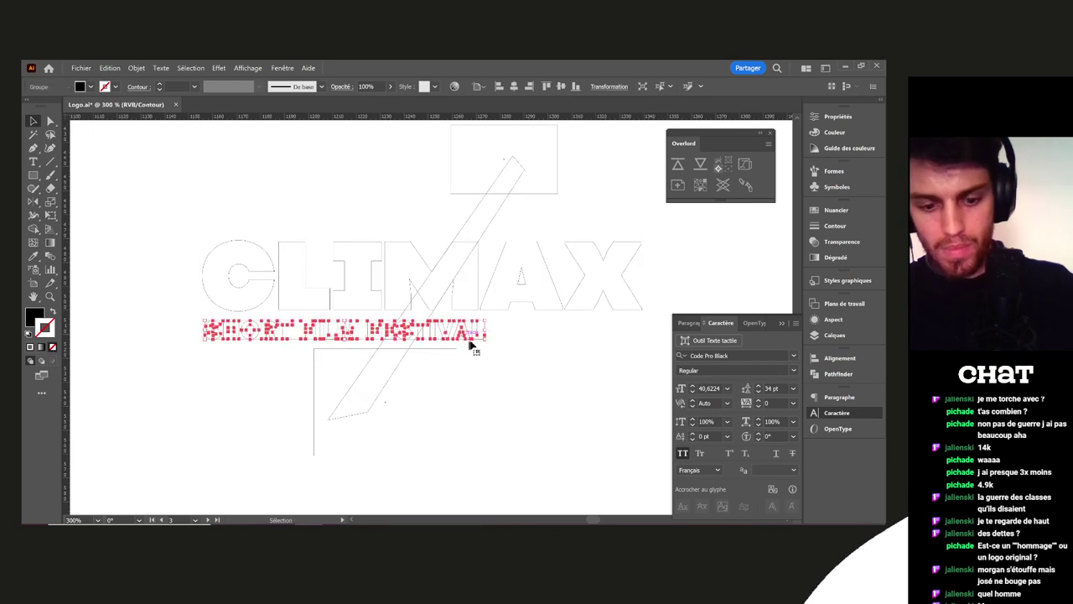
key("ctrl+y")
double_click(479, 336)
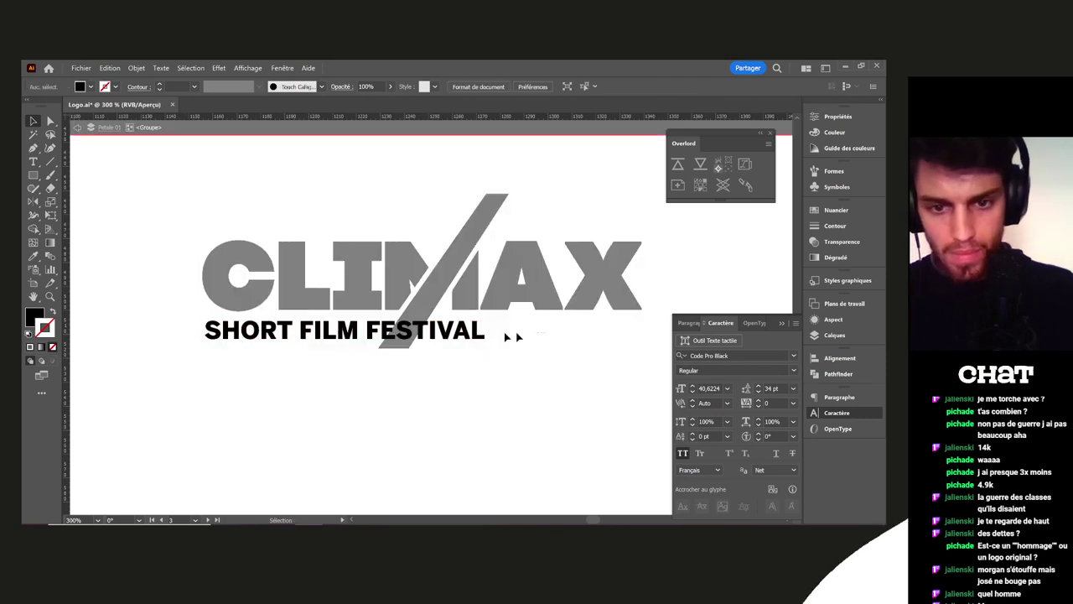
left_click(369, 333)
left_click_drag(370, 334, 457, 334)
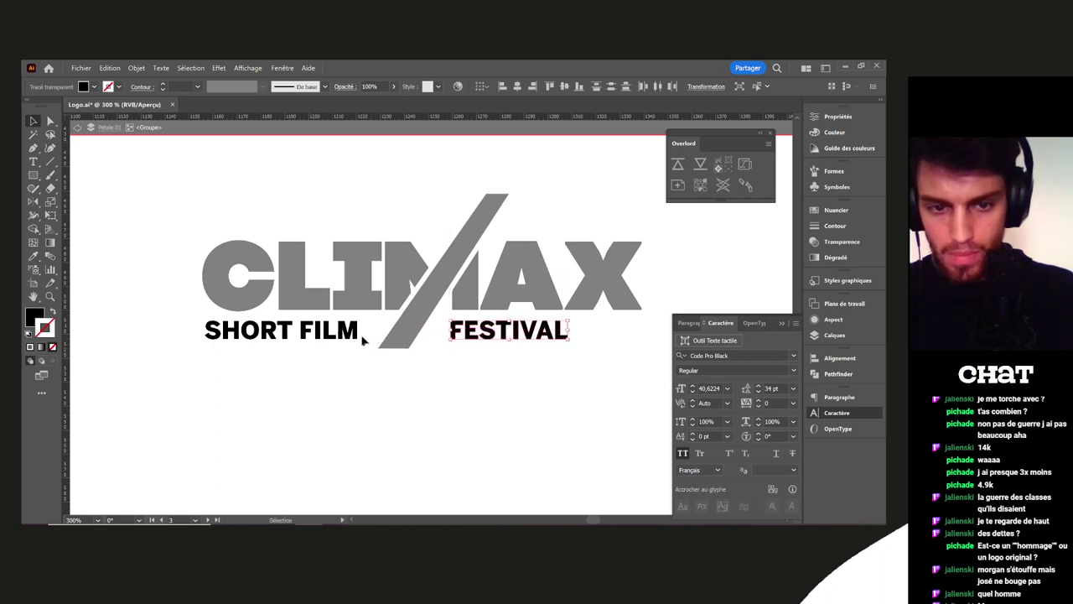
left_click(365, 338)
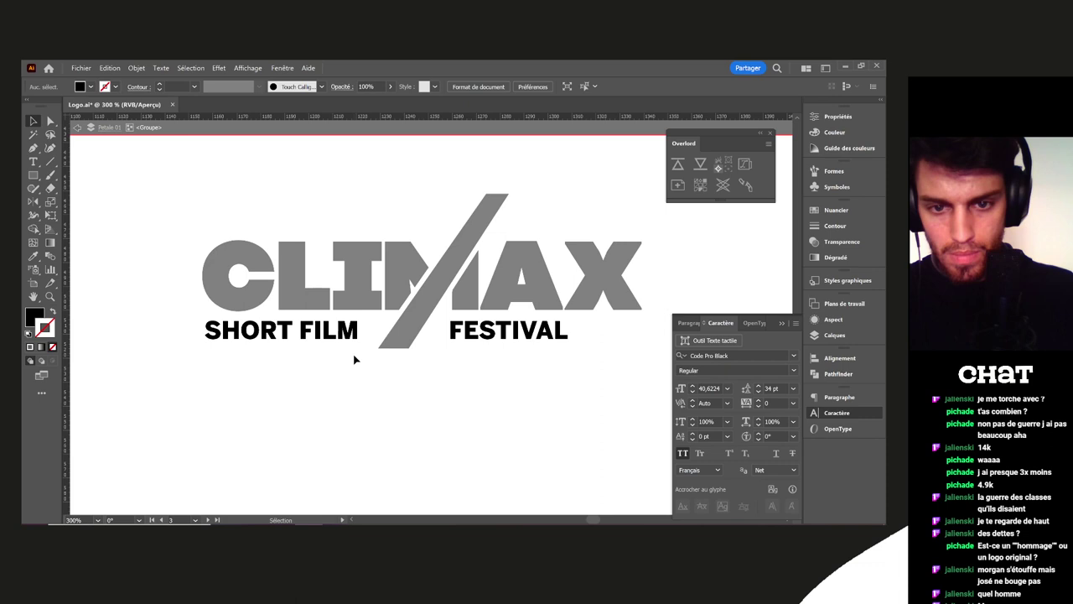
Scale the tagline group so its left edge aligns with CLIMAX and it fits the width
left_click(382, 330)
left_click_drag(568, 339, 605, 355)
left_click_drag(204, 332, 202, 333)
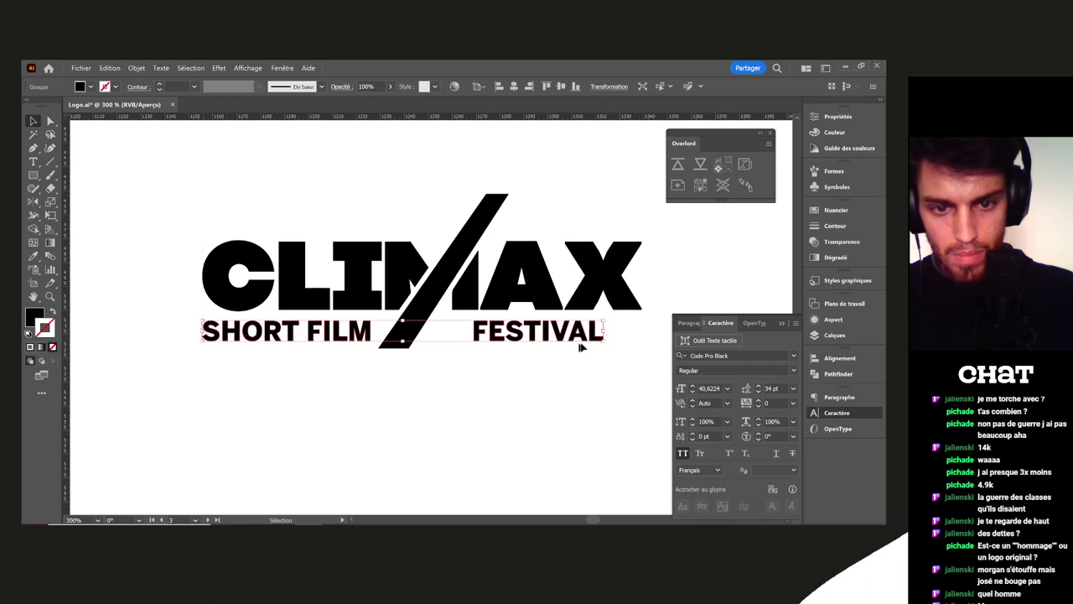
left_click_drag(604, 342, 596, 344)
left_click(550, 358)
Shift FESTIVAL slightly left within the tagline group
double_click(556, 338)
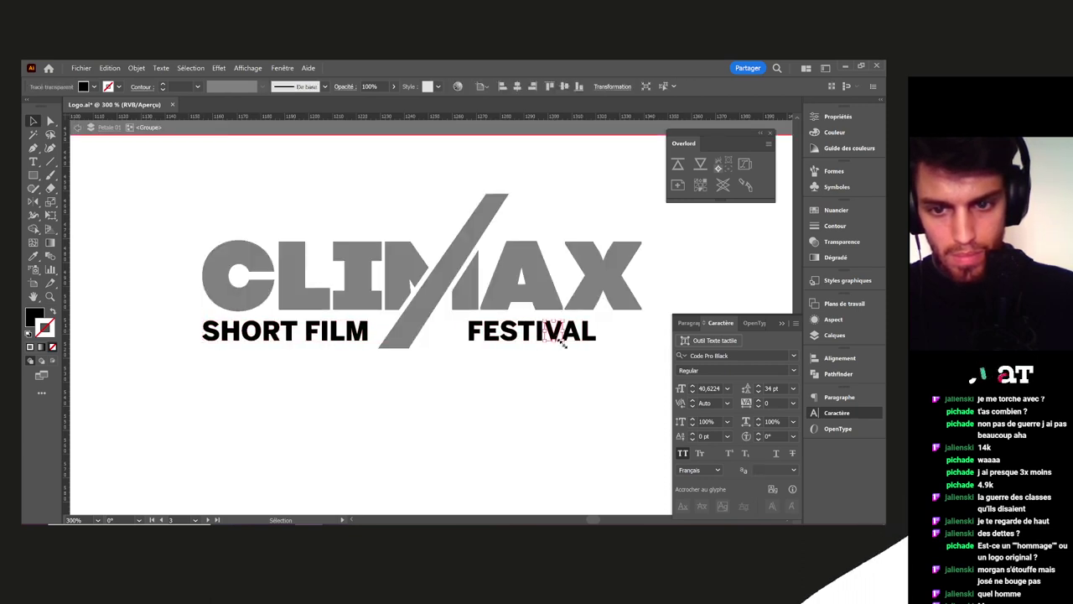
left_click_drag(449, 316, 448, 315)
left_click_drag(406, 365, 167, 316)
left_click(374, 413)
mouse_move(495, 336)
left_mouse_down()
mouse_move(474, 333)
mouse_move(470, 371)
left_mouse_up()
key("Escape")
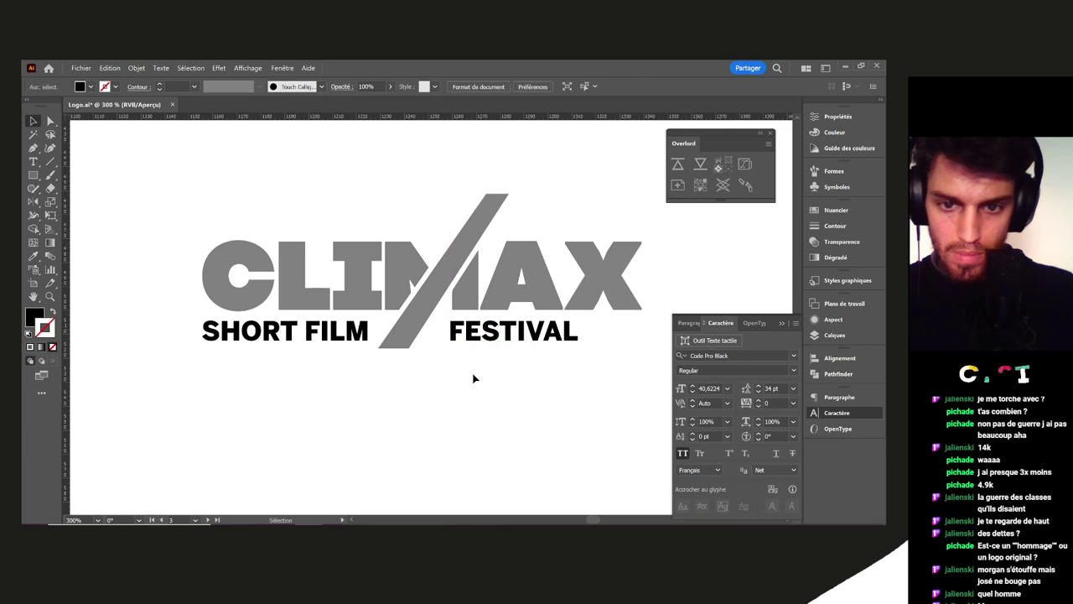
Move FESTIVAL about 28 px right so it sits under AX
scroll(472, 376, "down", 4)
scroll(462, 352, "up", 5)
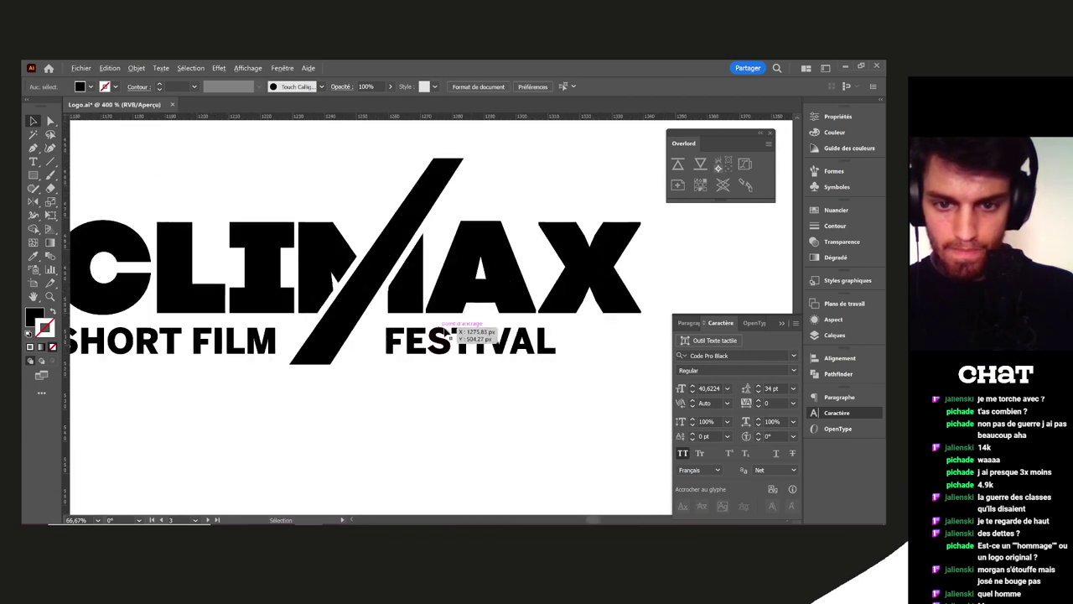
left_click(486, 354)
double_click(484, 353)
left_click_drag(479, 352, 570, 347)
left_click(499, 392)
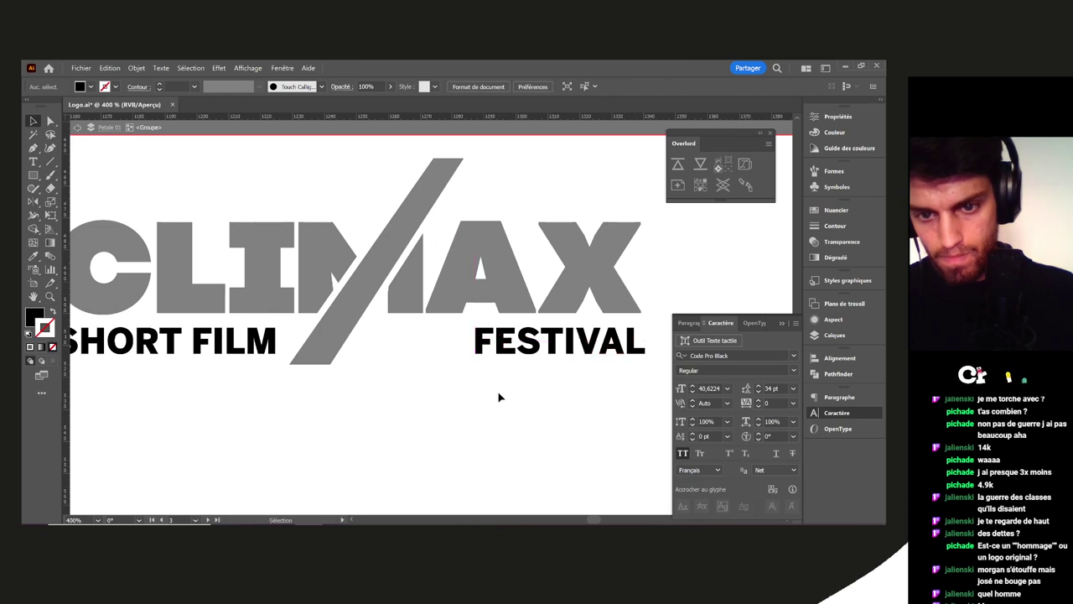
scroll(500, 395, "down", 5)
double_click(512, 407)
left_click_drag(526, 405, 498, 373)
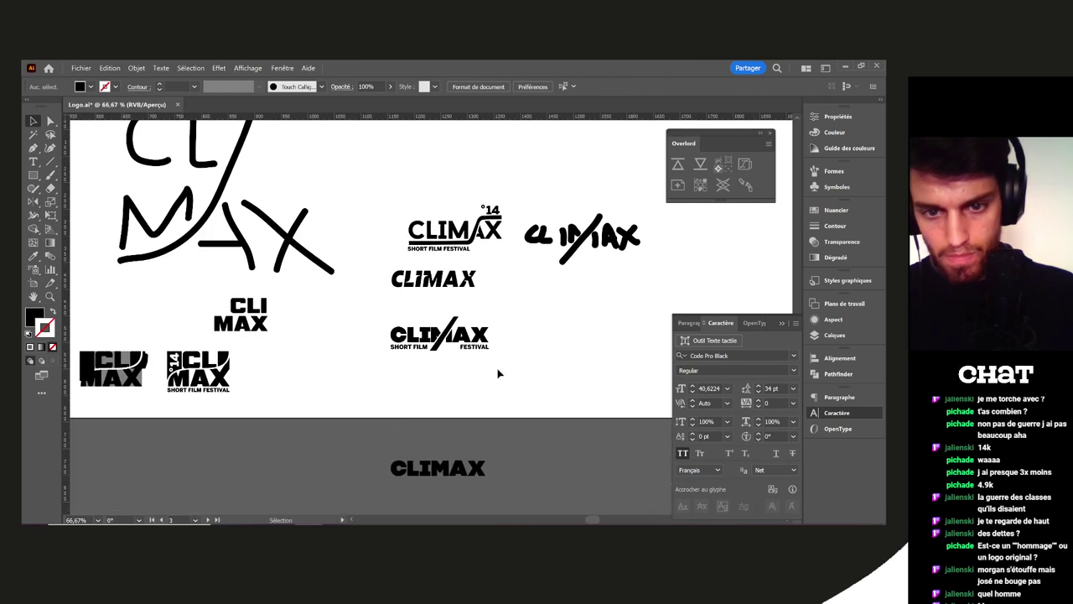
Group the degree sign with the 14 into a single °14 object
left_click_drag(551, 314, 515, 290)
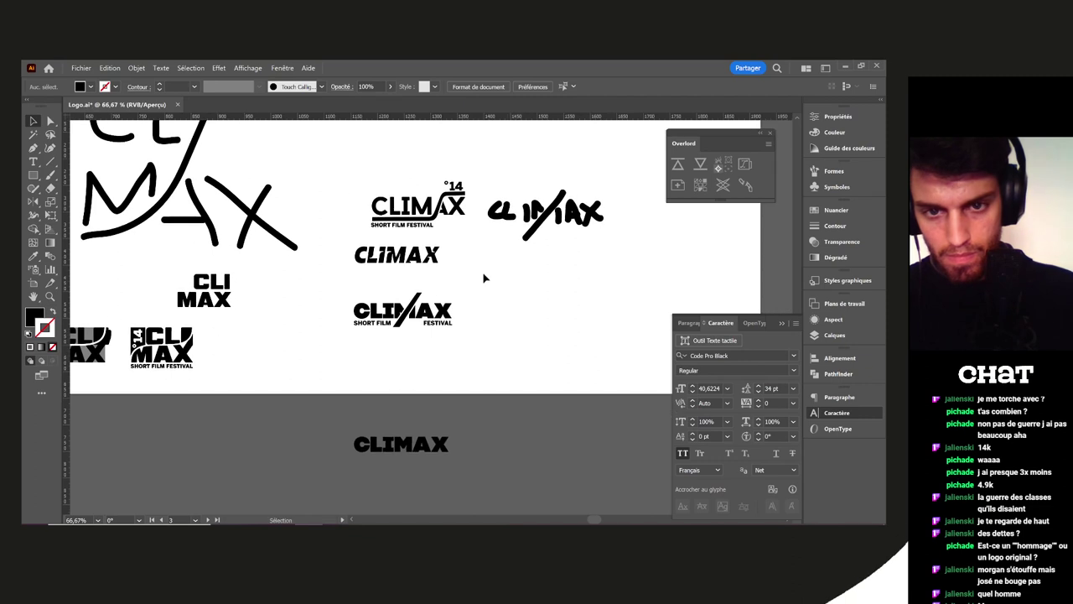
scroll(485, 277, "up", 1)
left_click_drag(453, 144, 444, 141)
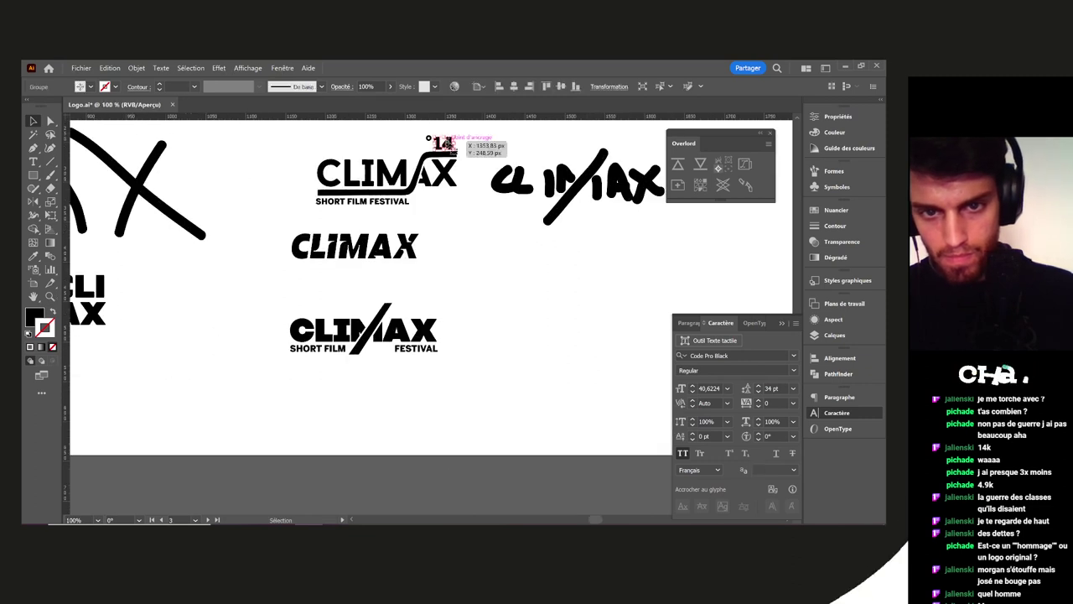
left_click(427, 141, "shift")
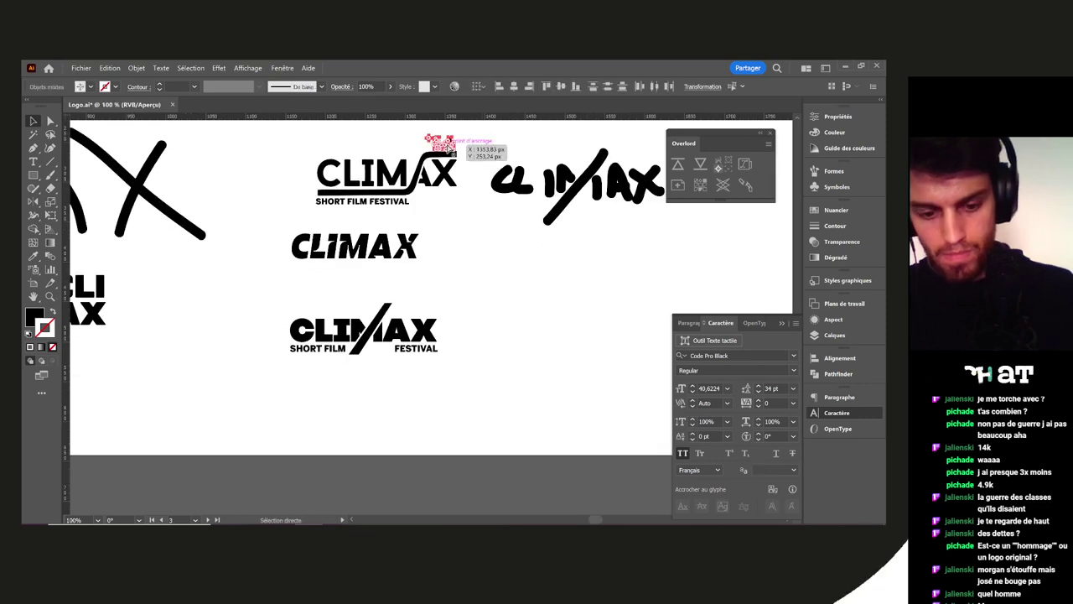
key("ctrl+g")
left_click(521, 213)
Alt-drag a copy of °14 above the slashed CLIMAX logo and bring it to front
left_click_drag(453, 149, 543, 293)
right_click(385, 291)
mouse_move(485, 454)
left_click(532, 454)
left_click(542, 346)
Enlarge the °14 copy above the logo
scroll(489, 248, "up", 2)
left_click_drag(488, 270, 415, 209)
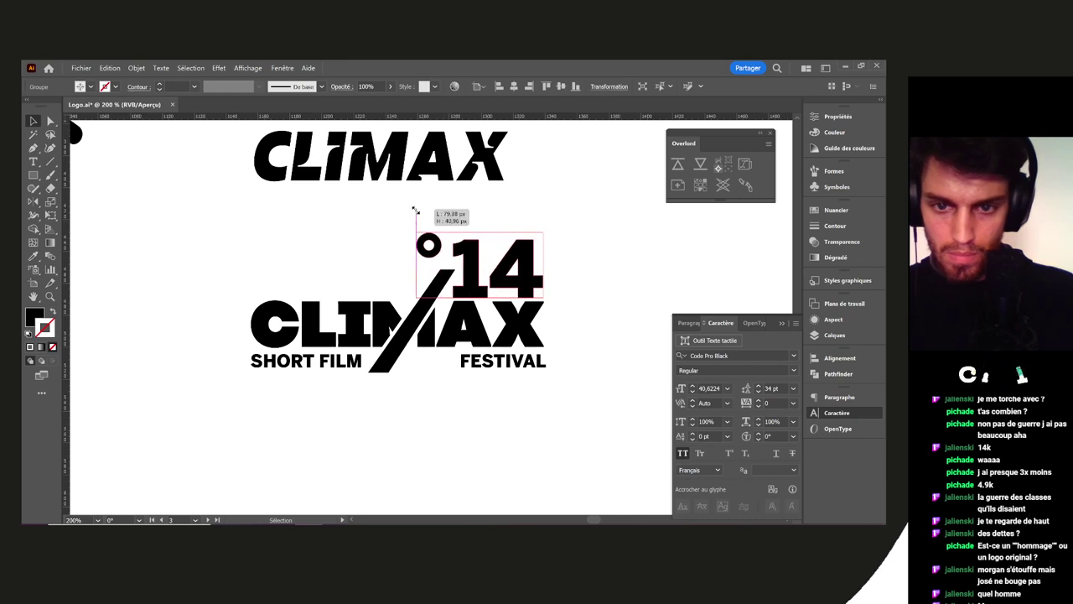
left_click(604, 327)
scroll(605, 314, "down", 3)
left_click_drag(606, 315, 579, 297)
scroll(564, 305, "up", 2)
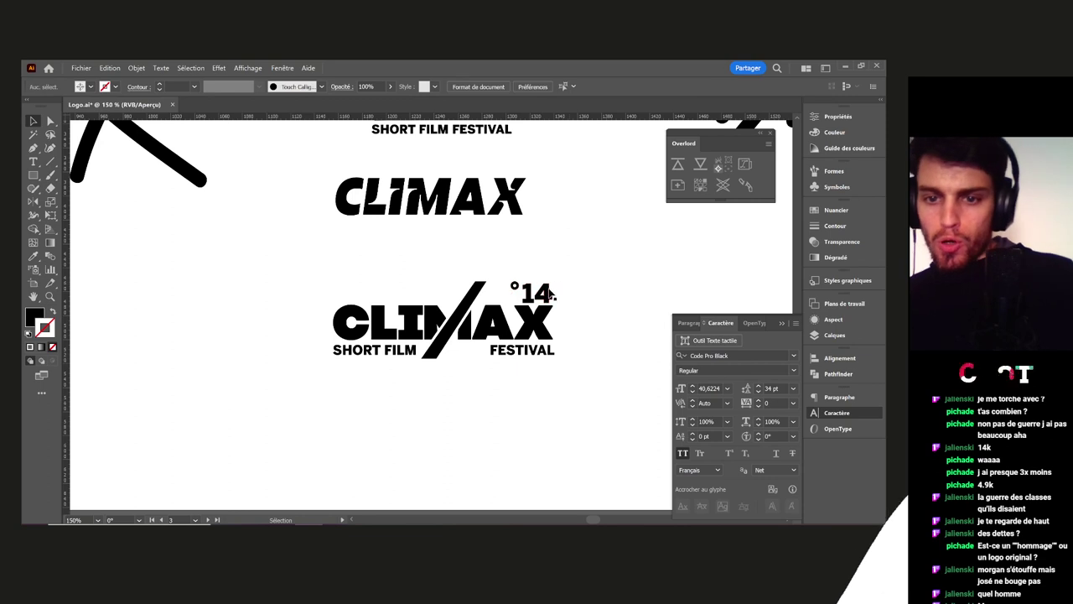
scroll(569, 306, "up", 2)
left_click_drag(571, 306, 645, 292)
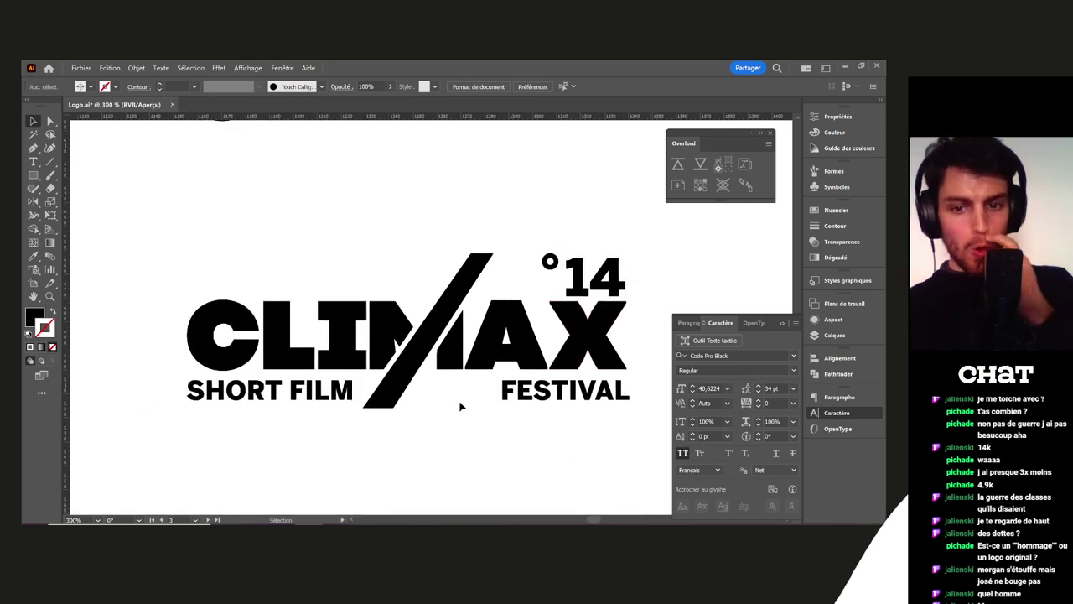
left_click_drag(484, 404, 454, 411)
Move the enlarged °14 left so it sits above CLIMAX's left letters
left_click_drag(587, 292, 326, 273)
left_click(398, 265)
scroll(398, 265, "down", 3)
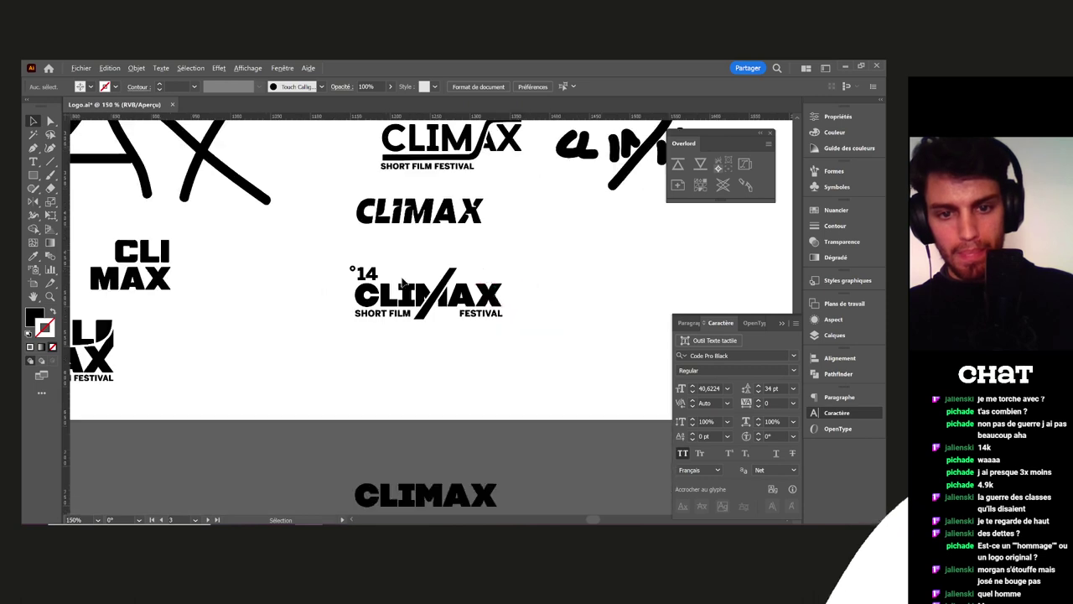
left_click_drag(592, 299, 567, 315)
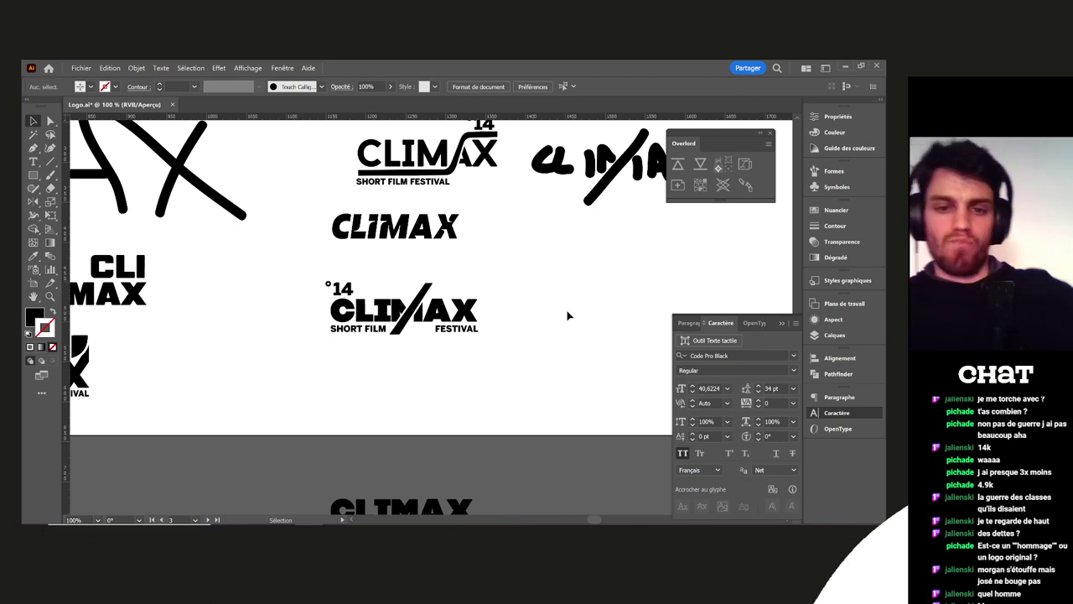
scroll(367, 330, "up", 3)
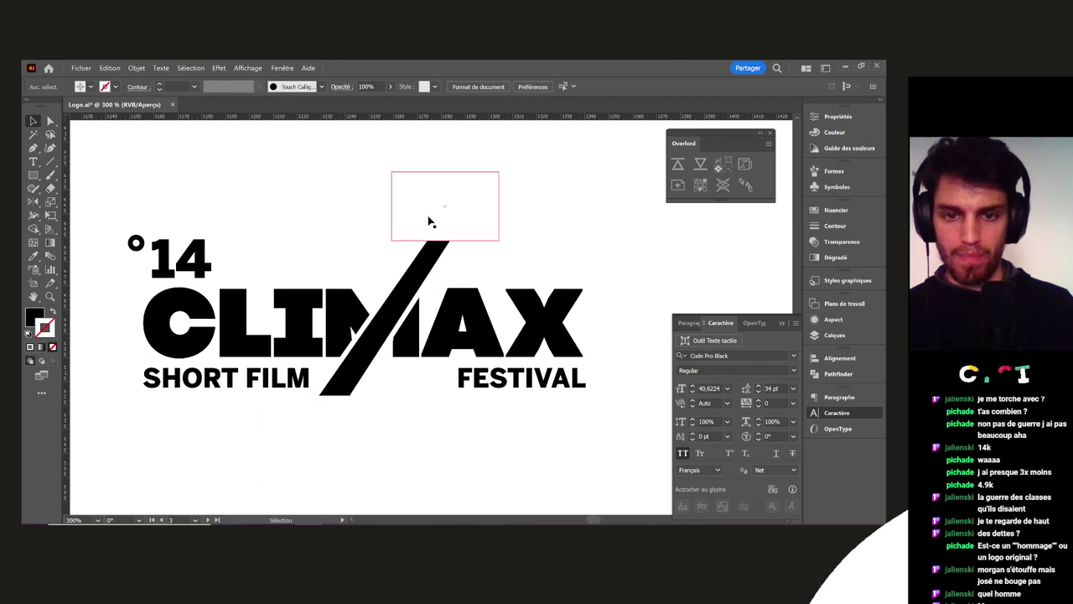
Resize the empty rectangle above the logo, shortening it from the bottom
left_click(429, 221)
left_click_drag(391, 207, 139, 206)
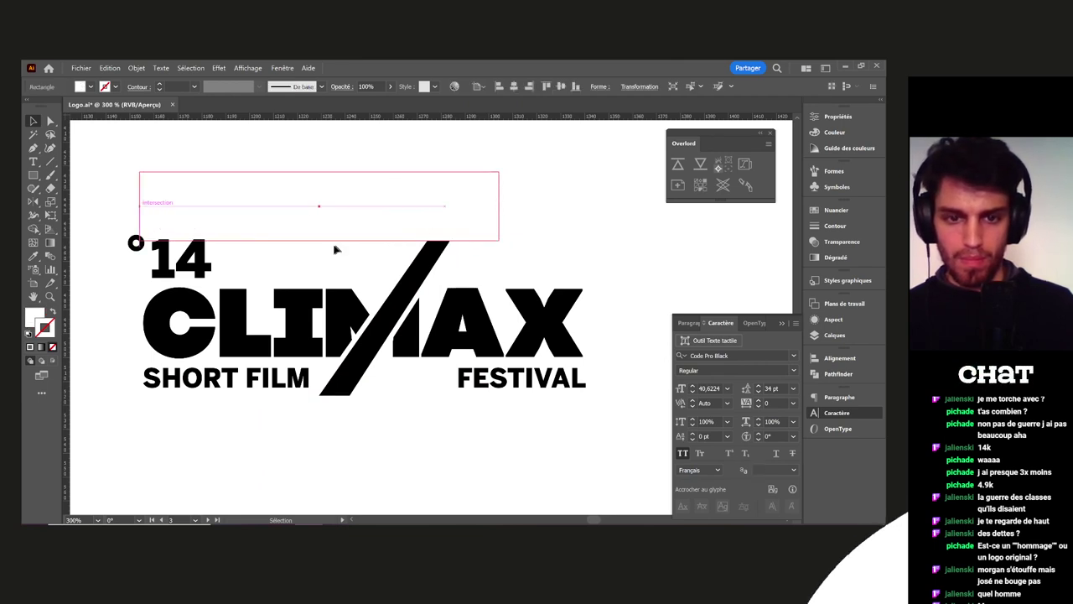
left_click_drag(319, 240, 319, 229)
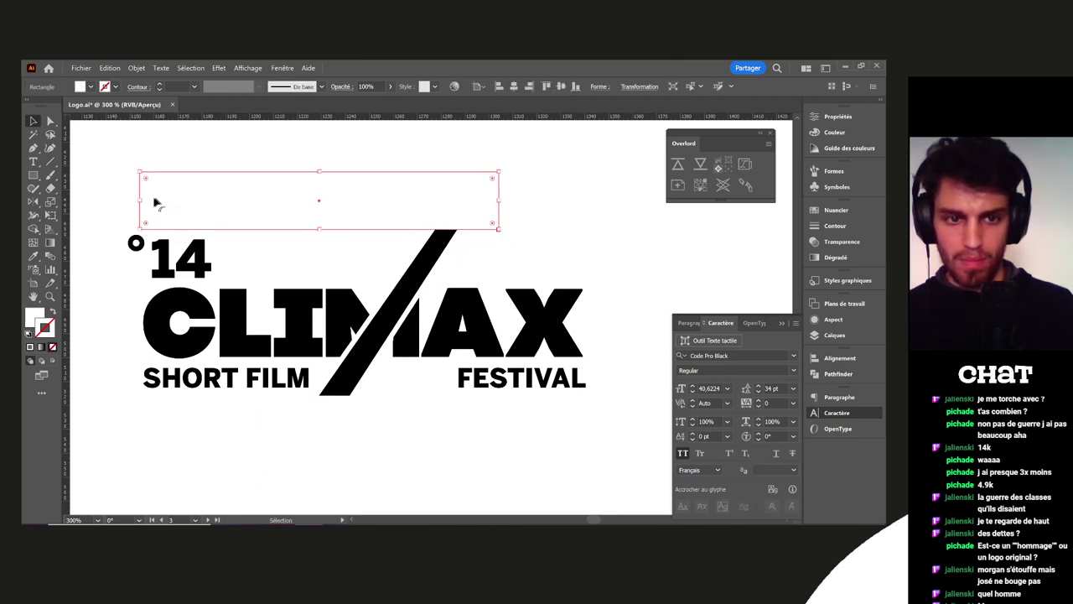
left_click_drag(143, 199, 392, 201)
left_click(642, 242)
Shift the °14 right so it sits next to the slash
scroll(622, 264, "down", 1)
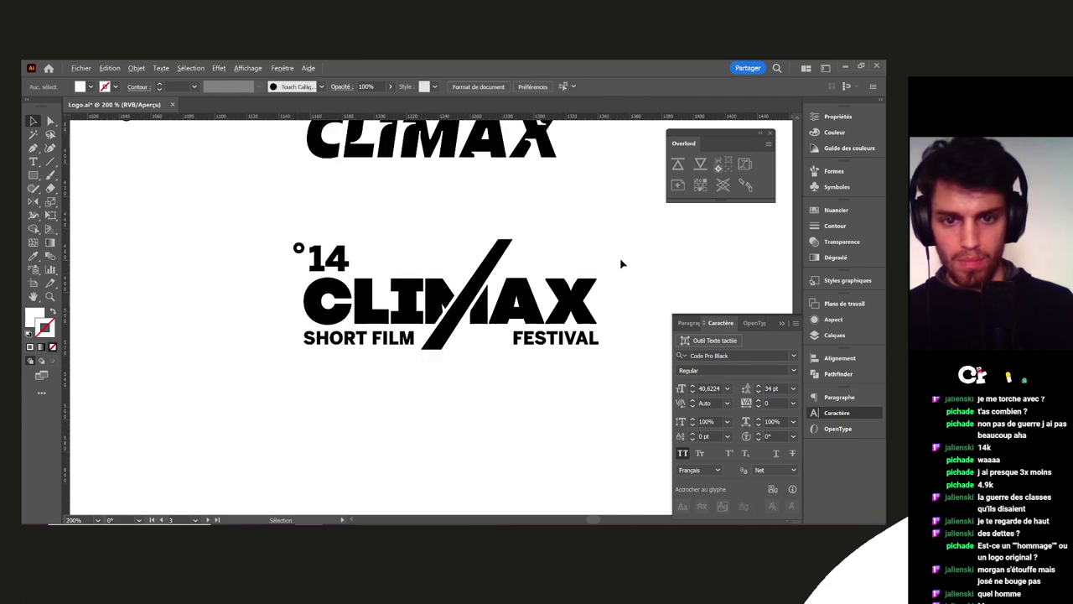
left_click_drag(346, 260, 443, 259)
left_click(498, 386)
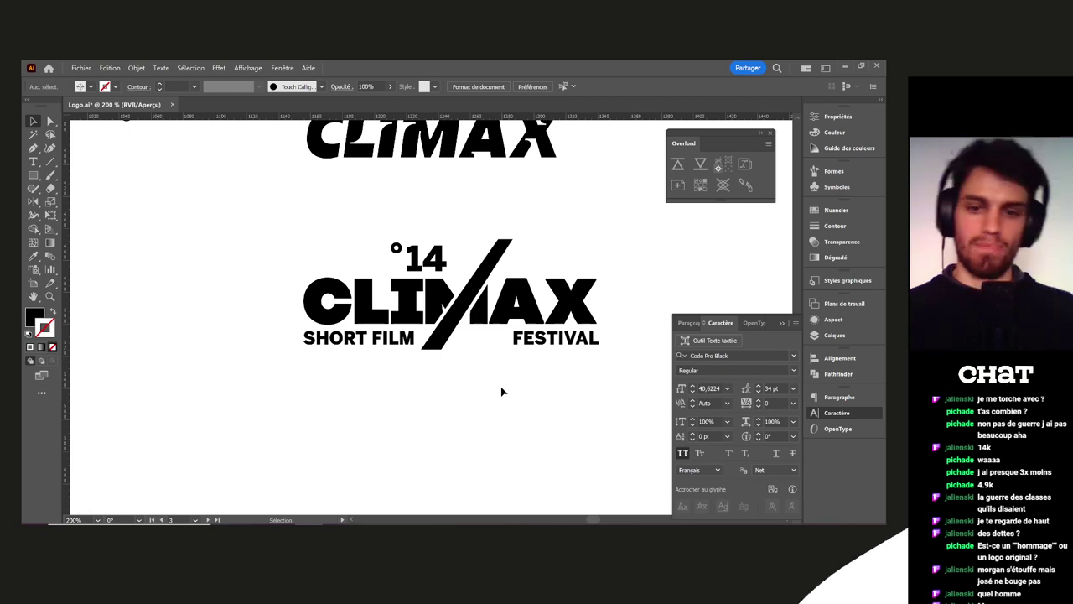
scroll(502, 392, "down", 1)
Select the whole slashed logo and Alt-drag a duplicate to the right
left_click_drag(513, 398, 317, 320)
left_click_drag(445, 328, 195, 241)
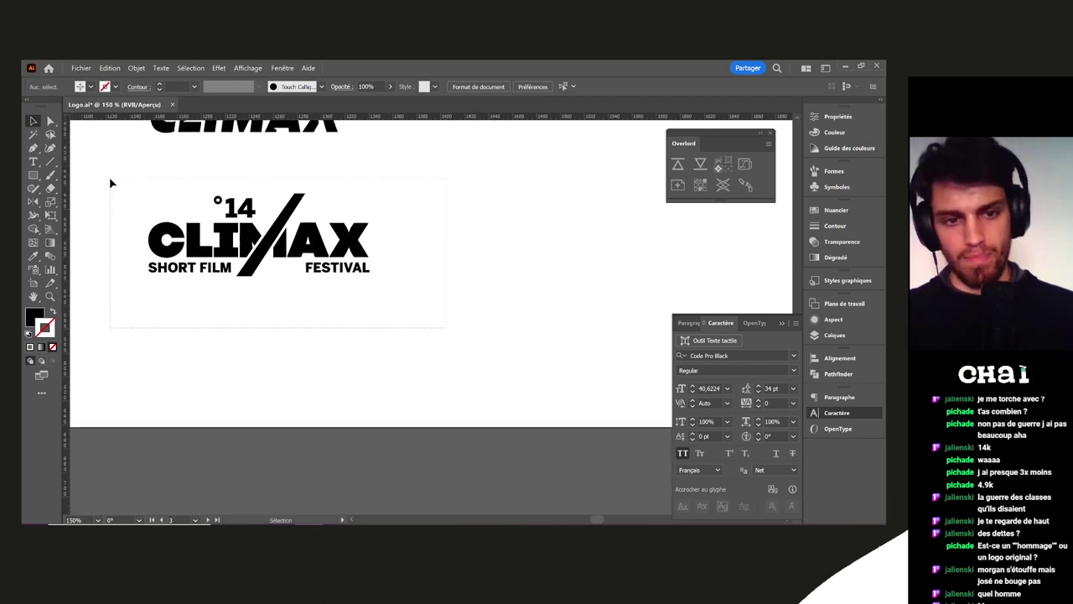
left_click_drag(110, 183, 111, 184)
scroll(375, 306, "down", 1)
left_click_drag(283, 300, 420, 387, "alt")
left_click(520, 303)
scroll(430, 318, "up", 2)
In the duplicate, slide FESTIVAL next to SHORT FILM on one line
double_click(453, 313)
scroll(453, 317, "up", 3)
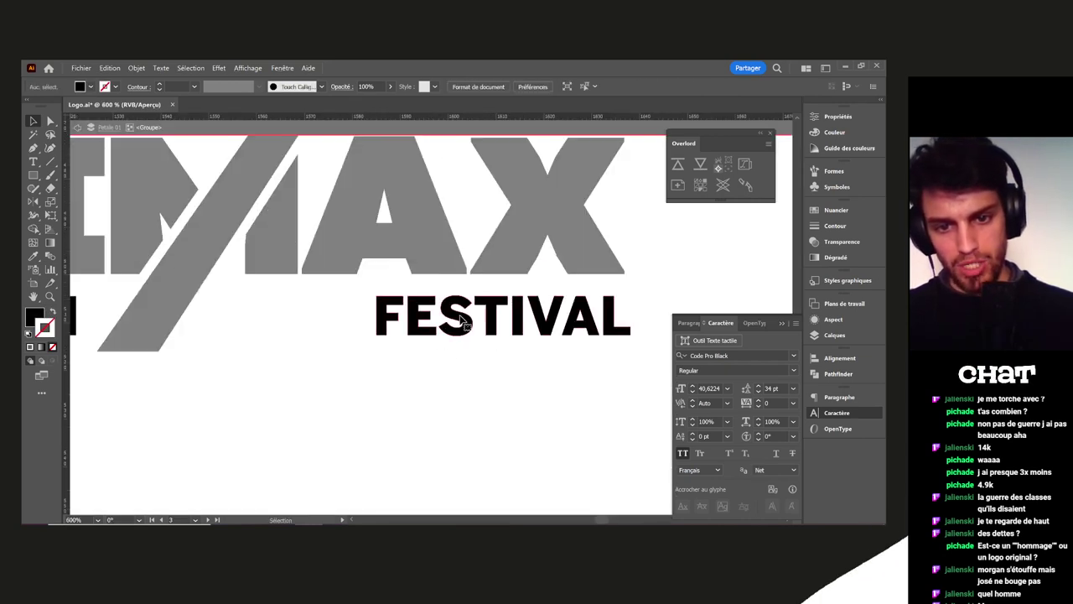
scroll(452, 318, "down", 2)
left_click_drag(445, 320, 324, 326)
Rotate SHORT FILM FESTIVAL about 57° and make it white with the Eyedropper
left_click(330, 368)
left_click(374, 321)
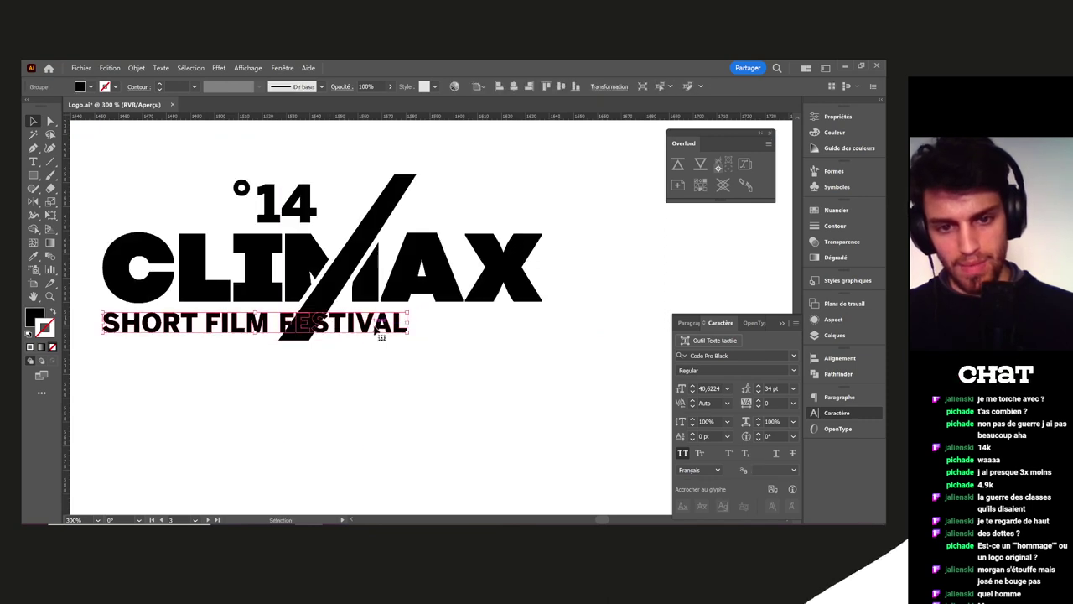
left_click_drag(412, 332, 371, 184)
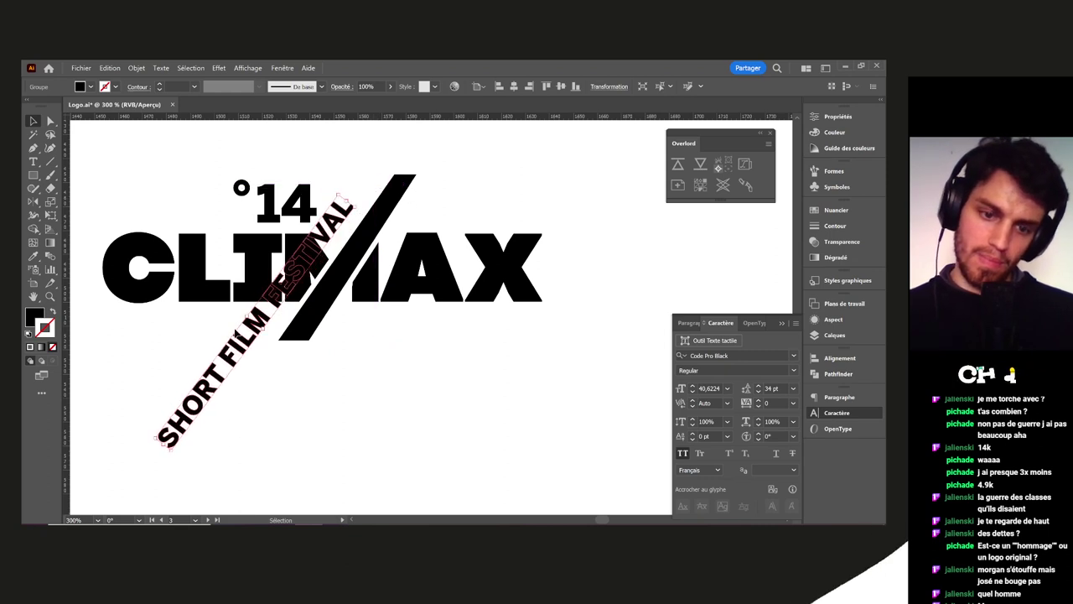
key("i")
left_click(441, 369)
key("v")
Position the white tagline inside the black slash, matching its angle
left_click_drag(246, 342, 335, 291)
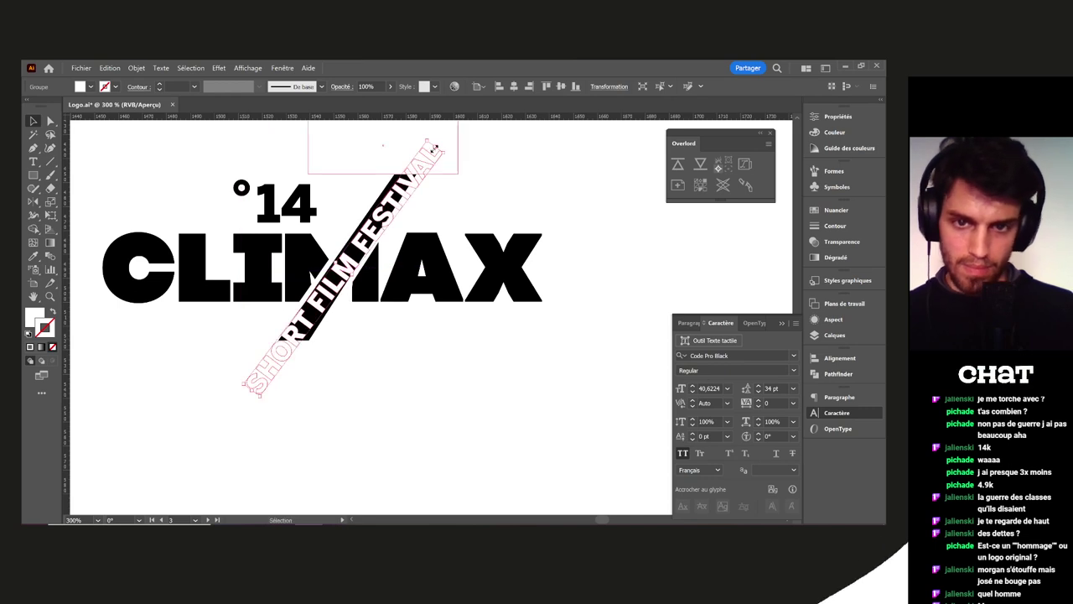
left_click_drag(449, 157, 396, 221)
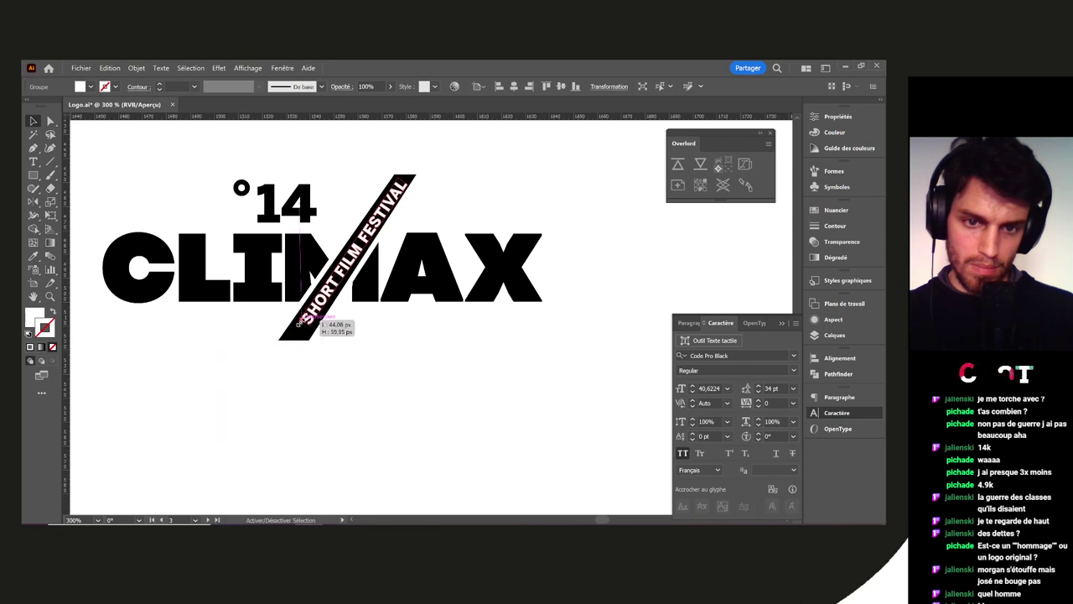
scroll(395, 244, "up", 1)
scroll(394, 243, "up", 2)
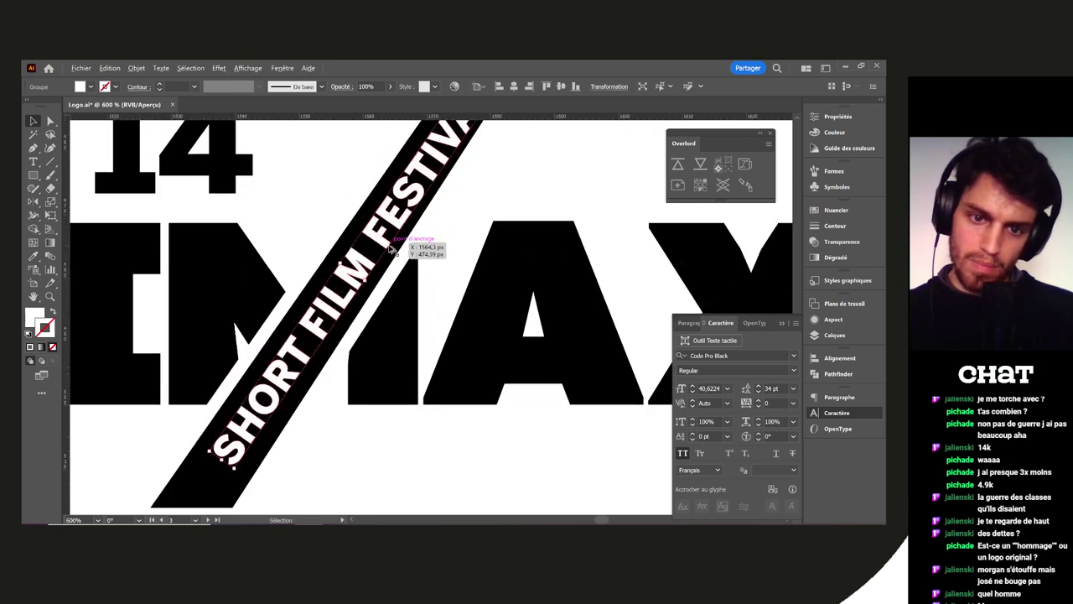
left_click_drag(427, 270, 417, 276)
left_click_drag(506, 165, 503, 162)
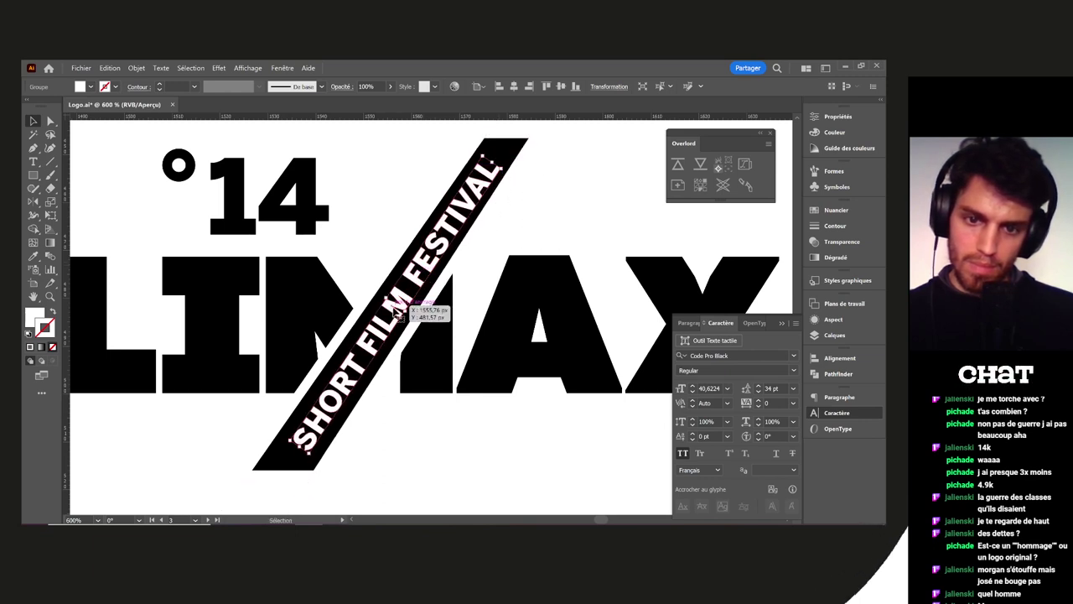
left_click(565, 220)
Zoom out and Alt-drag a copy of the white-tagline slashed logo onto the right artboard
scroll(566, 224, "down", 4)
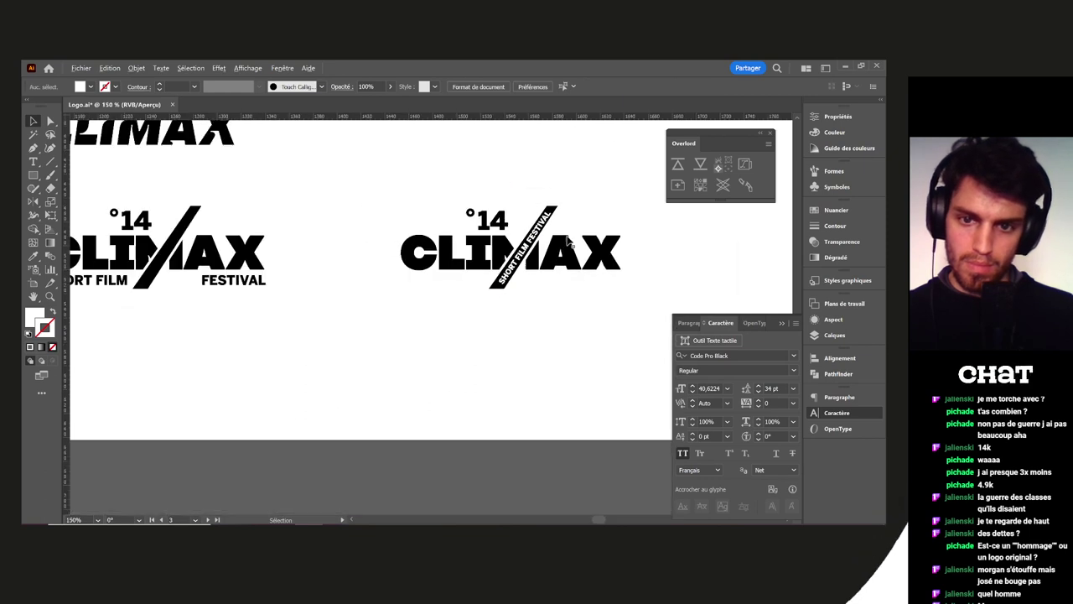
left_click_drag(581, 337, 486, 356)
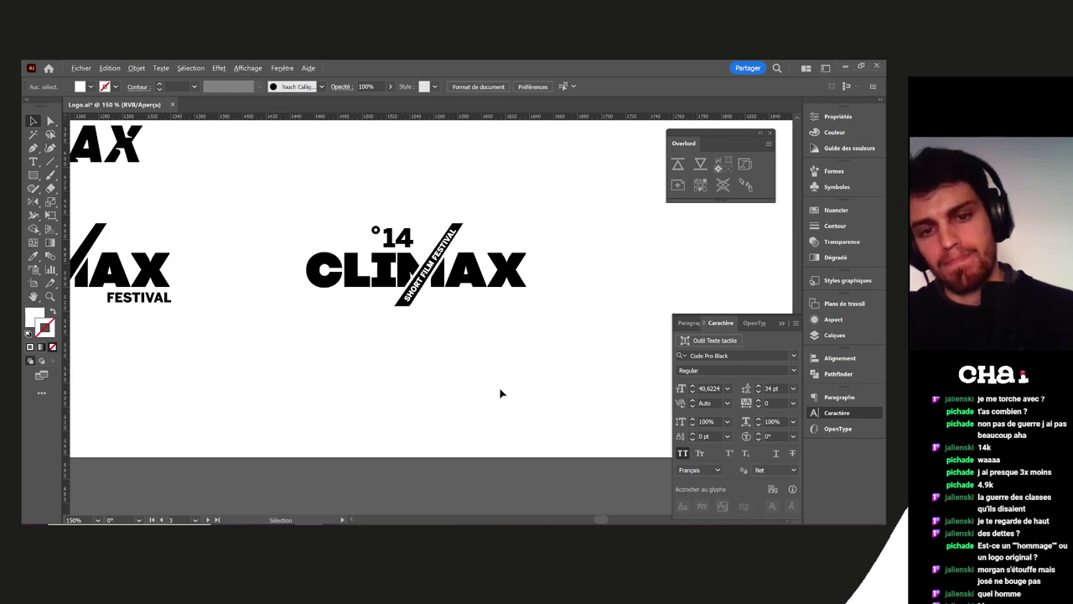
scroll(500, 394, "down", 2)
scroll(530, 371, "left", 3)
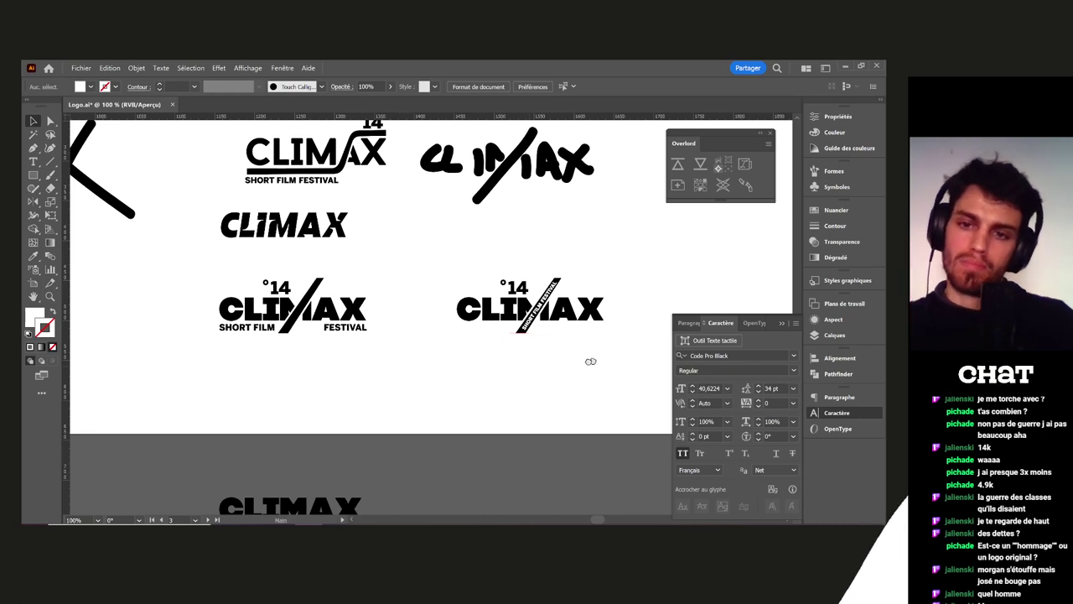
scroll(545, 363, "right", 4)
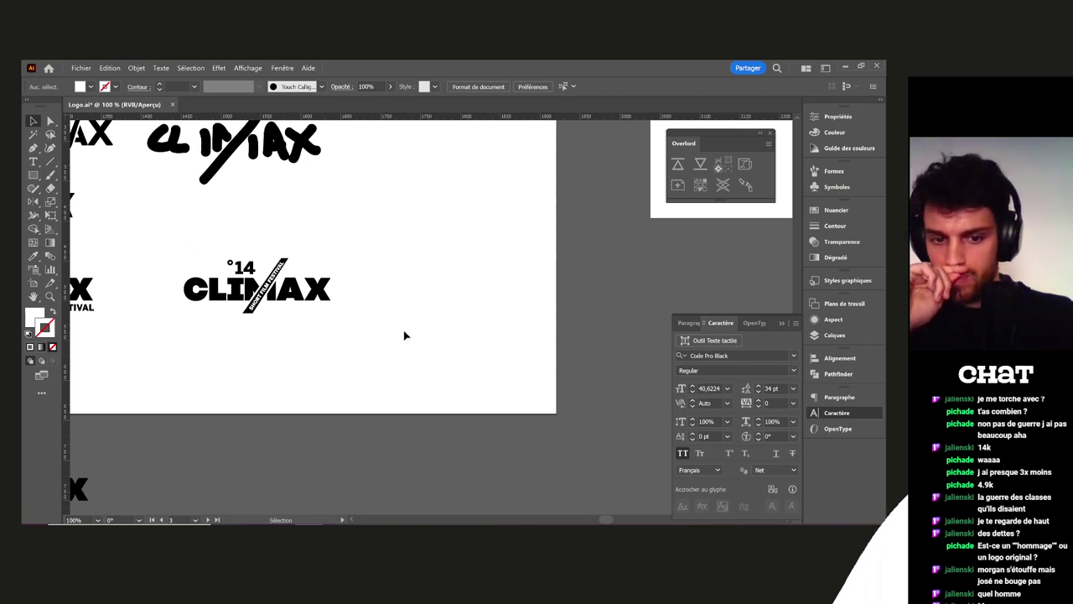
scroll(390, 336, "down", 2)
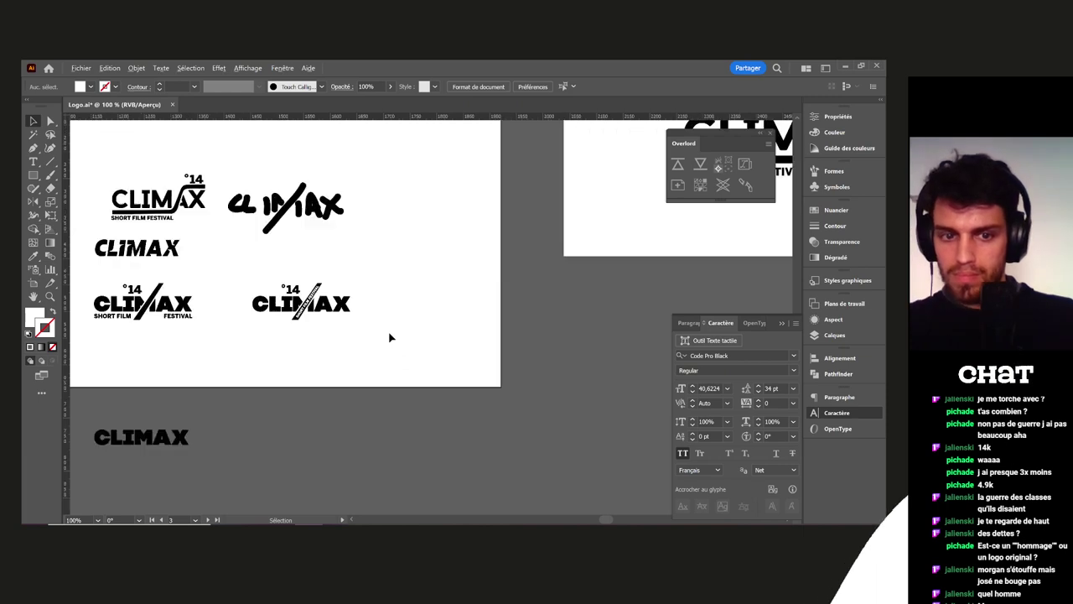
left_click_drag(153, 302, 154, 301)
left_click_drag(219, 319, 463, 361)
Extend the right artboard downward to fit the new logo copy
key("shift+o")
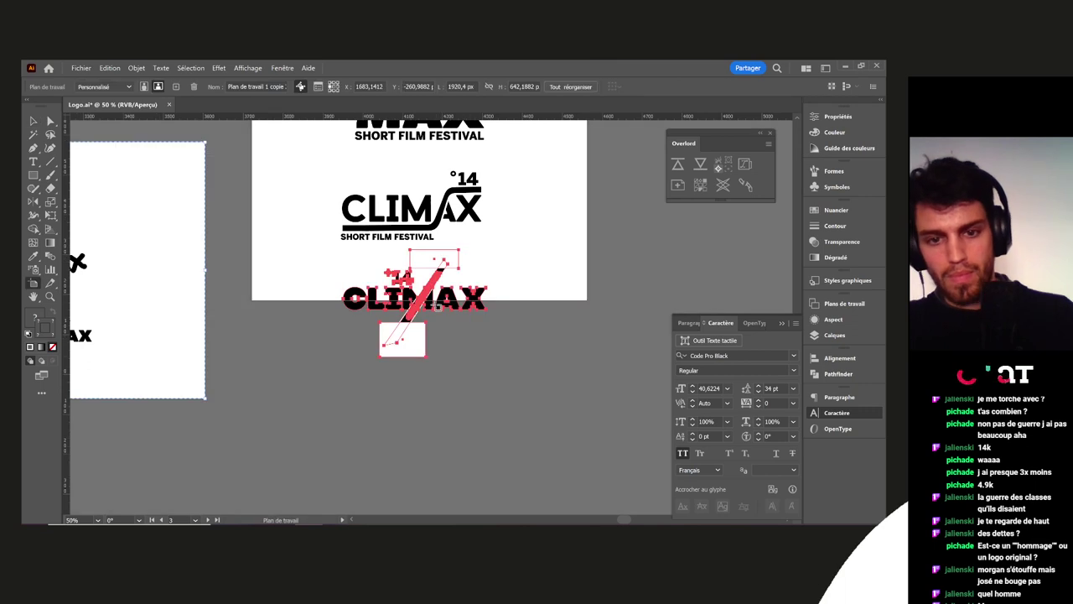
left_click_drag(420, 300, 433, 360)
key("ctrl+z")
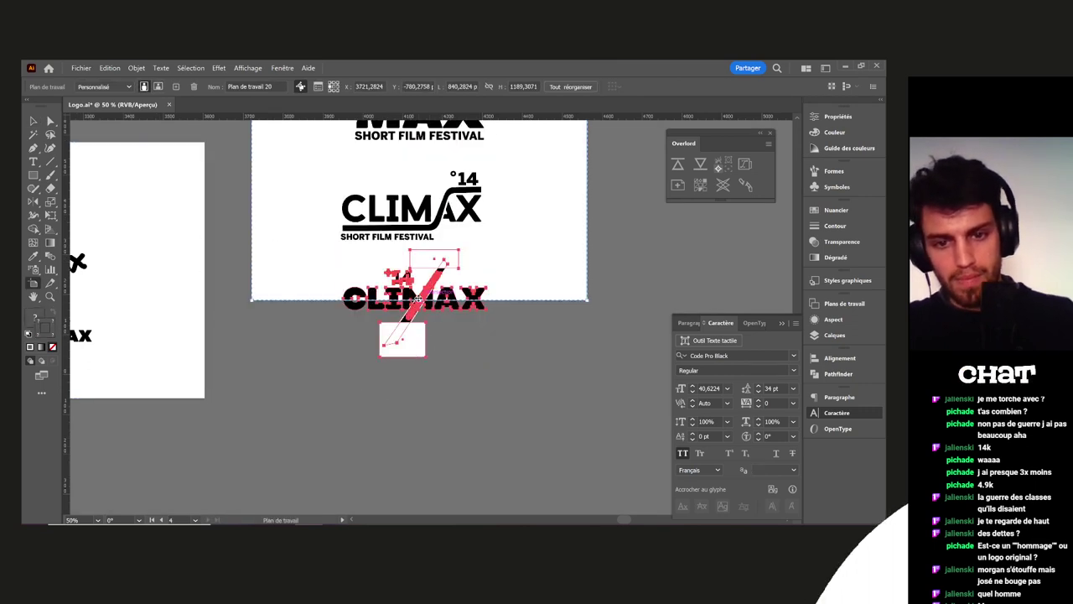
left_click_drag(420, 300, 426, 423)
key("v")
left_click(515, 376)
scroll(515, 372, "down", 2)
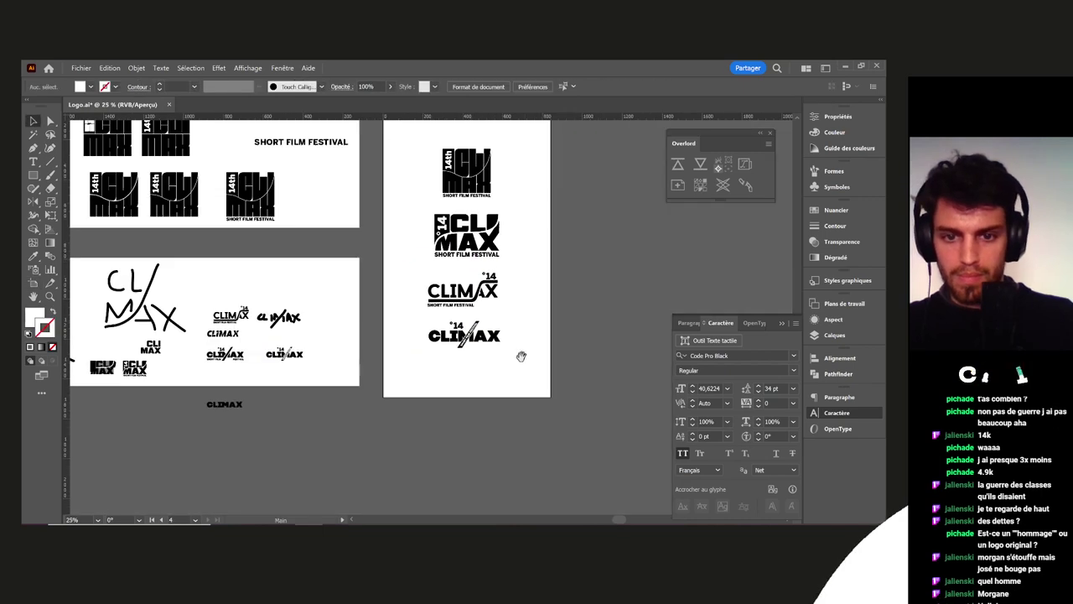
left_click_drag(521, 356, 495, 398)
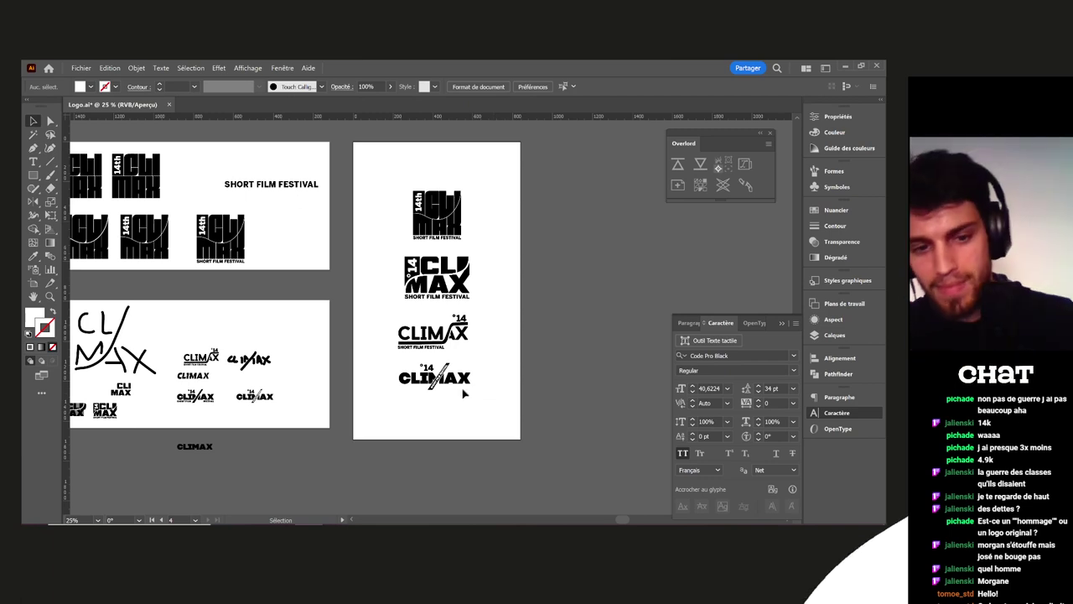
scroll(476, 395, "up", 1)
Nudge the bottom CLIMAX logo down with Shift+Down
left_click_drag(492, 362, 366, 388)
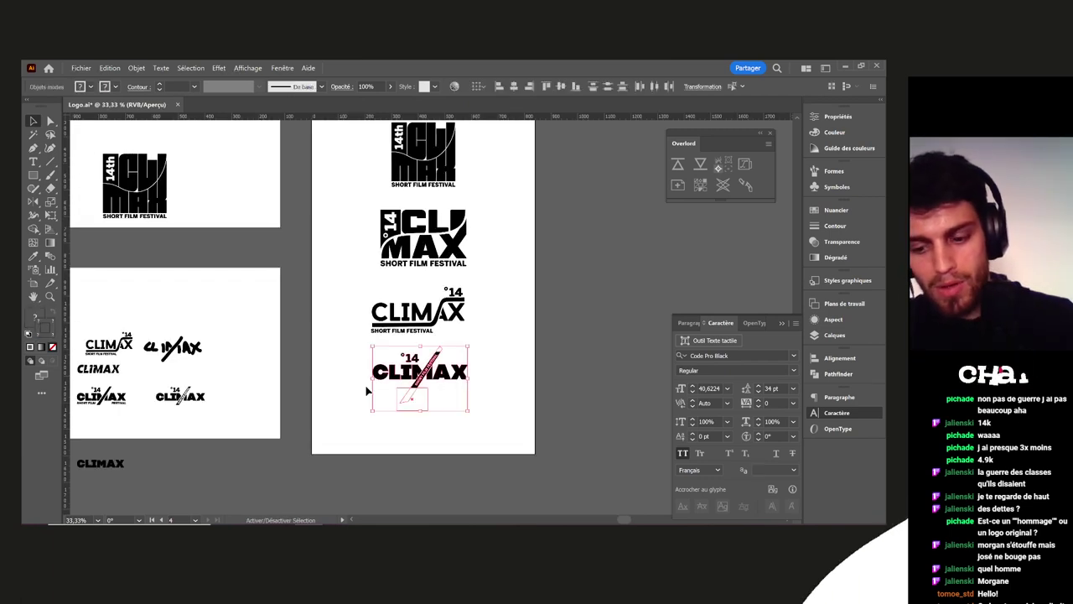
key("shift+Down")
key("shift+Down")
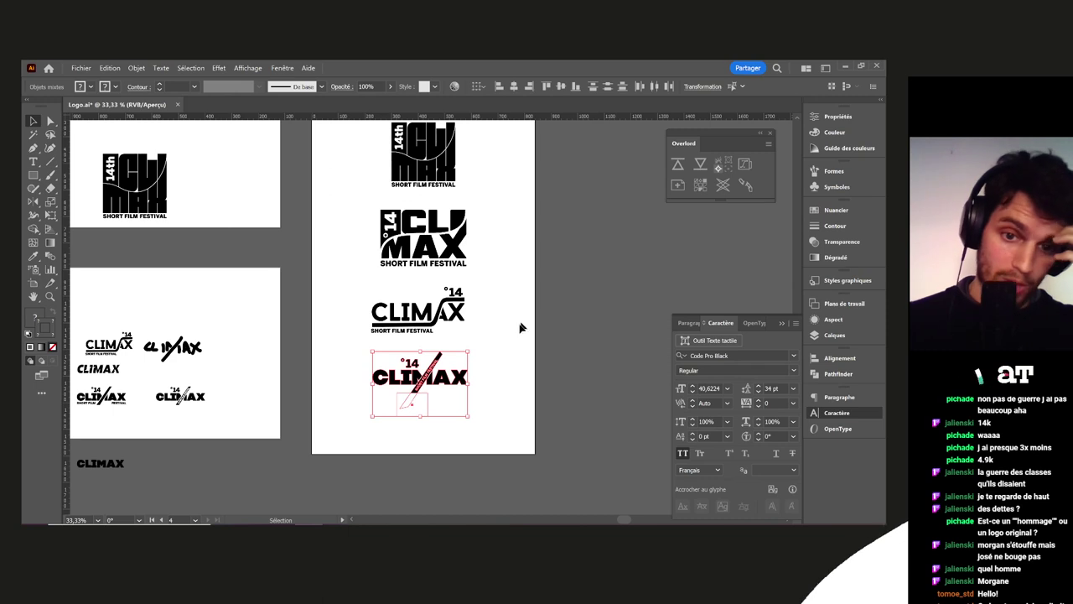
left_click(517, 330)
left_click_drag(220, 315, 196, 370)
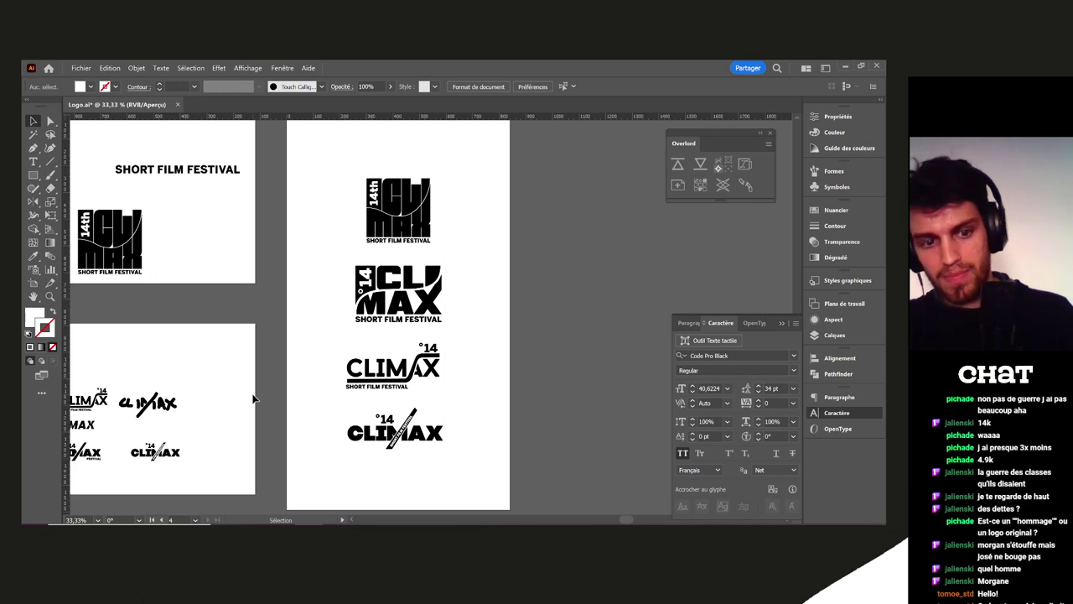
Collapse the floating Caractère panel to clear the artboards
left_click_drag(309, 371, 433, 282)
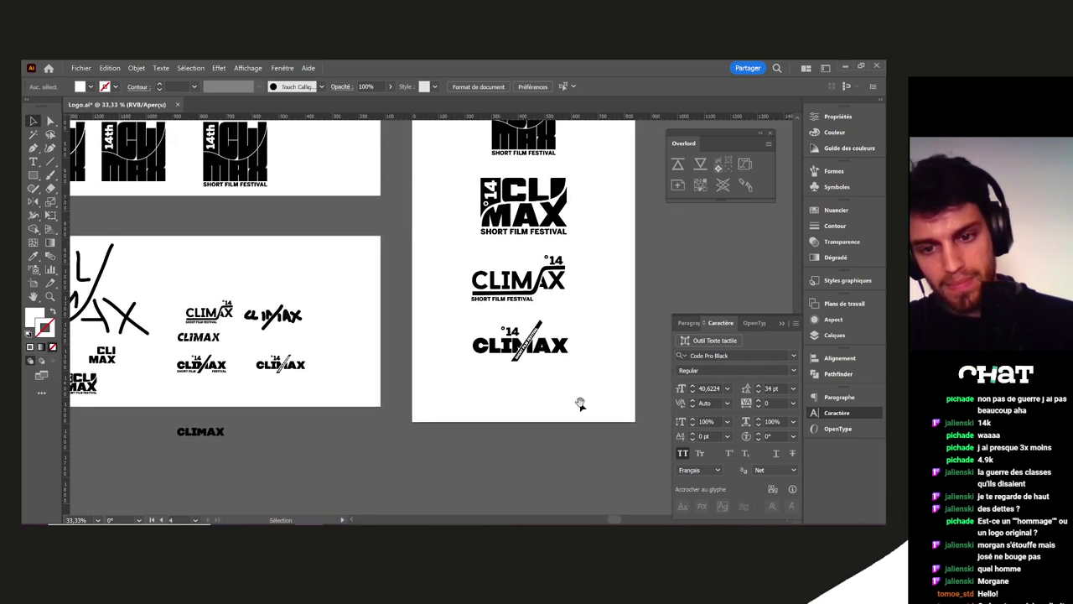
left_click_drag(573, 399, 547, 391)
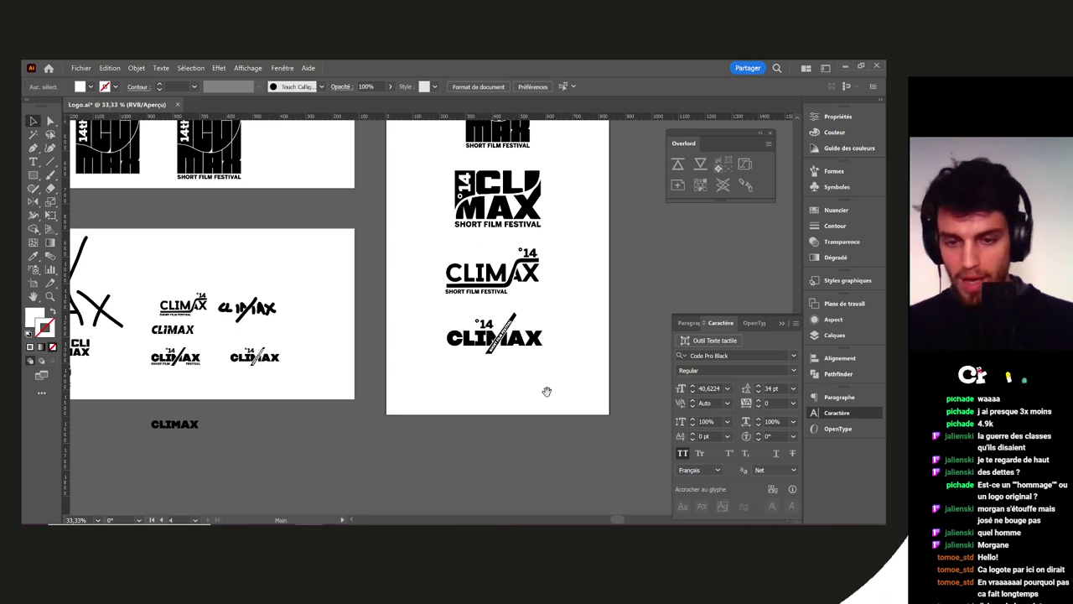
left_click_drag(564, 392, 576, 363)
left_click(782, 323)
Pan and zoom across the artboards to review the finished CLIMAX logo variants
left_click_drag(518, 326, 741, 367)
left_click_drag(667, 352, 545, 317)
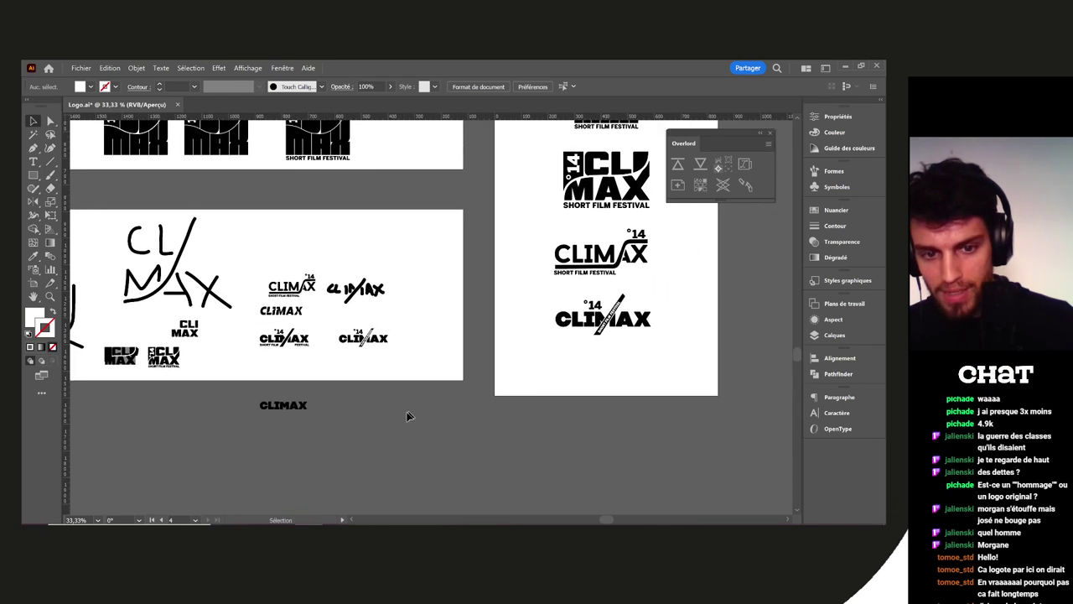
left_click_drag(356, 407, 338, 395)
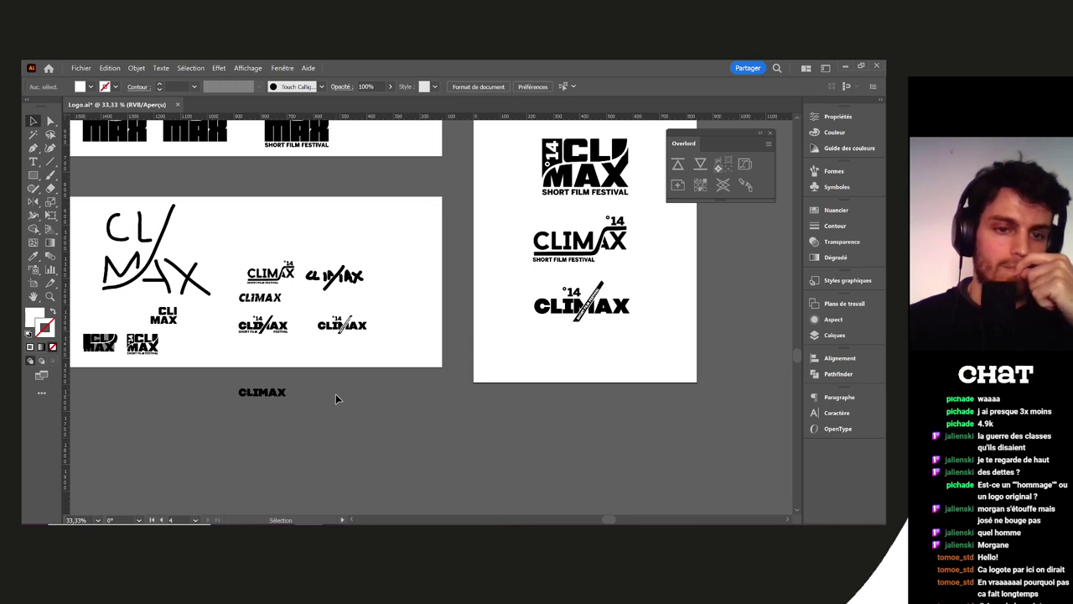
scroll(601, 310, "up", 2)
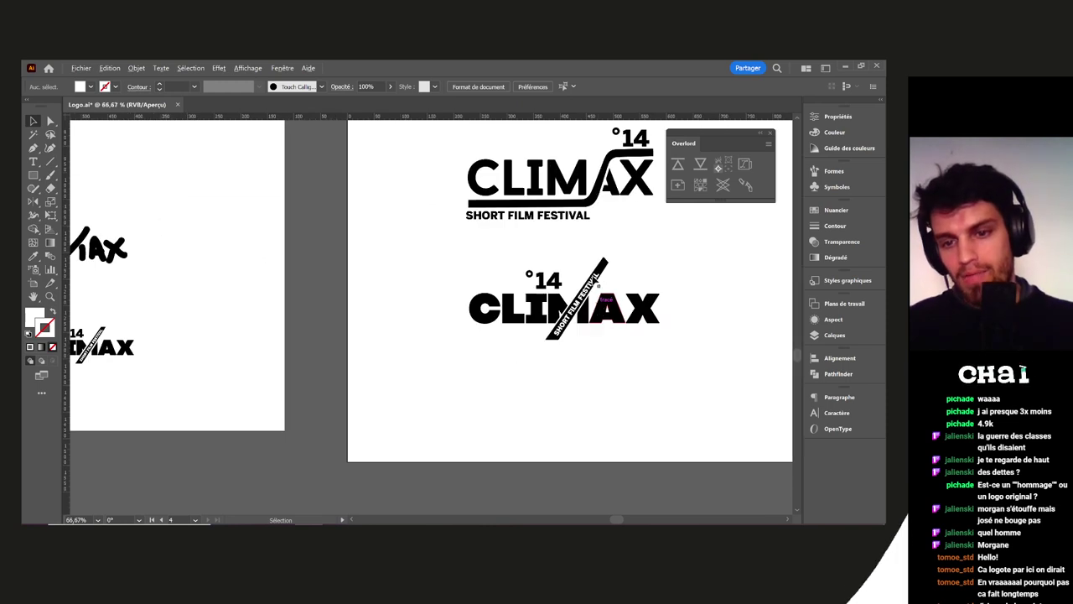
left_click_drag(614, 282, 423, 432)
scroll(463, 428, "up", 5)
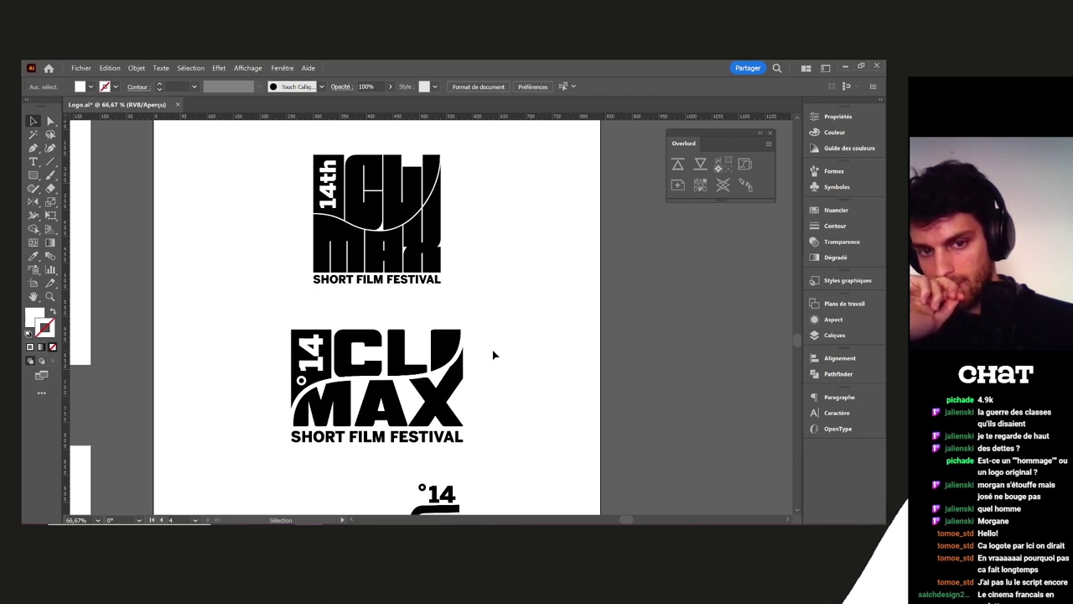
scroll(489, 337, "down", 2)
left_click_drag(539, 346, 681, 261)
left_click_drag(534, 287, 553, 313)
scroll(353, 363, "down", 3)
scroll(352, 362, "left", 2)
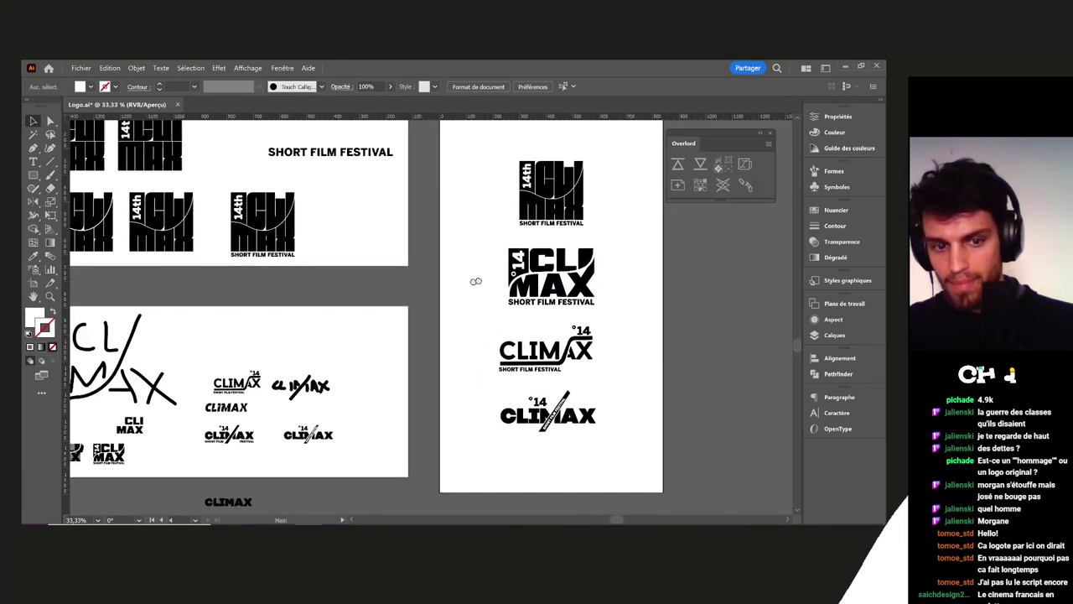
scroll(350, 417, "down", 1)
scroll(350, 417, "right", 1)
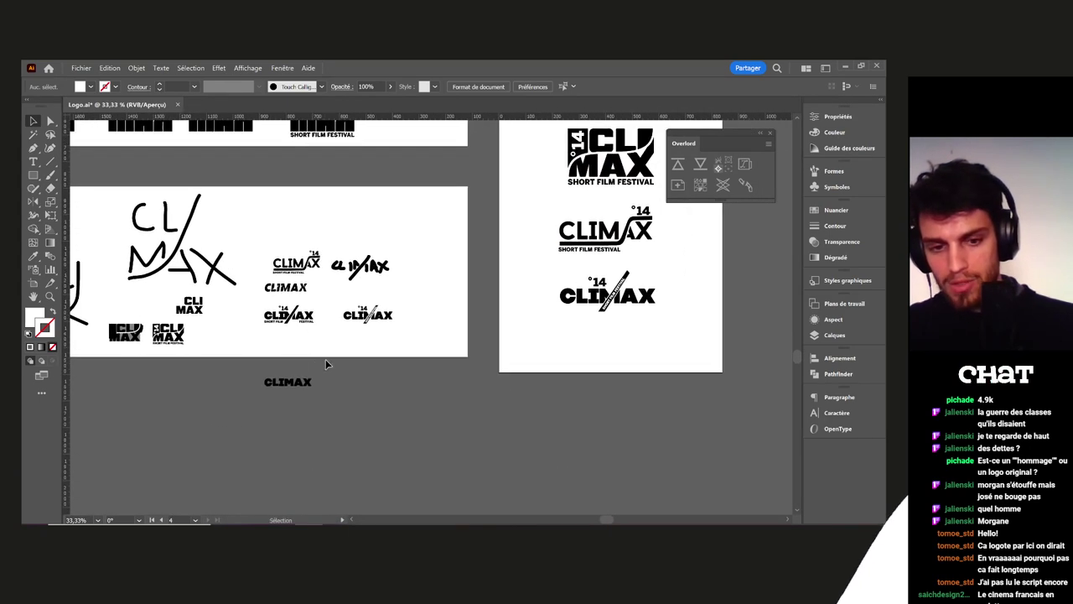
Extend the lower-left sketch artboard downward to include the lone CLIMAX word
key("shift+o")
left_click(204, 353)
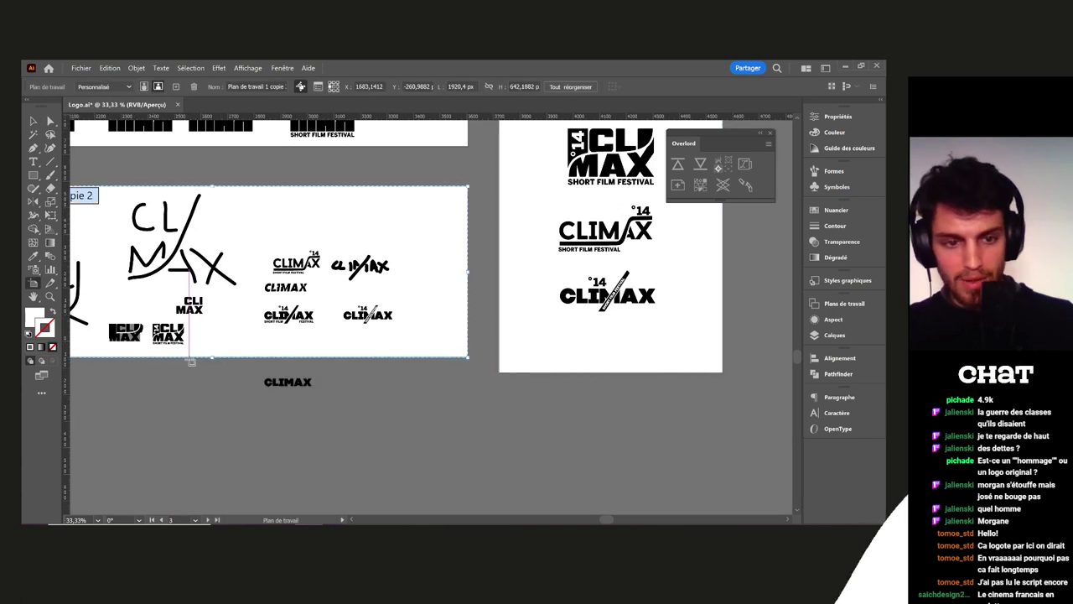
left_click_drag(212, 358, 212, 453)
key("Escape")
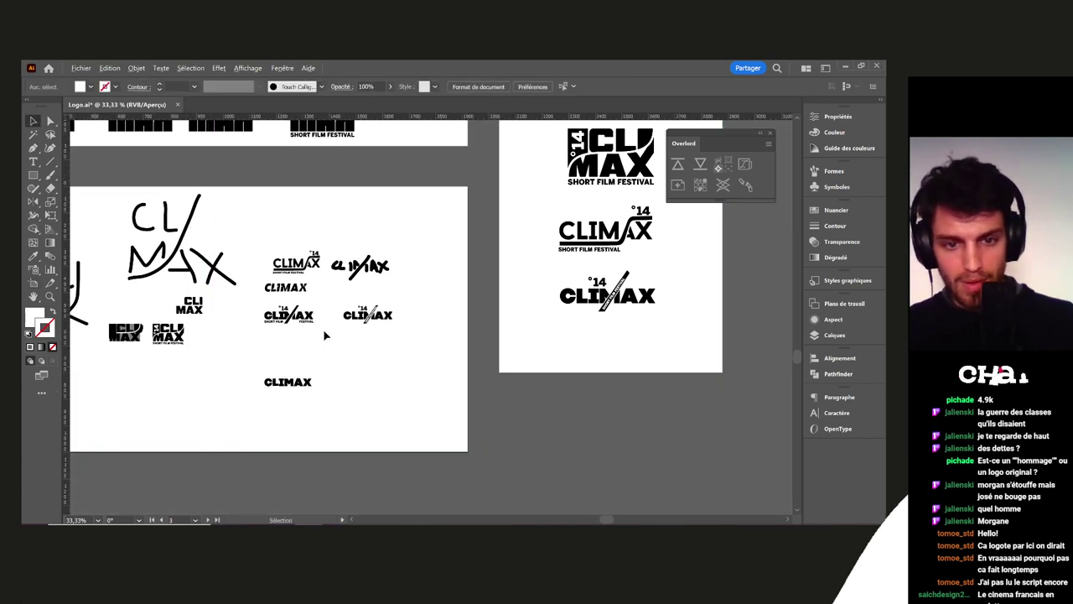
Select all six CLIMAX letters and Alt-drag a copy below the original
scroll(324, 331, "up", 5)
left_click(461, 261)
left_click_drag(491, 283, 373, 253)
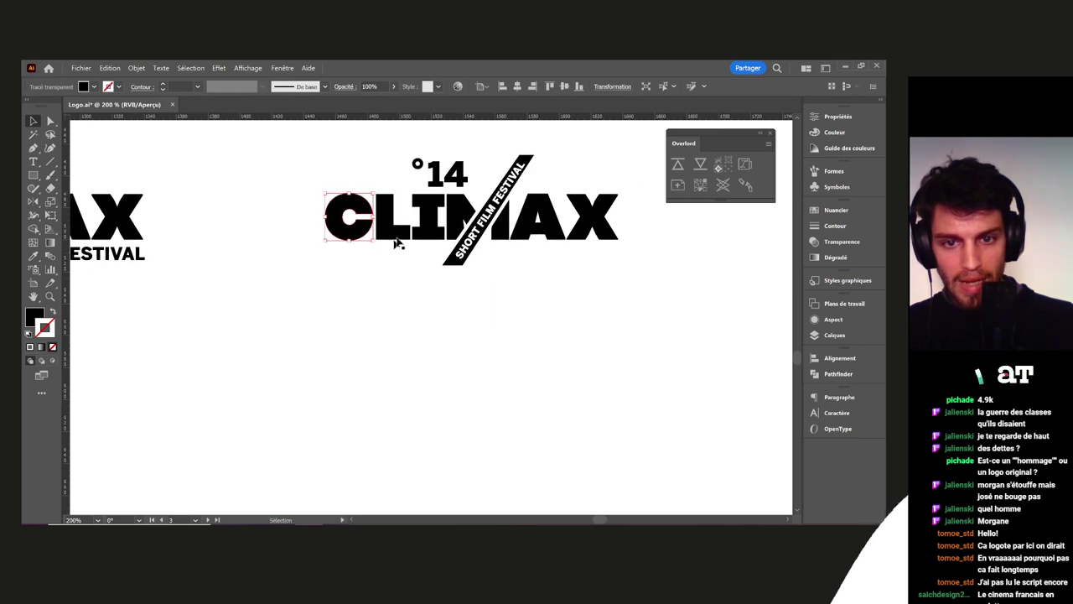
left_click(401, 229, "shift")
left_click(426, 228, "shift")
left_click(458, 220, "shift")
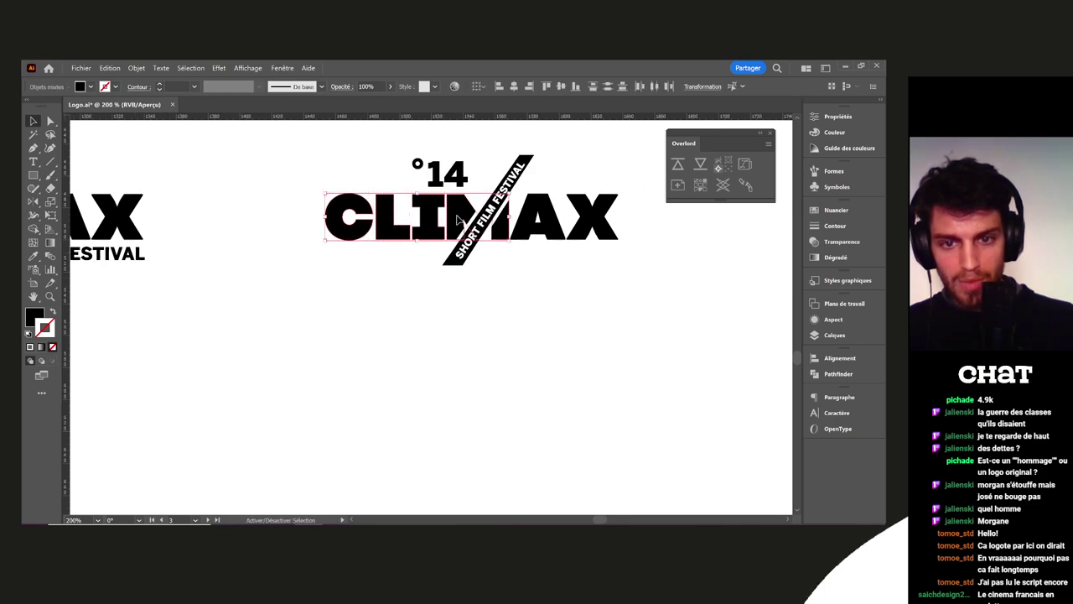
left_click(543, 225, "shift")
left_click(590, 222, "shift")
left_click_drag(590, 220, 534, 430)
left_click_drag(616, 397, 507, 197)
left_click_drag(425, 229, 422, 369)
Stack the copy's C, L and I above MAX, then bring up the Discord brief
left_click(219, 334)
left_click_drag(262, 342, 359, 339)
left_click(574, 359)
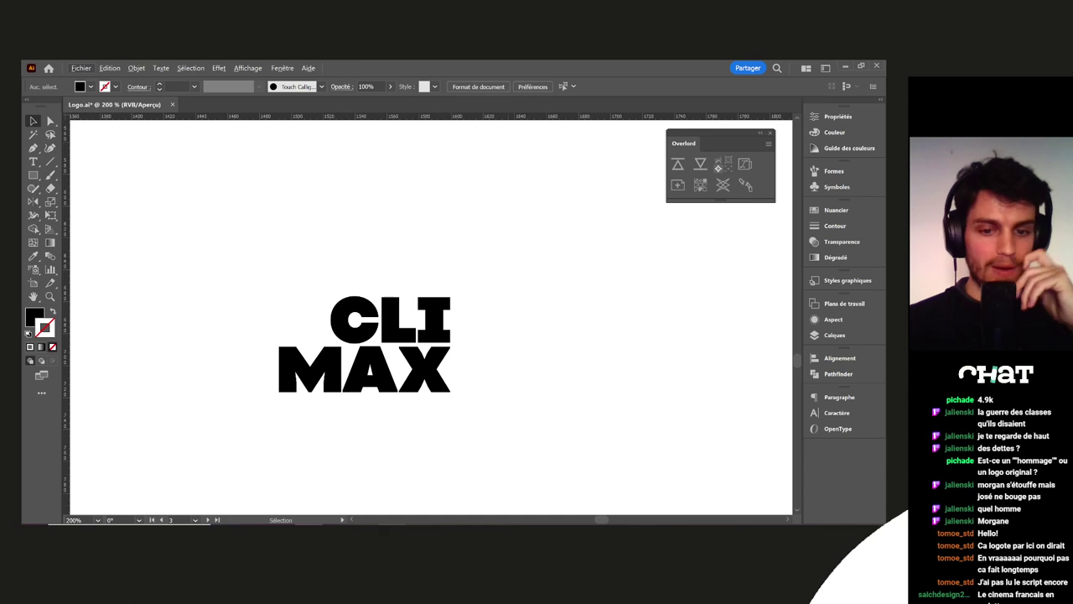
key("alt+Tab")
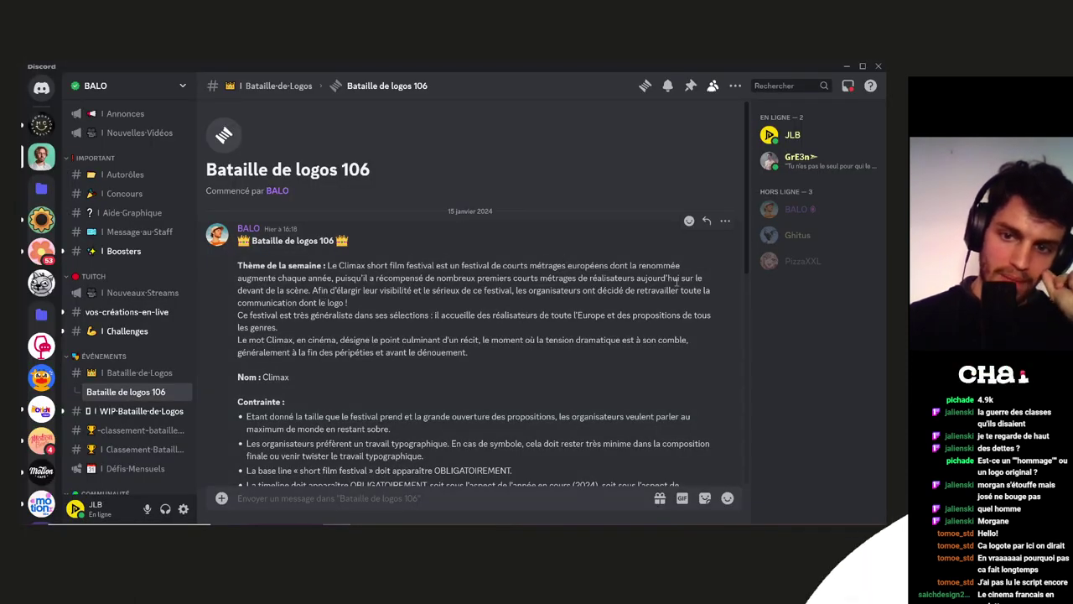
Read the Climax brief's theme, word definition and festival description
left_click_drag(259, 286, 395, 291)
left_click(262, 330)
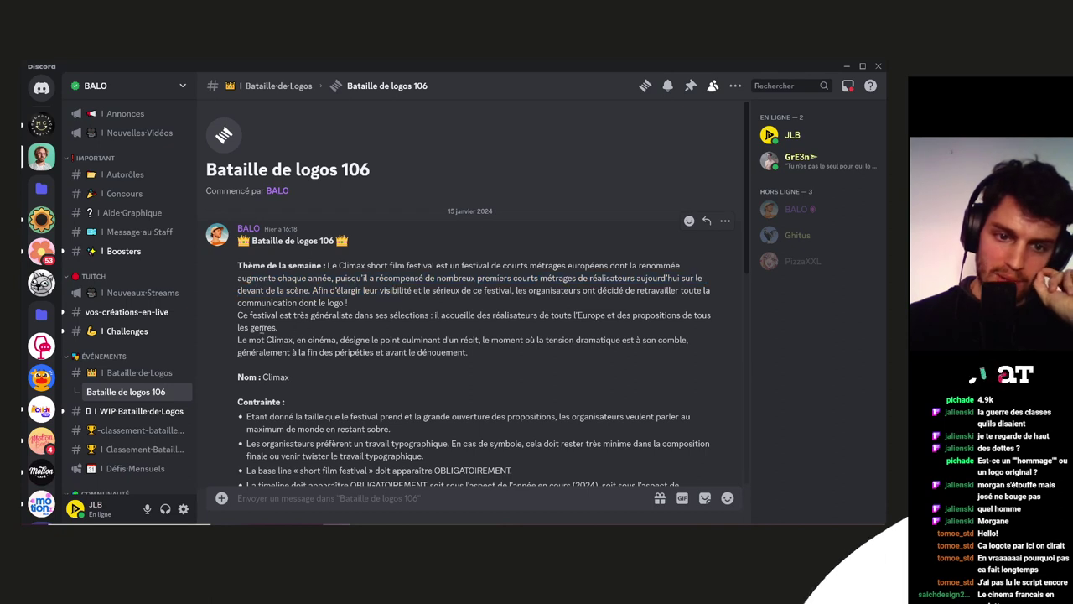
left_click_drag(239, 347, 510, 363)
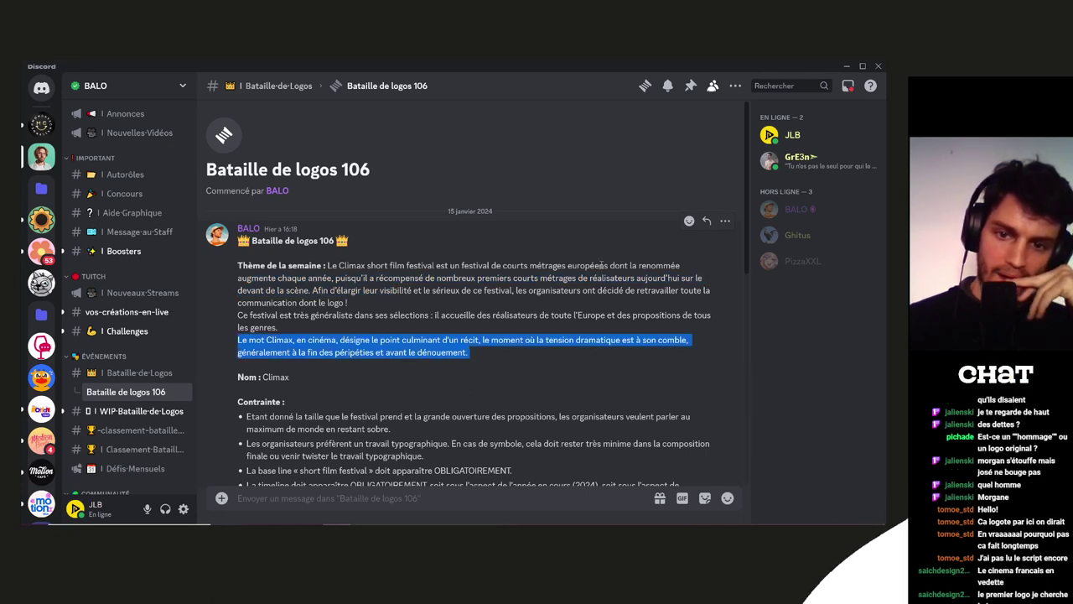
left_click(556, 263)
left_click_drag(556, 262, 661, 265)
left_click(400, 265)
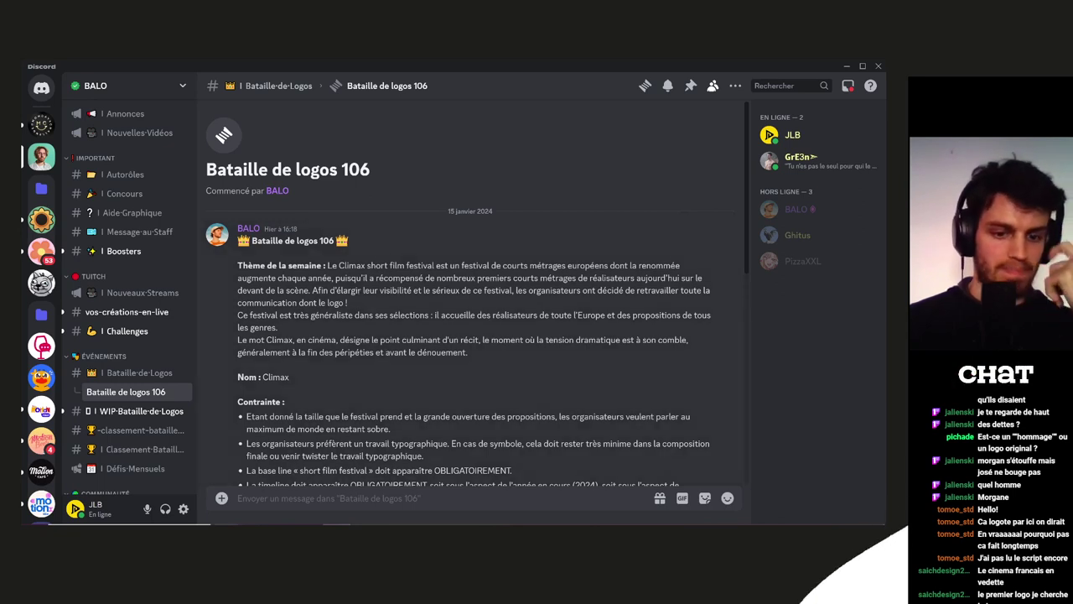
Glance at the savee.it inspiration page, then return to the Illustrator logo document
key("alt+Tab")
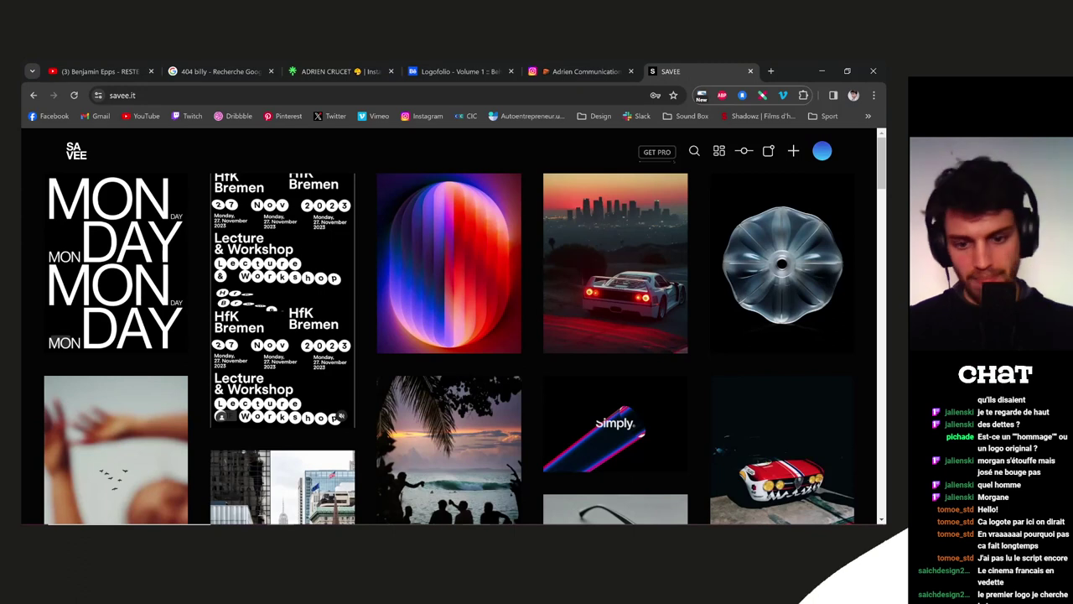
left_click(309, 525)
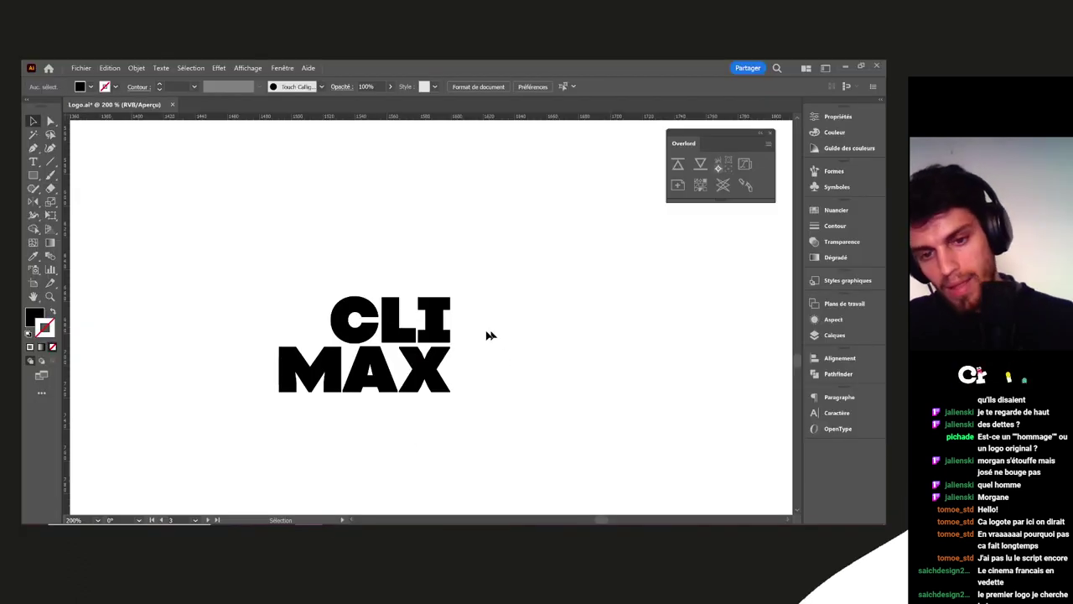
scroll(439, 338, "up", 4)
Nudge the I slightly left toward the L and fine-tune the CLI letters' position
key("a")
left_click(455, 352)
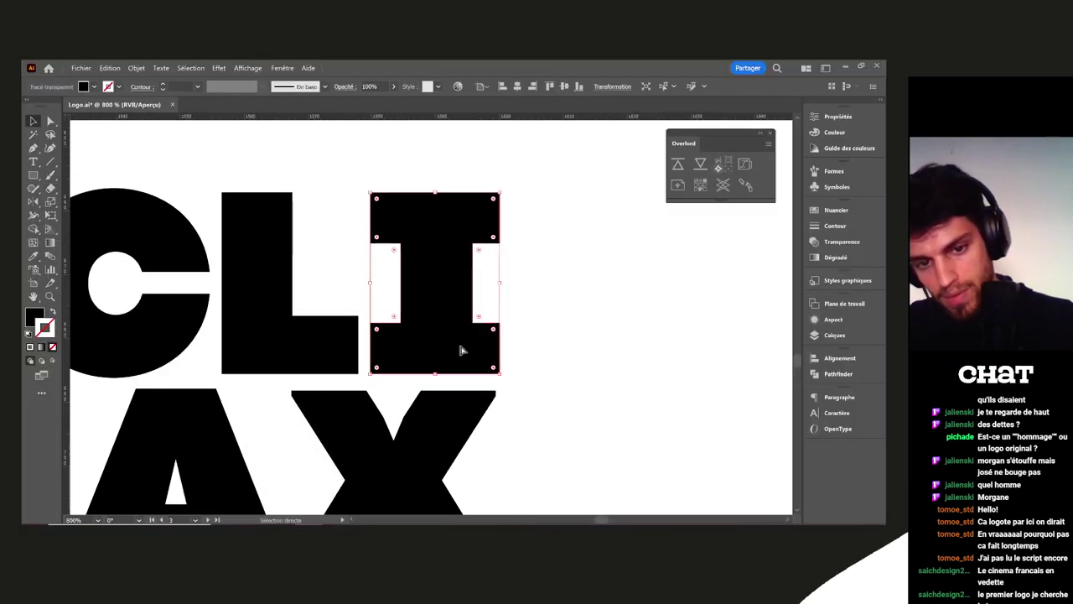
left_click_drag(461, 346, 457, 347)
left_click(564, 320)
left_click_drag(568, 317, 172, 346)
mouse_move(420, 355)
left_mouse_down()
mouse_move(410, 357)
mouse_move(423, 355)
left_mouse_up()
left_click_drag(422, 359, 423, 359)
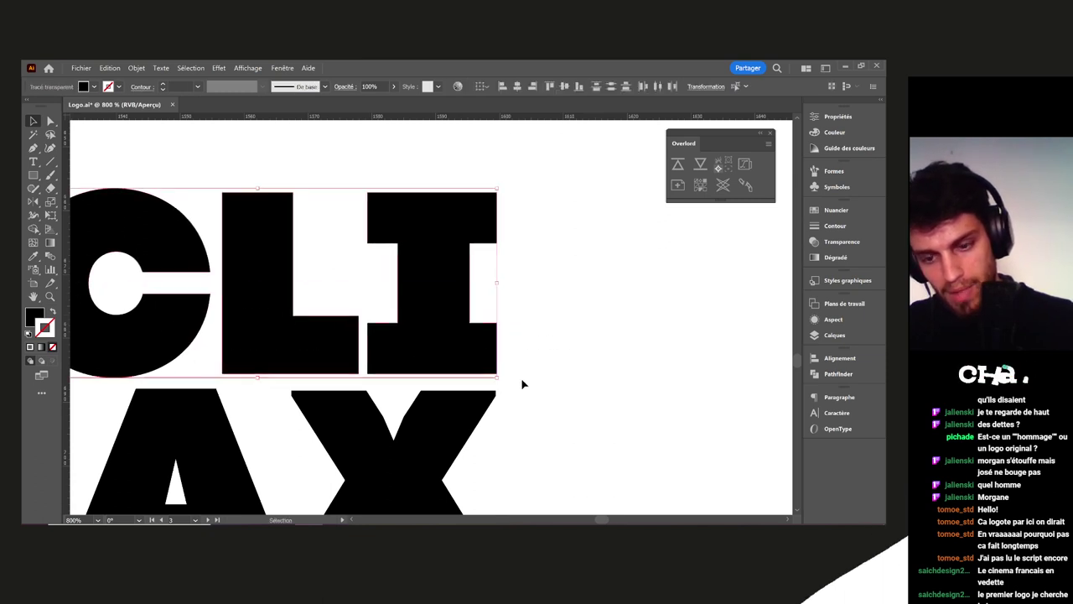
left_click(521, 382)
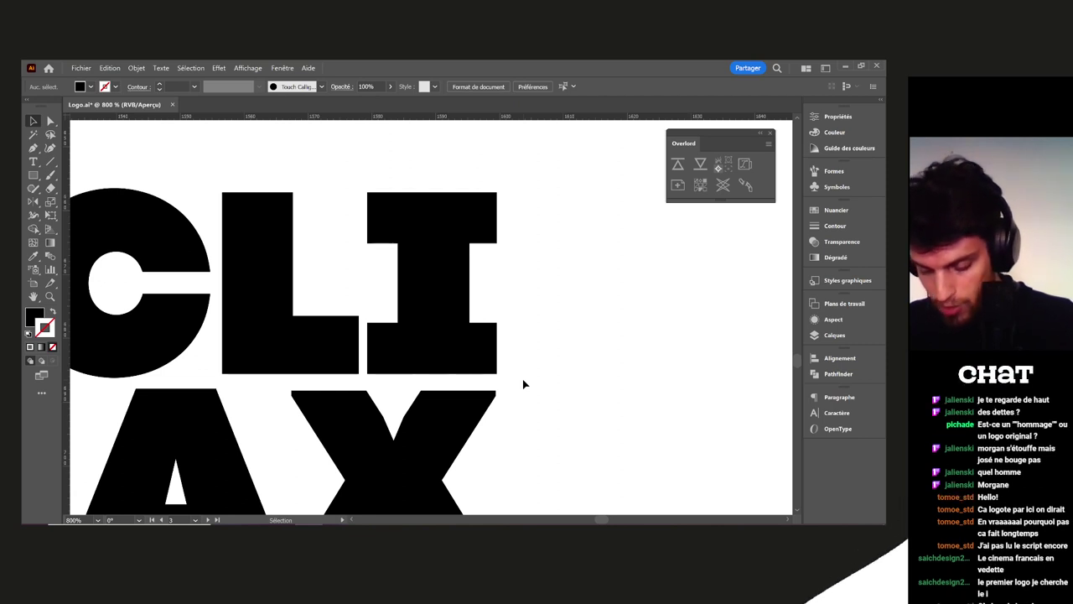
Zoom out and pan across all artboards to review, then switch to the Discord brief
scroll(524, 384, "down", 10)
scroll(587, 307, "up", 2)
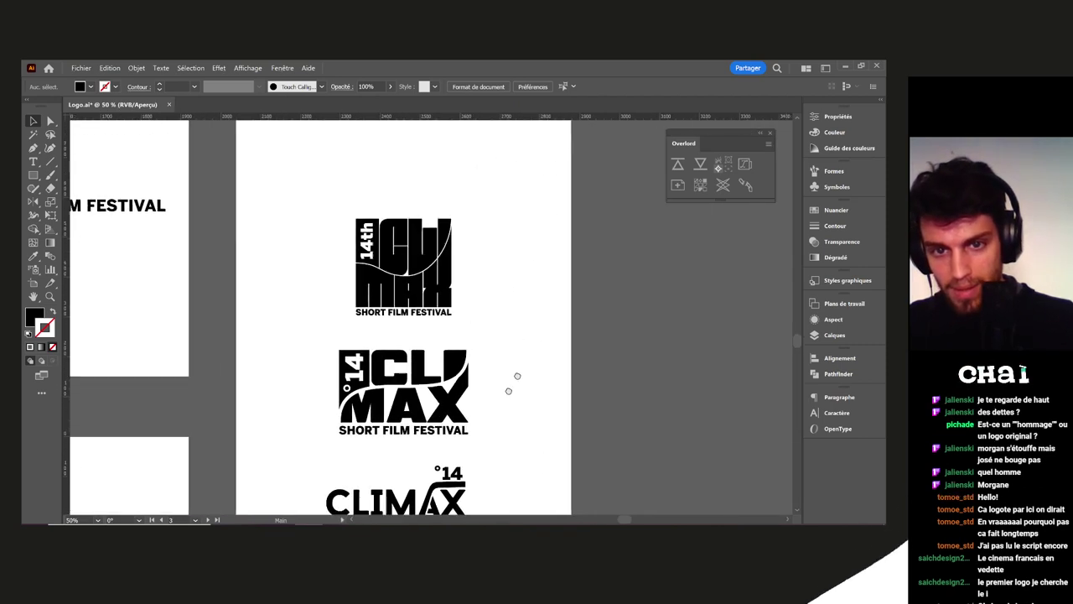
left_click_drag(518, 377, 502, 405)
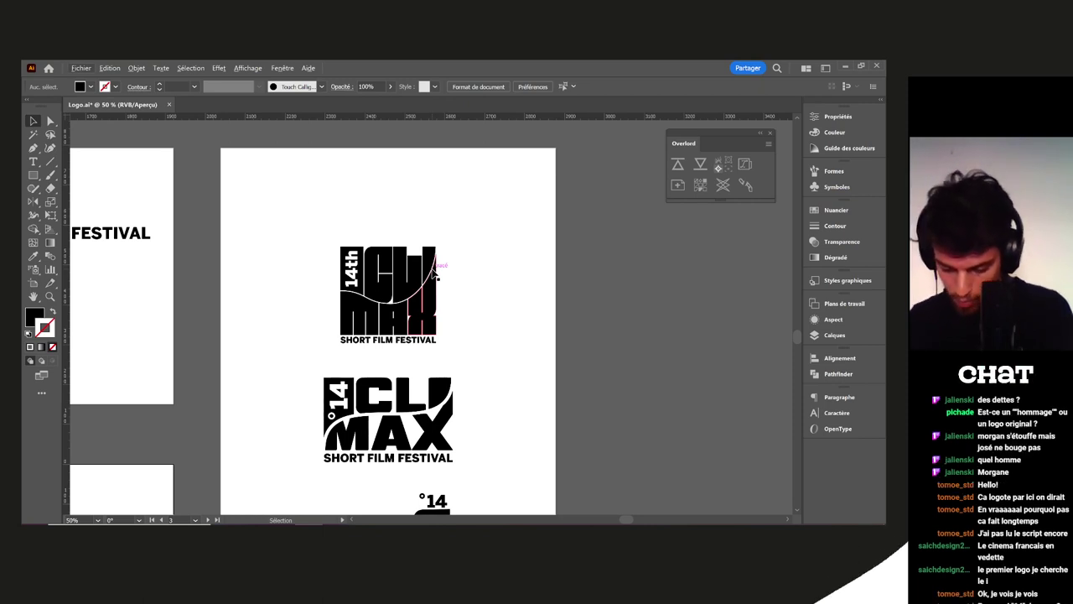
left_click_drag(289, 392, 568, 278)
scroll(419, 359, "down", 2)
left_click_drag(462, 386, 518, 296)
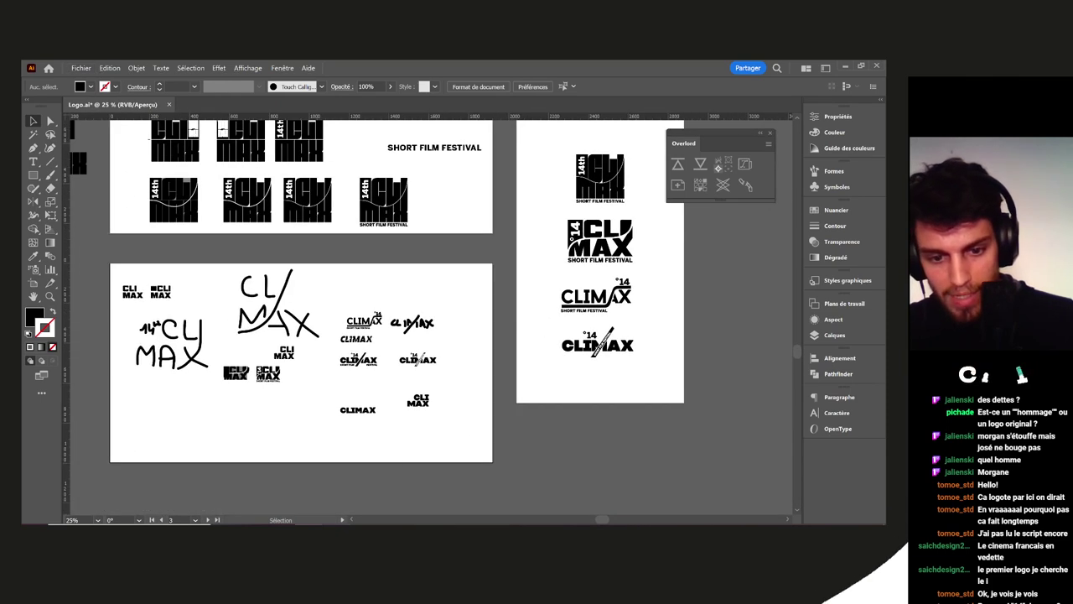
key("alt+Tab")
scroll(251, 192, "down", 5)
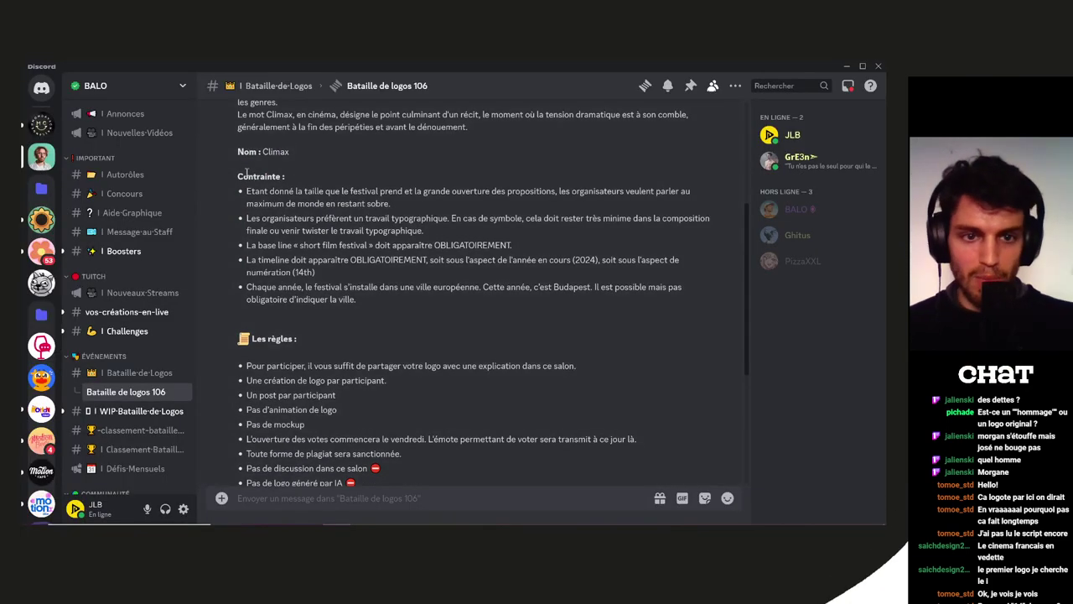
Read the timeline requirement and contest rules, then return to Illustrator's logo artboards
left_click_drag(248, 258, 360, 265)
left_click(361, 265)
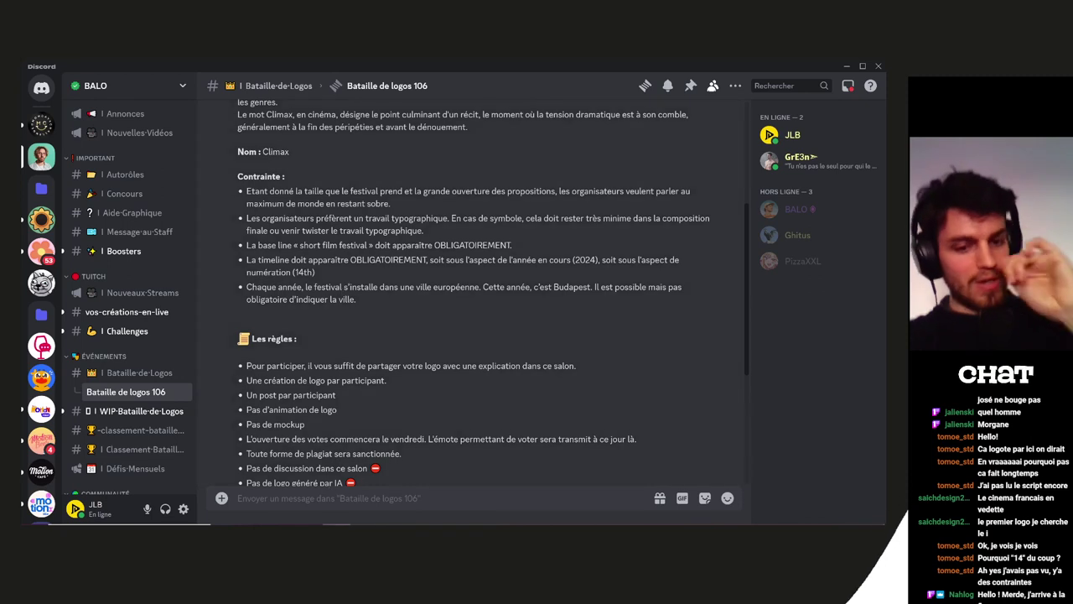
key("alt+Tab")
left_click_drag(487, 393, 459, 369)
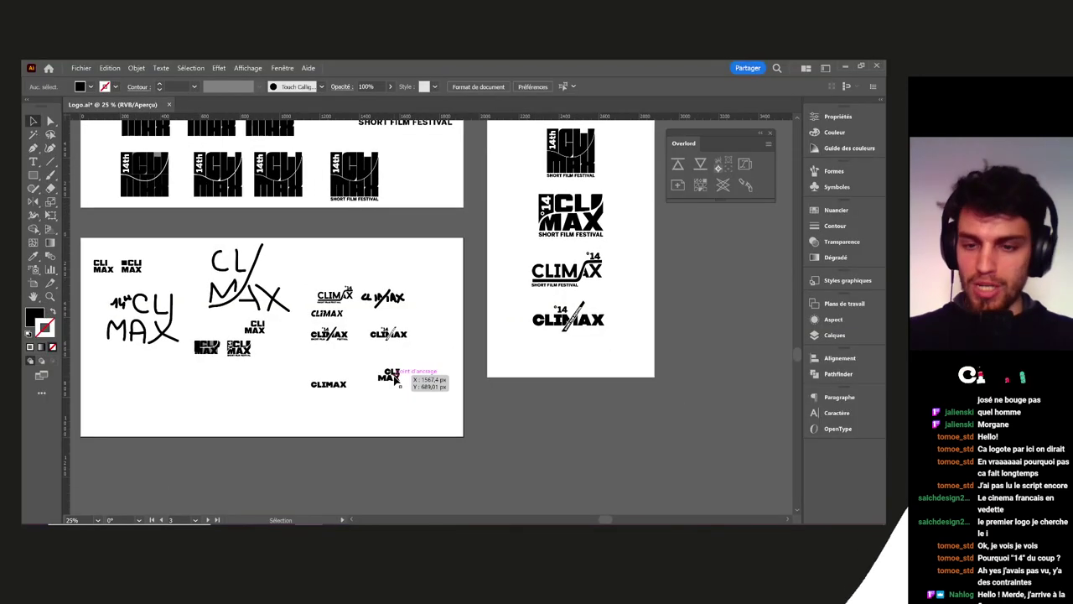
Alt-drag a copy of the grey rectangle and drop it under the stacked CLI/MAX wordmark
left_click_drag(676, 327, 632, 346)
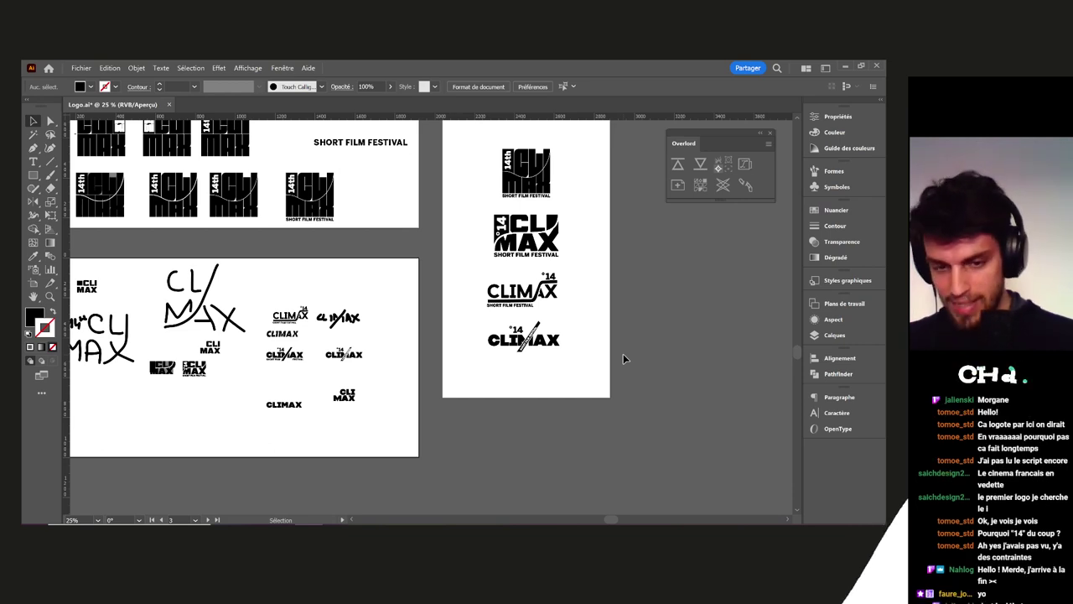
scroll(370, 428, "up", 5)
left_click_drag(317, 376, 458, 439)
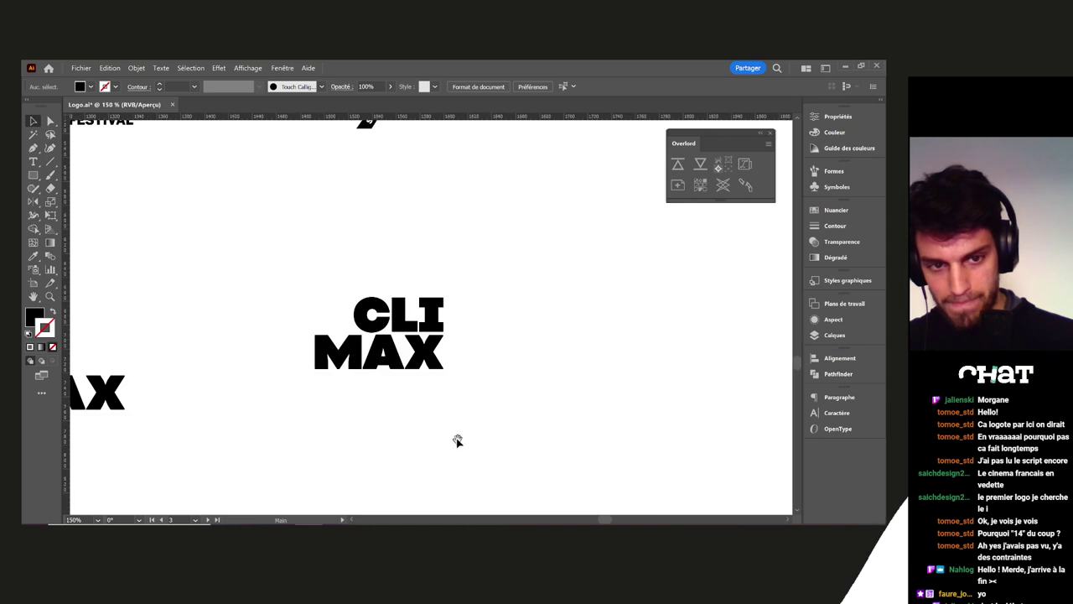
key("m")
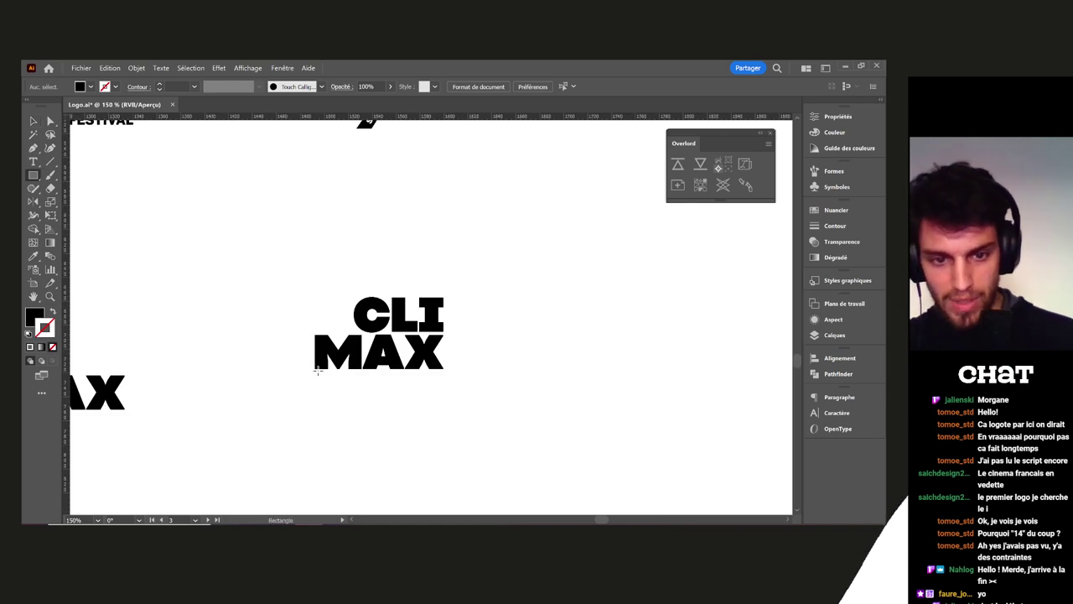
key("v")
scroll(309, 374, "down", 4)
left_click_drag(309, 376, 651, 433)
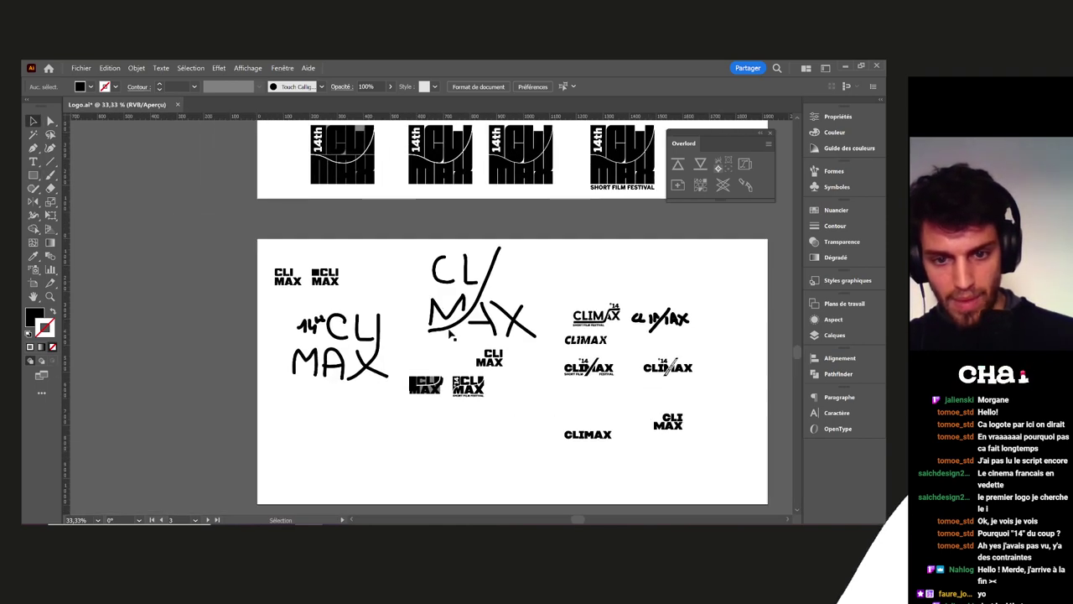
scroll(451, 406, "up", 3)
left_click_drag(458, 402, 311, 319)
left_click_drag(266, 267, 211, 319)
left_click_drag(148, 347, 612, 325)
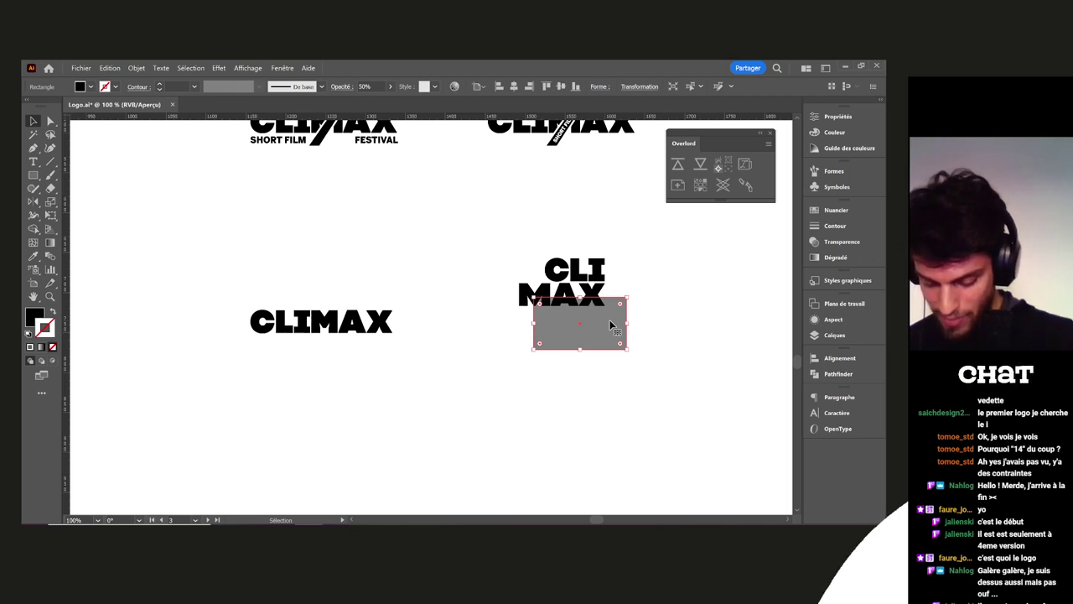
Move the grey rectangle up and left so it sits behind the CLIMAX letters
left_click(442, 490)
left_click_drag(597, 341, 576, 299)
mouse_move(281, 524)
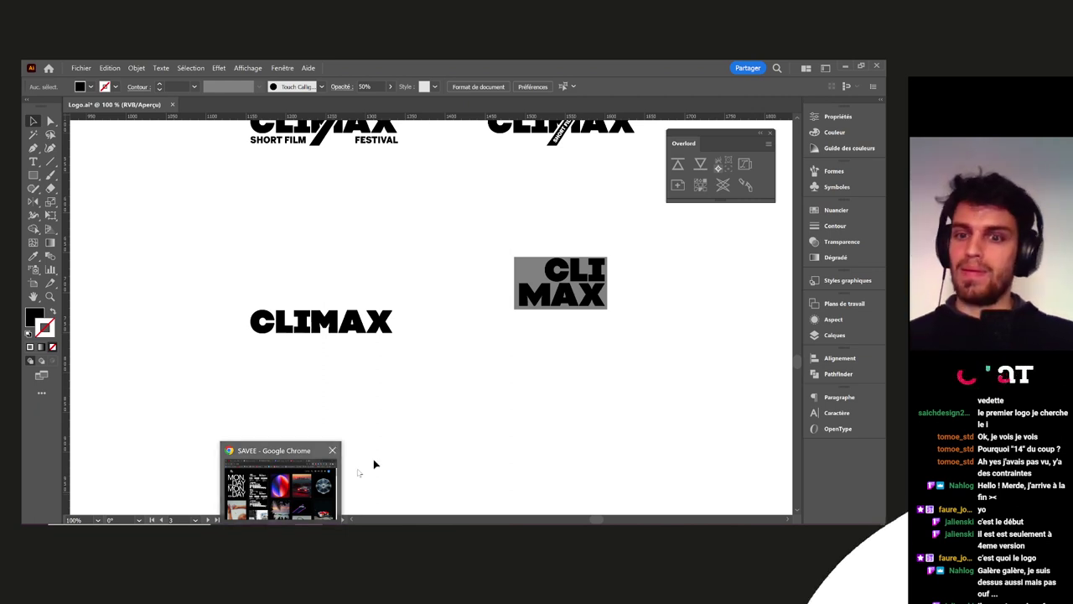
scroll(633, 282, "up", 4)
mouse_move(513, 356)
left_mouse_down()
mouse_move(504, 338)
mouse_move(503, 348)
left_mouse_up()
scroll(503, 348, "up", 3)
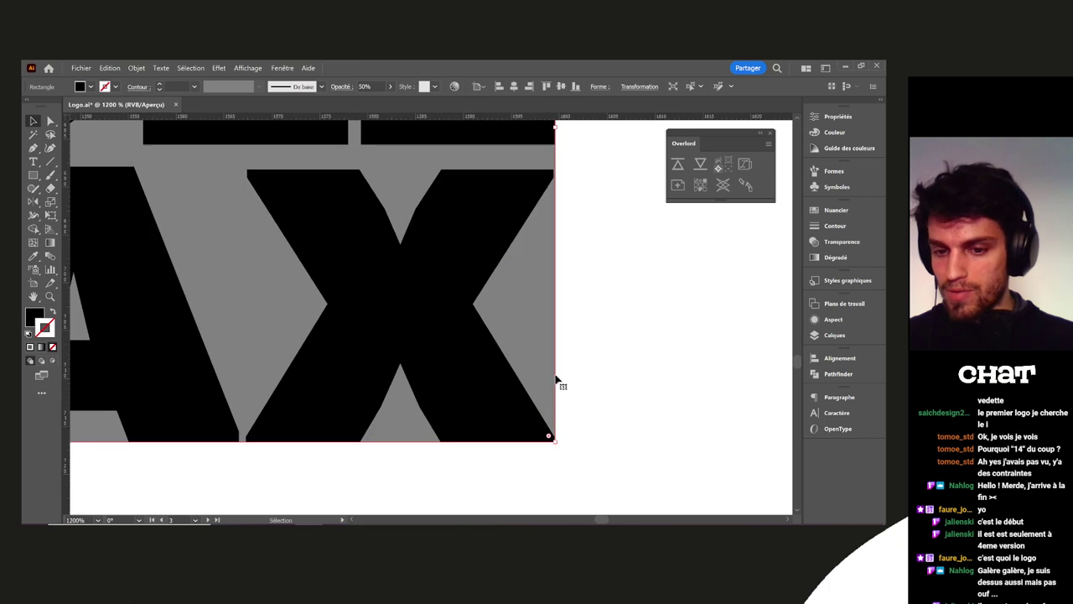
scroll(538, 379, "up", 4)
Resize the rectangle from its top-left corner, lining its edge up with the X
left_click(481, 240)
left_click_drag(405, 217, 395, 218)
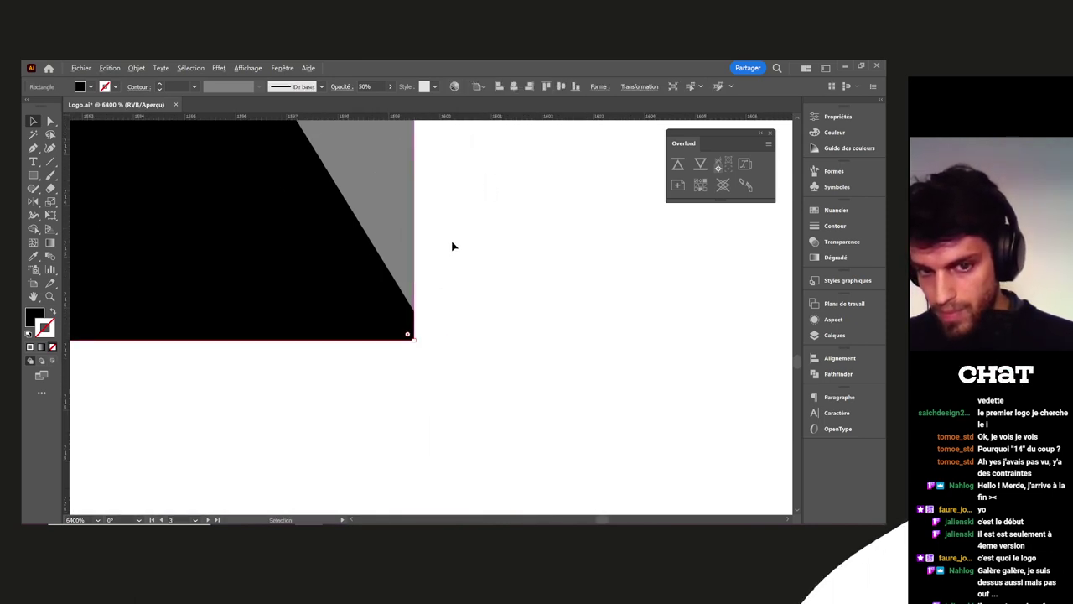
scroll(465, 252, "down", 5)
scroll(347, 283, "up", 4)
scroll(335, 249, "down", 3)
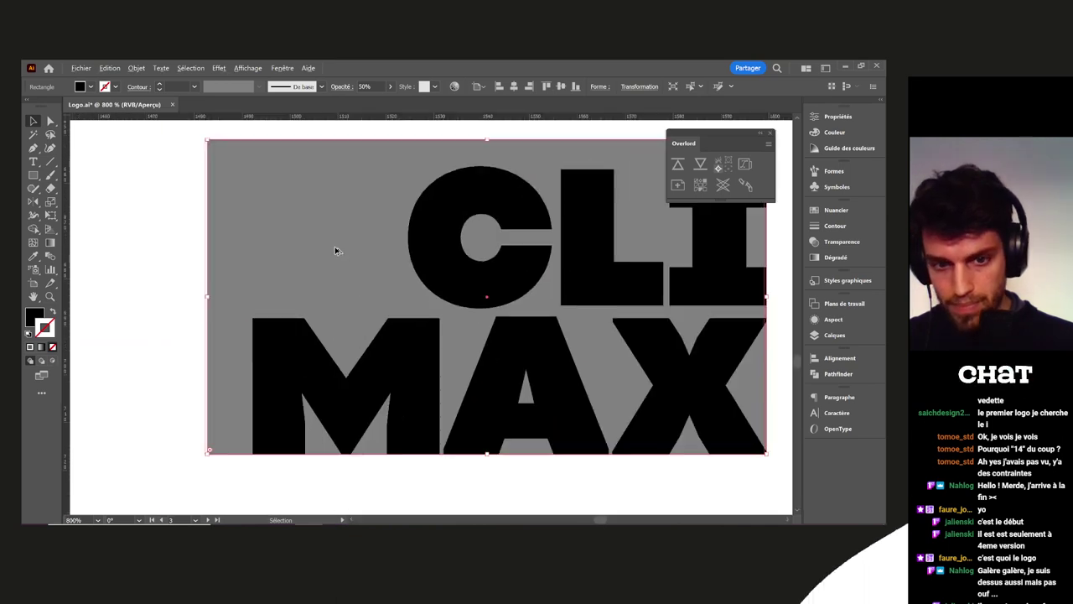
mouse_move(250, 176)
left_mouse_down()
mouse_move(266, 192)
mouse_move(254, 193)
left_mouse_up()
scroll(260, 232, "up", 5)
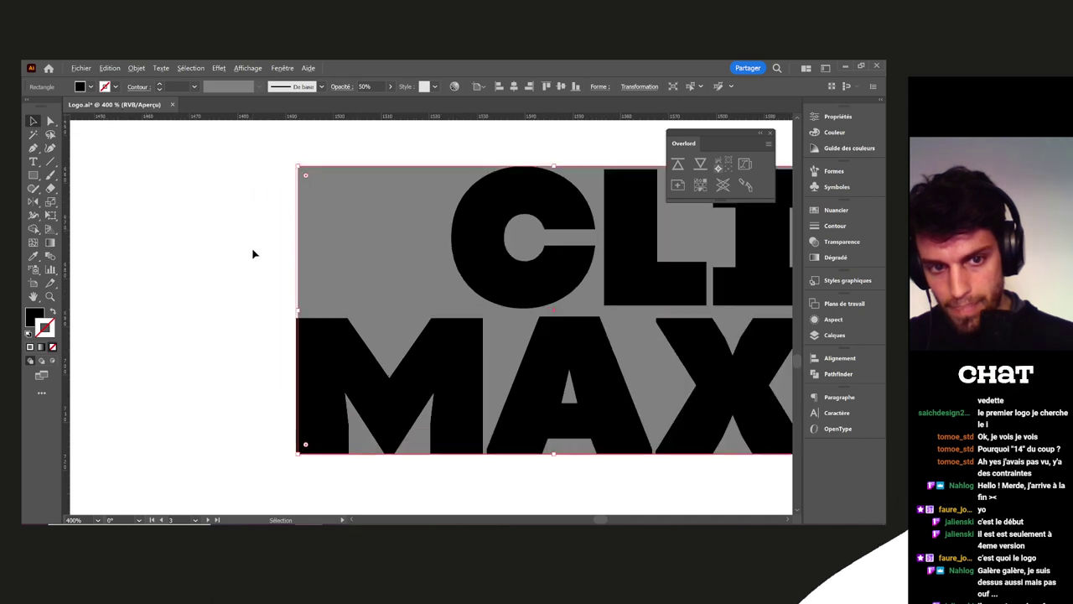
left_click_drag(369, 182, 362, 178)
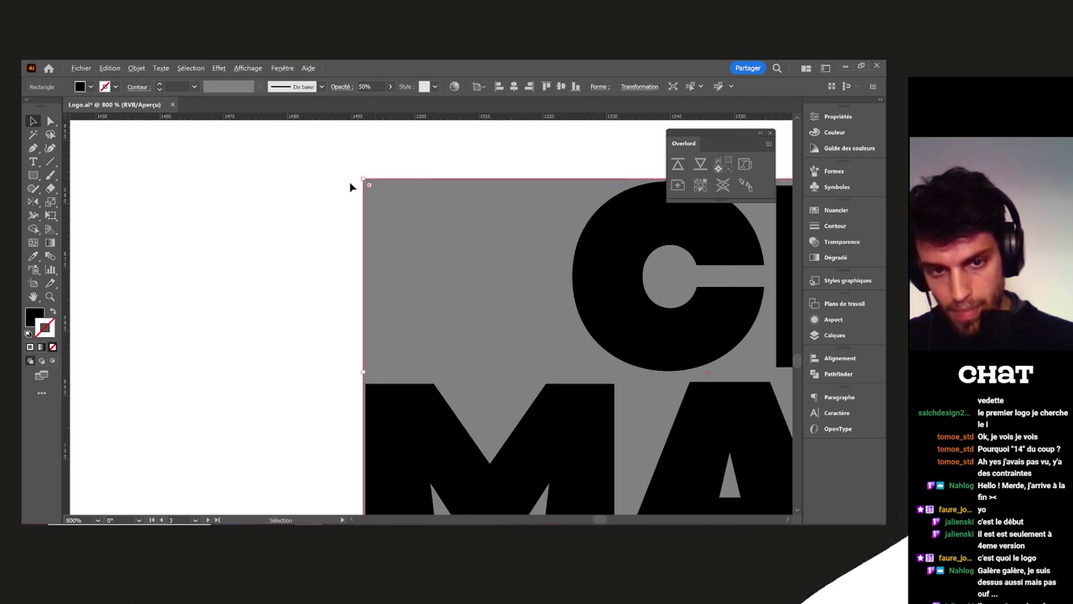
scroll(356, 176, "up", 2)
left_click_drag(345, 128, 337, 128)
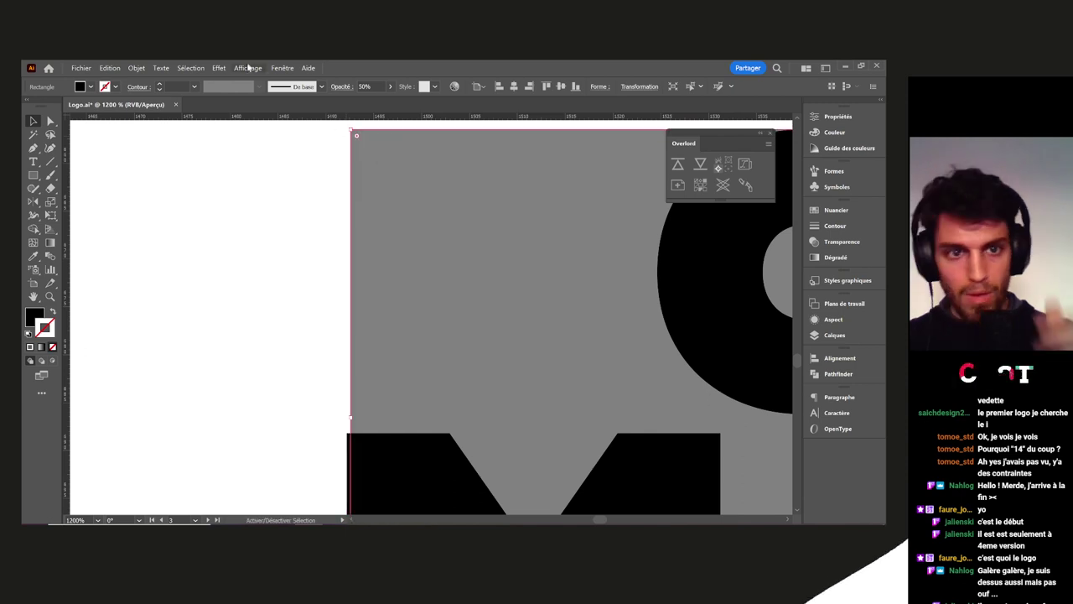
Snap the rectangle's left edge to the M and nudge it to match the letters
left_click(281, 67)
mouse_move(248, 67)
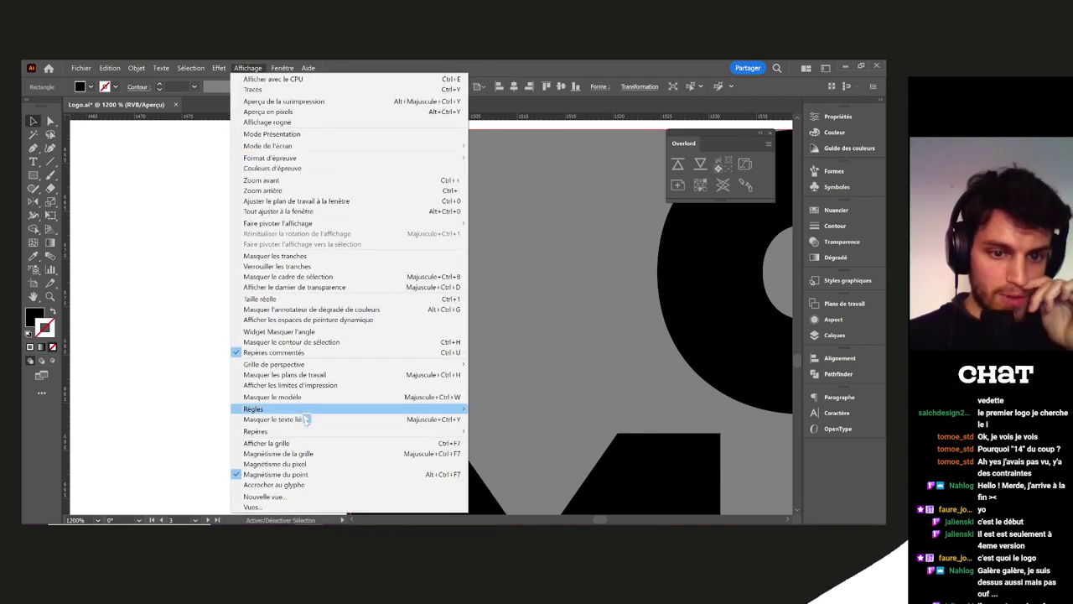
left_click(510, 64)
left_click_drag(352, 421, 346, 420)
left_click_drag(558, 412, 249, 255)
left_click_drag(566, 331, 280, 302)
scroll(303, 303, "up", 4)
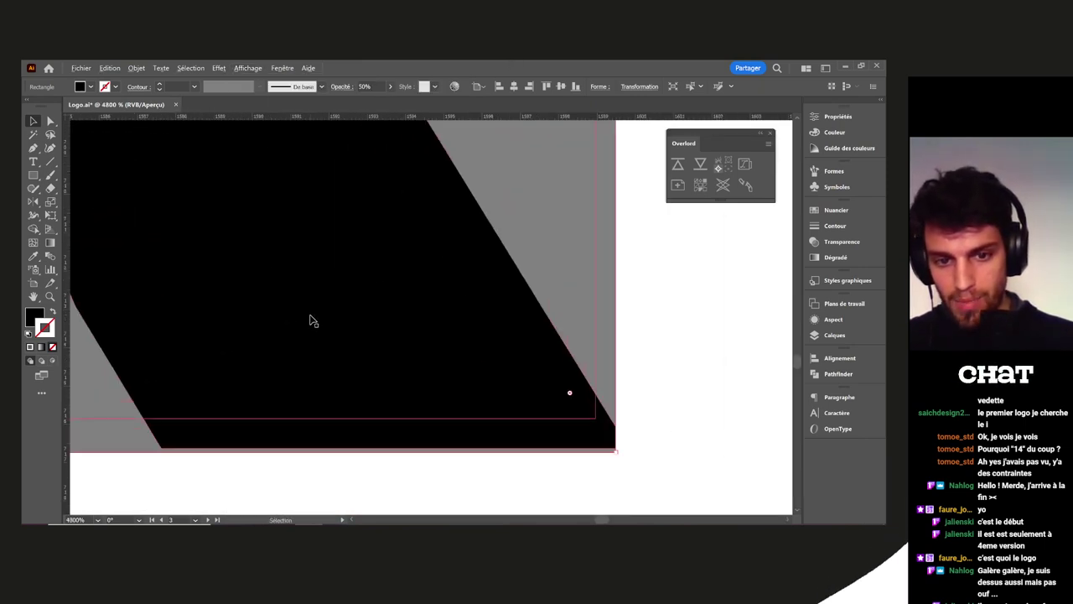
mouse_move(601, 295)
left_mouse_down()
mouse_move(594, 280)
mouse_move(600, 294)
left_mouse_up()
scroll(659, 355, "down", 8)
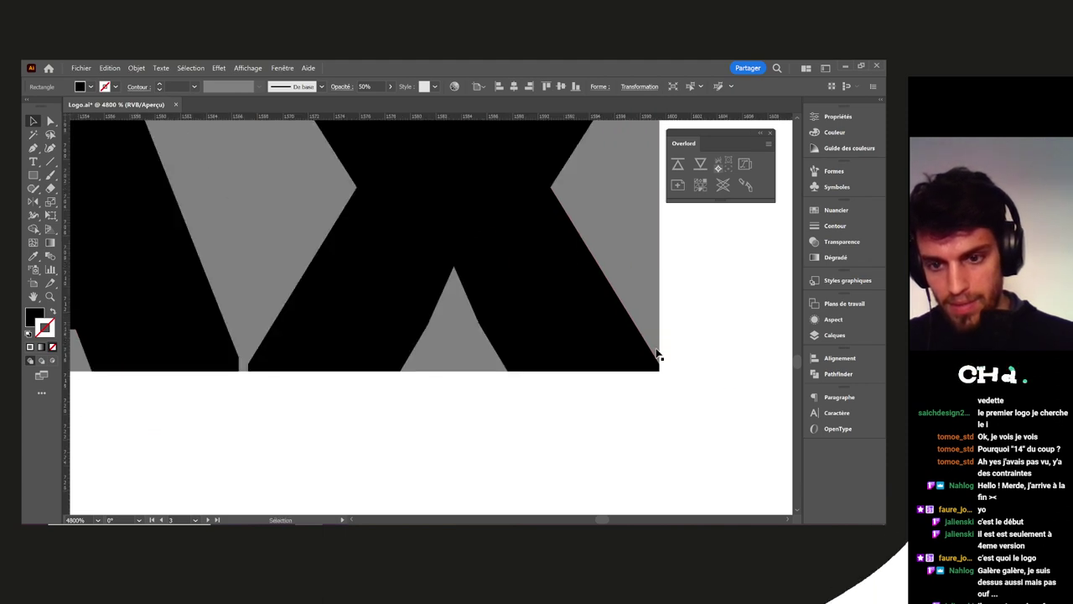
left_click_drag(696, 356, 653, 358)
Select the C, L and I letters of the stacked wordmark
left_click(585, 236)
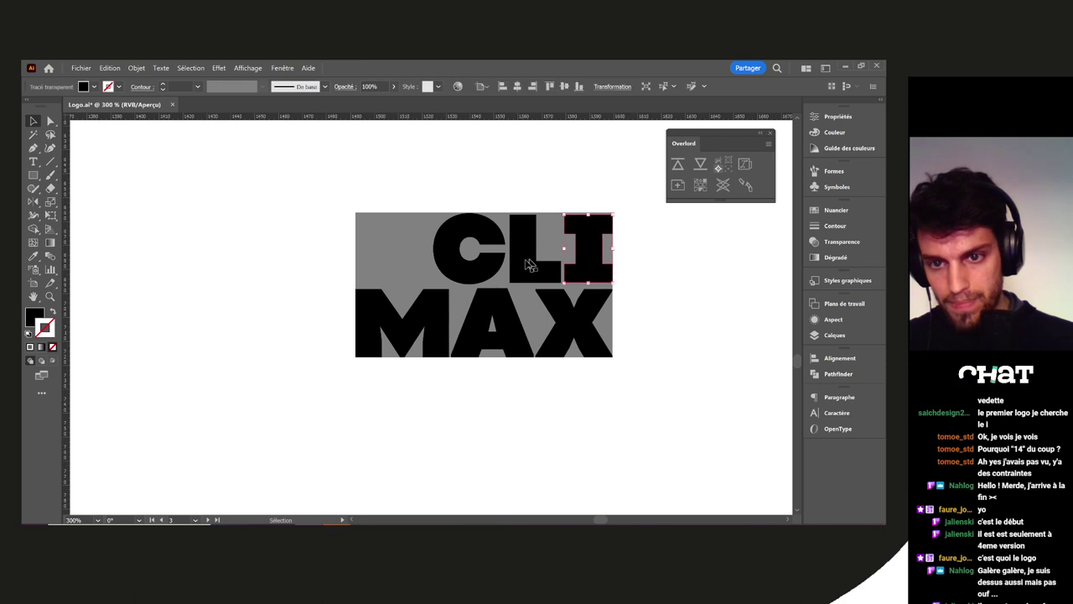
left_click(516, 261, "shift")
left_click(491, 269, "shift")
scroll(438, 195, "up", 5)
left_click_drag(780, 305, 302, 288)
scroll(412, 244, "down", 4)
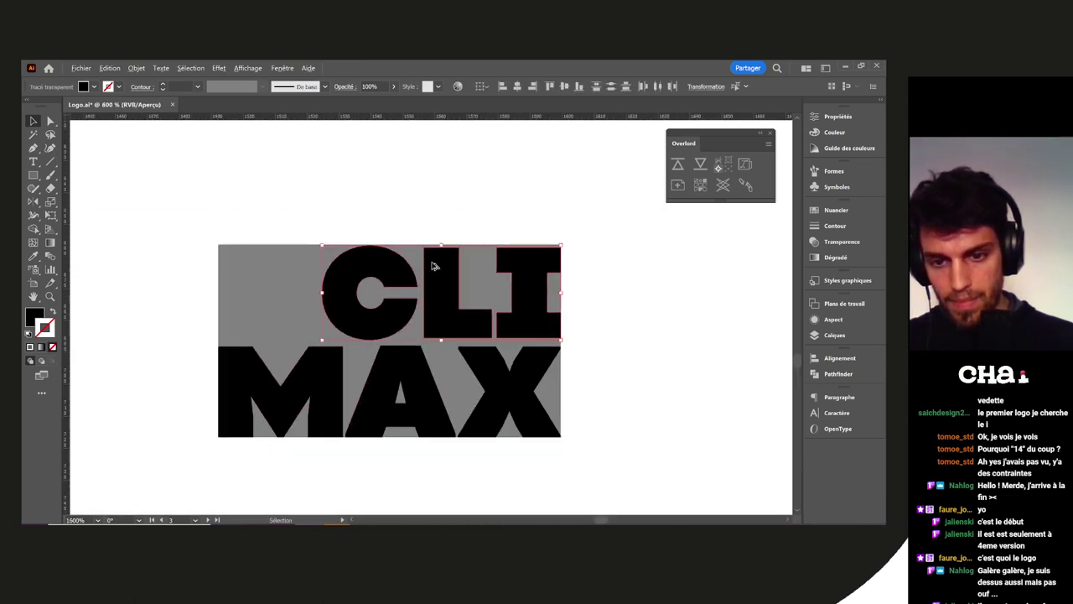
View a fellow participant's shared CLIMAX sketch sheet enlarged in Discord, then return to Illustrator
key("alt+Tab")
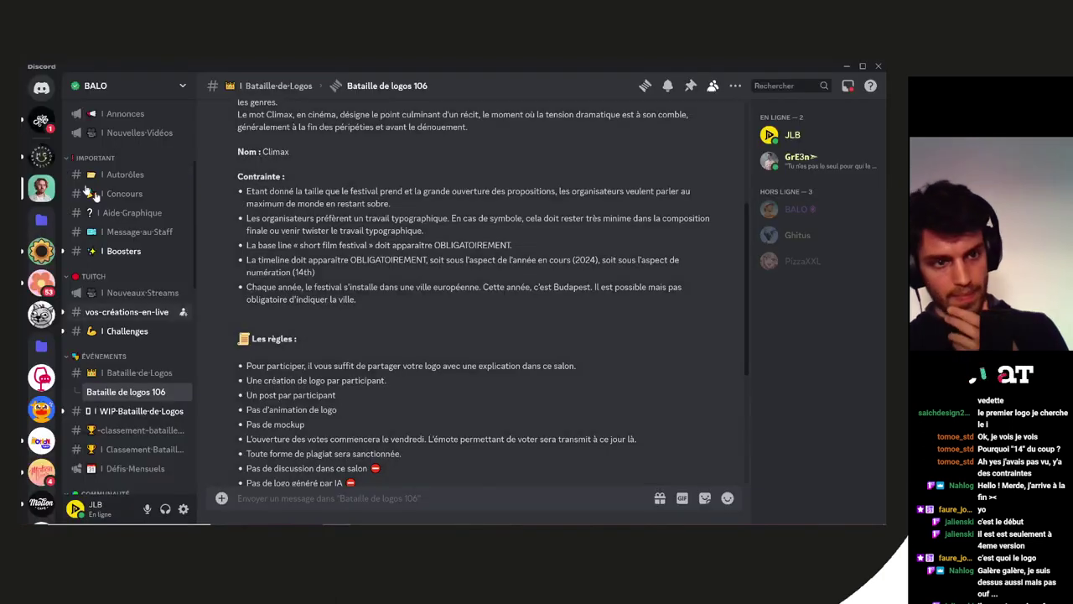
left_click(39, 123)
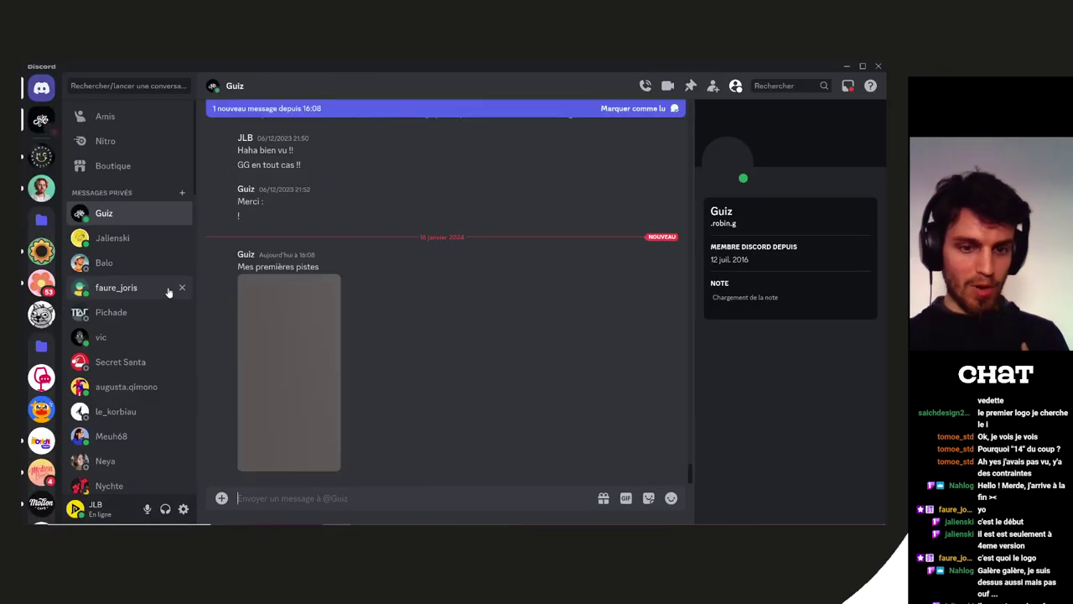
left_click(312, 348)
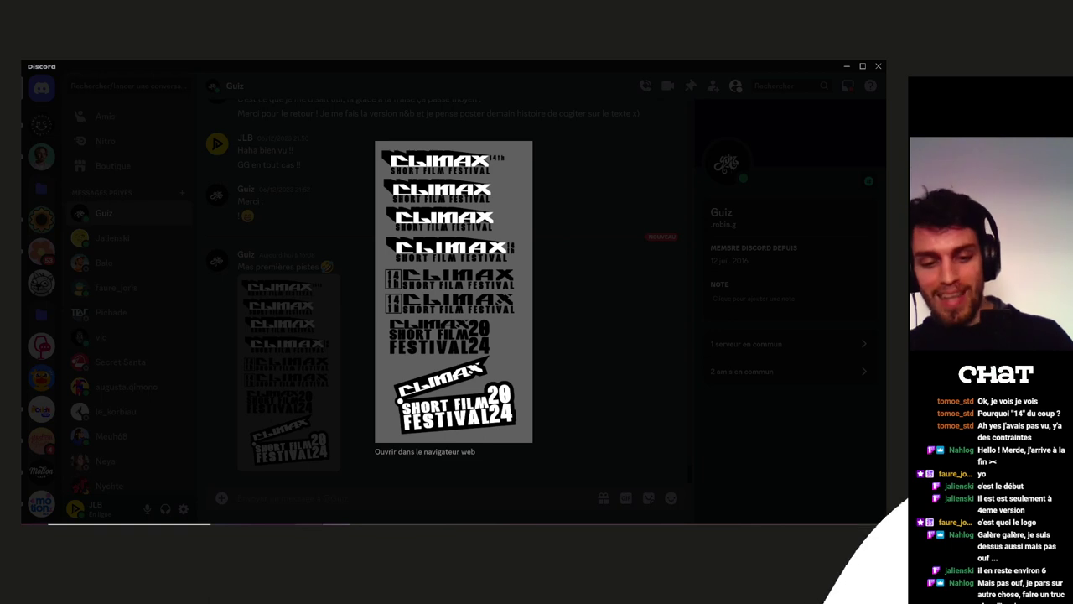
key("alt+Tab")
Pan across the wordmark and try selecting the C, L and I letters
left_click(638, 402)
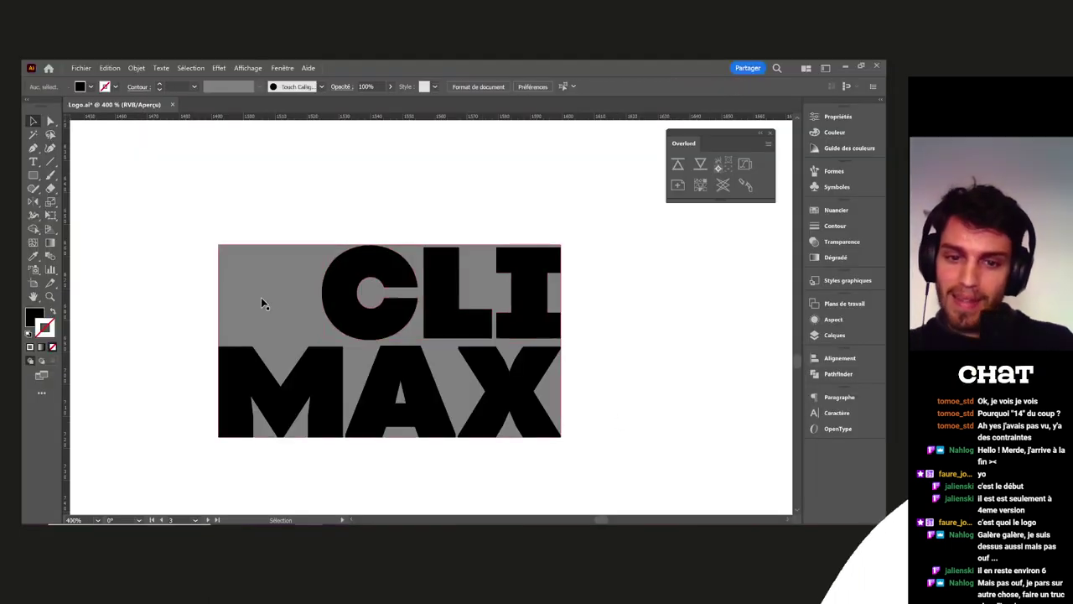
scroll(263, 297, "up", 2)
left_click_drag(434, 303, 237, 279)
scroll(351, 289, "up", 2)
scroll(350, 290, "left", 2)
left_click(500, 295)
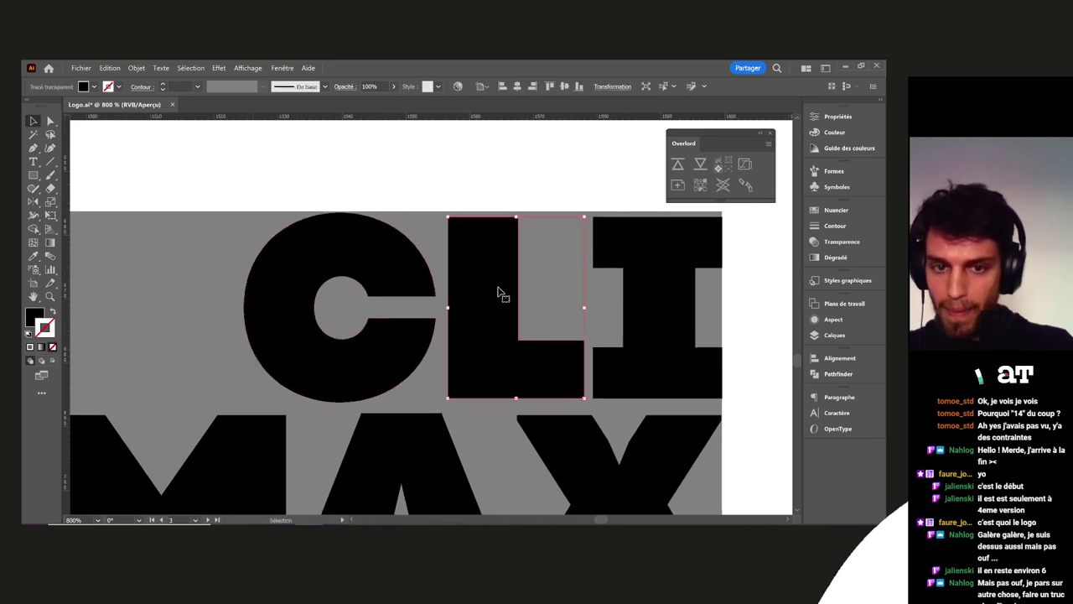
left_click(281, 305, "shift")
left_click(629, 312, "shift")
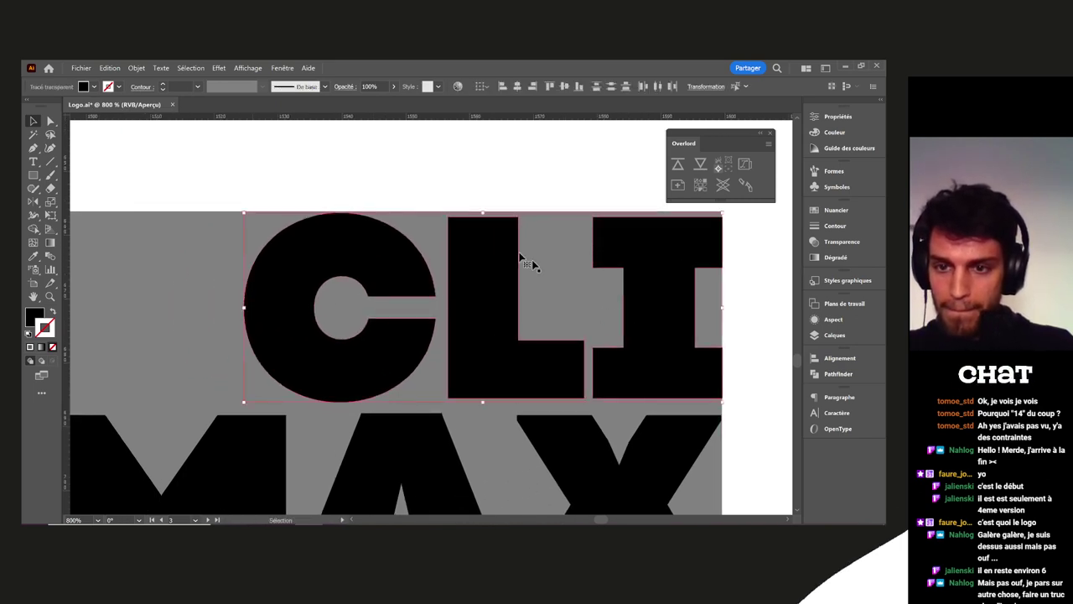
left_click_drag(269, 237, 453, 252)
left_click(281, 211)
Reselect C, L and I, scale them up slightly from the corner, and realign them
scroll(278, 201, "right", 2)
left_click(573, 313)
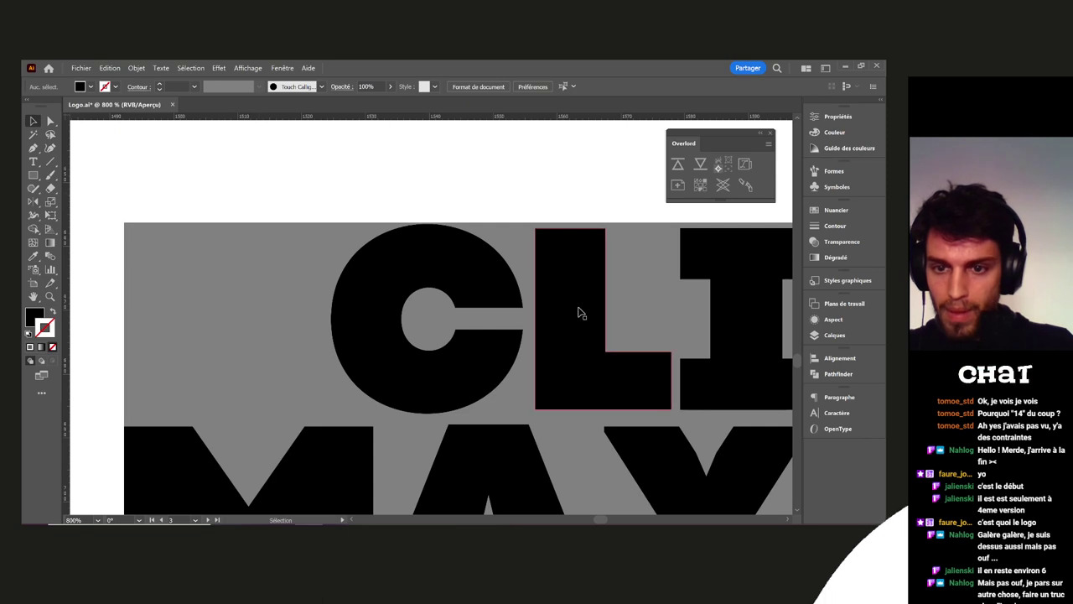
left_click(752, 292, "shift")
left_click(419, 266, "shift")
scroll(307, 259, "right", 4)
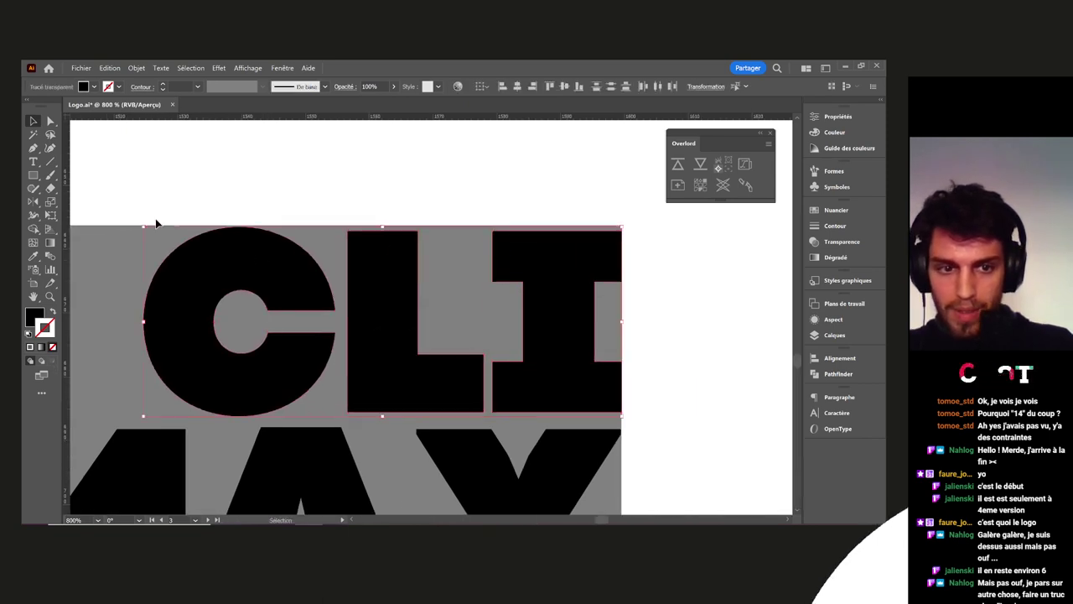
left_click_drag(145, 228, 127, 222)
left_click_drag(570, 376, 569, 372)
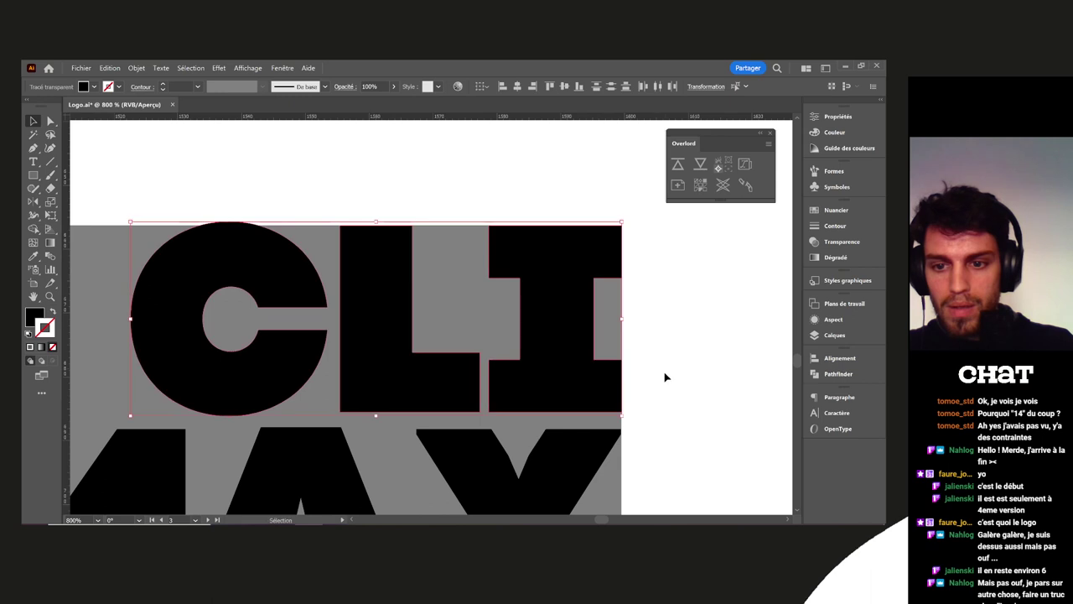
scroll(652, 393, "up", 5)
left_click_drag(371, 467, 419, 366)
Draw a trial rectangle from the logo box's corner, then undo it
scroll(671, 390, "down", 6)
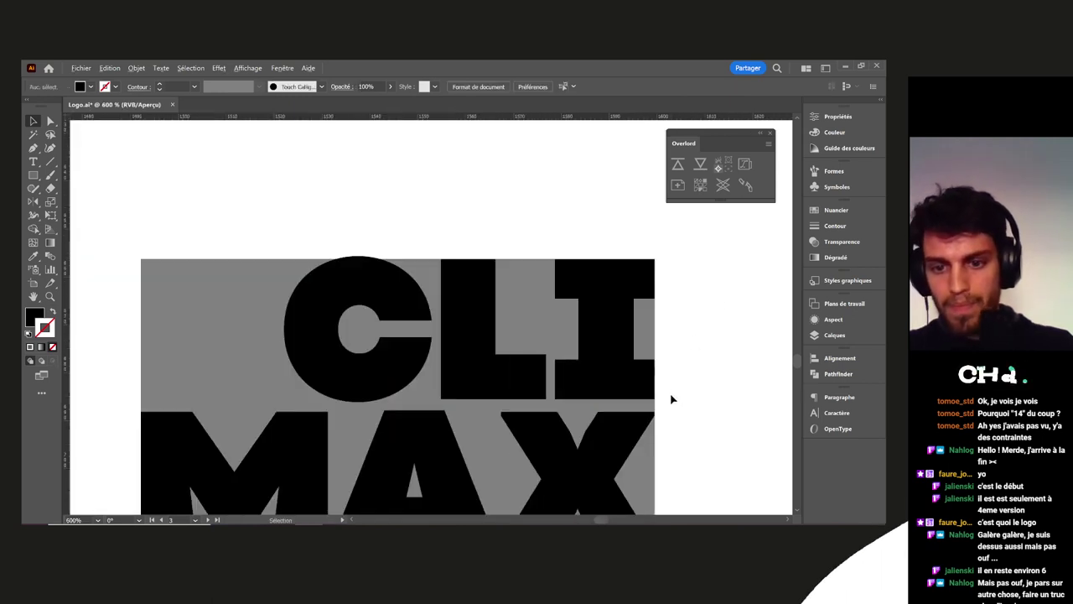
scroll(453, 336, "up", 3)
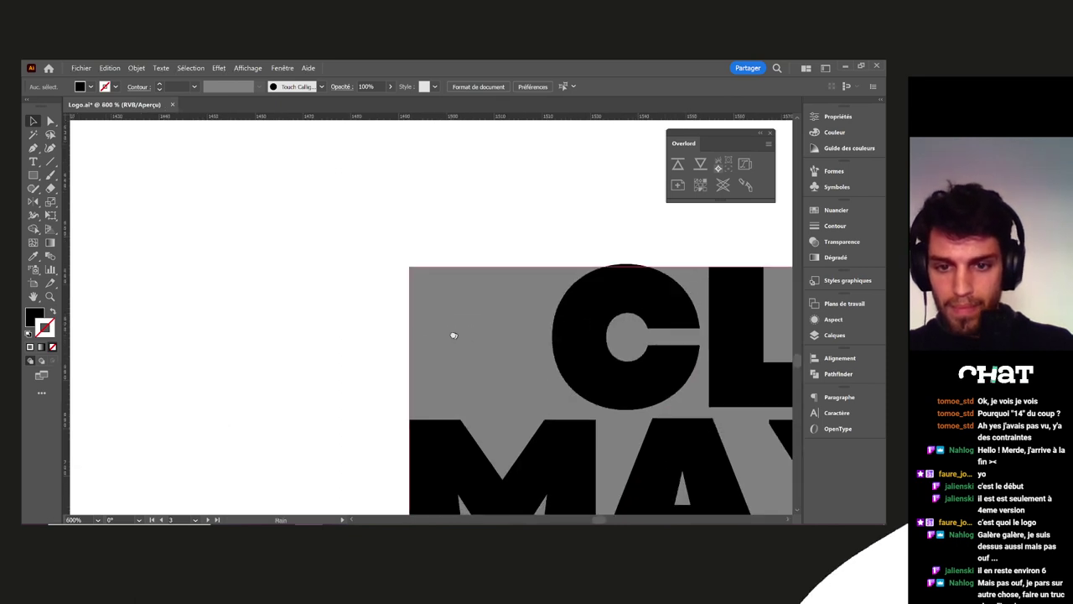
key("m")
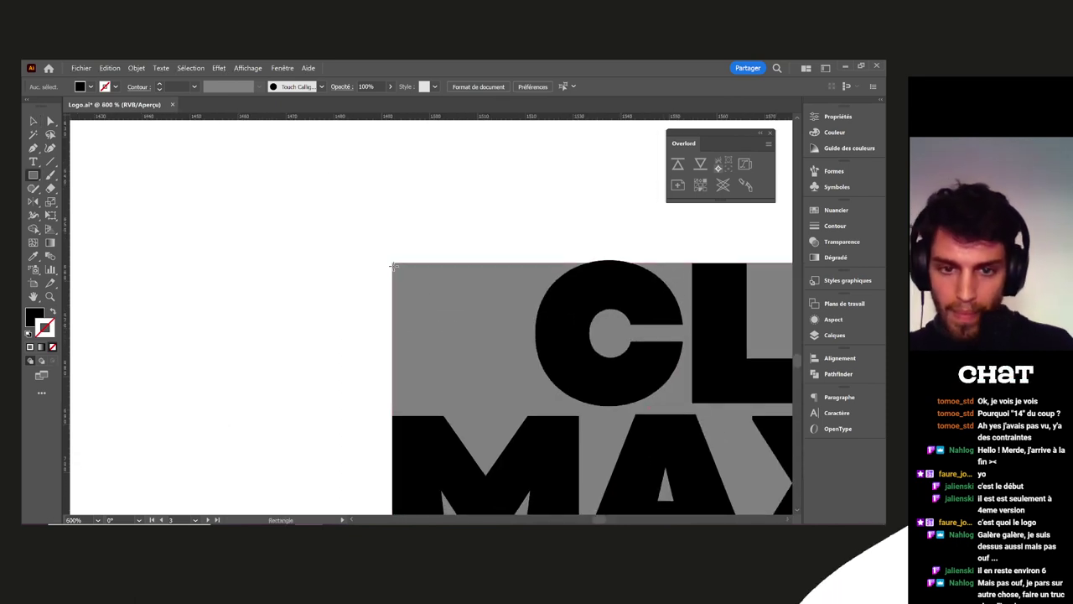
left_click_drag(392, 261, 525, 391)
left_click_drag(525, 410, 525, 407)
key("ctrl+z")
Alt-drag a copy of the grey background rectangle up and to the left
key("v")
scroll(361, 377, "down", 1)
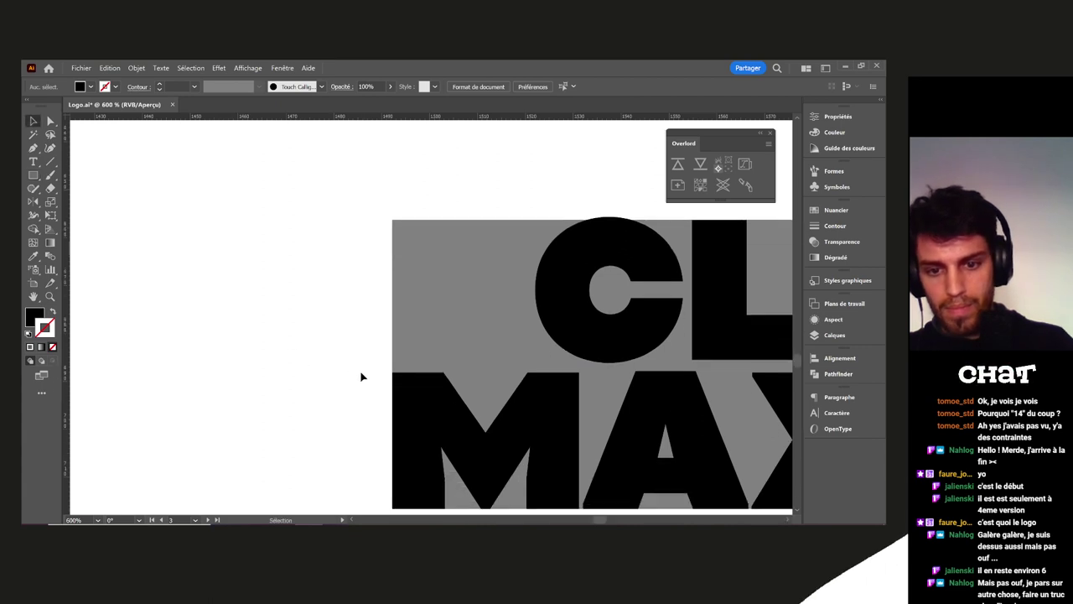
scroll(362, 377, "down", 2)
left_click_drag(444, 350, 290, 214)
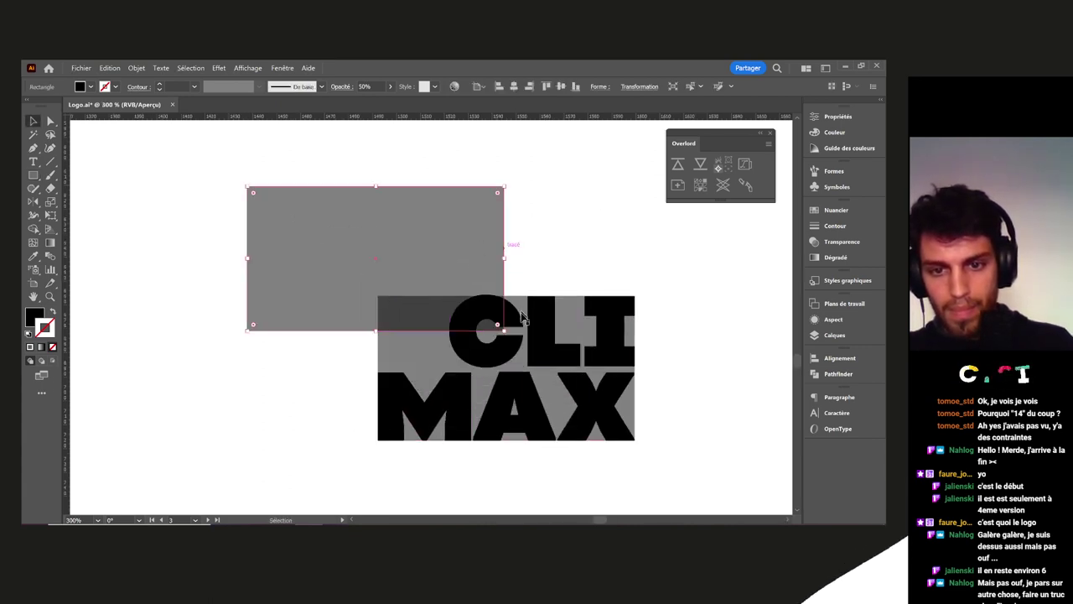
Rotate the grey rectangle copy 90° to stand vertical and place it over the logo
left_click_drag(508, 333, 315, 374)
left_click_drag(322, 266, 424, 388)
left_click(410, 303, "shift")
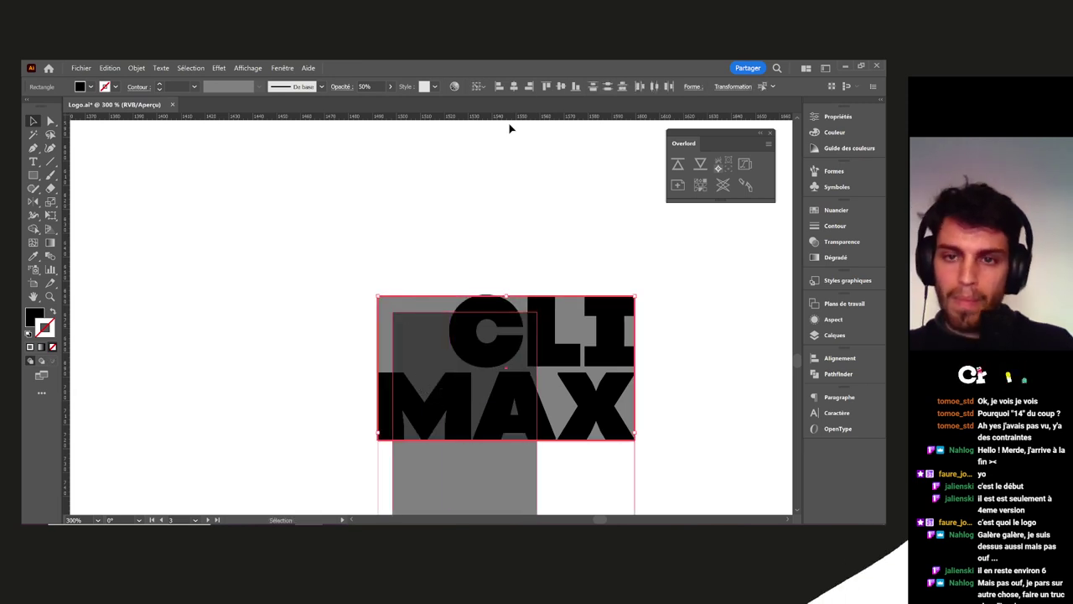
left_click(499, 88)
left_click(529, 87)
left_click(452, 215)
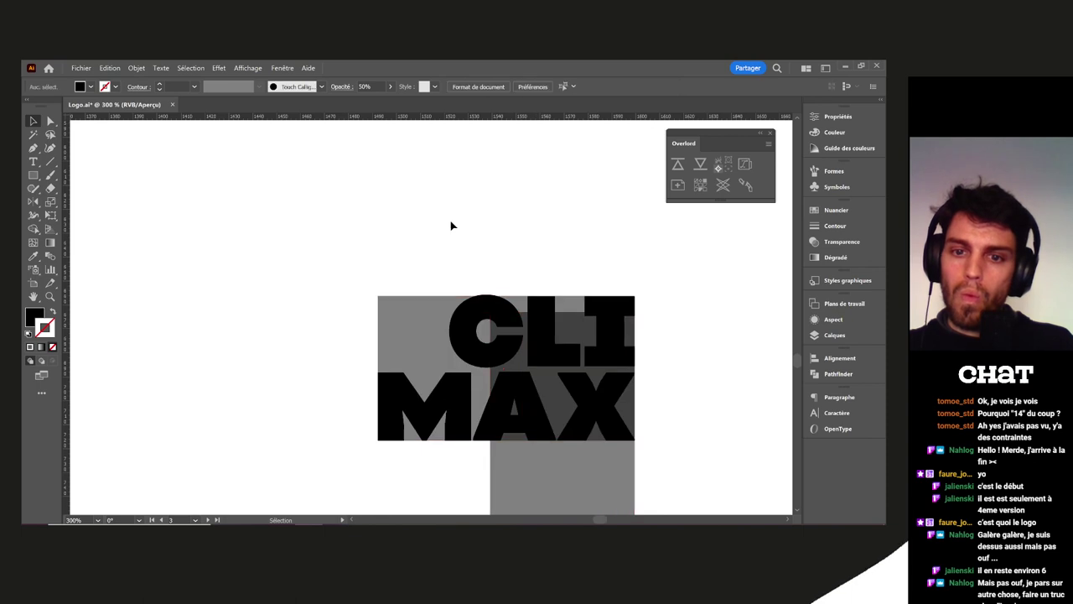
Align the vertical grey rectangle's left and top edges with the CLIMAX logo
left_click(540, 500)
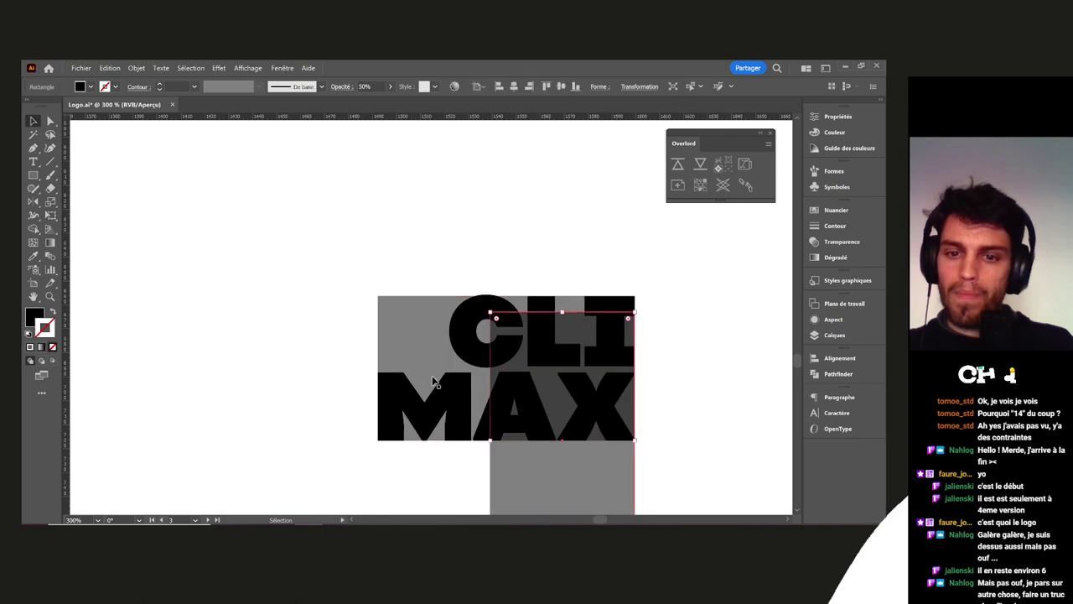
left_click(413, 305, "shift")
left_click(500, 87)
left_click(546, 86)
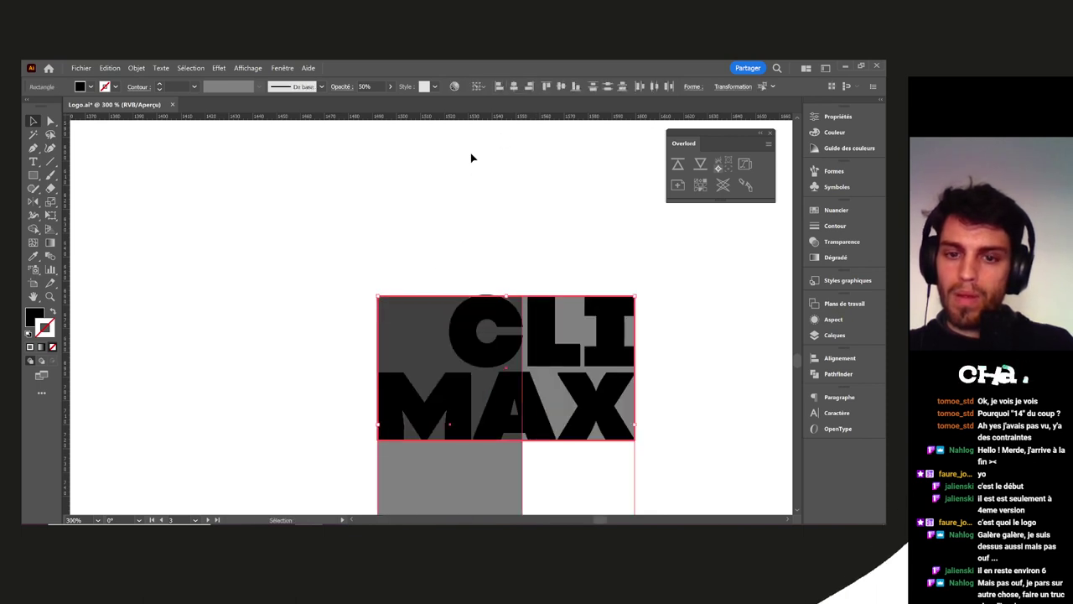
left_click(482, 202)
Shrink the vertical rectangle into a short dark grey bar and nudge it right, before CLI
left_click_drag(492, 232, 457, 114)
left_click(471, 374)
left_click_drag(490, 435, 401, 251)
left_click(503, 390)
left_click_drag(510, 394, 519, 414)
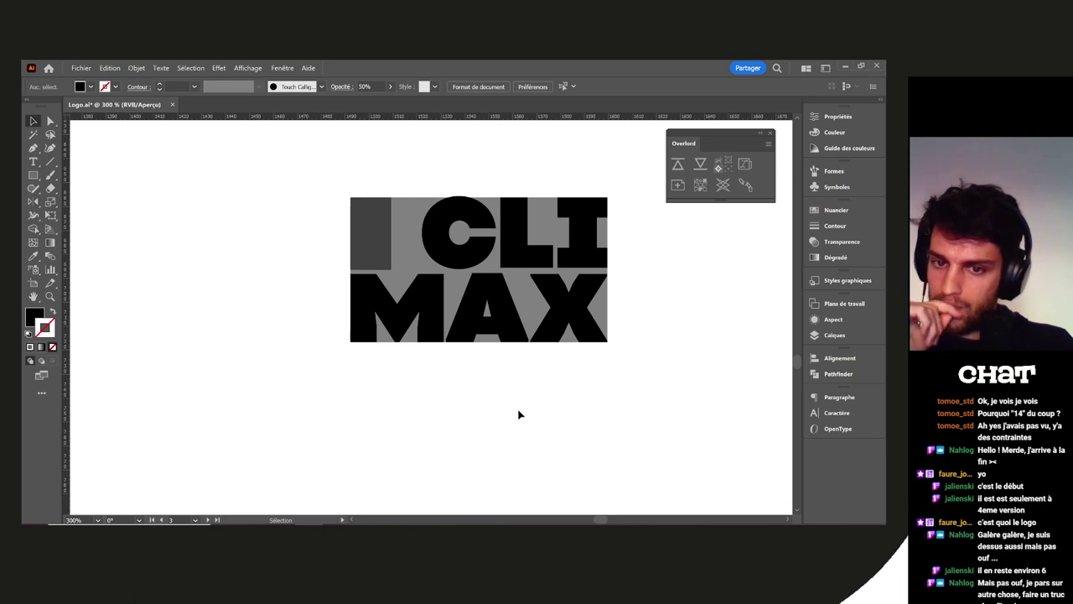
scroll(387, 243, "up", 1)
left_click_drag(385, 253, 417, 257)
left_click(323, 294)
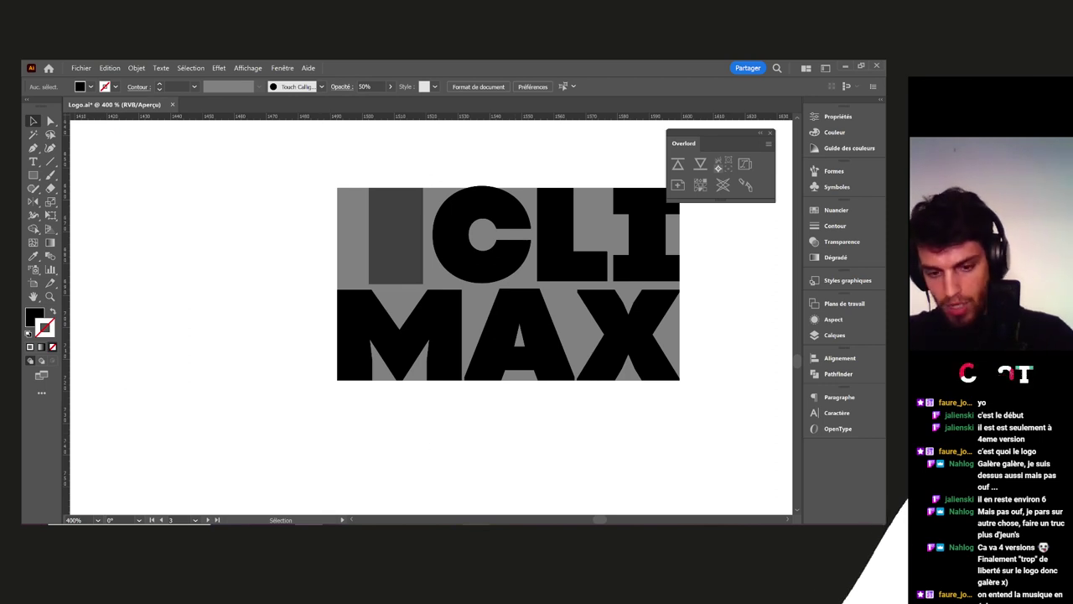
Switch from Illustrator to OBS, then to the SAVEE gallery in the browser
key("alt+Tab")
scroll(388, 458, "down", 4)
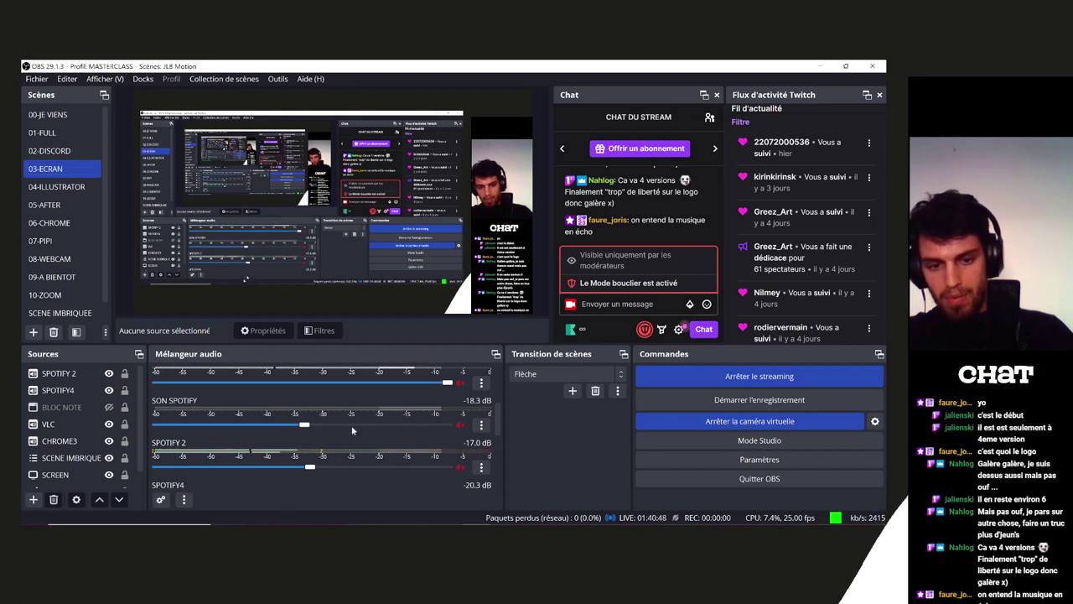
scroll(362, 432, "up", 5)
key("alt+Tab")
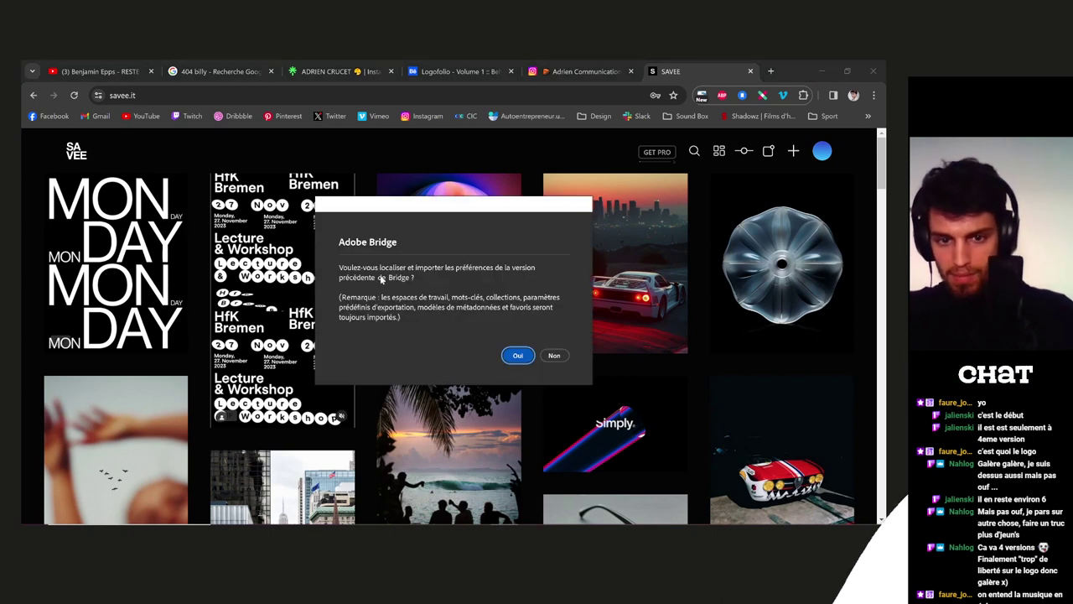
Decline importing Bridge's previous preferences and close the Adobe Bridge window from the taskbar
left_click(555, 355)
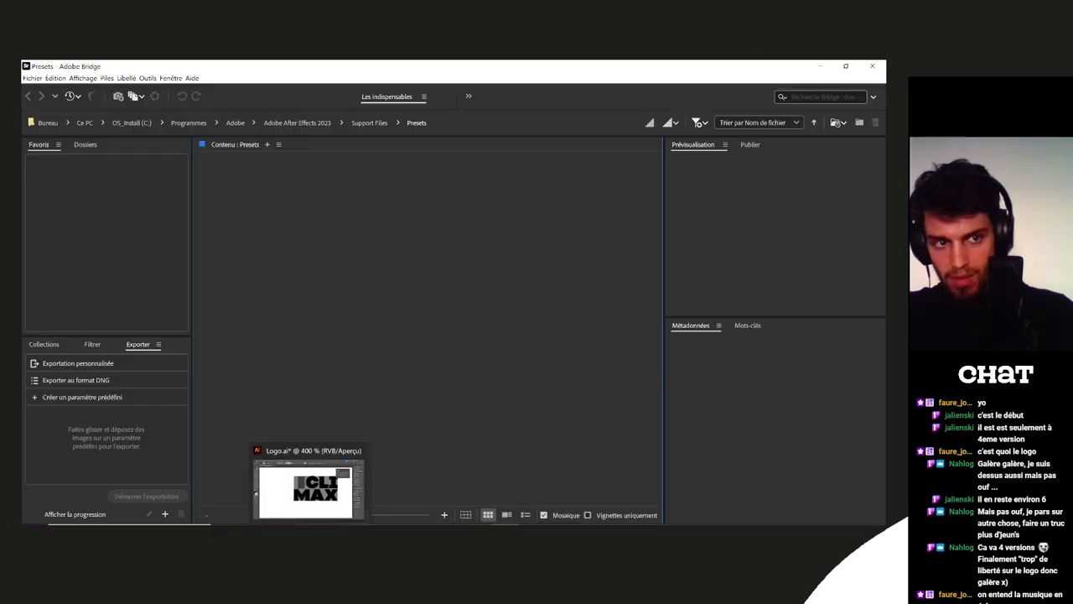
left_click(310, 534)
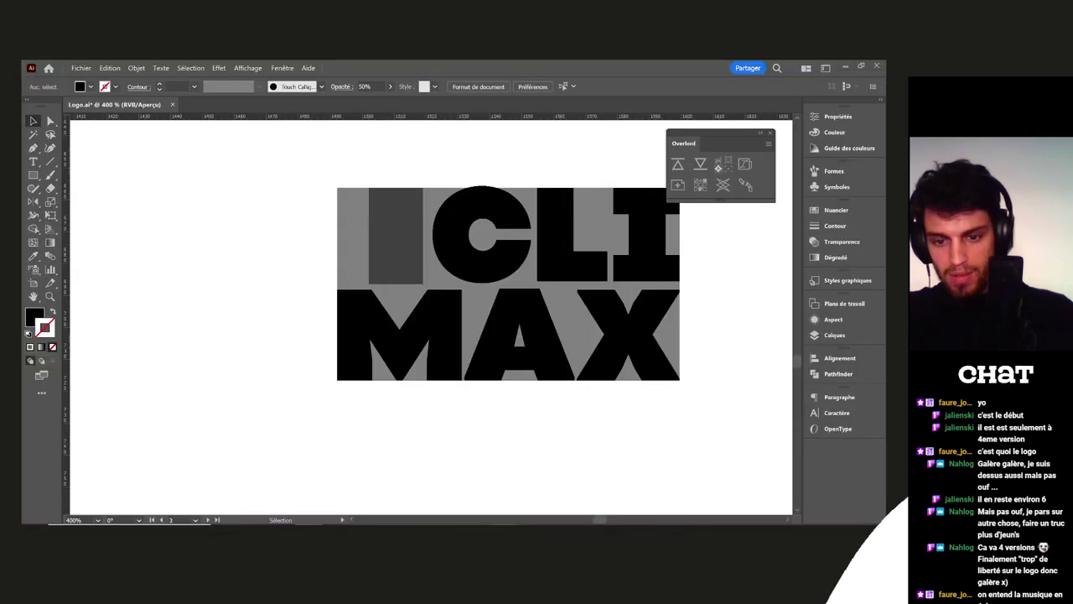
right_click(505, 534)
left_click(497, 512)
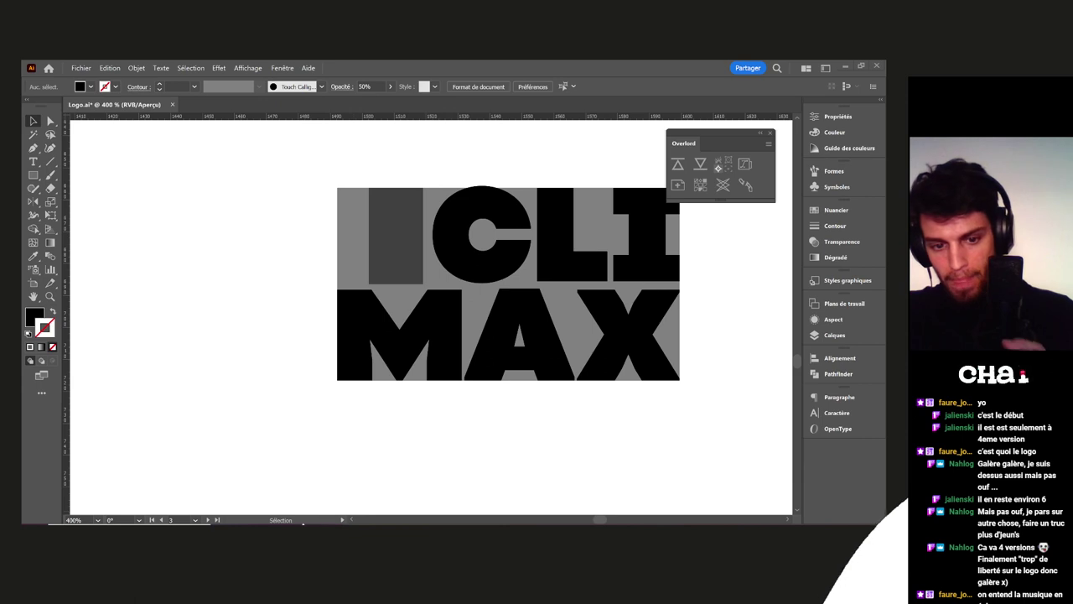
Bring the Illustrator logo file back to front with the dark grey bar deselected
left_click(412, 219)
scroll(383, 235, "up", 1)
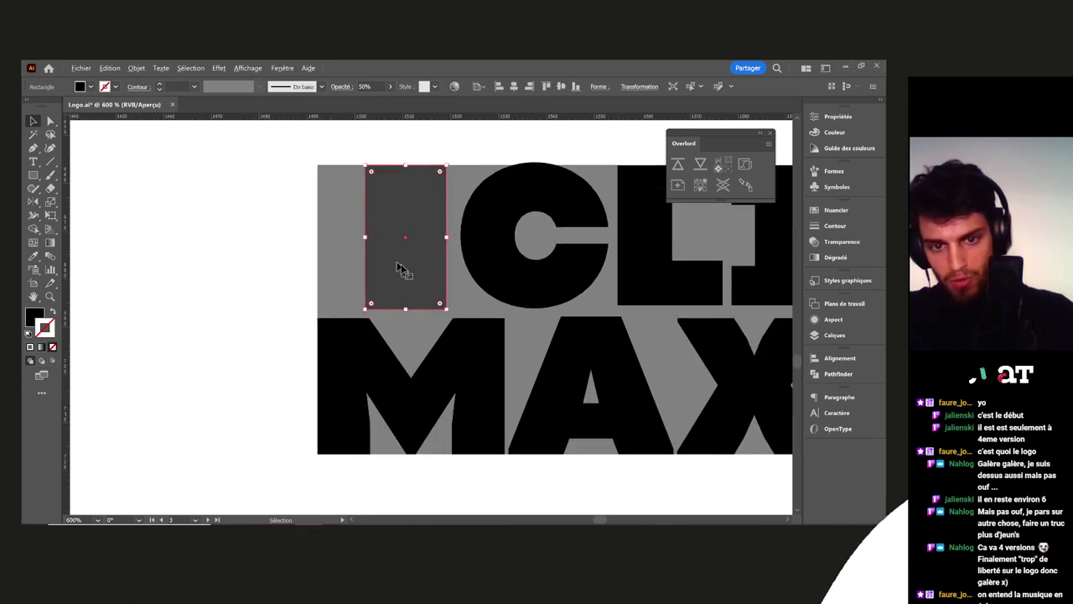
left_click(309, 534)
left_click(294, 534)
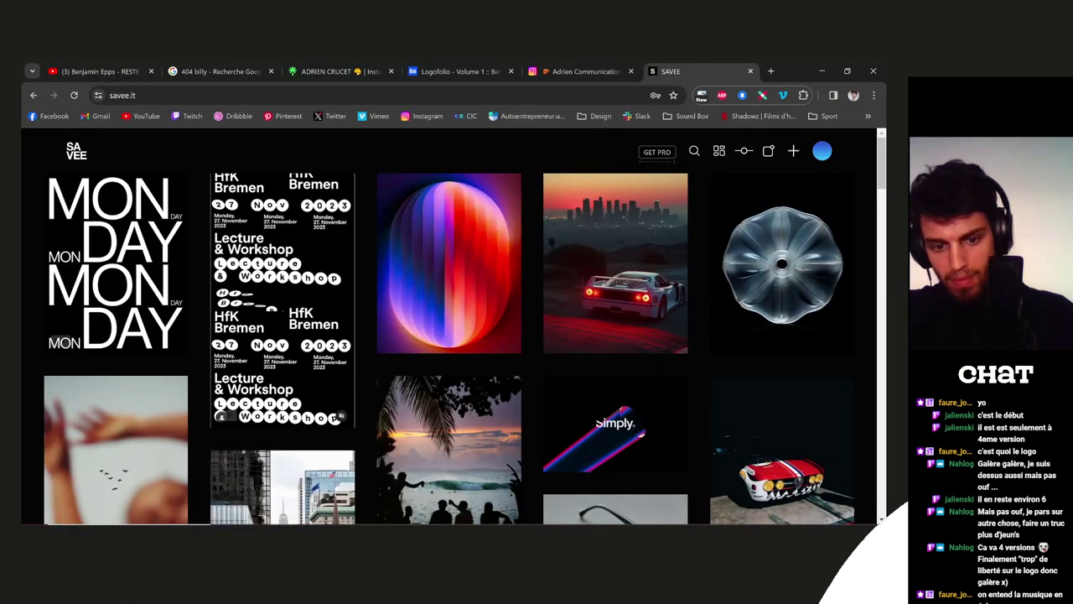
left_click(309, 535)
left_click(257, 238)
left_click_drag(303, 255, 226, 256)
Draw a Pen curve from the M's top-left, dipping between the rows, to the I's top-right
key("p")
left_click_drag(266, 296, 212, 282)
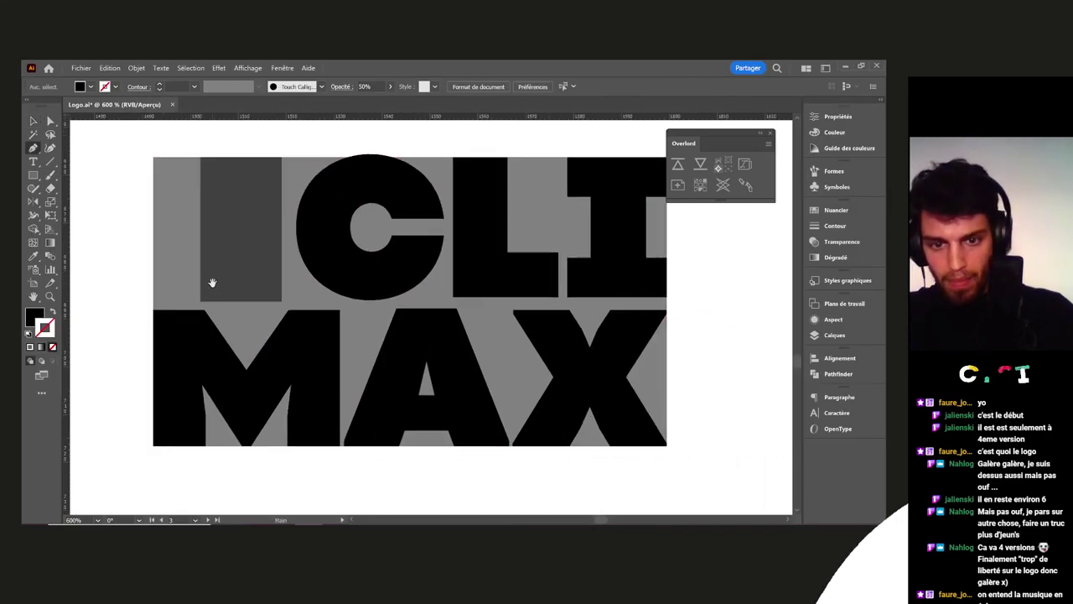
left_click_drag(154, 310, 222, 310)
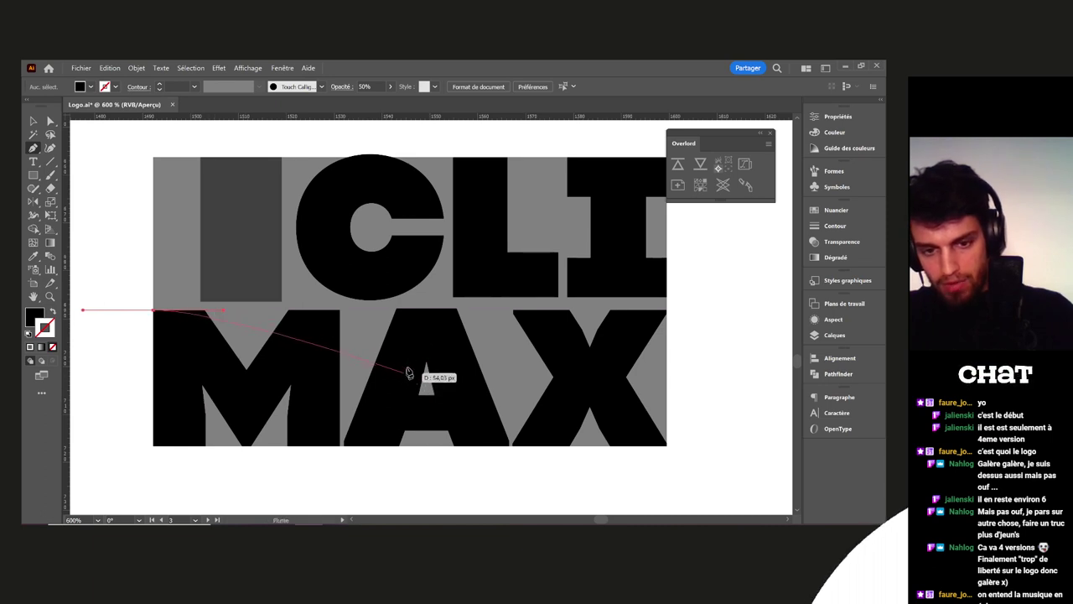
left_click_drag(407, 352, 363, 410)
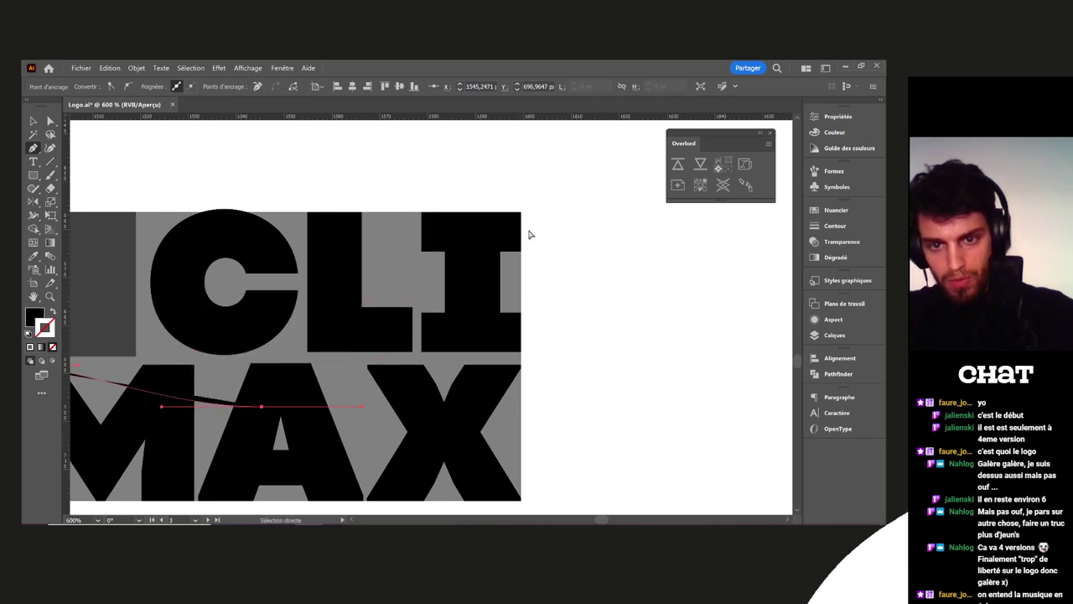
left_click_drag(522, 213, 528, 154)
left_click_drag(603, 308, 682, 307)
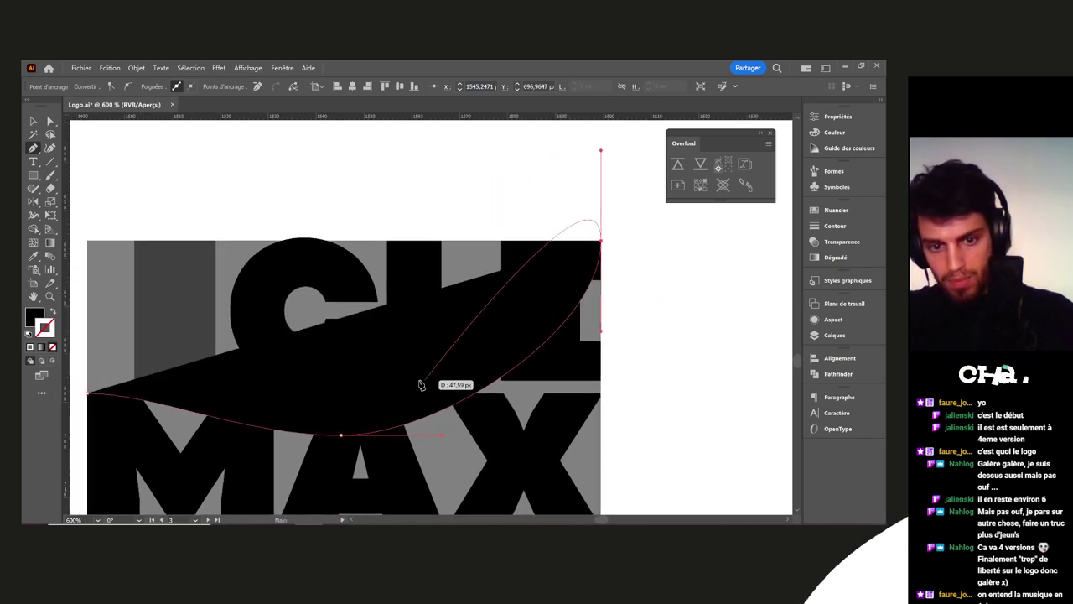
key("v")
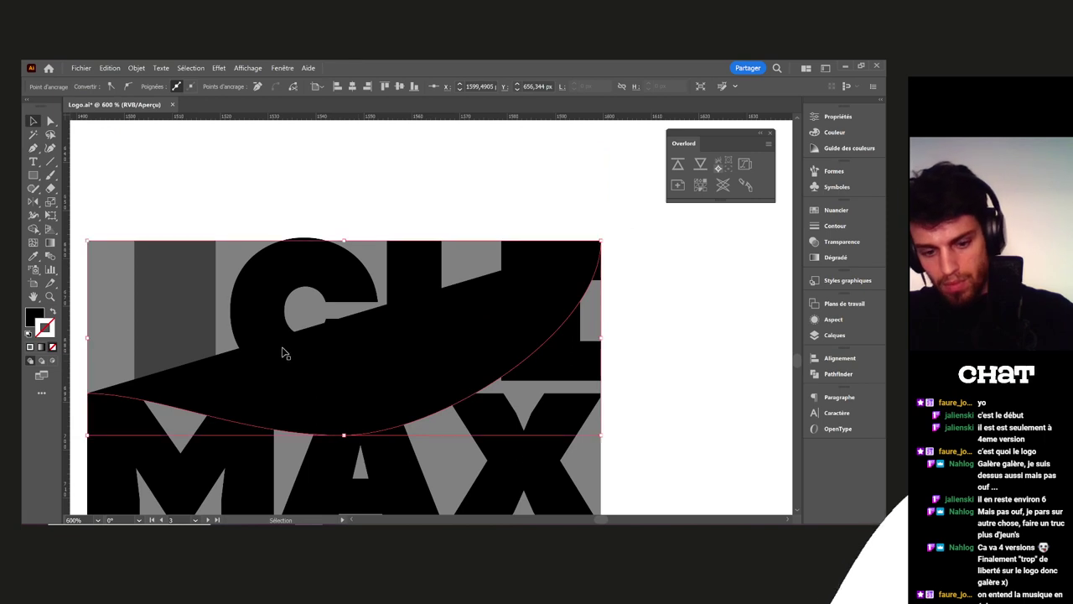
Swap the curve's fill to a stroke and set the stroke colour to white
left_click(53, 313)
left_click_drag(337, 183, 345, 124)
left_click_drag(407, 317, 433, 307)
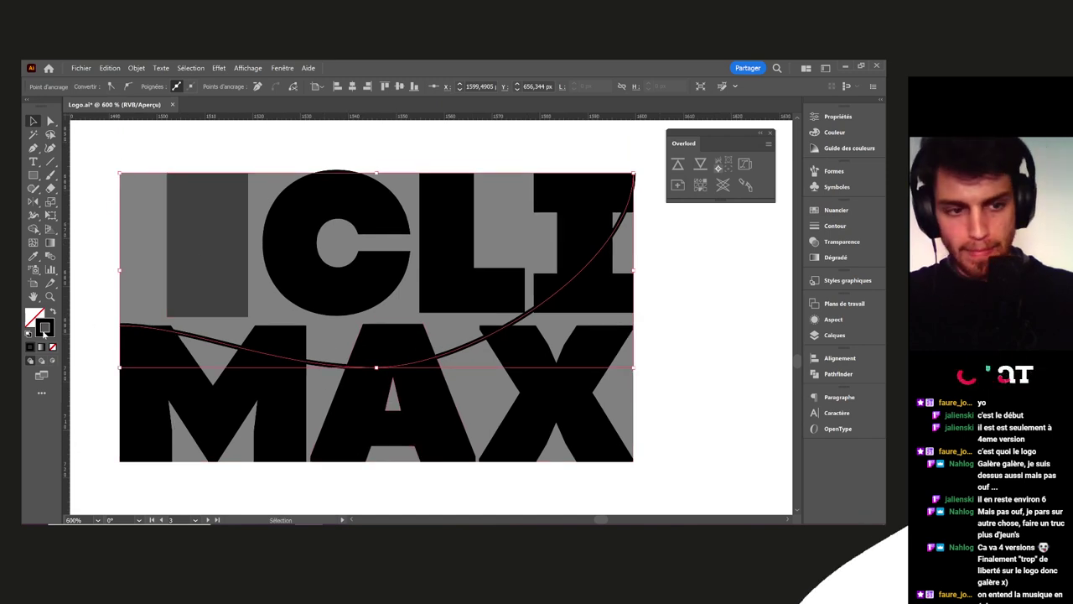
double_click(47, 335)
mouse_move(495, 338)
left_mouse_down()
mouse_move(492, 299)
mouse_move(455, 279)
left_mouse_up()
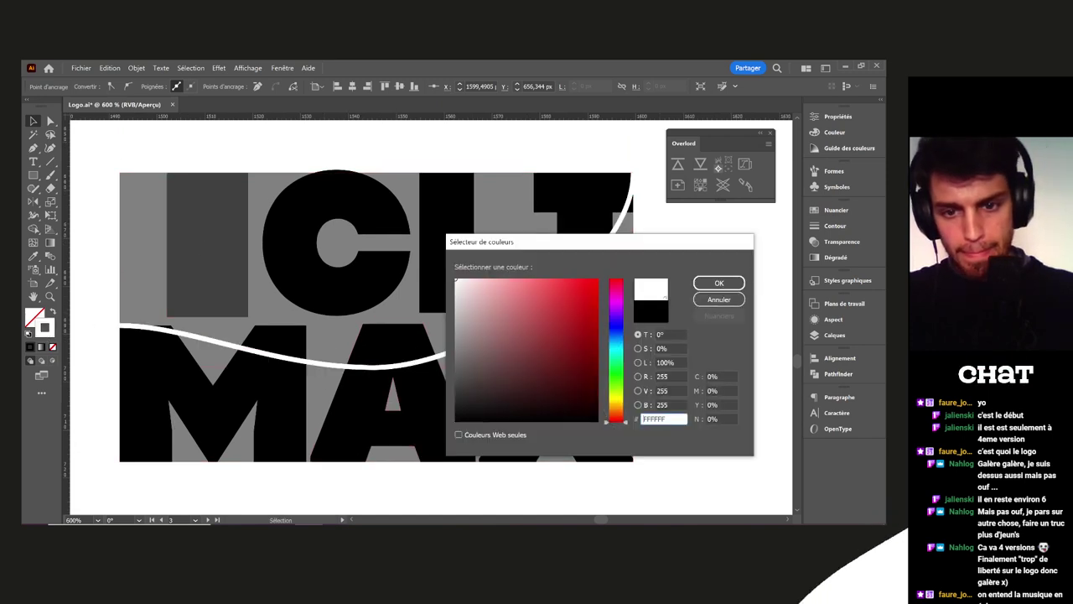
left_click(712, 285)
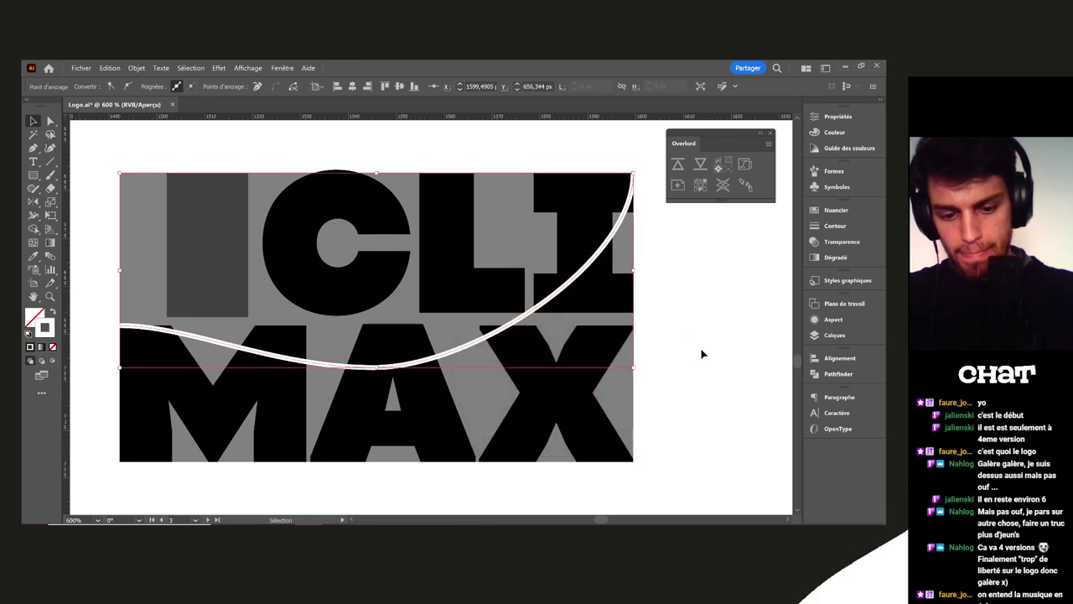
left_click(703, 354)
Close the Java Update Checker window from the taskbar
left_click_drag(702, 343, 639, 291)
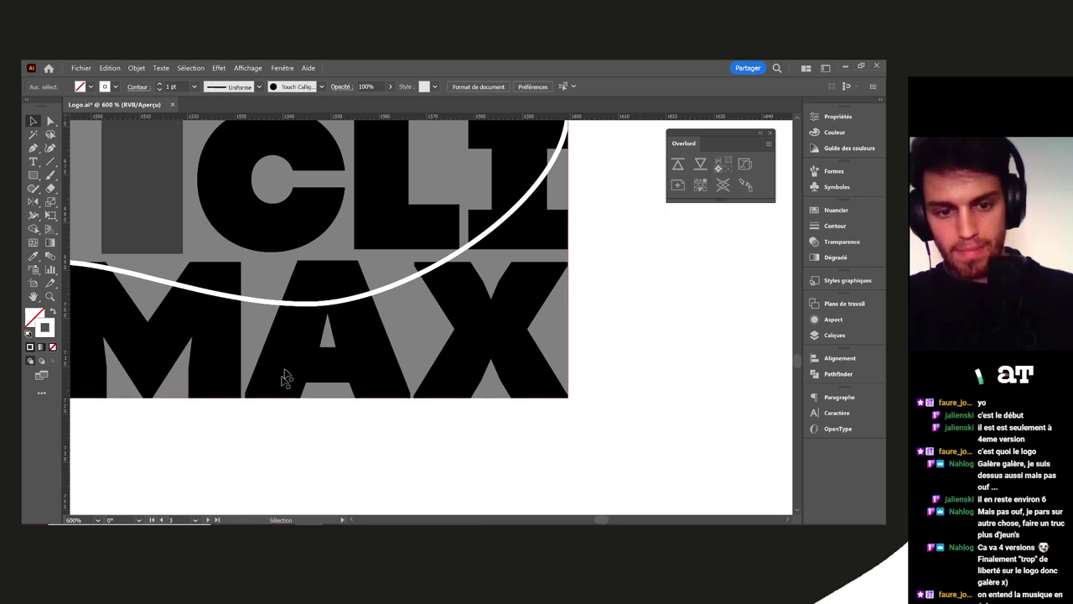
left_click_drag(256, 456, 392, 455)
left_click_drag(344, 429, 299, 446)
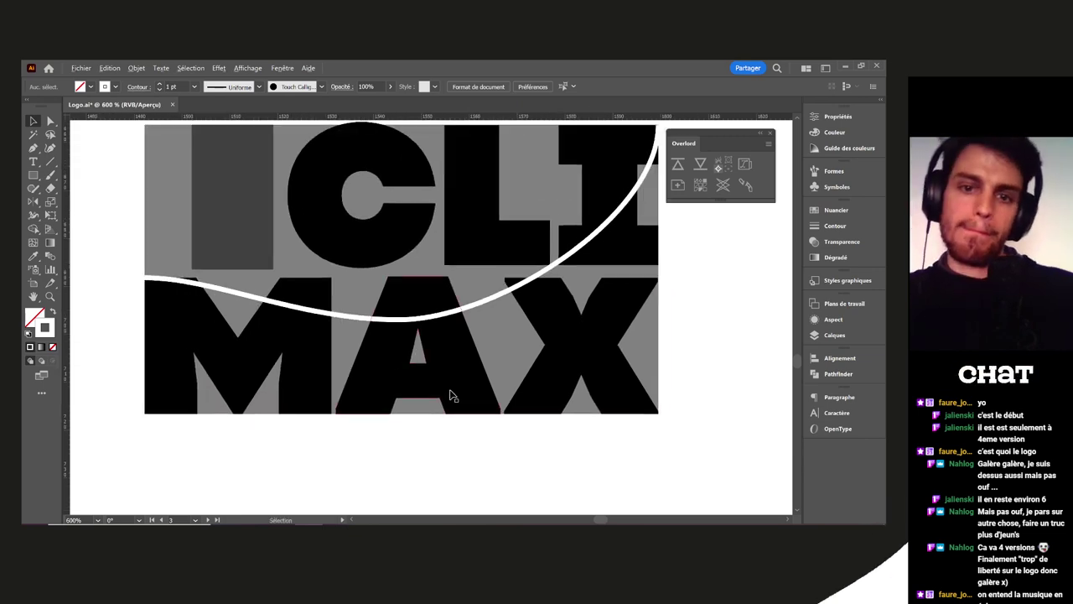
scroll(451, 395, "down", 2)
key("alt+Tab")
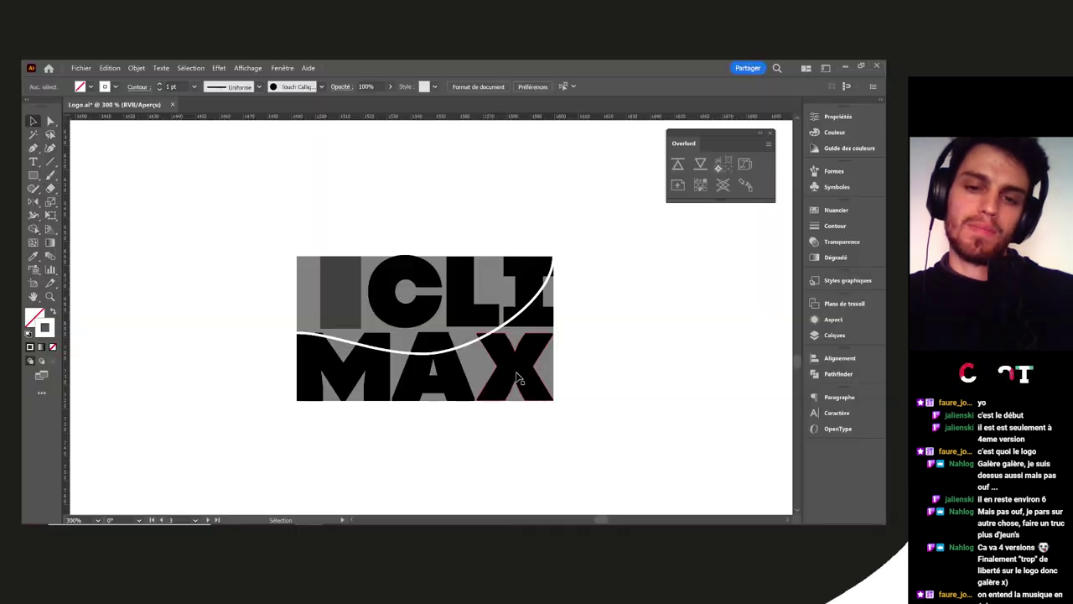
right_click(505, 528)
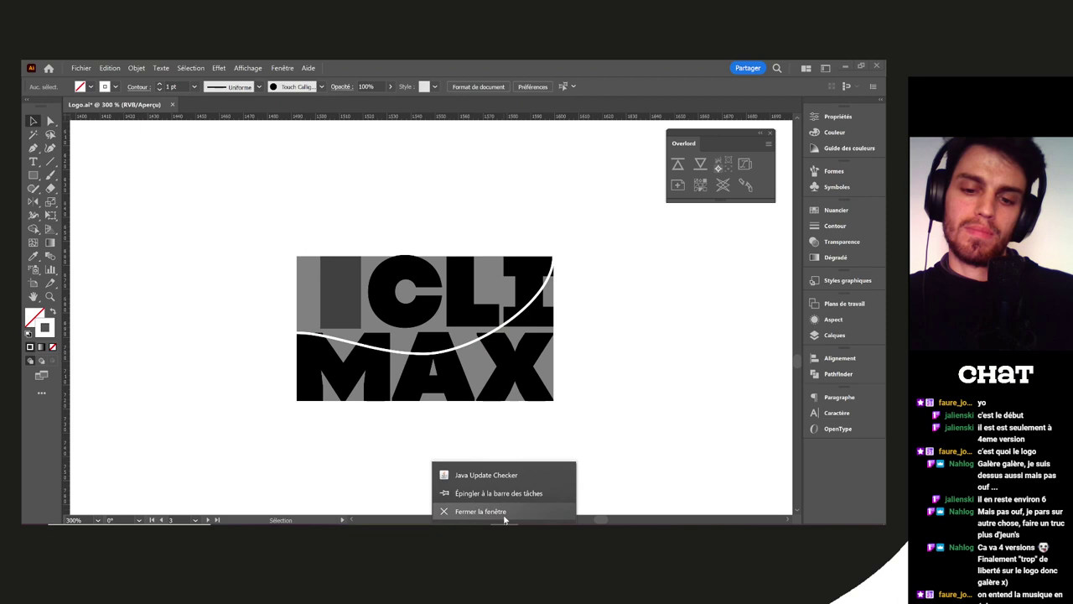
left_click(504, 514)
scroll(443, 354, "up", 1)
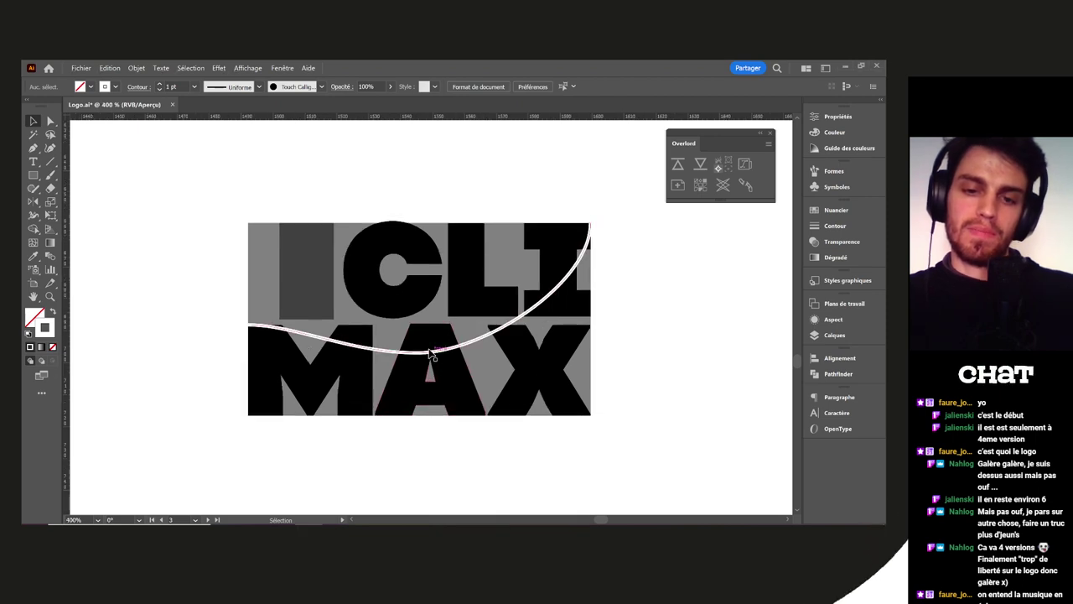
Reshape the white curve by moving its anchor and bending its left part, then delete the middle anchor
key("a")
left_click(422, 355)
left_click_drag(422, 357, 419, 345)
left_click_drag(296, 328, 307, 345)
left_click_drag(419, 345, 419, 347)
key("Delete")
Restore the curve, remove its middle anchor, and pull both handles down to deepen the swoosh
key("ctrl+z")
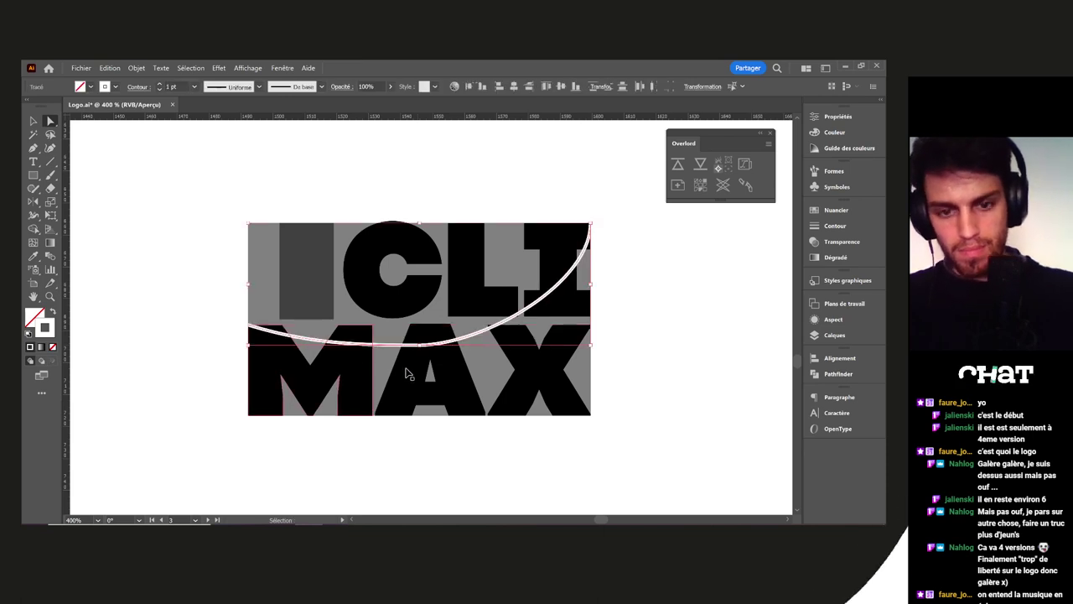
key("a")
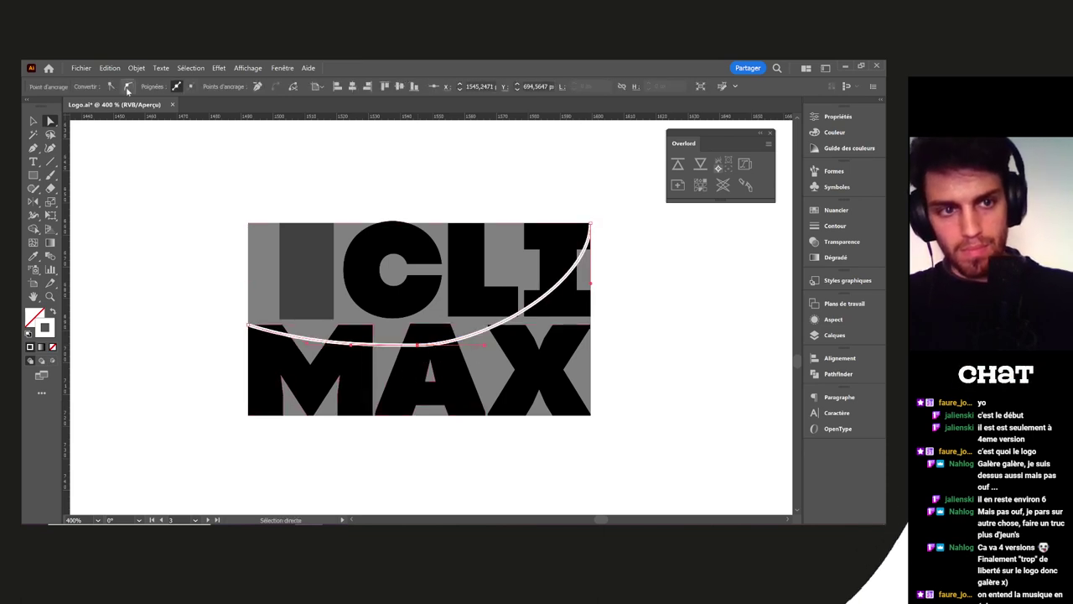
left_click(256, 86)
left_click_drag(305, 343, 335, 357)
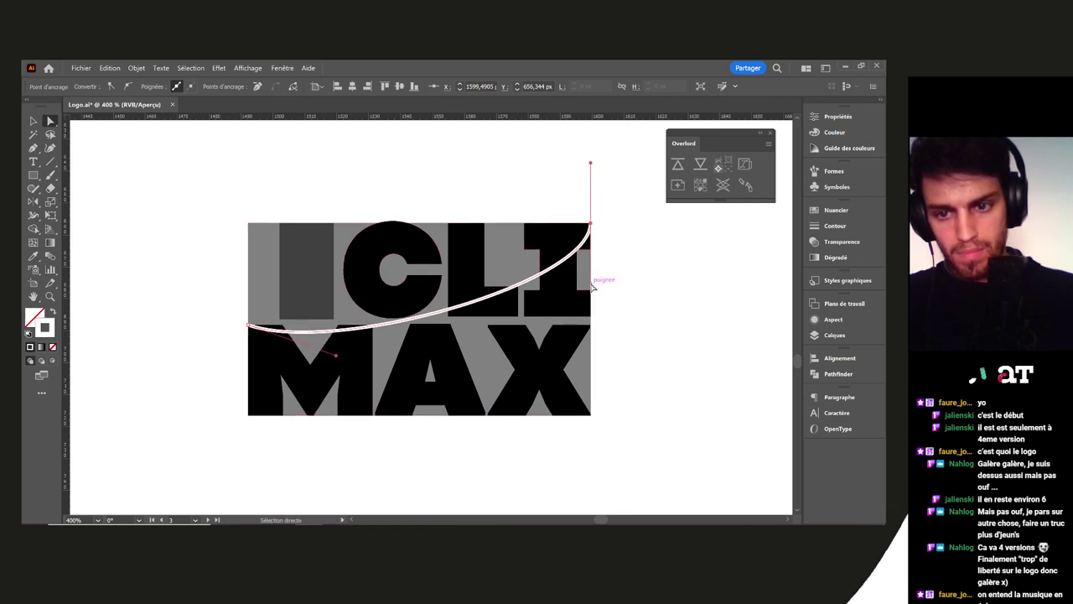
left_click_drag(587, 311, 590, 370)
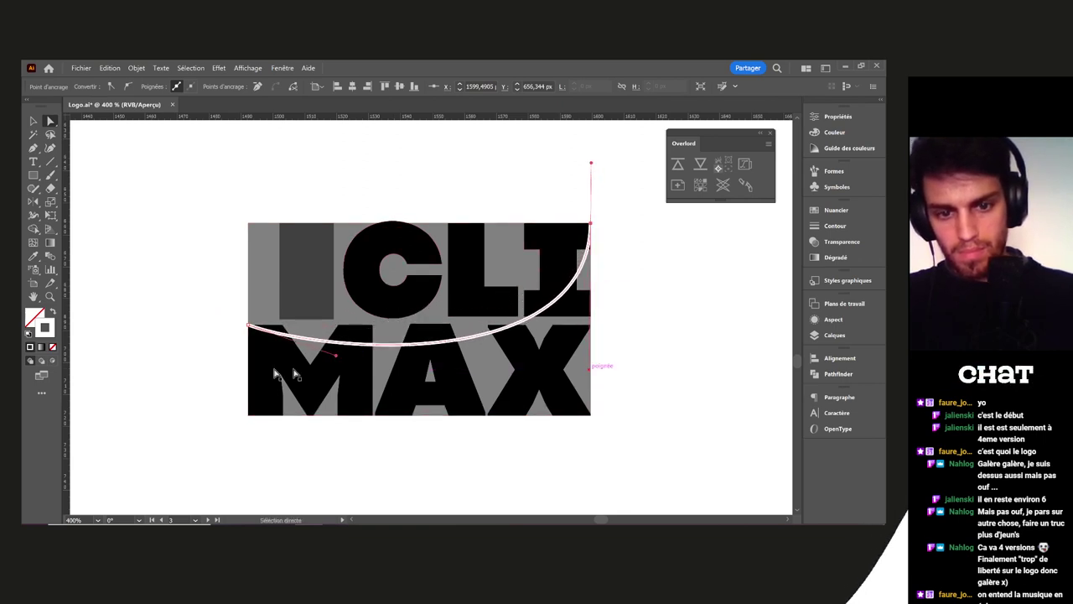
mouse_move(335, 359)
left_mouse_down()
mouse_move(312, 376)
mouse_move(328, 375)
left_mouse_up()
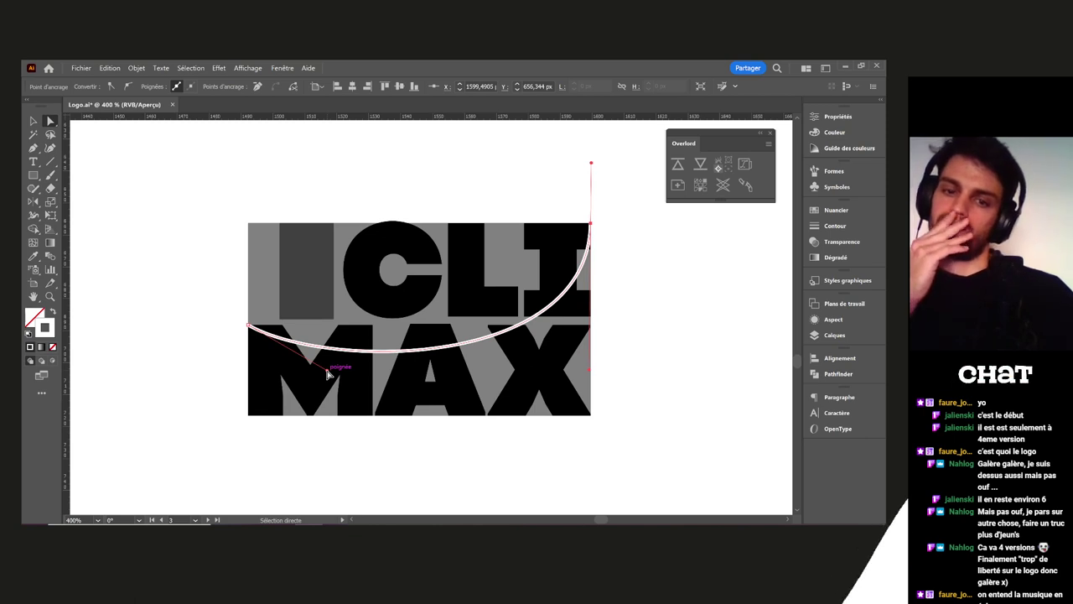
left_click_drag(250, 329, 250, 294)
Undo the recent curve adjustments and reselect the white curve
left_click(345, 353)
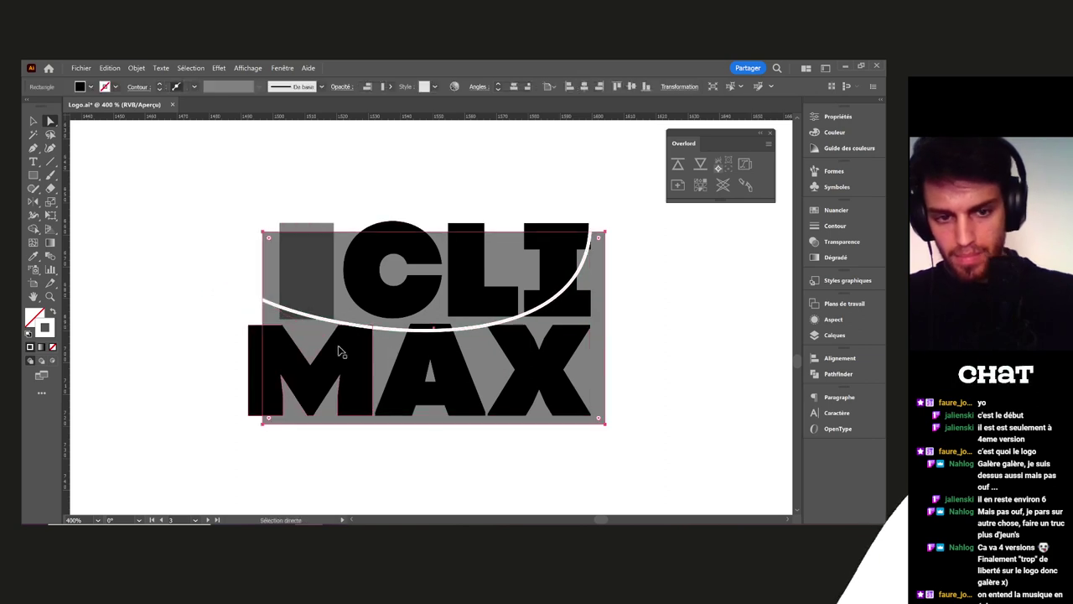
left_click(198, 303)
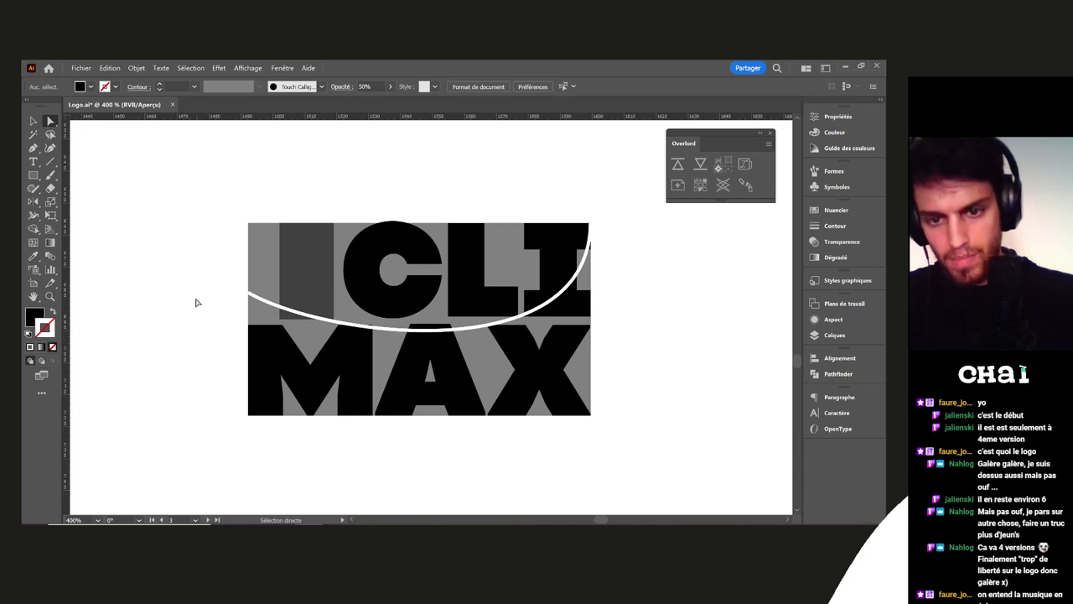
key("ctrl+z")
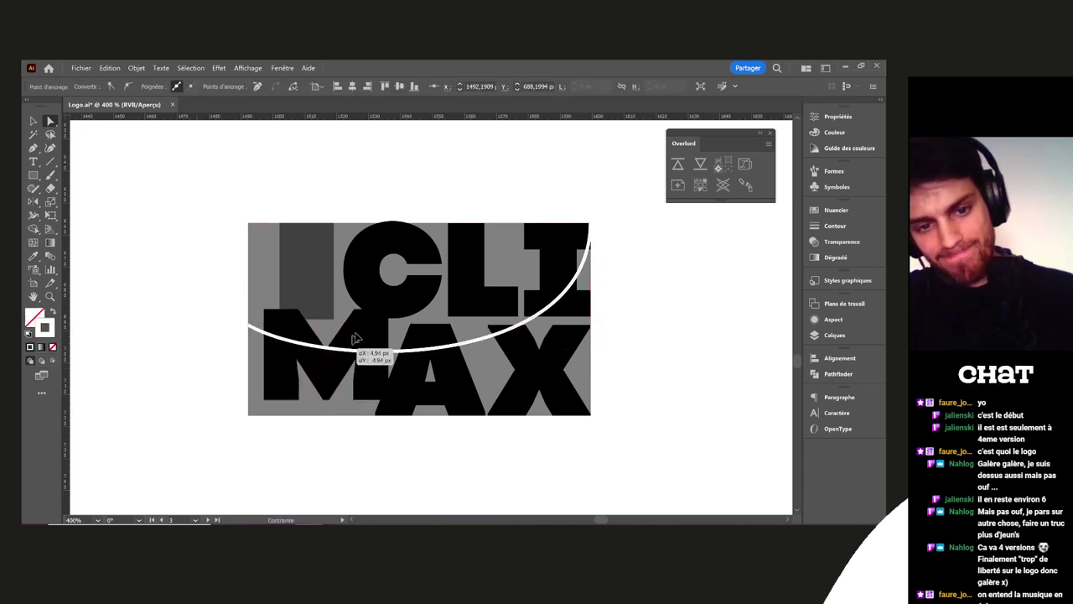
left_click(275, 340)
left_click(366, 345)
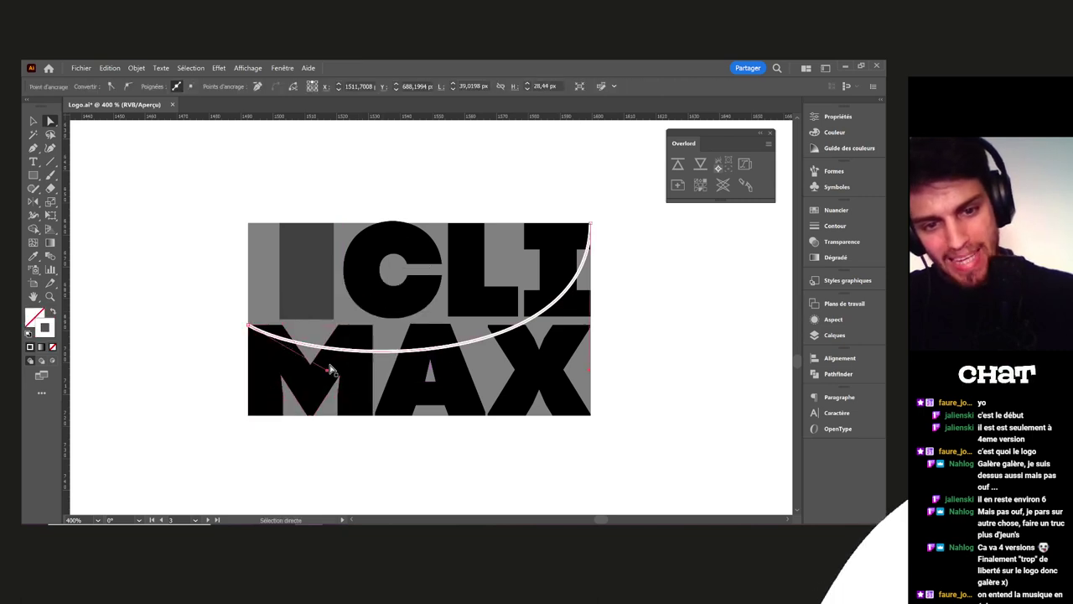
key("ctrl+z")
key("ctrl+z")
key("ctrl+z")
key("ctrl+z")
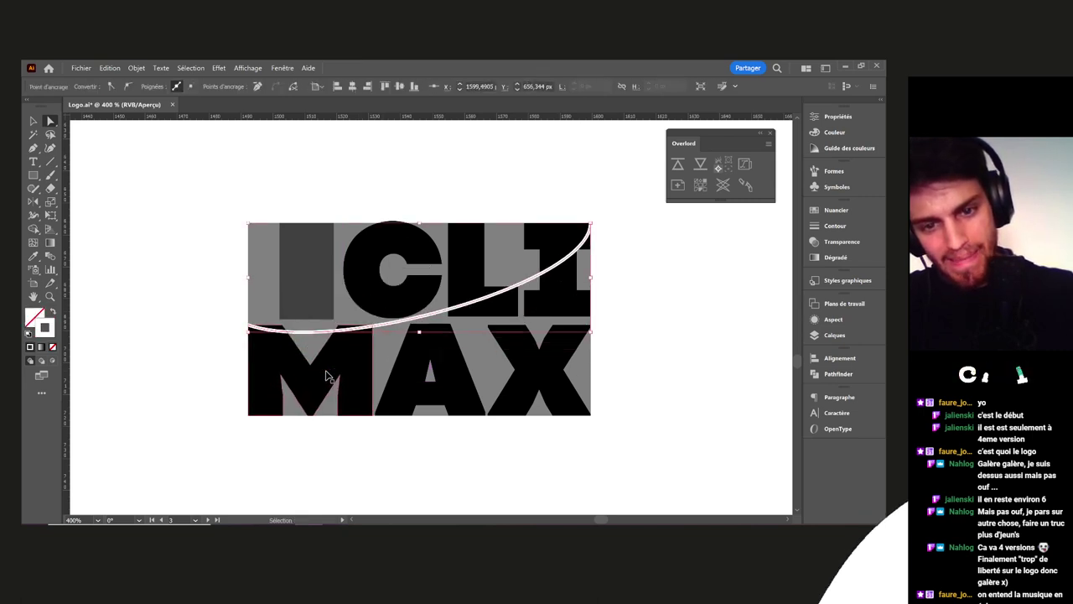
Pull the curve's lower segment up over the M and shift its bottom anchor right into a wave
key("a")
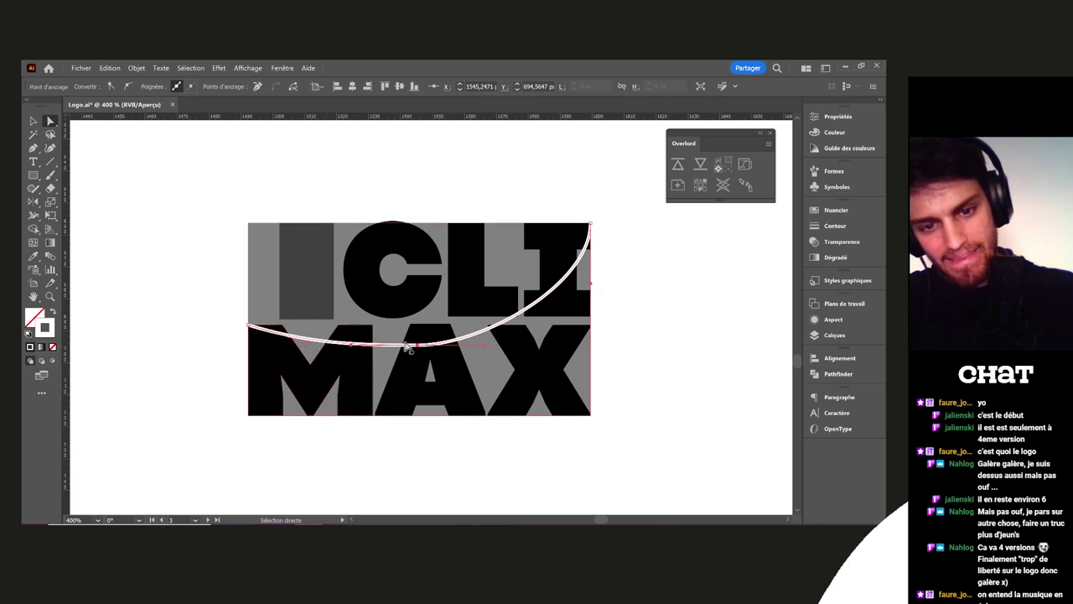
left_click(308, 346)
left_click_drag(309, 346, 327, 326)
left_click_drag(415, 350, 440, 353)
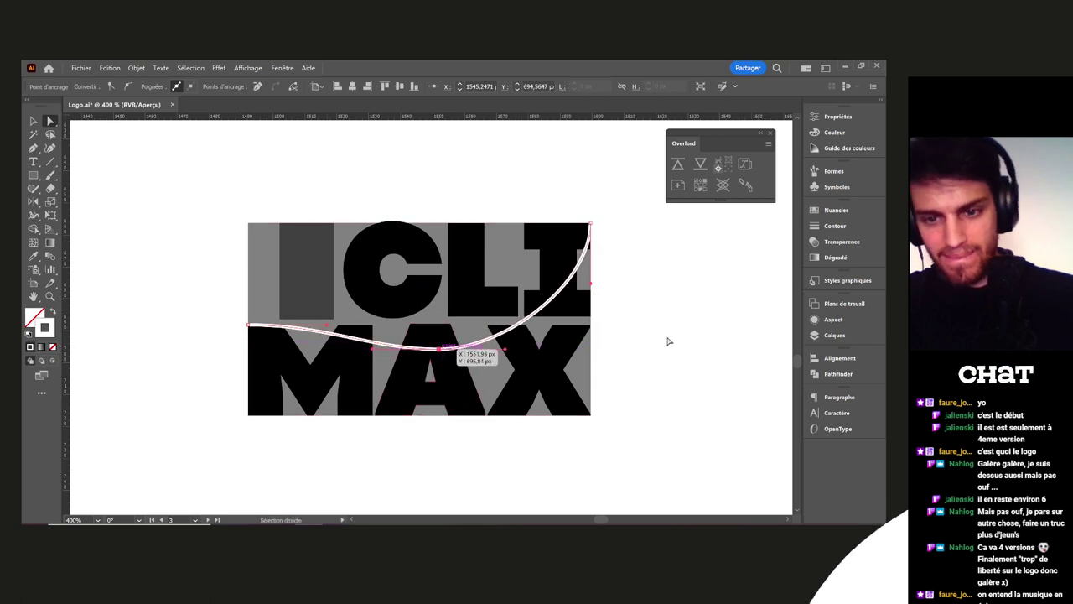
left_click(664, 336)
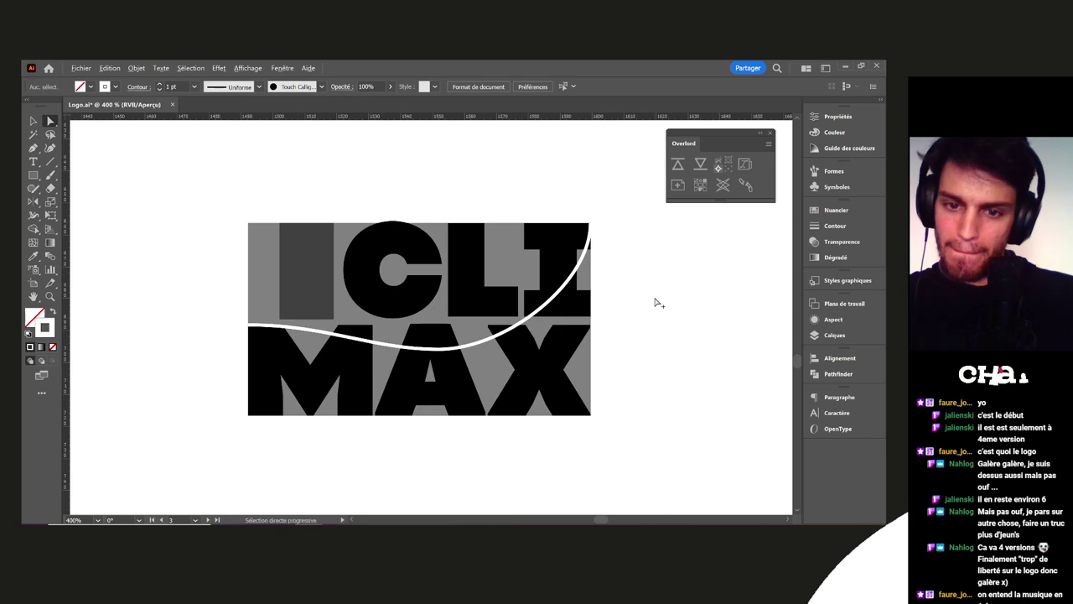
scroll(526, 352, "down", 6)
scroll(560, 354, "down", 1)
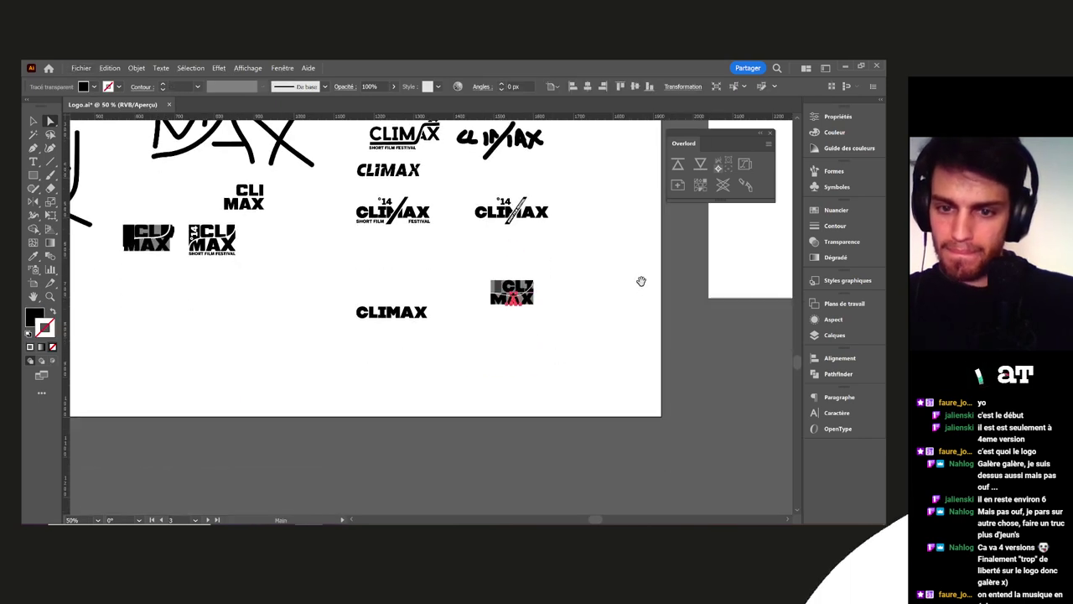
left_click_drag(640, 280, 334, 404)
key("v")
left_click_drag(672, 325, 571, 458)
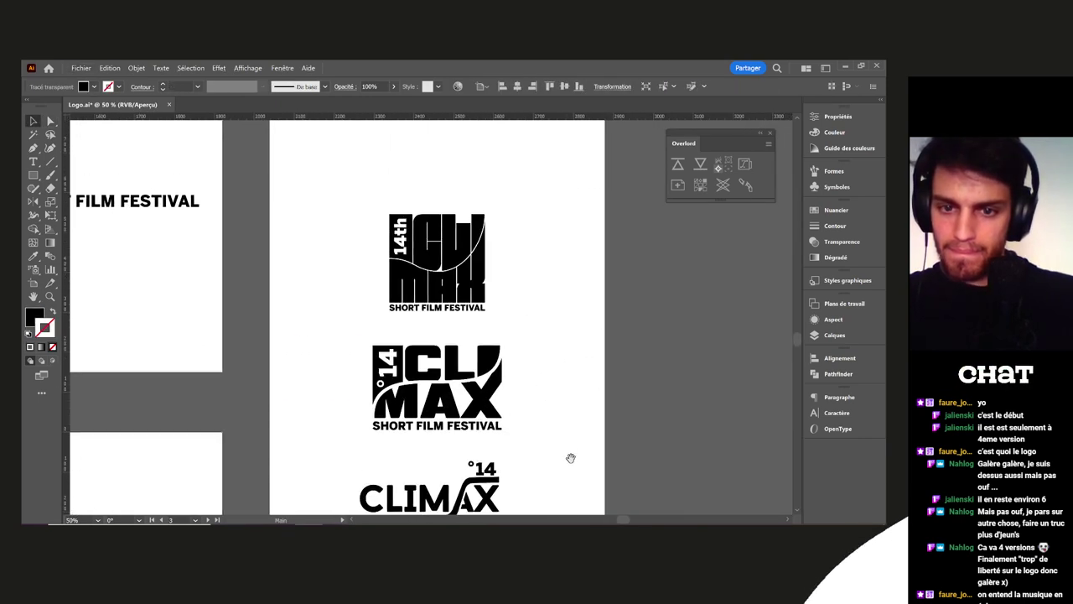
scroll(554, 457, "down", 1)
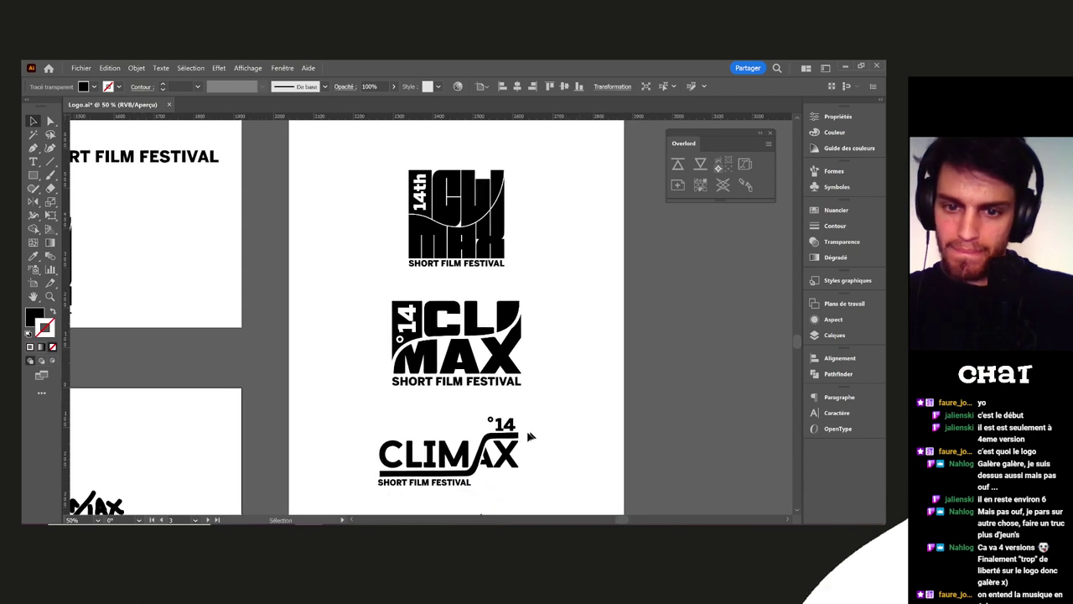
left_click_drag(278, 347, 605, 283)
left_click_drag(498, 331, 524, 254)
left_click_drag(422, 356, 483, 217)
mouse_move(384, 350)
left_mouse_down()
mouse_move(408, 304)
mouse_move(422, 166)
left_mouse_up()
left_click_drag(554, 225, 474, 350)
left_click(474, 350)
scroll(460, 333, "up", 6)
Move the swoosh's left end down to the bottom-left corner and delete its middle anchor
scroll(424, 379, "up", 1)
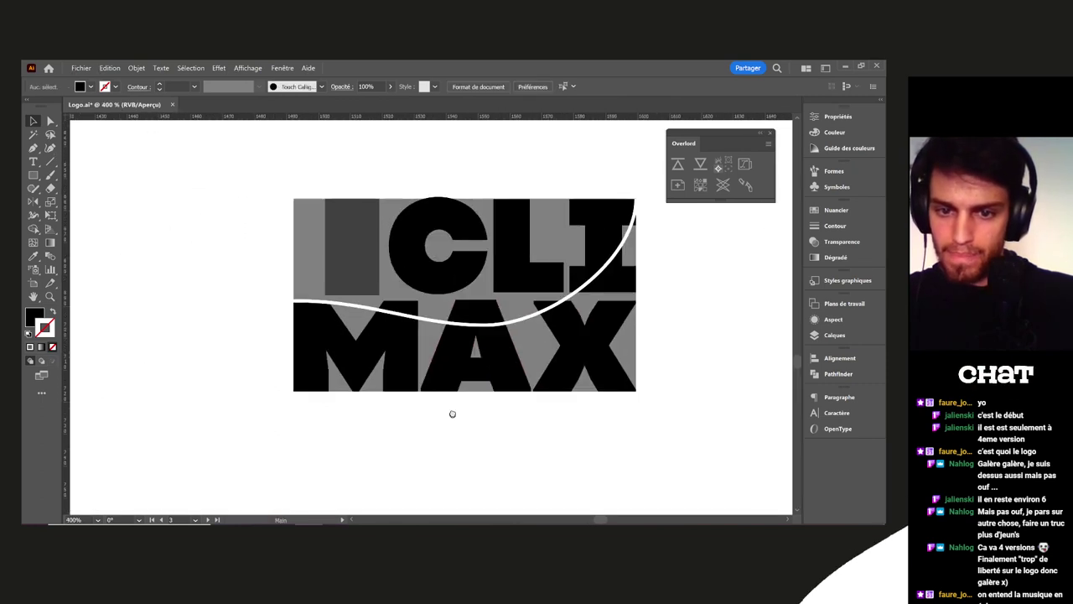
key("a")
left_click_drag(293, 301, 295, 395)
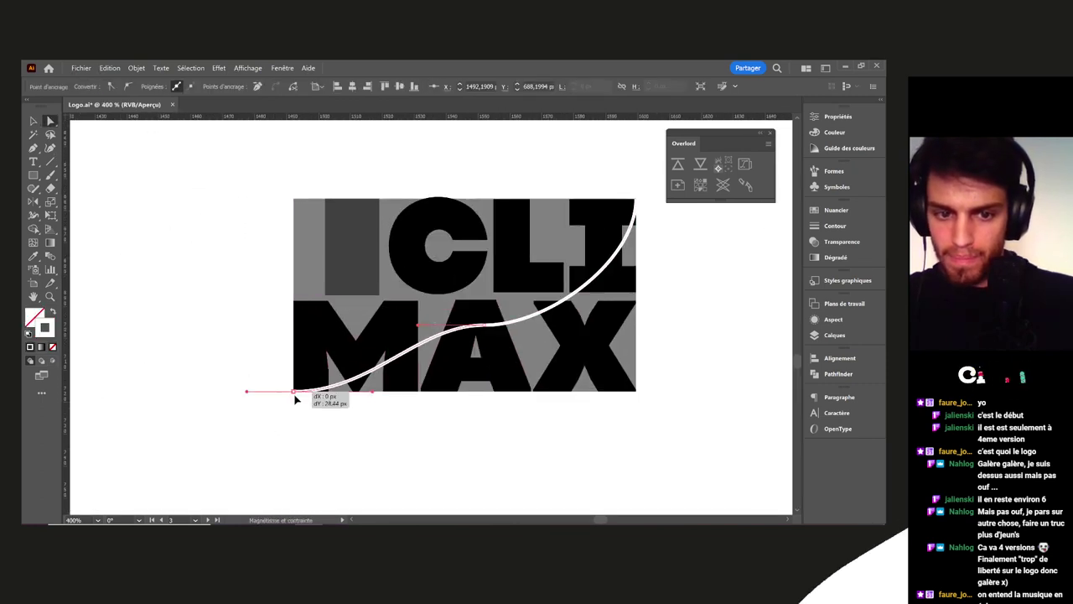
left_click(489, 327)
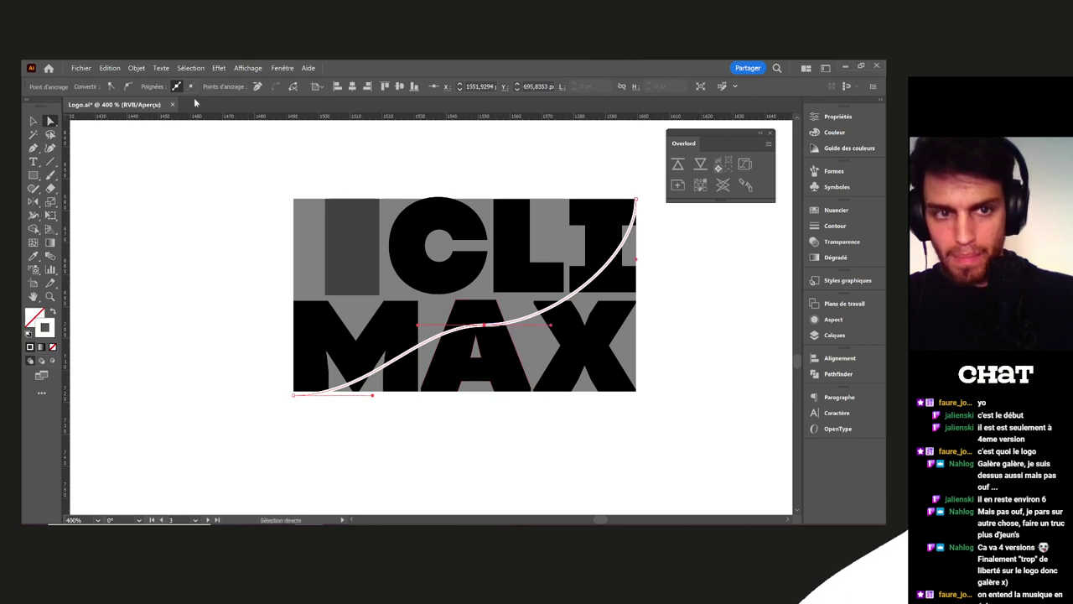
left_click(257, 86)
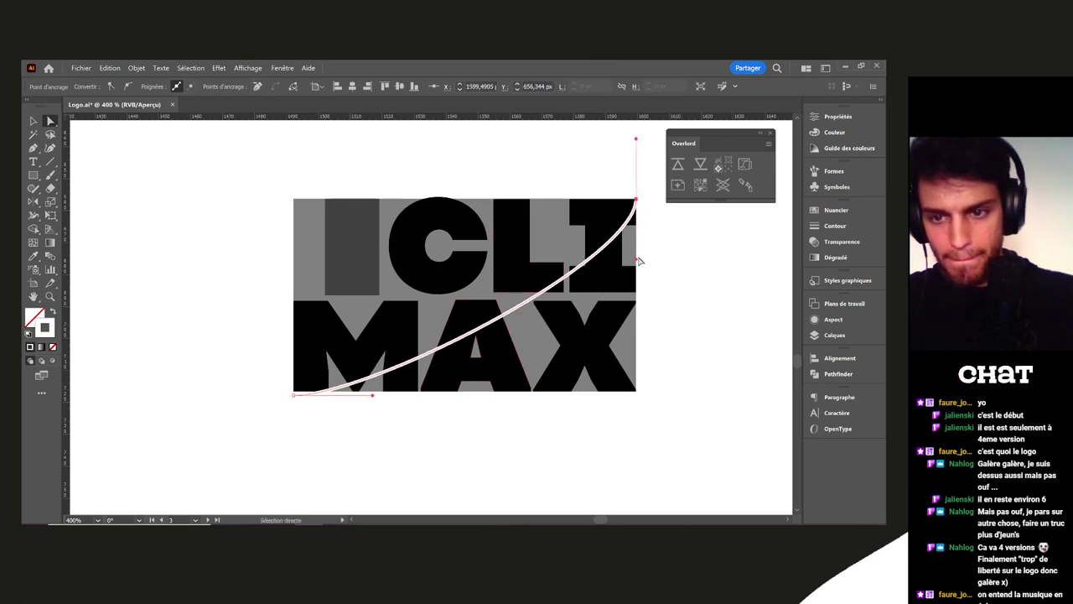
Pull the curve's right handle down and align its left end with the letters' baseline
left_click_drag(637, 259, 639, 307)
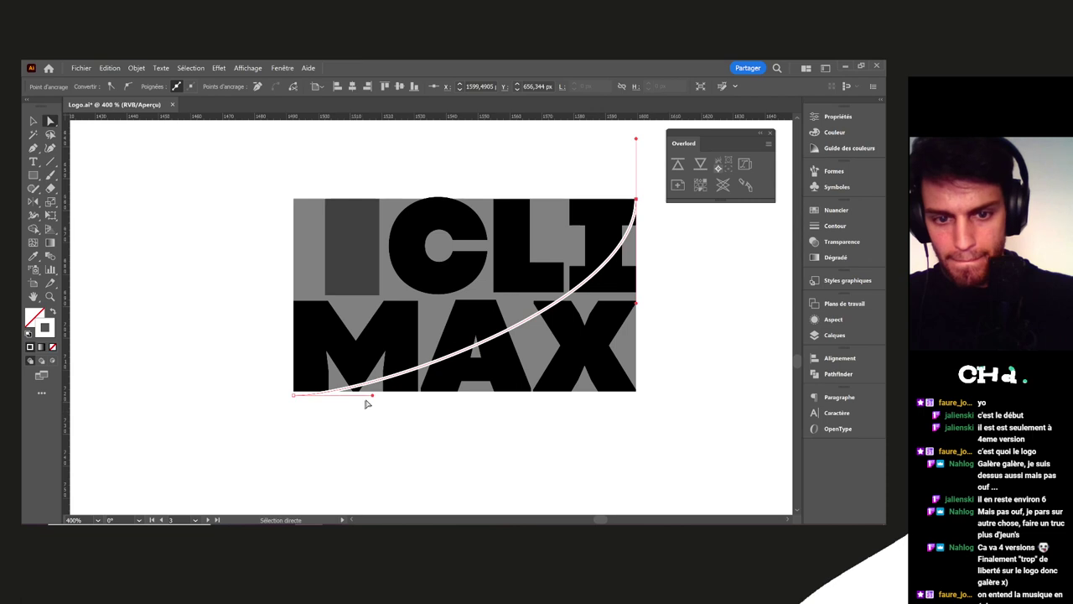
left_click_drag(293, 395, 293, 392)
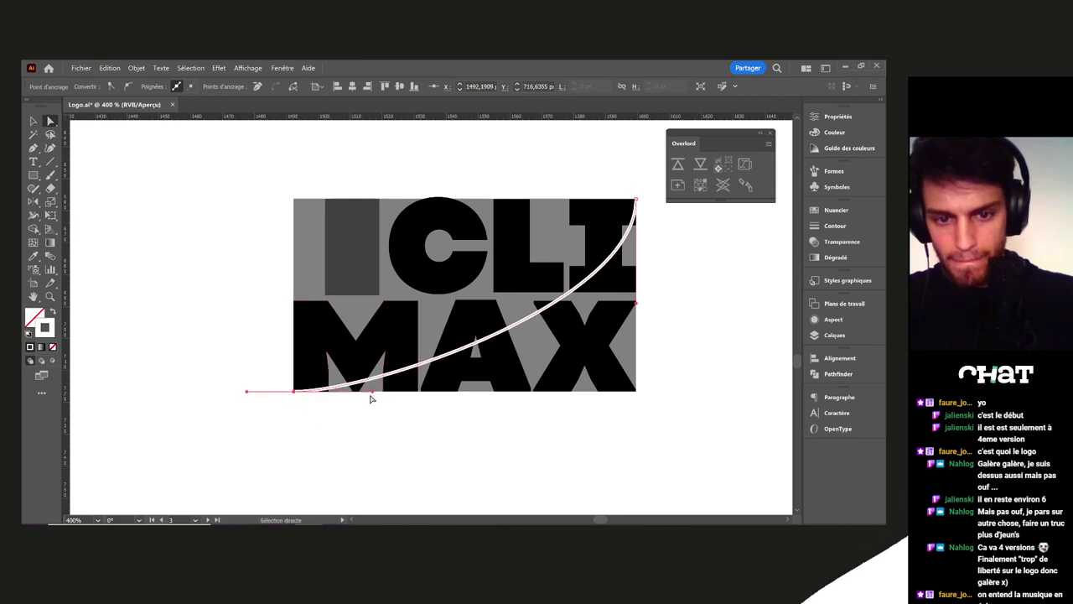
left_click_drag(371, 392, 451, 392)
key("ctrl+z")
left_click(379, 381)
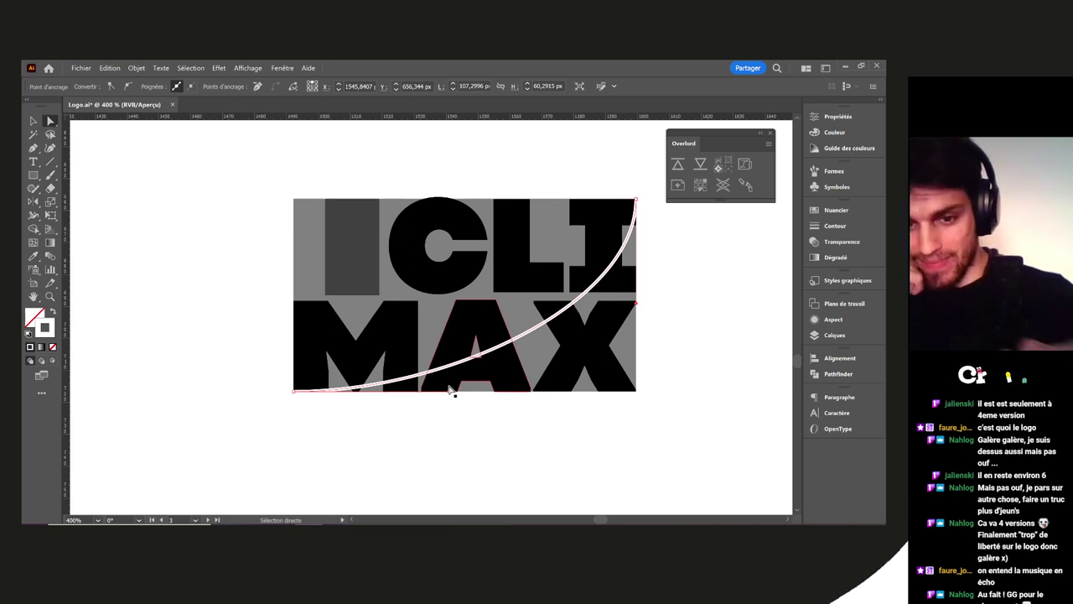
left_click_drag(637, 302, 639, 314)
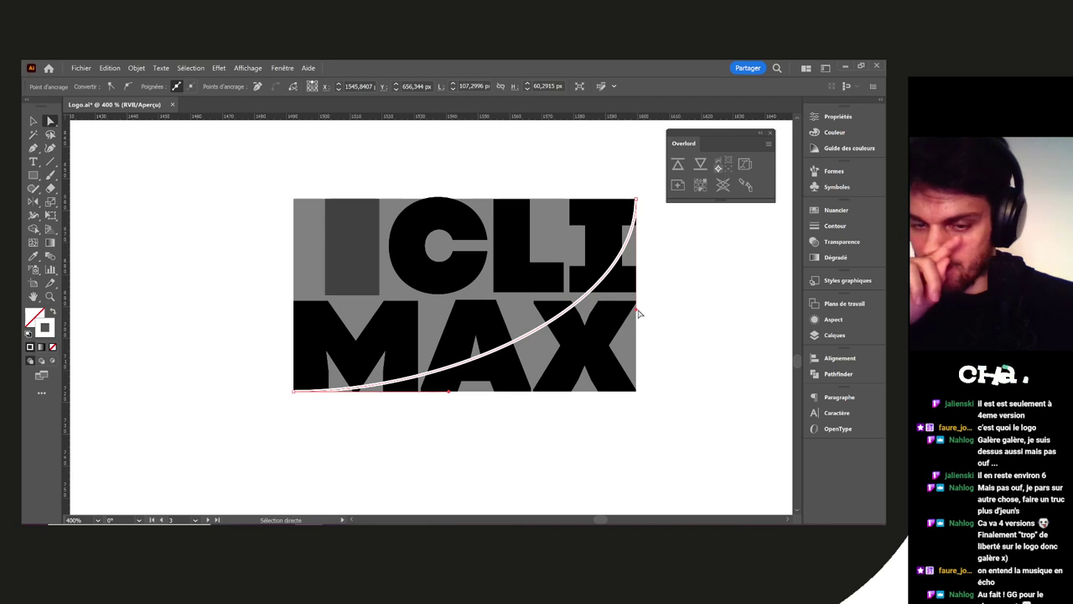
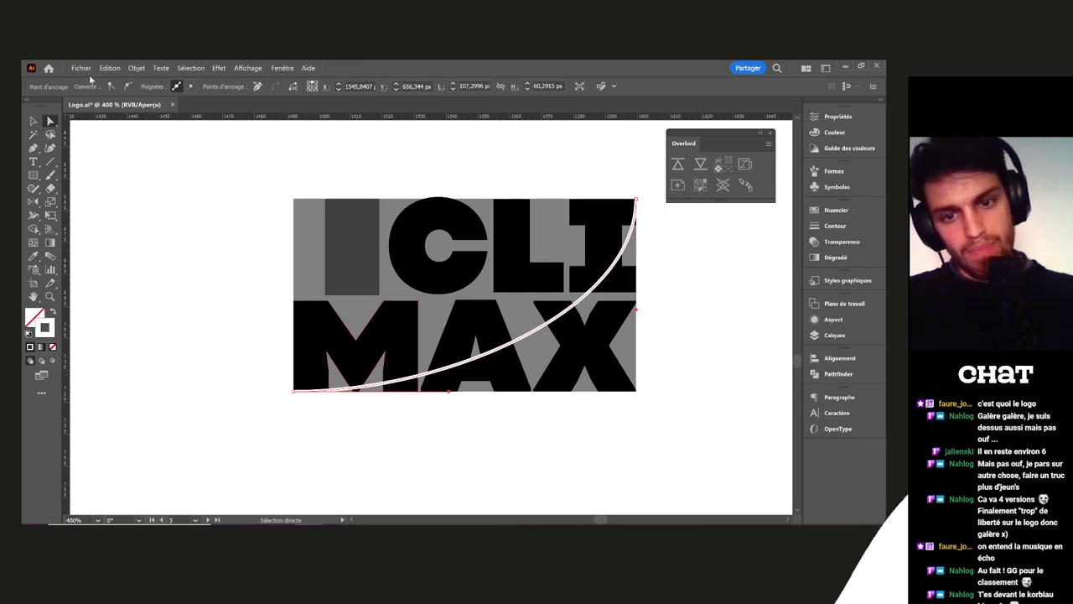
Draw a small white-filled, unstroked rectangle in the C's opening
scroll(474, 240, "up", 3)
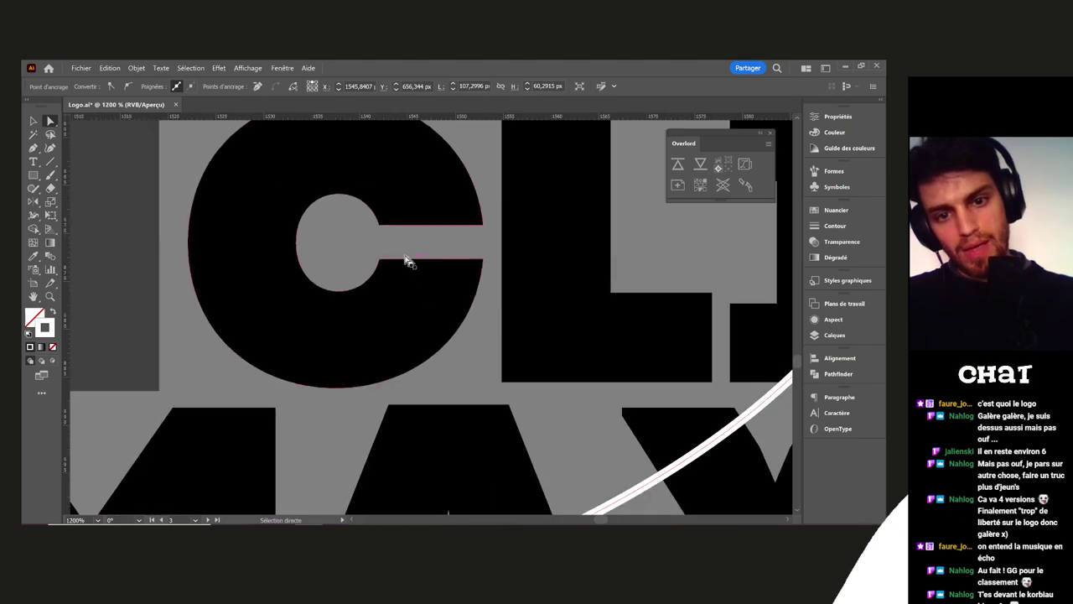
key("m")
left_click_drag(379, 221, 409, 262)
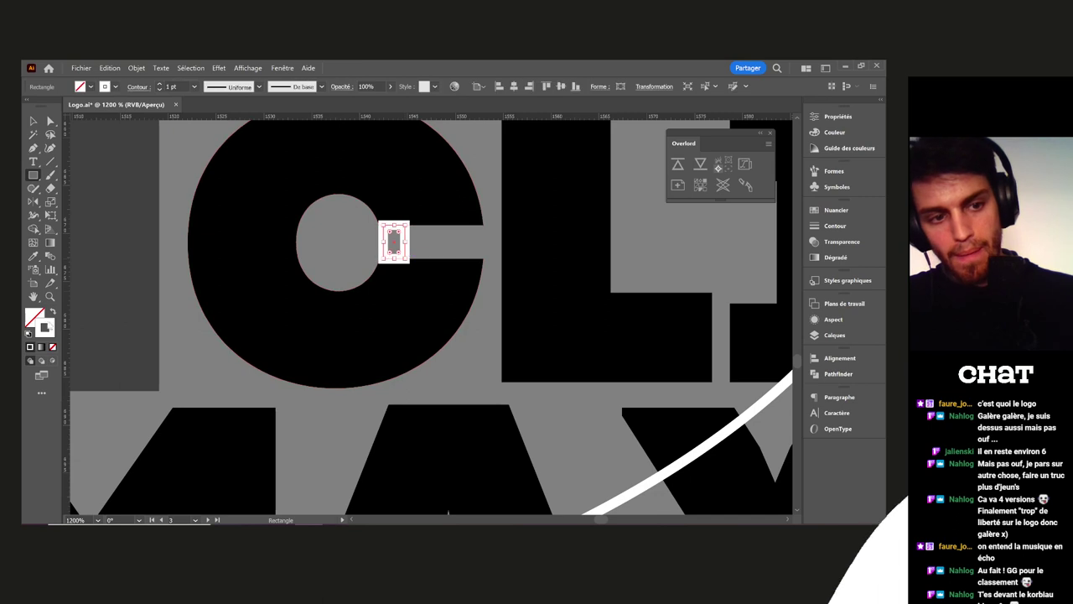
key("shift+x")
scroll(409, 257, "up", 1)
Draw a horizontal test line across the C's opening and try 30 pt, then 10 pt stroke weights
key("backslash")
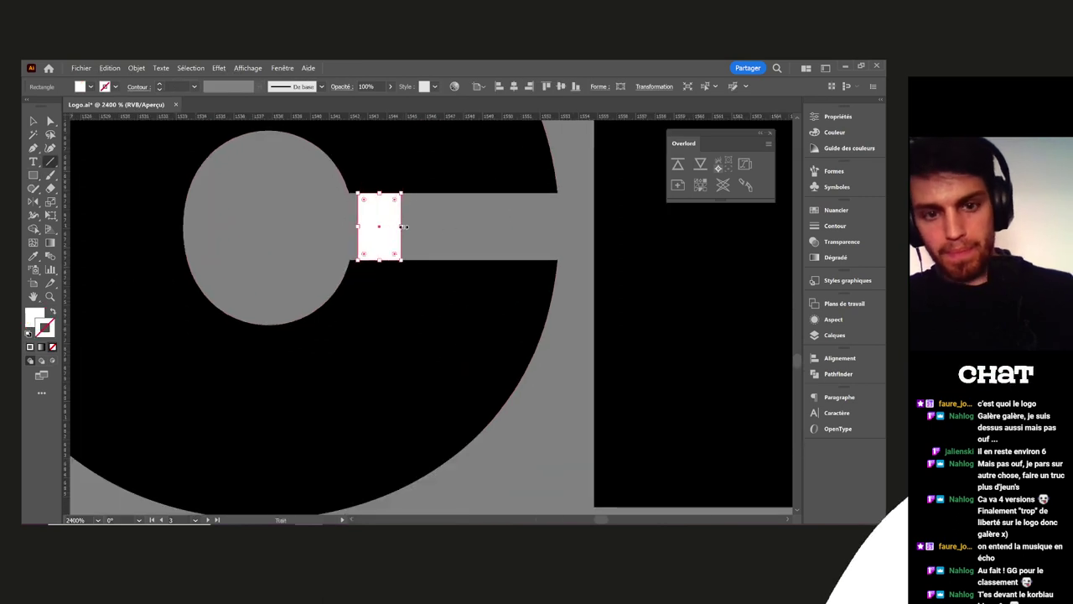
key("a")
left_click(248, 271)
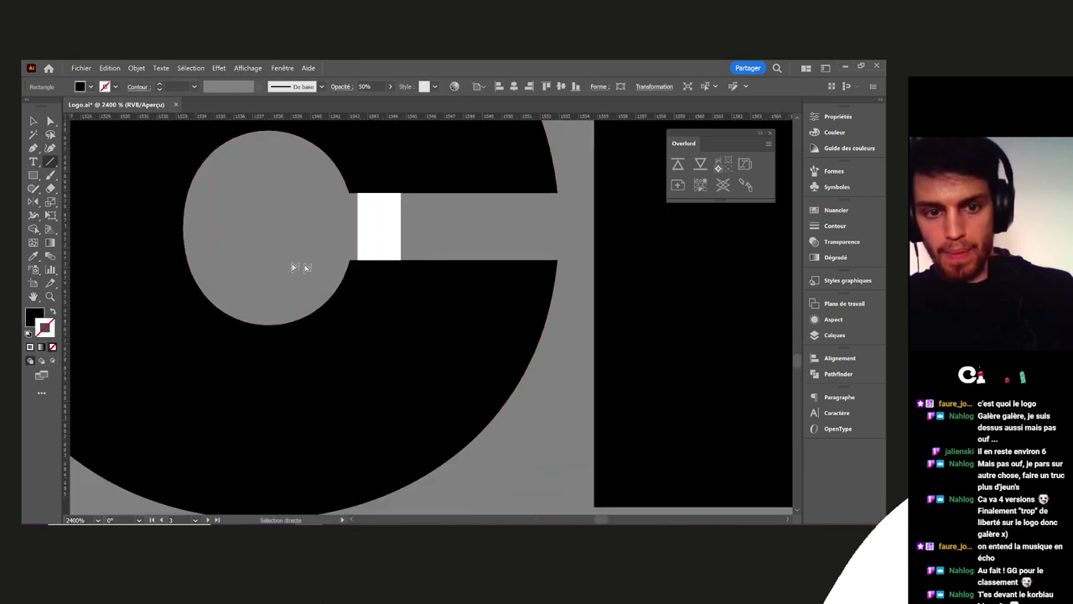
key("backslash")
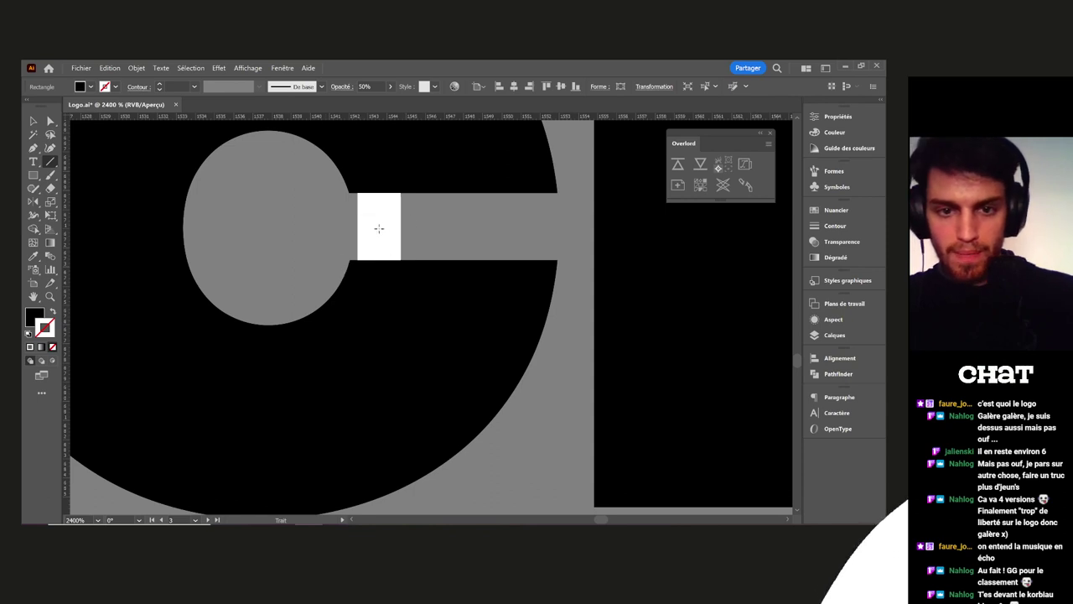
left_click_drag(380, 225, 492, 225)
key("v")
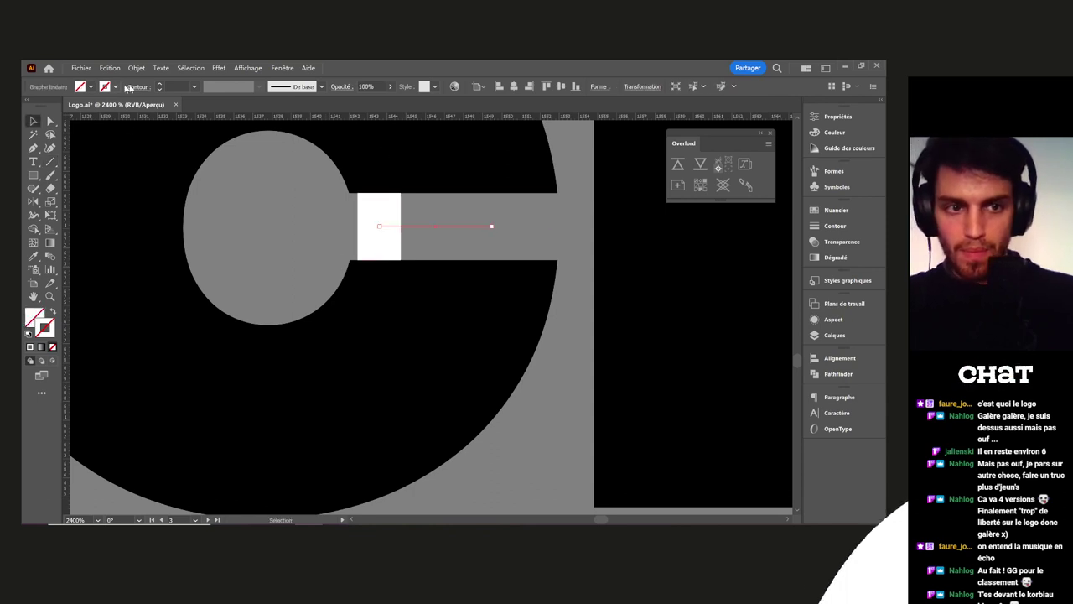
left_click(160, 84, "shift")
left_click(160, 84, "shift")
left_click(159, 84, "shift")
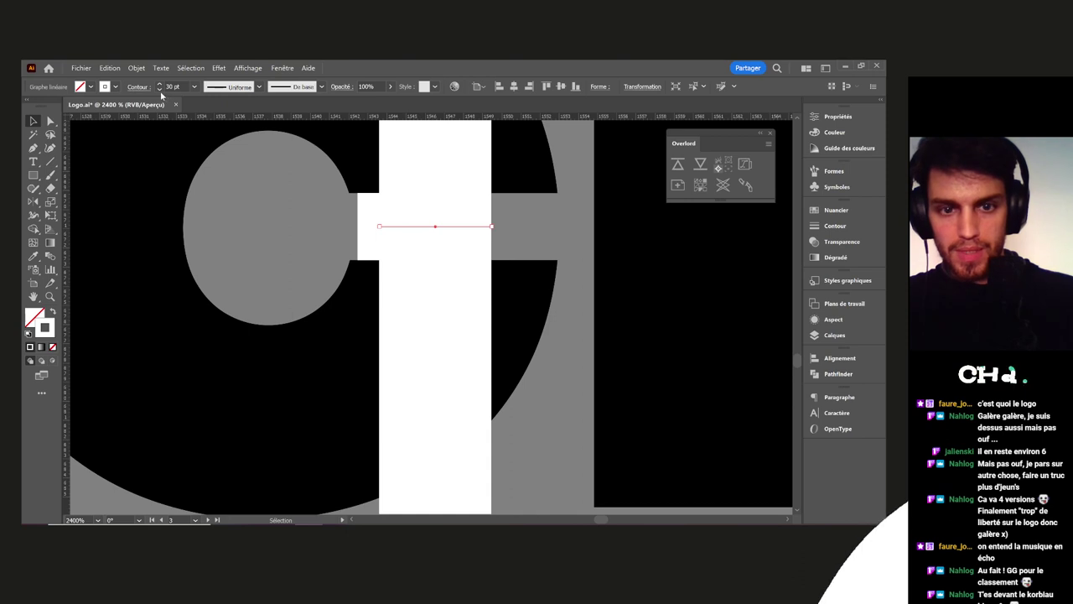
left_click(159, 89, "shift")
left_click(160, 90, "shift")
Colour the test line's stroke red and set its weight to 3,5 pt
left_click(115, 87)
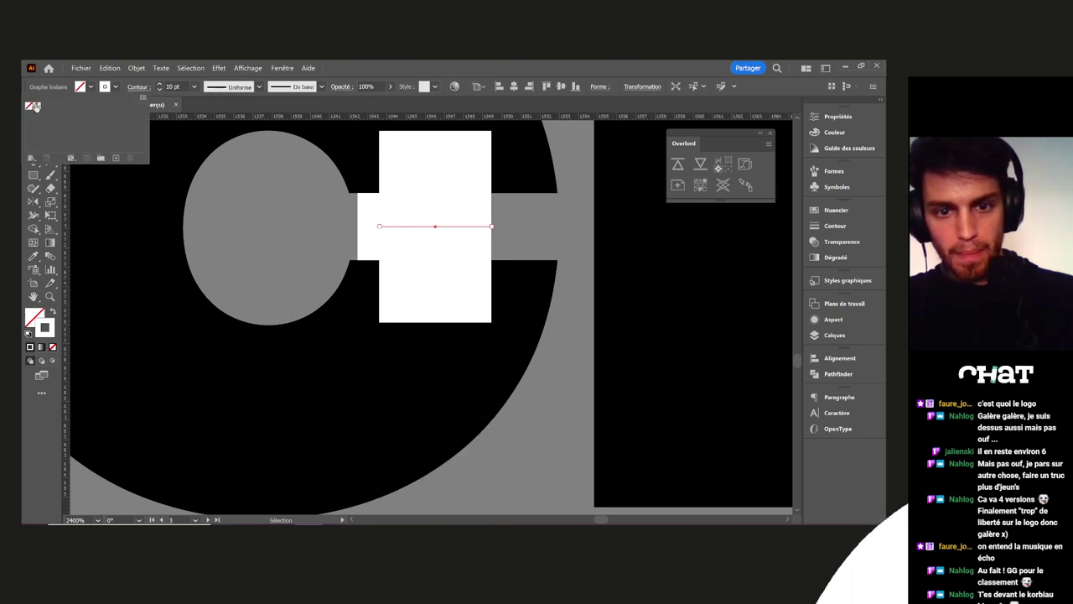
left_click(34, 106)
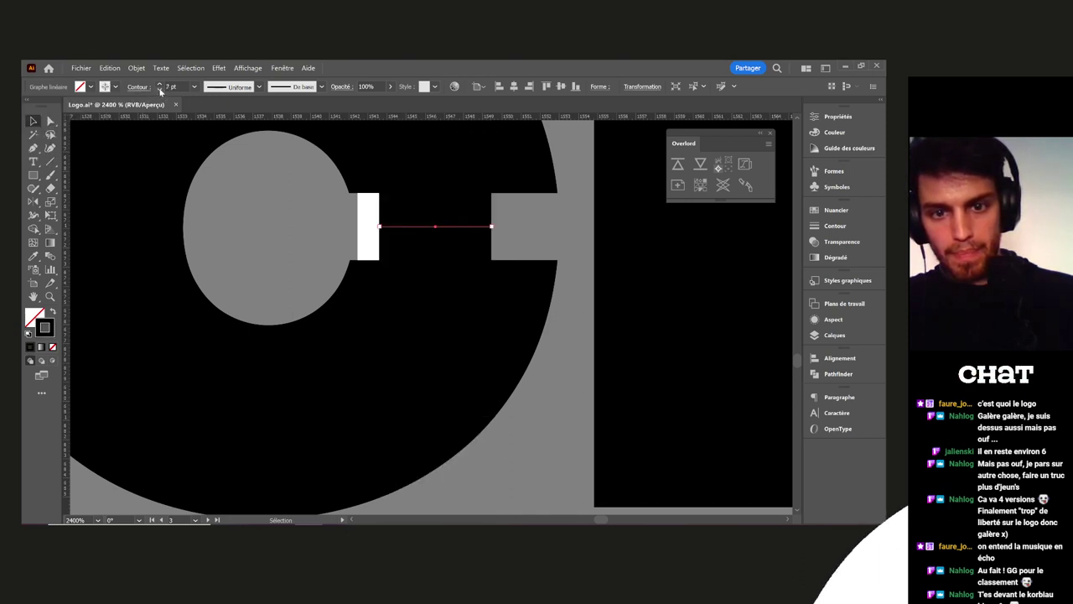
left_click(160, 89)
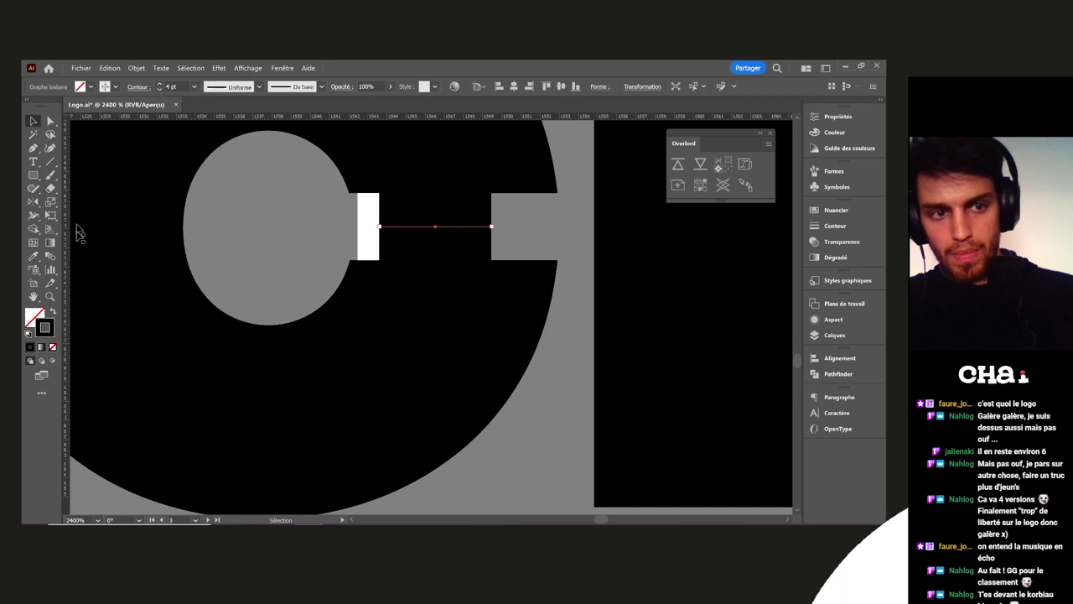
double_click(51, 332)
left_click_drag(537, 305, 559, 303)
left_click(718, 284)
scroll(410, 121, "up", 1)
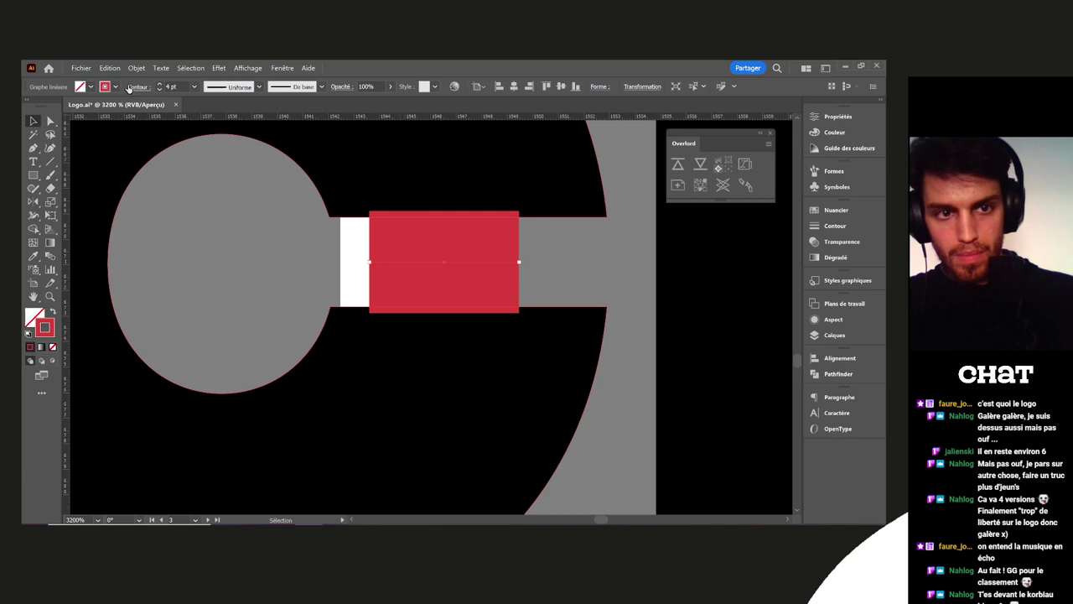
left_click(159, 89)
scroll(184, 113, "up", 1)
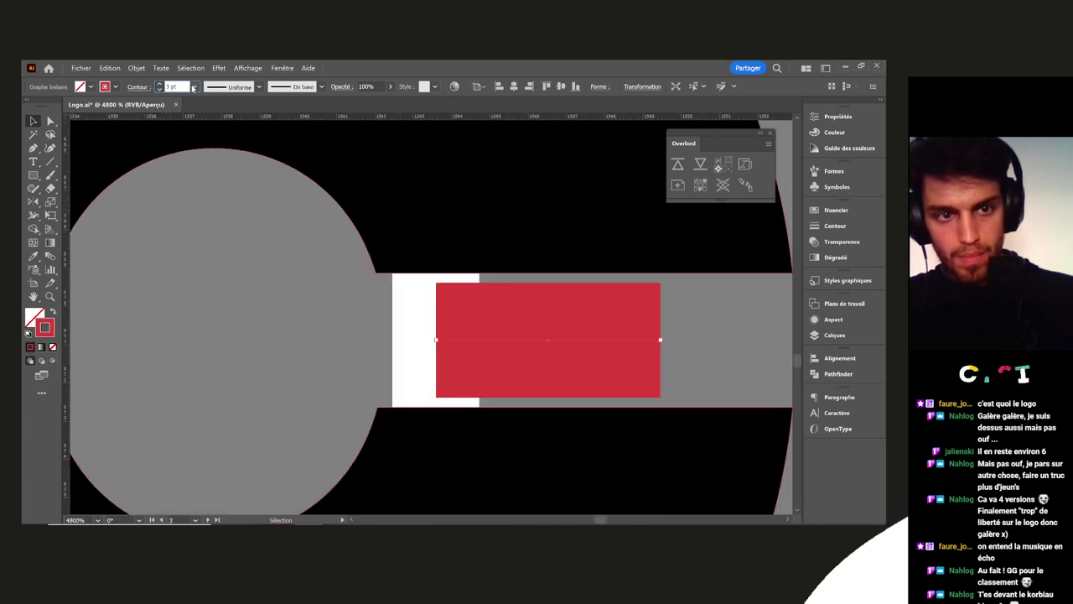
type("3,5")
key("Return")
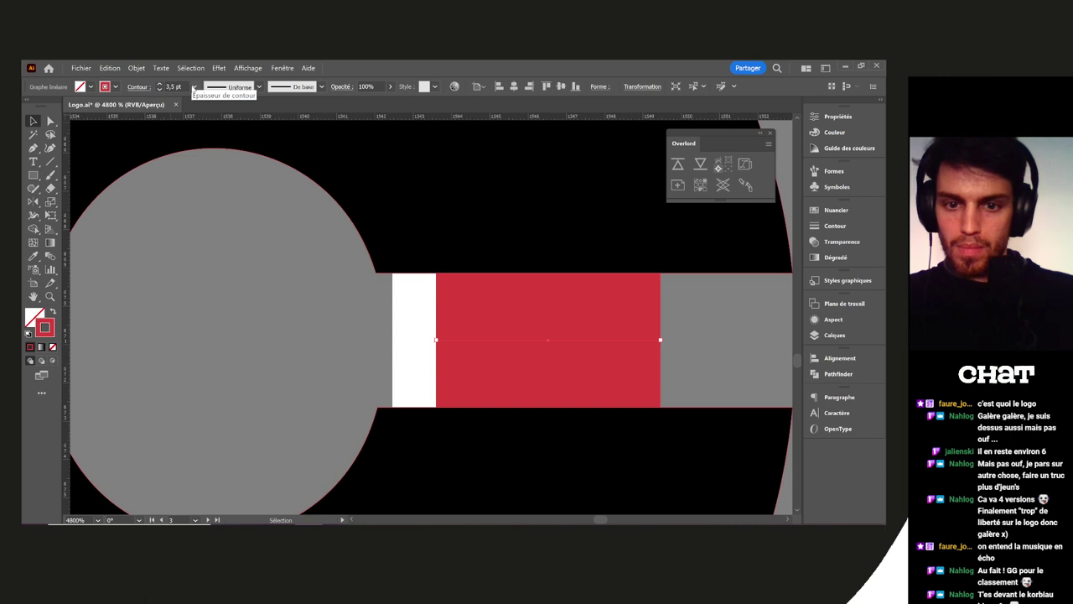
Delete the red test line and select the white curve's stroke weight for editing
key("Delete")
scroll(568, 330, "down", 2)
left_click(520, 345)
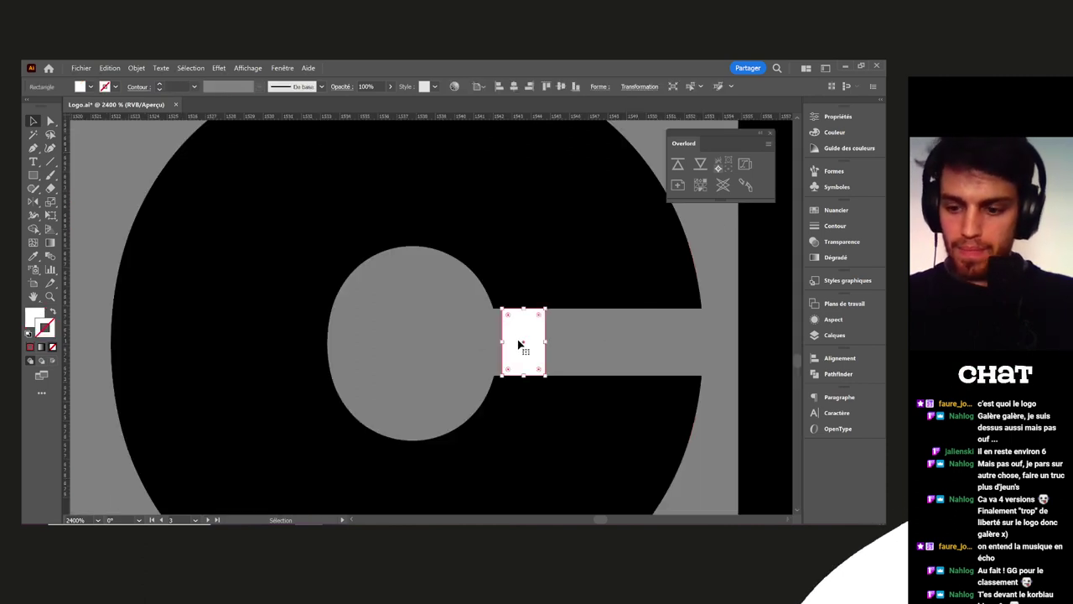
scroll(539, 357, "down", 6)
left_click(539, 401)
double_click(169, 86)
Apply a 3,5 pt stroke weight to the white curve
type("3,5")
key("Return")
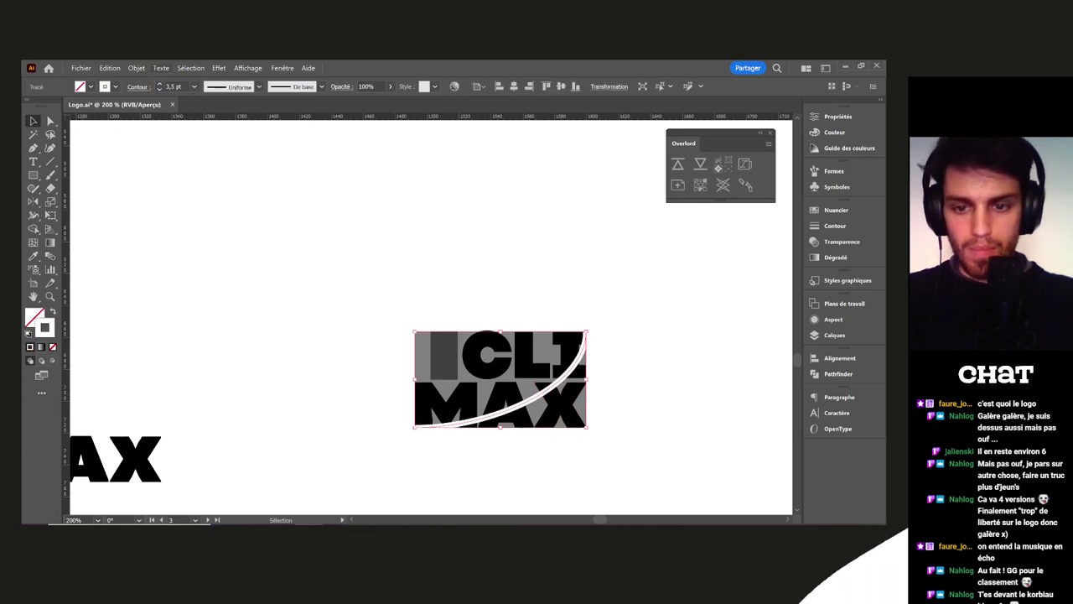
left_click(625, 377)
scroll(635, 305, "down", 2)
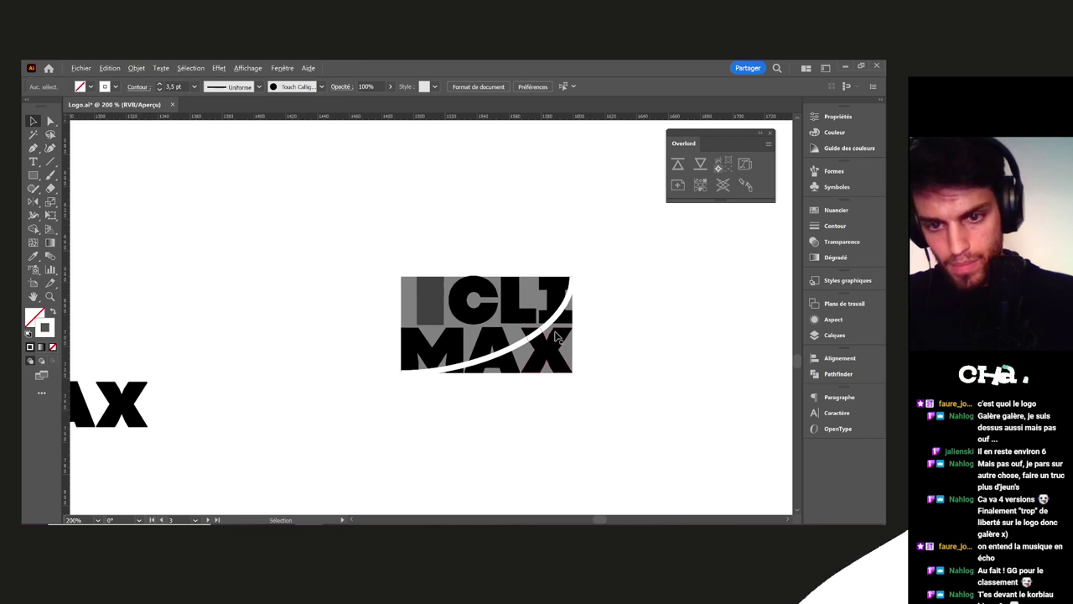
scroll(555, 336, "up", 2)
left_click(551, 311)
Nudge the curve's top end point down and to the left
key("a")
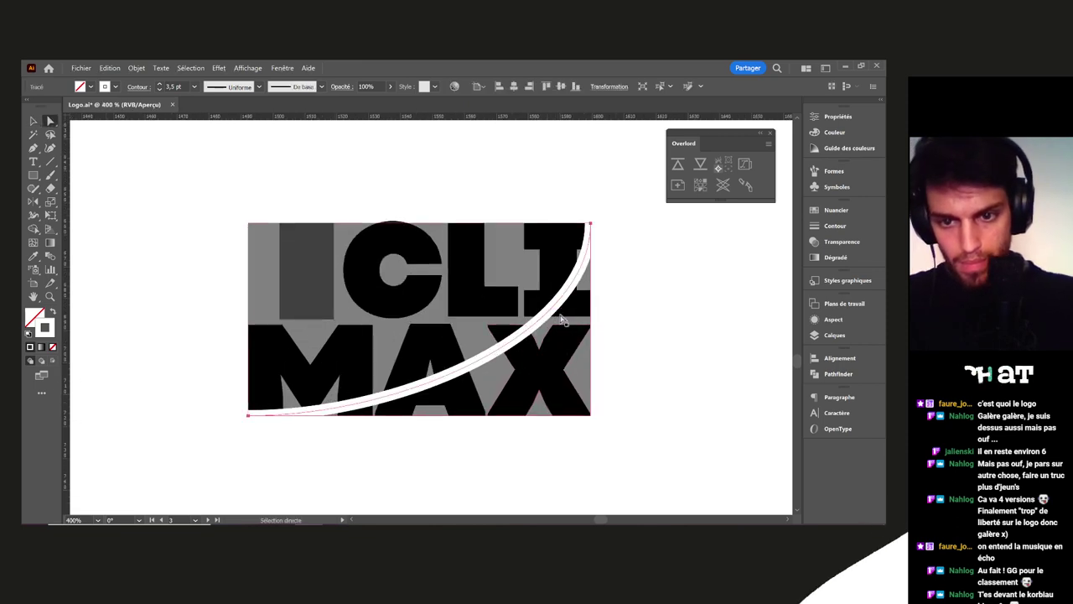
left_click(614, 287)
left_click(590, 225)
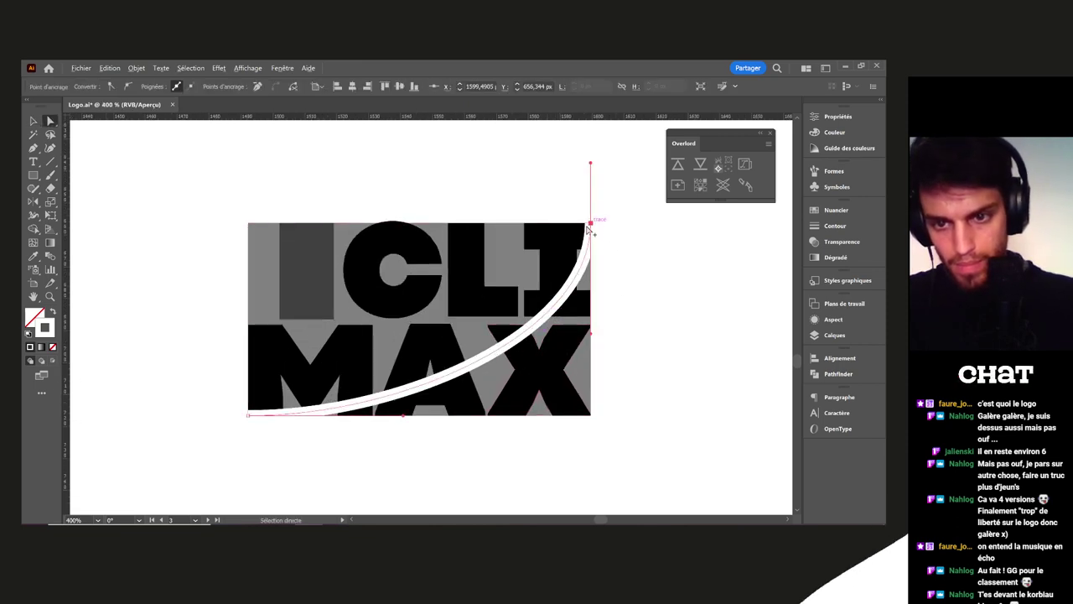
scroll(654, 228, "up", 2)
mouse_move(507, 202)
left_mouse_down()
mouse_move(492, 224)
mouse_move(507, 195)
left_mouse_up()
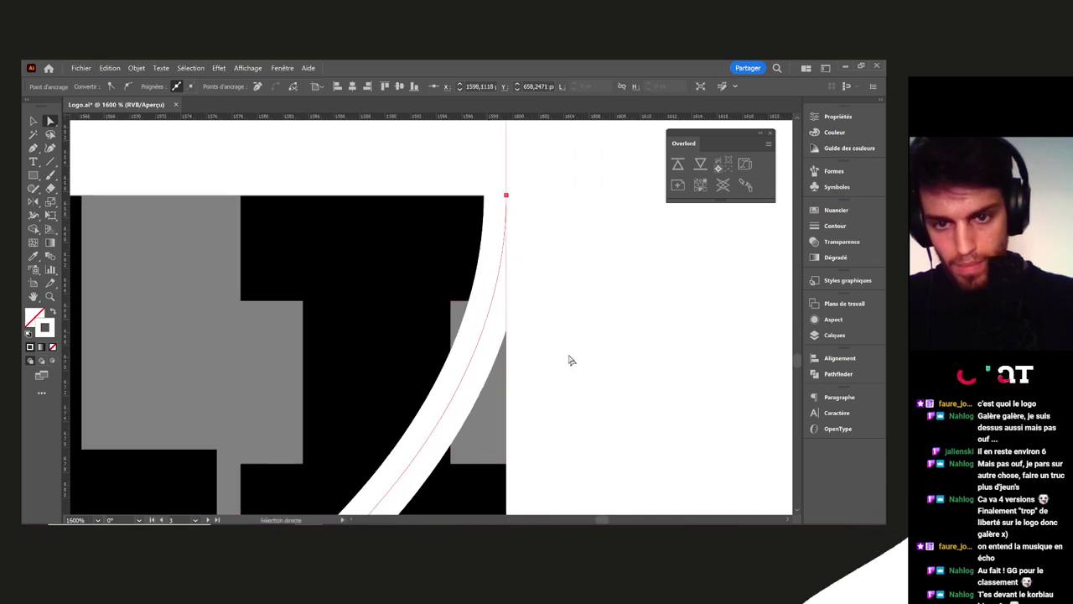
scroll(564, 343, "down", 2)
left_click_drag(563, 305, 479, 212)
left_click(542, 311)
scroll(538, 310, "down", 4)
left_click_drag(564, 338, 574, 250)
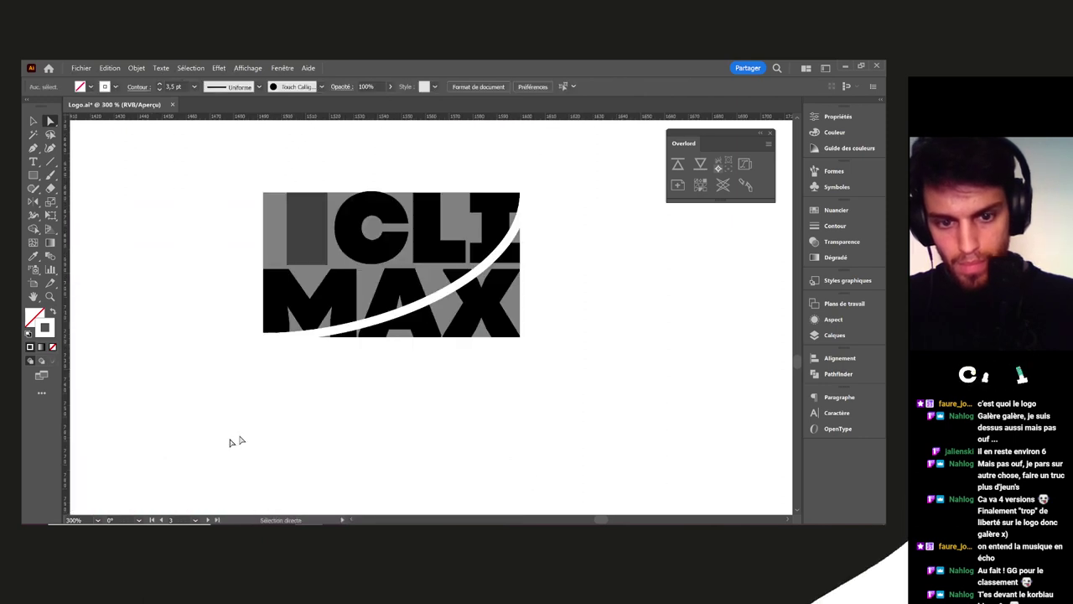
Move the curve's left end point slightly down, then select the grey background rectangle
scroll(267, 366, "up", 1)
left_click(343, 321)
scroll(269, 323, "up", 3)
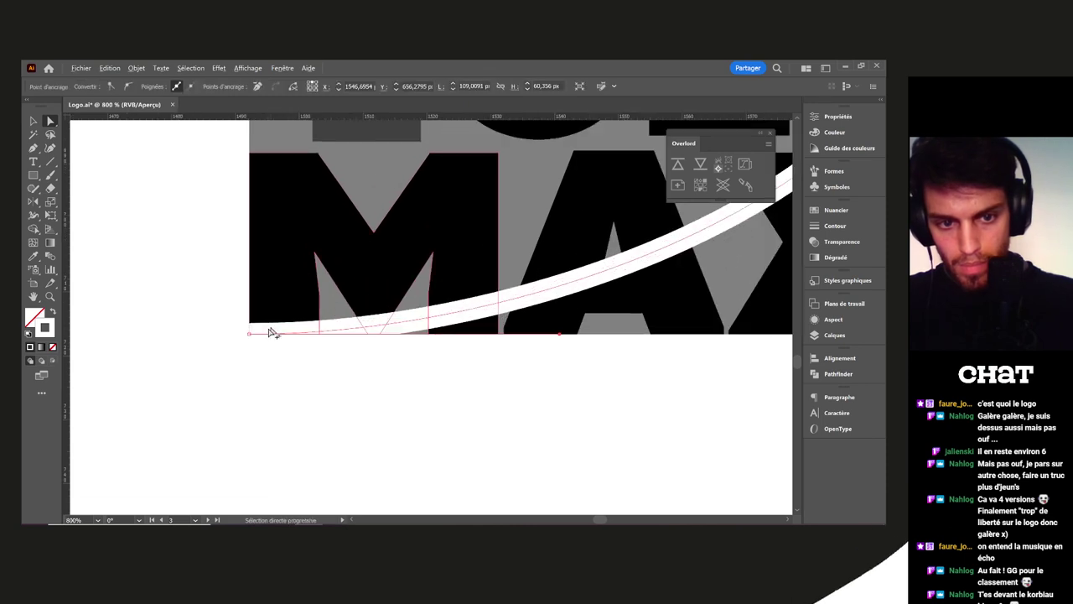
left_click(252, 334)
left_click(247, 353)
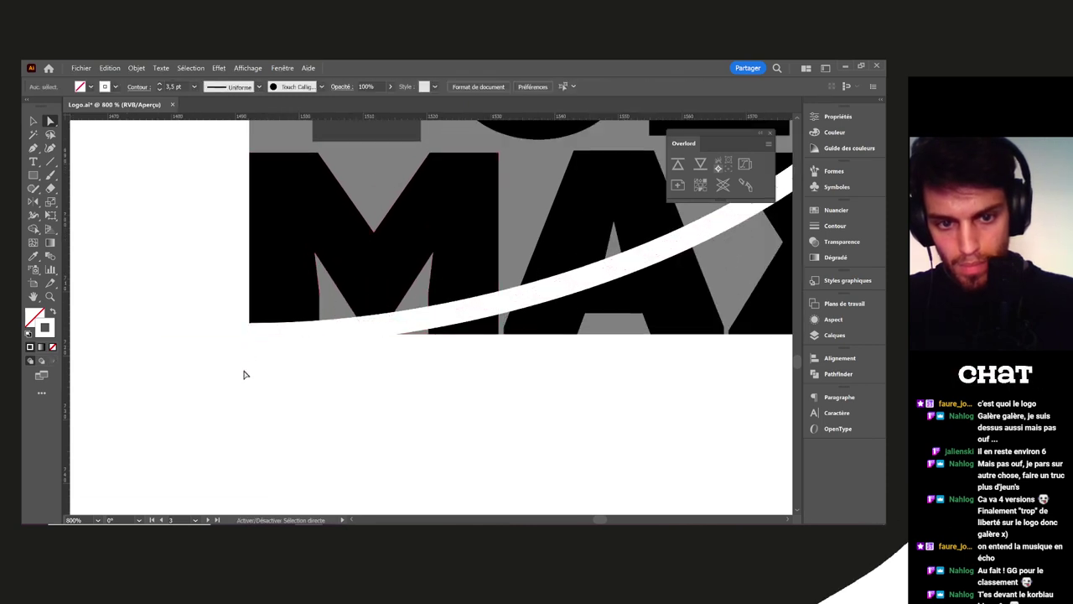
left_click(249, 335)
left_click_drag(249, 335, 247, 349)
left_click(507, 423)
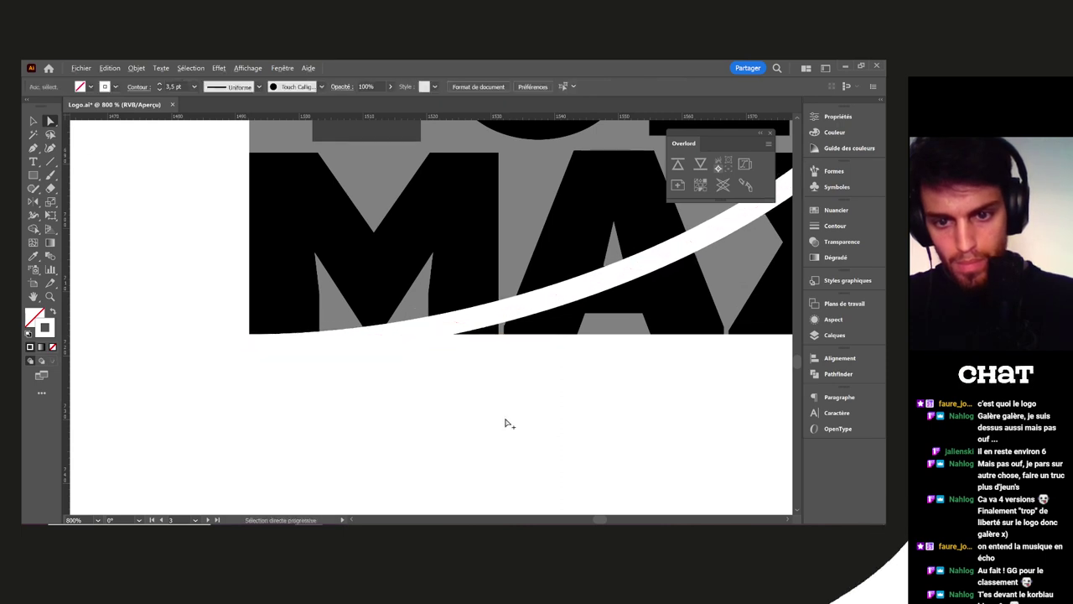
scroll(507, 422, "down", 4)
left_click_drag(613, 398, 551, 392)
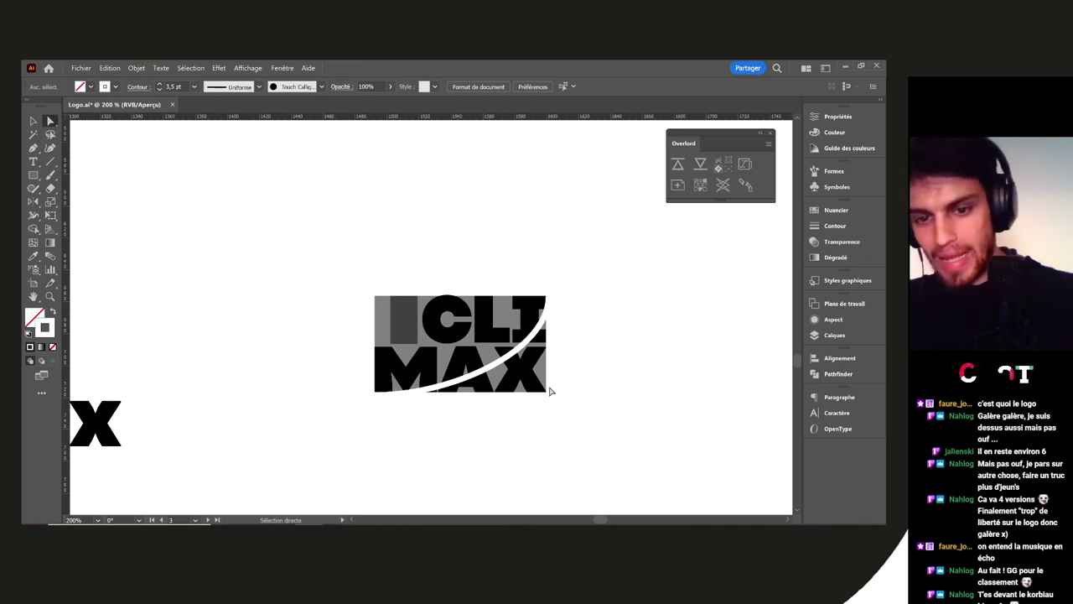
key("v")
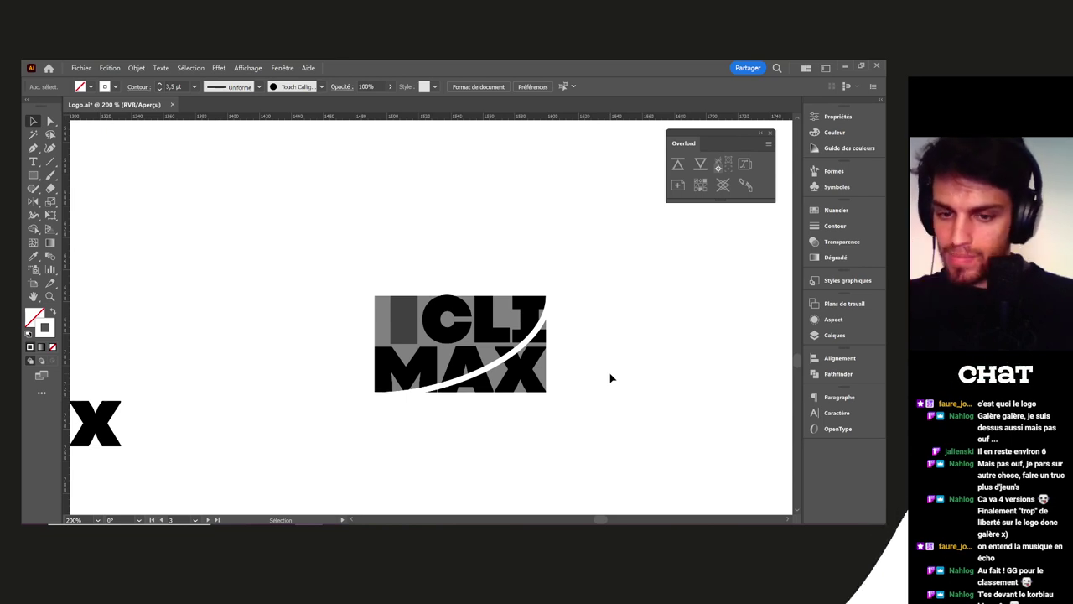
left_click(546, 371)
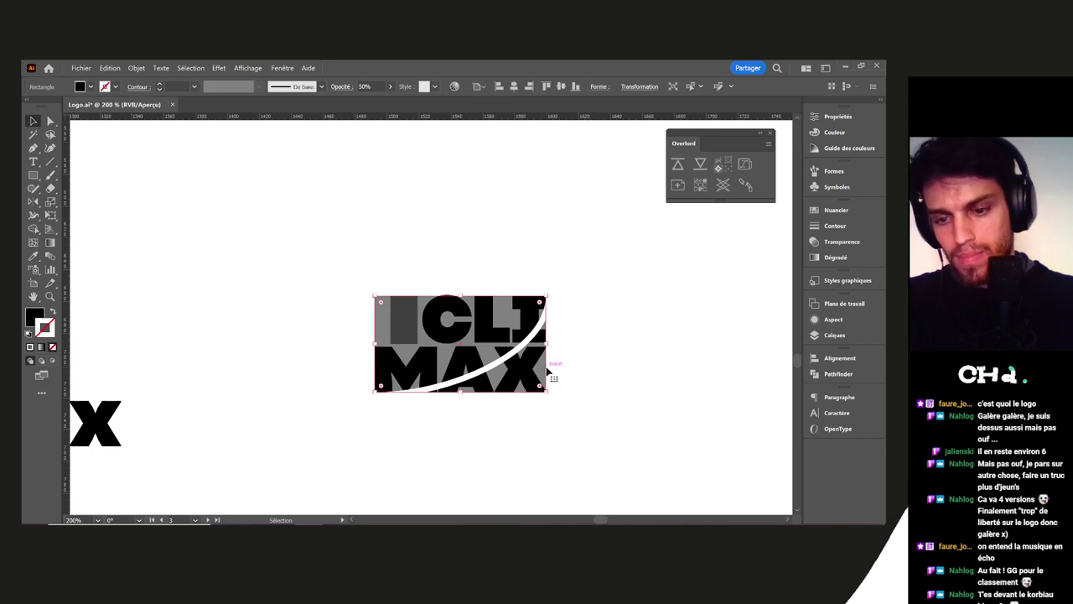
Delete the grey background rectangle and Alt-drag a duplicate of the logo to the right
key("Delete")
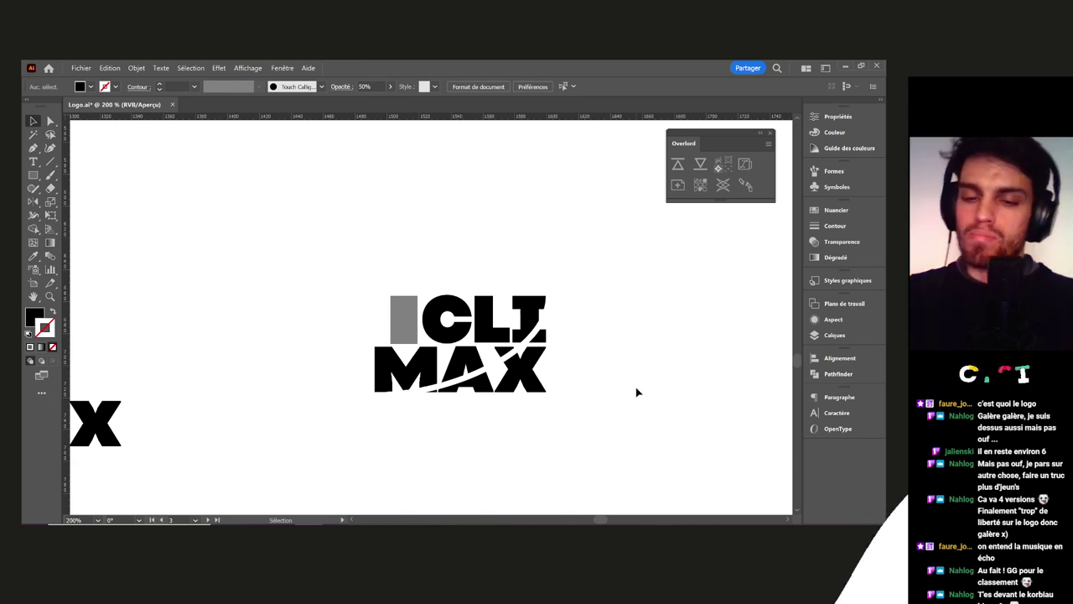
left_click_drag(531, 413, 375, 399)
left_click_drag(456, 406, 191, 249)
left_click_drag(291, 326, 557, 327)
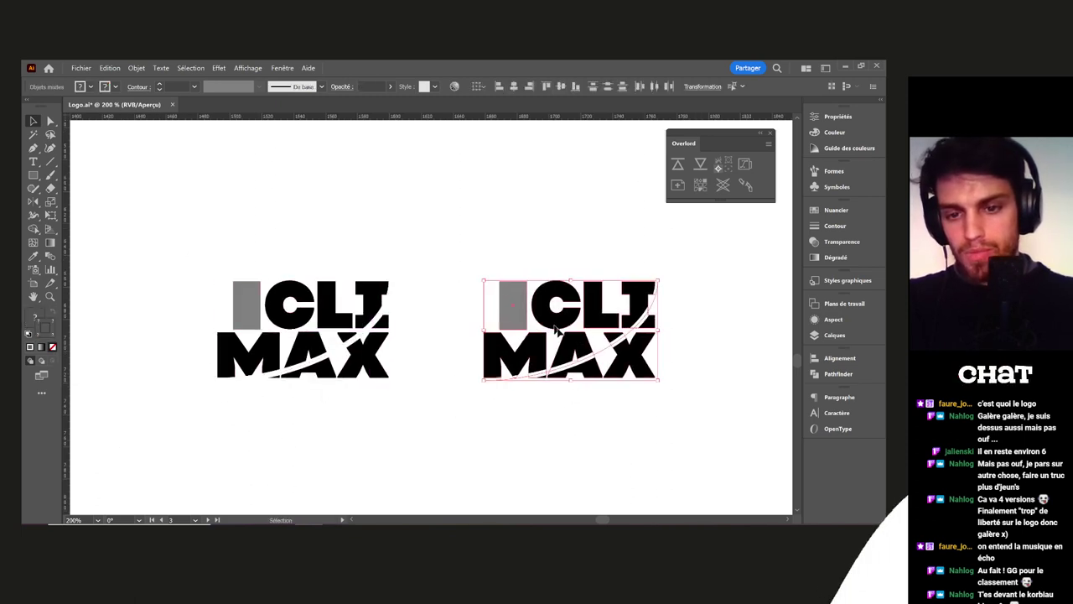
left_click(597, 390)
Select the copied logo's top-right I shape
scroll(596, 390, "up", 4)
left_click_drag(601, 377, 460, 391)
key("a")
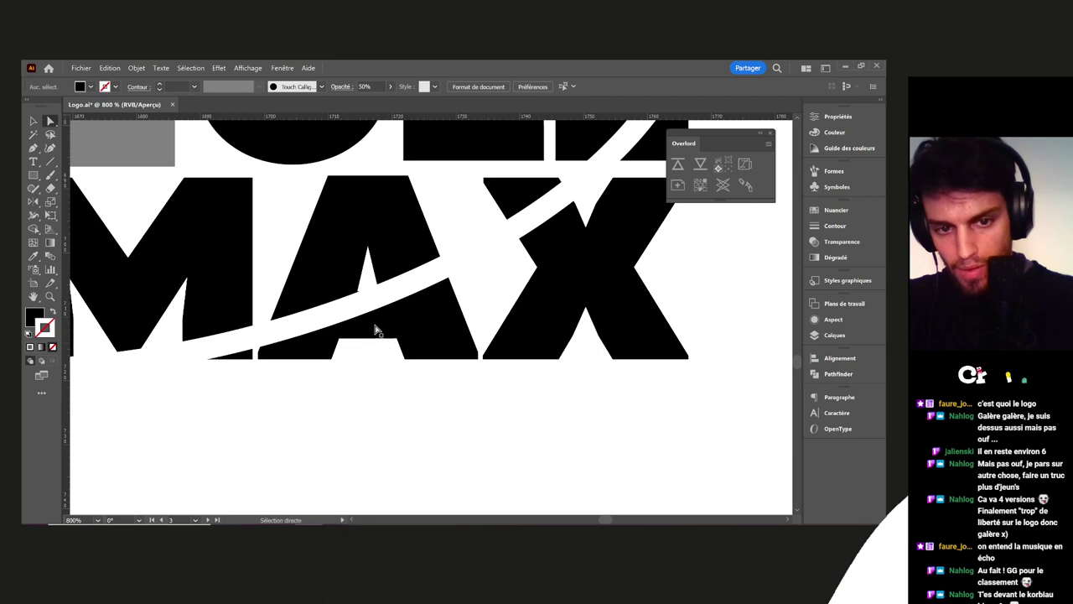
scroll(403, 342, "down", 2)
left_click_drag(607, 295, 565, 318)
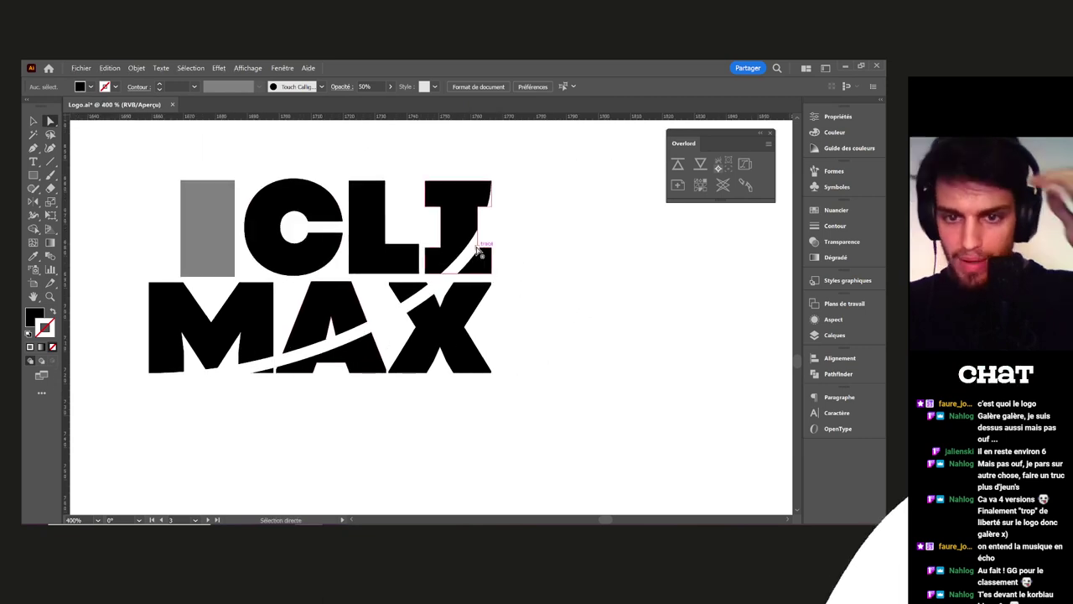
left_click(476, 248)
key("v")
left_click_drag(578, 224, 120, 431)
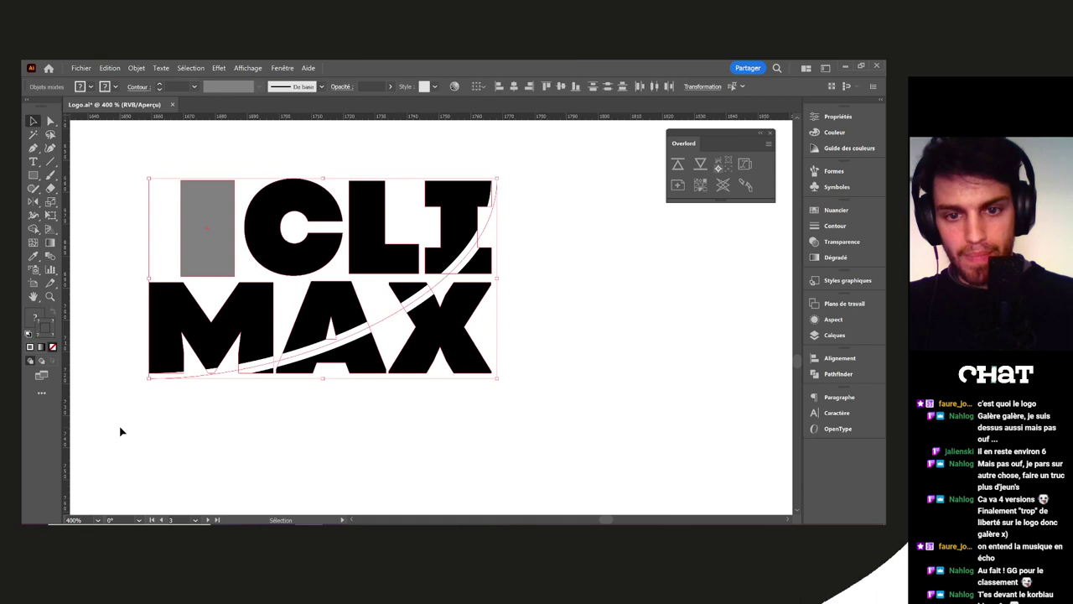
Offset the curved band's path and merge its pieces into one white band with Shape Builder
left_click(136, 68)
mouse_move(151, 294)
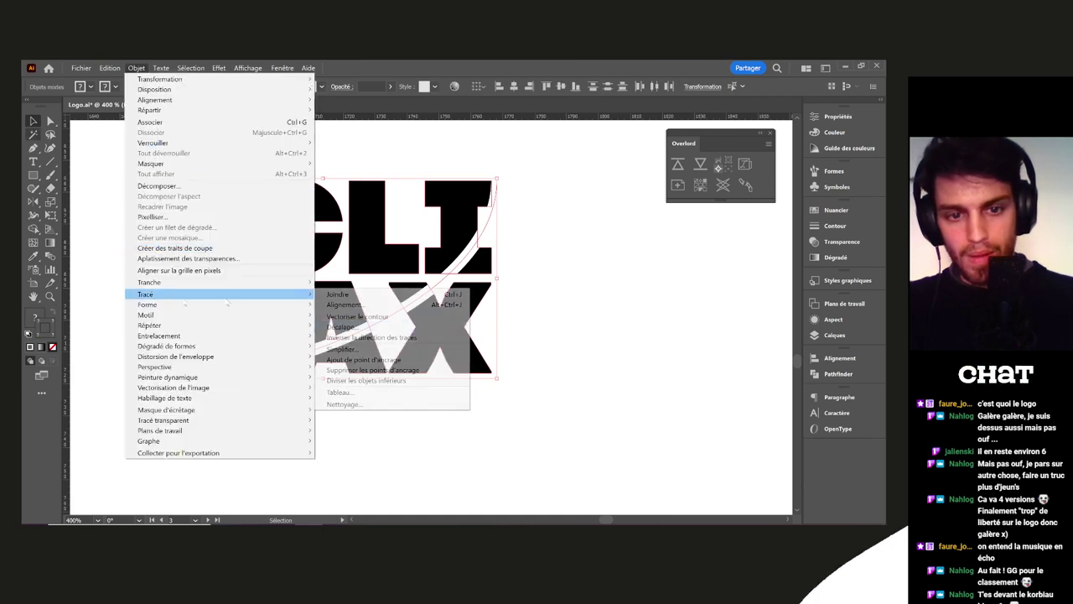
left_click(399, 313)
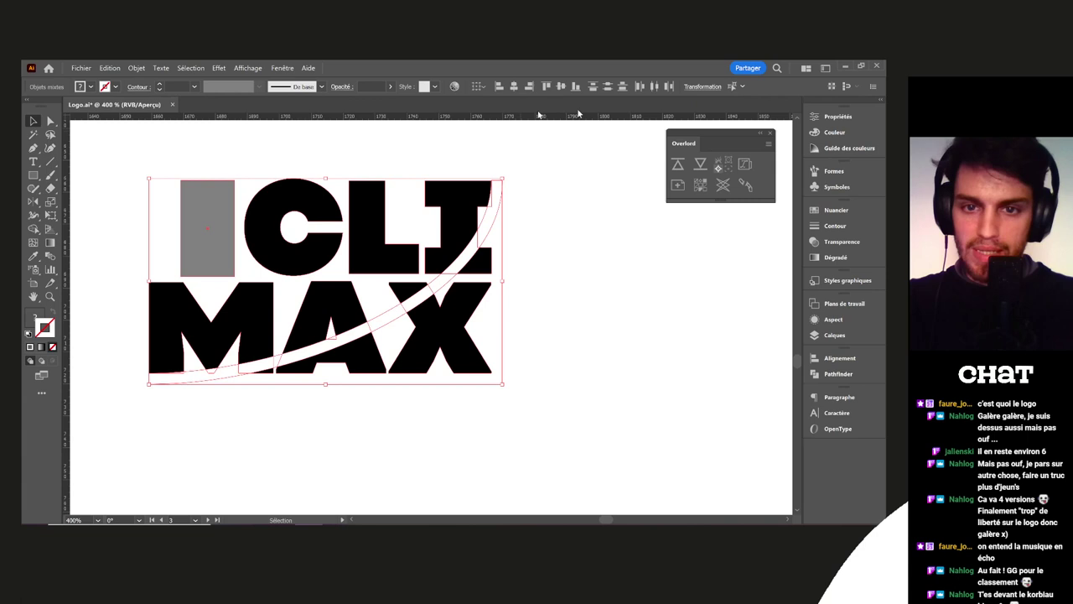
left_click_drag(572, 173, 189, 386)
key("shift+m")
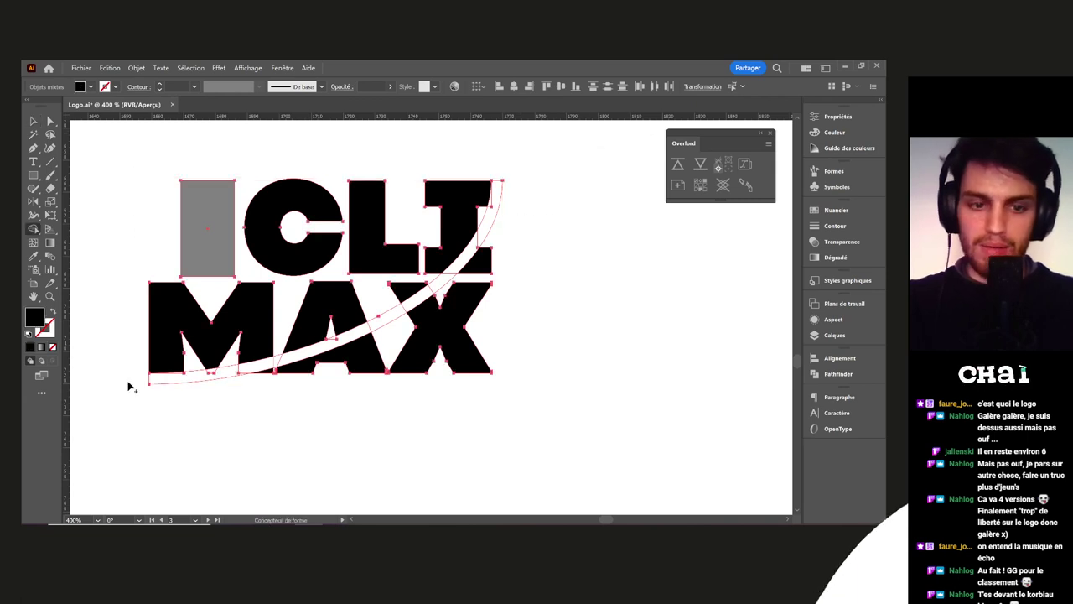
scroll(193, 411, "up", 2)
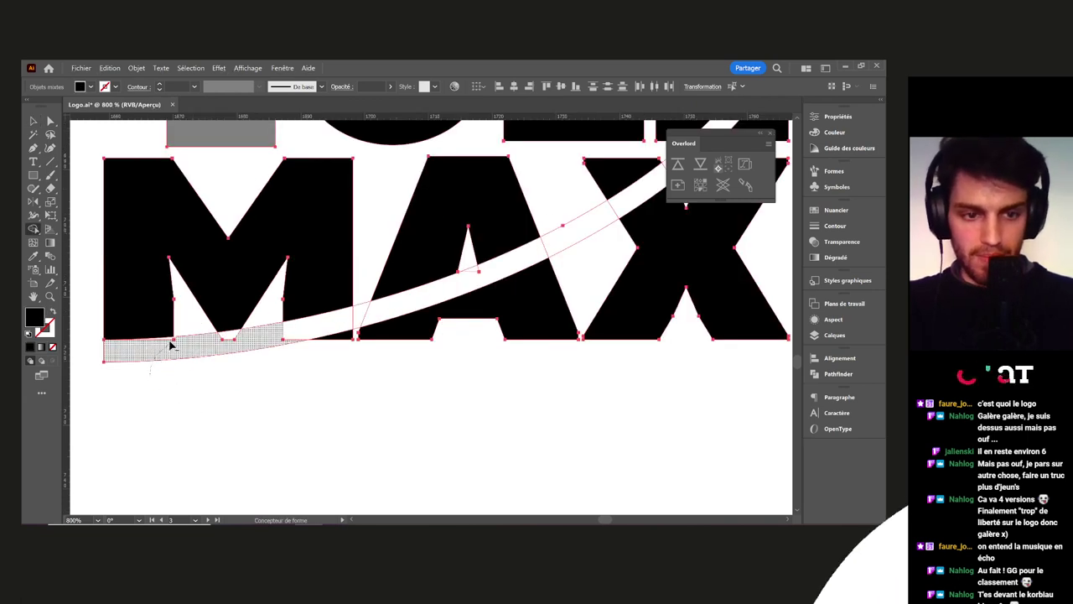
mouse_move(172, 341)
left_mouse_down()
mouse_move(319, 331)
mouse_move(522, 257)
mouse_move(472, 270)
left_mouse_up()
mouse_move(565, 233)
left_mouse_down()
mouse_move(381, 312)
mouse_move(426, 323)
mouse_move(479, 297)
mouse_move(524, 265)
mouse_move(614, 160)
mouse_move(413, 382)
left_mouse_up()
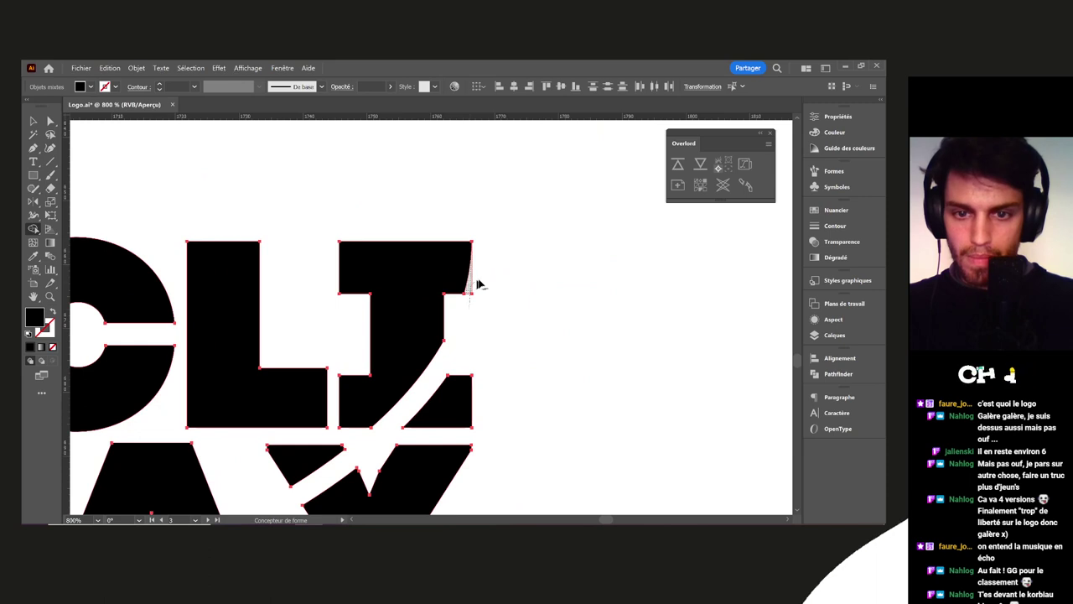
Erase the upper arc strip segments beside the I
left_click_drag(474, 365, 508, 259)
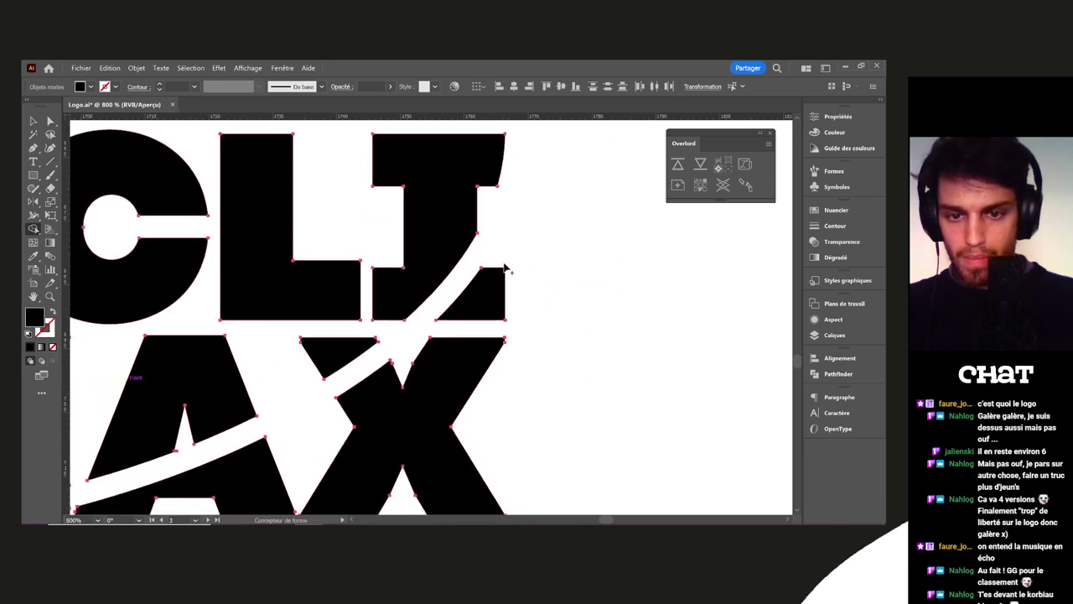
key("ctrl+a")
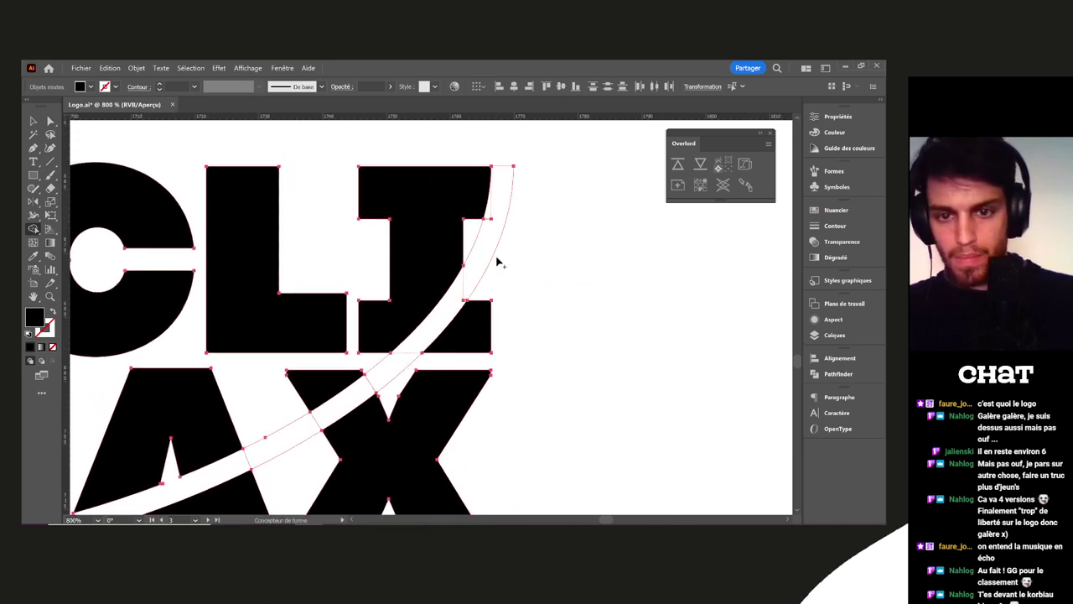
key("shift+m")
left_click_drag(465, 287, 484, 262)
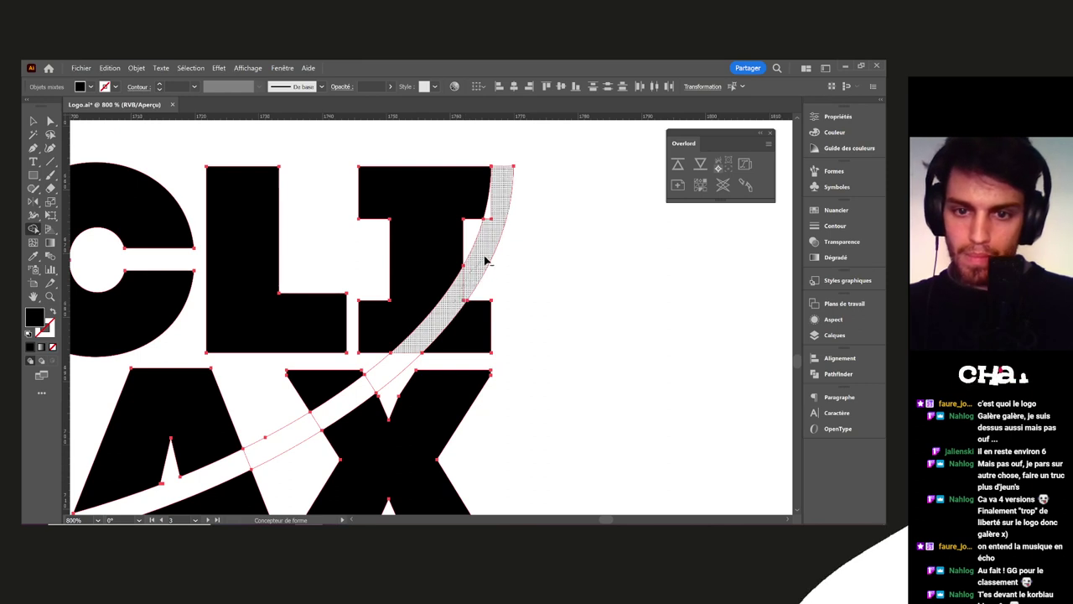
mouse_move(490, 207)
left_mouse_down()
mouse_move(451, 227)
mouse_move(451, 311)
mouse_move(419, 338)
left_mouse_up()
key("ctrl+z")
mouse_move(409, 340)
left_mouse_down()
mouse_move(537, 192)
mouse_move(504, 233)
left_mouse_up()
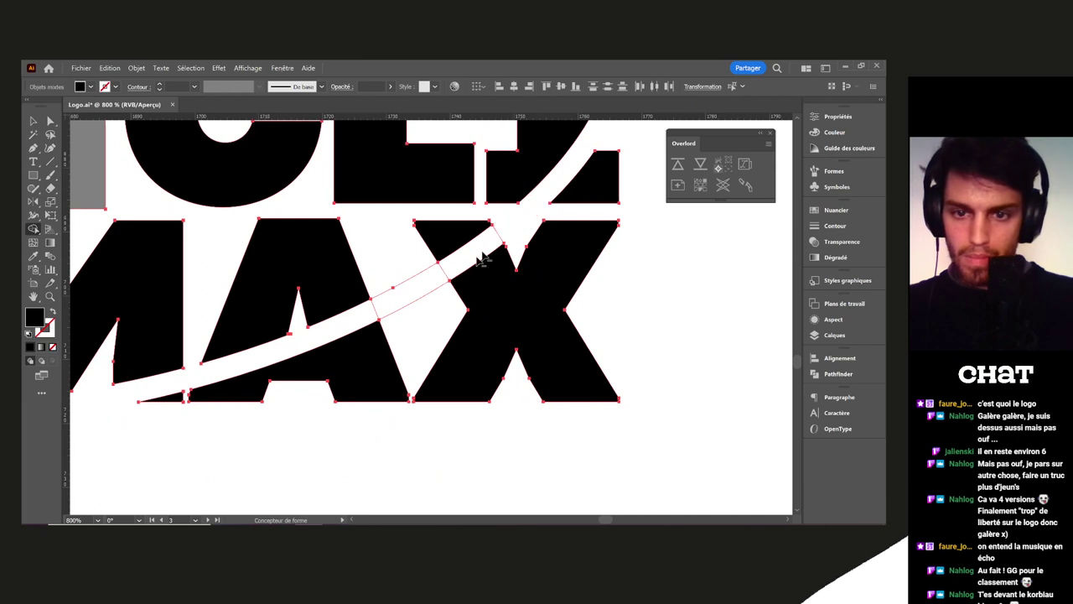
mouse_move(461, 267)
left_mouse_down()
mouse_move(395, 305)
mouse_move(412, 283)
left_mouse_up()
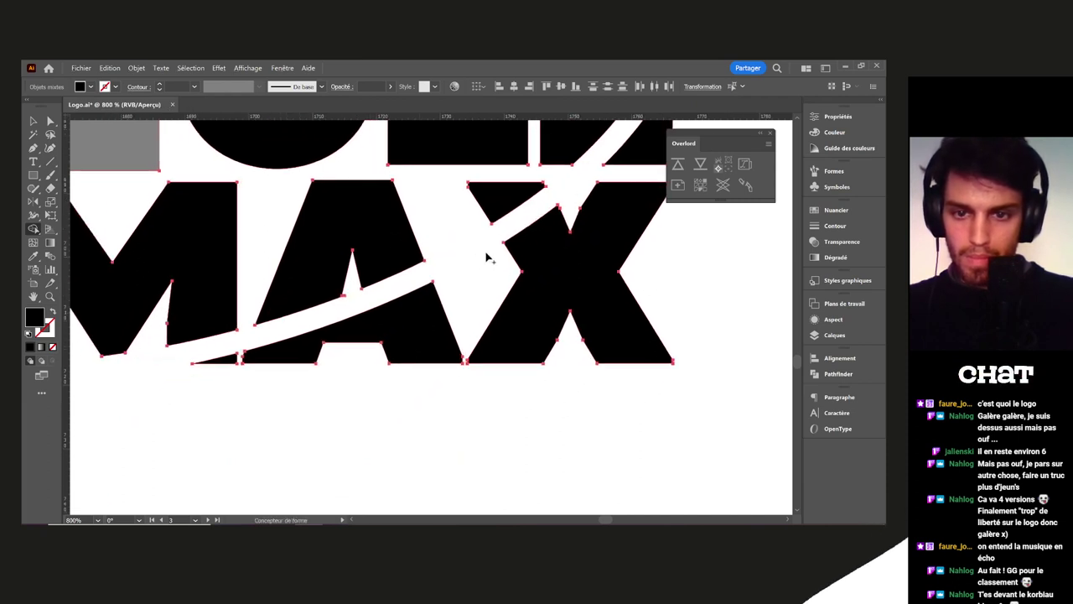
Remove the arc sliver under the M and the black sliver at the A's bottom-left
left_click_drag(345, 299, 439, 257)
left_click(354, 306, "alt")
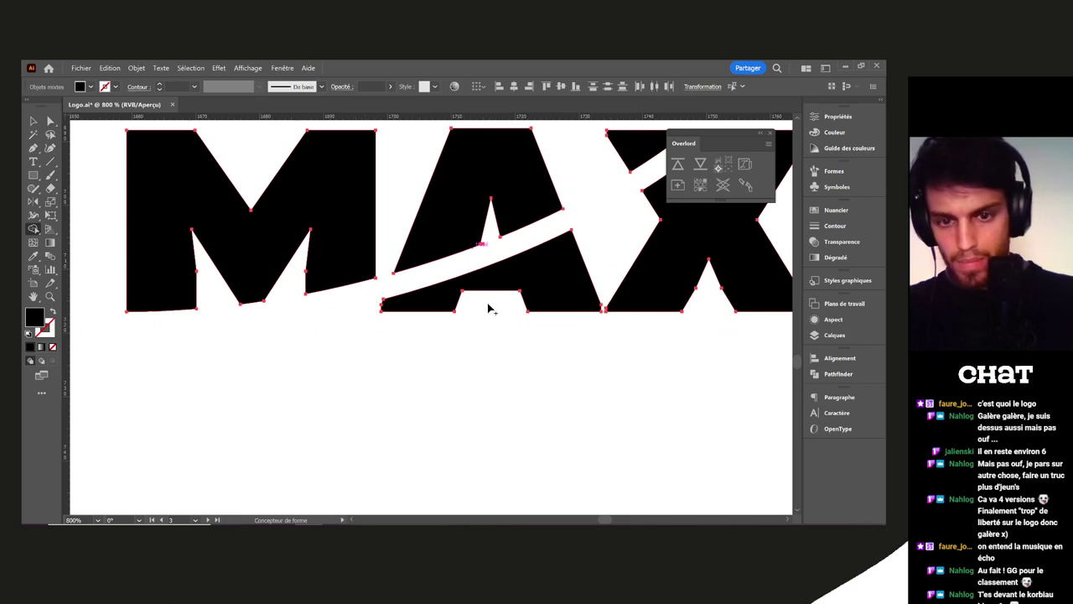
key("a")
left_click_drag(462, 292, 419, 296)
key("v")
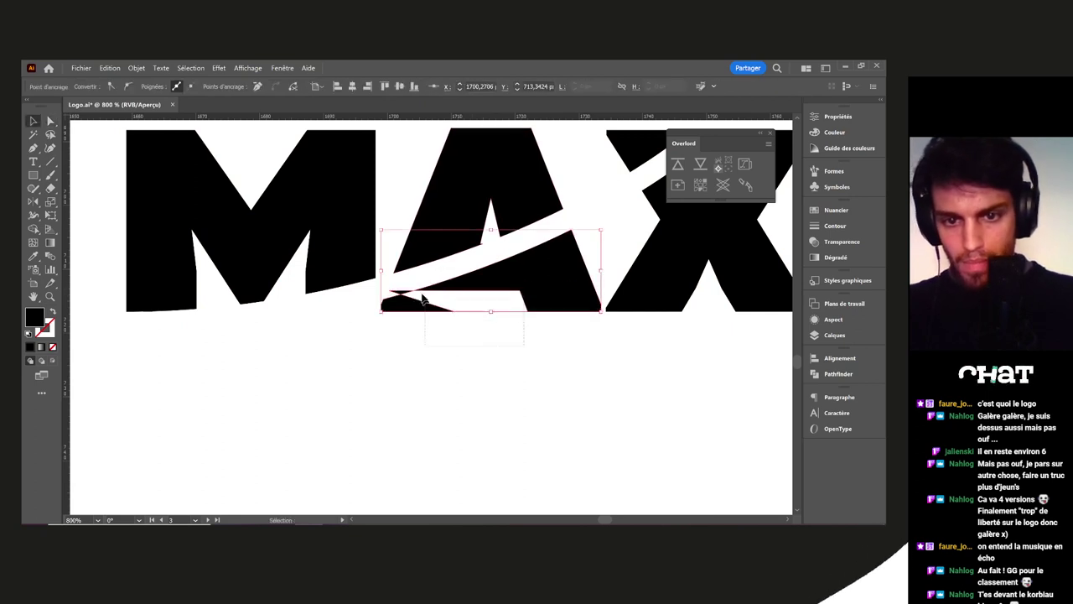
key("shift+m")
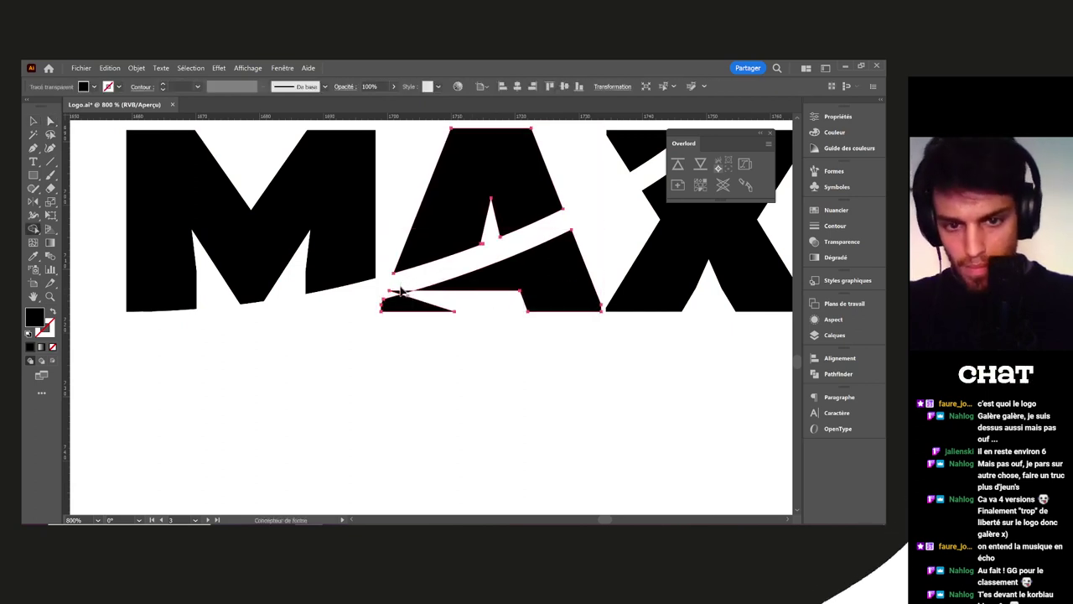
left_click(398, 300, "alt")
left_click(472, 326, "ctrl")
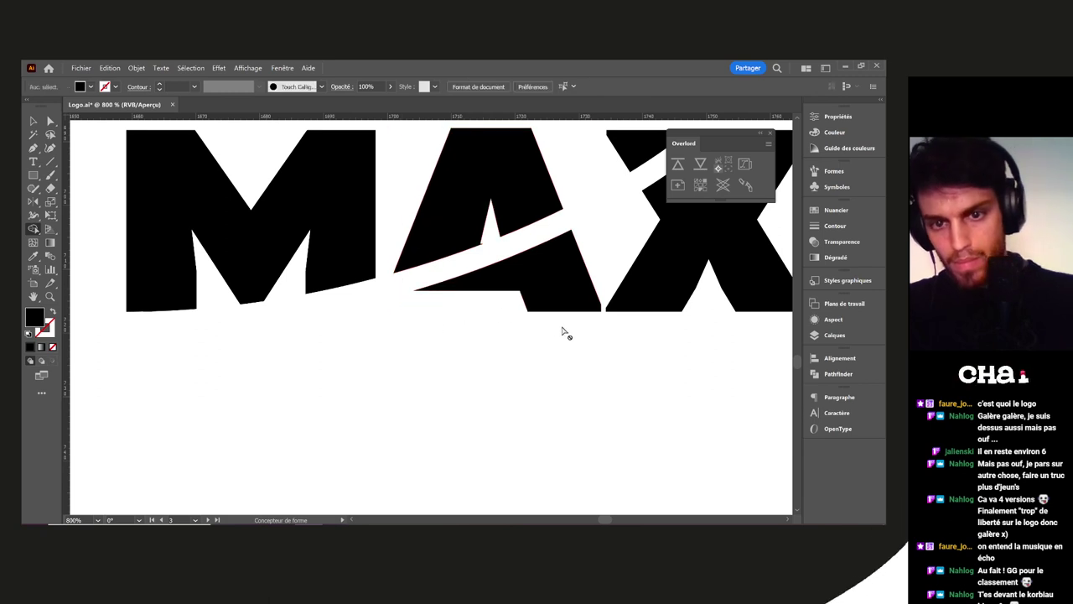
Move the A's notch anchor to close the gap and remove the black sliver beneath it
scroll(489, 252, "up", 5)
key("a")
left_click_drag(522, 221, 439, 450)
scroll(489, 340, "down", 1)
key("v")
left_click_drag(498, 394, 423, 342)
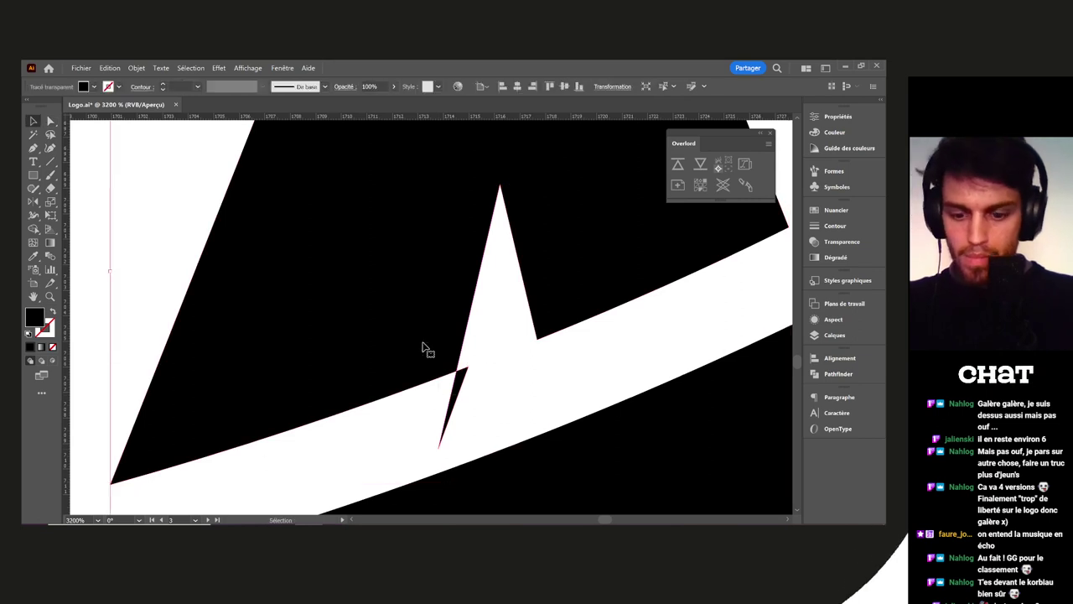
key("shift+m")
left_click(444, 407, "alt")
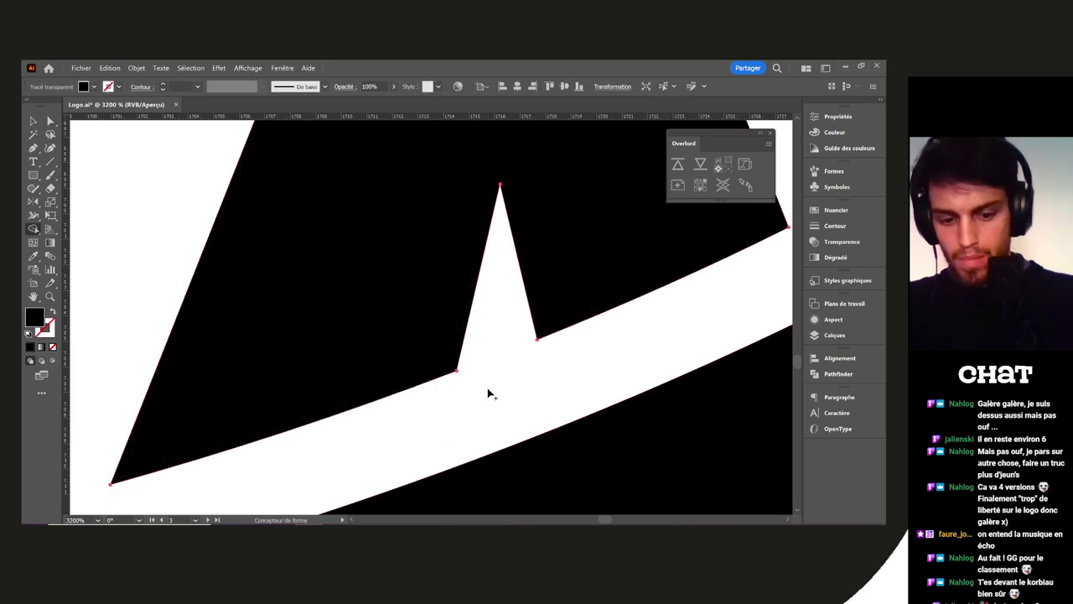
key("v")
left_click(493, 382)
scroll(494, 384, "down", 6)
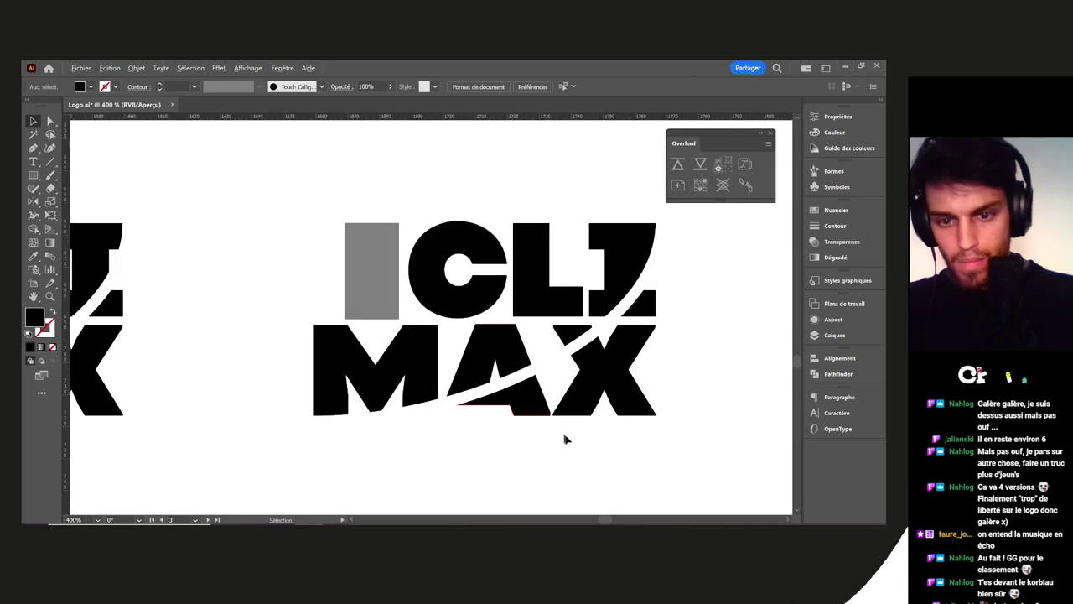
left_click_drag(647, 434, 559, 422)
scroll(521, 370, "up", 3)
left_click_drag(548, 314, 451, 516)
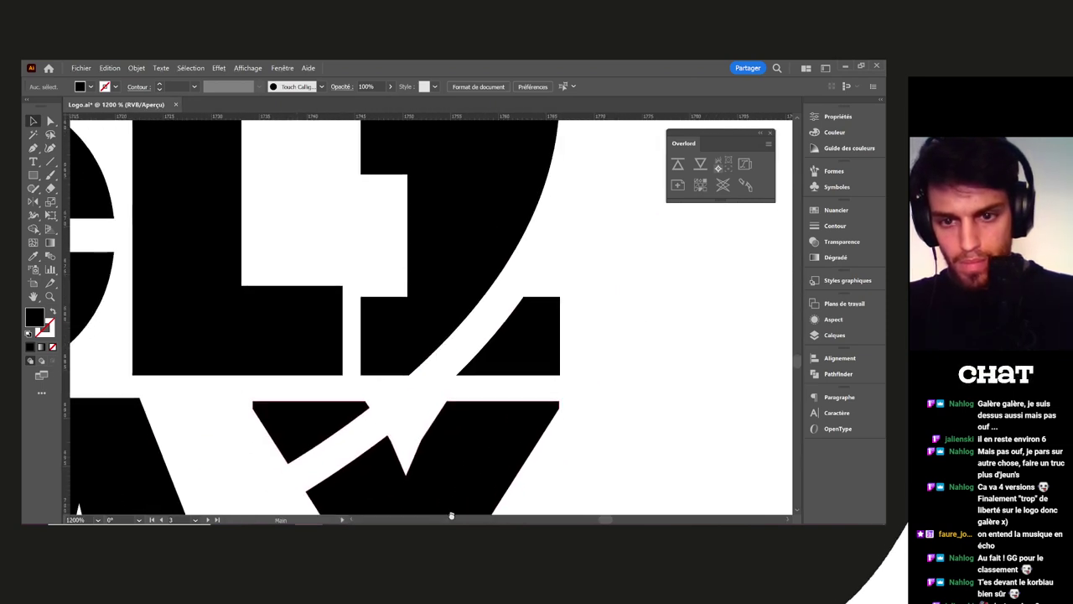
scroll(545, 377, "down", 4)
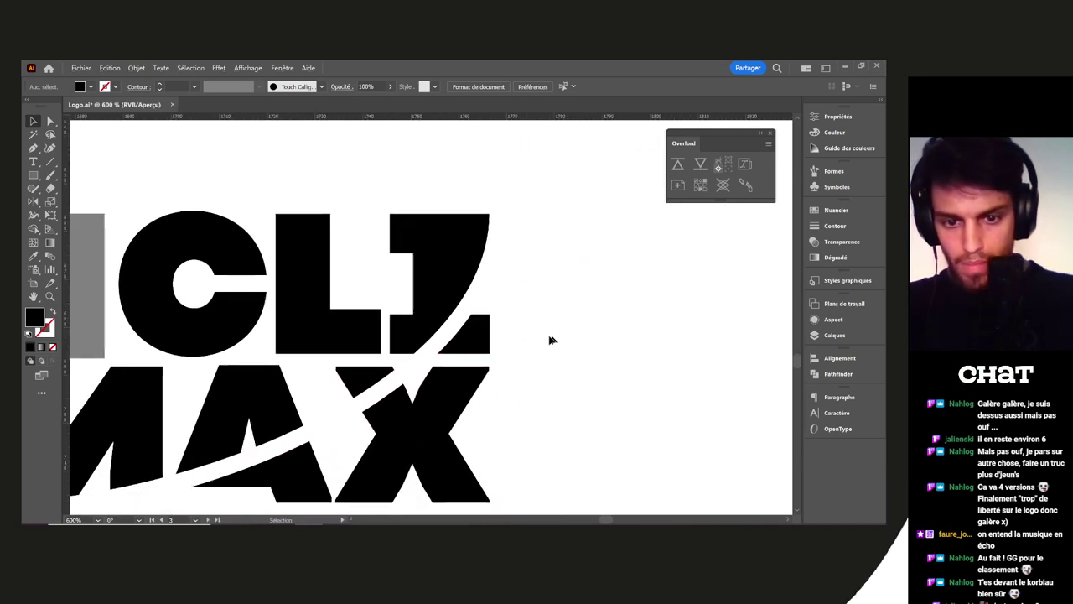
Delete the stray lower-right fragment of the I
key("a")
left_click(472, 340)
key("Delete")
scroll(658, 338, "down", 3)
scroll(645, 360, "down", 2)
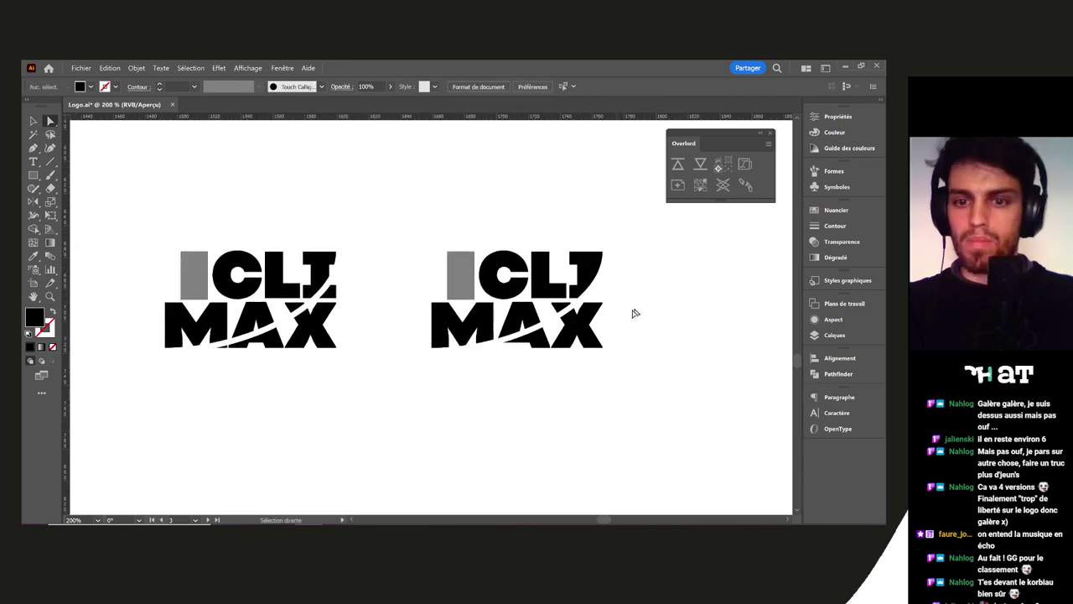
scroll(590, 310, "up", 8)
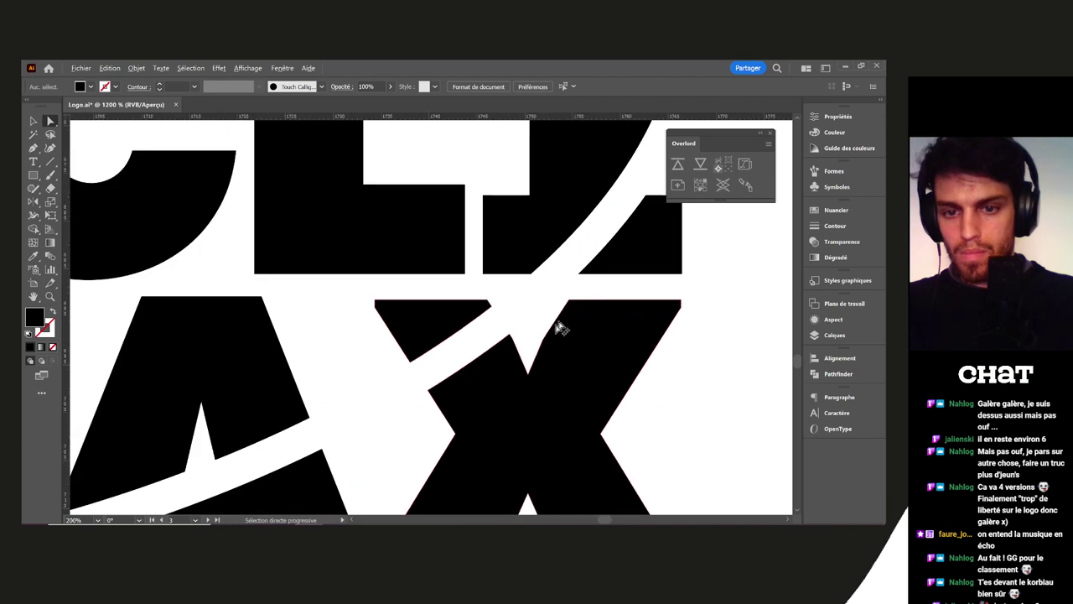
scroll(515, 338, "down", 1)
Delete the X's notch anchors so its left edge runs straight
left_click(514, 328)
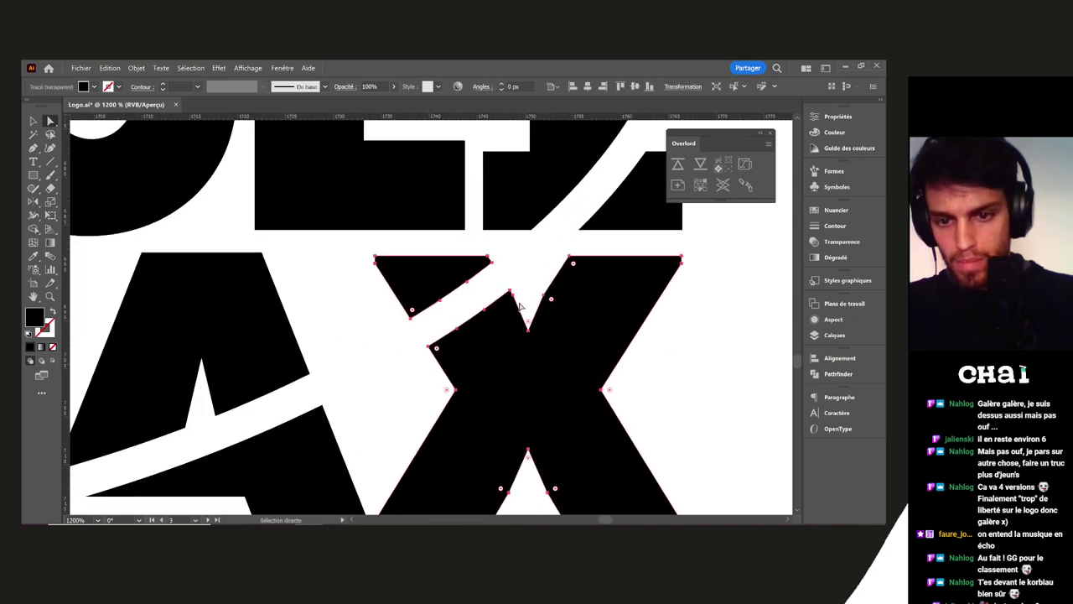
left_click(431, 347)
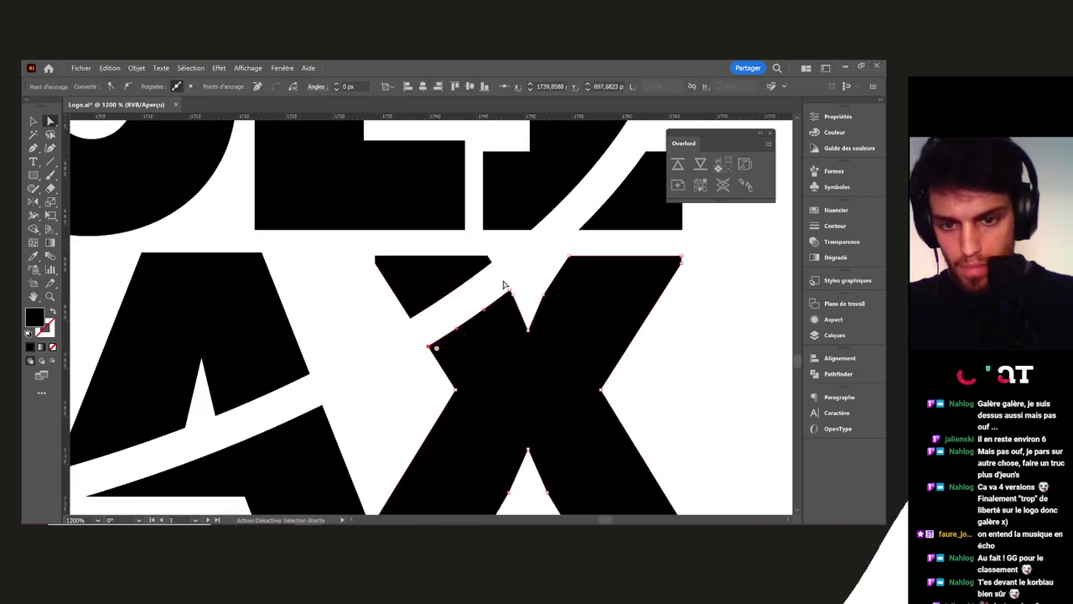
left_click(528, 328, "shift")
left_click(543, 302, "shift")
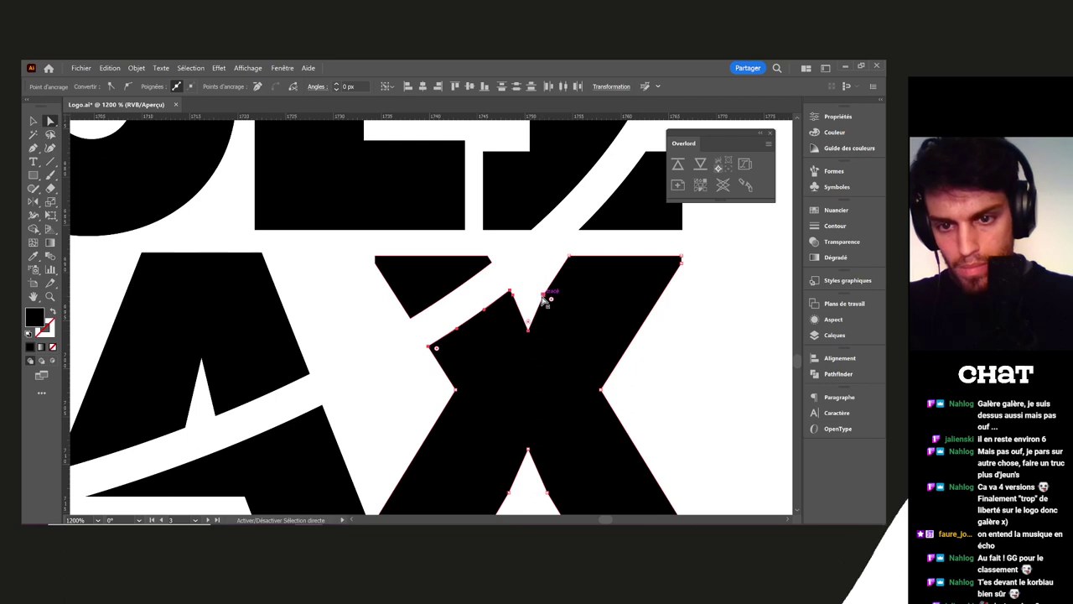
left_click(258, 87)
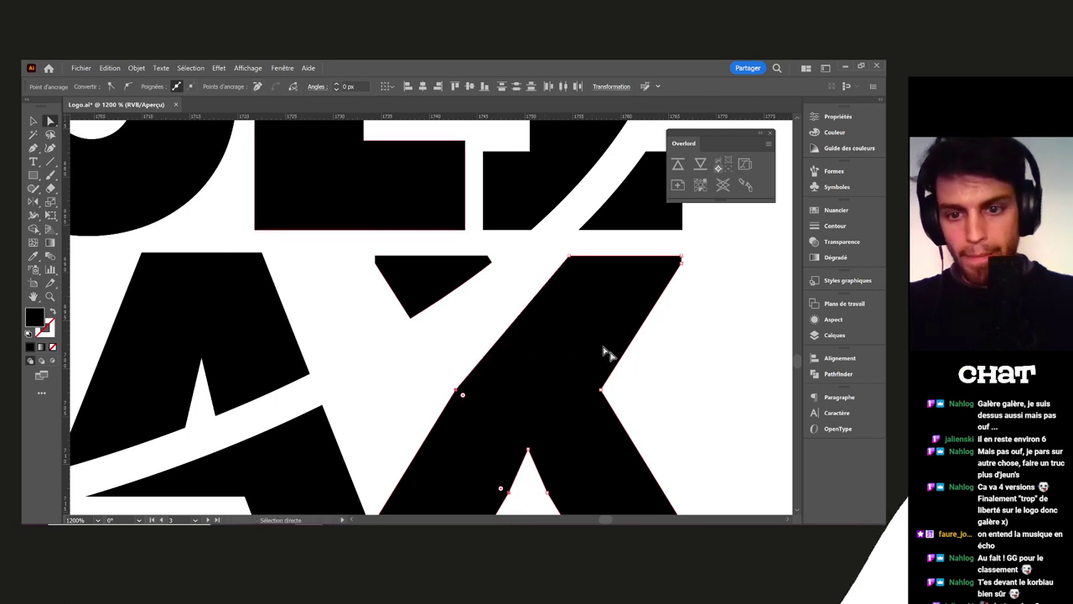
scroll(403, 319, "down", 3)
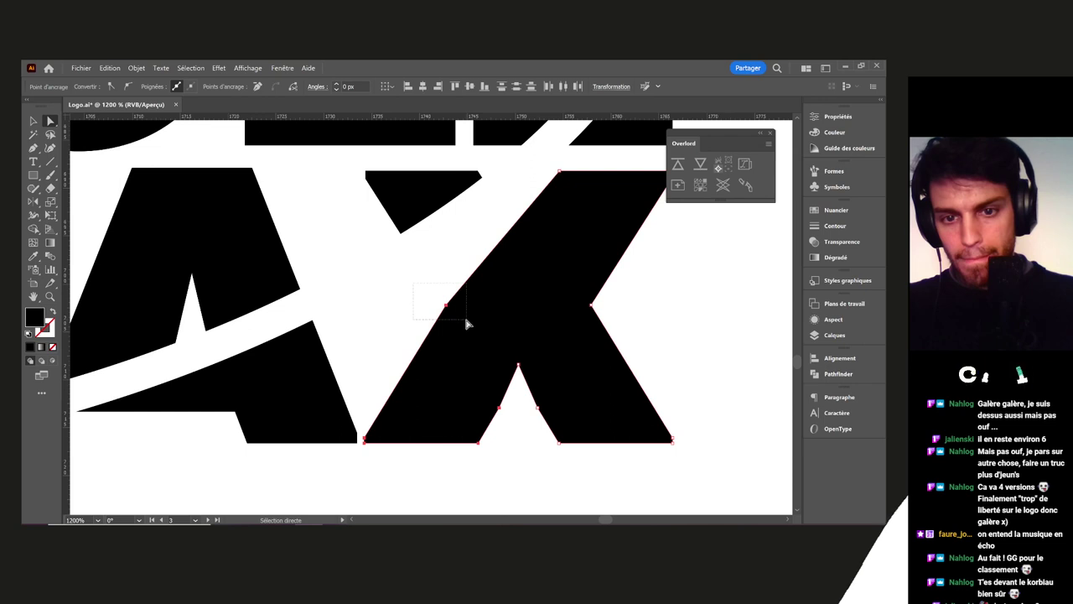
left_click_drag(467, 322, 469, 322)
left_click(257, 87)
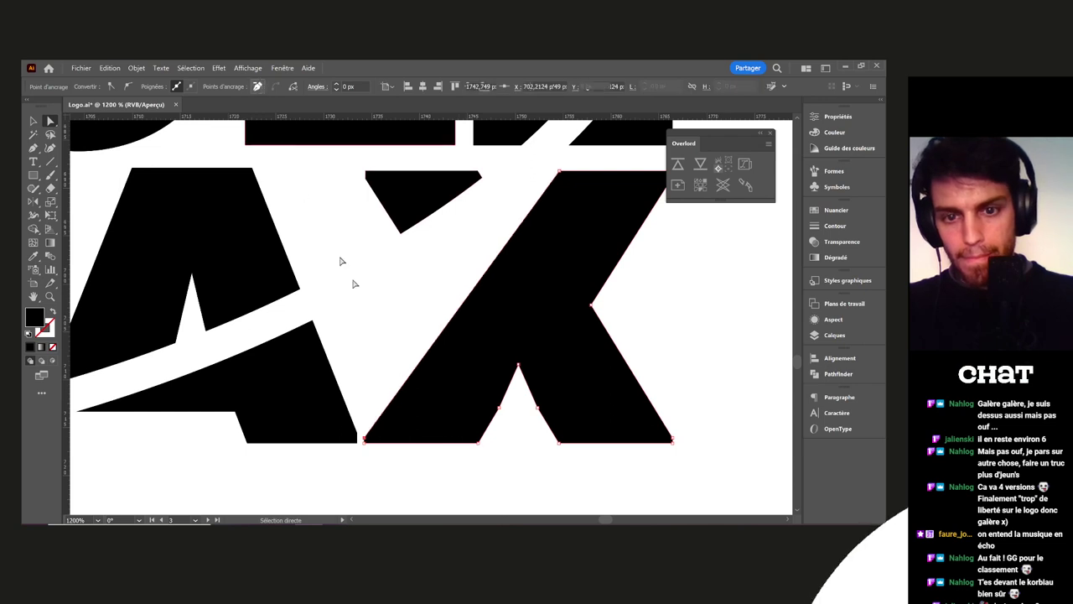
left_click(424, 285)
scroll(675, 319, "down", 4)
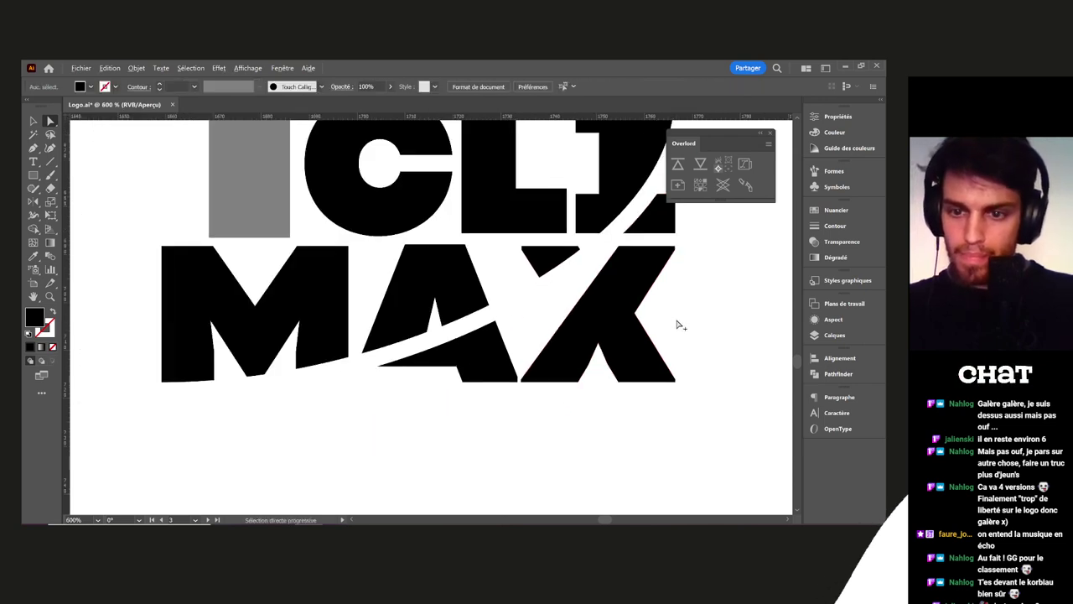
key("space")
Pan and zoom to frame both sliced CLIMAX logos side by side
scroll(605, 369, "down", 2)
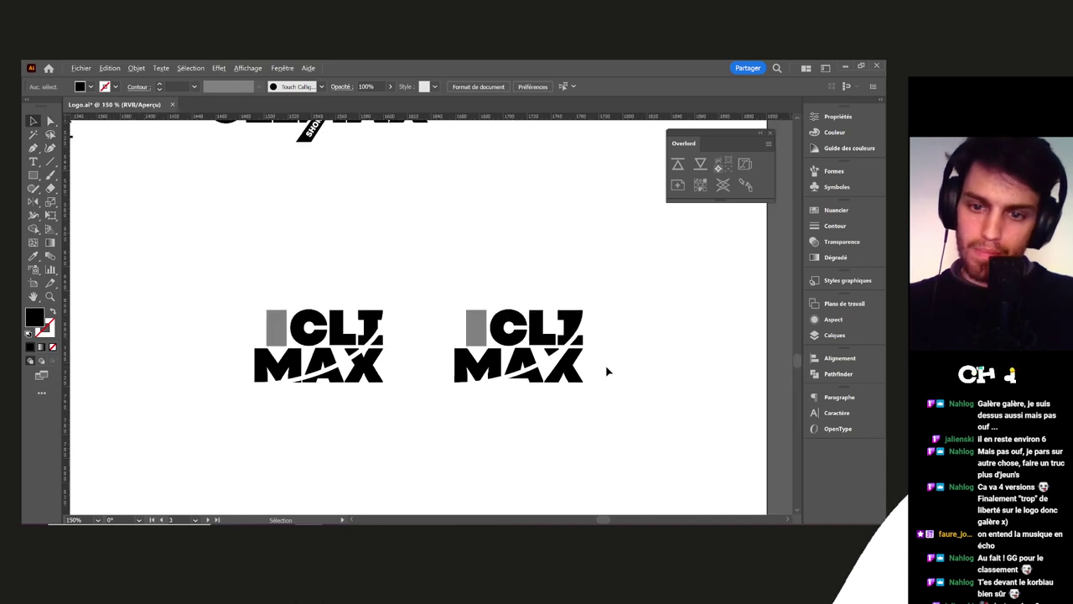
left_click_drag(651, 369, 596, 345)
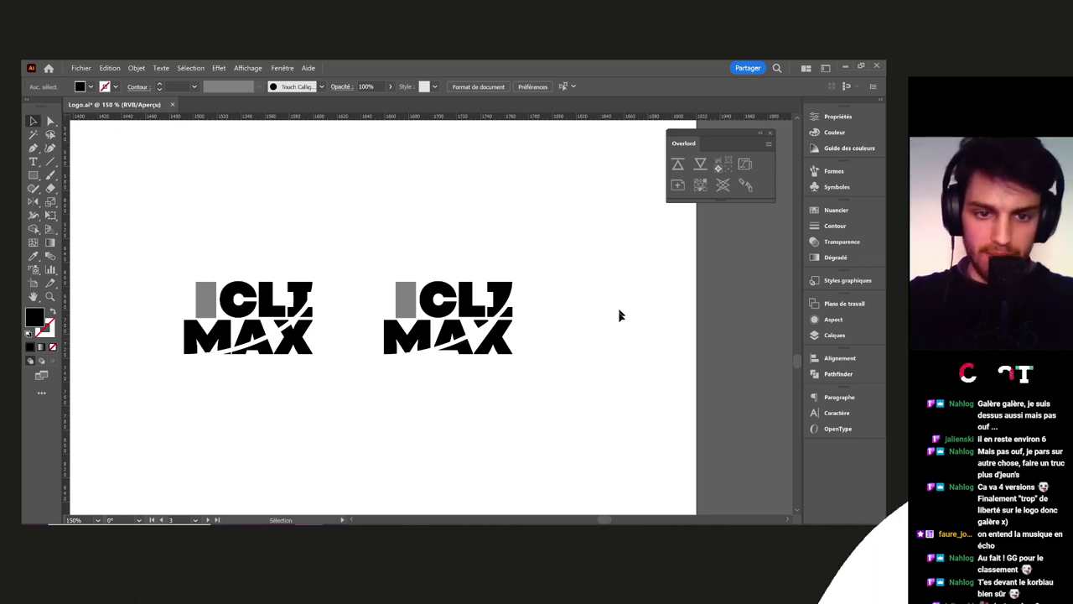
scroll(621, 321, "down", 1)
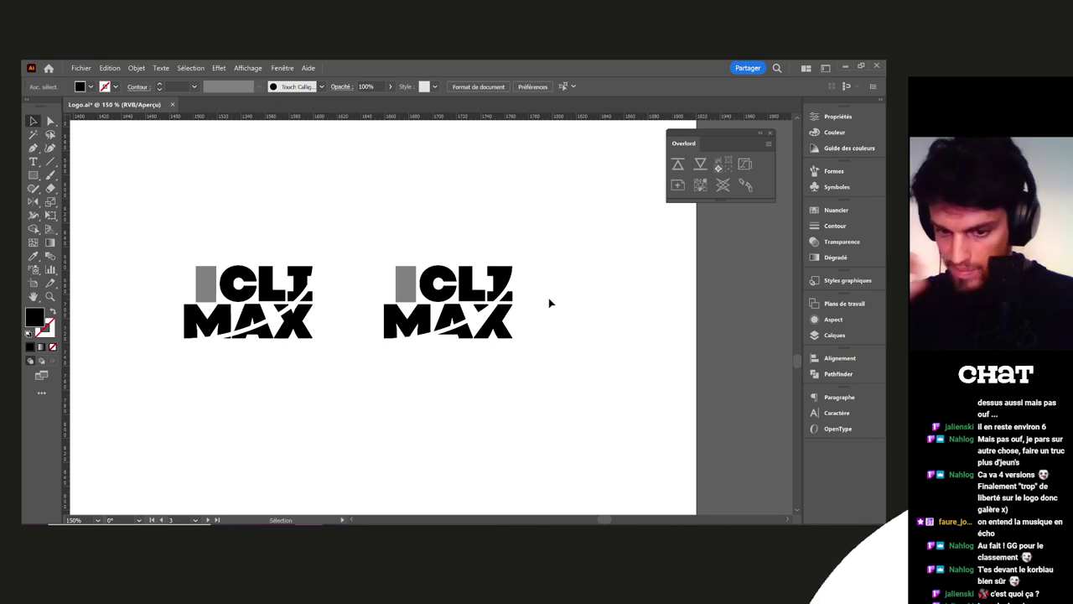
Check the MIC, Mic/Aux and SON SPOTIFY levels in OBS, then switch to Discord
left_click(491, 524)
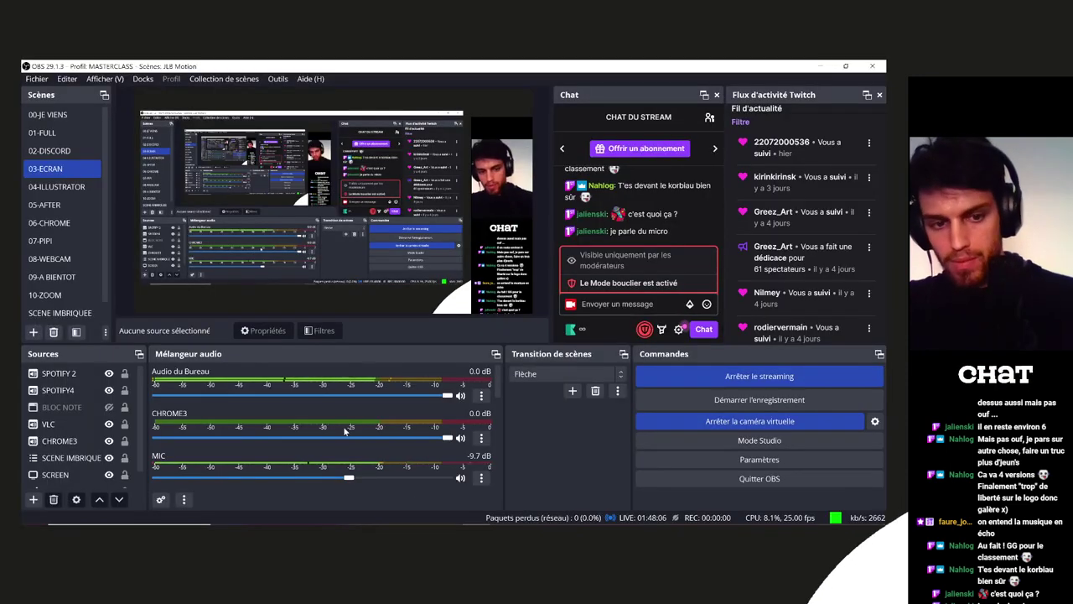
scroll(339, 426, "down", 2)
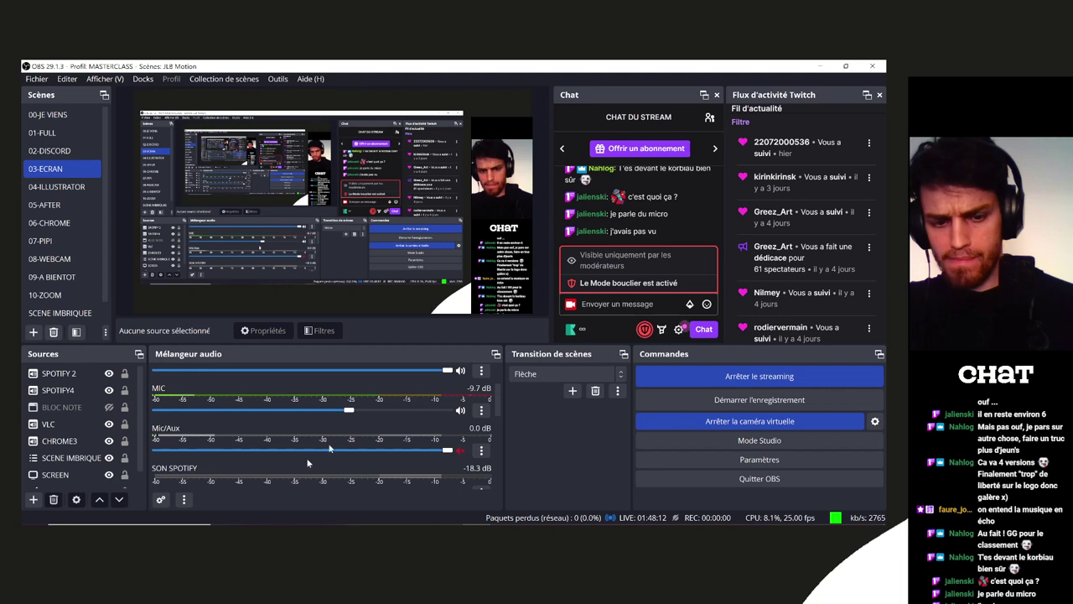
mouse_move(252, 530)
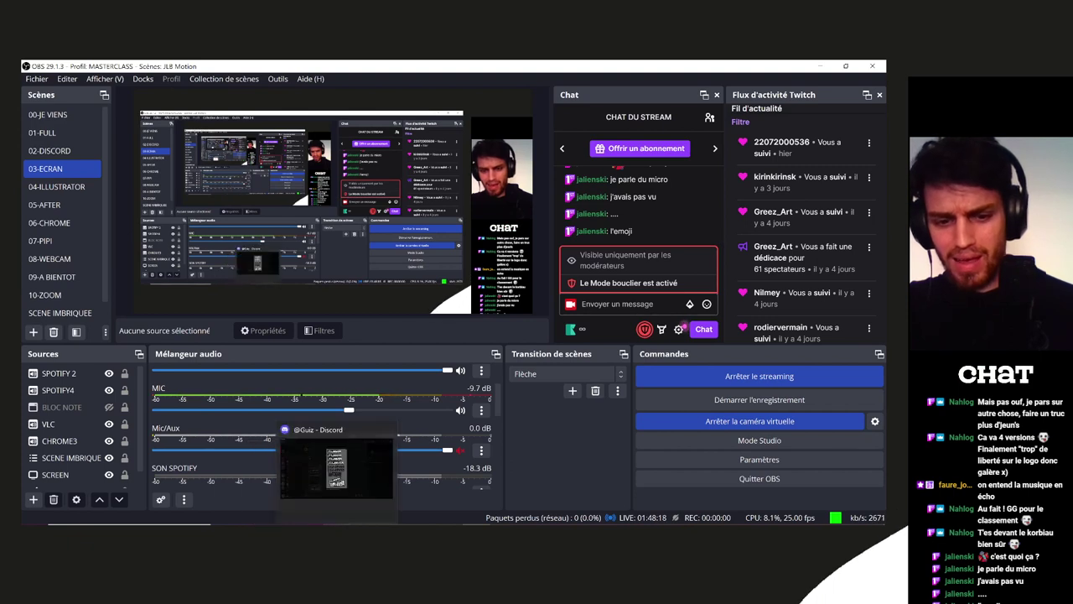
left_click(337, 533)
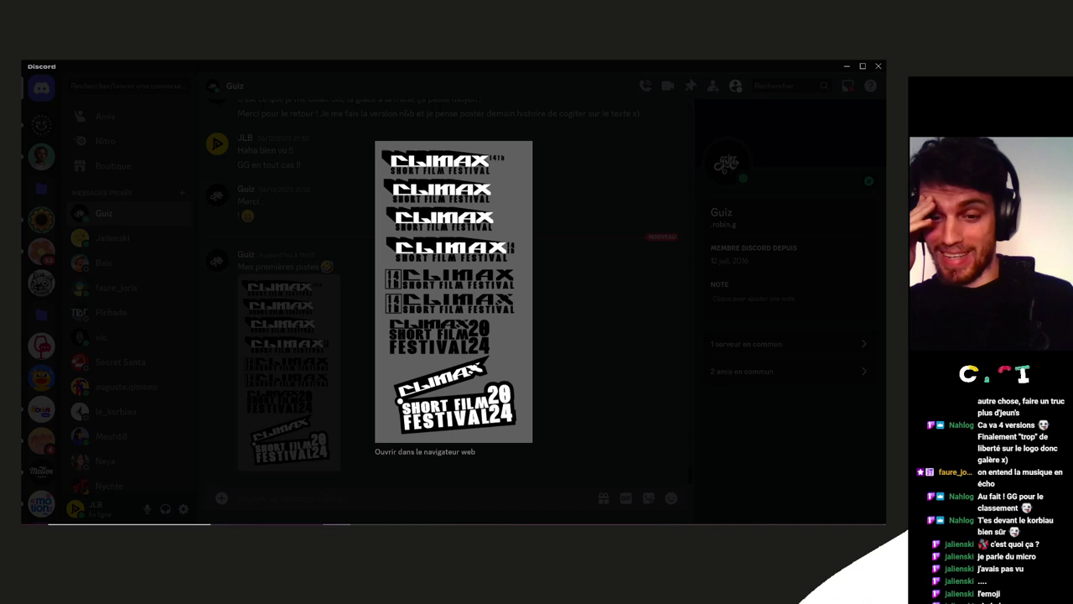
Return to the Logo.ai artwork in Illustrator after viewing the posted drafts
left_click(360, 534)
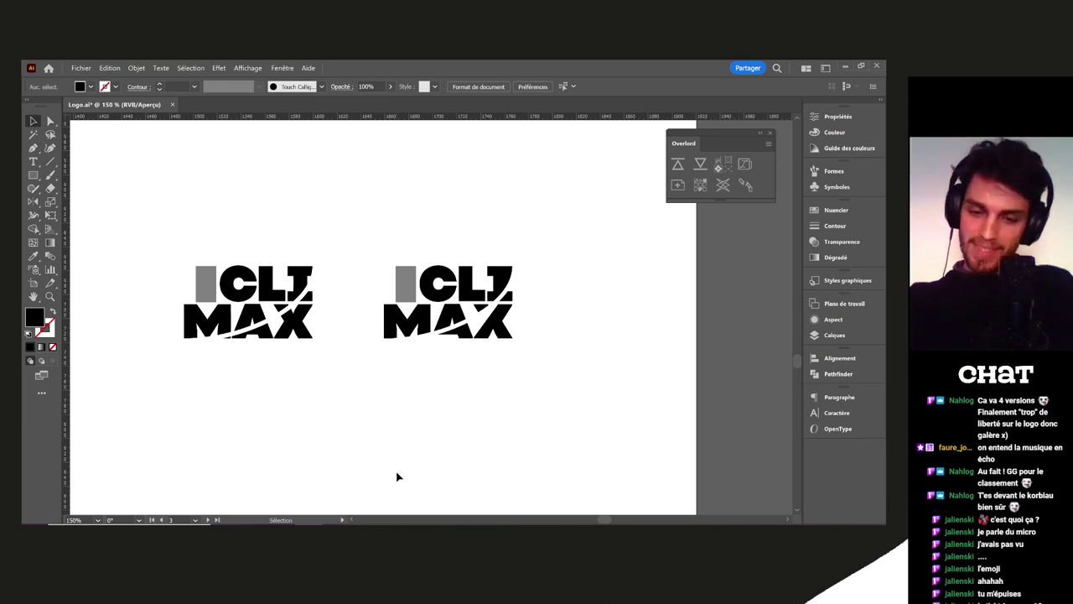
Eyedropper the M's black fill onto the right logo's grey bar
left_click_drag(414, 365, 466, 365)
left_click(461, 292)
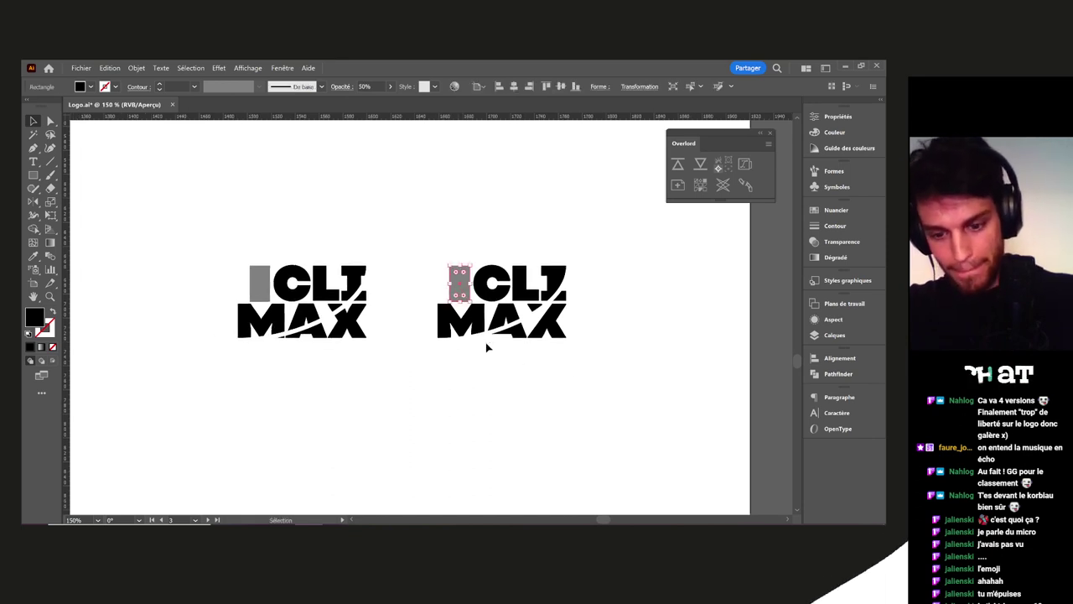
key("i")
left_click(476, 324)
key("v")
key("ctrl+shift+a")
Widen the black bar leftward into a square block flush with MAX's left edge
scroll(485, 317, "up", 5)
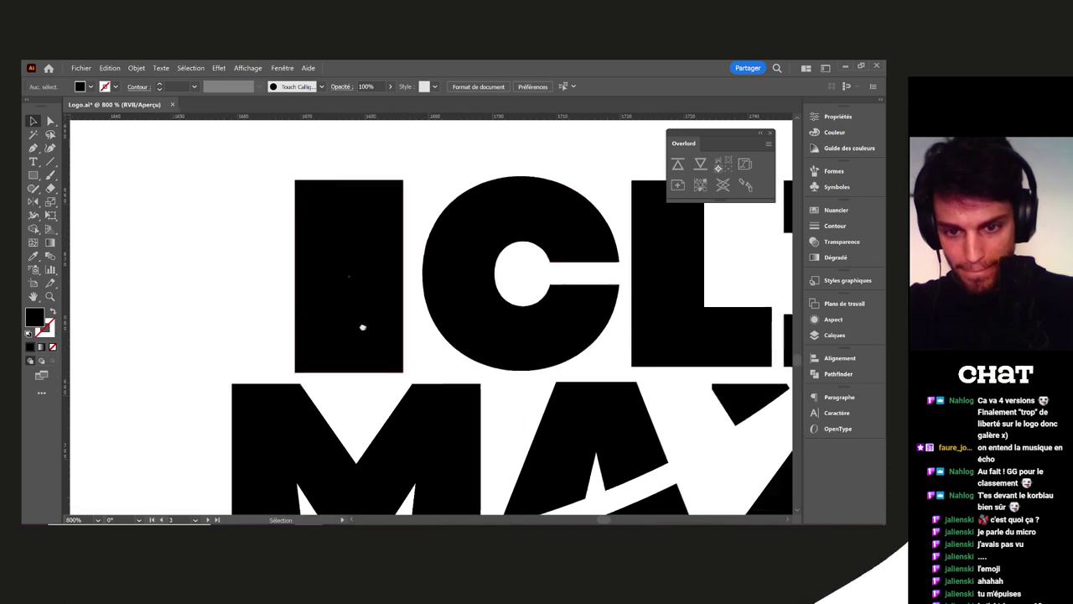
left_click(359, 328)
left_click_drag(403, 278, 652, 280)
left_click_drag(474, 375, 475, 369)
left_click_drag(653, 279, 389, 279)
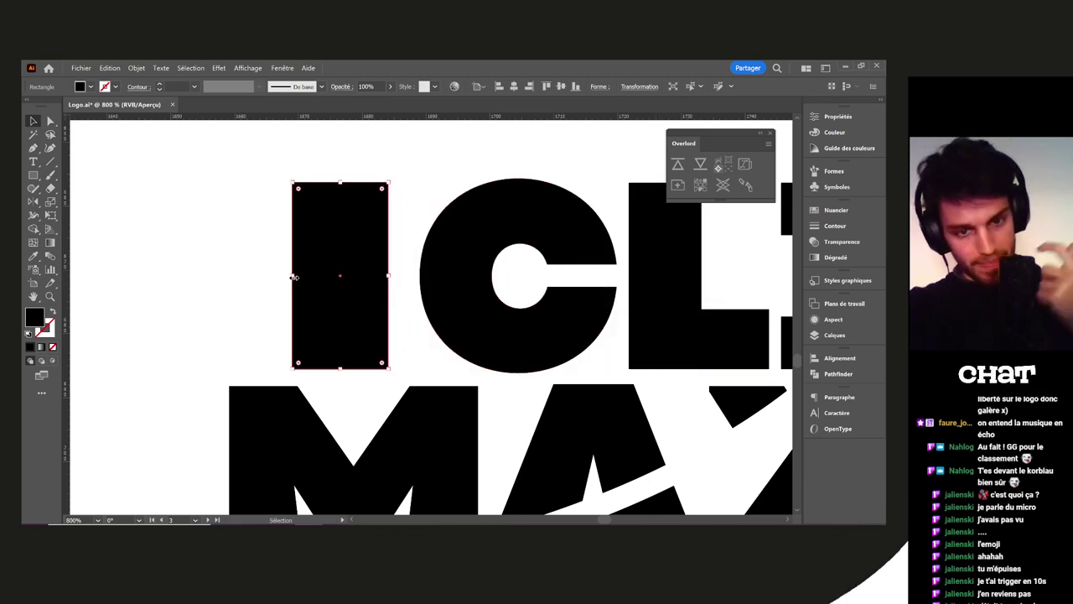
left_click_drag(292, 276, 227, 282)
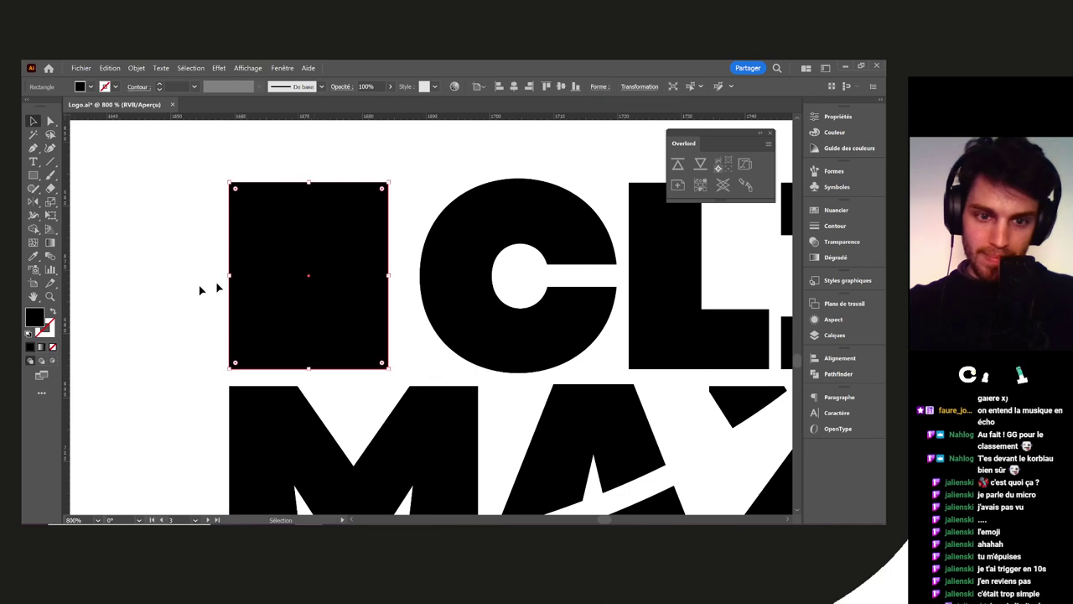
left_click(173, 292)
scroll(177, 301, "down", 4)
left_click_drag(450, 387, 591, 369)
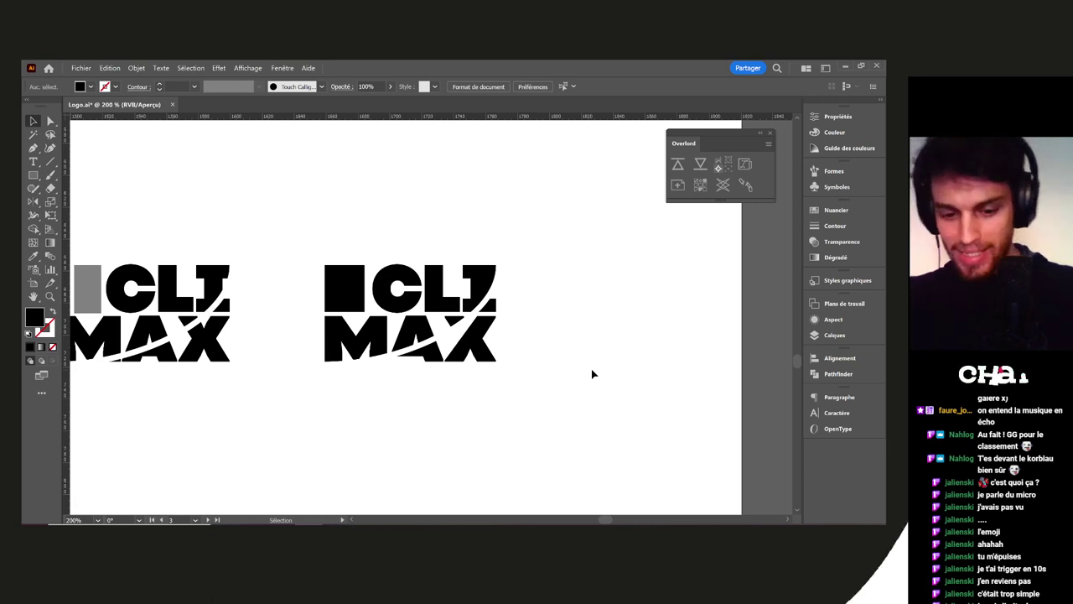
left_click_drag(563, 356, 619, 334)
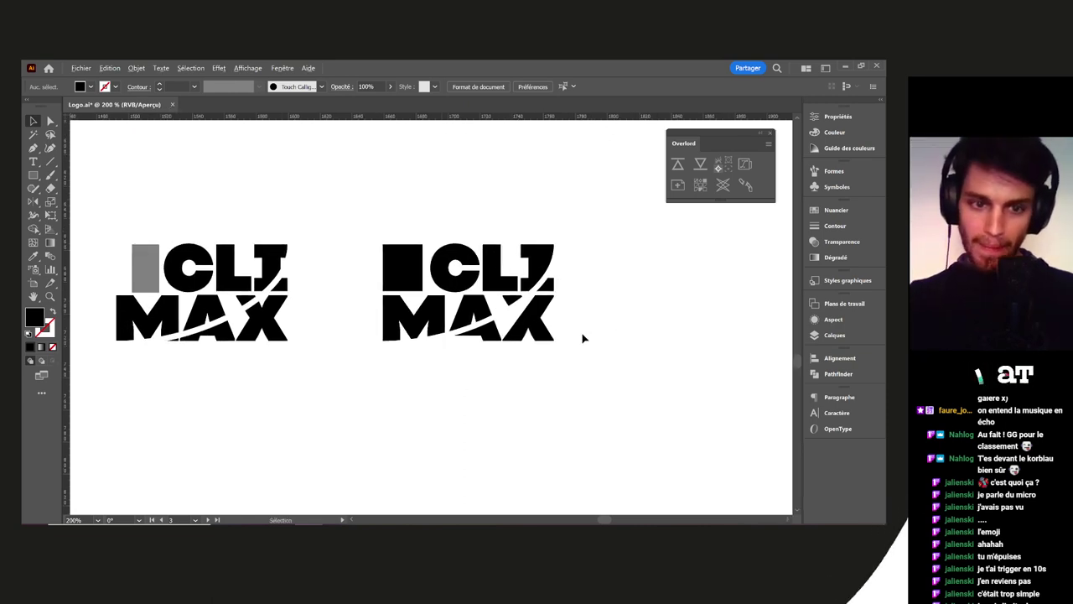
scroll(586, 338, "down", 2)
left_click_drag(466, 366, 491, 342)
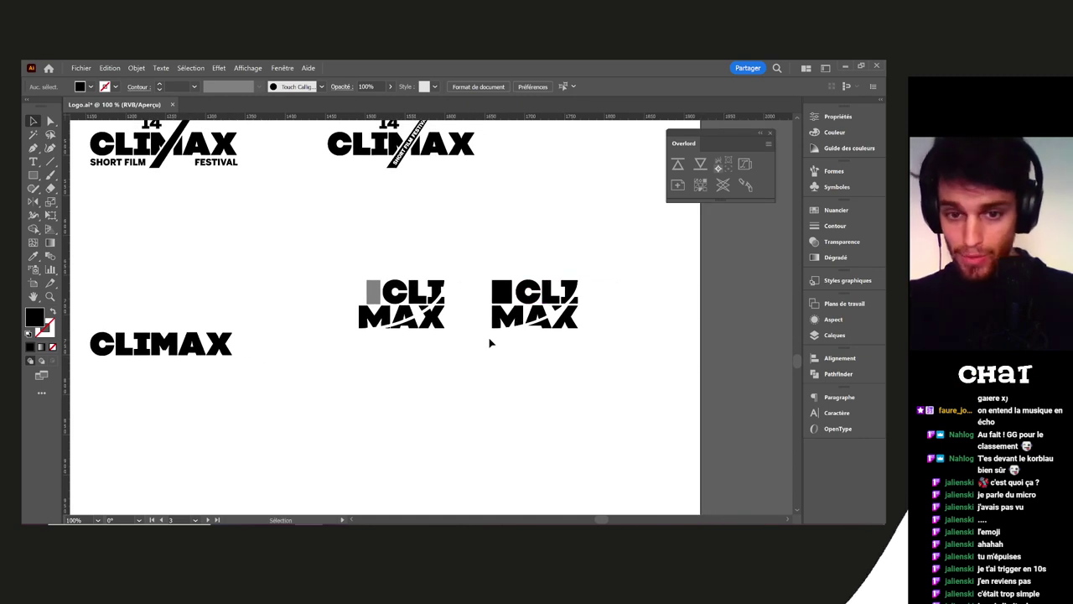
left_click_drag(338, 346, 340, 307)
left_click(431, 281)
left_click_drag(459, 314, 404, 256)
left_click(469, 318)
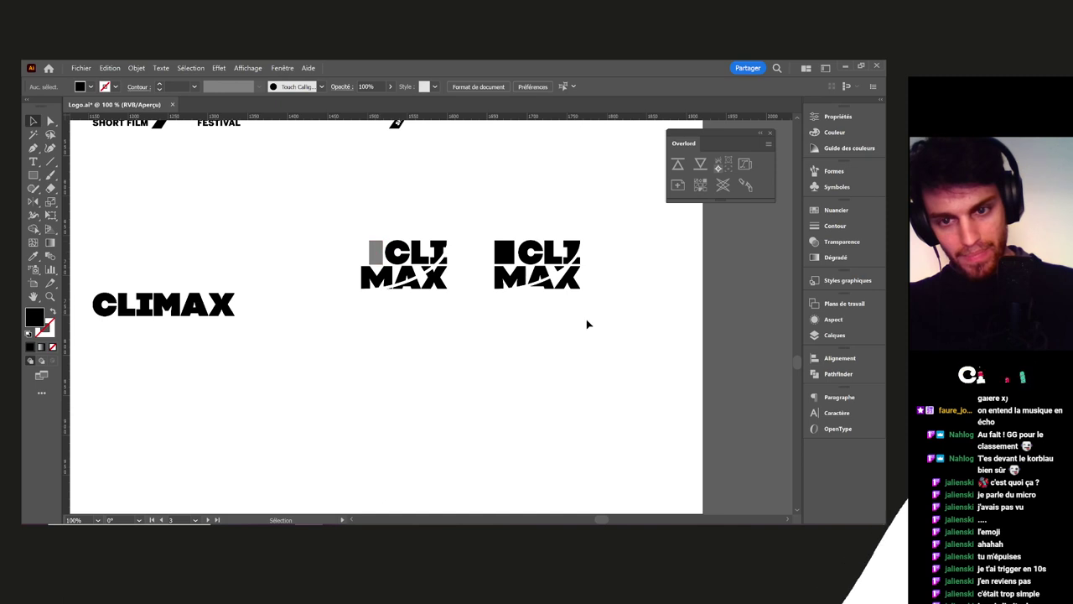
left_click_drag(587, 319, 480, 365)
scroll(480, 365, "down", 2)
left_click_drag(556, 355, 298, 402)
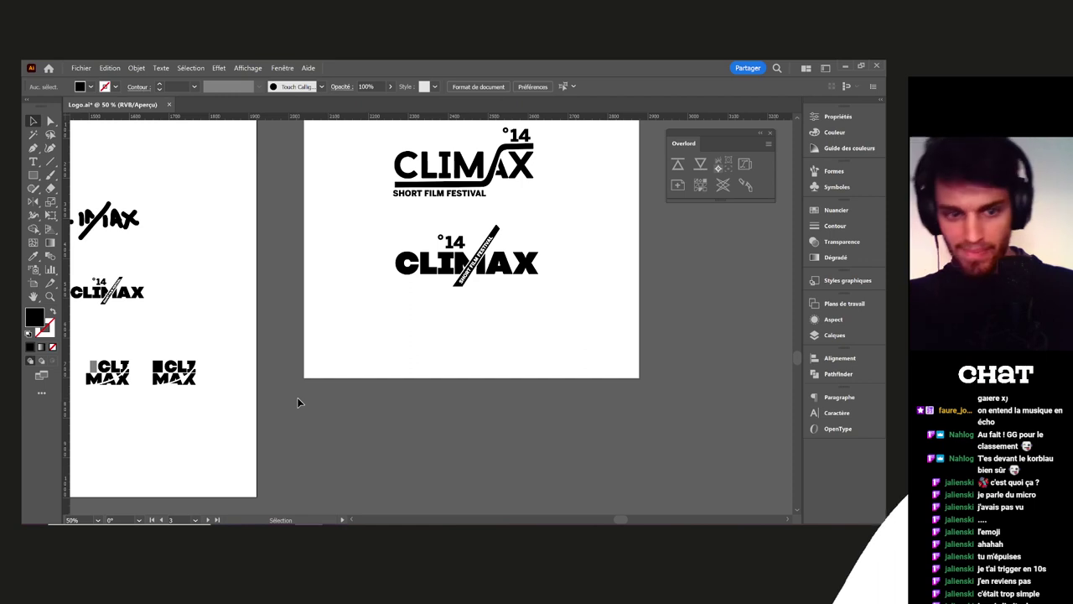
scroll(287, 390, "left", 5)
scroll(316, 403, "down", 2)
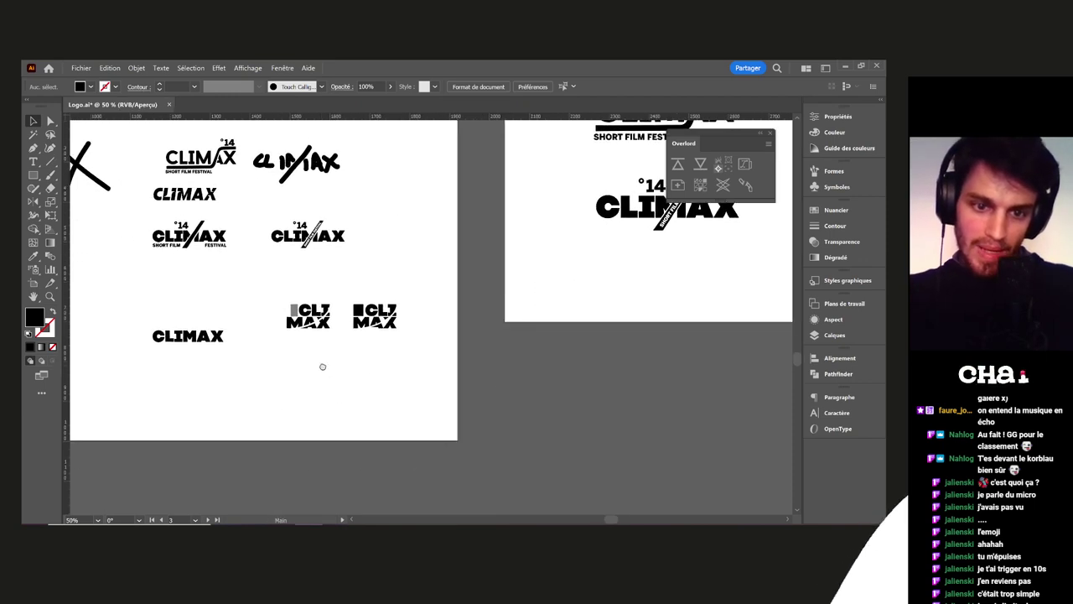
Select the left wordmark's letters and grey bar and Alt-drag out a copy
left_click(308, 314)
scroll(309, 319, "up", 4)
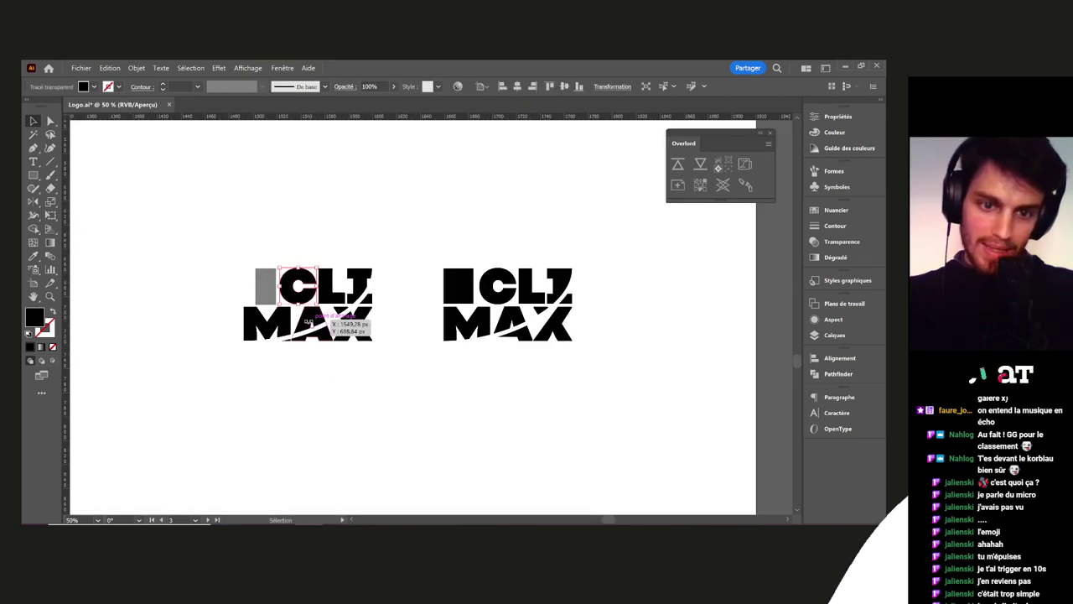
left_click(326, 316, "shift")
left_click(331, 291, "shift")
left_click(377, 280, "shift")
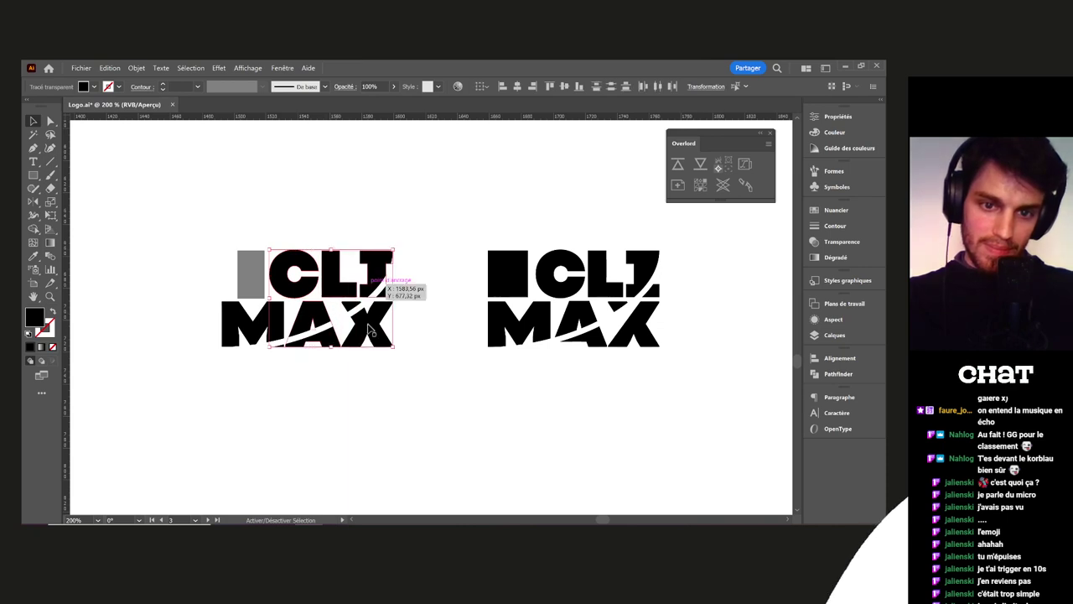
left_click(370, 328, "shift")
left_click(249, 330, "shift")
left_click(256, 280, "shift")
left_click_drag(256, 280, 511, 354)
Place the copied wordmark in a clear spot, zoom in and select its grey bar
scroll(433, 416, "down", 2)
left_click_drag(454, 435, 324, 343)
left_click(400, 383)
scroll(342, 353, "up", 3)
scroll(343, 357, "up", 2)
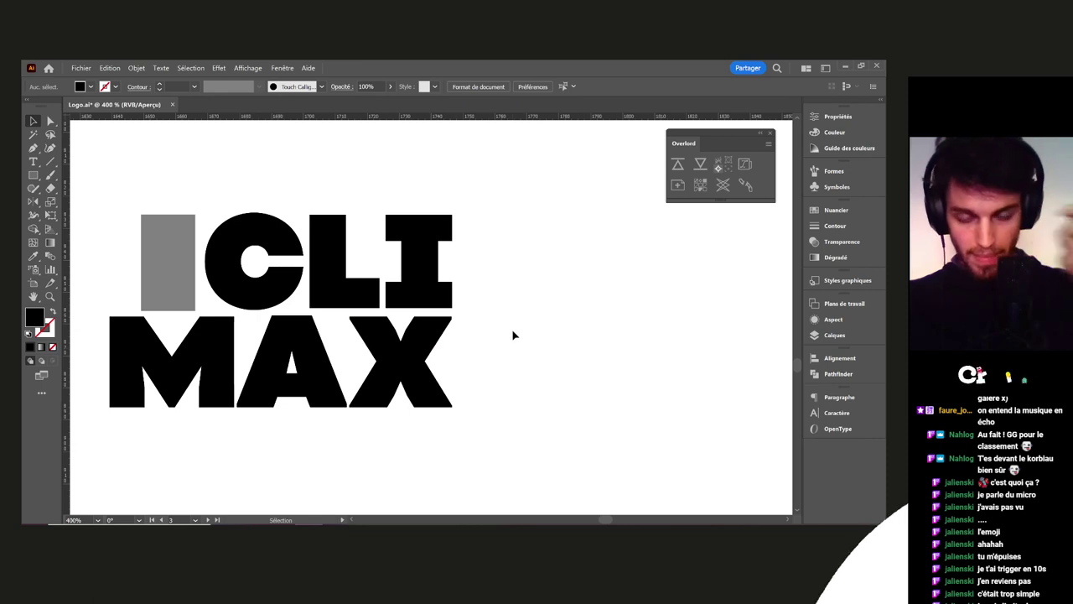
left_click_drag(245, 311, 270, 311)
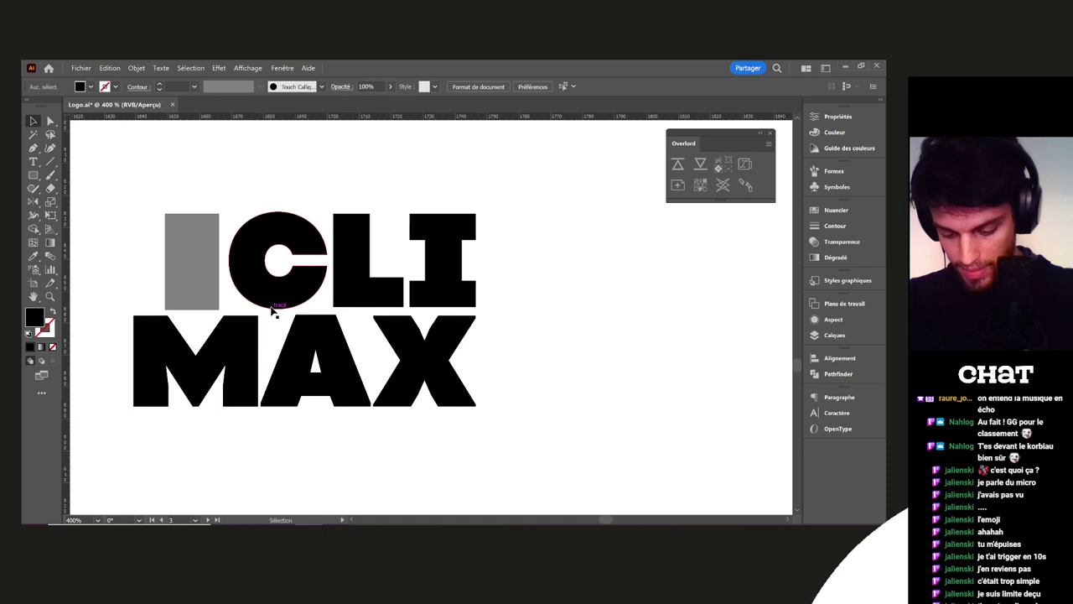
left_click(217, 277)
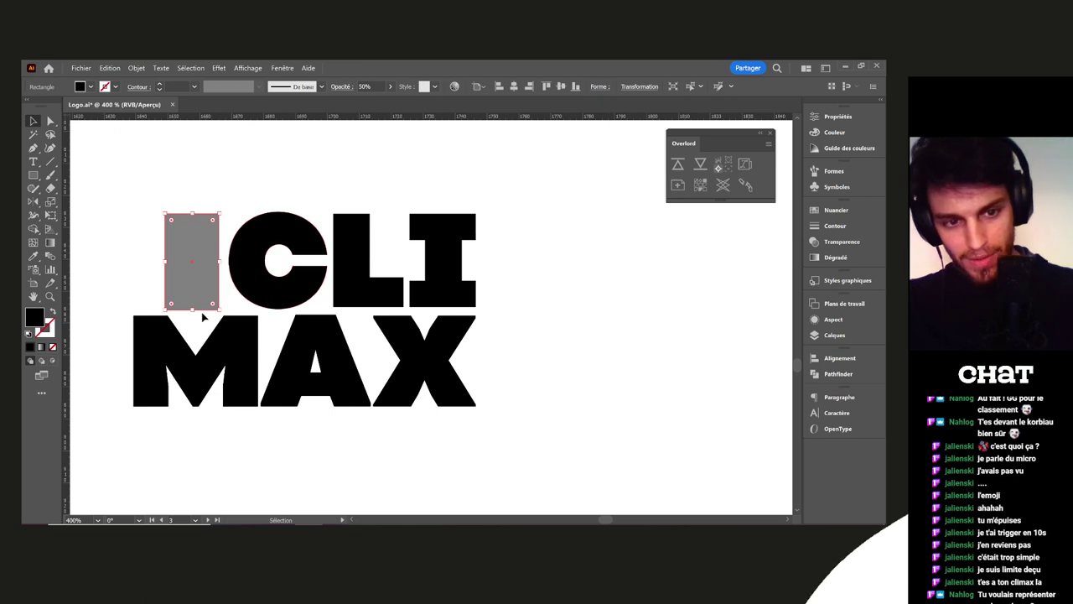
Snap the copy's grey bar bottom to the CLI letters' baseline and deselect
left_click_drag(195, 312, 196, 308)
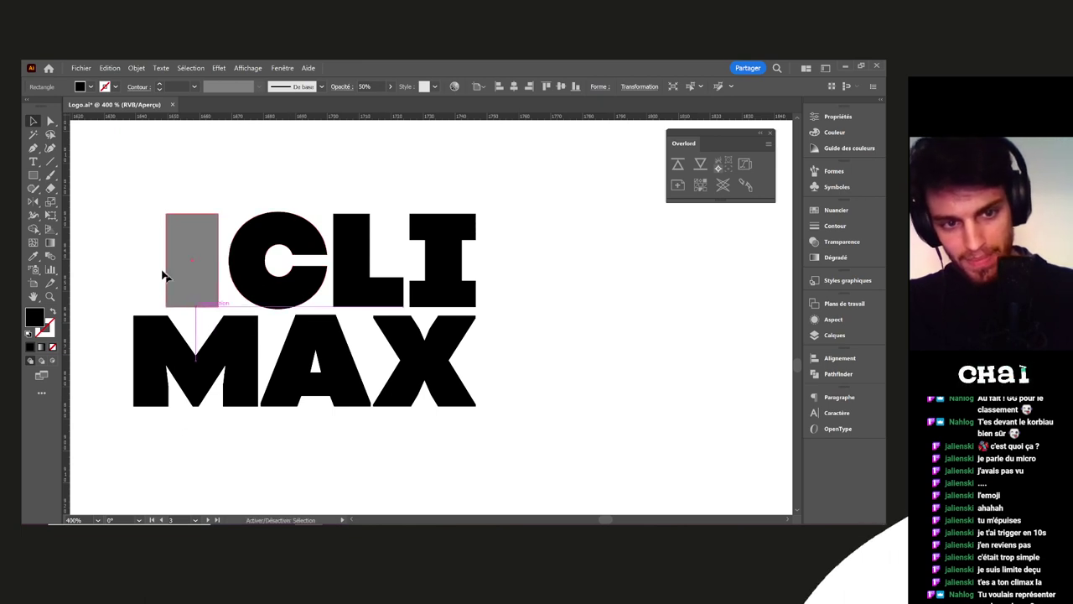
left_click(161, 271)
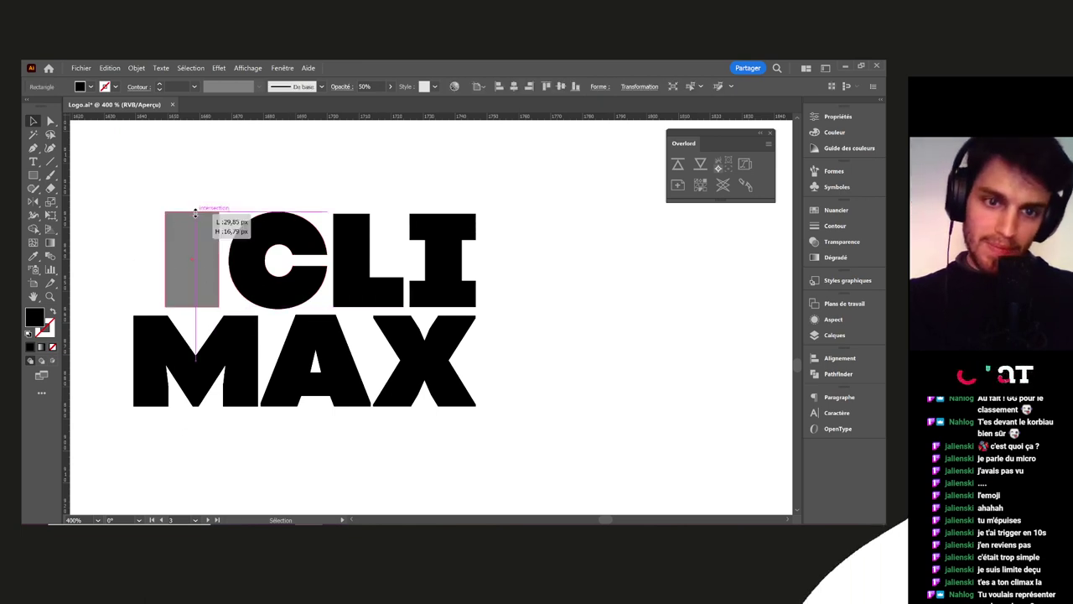
left_click(499, 310)
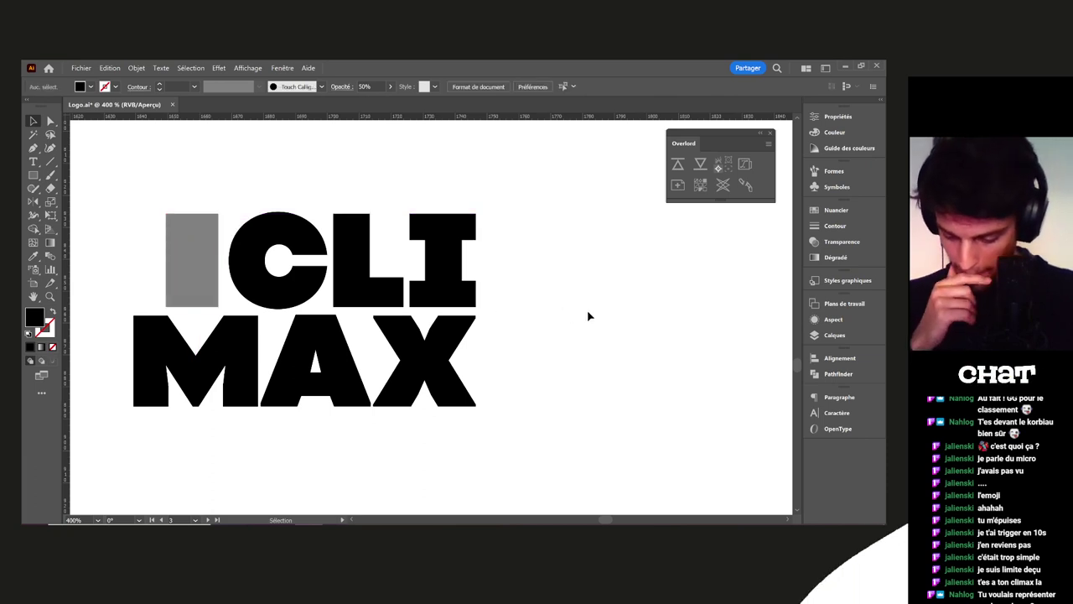
Zoom out over to the 14th CLIMAX logos, then switch to Discord
scroll(588, 312, "down", 4)
left_click_drag(623, 307, 555, 393)
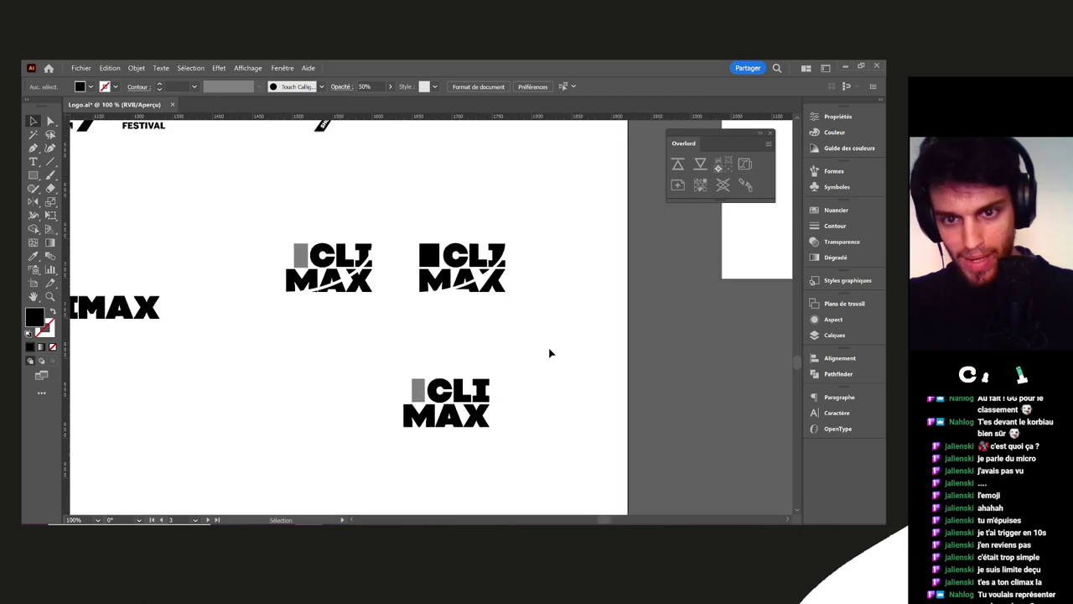
scroll(550, 354, "down", 4)
left_click_drag(565, 283, 378, 401)
scroll(478, 227, "up", 3)
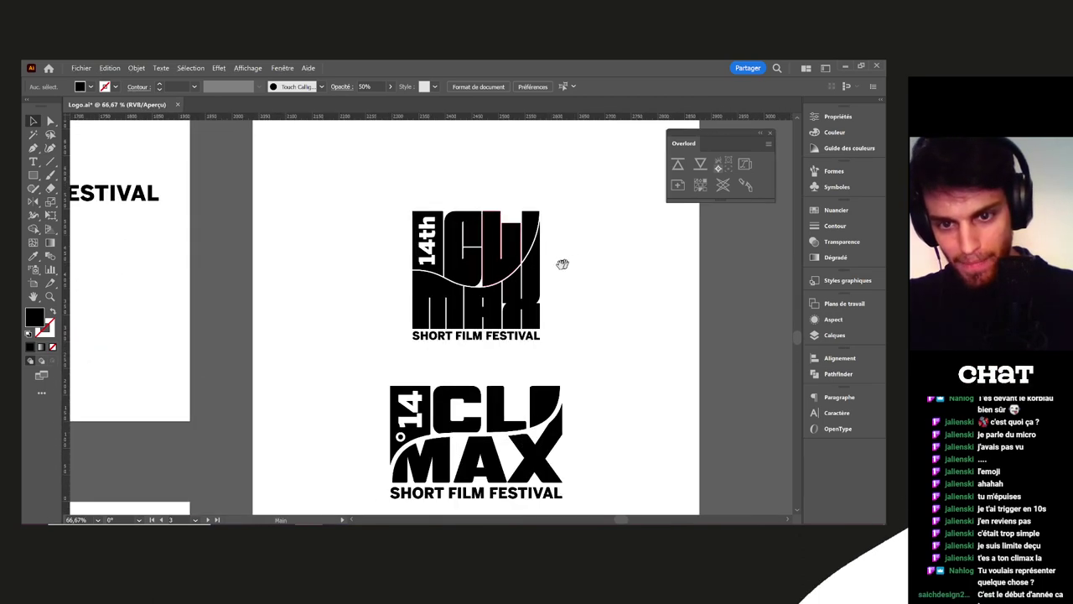
left_click_drag(561, 264, 516, 272)
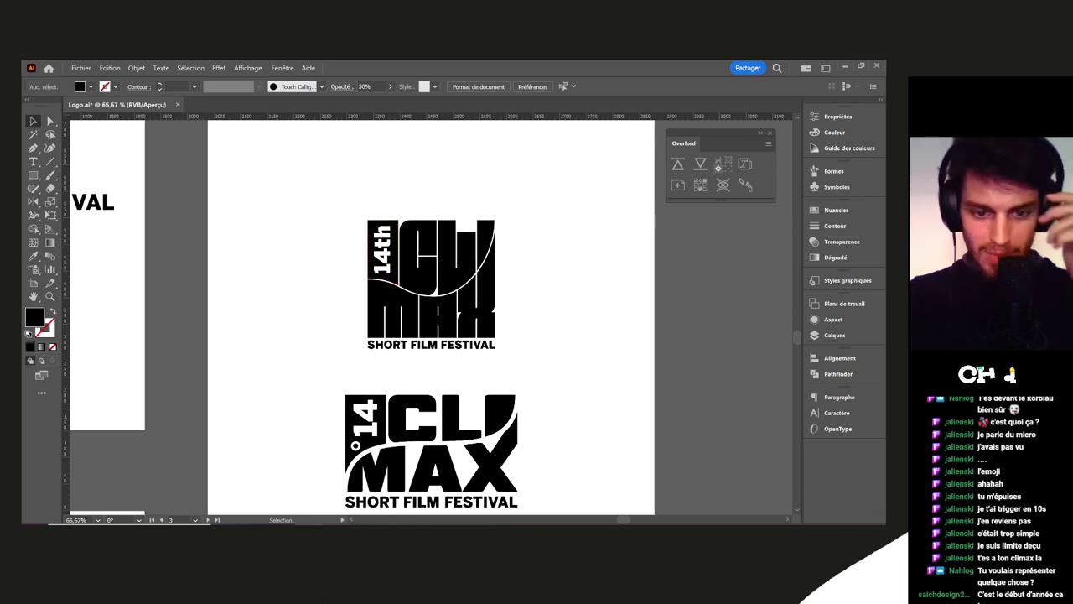
left_click(344, 533)
Close the image preview and reread the brief's festival and climax descriptions in Bataille de logos 106
left_click(574, 345)
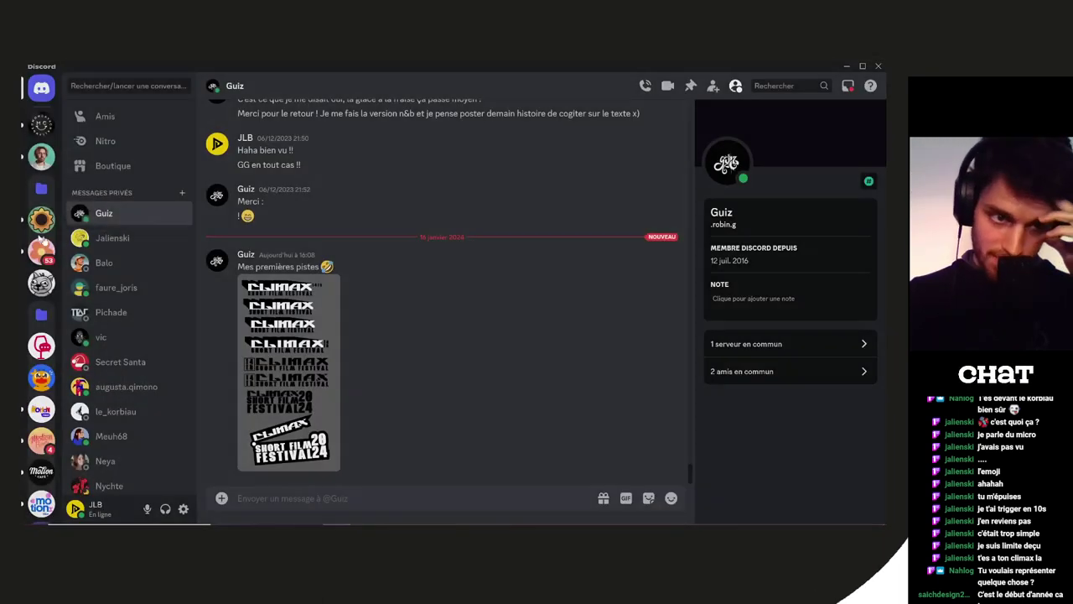
left_click(41, 157)
left_click_drag(486, 291, 644, 316)
left_click(521, 341)
left_click_drag(452, 338, 651, 340)
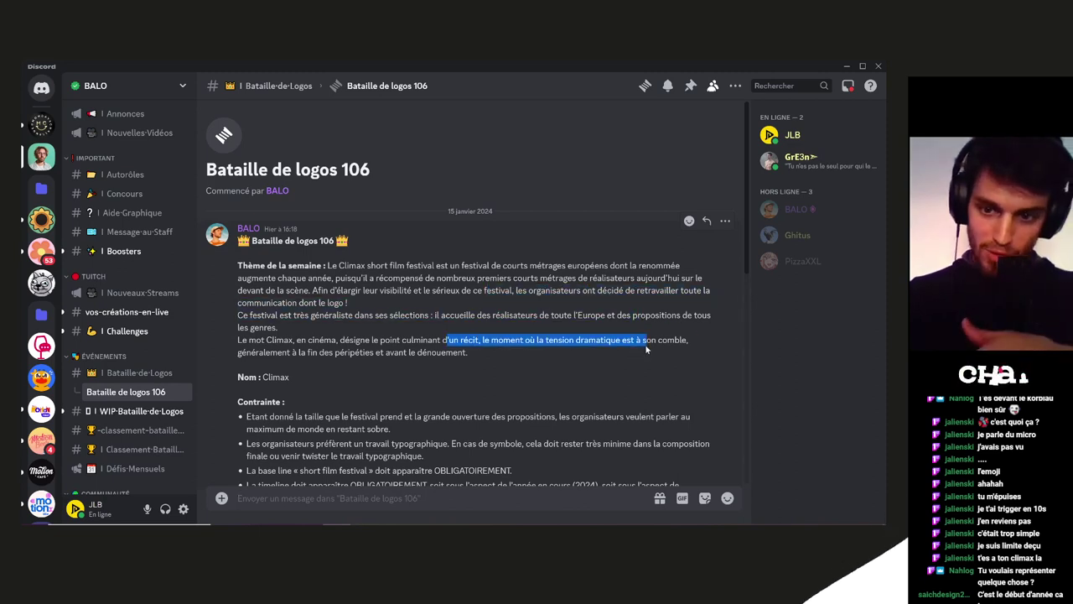
left_click(489, 385)
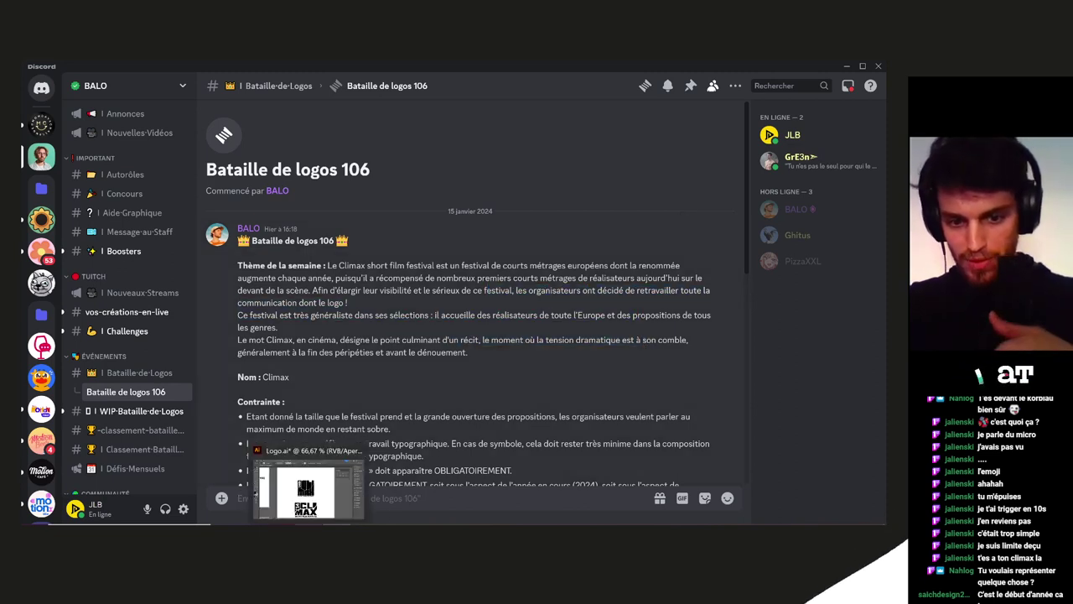
left_click(306, 487)
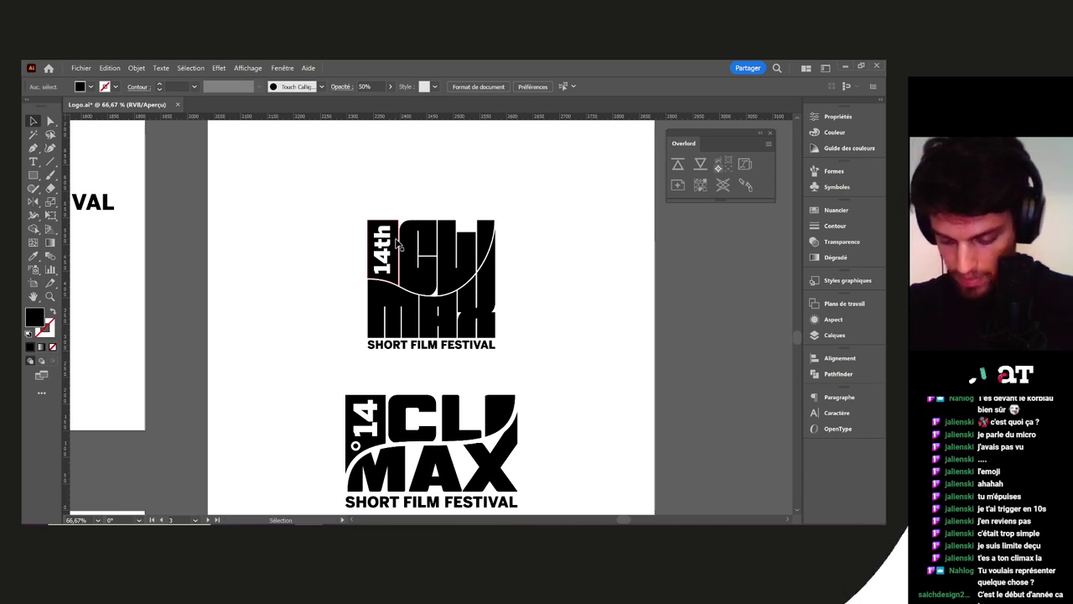
Zoom out to all artboards, then zoom in on the ICLI MAX logo on the lower artboard
scroll(553, 271, "down", 2)
scroll(553, 271, "left", 2)
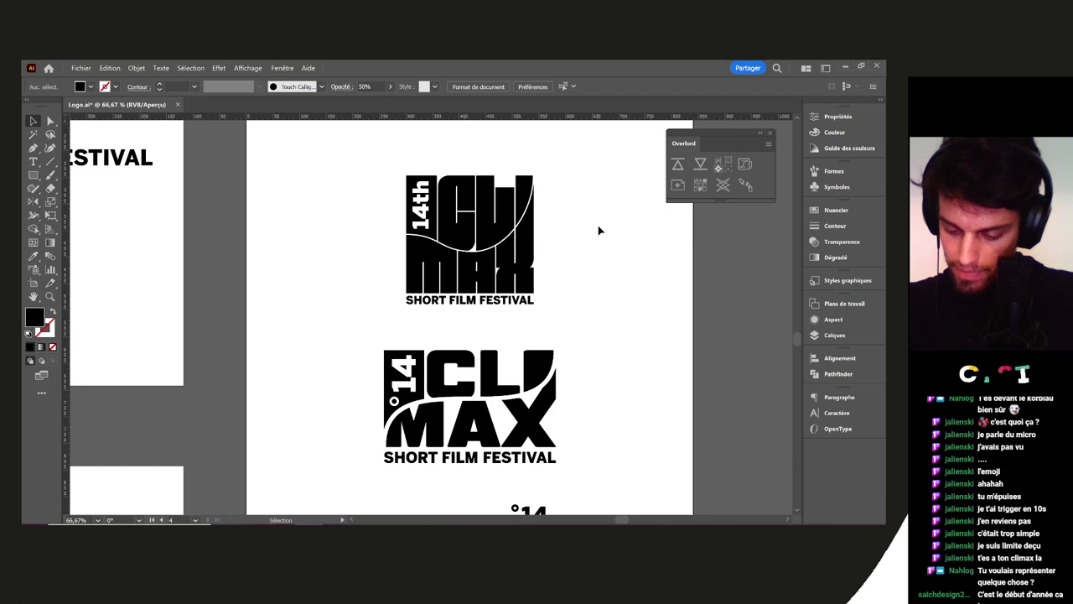
scroll(599, 229, "down", 4)
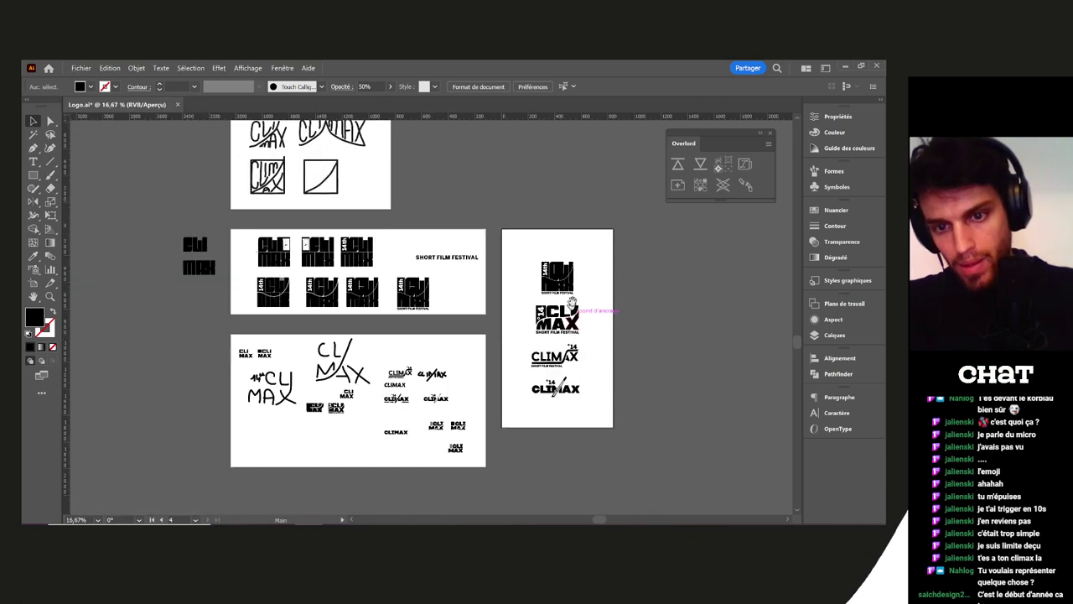
scroll(453, 368, "up", 5)
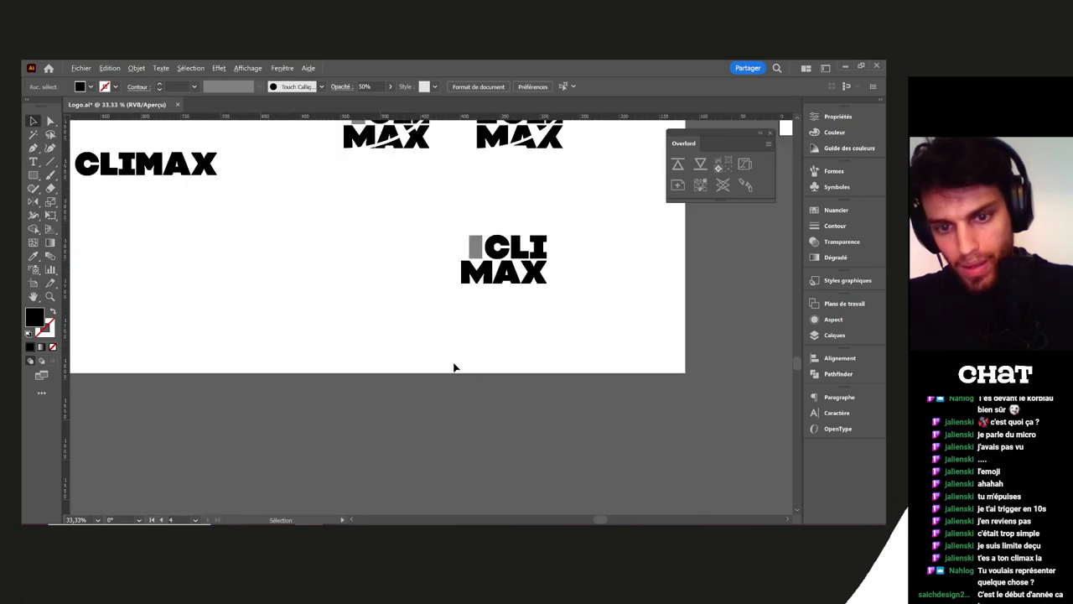
scroll(492, 304, "right", 3)
scroll(408, 270, "up", 2)
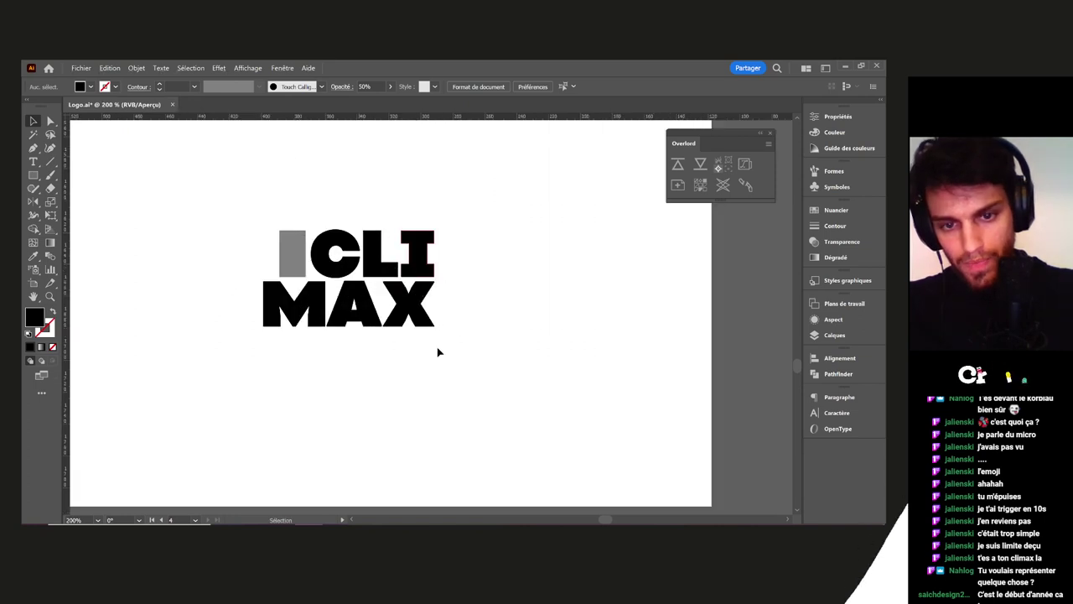
scroll(437, 349, "up", 2)
Draw a small black square in the gap under the I
left_click_drag(424, 317, 511, 392)
scroll(475, 295, "up", 3)
left_click_drag(538, 268, 435, 255)
key("m")
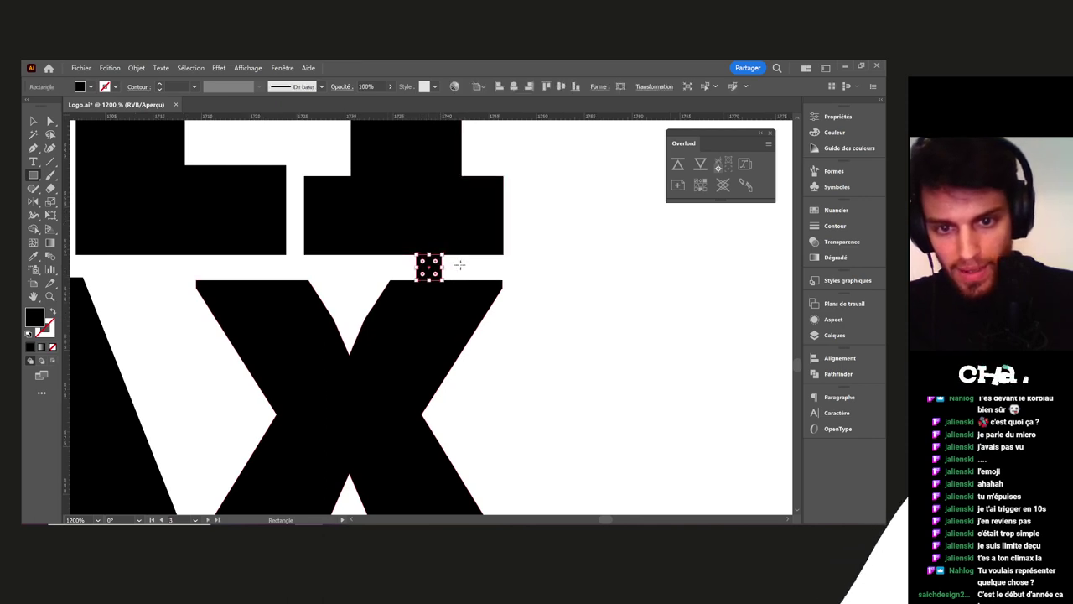
key("ctrl+shift+a")
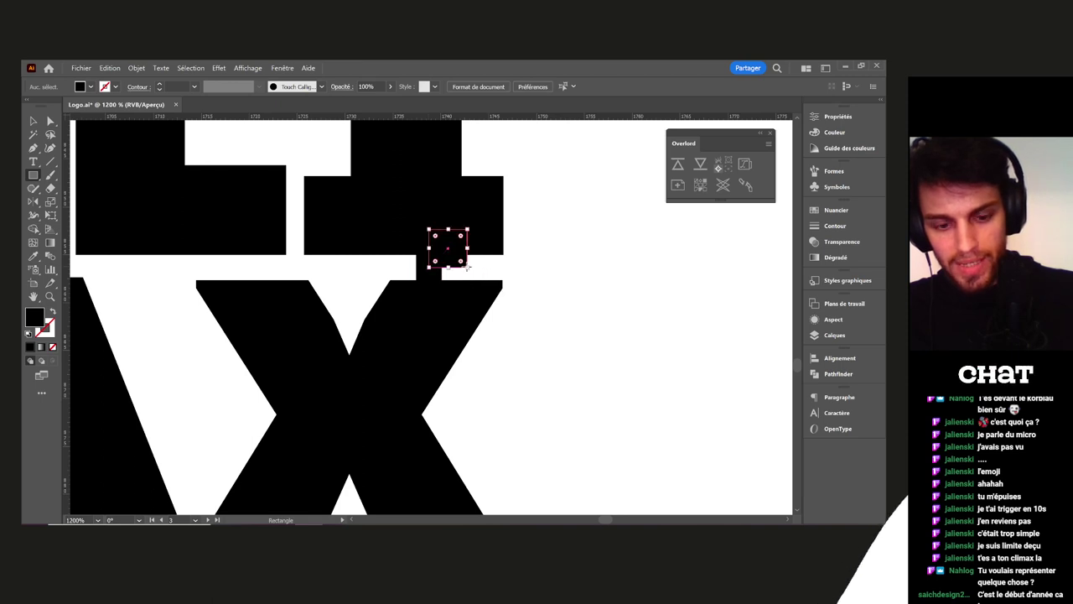
Draw a short horizontal line across the gap and give it a pink stroke
key("backslash")
left_click_drag(428, 267, 477, 266)
key("v")
left_click(117, 89)
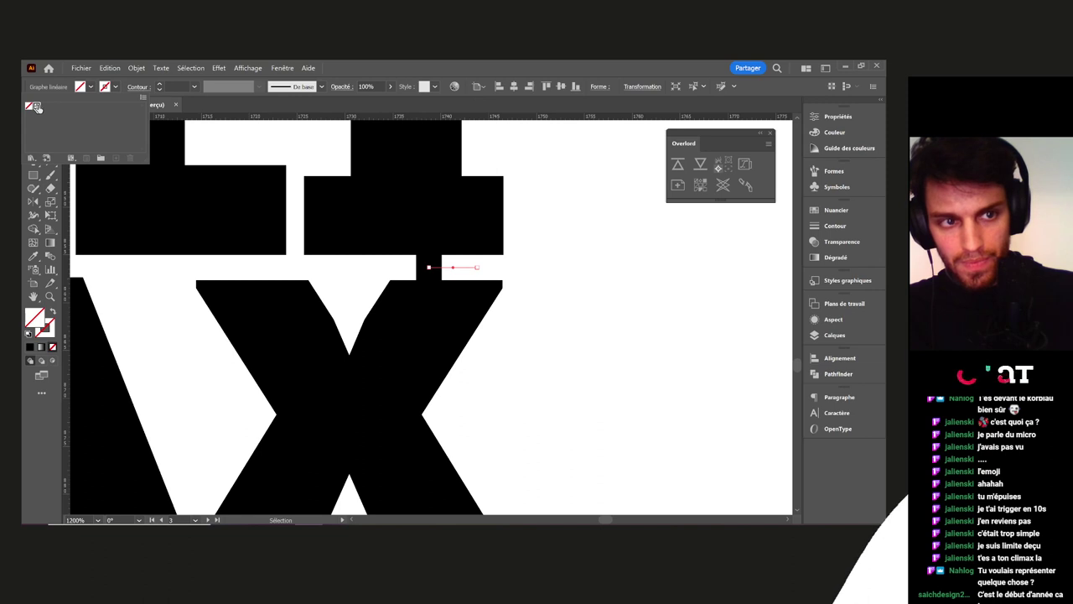
double_click(51, 331)
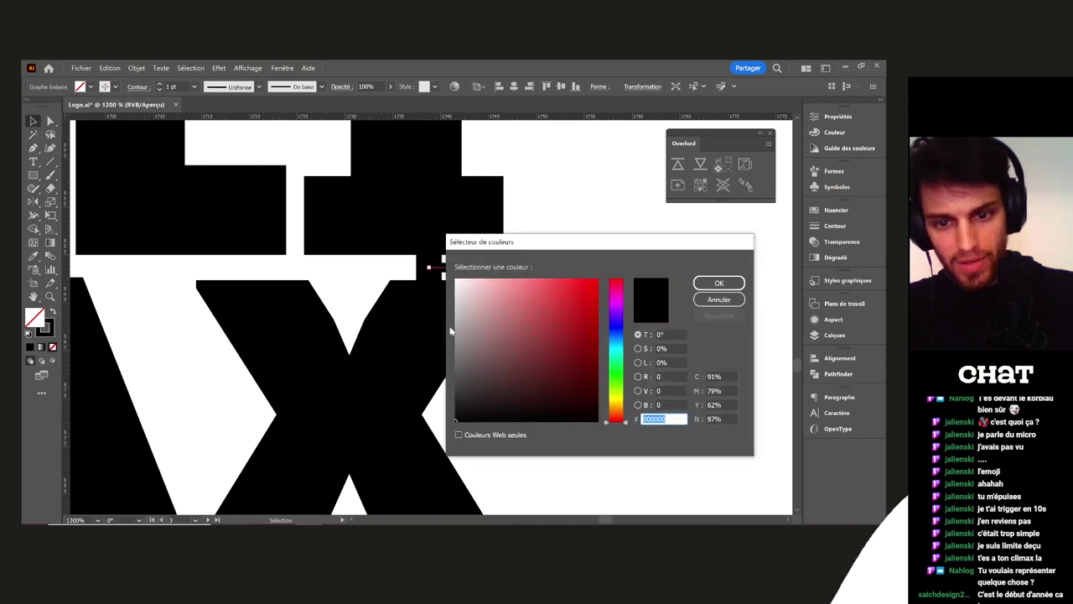
key("ctrl+v")
left_click(719, 283)
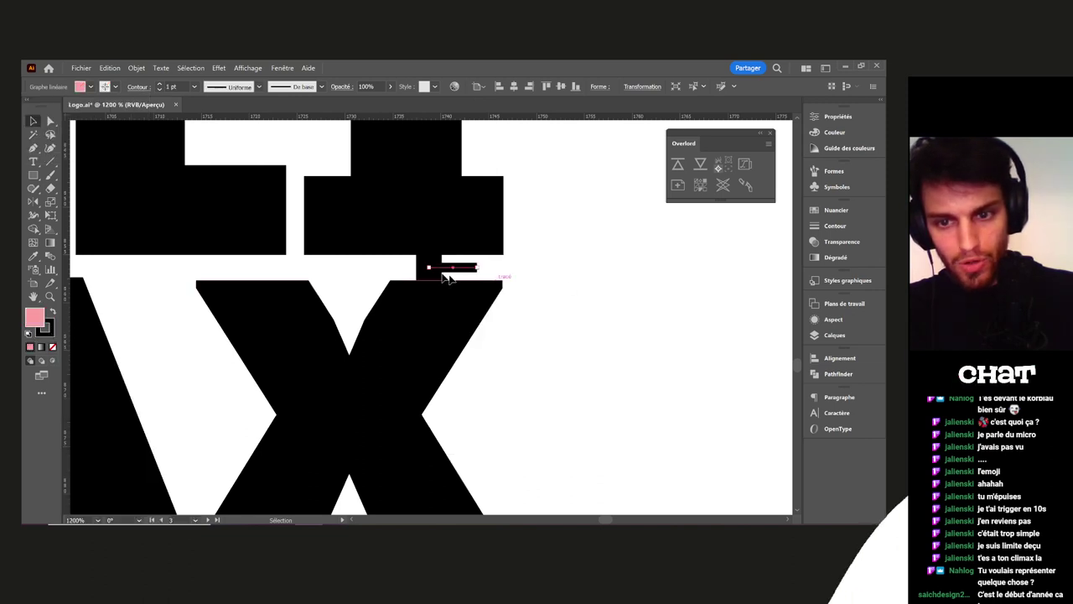
scroll(465, 272, "up", 2)
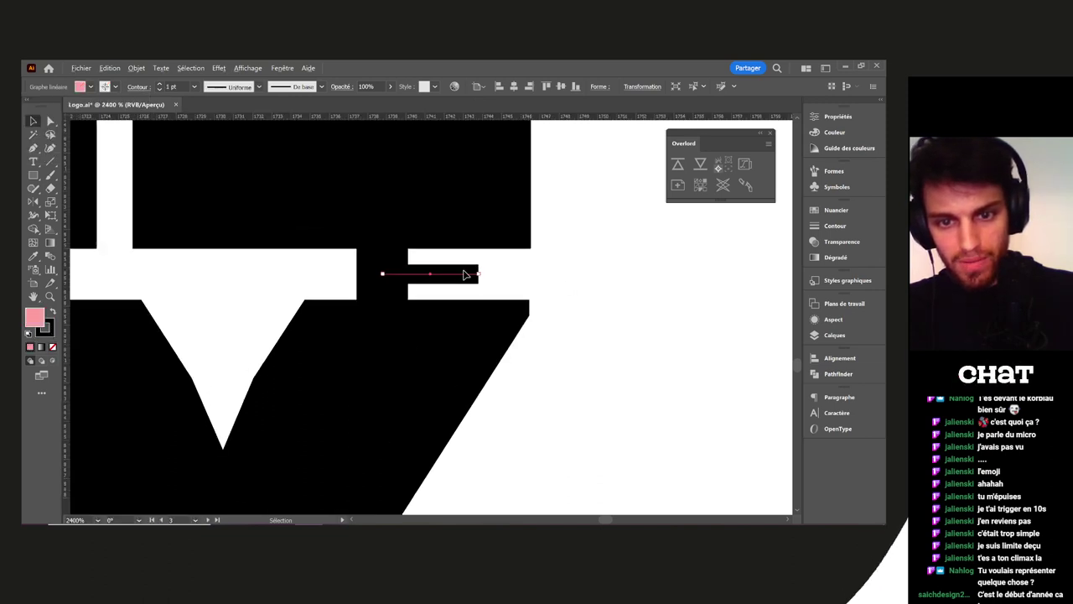
left_click(52, 312)
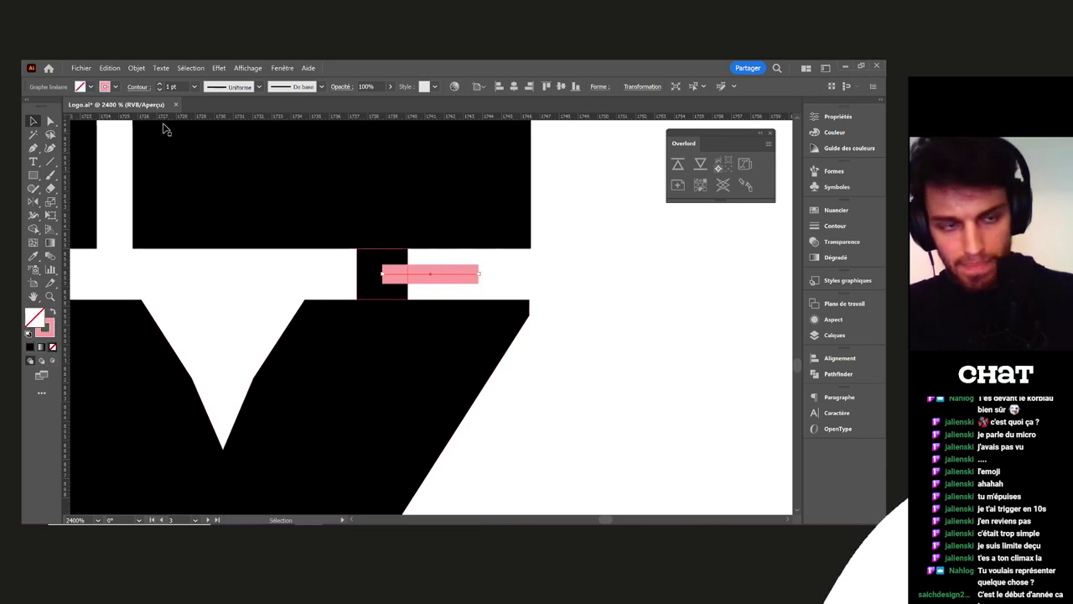
Set the pink line's stroke weight to 2,7 pt
left_click(160, 85)
scroll(444, 251, "up", 1)
left_click_drag(441, 251, 447, 209)
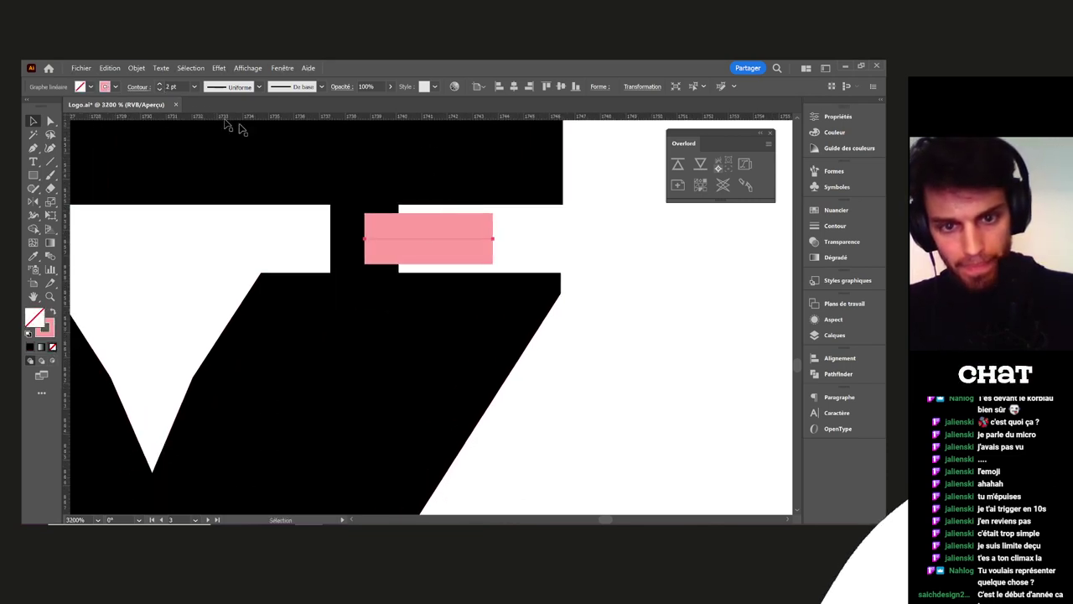
left_click(159, 84)
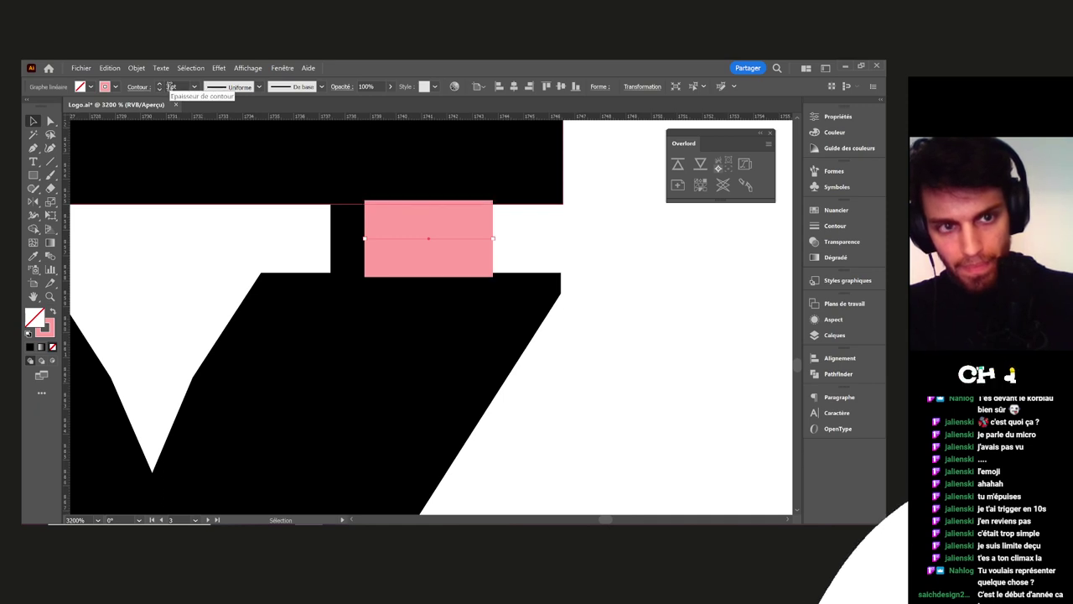
left_click_drag(170, 87, 154, 90)
type("2,8")
key("Return")
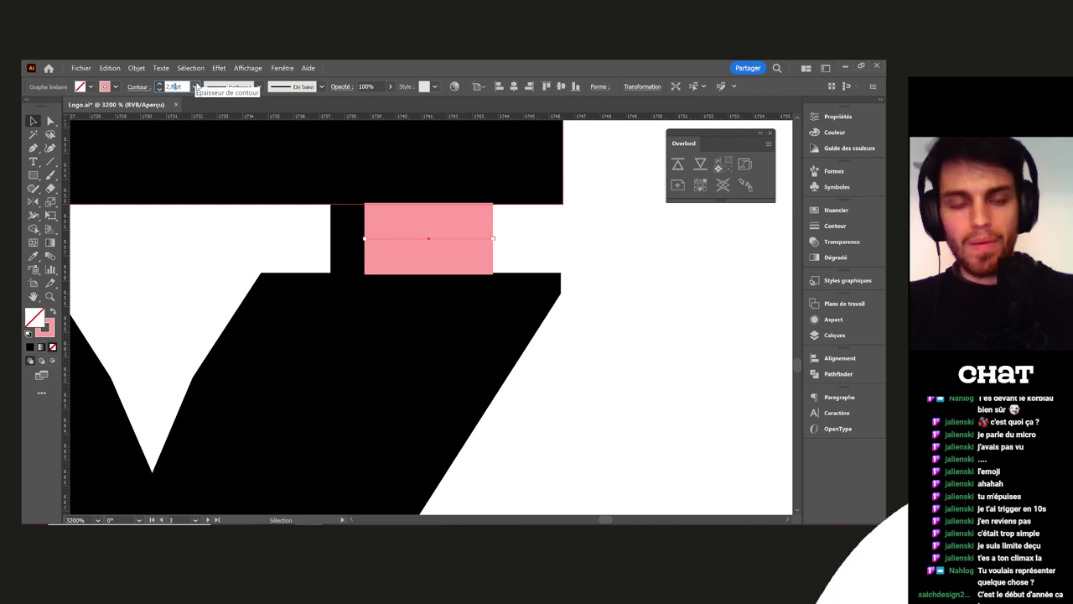
type("2,7")
key("Return")
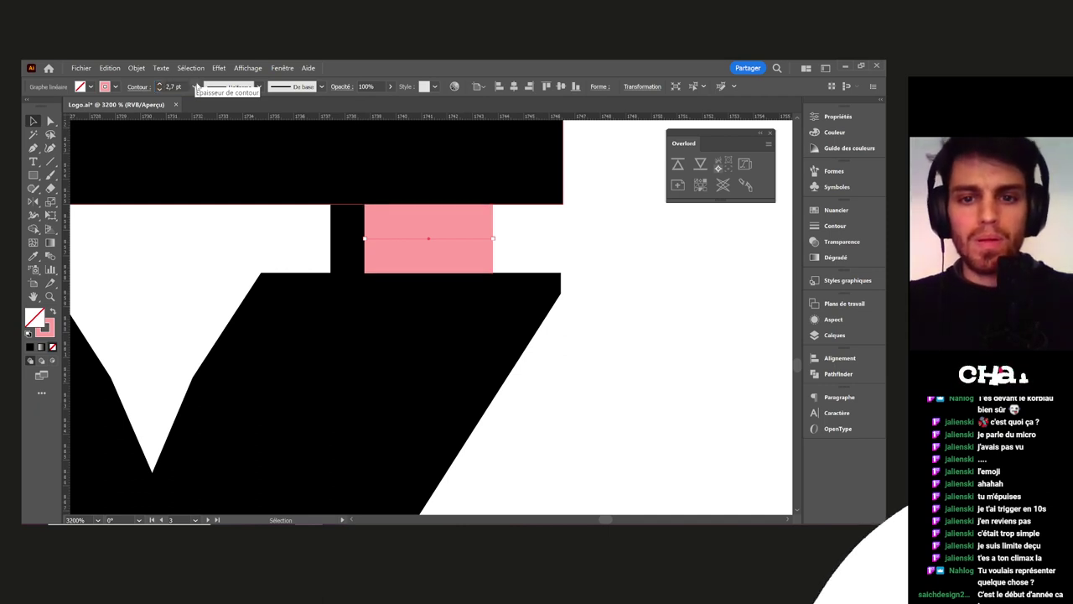
Refine the pink line's stroke weight to about 2,65 pt
scroll(360, 216, "up", 5)
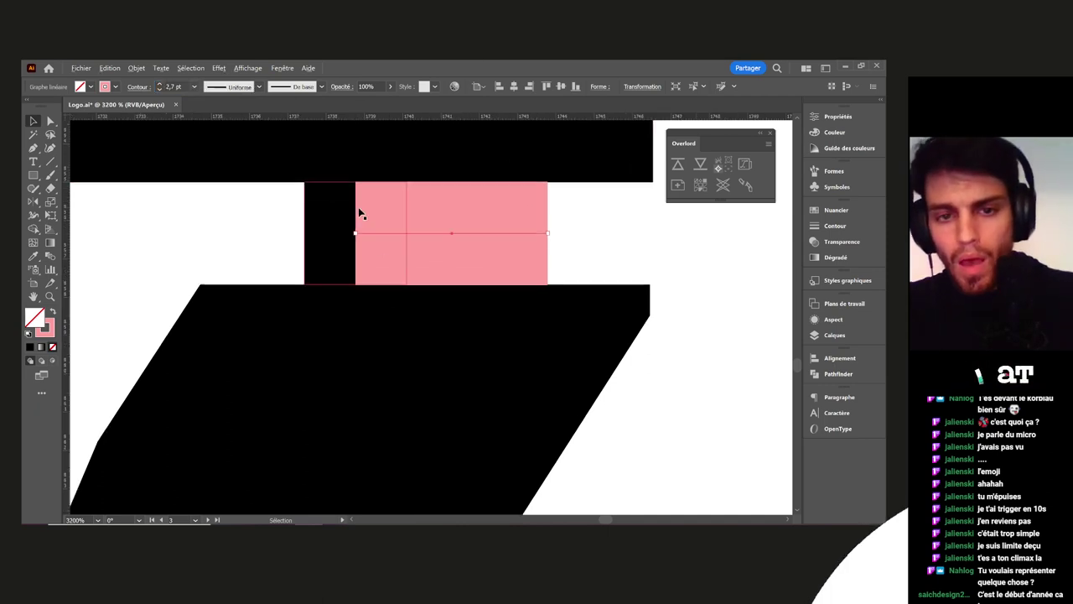
left_click_drag(427, 202, 437, 501)
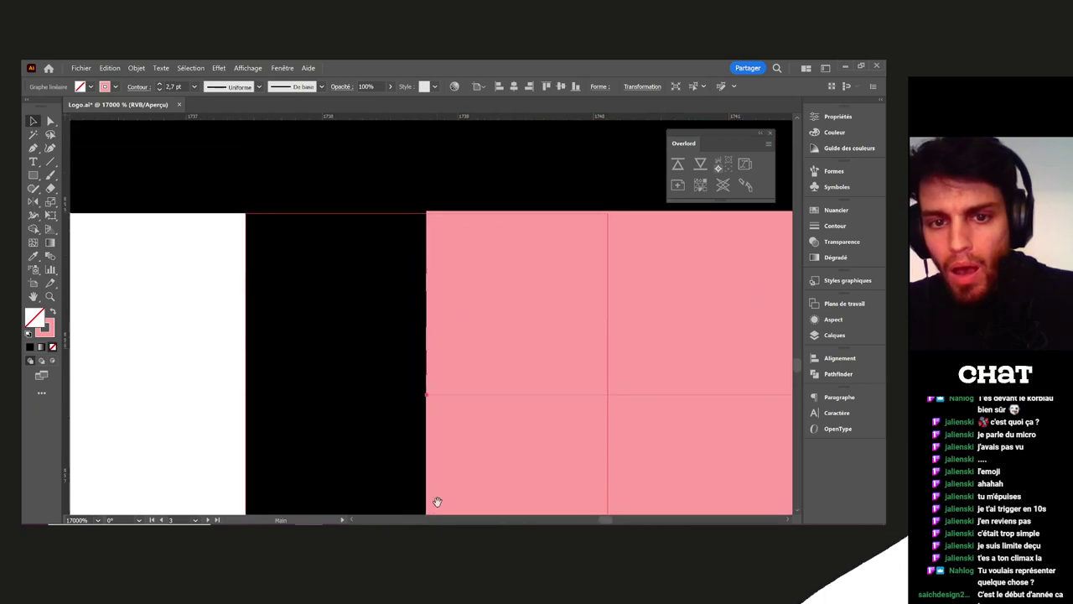
left_click(175, 86)
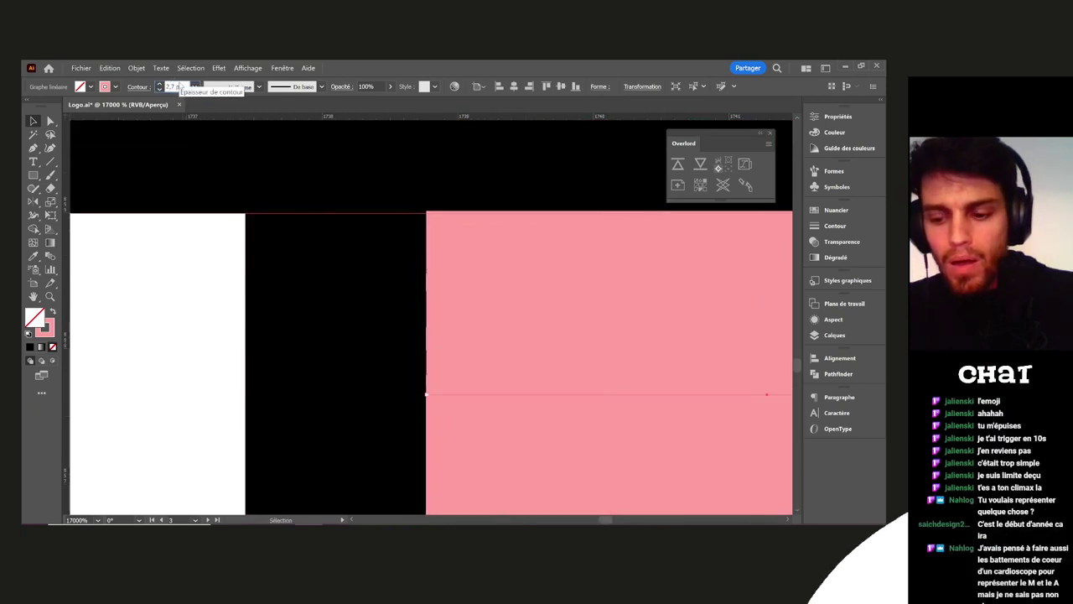
key("Return")
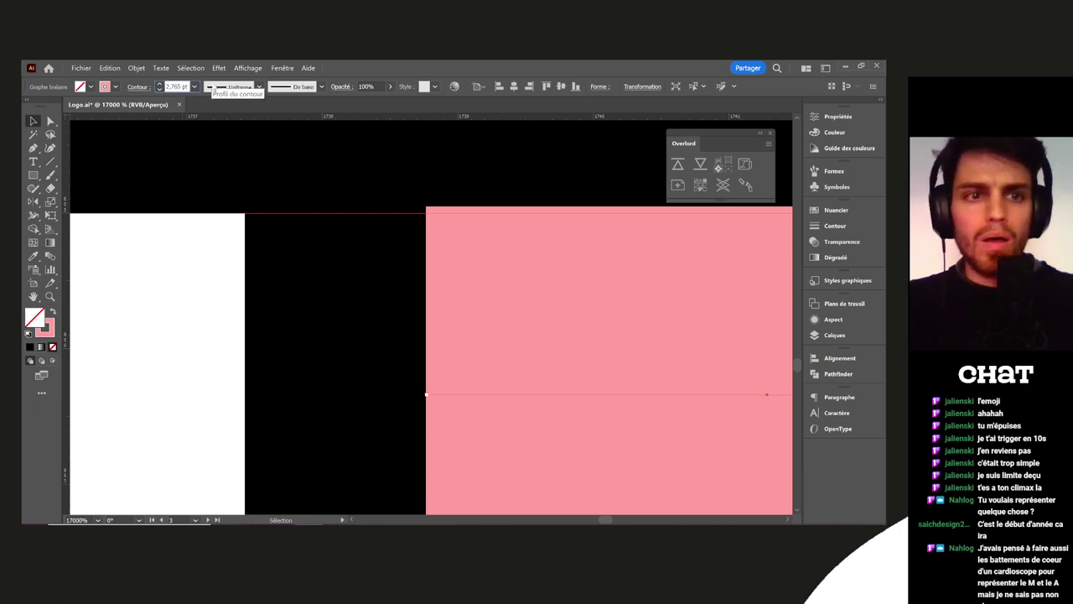
key("Return")
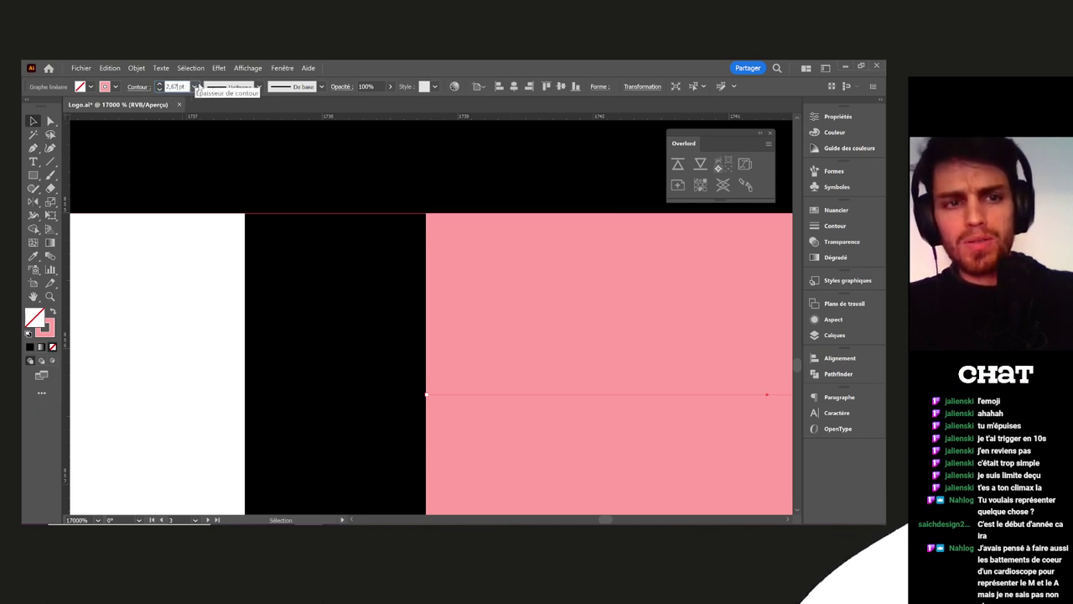
Delete the black helper square and extend the line's left end under the L
left_click(173, 324)
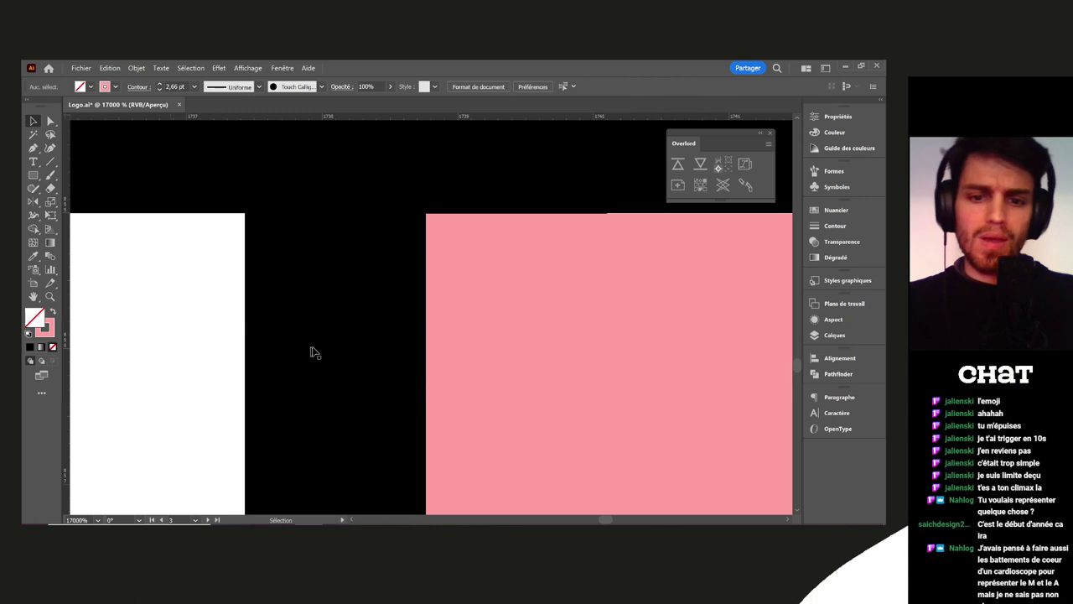
scroll(311, 352, "down", 5)
left_click(280, 352)
scroll(280, 354, "up", 3)
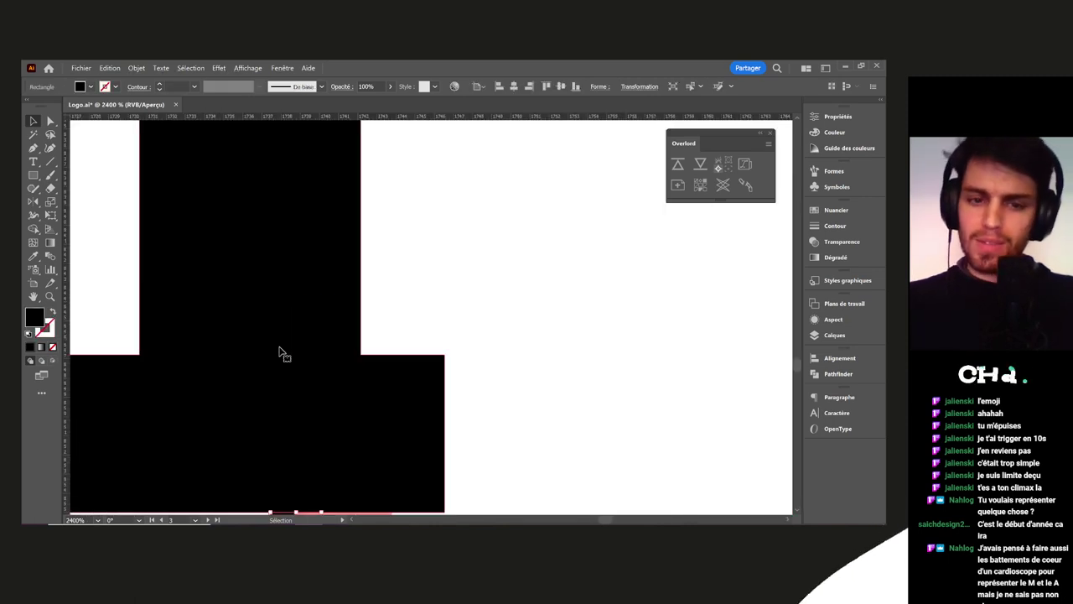
scroll(383, 375, "down", 2)
left_click_drag(467, 359, 547, 285)
key("Delete")
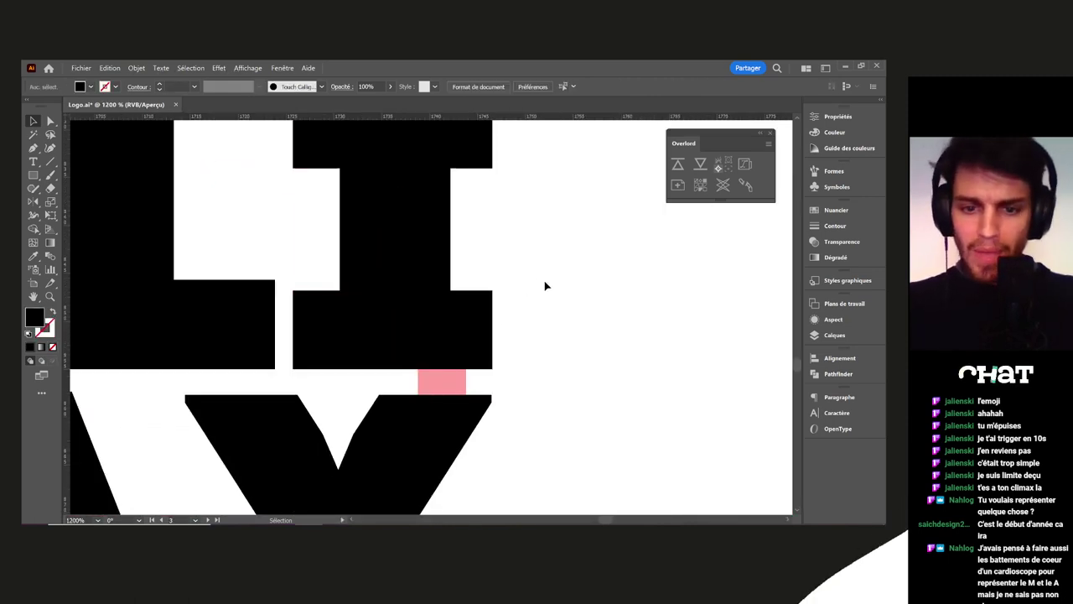
key("a")
left_click_drag(421, 387, 146, 384)
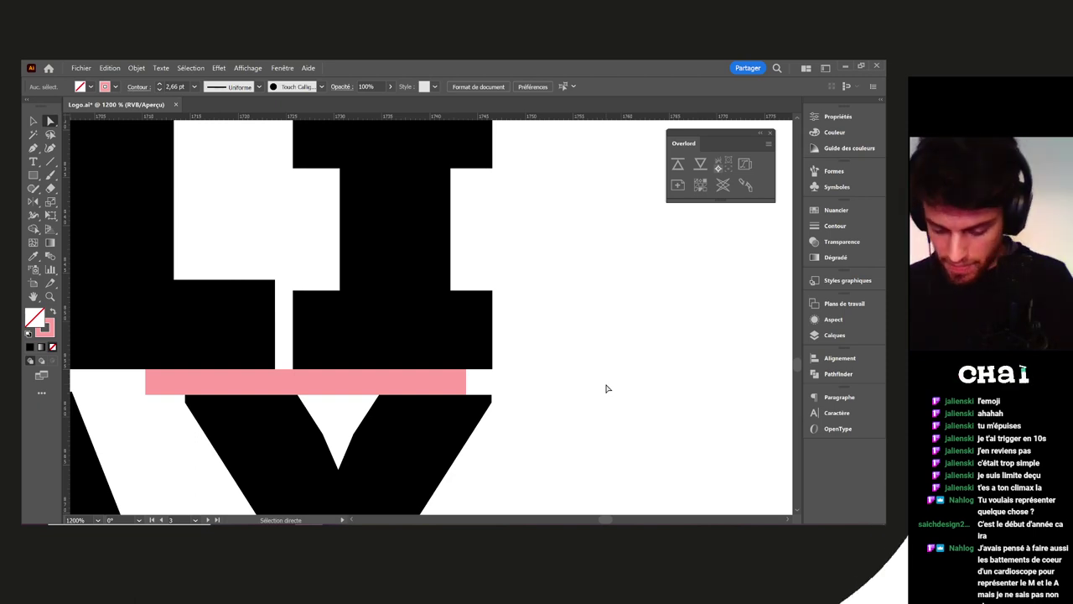
Shorten the pink bar by pulling its right end point inward
scroll(608, 388, "down", 5)
left_click_drag(601, 417, 582, 352)
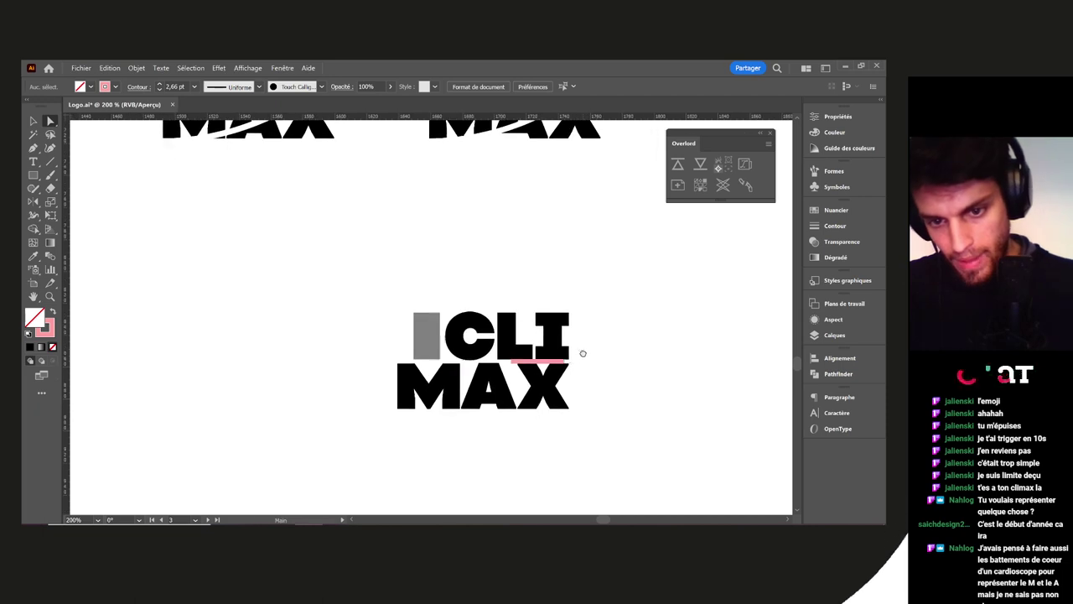
key("v")
scroll(635, 383, "up", 4)
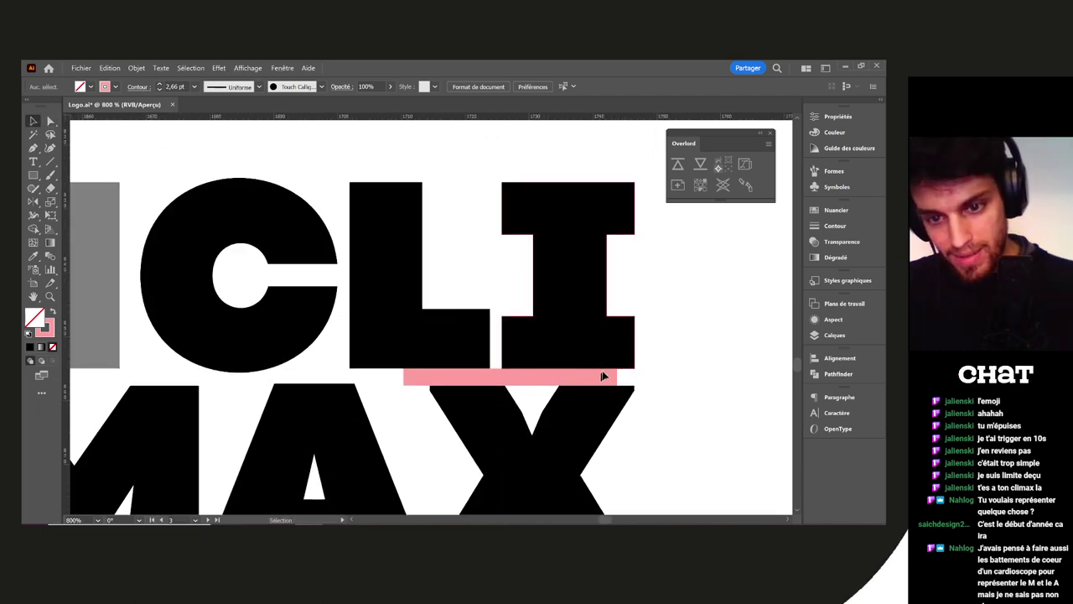
key("a")
left_click(618, 380)
left_click_drag(618, 380, 575, 378)
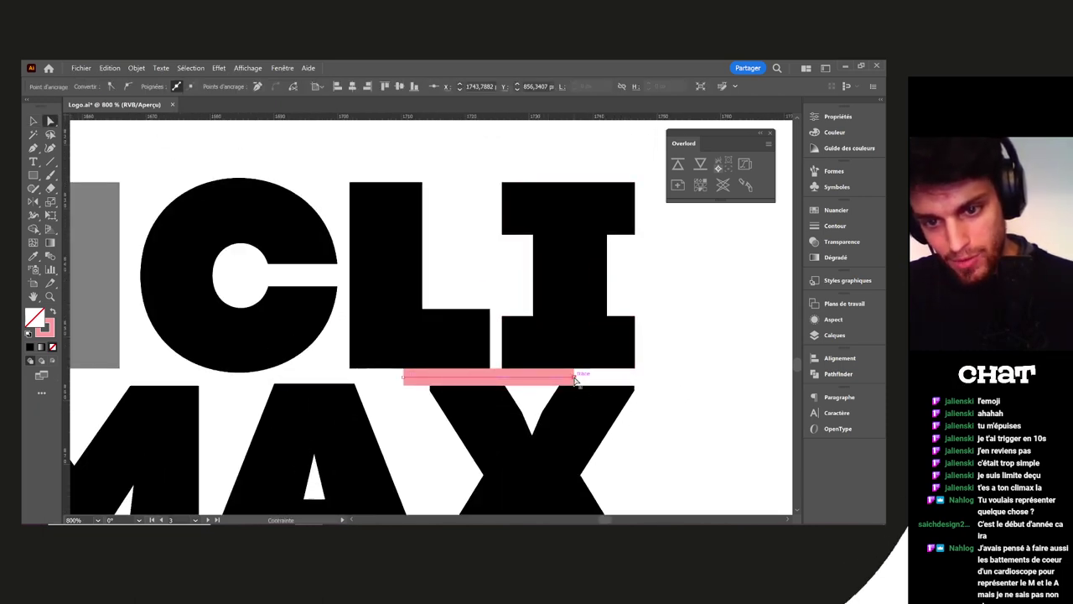
scroll(659, 385, "down", 3)
scroll(654, 383, "up", 2)
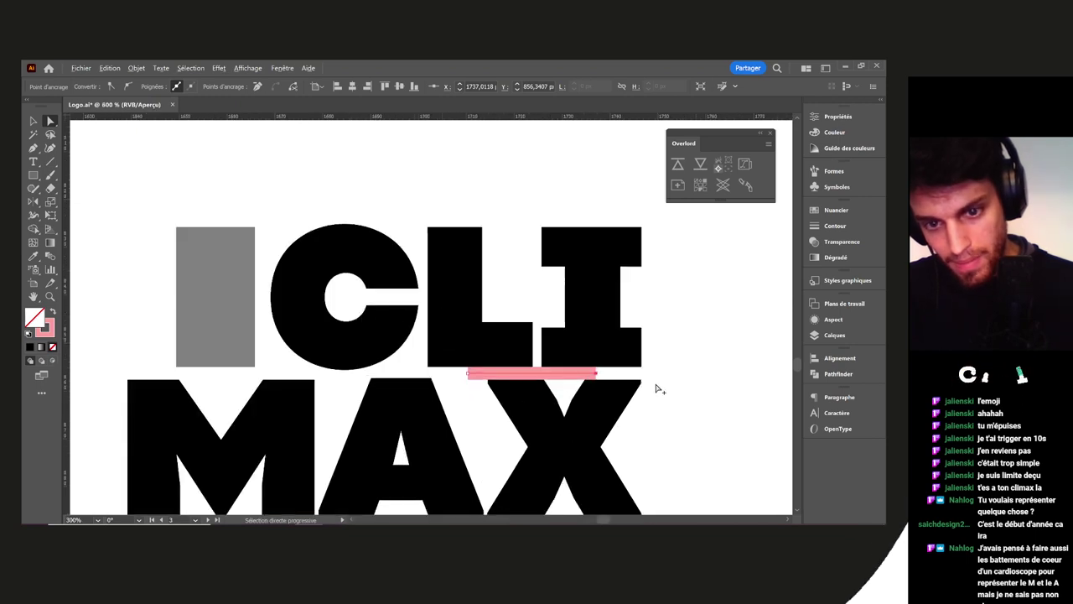
left_click_drag(671, 378, 654, 386)
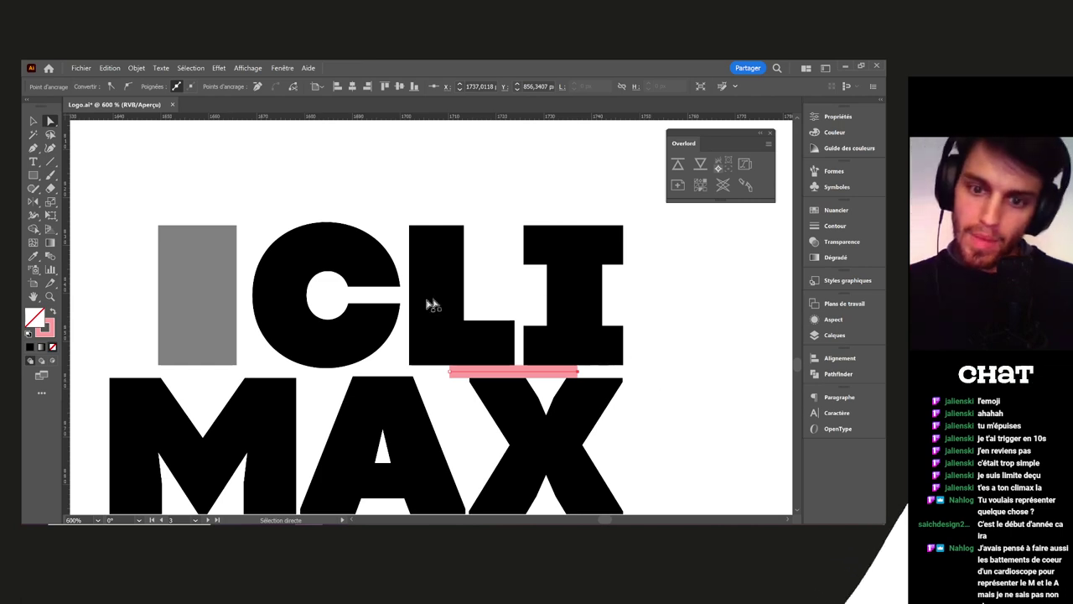
left_click(369, 299)
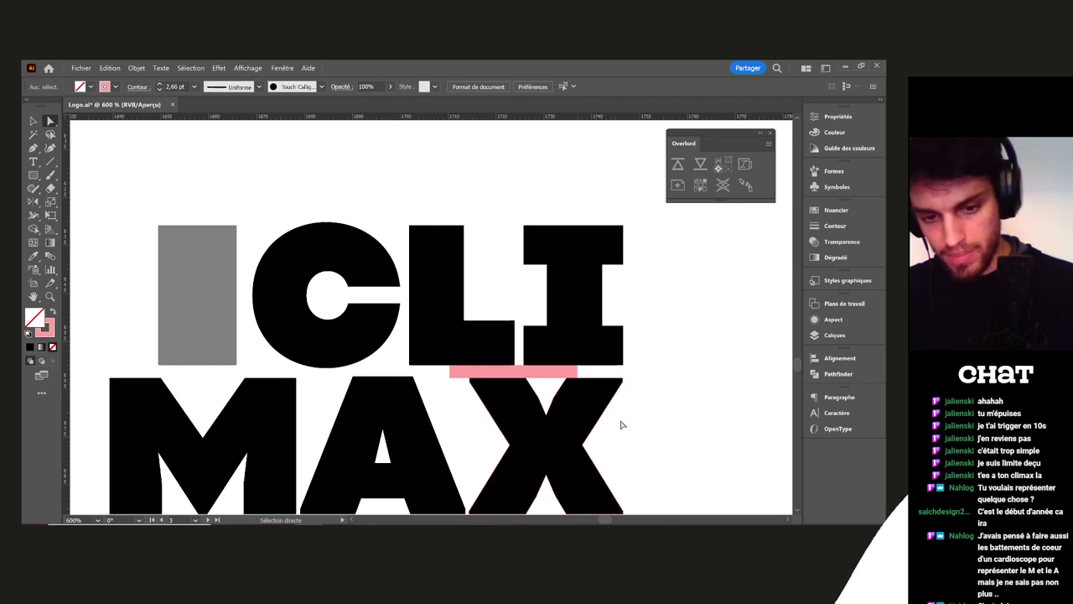
Draw a pink circle about 53,47 px across resting on the bar's end
key("v")
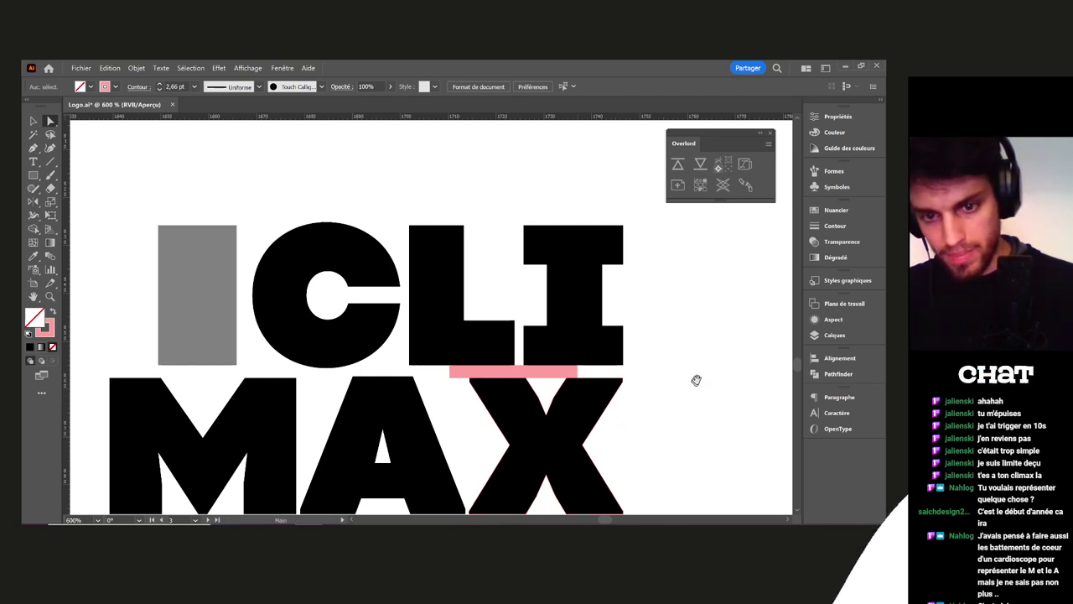
scroll(587, 378, "right", 3)
key("p")
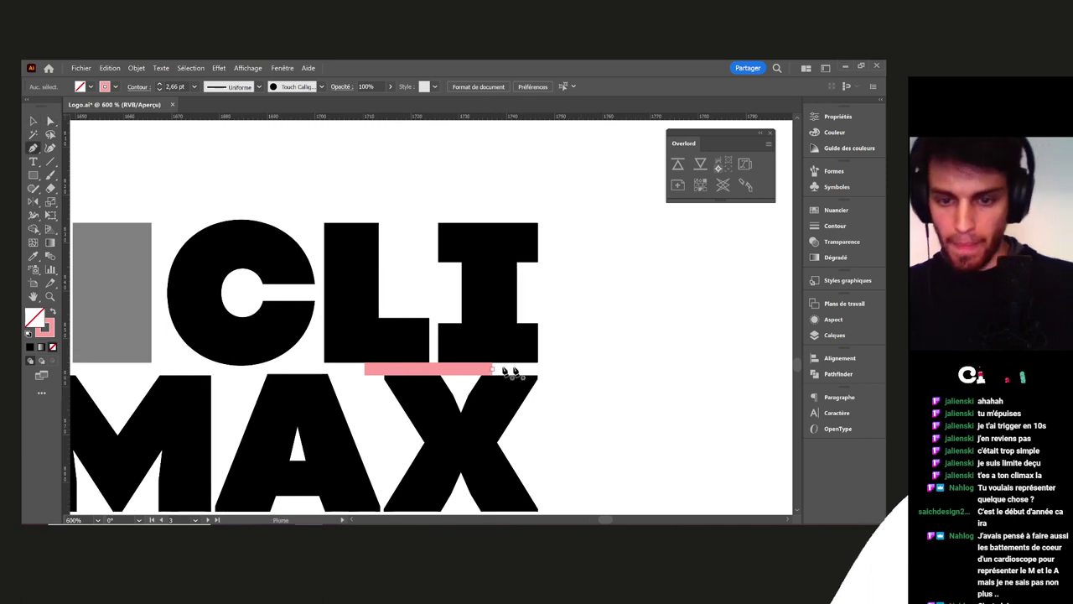
scroll(503, 374, "up", 2)
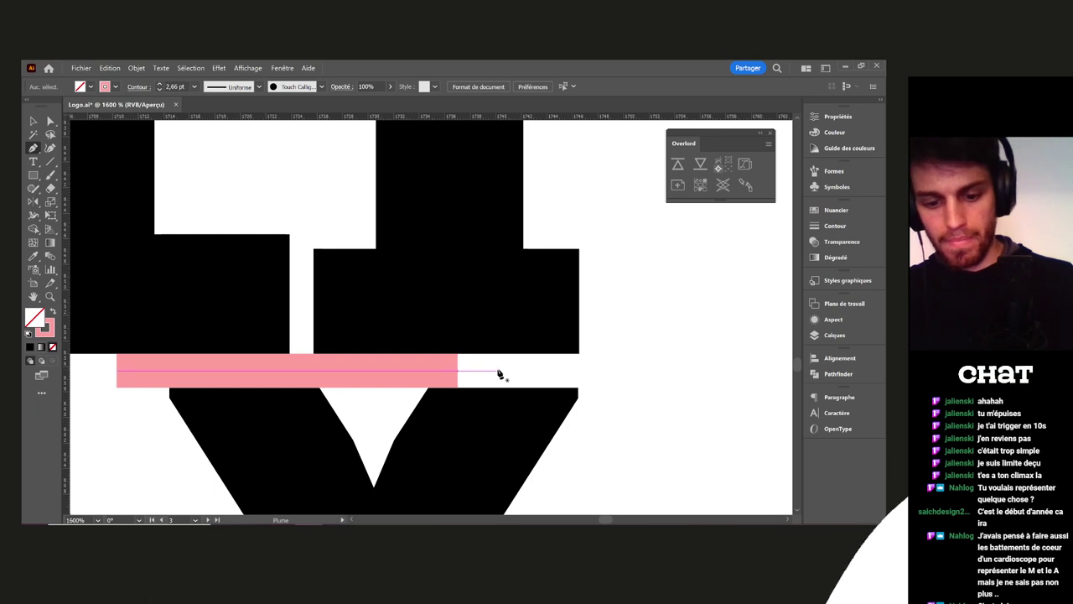
key("l")
left_click_drag(457, 369, 374, 202)
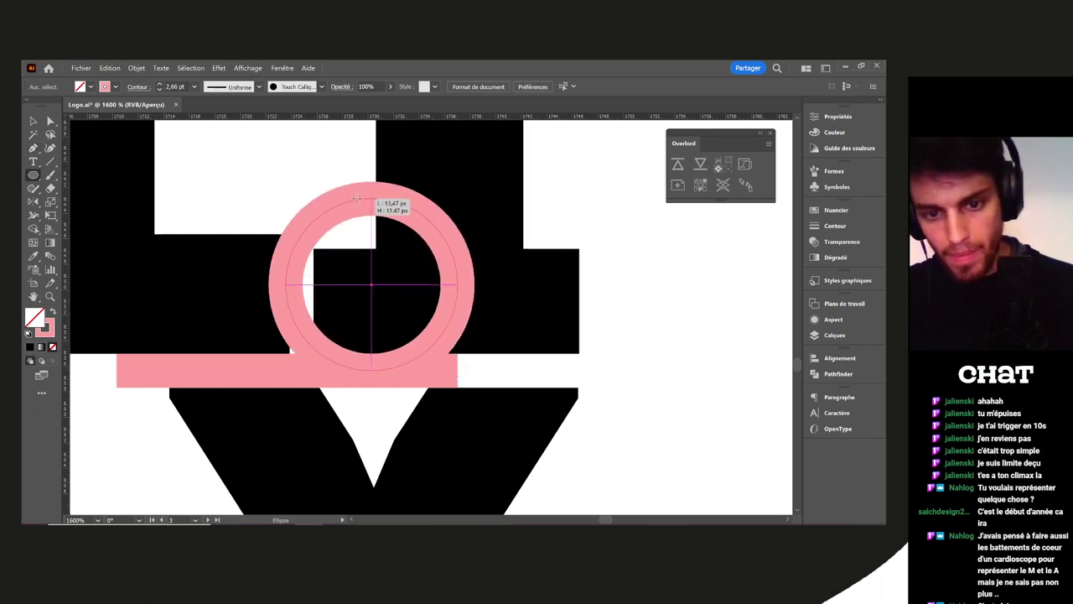
Delete the circle's top and left anchors and slide the quarter arc onto the bar's end
key("a")
left_click(285, 285)
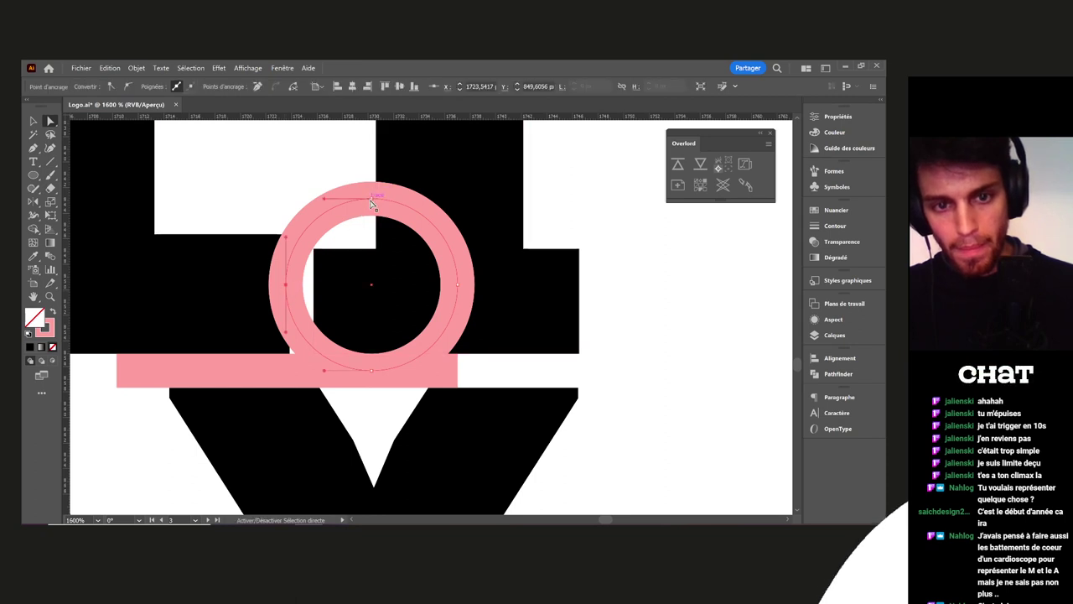
left_click(371, 199, "shift")
key("Delete")
key("v")
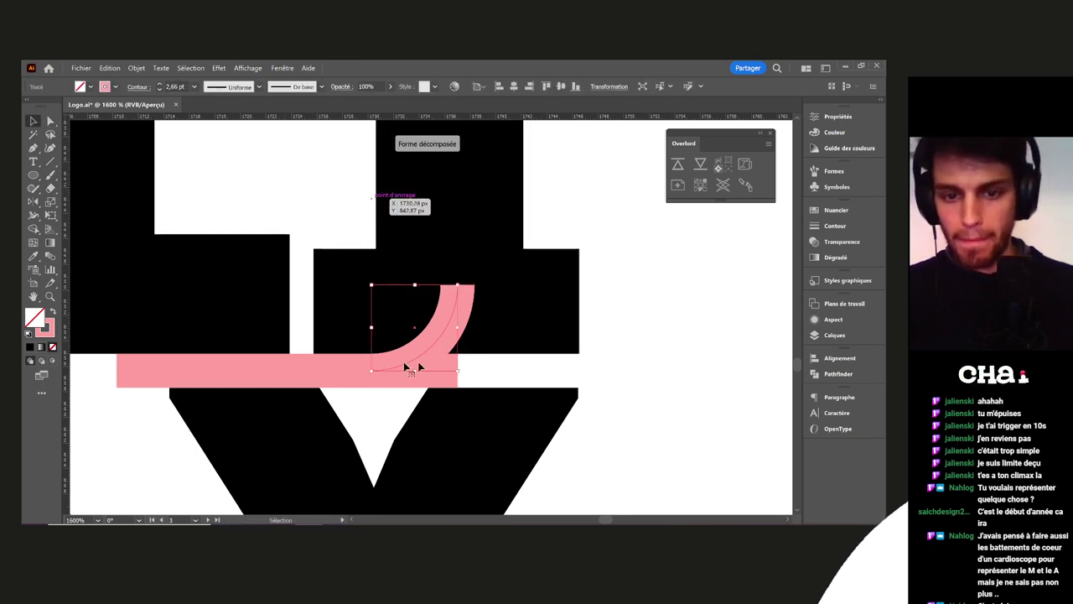
left_click_drag(427, 352, 511, 353)
left_click(582, 384)
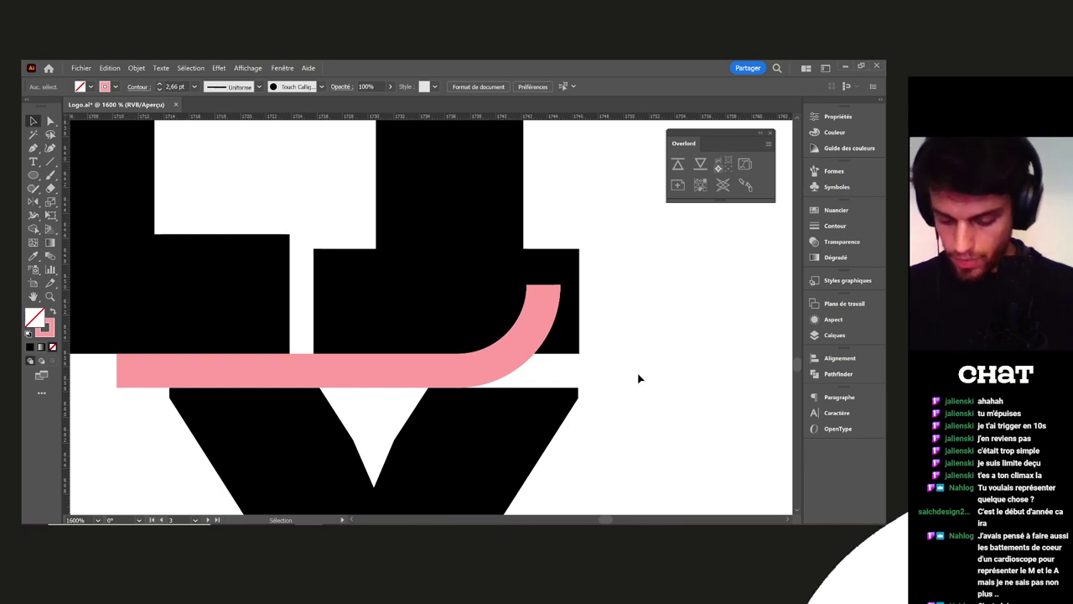
Scale the pink arc taller and move it right along the baseline
scroll(576, 367, "down", 5)
scroll(542, 375, "up", 1)
left_click(532, 369)
left_click_drag(524, 352, 526, 277)
left_click(604, 349)
left_click_drag(512, 370, 549, 372)
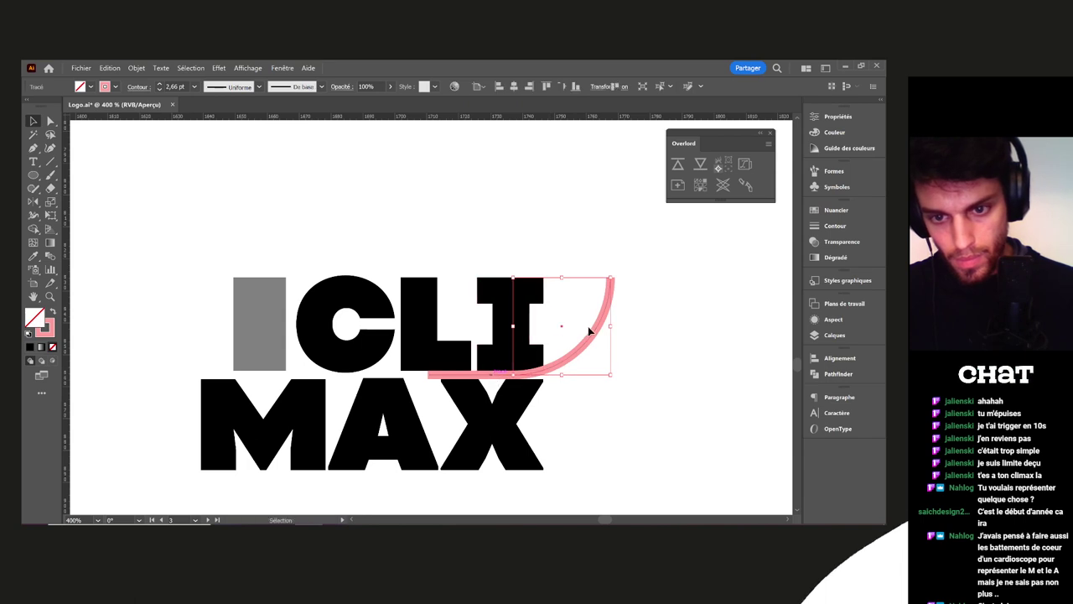
Move the pink arc left over the I, then nudge it about 2,6 px right
left_click_drag(598, 334, 527, 333)
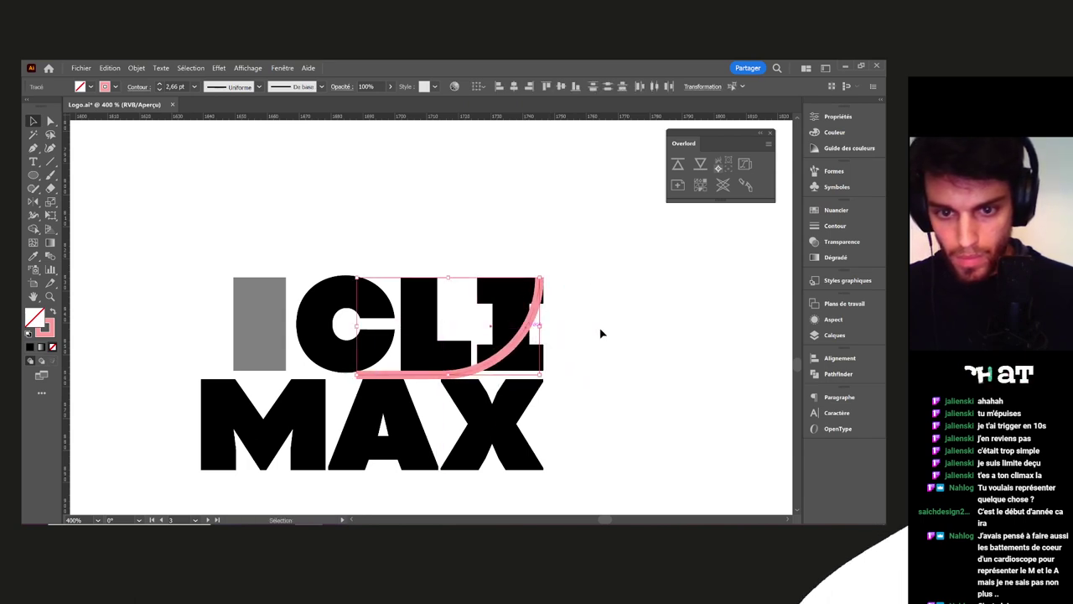
left_click(601, 333)
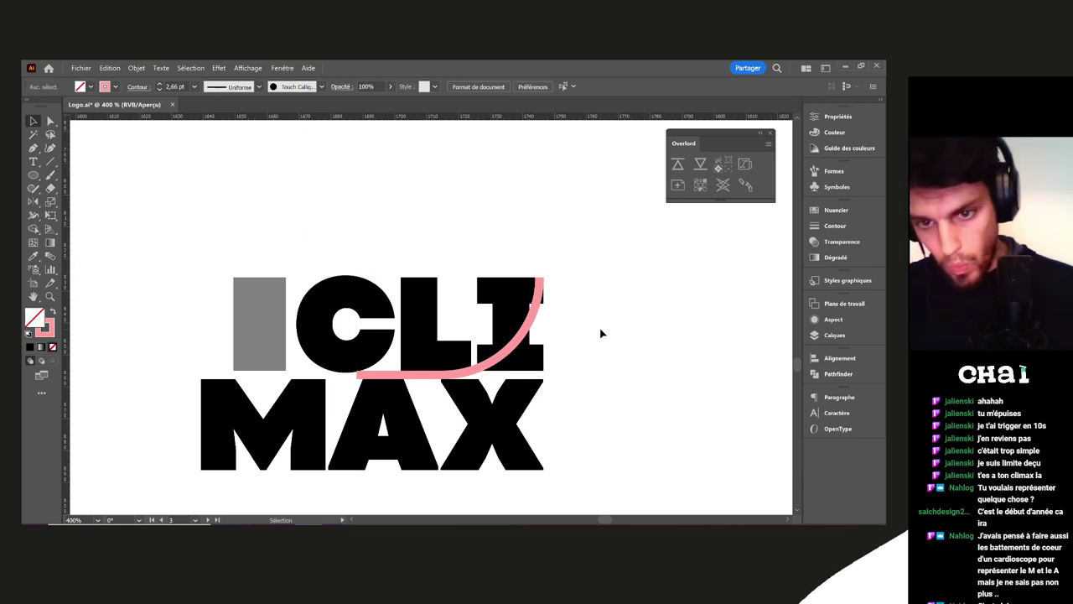
scroll(550, 353, "up", 3)
left_click(488, 352)
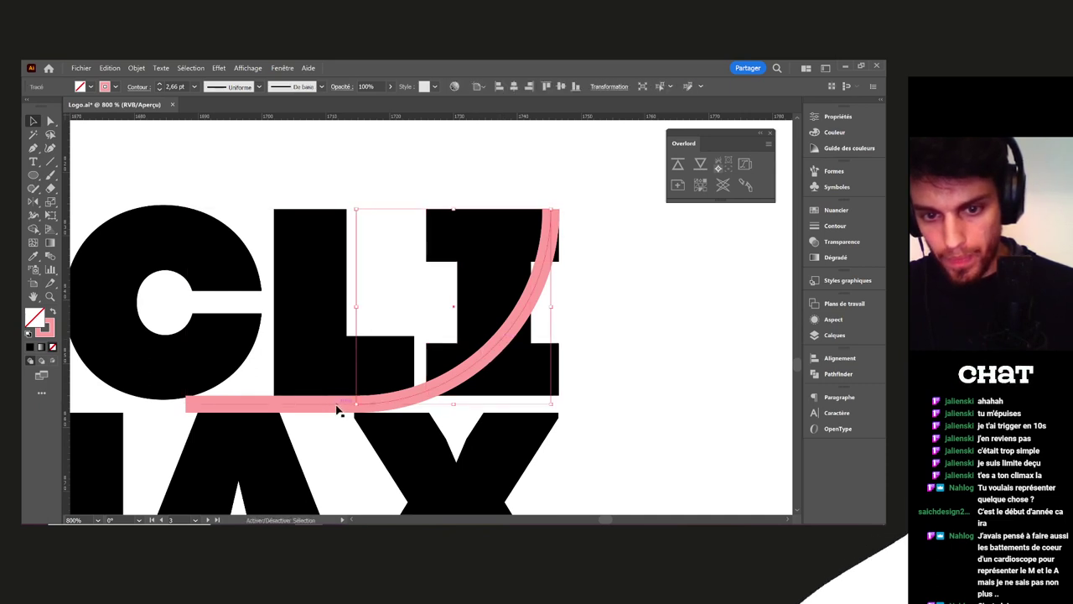
left_click_drag(320, 411, 334, 410)
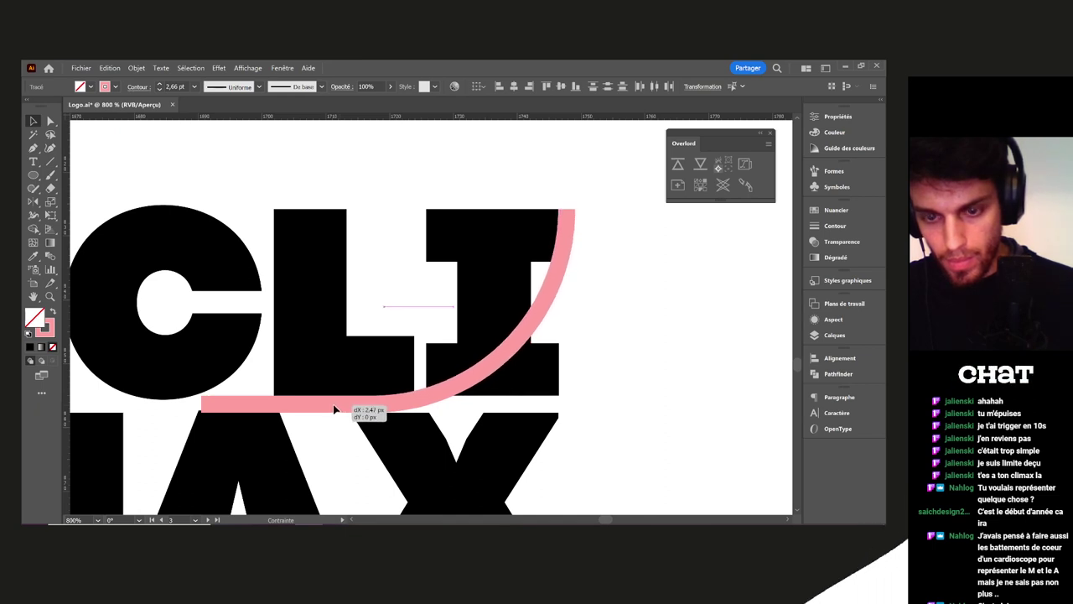
left_click_drag(333, 409, 335, 409)
left_click(627, 382)
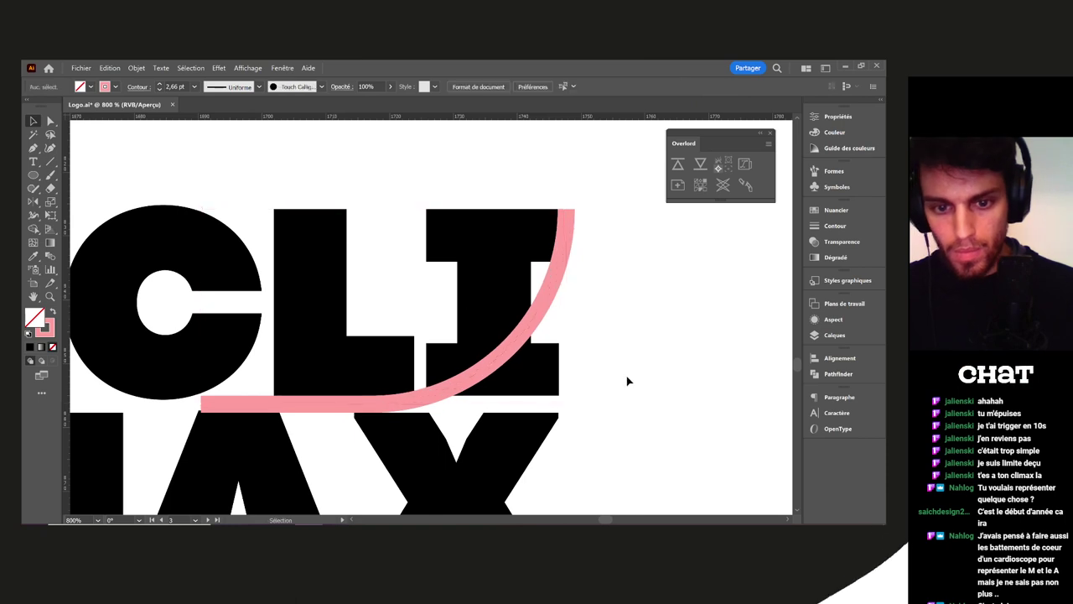
scroll(627, 381, "down", 2)
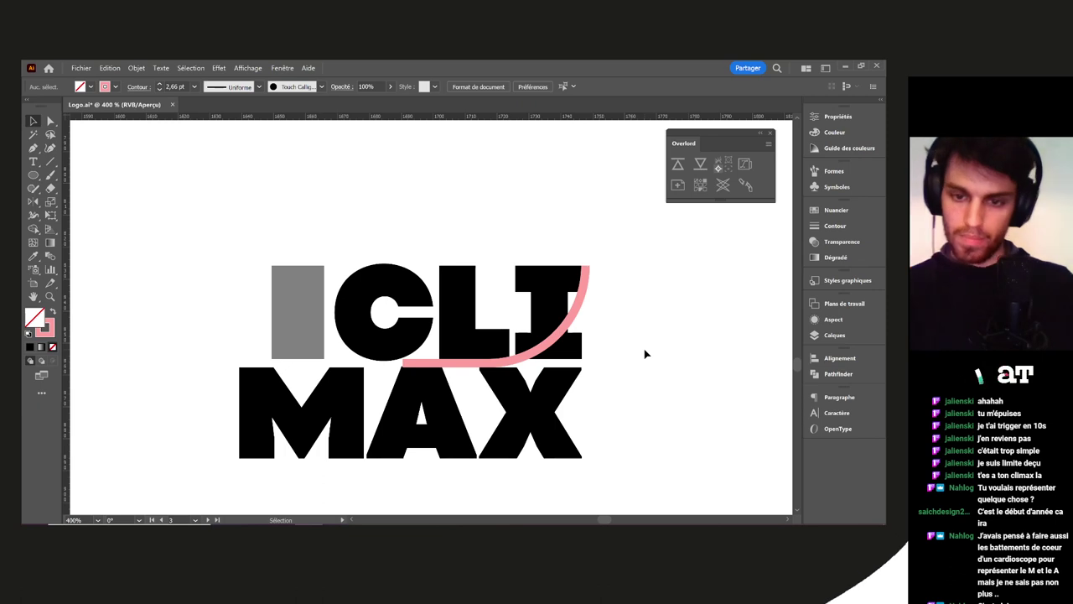
scroll(503, 364, "up", 1)
scroll(518, 378, "up", 1)
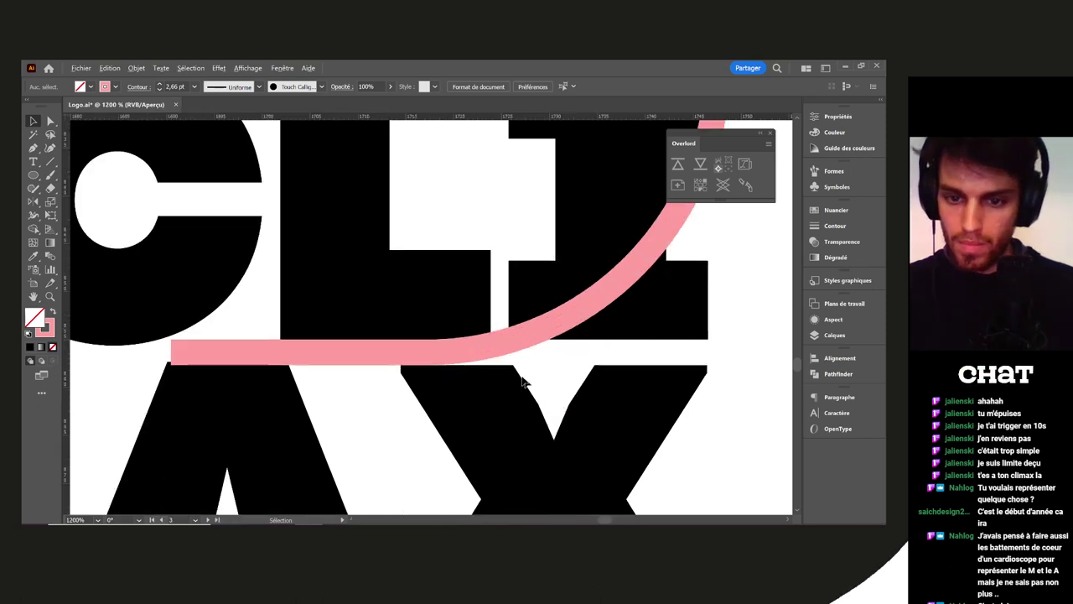
left_click(509, 348)
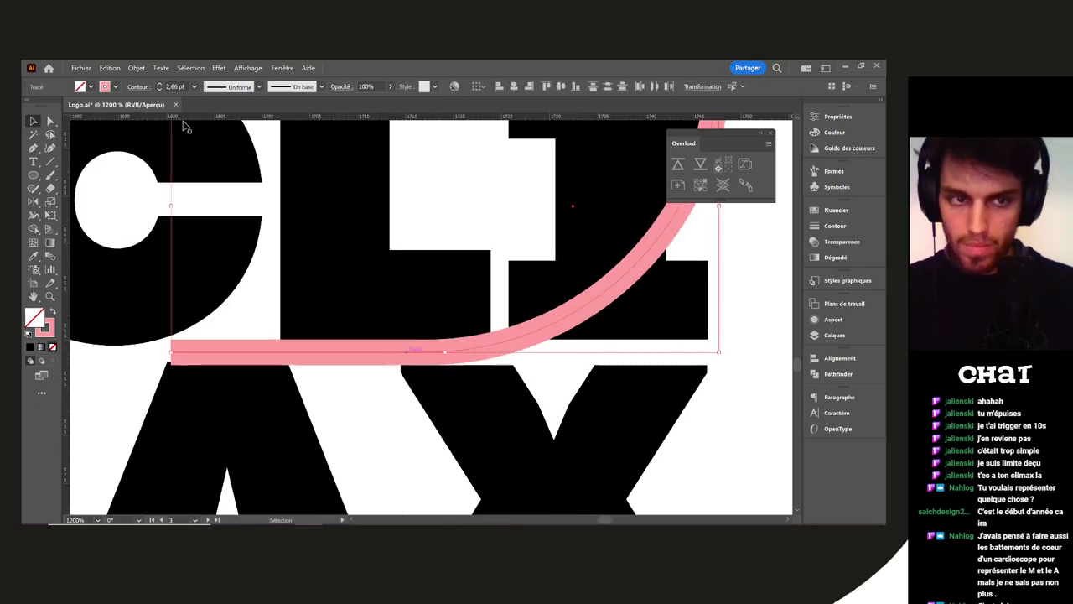
Set the curve path's stroke colour to white (FFFFFF) so the band and arc turn white
left_click(117, 87)
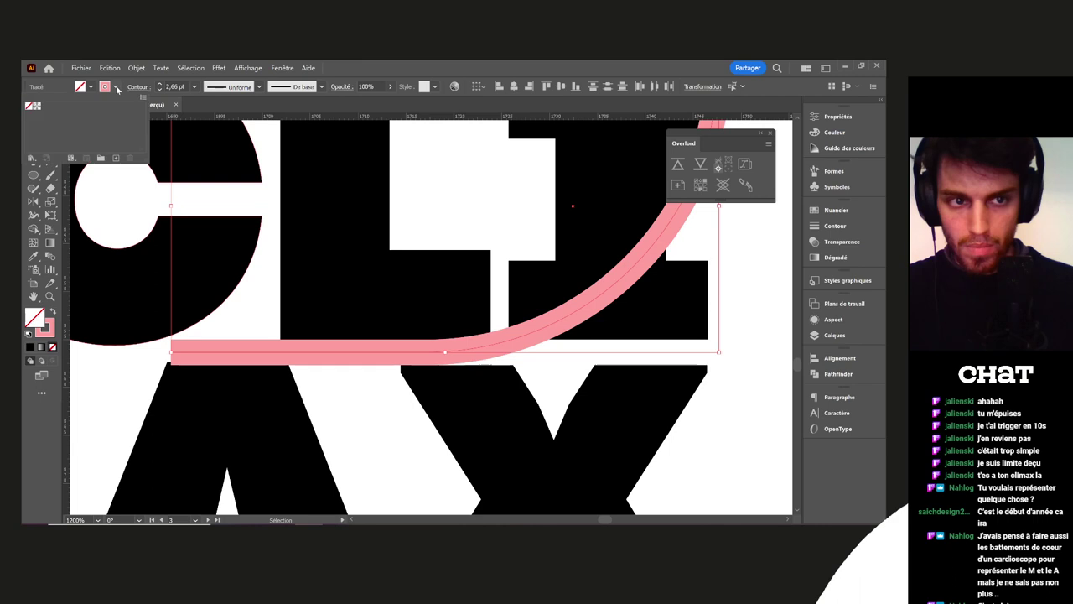
double_click(36, 319)
left_click_drag(472, 346, 454, 278)
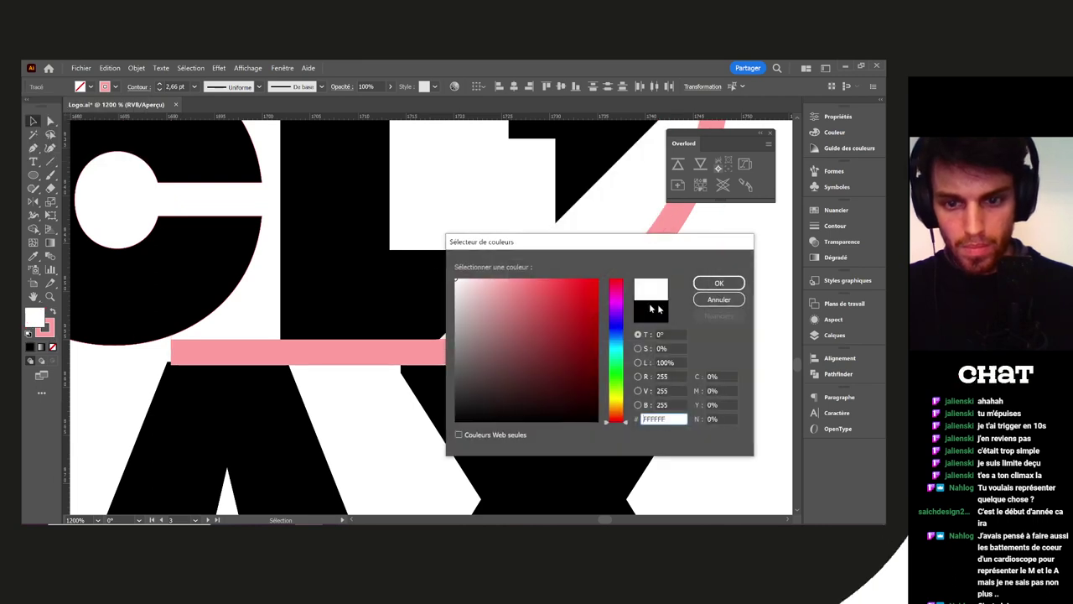
key("Escape")
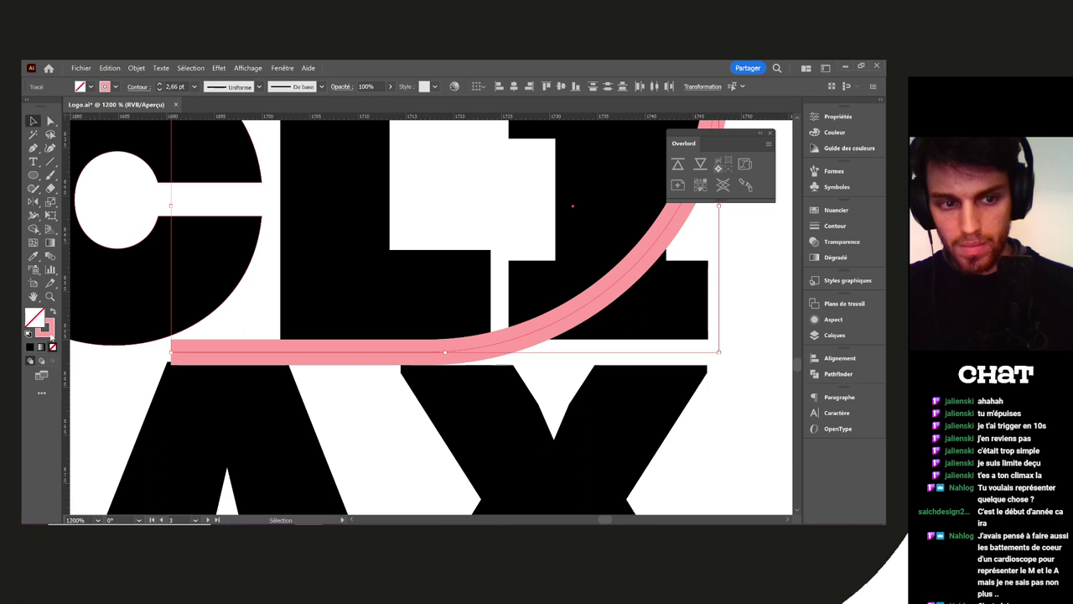
double_click(51, 336)
left_click_drag(497, 315, 479, 281)
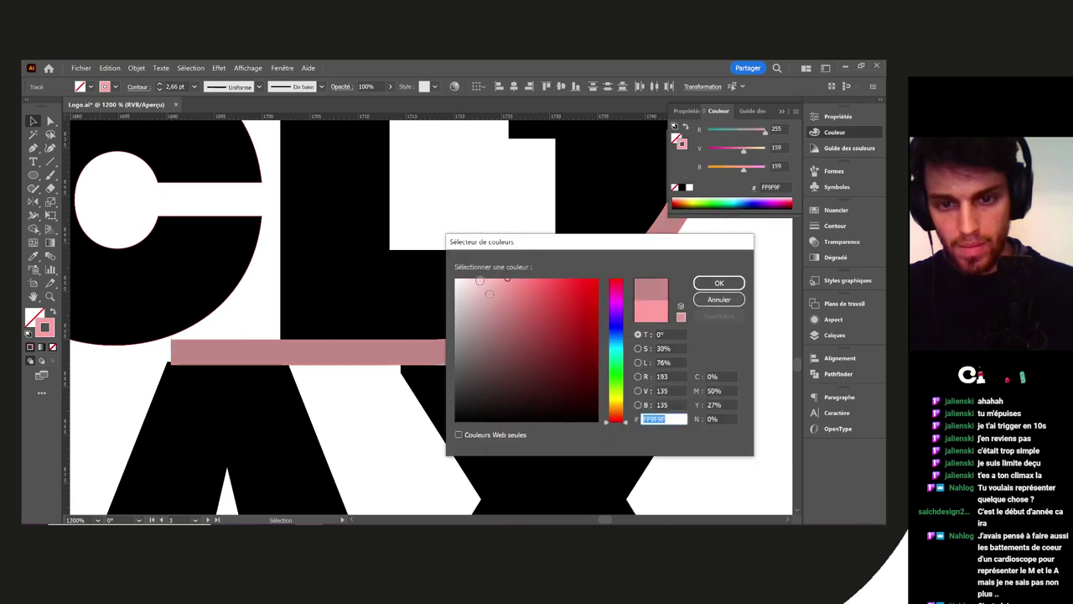
left_click(718, 283)
left_click(736, 402)
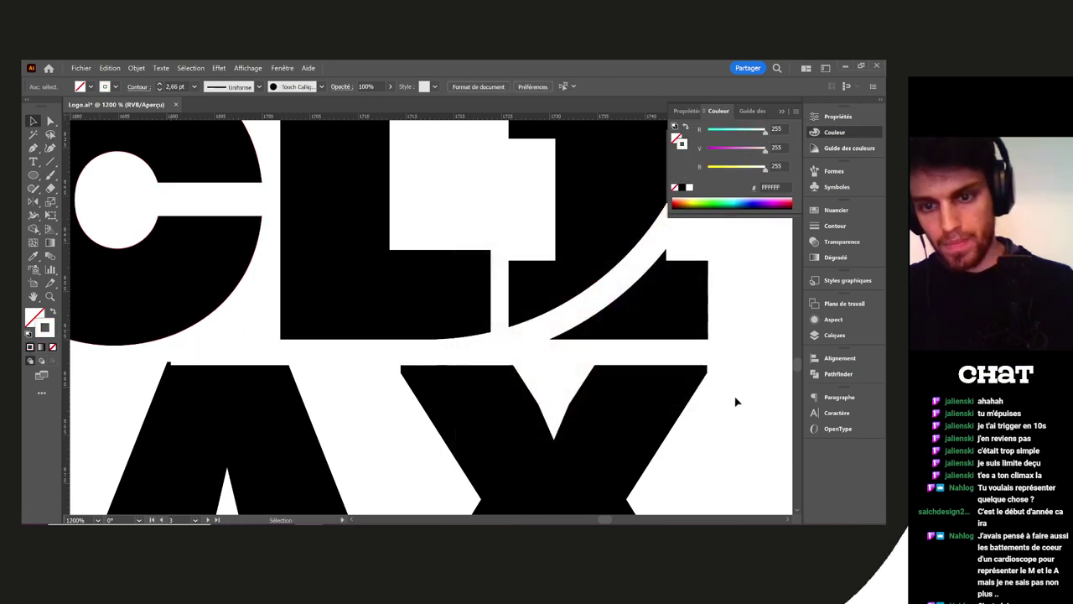
scroll(736, 402, "down", 3)
left_click_drag(724, 379, 576, 362)
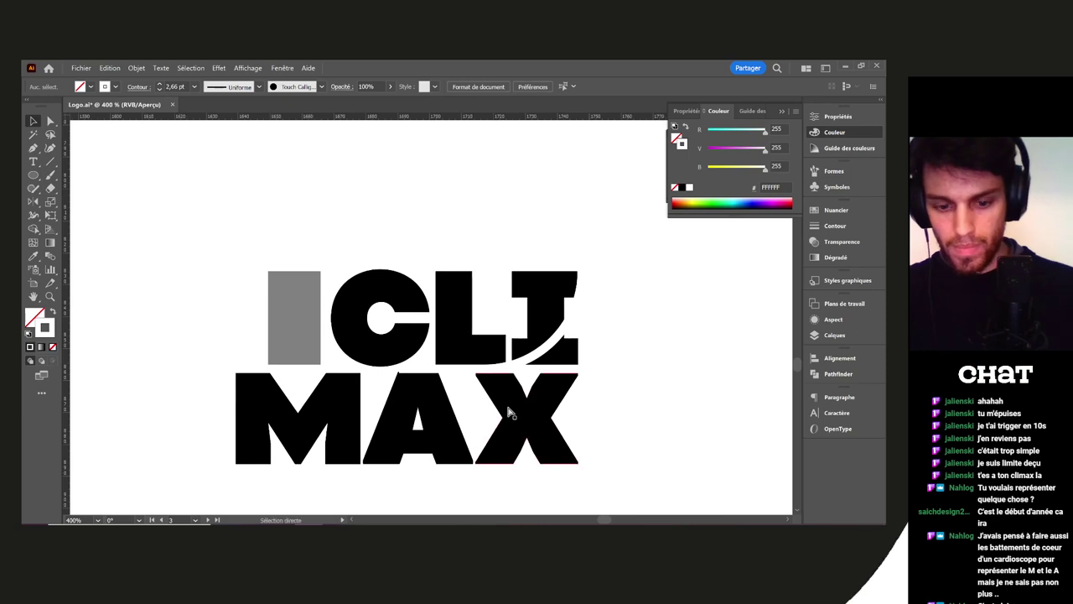
Check the I's T-shaped piece and the white curve in outline view
key("ctrl+y")
key("ctrl+y")
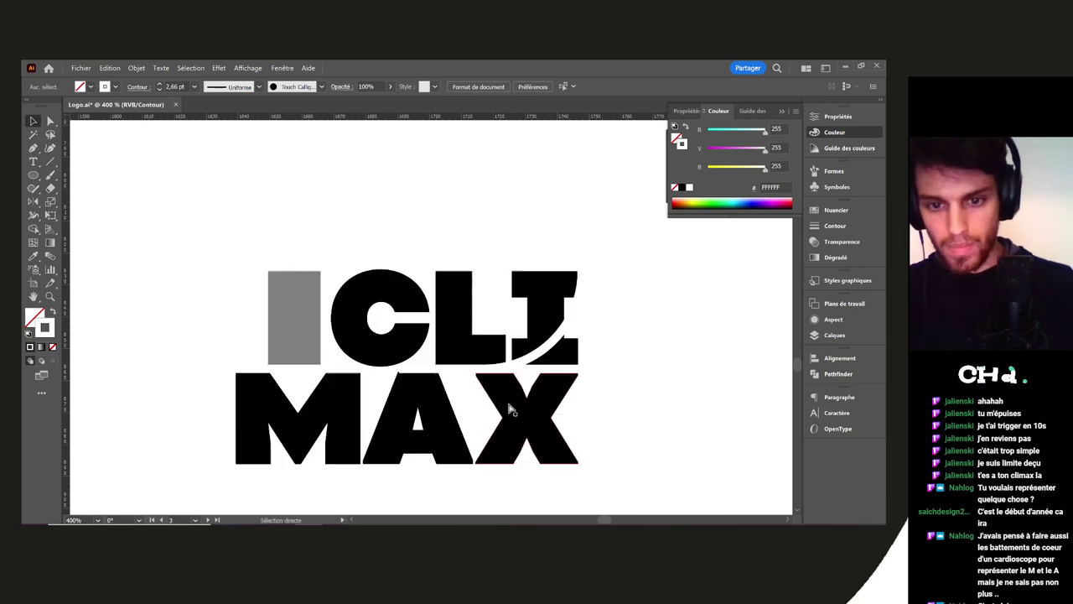
scroll(543, 364, "up", 5)
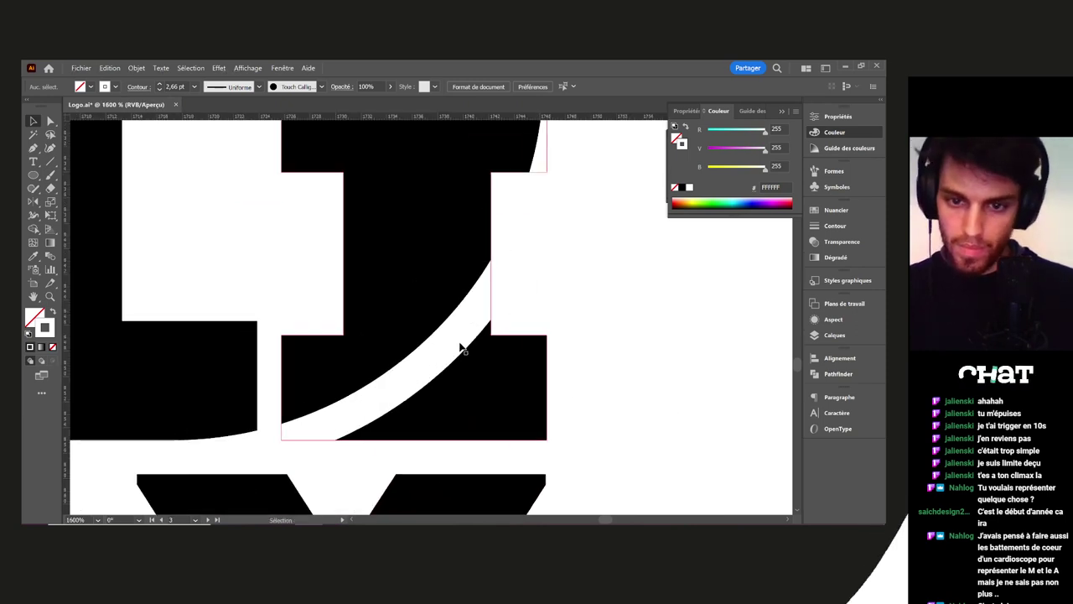
left_click(460, 346)
scroll(464, 350, "down", 2)
left_click(462, 347)
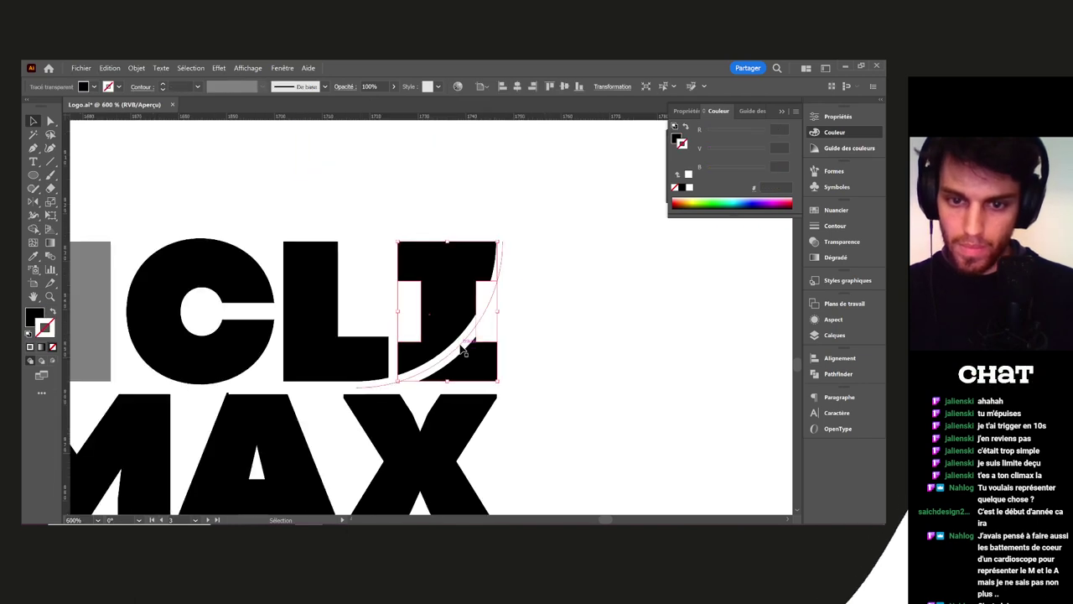
left_click_drag(570, 372, 659, 366)
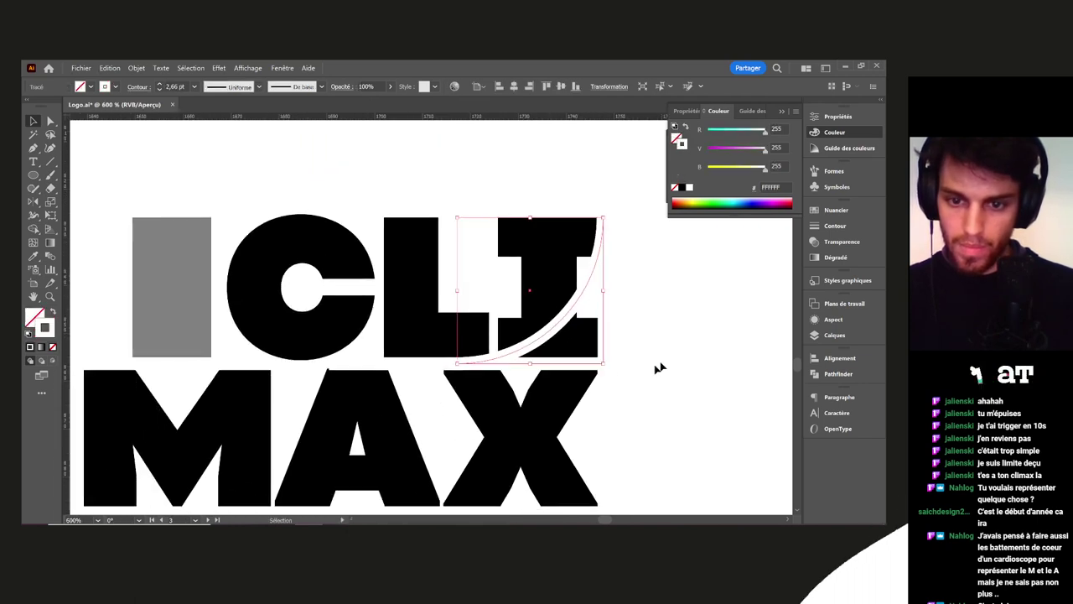
scroll(503, 379, "up", 2)
Move the X's top anchor point up to the edge of the gap
key("a")
left_click(497, 383)
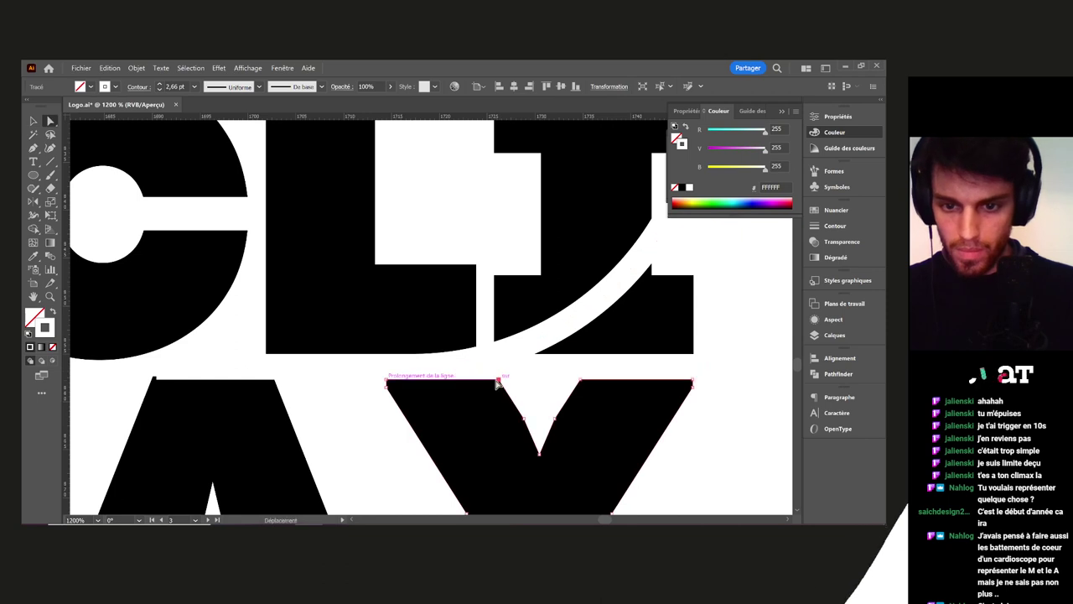
key("ctrl+y")
left_click_drag(498, 381, 480, 355)
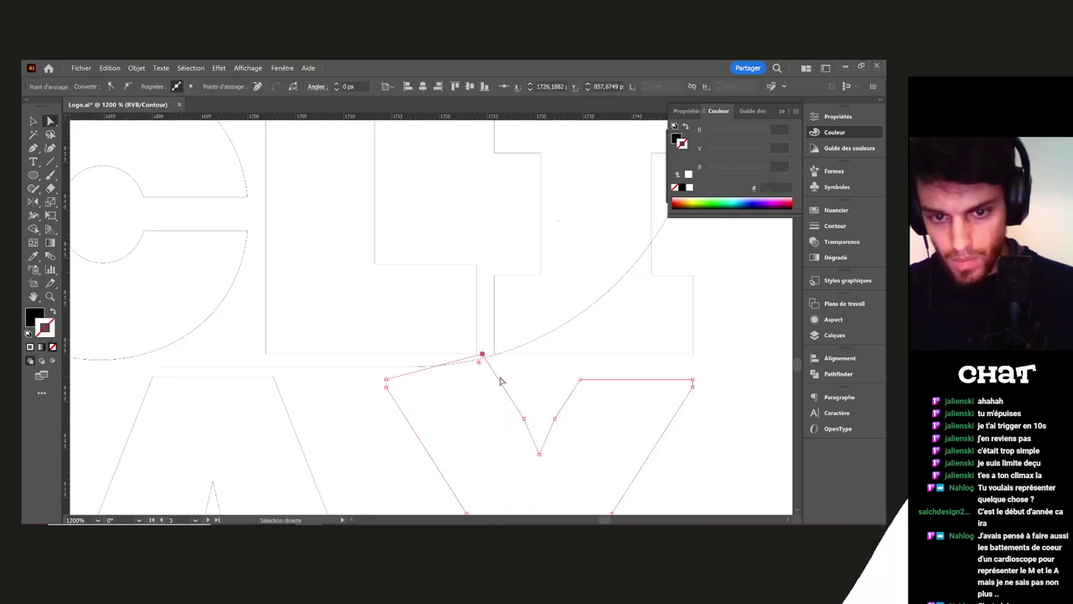
key("ctrl+y")
left_click(536, 391)
Inspect the curved path's anchor where the bar meets the curve in outline view
key("v")
scroll(535, 391, "down", 3)
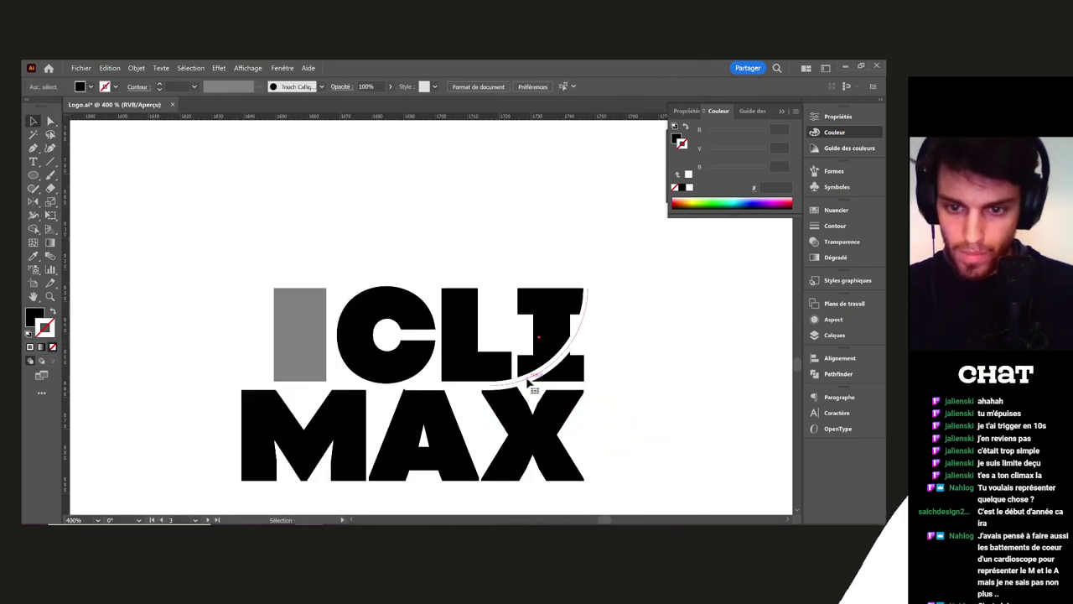
left_click(529, 383)
scroll(486, 386, "up", 4)
key("ctrl+y")
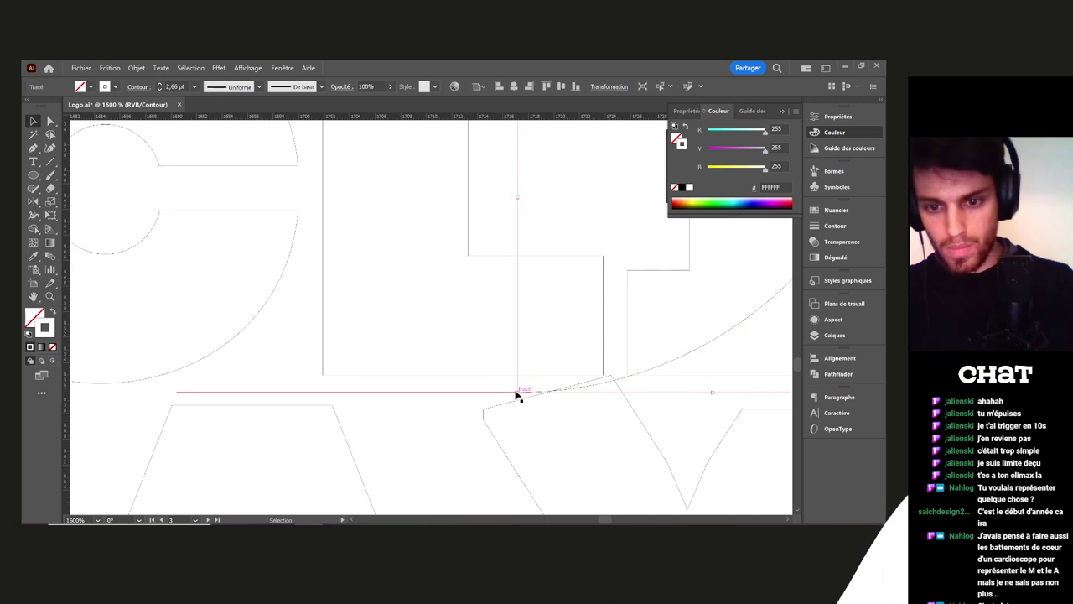
key("a")
left_click(520, 394)
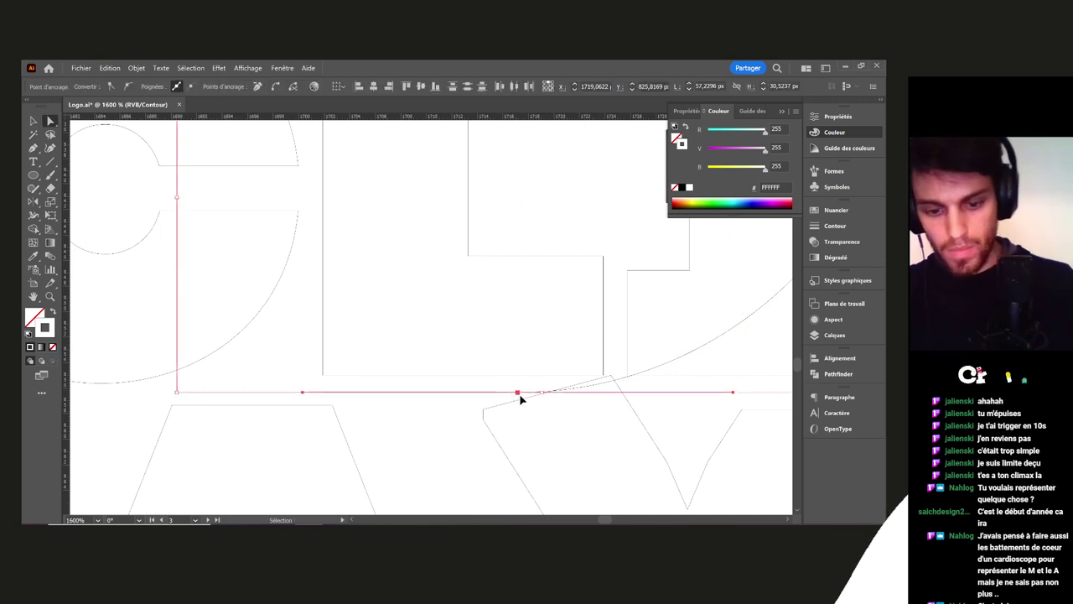
key("ctrl+y")
scroll(560, 407, "down", 6)
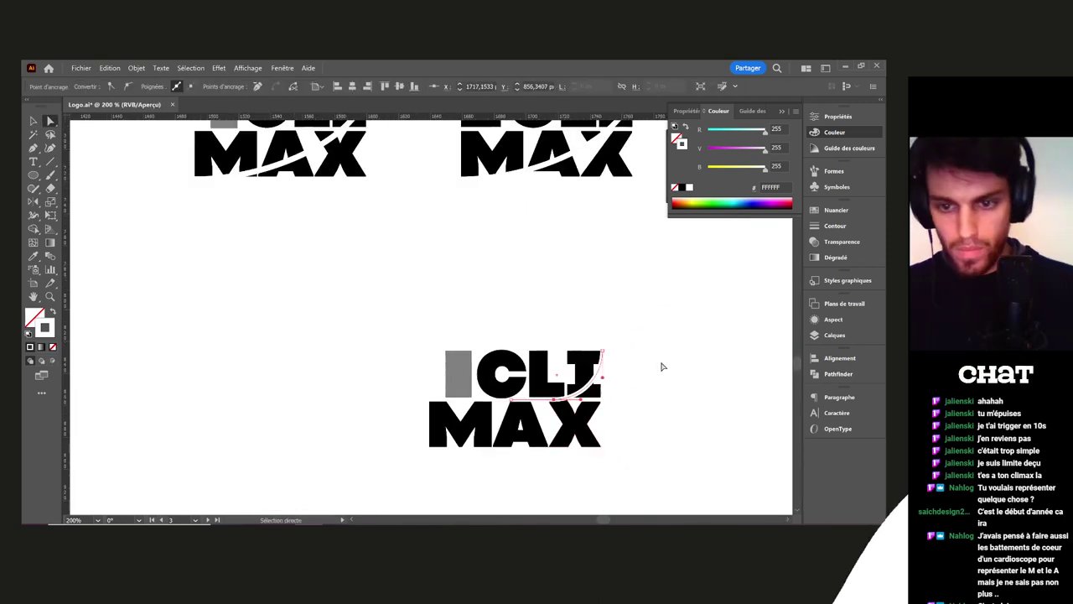
key("v")
left_click(664, 366)
left_click_drag(662, 338, 284, 404)
Shift the lower logo left and place a duplicate copy of it to the right
left_click_drag(355, 377, 256, 374)
left_click(444, 386)
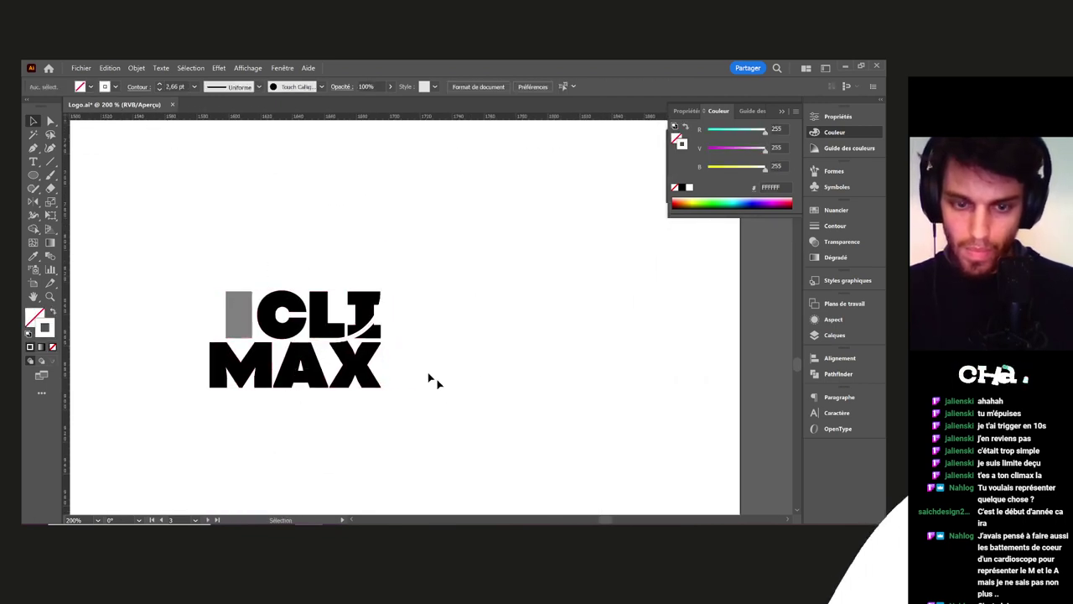
key("ctrl+plus")
left_click_drag(160, 278, 159, 276)
scroll(252, 323, "down", 2)
left_click_drag(291, 324, 416, 276)
left_click(447, 270)
Select the copied logo's arc path and open the Objet menu
scroll(445, 268, "up", 4)
left_click_drag(443, 313, 537, 324)
left_click(513, 333)
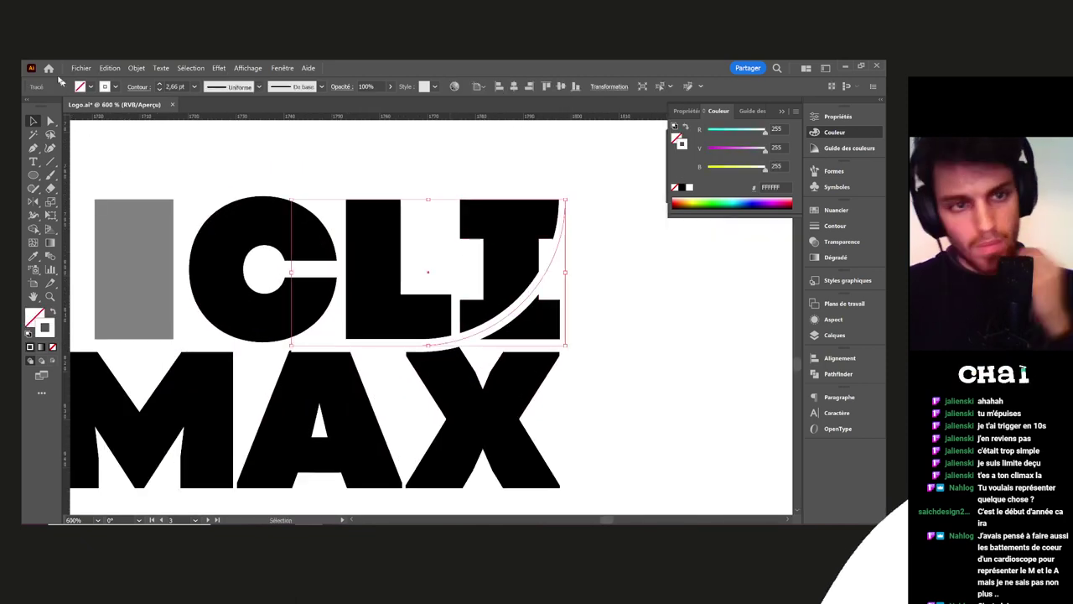
left_click(136, 69)
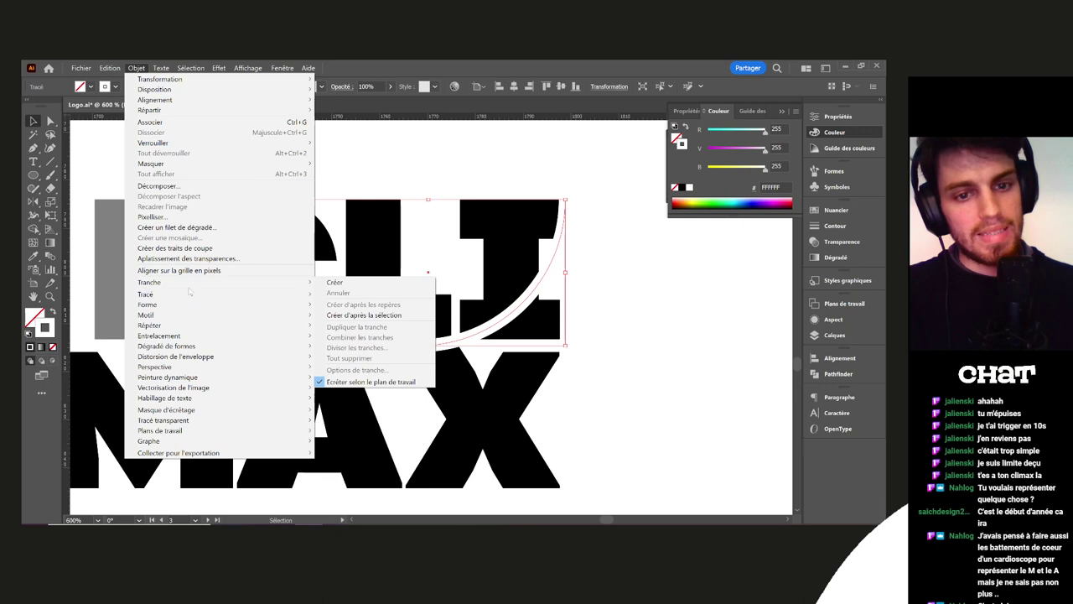
Outline the arc stroke and merge it with the I using Shape Builder, then undo the attempt
mouse_move(189, 297)
left_click(358, 316)
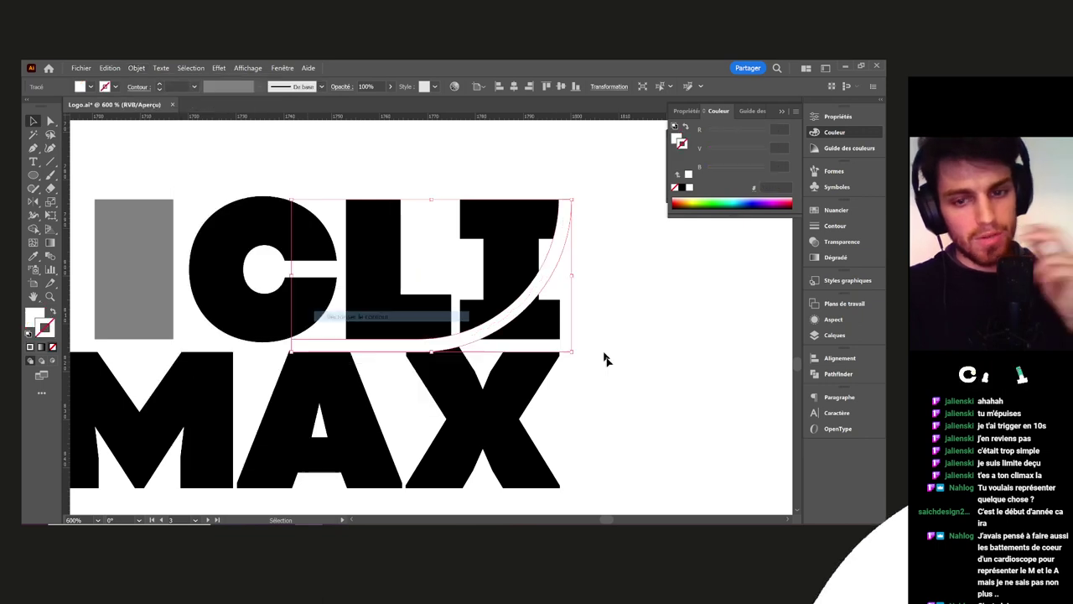
left_click_drag(612, 434, 461, 312)
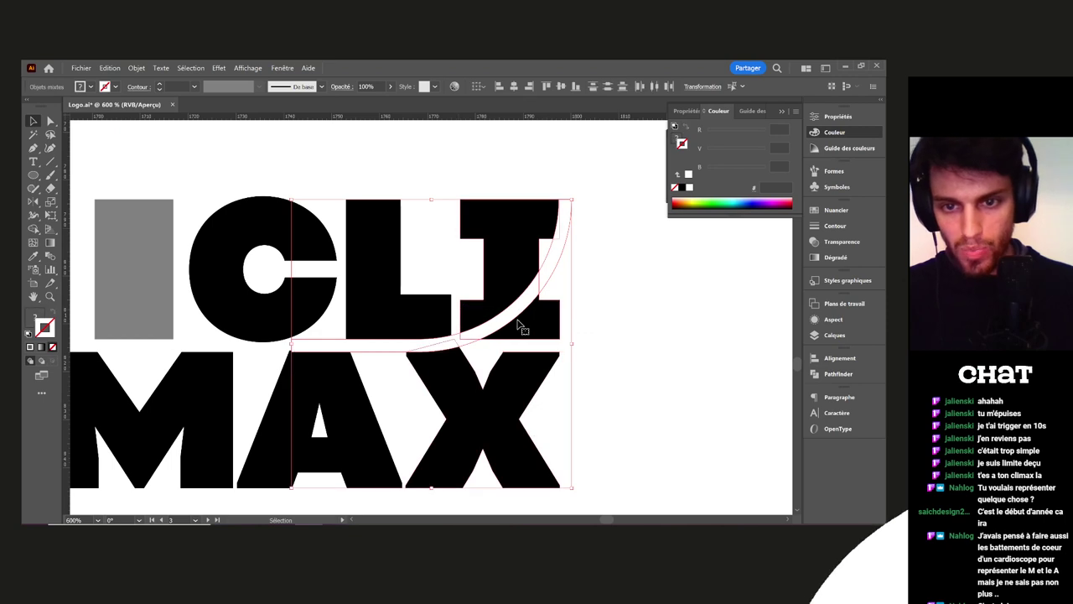
key("shift+m")
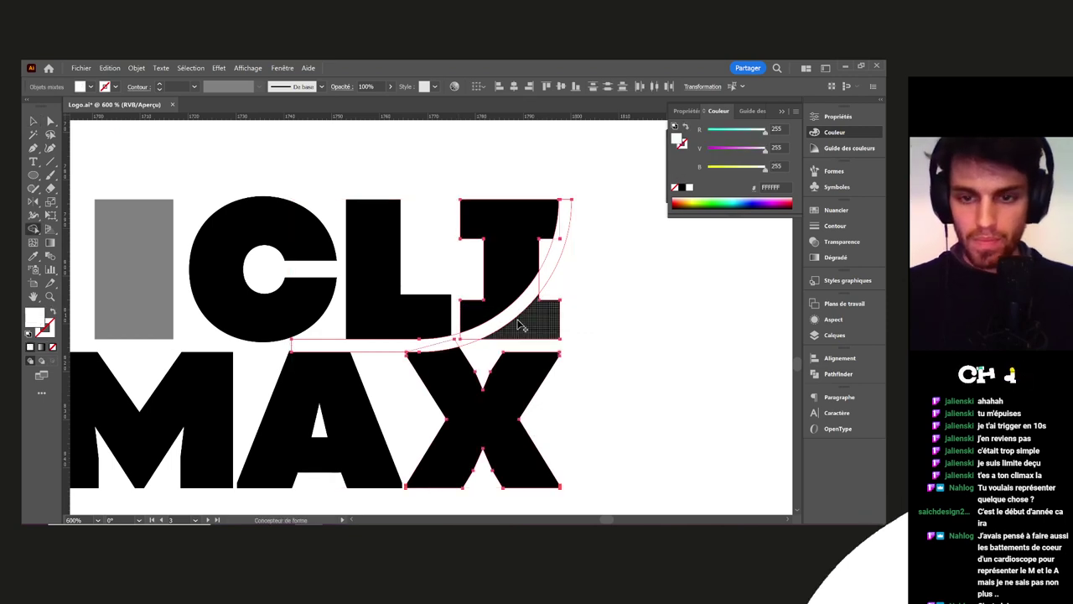
scroll(583, 246, "up", 2)
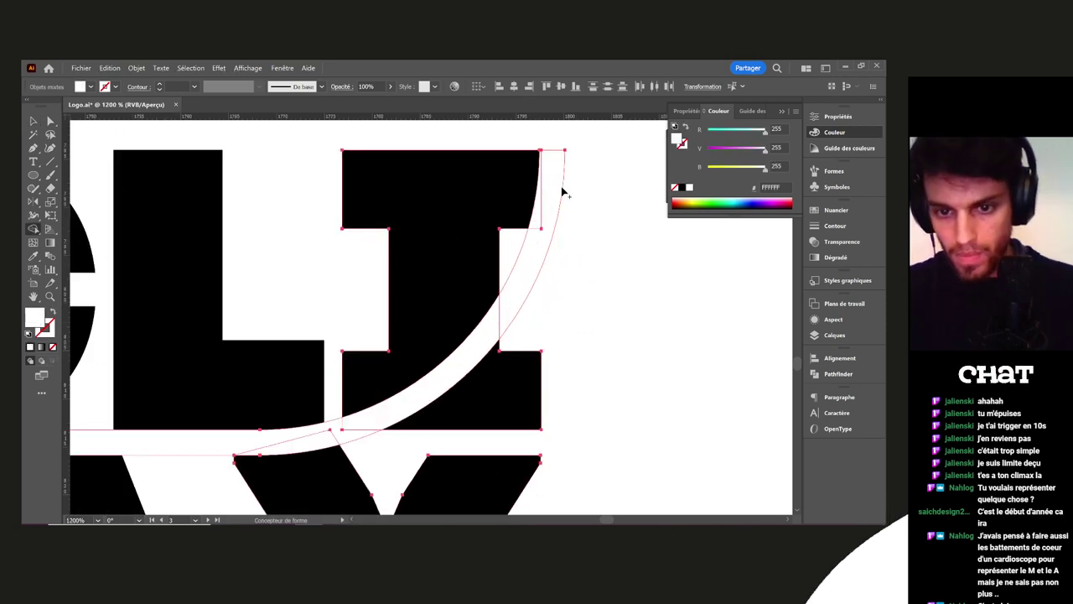
mouse_move(533, 255)
left_mouse_down()
mouse_move(500, 321)
mouse_move(394, 406)
left_mouse_up()
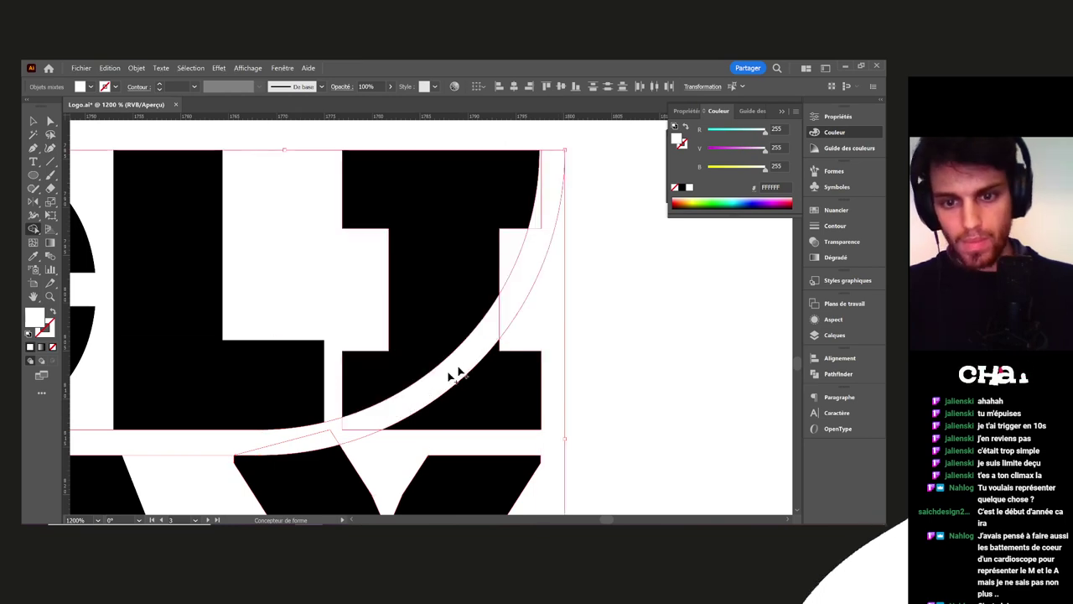
left_click_drag(518, 274, 514, 287)
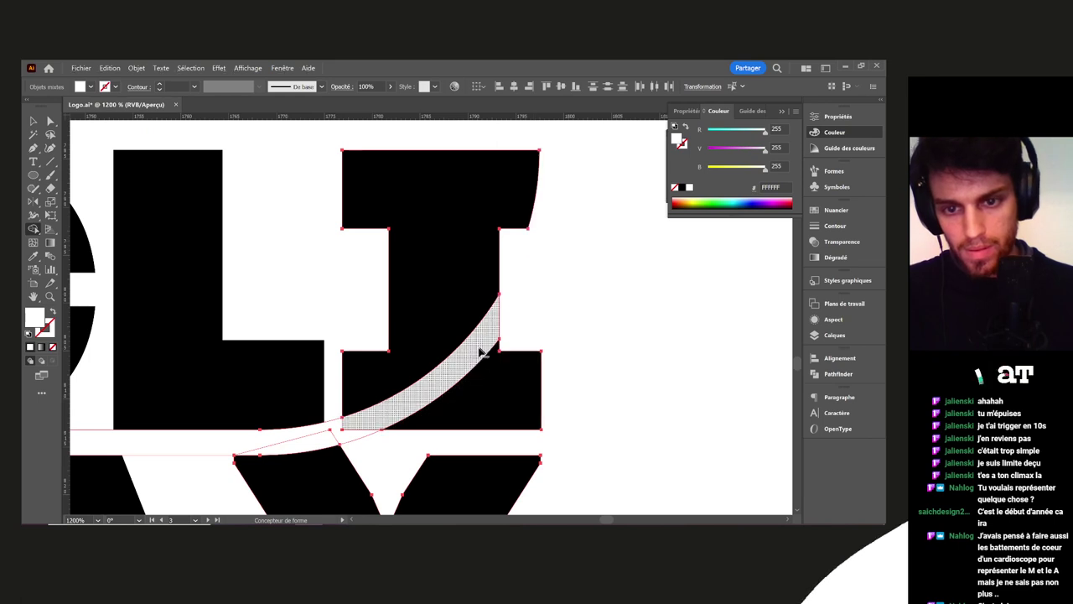
mouse_move(362, 423)
left_mouse_down()
mouse_move(307, 440)
mouse_move(457, 390)
left_mouse_up()
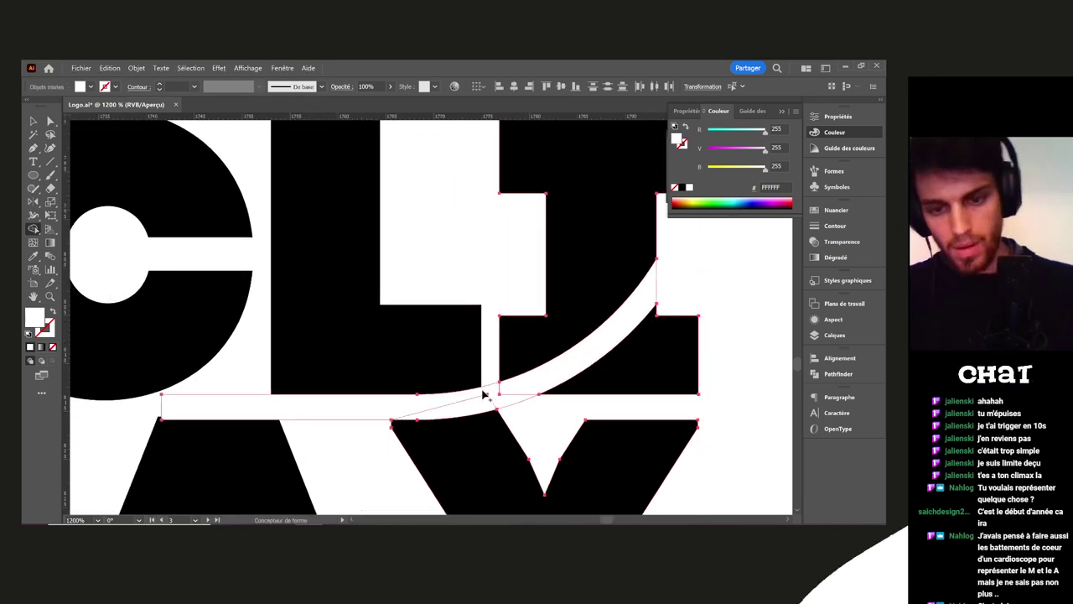
key("ctrl+minus")
scroll(552, 383, "down", 2)
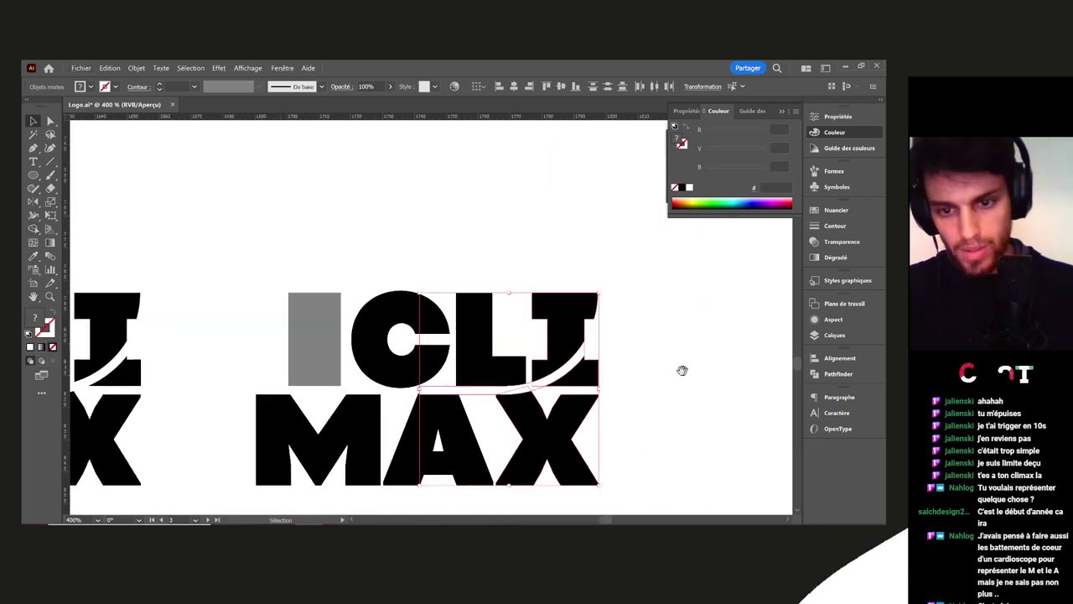
left_click(650, 373)
key("ctrl+z")
key("ctrl+z")
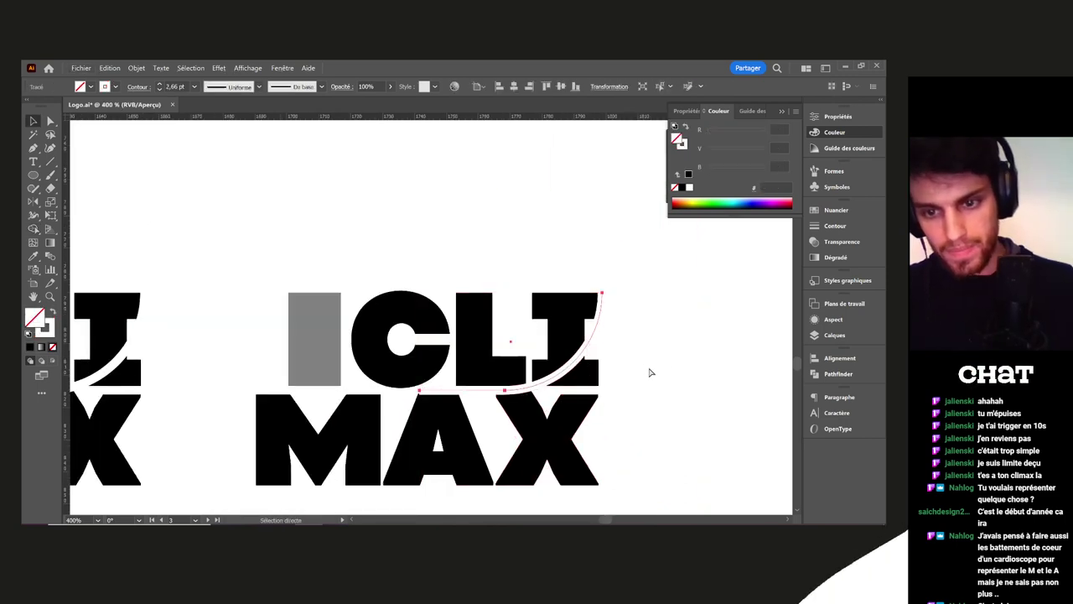
Re-outline the arc stroke, merge the gap strip with the curved band, and remove the outer strip
left_click(137, 68)
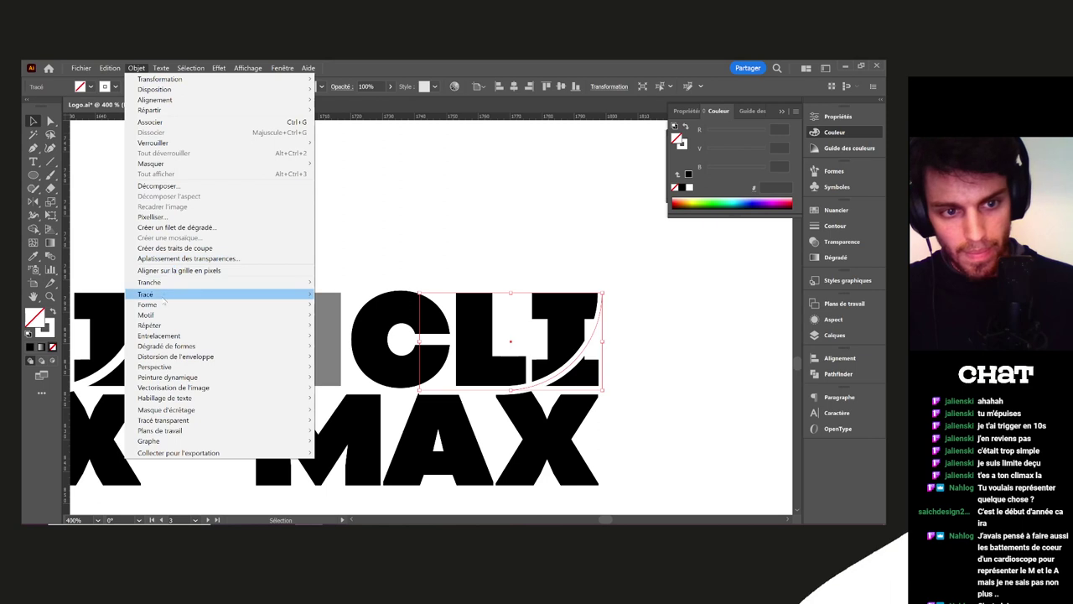
mouse_move(166, 295)
left_click(332, 319)
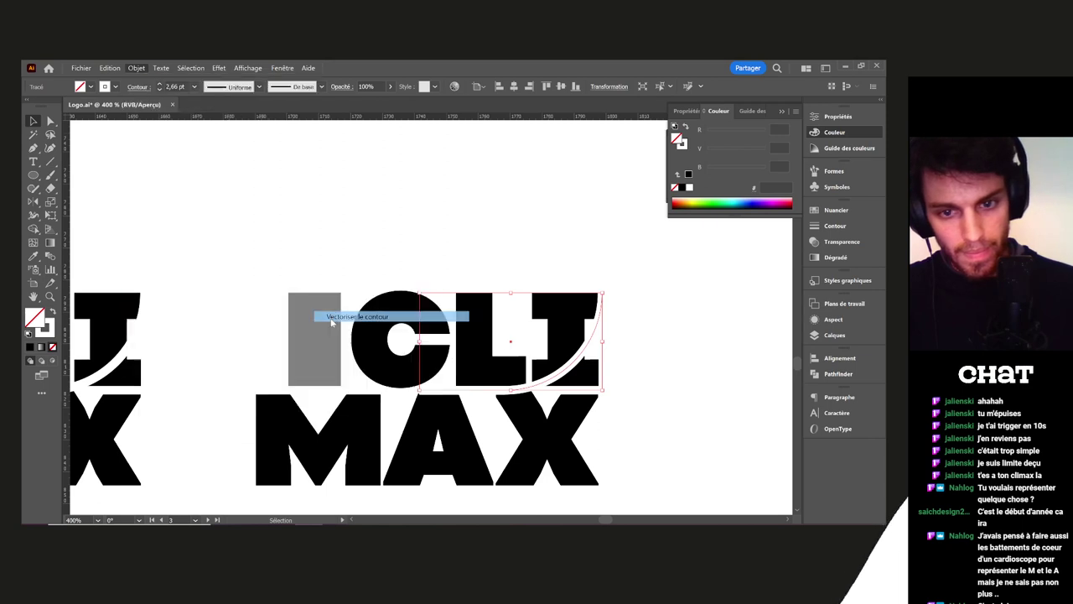
left_click(498, 426)
key("shift+m")
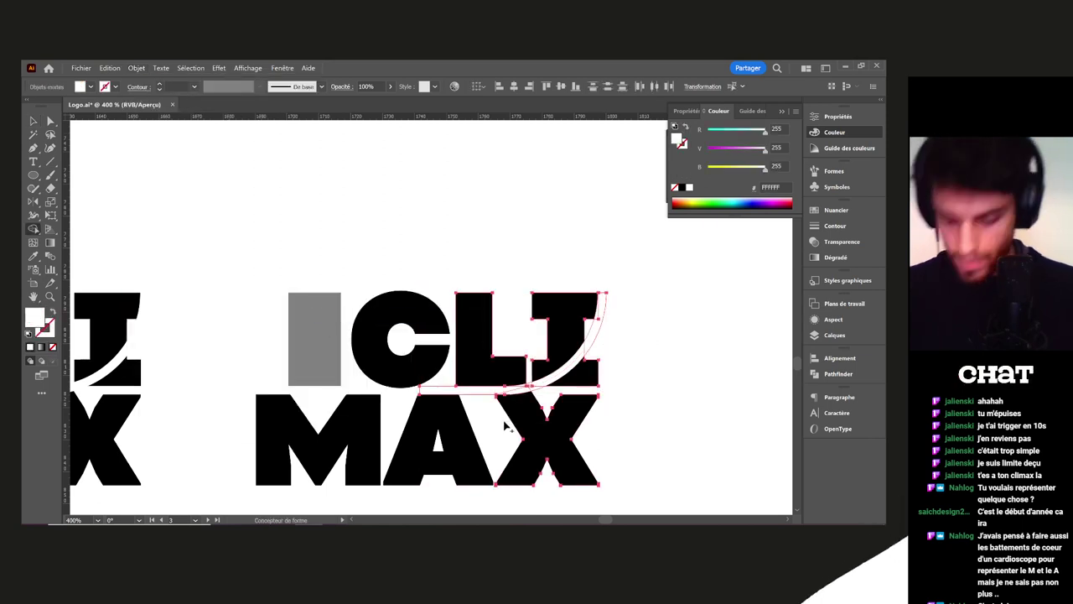
scroll(535, 419, "up", 5)
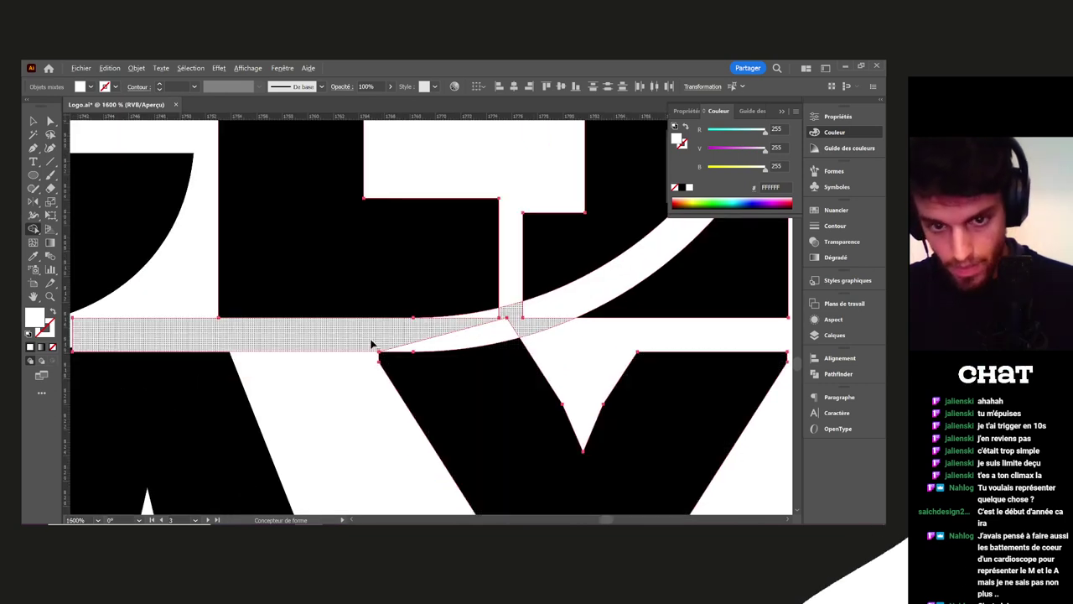
mouse_move(384, 341)
left_mouse_down()
mouse_move(467, 343)
mouse_move(491, 318)
mouse_move(559, 310)
left_mouse_up()
left_click_drag(590, 310, 334, 520)
mouse_move(505, 355)
left_mouse_down()
mouse_move(532, 262)
mouse_move(526, 235)
left_mouse_up()
scroll(550, 370, "down", 3)
scroll(535, 368, "up", 5)
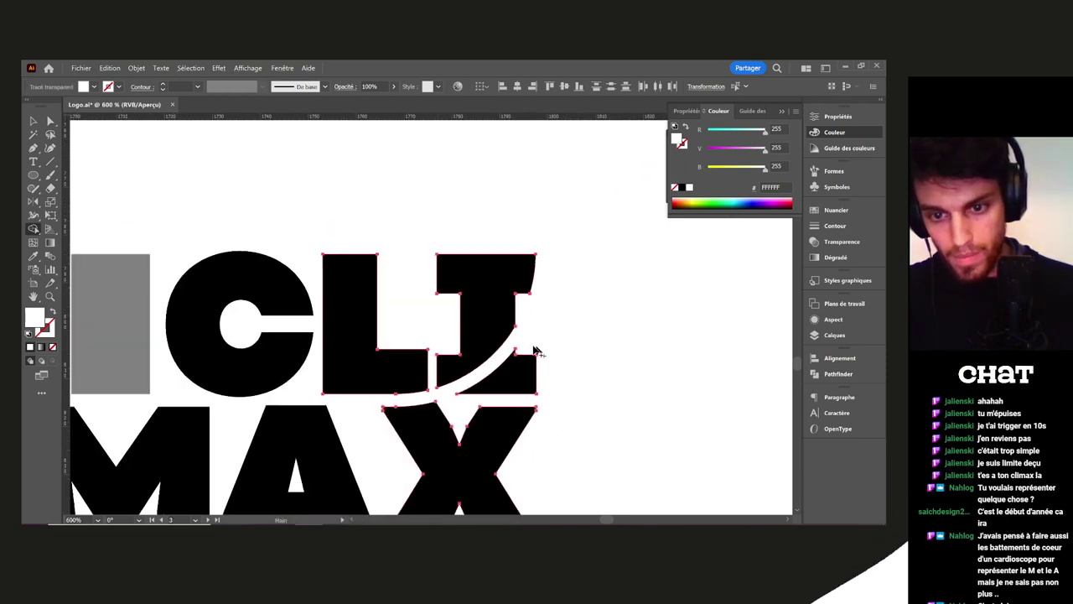
Tidy the cut I by moving an anchor point and clearing the remaining sliver
key("a")
left_click(477, 391)
mouse_move(472, 400)
left_mouse_down()
mouse_move(431, 399)
mouse_move(465, 338)
left_mouse_up()
key("v")
key("ctrl+a")
key("shift+m")
key("v")
left_click(498, 349)
scroll(498, 363, "down", 5)
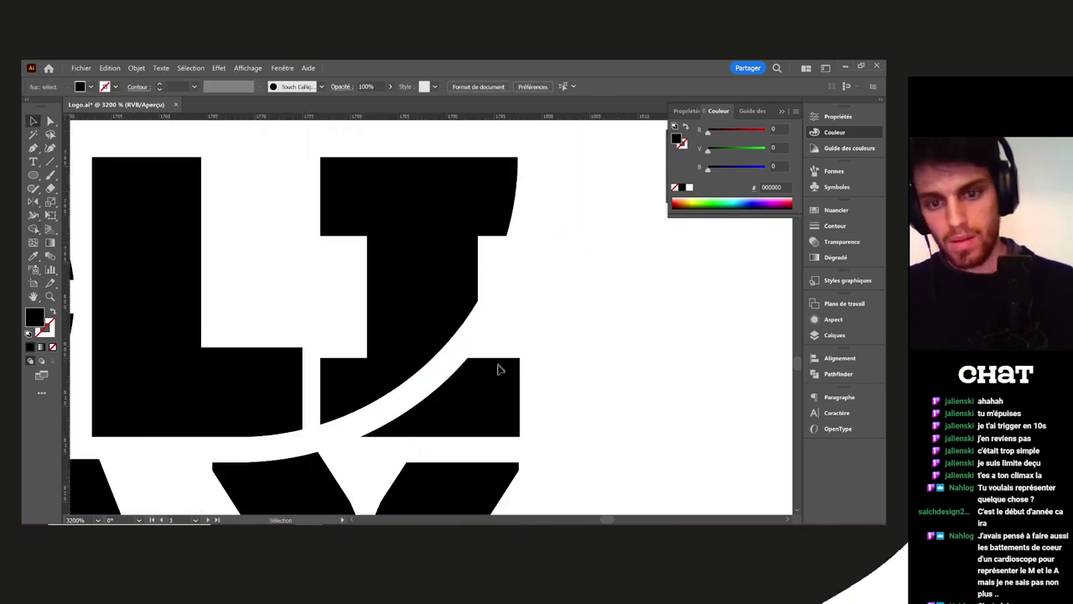
scroll(595, 384, "down", 4)
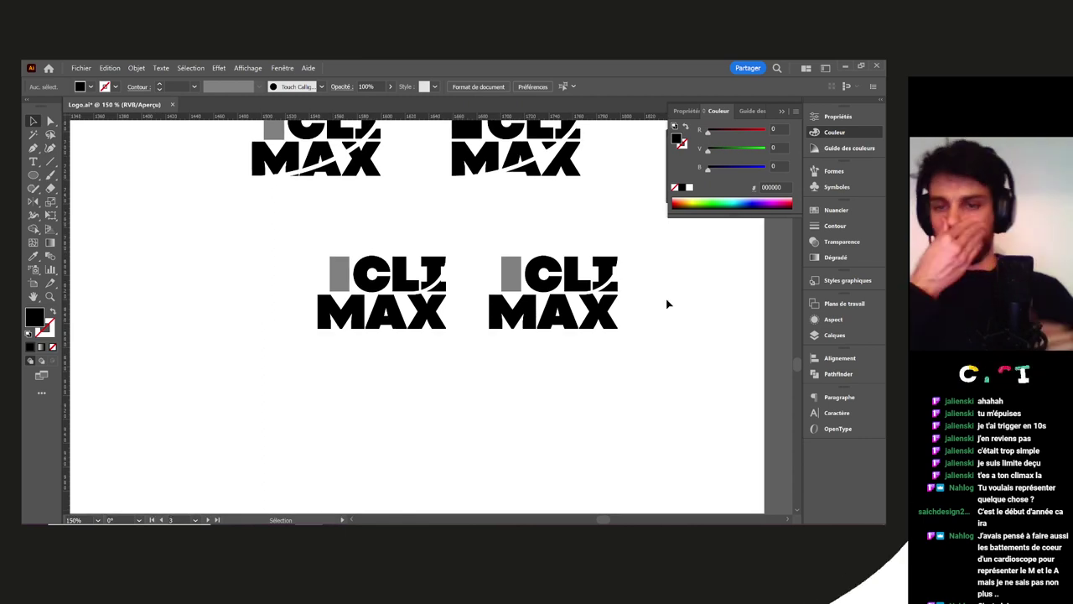
Make the right logo's grey bar black by sampling the letters' colour with the Eyedropper
left_click(513, 279)
key("i")
left_click(543, 316)
key("v")
left_click(586, 375)
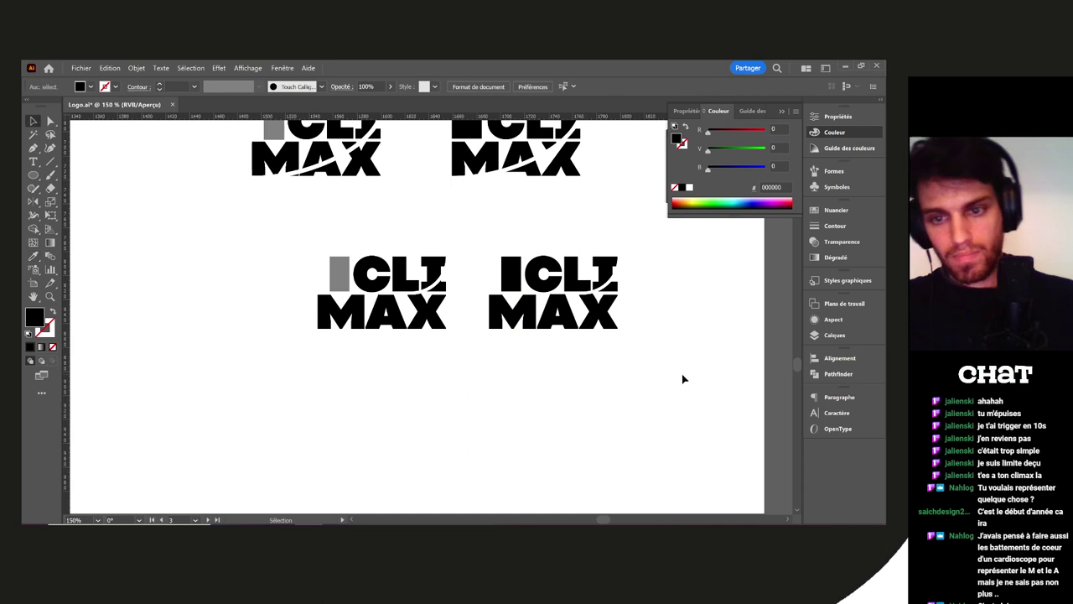
Move over to the other artboard and Alt-drag a copy of the CLIMAX text below the original
left_click_drag(682, 379, 568, 366)
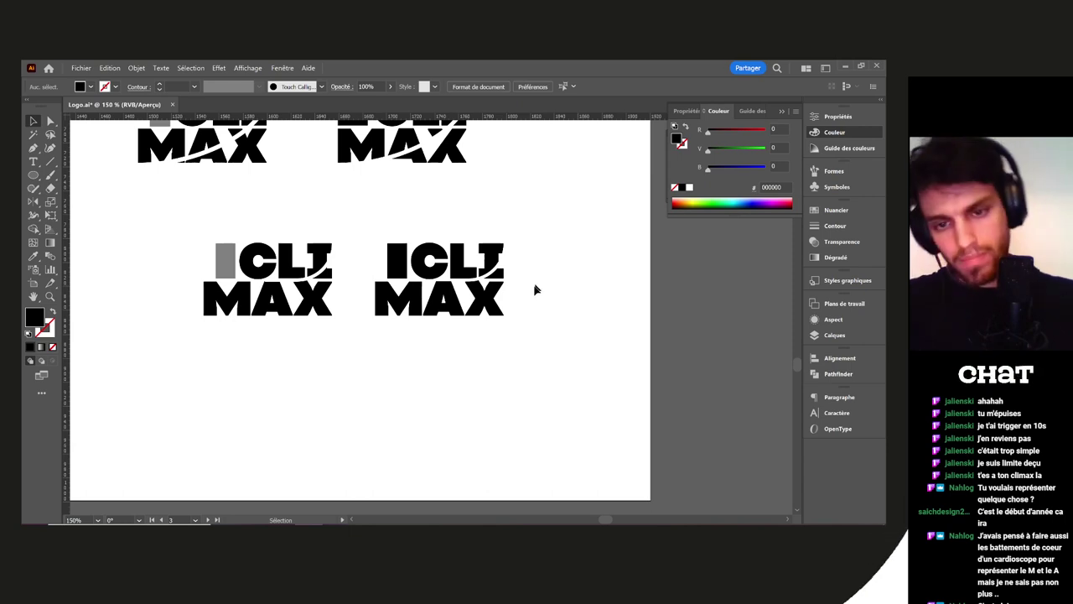
scroll(539, 293, "down", 3)
scroll(562, 293, "right", 2)
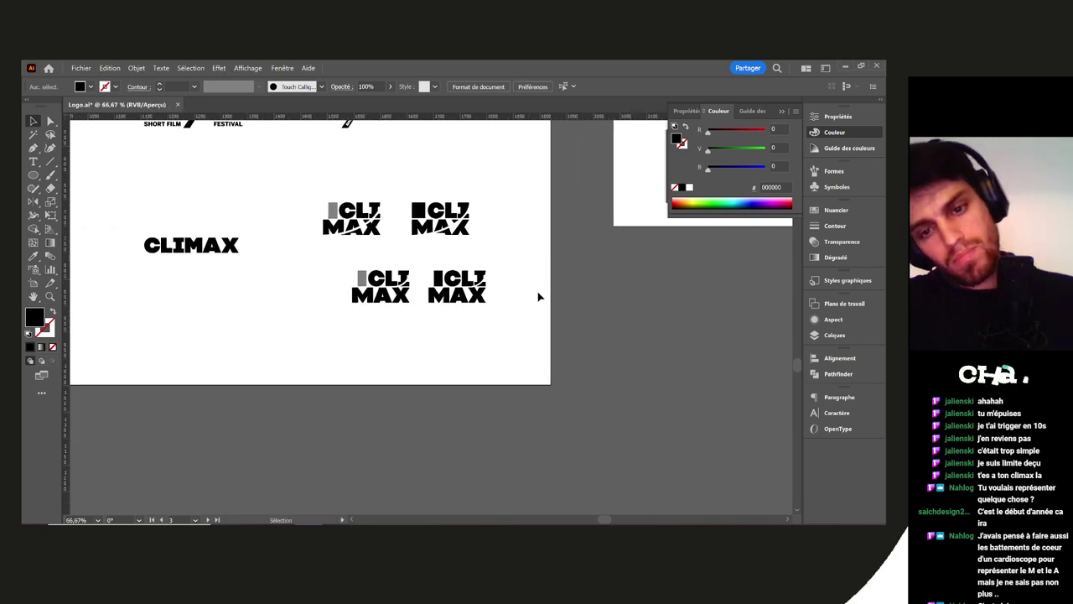
scroll(536, 294, "down", 3)
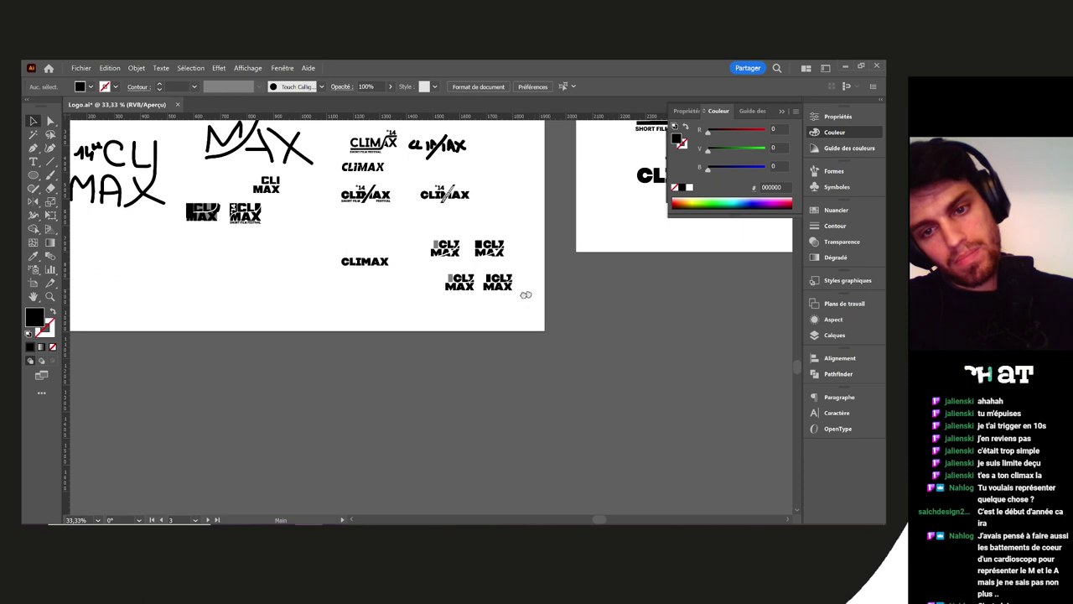
left_click_drag(526, 294, 479, 298)
left_click_drag(610, 237, 507, 261)
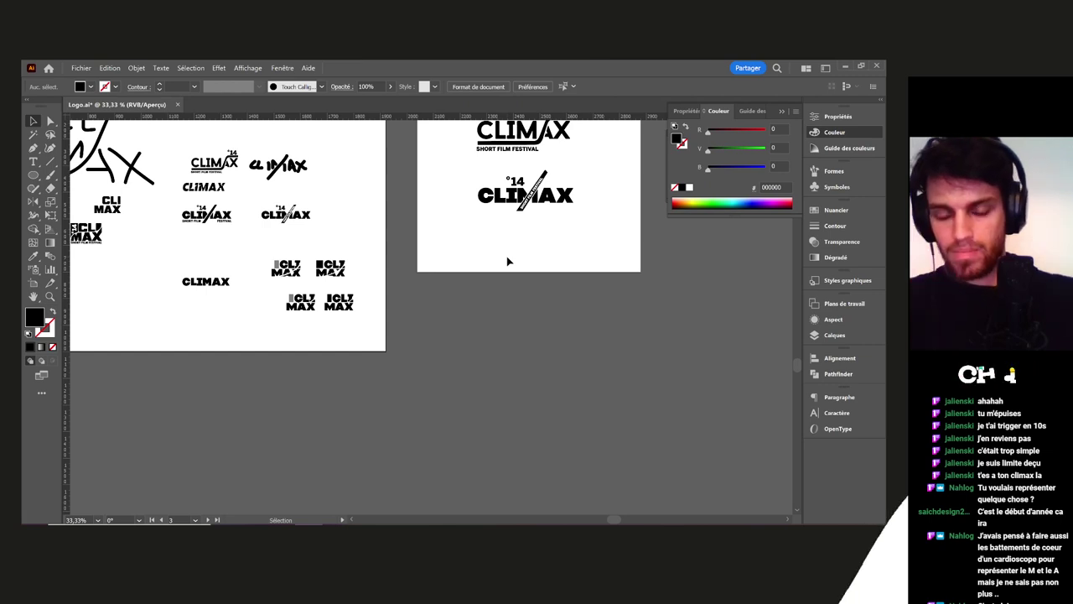
scroll(282, 248, "down", 2)
scroll(282, 248, "left", 2)
left_click_drag(276, 214, 335, 313)
left_click(272, 255)
scroll(270, 253, "up", 5)
scroll(302, 240, "up", 1)
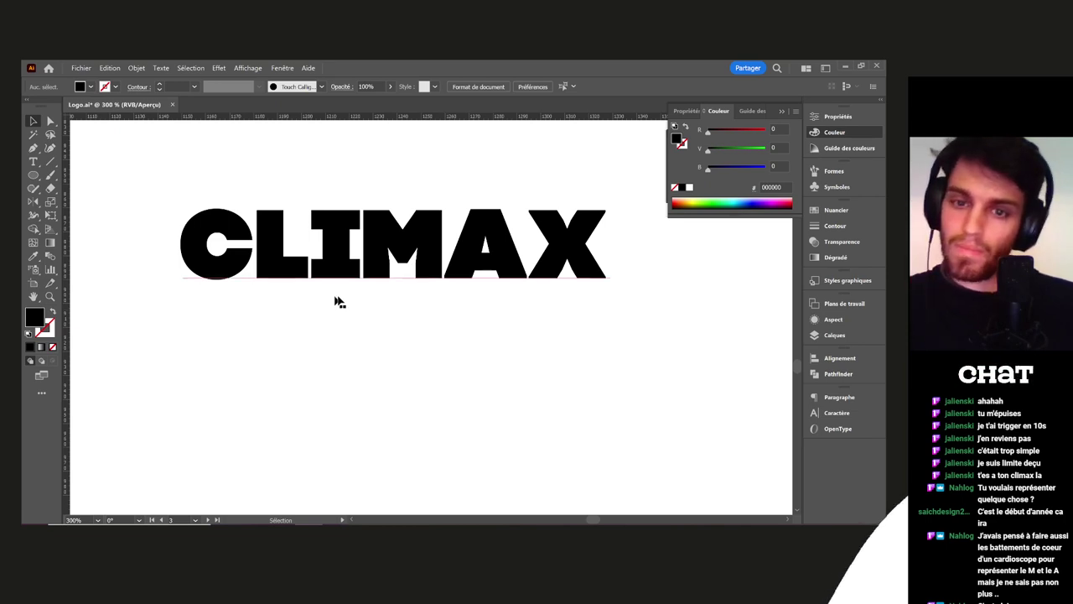
scroll(444, 324, "down", 2)
Convert the duplicated CLIMAX text to outlines with Ctrl+Shift+O
scroll(467, 324, "up", 1)
left_click(344, 247)
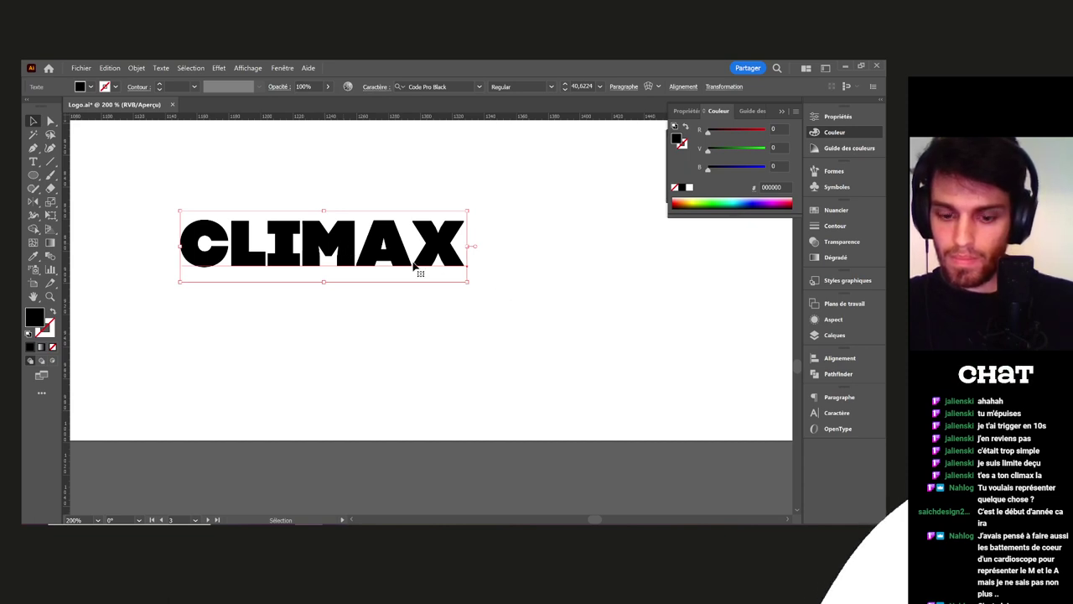
key("ctrl+shift+o")
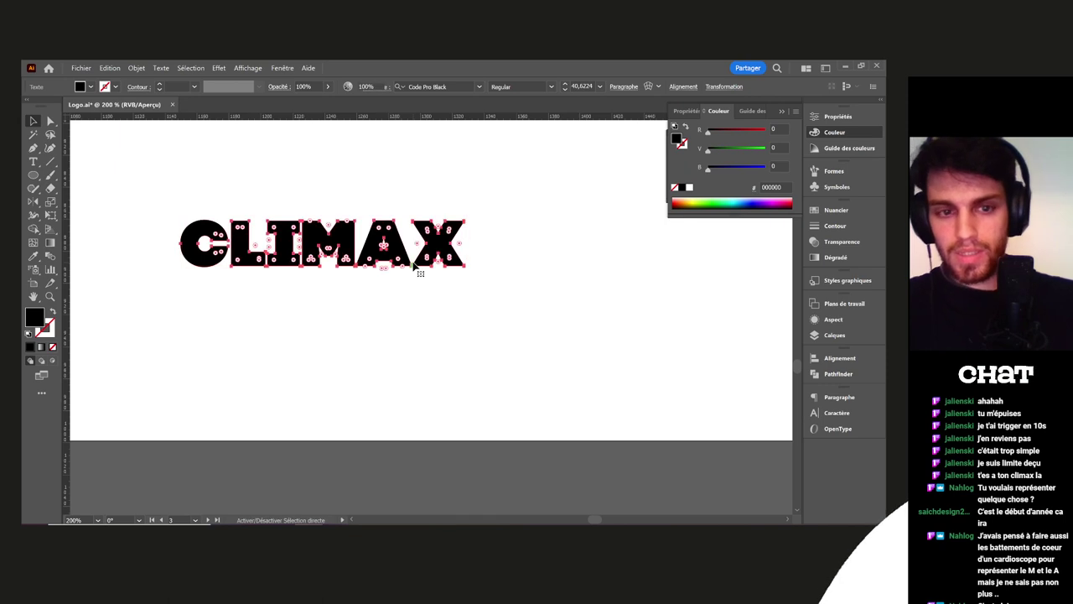
left_click(307, 302)
Draw a thin rectangle bar across the CLIMAX letters and stretch it across the word
scroll(215, 232, "up", 3)
key("m")
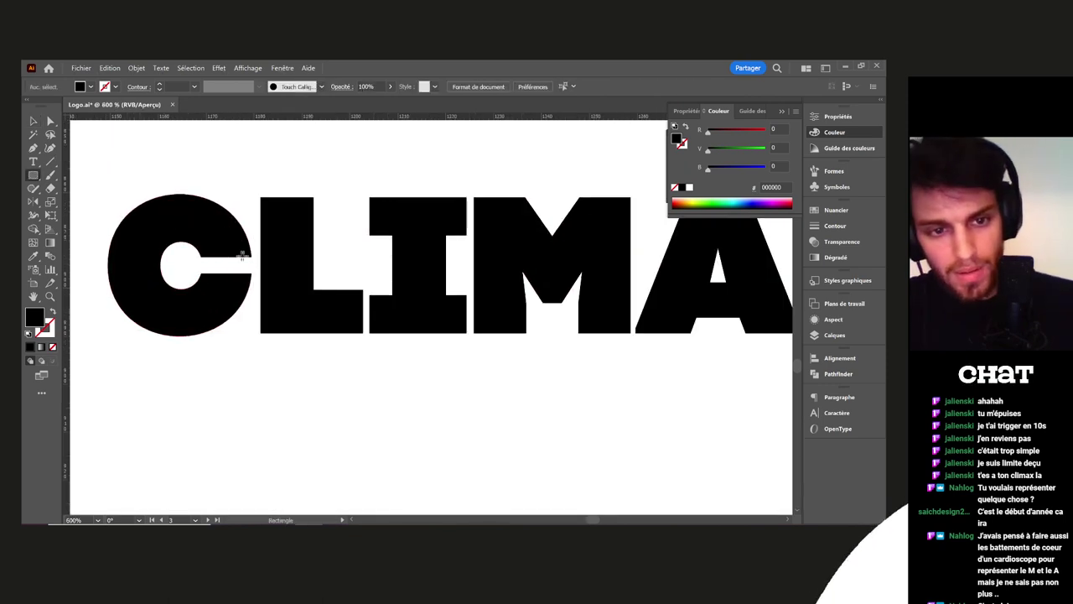
key("ctrl+z")
mouse_move(215, 257)
left_mouse_down()
mouse_move(228, 276)
mouse_move(463, 267)
left_mouse_up()
key("v")
scroll(450, 265, "right", 2)
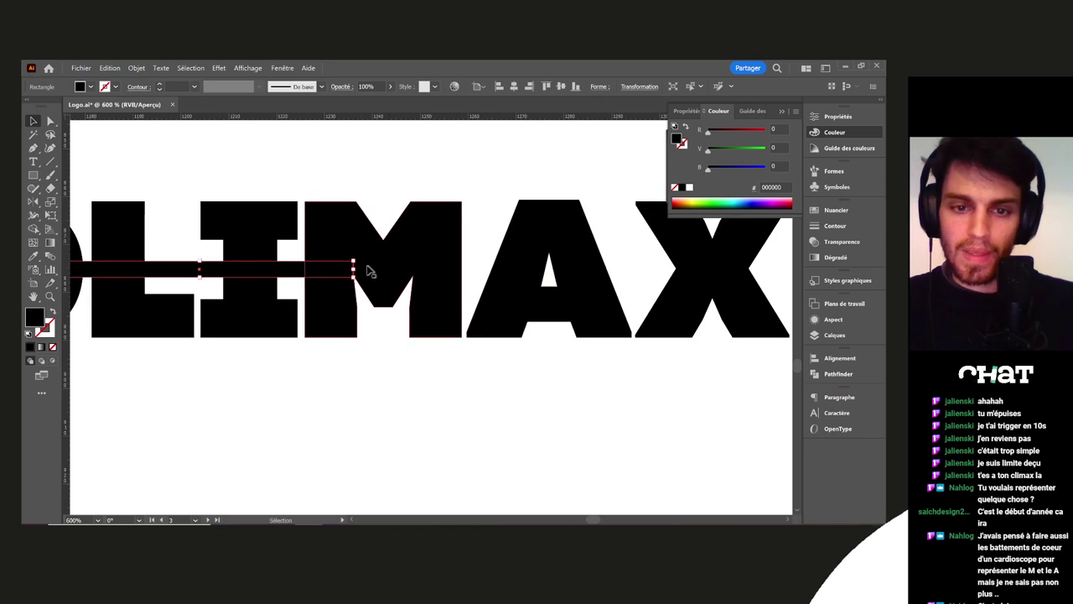
left_click_drag(361, 267, 743, 311)
left_click(634, 288)
Try the Ellipse tool on the C's counter, then undo an accidental move of the letters
left_click_drag(233, 281, 467, 290)
scroll(342, 296, "up", 4)
left_click_drag(368, 311, 396, 309)
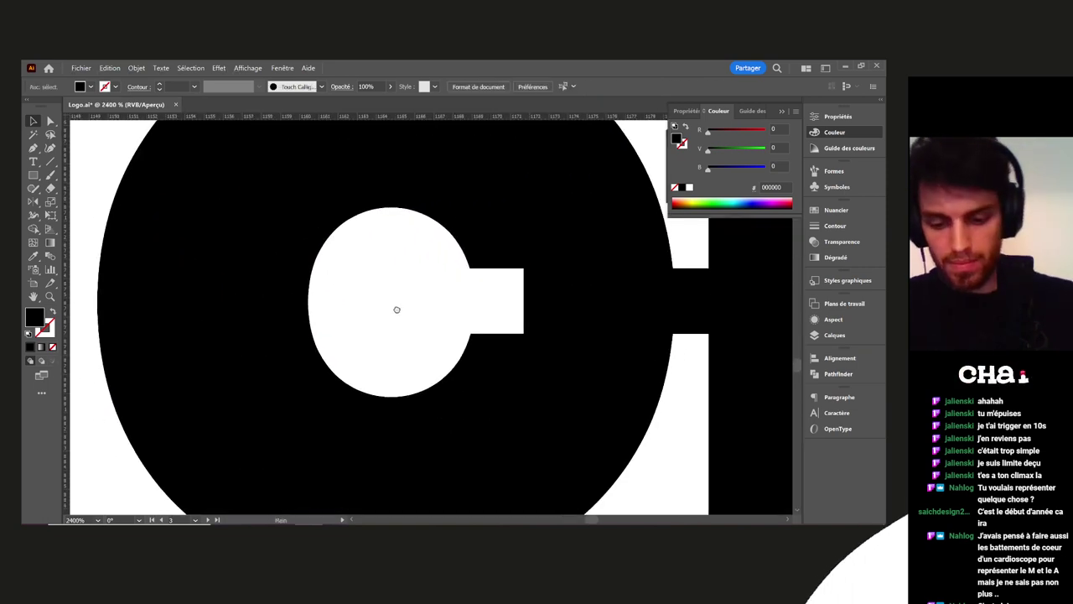
key("l")
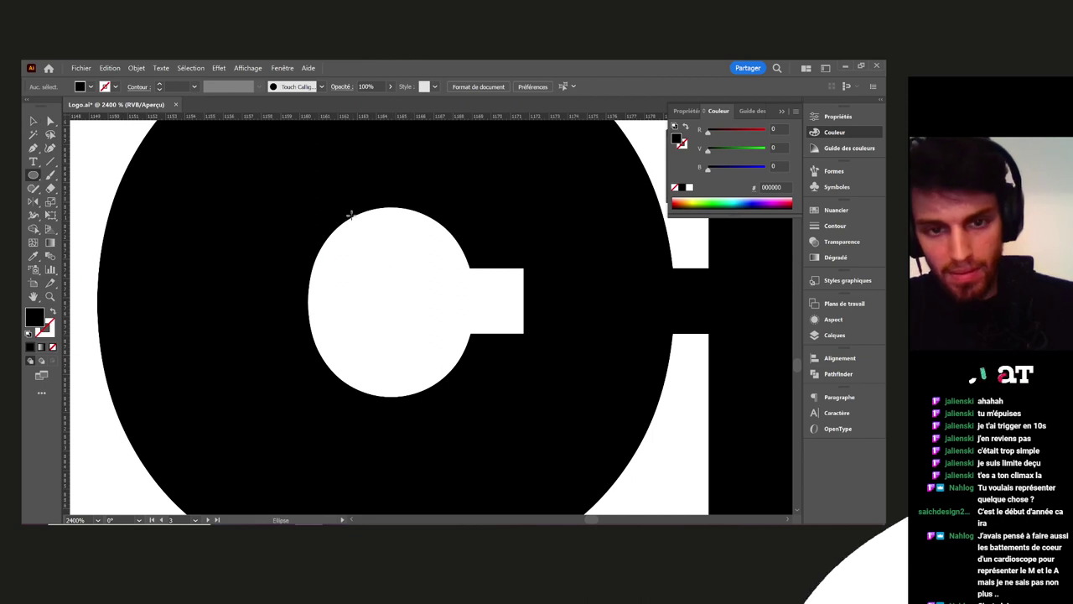
key("v")
scroll(419, 305, "down", 5)
left_click_drag(424, 311, 365, 410)
key("ctrl+z")
Duplicate the CLIMAX letters straight below and select the lower copy's group
left_click_drag(461, 324, 412, 446)
left_click_drag(314, 420, 216, 337)
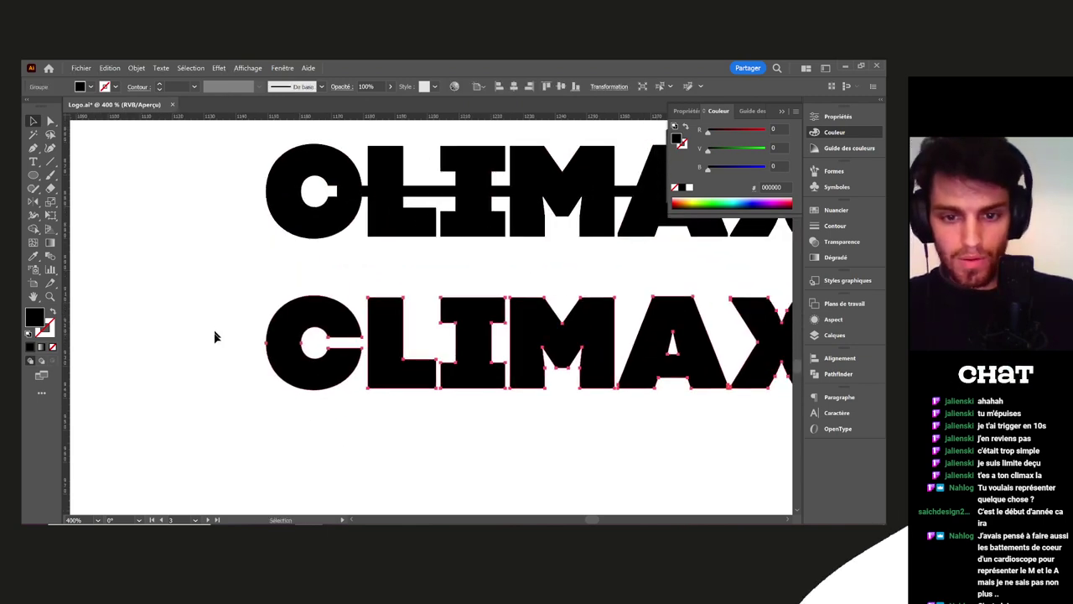
left_click(216, 337)
left_click_drag(408, 410, 316, 358)
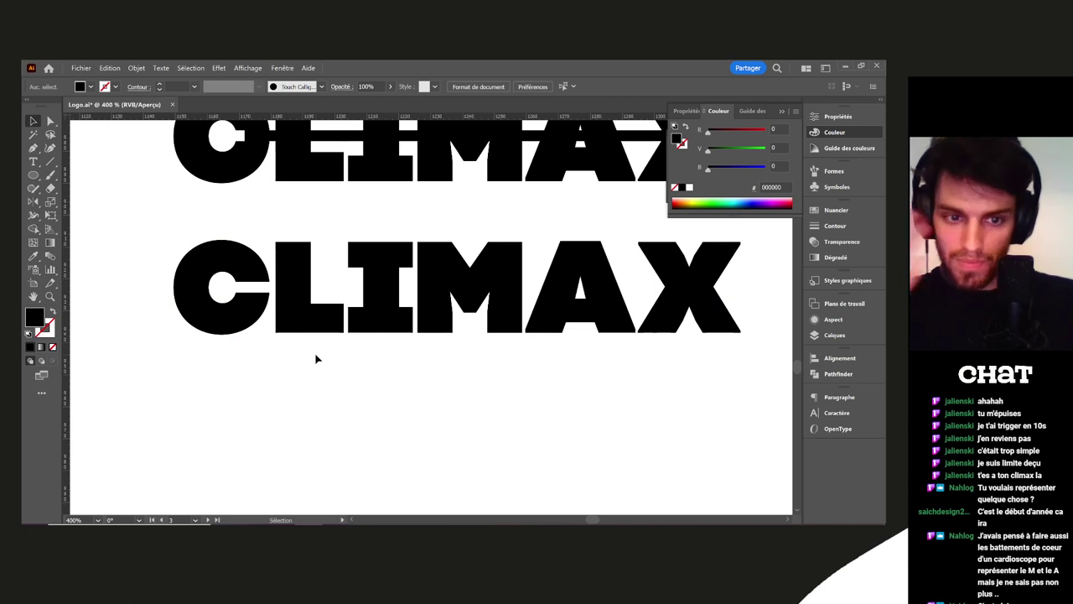
left_click(317, 327)
Ungroup the lower CLIMAX and delete the LIMAX letters, keeping only the C
key("ctrl+shift+g")
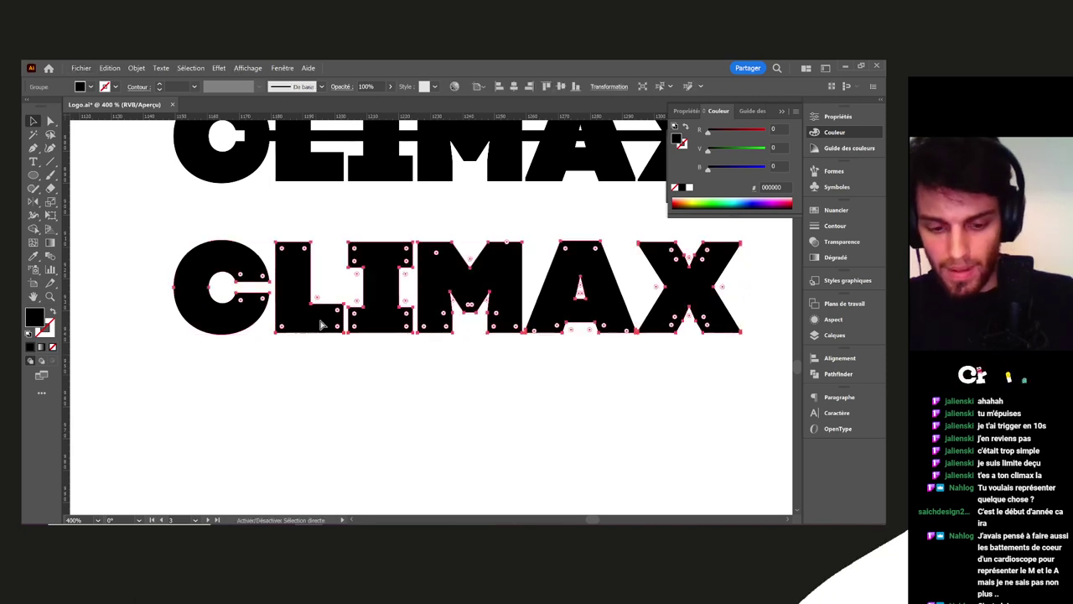
left_click(321, 367)
left_click(727, 293)
key("Delete")
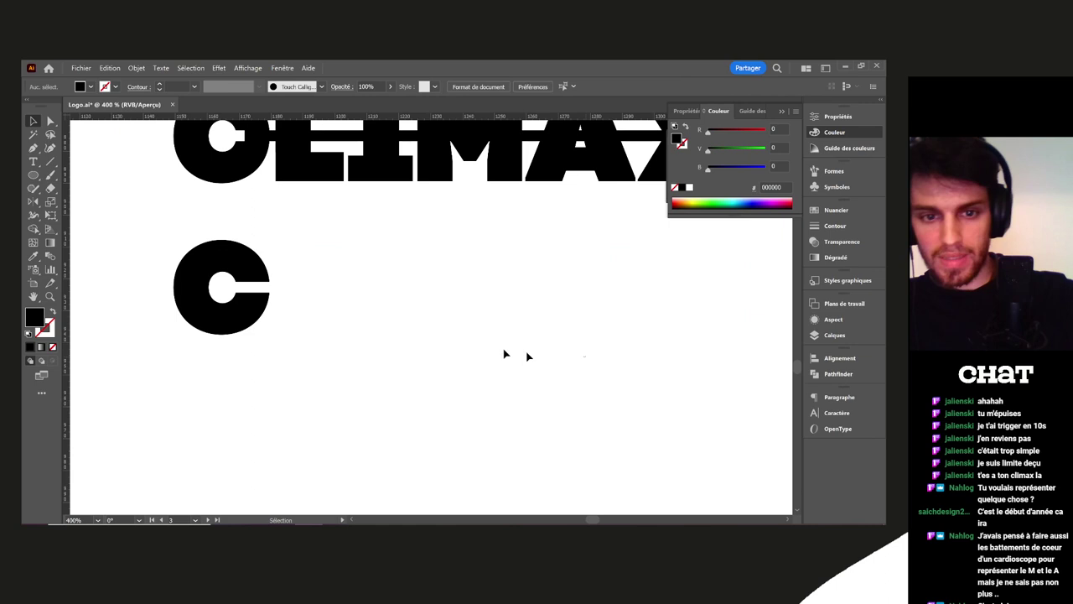
scroll(228, 317, "up", 6)
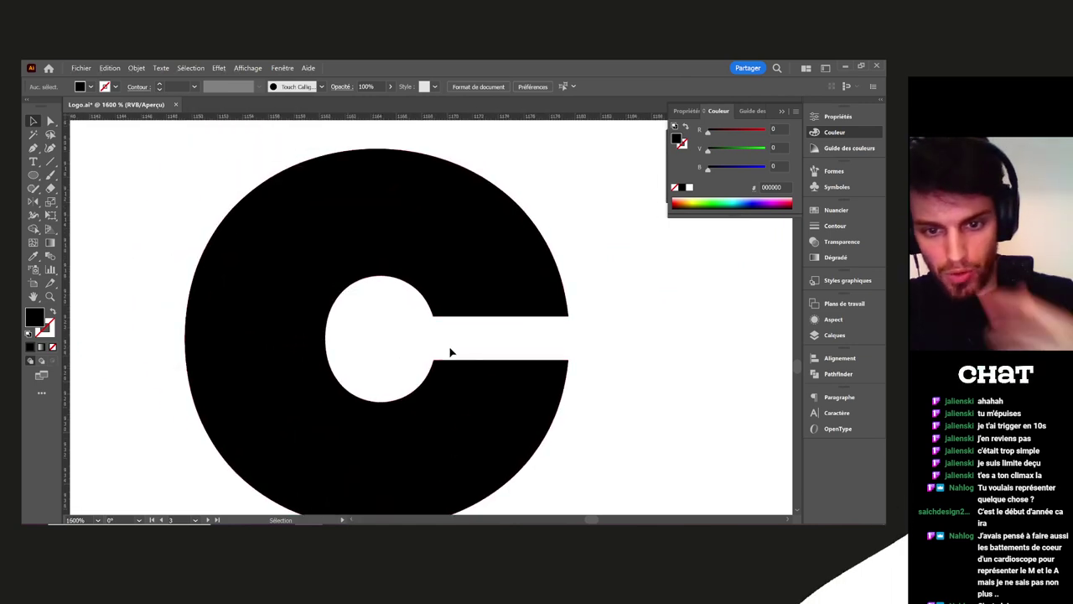
Draw a Pen path closing the C's opening between its upper and lower notches
key("p")
left_click(448, 276)
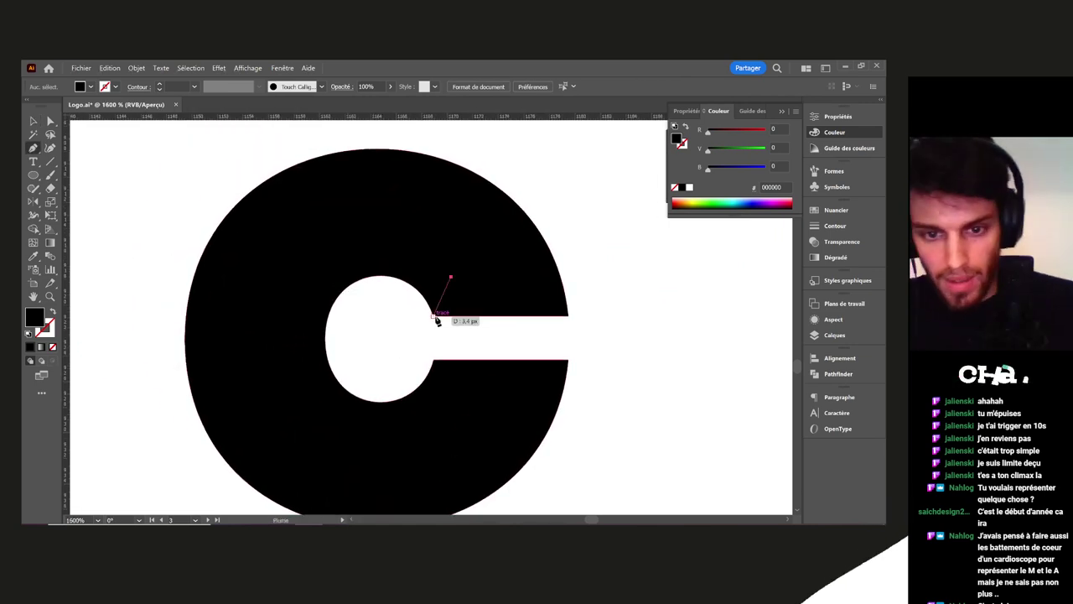
scroll(437, 314, "up", 4)
left_click_drag(419, 285, 436, 349)
scroll(440, 327, "down", 3)
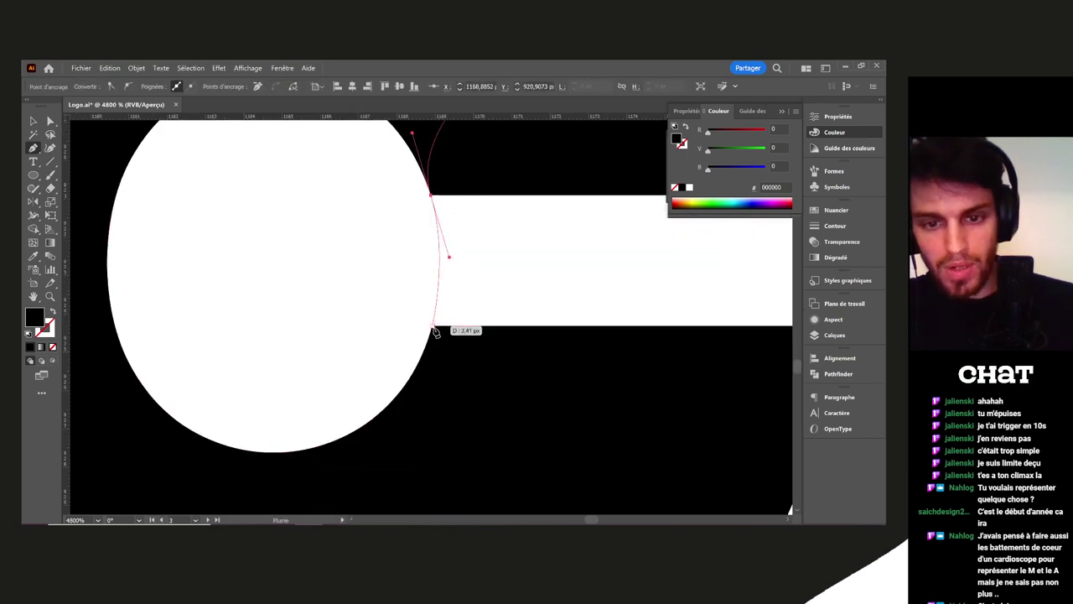
left_click(433, 327)
scroll(431, 428, "down", 1)
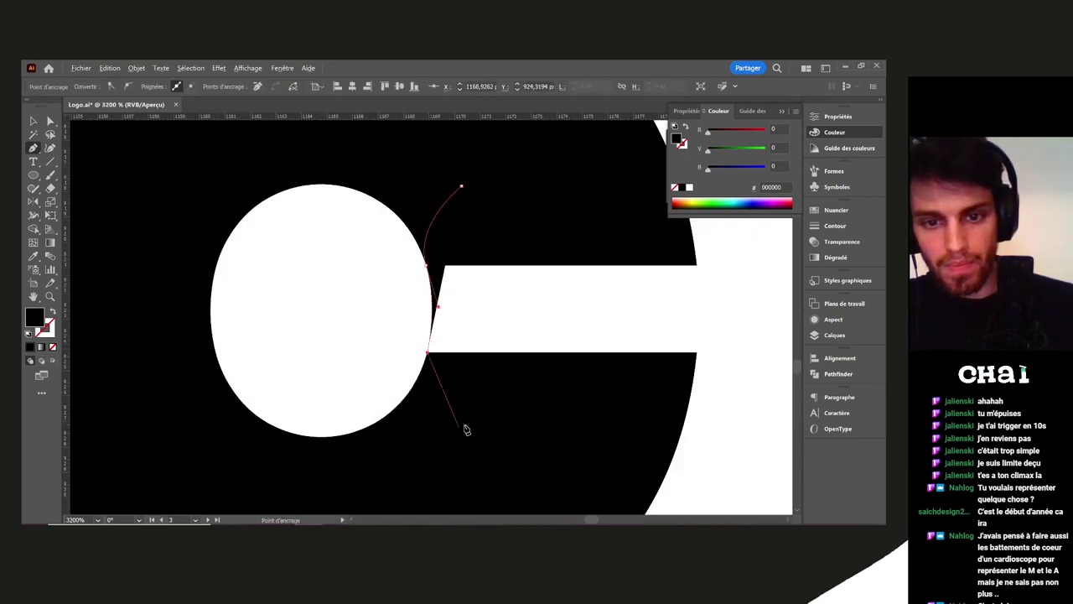
left_click(467, 426)
With the path and C selected, Shape Builder the C's counter into a separate shape
key("v")
scroll(474, 370, "down", 1)
scroll(474, 375, "down", 4)
left_click(422, 408, "shift")
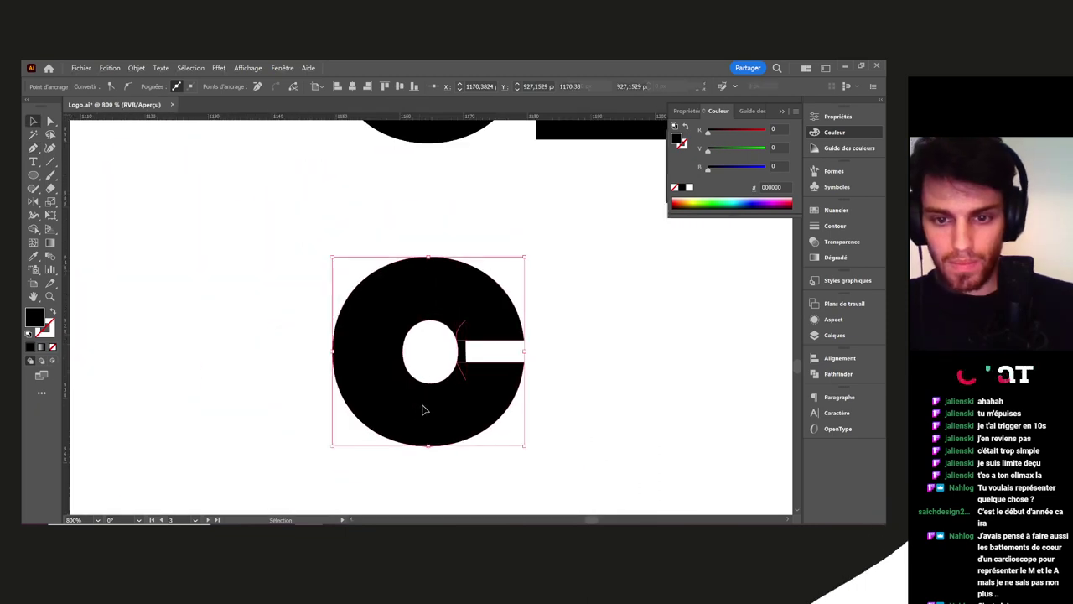
key("shift+m")
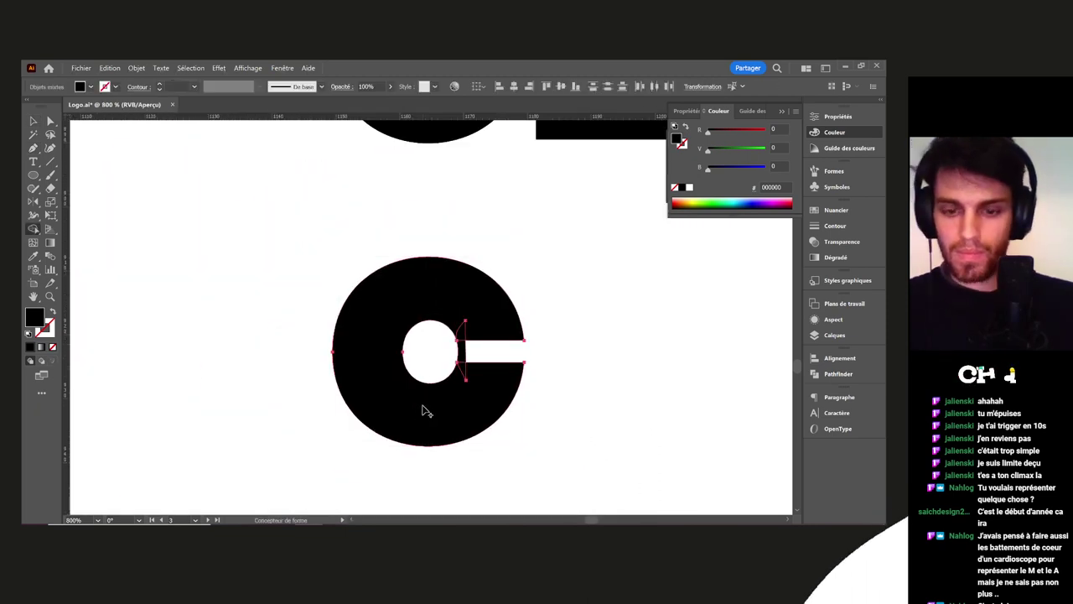
left_click(446, 352)
Remove the C, leaving the counter ellipse, and move the ellipse beside the X
left_click(466, 375, "alt")
key("v")
left_click(512, 361)
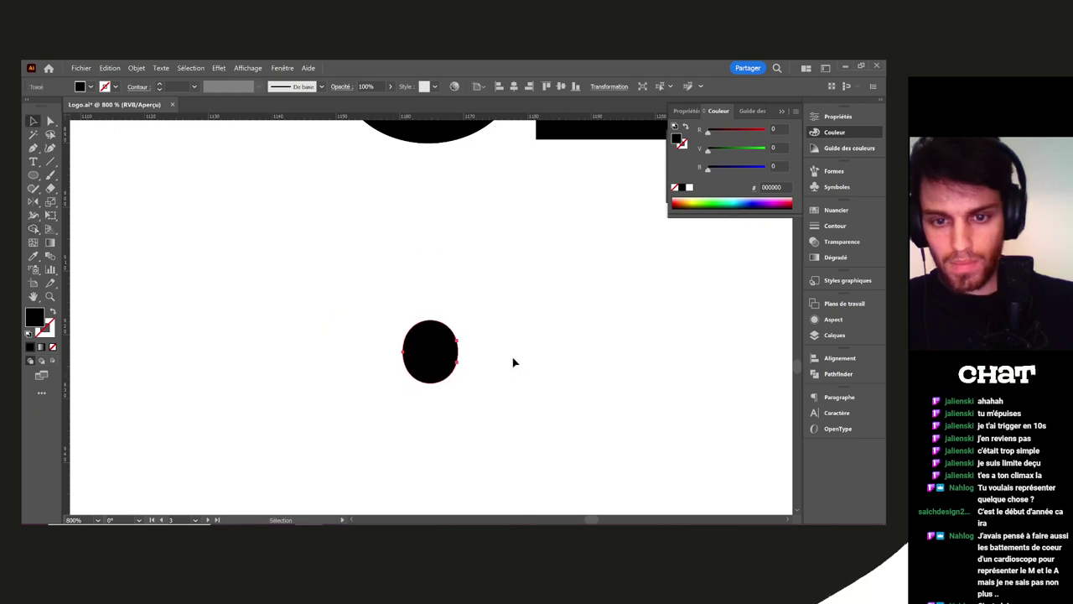
scroll(481, 369, "down", 6)
left_click_drag(421, 381, 561, 340)
Eyedrop a white fill onto the ellipse and drag it onto the X
key("i")
left_click(526, 402)
key("v")
scroll(562, 353, "up", 5)
left_click_drag(566, 296, 439, 307)
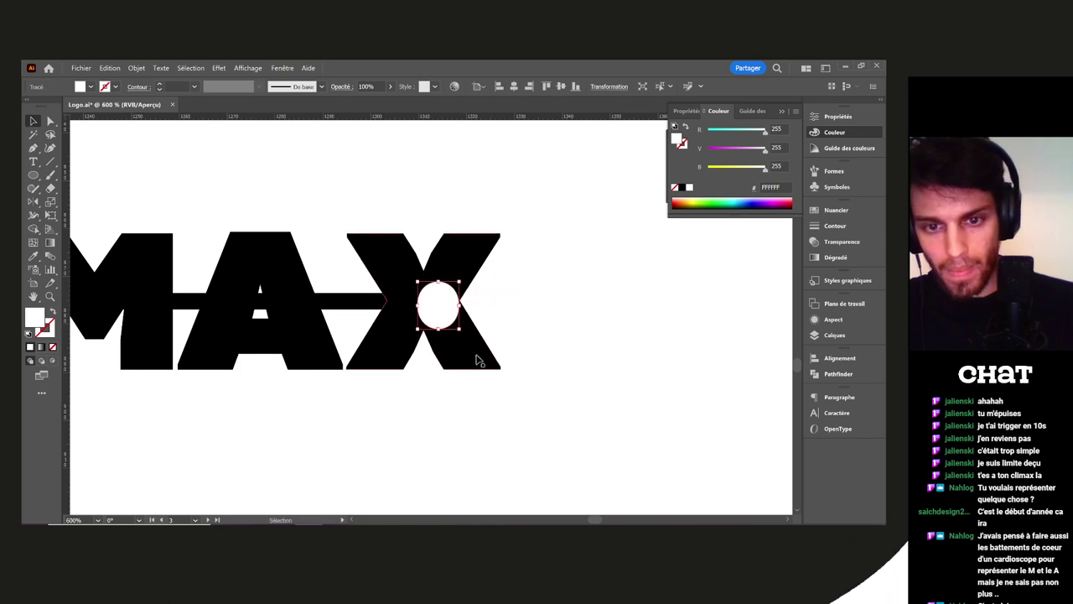
Centre the white oval on the X both horizontally and vertically
left_click(477, 358, "shift")
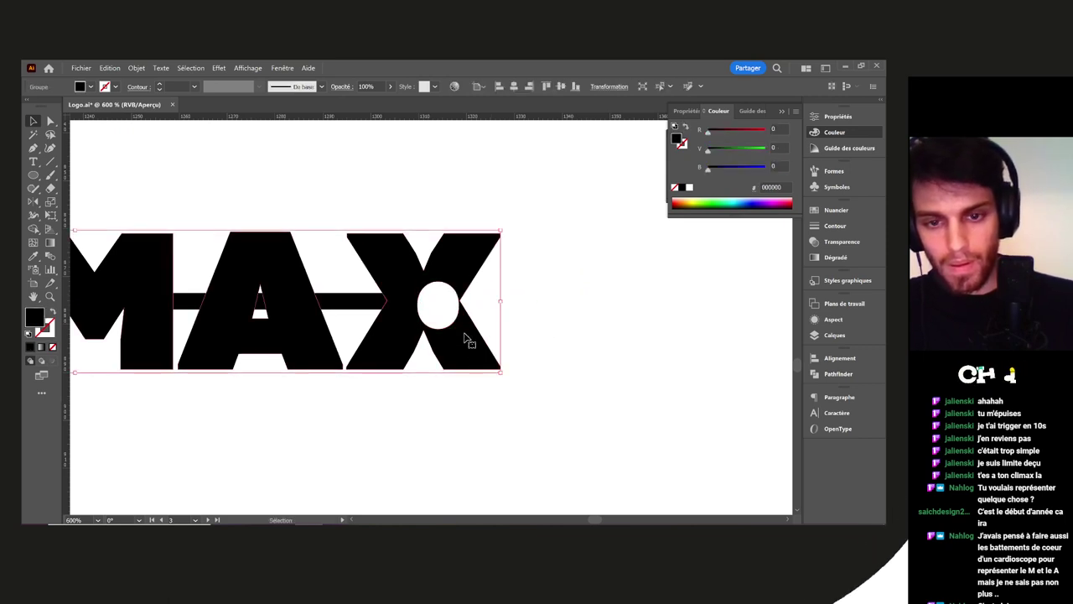
left_click(579, 331)
left_click(458, 343)
left_click(440, 315, "shift")
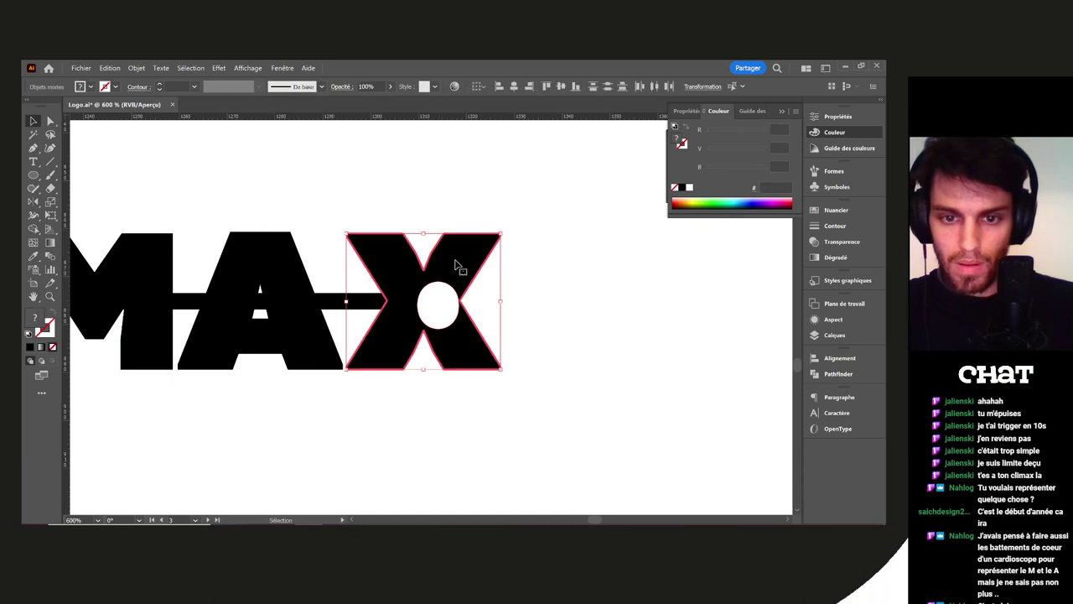
left_click(515, 87)
left_click(561, 86)
left_click(604, 309)
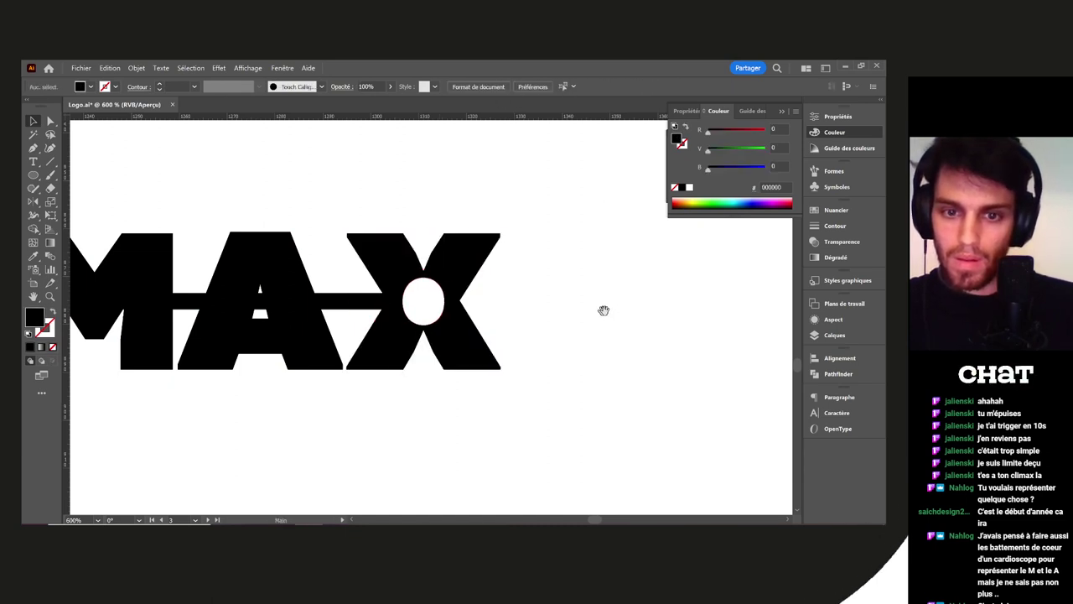
Make the horizontal bar white by eyedropping and extend it to meet the oval
left_click_drag(604, 310, 683, 308)
left_click(427, 300)
left_click_drag(426, 299, 473, 300)
key("i")
left_click(545, 309)
key("v")
left_click(519, 433)
mouse_move(509, 380)
left_mouse_down()
mouse_move(759, 395)
mouse_move(488, 377)
left_mouse_up()
left_click_drag(500, 309, 544, 306)
Raise the L's inner corner anchor so its inner edge forms a full block
left_click_drag(478, 402, 634, 403)
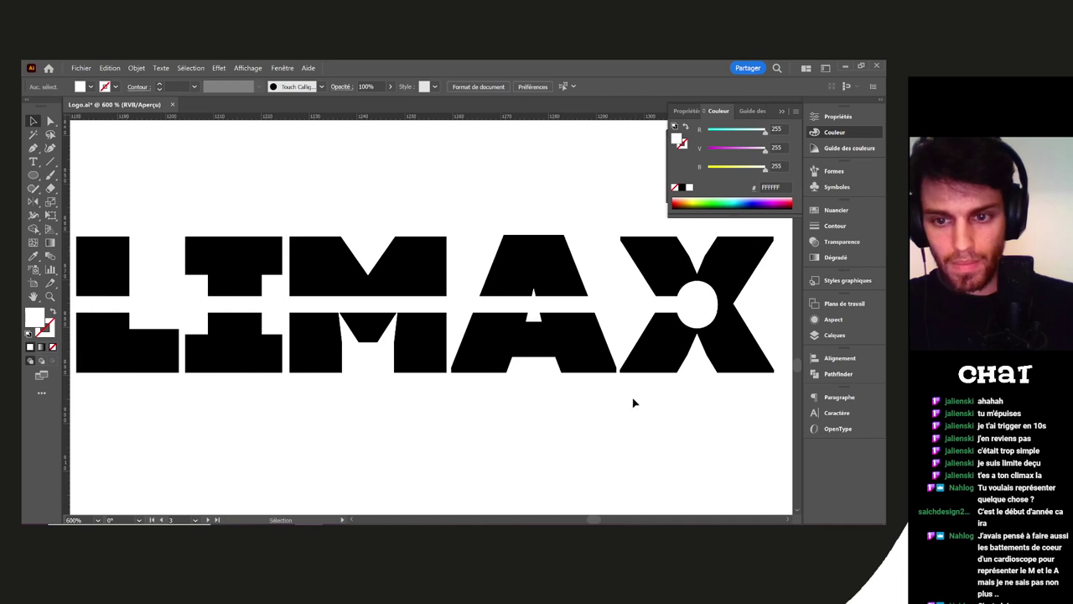
scroll(633, 403, "down", 2)
left_click_drag(387, 374, 423, 361)
scroll(453, 340, "up", 4)
key("a")
left_click(393, 367)
left_click_drag(486, 369, 492, 329)
Raise the lower edge anchors of the letter after the L toward the gap
left_click_drag(502, 374, 704, 384)
left_click(704, 375)
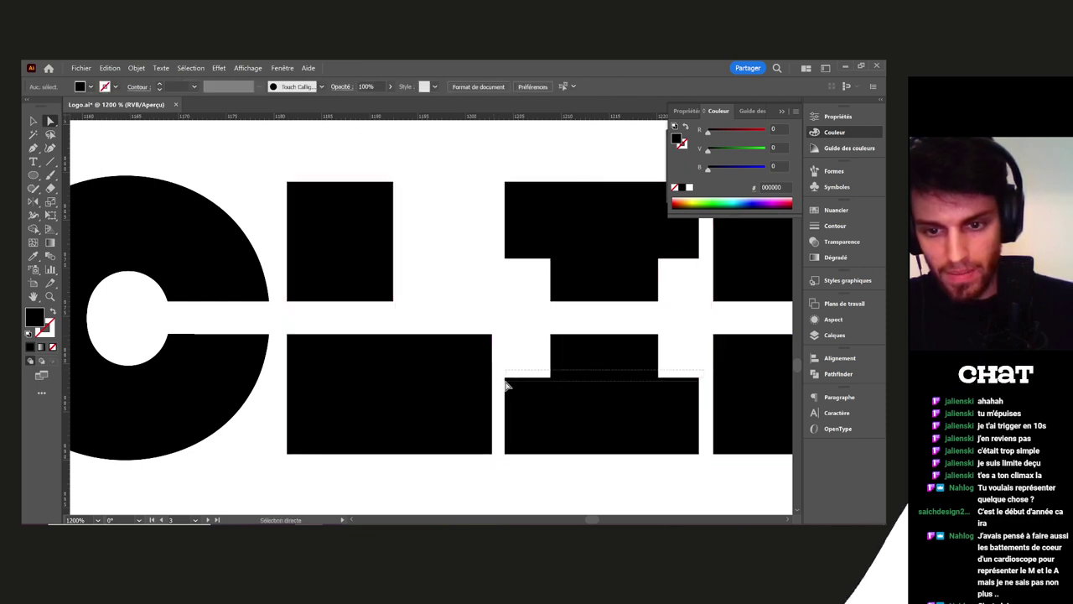
left_click_drag(506, 378, 503, 328)
left_click_drag(502, 244, 700, 313)
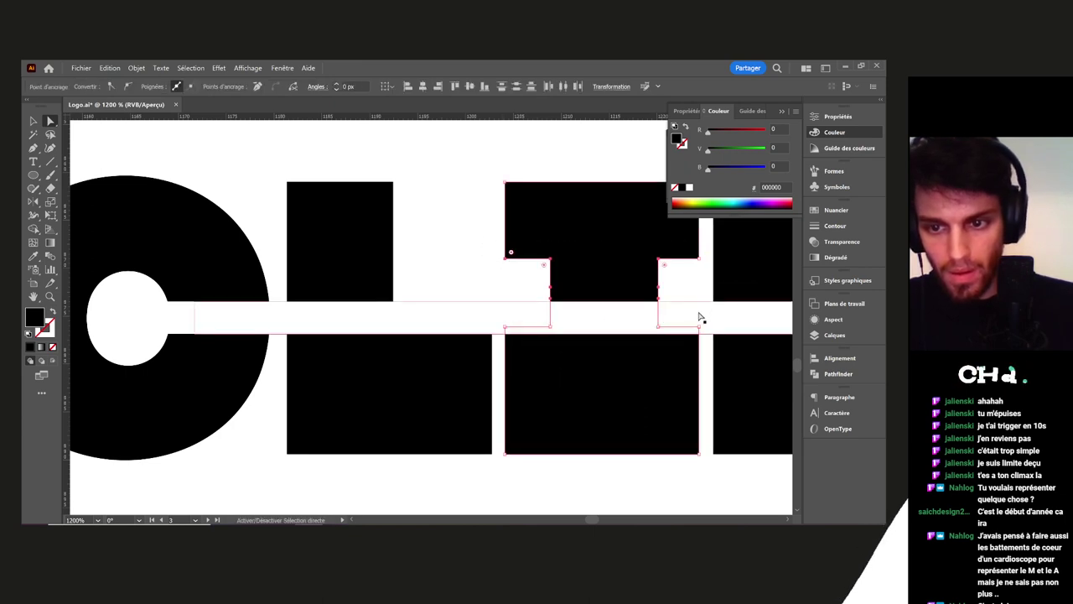
left_click_drag(707, 253, 504, 307)
left_click(469, 258)
Isolate the A in outline view, ready for anchor editing
left_click_drag(578, 324, 282, 320)
left_click_drag(470, 325, 328, 318)
left_click_drag(400, 312, 403, 311)
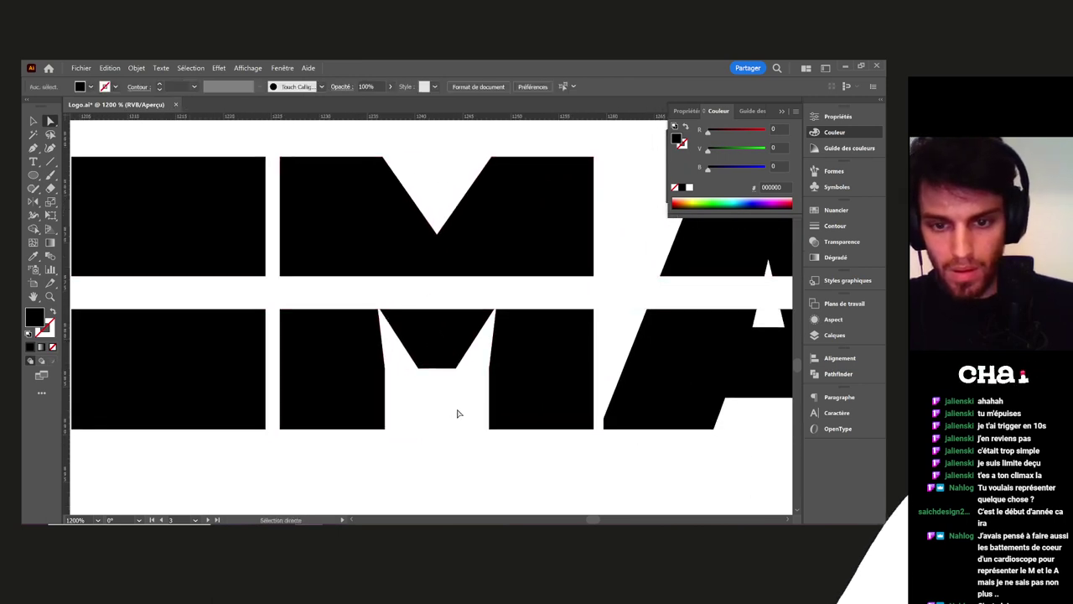
left_click_drag(455, 411, 264, 371)
scroll(476, 306, "up", 2)
left_click_drag(476, 300, 435, 360)
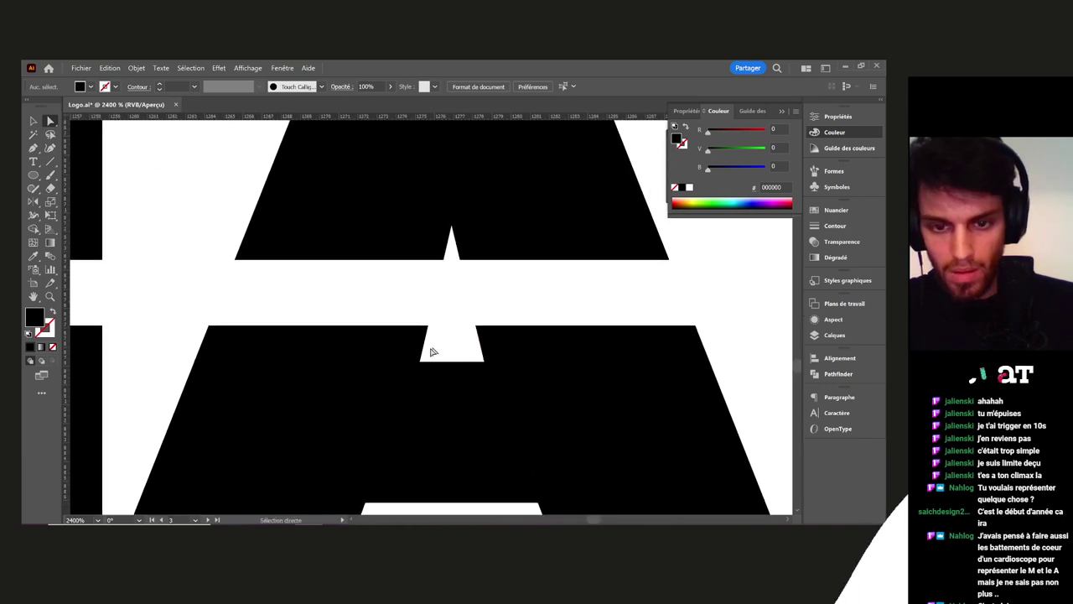
left_click(424, 349)
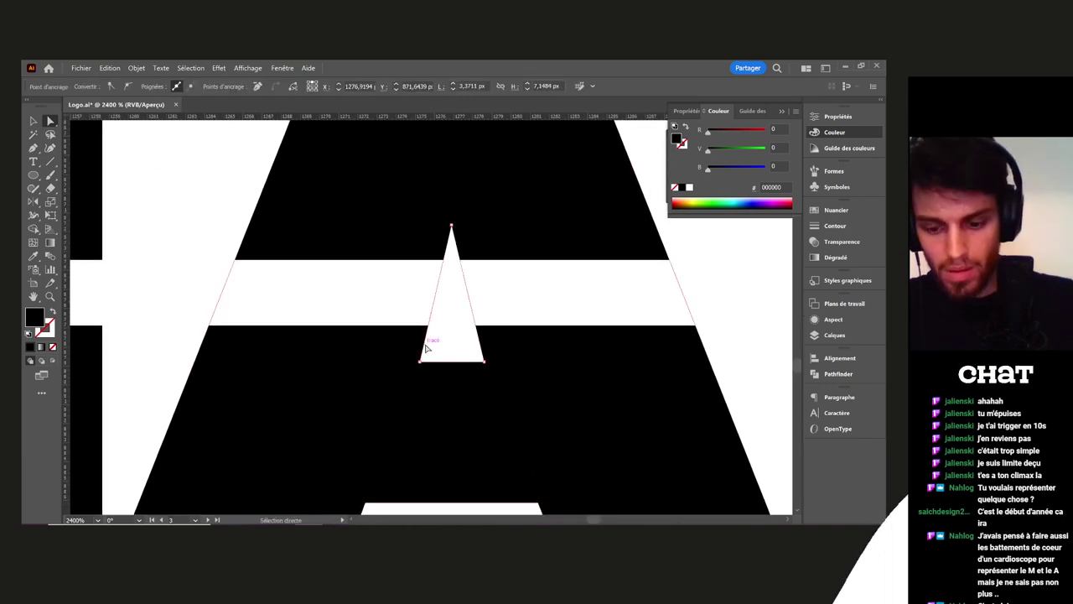
key("p")
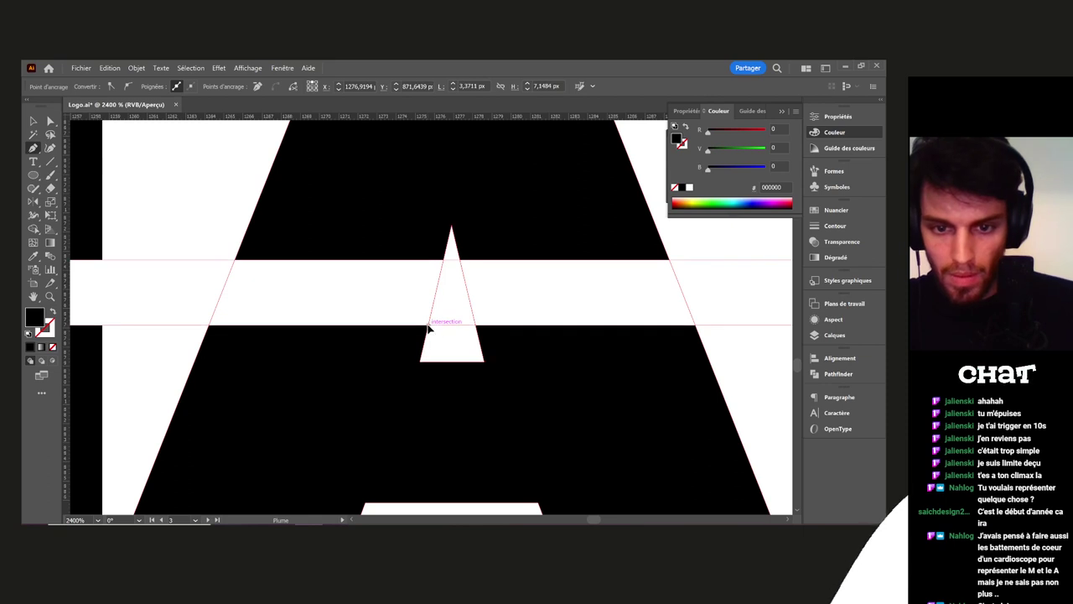
key("v")
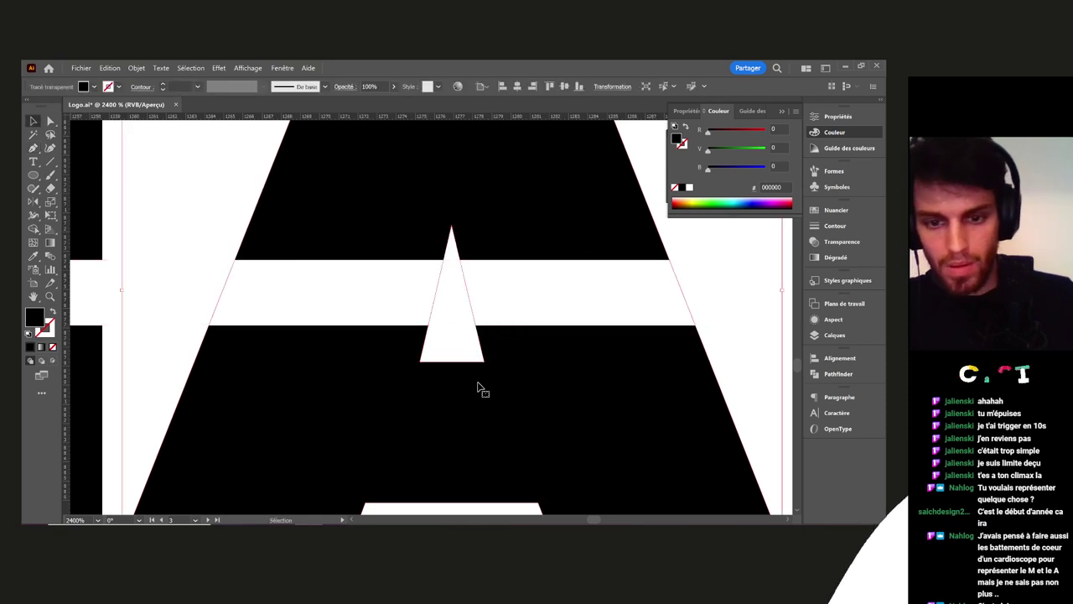
double_click(477, 387)
key("a")
key("ctrl+y")
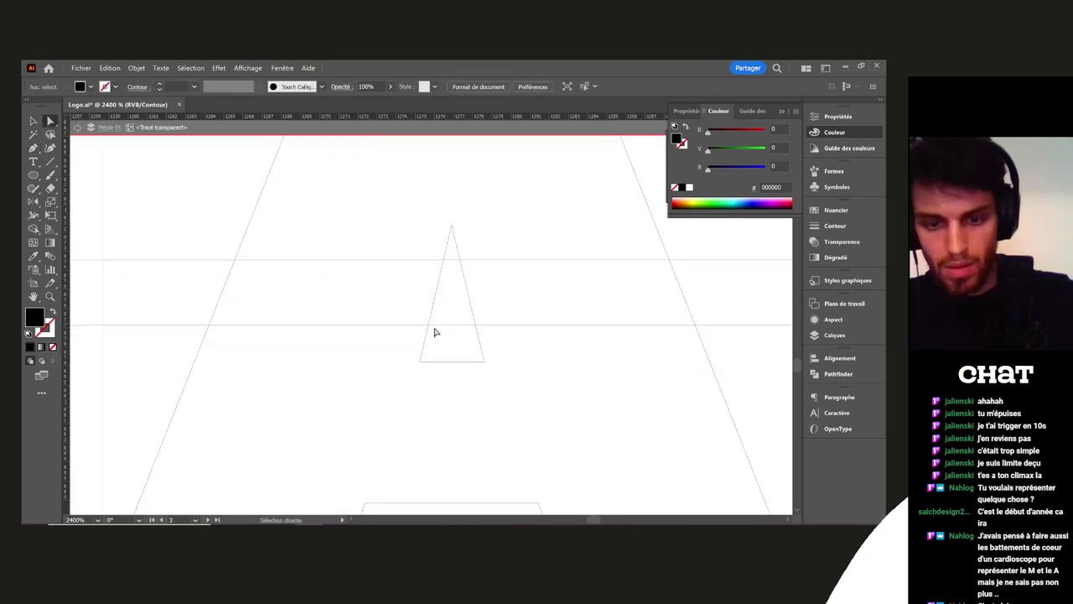
Add an anchor where the A's counter meets the gap and delete the counter's bottom anchors
key("plus")
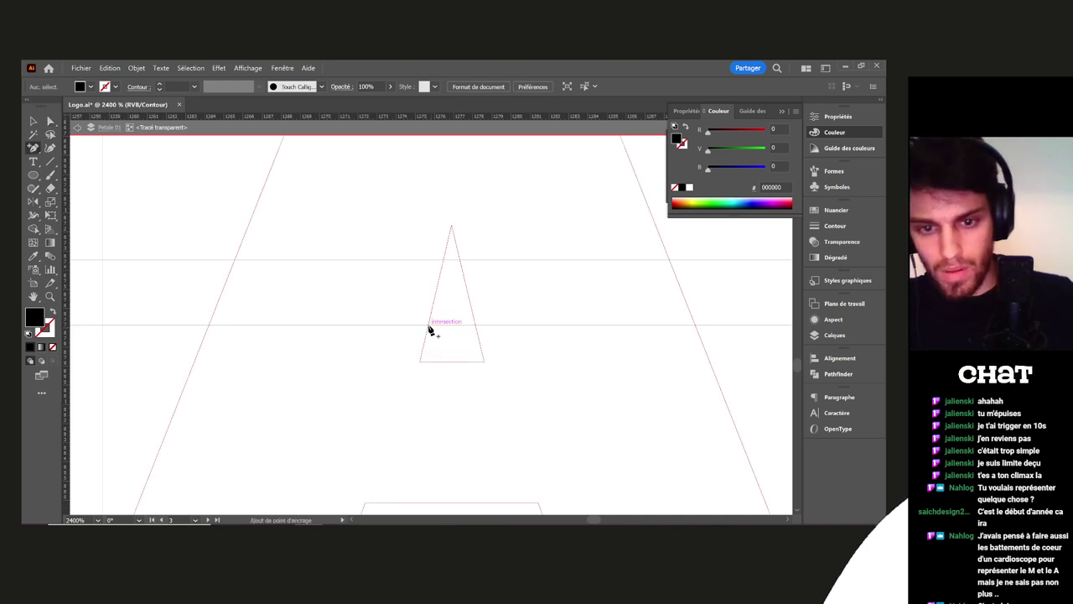
left_click(428, 327)
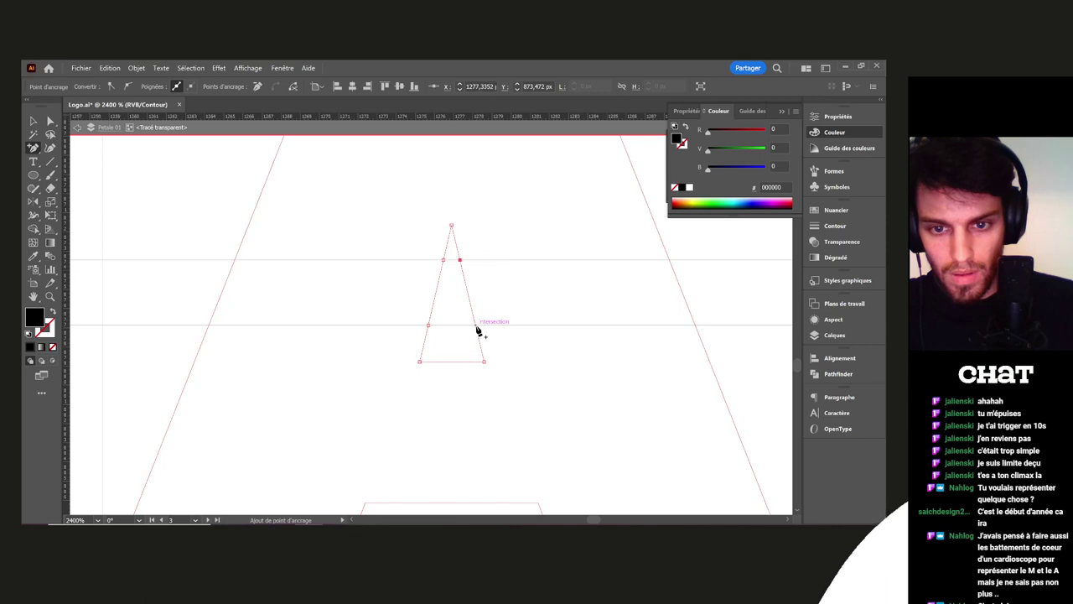
key("a")
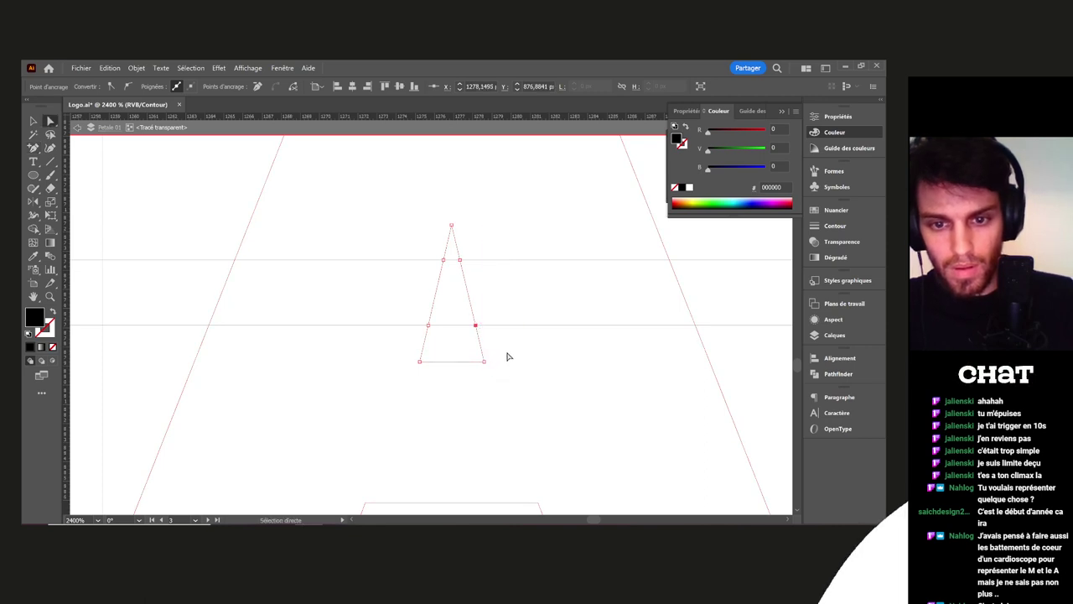
left_click_drag(399, 379, 401, 379)
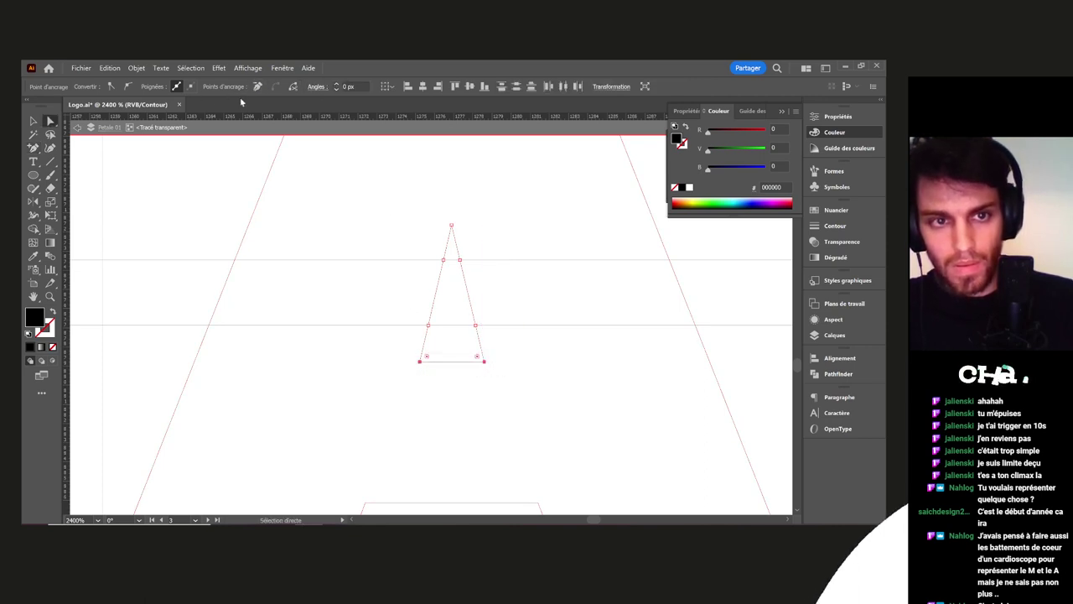
key("Delete")
left_click(451, 225)
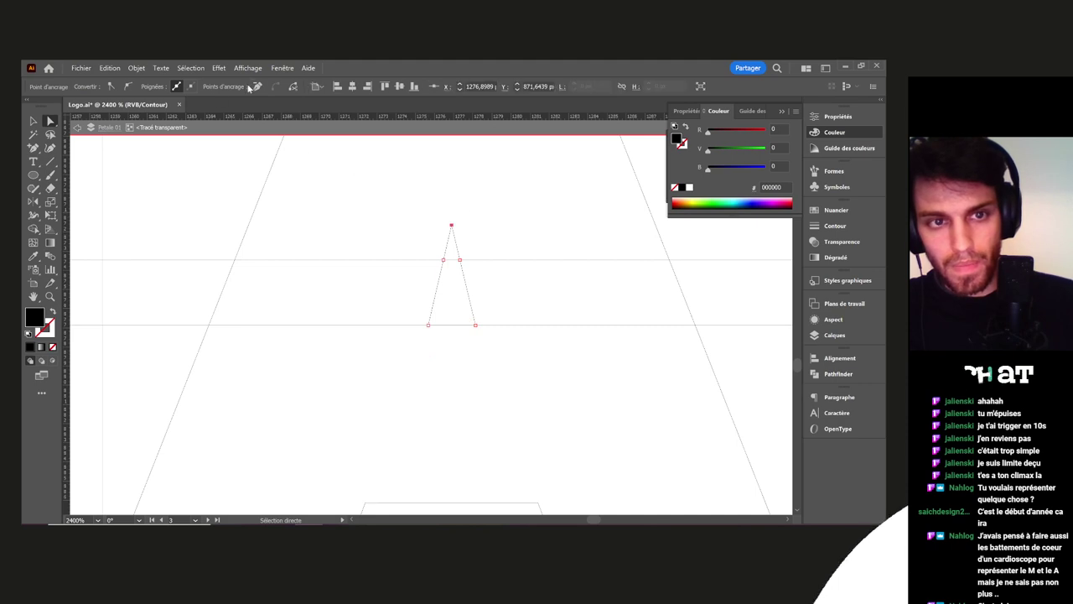
key("ctrl+y")
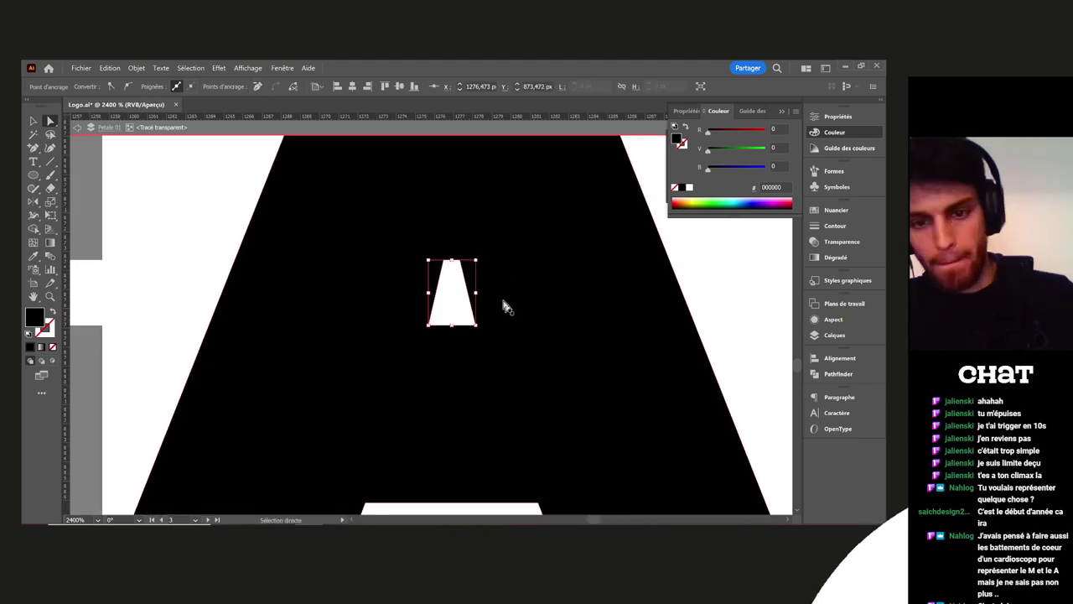
key("v")
scroll(489, 295, "down", 5)
left_click(539, 389)
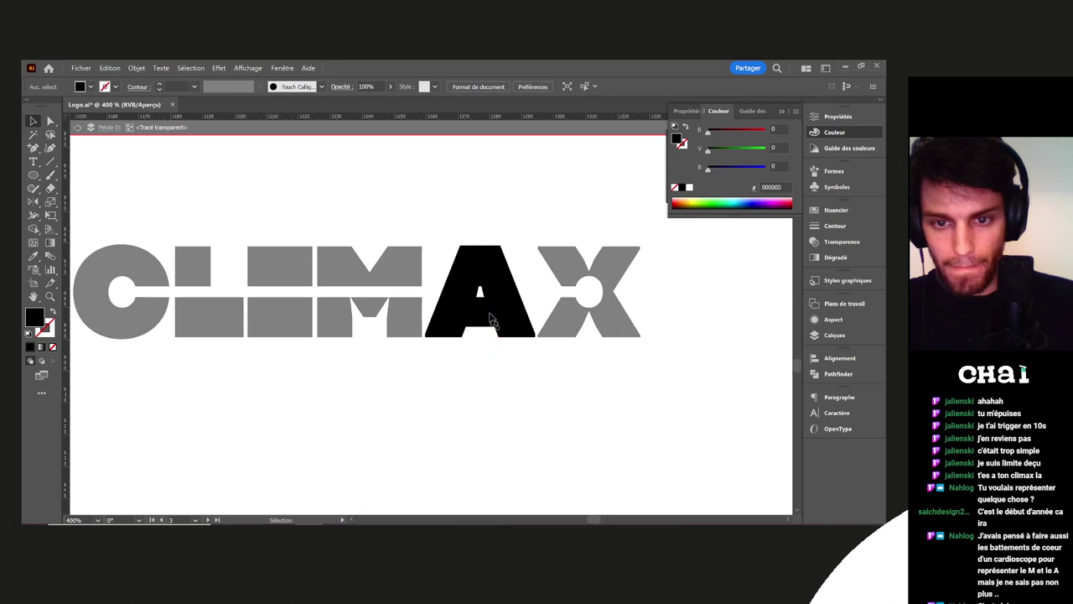
Exit isolation mode and return to the filled preview of the wordmark
scroll(475, 298, "up", 2)
key("a")
key("ctrl+y")
key("ctrl+y")
double_click(506, 426)
key("space")
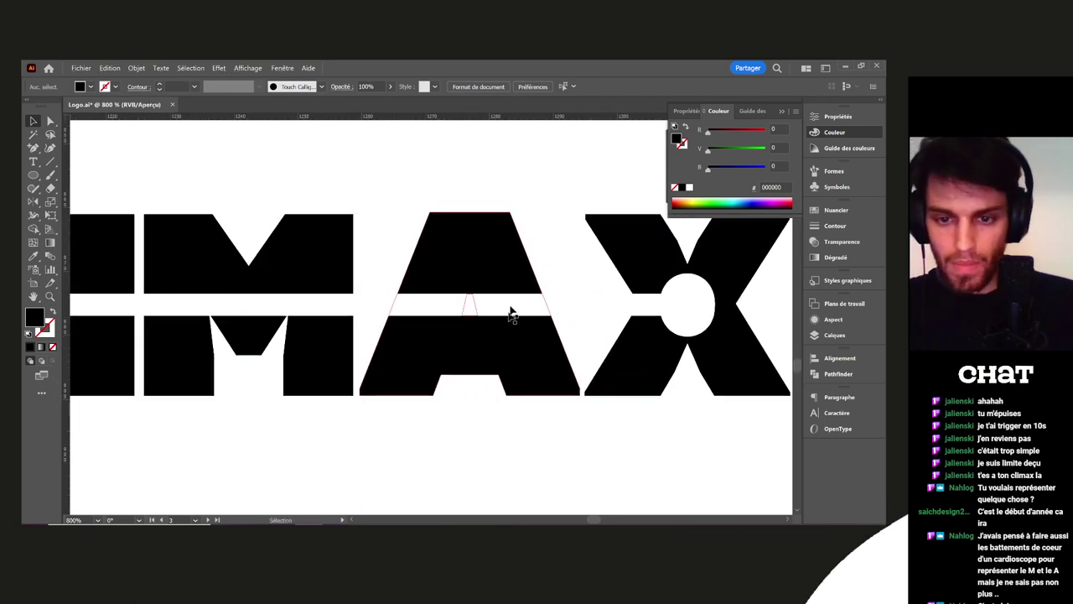
scroll(609, 426, "down", 4)
scroll(608, 447, "down", 1)
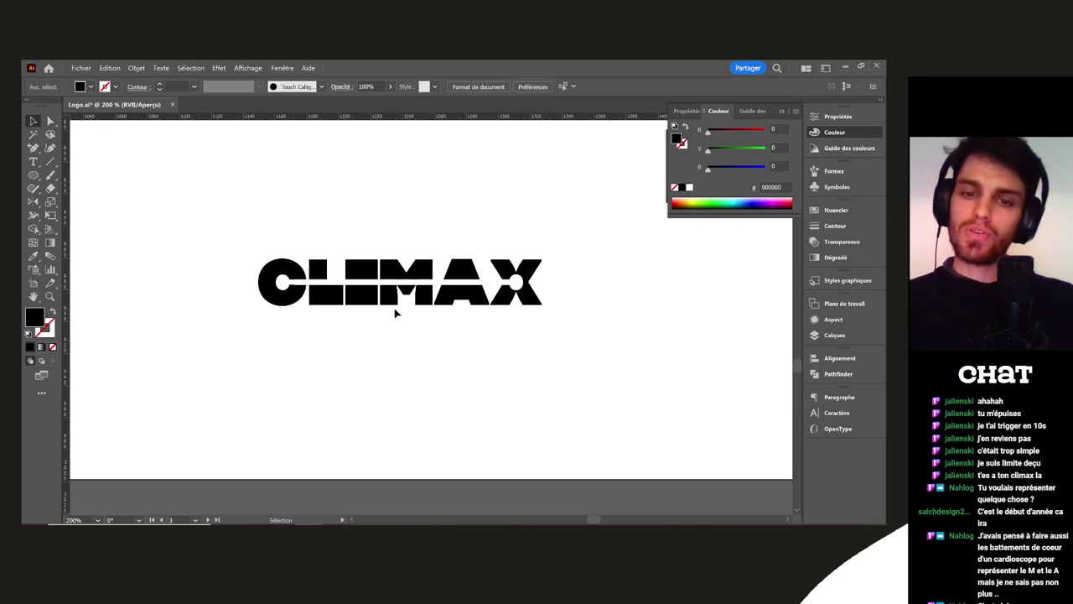
scroll(396, 313, "up", 3)
Select the white gap bar to check it, then deselect
key("a")
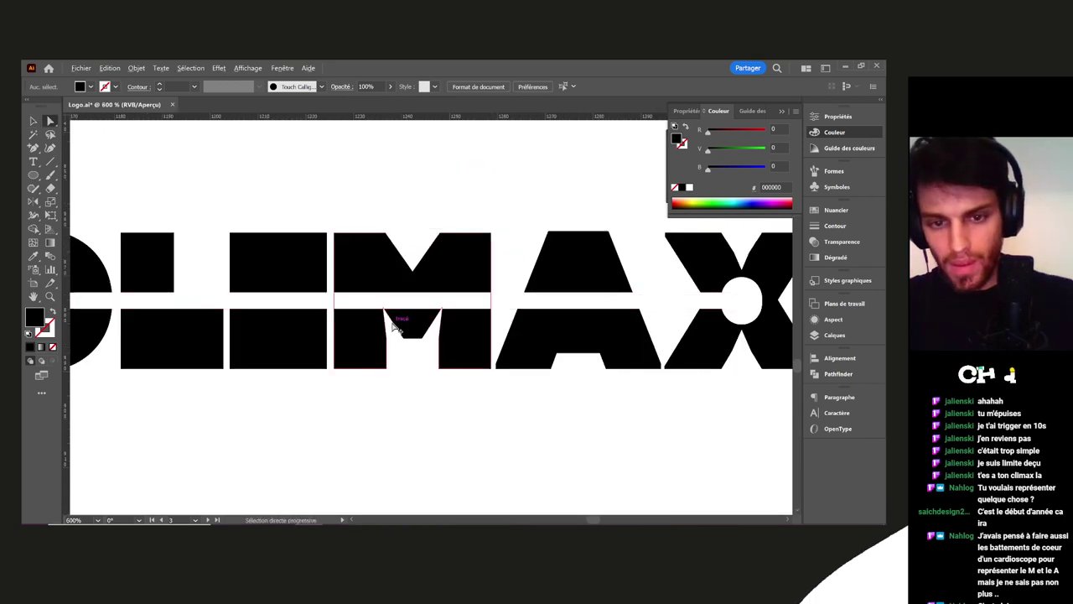
scroll(393, 327, "up", 4)
left_click(329, 260)
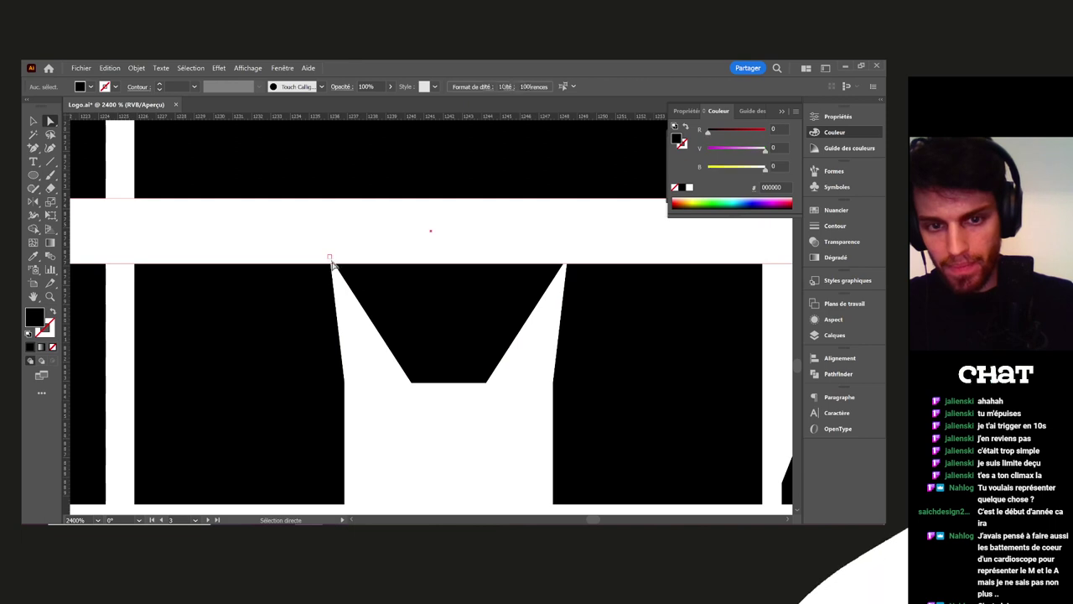
scroll(403, 340, "down", 3)
key("v")
left_click(442, 405)
scroll(445, 402, "down", 2)
scroll(446, 405, "down", 2)
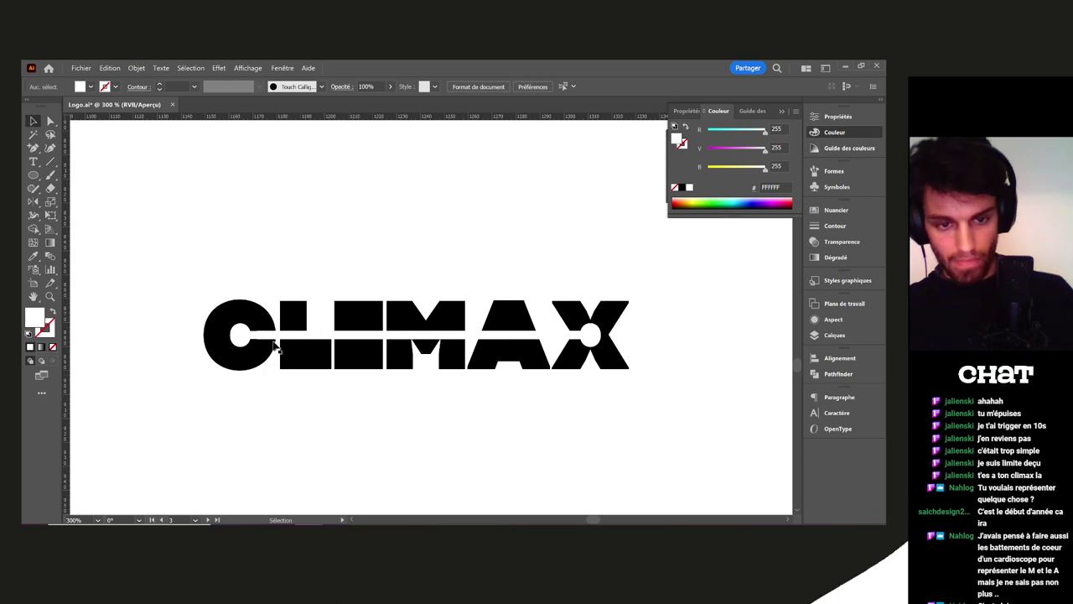
Pan toward the A, recheck the gap bar rectangle, and zoom out over the whole logo
scroll(257, 337, "up", 5)
scroll(317, 348, "down", 5)
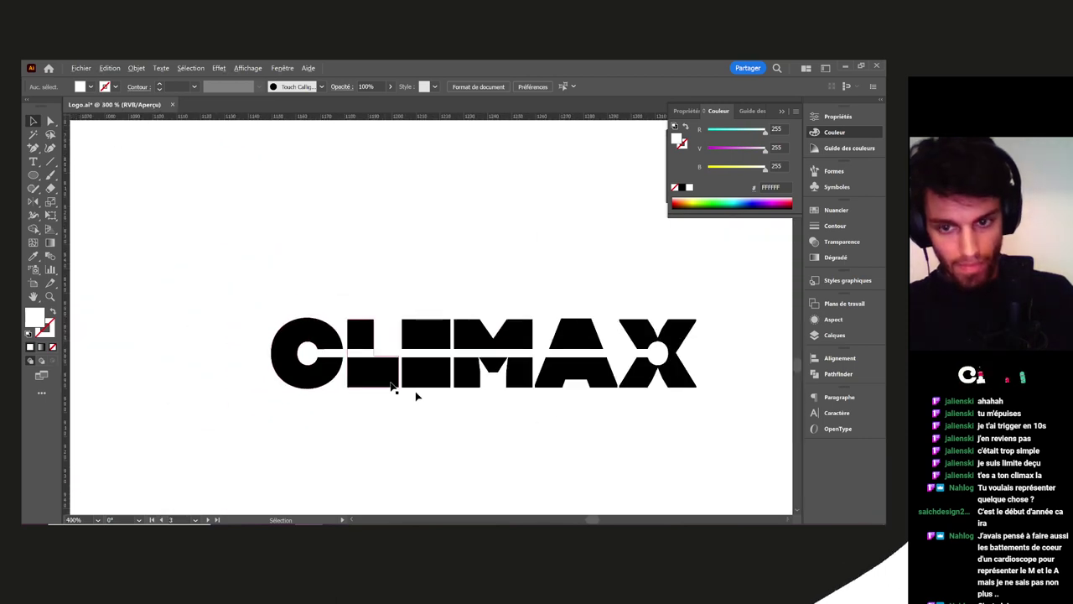
left_click_drag(630, 438, 518, 419)
scroll(461, 326, "up", 2)
scroll(461, 329, "up", 4)
left_click(449, 394)
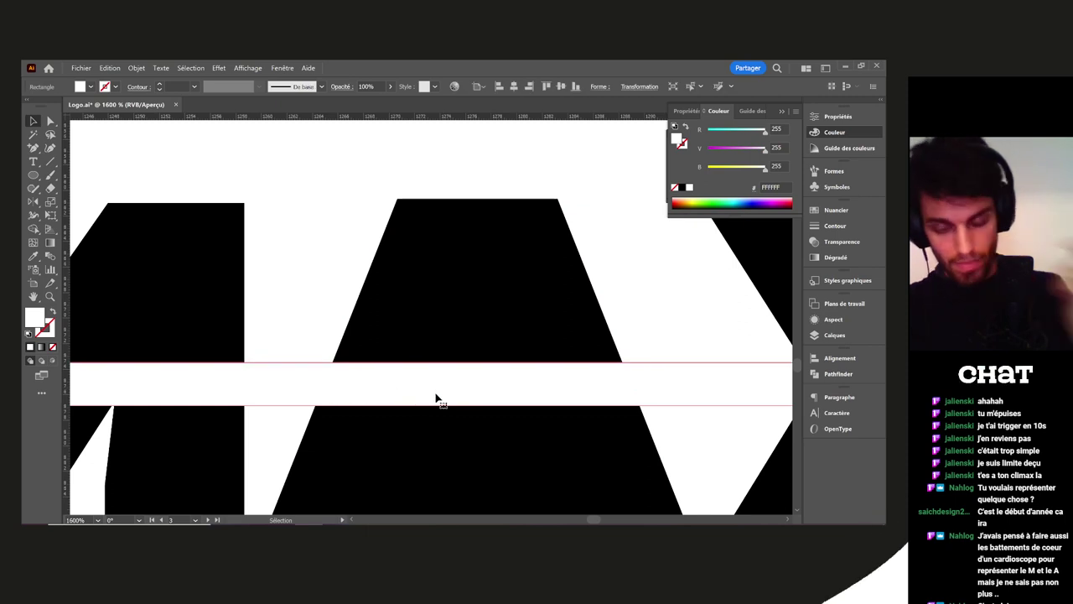
scroll(438, 397, "down", 5)
left_click(628, 245)
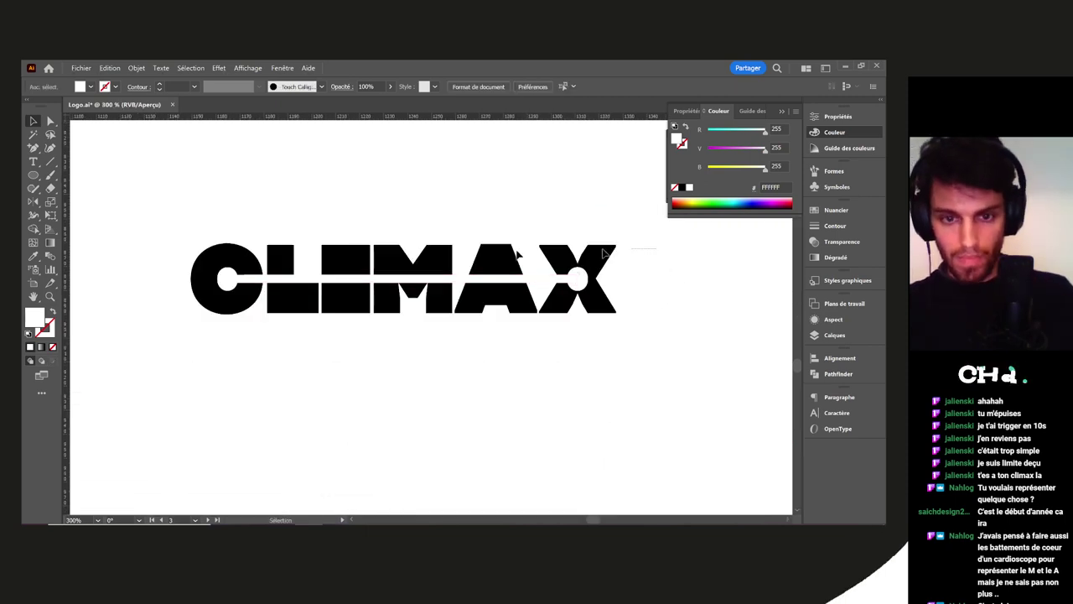
Duplicate the whole CLIMAX wordmark by dragging a copy below the original
left_click_drag(518, 255, 227, 351)
left_click_drag(244, 267, 245, 388)
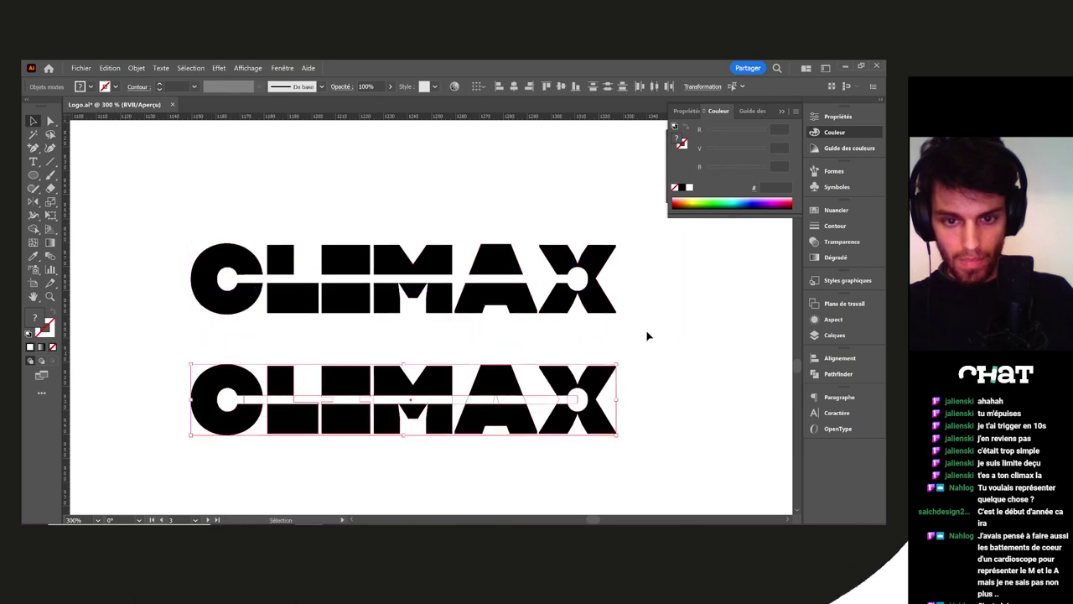
left_click(635, 336)
scroll(635, 335, "down", 2)
scroll(516, 359, "up", 3)
Divide the lower wordmark's gap bar along a vertical line with Pathfinder Divide
left_click(472, 287)
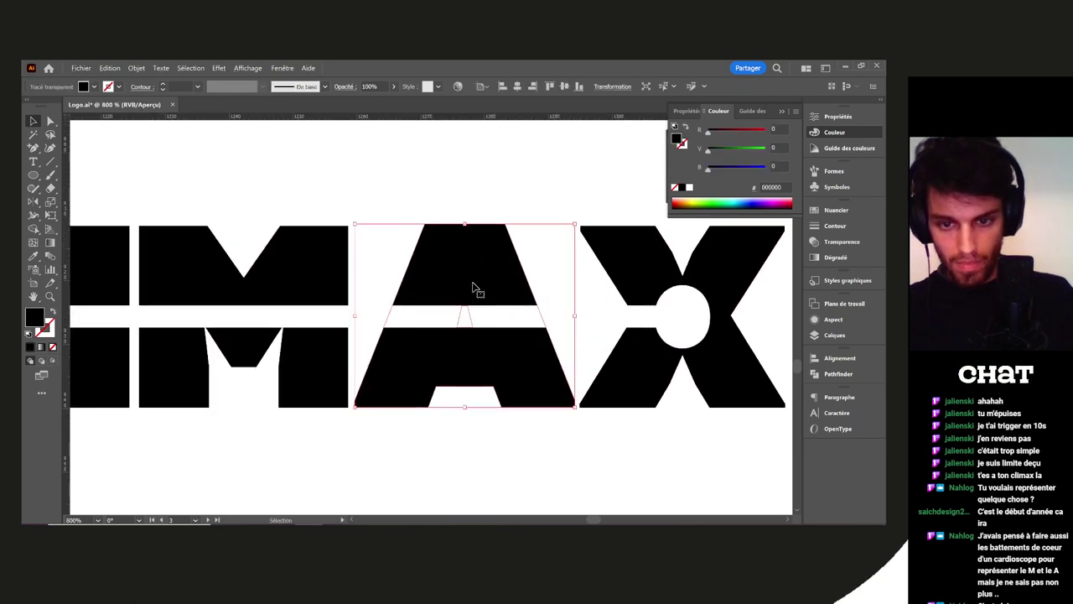
scroll(472, 286, "down", 3)
scroll(489, 323, "up", 2)
left_click(504, 335)
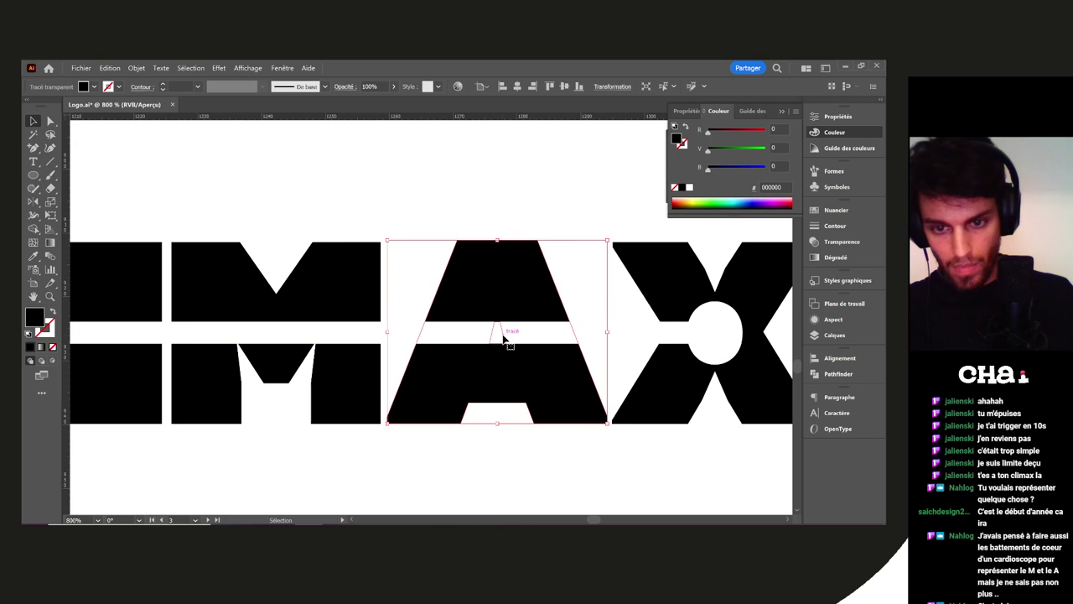
scroll(541, 336, "up", 3)
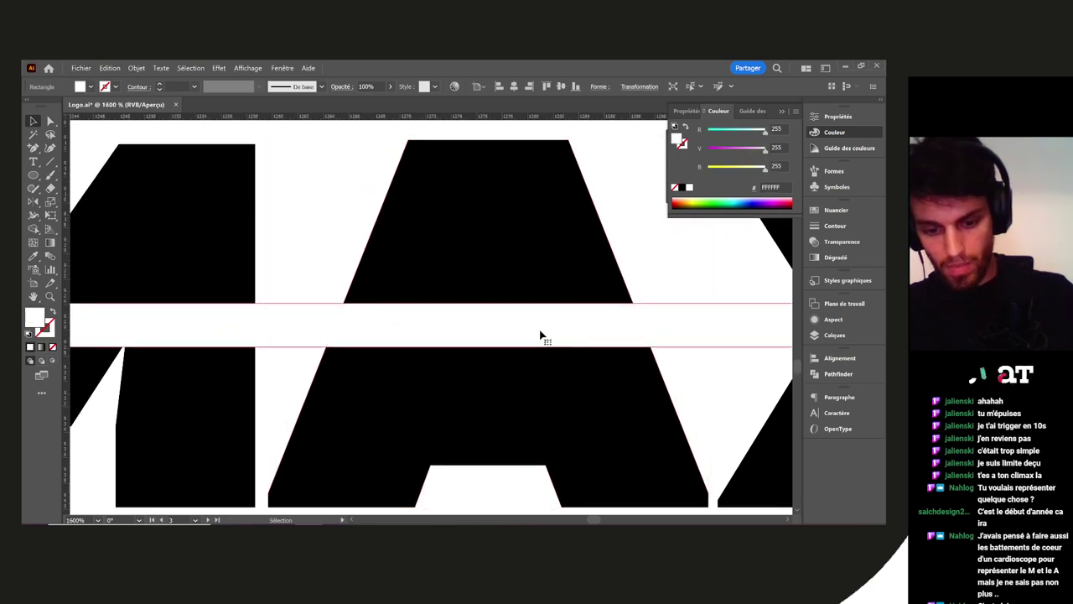
key("ctrl+y")
key("backslash")
left_click_drag(488, 279, 488, 383)
key("v")
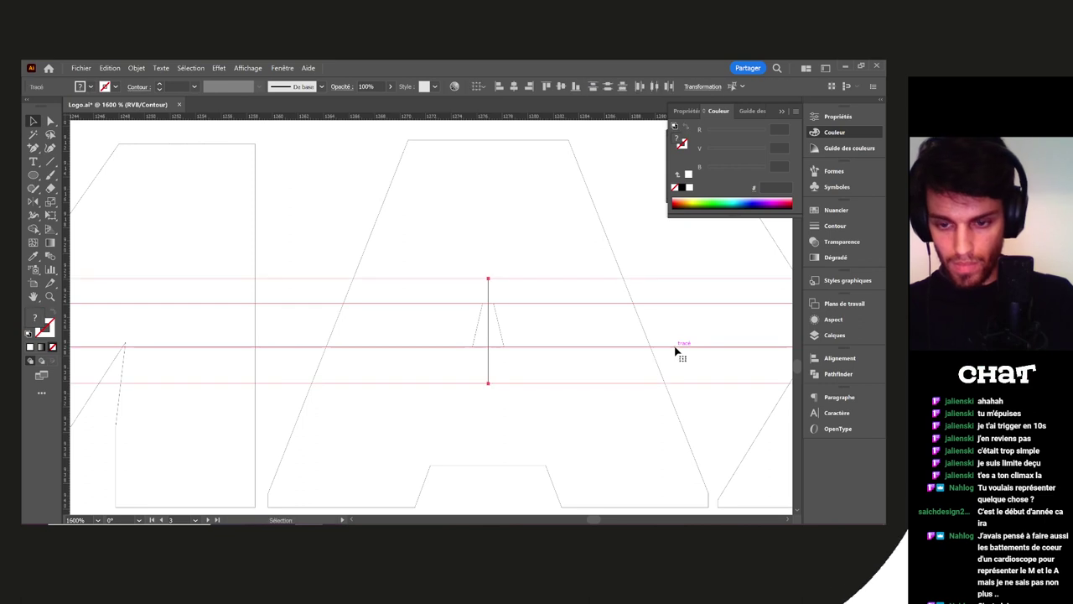
left_click(834, 373)
left_click(684, 413)
key("ctrl+y")
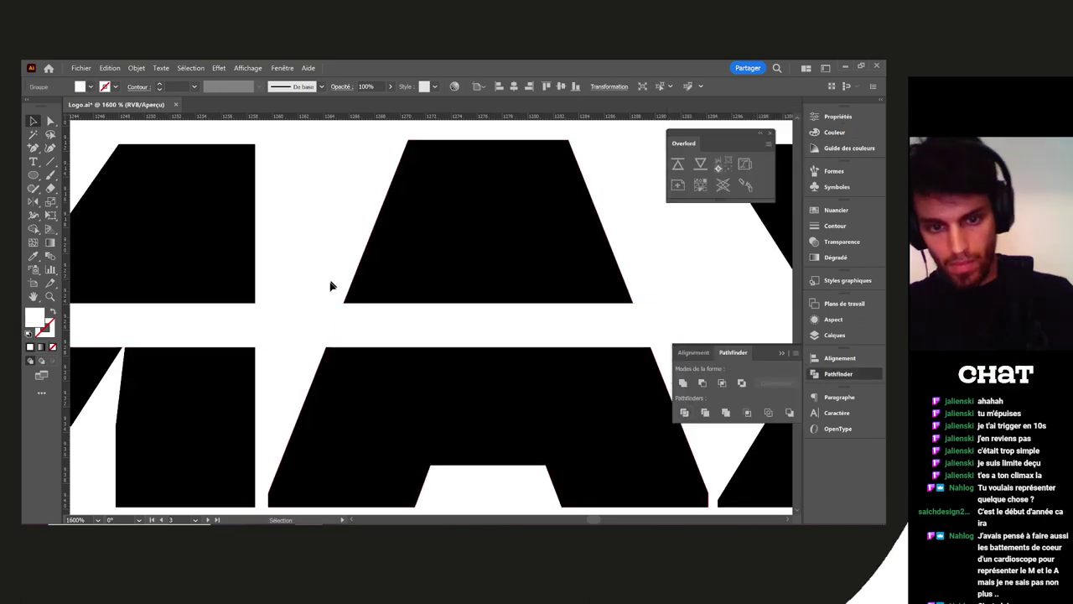
Cut the gap bar again with a second vertical line left of the A
key("backslash")
left_click_drag(284, 276, 285, 384)
key("v")
left_click(306, 334, "shift")
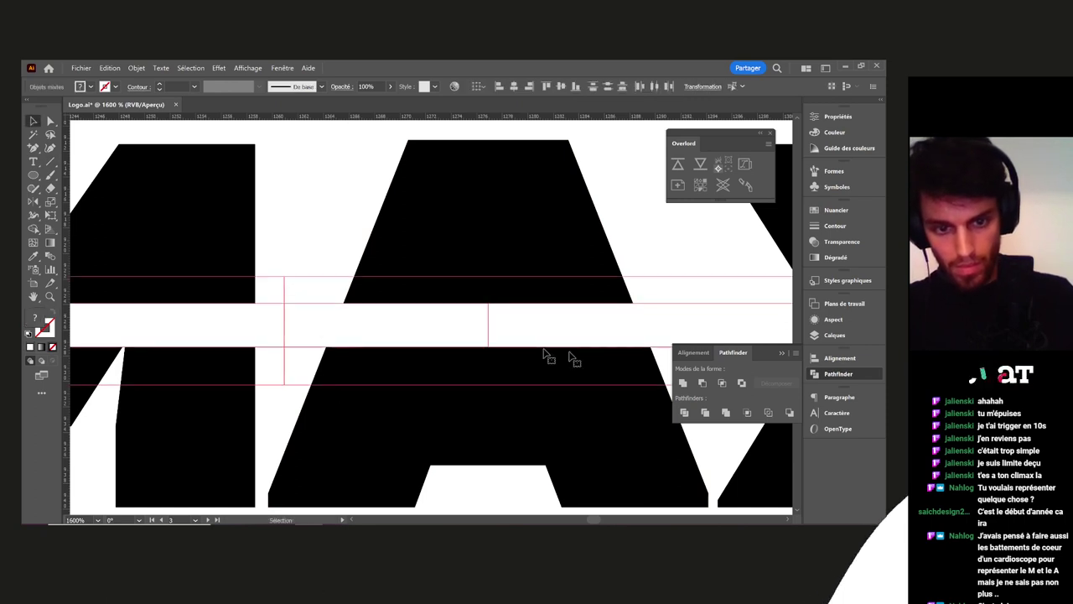
left_click(684, 413)
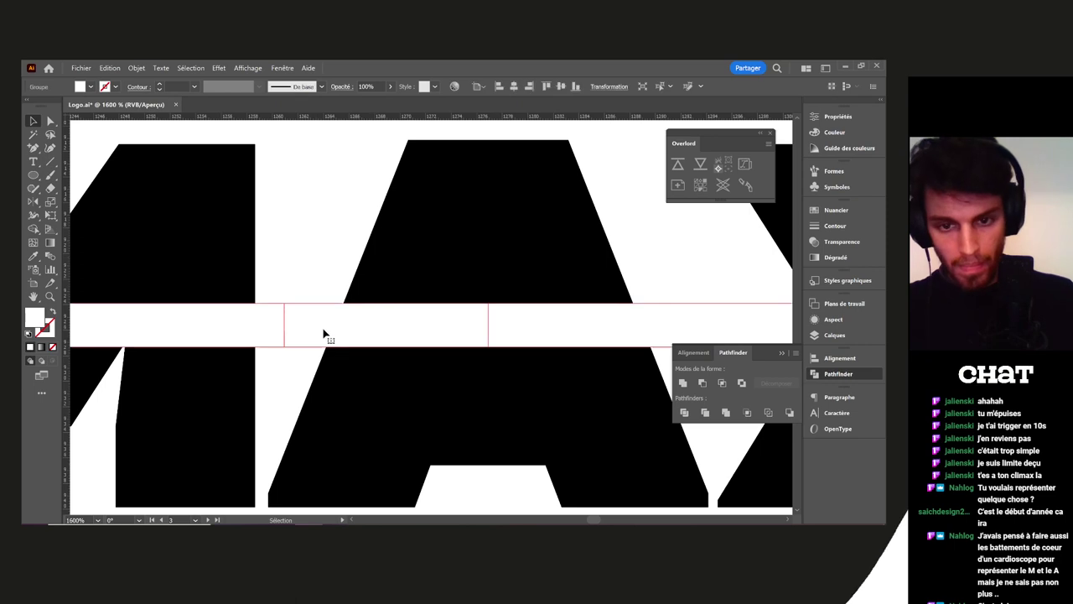
left_click(316, 292)
Send the middle gap bar piece to the back, behind the letters
left_click(326, 325)
right_click(328, 326)
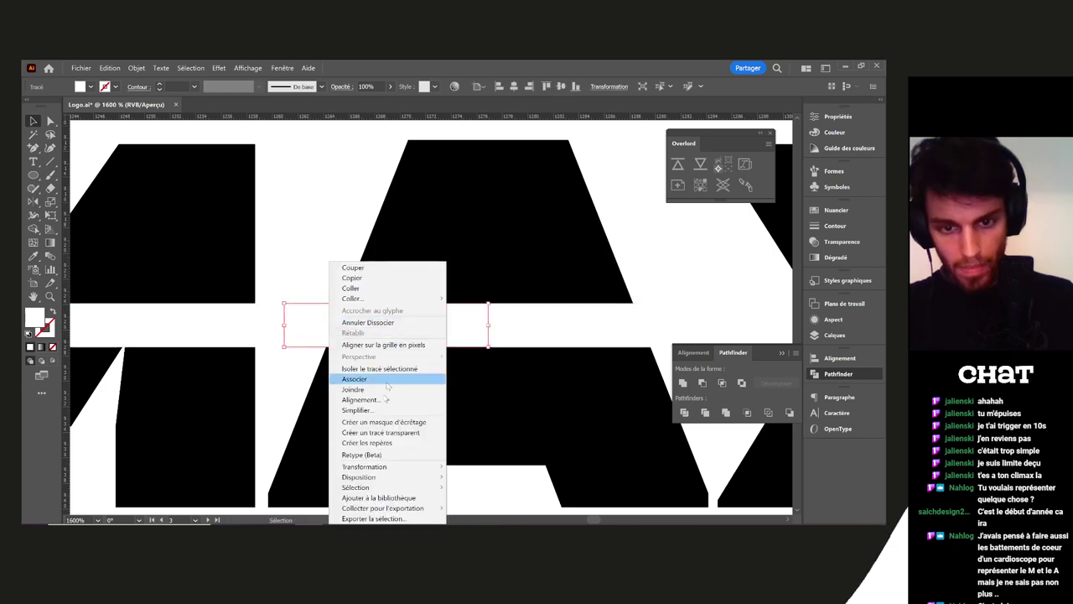
mouse_move(371, 479)
left_click(477, 507)
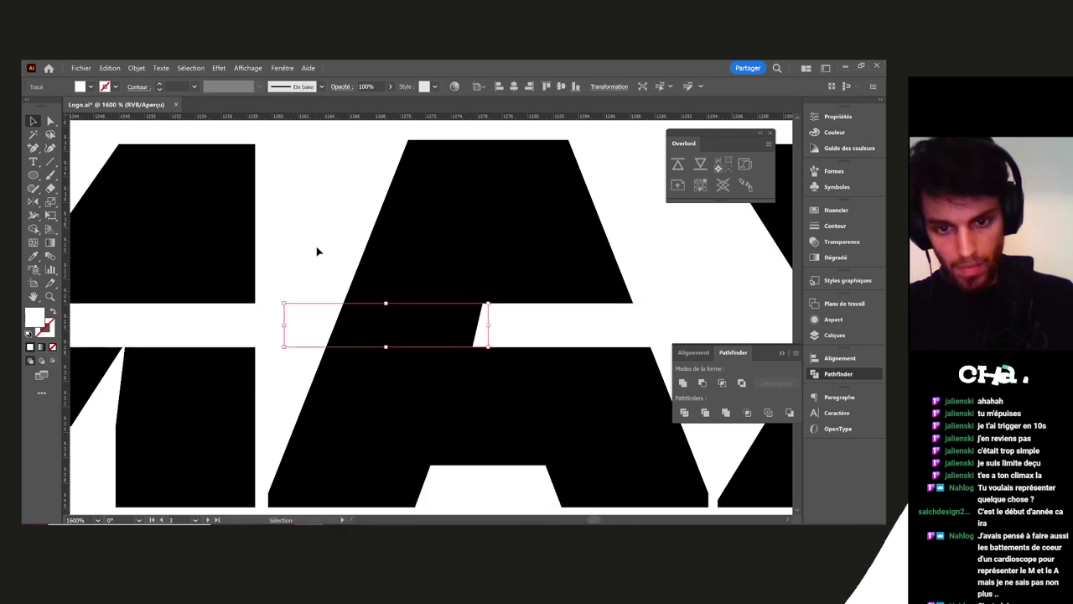
left_click(315, 253)
scroll(317, 264, "down", 1)
scroll(321, 271, "down", 6)
left_click_drag(391, 369, 482, 380)
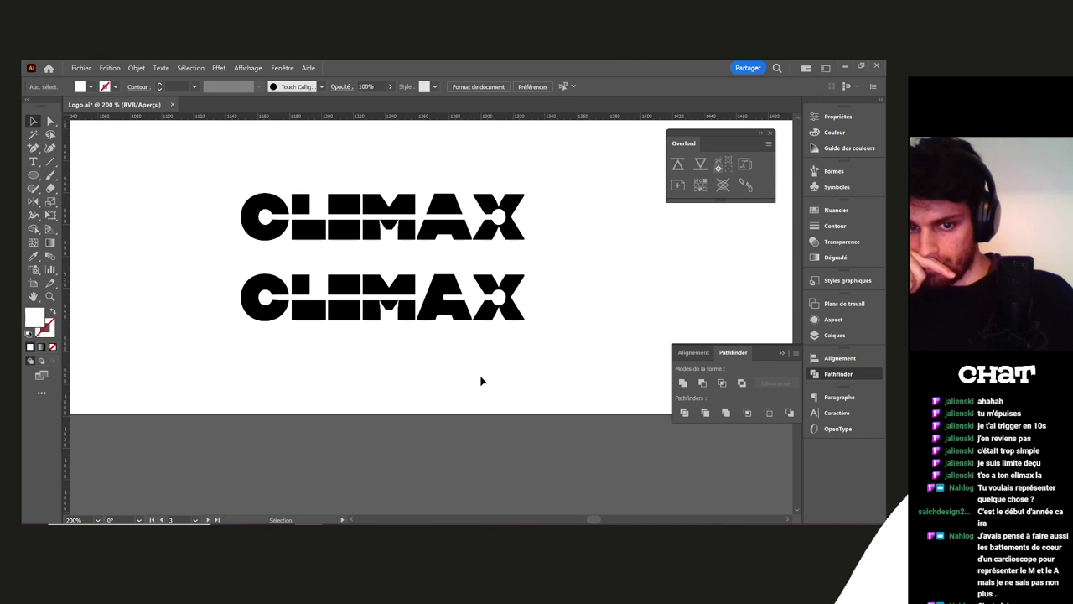
Move a leftover white bar piece, rotate it upright, and shorten it into the lower I's gap
scroll(383, 309, "up", 5)
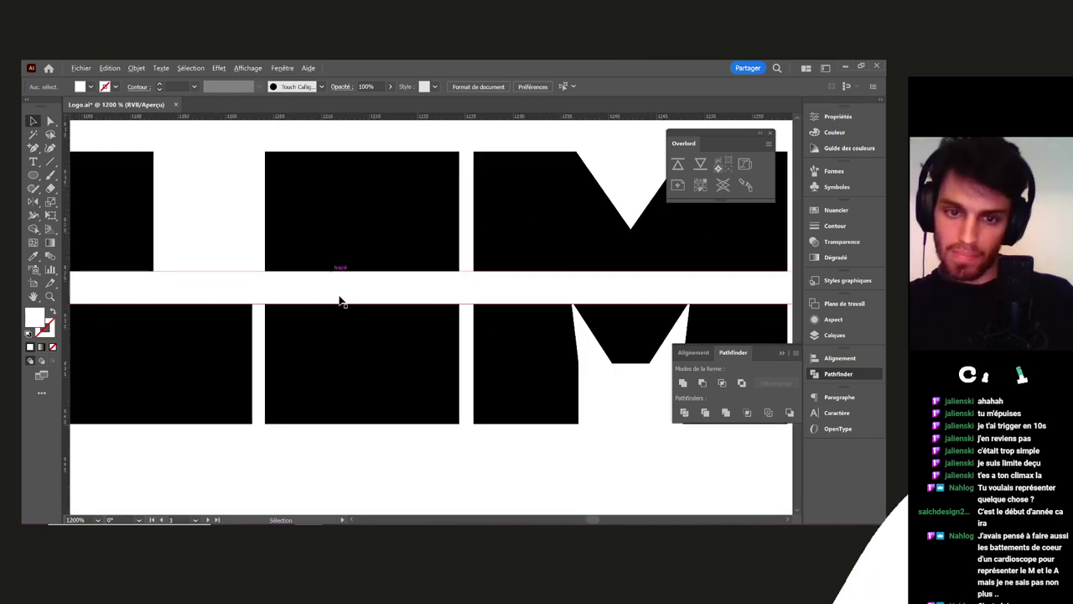
key("m")
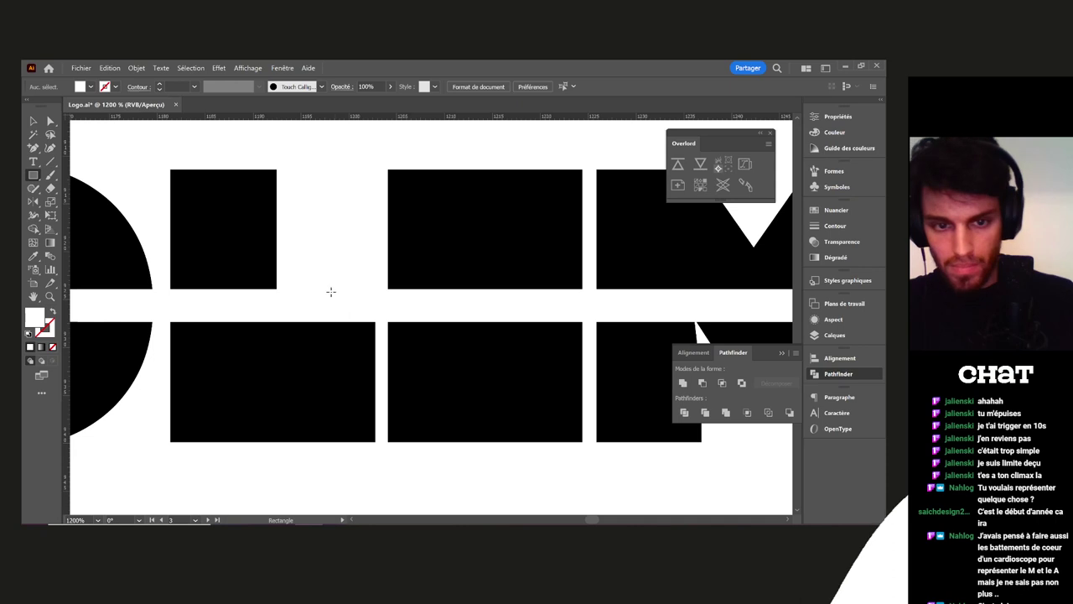
key("v")
left_click(254, 308)
scroll(259, 311, "down", 3)
left_click_drag(269, 312, 306, 351)
left_click_drag(524, 357, 375, 386)
left_click_drag(379, 203, 334, 310)
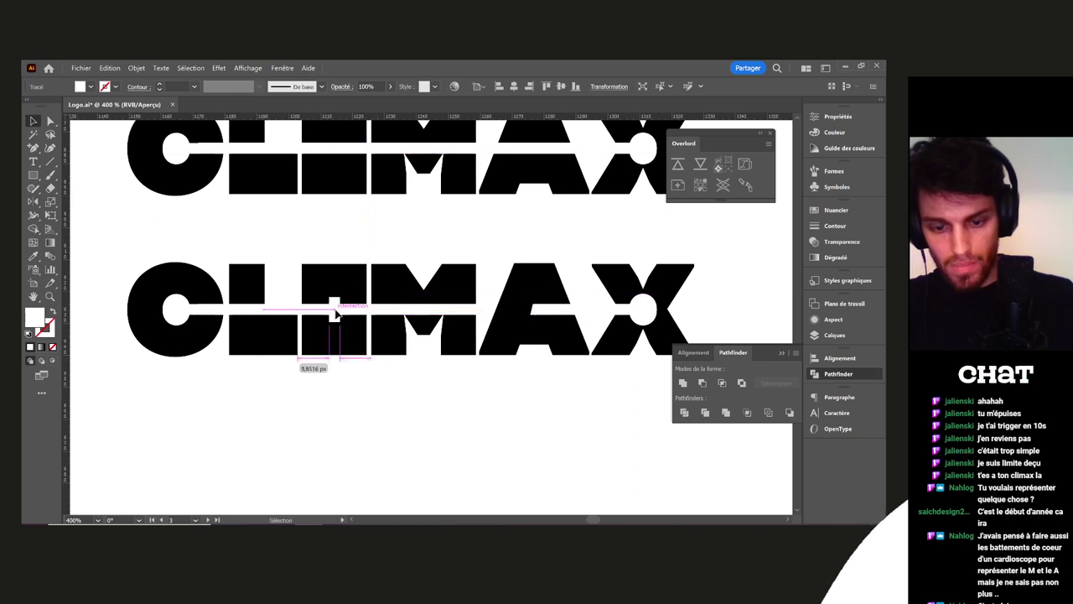
Color the bridge piece black with the Eyedropper, matching the letters, and check it against the lower I
key("i")
left_click(362, 286)
key("v")
left_click(361, 402)
scroll(342, 319, "up", 5)
left_click(330, 314)
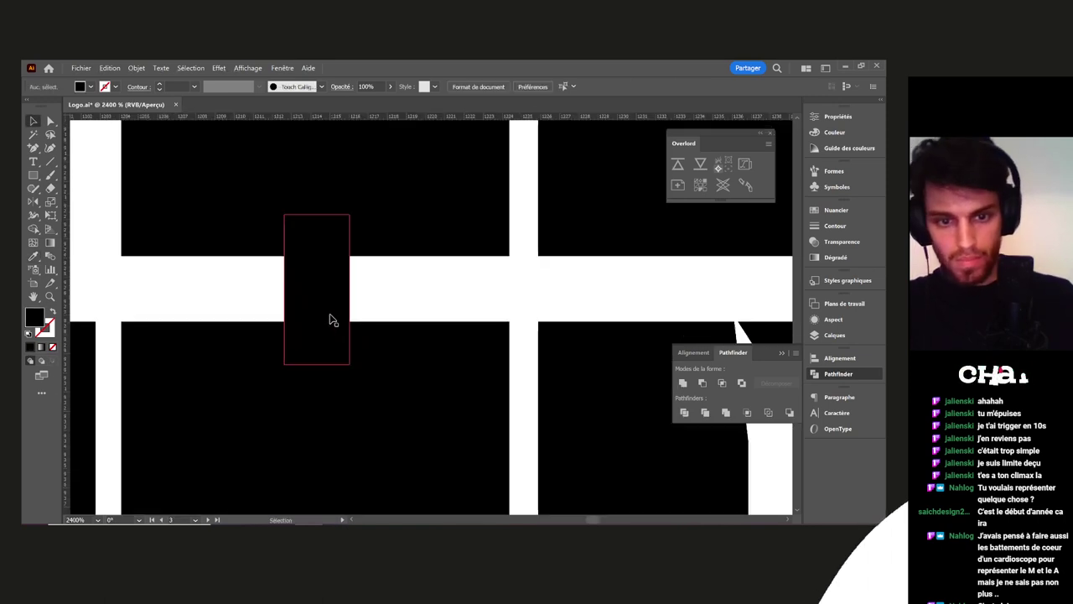
left_click(391, 223, "shift")
scroll(393, 221, "down", 3)
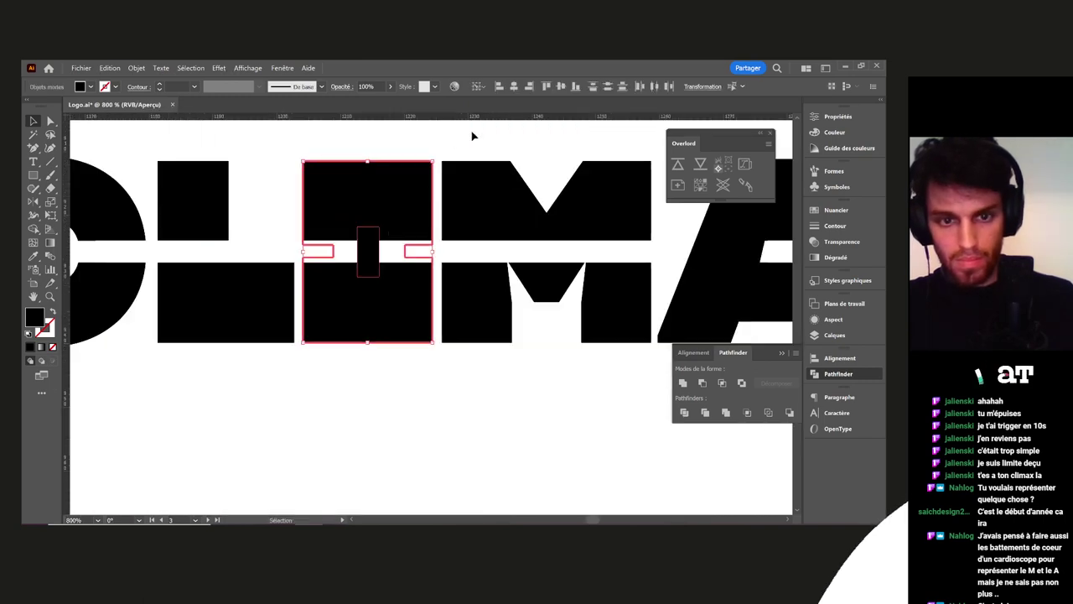
left_click(359, 406)
Adjust the black bridge's width so it fits the I's stem within the gap
scroll(359, 407, "down", 3)
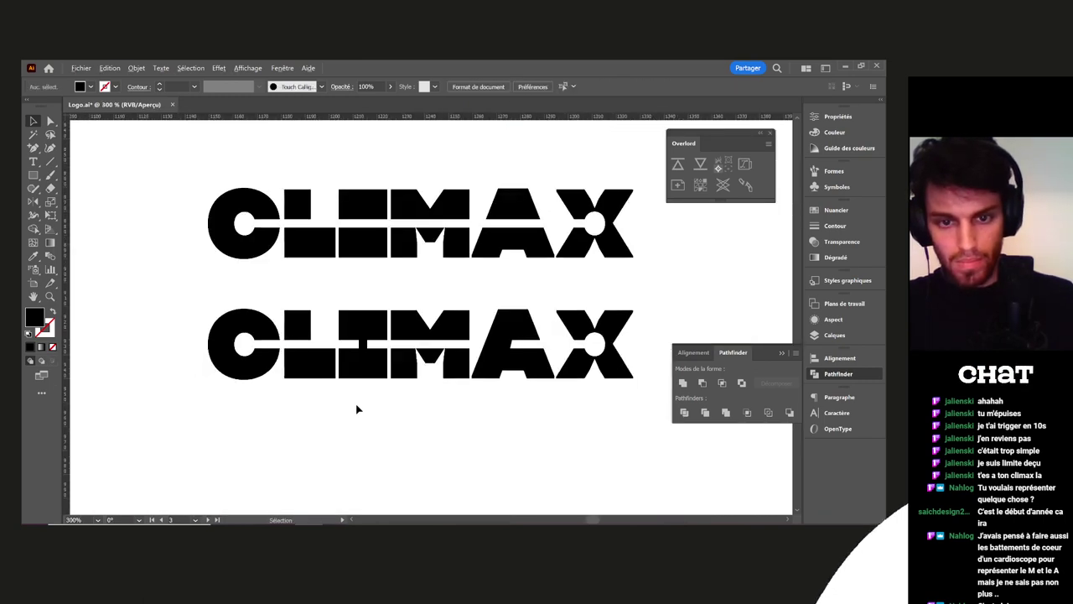
left_click_drag(359, 407, 277, 377)
scroll(373, 396, "down", 1)
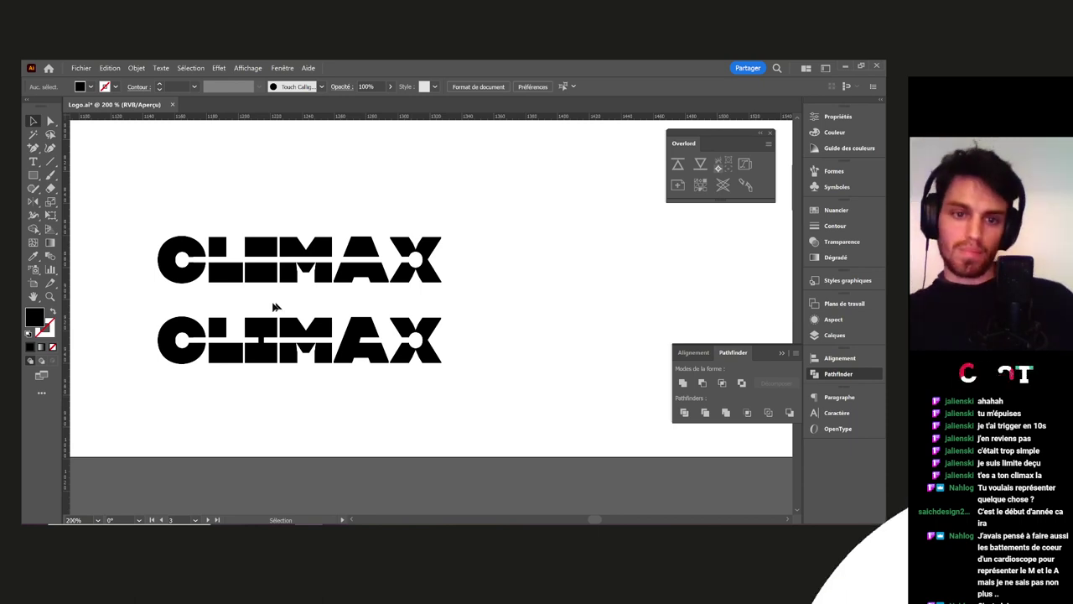
scroll(257, 334, "up", 5)
scroll(257, 334, "down", 2)
scroll(257, 335, "right", 3)
left_click(314, 350)
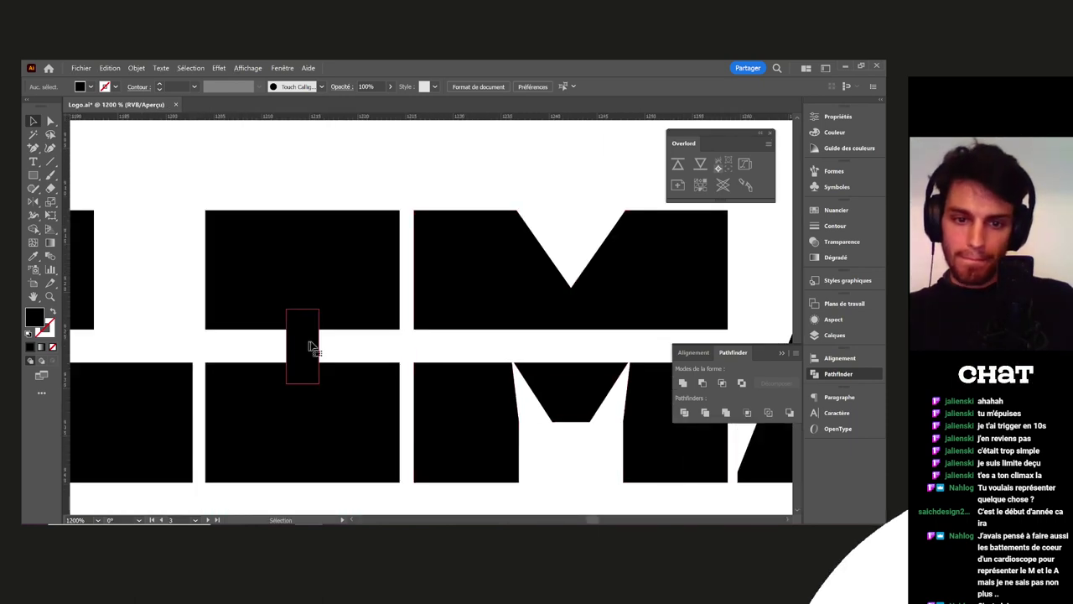
left_click_drag(322, 347, 341, 349)
left_click(297, 201)
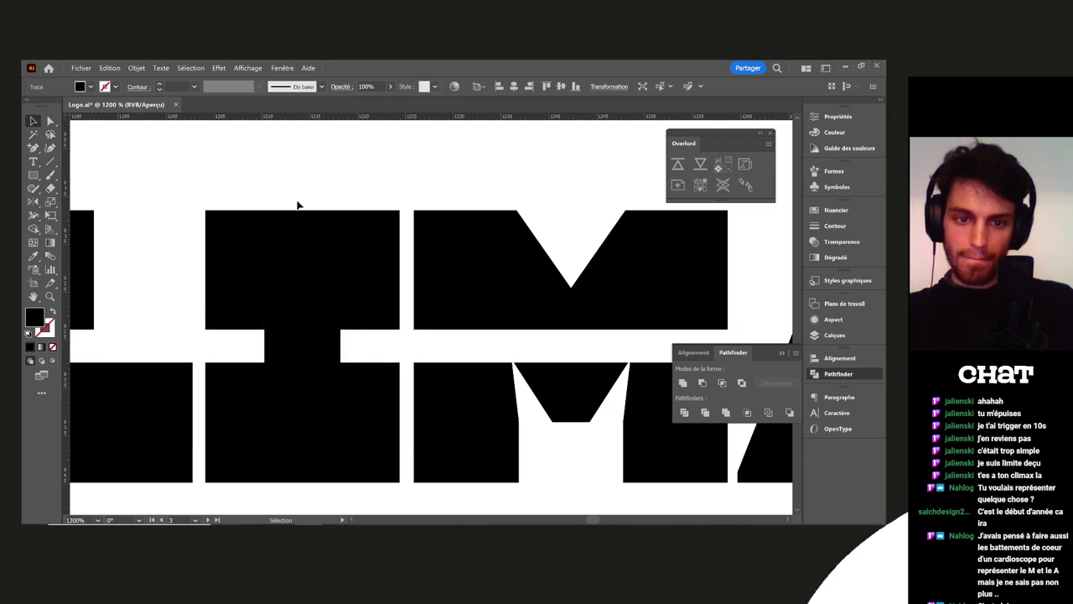
scroll(310, 222, "down", 4)
left_click_drag(416, 345, 406, 352)
scroll(406, 352, "down", 1)
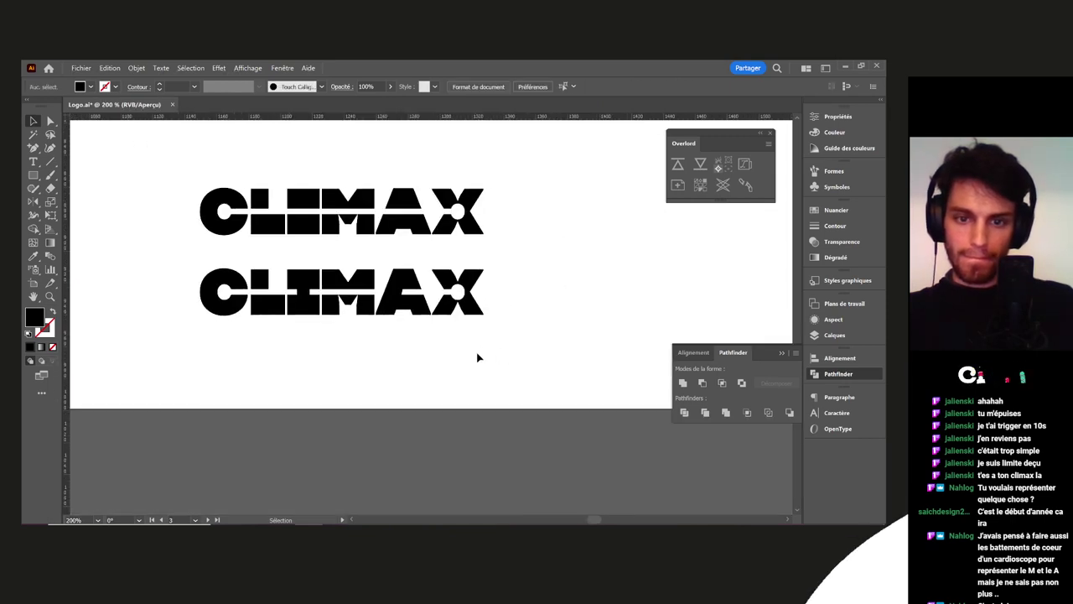
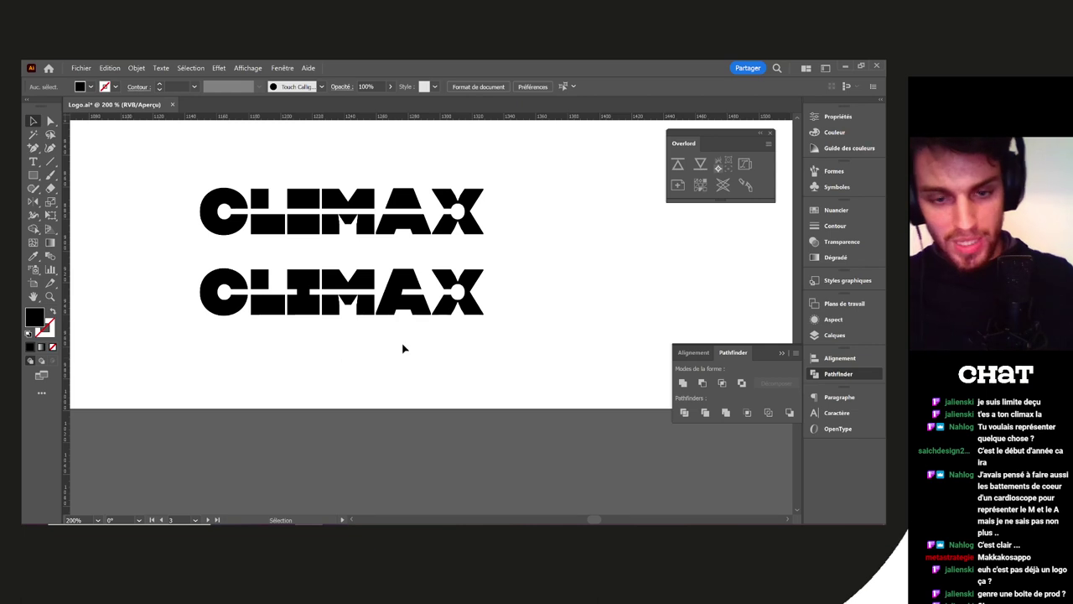
Apply Objet > Tracé > Décalage to the white circle in the second CLIMAX's X
left_click_drag(521, 295, 453, 326)
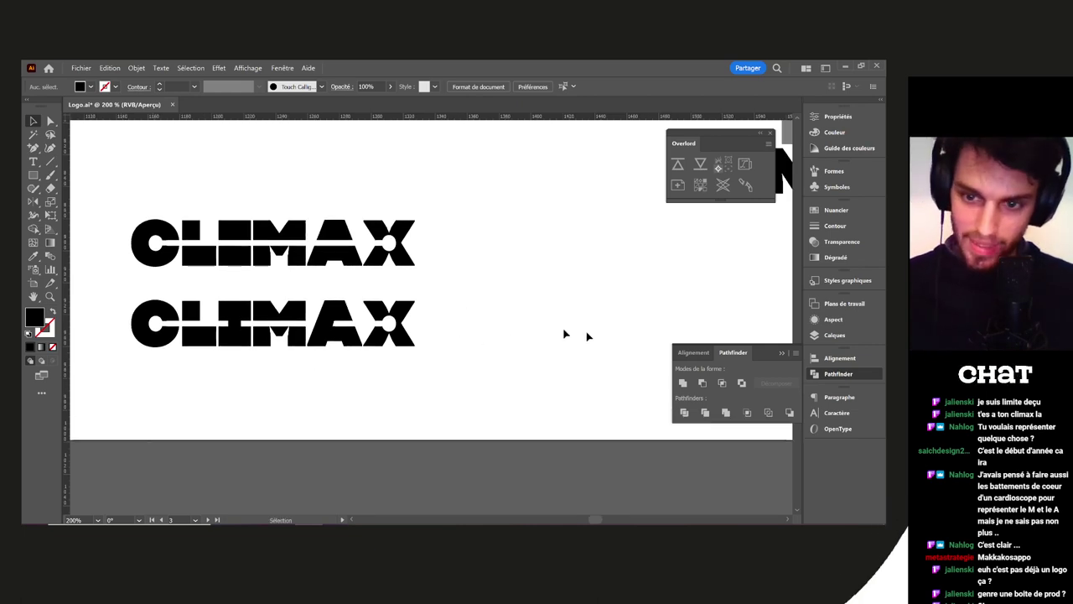
left_click(784, 353)
left_click_drag(474, 362, 517, 363)
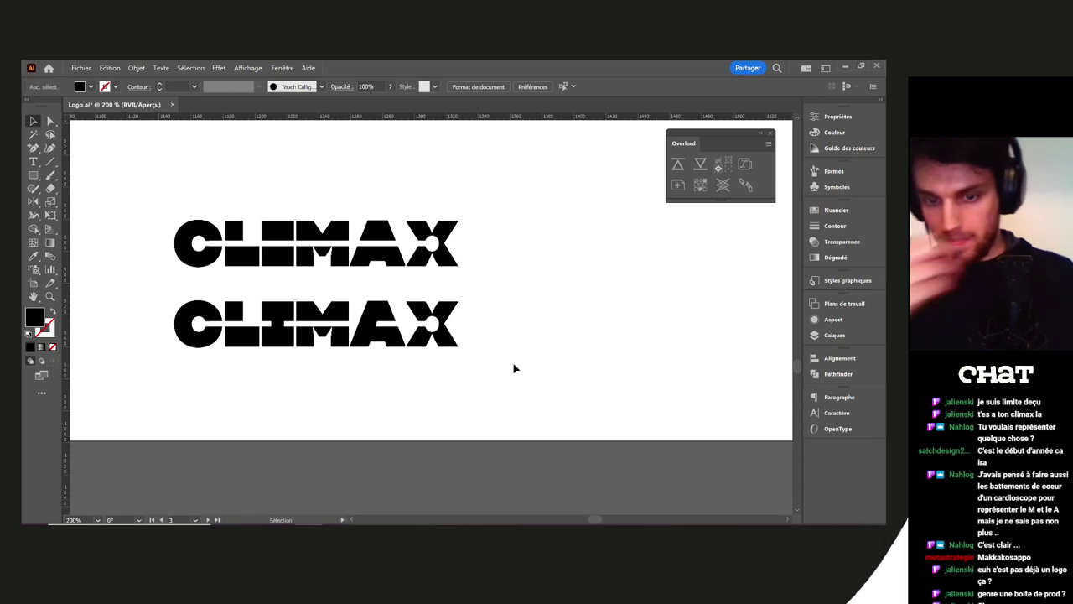
scroll(438, 338, "up", 3)
scroll(449, 299, "up", 2)
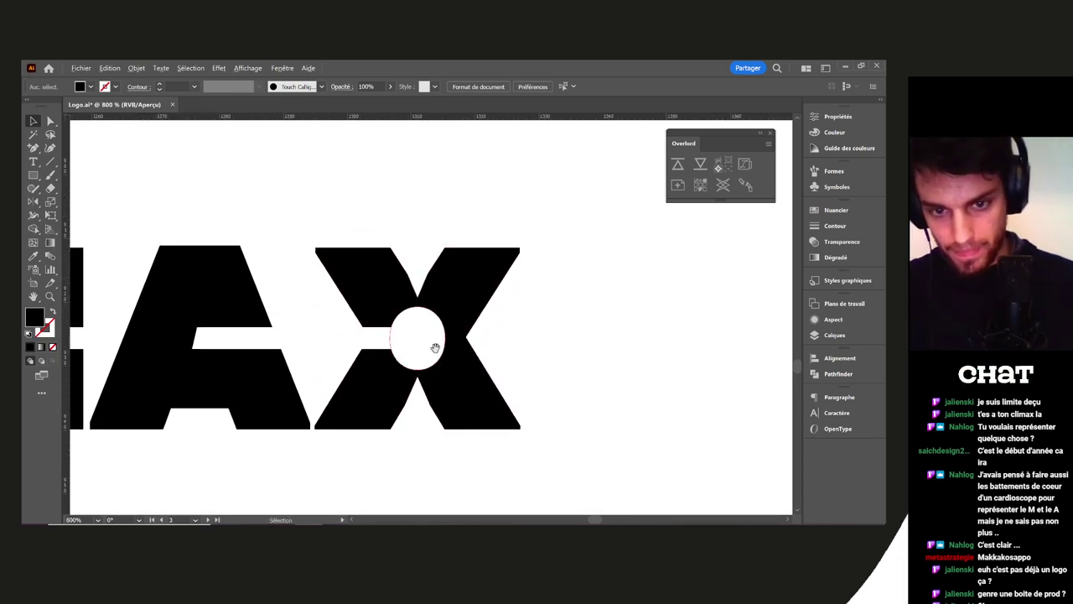
left_click(436, 352)
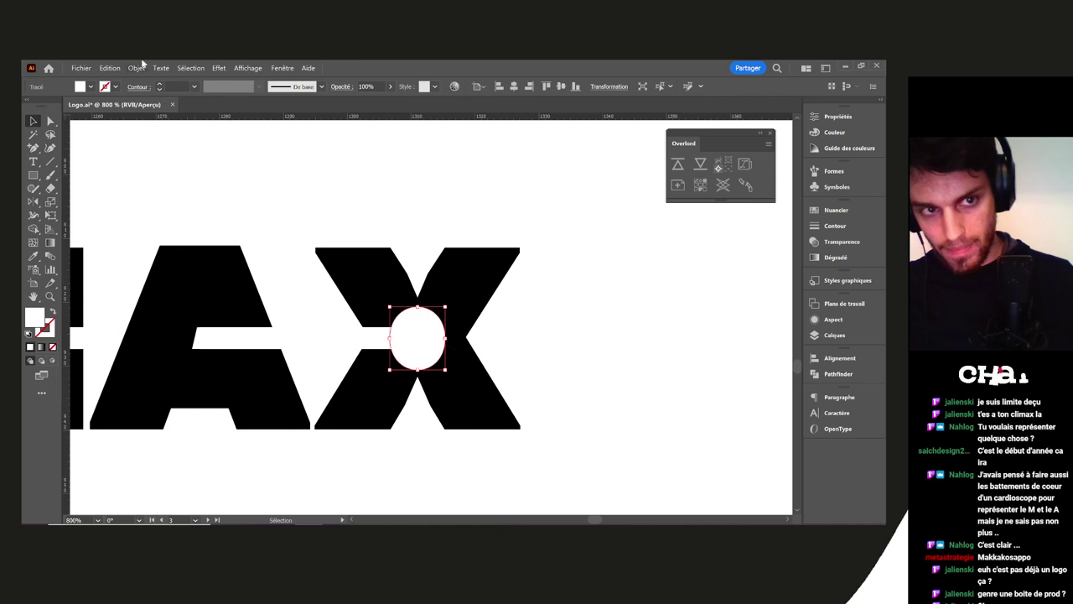
left_click(136, 68)
mouse_move(156, 295)
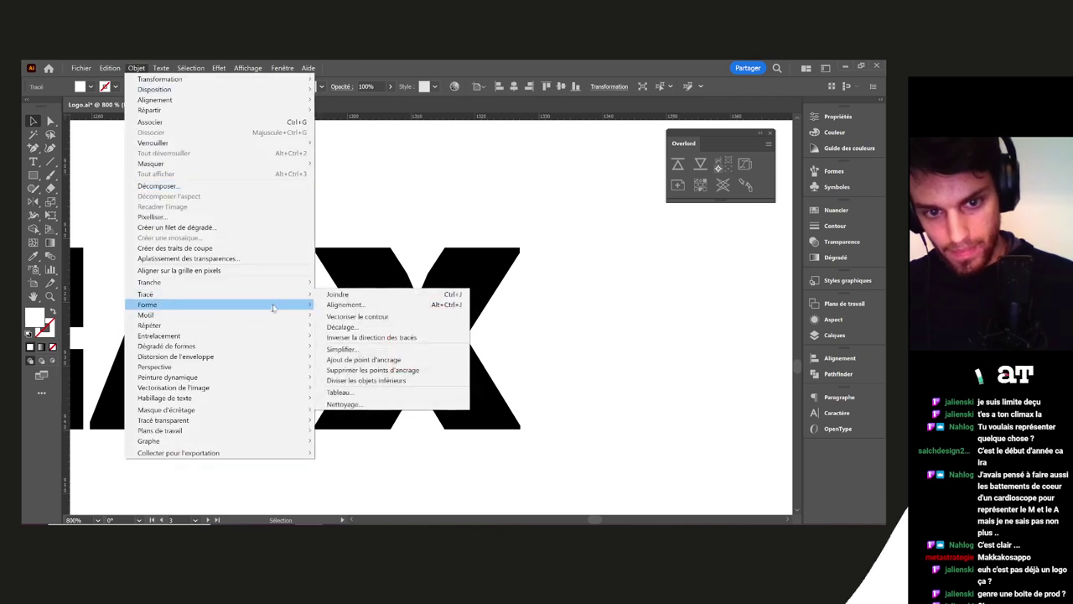
left_click(452, 323)
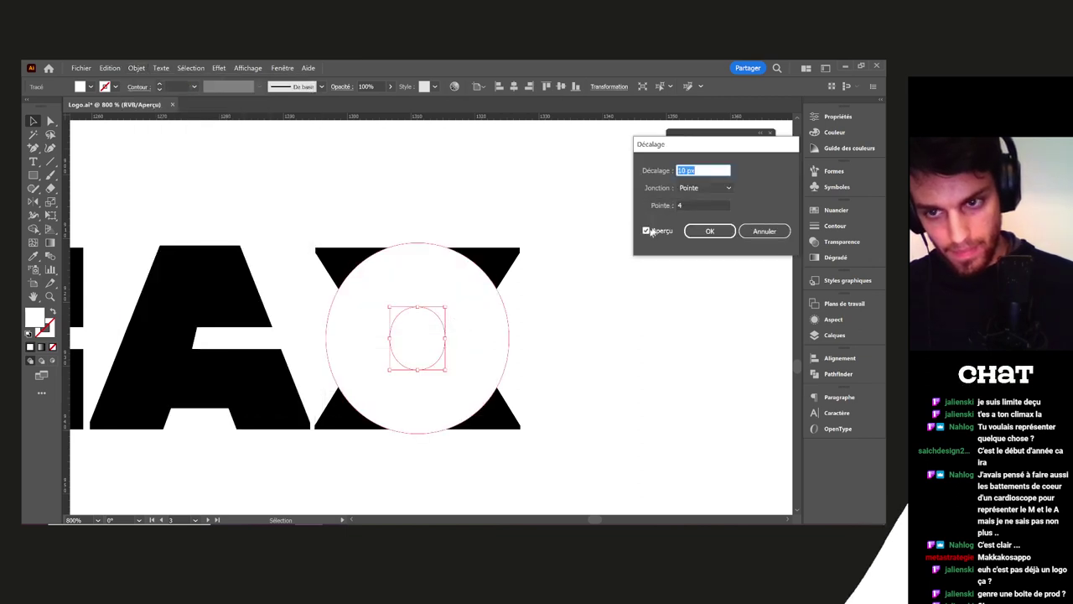
scroll(698, 171, "down", 2)
scroll(698, 171, "down", 2)
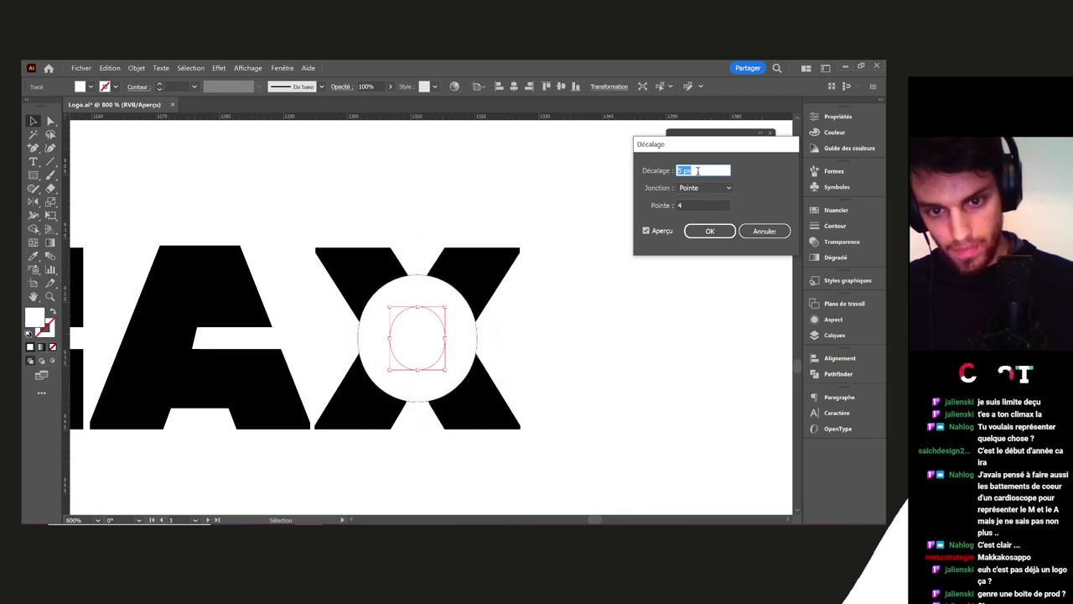
left_click(696, 231)
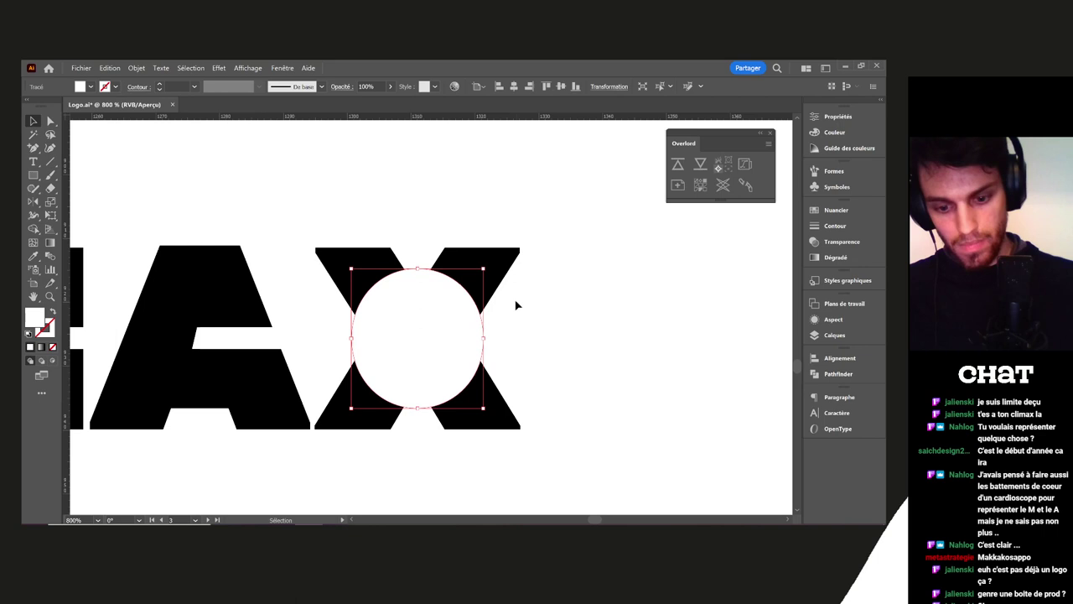
Fill the offset circle black with the Eyedropper, then check the path around the X
key("i")
left_click(503, 251)
key("v")
left_click(551, 372)
scroll(551, 372, "down", 4)
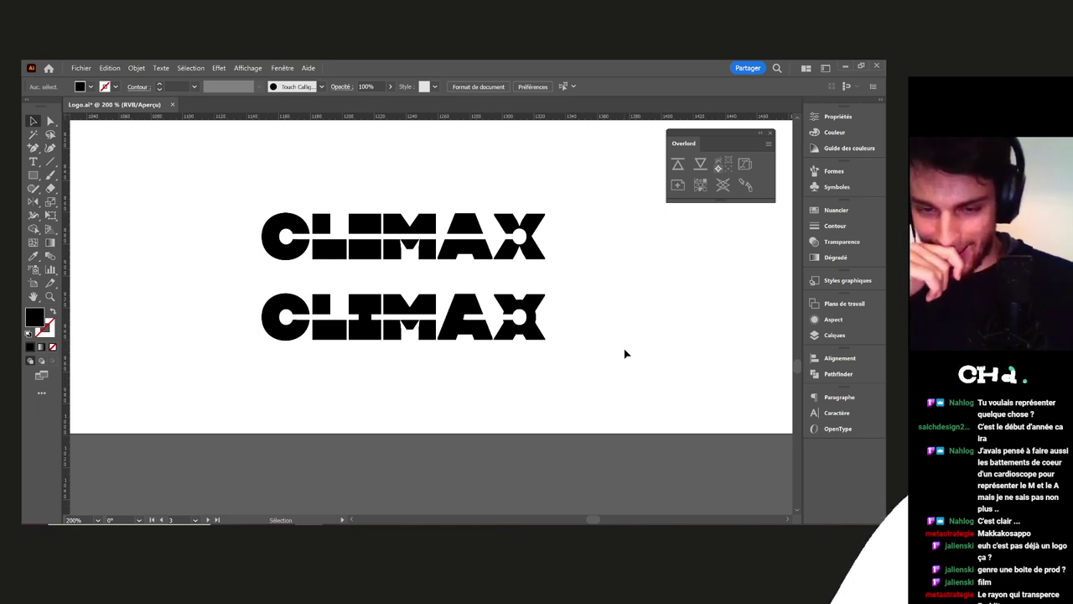
scroll(251, 331, "up", 1)
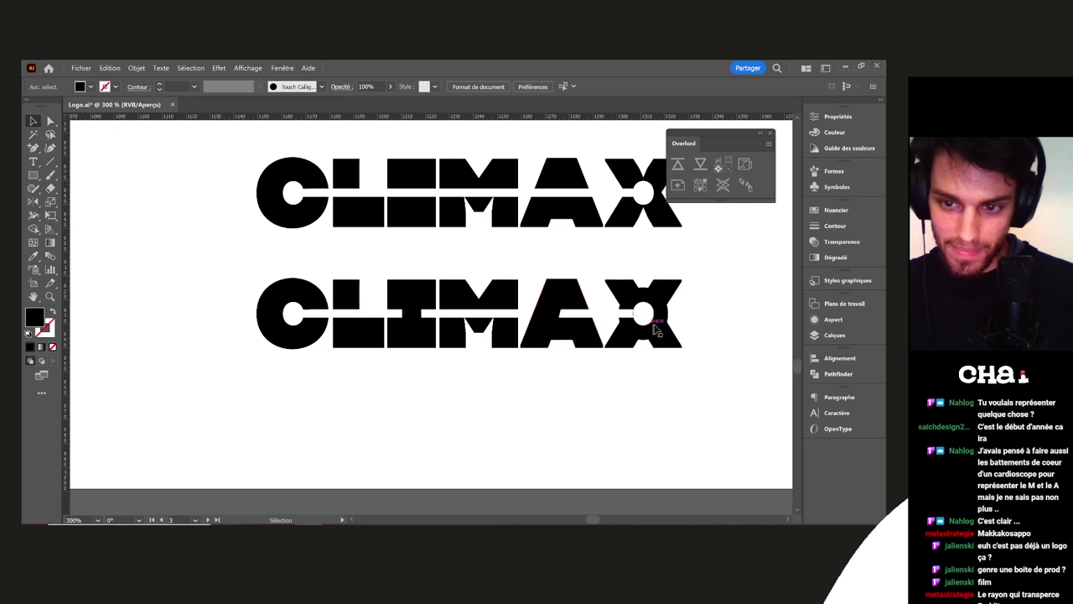
left_click(658, 329)
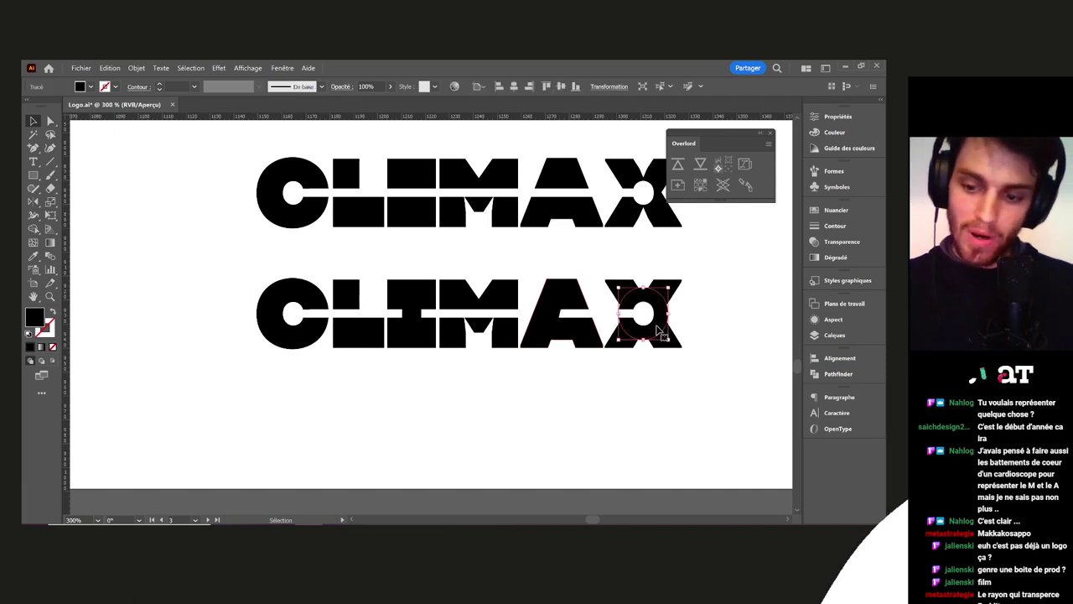
key("ctrl+shift+a")
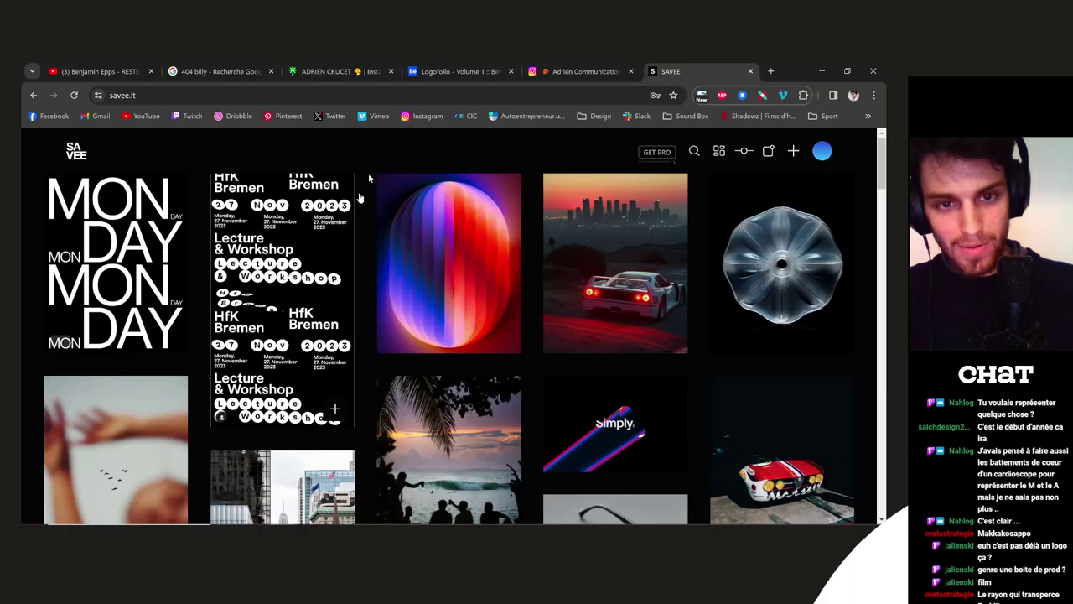
In a new browser tab, search Google for 'kemehaha gif'
key("alt+Tab")
left_click(770, 71)
type("kemaheh")
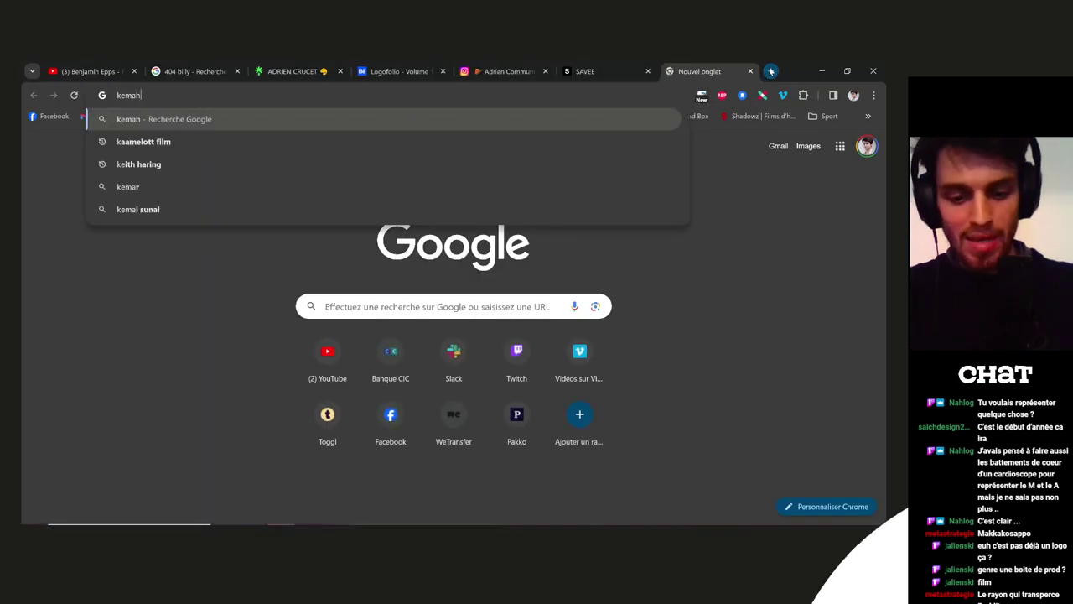
key("BackSpace")
key("BackSpace")
key("BackSpace")
key("BackSpace")
type("ehaha g")
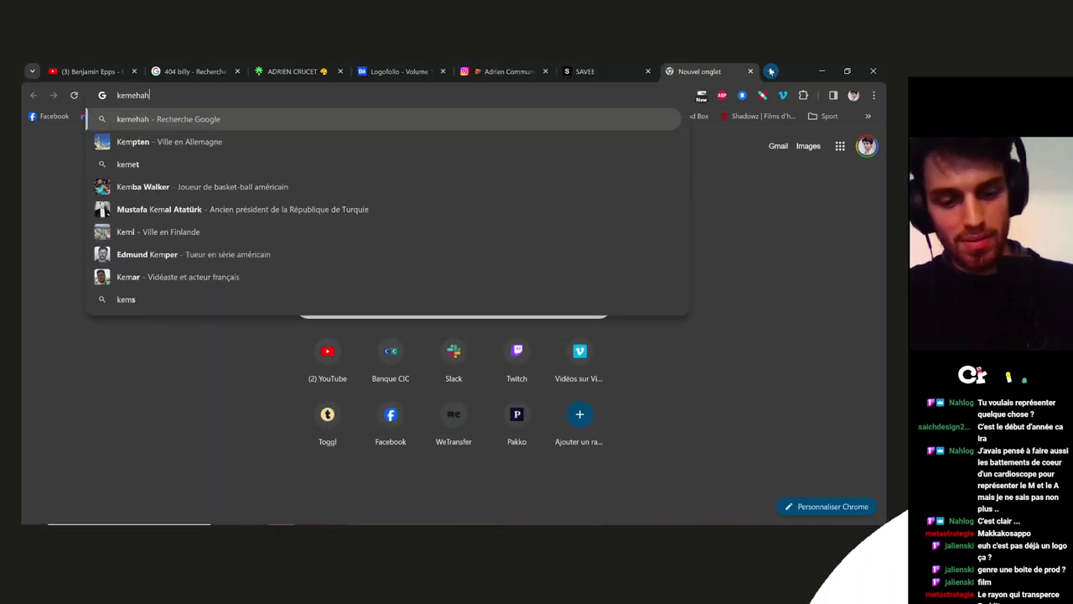
type("if")
key("Return")
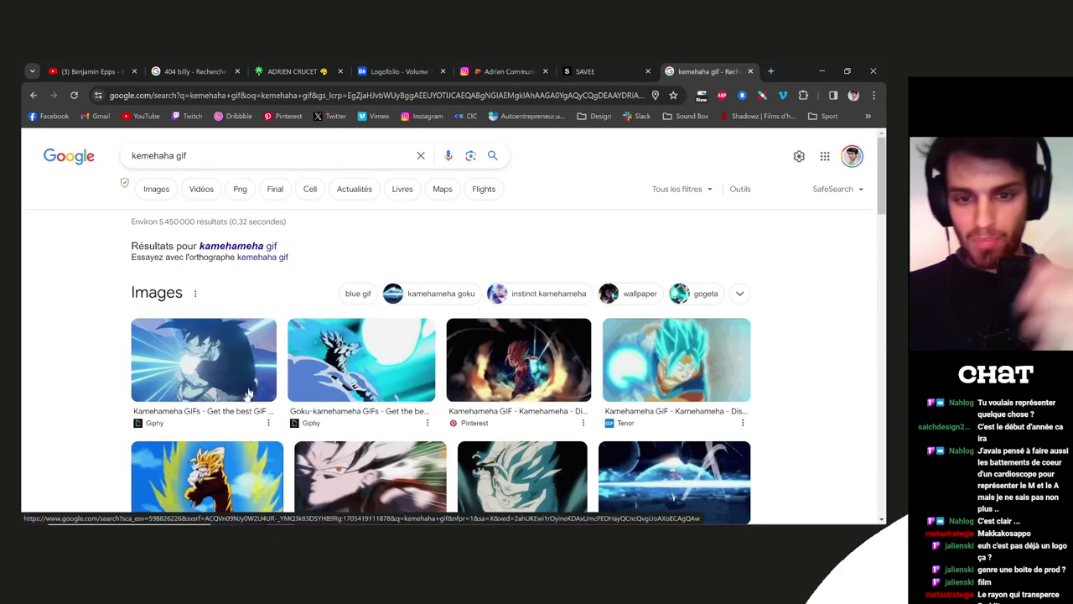
Accept the 'kamehameha gif' correction and scroll through the image results
scroll(491, 354, "down", 2)
scroll(336, 277, "up", 2)
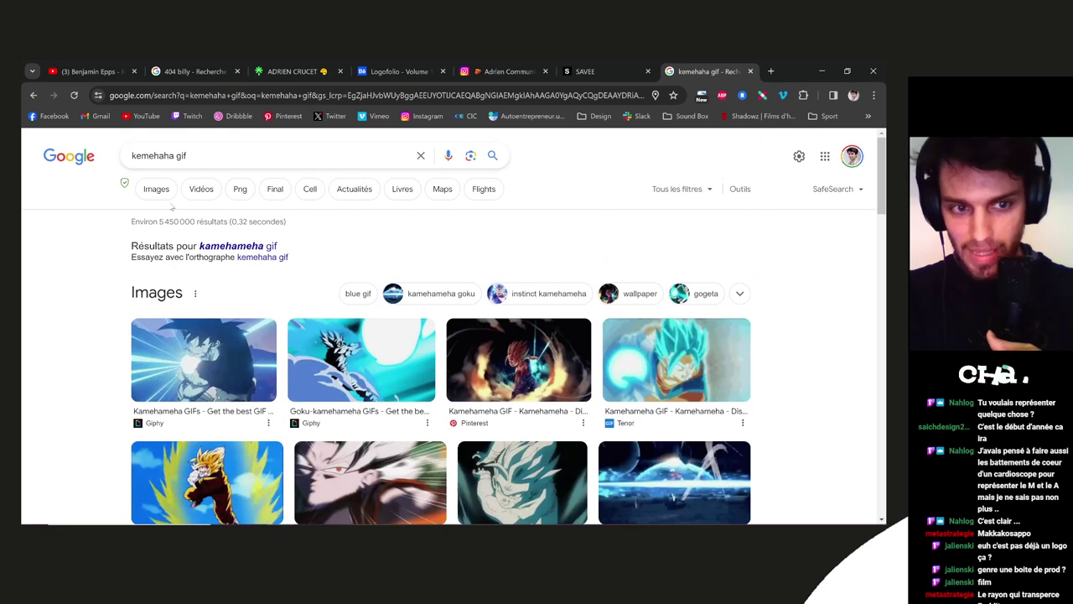
left_click(230, 248)
left_click(156, 188)
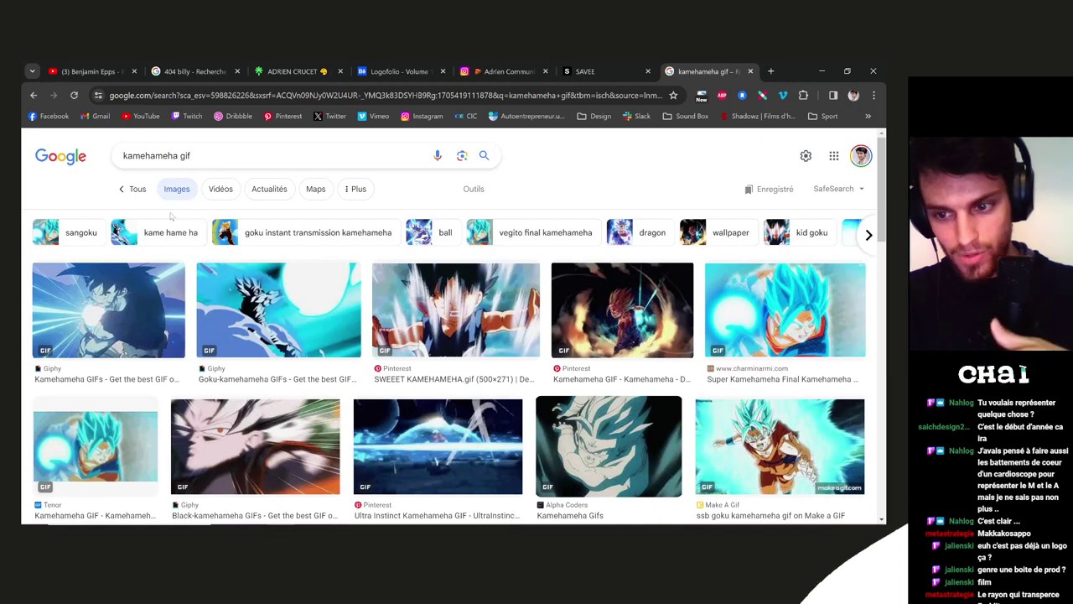
scroll(172, 304, "down", 1)
scroll(172, 304, "down", 3)
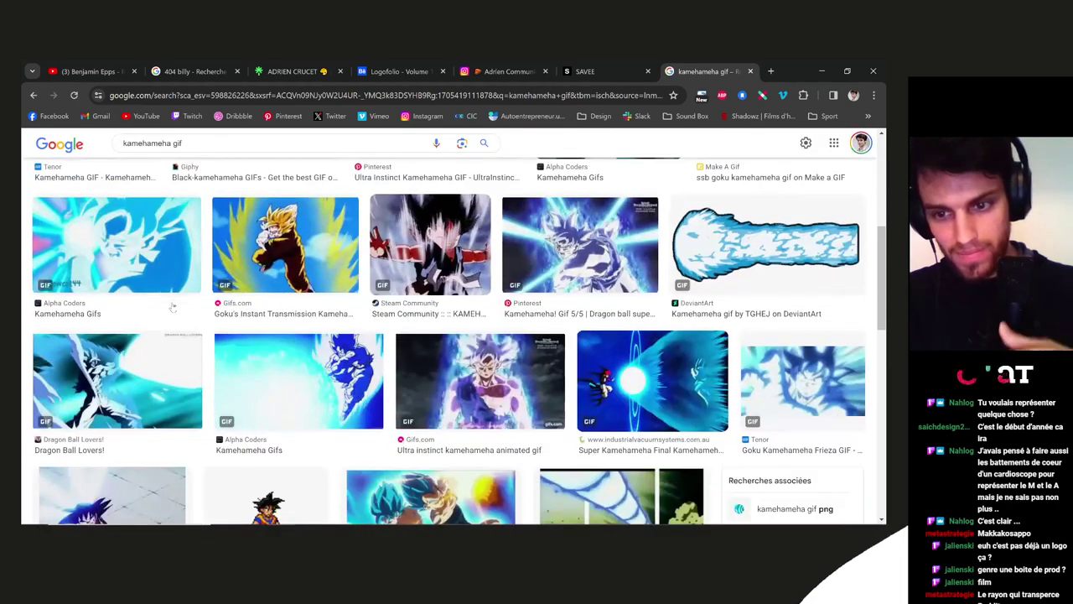
scroll(172, 308, "down", 4)
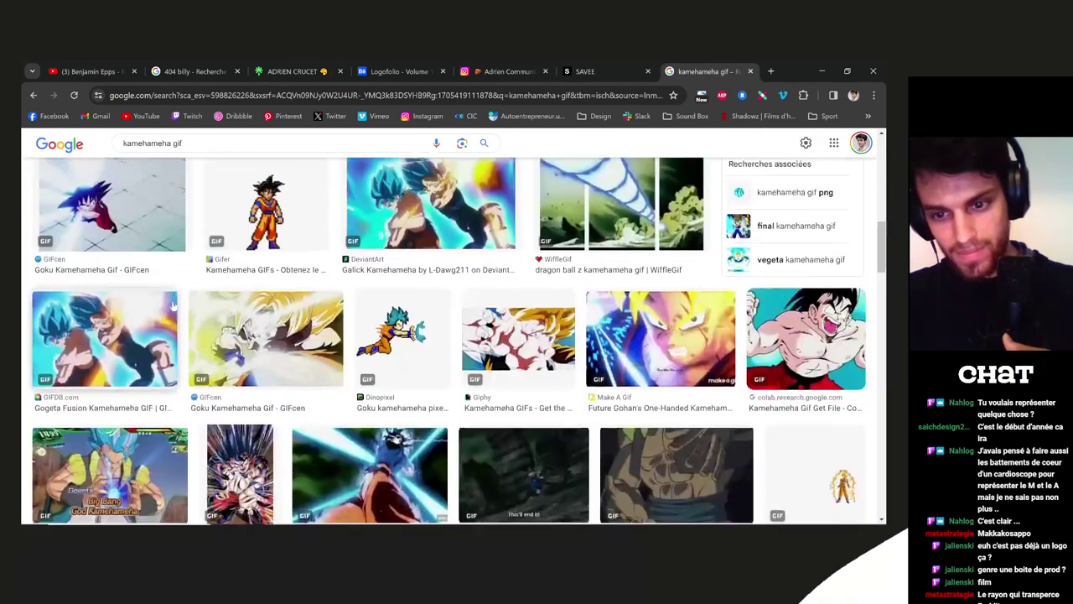
scroll(172, 306, "down", 4)
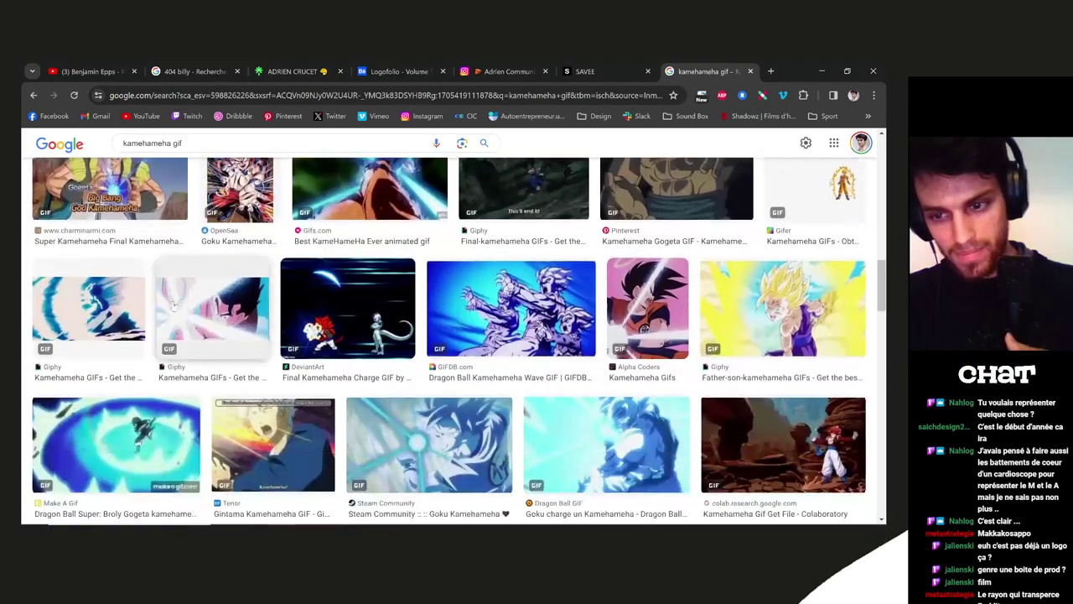
scroll(173, 304, "down", 2)
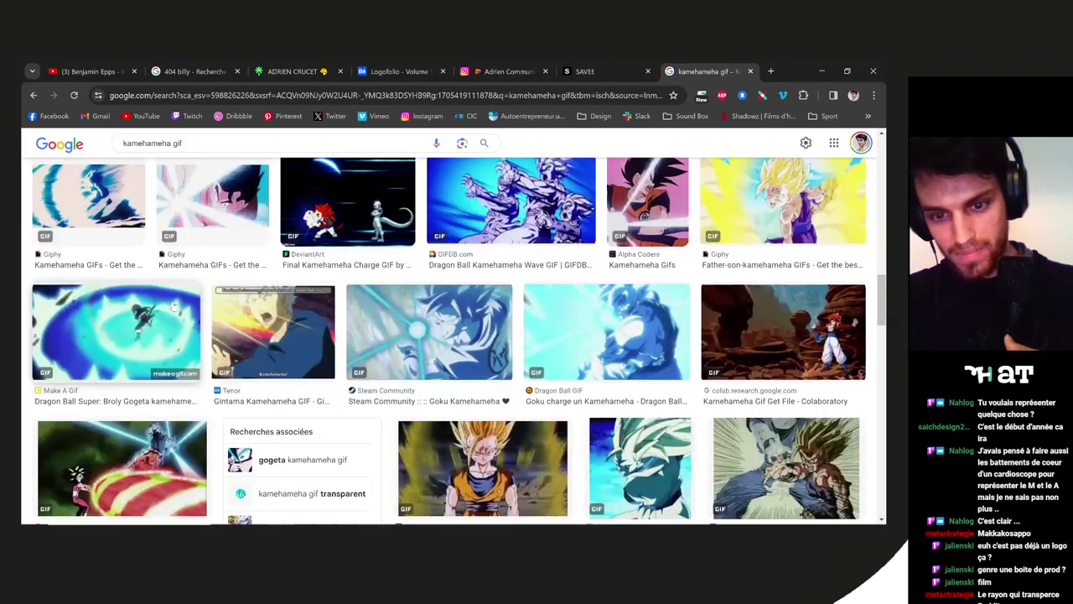
Preview the Father-son-kamehameha and Father Son Kamehameha Gif images
left_click(785, 226)
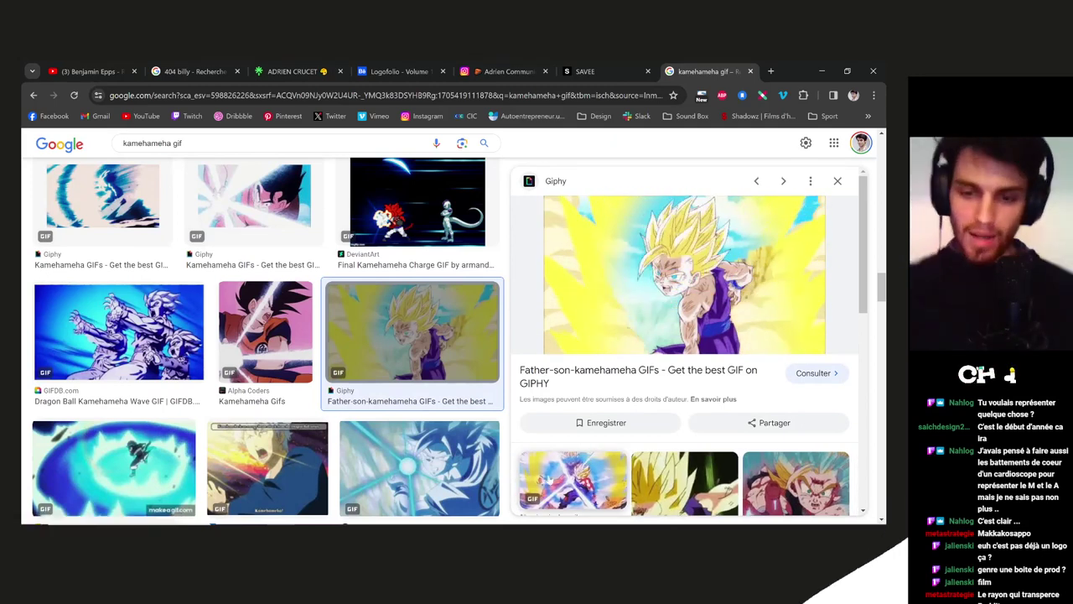
left_click(558, 477)
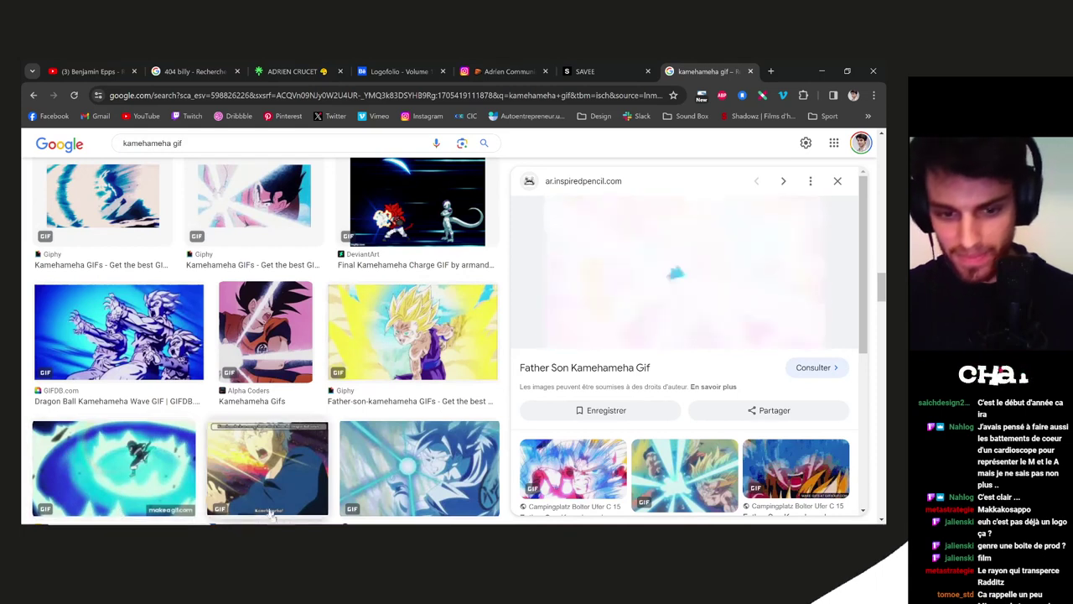
key("alt+Tab")
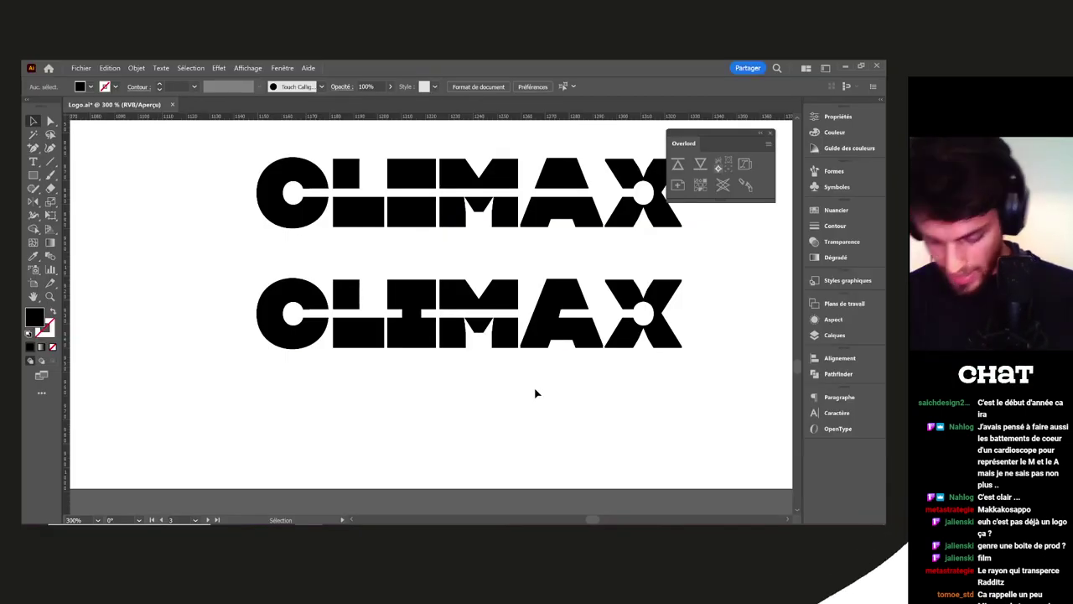
left_click(281, 530)
Search for 'miramax' in a new tab and show the image results
right_click(281, 530)
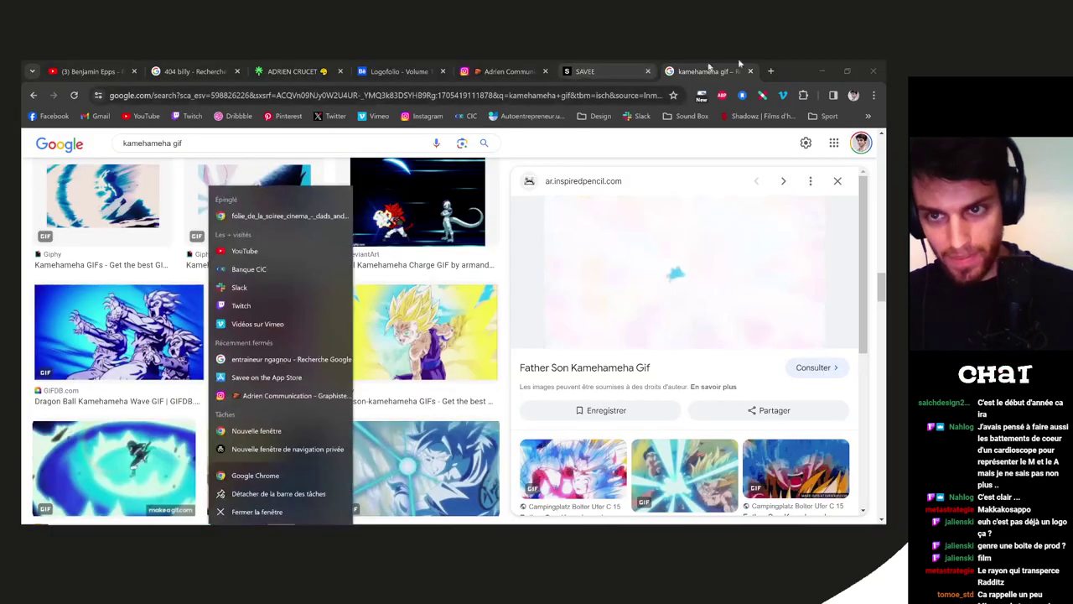
left_click(770, 71)
type("miramax")
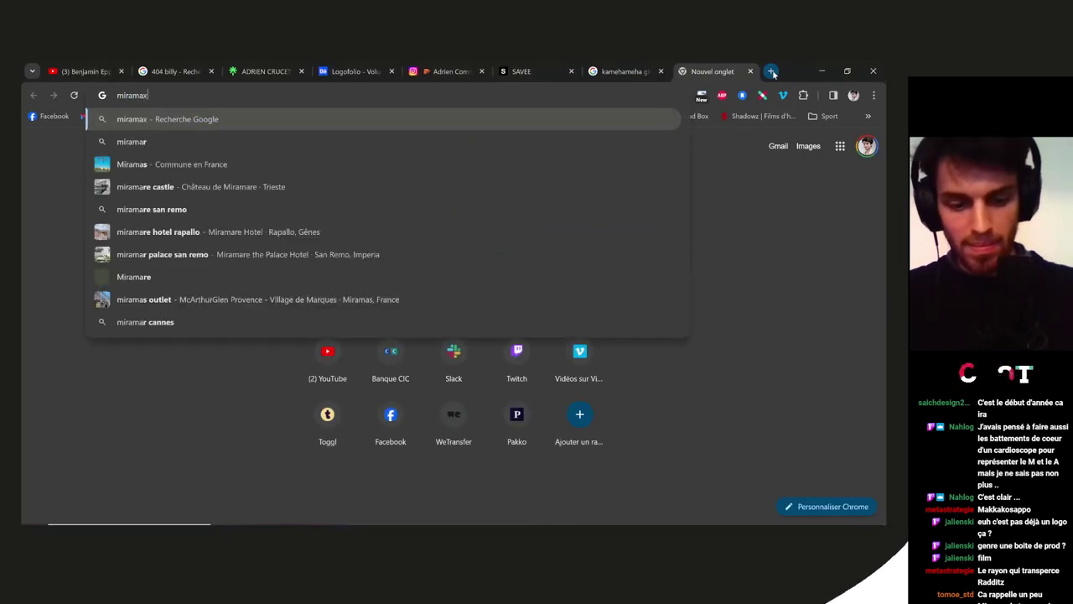
key("Return")
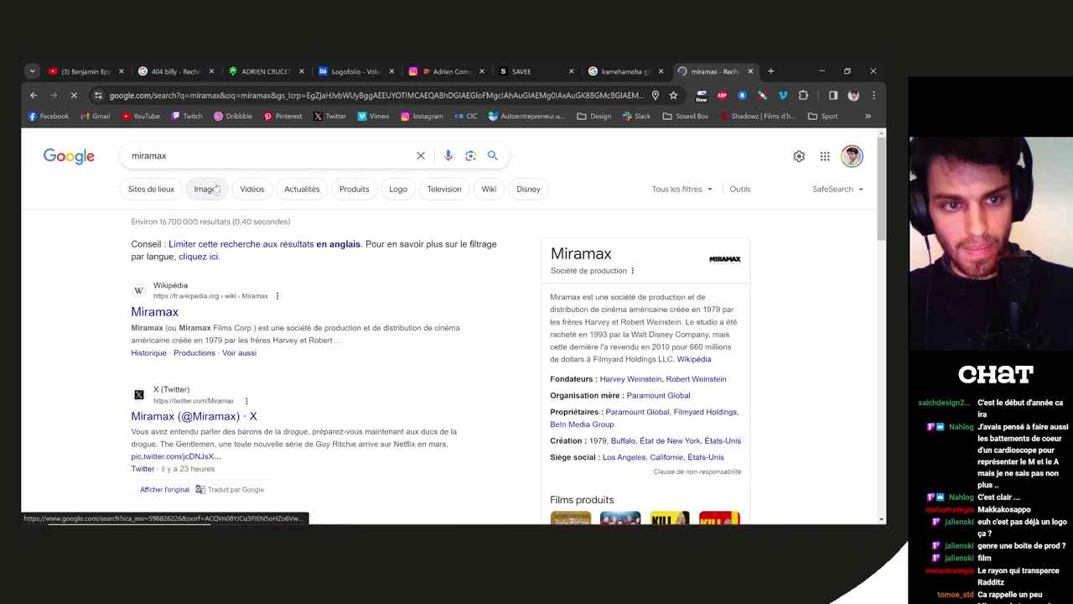
left_click(210, 157)
left_click(106, 242)
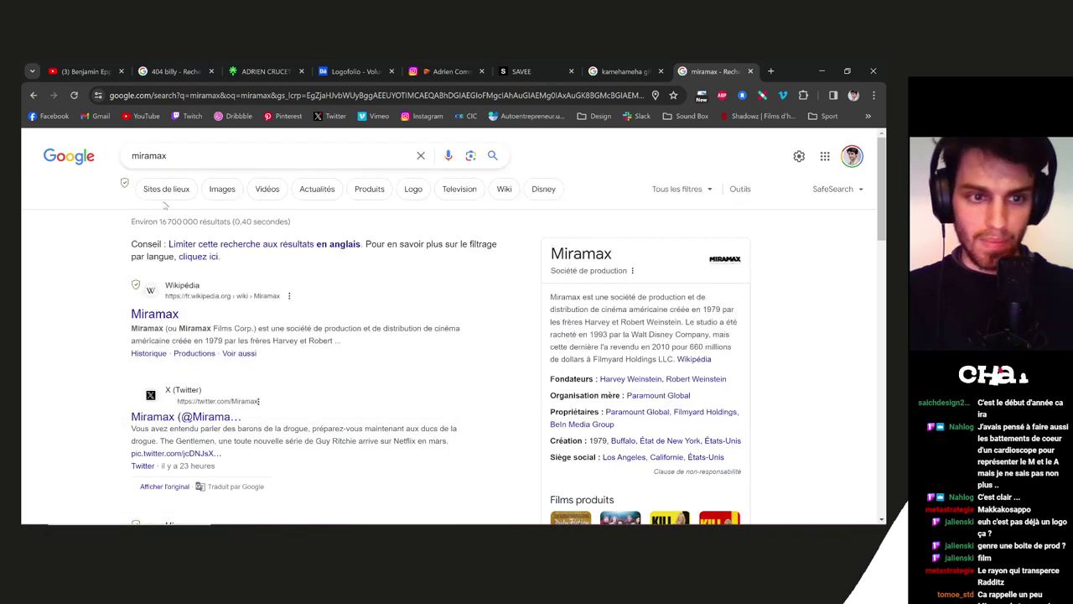
left_click(220, 190)
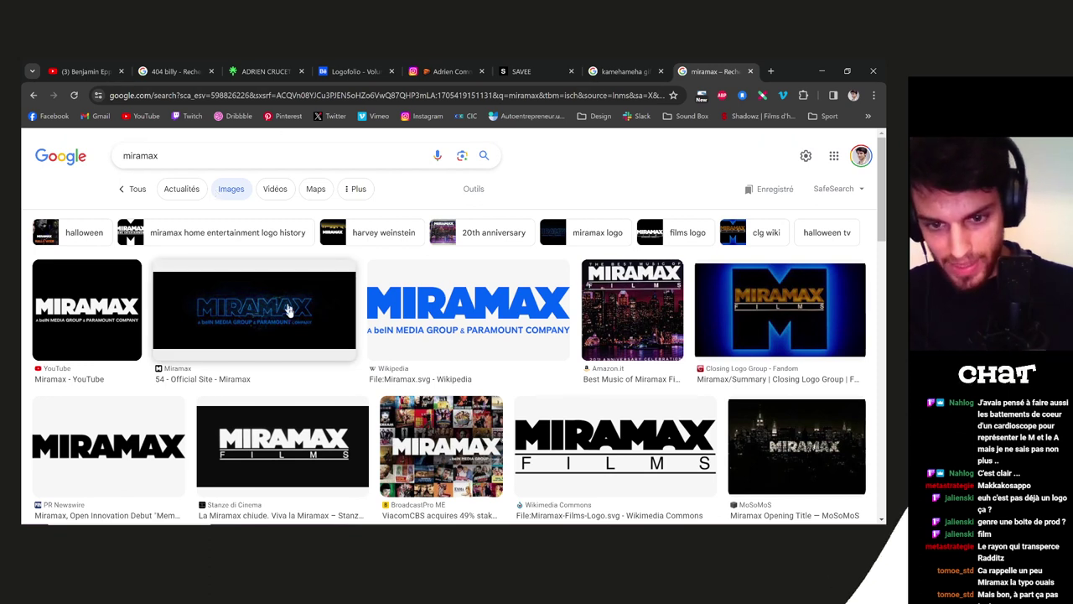
Scroll the Miramax results and preview the 1000 Logos Miramax Films logo history chart
scroll(292, 315, "down", 3)
scroll(297, 321, "down", 2)
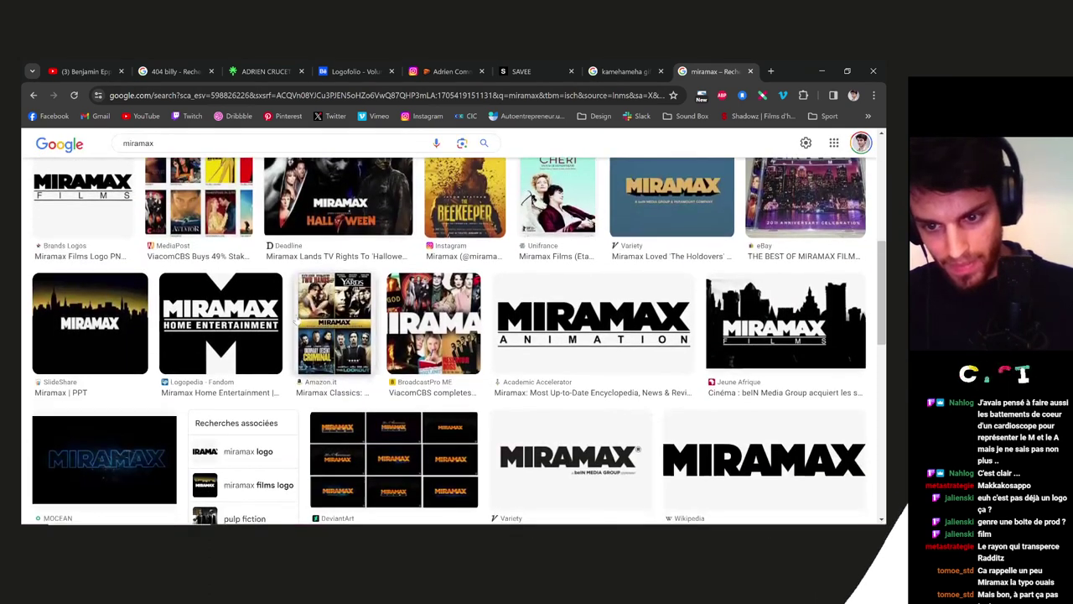
scroll(298, 318, "down", 2)
scroll(298, 319, "down", 1)
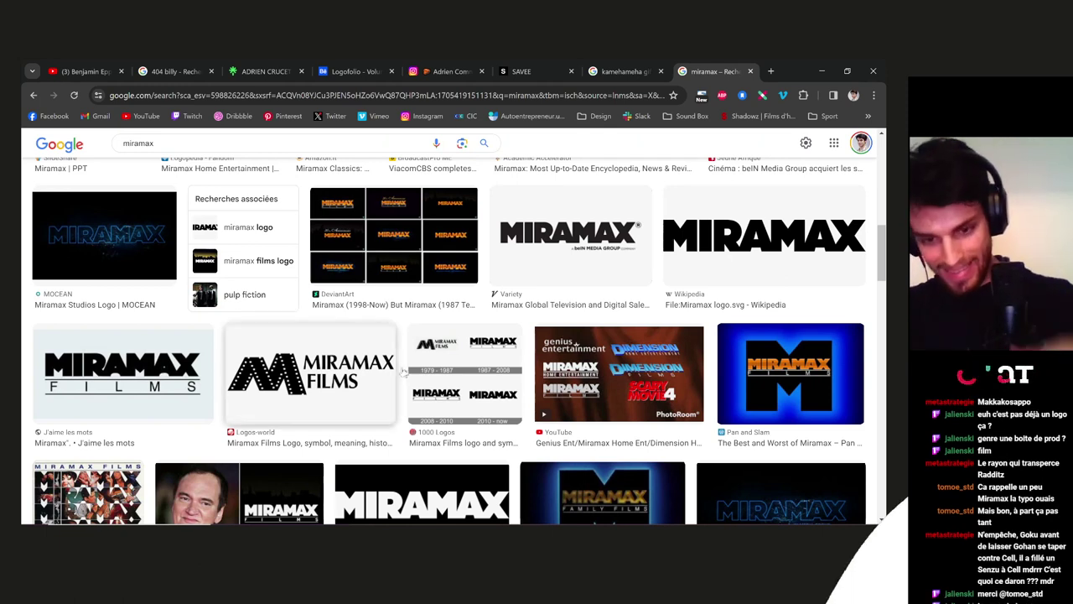
scroll(402, 352, "down", 1)
left_click(494, 334)
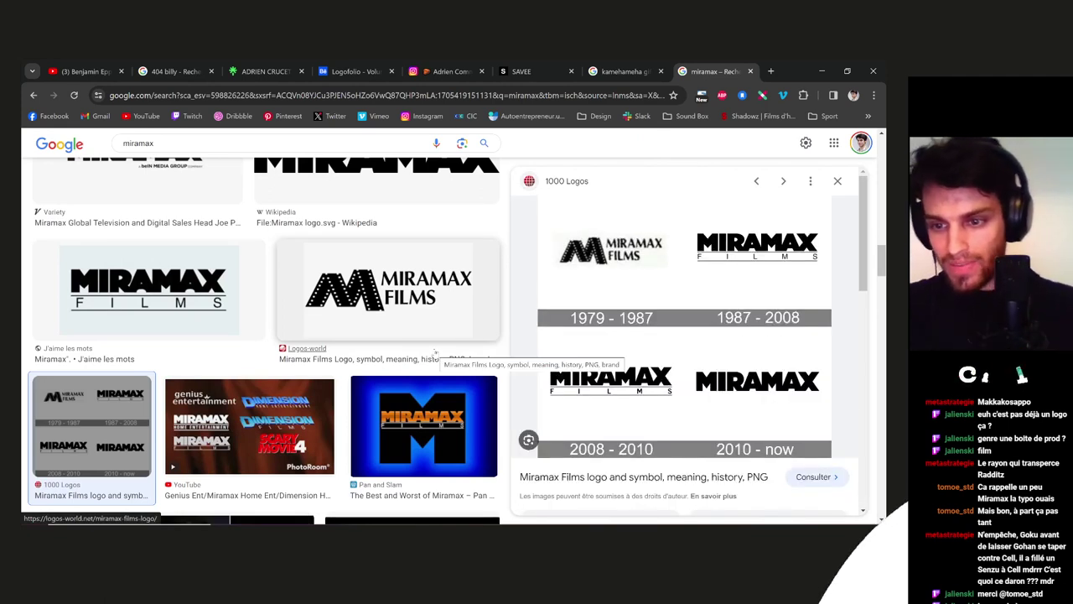
Back in Illustrator, move the cut-letter CLIMAX variant up beneath the plain CLIMAX wordmark
key("alt+Tab")
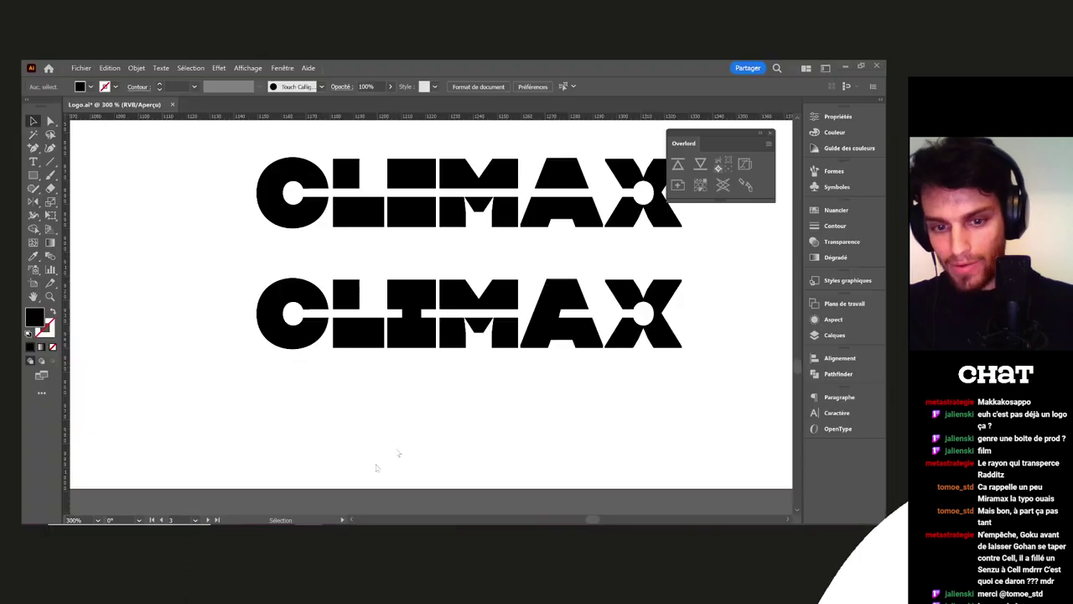
scroll(518, 413, "down", 3)
scroll(647, 355, "right", 2)
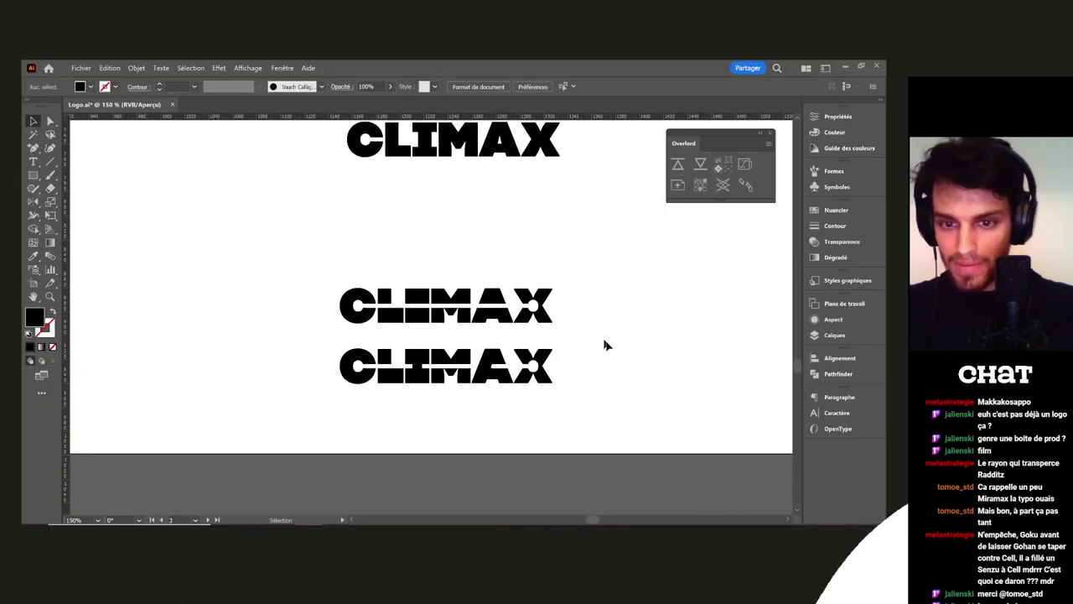
left_click_drag(355, 421, 350, 422)
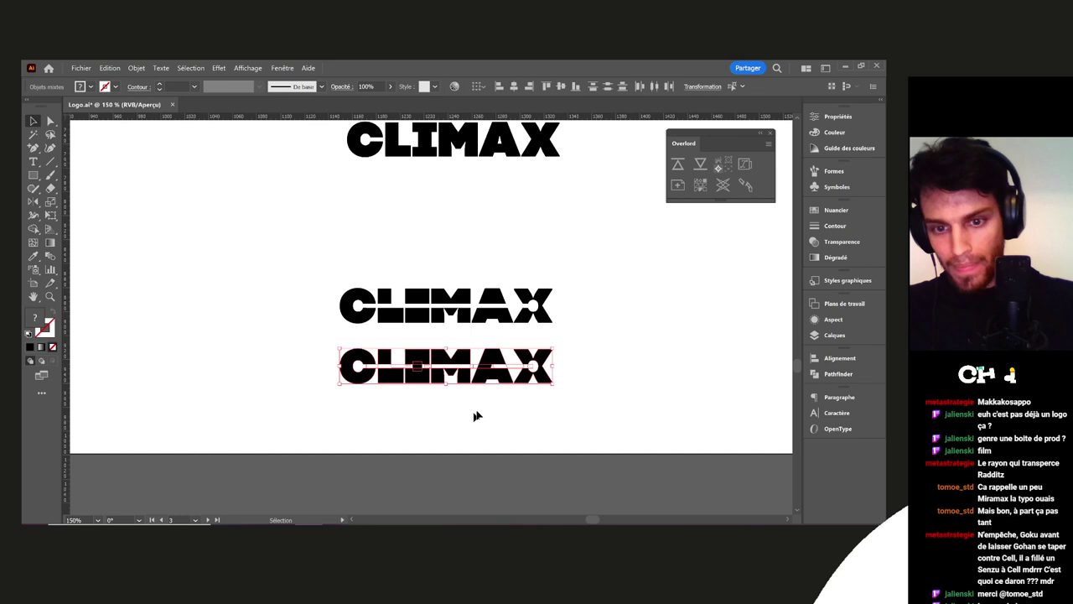
scroll(505, 405, "down", 2)
left_click_drag(553, 391, 495, 388)
left_click_drag(414, 362, 418, 330)
Open the Discord private conversation and enlarge the shared Climax Foods logo
left_click(358, 391)
left_click(363, 524)
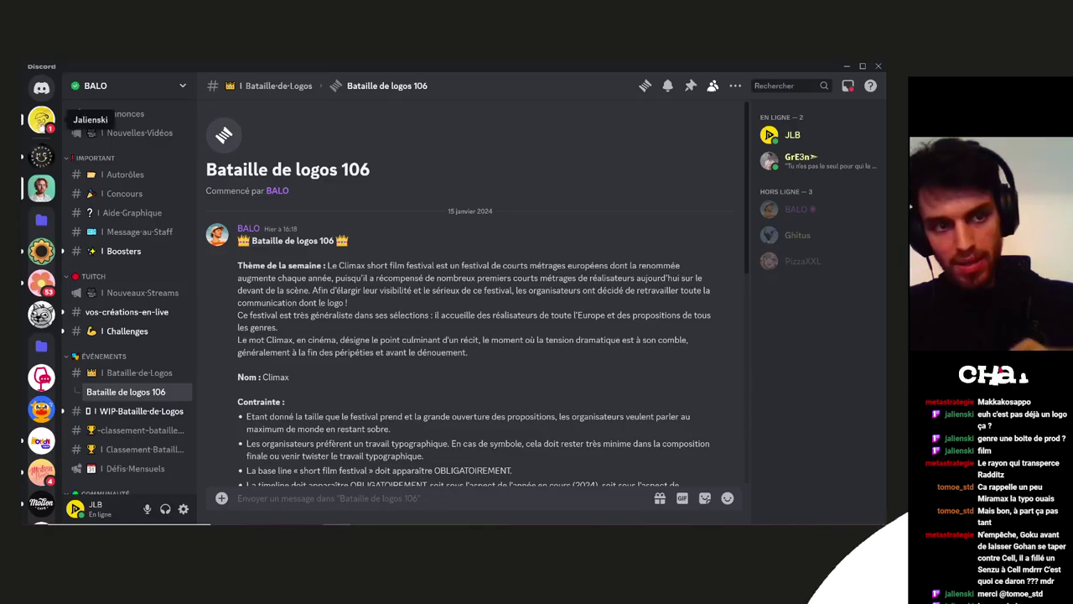
left_click(41, 120)
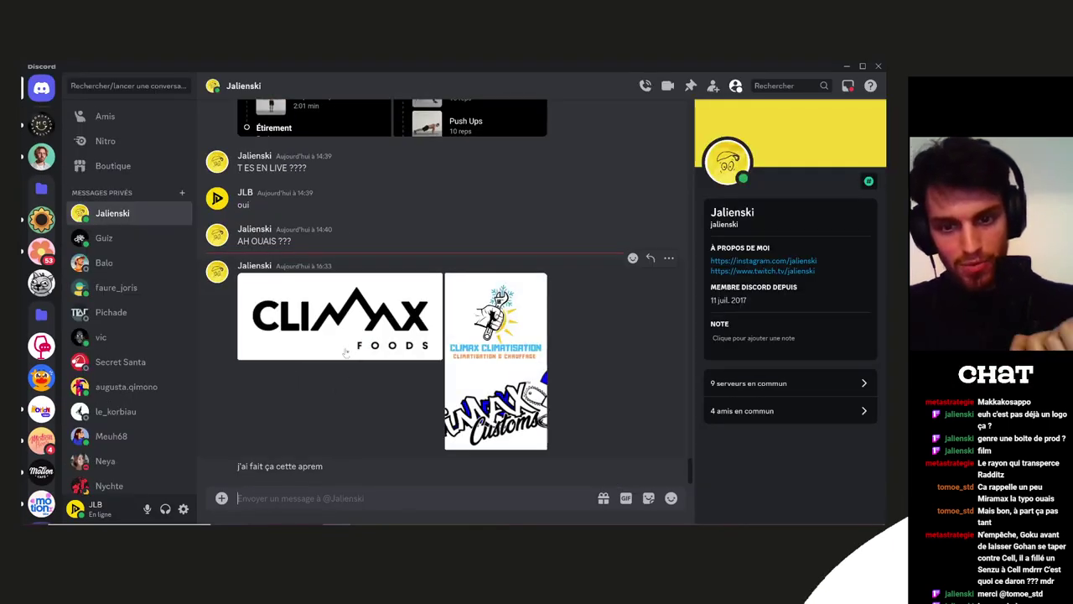
left_click(350, 343)
Flip through the Climax Climatisation and Climax Customs logos, then close the viewer
key("Right")
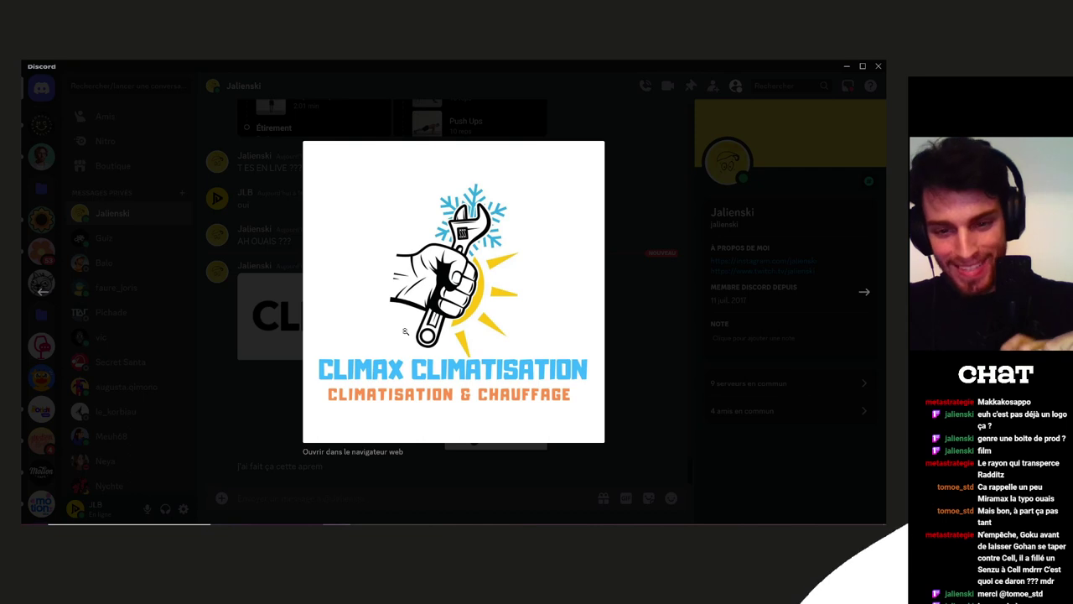
key("Right")
key("Left")
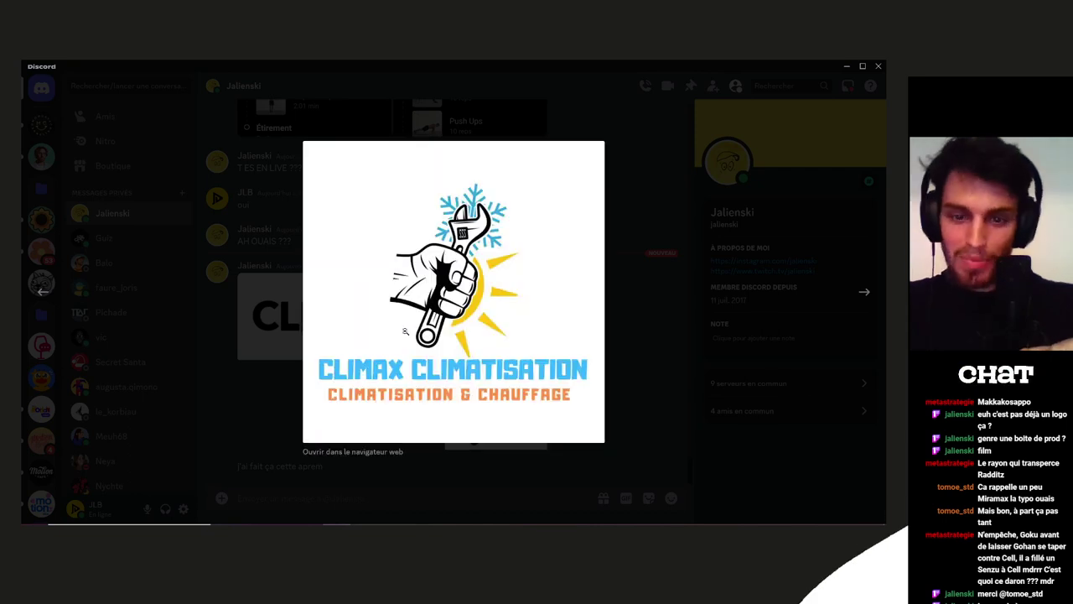
key("Right")
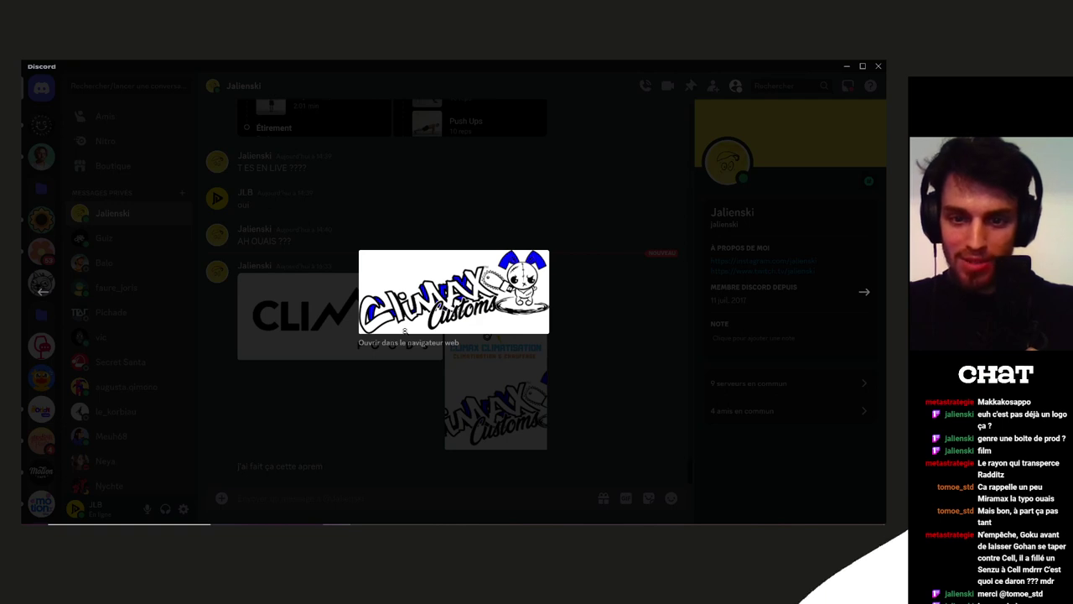
key("Escape")
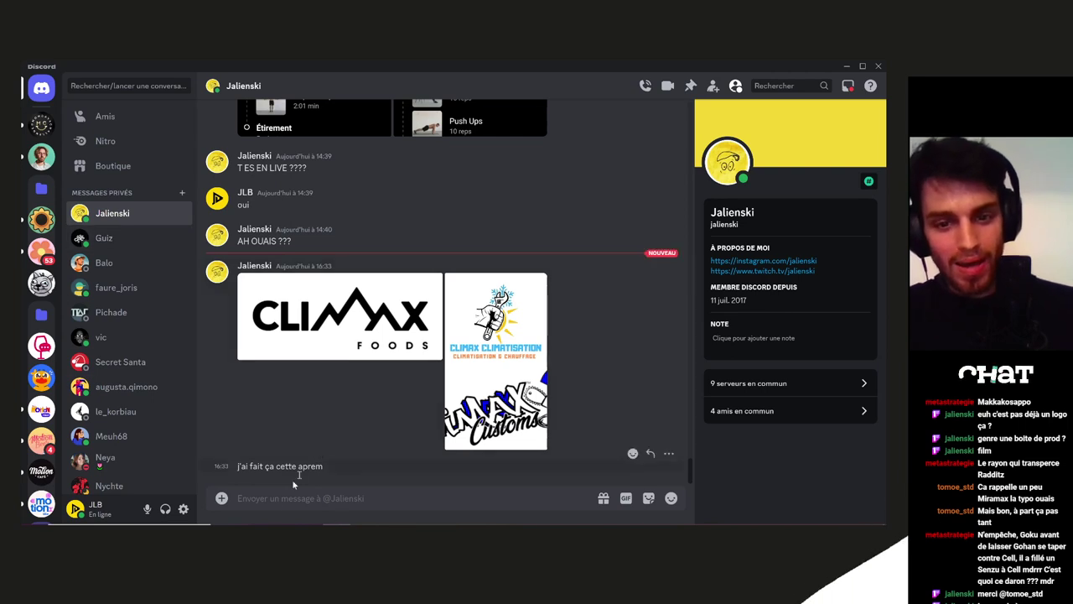
key("alt+Tab")
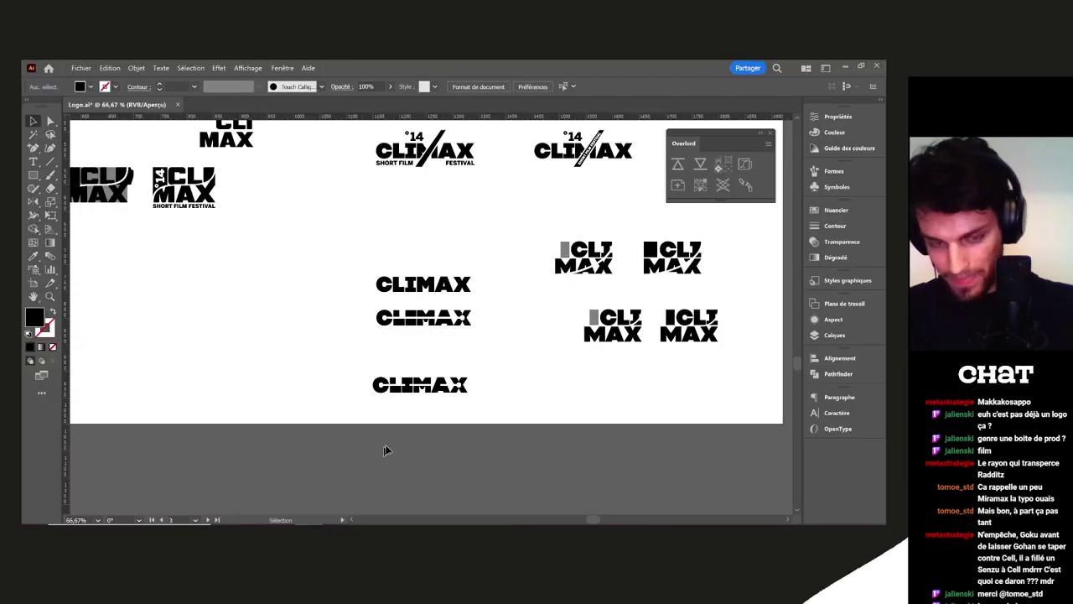
Pan and zoom in on the CLIMAX variants at 200%, then back to 100%
left_click_drag(505, 387, 484, 373)
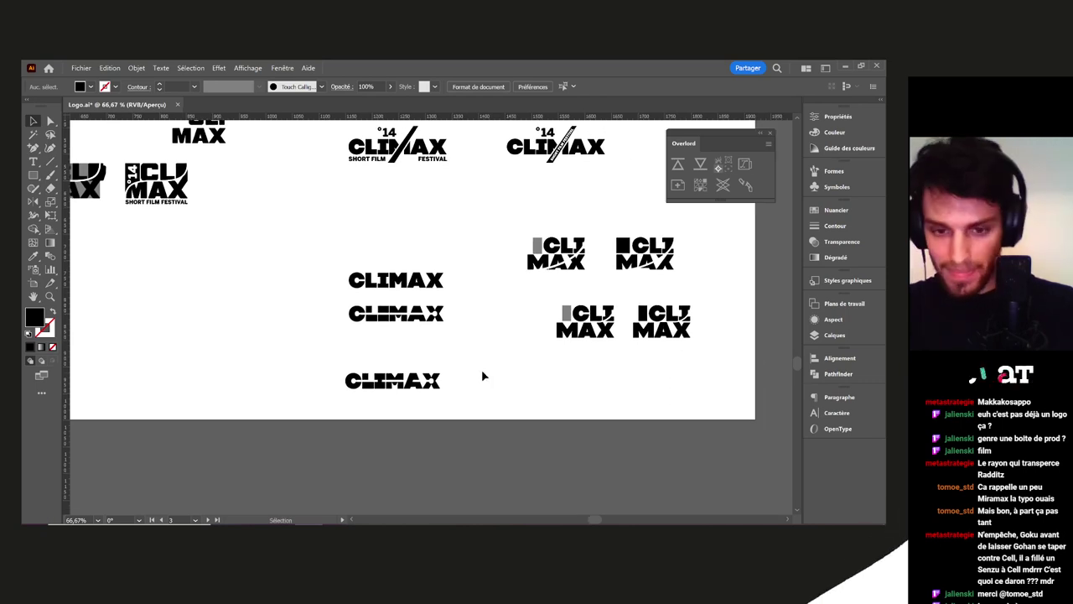
scroll(419, 366, "up", 3)
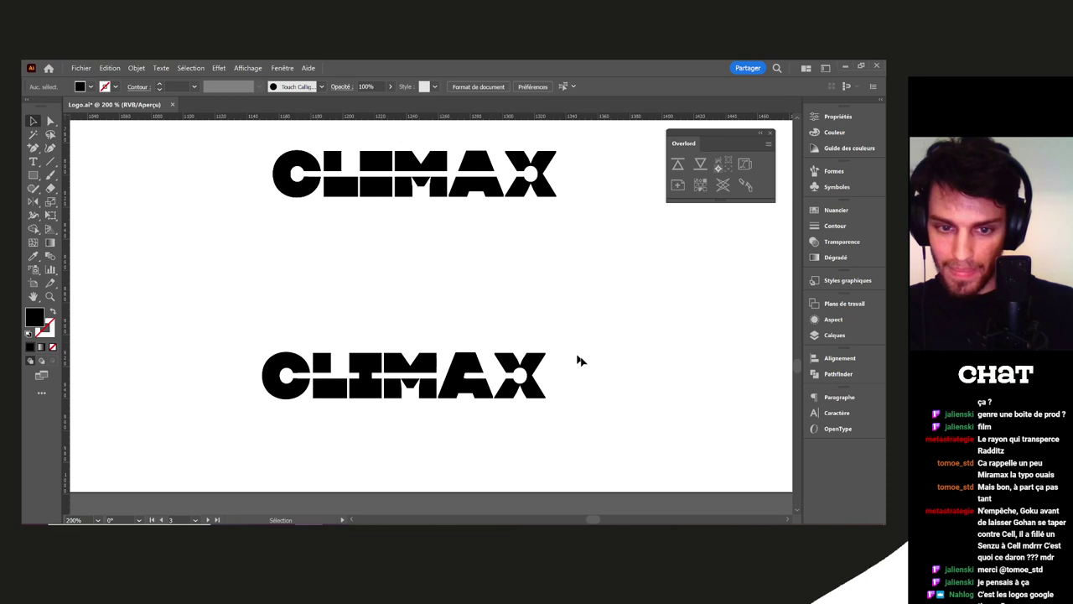
scroll(579, 361, "down", 4)
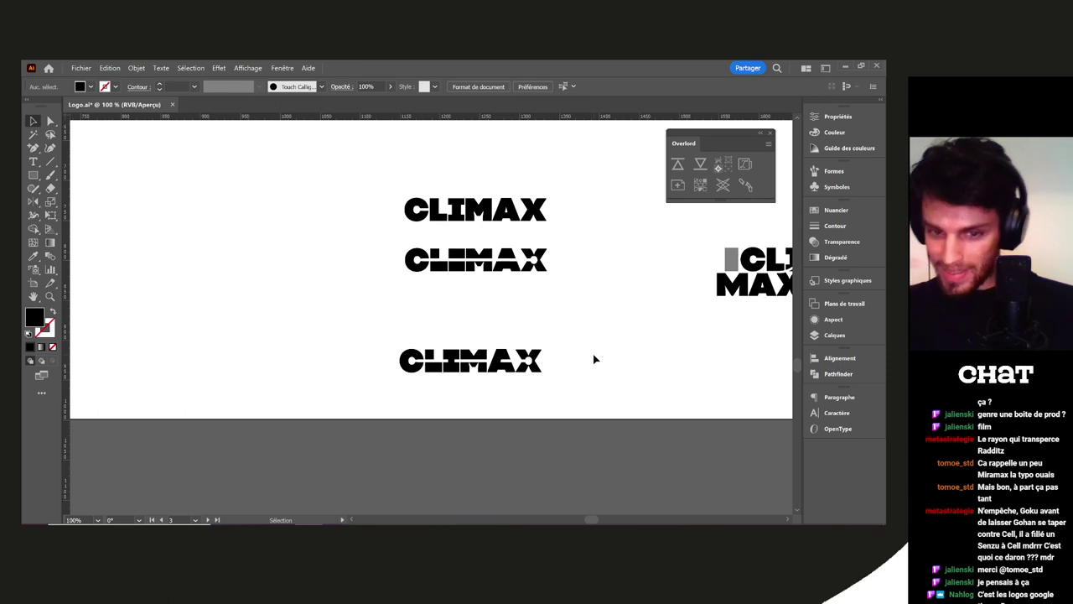
key("alt+Tab")
Replace the search with 'climax logo' and start browsing the image results
left_click_drag(194, 143, 39, 124)
type("climax logo")
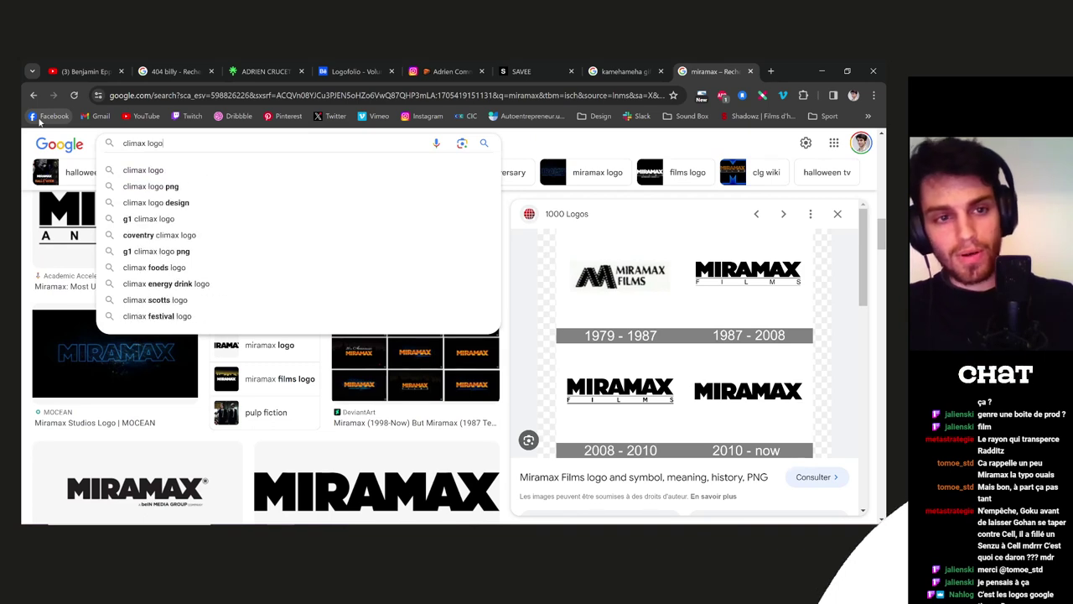
key("Return")
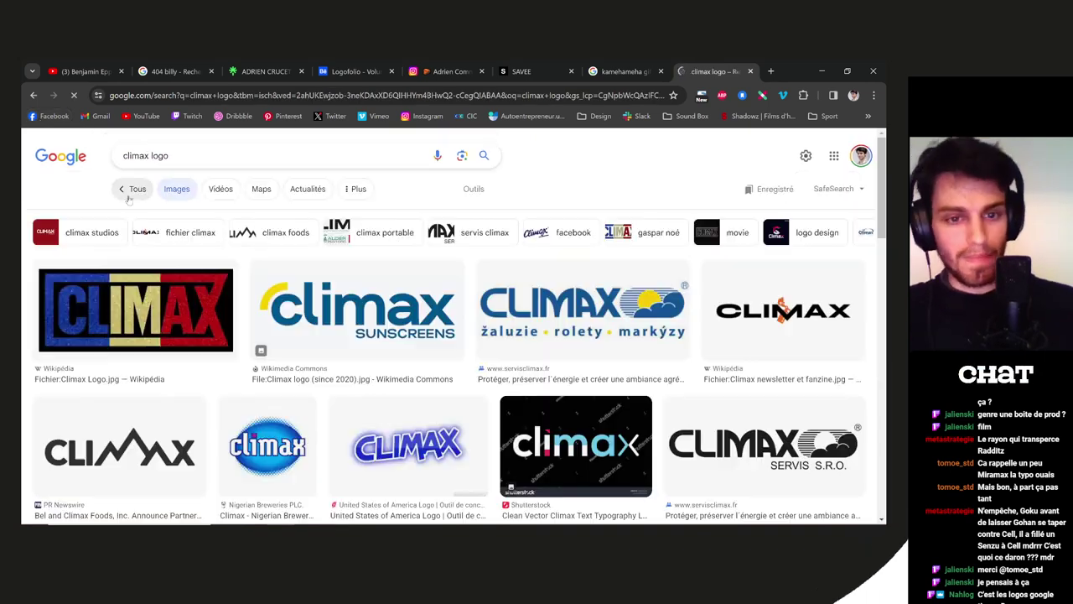
scroll(625, 274, "down", 1)
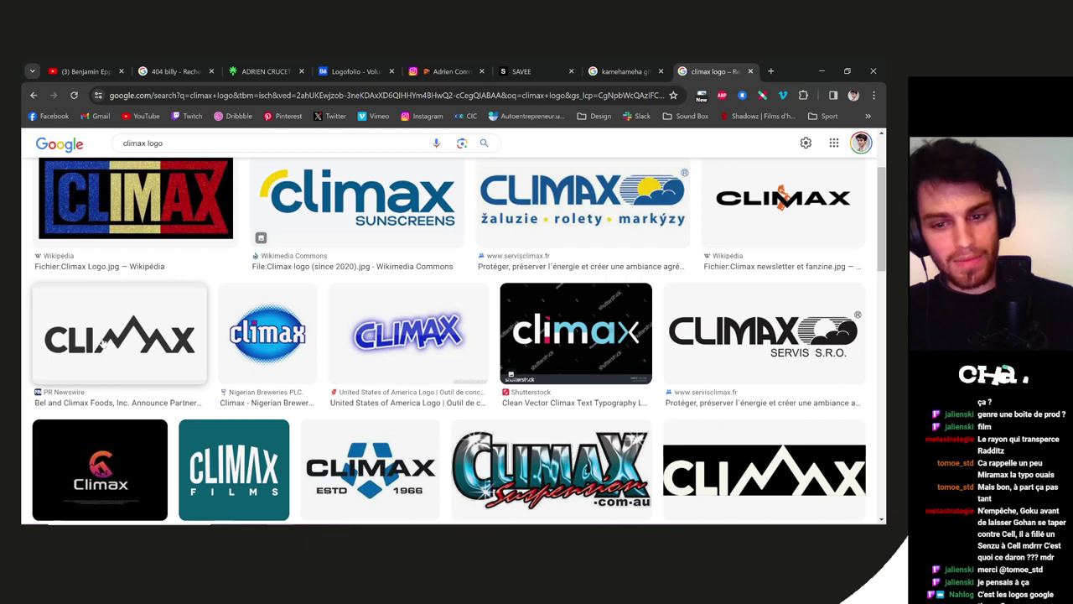
scroll(58, 304, "down", 5)
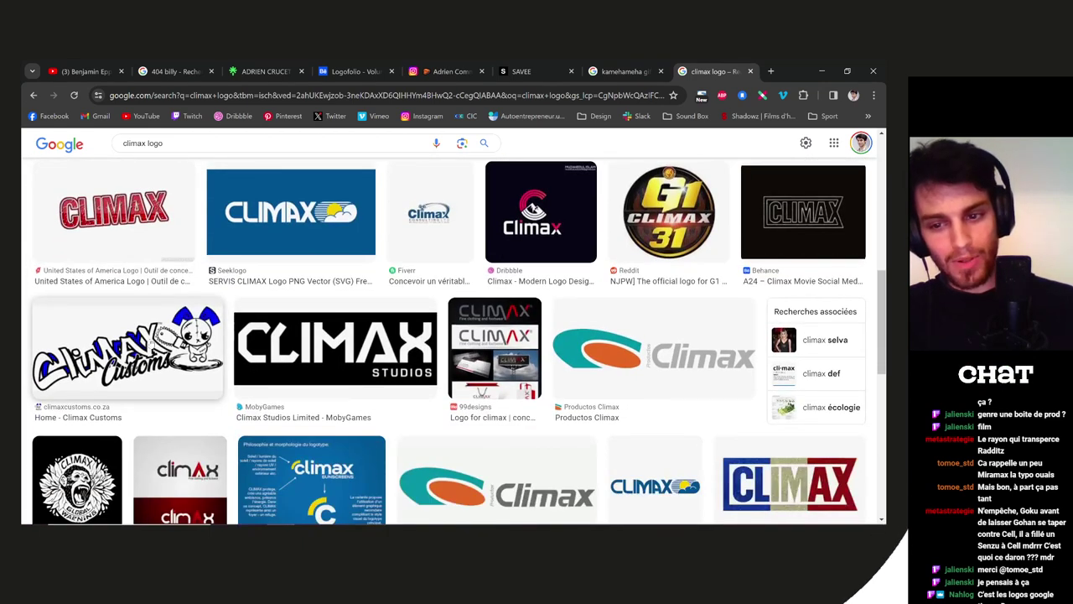
scroll(151, 345, "down", 3)
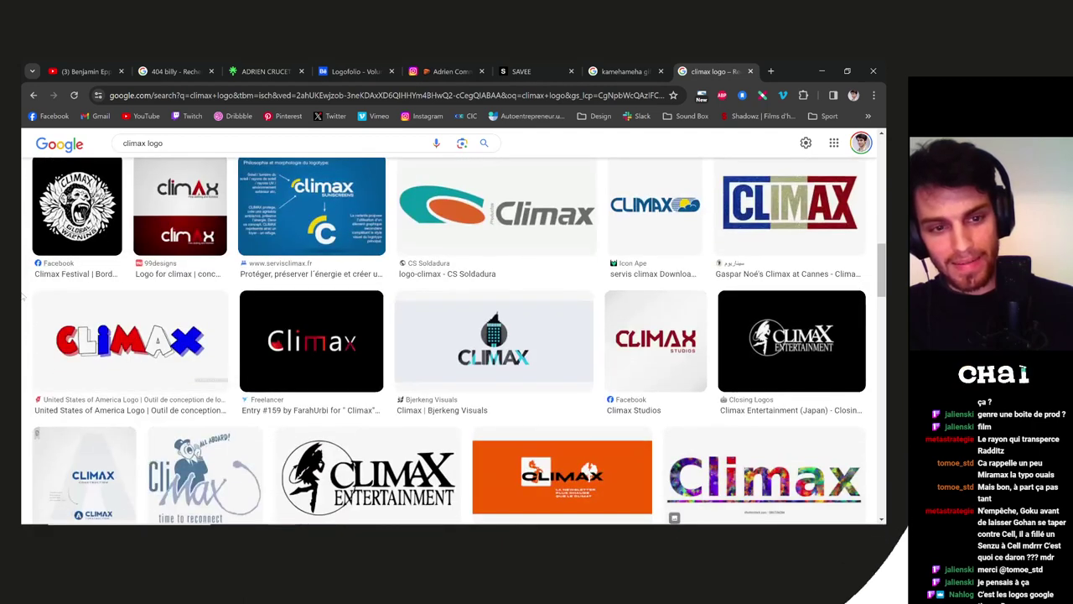
scroll(24, 302, "down", 3)
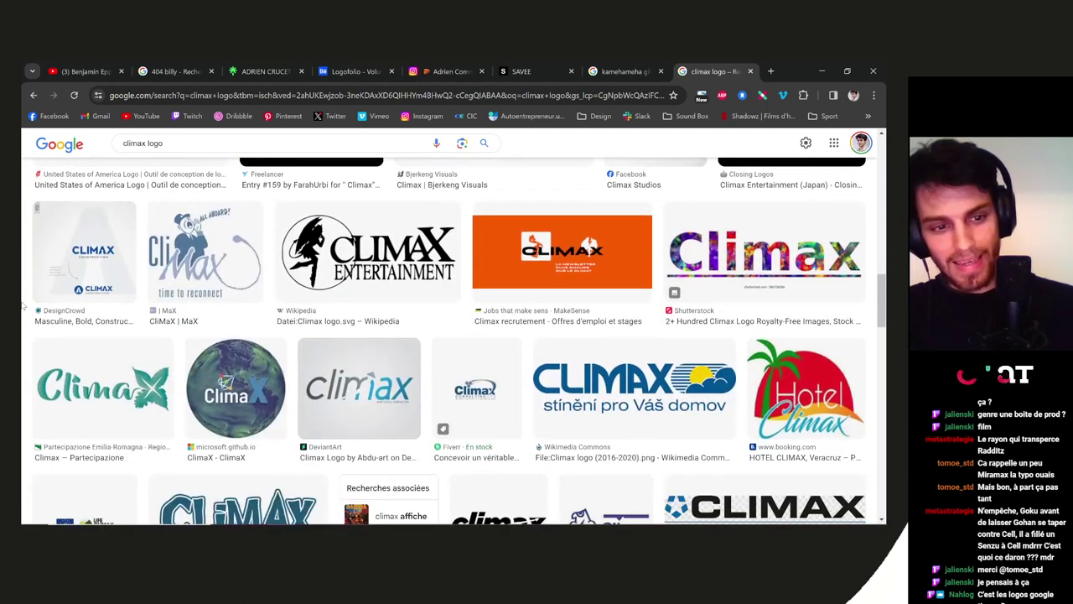
scroll(24, 305, "down", 2)
scroll(24, 310, "down", 1)
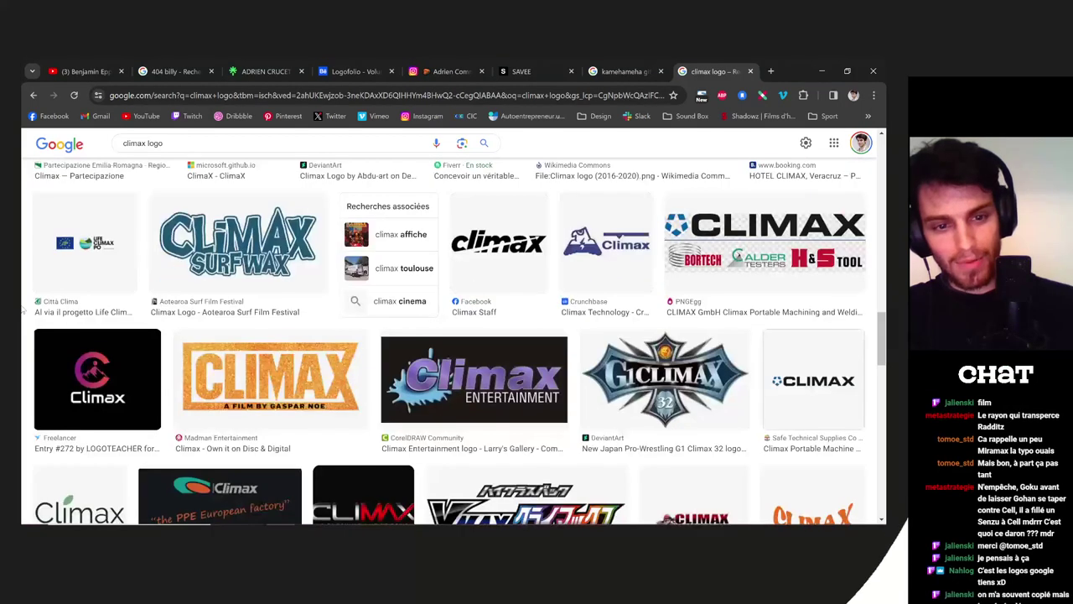
scroll(24, 310, "down", 1)
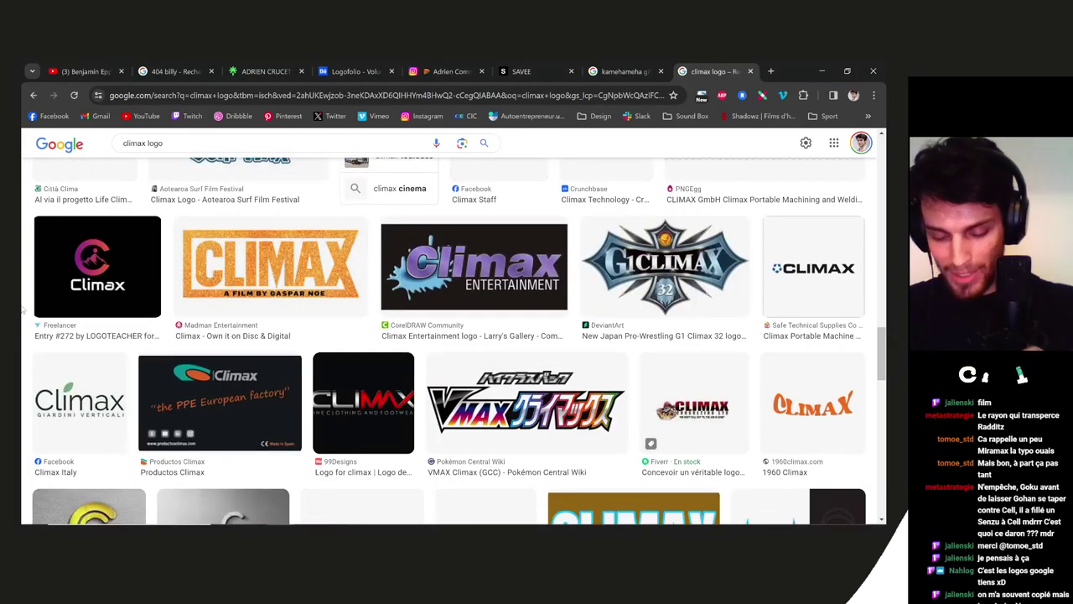
Scroll further through the climax logo results, then back up toward the top
scroll(24, 309, "down", 2)
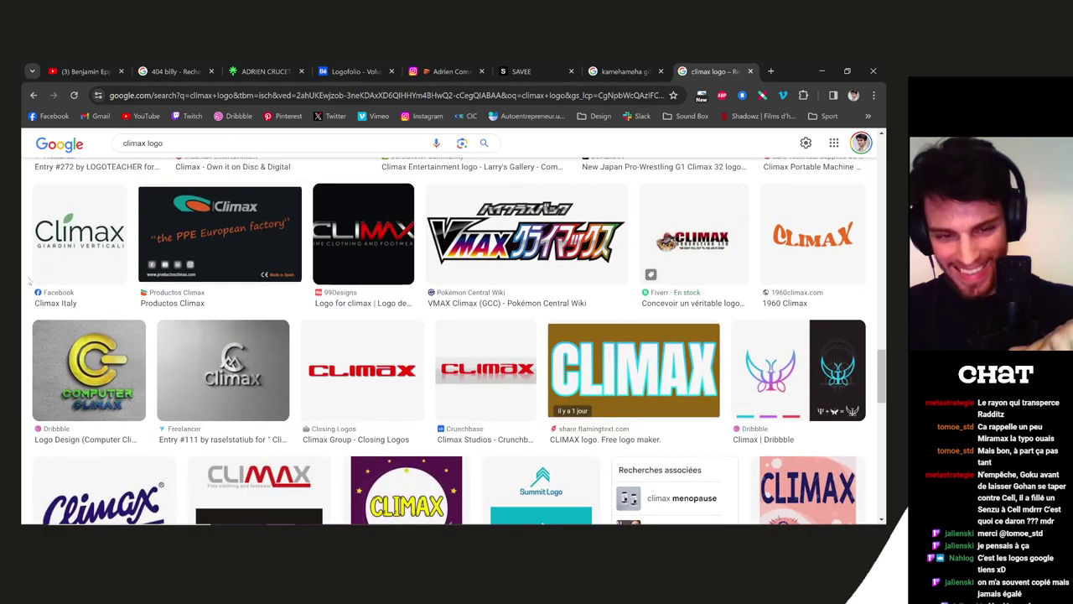
scroll(25, 277, "down", 2)
scroll(23, 264, "down", 2)
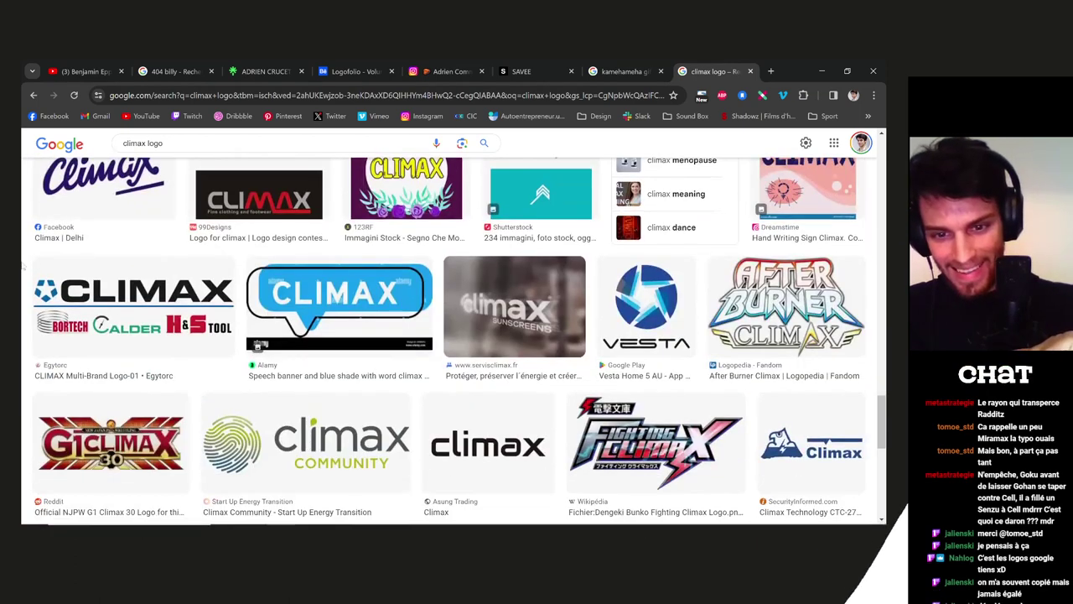
scroll(23, 265, "down", 4)
scroll(23, 267, "down", 2)
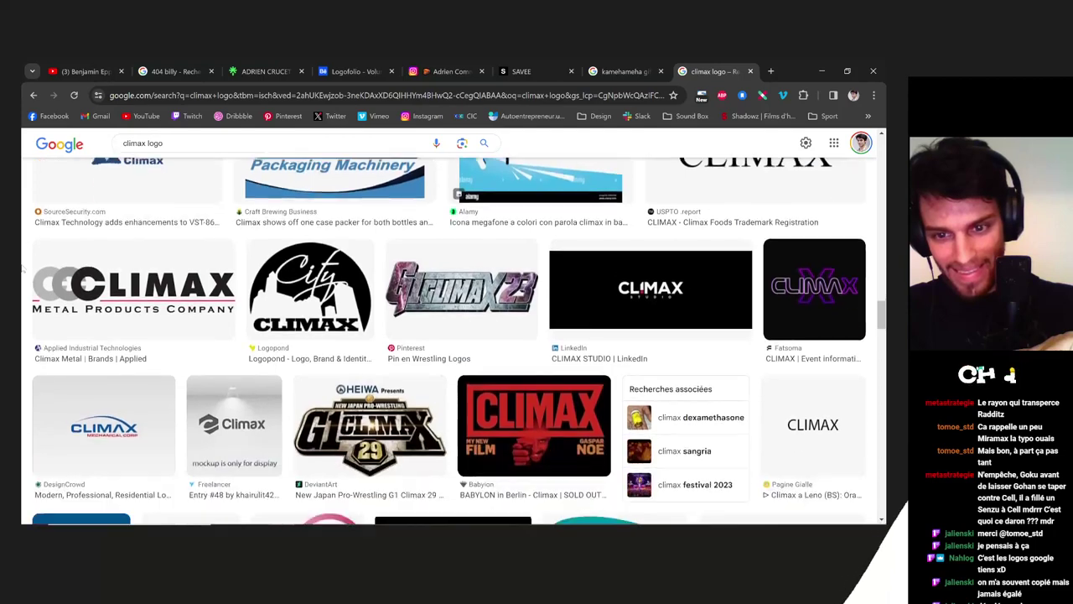
scroll(24, 267, "down", 4)
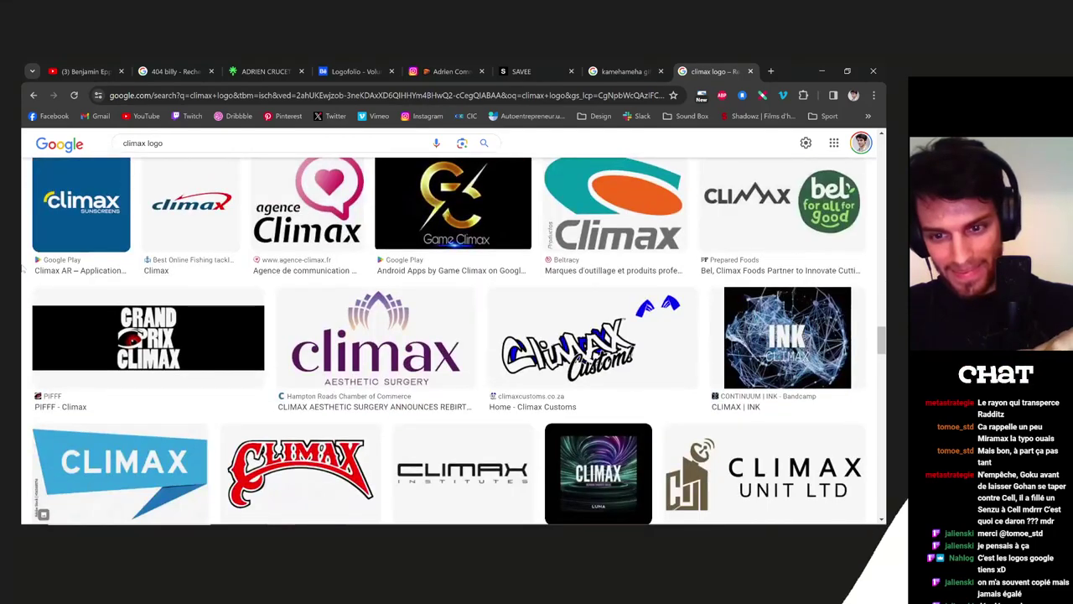
scroll(23, 266, "down", 3)
scroll(23, 267, "up", 3)
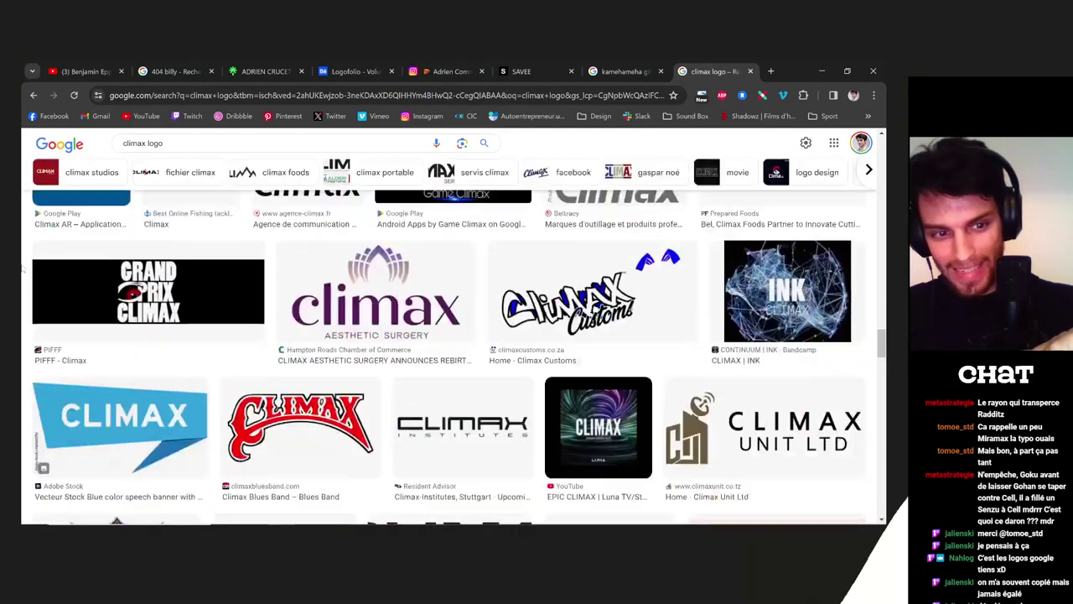
scroll(23, 268, "down", 4)
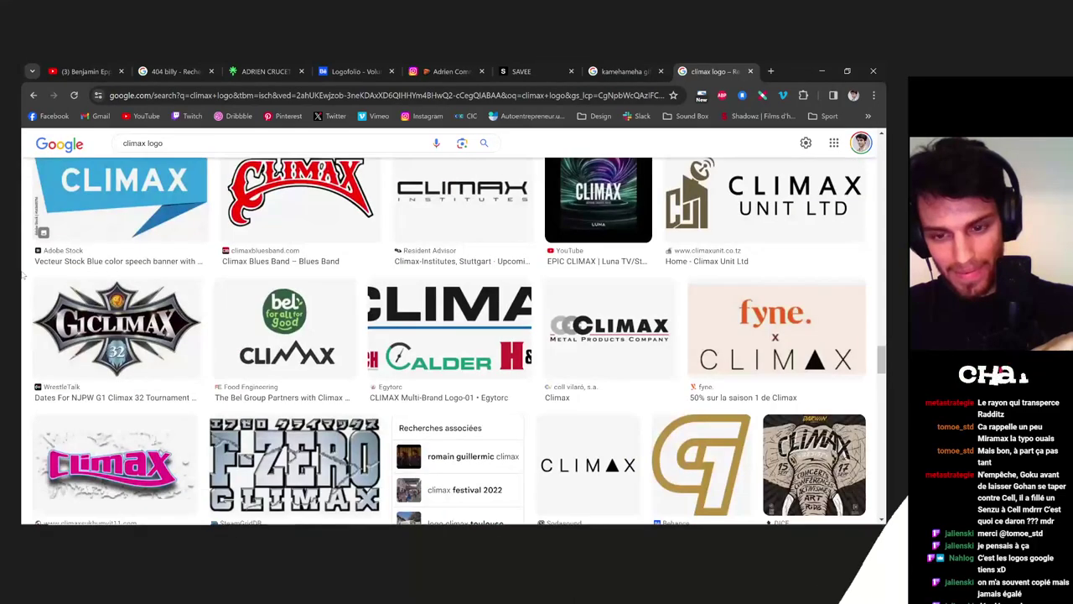
scroll(24, 274, "down", 3)
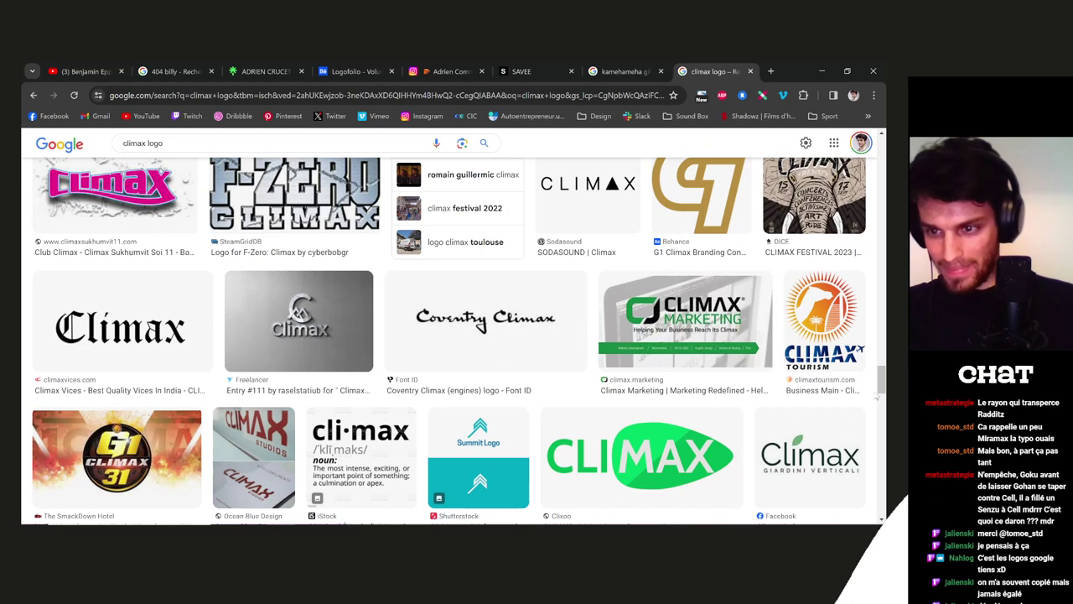
scroll(366, 288, "up", 8)
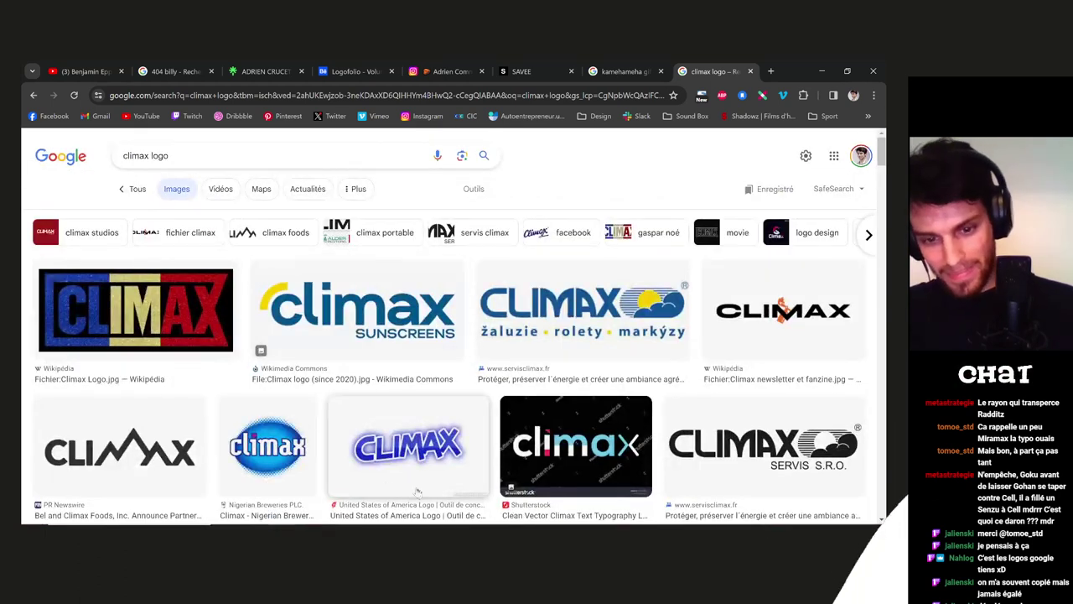
Alt-drag a copy of °14 and place it left of the bottom CLIMAX wordmark
key("alt+Tab")
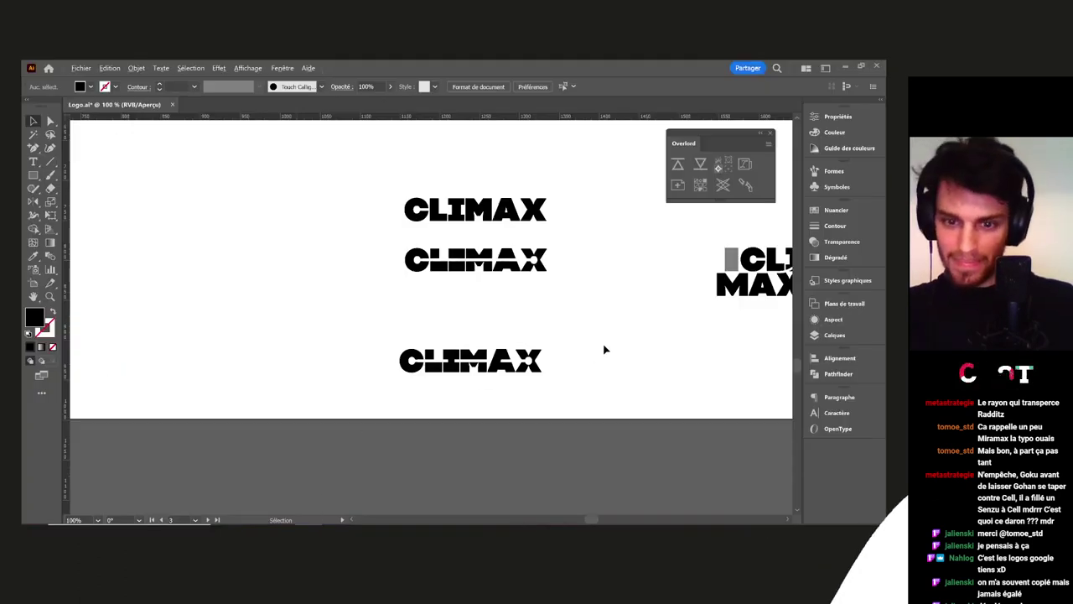
scroll(393, 309, "down", 1)
scroll(367, 350, "down", 1)
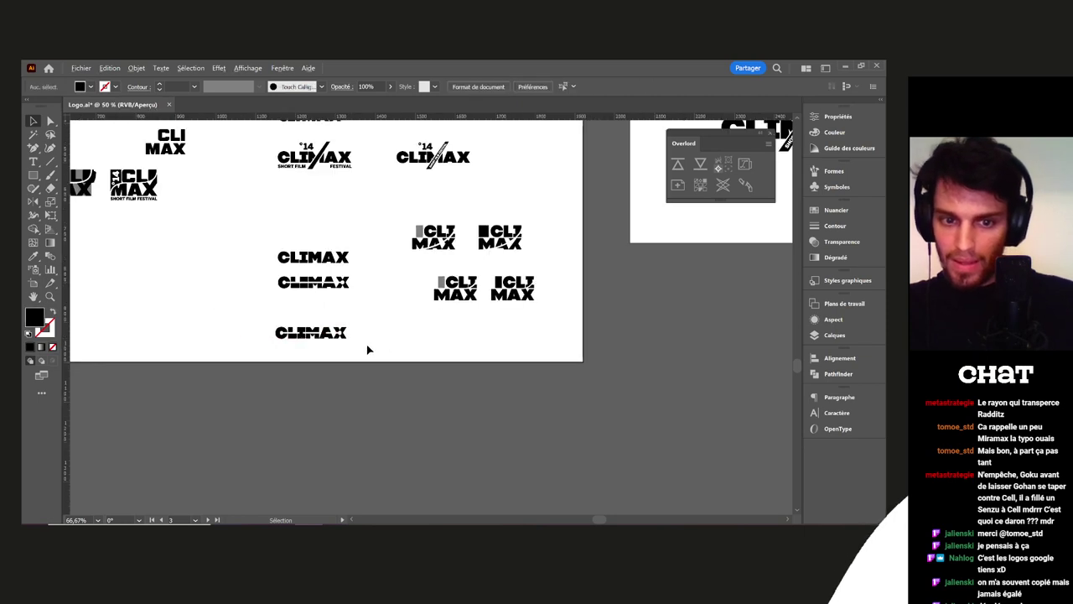
left_click_drag(415, 333, 431, 323)
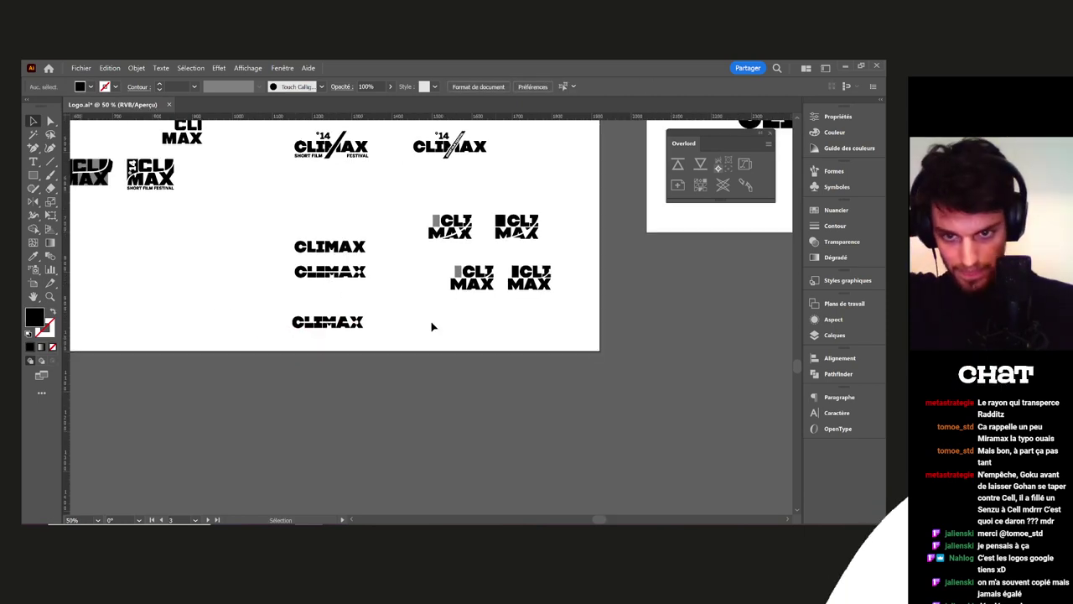
left_click_drag(579, 332, 231, 460)
left_click_drag(441, 278, 441, 294)
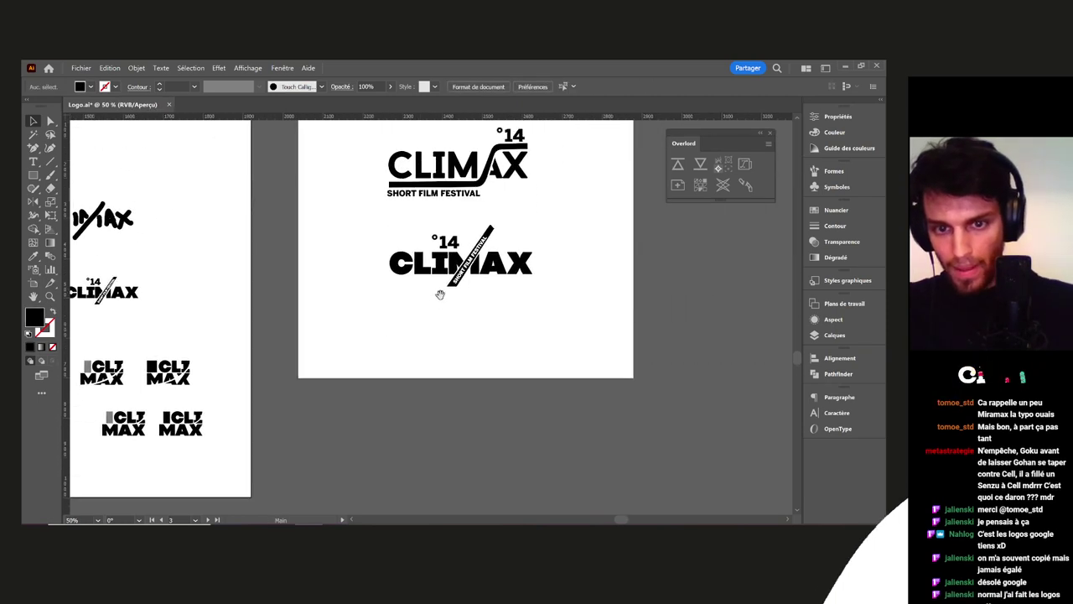
left_click(453, 247)
left_click_drag(453, 246, 198, 439)
left_click_drag(277, 427, 576, 356)
left_click_drag(501, 368, 280, 372)
scroll(281, 371, "up", 6)
left_click_drag(351, 348, 451, 342)
left_click(395, 347)
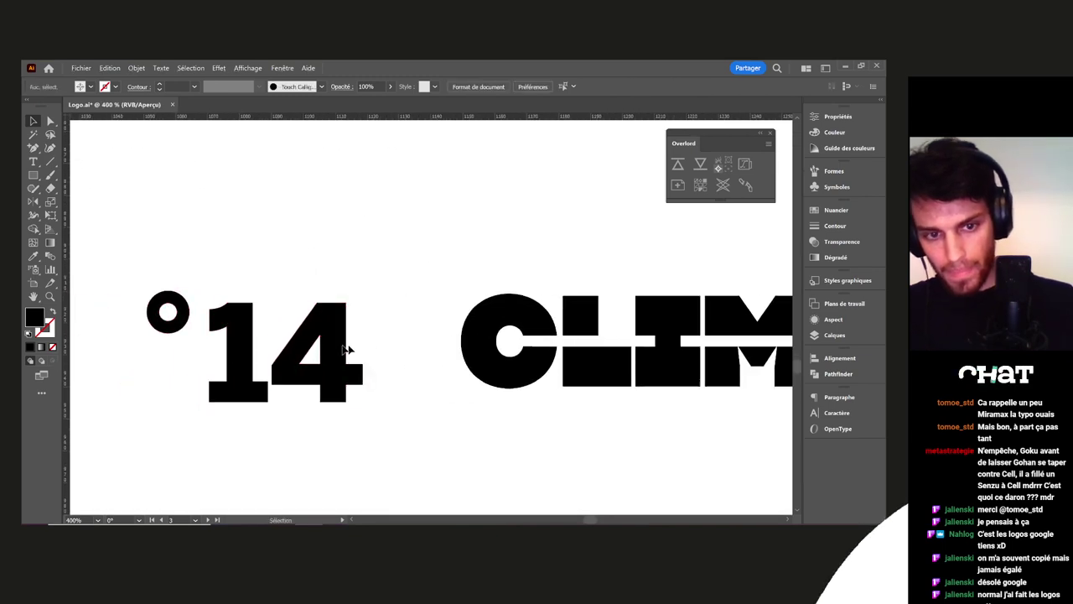
Move the white cut line across to sit beside the 14
left_click(554, 348)
scroll(677, 343, "down", 2)
scroll(678, 343, "right", 3)
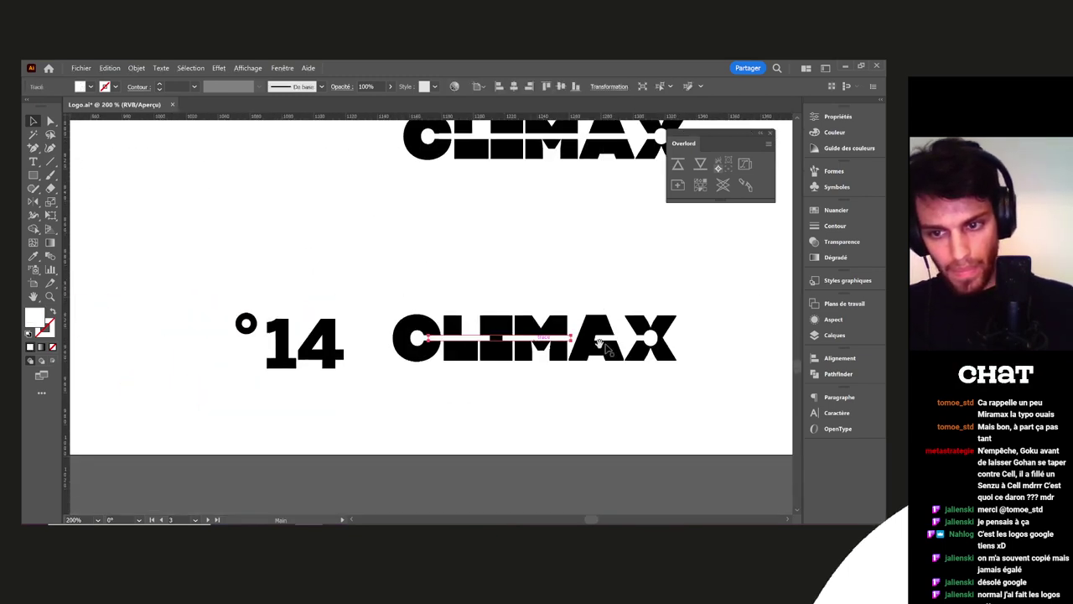
left_click(653, 341)
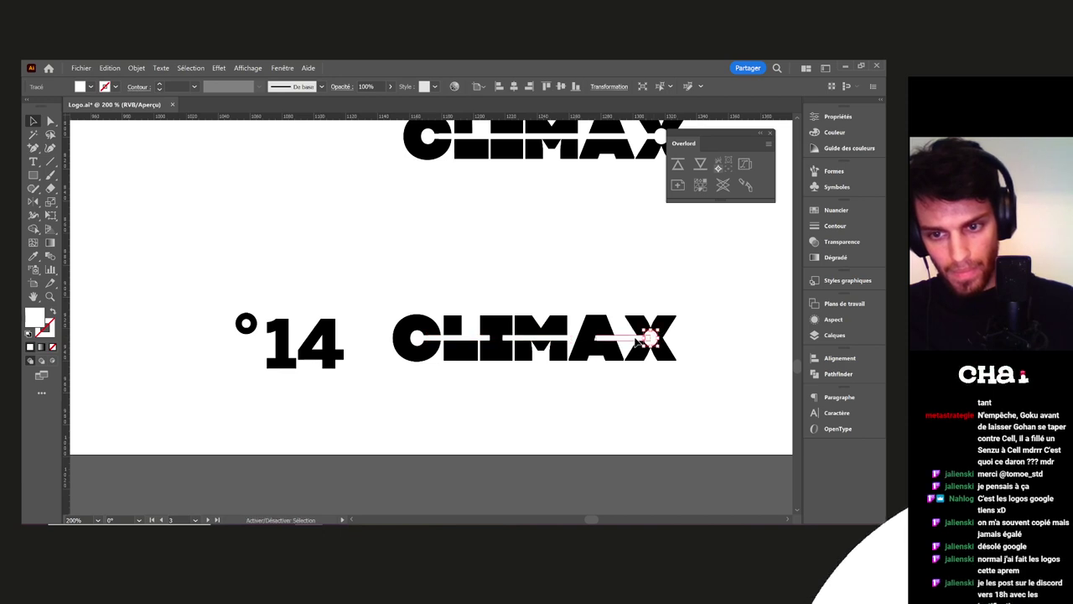
left_click_drag(642, 341, 333, 341)
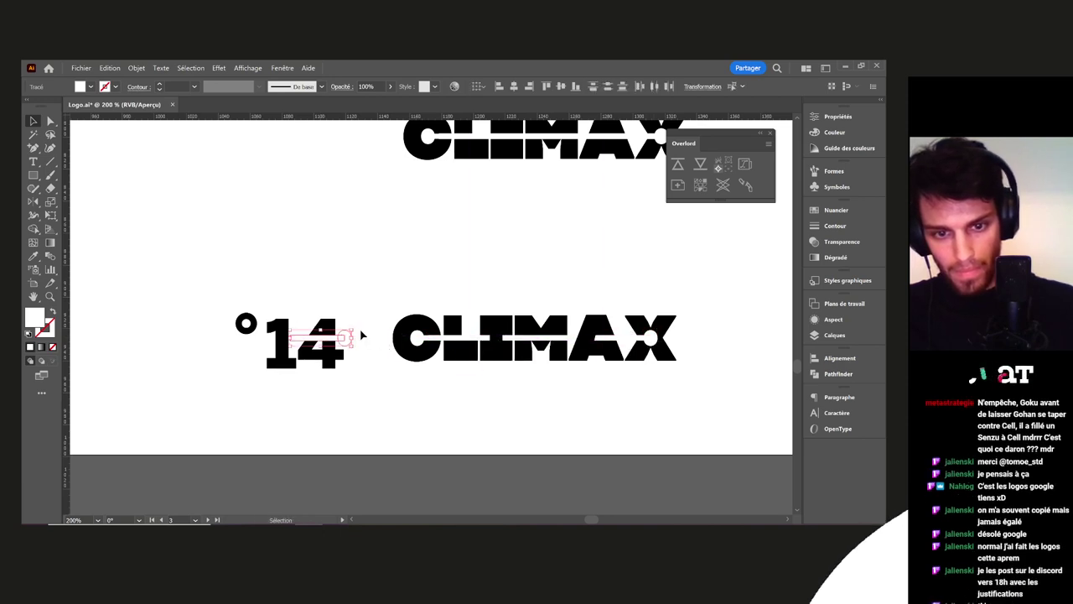
left_click_drag(314, 338, 355, 362)
scroll(345, 344, "up", 2)
Shorten the circle-and-bar path by dragging its circle end with Direct Selection
left_click(406, 337)
key("a")
left_click(449, 343)
left_click_drag(420, 333, 485, 333)
Shift °14 to the right, closer to the connector
key("v")
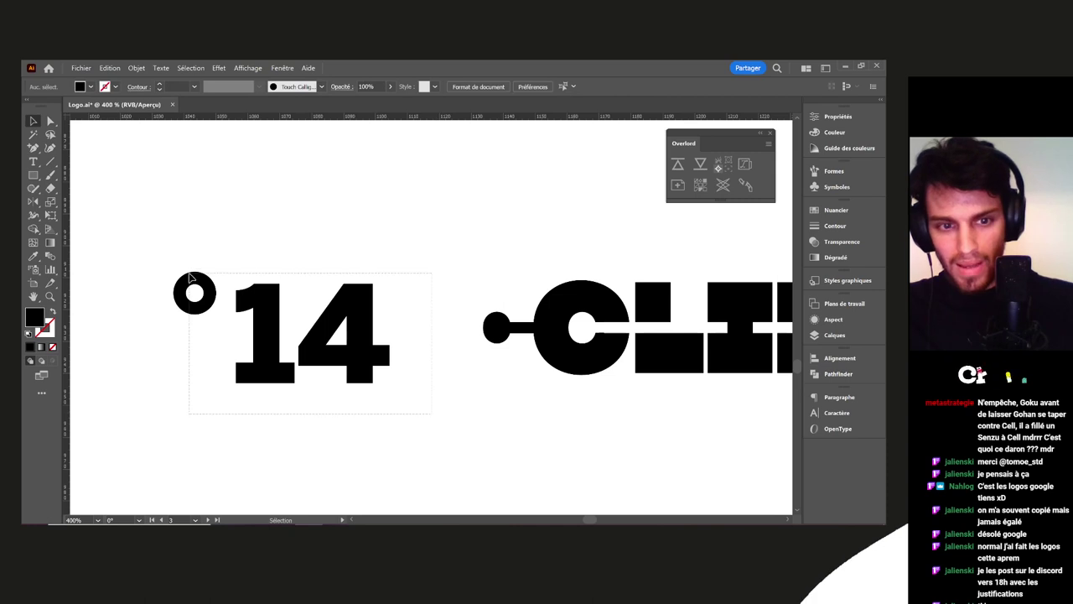
left_click_drag(352, 356, 436, 353)
left_click(511, 396)
scroll(512, 397, "down", 4)
left_click_drag(513, 404, 380, 371)
scroll(369, 376, "up", 3)
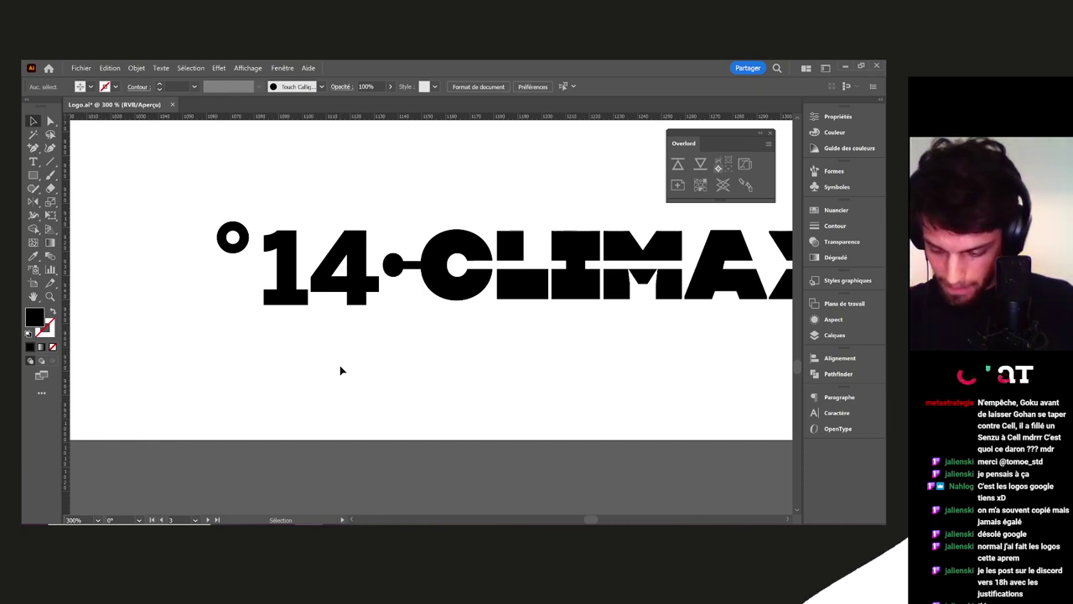
scroll(345, 338, "right", 3)
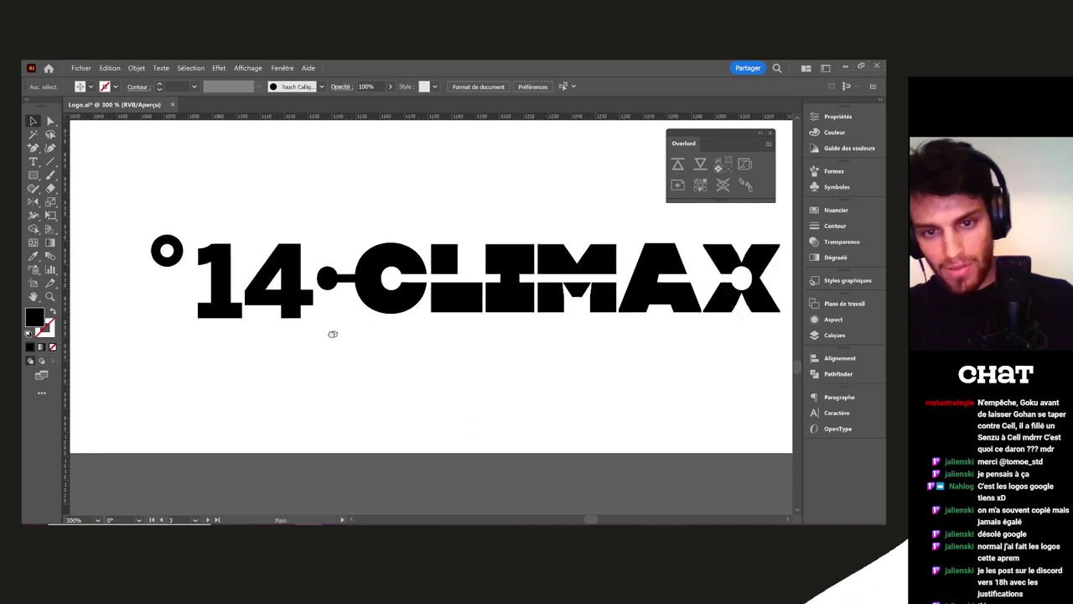
Delete the connector and lower the degree circle beside the 1 within the °14 group
left_click(311, 286)
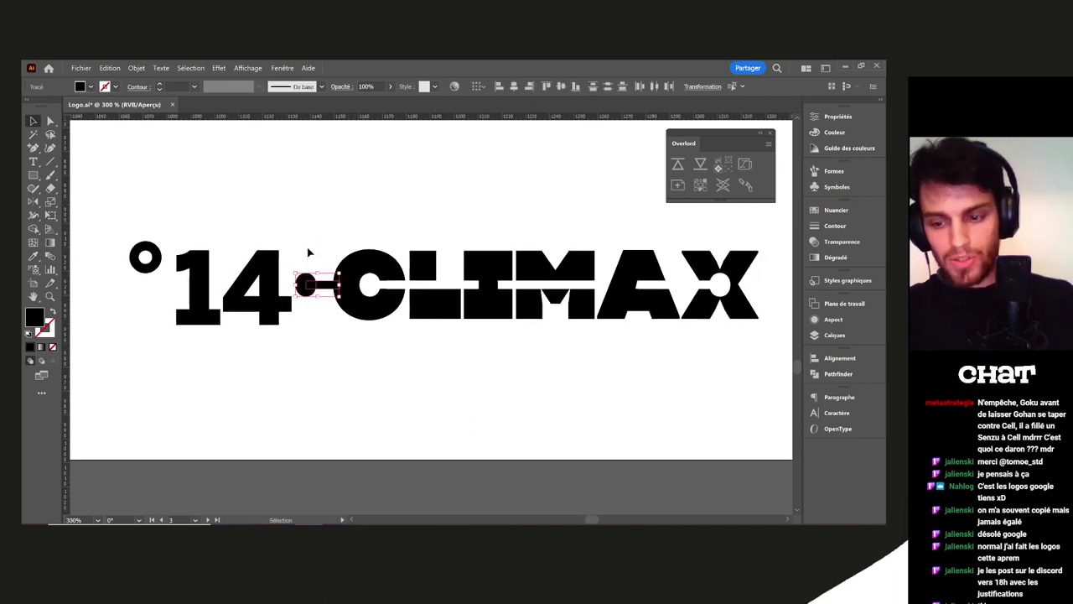
key("Delete")
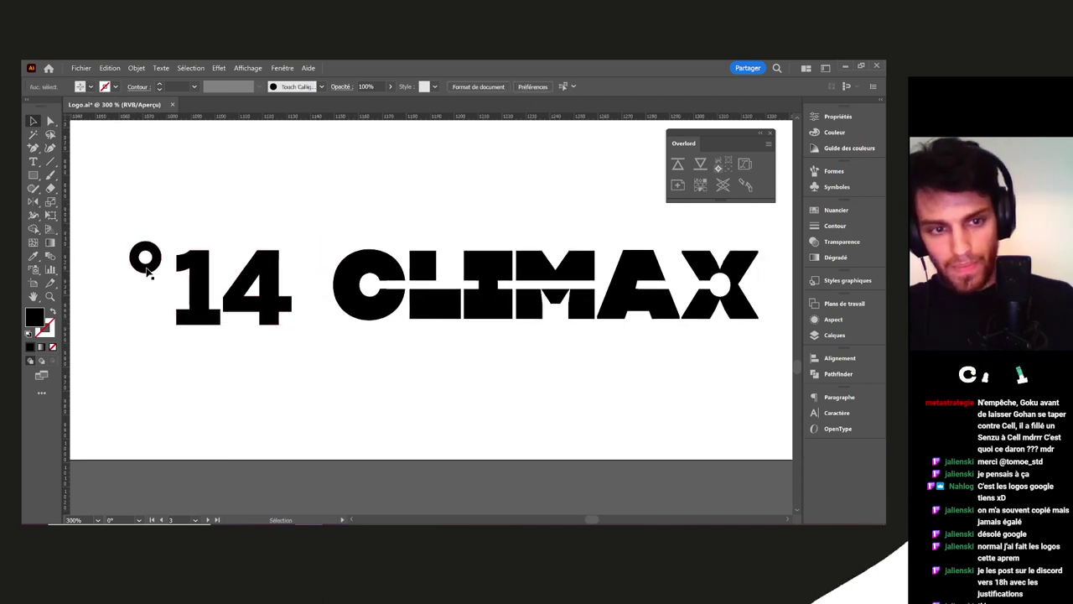
double_click(151, 273)
mouse_move(151, 274)
left_mouse_down()
mouse_move(154, 303)
mouse_move(157, 287)
left_mouse_up()
double_click(143, 317)
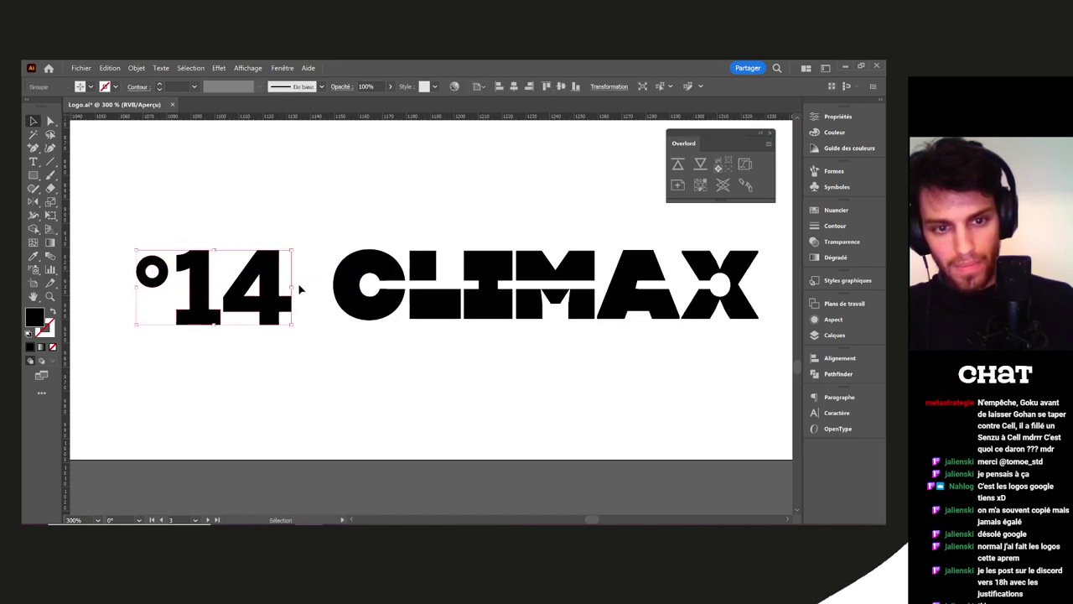
Resize the °14 group and move it to the right of CLIMAX
left_click_drag(292, 290, 213, 305)
key("space")
left_click_drag(313, 347, 229, 347)
left_click(506, 388)
key("space")
left_click_drag(656, 343, 480, 304)
scroll(462, 336, "down", 2)
key("space")
left_click_drag(217, 310, 576, 310)
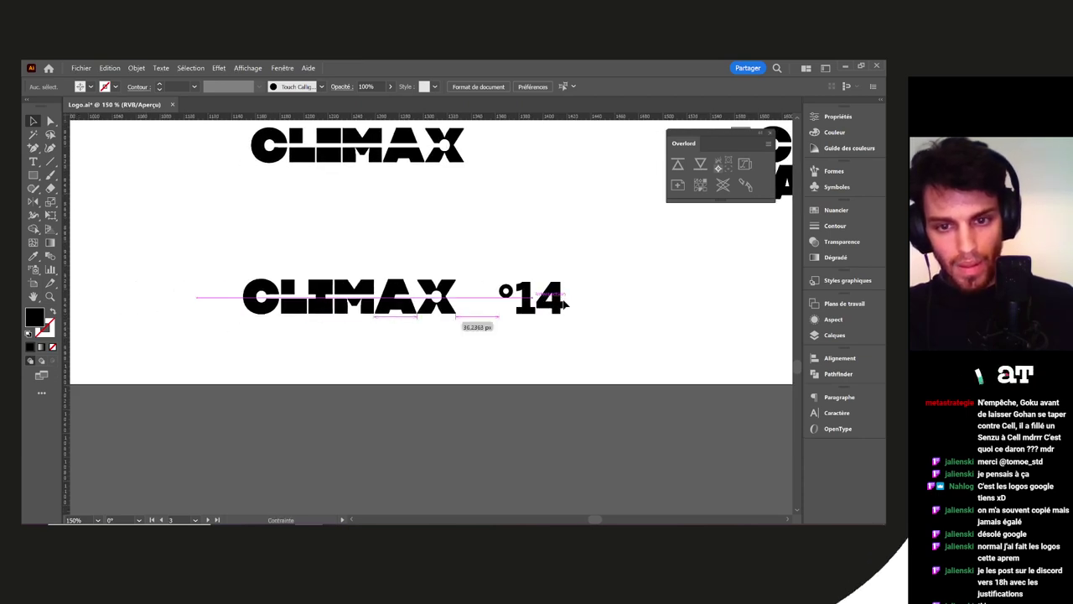
scroll(469, 307, "up", 3)
left_click_drag(423, 308, 367, 310)
Draw a black rectangle after the X and stretch it to the right
key("m")
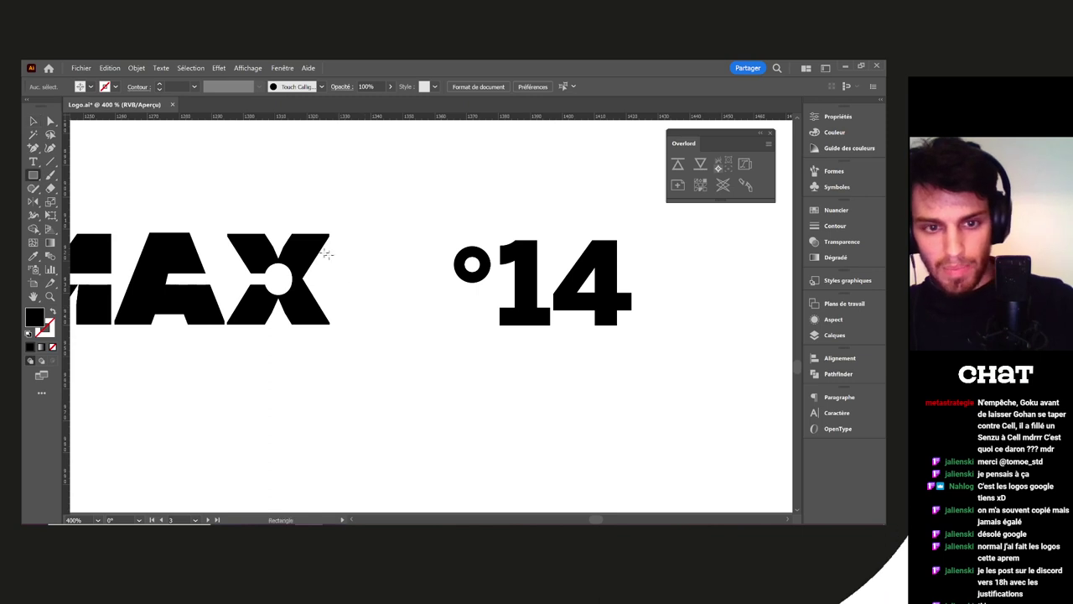
left_click_drag(300, 234, 364, 324)
key("v")
left_click_drag(364, 279, 422, 281)
left_click(460, 358)
Turn °14 white, bring it in front of the black block, and shrink it to fit inside
left_click(529, 325)
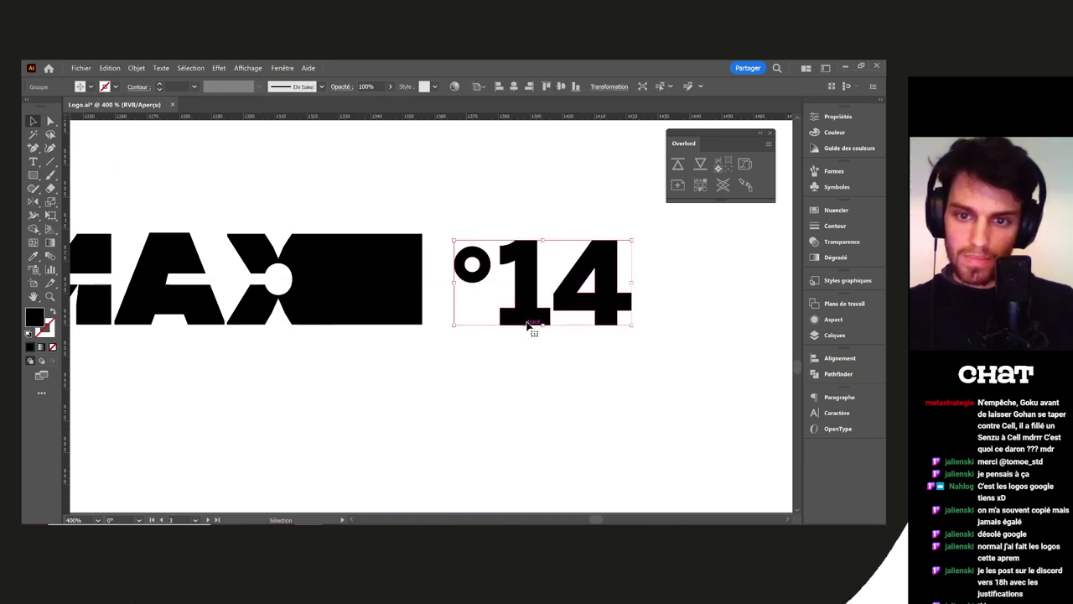
key("i")
left_click(467, 317)
key("v")
left_click_drag(610, 298, 398, 279)
right_click(398, 280)
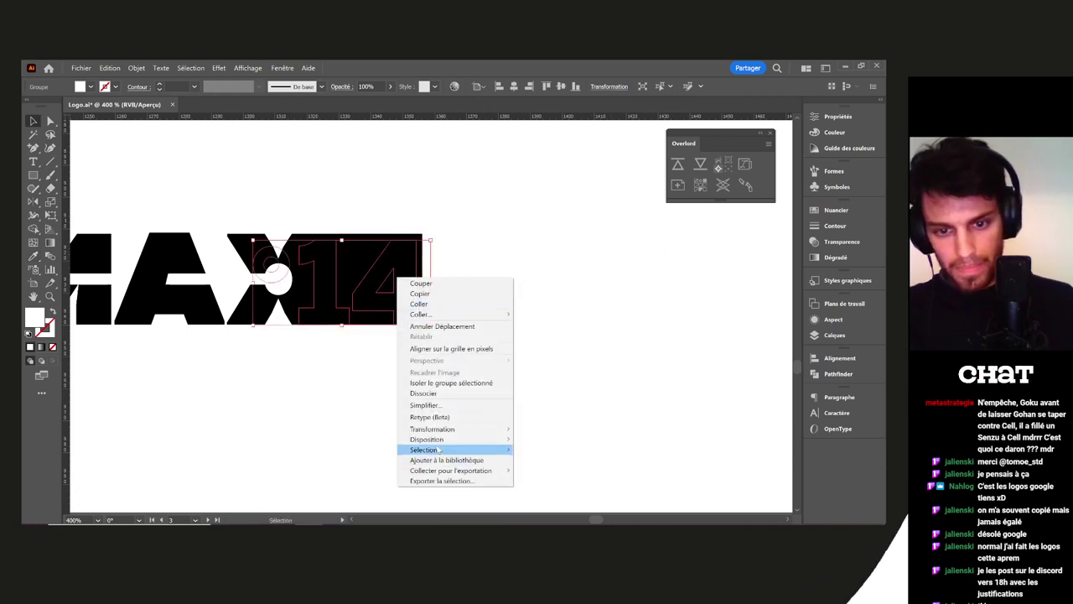
mouse_move(452, 439)
left_click(544, 439)
left_click_drag(431, 282, 391, 291)
left_click(537, 310)
scroll(542, 314, "down", 4)
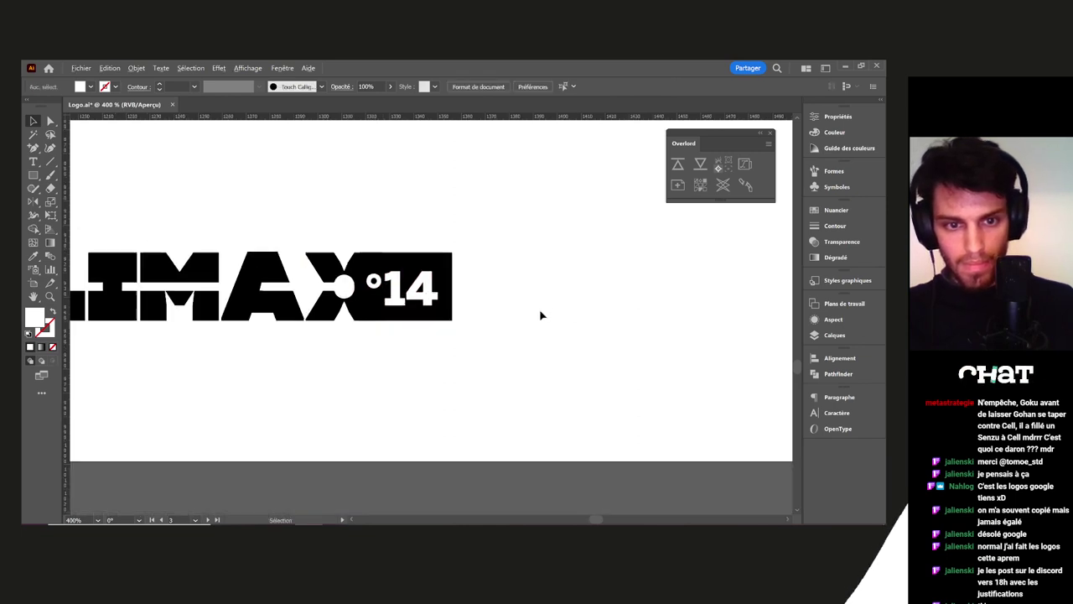
Copy the Short Film Festival text from the next artboard onto the left artboard
left_click_drag(624, 336, 492, 297)
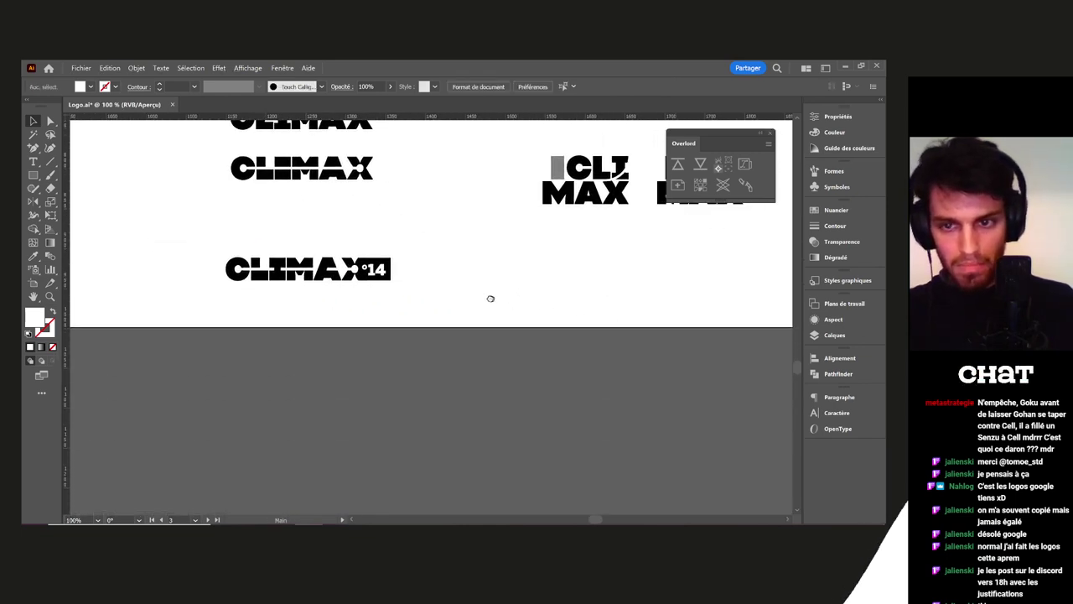
scroll(488, 299, "down", 2)
left_click_drag(563, 303, 310, 357)
scroll(581, 234, "down", 3)
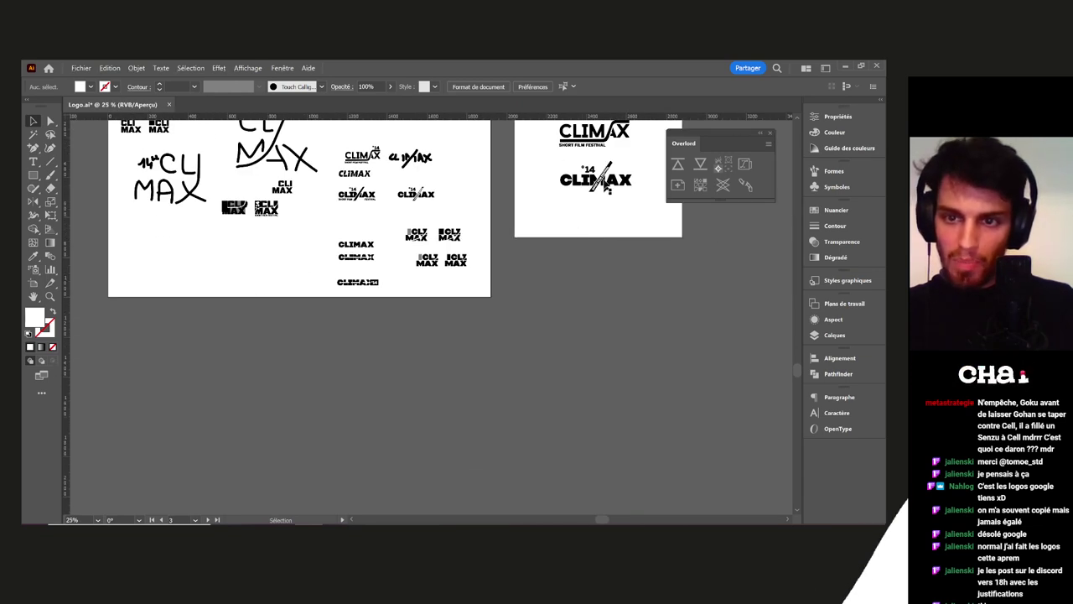
left_click_drag(593, 148, 369, 291)
Compress SHORT FILM FESTIVAL to CLIMAX's width, align its left edge, and move it up underneath
scroll(369, 291, "up", 10)
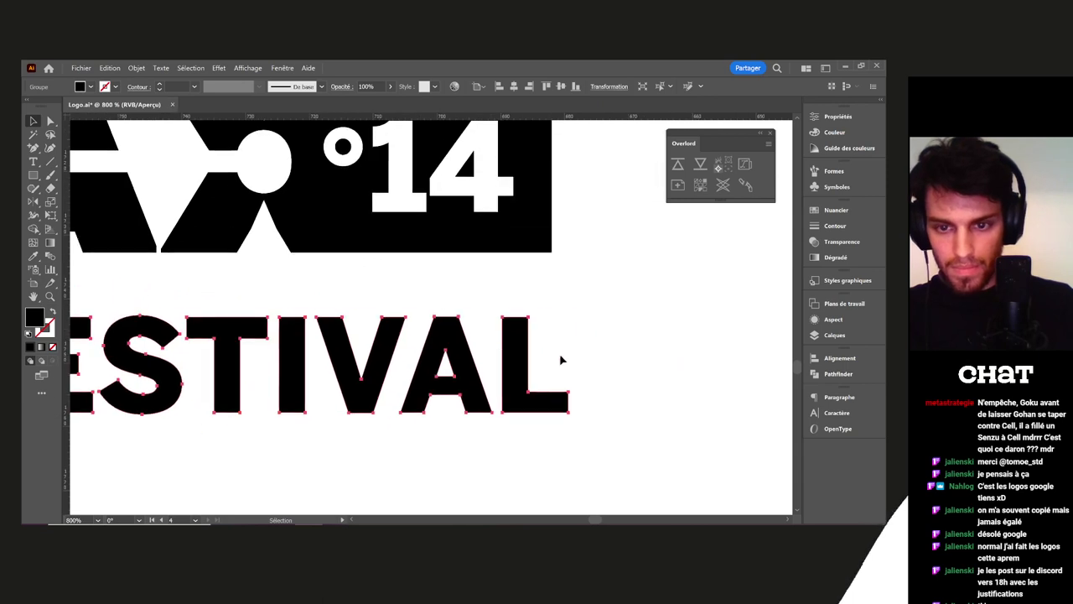
left_click_drag(569, 367, 552, 367)
scroll(448, 351, "down", 3)
left_click_drag(377, 358, 709, 345)
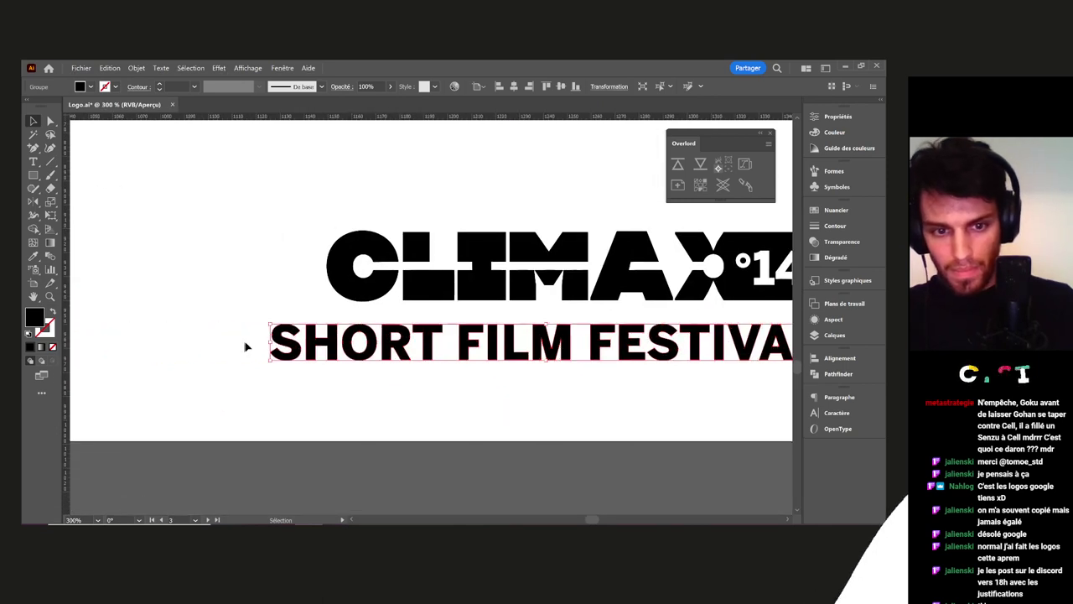
left_click_drag(271, 342, 326, 343)
left_click_drag(598, 354, 598, 340)
left_click(626, 405)
scroll(626, 406, "down", 4)
left_click_drag(657, 402, 478, 323)
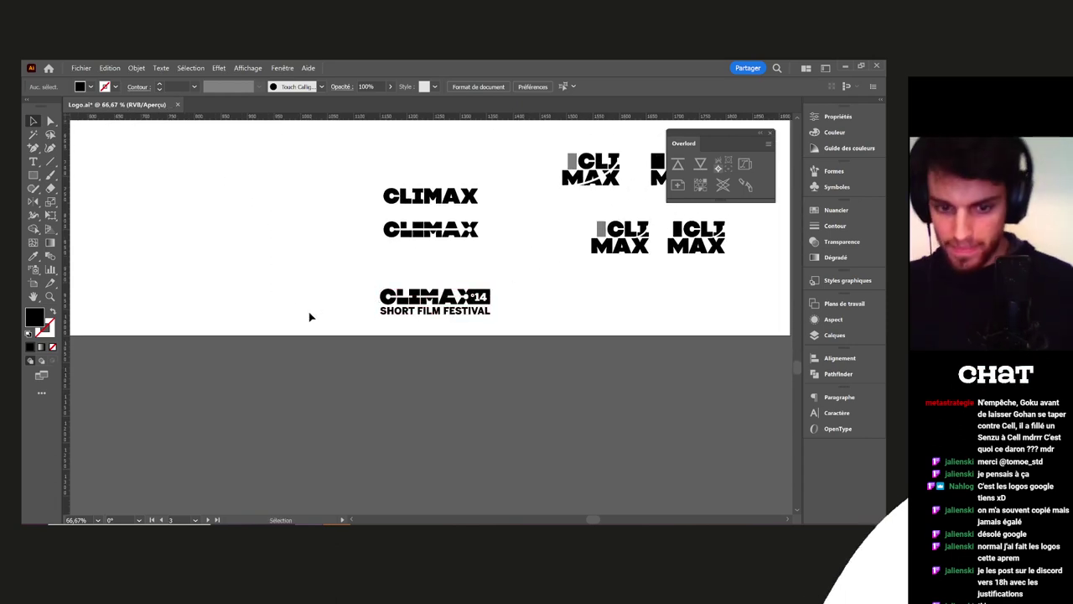
Switch to Discord and open the direct message with the hand-lettered CLIMAX SHORT FILM image
key("alt+Tab")
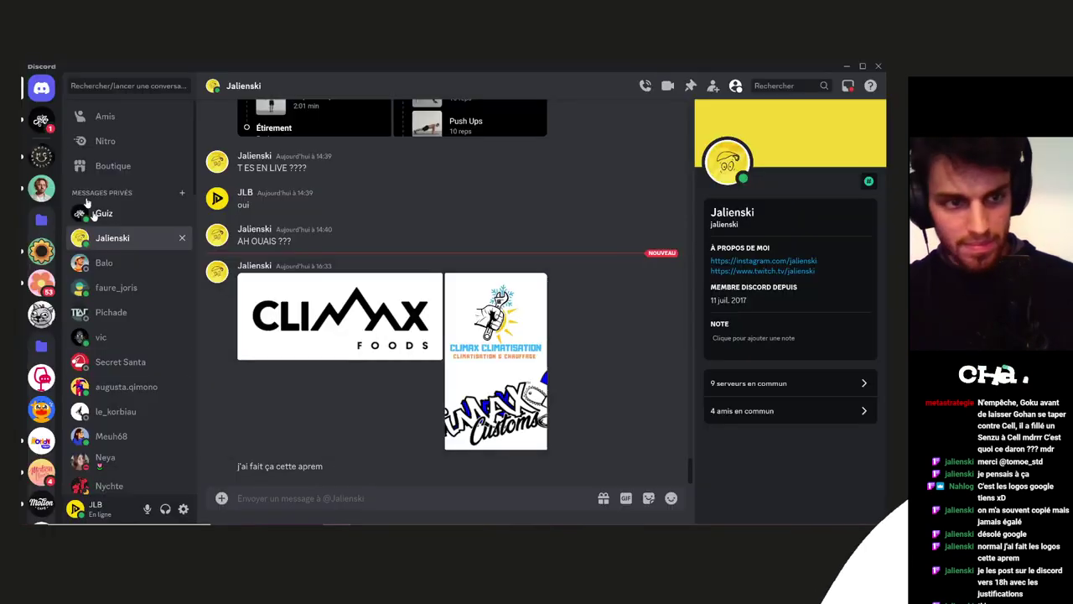
left_click(40, 120)
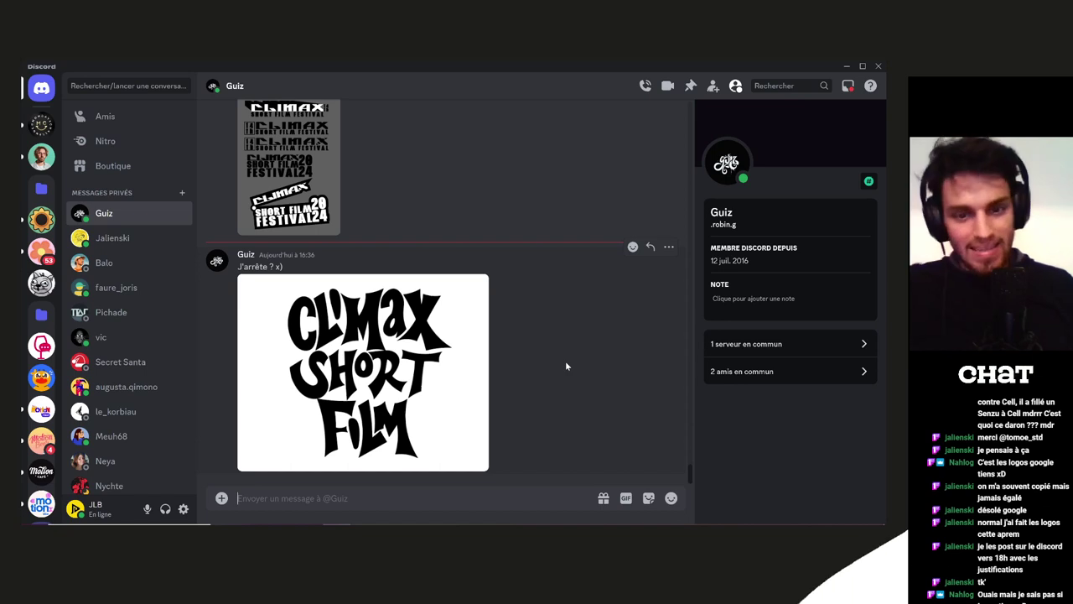
Enlarge the shared CLIMAX SHORT FILM image, then close the image viewer
left_click(429, 349)
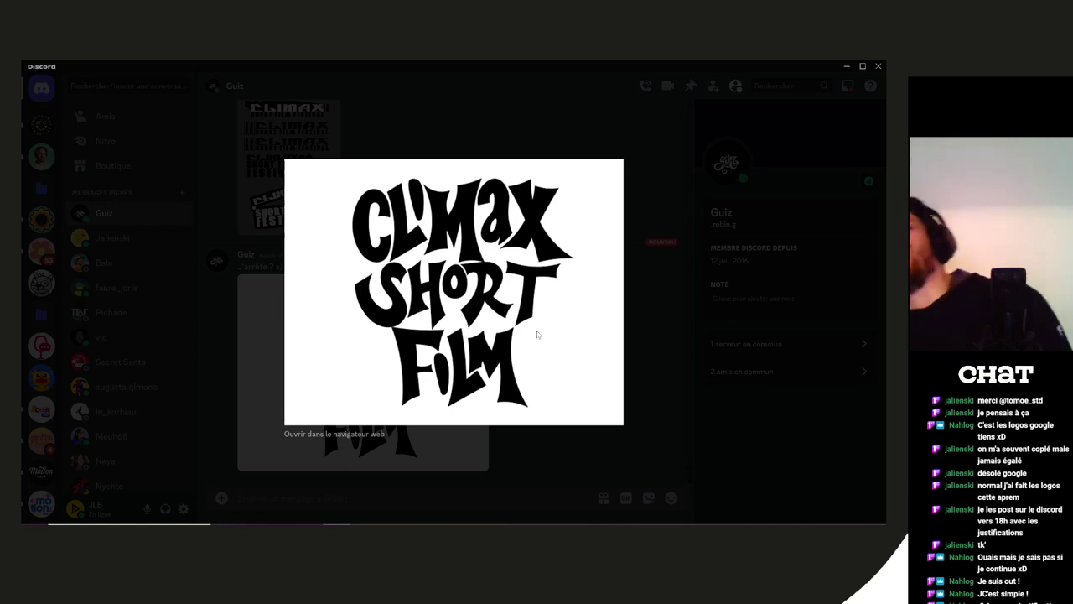
left_click(643, 341)
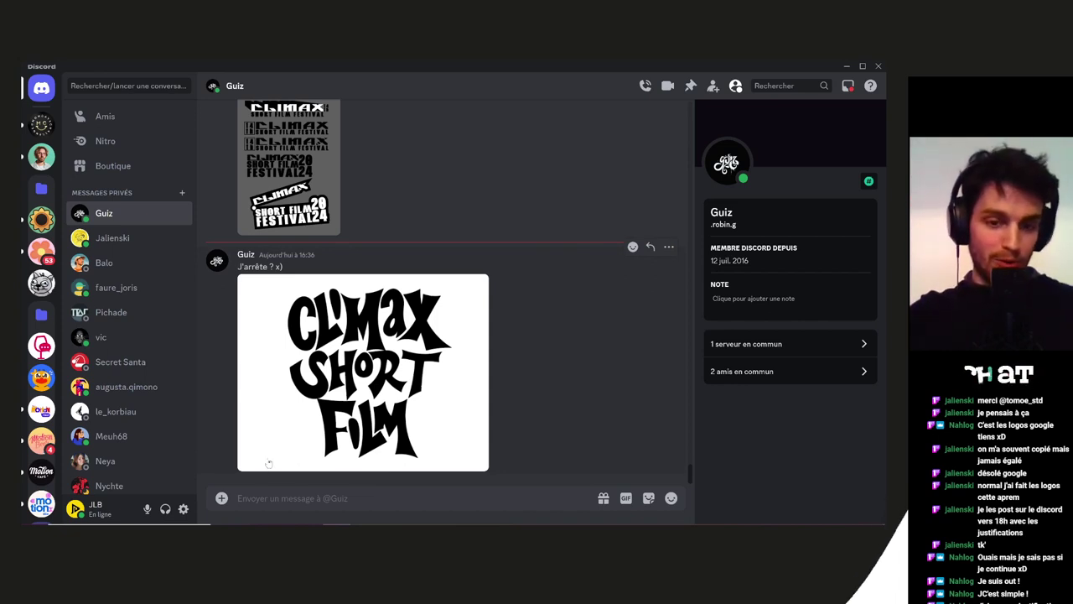
Back in Illustrator, place a copy of the CLIMAX °14 lockup on the right artboard
key("alt+Tab")
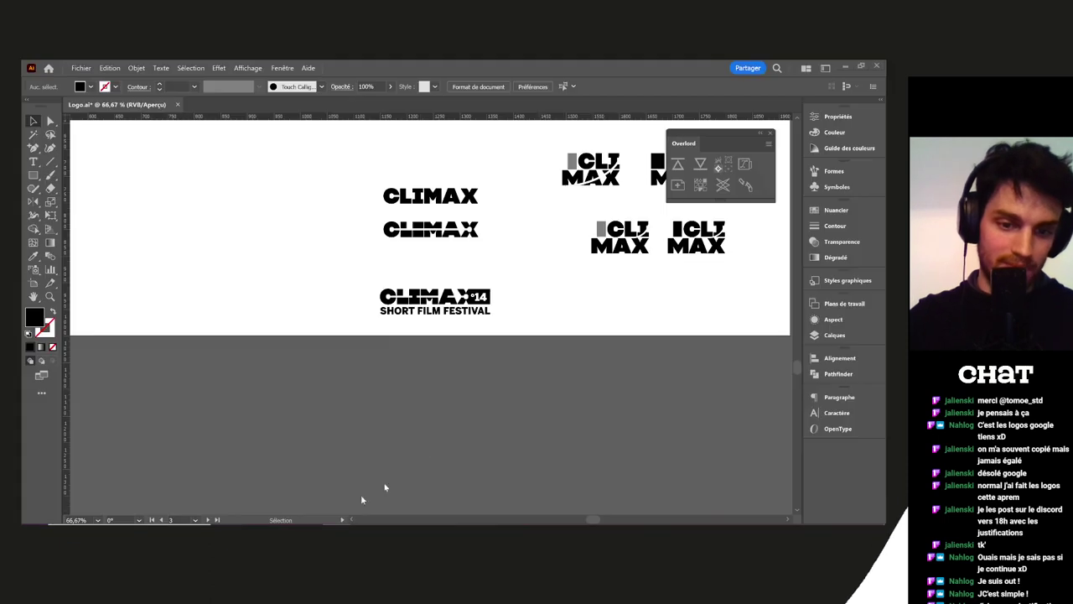
left_click(472, 294)
left_click_drag(506, 326, 336, 333)
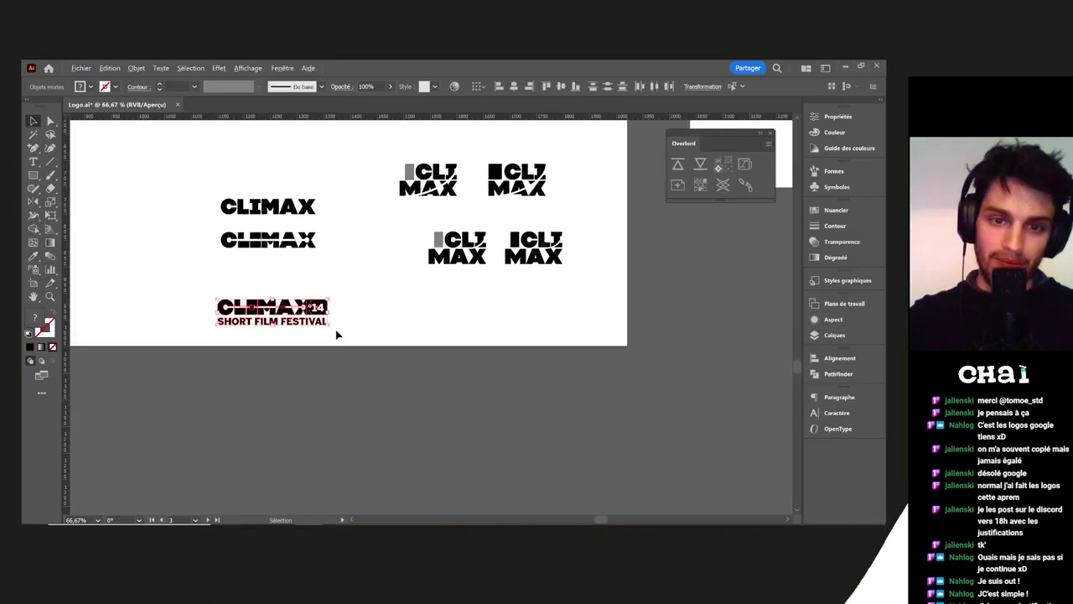
scroll(335, 333, "down", 2)
left_click_drag(270, 338, 516, 268)
left_click(200, 352)
left_click(613, 279)
Bring the bottom two lockups into view and select the lower CLIMAX °14 lockup
left_click_drag(615, 254, 533, 450)
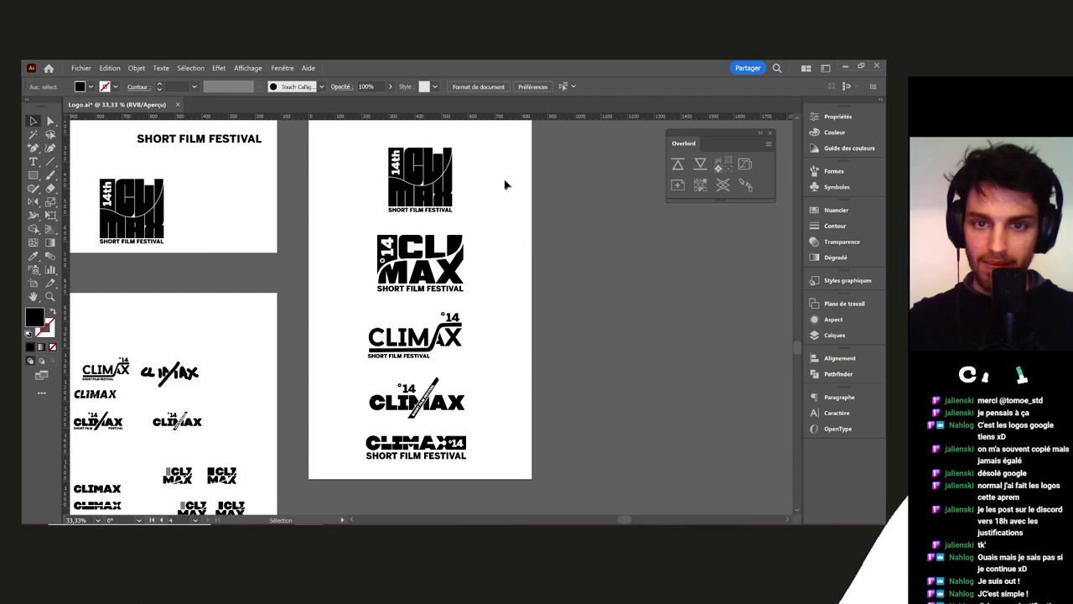
scroll(416, 168, "up", 1)
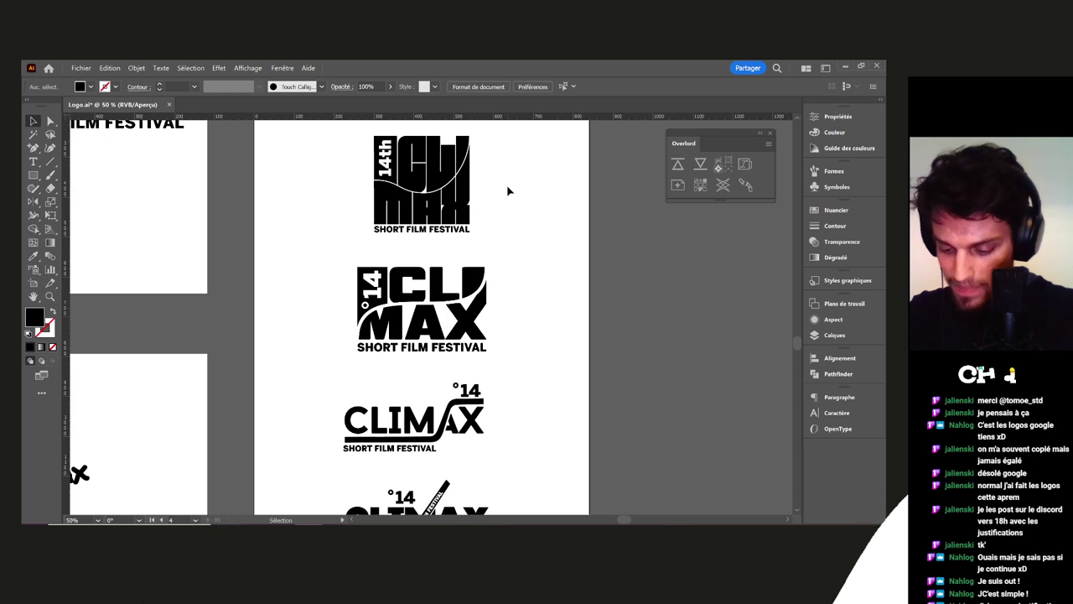
scroll(509, 190, "down", 3)
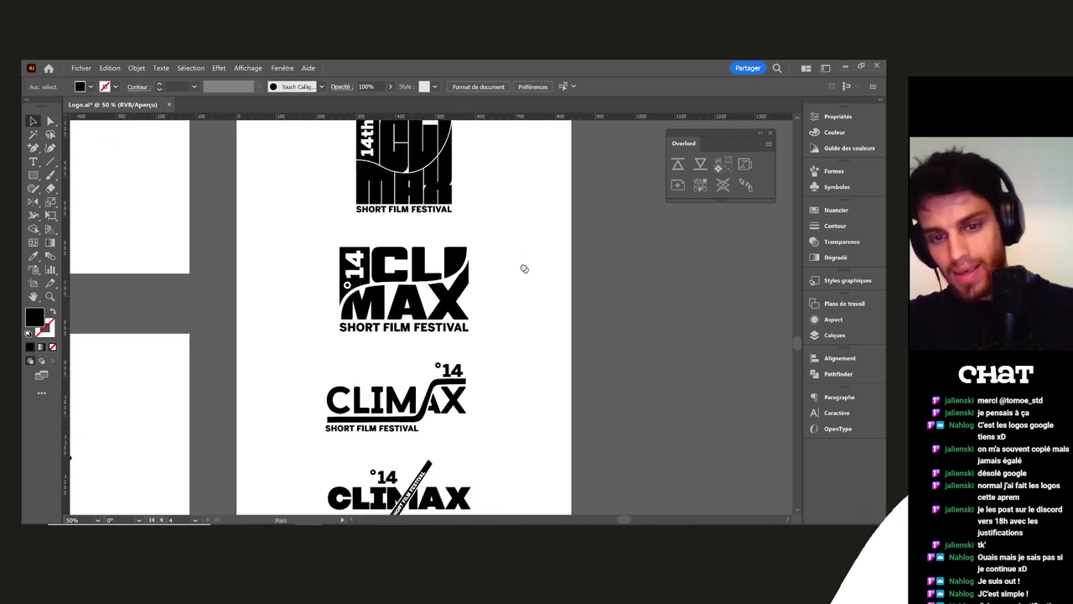
scroll(515, 266, "down", 3)
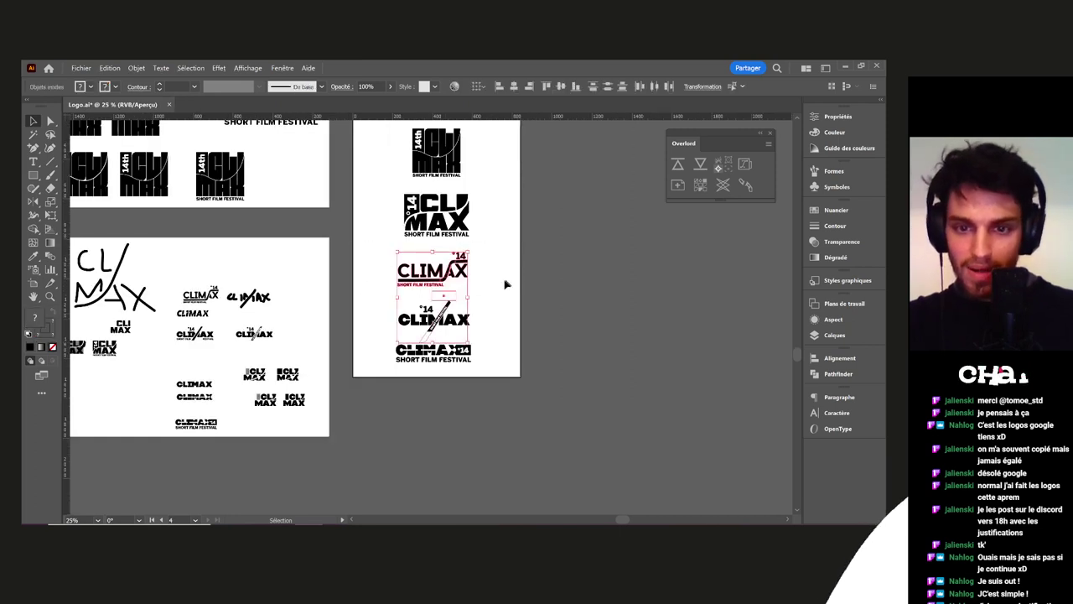
scroll(503, 283, "up", 1)
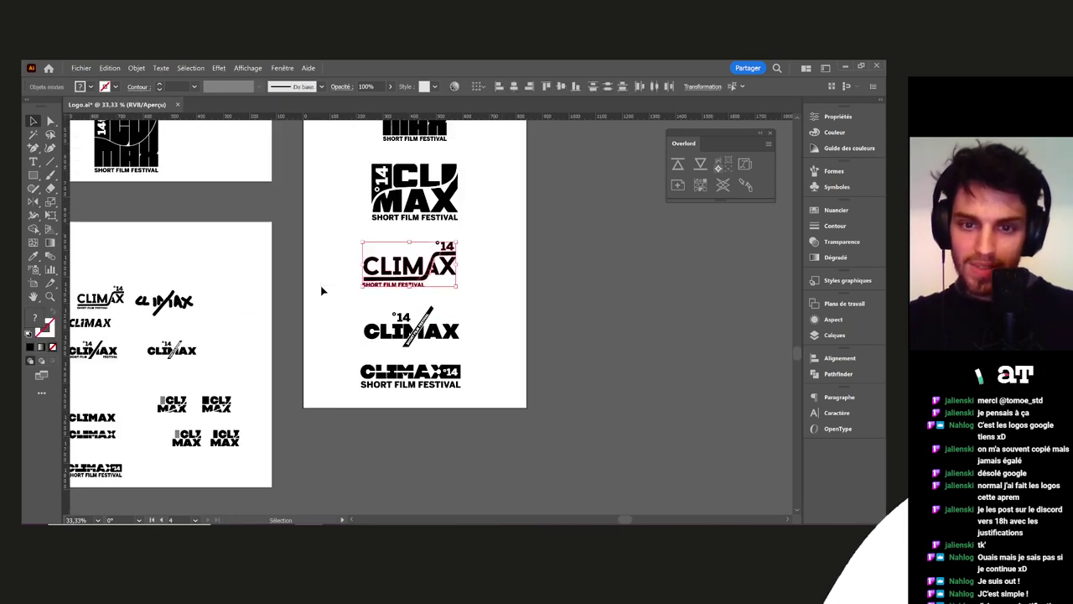
left_click_drag(479, 276, 487, 203)
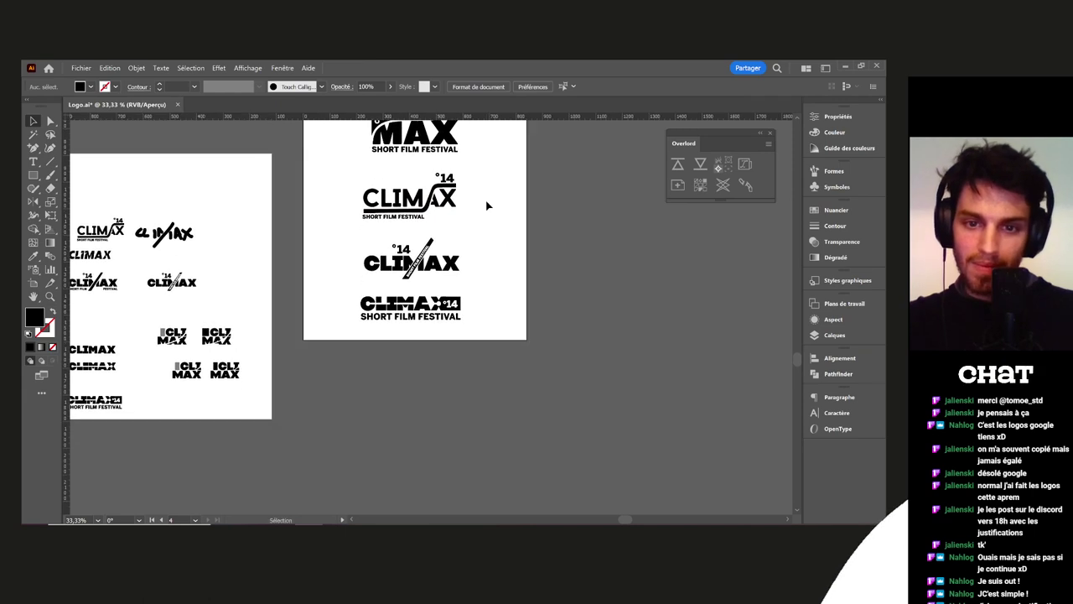
scroll(428, 317, "up", 2)
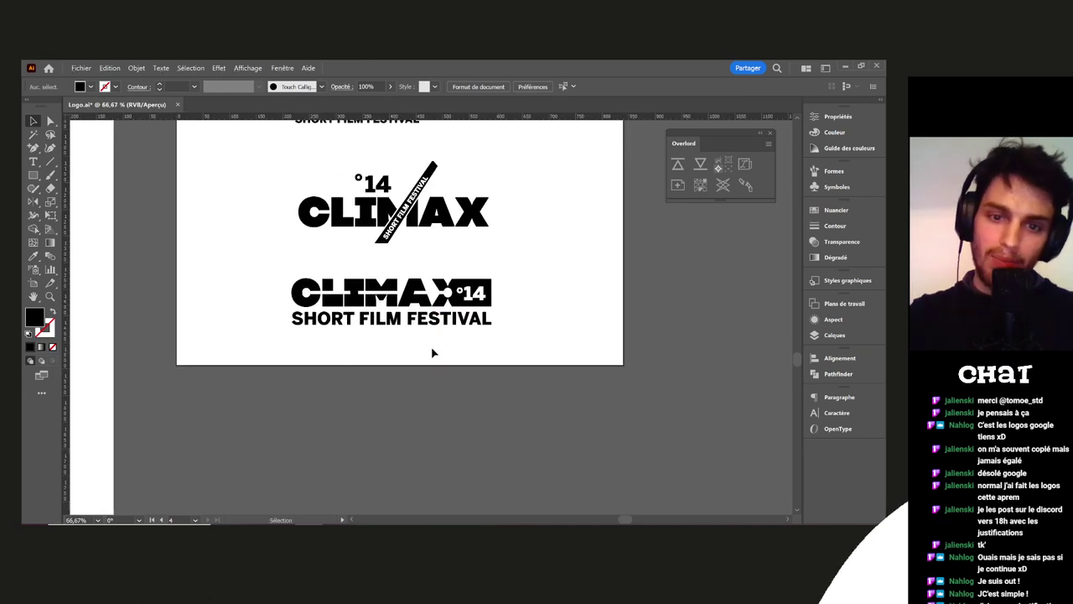
left_click_drag(501, 315, 453, 330)
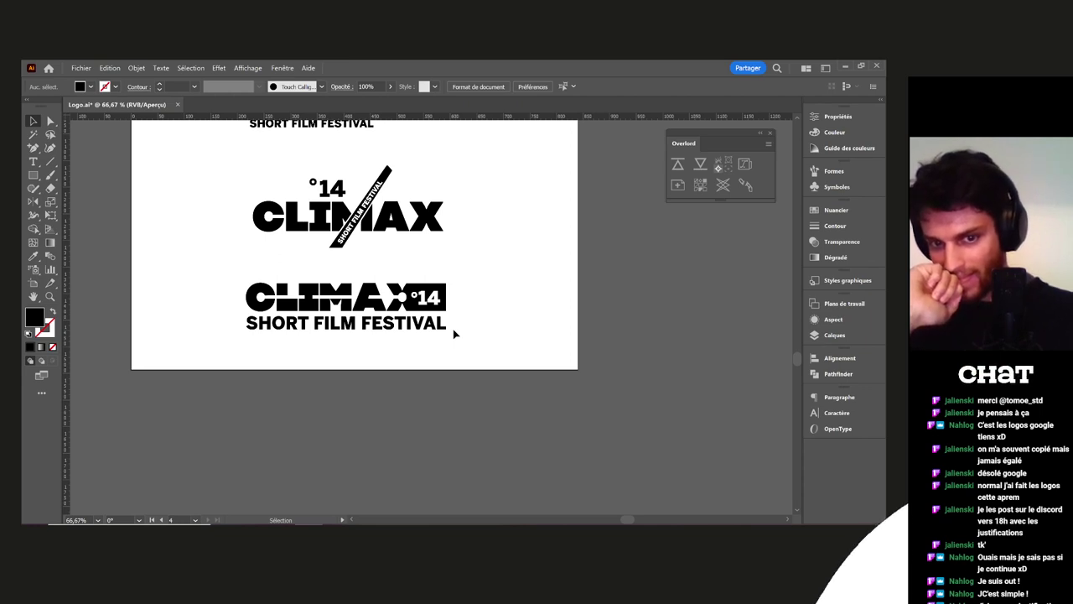
left_click_drag(503, 275, 168, 347)
left_click(502, 309)
left_click_drag(511, 263, 527, 235)
mouse_move(513, 263)
left_mouse_down()
mouse_move(371, 270)
mouse_move(211, 309)
left_mouse_up()
left_click(475, 306)
Tilt the lower lockup counter-clockwise, then undo the rotation
left_click_drag(468, 302, 486, 263)
left_click(471, 326)
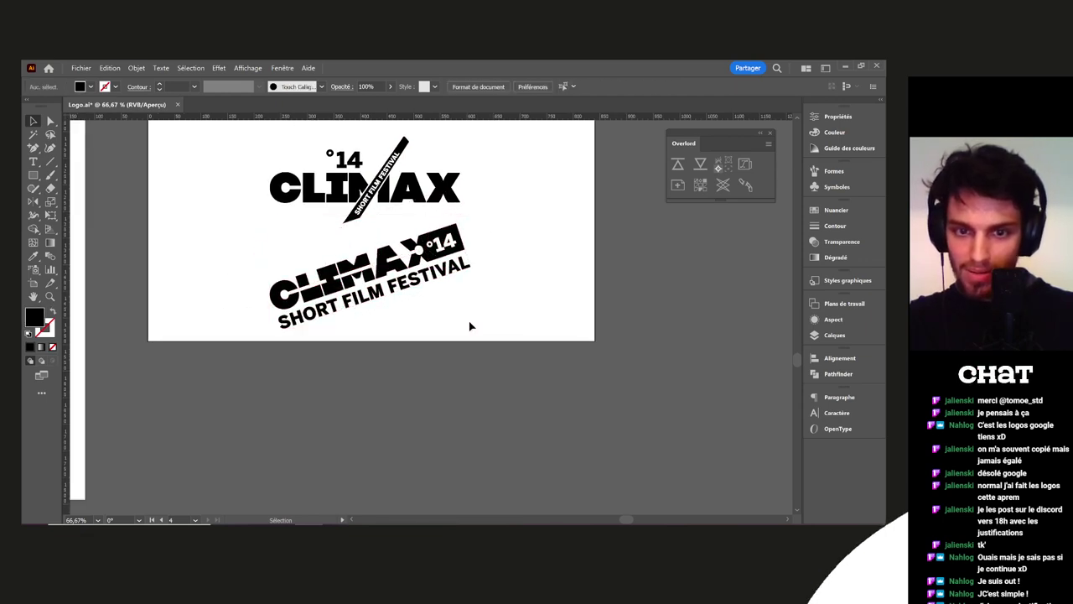
key("ctrl+z")
left_click(476, 321)
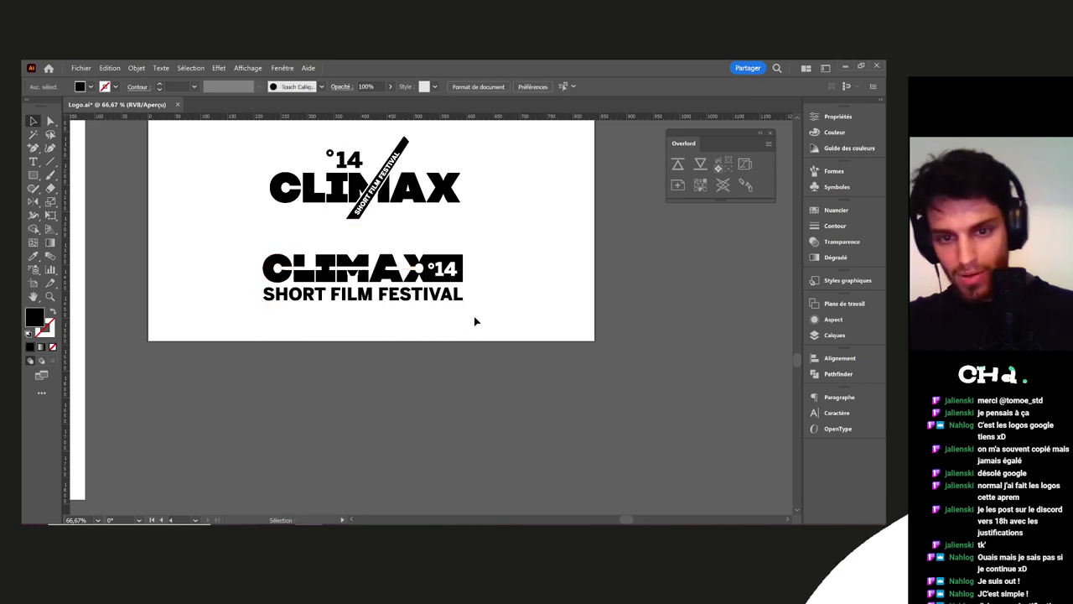
scroll(467, 277, "up", 4)
key("a")
left_click_drag(464, 317, 469, 279)
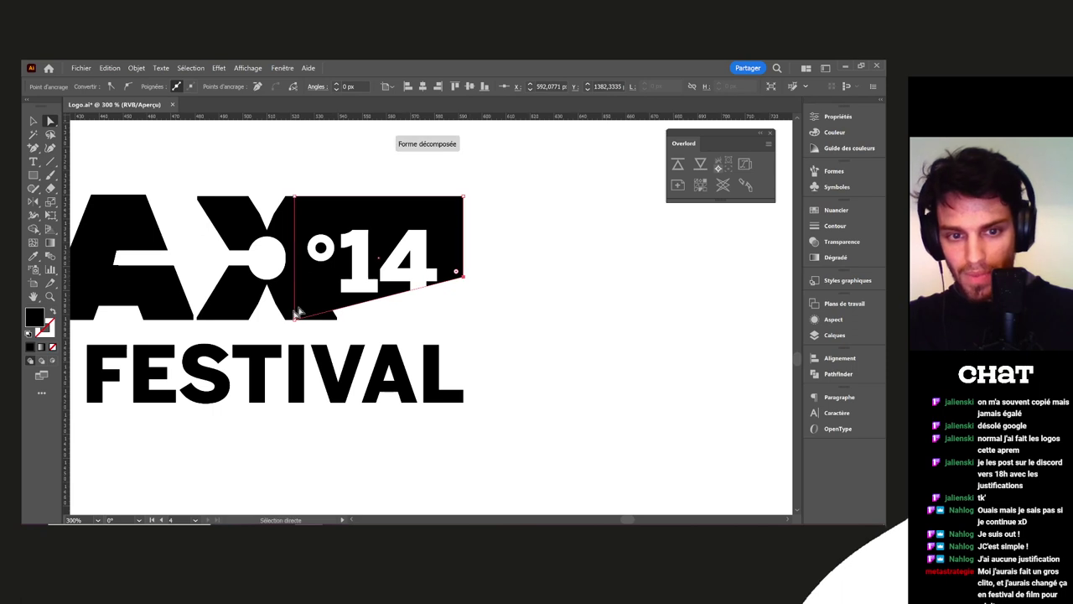
scroll(294, 318, "up", 1)
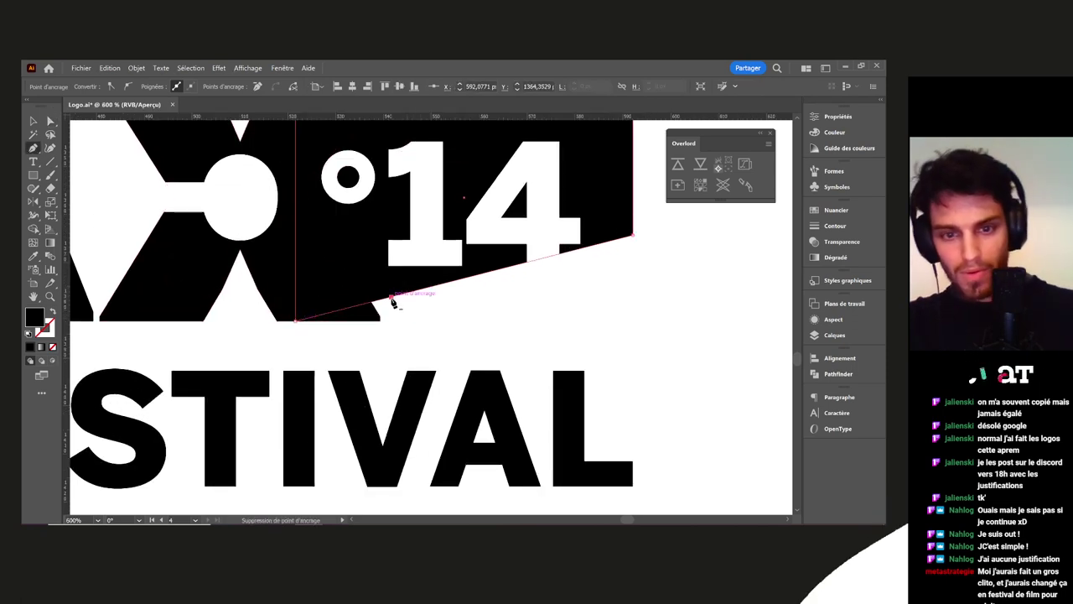
mouse_move(391, 298)
left_mouse_down()
mouse_move(380, 325)
mouse_move(379, 313)
left_mouse_up()
left_click(129, 86)
left_click_drag(448, 311, 567, 327)
key("v")
scroll(637, 333, "down", 4)
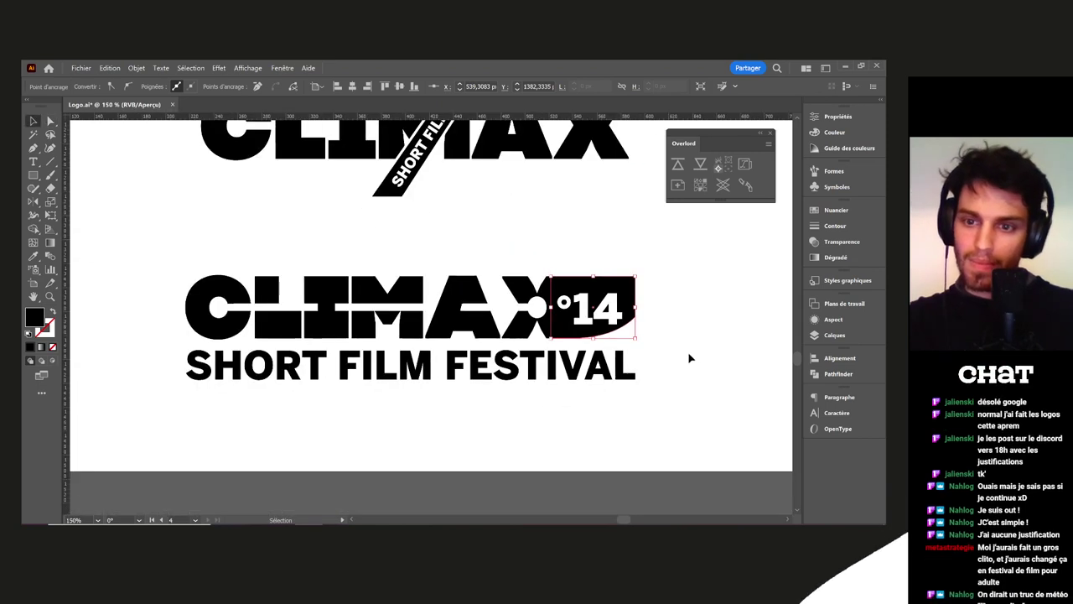
left_click(687, 351)
left_click_drag(682, 340, 649, 340)
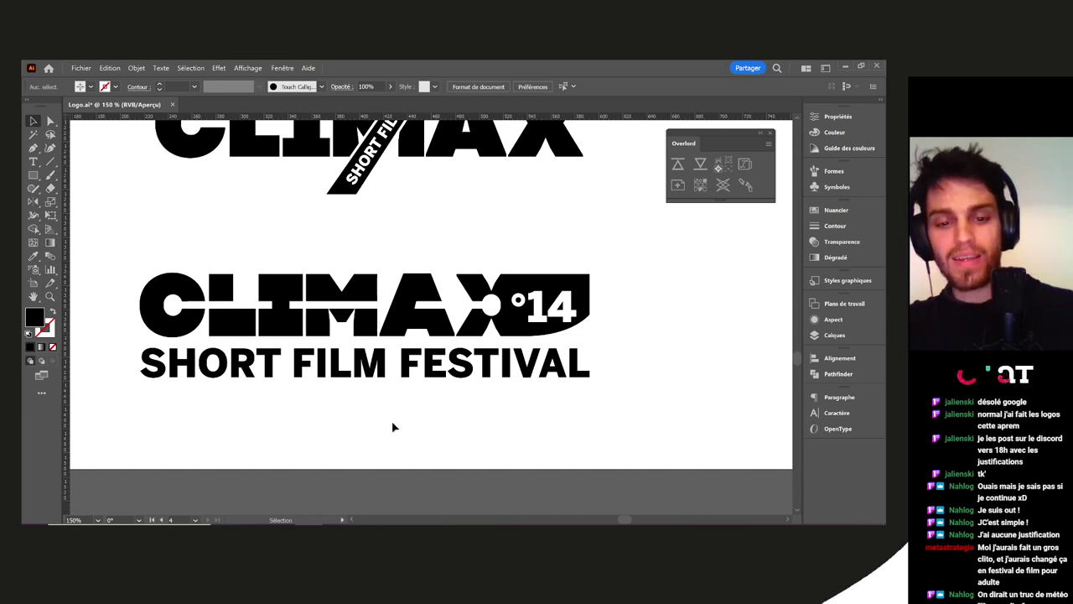
key("a")
scroll(559, 340, "up", 1)
left_click(545, 332)
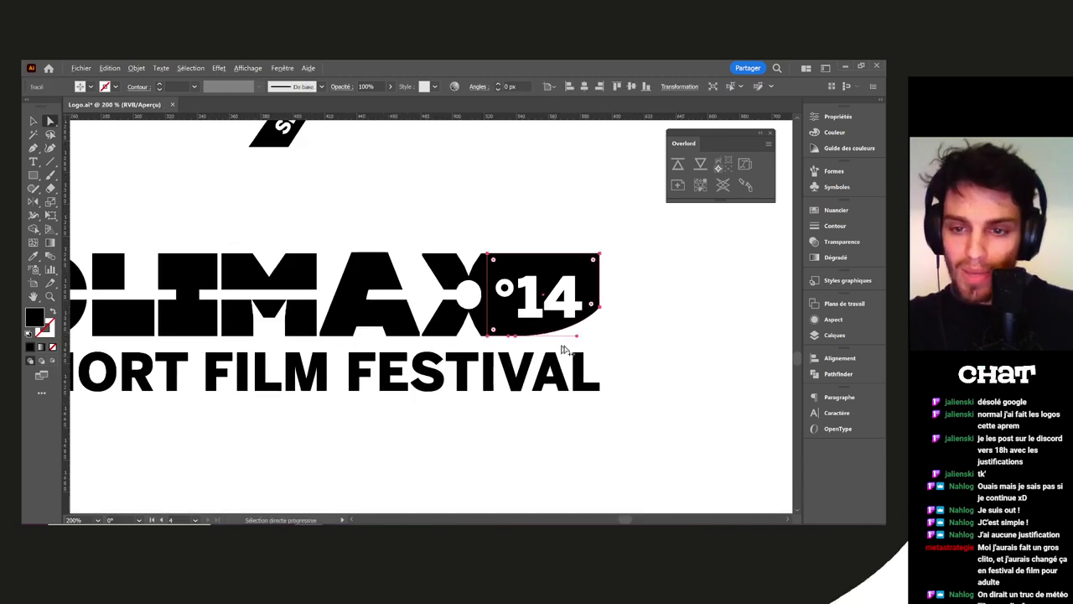
scroll(582, 353, "up", 2)
left_click_drag(567, 324, 488, 331)
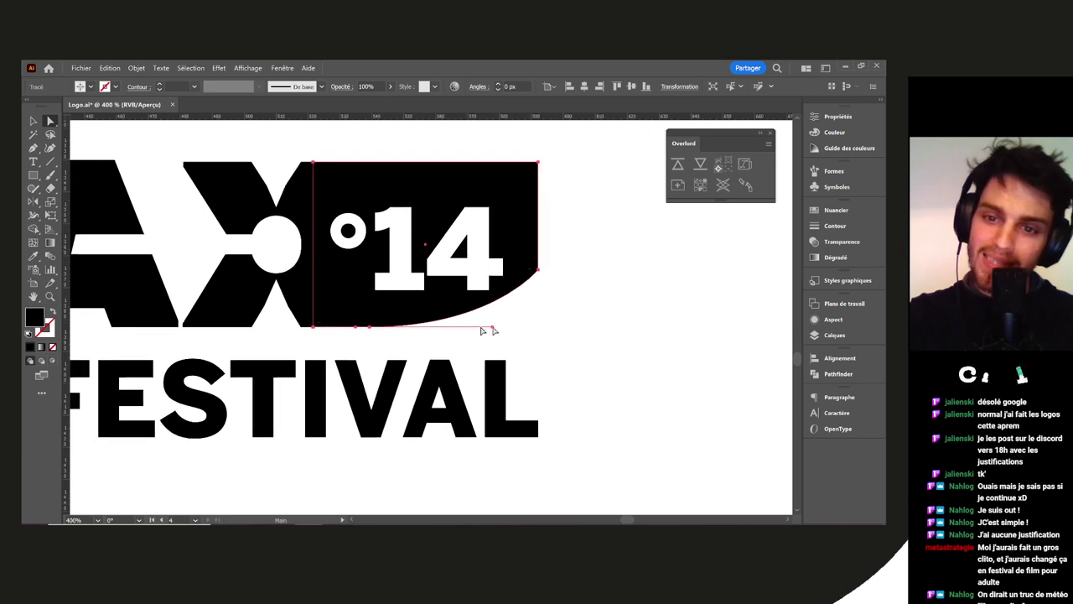
left_click(493, 329)
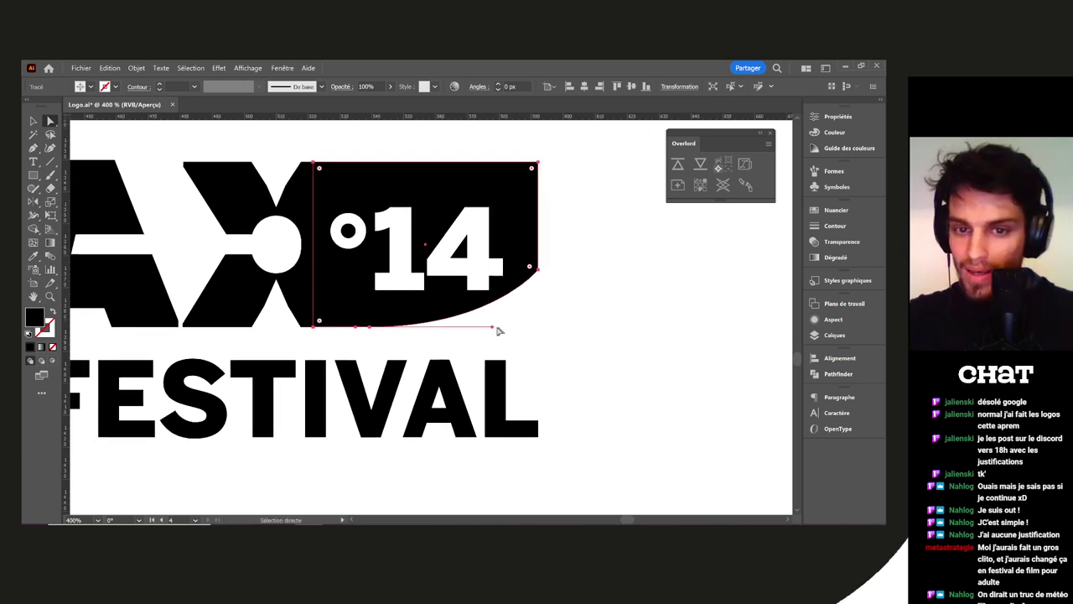
left_click(369, 328)
mouse_move(492, 327)
left_mouse_down()
mouse_move(508, 328)
mouse_move(488, 327)
left_mouse_up()
key("v")
left_click(558, 331)
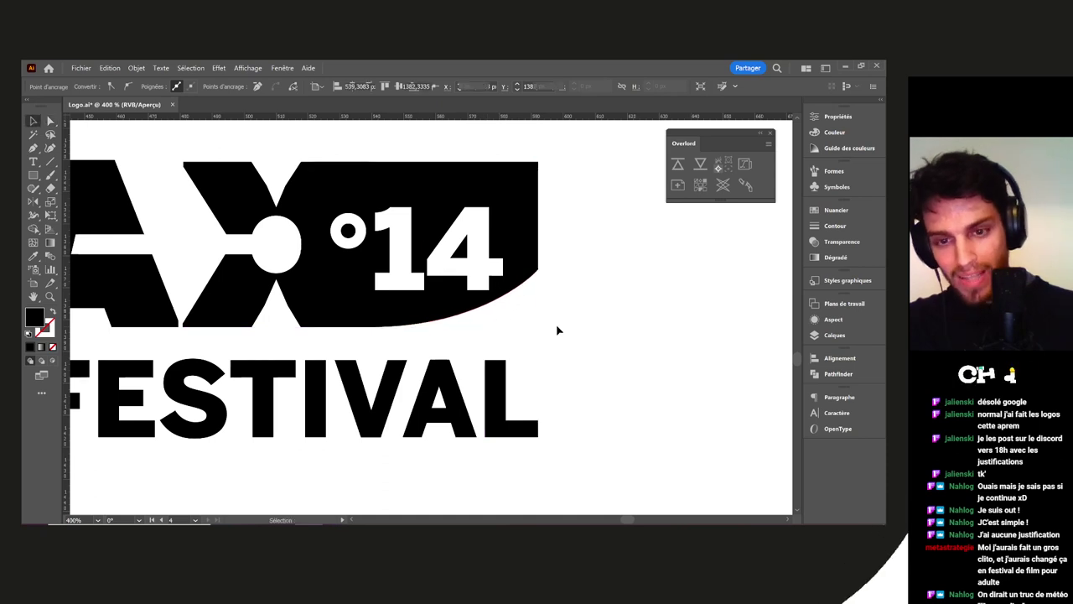
scroll(560, 332, "down", 2)
left_click_drag(601, 318, 578, 347)
key("Tab")
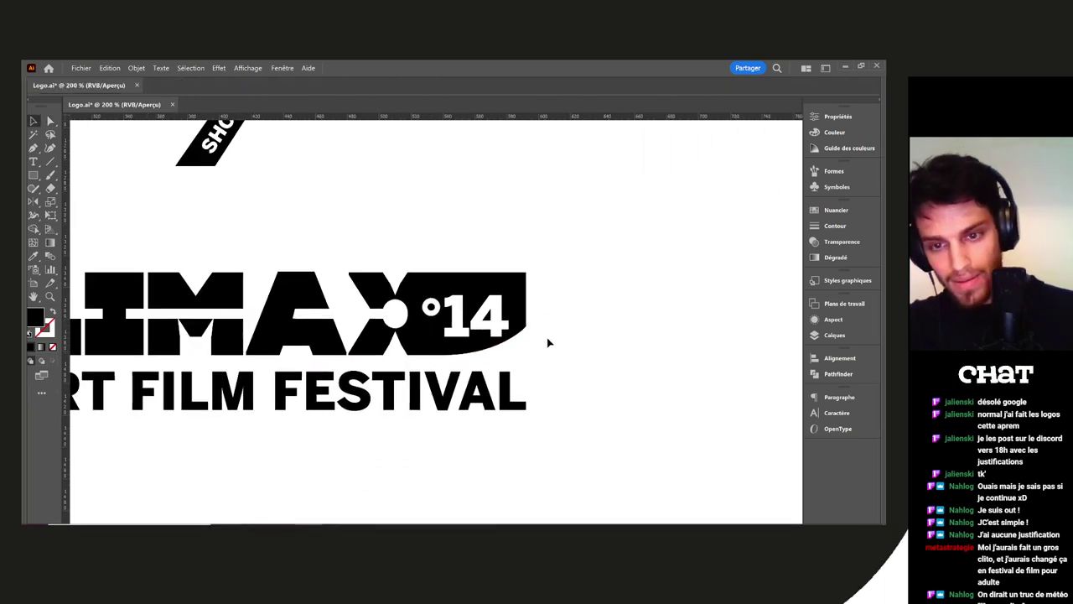
key("Tab")
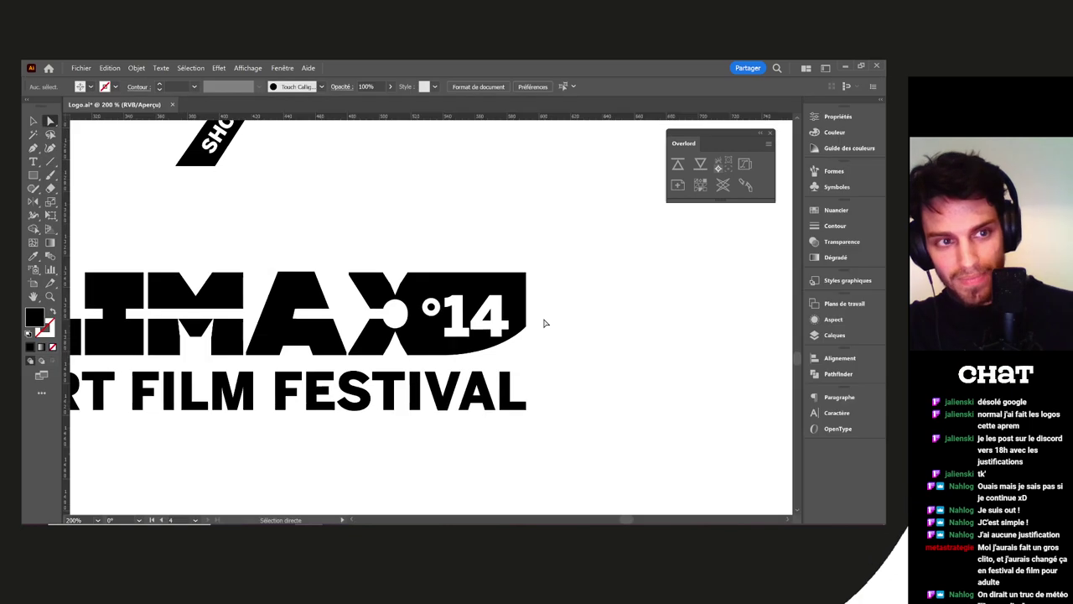
key("ctrl+minus")
key("ctrl+minus")
key("ctrl+minus")
key("ctrl+minus")
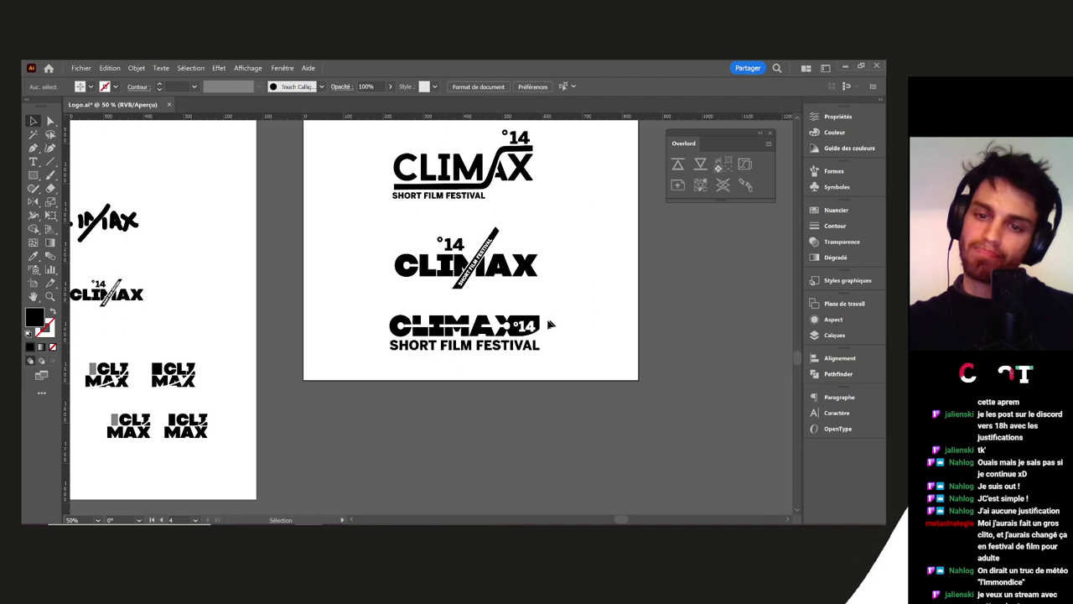
scroll(546, 323, "up", 4)
left_click(554, 347)
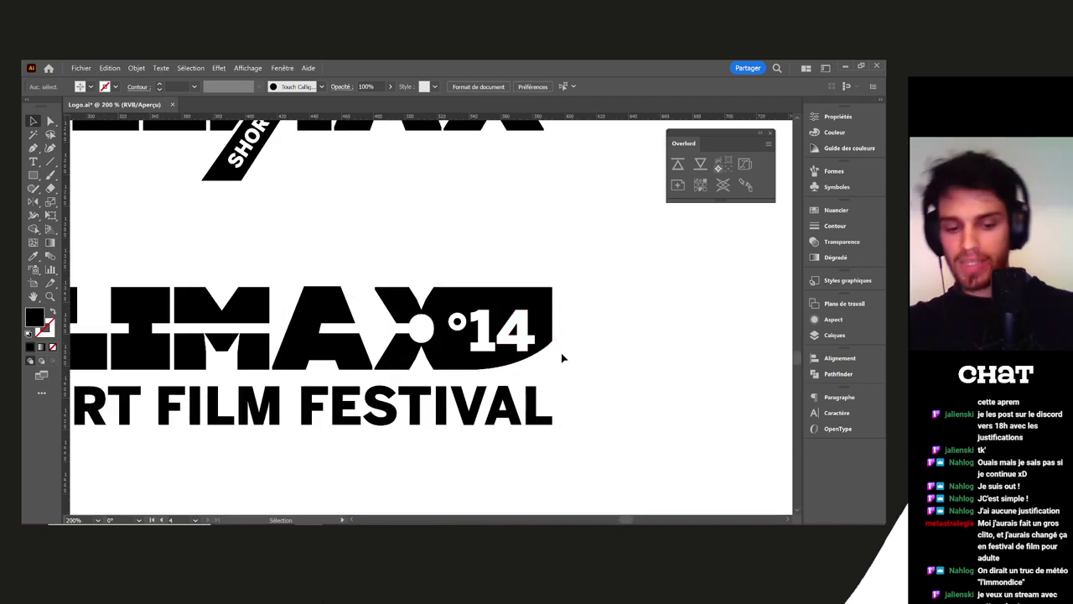
key("a")
key("Delete")
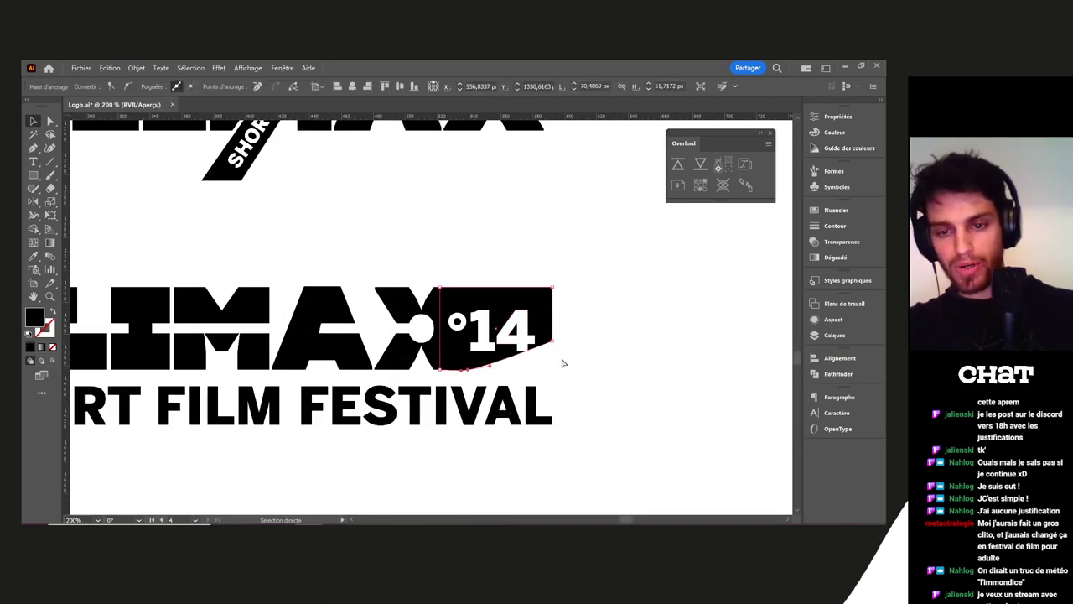
key("ctrl+z")
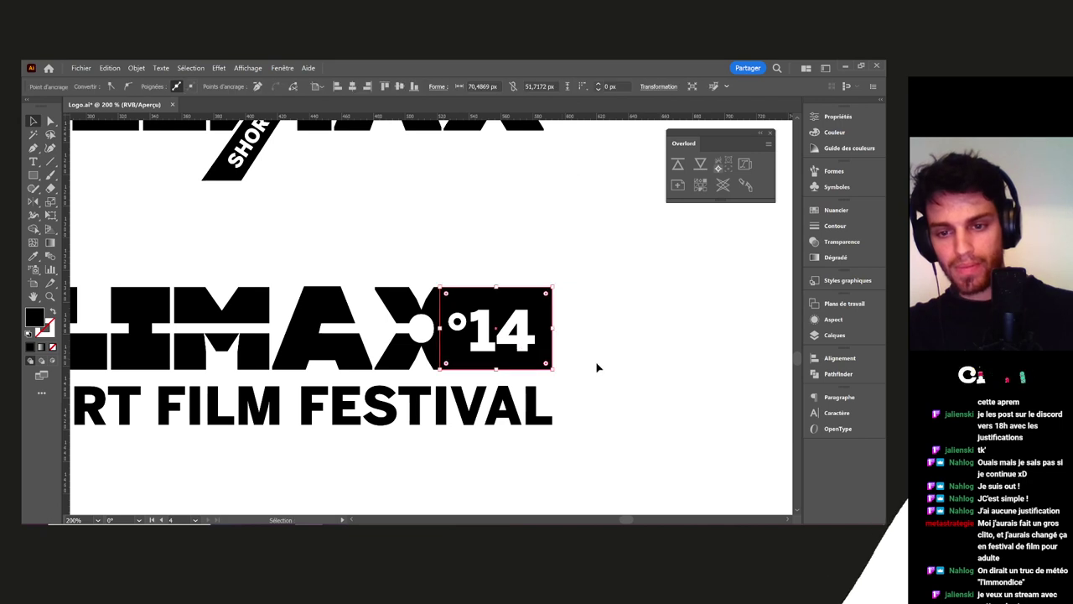
key("ctrl+z")
scroll(597, 360, "down", 2)
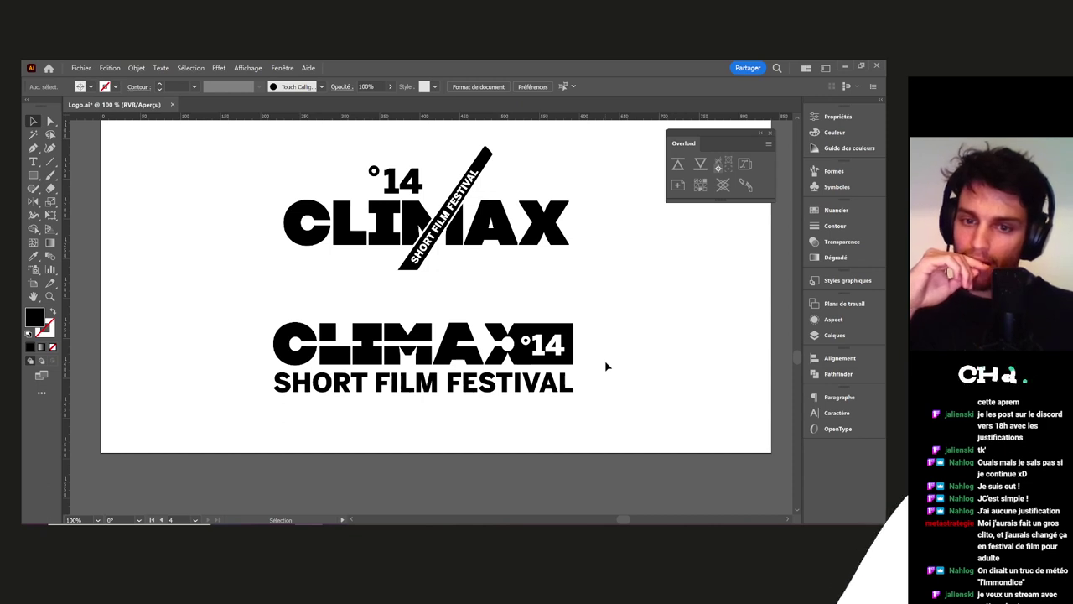
Raise the M's lower-left and lower-right inner anchor points
scroll(415, 360, "up", 6)
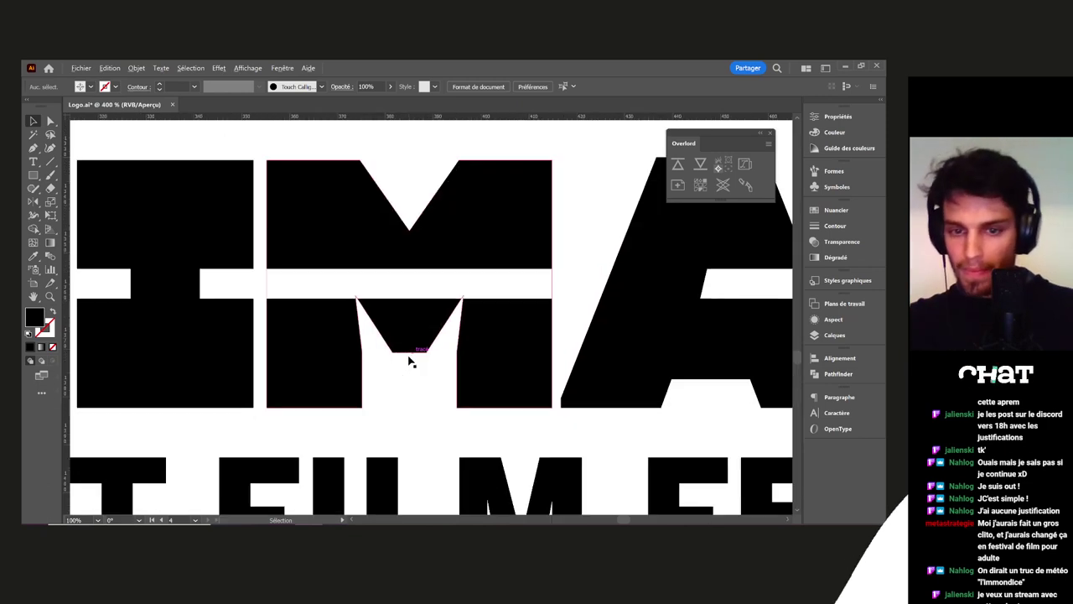
key("a")
left_click_drag(451, 382, 451, 311)
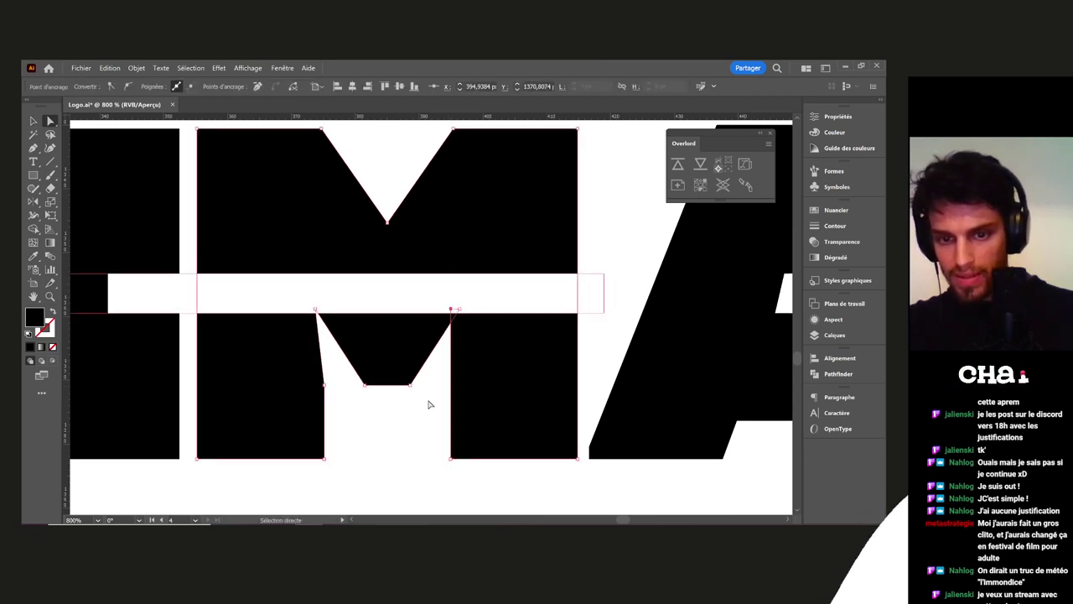
left_click(431, 403)
left_click_drag(326, 389, 326, 305)
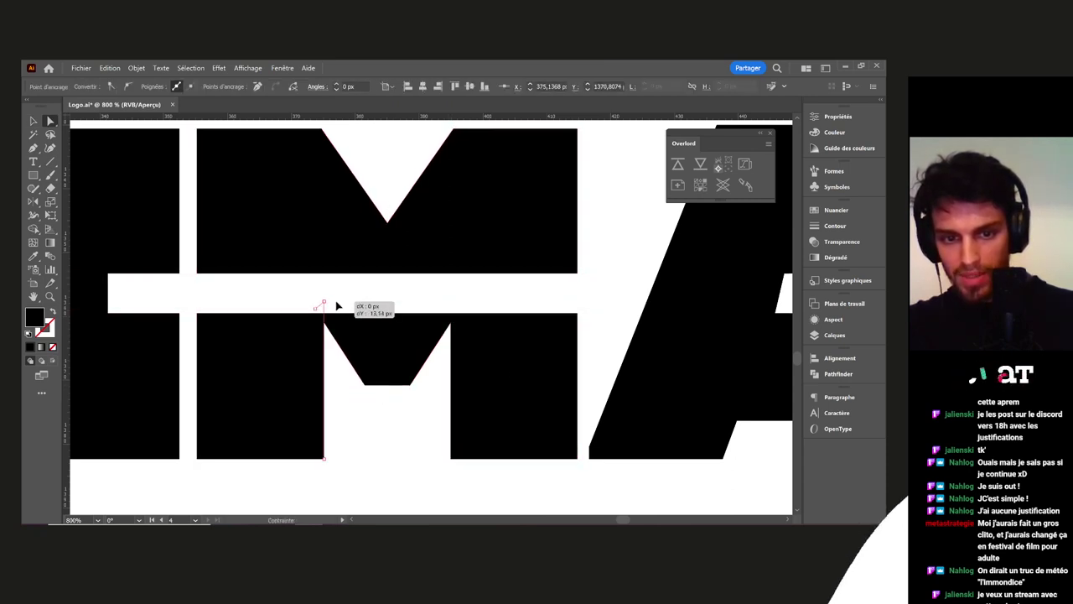
left_click(424, 431)
Pull both lower points of the triangle notch beside the X up toward its apex
scroll(424, 431, "down", 4)
scroll(490, 373, "up", 4)
left_click_drag(521, 407, 391, 328)
left_click_drag(394, 390, 437, 308)
left_click_drag(462, 386, 414, 307)
left_click(448, 419)
Reshape the V-notch by moving two of its points, then return to the Selection tool
left_click_drag(434, 241, 433, 360)
scroll(427, 331, "up", 5)
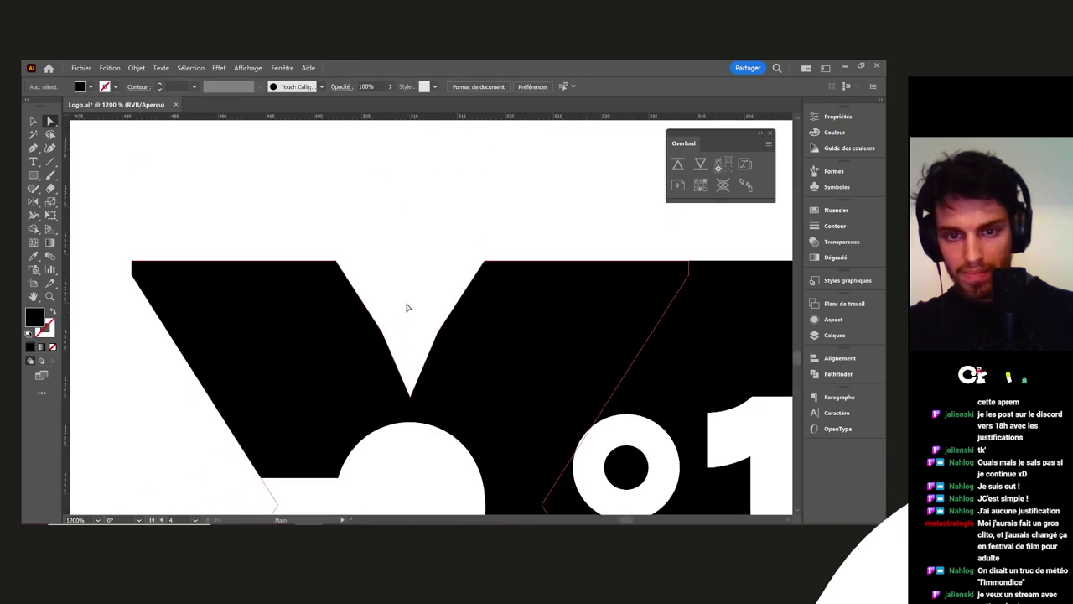
left_click_drag(376, 328, 424, 402)
left_click_drag(438, 338, 399, 395)
left_click(416, 298)
scroll(418, 300, "down", 4)
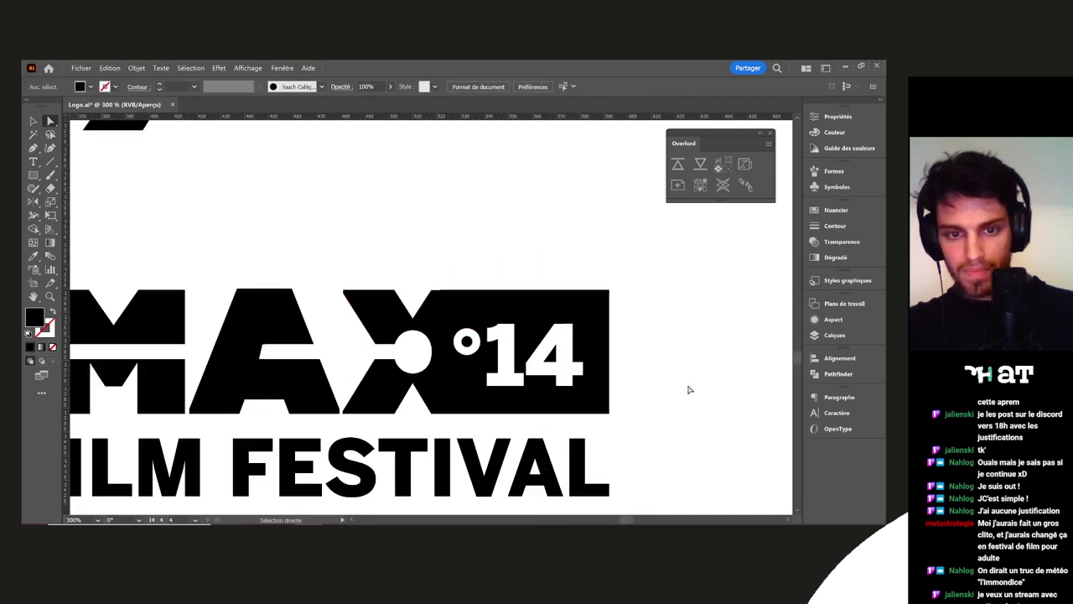
key("v")
left_click_drag(696, 359, 688, 324)
left_click_drag(604, 371, 594, 370)
left_click(637, 371)
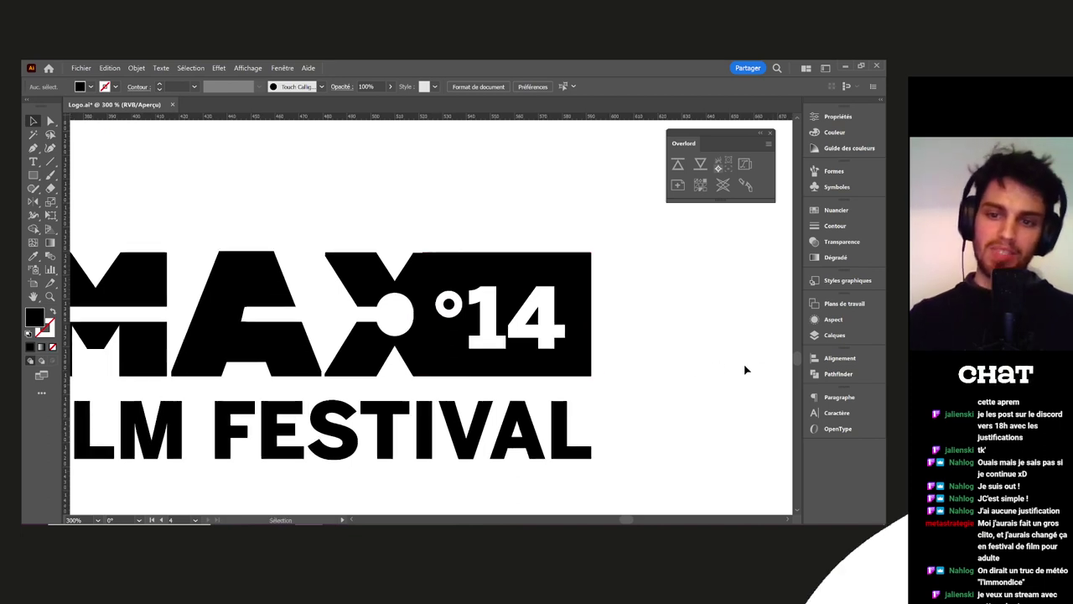
scroll(613, 379, "up", 3)
scroll(613, 385, "down", 4)
scroll(639, 393, "down", 1)
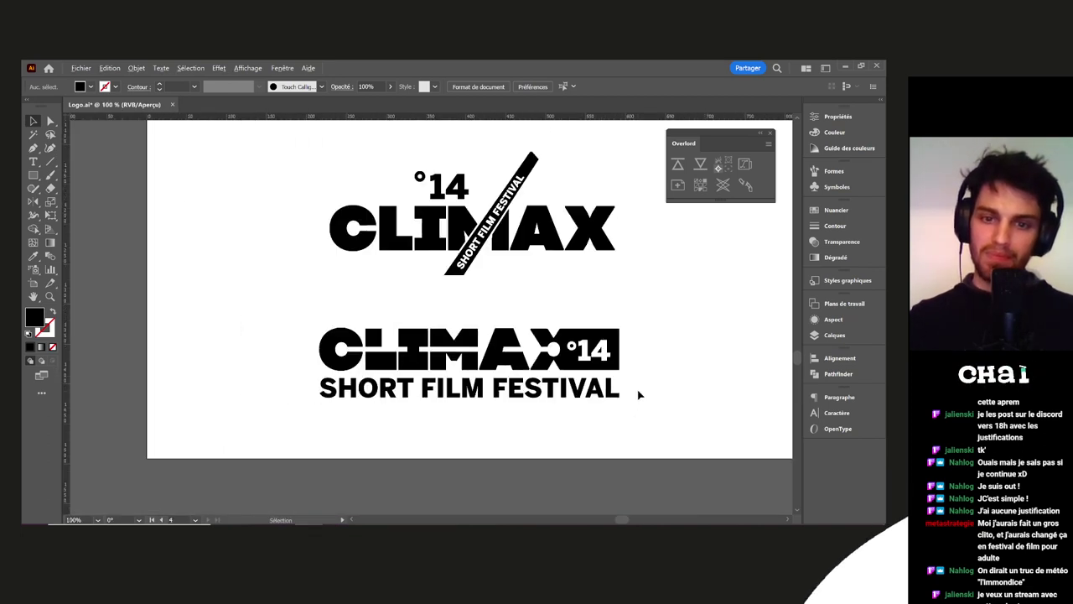
left_click_drag(627, 412, 573, 372)
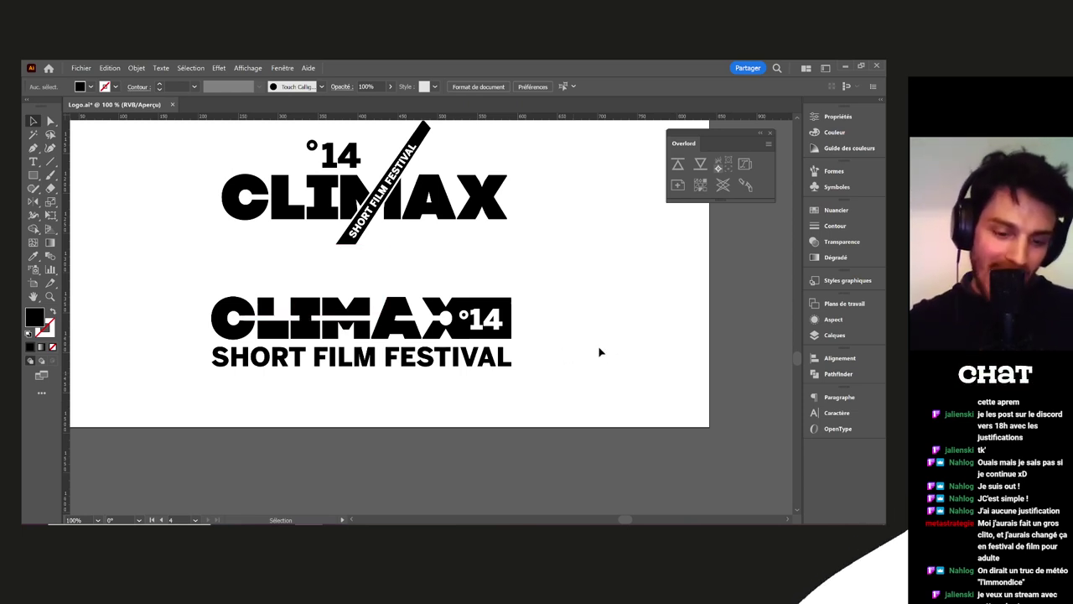
left_click_drag(531, 360, 499, 358)
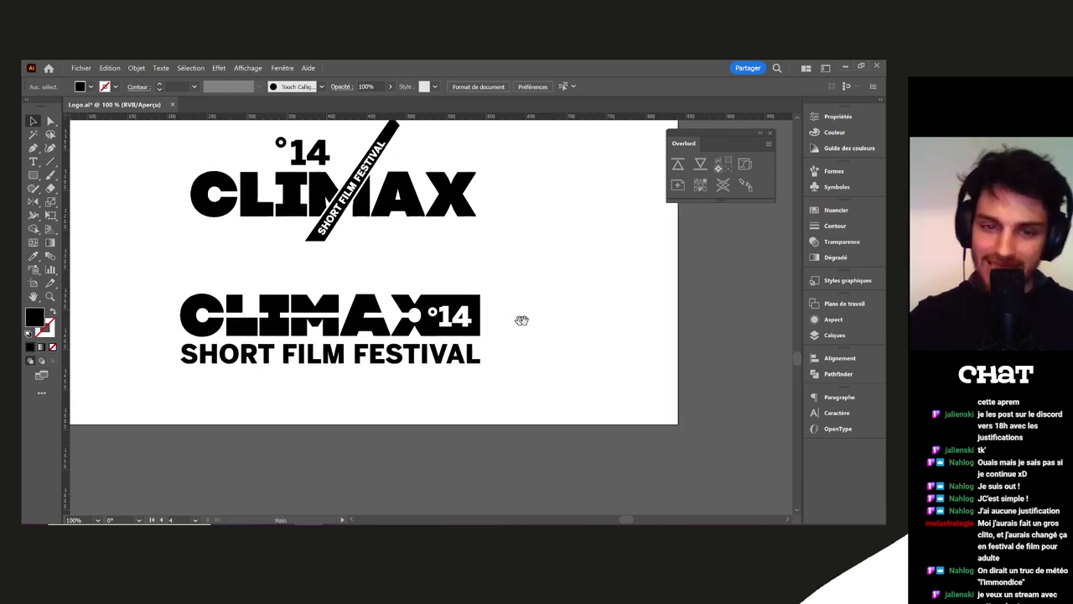
left_click_drag(522, 317, 561, 324)
key("a")
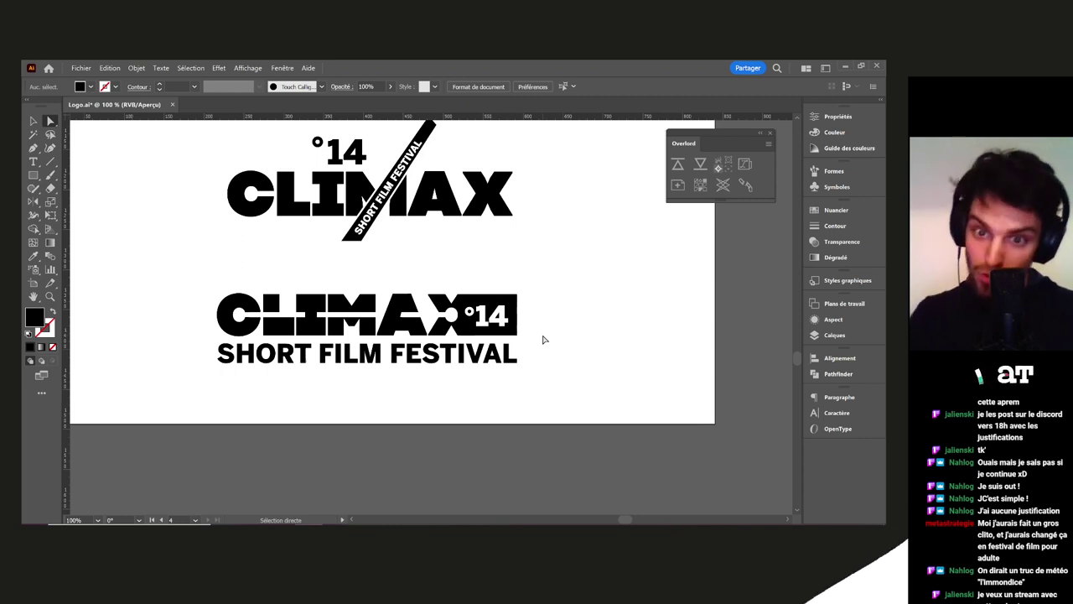
key("v")
left_click_drag(573, 292, 158, 416)
left_click(189, 386)
left_click_drag(201, 380, 592, 283)
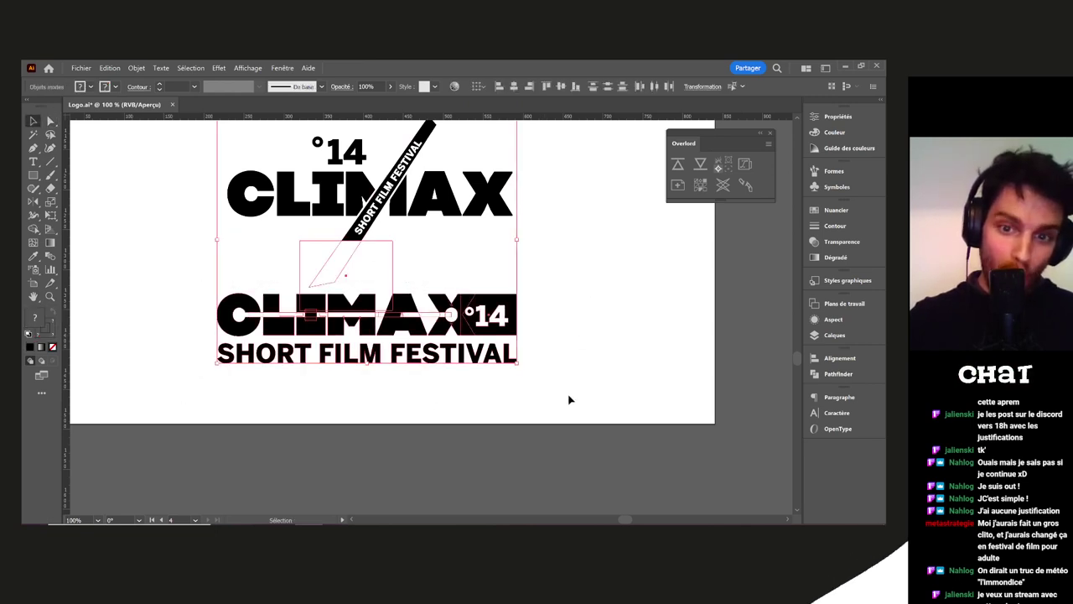
left_click_drag(178, 299, 591, 395)
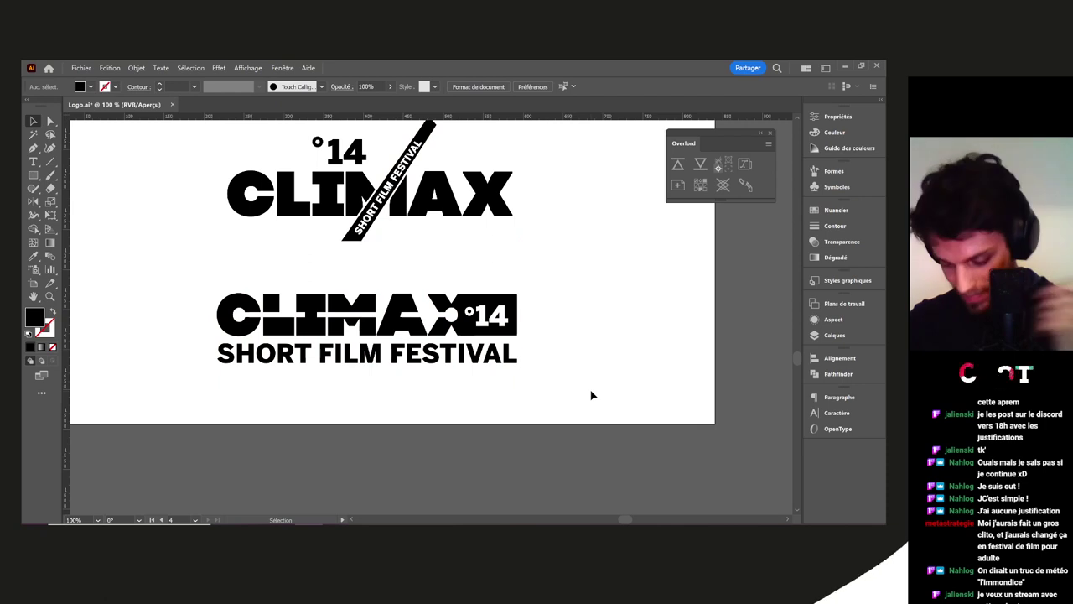
Merge the X pieces into one shape with Pathfinder Unite, then check the M's shapes
scroll(474, 337, "up", 3)
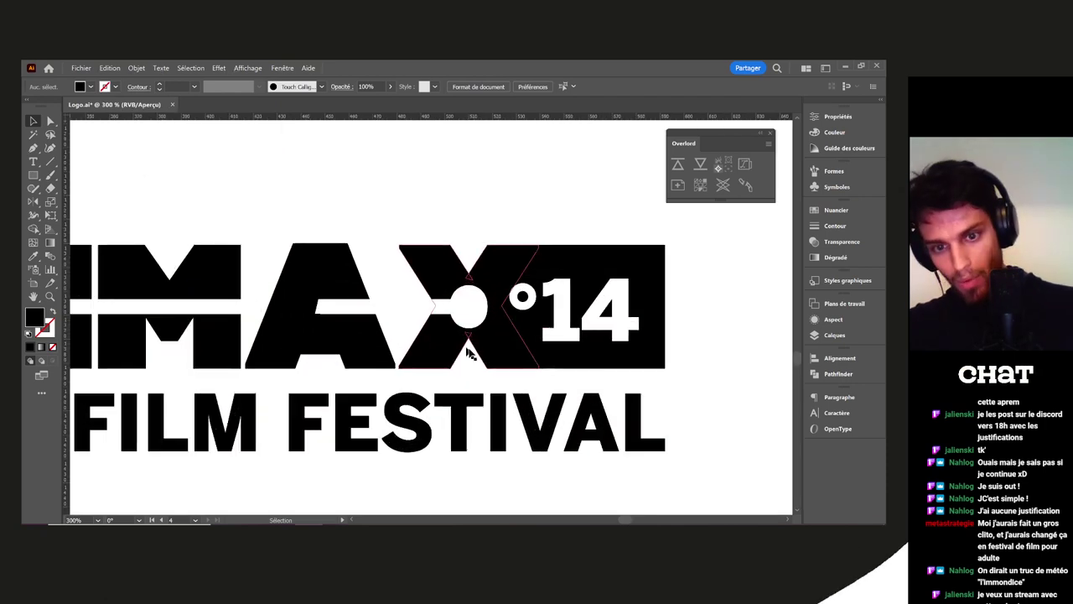
left_click(493, 350)
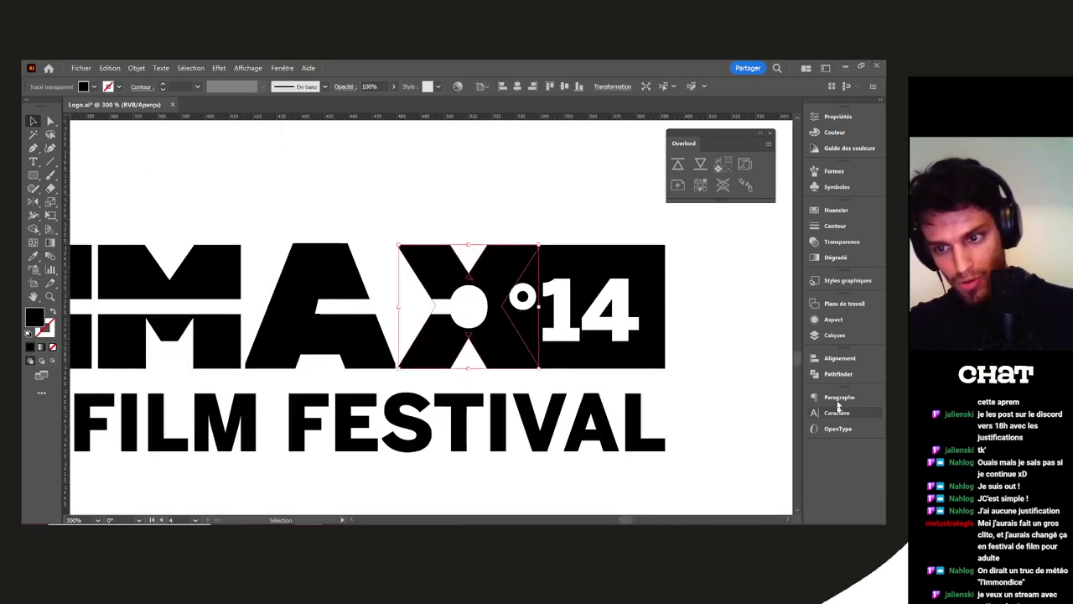
left_click(839, 374)
left_click(684, 382)
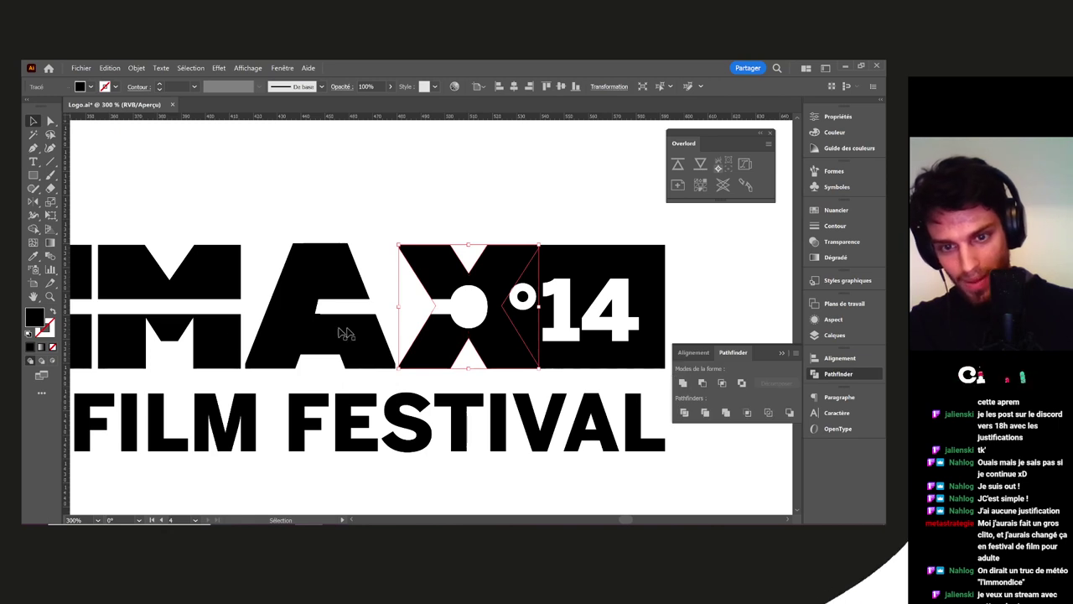
left_click_drag(178, 335, 463, 339)
left_click(503, 344)
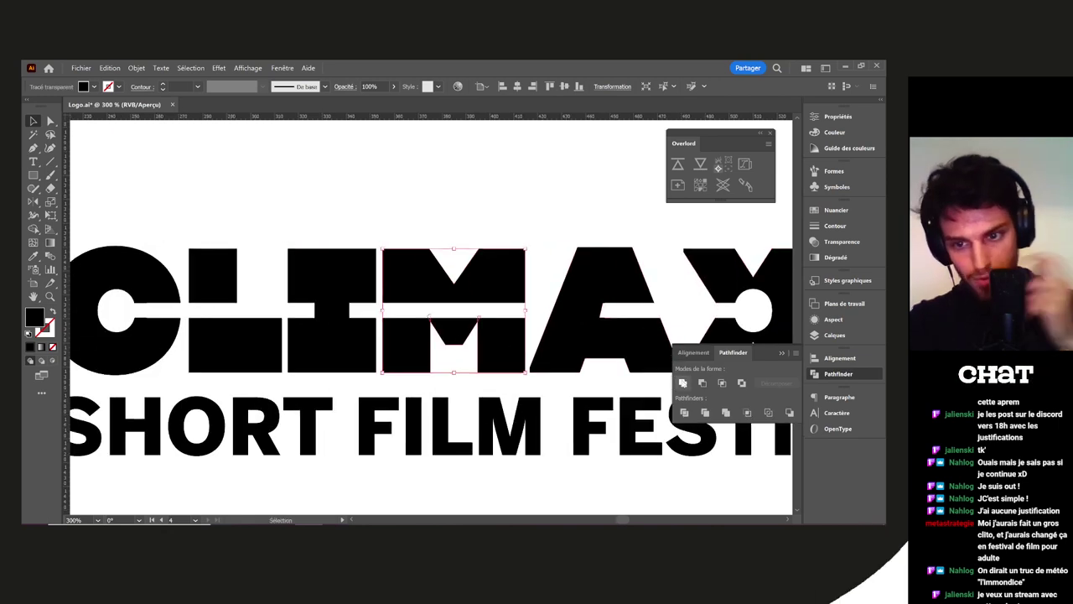
left_click(391, 232)
scroll(393, 252, "down", 3)
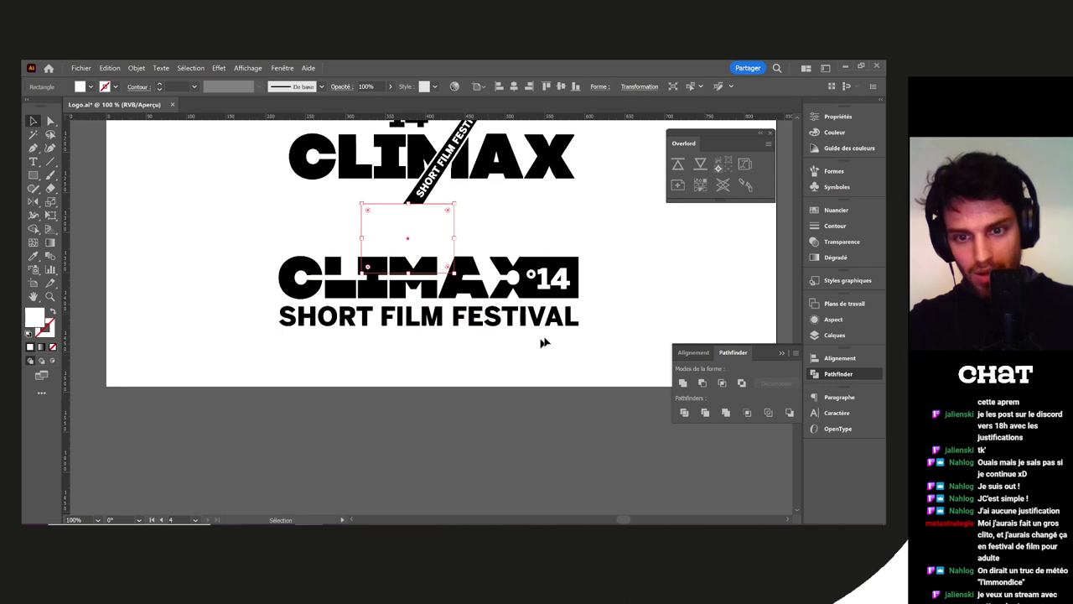
left_click(593, 346)
scroll(594, 347, "down", 2)
left_click_drag(592, 347, 340, 245)
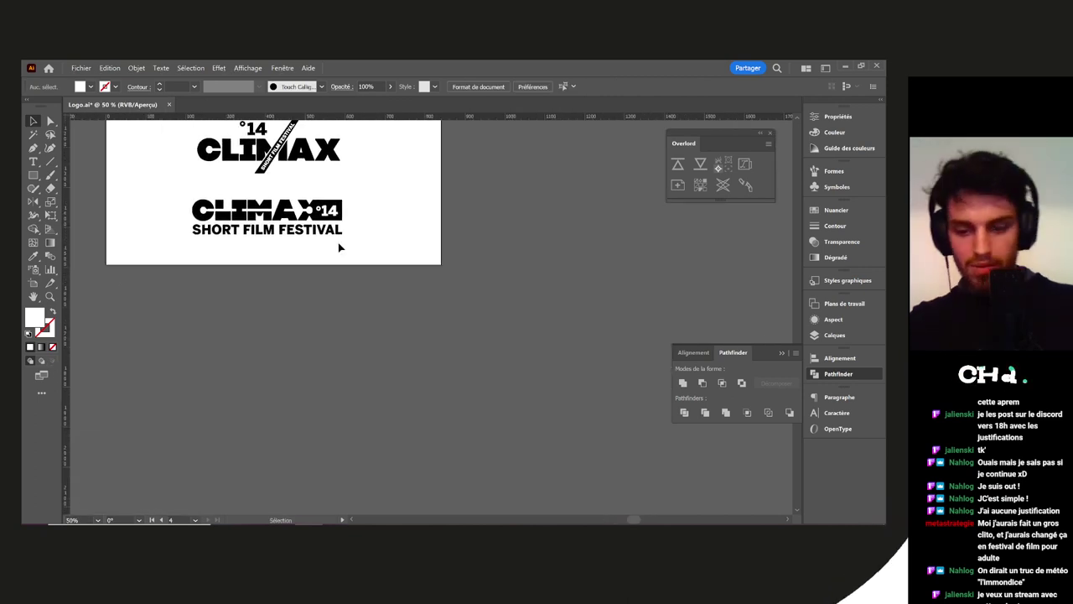
Draw a new artboard below the existing ones
key("shift+o")
scroll(276, 363, "down", 1)
left_click_drag(237, 360, 444, 463)
key("v")
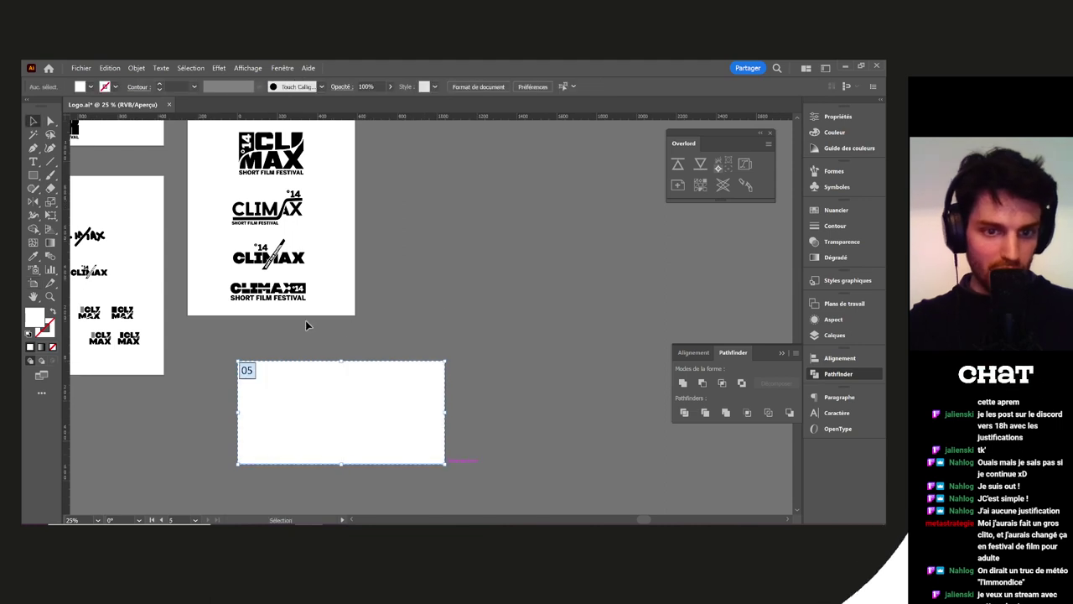
Drop a copy of the bottom CLIMAX °14 logo onto the new artboard
left_click_drag(209, 295, 311, 299)
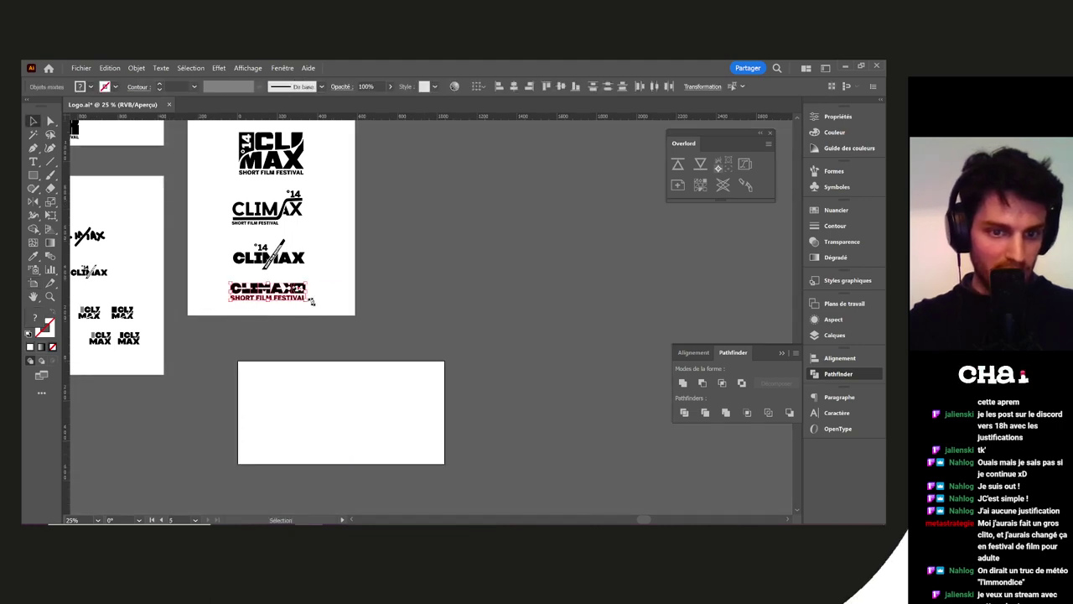
scroll(311, 302, "up", 3)
left_click(421, 353)
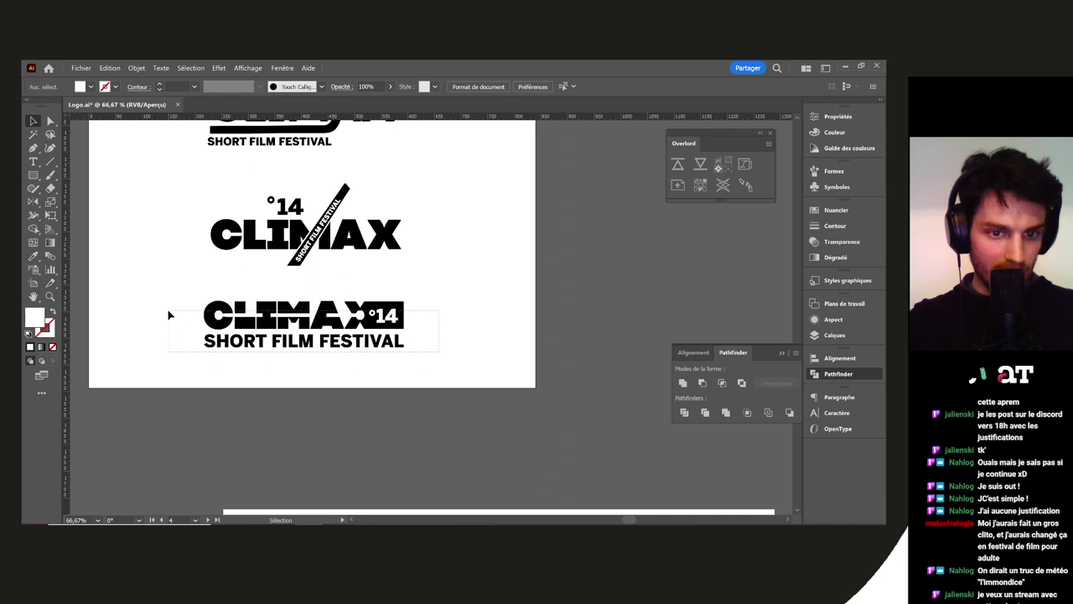
left_click_drag(168, 311, 167, 310)
scroll(275, 336, "down", 2)
left_click_drag(300, 328, 396, 479)
left_click(256, 267, "shift")
left_click_drag(426, 424, 494, 239)
left_click(407, 350)
Centre the copied logo horizontally and vertically on the new artboard
scroll(366, 367, "up", 5)
scroll(540, 374, "down", 3)
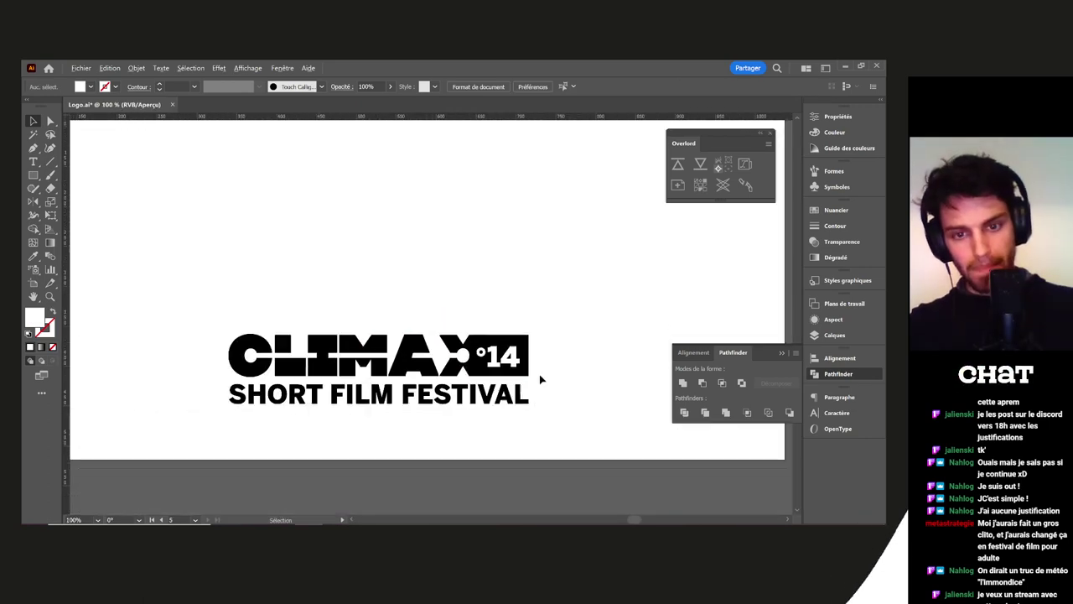
scroll(565, 374, "down", 1)
left_click_drag(565, 375, 242, 297)
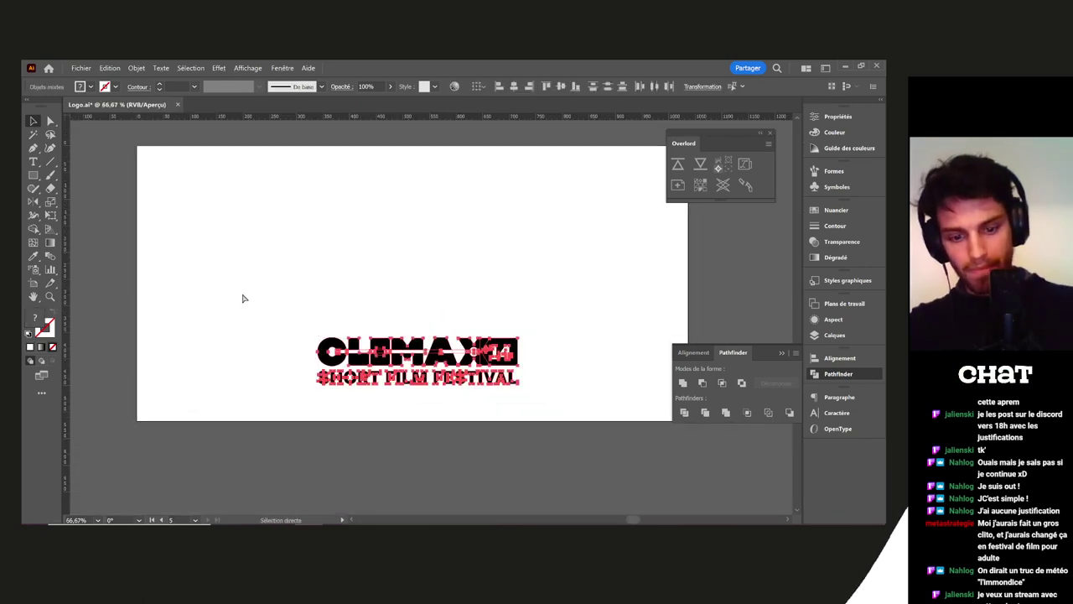
left_click(514, 86)
left_click(561, 87)
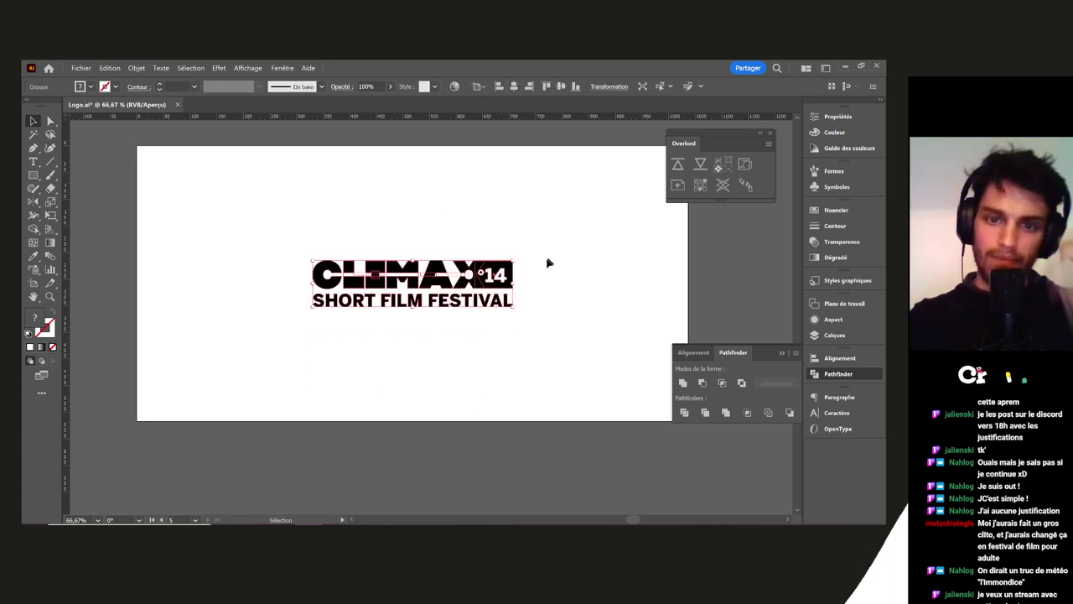
key("alt+Tab")
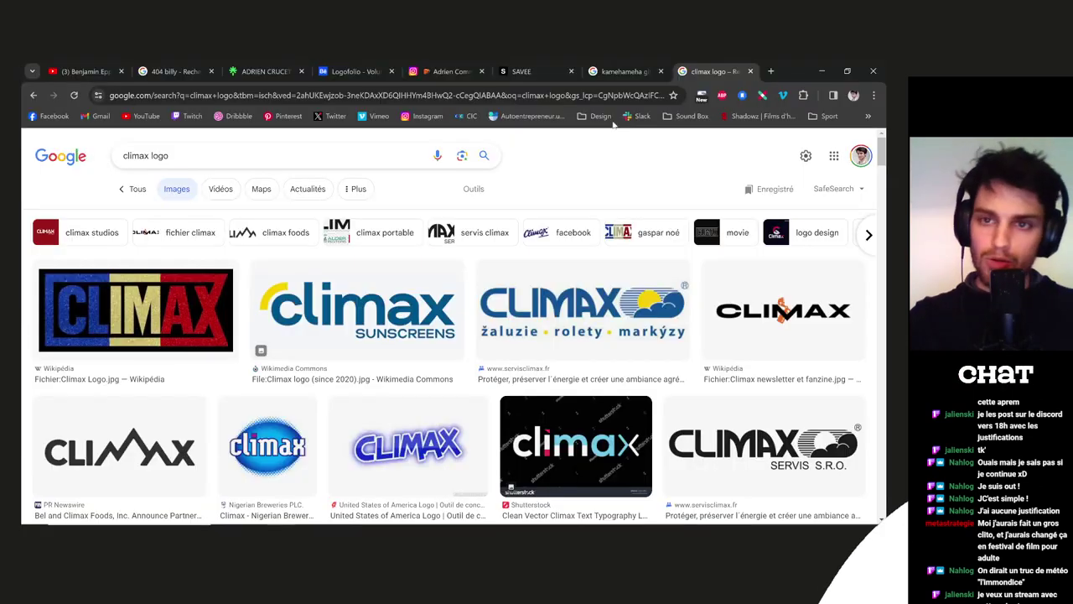
Open the Savee tab and view the saved-images profile page
left_click(512, 72)
left_click(821, 151)
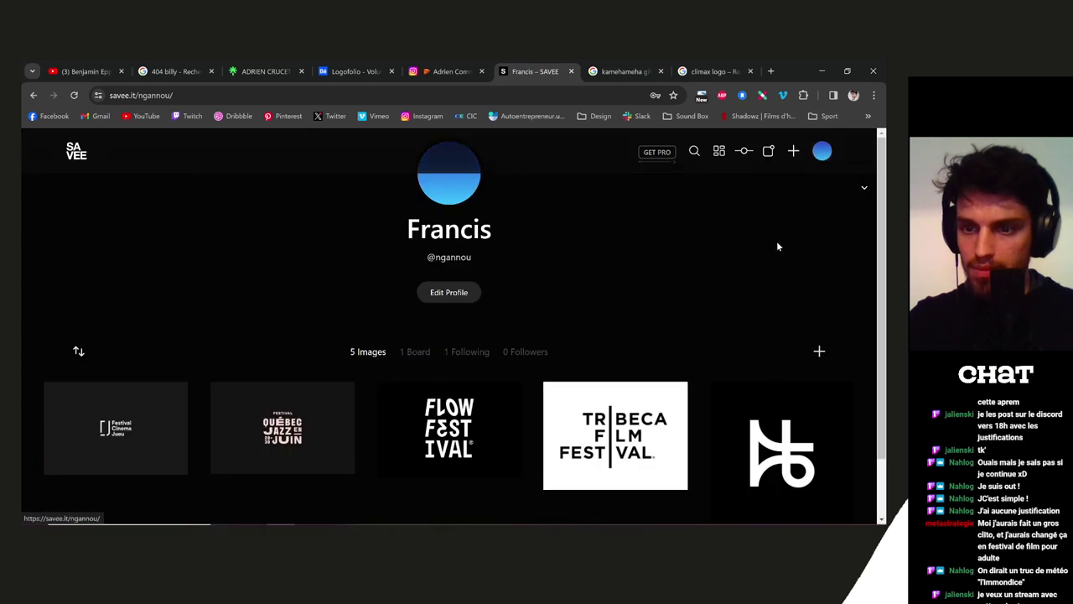
scroll(642, 322, "down", 1)
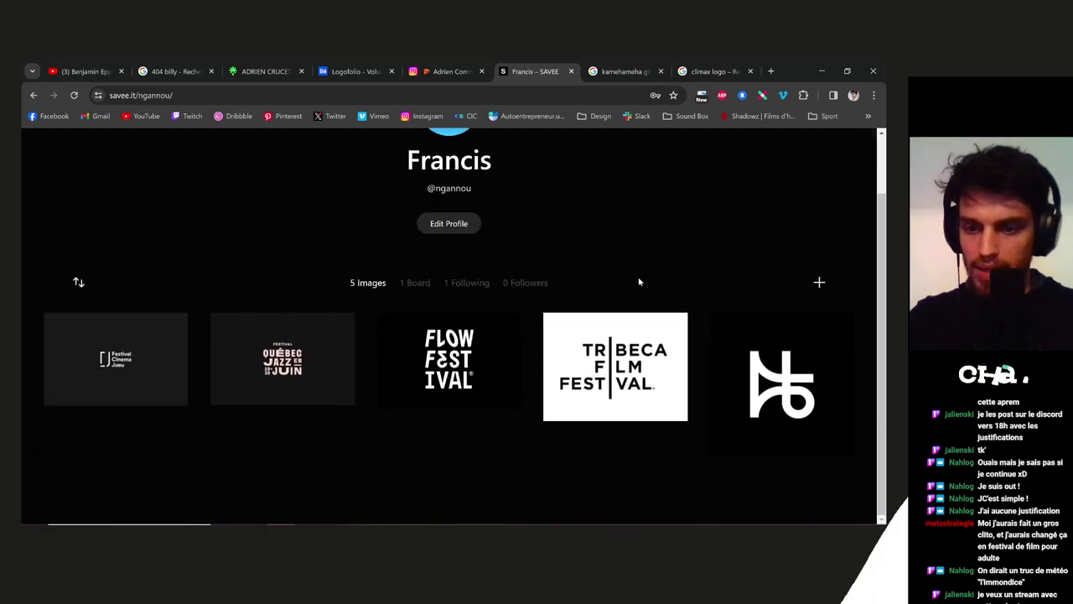
Start a 'festival' search in a new tab, then return to the Savee home page
left_click(772, 71)
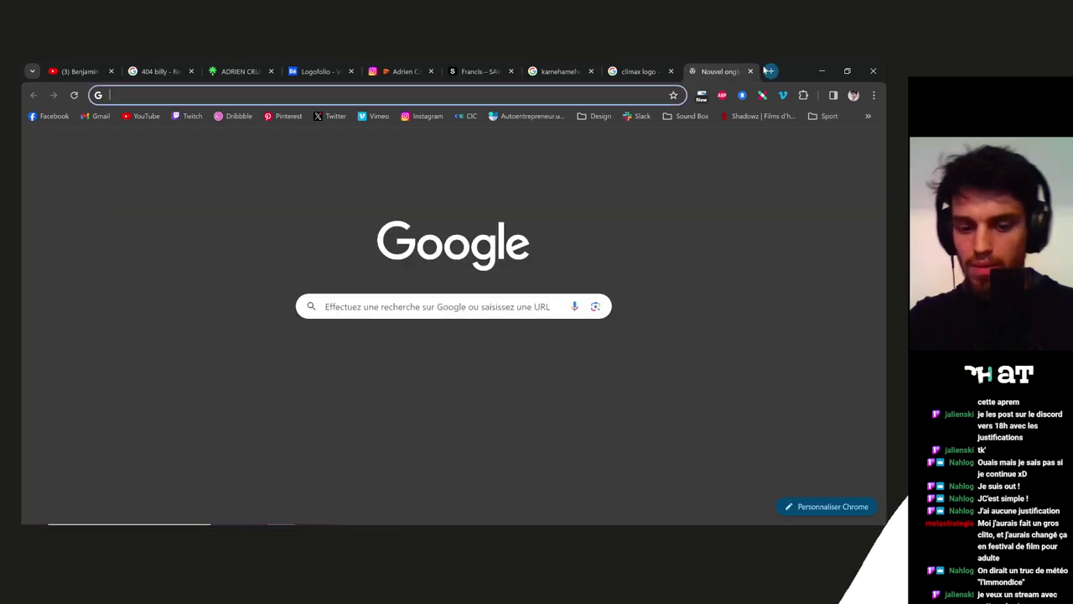
type("festival")
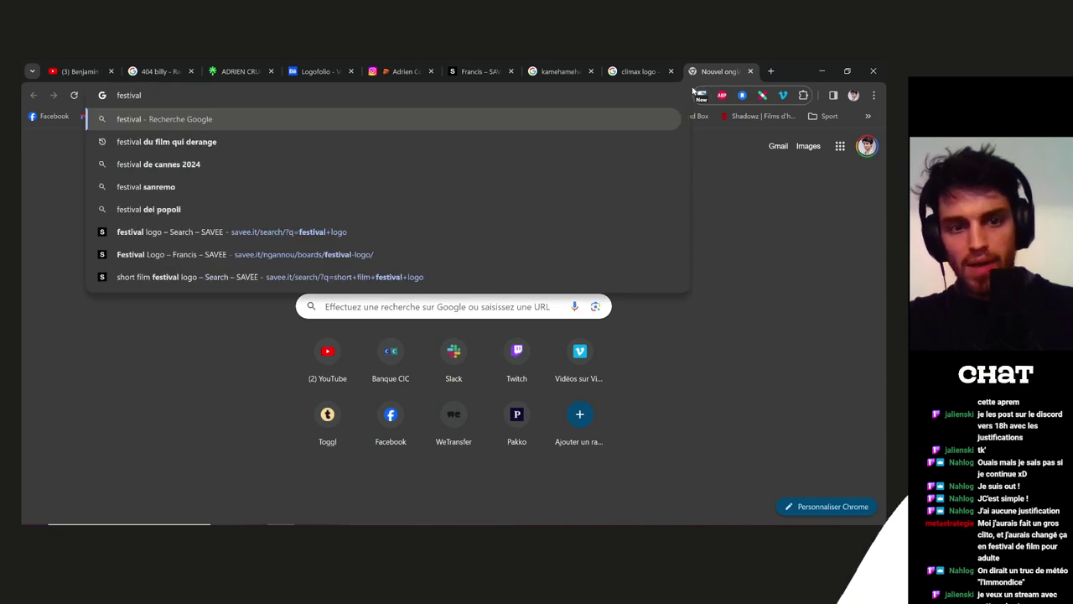
left_click(637, 73)
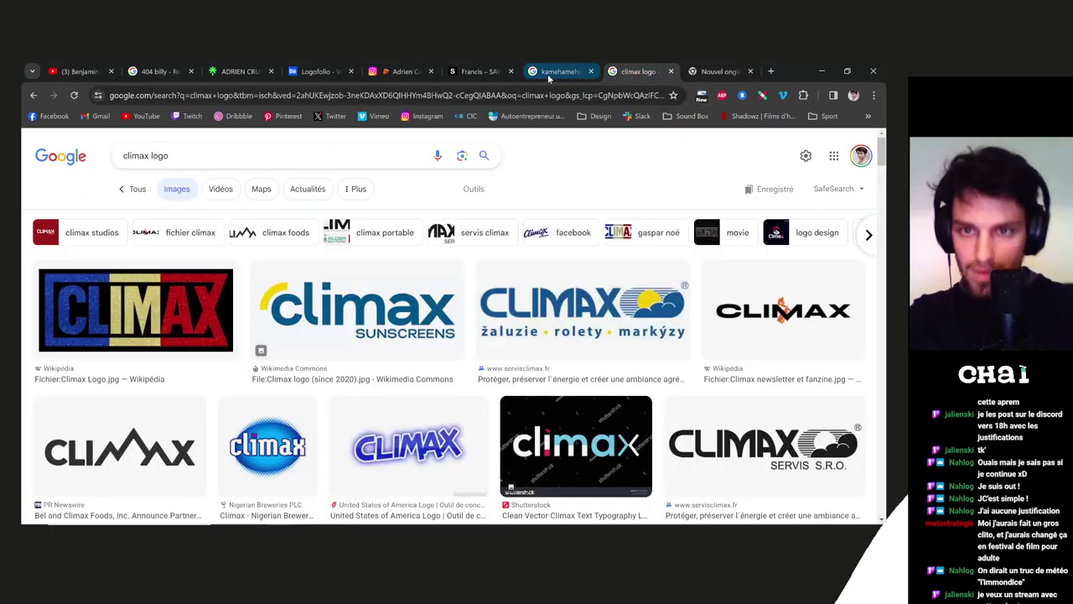
left_click(476, 71)
left_click(32, 95)
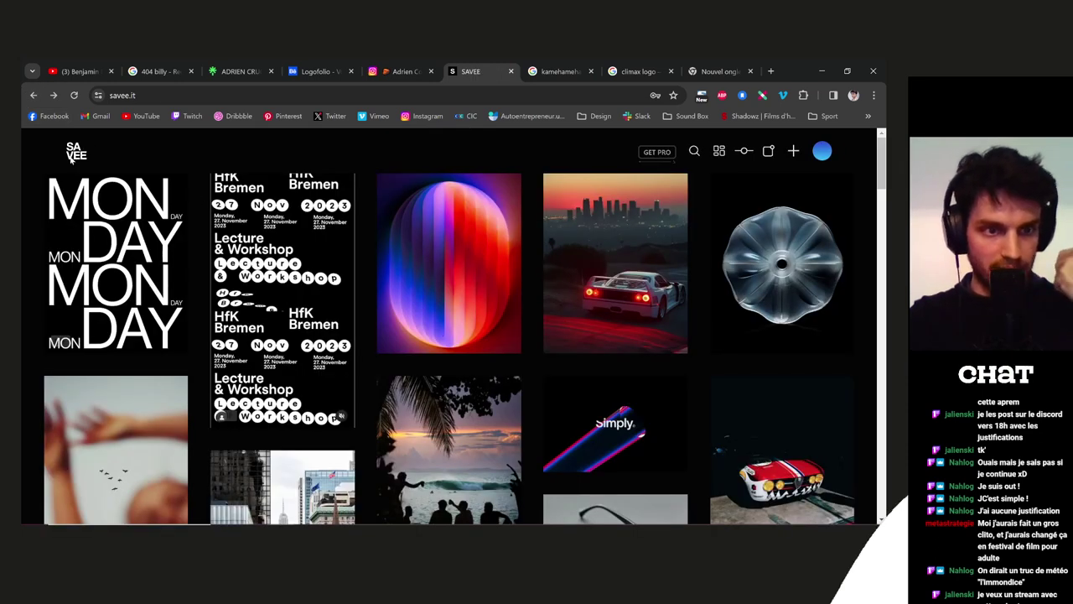
Search Savee's inspiration page for 'logo festival film'
left_click(694, 151)
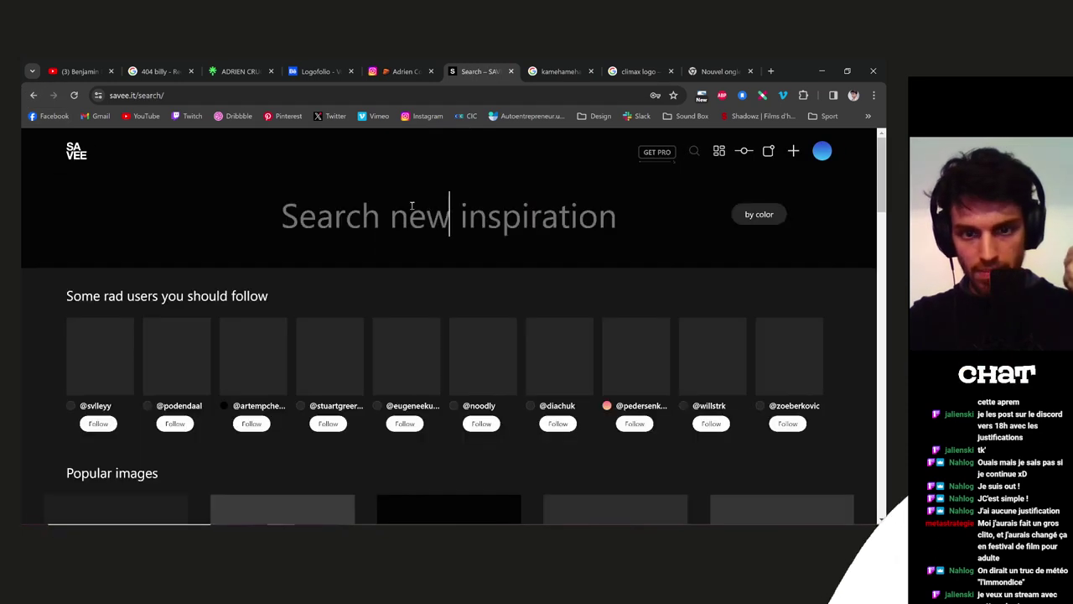
type("logo")
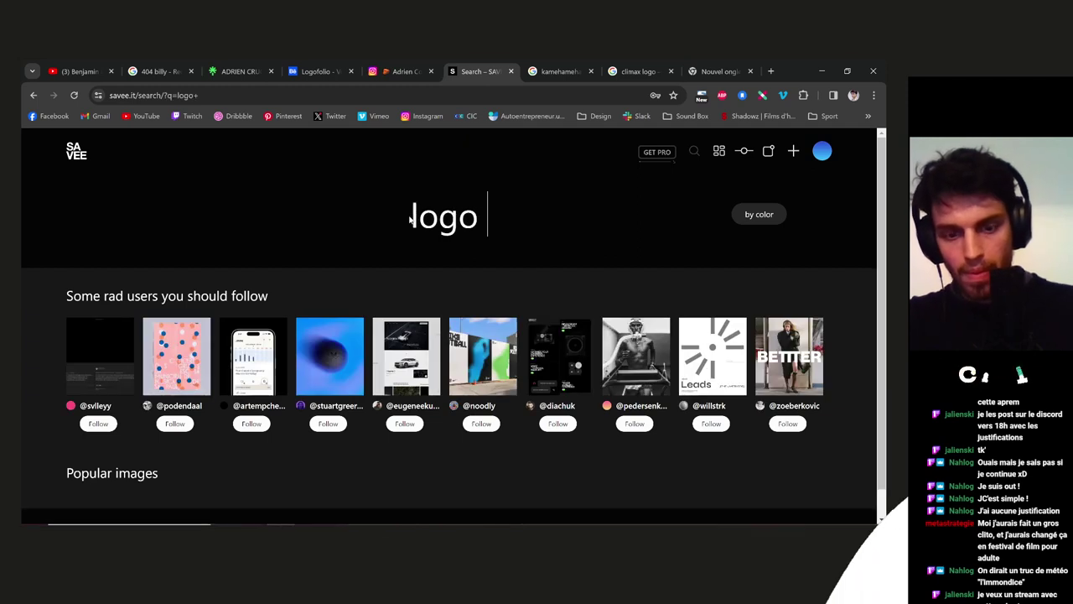
key("Return")
type("festival")
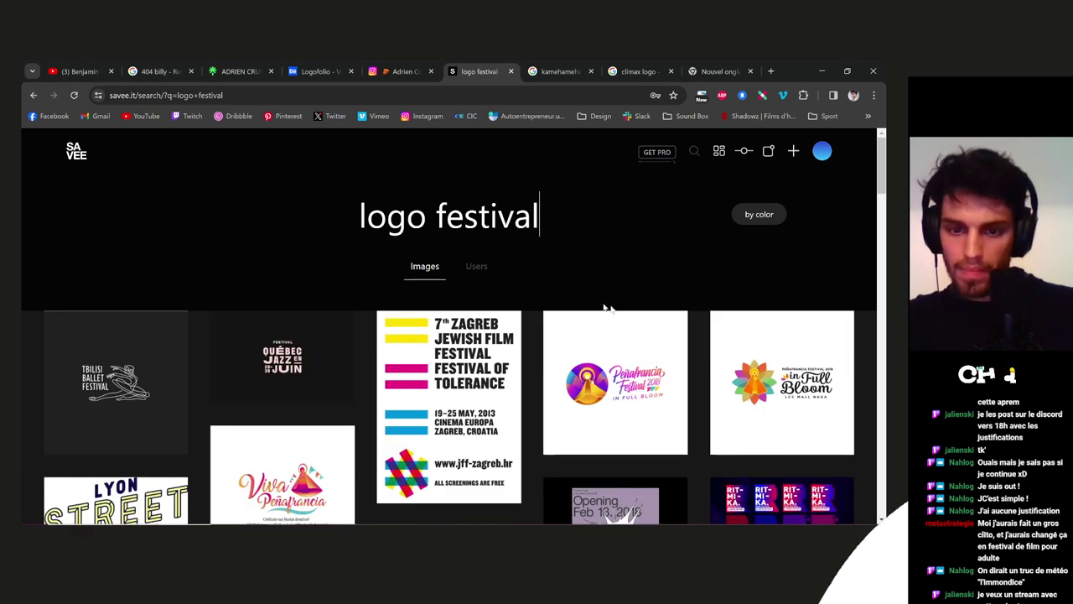
type("film")
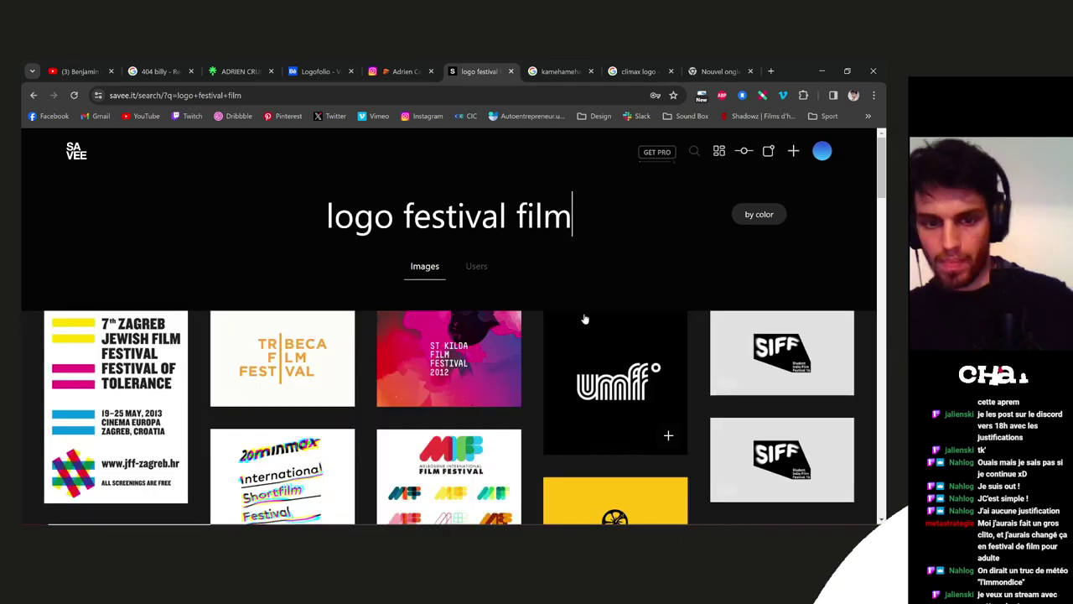
Browse down through the festival logo image results, then open a new browser tab
scroll(587, 319, "down", 3)
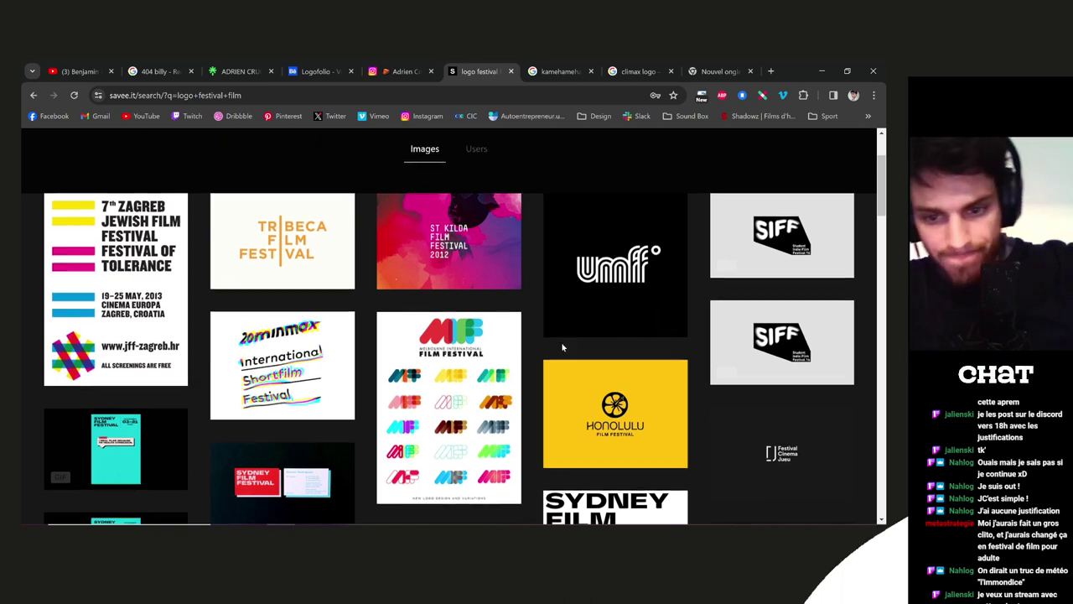
scroll(561, 344, "down", 4)
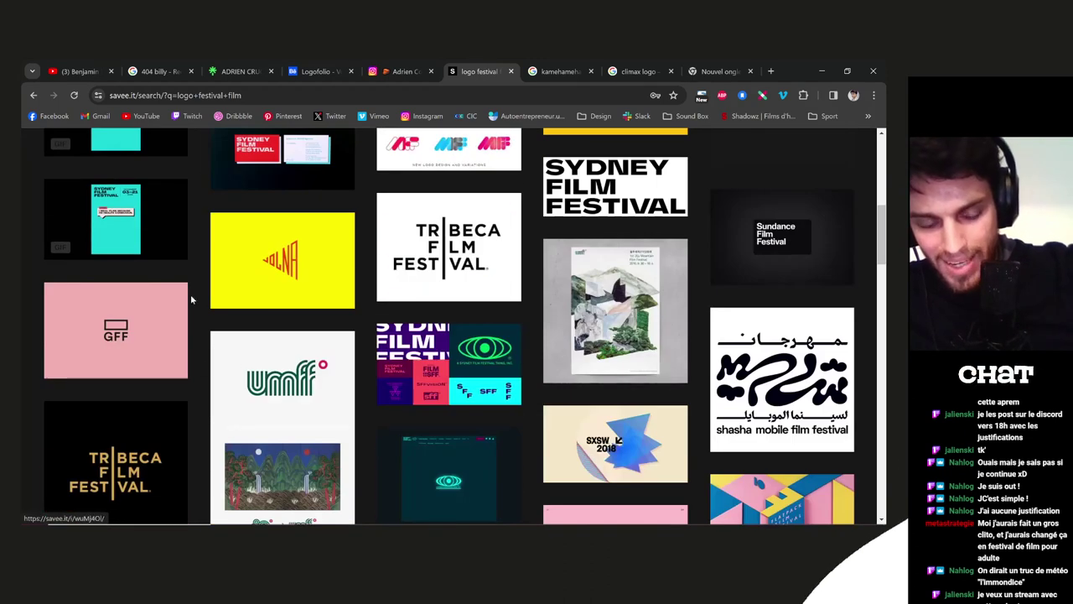
scroll(191, 302, "down", 2)
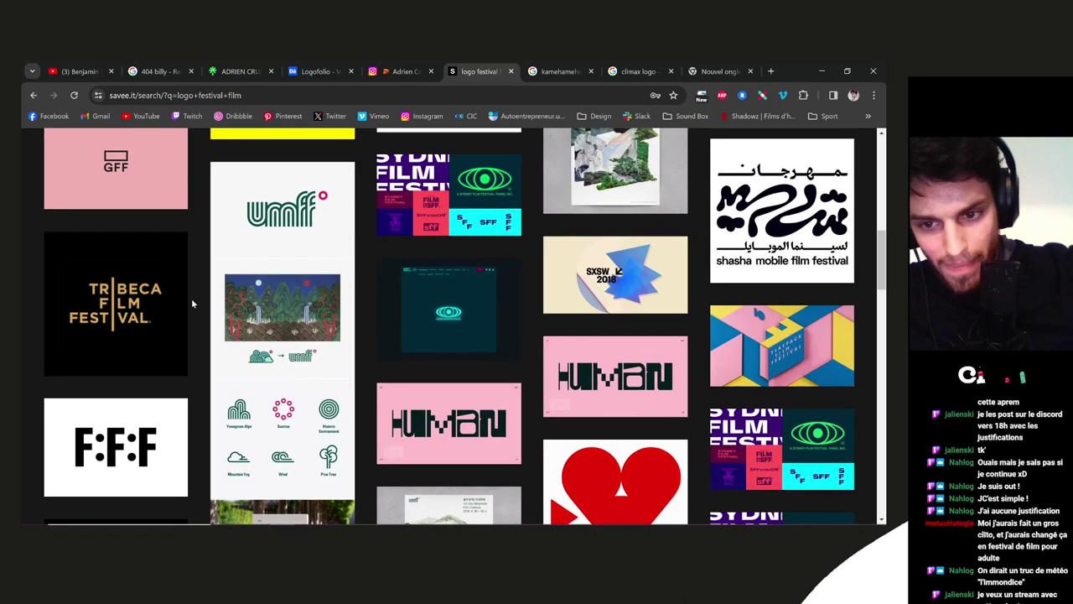
scroll(191, 303, "down", 1)
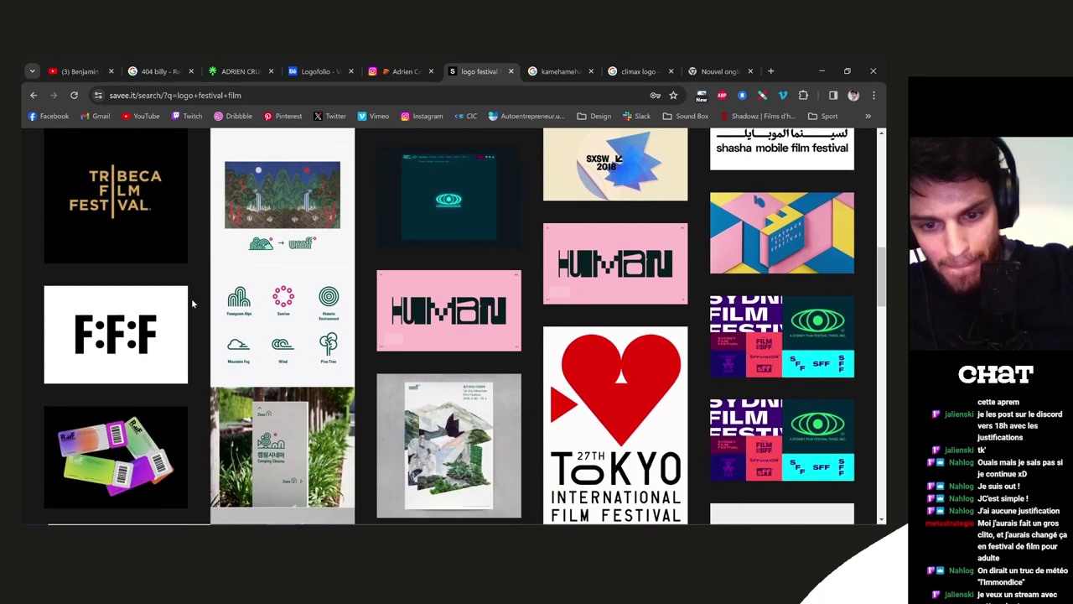
scroll(191, 303, "down", 1)
scroll(191, 304, "down", 1)
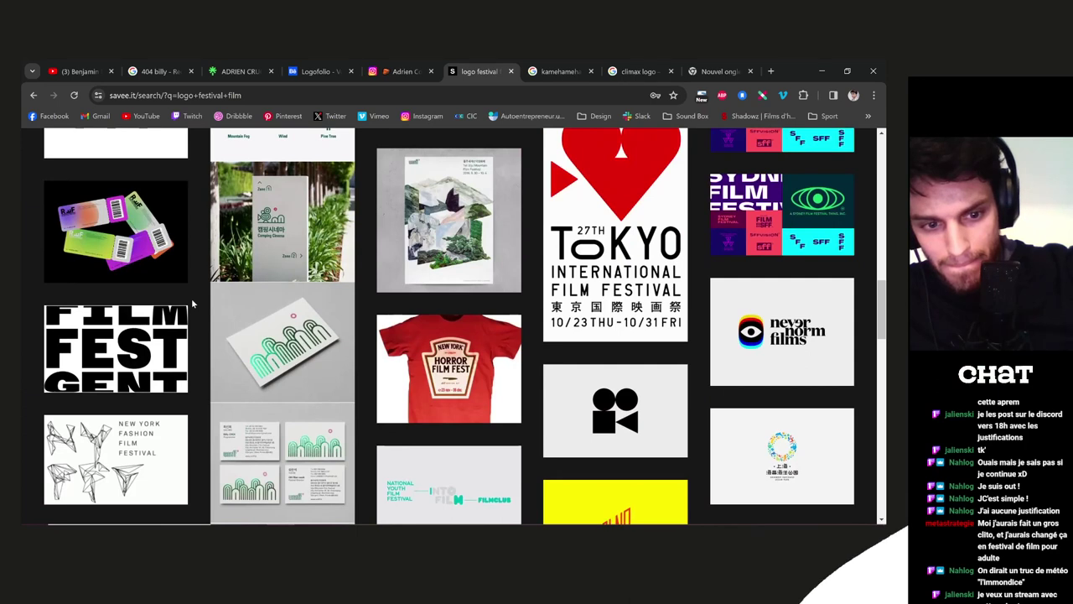
scroll(191, 303, "down", 1)
scroll(191, 304, "down", 1)
scroll(191, 304, "down", 2)
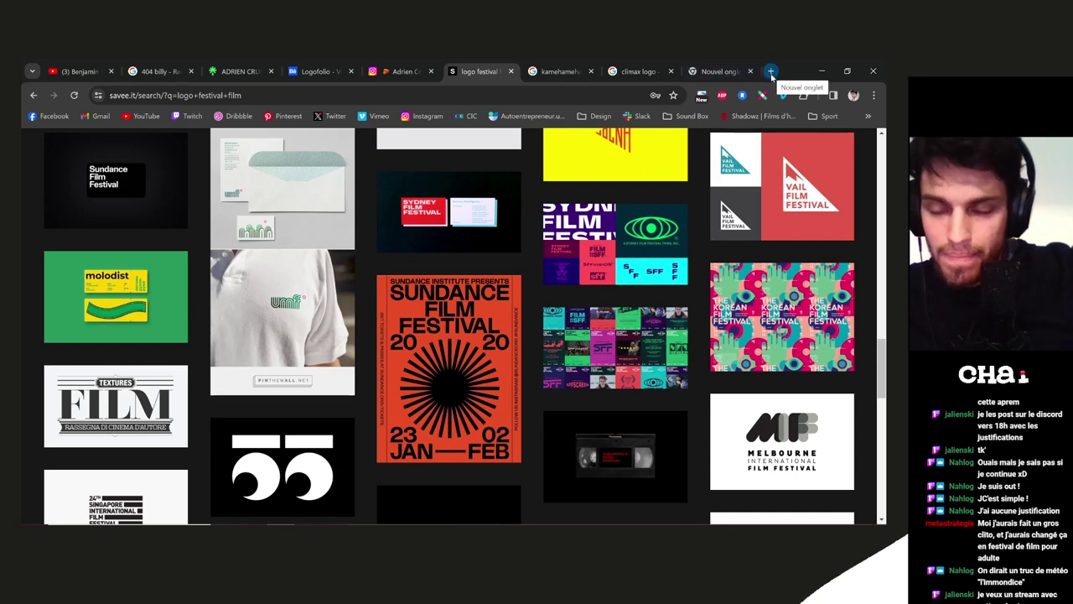
left_click(770, 72)
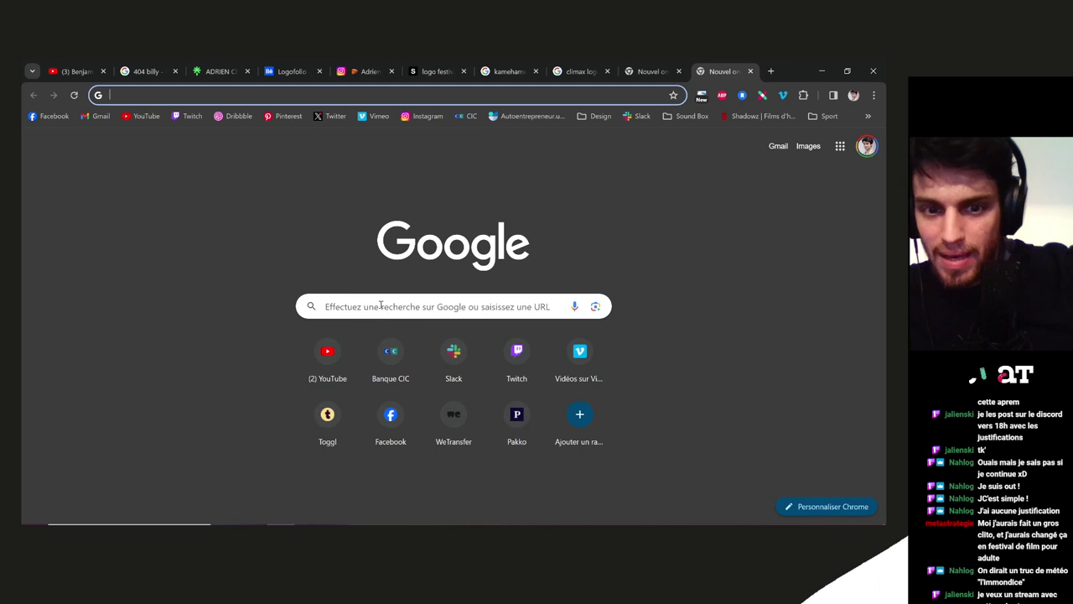
Search Google from the new tab for 'bleu jaune cinema etalon'
left_click(381, 305)
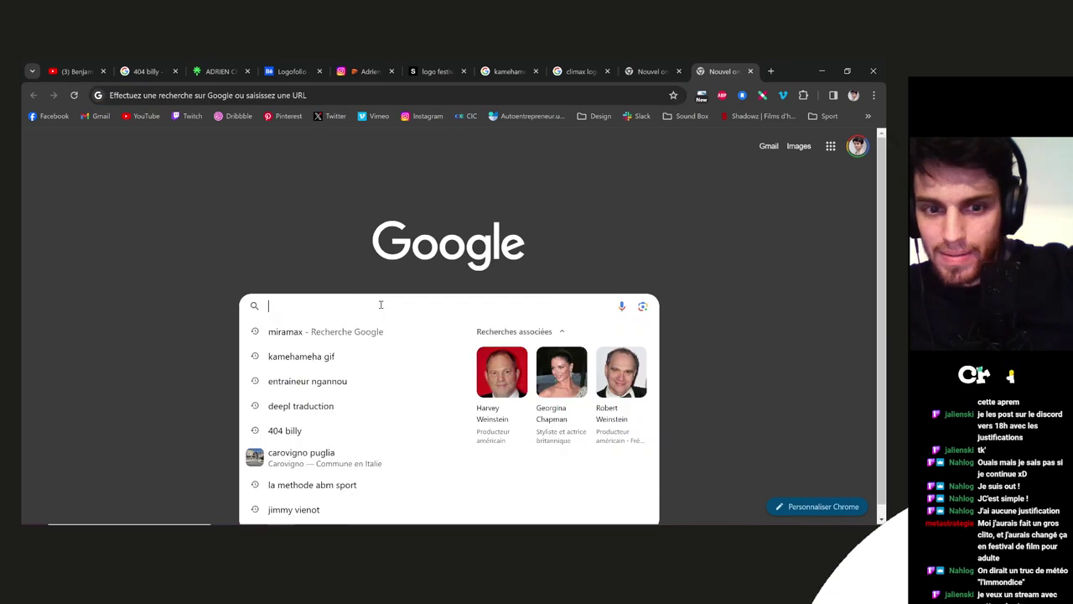
left_click(284, 272)
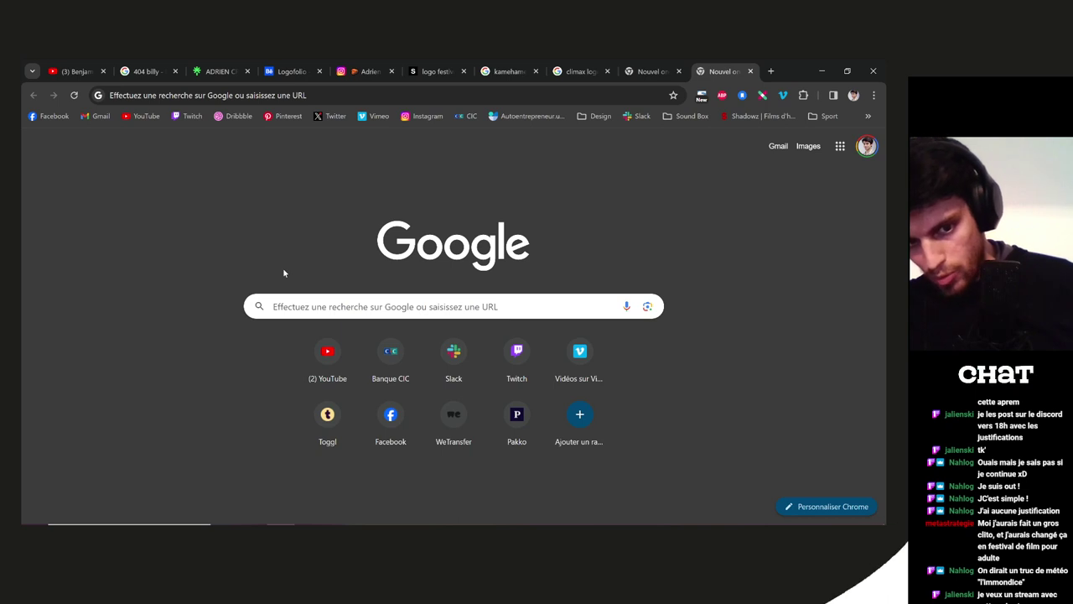
left_click(304, 307)
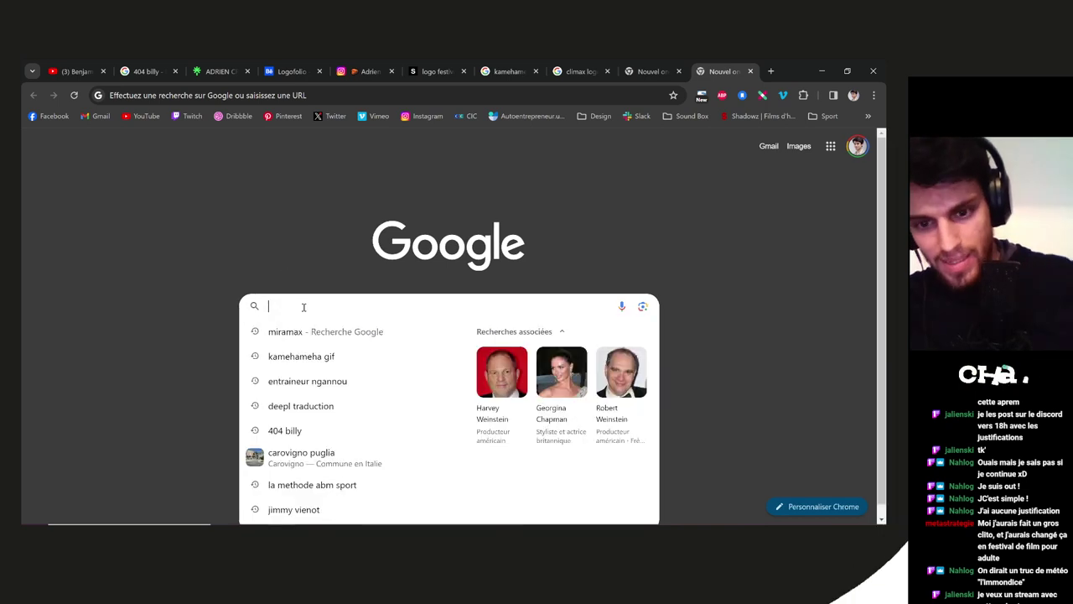
type("bleu j")
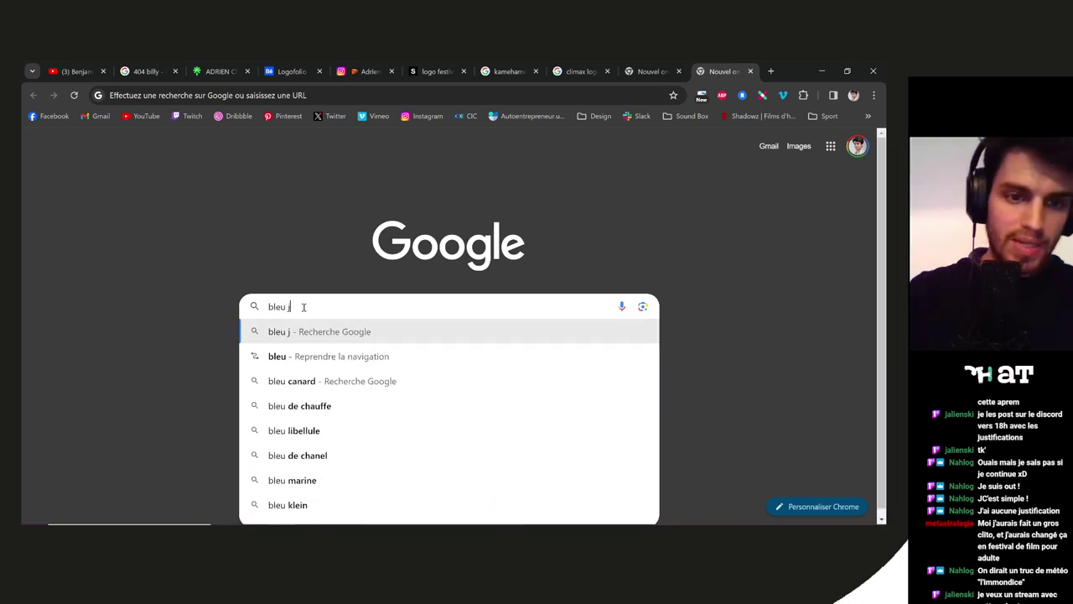
type("aune cinema")
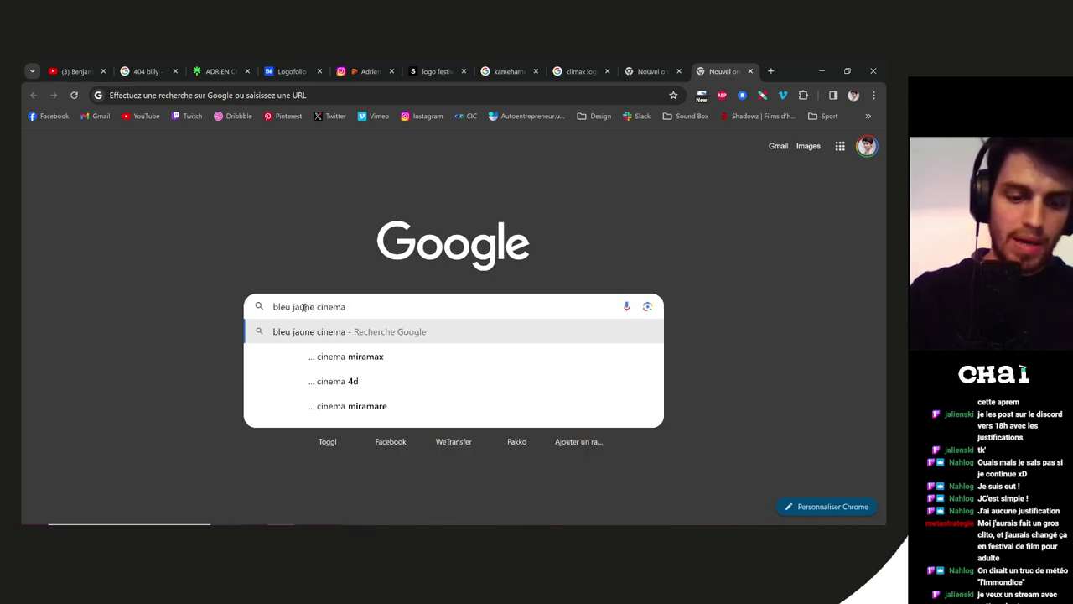
type(" etalo")
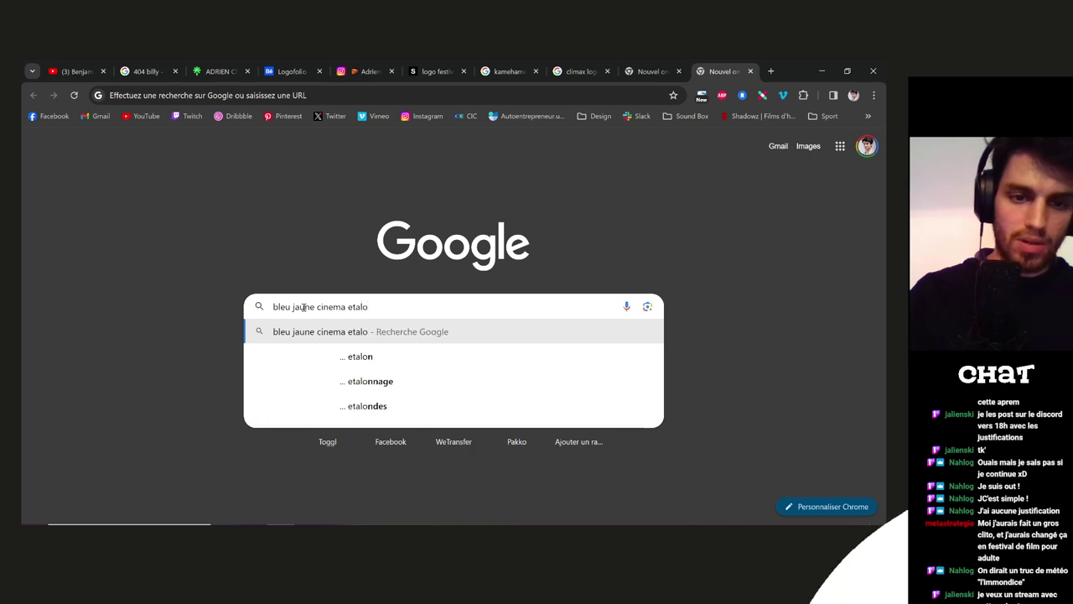
key("Down")
key("Return")
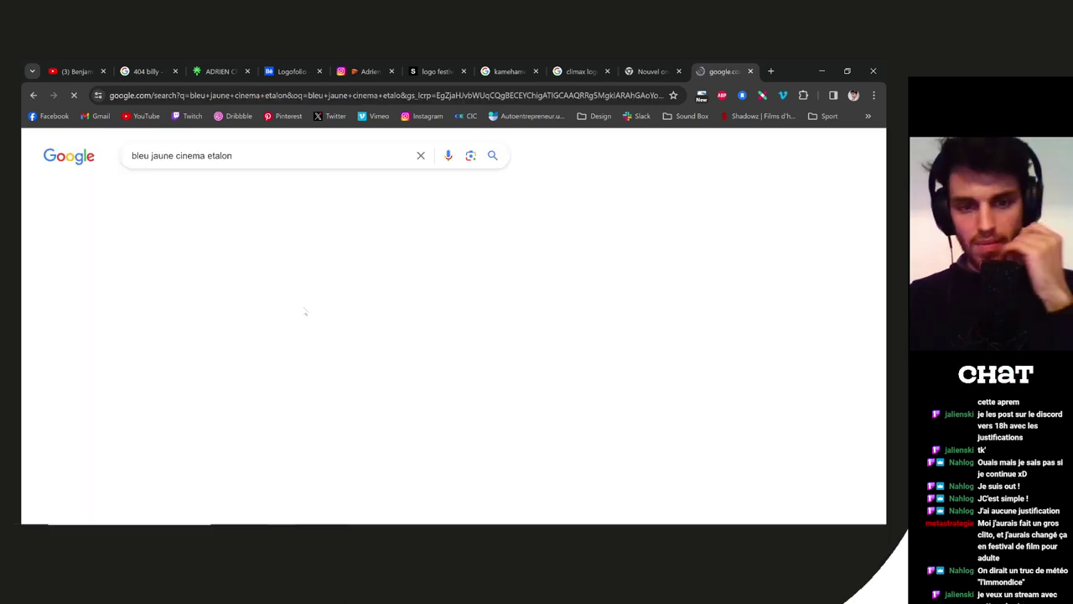
Refine the query to 'bleu jaune cinema etalonnage' and open the Konbini orange-blue tint article
left_click(276, 156)
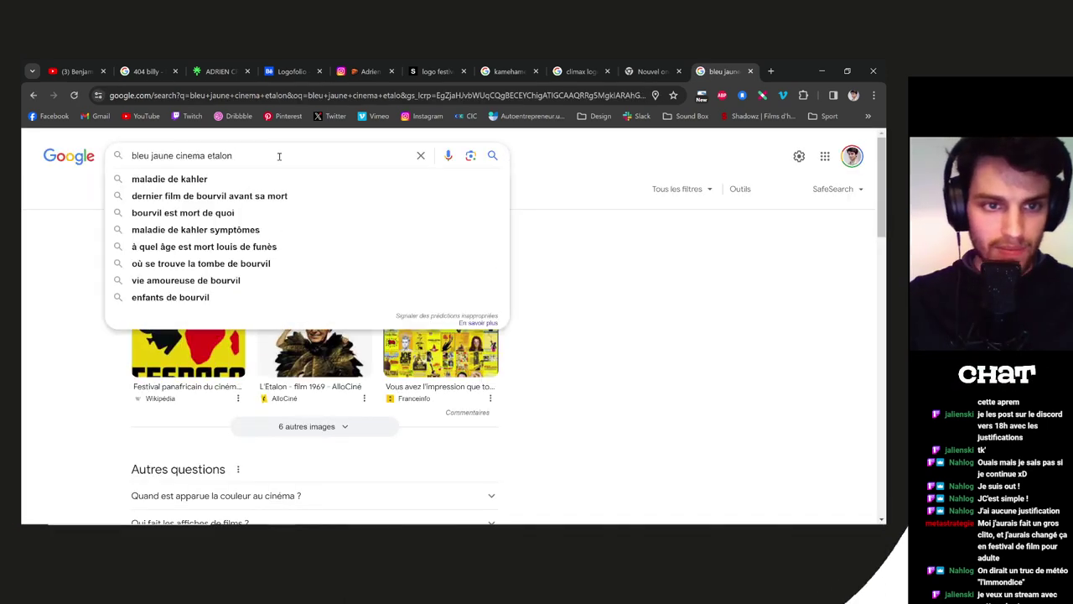
type("nage")
key("Return")
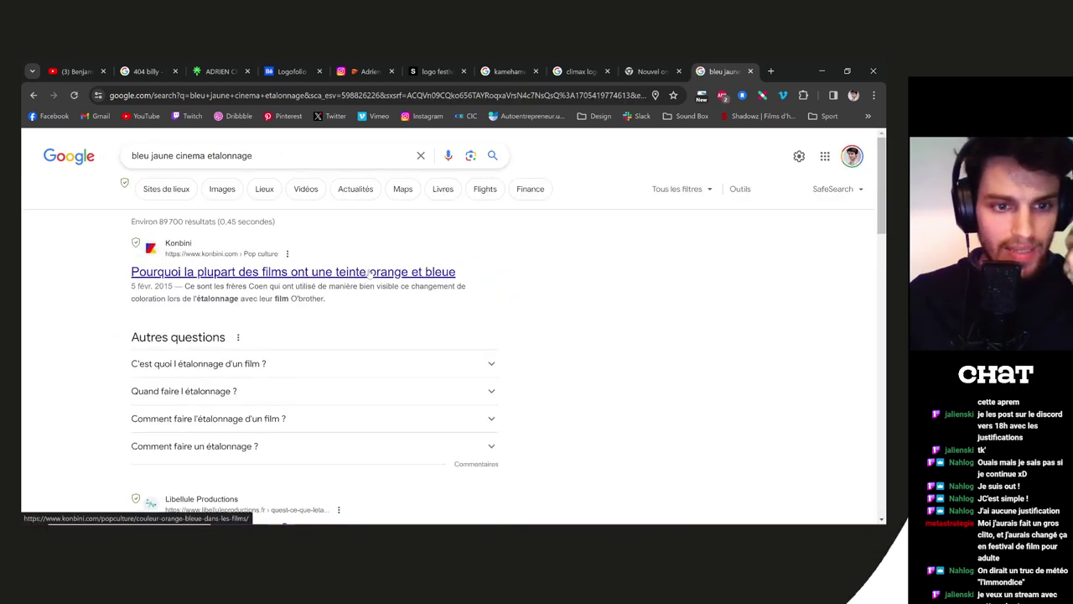
scroll(368, 280, "down", 2)
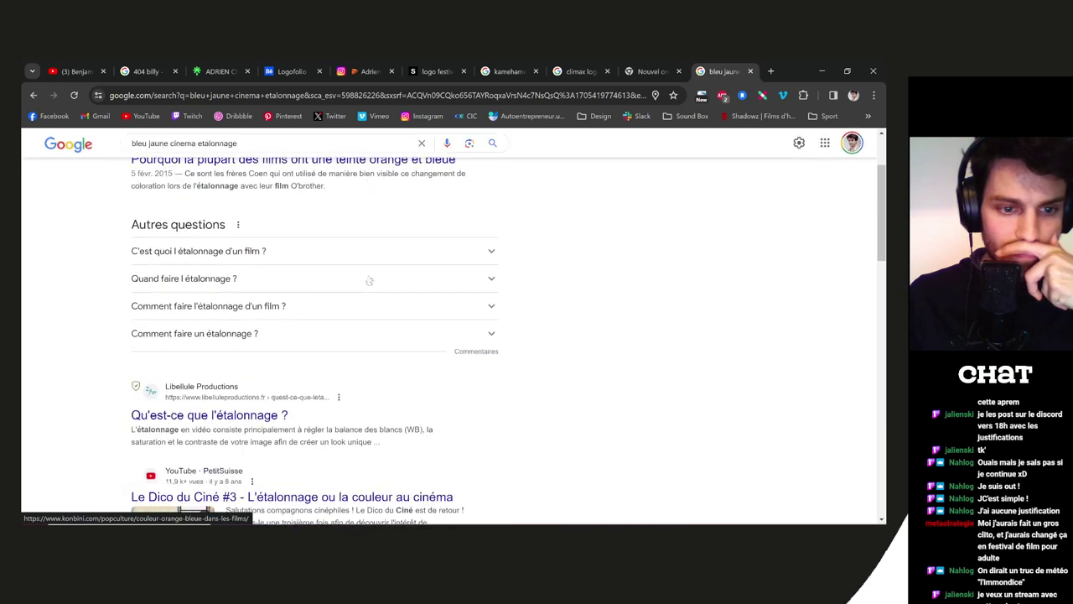
scroll(367, 280, "up", 2)
left_click(329, 272)
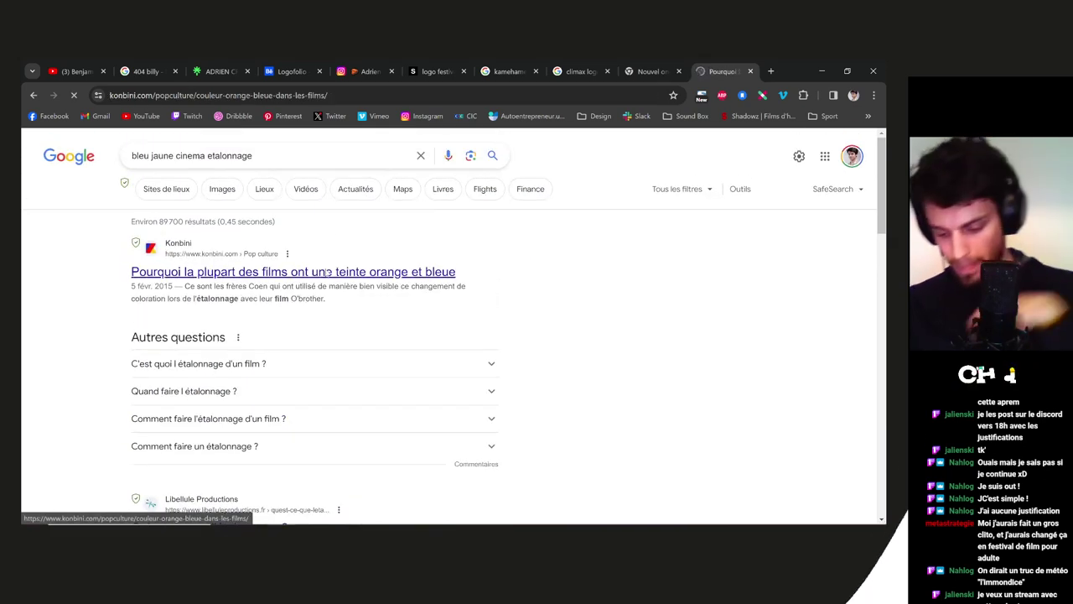
Read the Konbini article's opening, marking the sentence on the orange/bleue trend
scroll(219, 438, "down", 3)
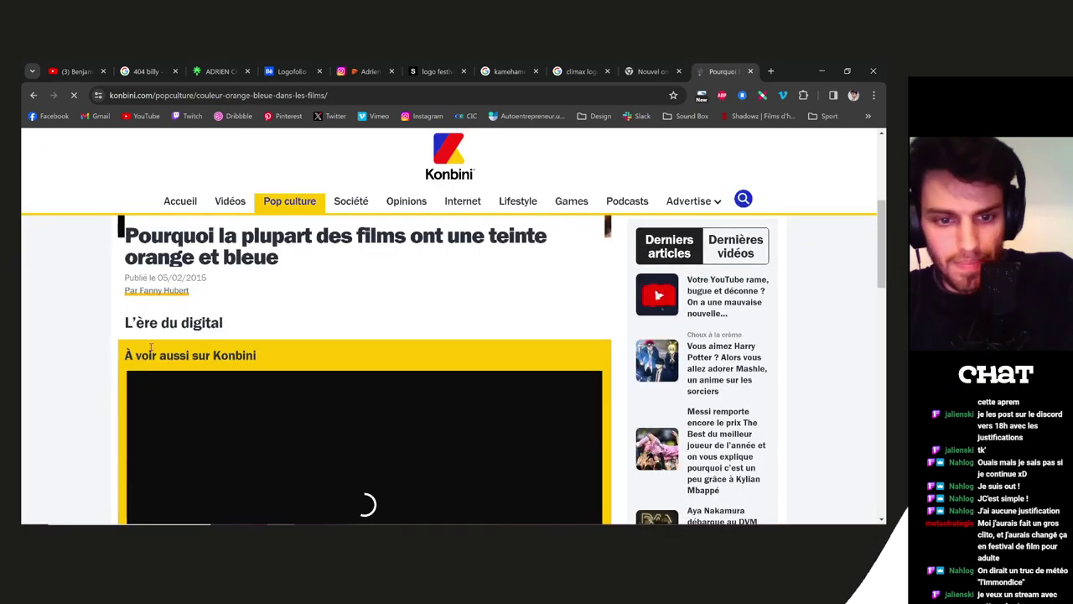
scroll(62, 314, "down", 3)
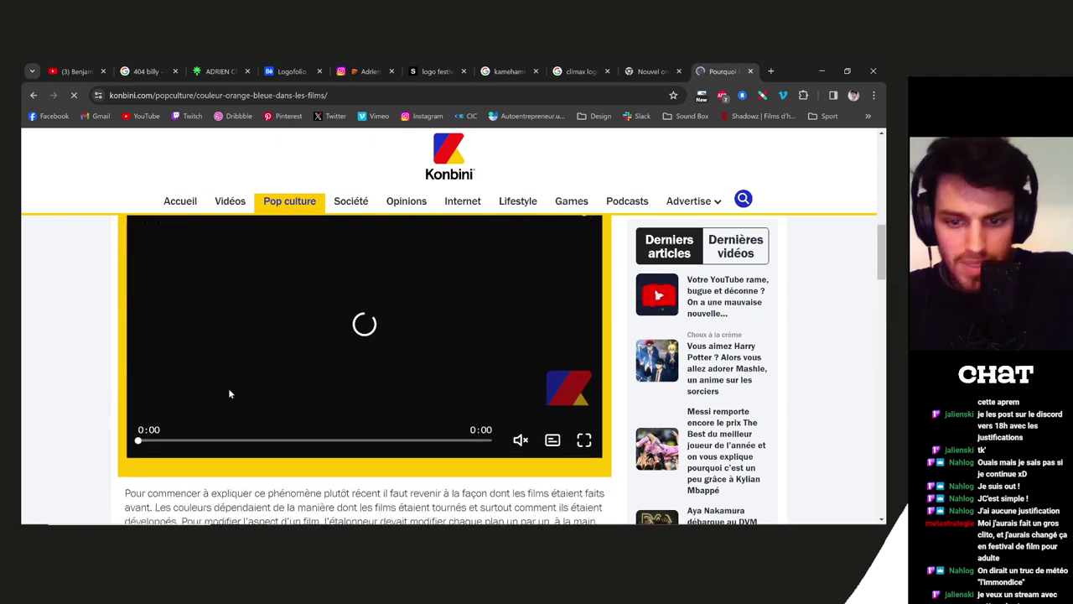
scroll(229, 388, "down", 2)
left_click_drag(173, 336, 557, 364)
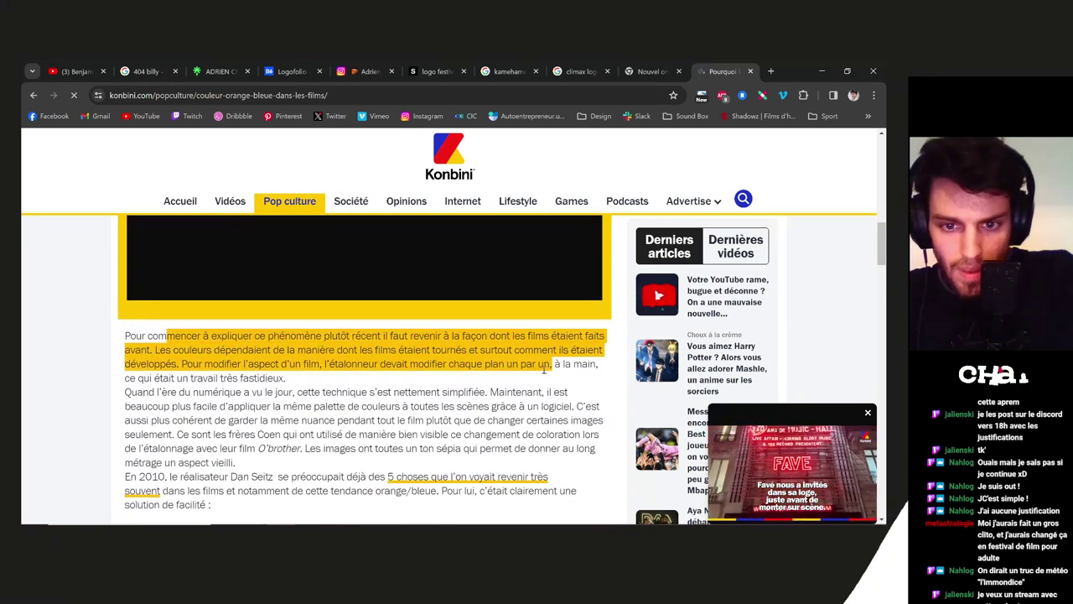
left_click(365, 351)
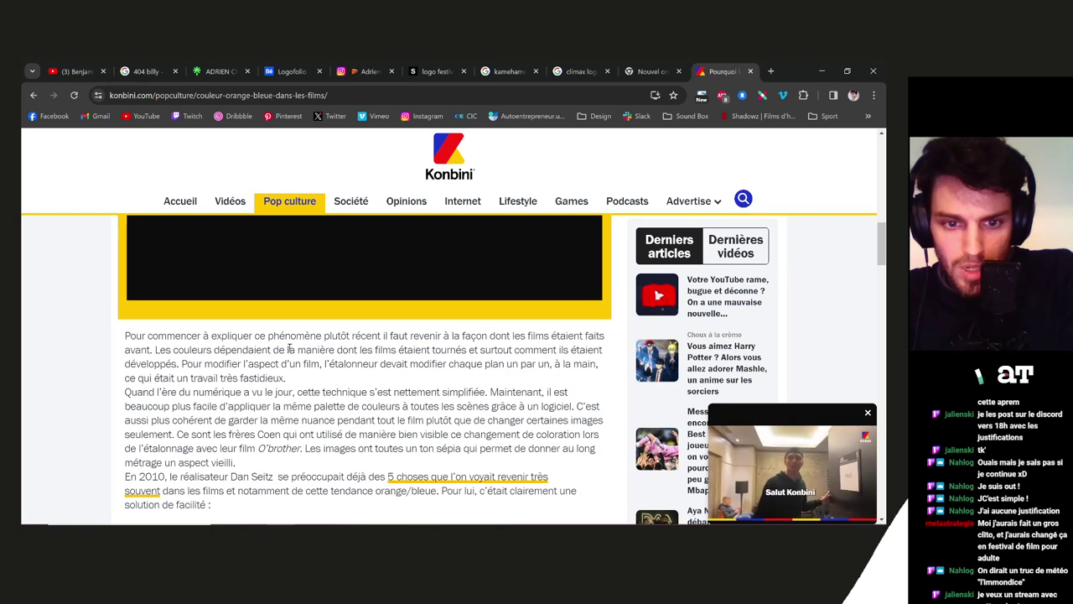
scroll(255, 359, "down", 1)
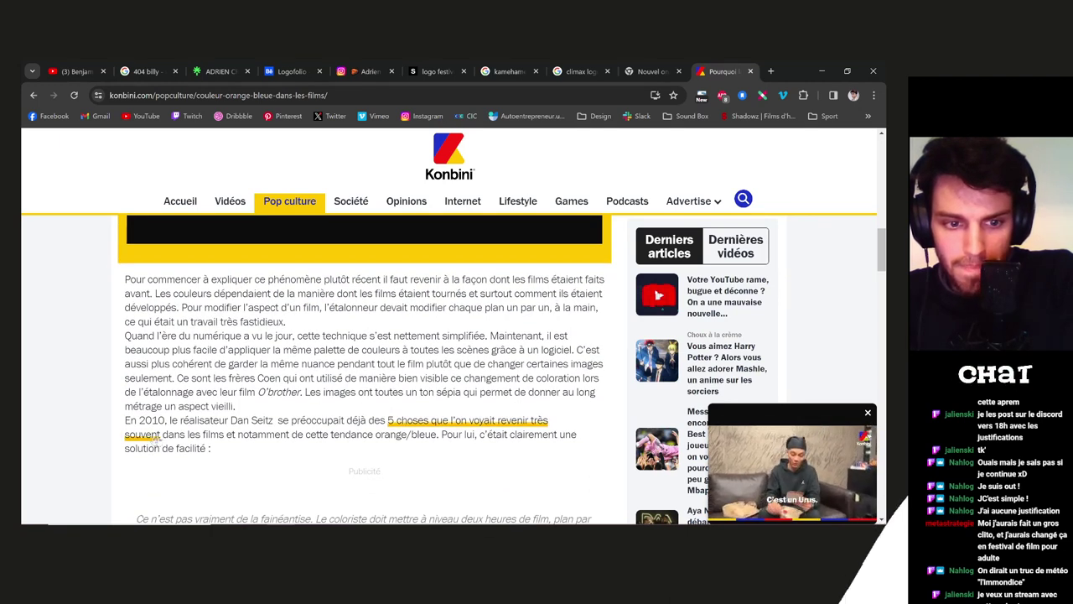
left_click_drag(367, 435, 212, 449)
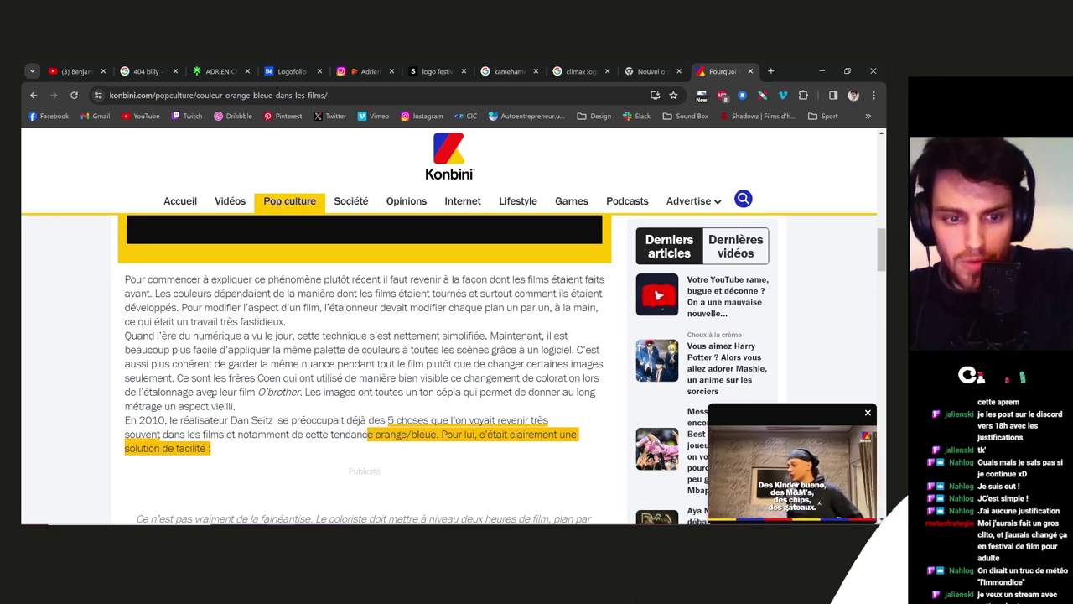
Read further, marking the italic colourist quote, then go to the new-tab page
scroll(224, 392, "down", 2)
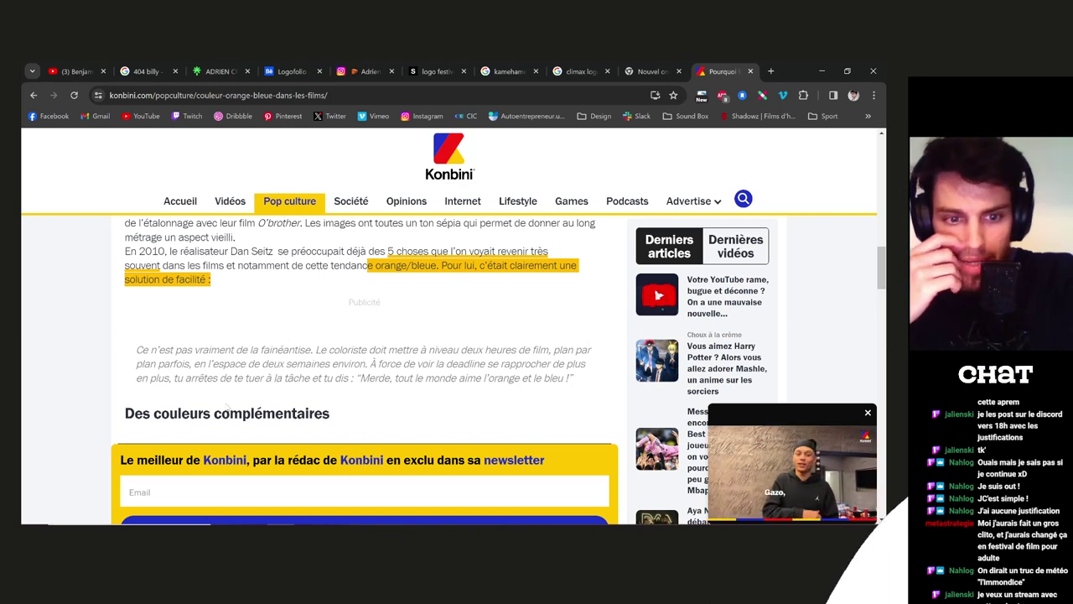
scroll(227, 407, "down", 8)
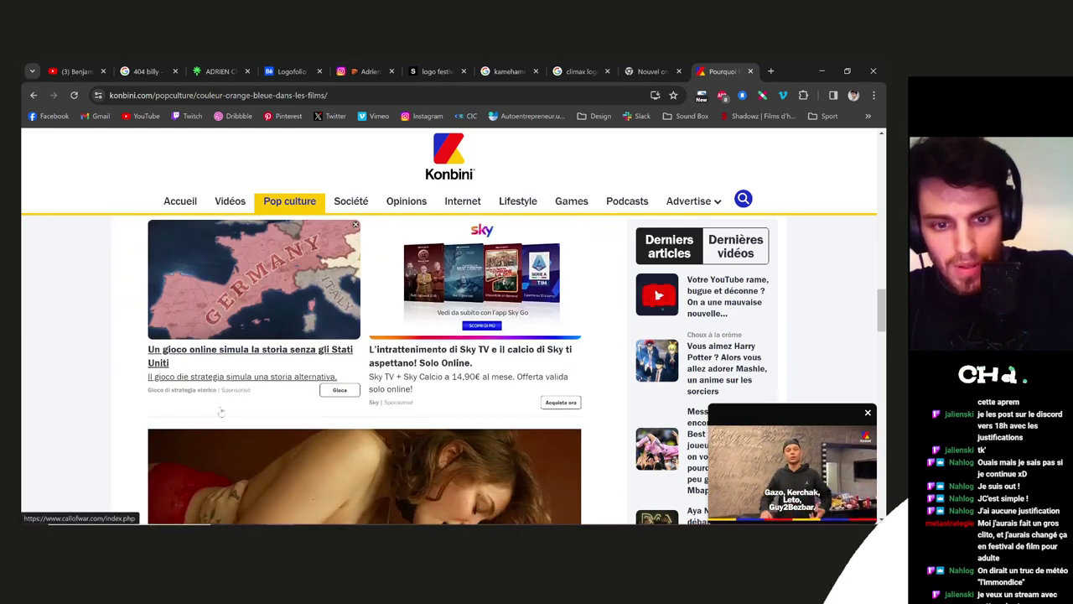
scroll(222, 433, "up", 5)
scroll(222, 432, "up", 6)
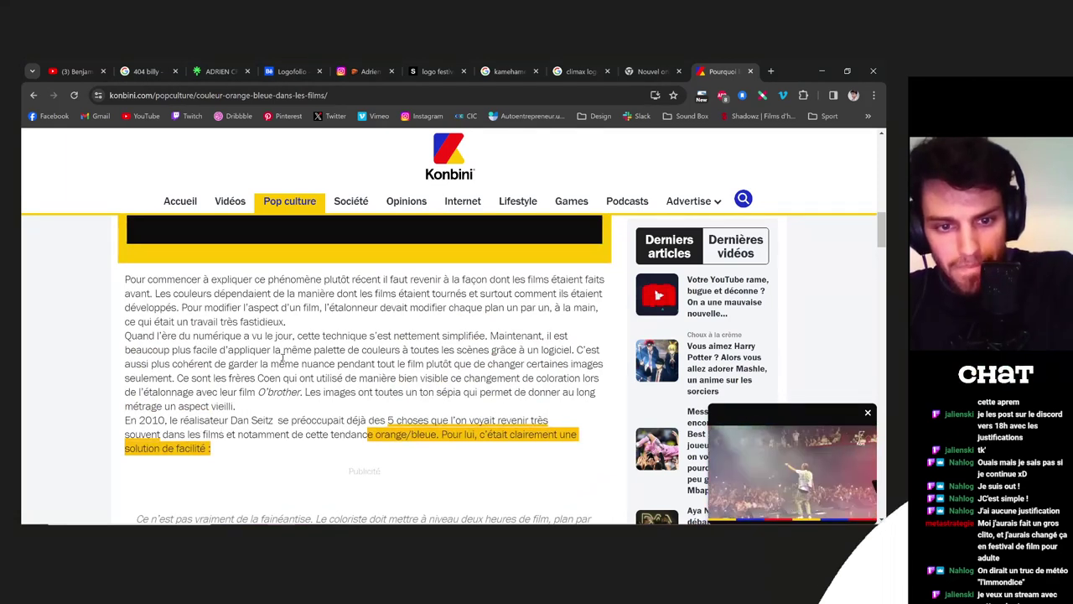
left_click(460, 377)
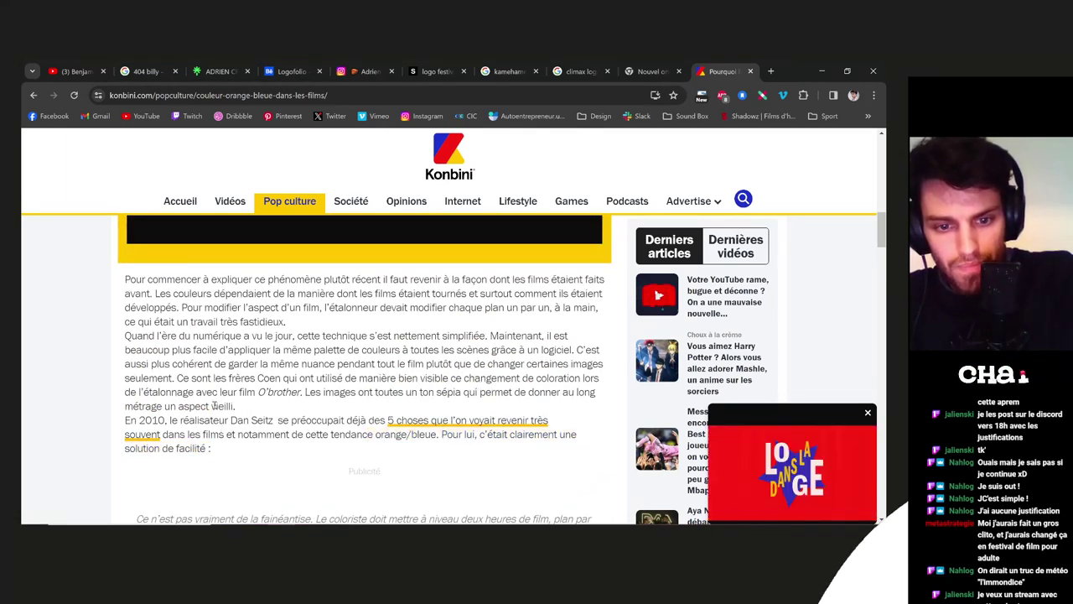
scroll(218, 411, "down", 3)
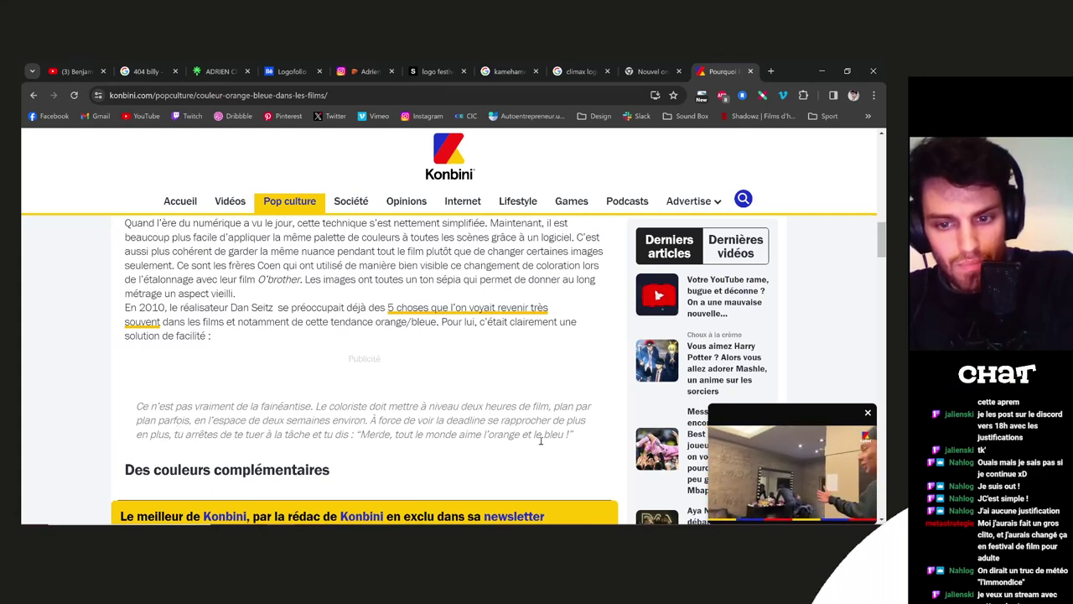
left_click_drag(574, 446, 237, 408)
left_click(397, 428)
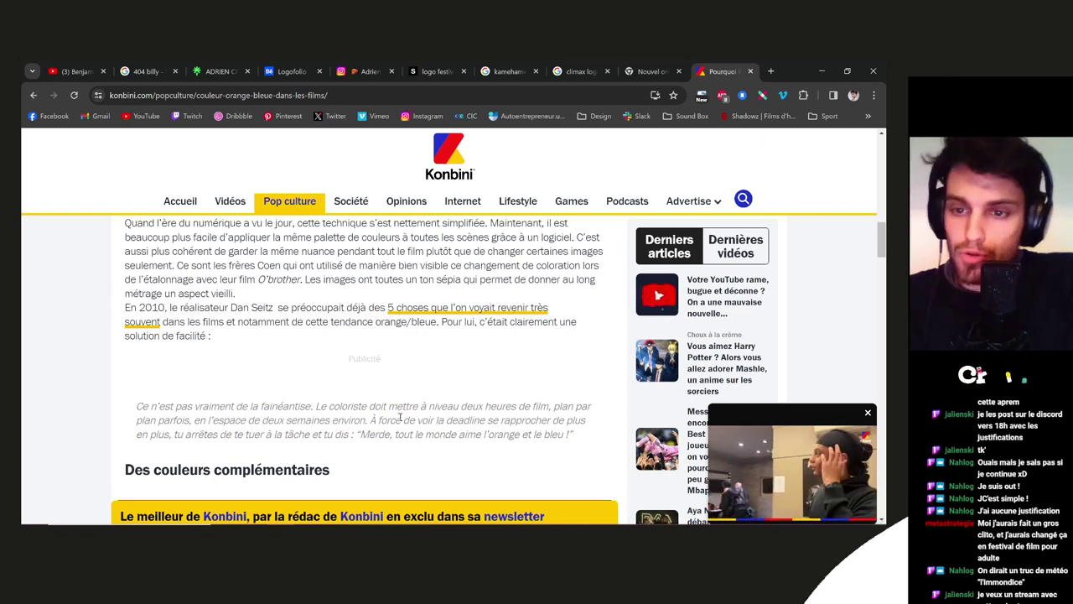
scroll(426, 405, "up", 1)
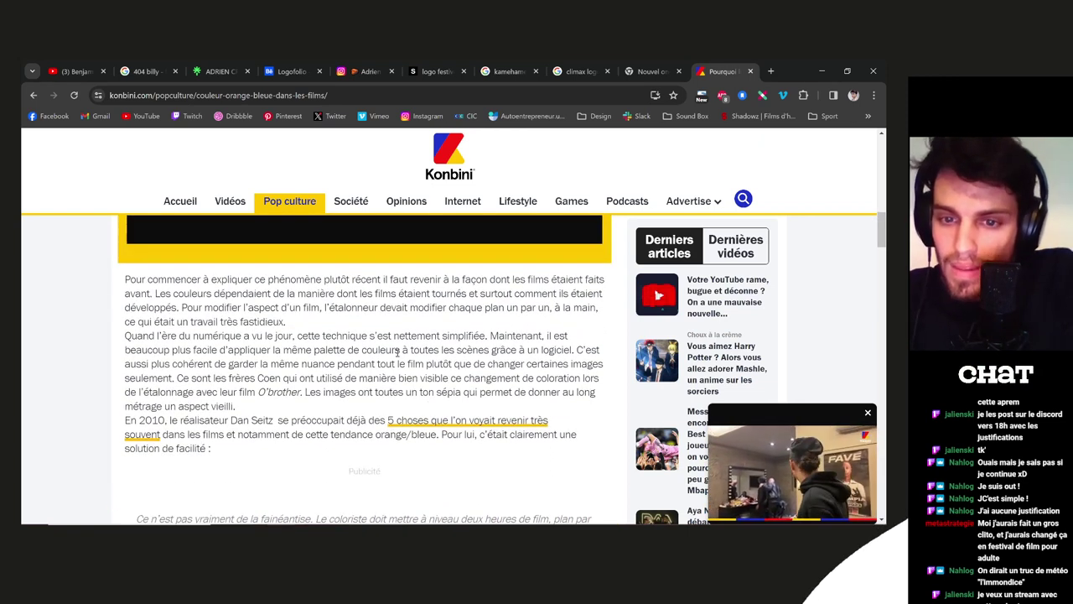
left_click(662, 72)
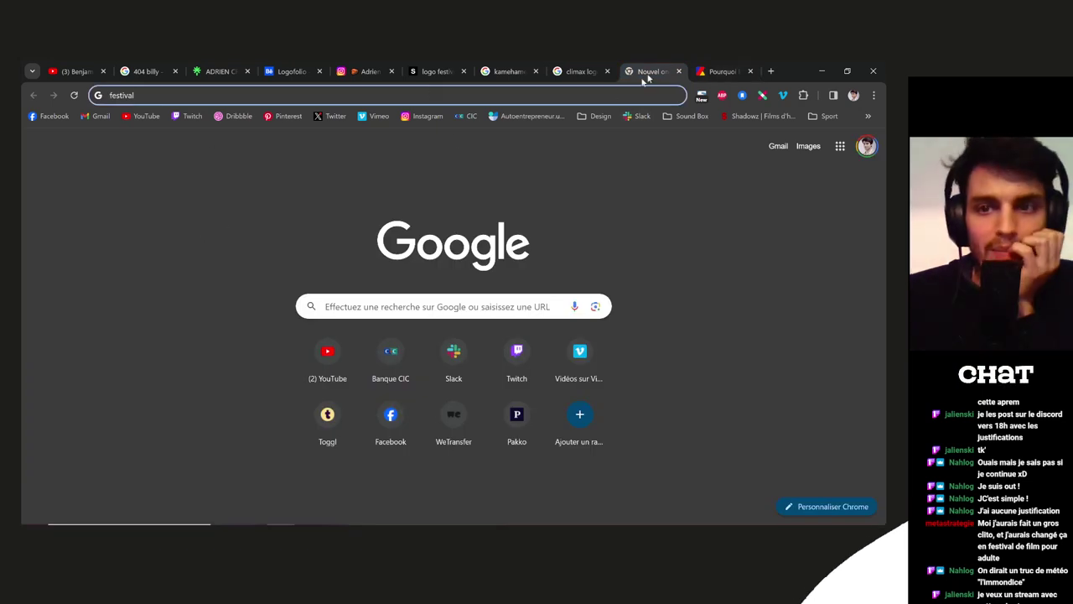
Close the Konbini tab and search Google for 'blue orange movie color scheme'
left_click(723, 71)
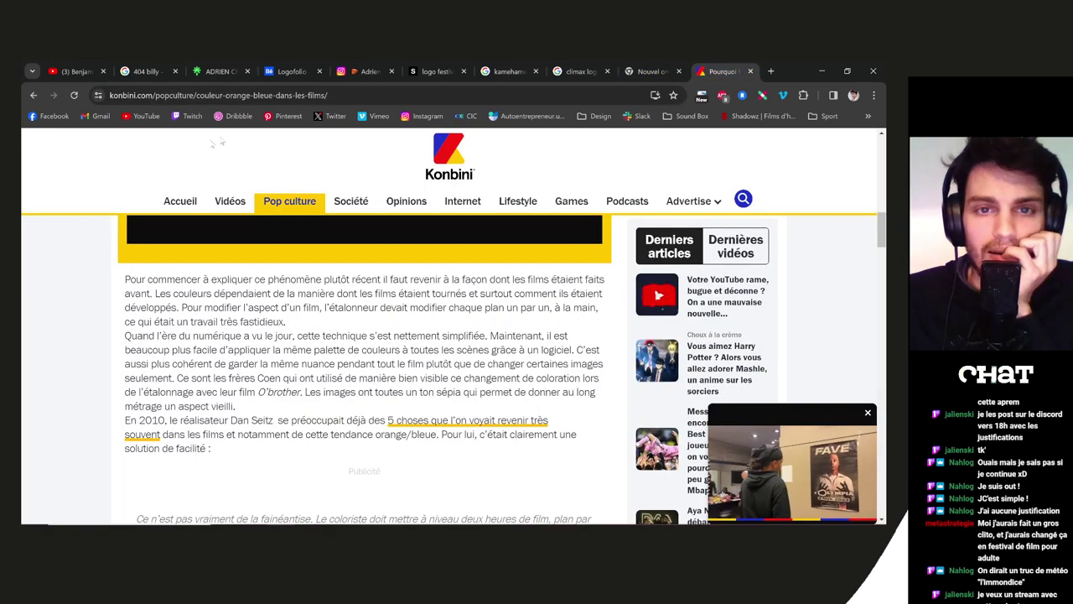
left_click(751, 71)
left_click(347, 306)
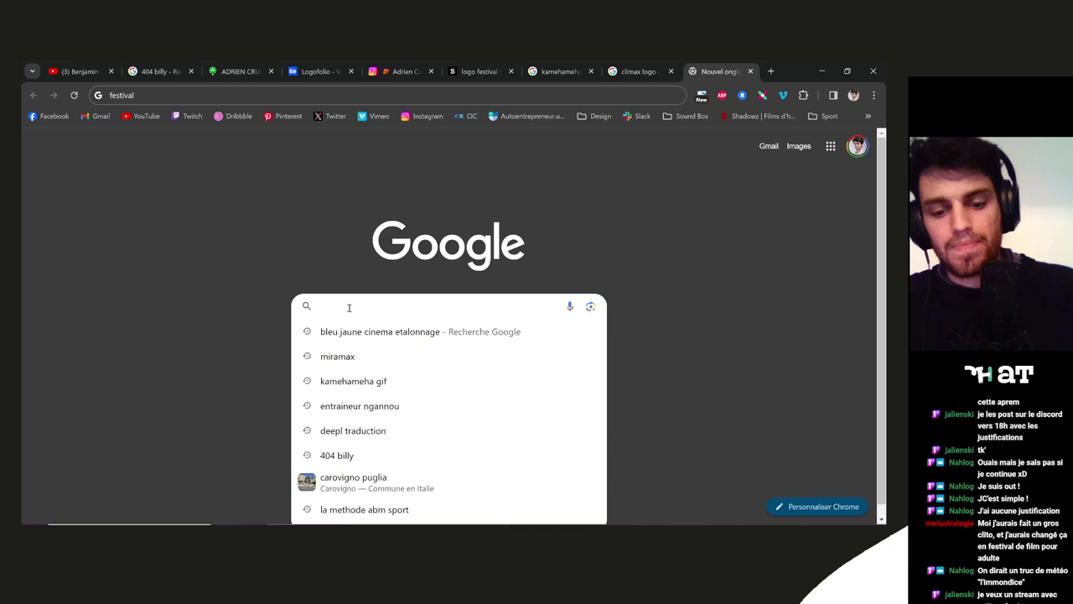
type("blue or")
key("BackSpace")
key("BackSpace")
type("and orange tint")
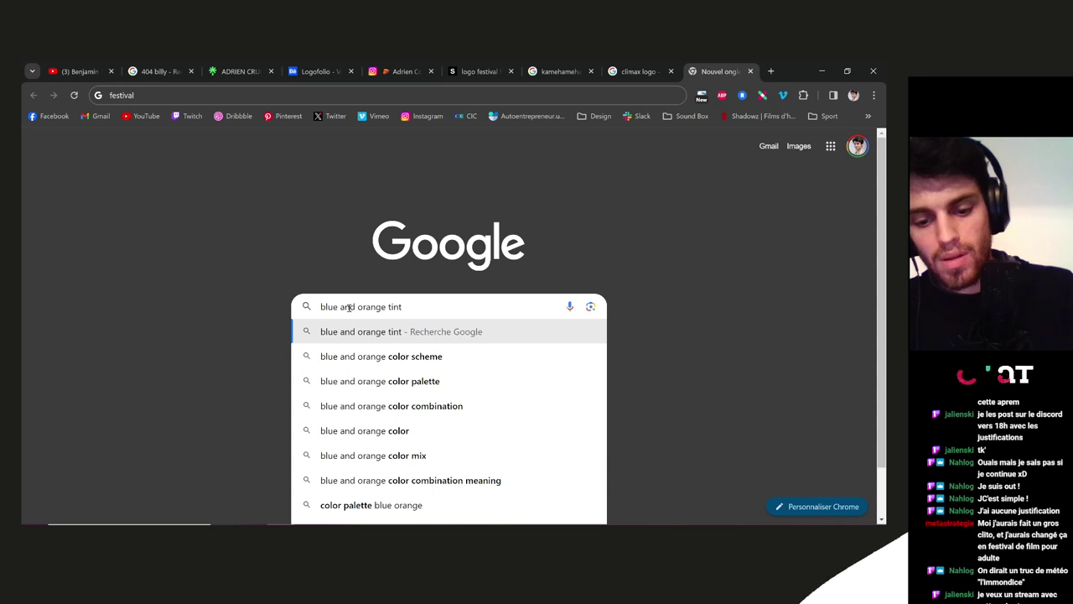
type(" movie")
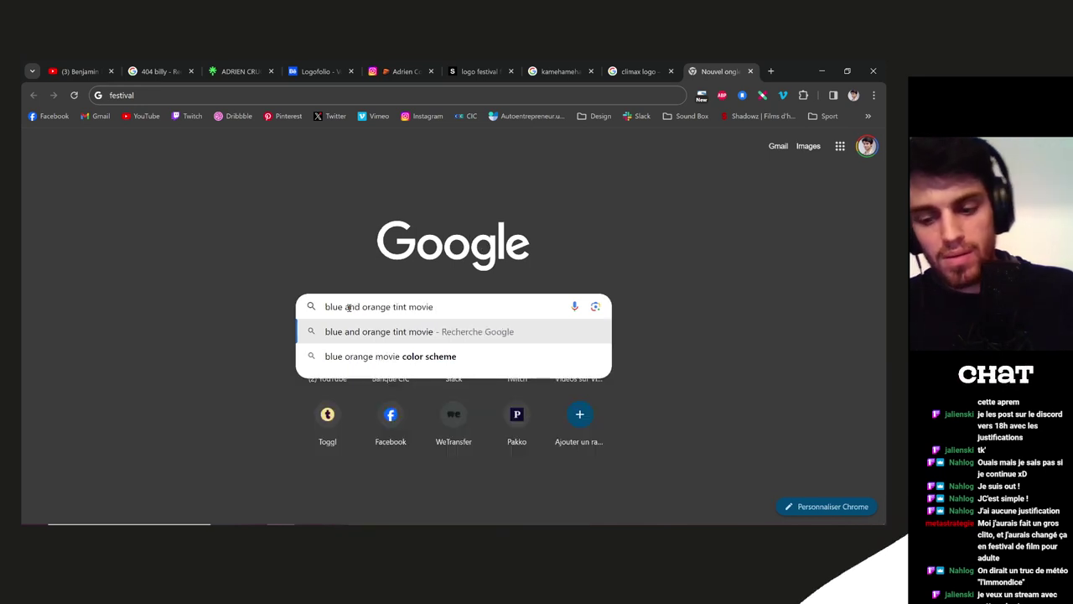
key("Down")
key("Return")
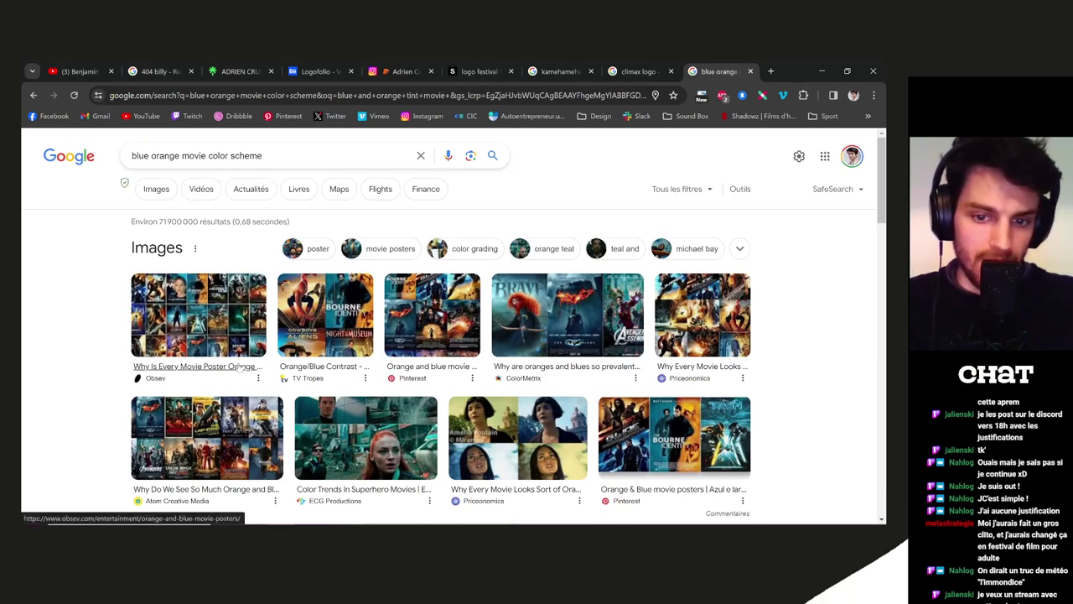
Open TV Tropes' Orange/Blue Contrast result in a new tab and view it
scroll(241, 367, "down", 3)
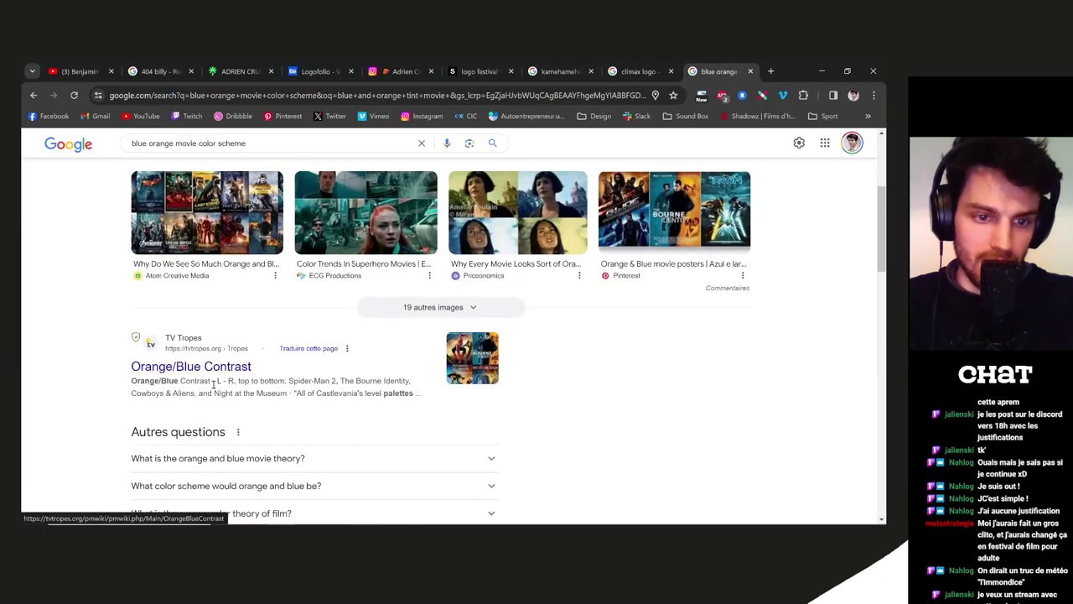
right_click(220, 377)
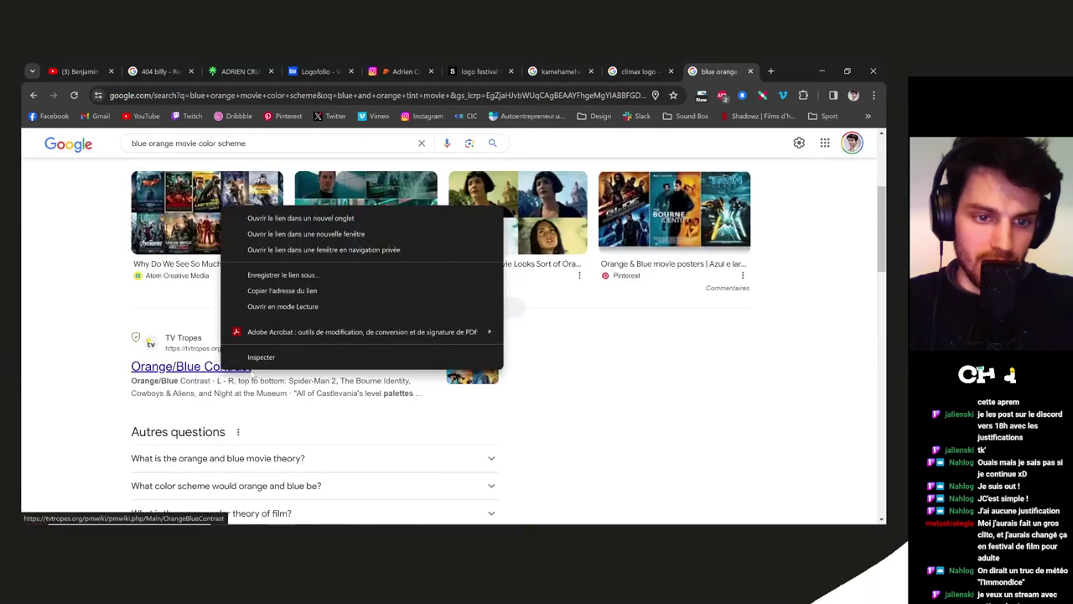
left_click(324, 217)
scroll(117, 310, "down", 3)
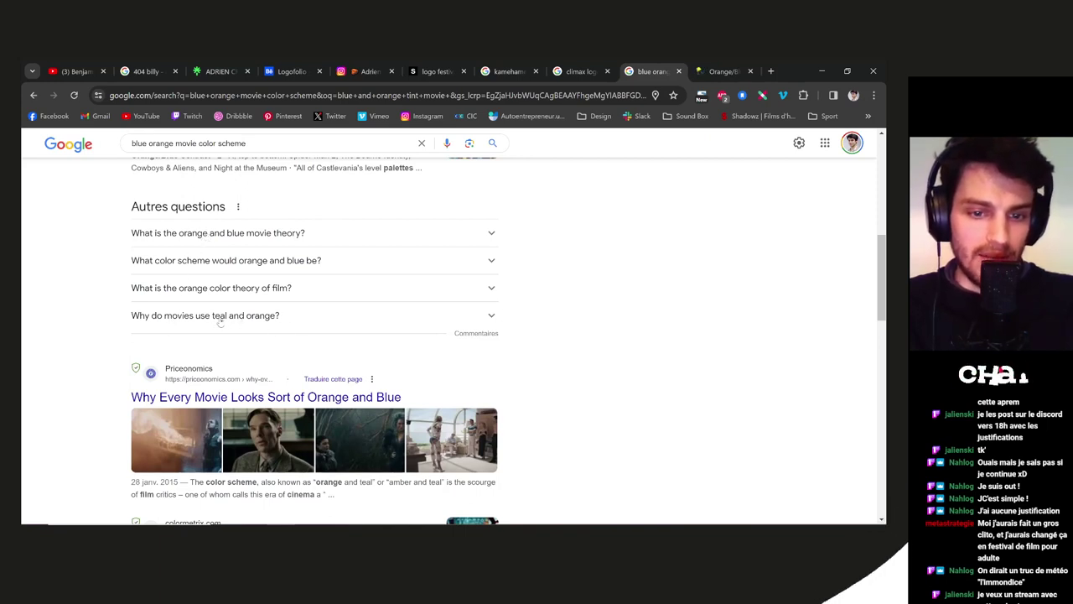
scroll(217, 309, "down", 2)
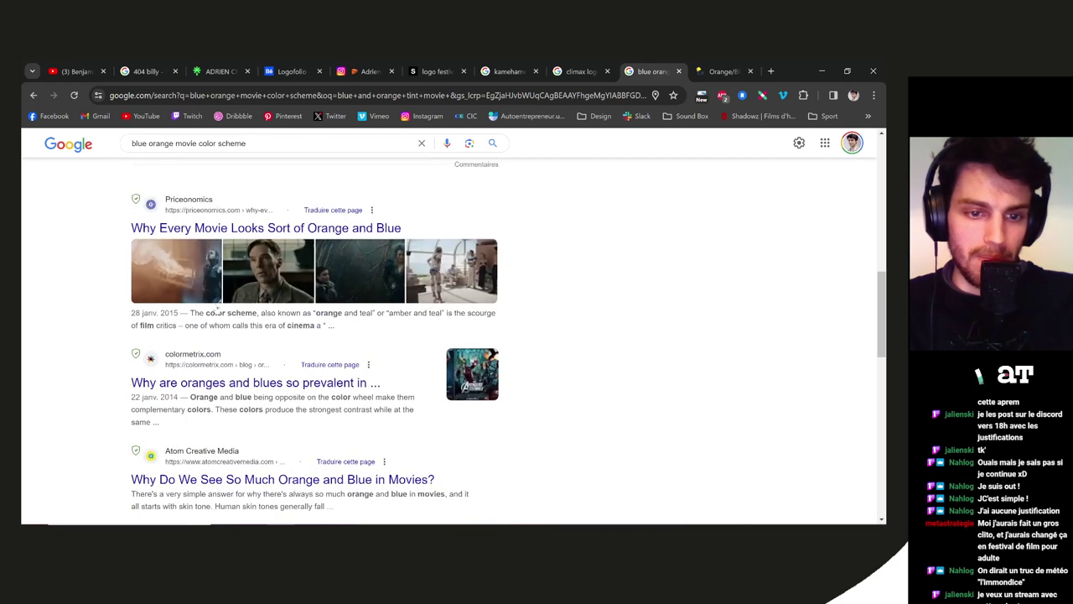
scroll(218, 311, "down", 1)
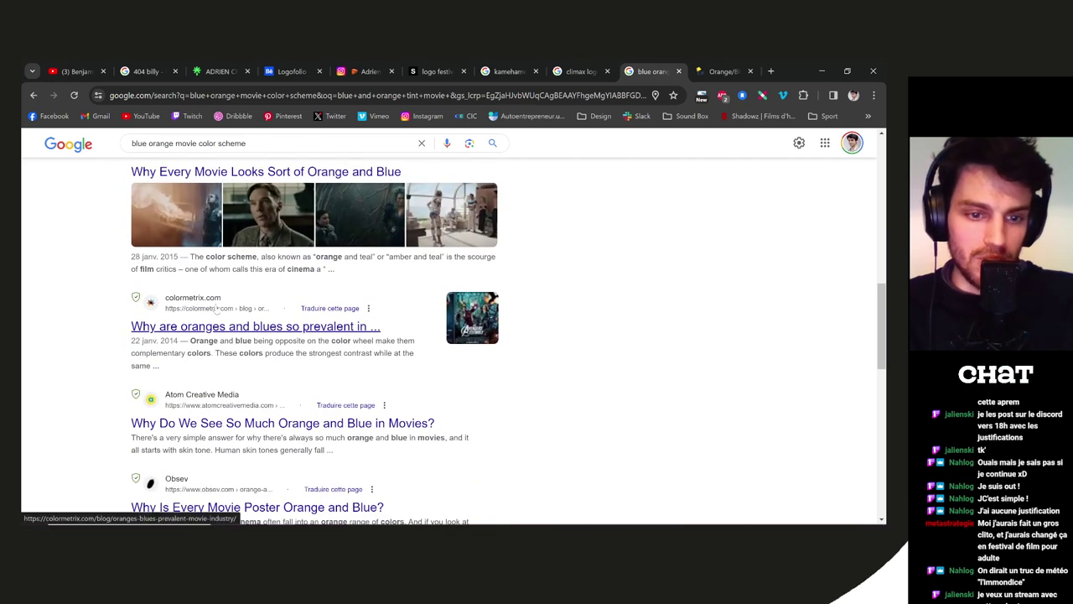
scroll(216, 309, "down", 2)
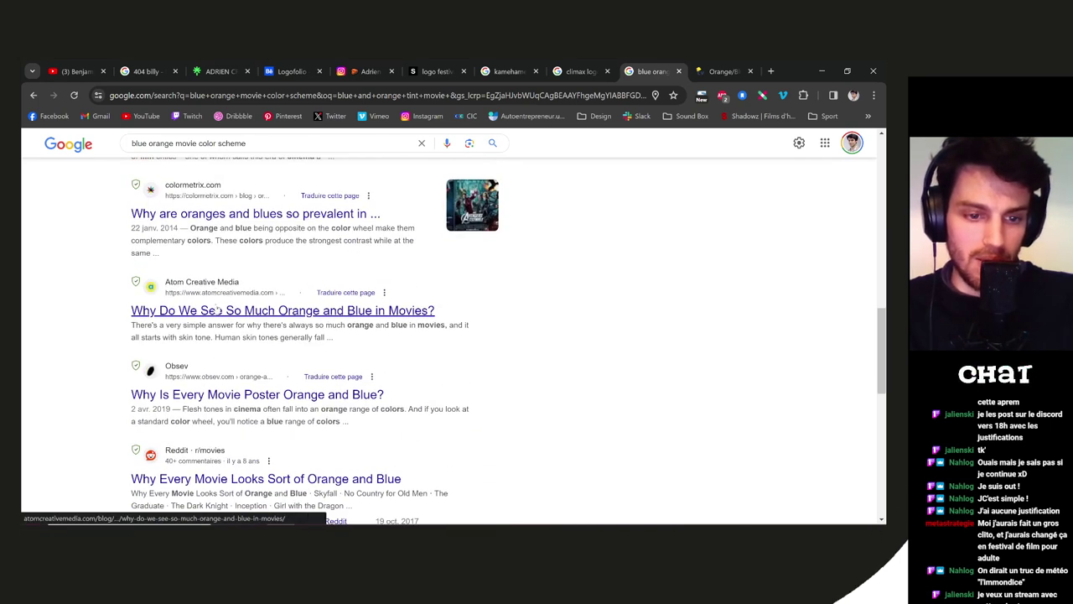
scroll(217, 310, "up", 8)
left_click(724, 71)
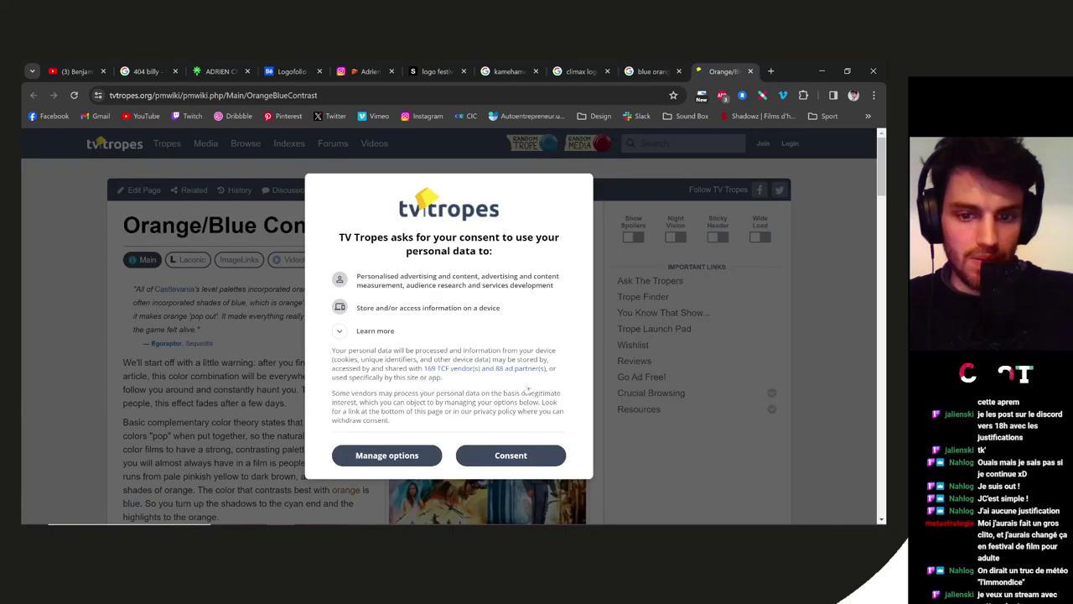
Accept TV Tropes' consent prompt and cycle through every 'teal' mention on the page
left_click(511, 456)
key("ctrl+f")
type("teal")
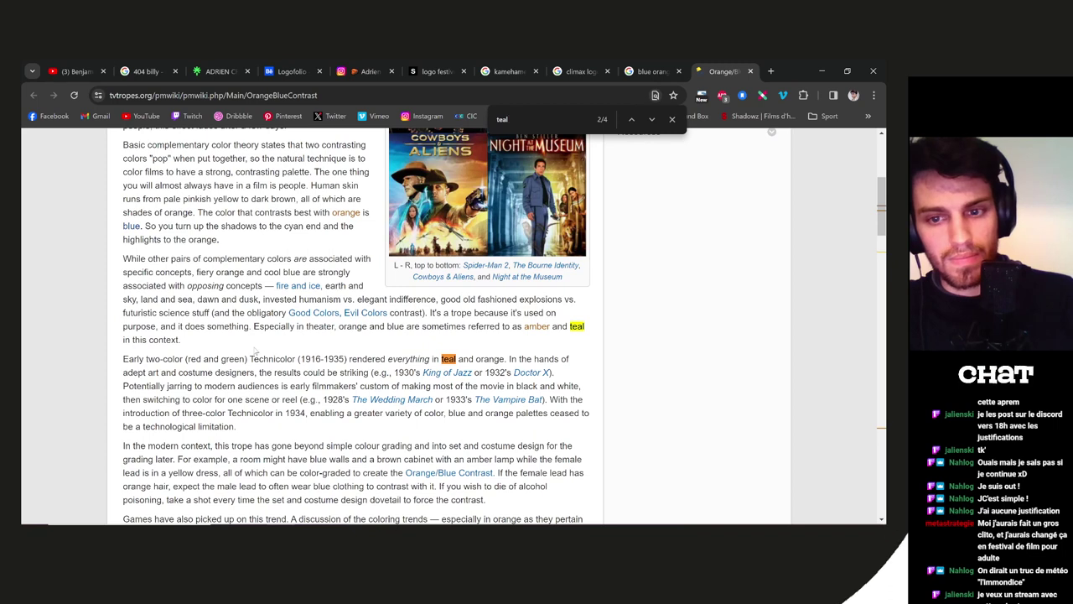
key("Return")
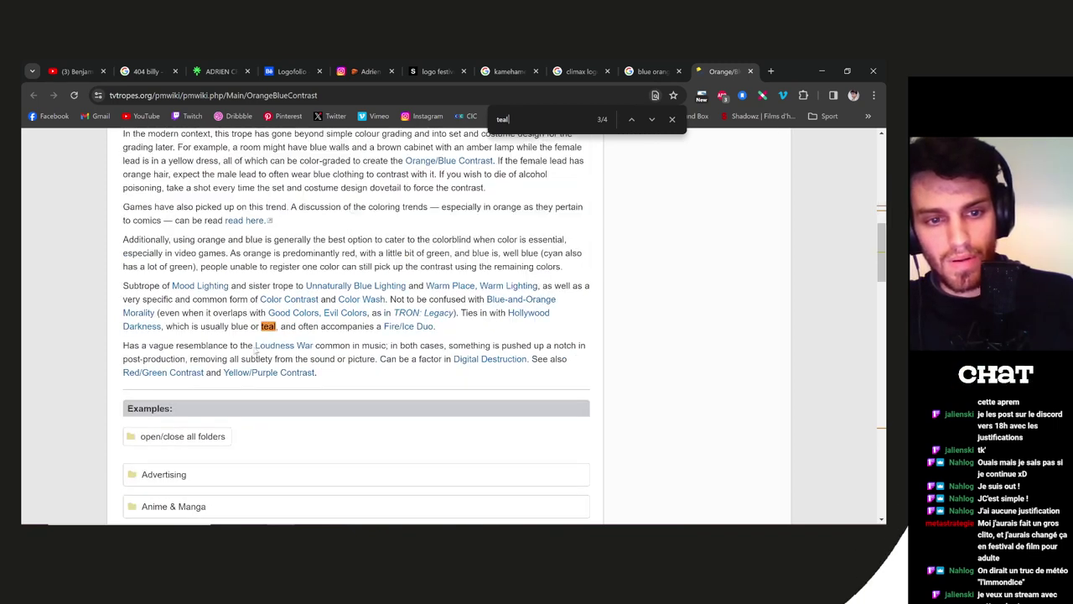
key("Return")
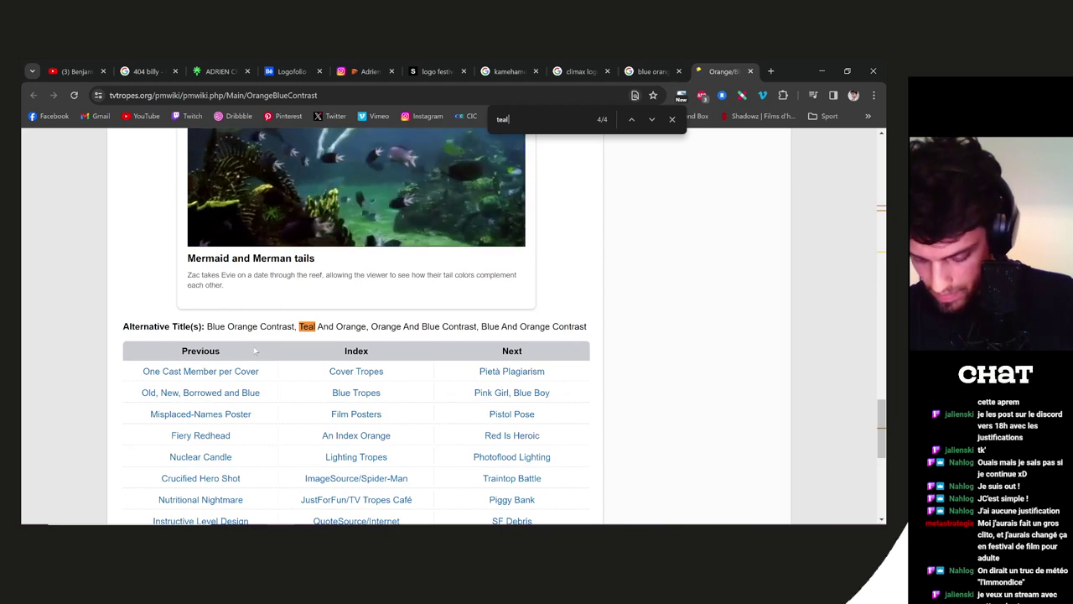
key("Return")
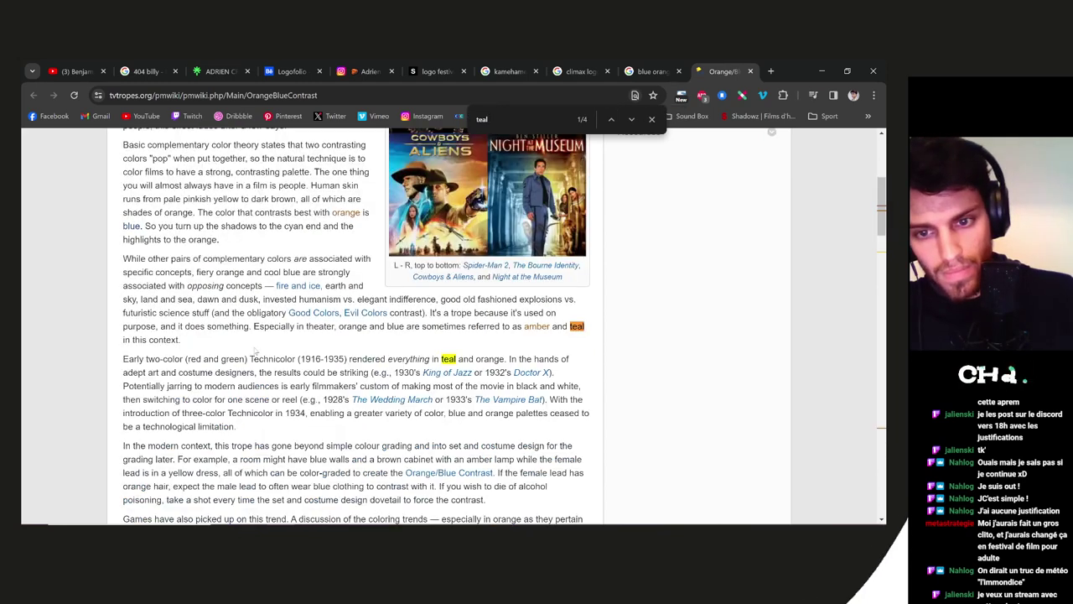
key("Return")
key("Return")
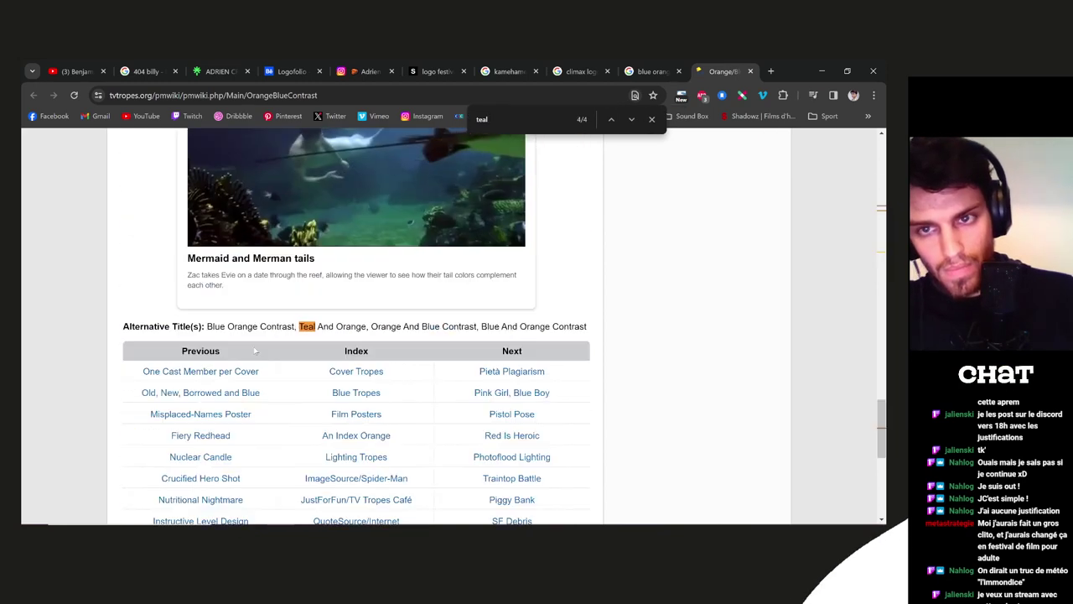
Back on the Google results, replace the query with 'teal and'
left_click(658, 71)
scroll(426, 361, "down", 3)
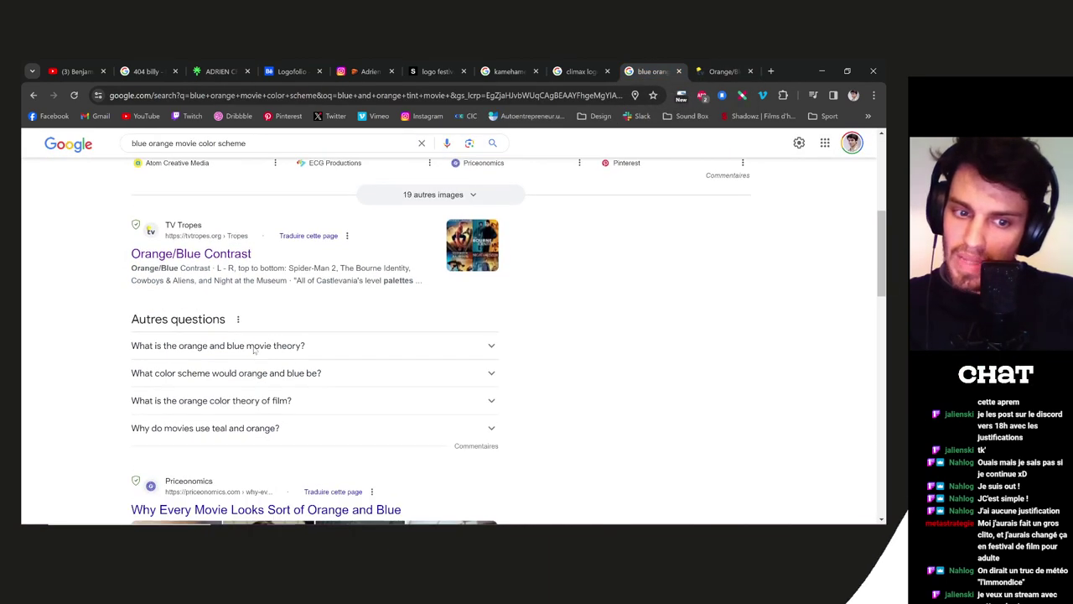
scroll(252, 362, "down", 1)
scroll(254, 356, "up", 10)
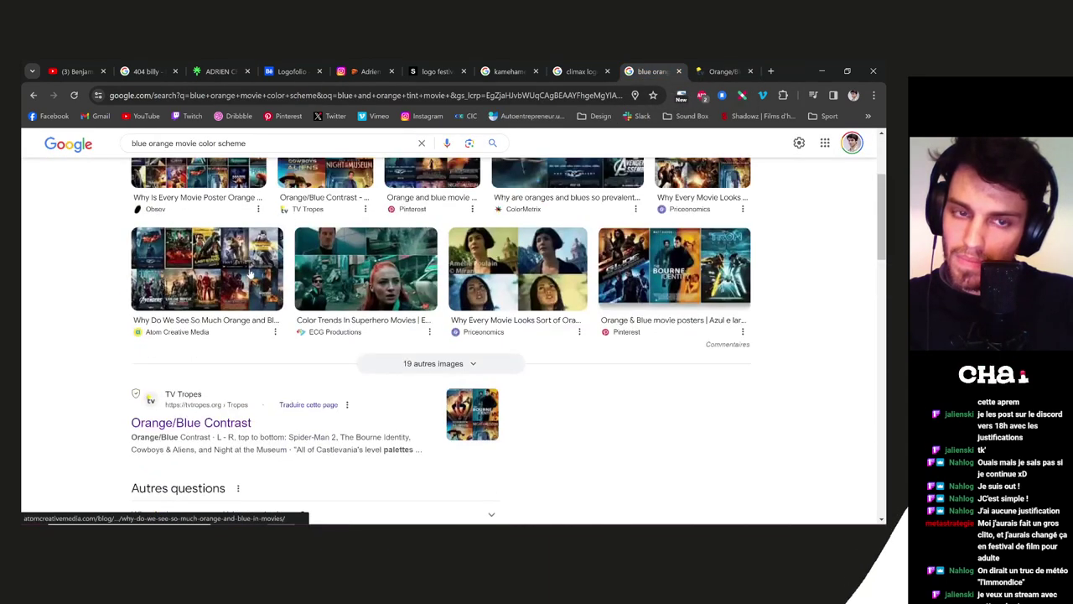
left_click_drag(270, 157, 72, 132)
type("teal and")
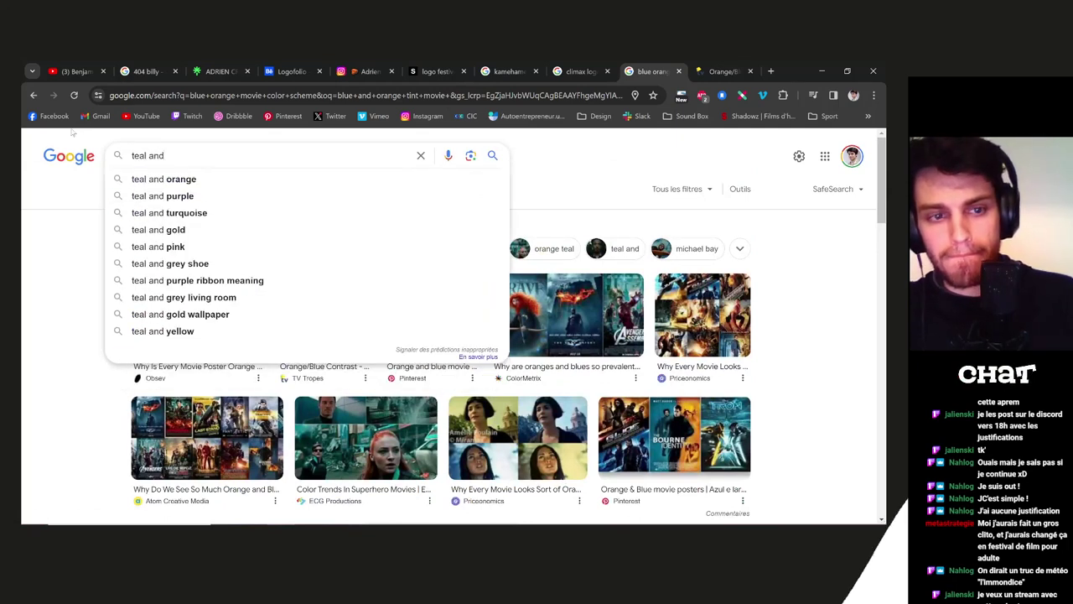
Run the 'teal and orange' search, then find and open Adobe Color in a new tab
key("Down")
key("Return")
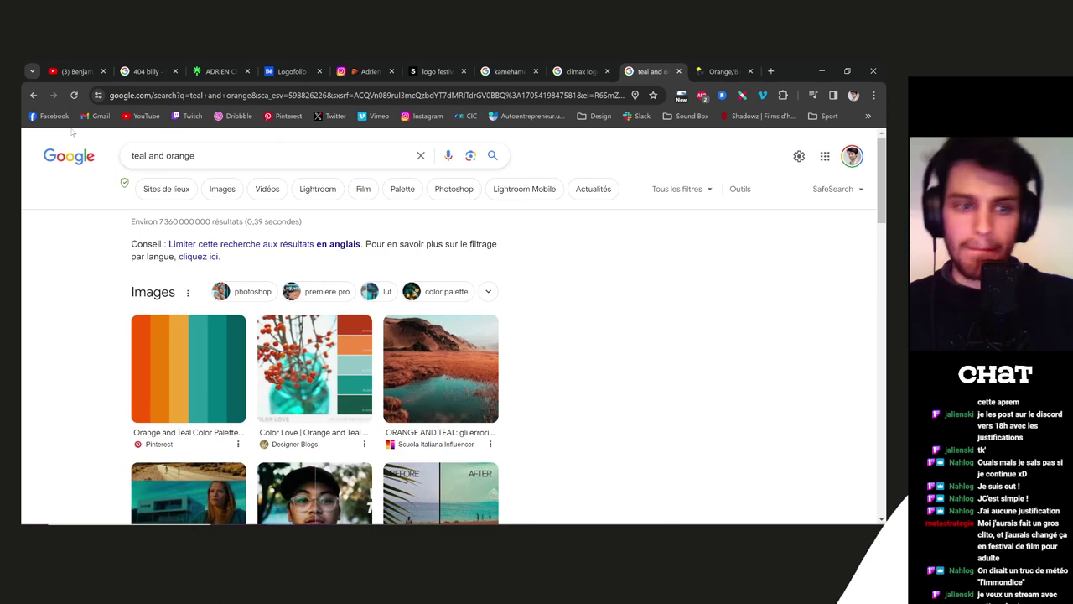
left_click(771, 71)
type("adobe color")
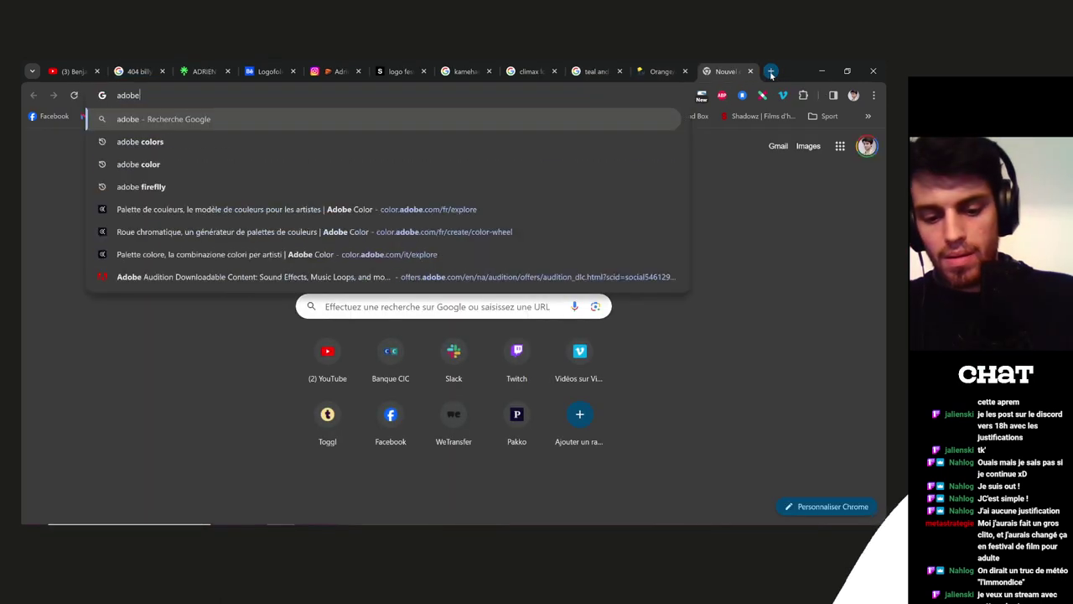
key("Return")
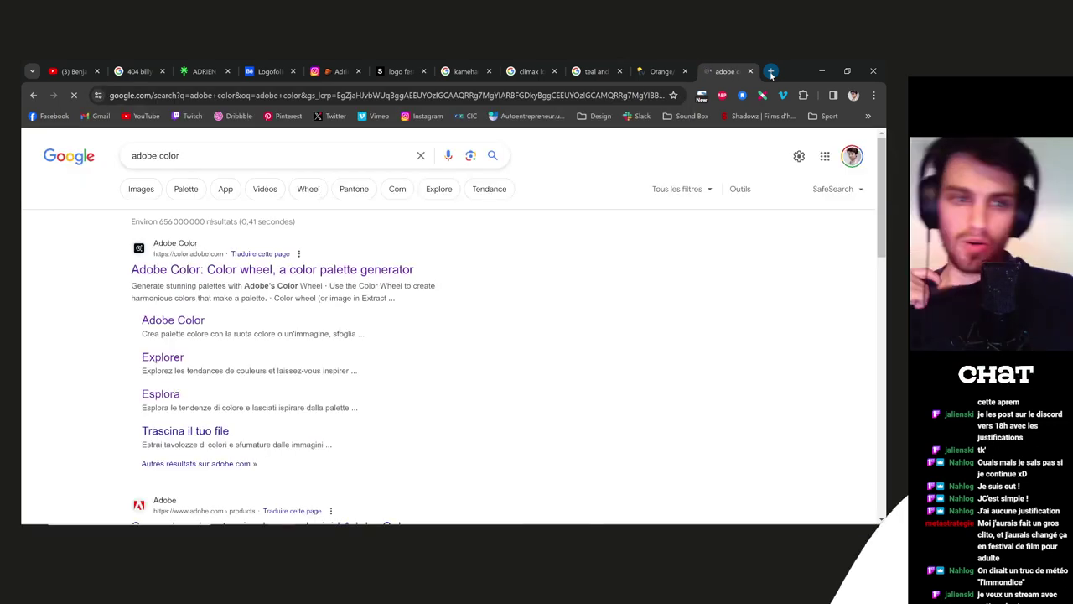
left_click(379, 273)
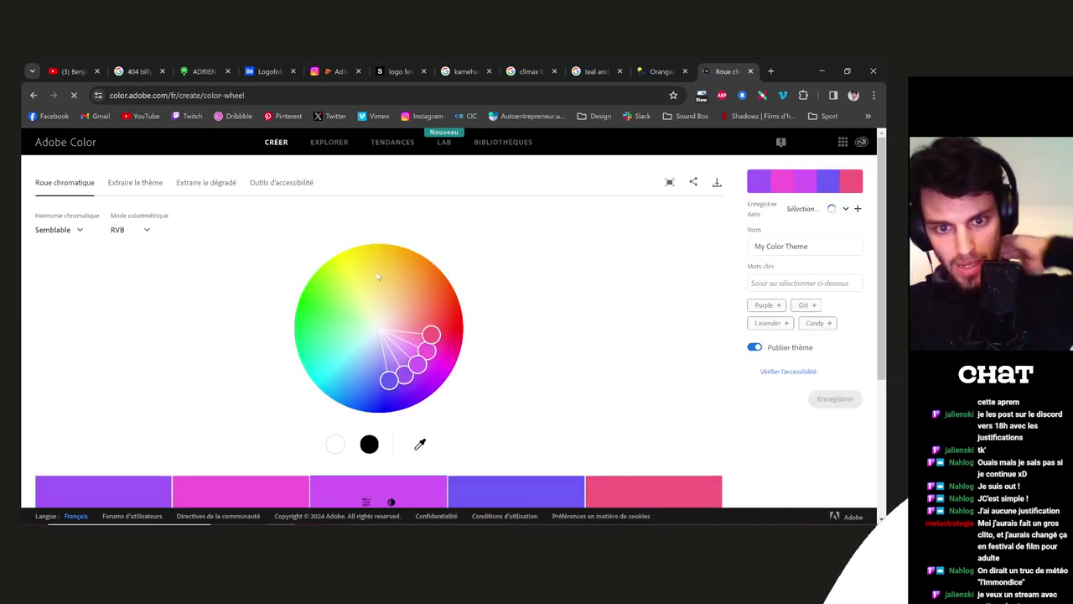
Search Adobe Color's Explore page for 'teal orange' palettes, then switch to Discord
left_click(378, 145)
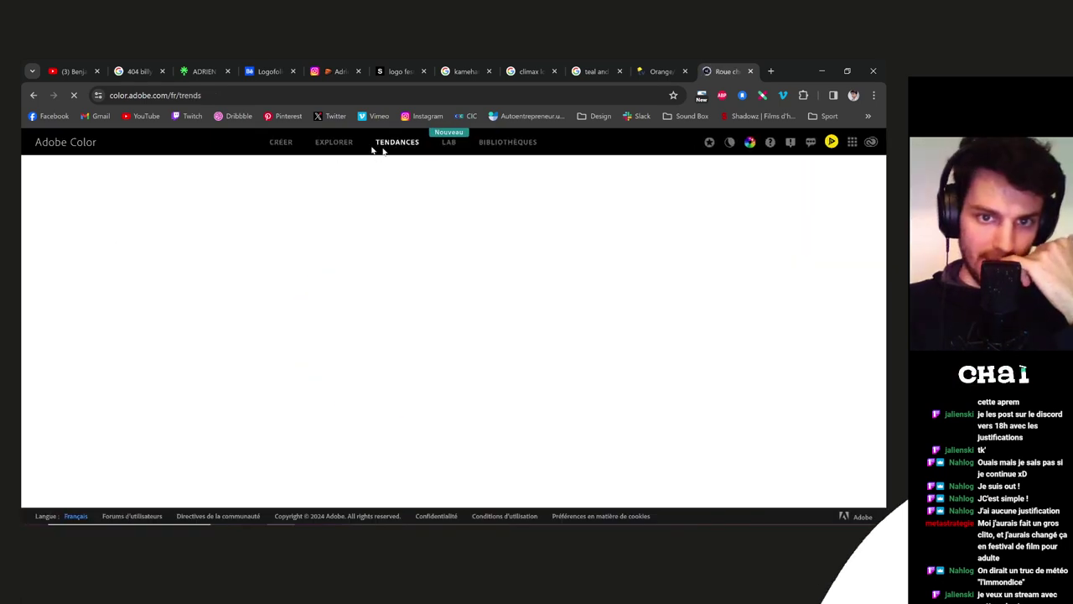
left_click(333, 142)
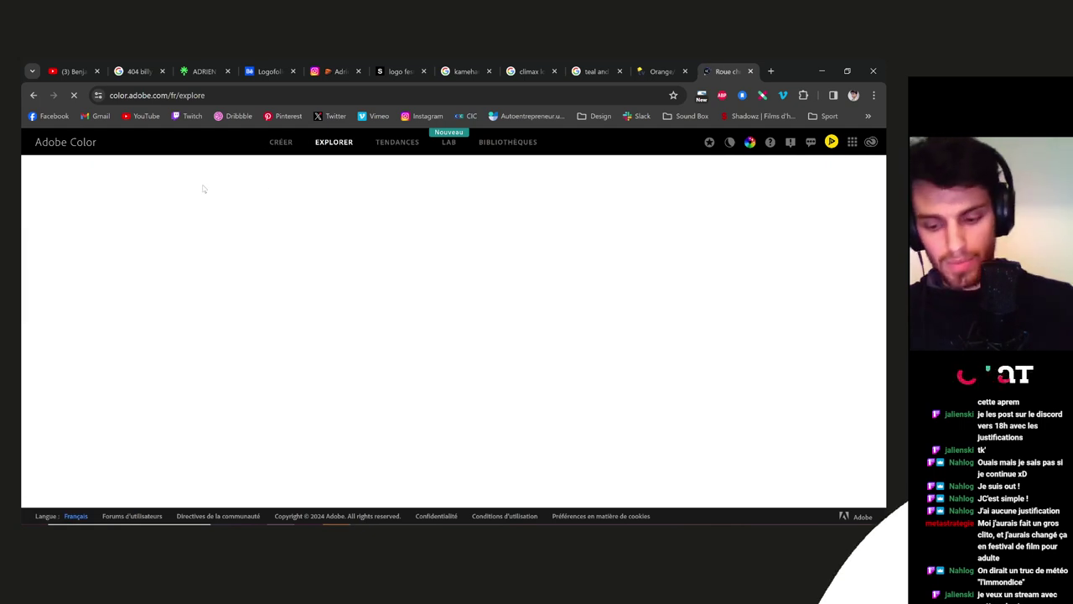
left_click(203, 174)
type("teal orange")
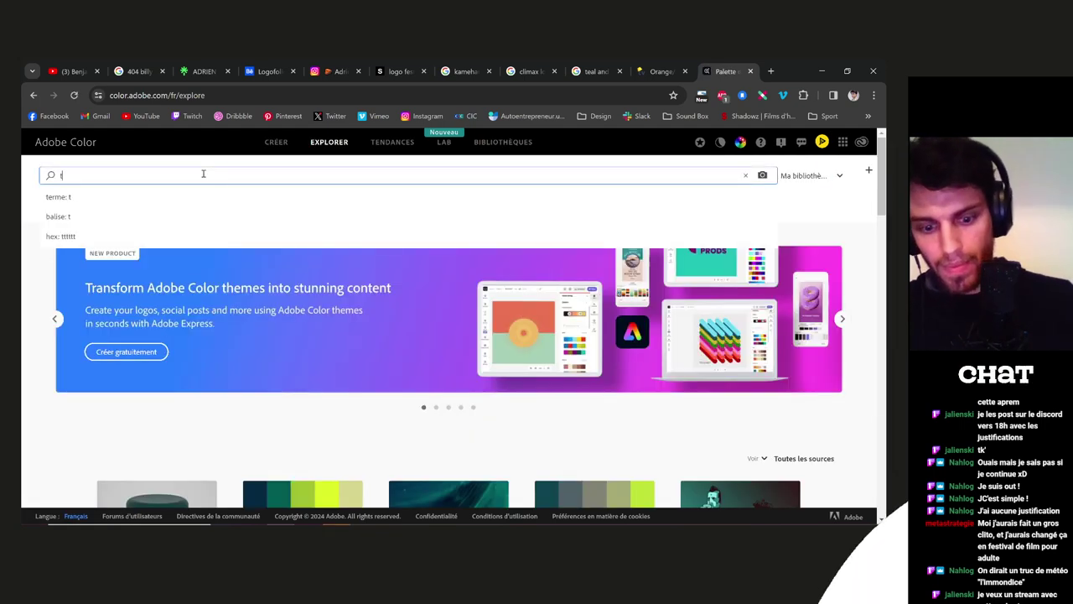
key("Return")
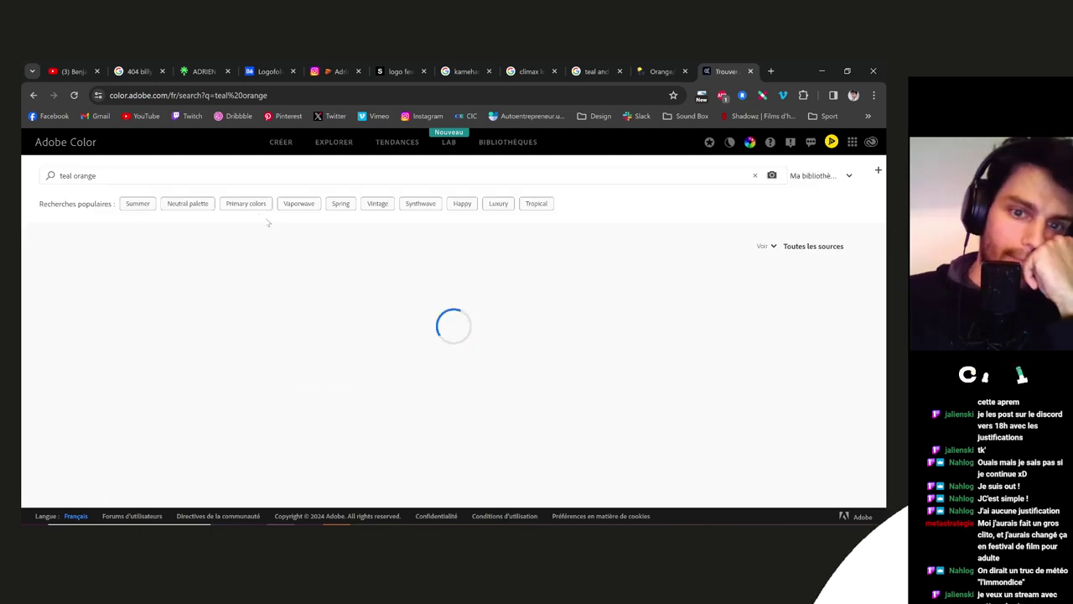
scroll(355, 499, "down", 1)
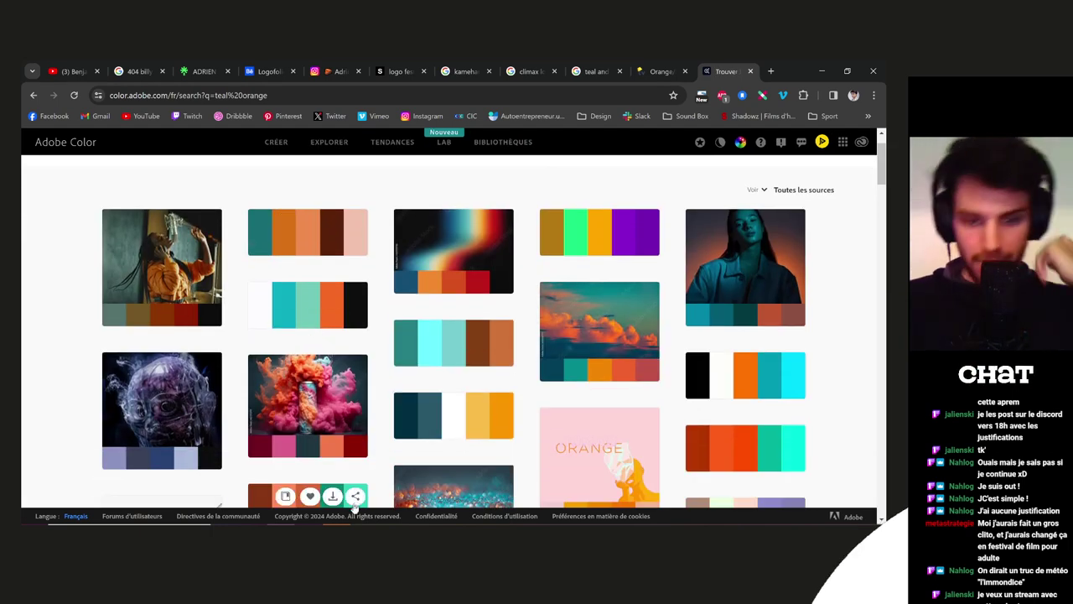
key("alt+Tab")
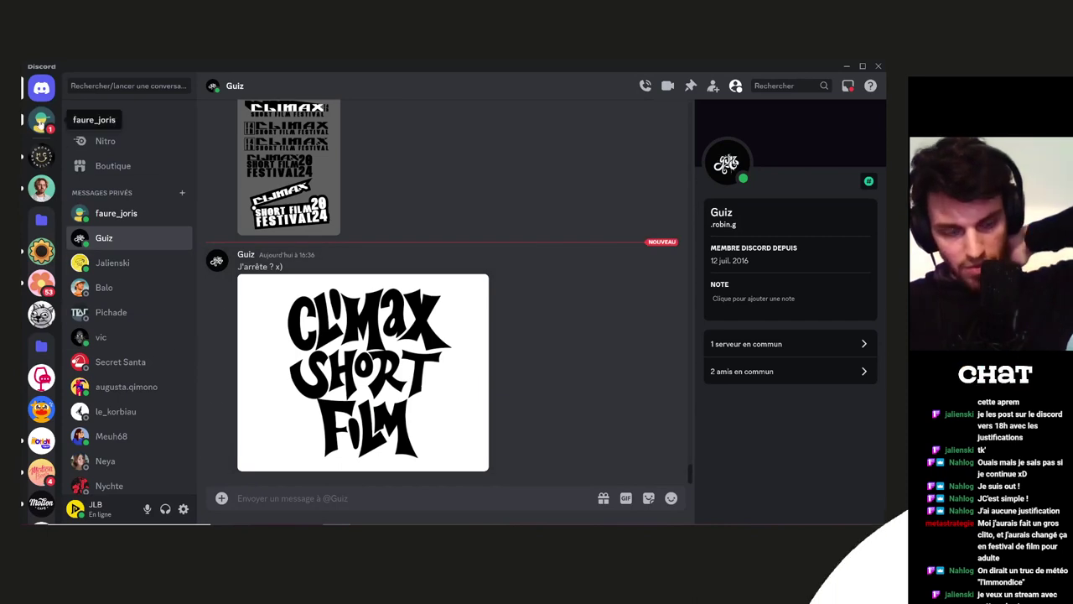
In another Discord DM, view the shared animation and skater illustration full size, then return to Adobe Color
left_click(40, 120)
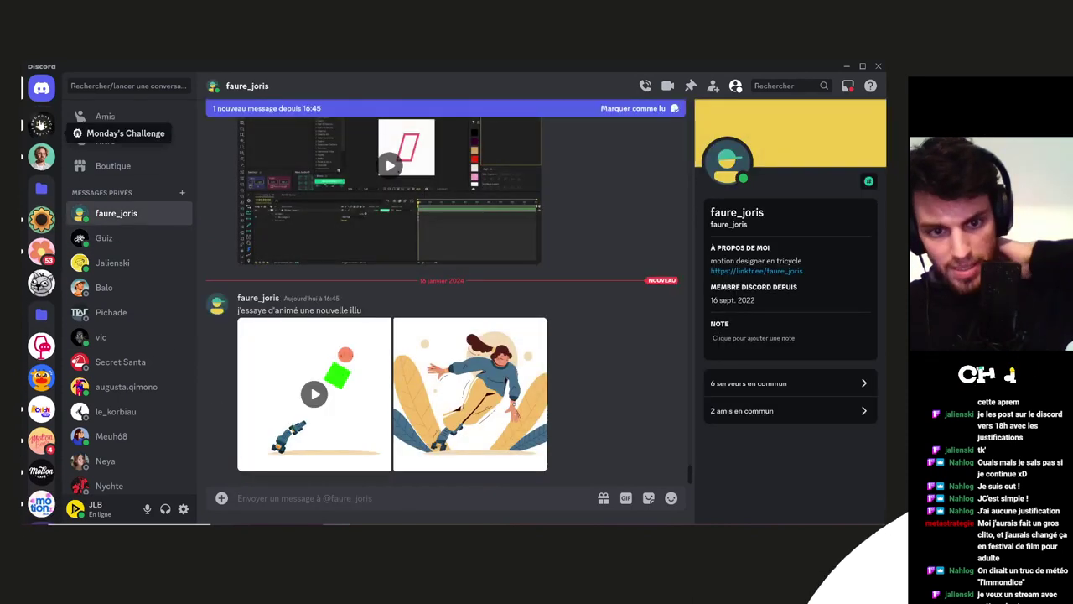
left_click(336, 421)
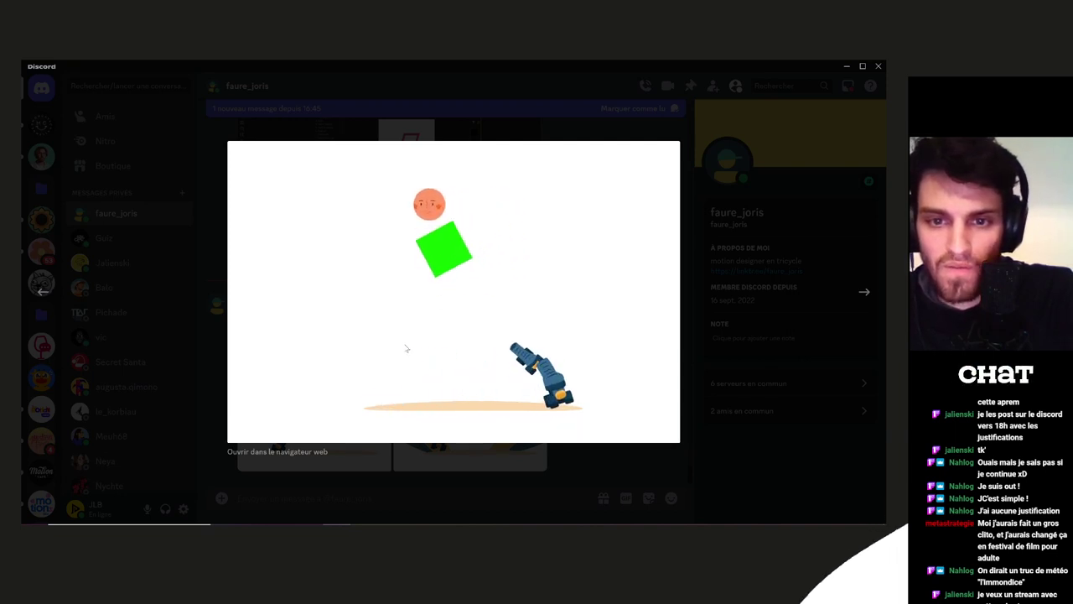
left_click(237, 433)
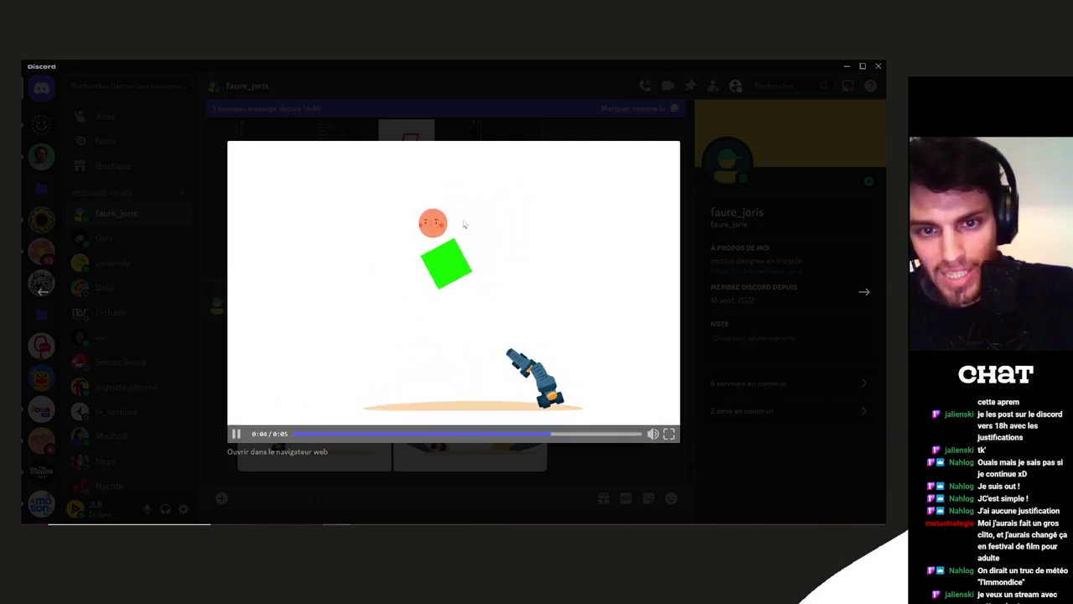
left_click(450, 508)
left_click(485, 399)
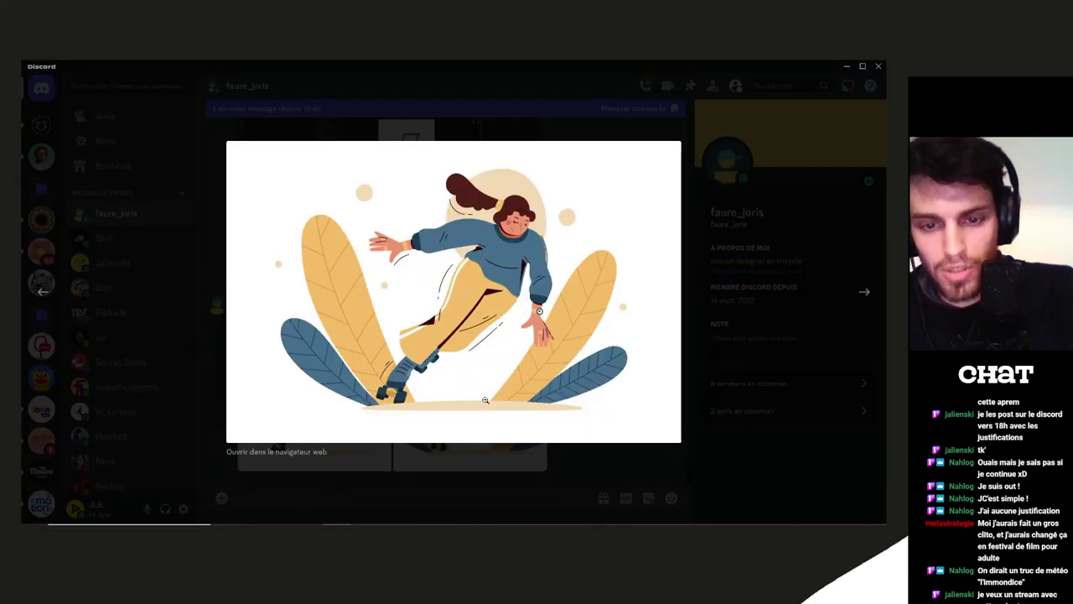
left_click(432, 480)
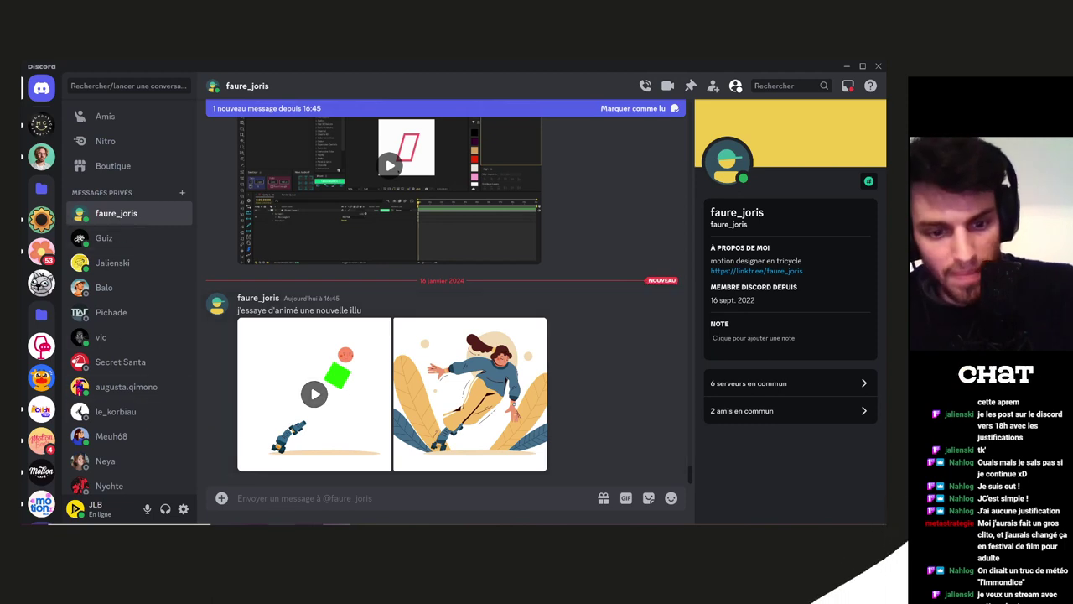
left_click(282, 535)
left_click(260, 535)
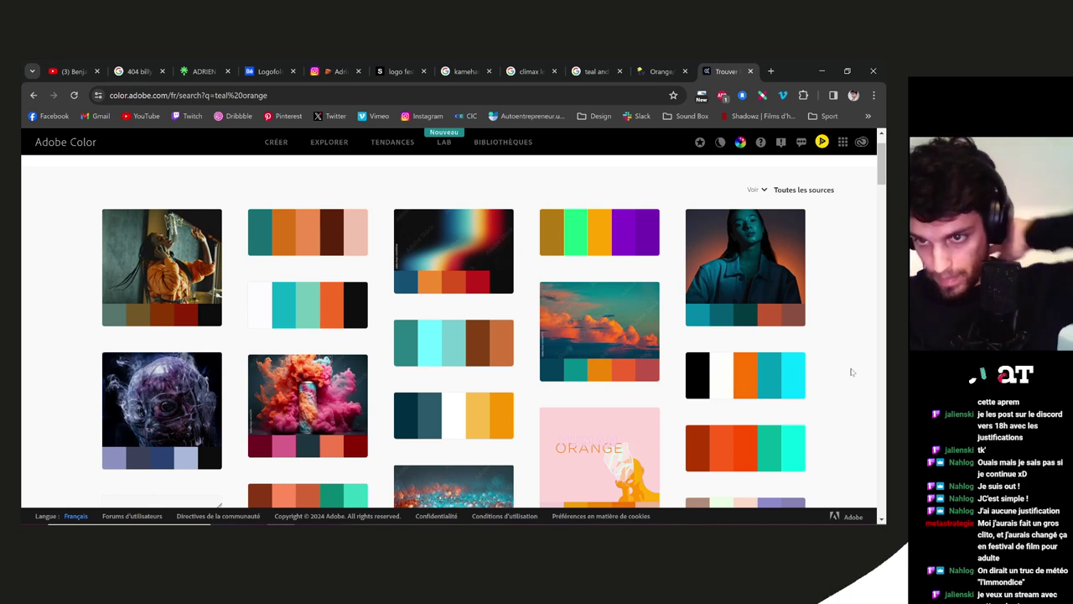
Open the orange and teal palette: #075D70, #078B91, #849661, #F6B12D, #DE7C25
scroll(847, 369, "down", 3)
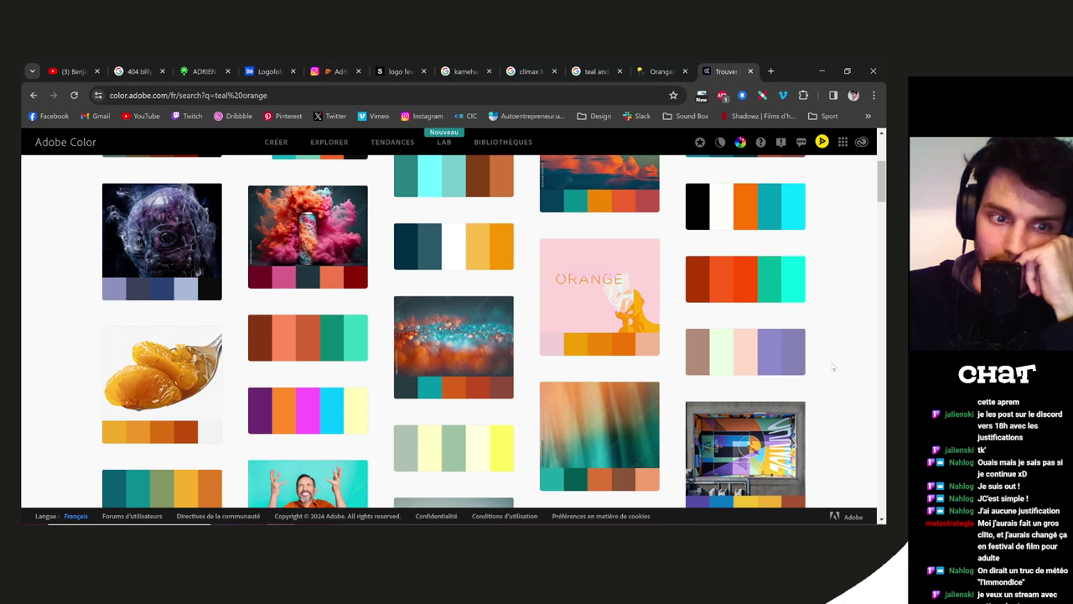
scroll(833, 366, "down", 2)
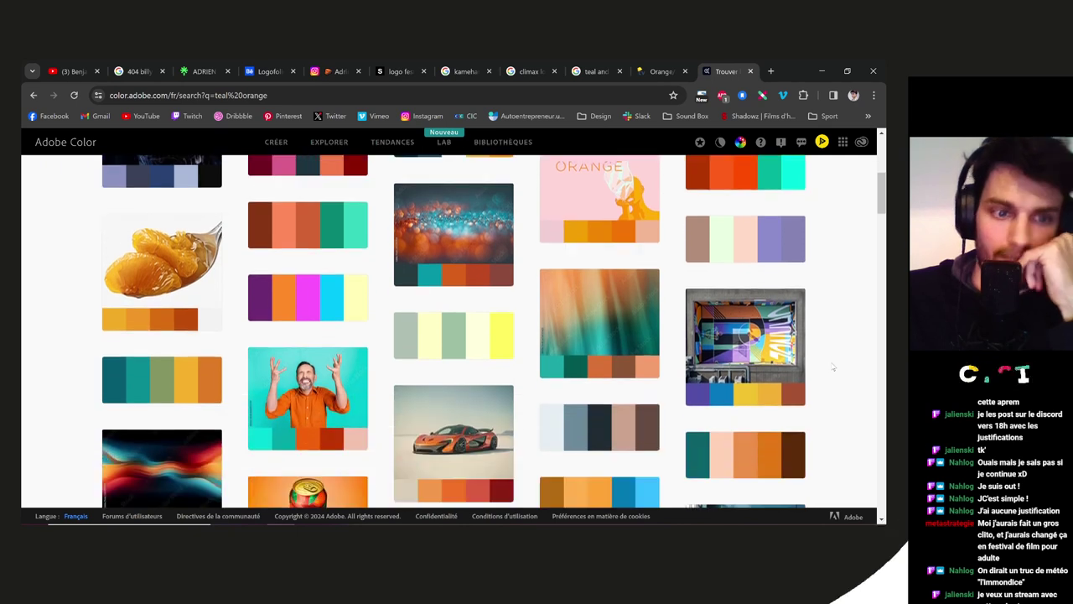
mouse_move(176, 390)
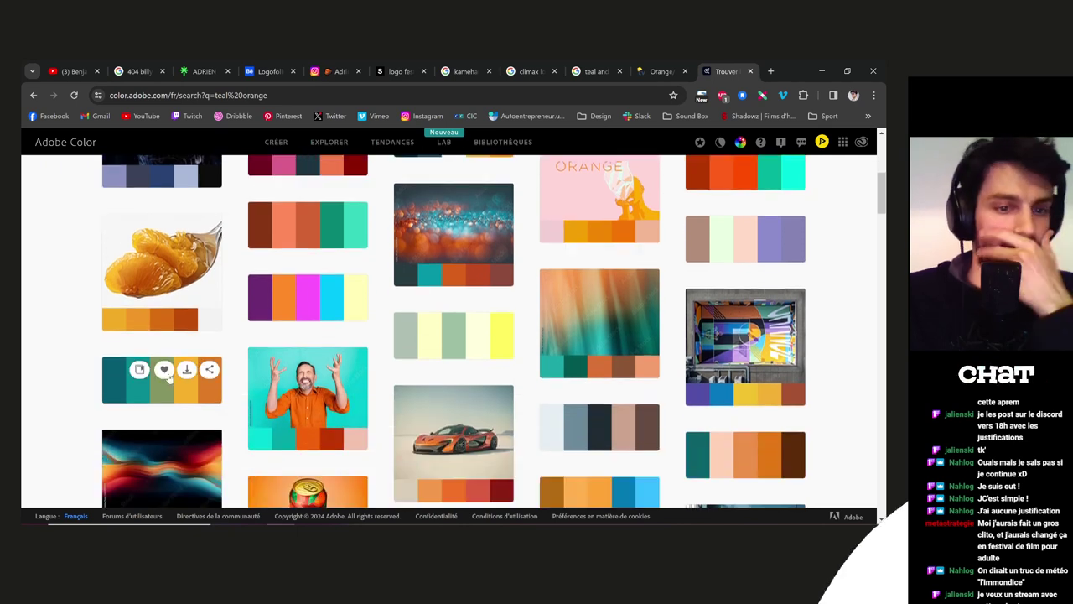
left_click(214, 400)
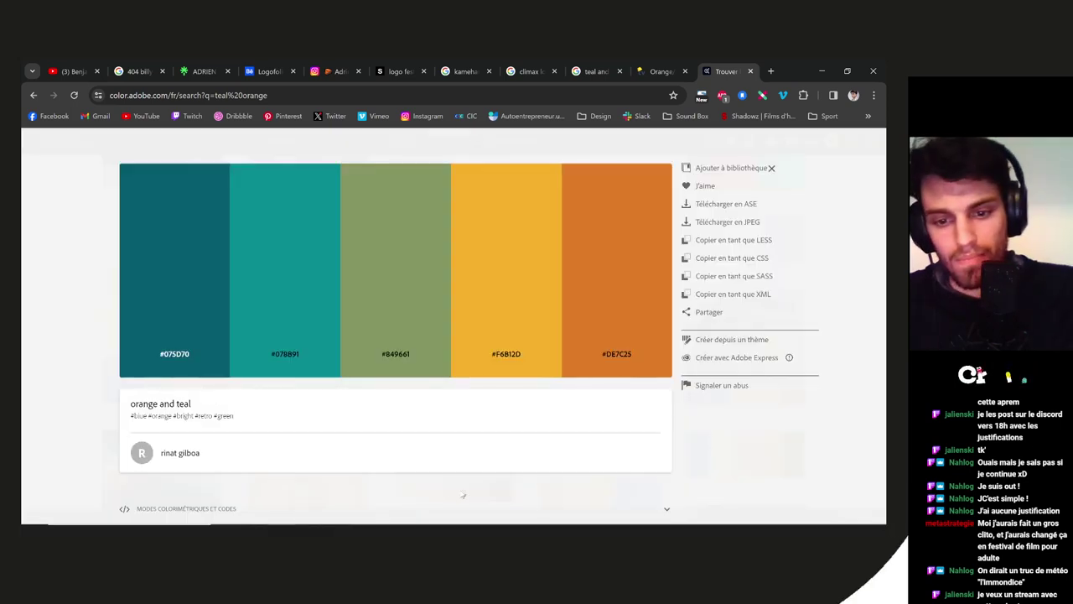
Paste the palette capture into the Illustrator logo file and scale it down
key("alt+Tab")
key("ctrl+v")
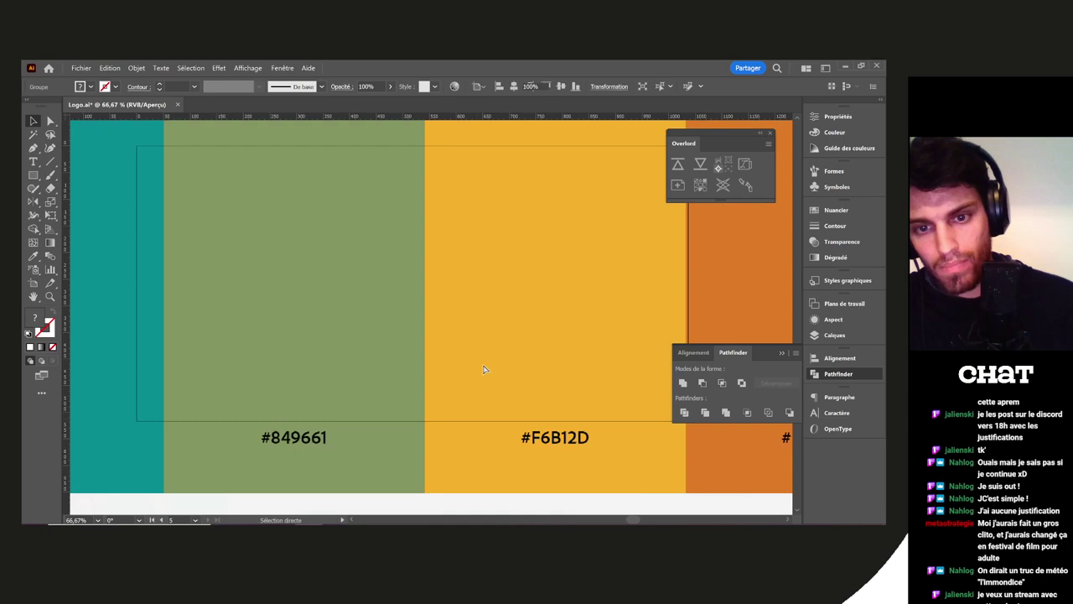
scroll(485, 367, "down", 5)
left_click_drag(476, 250, 477, 407)
key("alt+Tab")
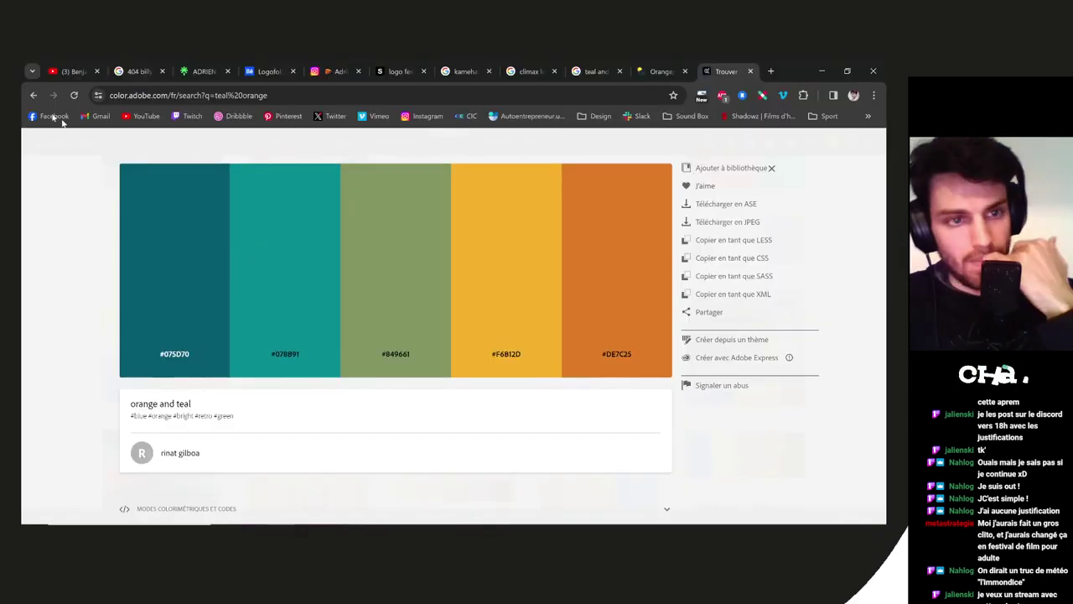
Go back to Adobe Color's Explore page, briefly check TV Tropes, and view Explore from the top
left_click(34, 96)
scroll(323, 387, "down", 3)
scroll(323, 387, "up", 3)
left_click(661, 72)
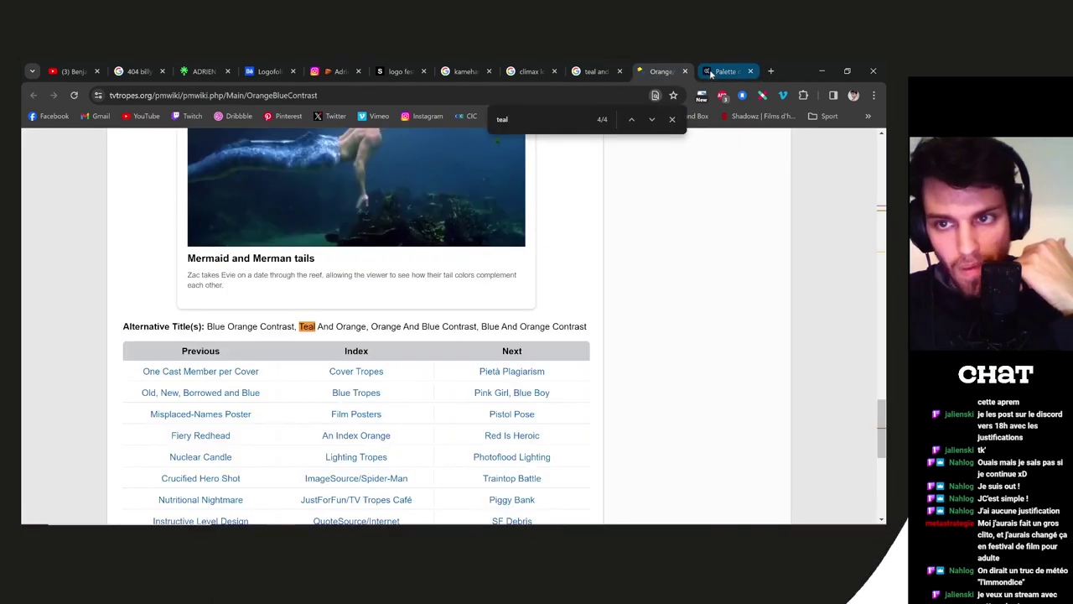
left_click(708, 72)
scroll(531, 342, "down", 10)
scroll(531, 343, "up", 10)
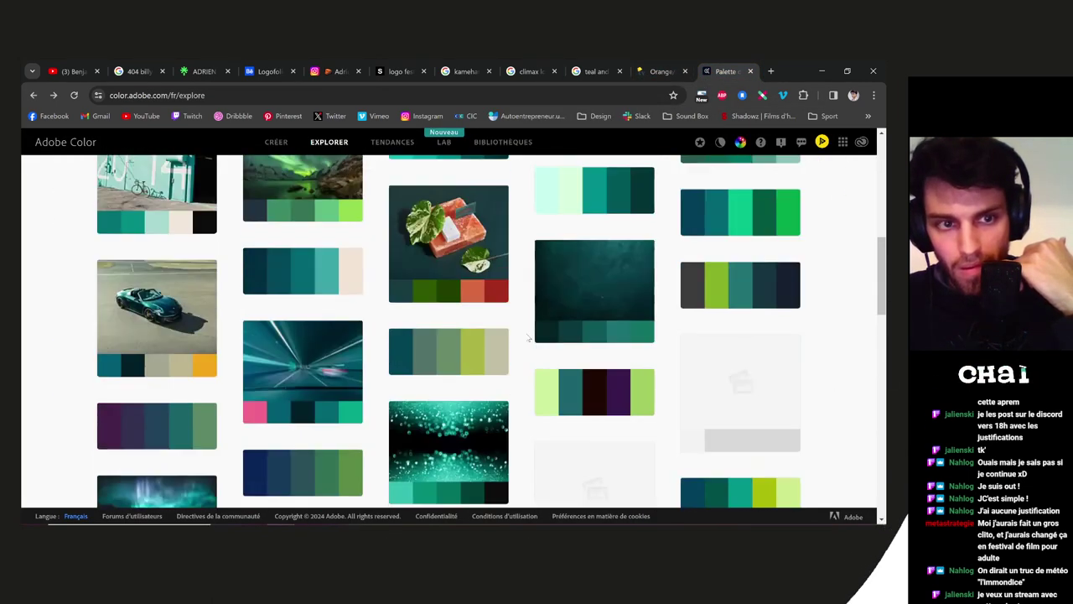
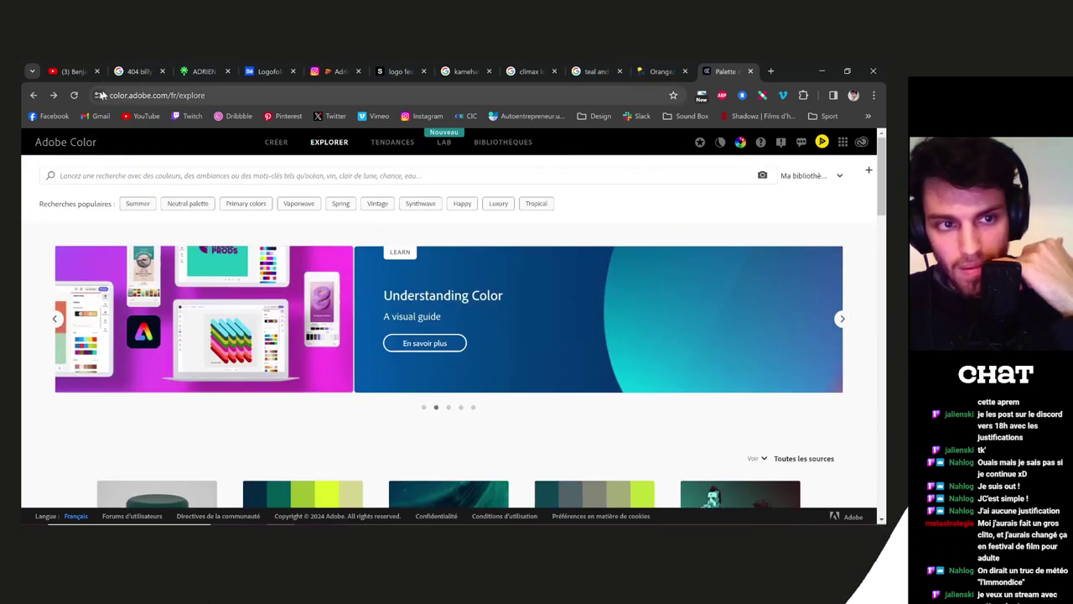
Return to the 'teal orange' palette results in Adobe Color and scroll through them
left_click(55, 96)
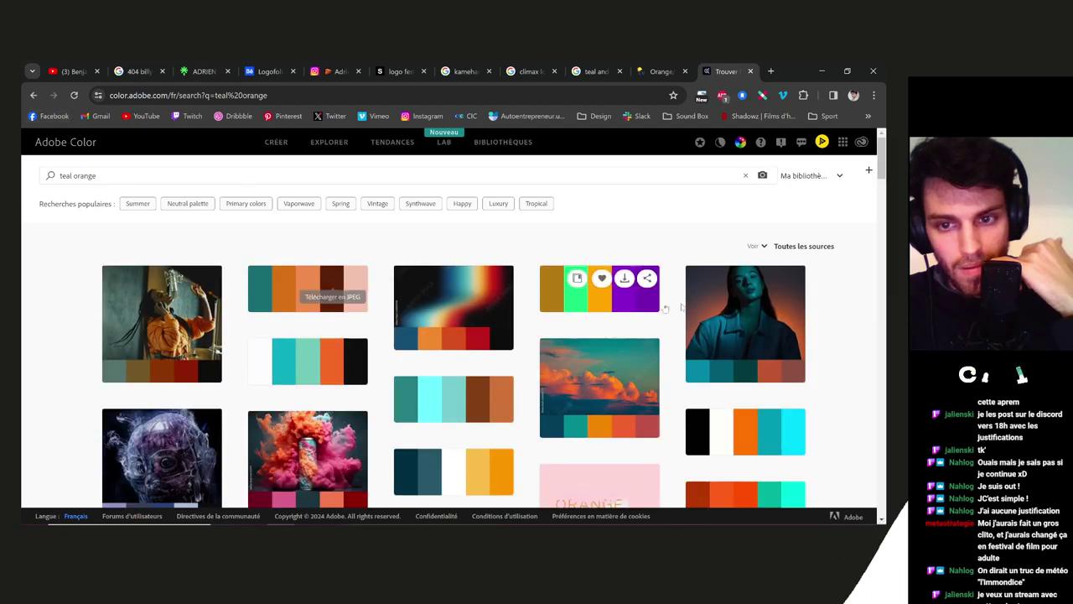
scroll(863, 339, "down", 2)
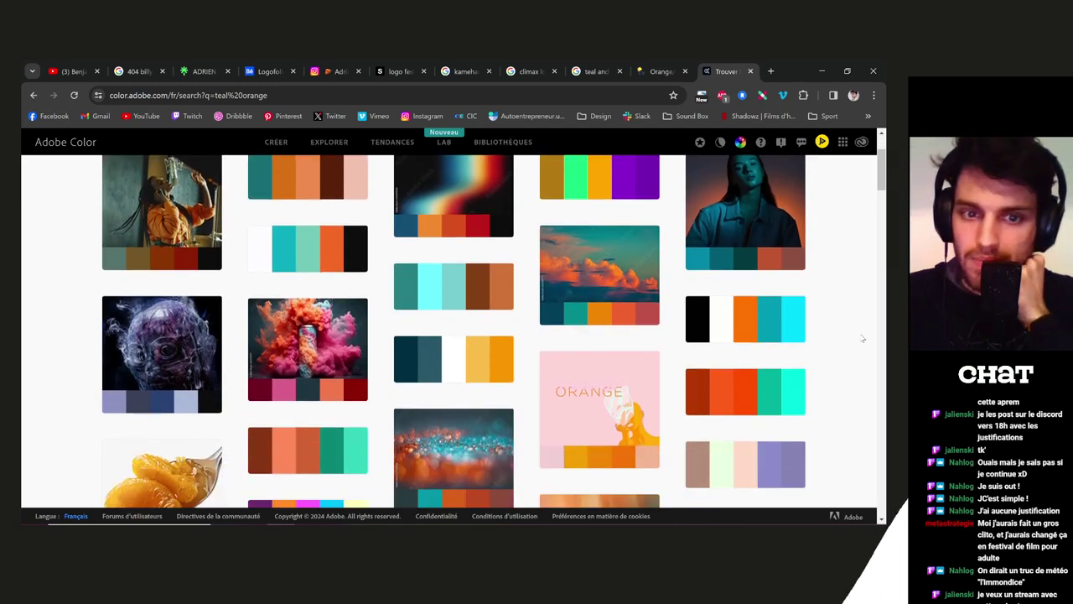
scroll(862, 338, "down", 3)
scroll(862, 338, "down", 5)
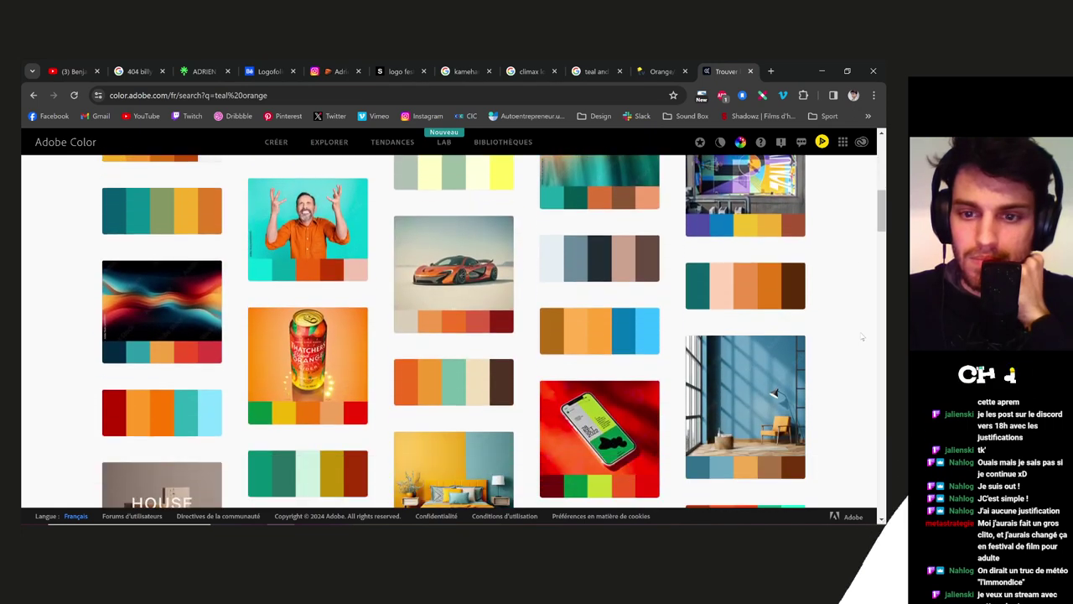
Draw white squares above the pasted palette and eyedrop its teal and yellow into them
key("alt+Tab")
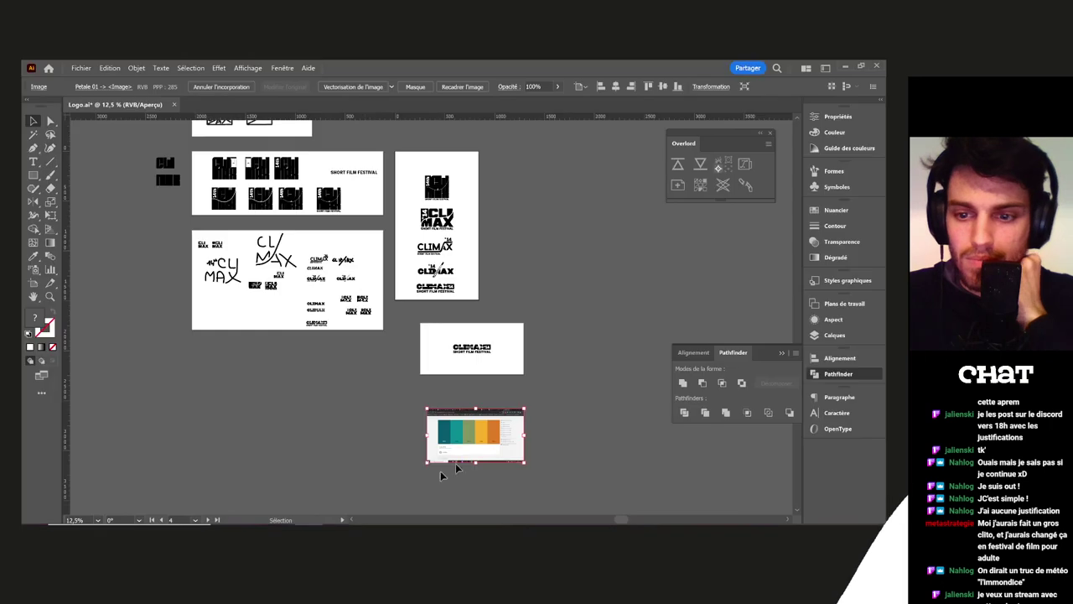
left_click(564, 428)
scroll(489, 445, "up", 4)
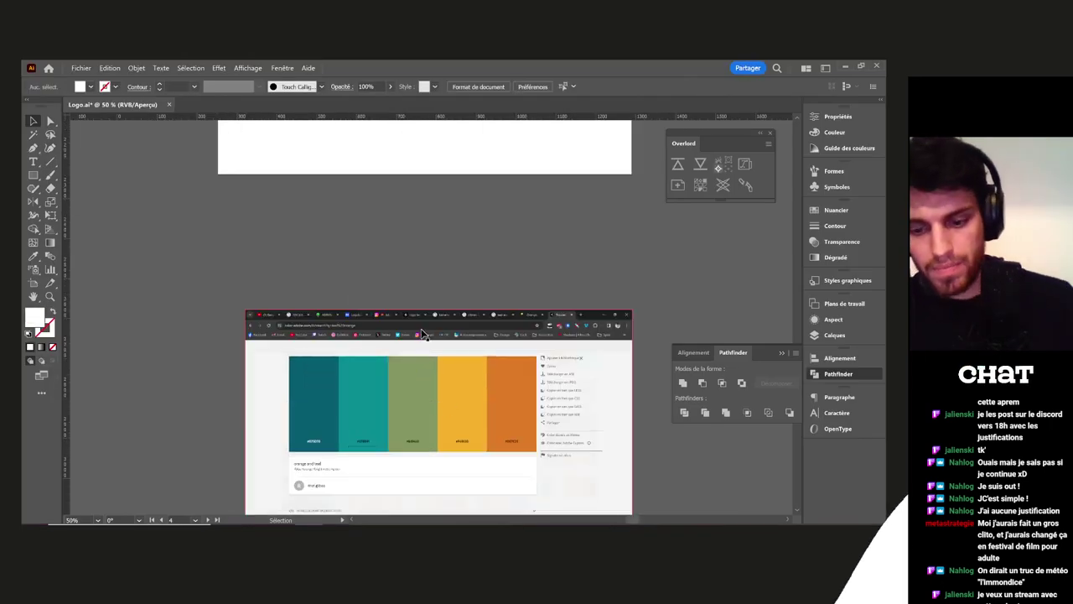
key("m")
mouse_move(366, 211)
left_mouse_down()
mouse_move(407, 250)
mouse_move(460, 238)
left_mouse_up()
key("v")
left_click(389, 246)
key("i")
left_click(376, 379)
key("v")
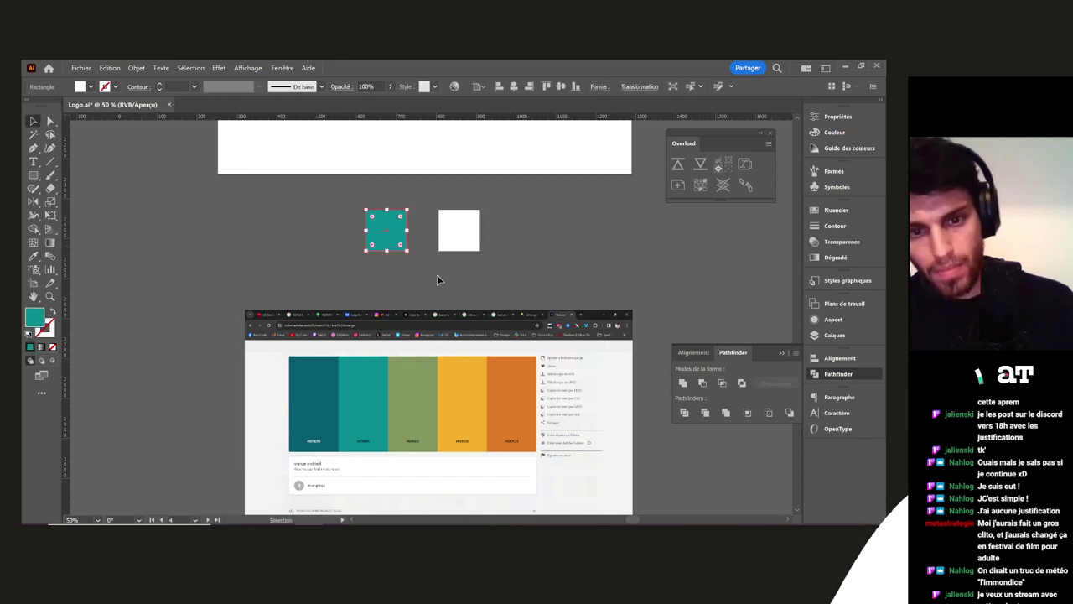
left_click(457, 234)
key("i")
left_click(475, 371)
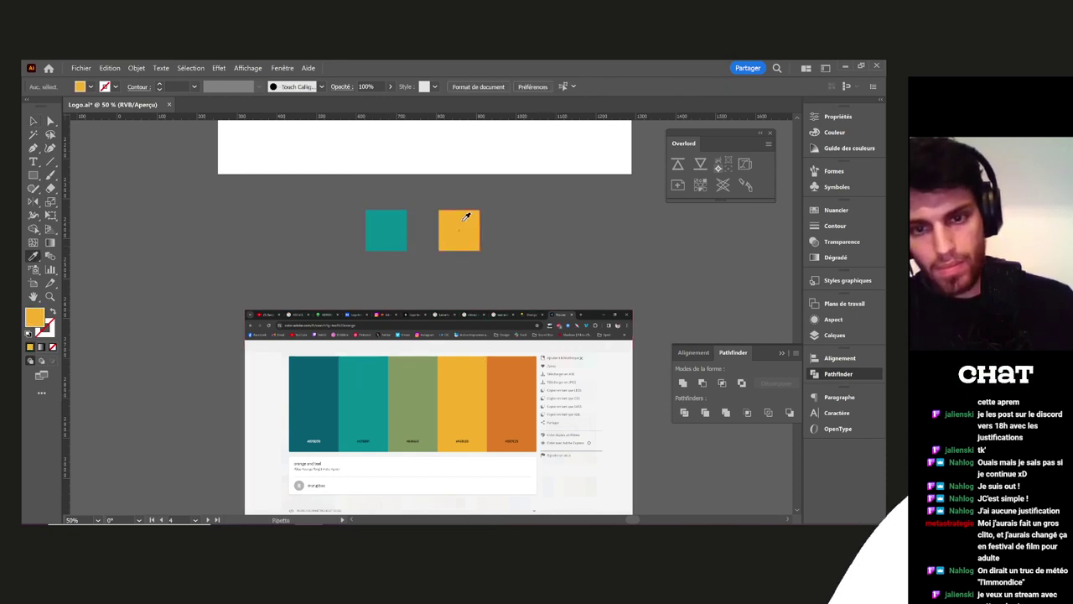
Copy the squares left and right, fill them with orange and dark teal, and delete the screenshot
key("v")
left_click_drag(386, 230, 334, 230, "alt")
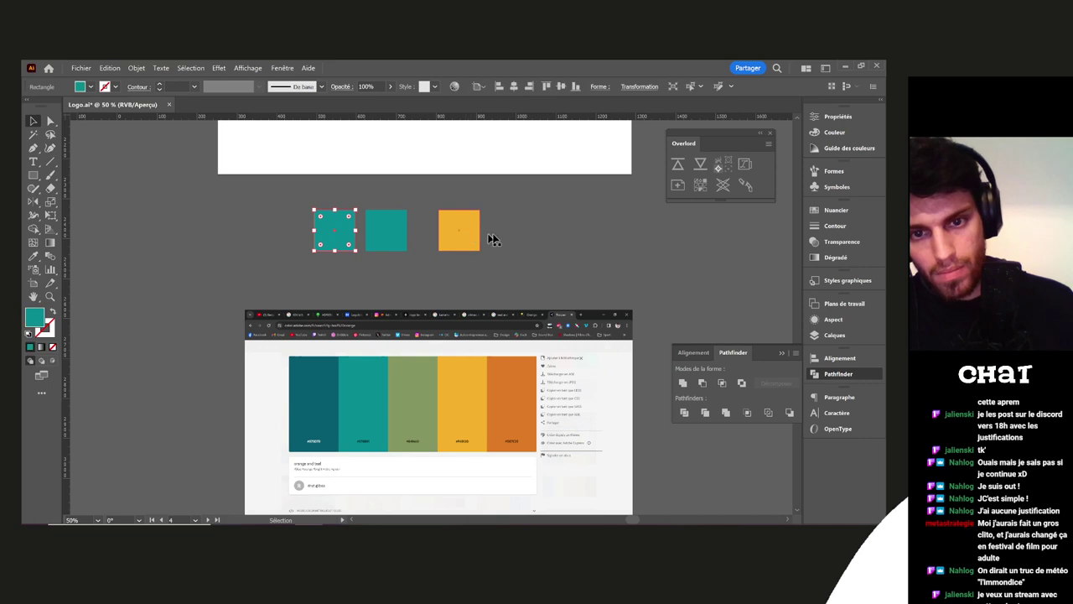
left_click_drag(453, 234, 507, 235, "alt")
key("i")
left_click(511, 394)
key("v")
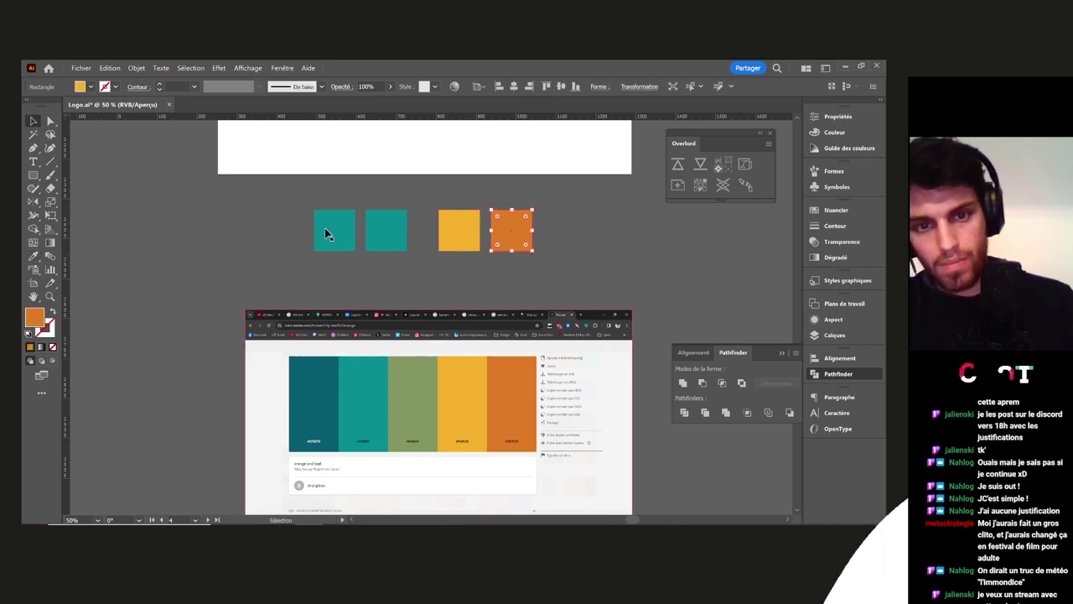
left_click(324, 228)
key("i")
left_click(313, 394)
key("v")
left_click(364, 338)
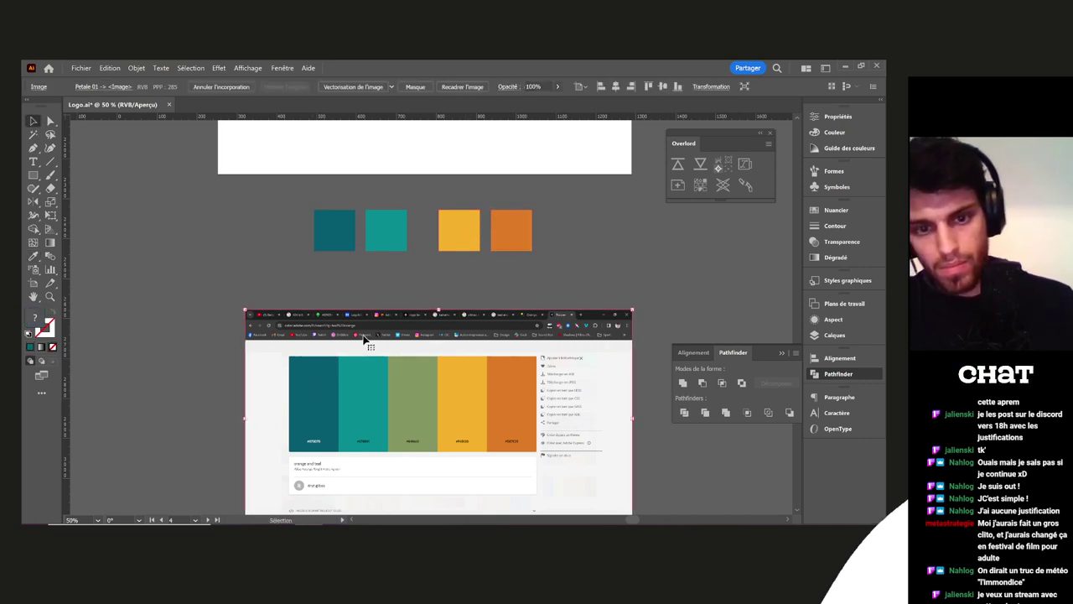
key("Delete")
Duplicate the CLIMAX artboard below the original and move the four squares beneath it
left_click_drag(366, 340, 328, 409)
scroll(424, 334, "down", 1)
left_click_drag(484, 321, 432, 320)
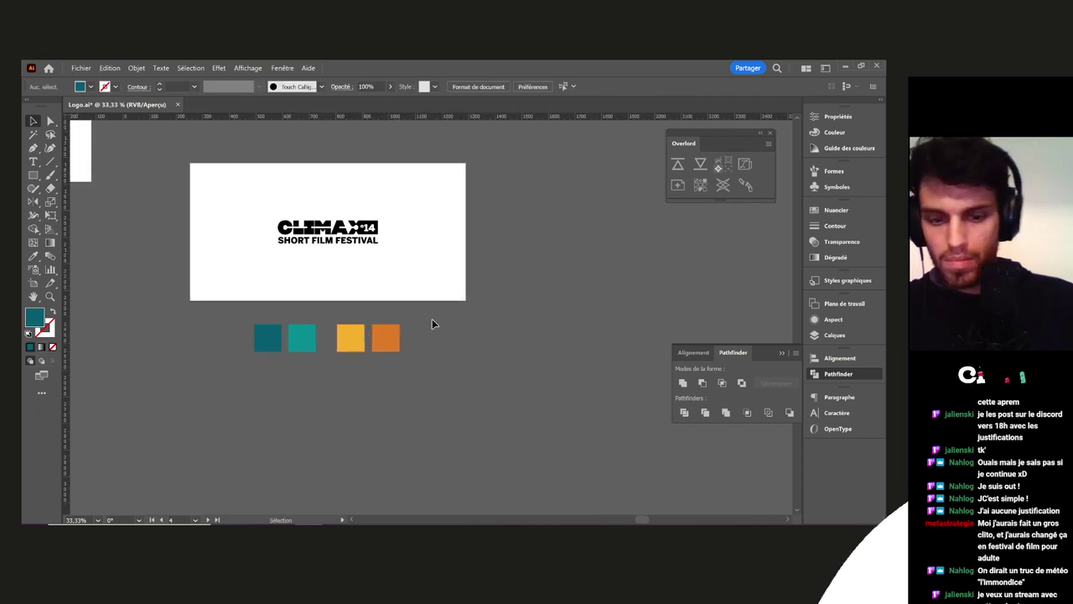
key("shift+o")
left_click_drag(462, 233, 509, 322)
key("v")
scroll(398, 377, "up", 3)
scroll(580, 340, "down", 2)
left_click_drag(358, 271, 231, 267)
left_click_drag(526, 267, 271, 468)
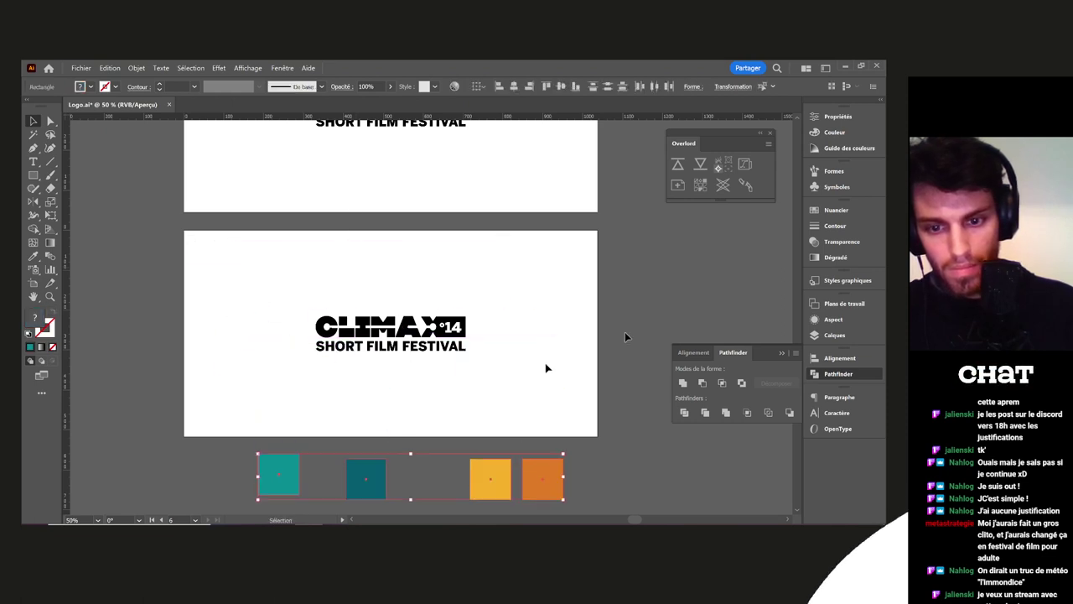
Save the four squares as a 'Climax' colour group and draw a teal rectangle over the artboard
left_click(836, 209)
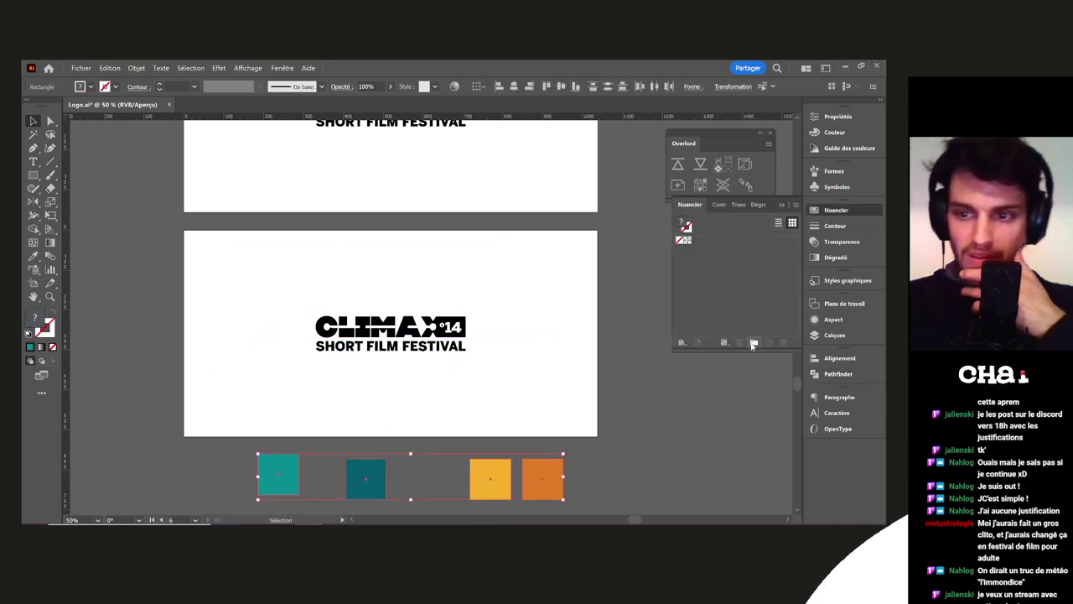
left_click(753, 344)
type("Climax")
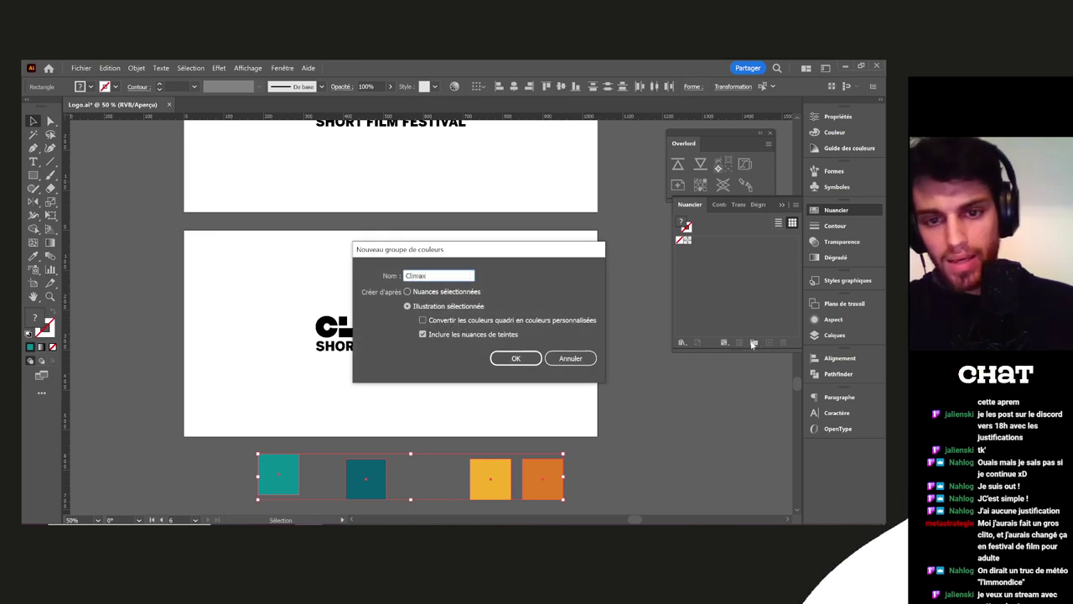
key("Return")
left_click(531, 364)
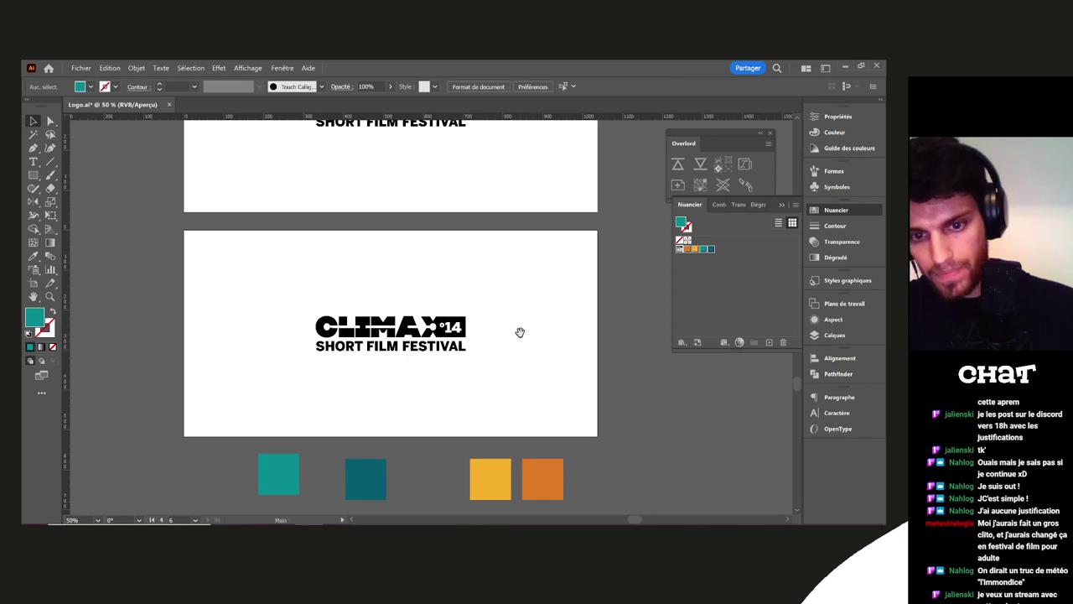
left_click_drag(520, 332, 525, 322)
left_click_drag(600, 413, 186, 208)
Send the teal rectangle to the back with Disposition > Arrière-plan
key("v")
right_click(411, 263)
mouse_move(469, 477)
left_click(556, 508)
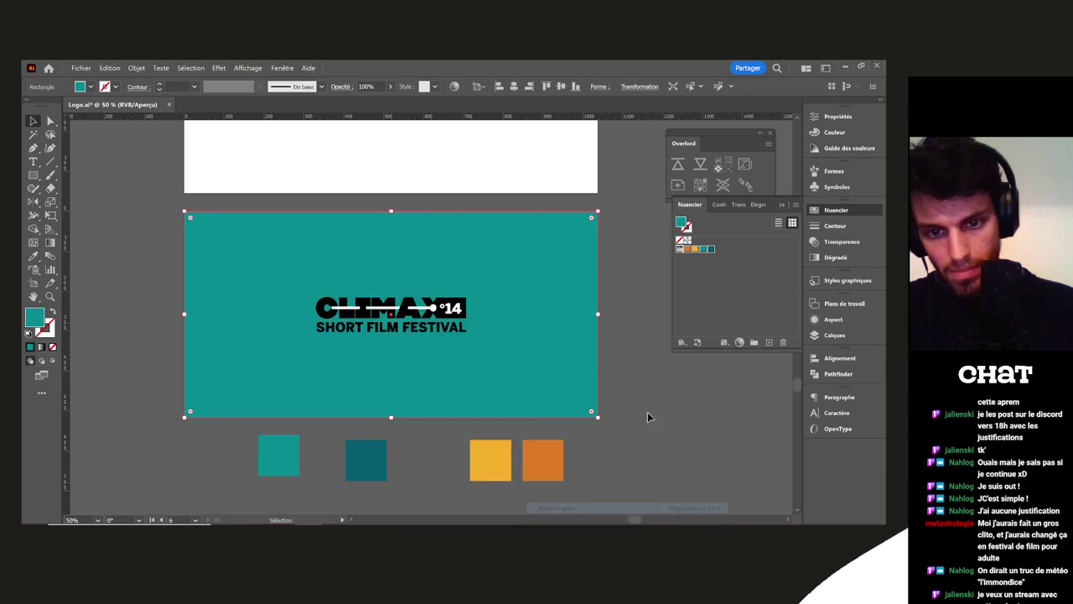
left_click(649, 412)
scroll(397, 312, "up", 5)
scroll(397, 312, "left", 4)
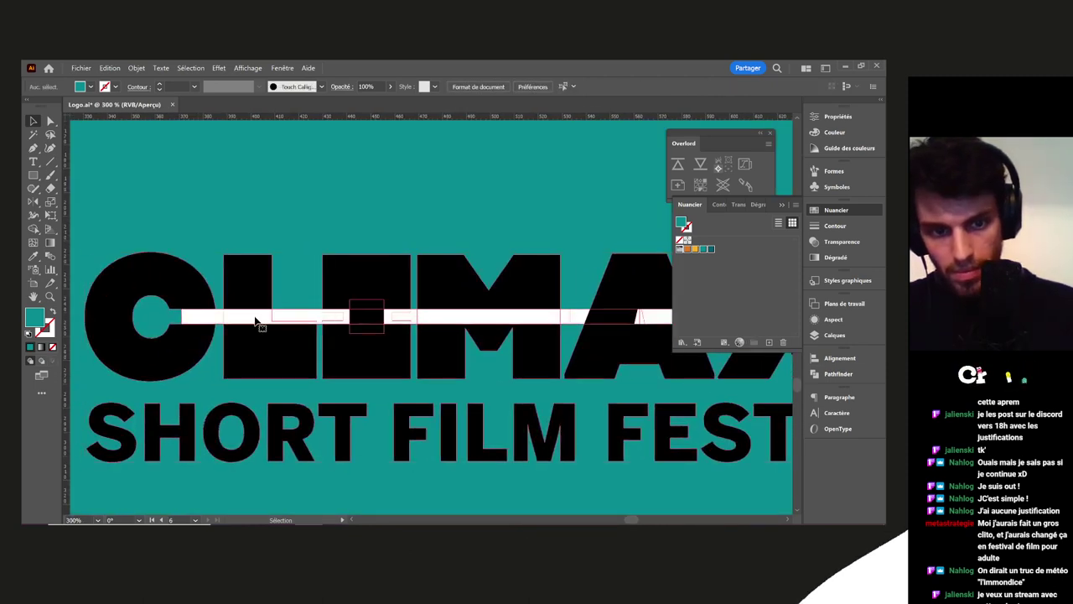
Enter the CLIMAX logo group and select the white bar and the black letters
left_click(319, 314)
scroll(320, 314, "right", 2)
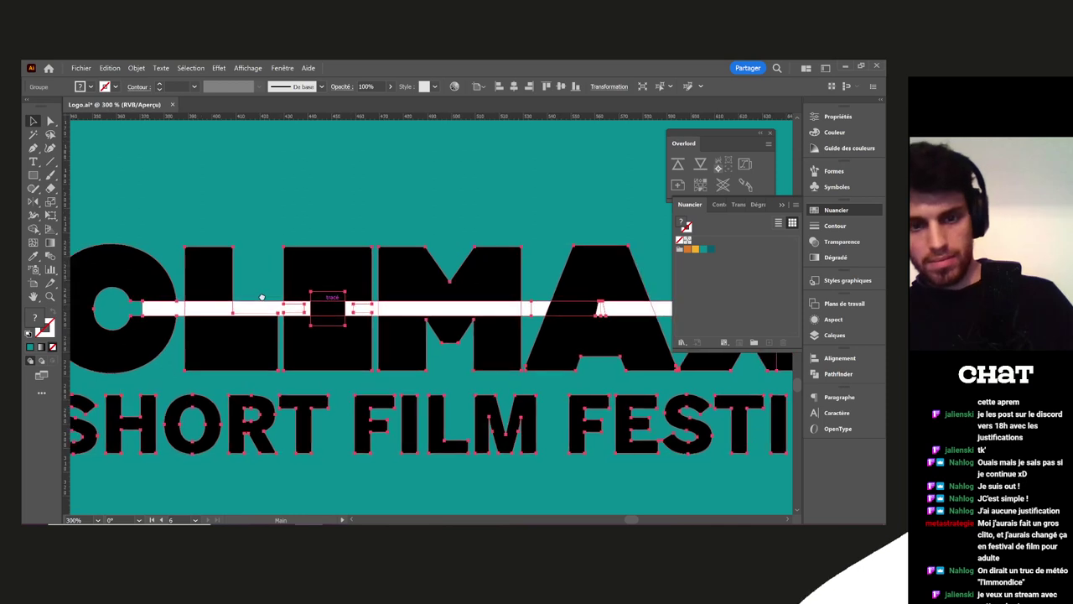
double_click(244, 309)
left_click(244, 310)
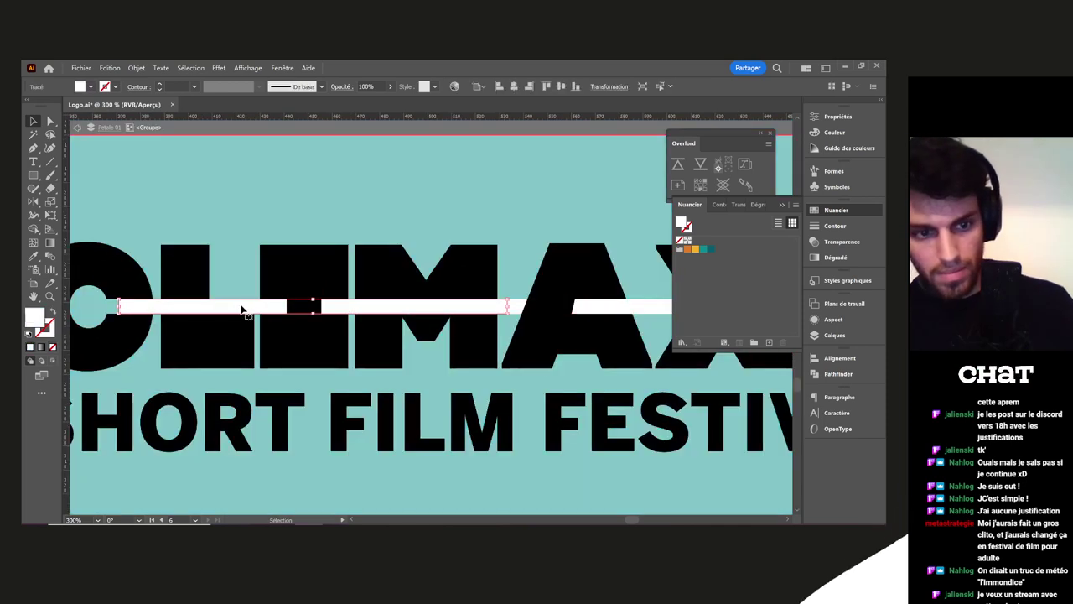
scroll(240, 311, "down", 2)
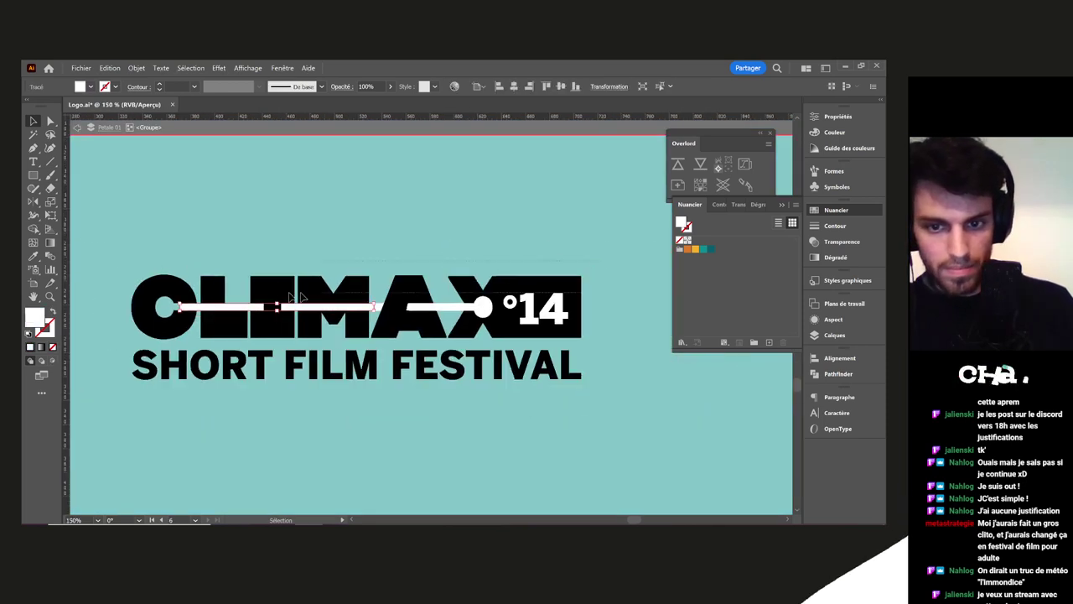
left_click(162, 334, "shift")
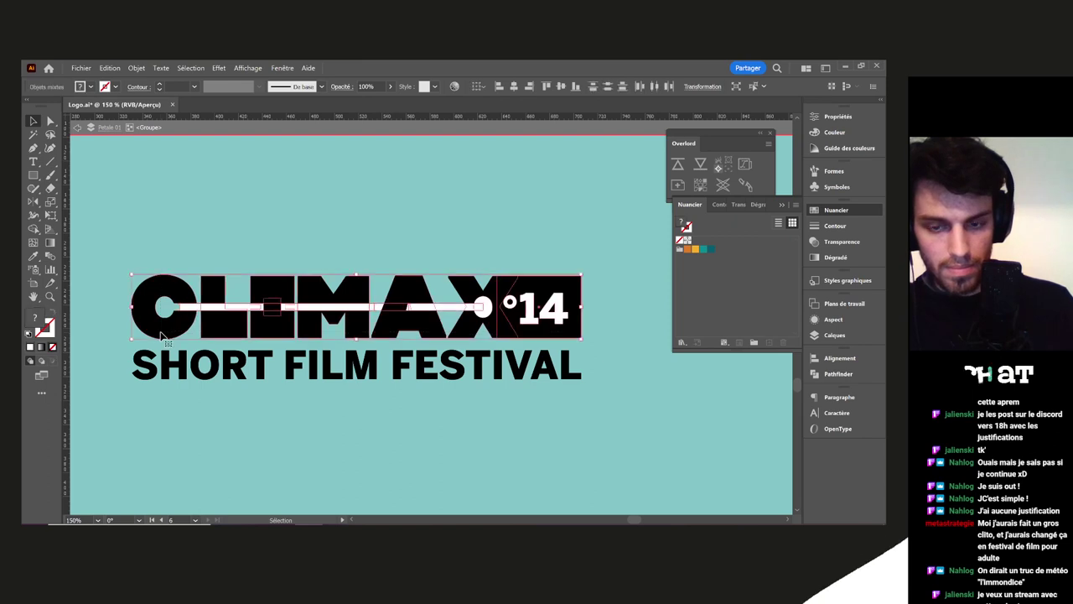
key("shift+m")
Erase the white bar pieces from C, M, A and X and merge each letter and the tag
scroll(184, 308, "up", 4)
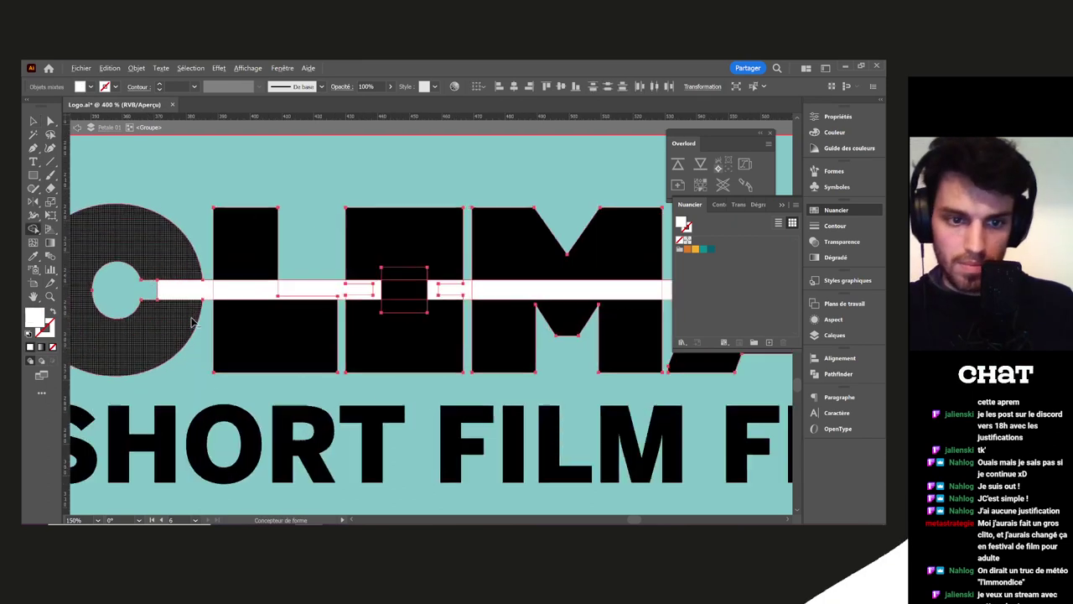
left_click_drag(206, 280, 470, 280)
mouse_move(528, 244)
left_mouse_down()
mouse_move(437, 248)
mouse_move(414, 227)
mouse_move(439, 316)
mouse_move(266, 332)
left_mouse_up()
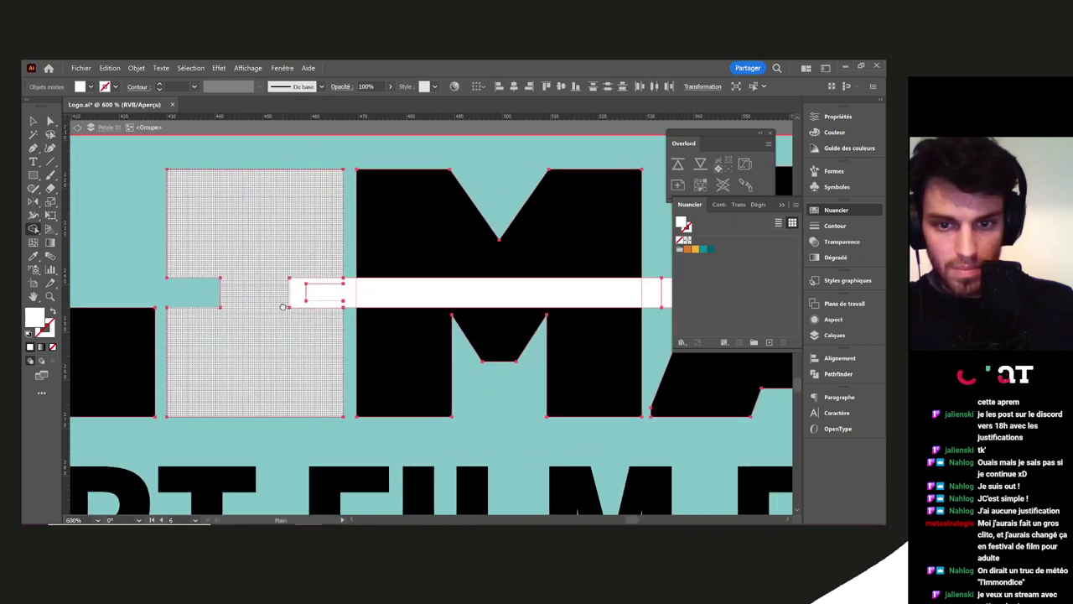
mouse_move(298, 296)
left_mouse_down()
mouse_move(415, 298)
mouse_move(259, 292)
left_mouse_up()
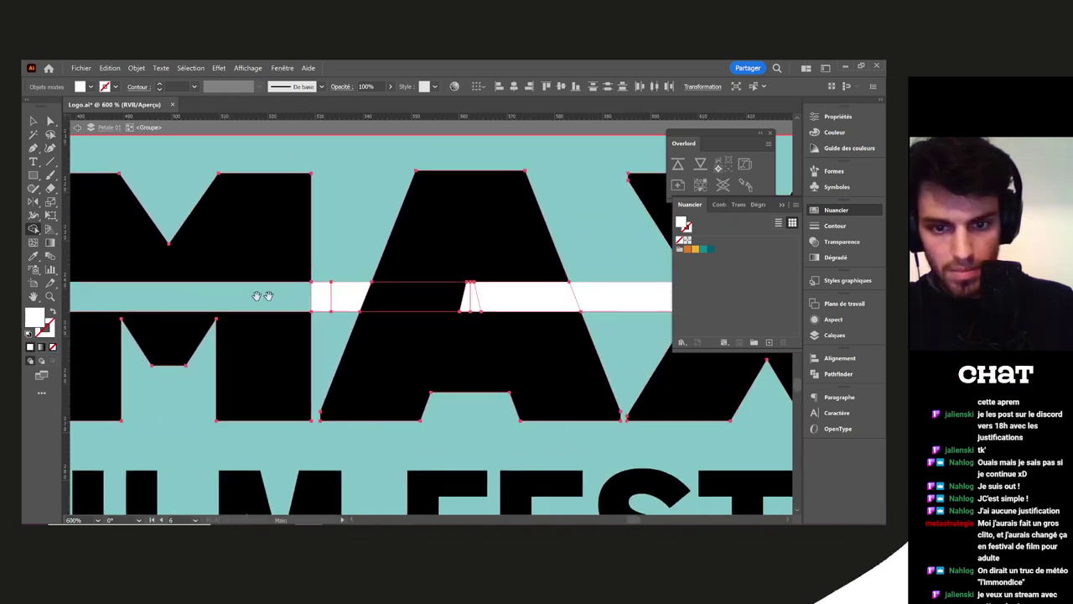
left_click(341, 302, "alt")
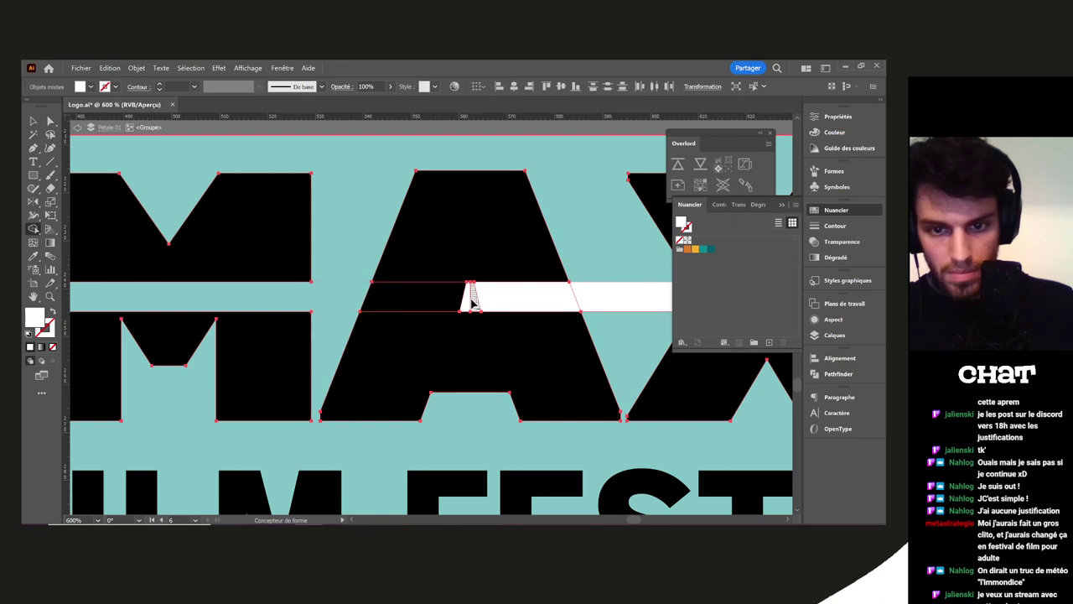
left_click_drag(468, 303, 587, 304)
mouse_move(460, 249)
left_mouse_down()
mouse_move(521, 338)
mouse_move(186, 344)
left_mouse_up()
left_click_drag(350, 306, 436, 304)
left_click_drag(570, 301, 375, 293)
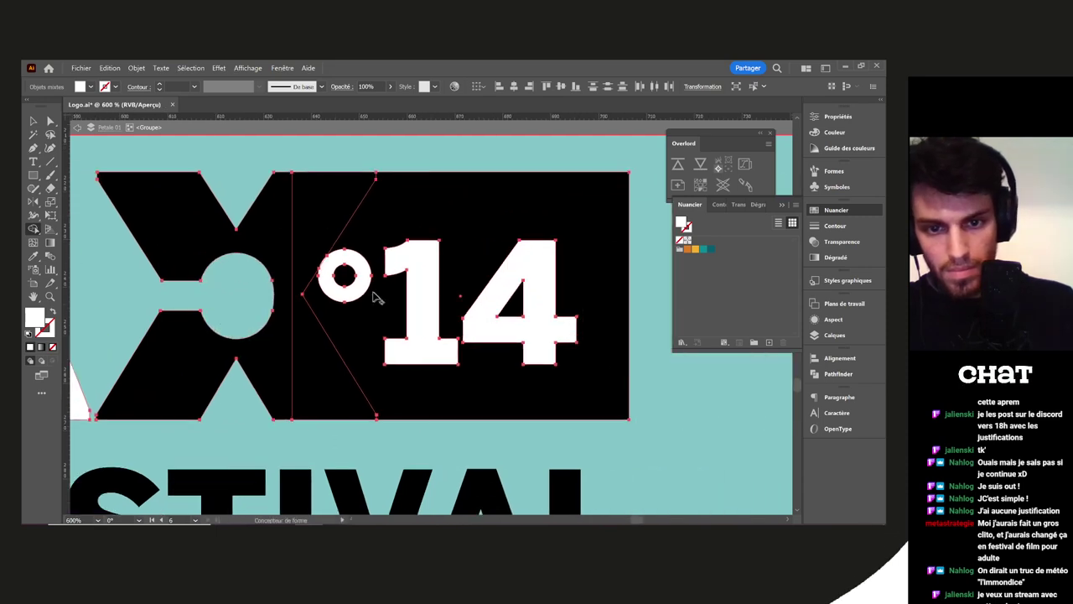
left_click_drag(297, 271, 304, 302)
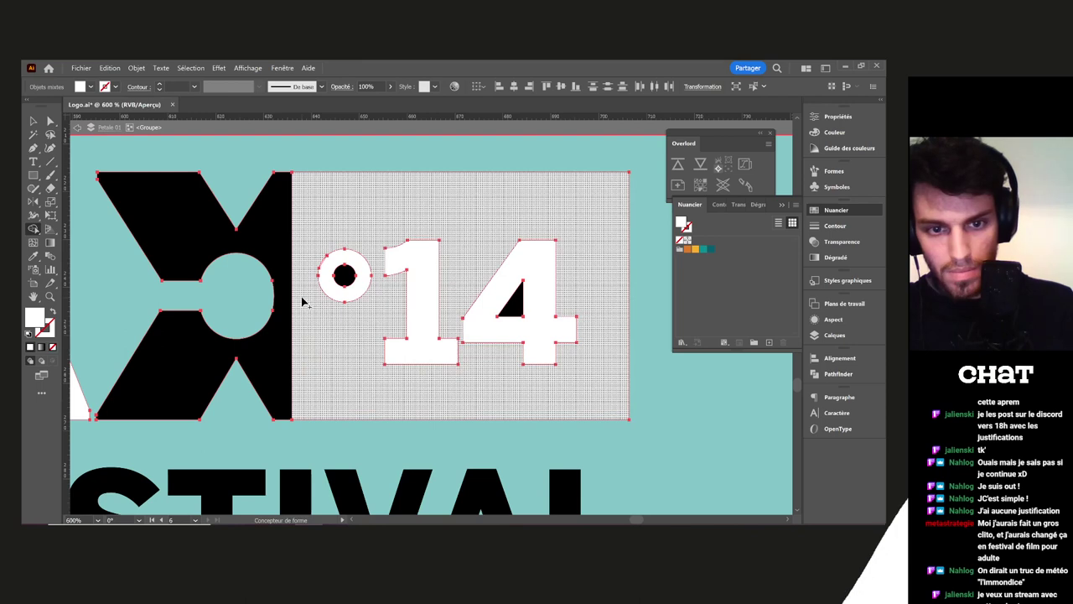
left_click(306, 339)
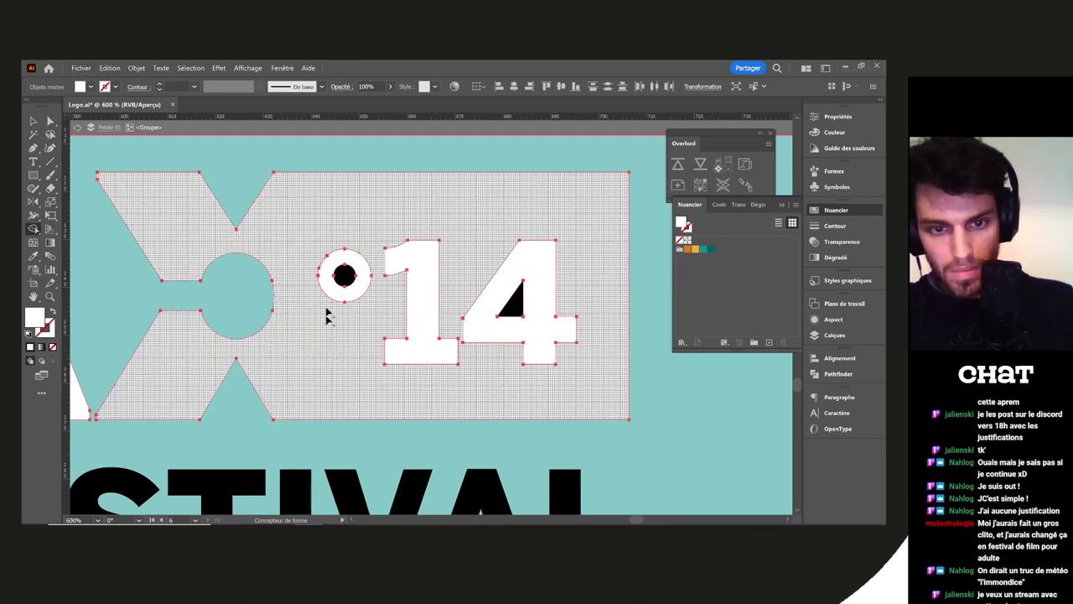
Fill the degree symbol's inner hole and merge the pieces of the 4 into one shape
scroll(329, 260, "up", 5)
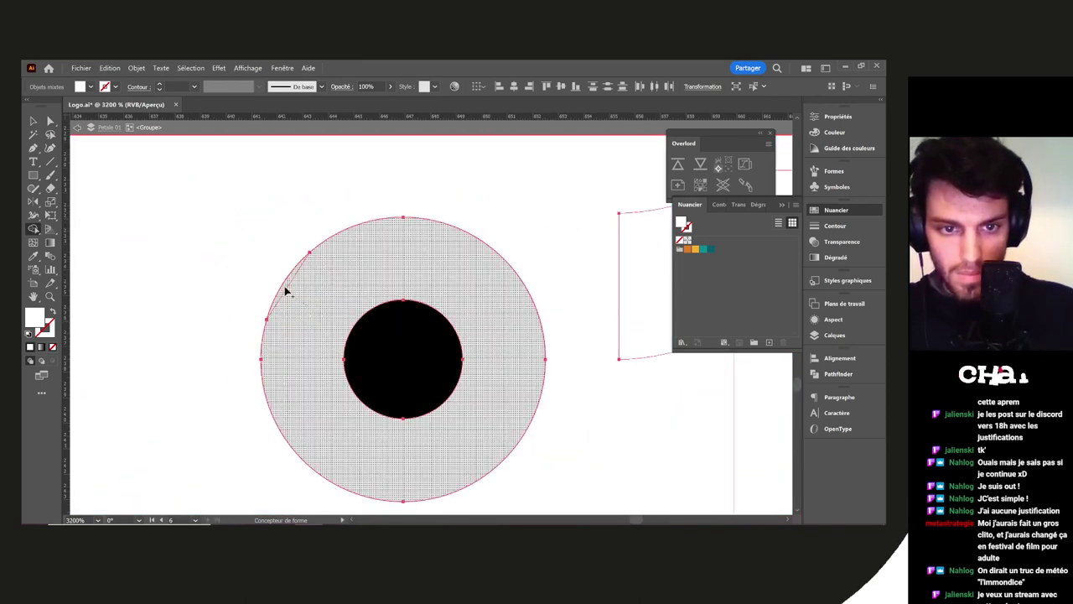
scroll(343, 314, "down", 5)
scroll(348, 317, "up", 4)
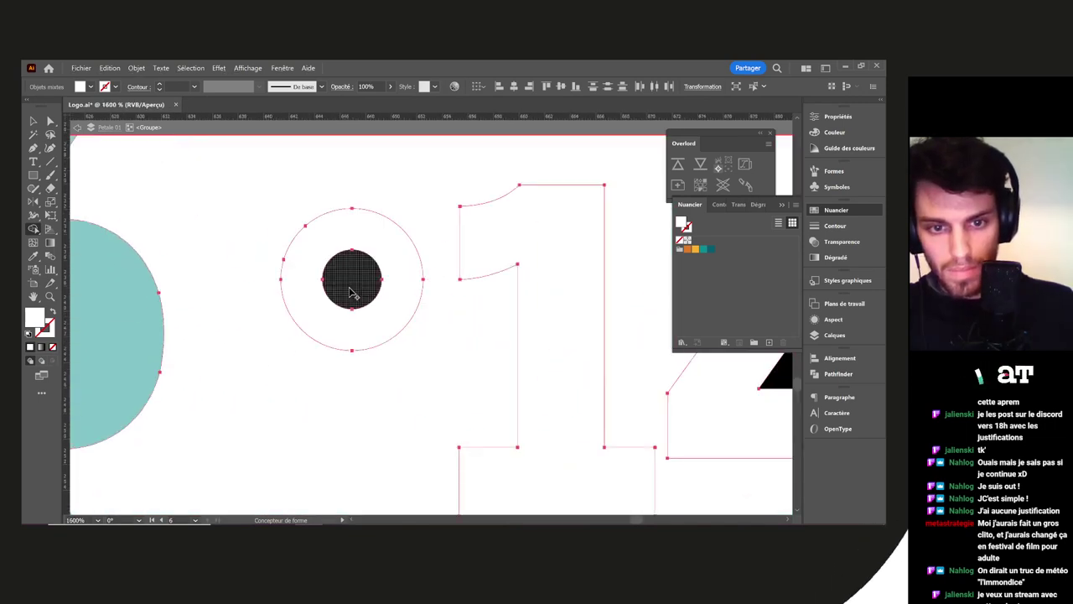
left_click(351, 293)
scroll(363, 310, "down", 3)
left_click_drag(534, 334, 556, 364)
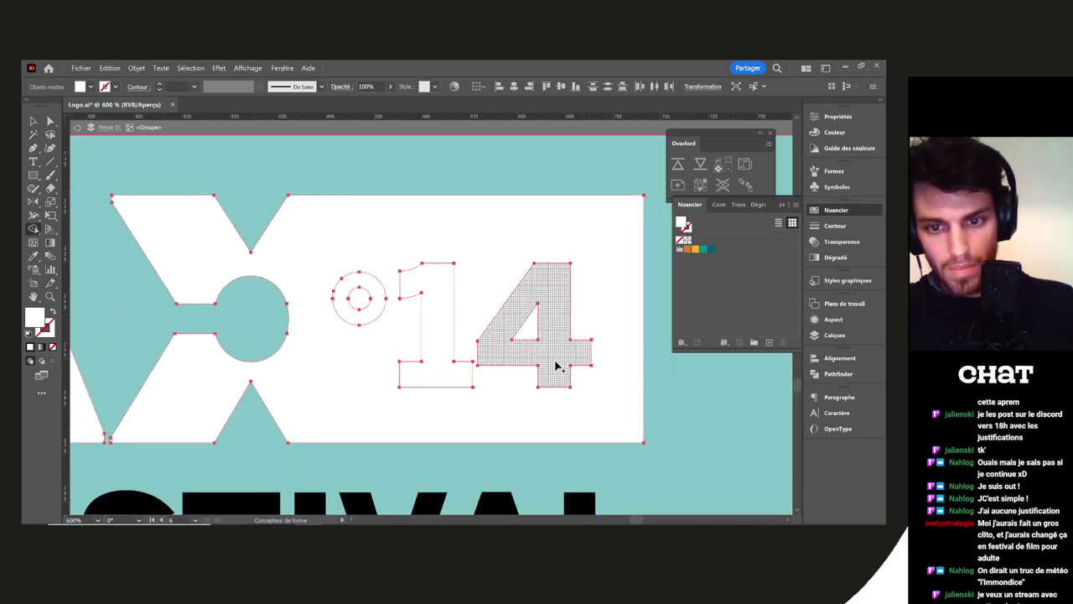
key("v")
Eyedrop black onto the X tag shape, the A and the I
left_click(674, 376)
left_click(561, 367)
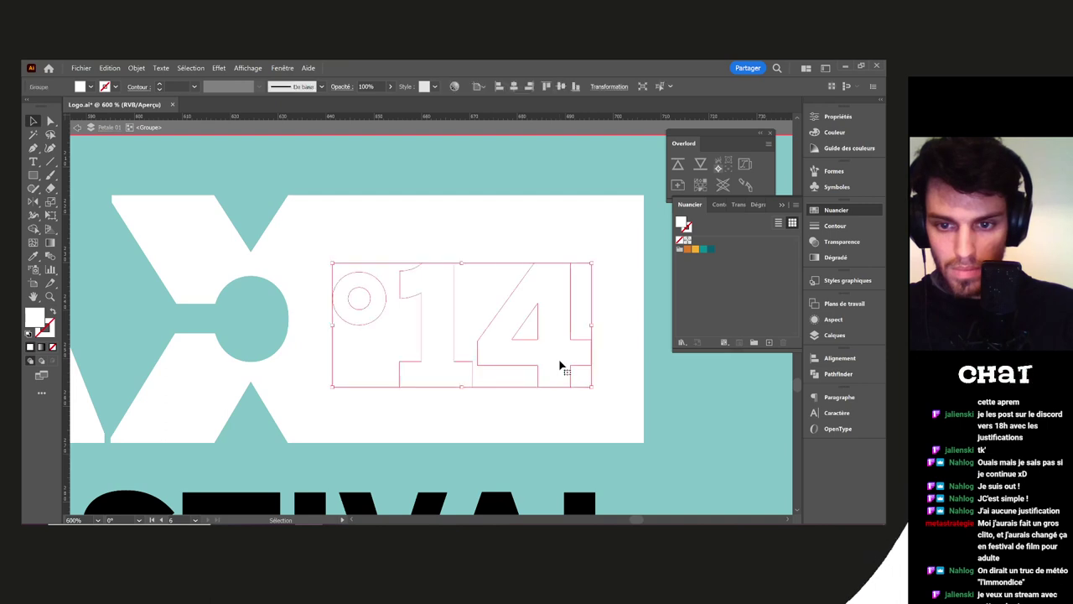
scroll(560, 367, "down", 3)
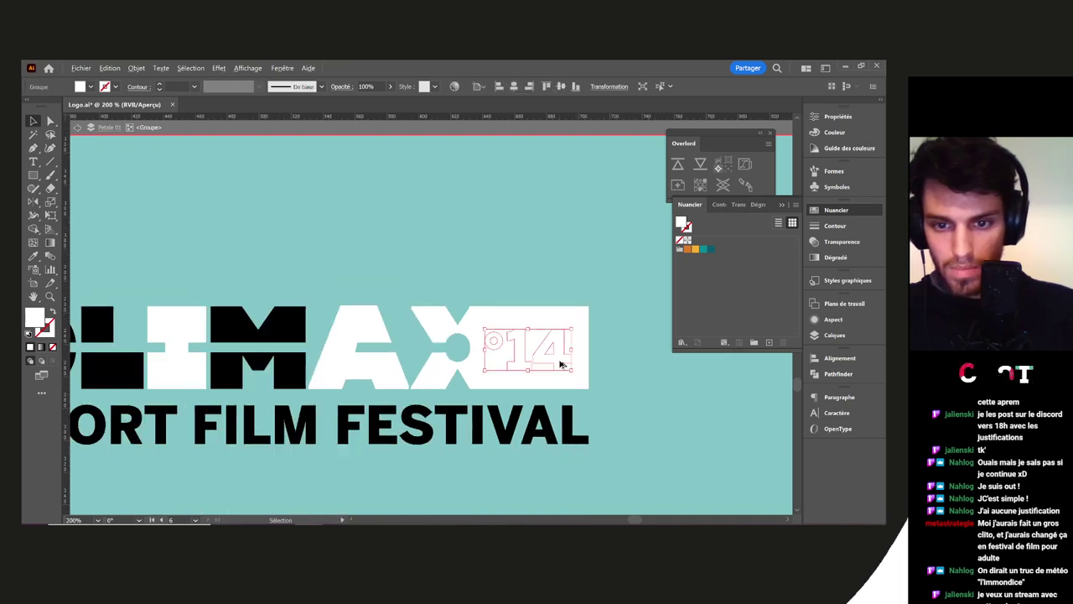
key("i")
key("v")
left_click(576, 387, "shift")
left_click(384, 368, "shift")
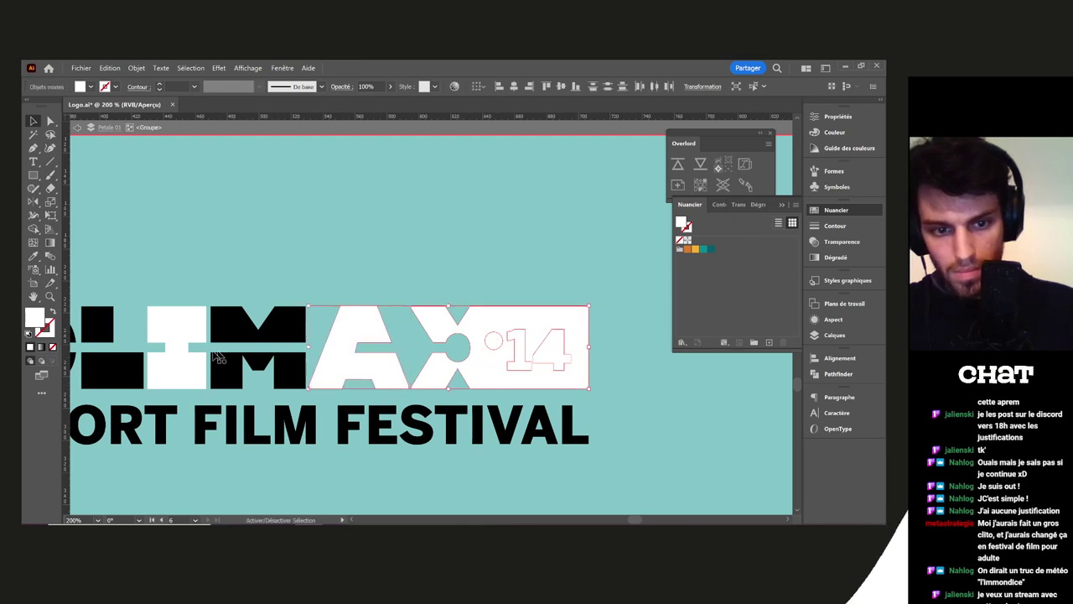
left_click(178, 385, "shift")
key("i")
left_click(288, 423)
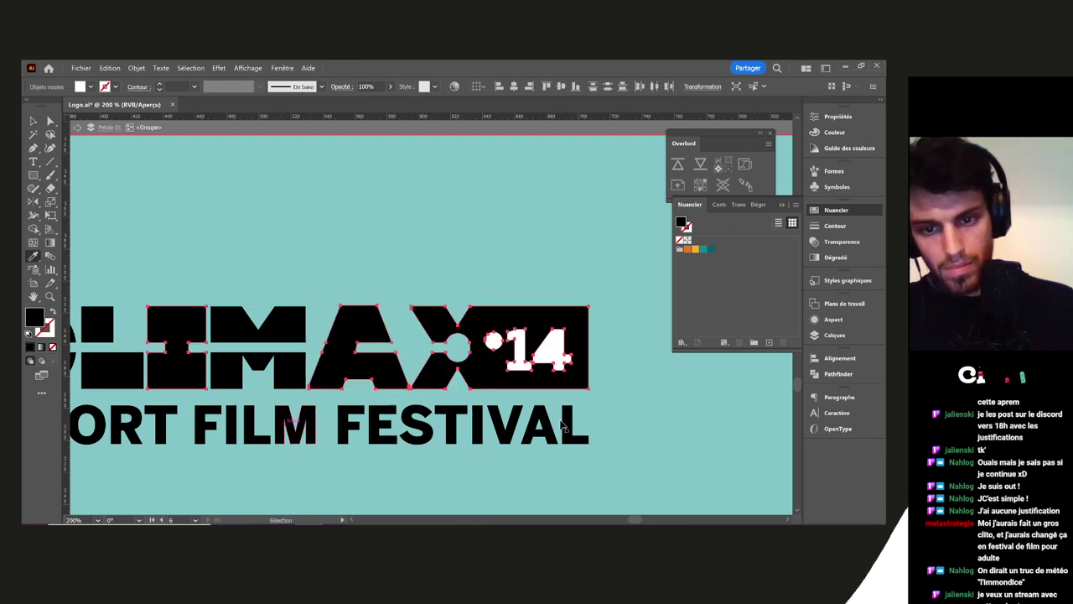
key("v")
Enter the °14 group, undo an accidental nudge, and delete the white dot before the 14
left_click(560, 426)
left_click(559, 360)
scroll(555, 356, "up", 2)
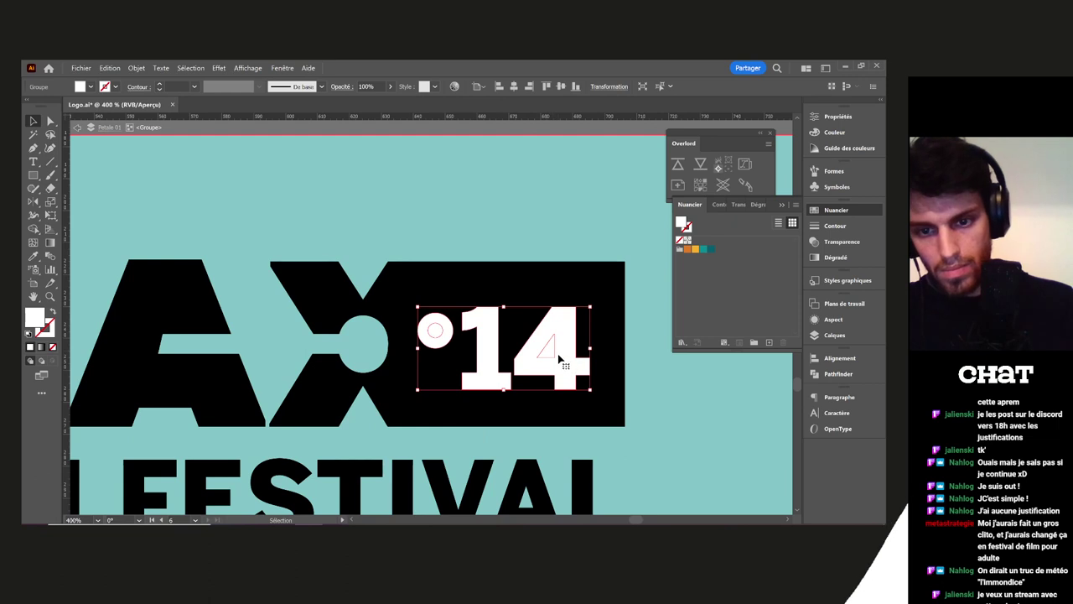
left_click_drag(560, 359, 575, 383)
key("a")
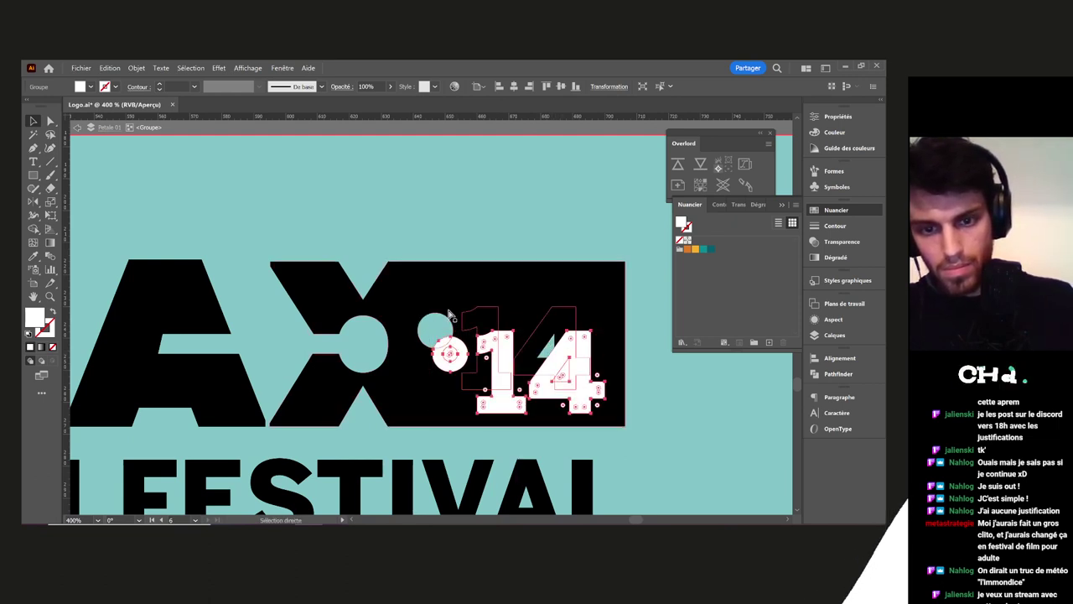
key("ctrl+z")
double_click(423, 299)
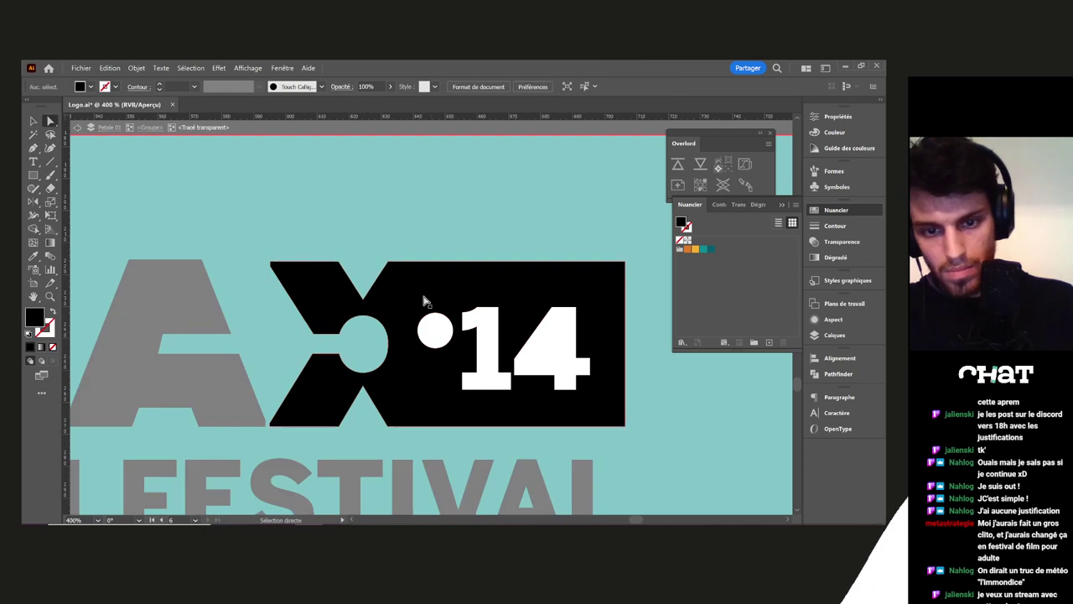
key("v")
left_click(426, 294)
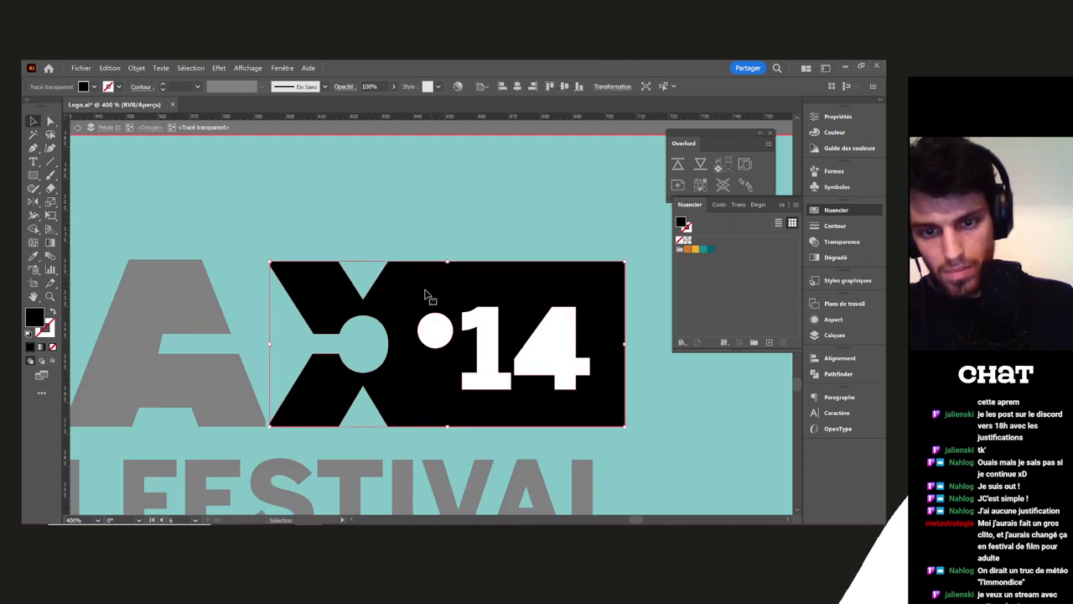
key("a")
left_click(433, 324)
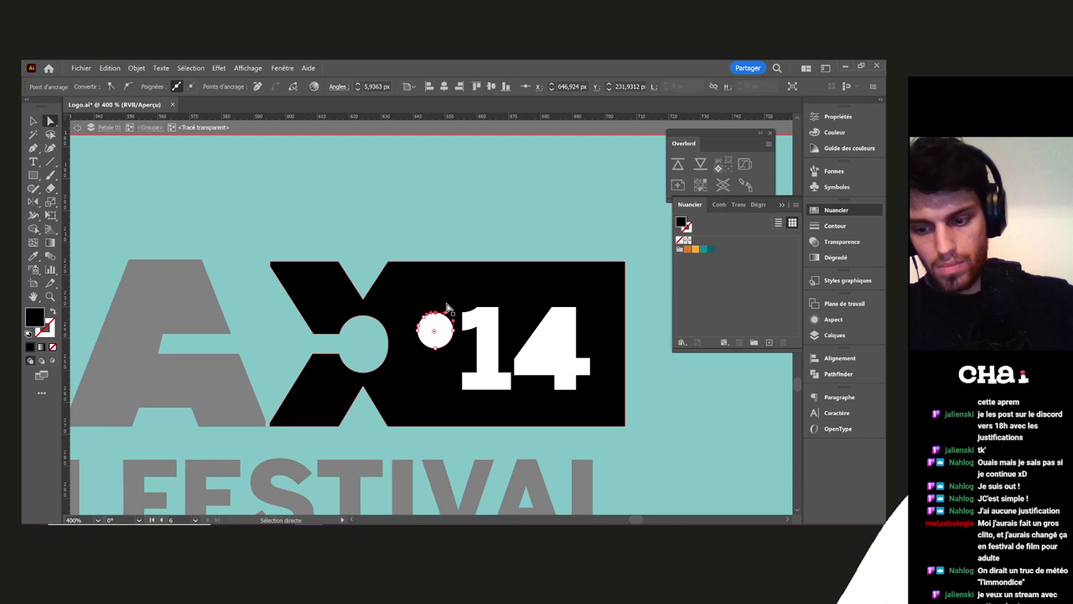
key("Delete")
left_click(470, 322)
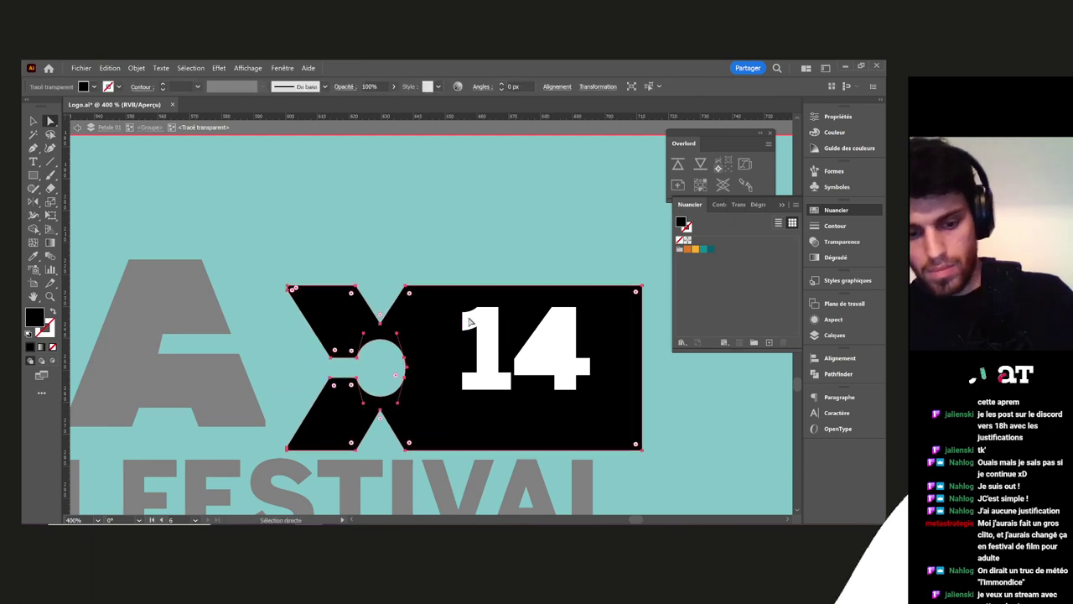
Try moving the tag and deleting the 1 and 4, then undo to restore the dot and digits
key("v")
left_click(635, 399)
left_click_drag(608, 410, 640, 456)
key("ctrl+z")
key("a")
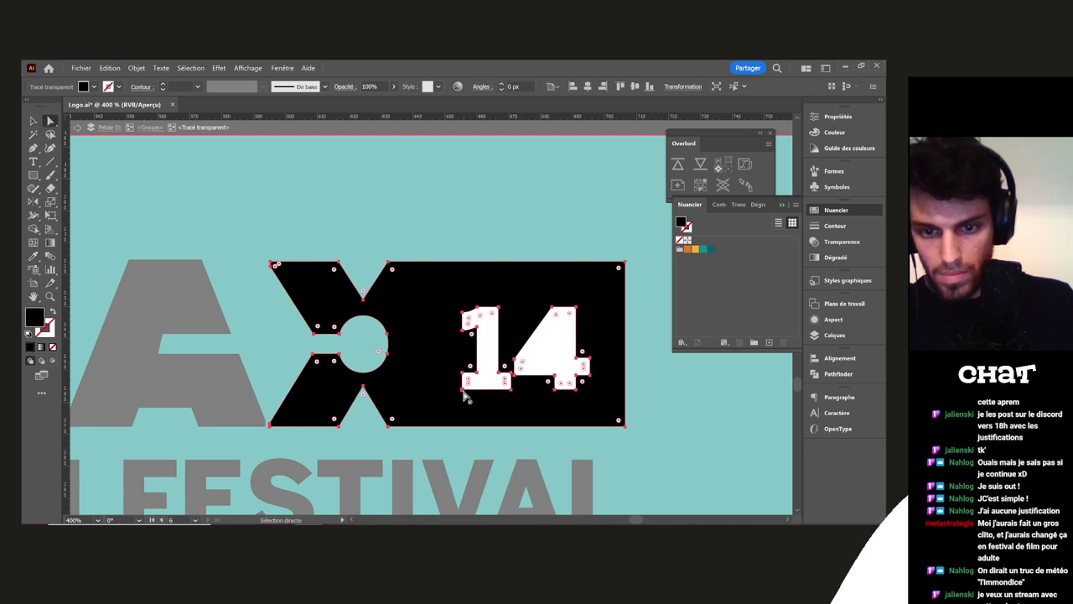
left_click(494, 389)
key("Delete")
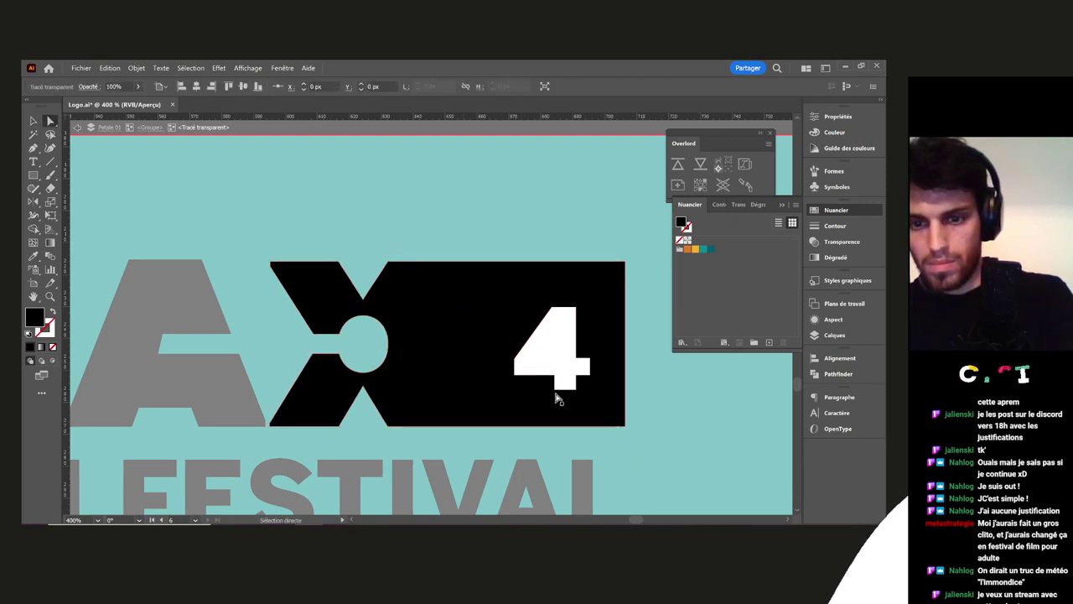
left_click(556, 388)
key("Delete")
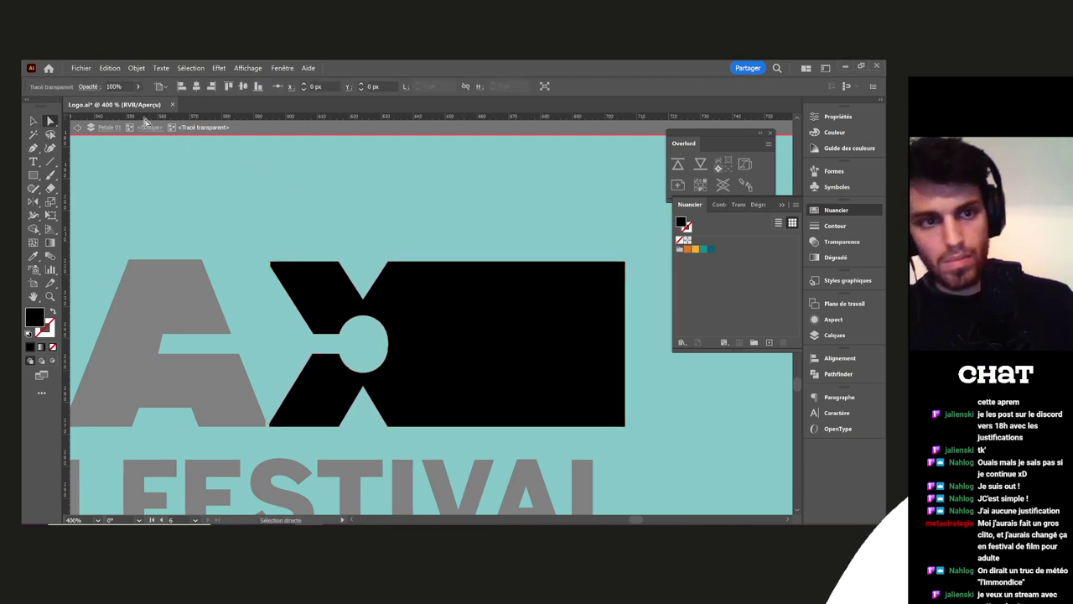
key("ctrl+z")
key("ctrl+z")
key("v")
Delete the 4's inner triangle and the dot's inner disc, leaving a hollow ring, and reselect °14
left_click(554, 357)
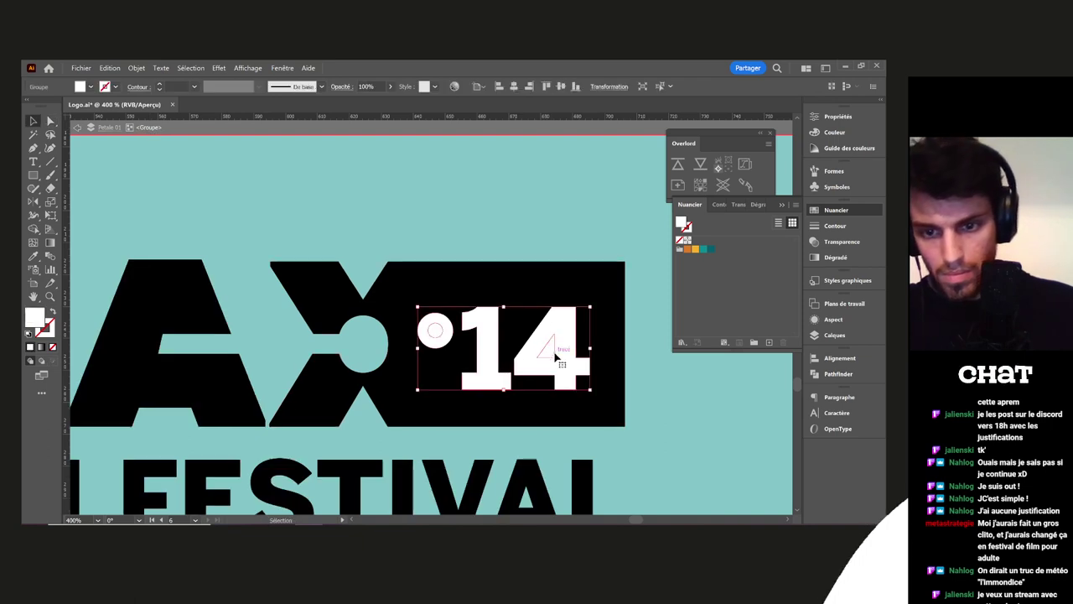
key("a")
left_click(547, 354)
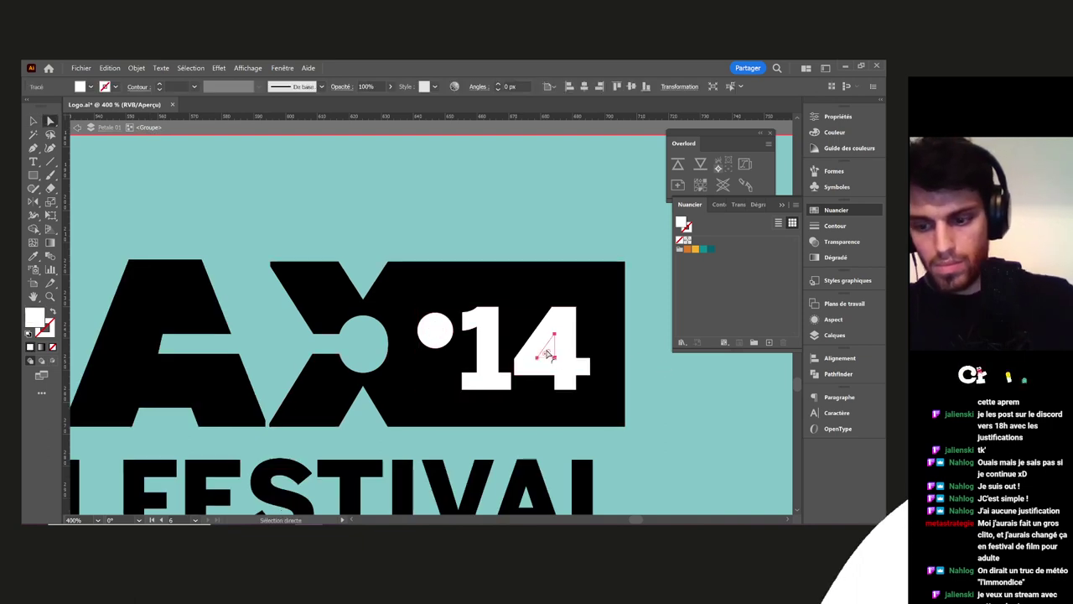
key("Delete")
left_click(434, 332)
key("Delete")
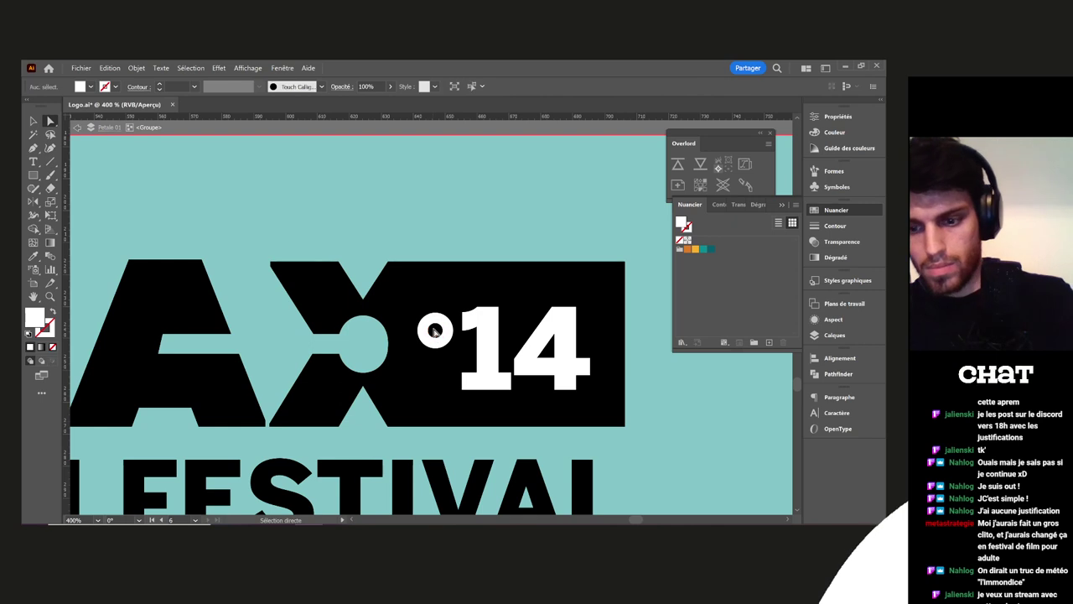
key("v")
left_click(462, 340)
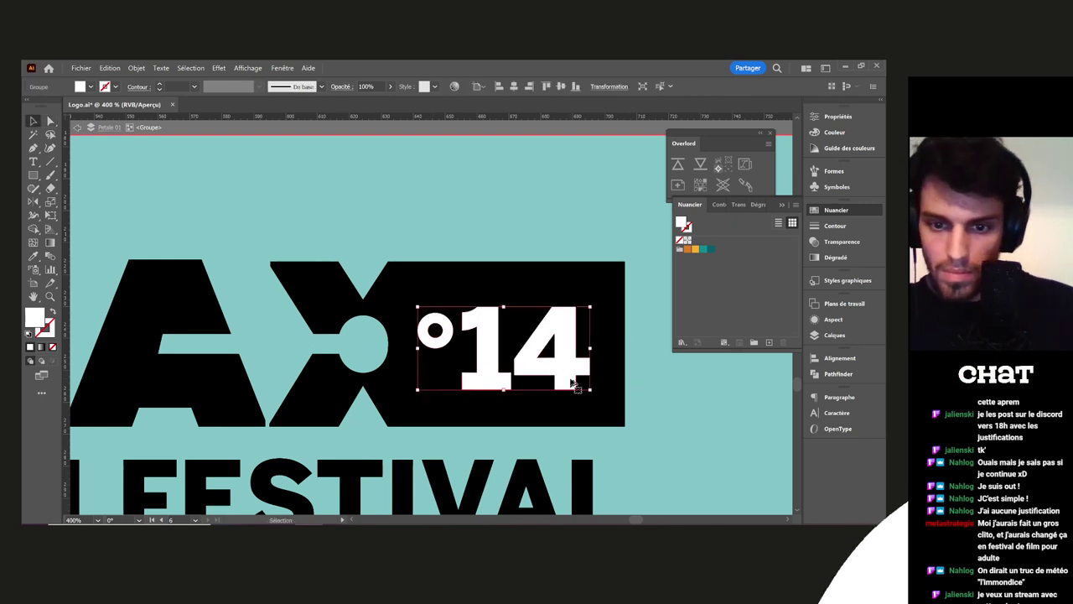
scroll(573, 383, "down", 3)
scroll(628, 394, "down", 1)
Copy the teal colour onto the °14 with the eyedropper, then exit the group
key("i")
left_click(613, 378)
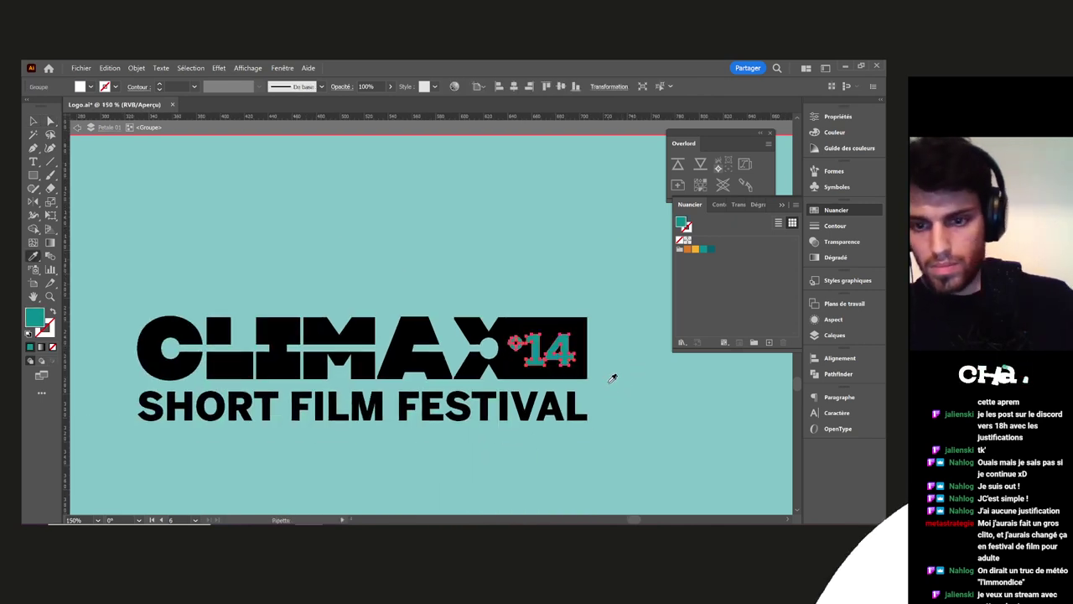
key("v")
double_click(619, 369)
Fill all the CLIMAX°14 shapes in the logo group with yellow
scroll(613, 375, "down", 2)
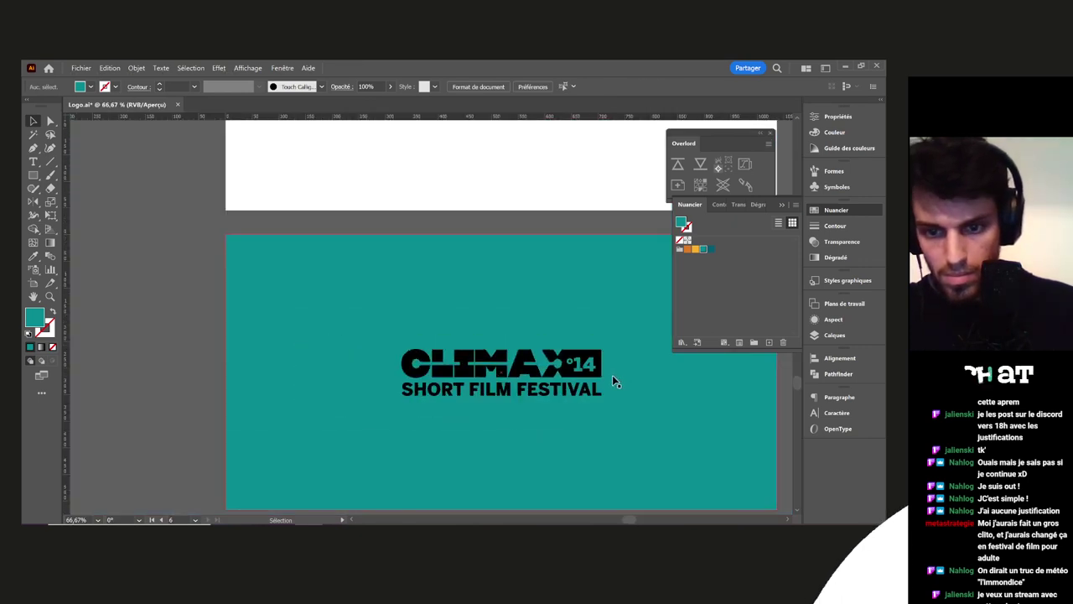
left_click_drag(612, 375, 605, 328)
scroll(529, 325, "up", 1)
left_click(528, 324)
left_click_drag(528, 324, 463, 324)
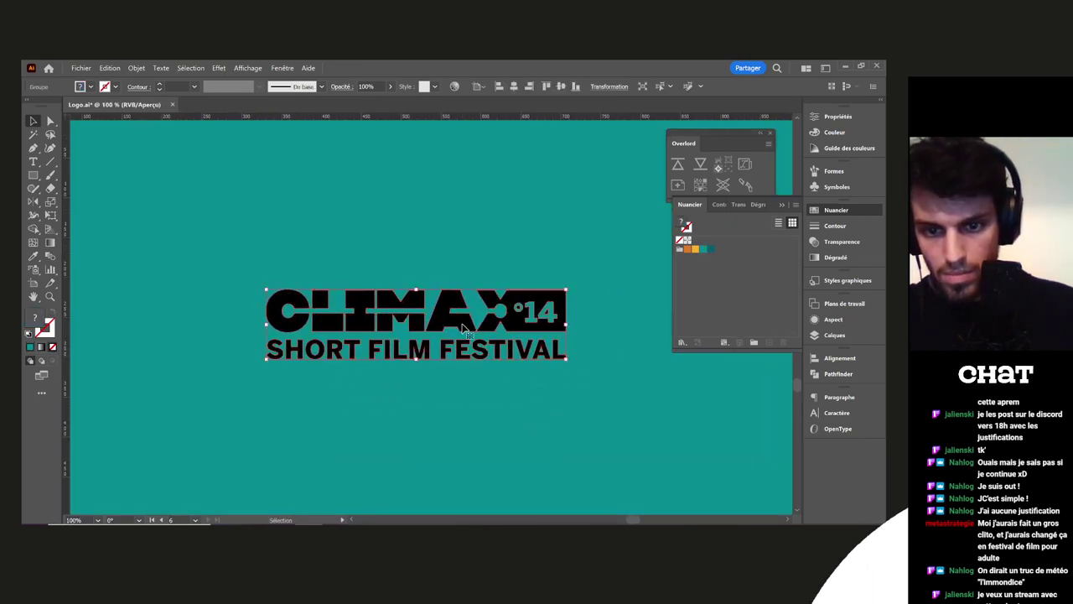
double_click(464, 330)
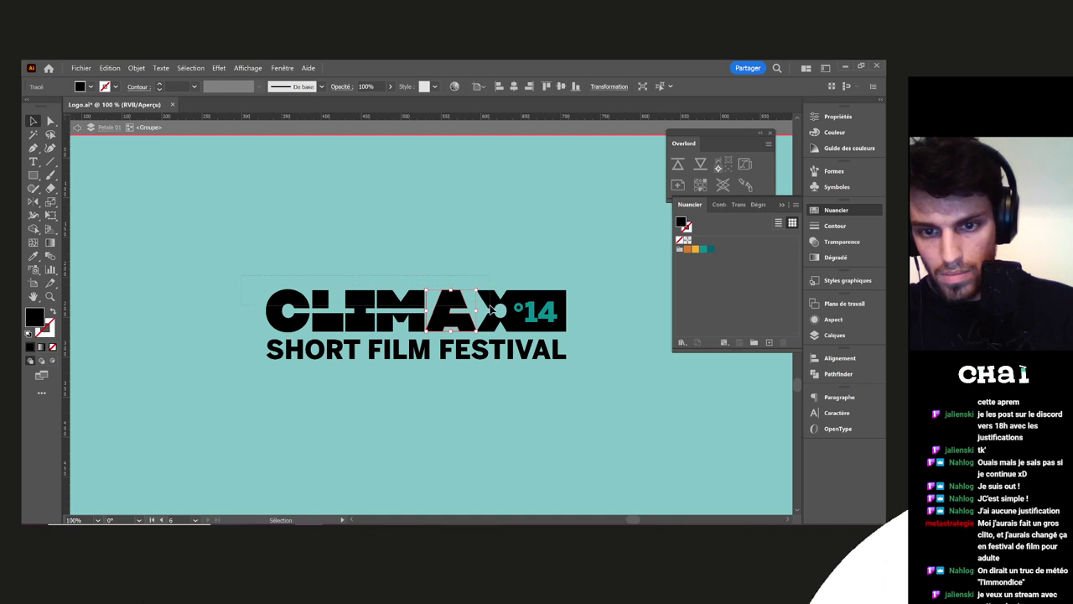
key("ctrl+a")
left_click(696, 251)
left_click(598, 371)
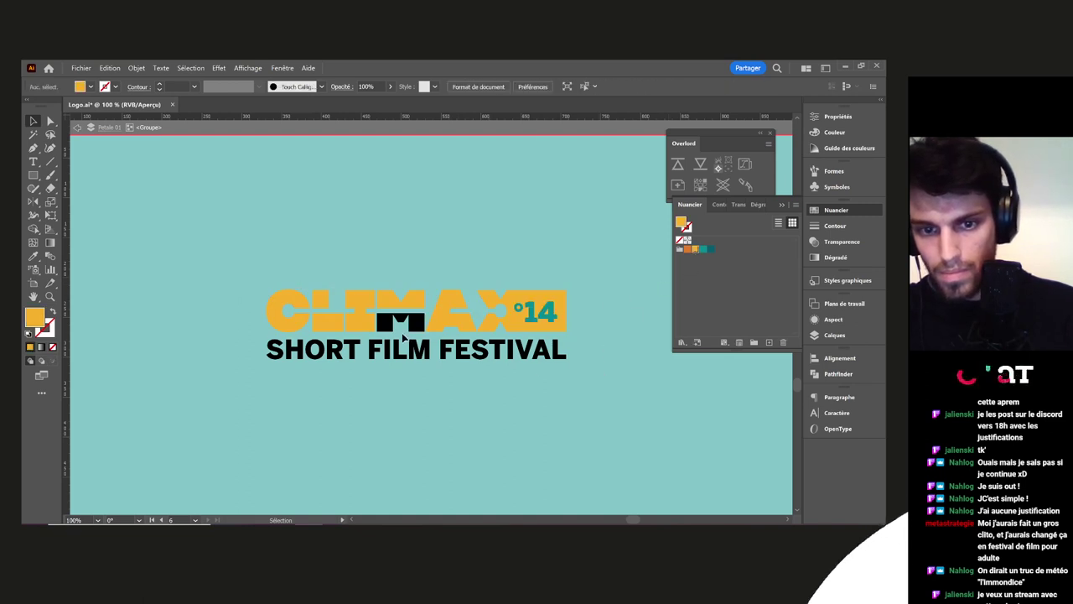
Fill the M with yellow and SHORT FILM FESTIVAL with orange
left_click(422, 324)
left_click(695, 250)
left_click(568, 353)
left_click(688, 249)
double_click(601, 335)
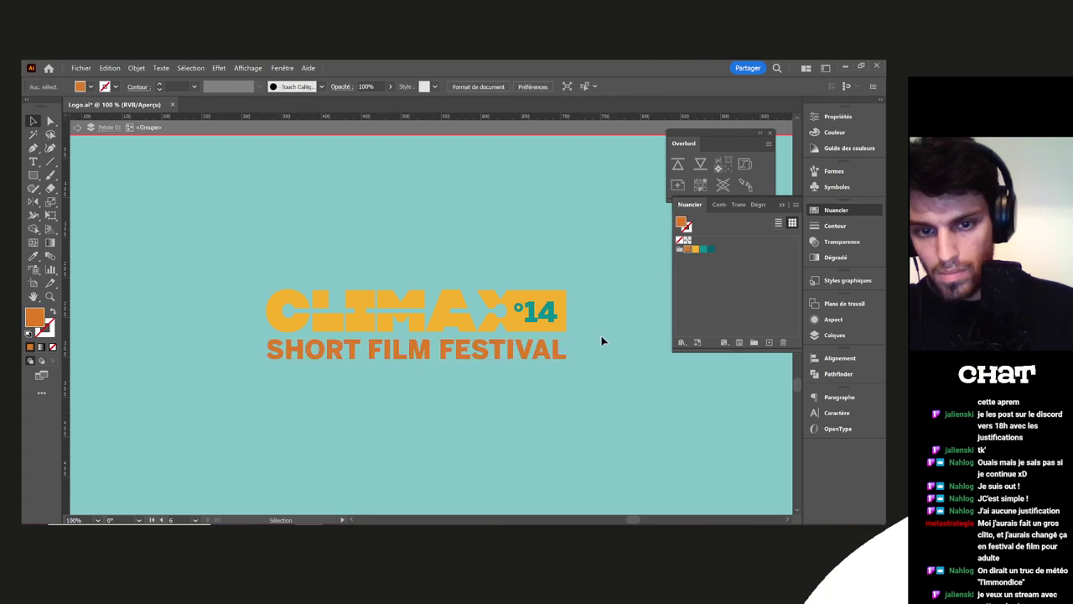
Zoom in on the teal artboard and fill its background rectangle with yellow
scroll(602, 337, "down", 3)
left_click_drag(596, 364, 489, 349)
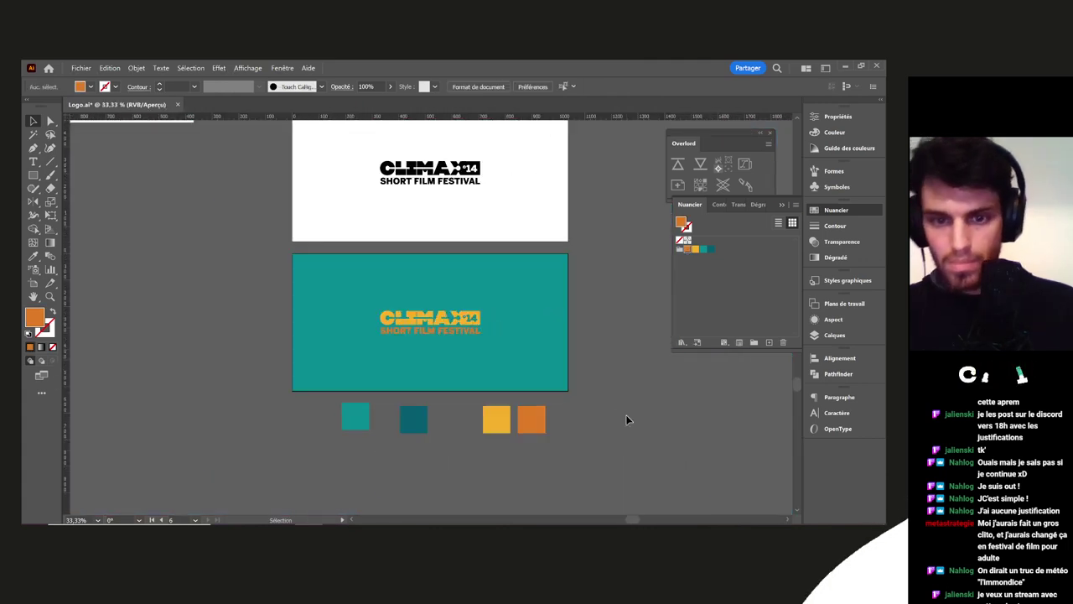
key("ctrl+plus")
key("ctrl+plus")
left_click(616, 344)
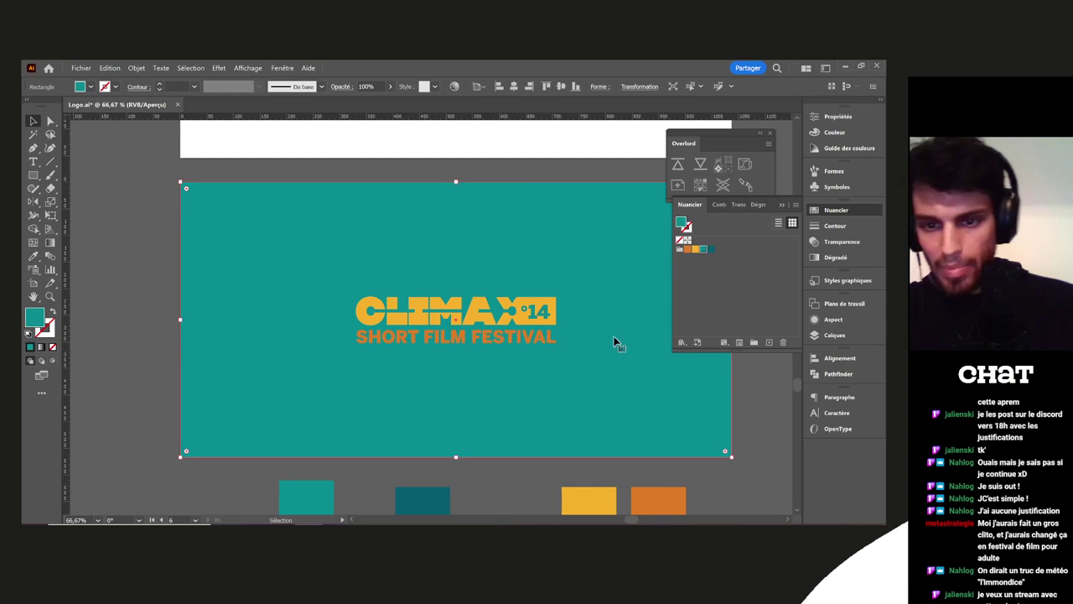
scroll(621, 319, "right", 2)
left_click(693, 250)
key("ctrl+shift+a")
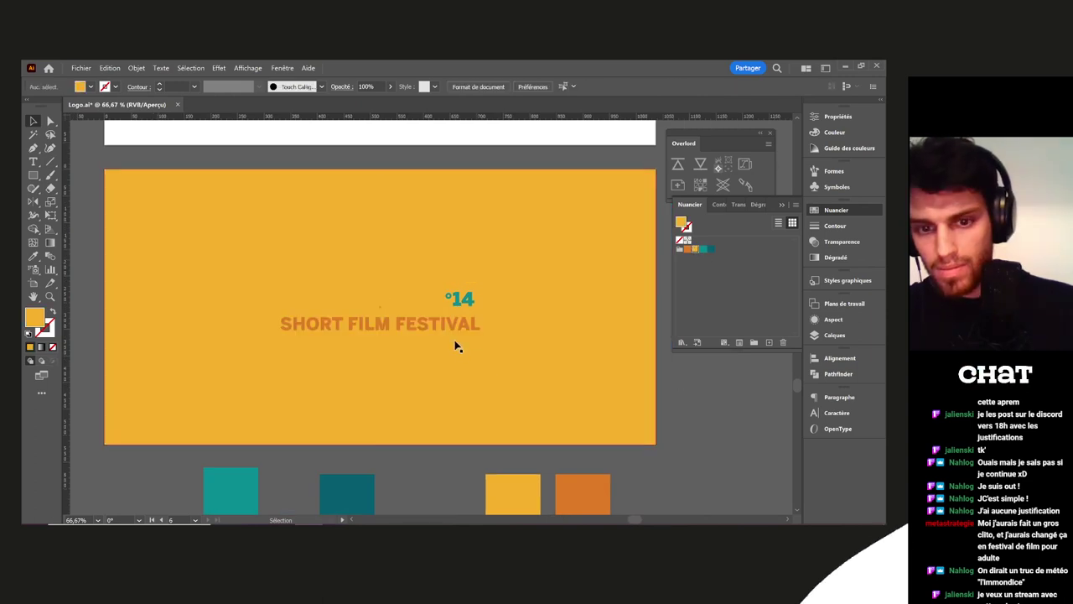
Fill the CLIMAX shapes with teal, try an orange background, then revert it to yellow
left_click(435, 334)
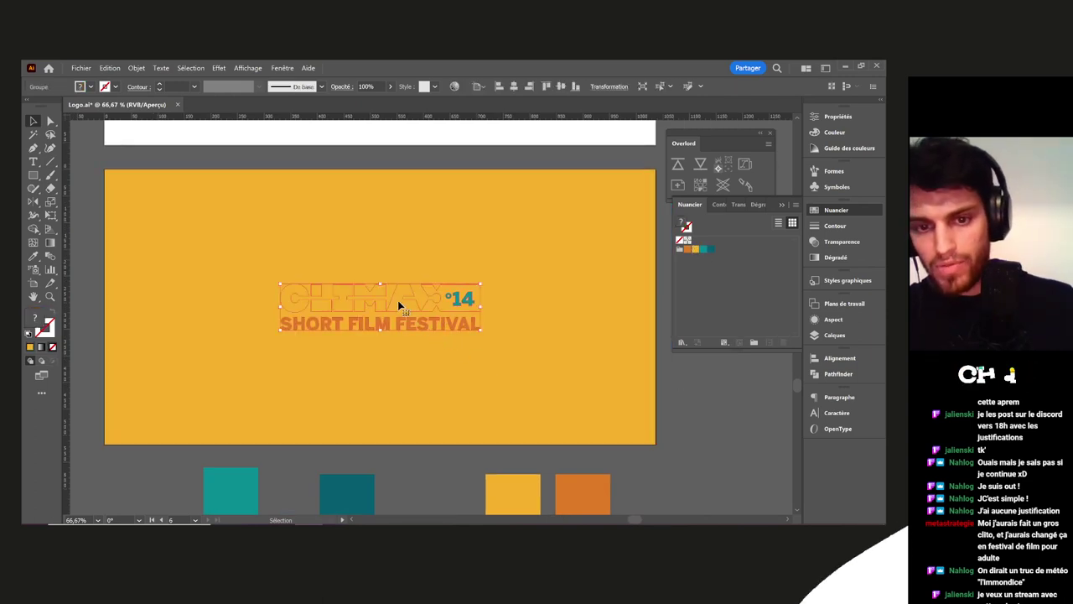
double_click(399, 305)
left_click(429, 299)
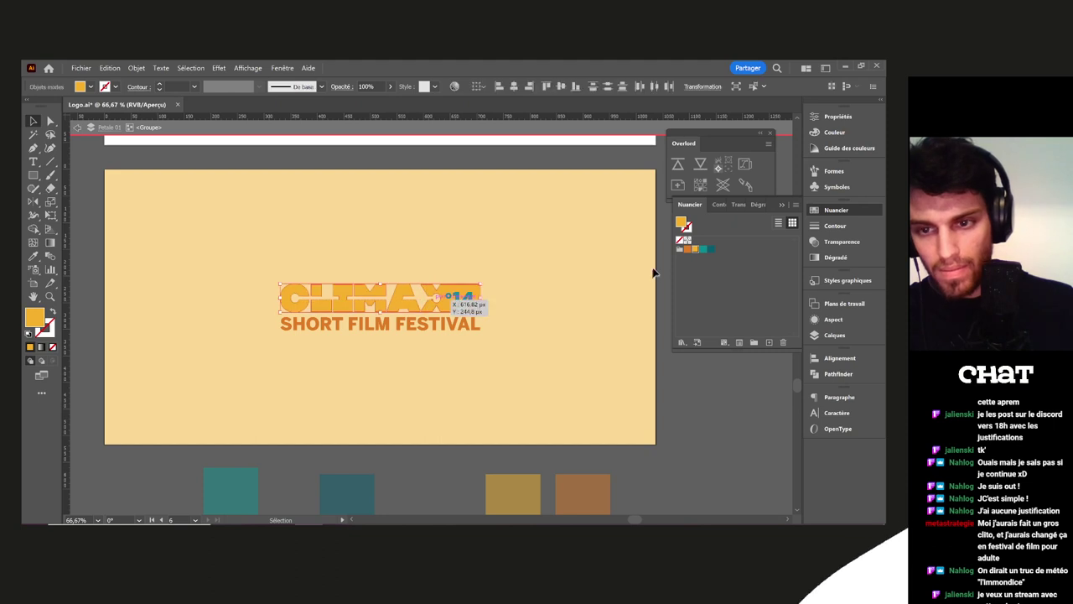
left_click(710, 250)
left_click(475, 302)
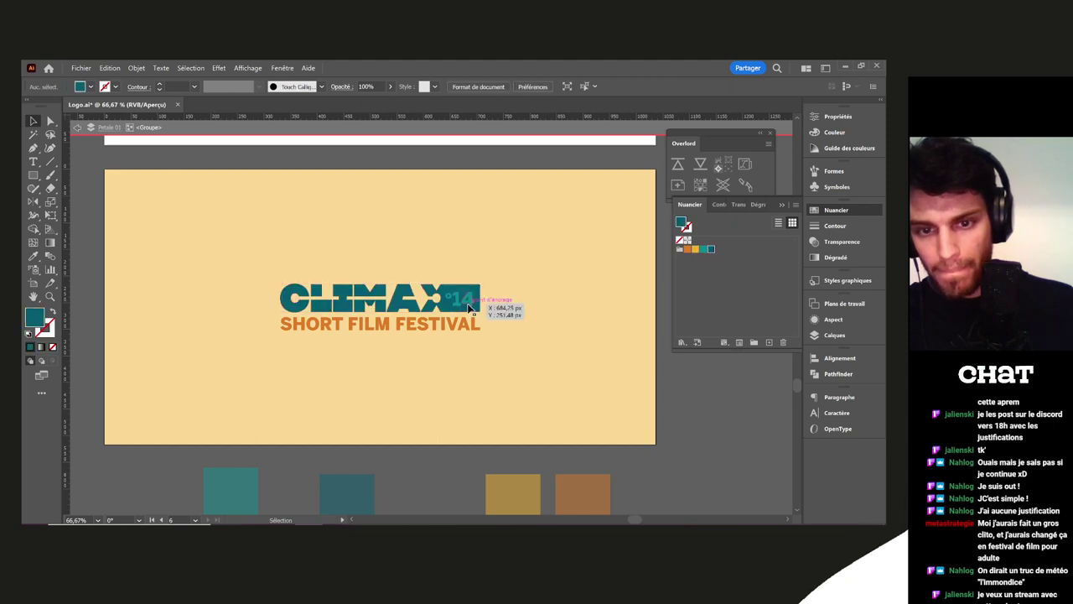
double_click(554, 314)
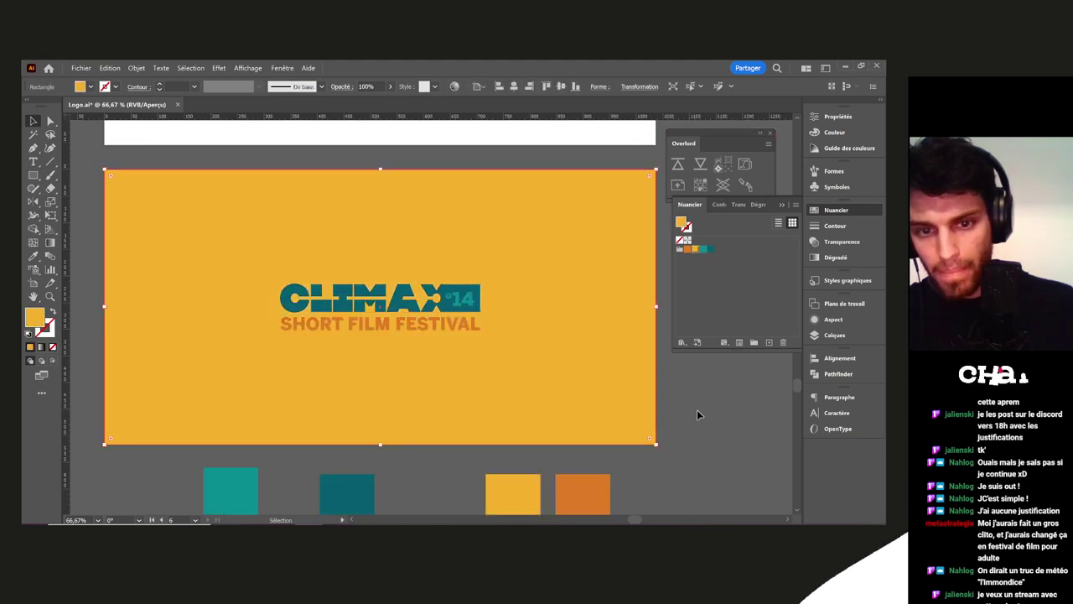
left_click(688, 250)
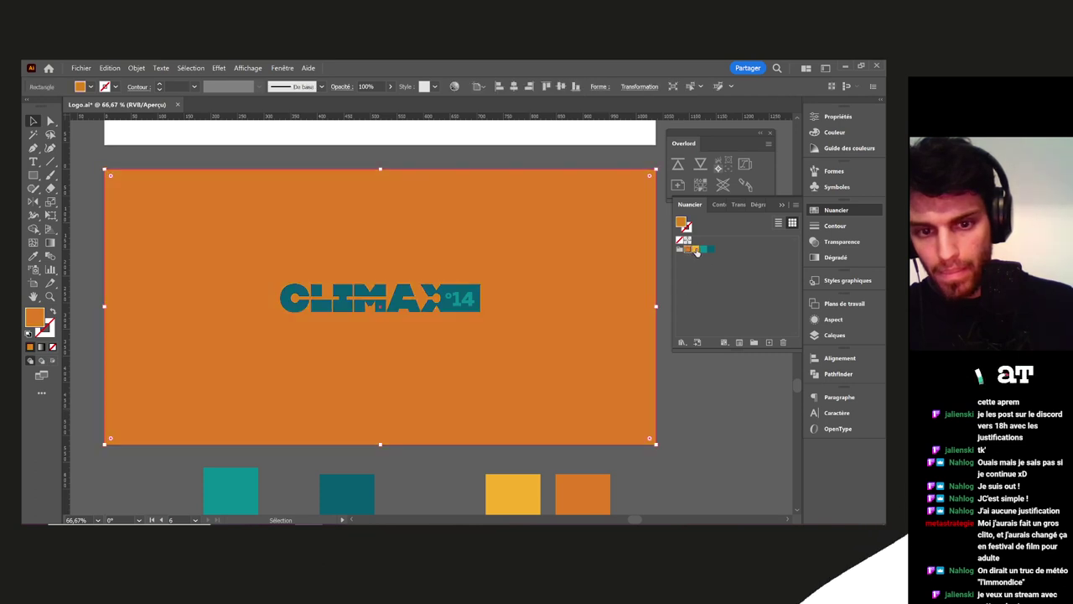
left_click(694, 250)
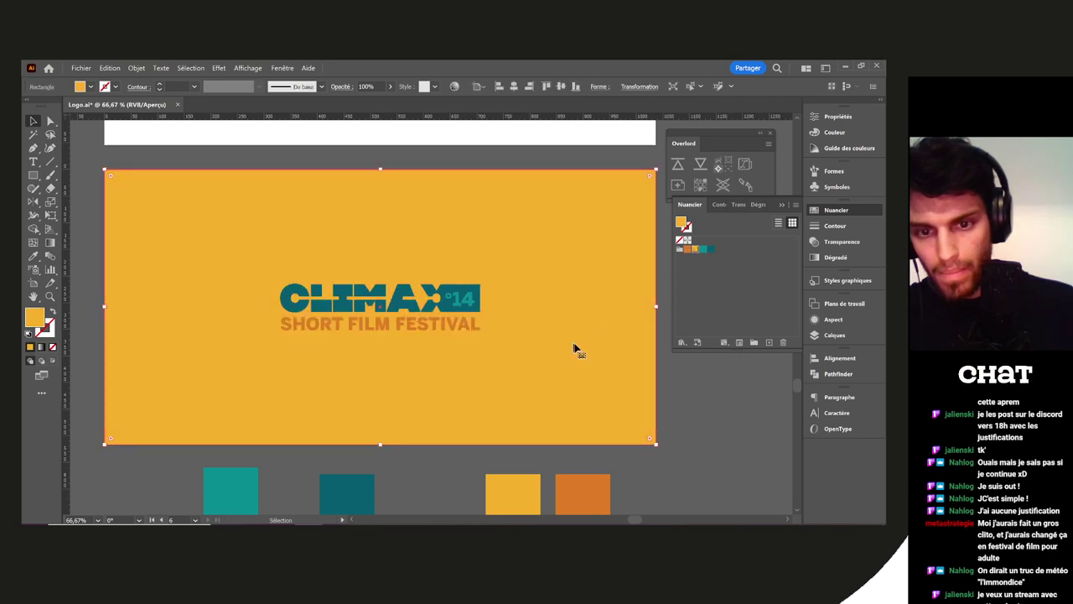
left_click(729, 452)
Delete the yellow background rectangle from the Climax artboard
left_click(552, 347)
key("Delete")
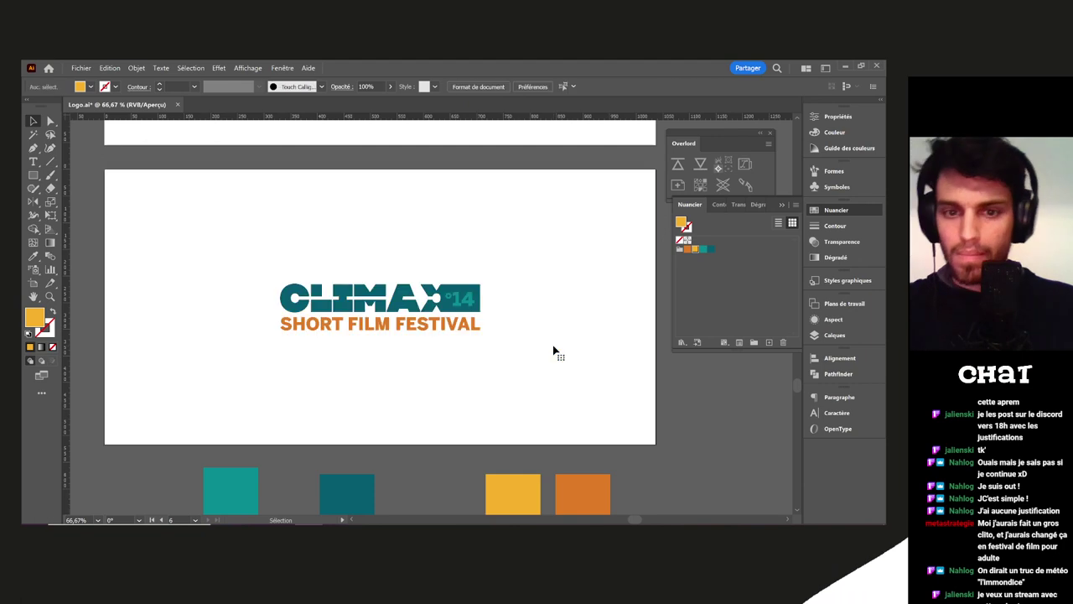
scroll(371, 317, "up", 3)
scroll(416, 327, "down", 1)
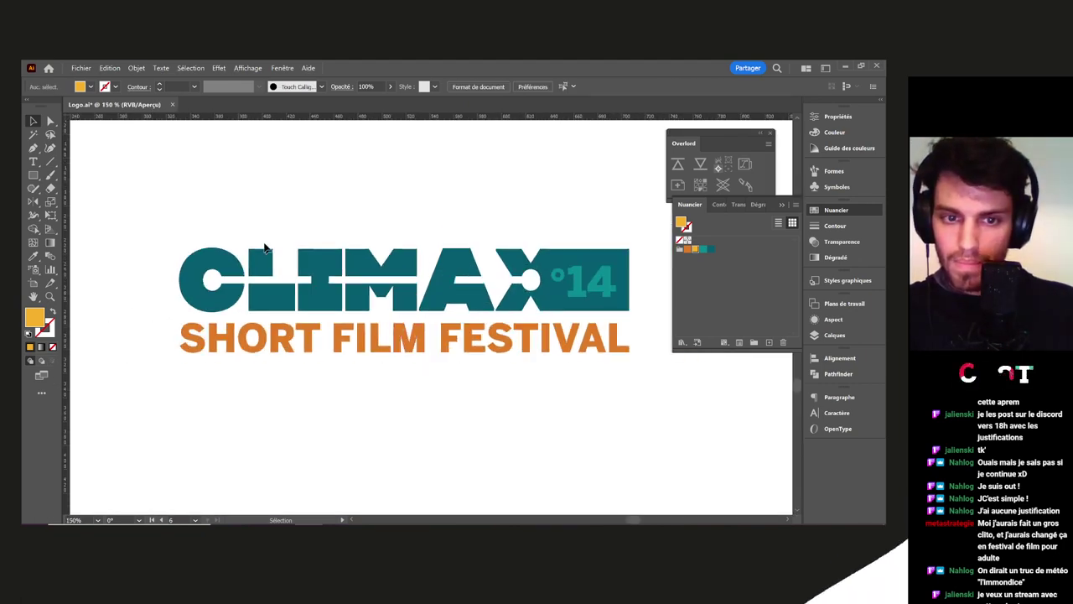
Bring both Climax artboards into view, close the swatches panel and toggle the Artboard tool
left_click(511, 299)
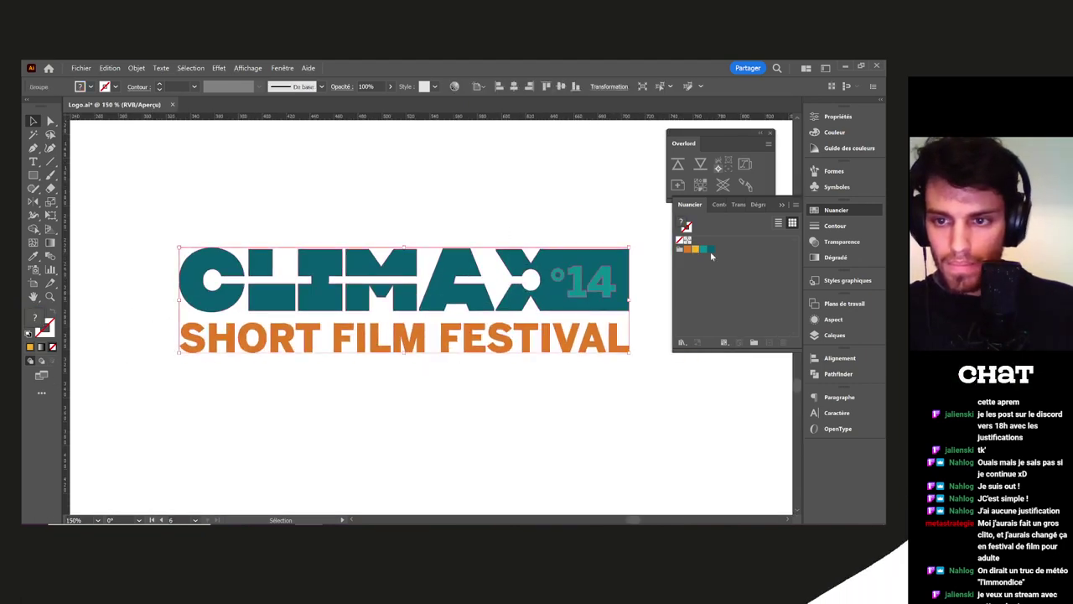
left_click(578, 376)
scroll(578, 377, "down", 4)
left_click_drag(614, 379, 517, 359)
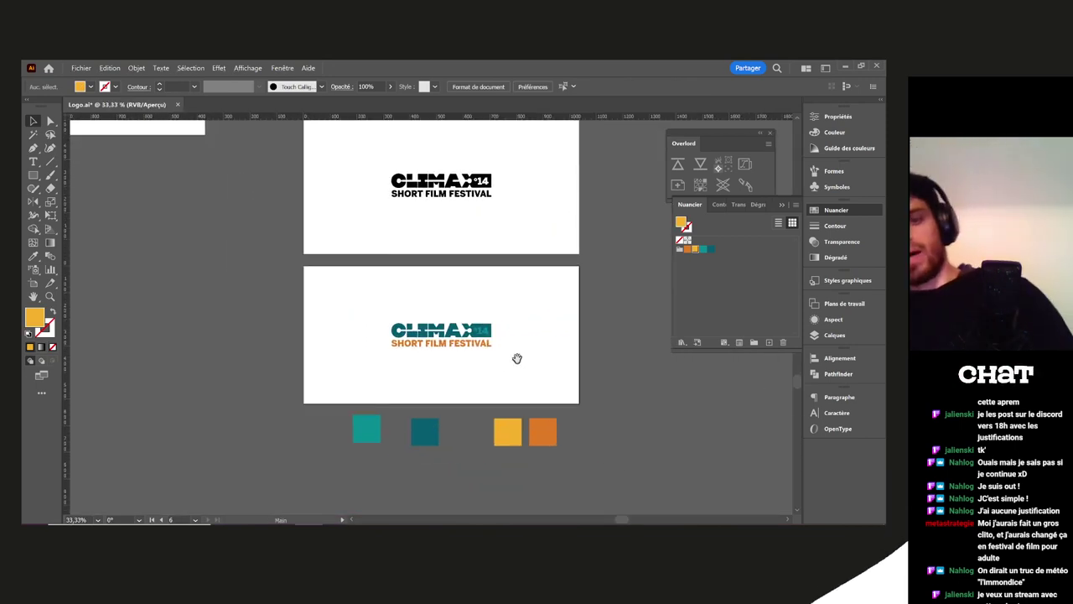
left_click_drag(535, 248, 407, 296)
scroll(408, 295, "down", 1)
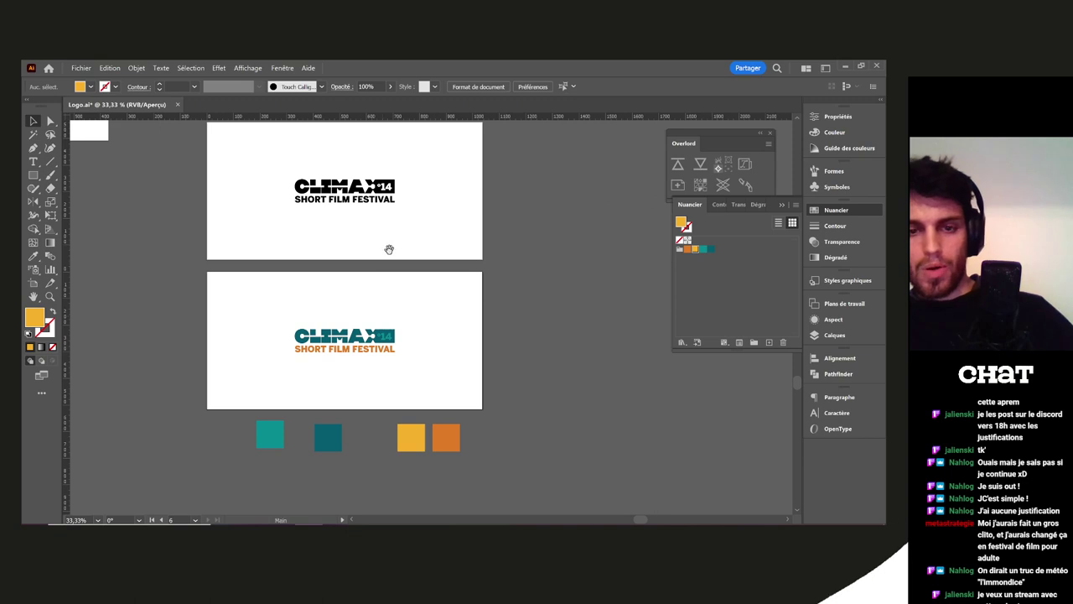
scroll(499, 367, "up", 2)
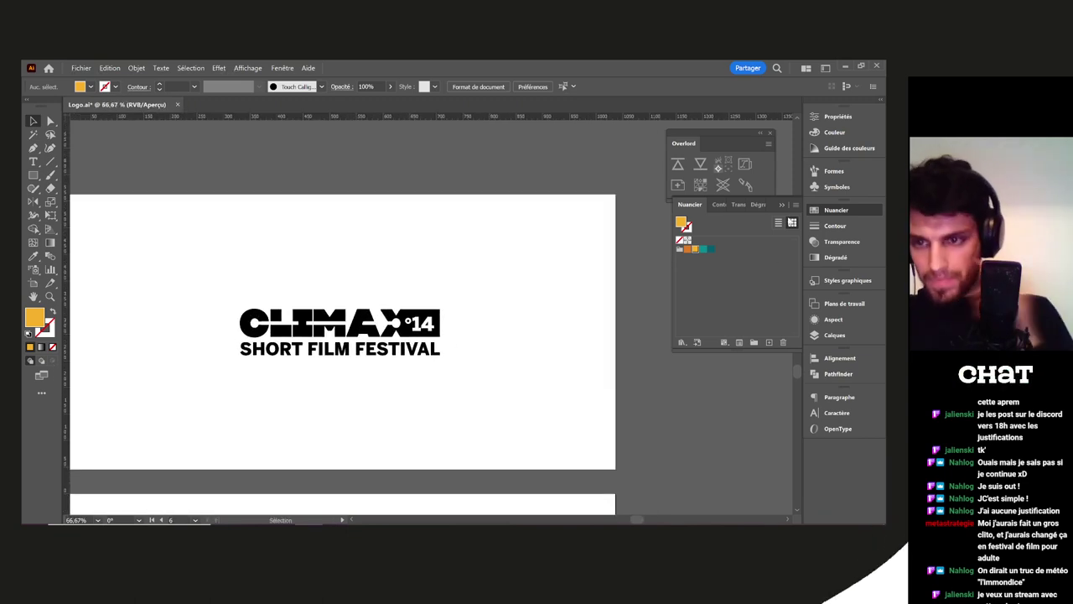
left_click(837, 210)
scroll(543, 327, "down", 1)
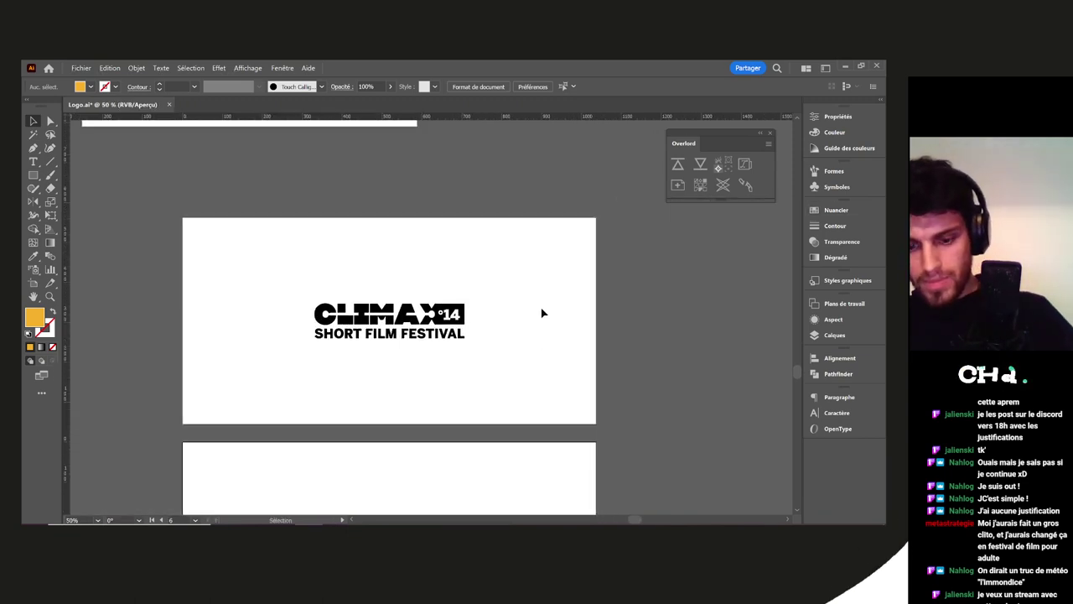
key("shift+o")
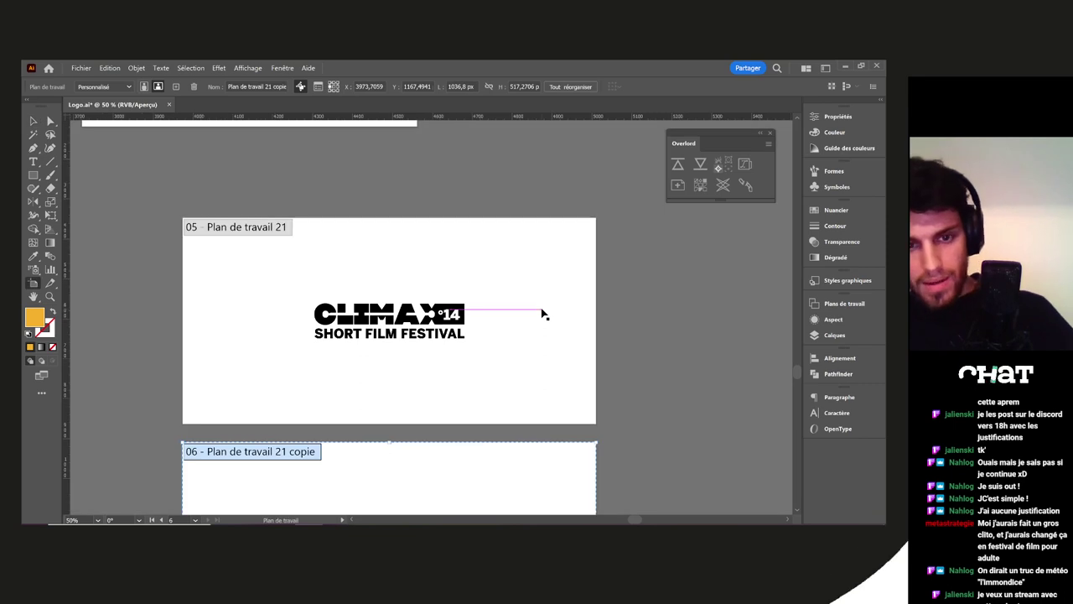
Start Export As and navigate to the PERSO PRO > Balo folder
key("v")
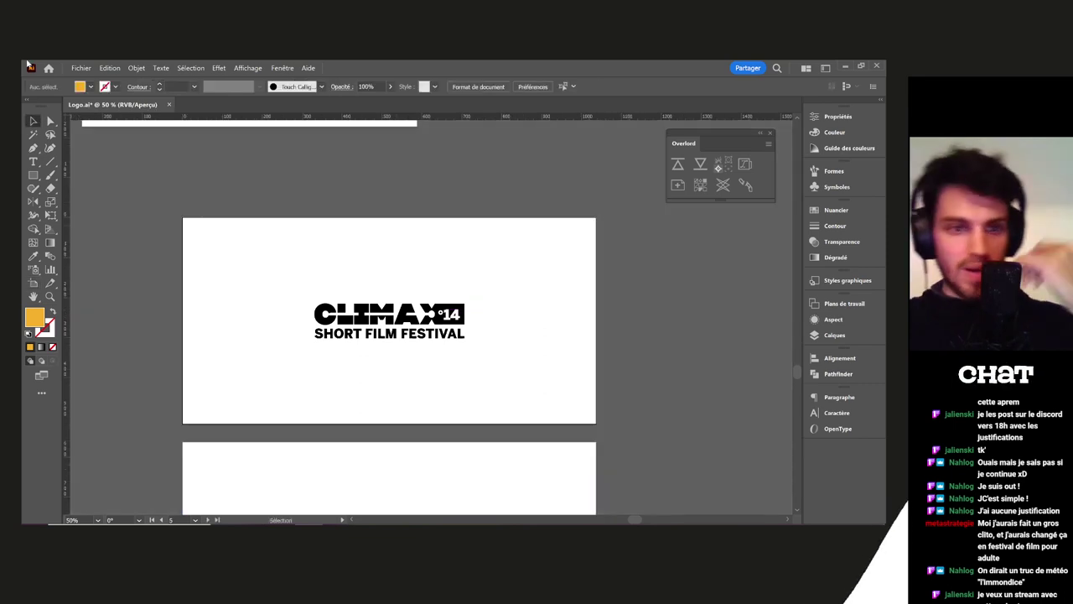
left_click(81, 68)
mouse_move(141, 270)
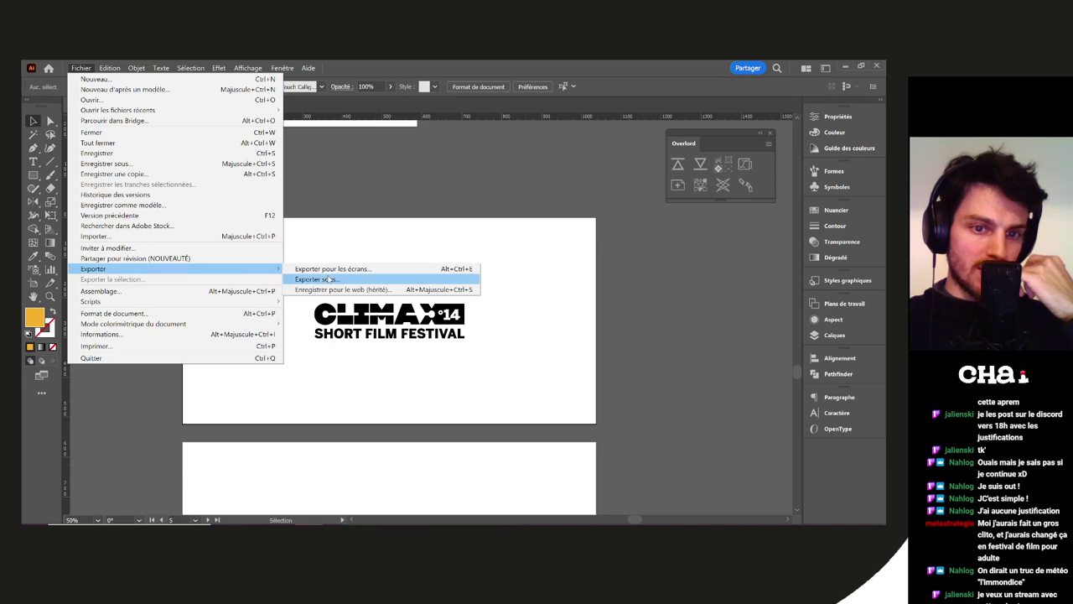
left_click(331, 280)
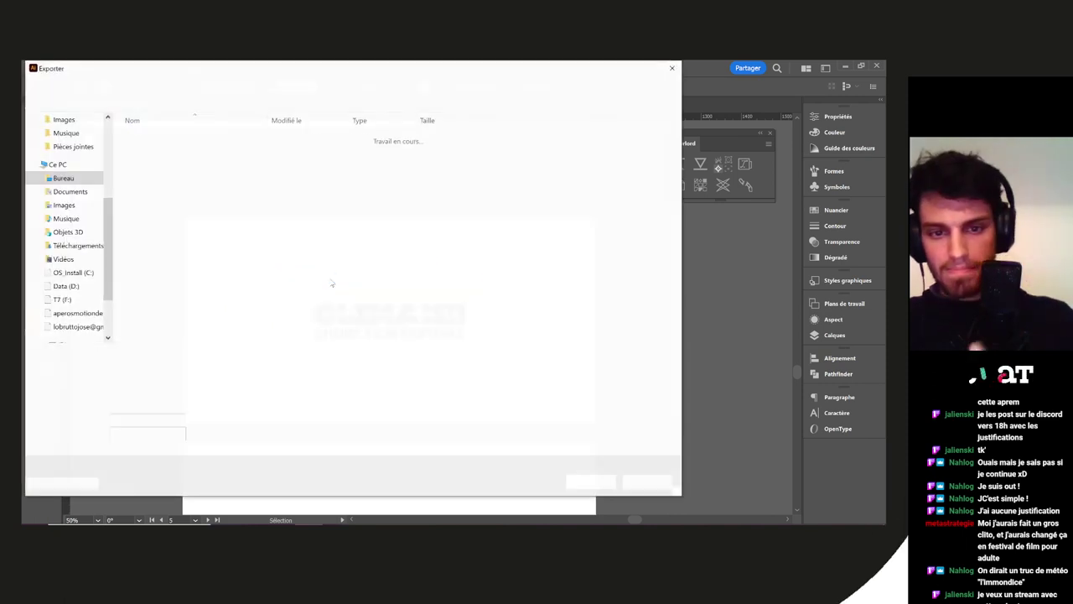
scroll(63, 207, "up", 5)
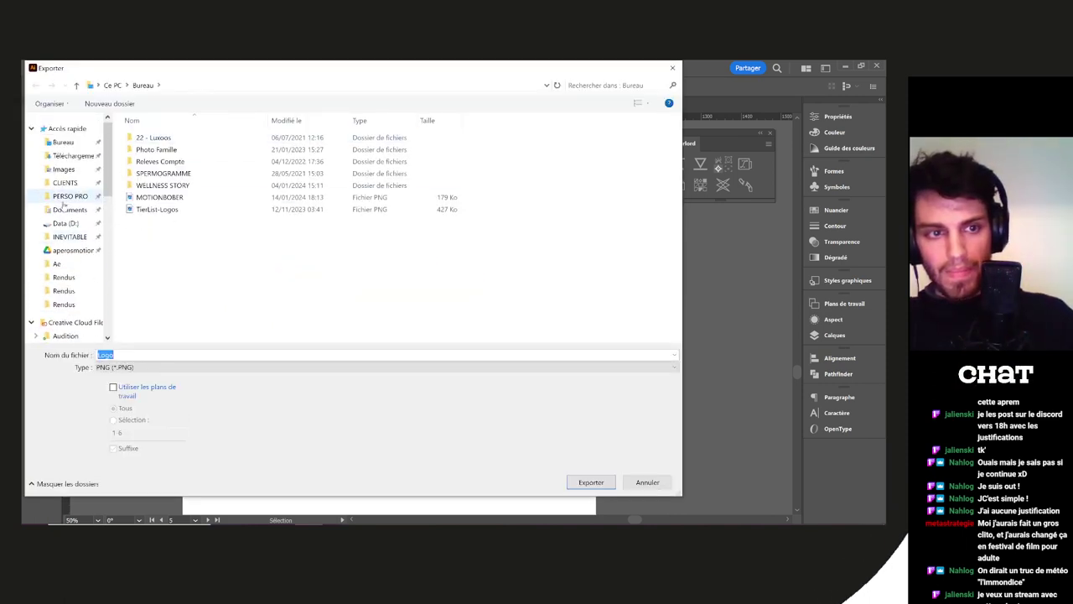
left_click(68, 196)
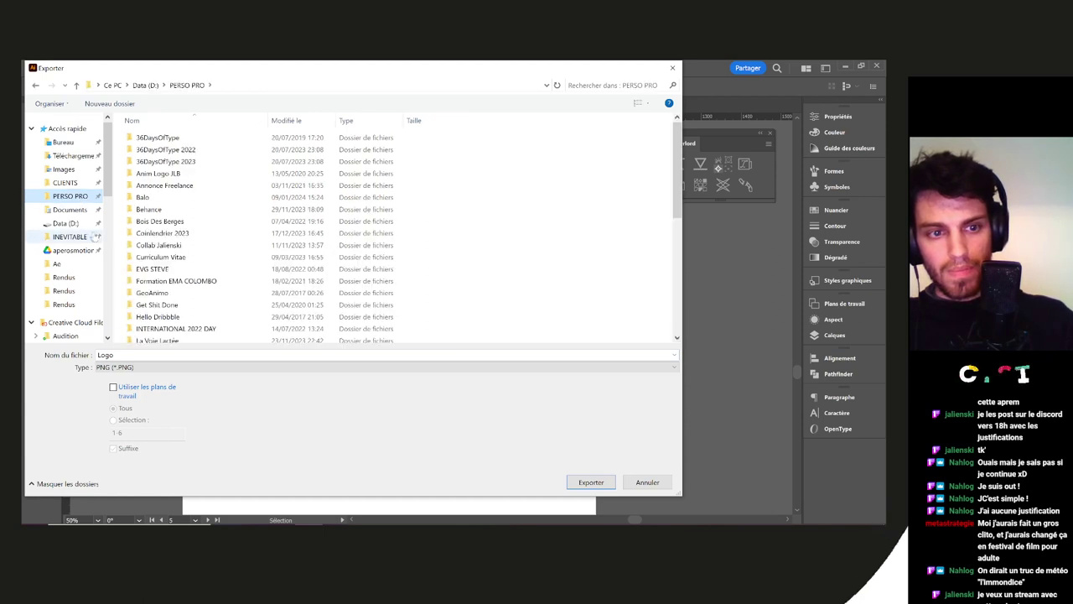
double_click(143, 197)
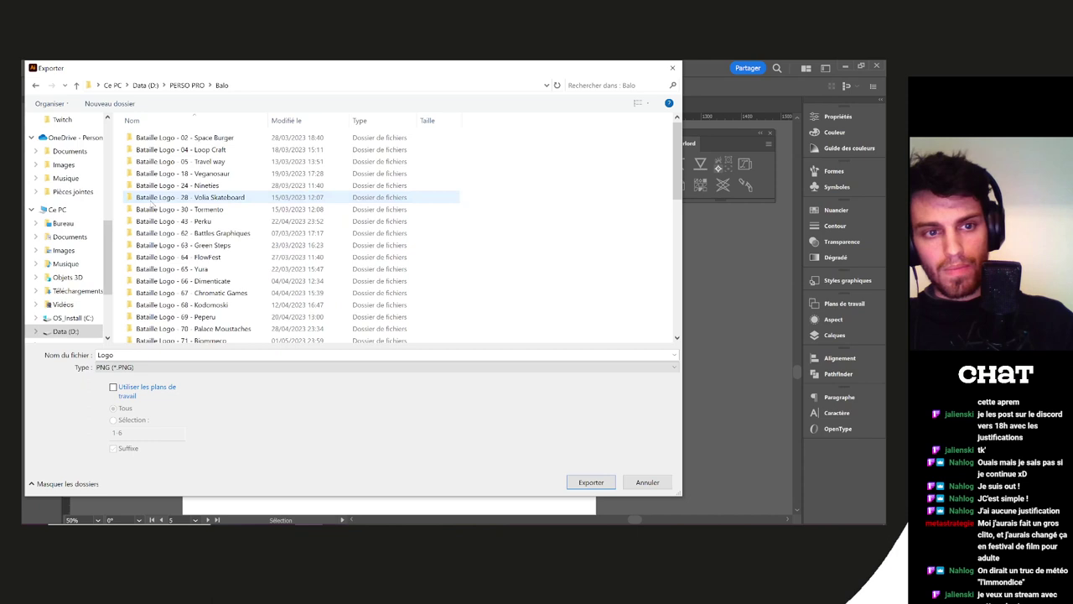
scroll(210, 268, "down", 10)
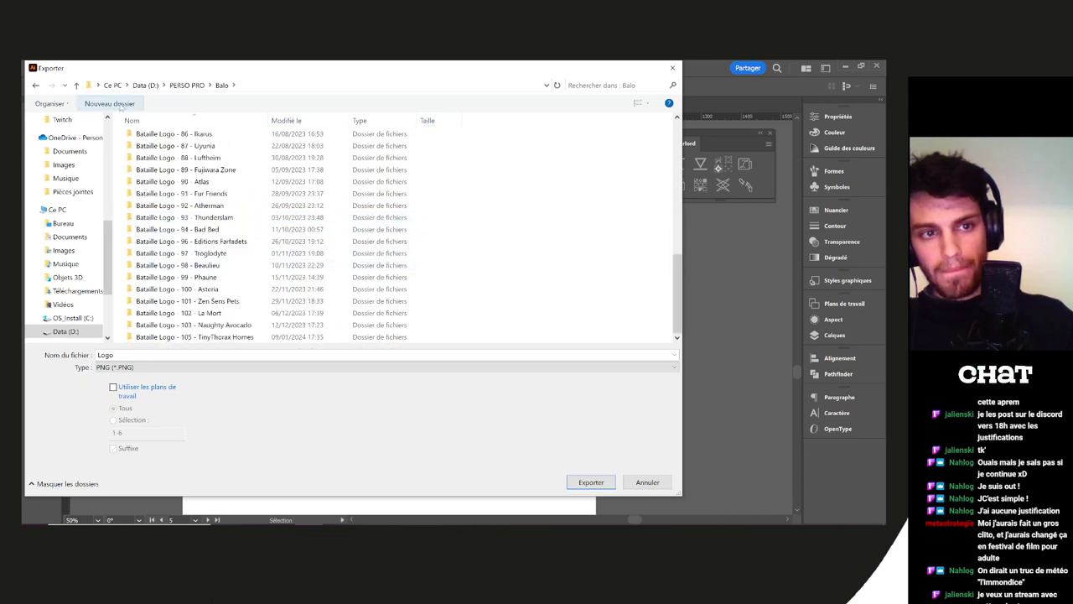
Create and open folder 'Bataille Logo - 106 - Climax', exporting with Use Artboards enabled
left_click(115, 104)
type("Bataille Logo - 1")
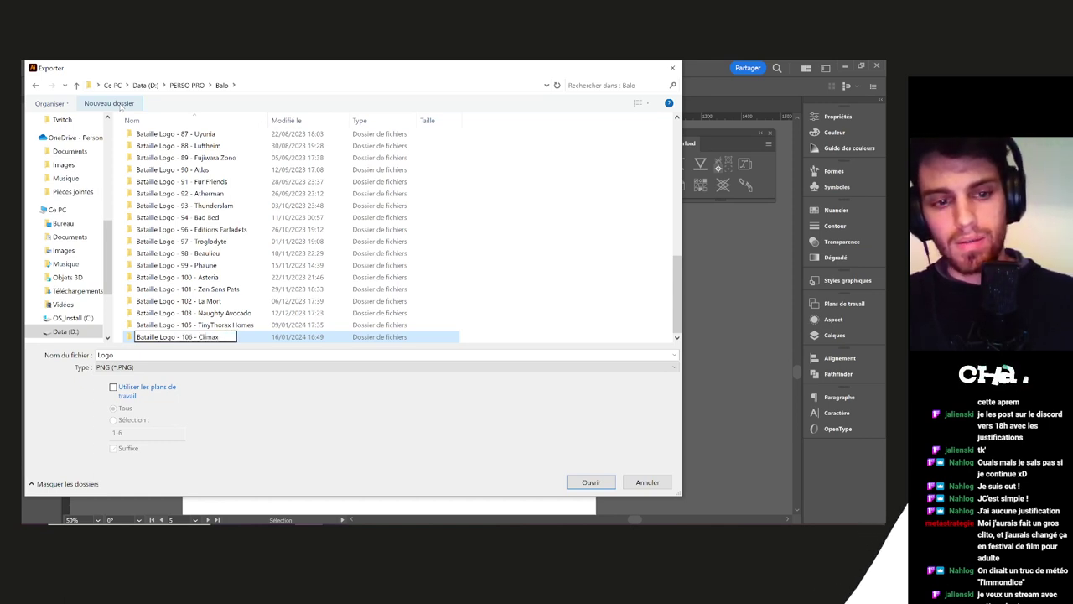
type("06 - Climax")
key("Return")
double_click(204, 339)
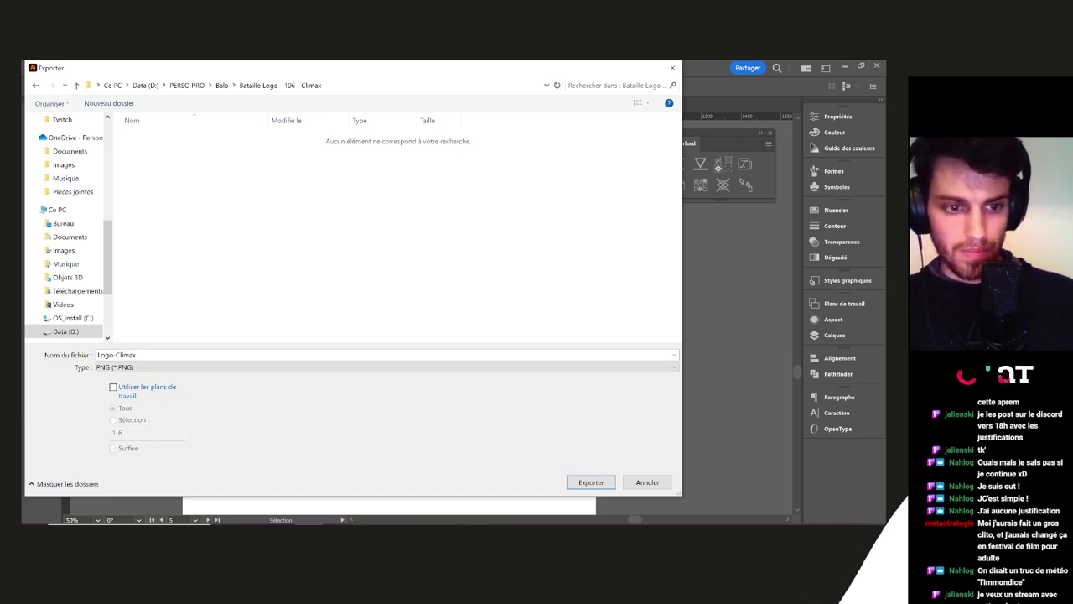
left_click(113, 387)
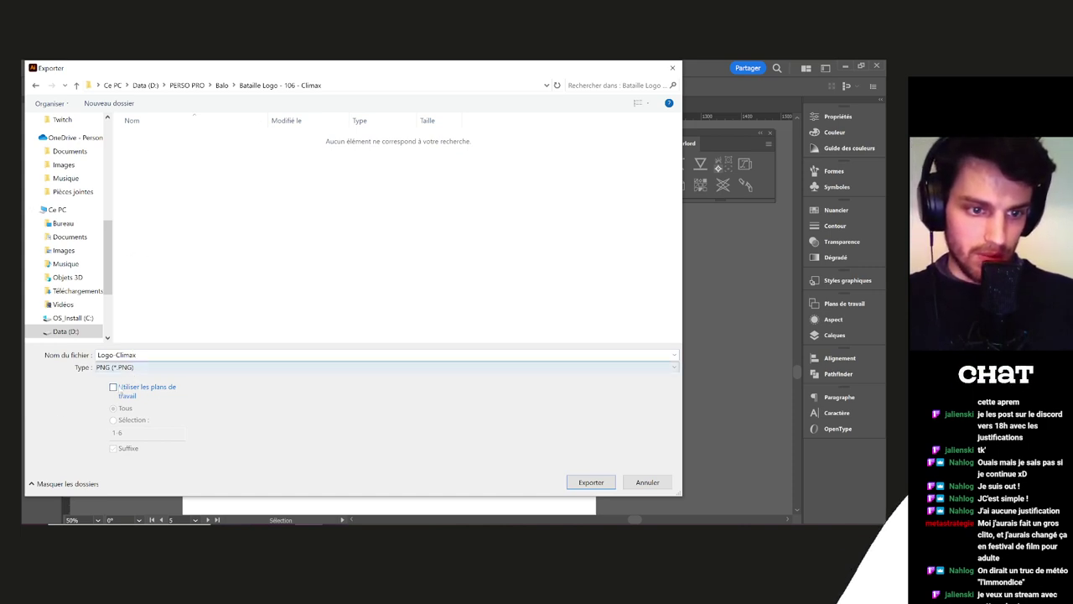
Finish the PNG export, then save a copy into Balo > Bataille Logo - 106 - Climax
key("Return")
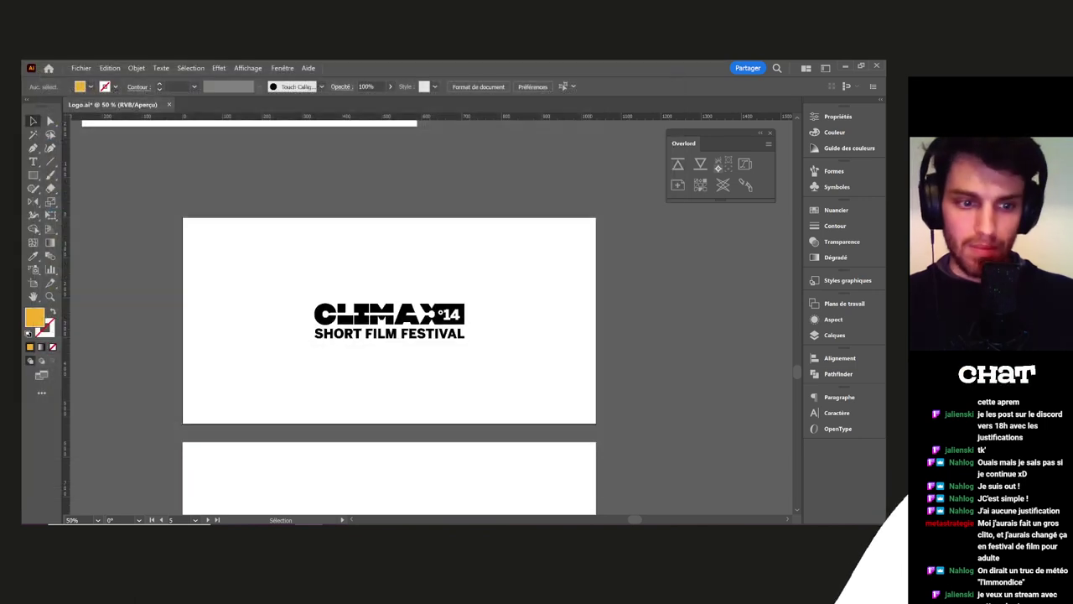
left_click(416, 417)
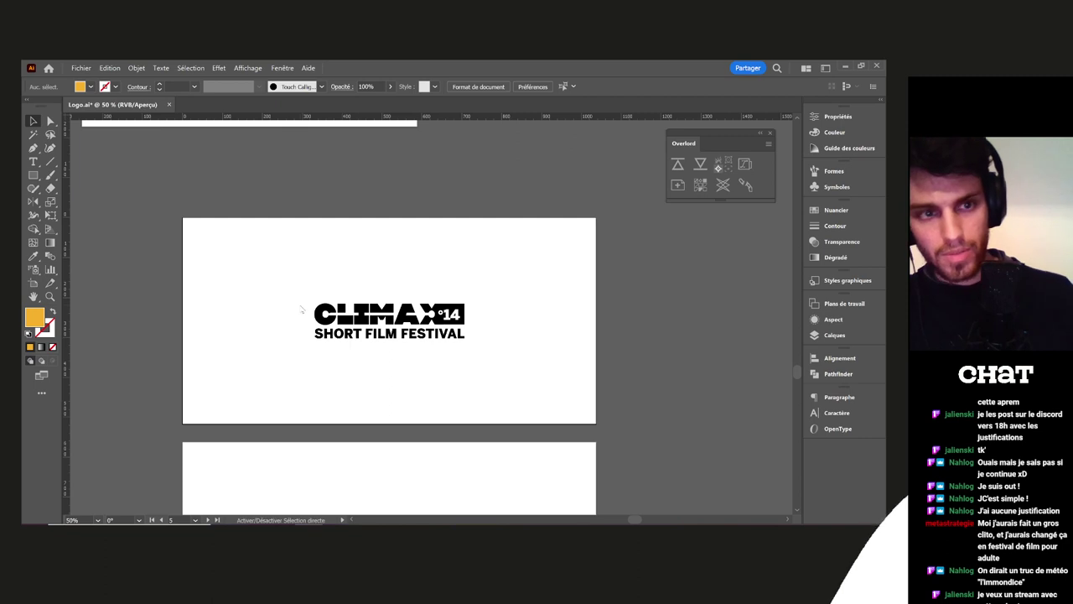
key("ctrl+shift+s")
scroll(64, 225, "up", 5)
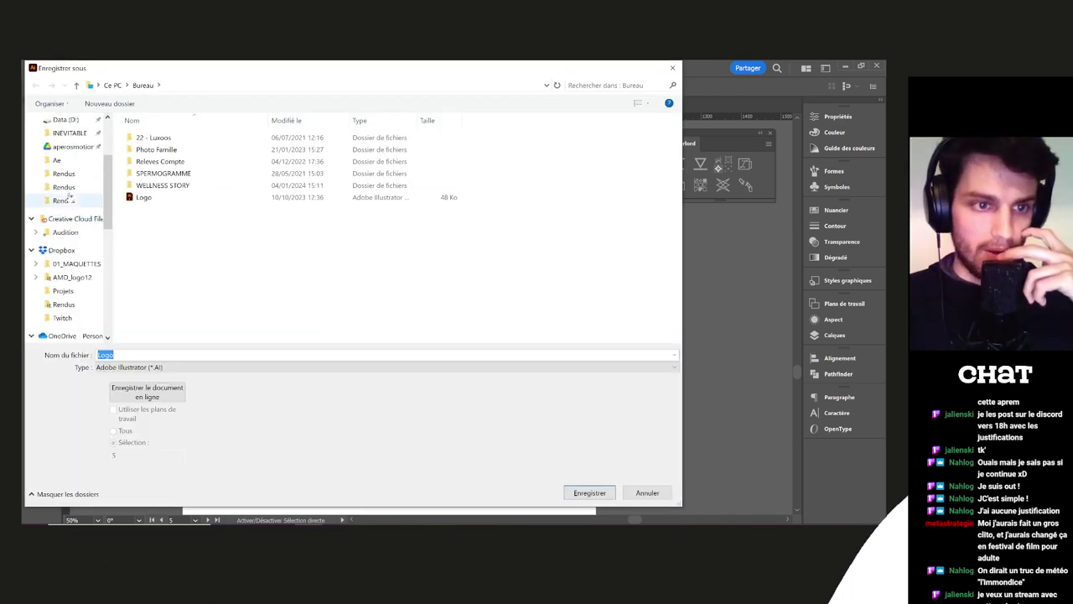
left_click(66, 182)
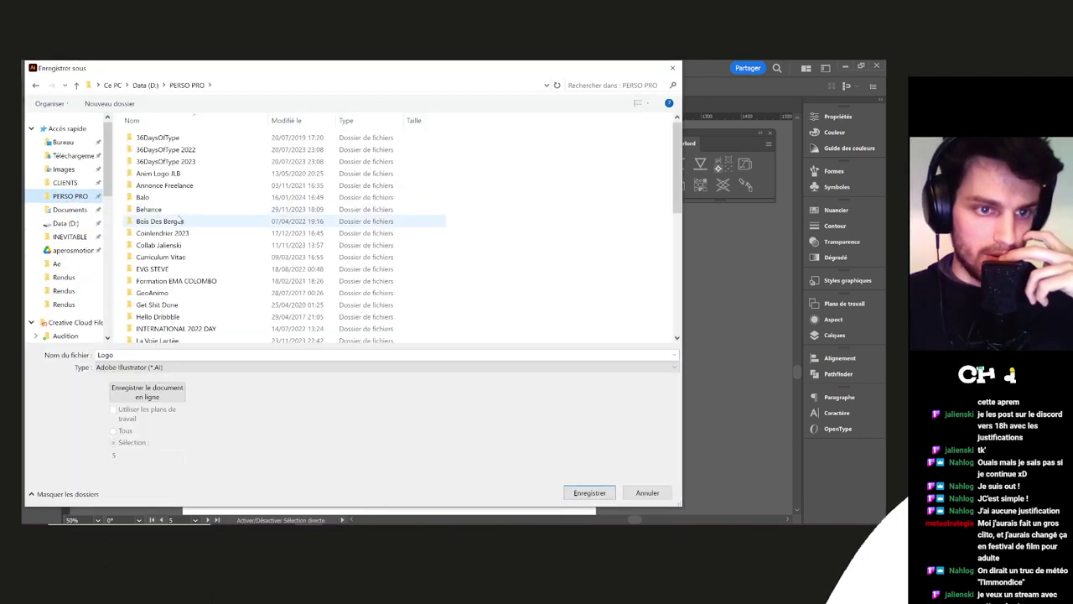
double_click(174, 198)
scroll(207, 258, "down", 10)
double_click(205, 335)
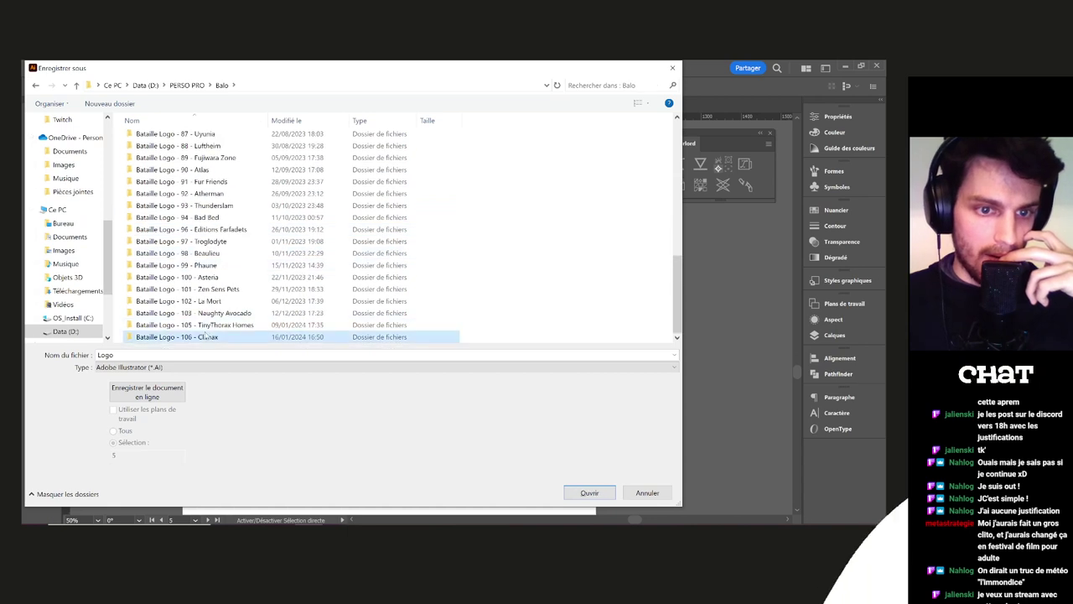
Save the document as Logo-Climax.ai with default Illustrator options, then bring Discord forward
left_click(151, 354)
left_click(153, 355)
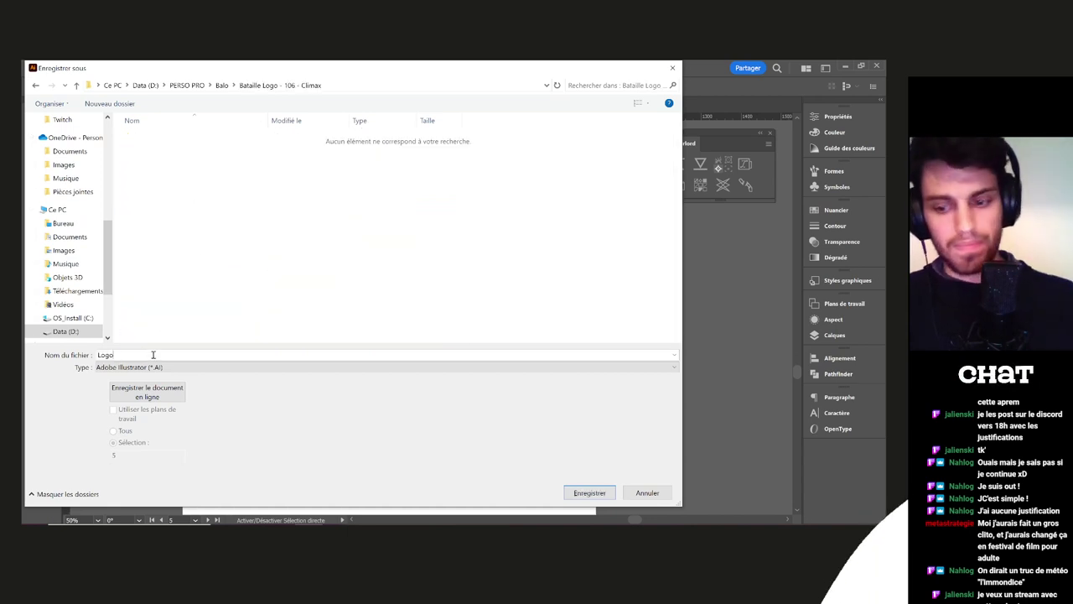
type("-Climax")
left_click(155, 463)
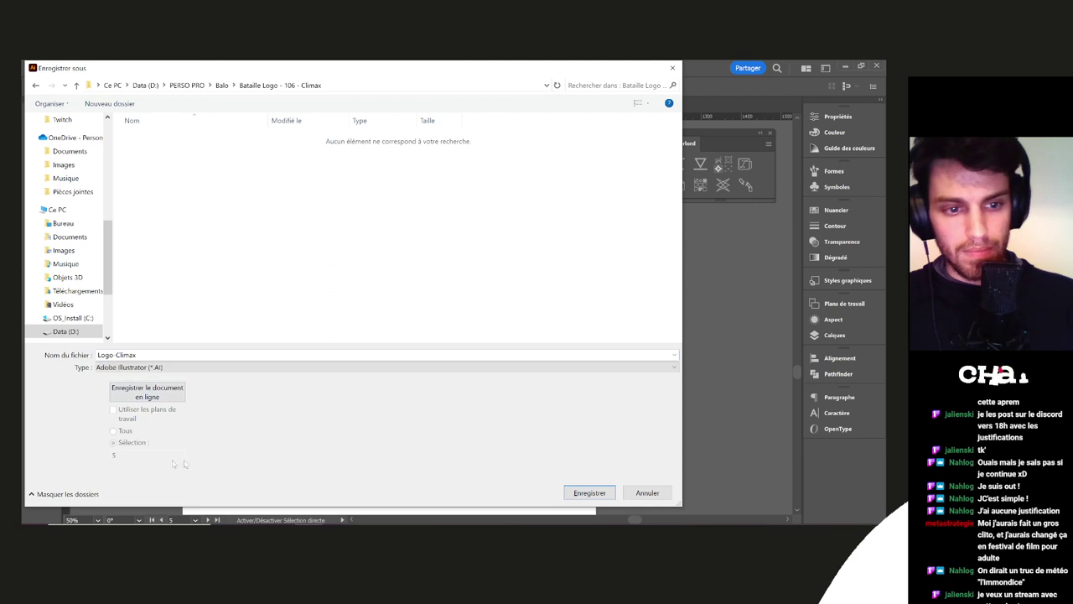
left_click(573, 495)
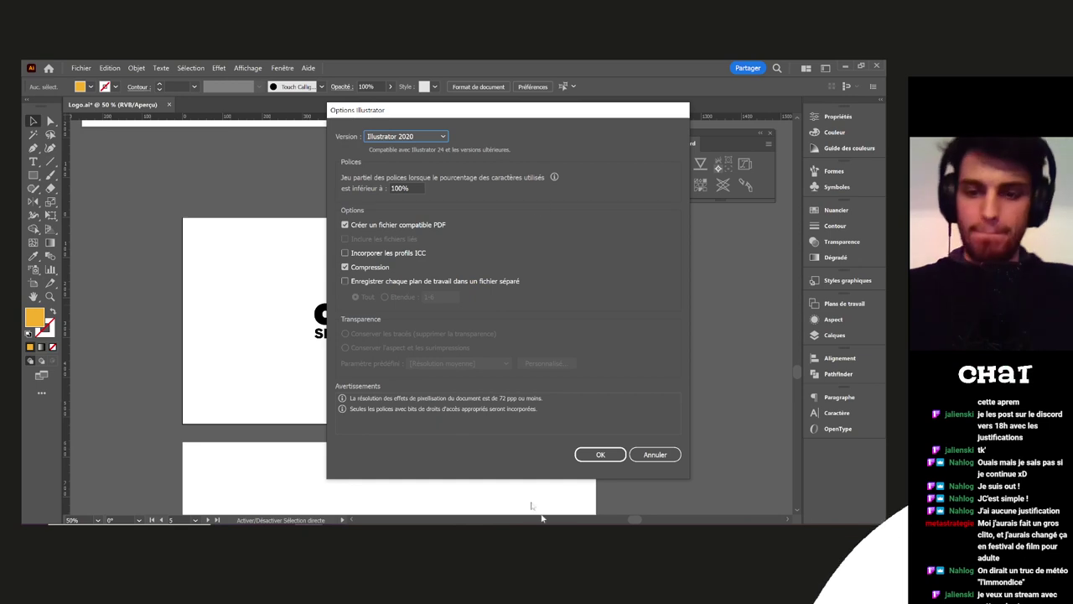
left_click(600, 453)
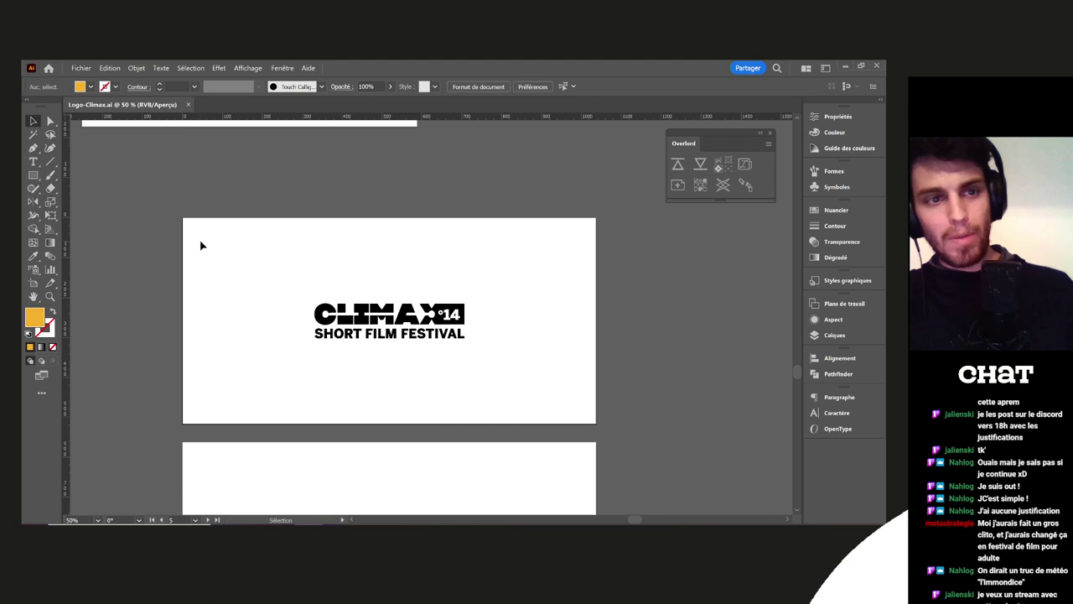
left_click_drag(238, 331, 217, 254)
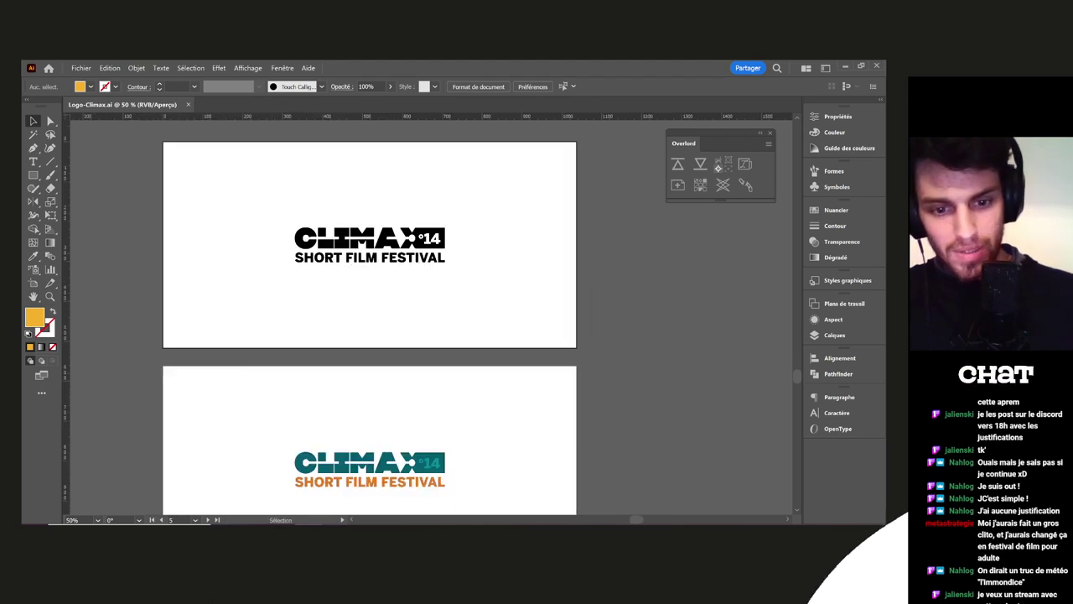
left_click(335, 533)
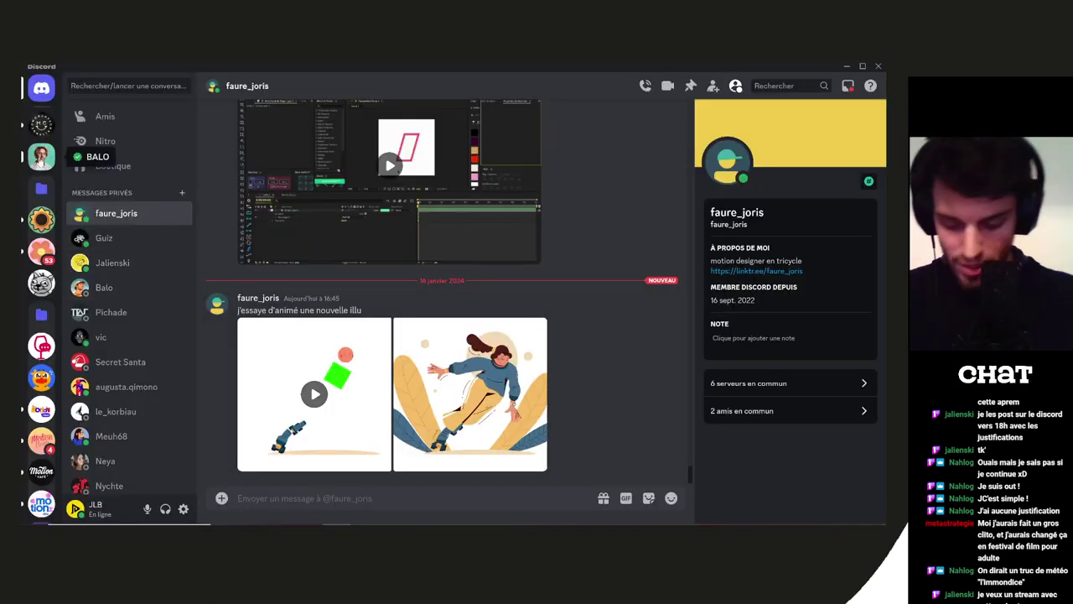
Read the latest WIP-Bataille-de-Logos messages, then open the Bataille de logos 106 thread
left_click(41, 157)
scroll(442, 333, "down", 3)
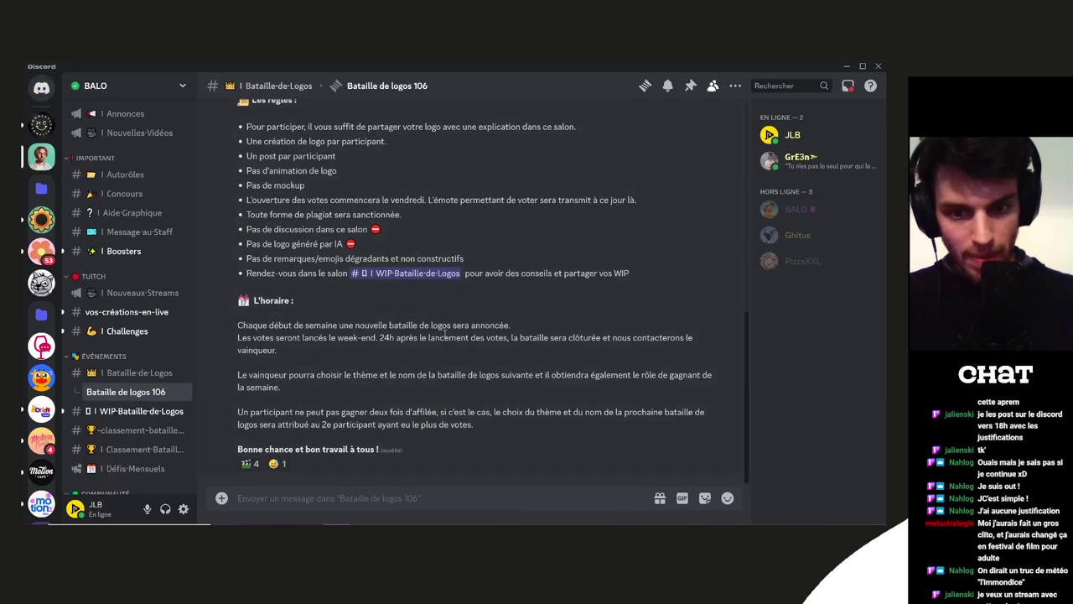
left_click(109, 411)
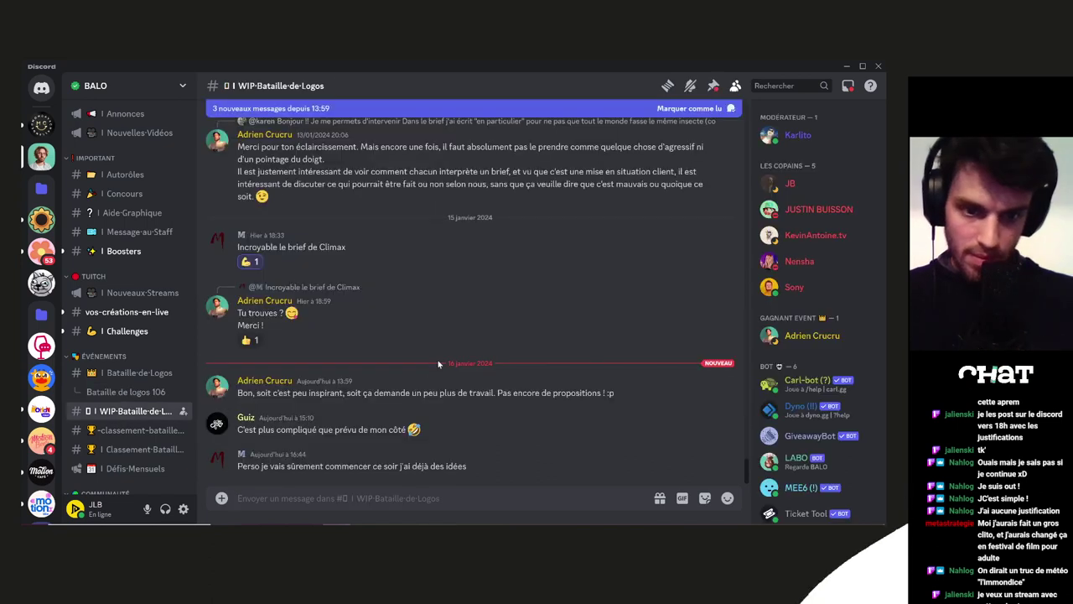
left_click_drag(266, 392, 417, 393)
left_click(623, 401)
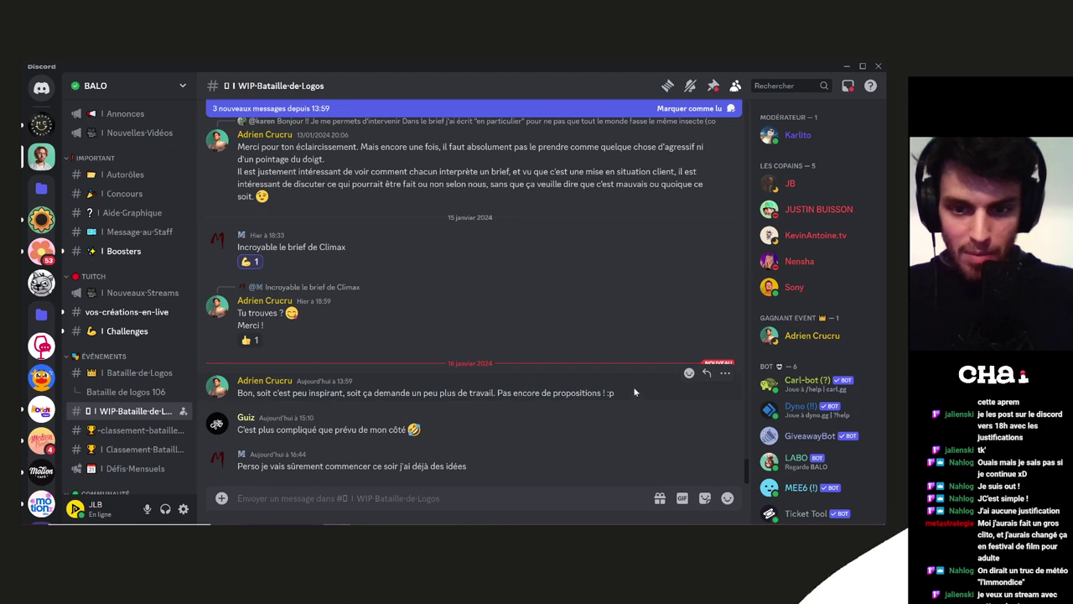
left_click_drag(634, 393, 320, 382)
left_click_drag(249, 430, 339, 449)
left_click(342, 434)
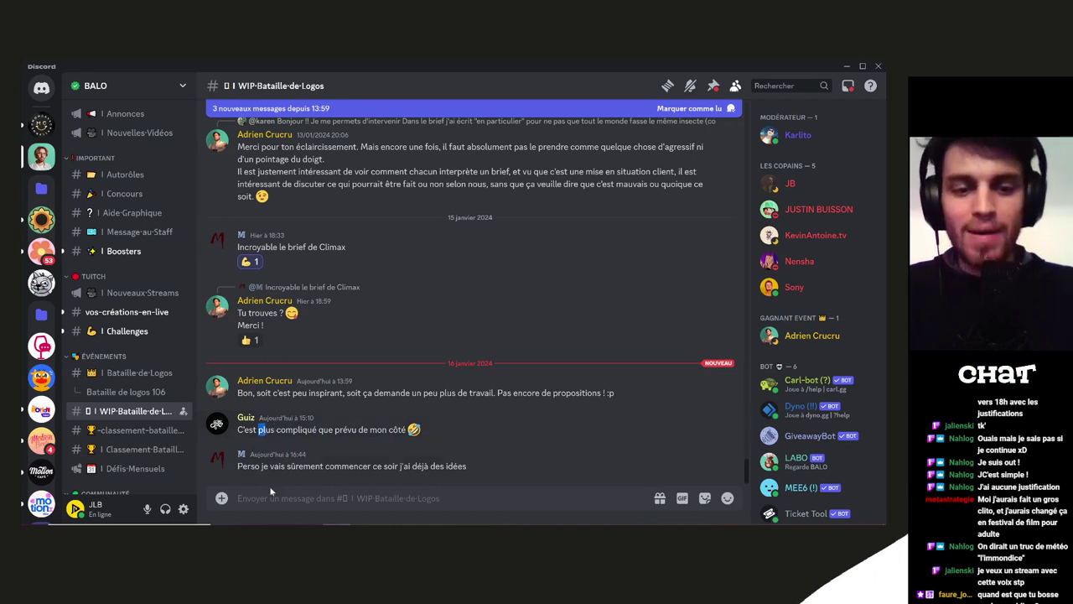
left_click_drag(255, 466, 449, 475)
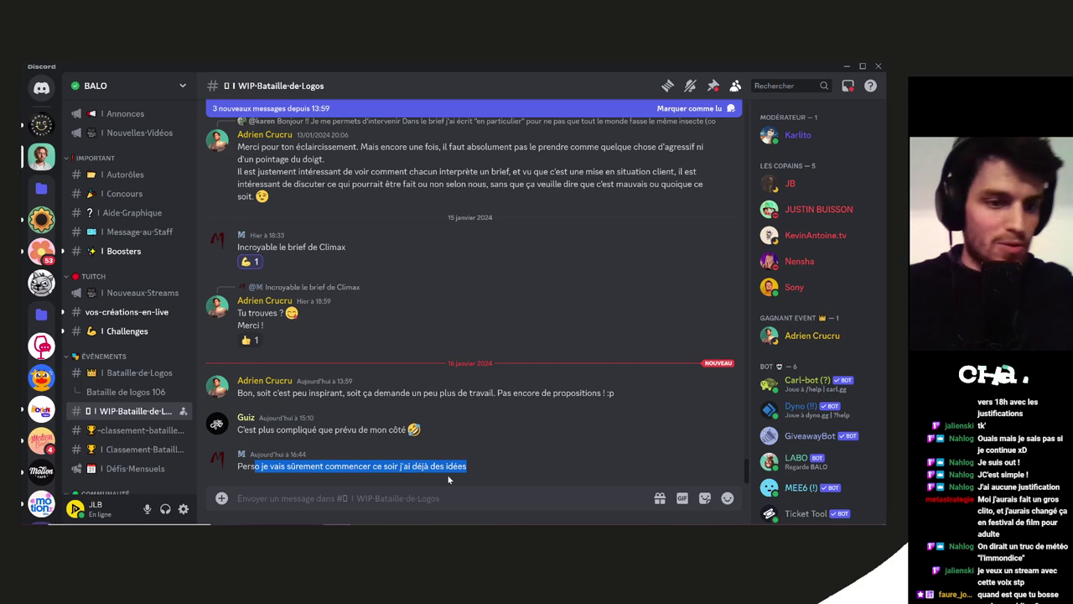
left_click(439, 468)
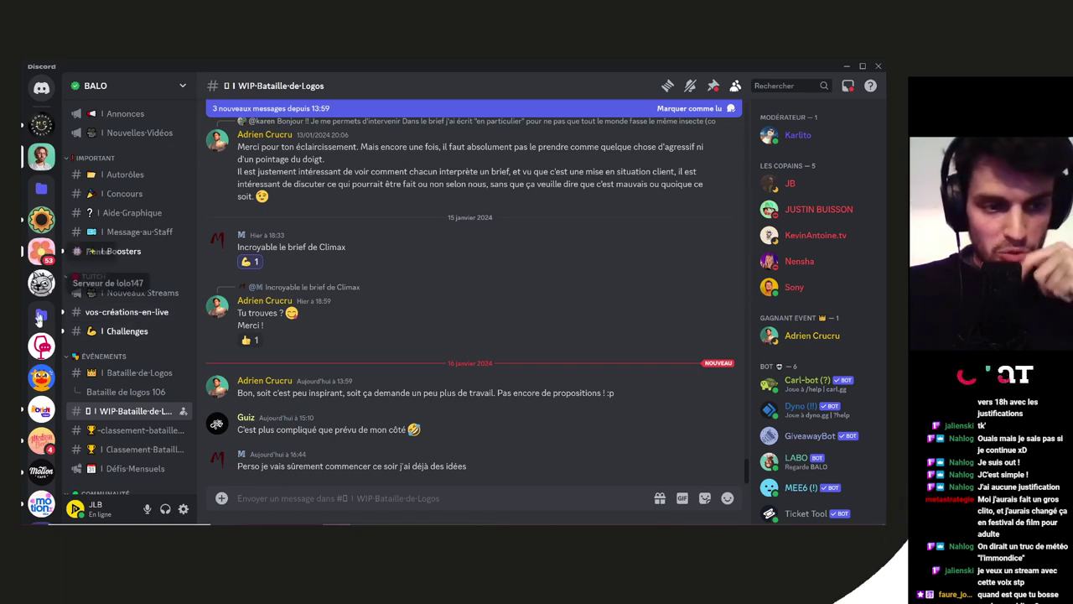
left_click(125, 392)
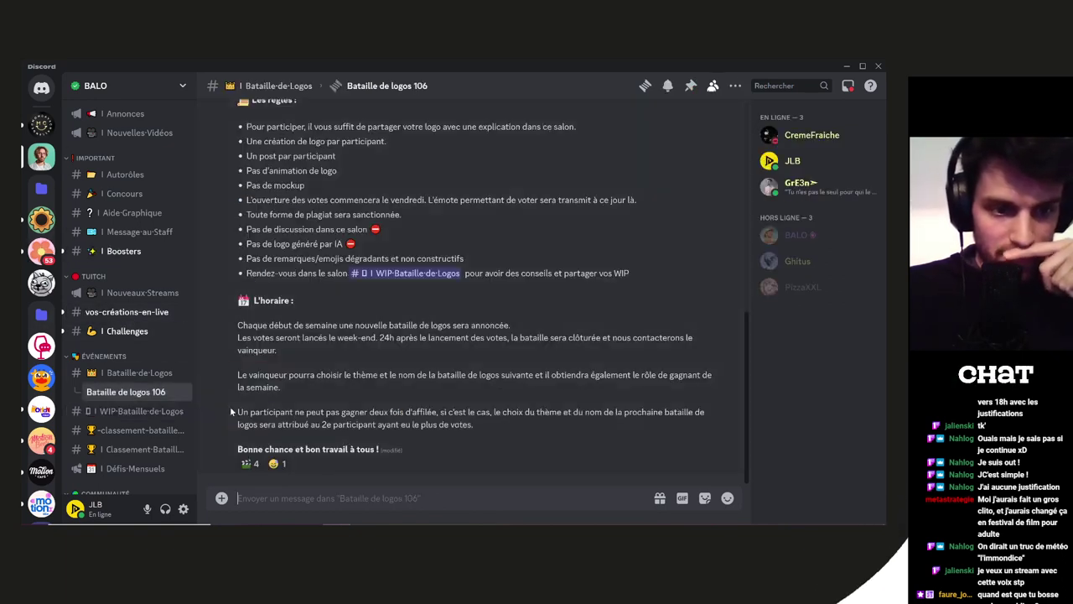
Attach Logo-Climax-05.png from Balo > Bataille Logo - 106 - Climax to a new message
left_click(222, 498)
left_click(248, 444)
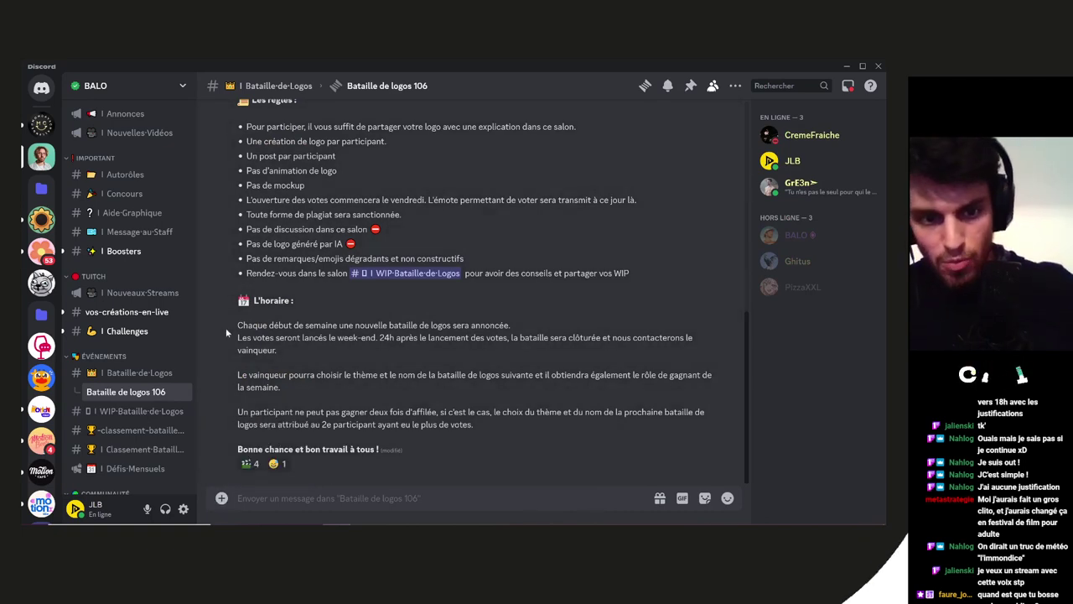
scroll(102, 222, "up", 5)
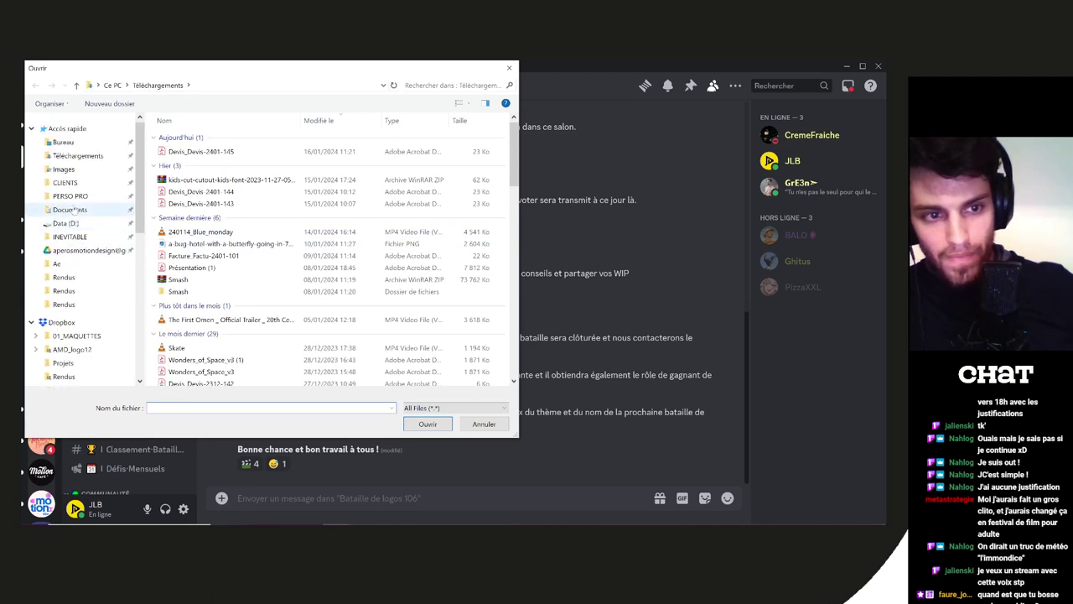
left_click(80, 196)
double_click(174, 197)
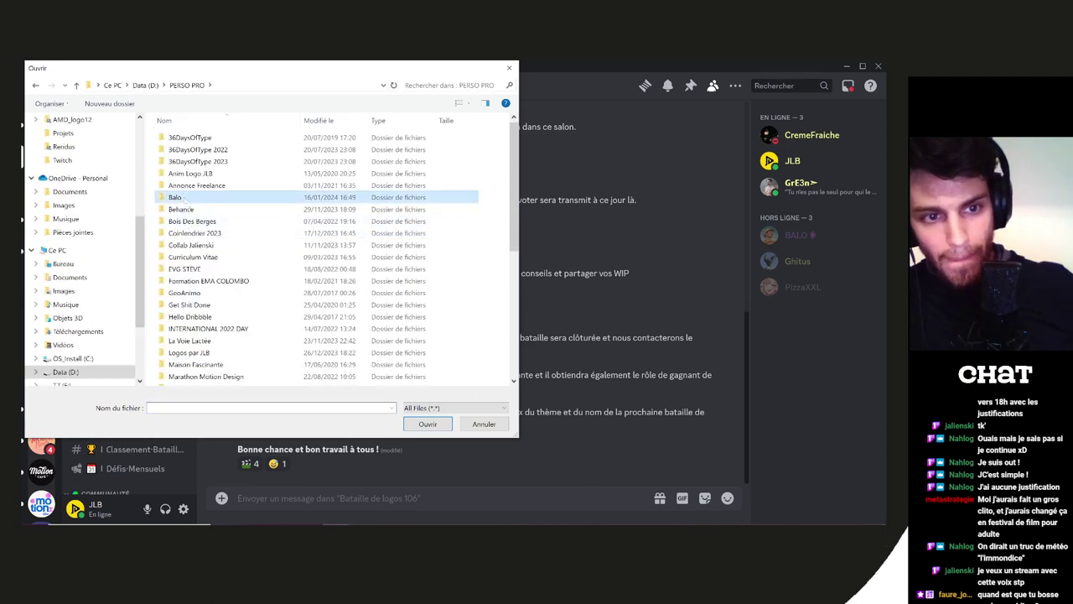
scroll(234, 335, "down", 15)
double_click(239, 368)
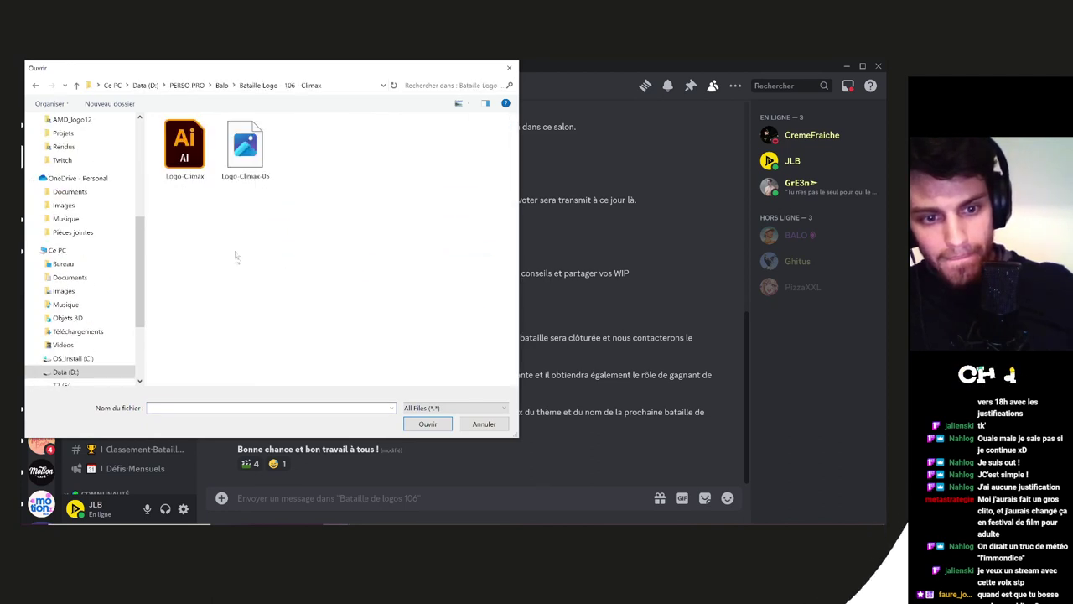
left_click(245, 150)
left_click(428, 423)
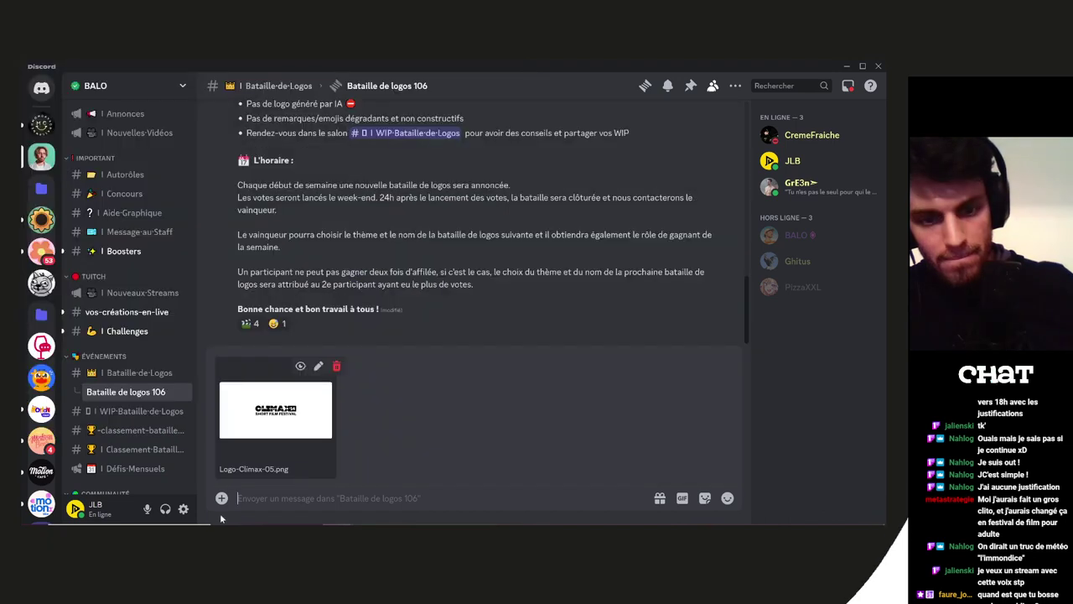
Write 'Bonjour à tous,' and a sentence ending 'la notion de court-métrage.'
type("Bon")
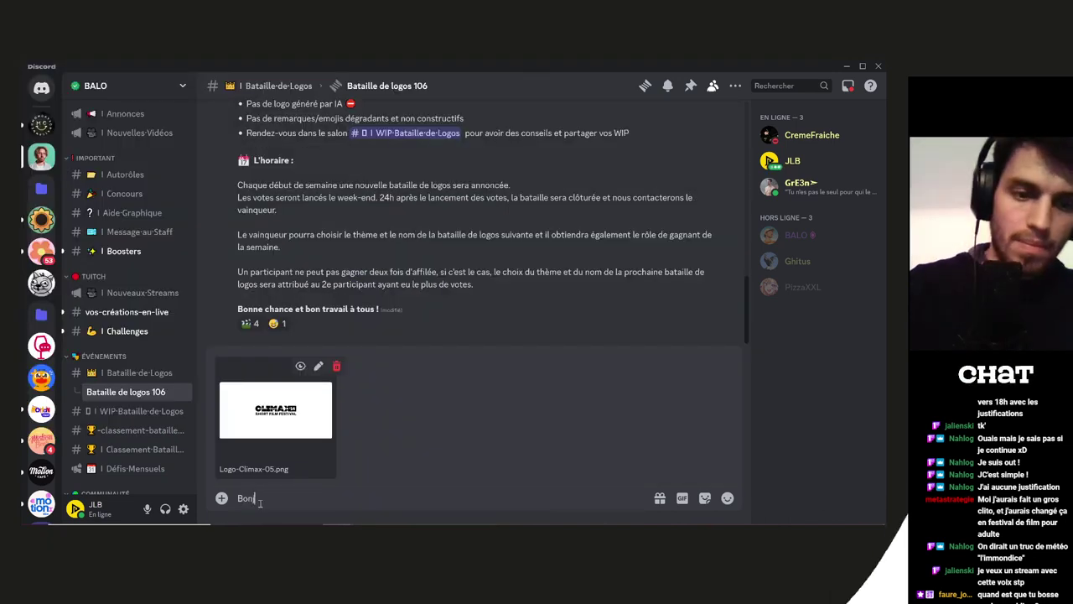
type("jour à tou")
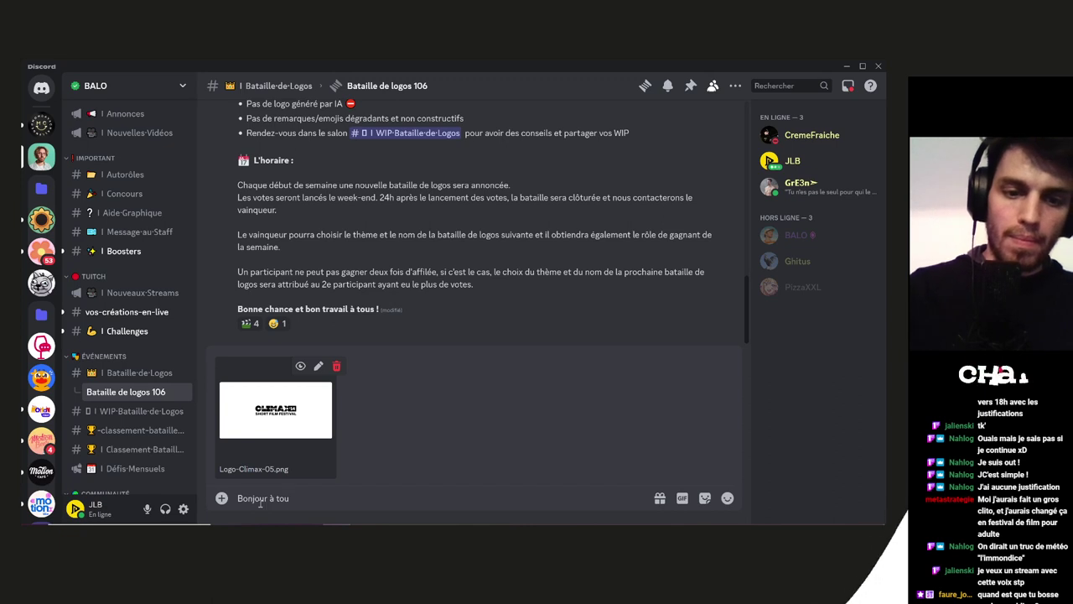
type("s,")
key("shift+Return")
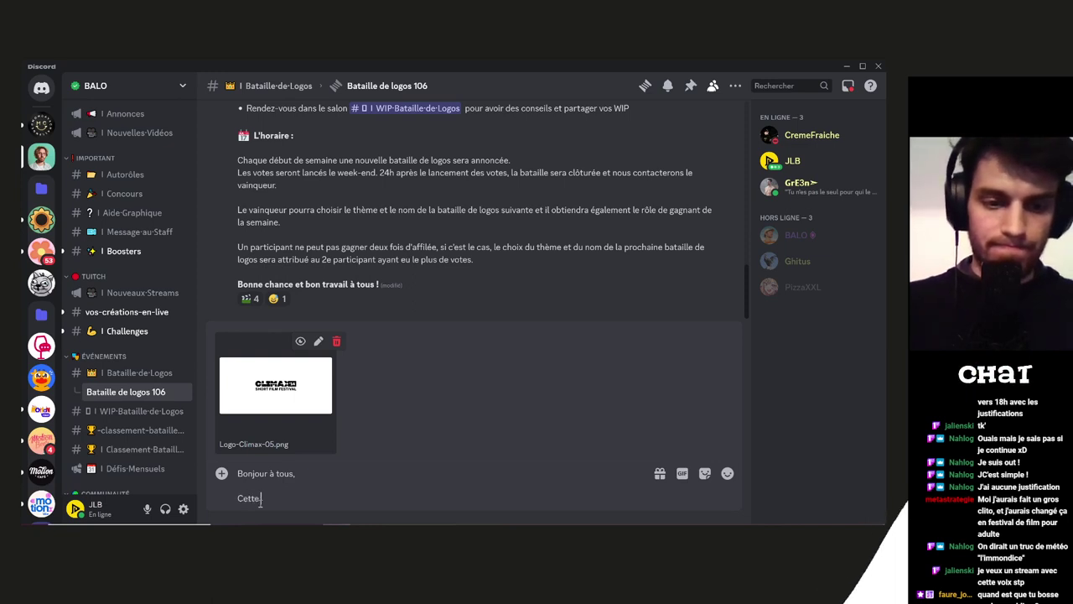
type("Cette semaine je ")
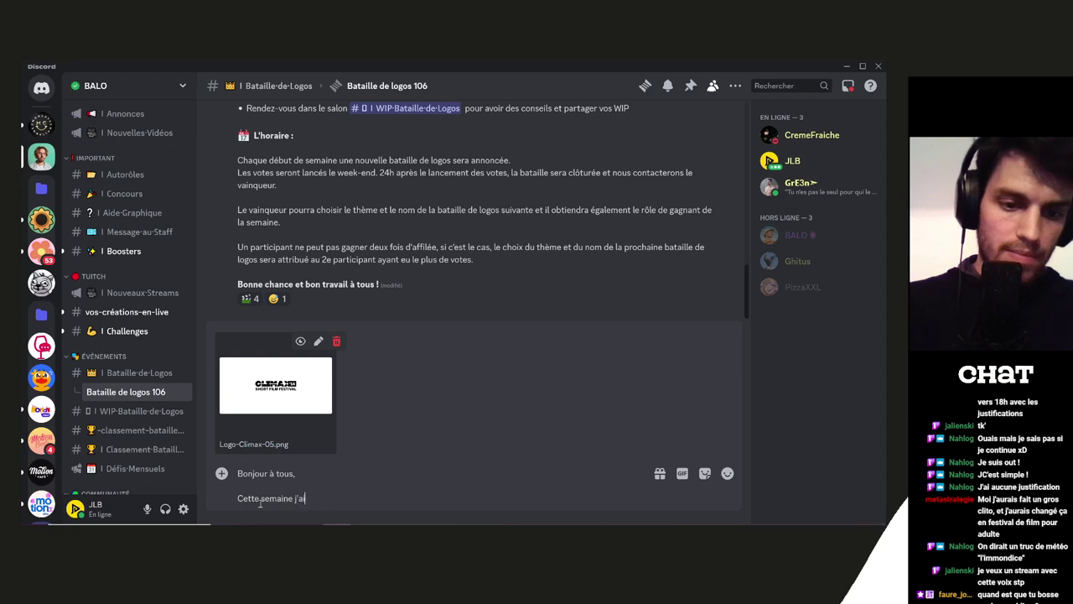
type(" concentré")
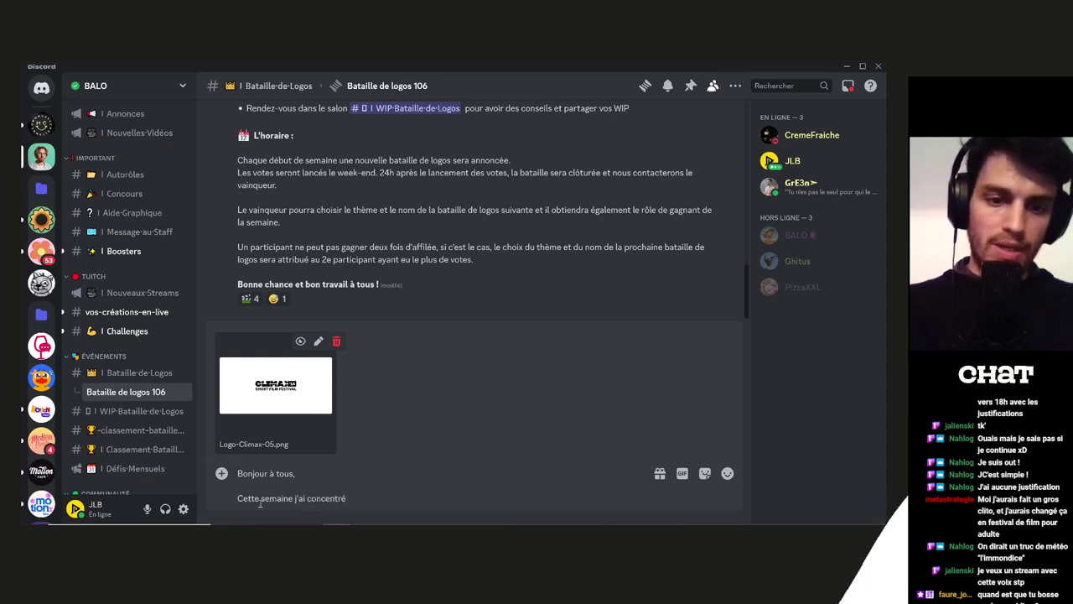
type("r le po")
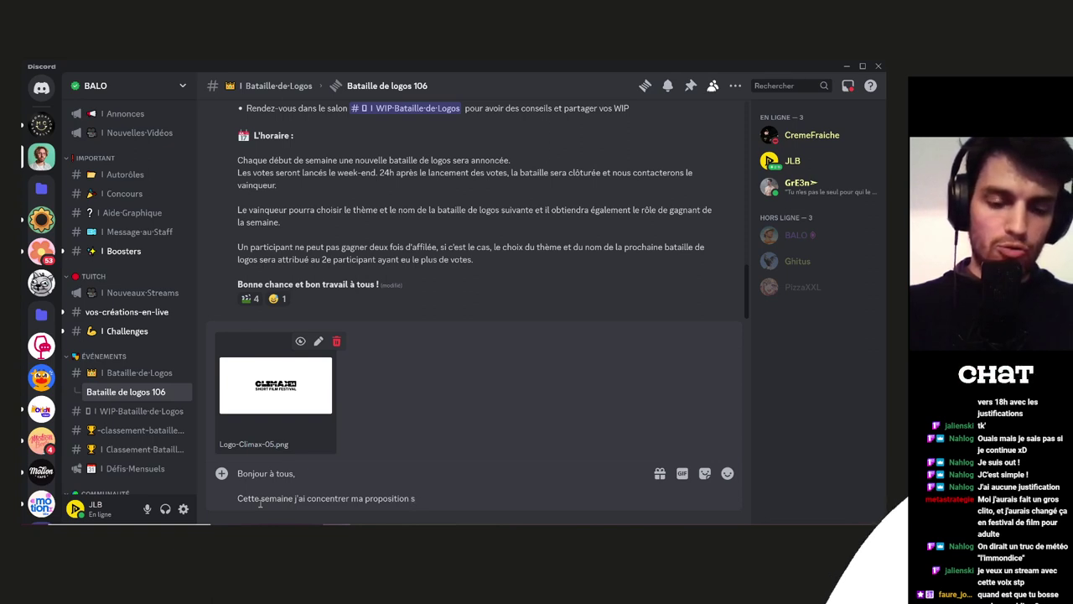
type("sur")
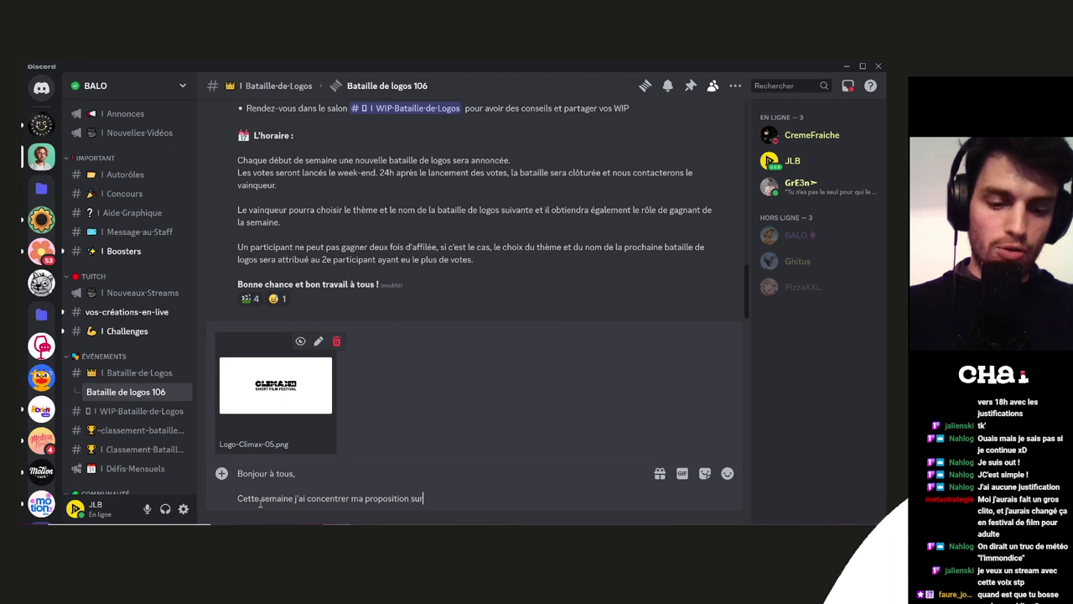
type(" l'idée de")
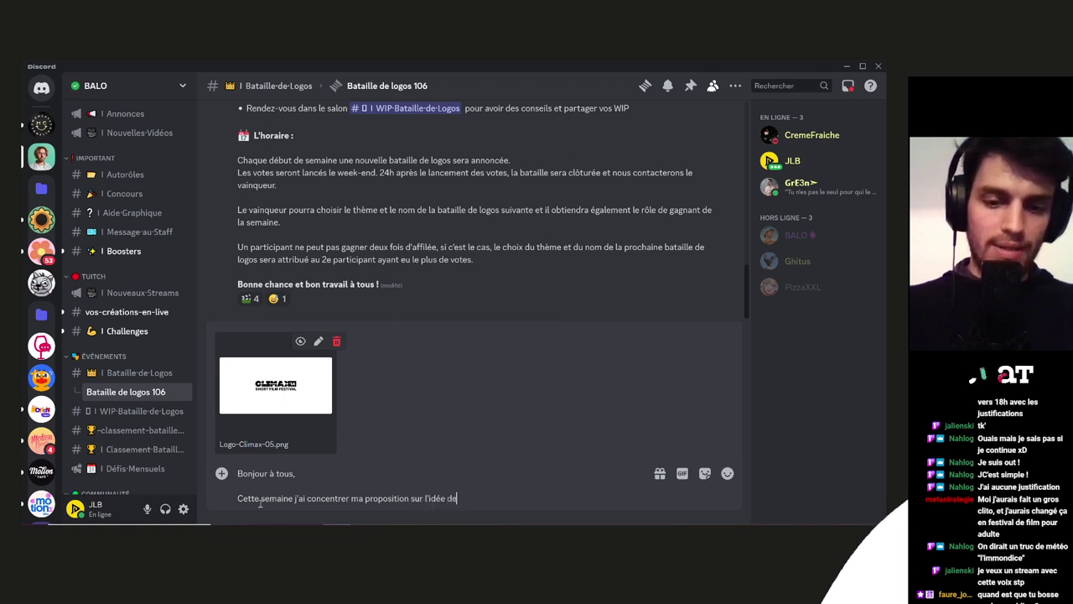
type(" court")
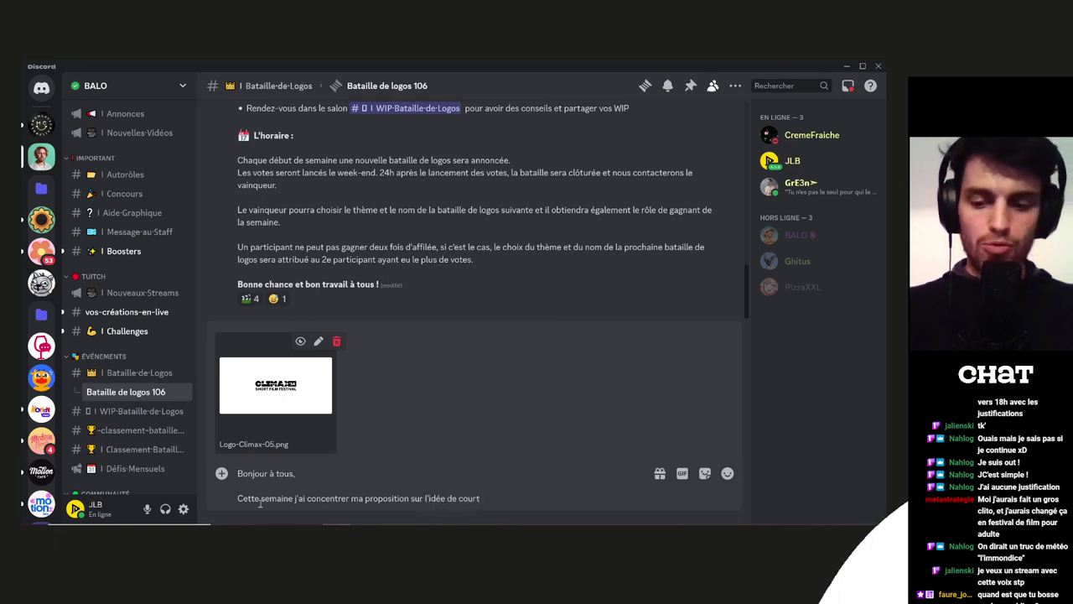
key("BackSpace")
key("BackSpace")
key("BackSpace")
key("BackSpace")
key("BackSpace")
key("BackSpace")
key("BackSpace")
key("BackSpace")
key("BackSpace")
key("BackSpace")
key("BackSpace")
key("BackSpace")
key("BackSpace")
key("BackSpace")
key("BackSpace")
key("BackSpace")
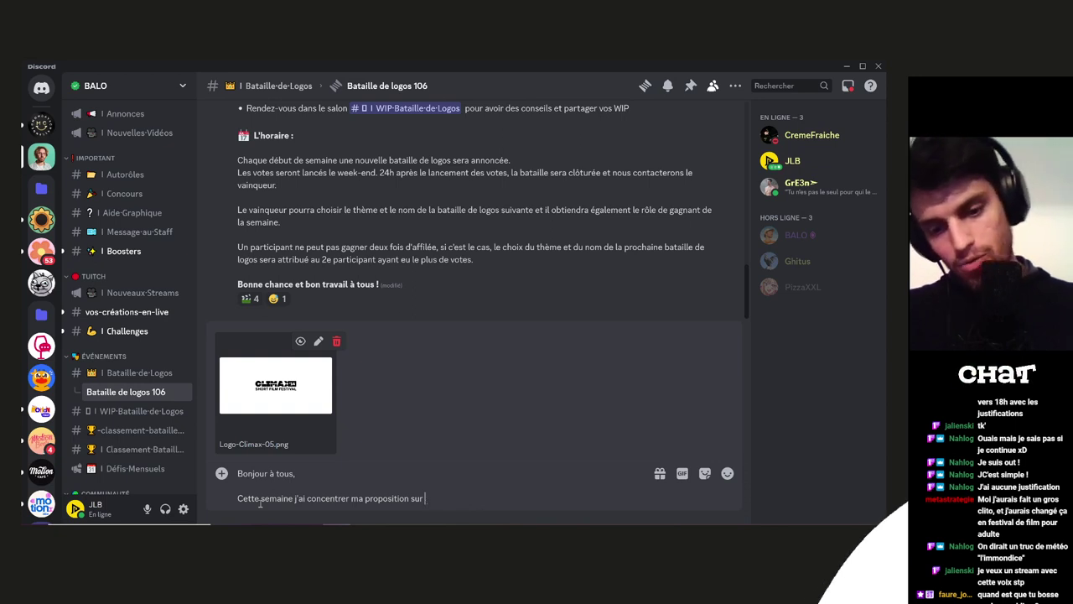
type("la notion d")
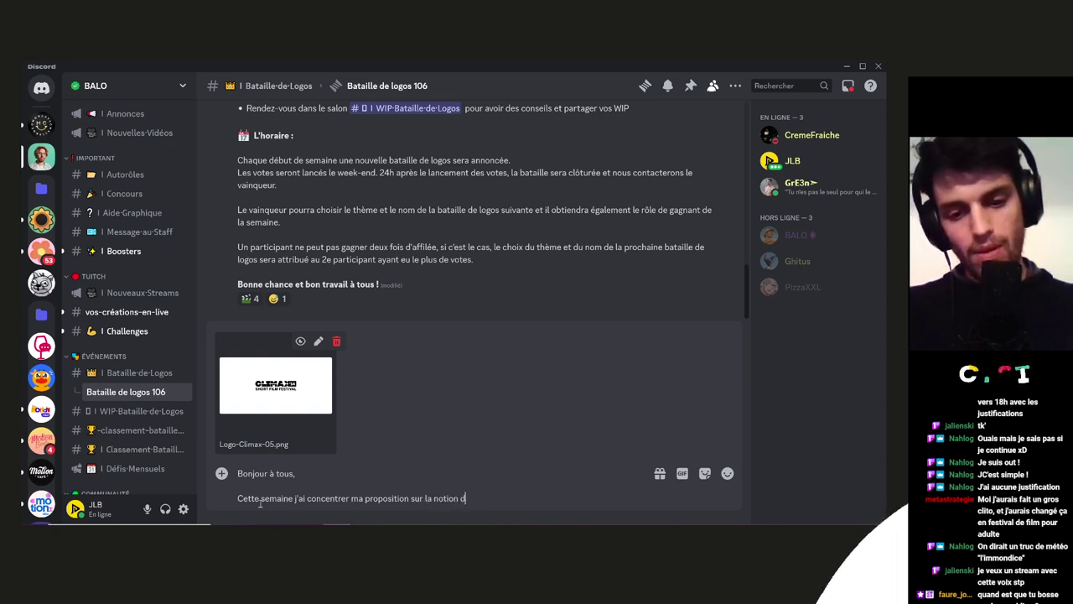
type("e court")
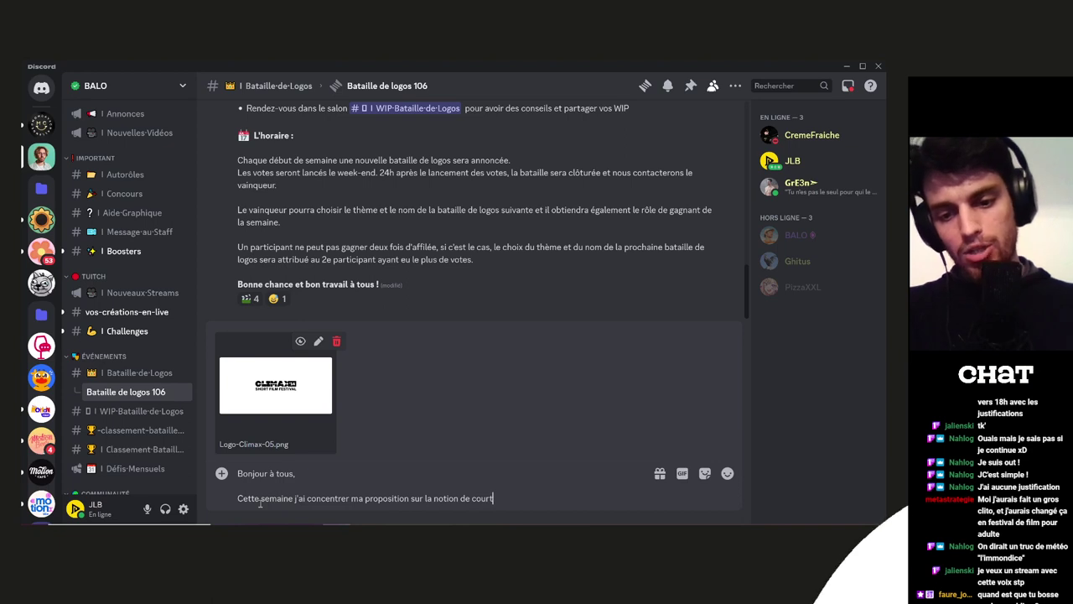
type("-")
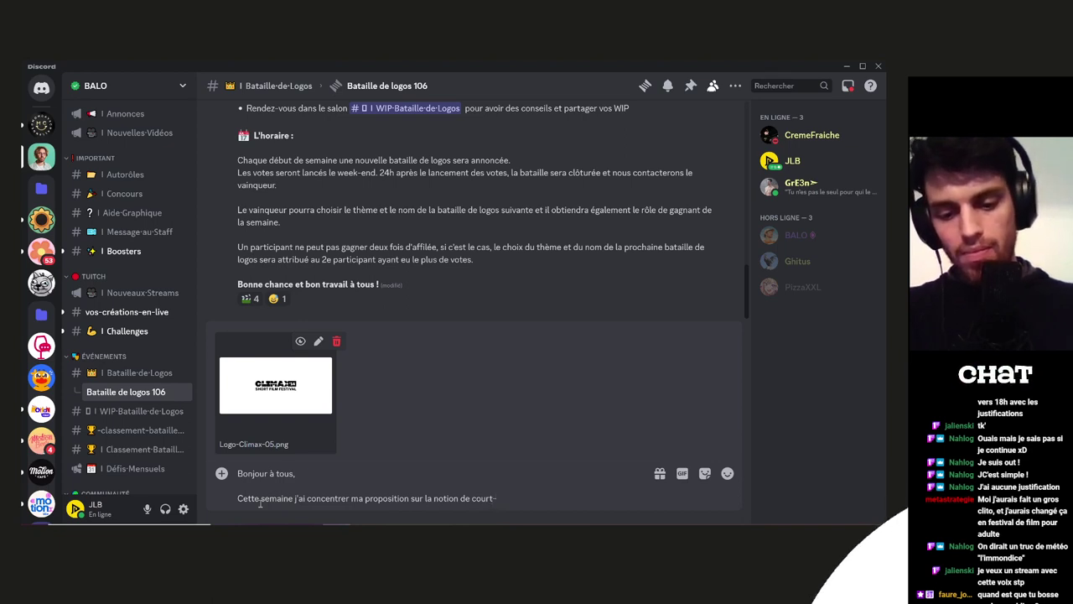
type("métrage.")
Add 'En effet, le trait au milieu du logo représente le film…, limité dans le temps.'
key("shift+Return")
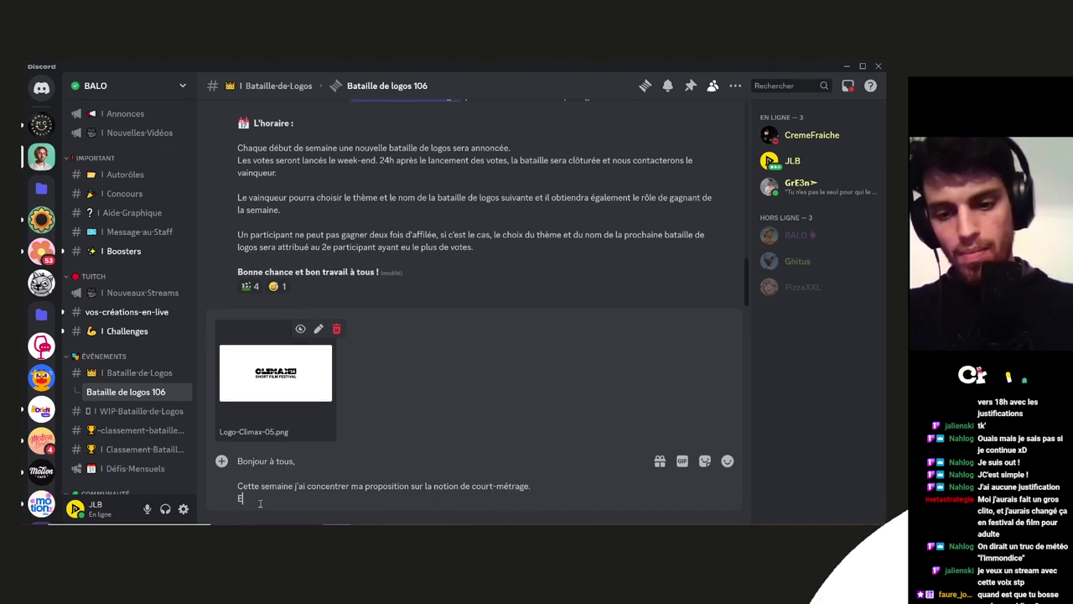
type("En effet")
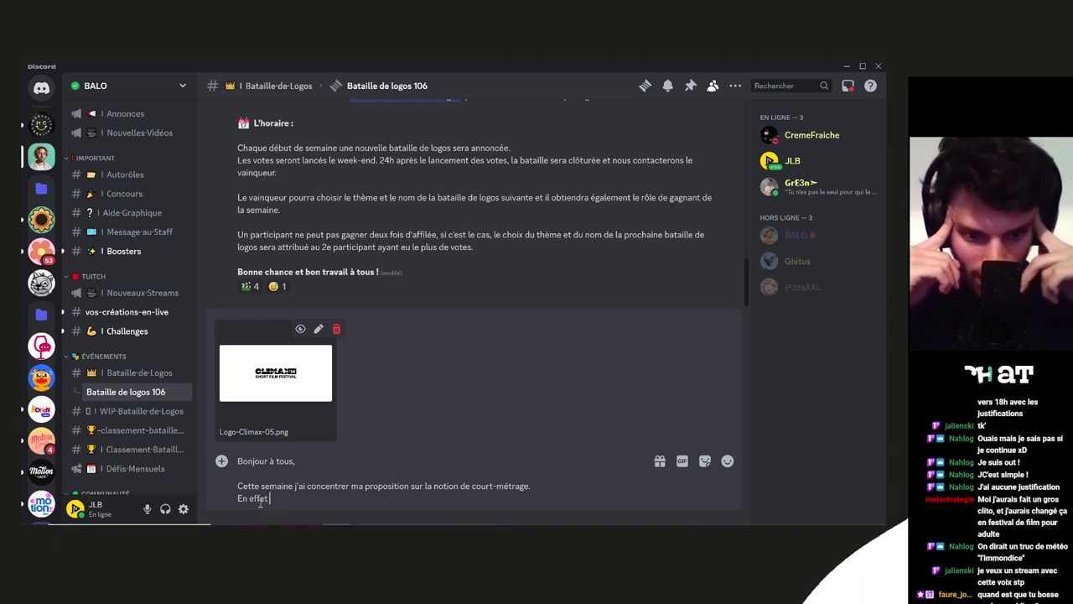
type("Le")
key("BackSpace")
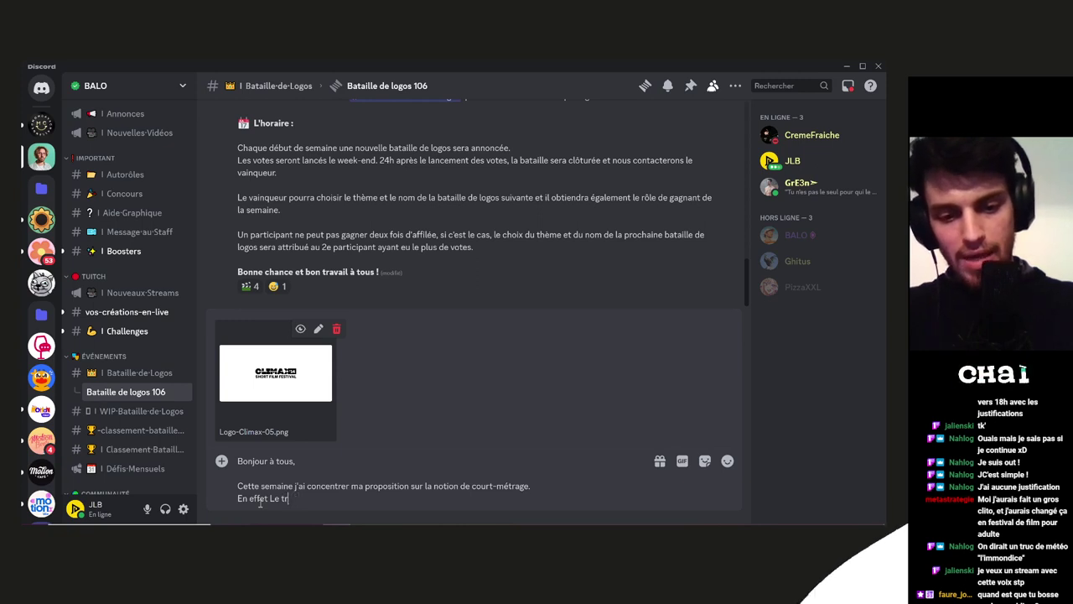
key("BackSpace")
type(", le")
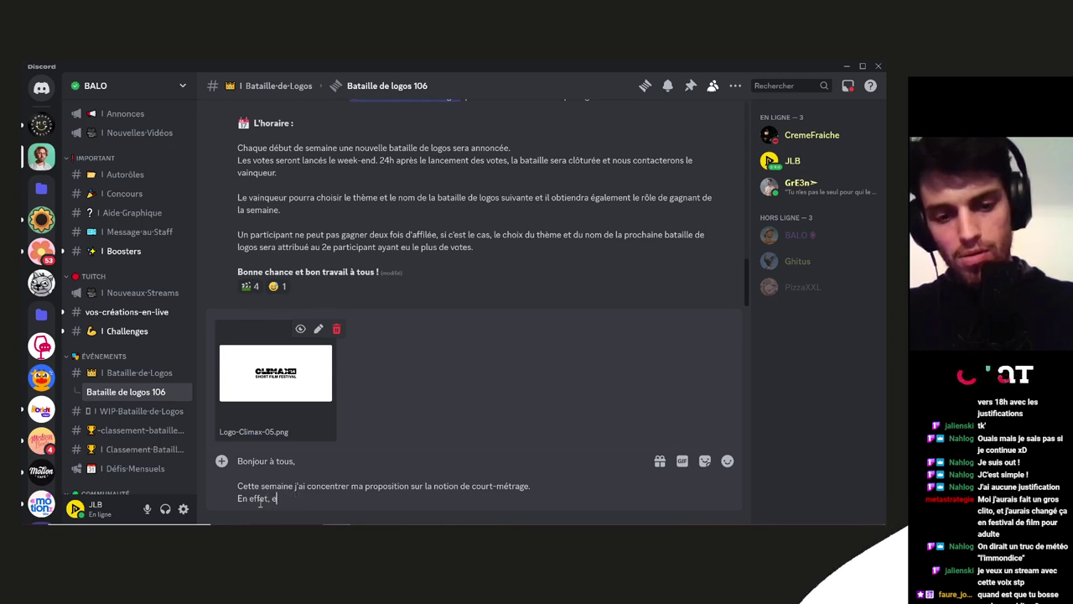
type(" trait au mil")
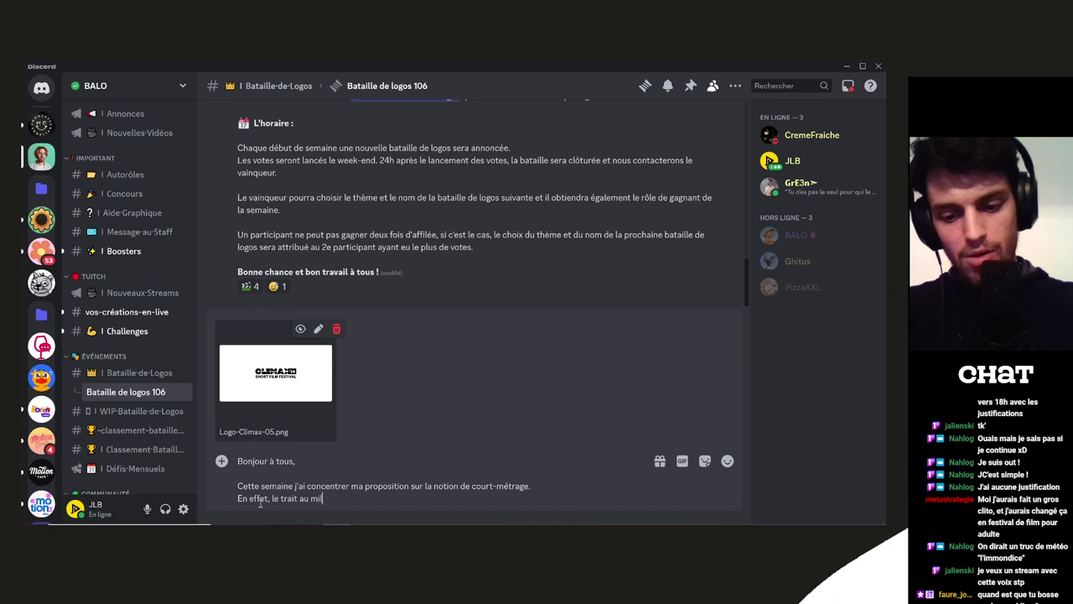
type("ieu du logo")
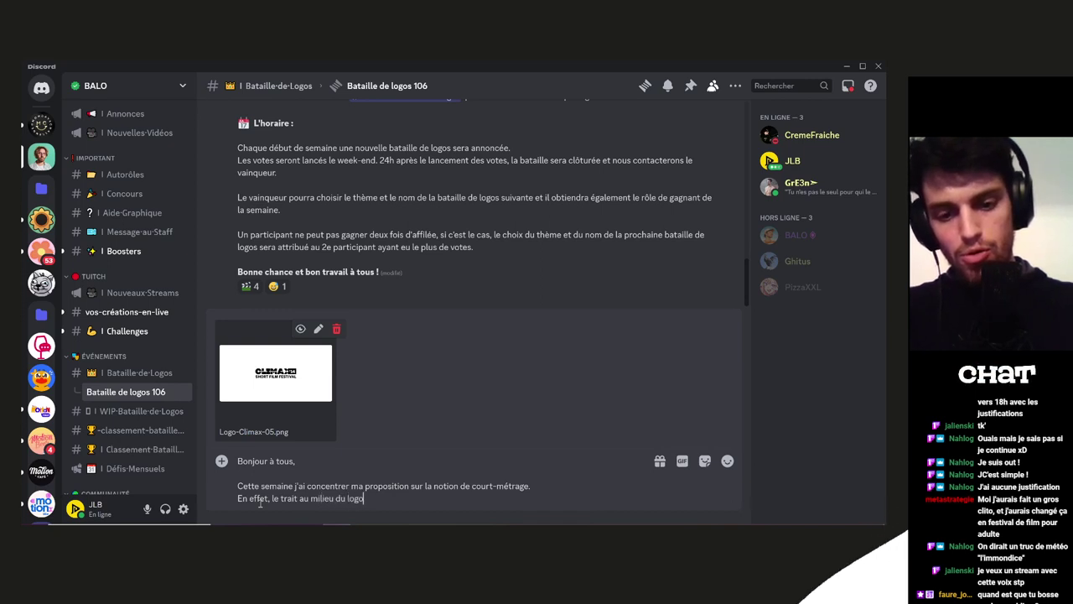
type(" représente")
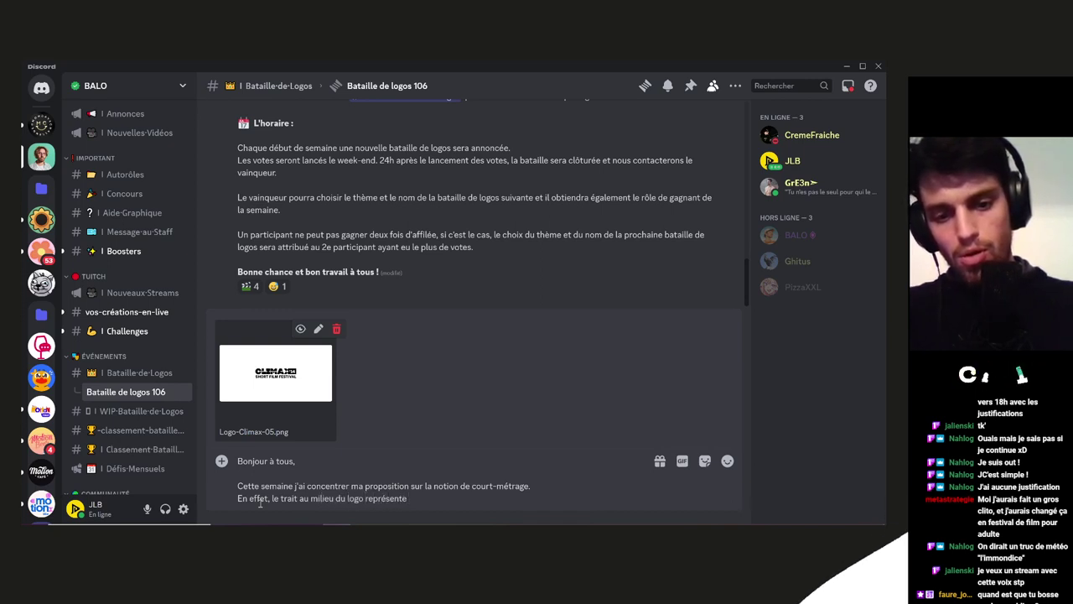
type(" l")
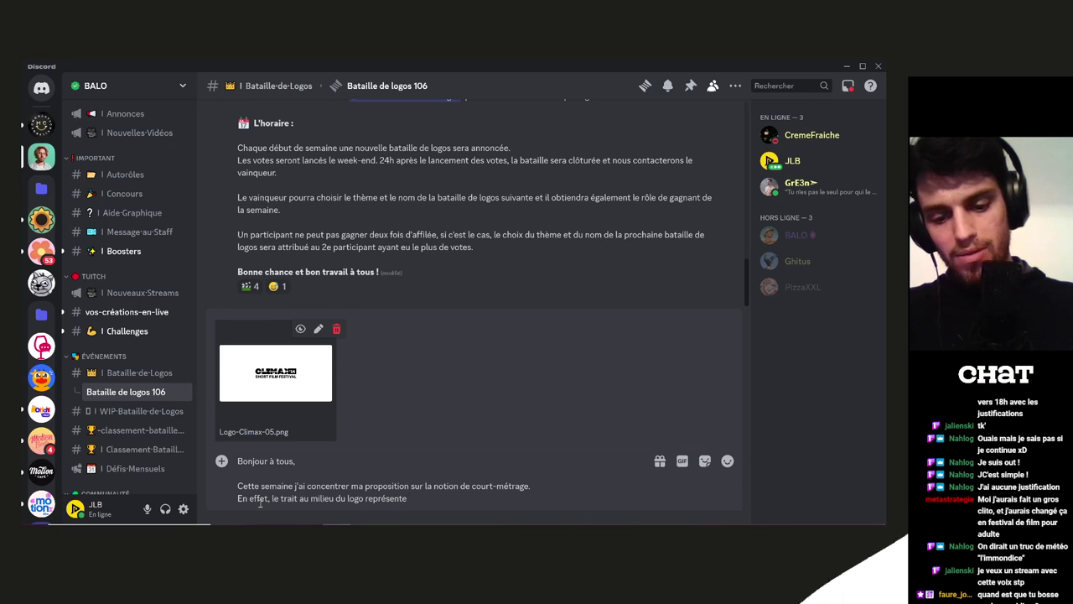
type("e film en")
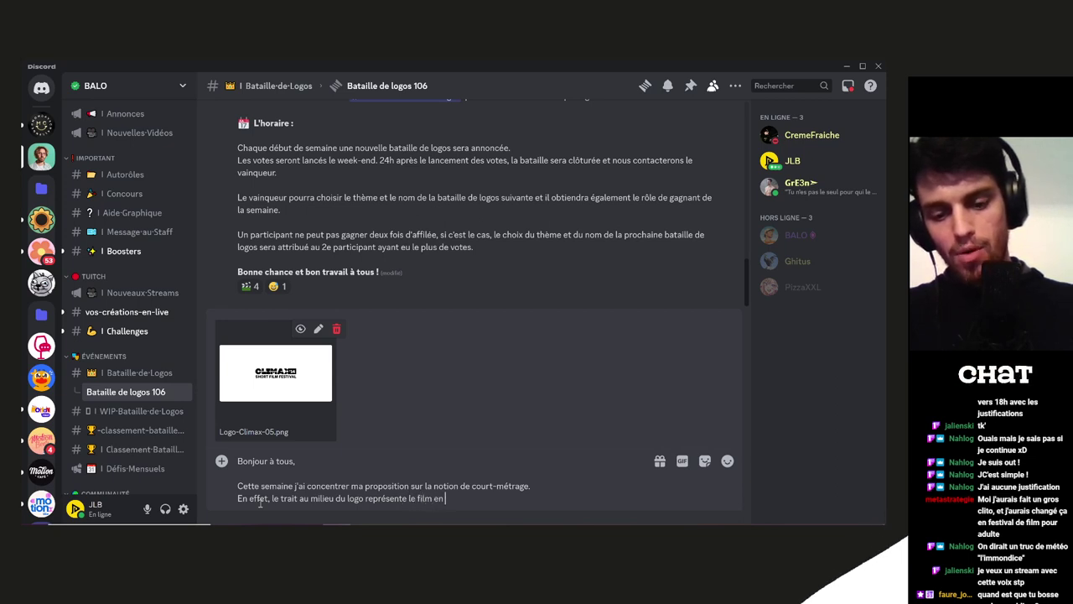
type(" lui même,")
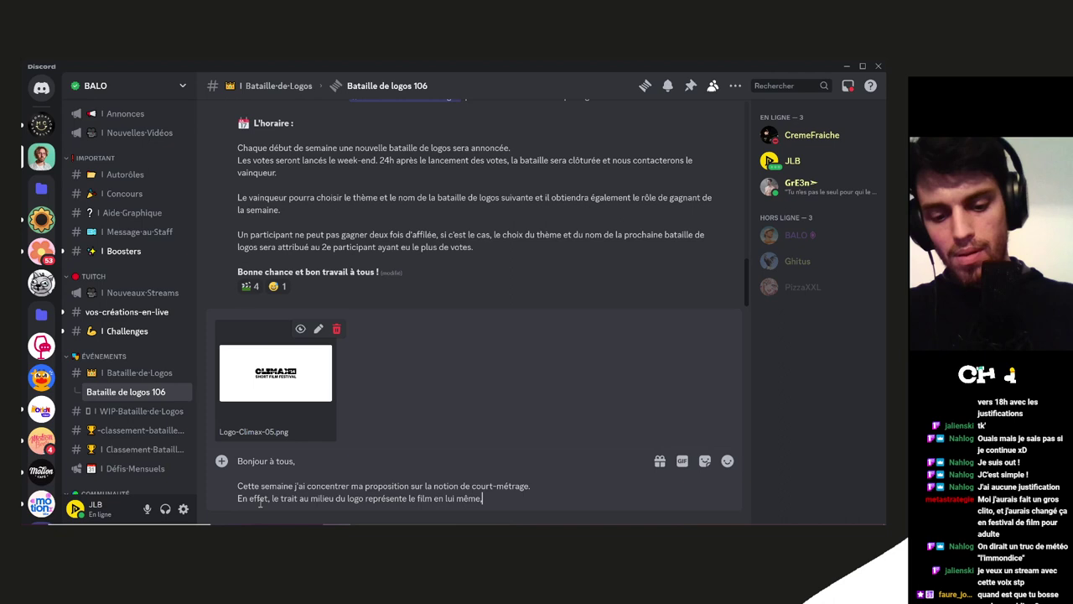
type(" avec son début et sa s")
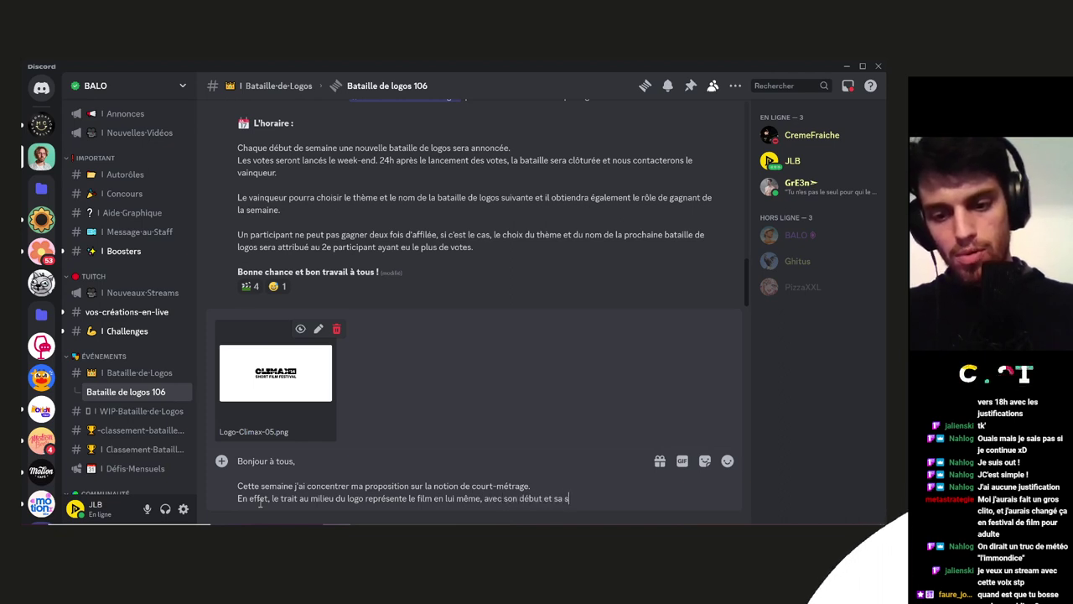
key("BackSpace")
type("fin")
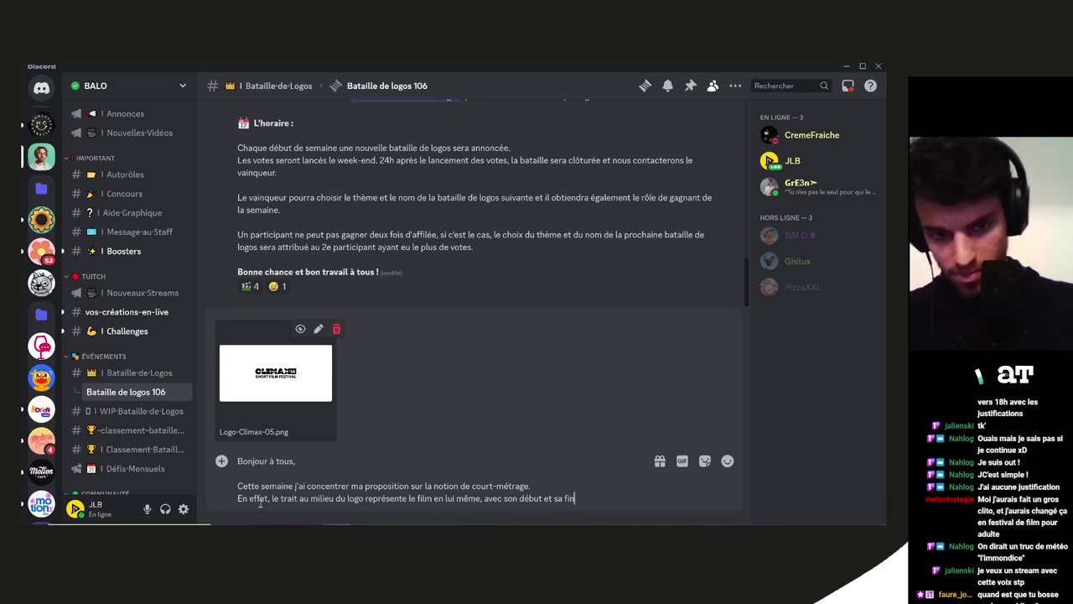
type(", limi")
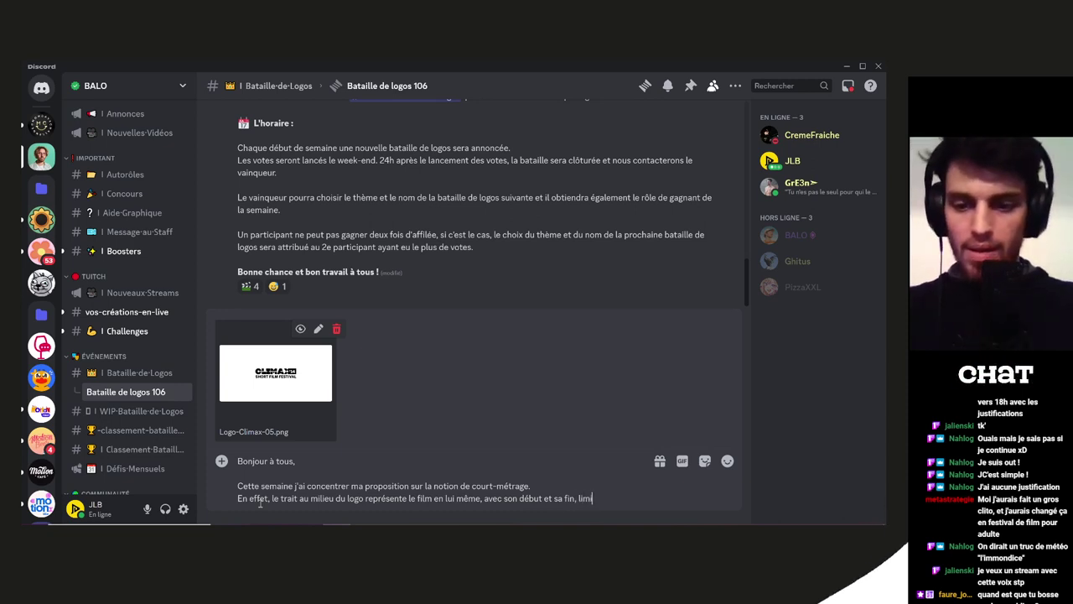
type("té dans le temps")
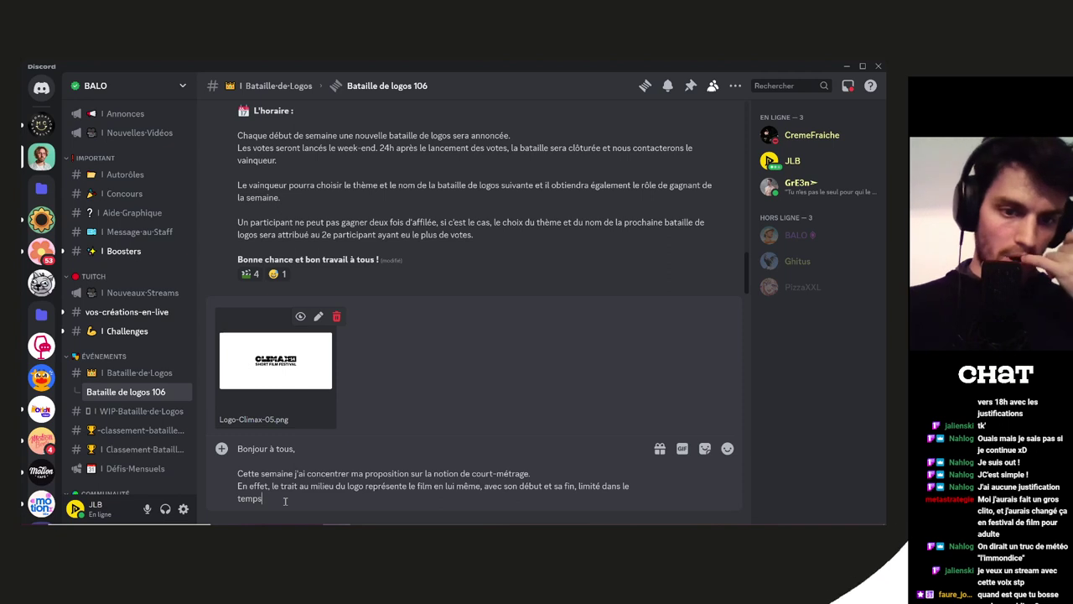
type(".")
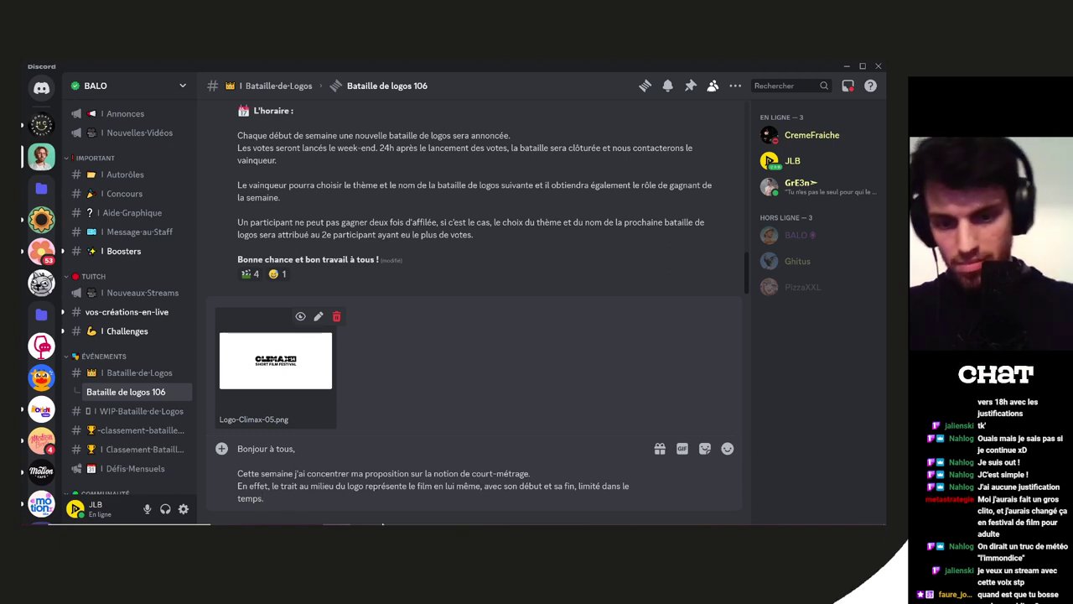
Check the CLIMAX text's font in the Illustrator file, then return to the Discord draft
key("alt+Tab")
scroll(453, 328, "down", 4)
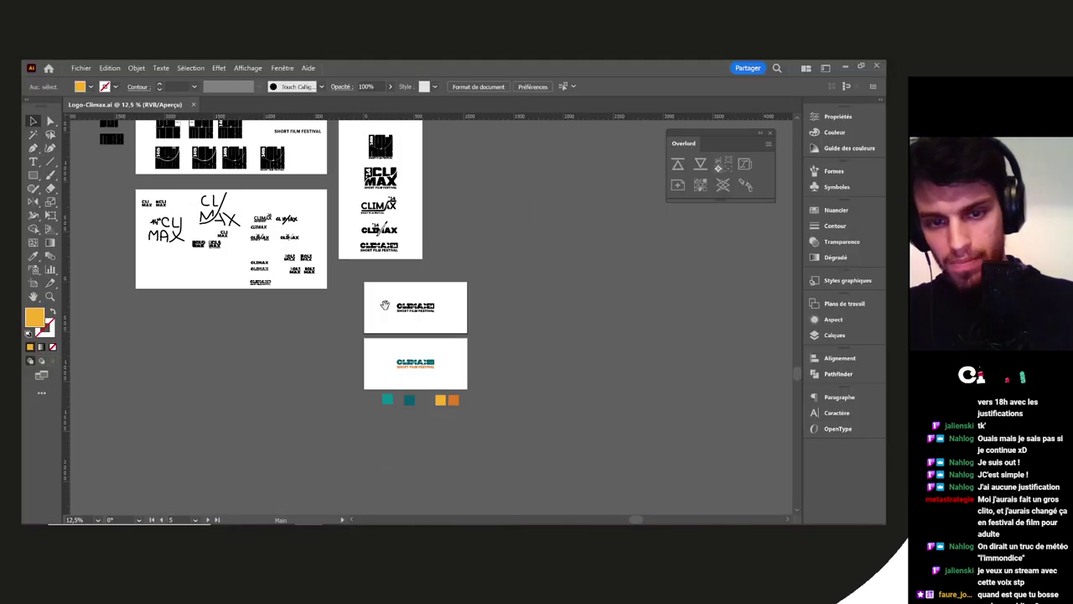
left_click_drag(383, 304, 449, 332)
scroll(349, 325, "up", 5)
left_click(240, 168)
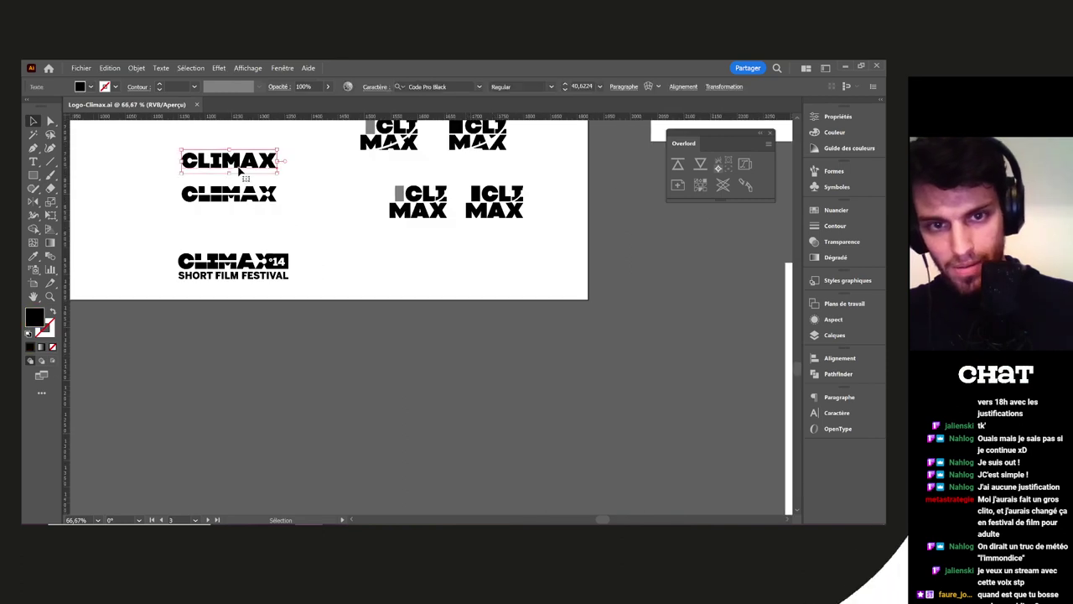
left_click(290, 524)
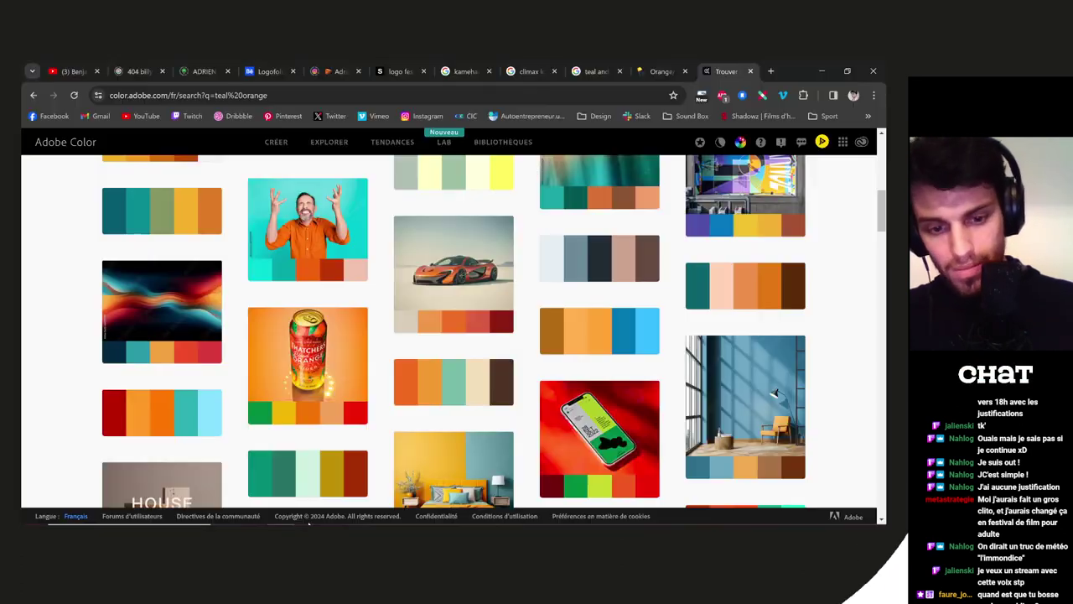
left_click(285, 523)
Add a 'Typo utilisé : Code Pro Black' line plus a paragraph explaining the black-and-white choice
key("shift+Return")
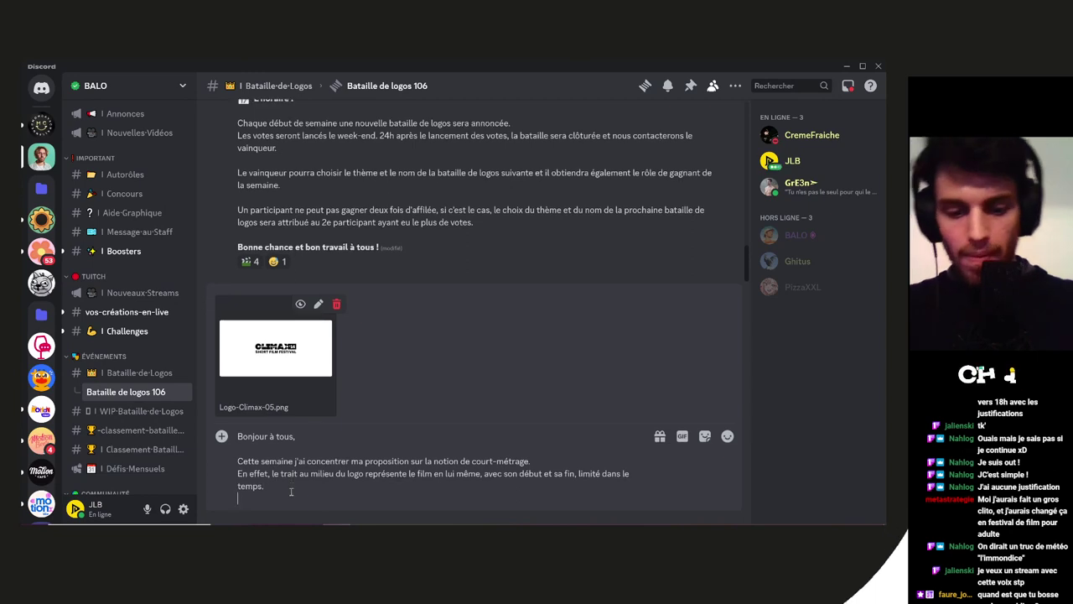
key("shift+Return")
type("Typo utilisé")
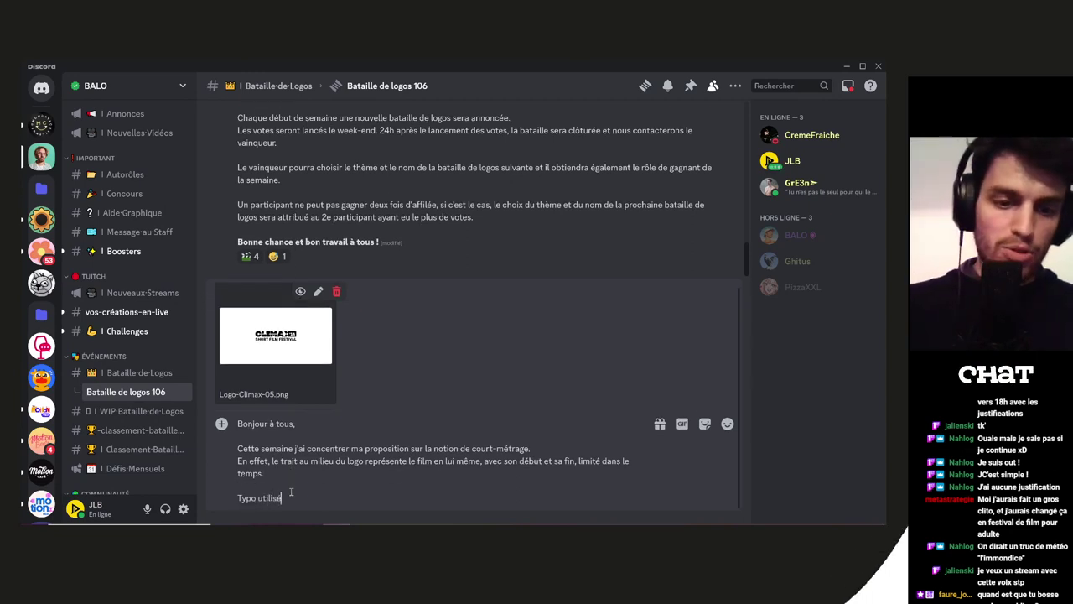
type(" : Code Pro Black (légèrement modifiée")
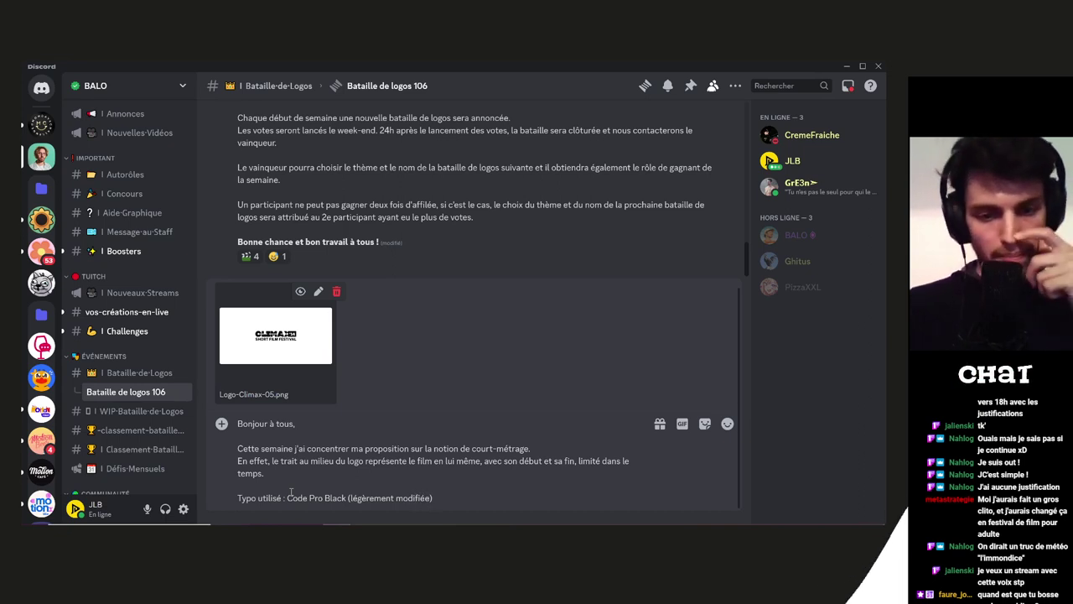
key("shift+Return")
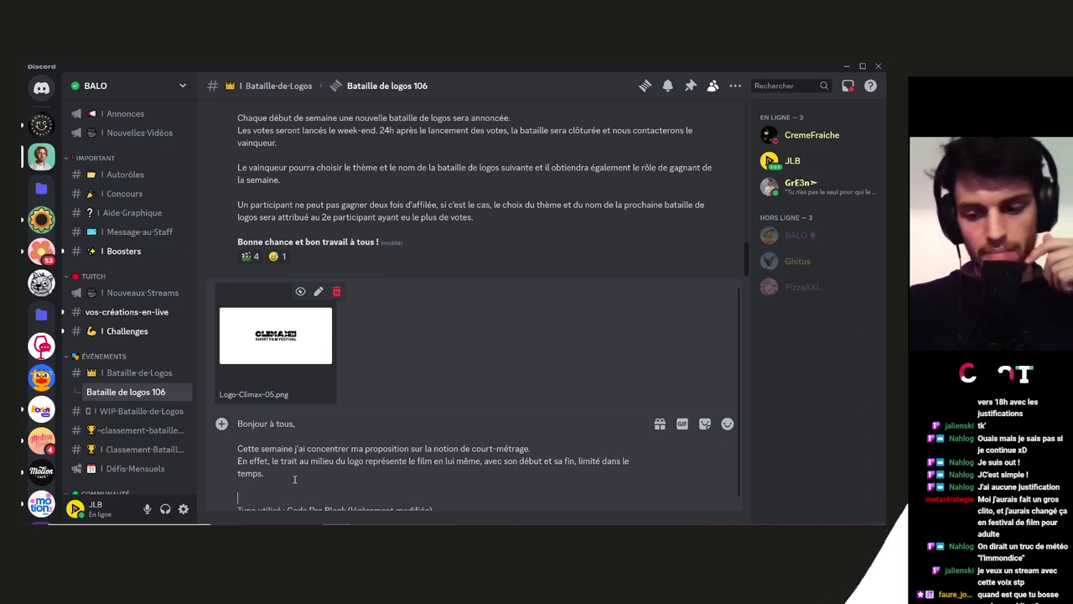
key("shift+Return")
type("J'ai d")
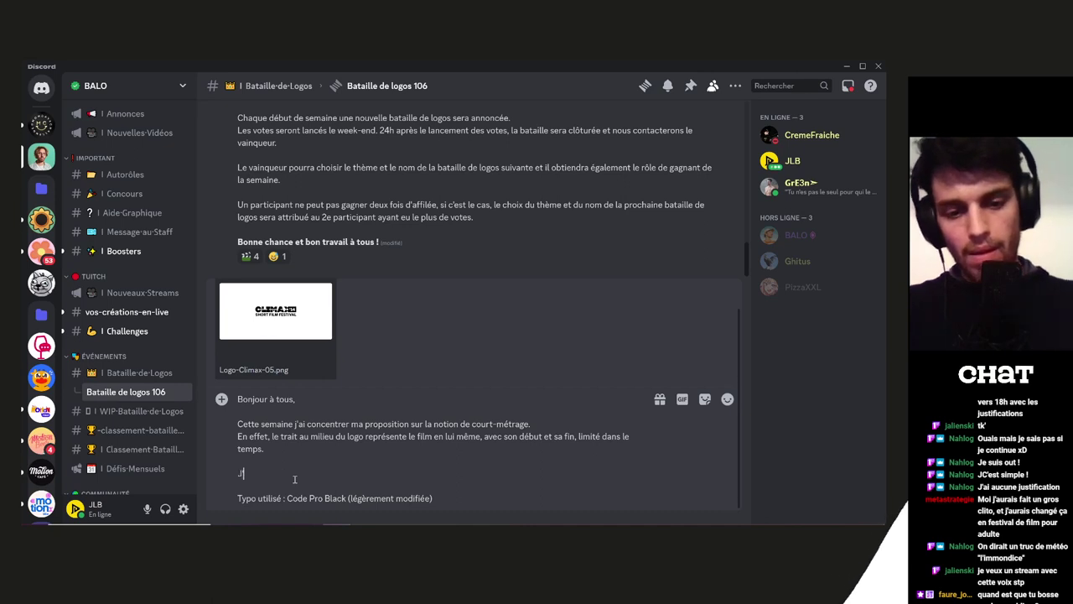
type("opté de rester sur du noir et blanc")
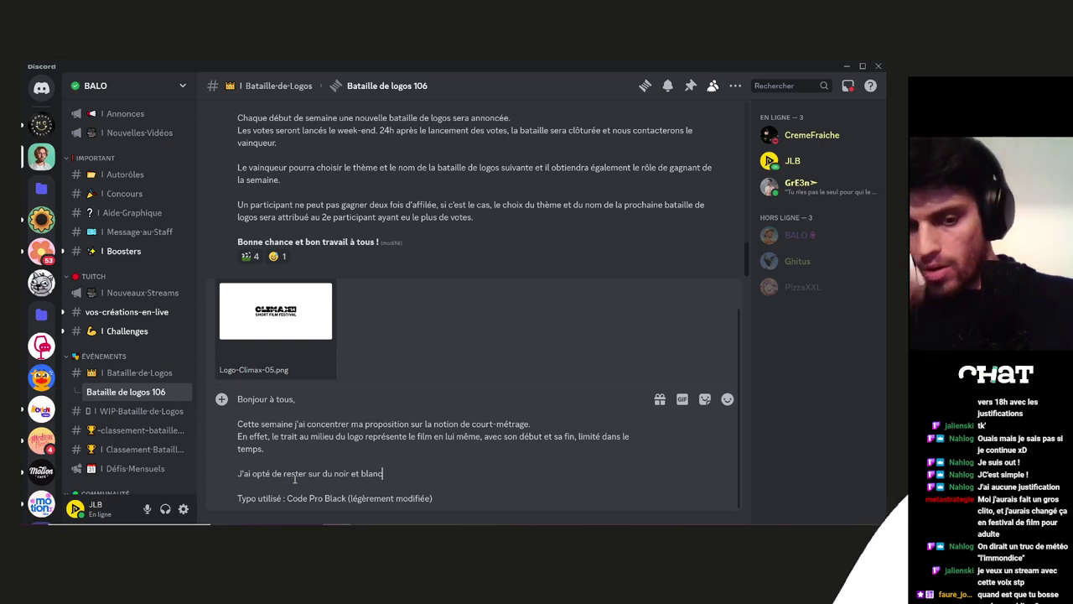
type("pour")
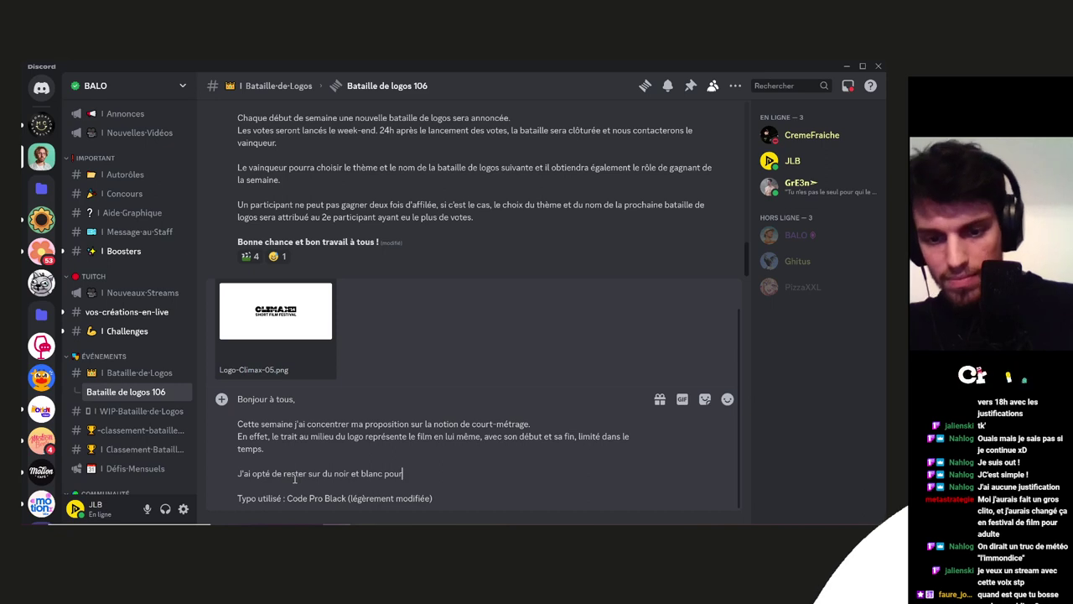
type("que ça rese")
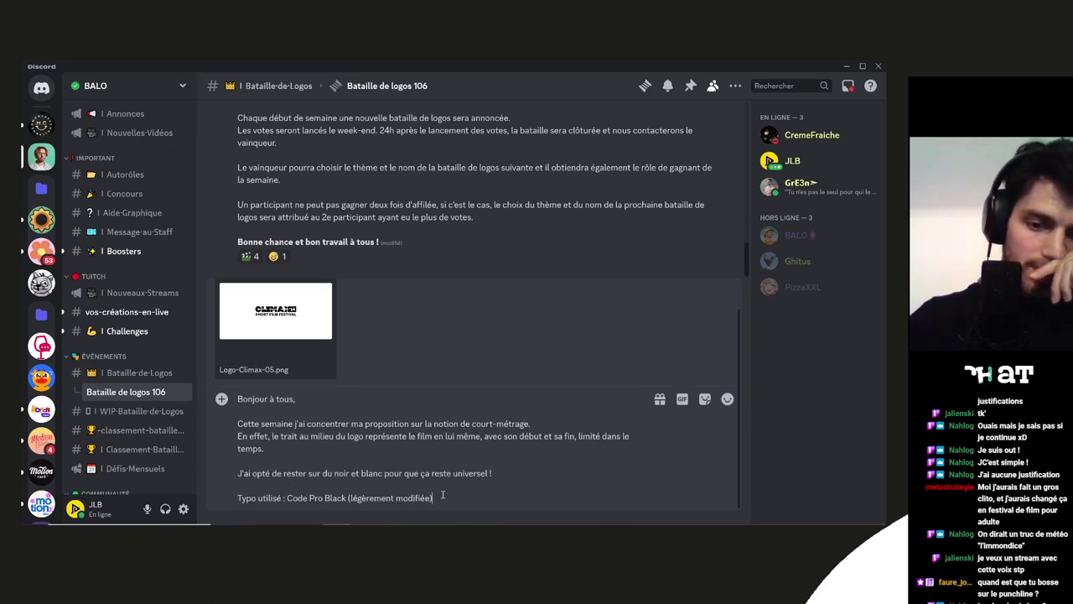
key("shift+Return")
key("shift+Return")
End the draft with 'Logo créé en live sur Twitch avec certains d'entre vous' and a flaming heart emoji
type("L")
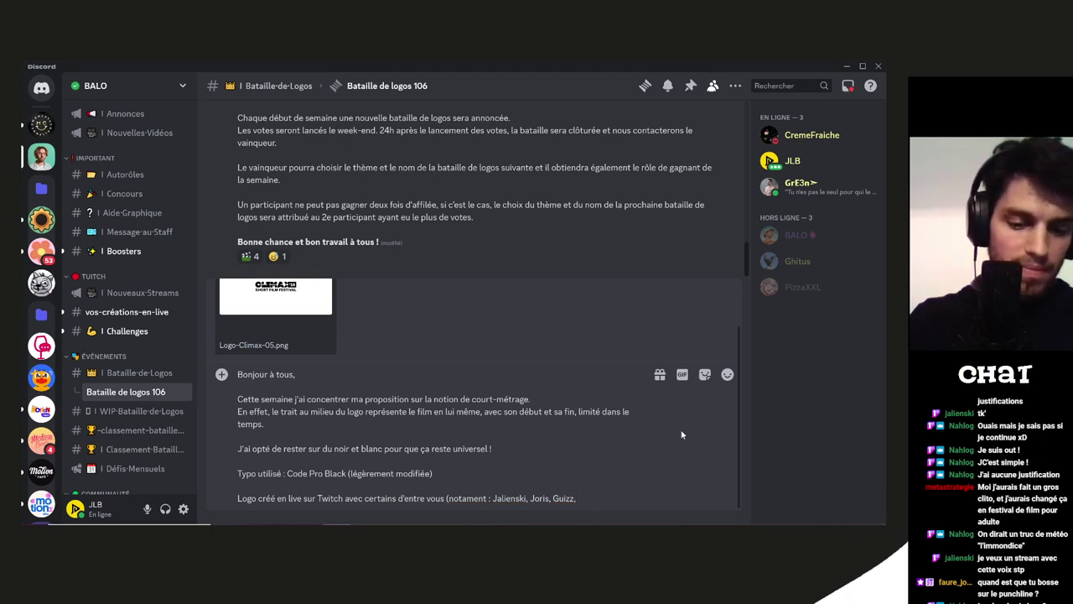
key("BackSpace")
key("BackSpace")
key("BackSpace")
key("BackSpace")
key("BackSpace")
key("BackSpace")
key("BackSpace")
key("BackSpace")
key("BackSpace")
key("BackSpace")
key("BackSpace")
key("BackSpace")
key("BackSpace")
key("BackSpace")
key("BackSpace")
key("BackSpace")
key("BackSpace")
key("BackSpace")
key("BackSpace")
key("BackSpace")
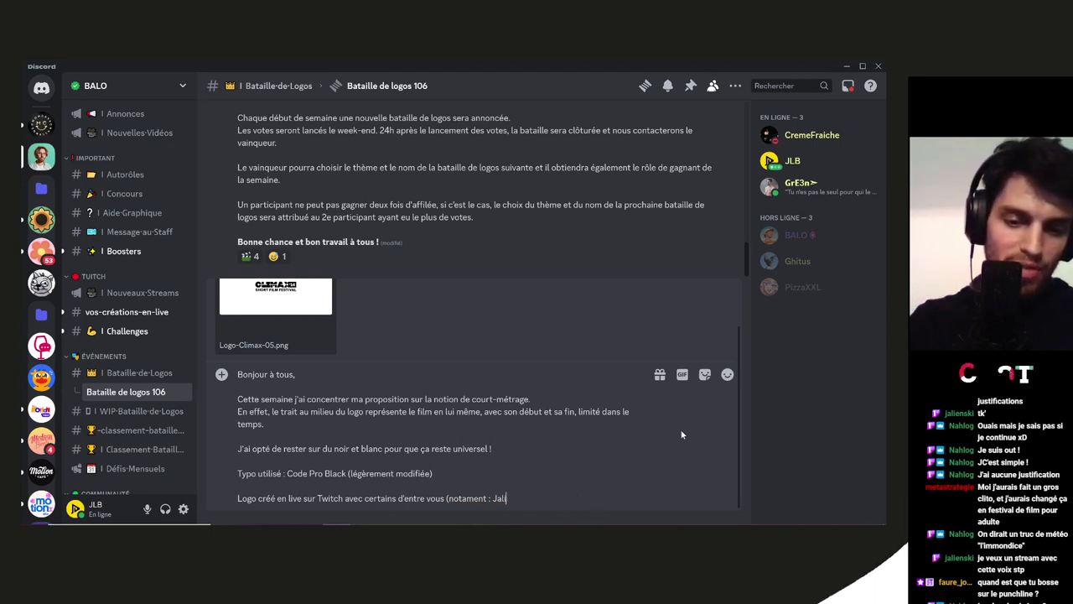
type("s")
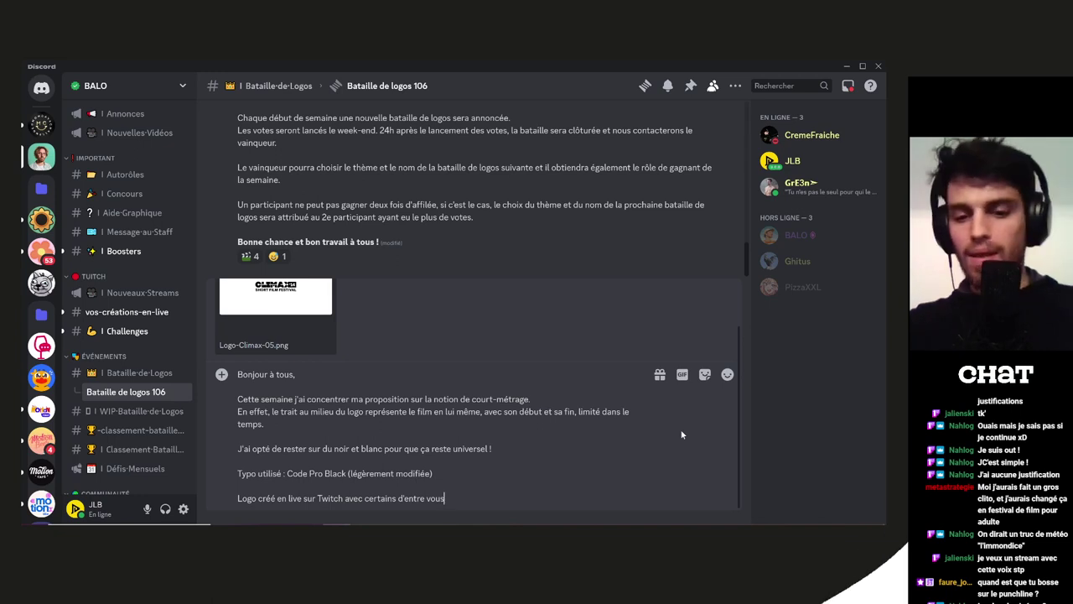
left_click(727, 375)
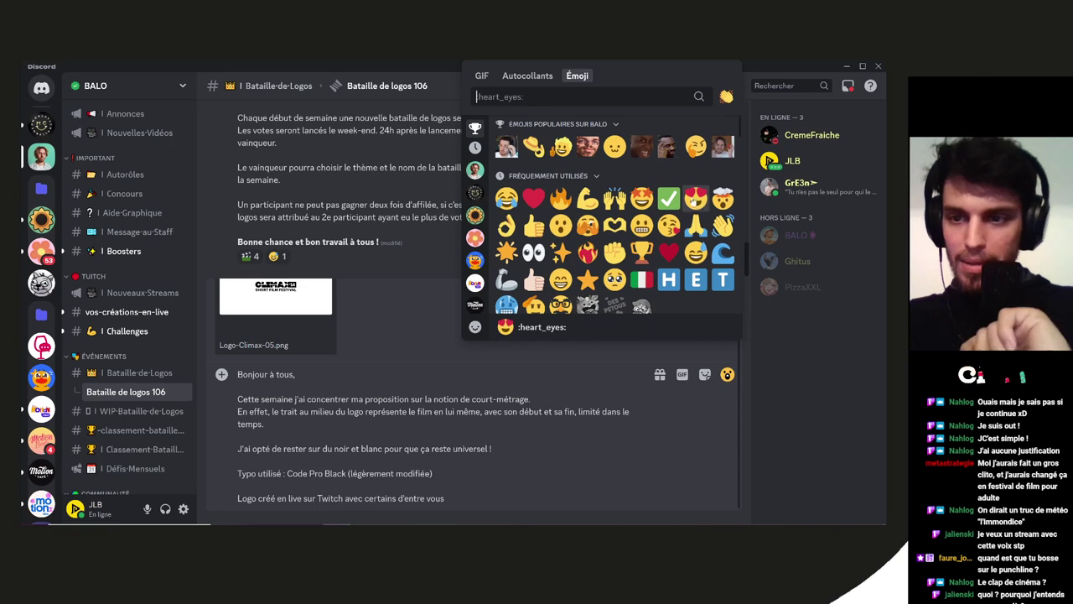
left_click(587, 252)
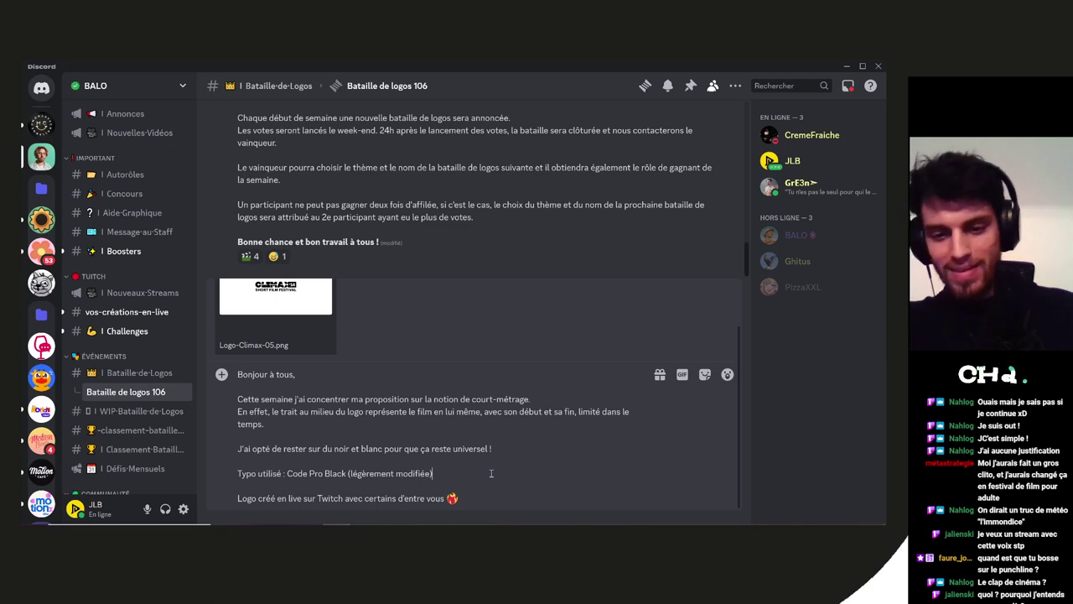
Post the Climax logo message with Logo-Climax-05.png to the Bataille de logos 106 thread
key("Return")
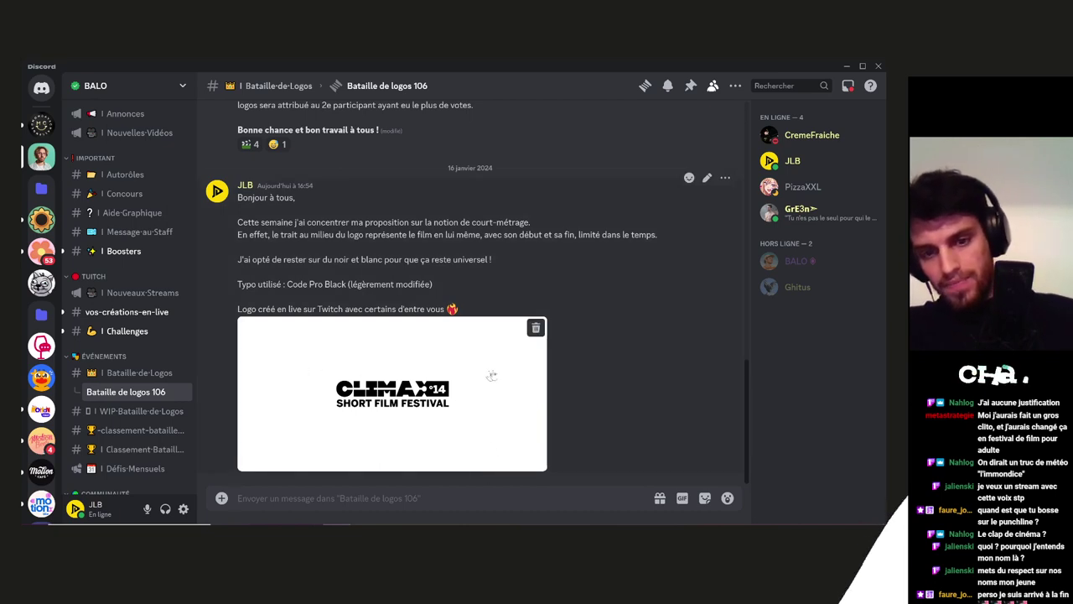
type("v")
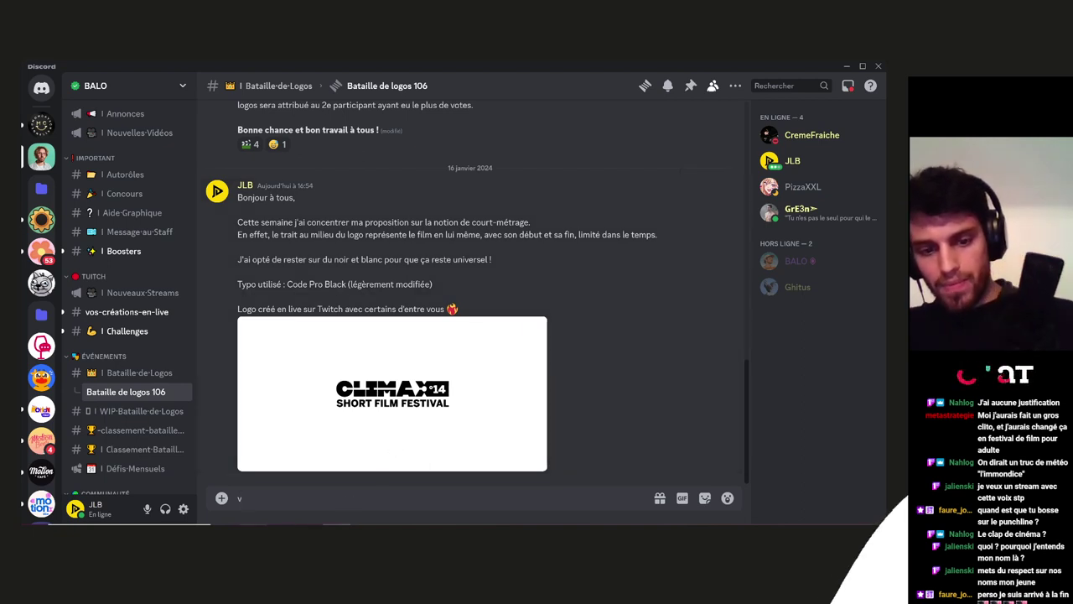
Bring File Explorer forward and go to the PERSO PRO folder in Quick access
left_click(334, 534)
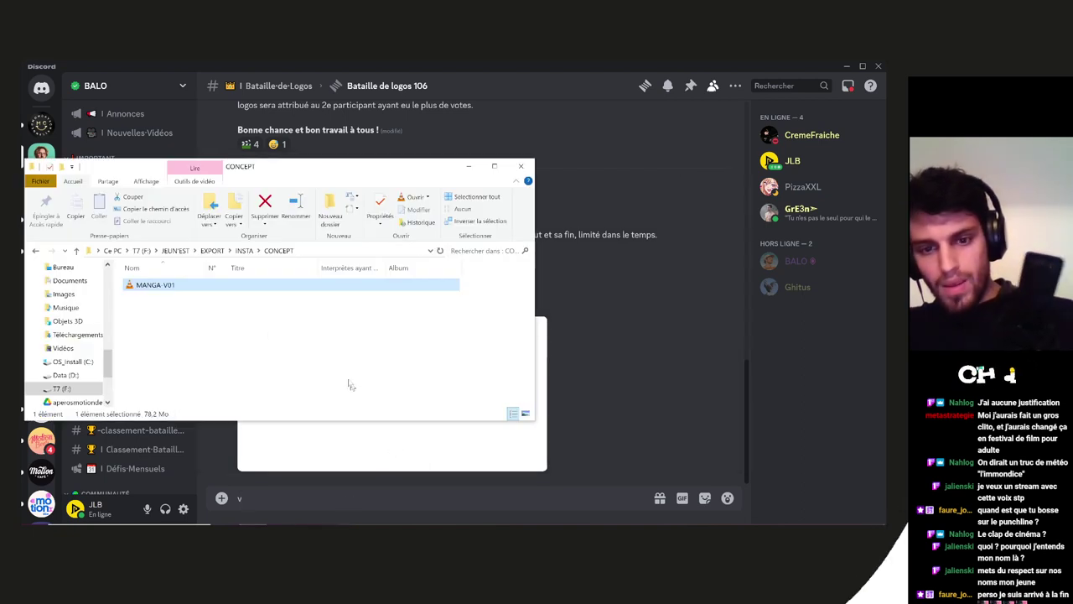
left_click(176, 250)
scroll(83, 352, "up", 5)
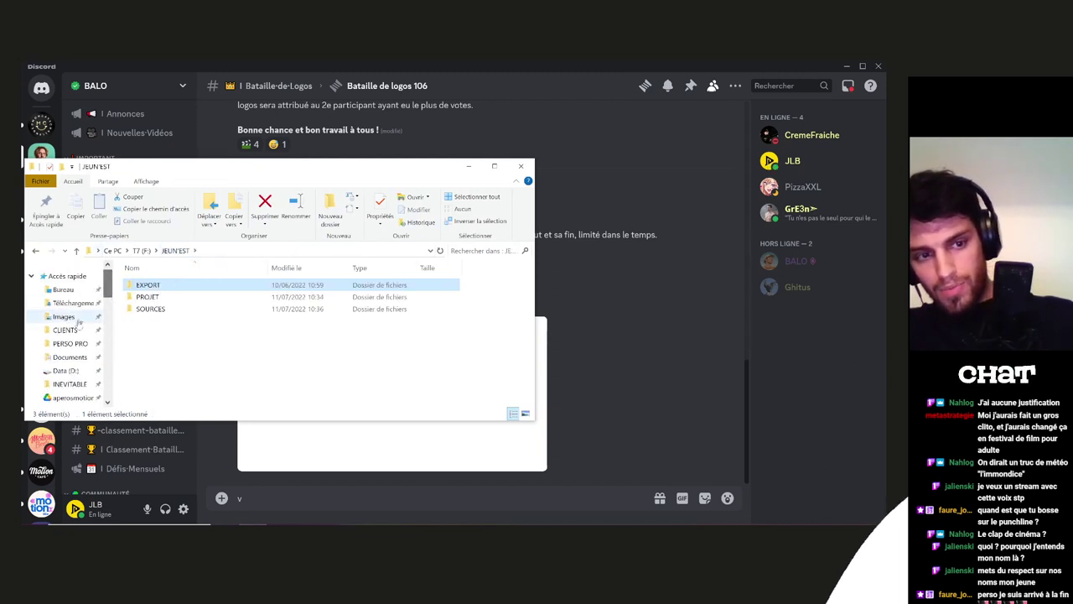
left_click(70, 344)
scroll(167, 313, "down", 3)
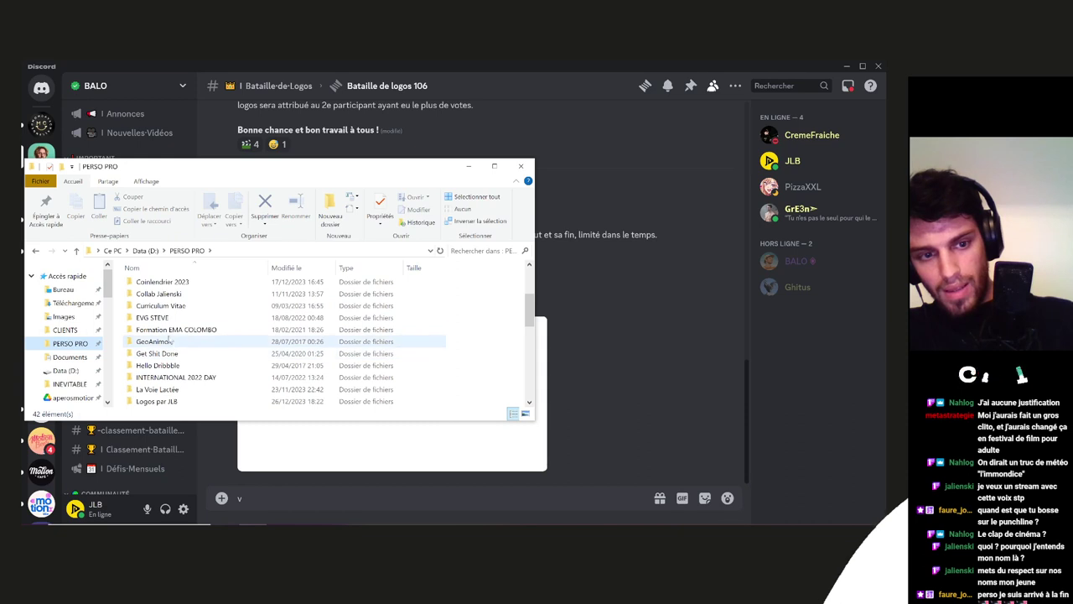
scroll(168, 323, "down", 3)
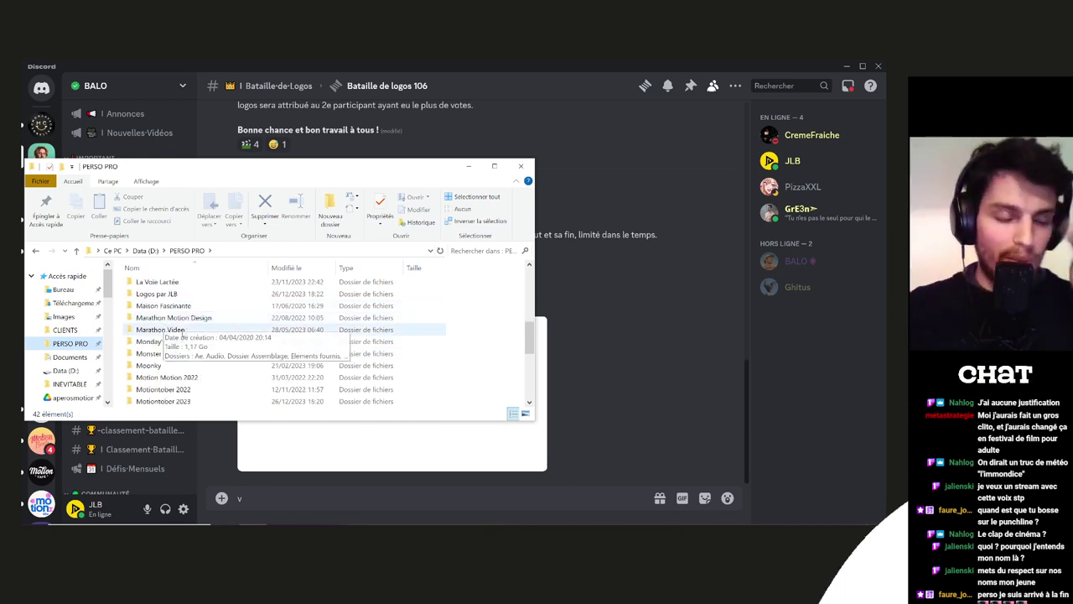
scroll(172, 331, "up", 1)
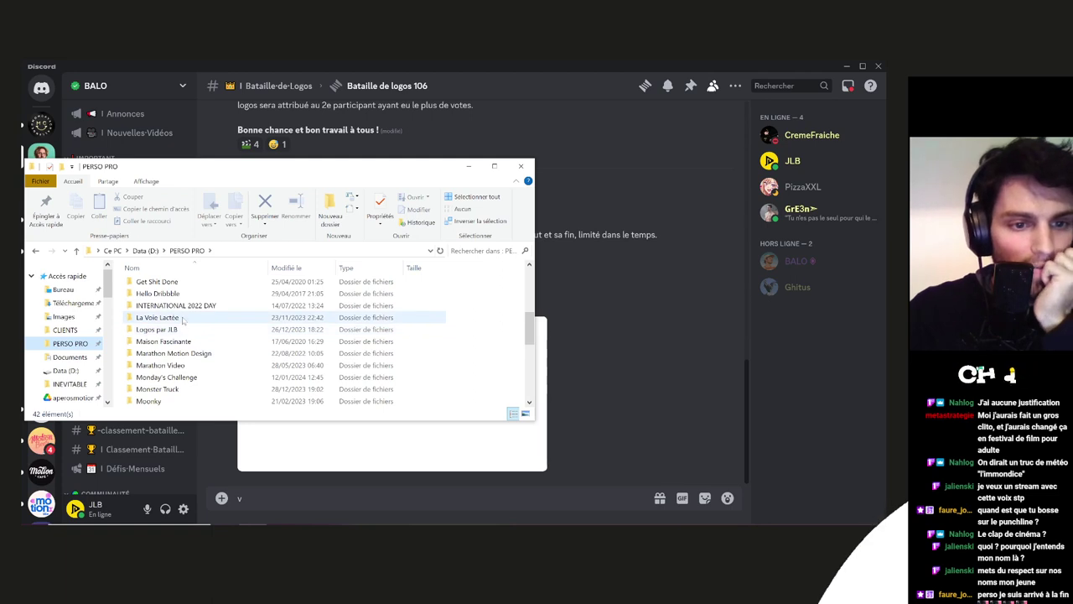
scroll(181, 327, "up", 3)
scroll(180, 324, "up", 1)
Go into Behance > Logofolio 4 and open the Logofolio 4 Illustrator file
double_click(177, 321)
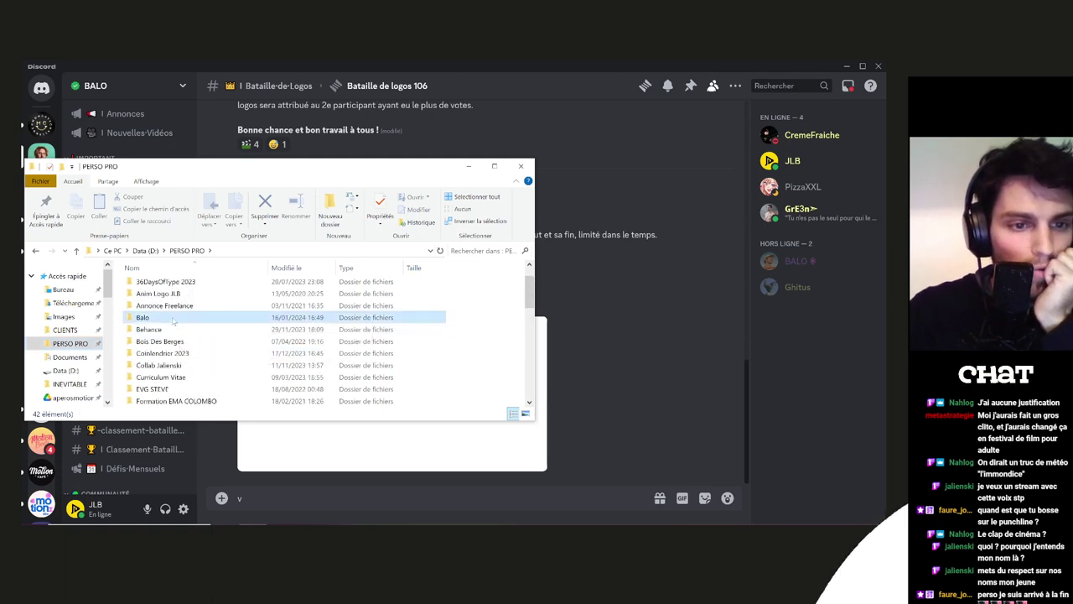
left_click(188, 252)
scroll(186, 337, "down", 1)
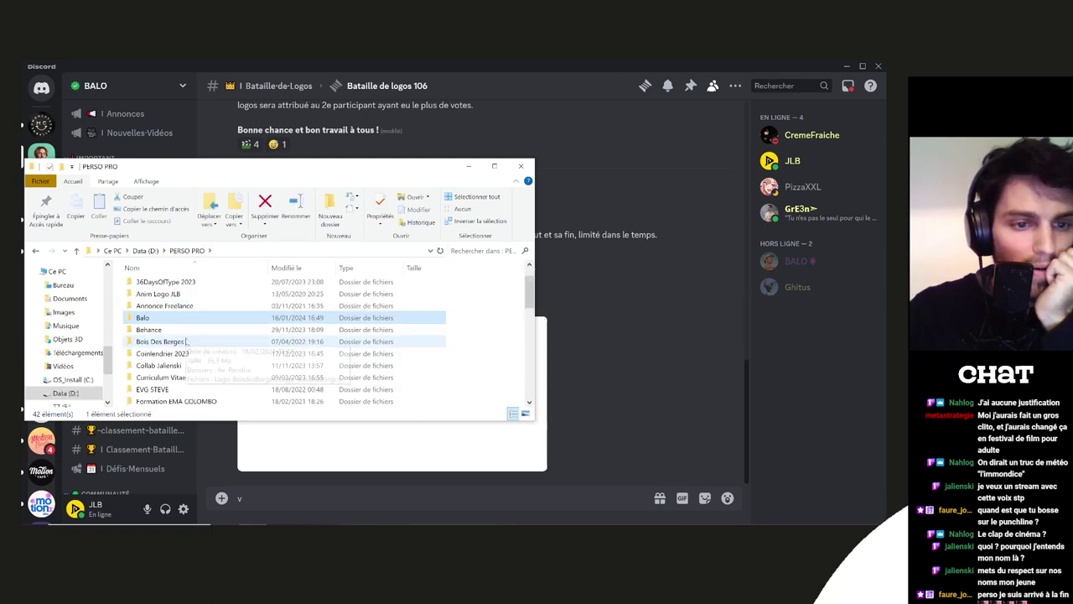
left_click(172, 331)
double_click(170, 330)
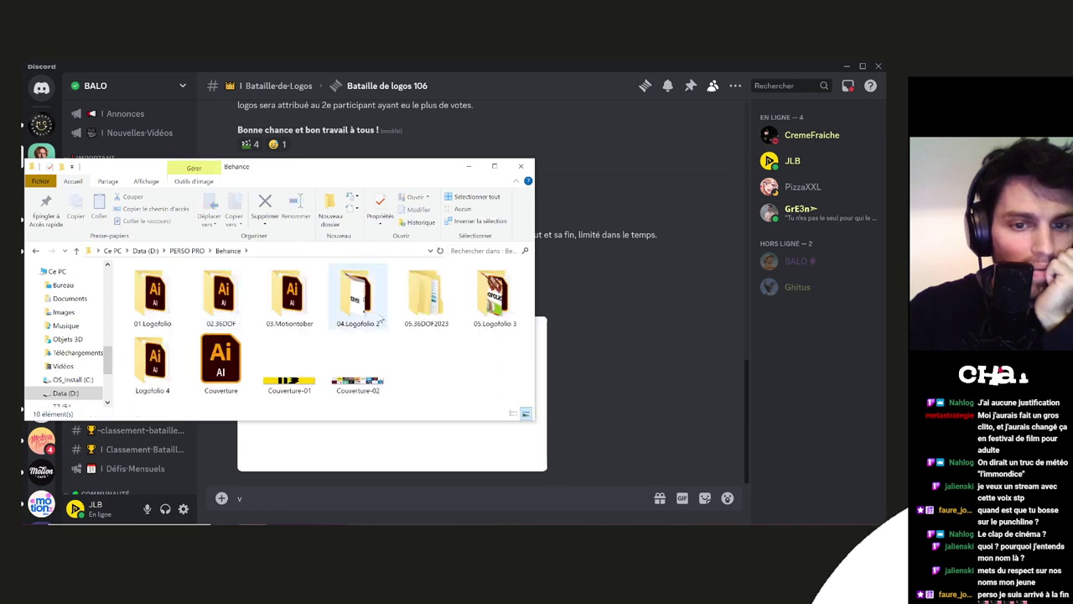
double_click(152, 362)
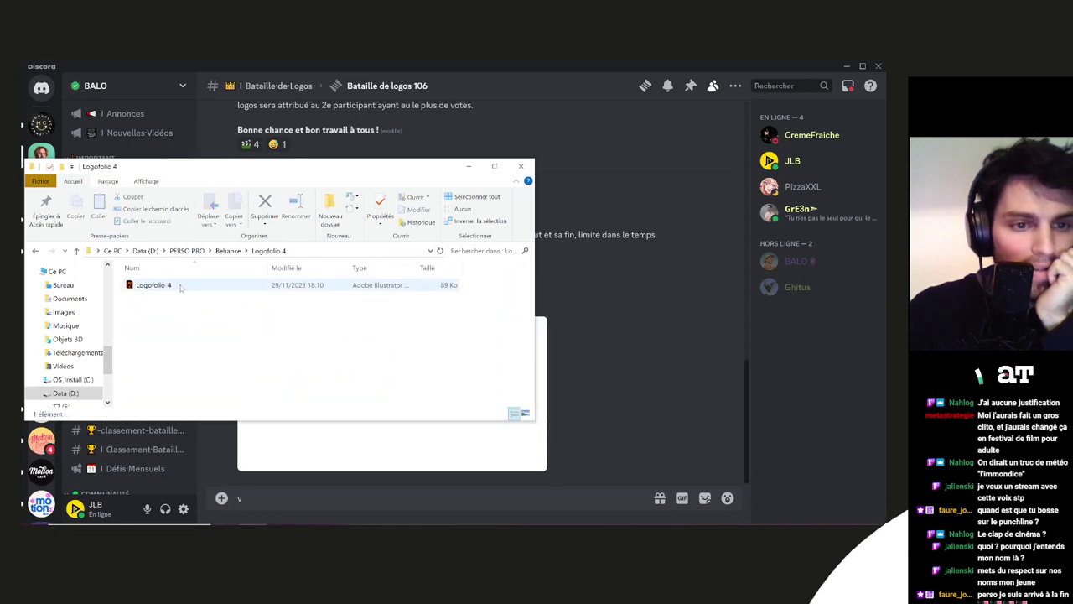
double_click(160, 286)
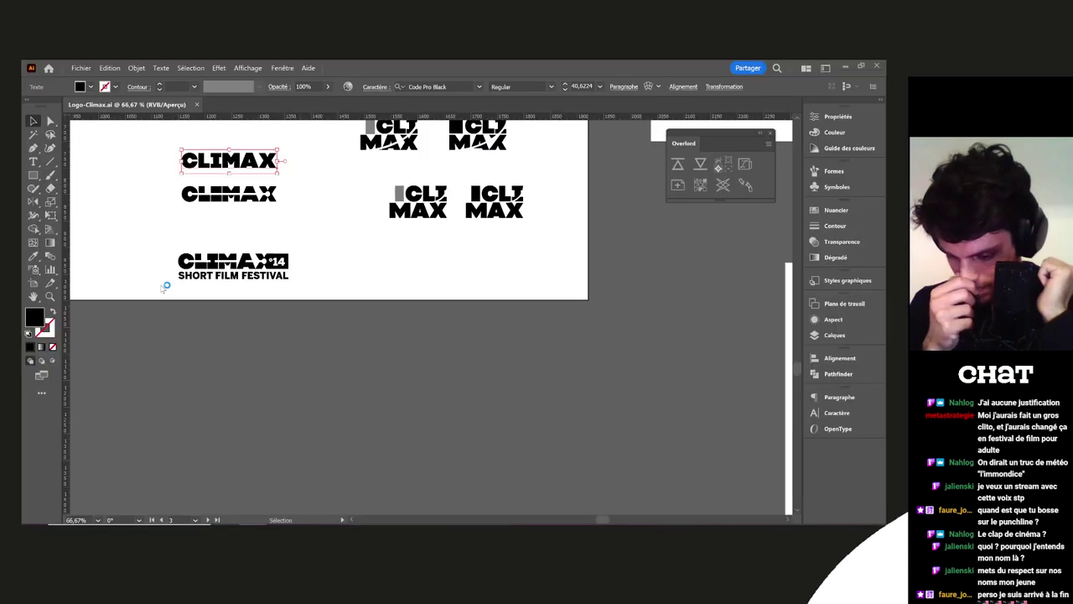
scroll(161, 288, "down", 1)
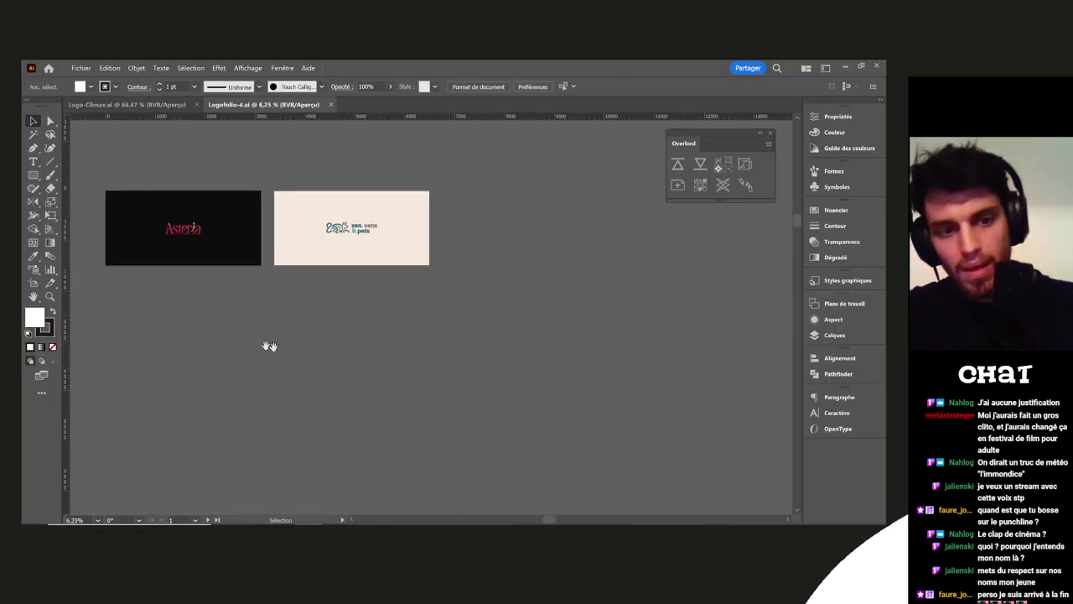
left_click_drag(294, 345, 462, 343)
left_click_drag(567, 340, 458, 337)
left_click(352, 534)
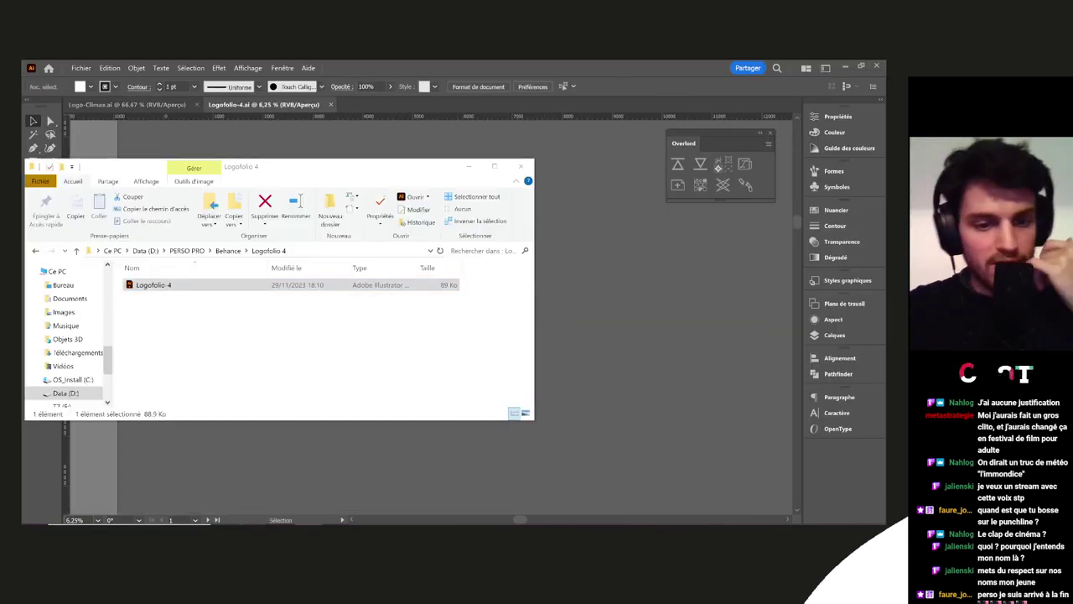
left_click(611, 296)
left_click(168, 104)
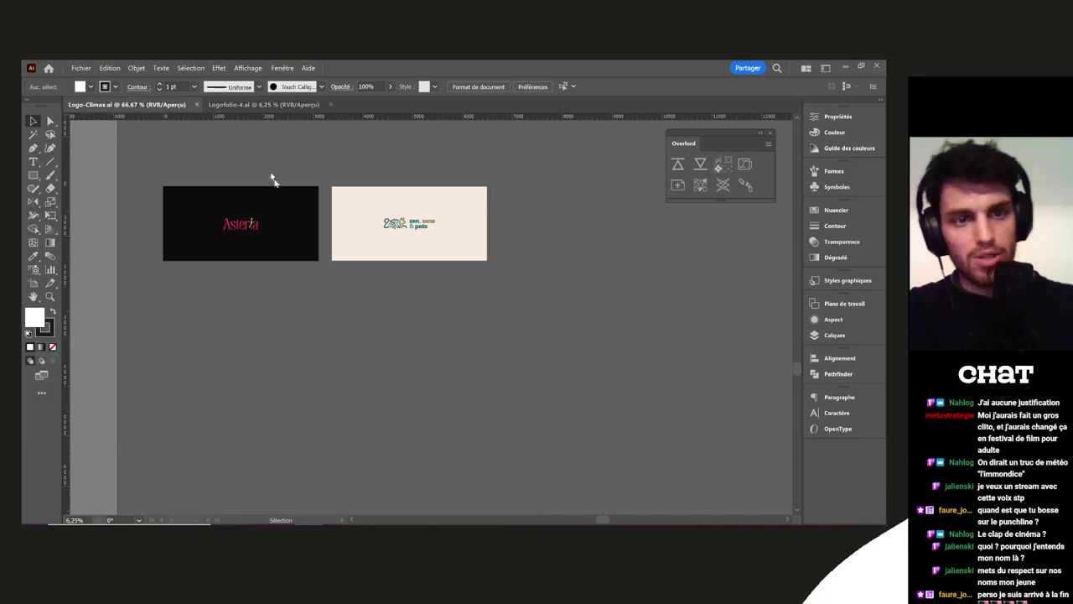
Paste a trial copy of the CLIMAX logo into Logofolio-4, enlarge it, then delete it
left_click(168, 308)
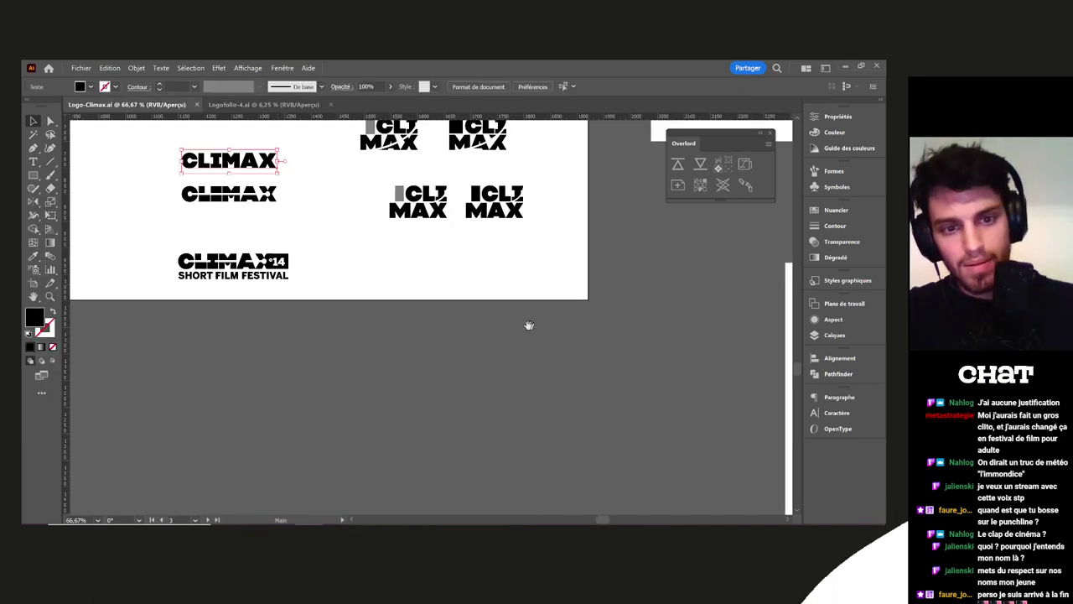
left_click_drag(529, 325, 84, 207)
left_click_drag(143, 175, 470, 302)
key("ctrl+c")
left_click(263, 104)
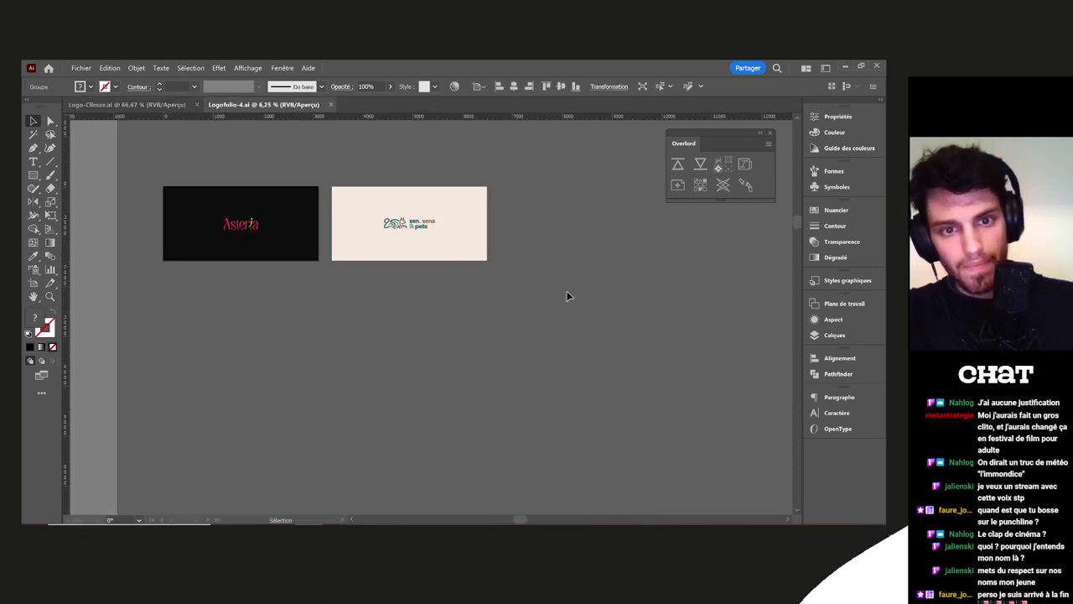
key("ctrl+v")
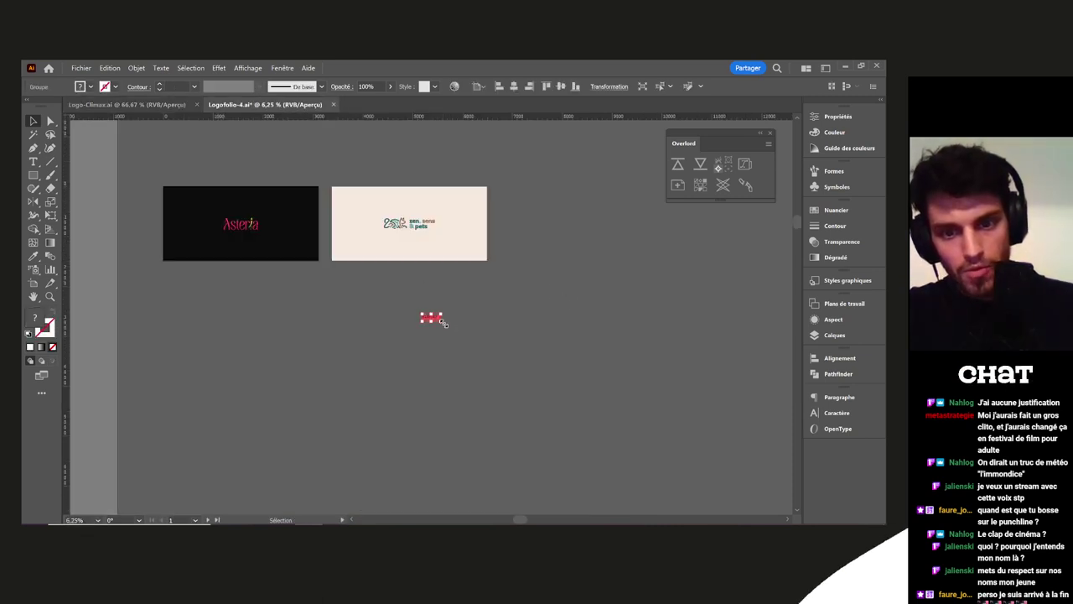
left_click_drag(445, 322, 541, 344)
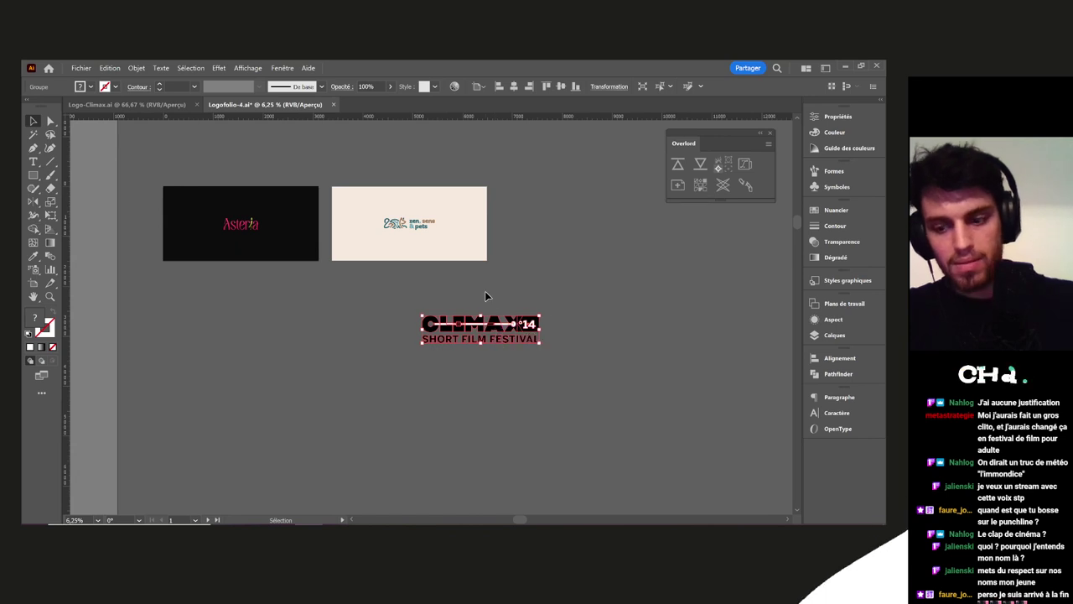
key("Delete")
Copy the teal and orange CLIMAX logo into Logofolio-4 and enlarge it about four times
left_click(126, 104)
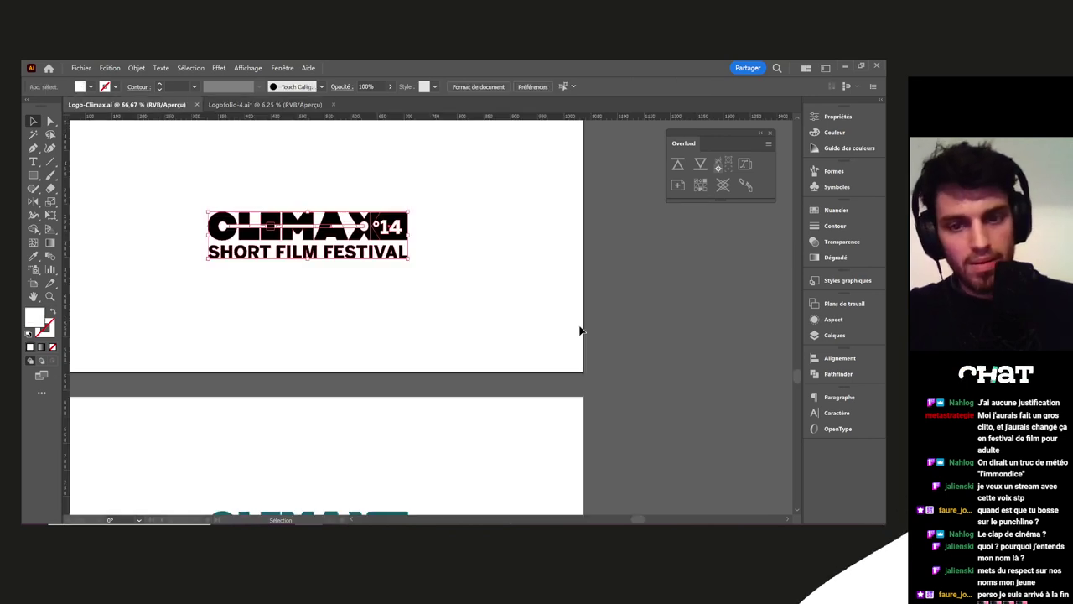
scroll(580, 330, "down", 4)
left_click_drag(475, 283, 182, 409)
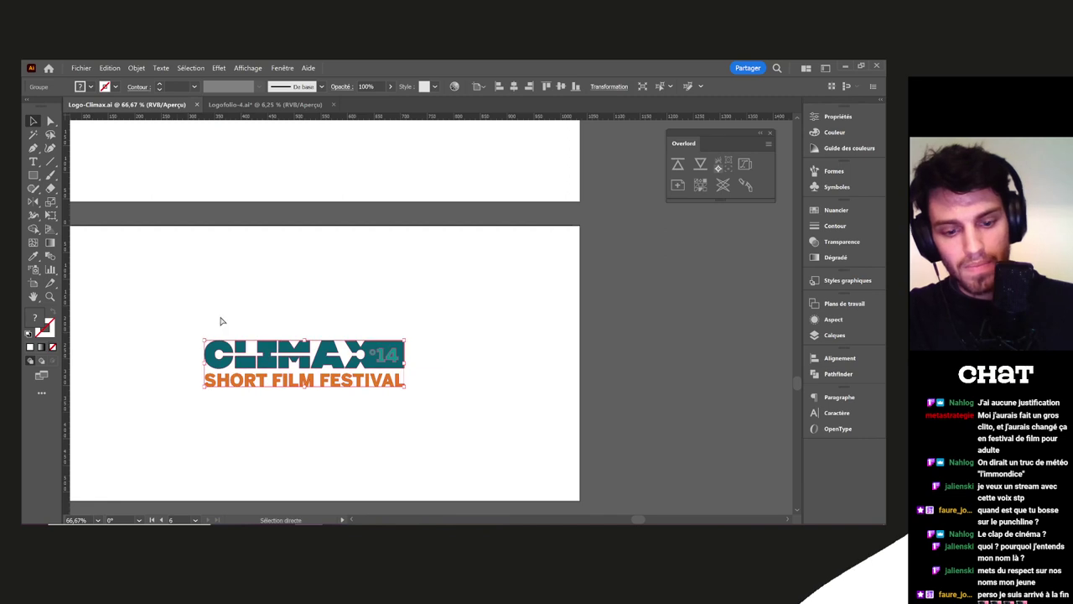
key("ctrl+c")
left_click(265, 104)
key("ctrl+v")
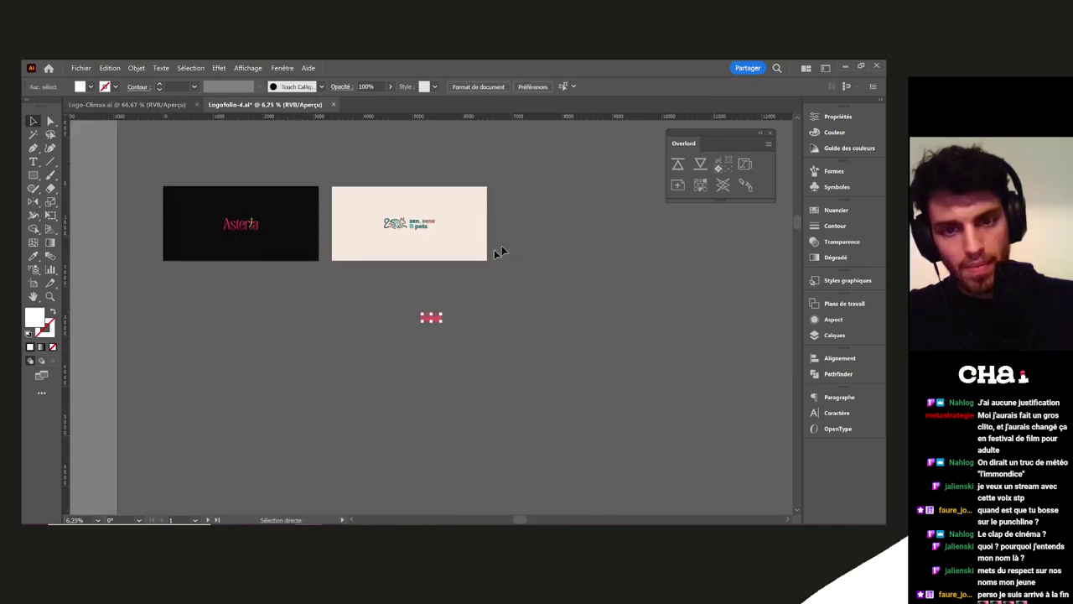
left_click(446, 323)
left_click_drag(445, 313, 514, 298)
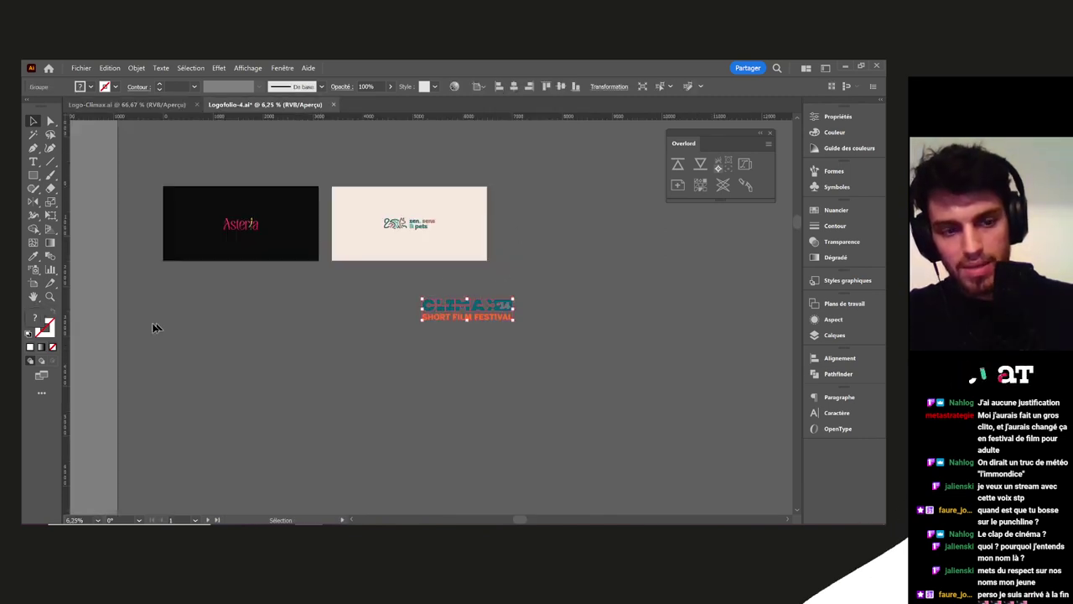
Fill the logo with the black Registration swatch and move it beside the cream zen sens pets artboard
left_click(90, 87)
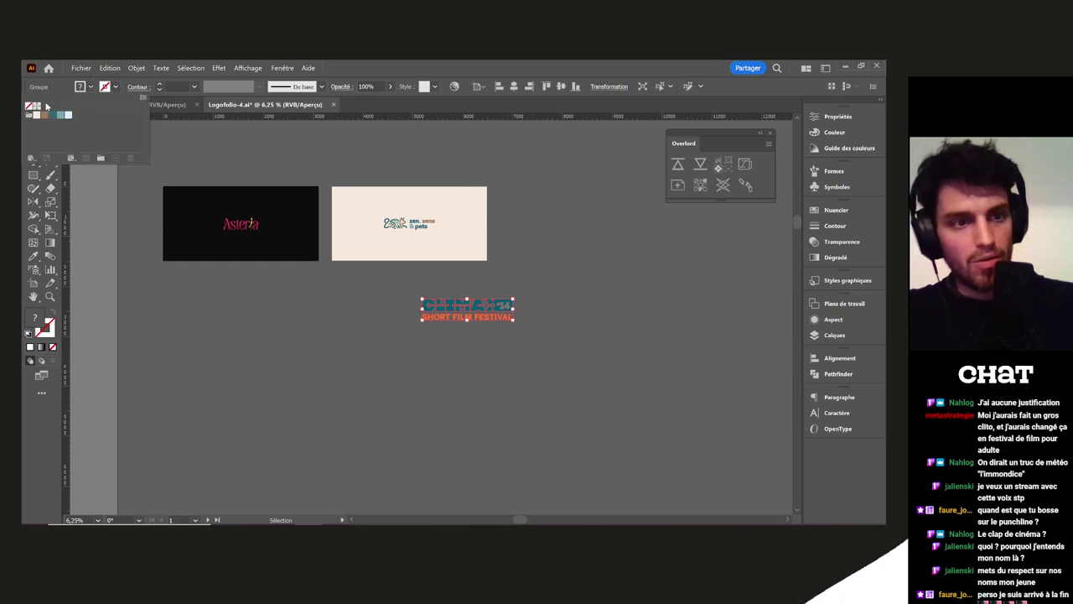
left_click(37, 107)
left_click(501, 310)
left_click_drag(512, 312, 578, 240)
Inside the logo group, fill the °14 with white (ffffff) so it reads on the black band
scroll(597, 237, "up", 5)
double_click(562, 264)
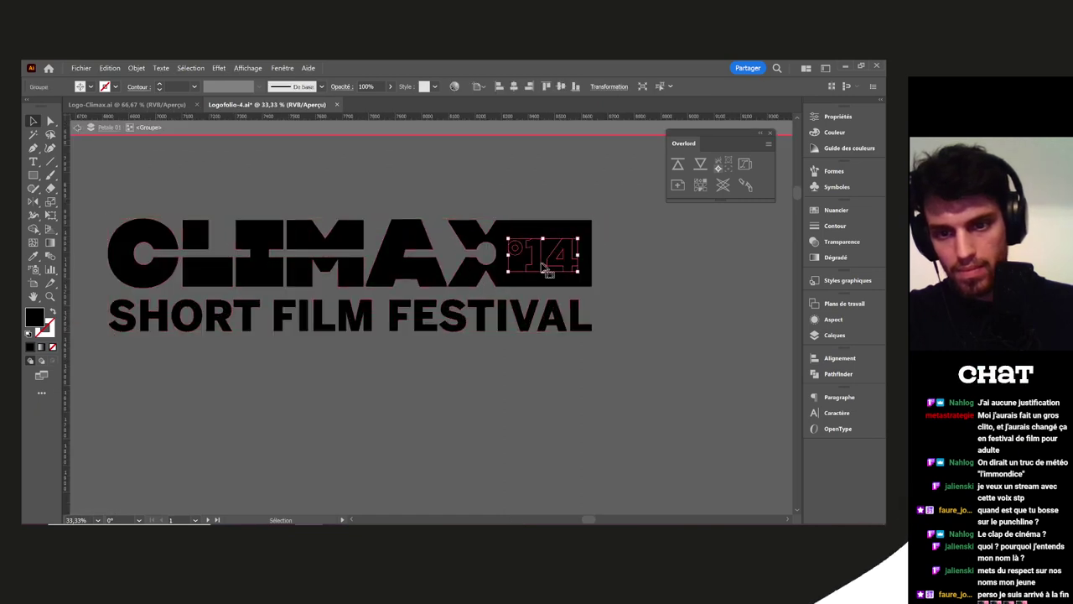
key("i")
left_click(130, 358, "shift")
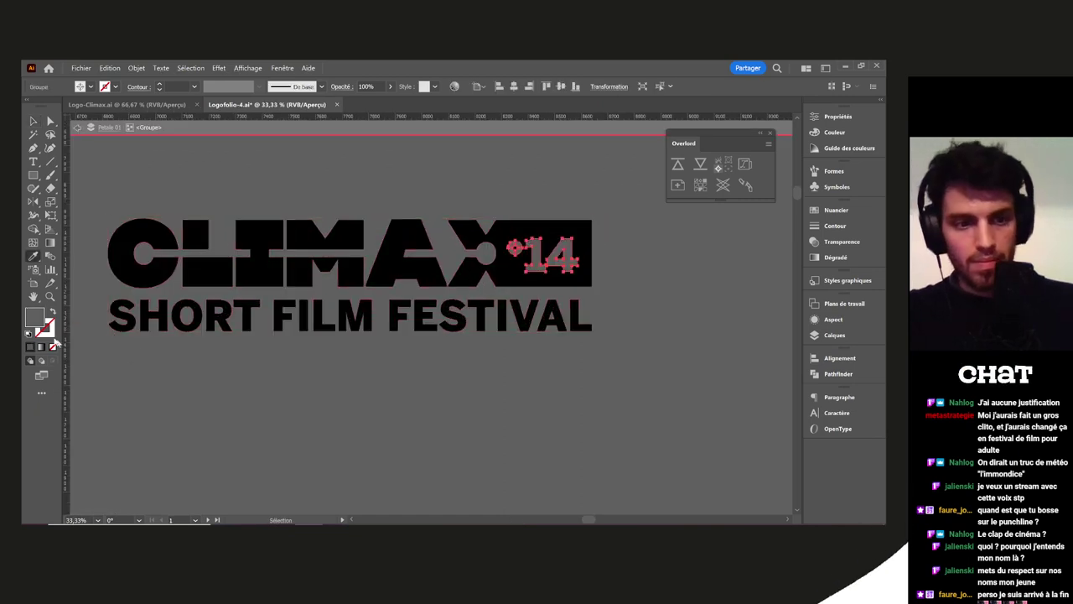
key("v")
double_click(39, 320)
type("ffffff")
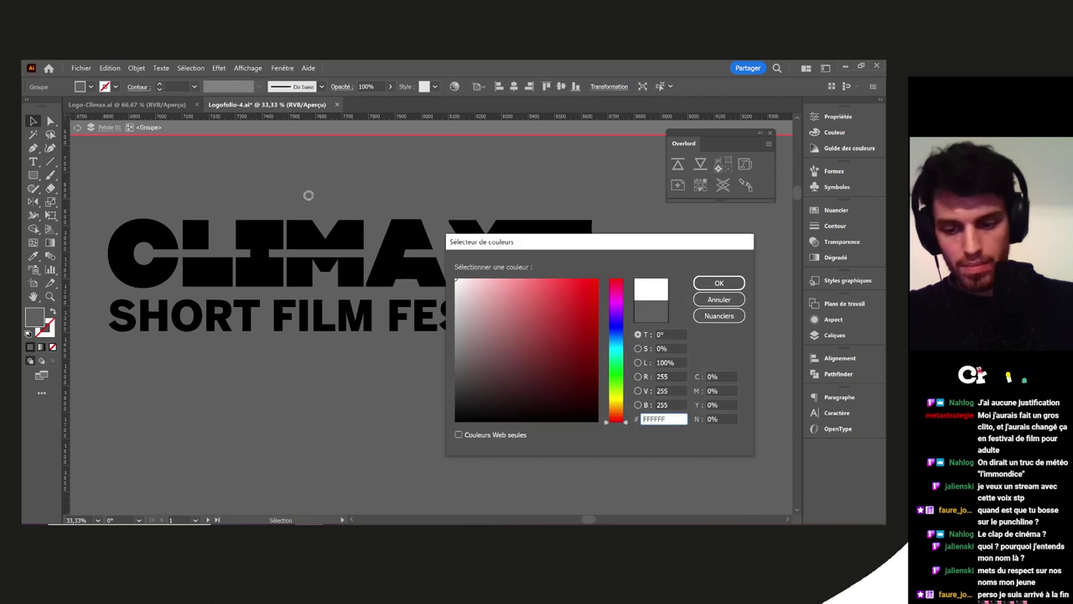
key("Return")
key("Return")
left_click(538, 412)
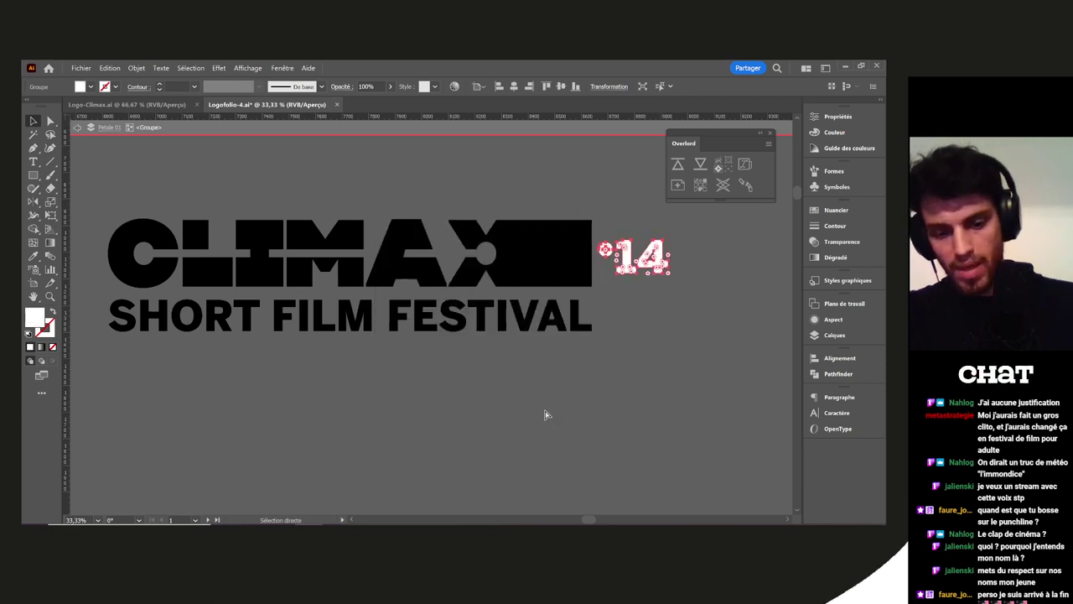
left_click(549, 414)
scroll(553, 419, "down", 5)
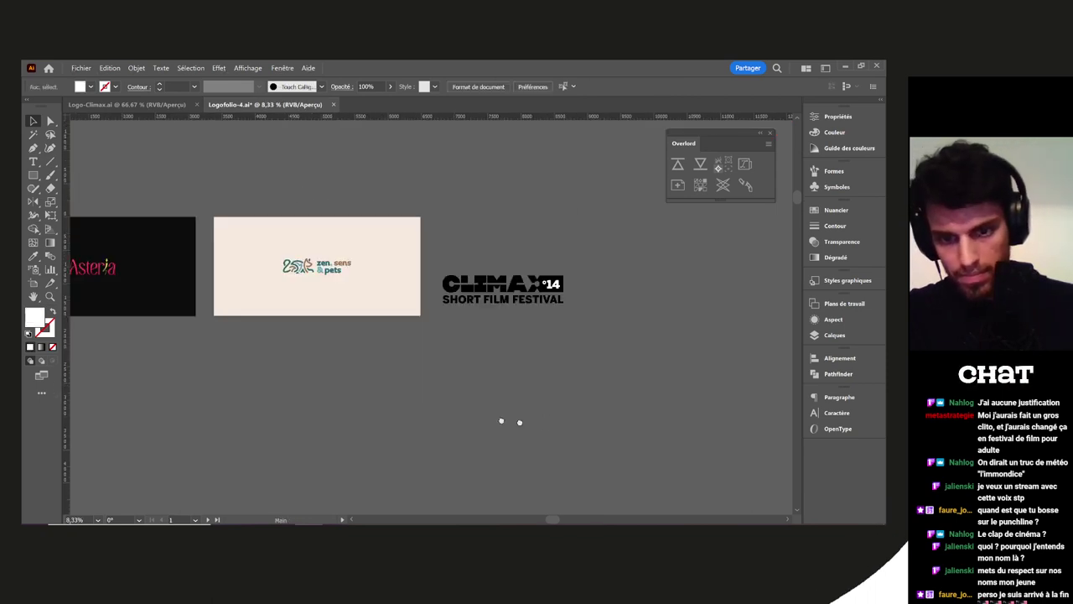
Duplicate the zen sens pets artboard twice to the right and empty the middle copy
key("shift+o")
left_click_drag(298, 314, 521, 314)
left_click_drag(385, 256, 618, 249)
key("v")
left_click(478, 285)
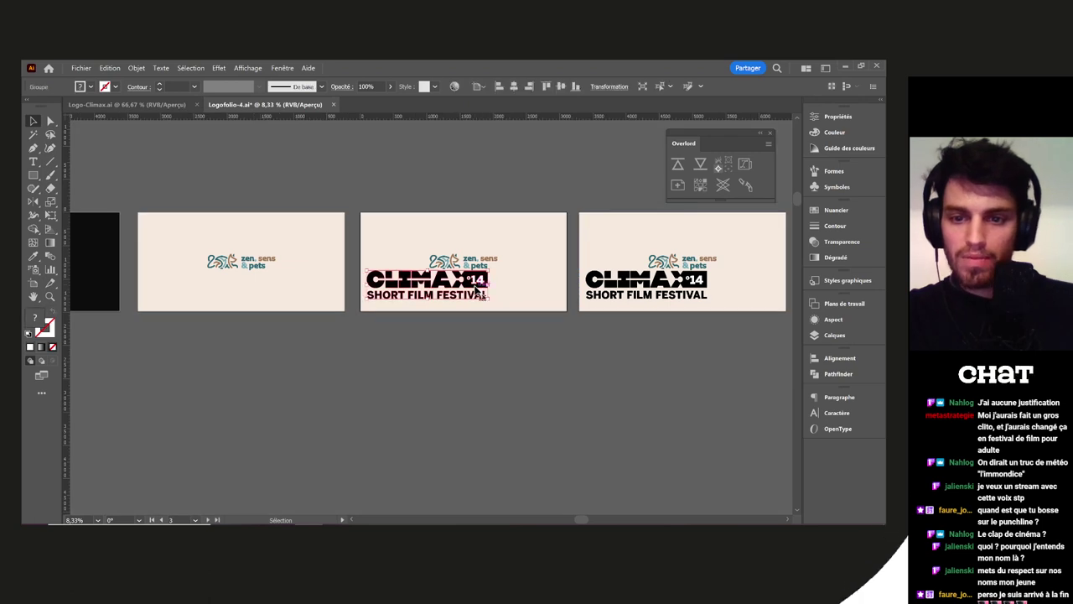
left_click_drag(403, 213, 403, 211)
key("Delete")
Remove the beige background and zen logo from the last artboard and centre the CLIMAX logo on it
left_click_drag(622, 230, 676, 255)
key("Delete")
left_click(665, 264)
key("Delete")
left_click(668, 276)
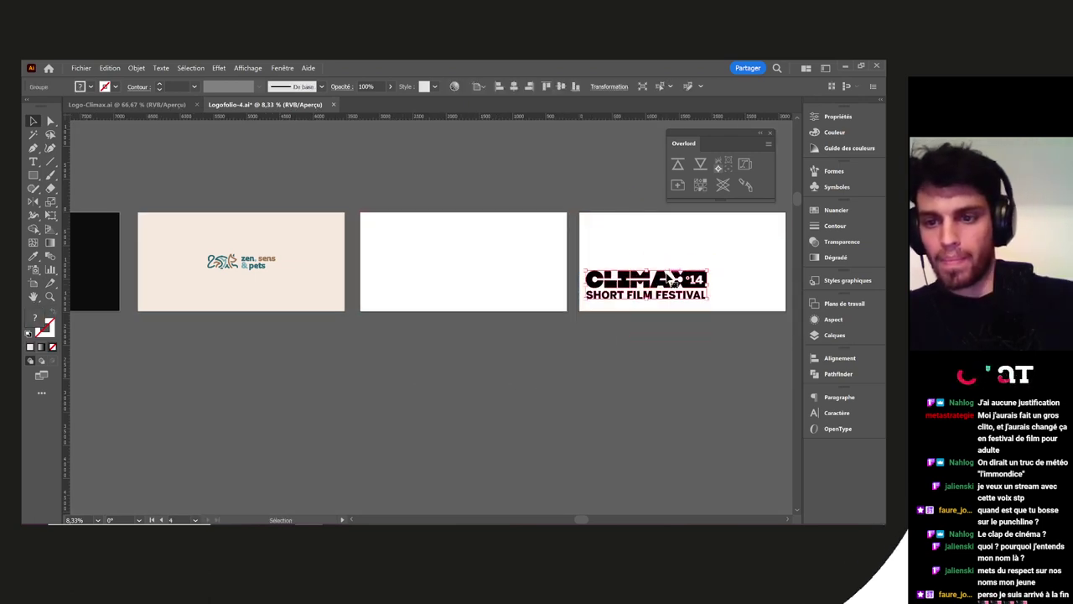
left_click(561, 87)
left_click(515, 88)
left_click_drag(749, 287, 555, 264)
left_click(586, 269)
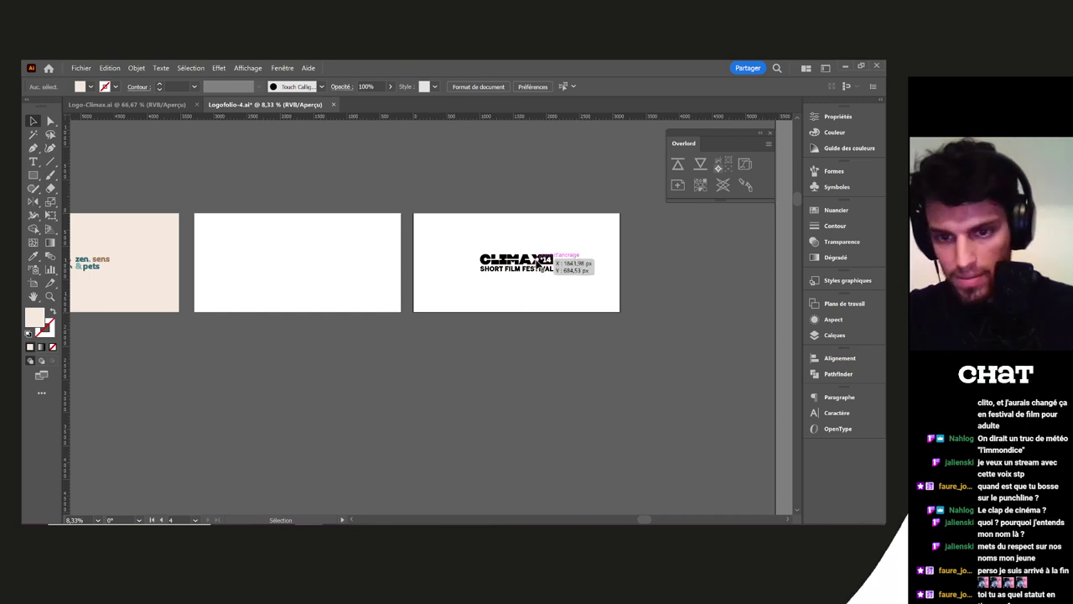
Fine-tune the CLIMAX logo's size and position on its artboard, then return to the Logofolio 4 folder
scroll(553, 267, "up", 3)
left_click(562, 270)
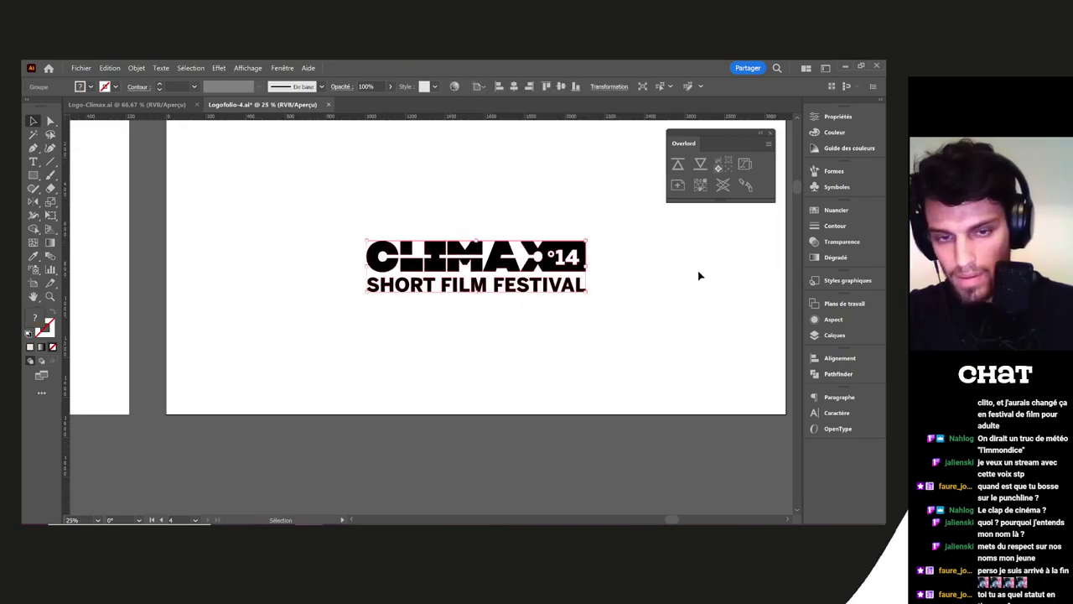
scroll(605, 295, "up", 2)
scroll(605, 294, "down", 4)
left_click_drag(637, 292, 729, 323)
left_click_drag(512, 315, 568, 318)
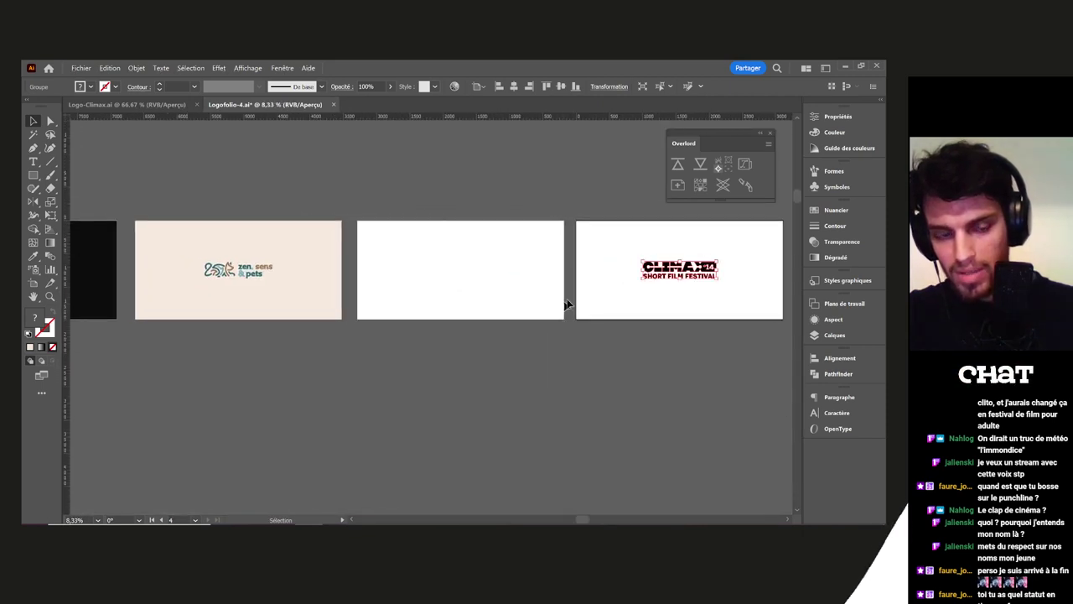
left_click(209, 527)
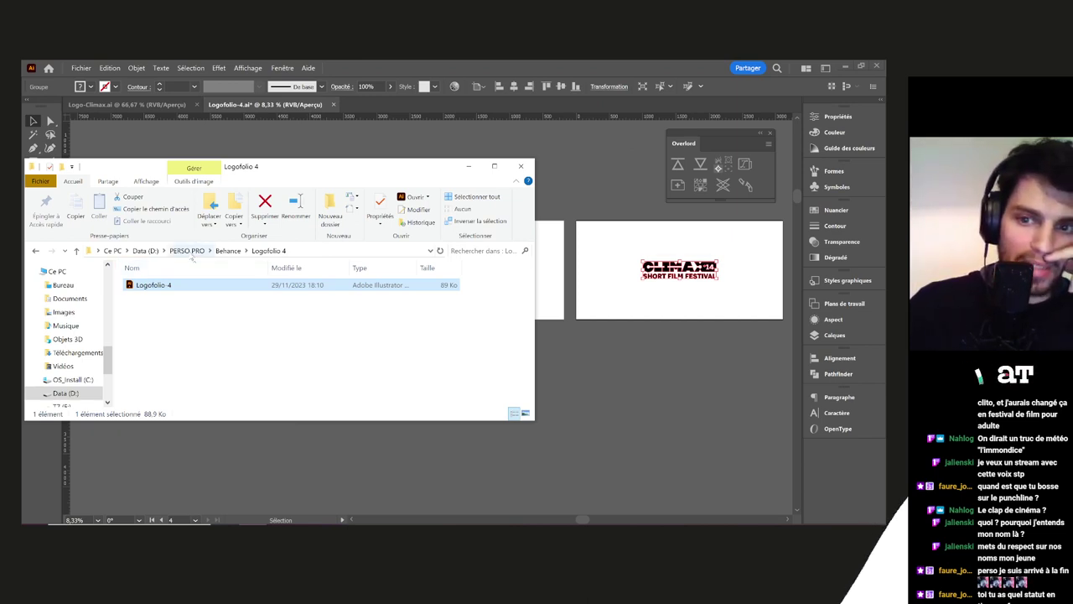
Open Logo-LaMort.ai from PERSO PRO > Balo > Bataille Logo - 102 - La Mort
left_click(186, 250)
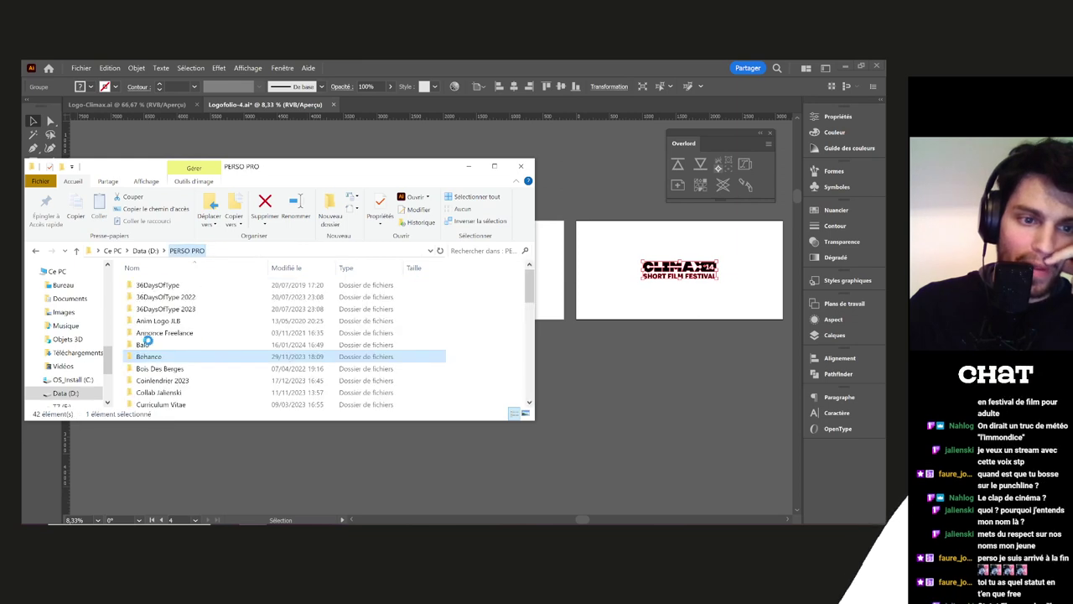
left_click(147, 344)
double_click(151, 345)
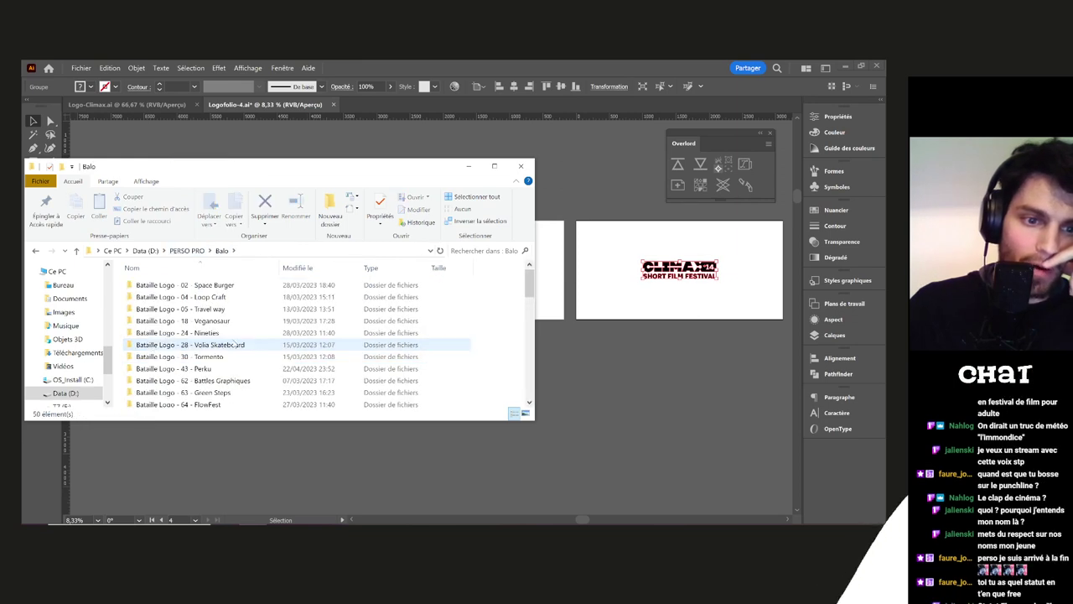
scroll(233, 344, "down", 13)
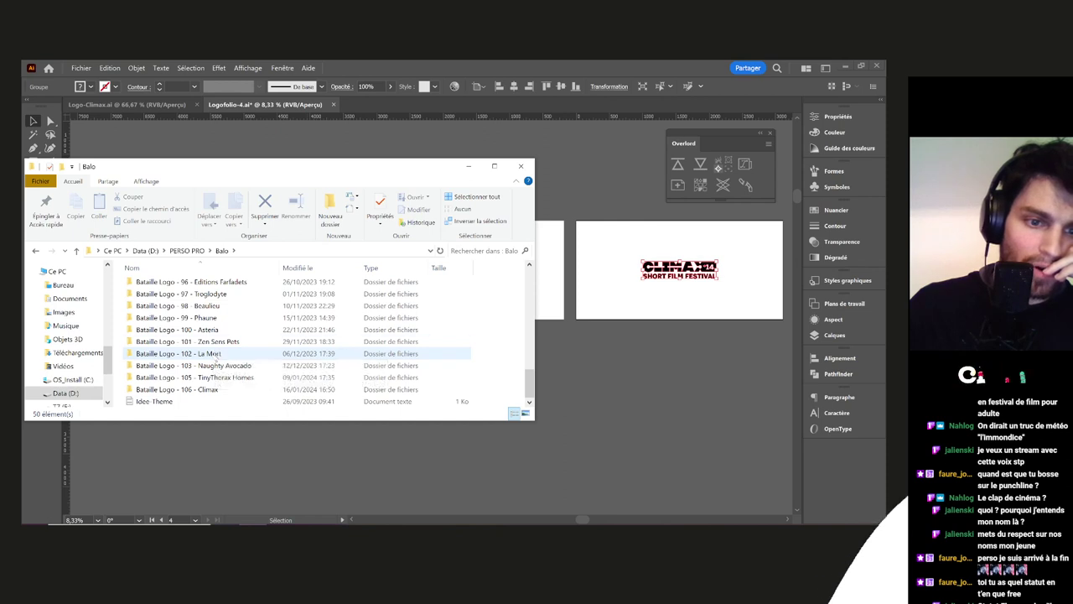
double_click(216, 356)
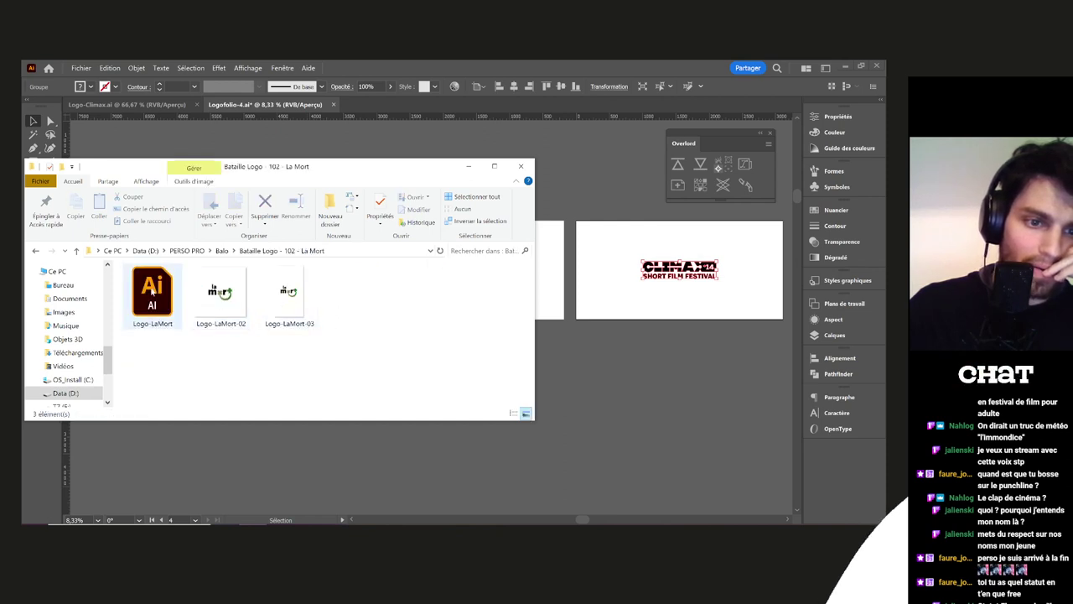
double_click(152, 290)
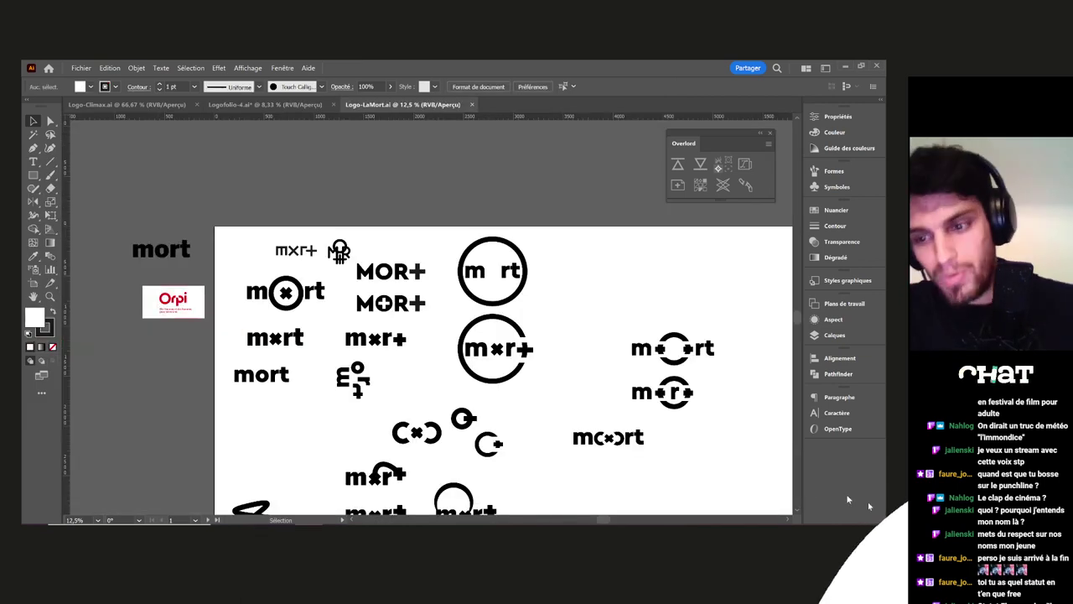
Copy the la mort logo from its portrait artboard into Logofolio-4 and group its parts
left_click_drag(699, 433, 551, 307)
left_click_drag(586, 401, 542, 299)
left_click_drag(554, 388, 563, 290)
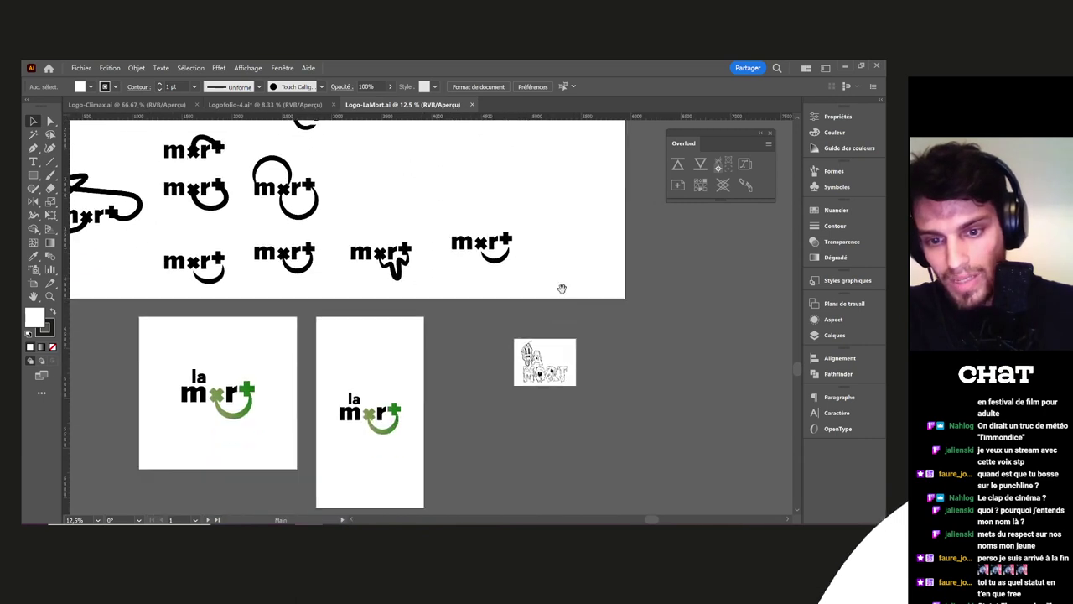
left_click_drag(525, 424, 563, 294)
left_click_drag(356, 224, 357, 223)
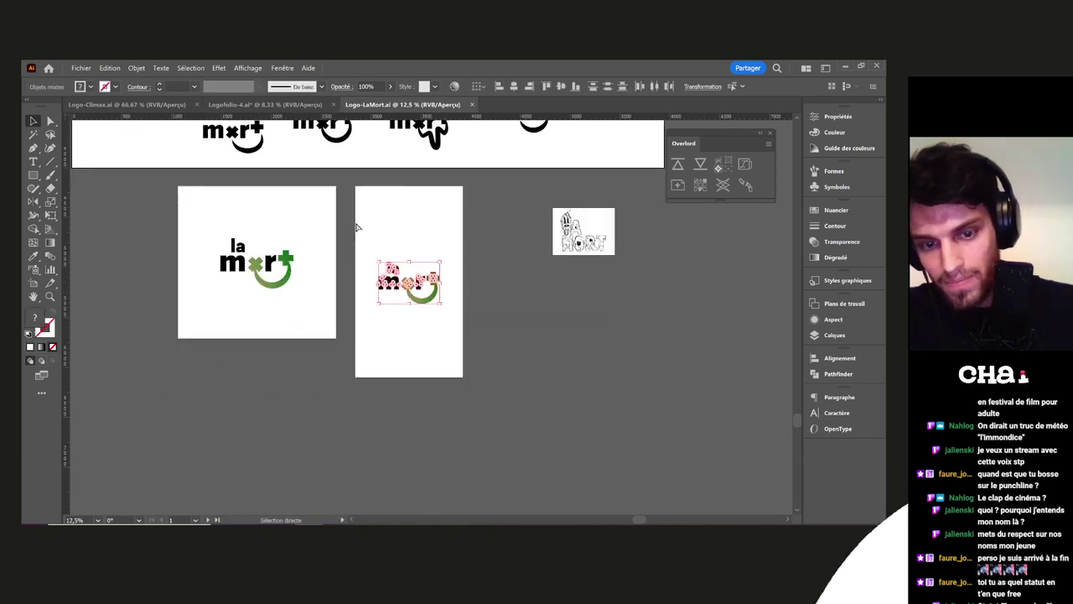
key("ctrl+c")
left_click_drag(252, 110, 444, 320)
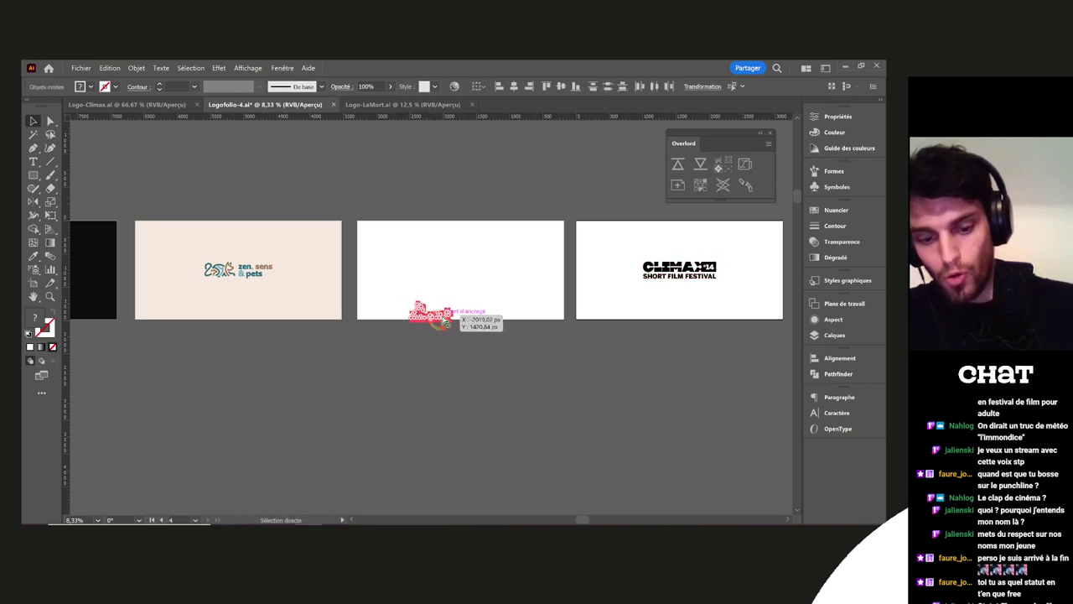
key("ctrl+g")
Centre the la Mort logo horizontally and vertically on the middle artboard and scale it down slightly
left_click(514, 86)
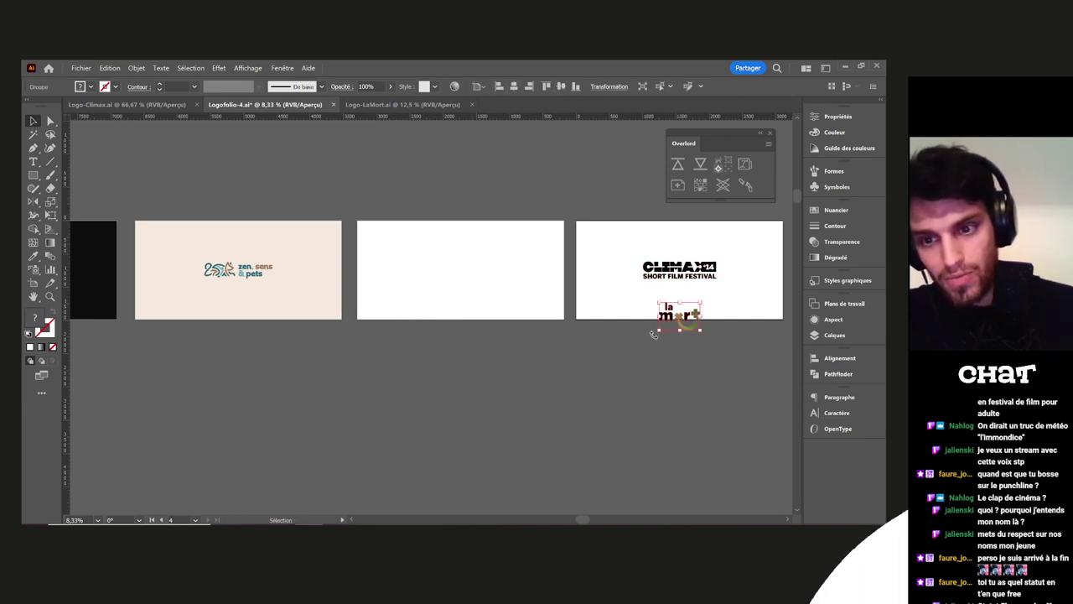
left_click_drag(693, 328, 488, 289)
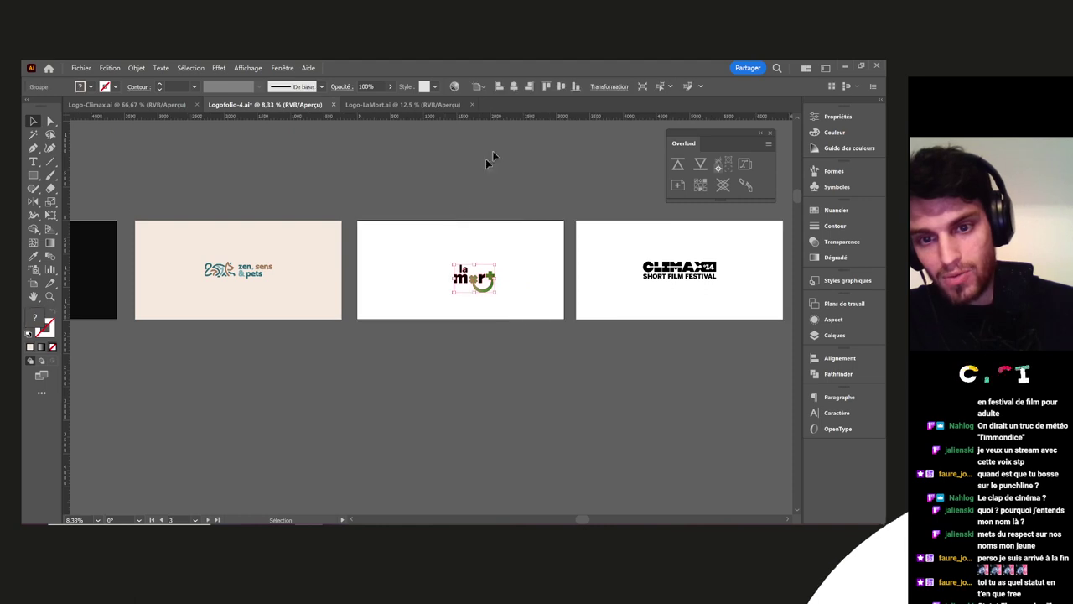
left_click(514, 86)
left_click(561, 85)
left_click(508, 283)
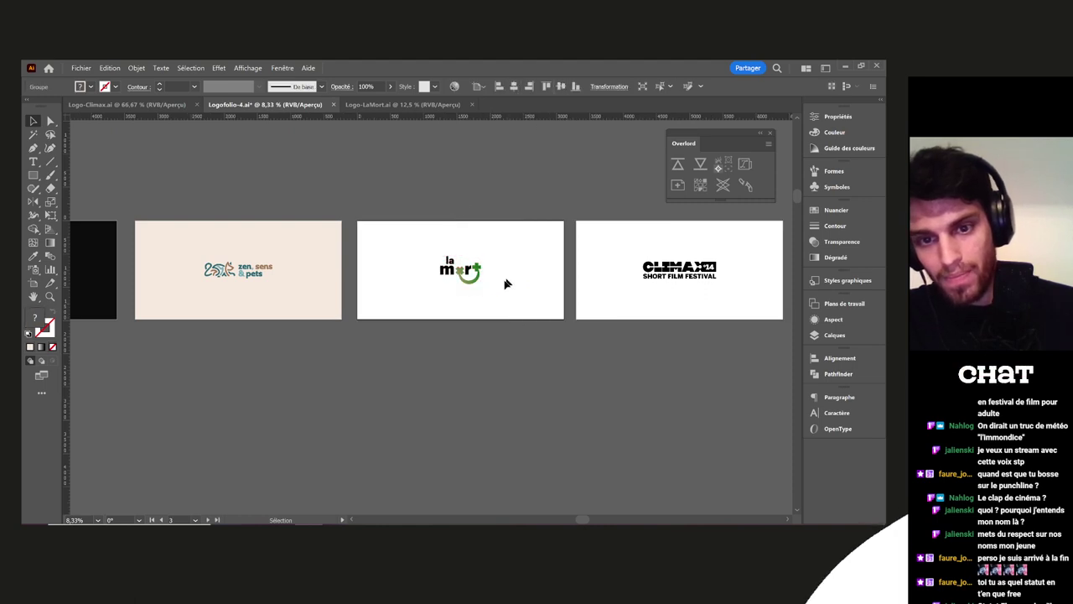
scroll(493, 286, "up", 1)
left_click(475, 269)
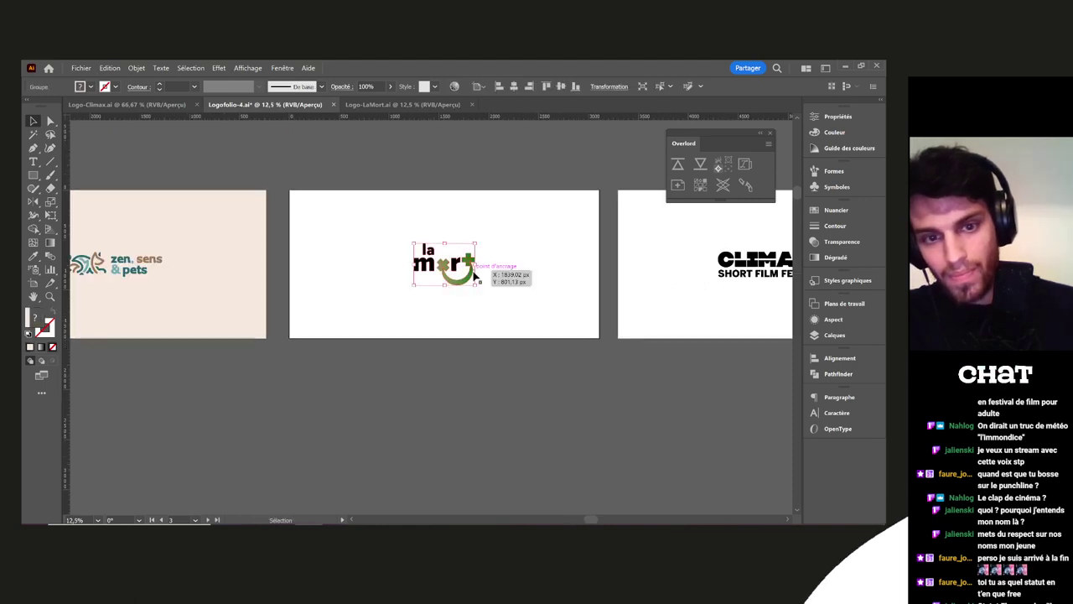
left_click_drag(477, 266, 471, 267)
left_click(504, 275)
left_click_drag(592, 285, 146, 308)
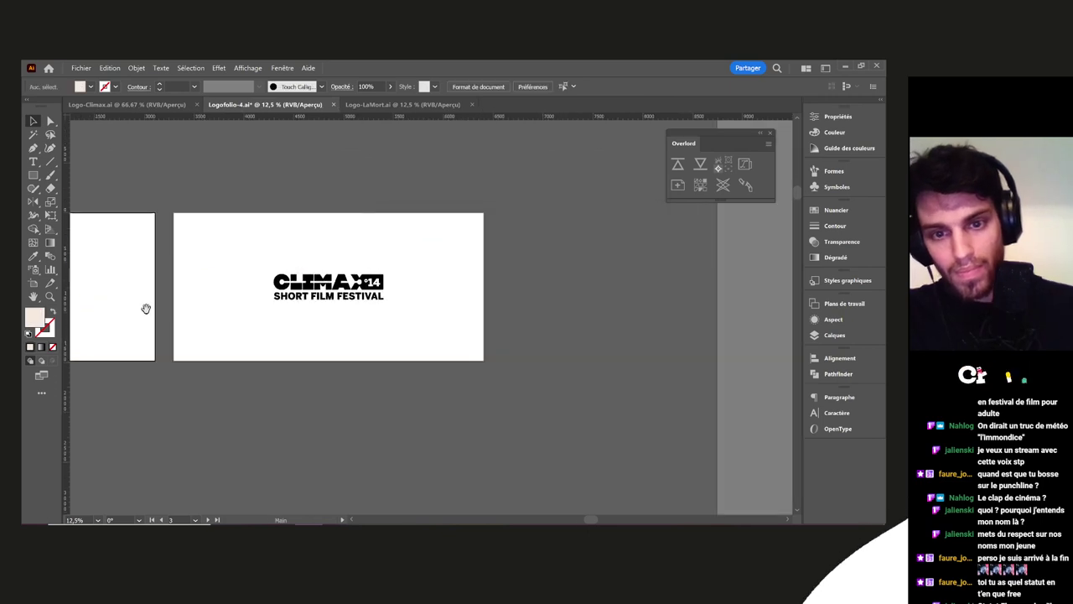
scroll(239, 313, "down", 1)
scroll(244, 312, "down", 1)
scroll(352, 343, "left", 3)
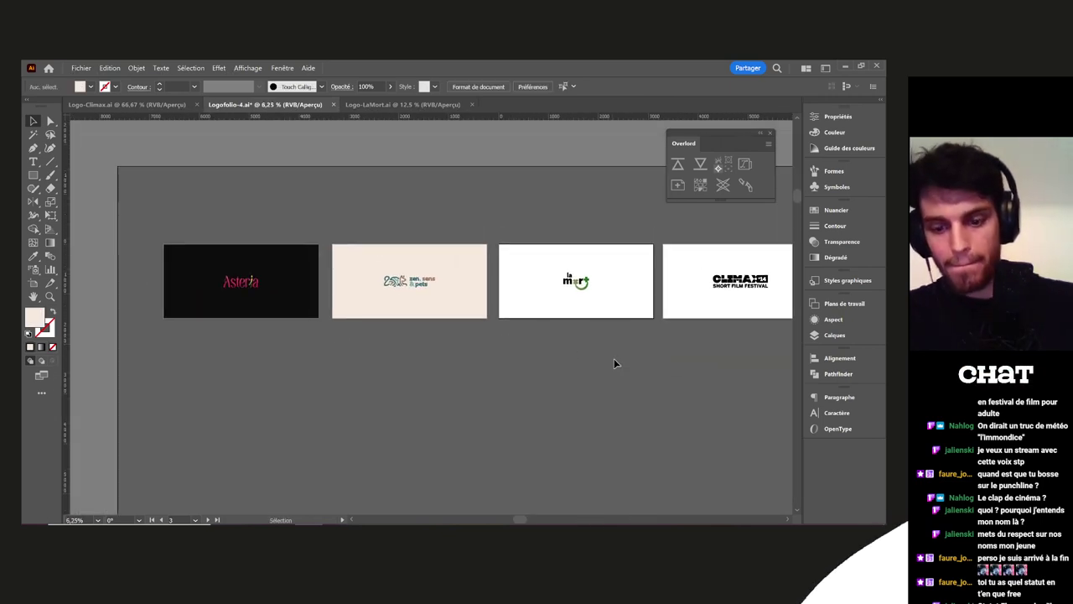
Rearrange the artboards into two rows, adding copies of the la Mort and Climax artboards
key("shift+o")
left_click_drag(682, 285, 181, 369)
left_click_drag(521, 367, 261, 362)
left_click_drag(315, 308, 485, 306)
left_click_drag(256, 377, 585, 354)
left_click_drag(373, 350, 553, 355)
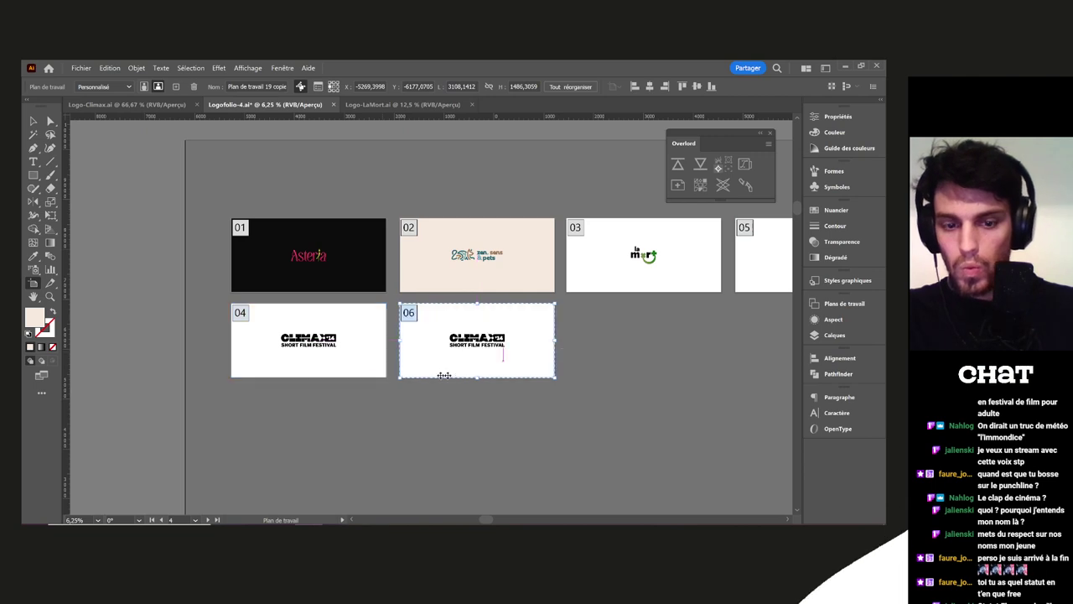
Delete the extra Climax logo from the bottom-left artboard, then switch to File Explorer
key("v")
left_click(273, 330)
key("Delete")
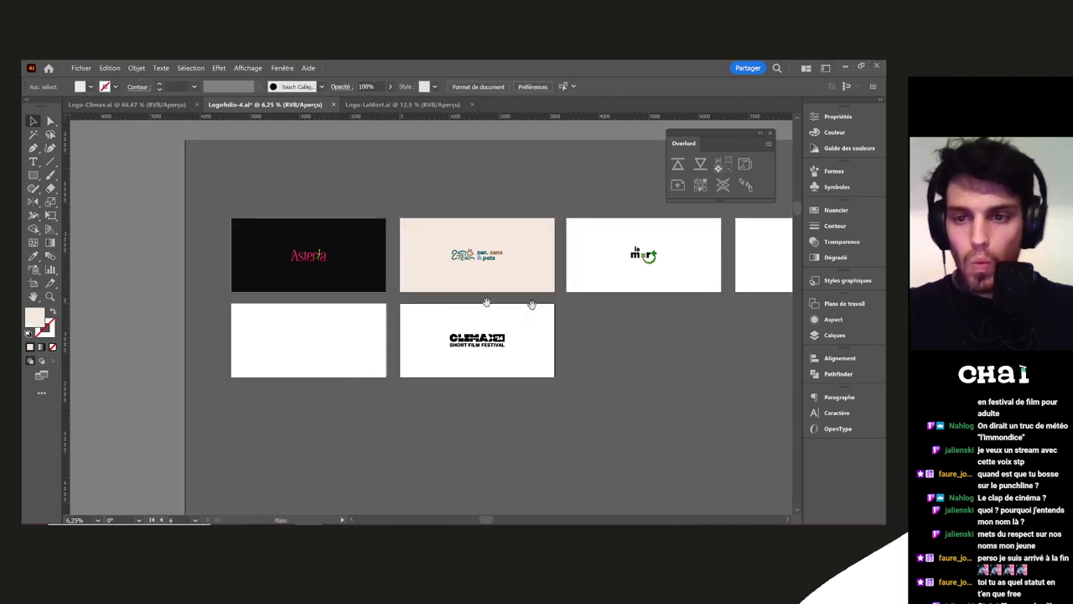
left_click_drag(532, 305, 472, 325)
key("alt+Tab")
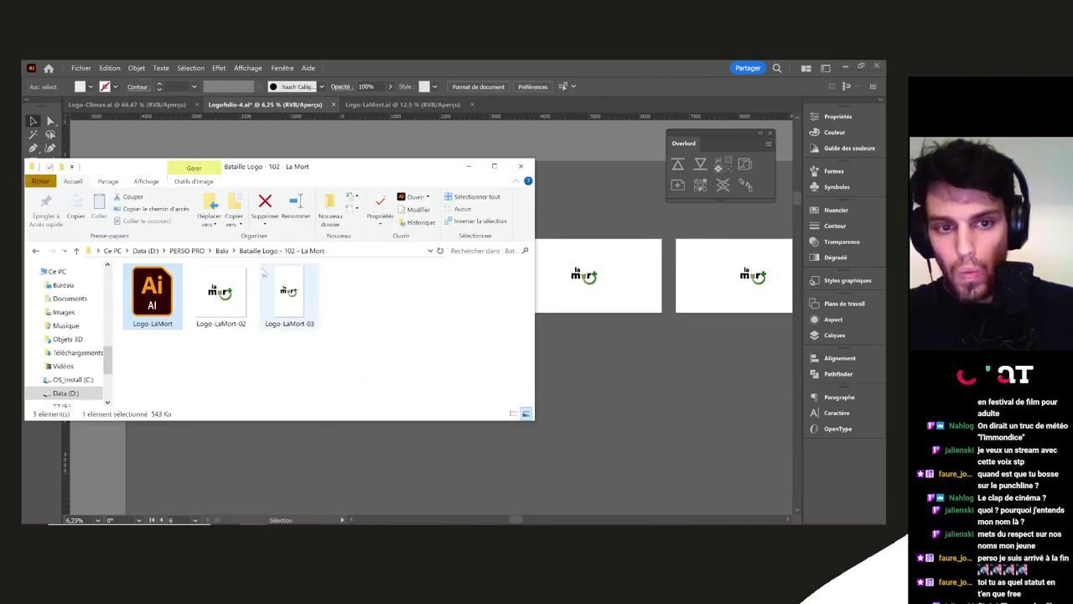
Open Logo-TinyThorax Homes.ai from Balo > Bataille Logo - 105 - TinyThorax Homes and select its artwork
left_click(222, 251)
scroll(239, 367, "down", 2)
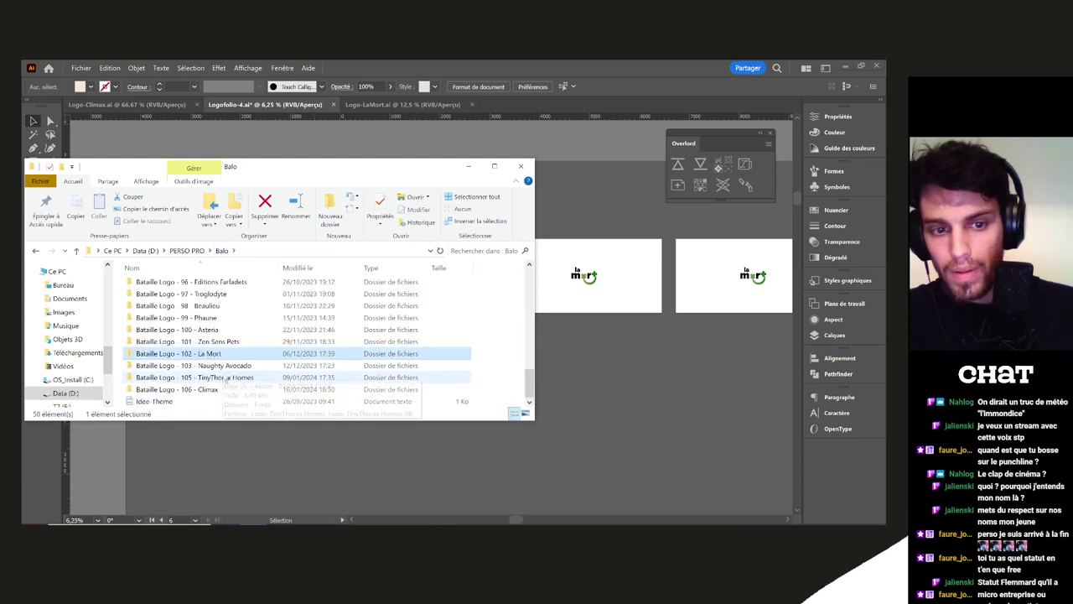
double_click(231, 367)
double_click(231, 379)
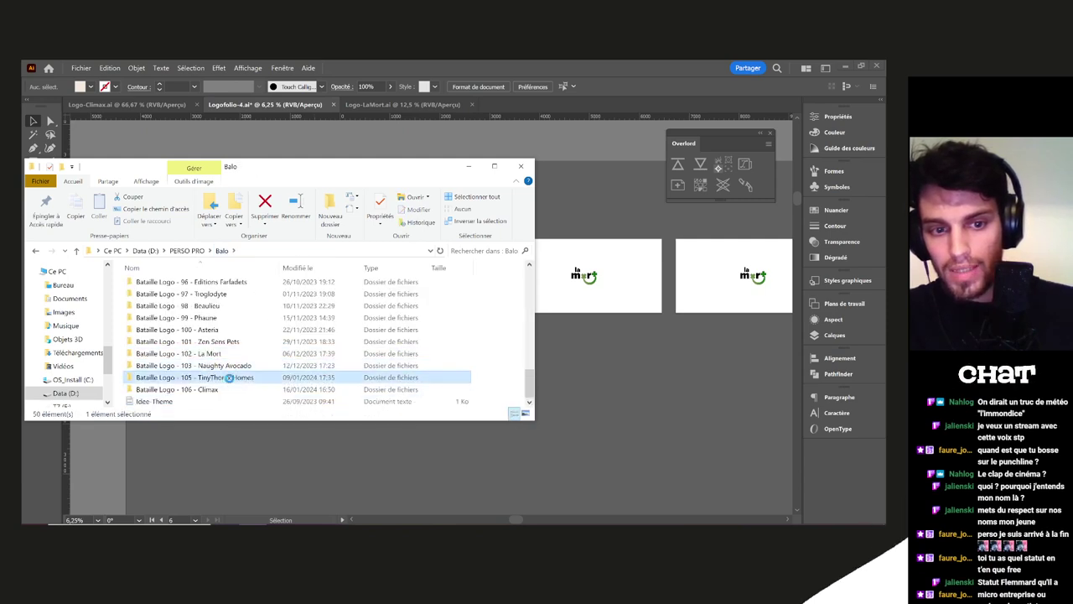
left_click(220, 306)
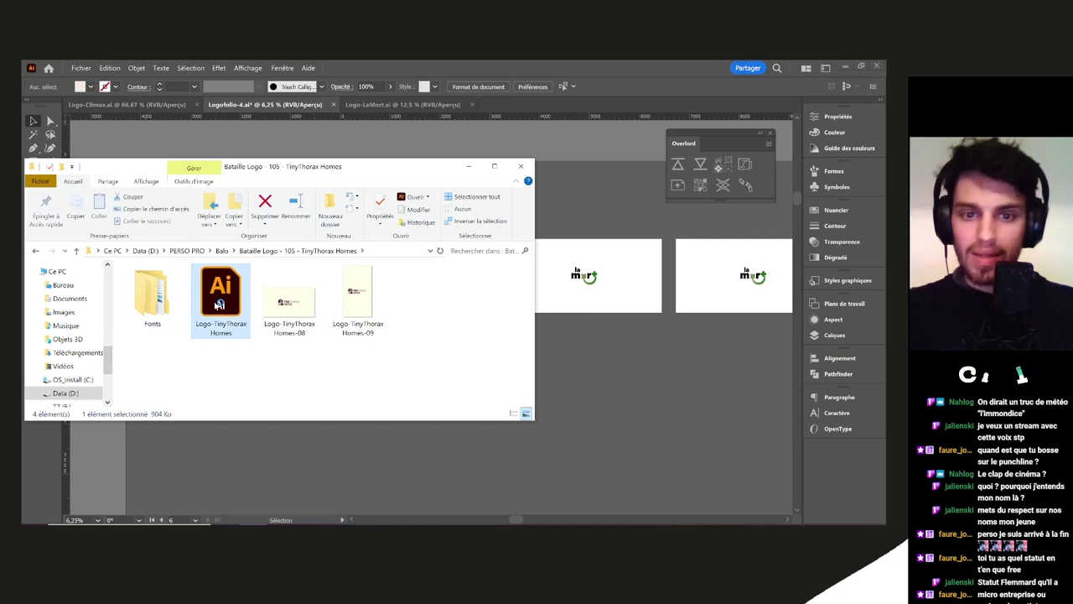
double_click(220, 305)
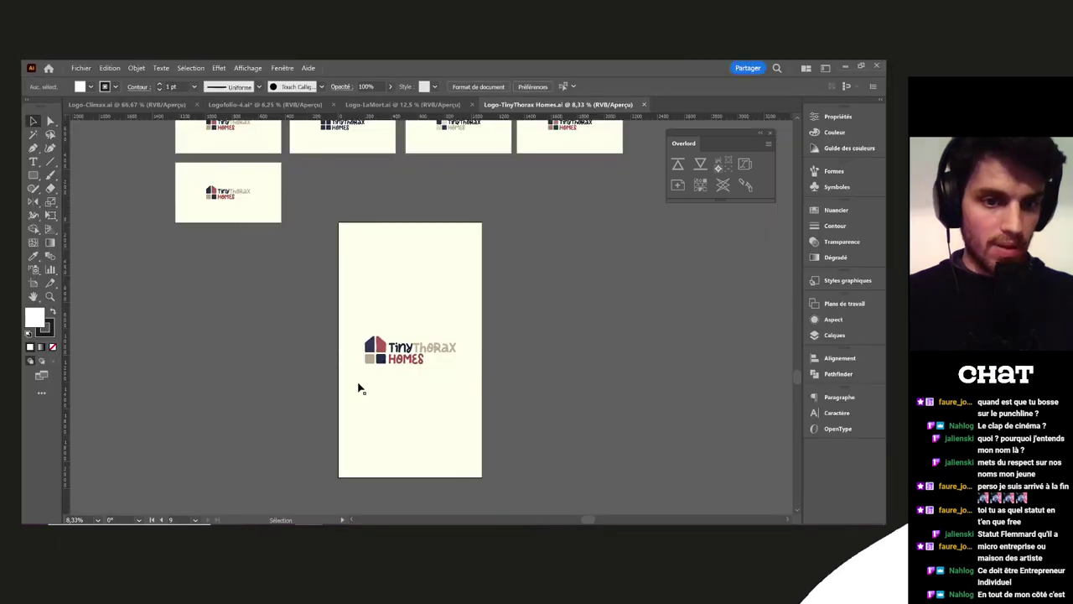
scroll(358, 387, "up", 2)
left_click(358, 330)
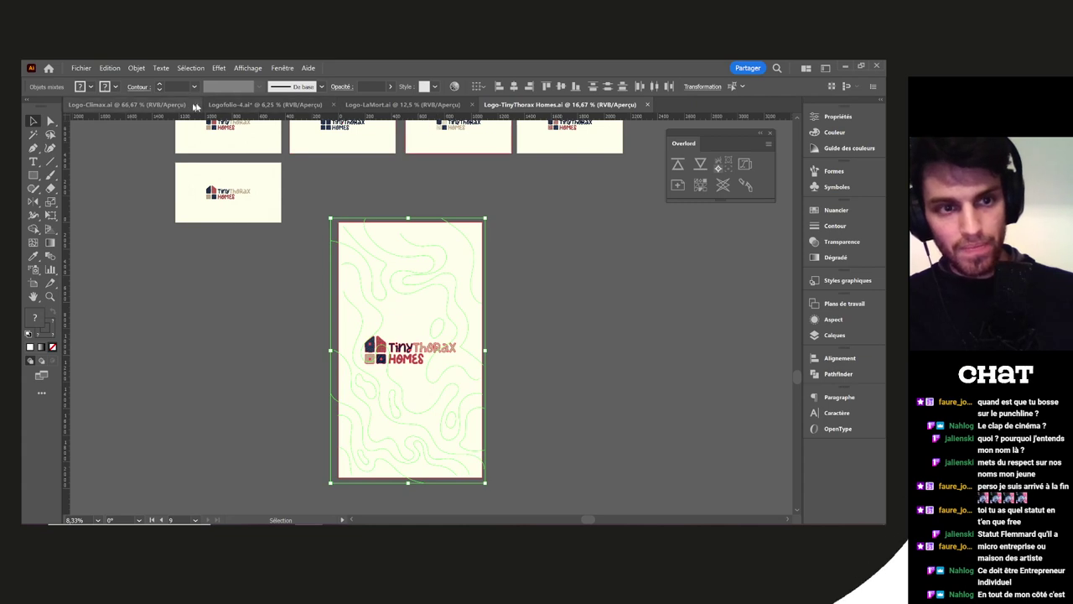
Paste the TinyThorax artwork into Logofolio-4 and move it onto the empty lower-left artboard
left_click(264, 104)
key("ctrl+v")
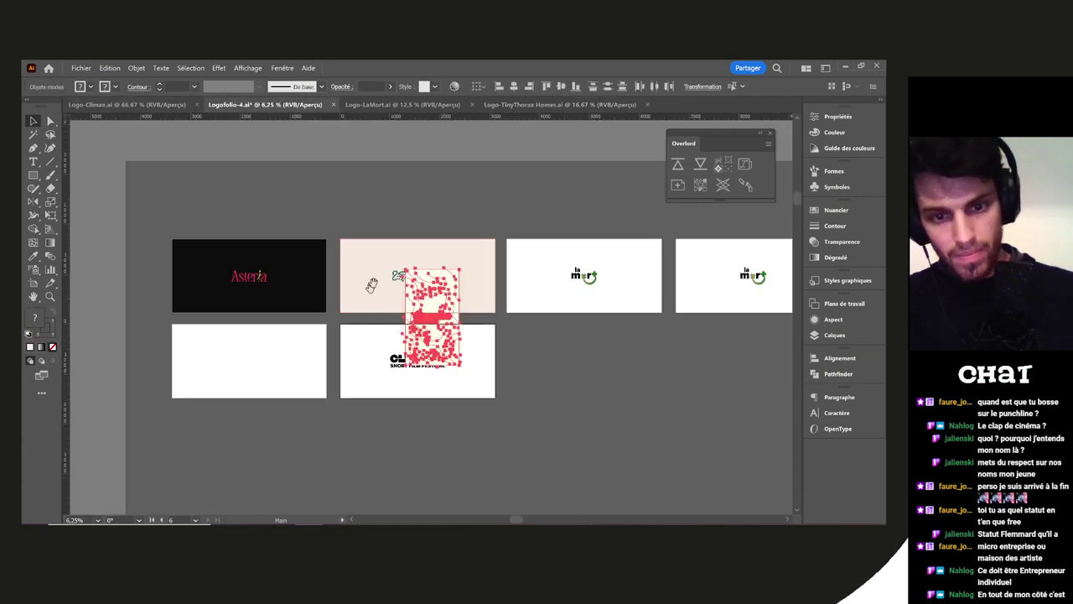
left_click_drag(371, 285, 398, 226)
left_click_drag(438, 287, 261, 322)
left_click(301, 349)
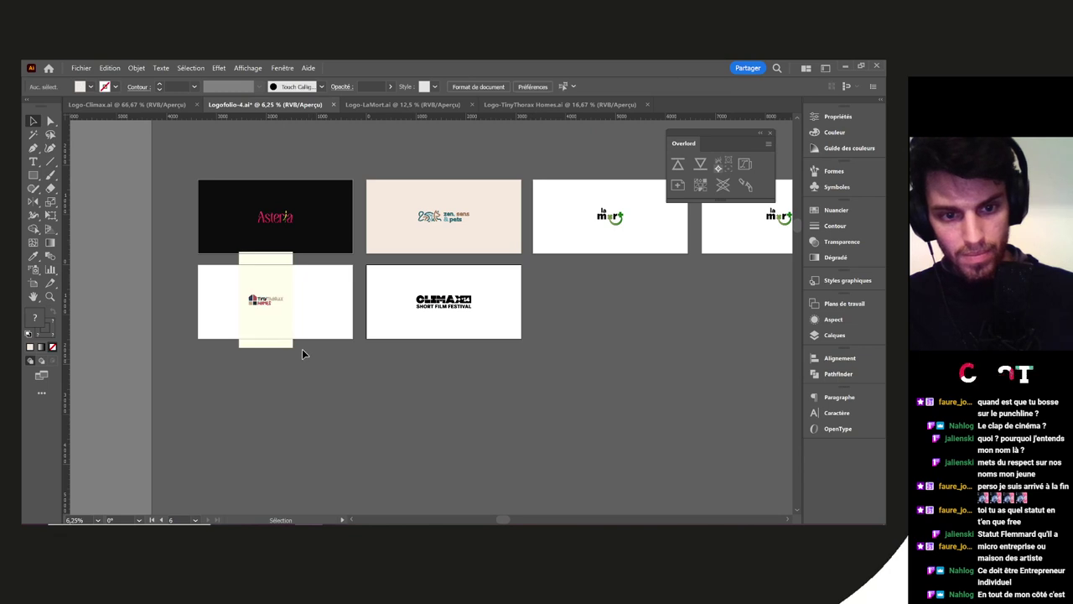
Delete the topographic line pattern and reposition the cream background over the artboard
scroll(302, 349, "up", 3)
left_click_drag(294, 355, 346, 379)
left_click(327, 362)
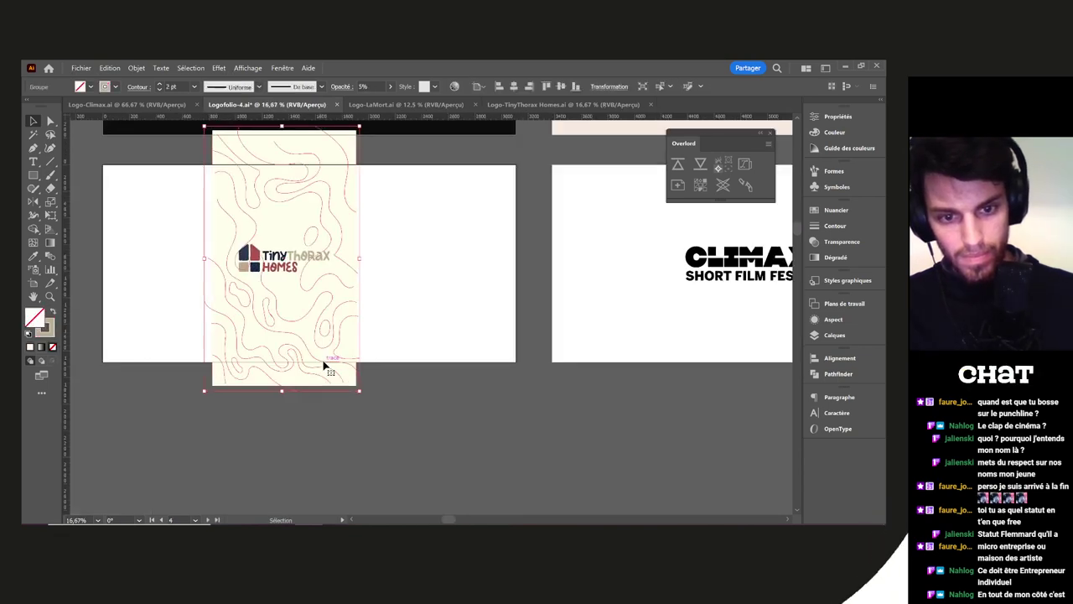
key("Delete")
left_click(334, 323)
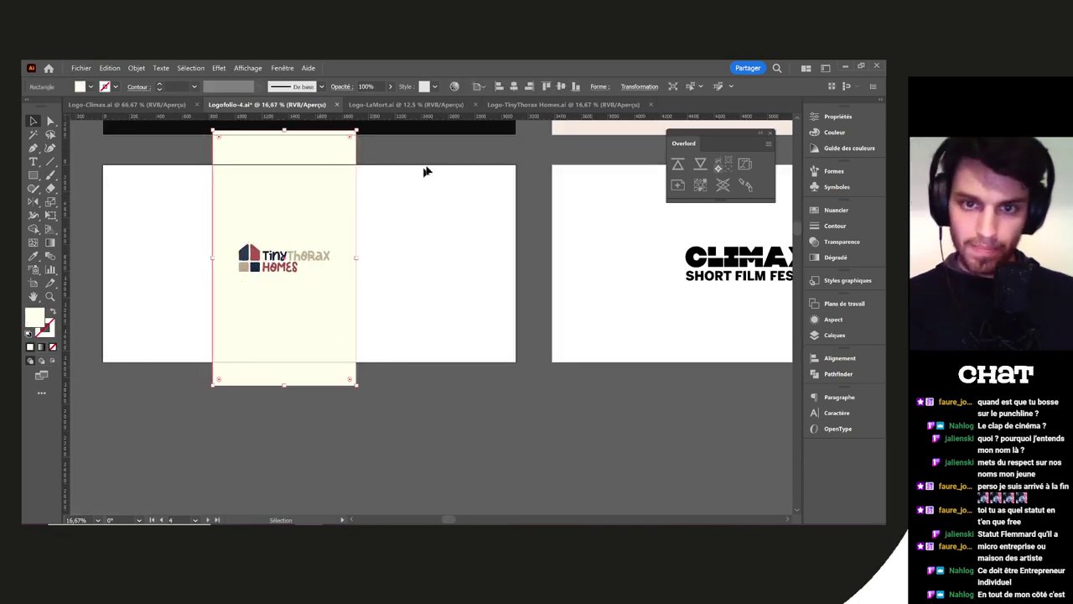
left_click_drag(341, 143, 516, 165)
Centre the TinyThorax Homes logo on its artboard and enlarge it slightly
left_click(304, 261)
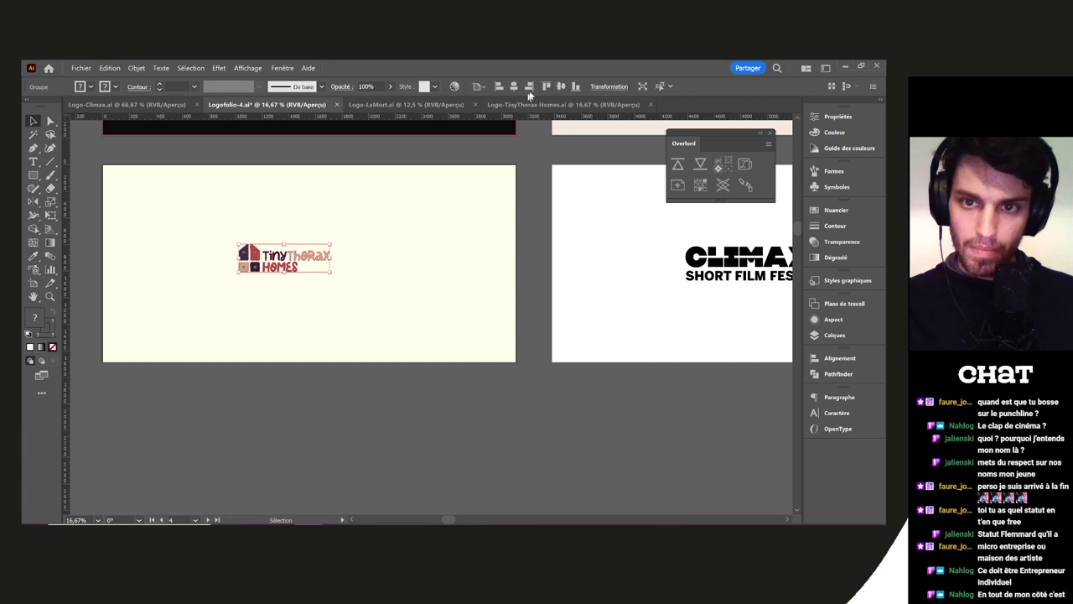
left_click(529, 87)
left_click(514, 87)
left_click_drag(356, 249, 363, 243)
left_click(536, 378)
Shrink the Climax logo slightly on its artboard
left_click_drag(537, 378, 227, 399)
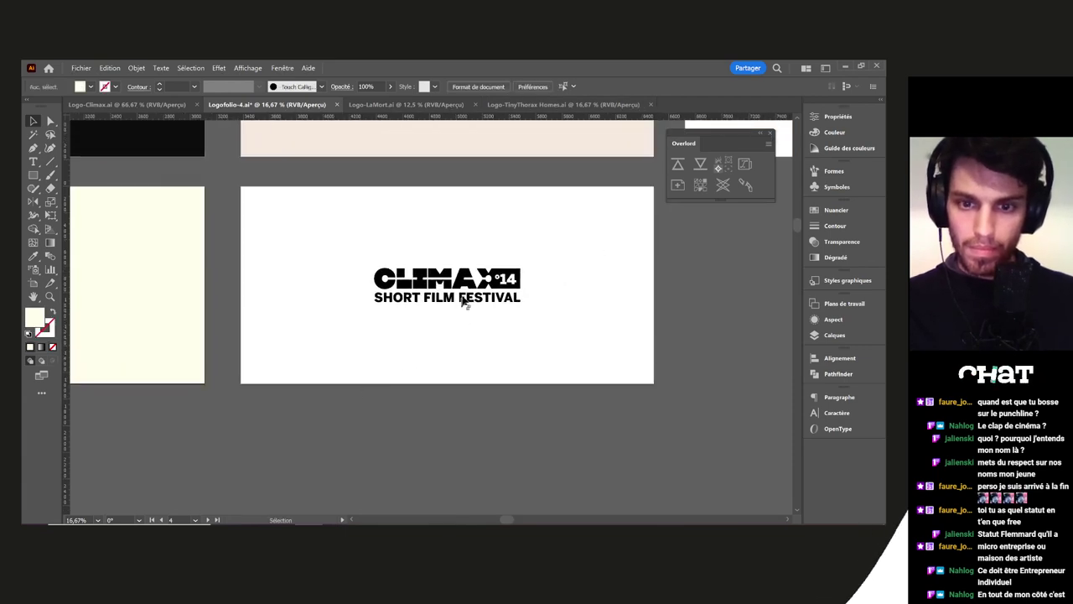
left_click(463, 298)
left_click_drag(521, 286, 515, 286)
left_click(562, 313)
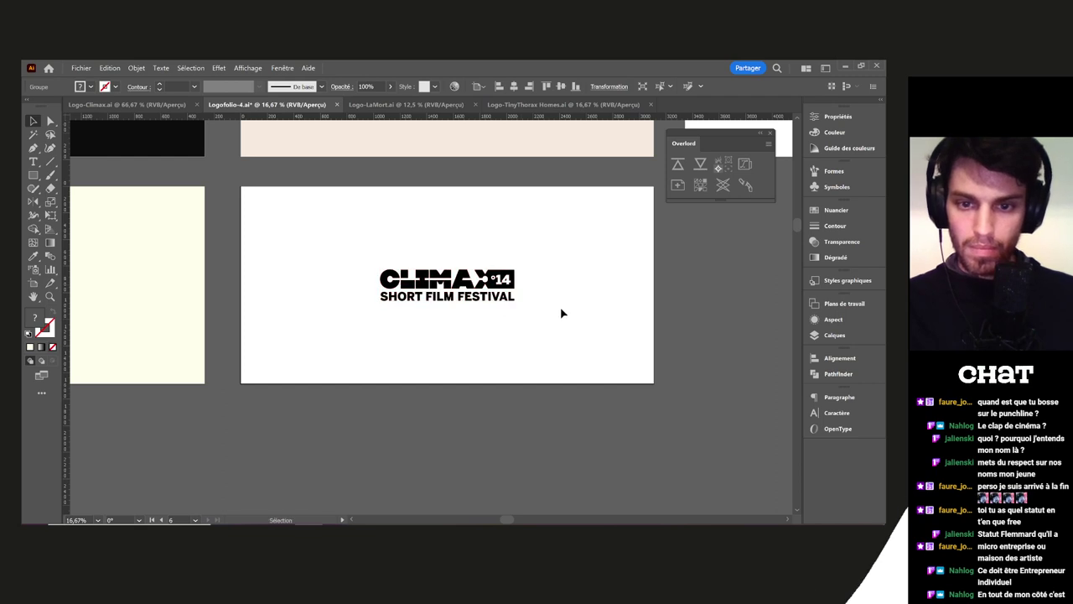
Delete the duplicate la Mort logo on artboard 5, leaving the fourth artboard empty
scroll(537, 318, "down", 4)
scroll(361, 275, "up", 1)
scroll(362, 276, "up", 1)
left_click_drag(361, 275, 284, 354)
scroll(284, 354, "down", 1)
left_click_drag(632, 260, 544, 177)
key("Delete")
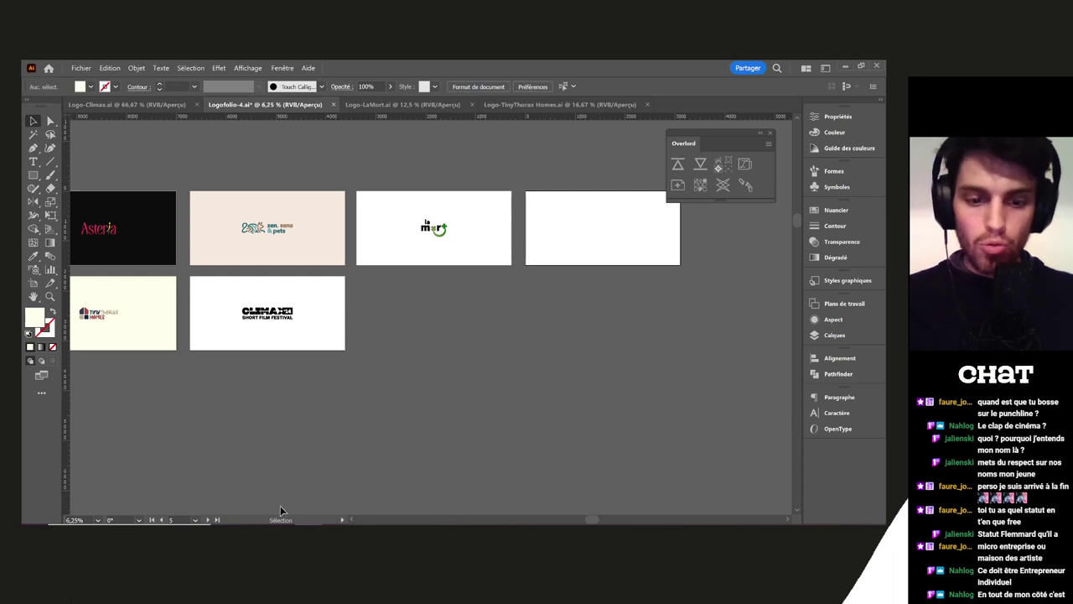
Place the Logo-Texture image from the Naughty Avocado folder onto the canvas
key("ctrl+shift+p")
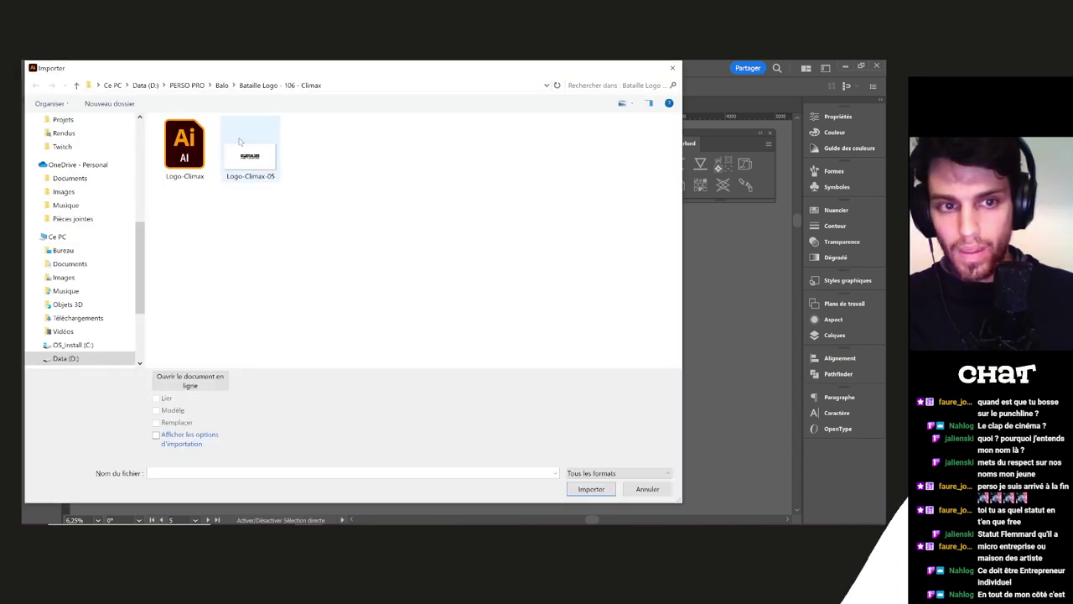
left_click(223, 86)
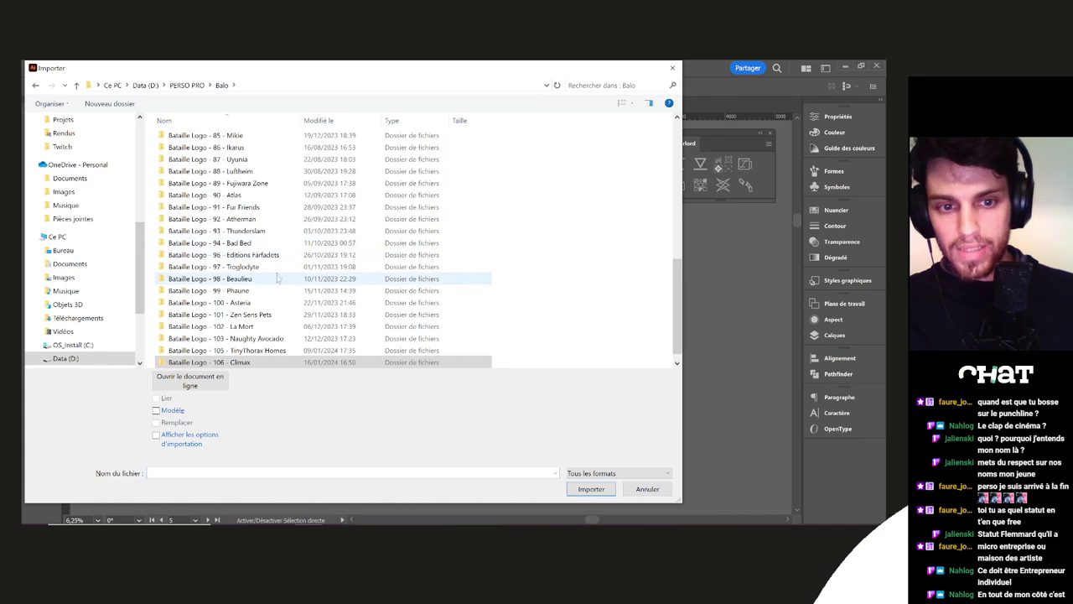
double_click(244, 339)
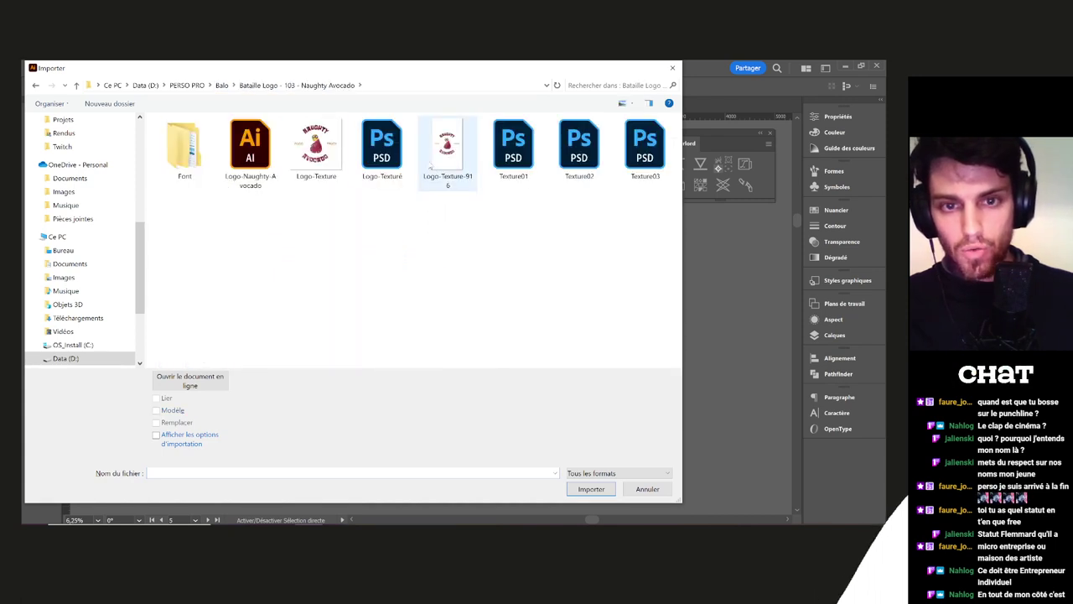
left_click(328, 149)
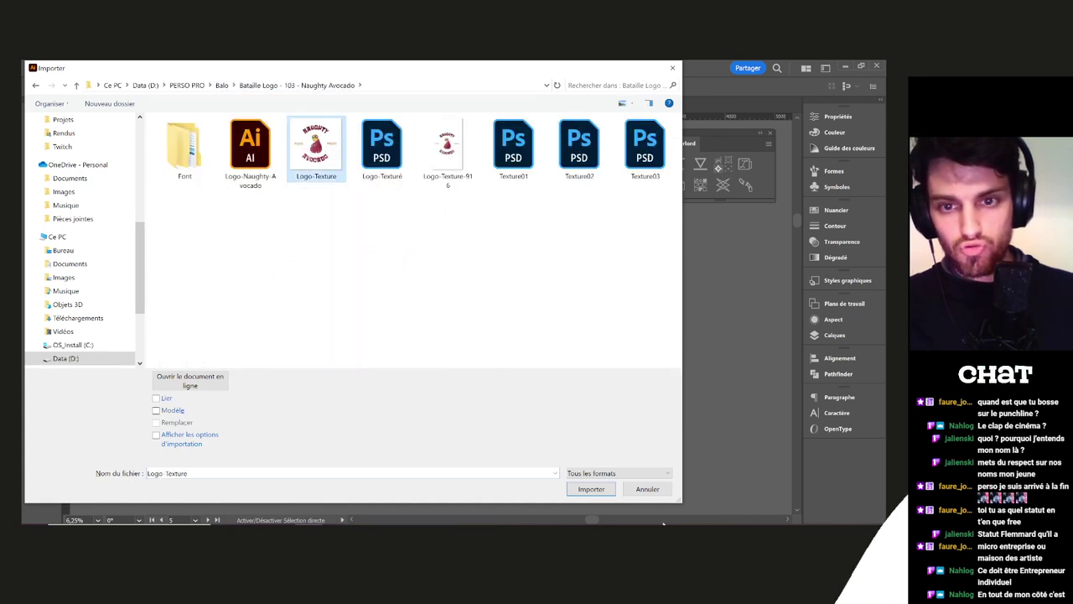
left_click(607, 494)
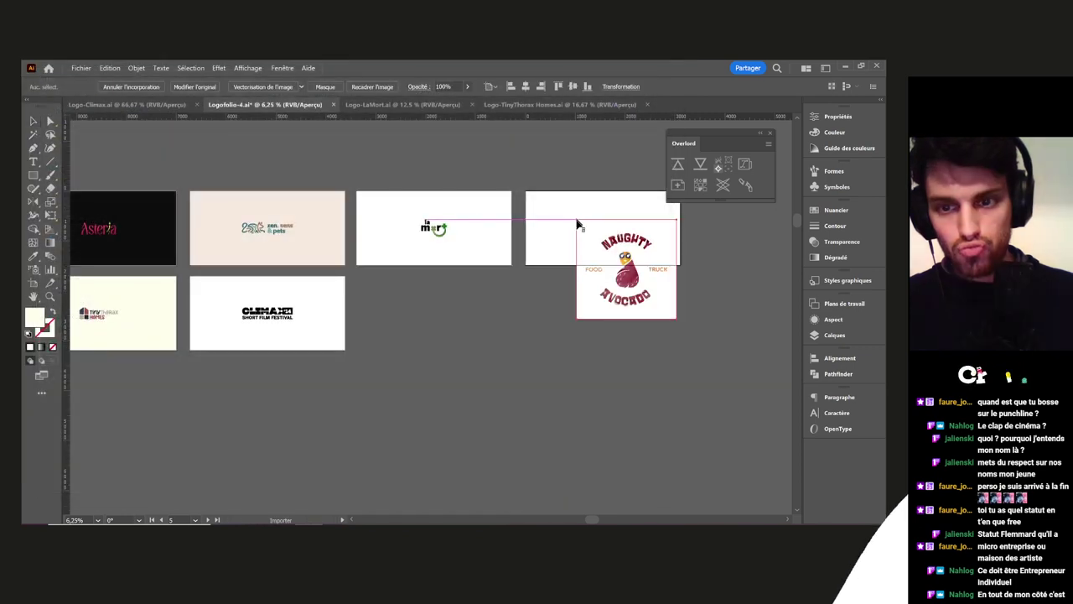
left_click(514, 238)
Move the Naughty Avocado image onto the fourth artboard and scale it down to fit
left_click_drag(572, 338, 520, 352)
left_click_drag(531, 341, 506, 295)
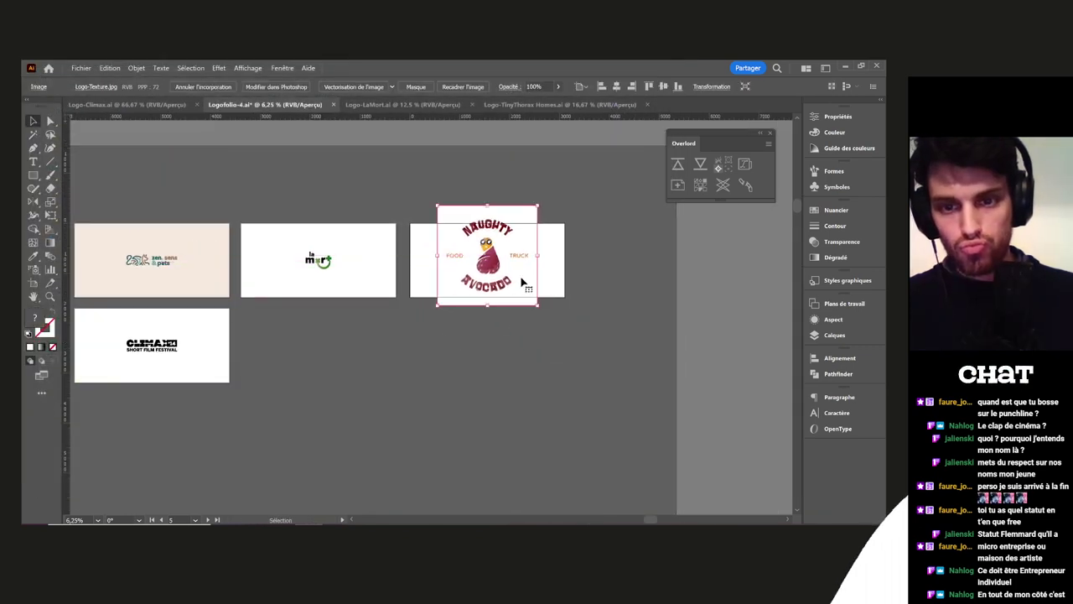
left_click_drag(486, 206, 487, 223)
left_click_drag(486, 309, 486, 300)
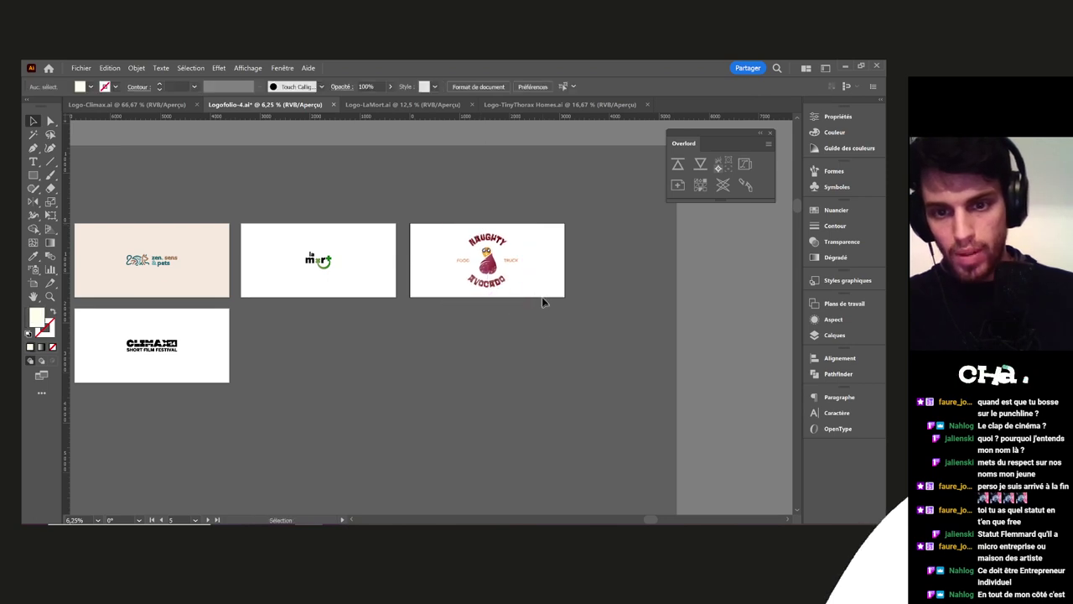
key("ctrl+plus")
scroll(580, 265, "up", 2)
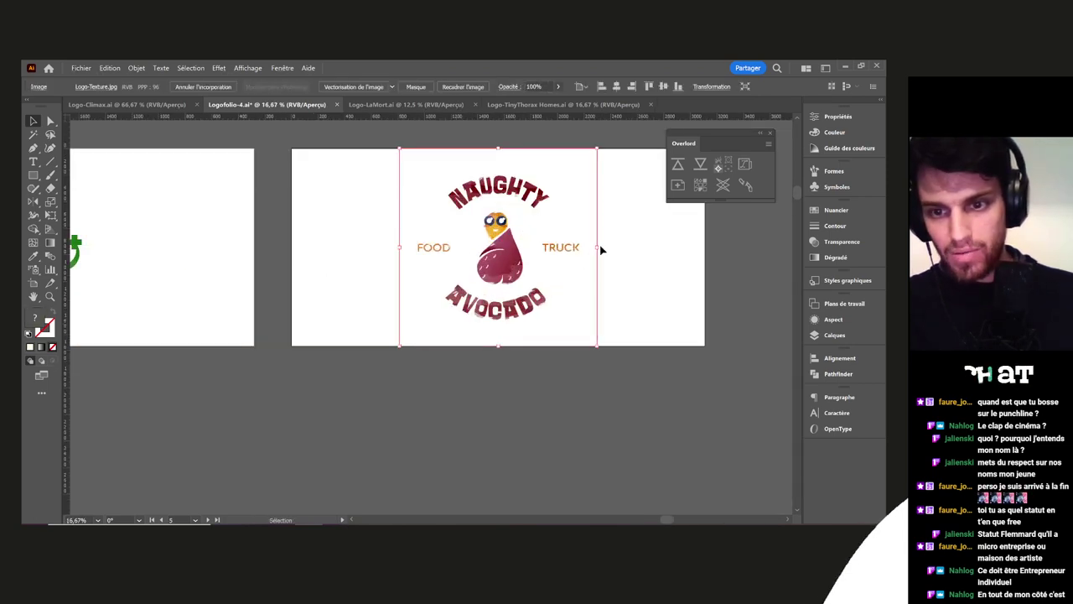
left_click_drag(599, 247, 571, 248)
left_click(613, 294)
left_click(551, 271)
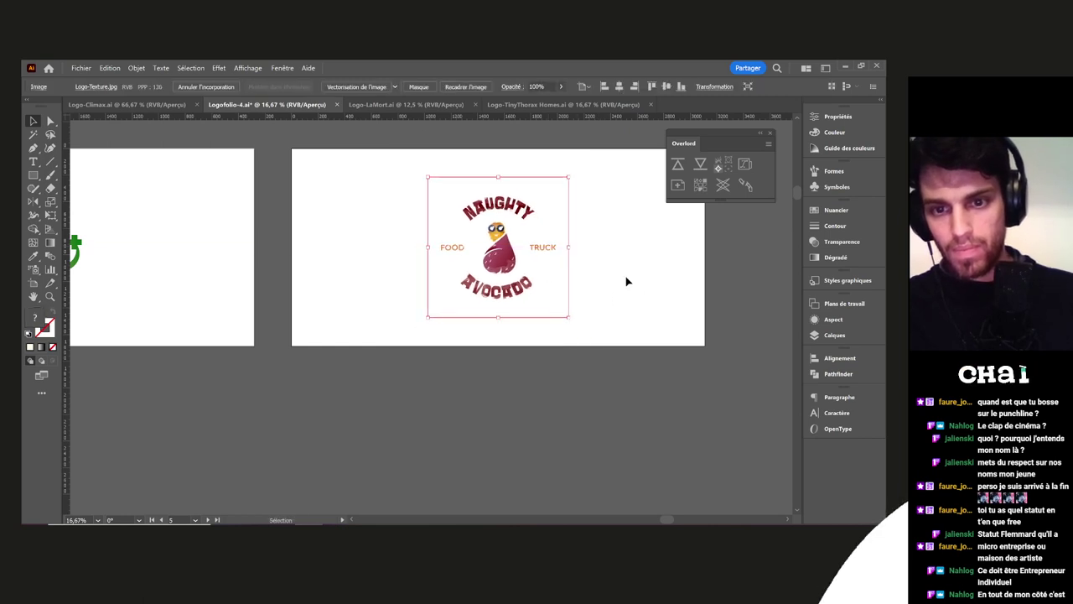
left_click(627, 281)
scroll(619, 309, "down", 4)
scroll(504, 294, "down", 1)
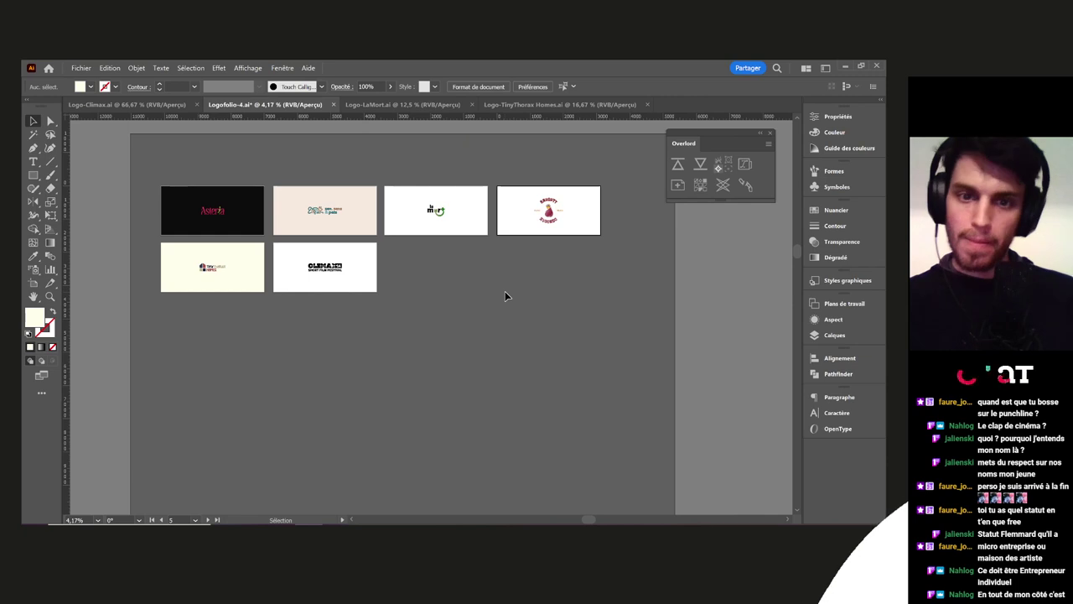
Close the Logo-LaMort.ai document
scroll(506, 295, "up", 1)
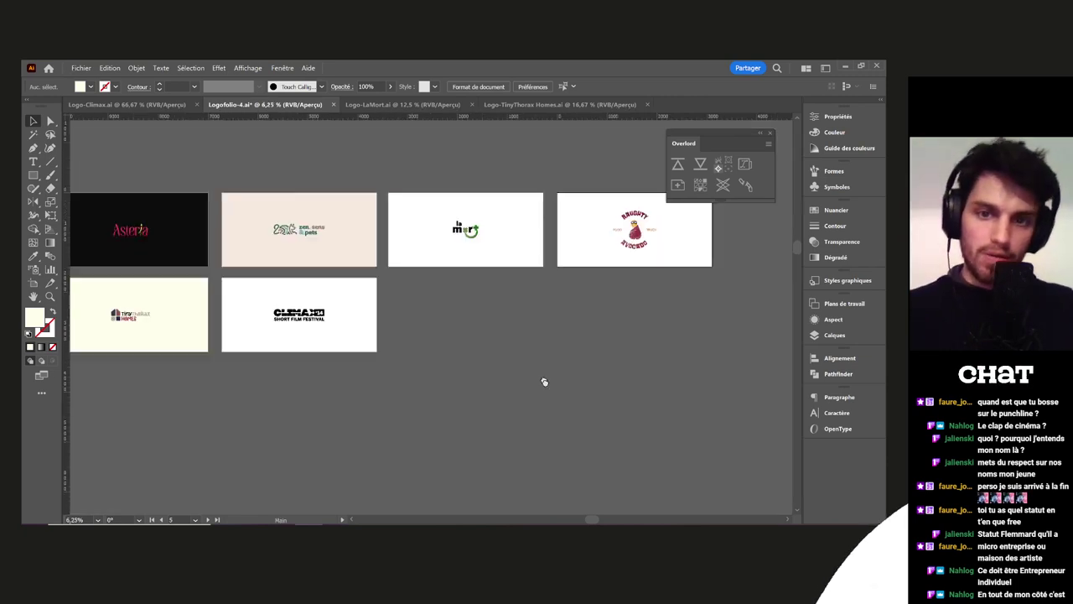
key("a")
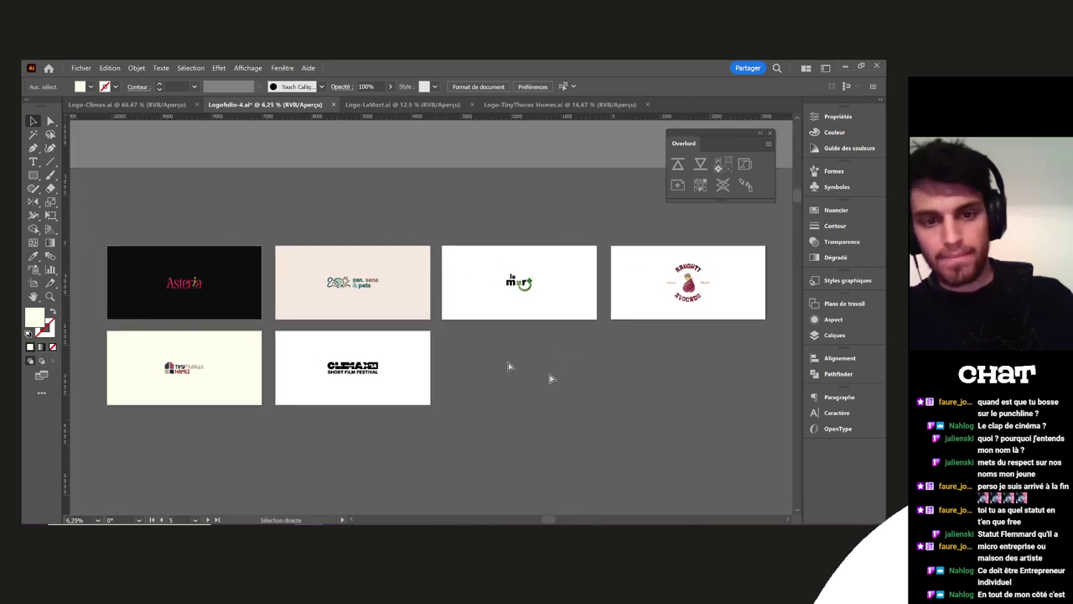
key("v")
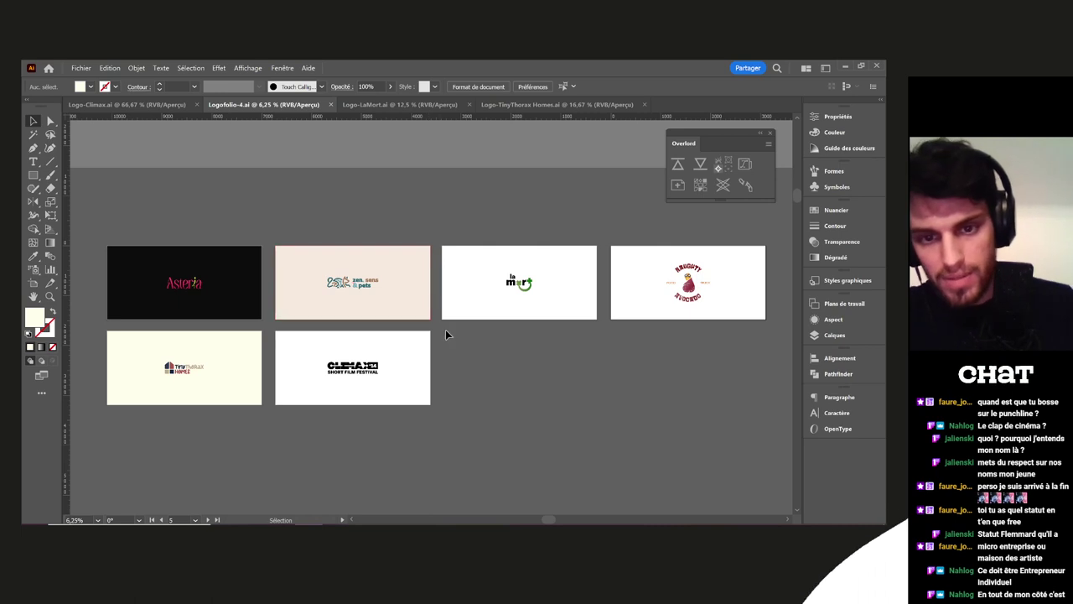
left_click(463, 104)
left_click(470, 105)
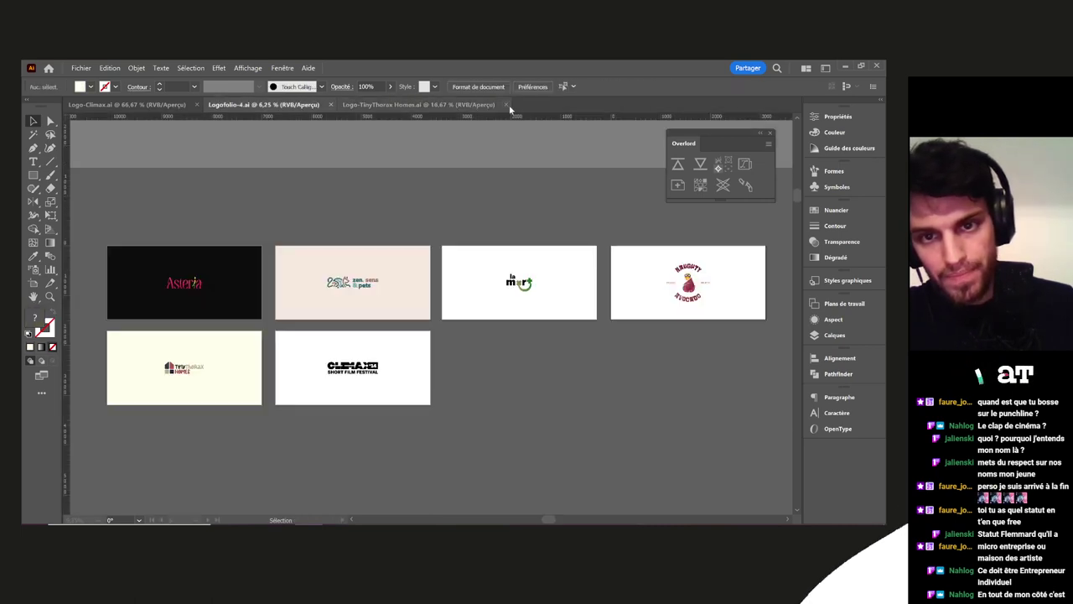
In Logo-Climax.ai, draw a new artboard to the right of the Climax artboards
left_click(152, 106)
scroll(436, 378, "up", 1)
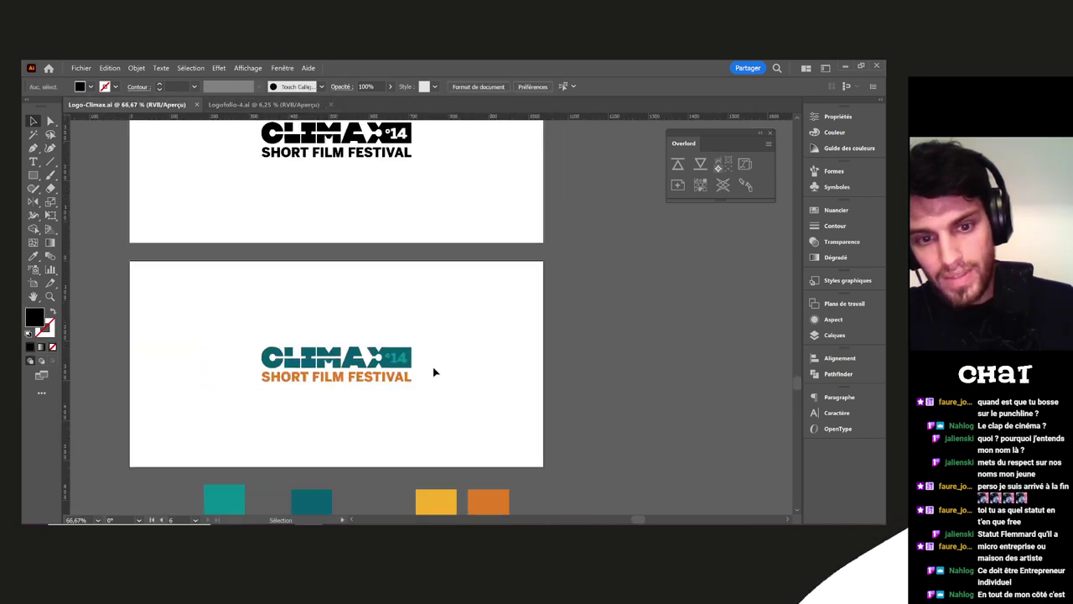
scroll(433, 372, "down", 5)
left_click_drag(434, 326, 364, 313)
key("shift+o")
left_click_drag(443, 229, 526, 370)
key("v")
Resize artboard 07 to 1080 px wide by 1920 px high
key("shift+o")
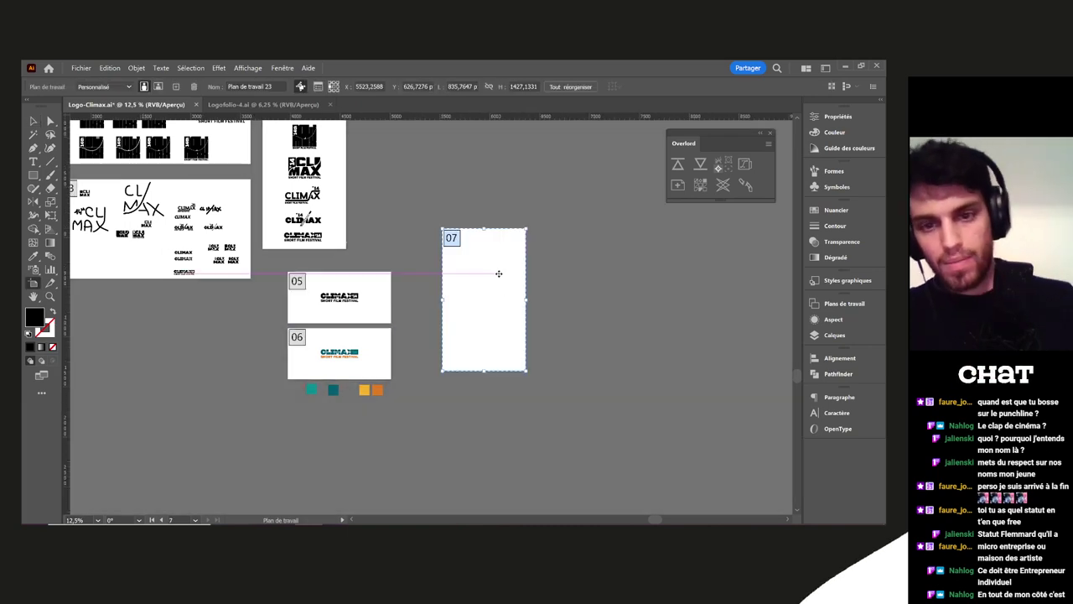
left_click(470, 86)
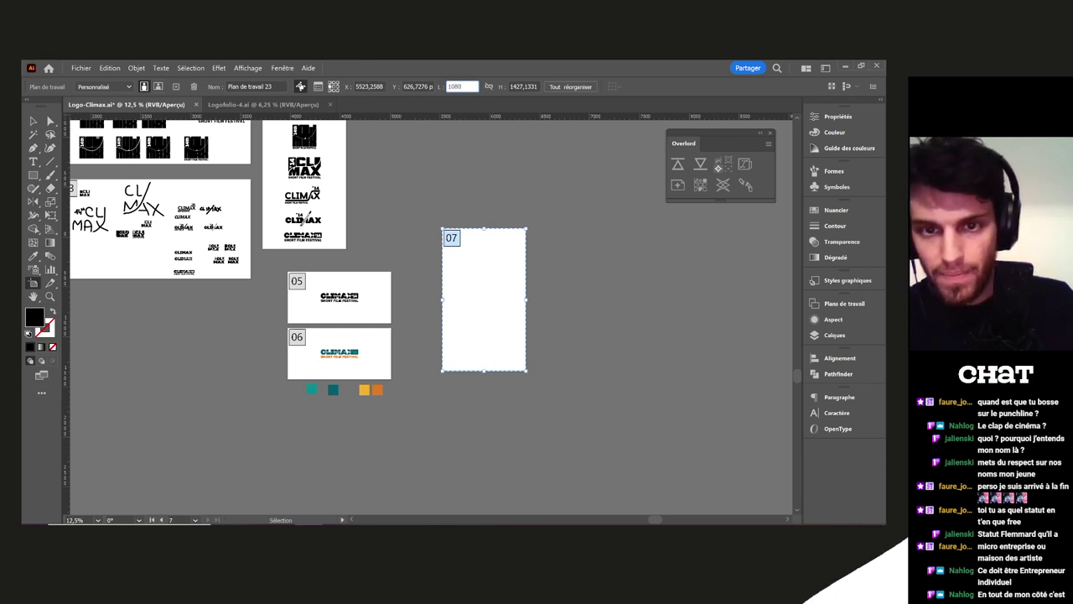
type("1080")
key("Tab")
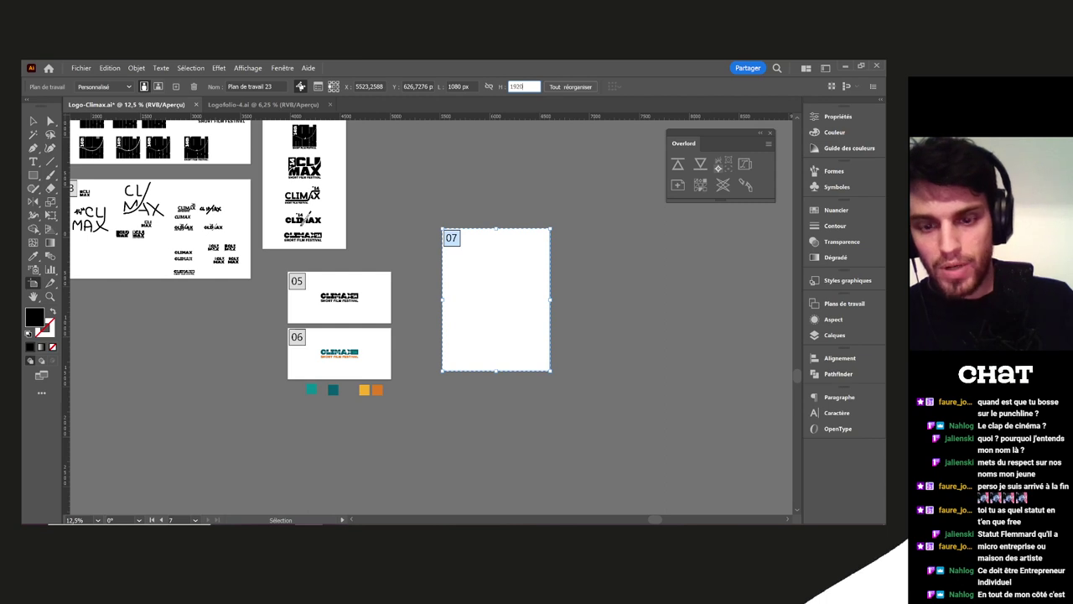
type("1920p")
key("Return")
key("Escape")
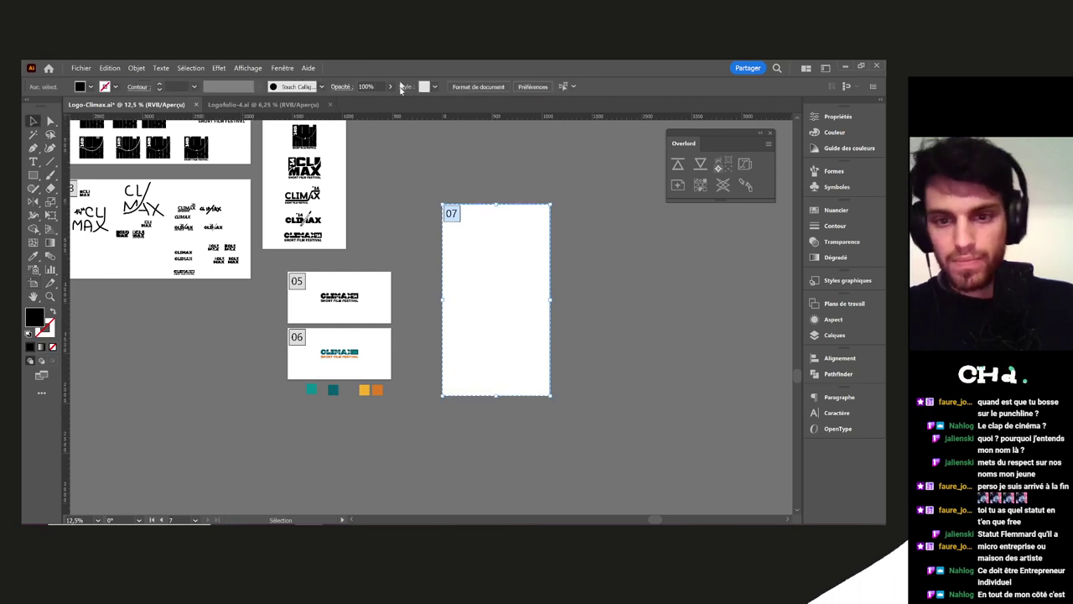
Move the Climax logo onto artboard 07 and centre it horizontally and vertically
left_click_drag(352, 300, 512, 305)
left_click(526, 184)
left_click(515, 333)
left_click(509, 302)
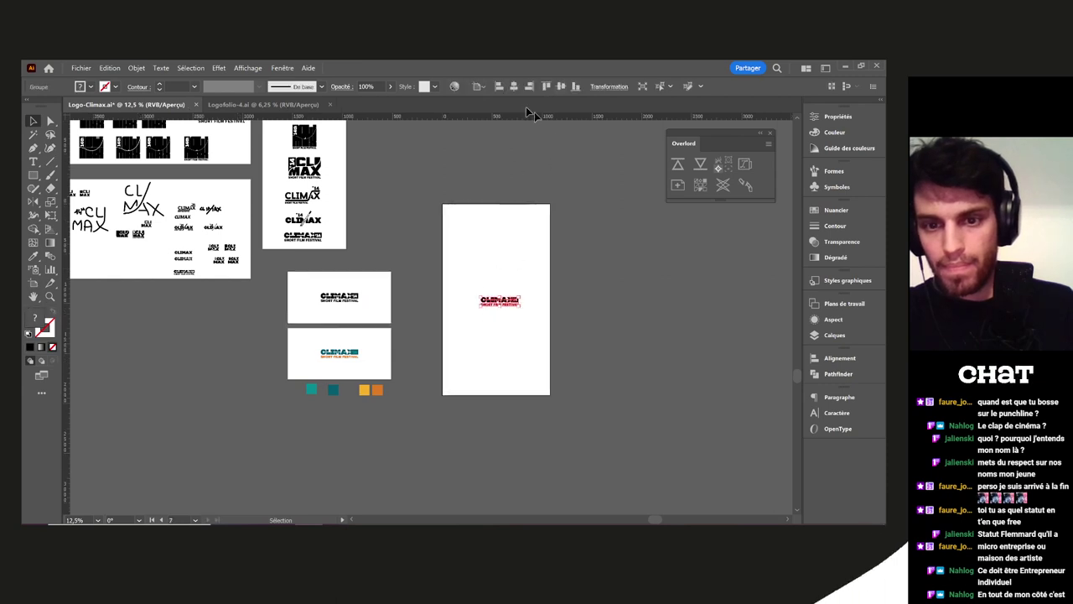
left_click(514, 86)
left_click(562, 86)
Enlarge the Climax logo to about twice its width, then trim it back slightly
left_click_drag(498, 292, 501, 292)
scroll(517, 310, "up", 4)
left_click_drag(444, 232, 444, 244)
left_click(666, 305)
scroll(666, 304, "down", 3)
left_click_drag(678, 307, 612, 306)
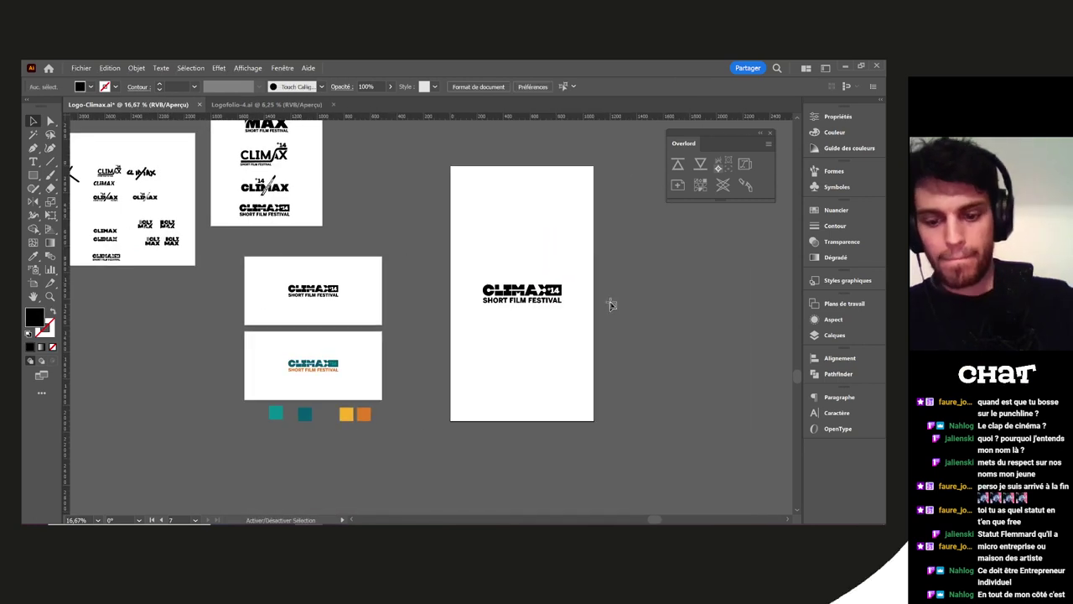
key("shift+o")
Export the Climax artboards as a Logo-Climax PNG at 150 ppi
key("Escape")
left_click(82, 68)
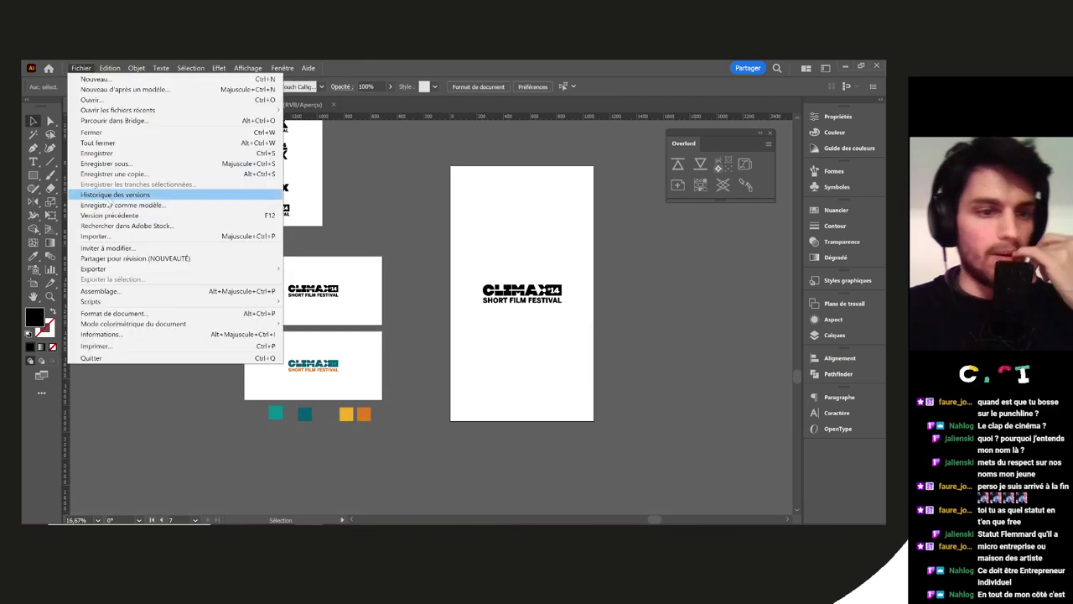
mouse_move(210, 268)
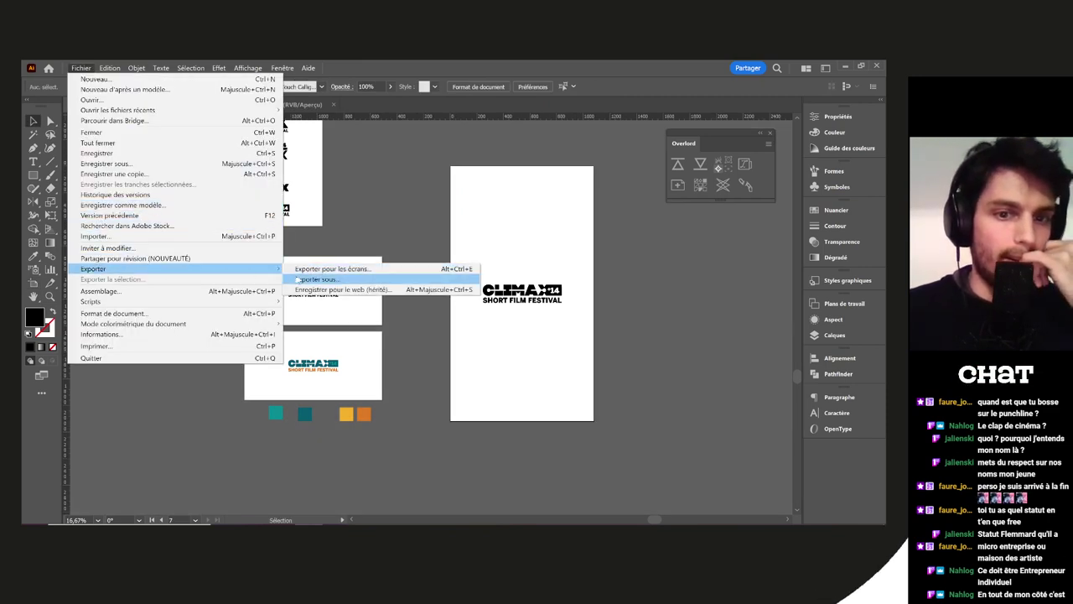
left_click(298, 279)
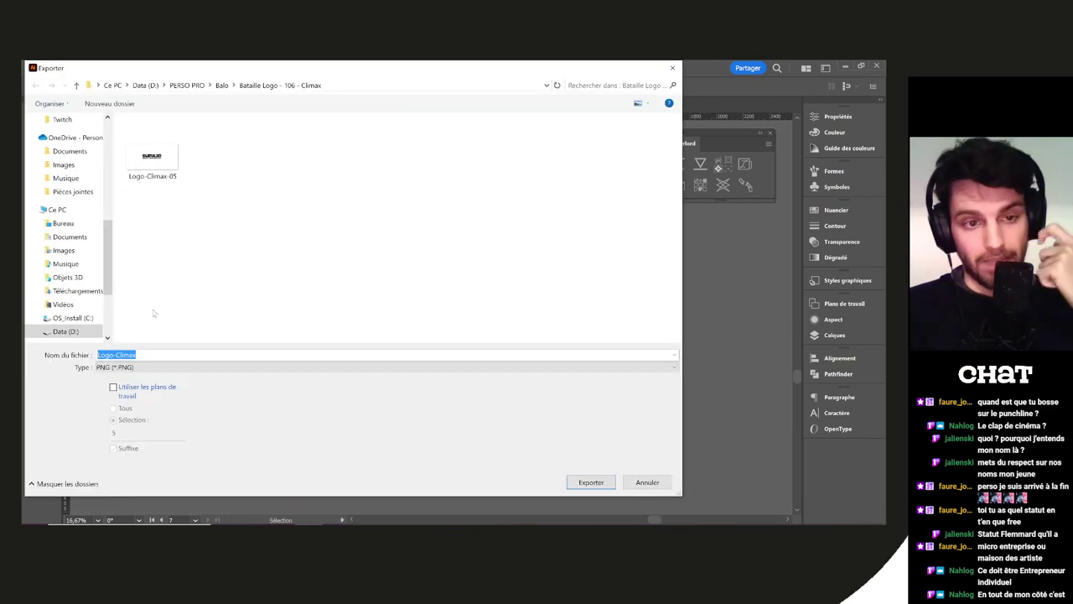
left_click(135, 387)
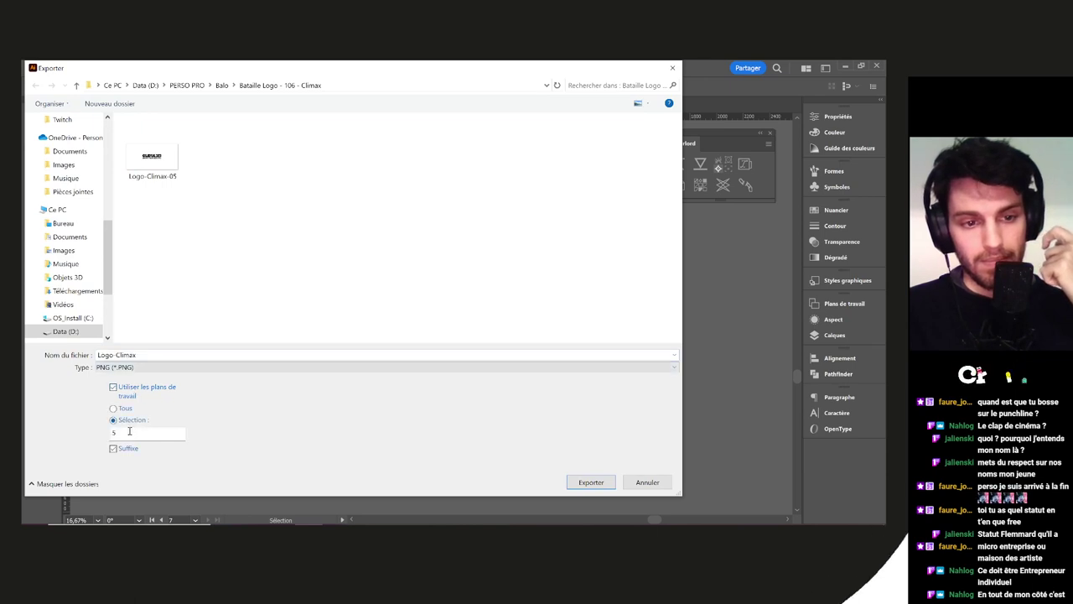
key("Return")
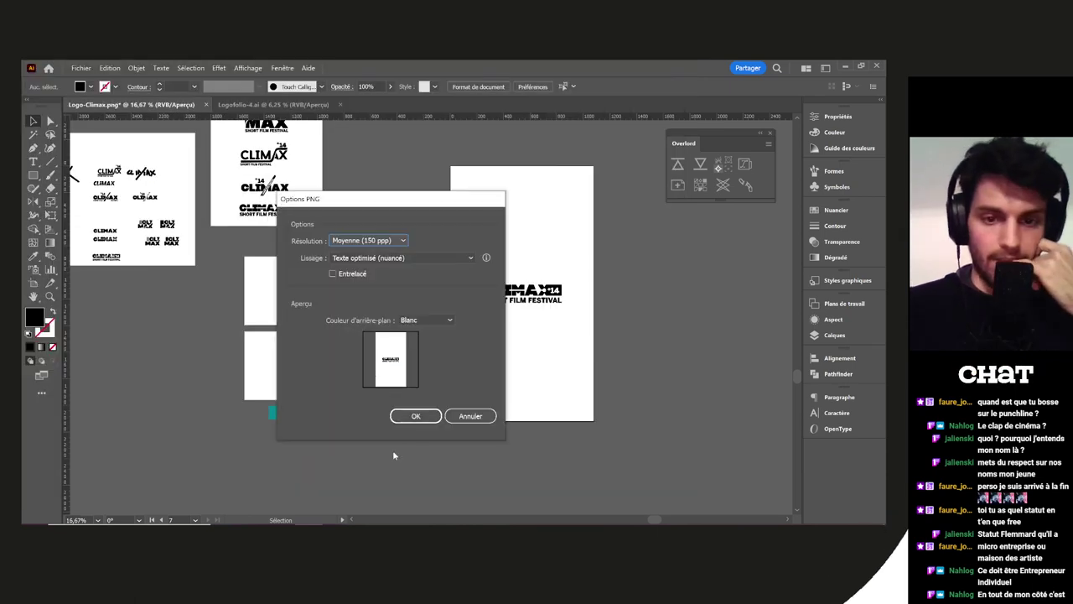
left_click(417, 417)
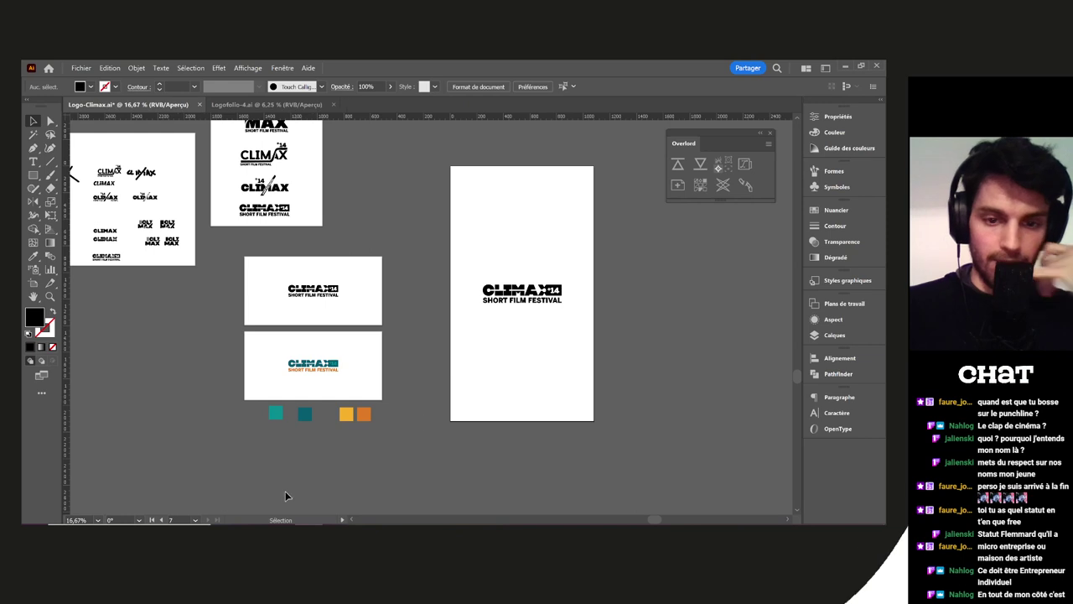
Switch to Discord and erase the stray character from the message box
key("alt+Tab")
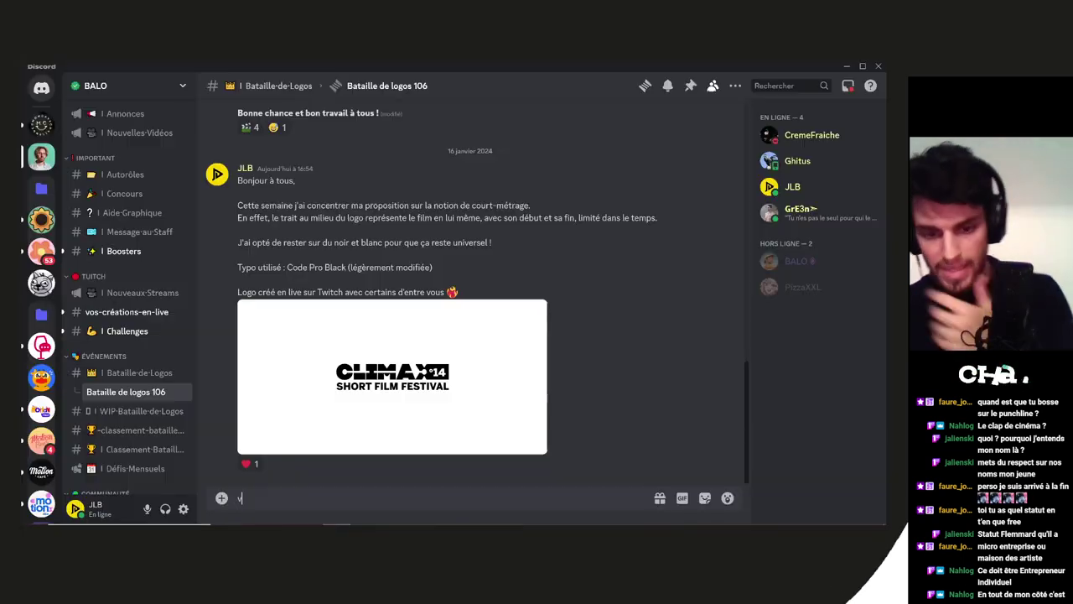
key("BackSpace")
mouse_move(250, 468)
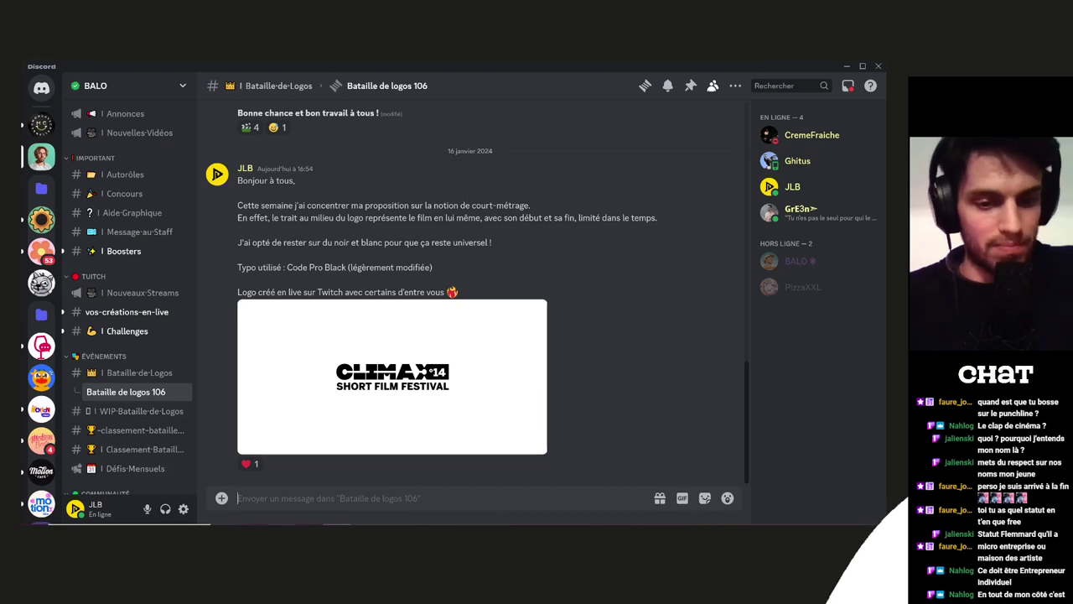
Switch OBS to the 01-FULL scene and open Instagram in a new browser tab
mouse_move(281, 532)
left_click(476, 532)
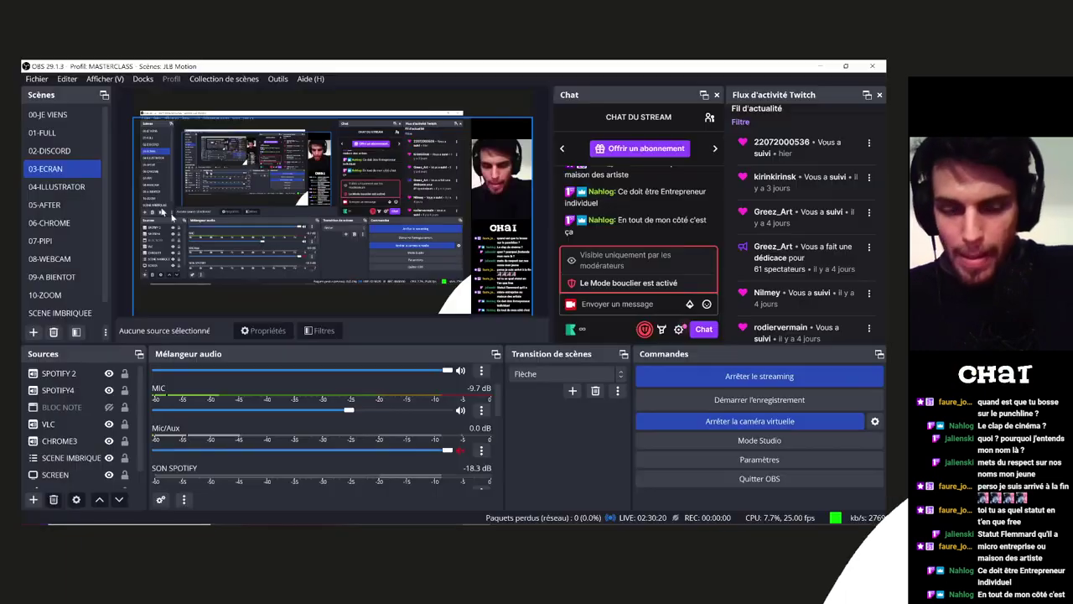
left_click(74, 134)
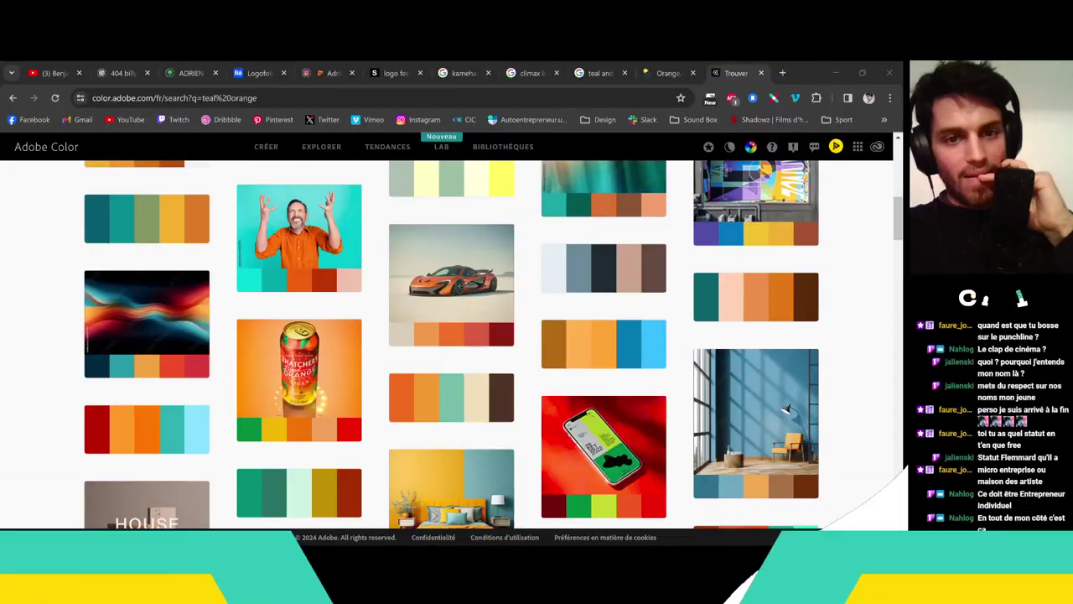
middle_click(424, 119)
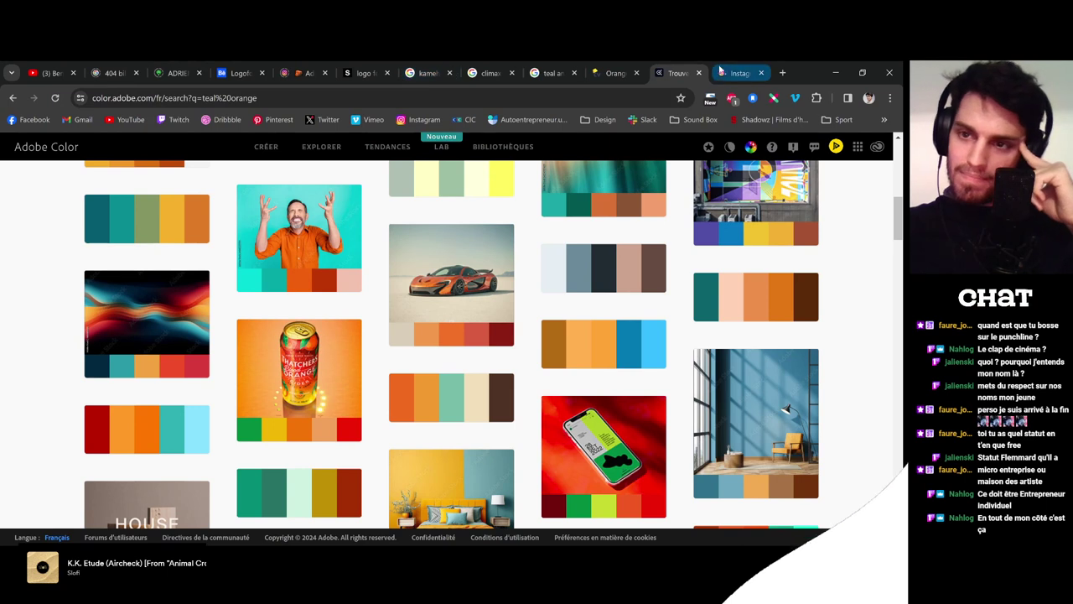
left_click(719, 74)
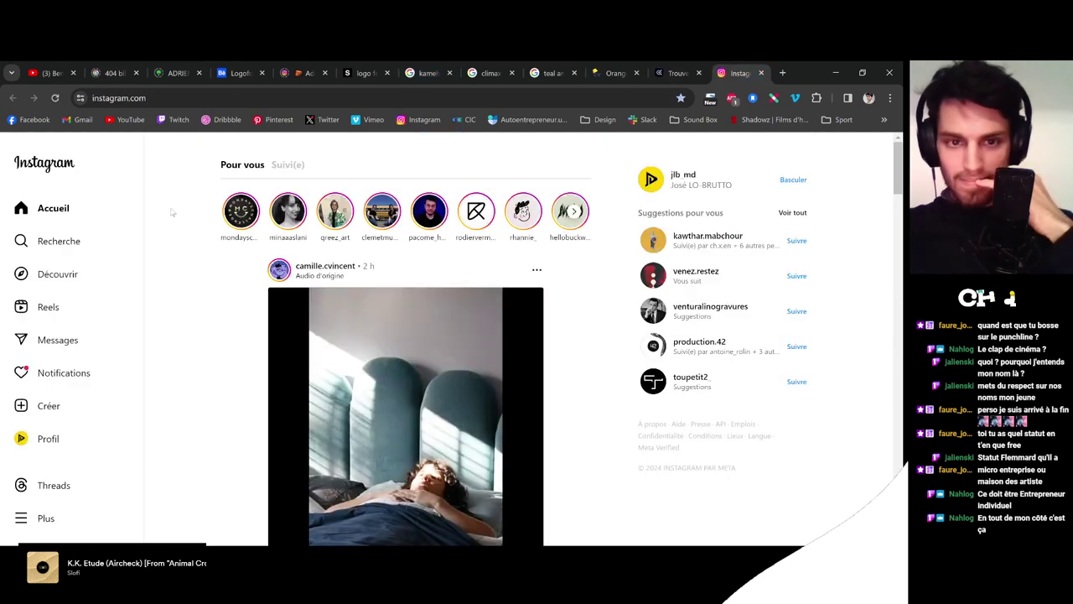
Search Instagram for the motion designer's username and open their profile
left_click(84, 241)
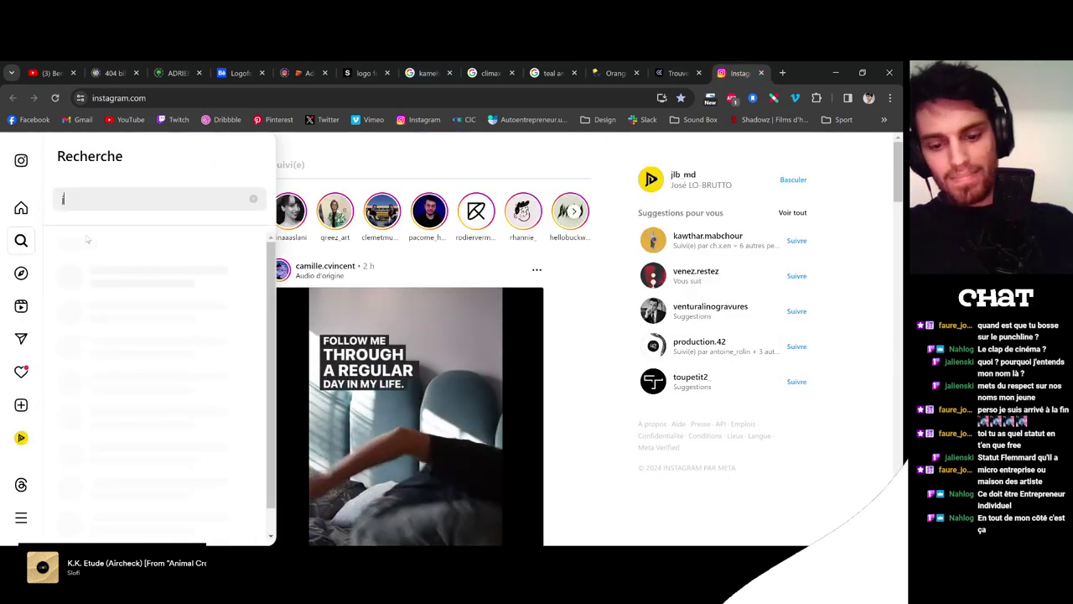
type("jalienski")
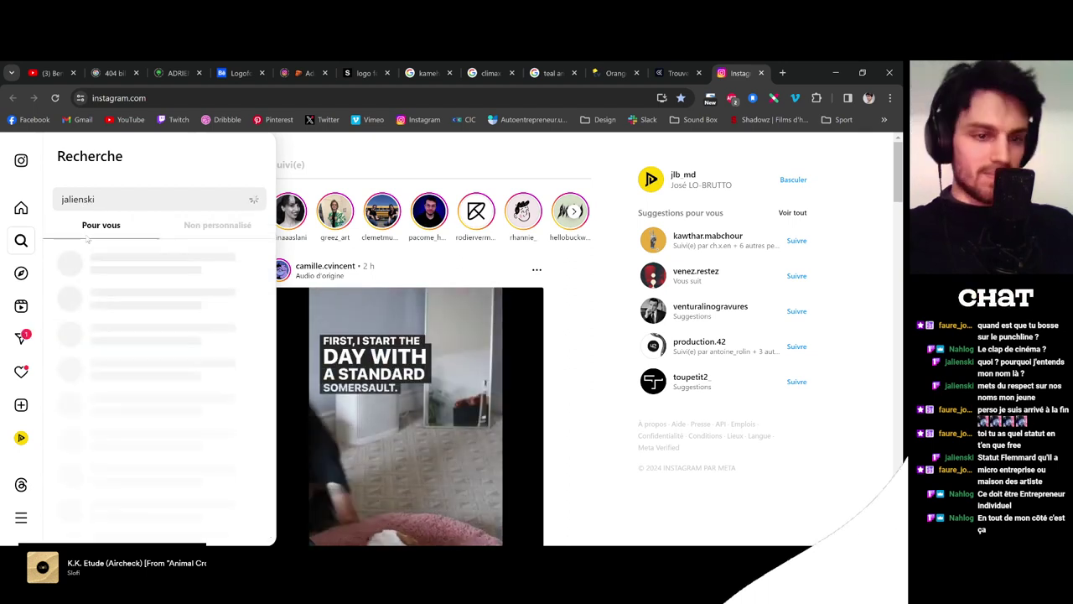
left_click(121, 268)
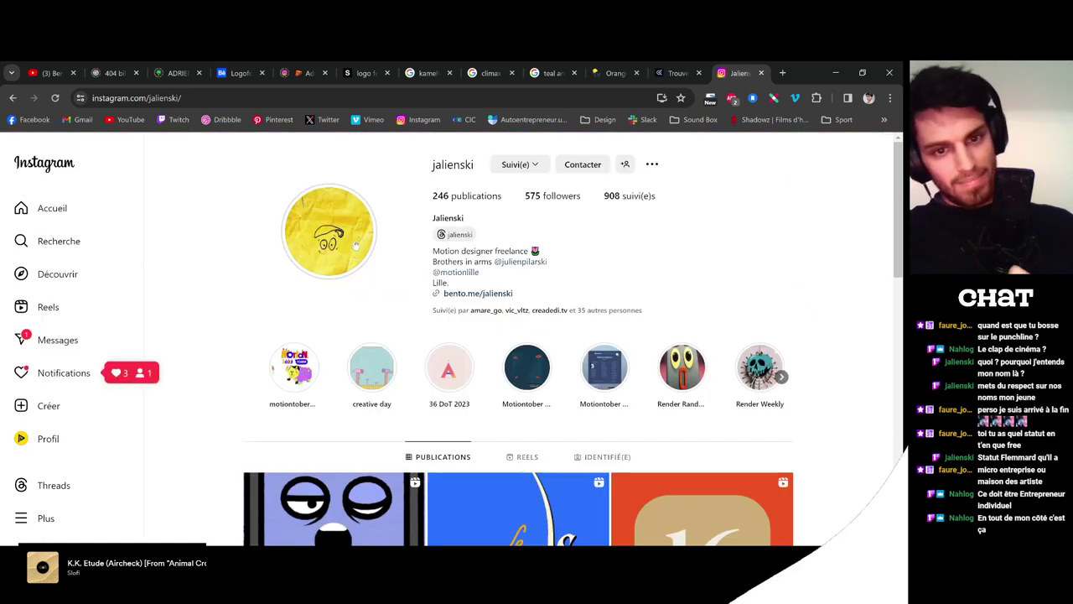
left_click(356, 244)
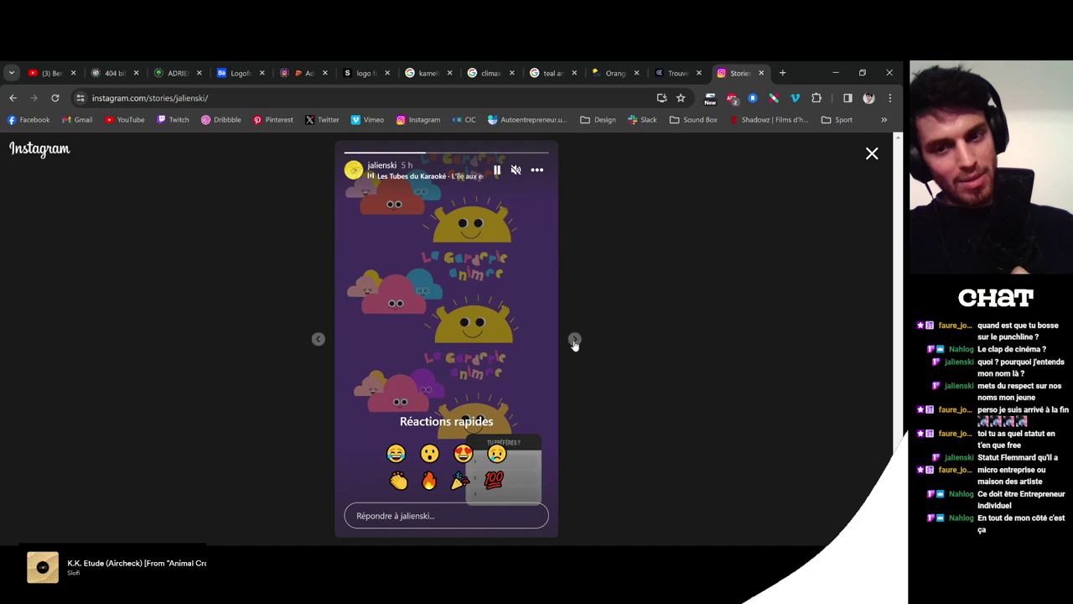
left_click(871, 155)
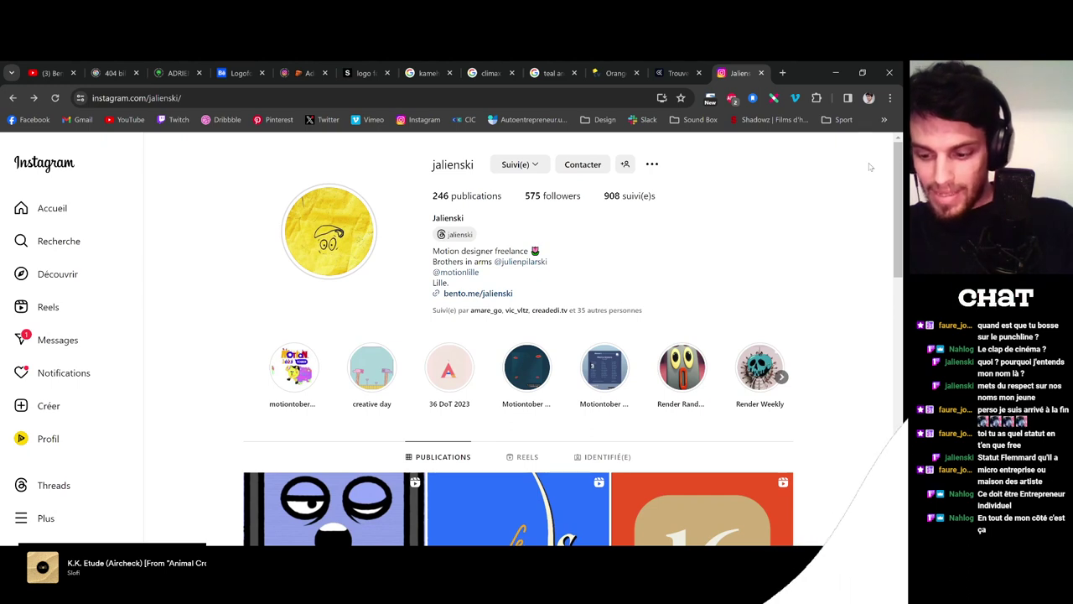
Watch the designer's story again, then load the Twitch home page from the bookmarks
left_click(329, 231)
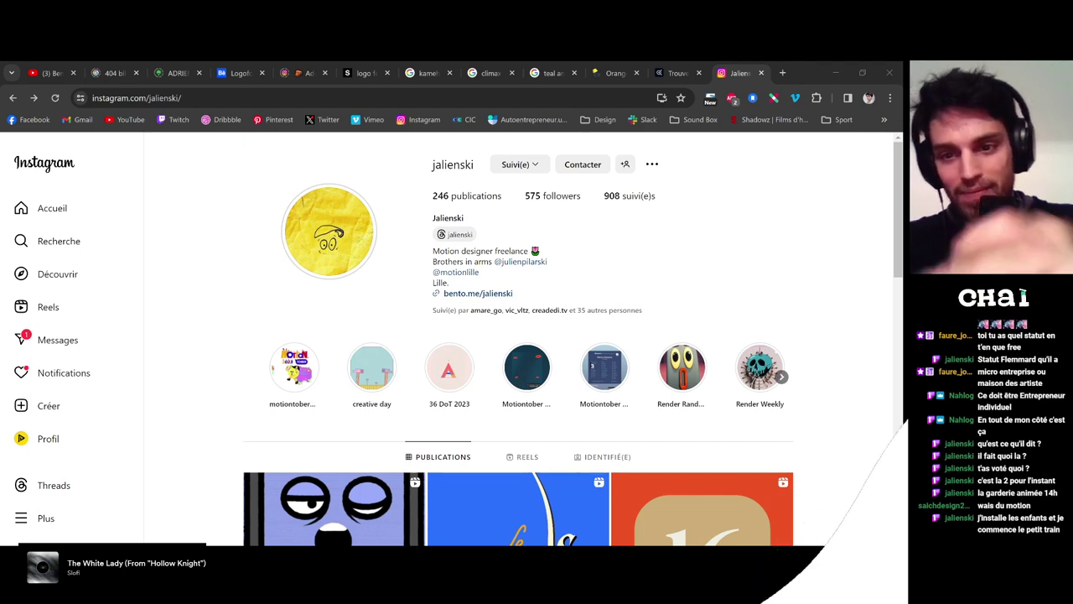
left_click(271, 307)
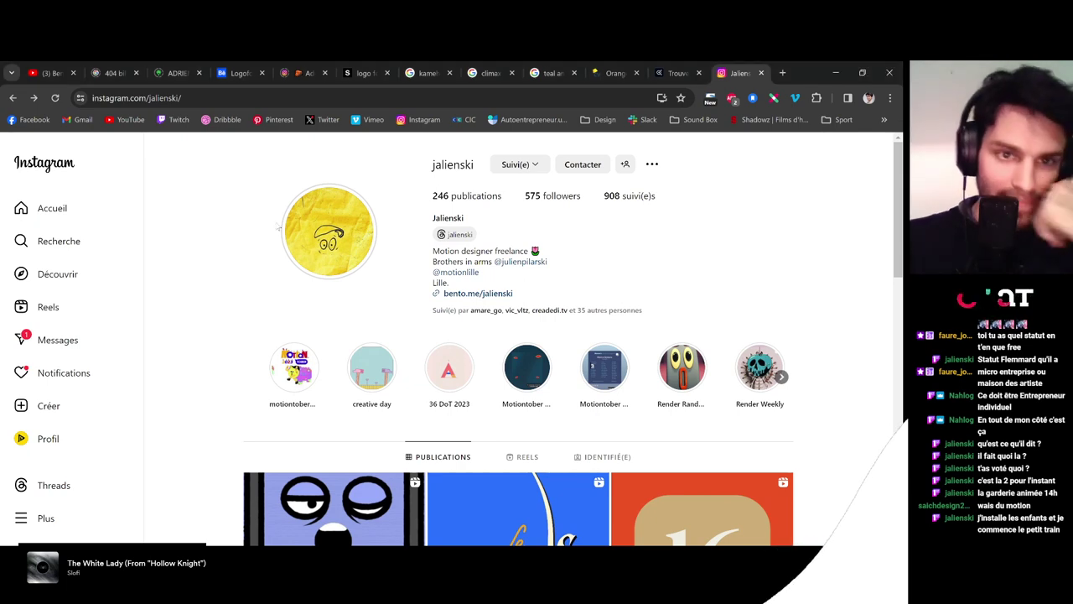
left_click(176, 119)
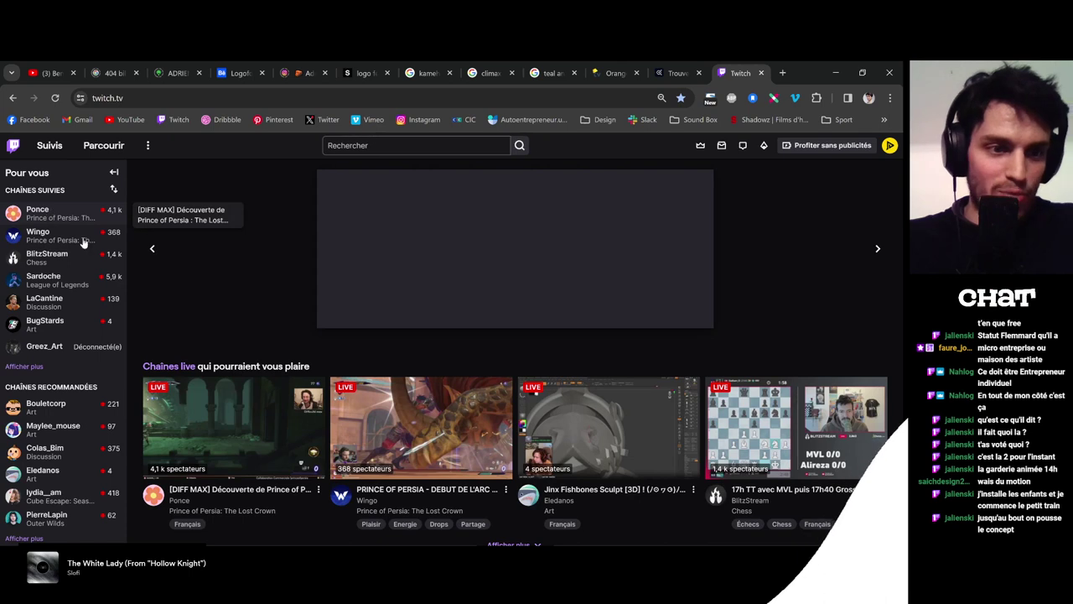
Open a followed Art streamer's live channel on Twitch
left_click(60, 321)
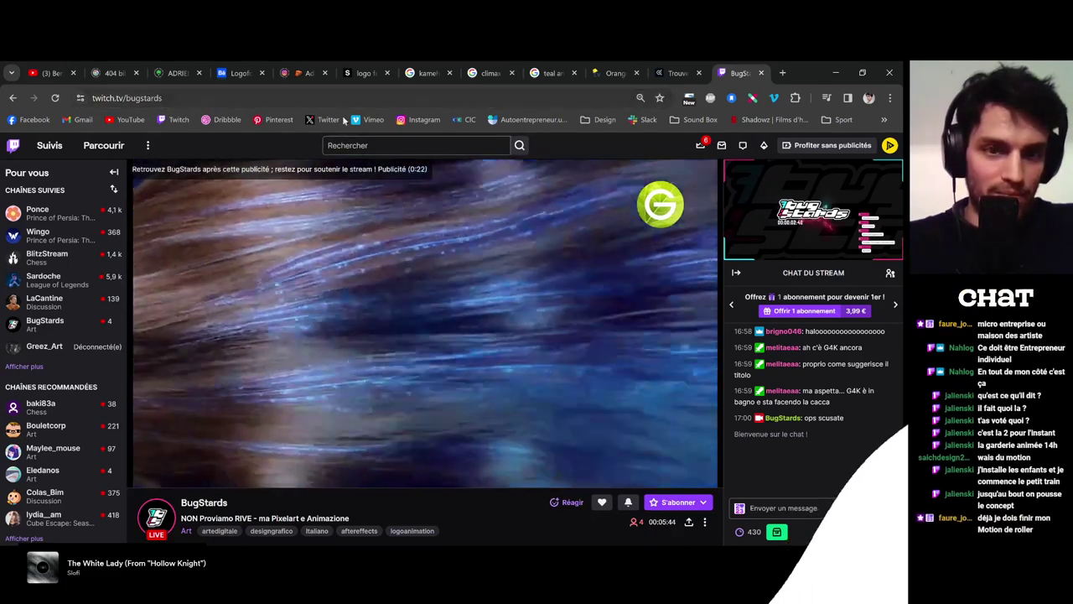
scroll(444, 455, "down", 2)
scroll(553, 426, "up", 2)
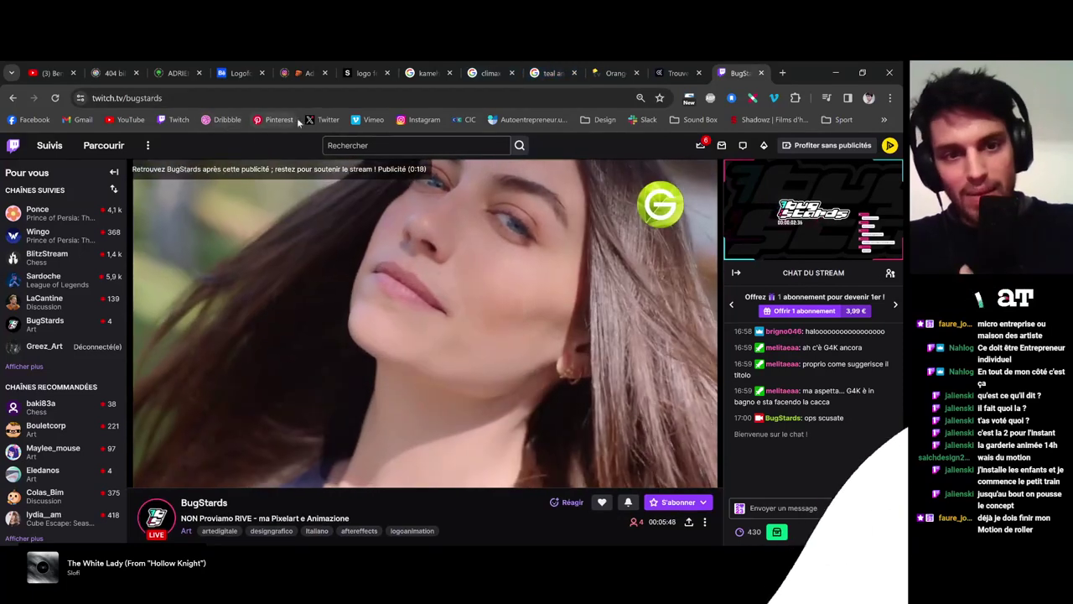
Open Instagram in a background tab, close the leftover reference tabs, and switch to Instagram
middle_click(424, 120)
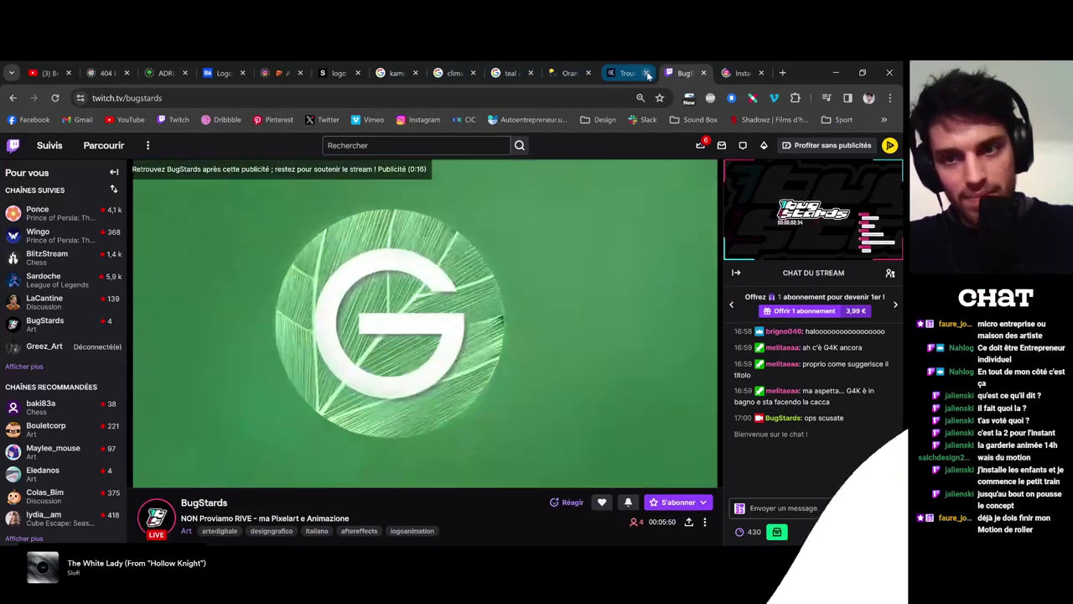
left_click(648, 73)
left_click(588, 73)
left_click(510, 72)
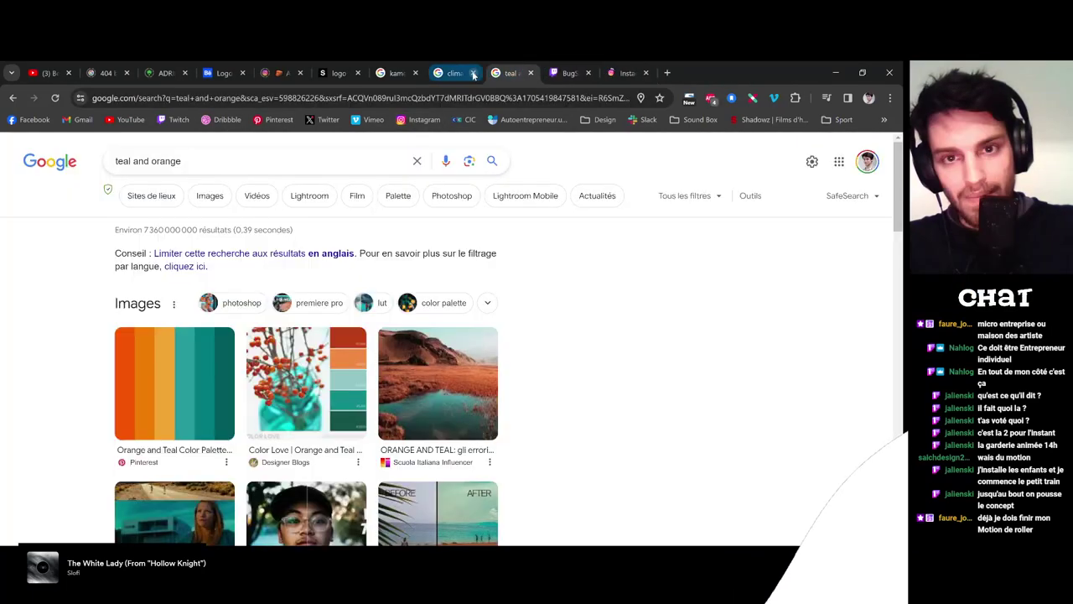
left_click(473, 73)
left_click(415, 74)
left_click(415, 74)
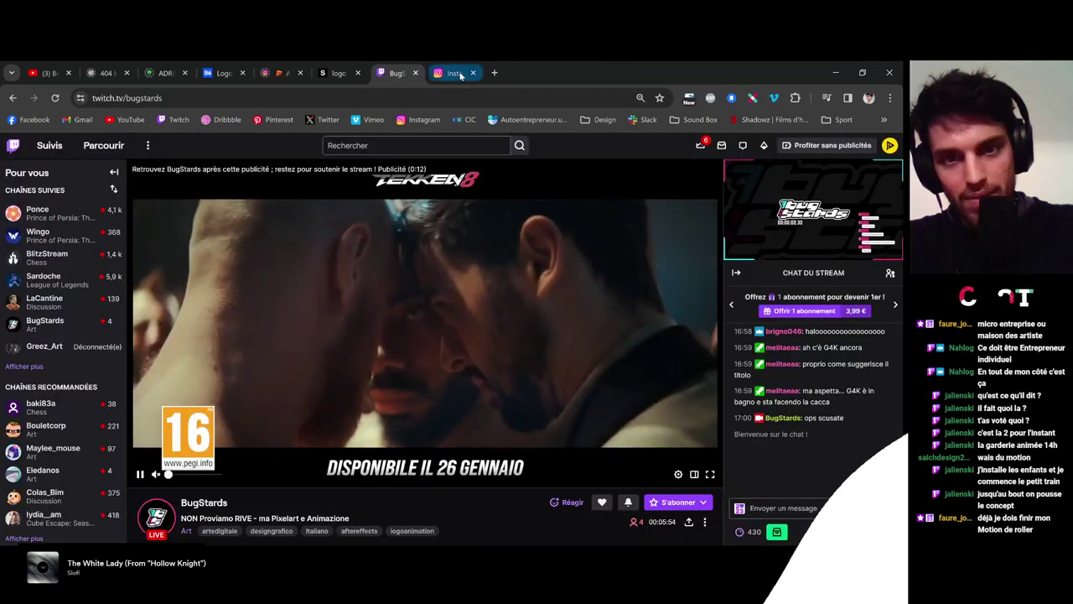
left_click(457, 74)
Search Instagram for 'g4k', open the g4kmotion profile and scroll down its page
left_click(25, 240)
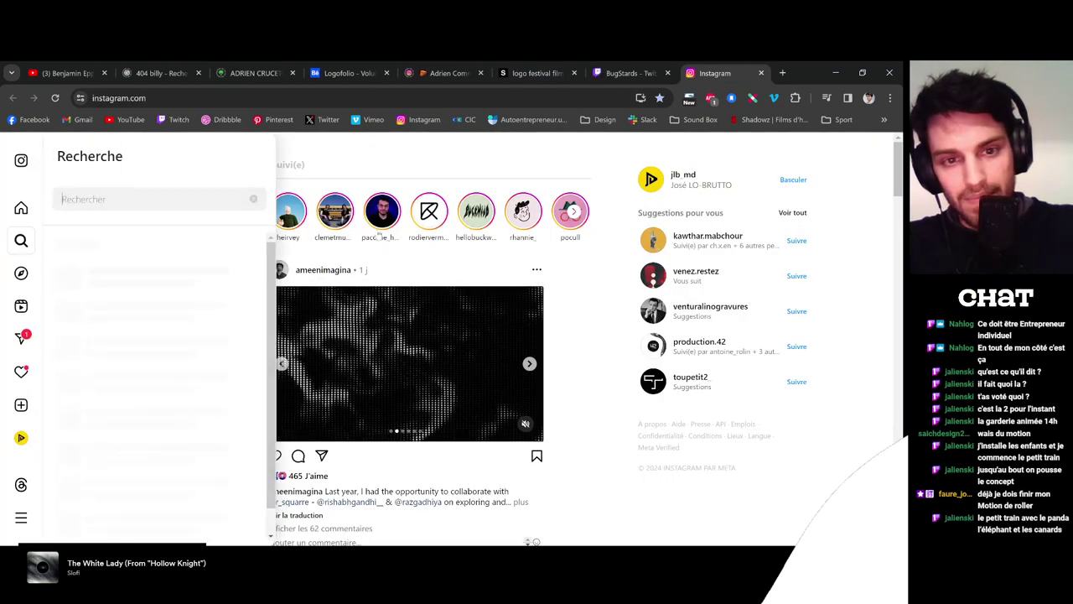
type("g4k")
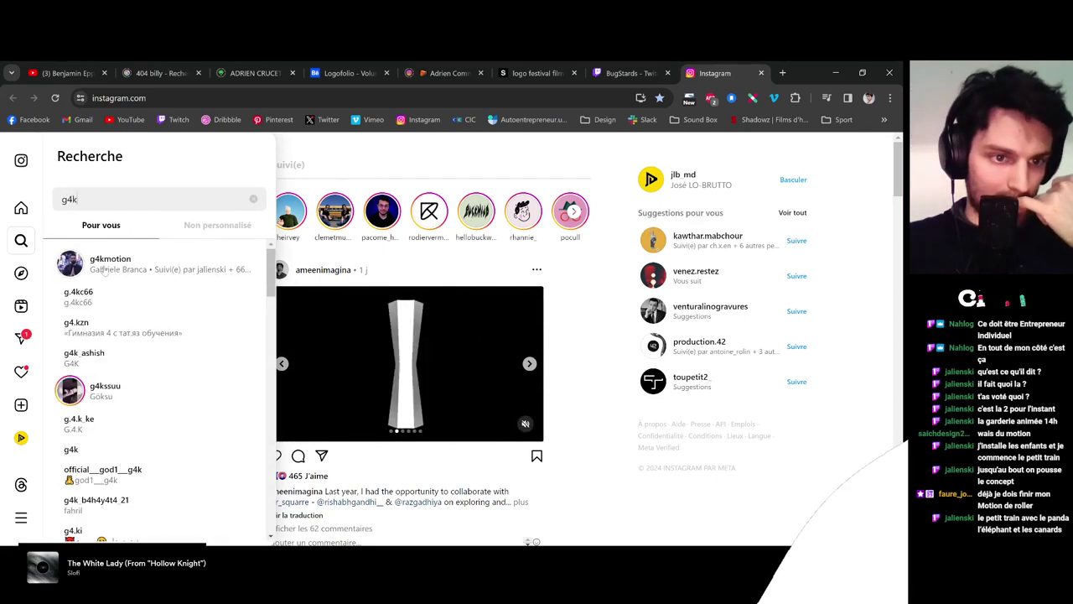
left_click(106, 267)
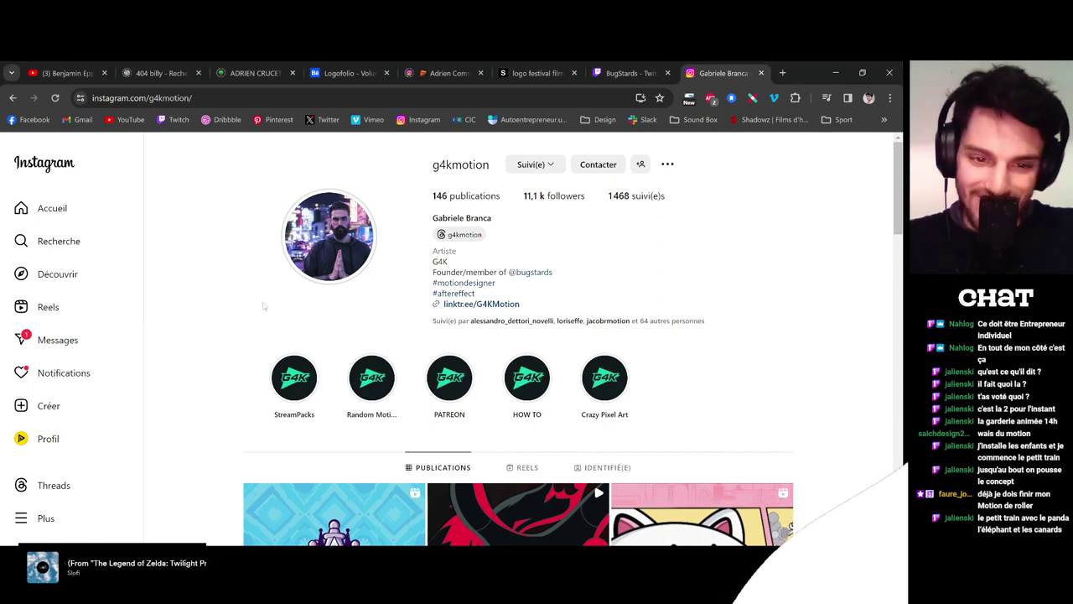
scroll(297, 325, "down", 3)
left_click(330, 407)
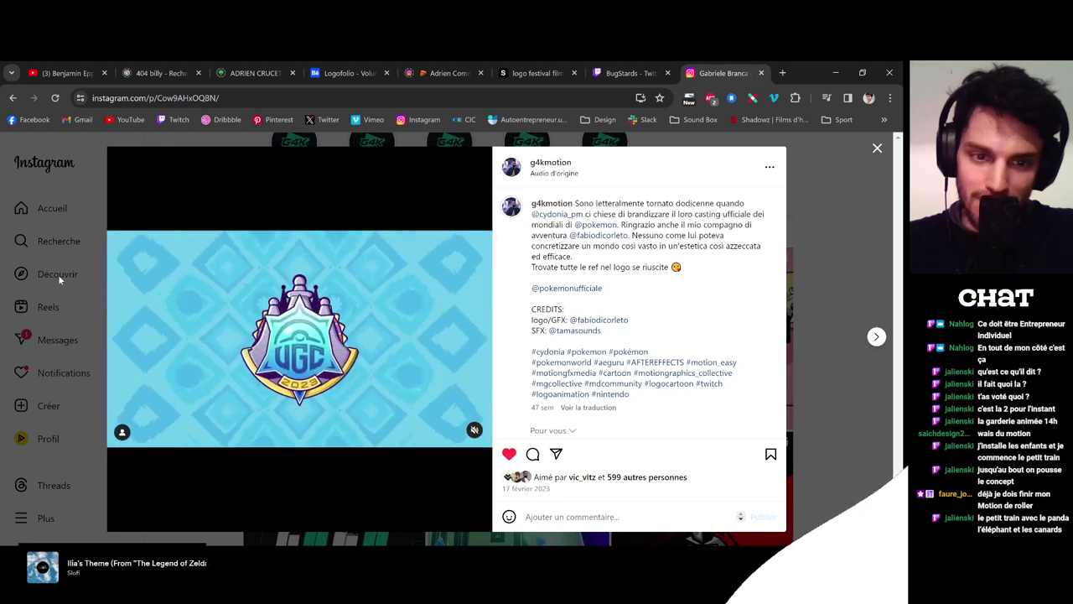
left_click(474, 429)
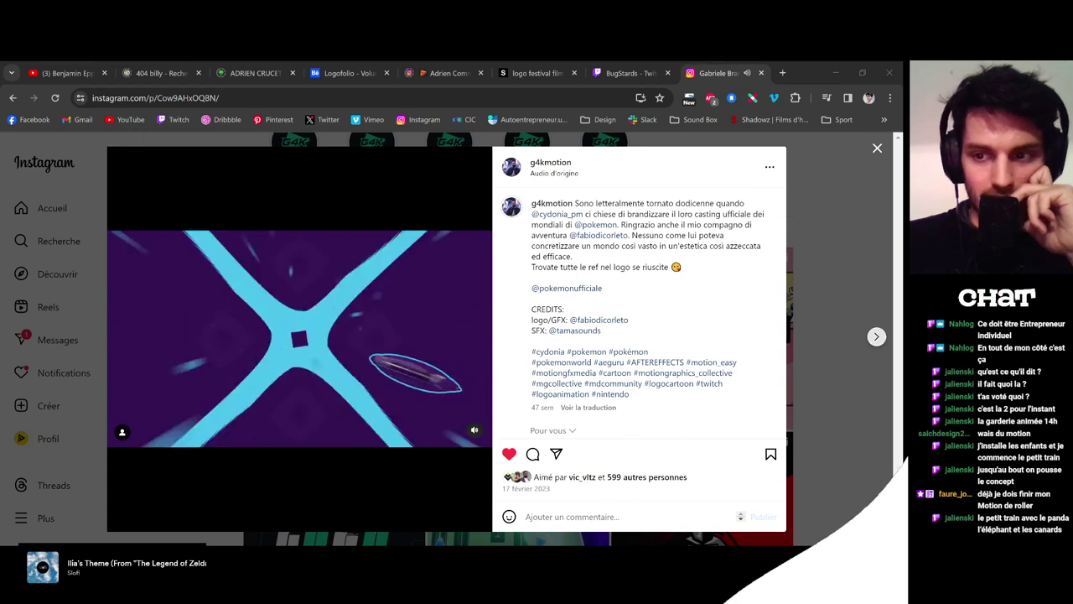
left_click(876, 336)
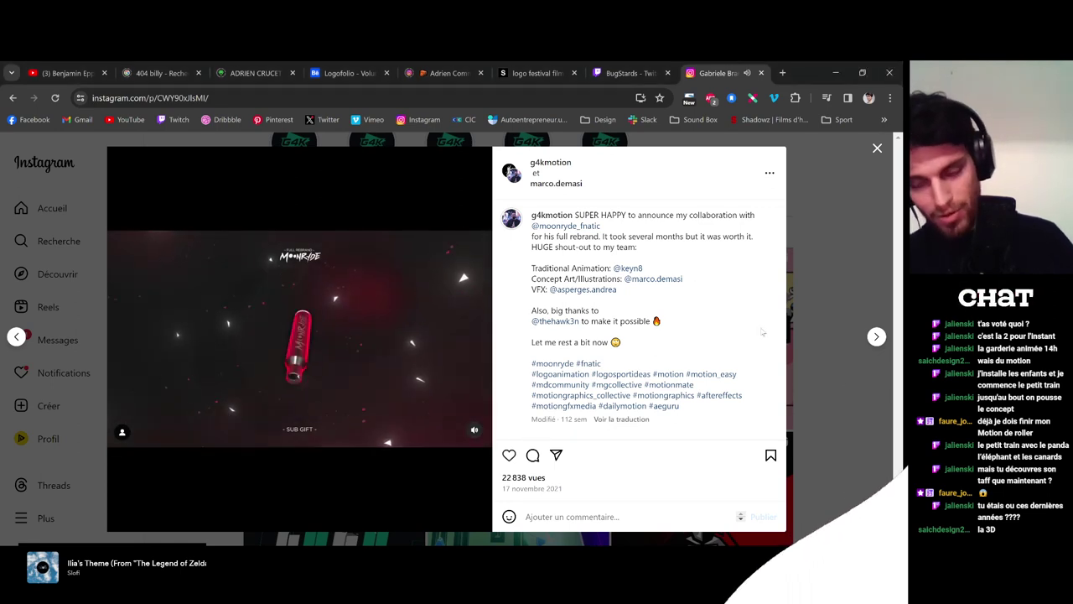
left_click(812, 392)
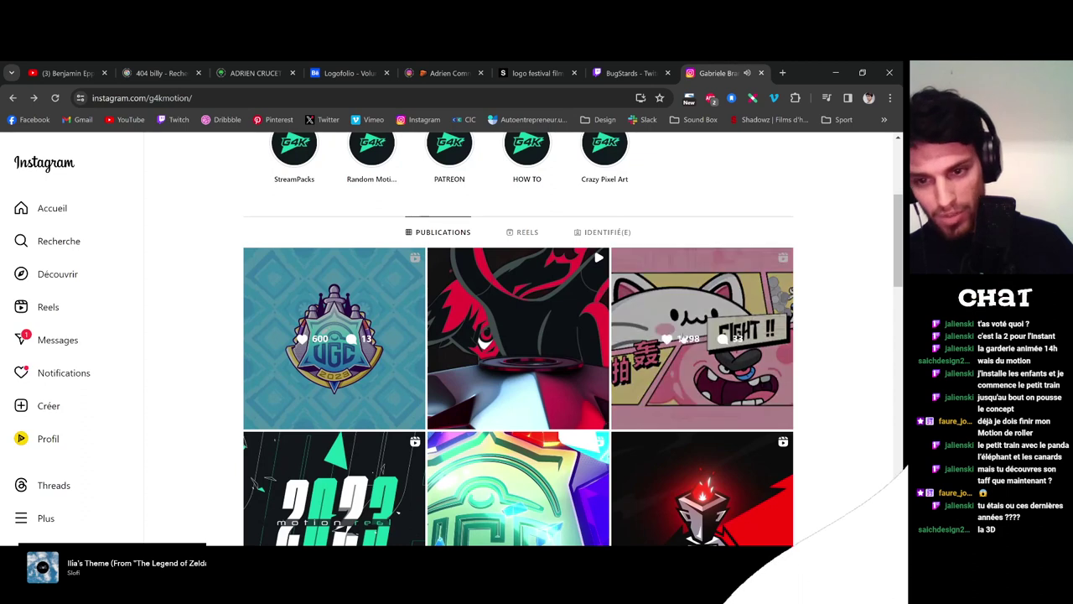
Watch the poop mascot and WEAVE logo animation posts from the g4kmotion grid
scroll(684, 339, "down", 4)
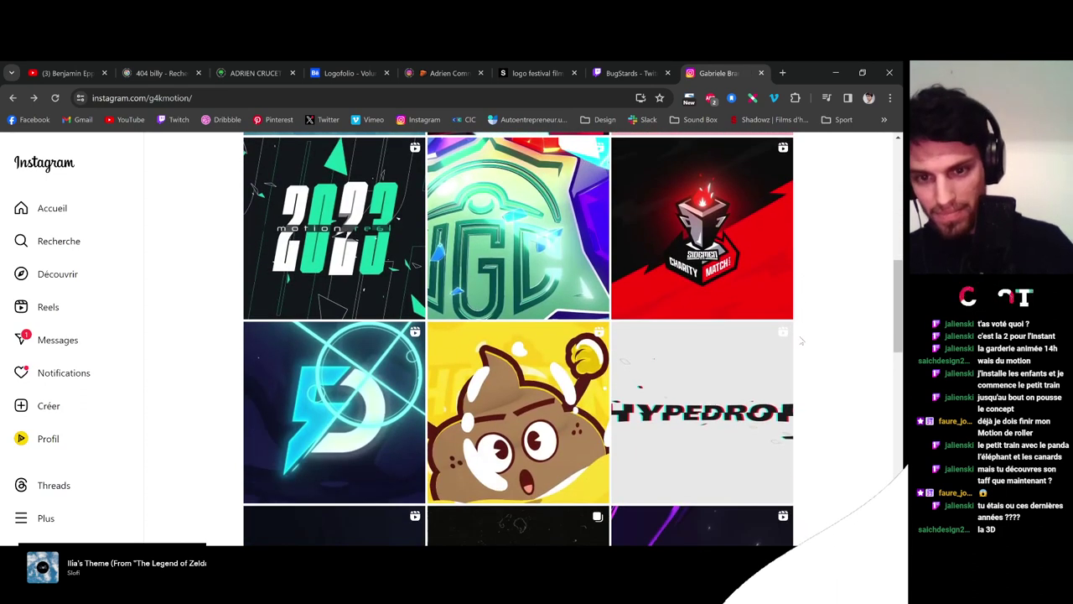
scroll(784, 338, "down", 1)
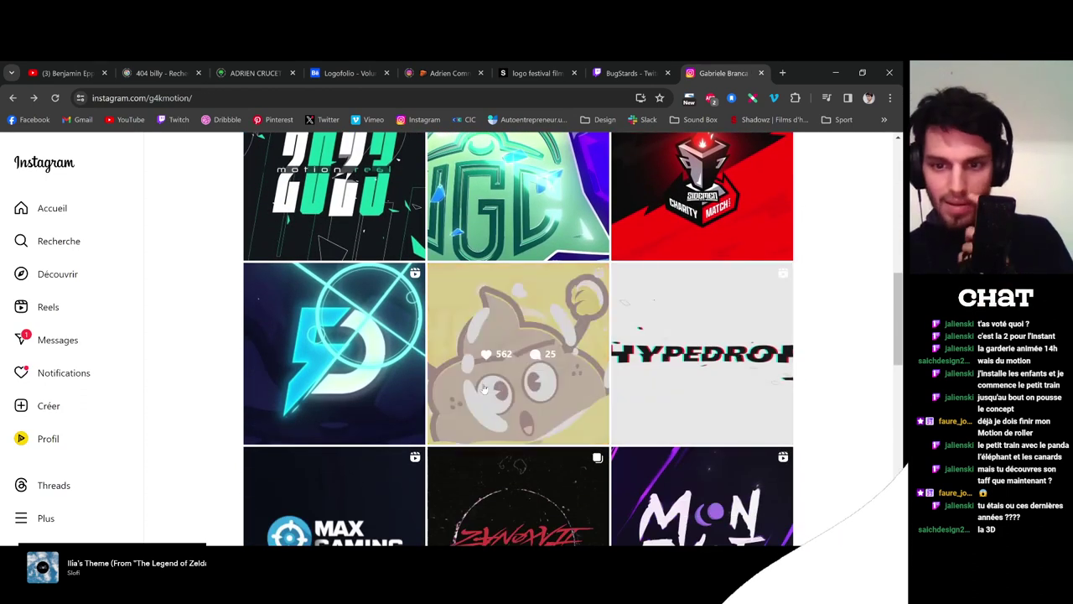
left_click(484, 389)
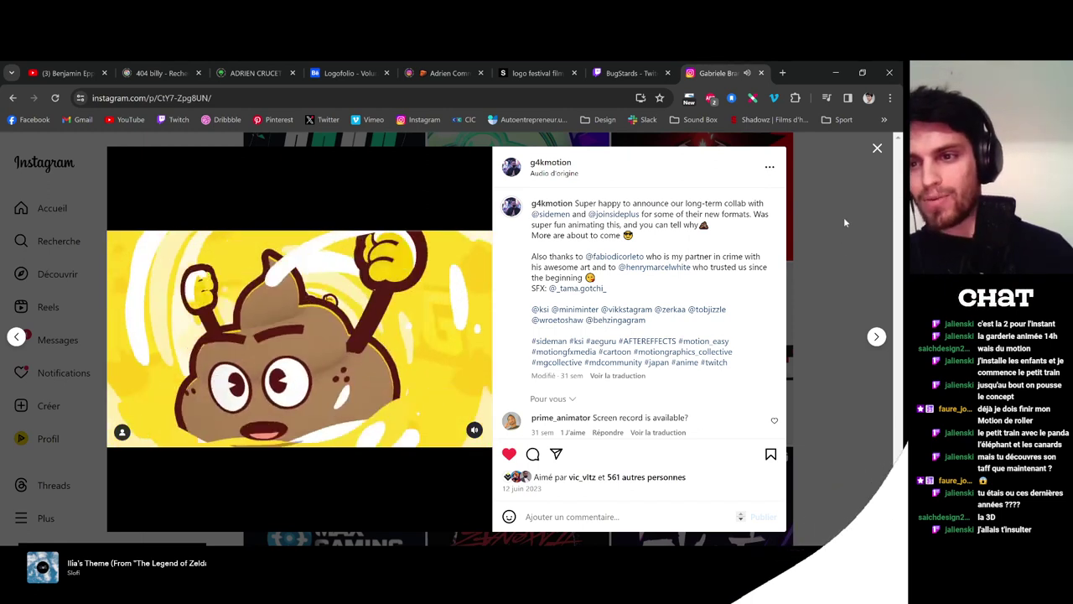
left_click(844, 213)
scroll(846, 257, "down", 2)
scroll(846, 257, "down", 3)
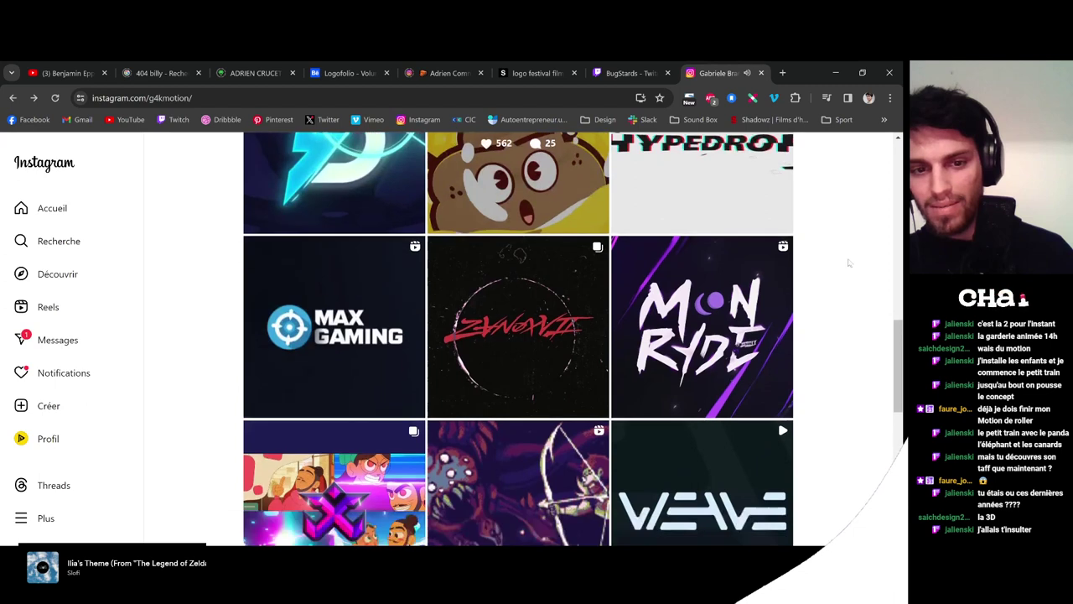
left_click(780, 344)
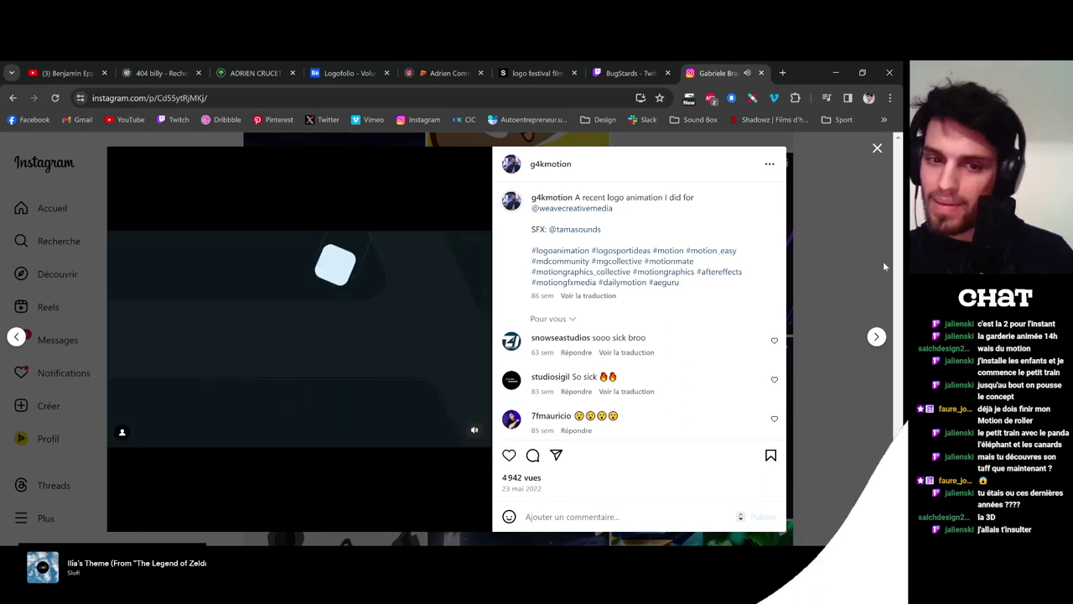
left_click(878, 259)
View the Turi logo animation and NEW DAWN alerts pack posts
scroll(879, 269, "down", 2)
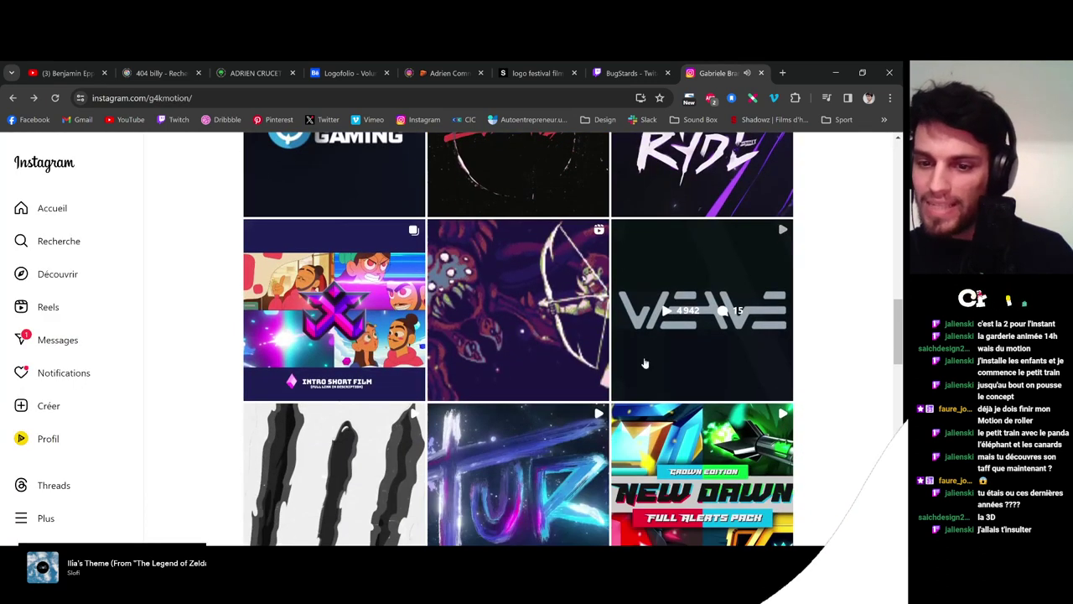
scroll(503, 319, "down", 2)
left_click(544, 370)
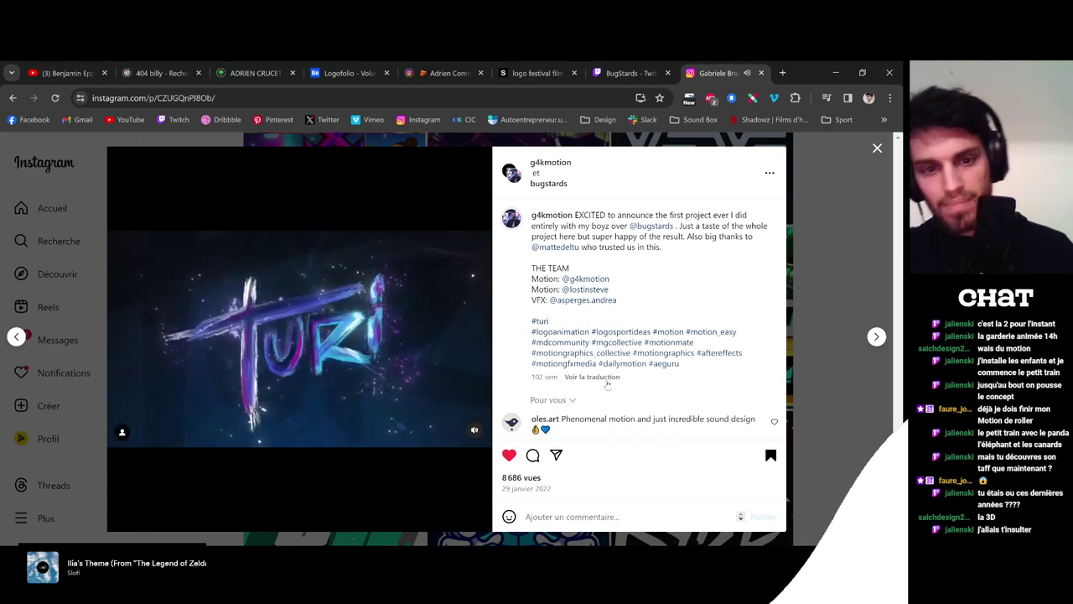
left_click(836, 405)
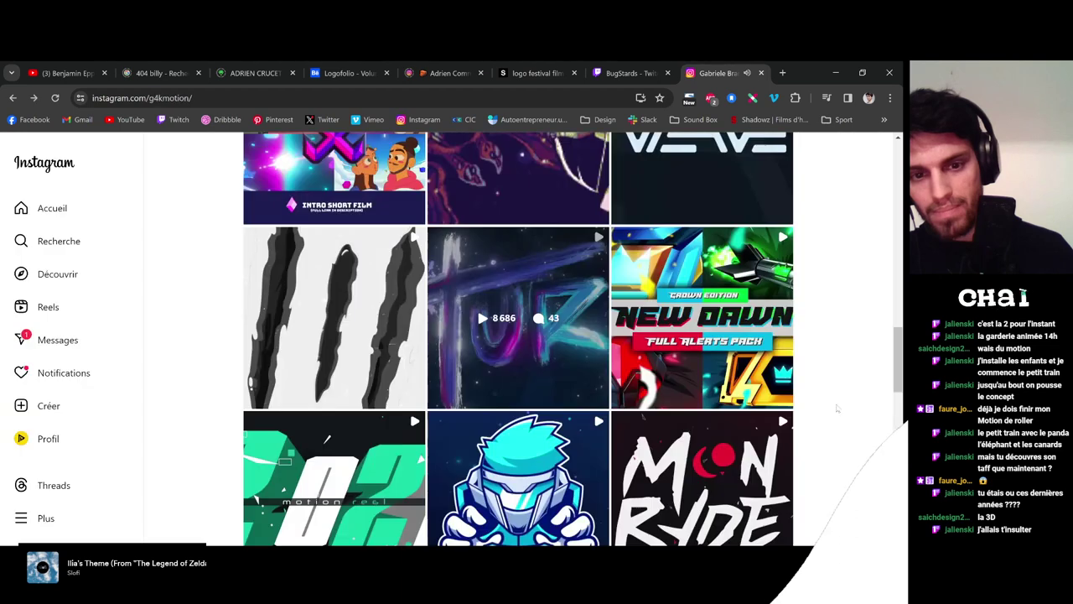
scroll(703, 285, "down", 1)
left_click(733, 285)
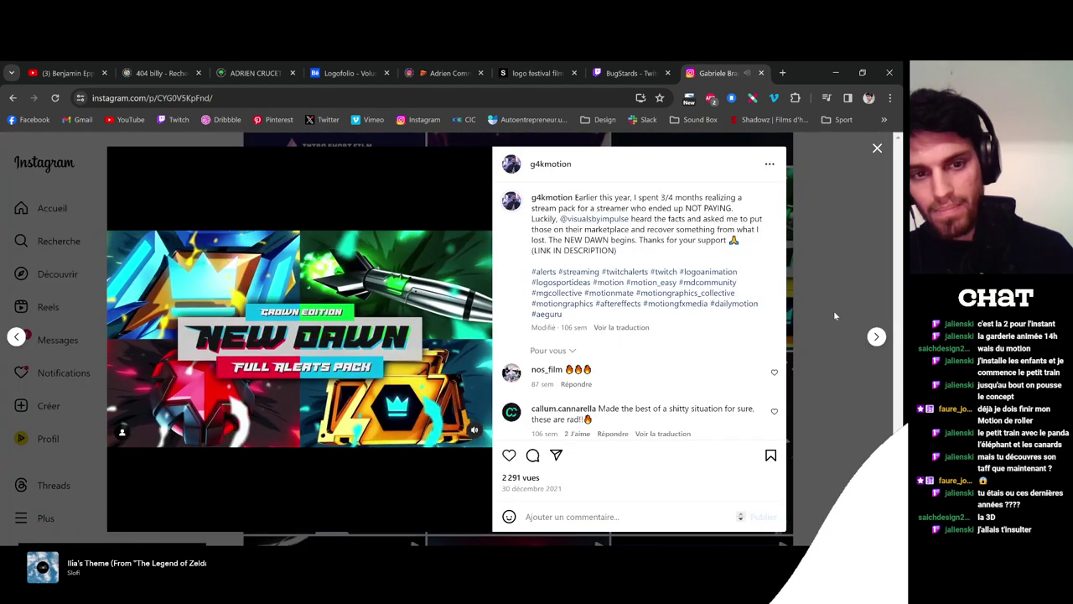
left_click(829, 332)
View the robot gamer mascot post, then close the Instagram tab
scroll(829, 332, "down", 3)
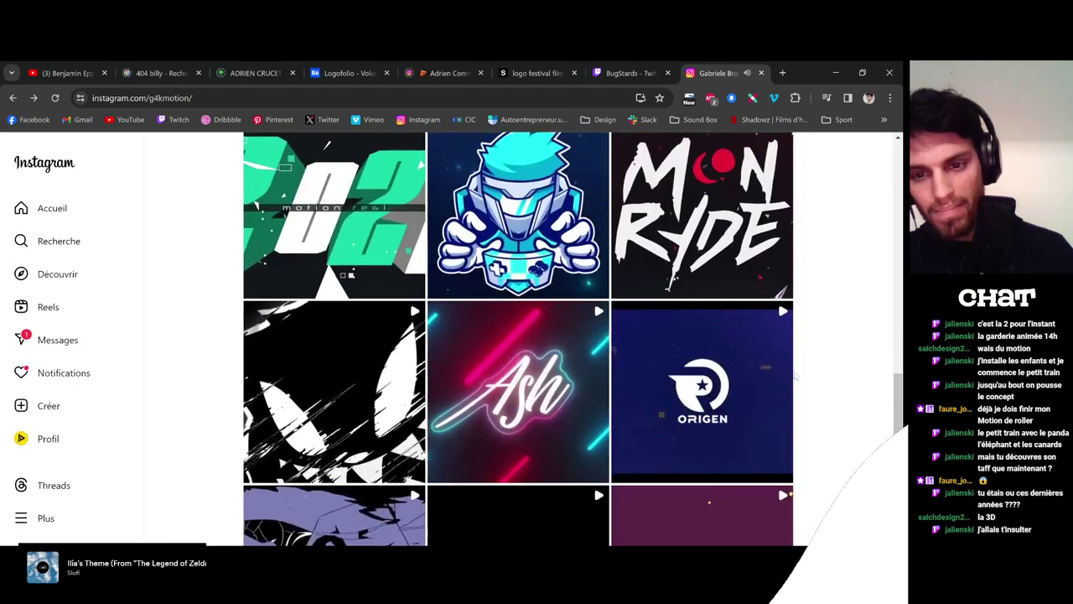
scroll(555, 342, "up", 1)
left_click(554, 342)
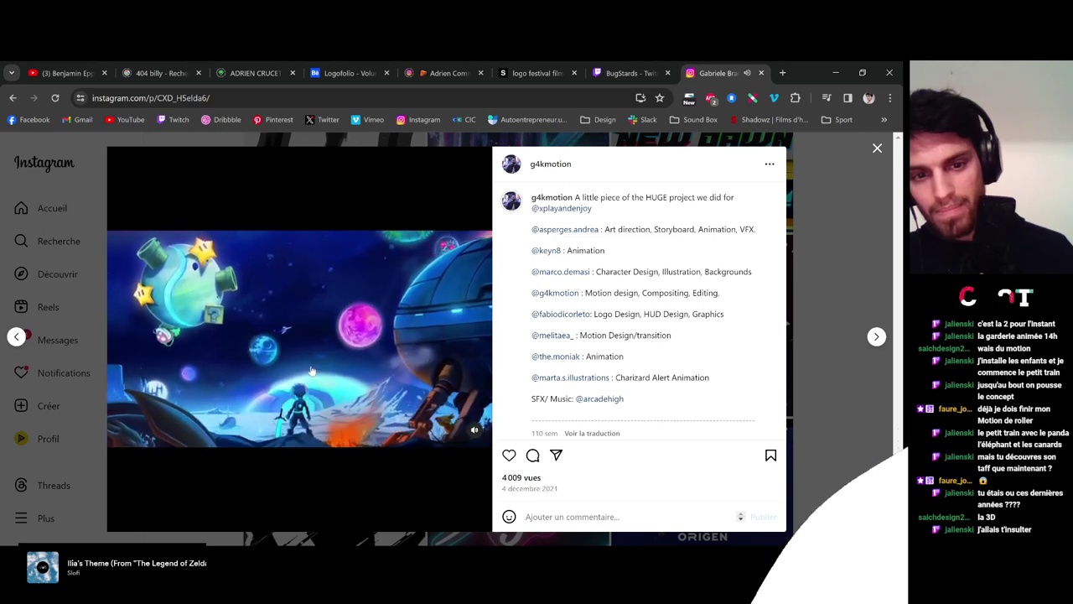
left_click(873, 448)
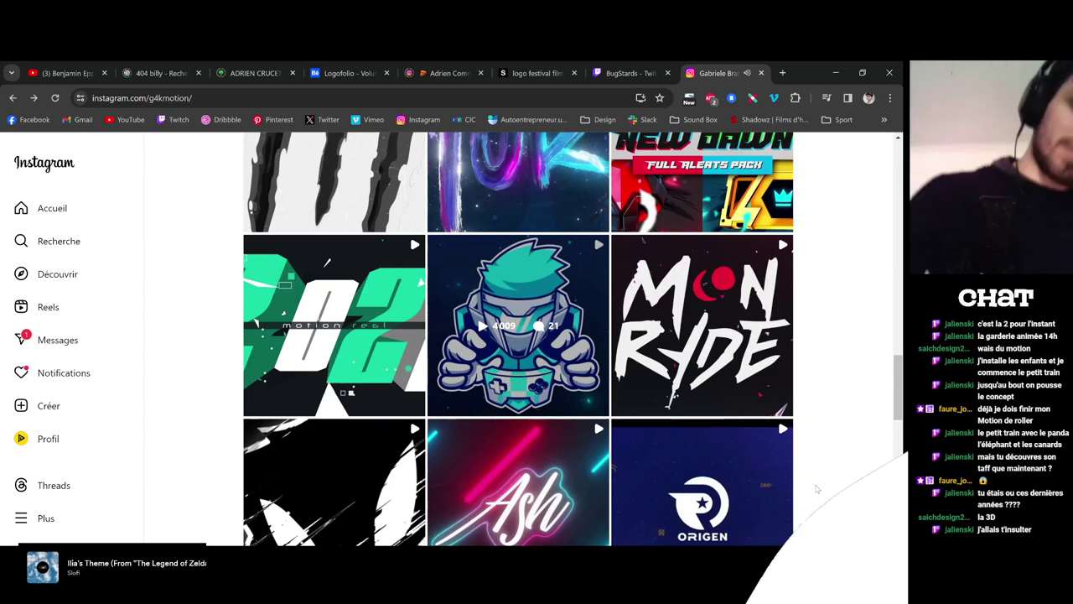
left_click(762, 73)
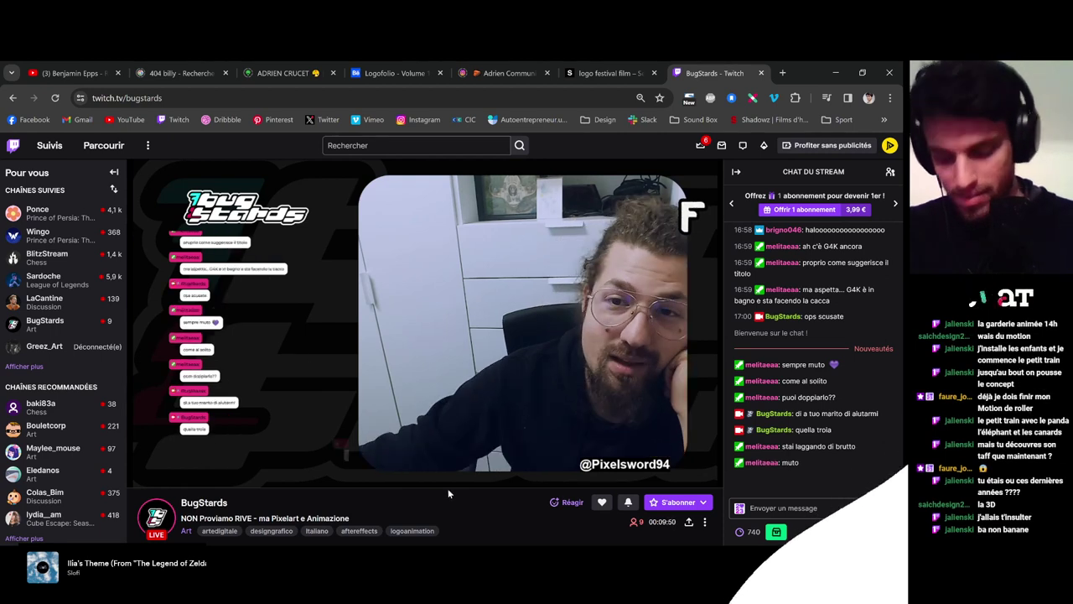
mouse_move(451, 479)
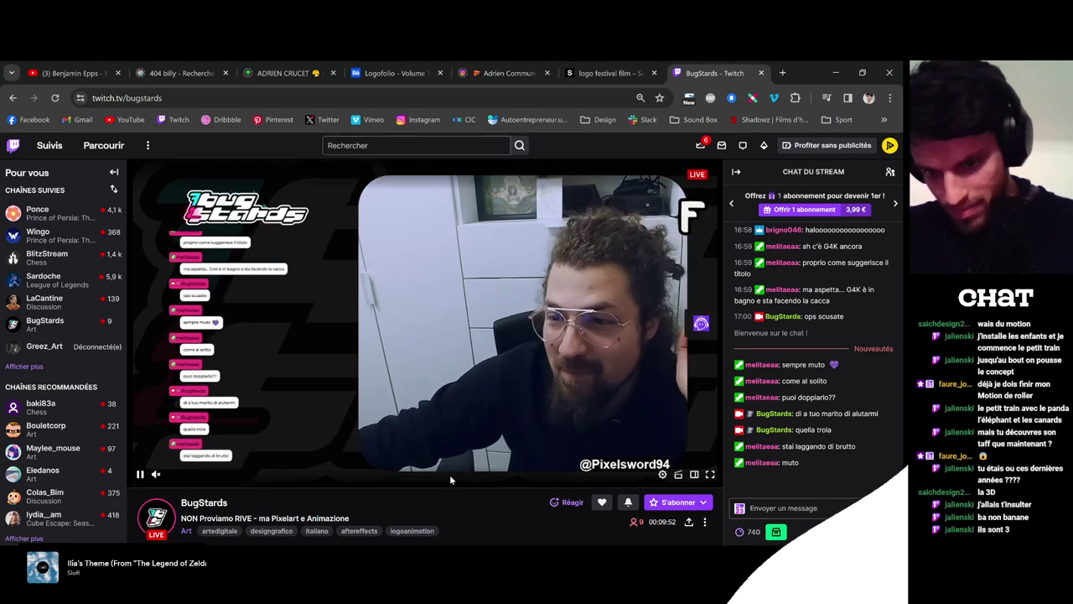
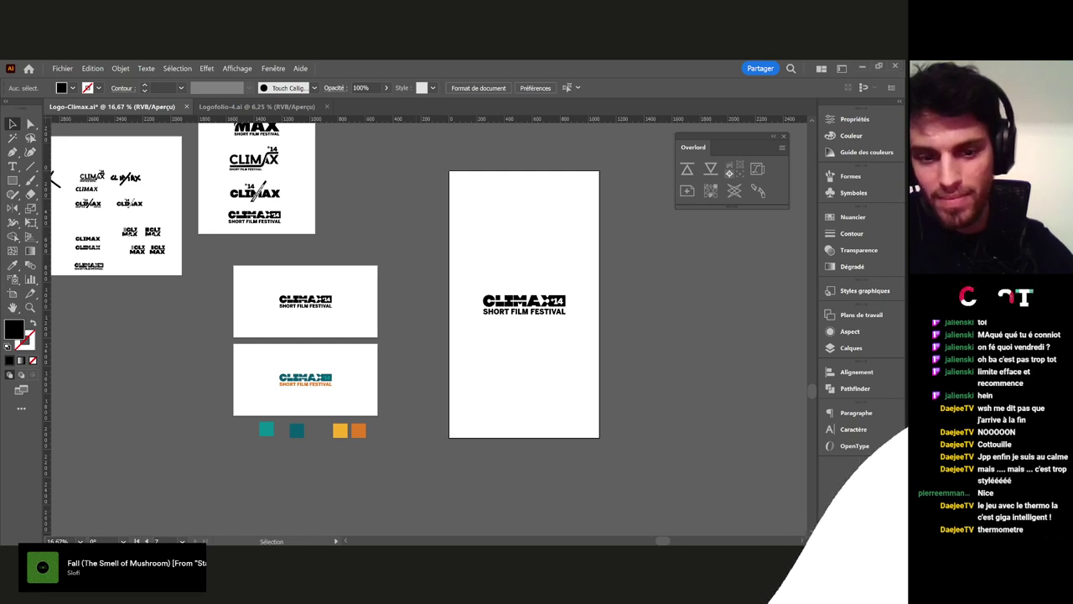
Pan across the logo sketch artboards, then select and deselect the top 14th CLIMAX logo
scroll(572, 322, "up", 3)
scroll(416, 402, "up", 2)
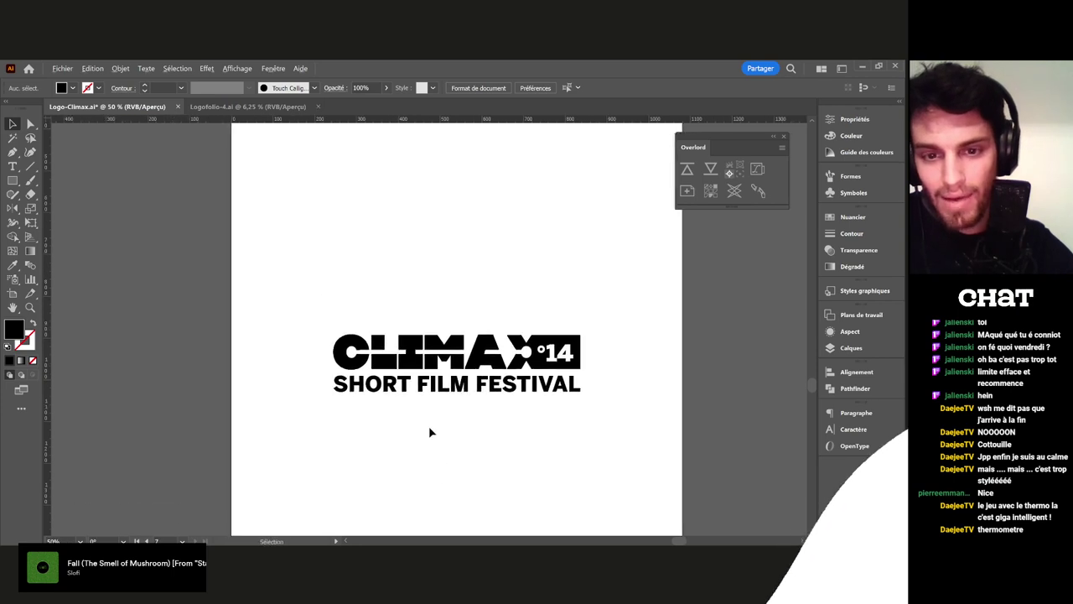
scroll(477, 452, "down", 2)
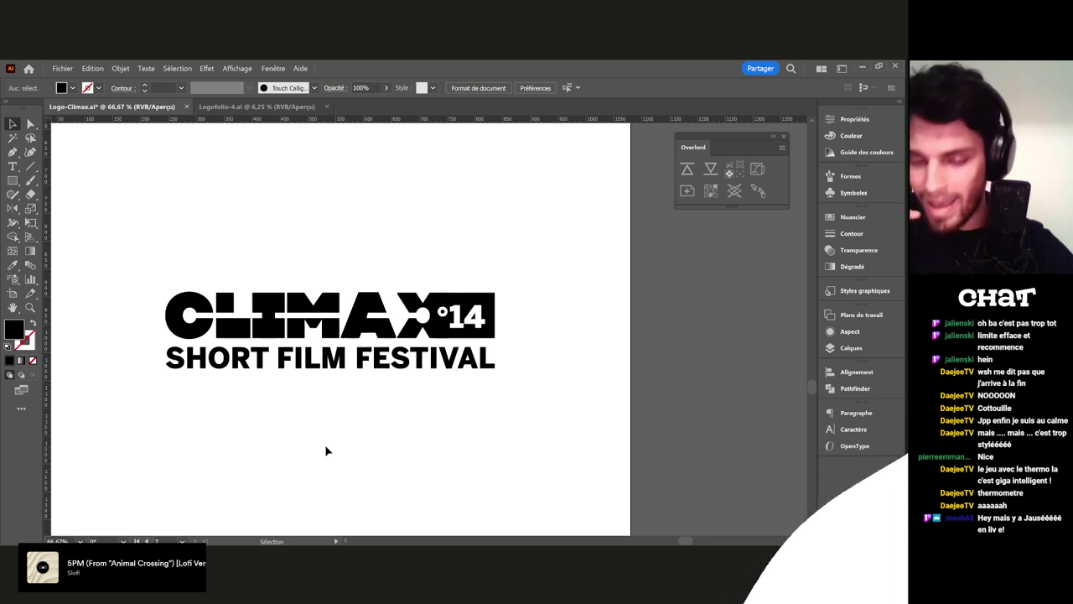
scroll(418, 451, "down", 4)
left_click_drag(272, 349, 613, 428)
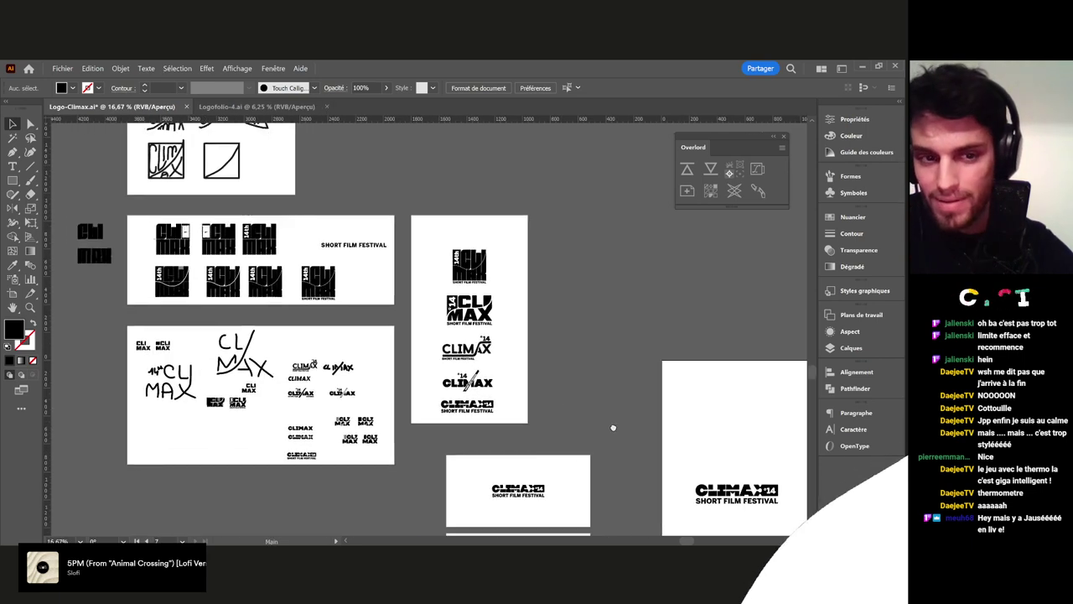
scroll(551, 395, "up", 5)
left_click_drag(492, 407, 525, 408)
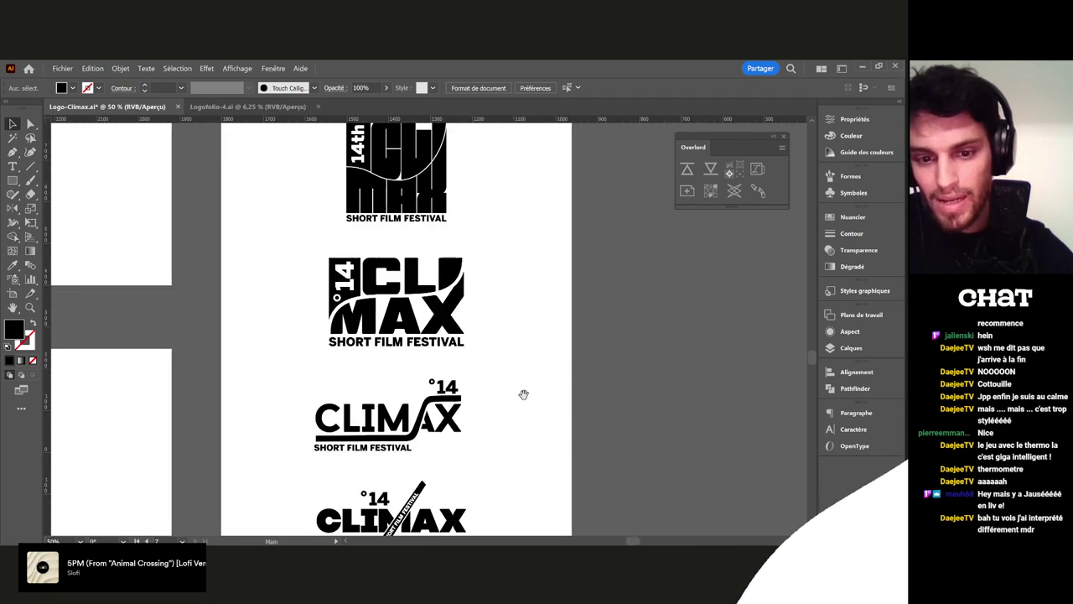
scroll(523, 394, "down", 1)
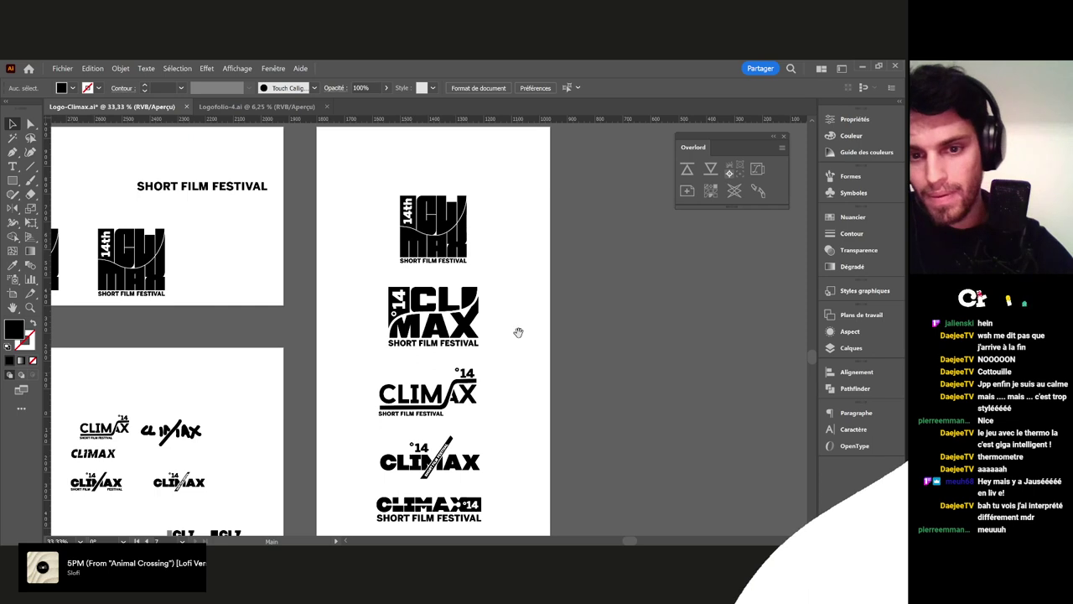
left_click_drag(518, 333, 515, 341)
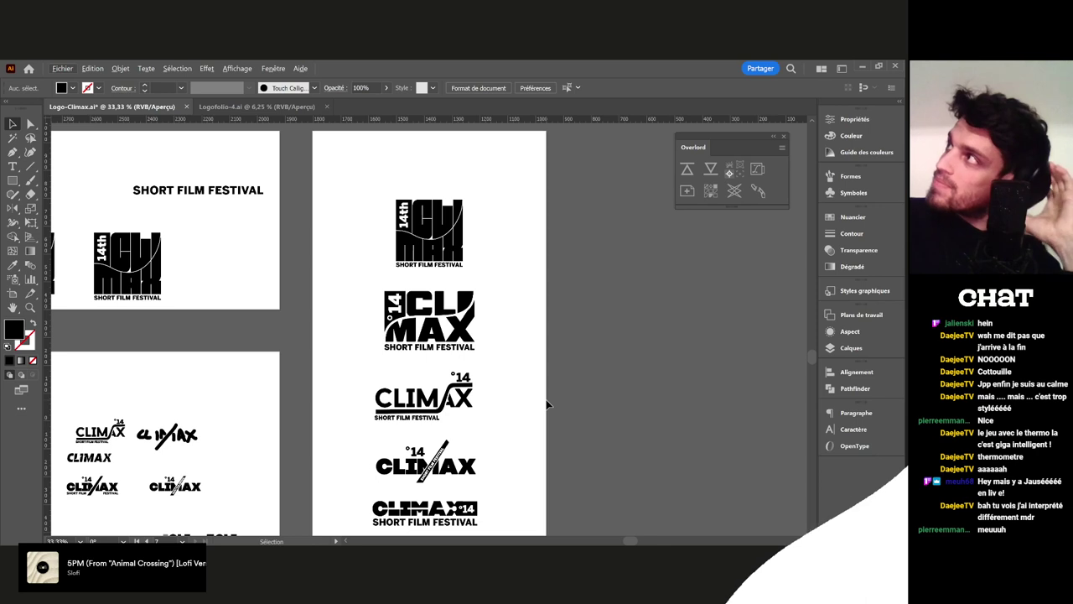
key("space")
left_click_drag(547, 411, 545, 370)
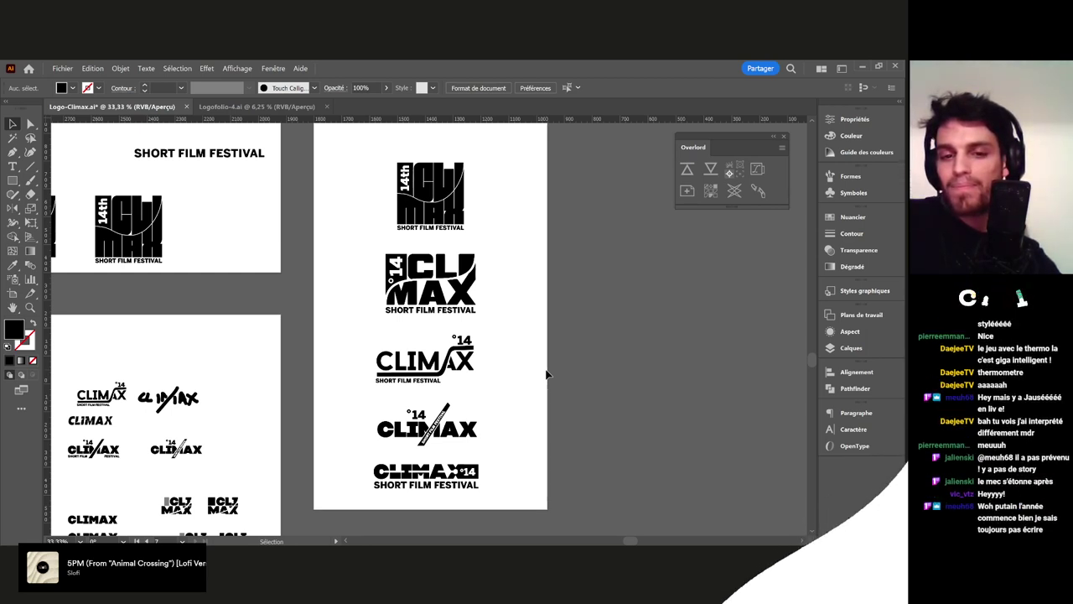
left_click(430, 200)
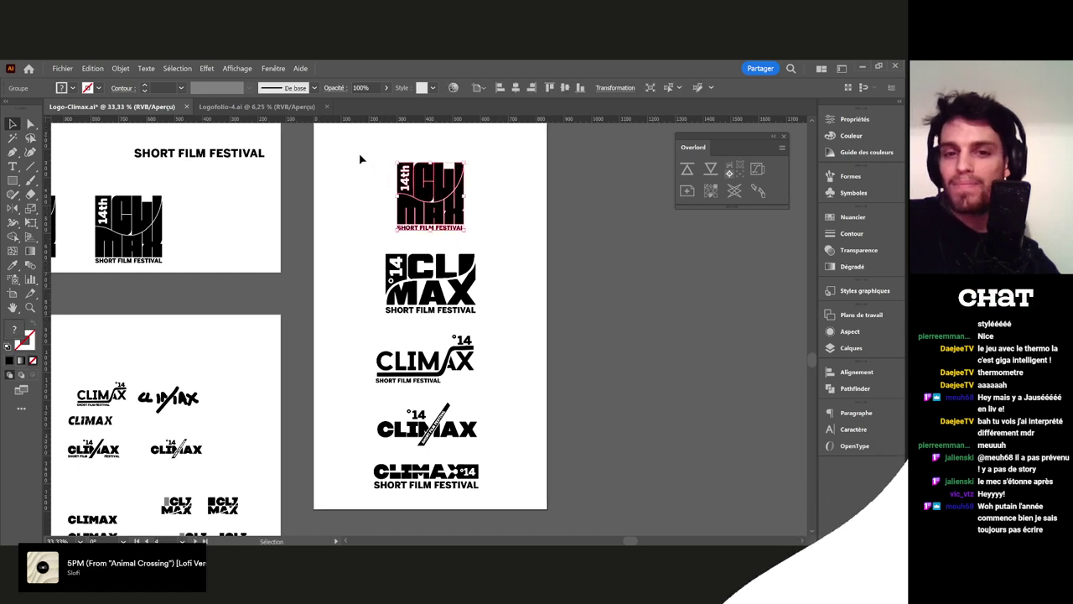
left_click(356, 165)
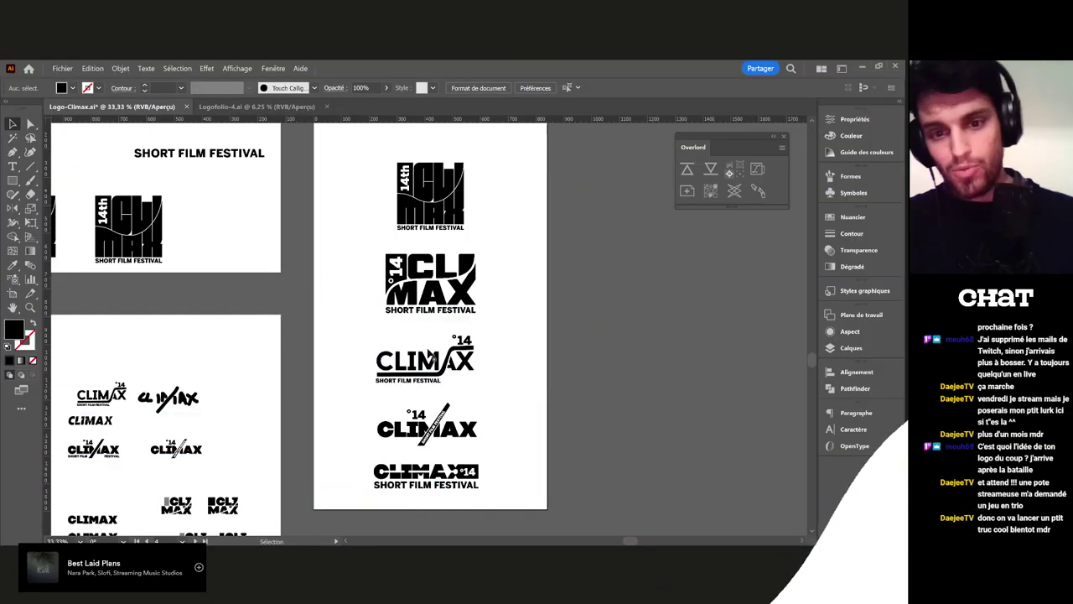
Center the top logo variants, then select and deselect the middle variant
left_click_drag(459, 204, 423, 276)
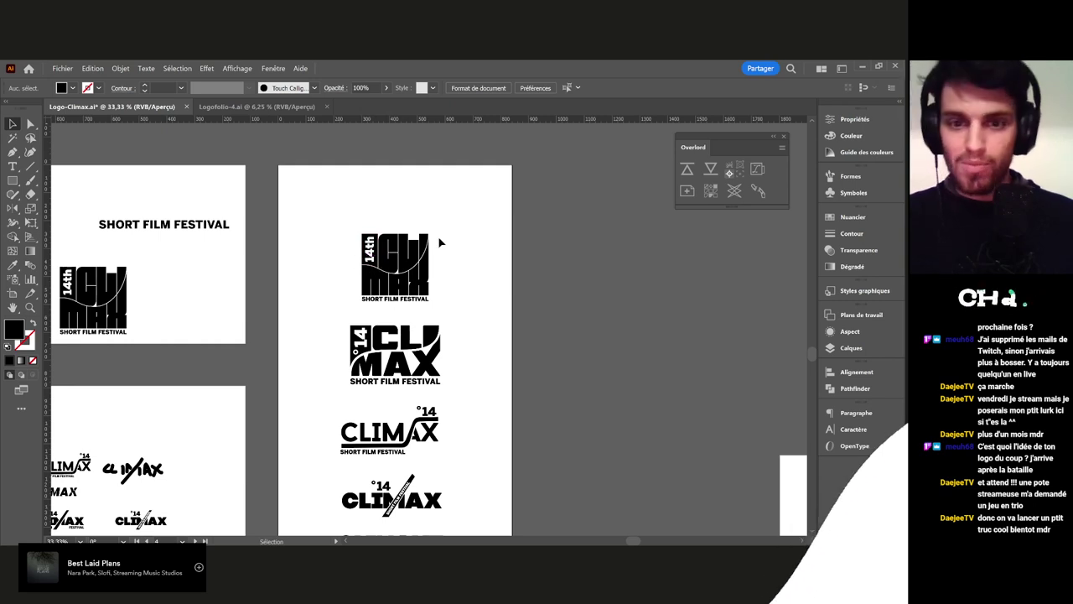
scroll(460, 371, "up", 1)
left_click_drag(461, 370, 478, 331)
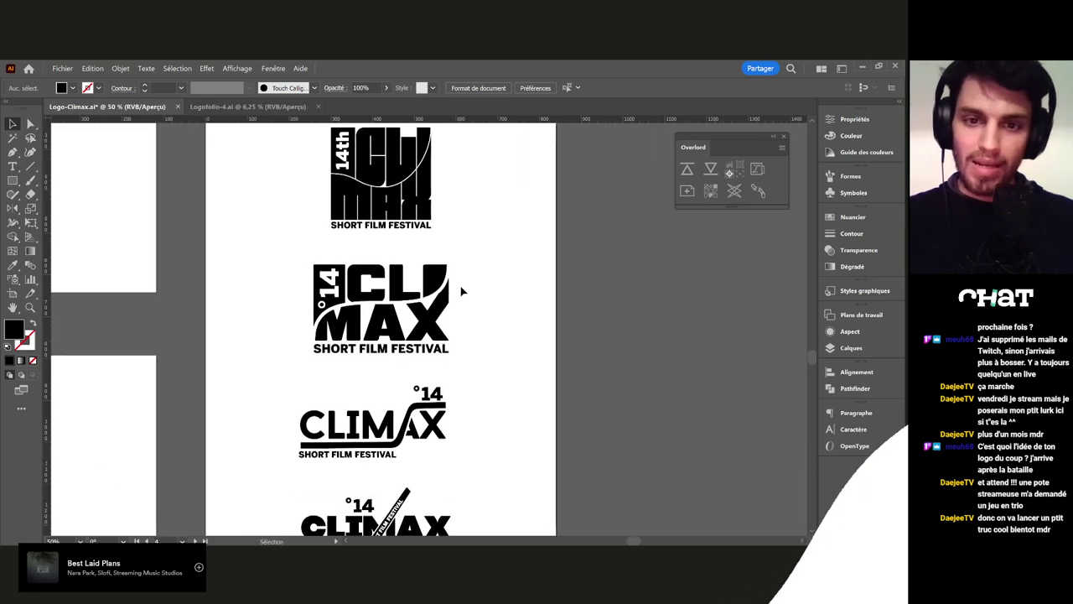
left_click_drag(462, 291, 423, 366)
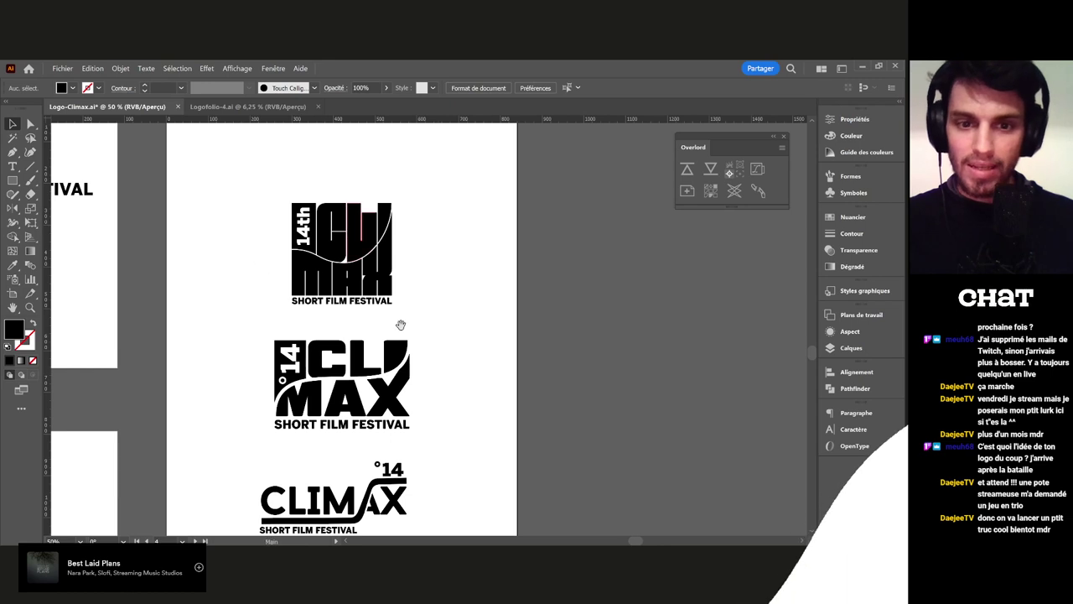
scroll(397, 325, "down", 2)
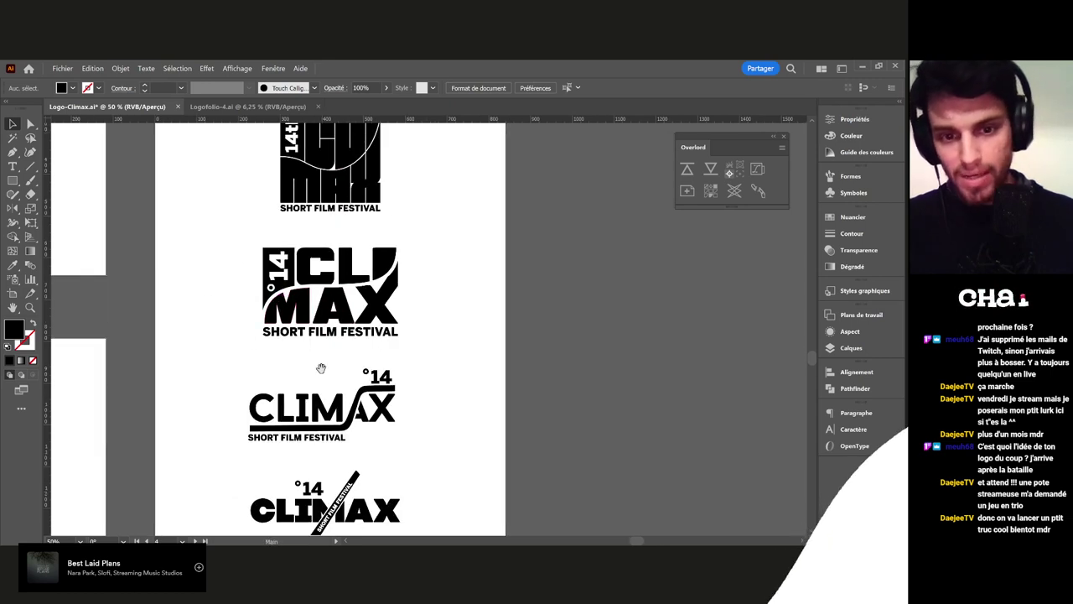
scroll(426, 234, "down", 3)
left_click_drag(427, 234, 225, 311)
scroll(247, 255, "down", 2)
left_click(195, 261)
left_click_drag(248, 255, 520, 307)
left_click(451, 315)
left_click_drag(459, 342, 453, 279)
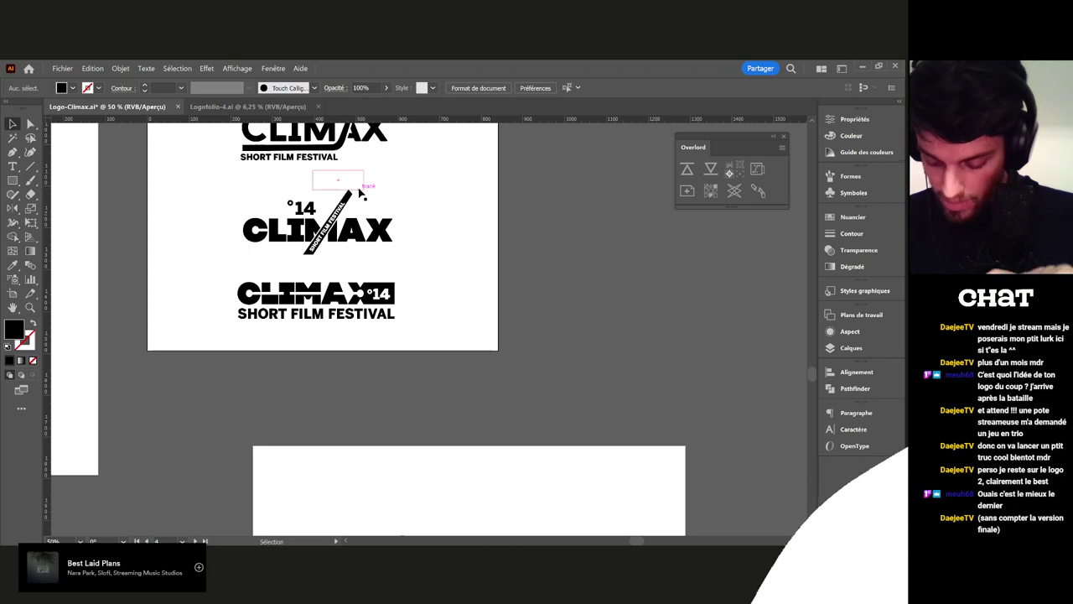
Select the second CLIMAX logo variant and scroll around the neighbouring sketch artboards
left_click_drag(471, 207, 479, 419)
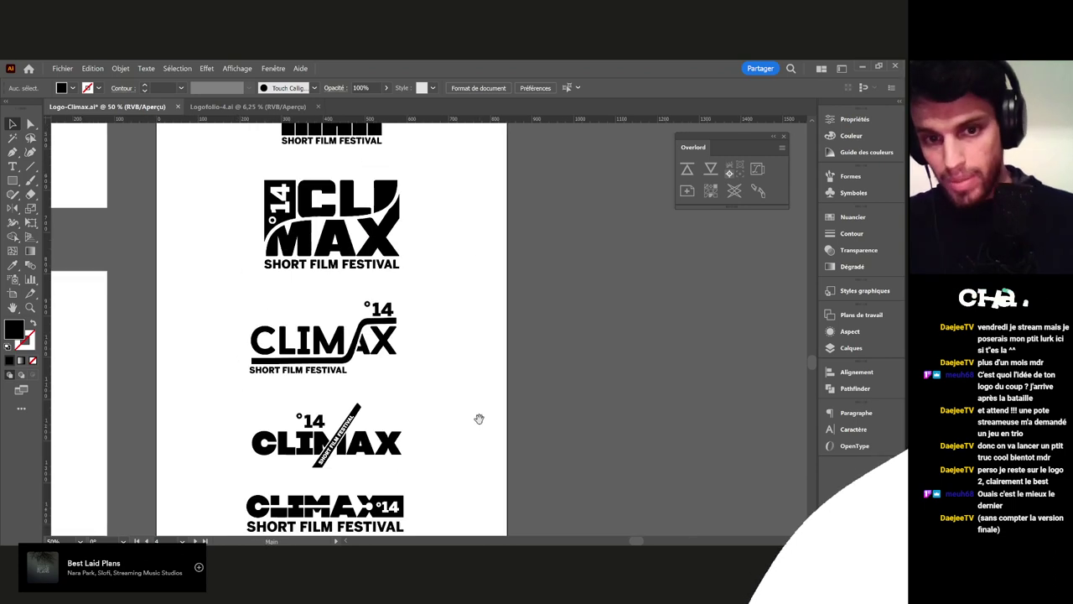
scroll(475, 345, "down", 1)
left_click_drag(475, 338, 469, 334)
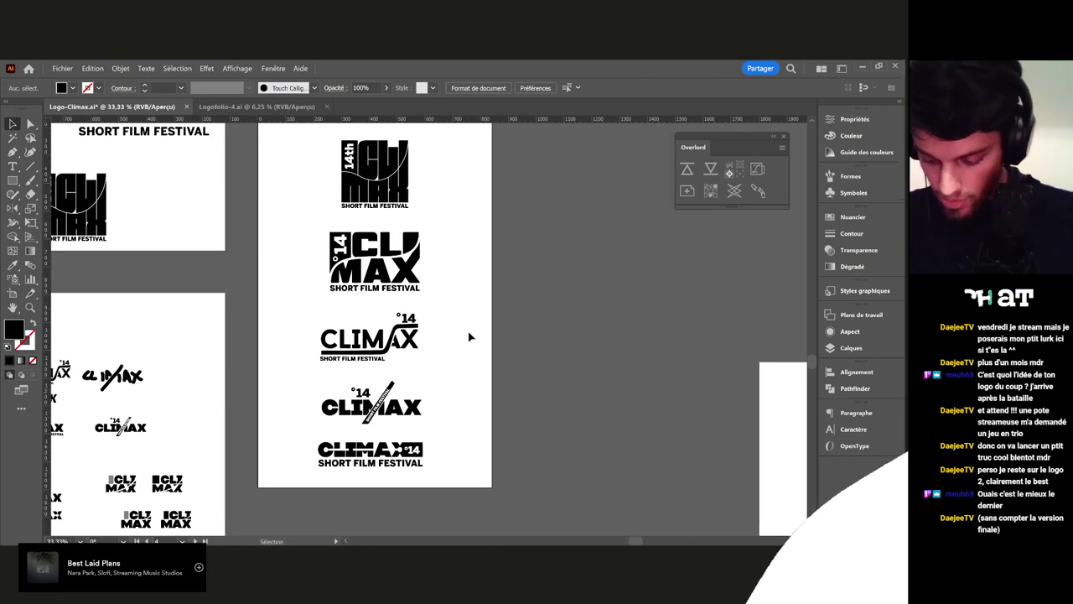
left_click_drag(298, 291, 454, 223)
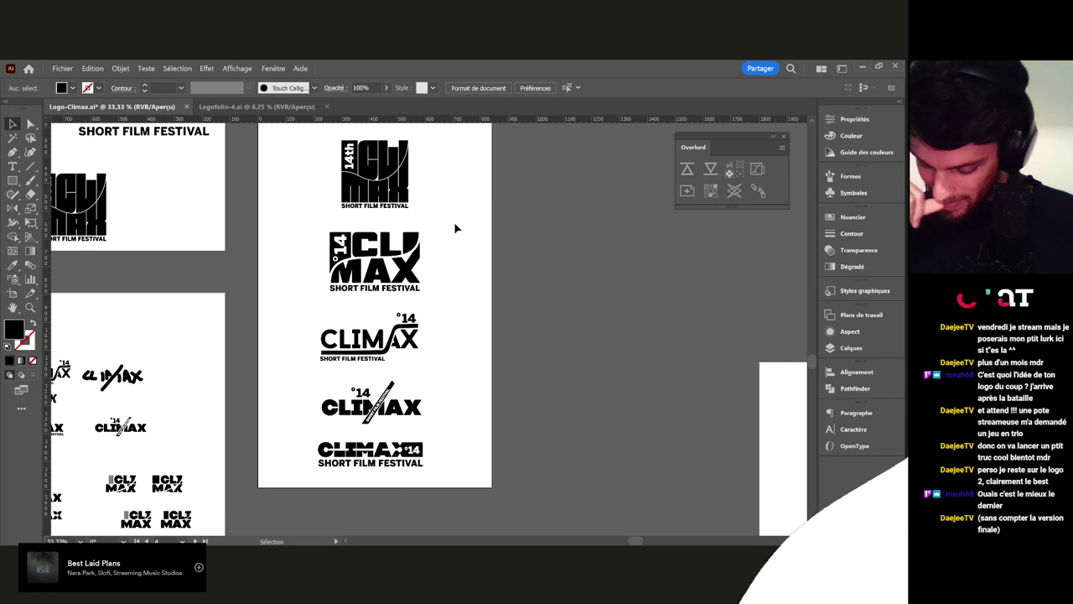
left_click_drag(452, 344, 478, 290)
scroll(475, 307, "down", 1)
scroll(475, 318, "left", 8)
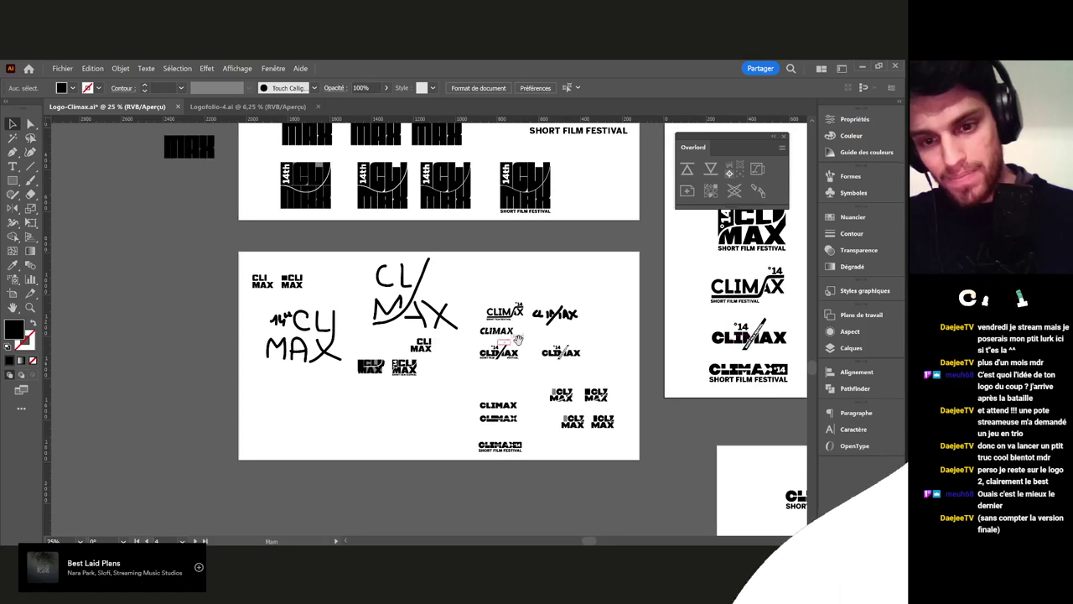
scroll(469, 344, "right", 6)
scroll(445, 355, "right", 3)
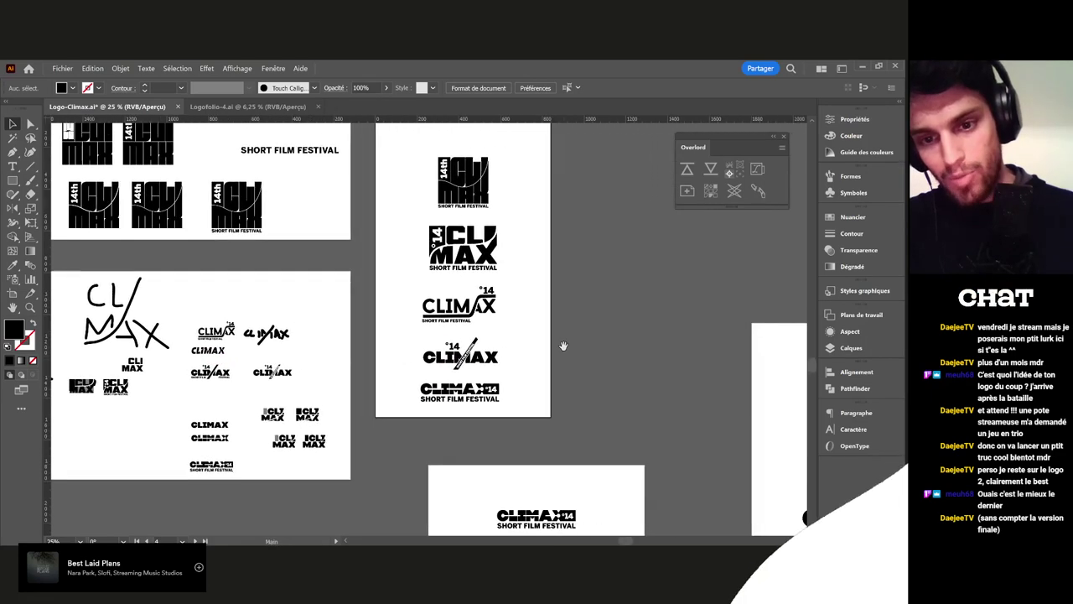
scroll(470, 390, "right", 2)
scroll(446, 394, "up", 1)
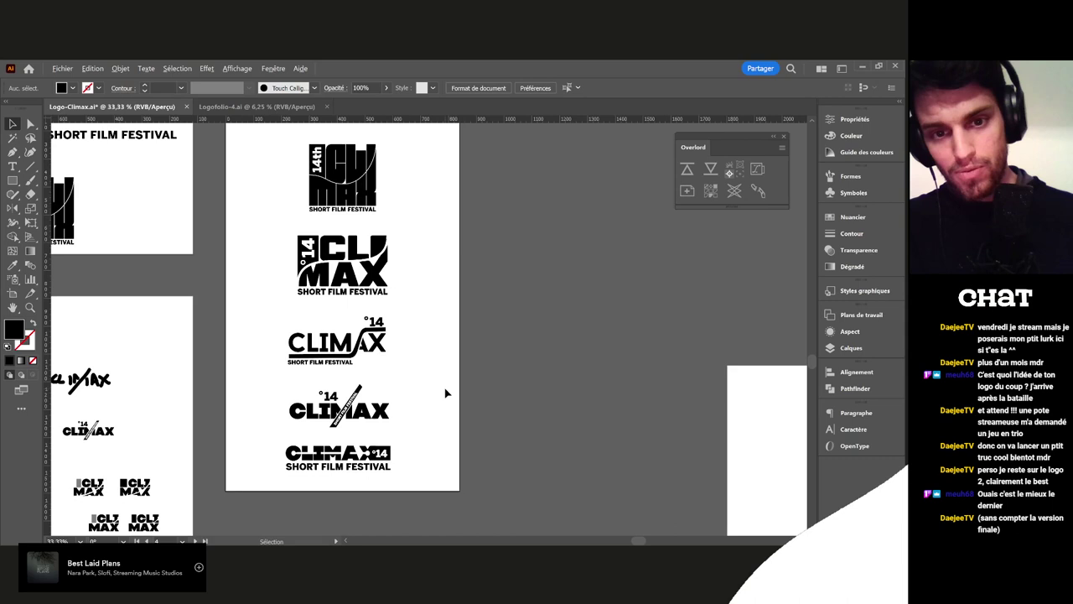
scroll(453, 385, "left", 1)
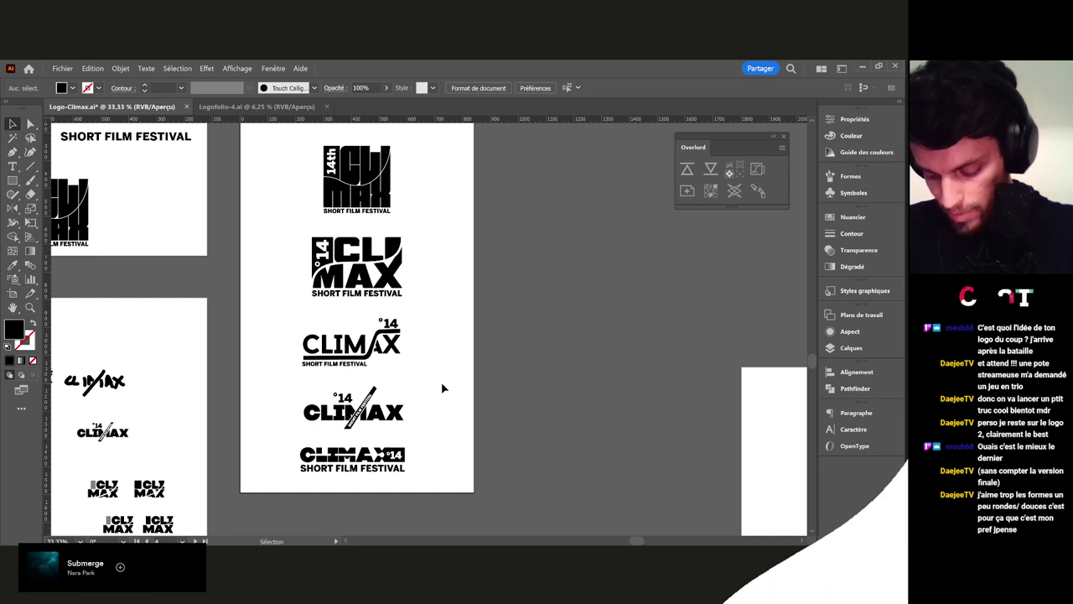
Select, deselect and reselect the top 14th CLIMAX logo group
left_click_drag(425, 240, 402, 310)
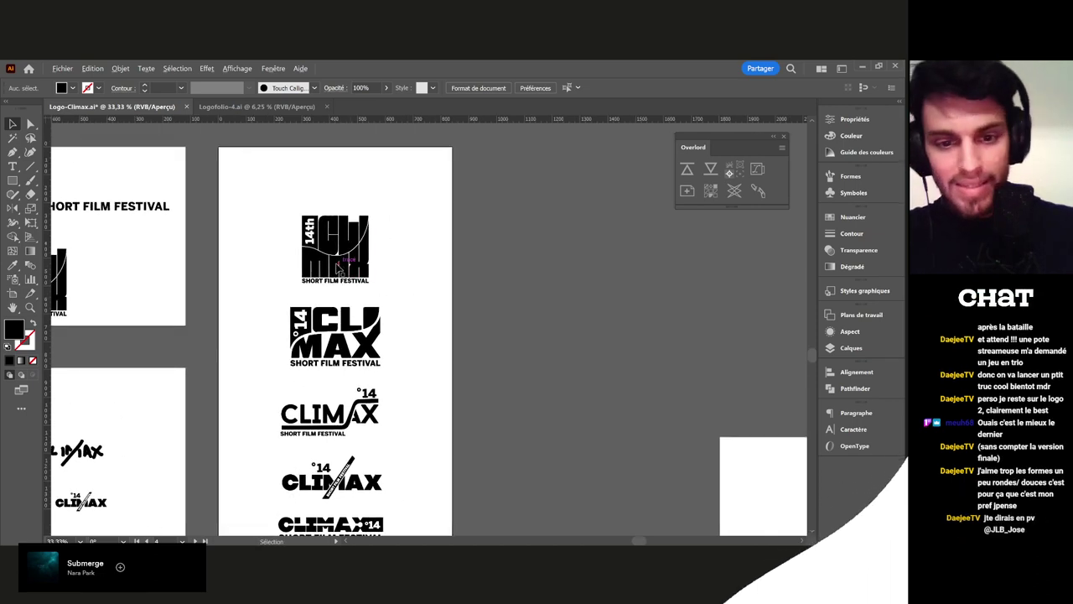
scroll(333, 263, "up", 2)
left_click_drag(222, 221, 462, 299)
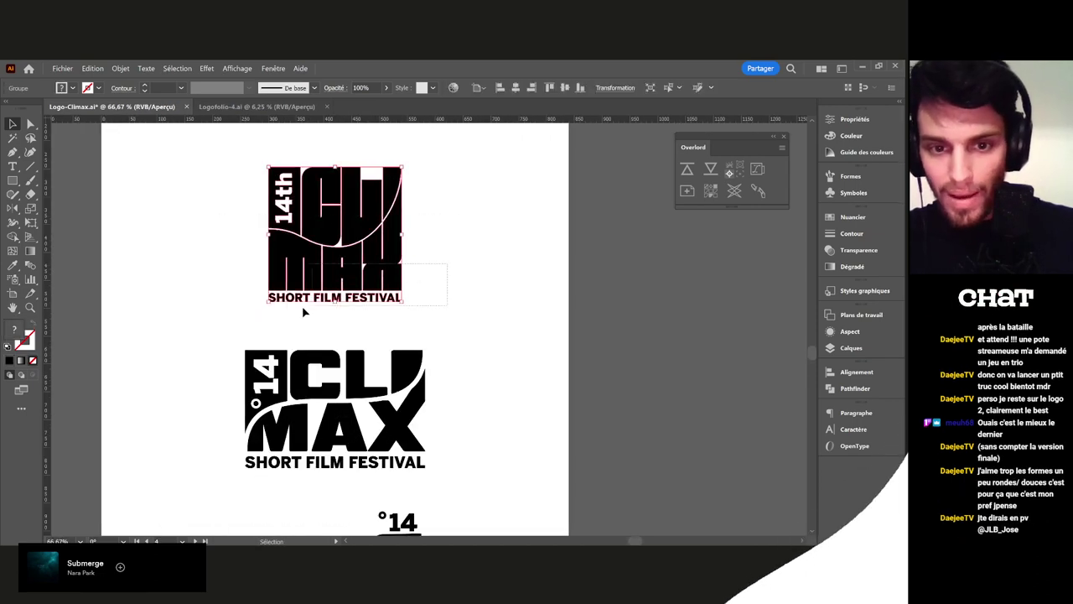
left_click(204, 268)
left_click_drag(479, 188, 313, 309)
Pan along the row of 14th CLIMAX logos to the last one and back
key("space")
scroll(537, 334, "down", 1)
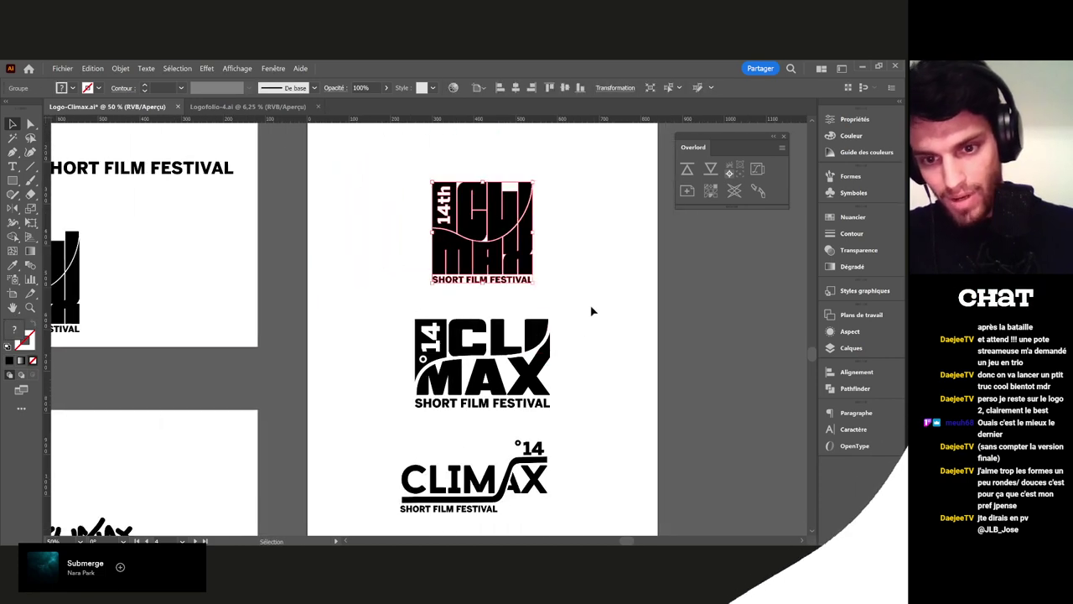
scroll(330, 368, "down", 2)
left_click_drag(338, 370, 647, 294)
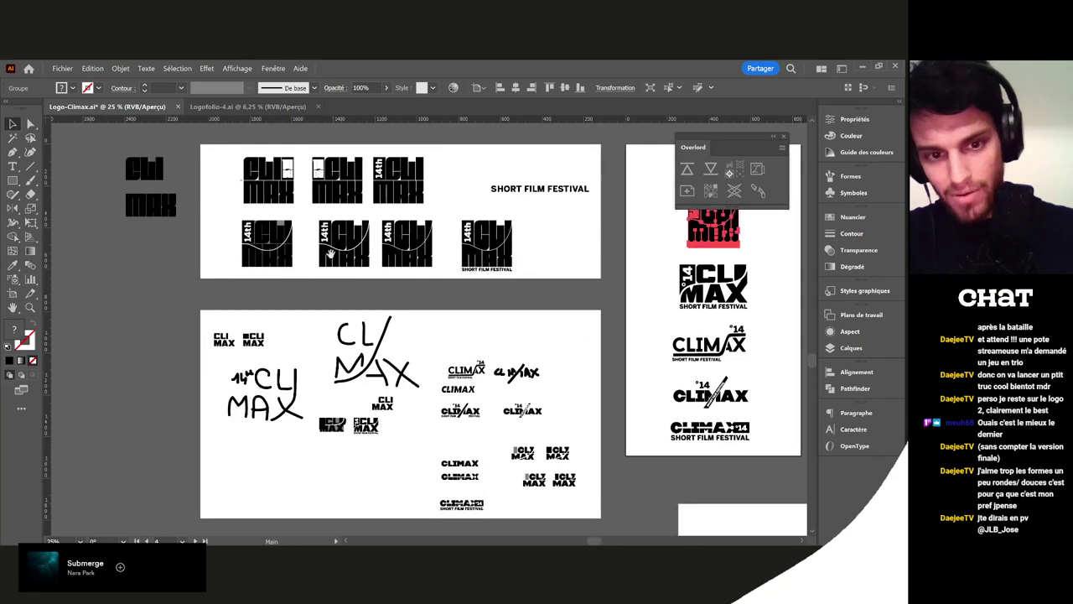
scroll(317, 200, "up", 1)
scroll(277, 273, "up", 2)
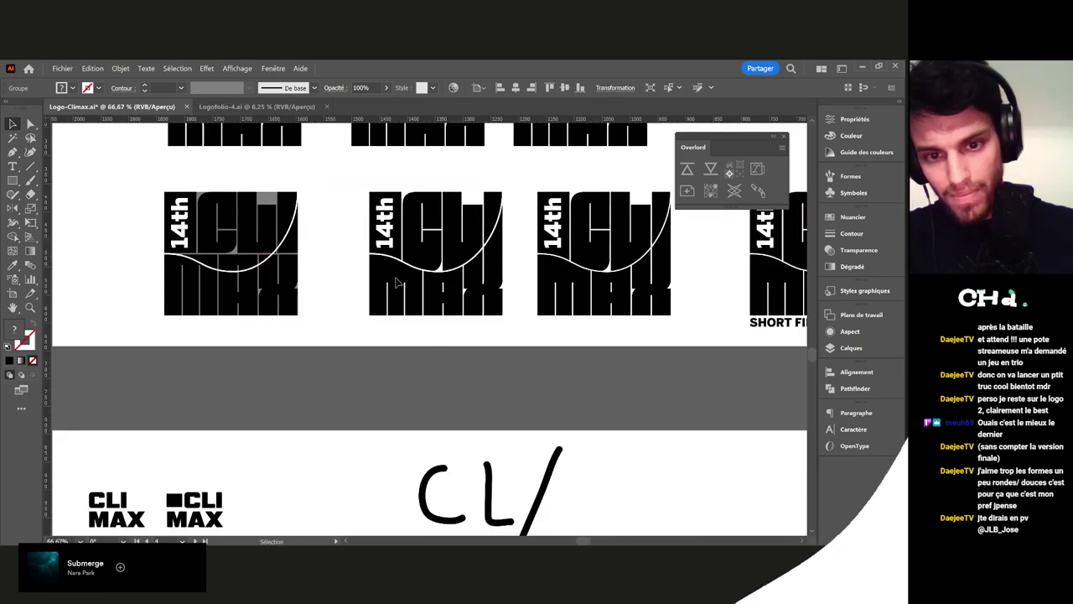
left_click_drag(420, 361, 374, 405)
left_click_drag(477, 315, 367, 335)
mouse_move(487, 335)
left_mouse_down()
mouse_move(692, 314)
mouse_move(489, 316)
left_mouse_up()
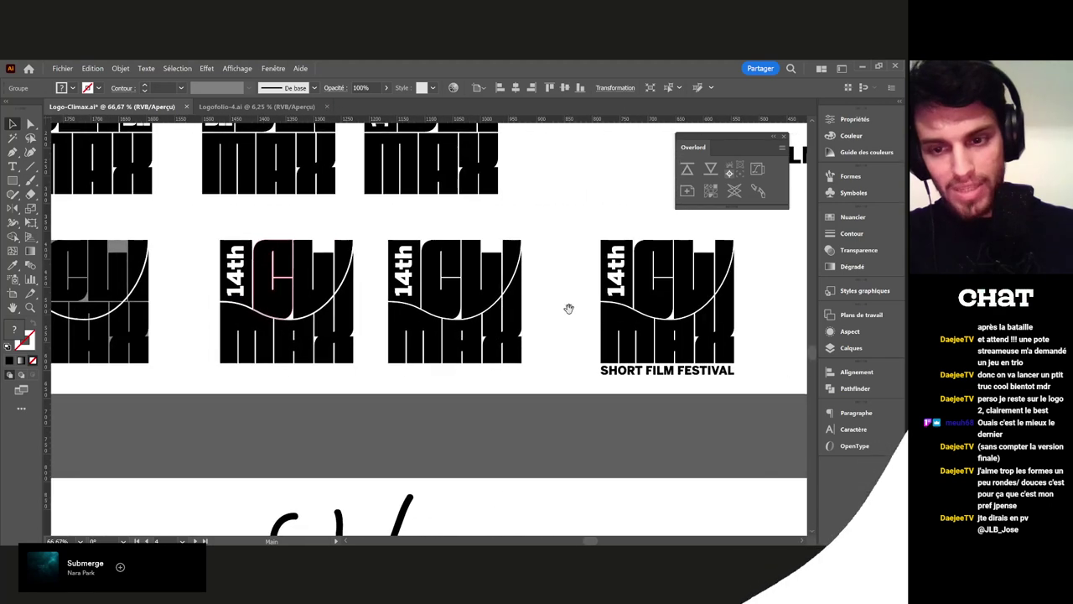
left_click_drag(617, 300, 259, 294)
left_click_drag(671, 314, 286, 302)
left_click_drag(470, 326, 307, 292)
Select the top two logo variants and review the lower variants below them
scroll(511, 325, "down", 1)
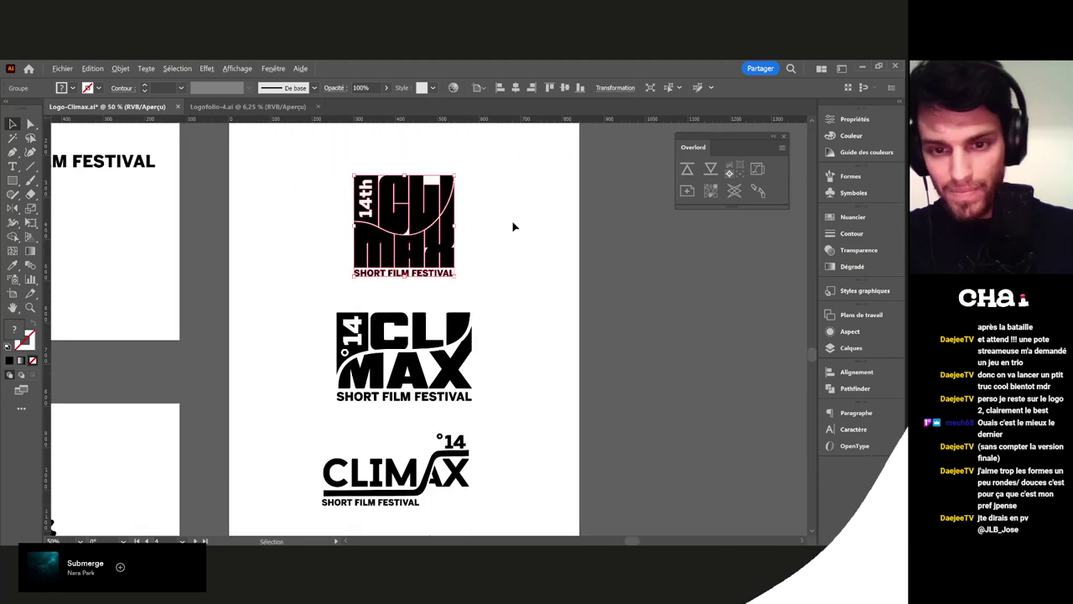
left_click_drag(510, 250, 295, 396)
scroll(298, 400, "down", 2)
left_click_drag(448, 395, 472, 199)
scroll(434, 303, "up", 1)
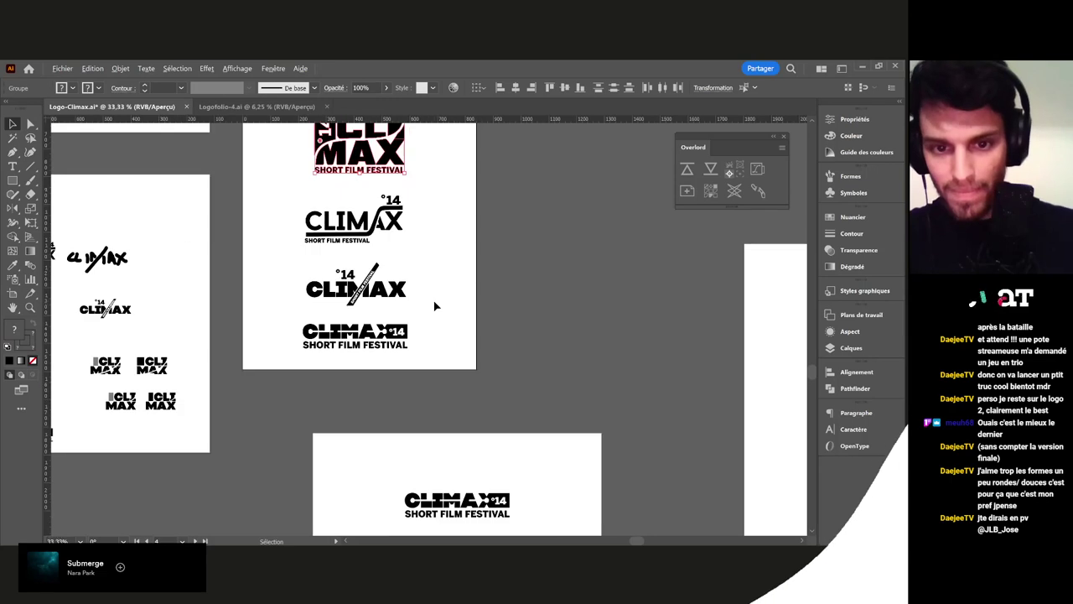
scroll(450, 331, "up", 1)
scroll(472, 316, "down", 1)
scroll(472, 316, "left", 1)
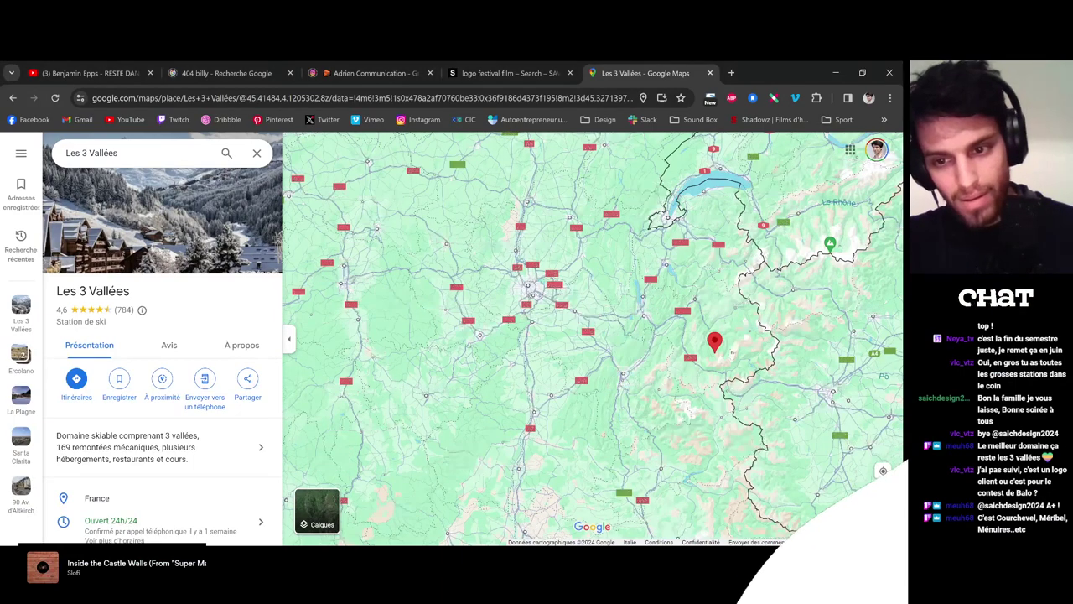
Zoom out from Les 3 Vallées and pan the map north toward the Vanoise peaks
scroll(718, 339, "up", 4)
scroll(718, 339, "up", 2)
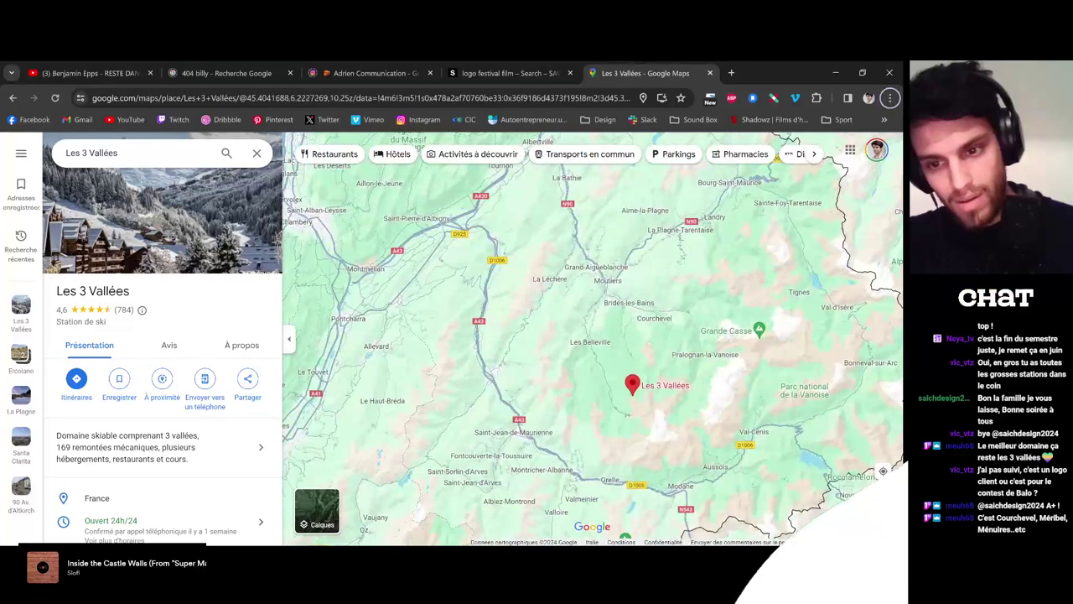
scroll(585, 335, "up", 1)
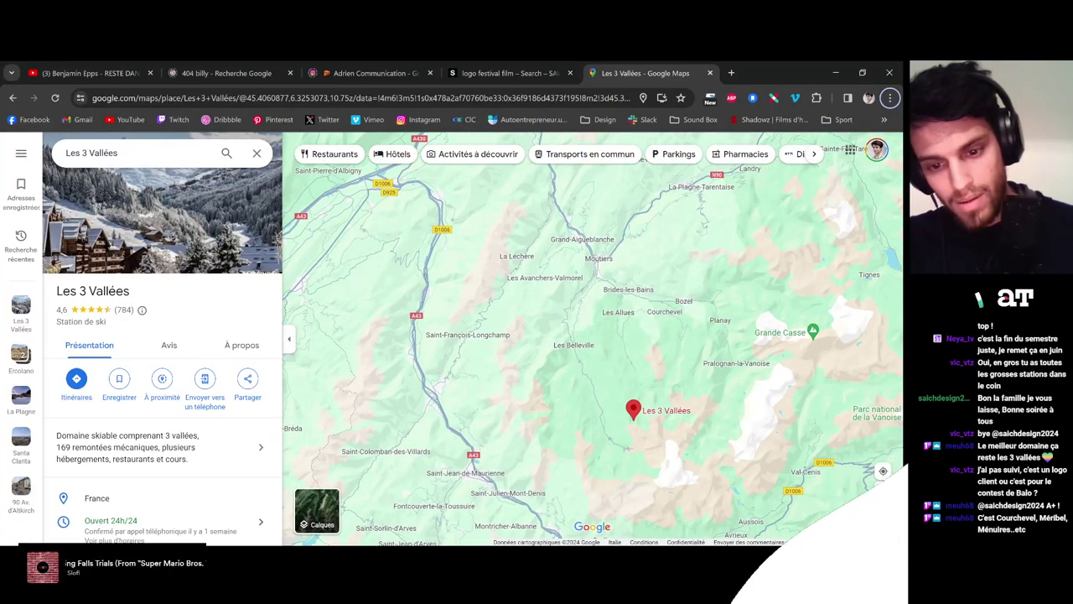
key("alt+Tab")
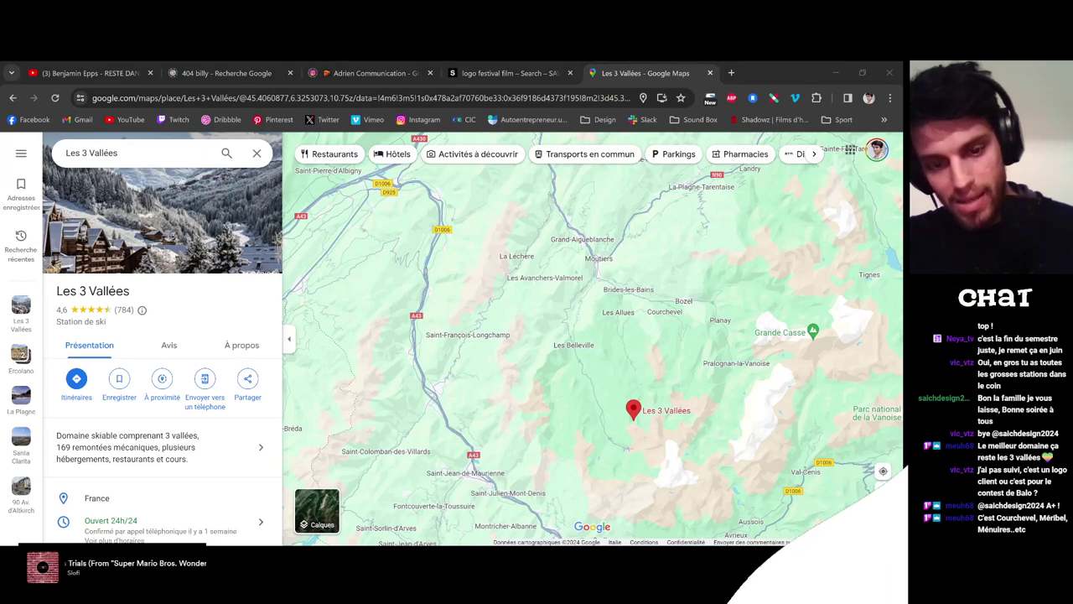
key("alt+Tab")
left_click_drag(661, 364, 599, 294)
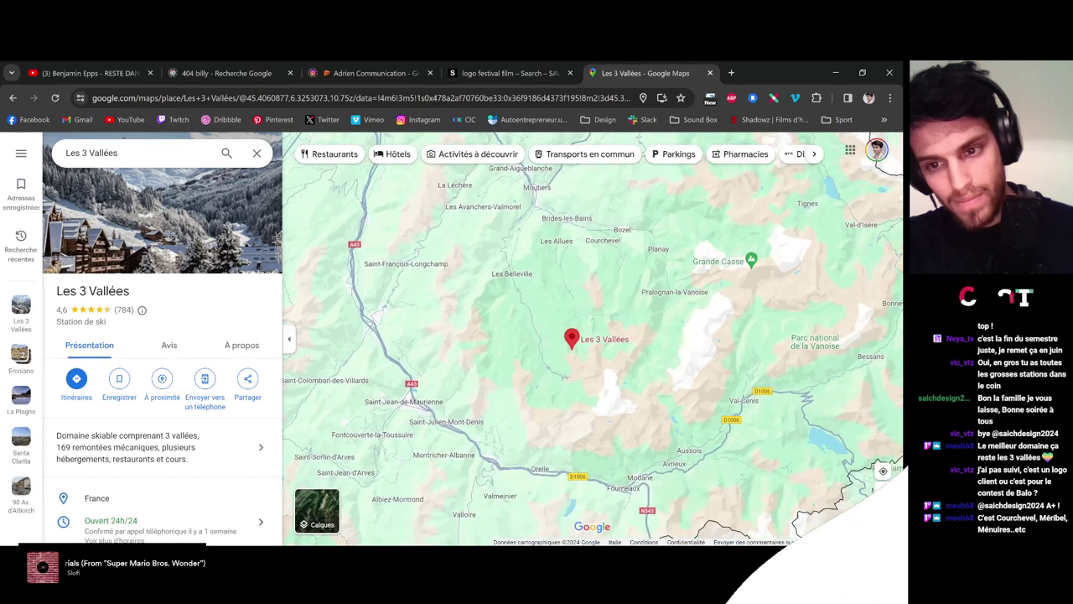
left_click_drag(596, 411, 604, 463)
left_click_drag(646, 406, 590, 437)
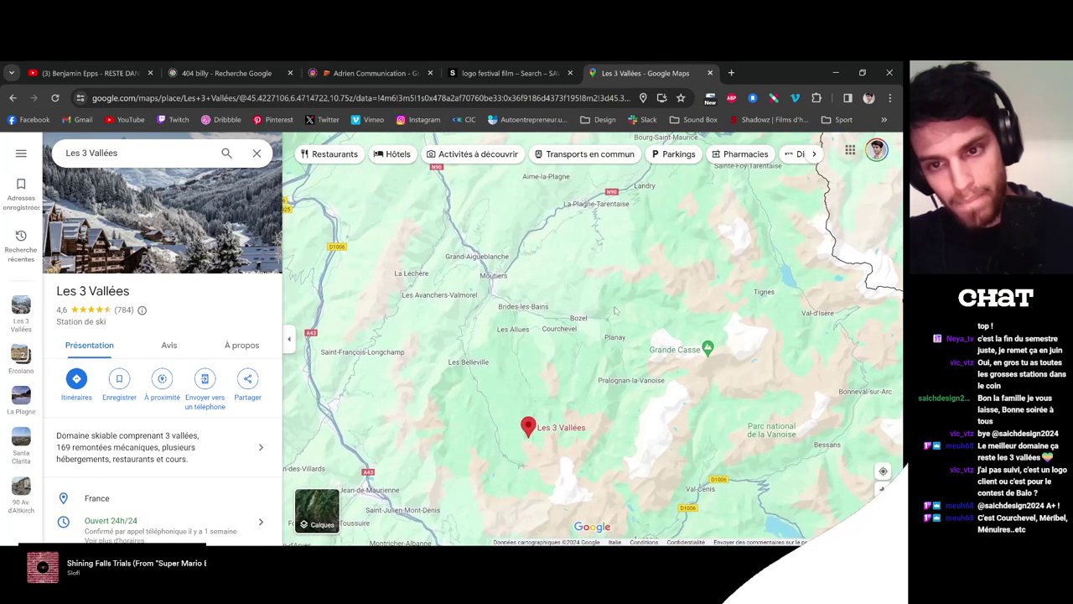
Zoom back in on the Alps between Mont Blanc and Zermatt
scroll(629, 306, "down", 2)
left_click_drag(652, 255, 638, 314)
scroll(638, 314, "down", 1)
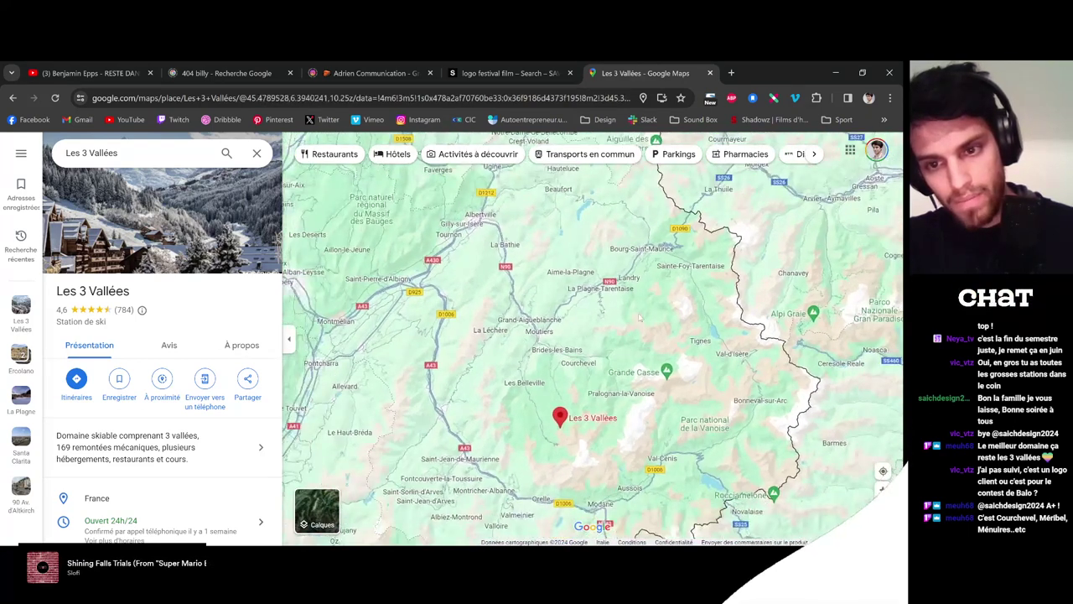
scroll(605, 299, "down", 1)
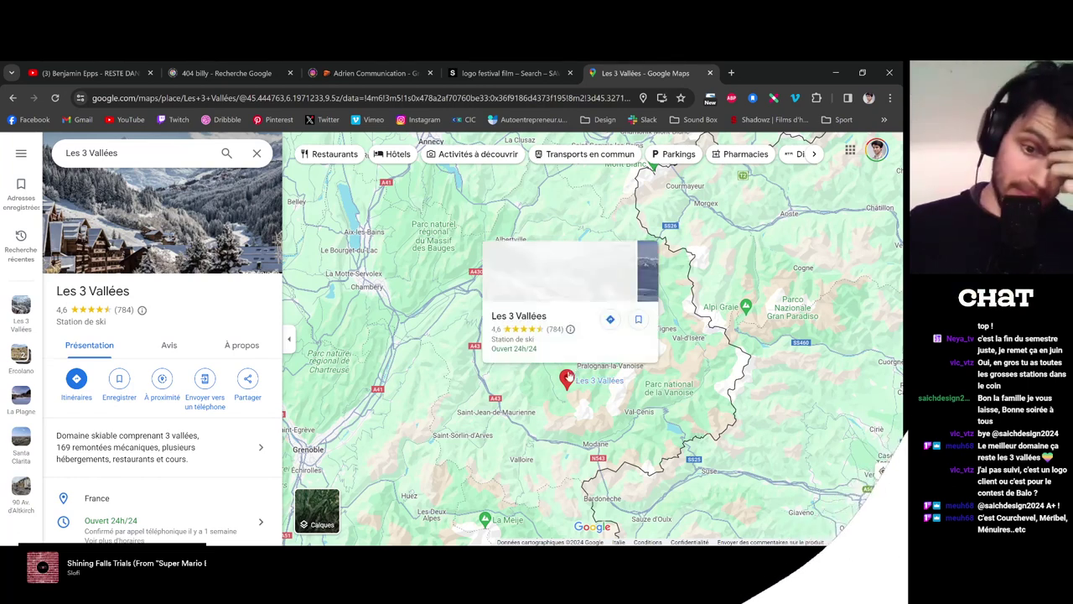
scroll(576, 277, "down", 5)
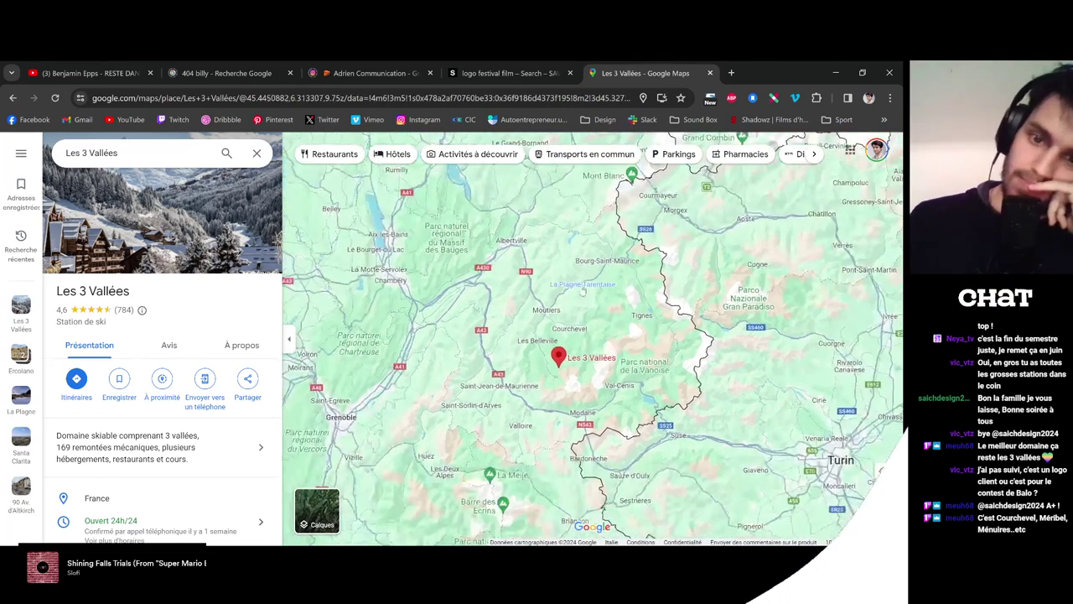
scroll(575, 300, "down", 3)
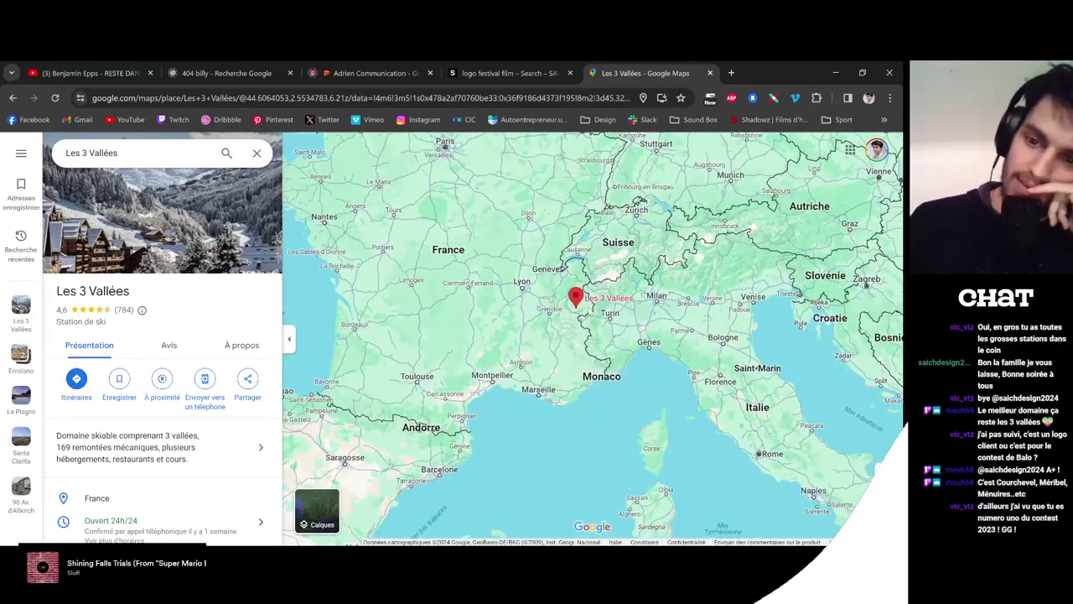
scroll(619, 264, "up", 3)
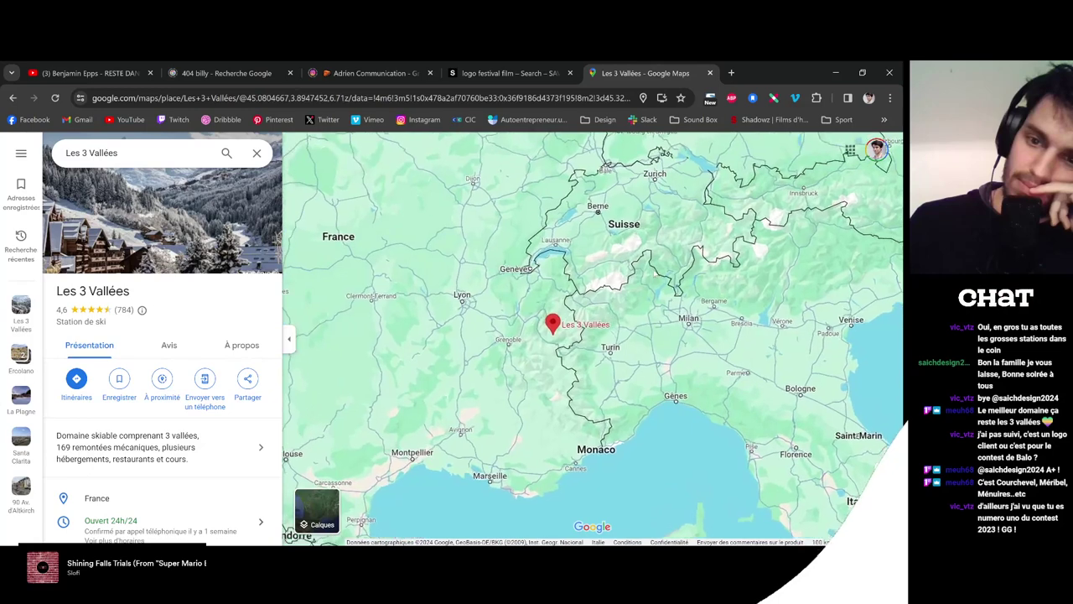
scroll(614, 284, "up", 2)
scroll(615, 283, "up", 2)
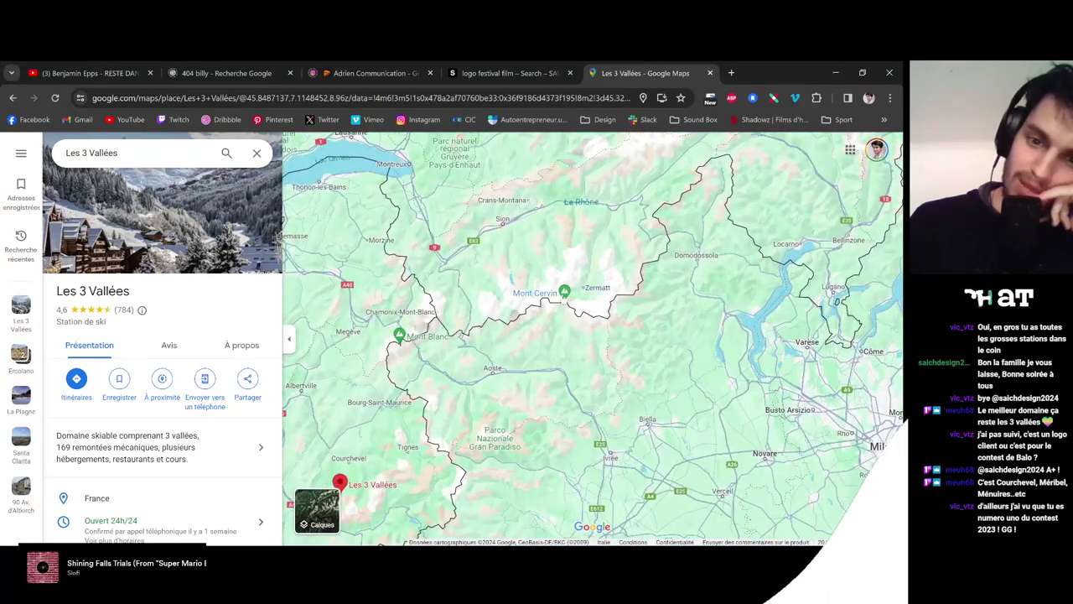
Browse Mont Cervin's photos, then close Discord's image viewer and open -classement-batailles-2023
left_click(555, 302)
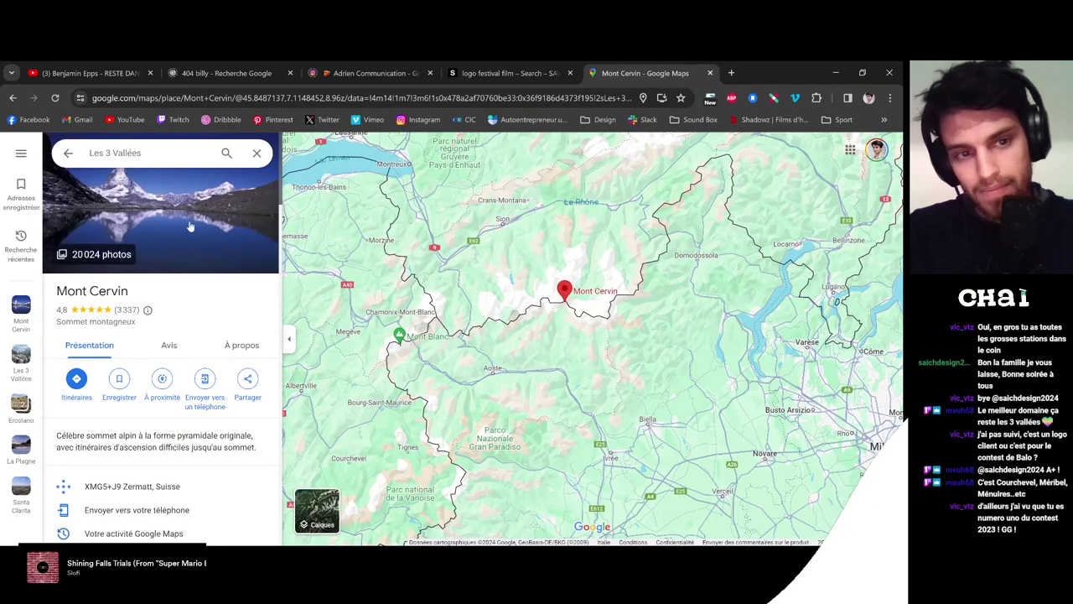
left_click(170, 217)
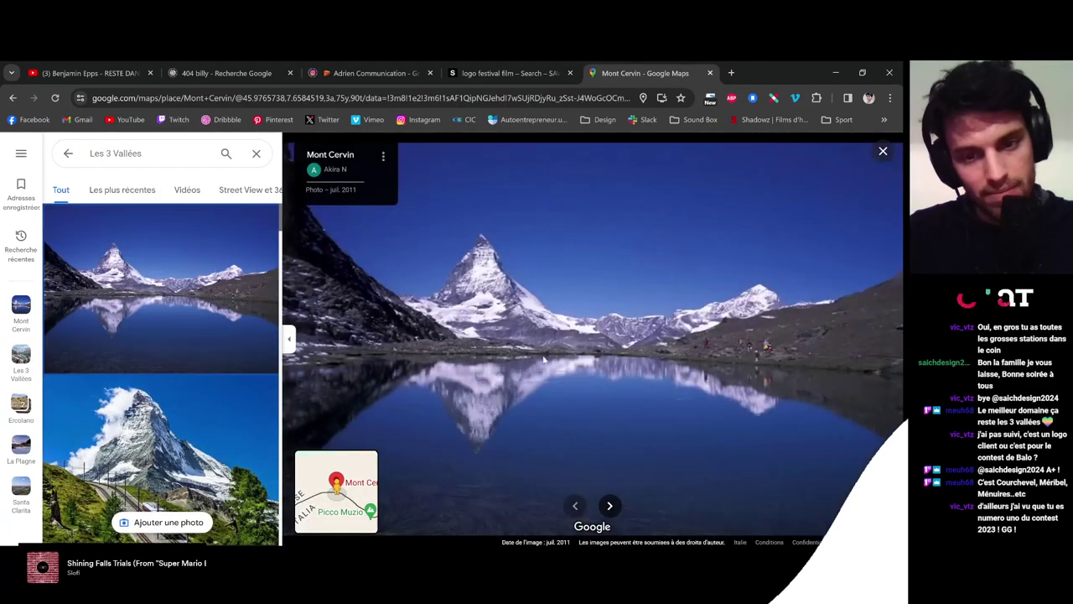
left_click(219, 434)
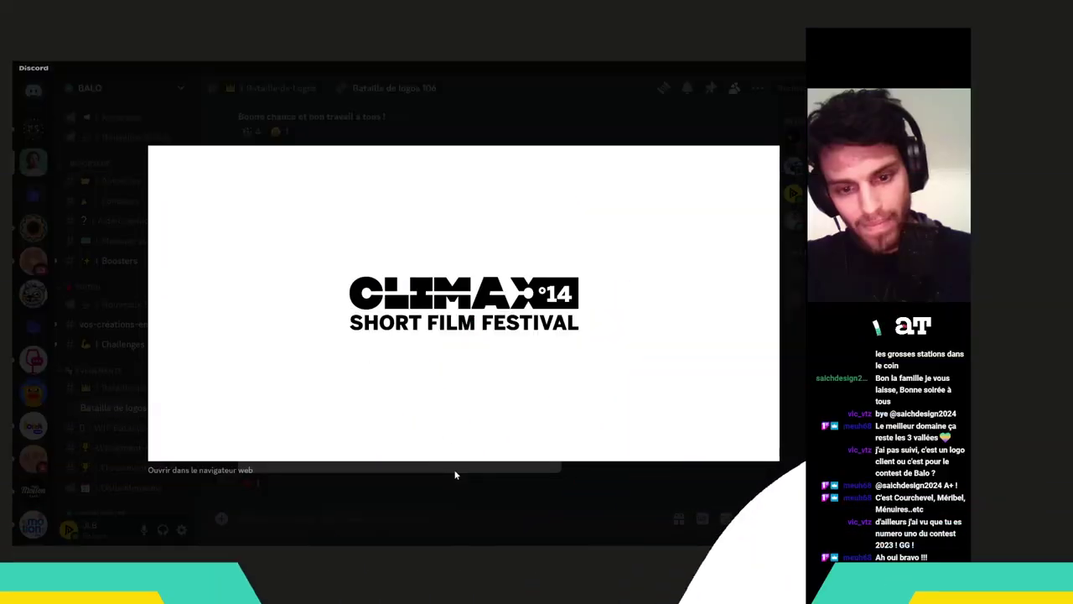
left_click(456, 475)
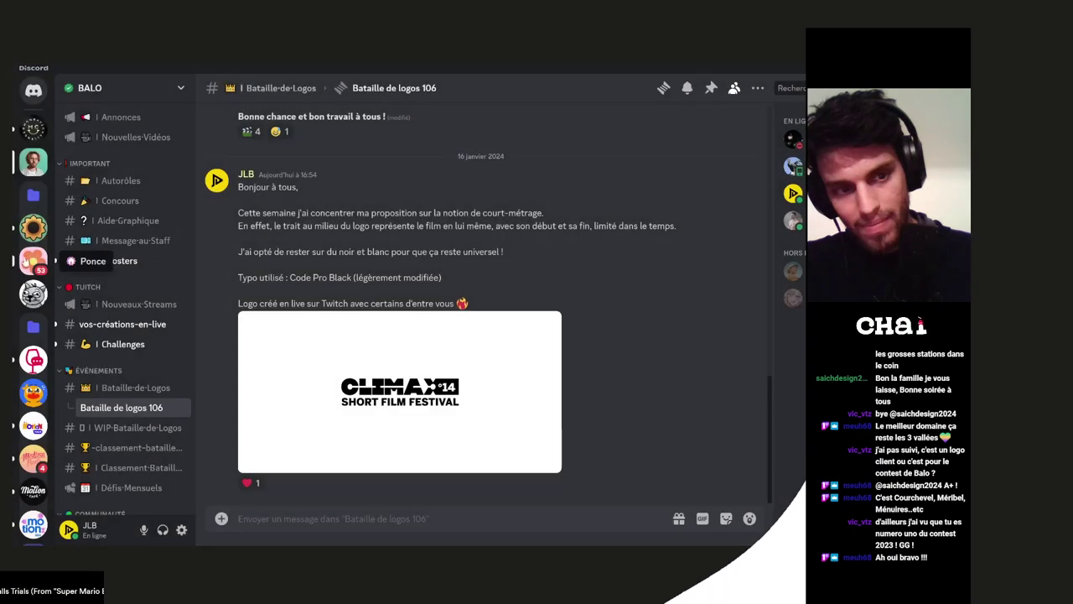
left_click(120, 451)
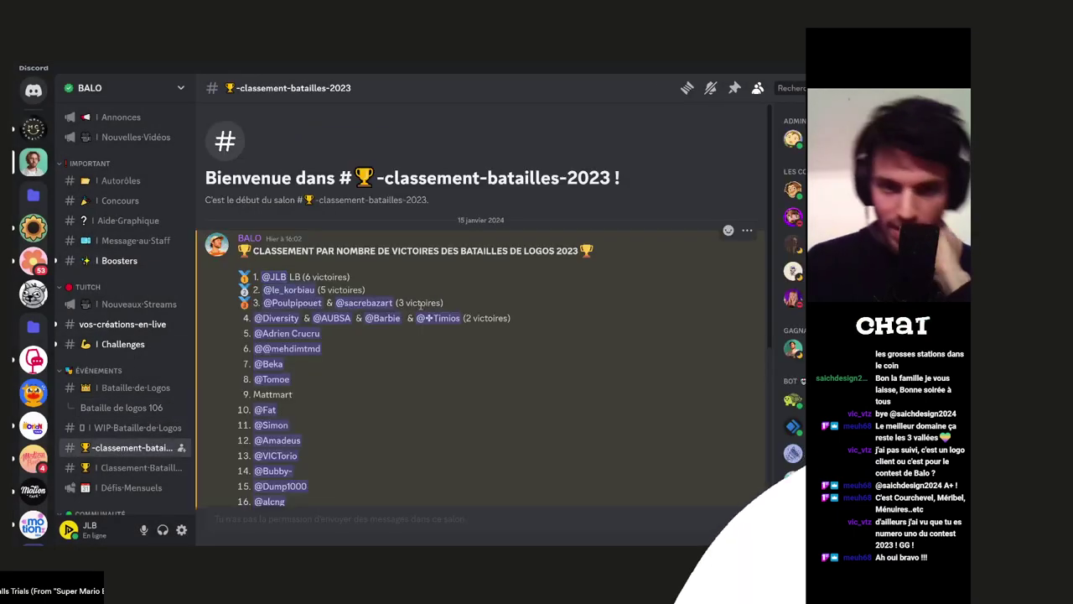
Highlight the top two ranking lines, then go back to the Bataille de logos 106 thread
left_click_drag(367, 290, 241, 291)
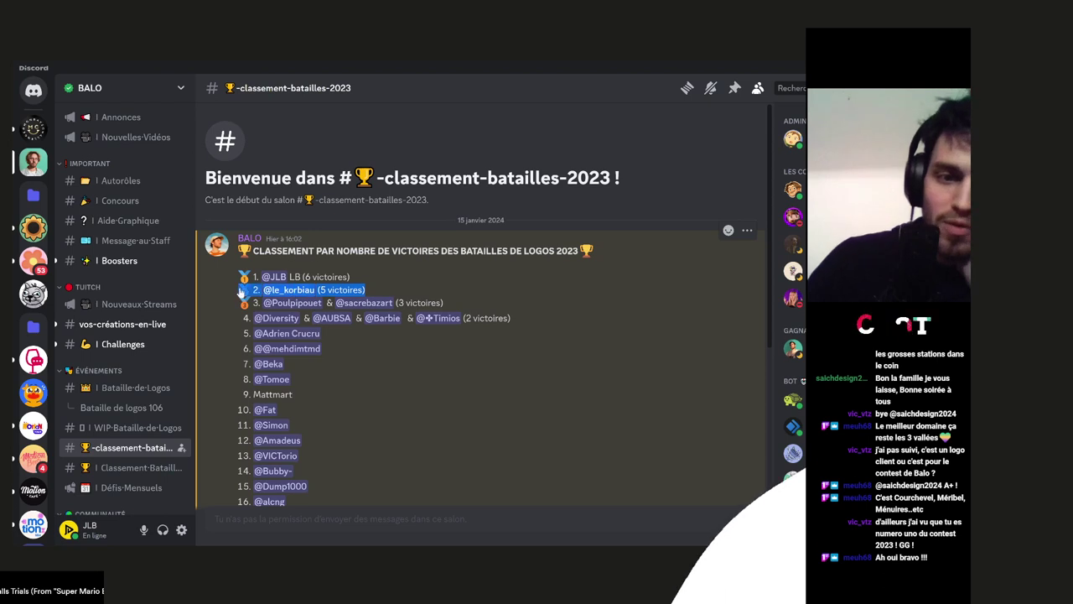
left_click(373, 274)
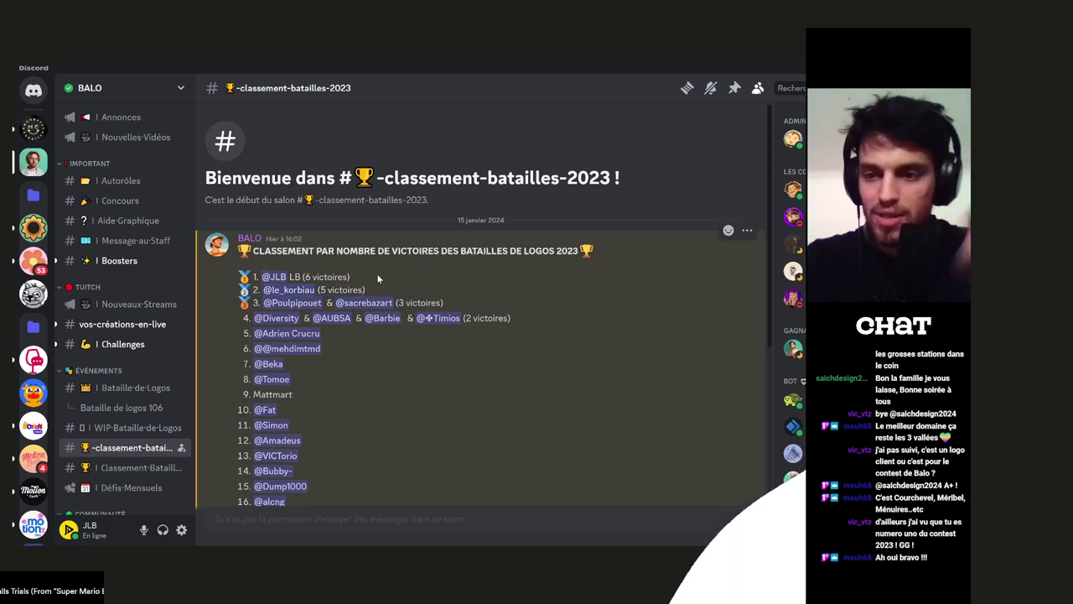
left_click_drag(344, 289, 238, 276)
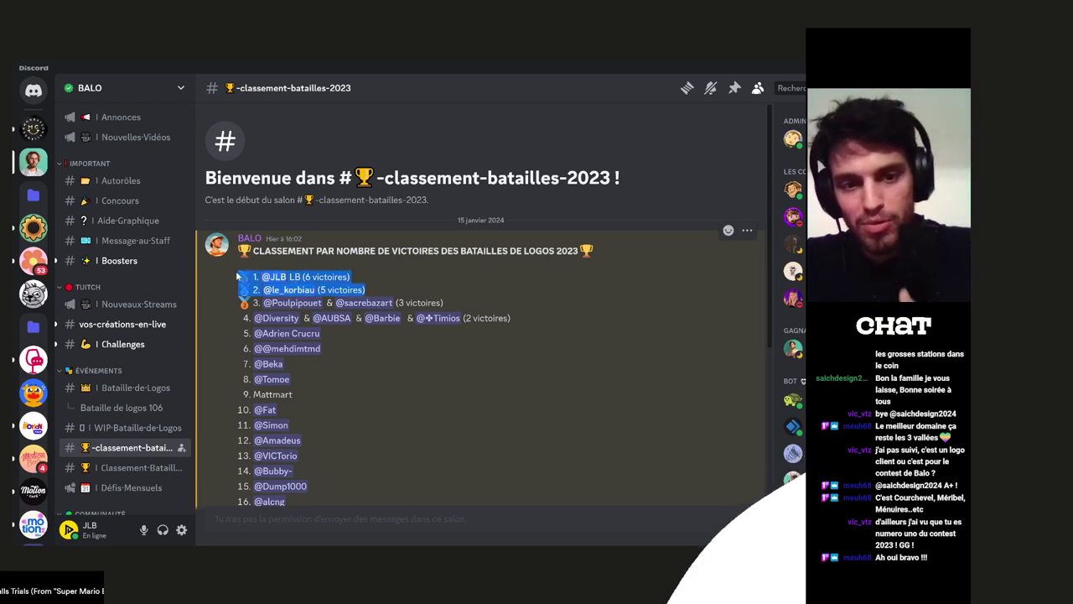
left_click(379, 275)
left_click_drag(365, 290, 236, 278)
left_click(367, 277)
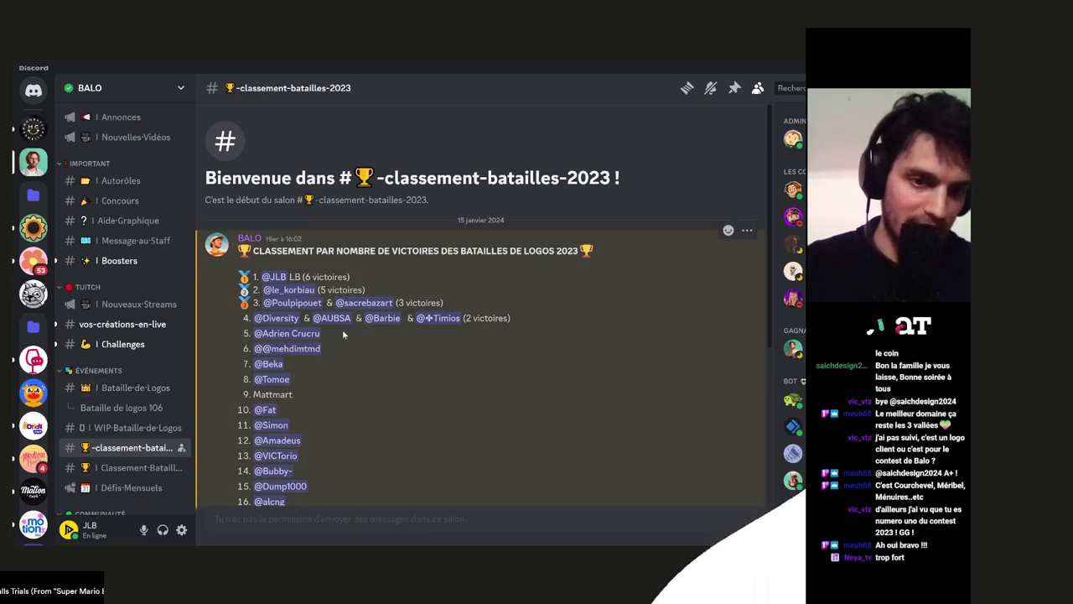
left_click(127, 409)
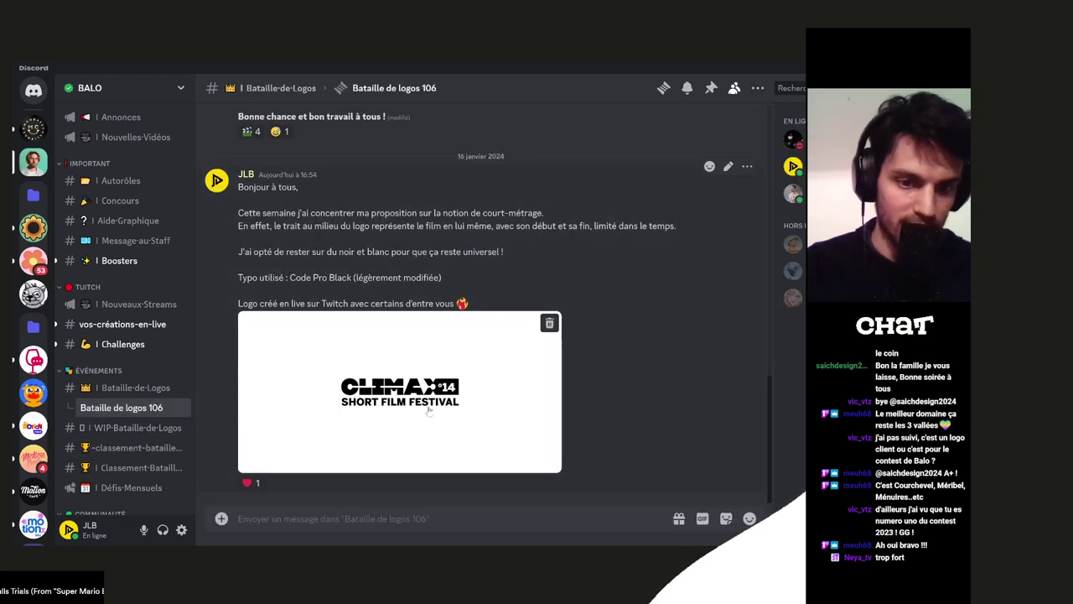